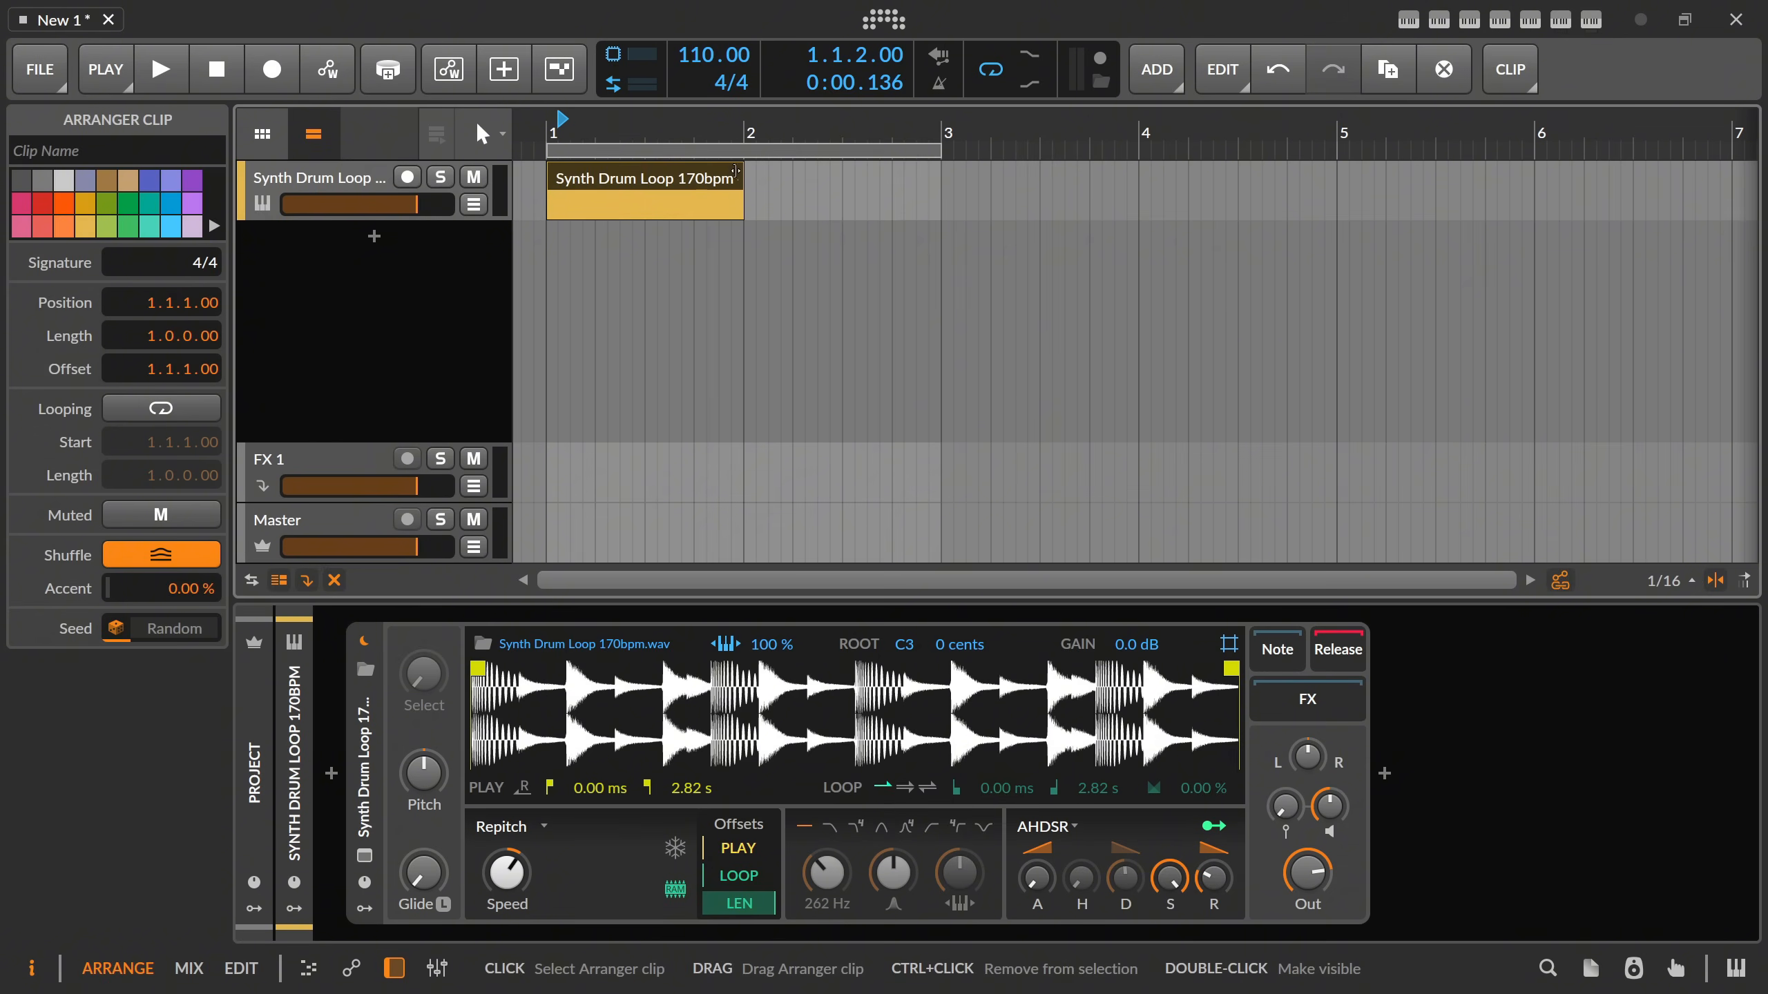
Extend the Synth Drum Loop 170bpm clip to two bars and open it in the note editor.
left_click_drag(741, 192, 938, 191)
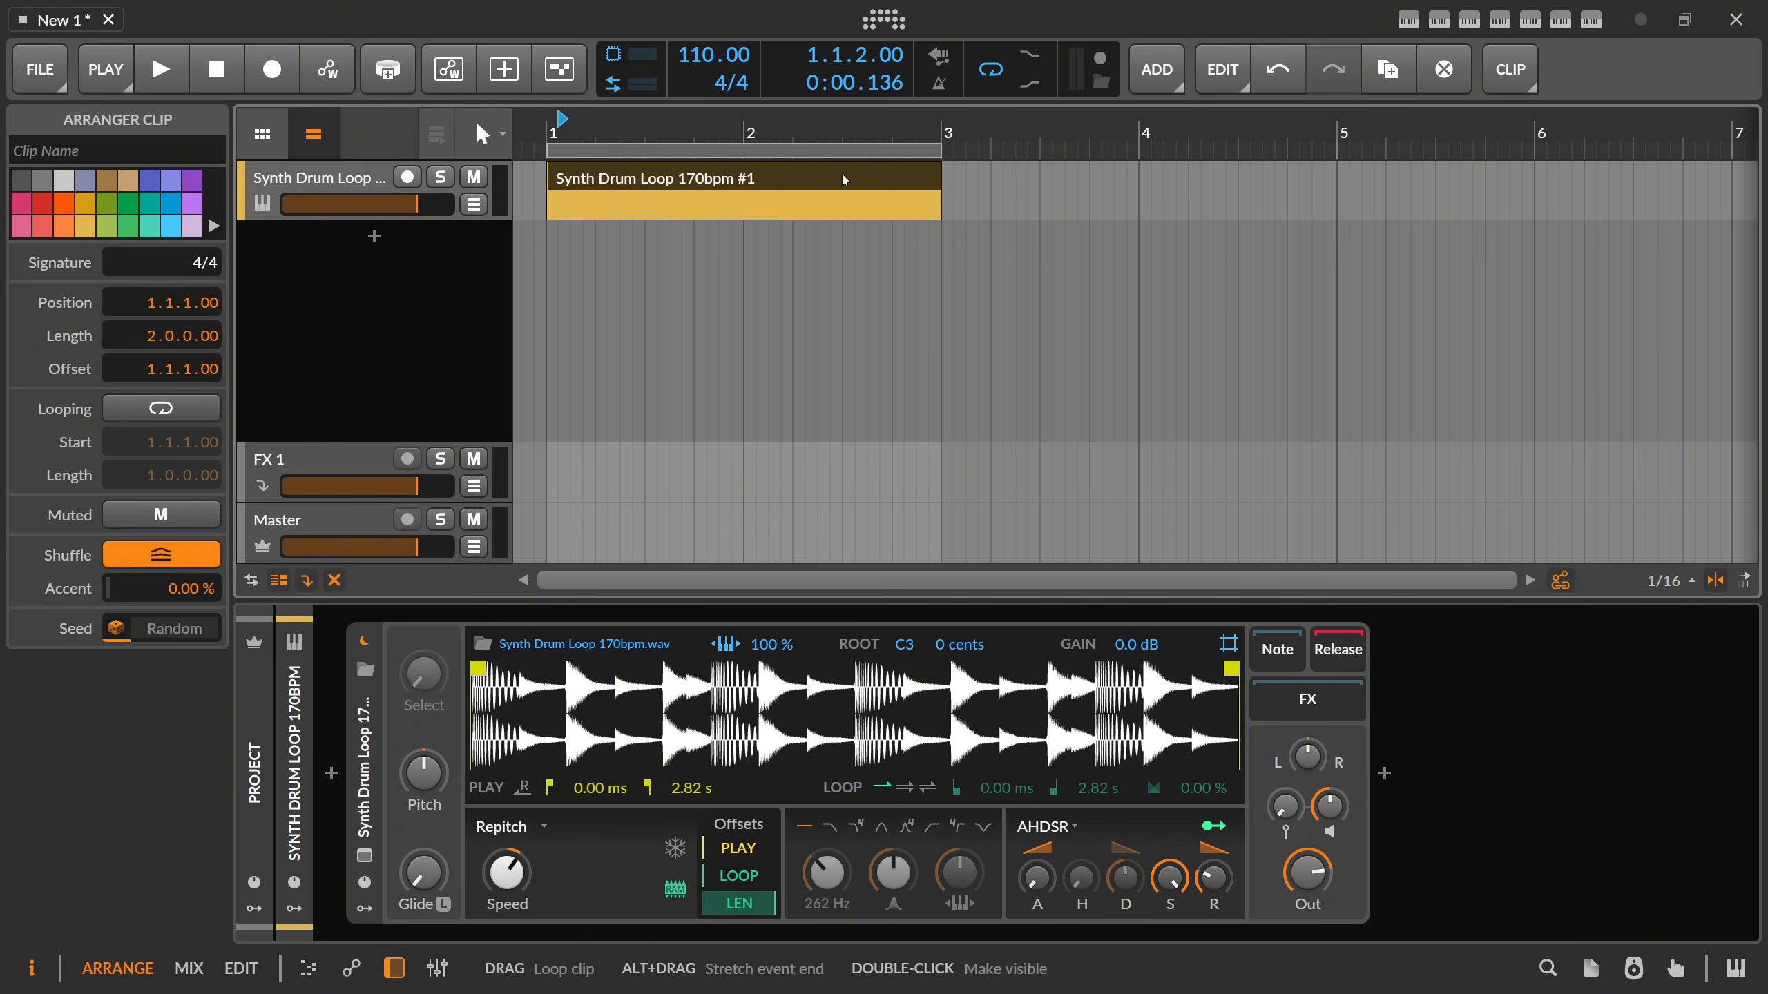
left_click(665, 184)
double_click(684, 165)
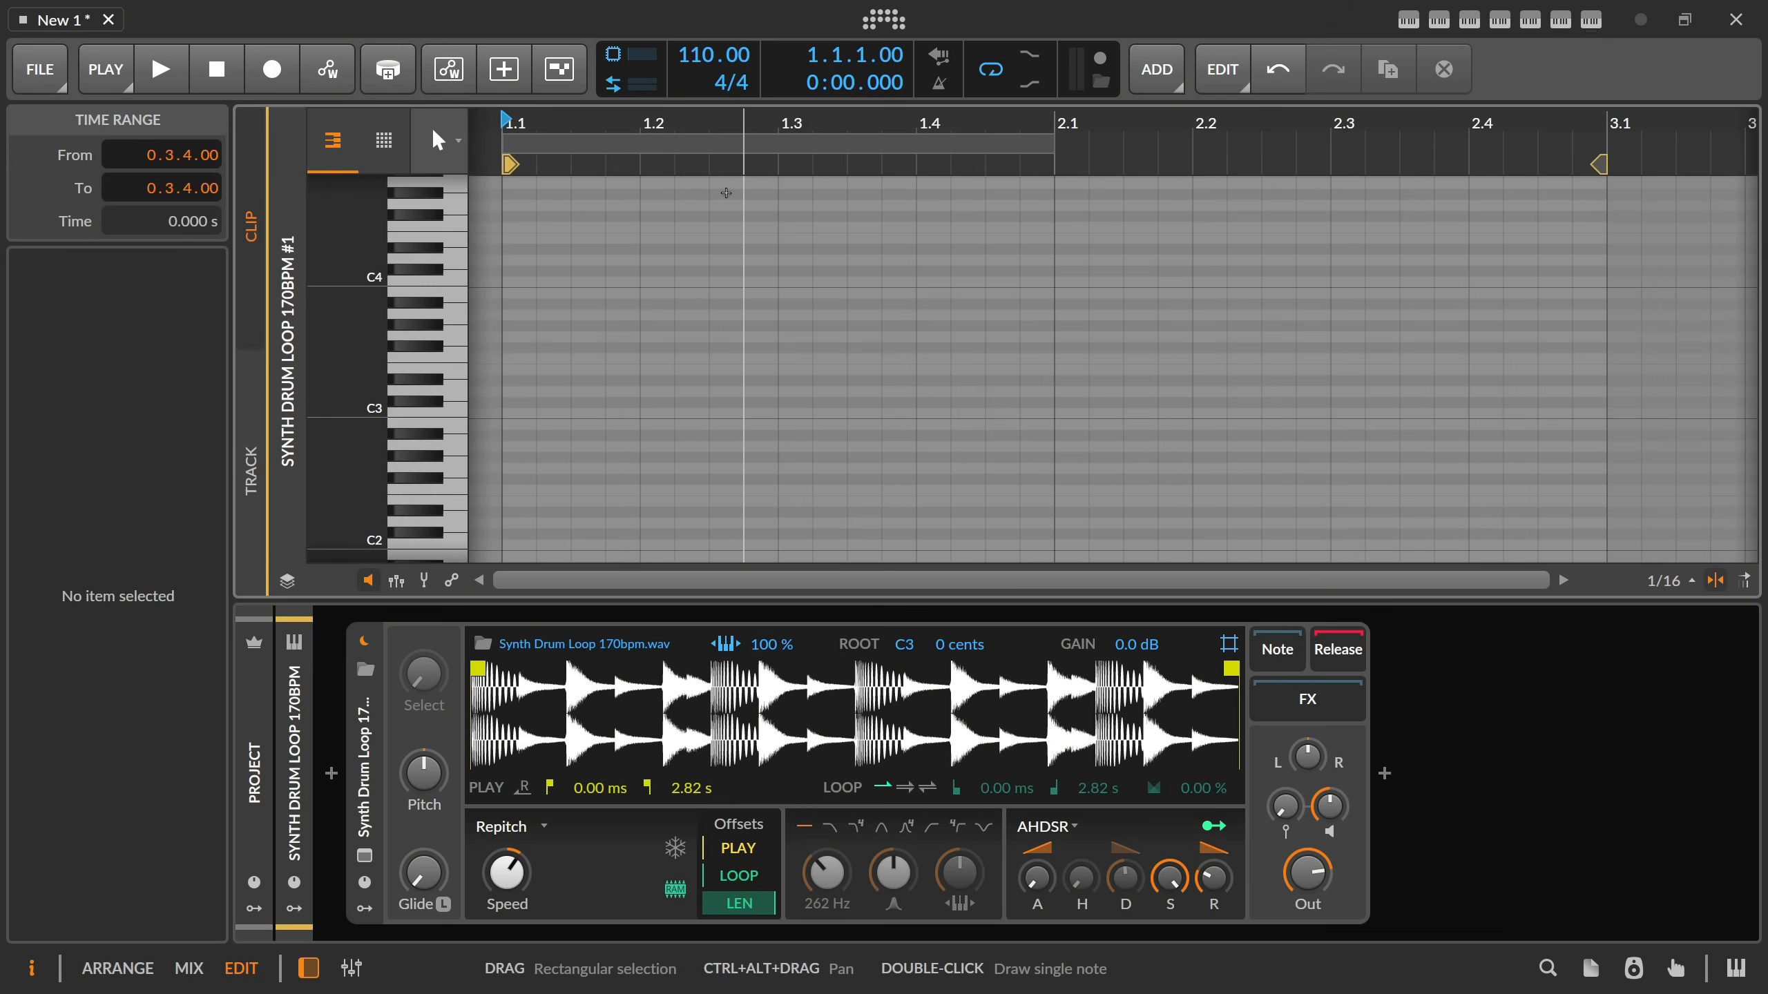
Draw a C3 note at the clip's start and stretch it to two bars, filling the whole clip.
double_click(519, 413)
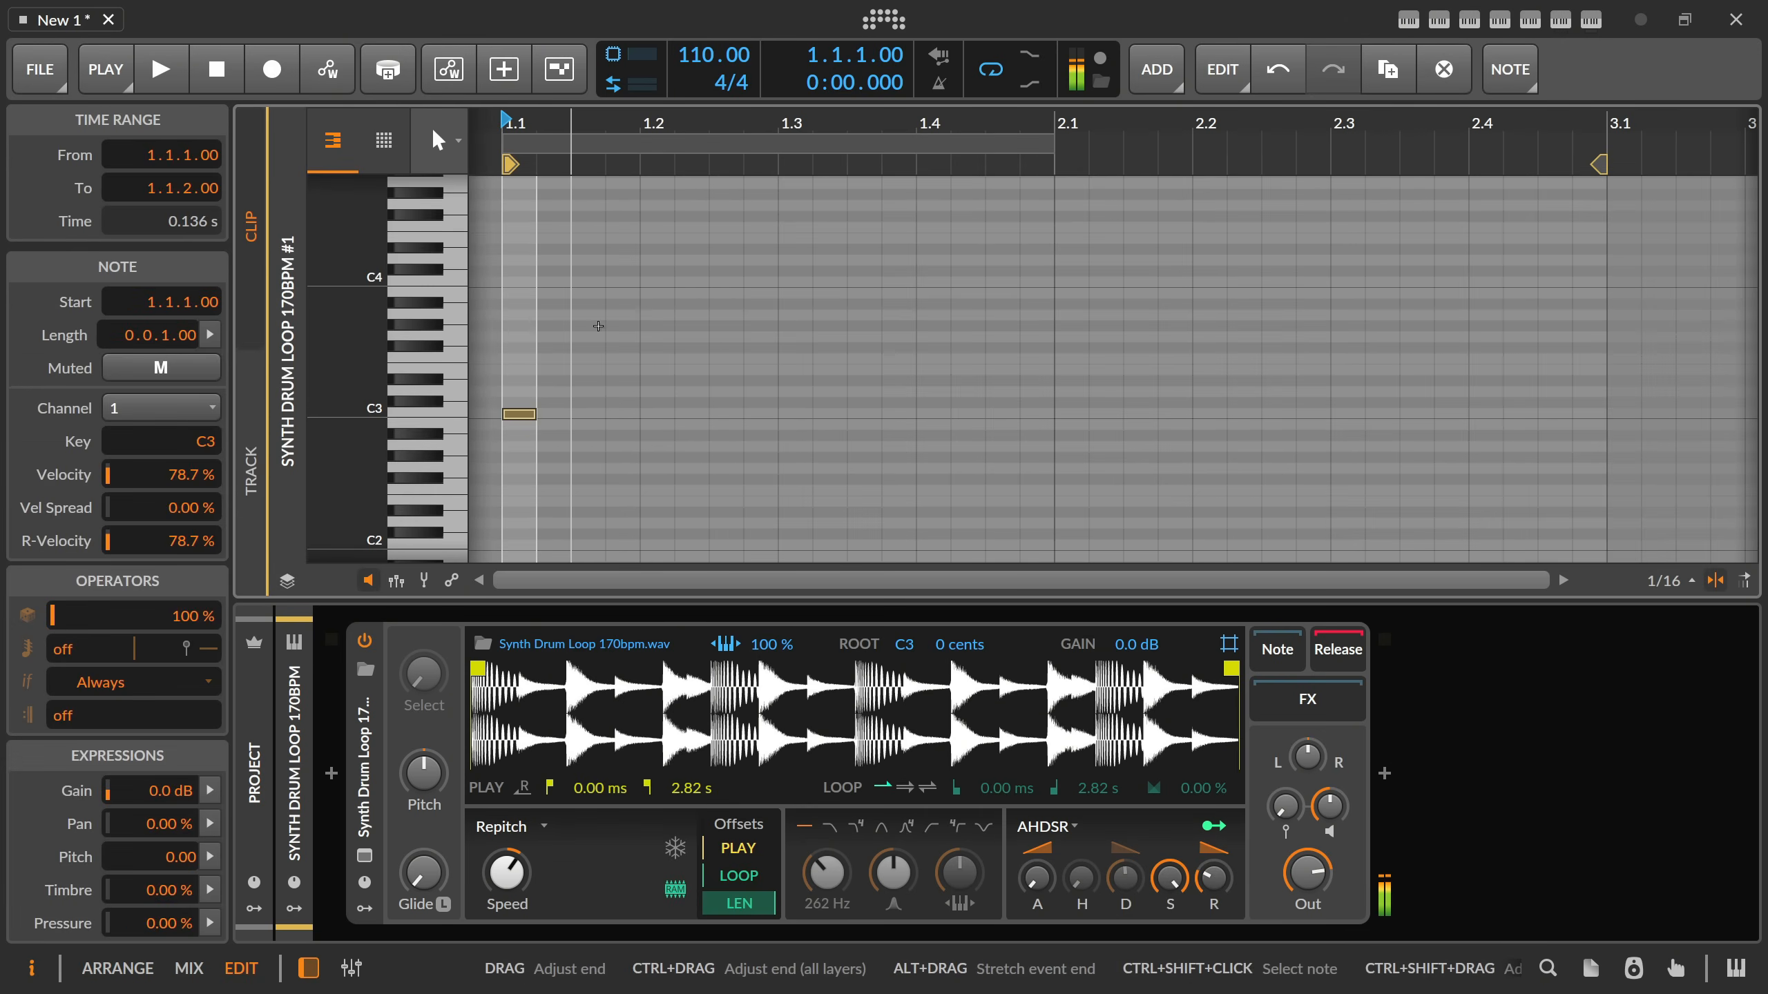
left_click_drag(678, 150, 666, 244)
left_click(627, 391)
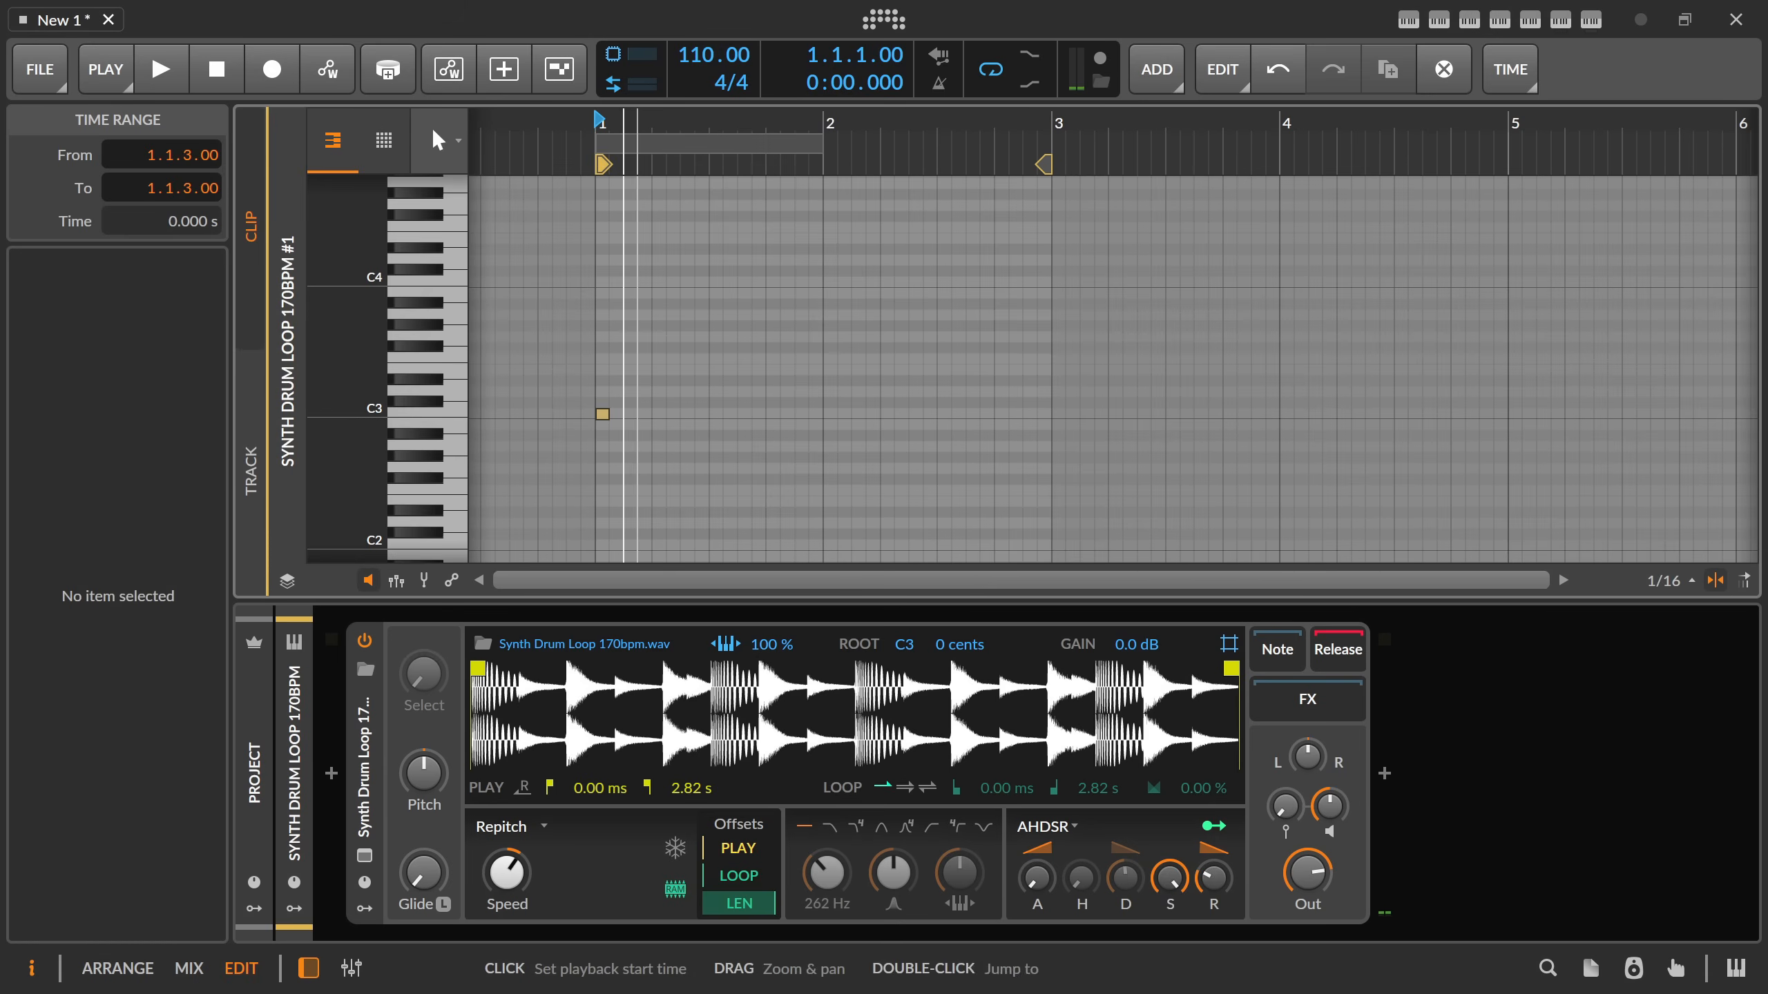
left_click_drag(638, 143, 627, 222)
left_click_drag(590, 417, 1437, 426)
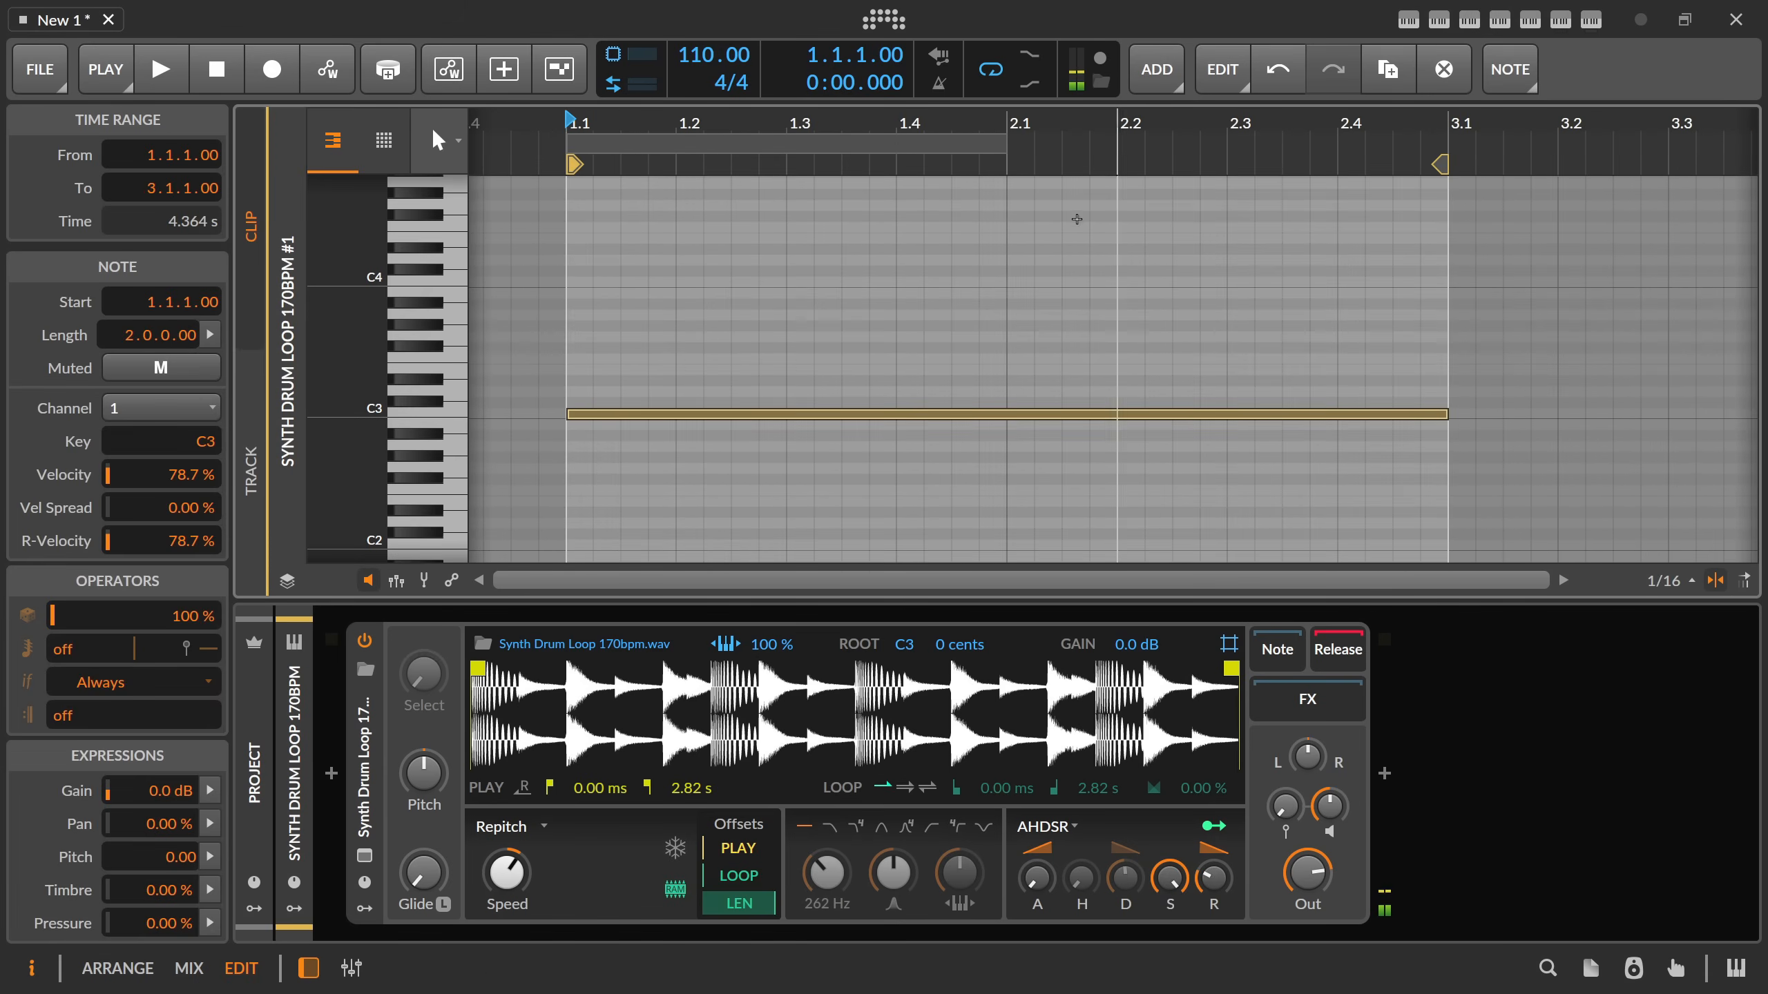
left_click_drag(952, 143, 935, 213)
Play the clip to hear the sample at its root note, and stop playback.
key("Tab")
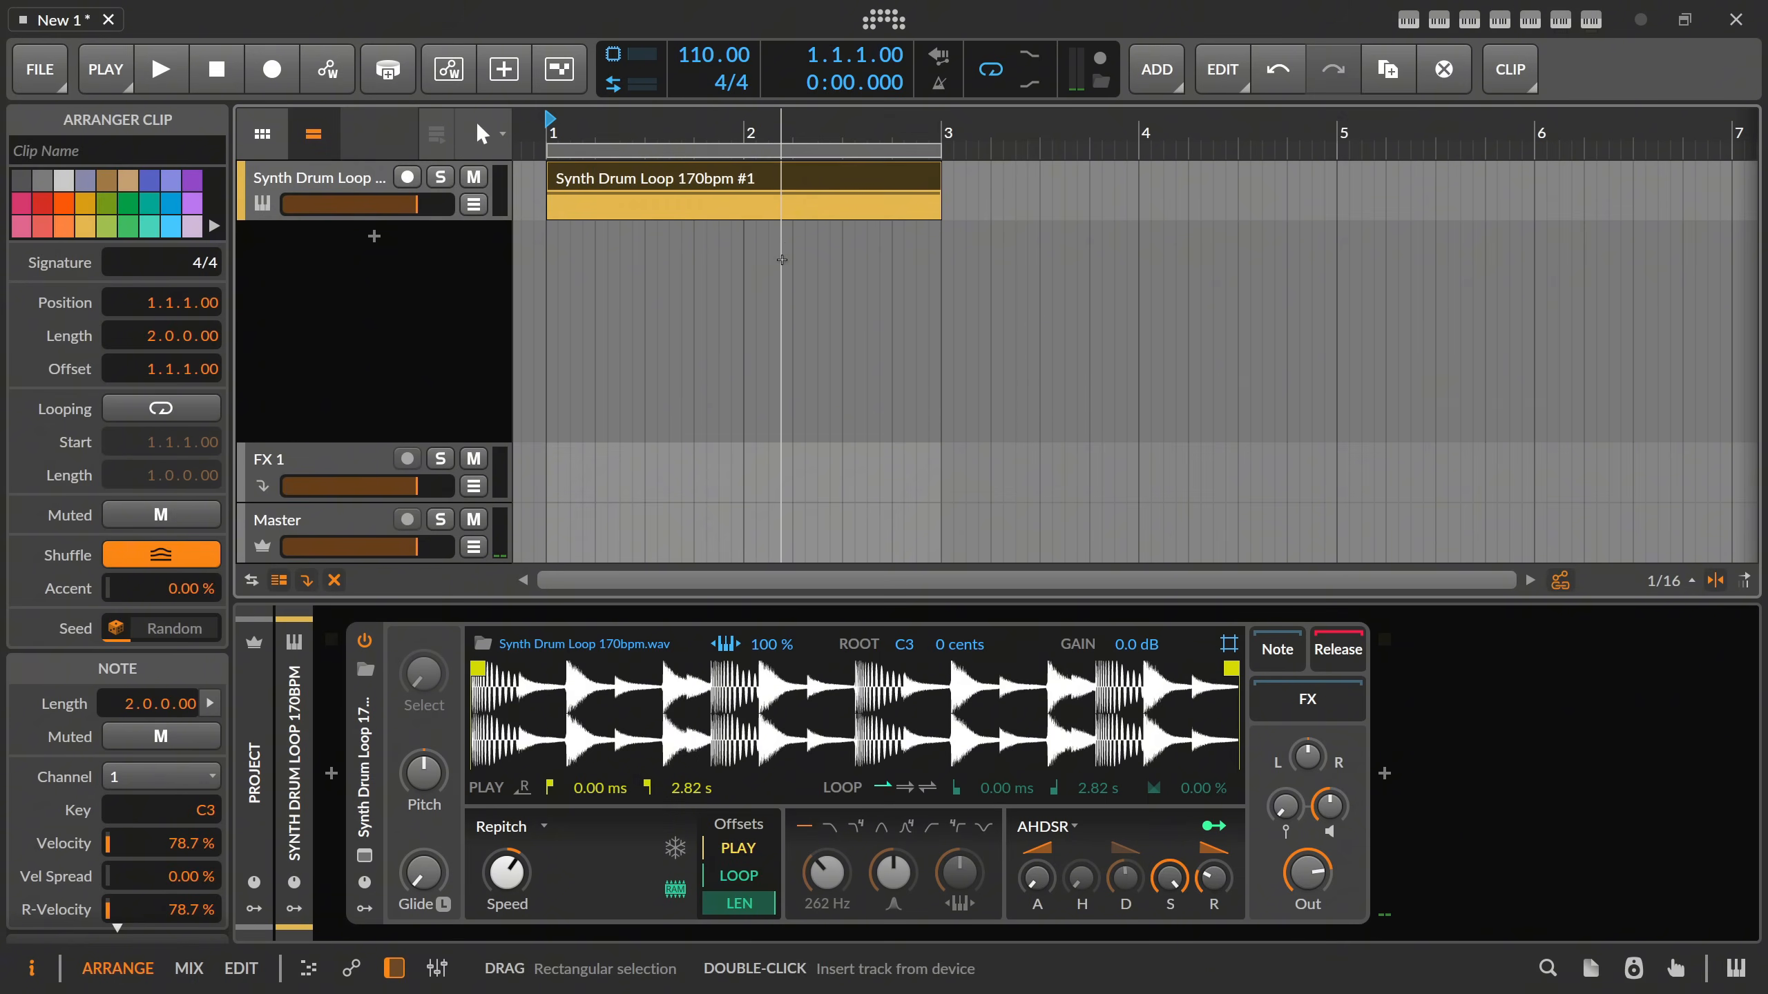
key("Tab")
key("space")
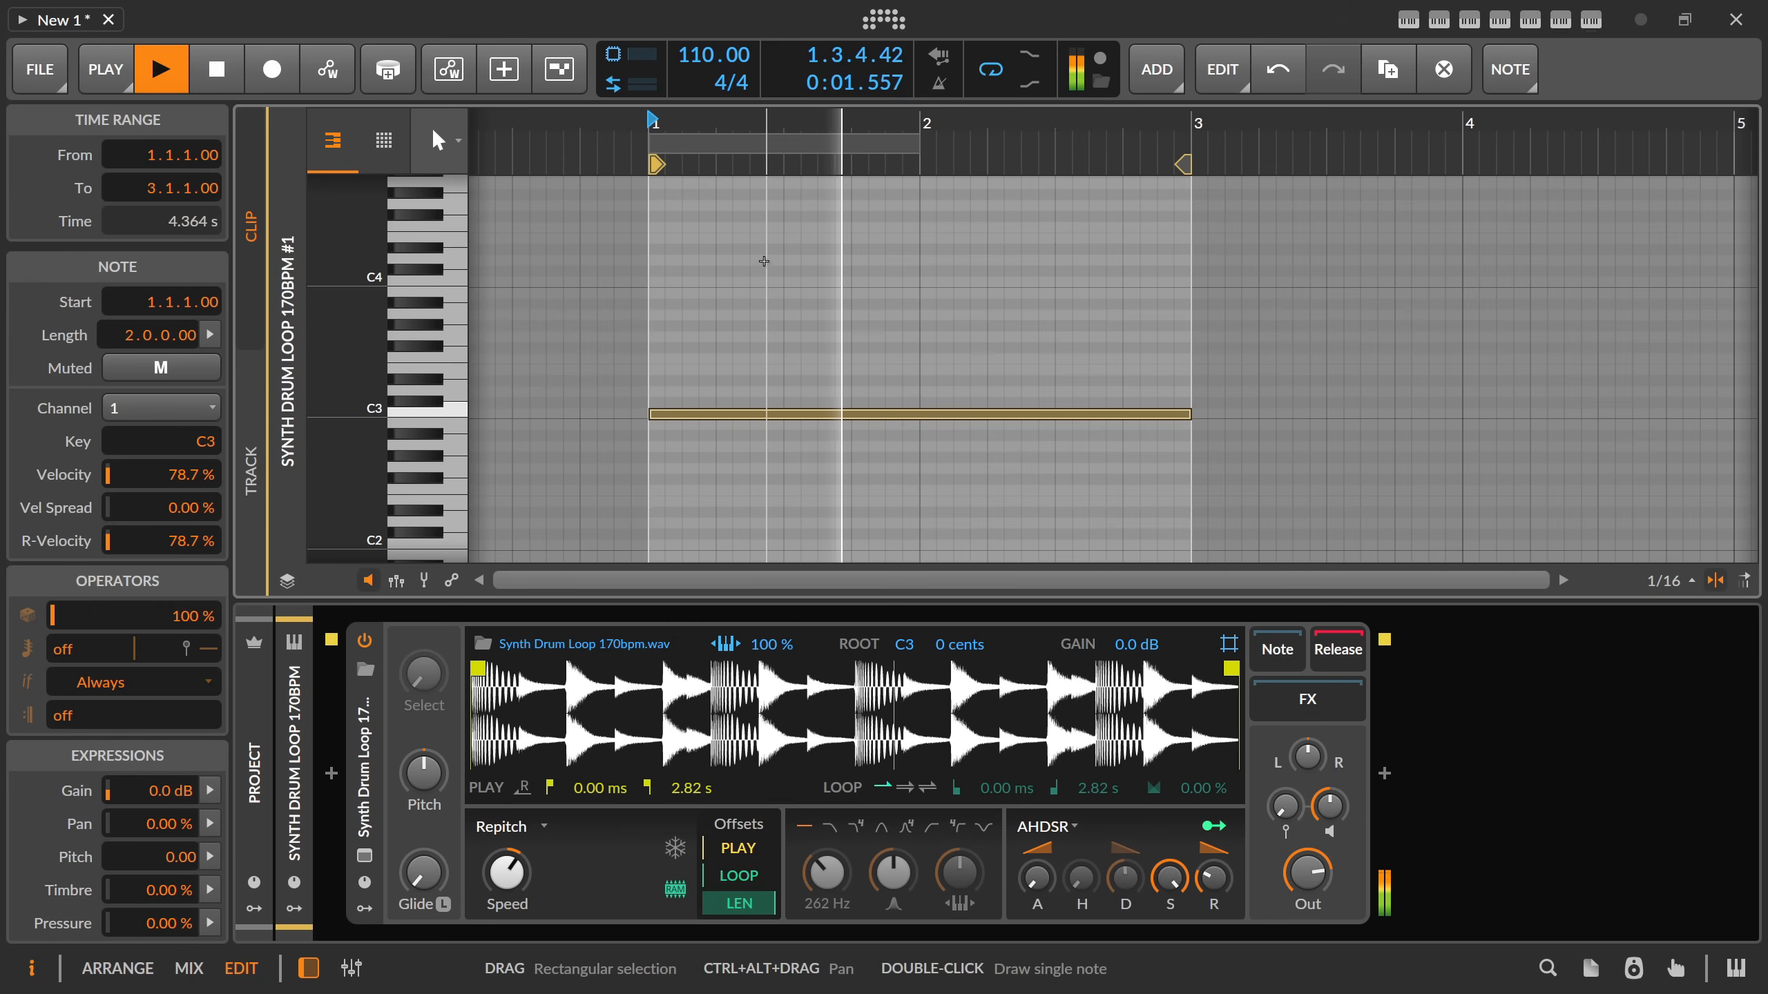
key("space")
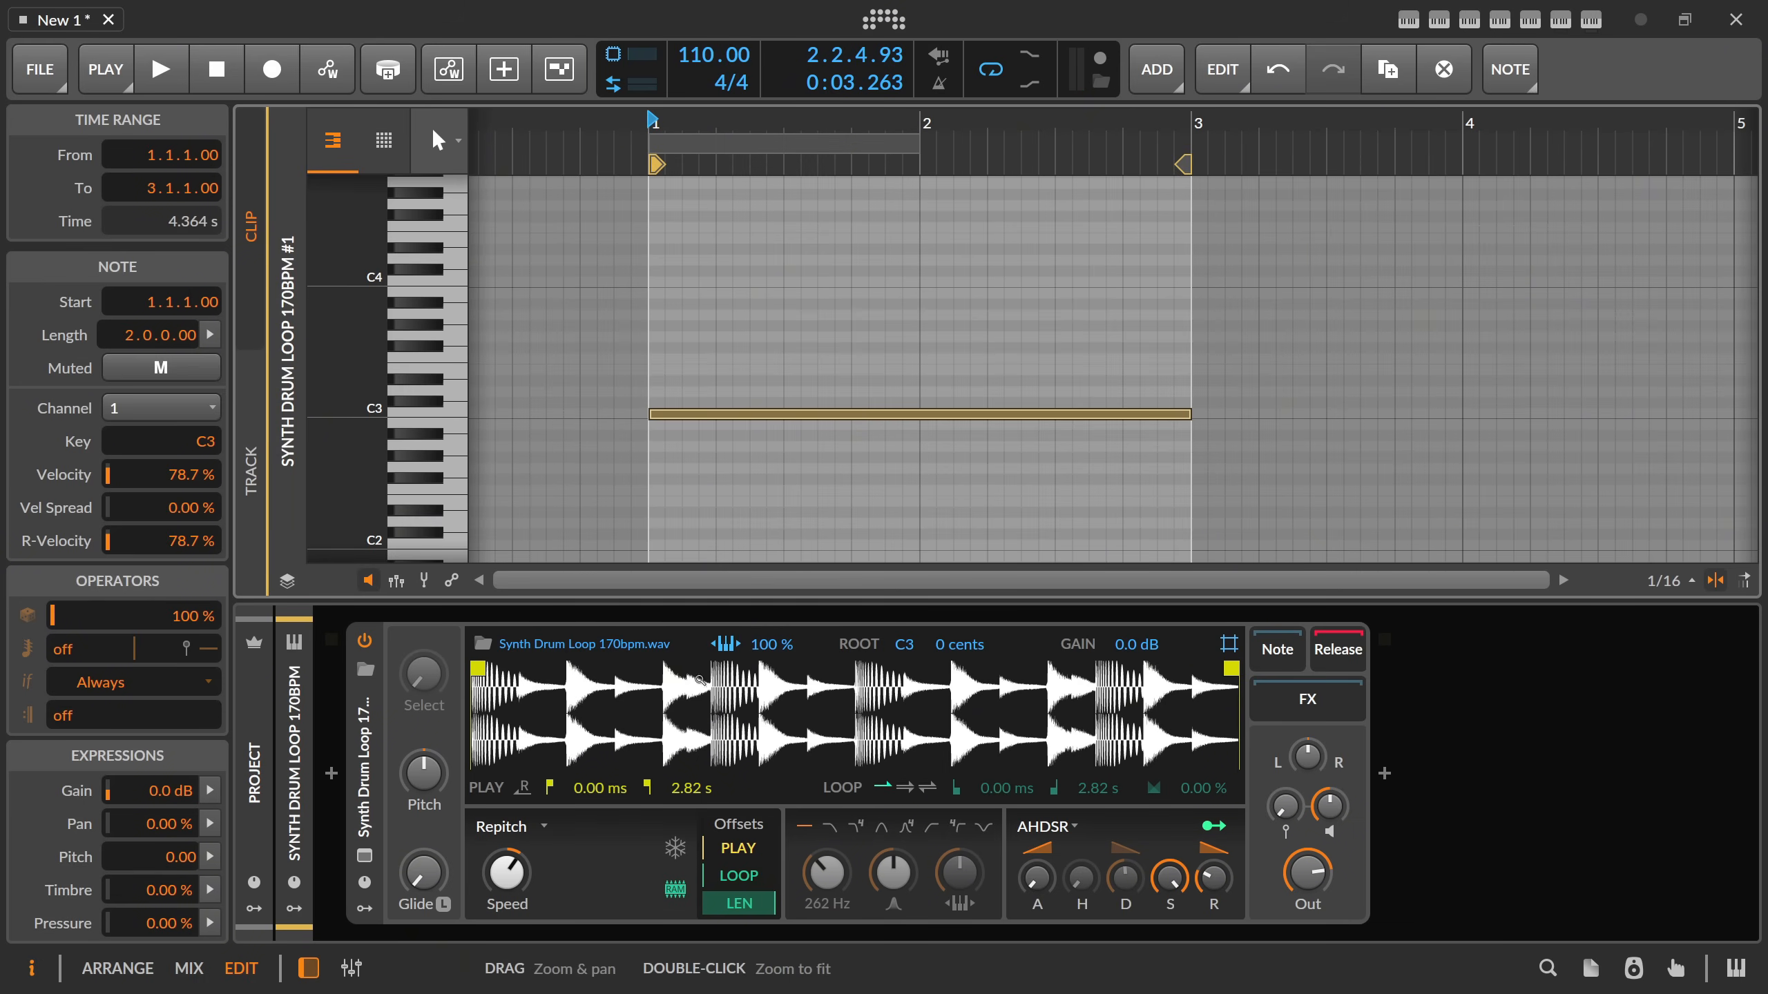
Transpose the note up to D#4 and play the clip to hear the pitched-up sample.
left_click(726, 653)
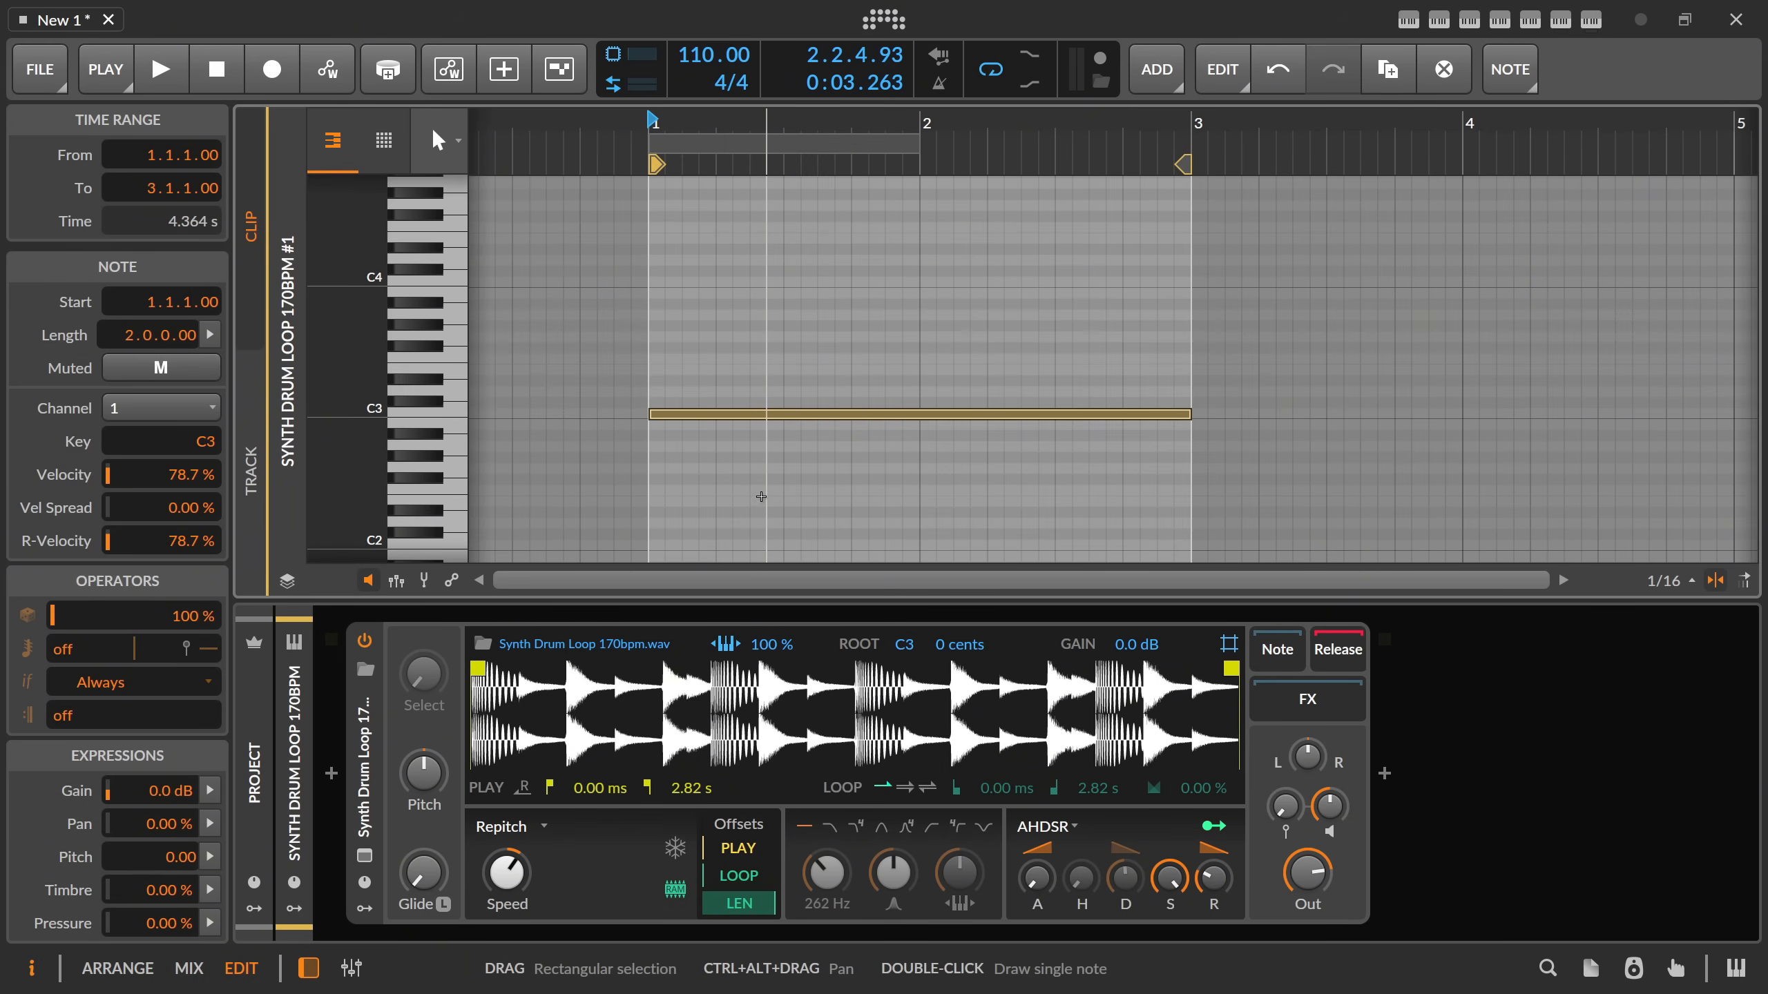
key("Up")
key("Up")
key("Up")
key("Up")
key("Up")
key("Up")
key("Up")
key("Up")
key("Up")
key("Up")
key("Up")
key("Up")
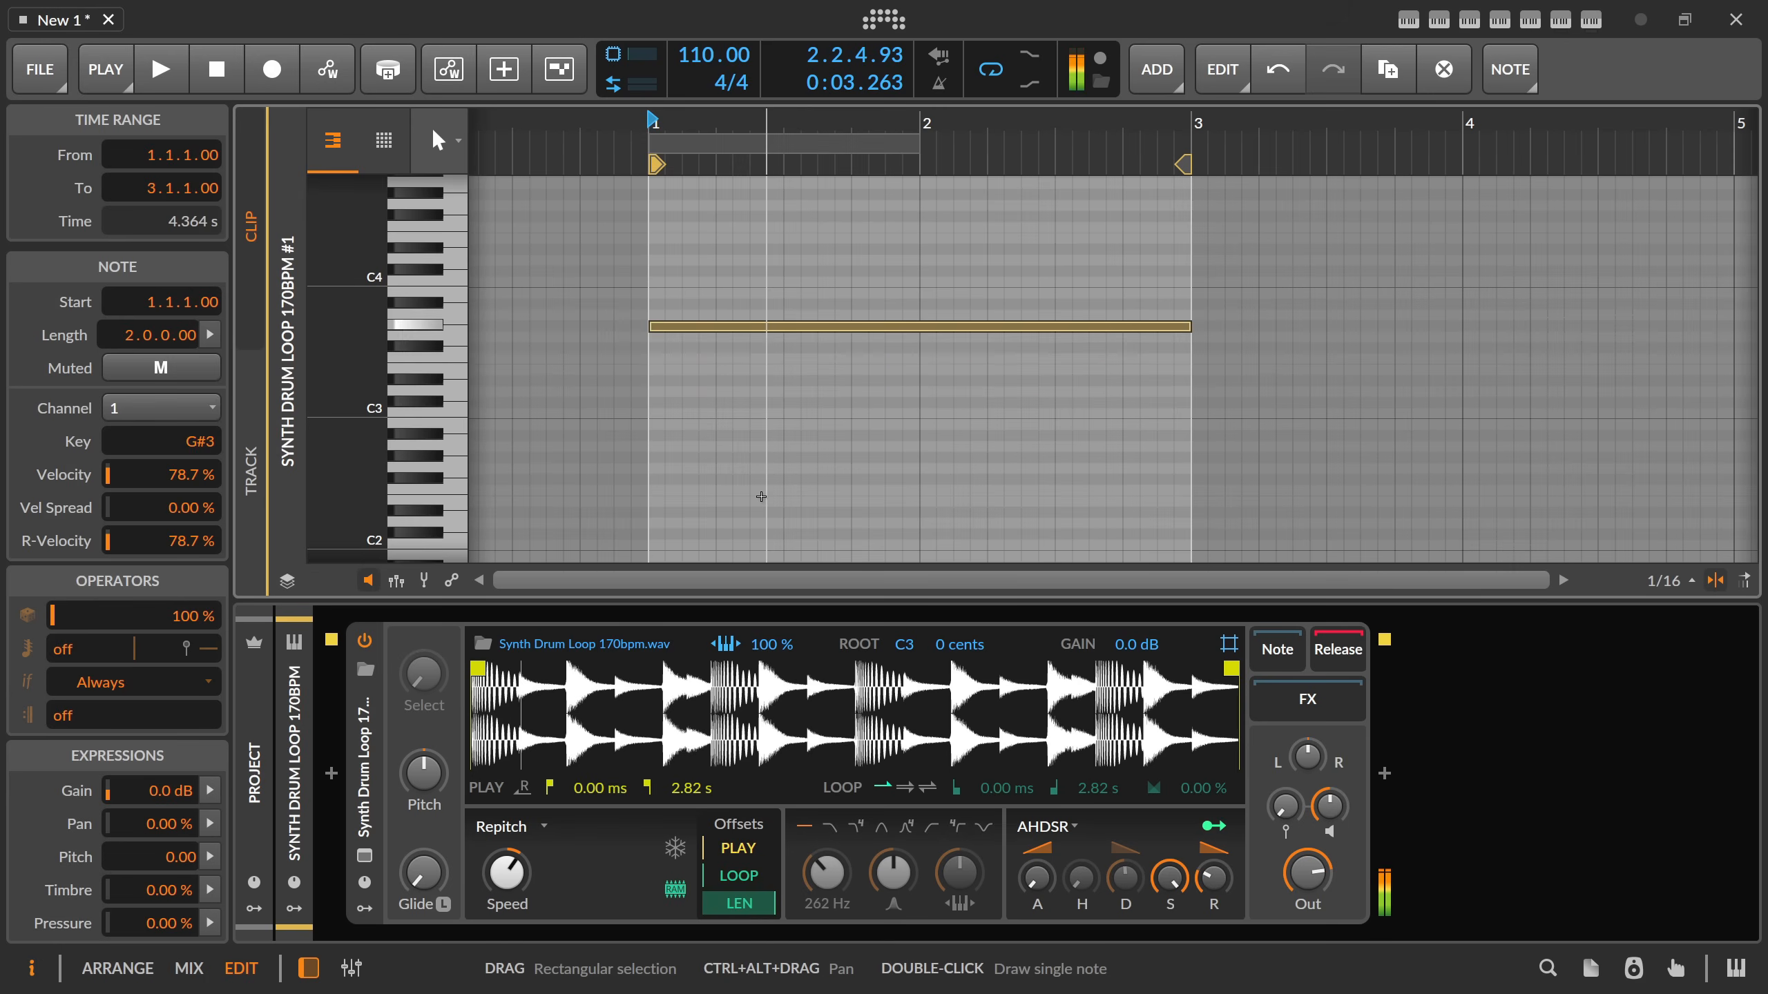
key("Up")
key("Up")
key("Up")
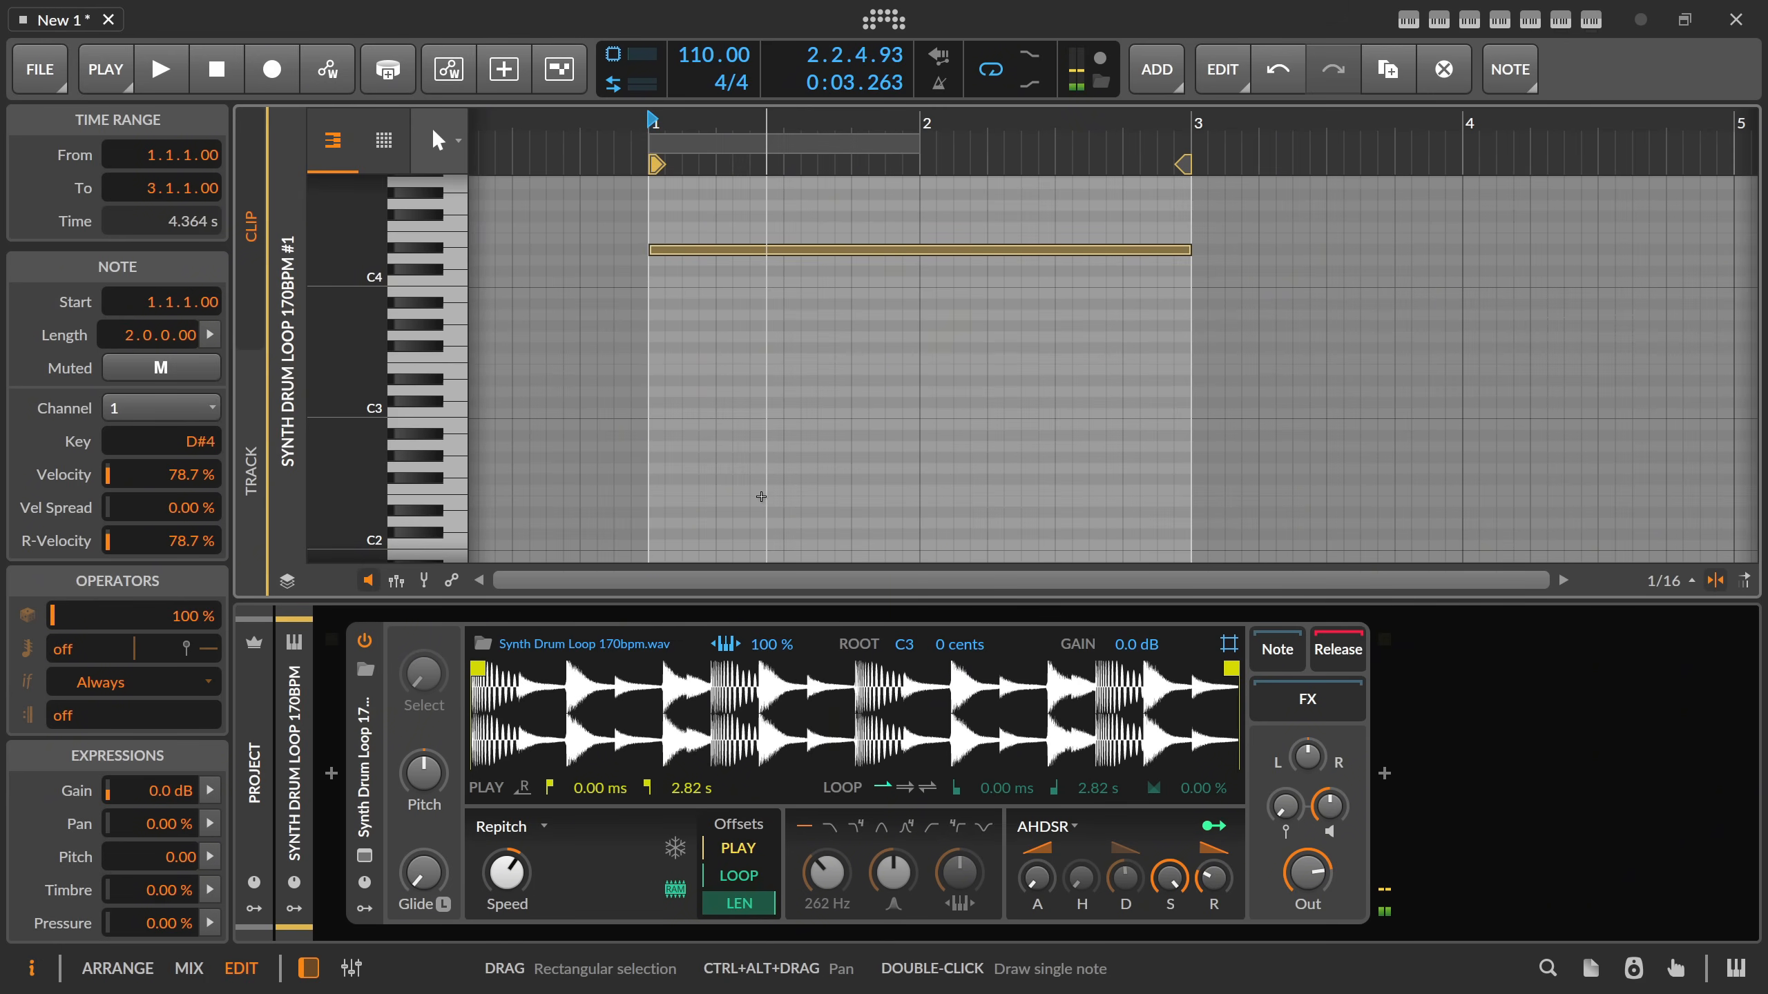
key("space")
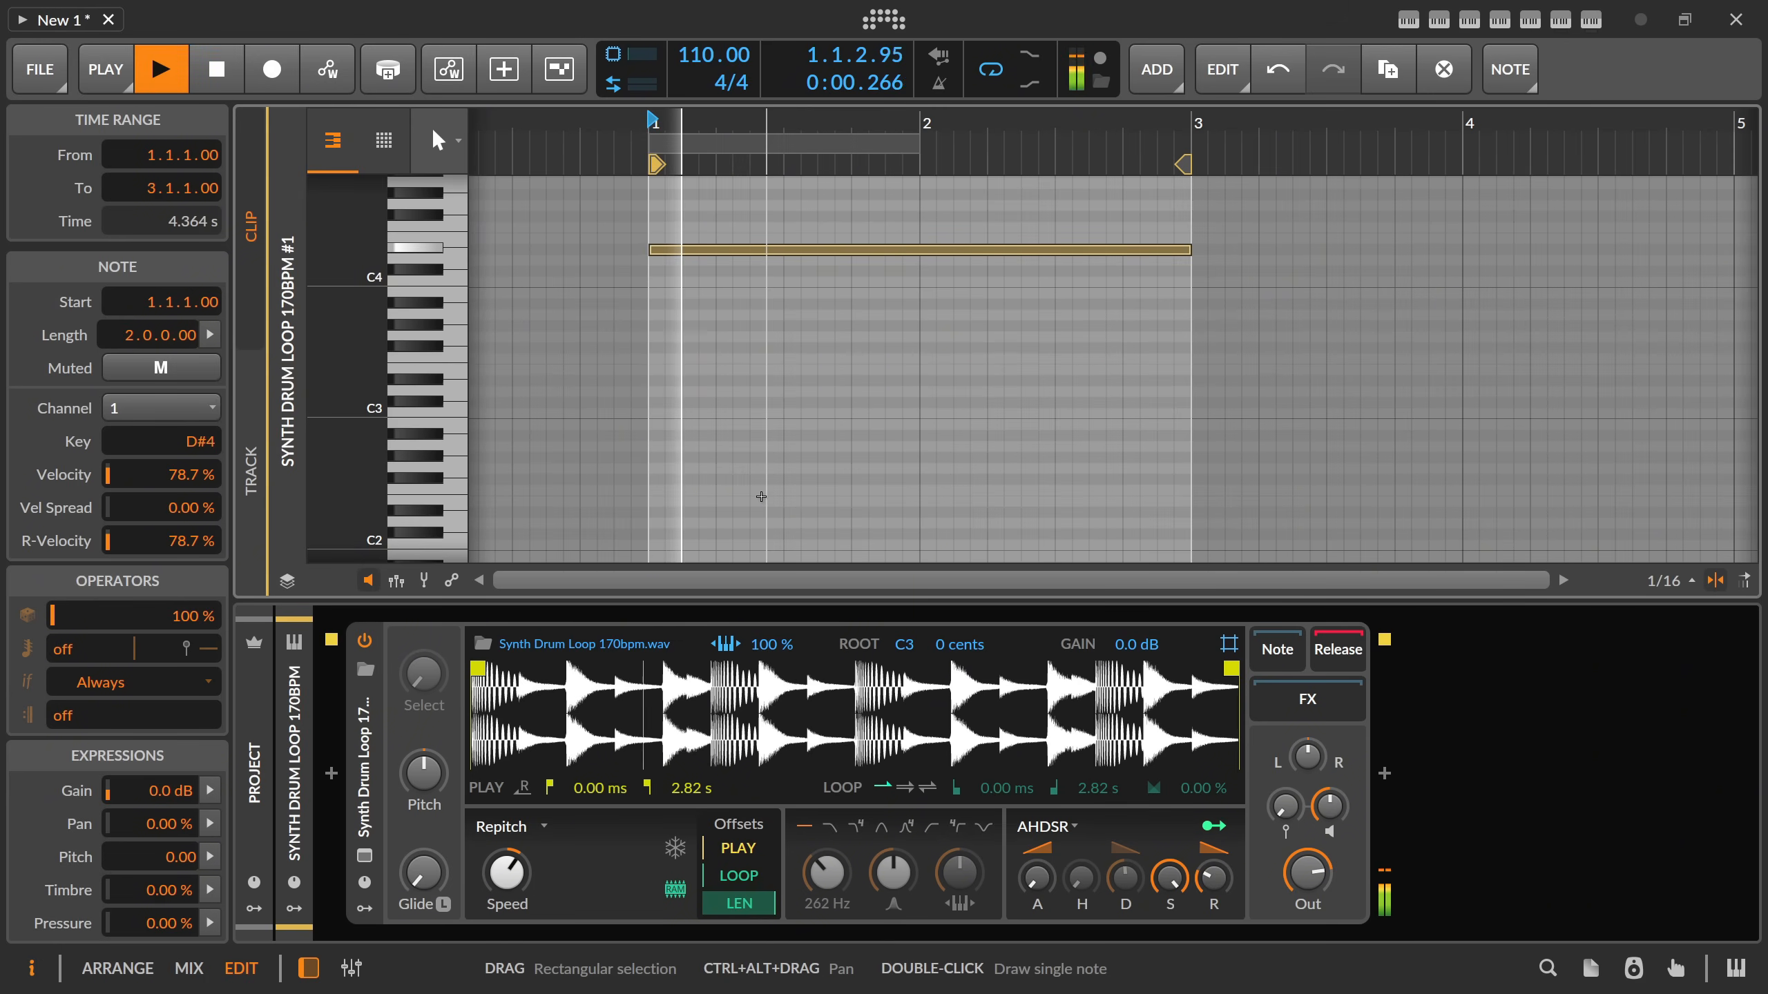
key("space")
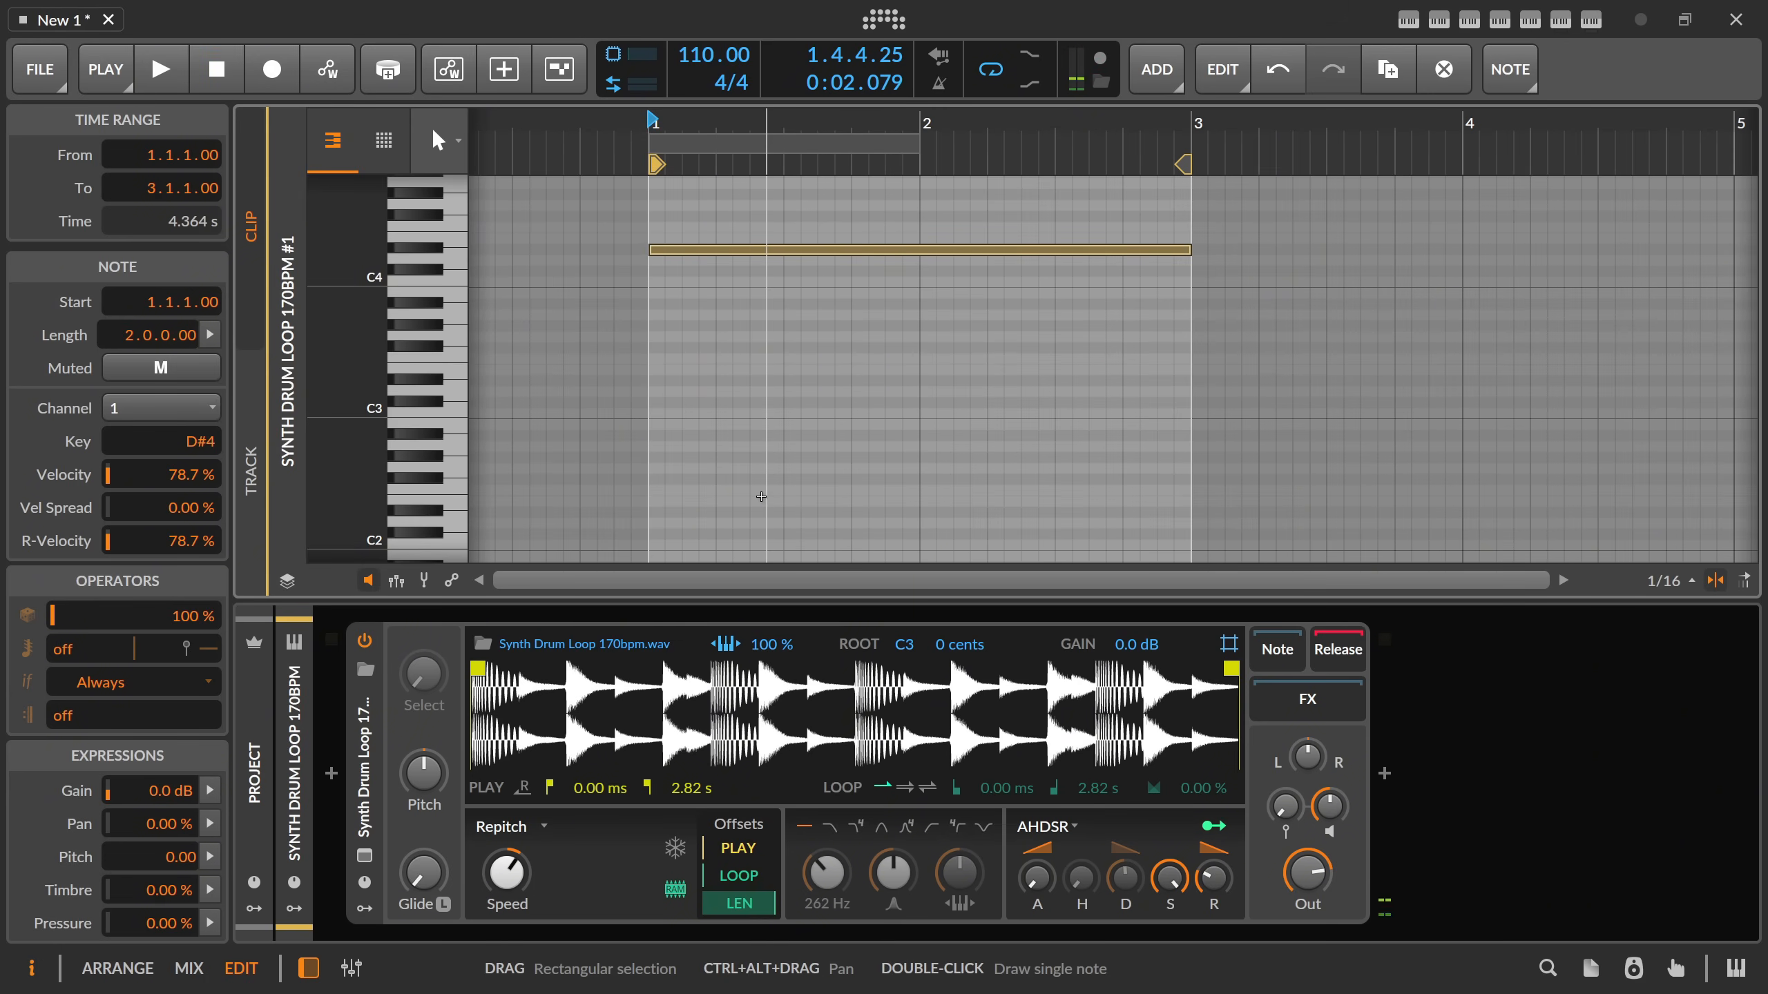
Transpose the note back down to C3.
key("Down")
key("Down")
key("Down")
key("Down")
key("Down")
key("Down")
key("Down")
key("Down")
key("Down")
key("Down")
key("Down")
key("Down")
key("Down")
key("Down")
key("Down")
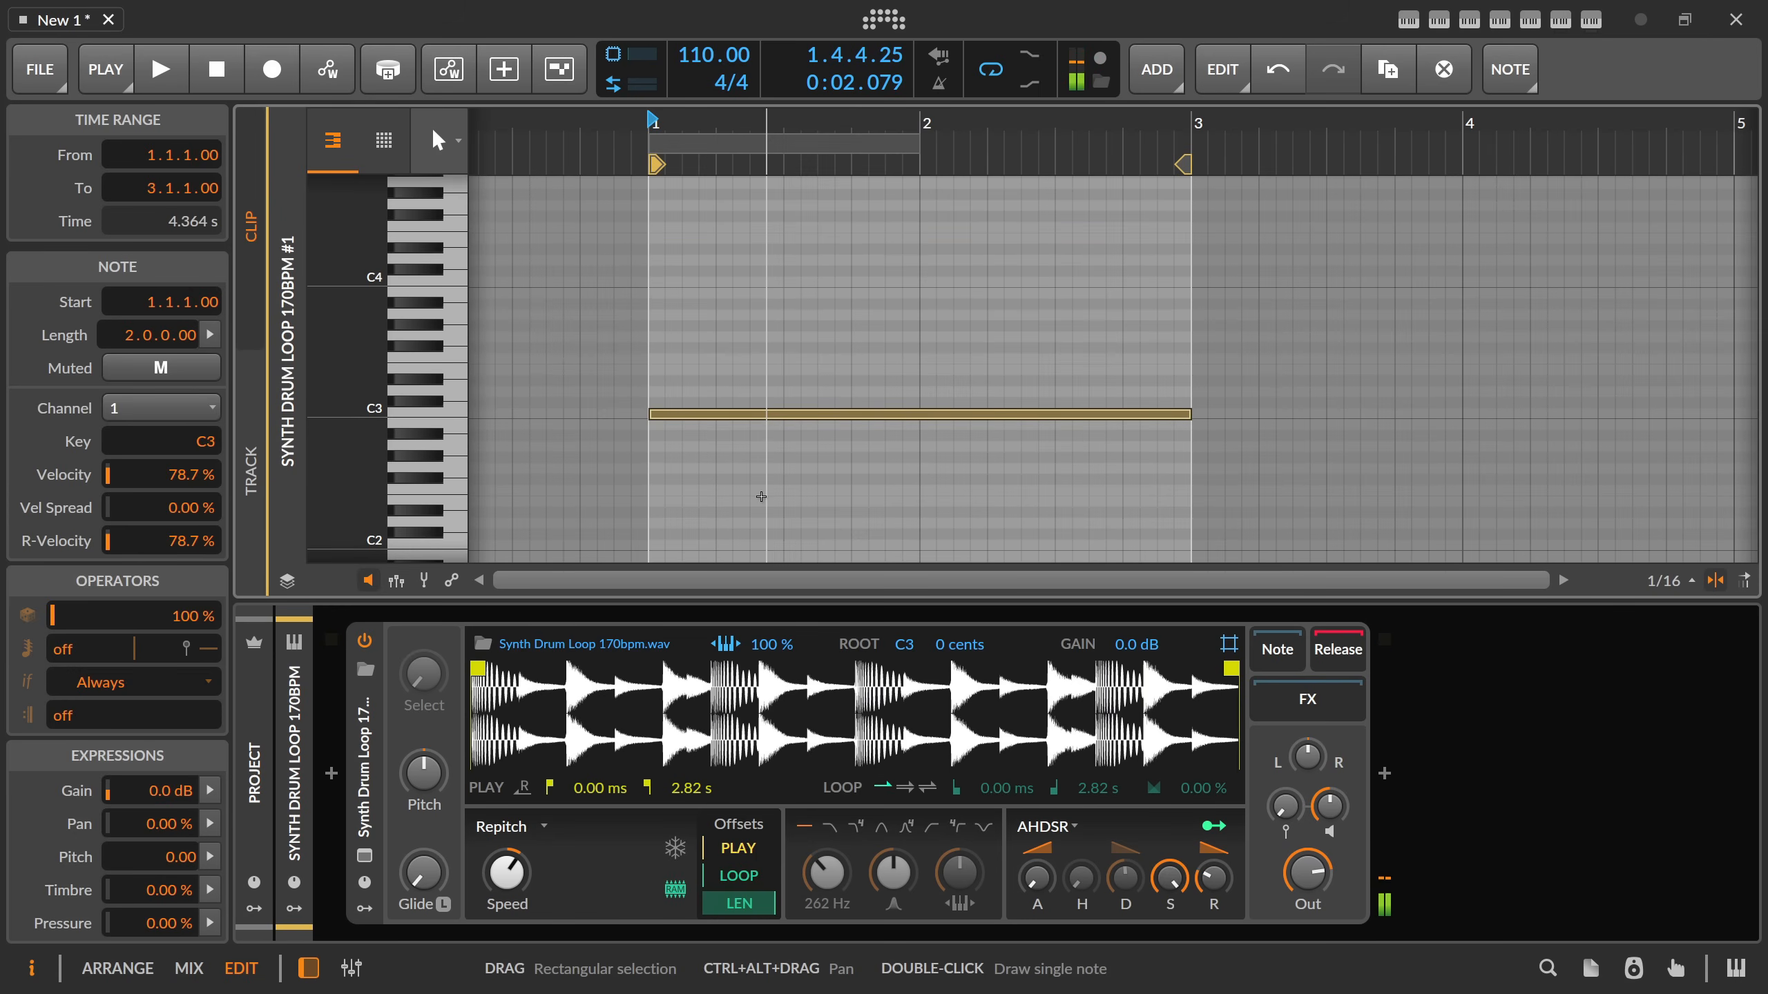
Set the project tempo to 170 BPM and play the clip at that tempo.
double_click(713, 55)
type("170")
key("Return")
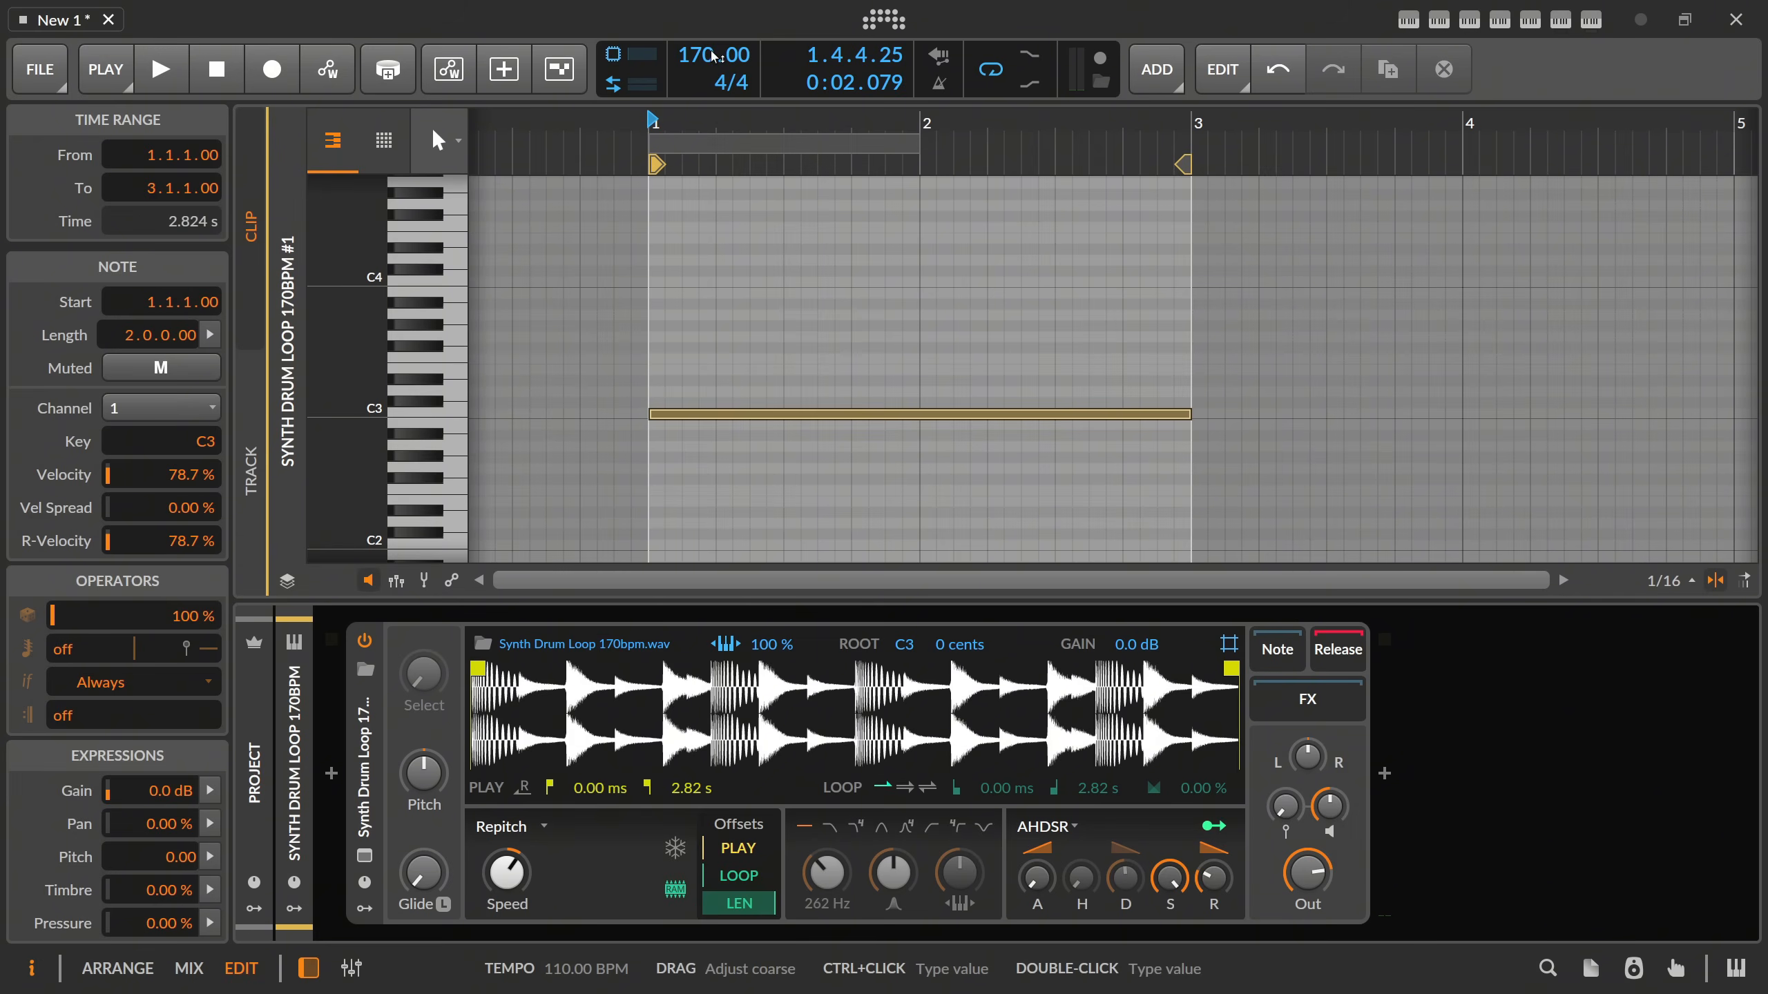
key("space")
left_click_drag(777, 142, 766, 175)
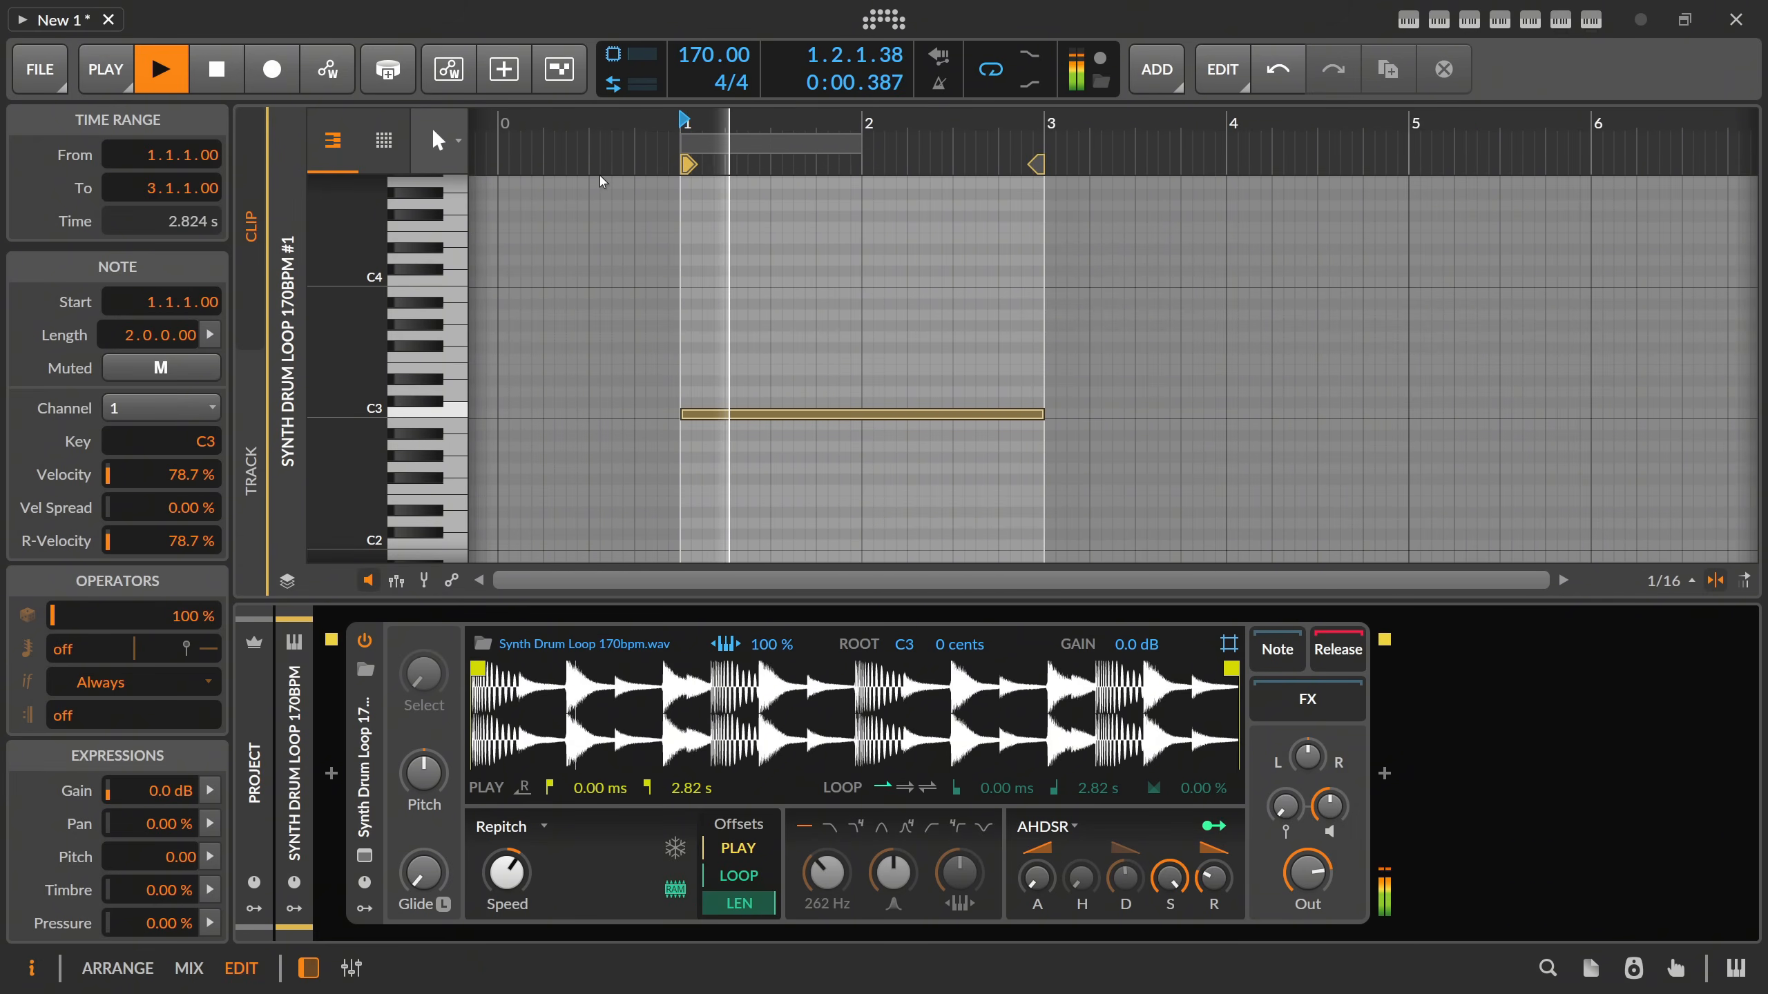
key("space")
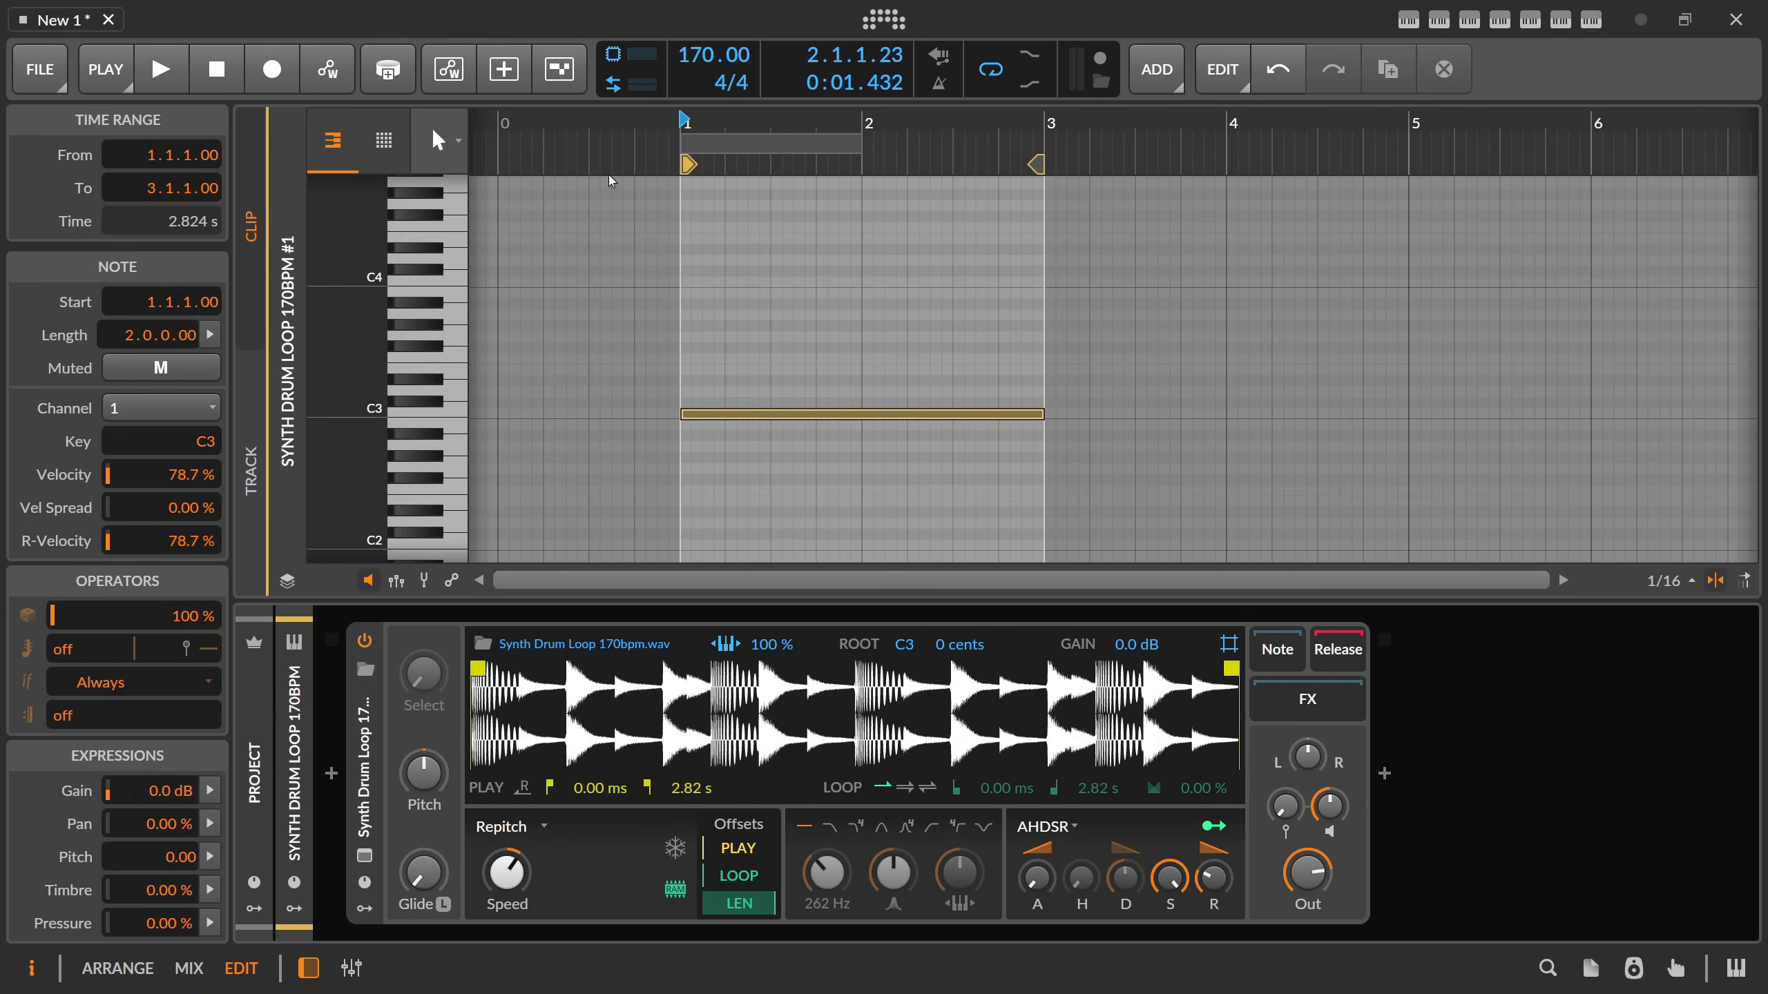
Freeze the sampler's playhead, set its position offset to 12.5 %, and audition the clip.
scroll(716, 127, "down", 2)
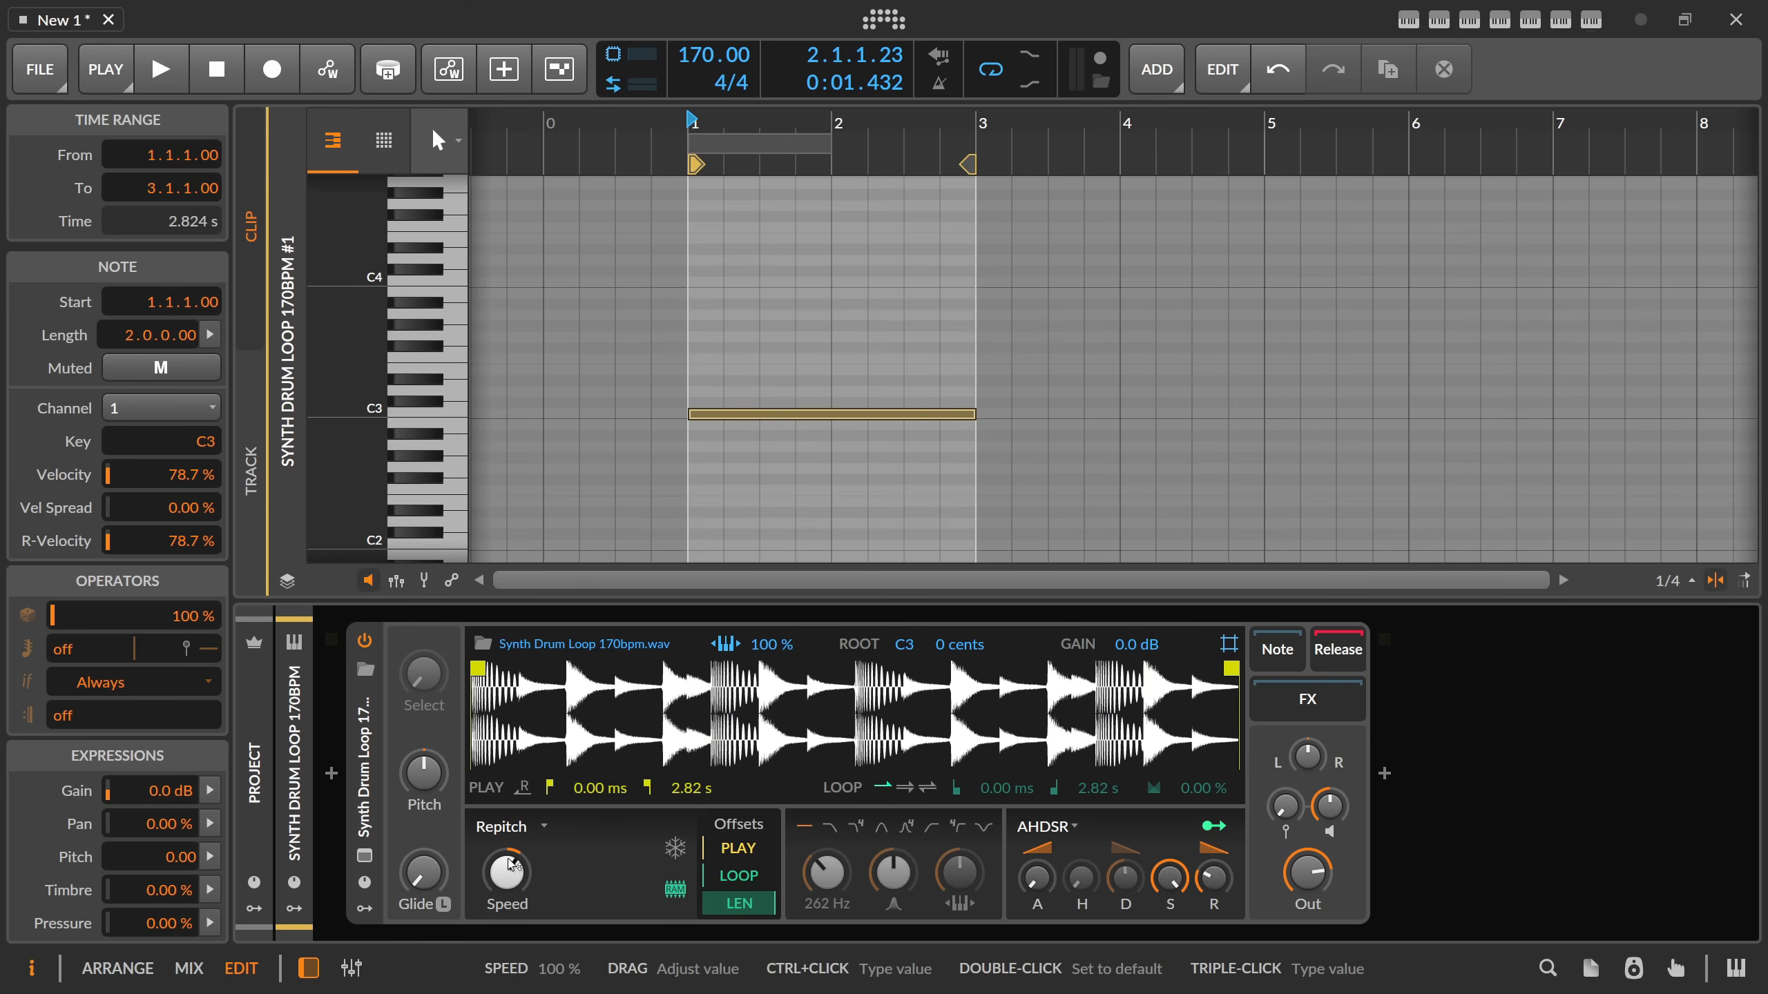
left_click(674, 848)
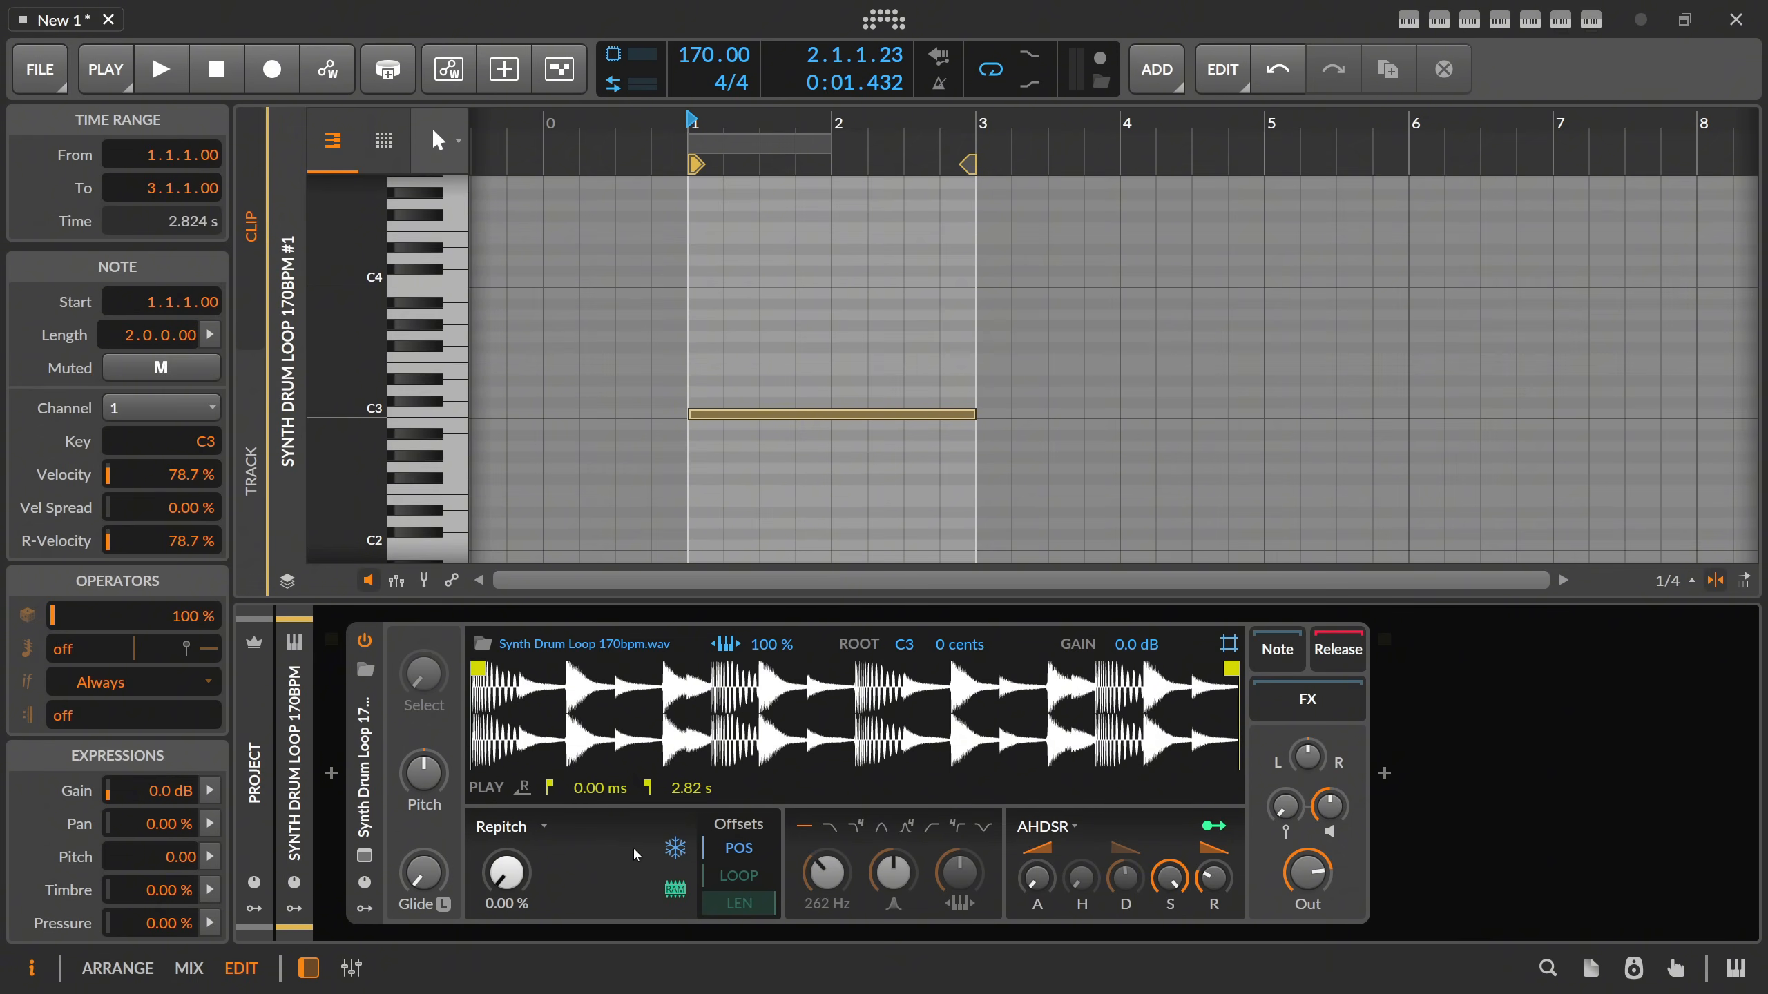
mouse_move(524, 835)
left_mouse_down()
mouse_move(523, 815)
mouse_move(551, 851)
mouse_move(506, 871)
mouse_move(506, 837)
mouse_move(506, 871)
left_mouse_up()
key("space")
key("space")
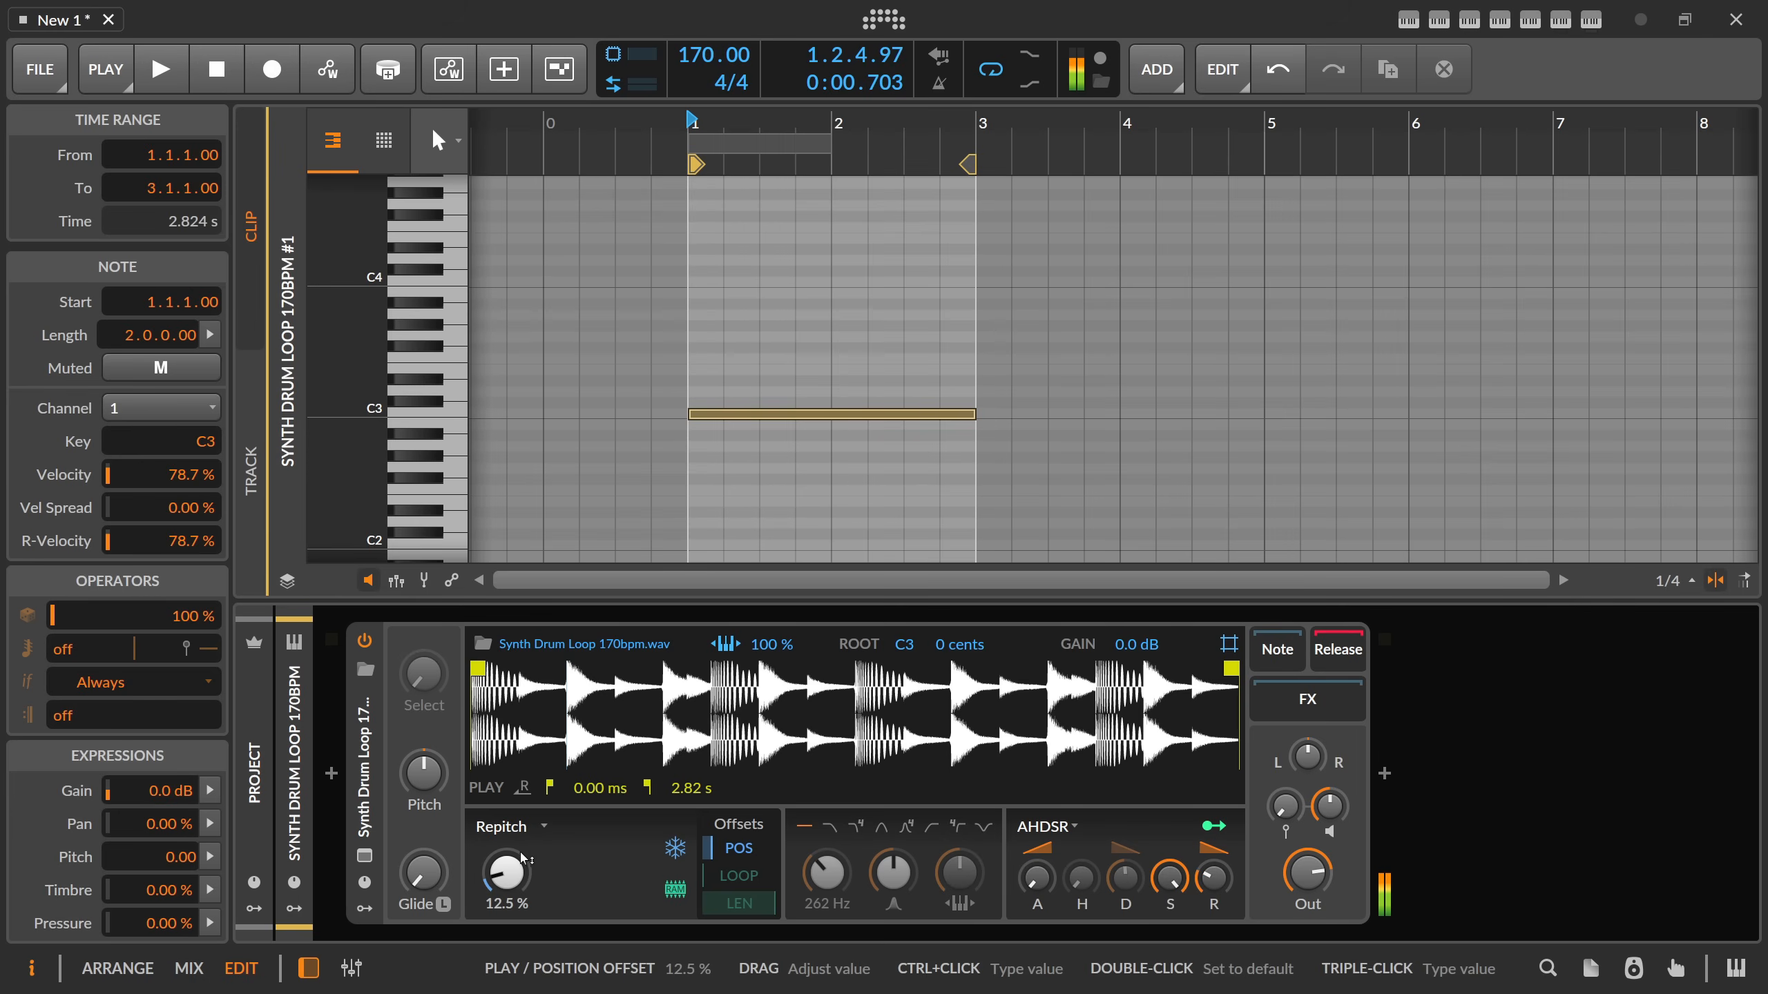
Switch the sampler's play mode to Textures and audition the frozen position.
left_click(512, 826)
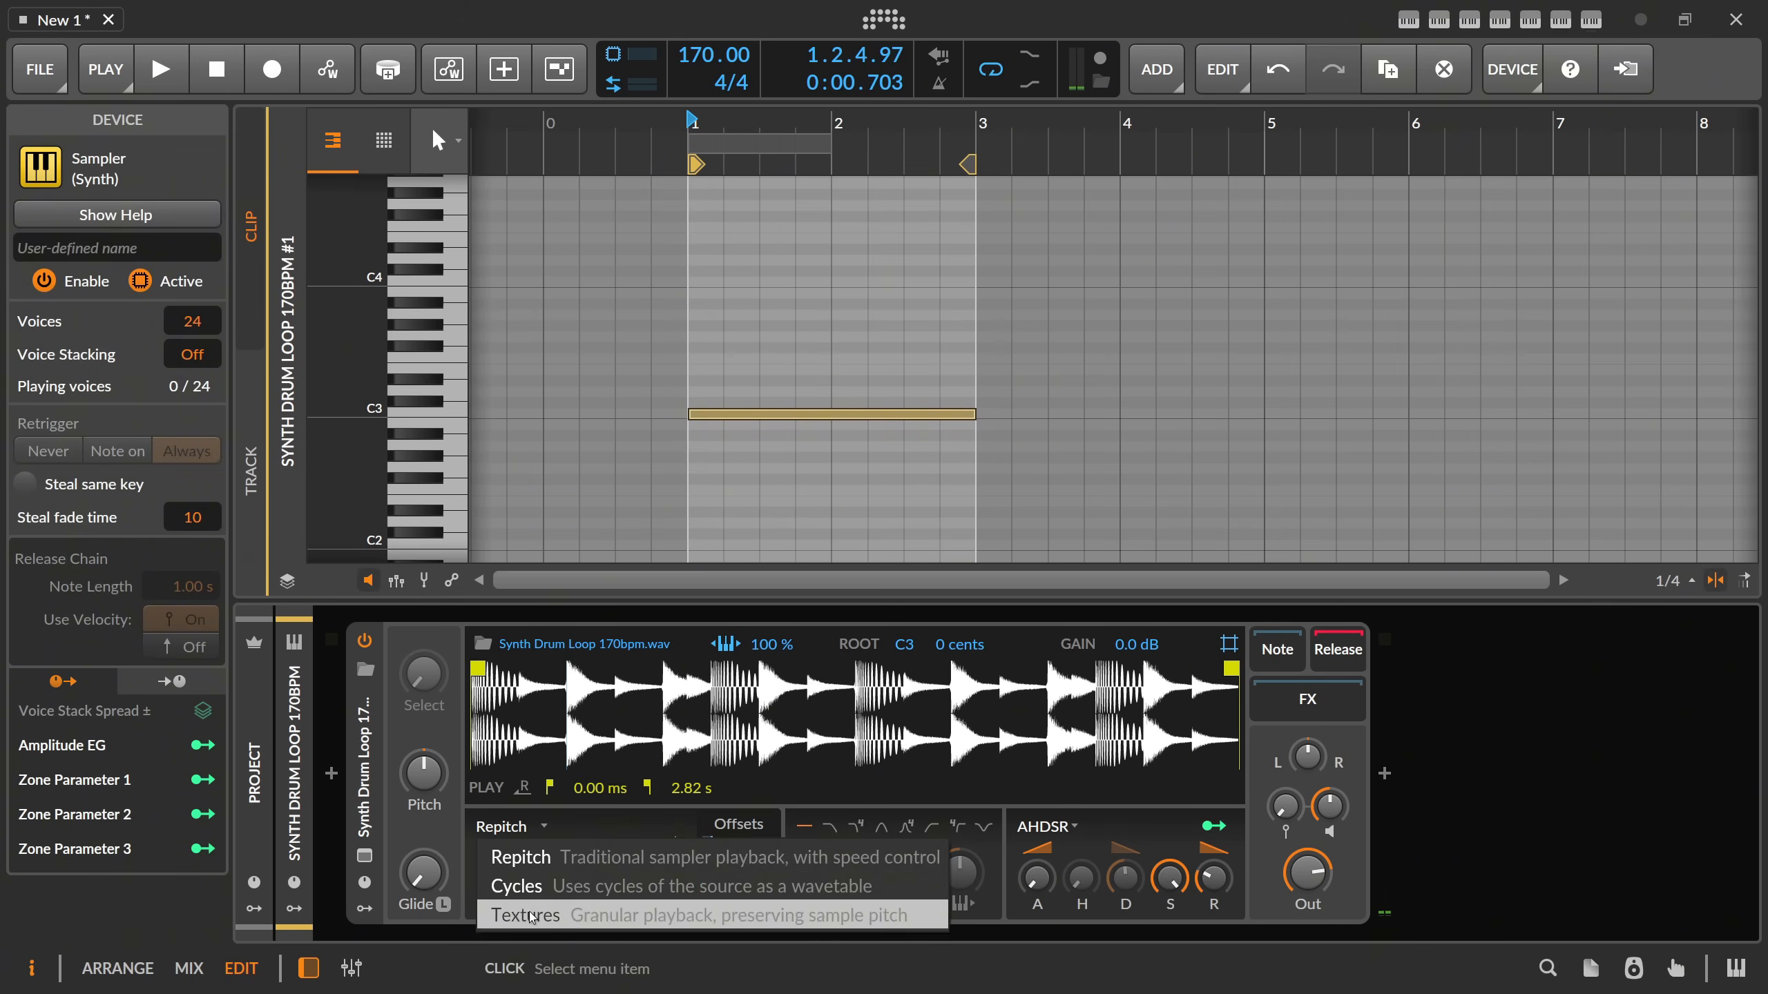
left_click(509, 916)
key("space")
key("space")
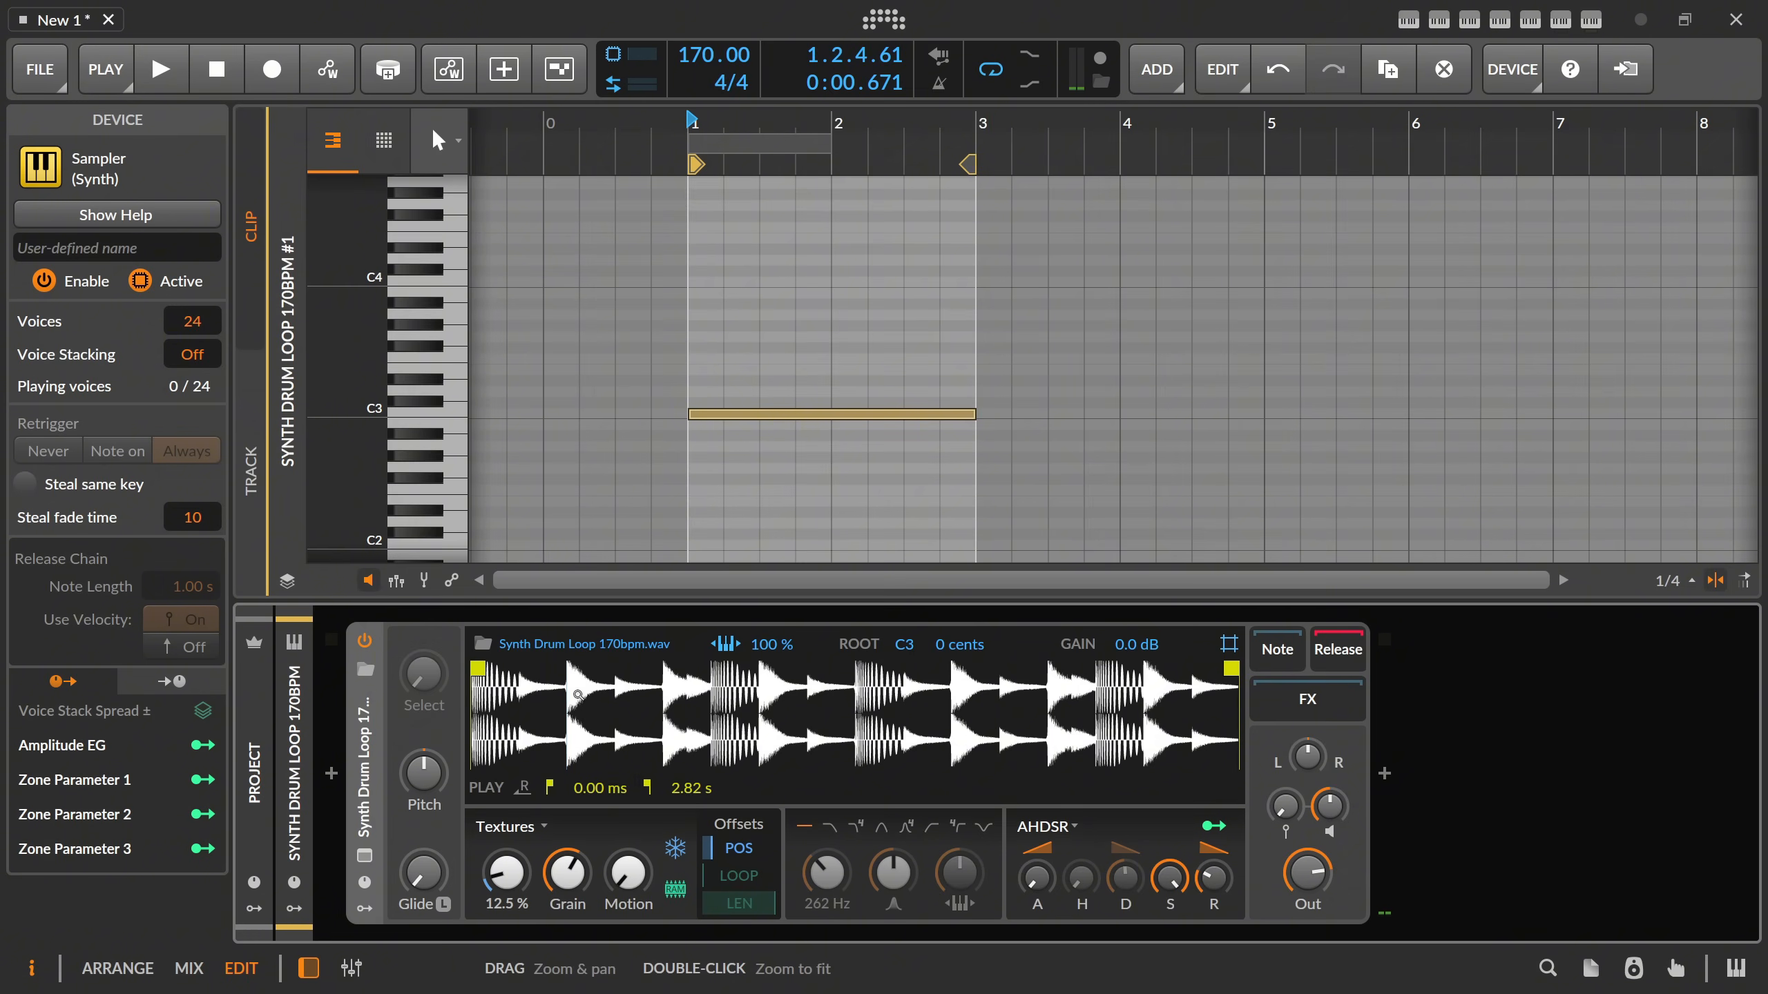
Lower the position offset to 11.5 % and audition the clip in Textures mode.
mouse_move(507, 873)
left_mouse_down()
mouse_move(506, 894)
mouse_move(506, 747)
mouse_move(507, 900)
left_mouse_up()
key("space")
key("space")
key("space")
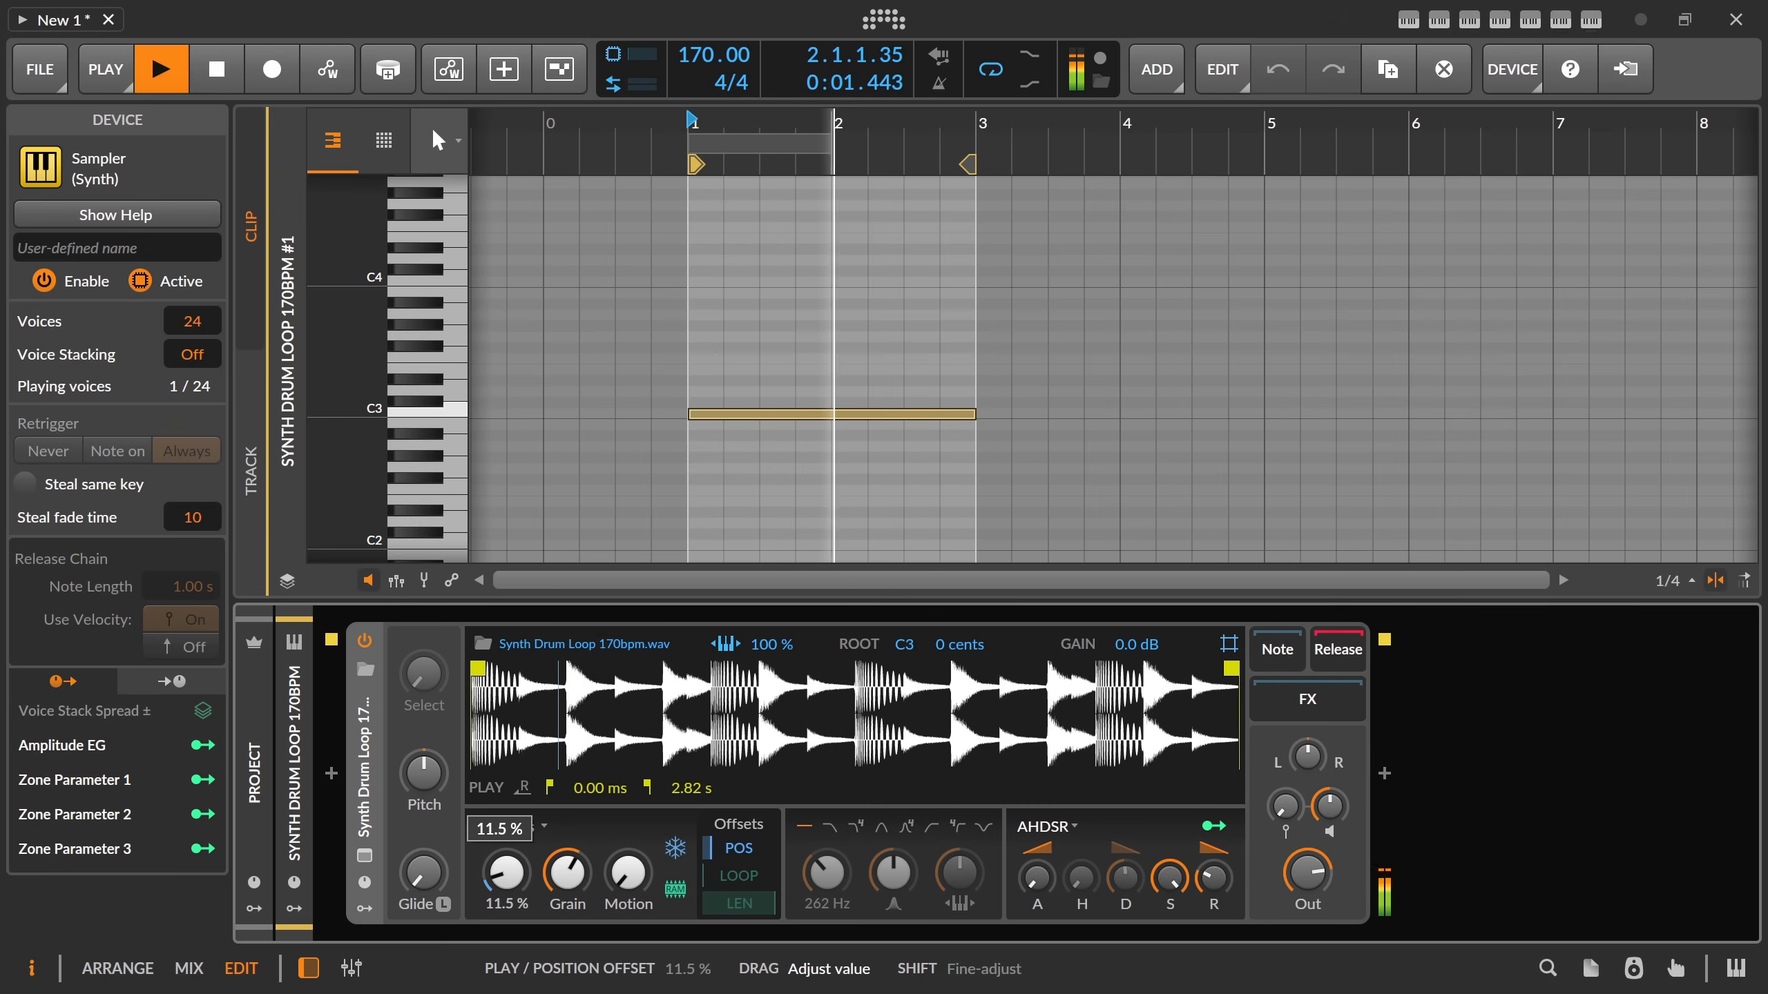
key("space")
Reset the sampler's position offset to 0 % and set its play mode back to Repitch.
double_click(507, 873)
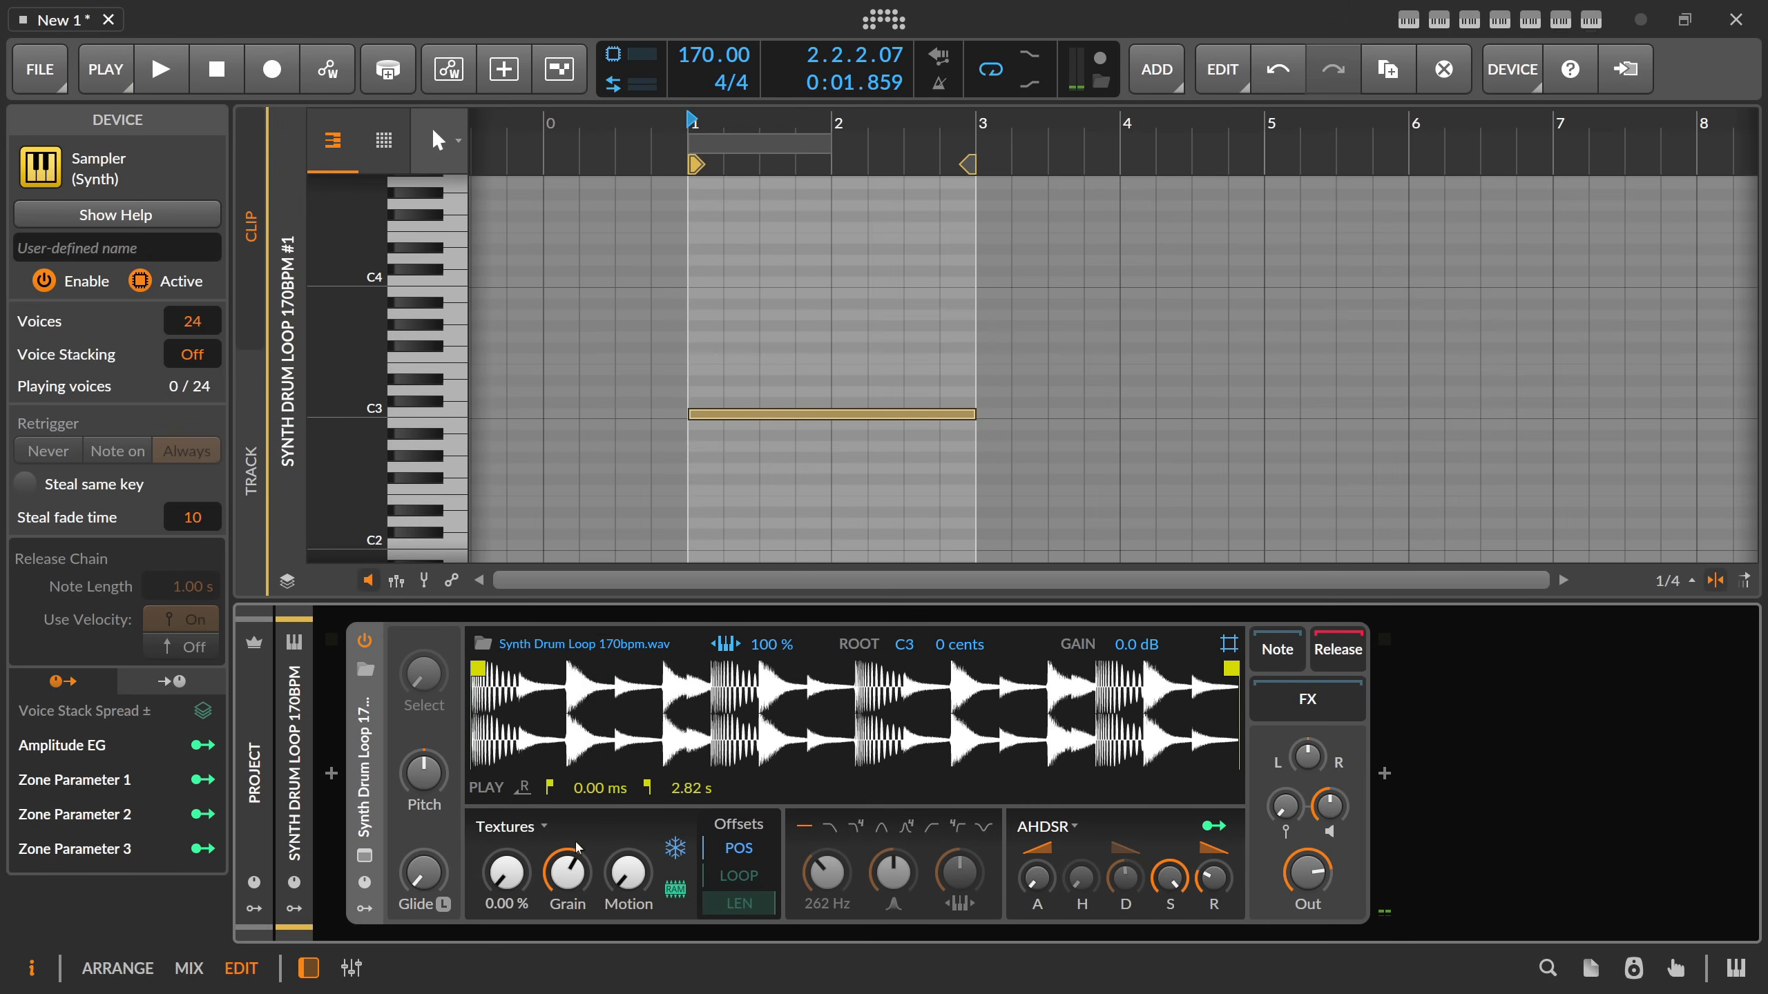
left_click(508, 827)
left_click(519, 856)
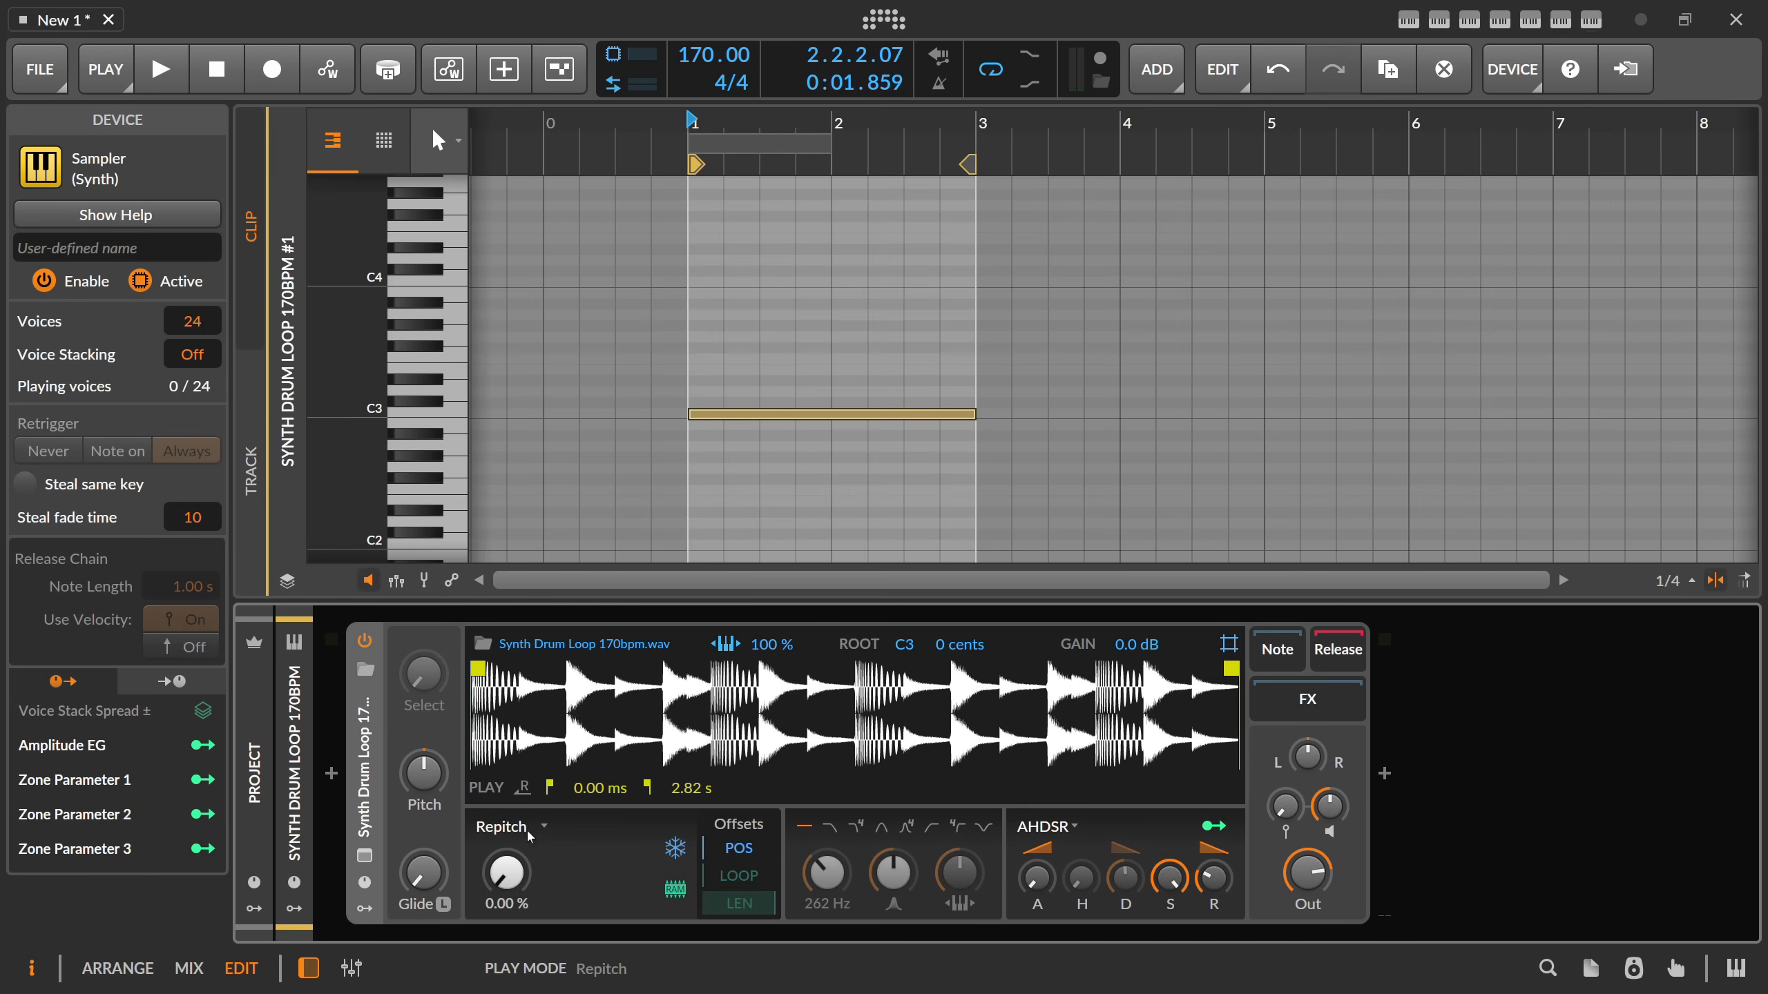
Add a Classic LFO modulator to the Sampler's first modulator slot.
left_click(364, 909)
left_click(409, 674)
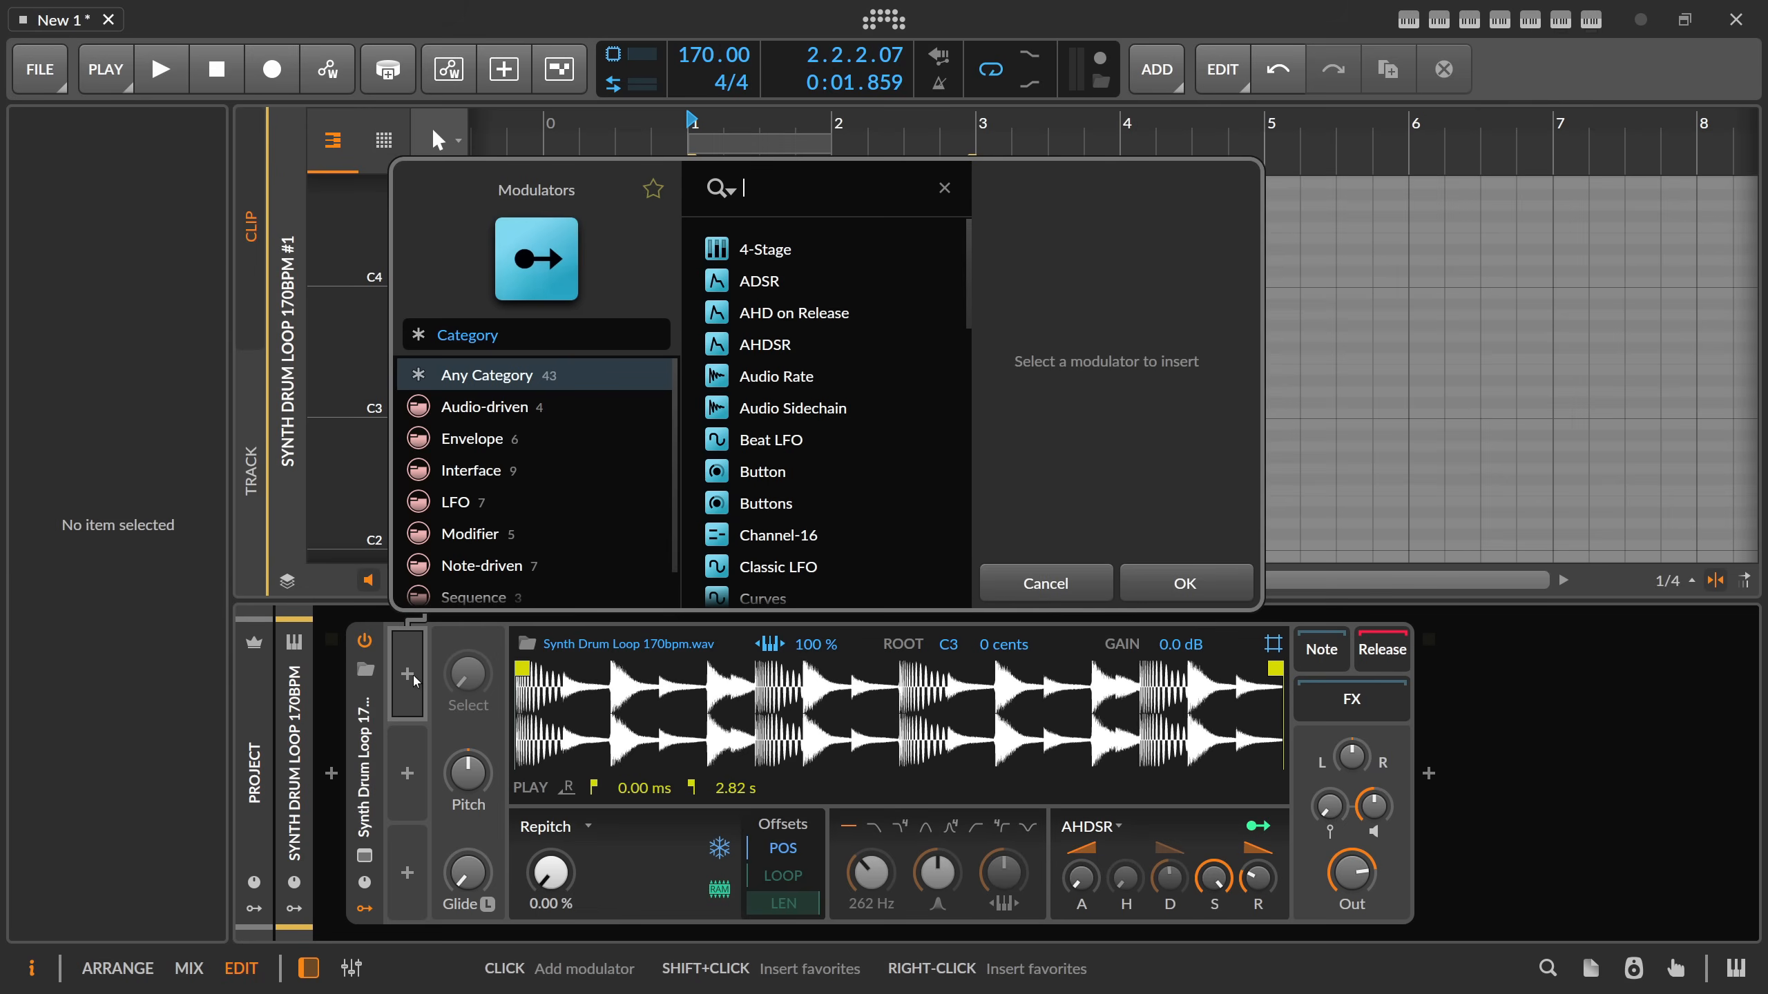
type("class")
key("Return")
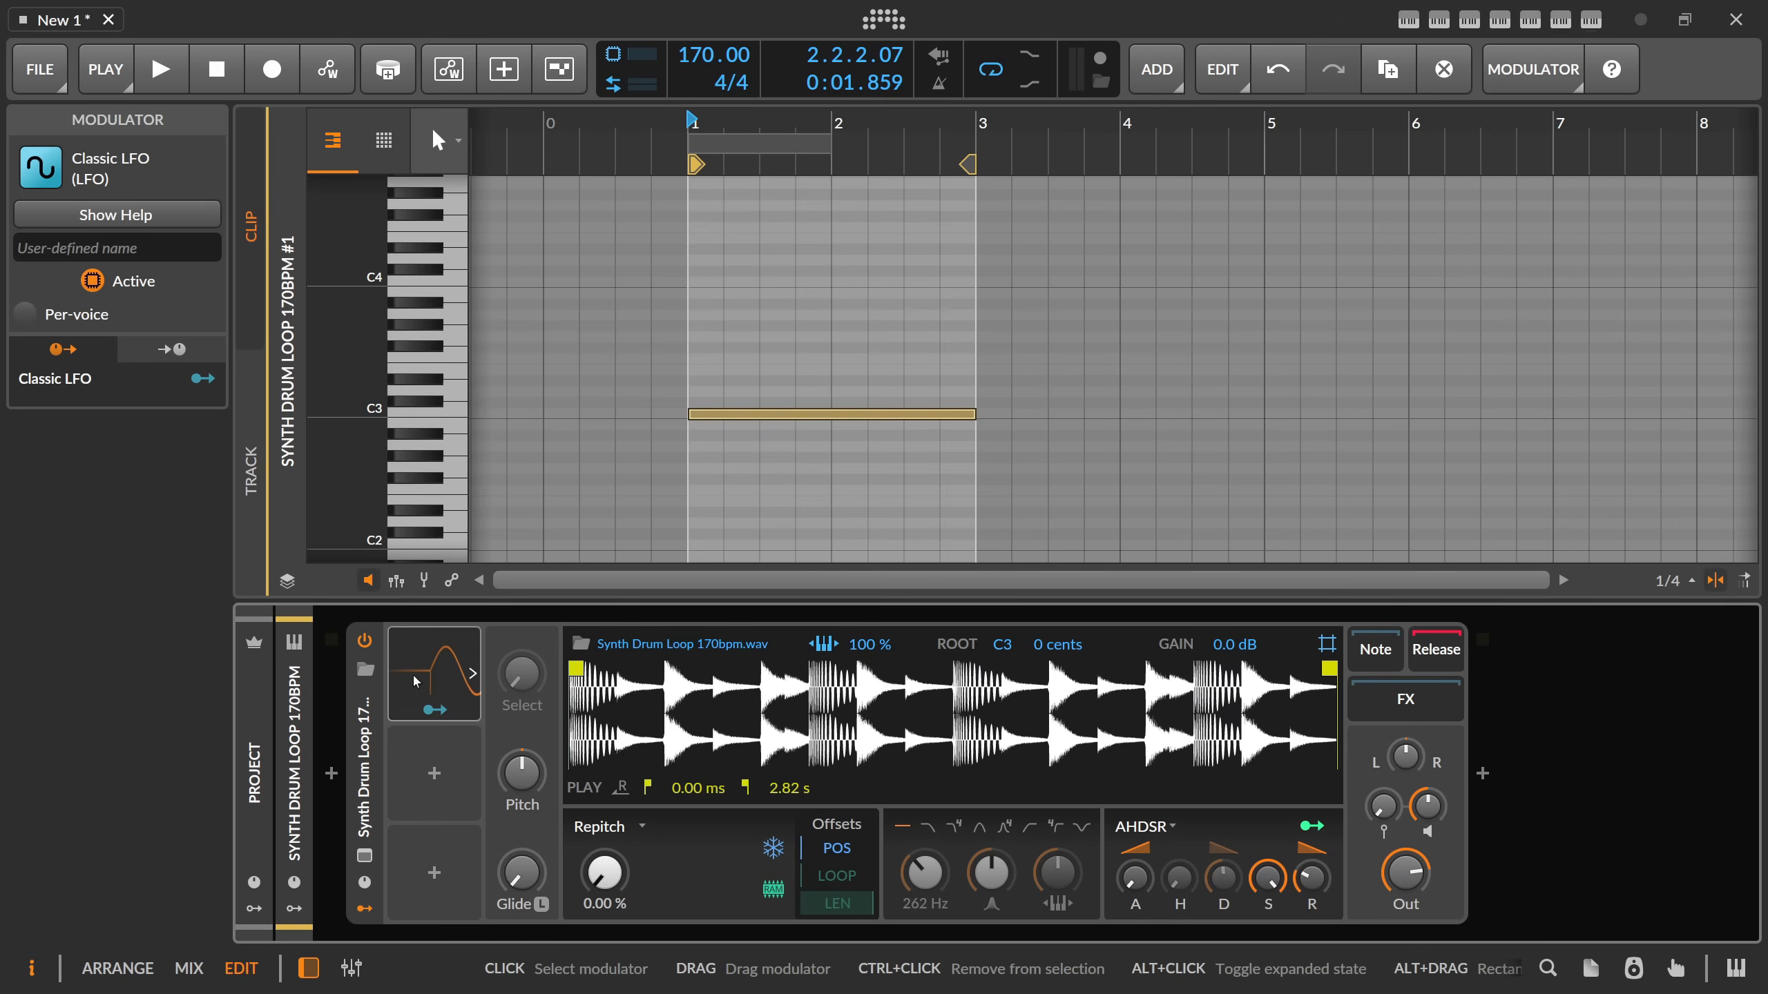
Set the Classic LFO to beat timing at 2/1 with a rising saw waveform and turn off Bipolar.
left_click(541, 675)
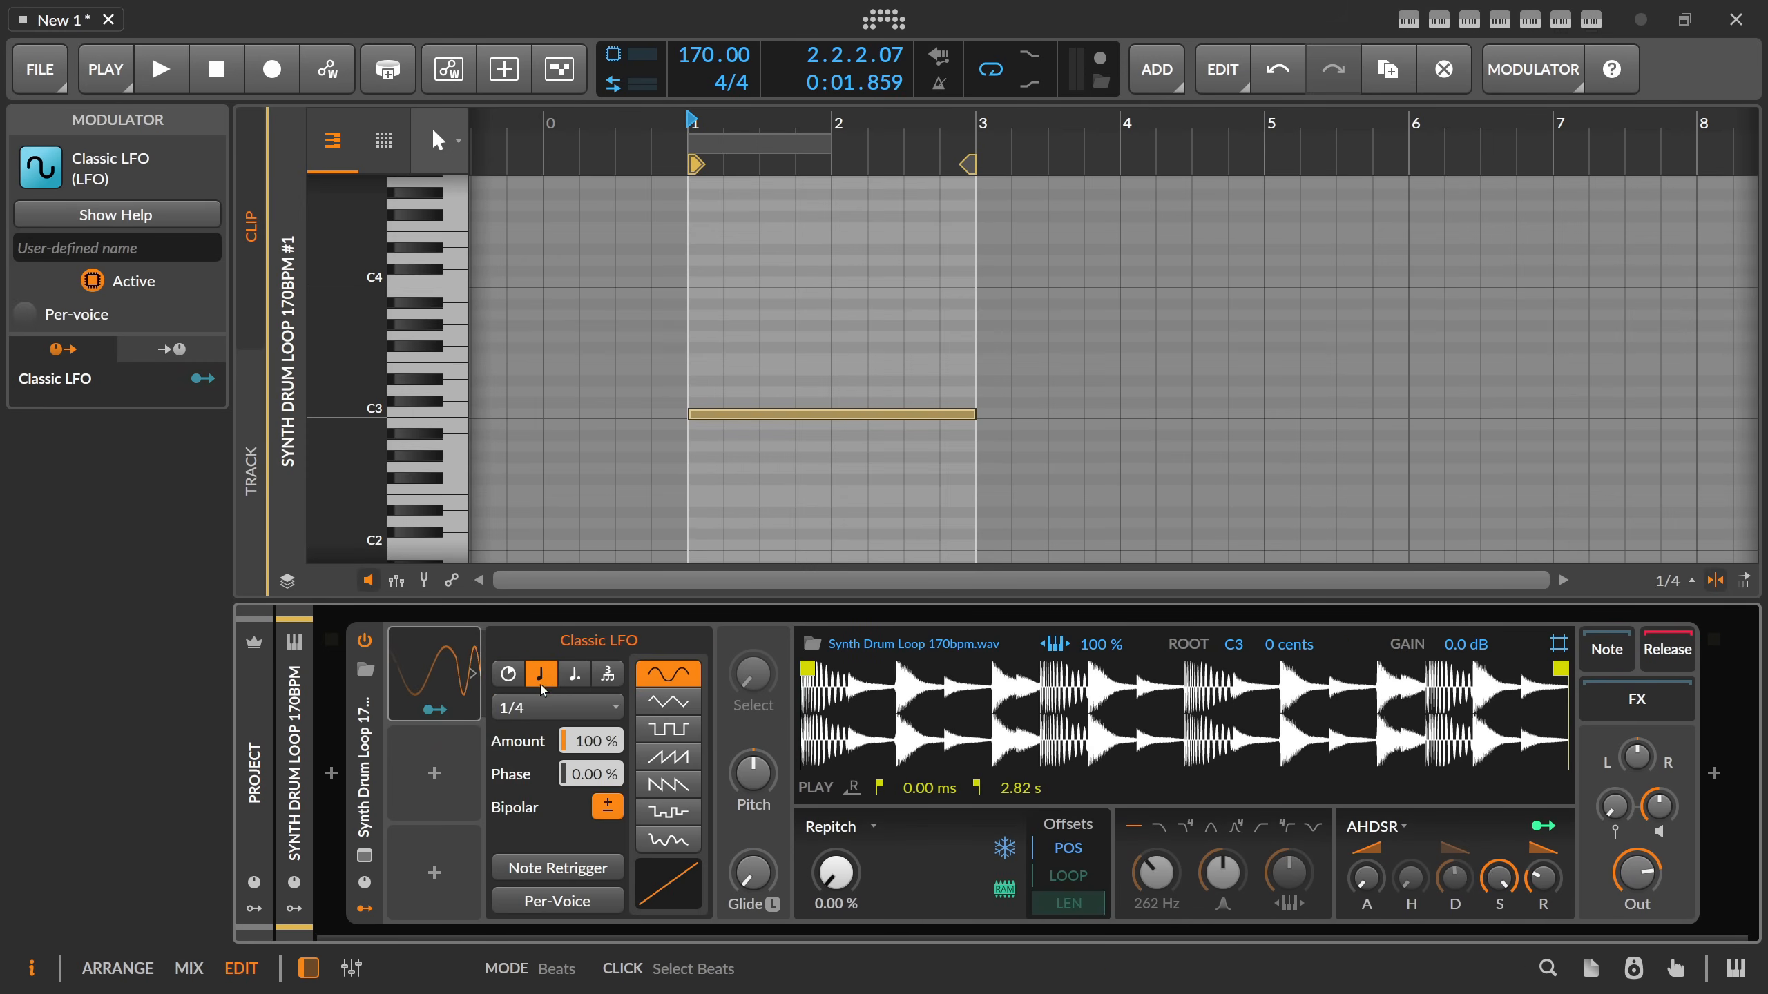
left_click(540, 709)
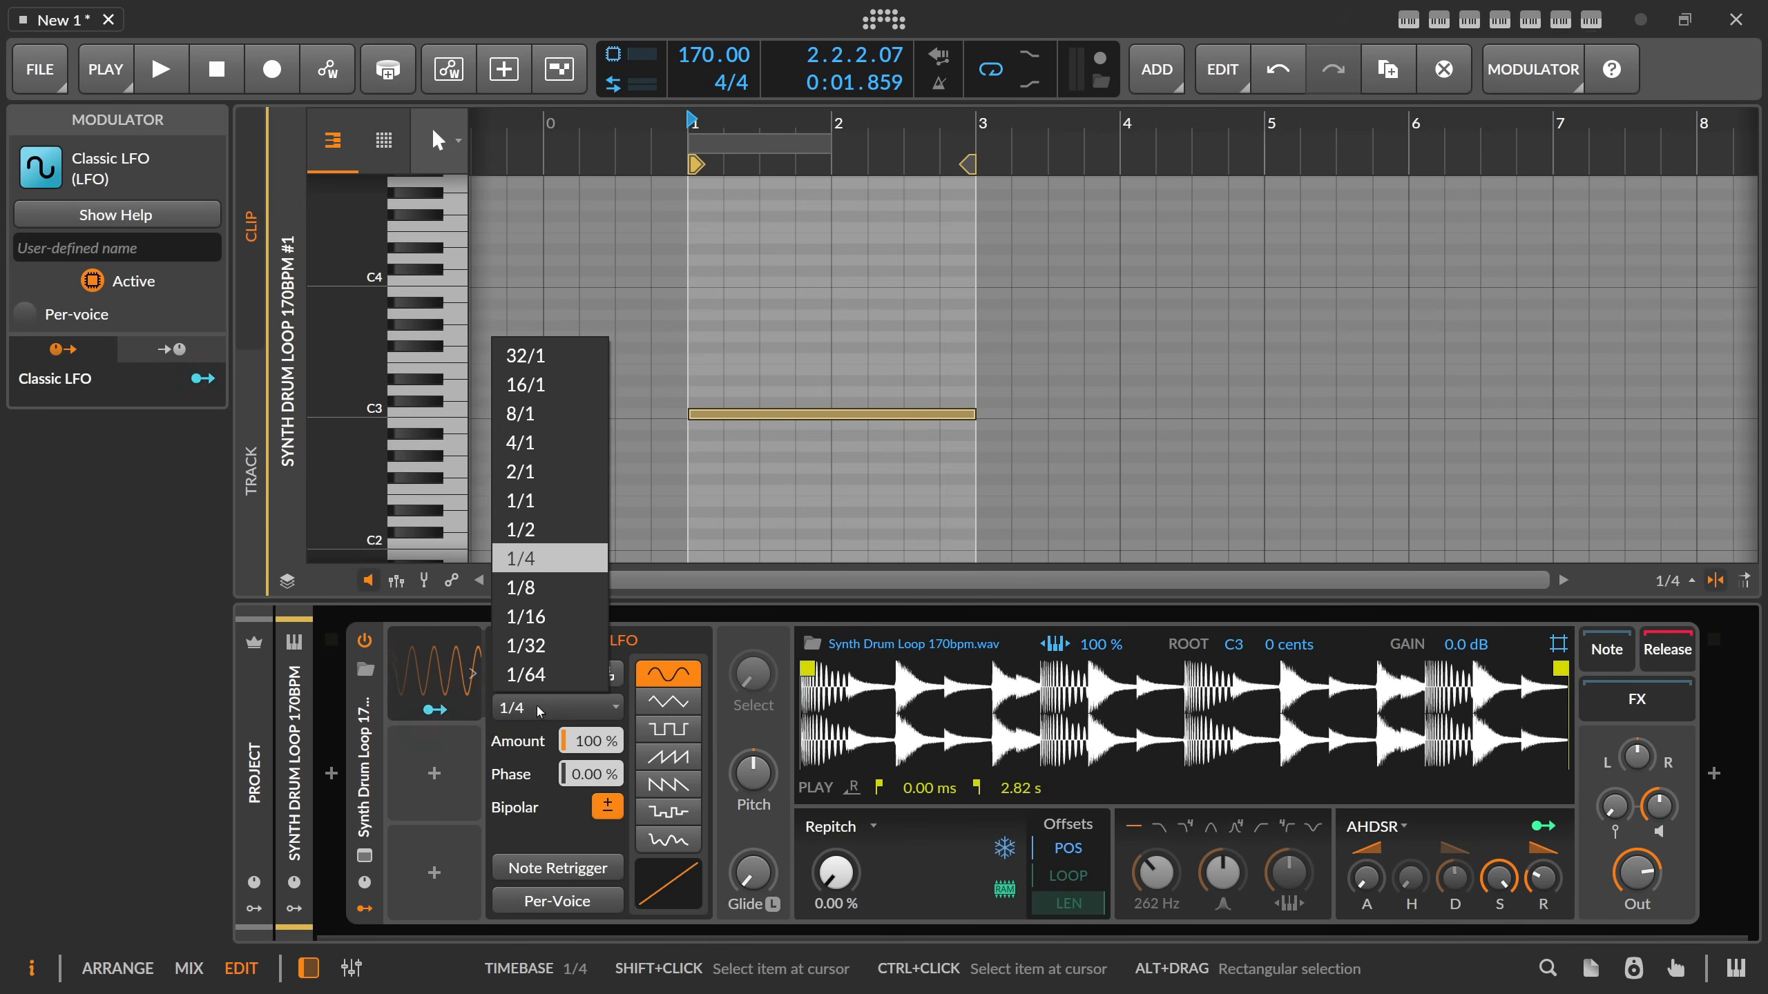
left_click(532, 474)
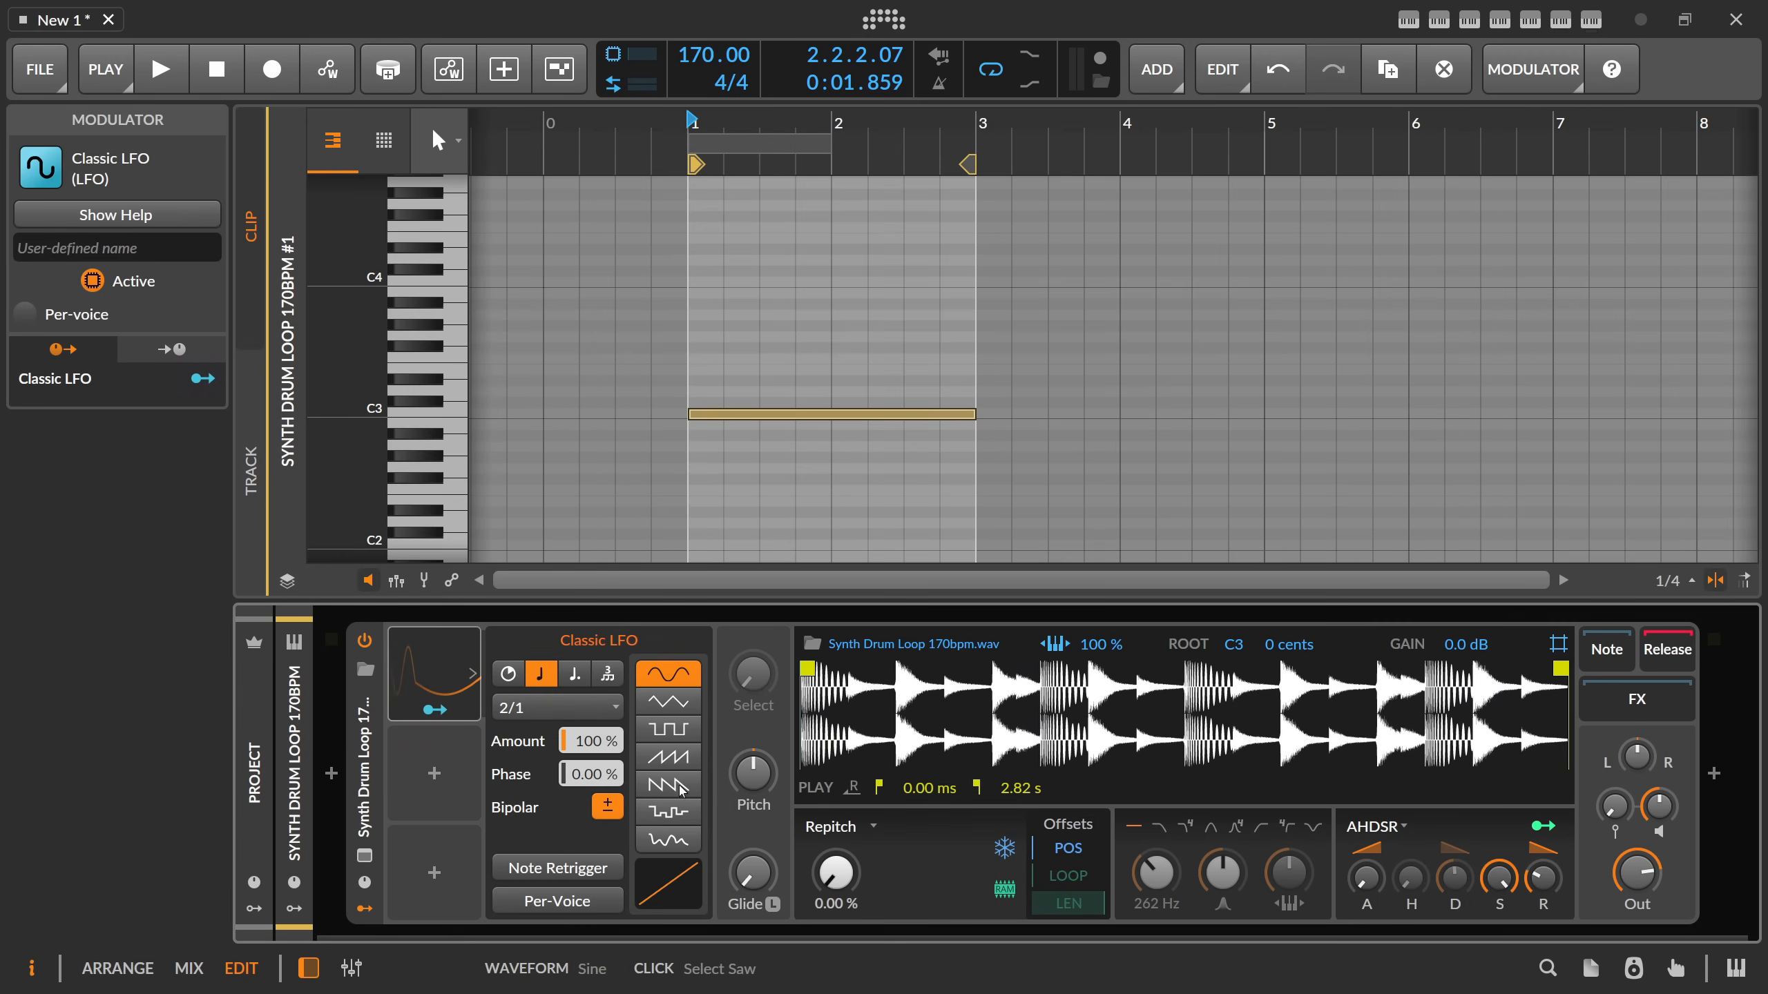
left_click(659, 759)
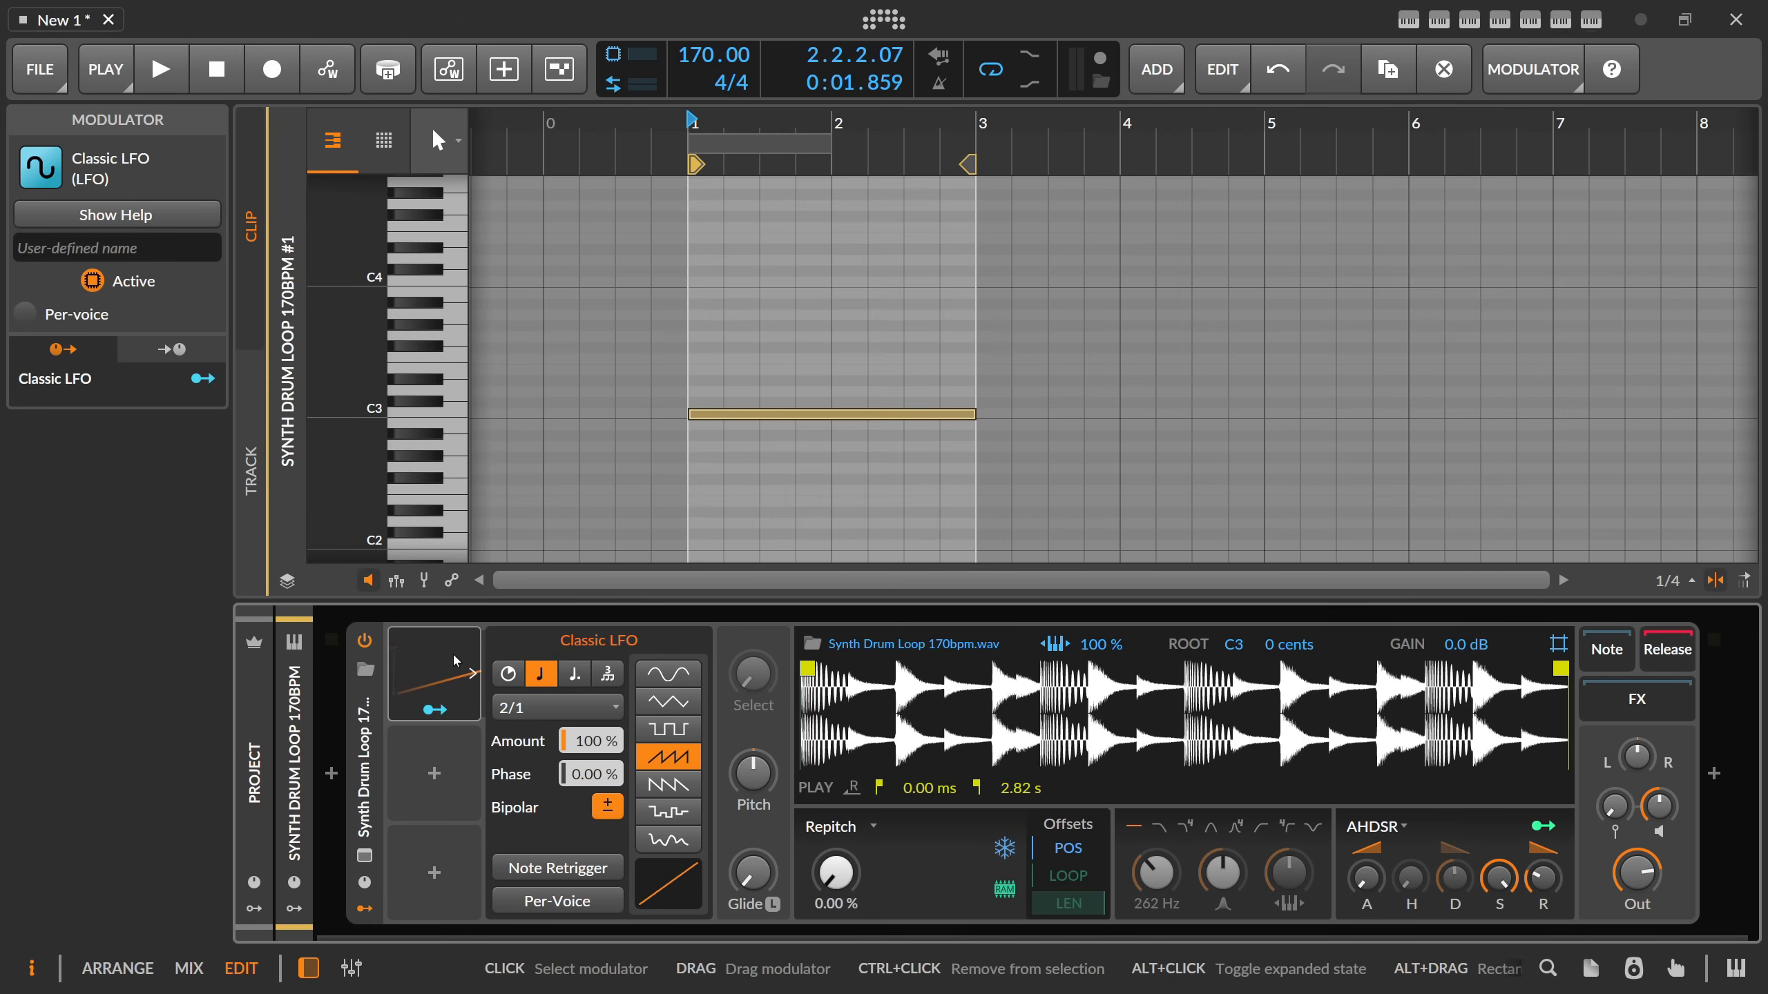
left_click(604, 808)
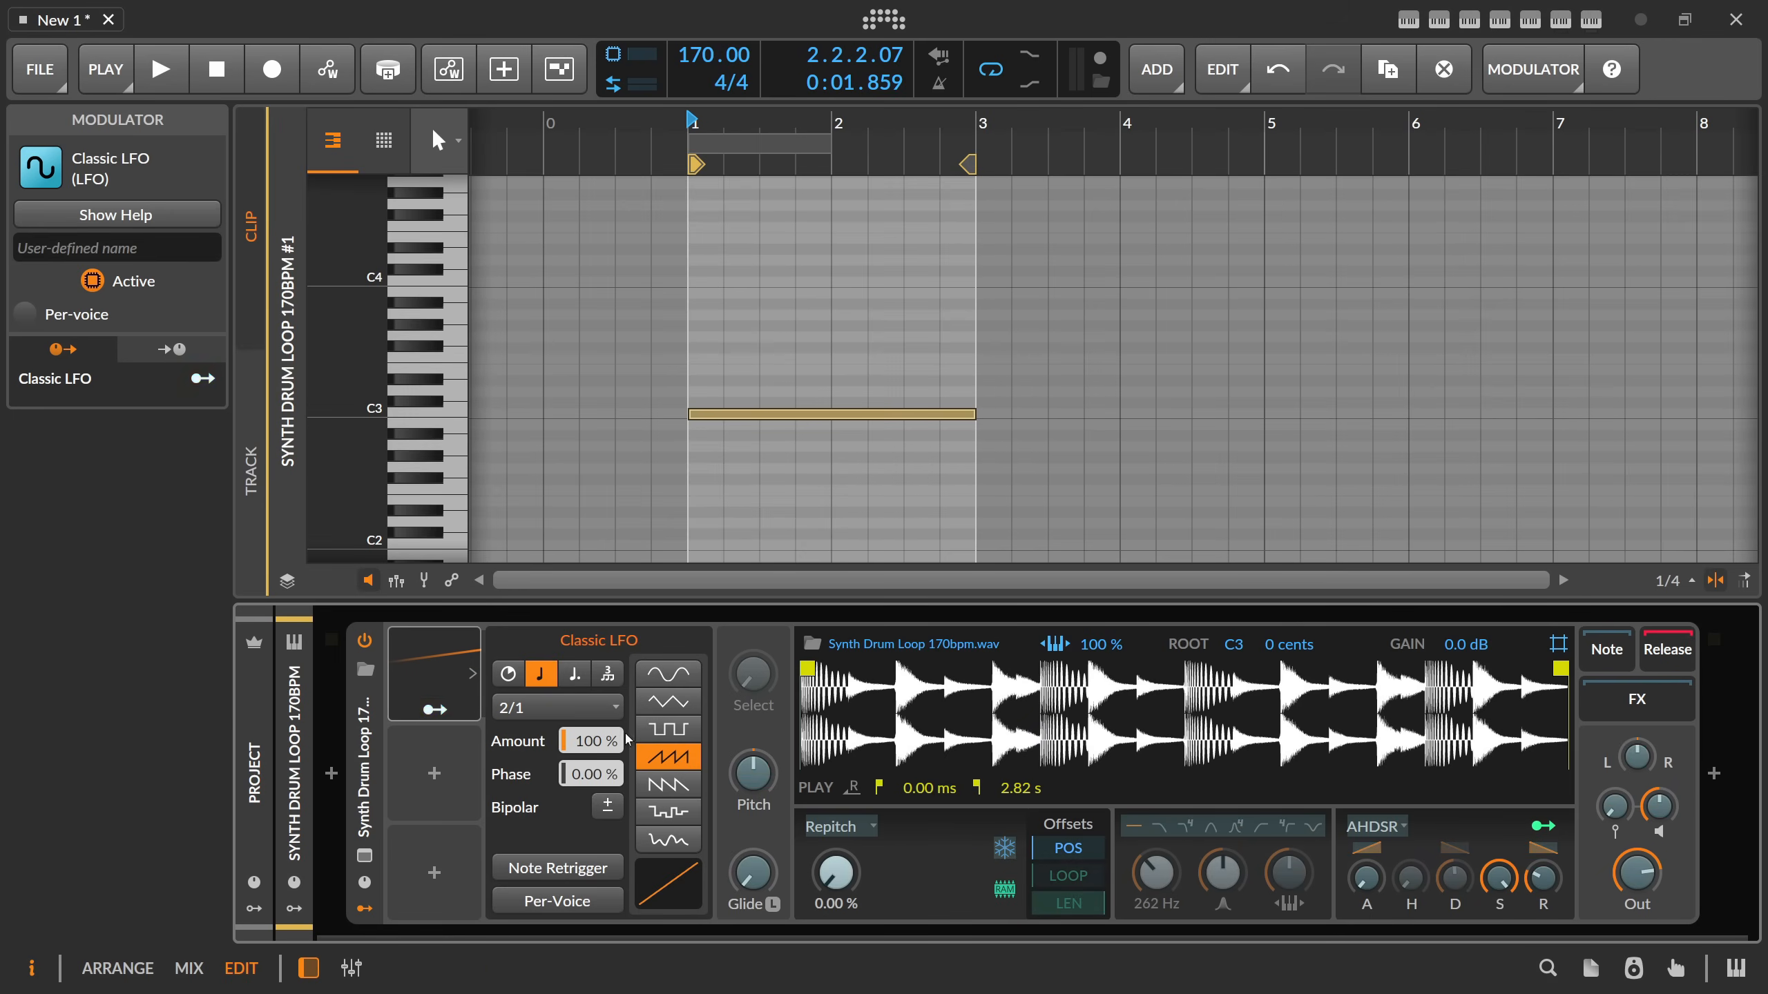
Modulate the sampler's playhead position with the Classic LFO at an amount of 1.000 and audition the clip.
left_click_drag(837, 866, 838, 731)
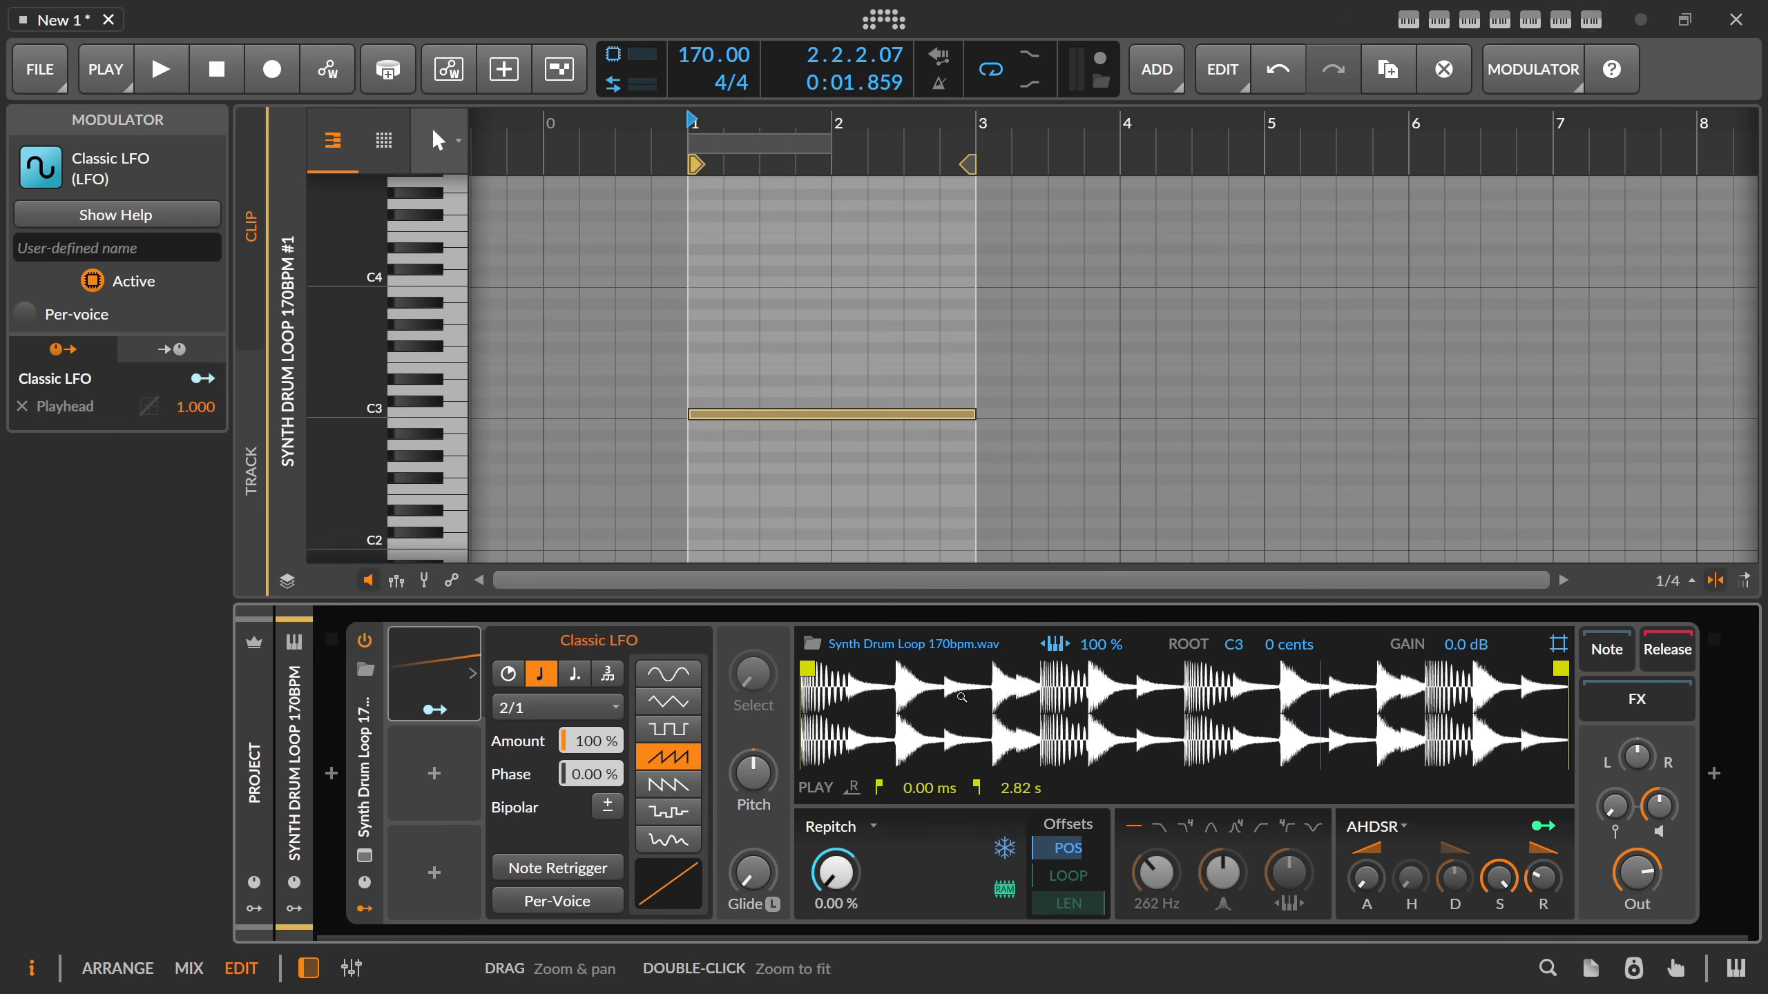
key("space")
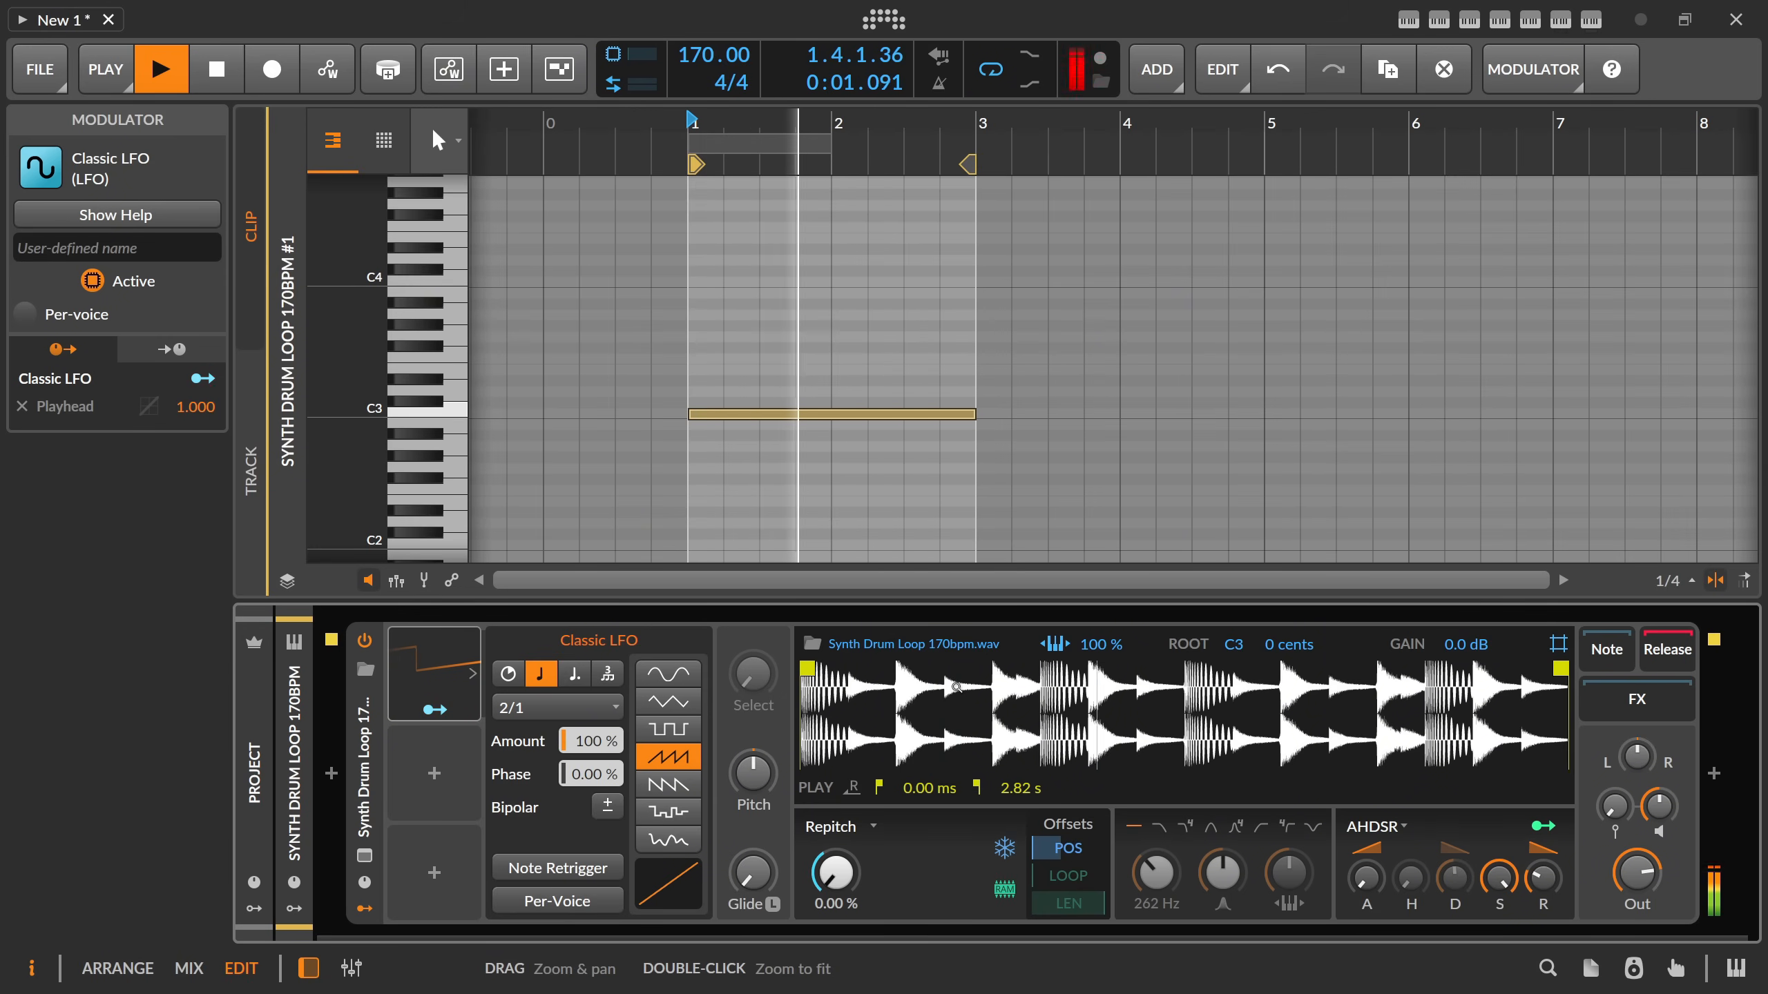
key("space")
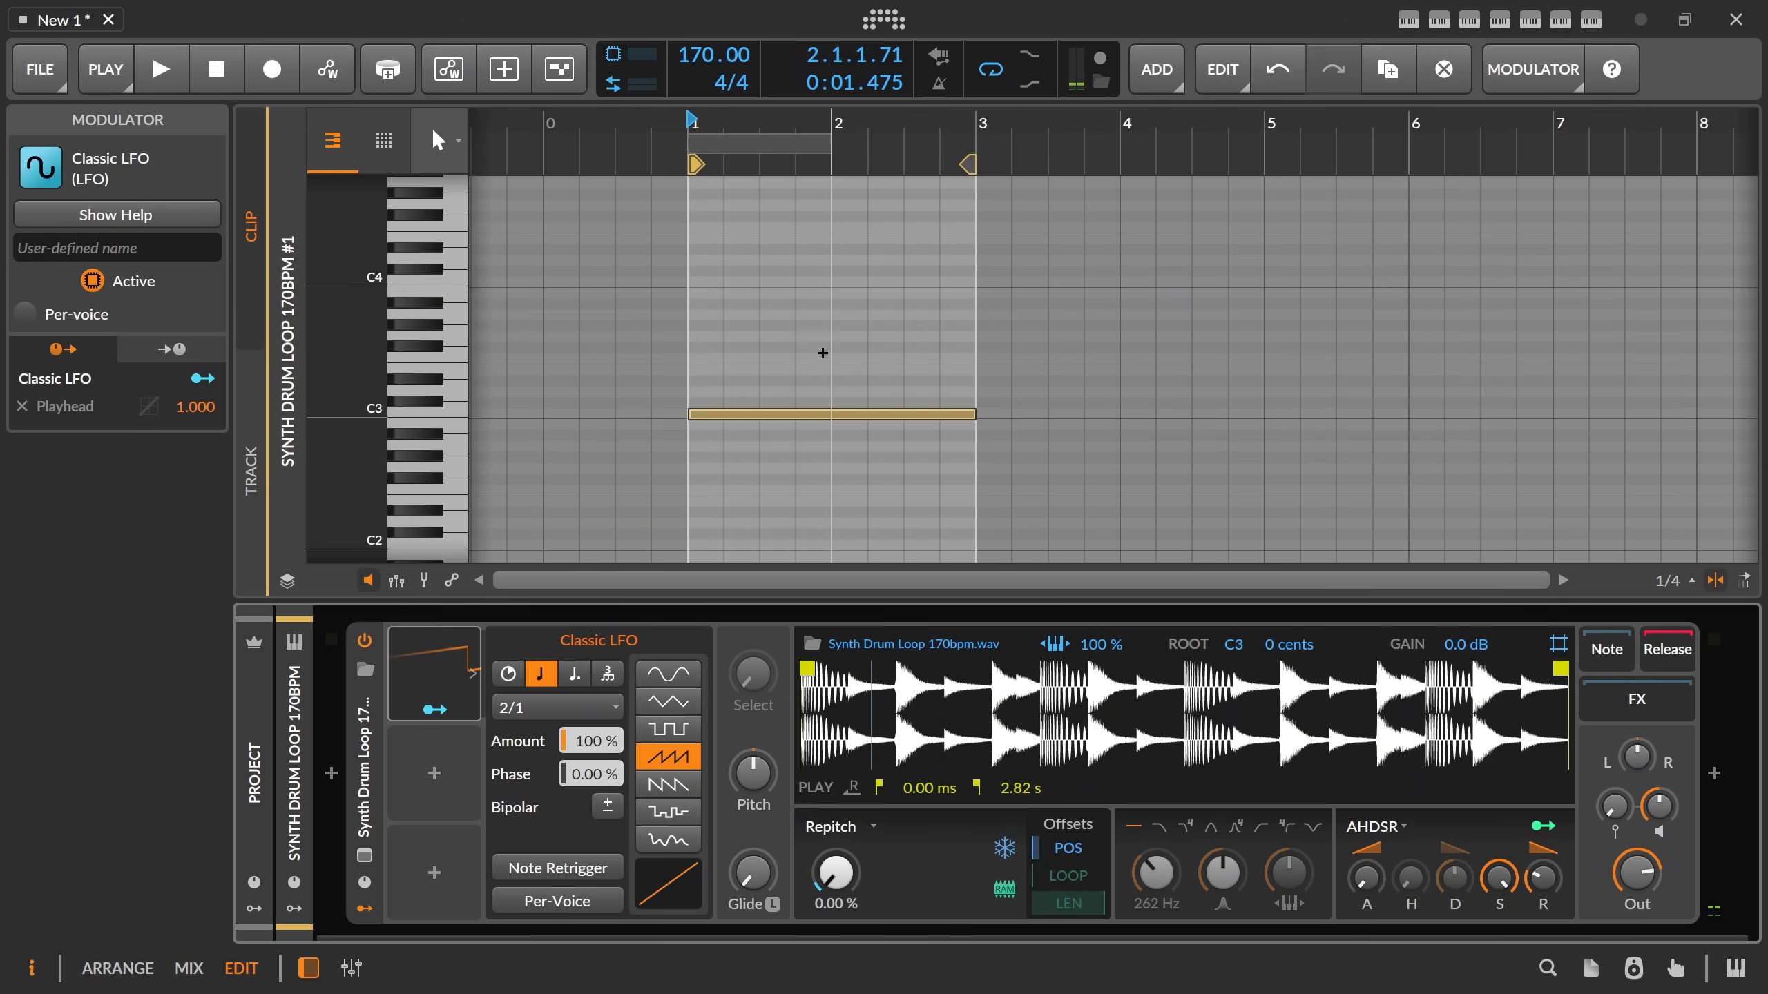
Lower the project tempo to 100 BPM while auditioning the clip.
key("space")
left_click_drag(709, 66, 708, 115)
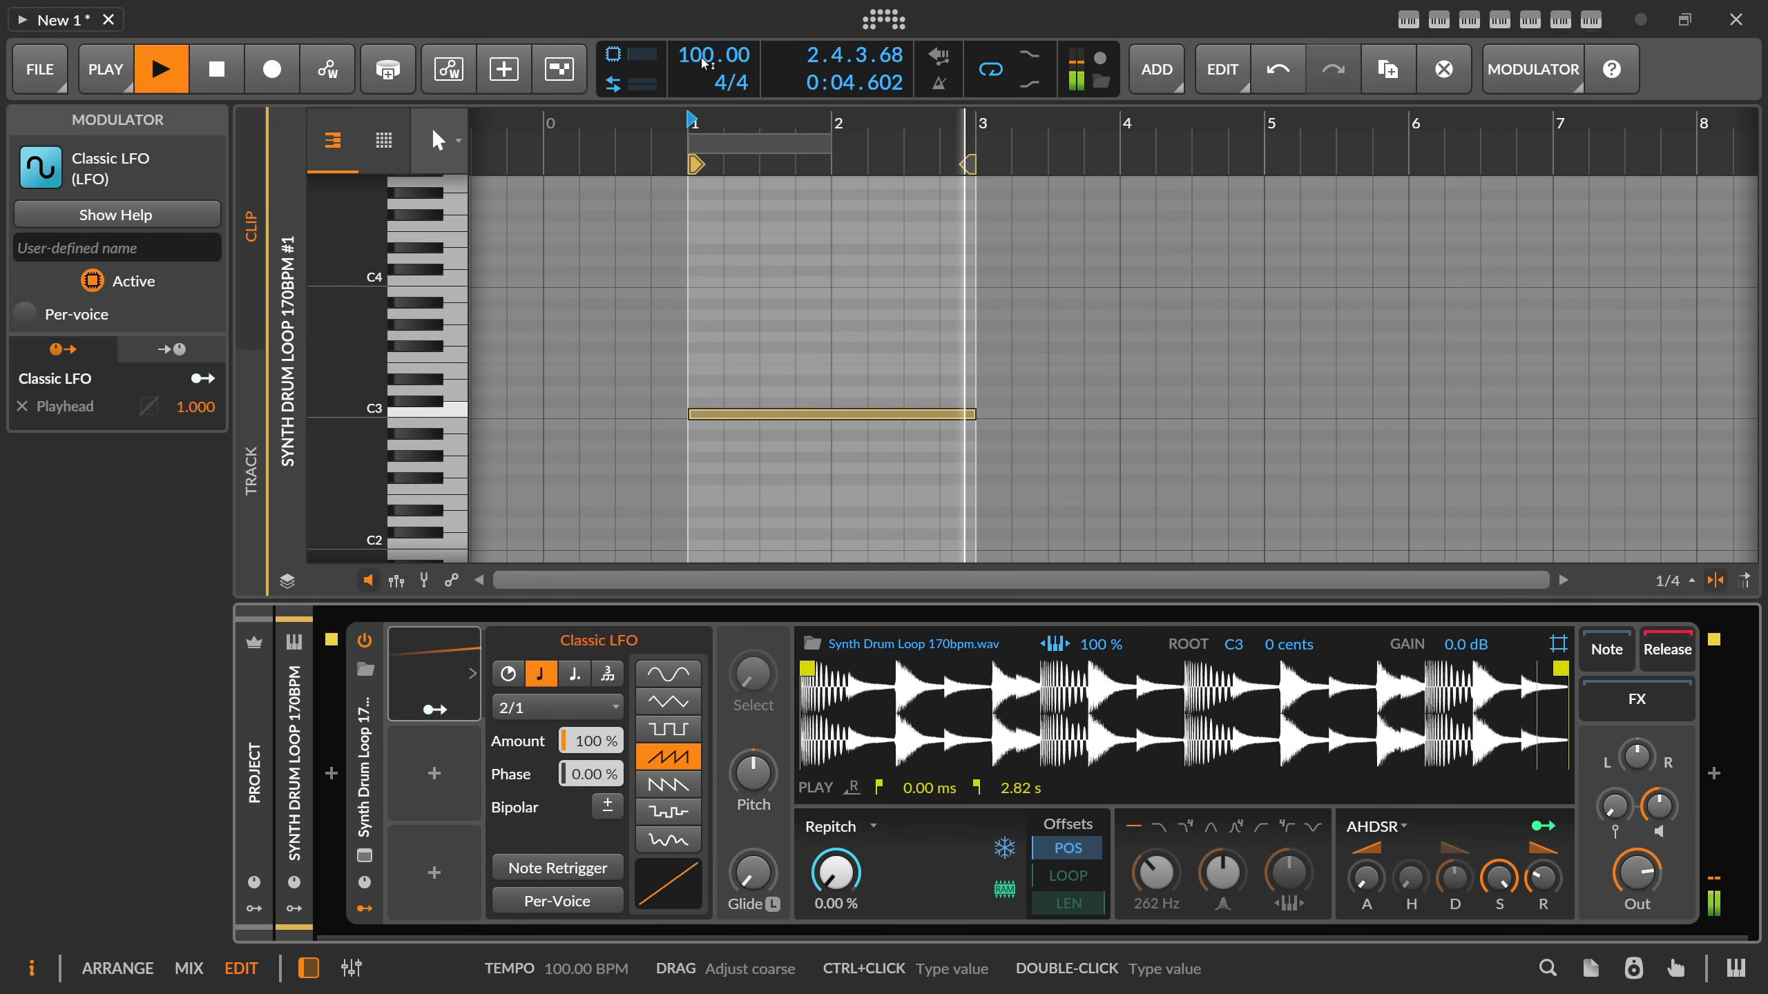
key("space")
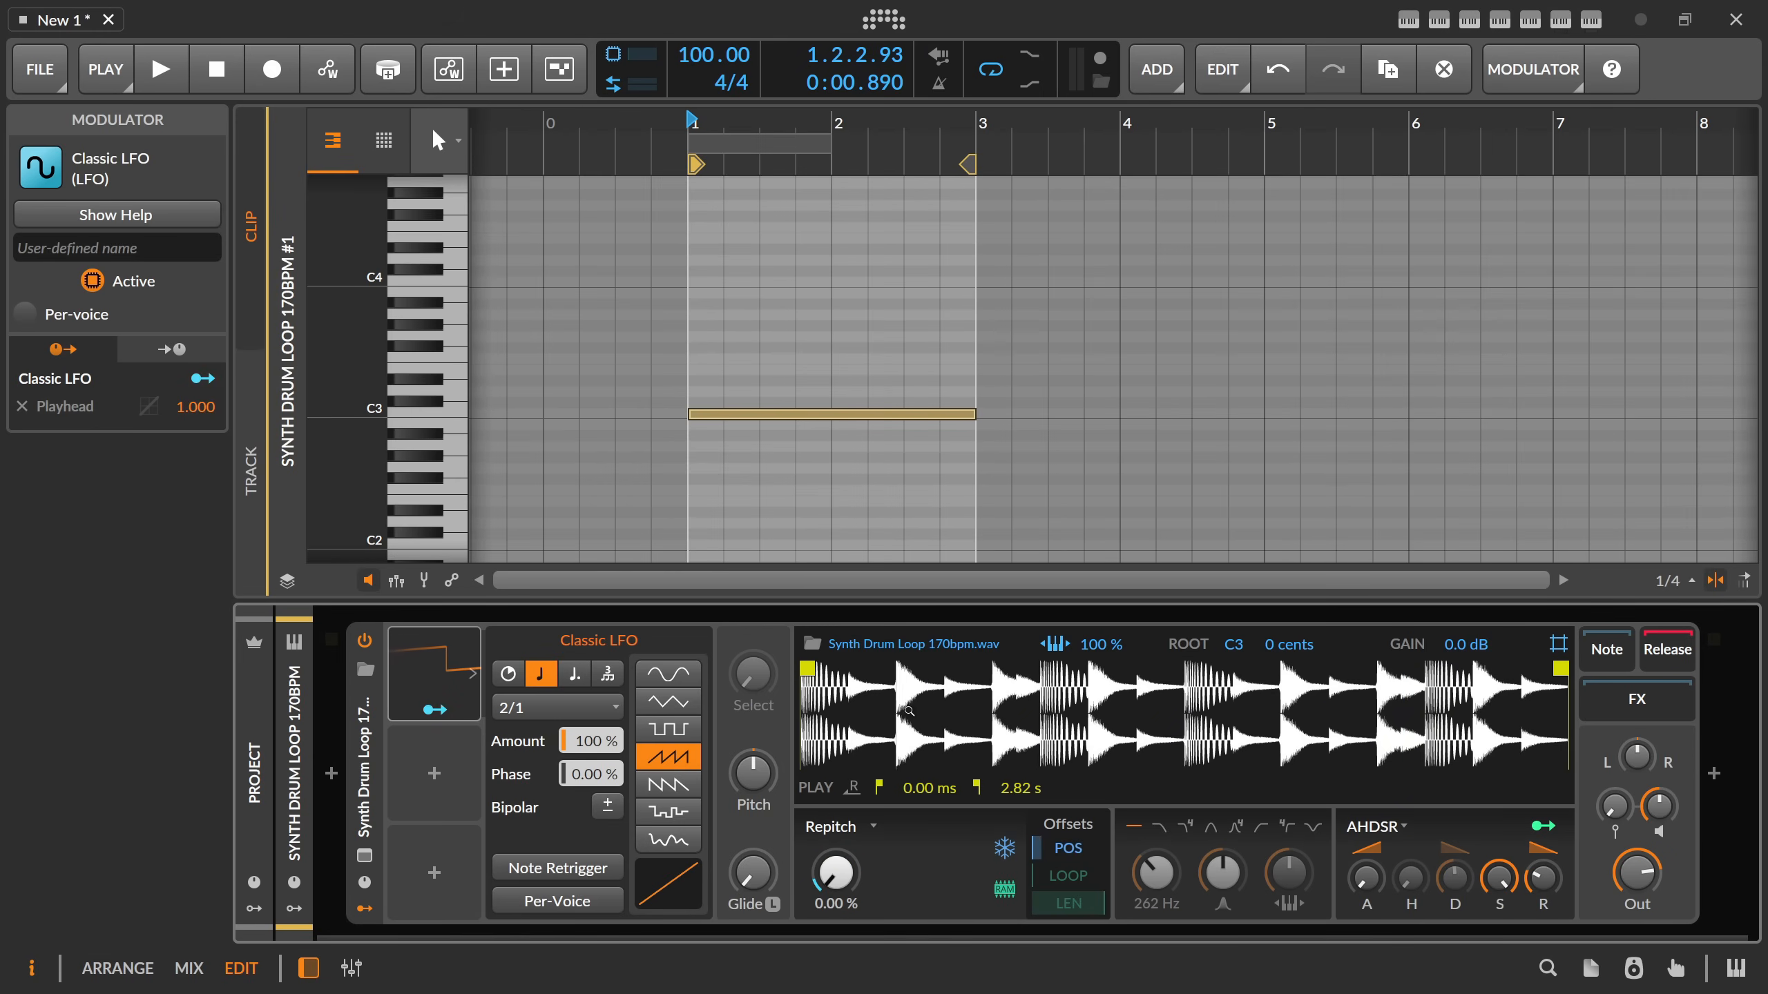
Audition the sampler in Textures play mode and switch it back to Repitch for comparison.
left_click(859, 838)
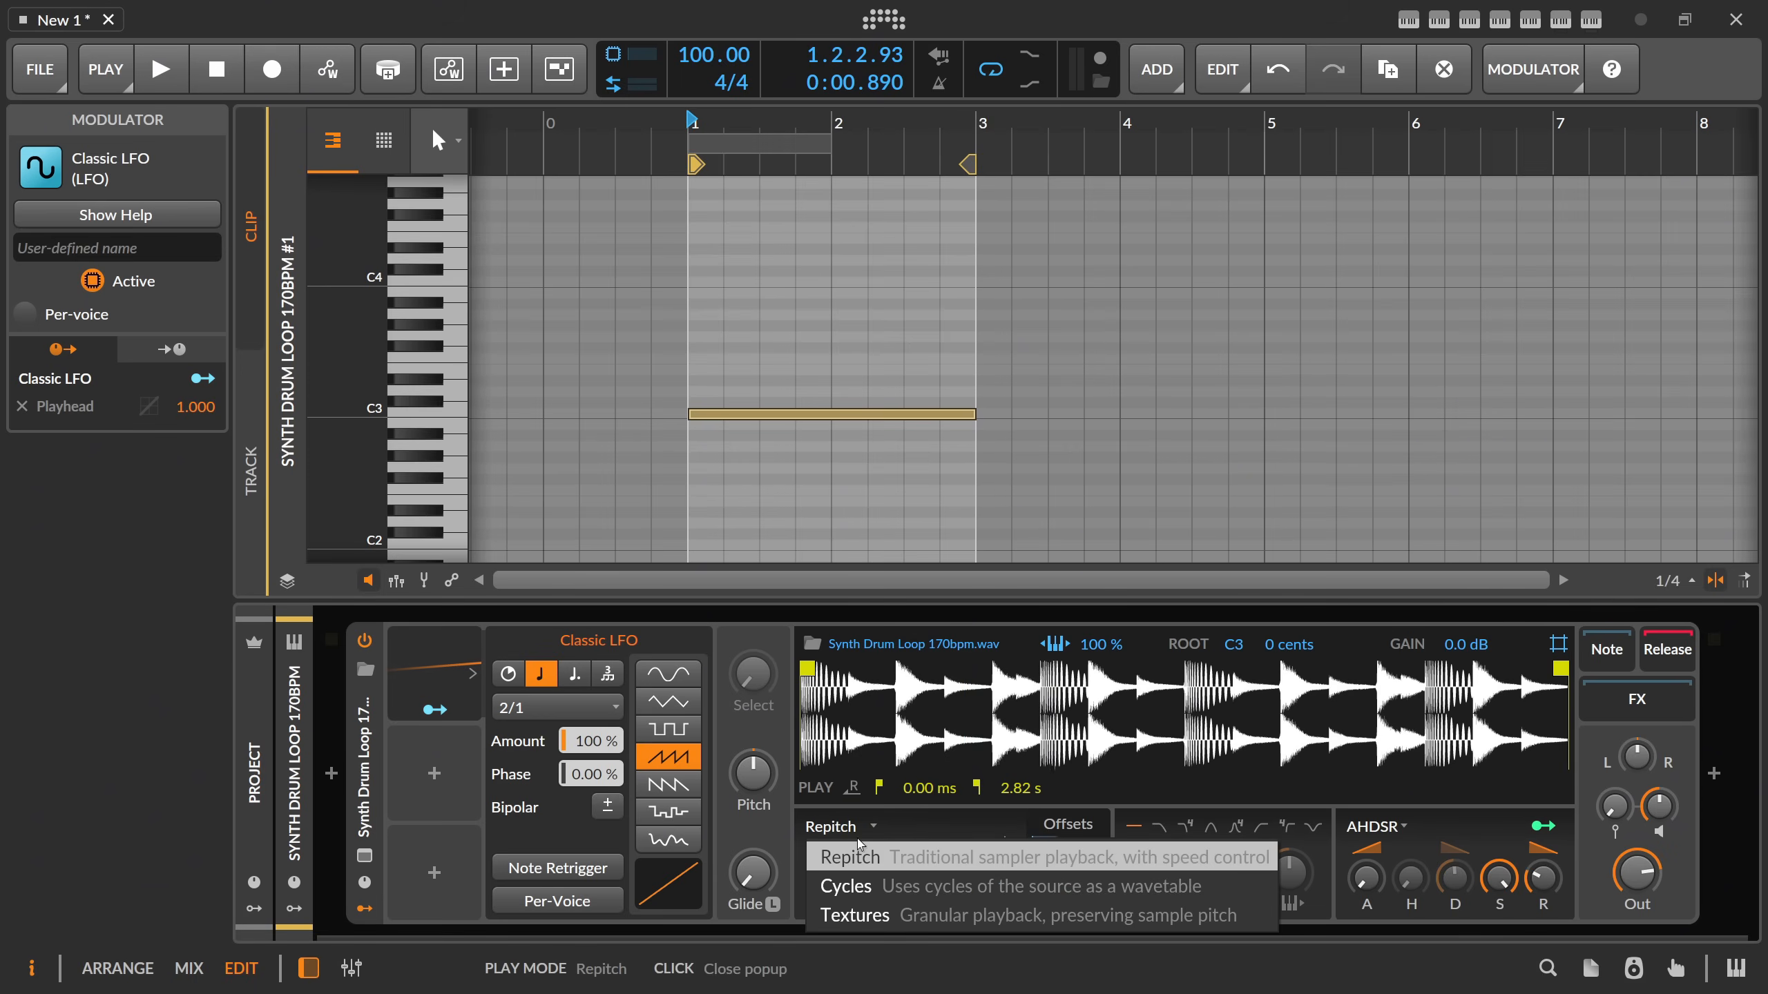
left_click(866, 917)
key("space")
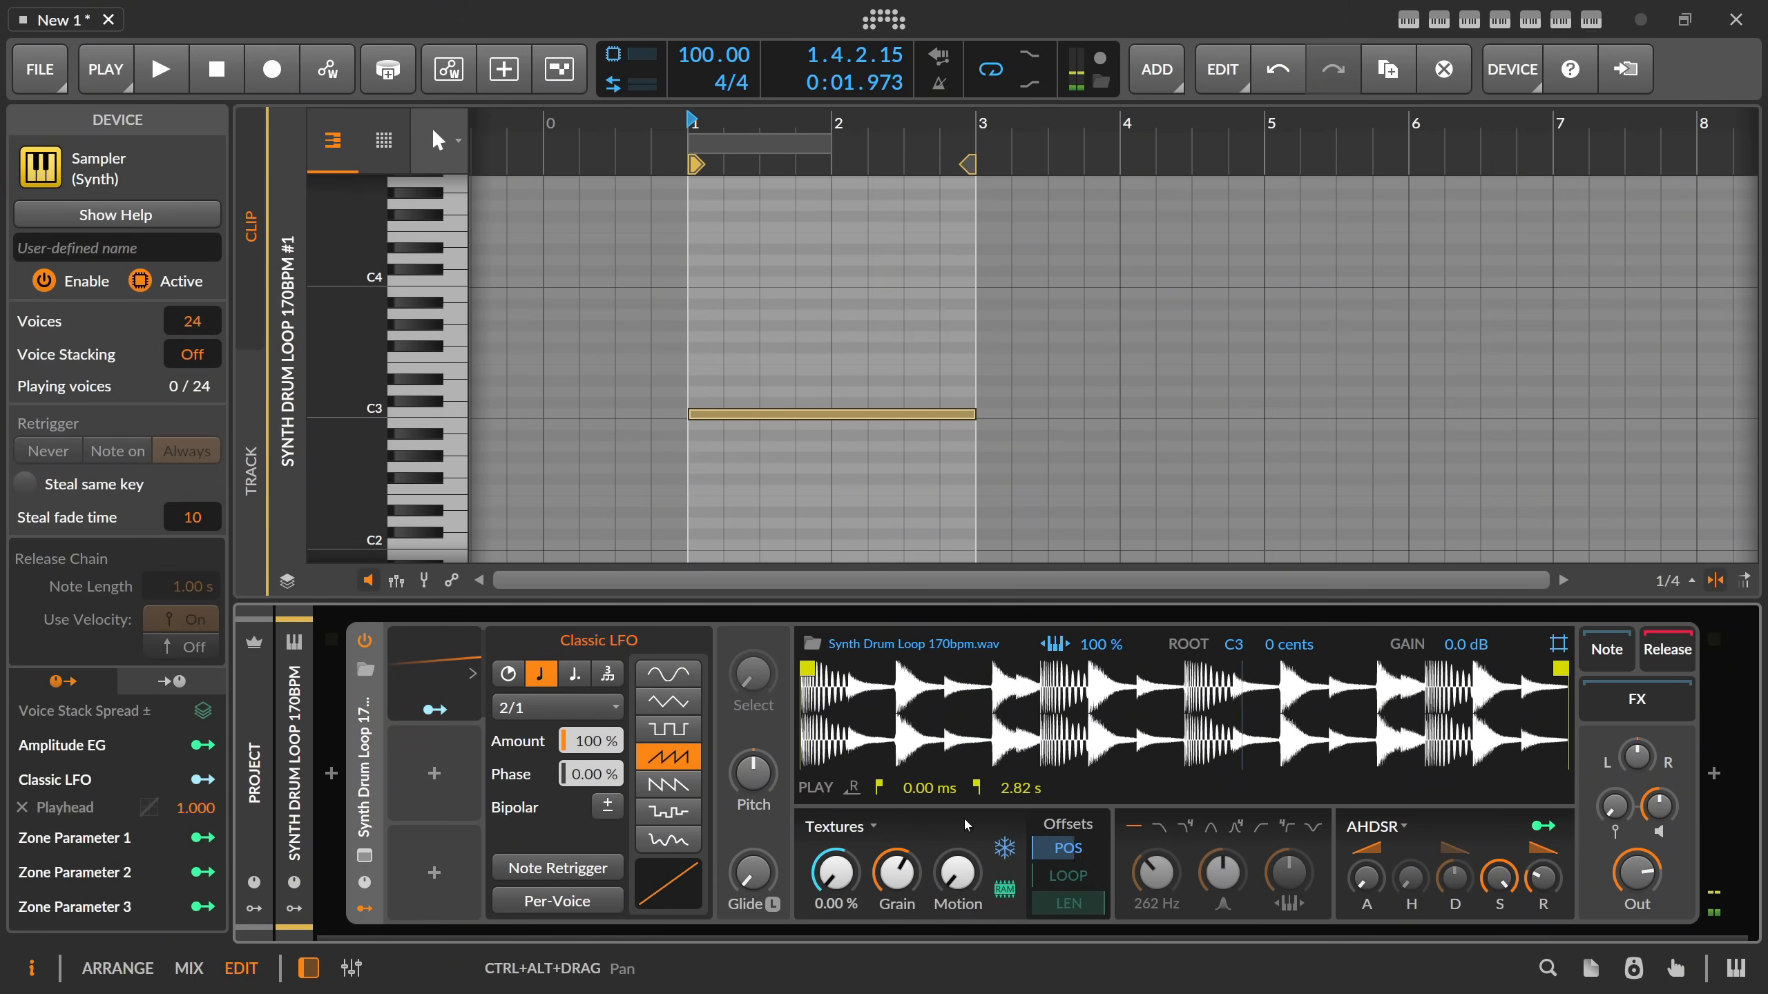
left_click(857, 827)
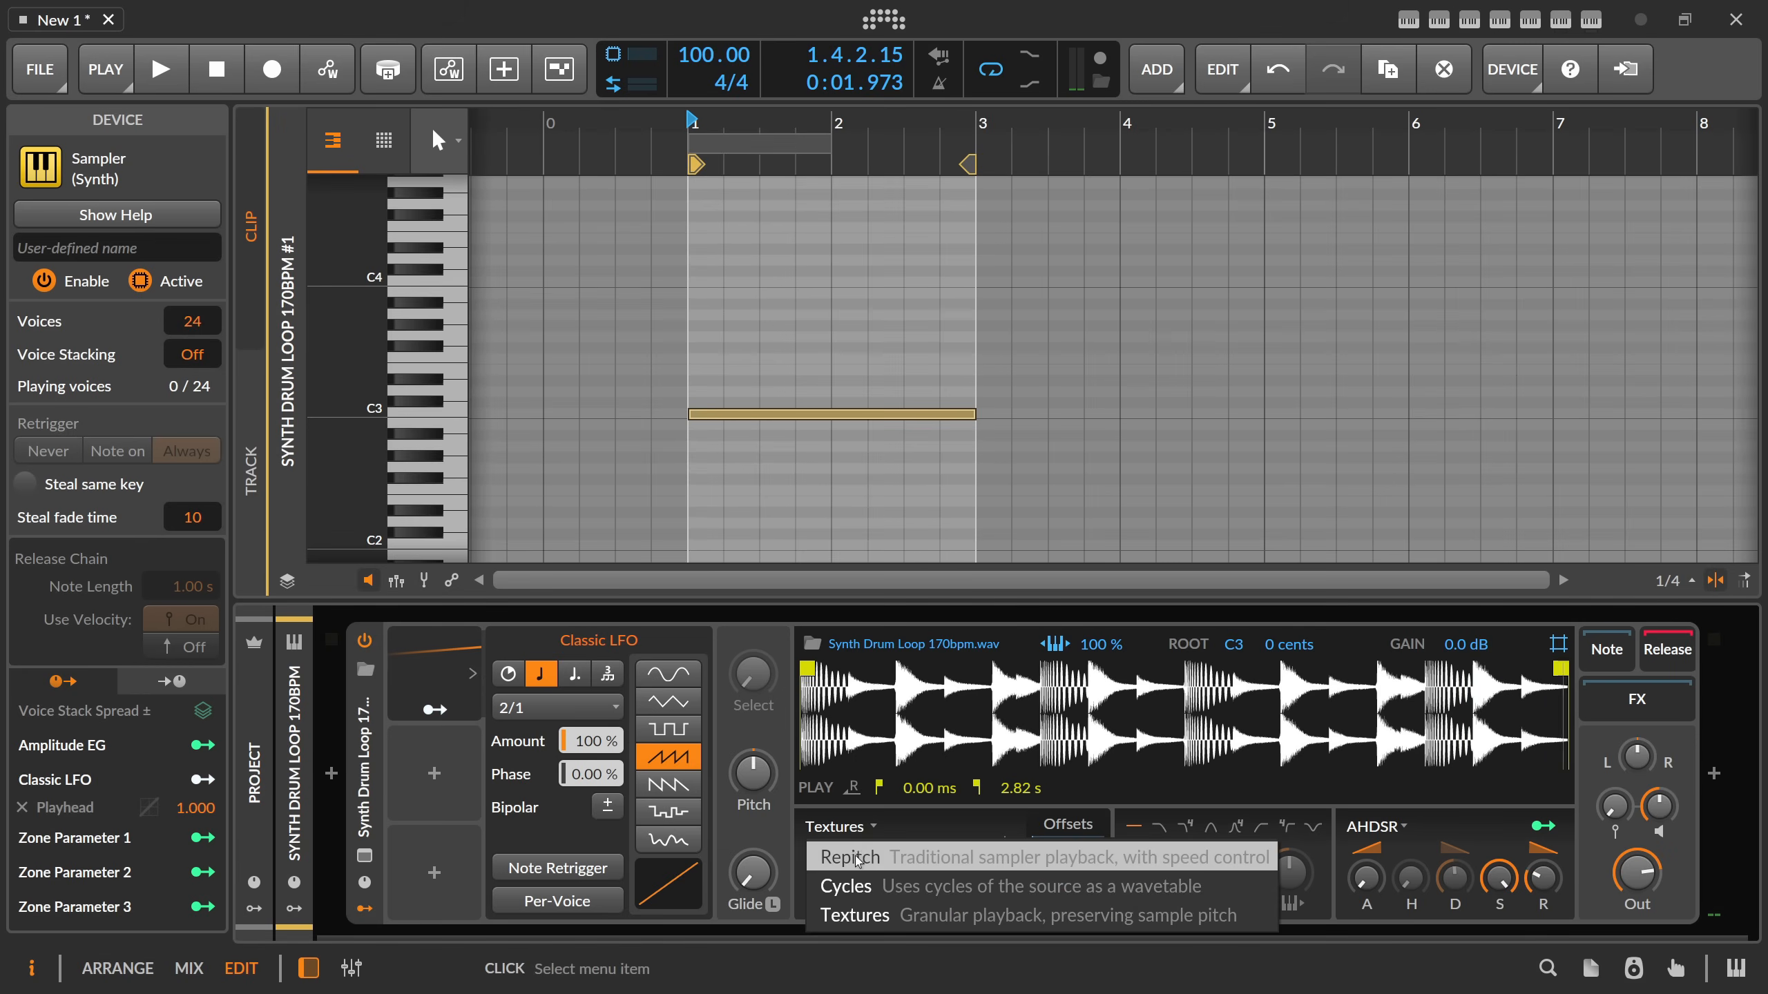
left_click(859, 856)
key("space")
Set the sampler's play mode to Textures, adjust its grain size and audition the clip.
left_click(854, 829)
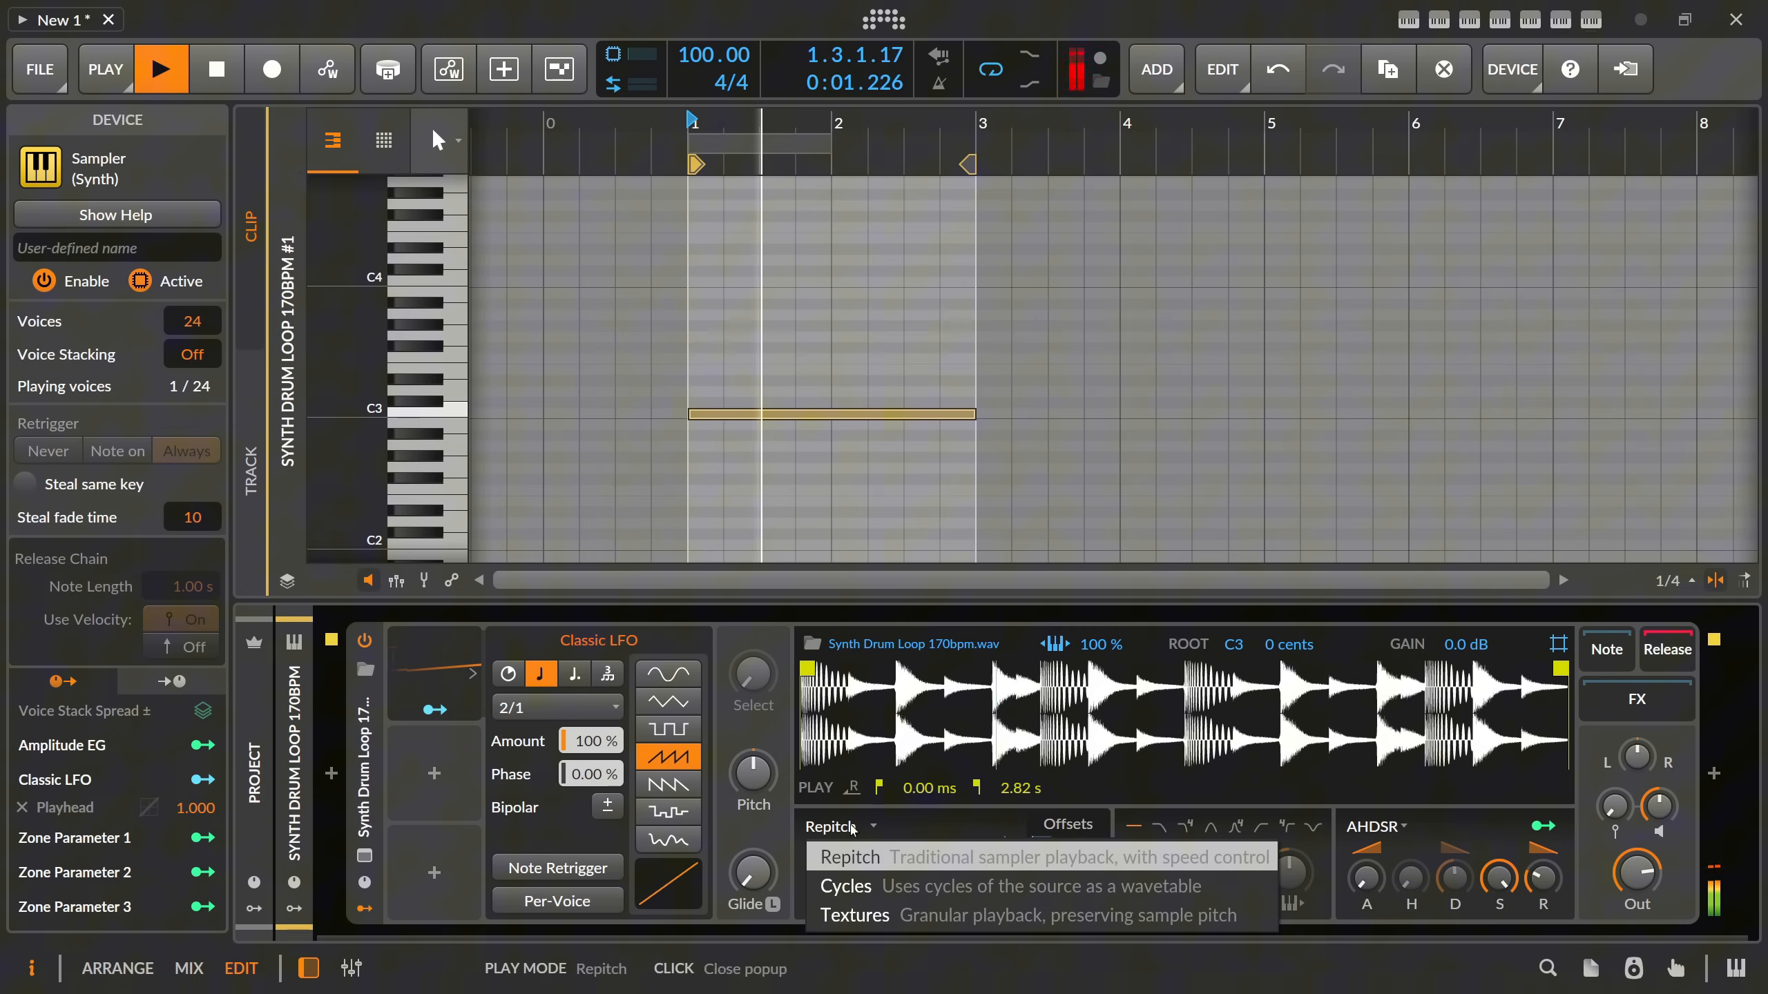
left_click(862, 921)
key("space")
key("space")
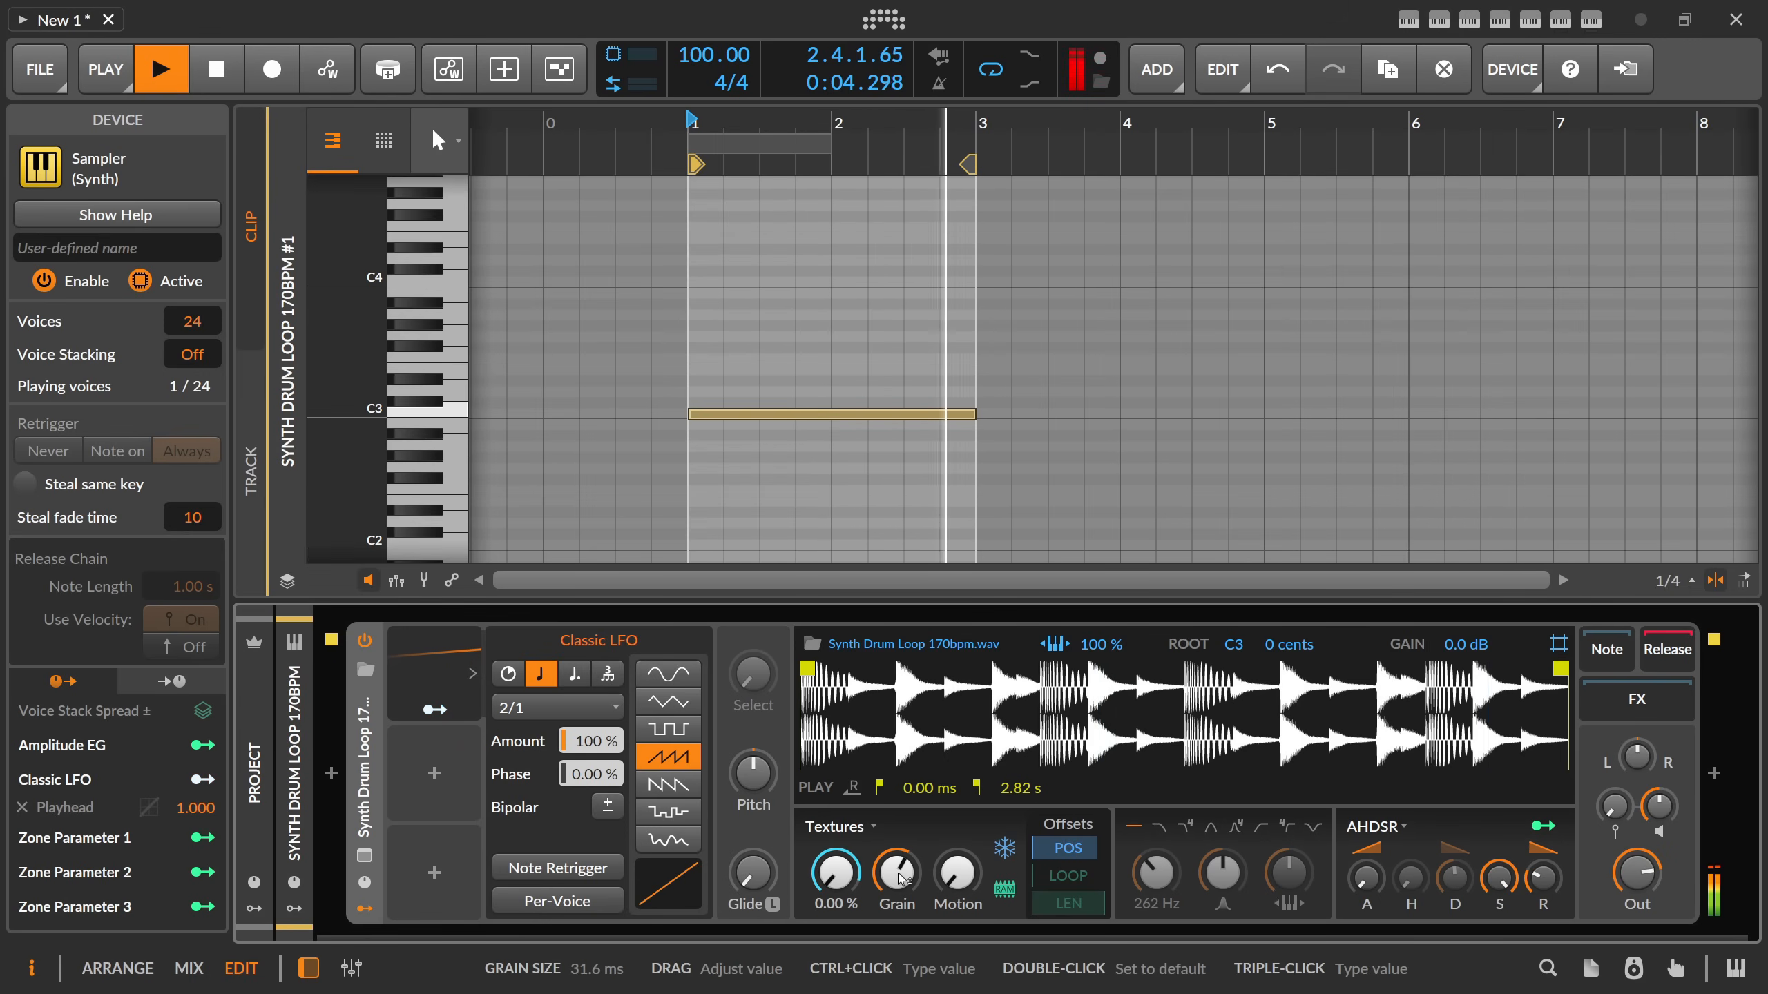
key("space")
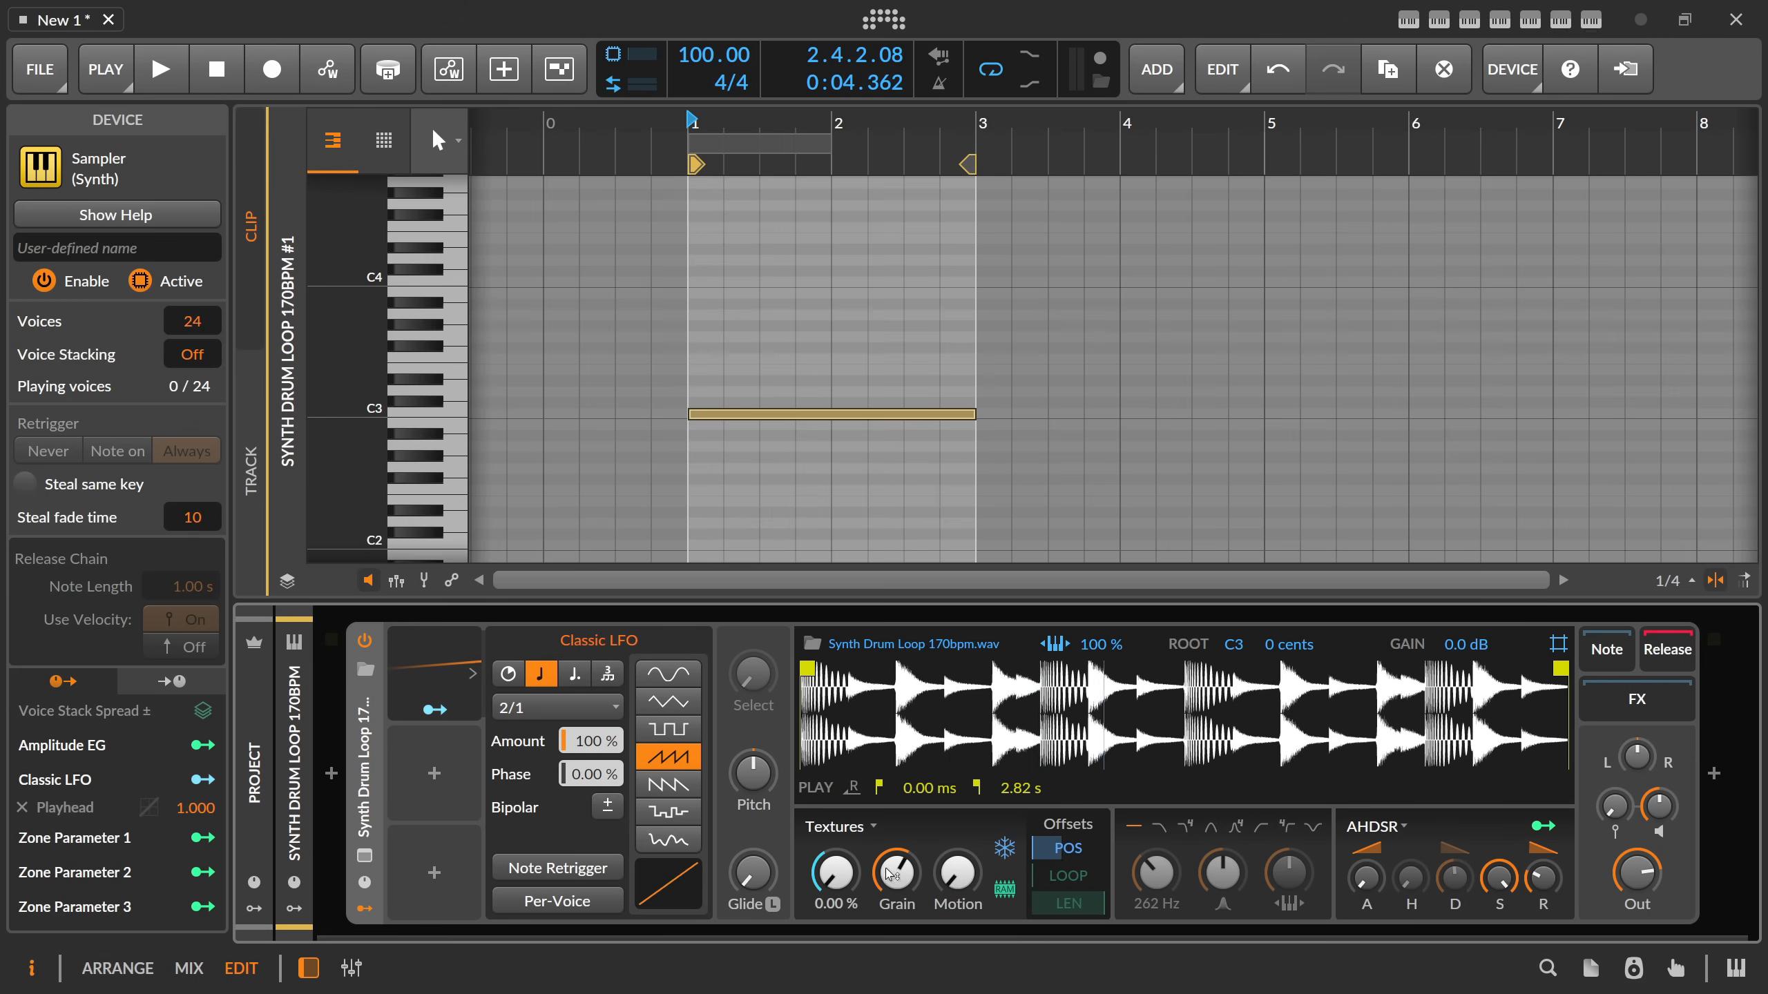
left_click_drag(895, 874, 957, 955)
key("space")
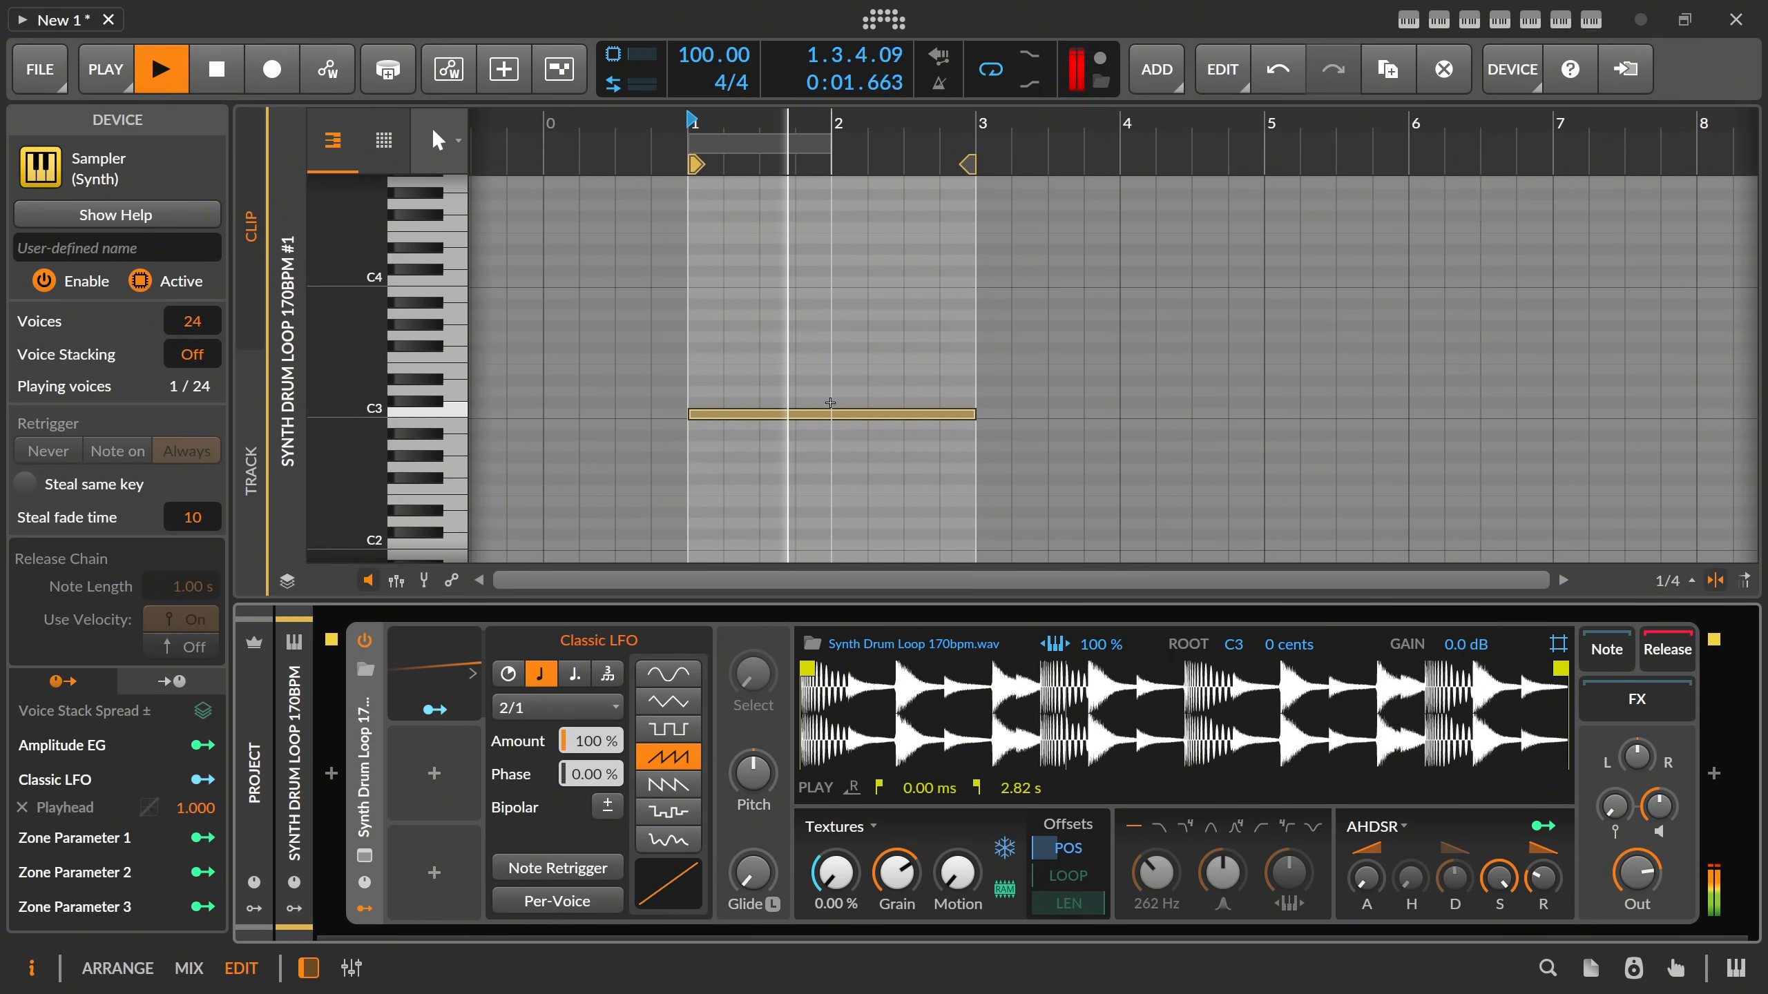
Set the project tempo to 172 BPM and audition the clip in Textures mode.
double_click(705, 55)
type("172")
key("Return")
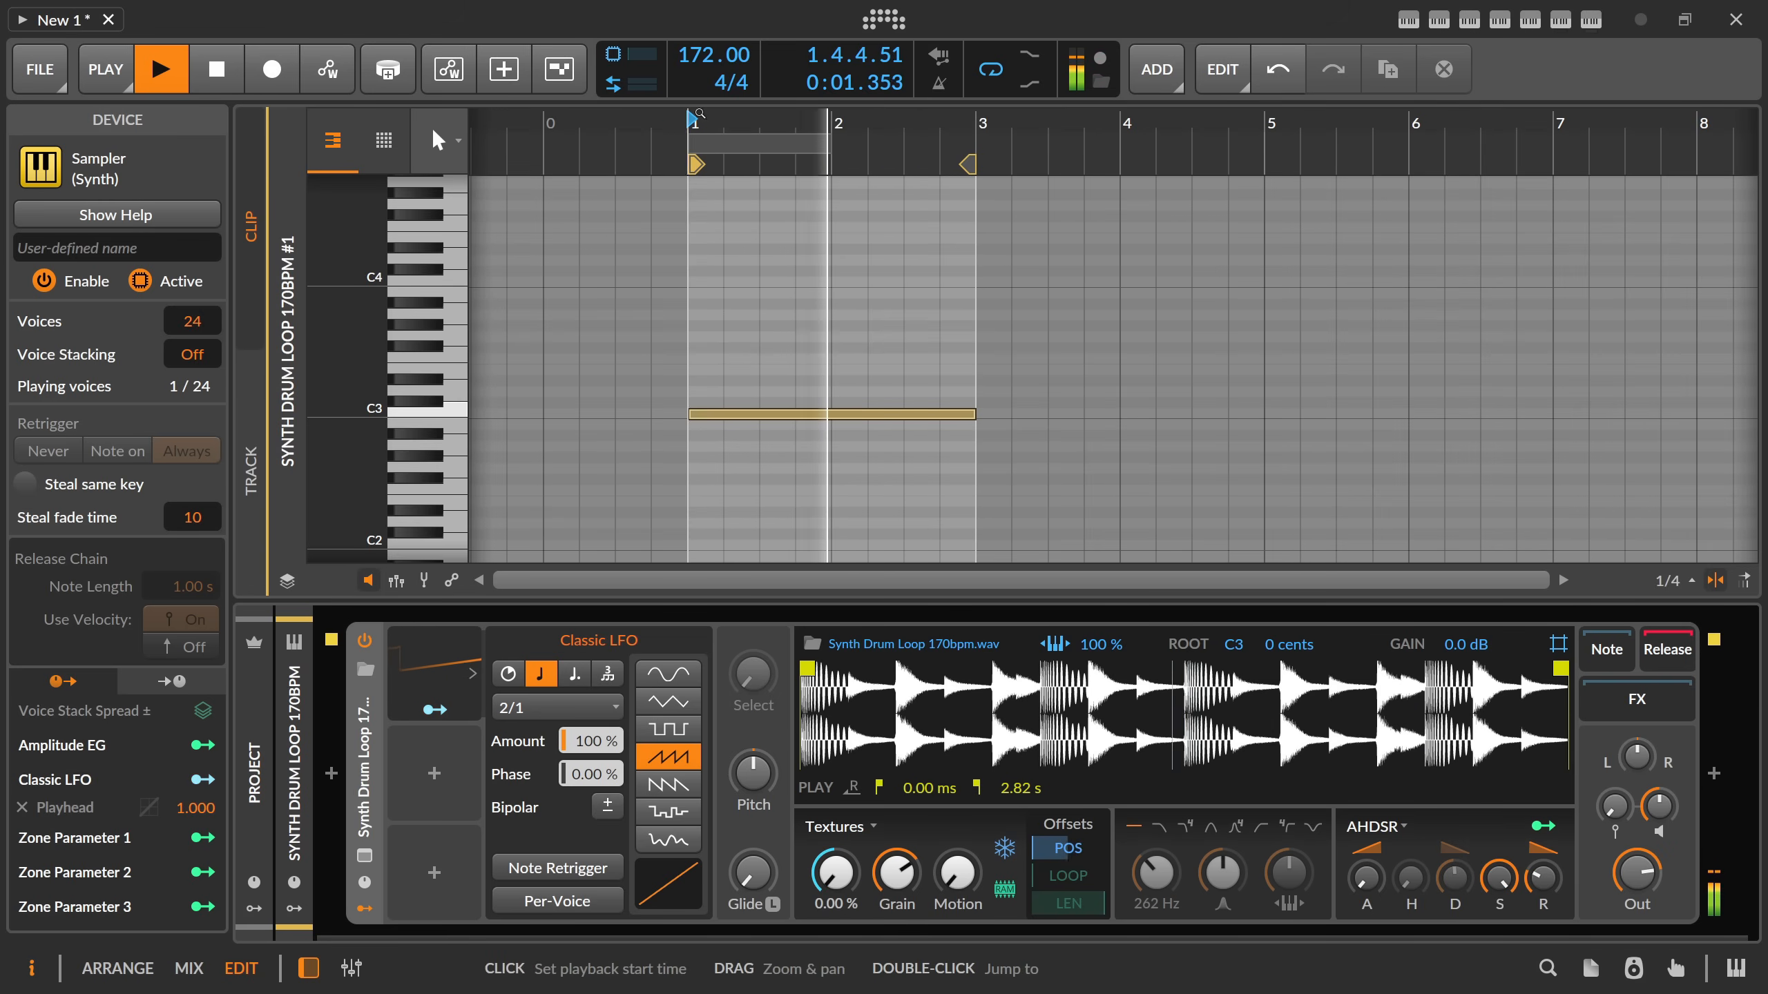
key("space")
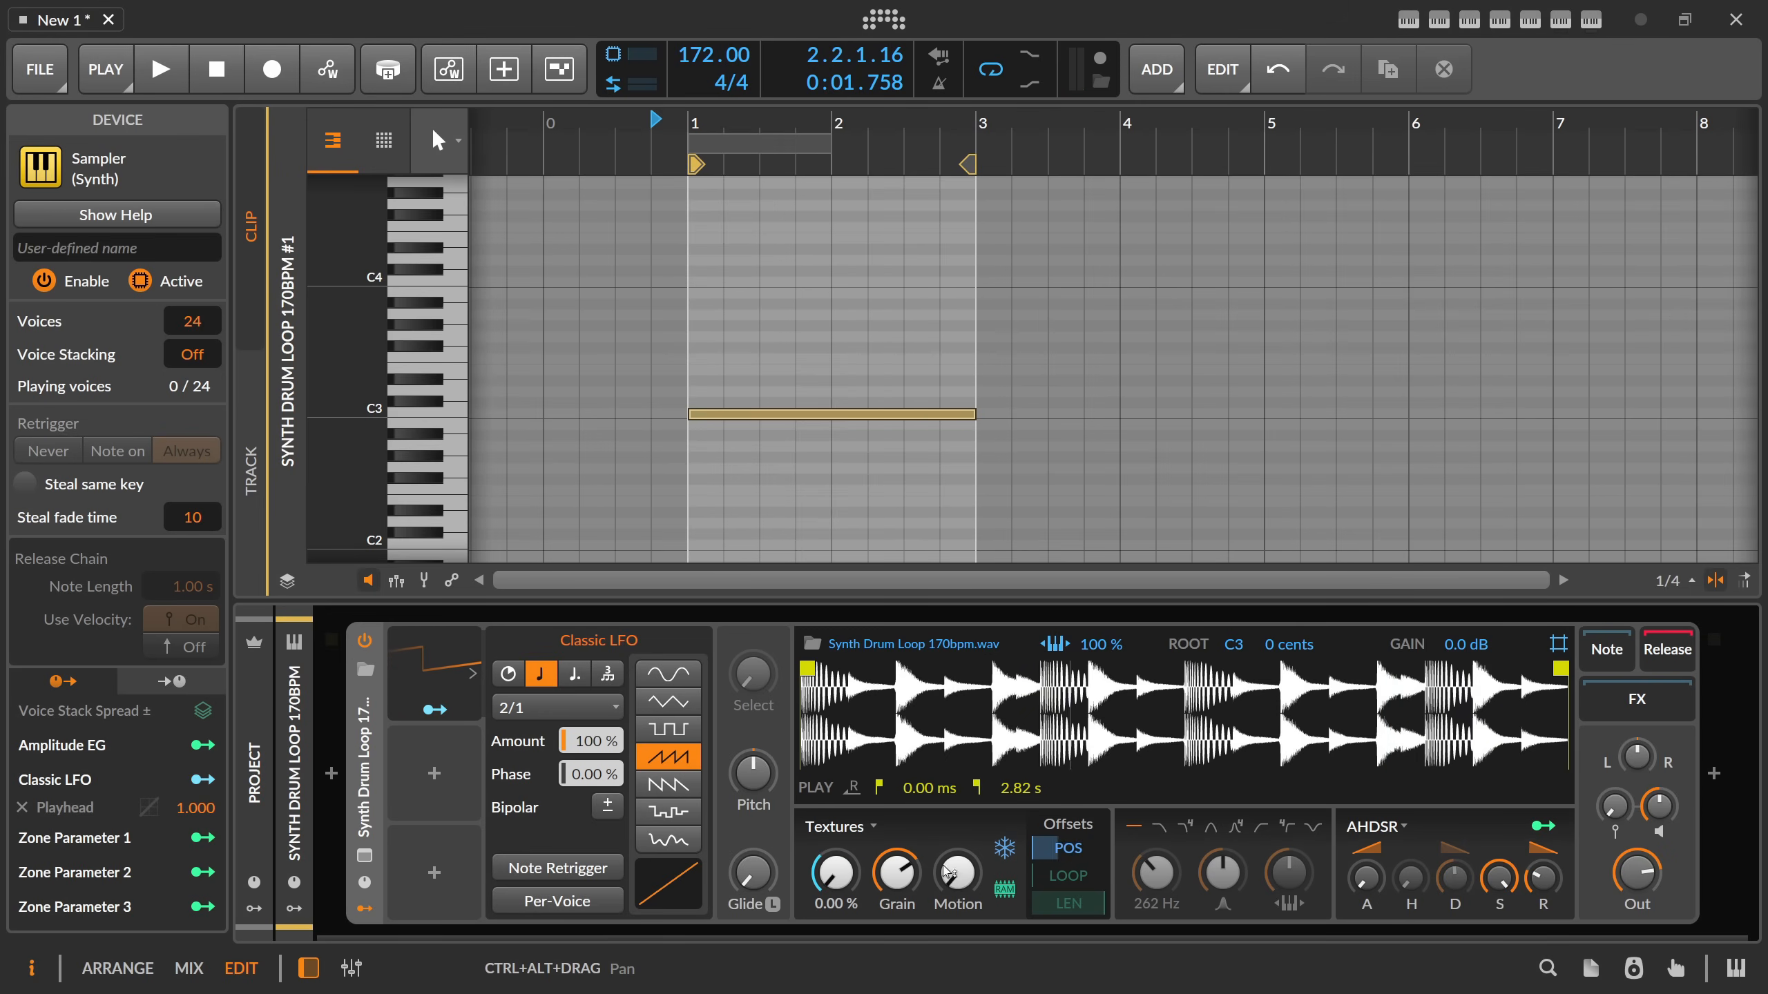
Set the Textures grain size to about 49.2 ms.
left_click_drag(892, 871, 896, 868)
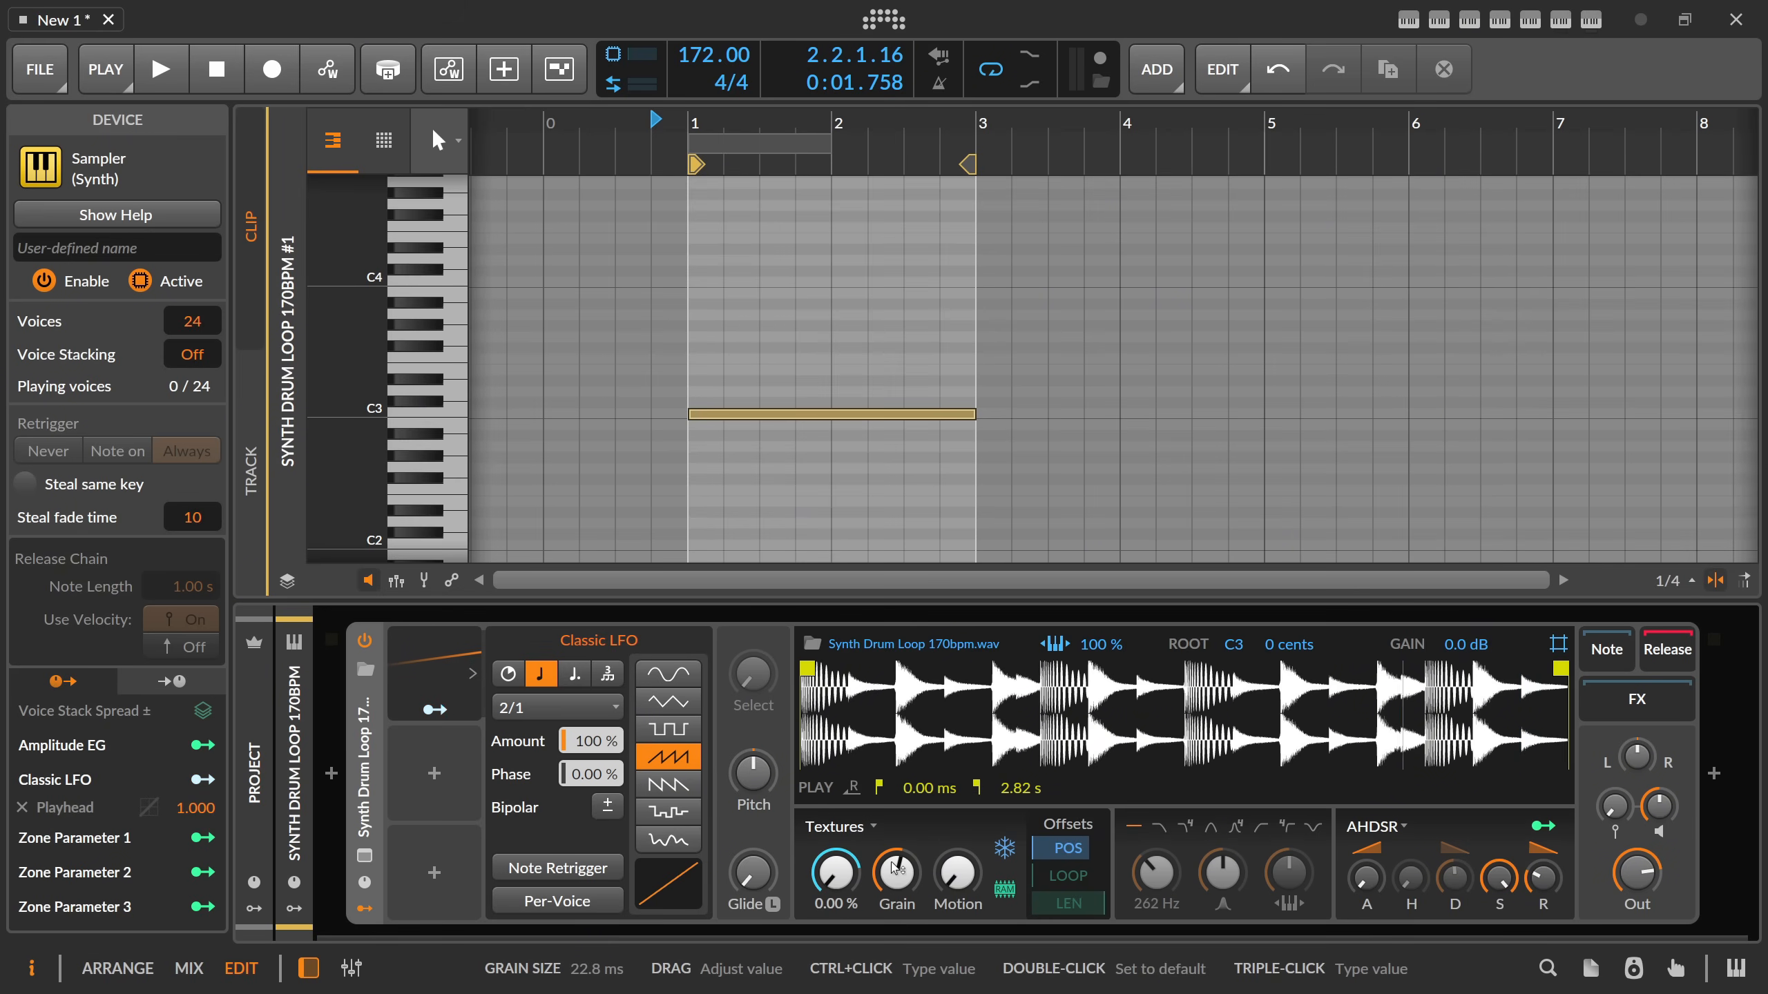
mouse_move(902, 874)
left_mouse_down()
mouse_move(902, 853)
mouse_move(906, 880)
left_mouse_up()
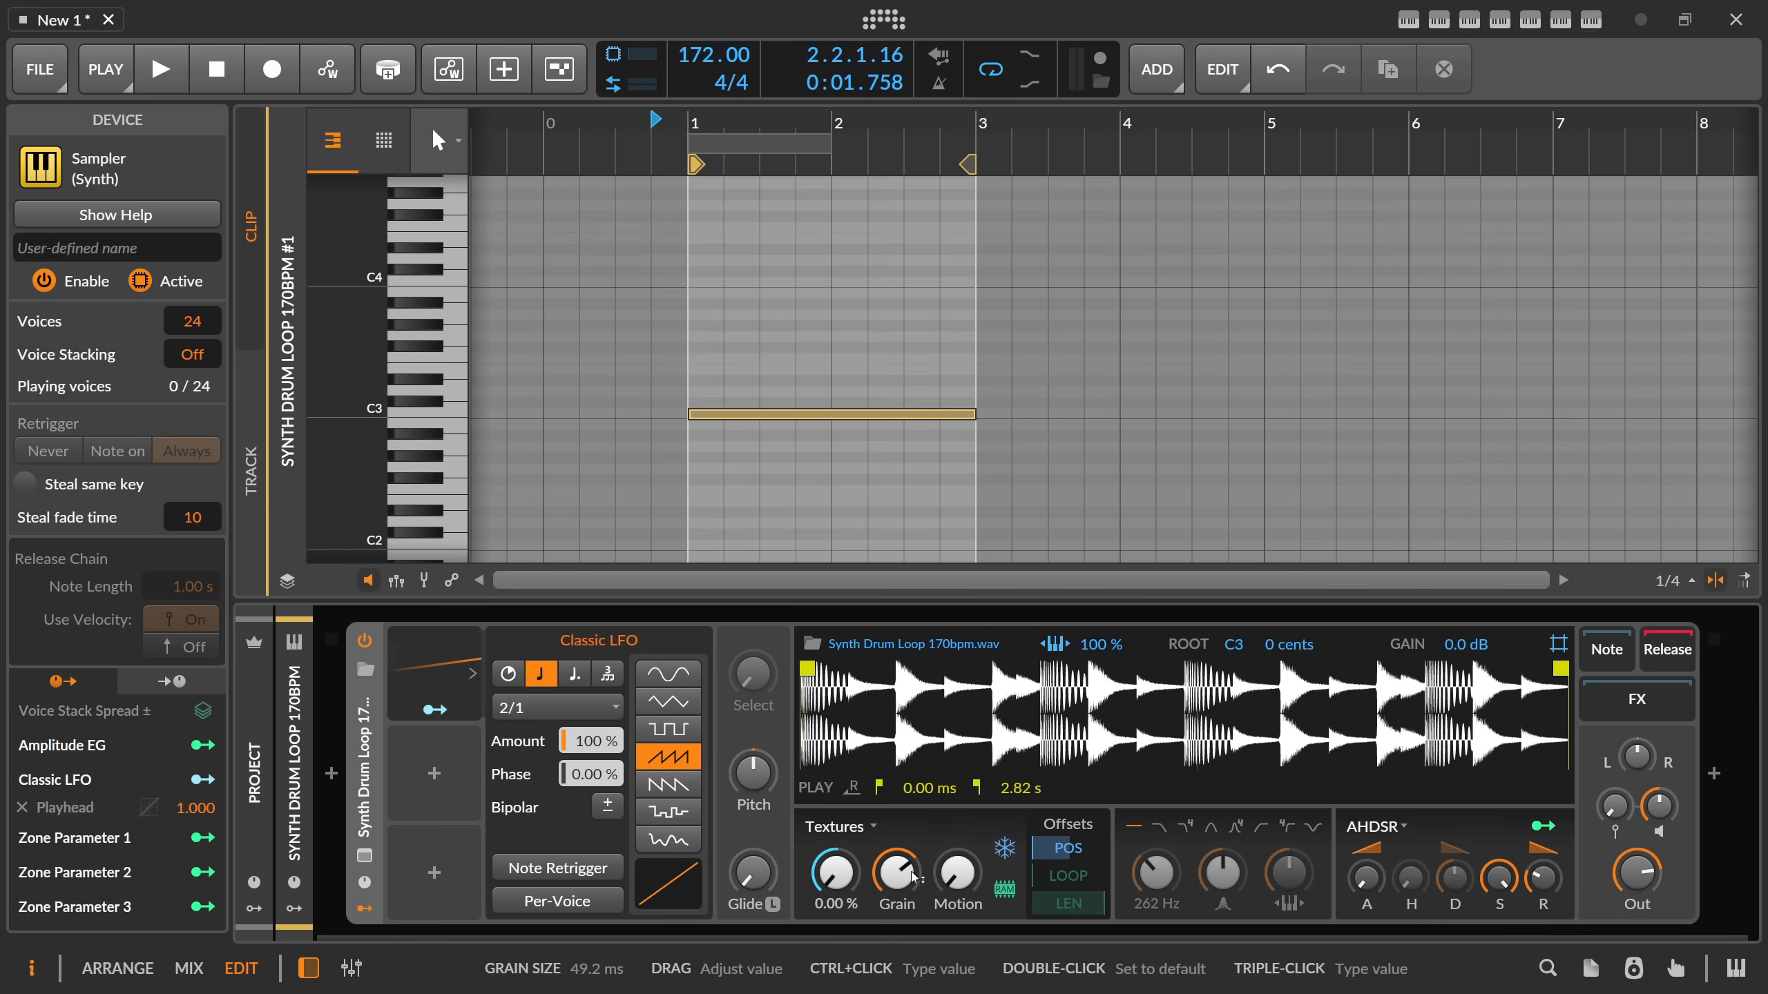
Set the project tempo to 160 BPM during playback and stop the clip.
double_click(696, 55)
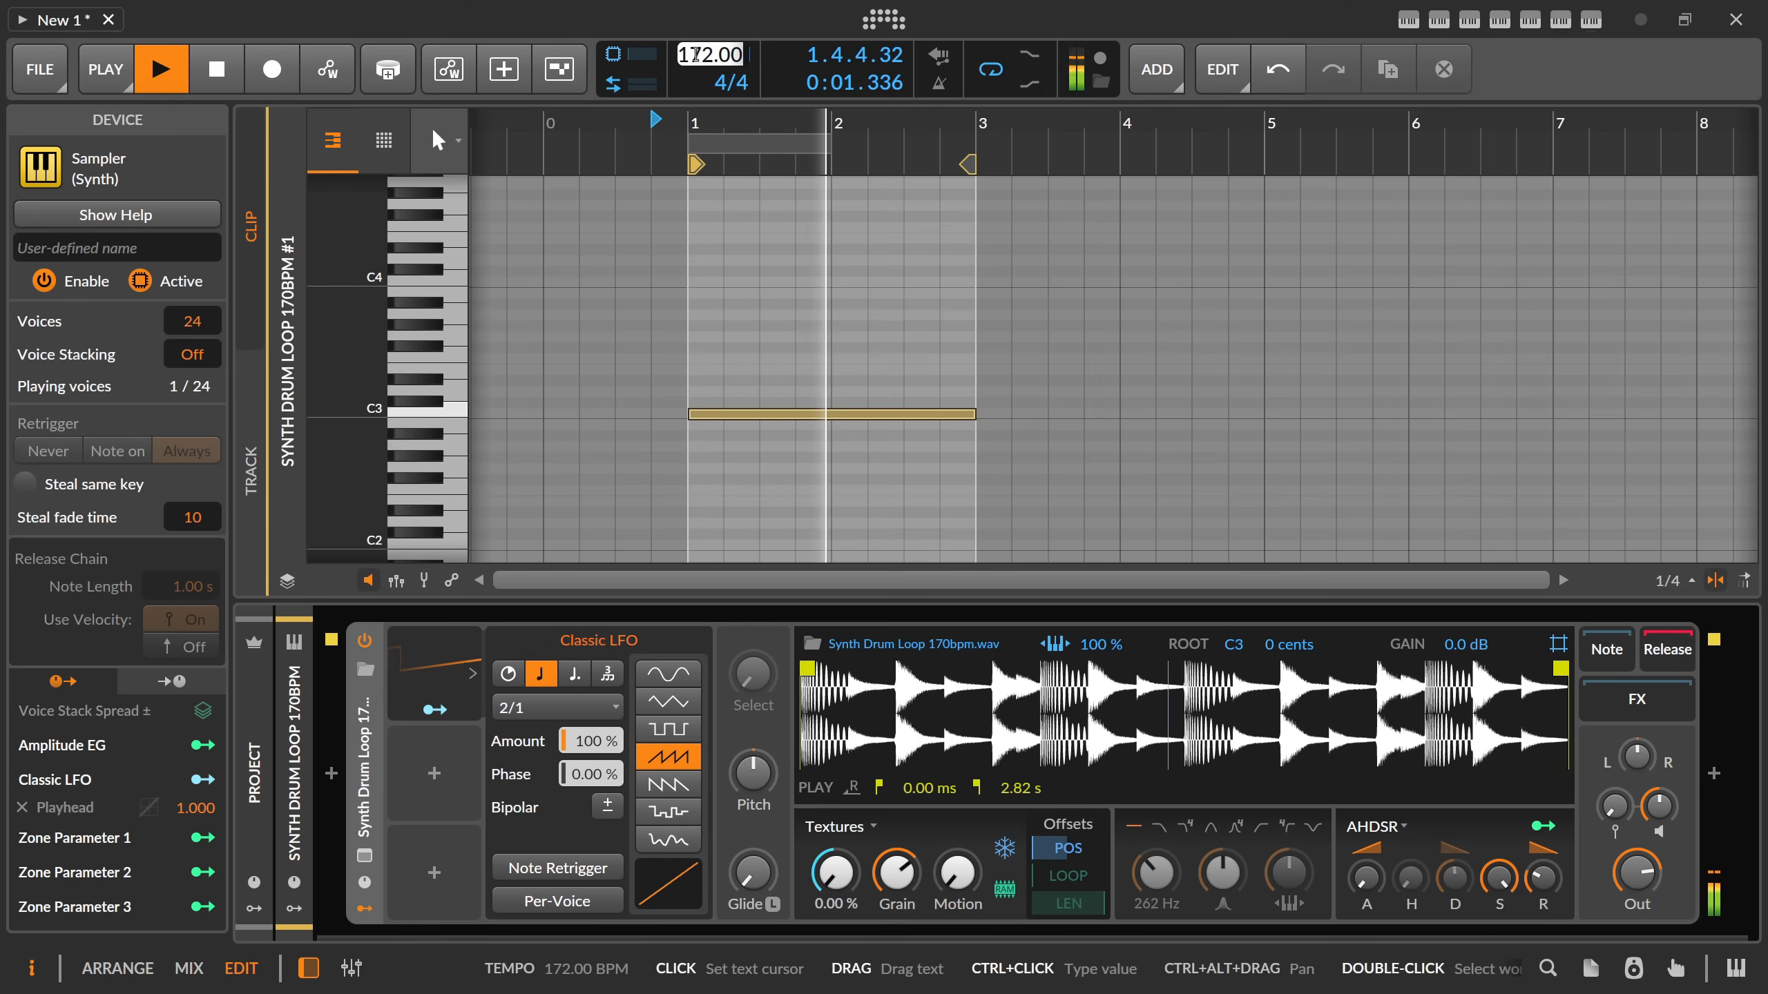
type("160")
key("Return")
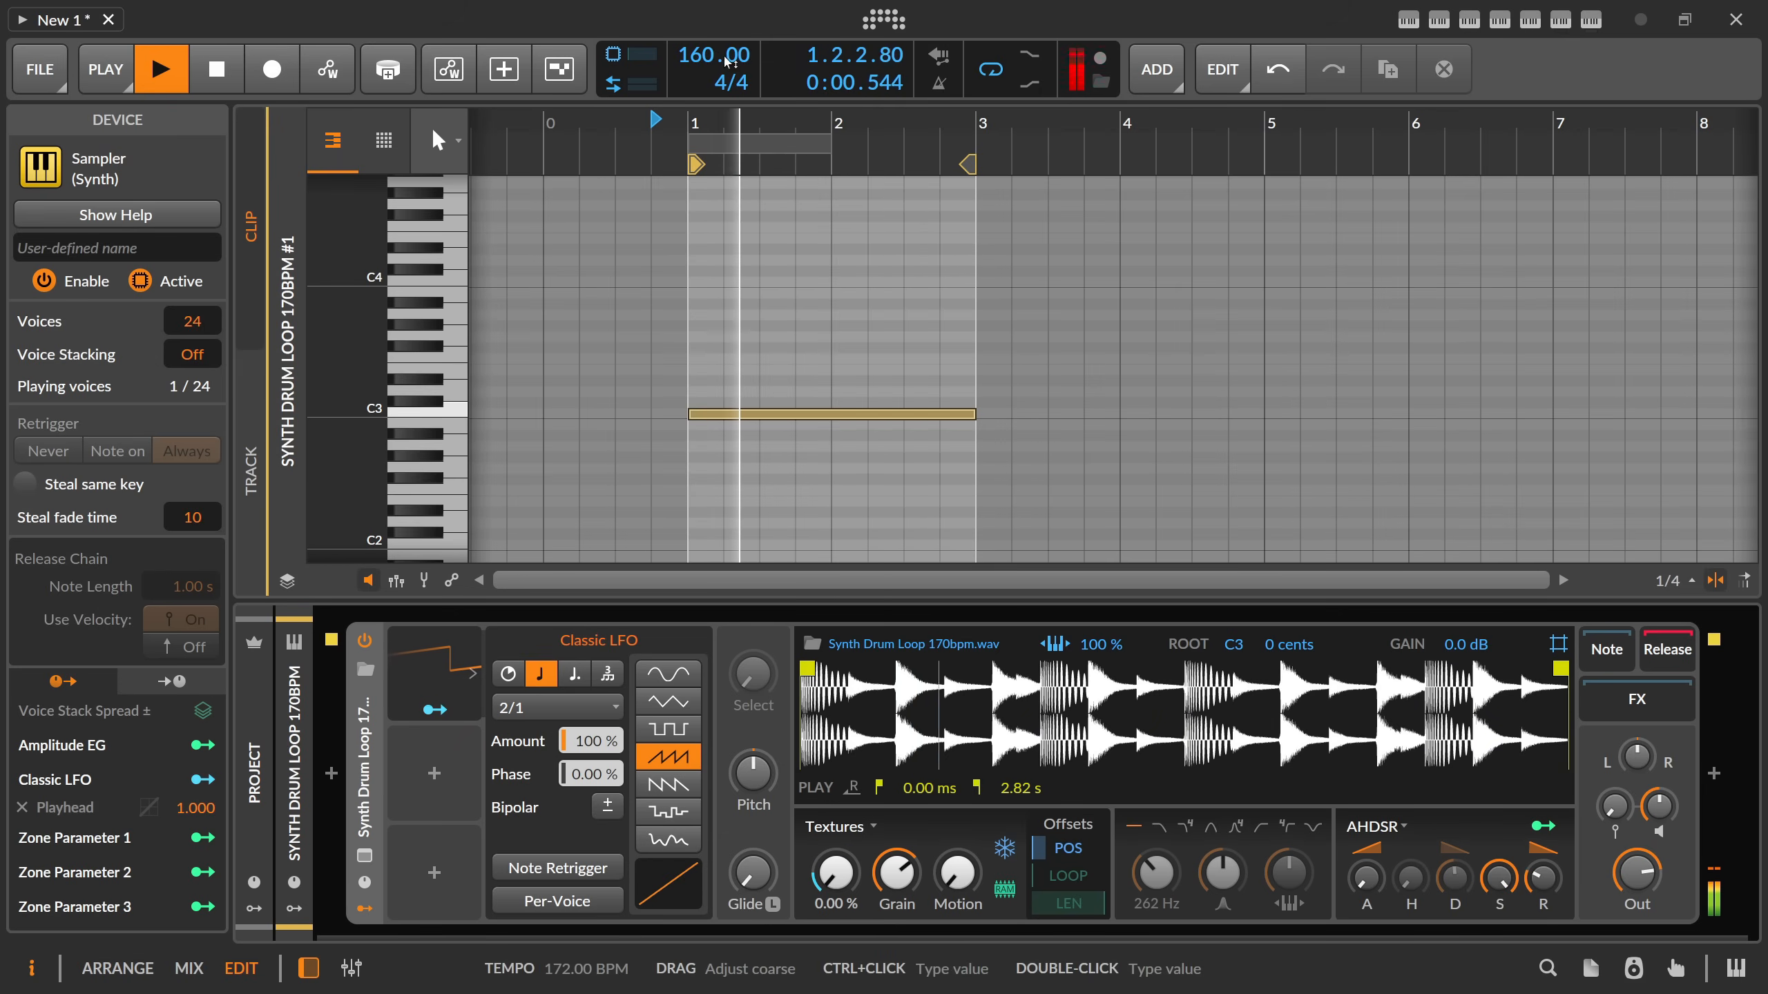
key("space")
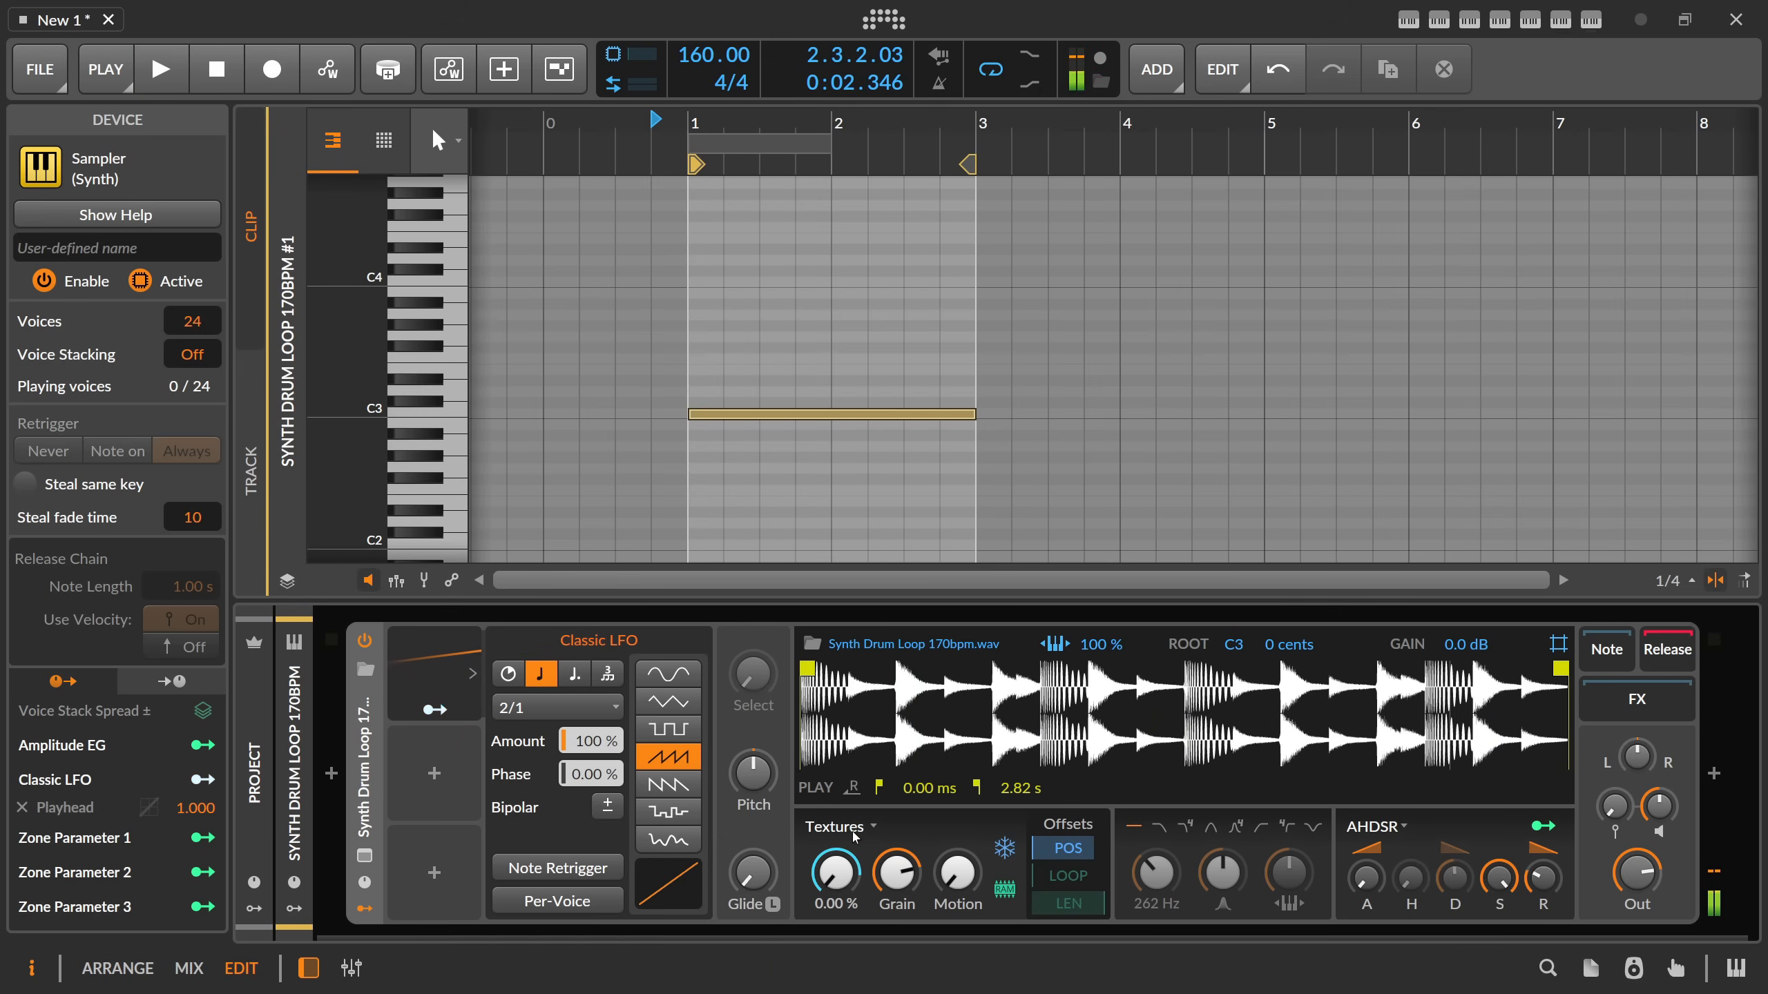
Try the sampler's Cycles play mode and audition the clip.
left_click(841, 826)
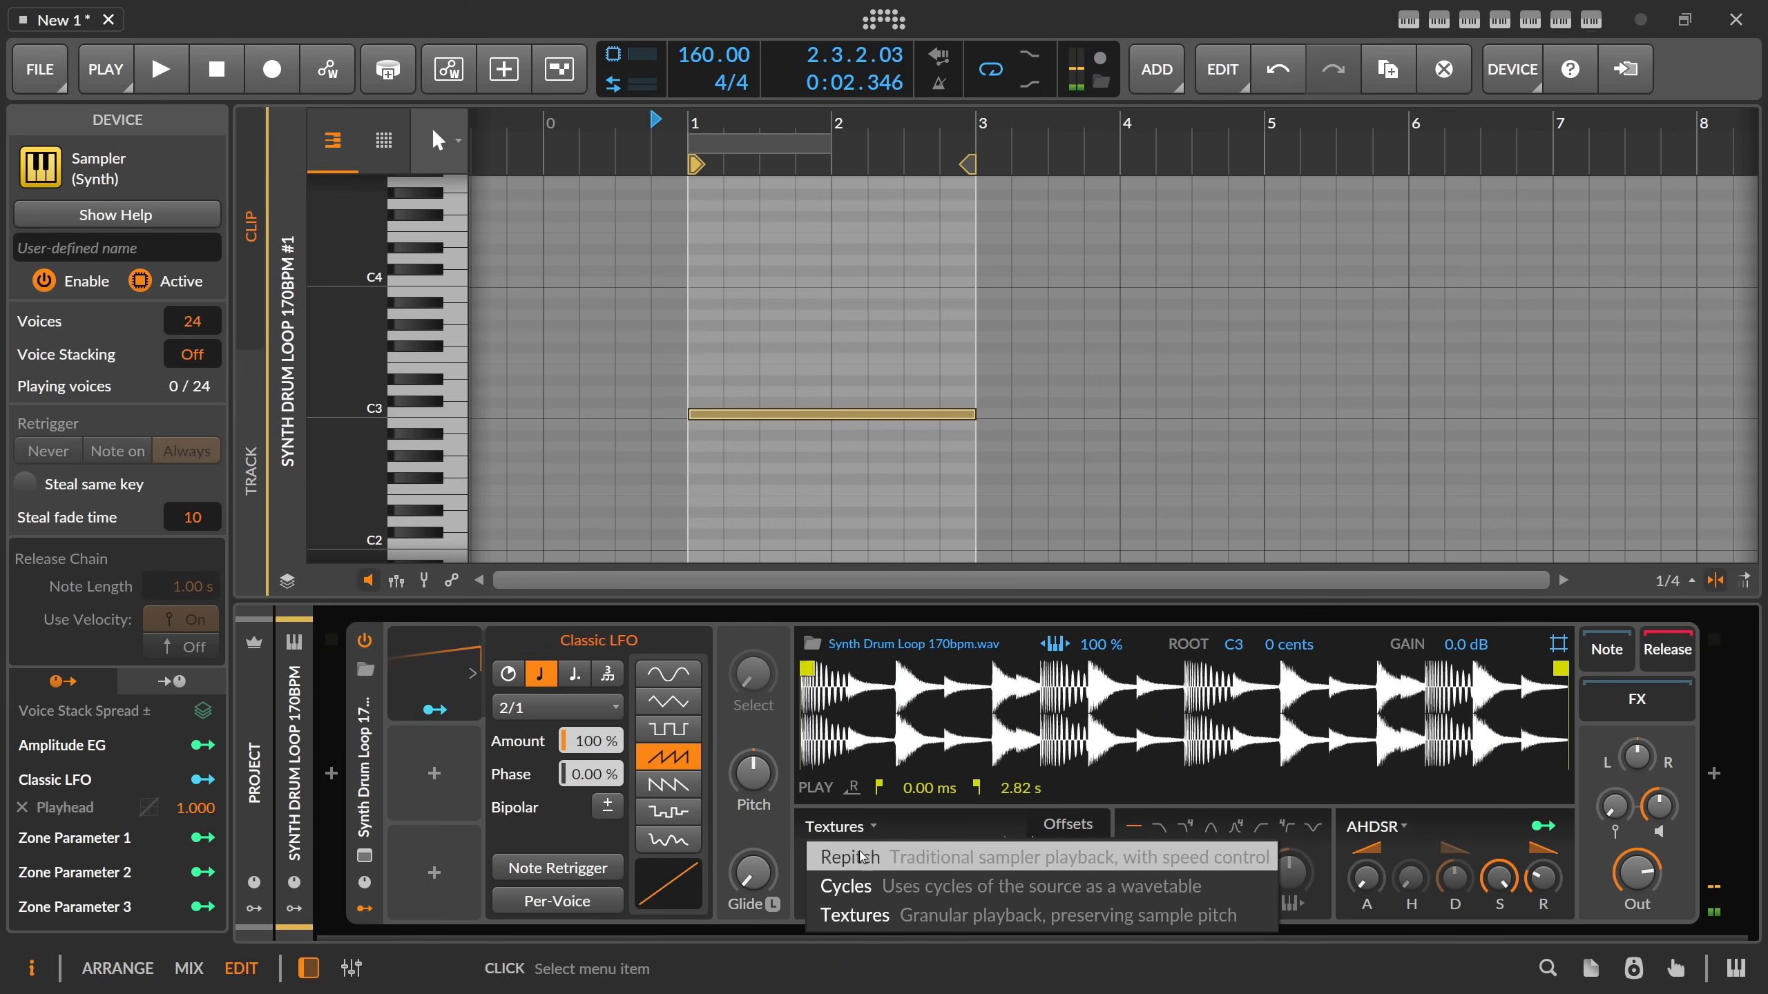
left_click(892, 895)
key("space")
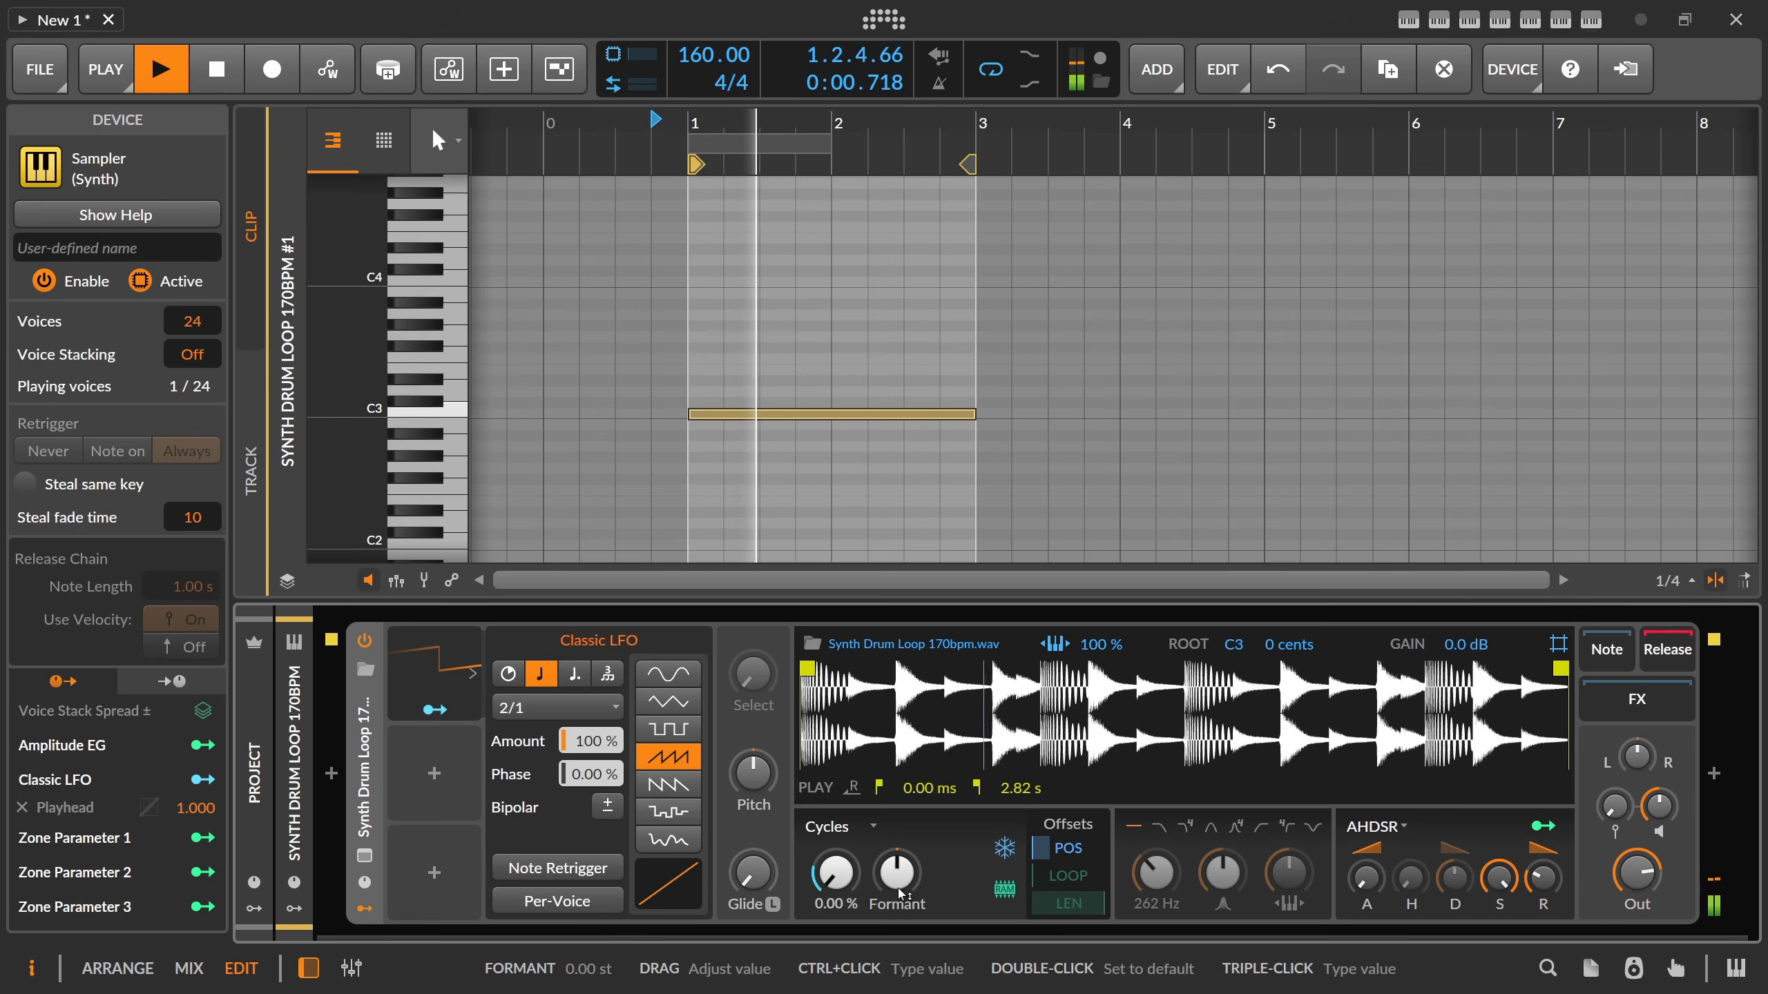
Set the sampler's play mode to Repitch, audition the clip and stop playback.
left_click(863, 828)
left_click(863, 848)
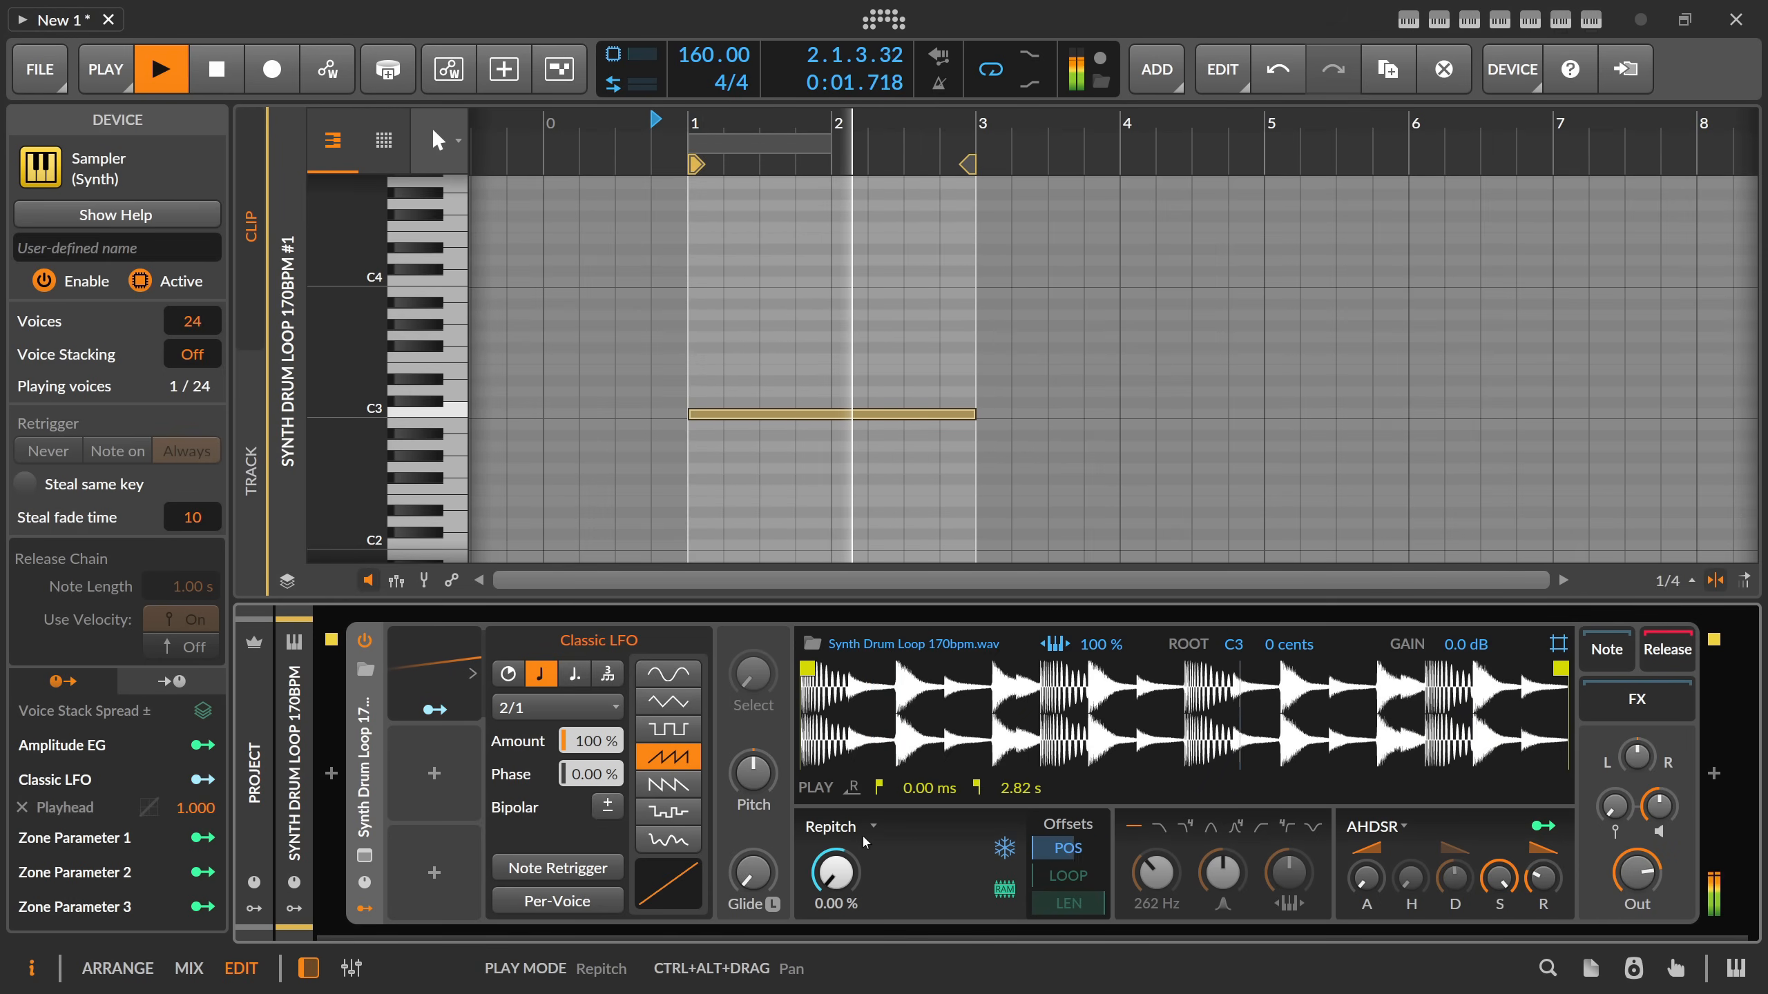
key("space")
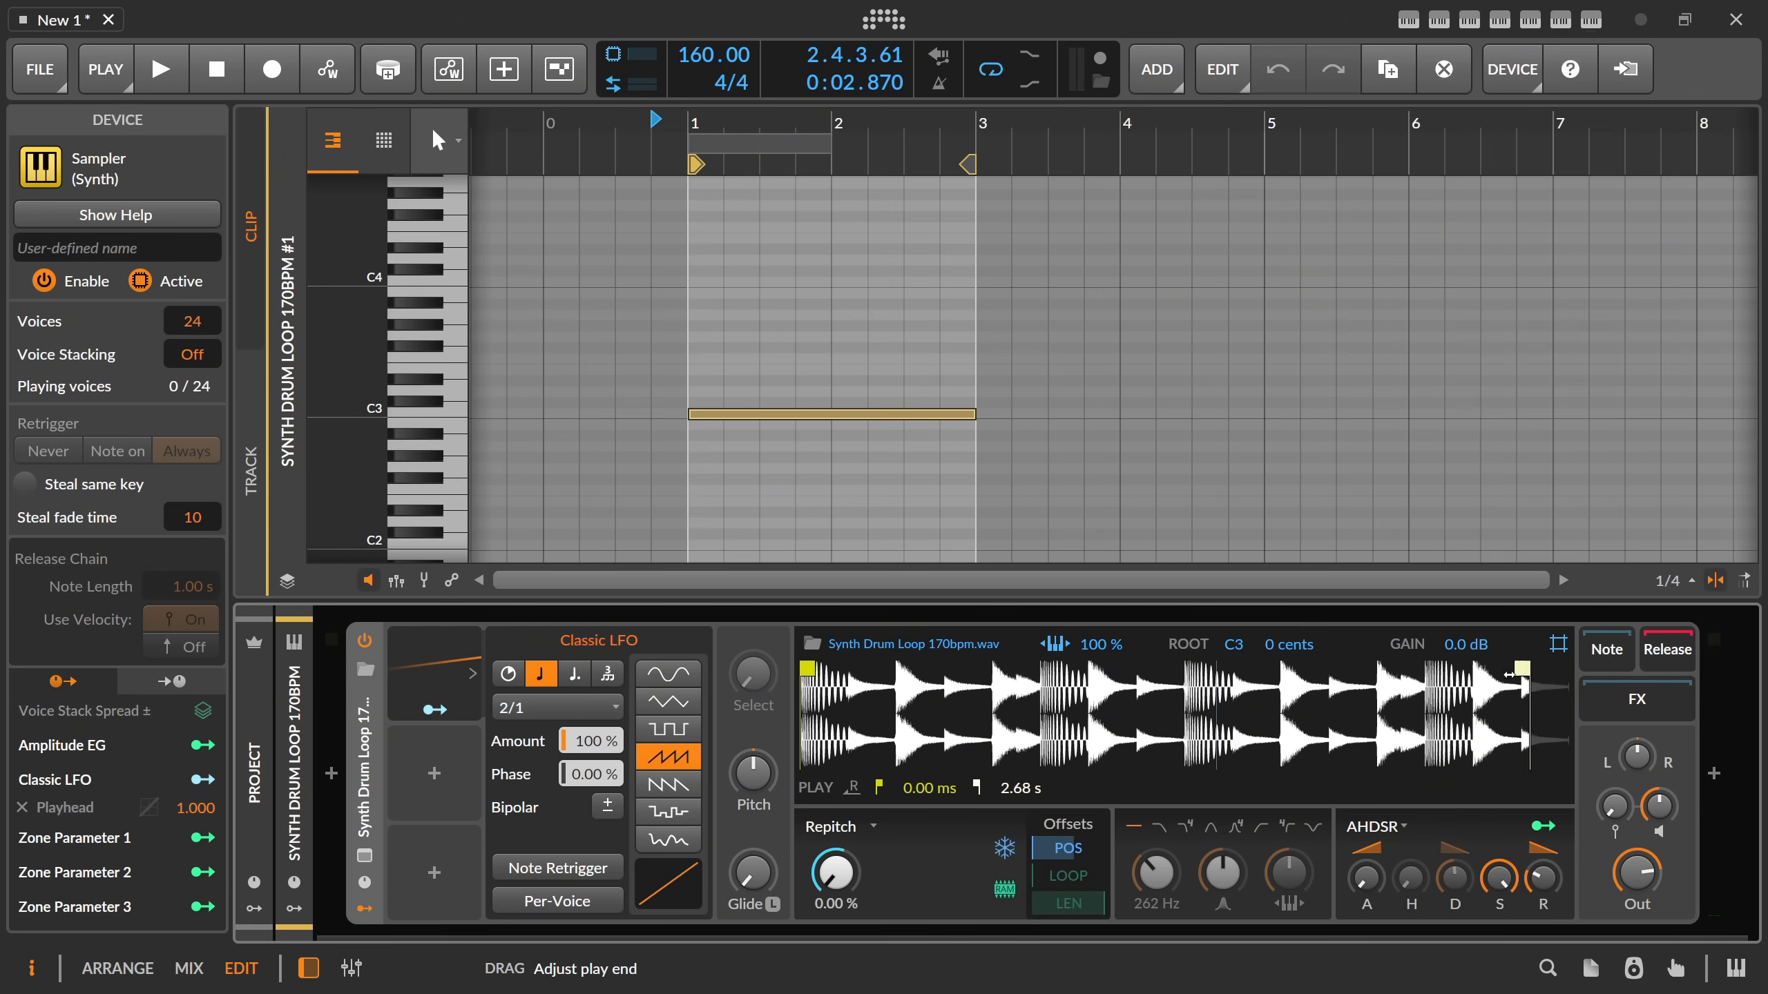
Move the sample's play end to about 1.41 s and set the Classic LFO's timebase to 1/1.
mouse_move(1509, 674)
left_mouse_down()
mouse_move(1167, 677)
mouse_move(1181, 683)
mouse_move(1225, 592)
mouse_move(1181, 703)
left_mouse_up()
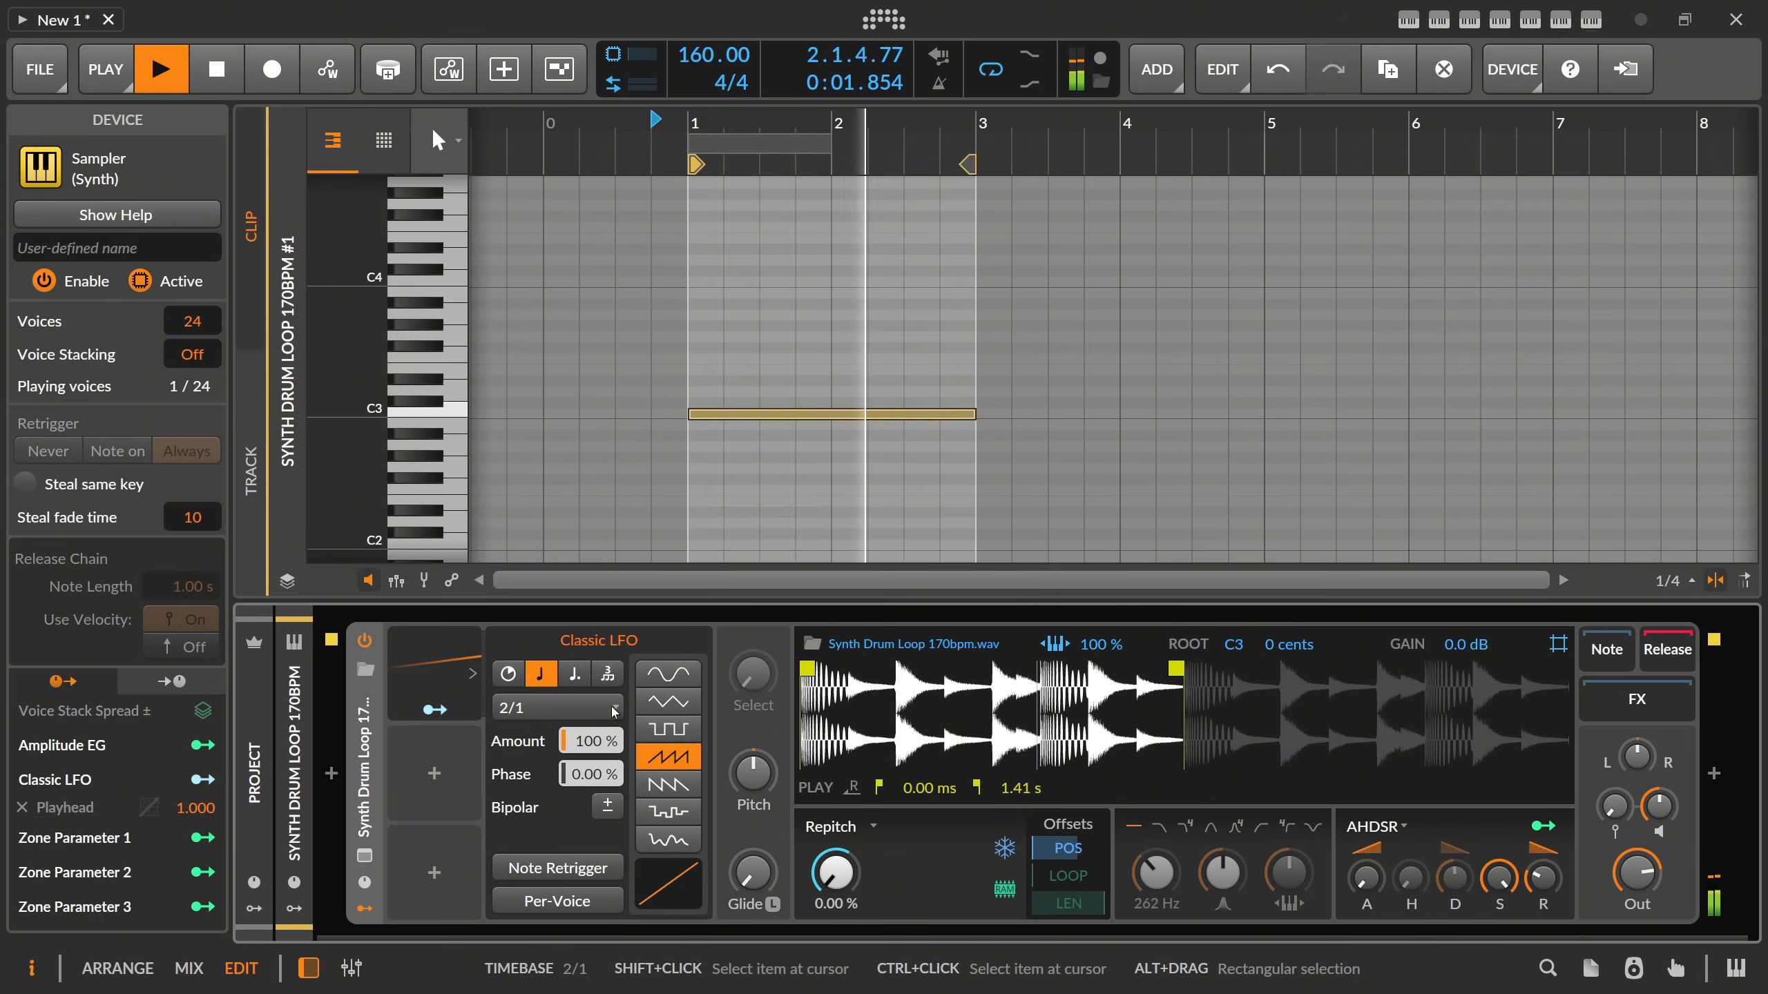
key("space")
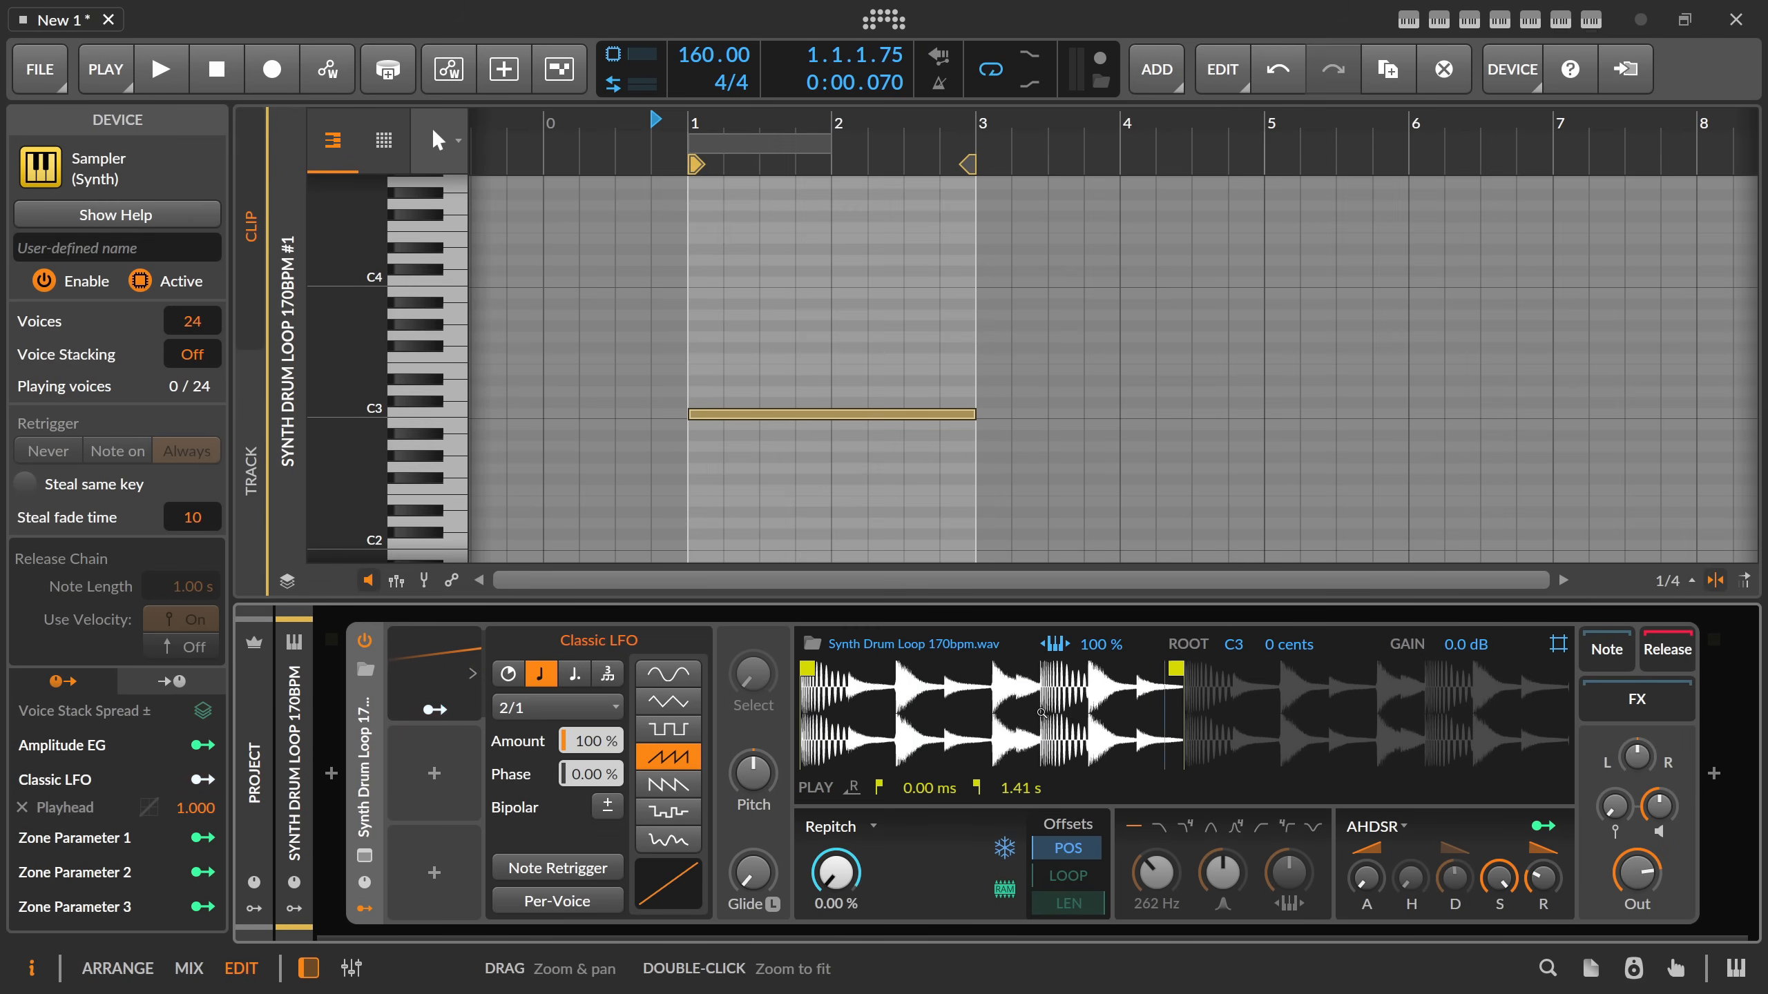
left_click(521, 708)
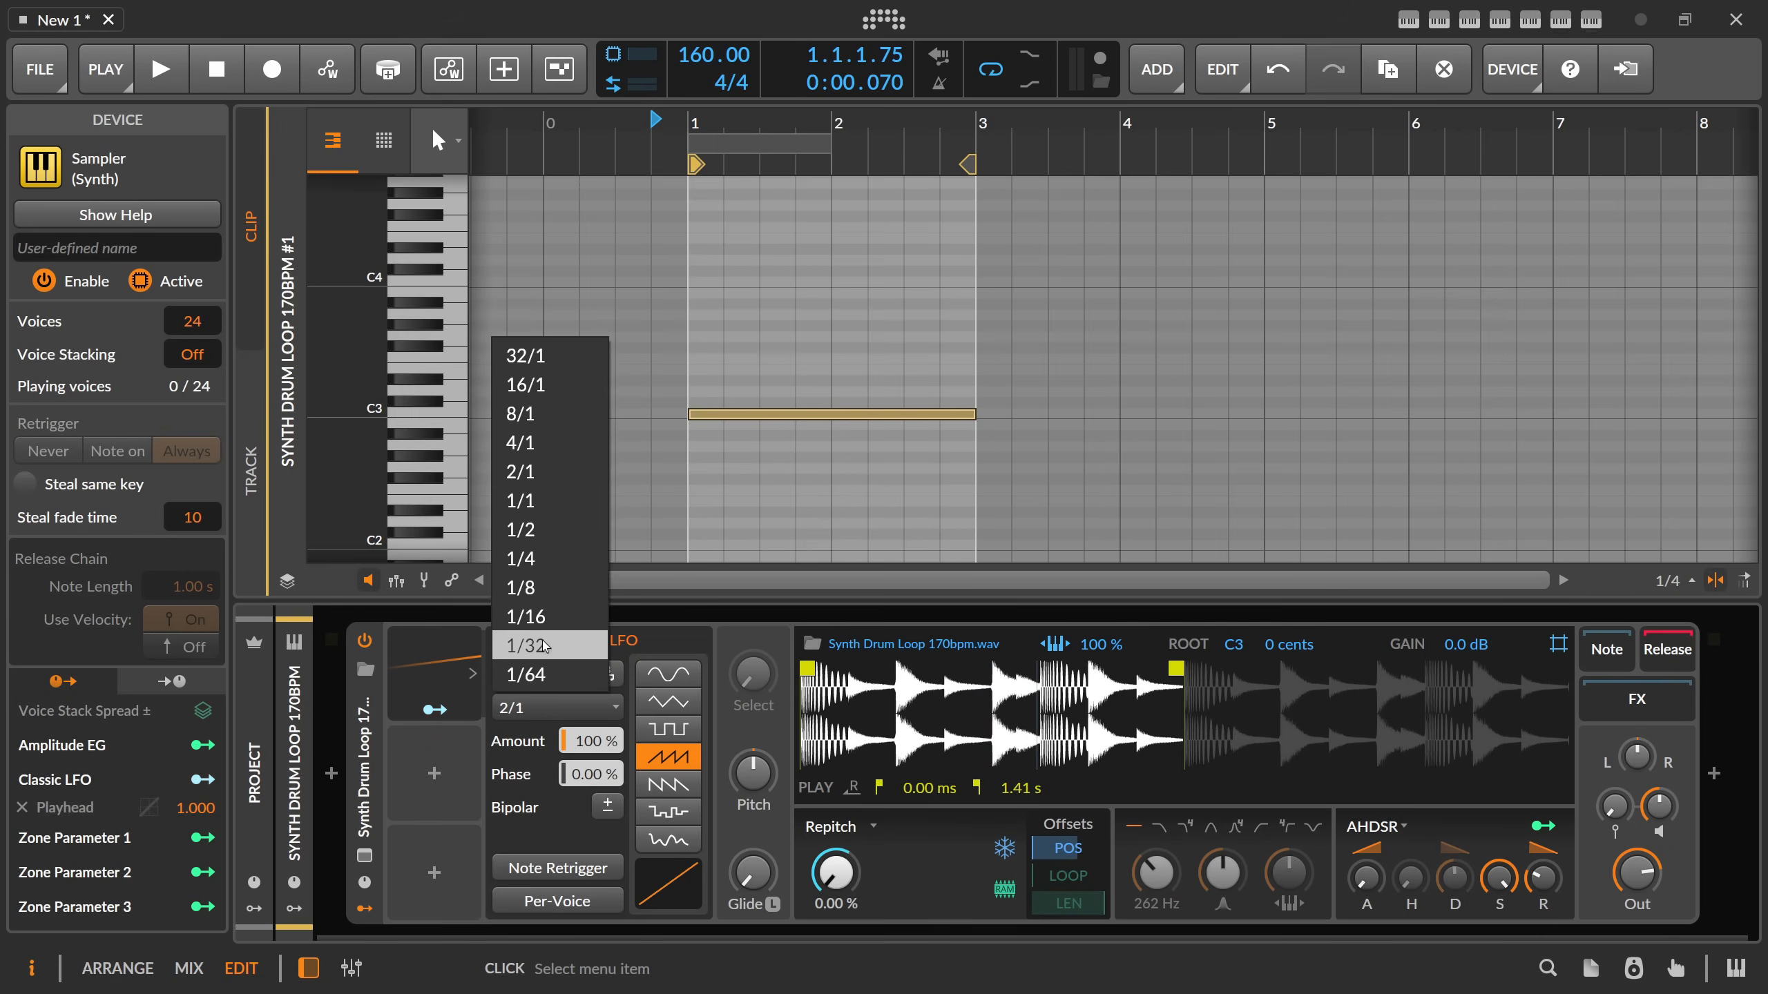
left_click(529, 500)
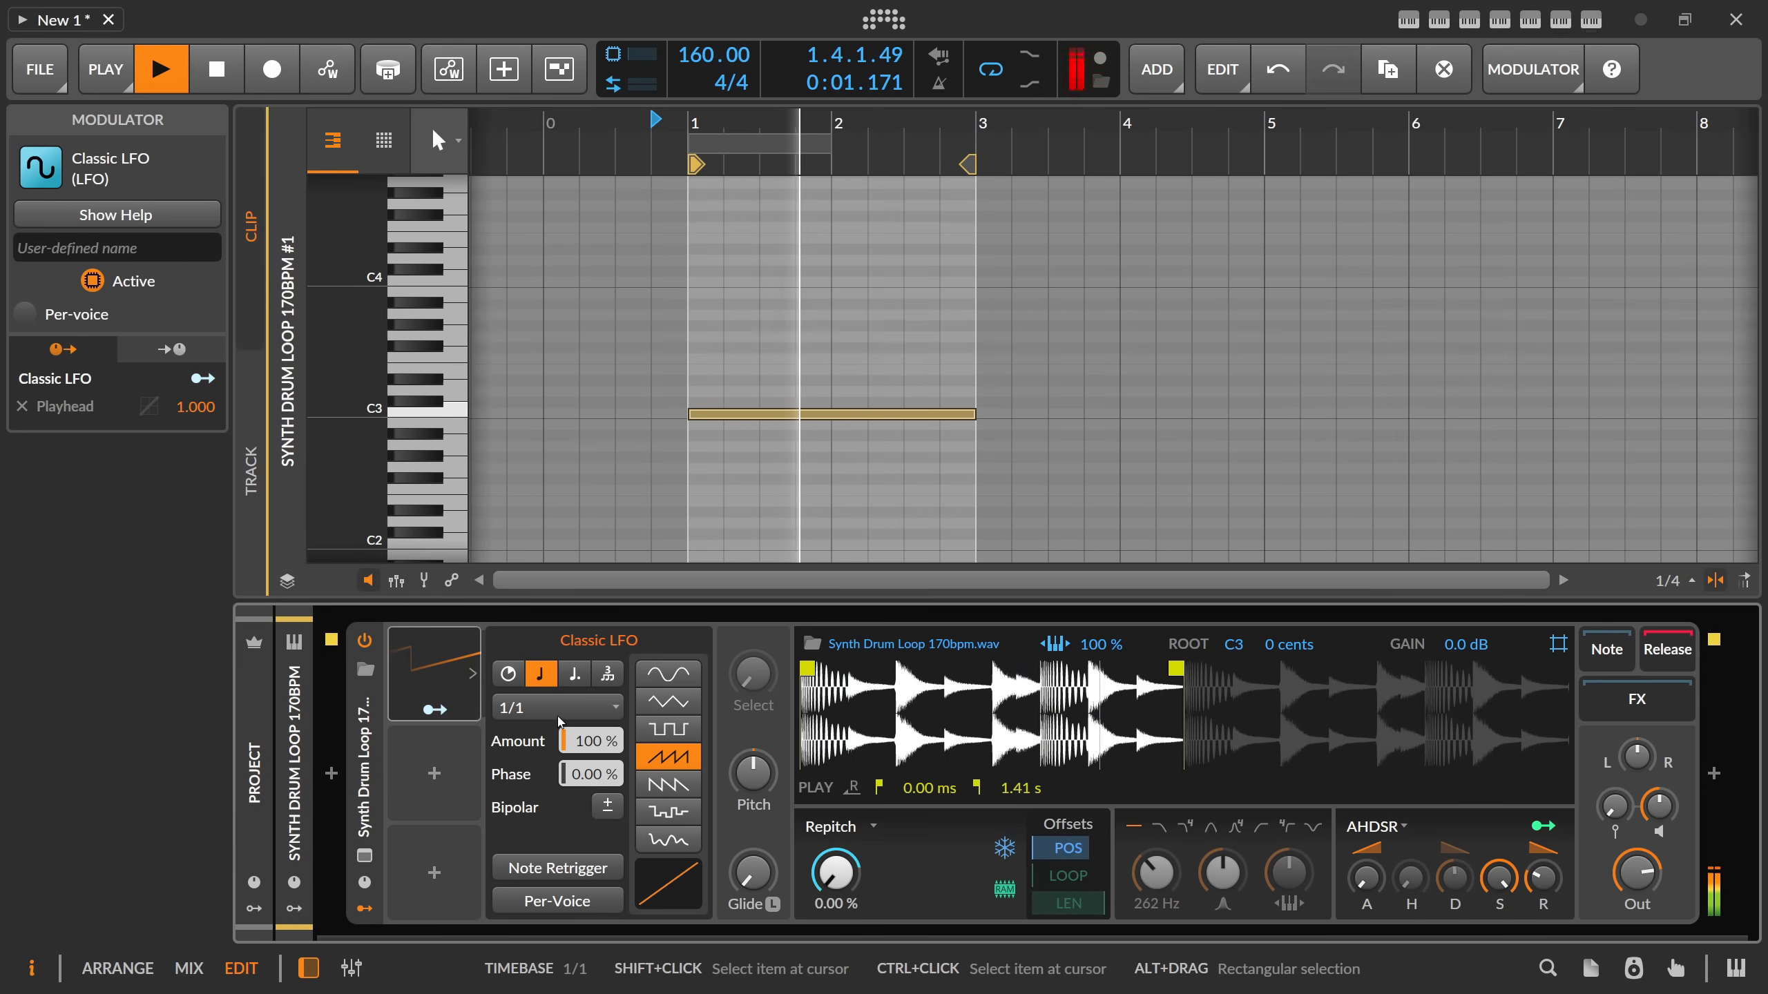
Try a tempo of 172 BPM during playback, settle on 170 BPM and stop the clip.
double_click(739, 69)
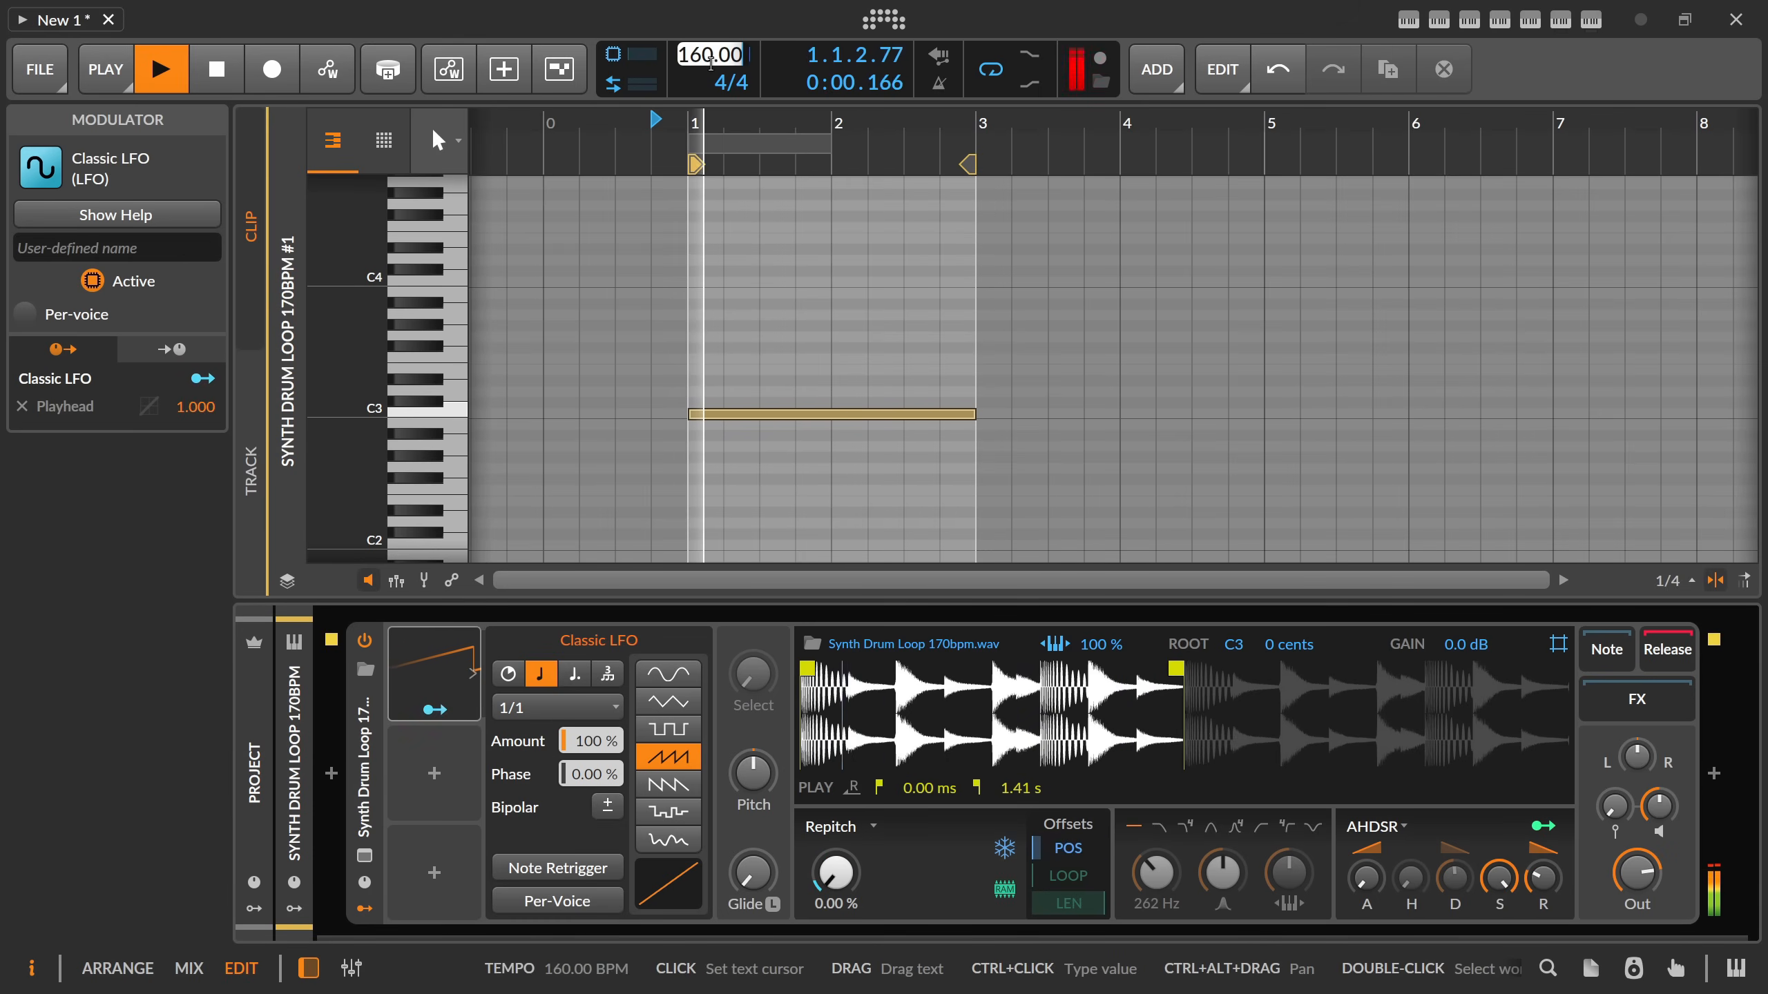
type("172")
key("Return")
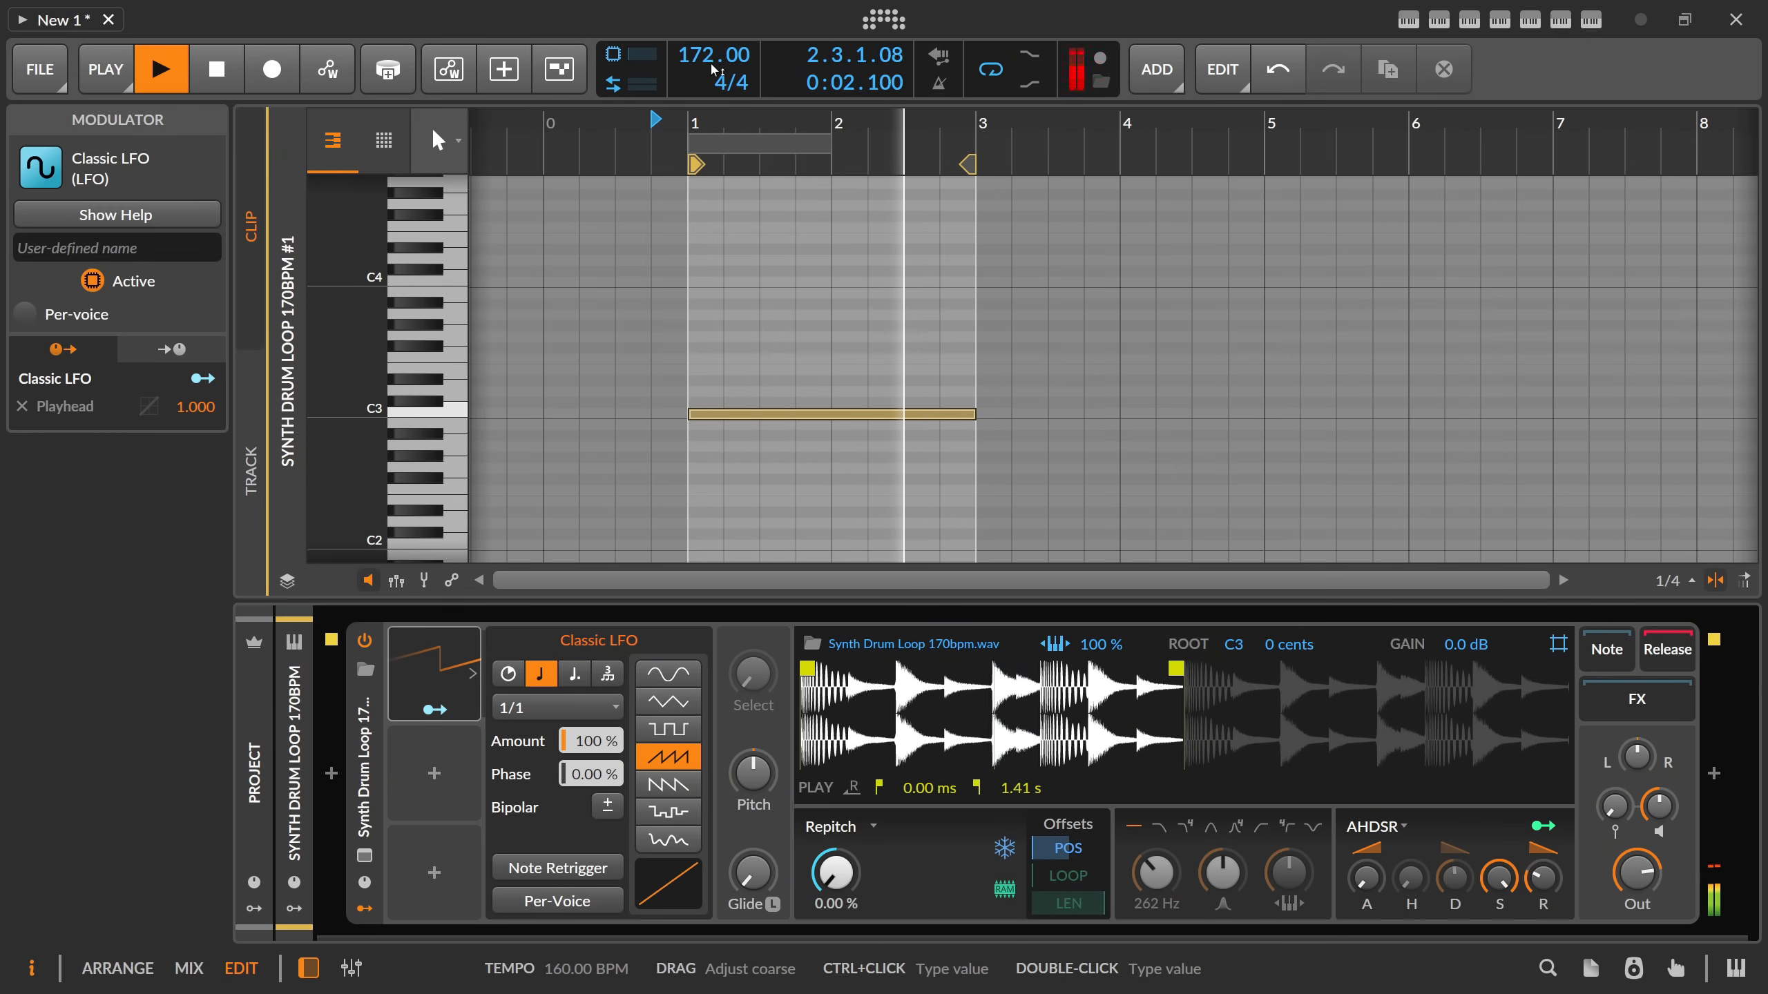
mouse_move(710, 56)
left_mouse_down()
mouse_move(710, 126)
mouse_move(710, 59)
left_mouse_up()
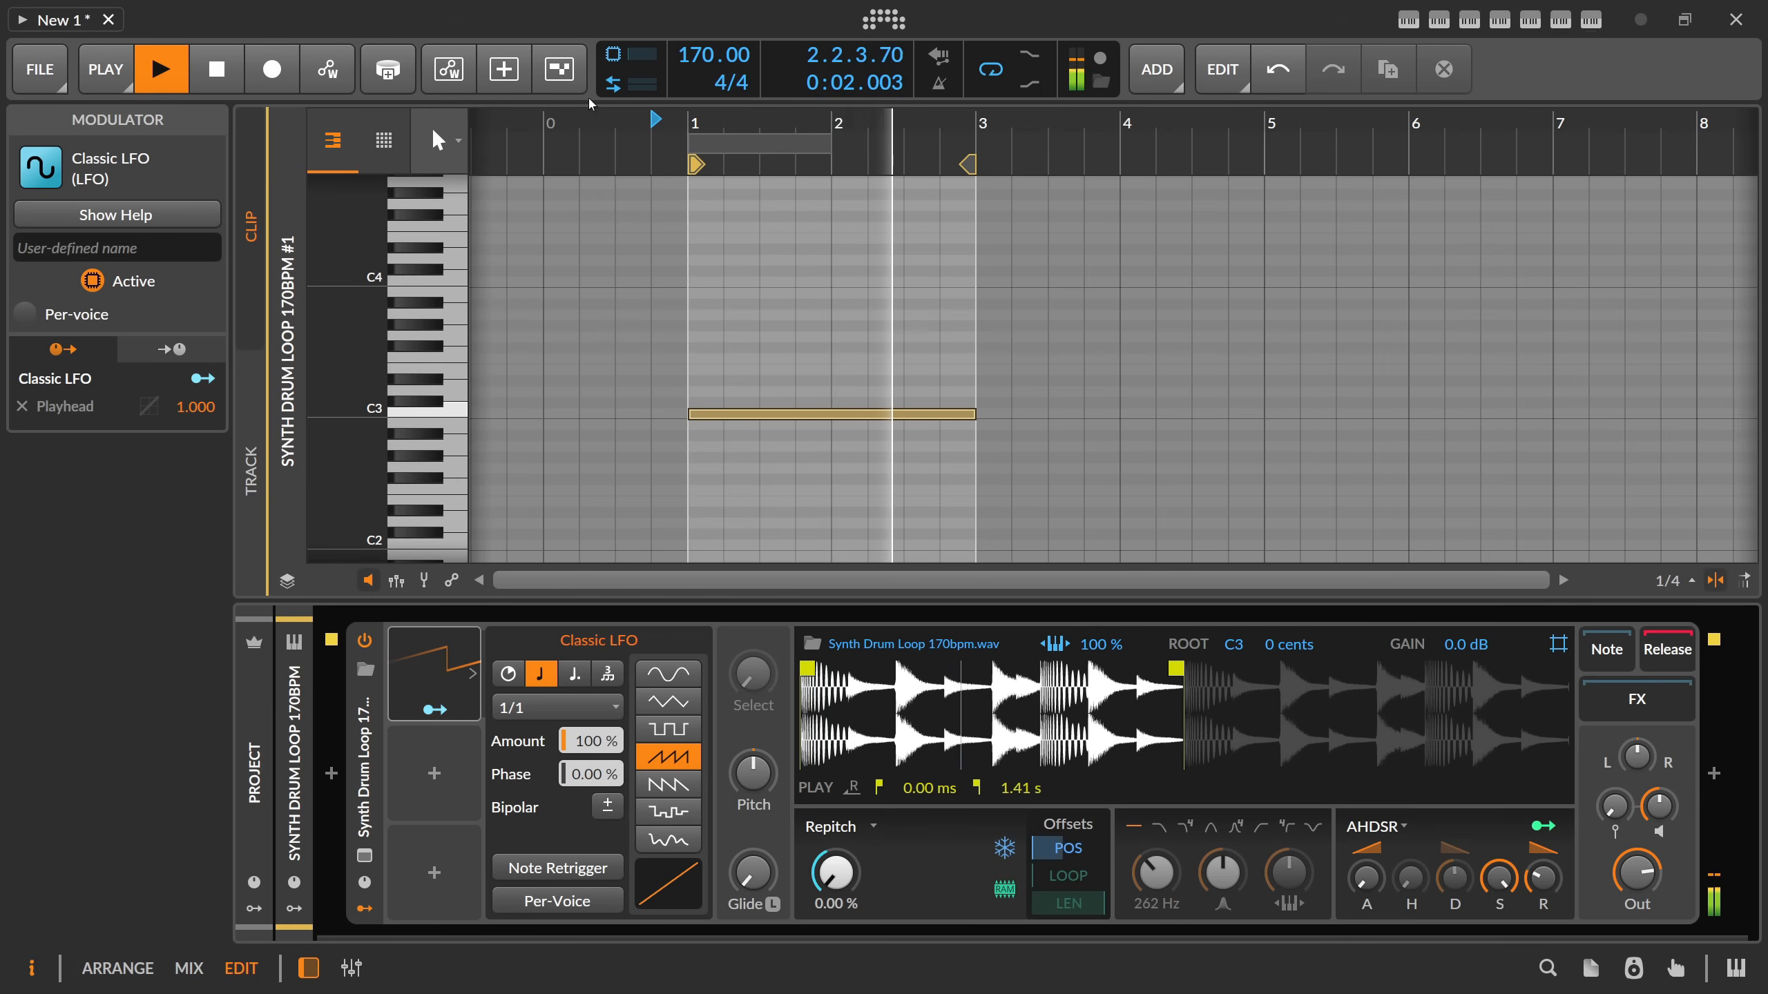
key("space")
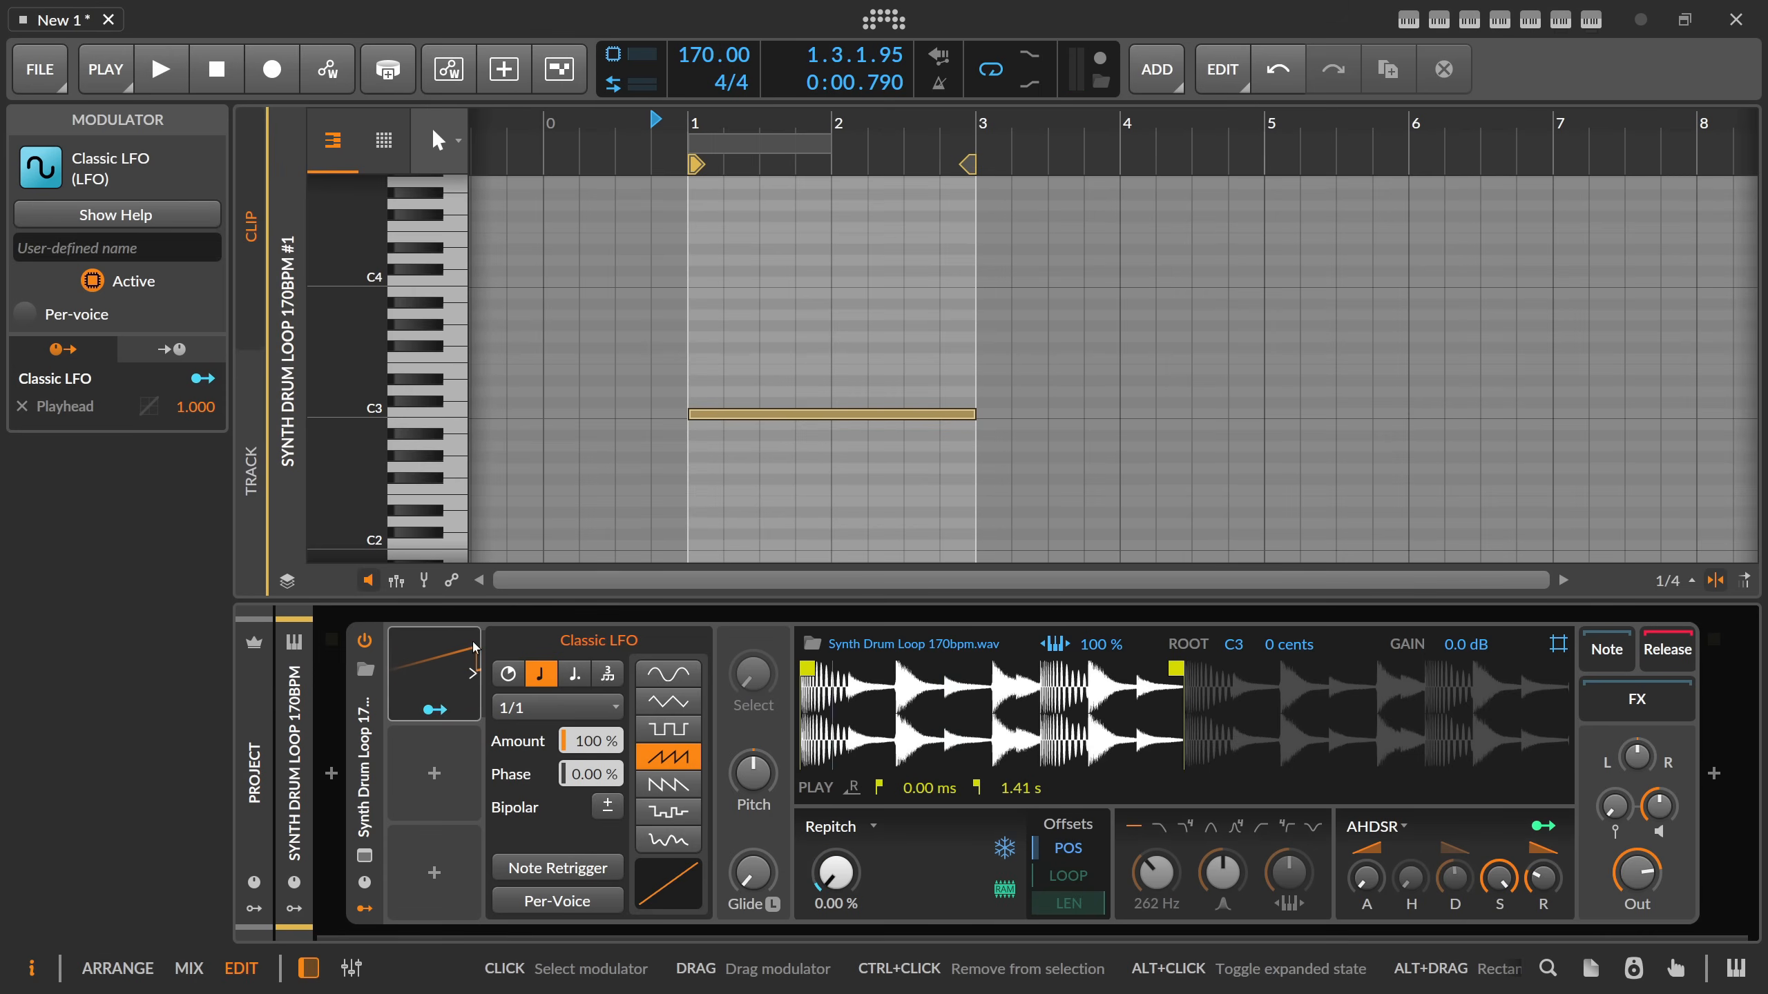
Collapse the Classic LFO's settings, add a Curves modulator to the Sampler's second modulator slot and expand it.
left_click(470, 671)
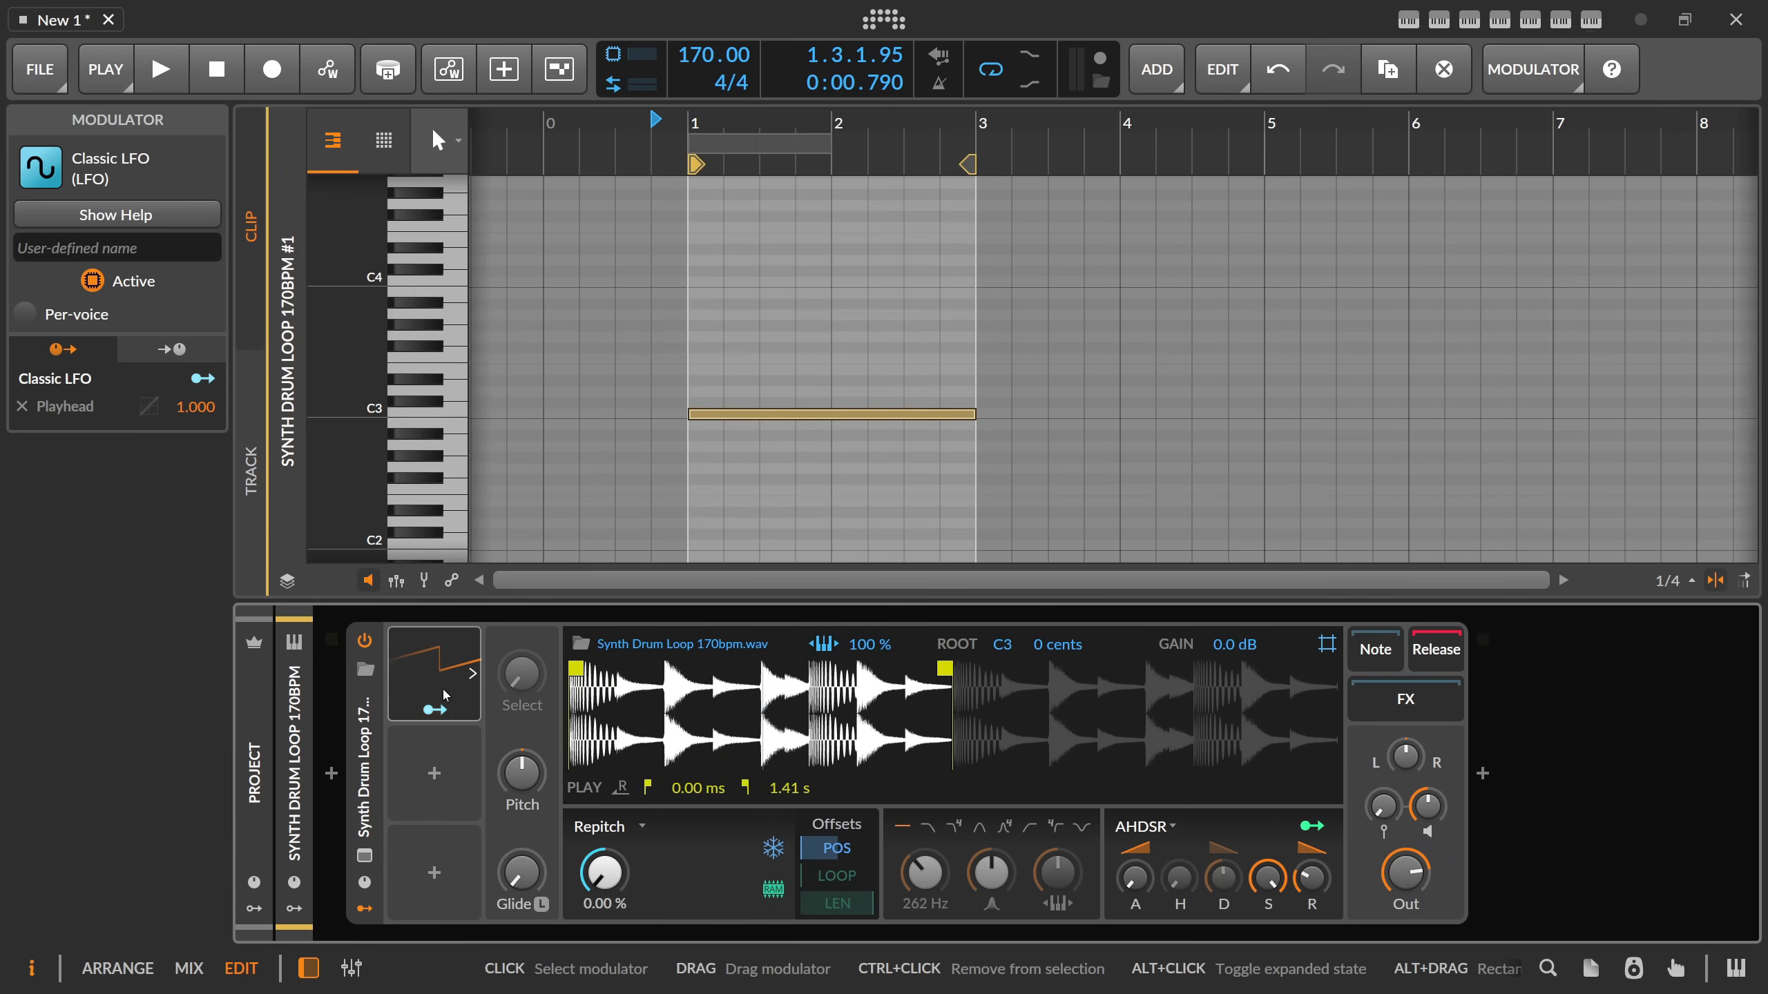
left_click(435, 780)
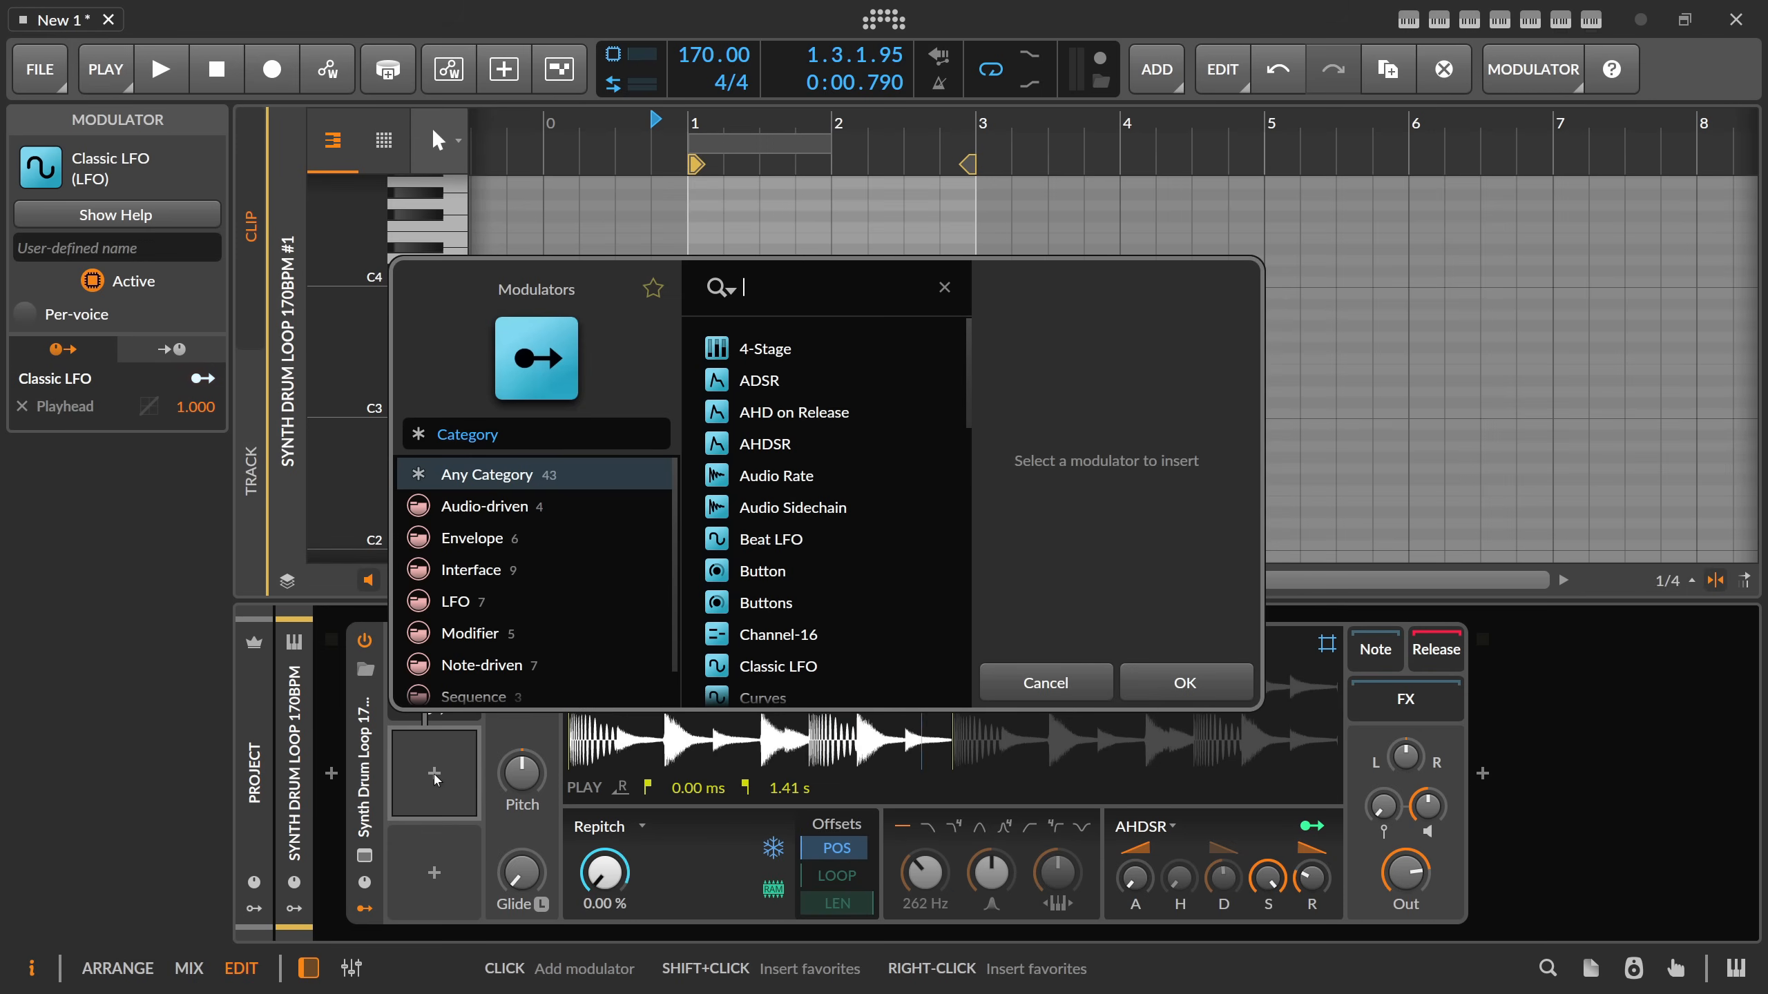
type("curve")
key("Return")
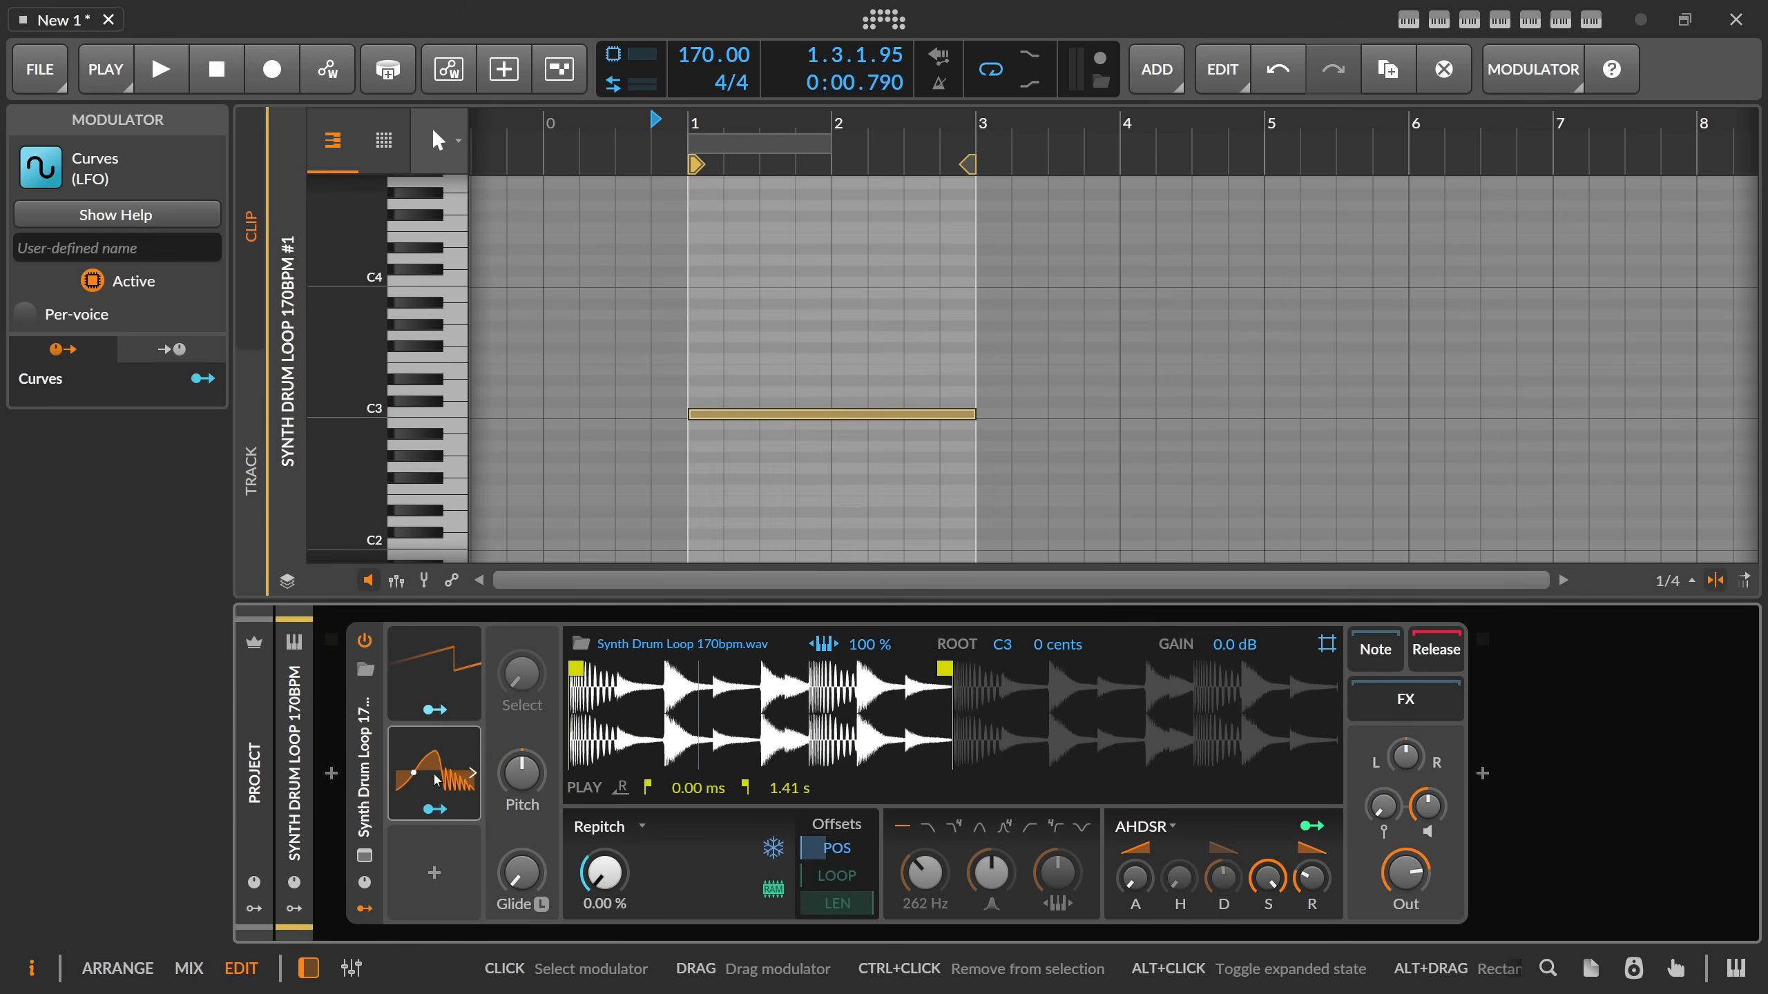
left_click(435, 779)
Reset the Curves modulator's shape to the default curve and turn off its bipolar mode.
right_click(597, 779)
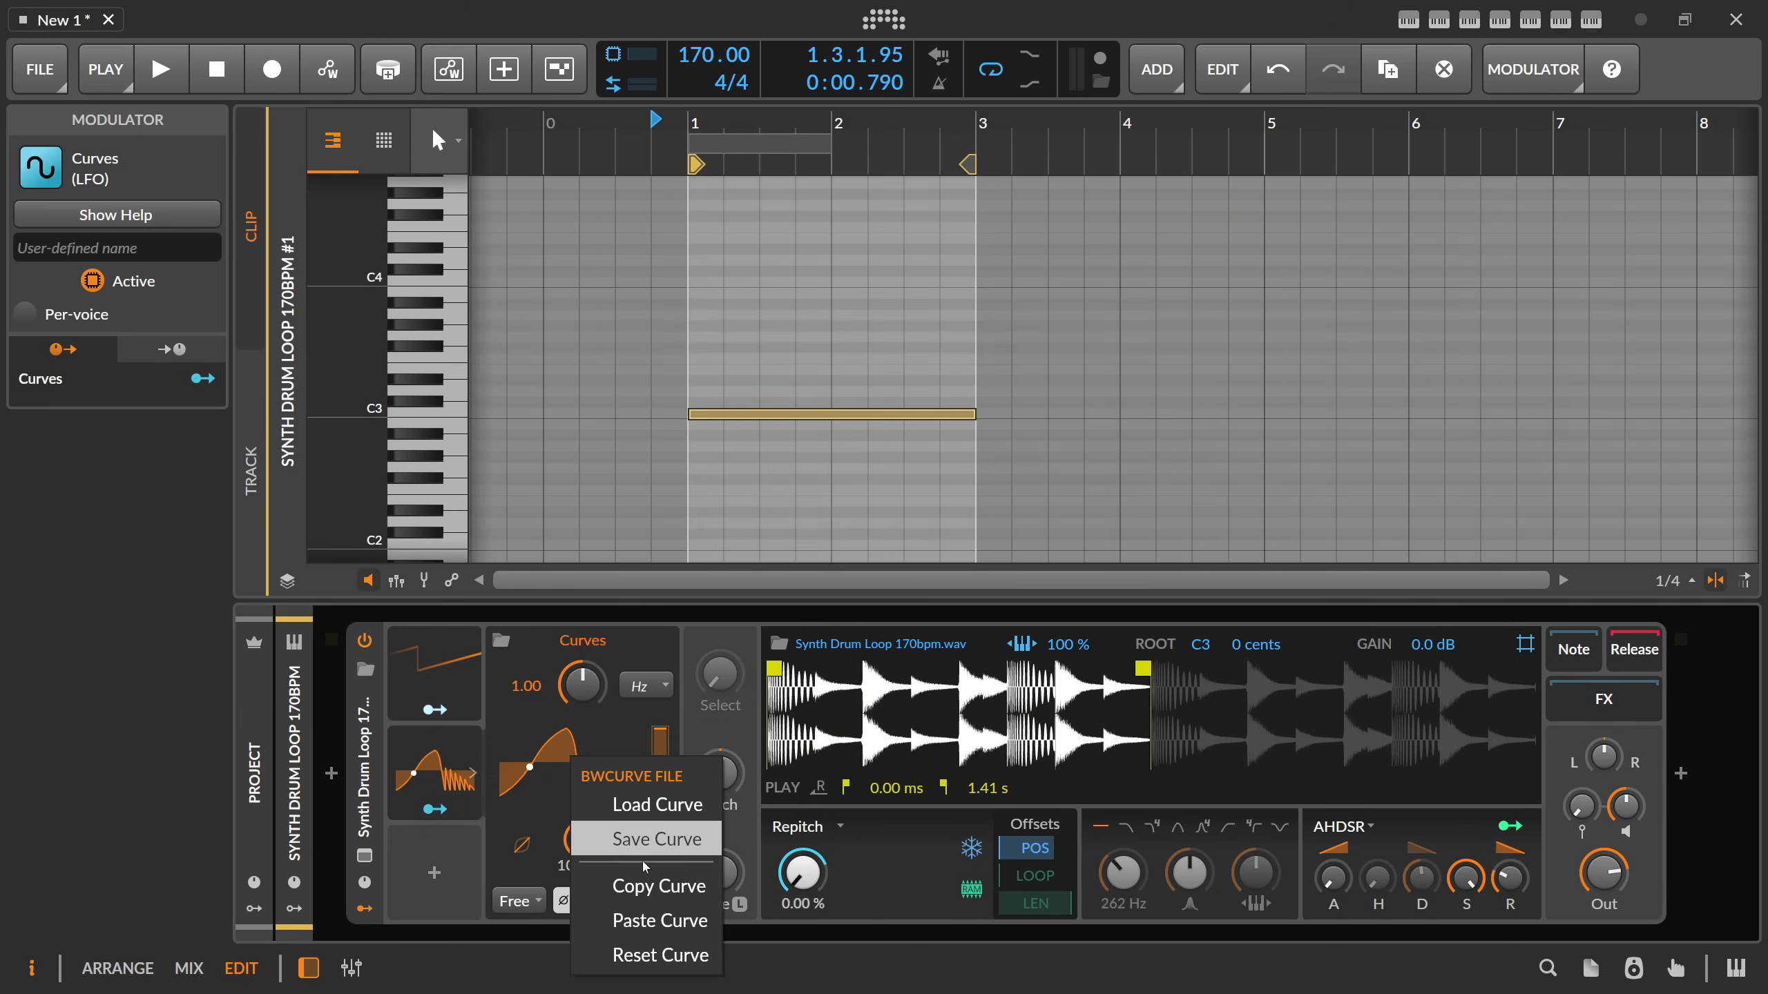
left_click(637, 955)
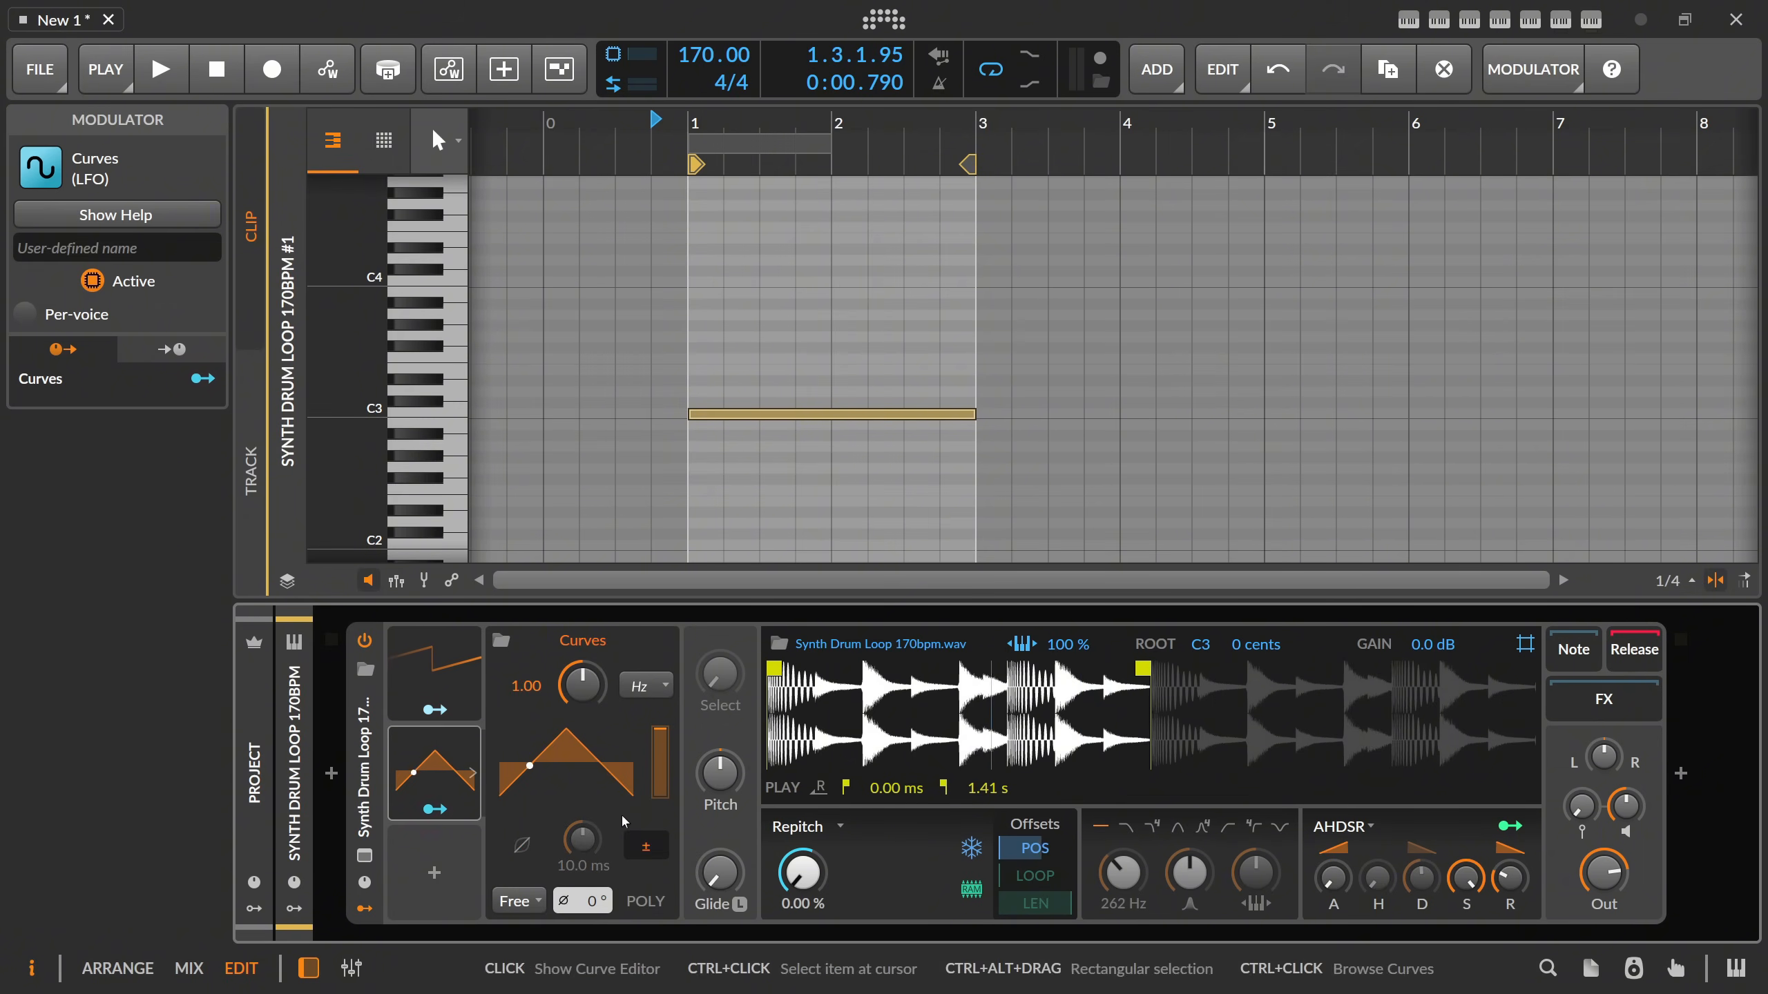
left_click(628, 848)
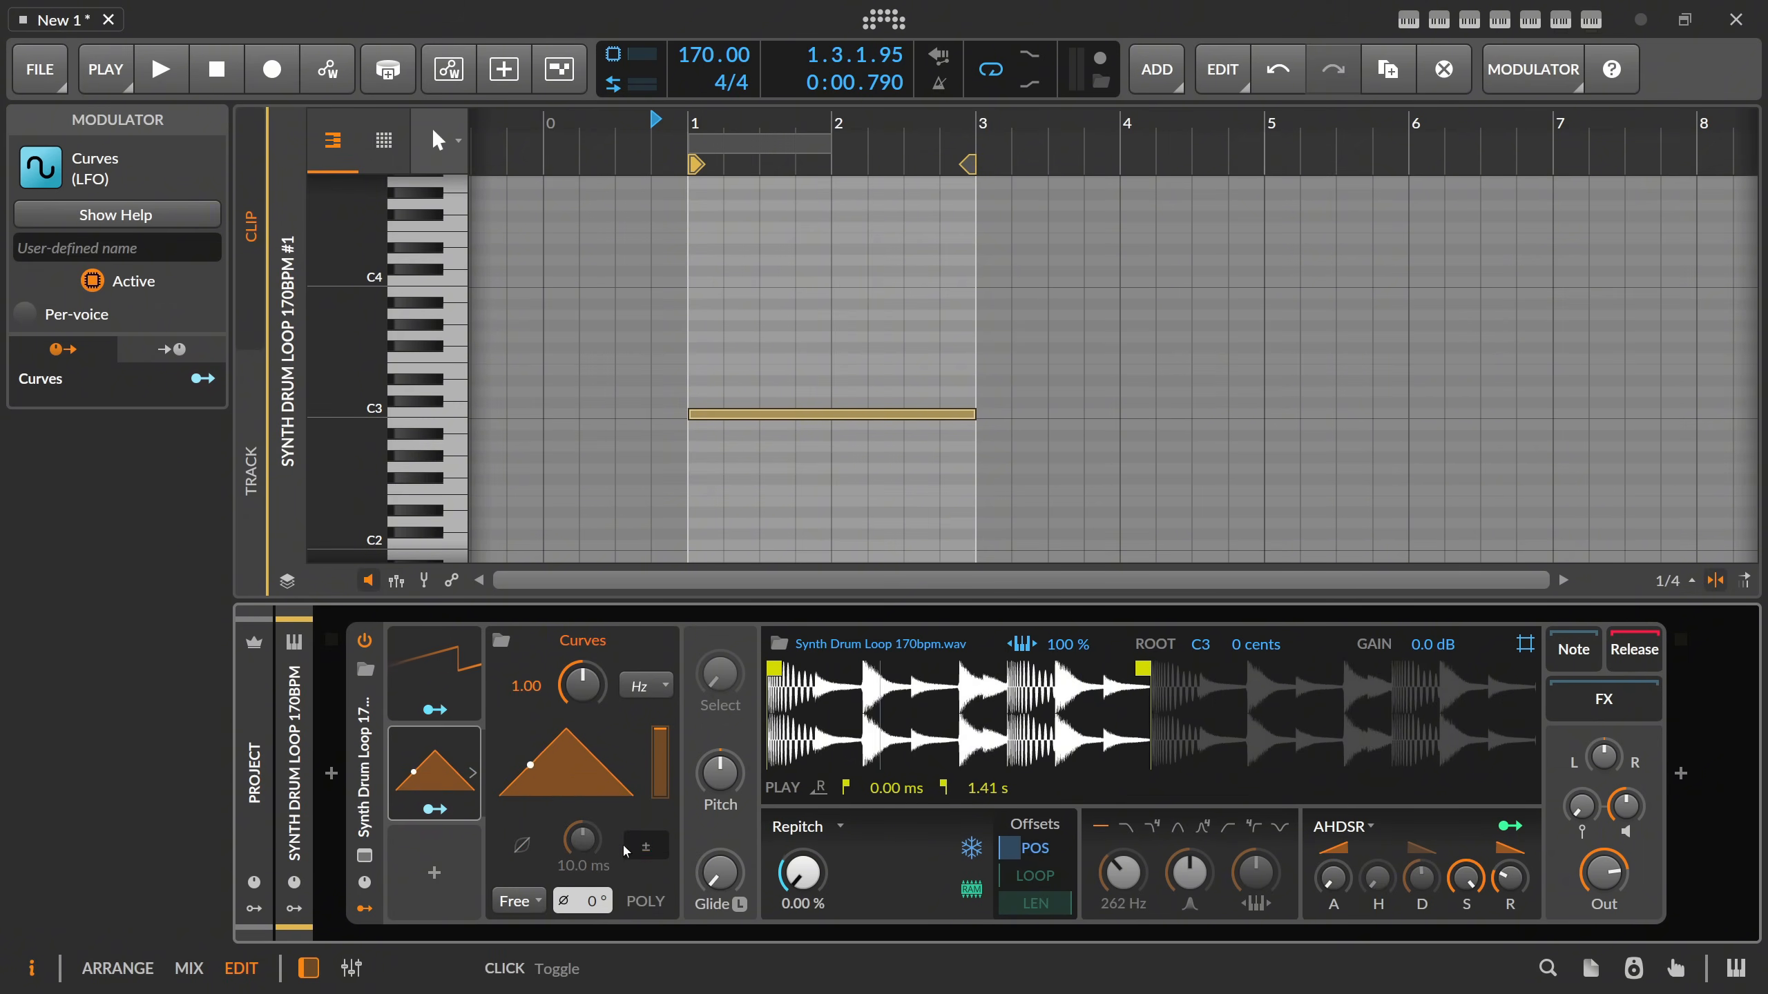
Reshape the curve into a rising ramp by moving its peak point to the far end at 100 %.
left_click(637, 794)
left_click_drag(722, 276, 1072, 282)
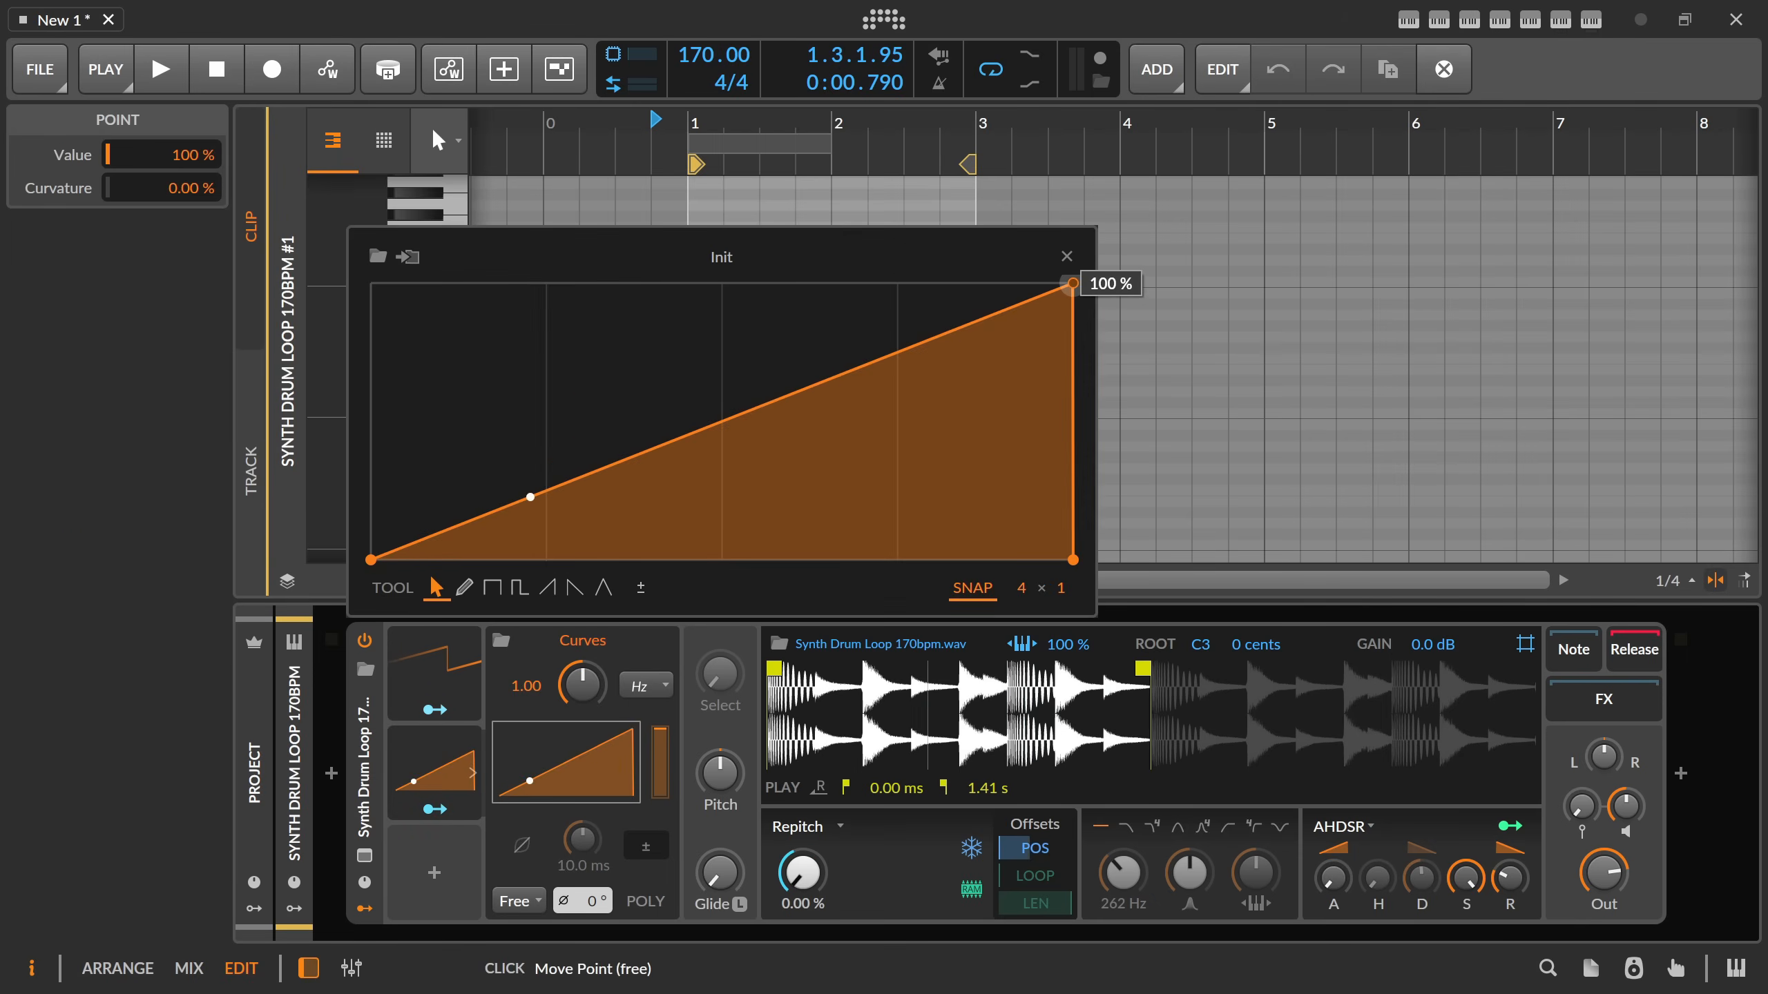
Close the curve editor and set the Curves modulator's rate unit to bar.
left_click(1066, 256)
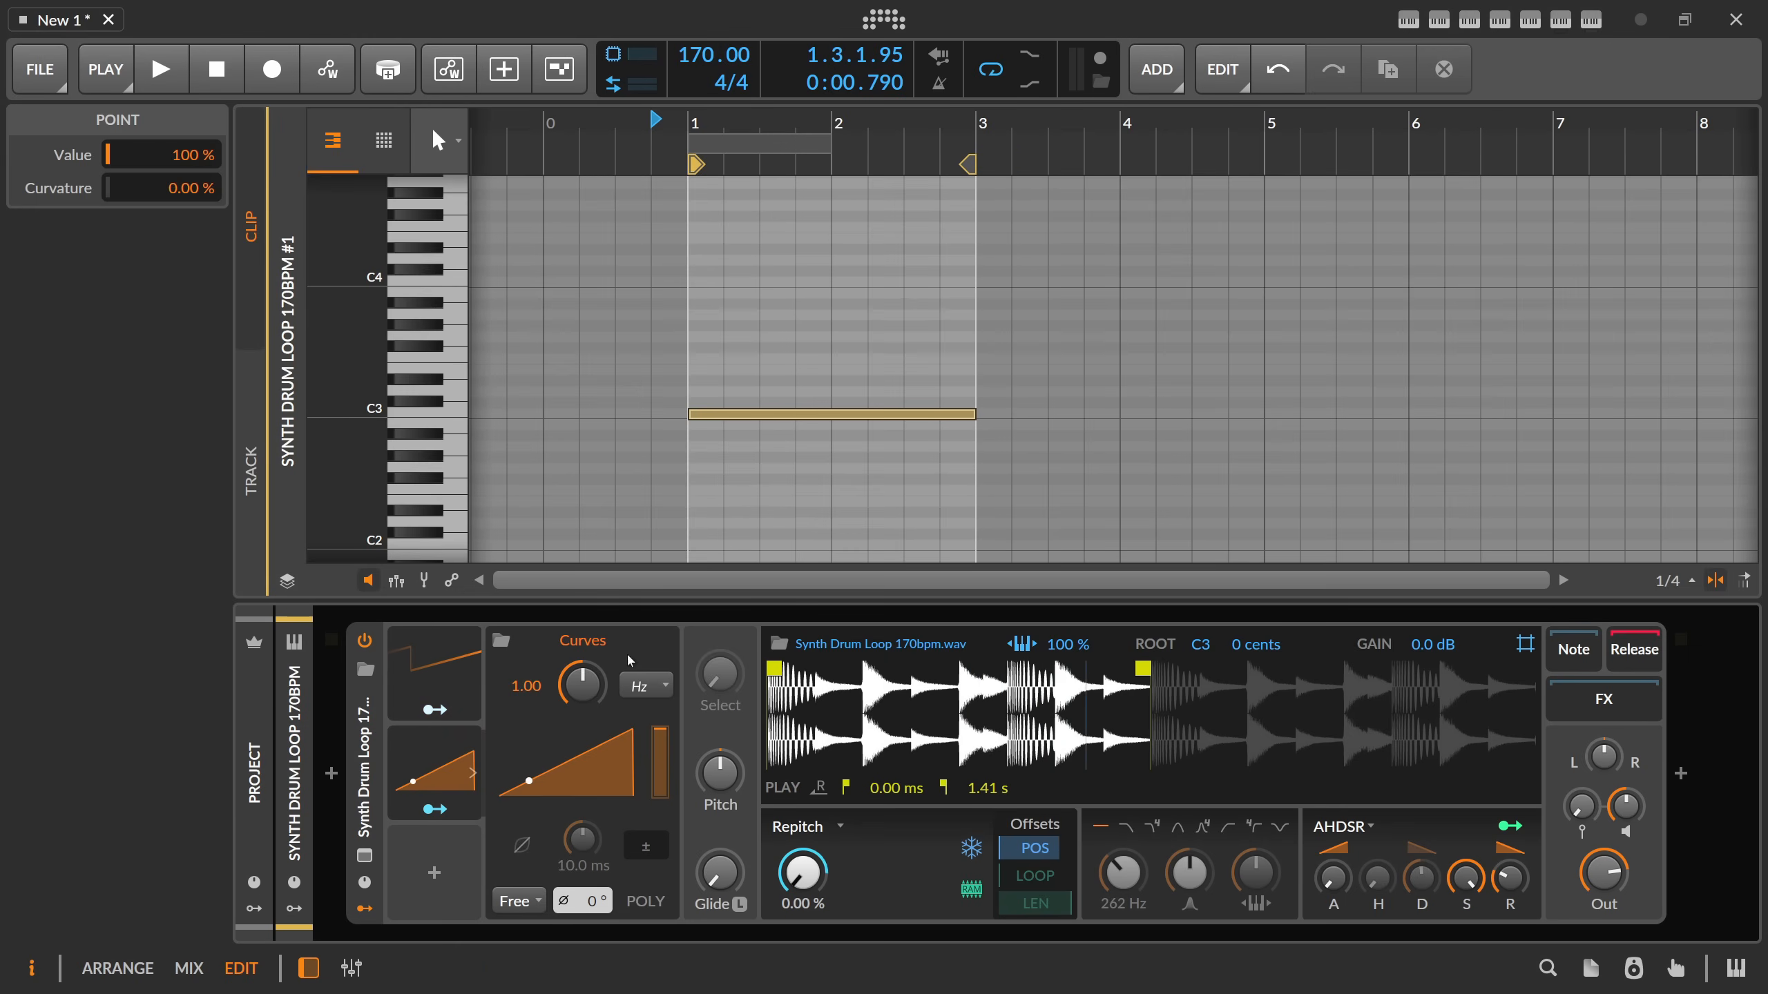
left_click(638, 686)
left_click(749, 163)
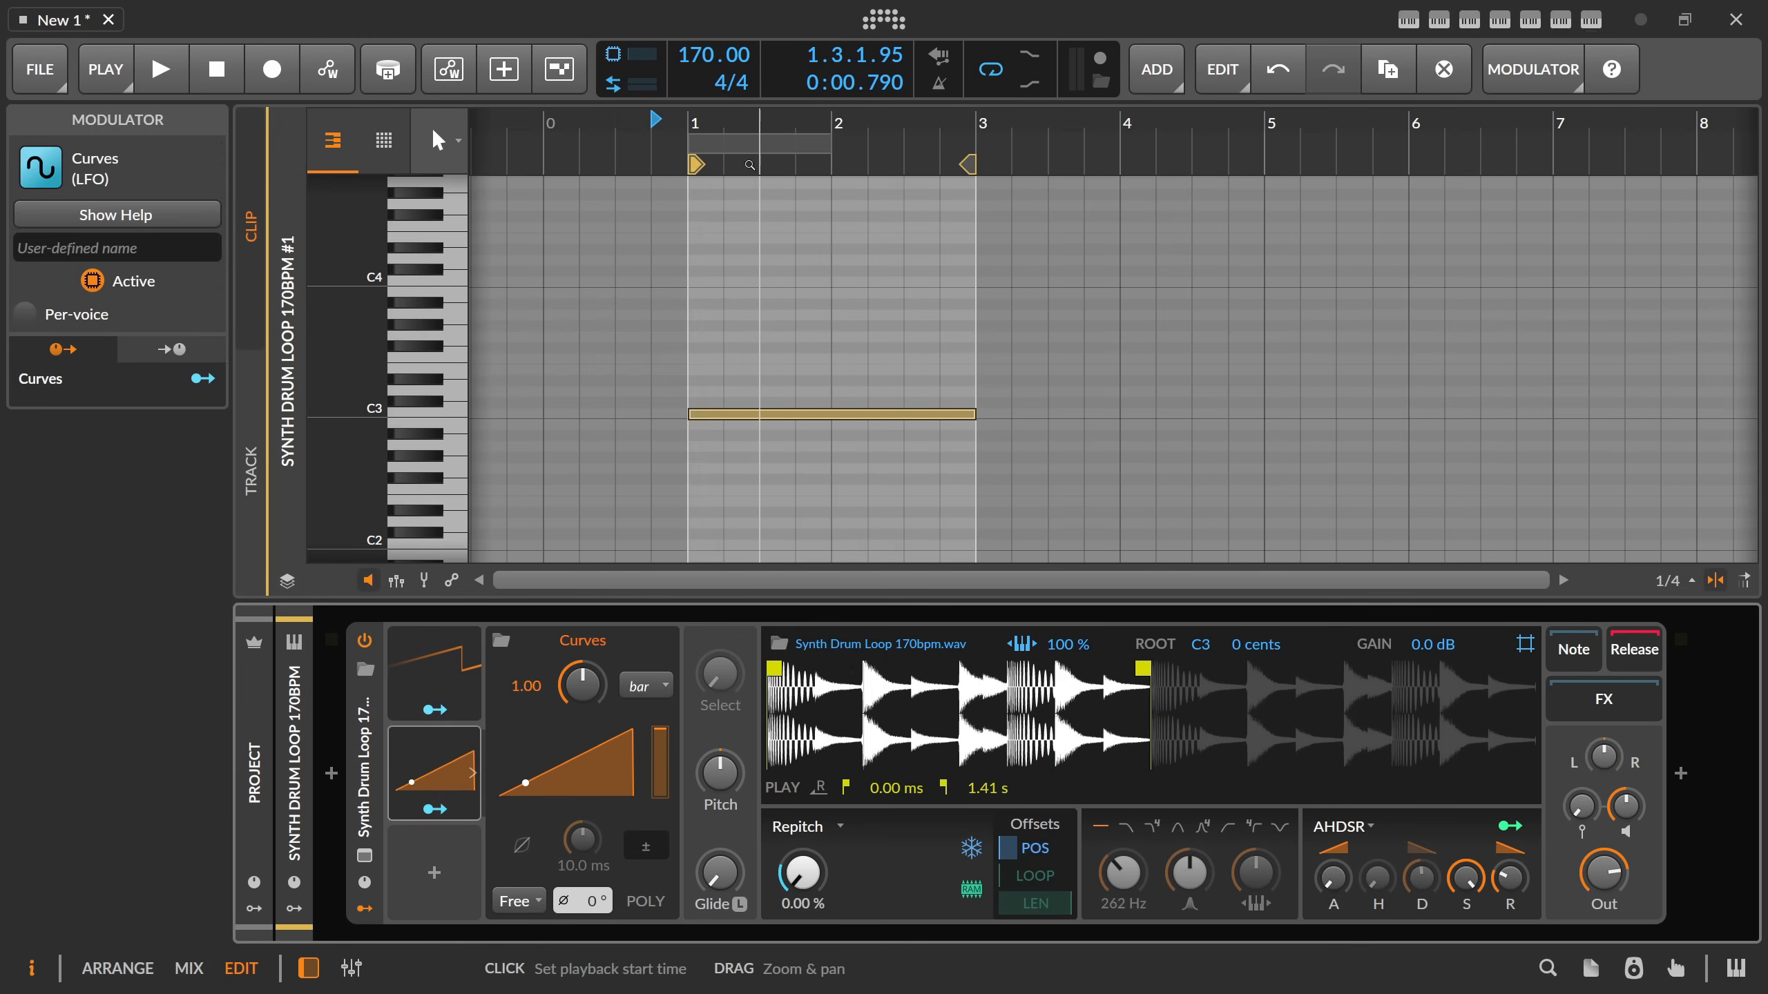
Check where the Classic LFO is mapped and remove that modulator from the Sampler.
left_click(434, 709)
left_click(1035, 848)
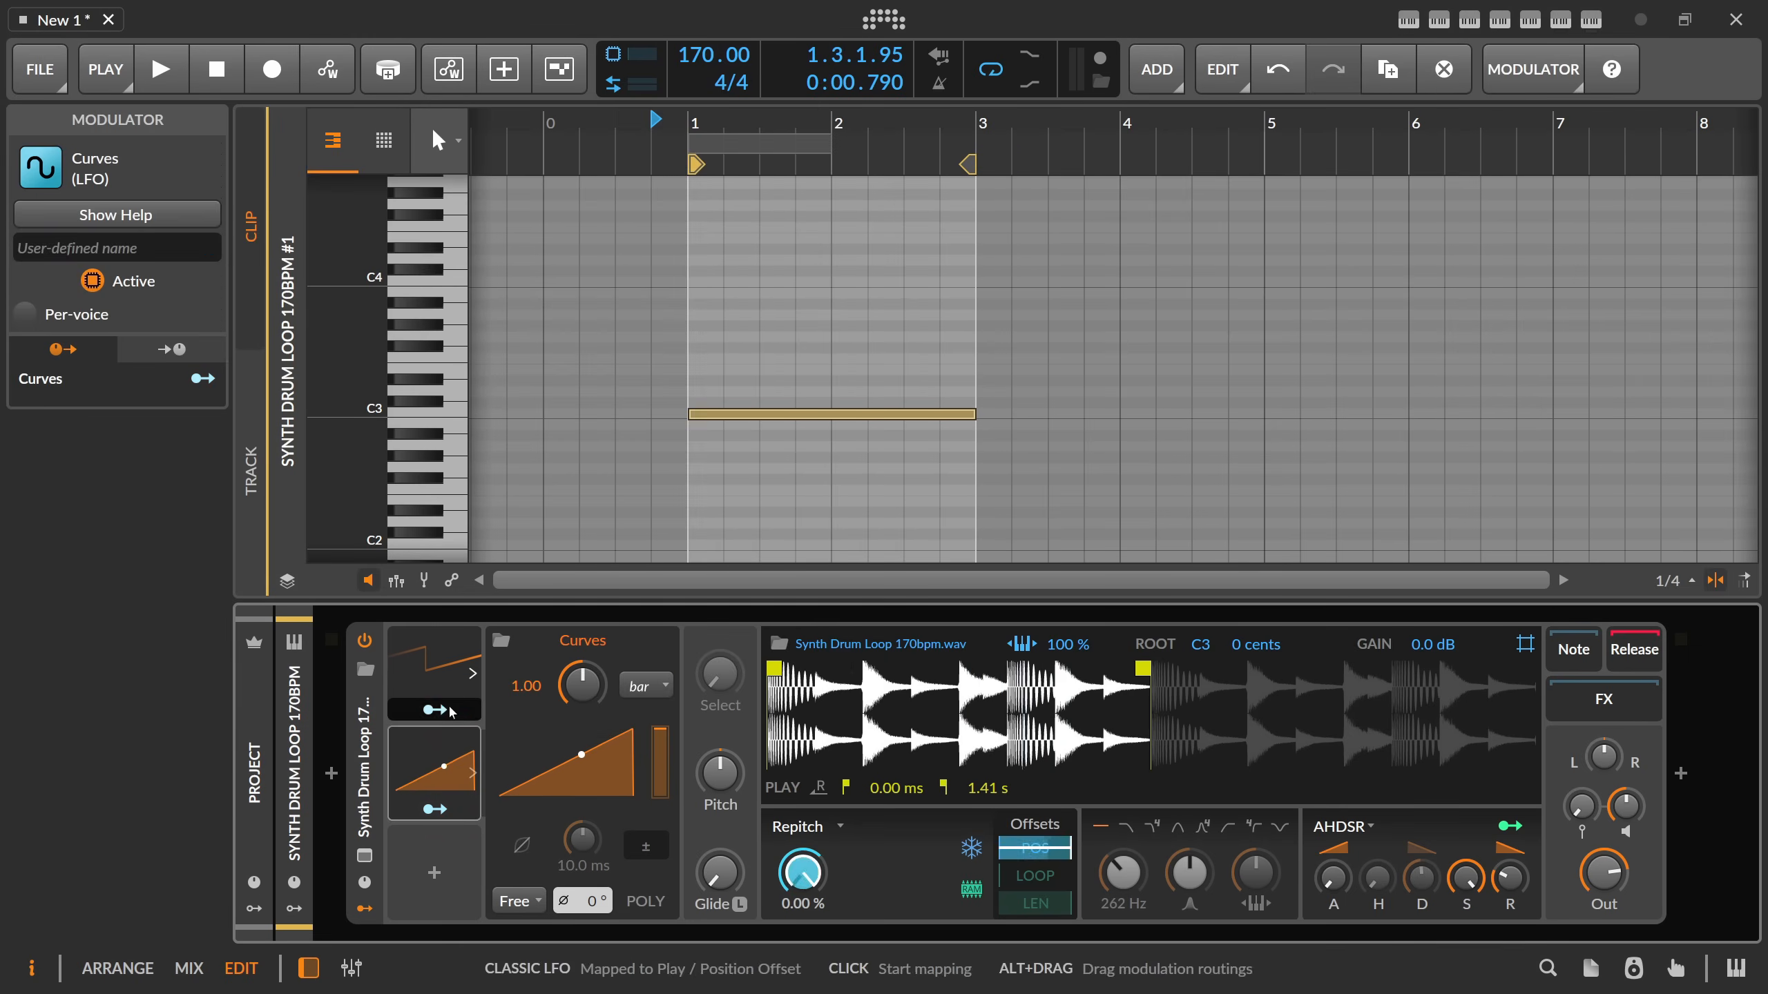
left_click(438, 668)
key("Delete")
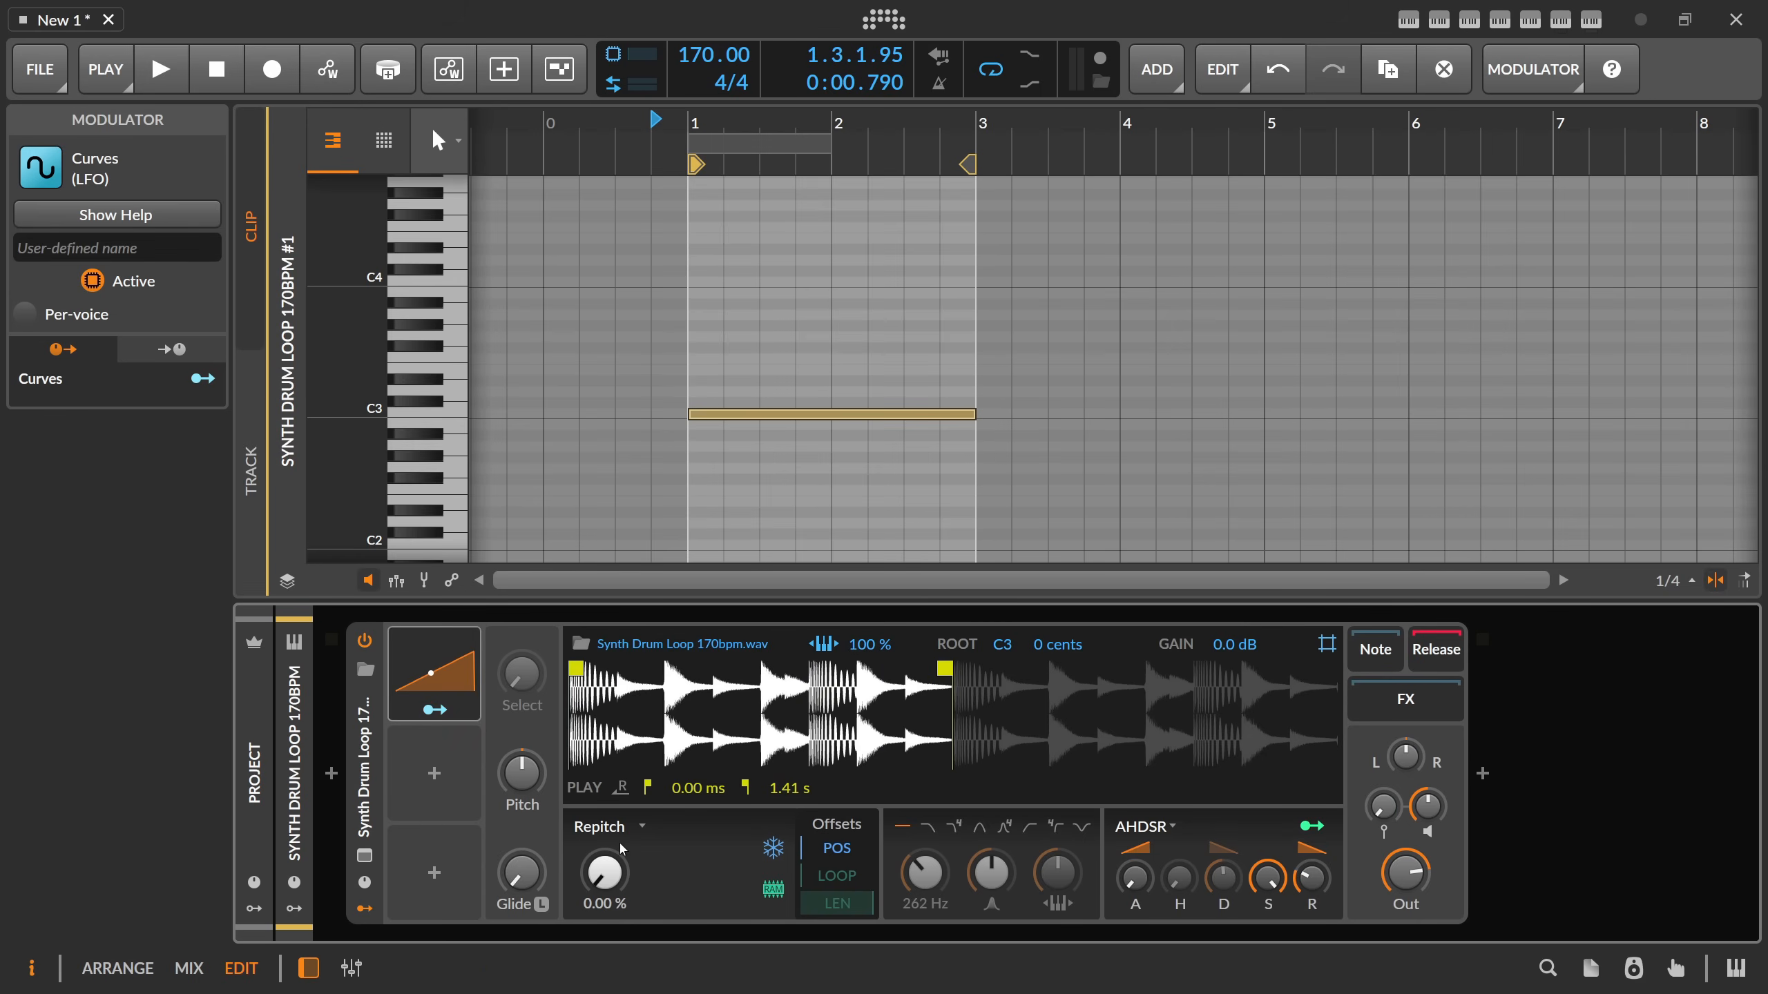
Map the Curves modulator to the Sampler's playhead position with an amount of 1.000.
left_click(435, 710)
left_click_drag(604, 872, 679, 815)
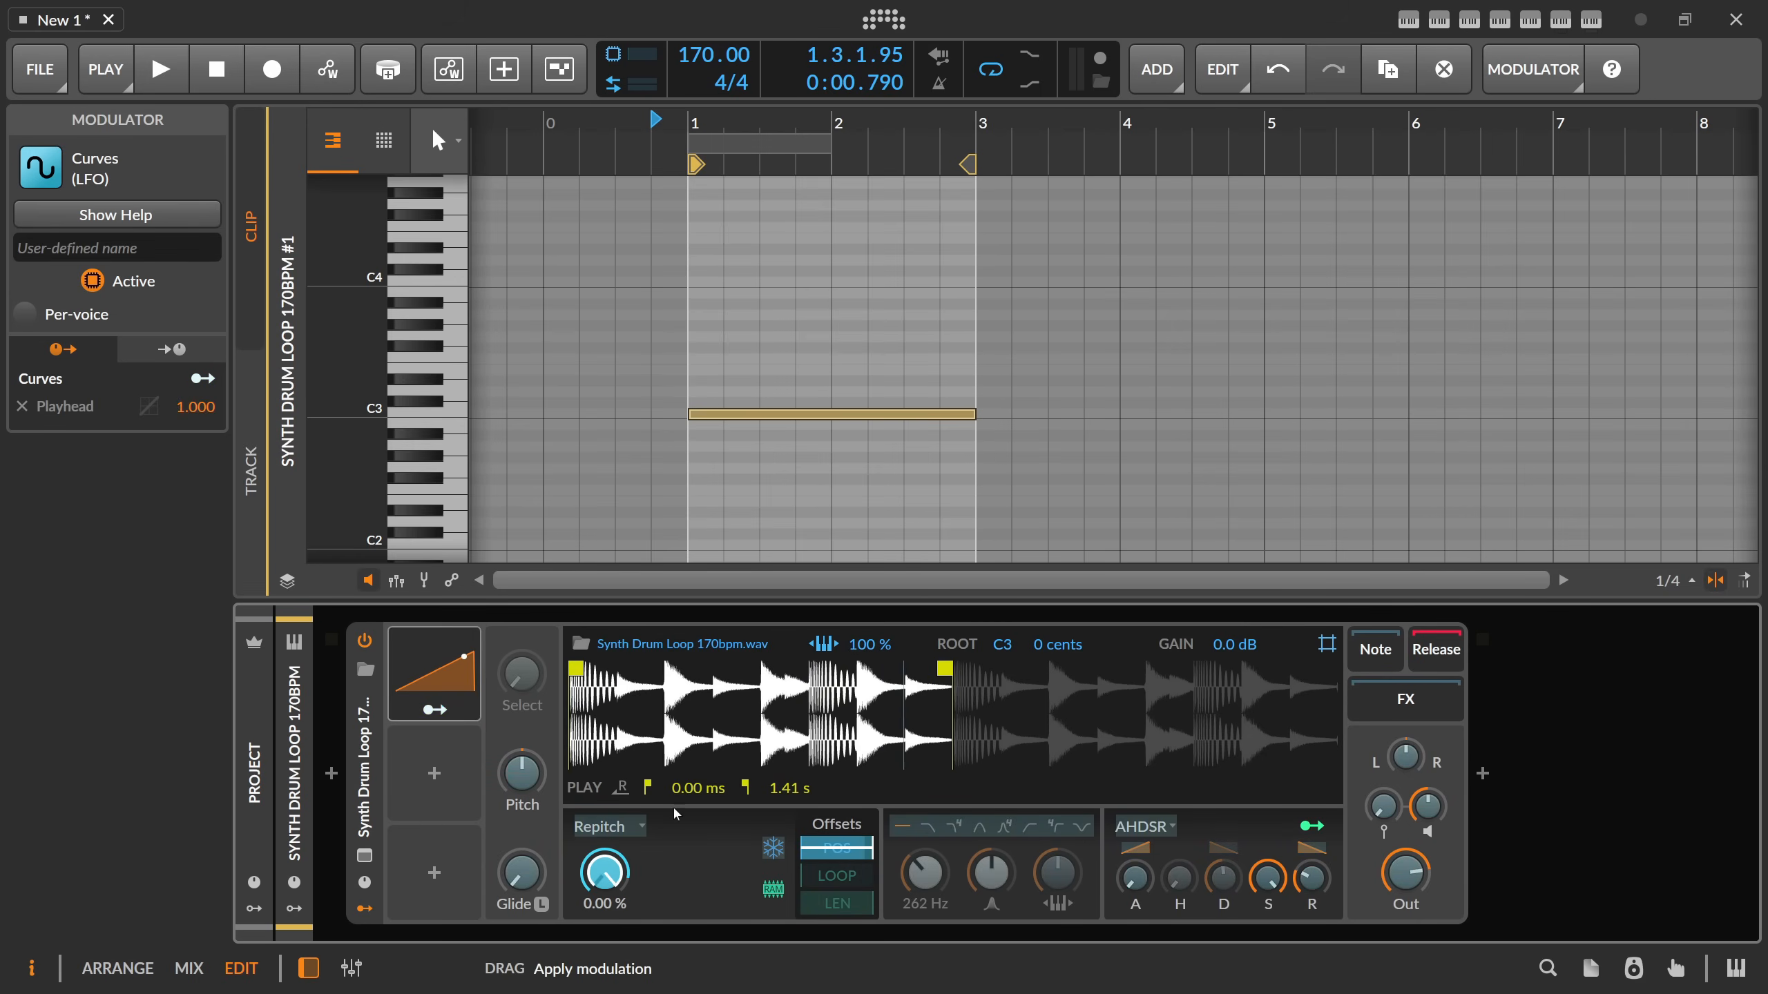
left_click(453, 713)
Play the clip to hear the Curves modulator sweep the frozen playhead and stop playback.
key("space")
key("space")
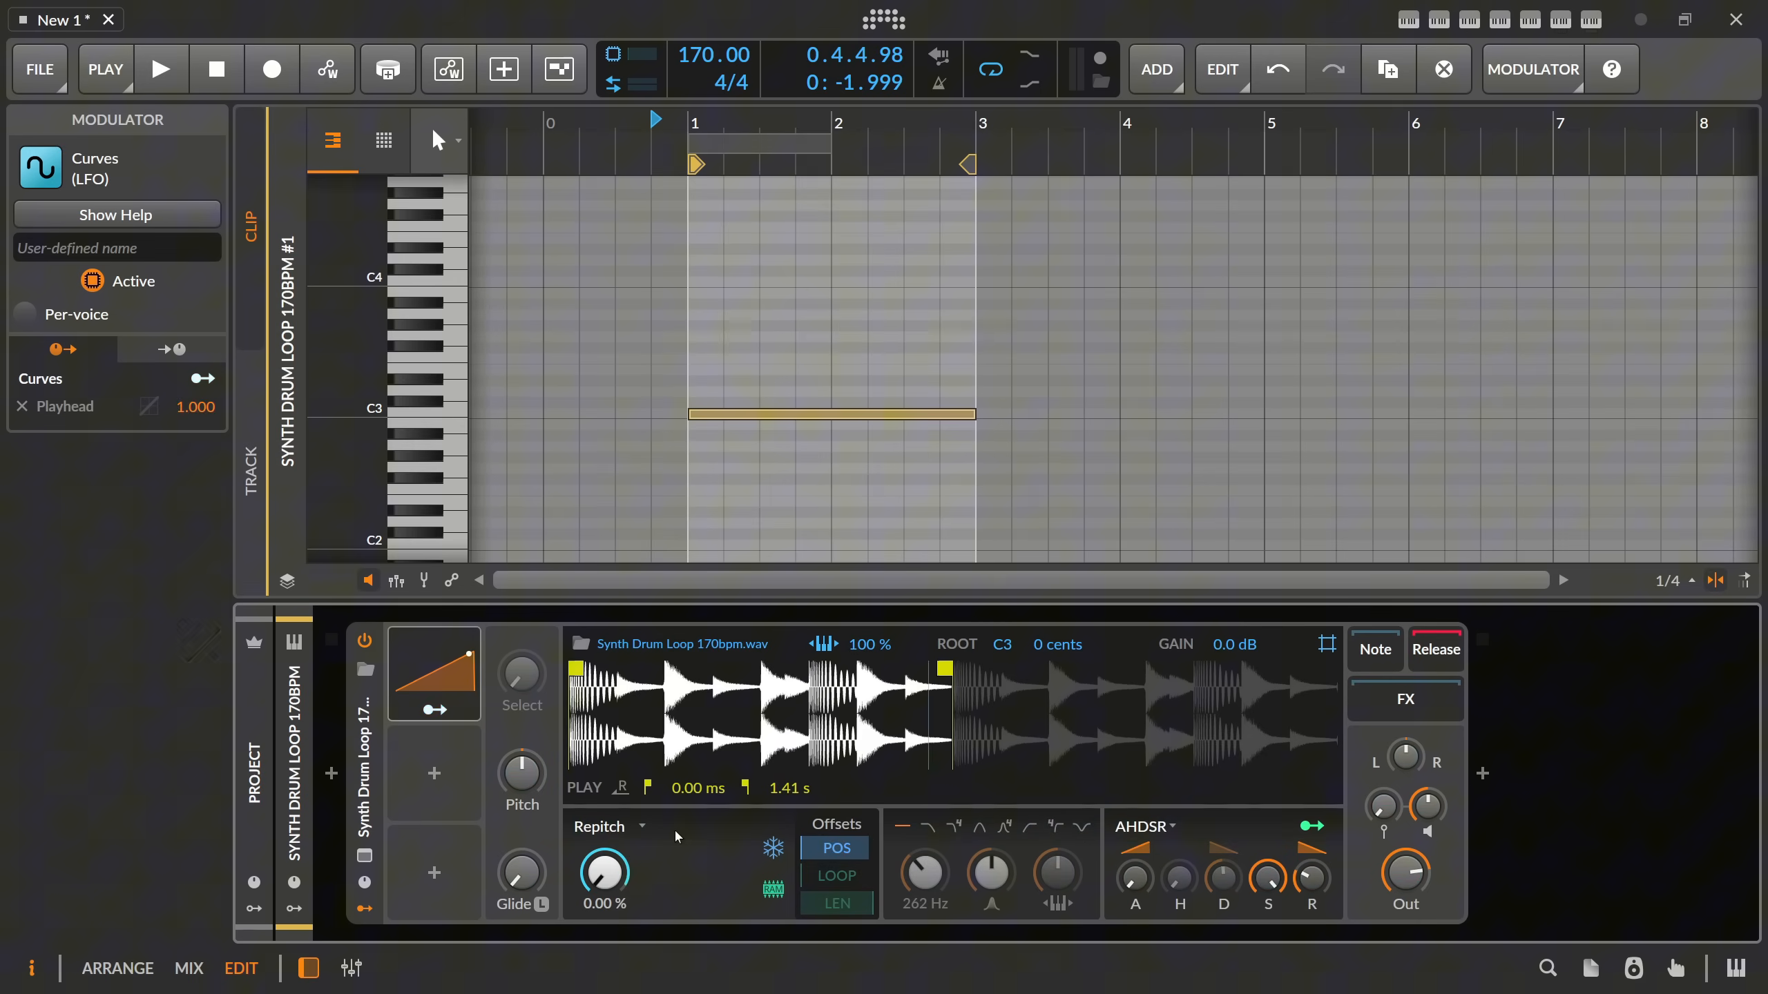
left_click(712, 388)
key("space")
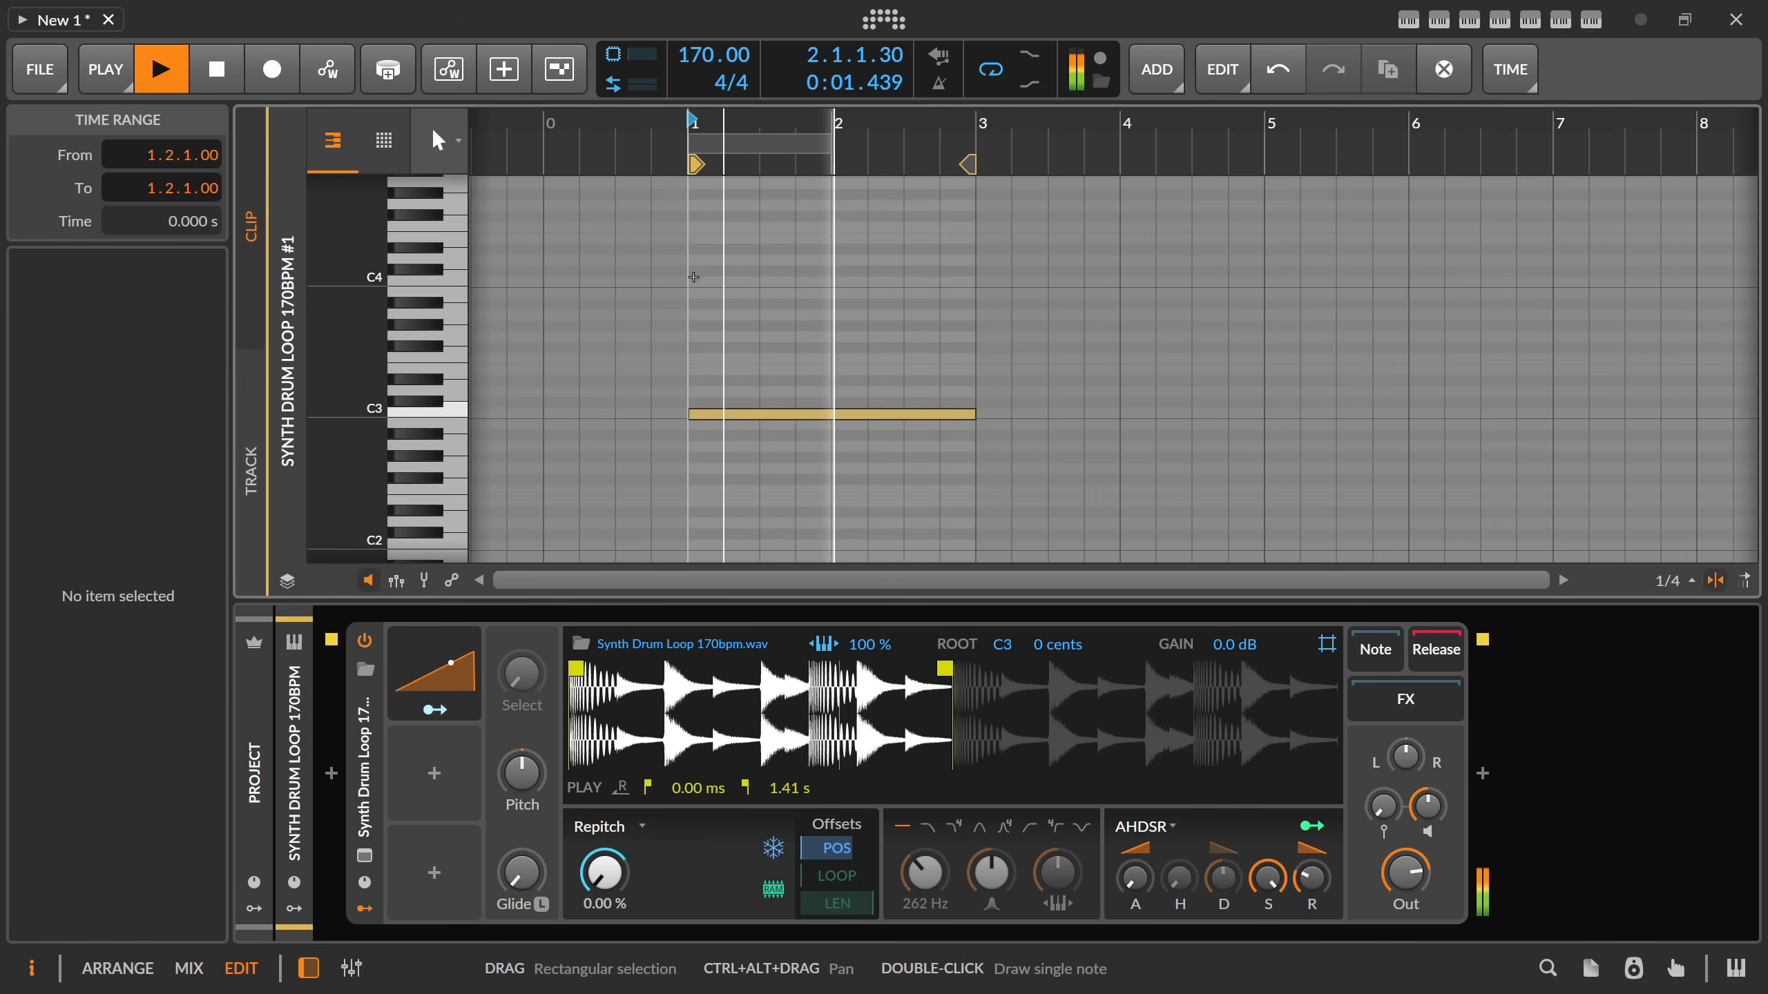
key("space")
Reopen the curve editor, set its snap grid to 4 × 4 and add a midpoint to the ramp at 50 %.
left_click(449, 676)
left_click(611, 731)
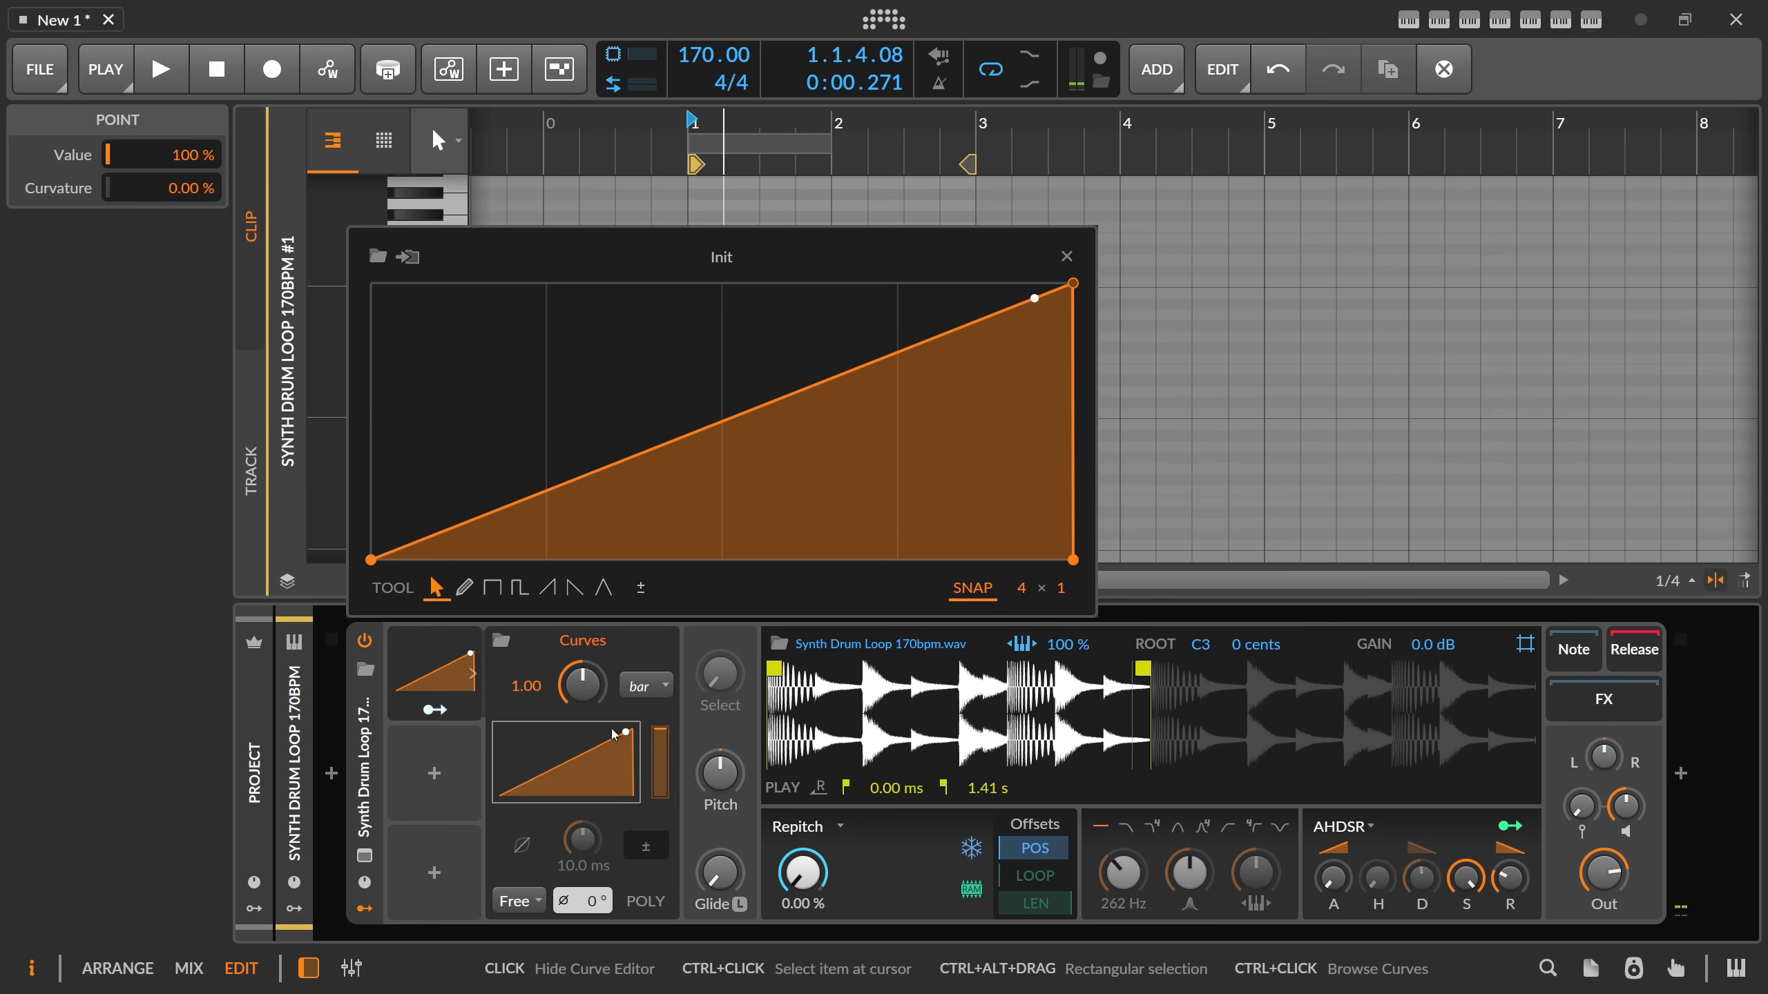
left_click(724, 426)
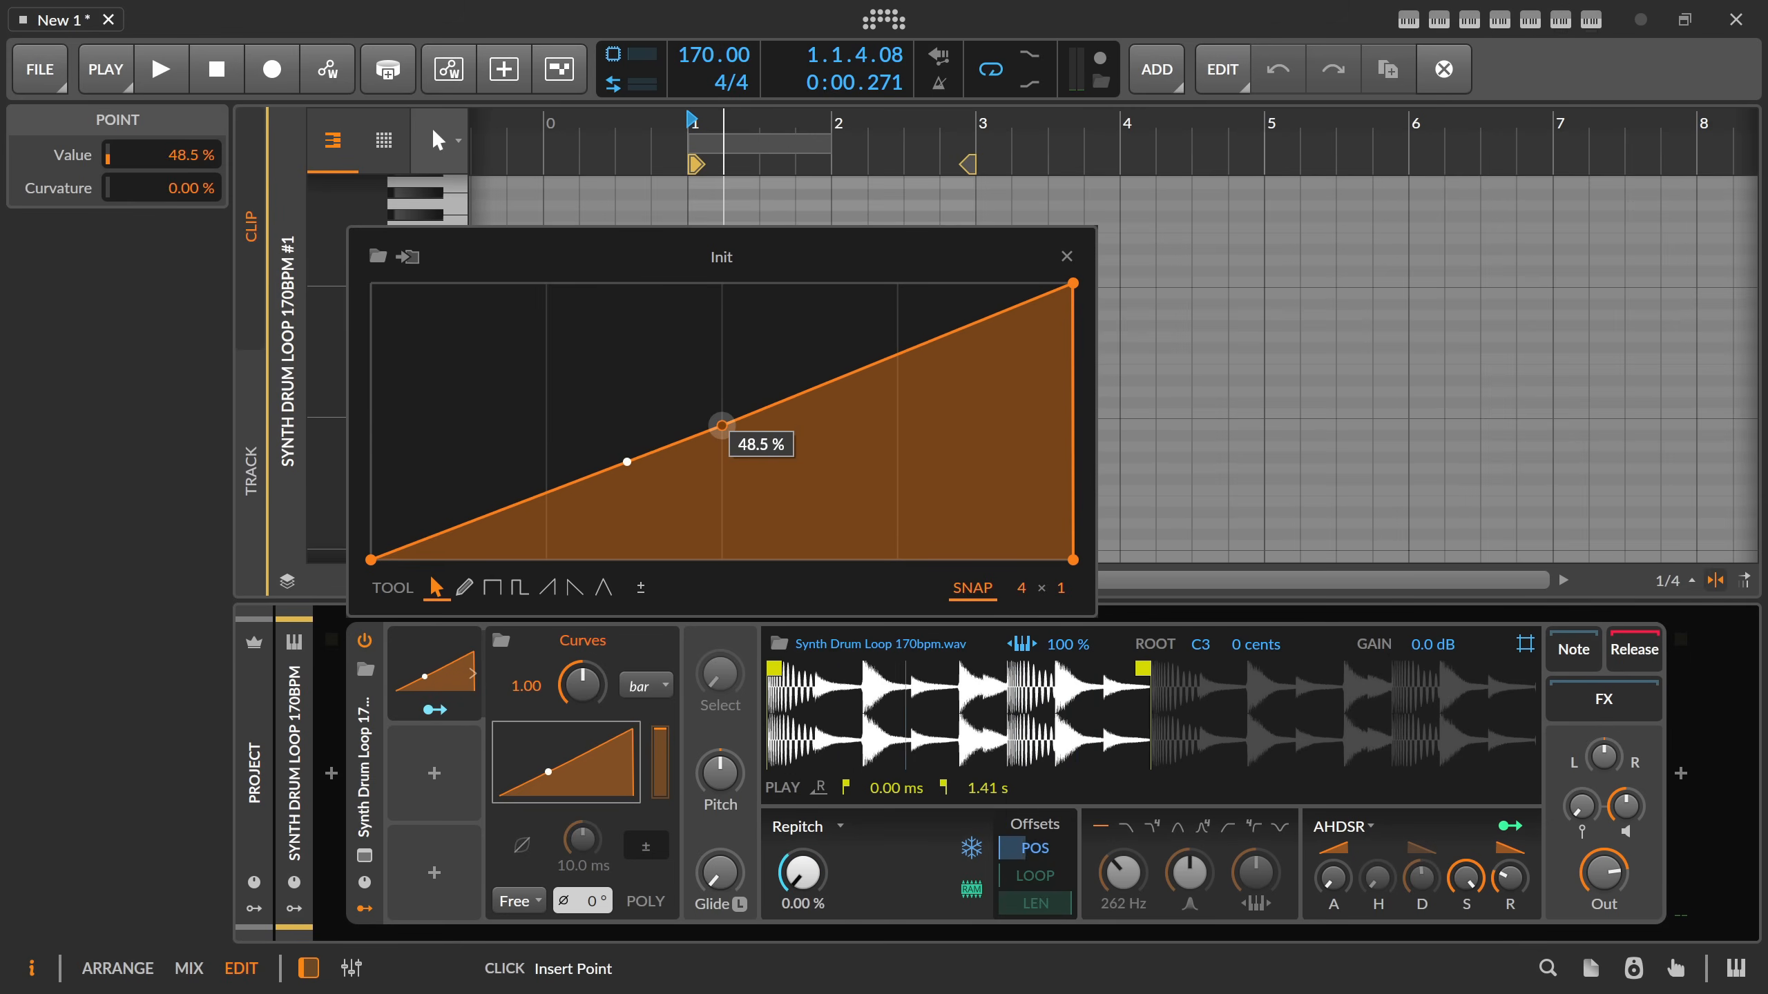
left_click_drag(1061, 588, 1061, 581)
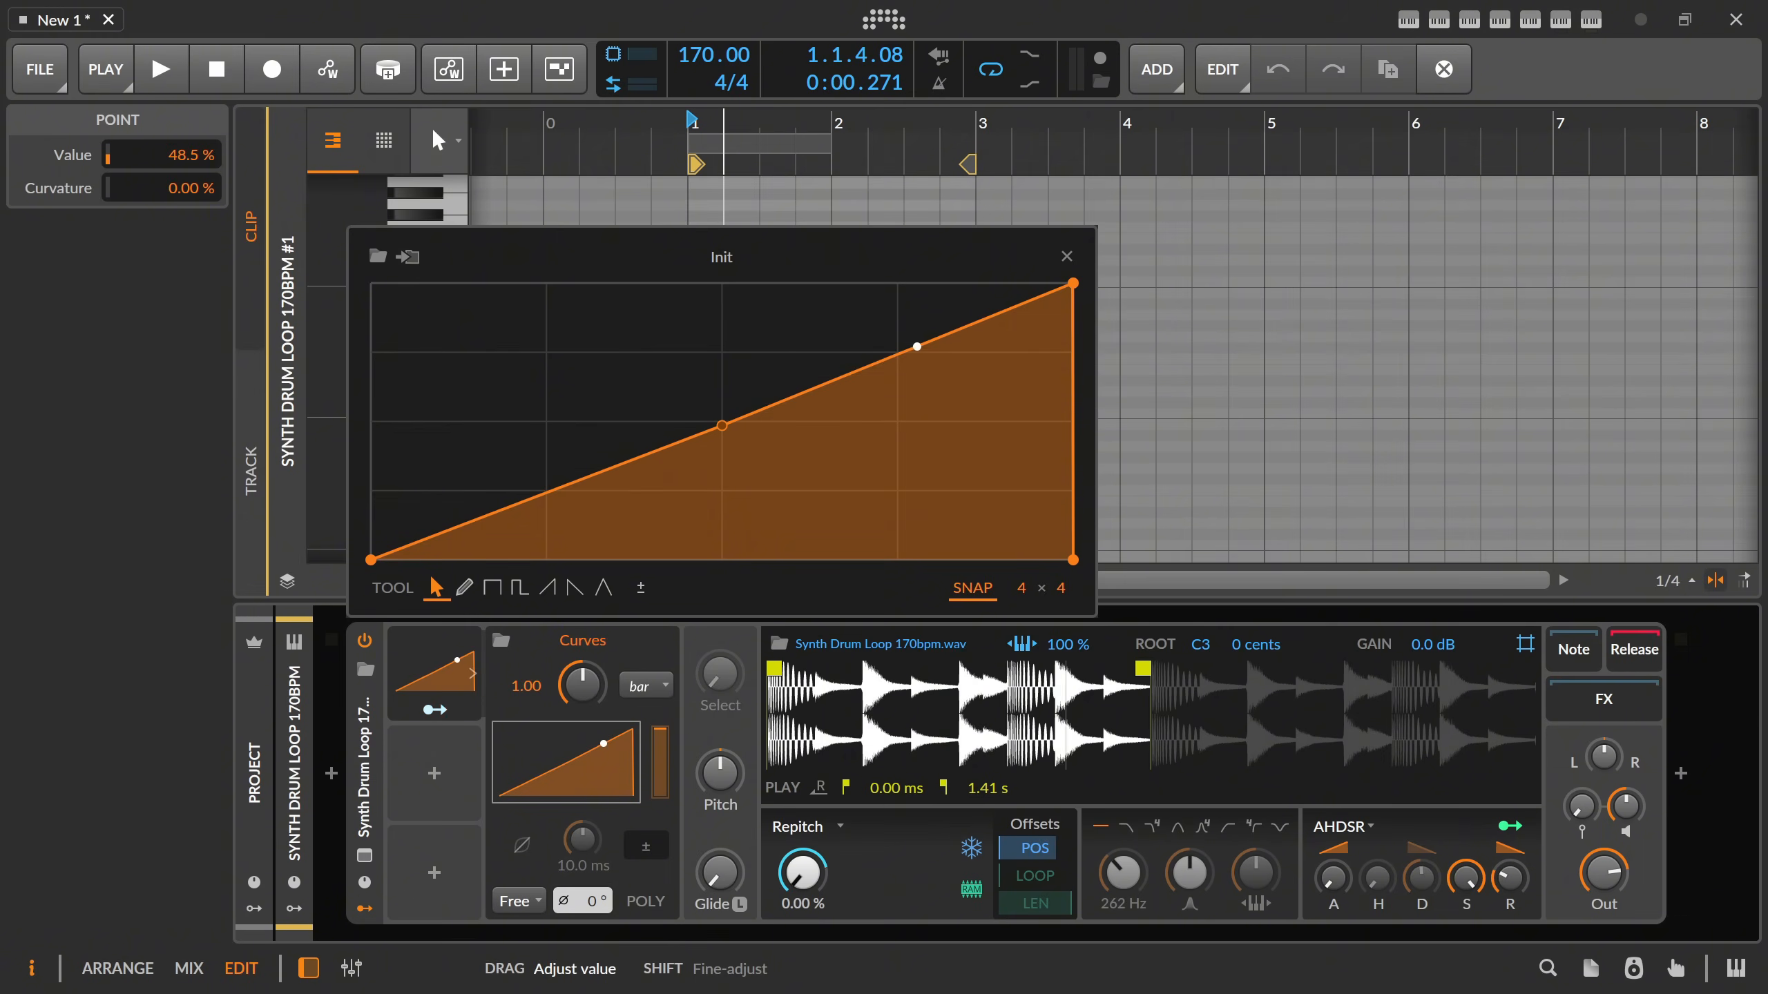
left_click_drag(722, 426, 721, 422)
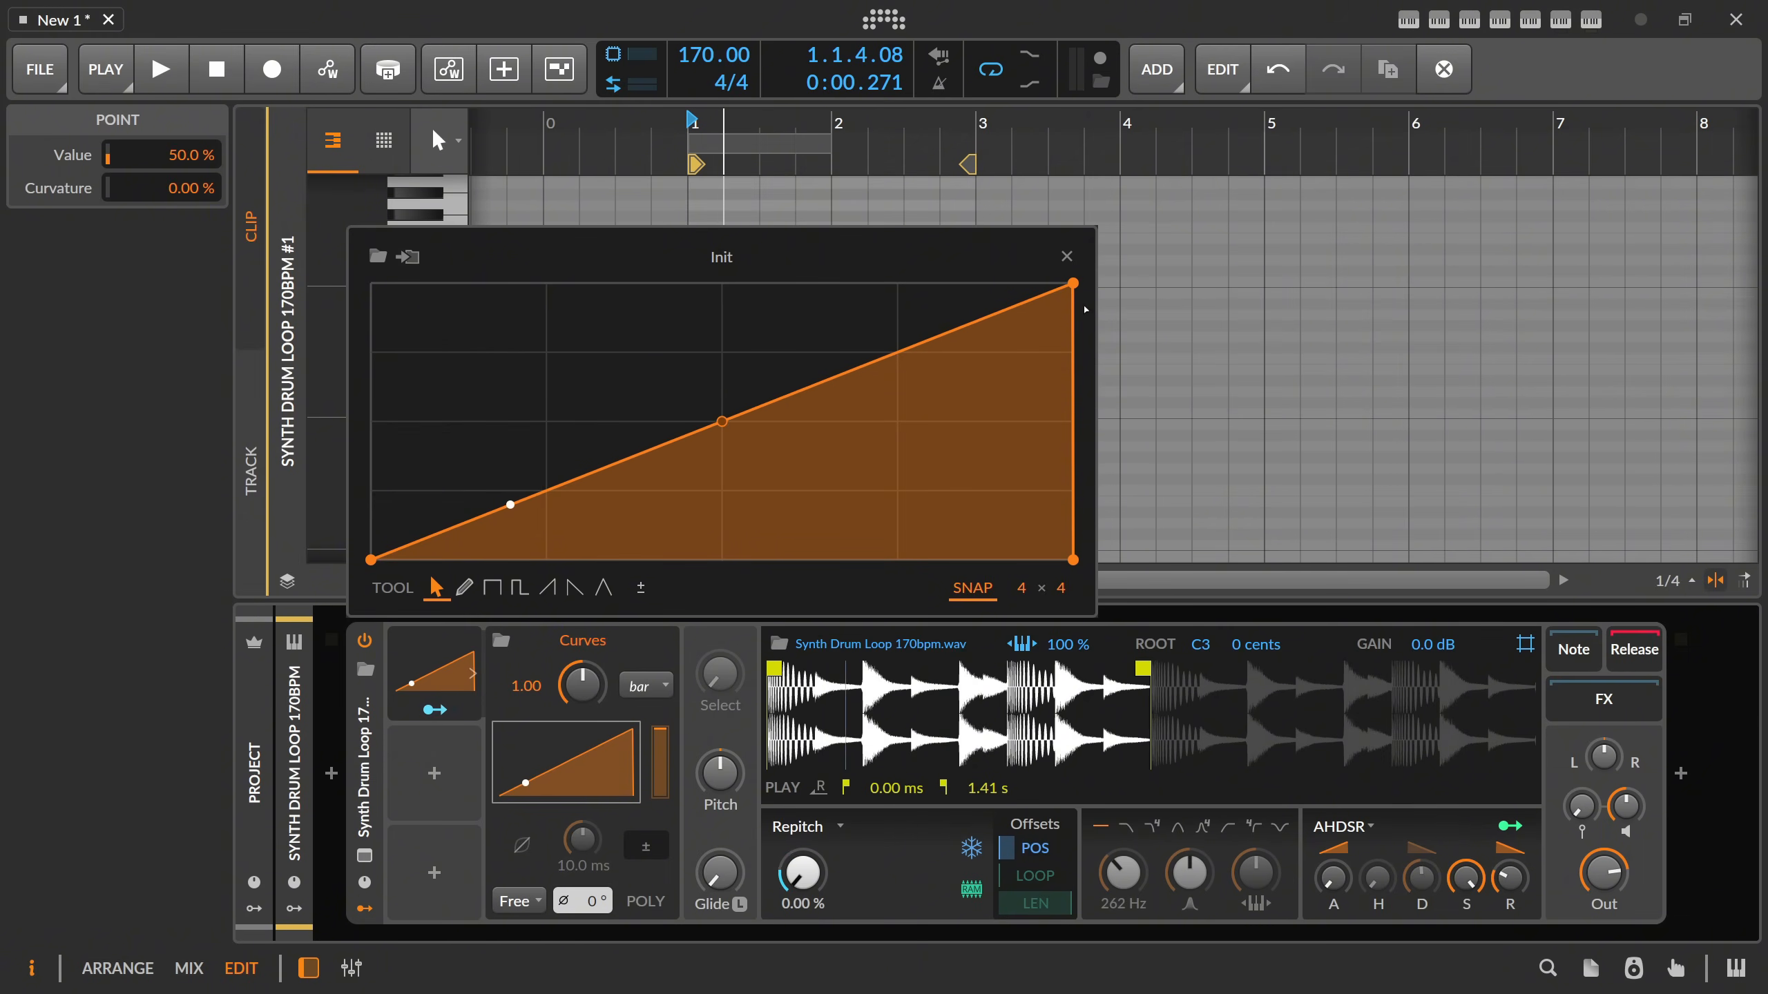
Split the curve into two ramps by dropping it to 0 % at the midpoint and lowering the end point to 50 %, and audition it.
left_click_drag(915, 346, 721, 559)
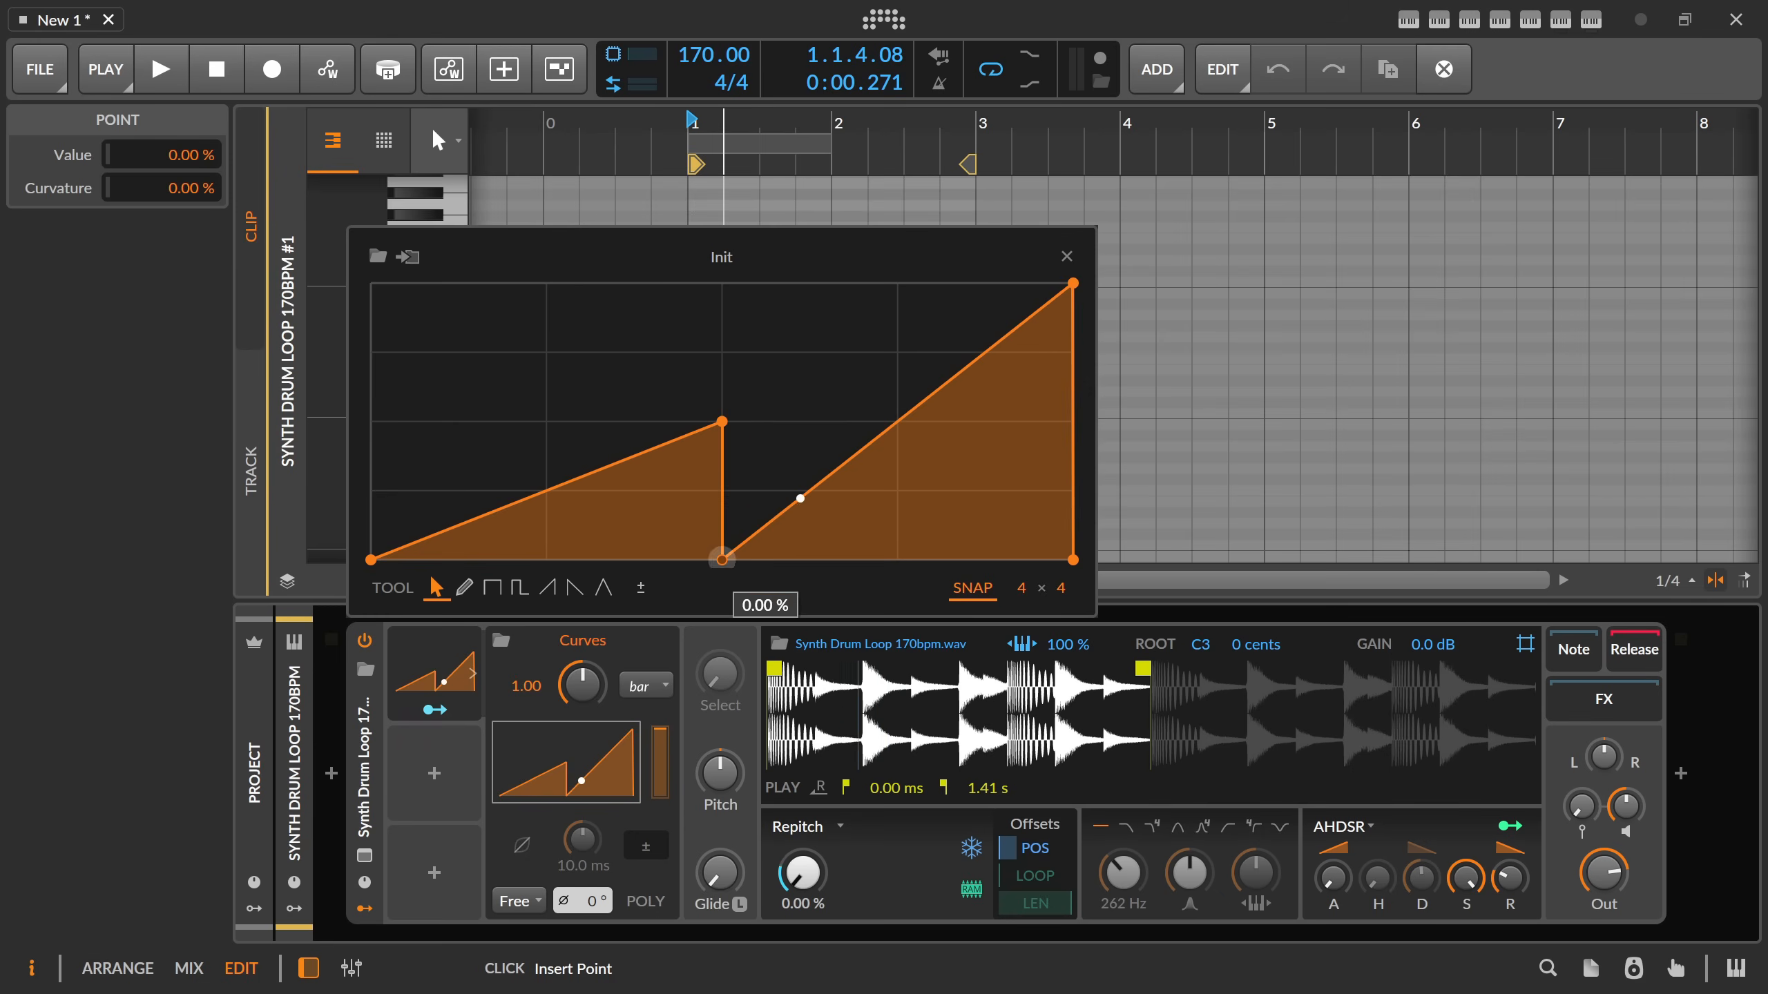
left_click_drag(1073, 283, 1073, 421)
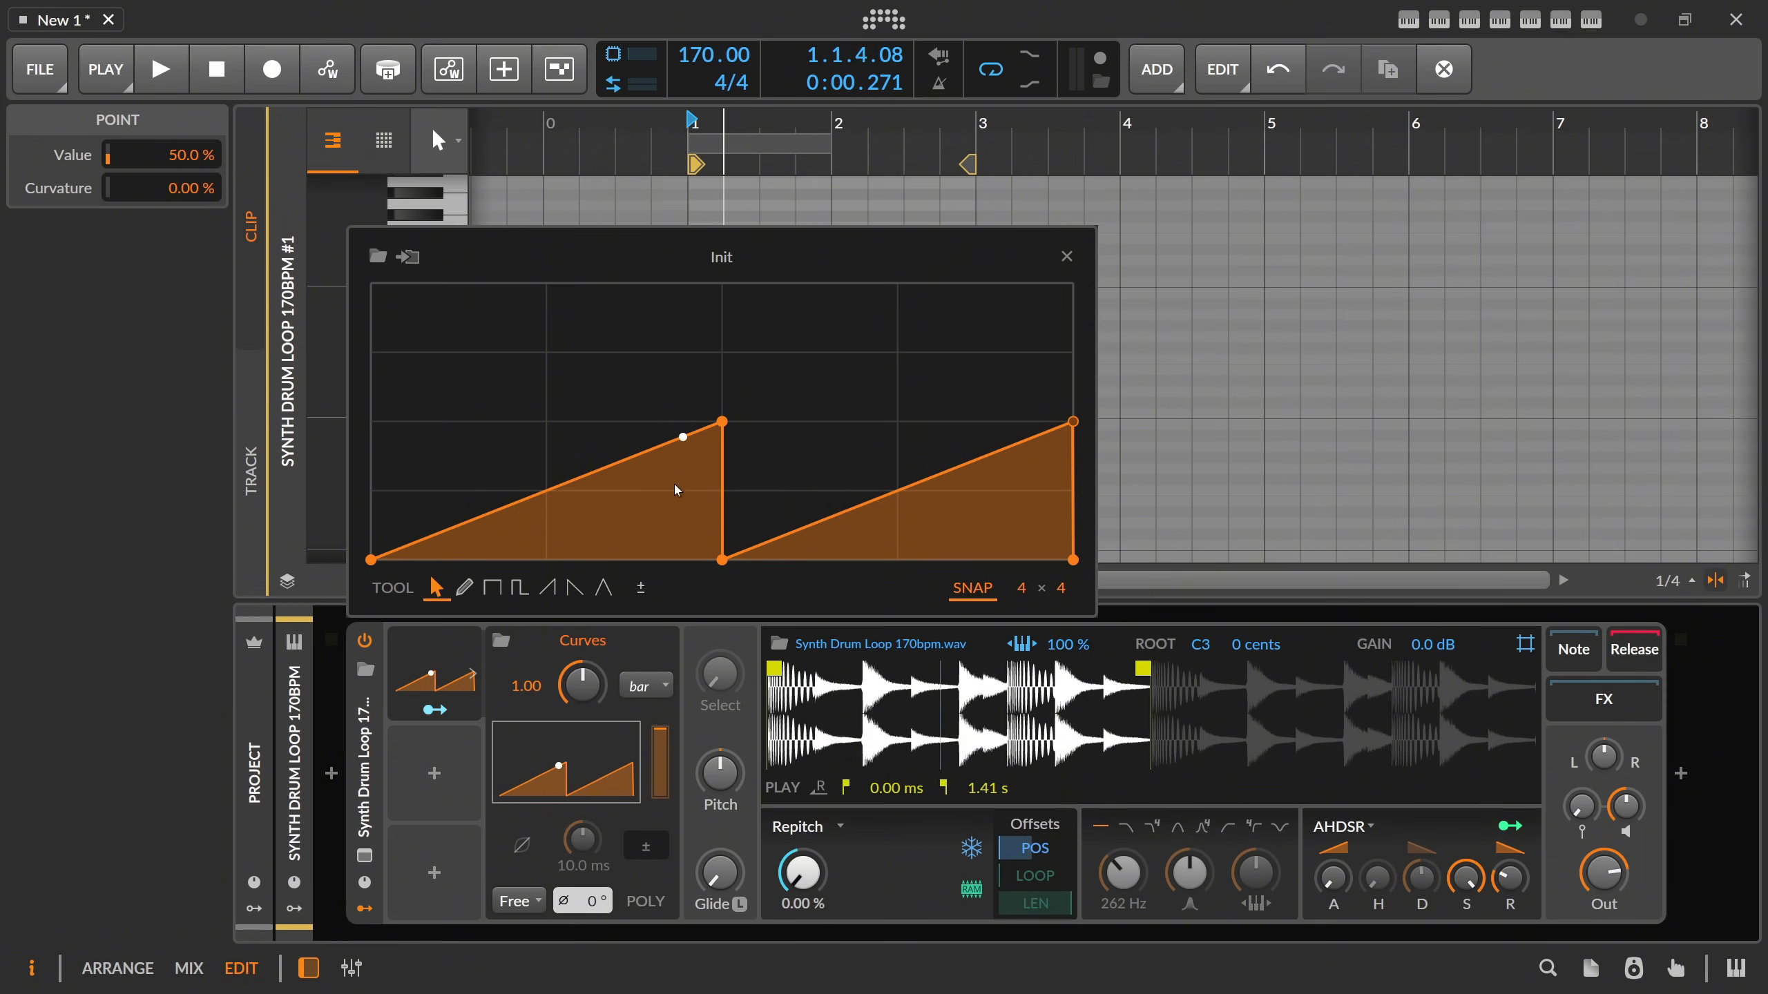
left_click(780, 540)
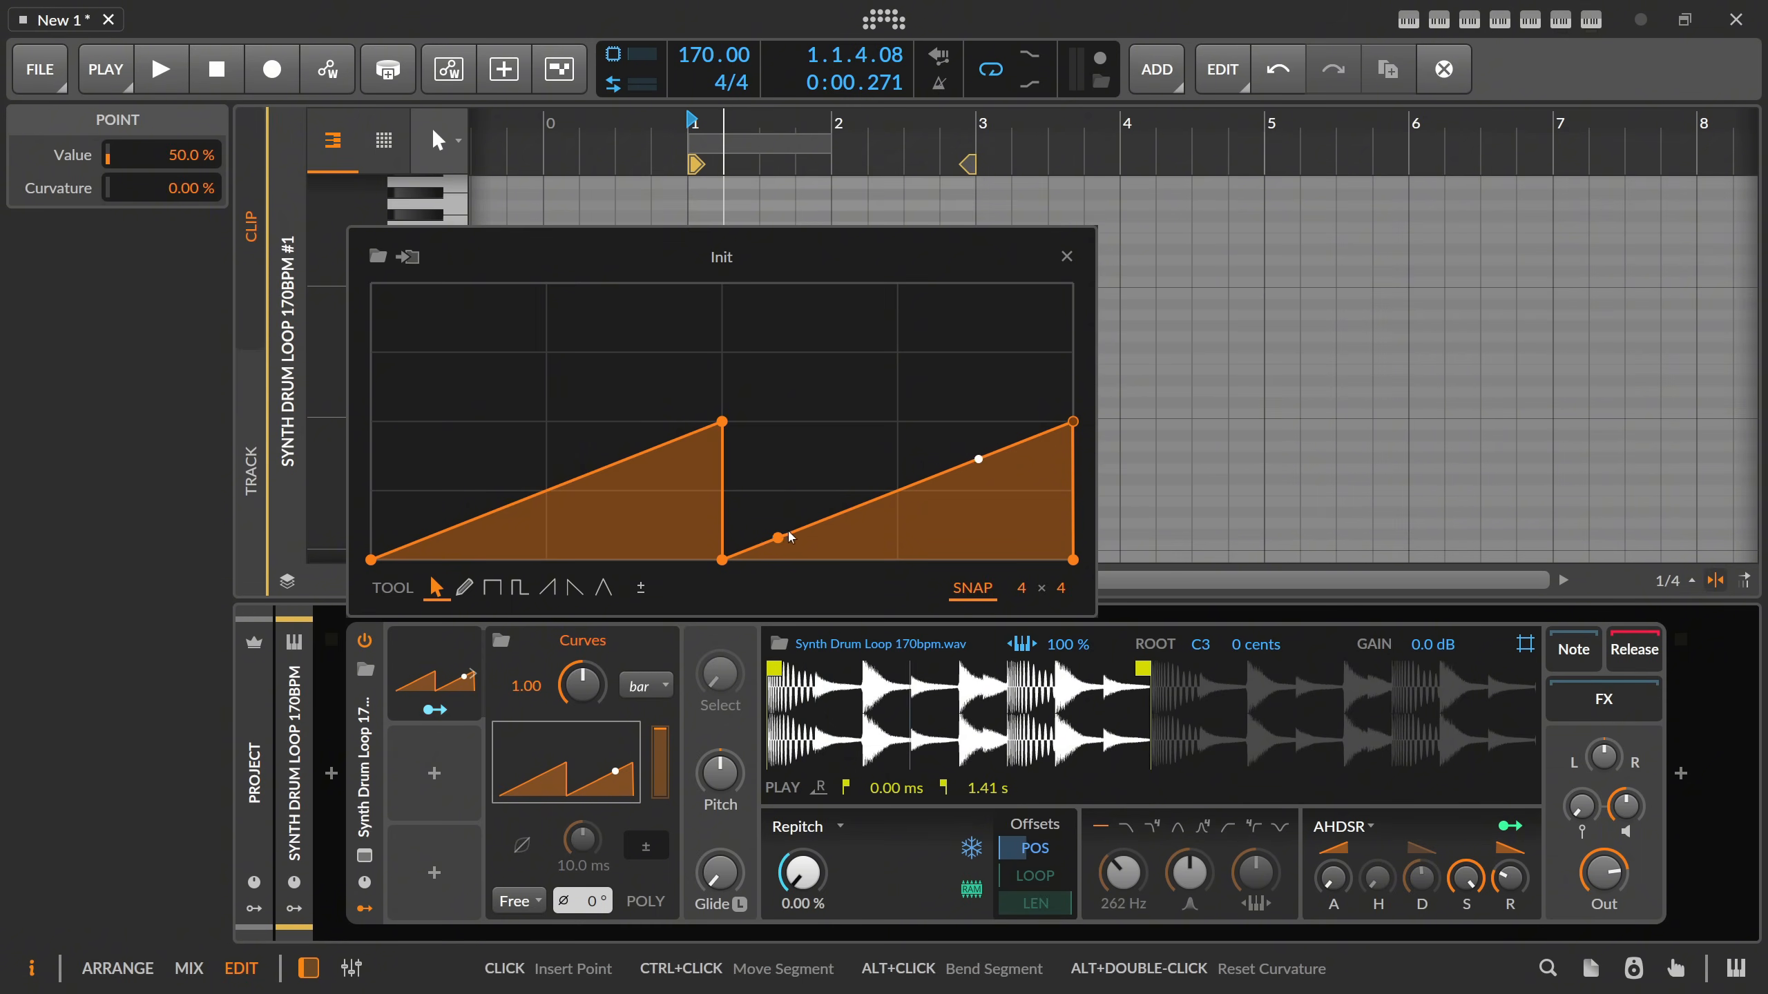
key("space")
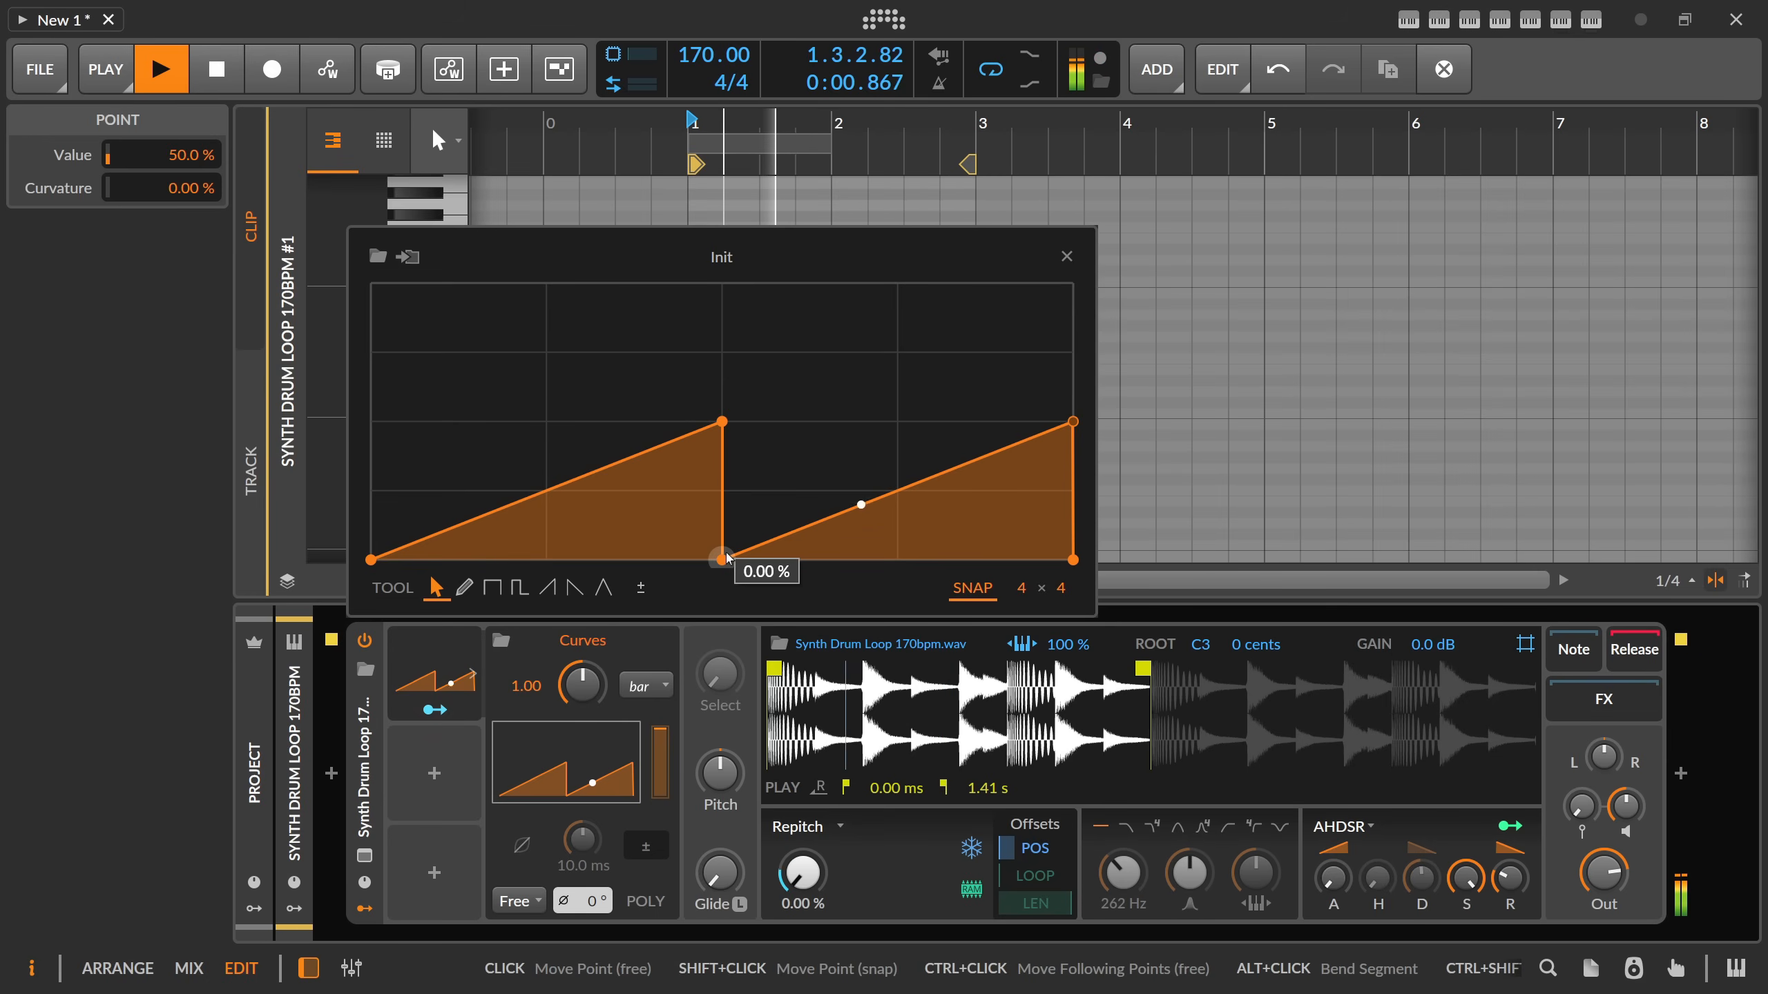
key("space")
Move the curve's drop to 0 % to the three-quarter mark and add a 75 % point there.
left_click_drag(723, 560, 897, 560)
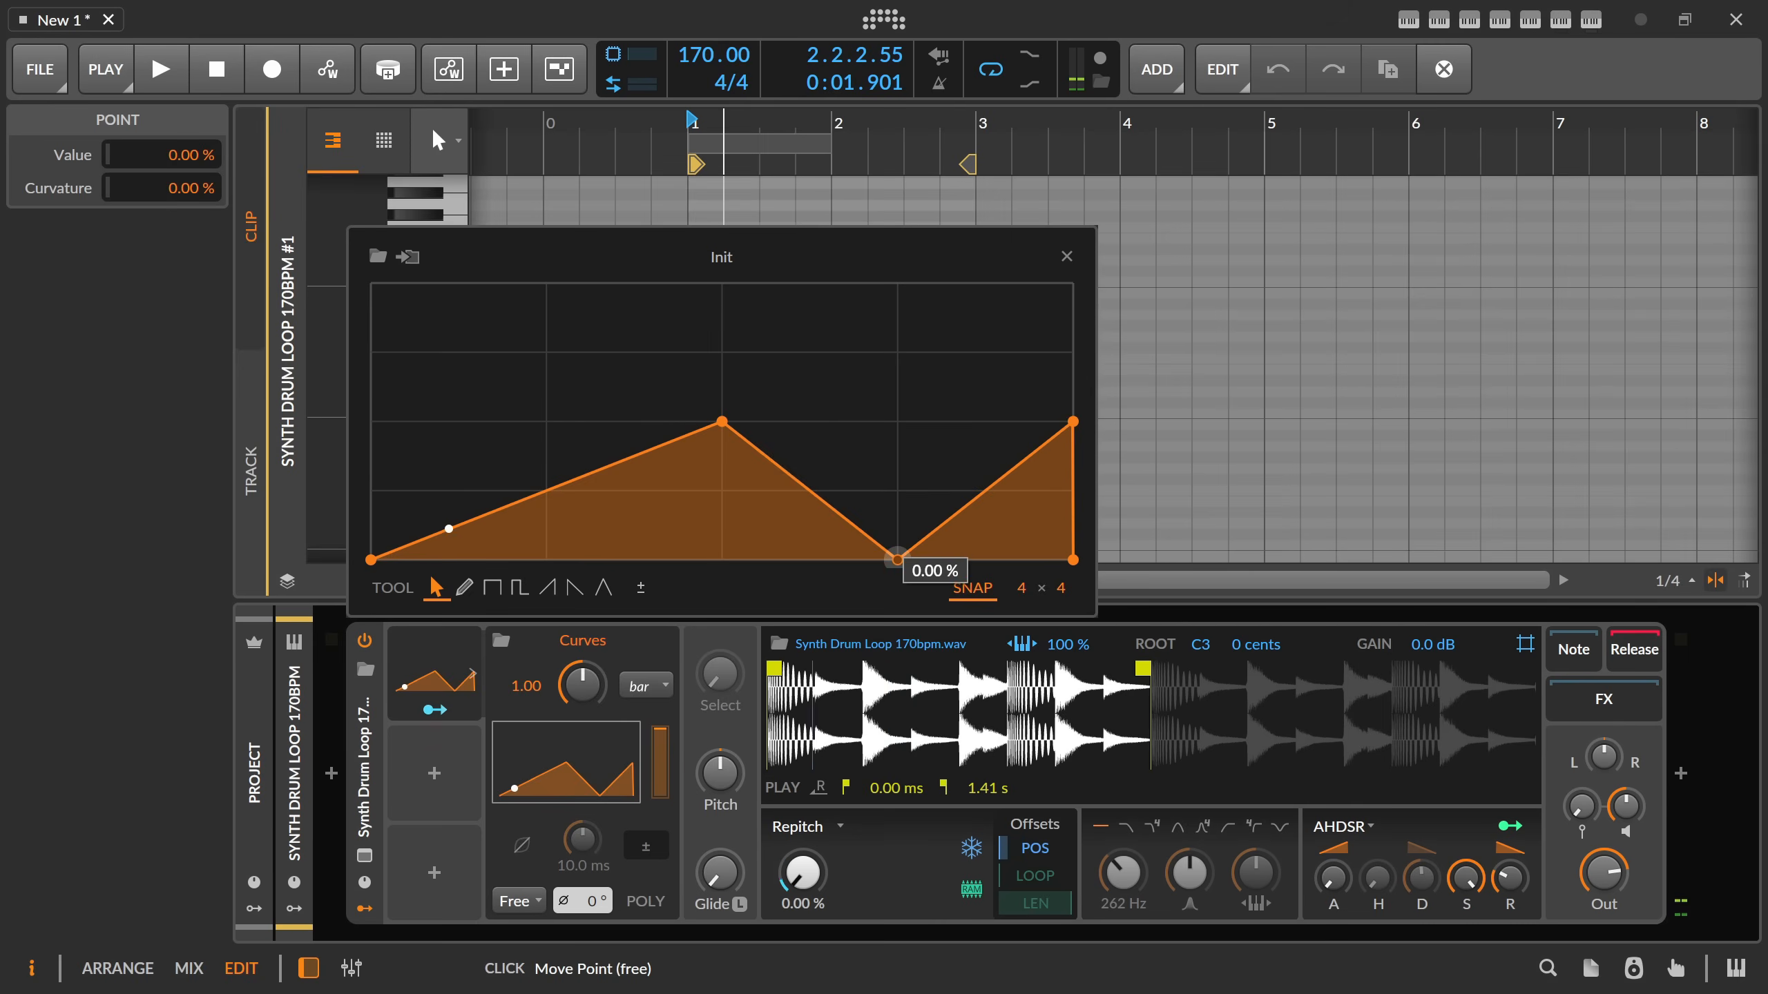
left_click(914, 400)
left_click_drag(914, 400, 917, 368)
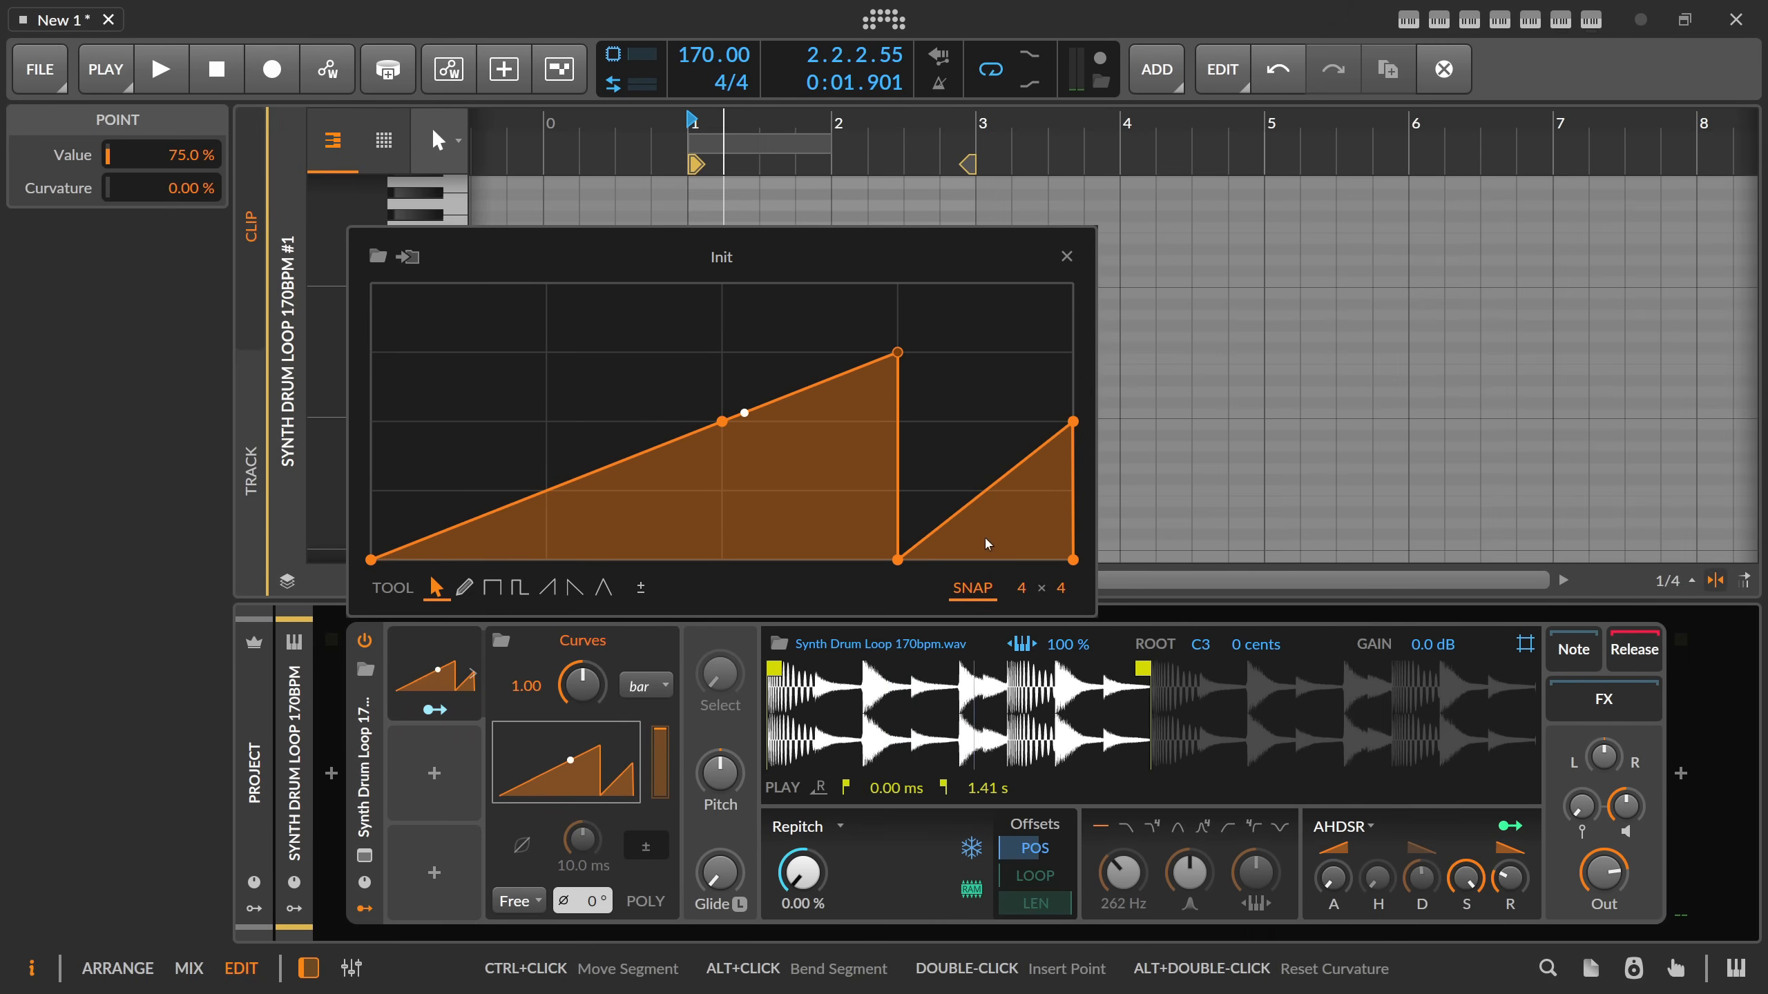
Delete both points at the three-quarter mark and raise the end point to 100 % to restore the straight ramp.
double_click(898, 353)
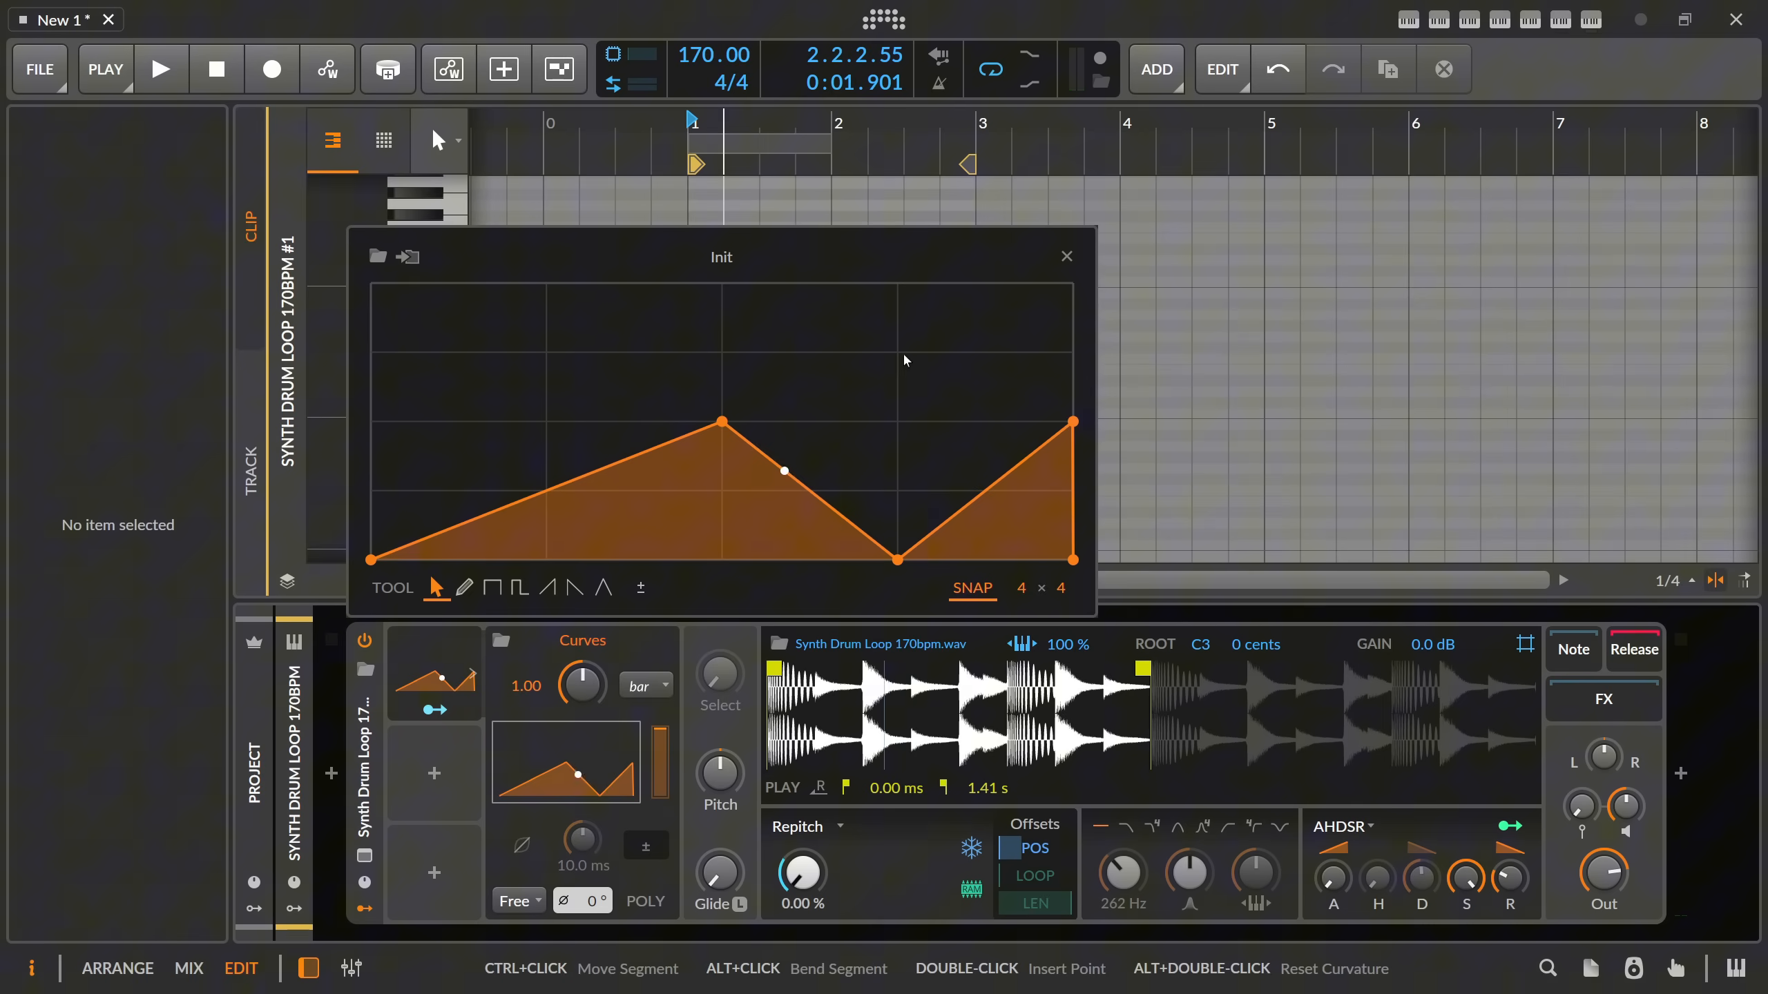
double_click(898, 560)
left_click_drag(1071, 422, 1073, 284)
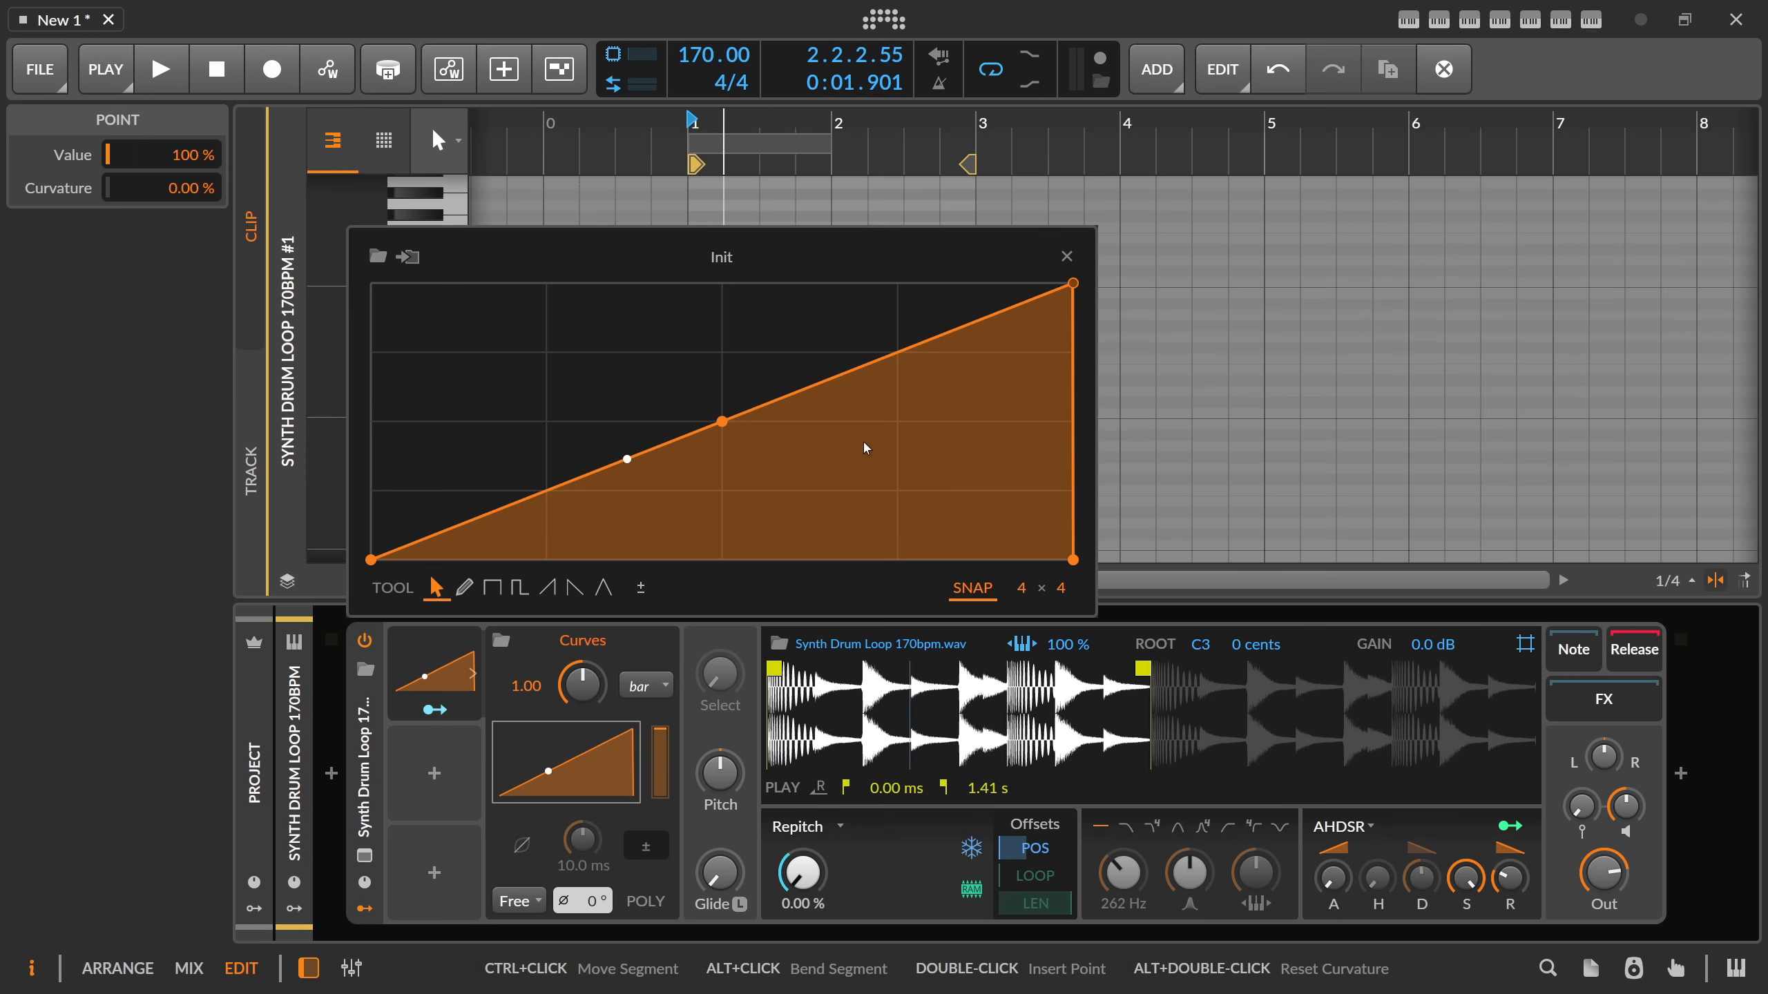
Make the curve rise to 75 % at the three-quarter mark, drop to 0 % and end at 25 %, and audition it.
left_click_drag(891, 359, 897, 352)
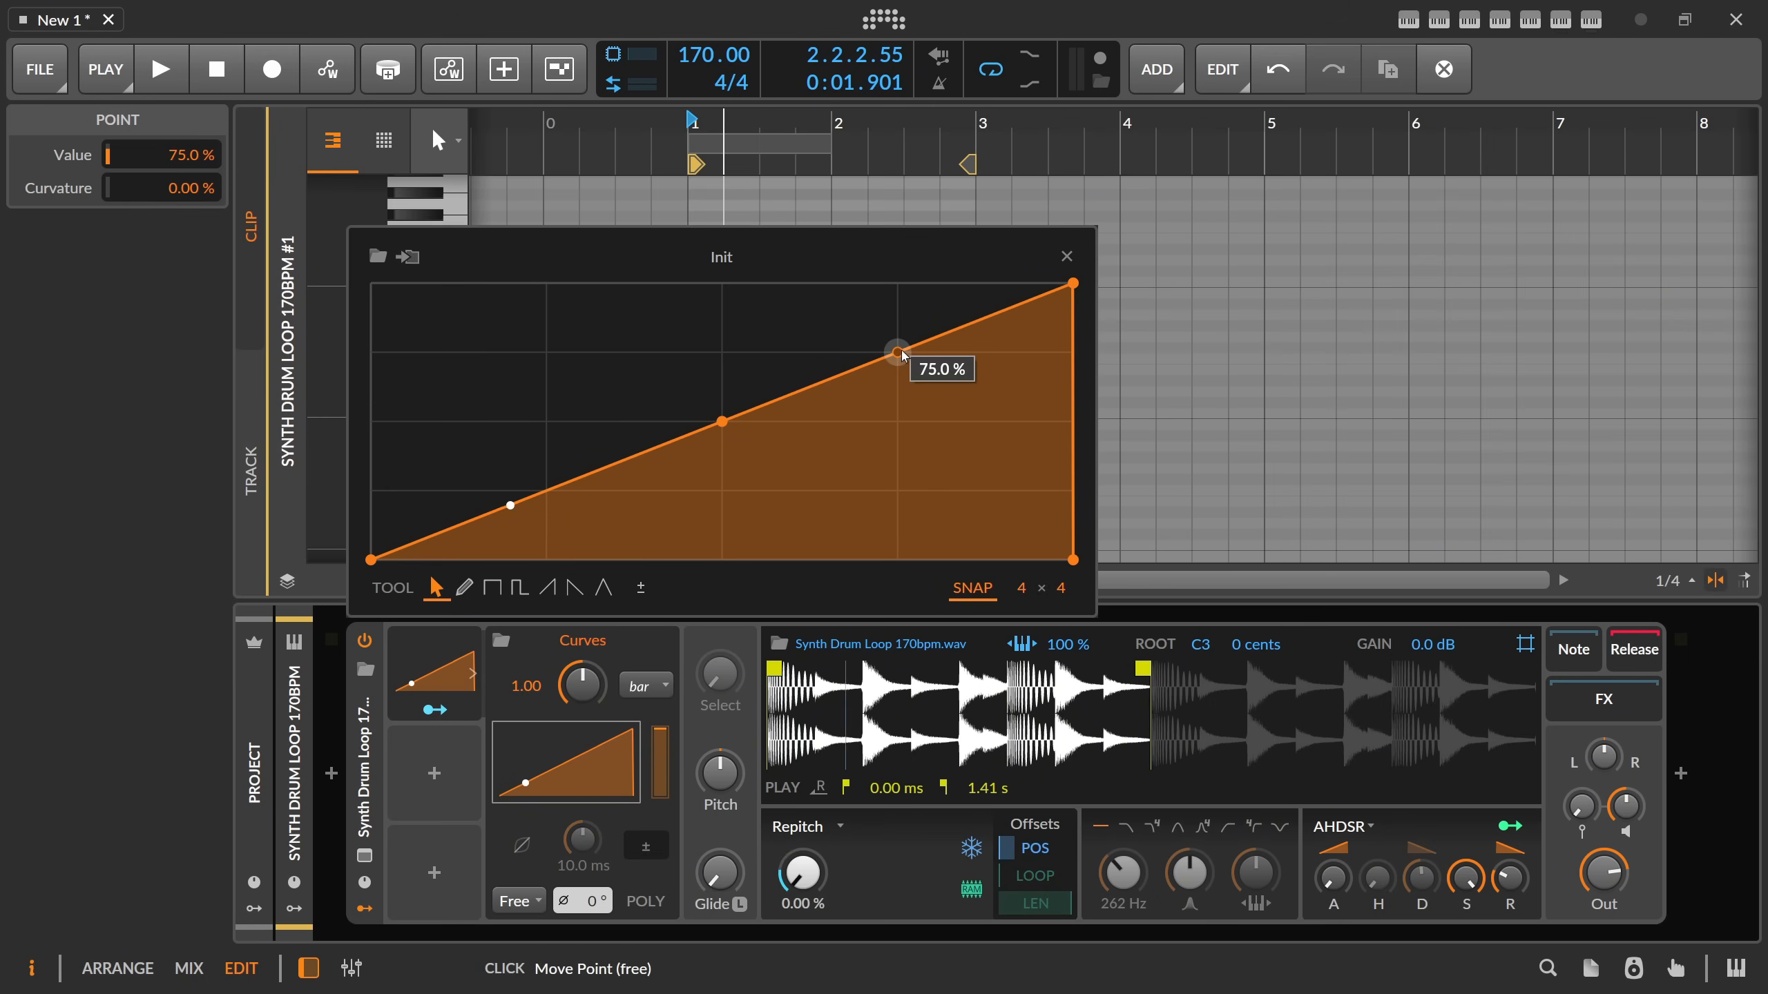
left_click_drag(919, 344, 897, 560)
left_click_drag(1073, 283, 1072, 491)
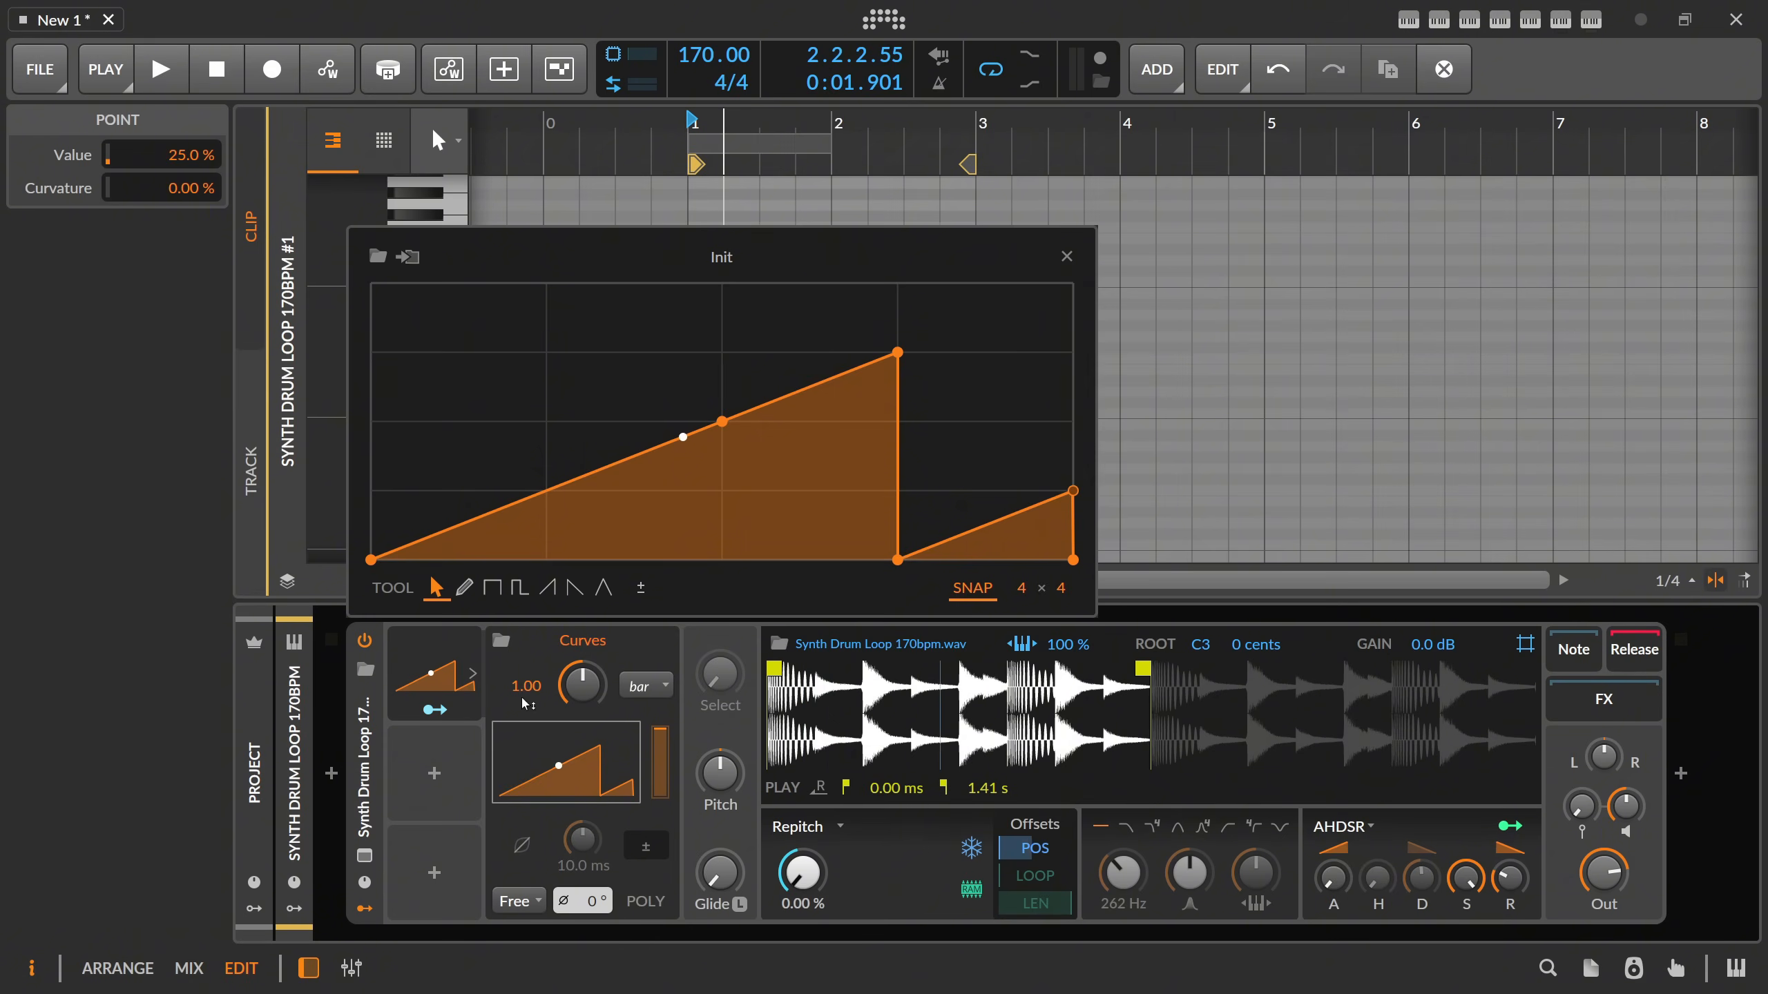
key("space")
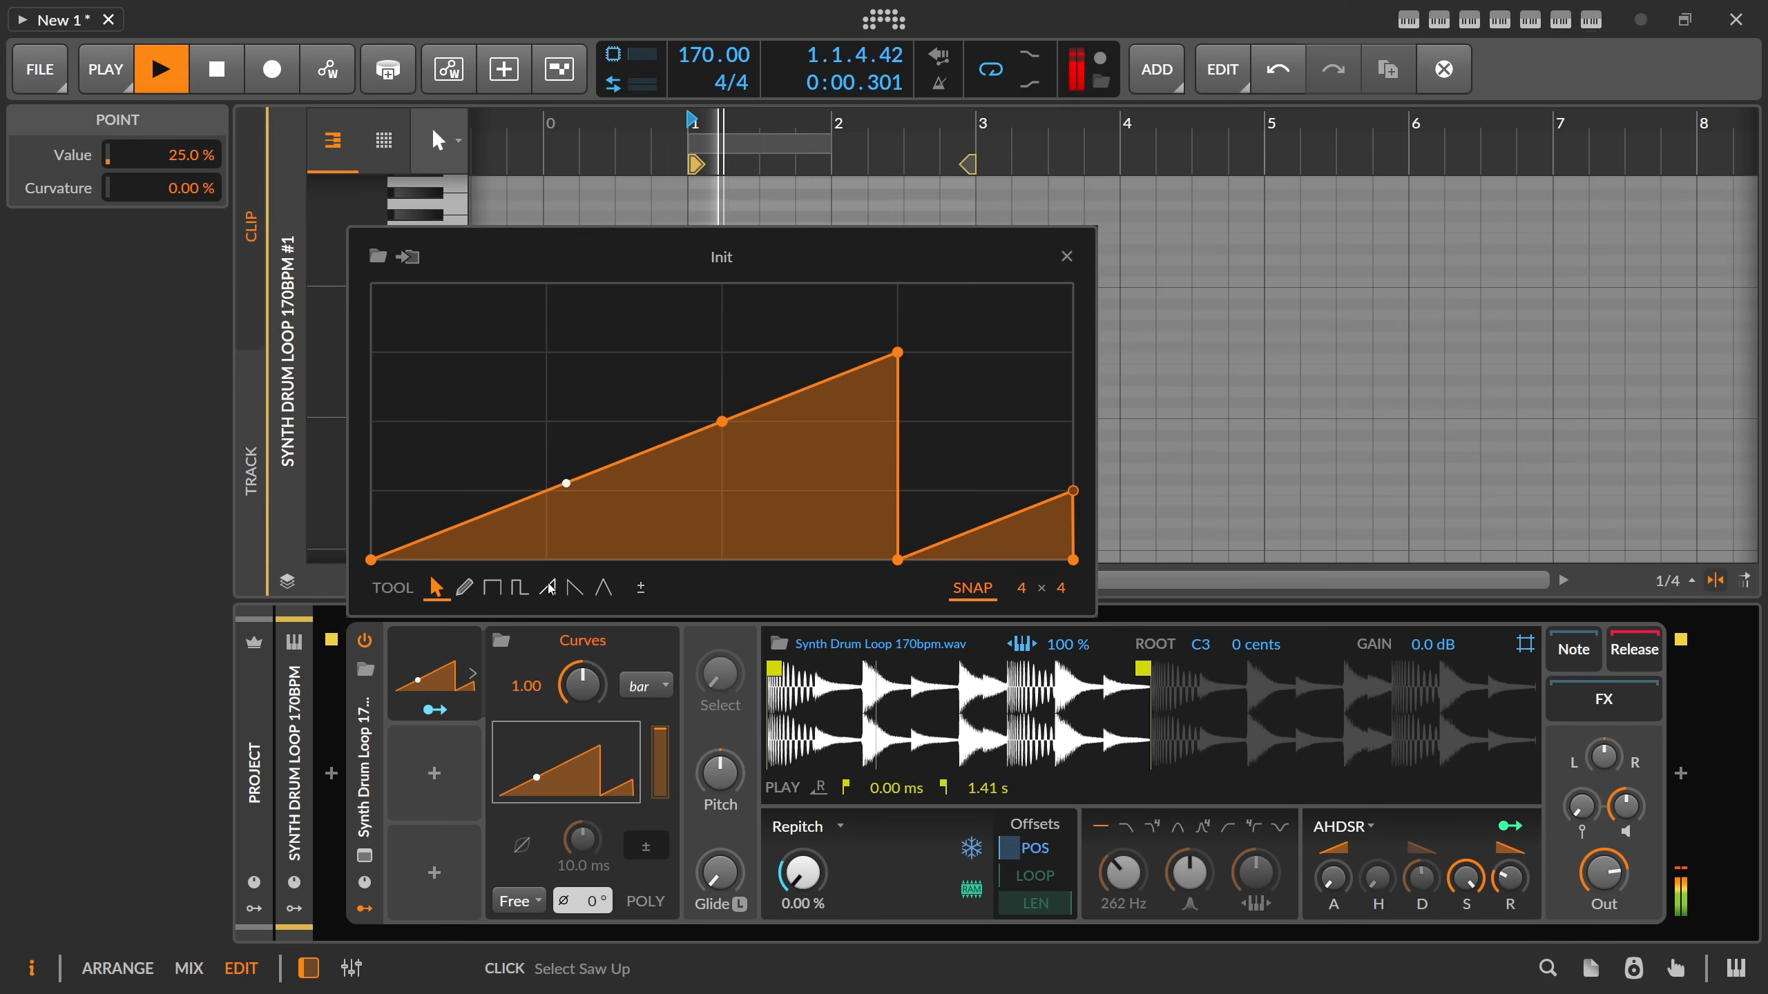
key("space")
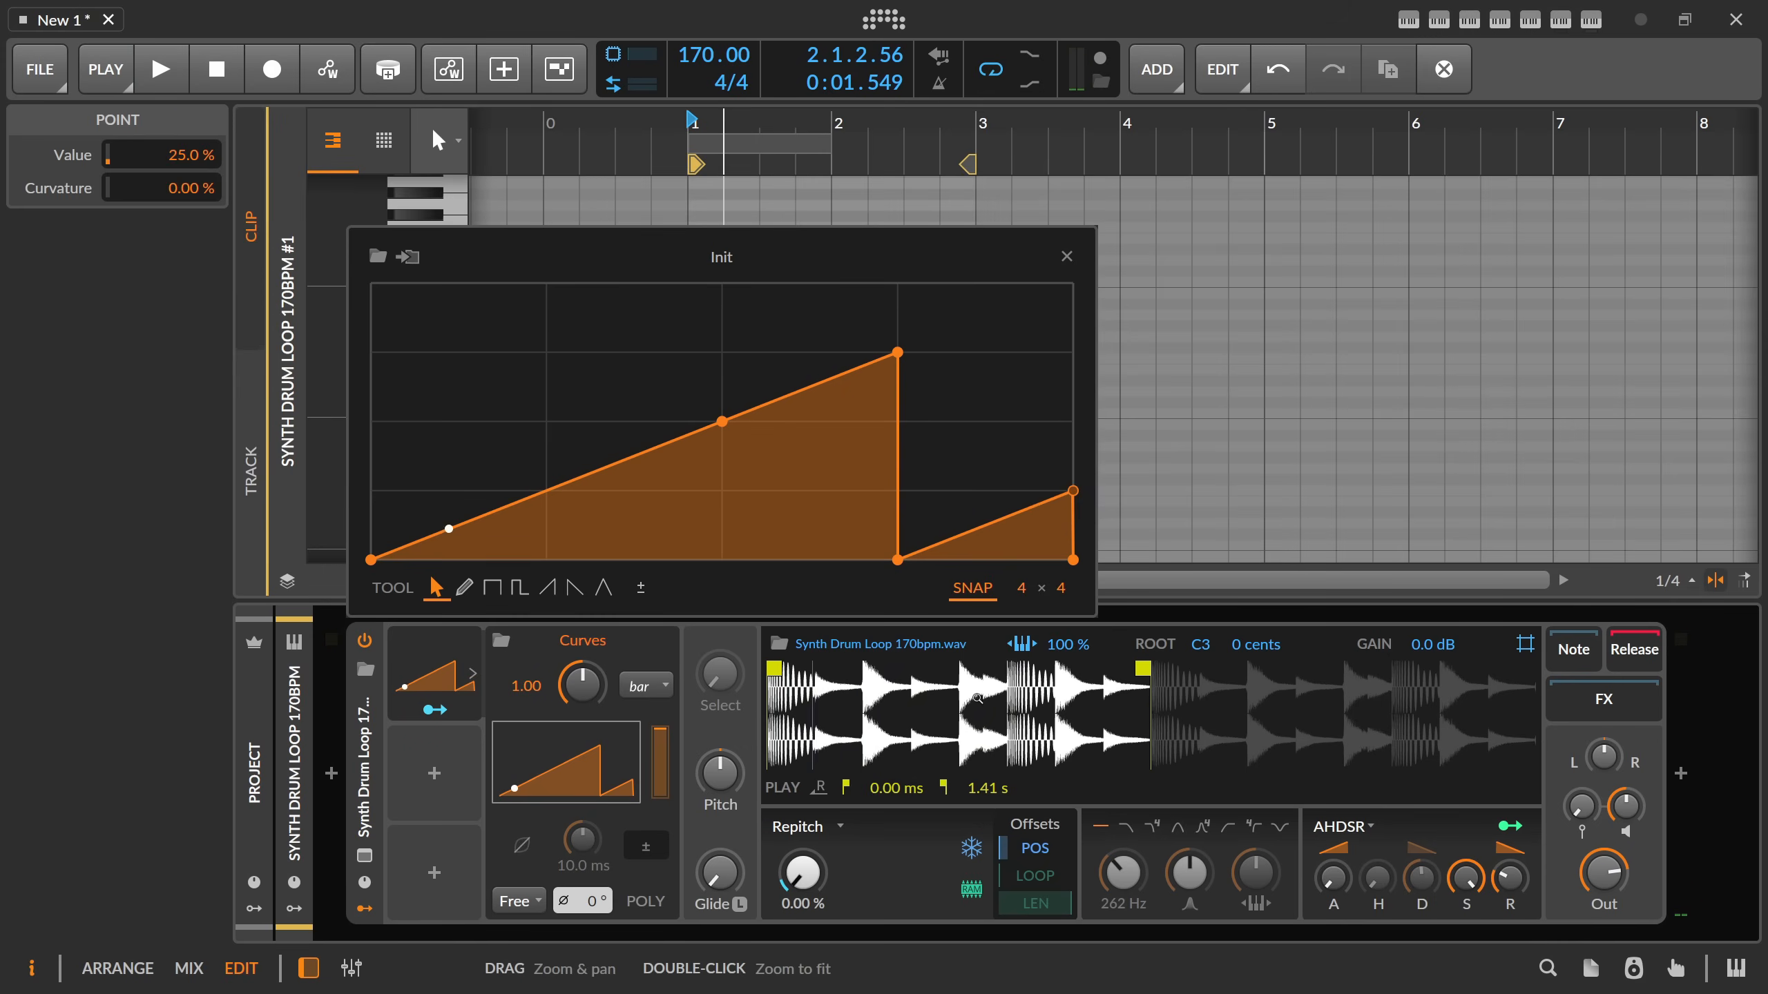
Try the peak at the three-quarter mark at 100 % during playback and return it to 75 %.
left_click_drag(897, 374, 886, 318)
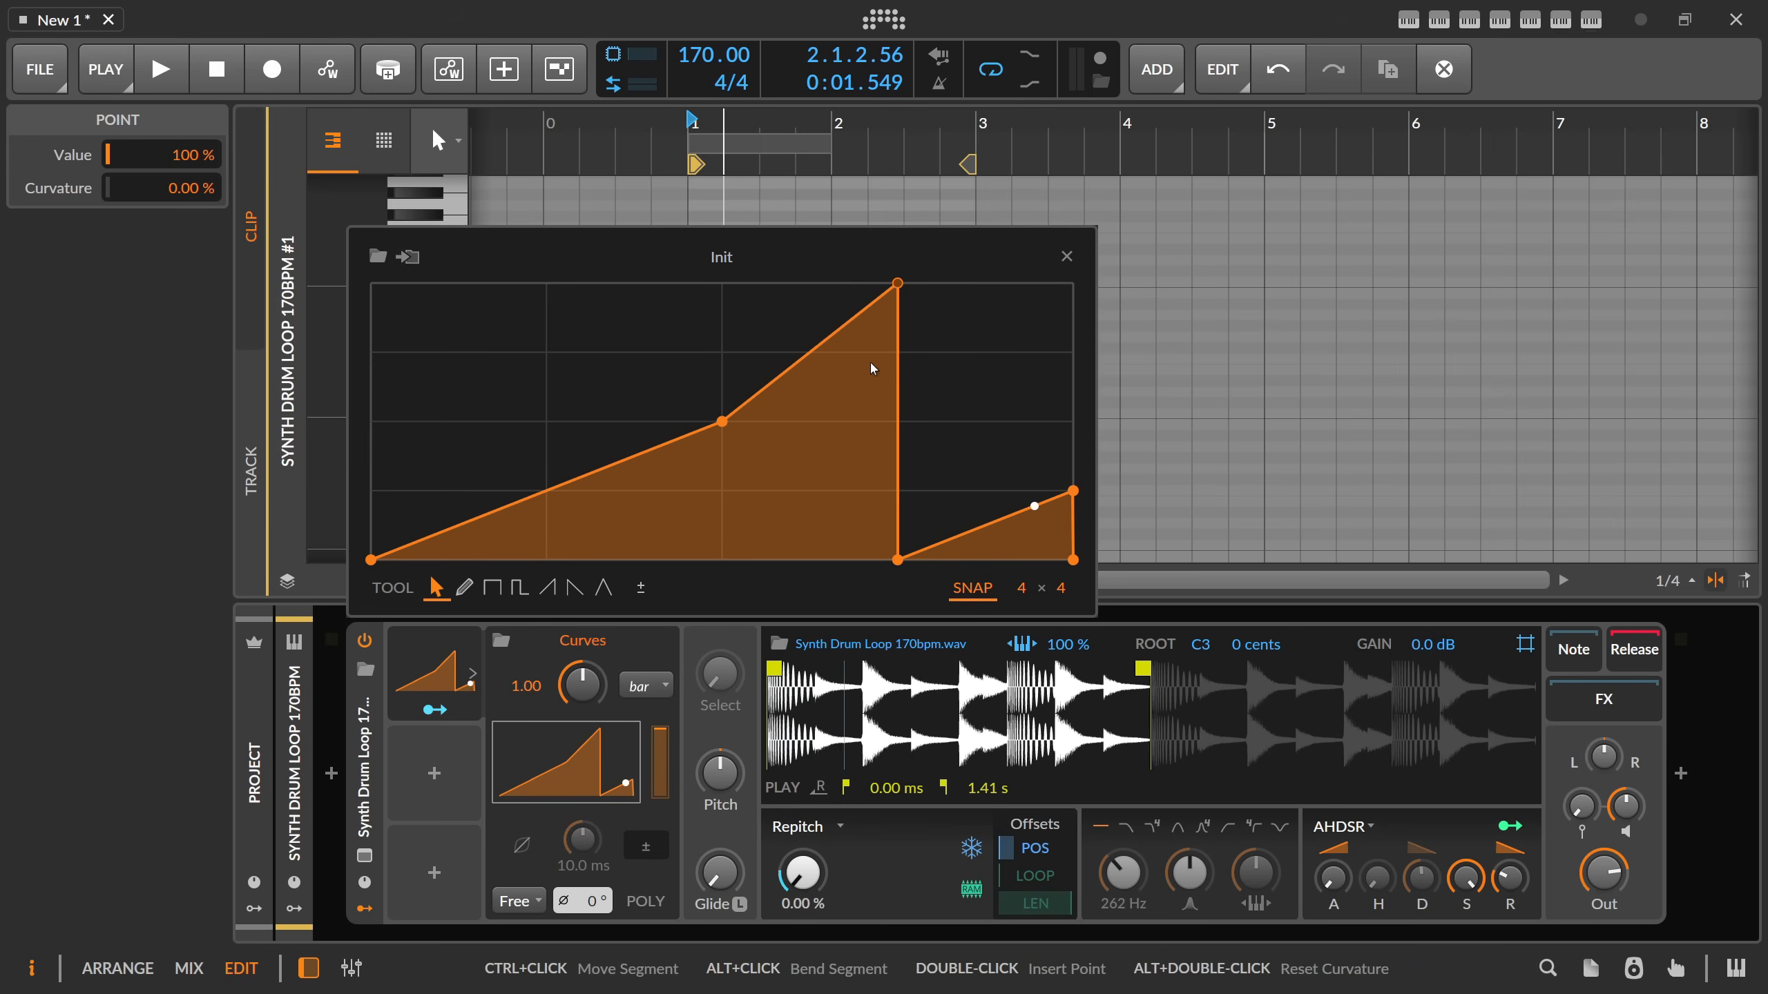
key("space")
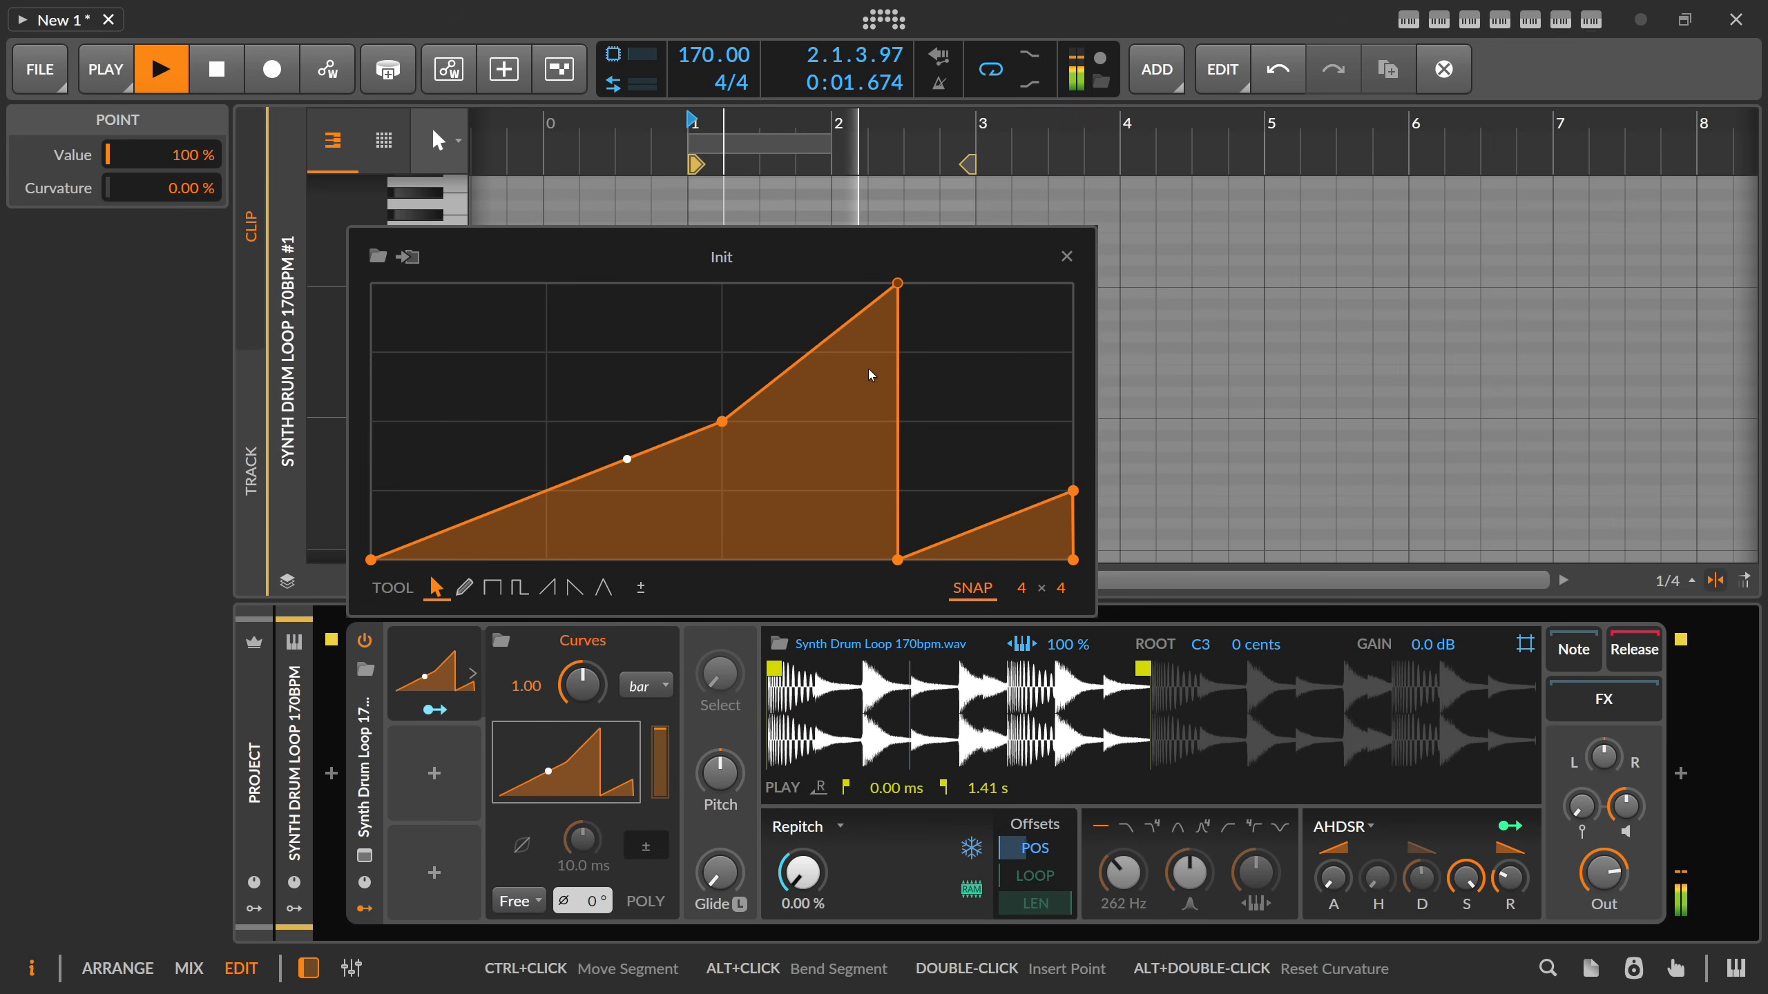
left_click_drag(898, 284, 898, 352)
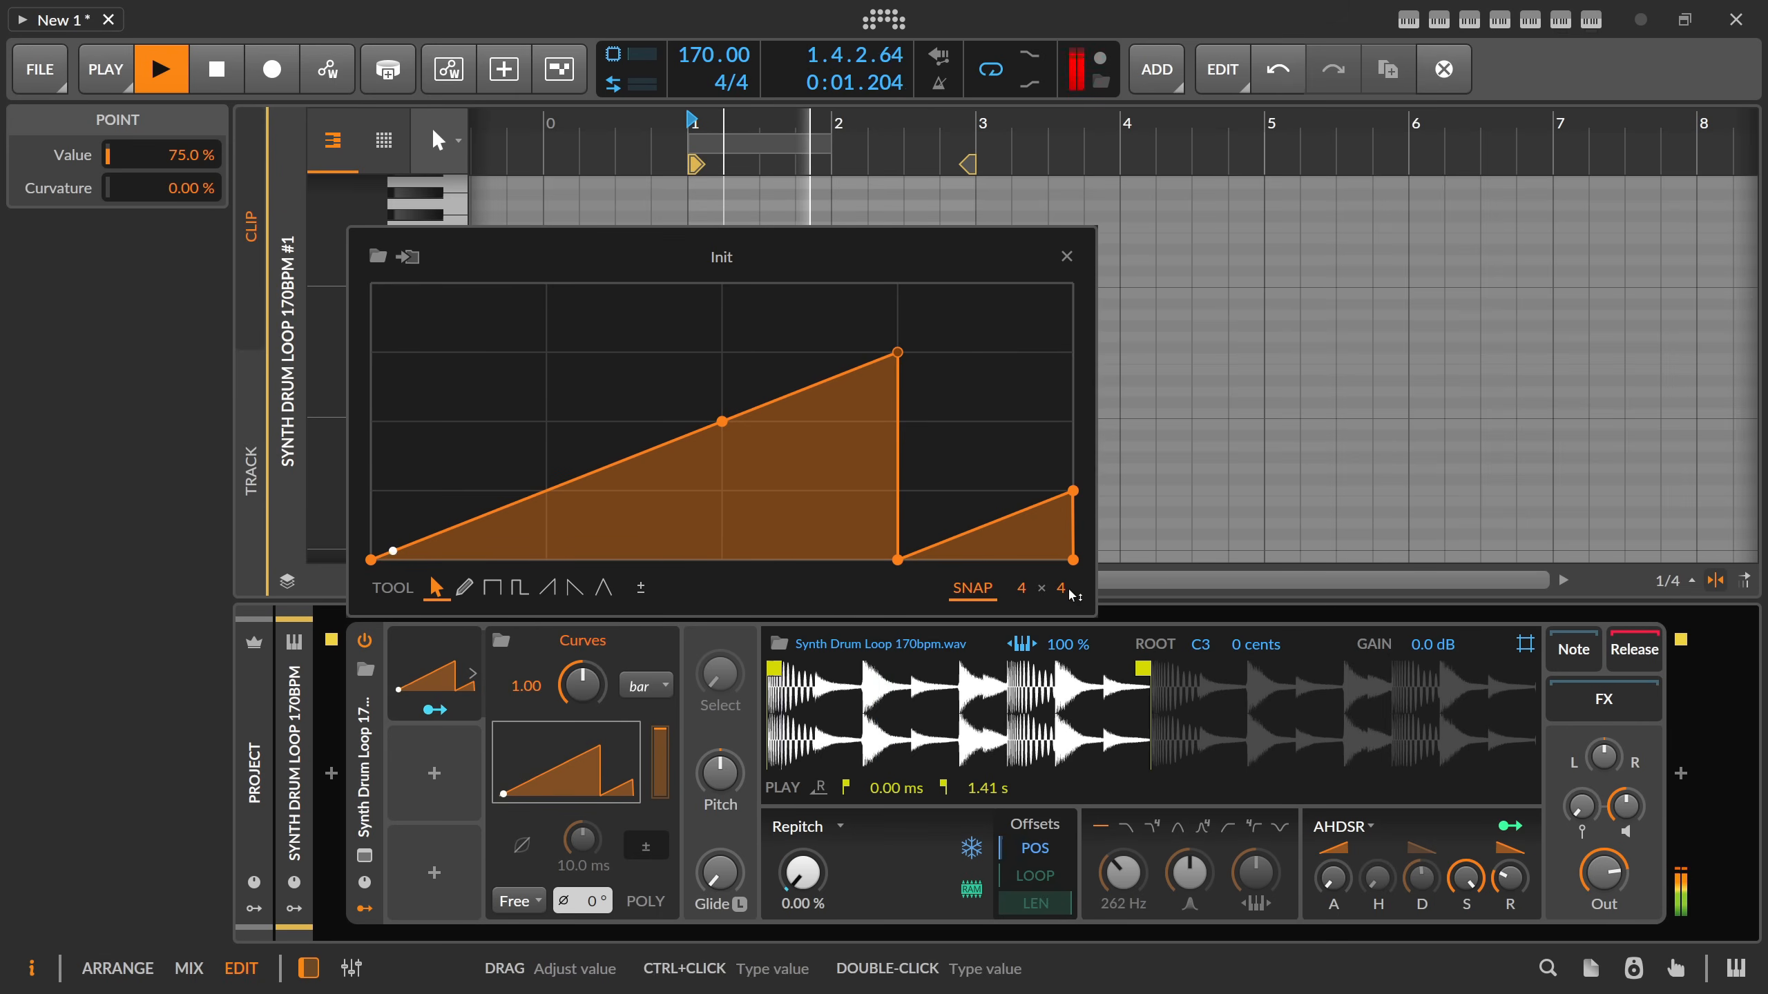
On a 4 × 8 grid, lower the three-quarter peak to 62.5 %, delete the 0 % point beneath it, set the end to 75 % and stop playback.
left_click_drag(1064, 590, 1064, 549)
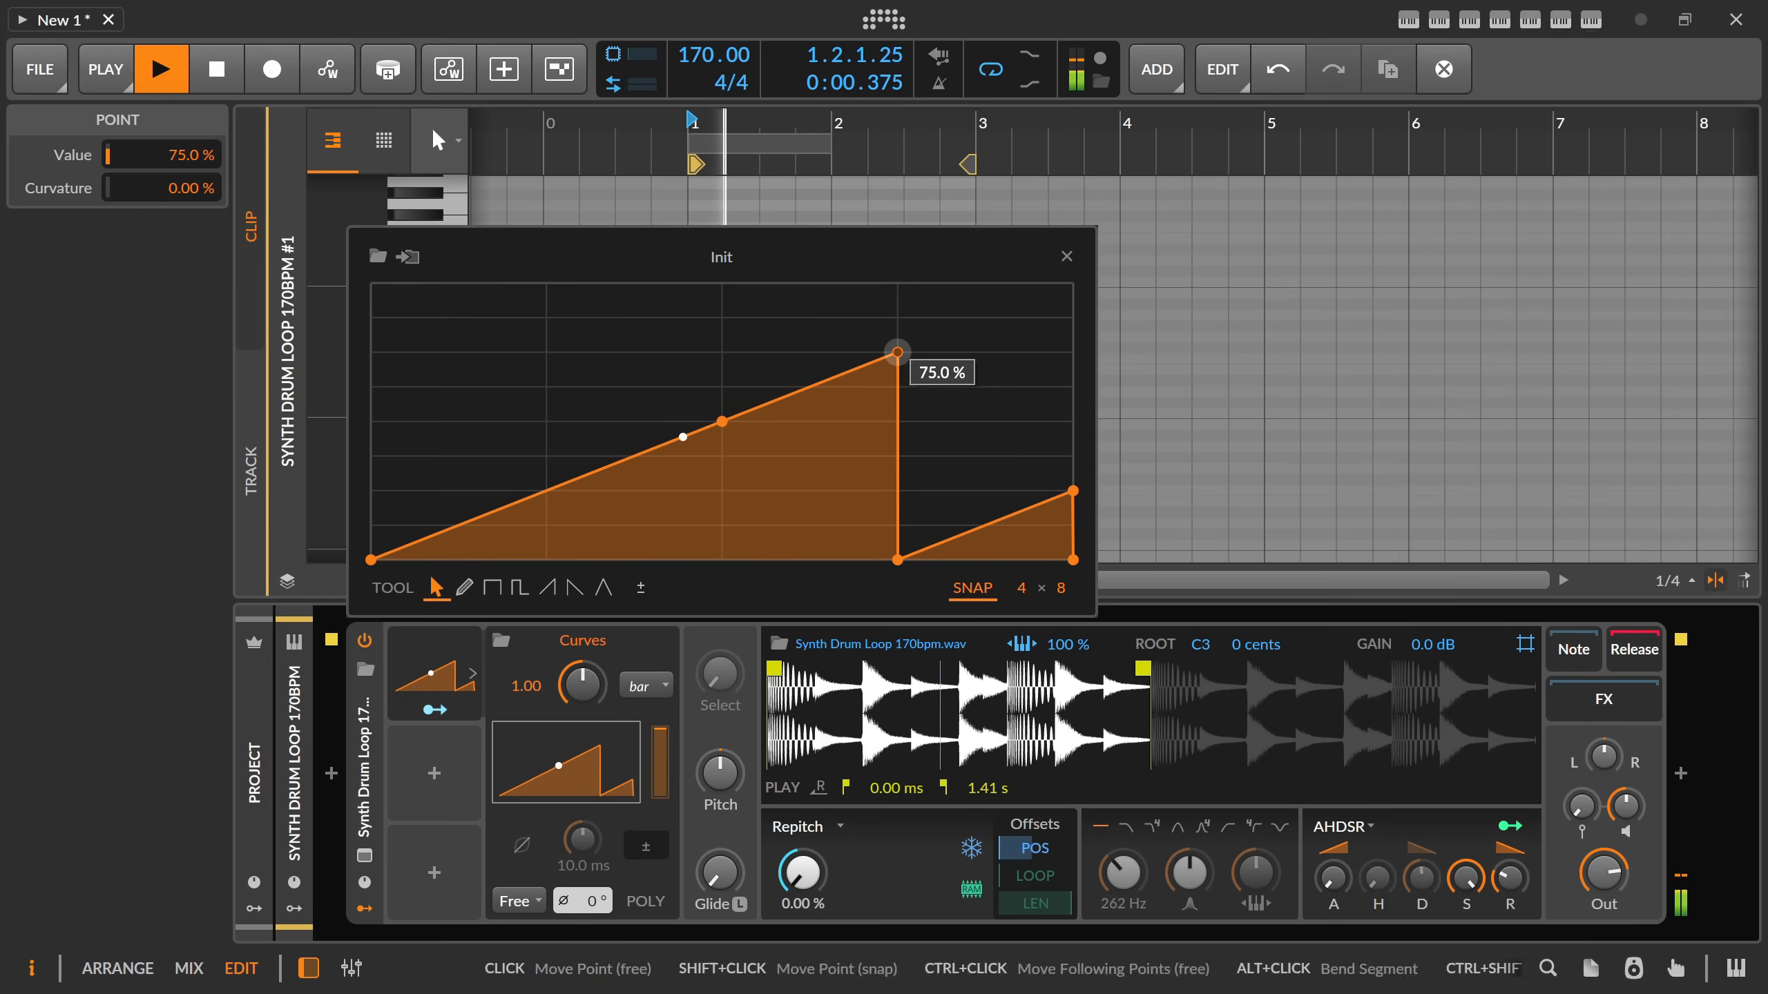
left_click_drag(898, 352, 897, 387)
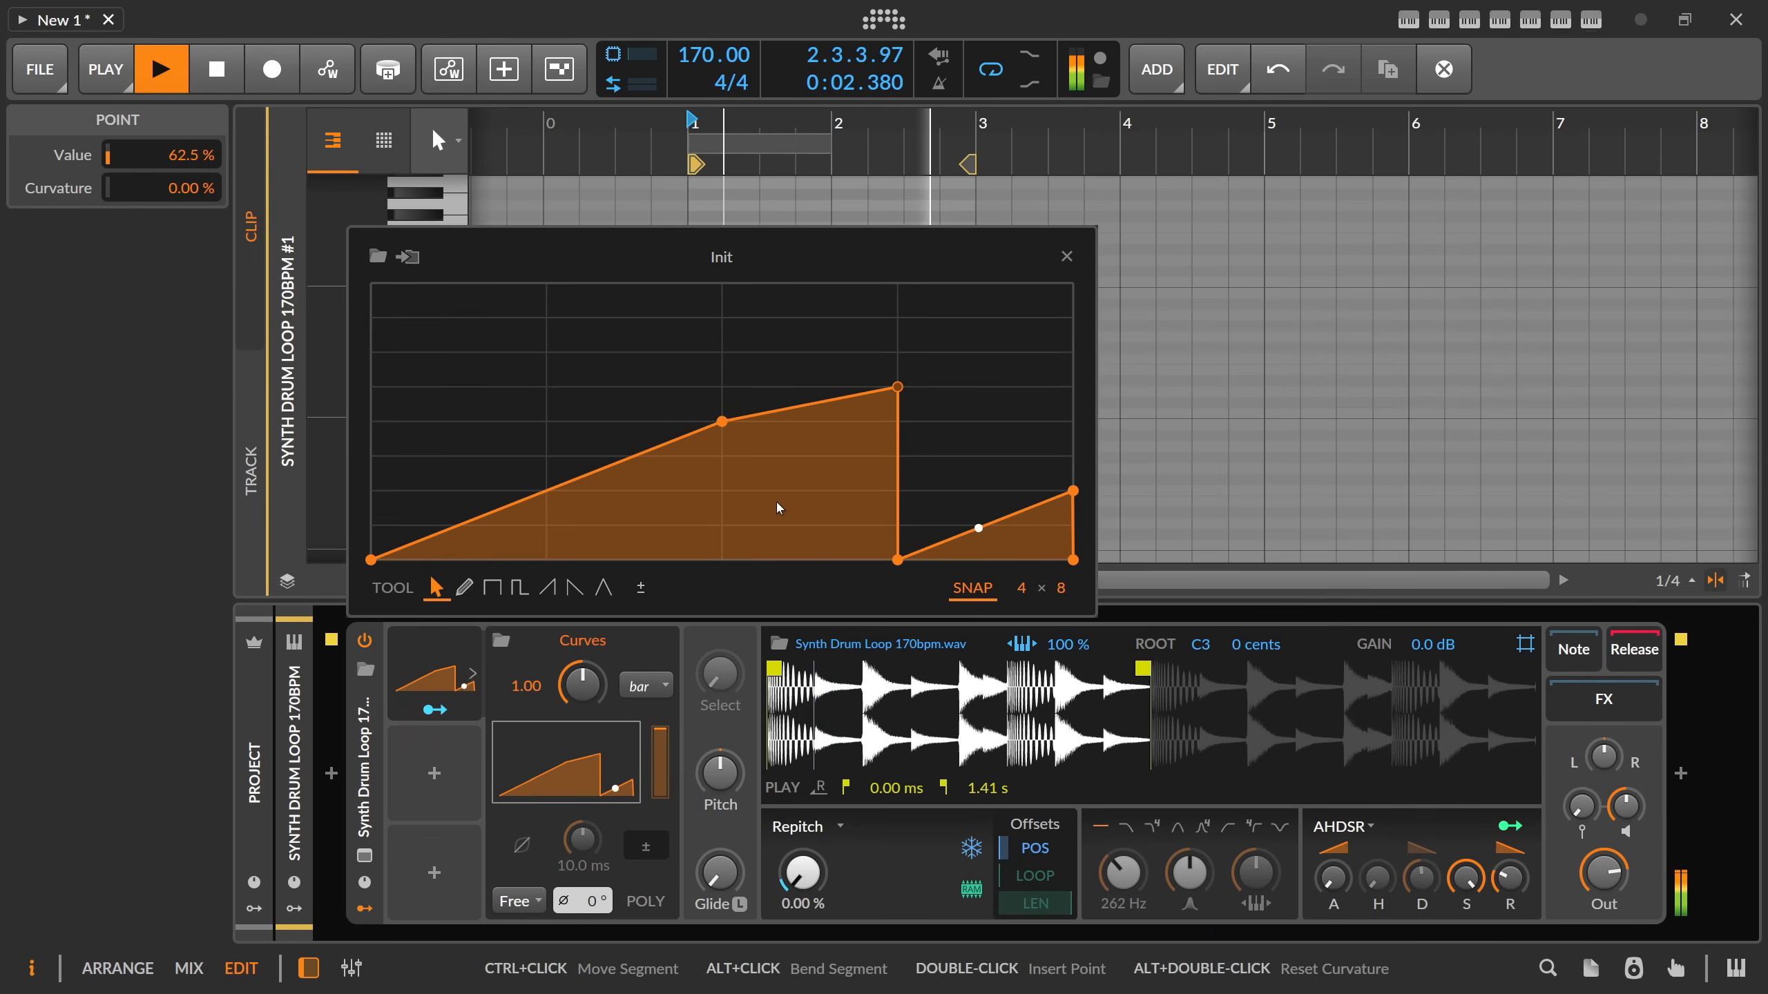
double_click(897, 559)
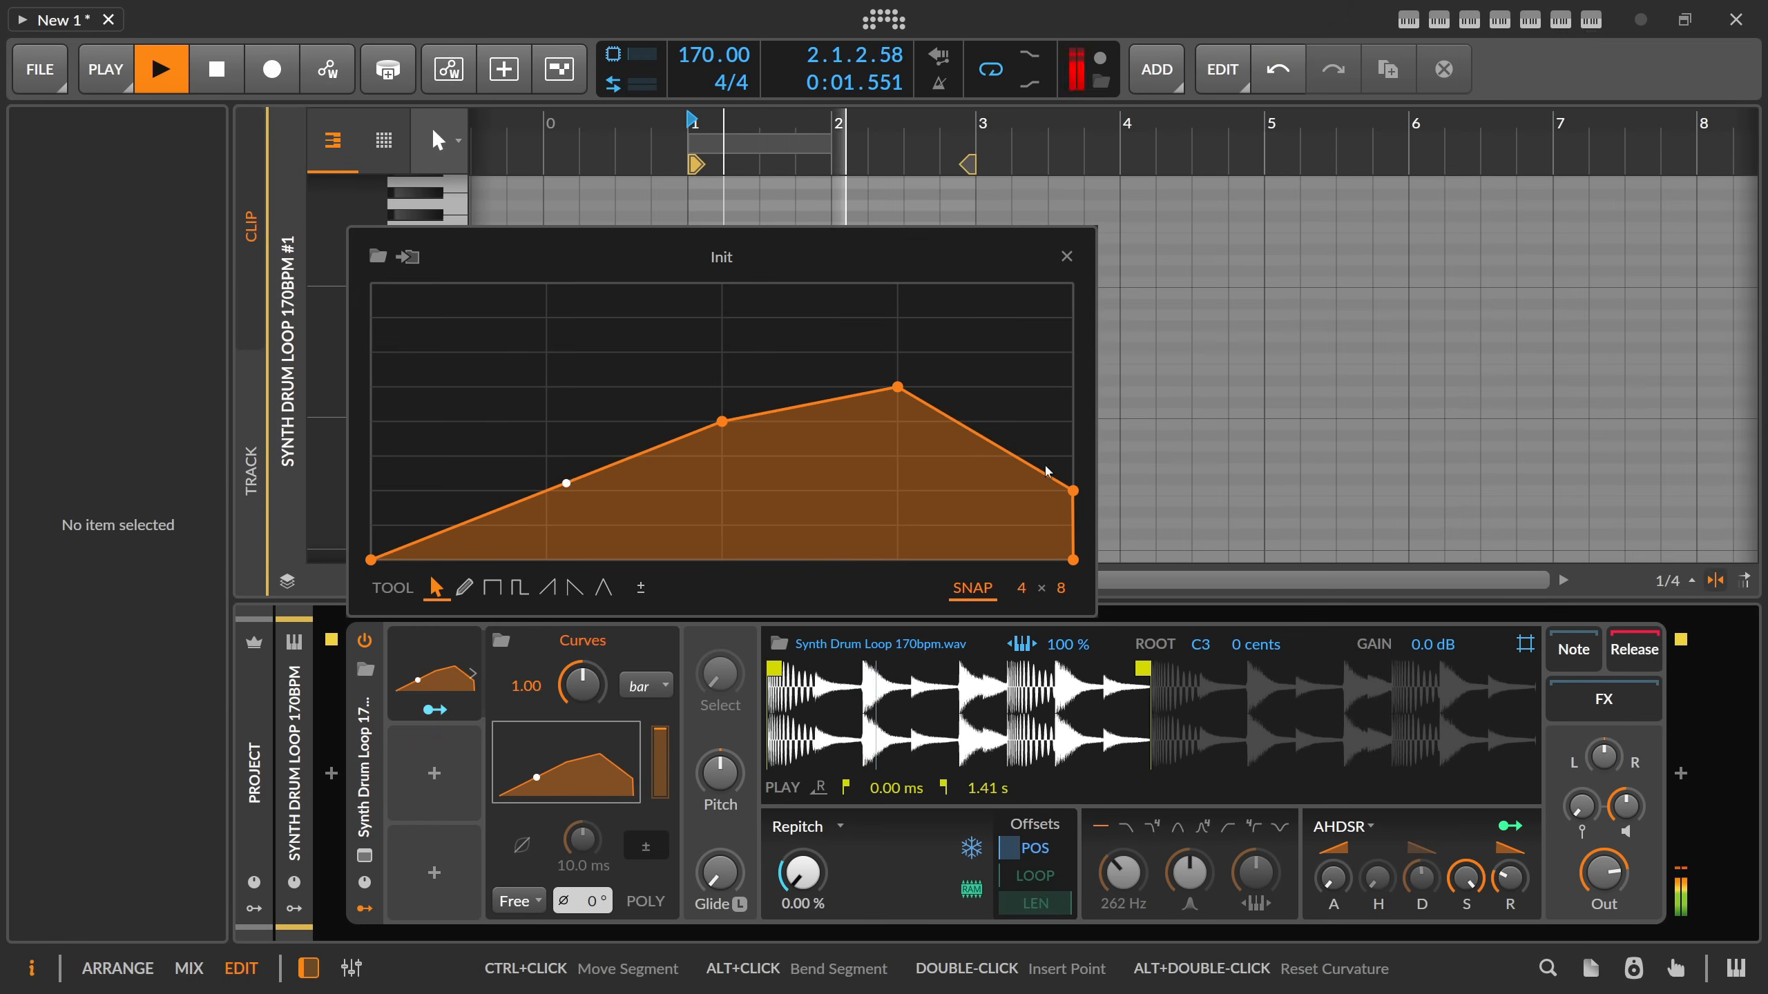
left_click_drag(1073, 559, 1073, 352)
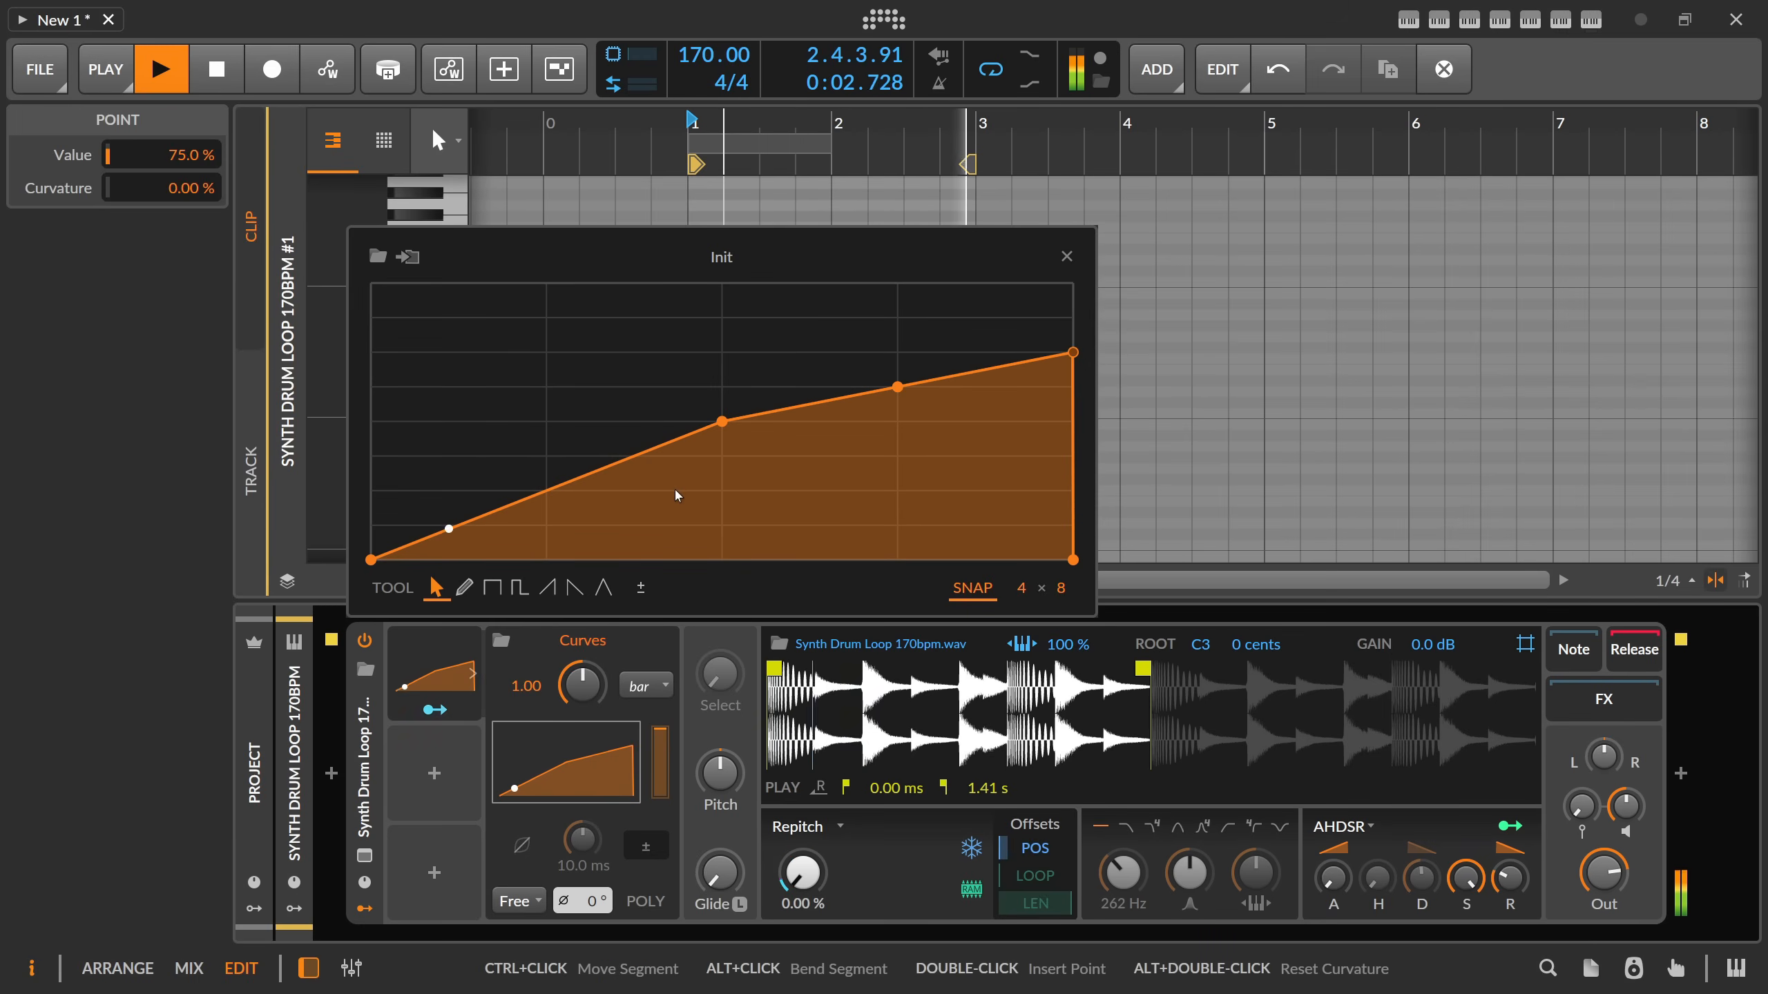
key("space")
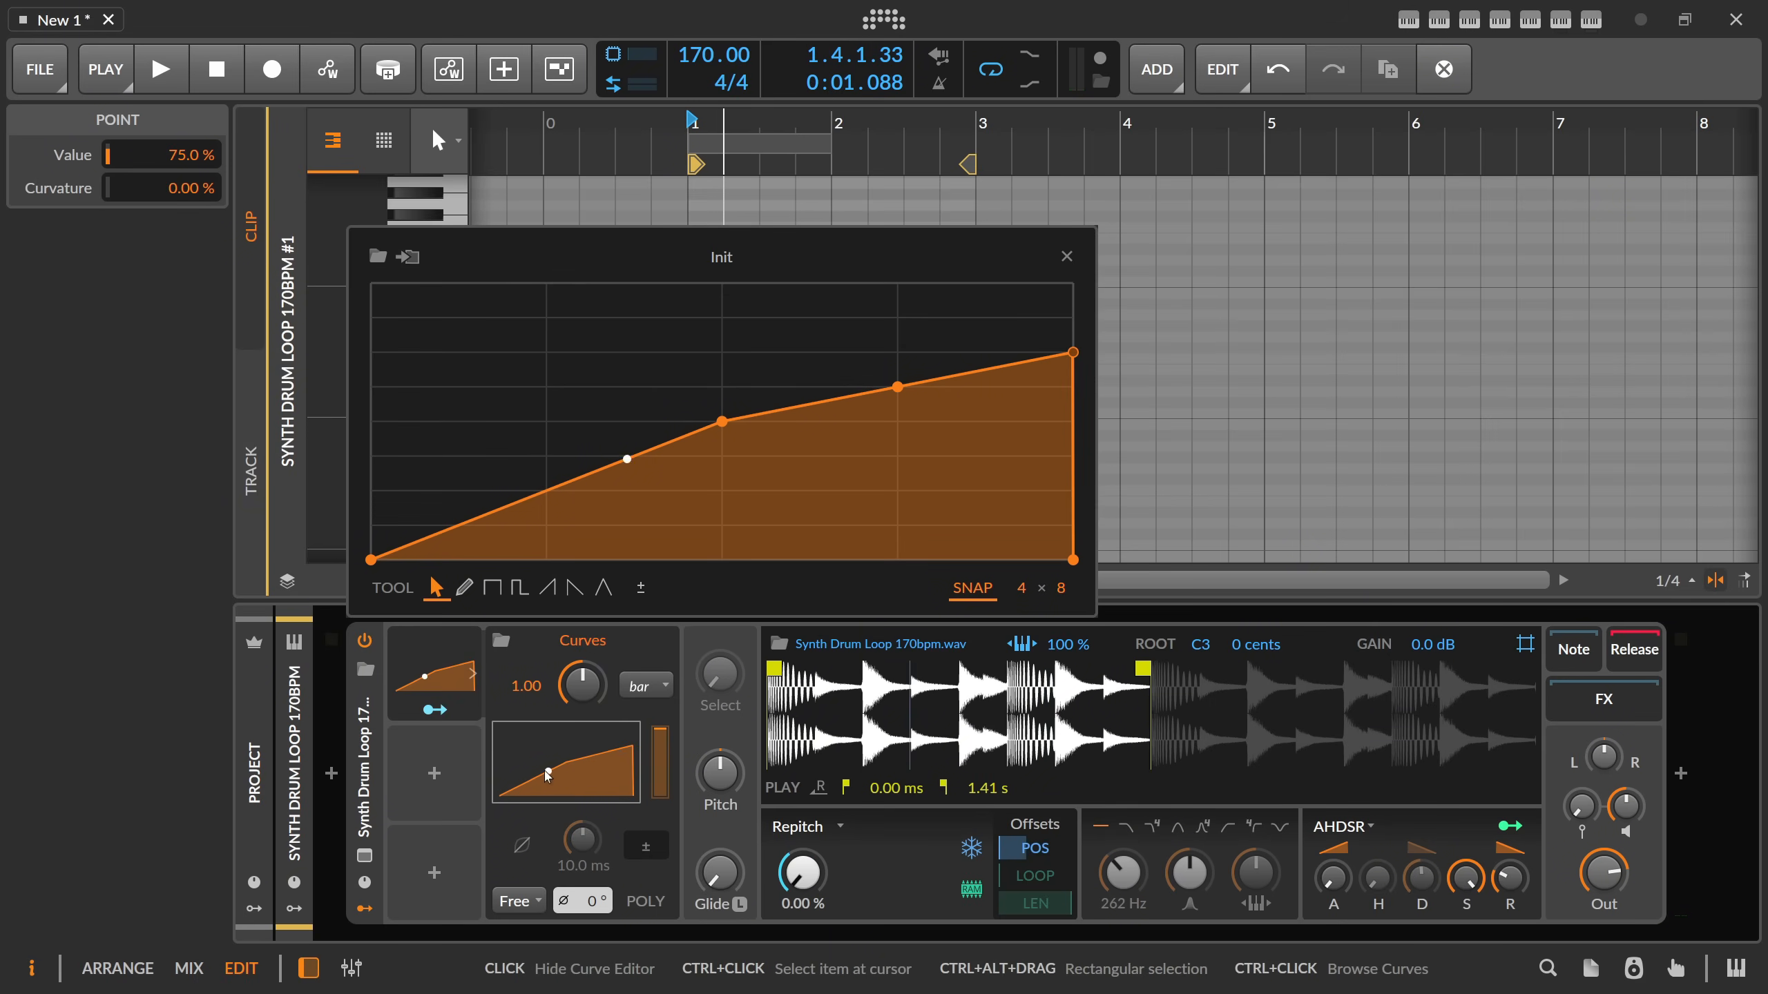
Close the curve editor, collapse the Curves modulator's settings and delete the modulator from the Sampler.
left_click(483, 690)
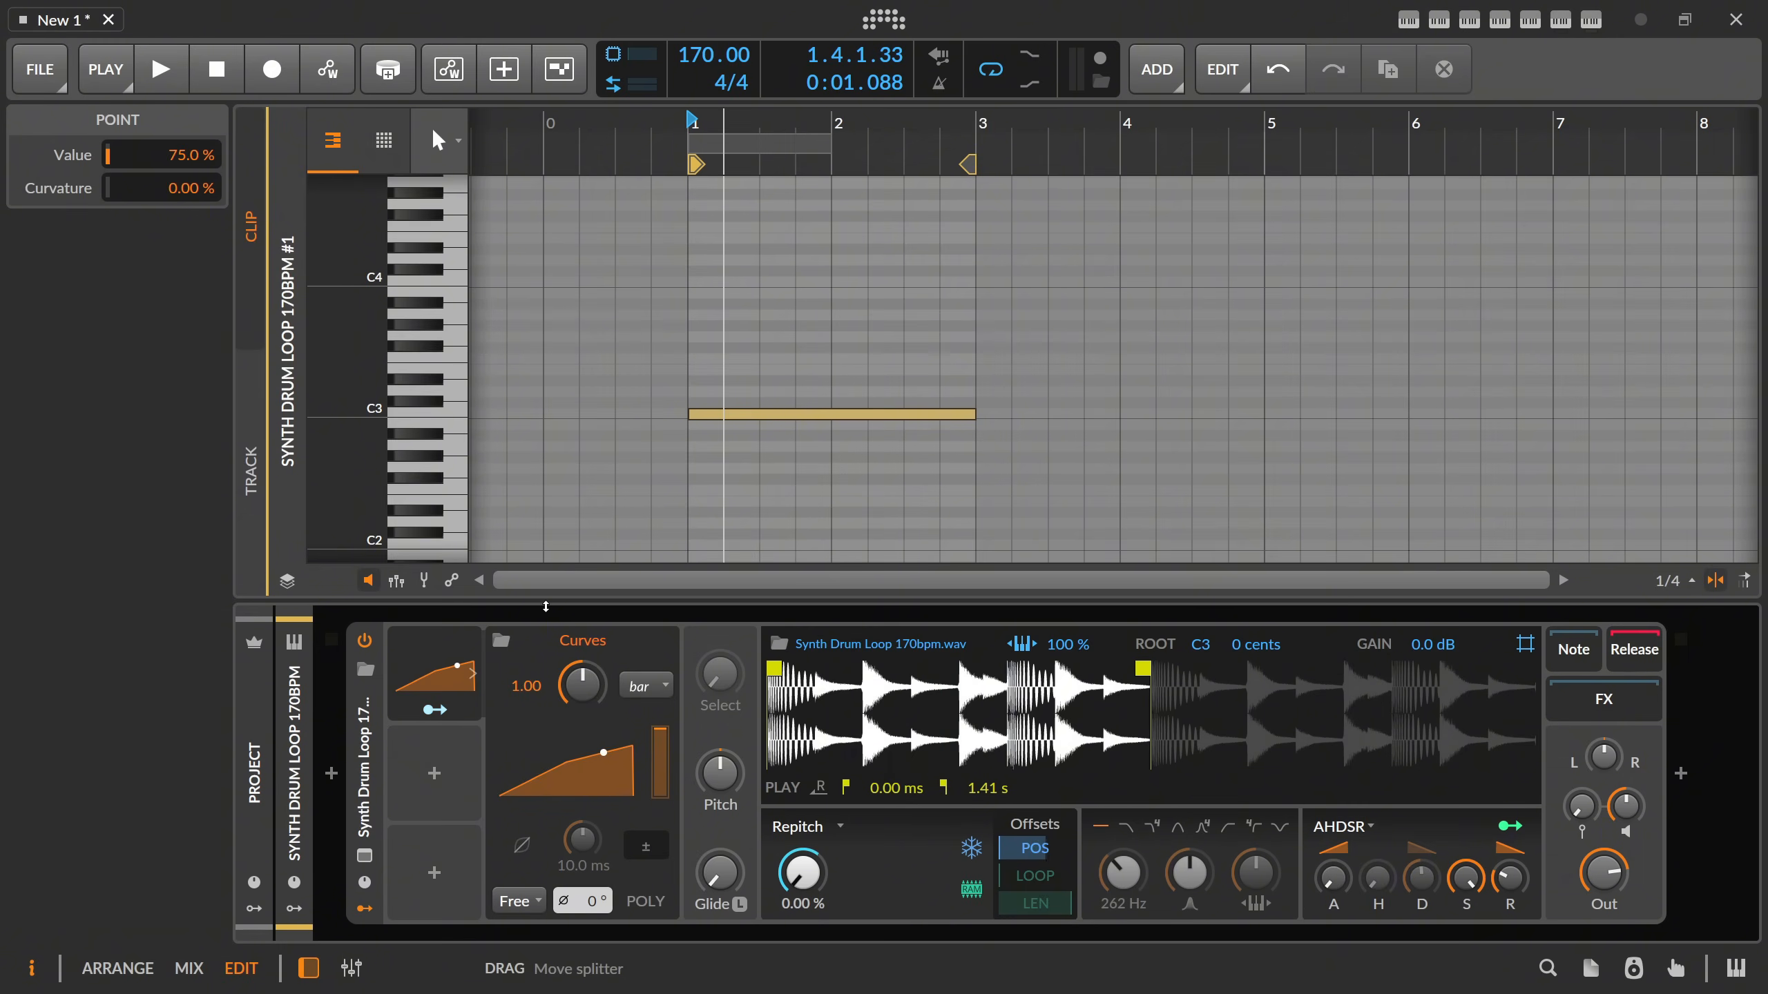
left_click(462, 674)
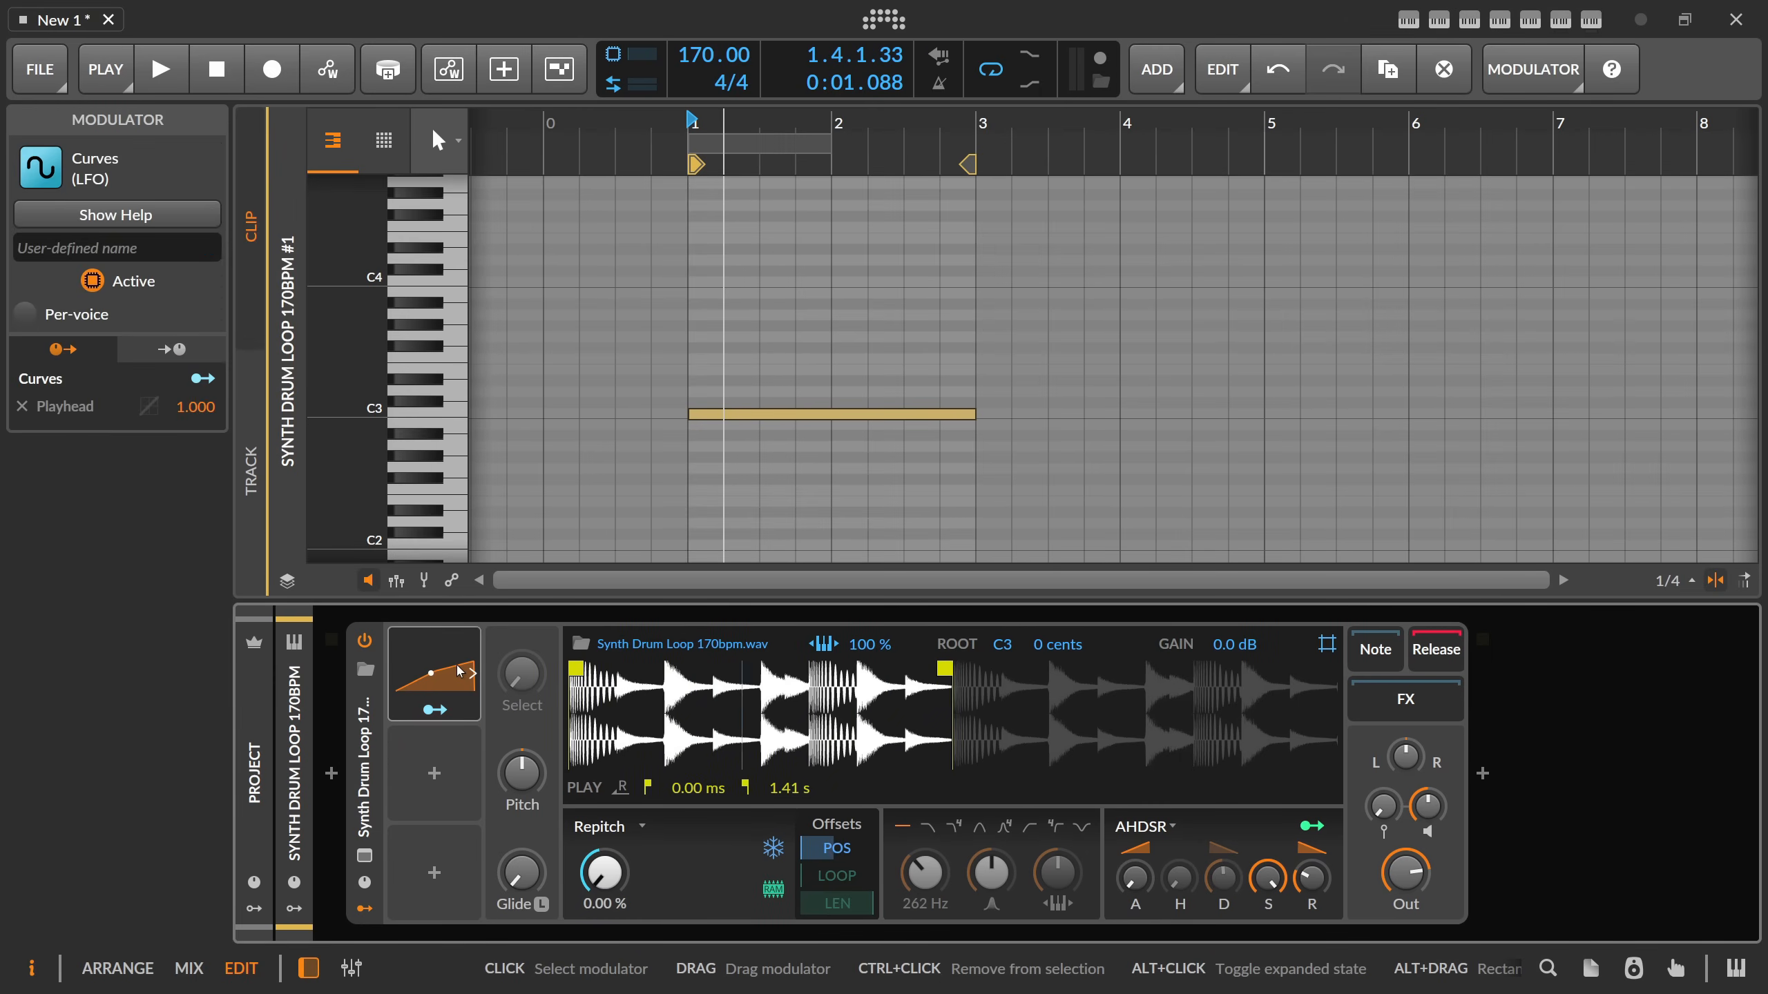
key("Delete")
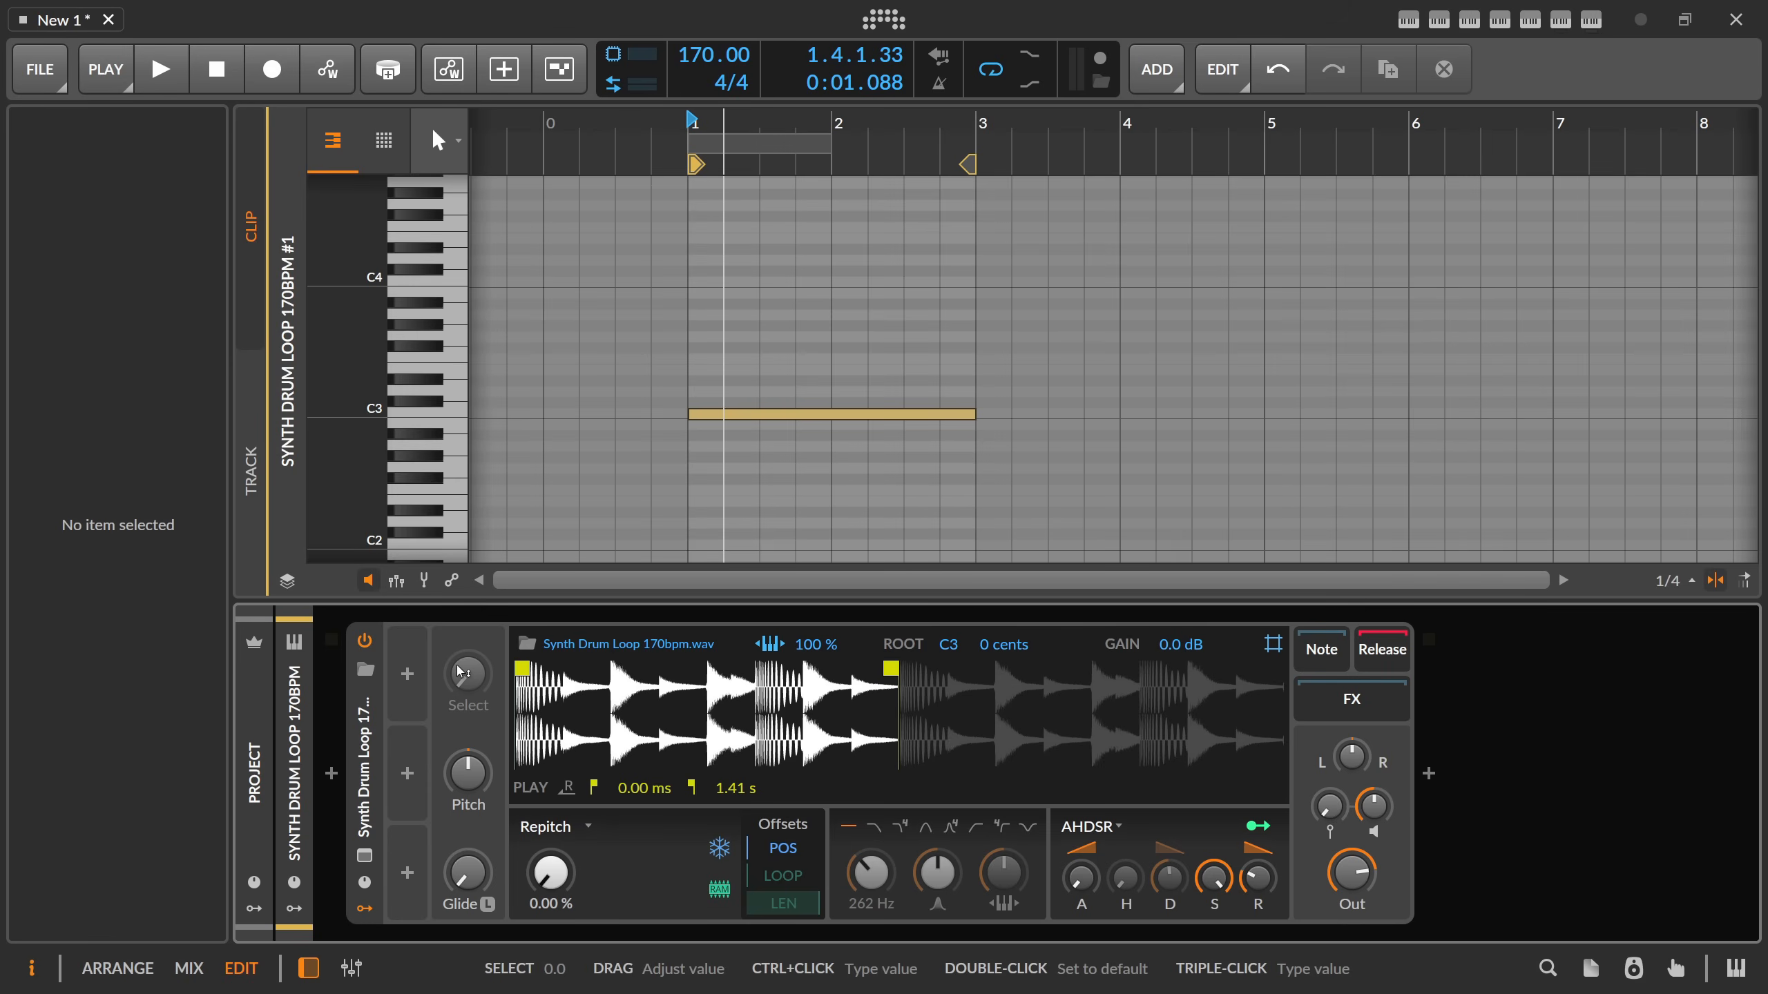
left_click(556, 827)
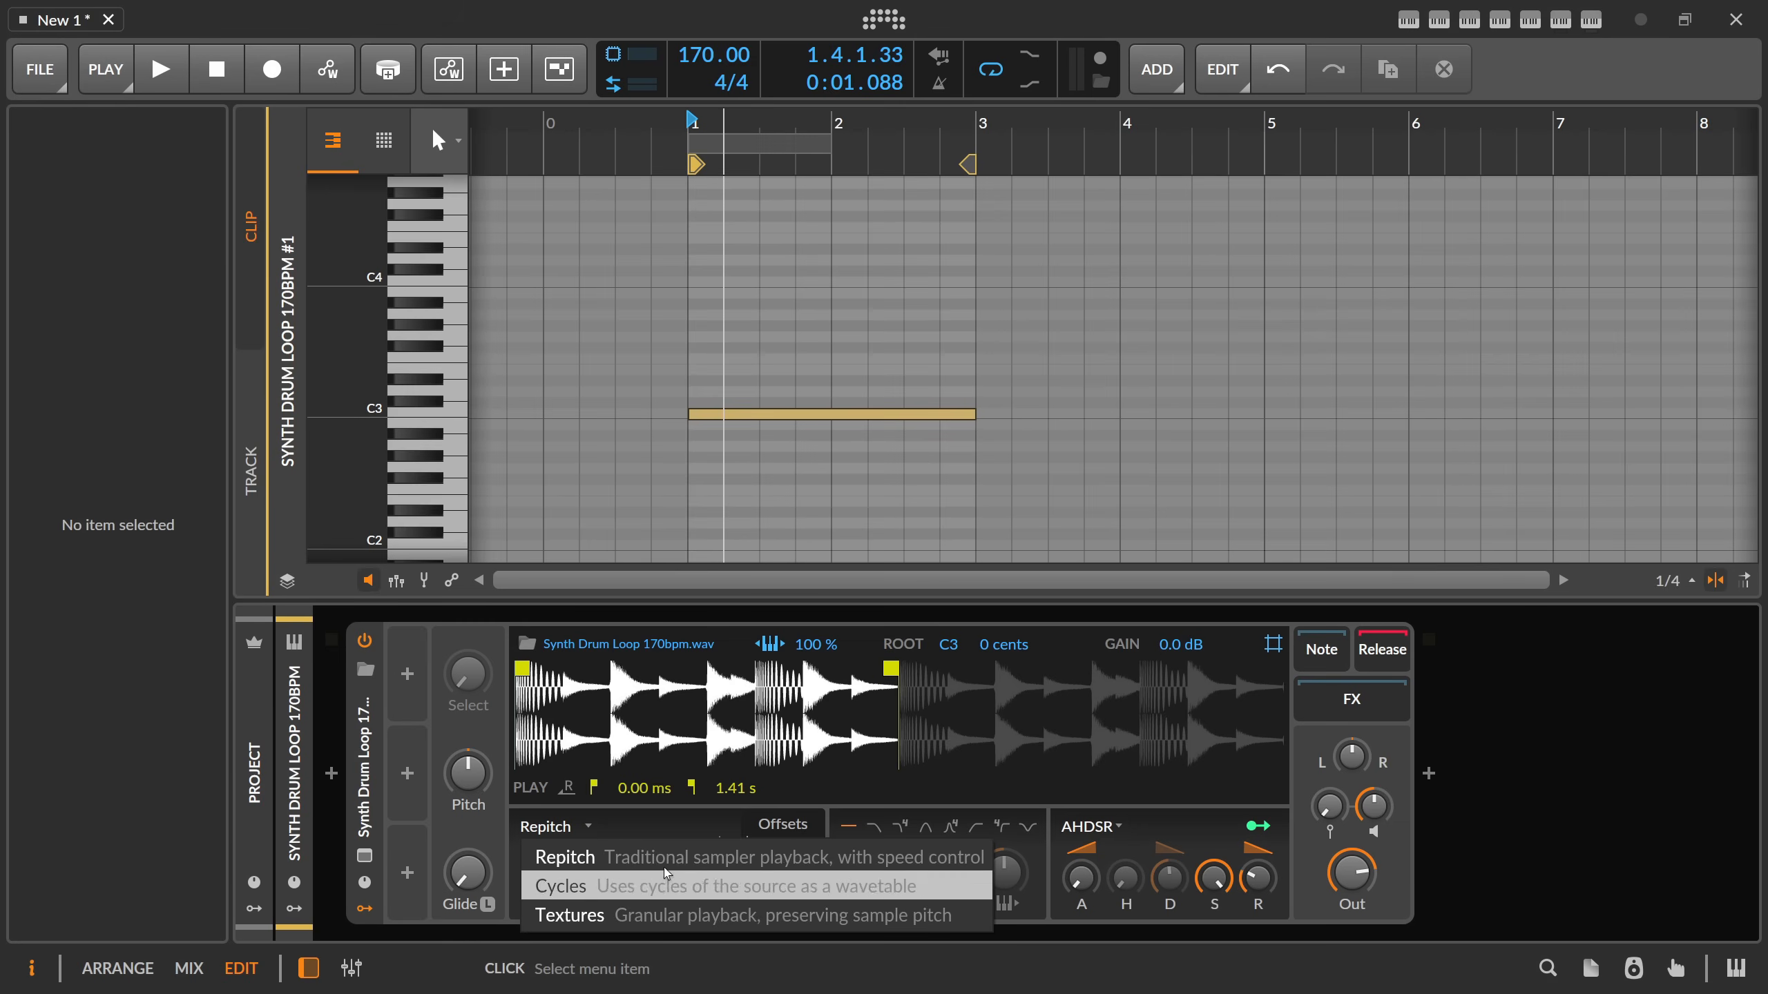
left_click(652, 824)
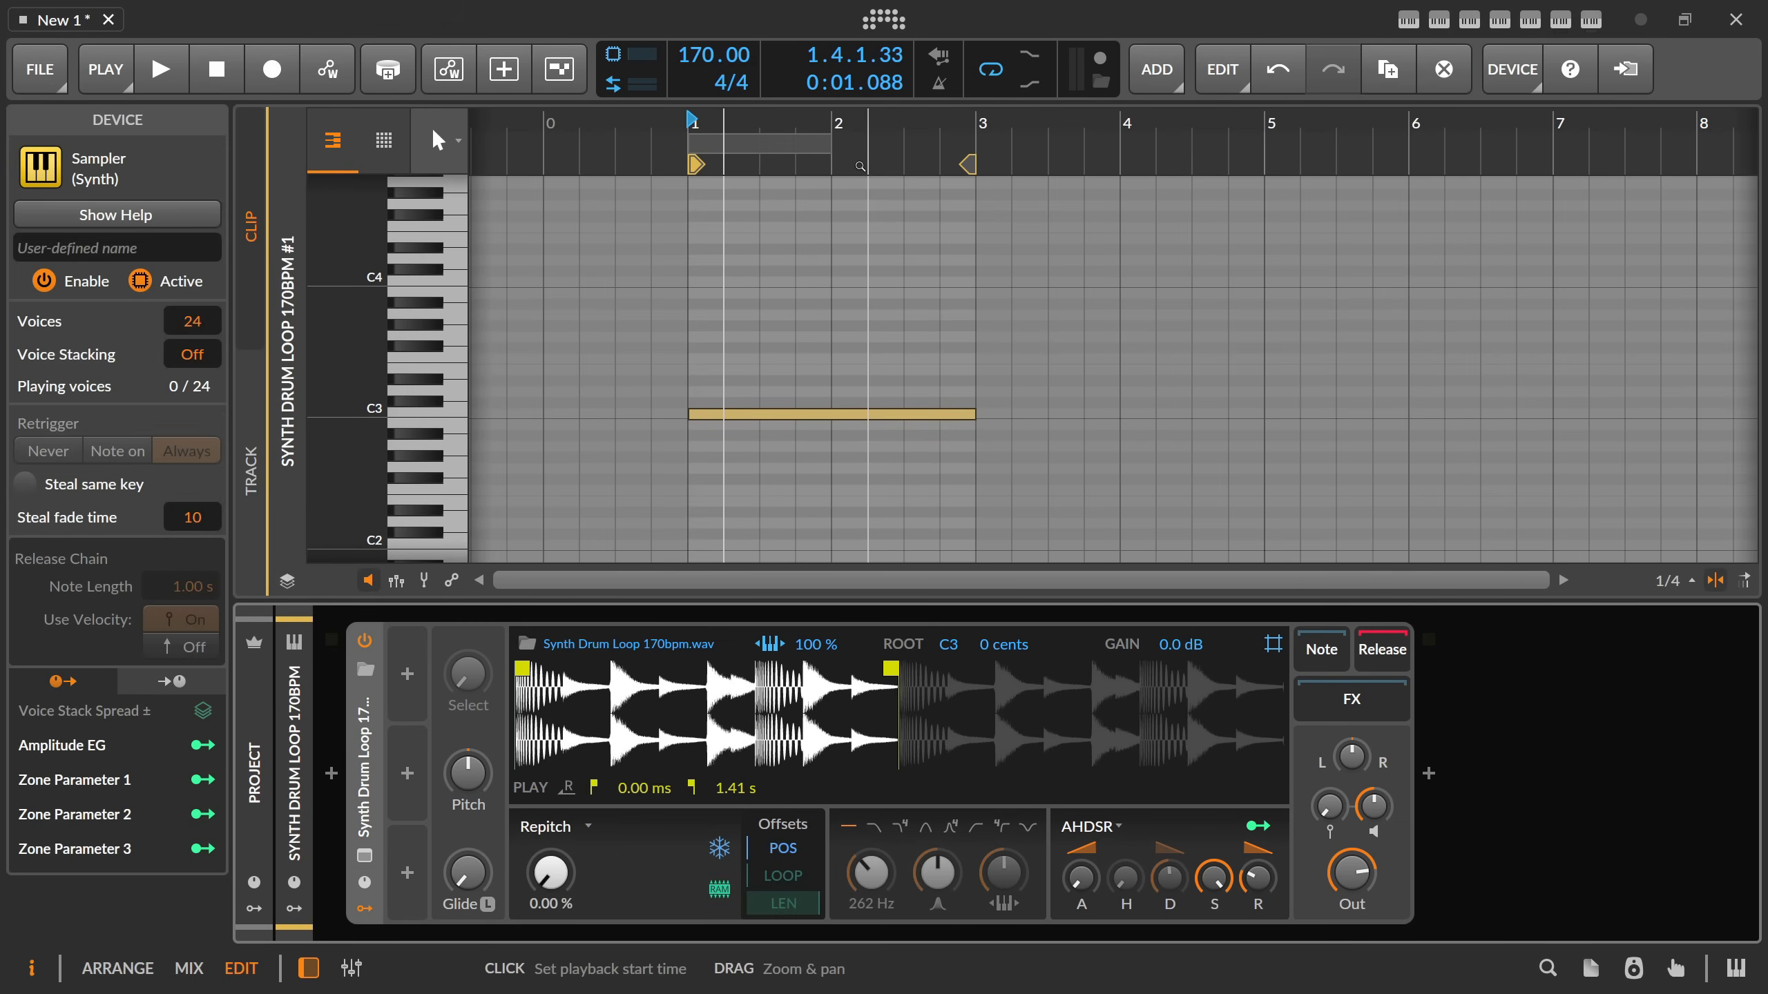
mouse_move(797, 124)
left_mouse_down()
mouse_move(796, 167)
mouse_move(828, 125)
left_mouse_up()
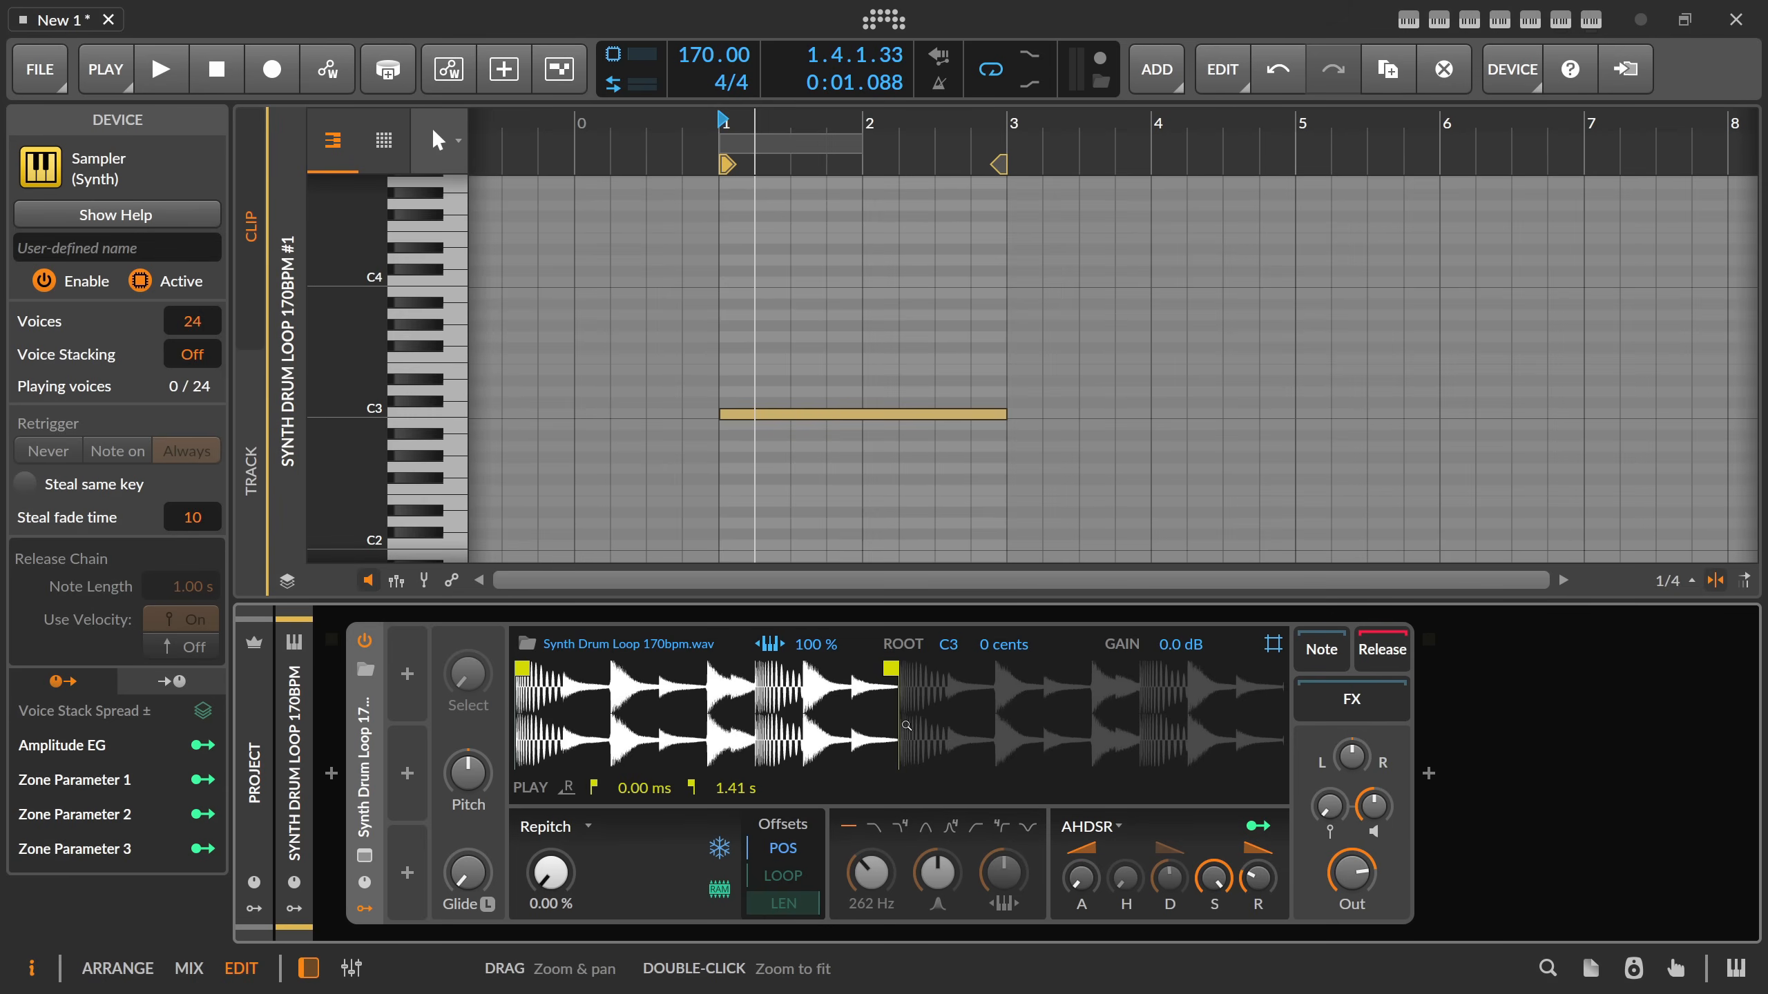
Add a Macro modulator to the Sampler and rename it "Pos".
left_click(407, 674)
type("mac")
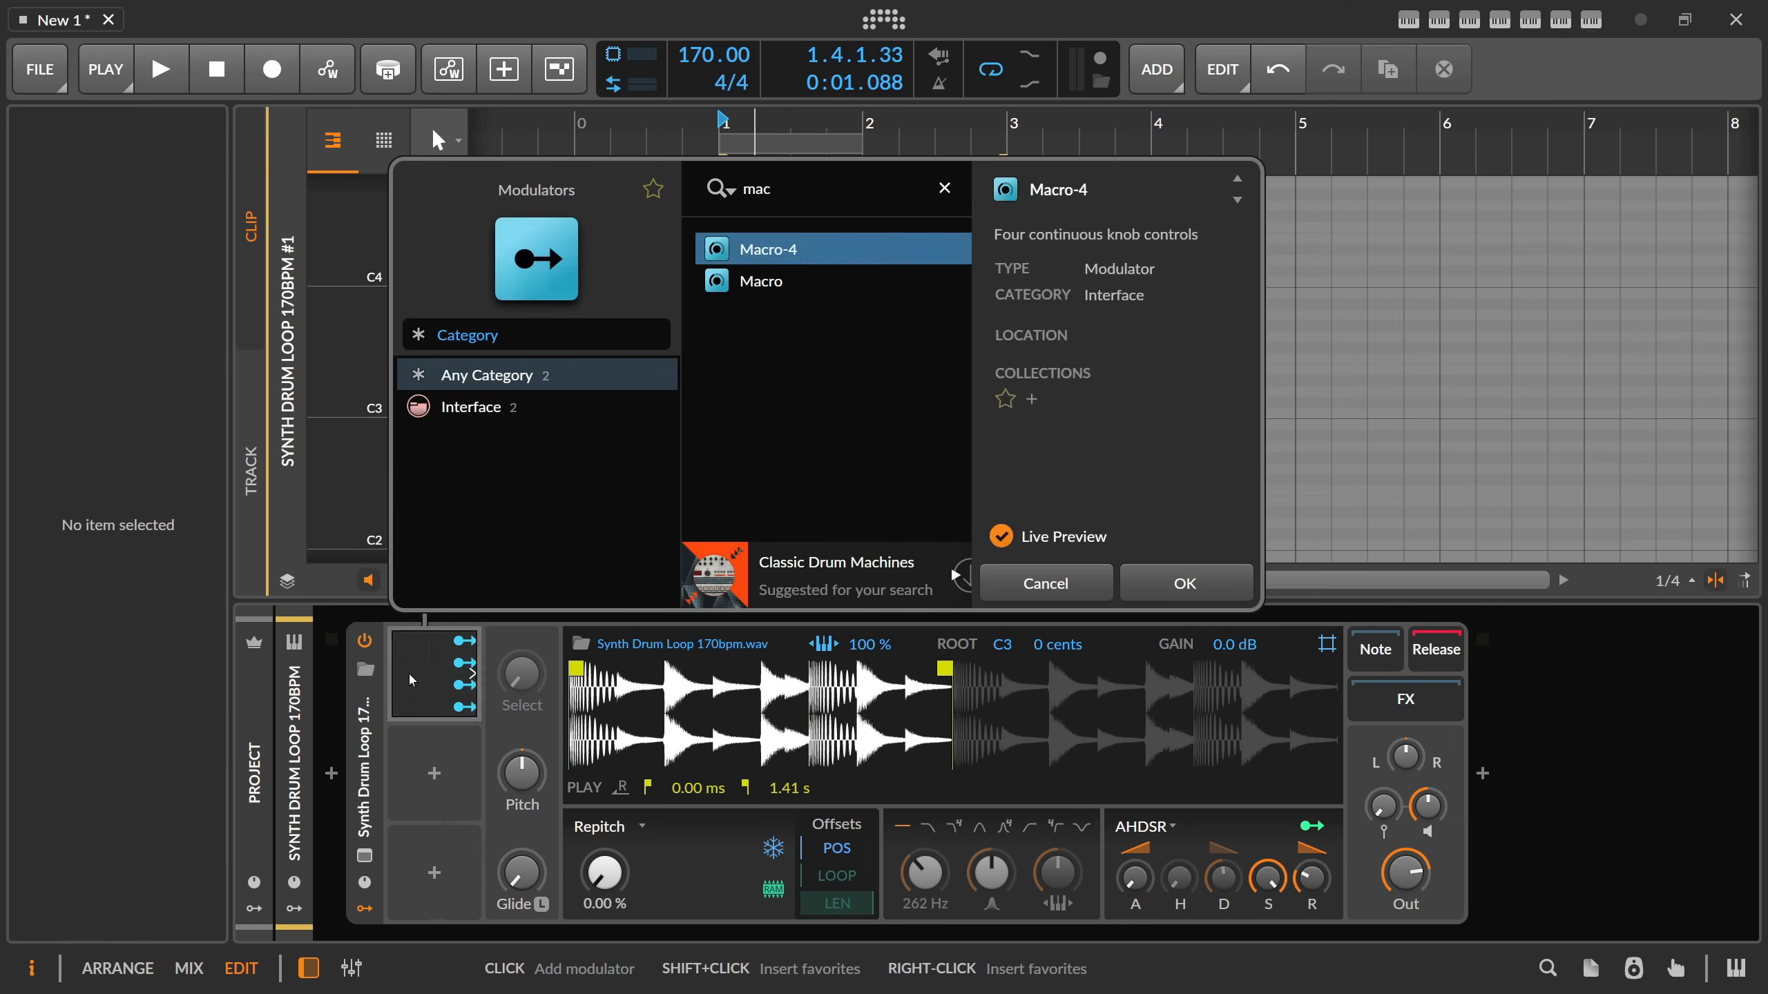
key("Down")
key("Return")
double_click(438, 639)
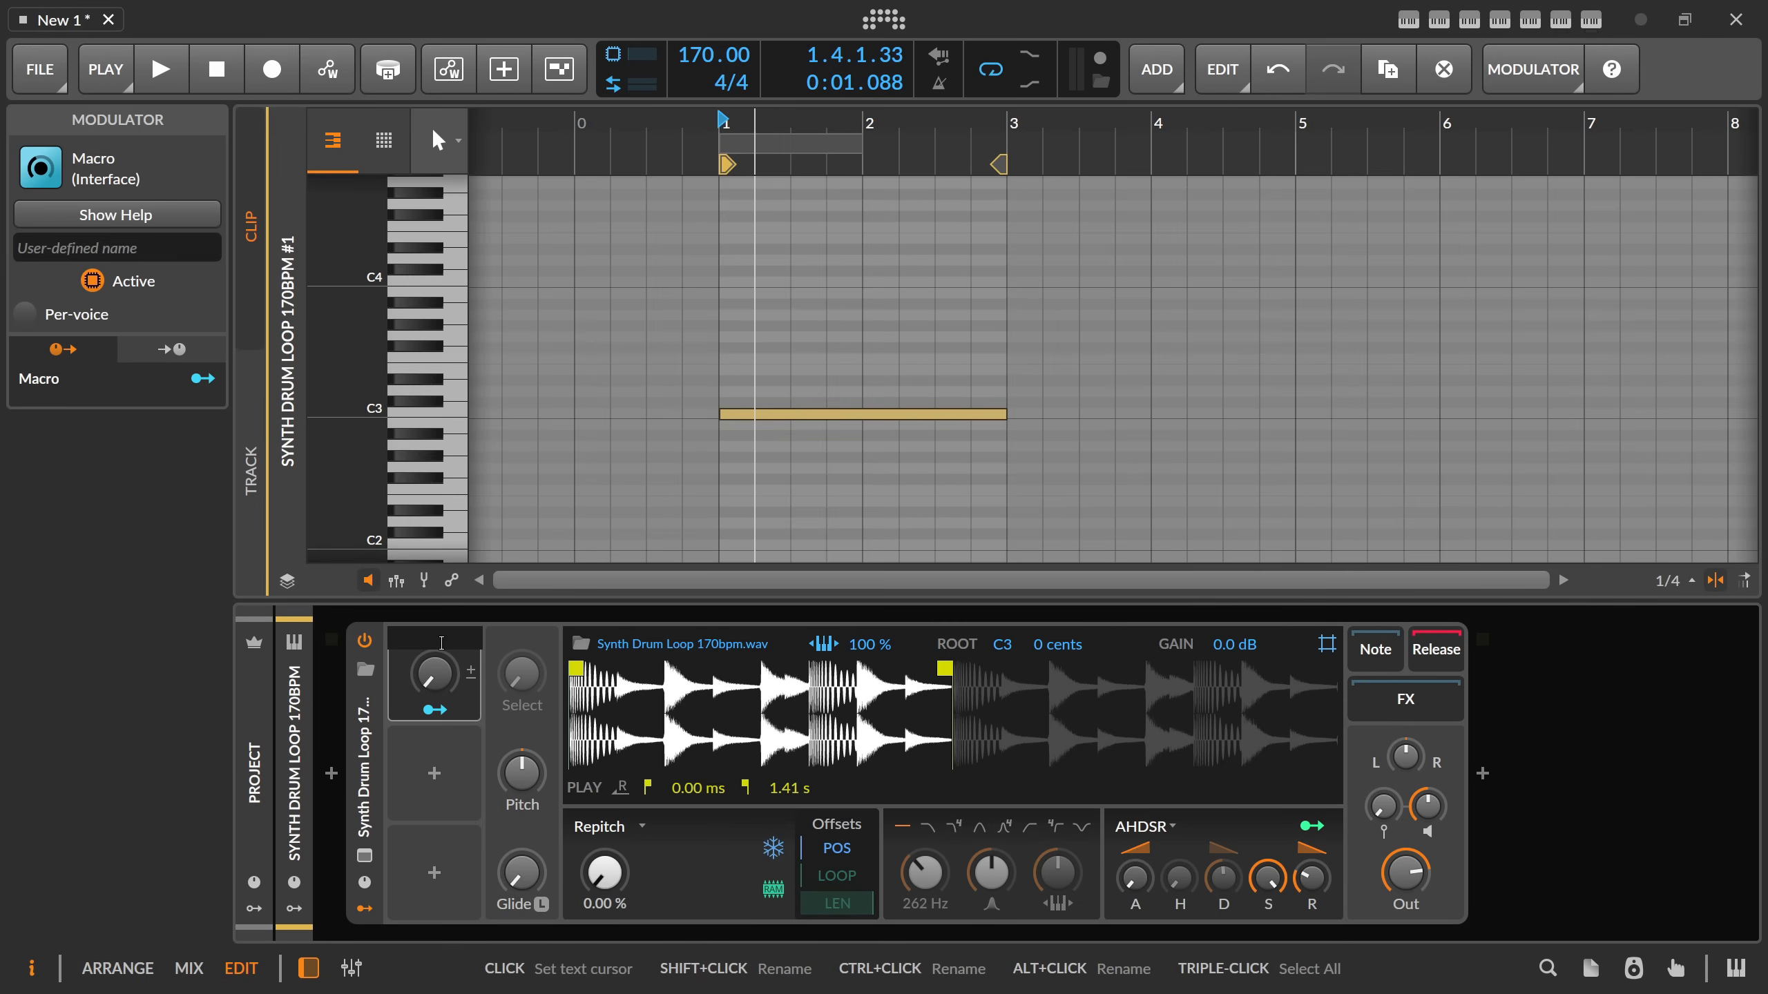
type("Pos")
key("Return")
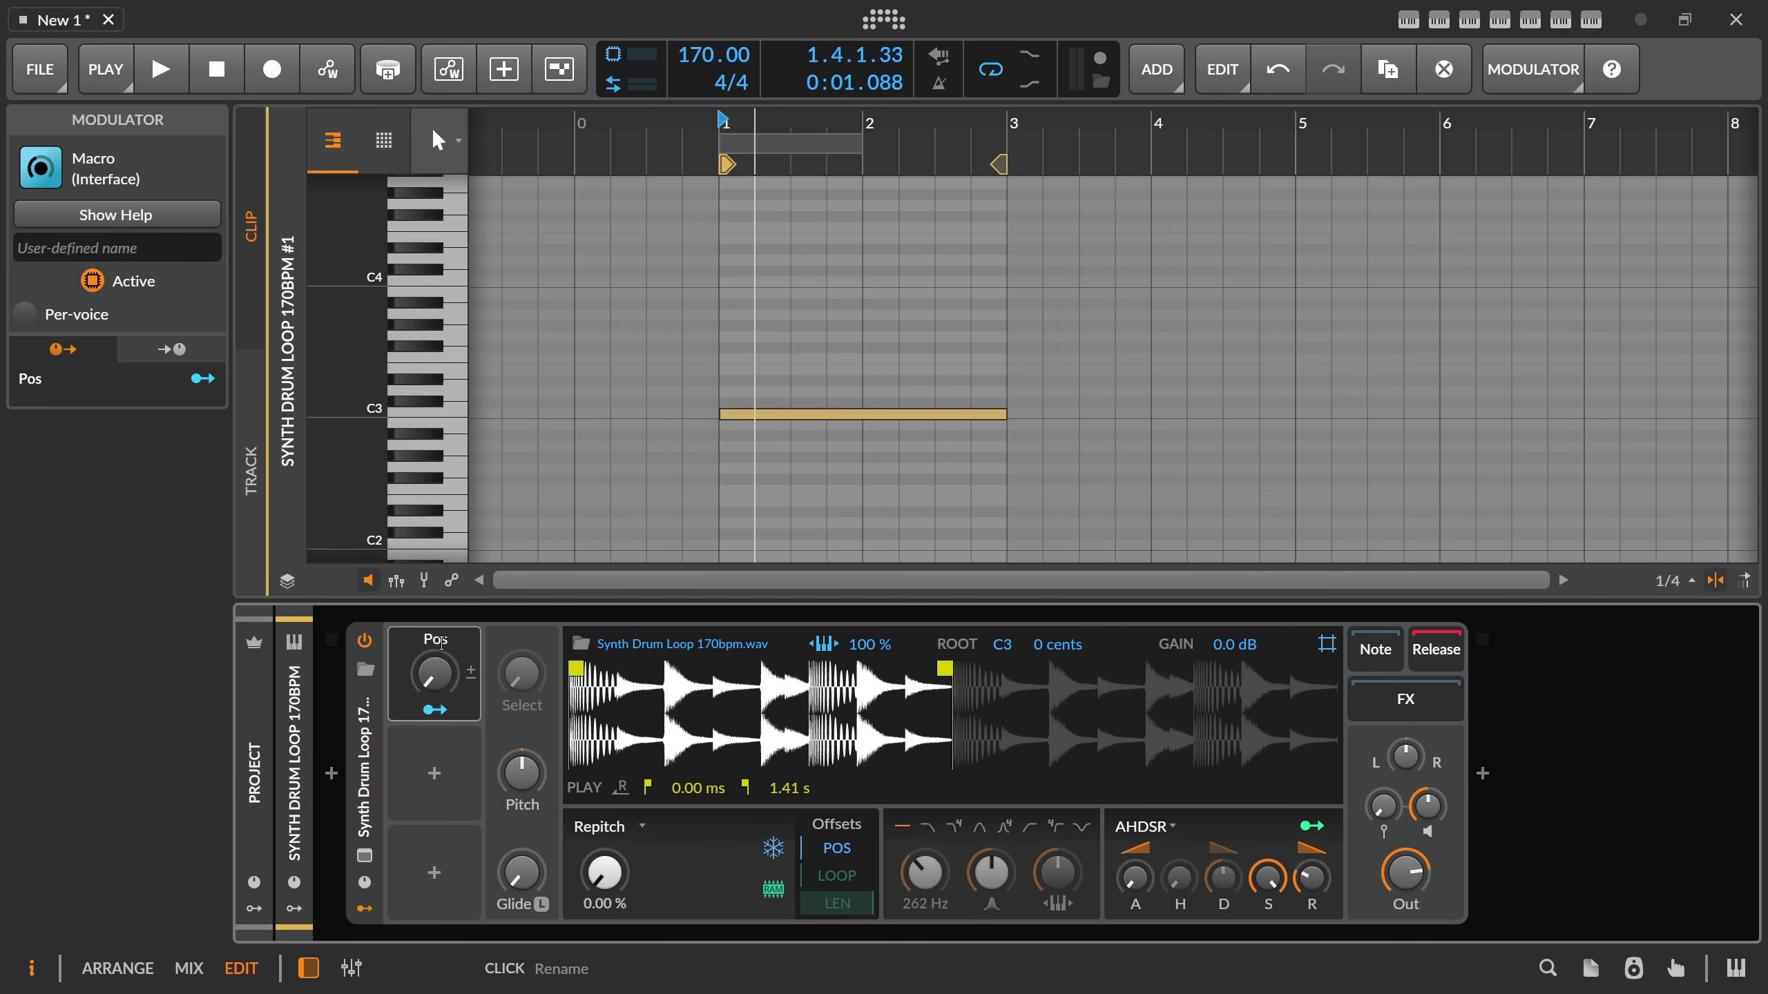
Add a Quantize modulator in the slot below the Pos macro.
left_click(435, 776)
type("quan")
key("Down")
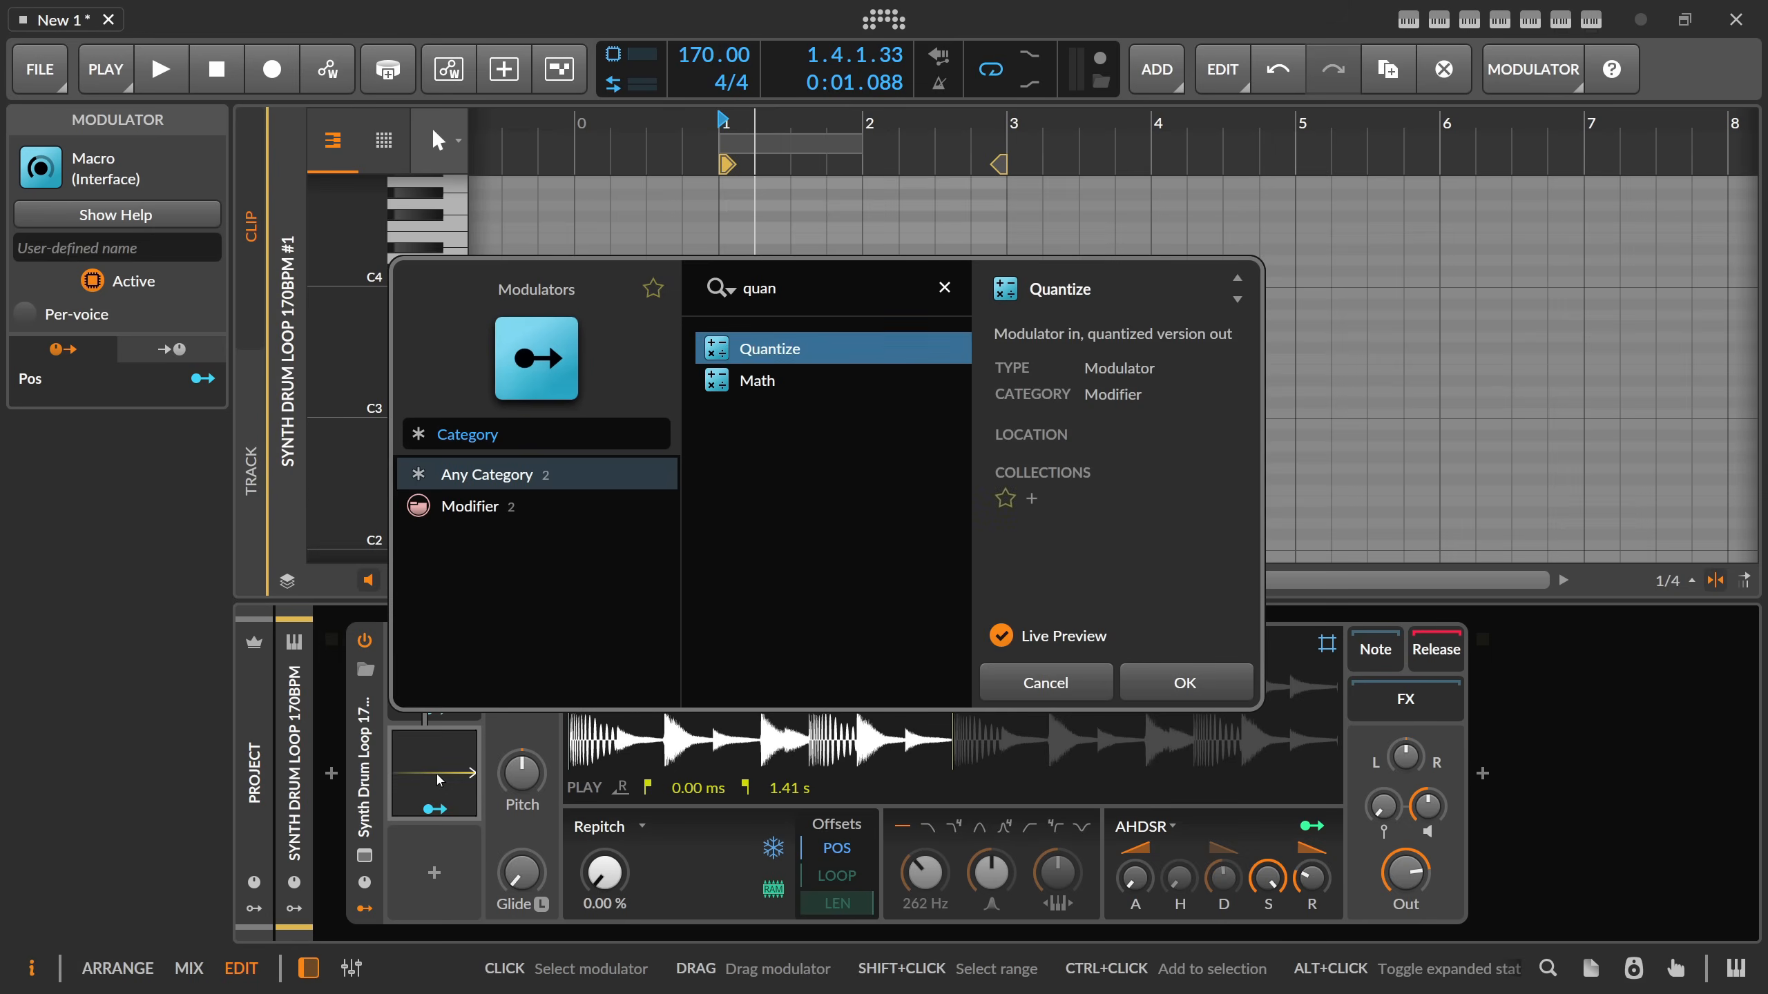
key("Return")
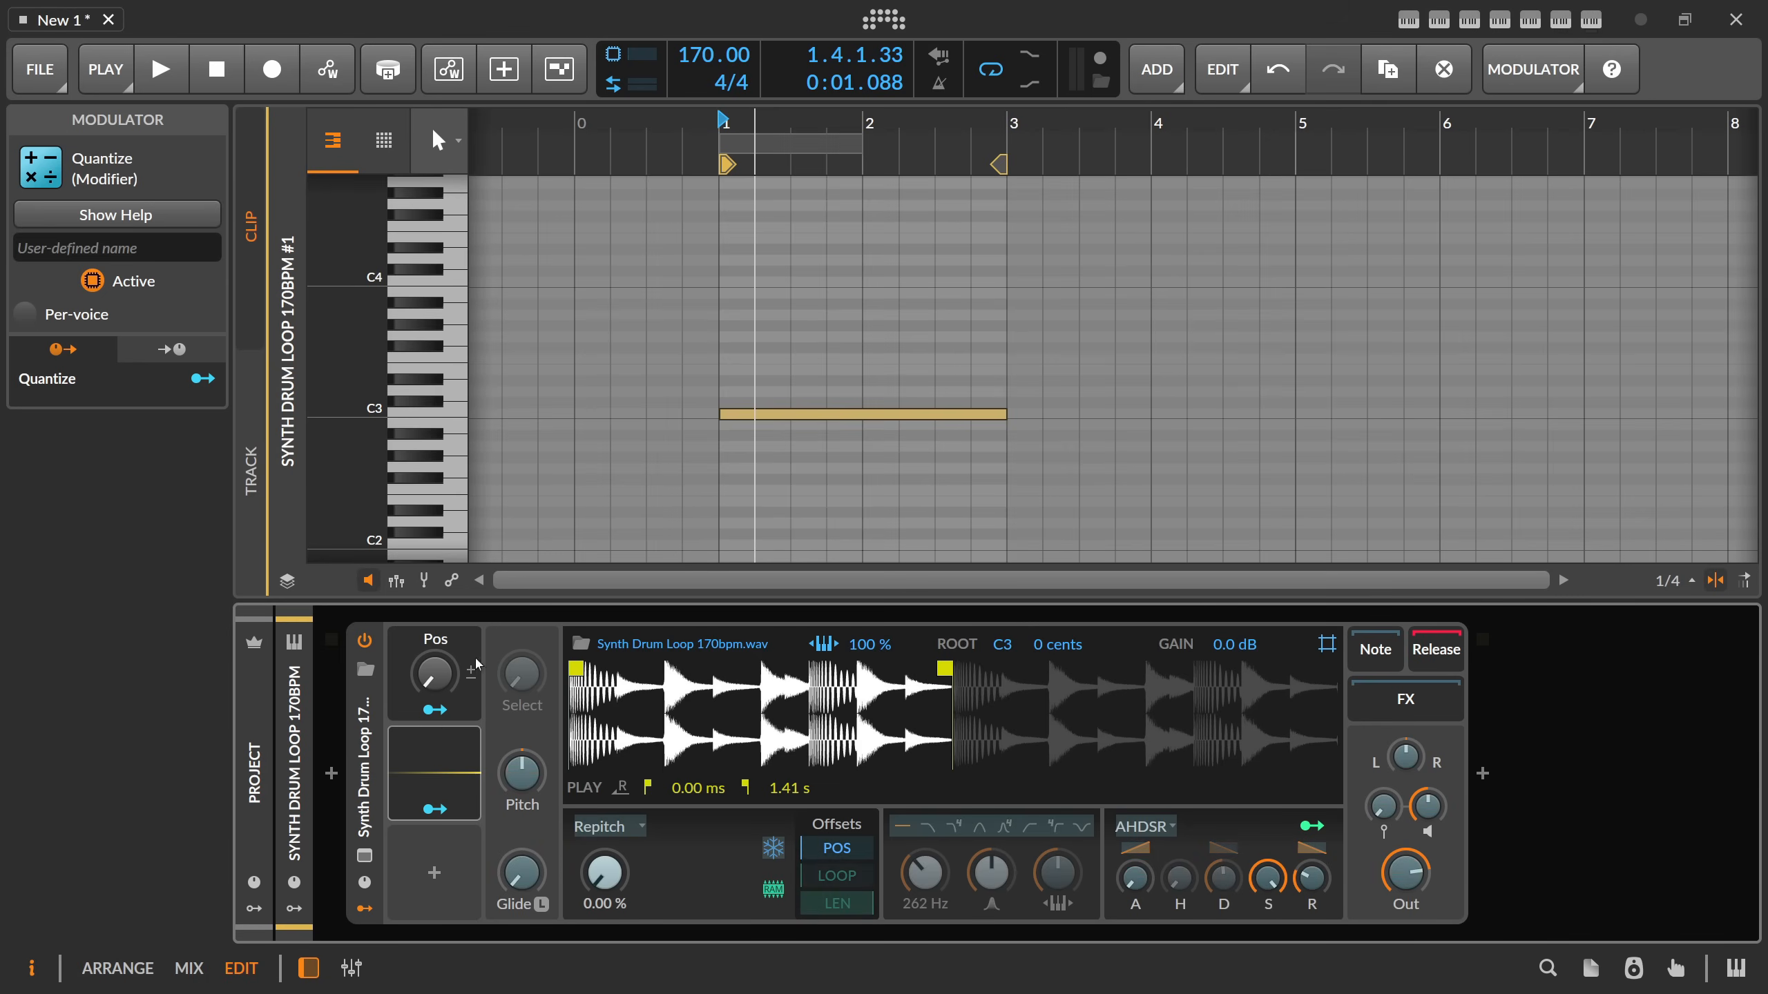
Map the Pos macro to the Quantize Input and map Quantize to the Sampler's playhead position with an amount of 1.000.
left_click(442, 761)
left_click_drag(539, 717, 539, 668)
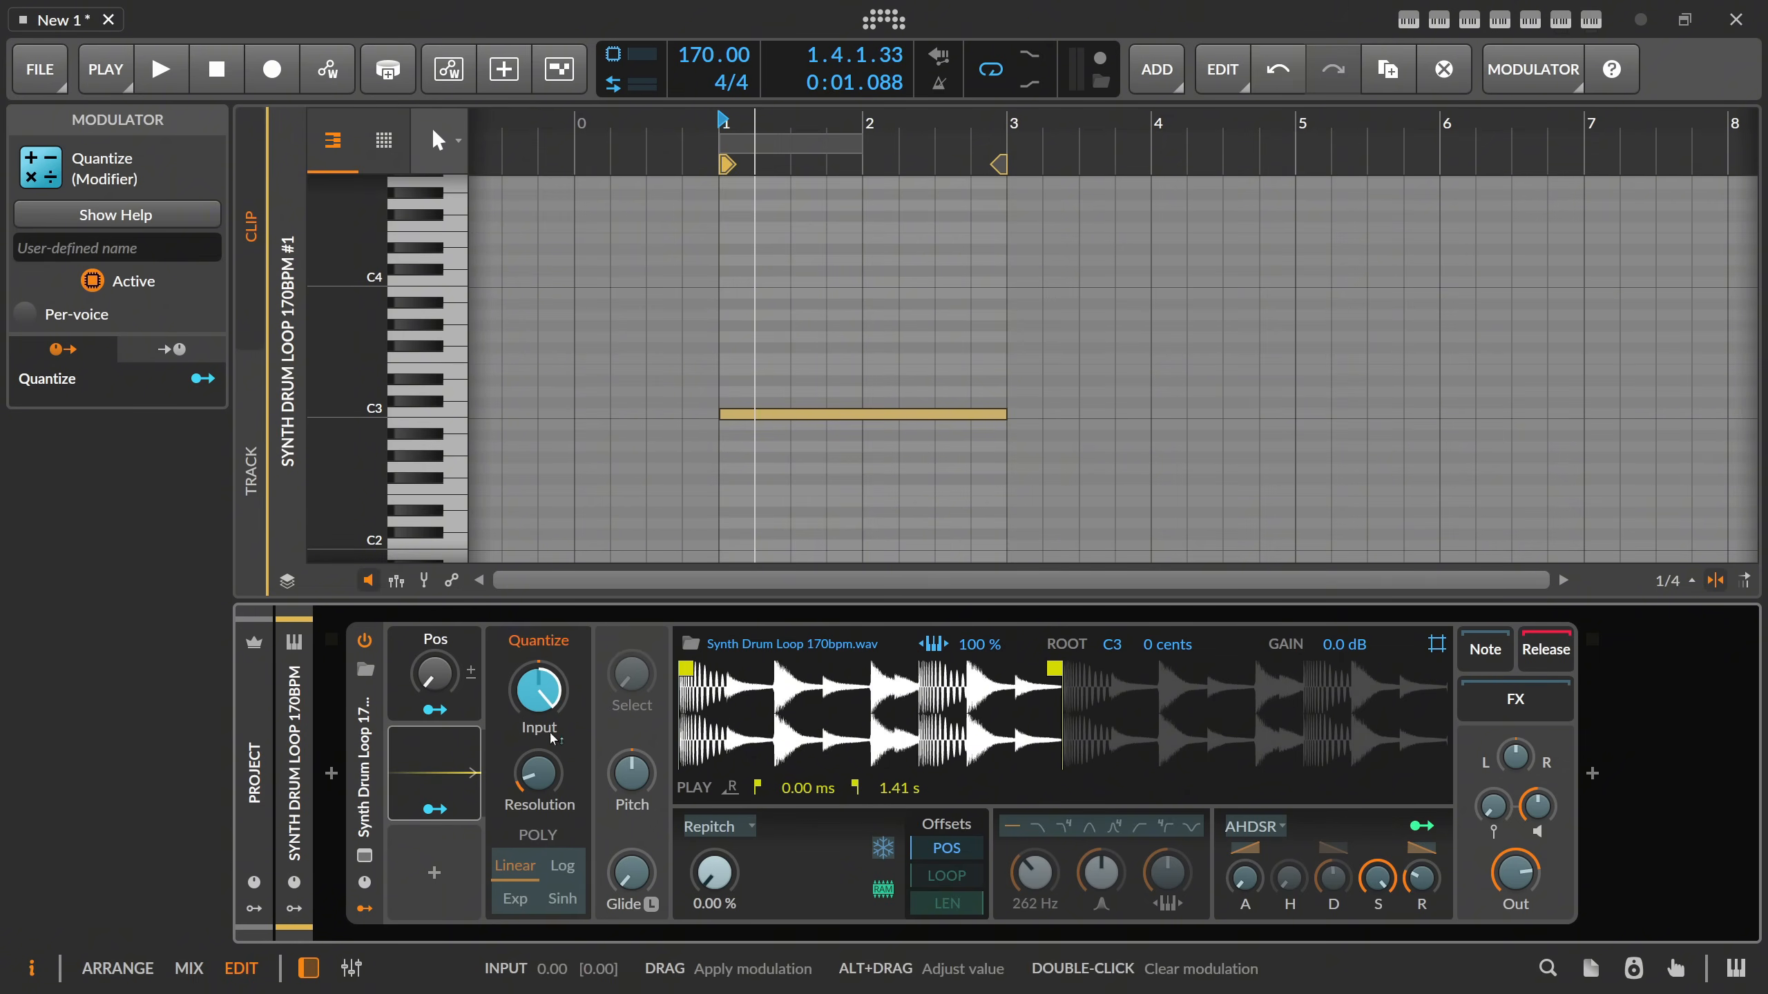
left_click(437, 810)
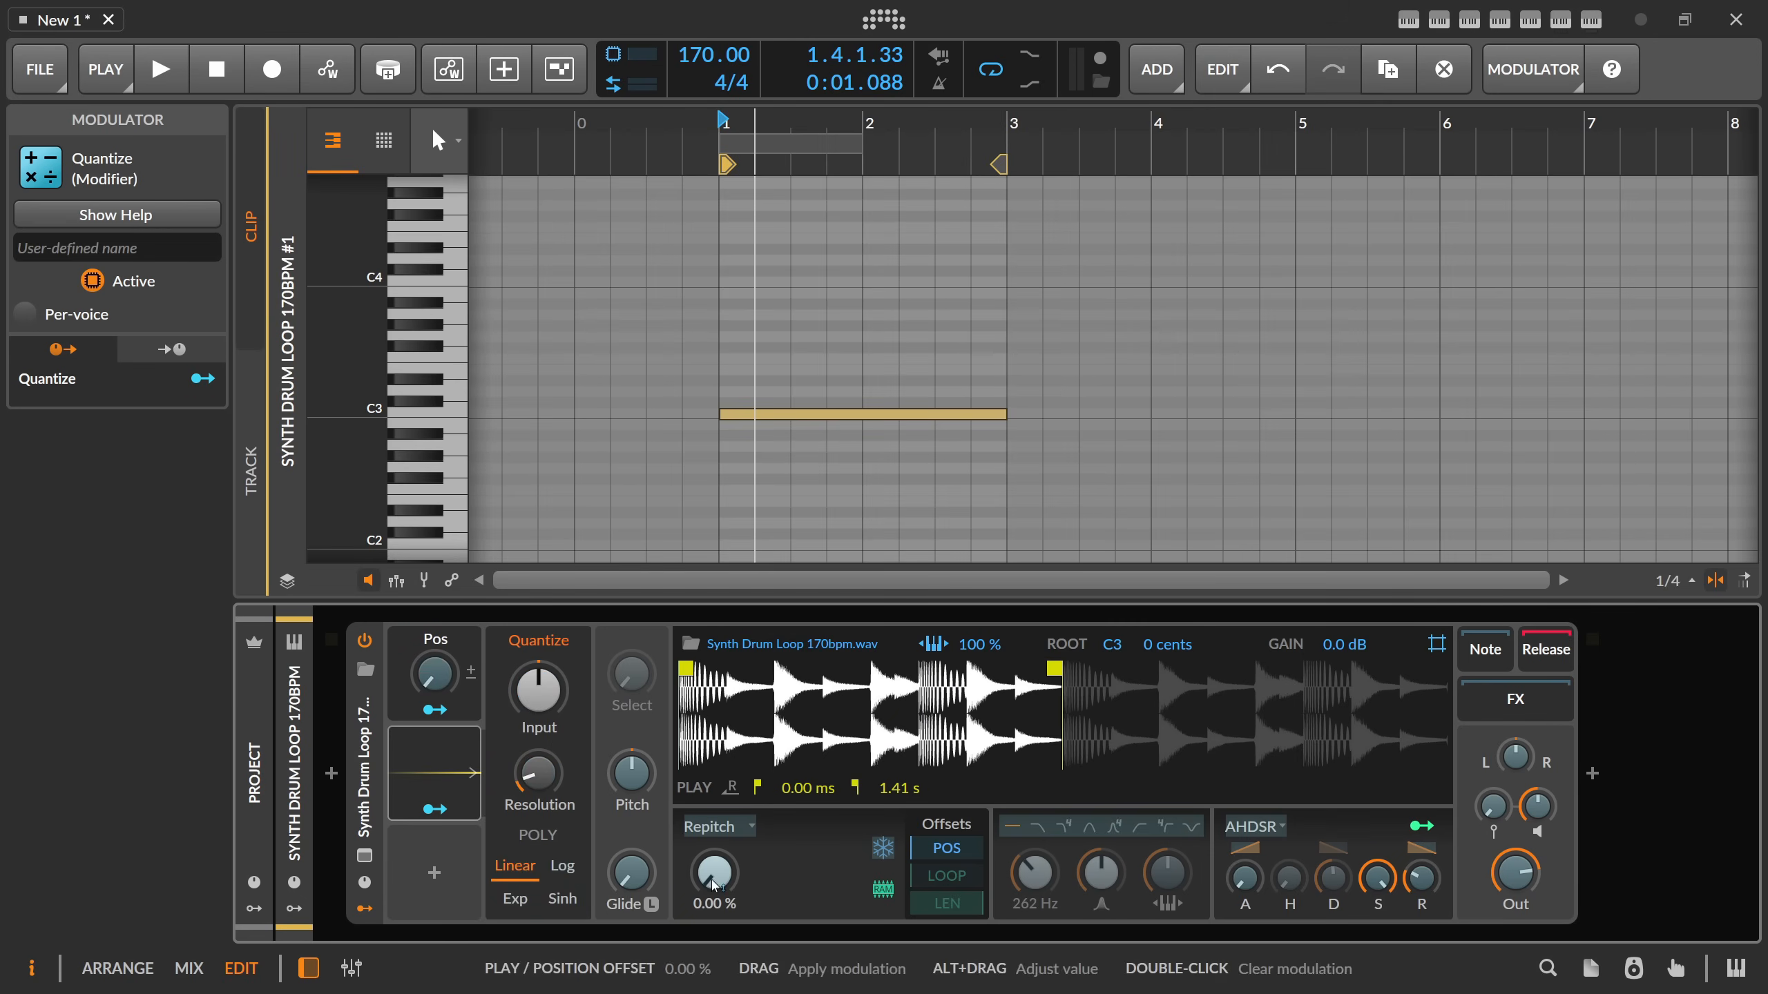
left_click_drag(714, 875, 715, 805)
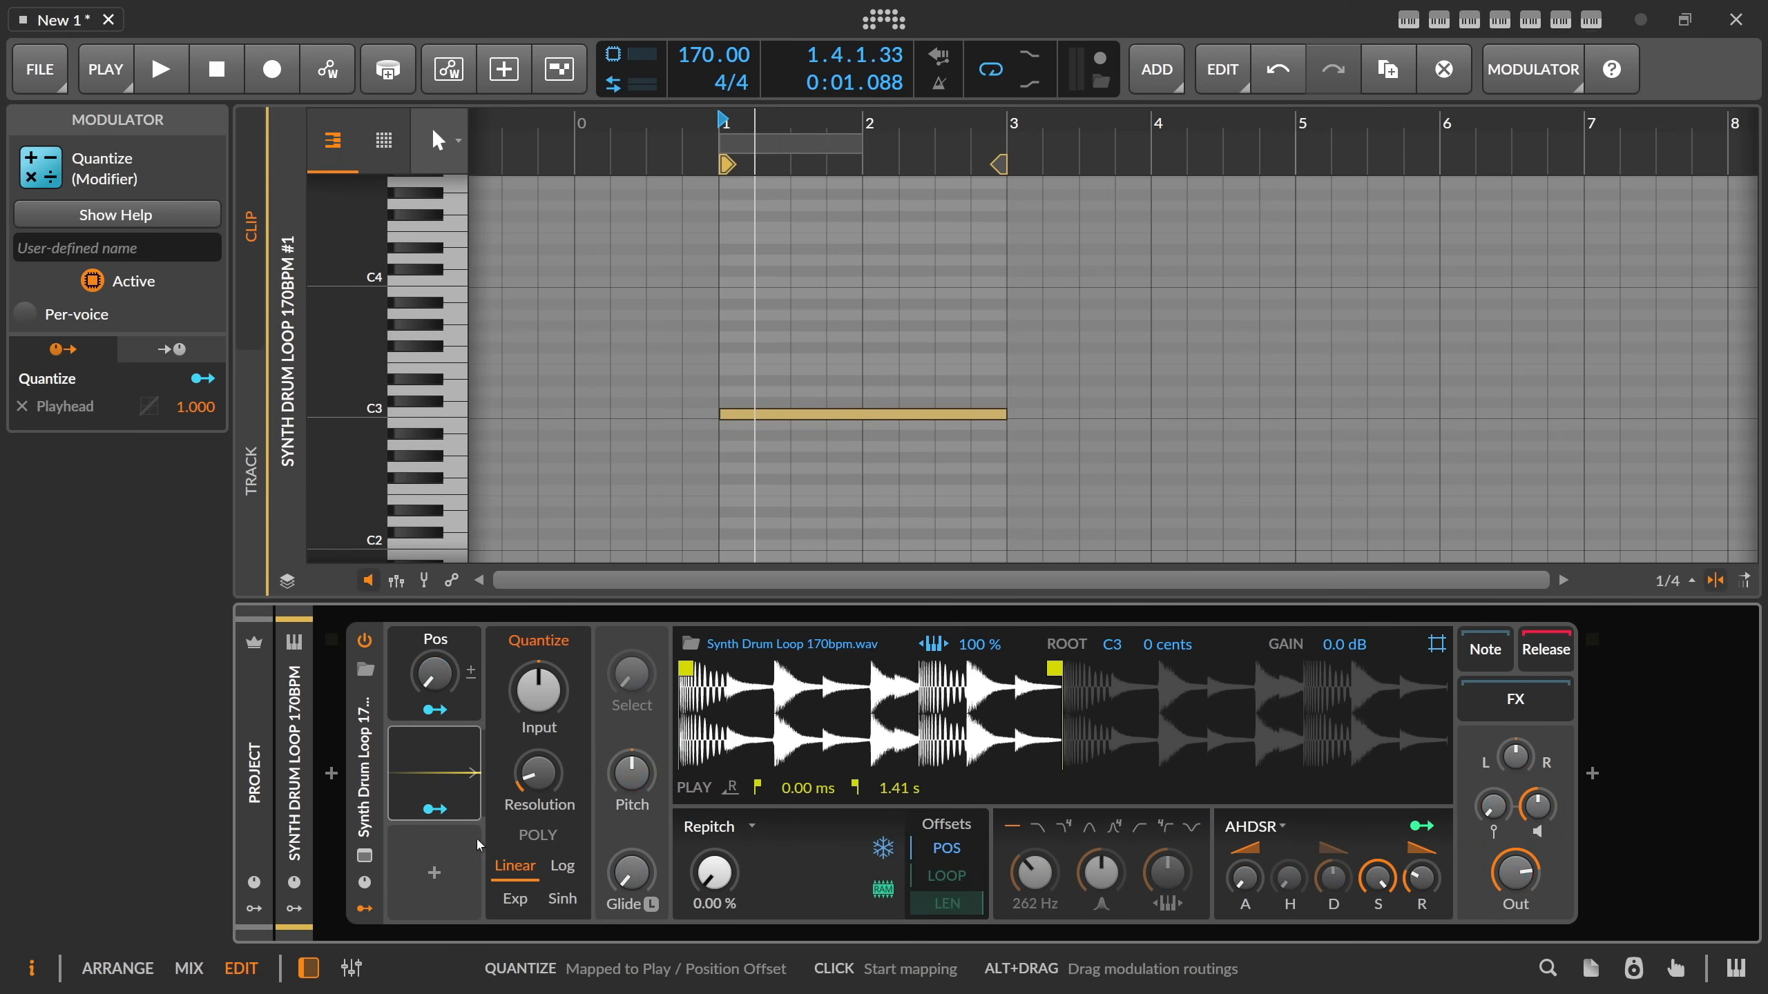
Set the Quantize resolution to 8.00, try the Pos macro and turn off Freeze Playhead in the Sampler.
triple_click(536, 781)
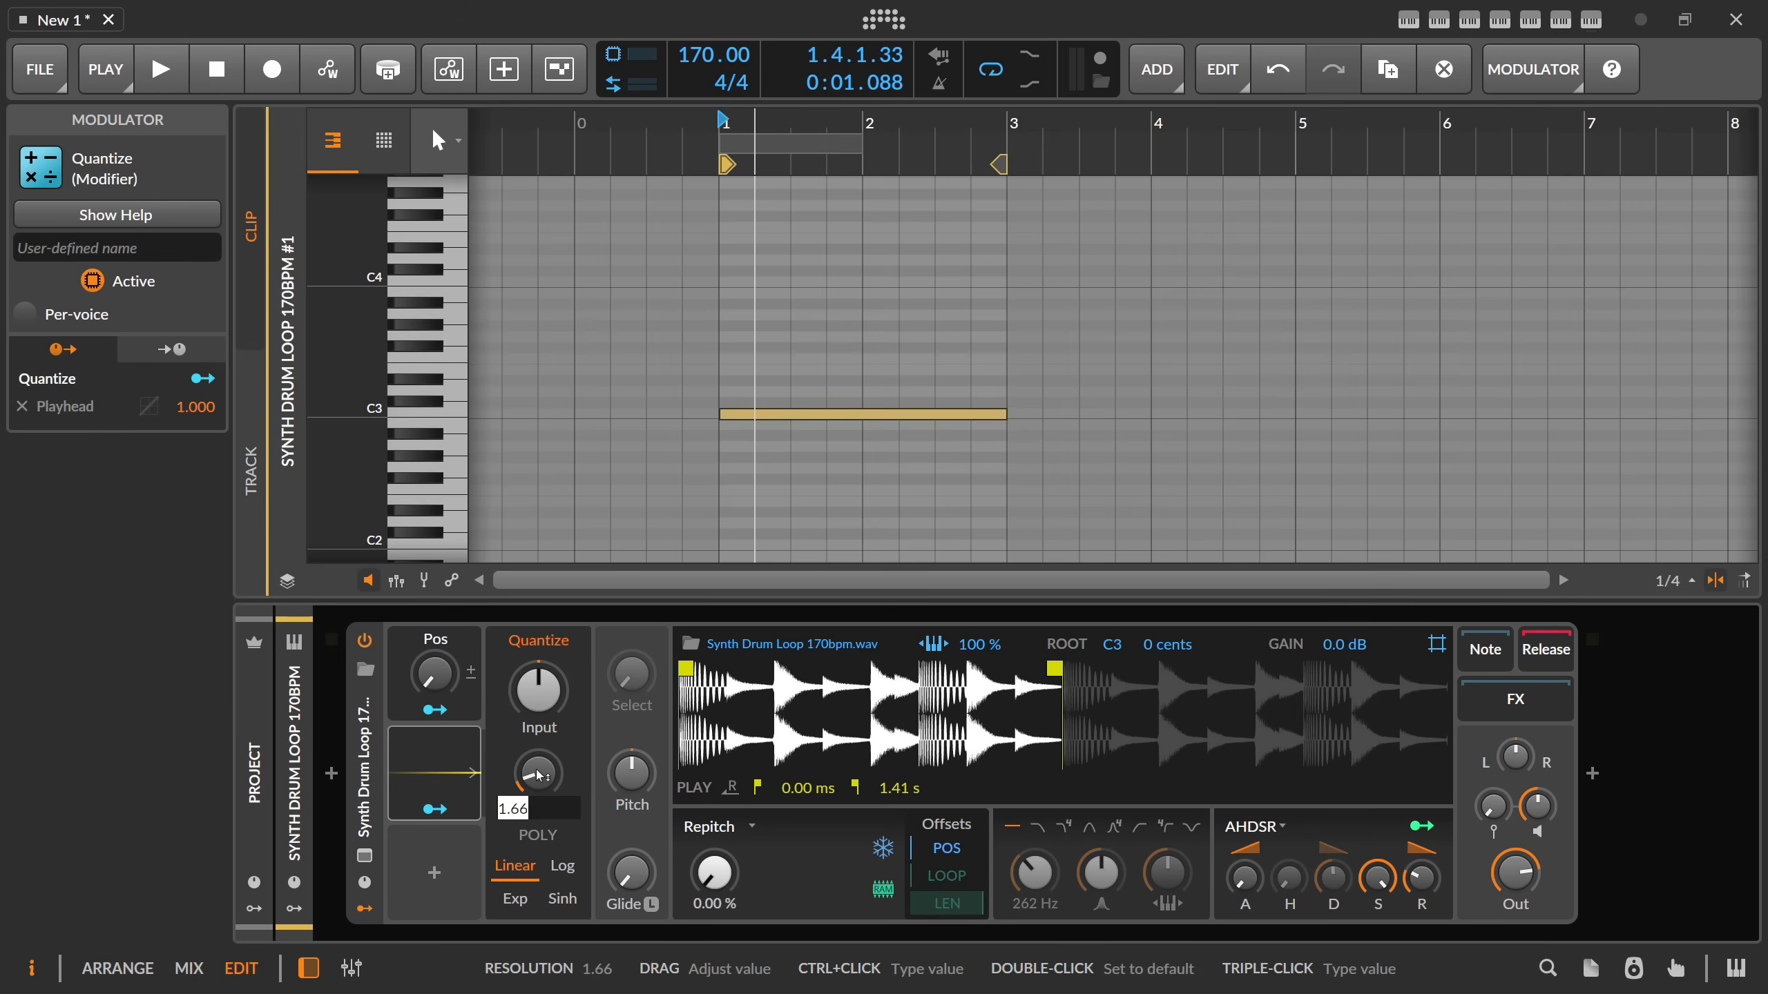
key("Return")
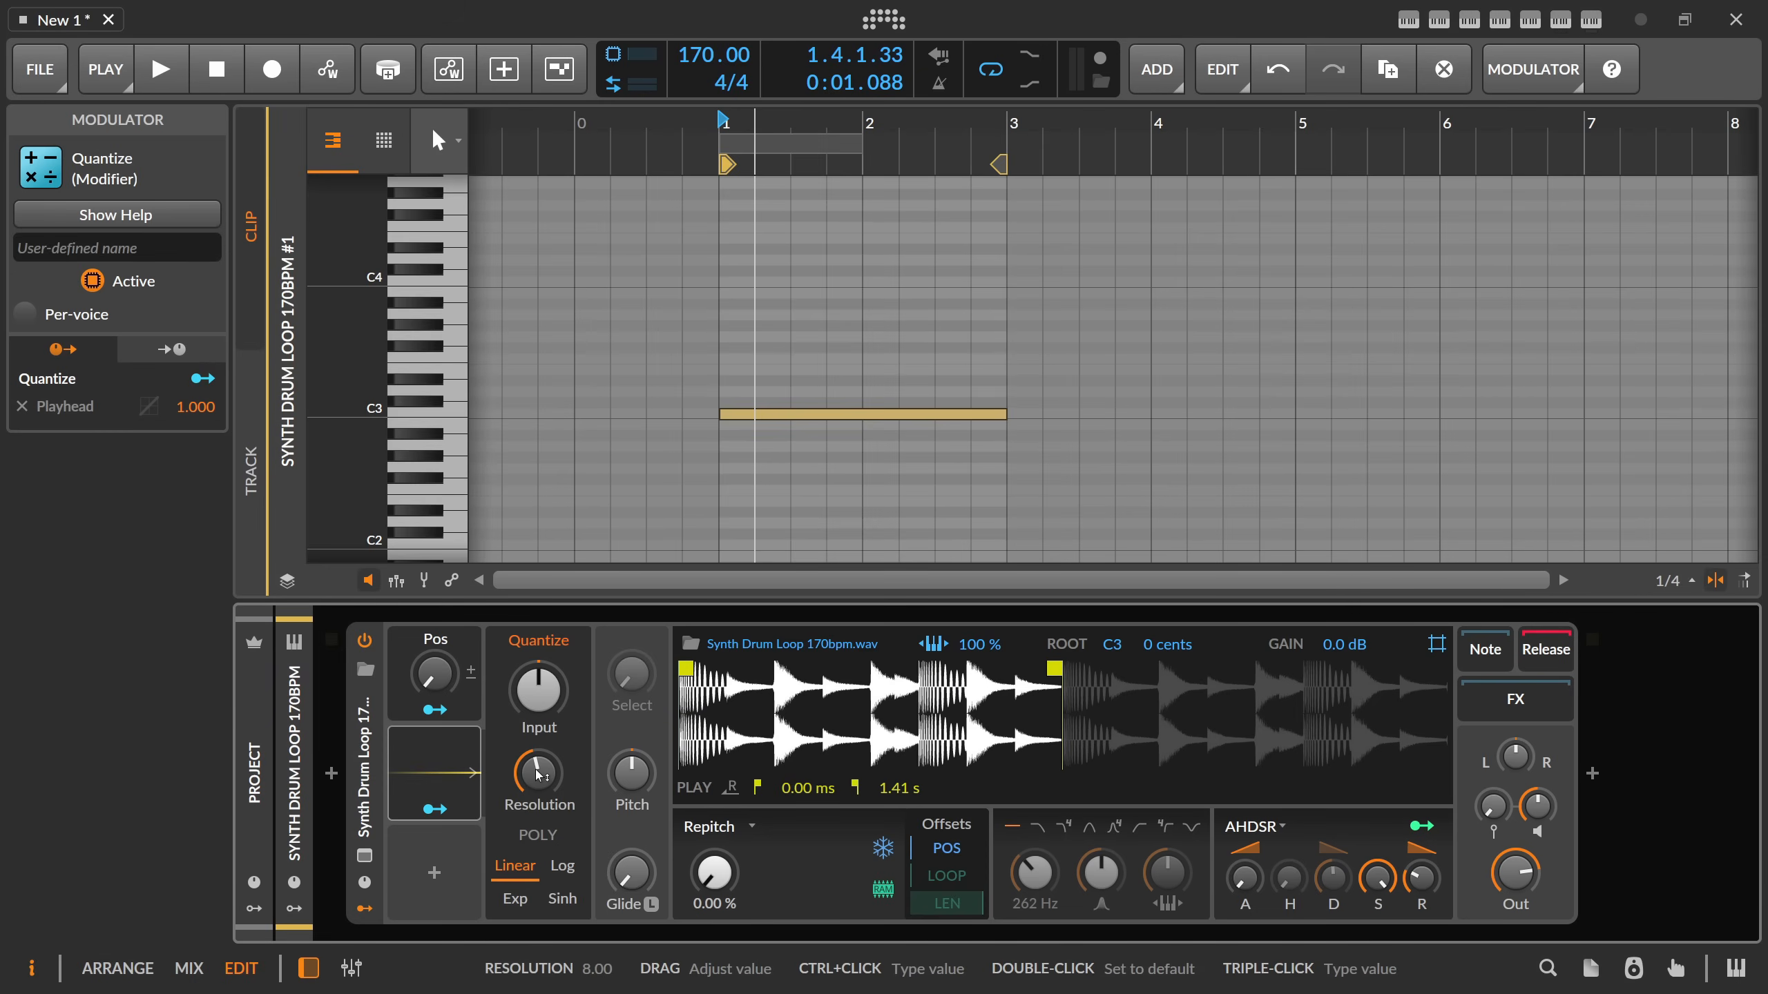
mouse_move(433, 673)
left_mouse_down()
mouse_move(433, 599)
mouse_move(433, 685)
left_mouse_up()
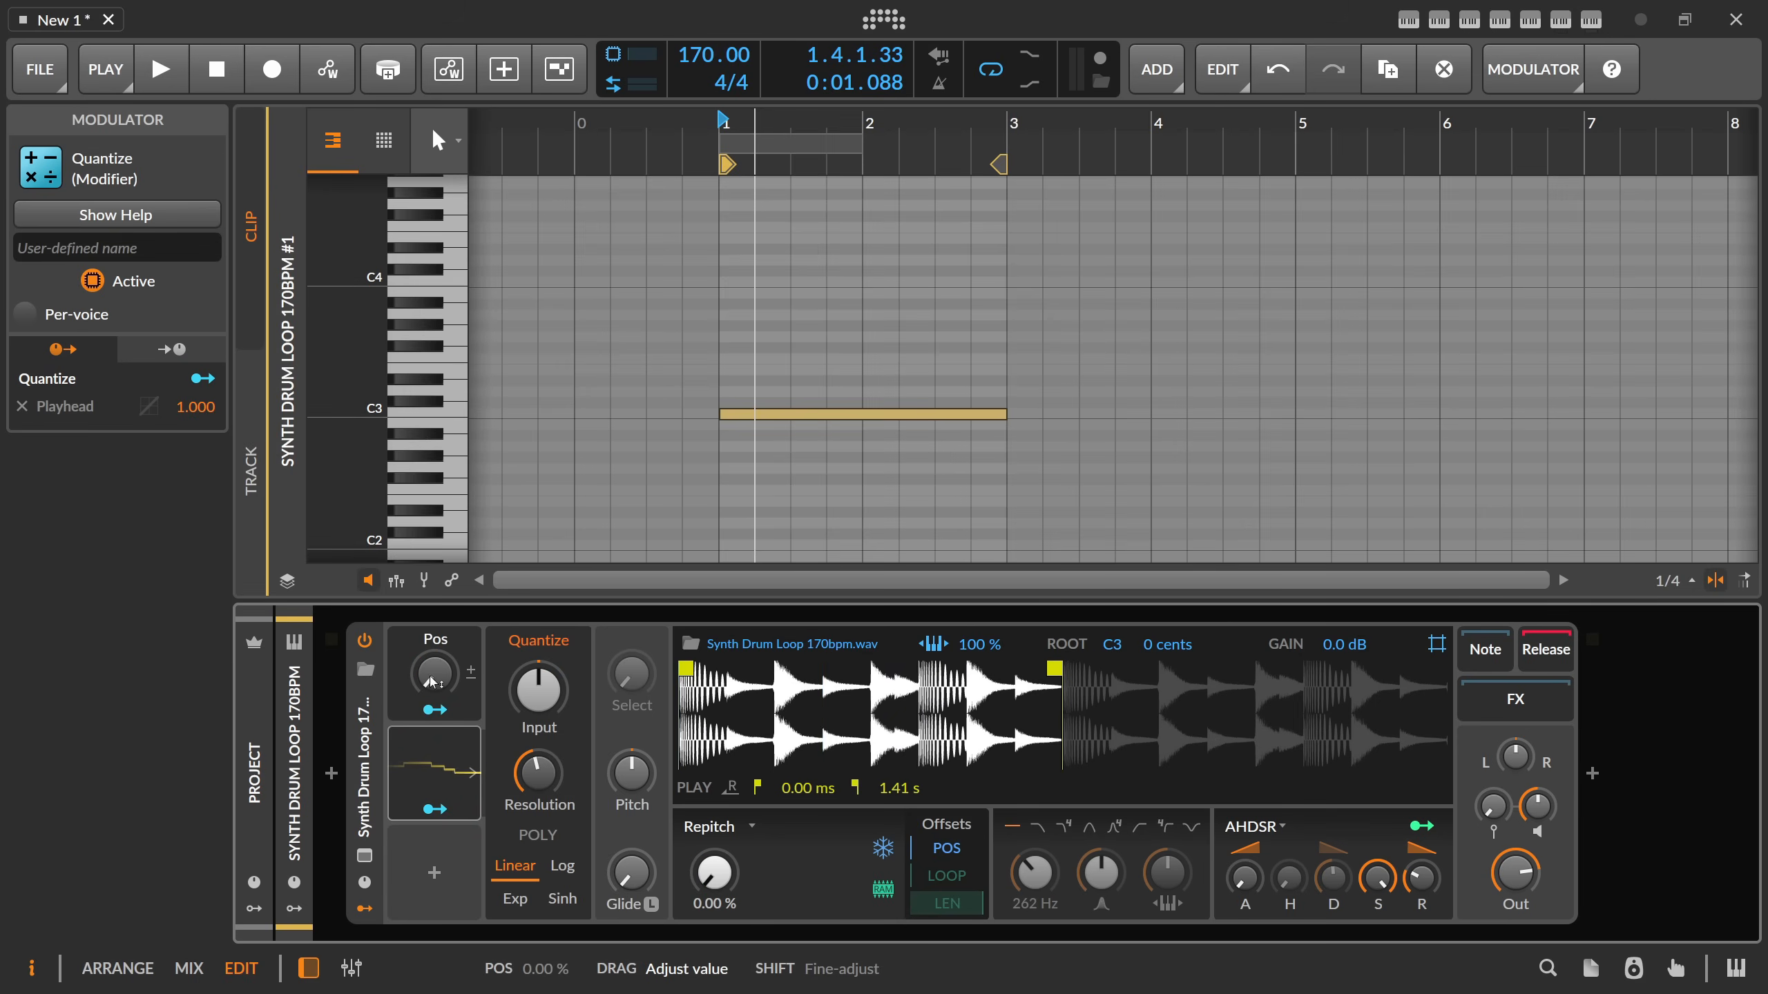
left_click(892, 852)
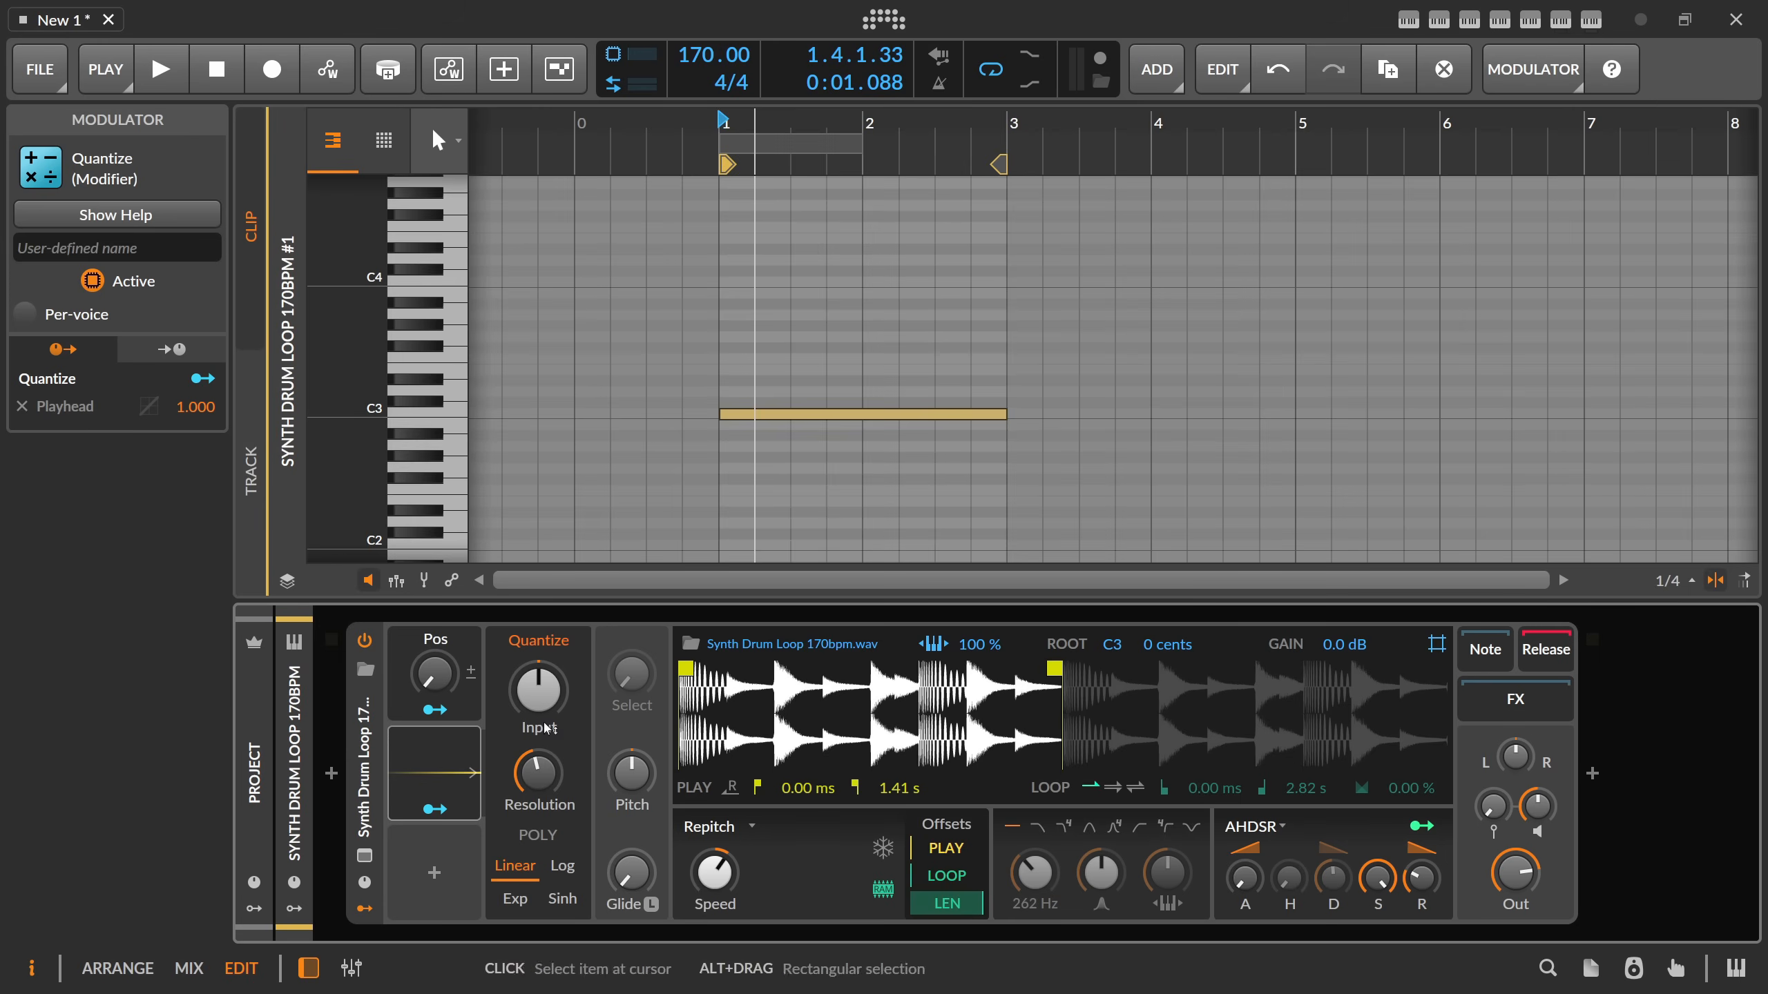
Sweep the Pos macro to shift the play start in quantized steps, and audition the clip with a shifted start.
left_click_drag(440, 689, 440, 604)
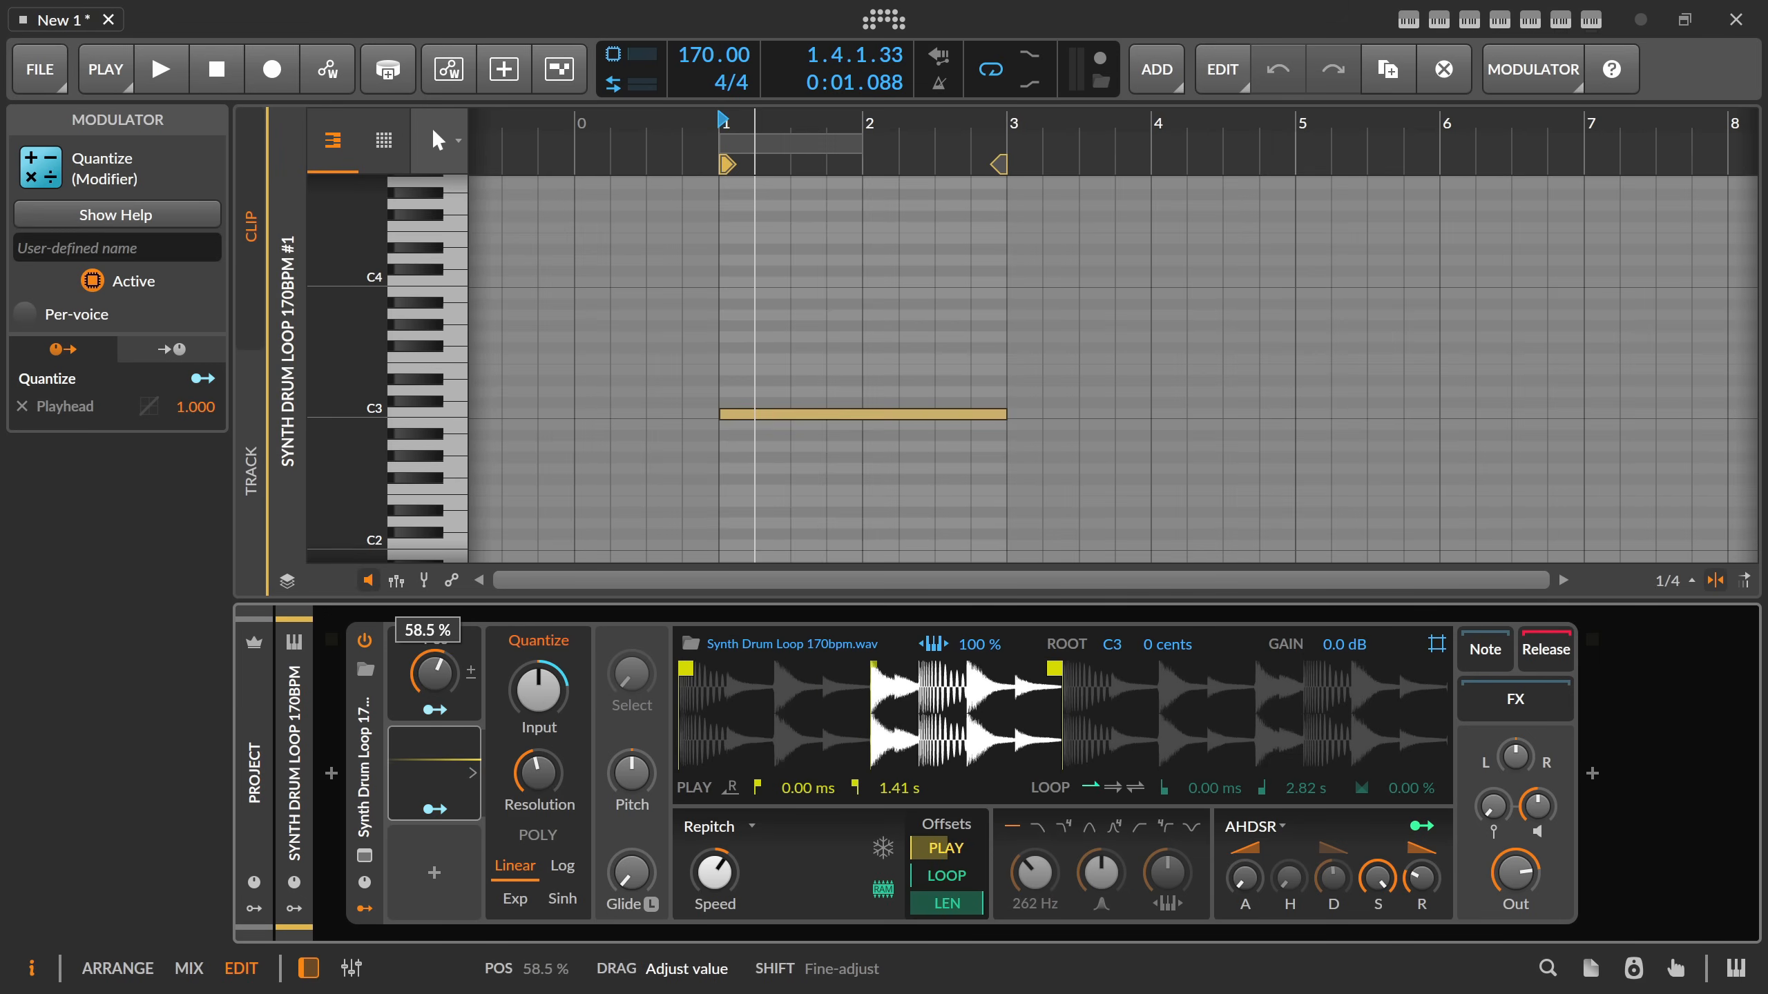
mouse_move(433, 672)
left_mouse_down()
mouse_move(433, 645)
mouse_move(620, 688)
left_mouse_up()
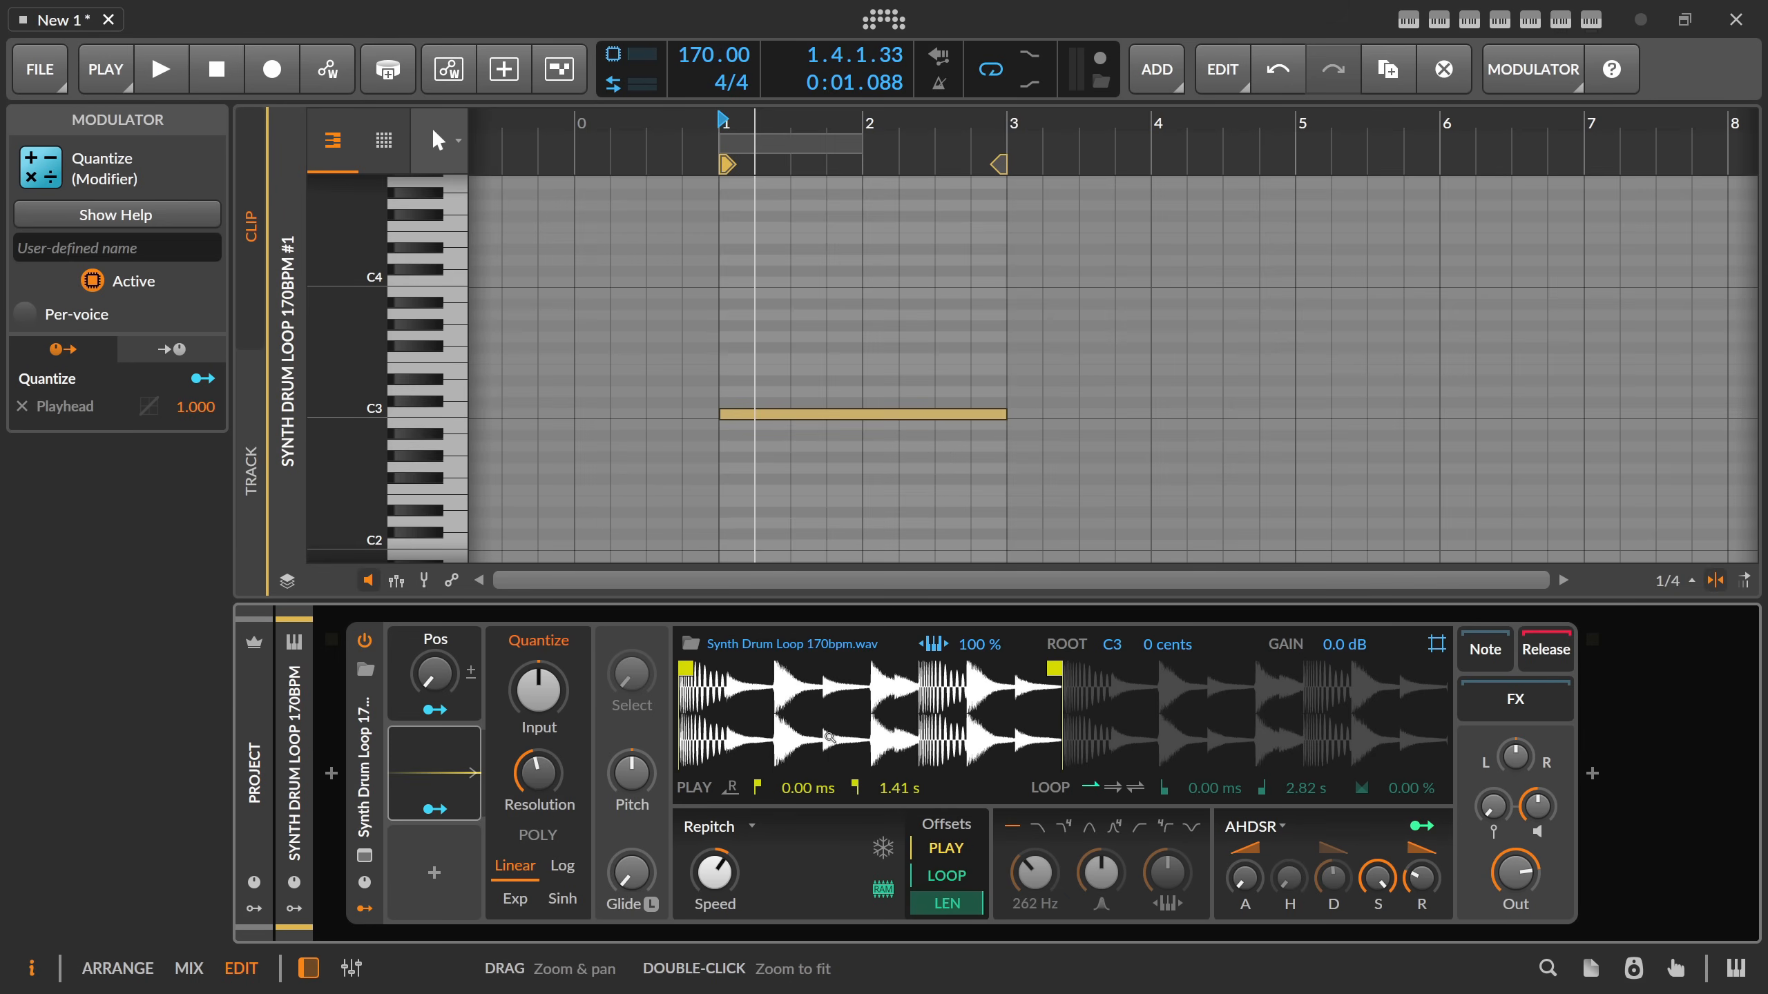
mouse_move(434, 672)
left_mouse_down()
mouse_move(434, 624)
mouse_move(432, 703)
left_mouse_up()
key("space")
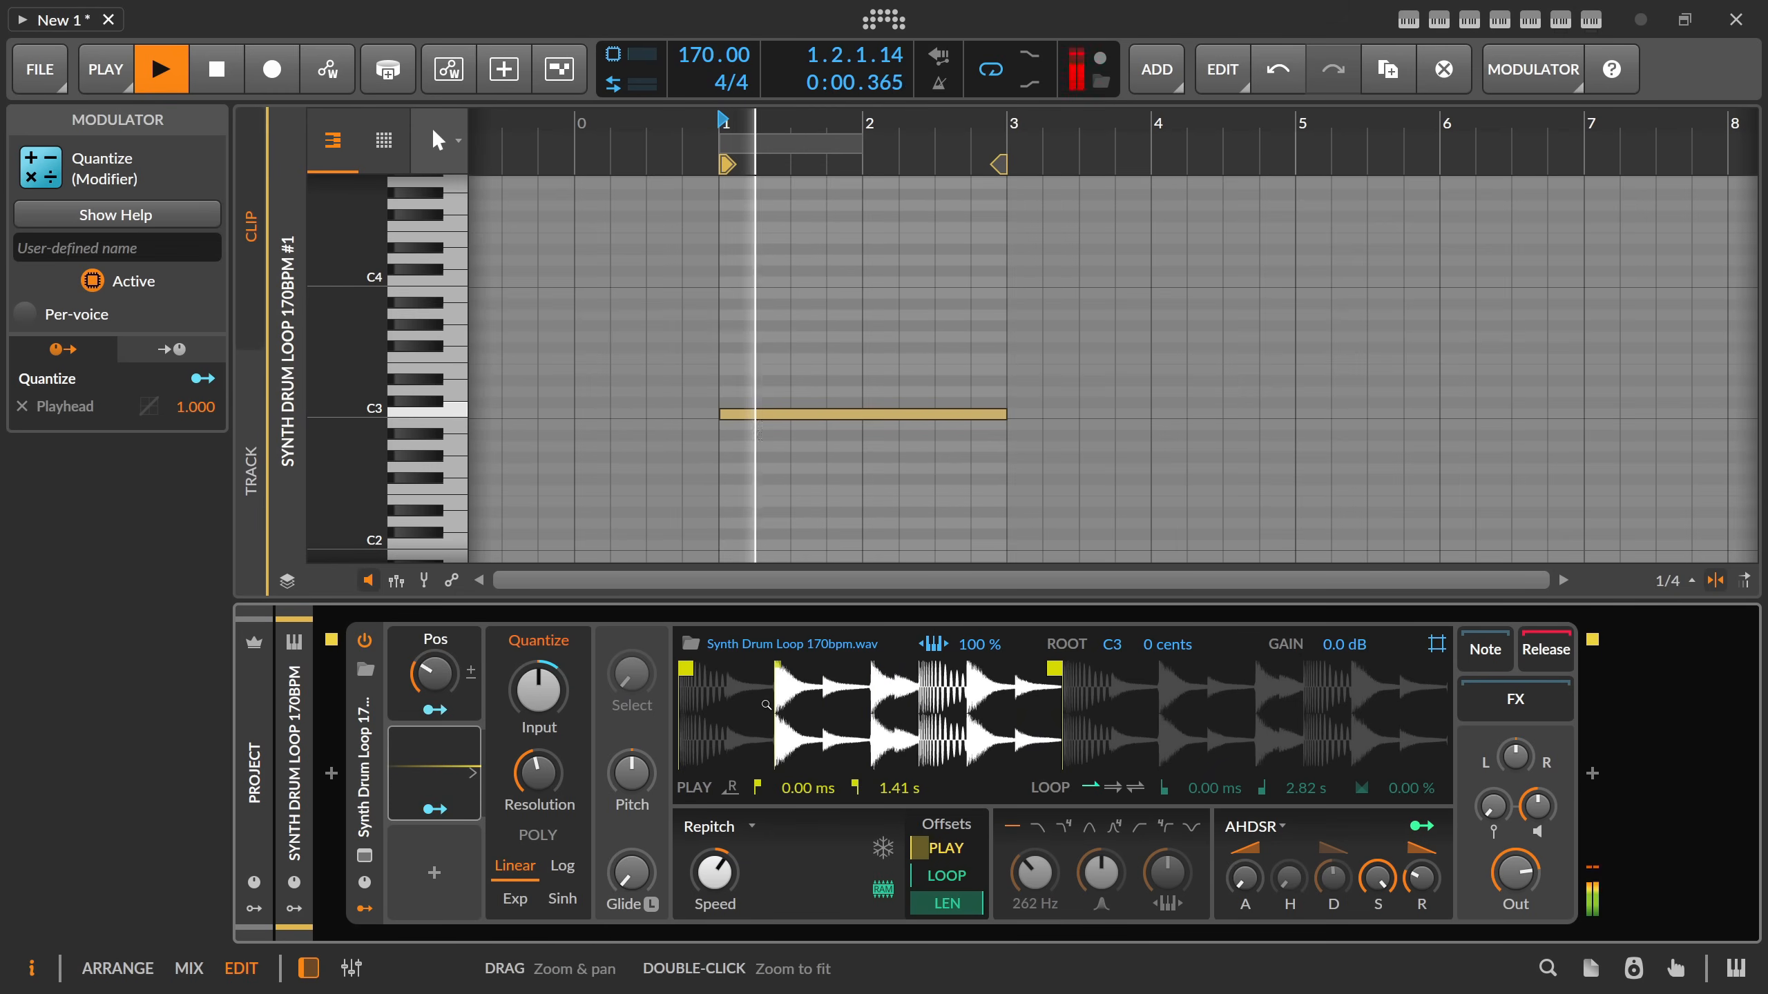
key("space")
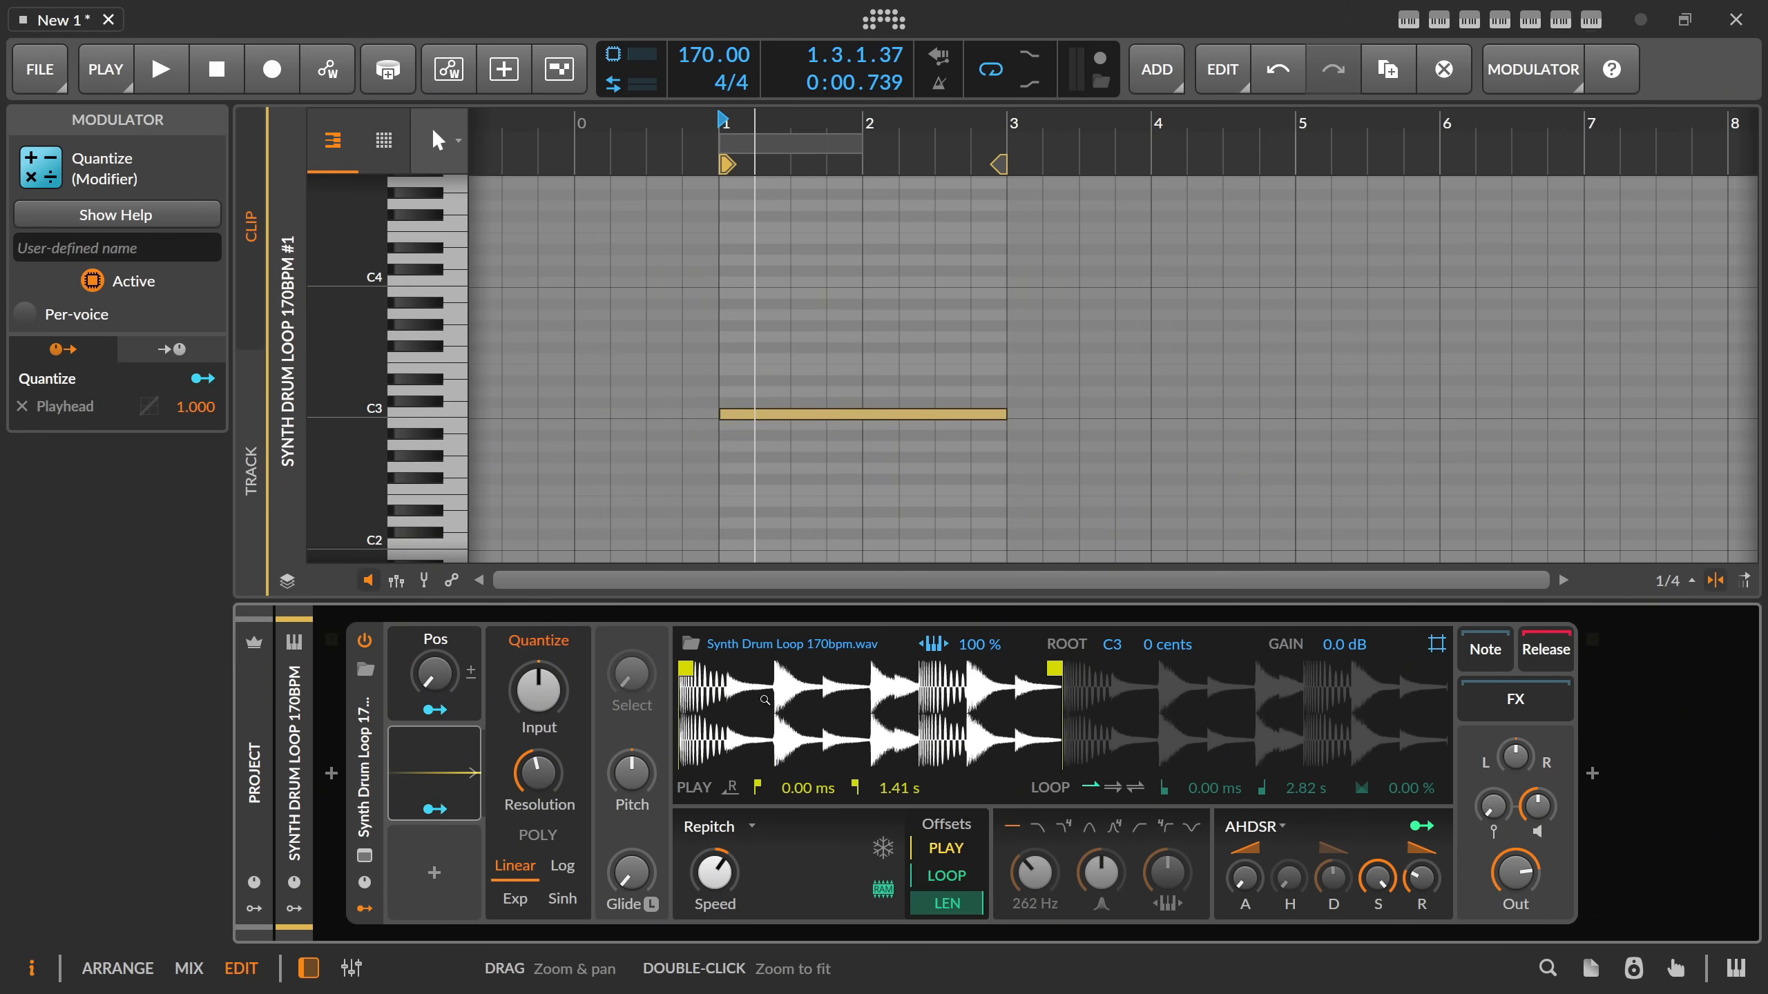
Add a Relative Keytrack modulator in the slot below Quantize.
left_click_drag(756, 120, 772, 130)
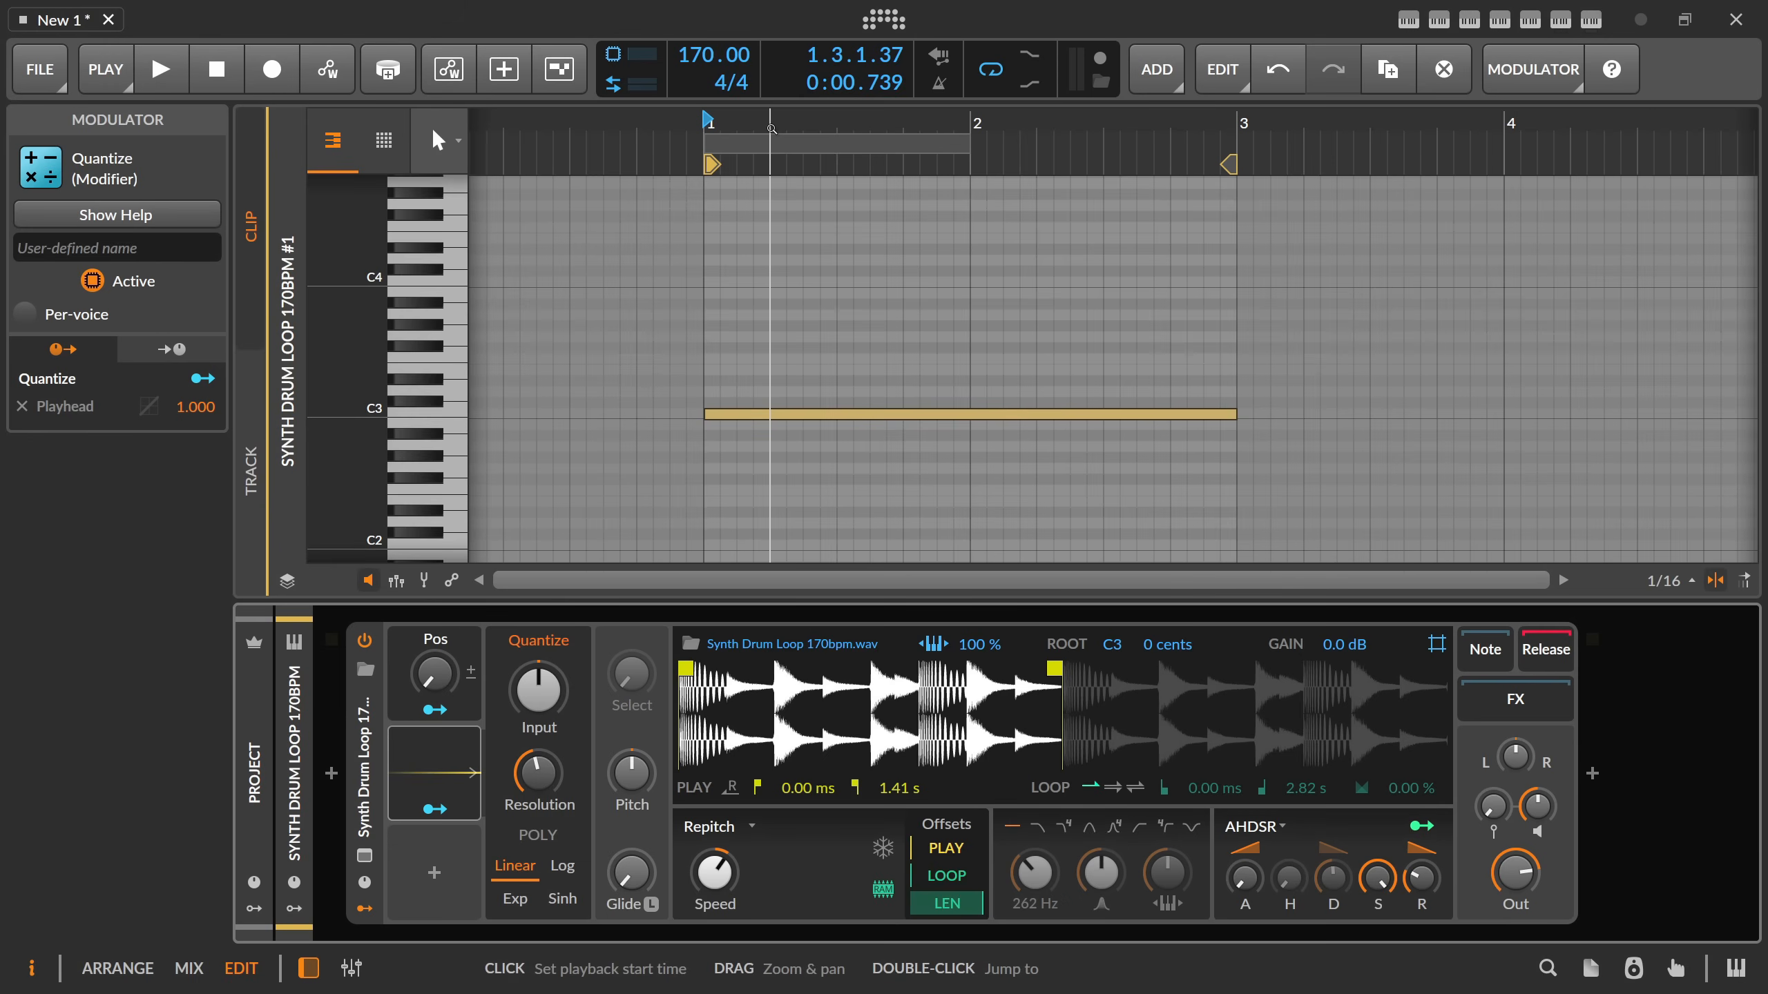
left_click(437, 887)
type("key")
key("Down")
key("Down")
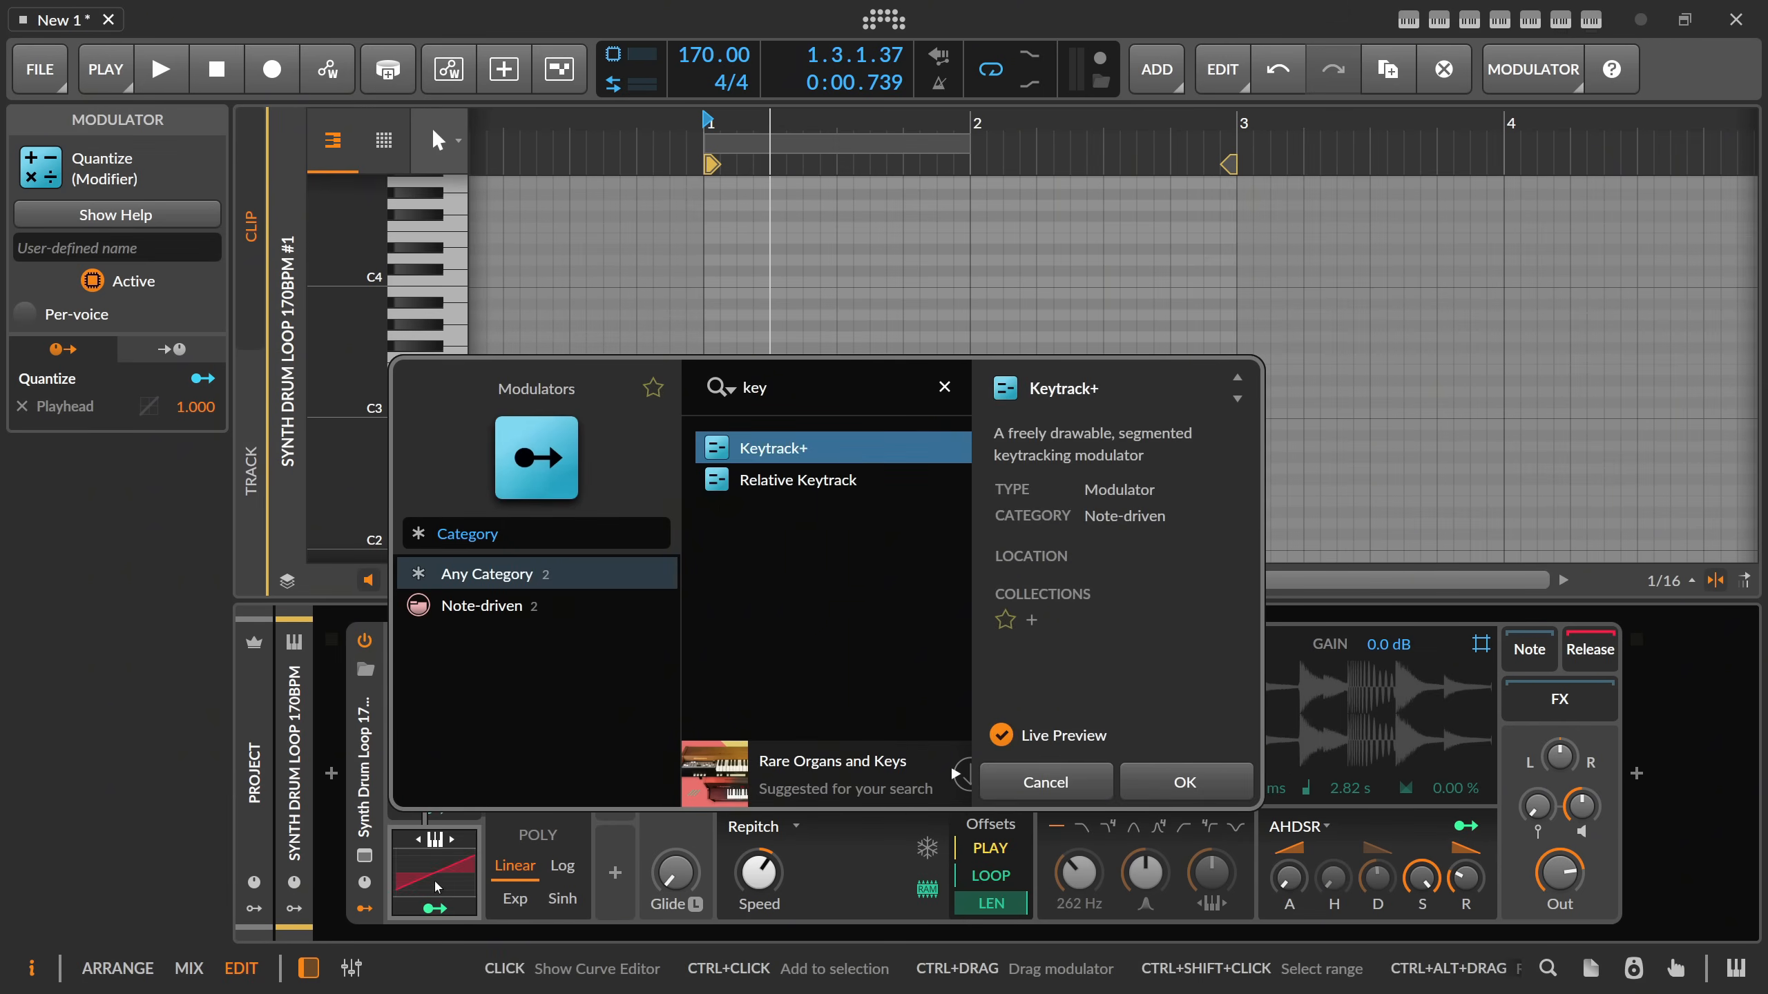
key("Return")
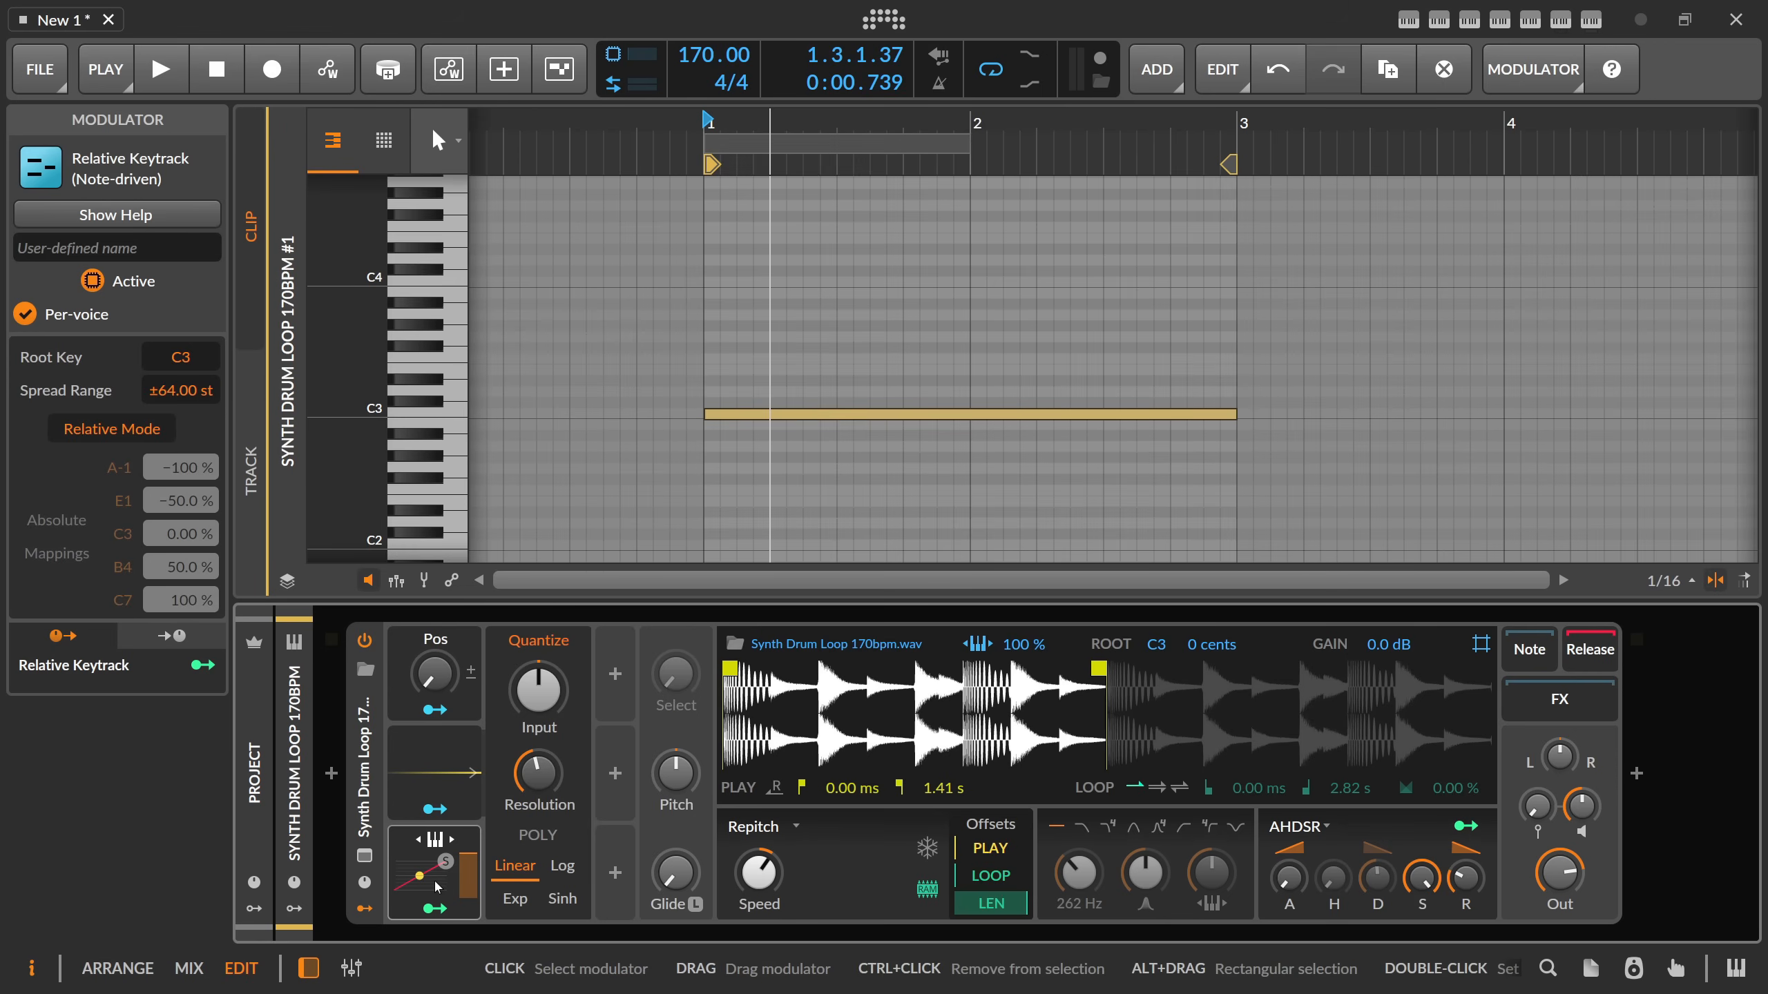
Map the Relative Keytrack modulator to the Pos macro with an amount of 1.000.
left_click(435, 909)
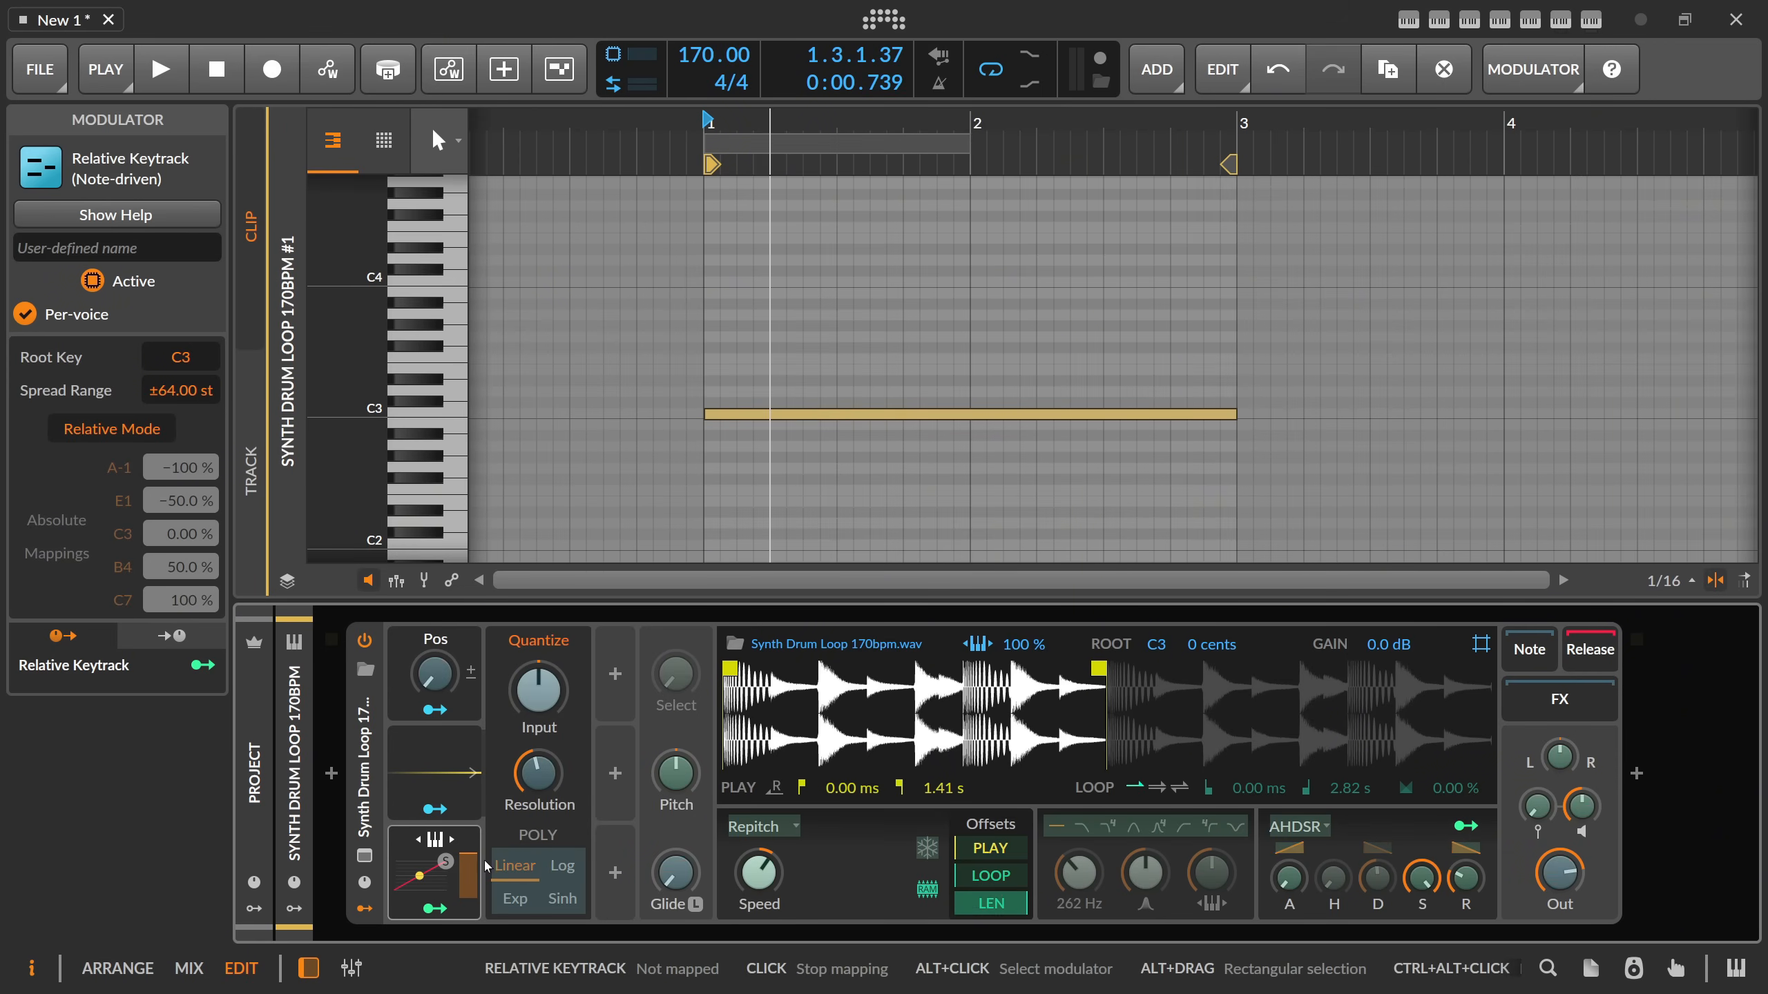
left_click_drag(433, 674, 434, 481)
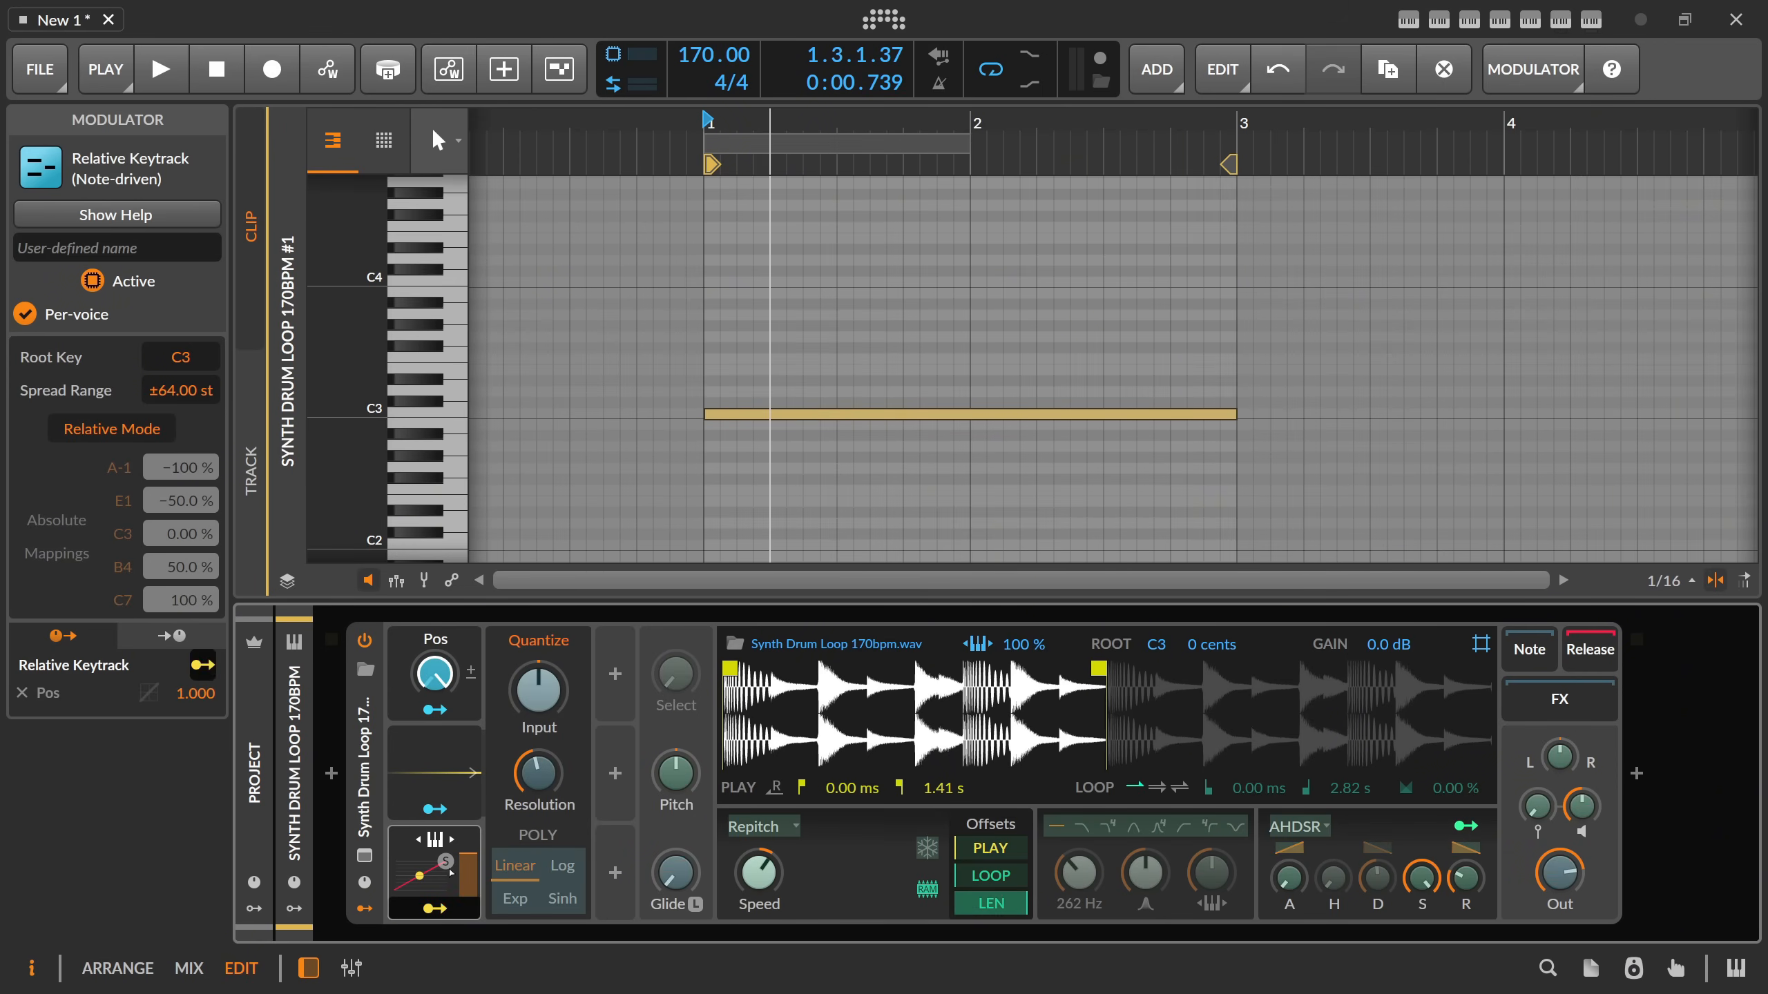
left_click(435, 909)
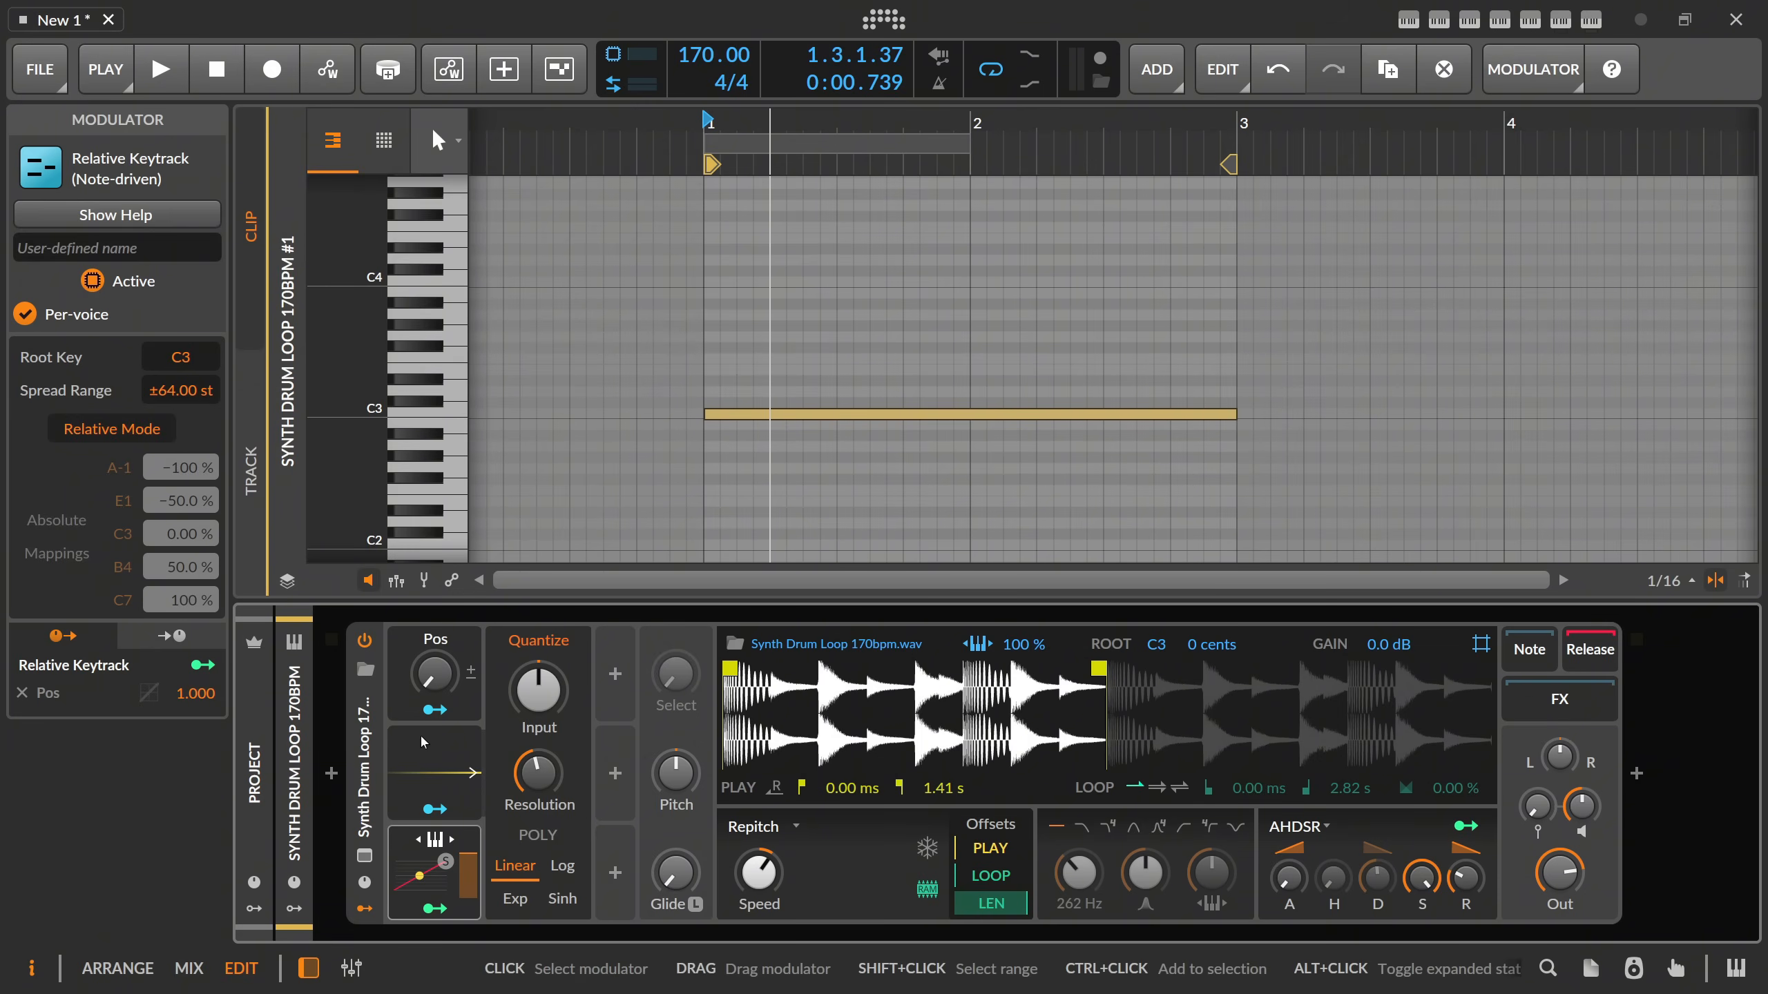
Narrow the Relative Keytrack's spread range, and check the Quantize resolution and the Keytrack's mapping to the Pos macro.
double_click(196, 391)
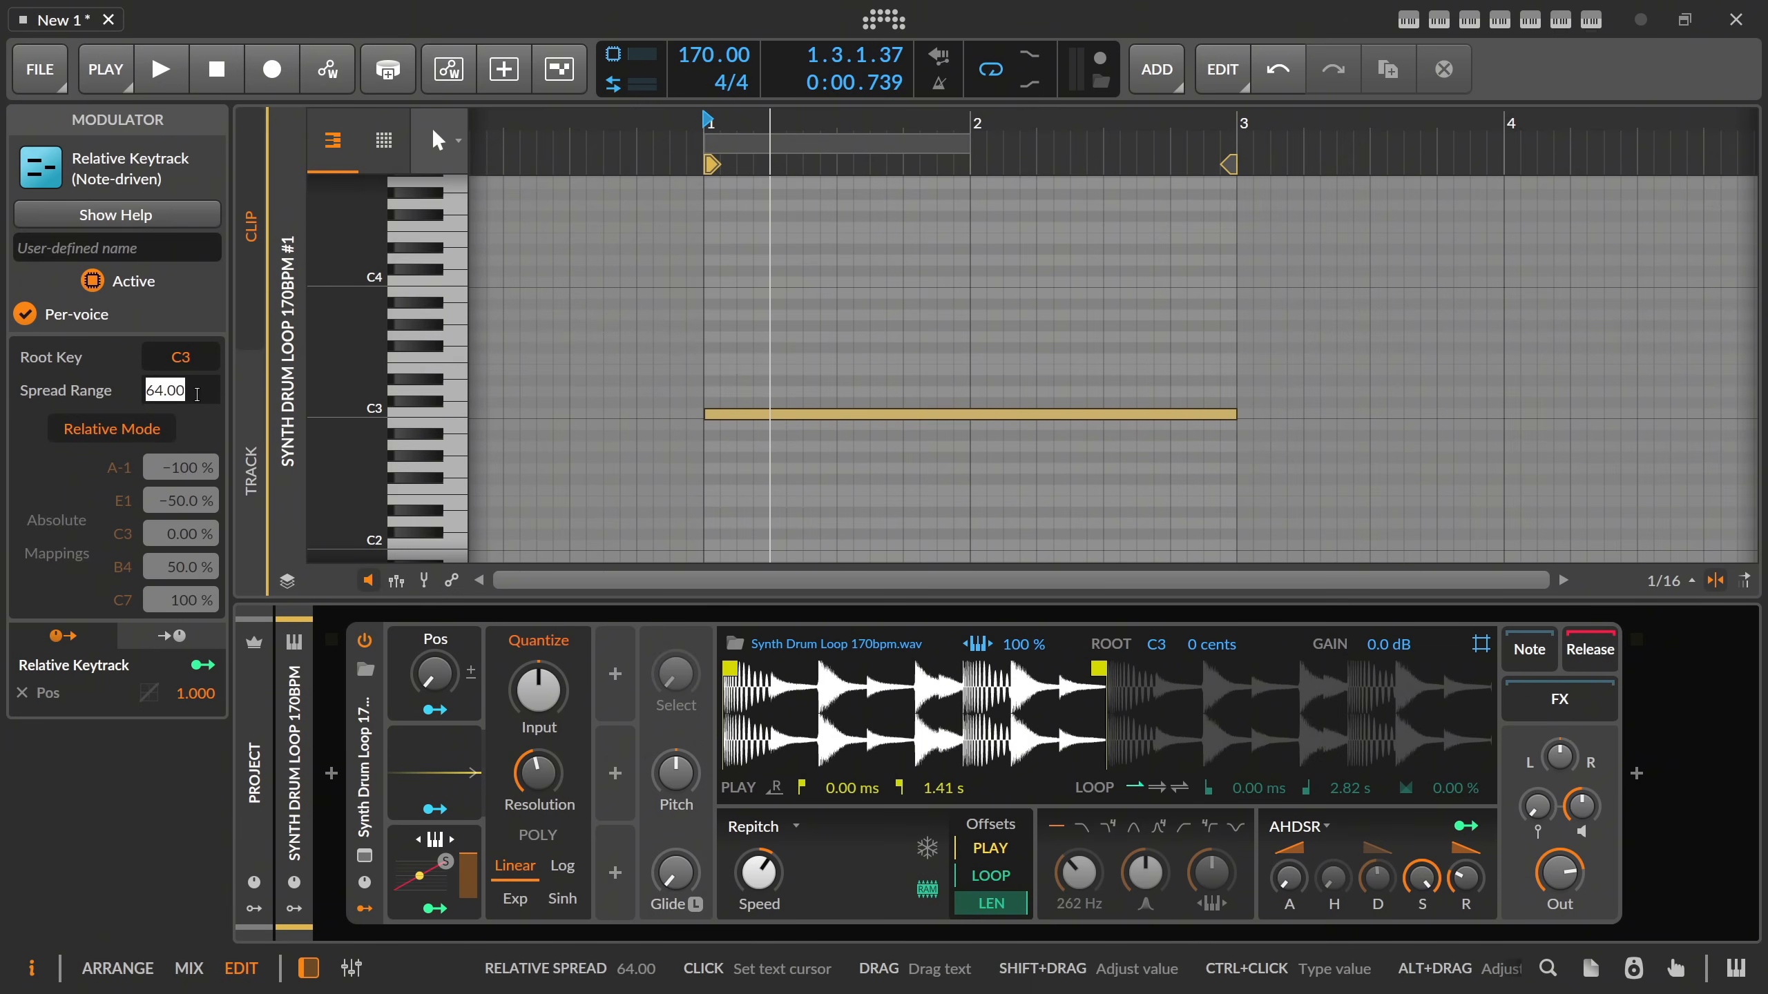
left_click(452, 749)
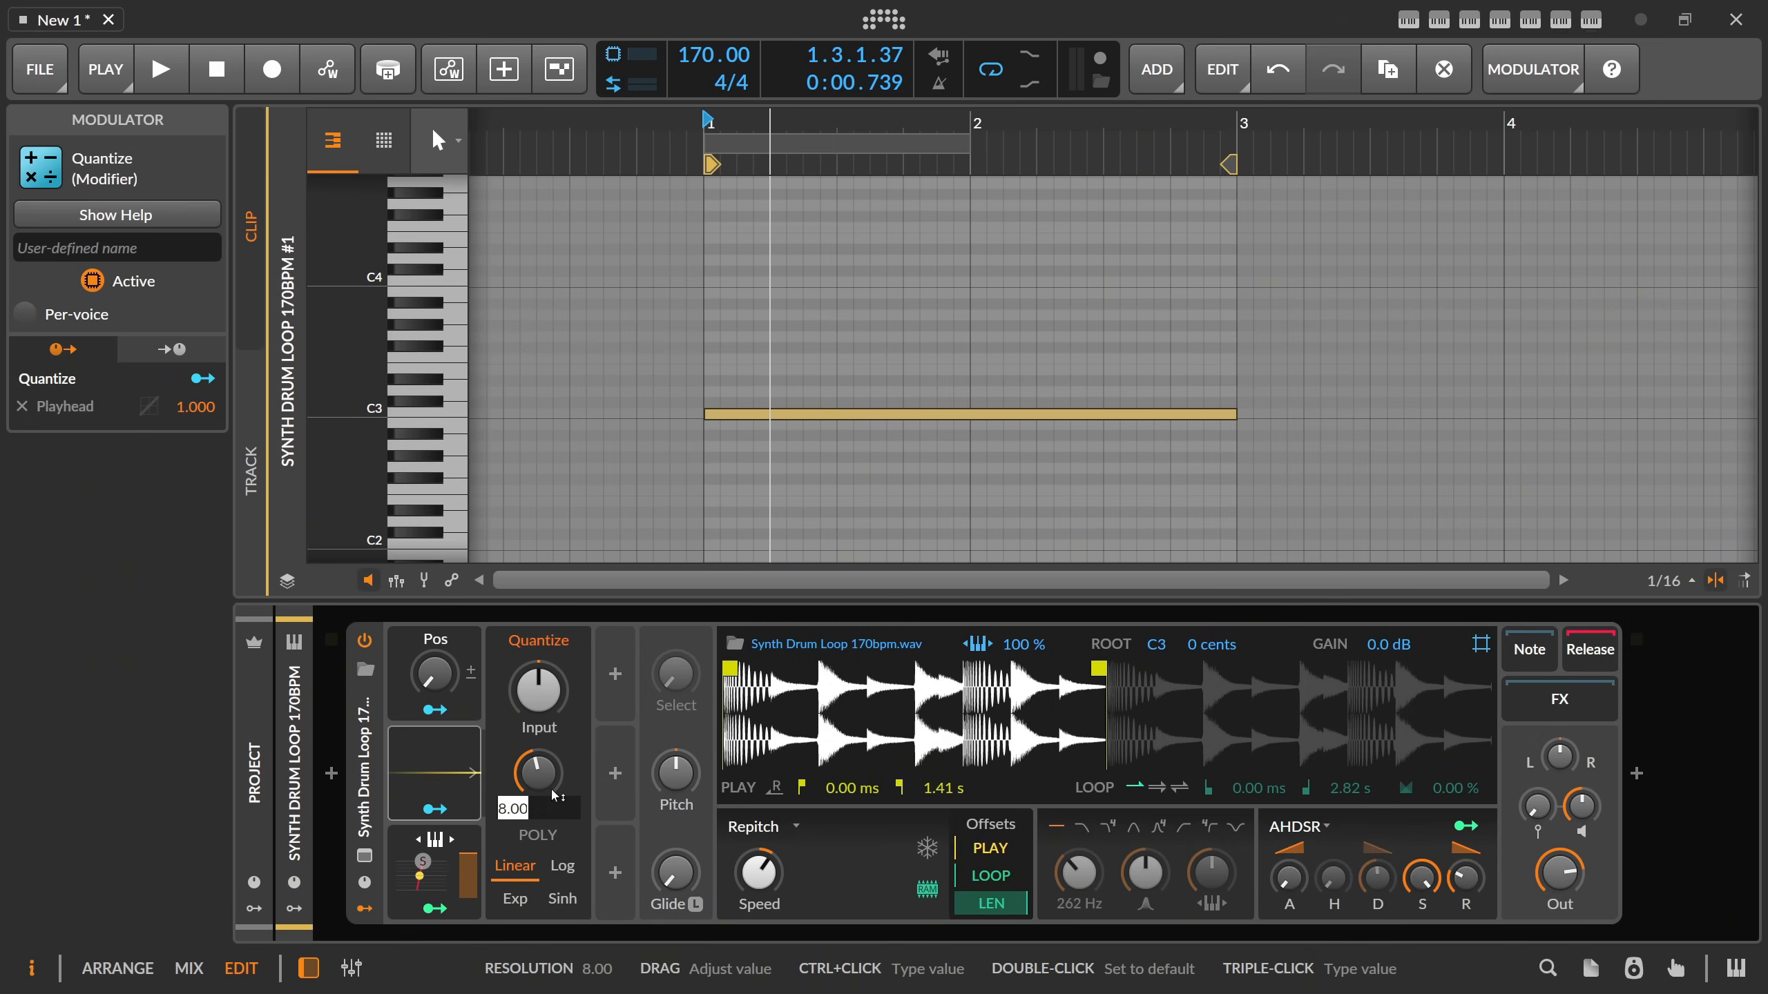
left_click(435, 908)
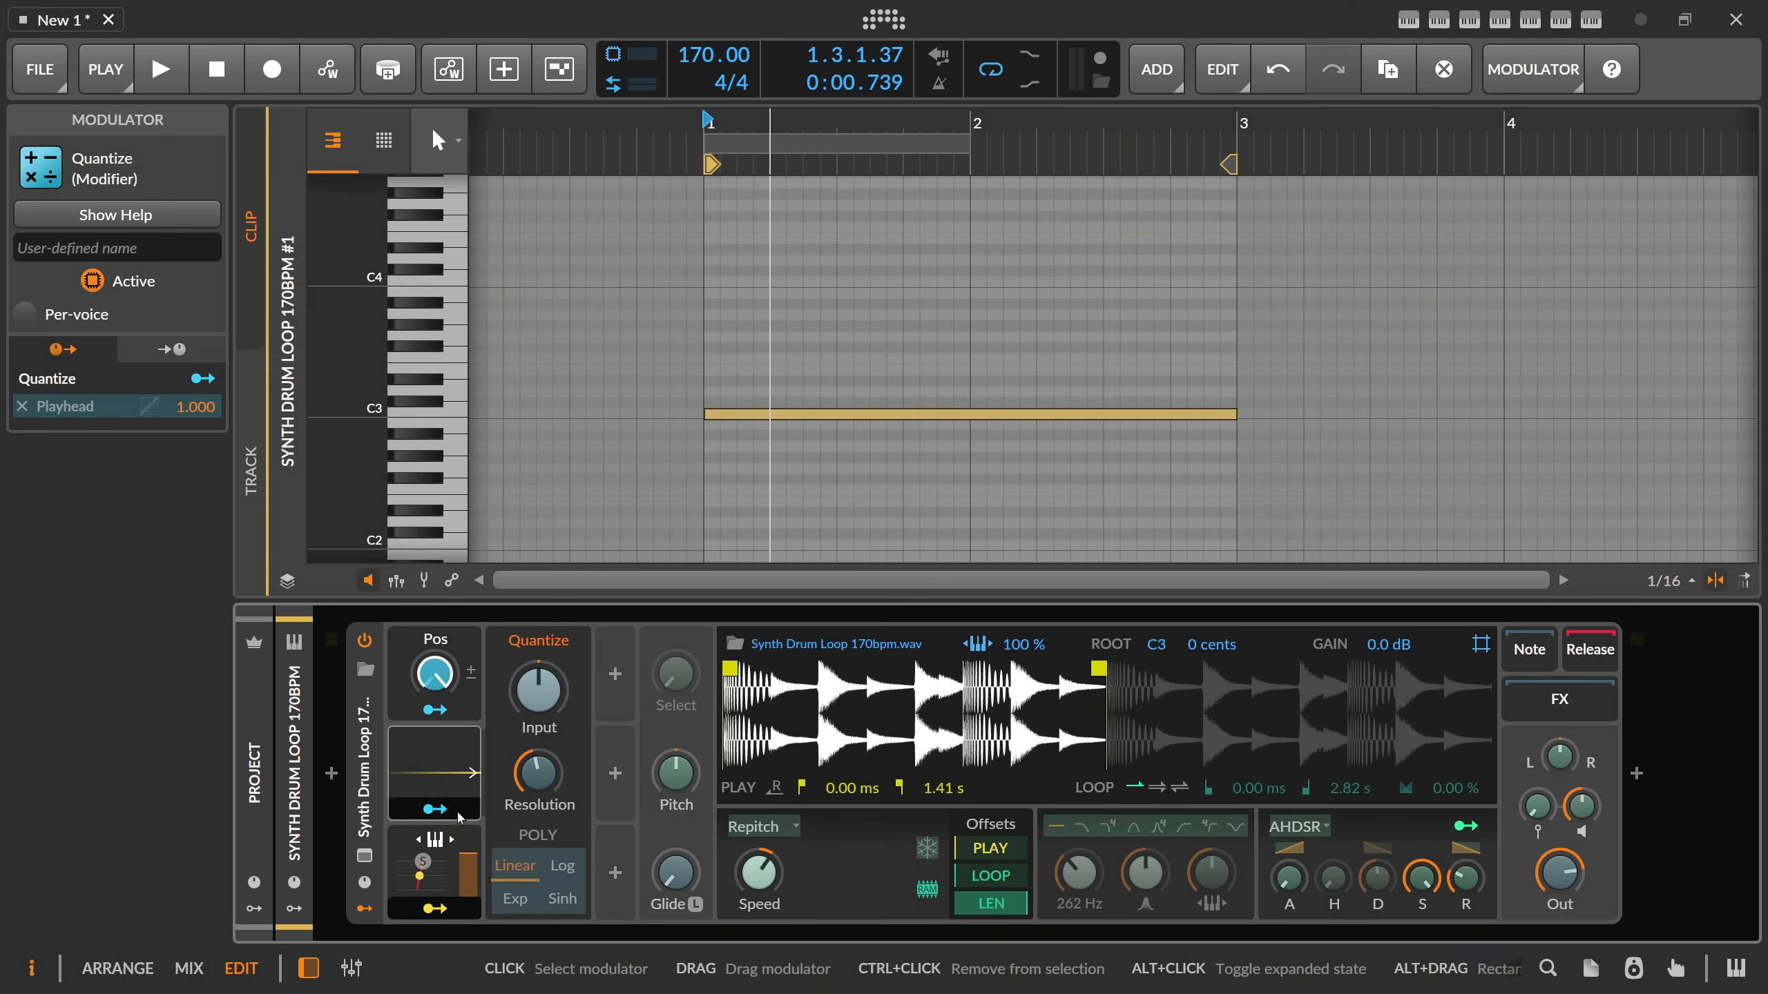
left_click(438, 908)
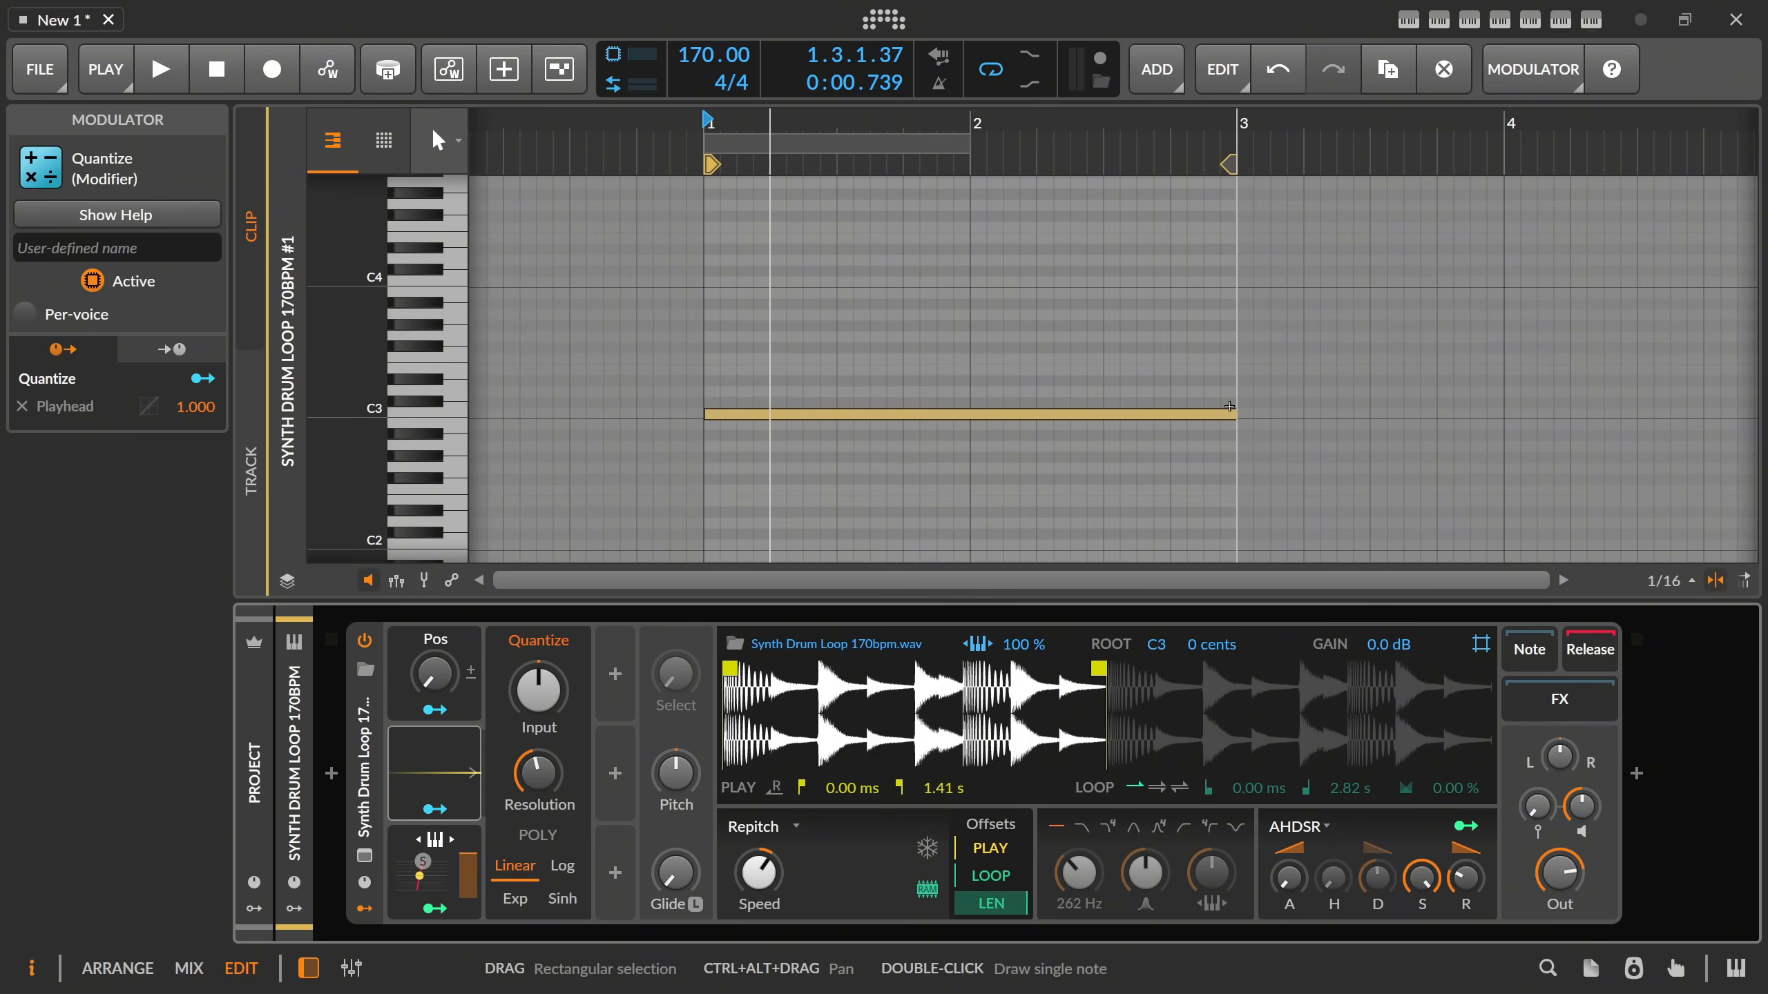
Shorten the C3 note to one beat and duplicate it twice, raising each copy a semitone to C#3 and D3.
left_click_drag(1199, 414, 755, 434)
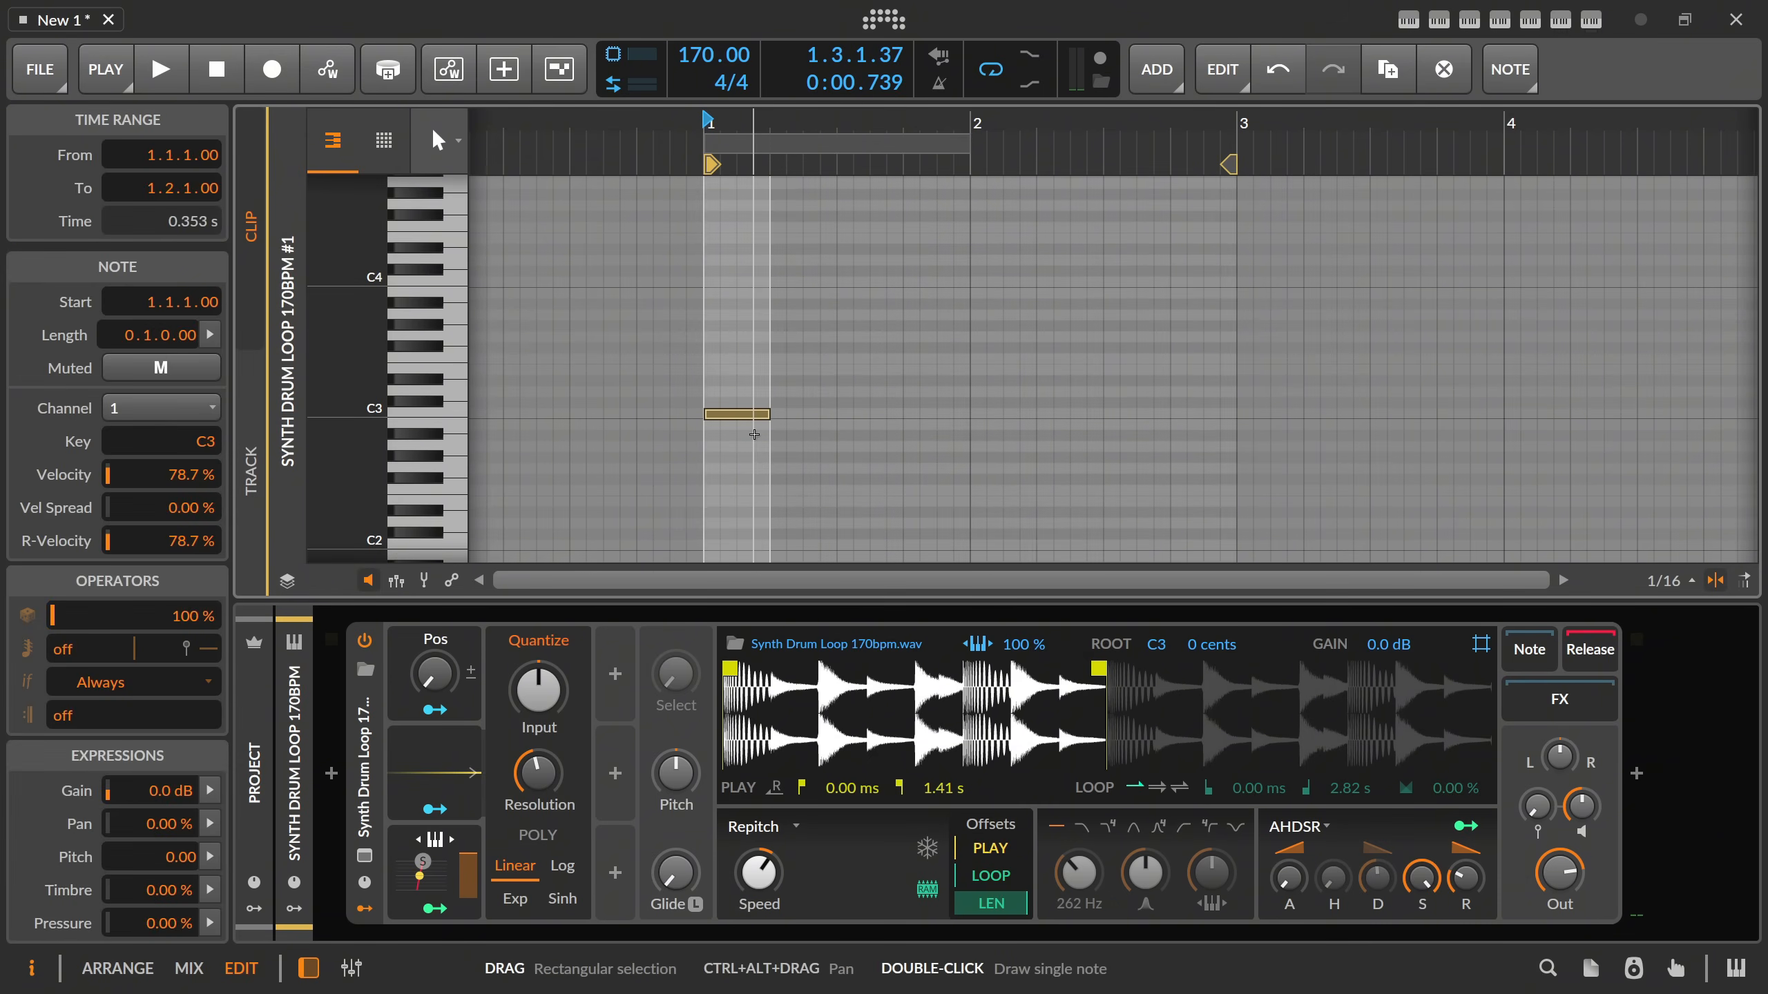
key("ctrl+d")
key("Up")
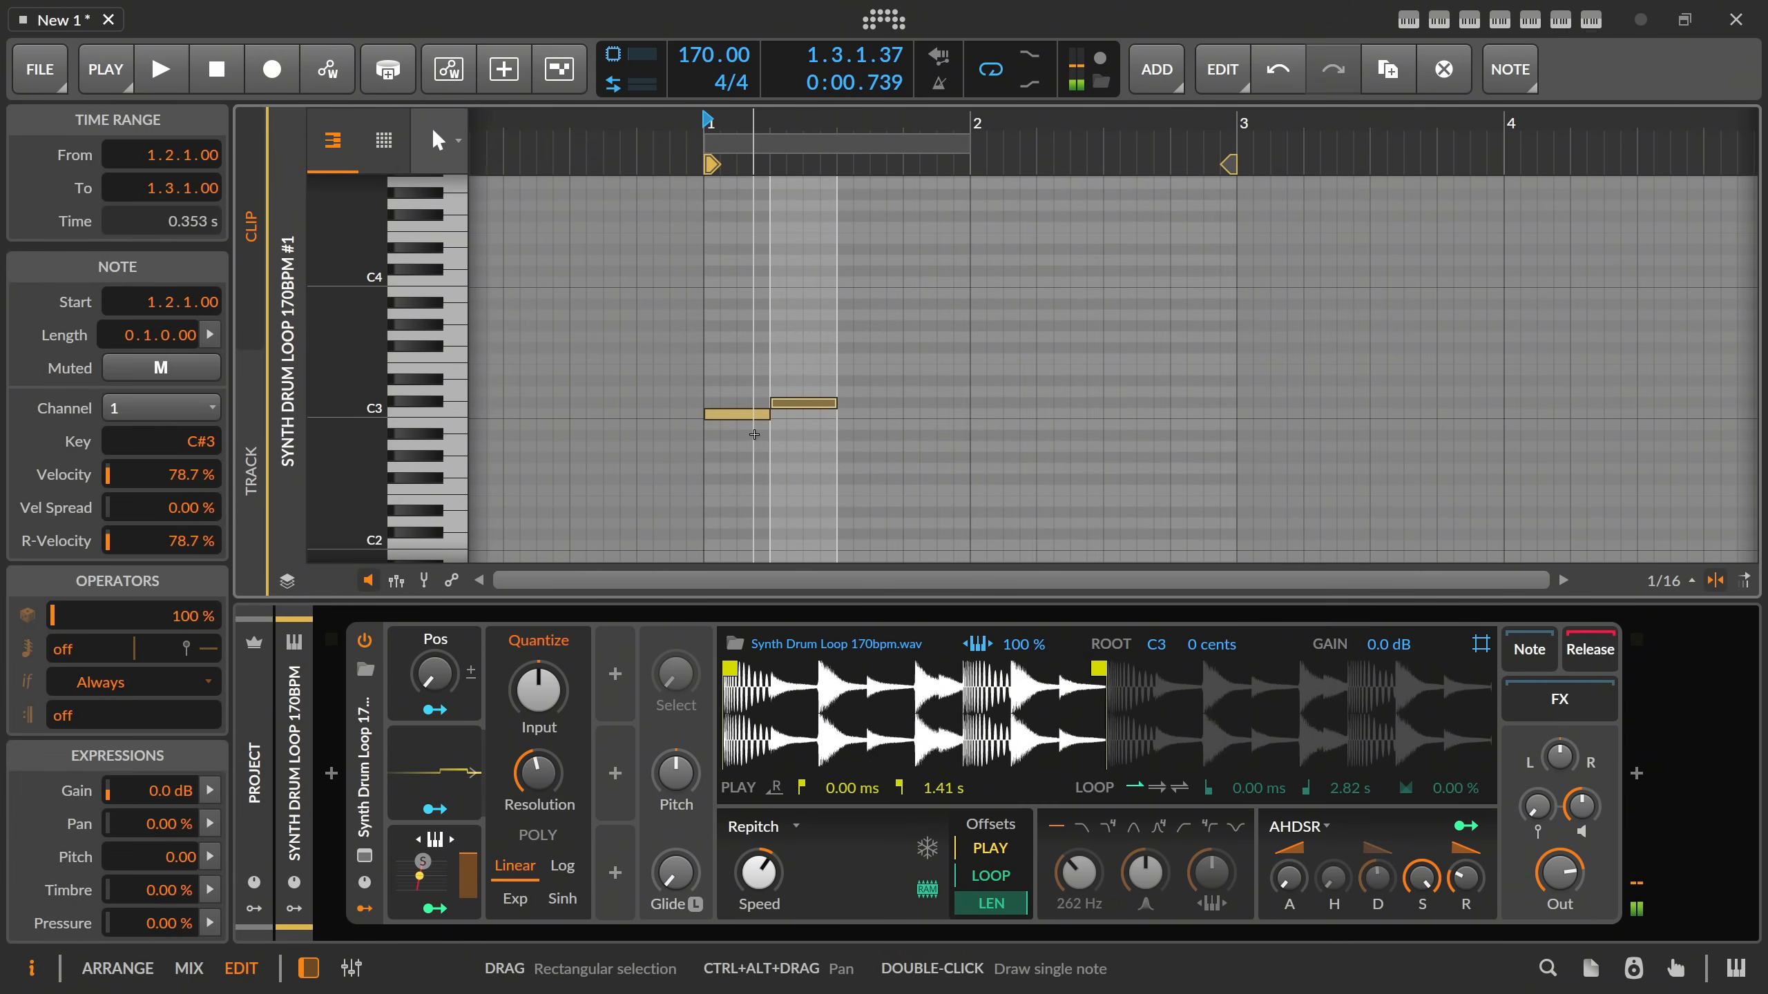
key("ctrl+d")
key("Up")
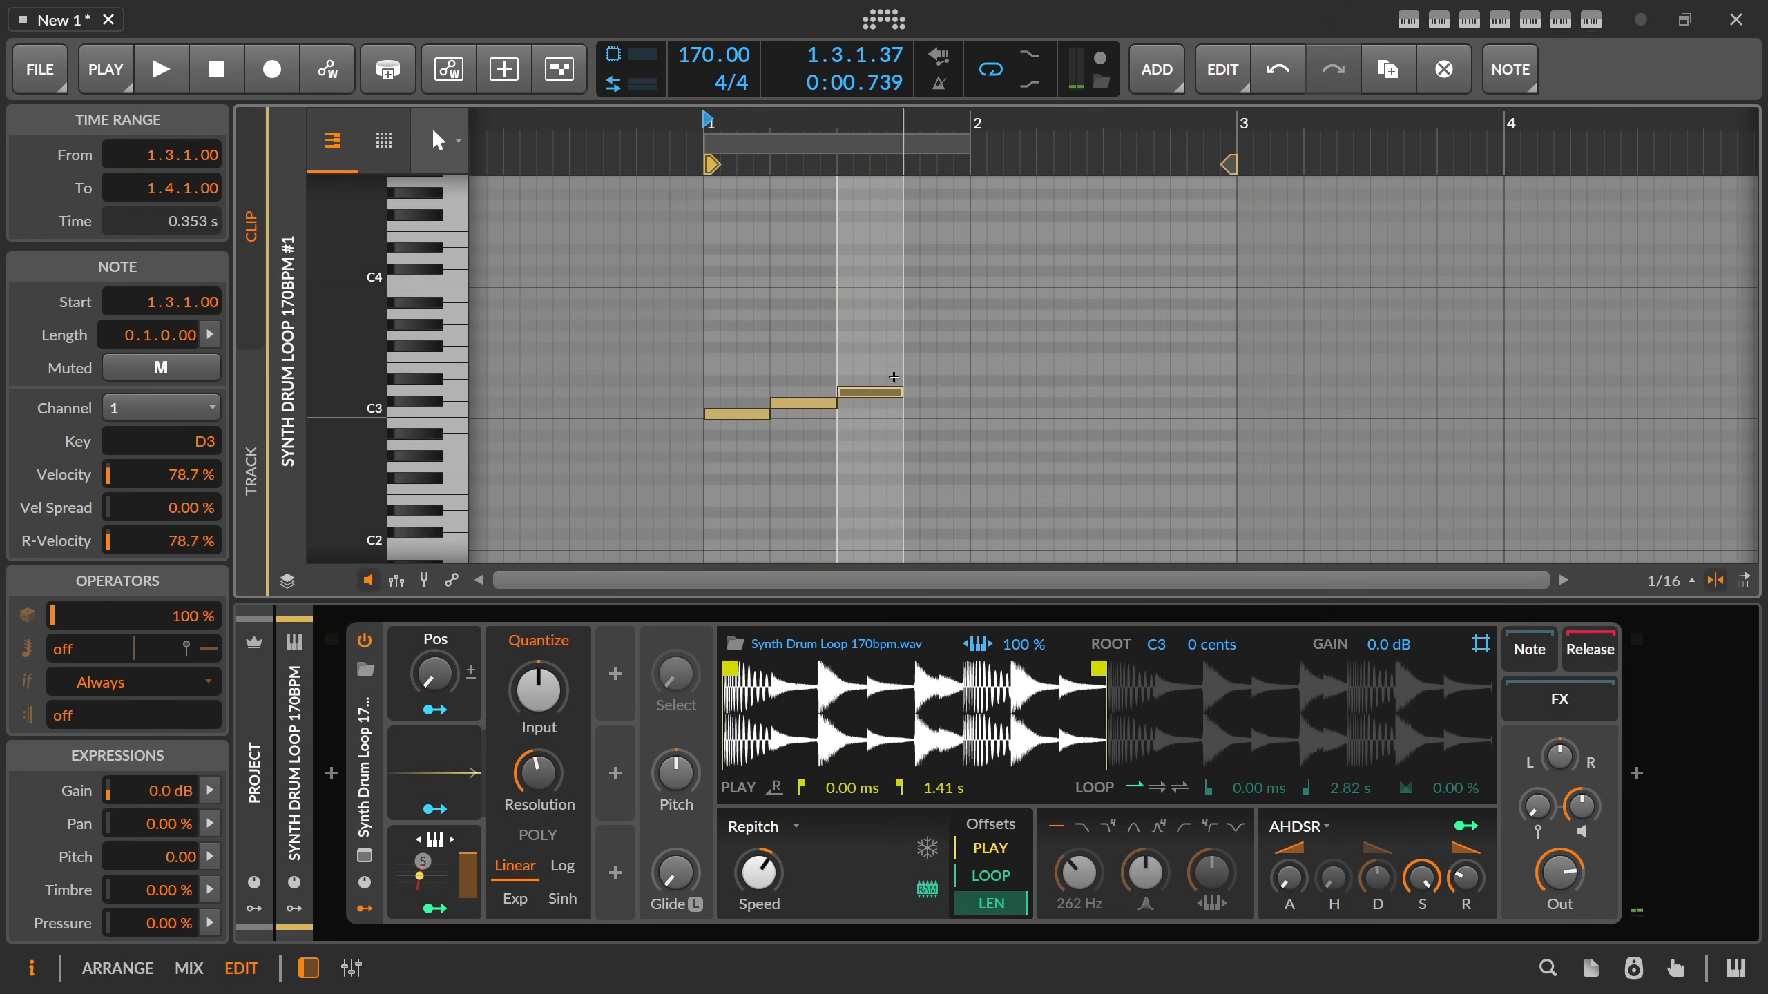
Set the D3 note's repeat count to 2, play the clip and stop playback.
left_click_drag(93, 649, 93, 638)
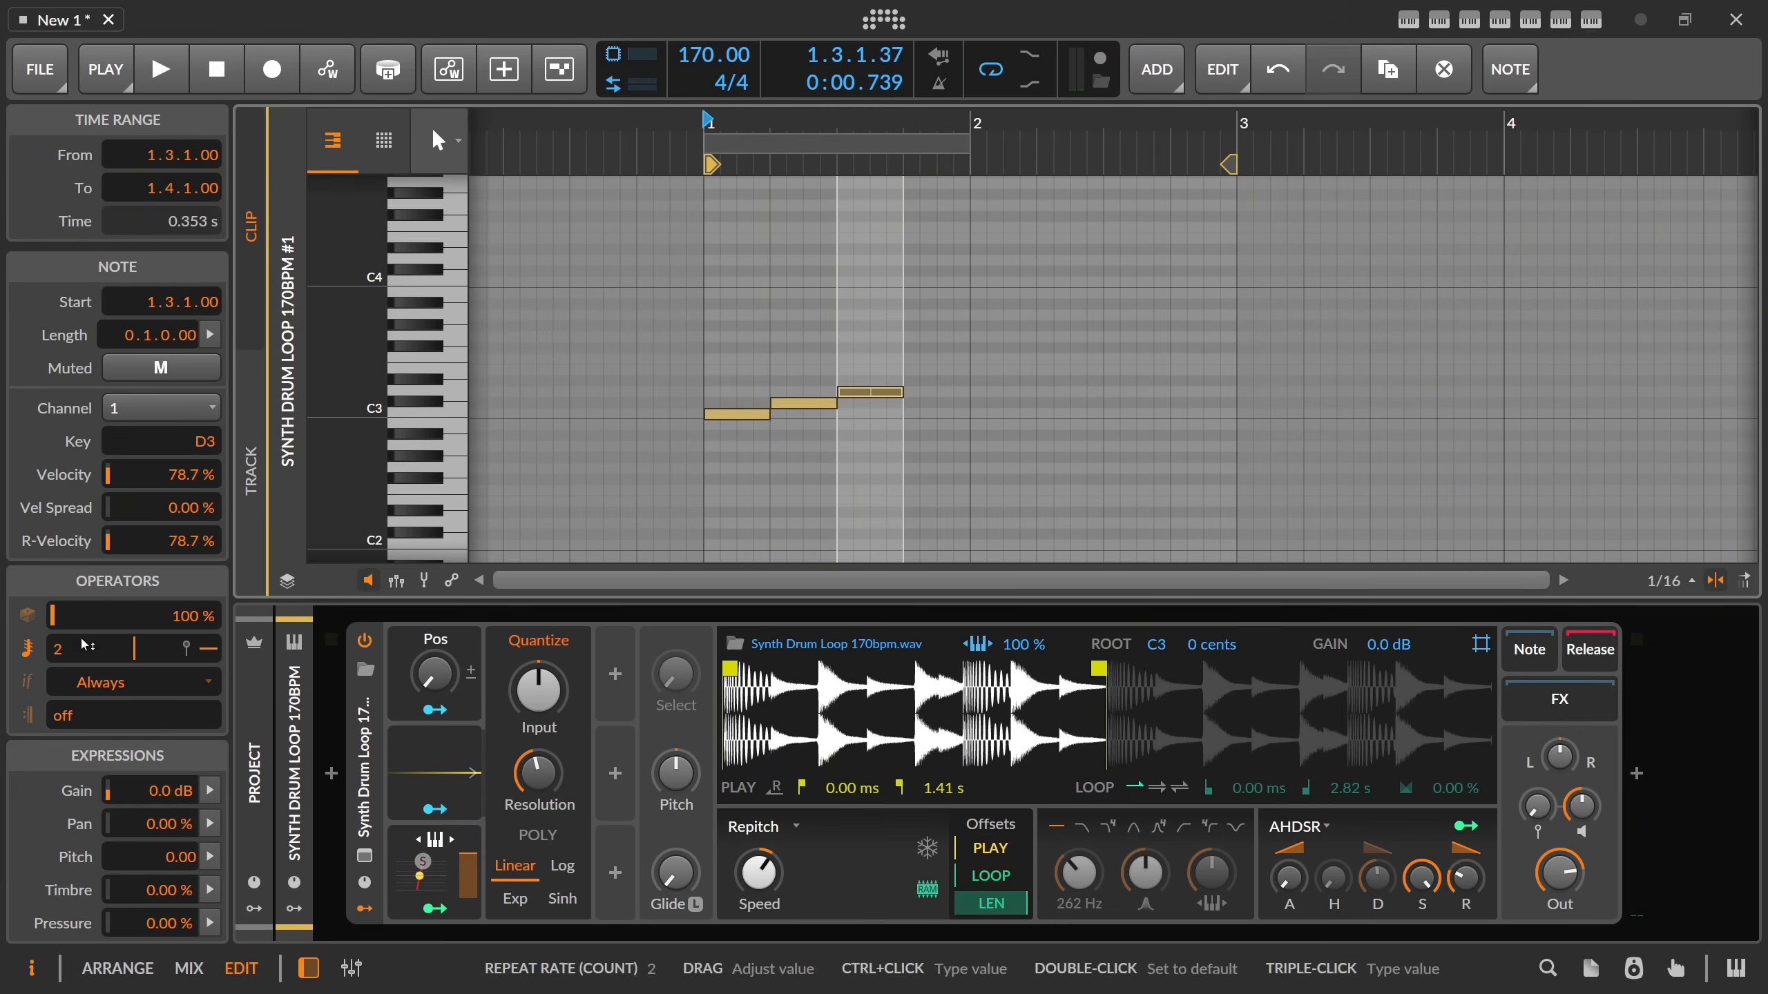
key("space")
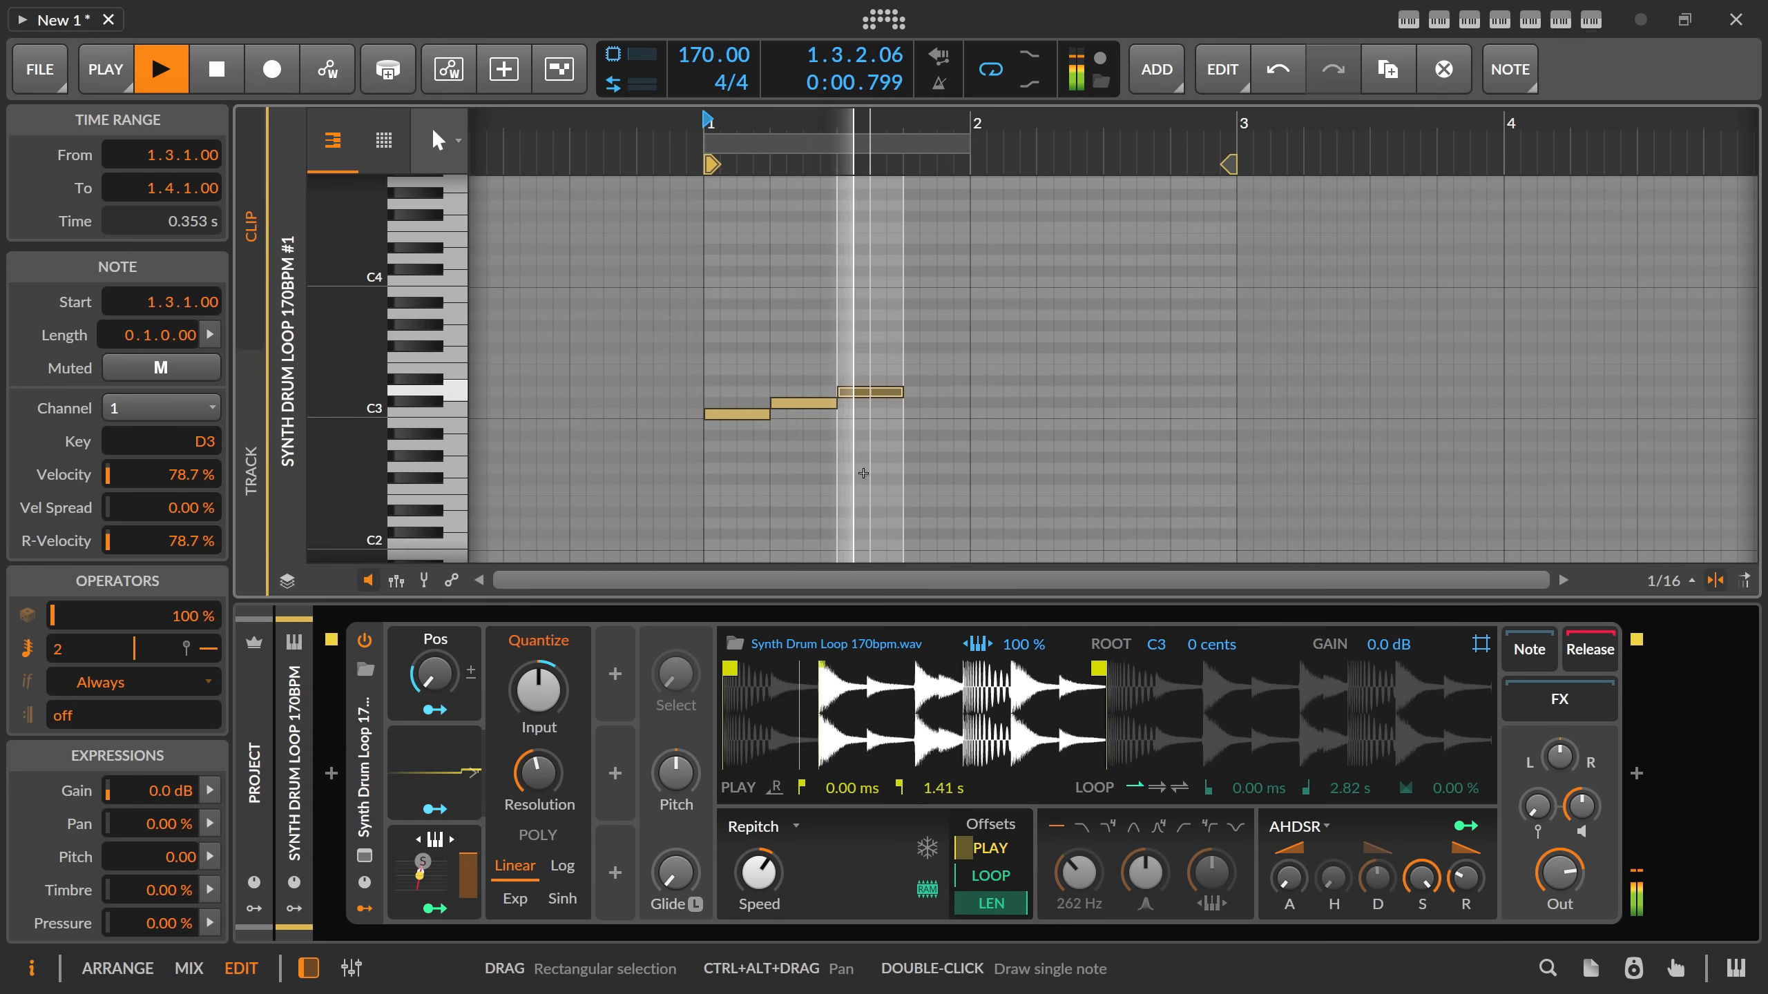
key("space")
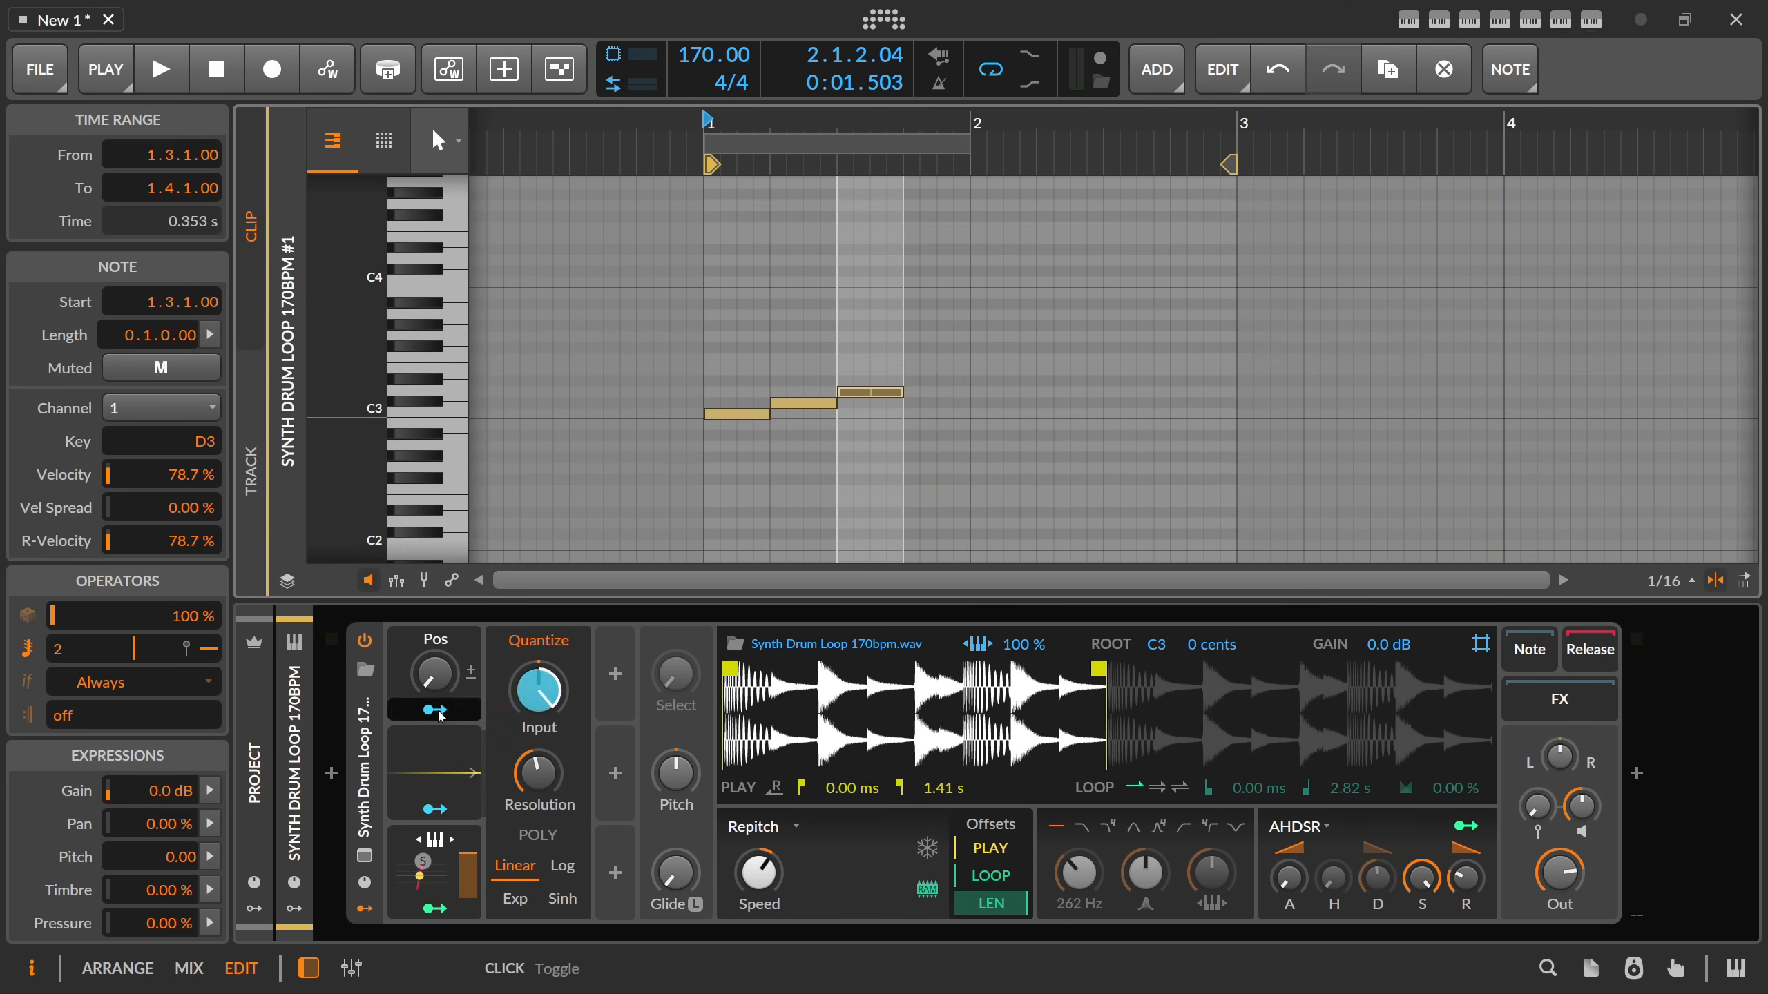
Review the Pos macro's and Quantize modulator's settings, and turn off per-voice modulation for Relative Keytrack.
left_click(402, 676)
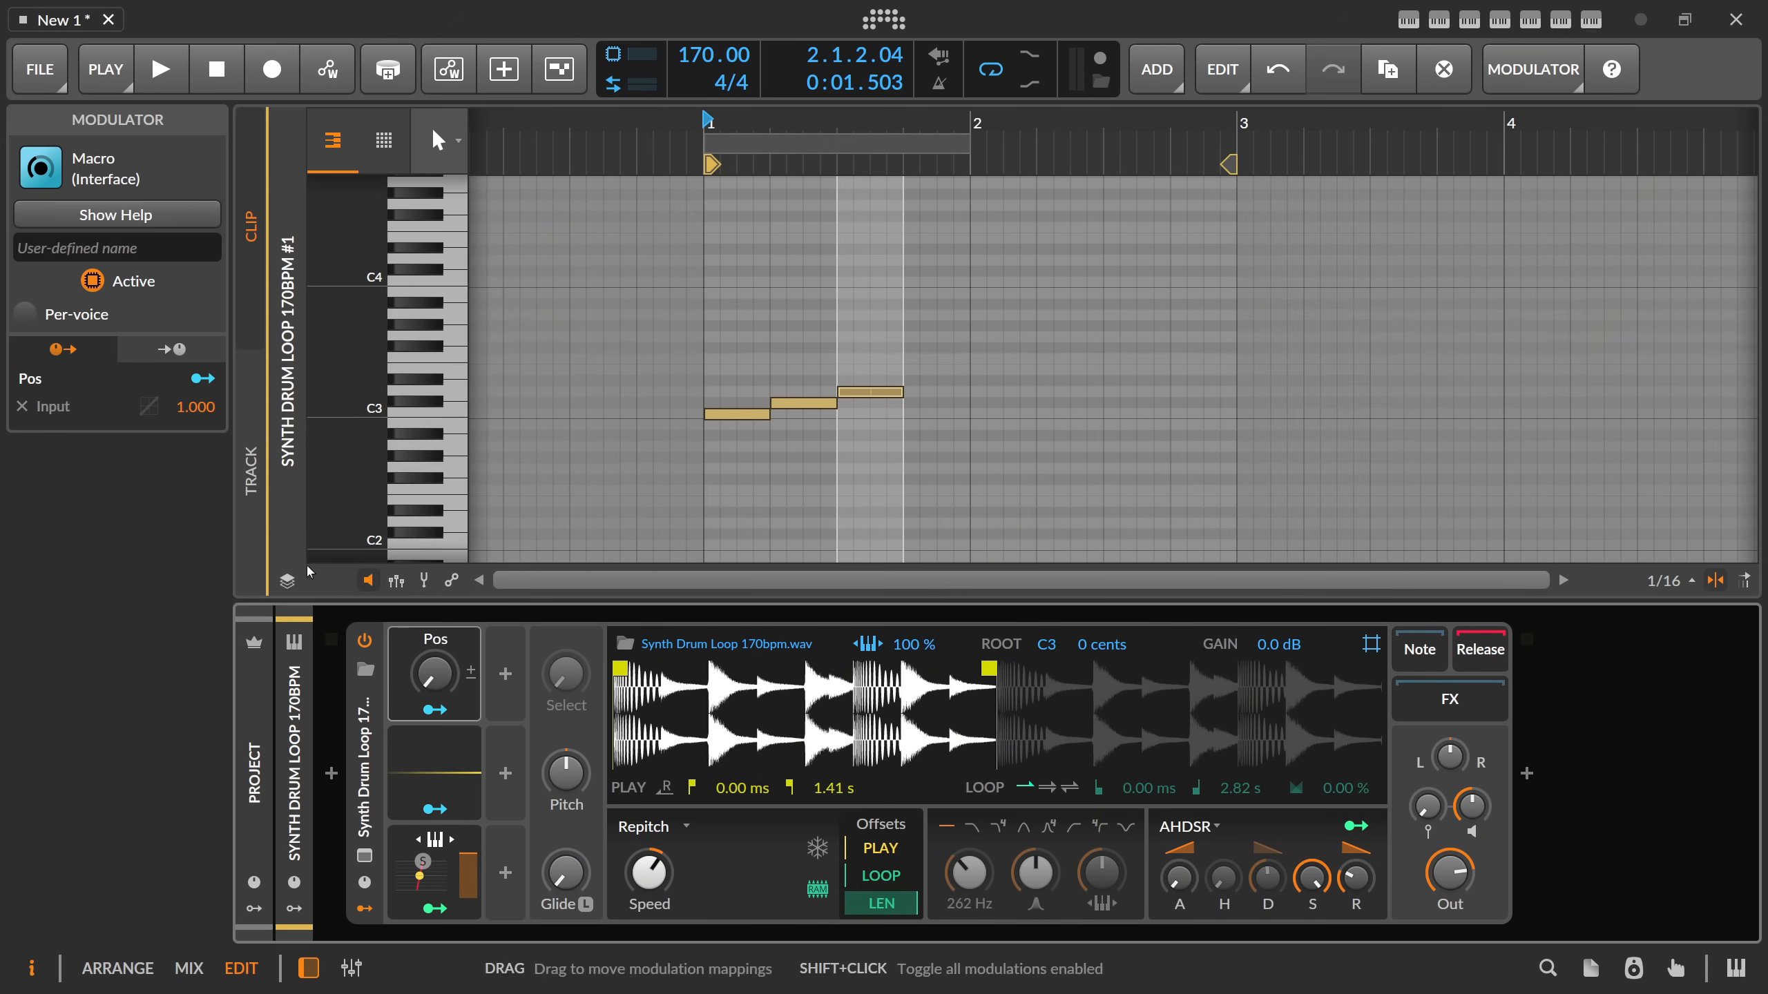
left_click(402, 735)
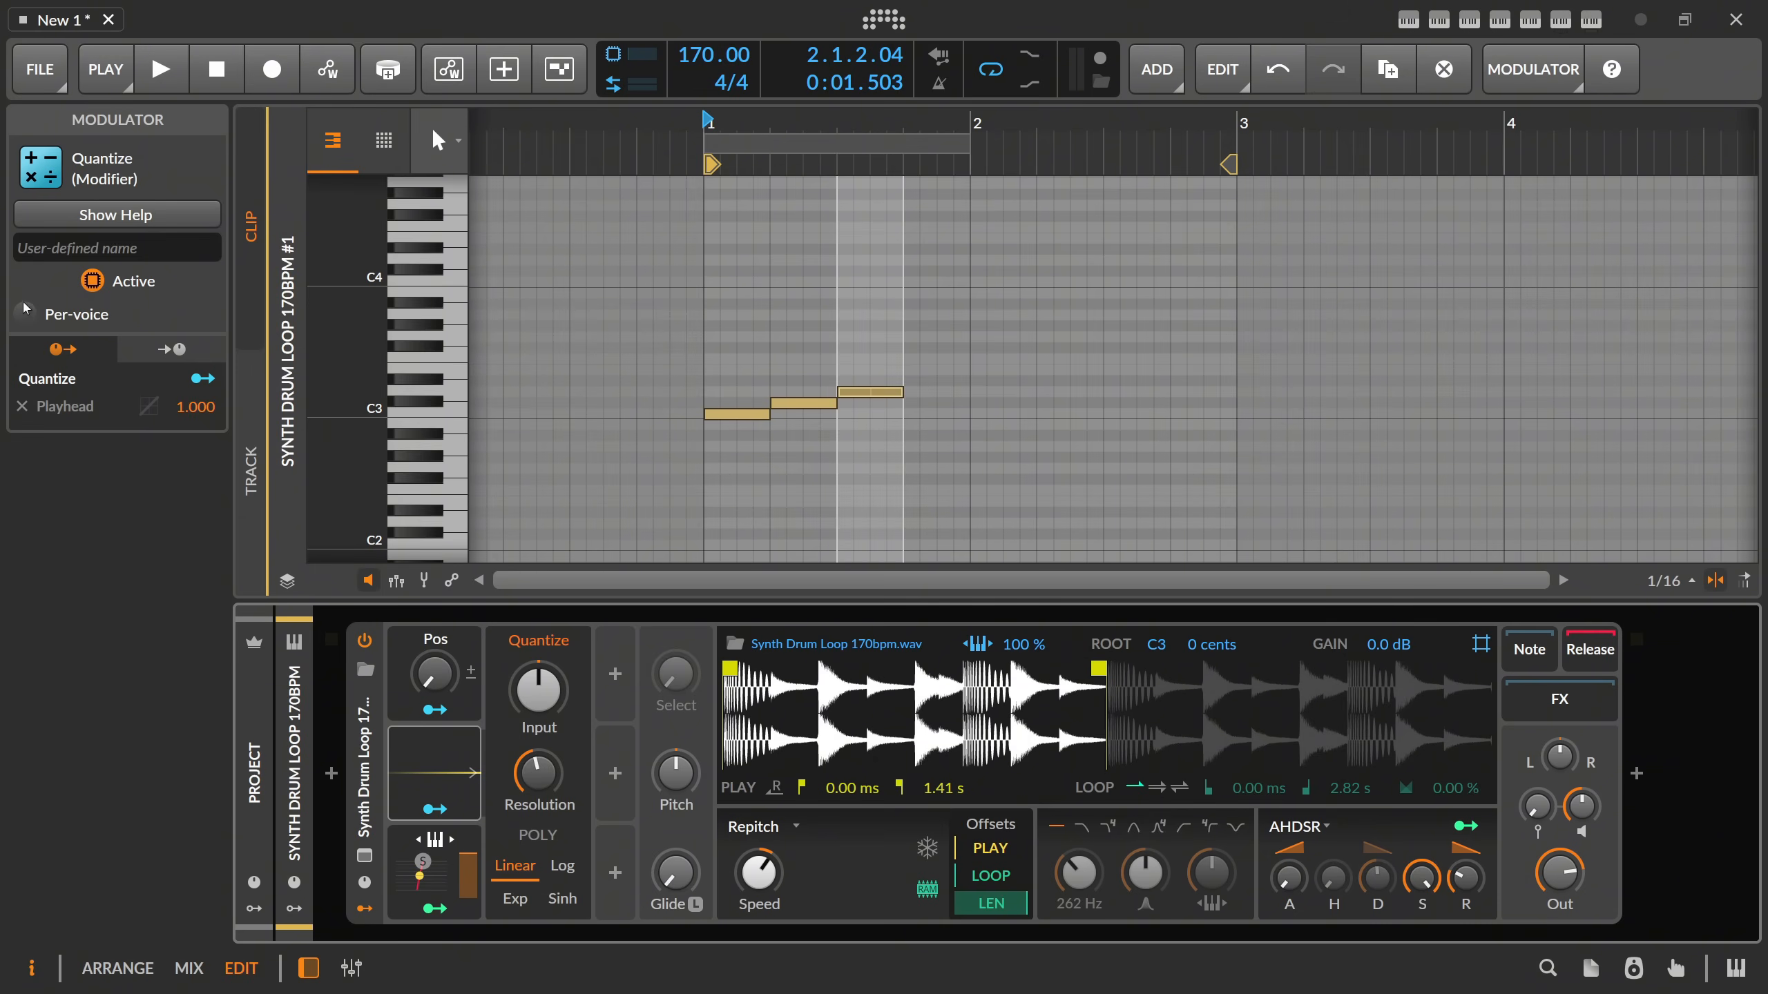
left_click(410, 799)
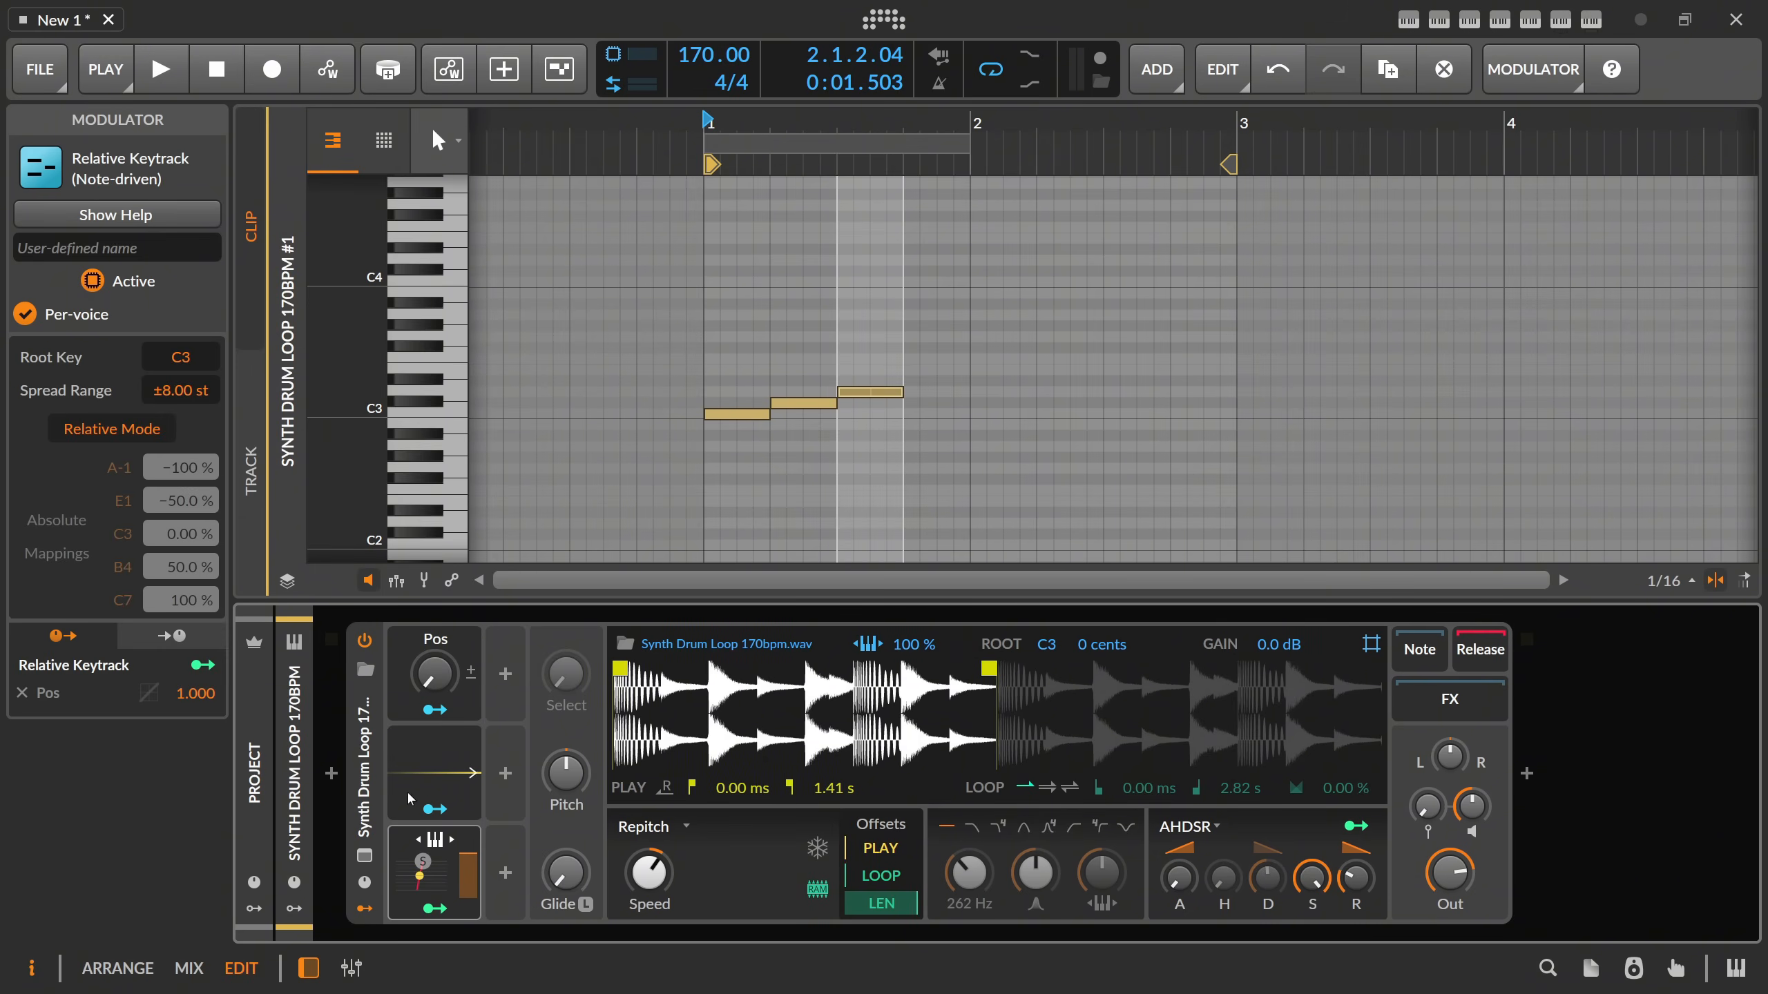
left_click(27, 313)
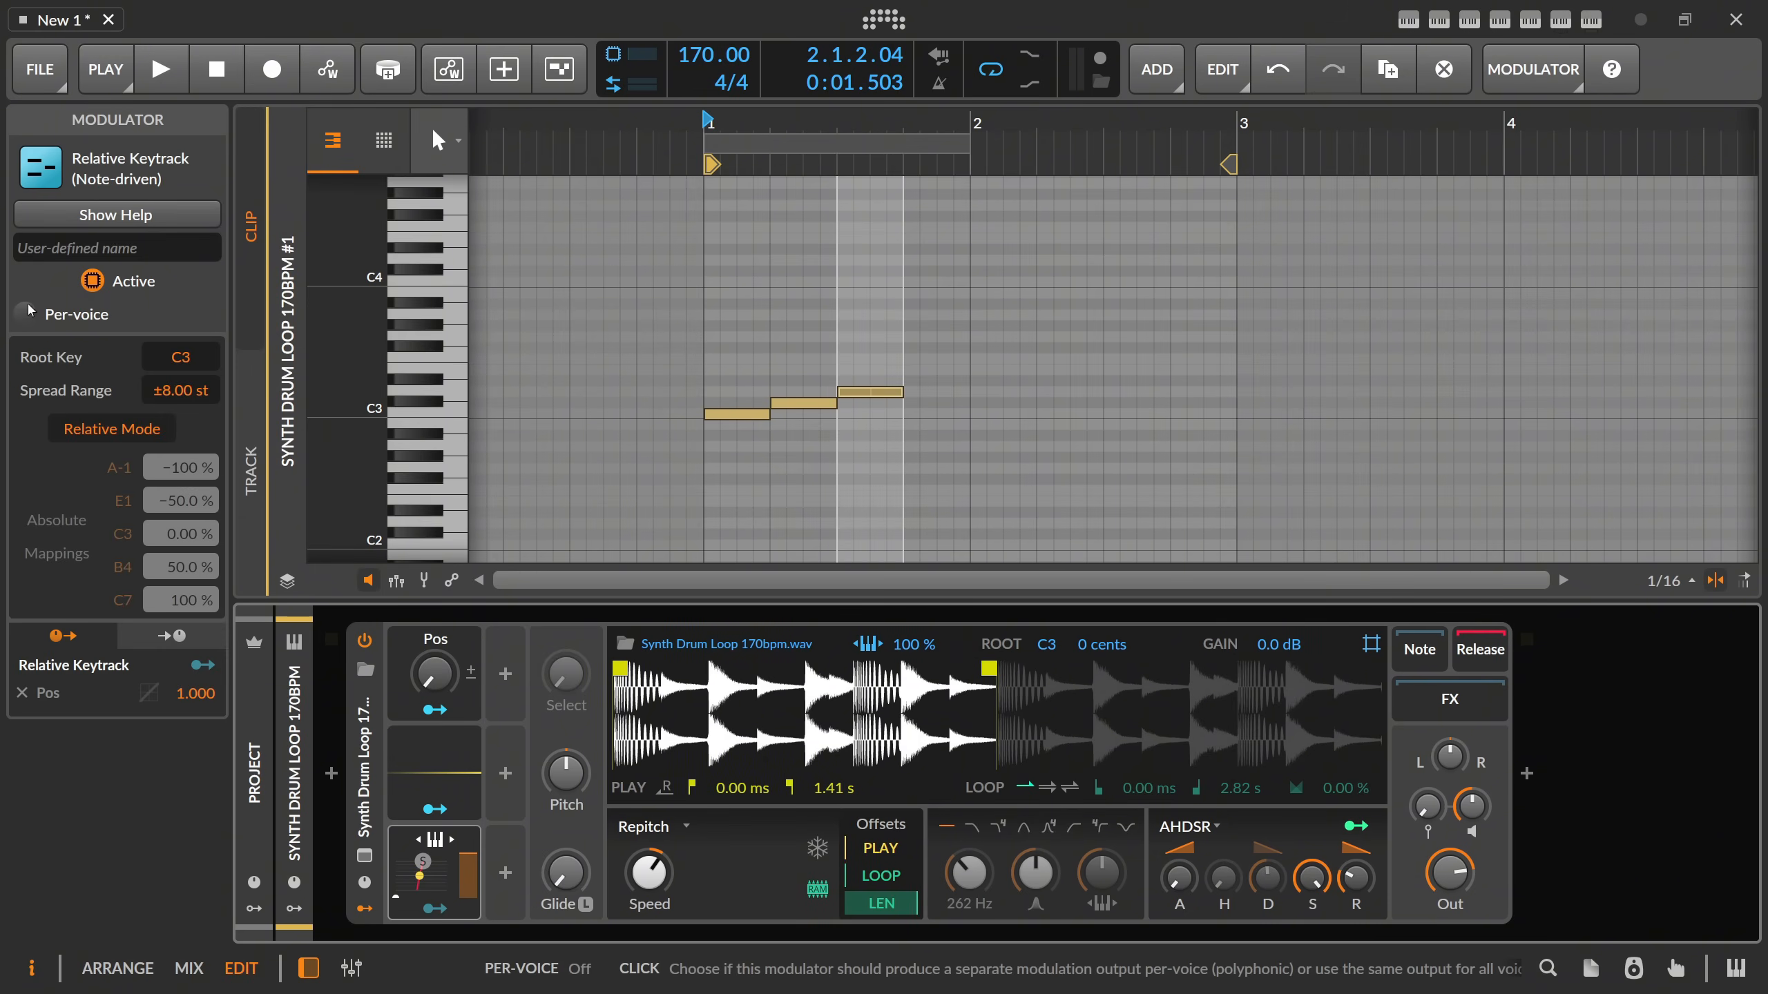
Set the Sampler's voices to Mono and play the clip twice to check the playhead positions of the three notes.
left_click(366, 755)
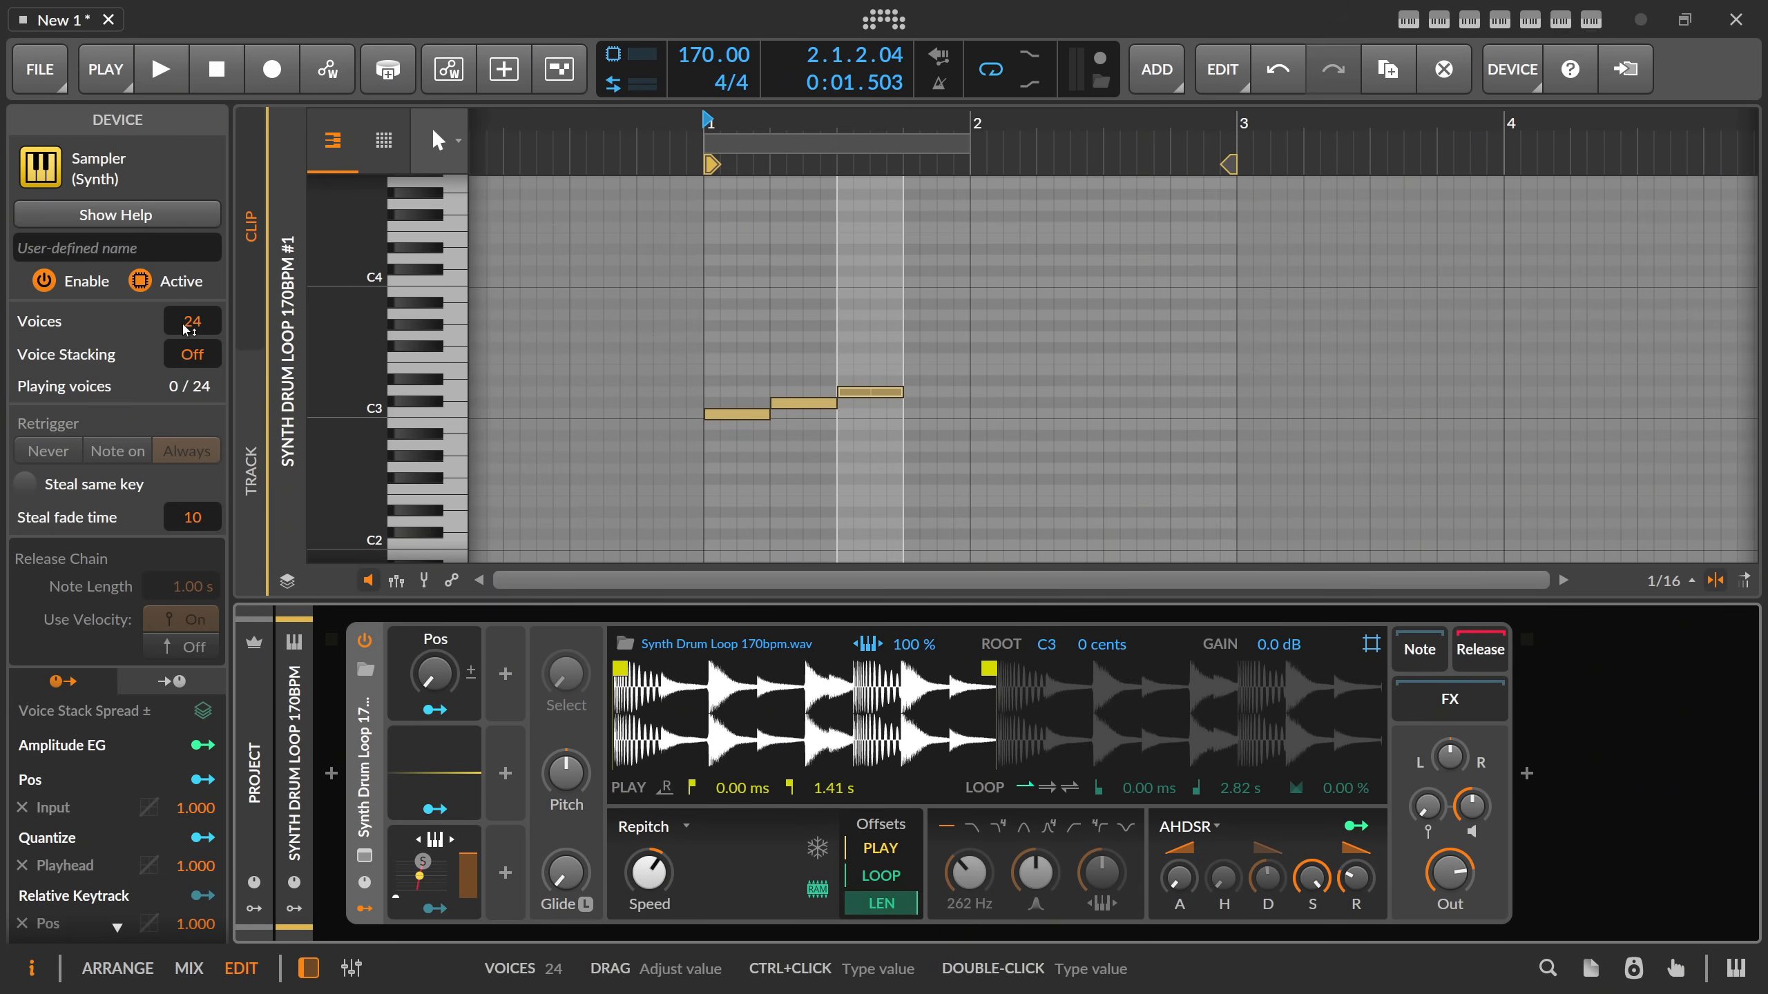
left_click_drag(198, 329, 199, 348)
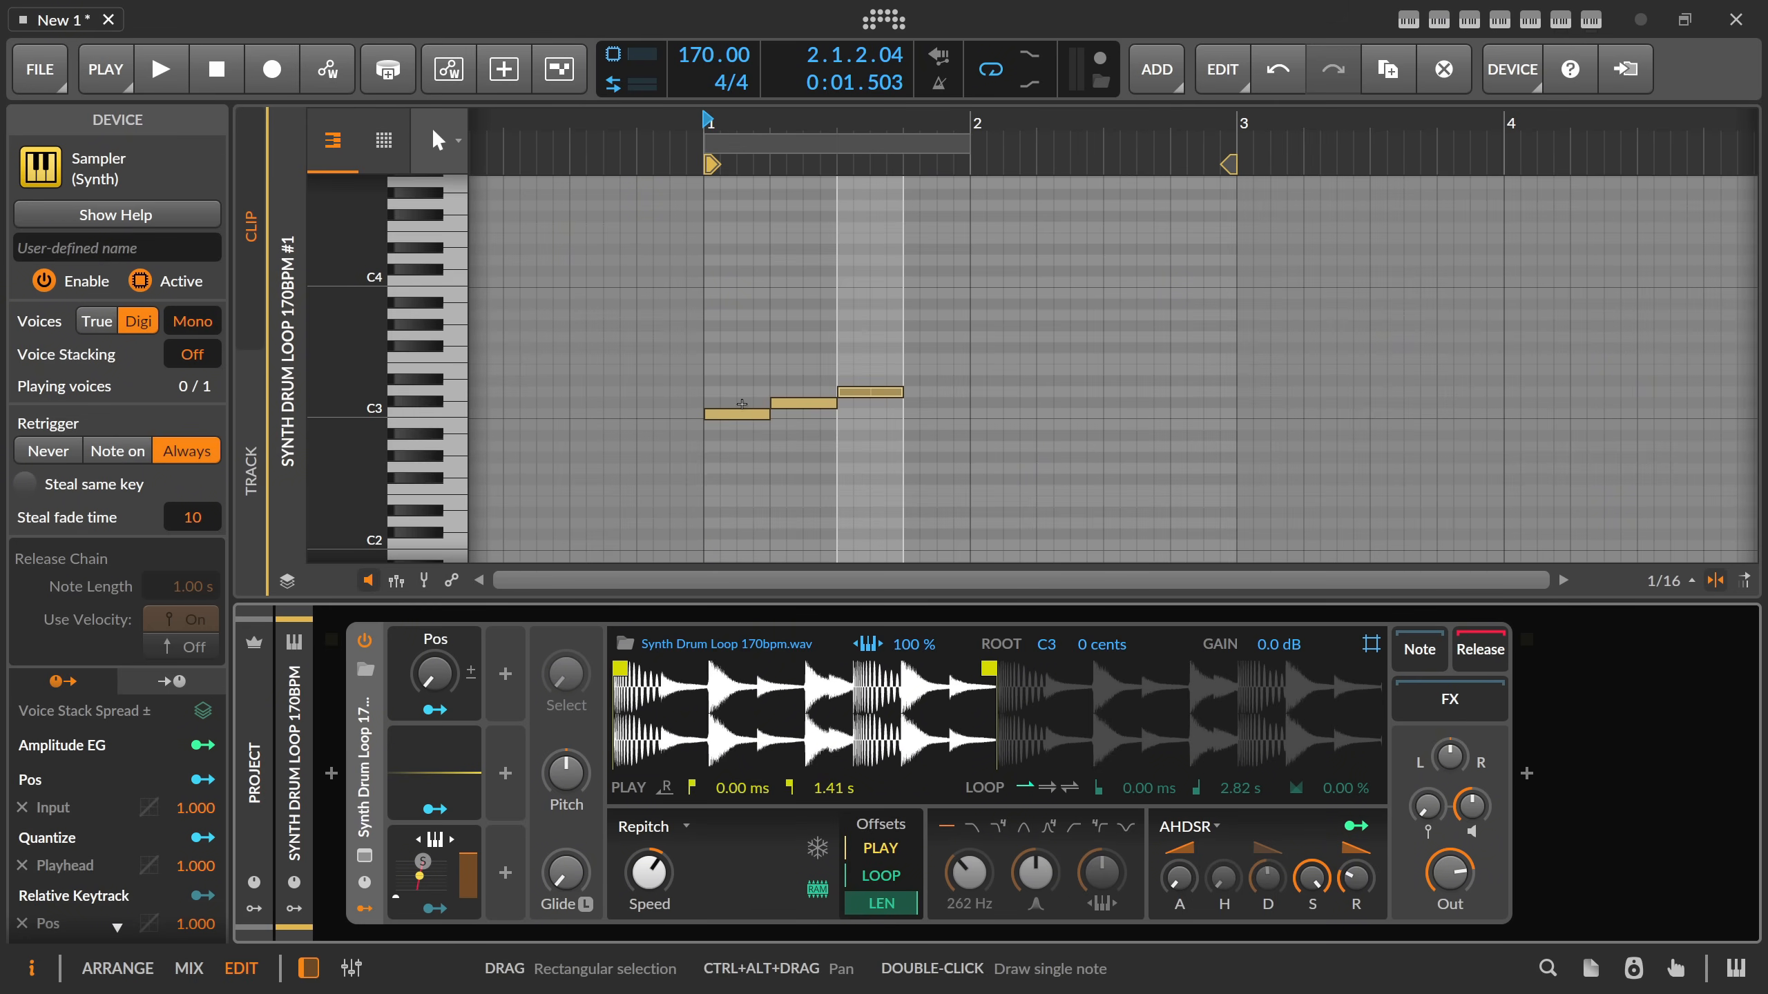
key("space")
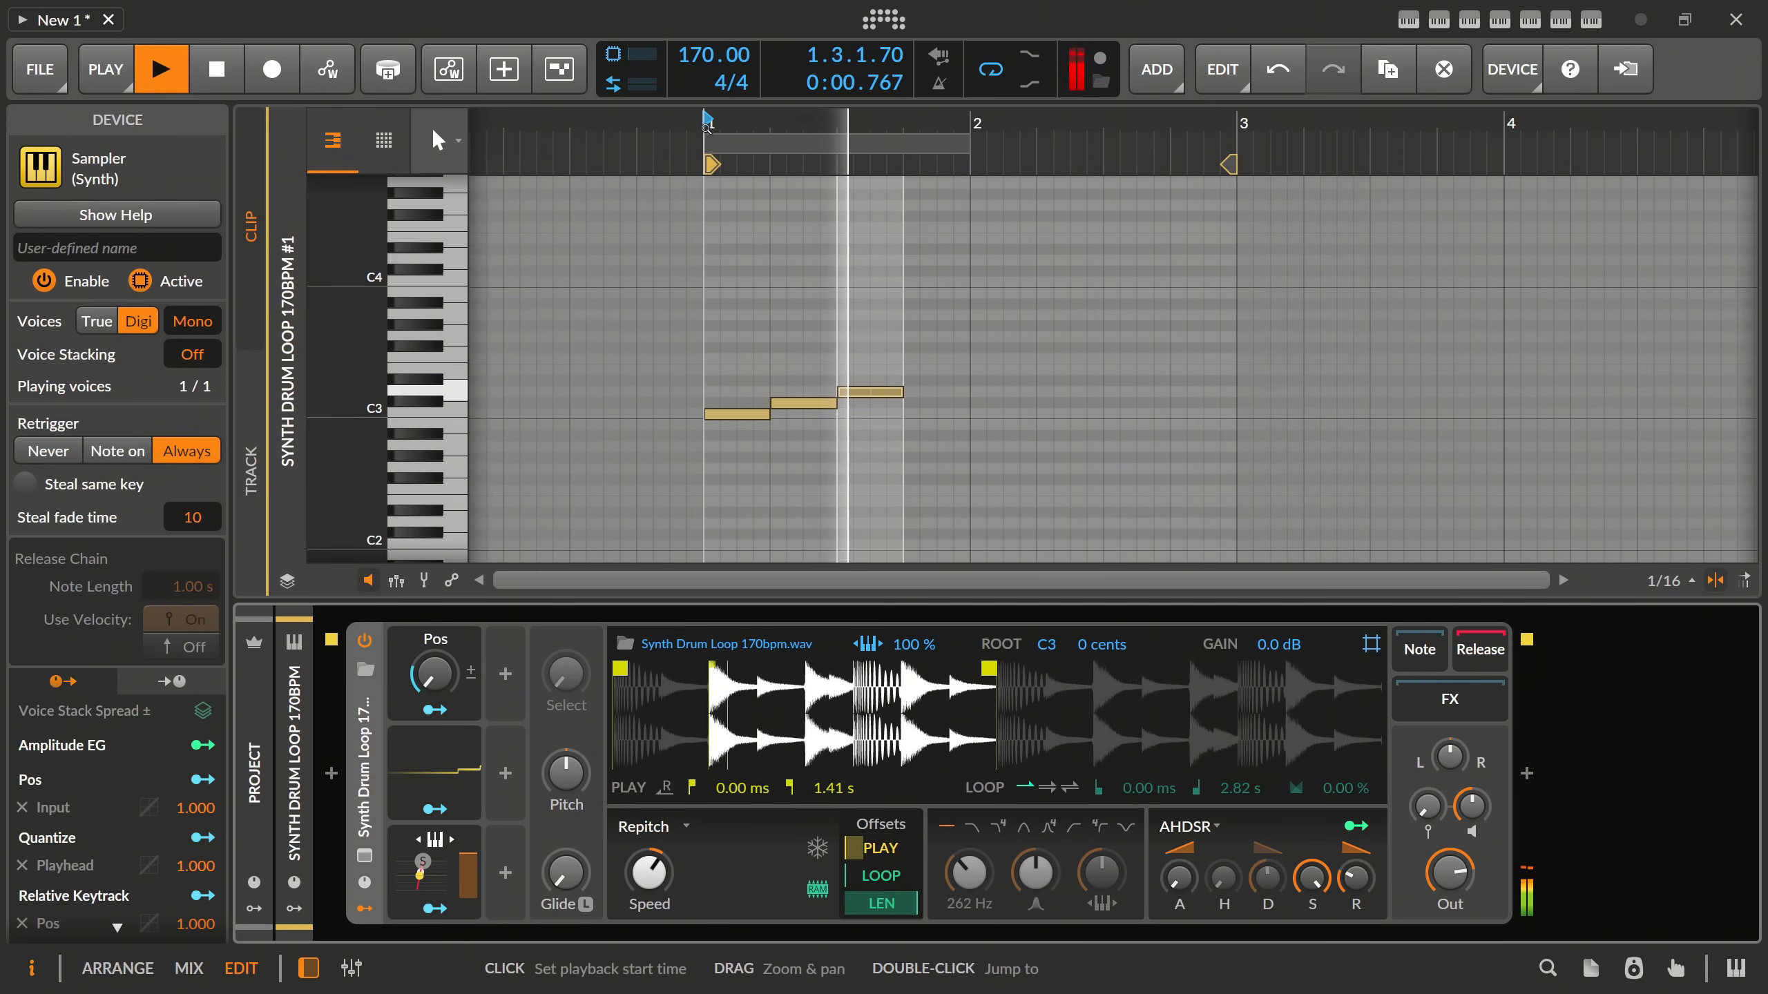
key("space")
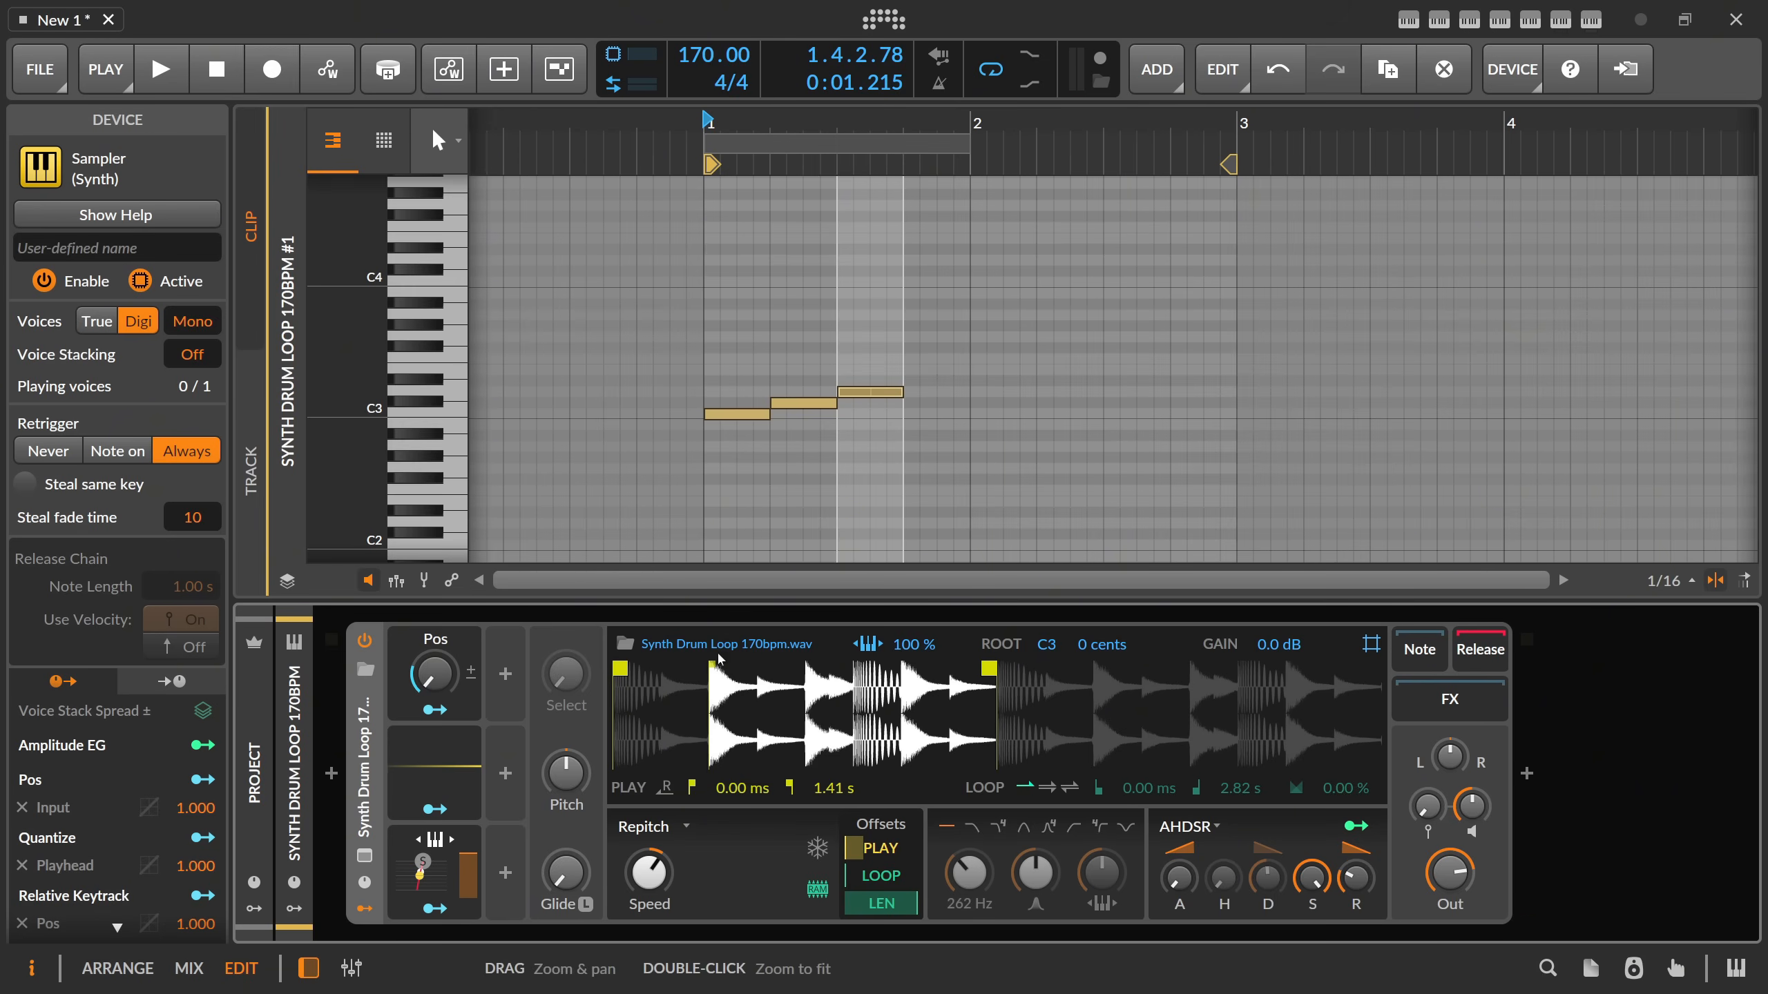
left_click(793, 496)
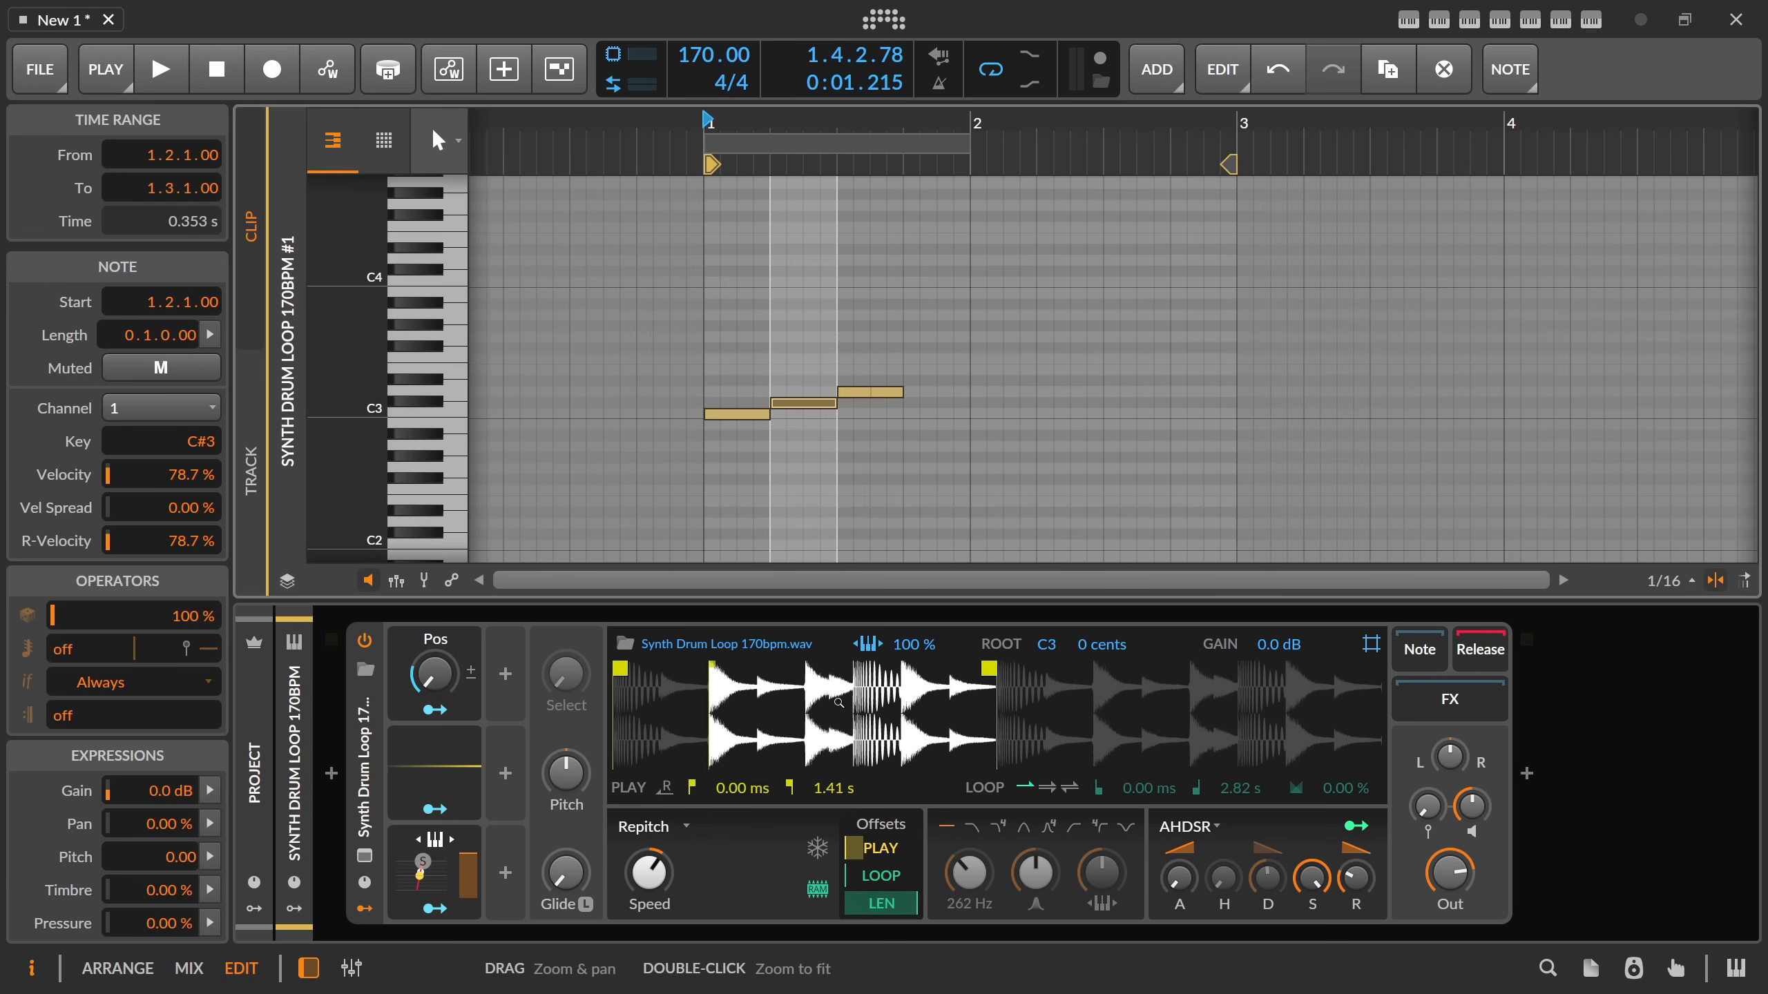
key("space")
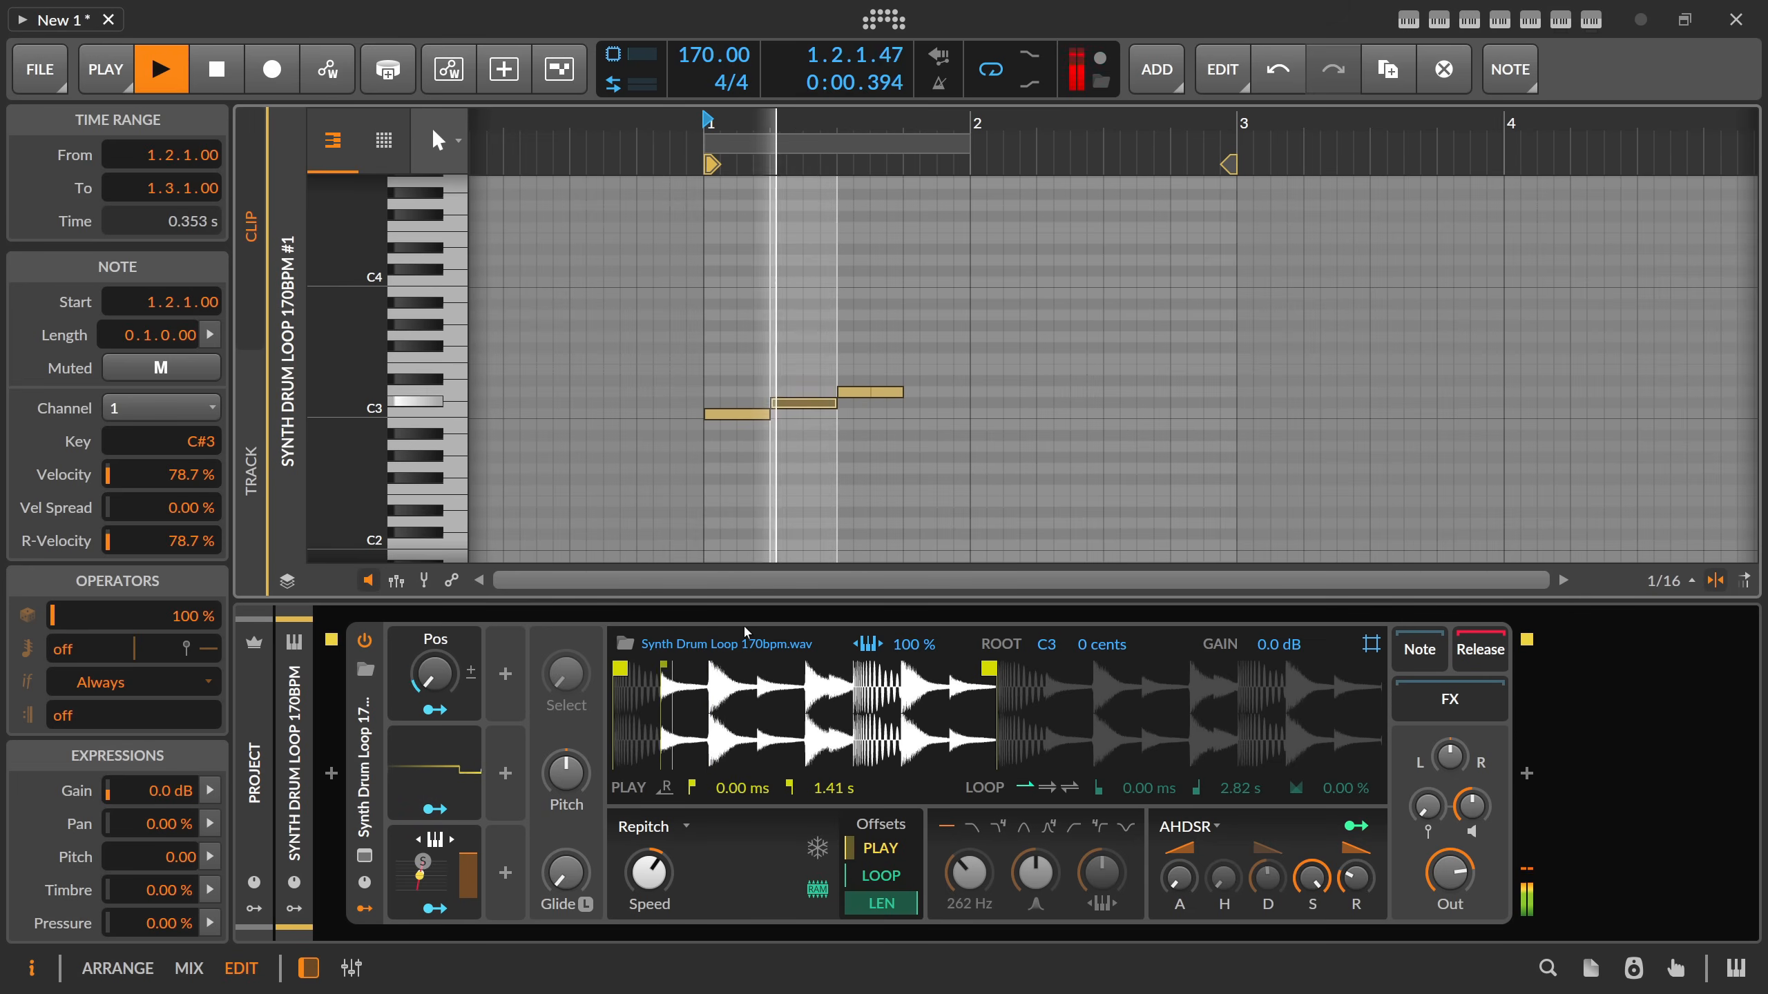
key("space")
Duplicate the C3, C#3 and D3 notes directly behind the originals and start playing the clip.
left_click(854, 392)
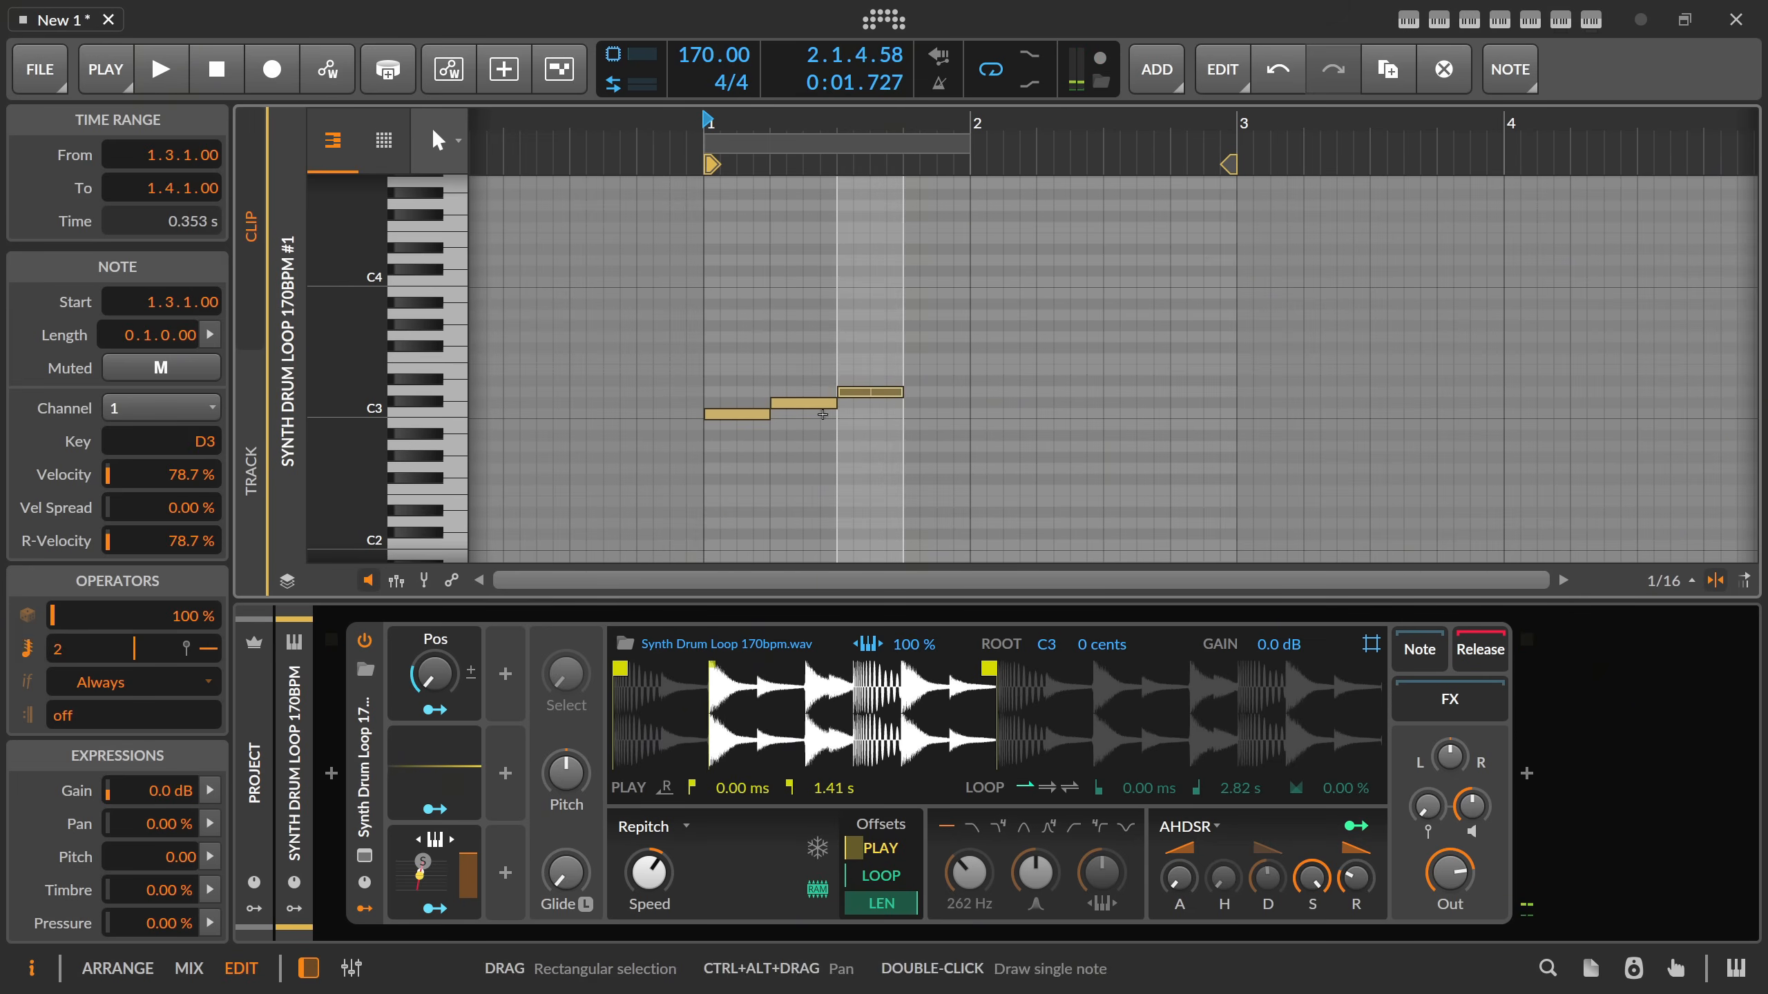
left_click_drag(696, 359, 891, 434)
key("ctrl+d")
key("space")
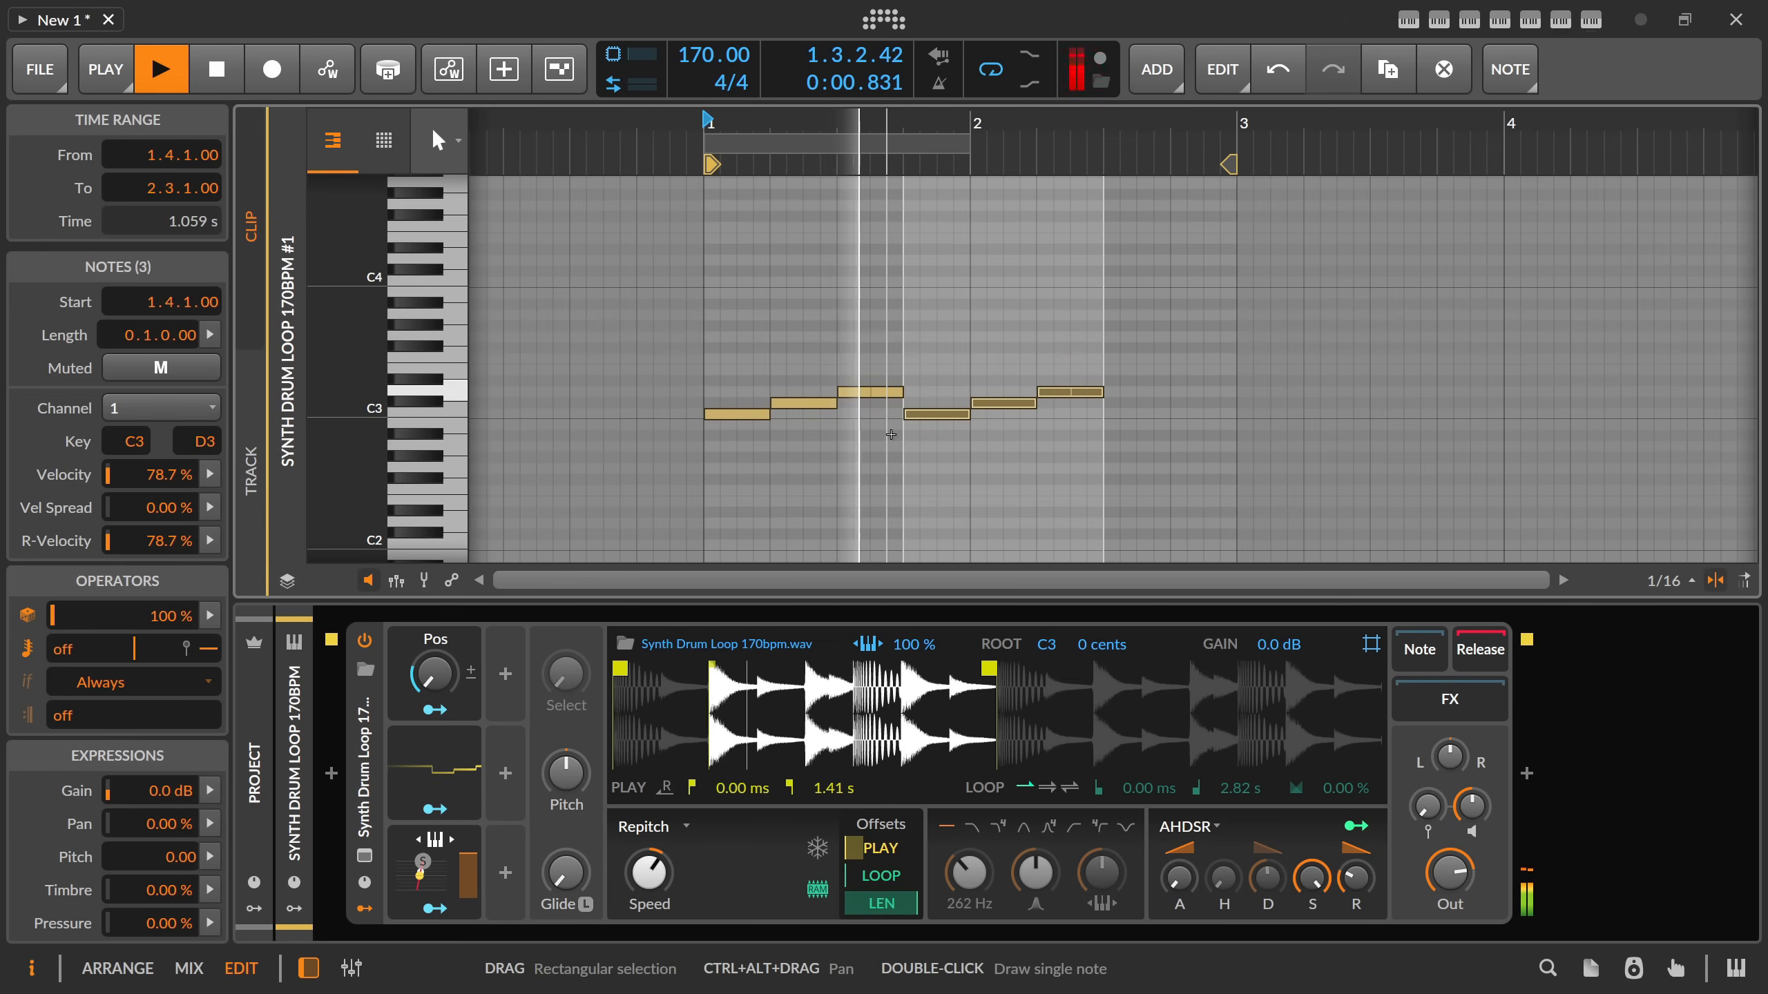
Duplicate the last D3 note and set the copy's repeat count to 4.
left_click_drag(1069, 360, 1076, 413)
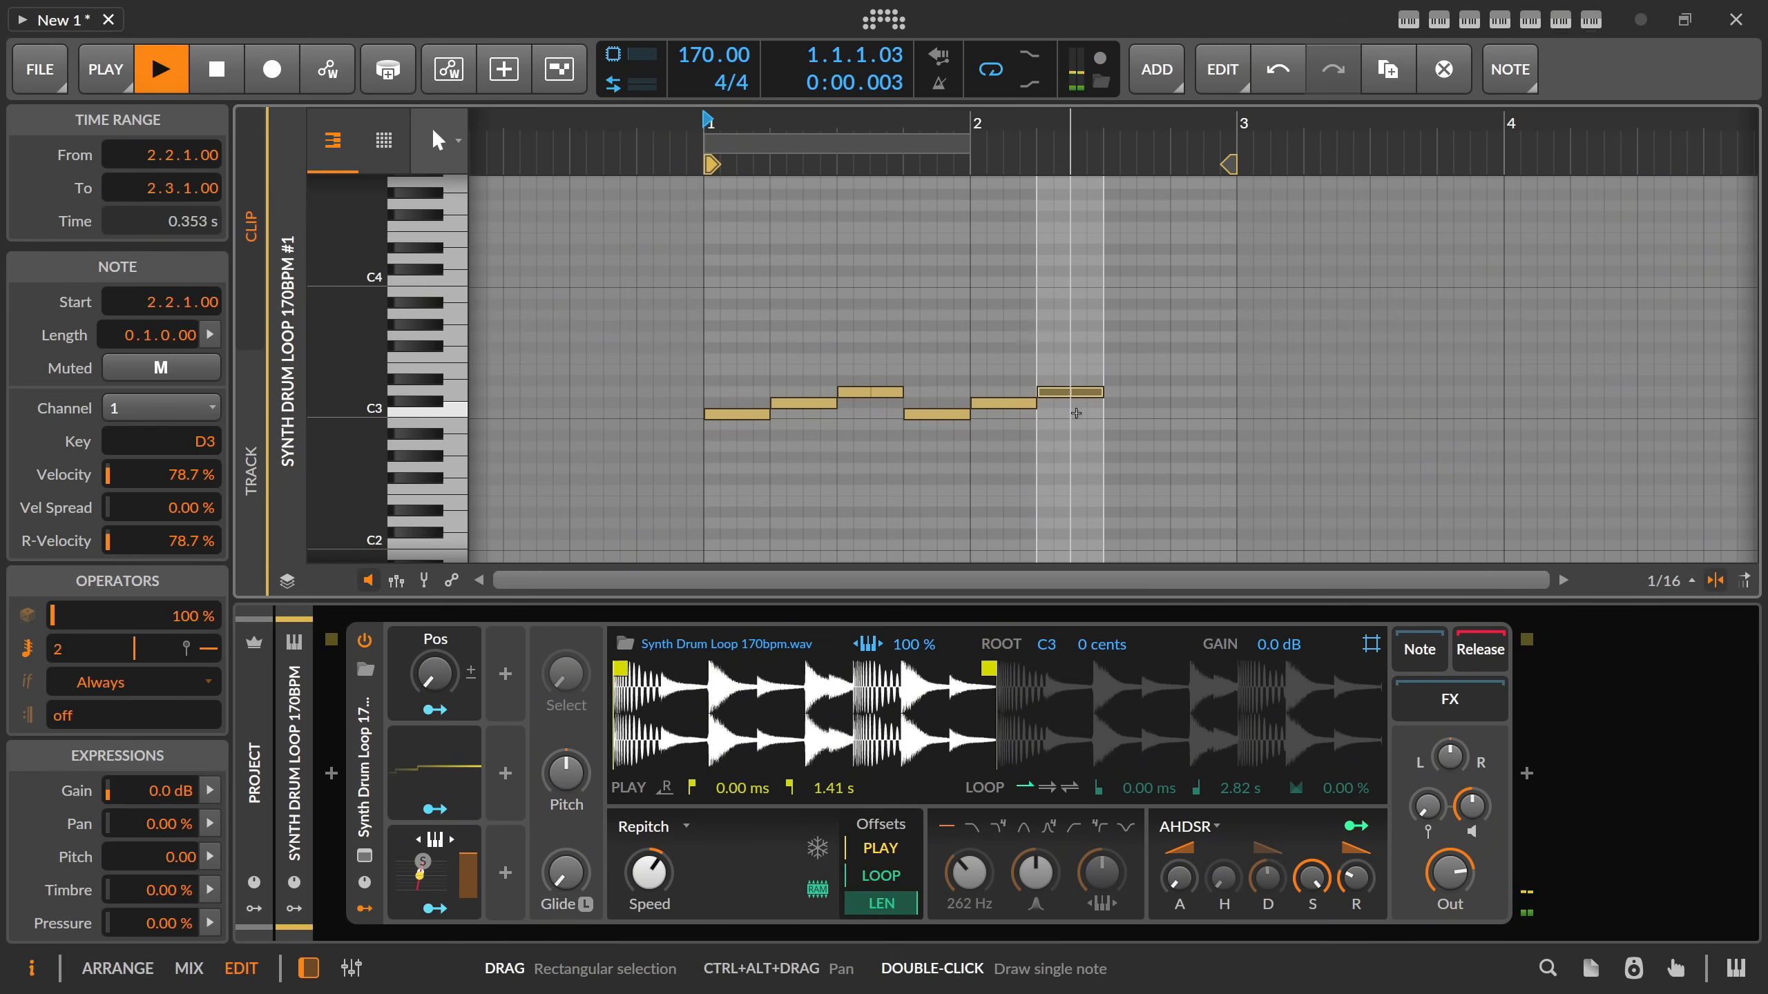
key("ctrl+d")
left_click_drag(124, 650, 123, 640)
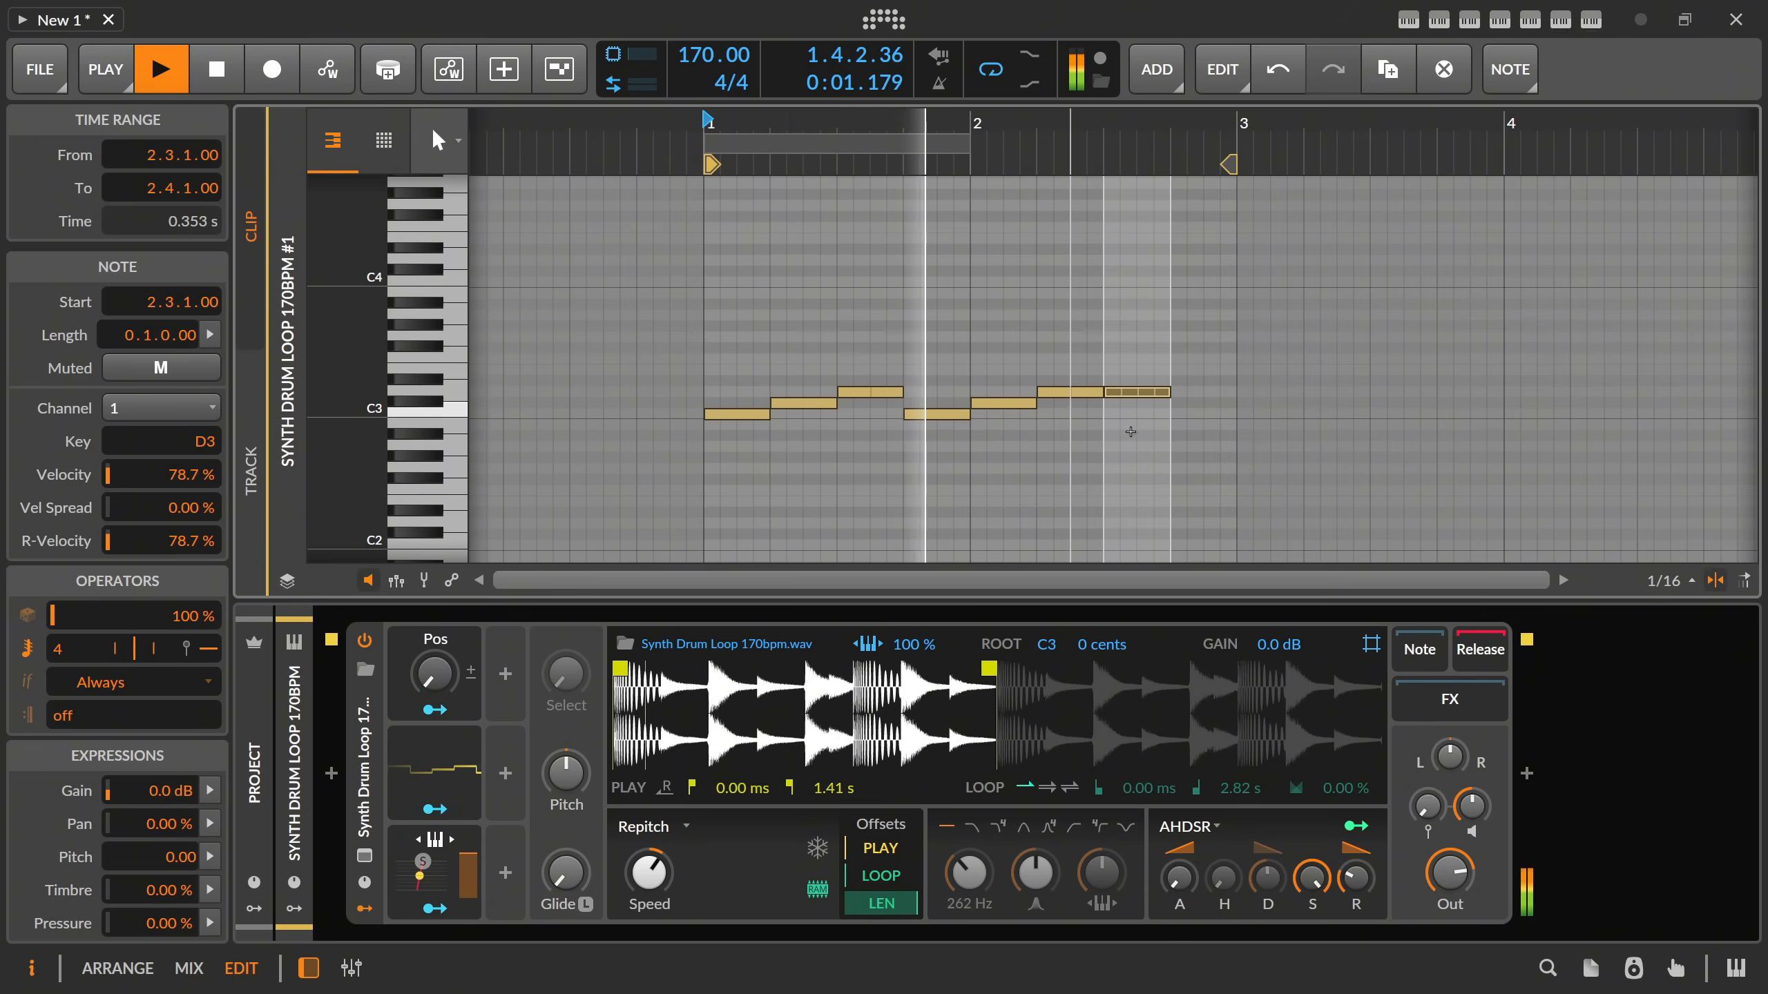
Add a one-beat note at 2.4.1, raise it to F#3, then play the clip and stop playback.
double_click(1222, 371)
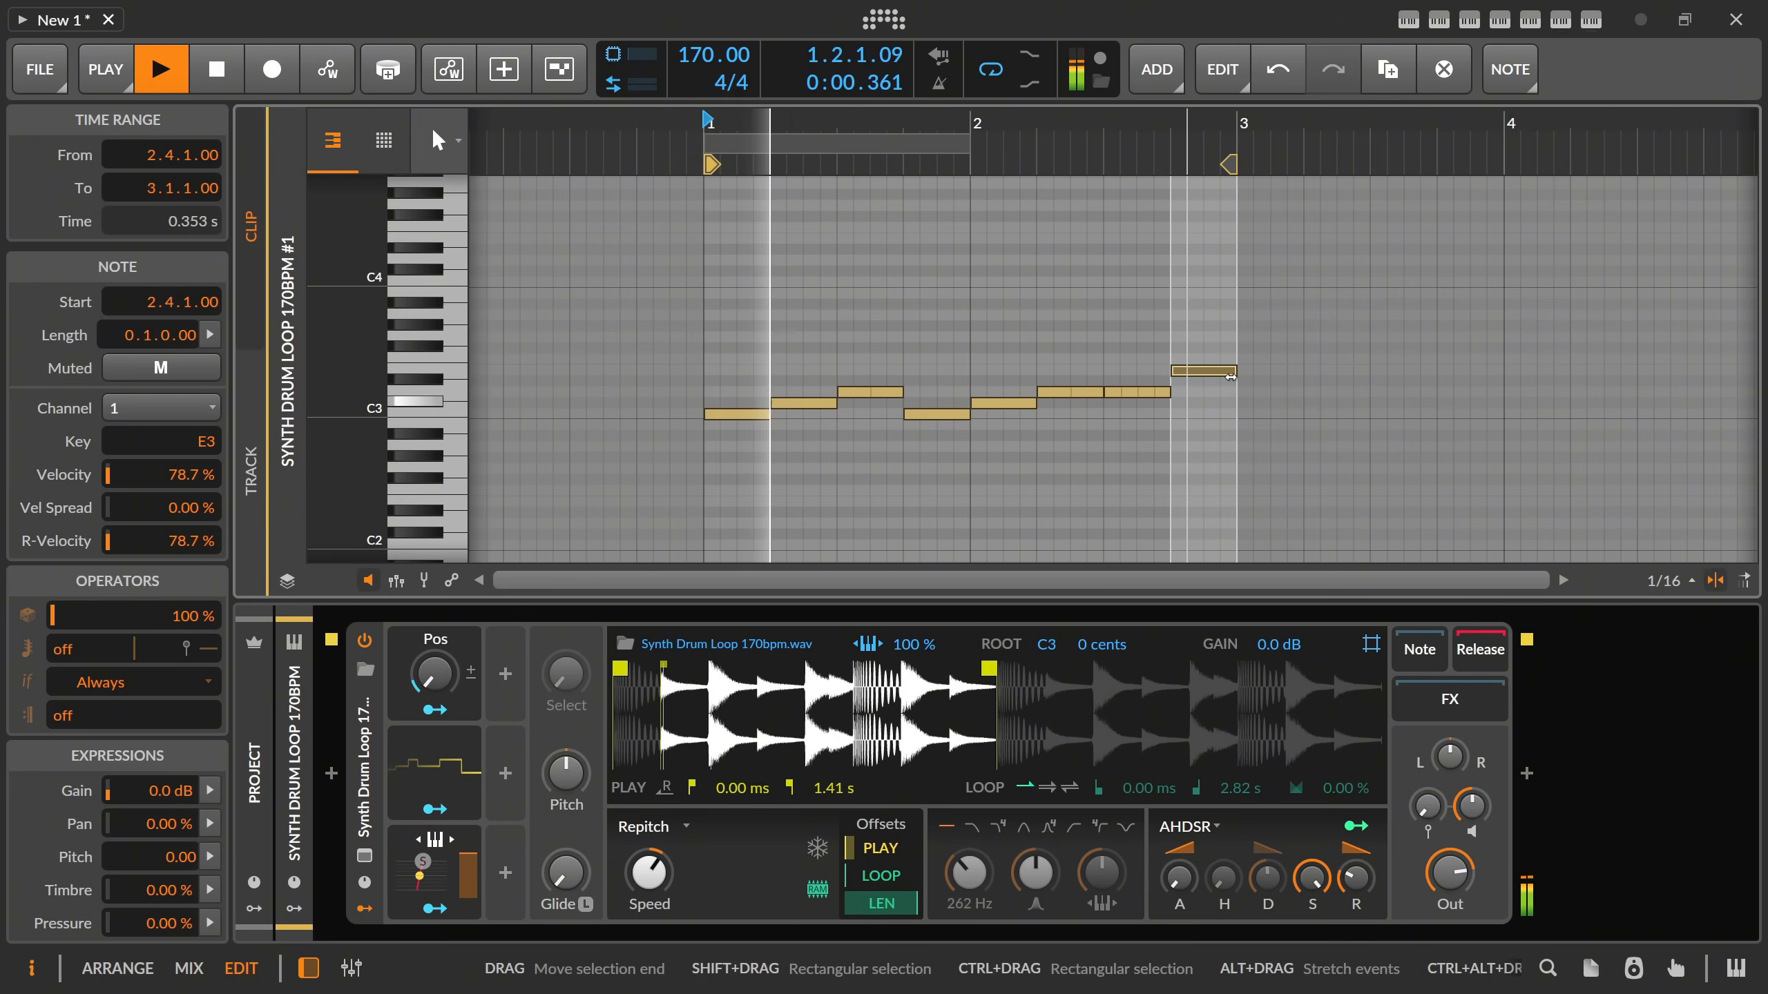
key("Up")
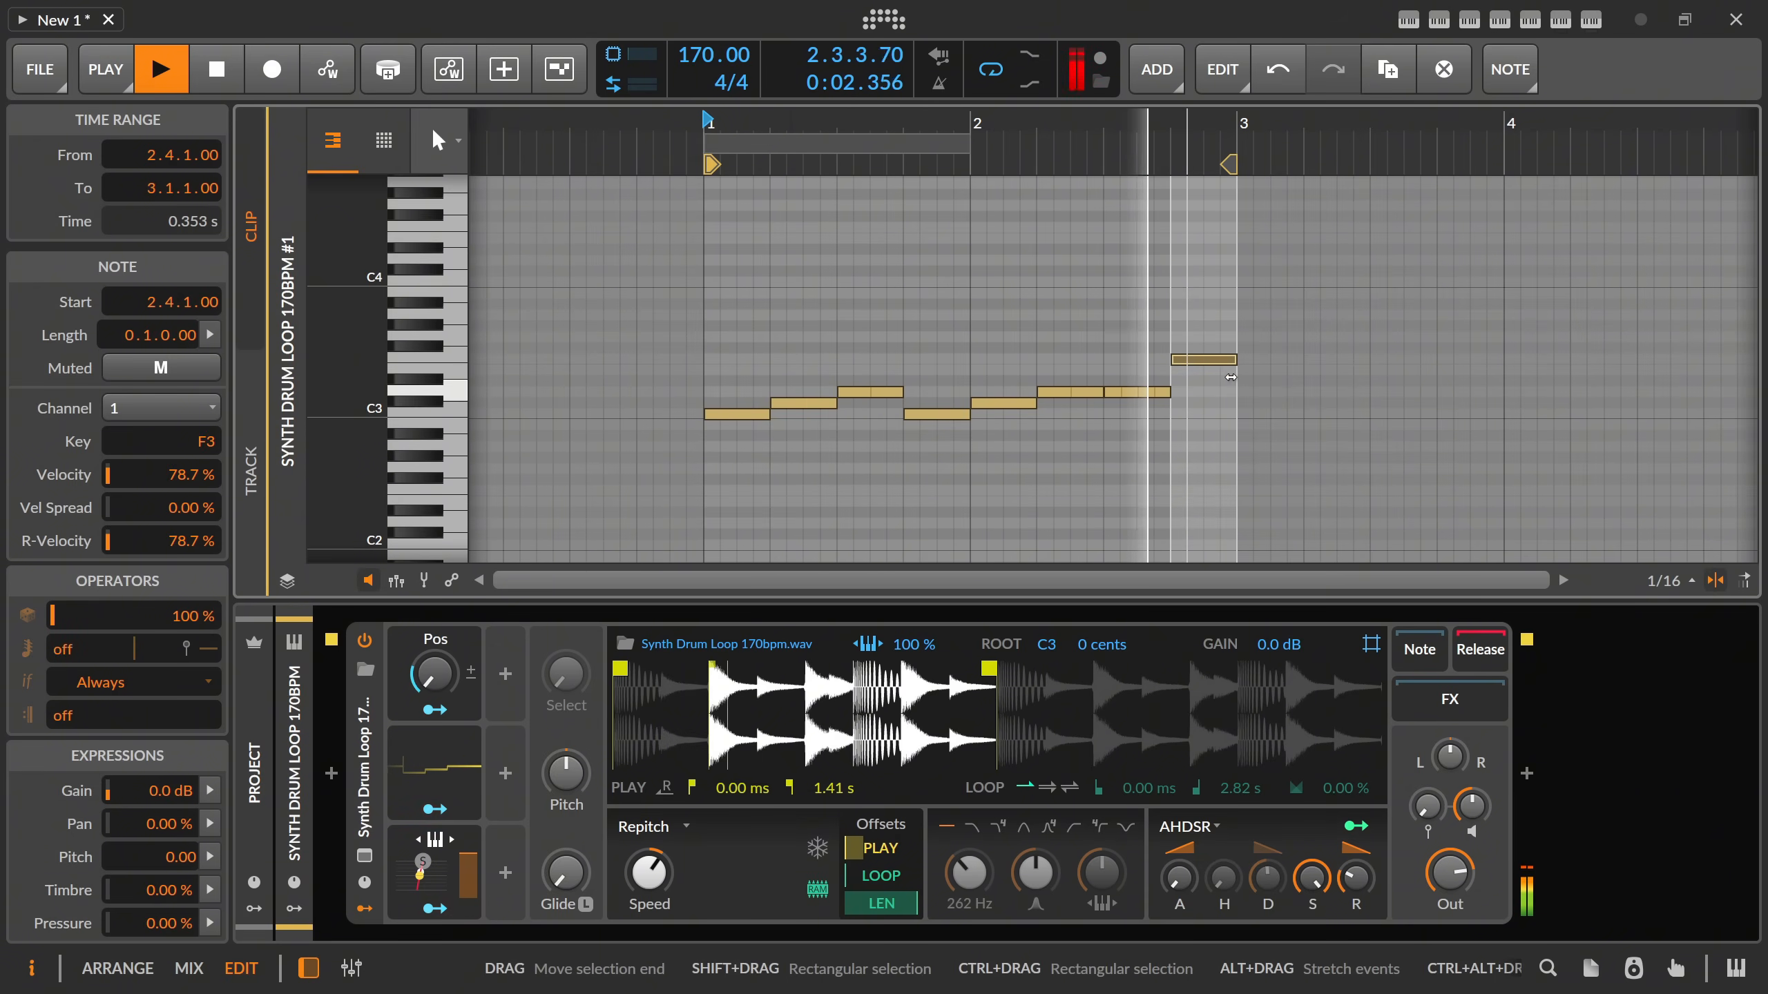
key("Up")
key("space")
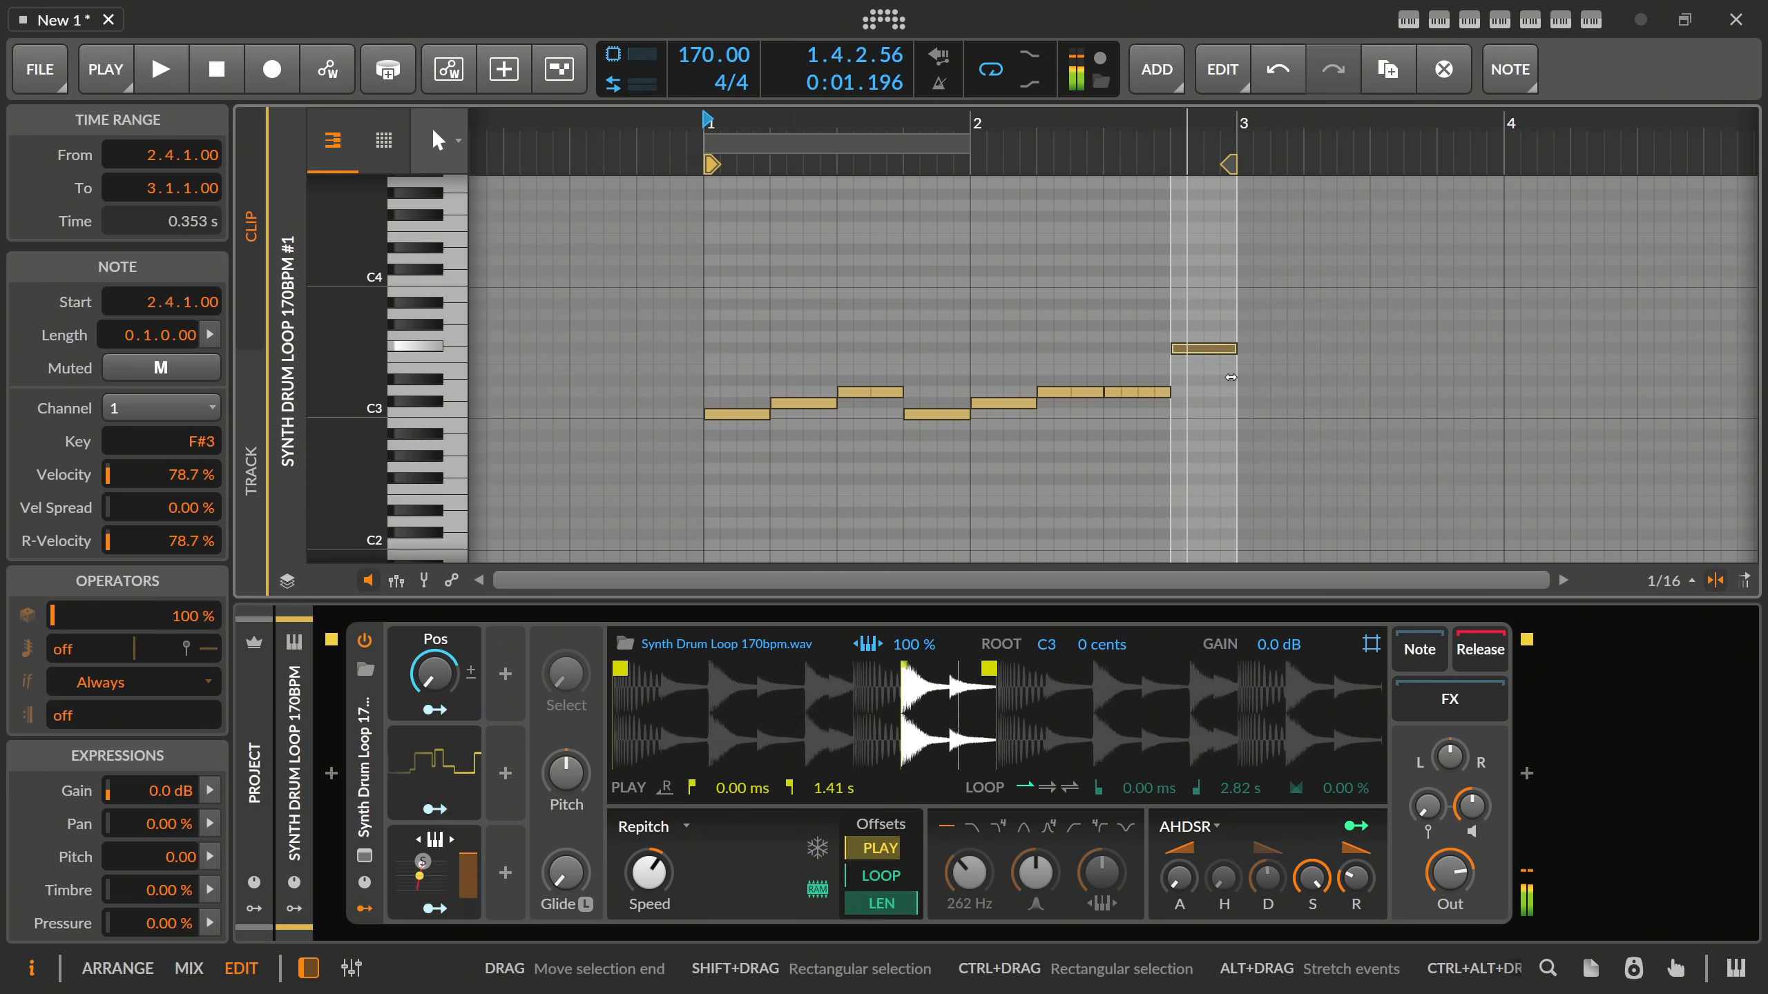
key("space")
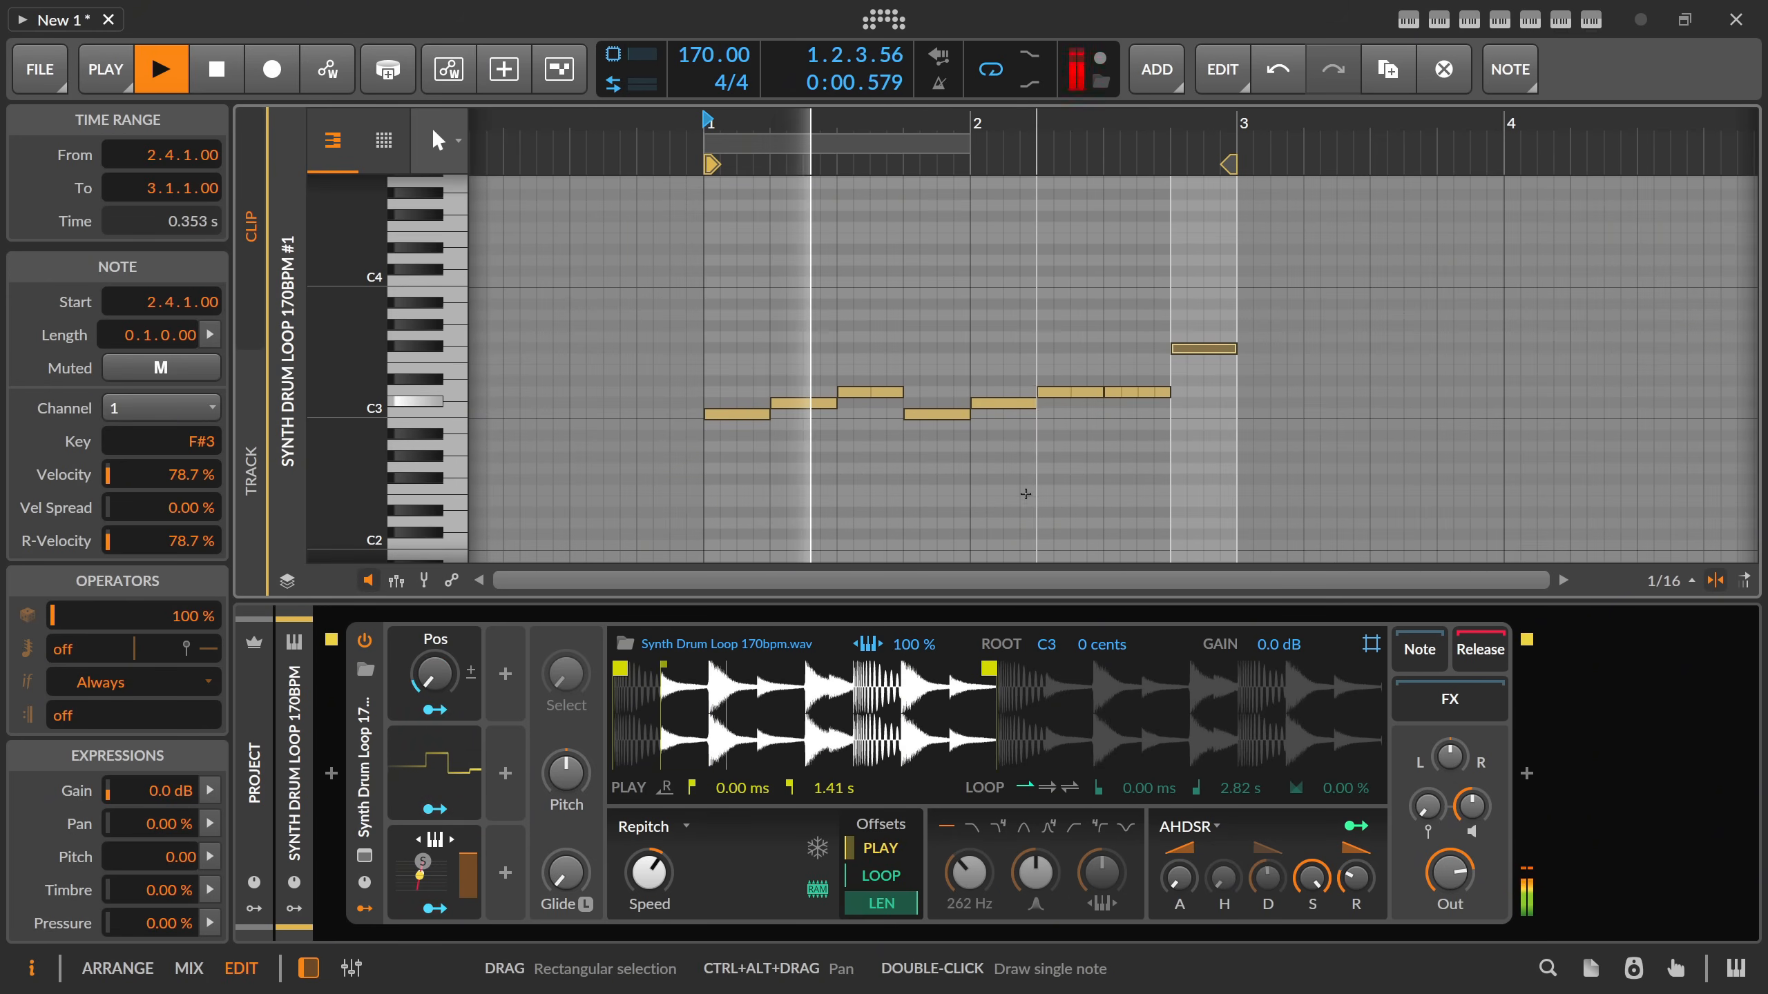
key("space")
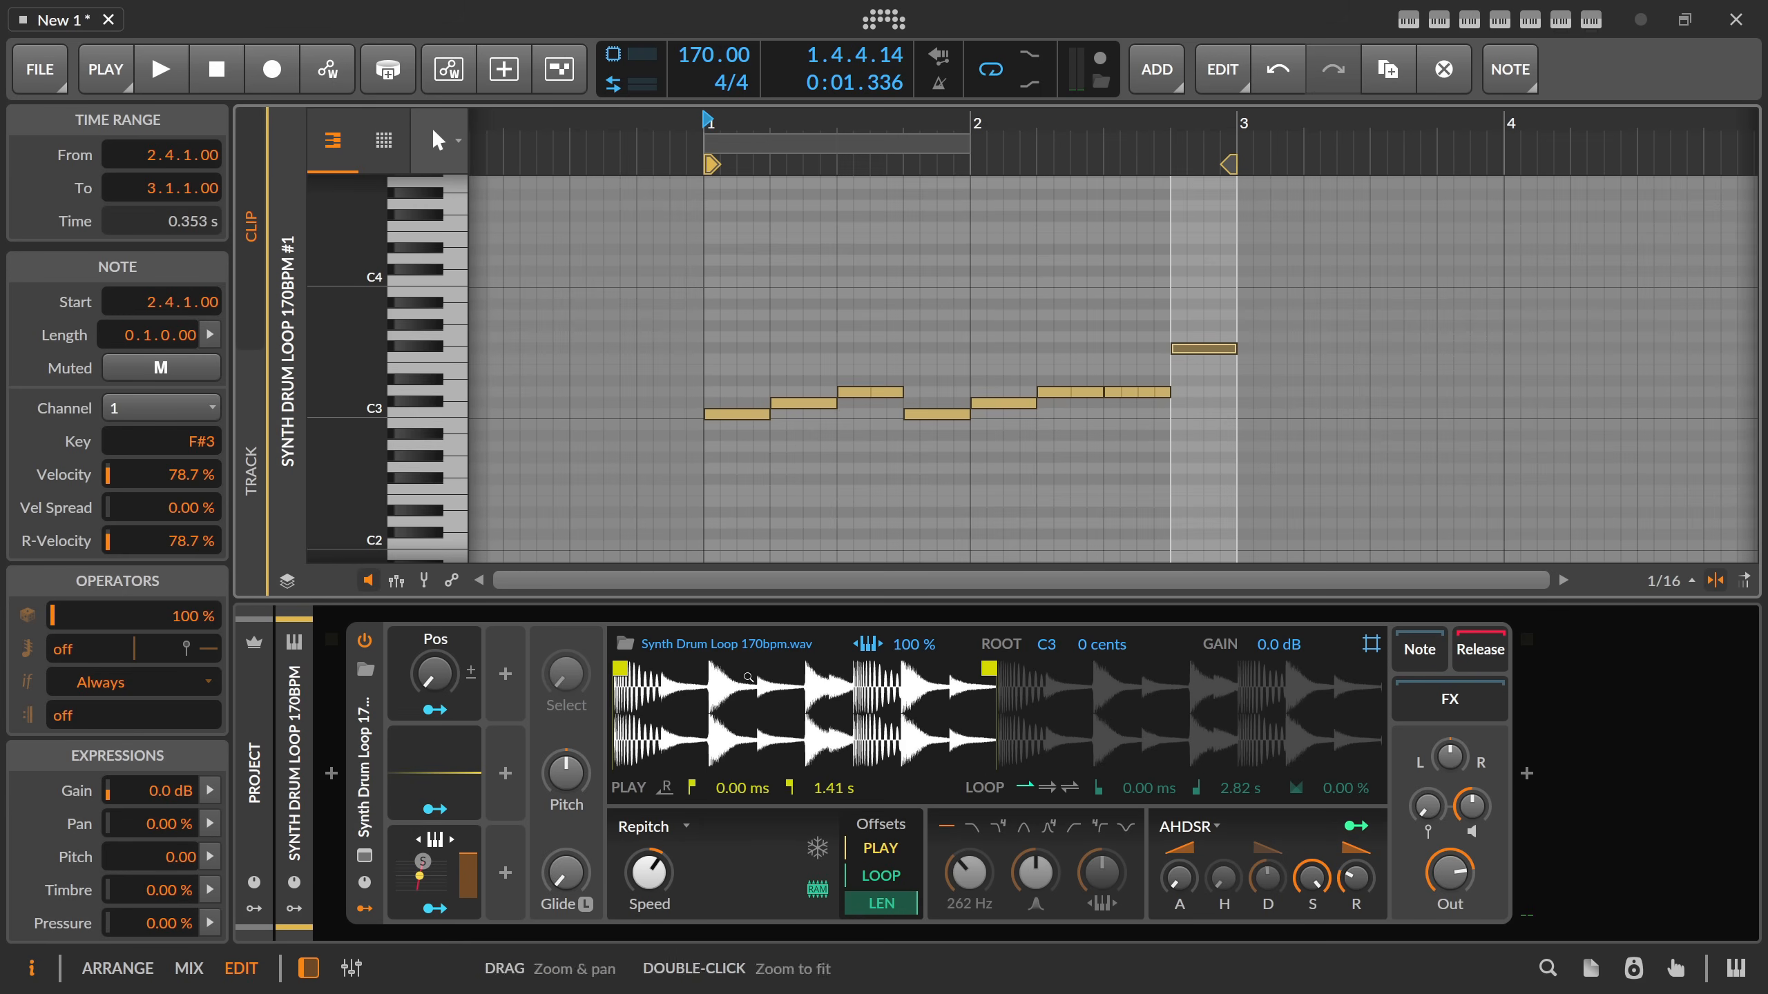
Select all the notes, play the clip and try lower Speed settings on the Sampler.
left_click_drag(726, 335, 1302, 442)
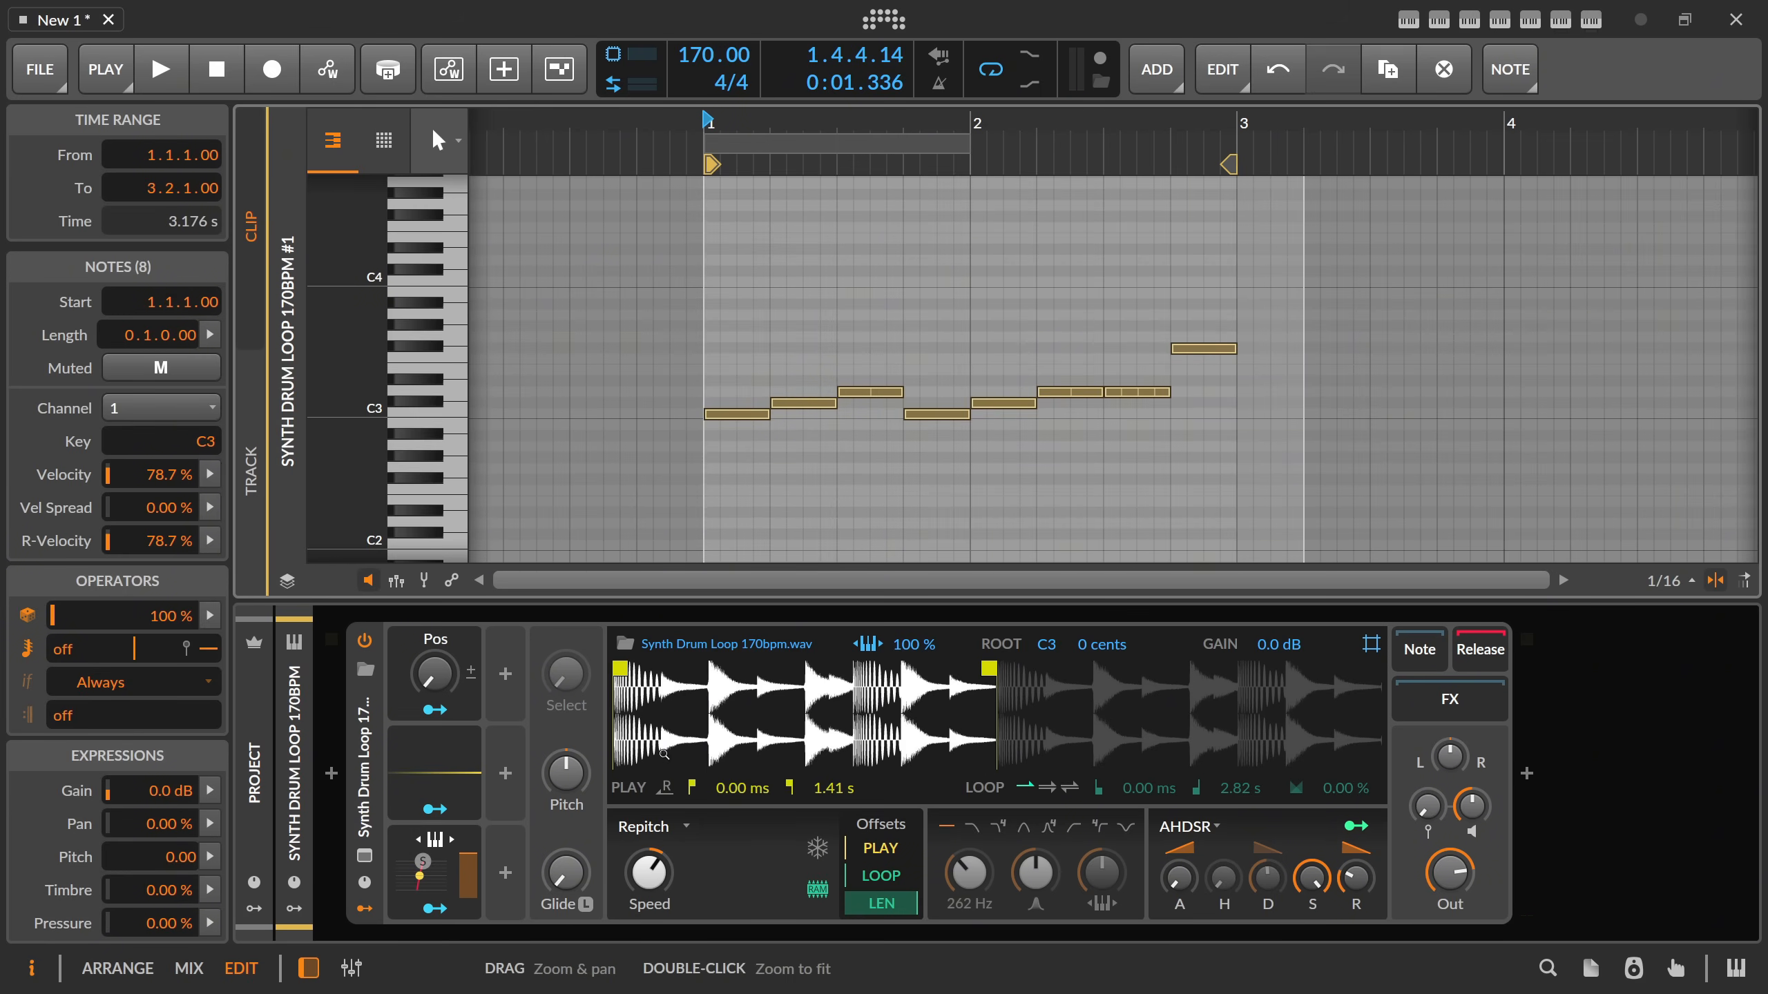
key("space")
left_click_drag(649, 872, 648, 905)
left_click_drag(649, 871, 654, 876)
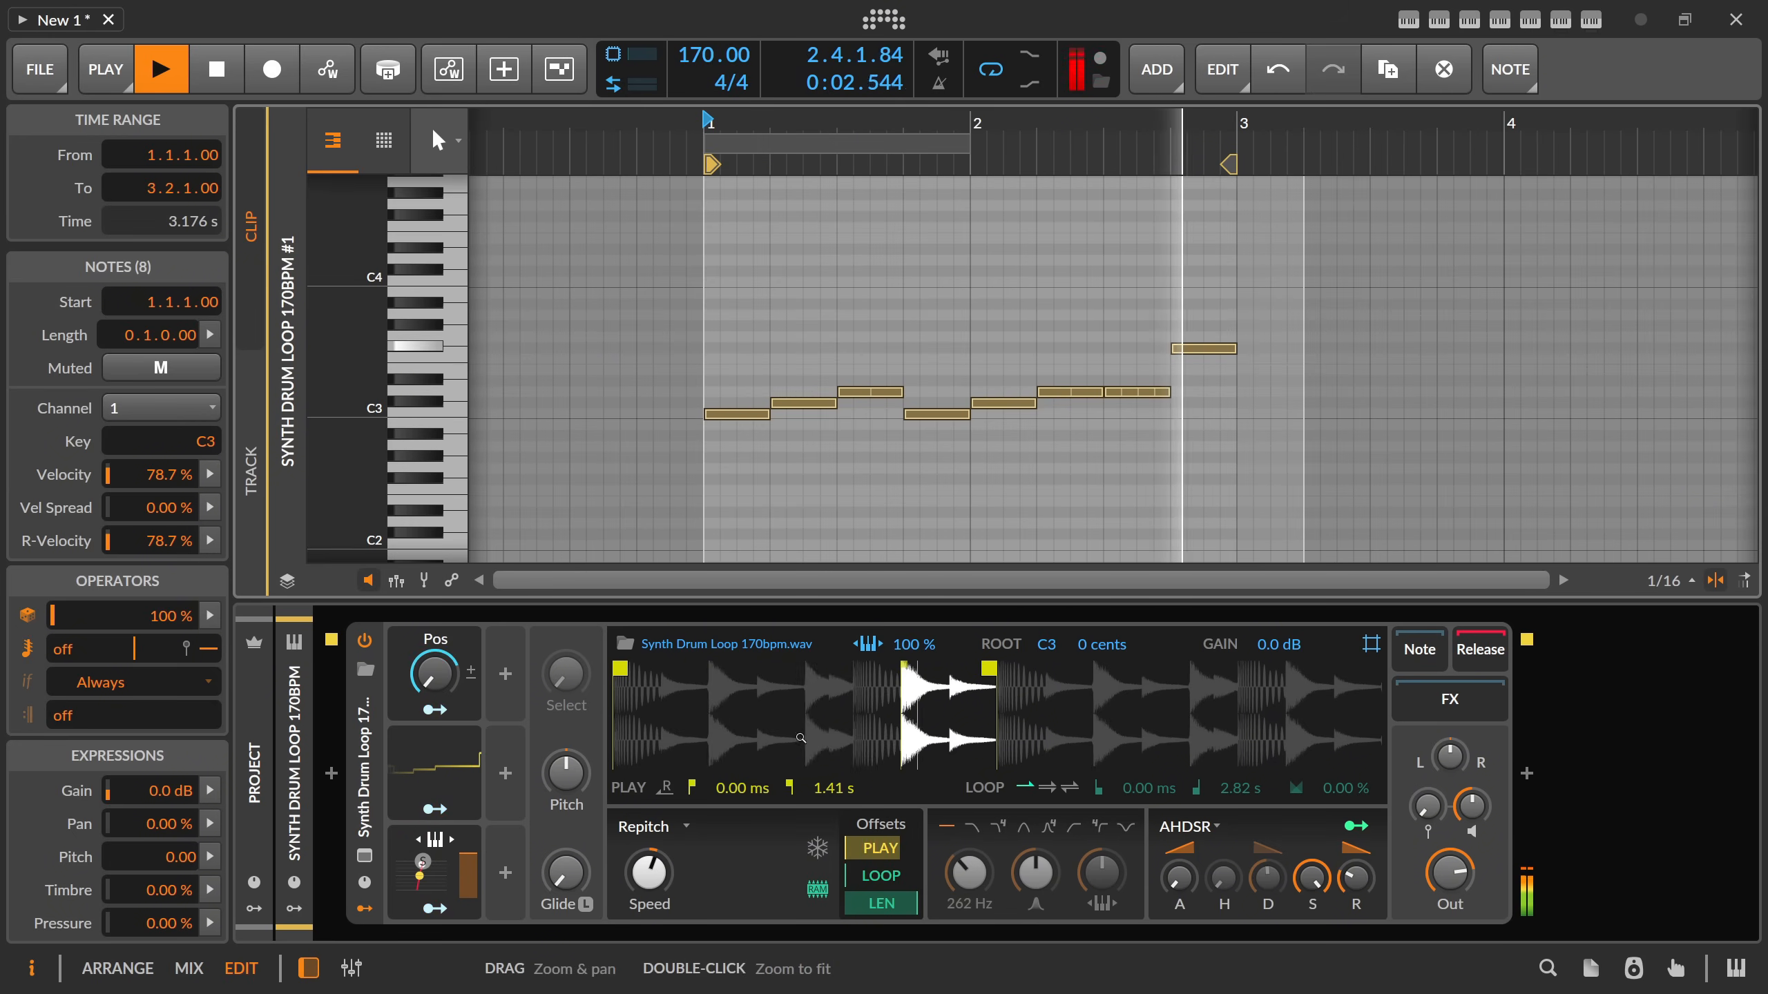
Stop playback, shorten the C#3 note at 1.2.1 to half a beat, duplicate it and play the clip.
left_click(828, 404)
key("space")
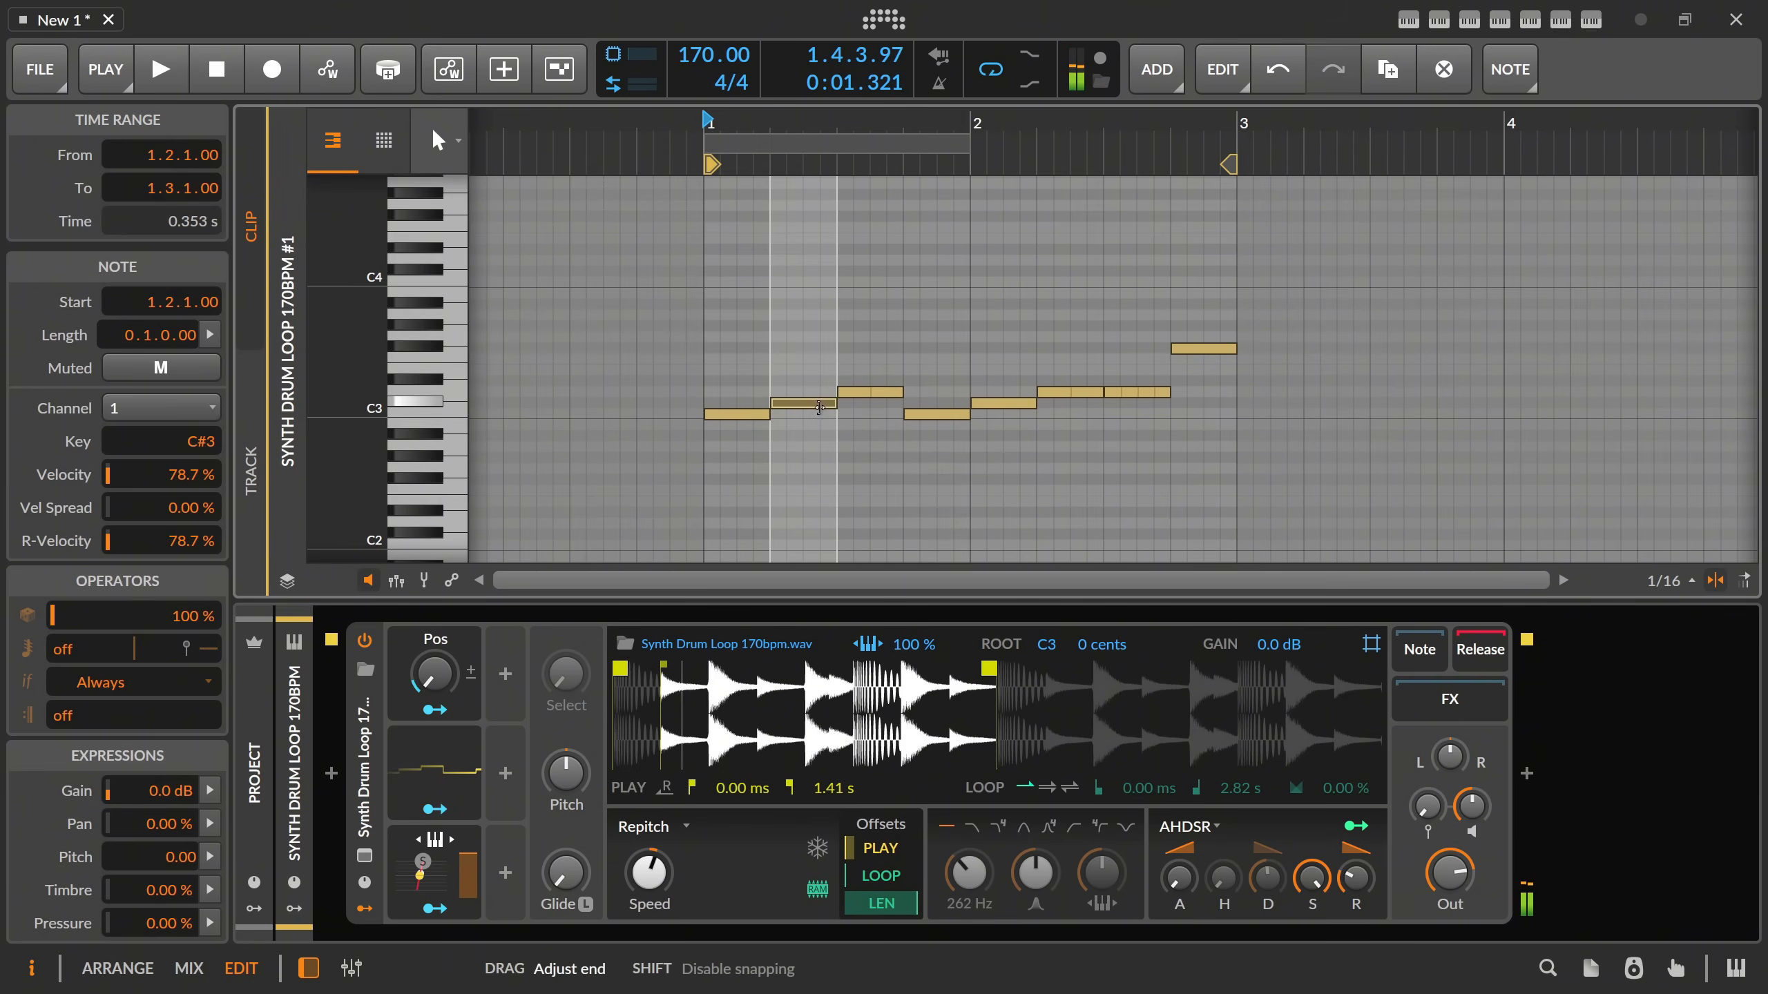
left_click_drag(830, 410, 802, 405)
key("ctrl+d")
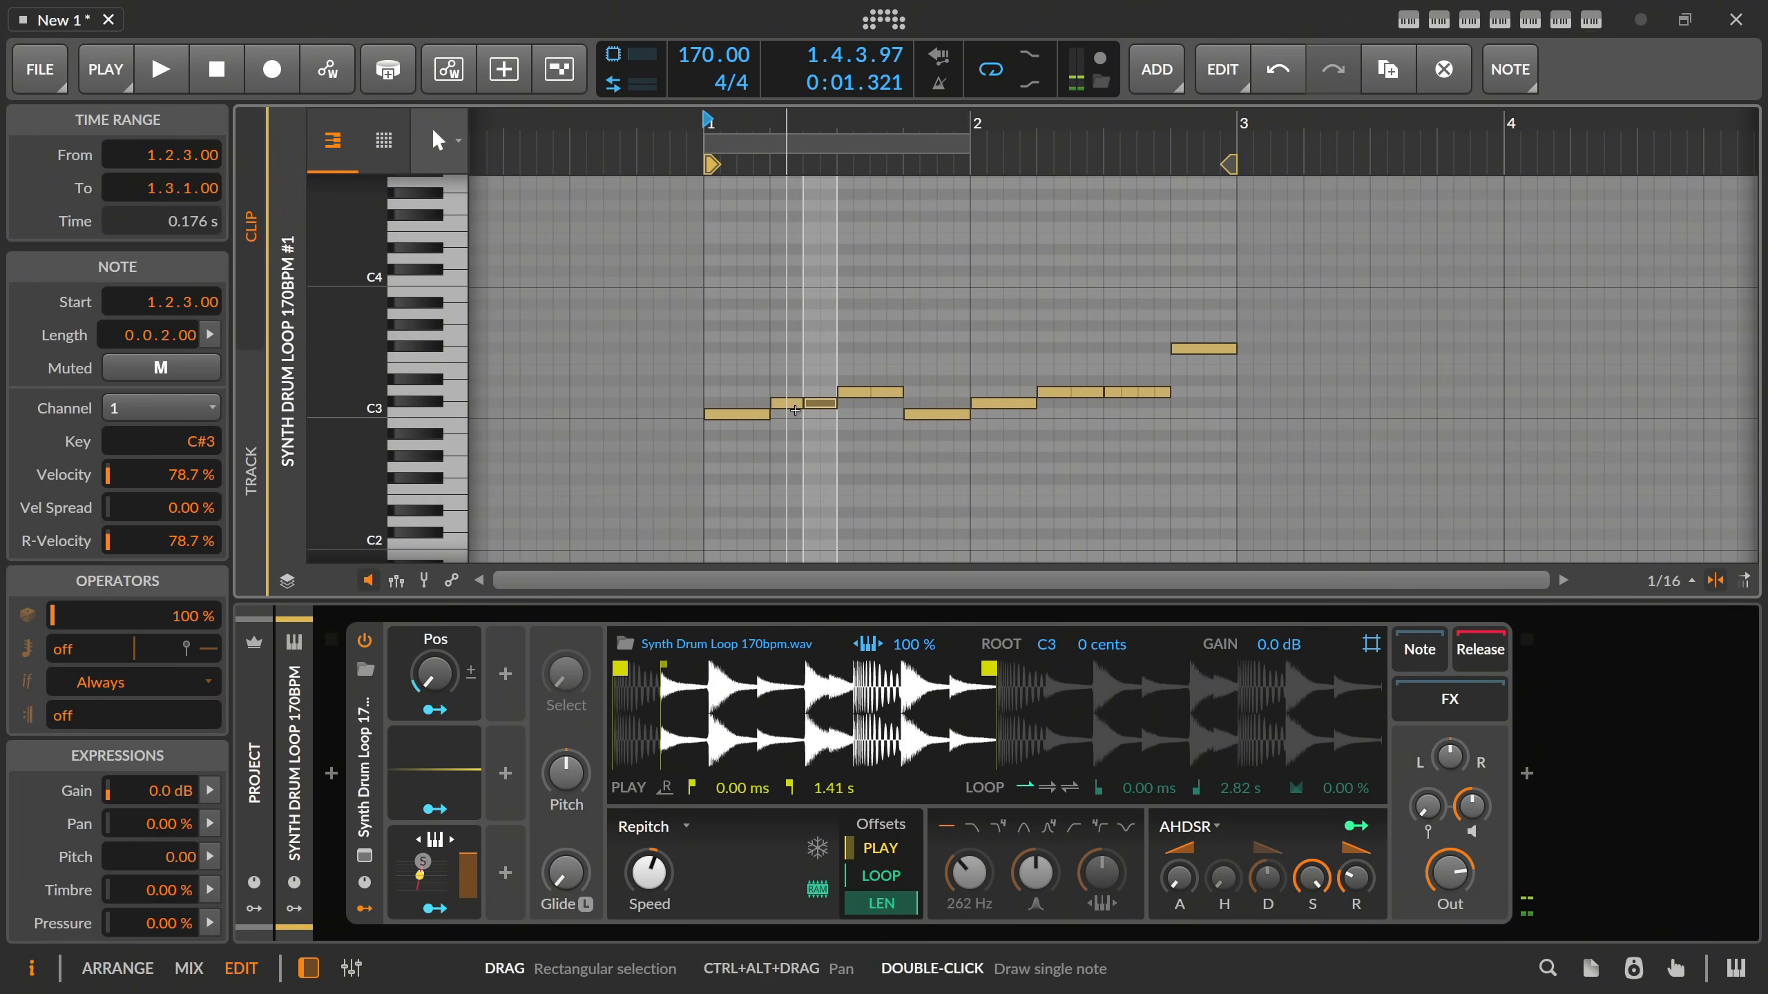
key("space")
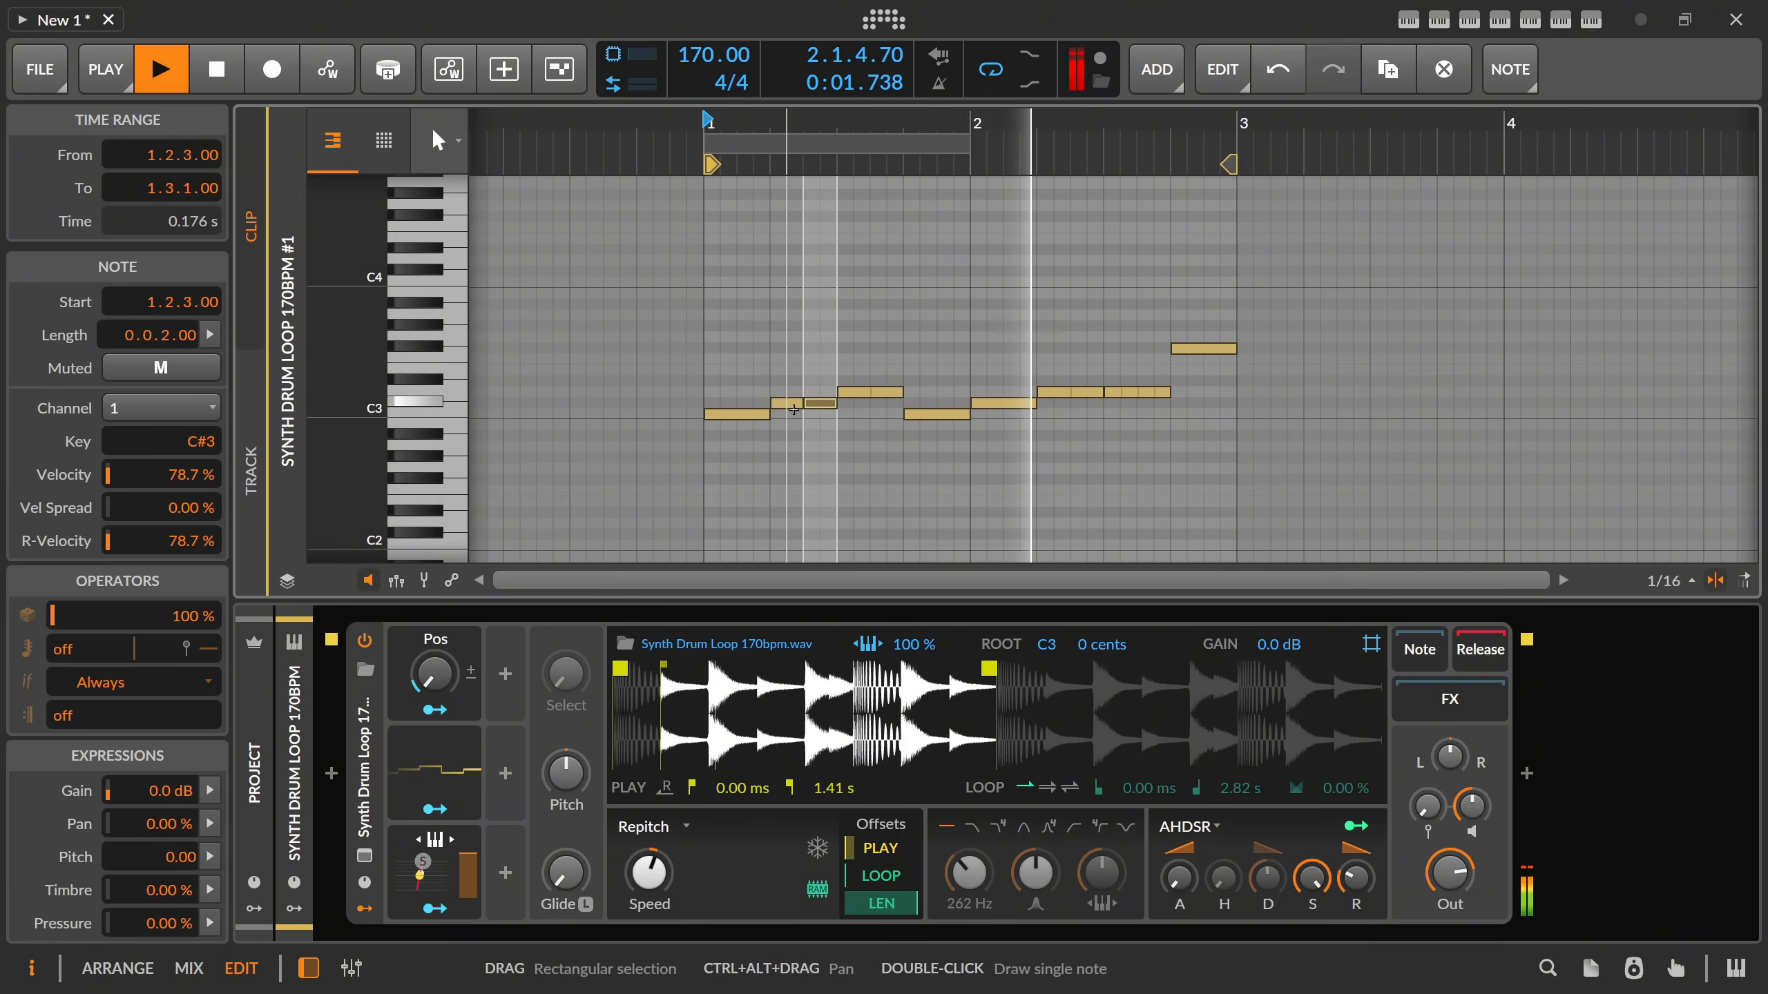
Try a higher Sampler Speed during playback, reset it to its 100 % default and stop the clip.
left_click_drag(649, 874, 648, 849)
triple_click(648, 866)
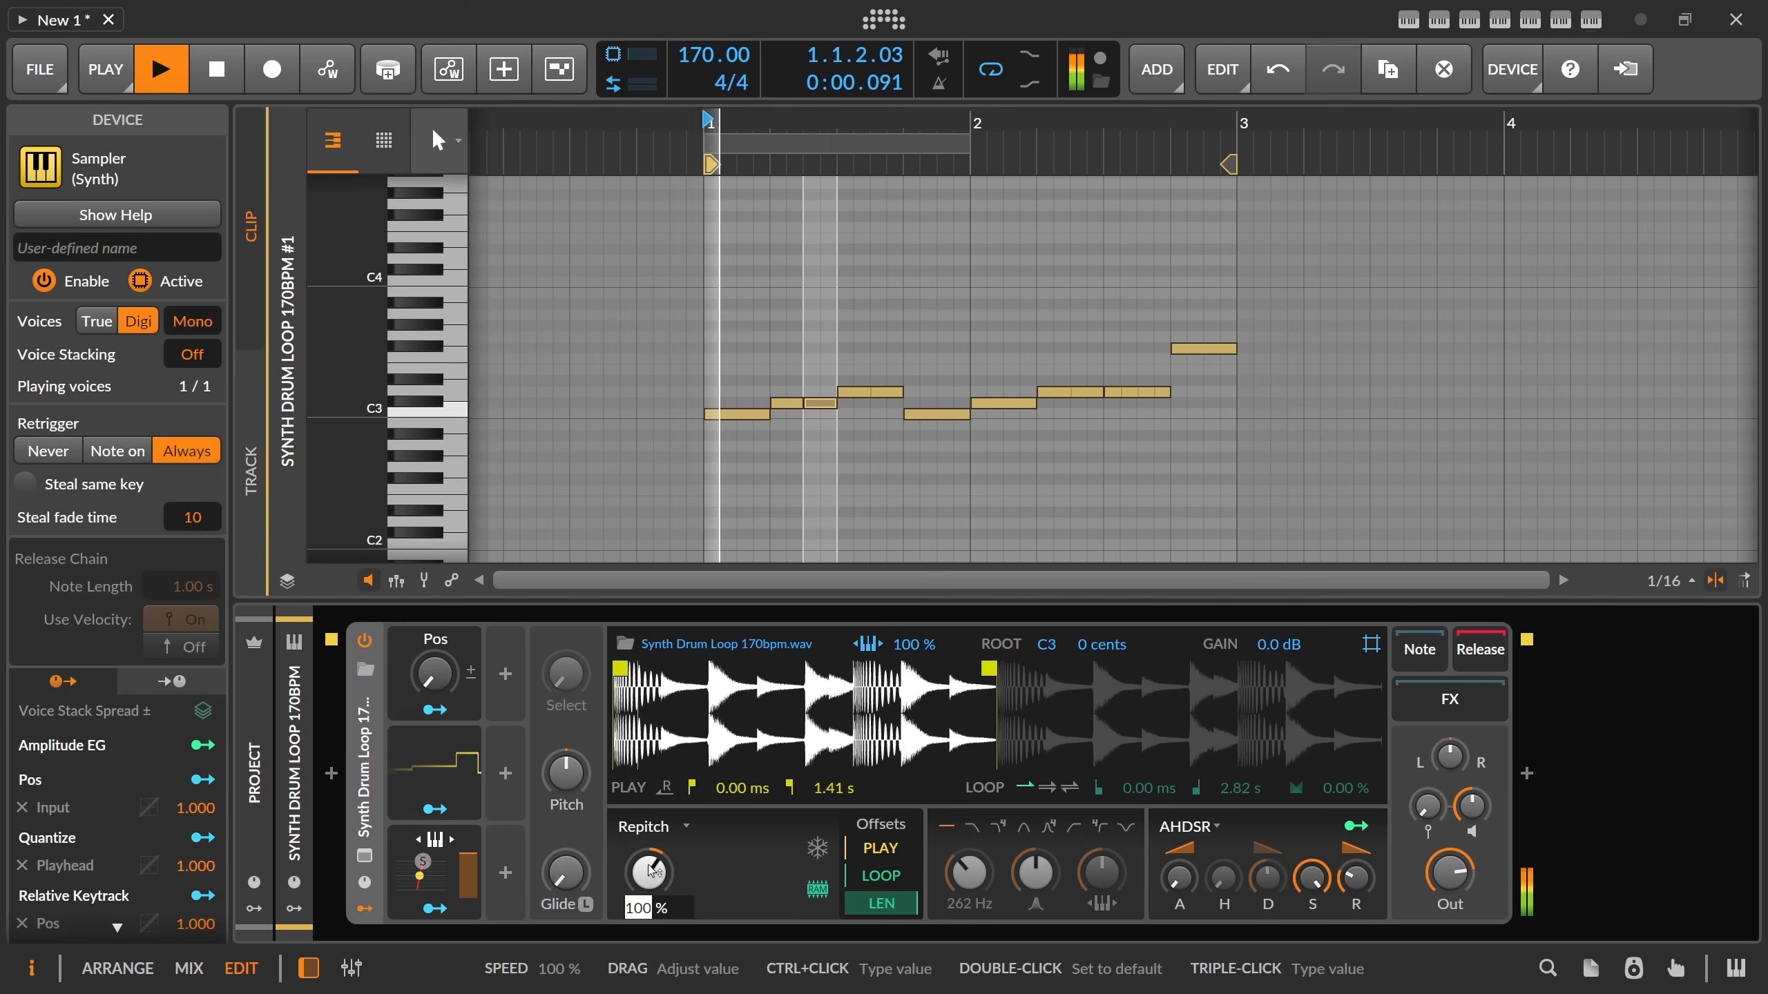
key("Escape")
key("space")
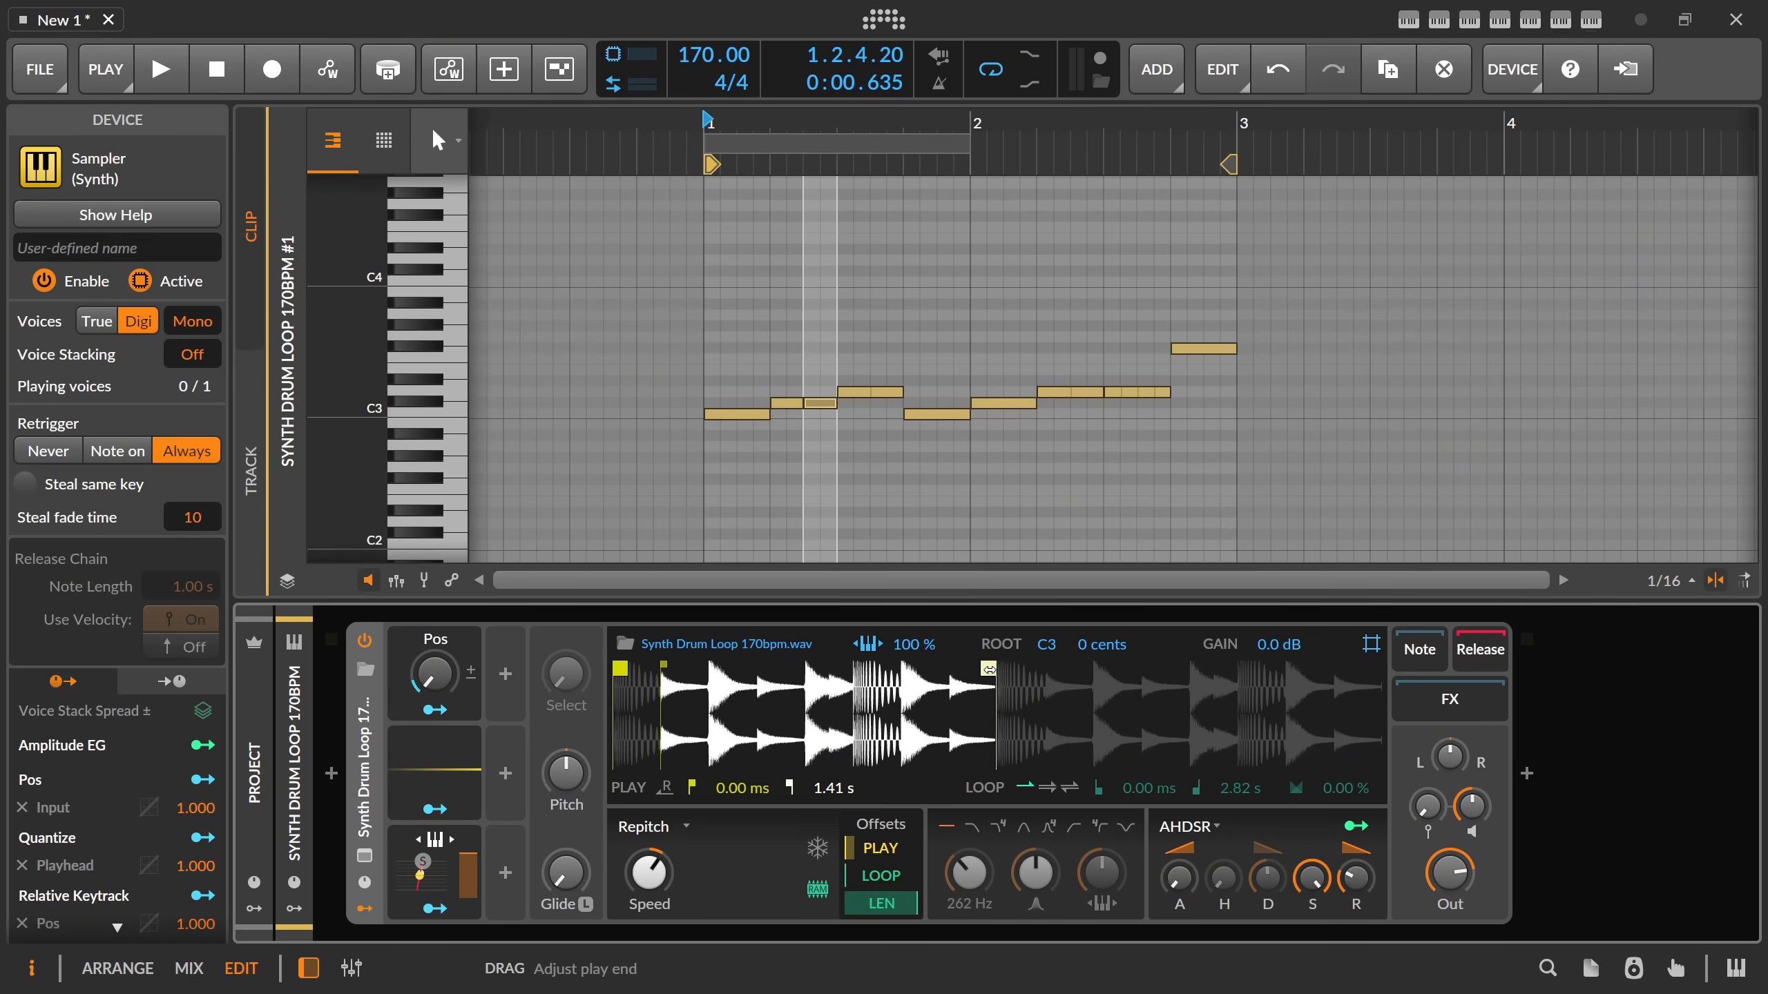
Try a play end of 178 ms, move it back to 1.41 s, and turn on forward looping for the sample.
left_click_drag(988, 670, 660, 680)
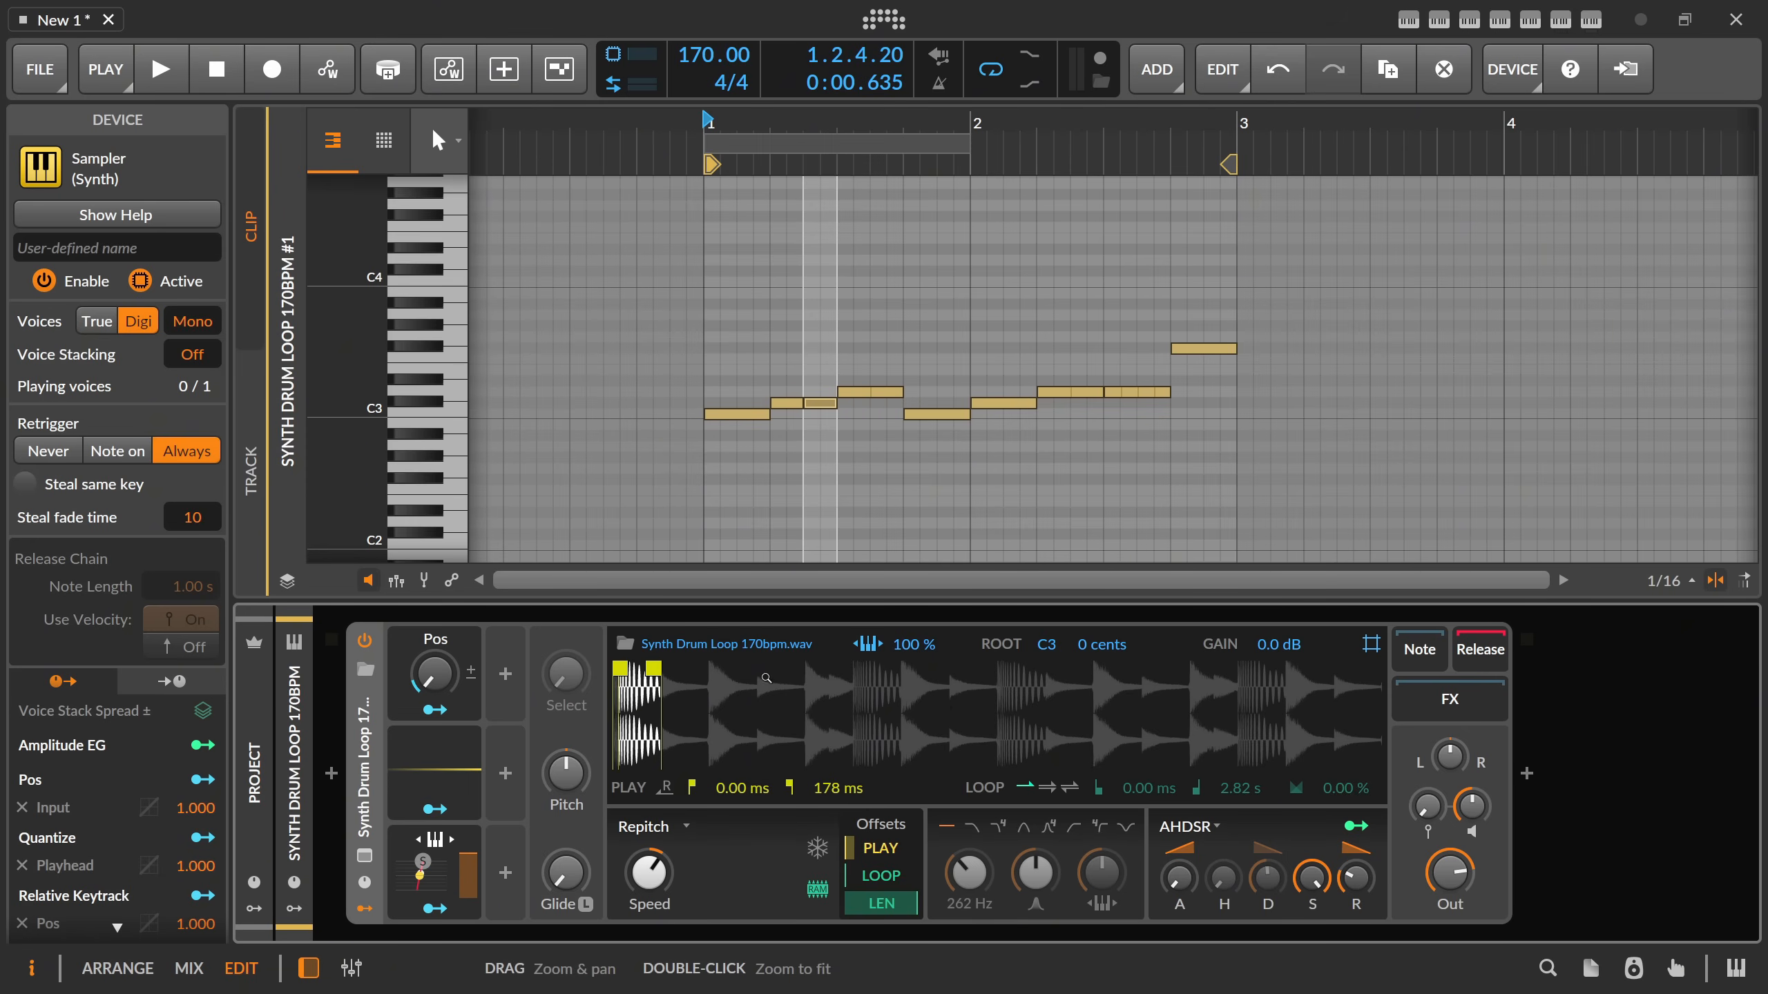
left_click_drag(651, 670, 923, 675)
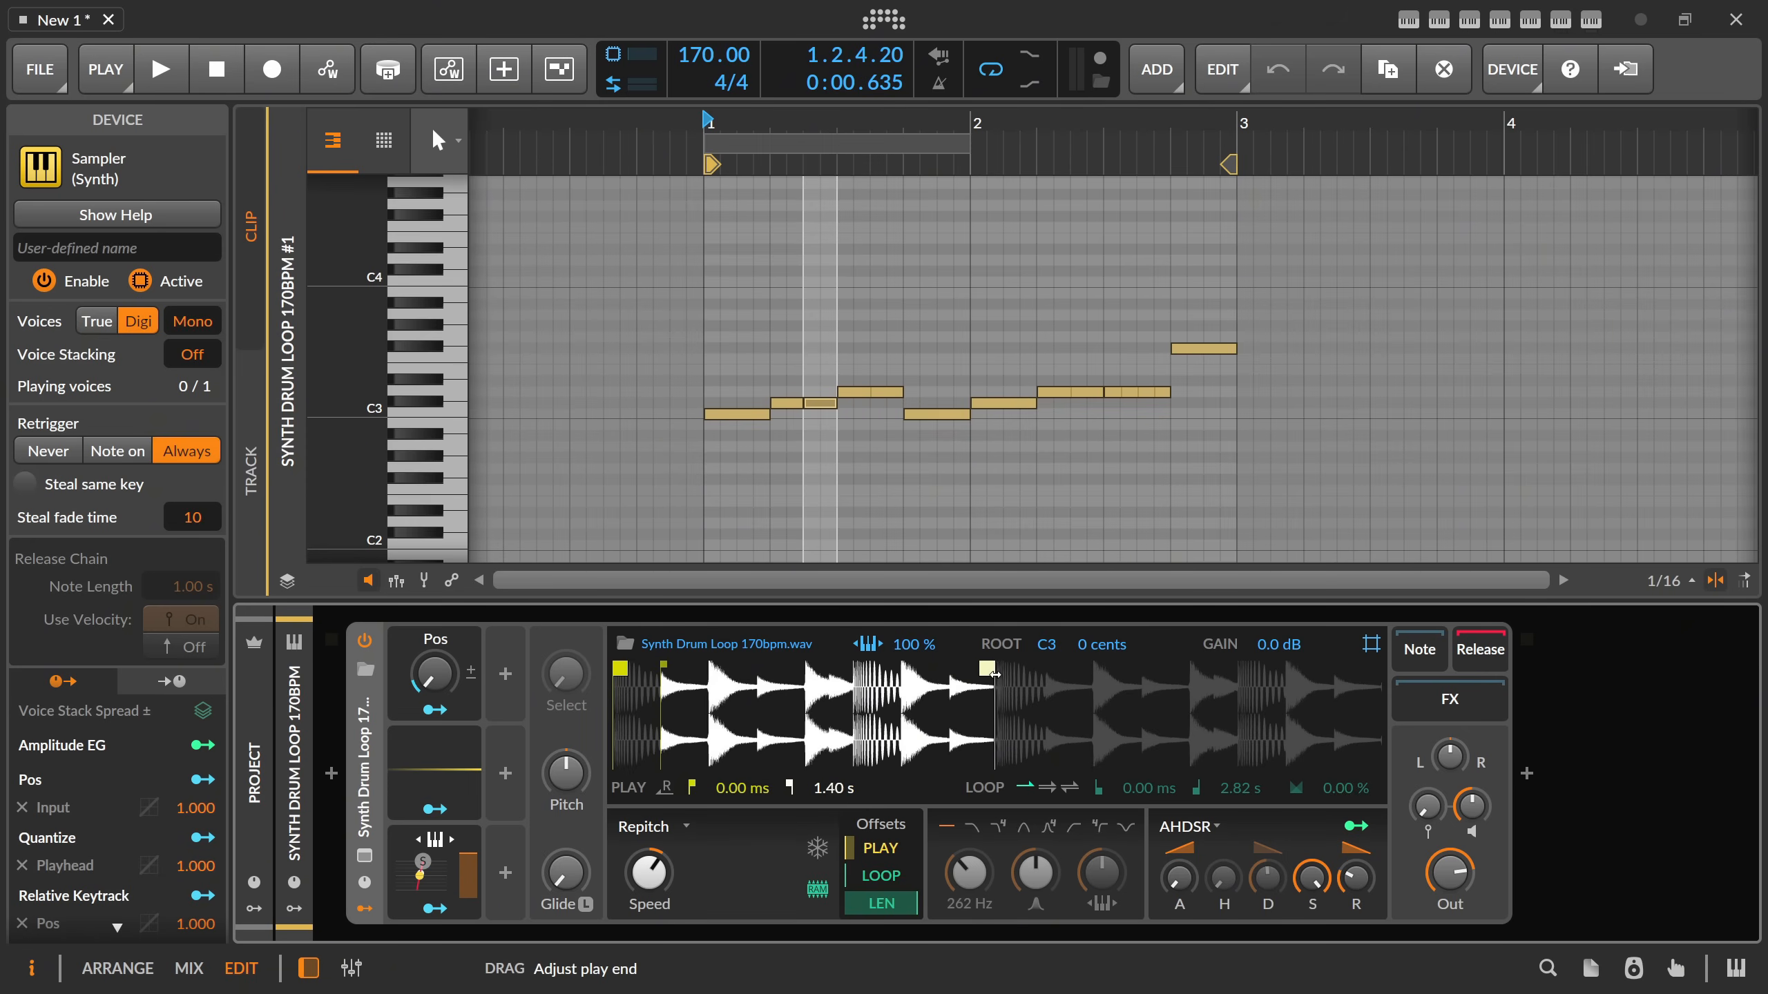
left_click(1056, 790)
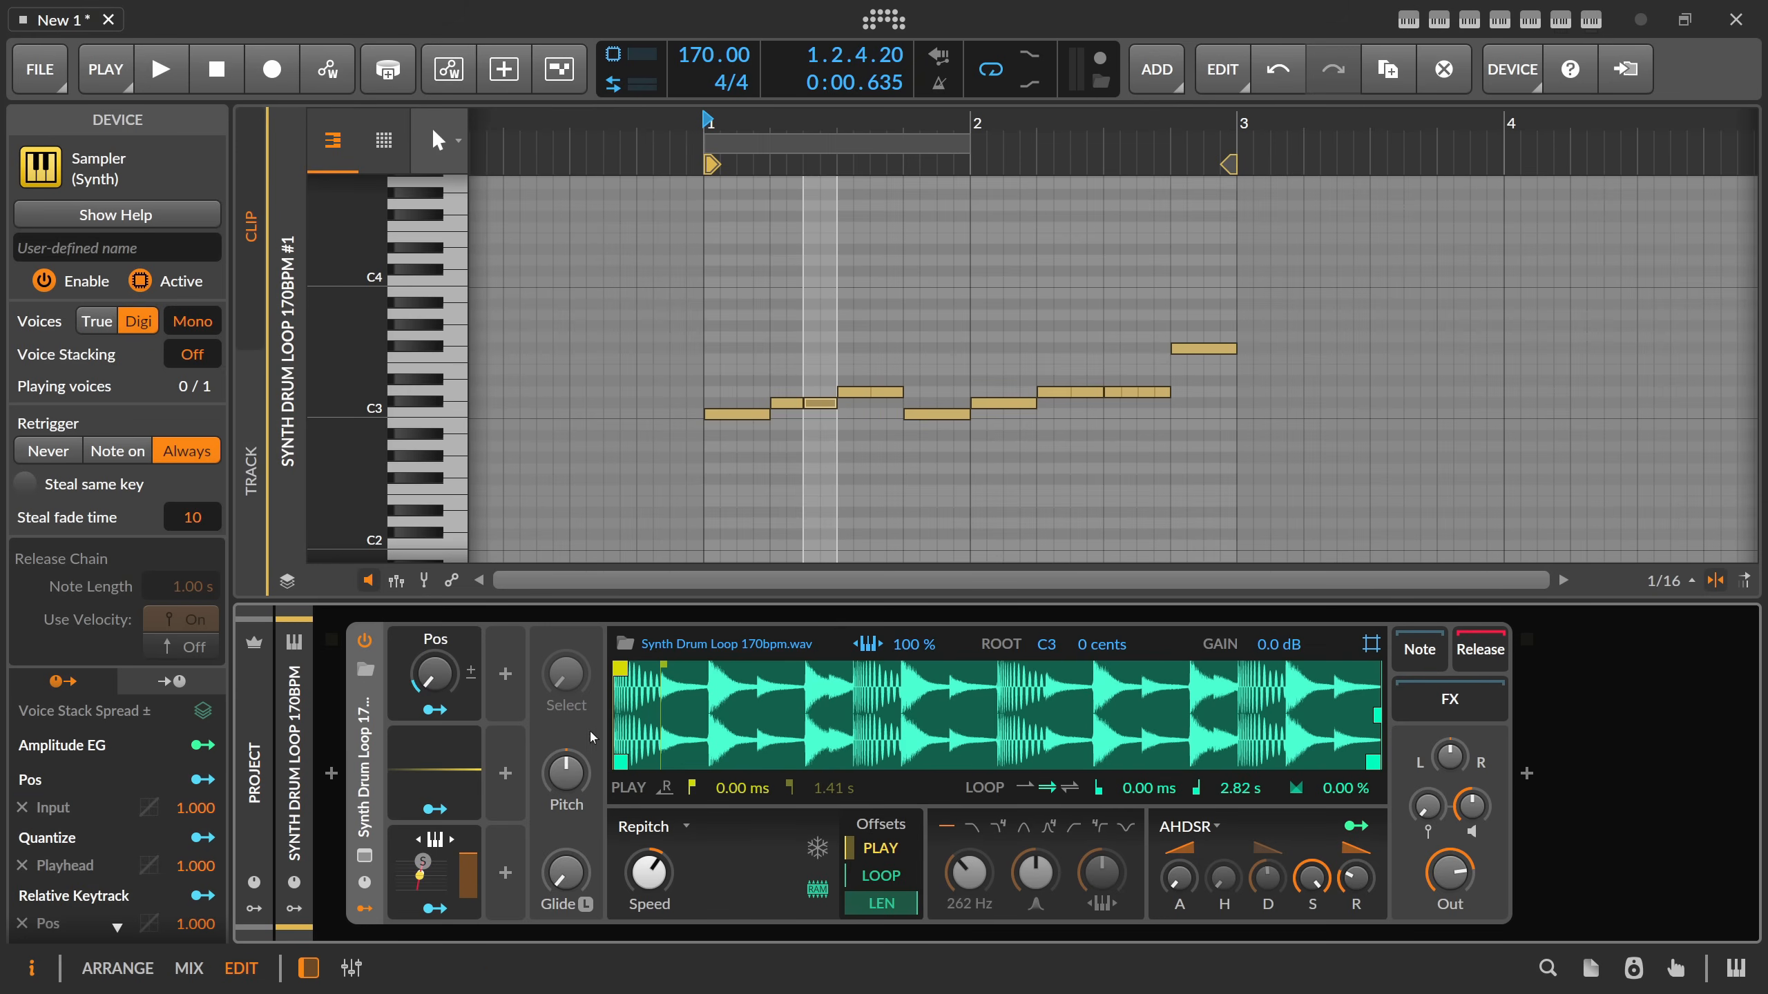
Map the Quantize modulator to the Sampler's loop offset with an amount of 1.000.
left_click(434, 809)
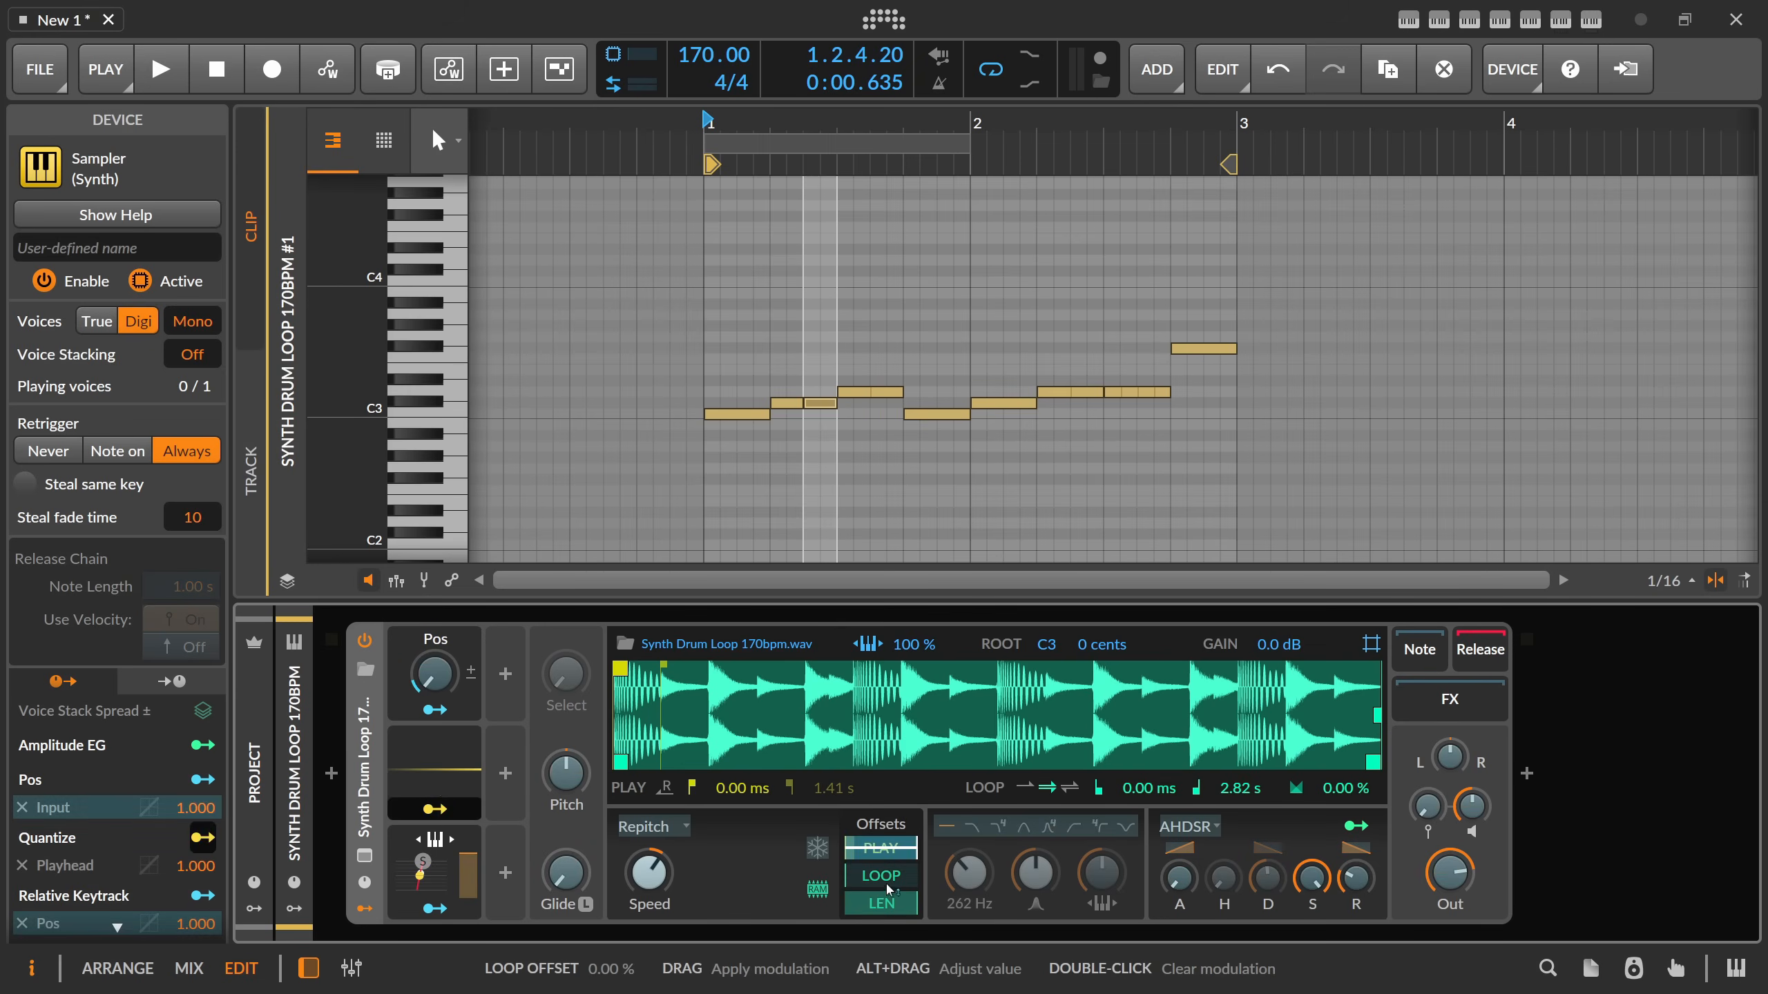
left_click_drag(888, 889, 808, 913)
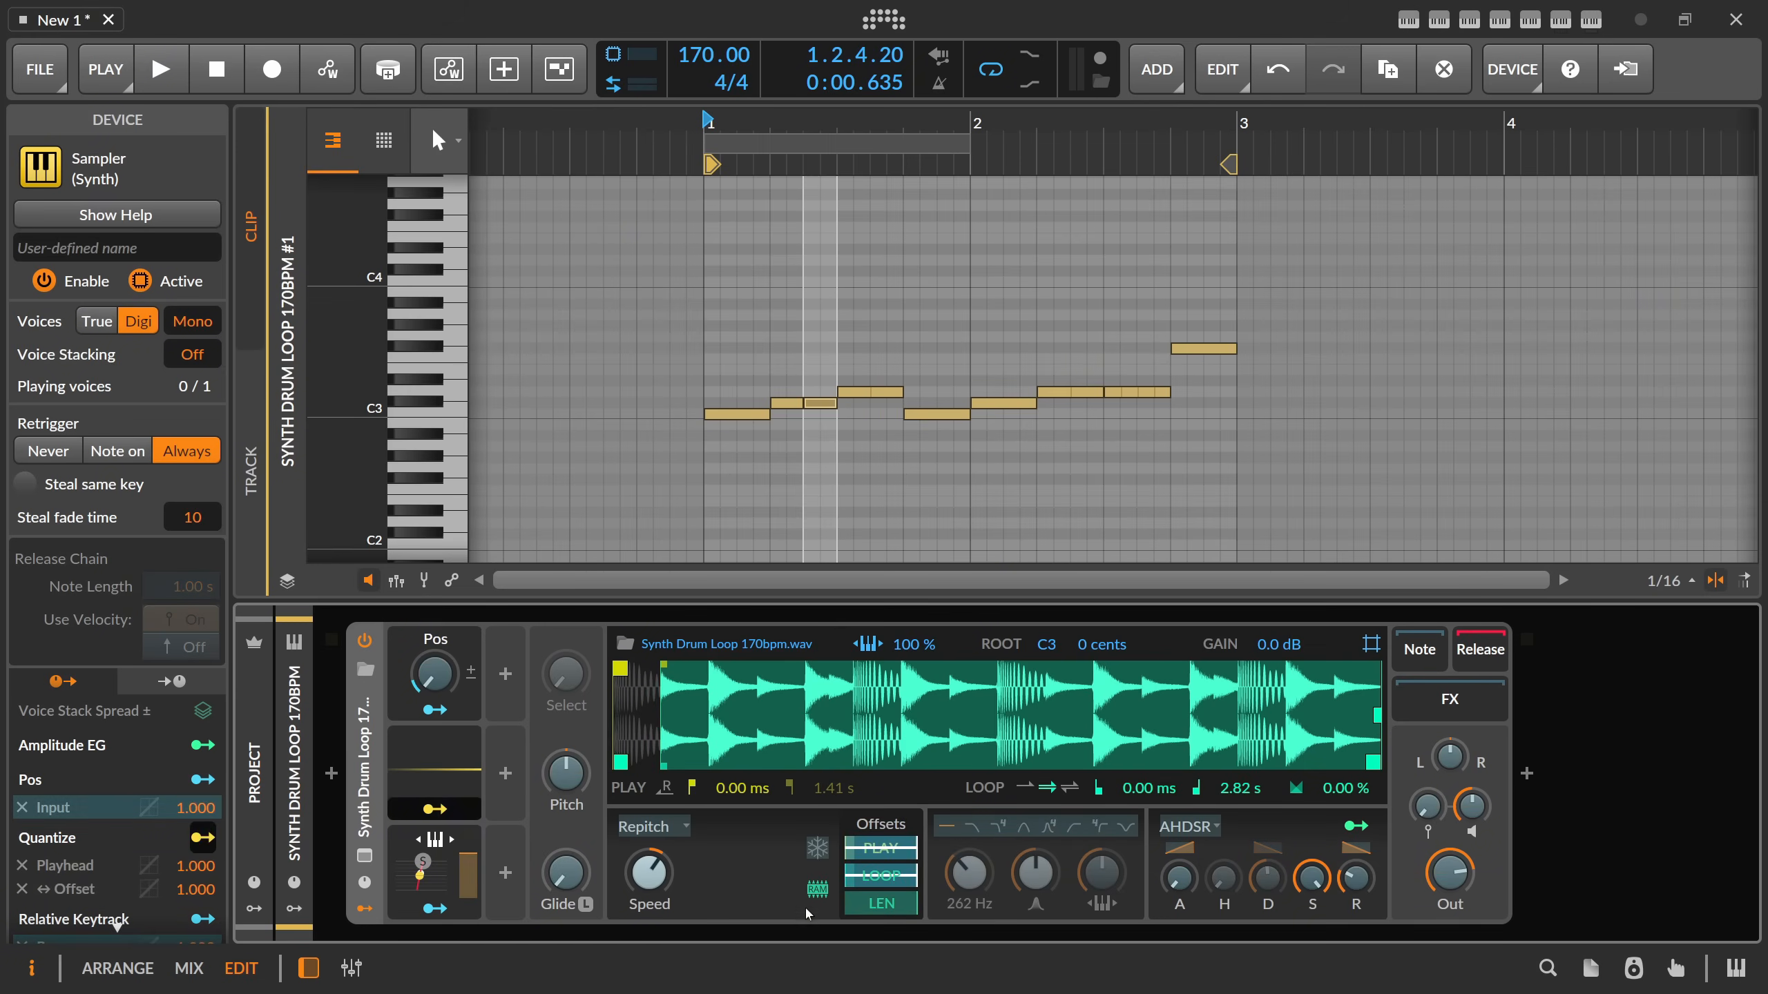
left_click(435, 809)
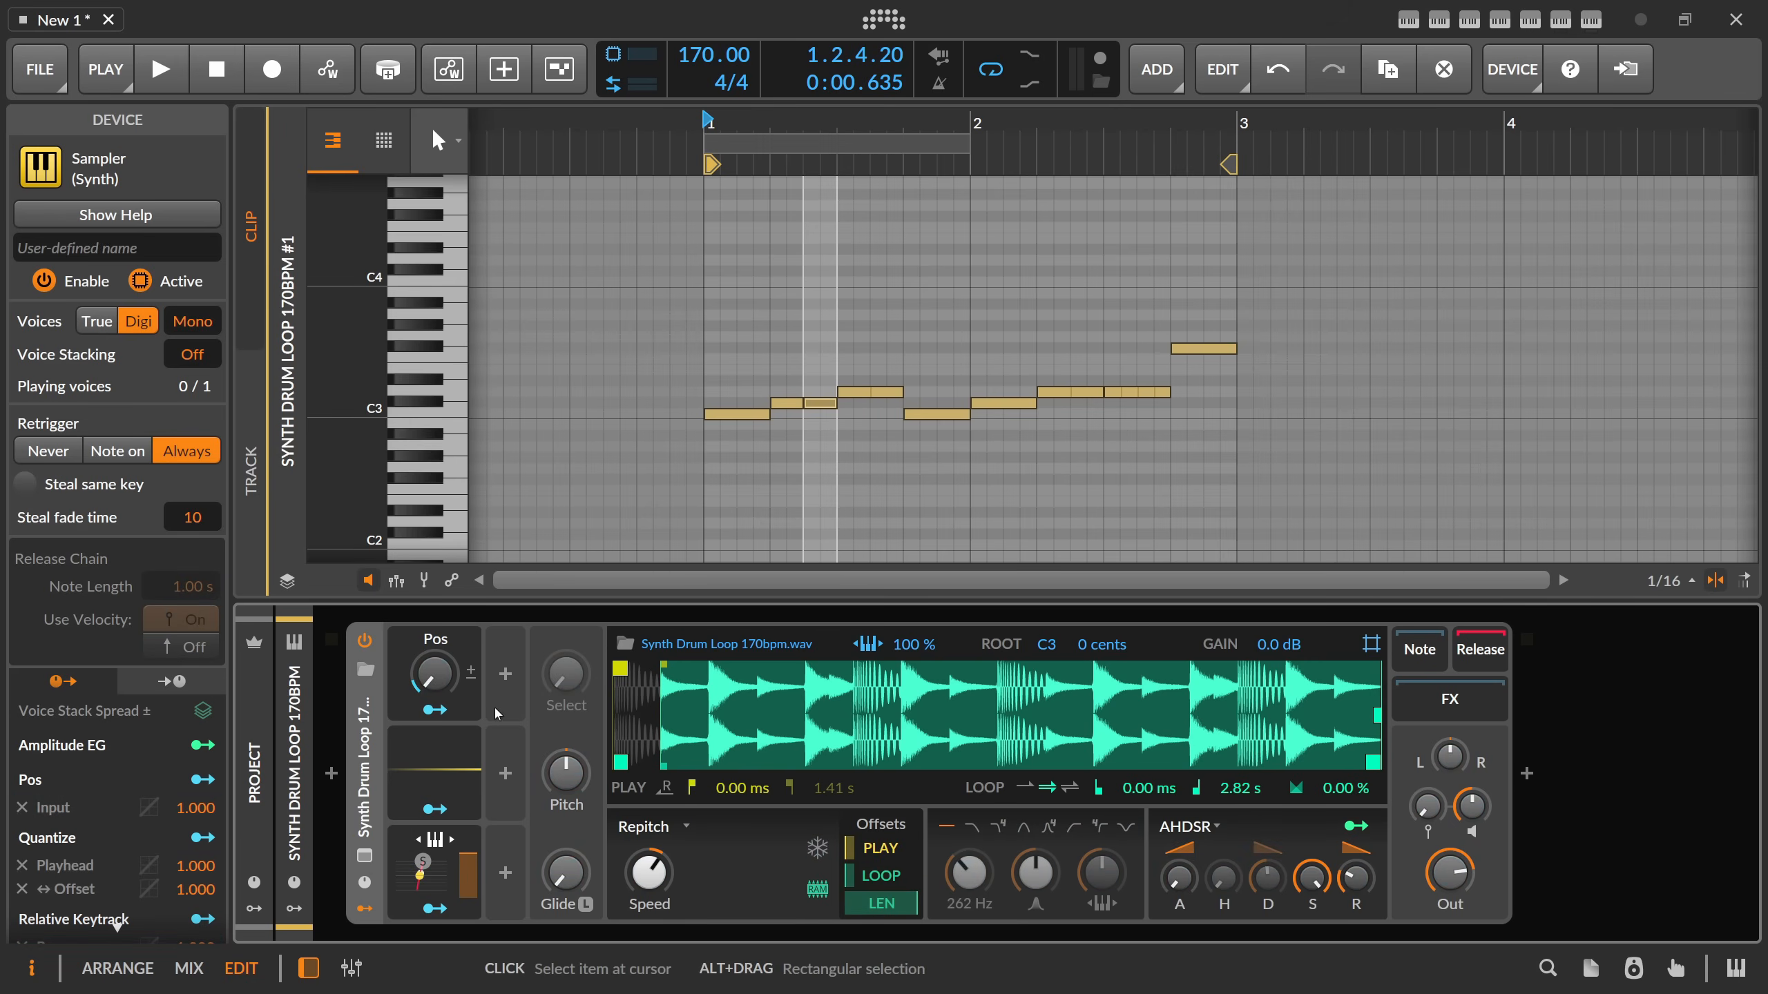
Duplicate the Pos macro and its Quantize modulator into the next modulator column, and rename the new macro End.
left_click(432, 768)
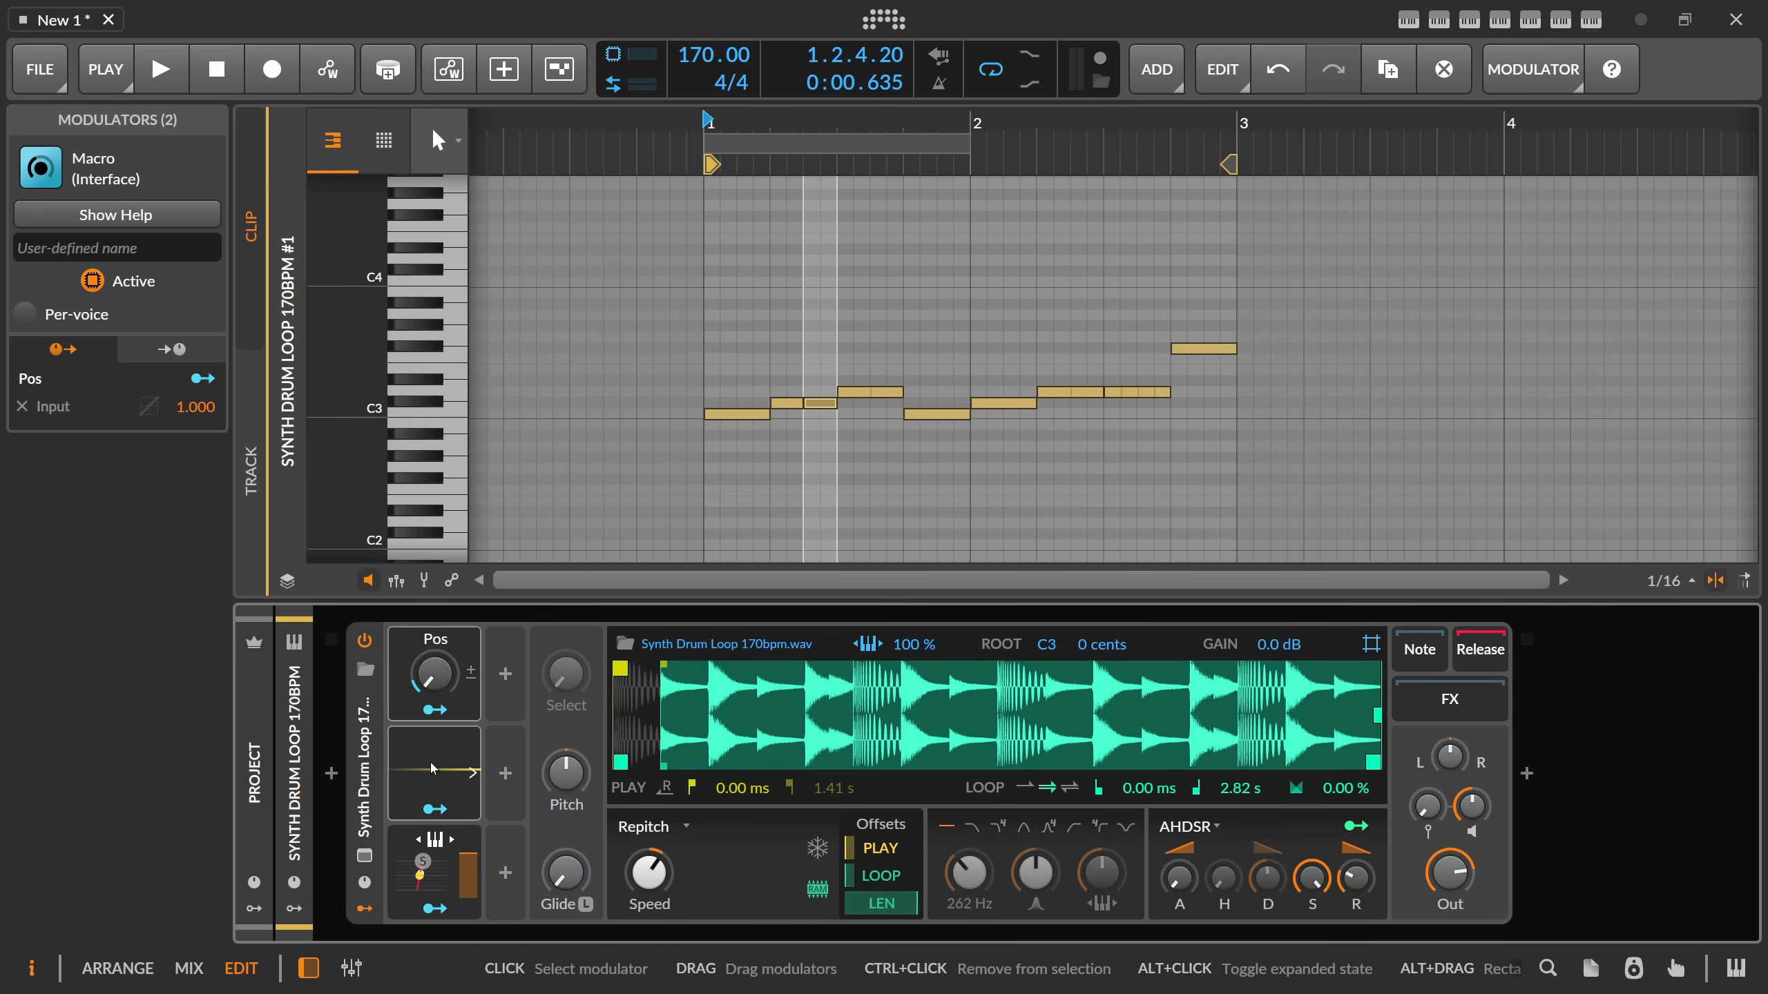
left_click_drag(432, 768, 531, 763)
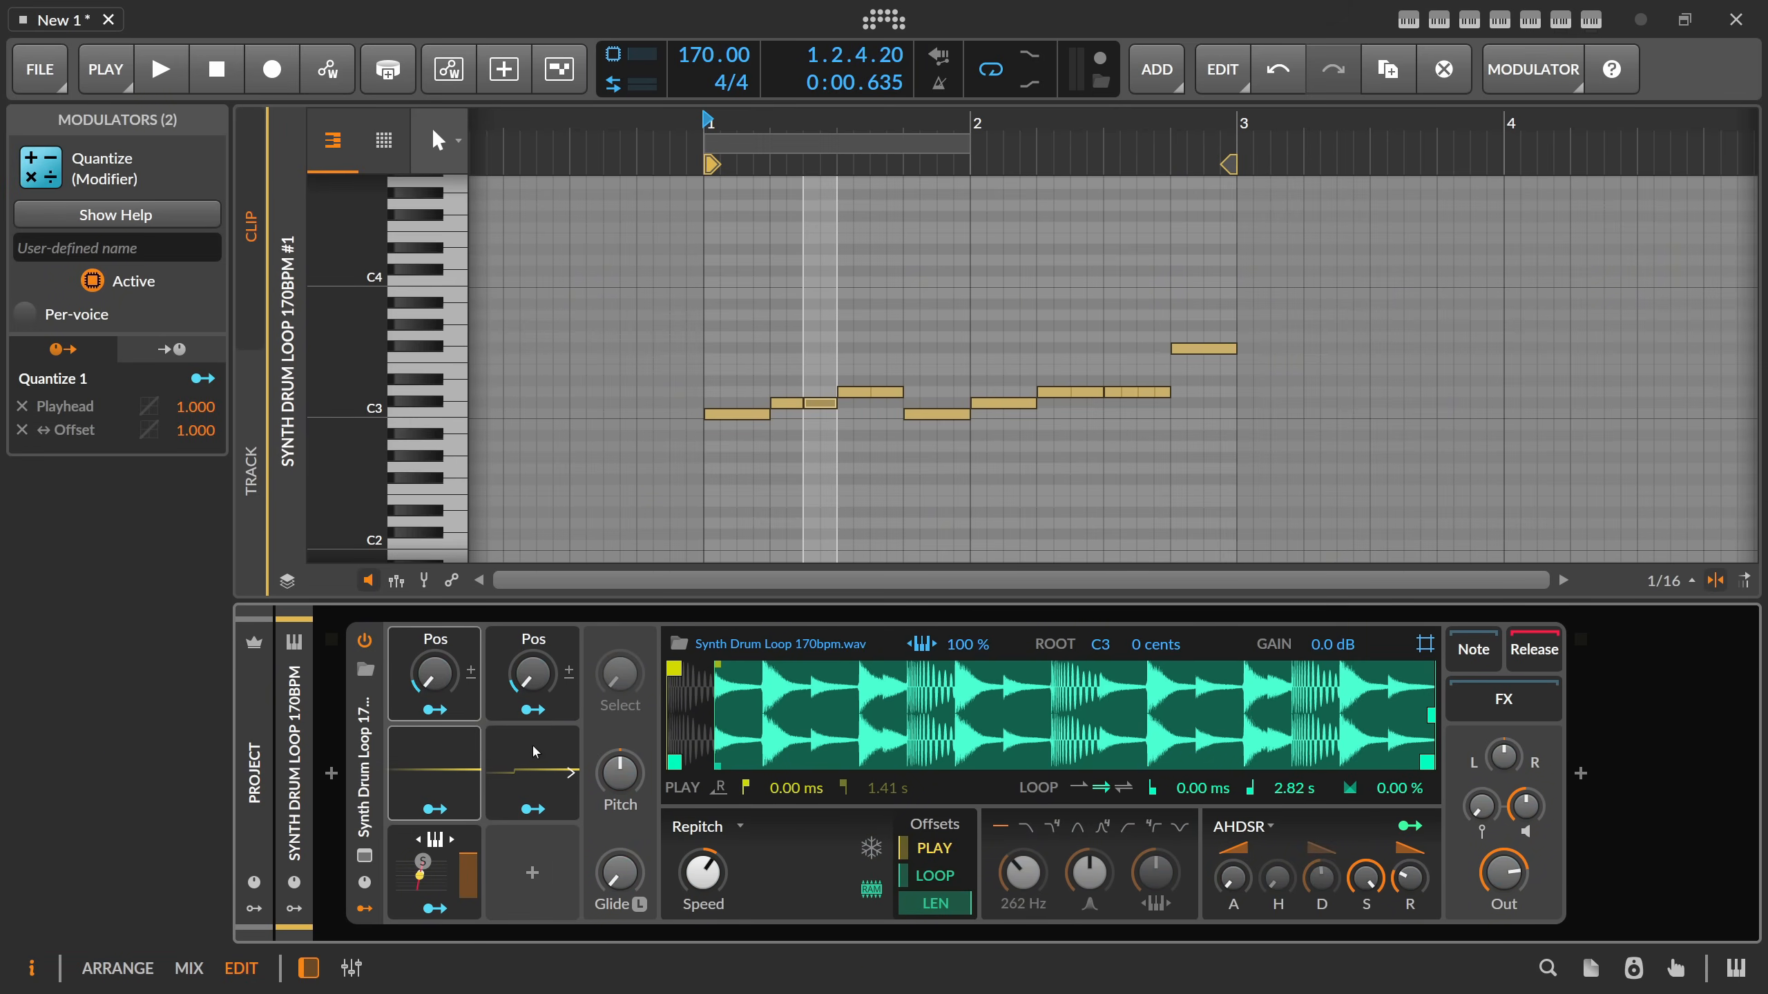
double_click(543, 641)
type("End")
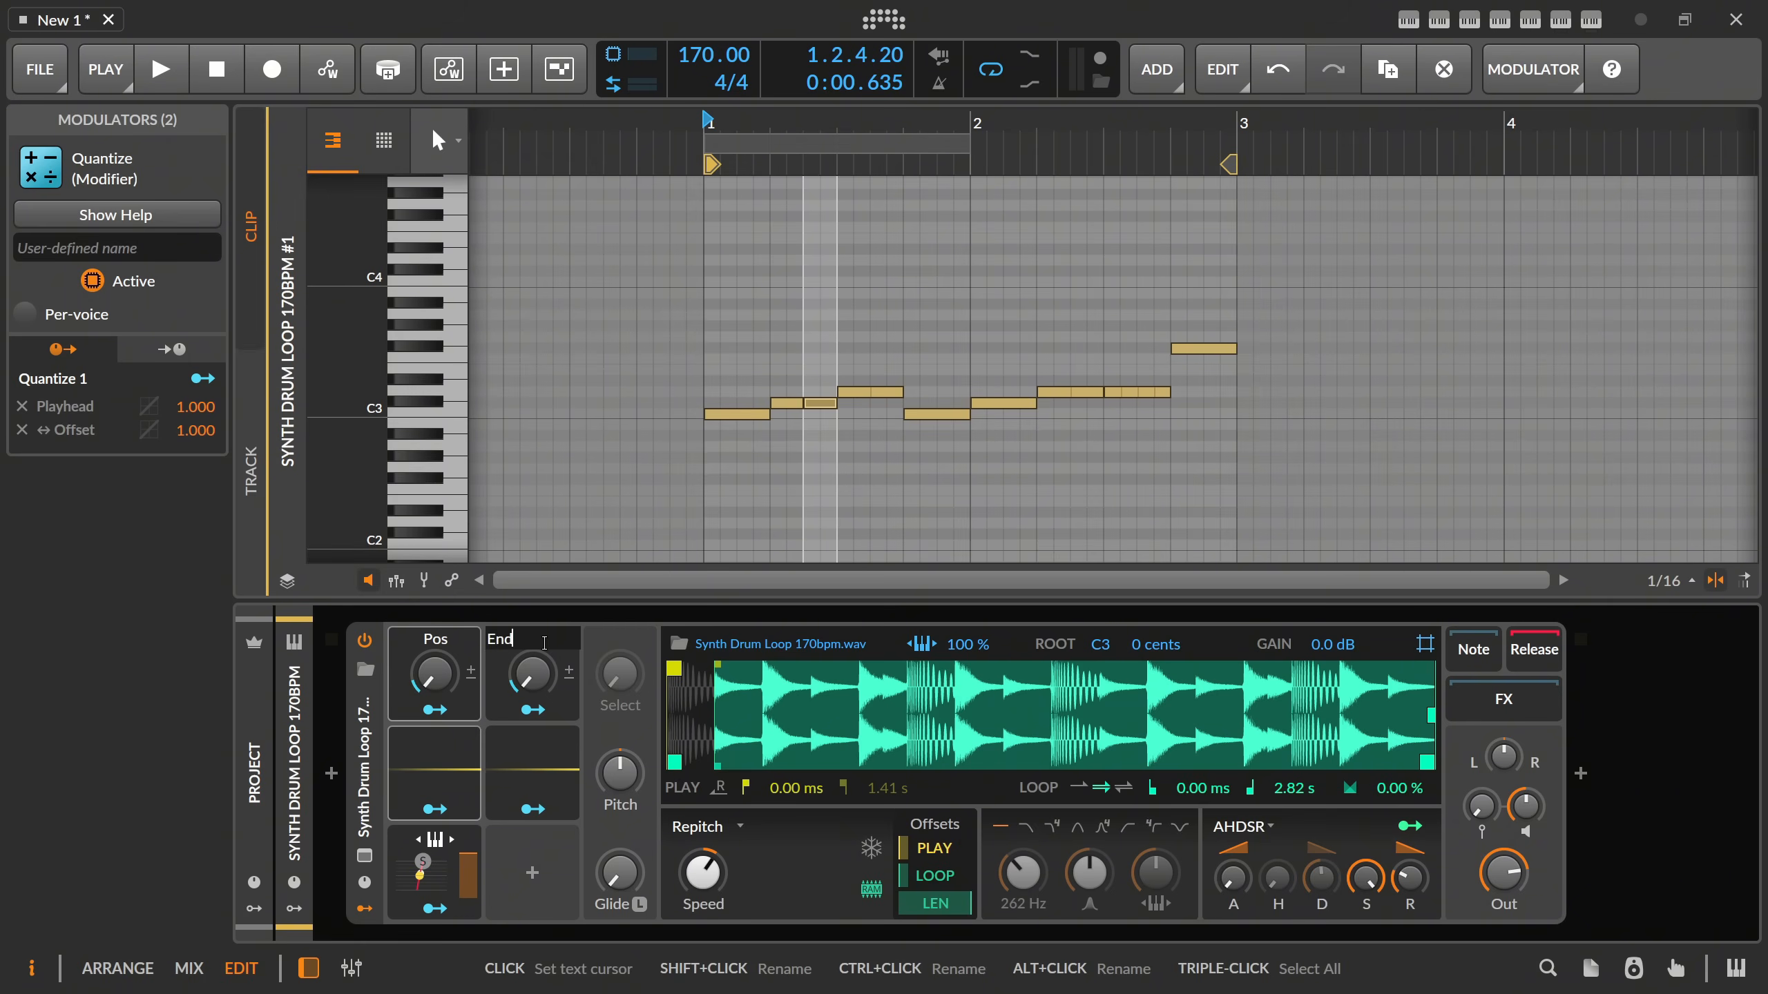
key("Return")
Set the Sampler's loop length to 0.00 % and map Quantize 2 to it with an amount of 1.000.
left_click(532, 773)
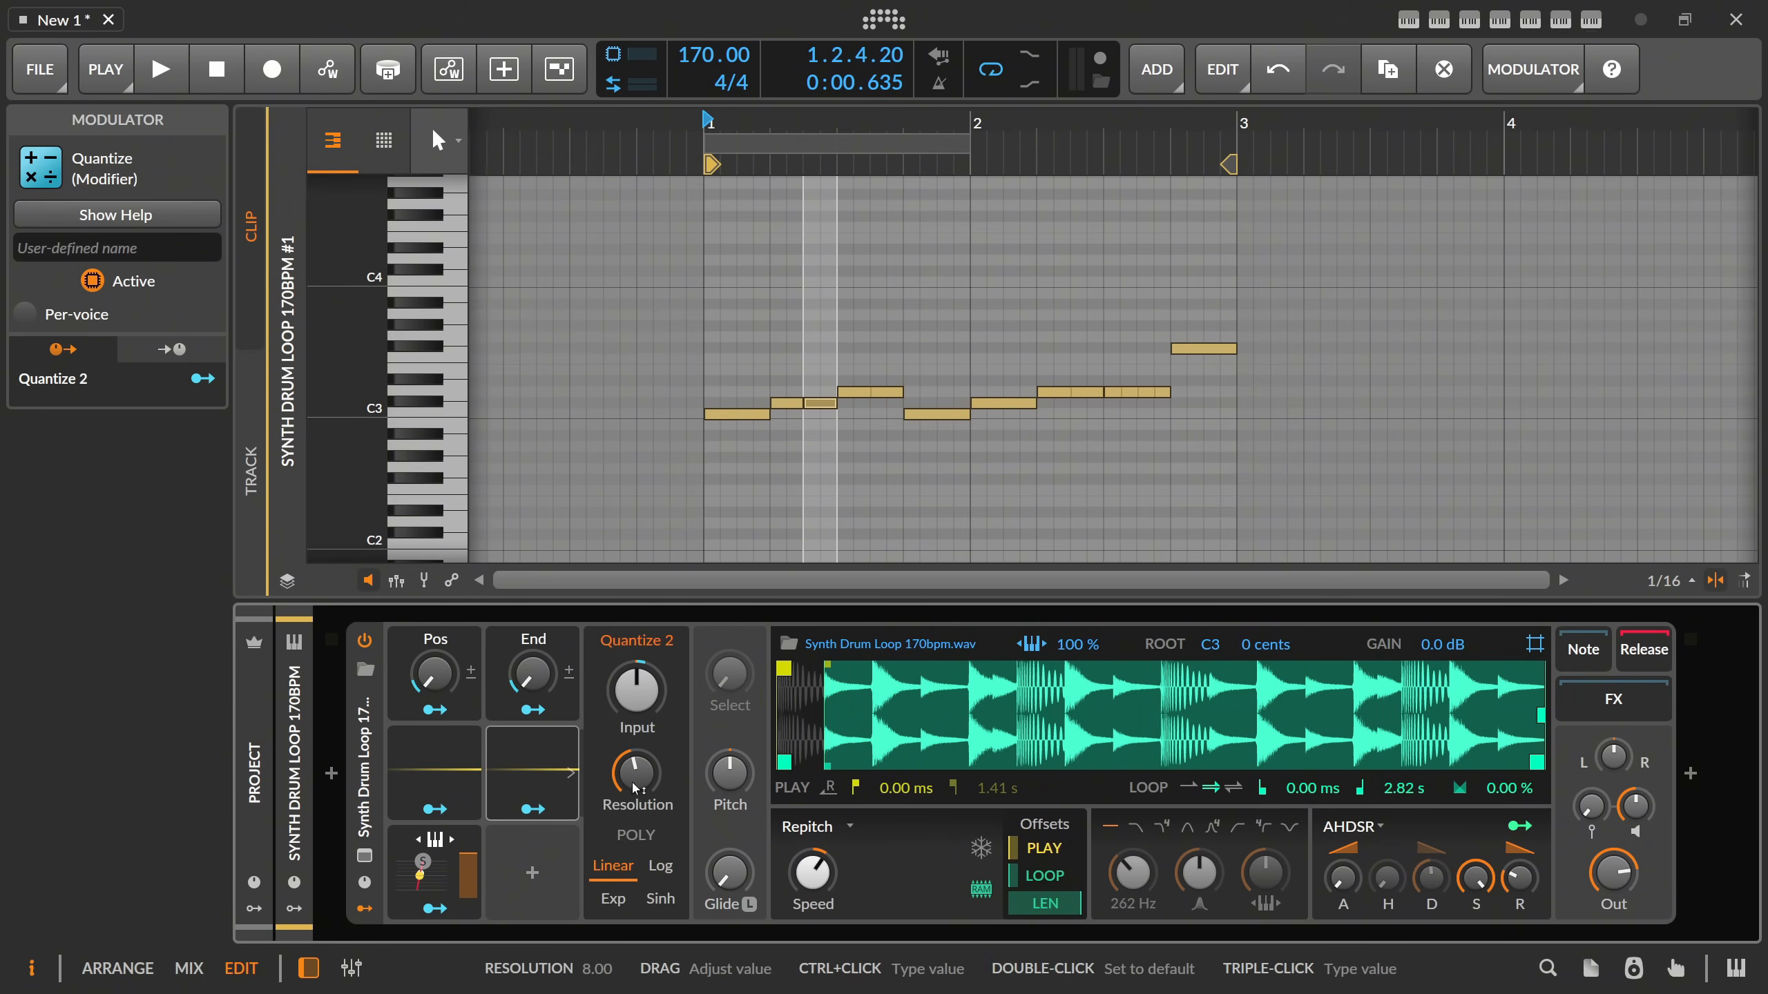
left_click(533, 809)
left_click_drag(1069, 903, 1013, 904)
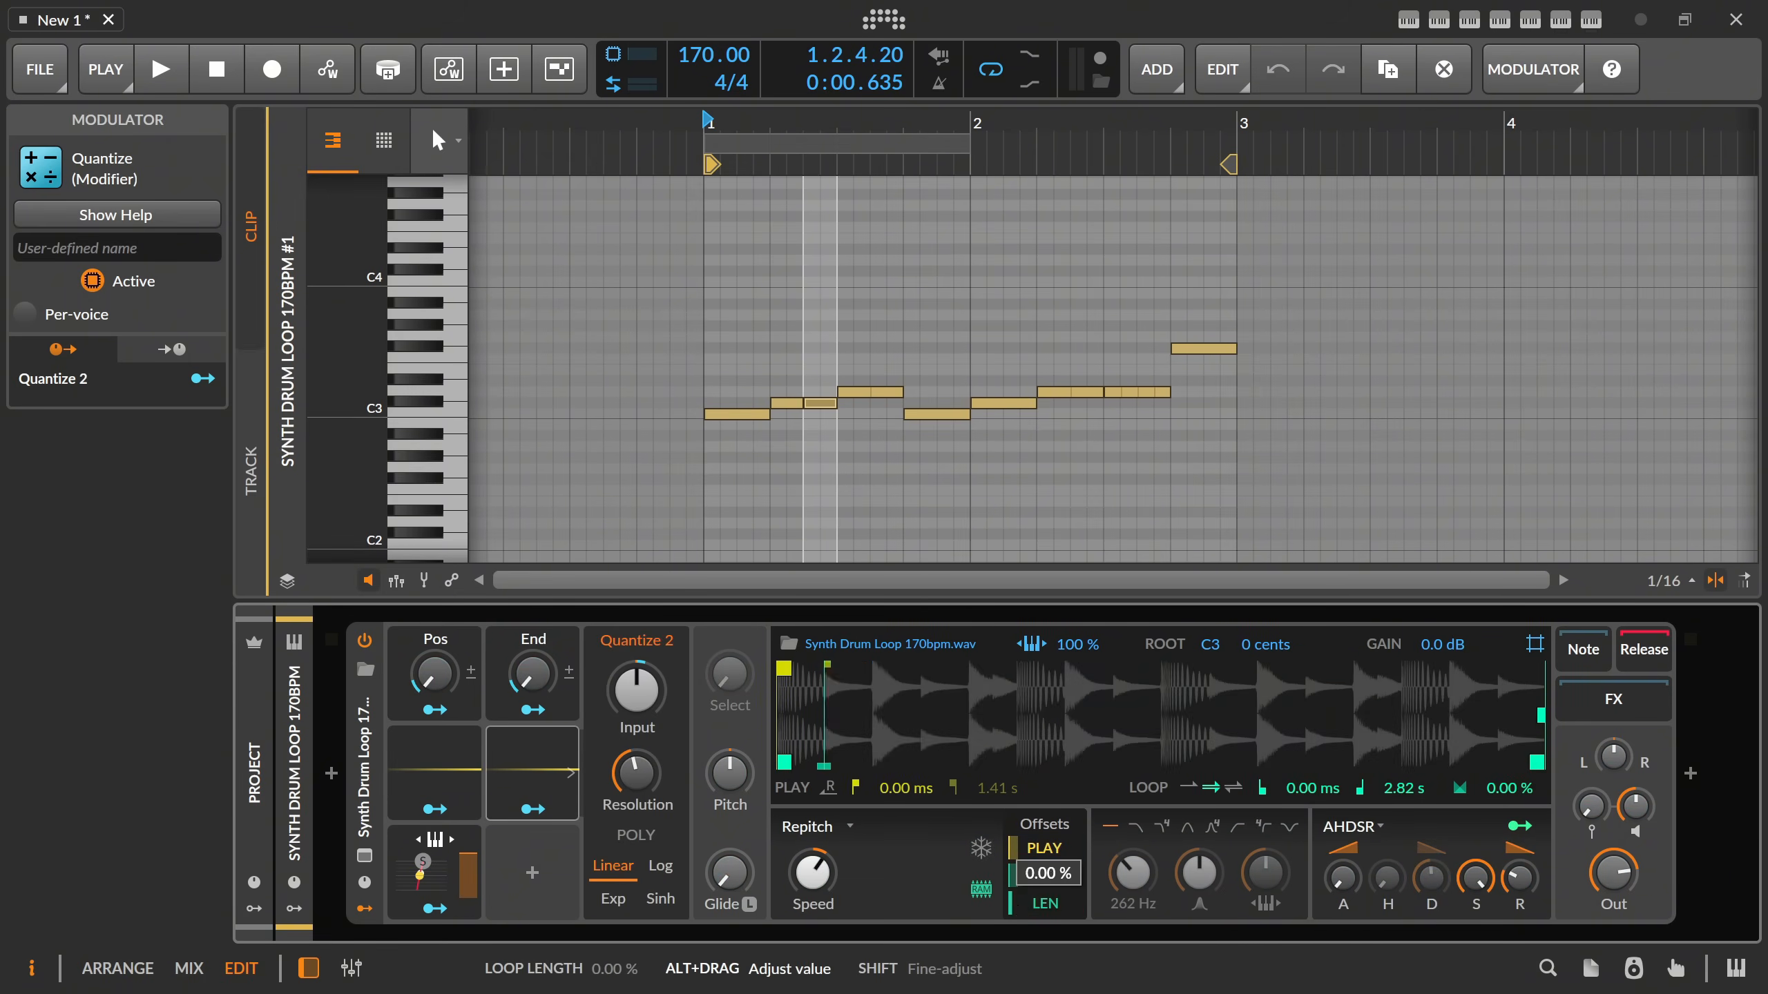
left_click(532, 809)
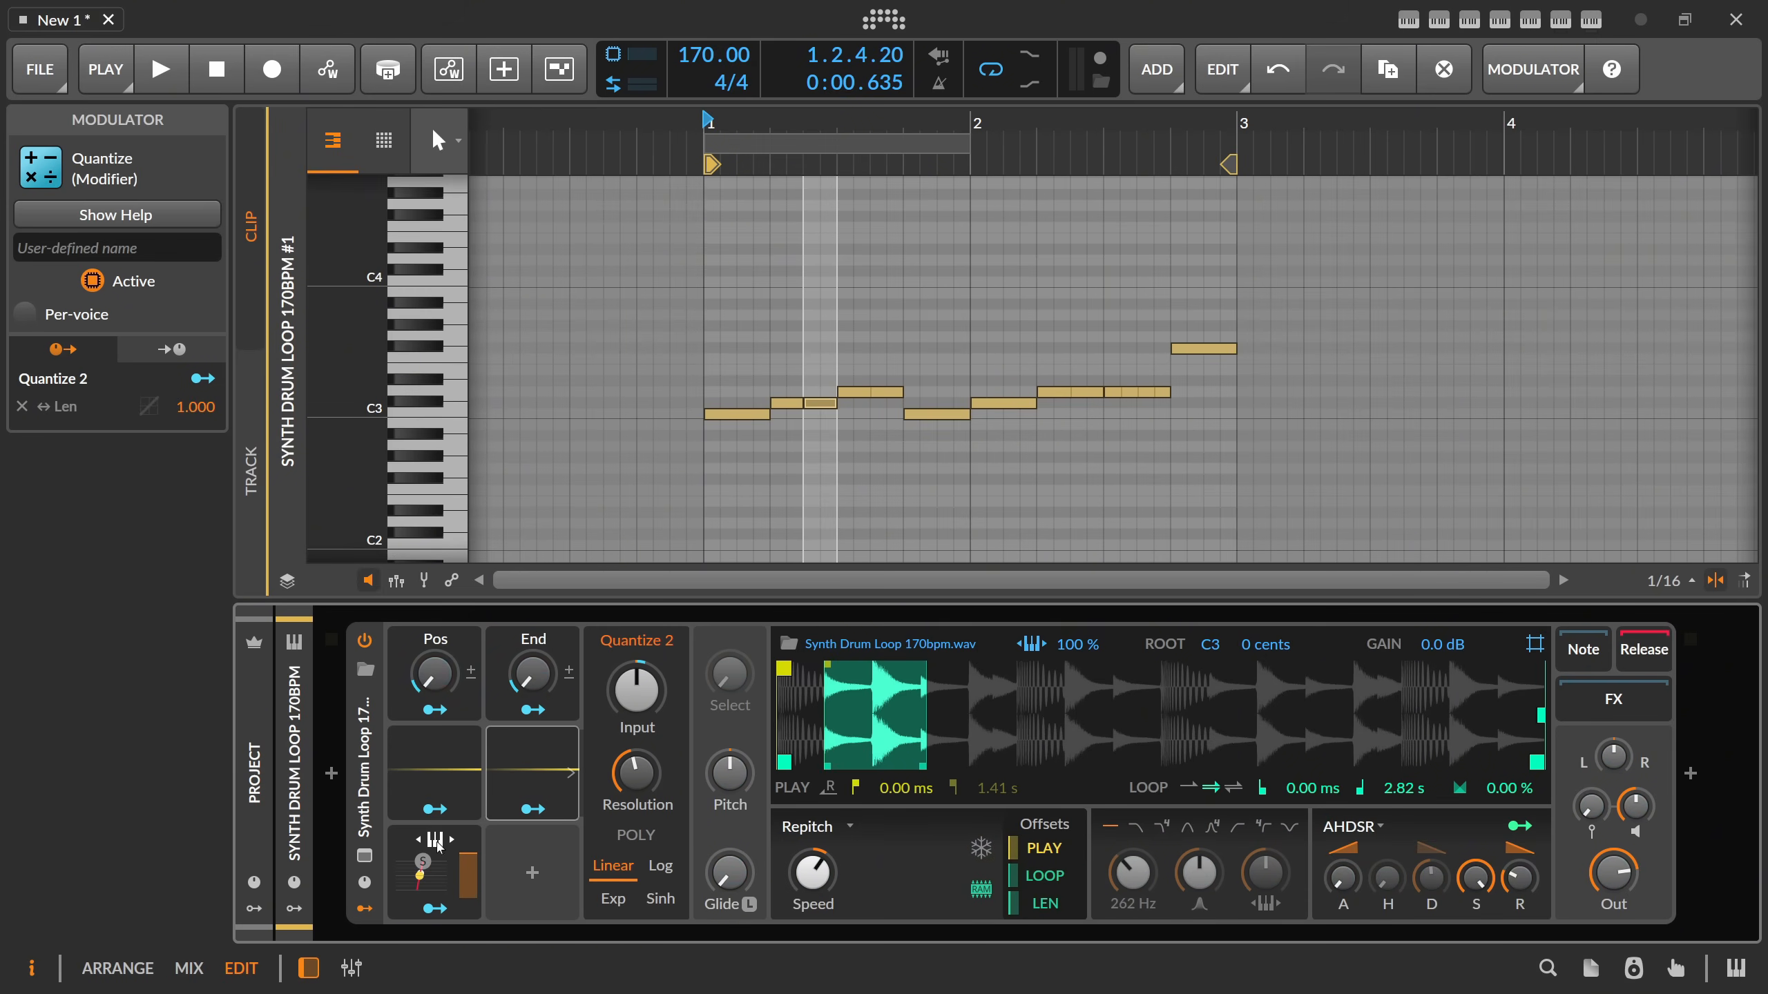
Try a higher End macro value while playing the clip, stop playback and return End to zero.
left_click(429, 909)
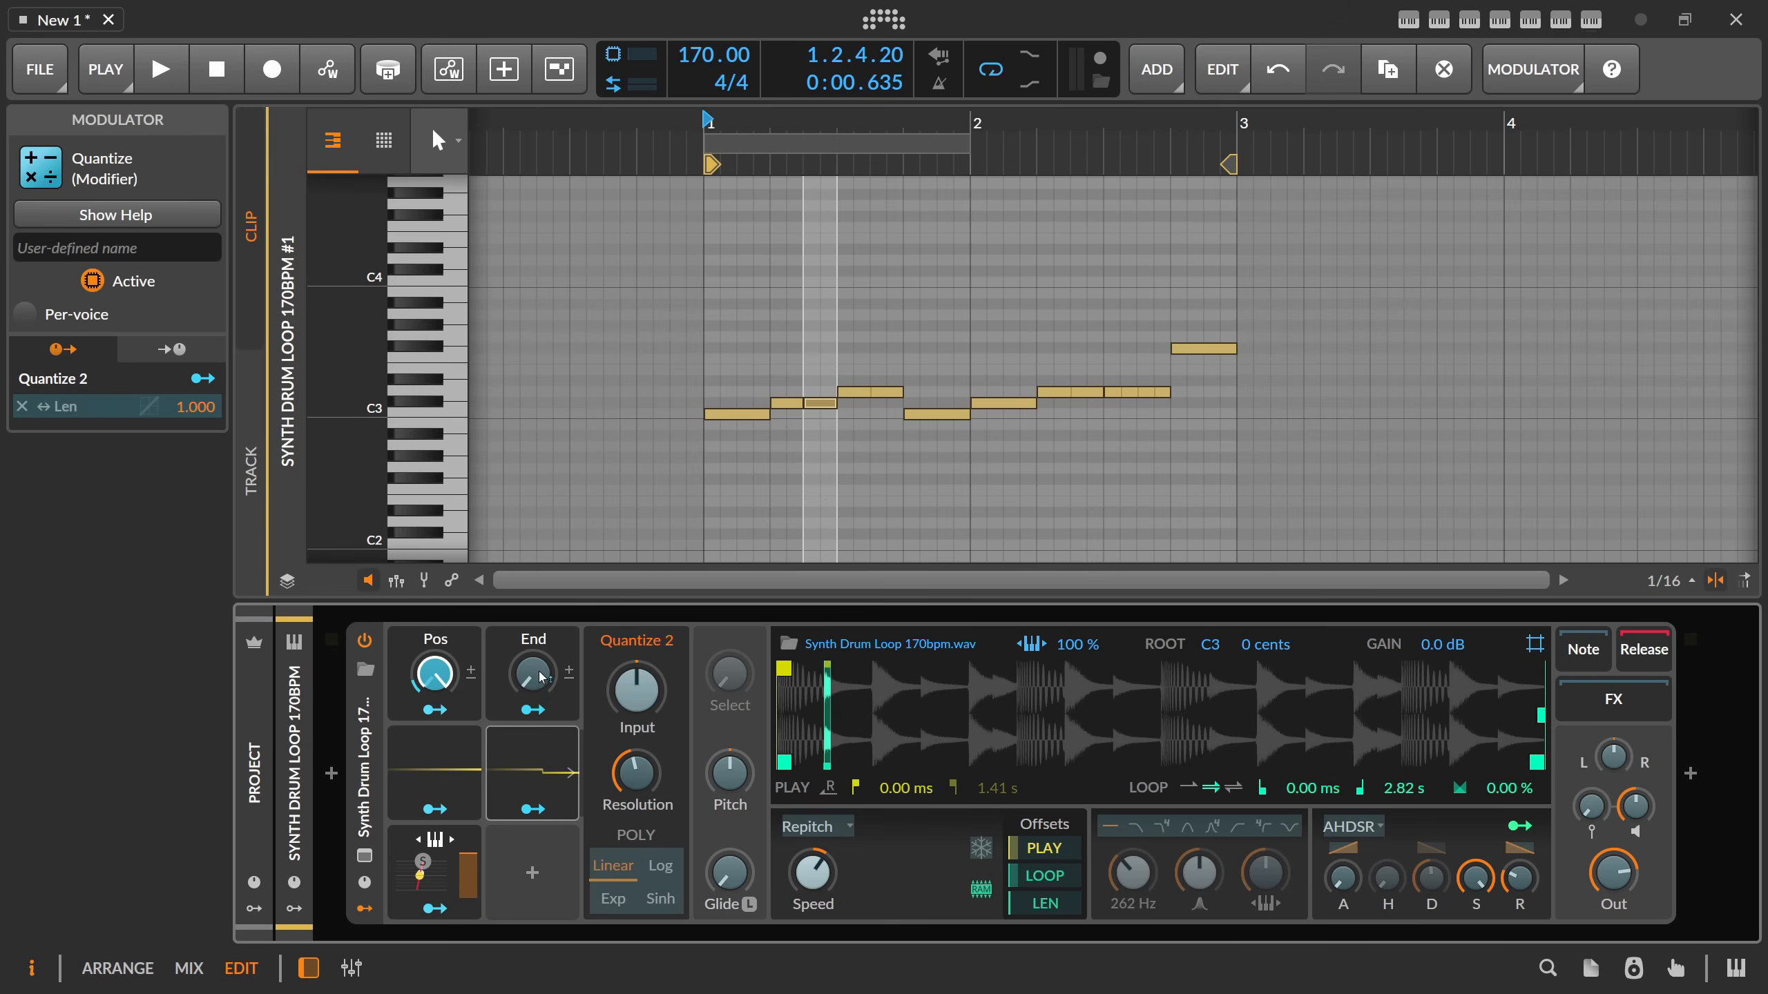
left_click(433, 908)
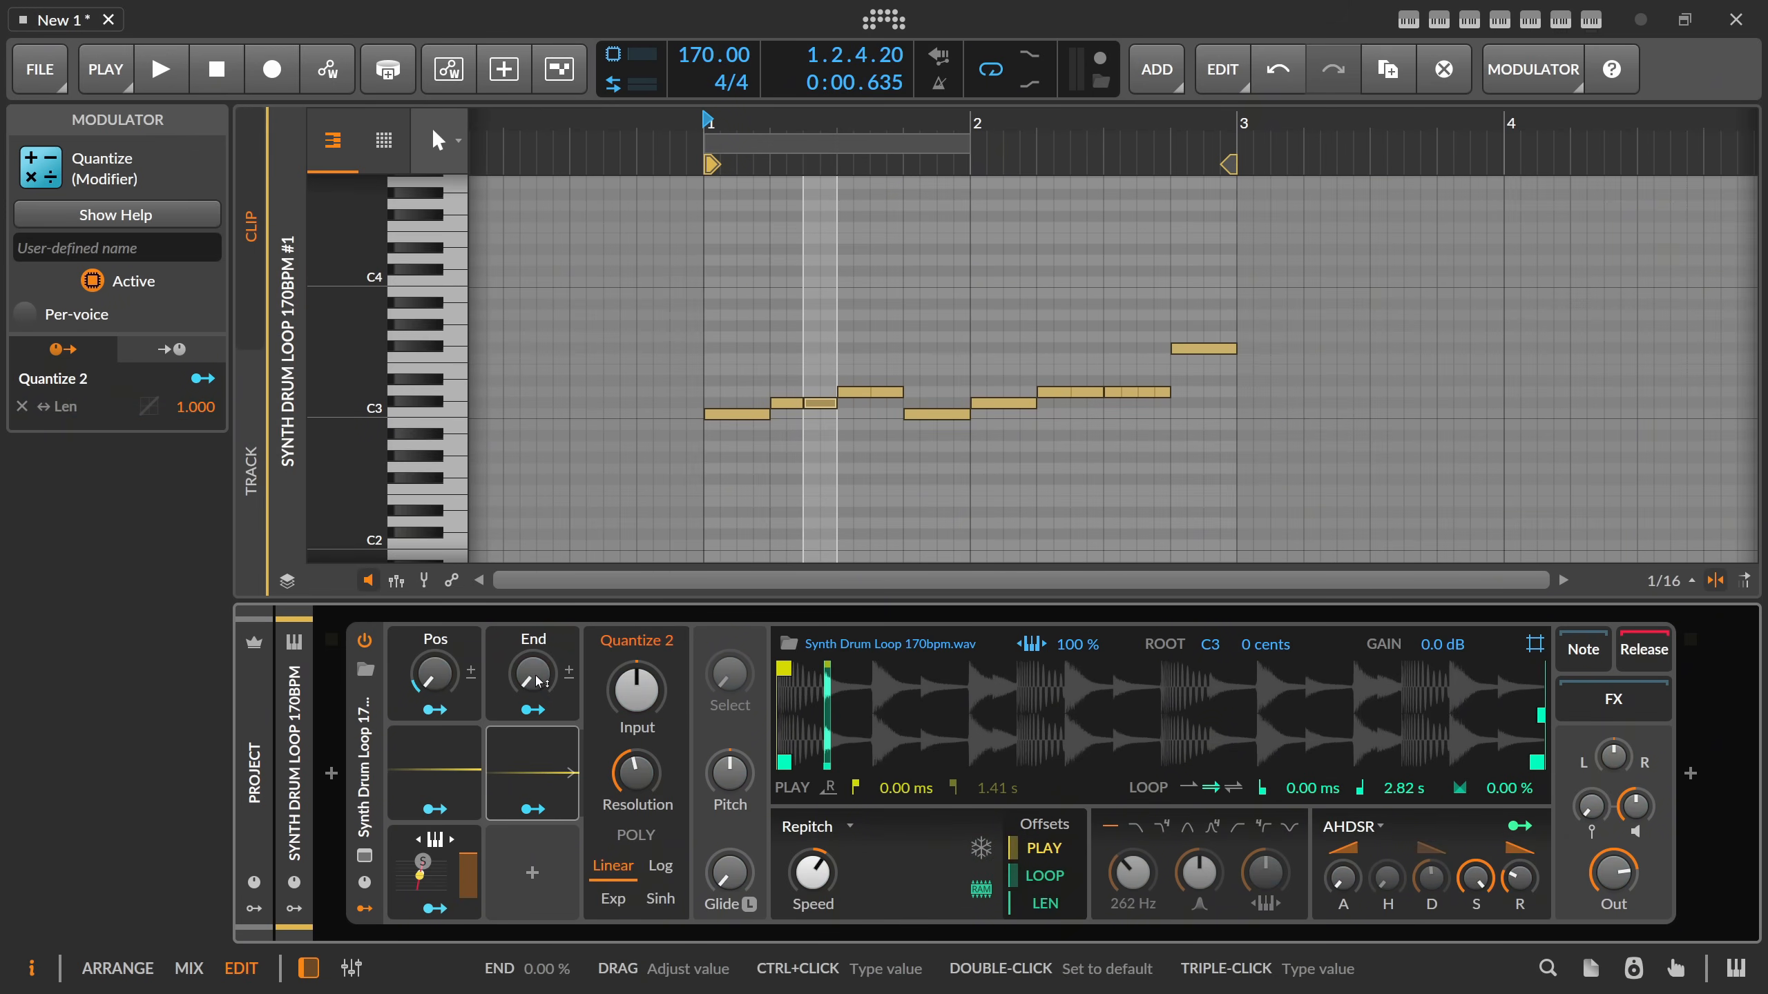
left_click_drag(535, 683, 535, 650)
key("space")
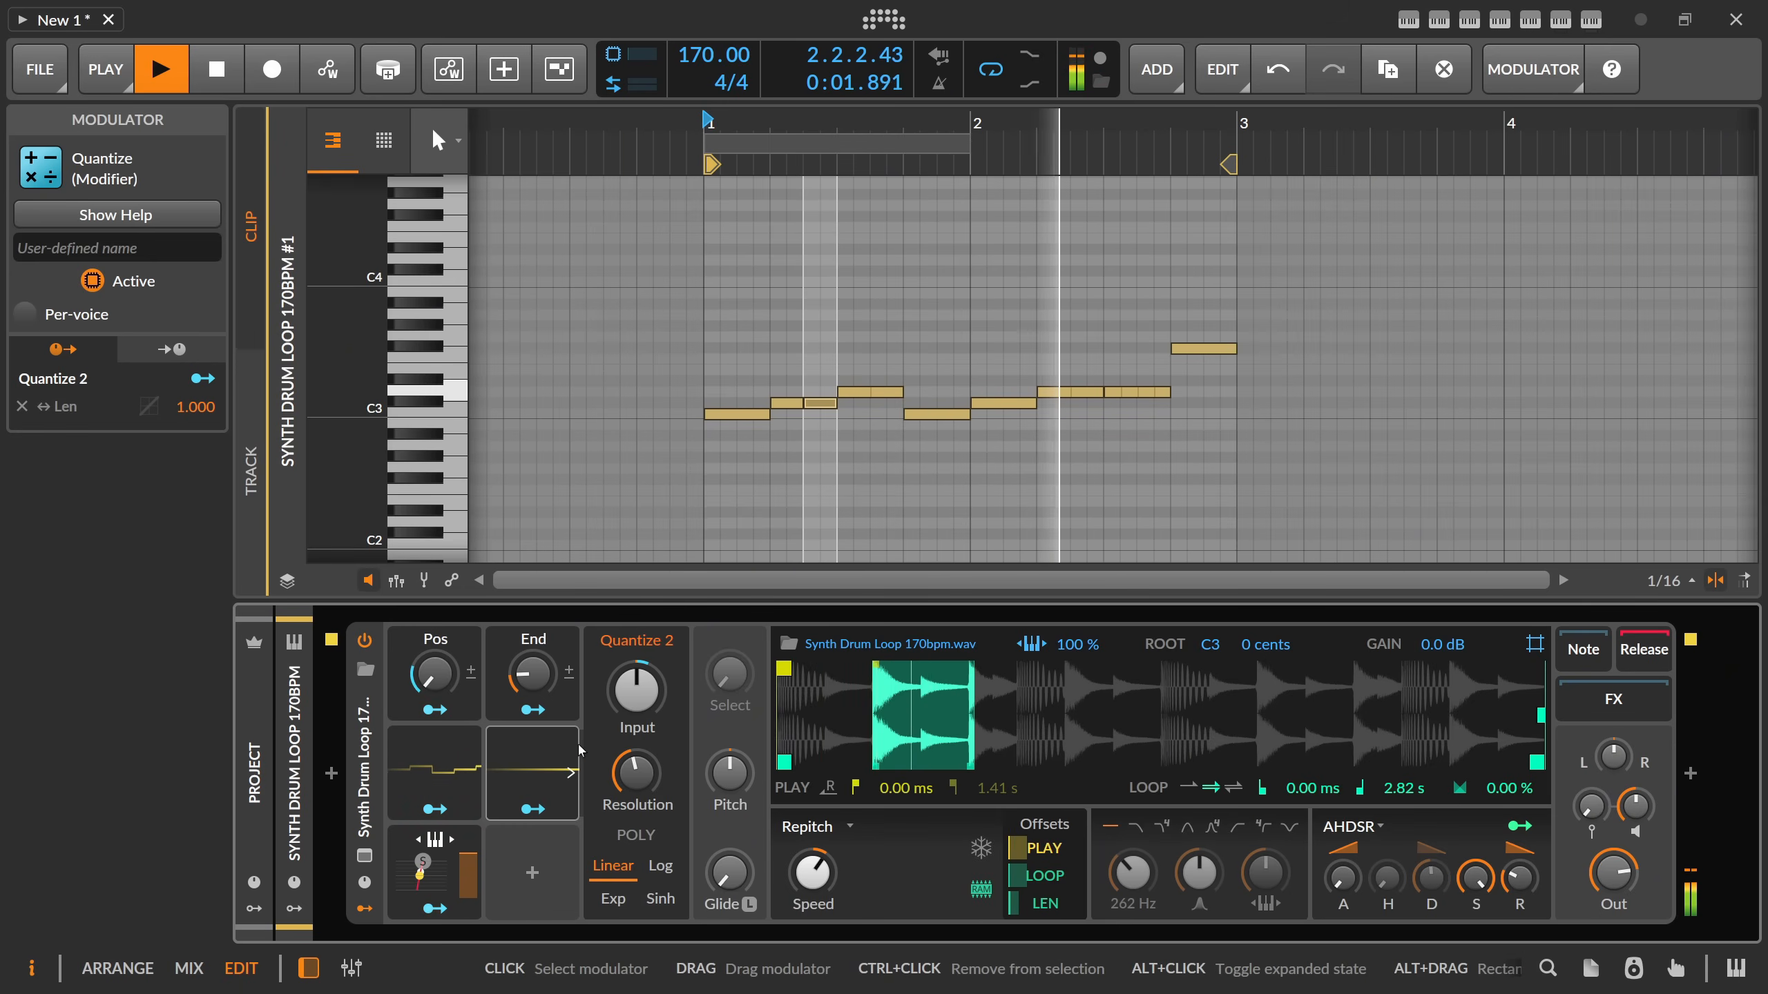
key("space")
left_click_drag(532, 674, 532, 710)
Examine how Pos and End feed the Quantize modulators and the loop length, and audition the clip.
left_click(437, 711)
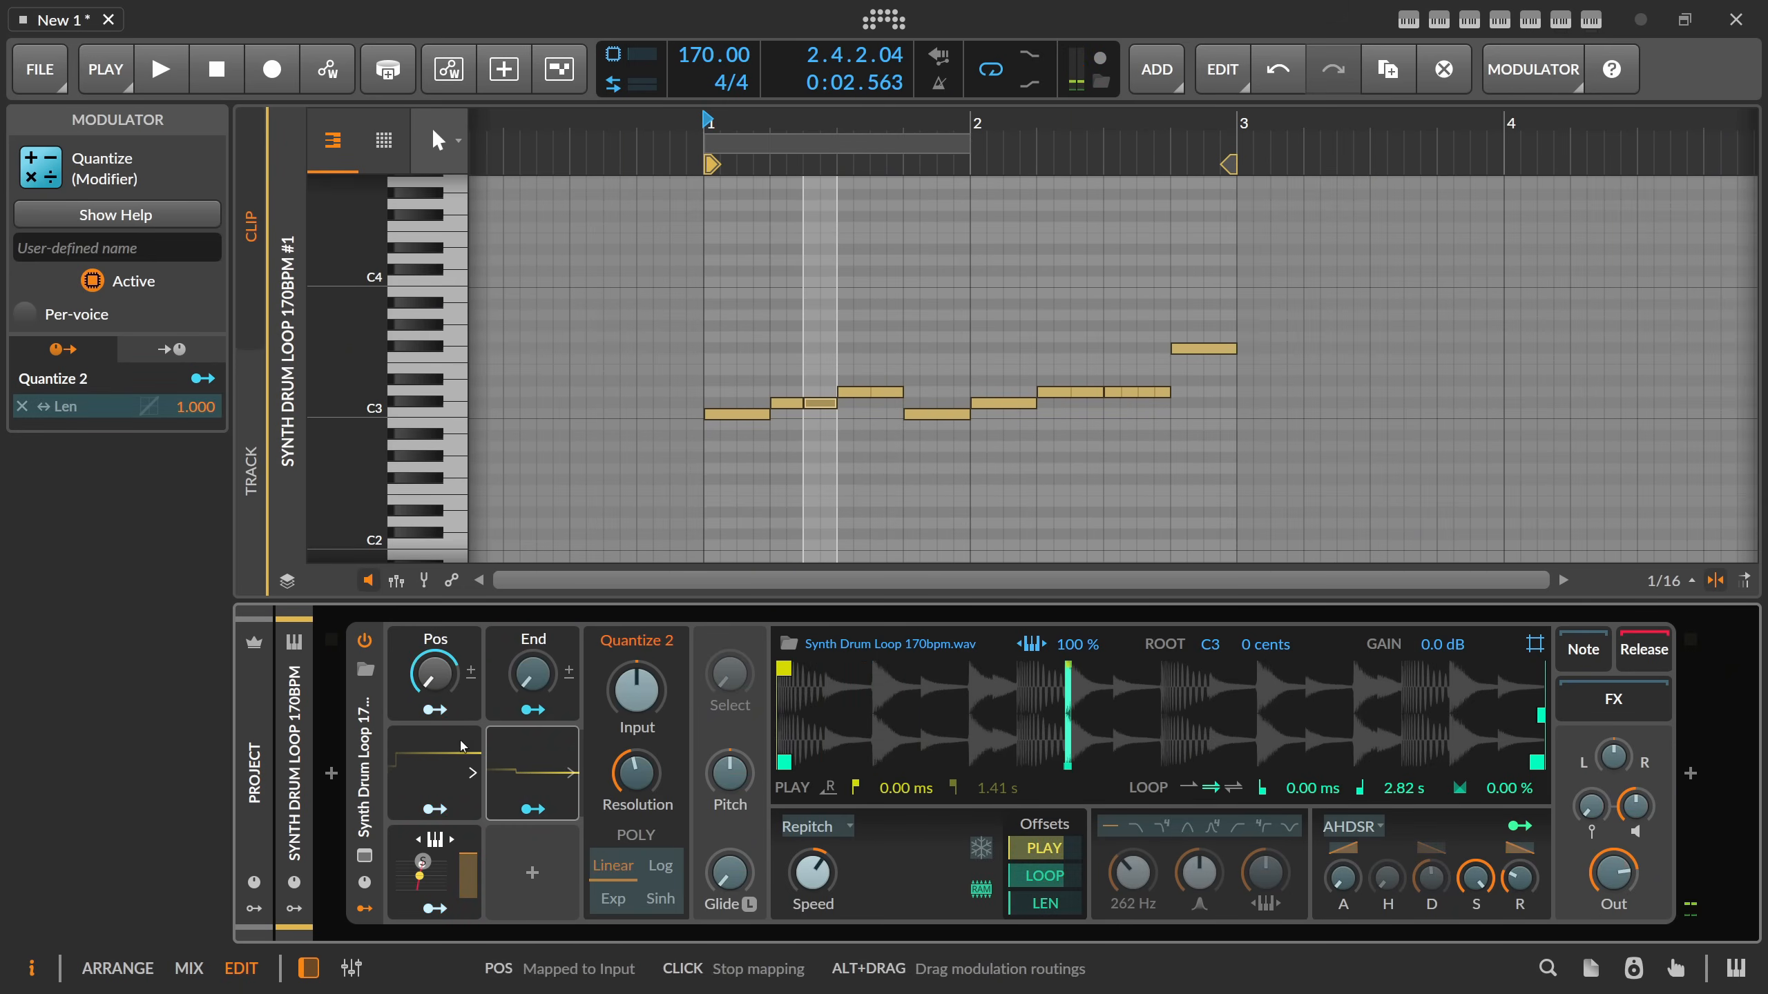
left_click(448, 814)
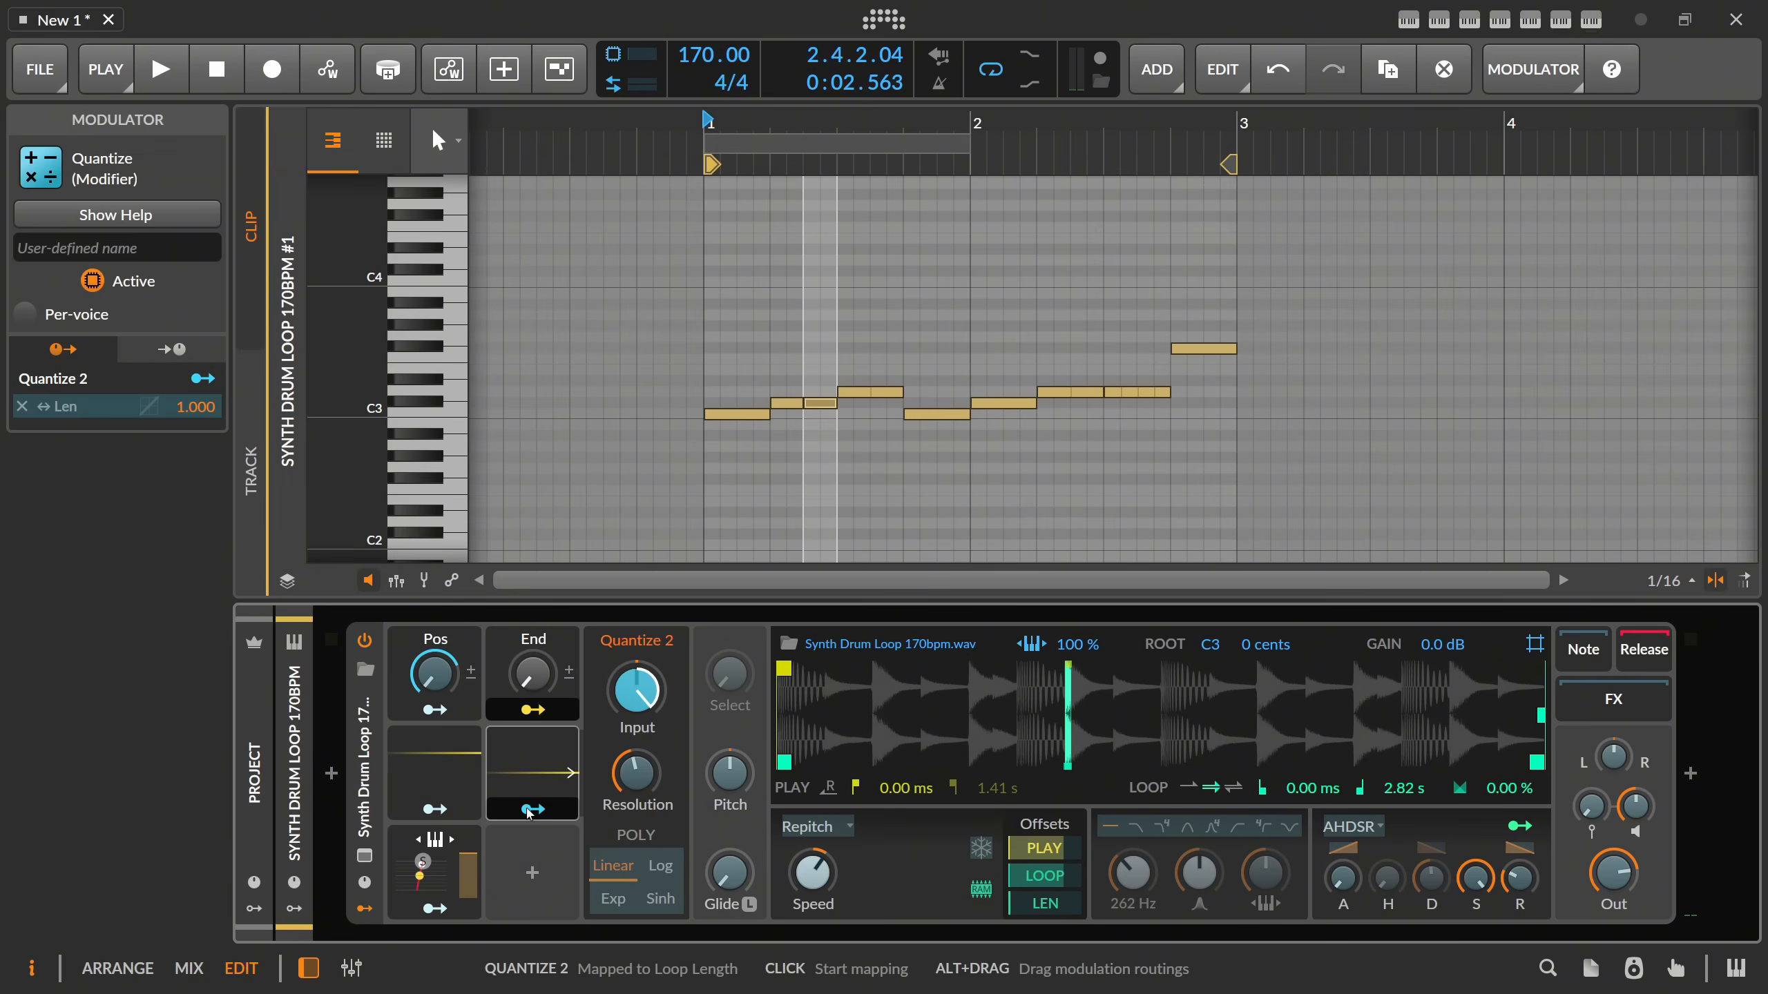
left_click(537, 707)
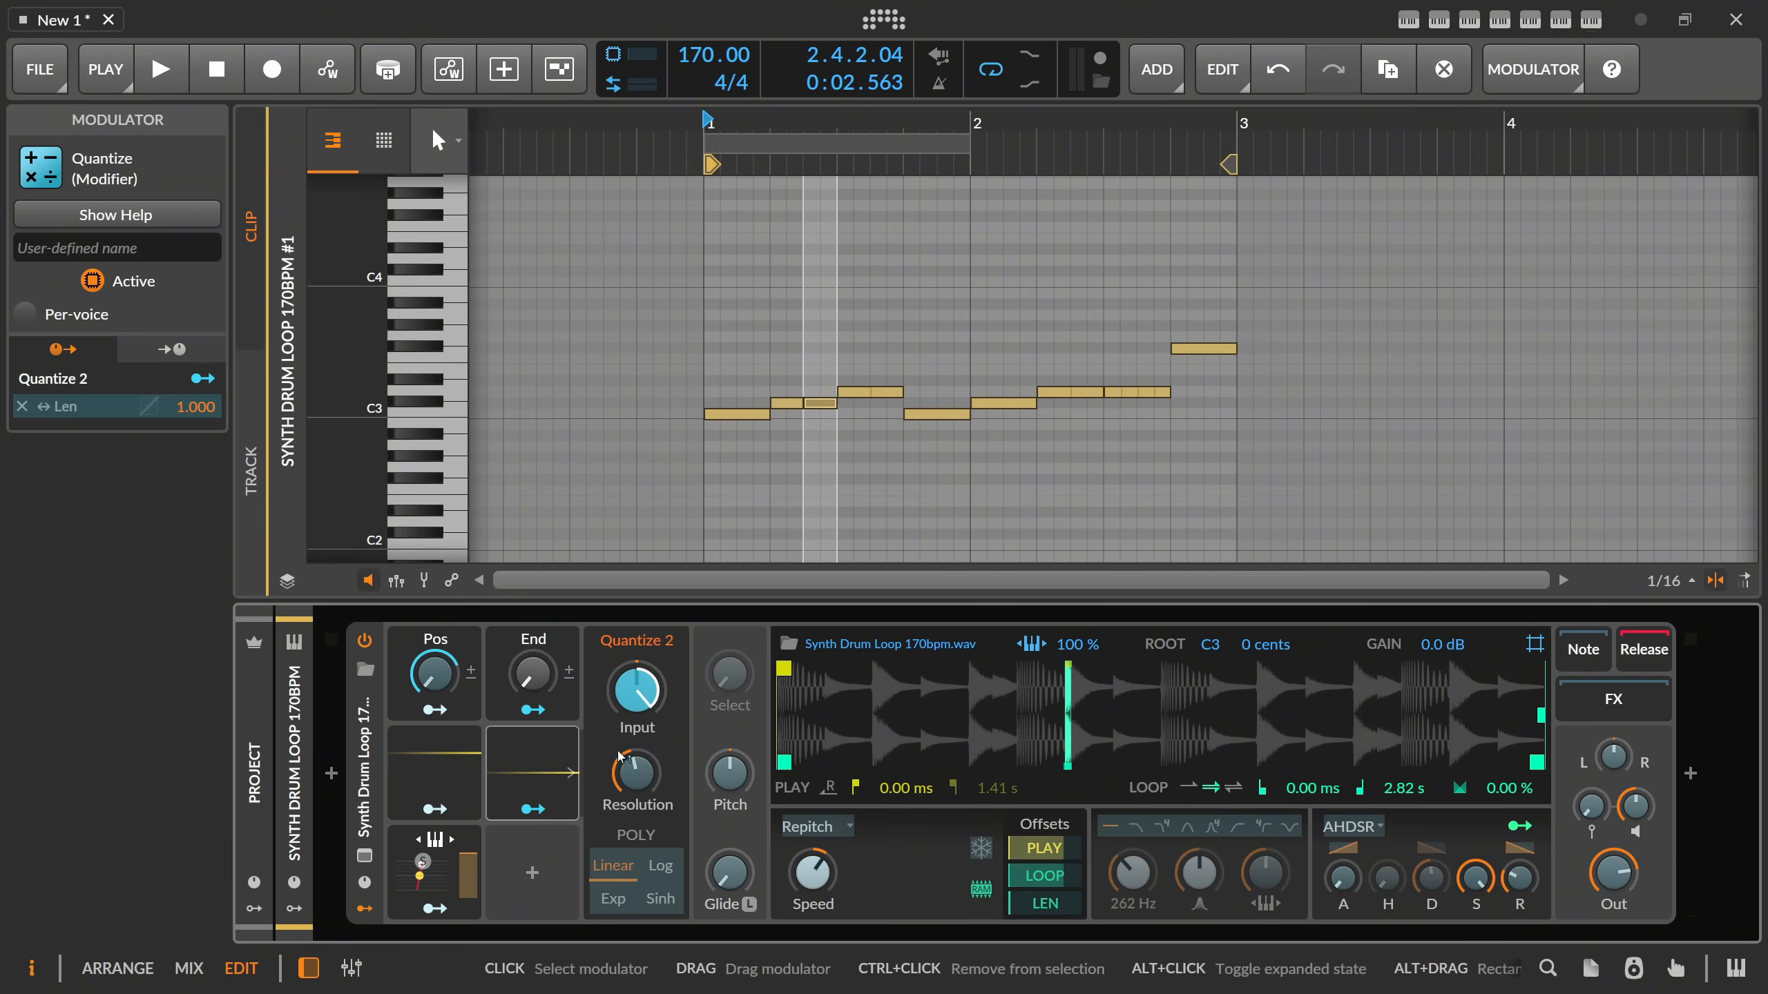
left_click_drag(637, 691, 636, 685)
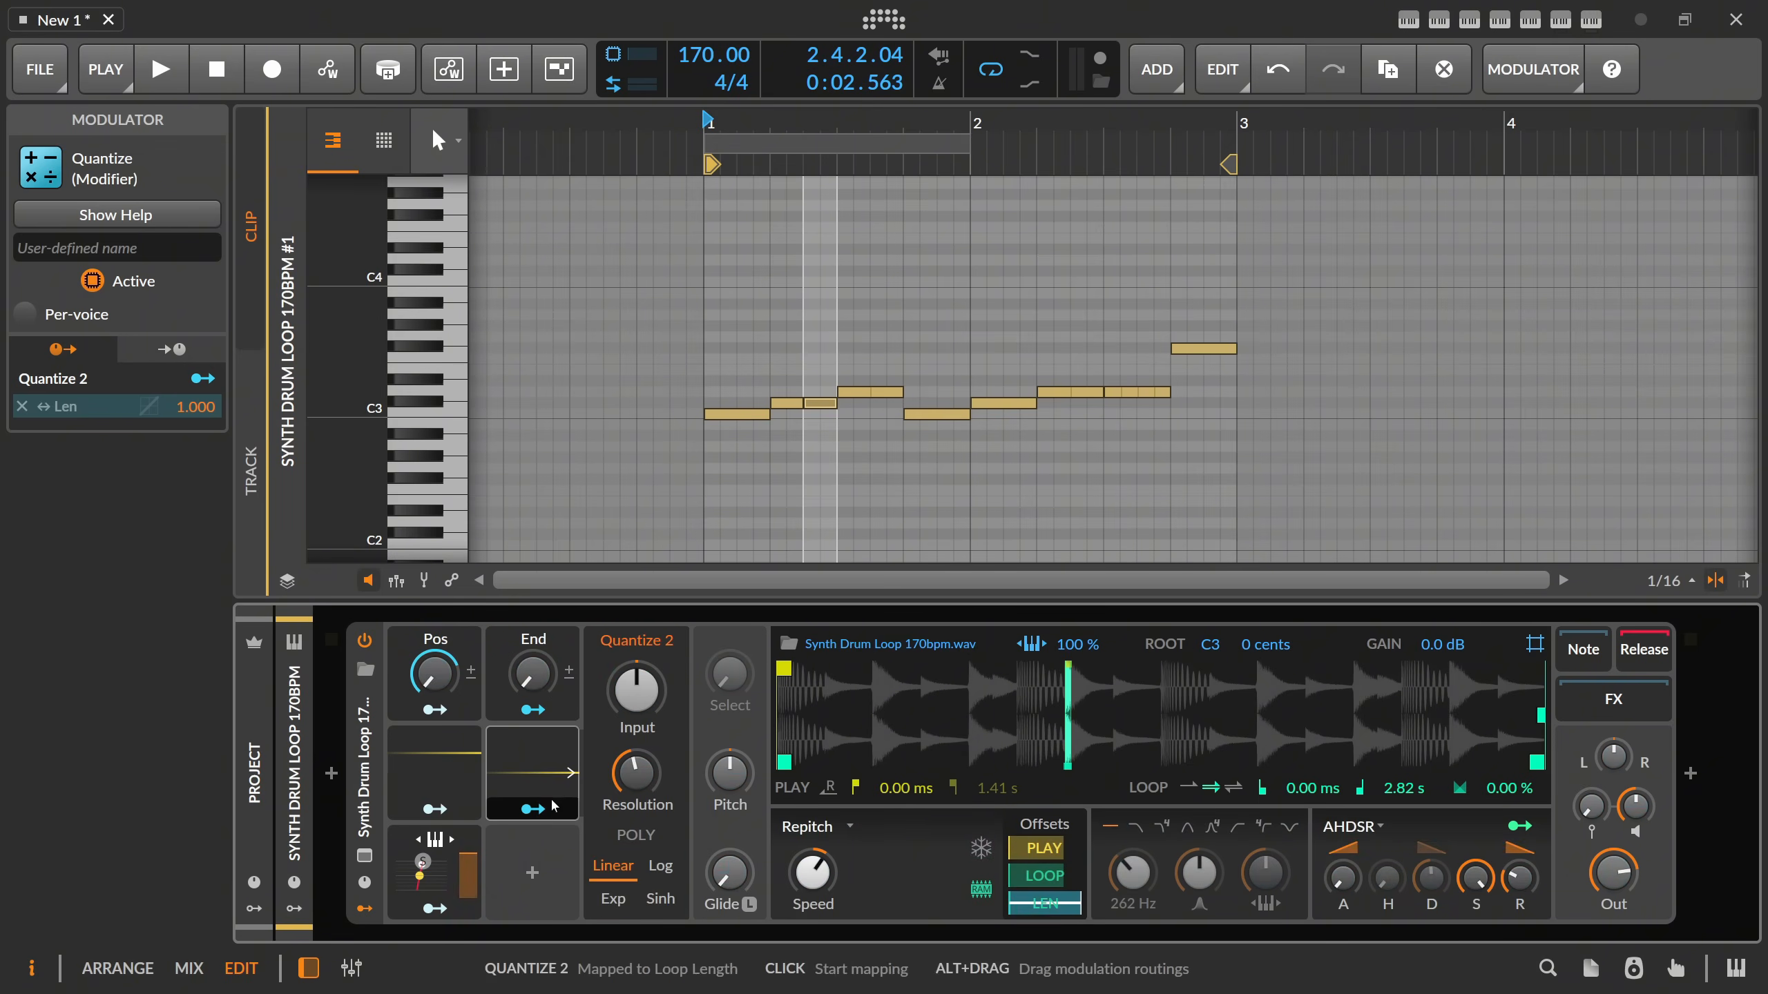
left_click(532, 808)
left_click(1044, 904)
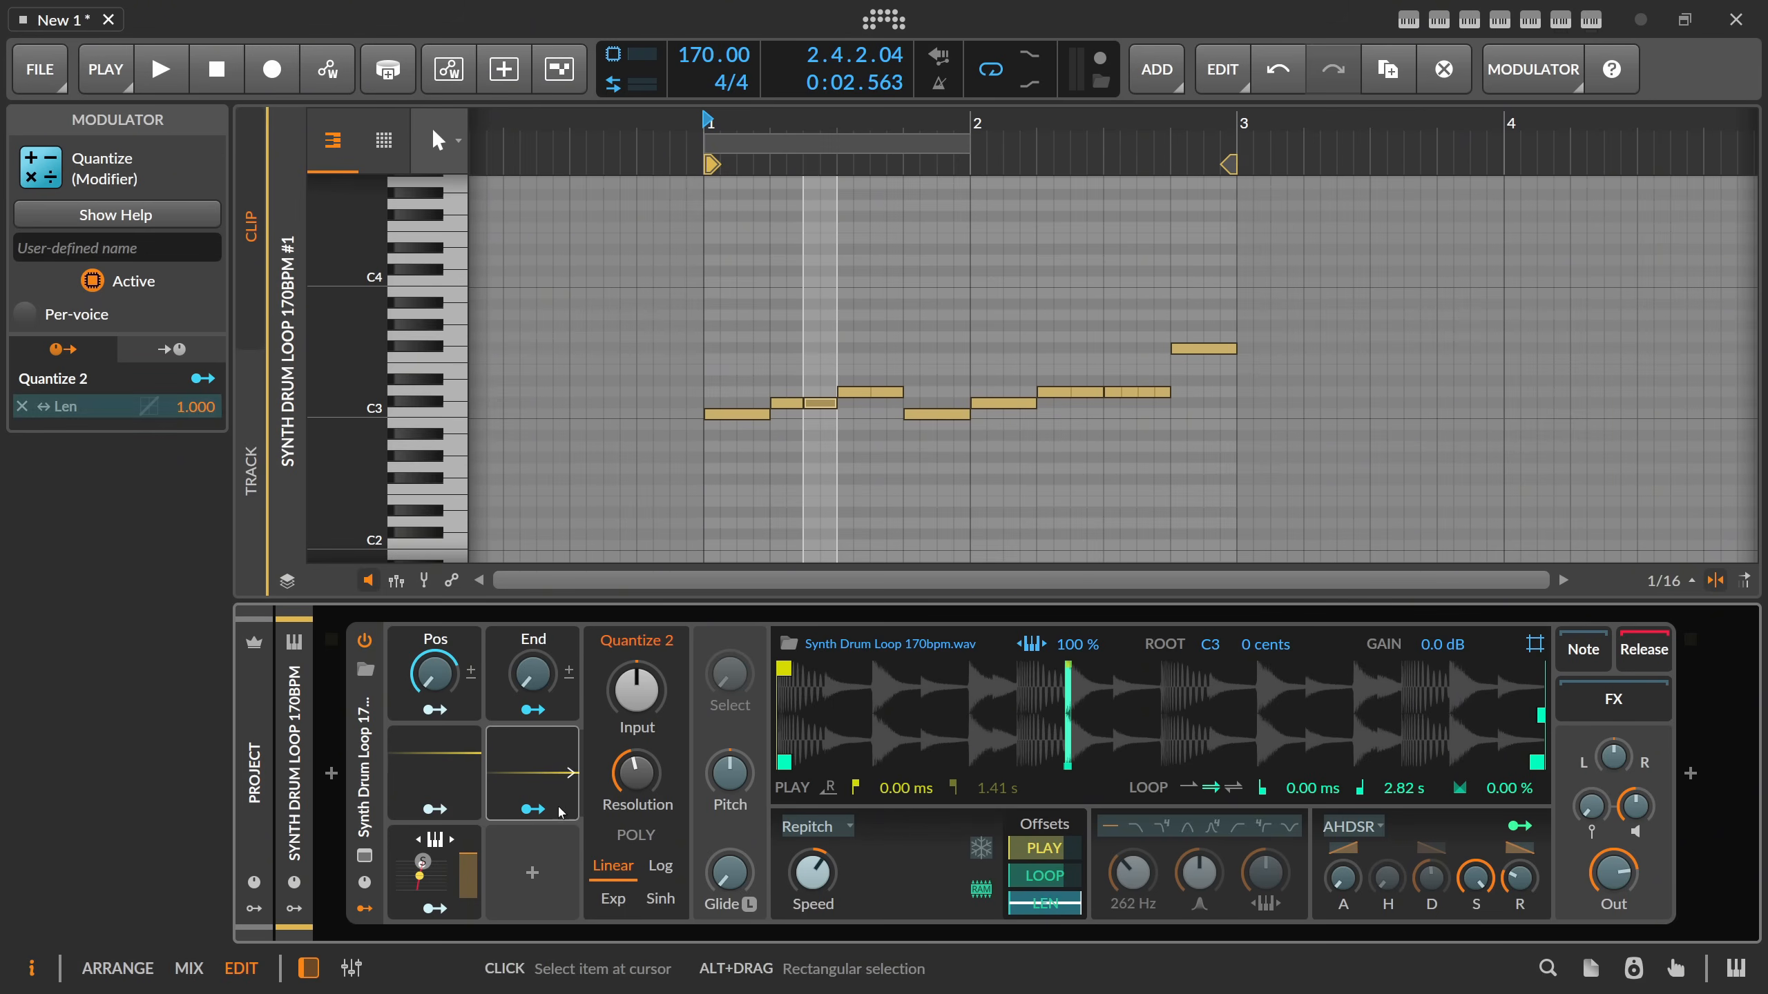
left_click(515, 808)
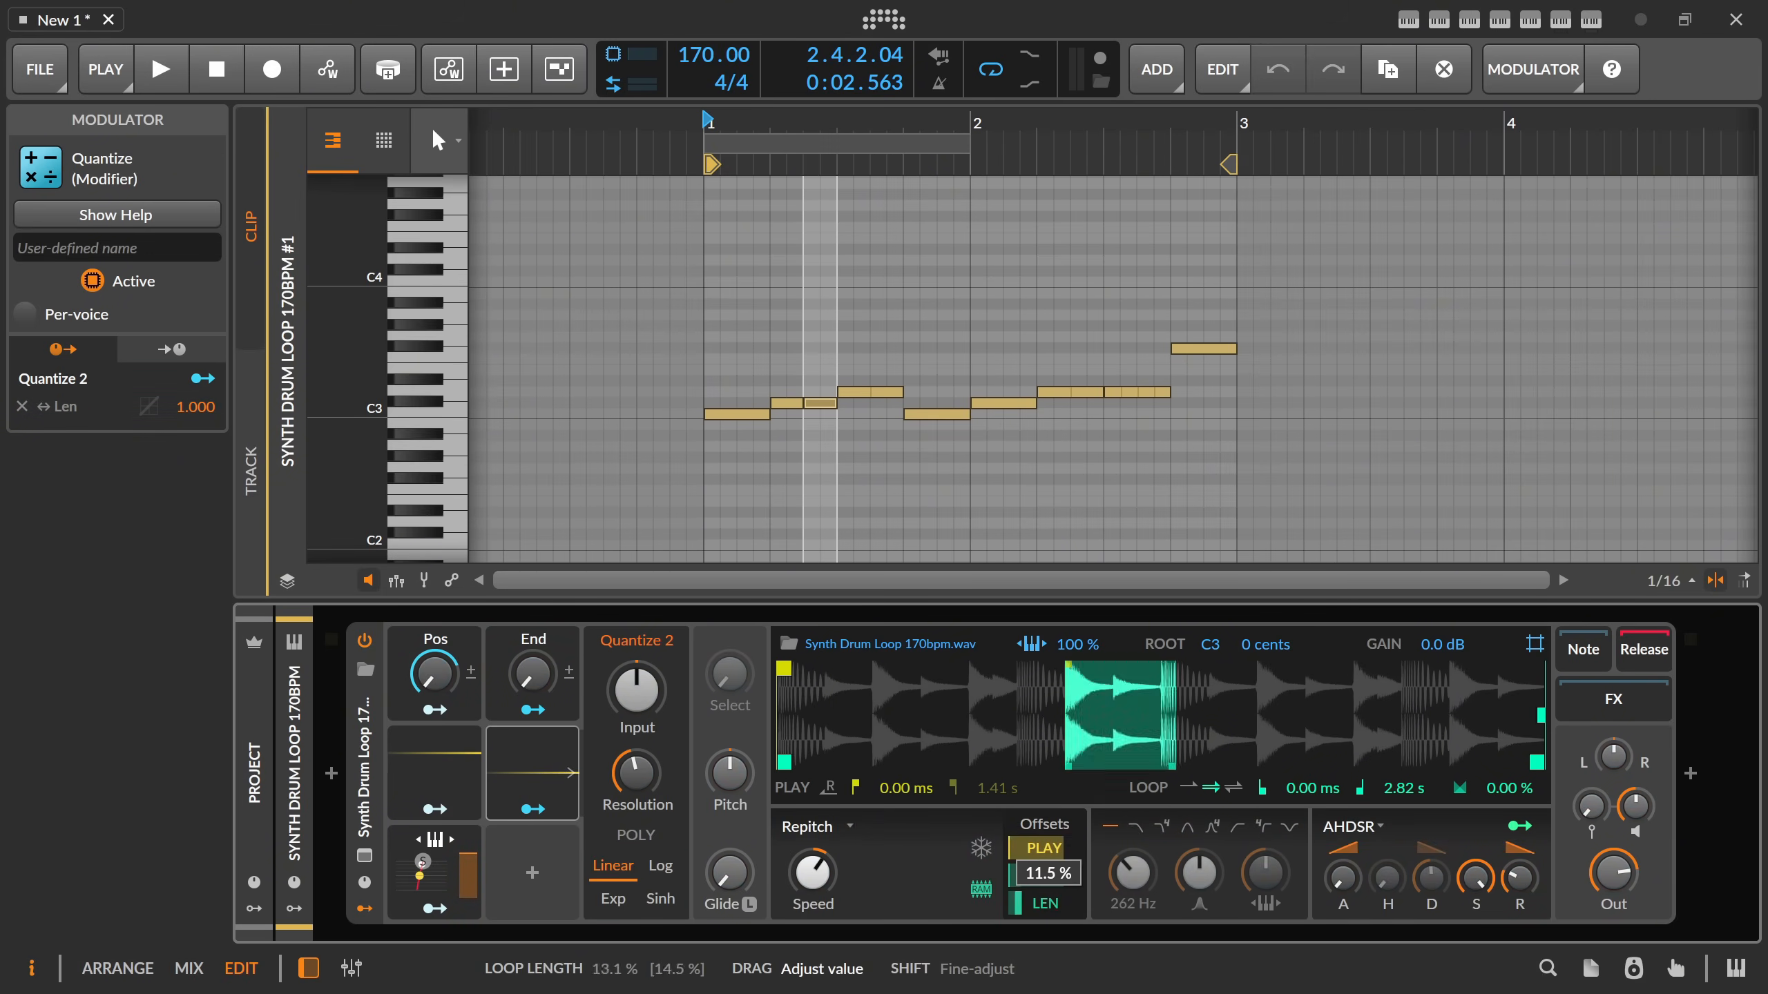
key("space")
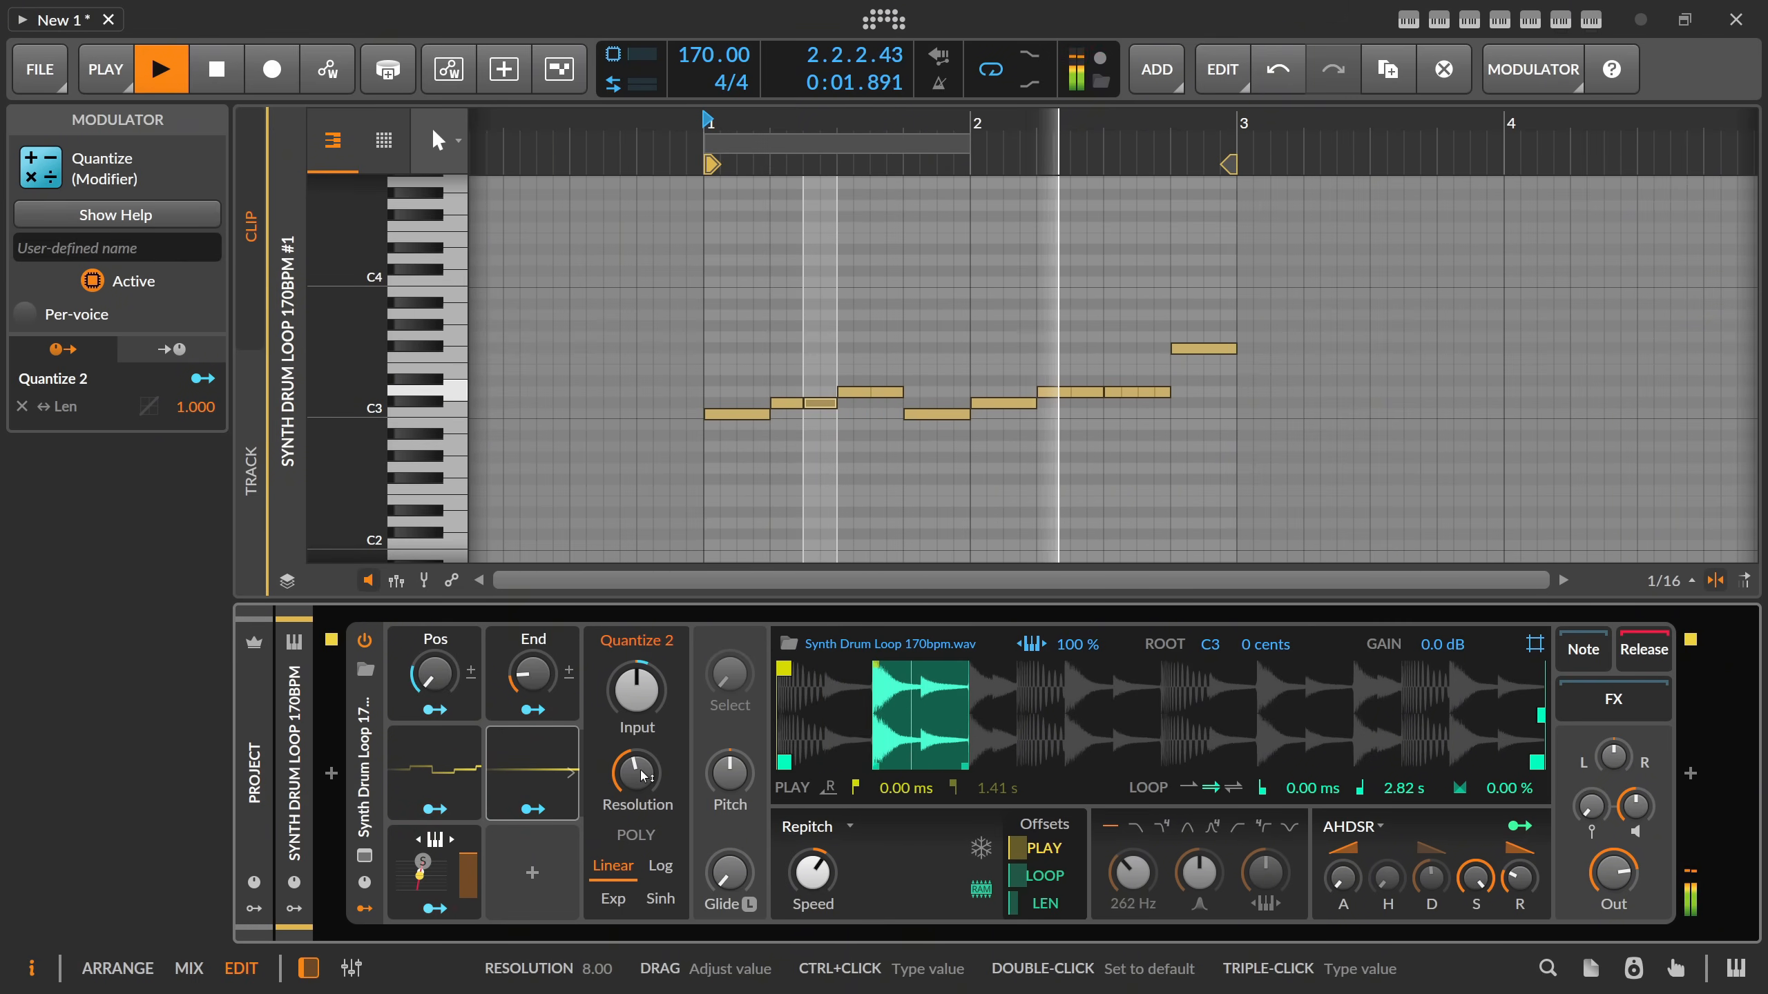
key("space")
Check the resolution of Quantize 1 and set the resolution of Quantize 2 to 16.
left_click(443, 754)
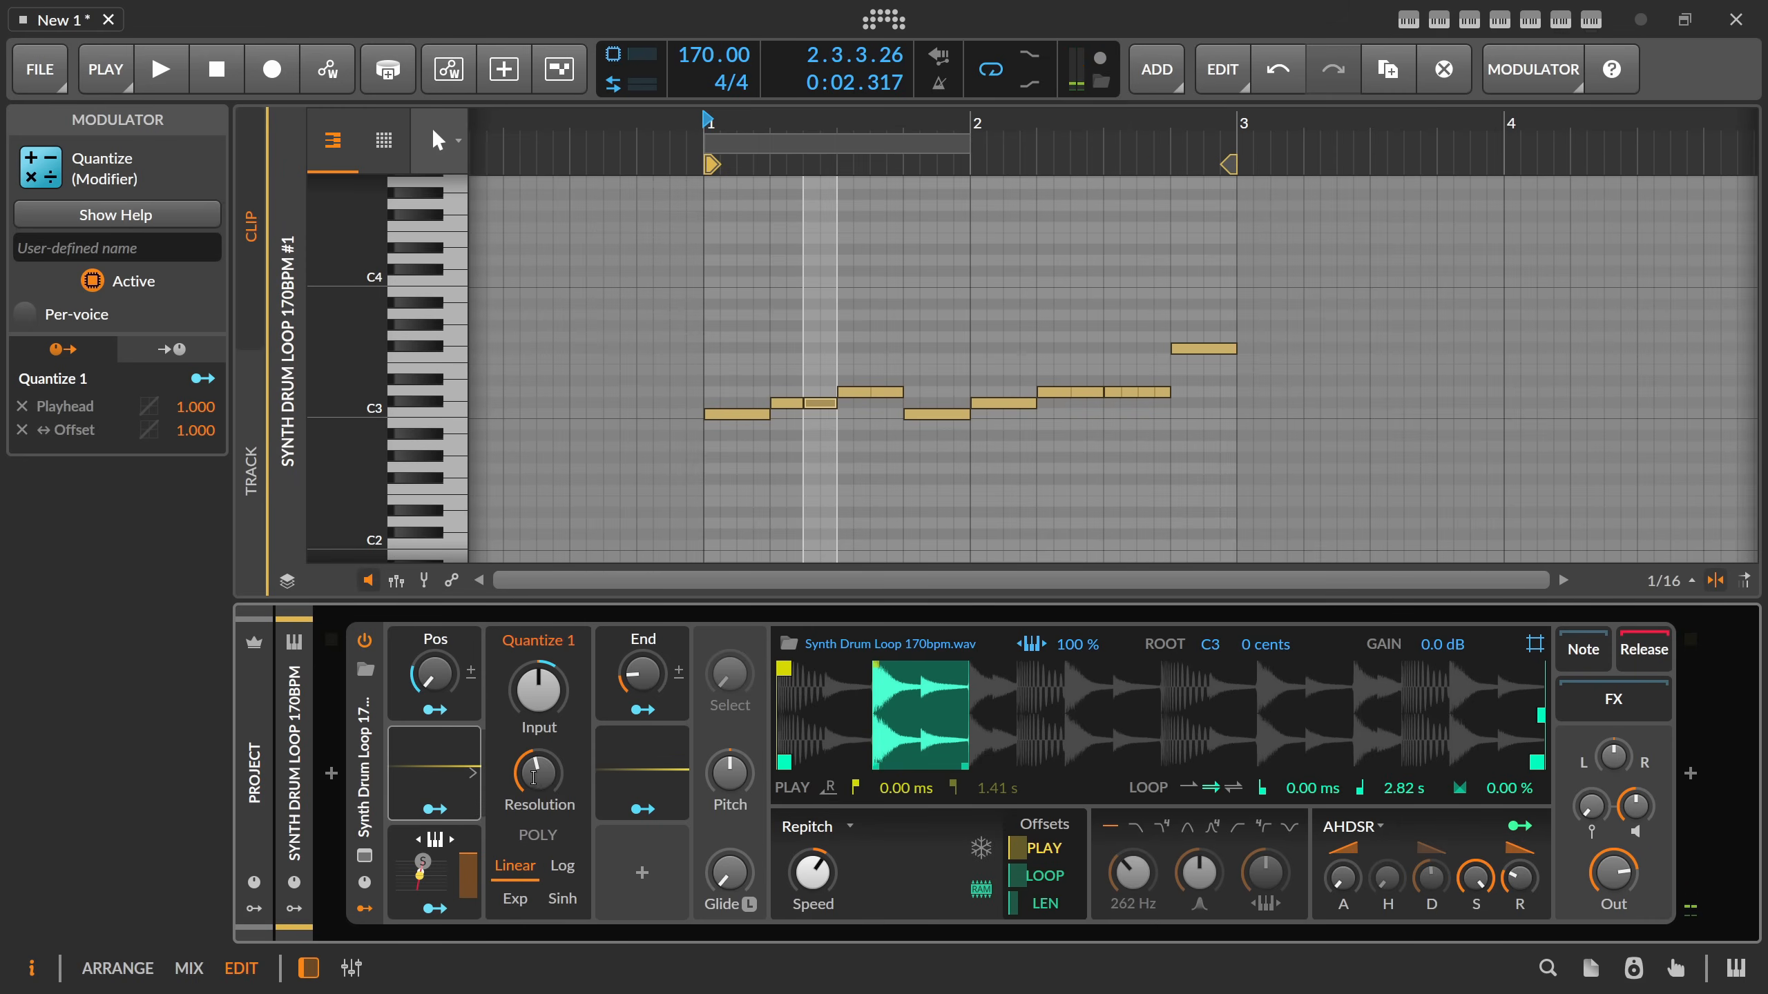
triple_click(542, 777)
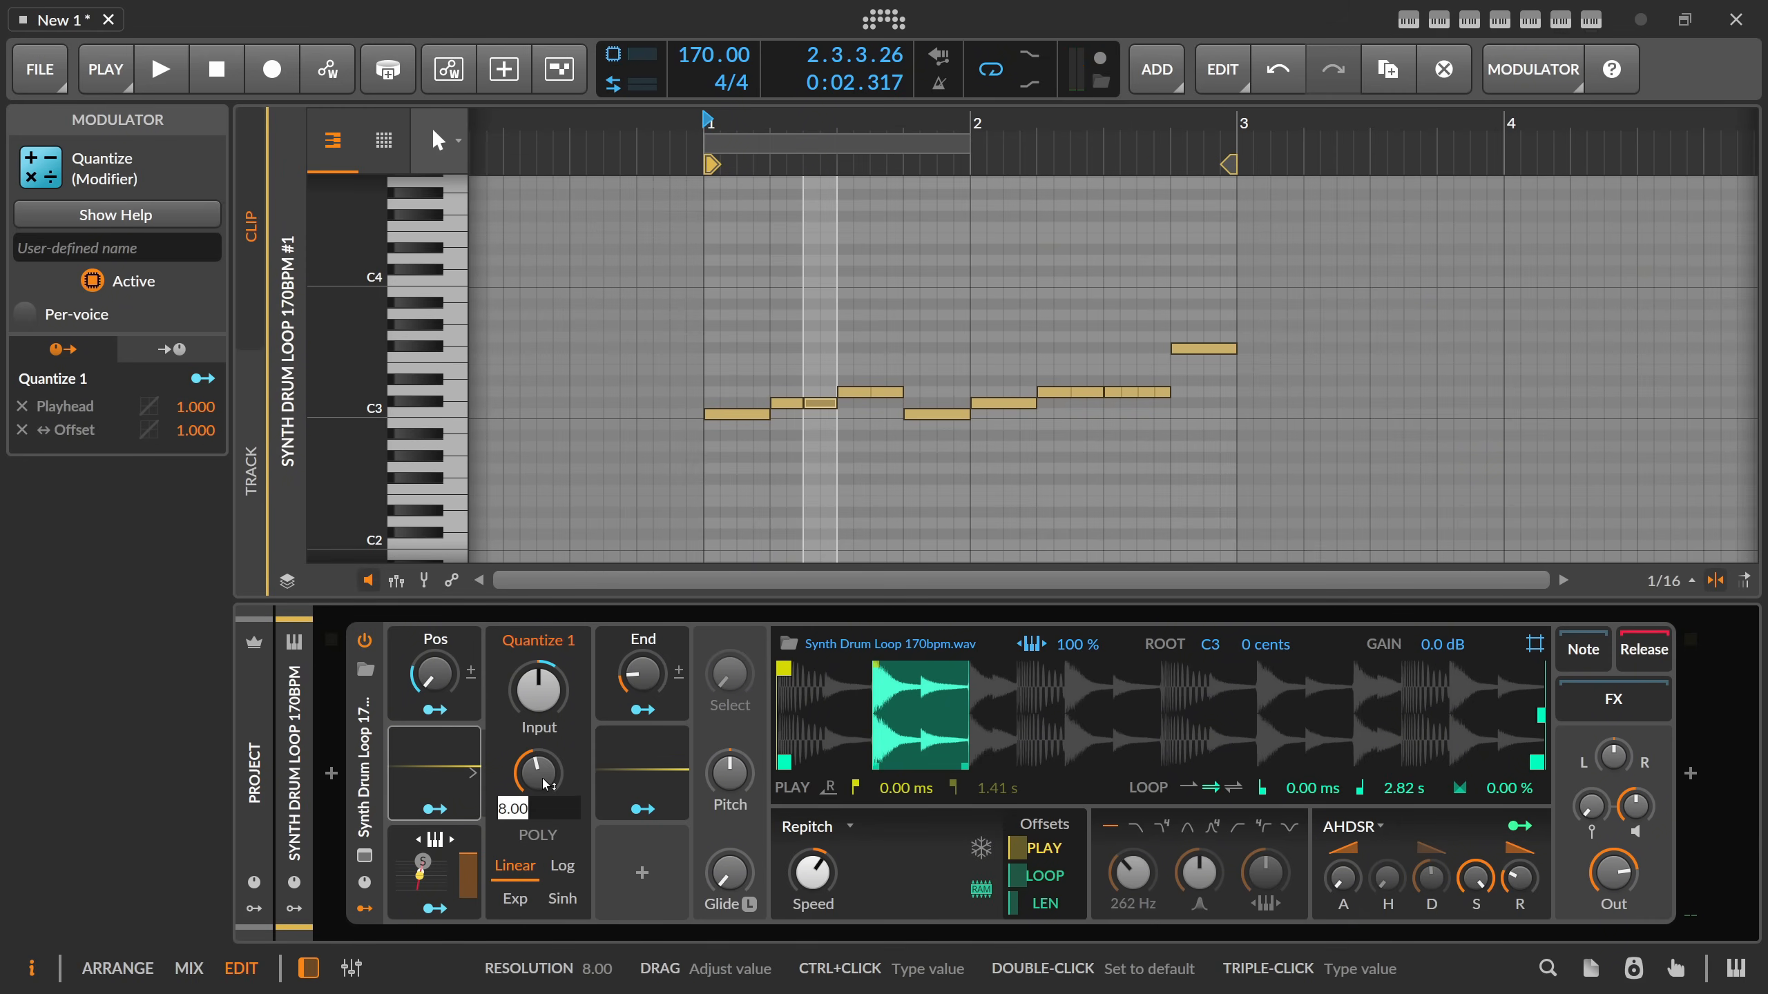
key("Return")
left_click(613, 781)
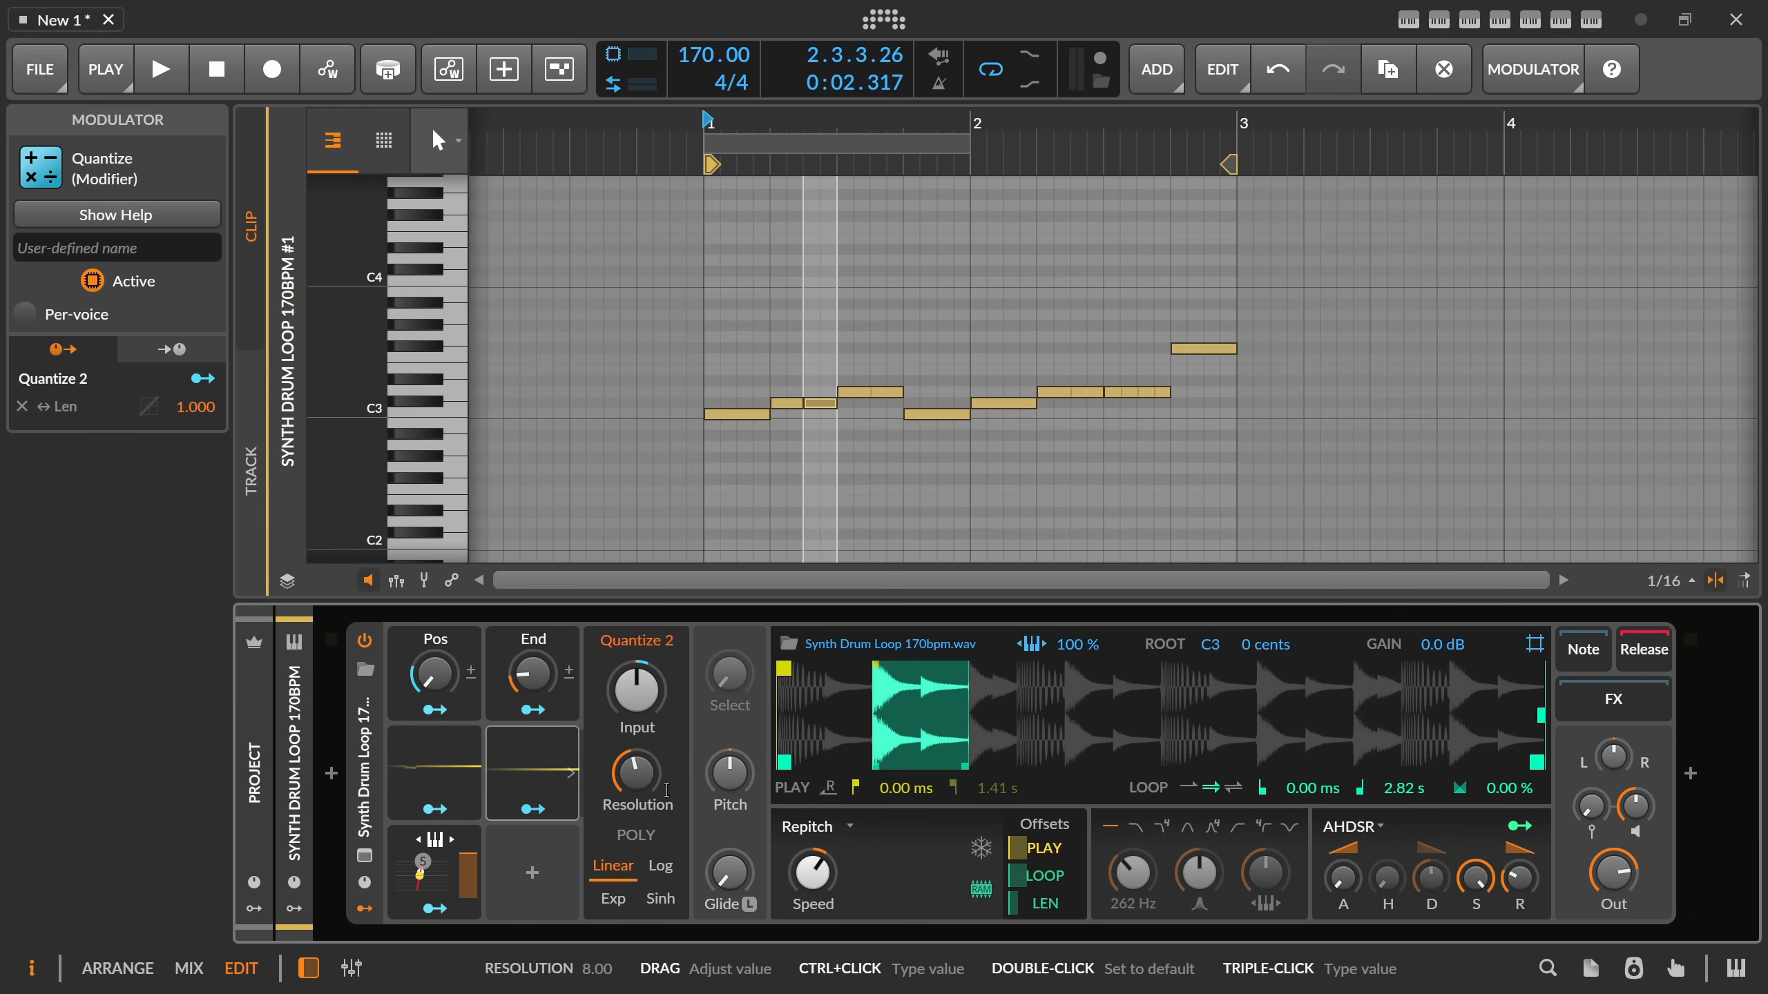
triple_click(652, 786)
type("16")
key("Return")
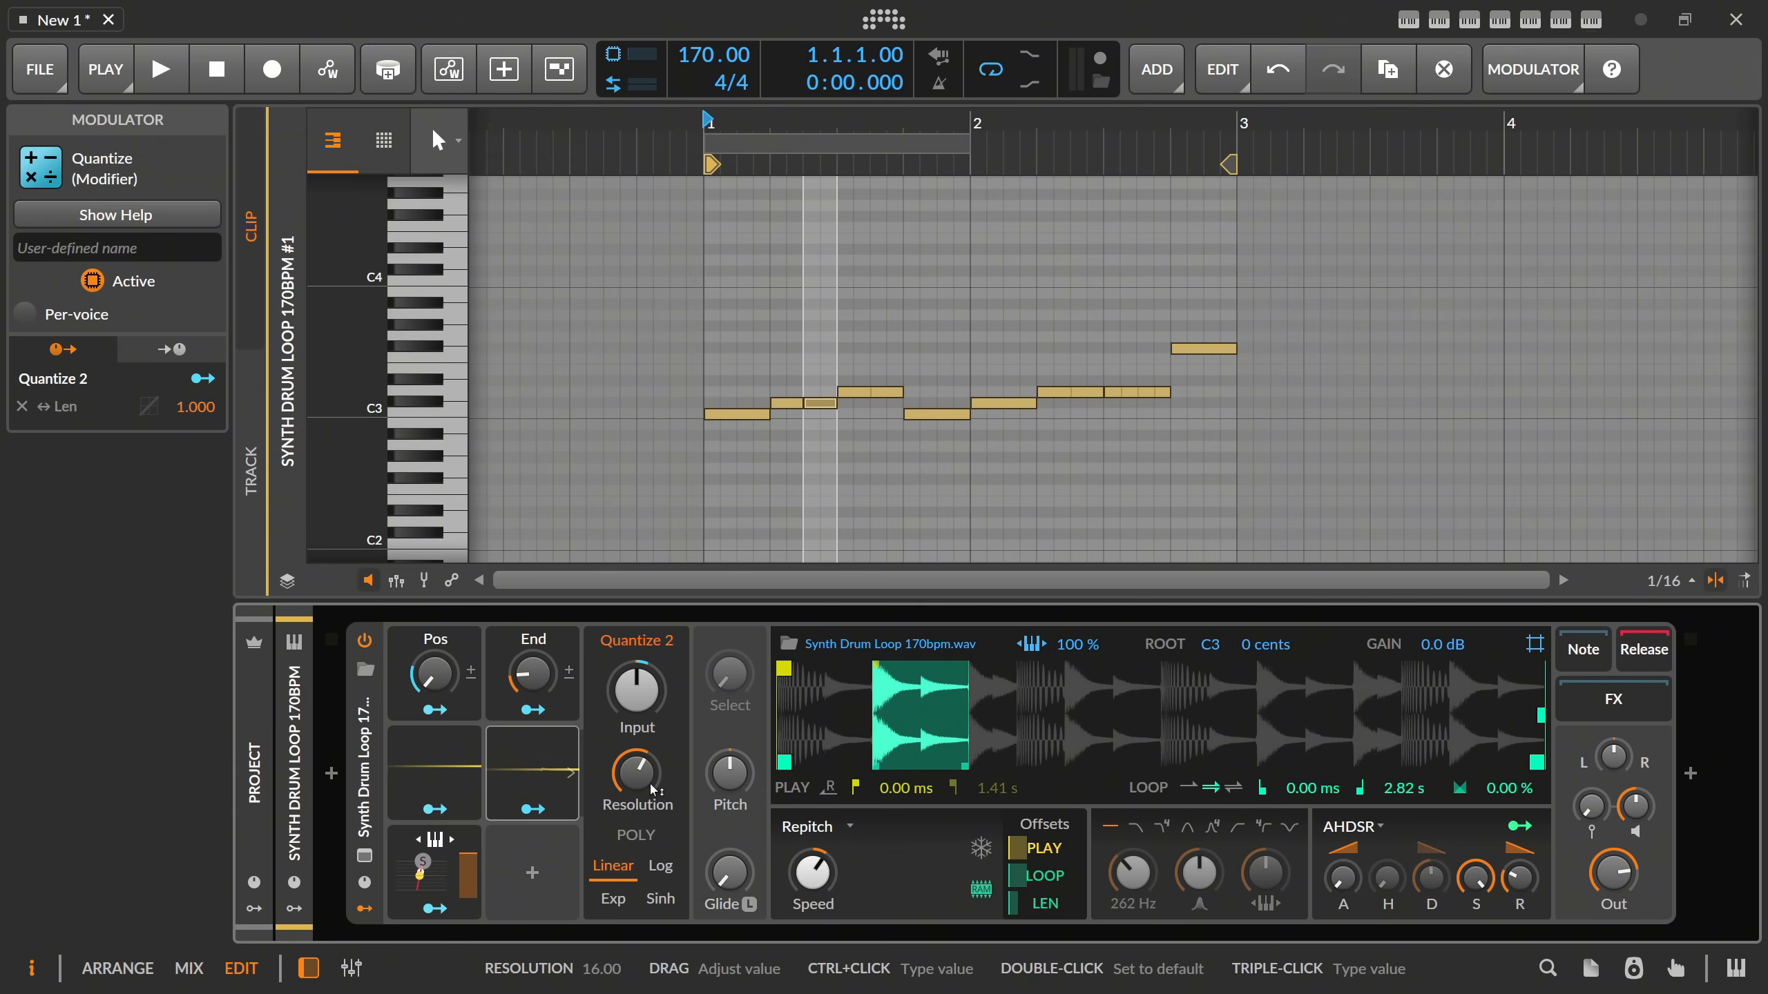
Lower the End macro during playback to halve the looped slice, and stop the clip.
key("space")
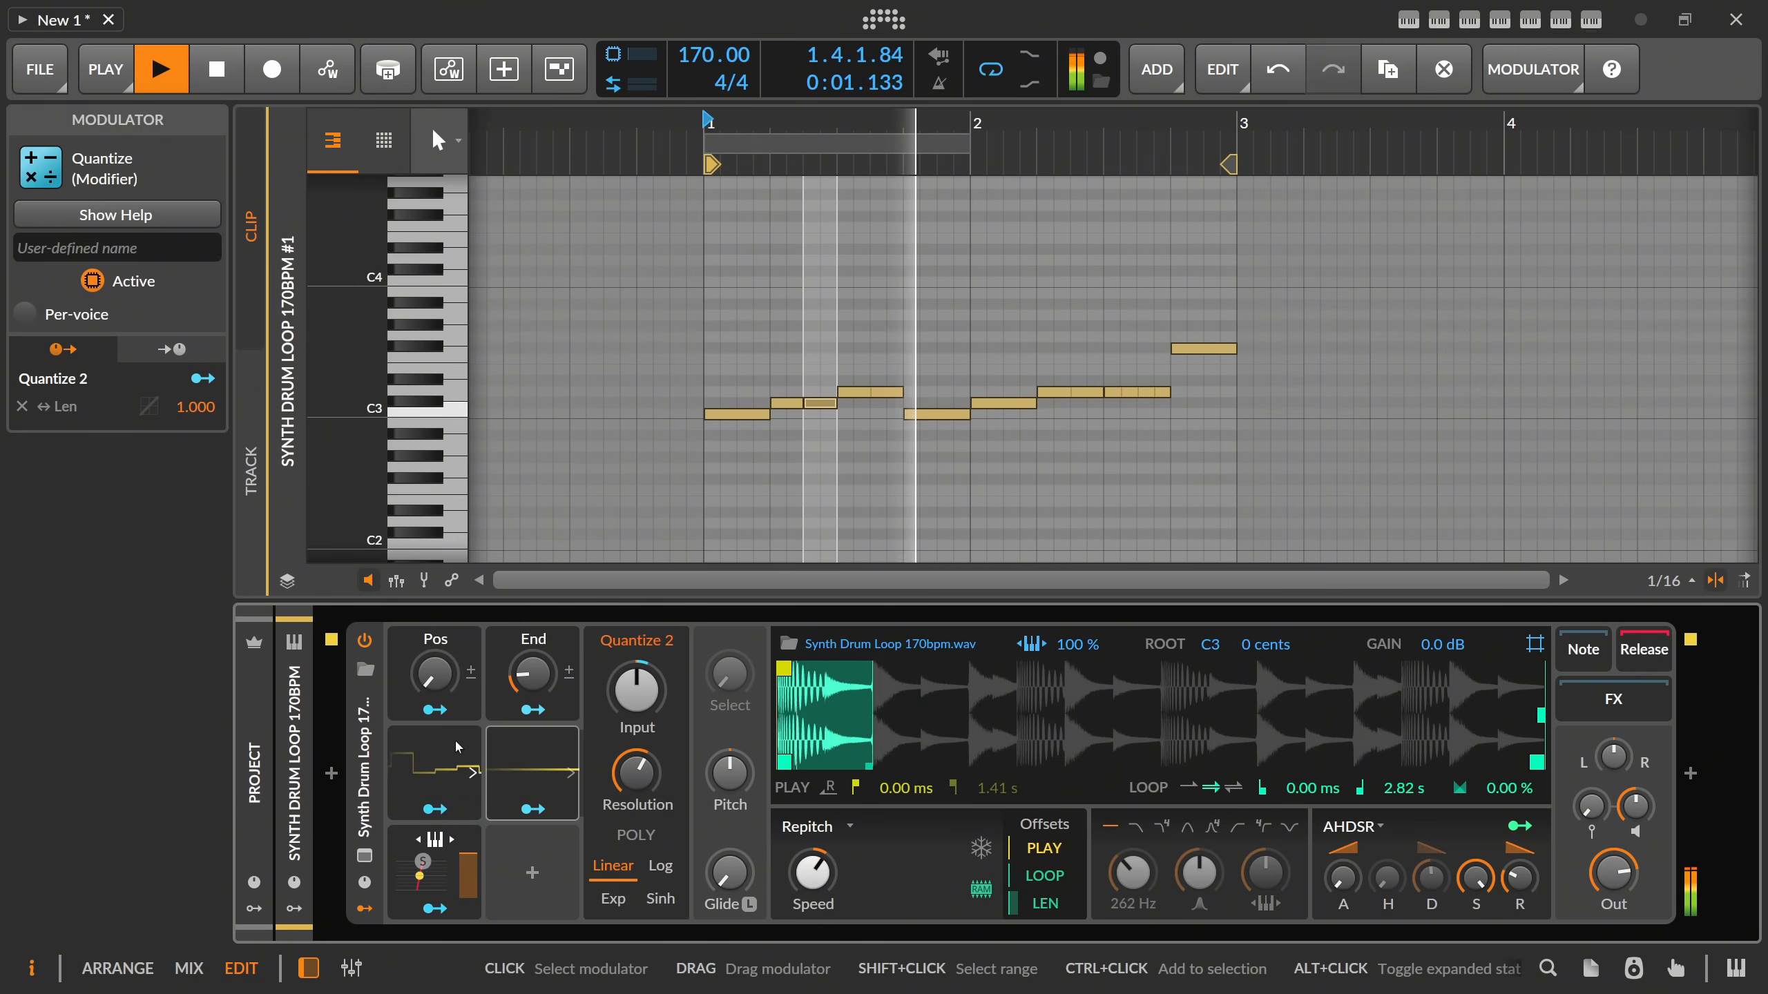
left_click_drag(528, 674, 527, 686)
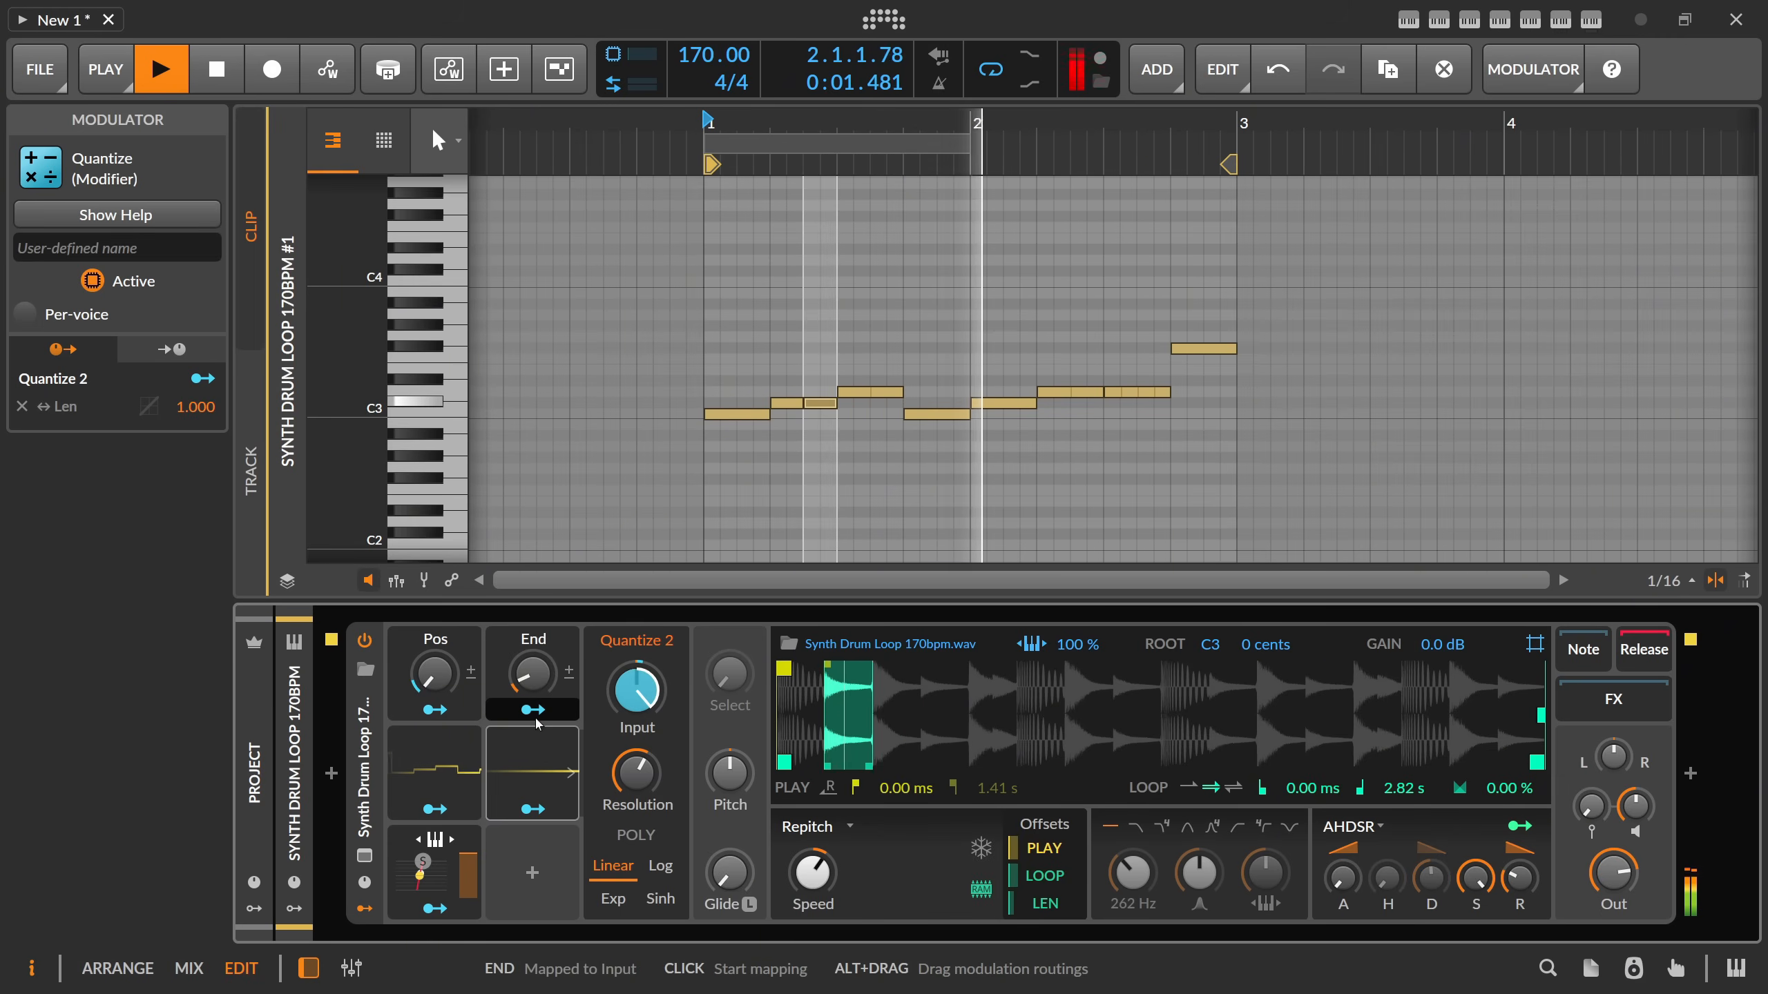
key("space")
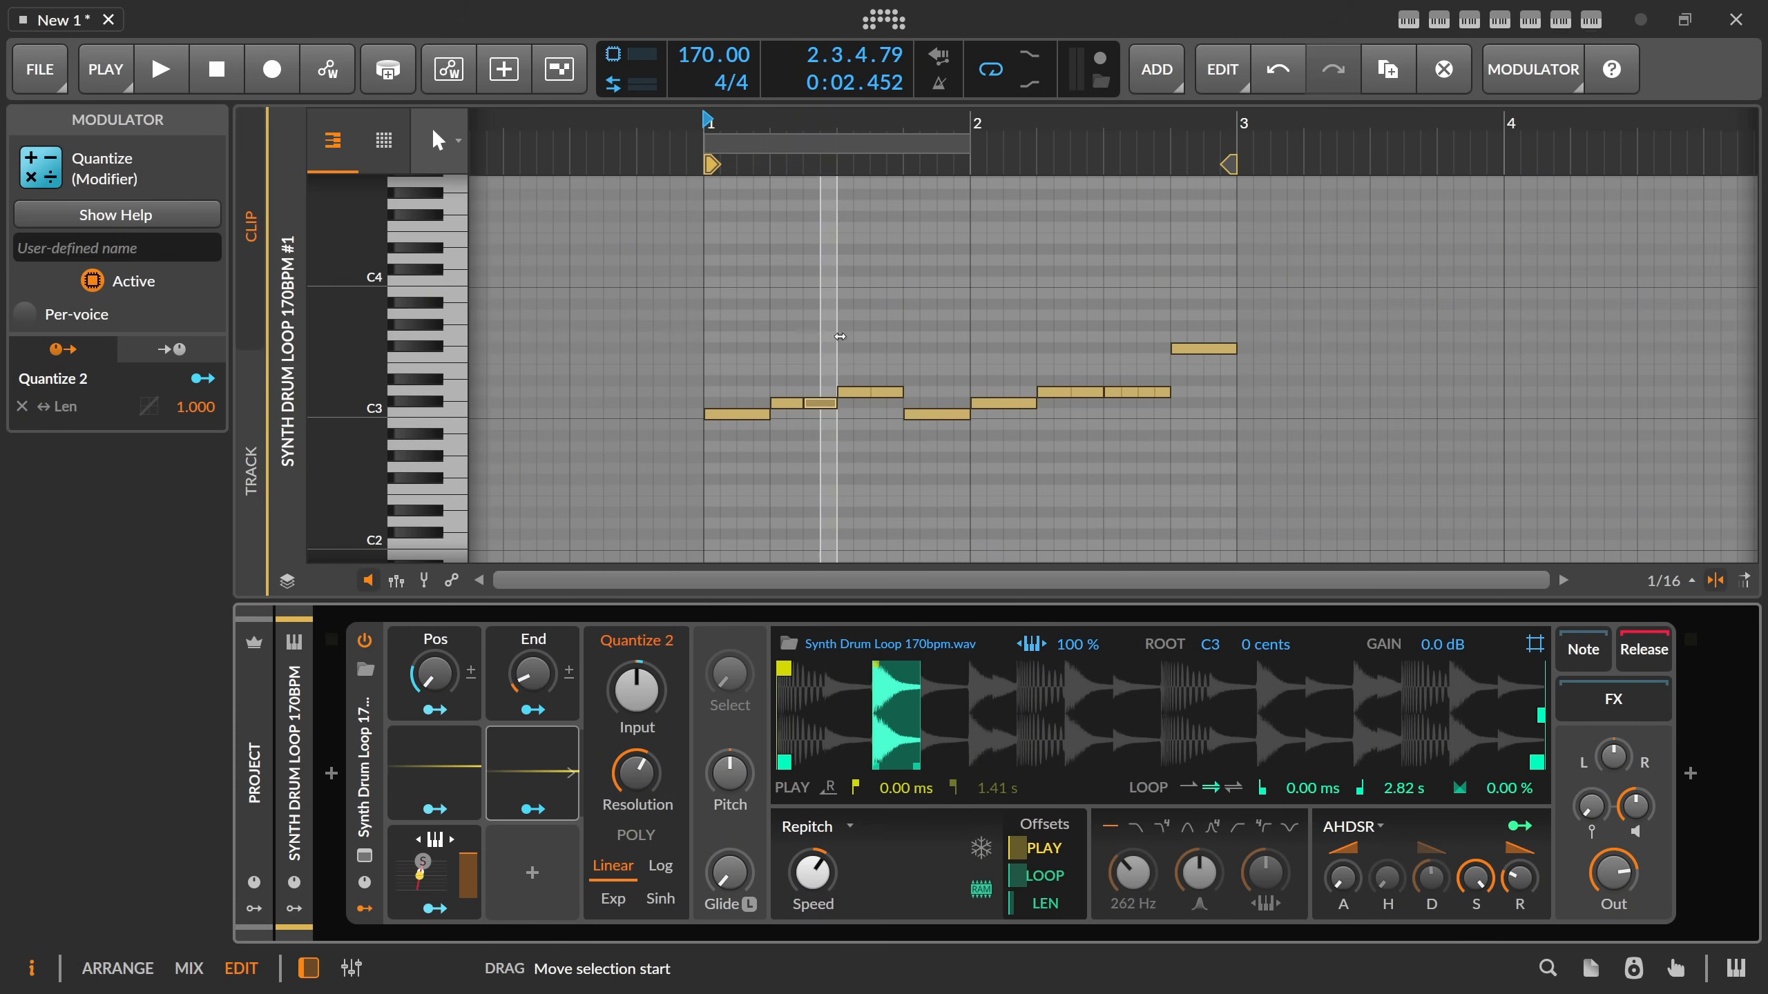
Delete all notes from 1.2.1 onward, shorten the remaining C3 note to 0.0.2.00 and duplicate it.
left_click_drag(1280, 431, 807, 275)
key("Delete")
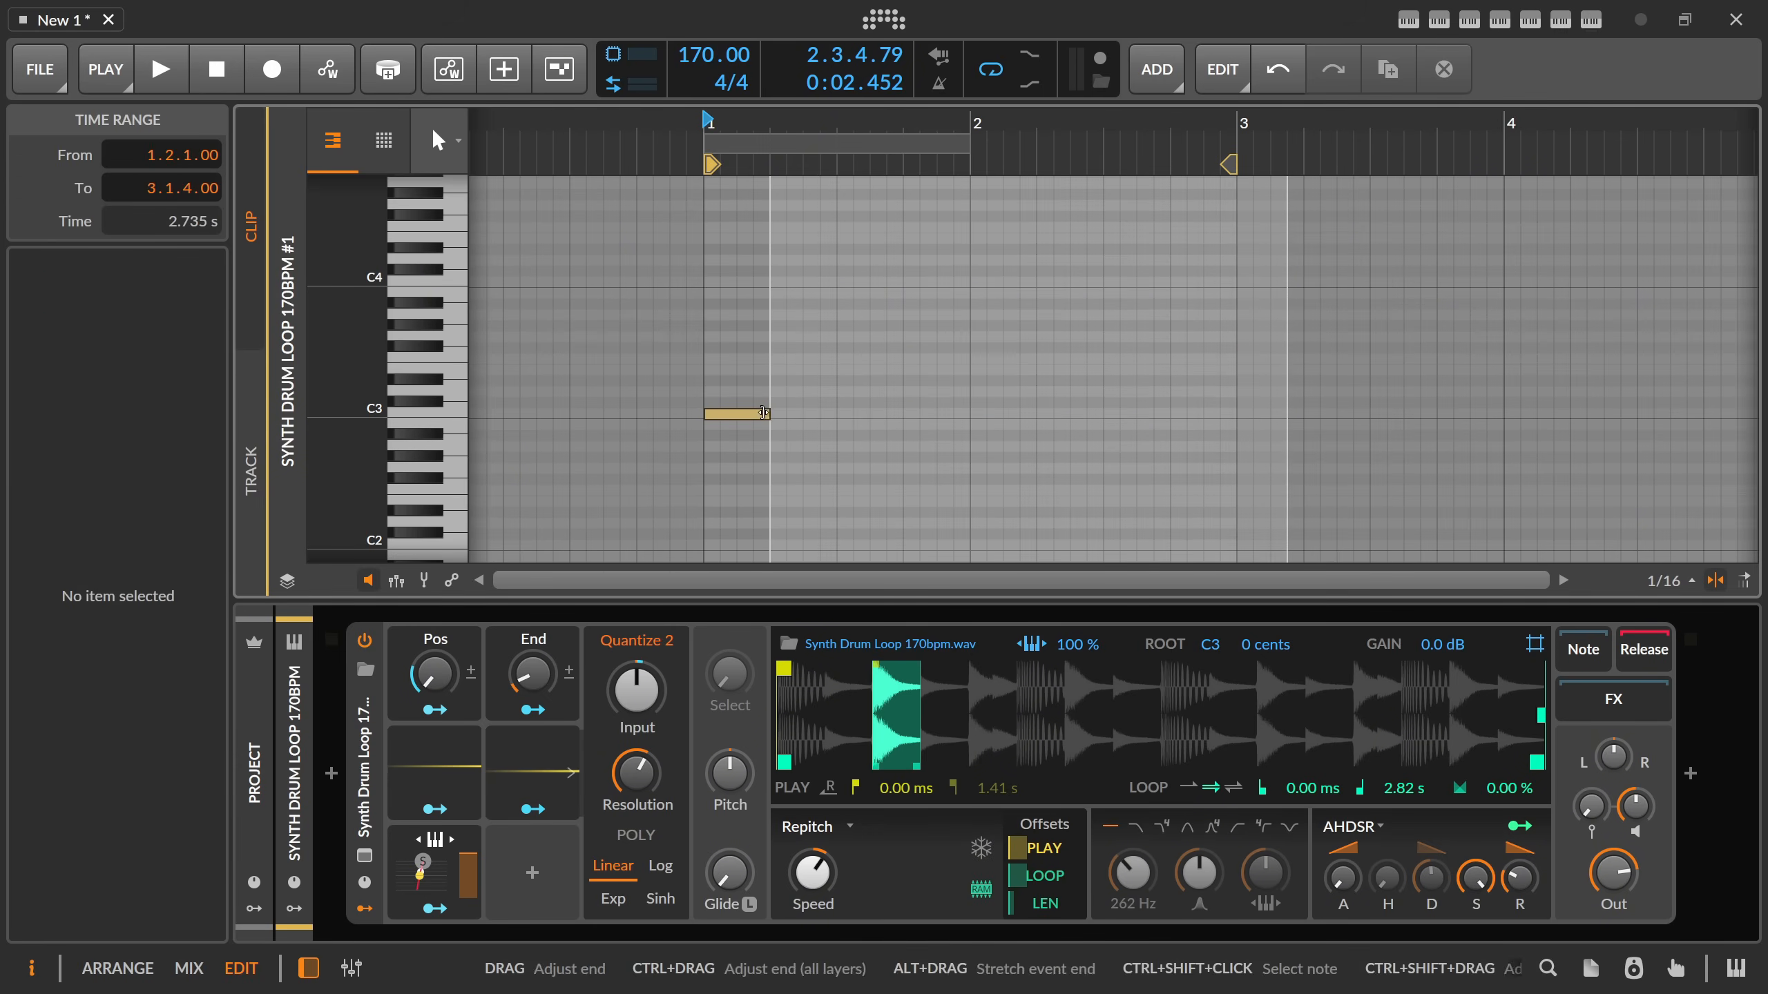
left_click(725, 411)
key("ctrl+d")
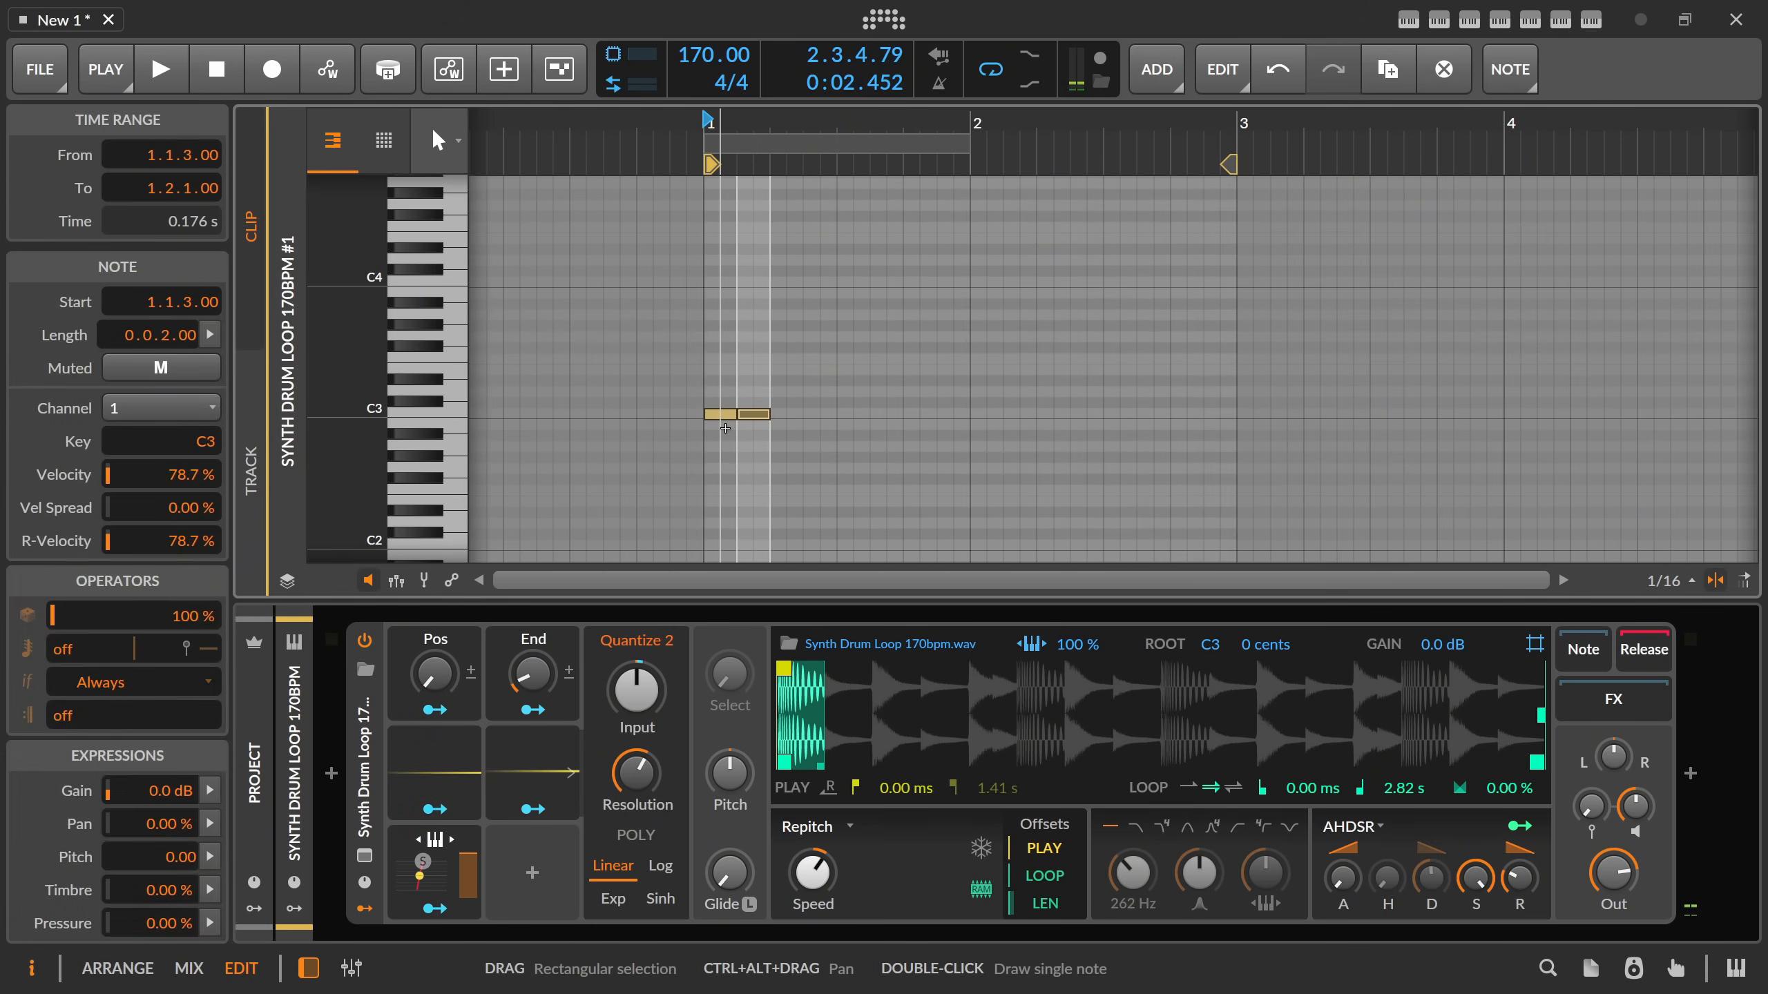
Build a rising run of half-beat notes one semitone apart, from C#3 at 1.1.3 to A3 at 2.1.3.
key("Up")
key("ctrl+d")
key("Up")
key("ctrl+d")
key("Up")
key("ctrl+d")
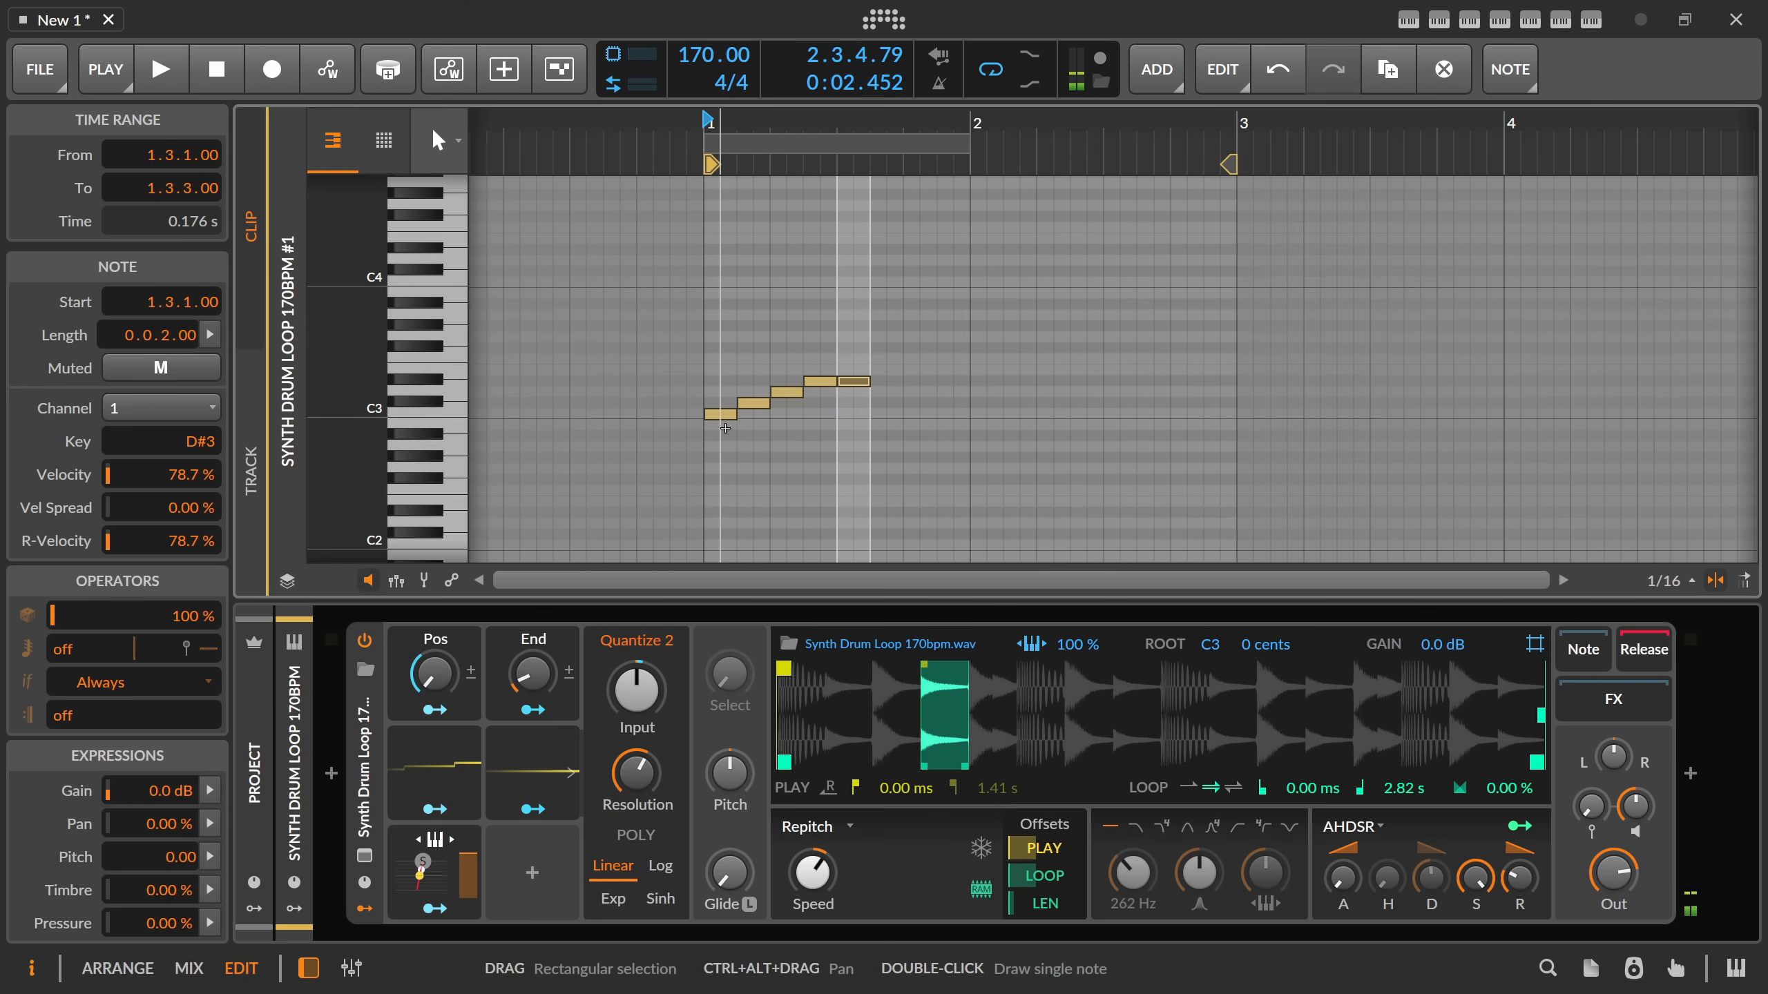
key("Up")
key("ctrl+d")
key("Up")
key("ctrl+d")
key("Up")
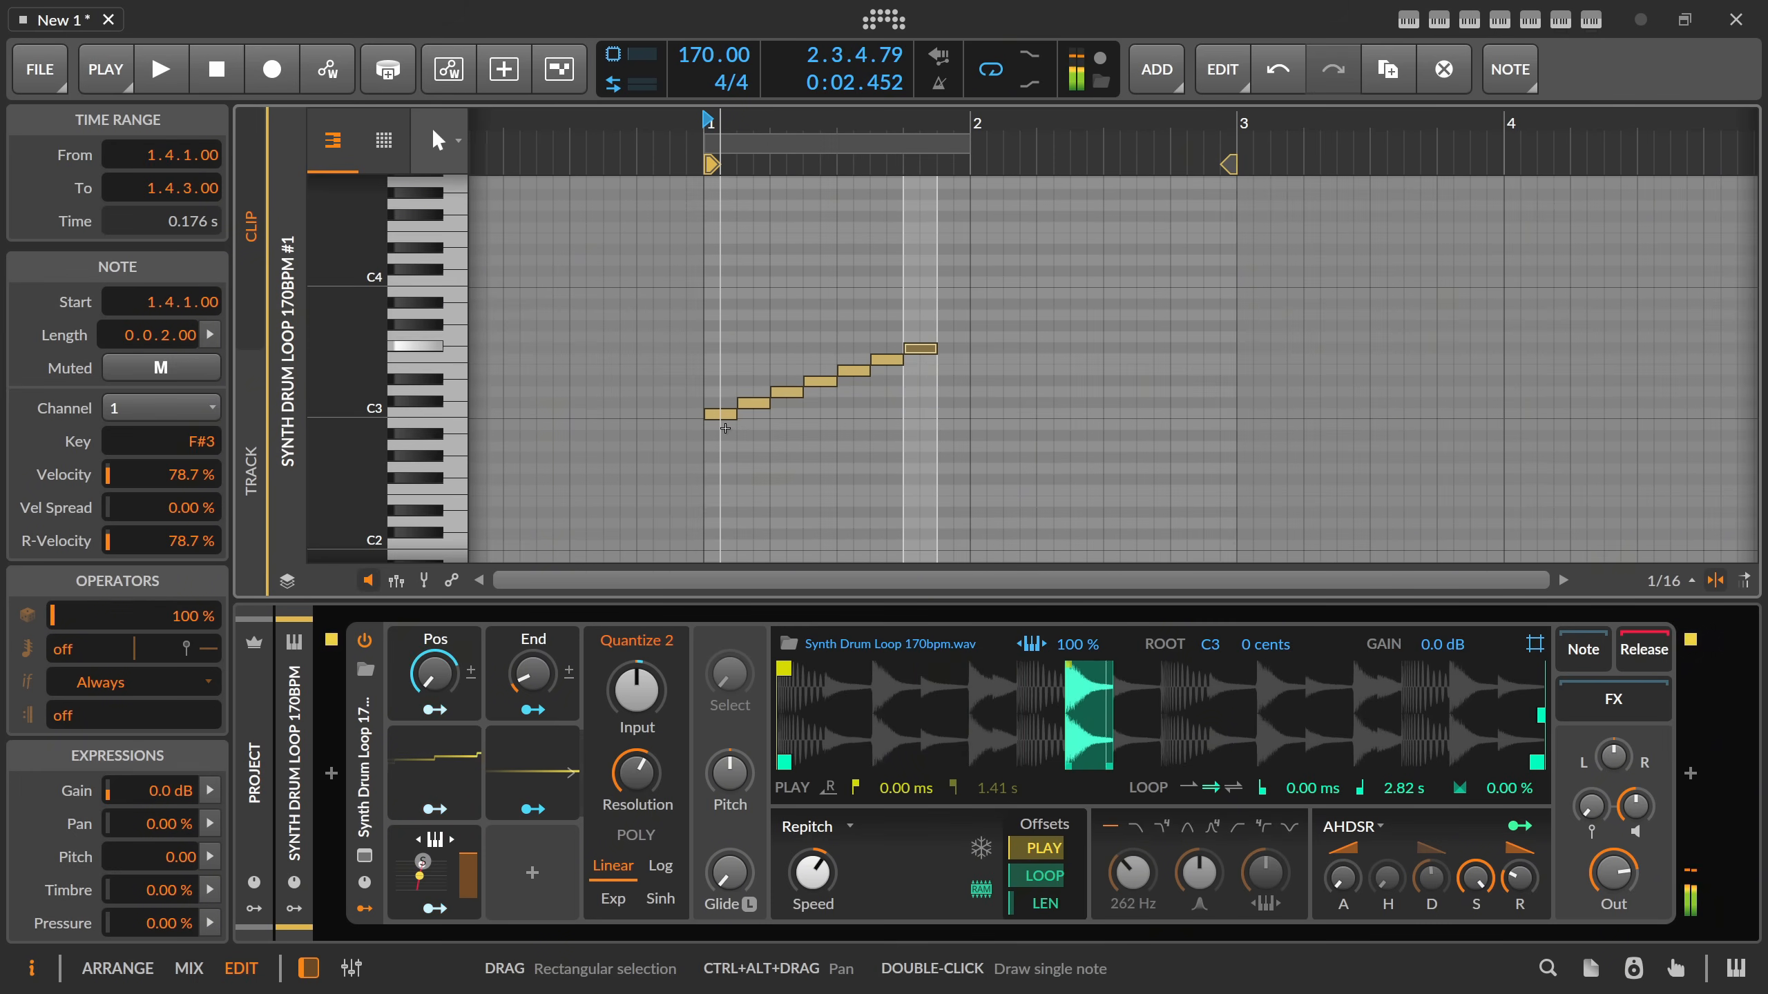
key("ctrl+d")
key("Up")
key("ctrl+d")
key("Up")
key("ctrl+d")
key("Up")
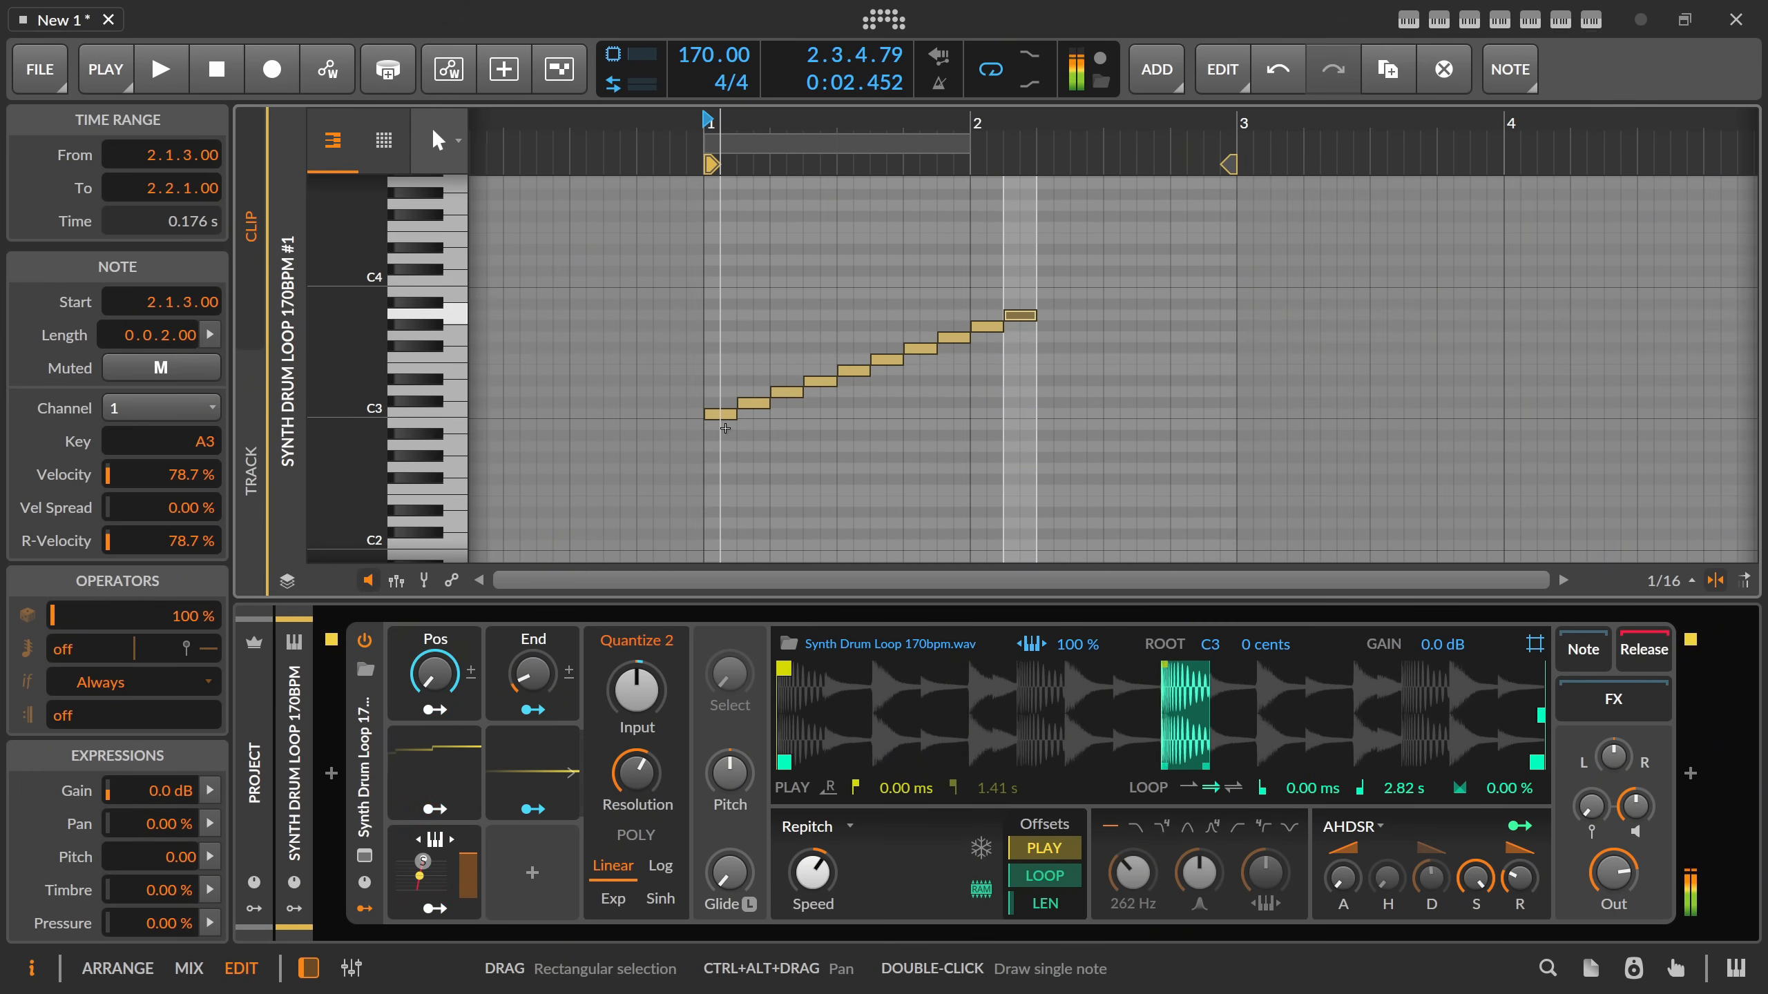
Try another note at 2.2.1, audition the run and delete every note from 2.1.1 onward.
key("ctrl+d")
key("Right")
key("Left")
key("Up")
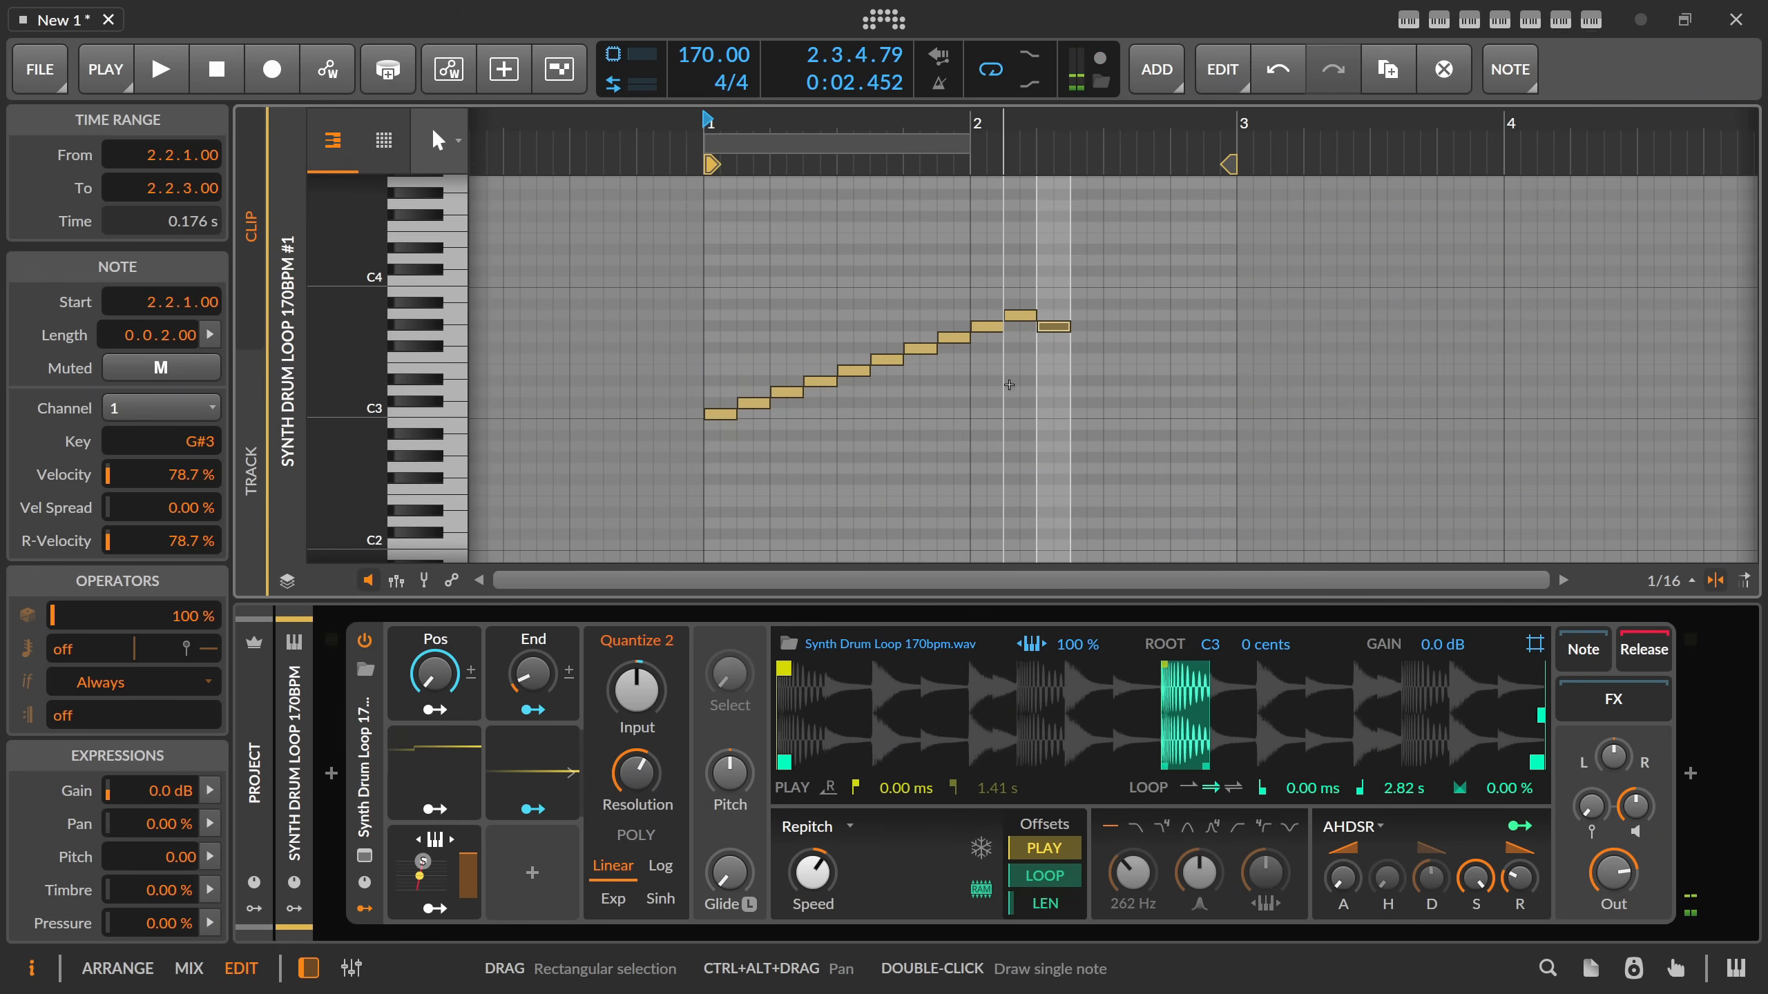
left_click_drag(1023, 288, 1069, 359)
key("Delete")
key("space")
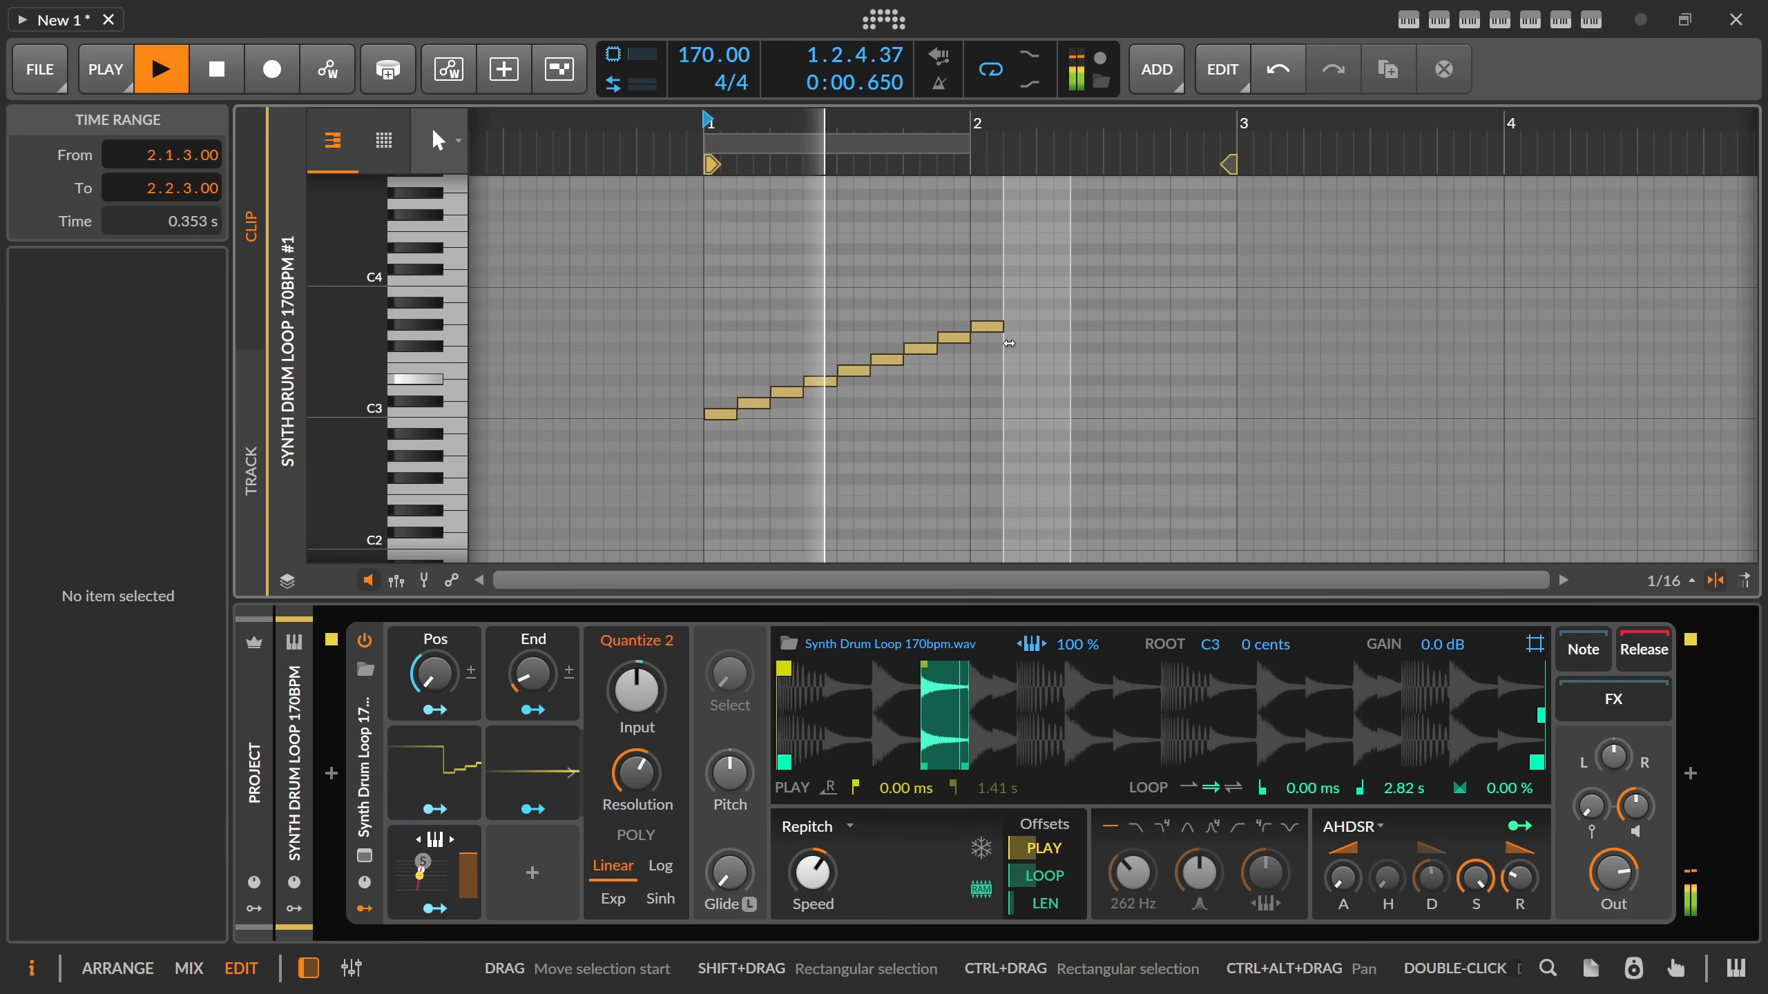
key("space")
left_click(988, 325)
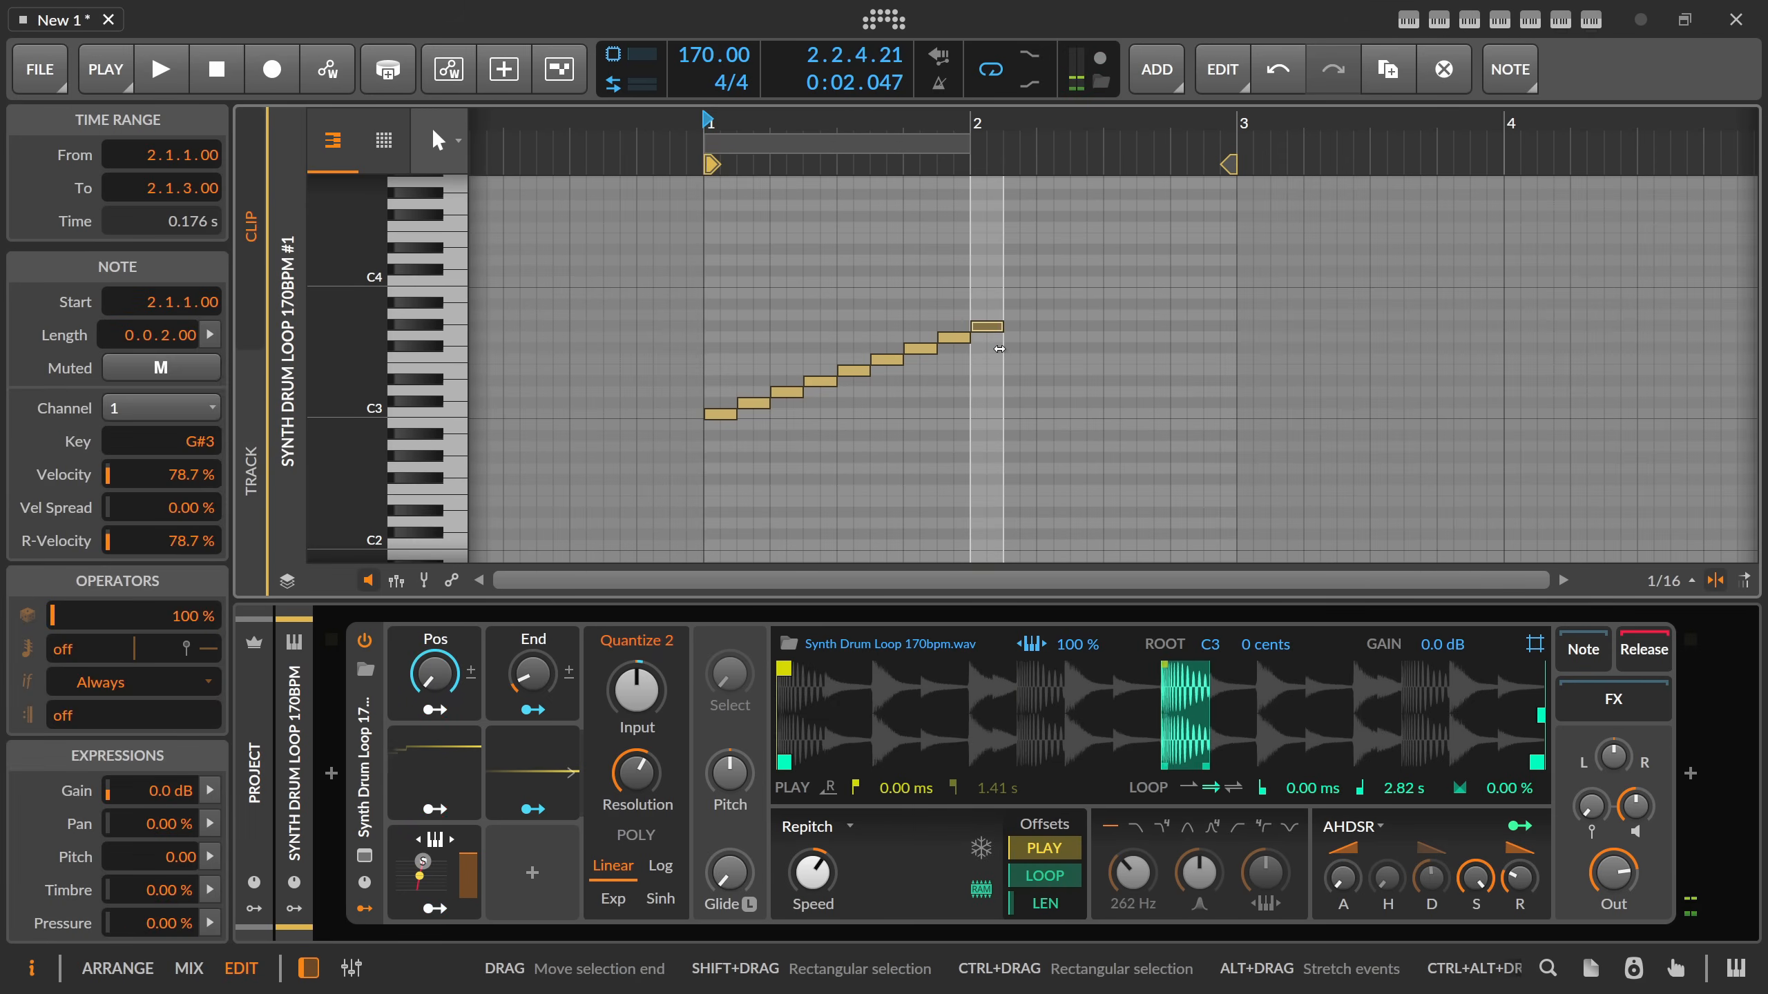
key("Delete")
Shorten the drum loop clip to one bar in the arrangement and play it.
left_click_drag(1229, 164, 737, 173)
key("alt+1")
left_click(727, 178)
key("space")
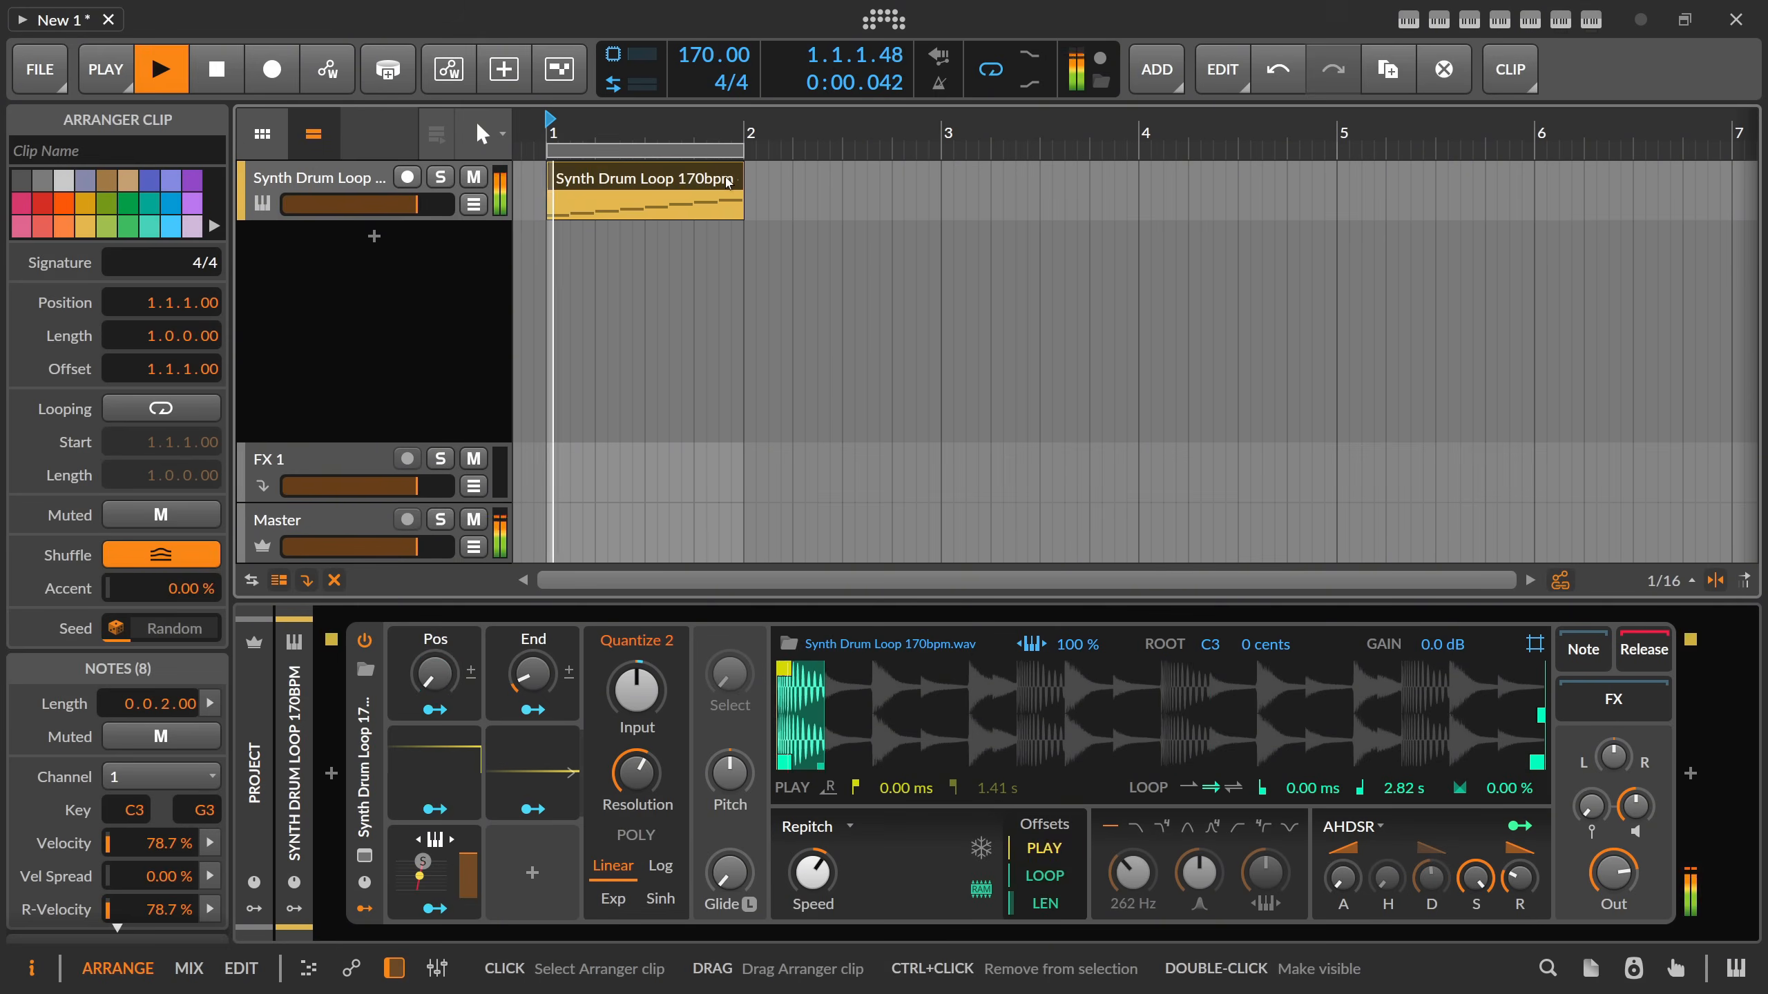
Return to the clip's note editor, lower the Sampler Speed to 71.0 % during playback and stop the clip.
key("alt+3")
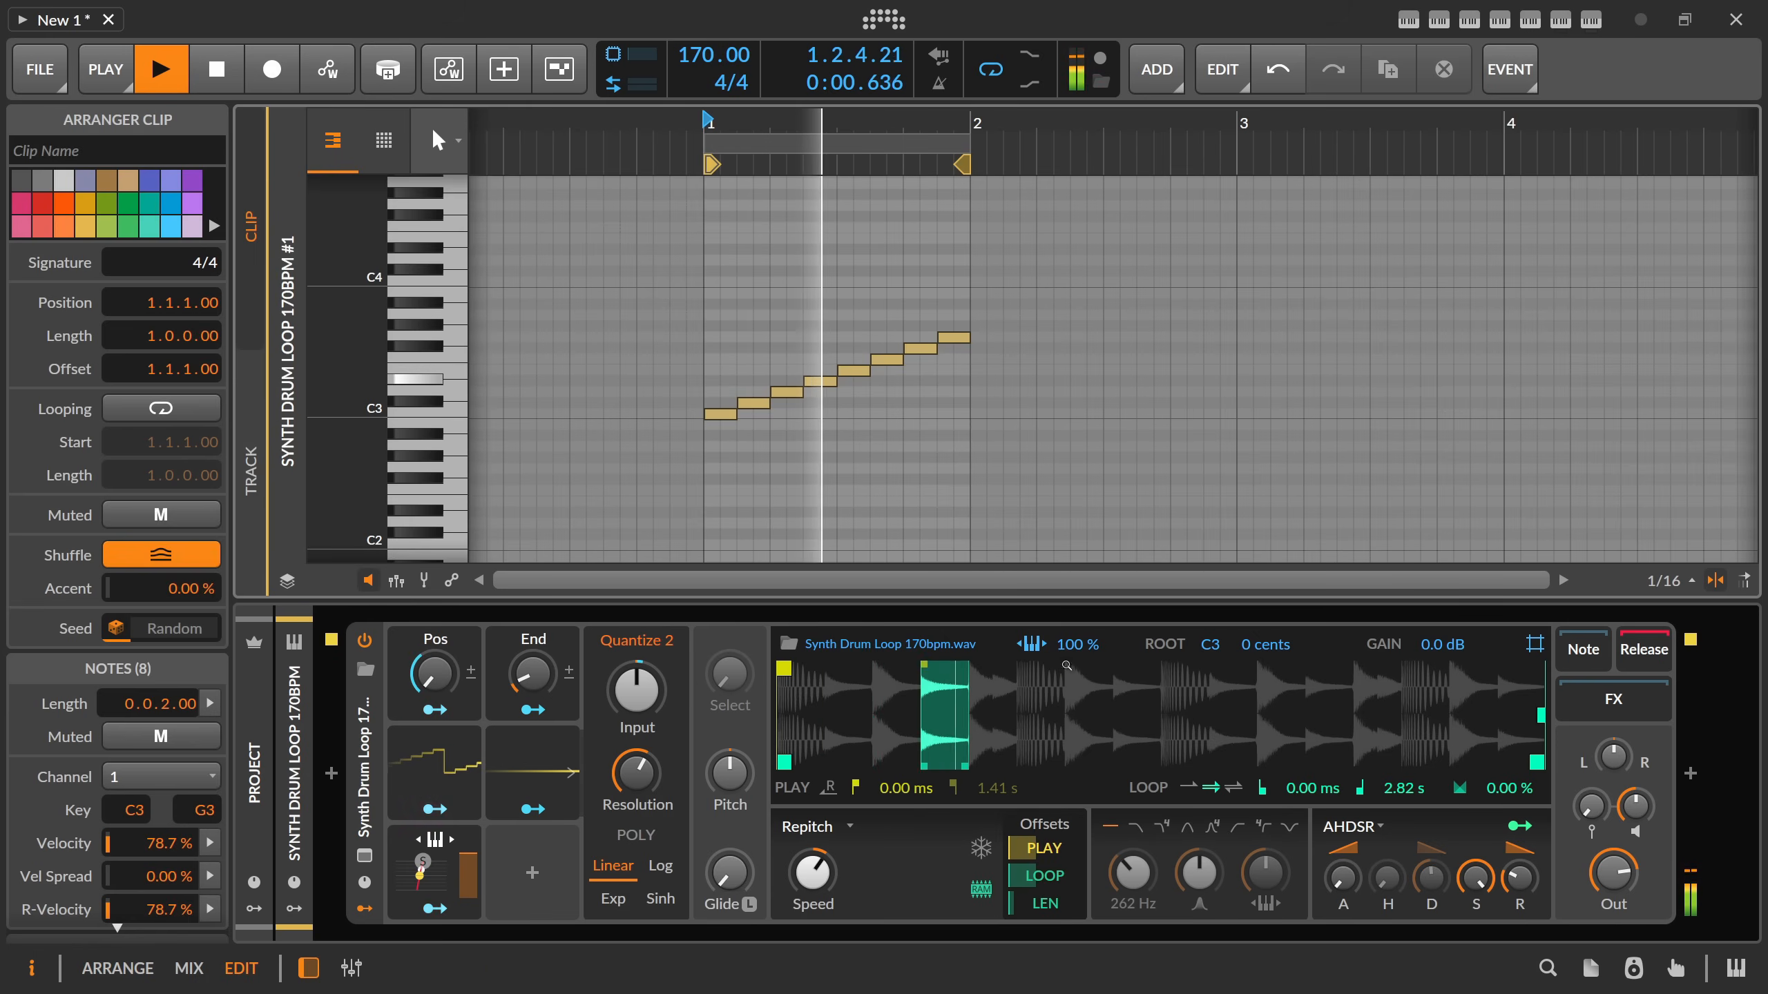
left_click_drag(812, 873, 812, 900)
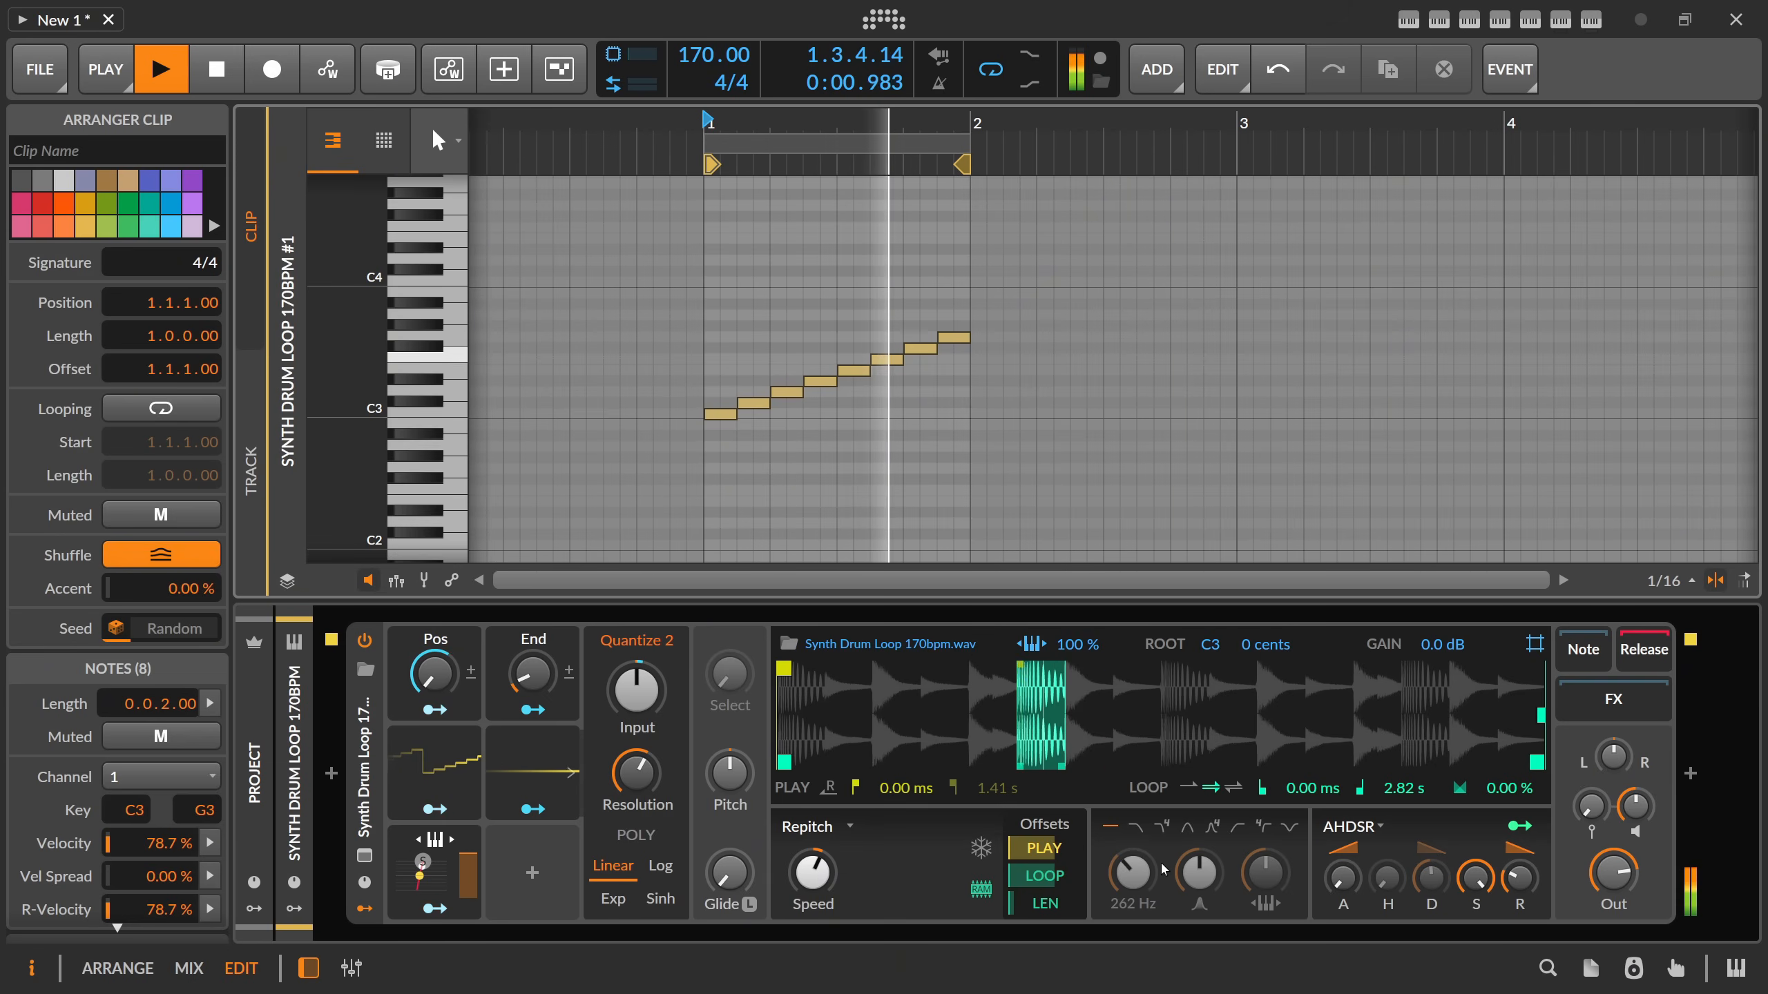
key("space")
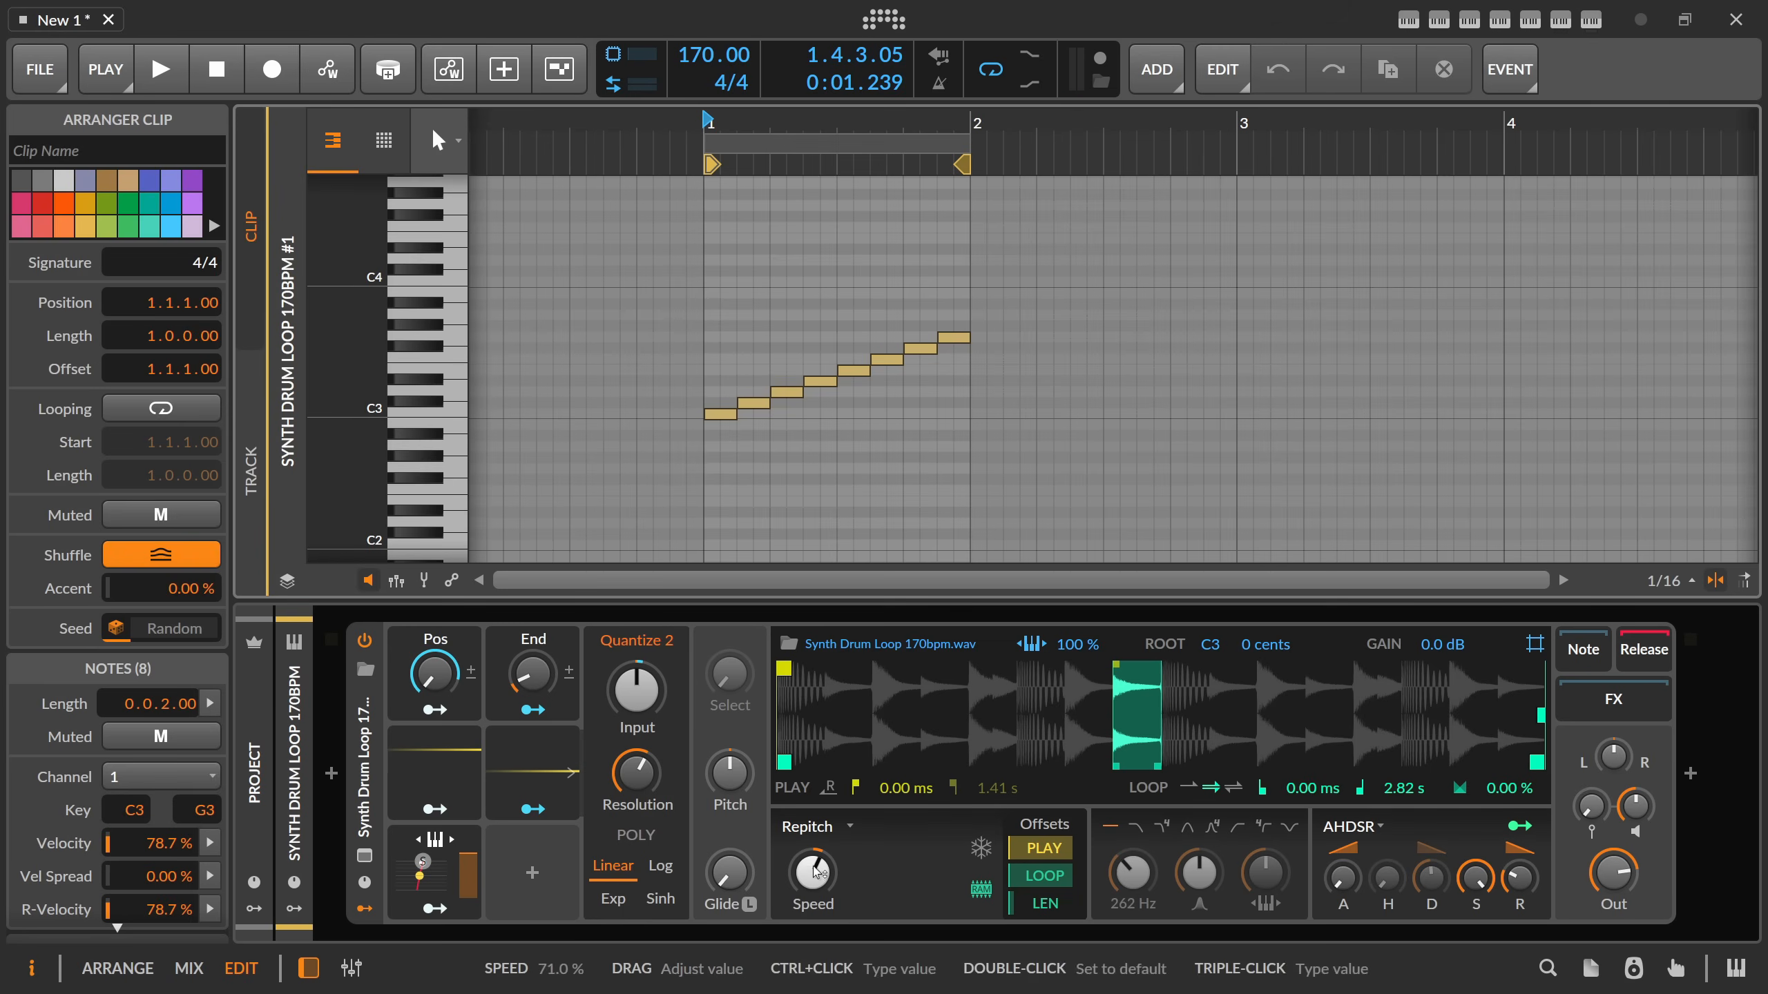
Lower the Sampler Speed to 32.5 % while auditioning the clip, and collapse the Quantize 2 modulator's settings.
scroll(835, 876, "down", 3)
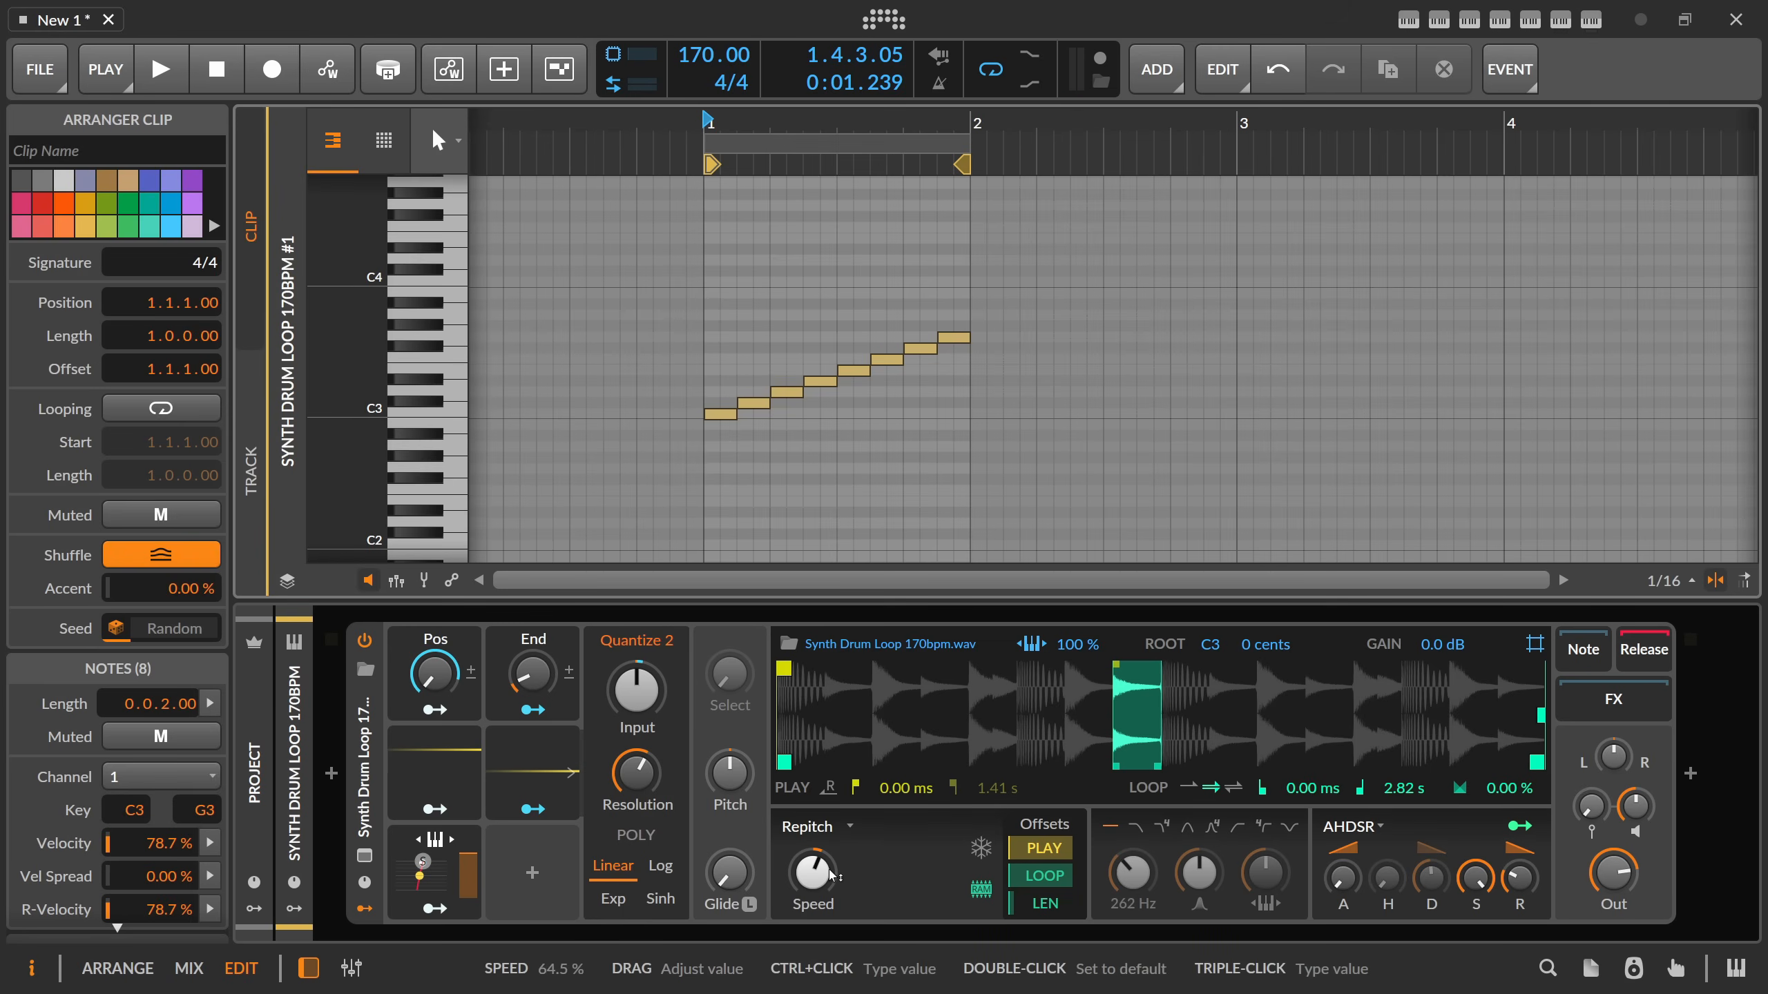
key("space")
scroll(828, 876, "down", 3)
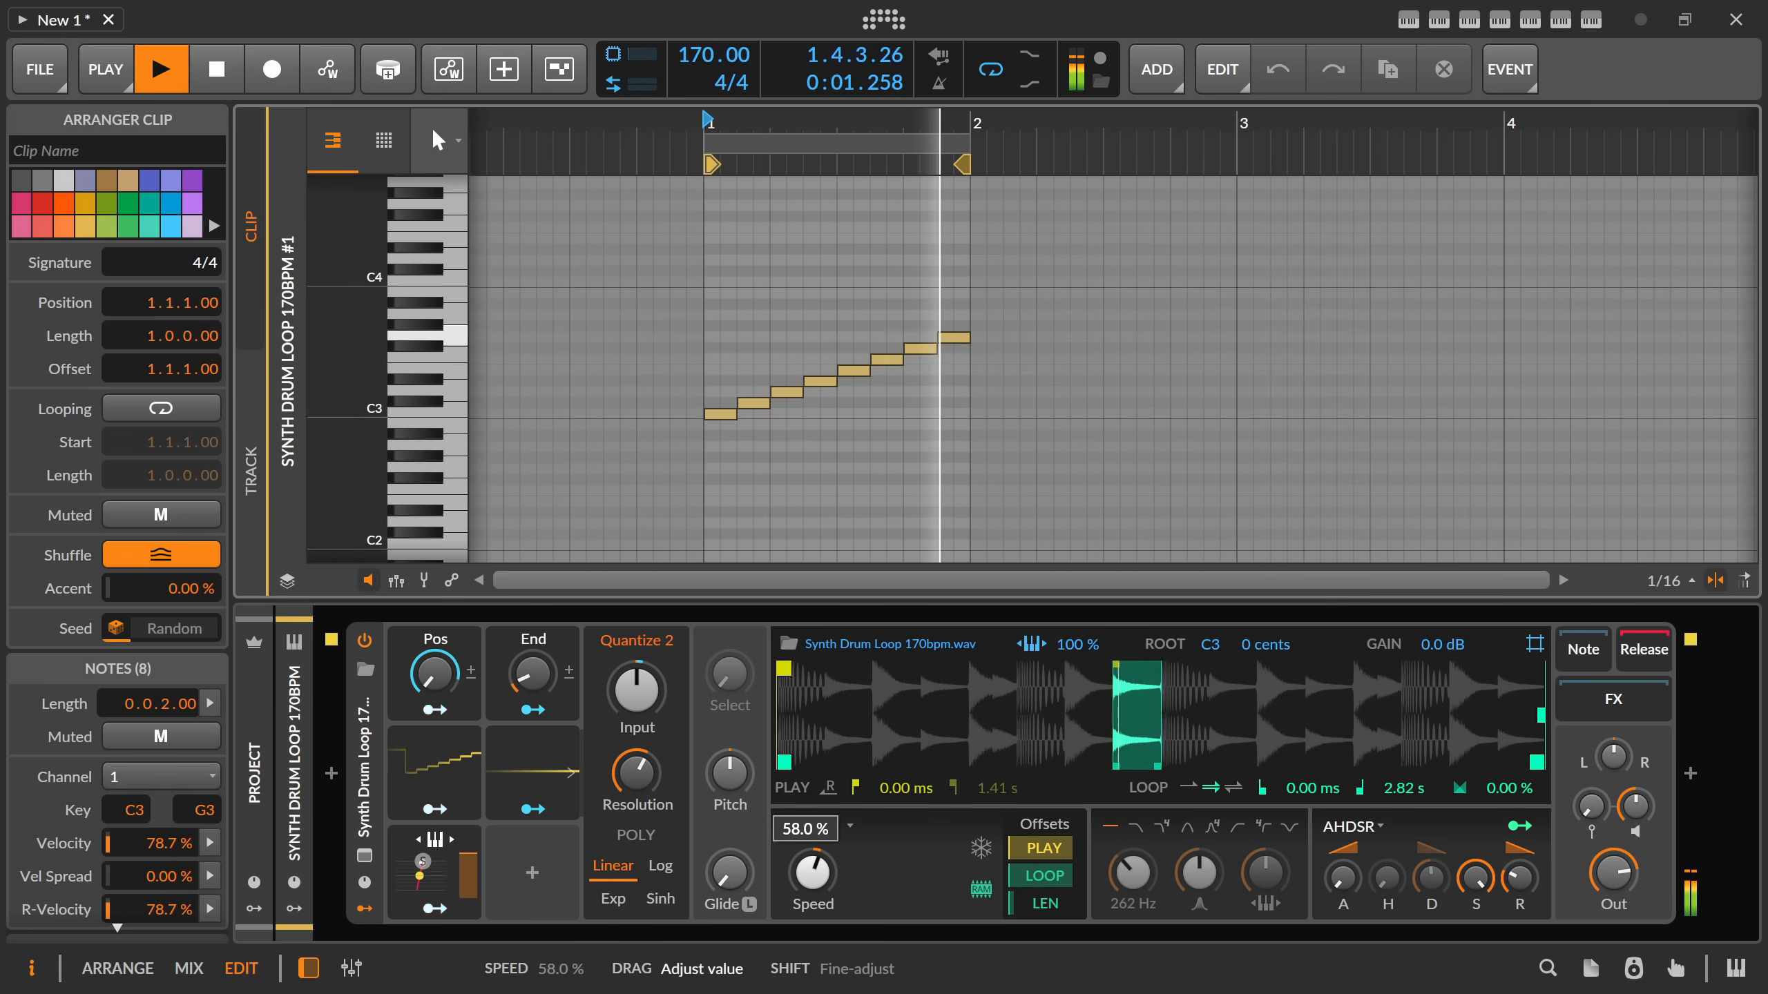
double_click(823, 872)
left_click(544, 744)
left_click(571, 773)
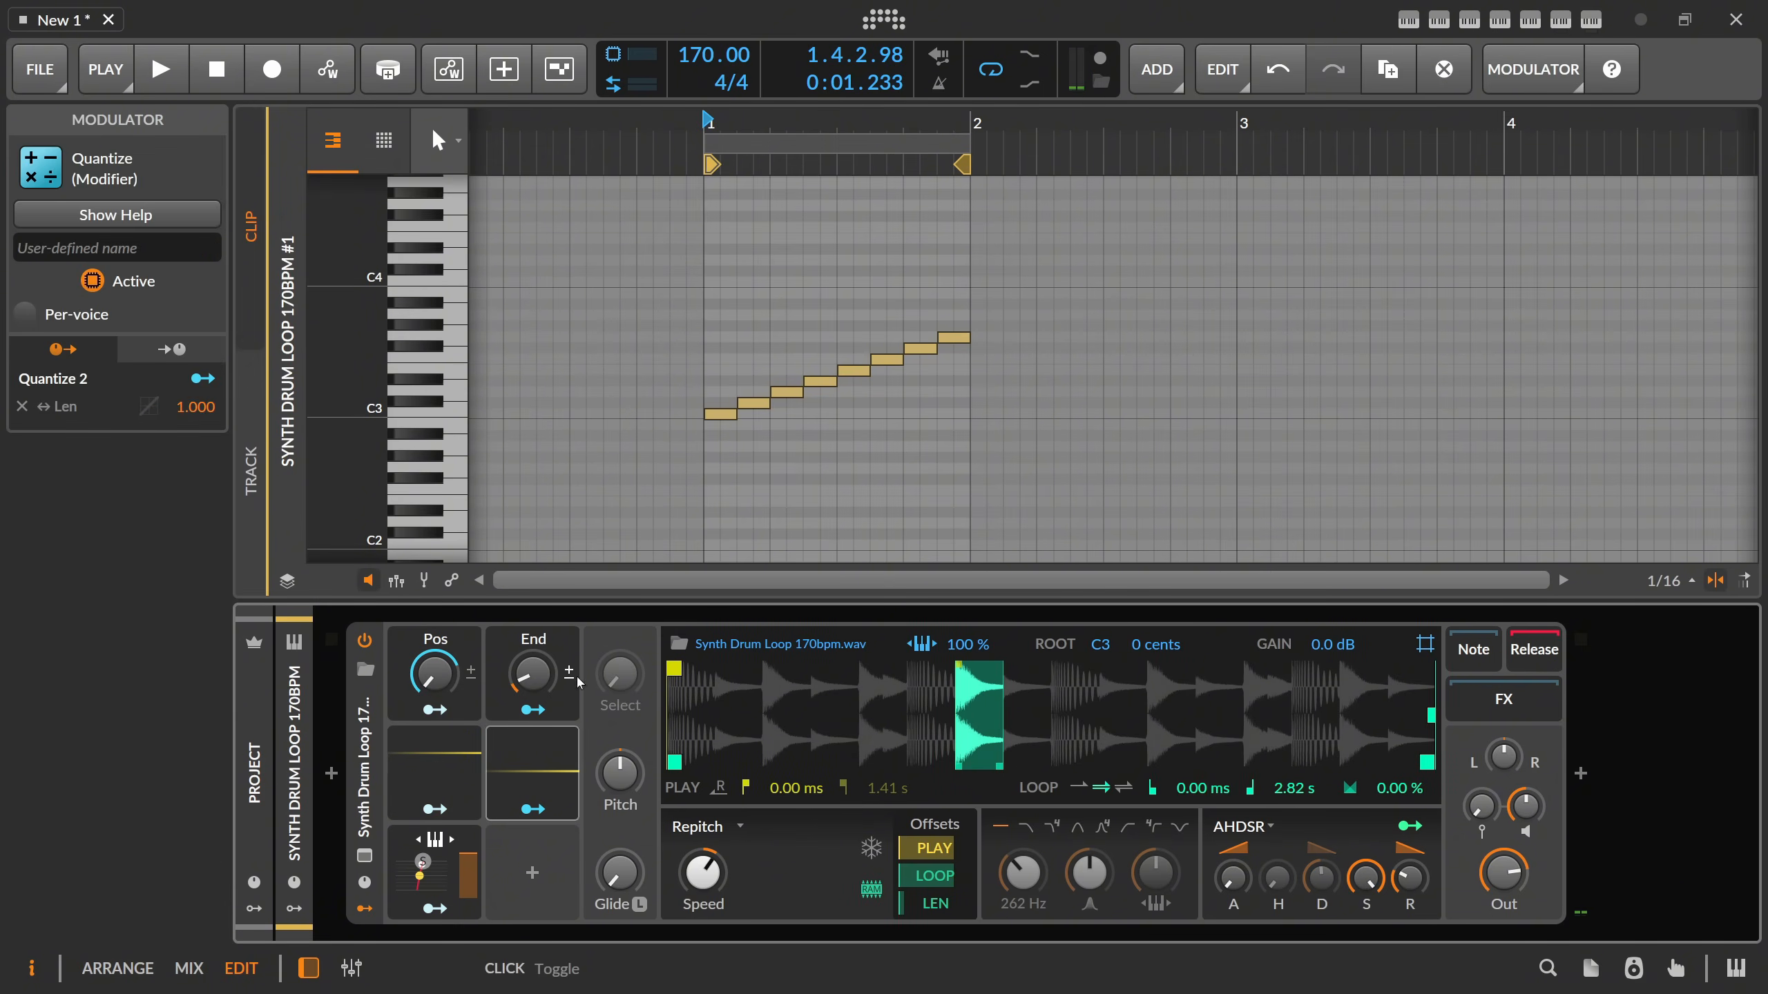
Add a Random modulator to the empty slot below Quantize 2.
left_click(543, 862)
type("rand")
key("Return")
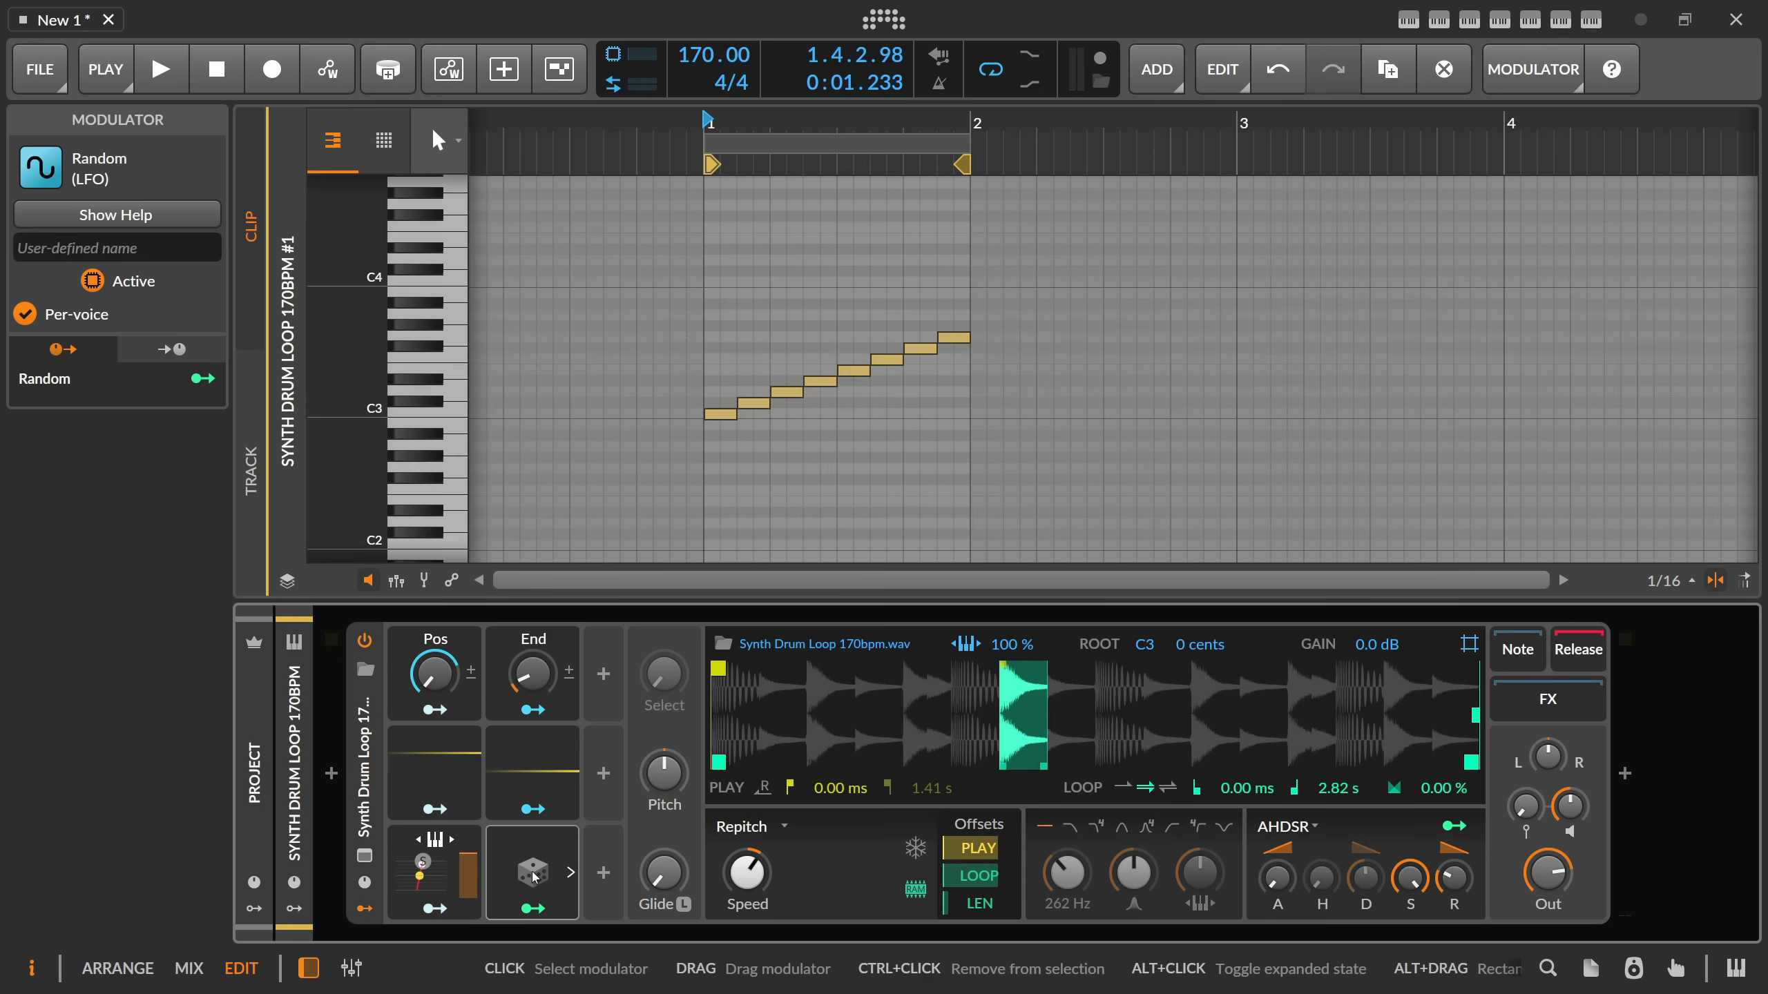
Set the Random modulator's timebase to Hold (rate of zero) and its trigger to Note, and collapse its settings.
left_click(569, 874)
left_click(738, 680)
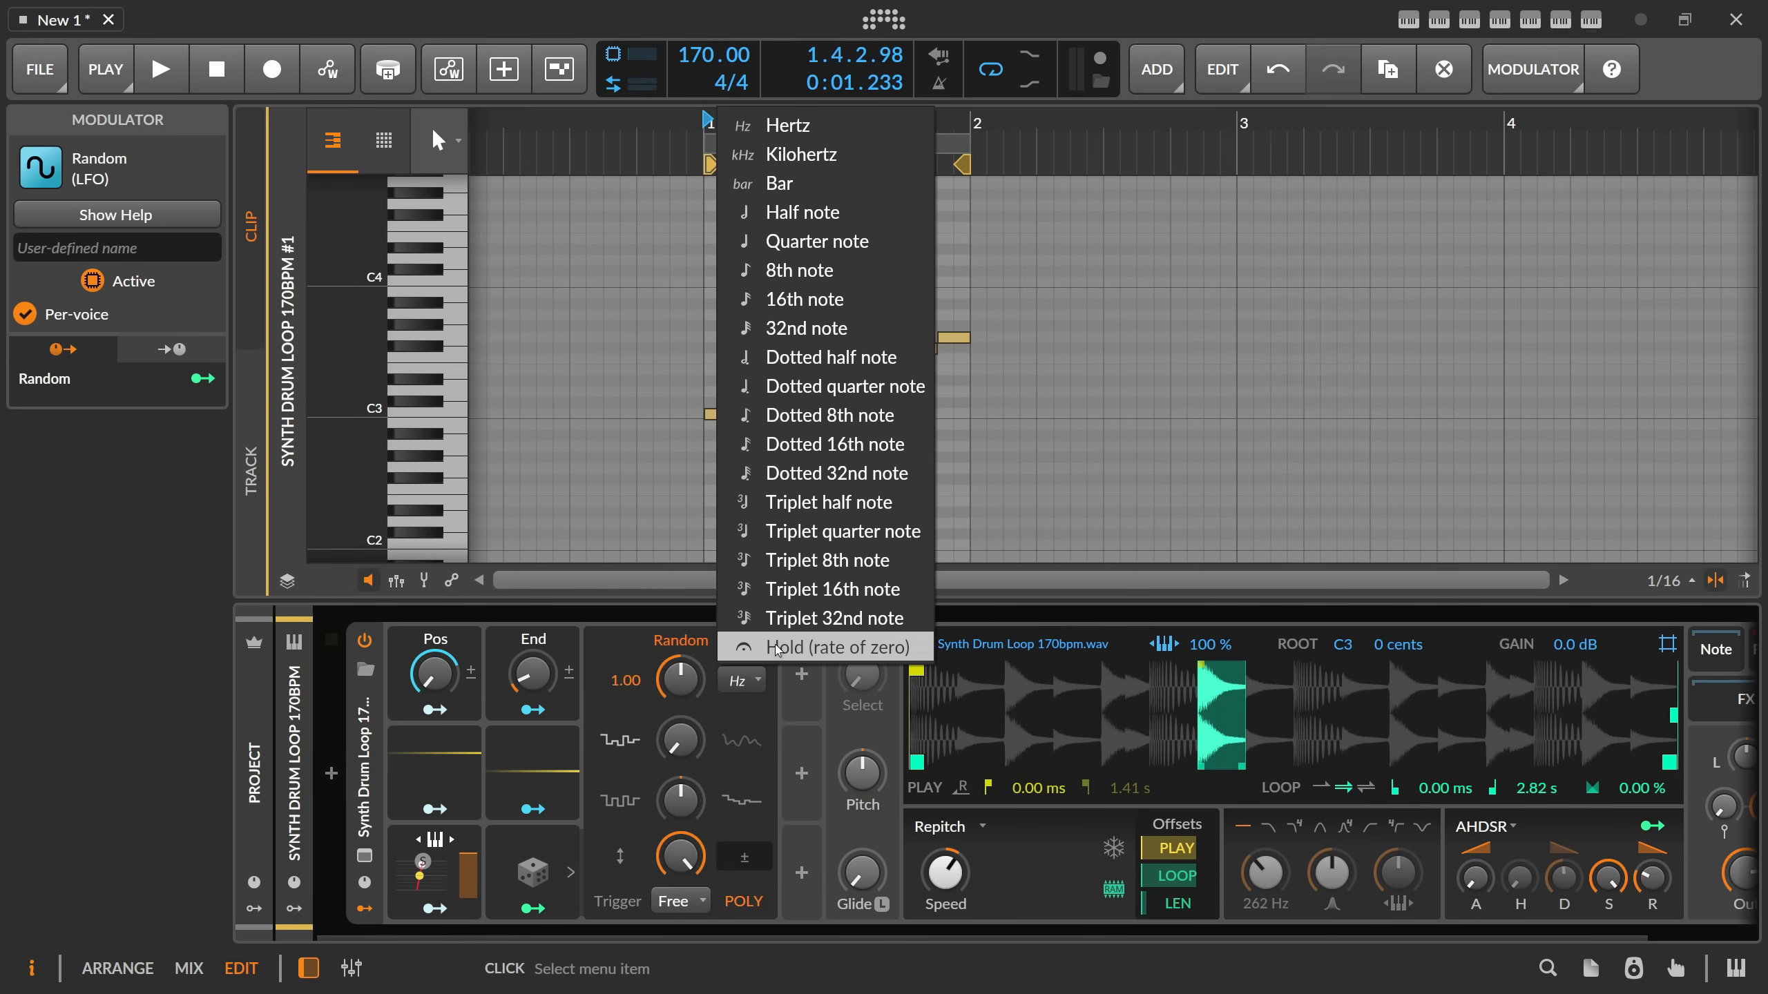
left_click(759, 649)
left_click(665, 898)
left_click(704, 838)
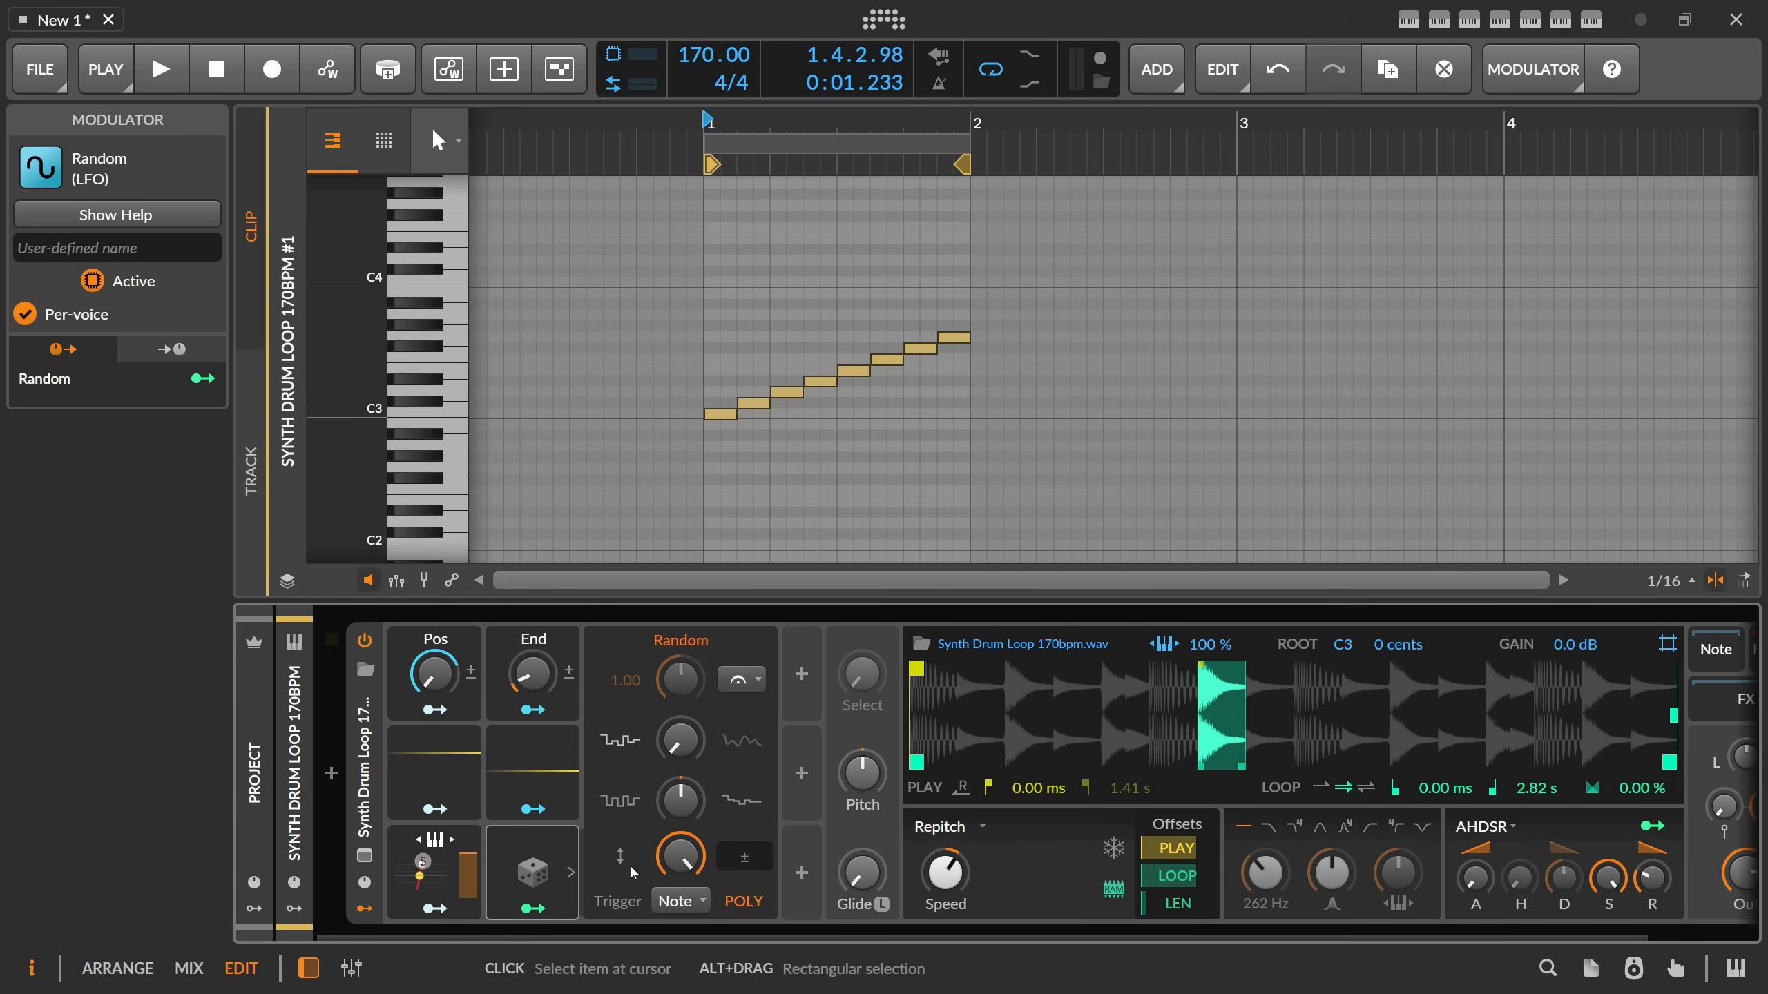
left_click(758, 679)
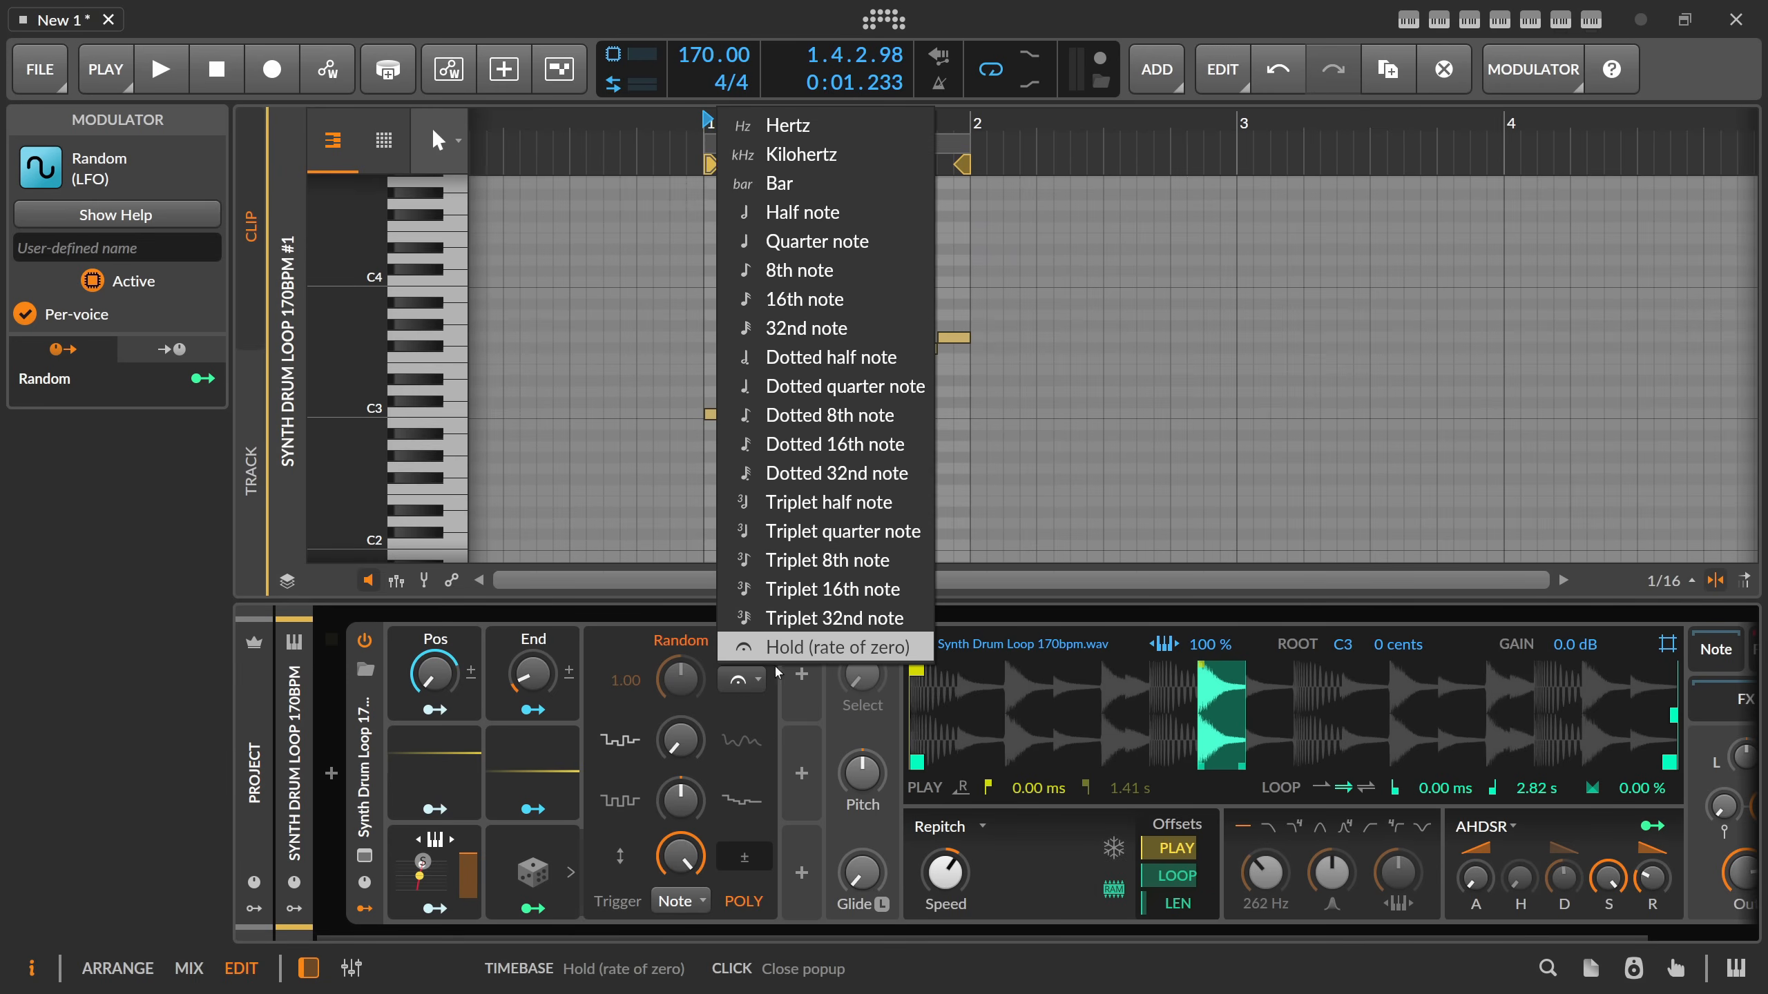
left_click(789, 651)
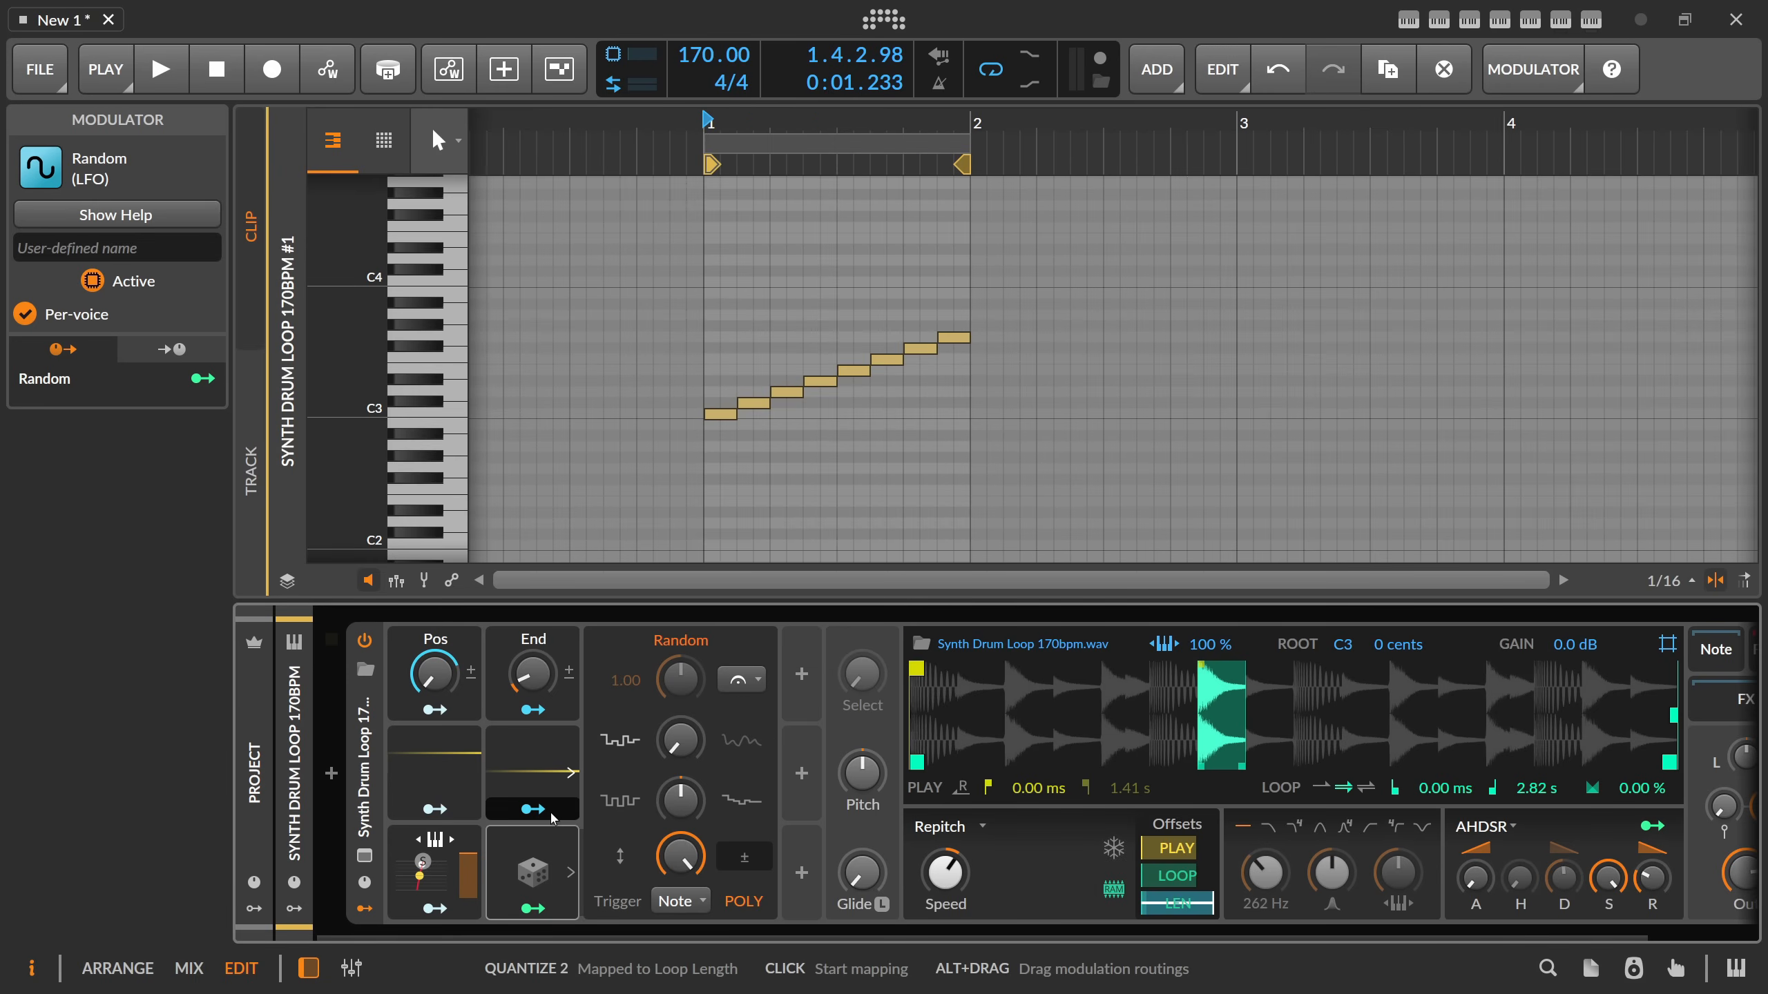
left_click(570, 872)
Map Random to the Sampler Speed with an amount of 0.685, auditioning the clip while adjusting it.
left_click(534, 908)
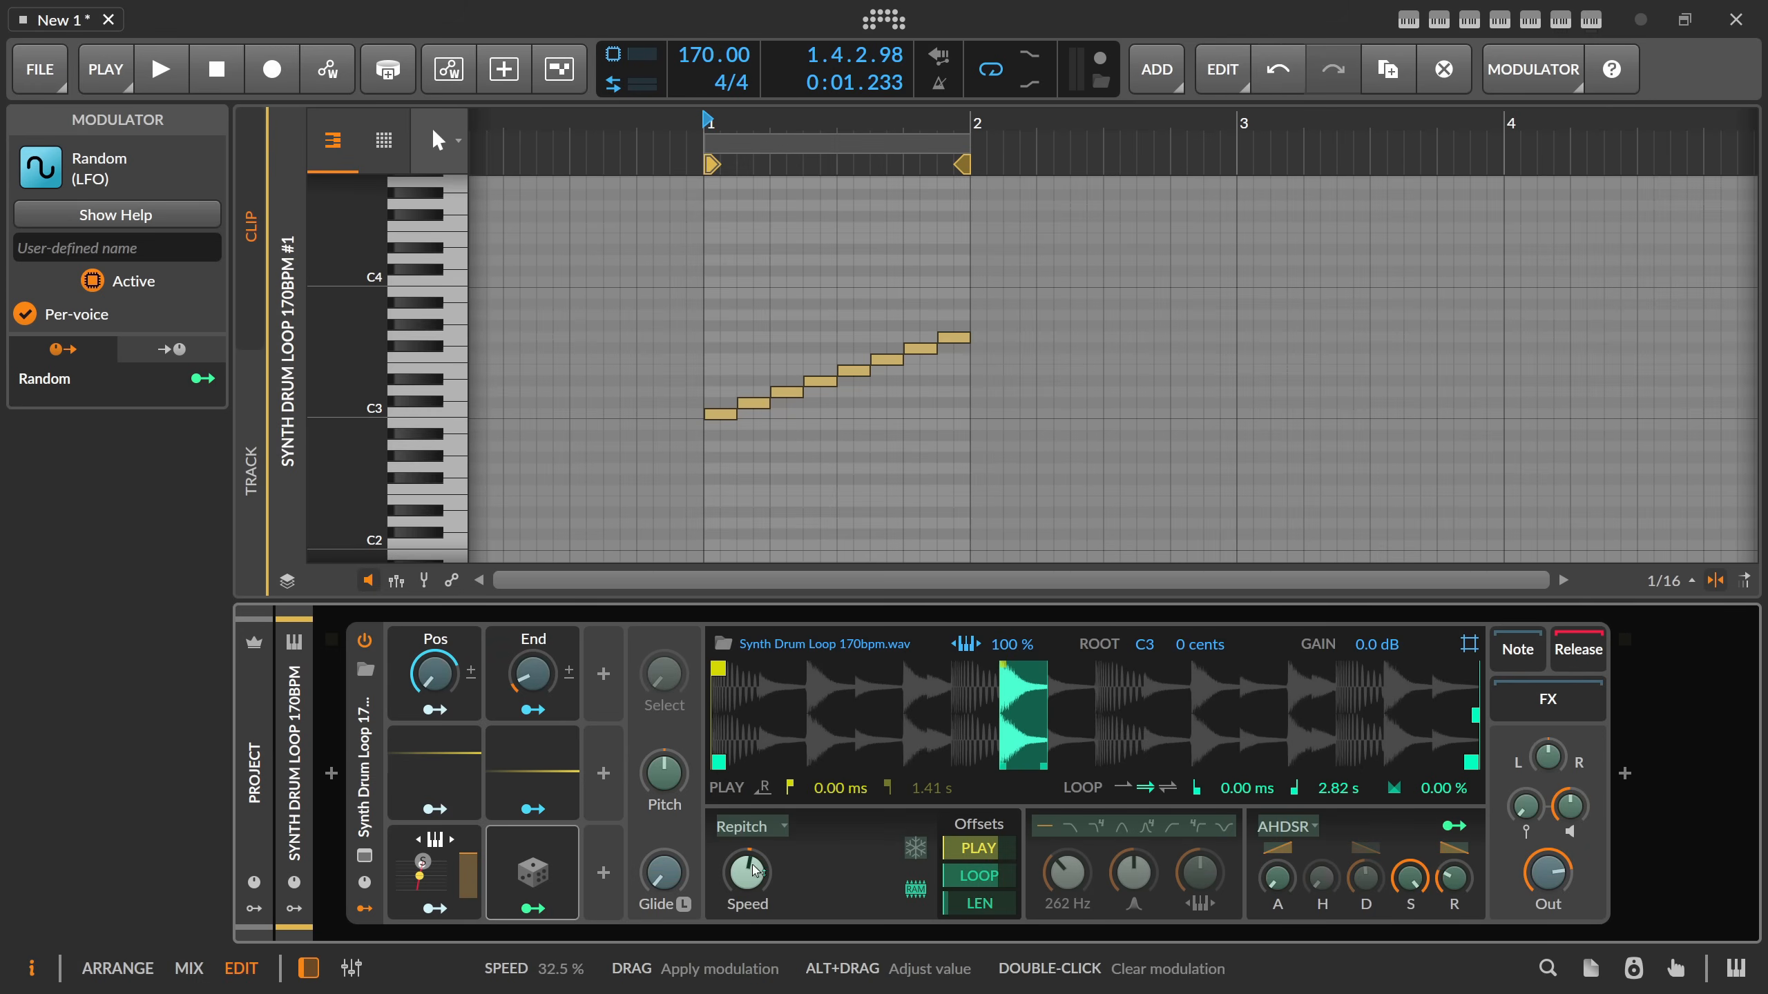
left_click_drag(754, 867, 754, 783)
key("space")
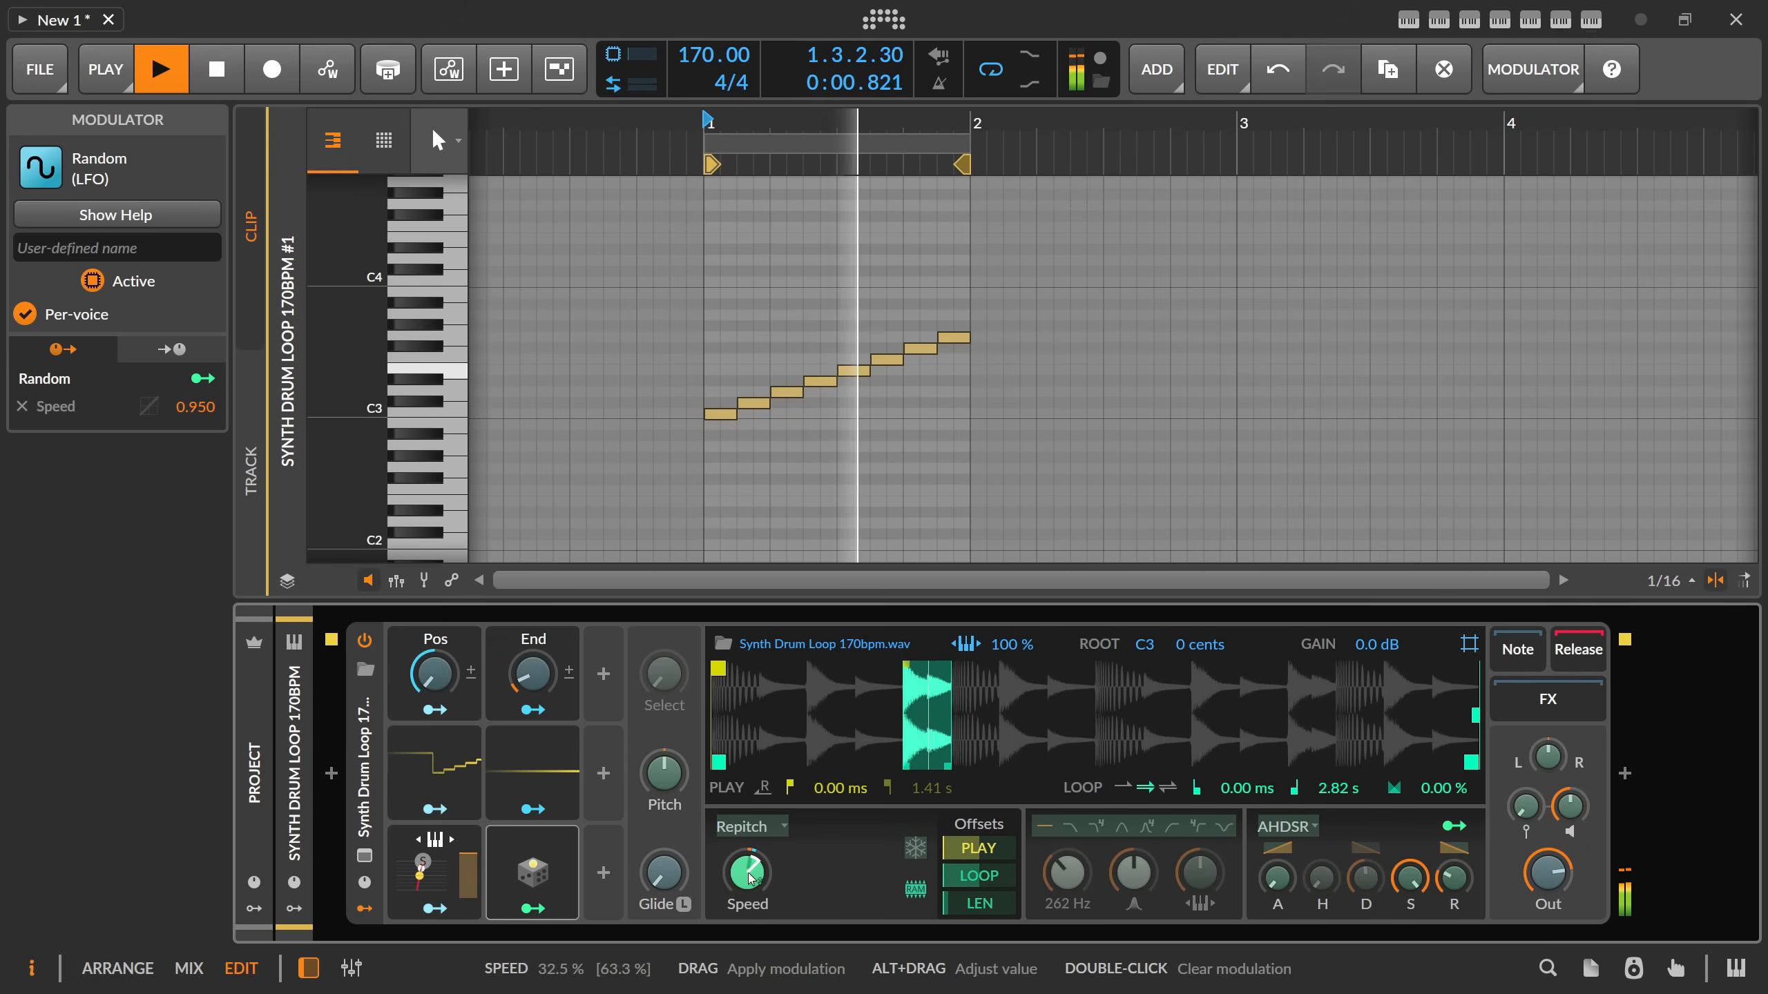
mouse_move(755, 867)
left_mouse_down()
mouse_move(754, 909)
mouse_move(752, 859)
left_mouse_up()
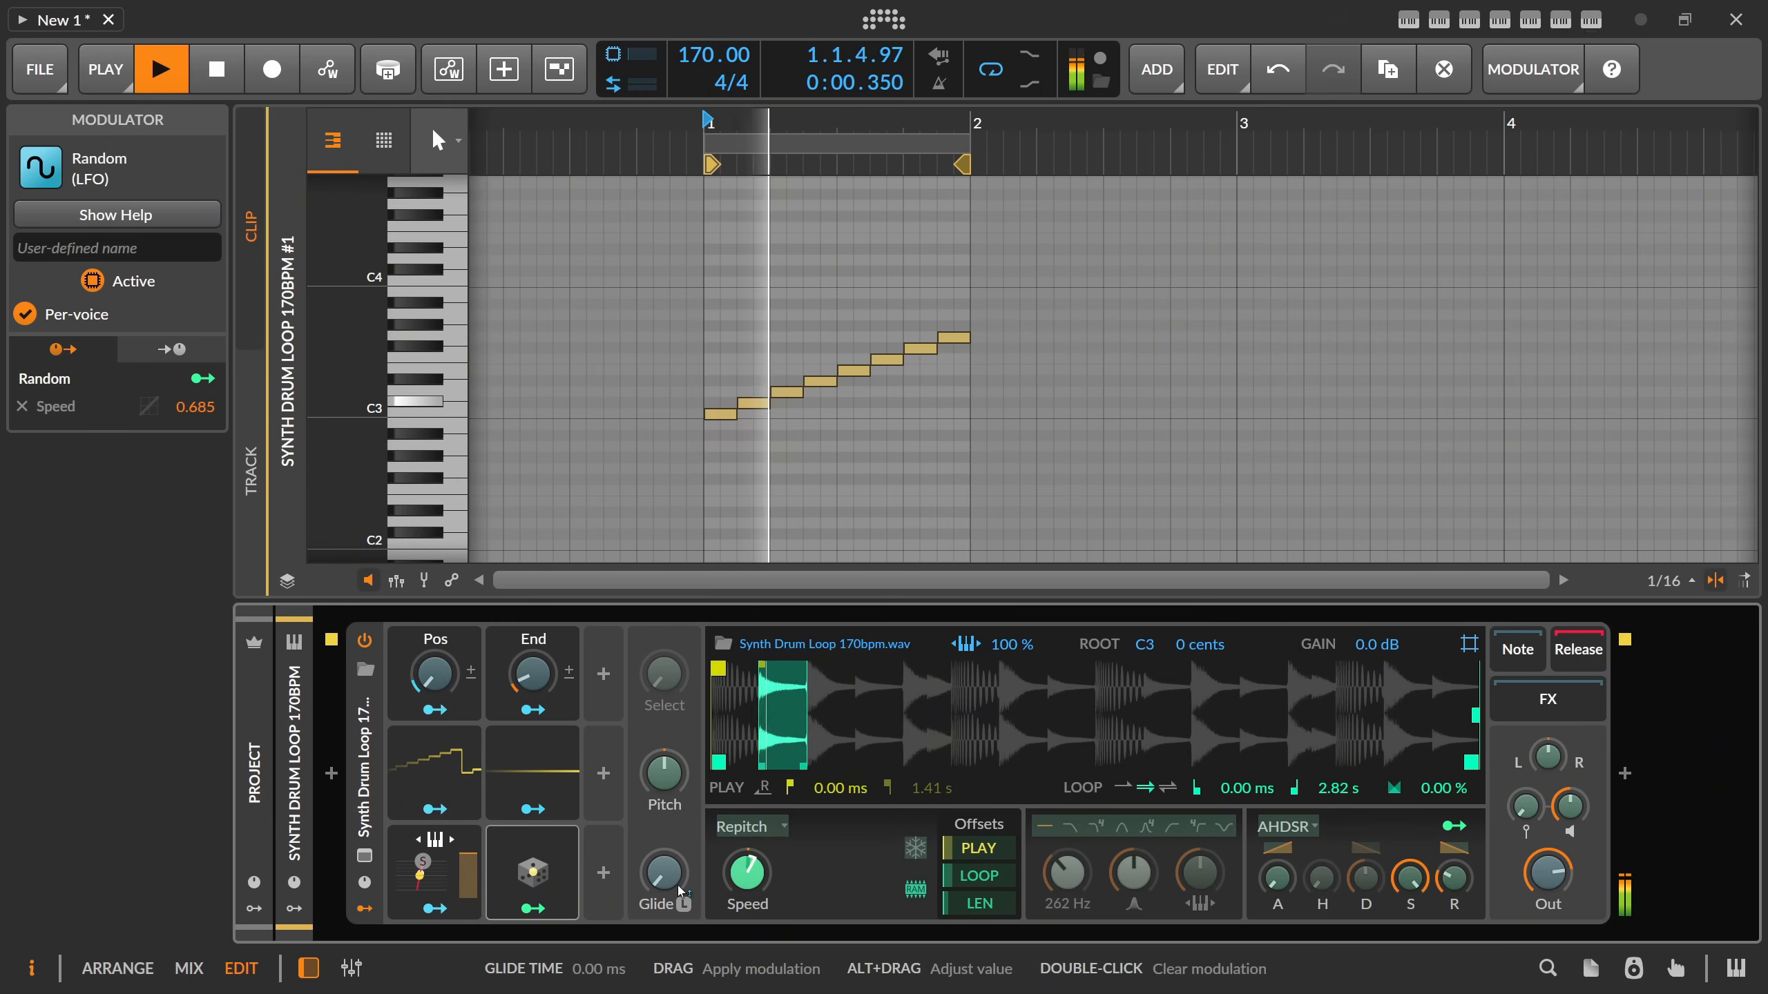
key("space")
left_click(534, 909)
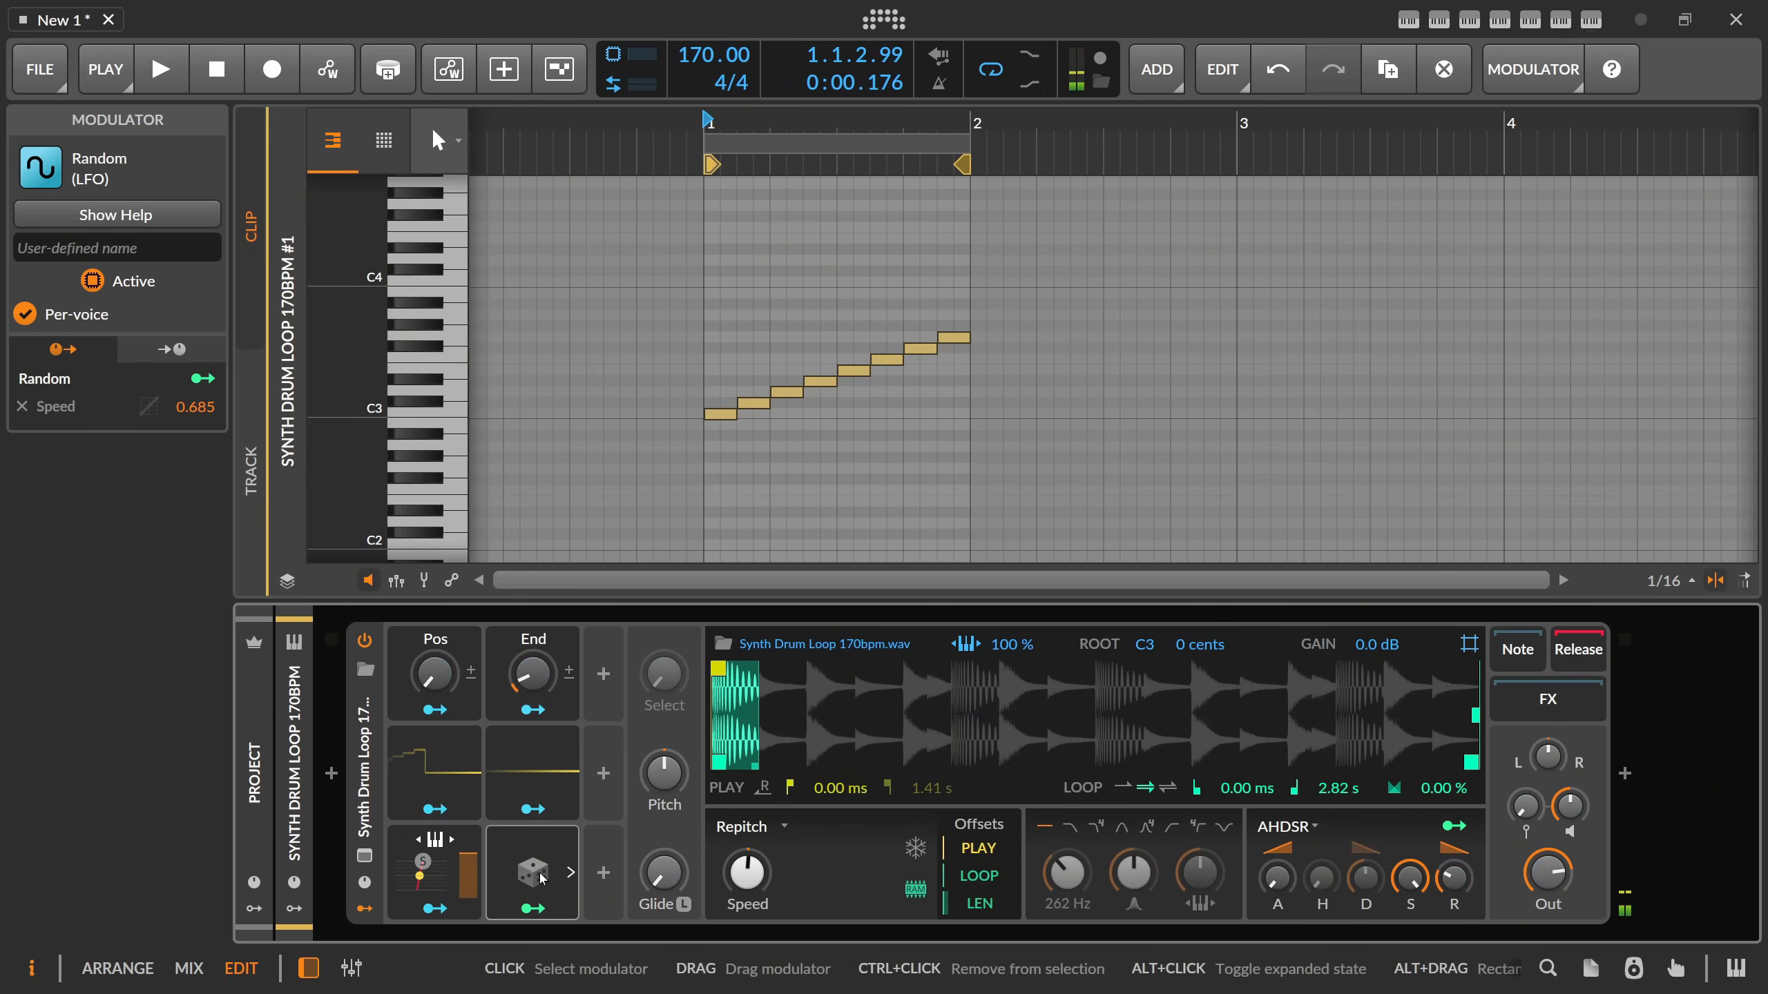
Duplicate the Random modulator, map the copy to the Sampler's play mode, and audition the clip.
left_click(567, 875)
key("ctrl+d")
left_click(568, 875)
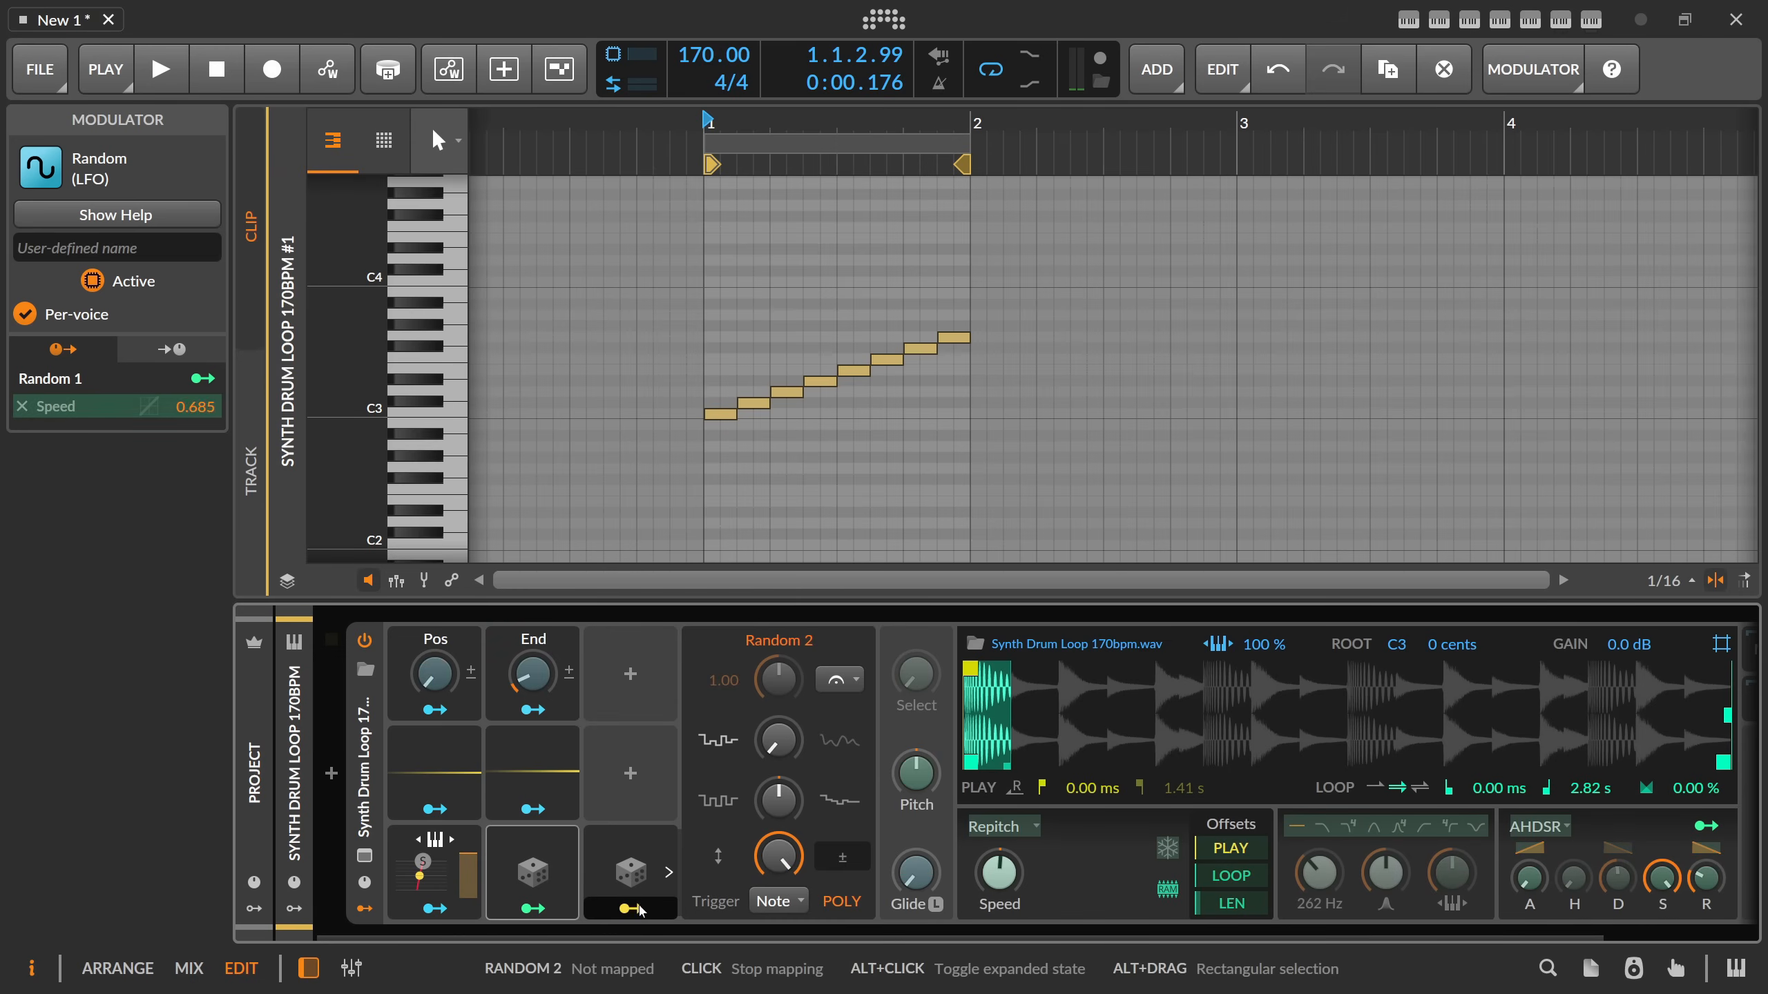
left_click(1014, 827)
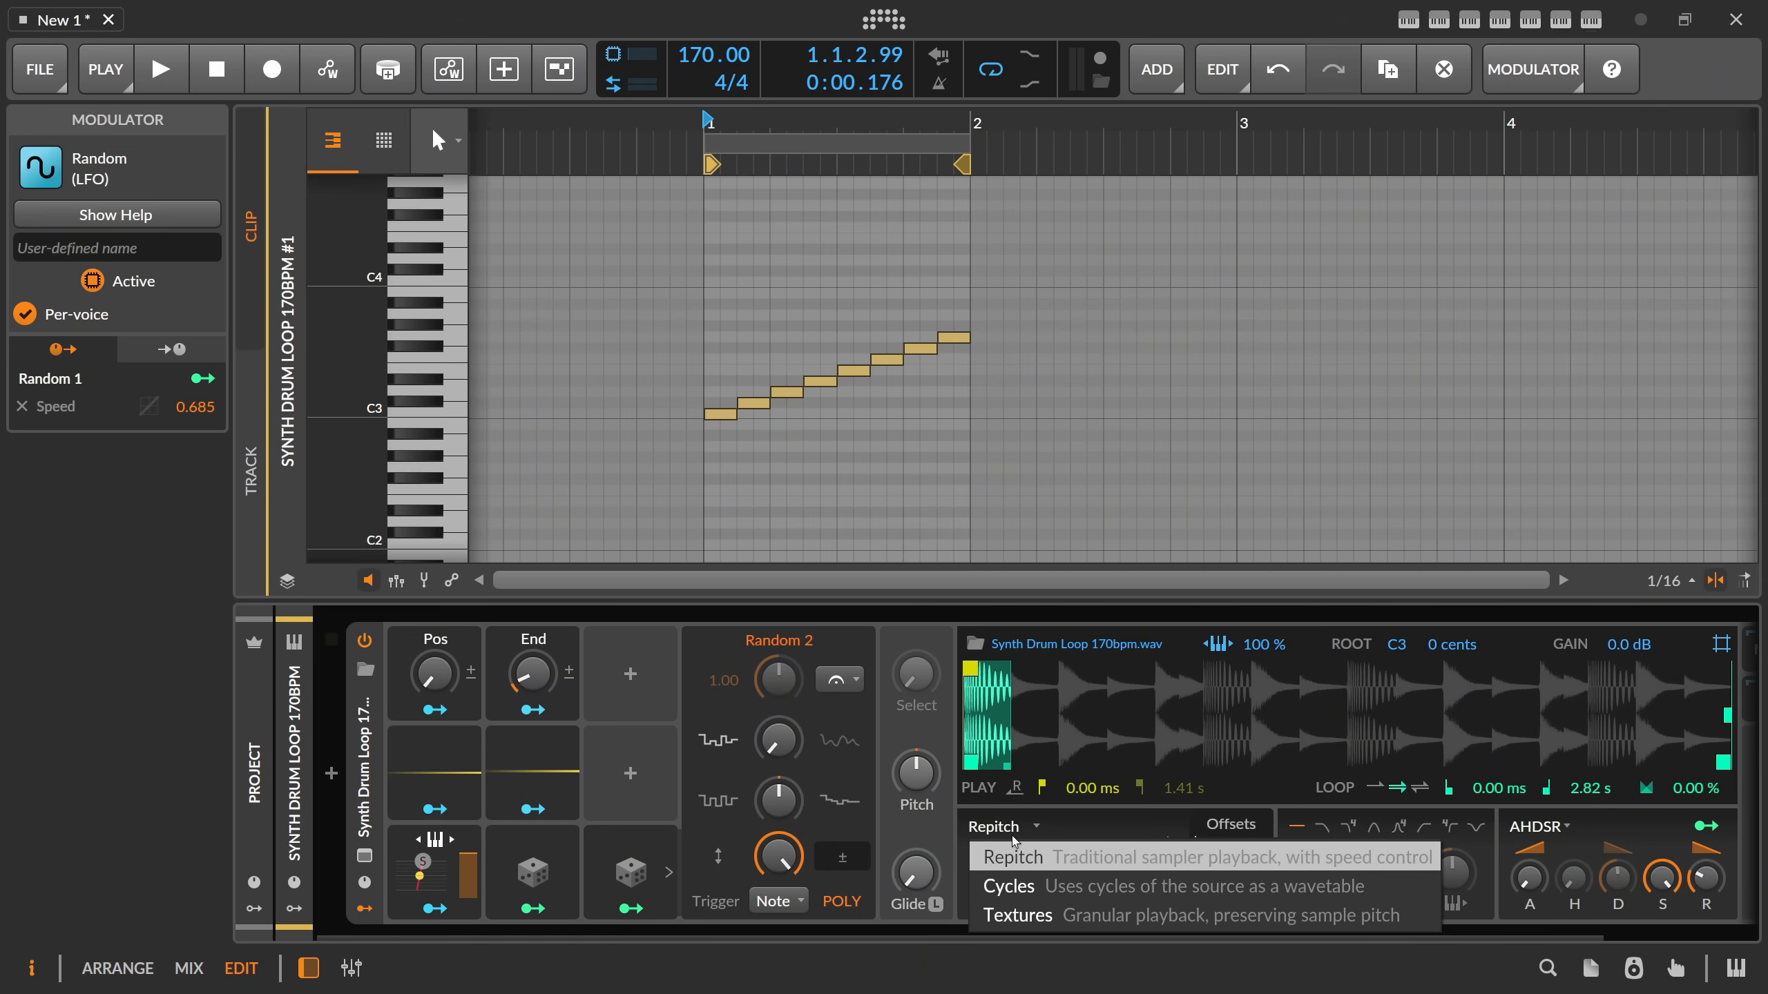
left_click(1013, 858)
left_click(634, 910)
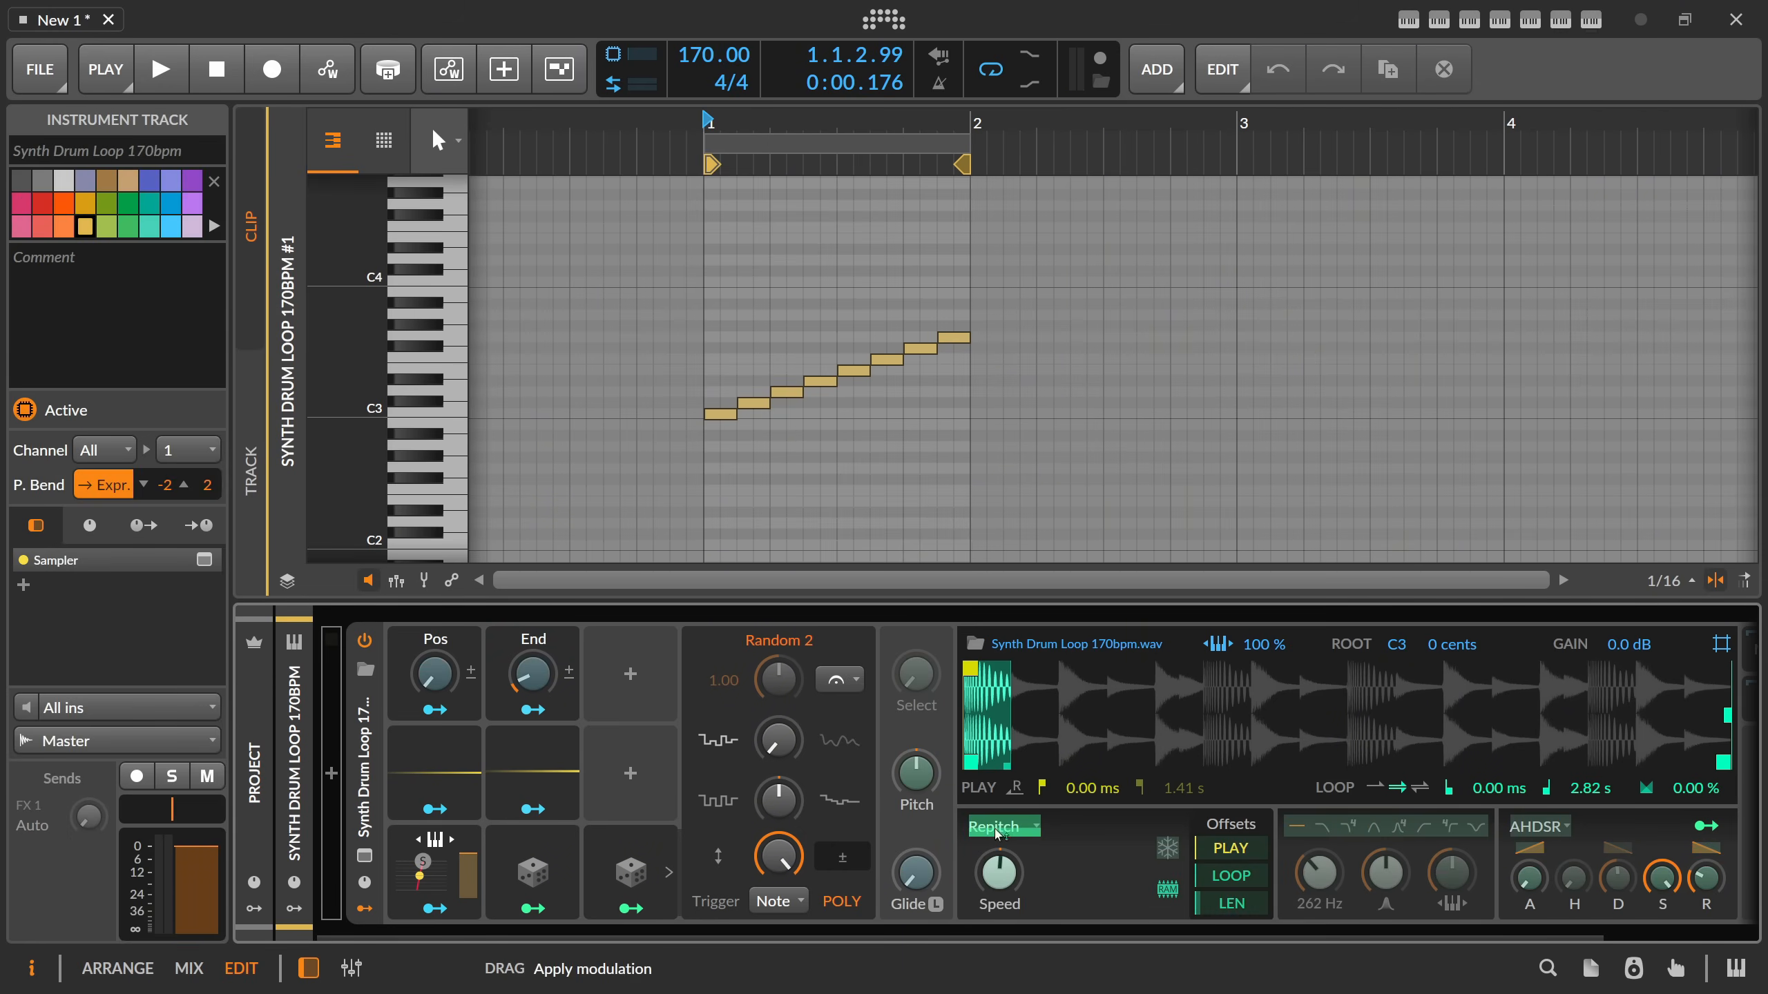
left_click(641, 917)
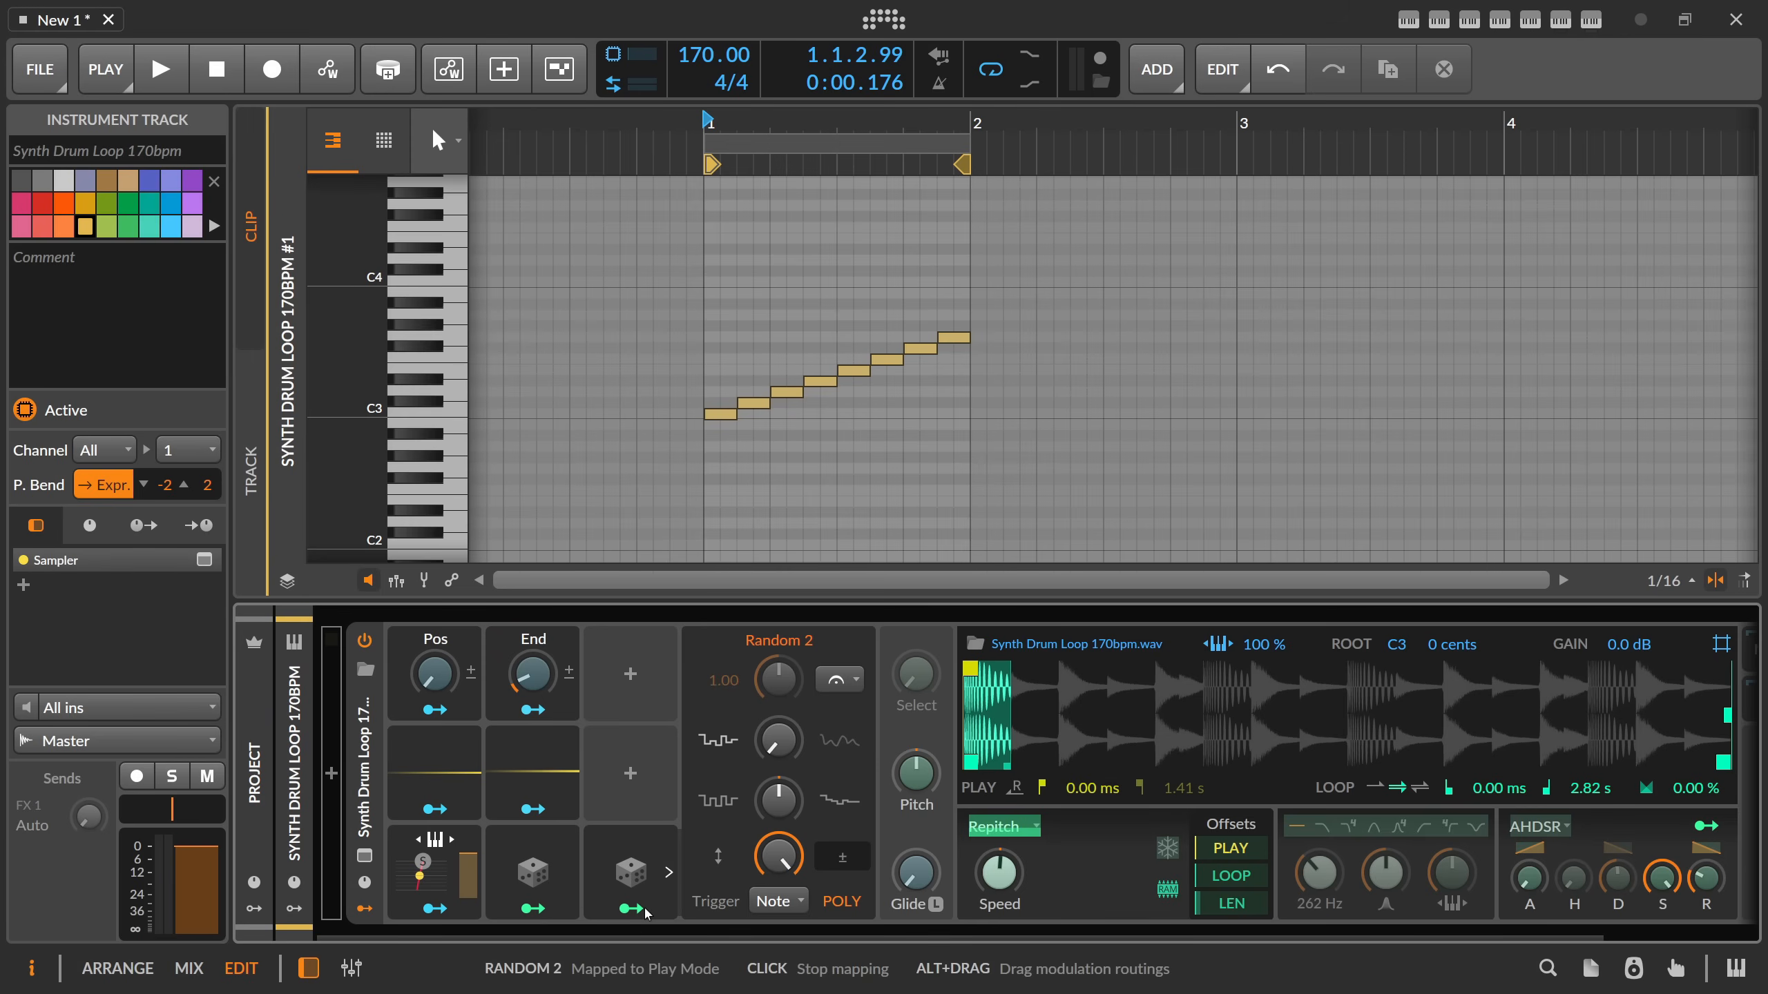
key("space")
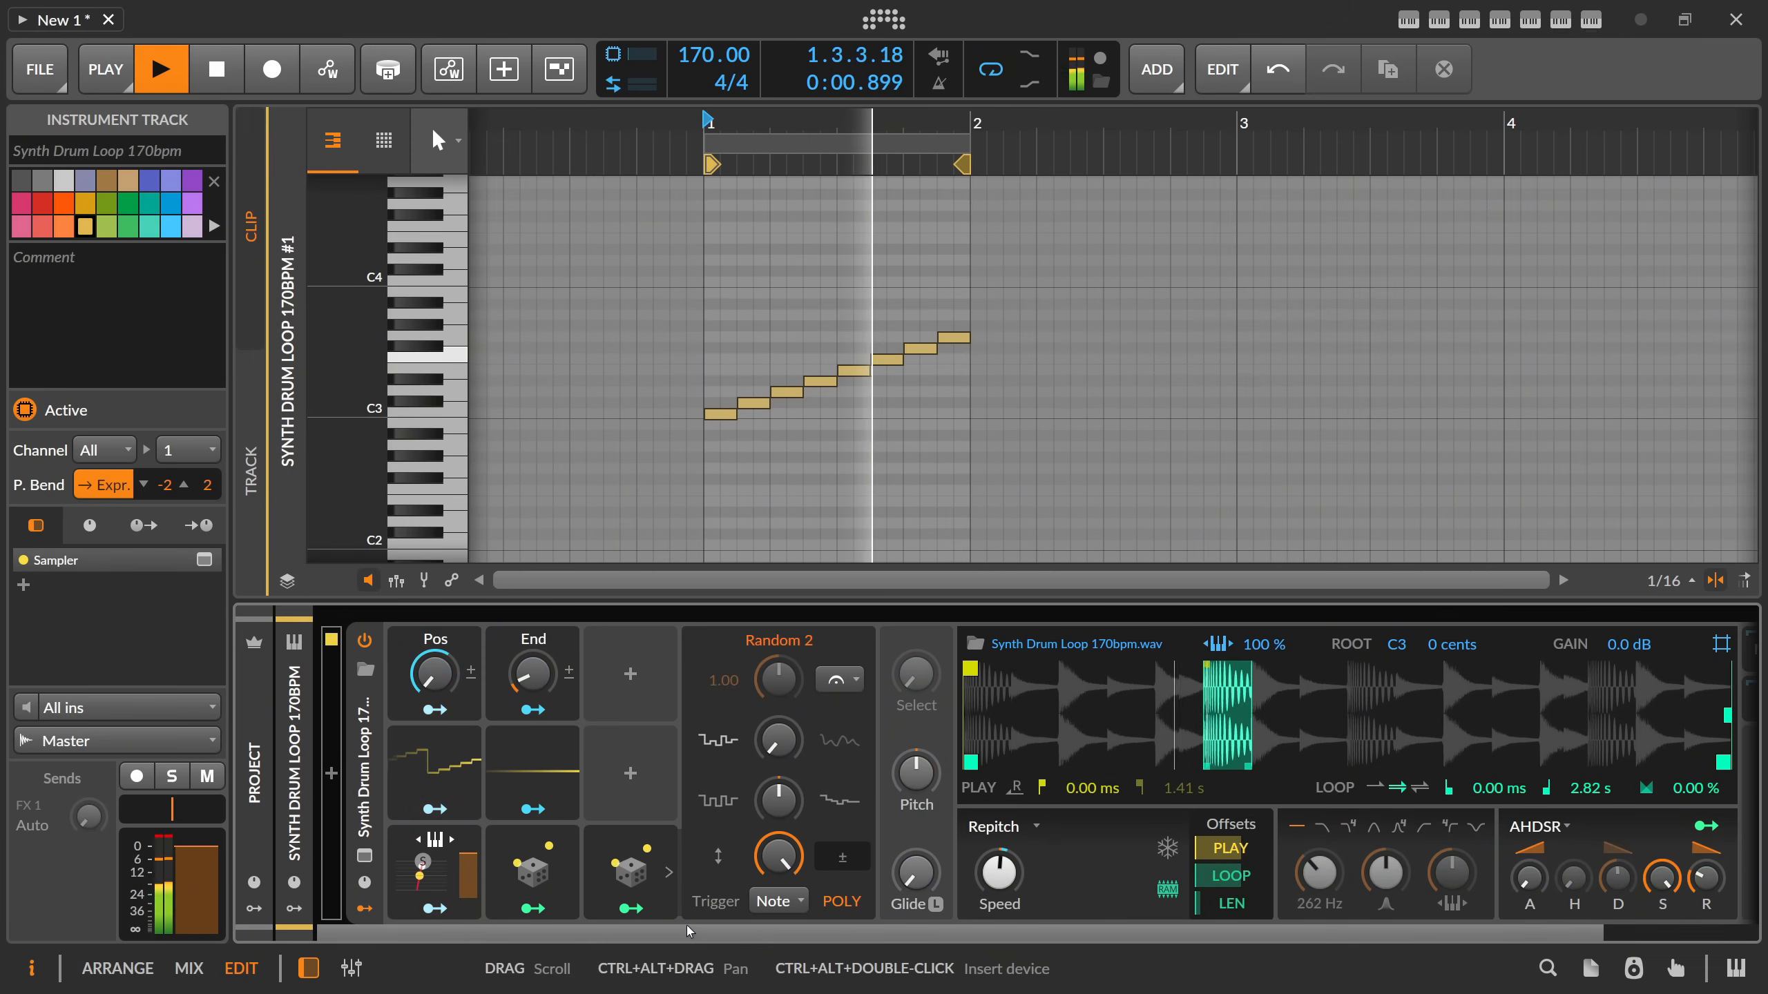
key("space")
Copy Random 2 into the slot above it and switch the Sampler's play mode to Textures.
left_click(535, 882)
left_click(626, 880, "ctrl")
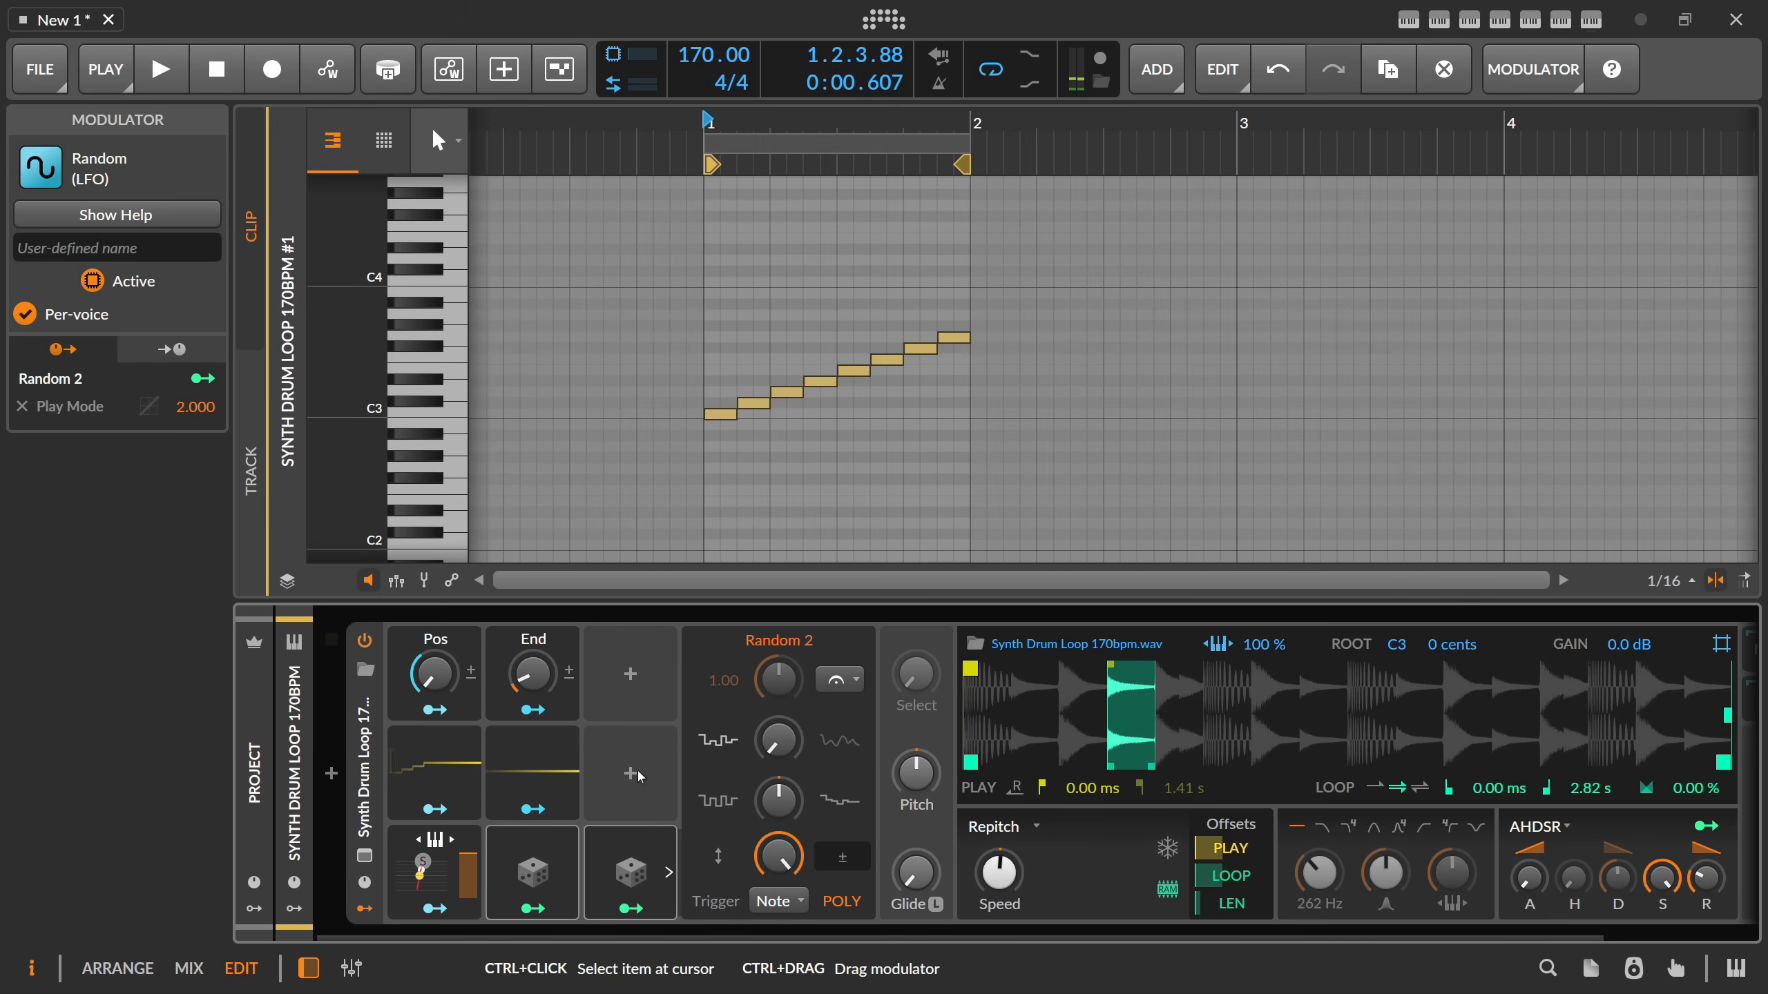
left_click(669, 873)
left_click_drag(635, 866, 632, 777, "ctrl")
left_click(631, 811)
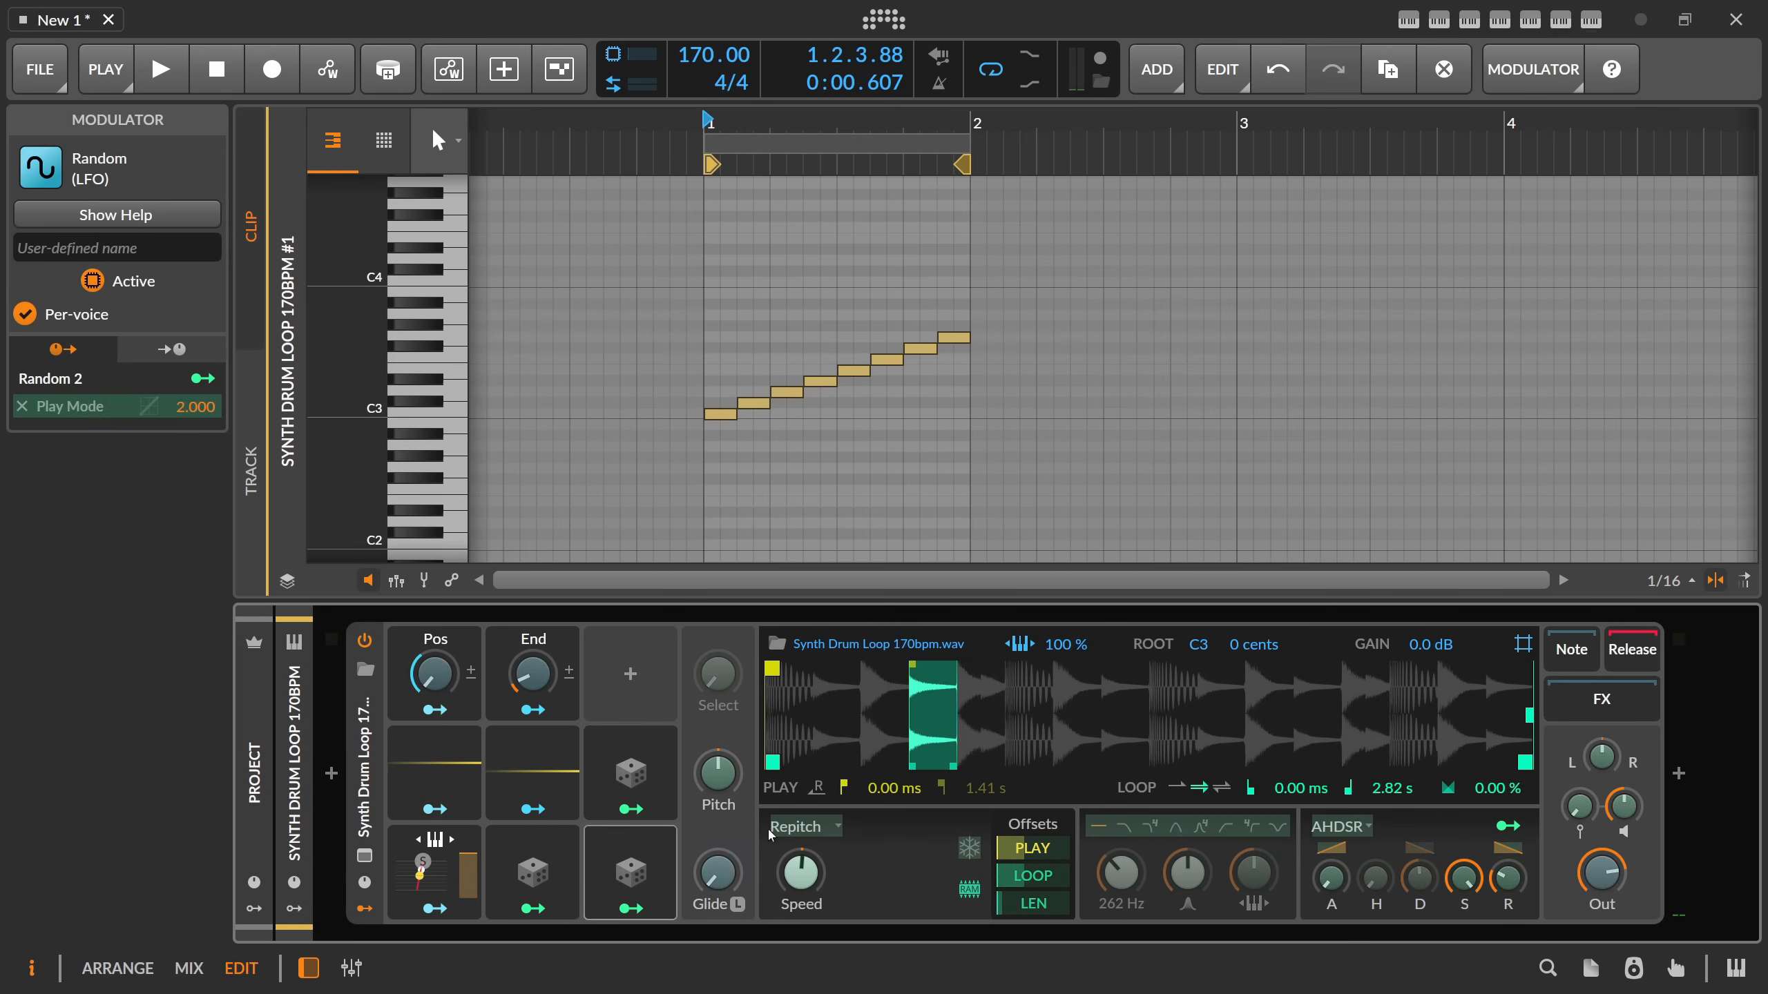
left_click(772, 835)
left_click(816, 918)
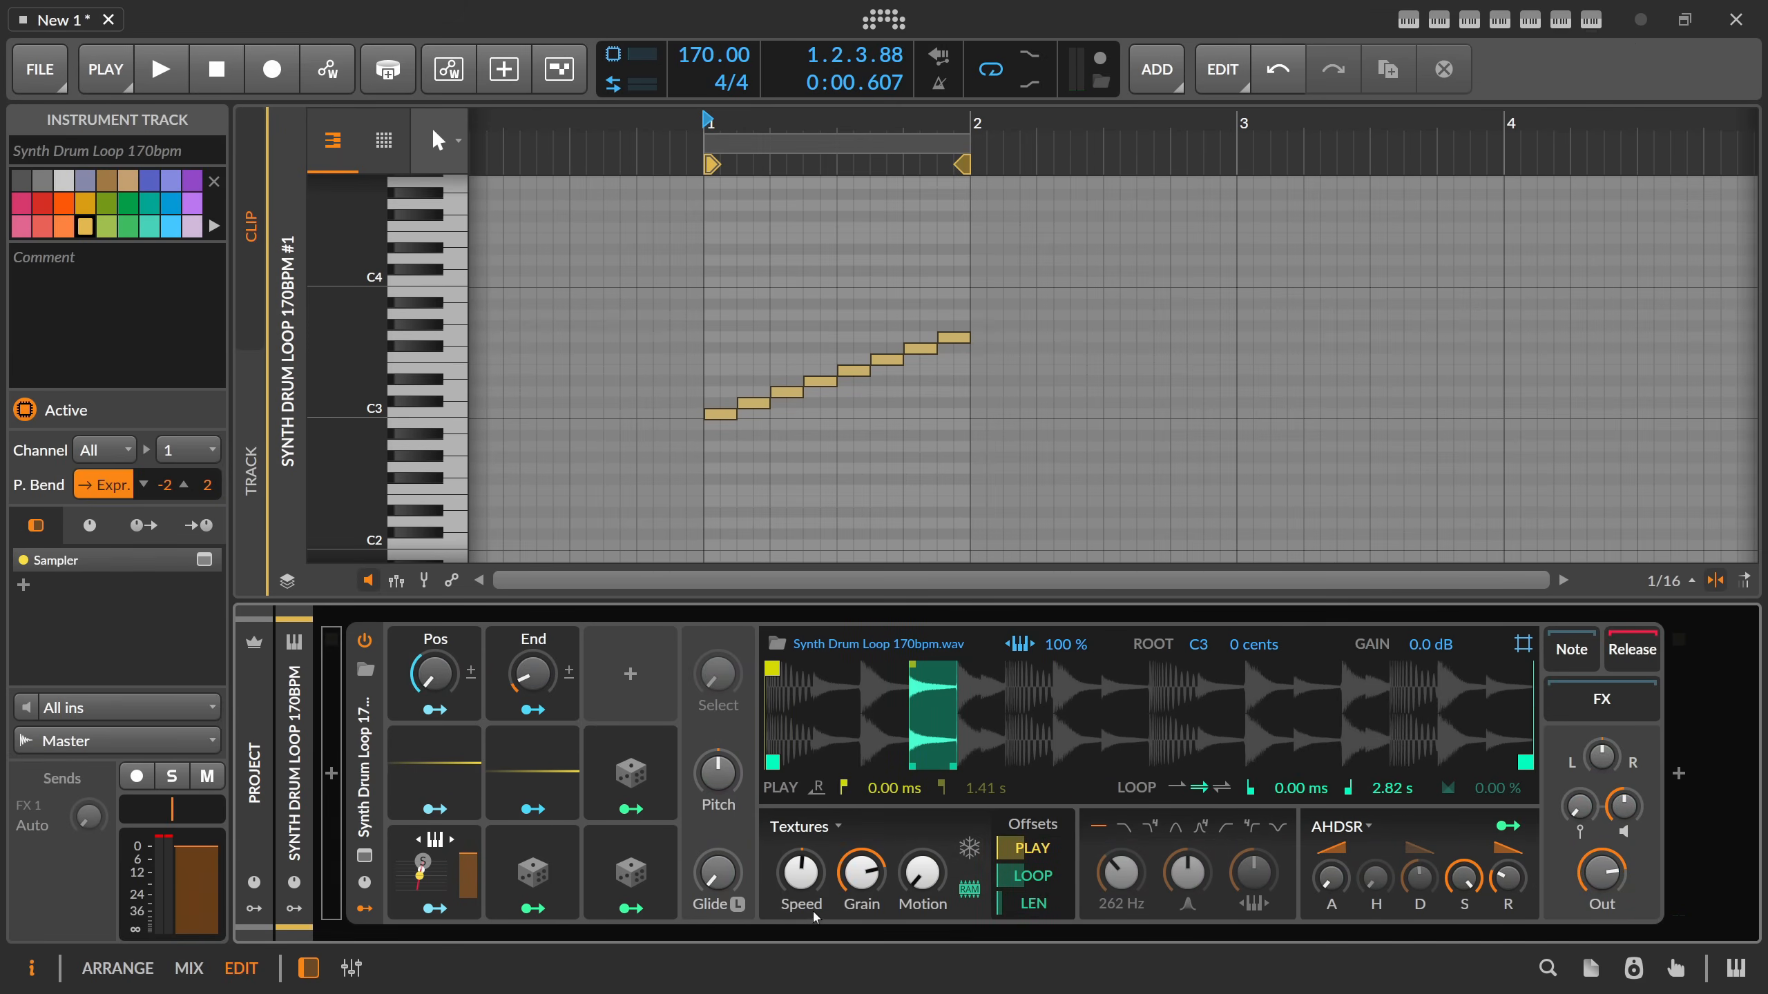
Map Random 3 to the Grain size with an amount of ×17.08 and clear its modulation of Speed.
left_click(631, 808)
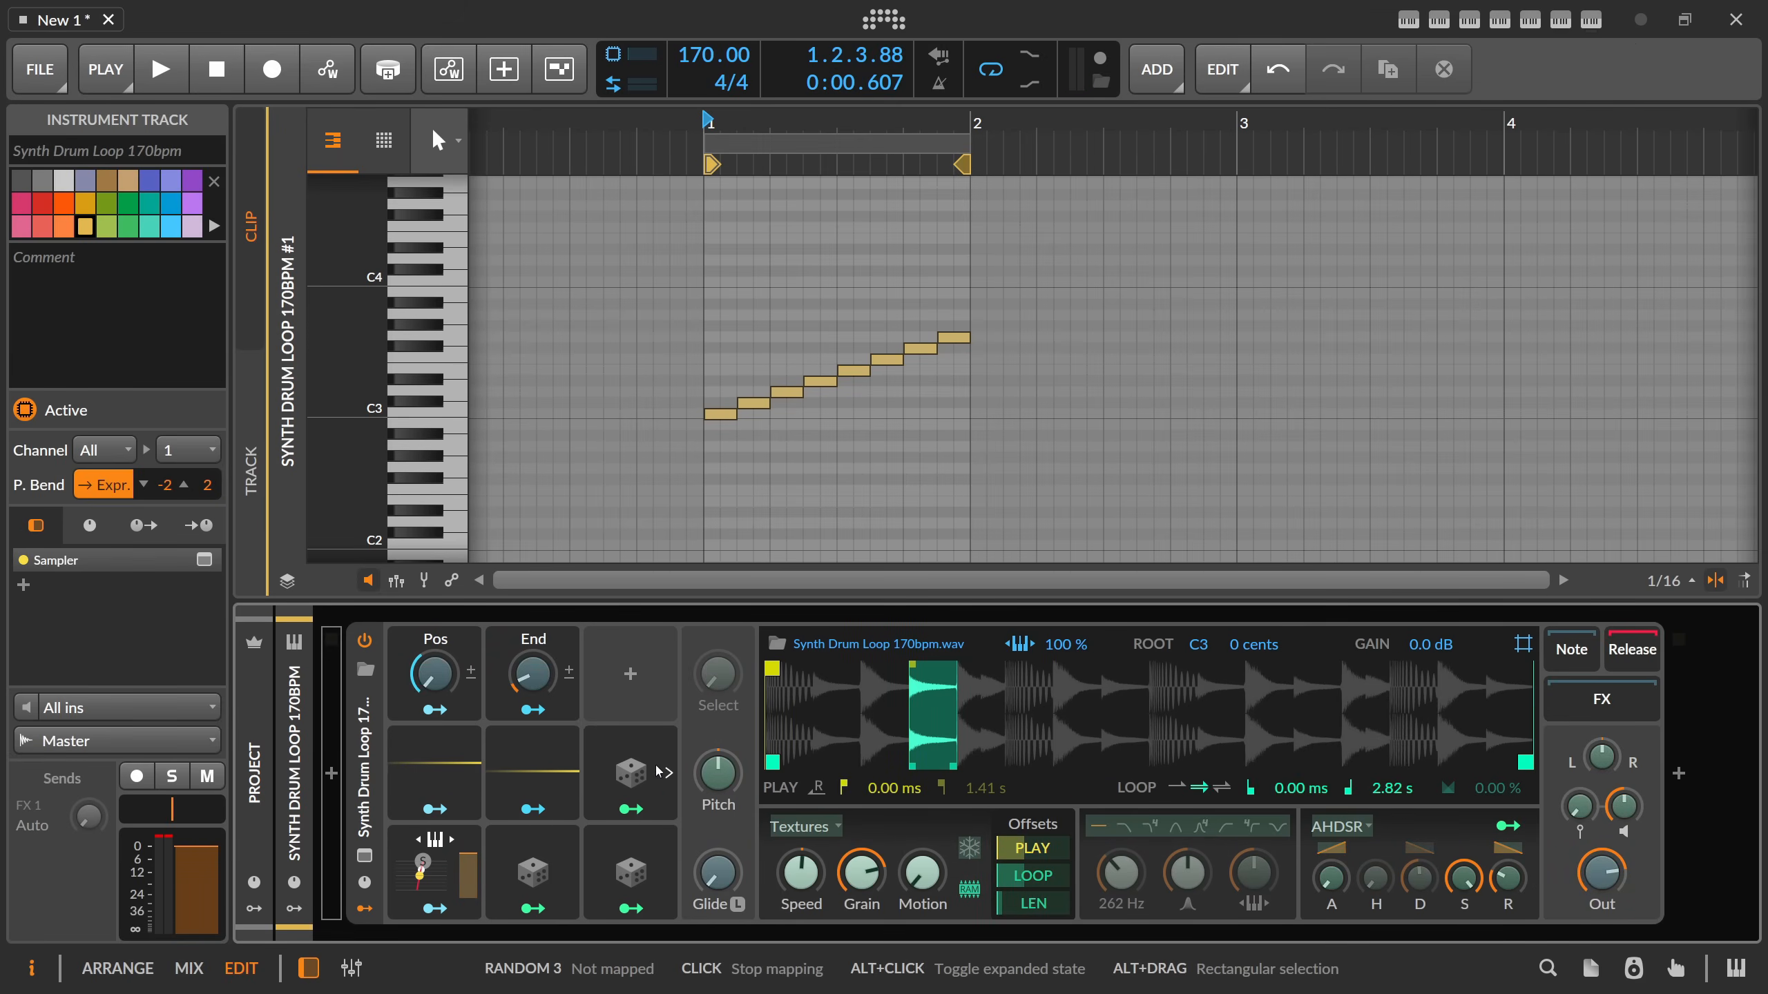
left_click_drag(801, 872, 862, 861)
left_click(631, 808)
double_click(801, 873)
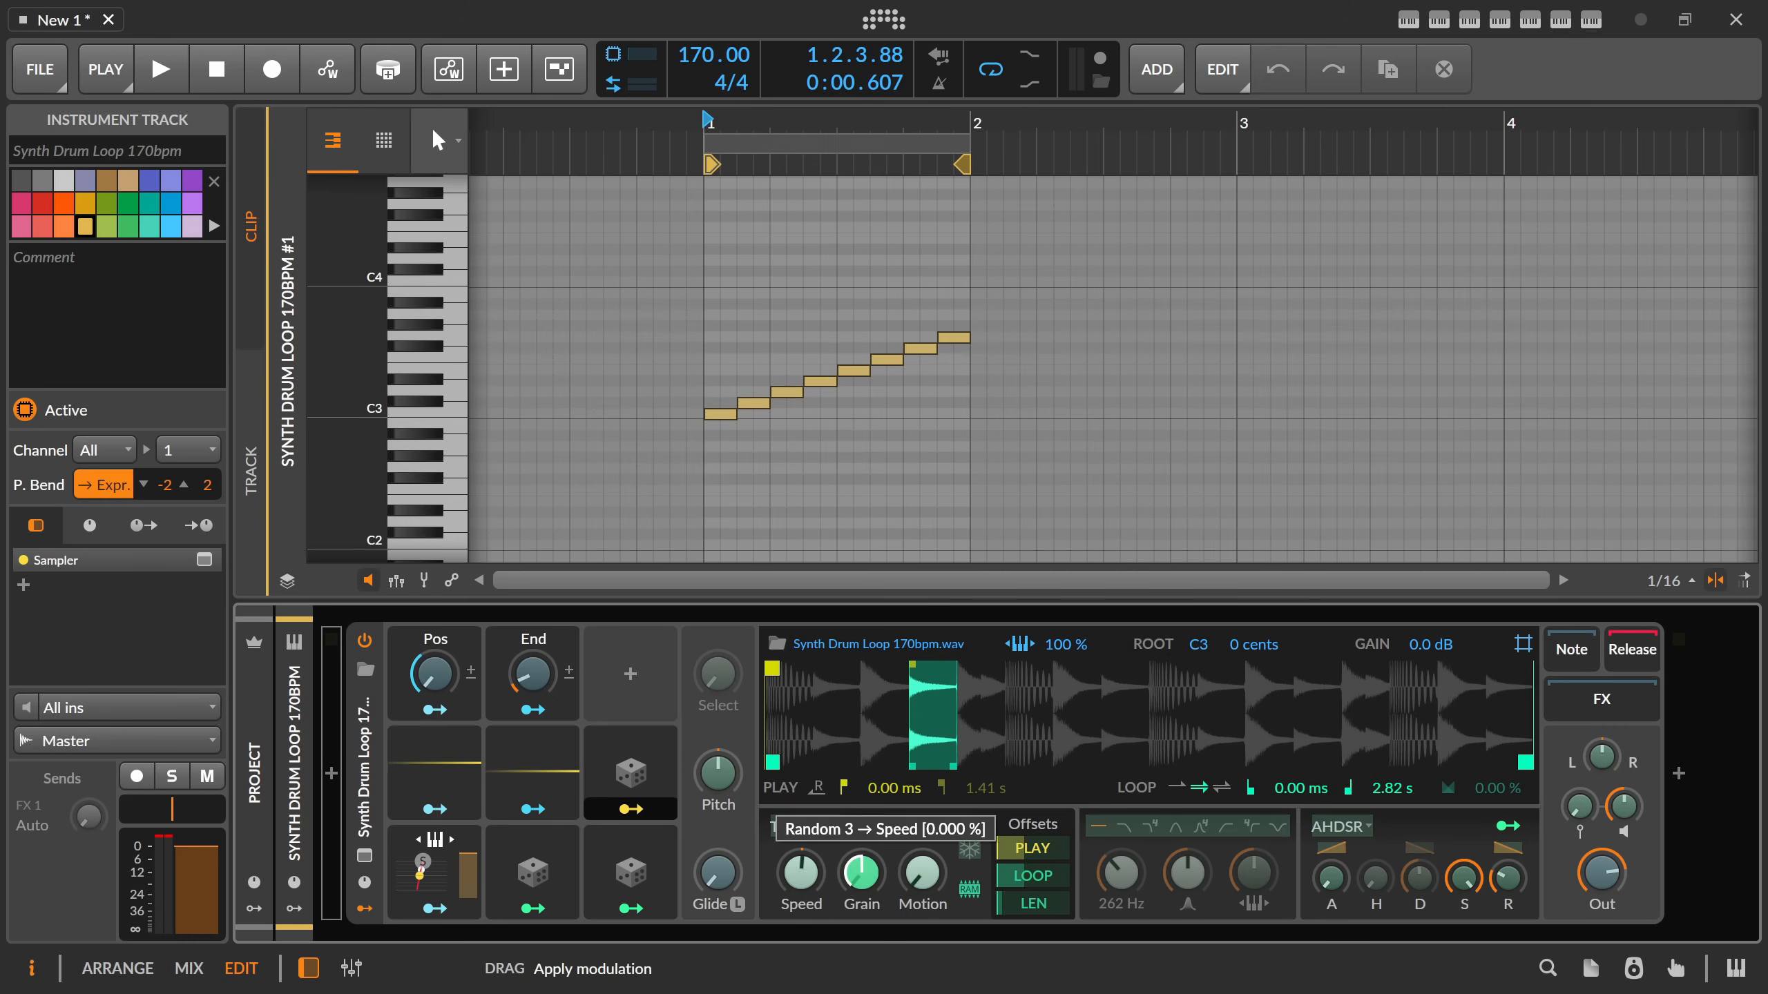
left_click(632, 808)
Switch the Sampler's play mode to Cycles and duplicate the Random 3 modulator.
left_click(816, 838)
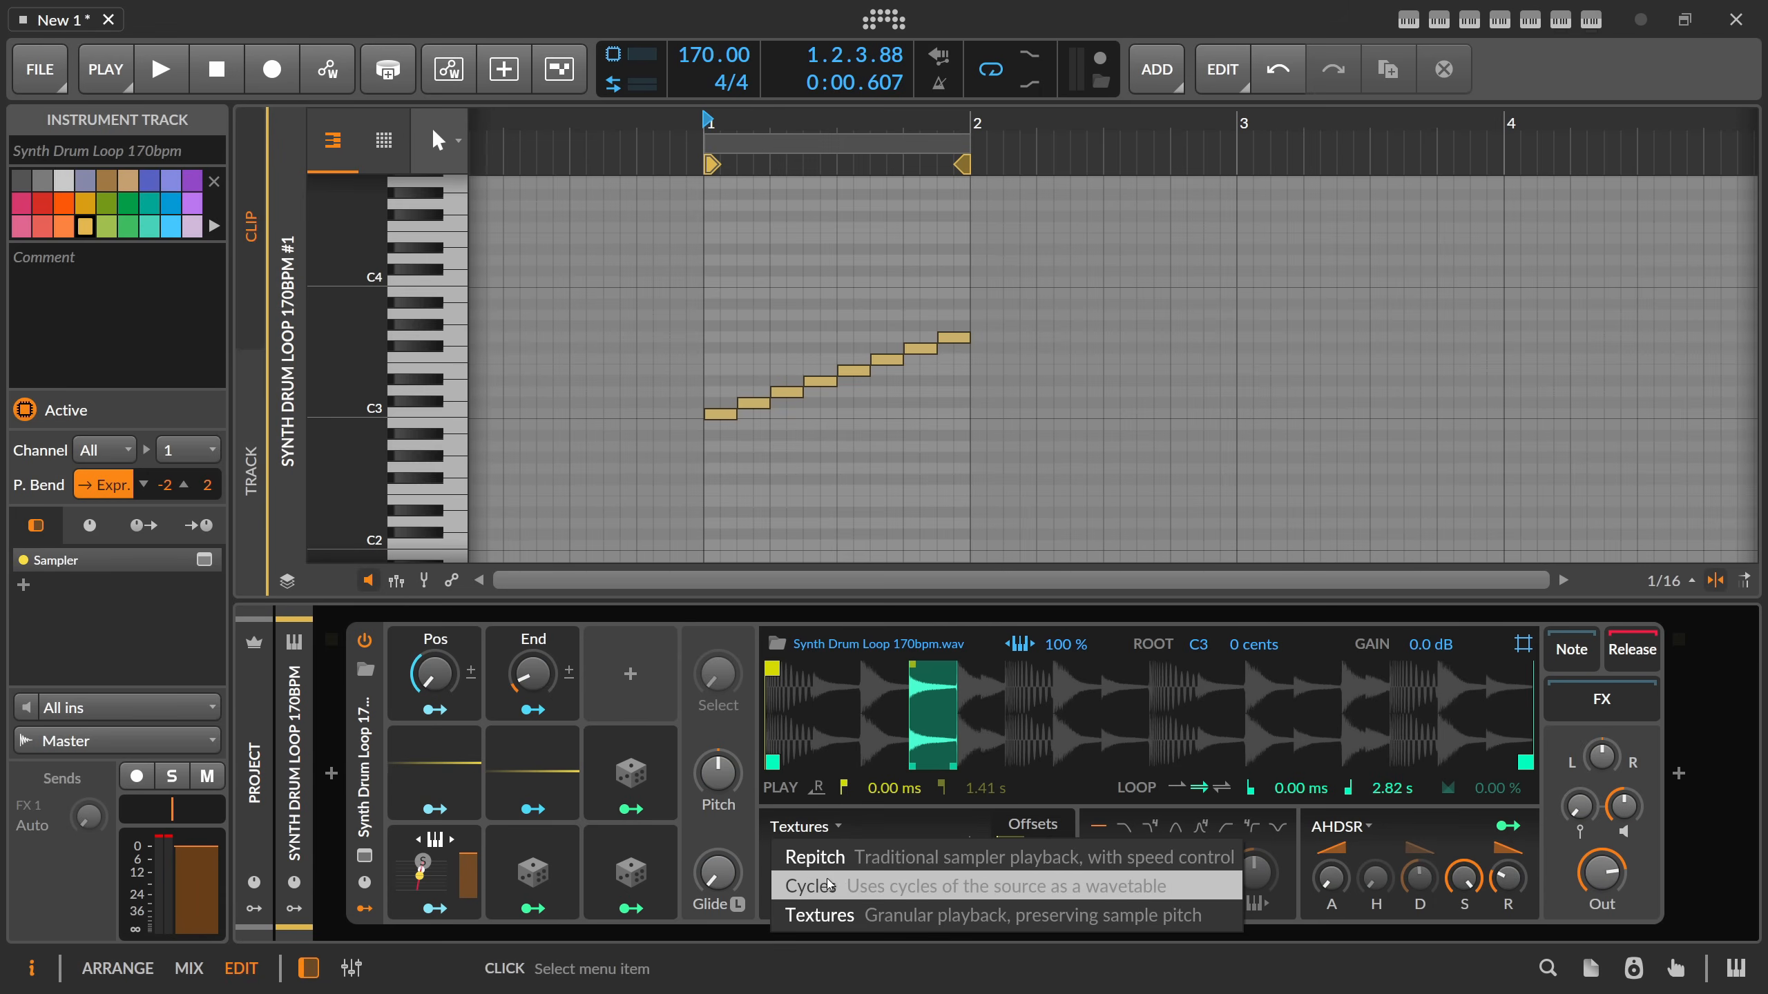
left_click(793, 879)
left_click(644, 777)
key("ctrl+d")
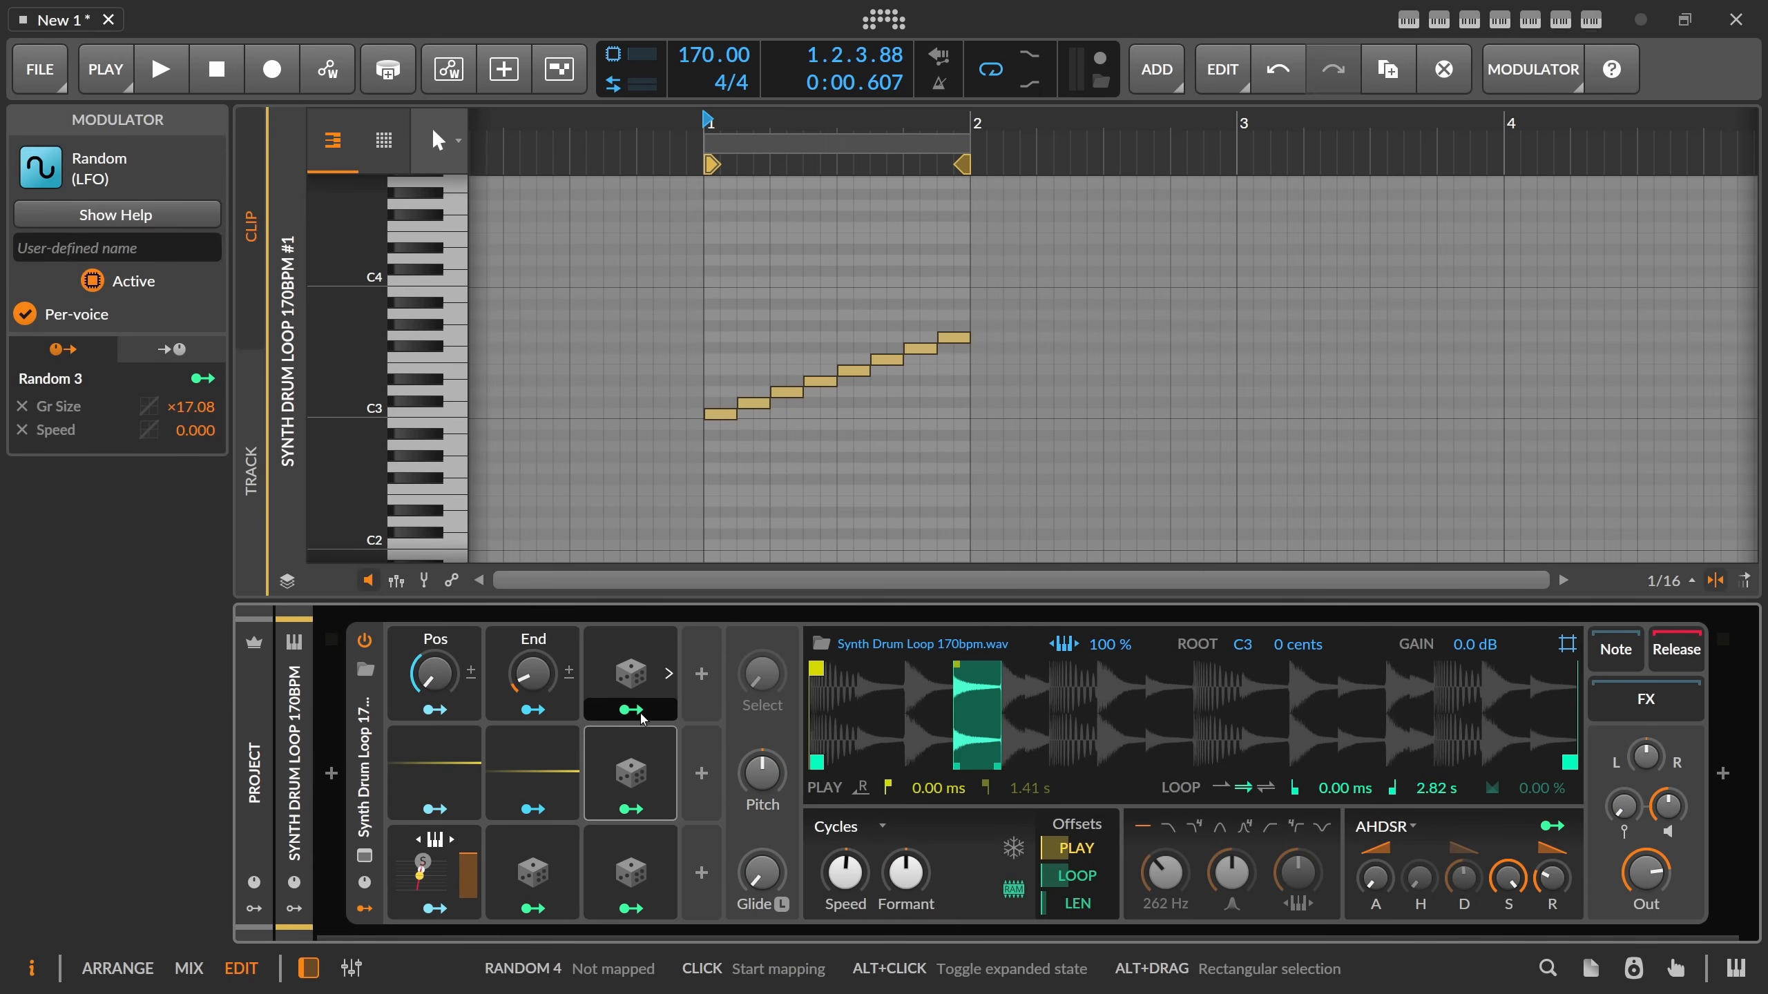
Map Random 4 to Formant with an amount of 21.12 and make its output bipolar.
left_click(631, 710)
left_click_drag(906, 873, 905, 830)
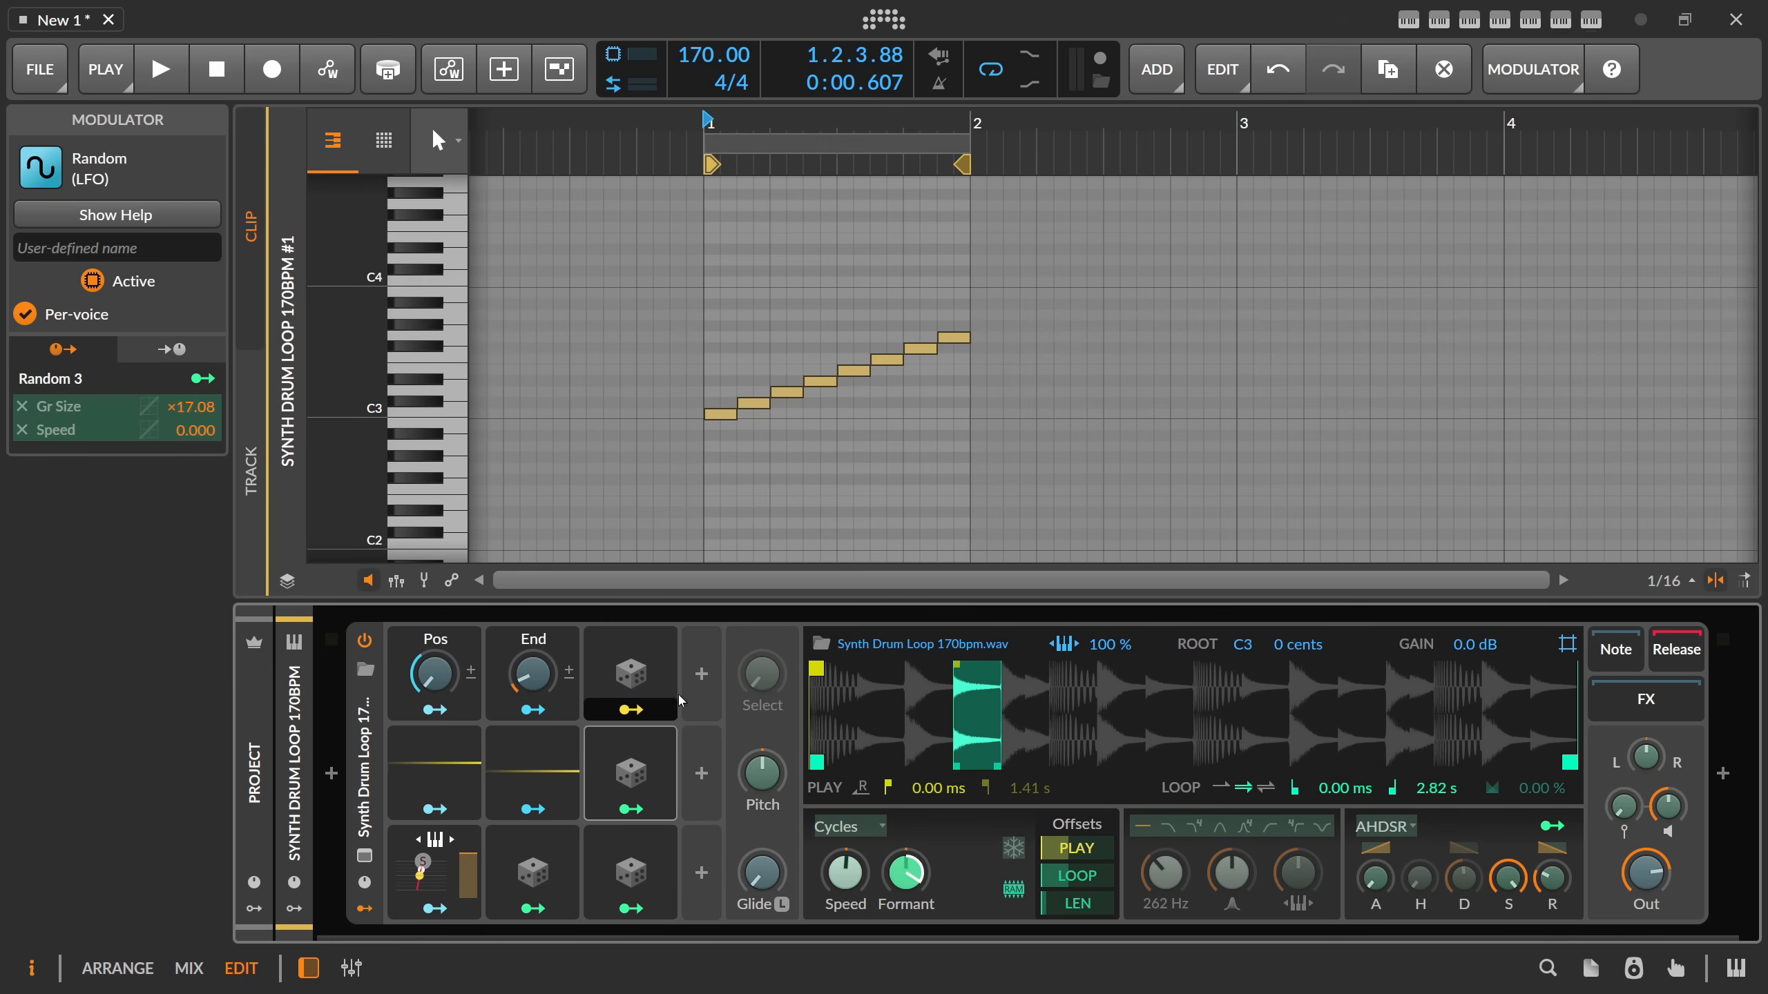
left_click(668, 674)
left_click(836, 869)
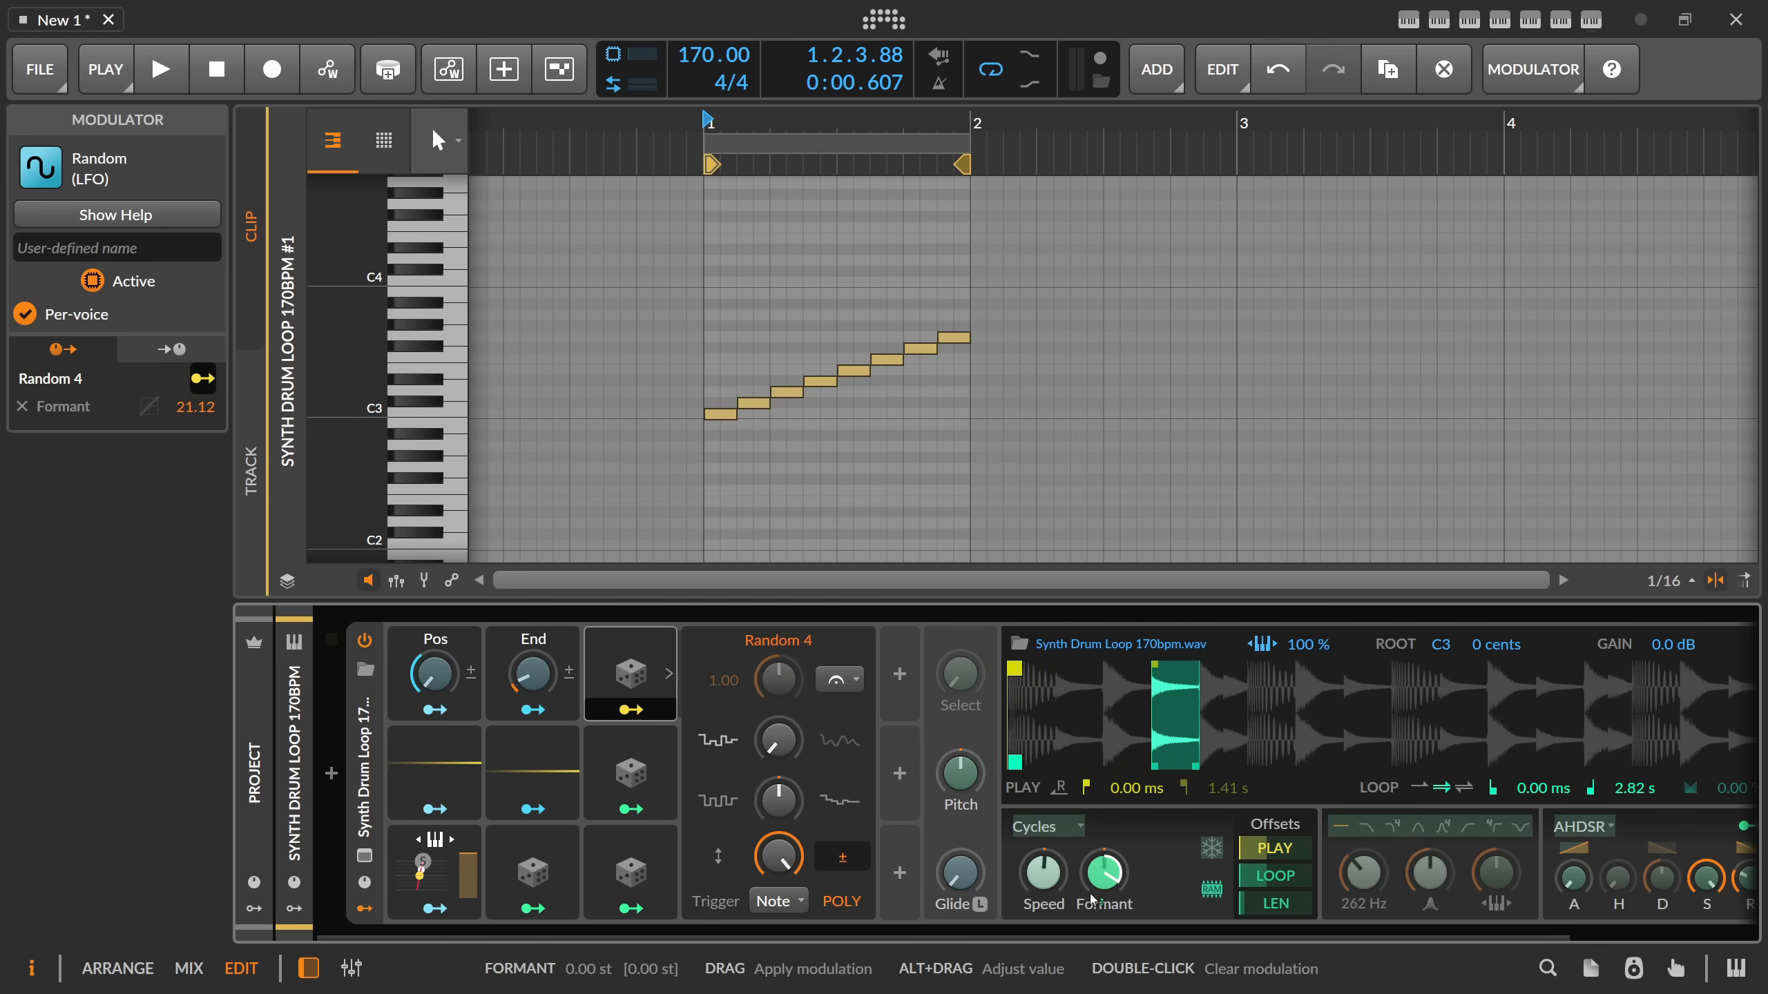
left_click(668, 674)
Audition the clip while switching the Sampler's play mode back to Repitch, and stop playback.
key("space")
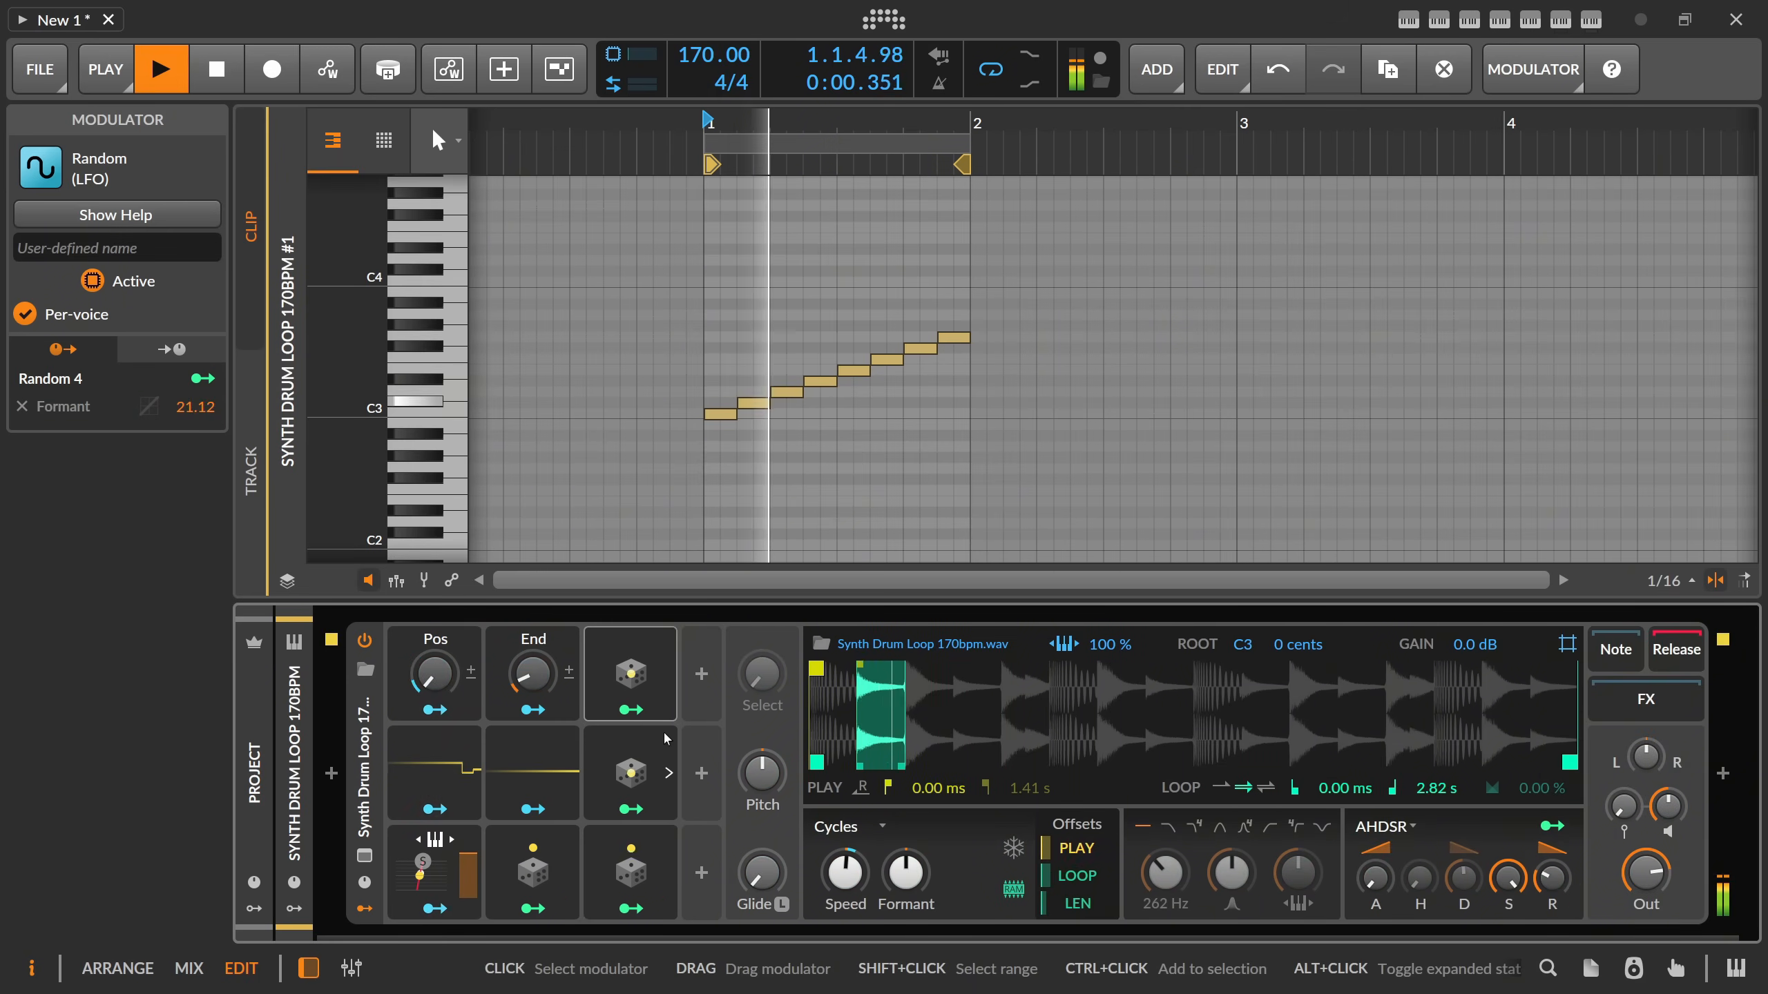
left_click(835, 827)
left_click(848, 856)
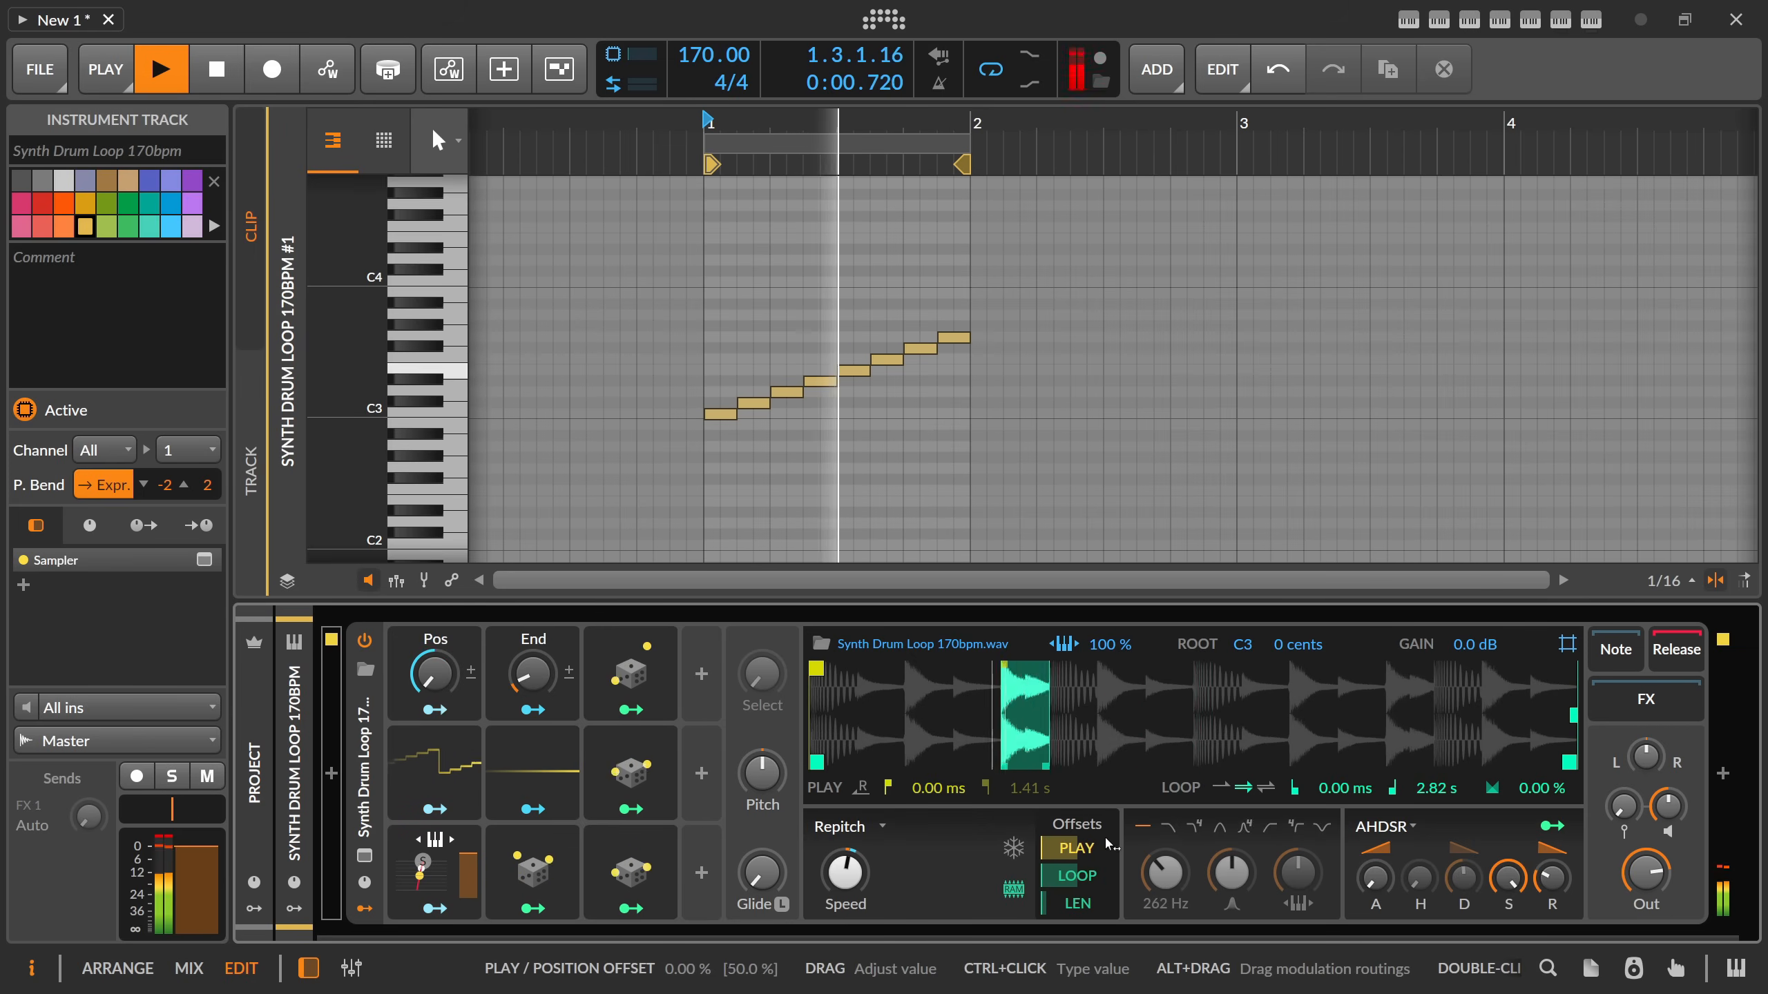
key("space")
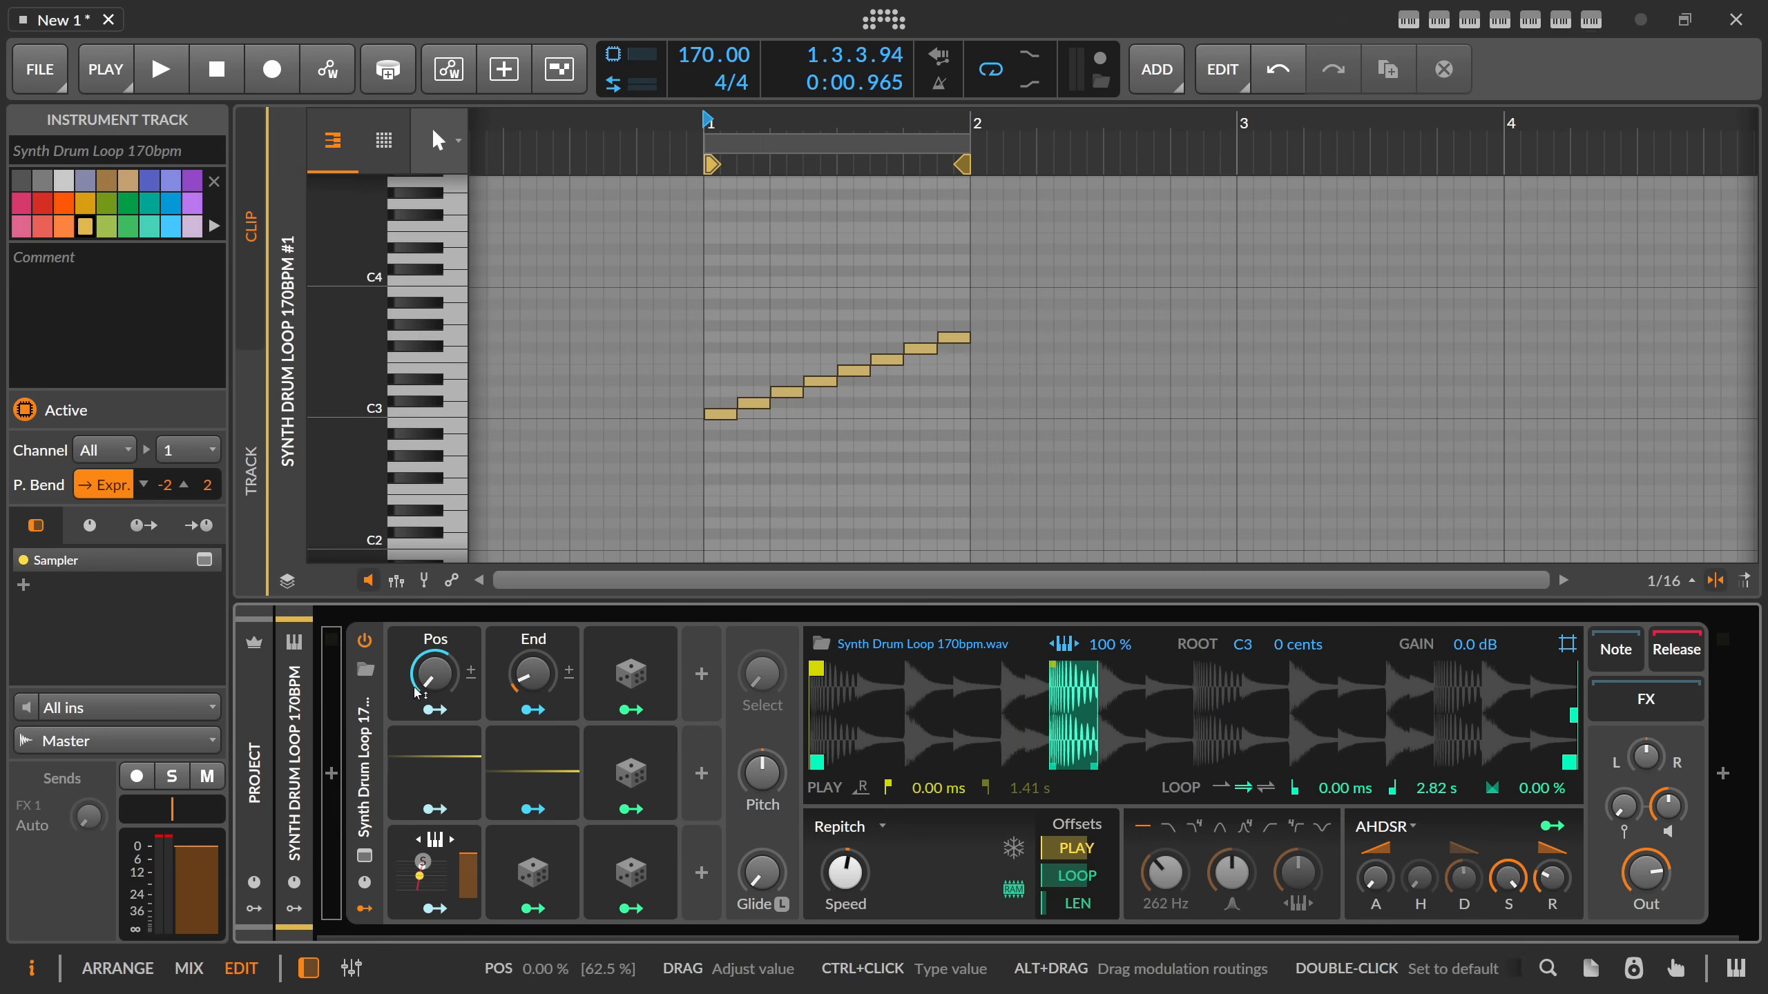
Delete all of the Sampler's modulators at once and hide its modulator area.
left_click_drag(397, 661, 626, 865)
key("Delete")
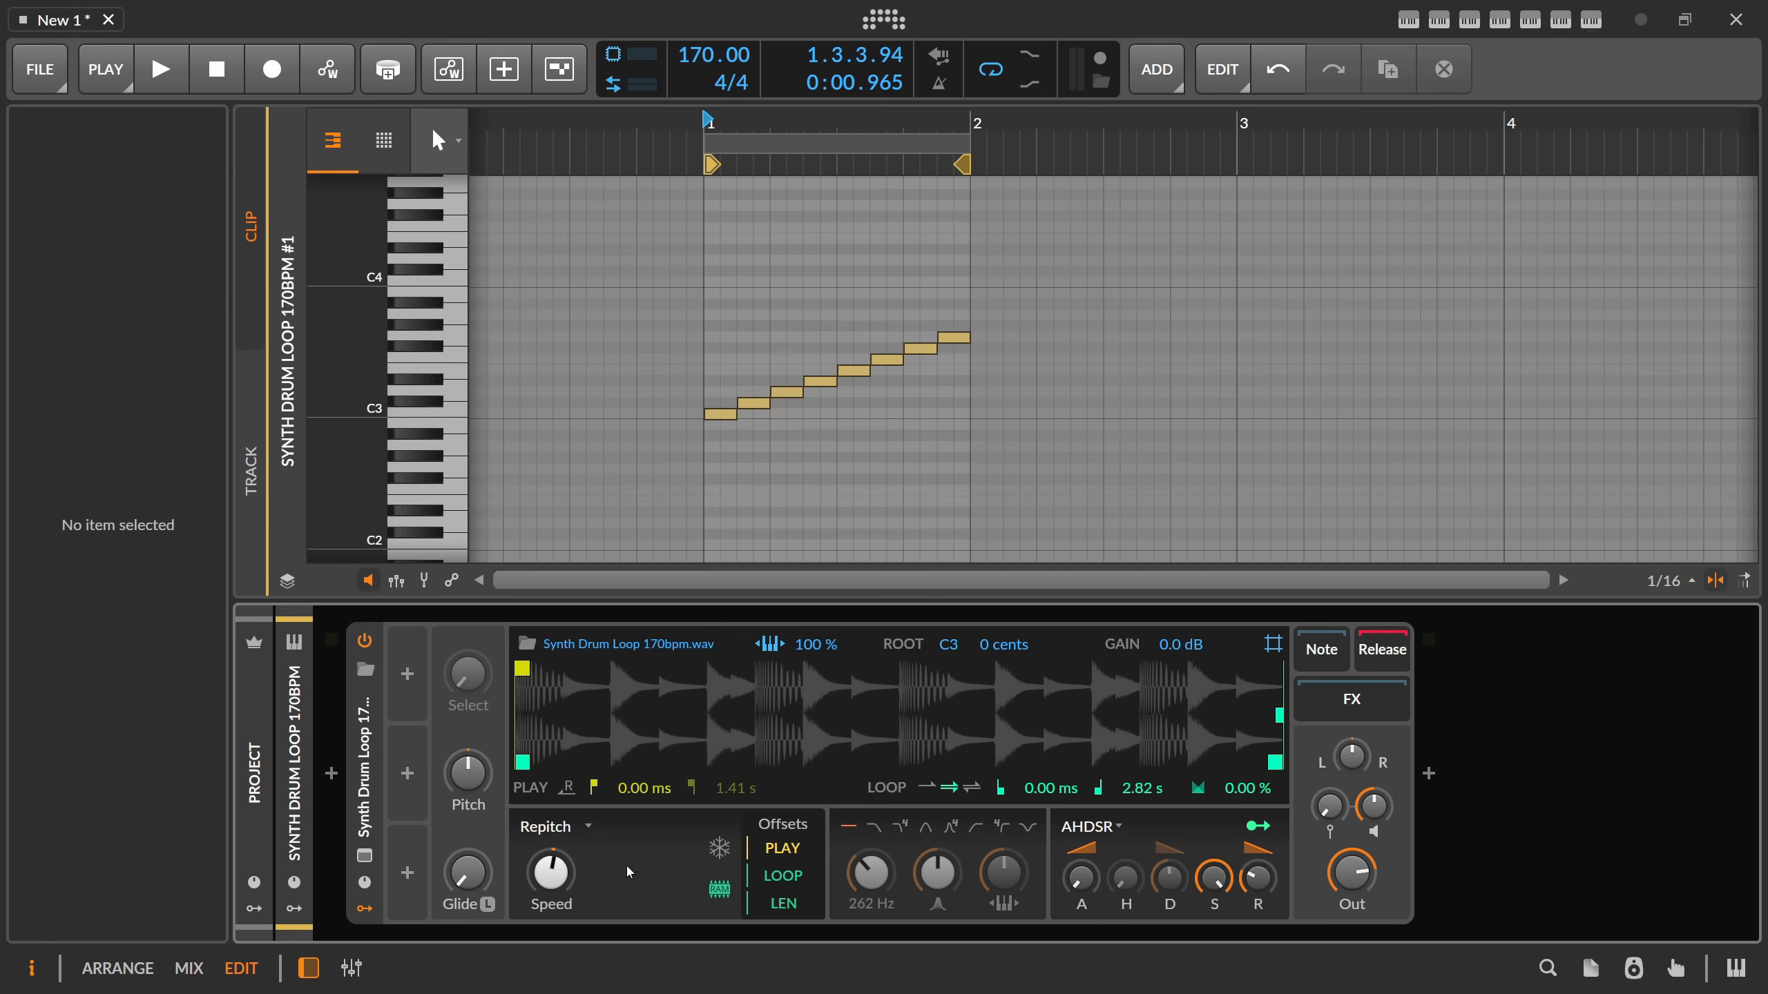
left_click(373, 913)
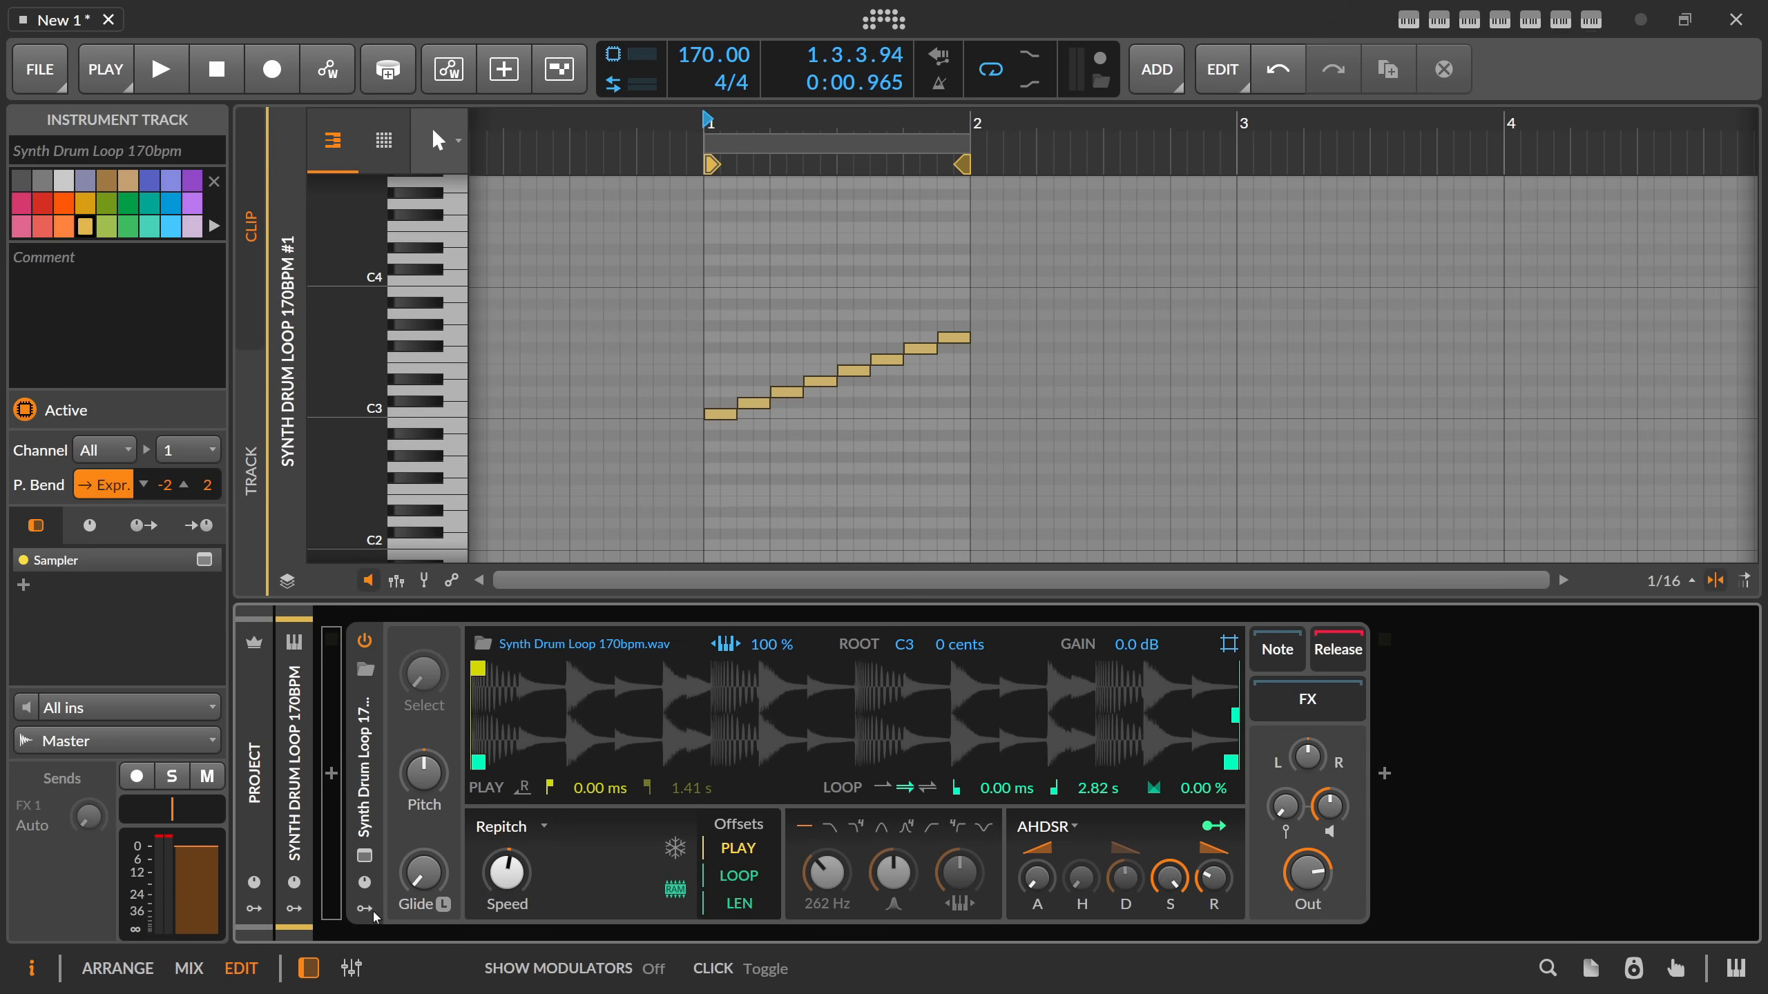
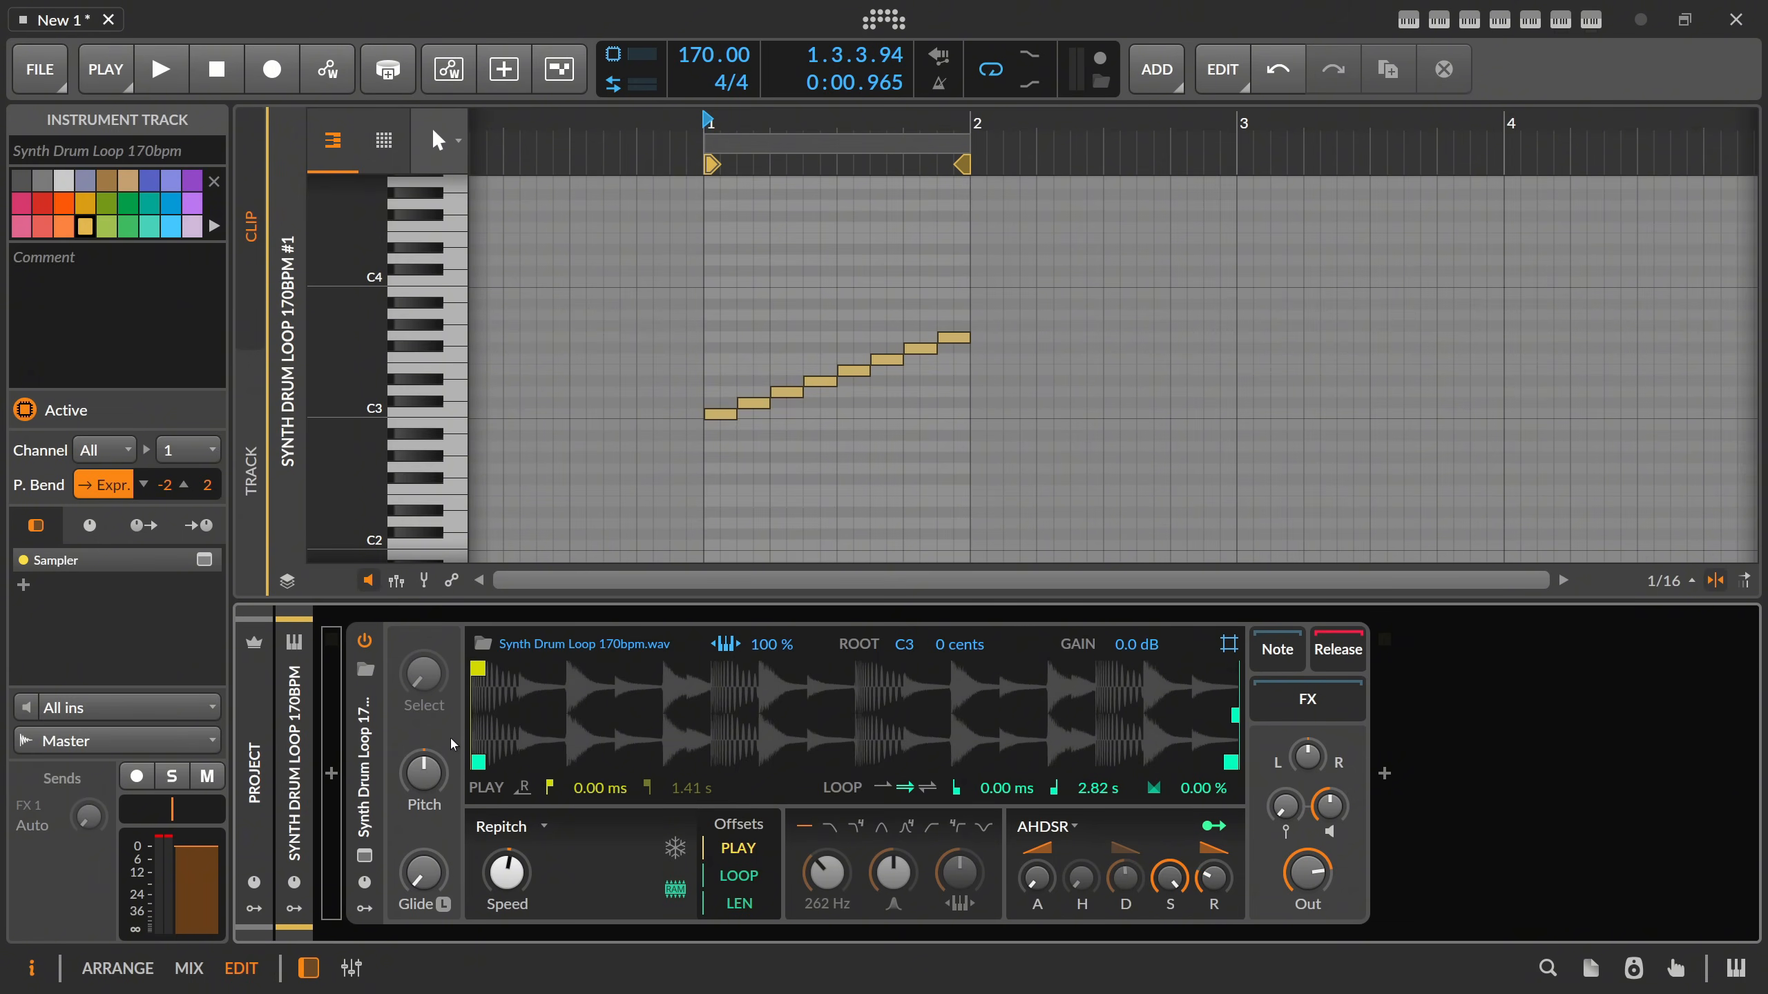
Return to the arrangement and add a new instrument track loaded with the Drum-Auto-Slicer preset.
left_click(795, 330)
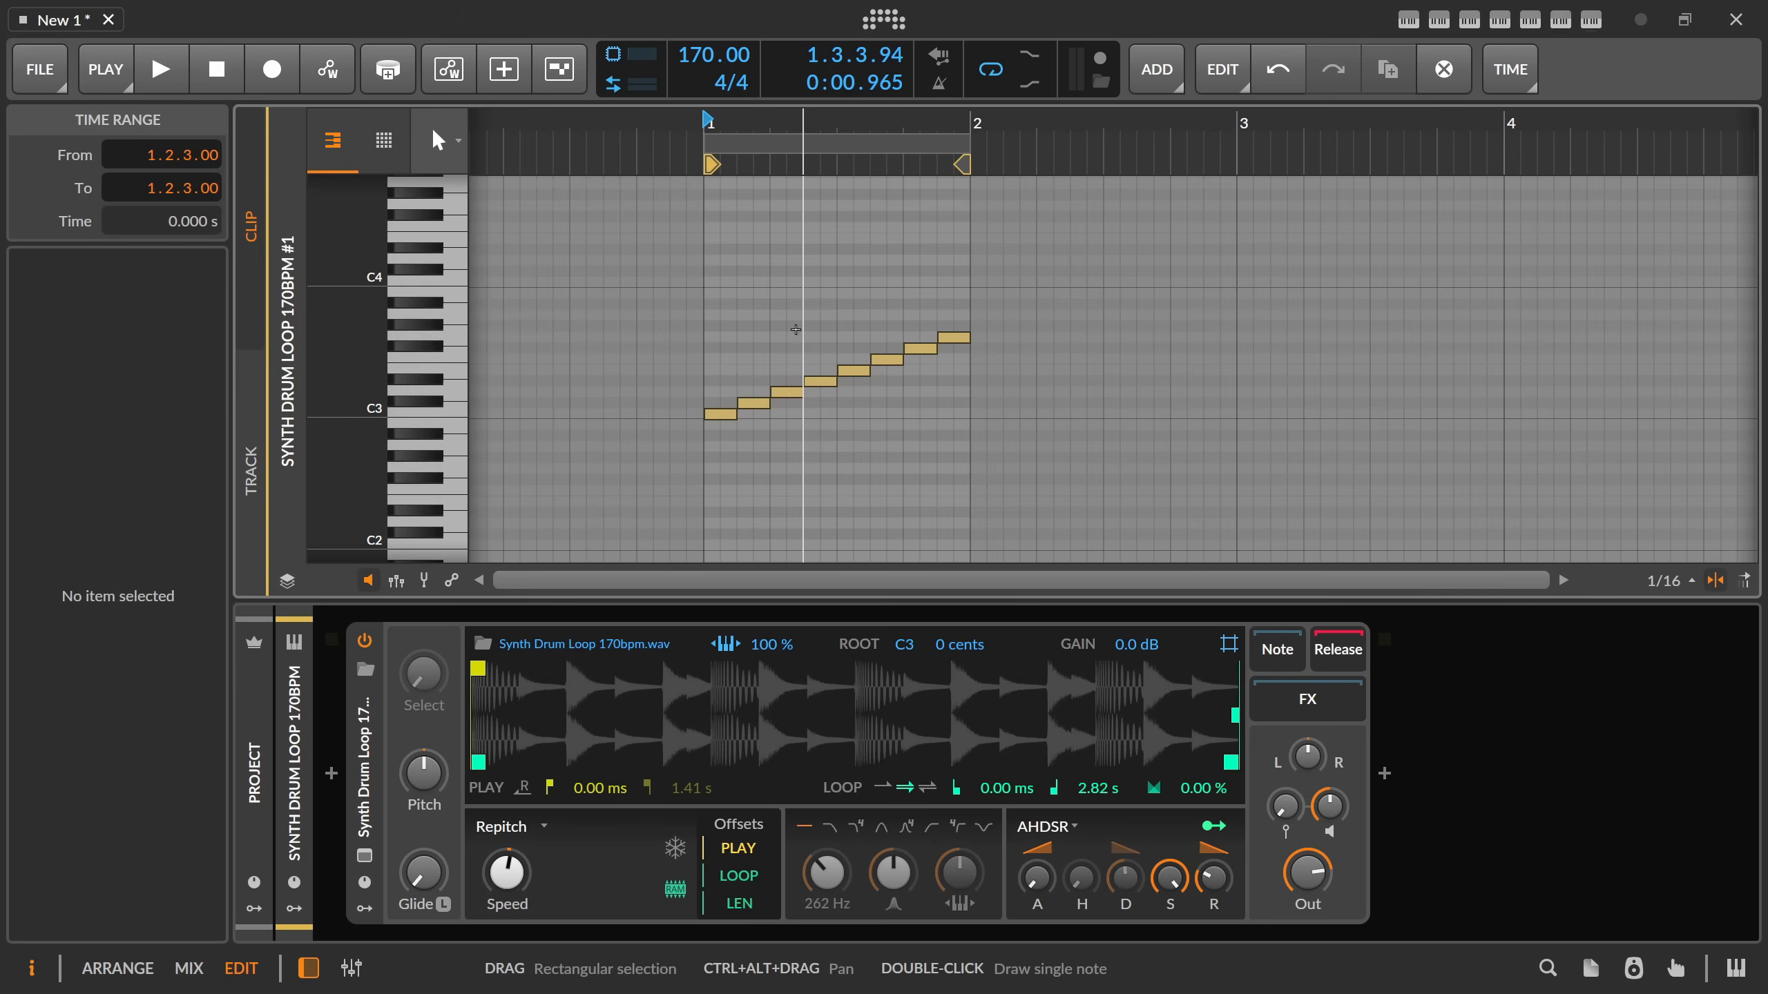
key("alt+1")
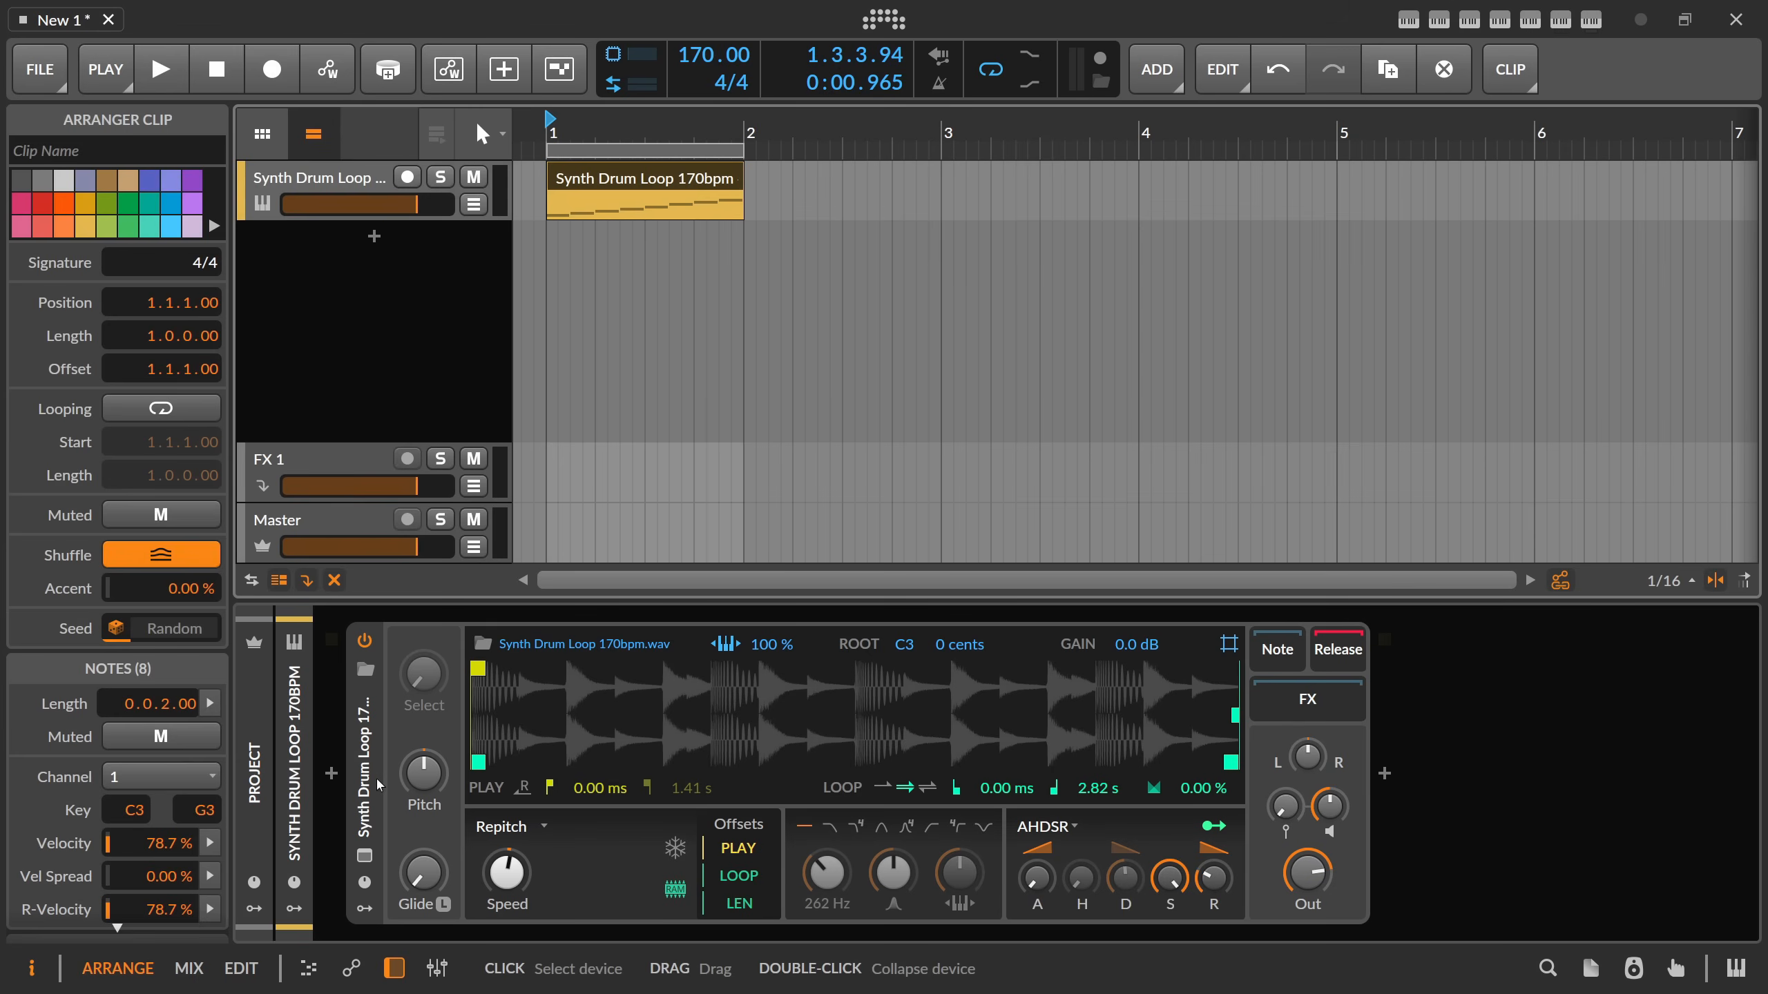
key("ctrl+t")
type("auj")
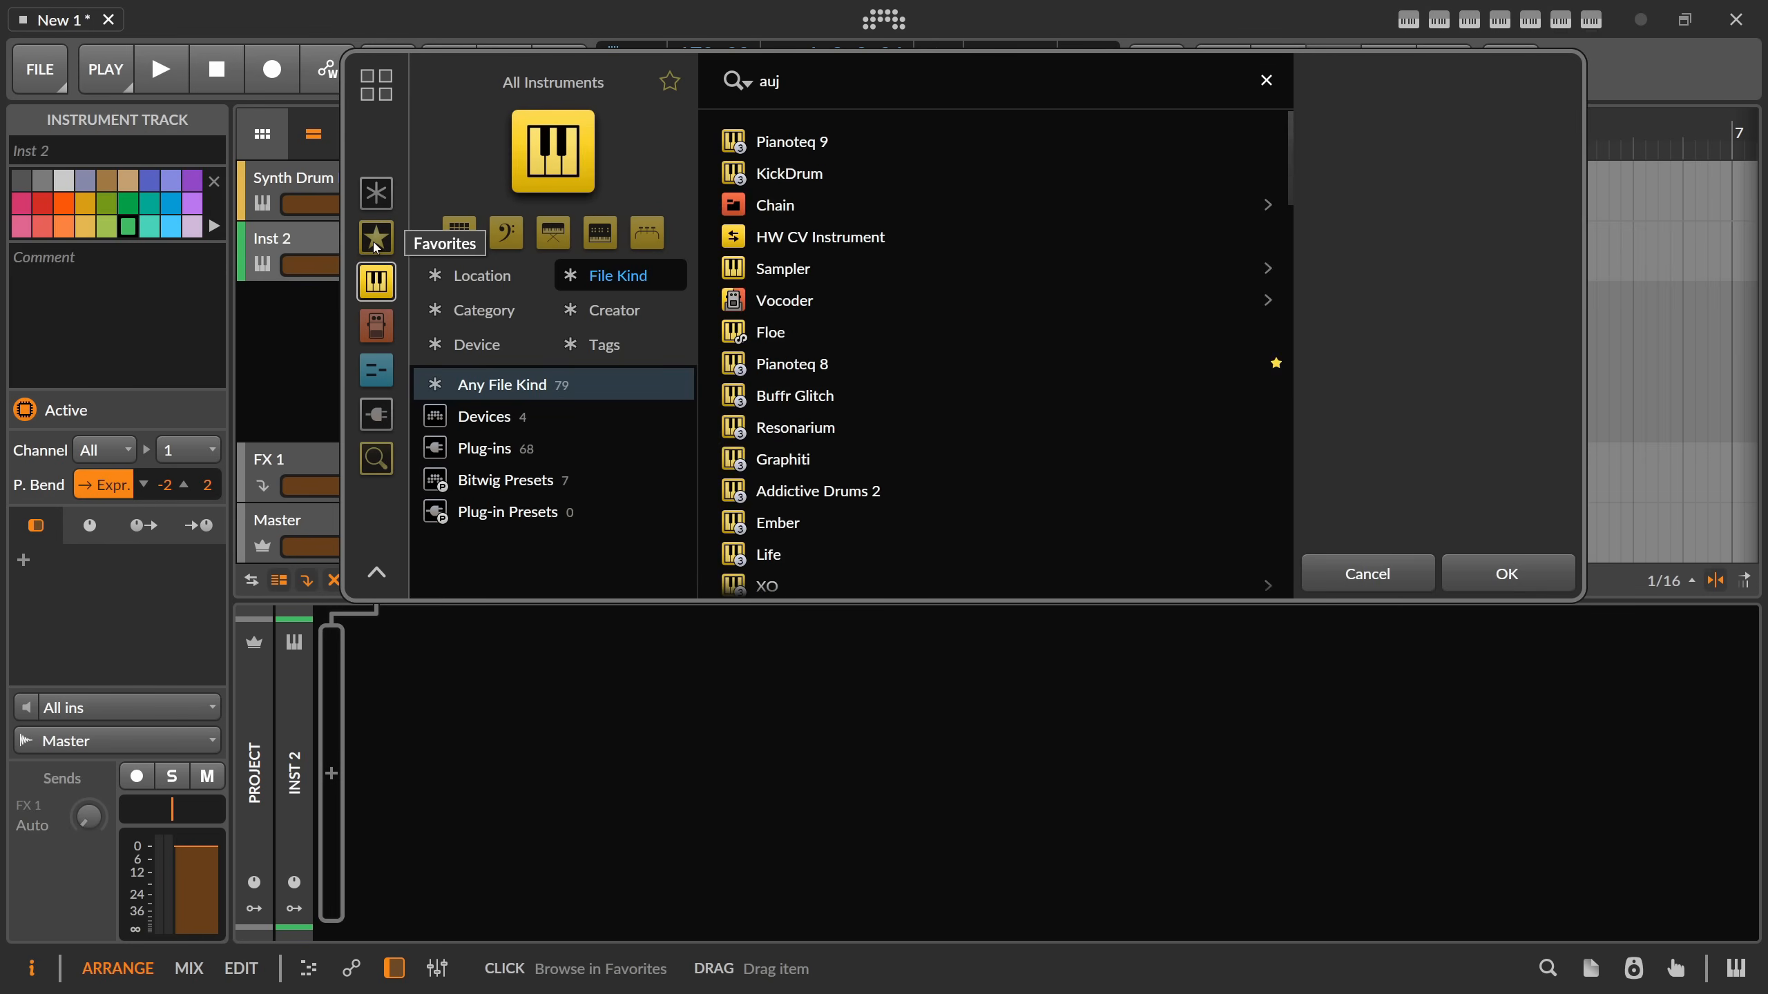
type("toto")
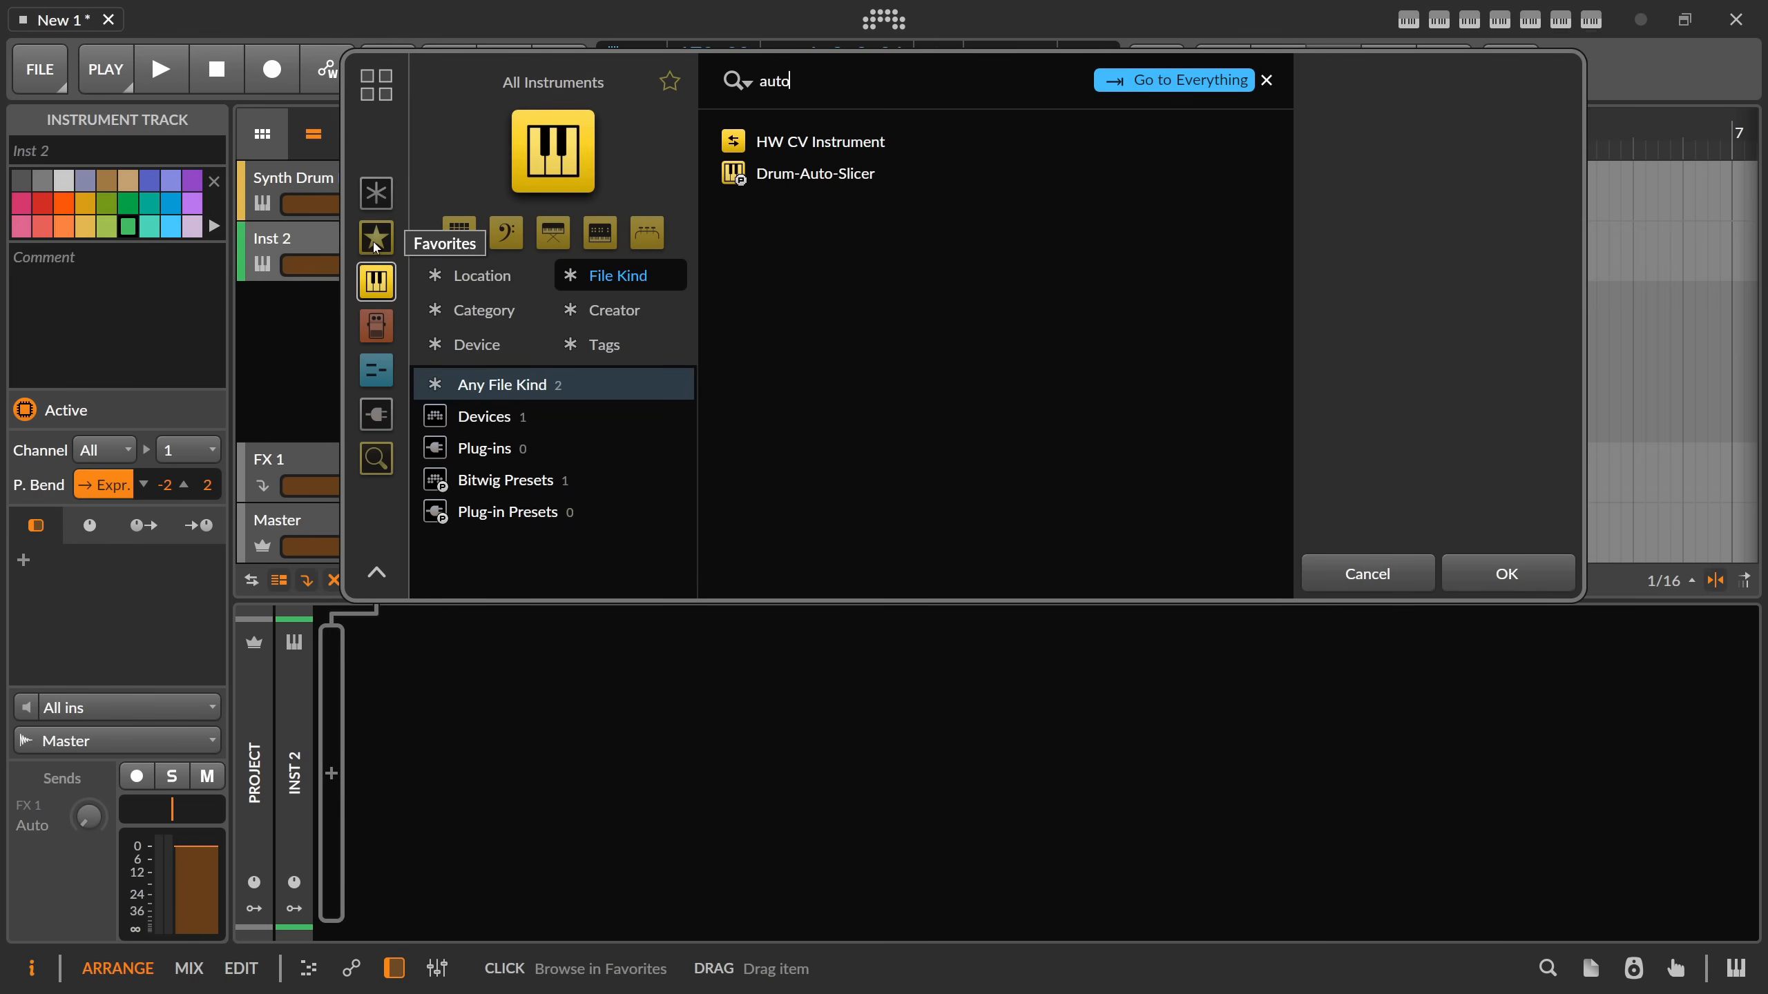
left_click(867, 172)
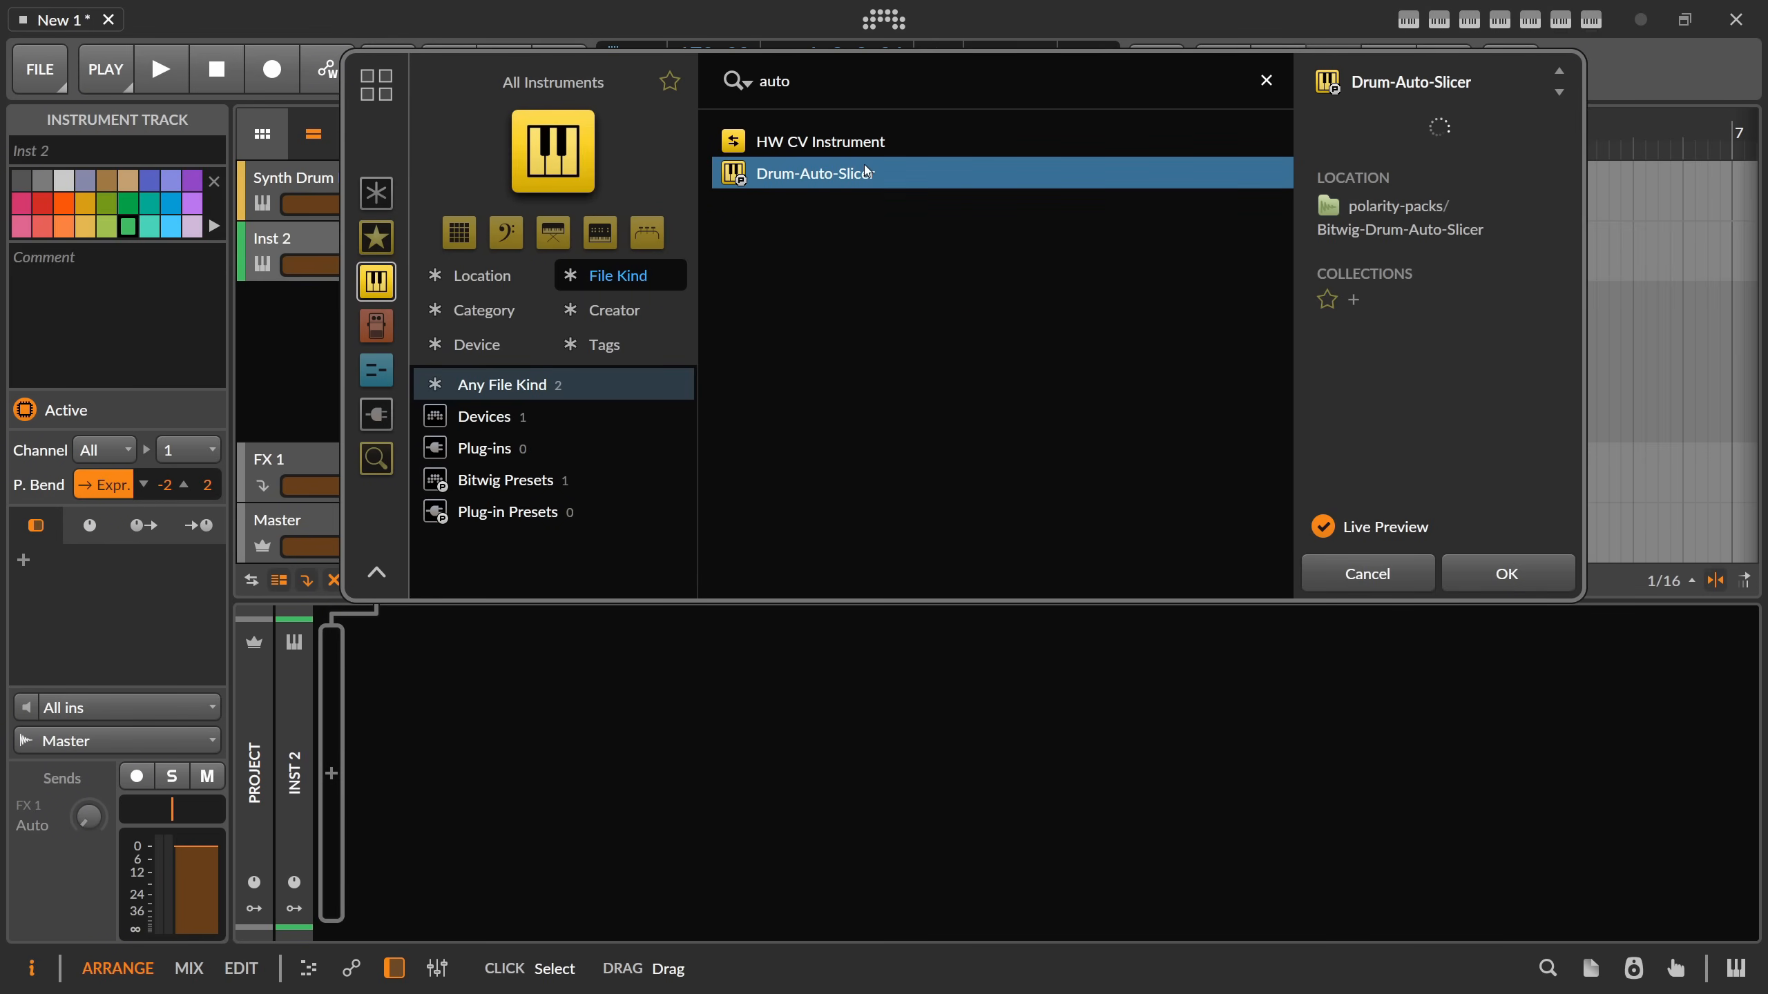
double_click(866, 172)
Open the Drum-Auto-Slicer's Grid patch and load "Synth Drum Loop 170bpm" into its sampler module.
left_click(827, 716)
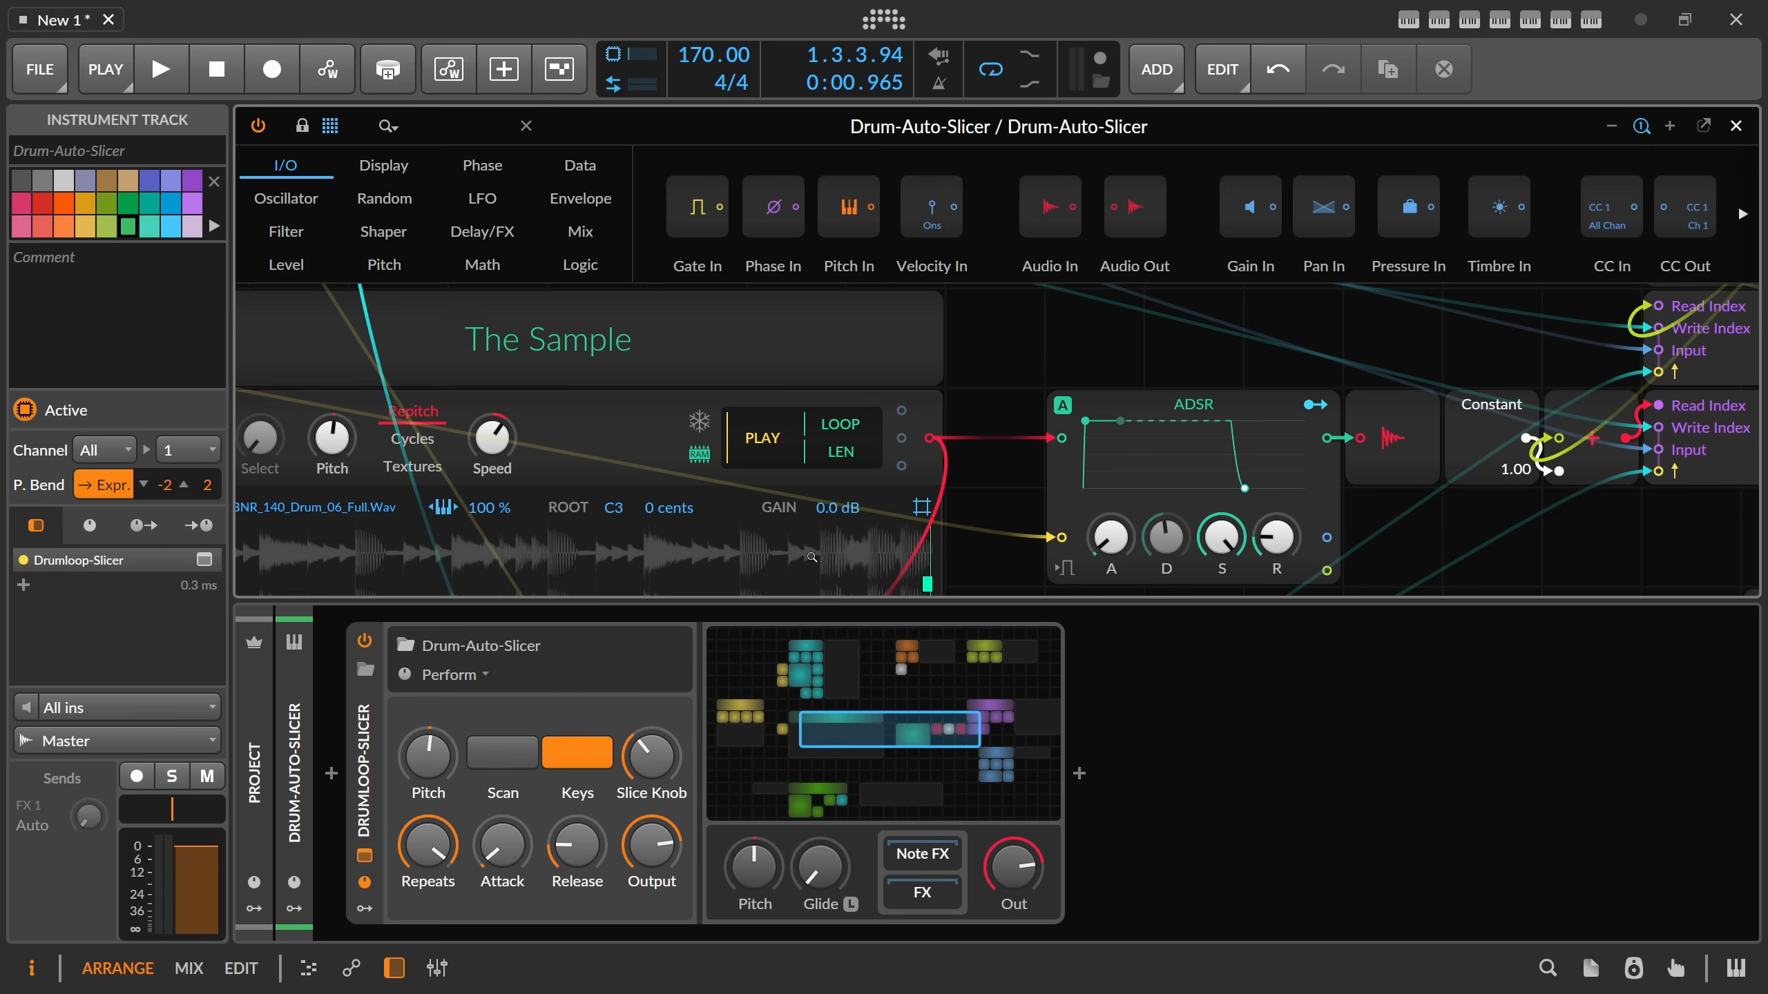
left_click(393, 968)
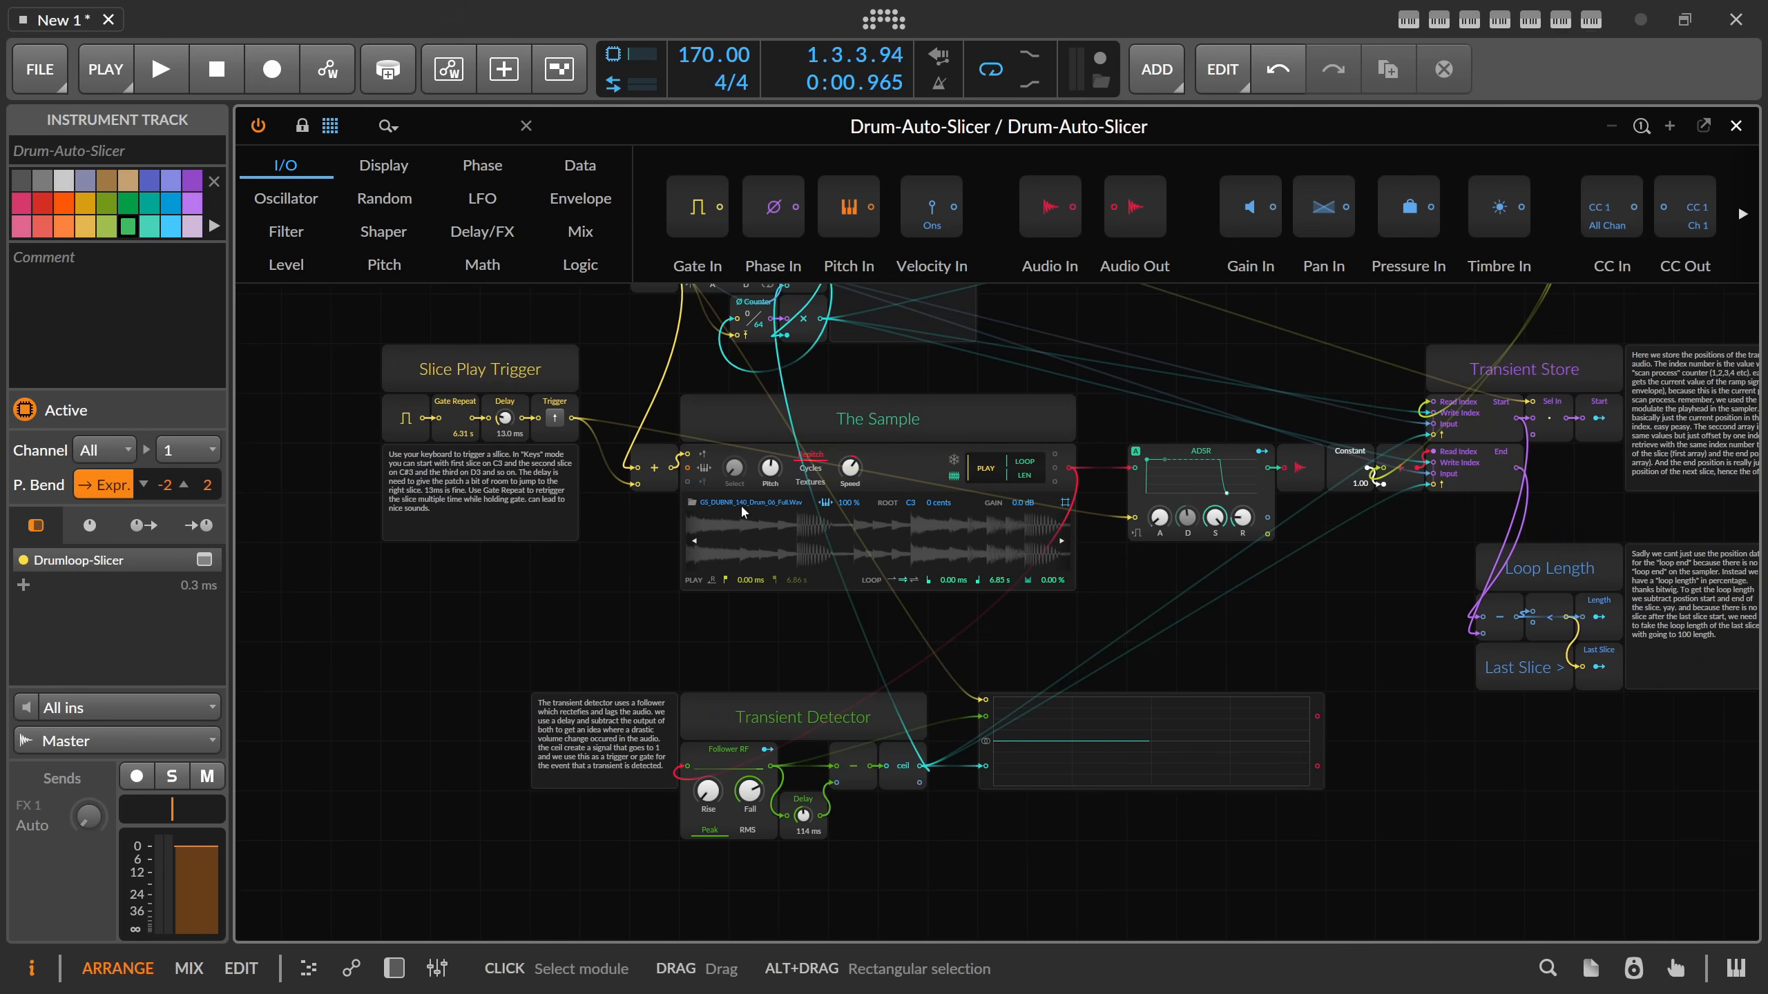
left_click(692, 502)
type("drum")
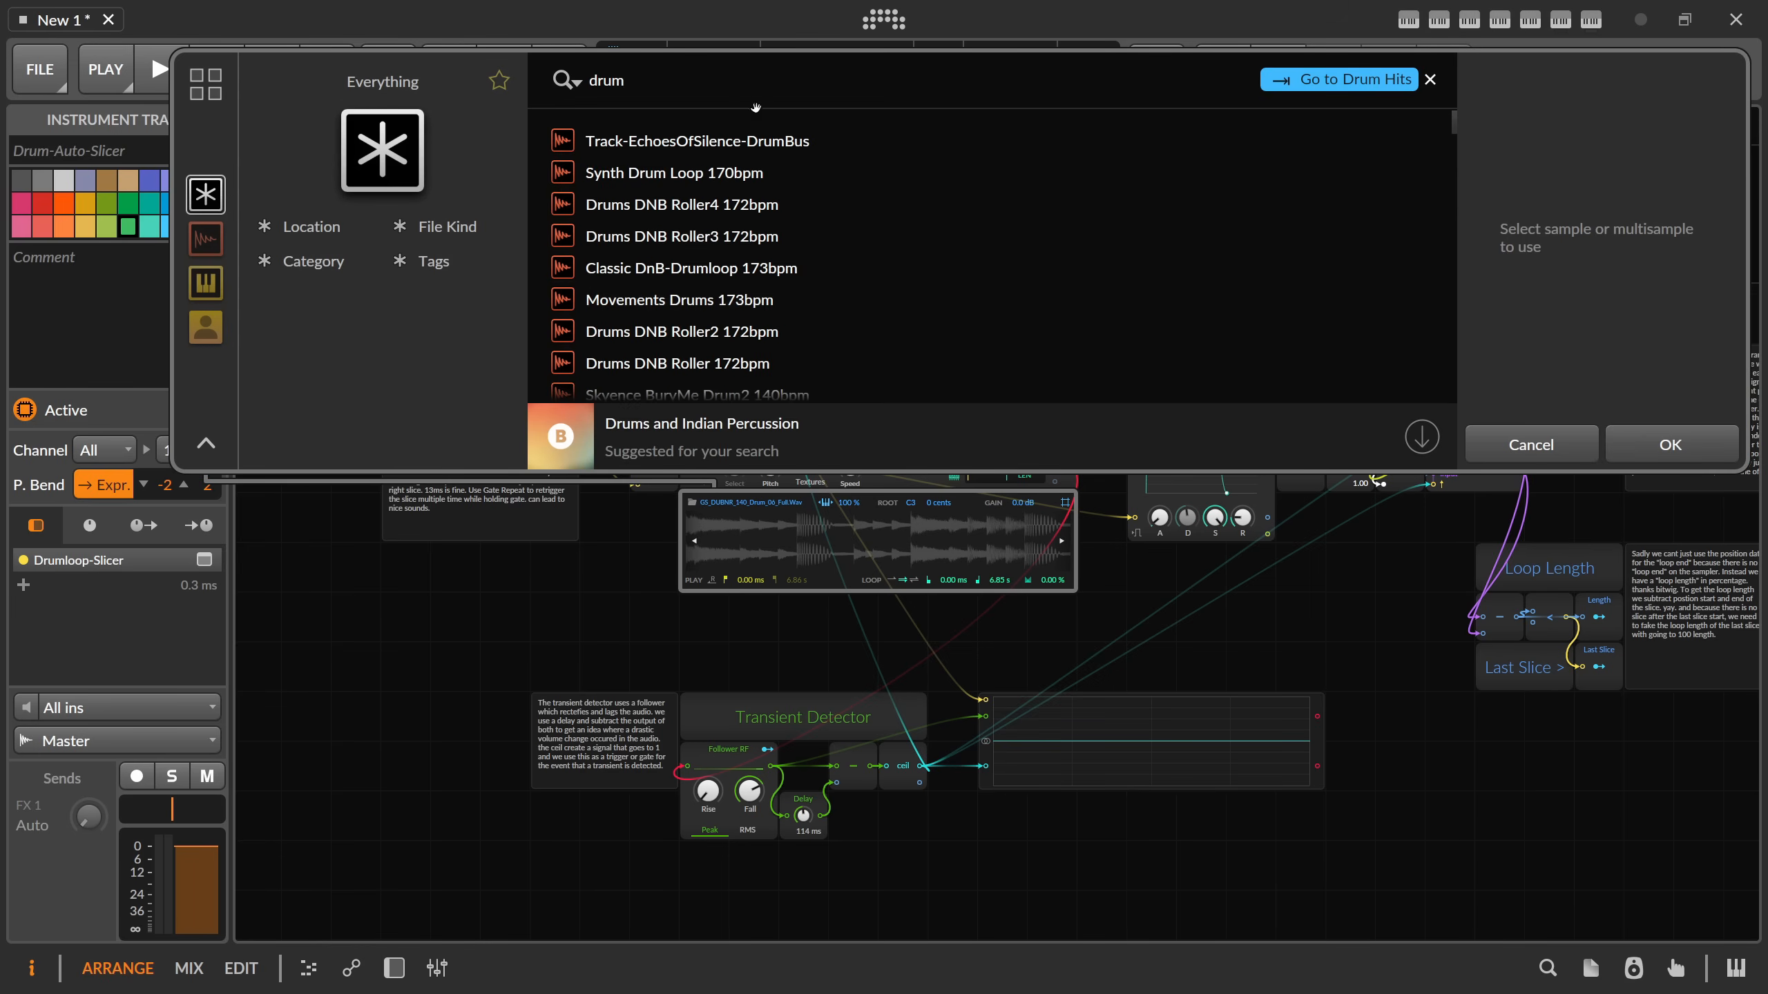
left_click(689, 174)
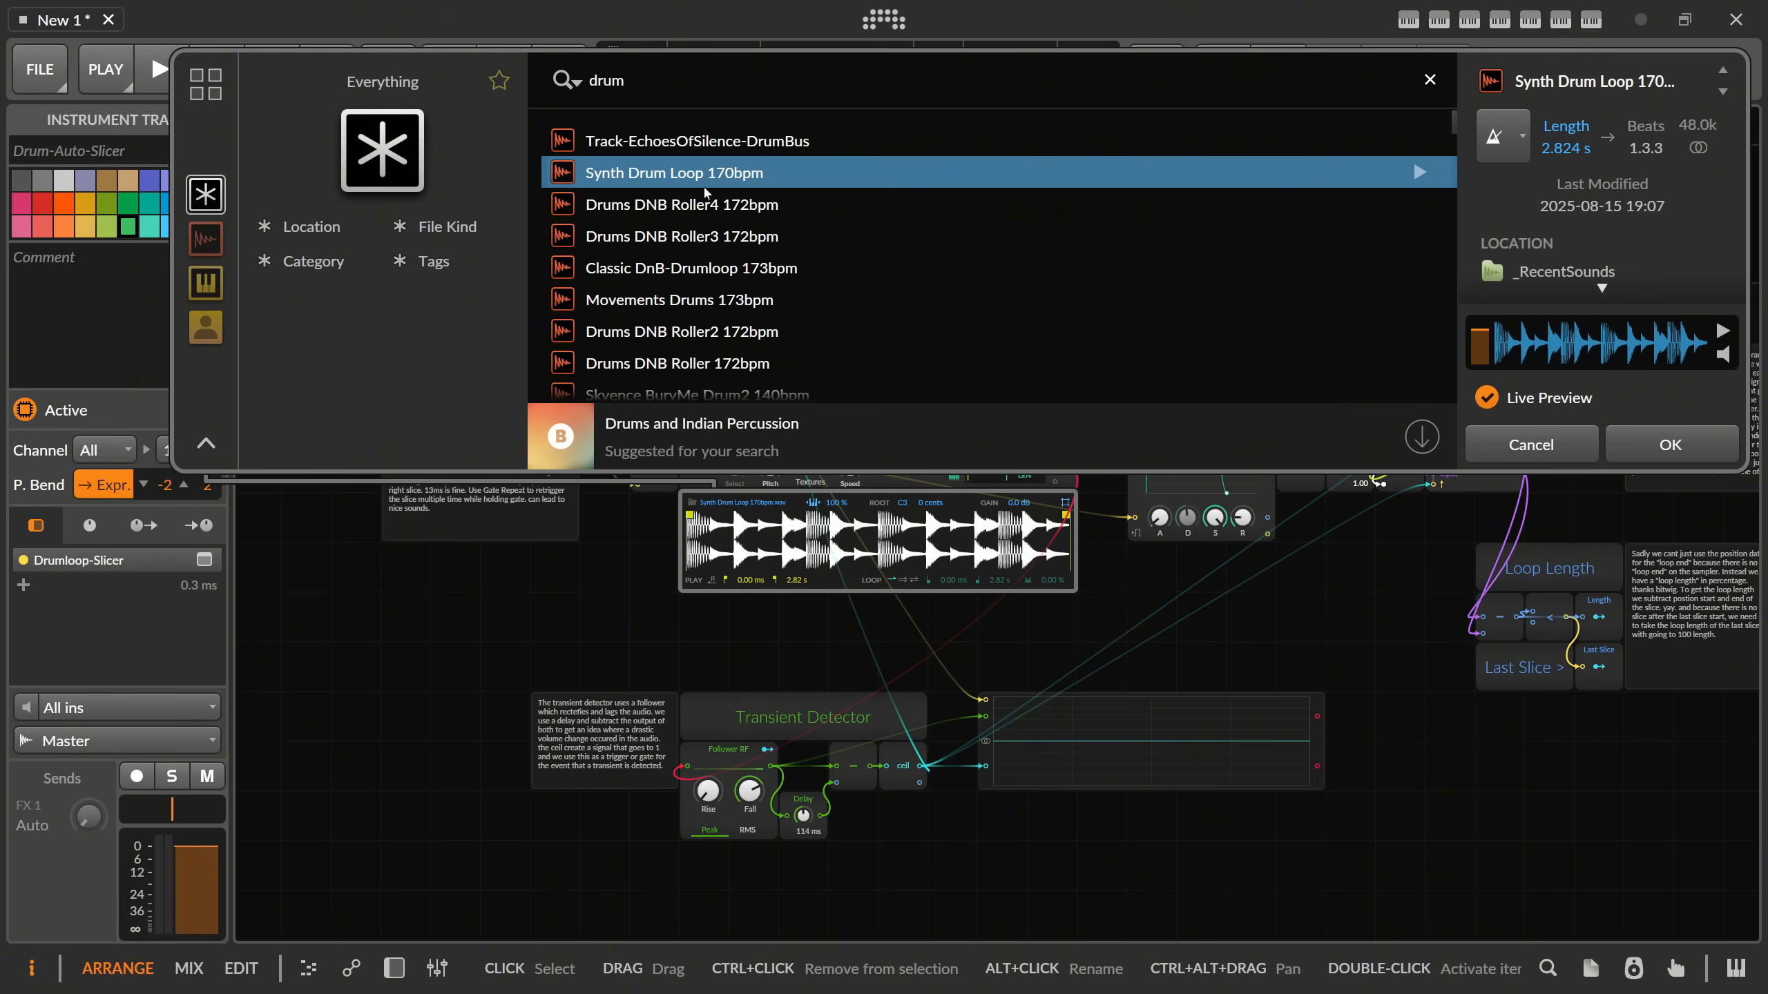
left_click(1671, 444)
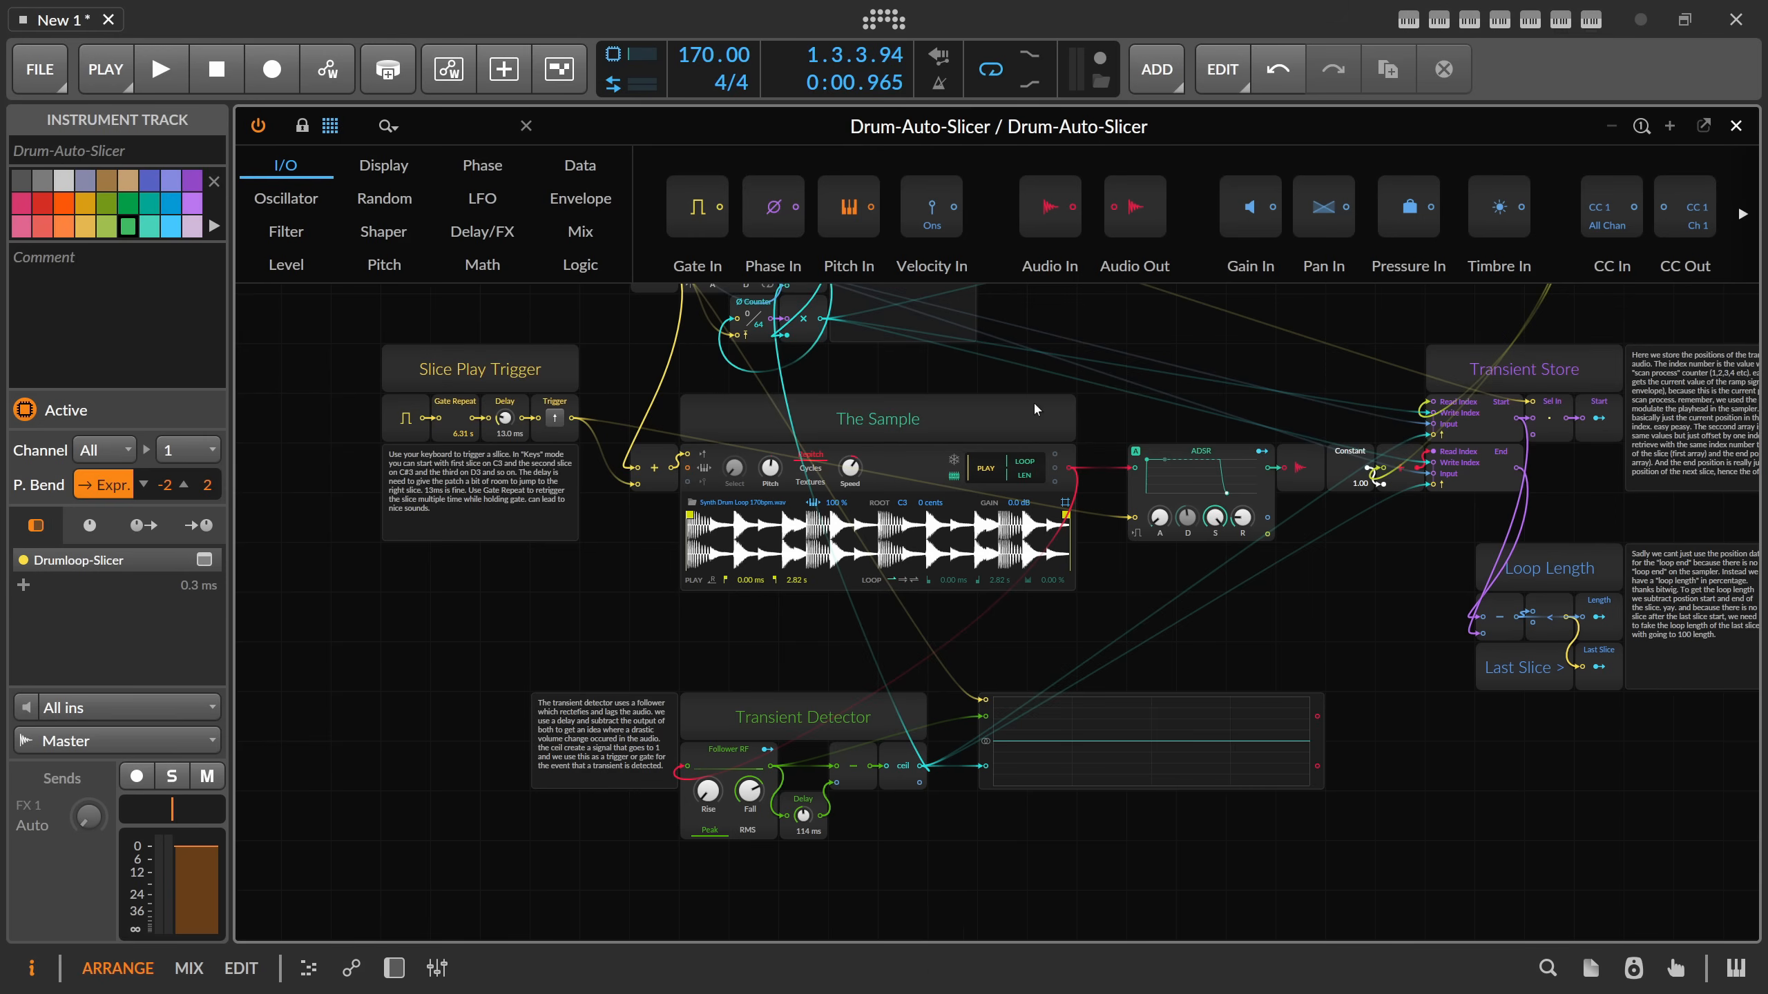
Move the drum loop clip onto the Drum-Auto-Slicer track and reopen the slicer's Grid patch.
scroll(696, 871, "up", 2)
left_click(394, 969)
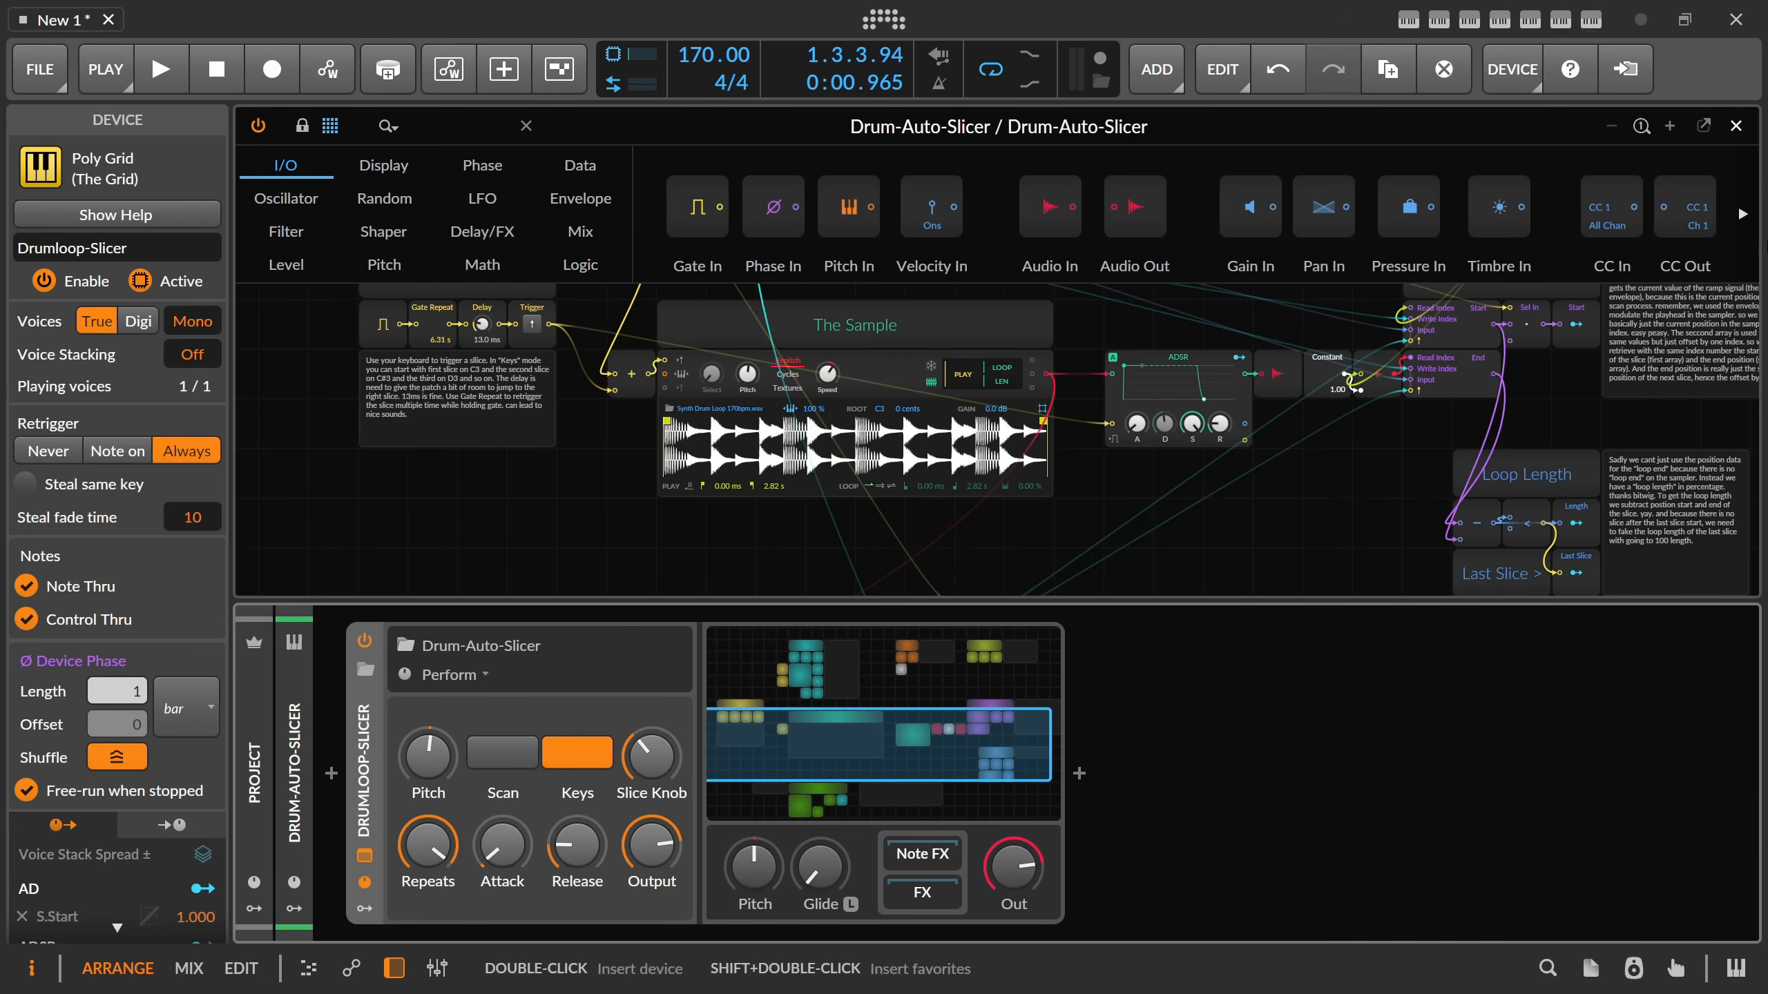
left_click(1736, 127)
left_click_drag(620, 176, 618, 250)
left_click(769, 731)
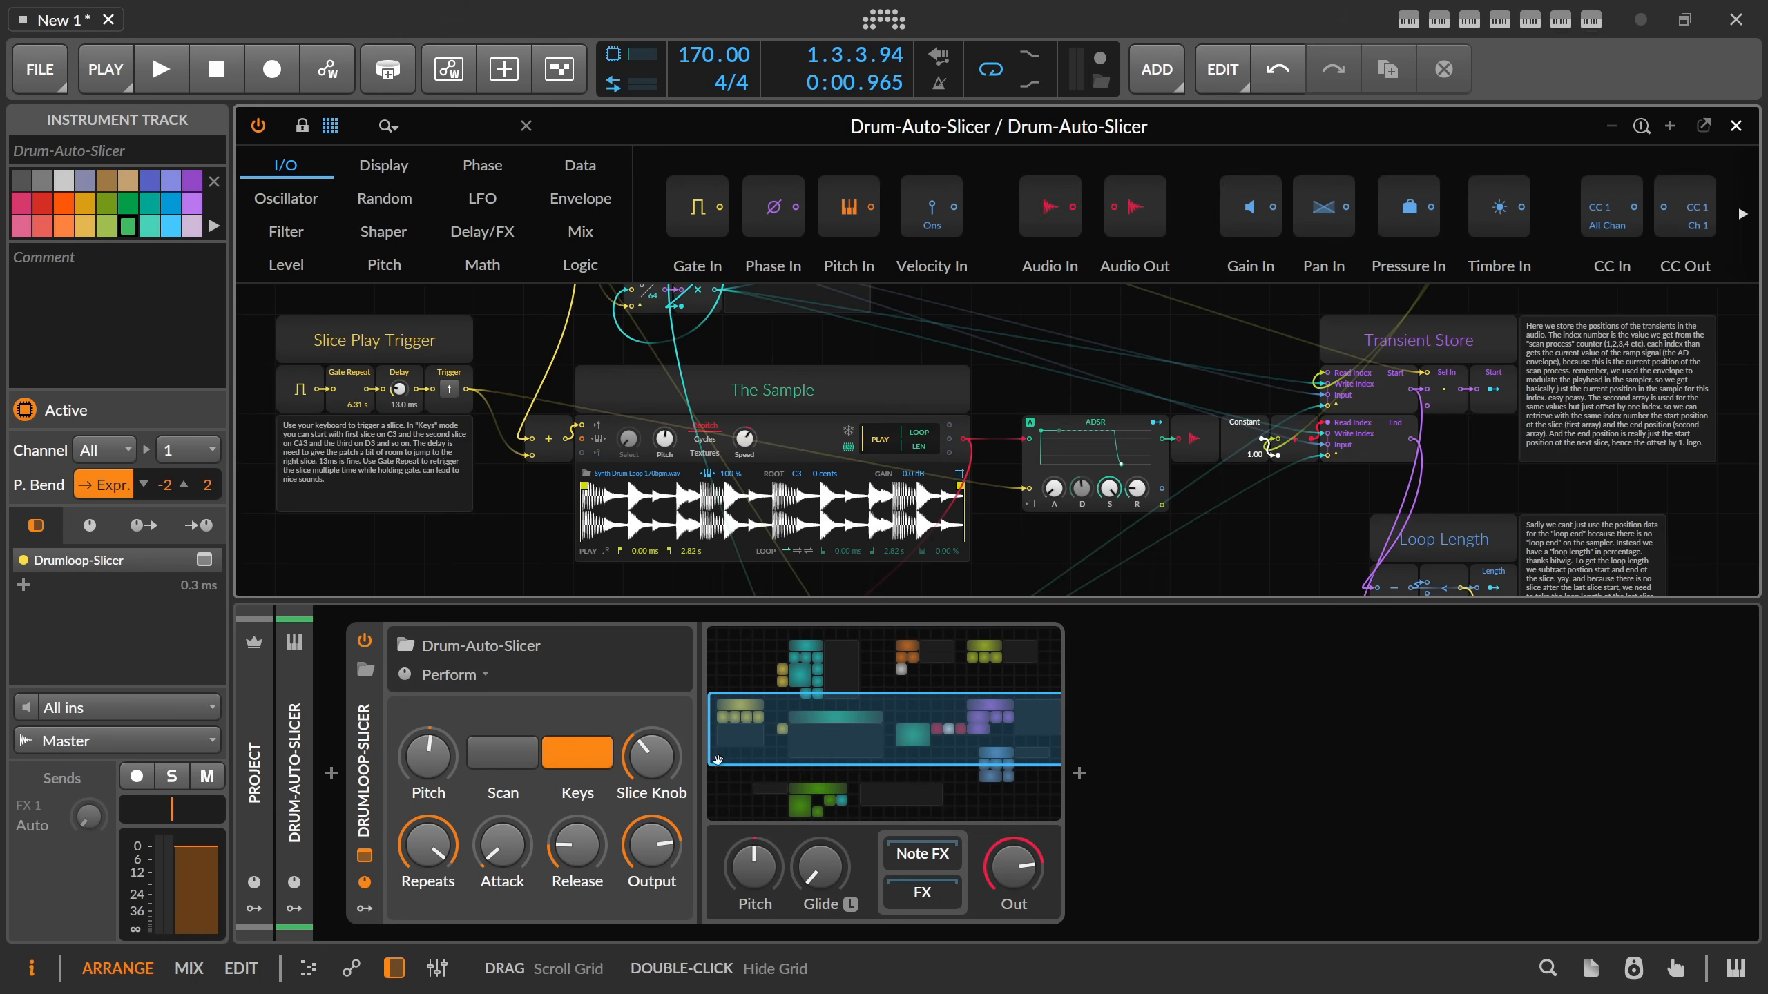
Run the slicer's Scan over the whole sample, turn it off, and briefly audition the clip.
left_click(507, 756)
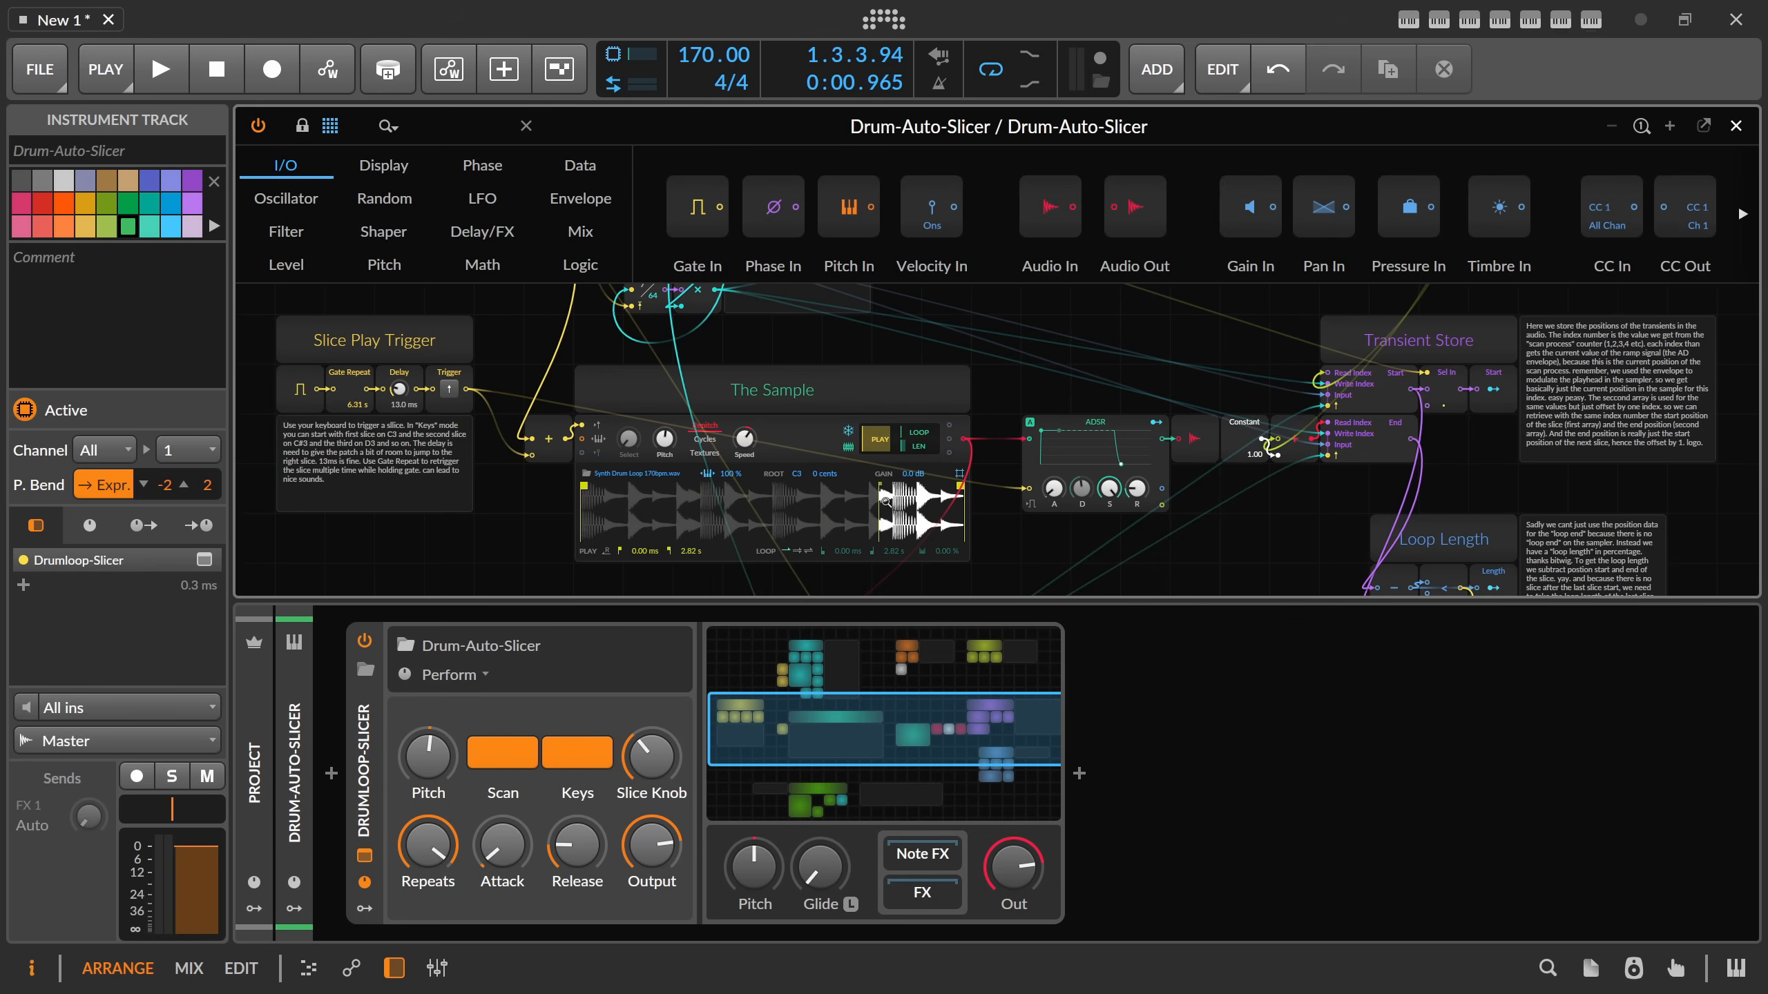
left_click(516, 743)
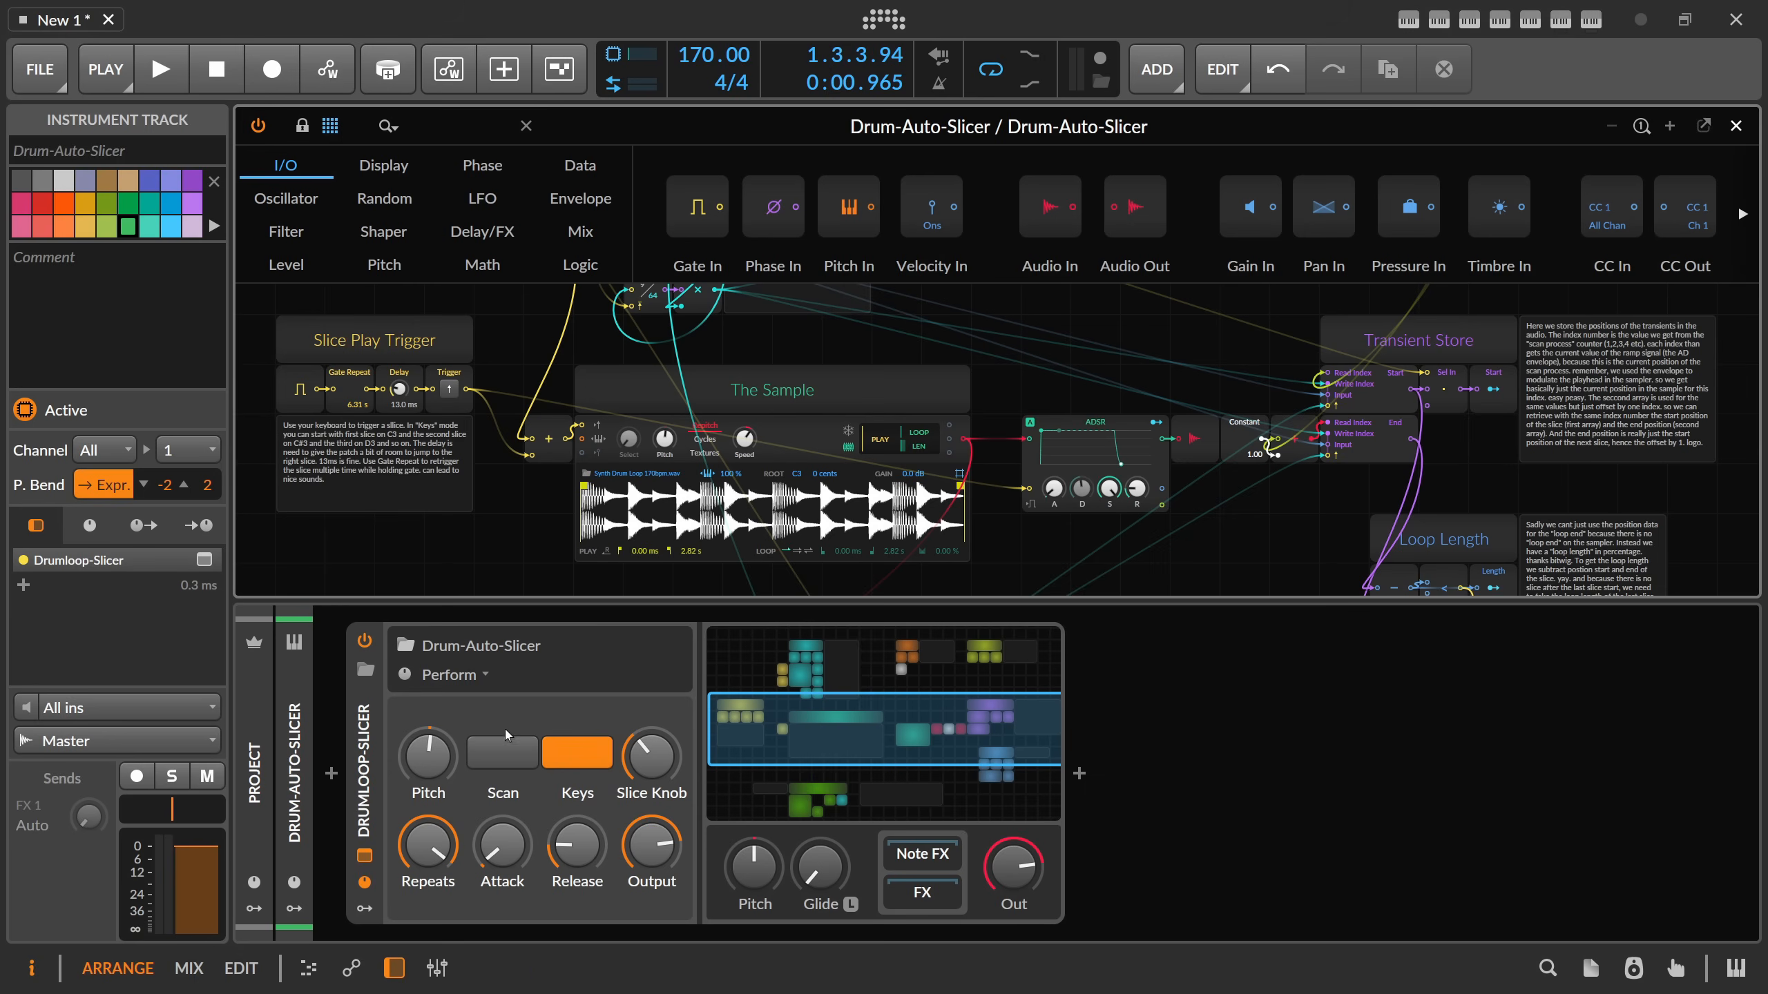
key("space")
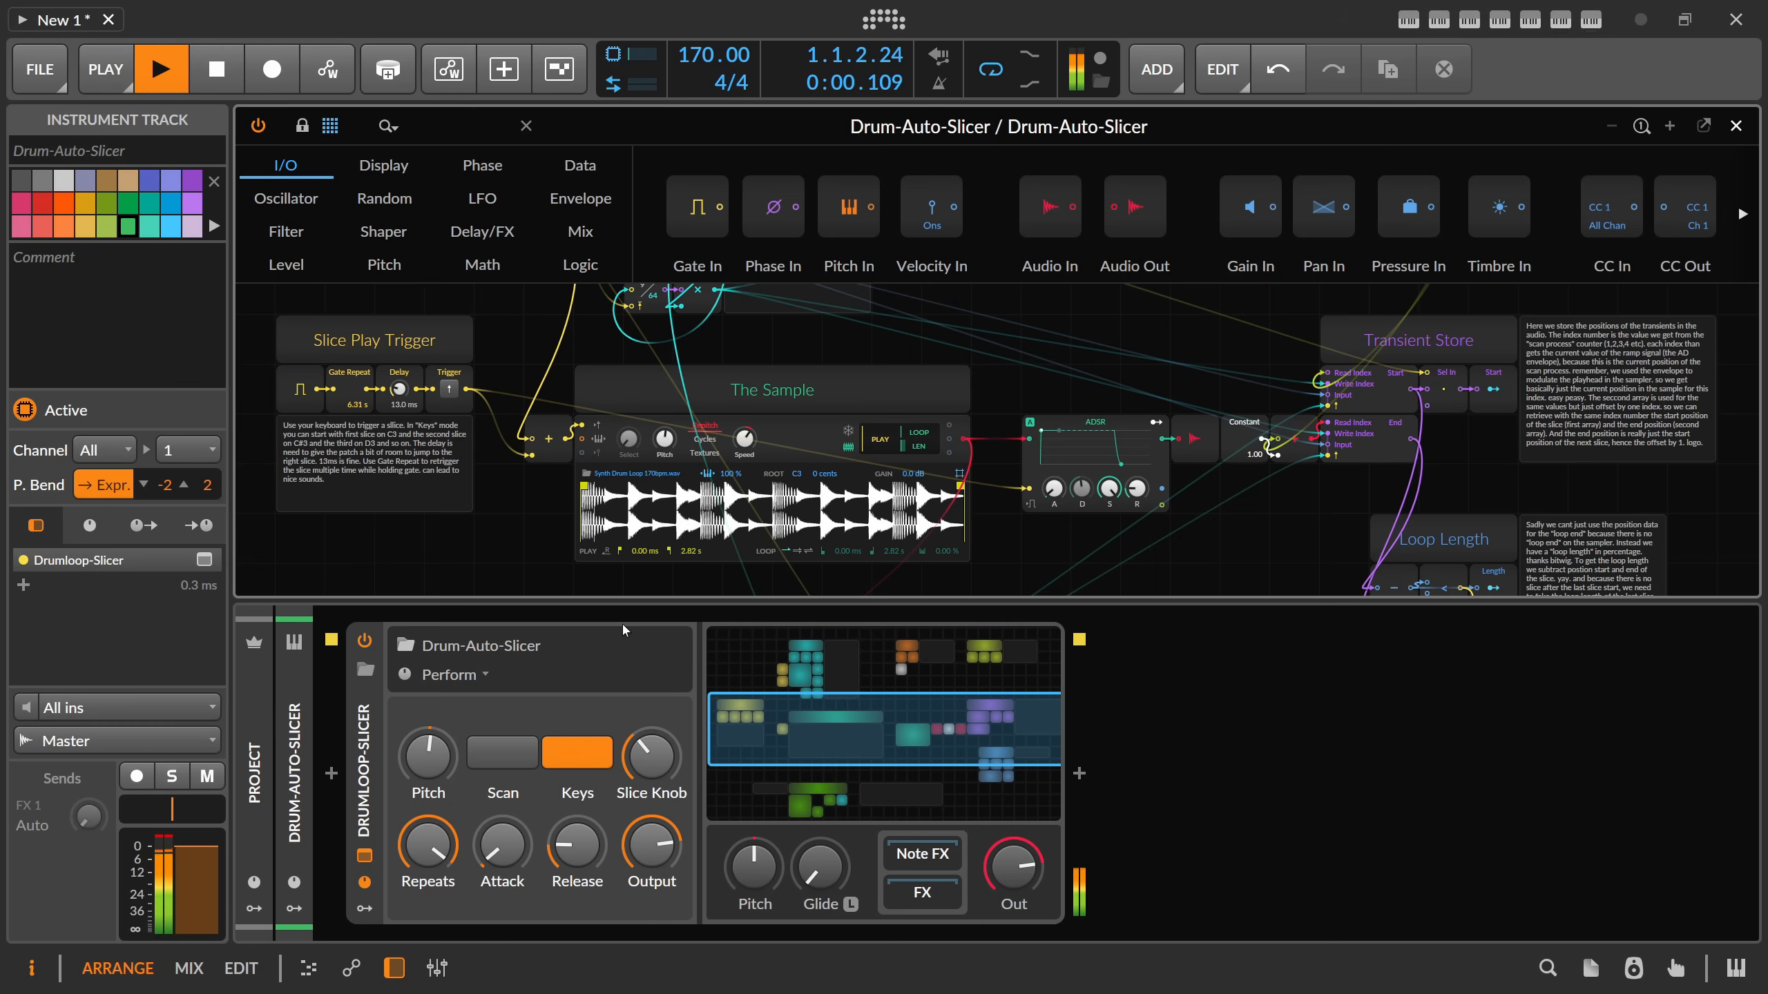
key("space")
Open the Drum-Auto-Slicer clip in the note editor and select all of its notes.
left_click(1736, 126)
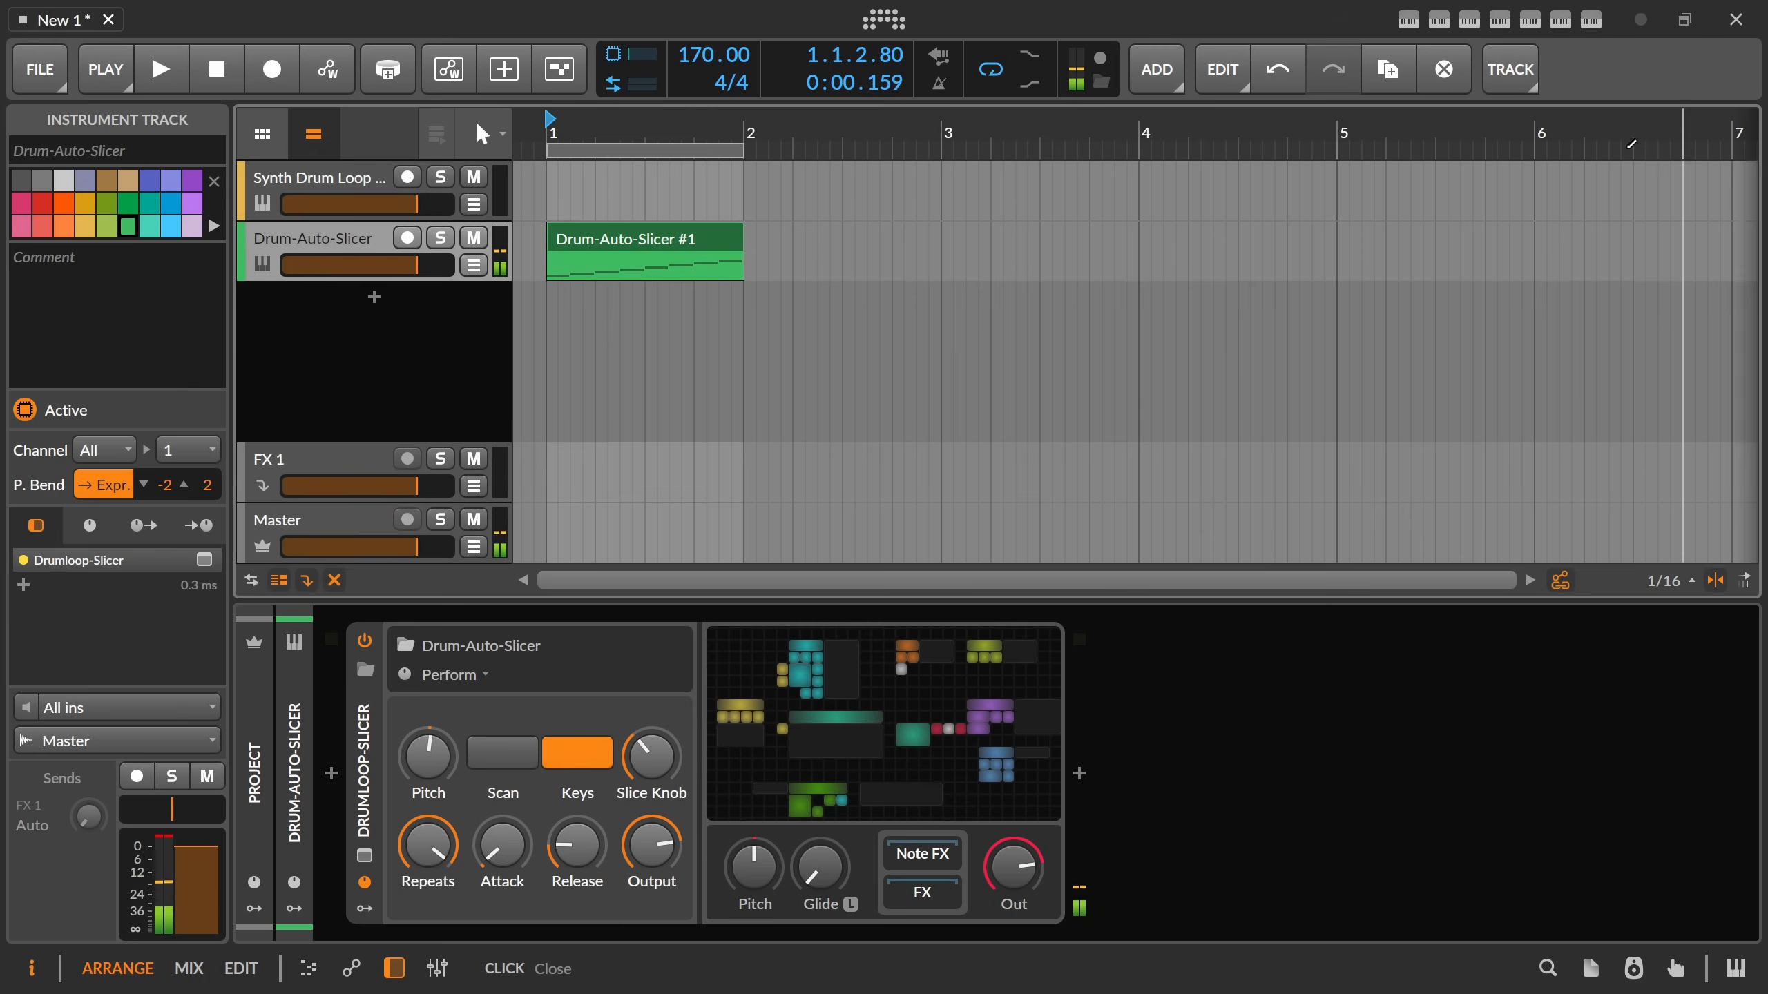
double_click(624, 257)
left_click_drag(672, 311, 1040, 479)
Reopen the slicer's Grid patch and record-arm the Drum-Auto-Slicer track to play slices live.
left_click(842, 712)
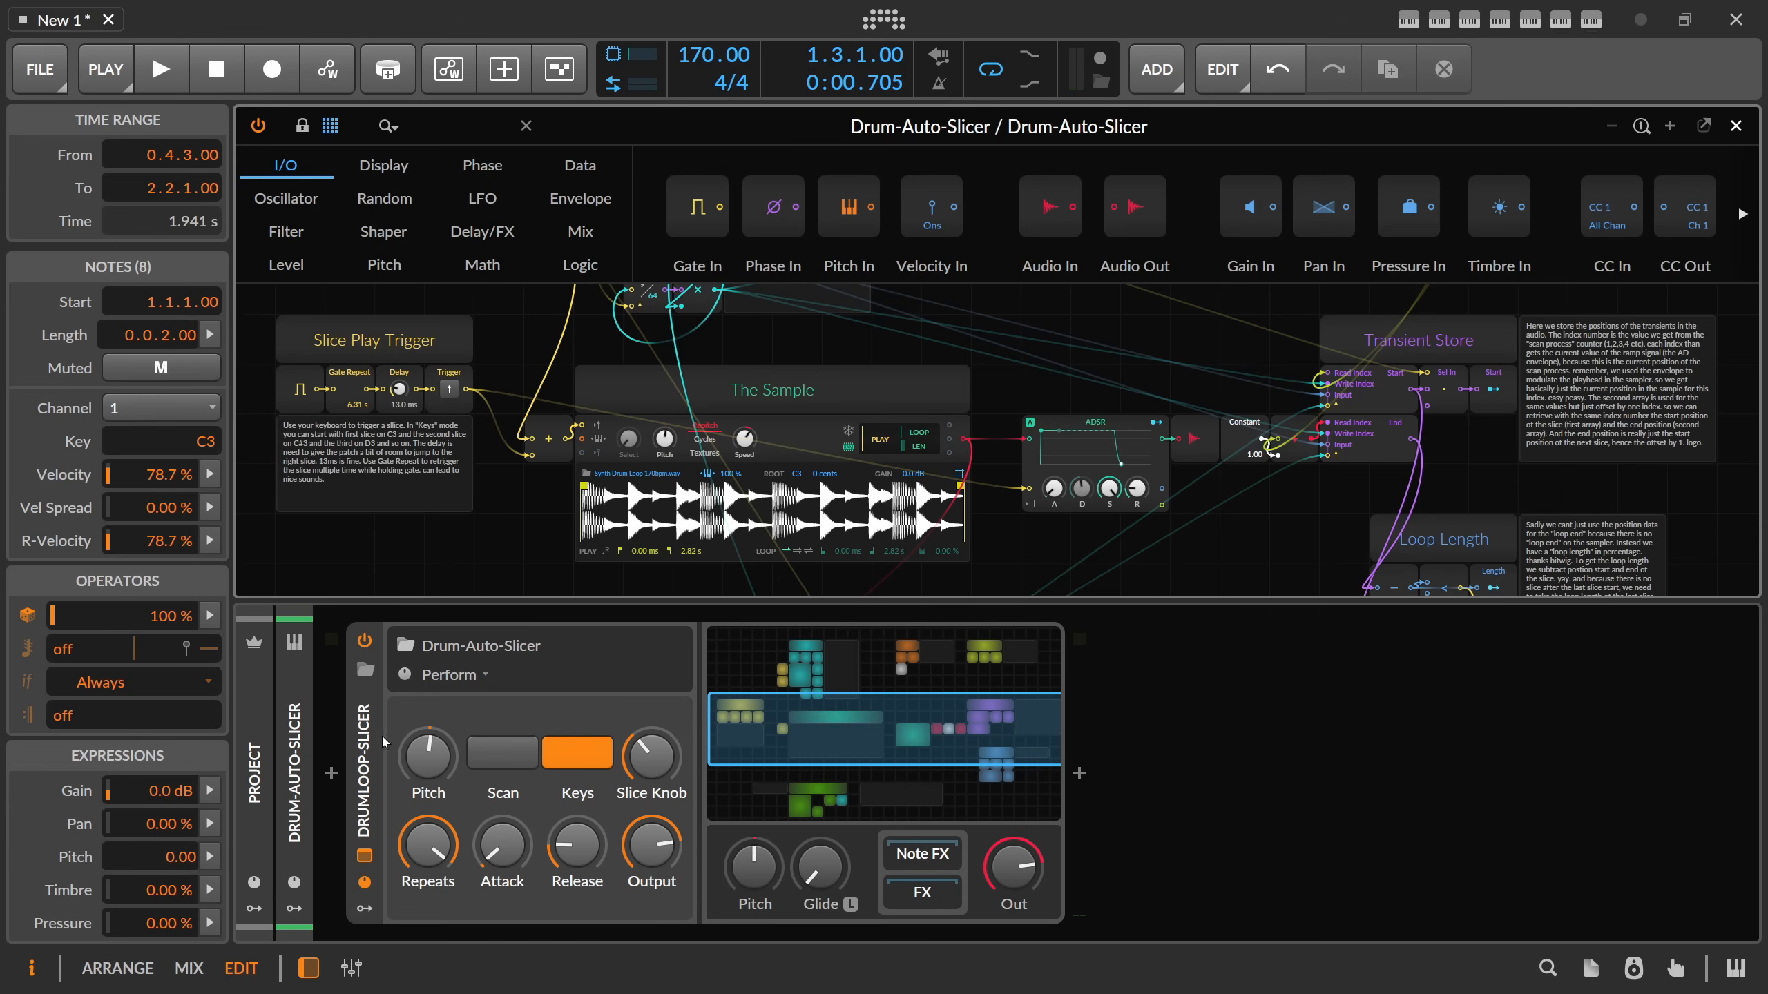
left_click(322, 761)
left_click(137, 777)
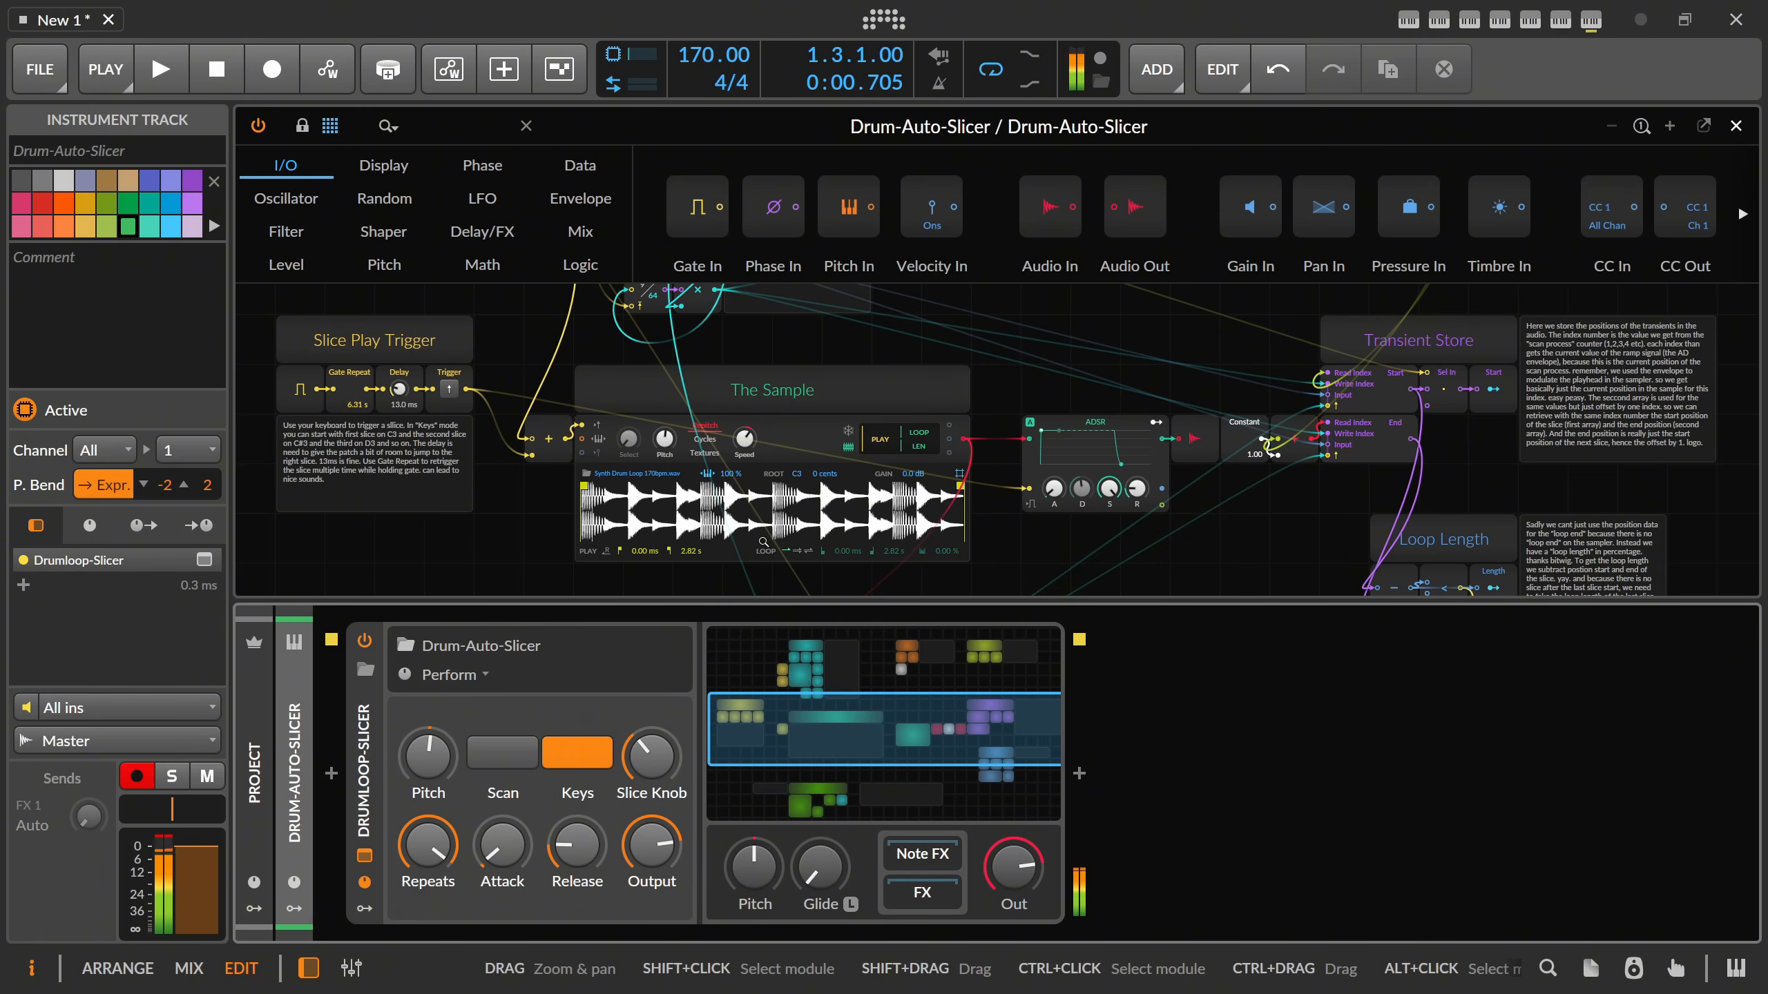
Examine the patch's Transient Store, its Start array module, and the Scan Process, Key Map and Slice Select sections.
scroll(1114, 508, "down", 1)
left_click_drag(1378, 535, 1395, 645)
left_click_drag(565, 545, 652, 468)
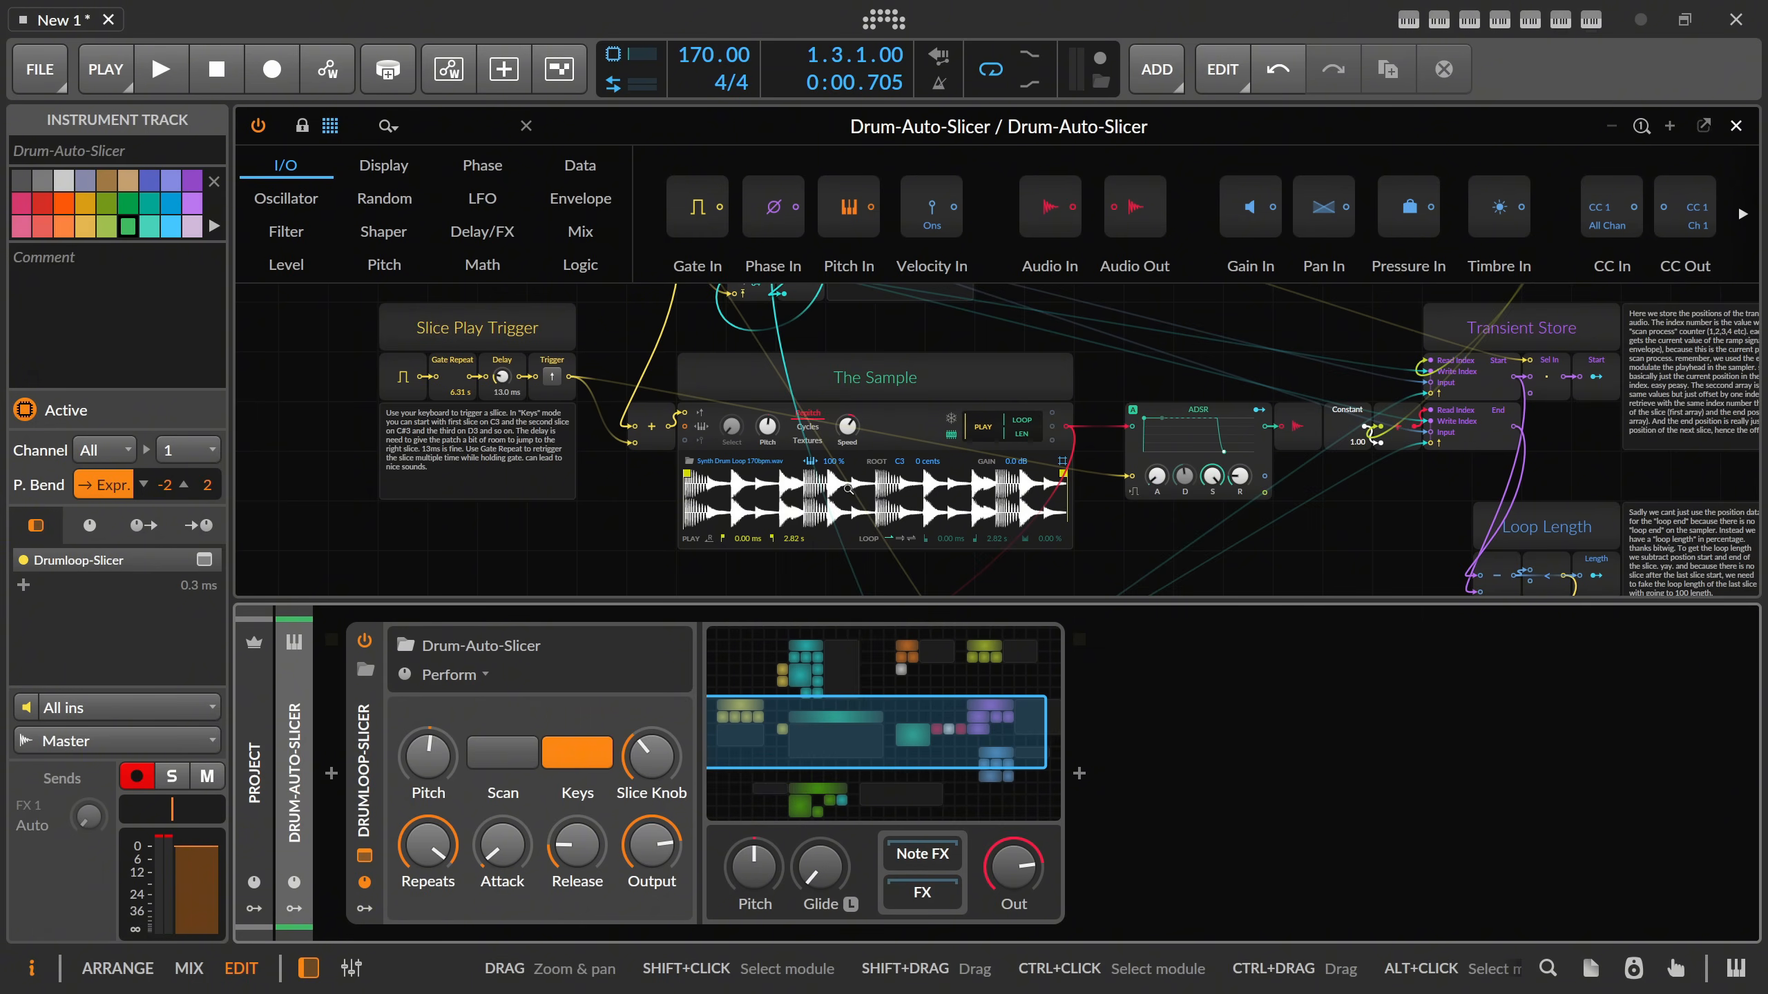
left_click_drag(1211, 345, 1017, 329)
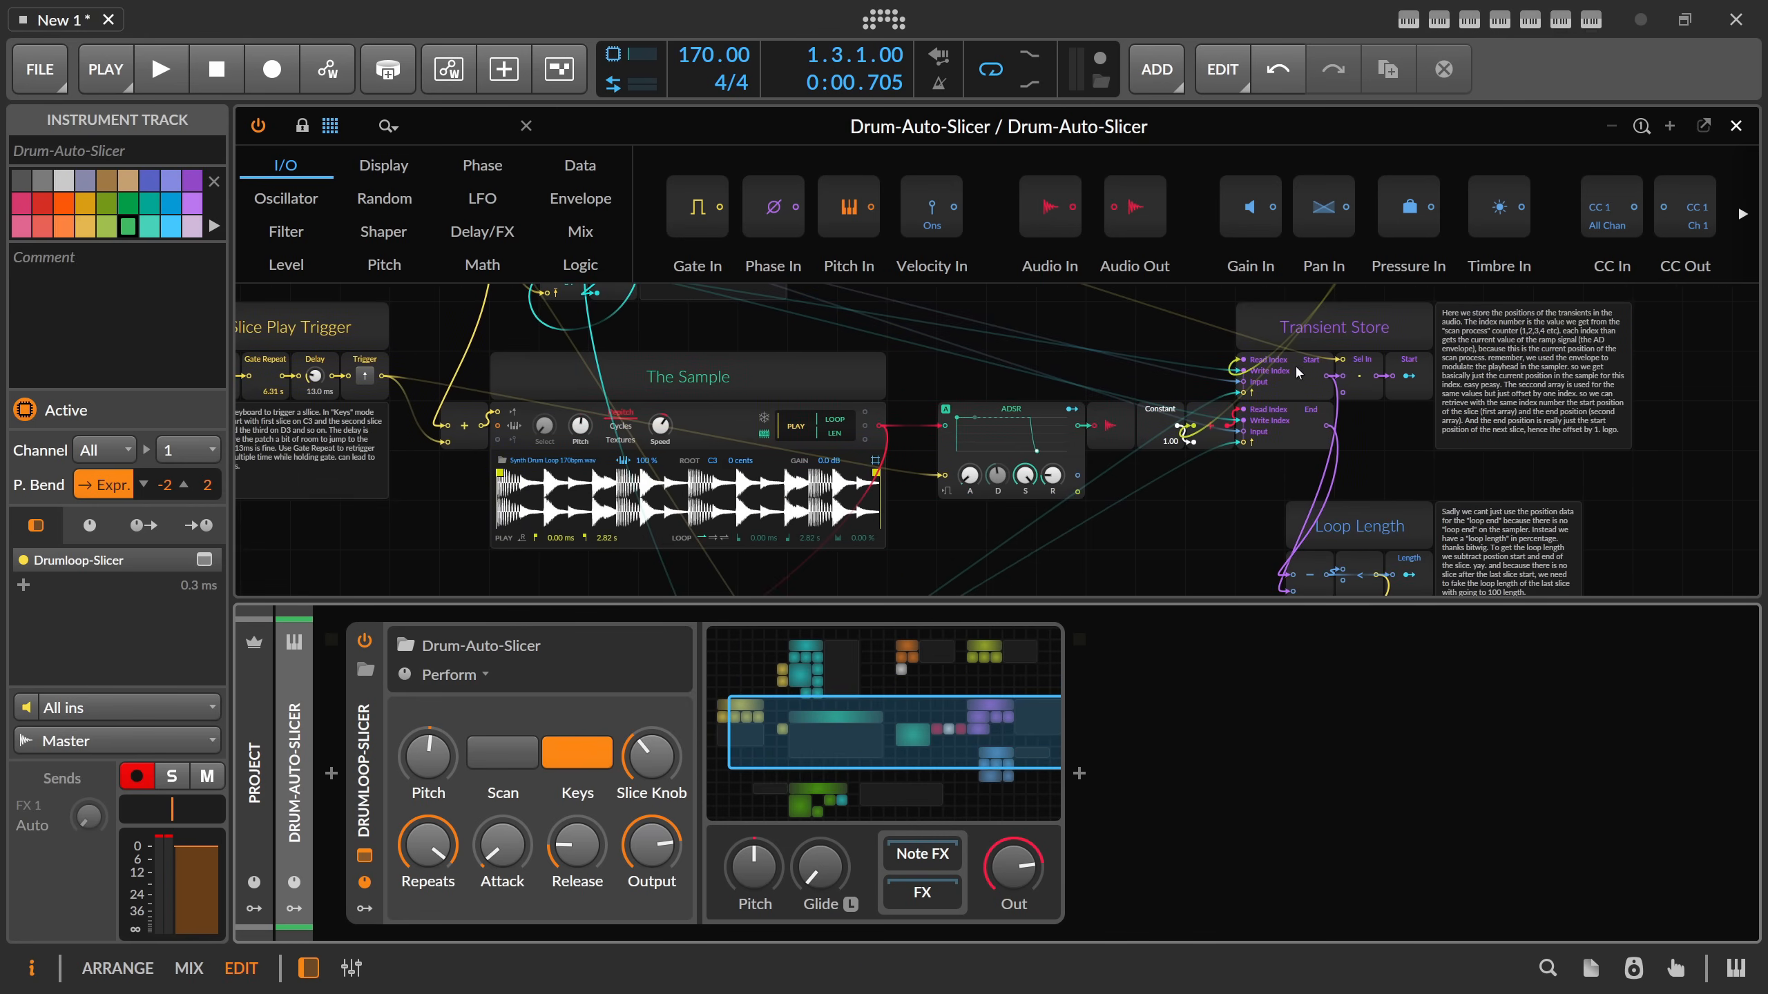
left_click(1243, 396)
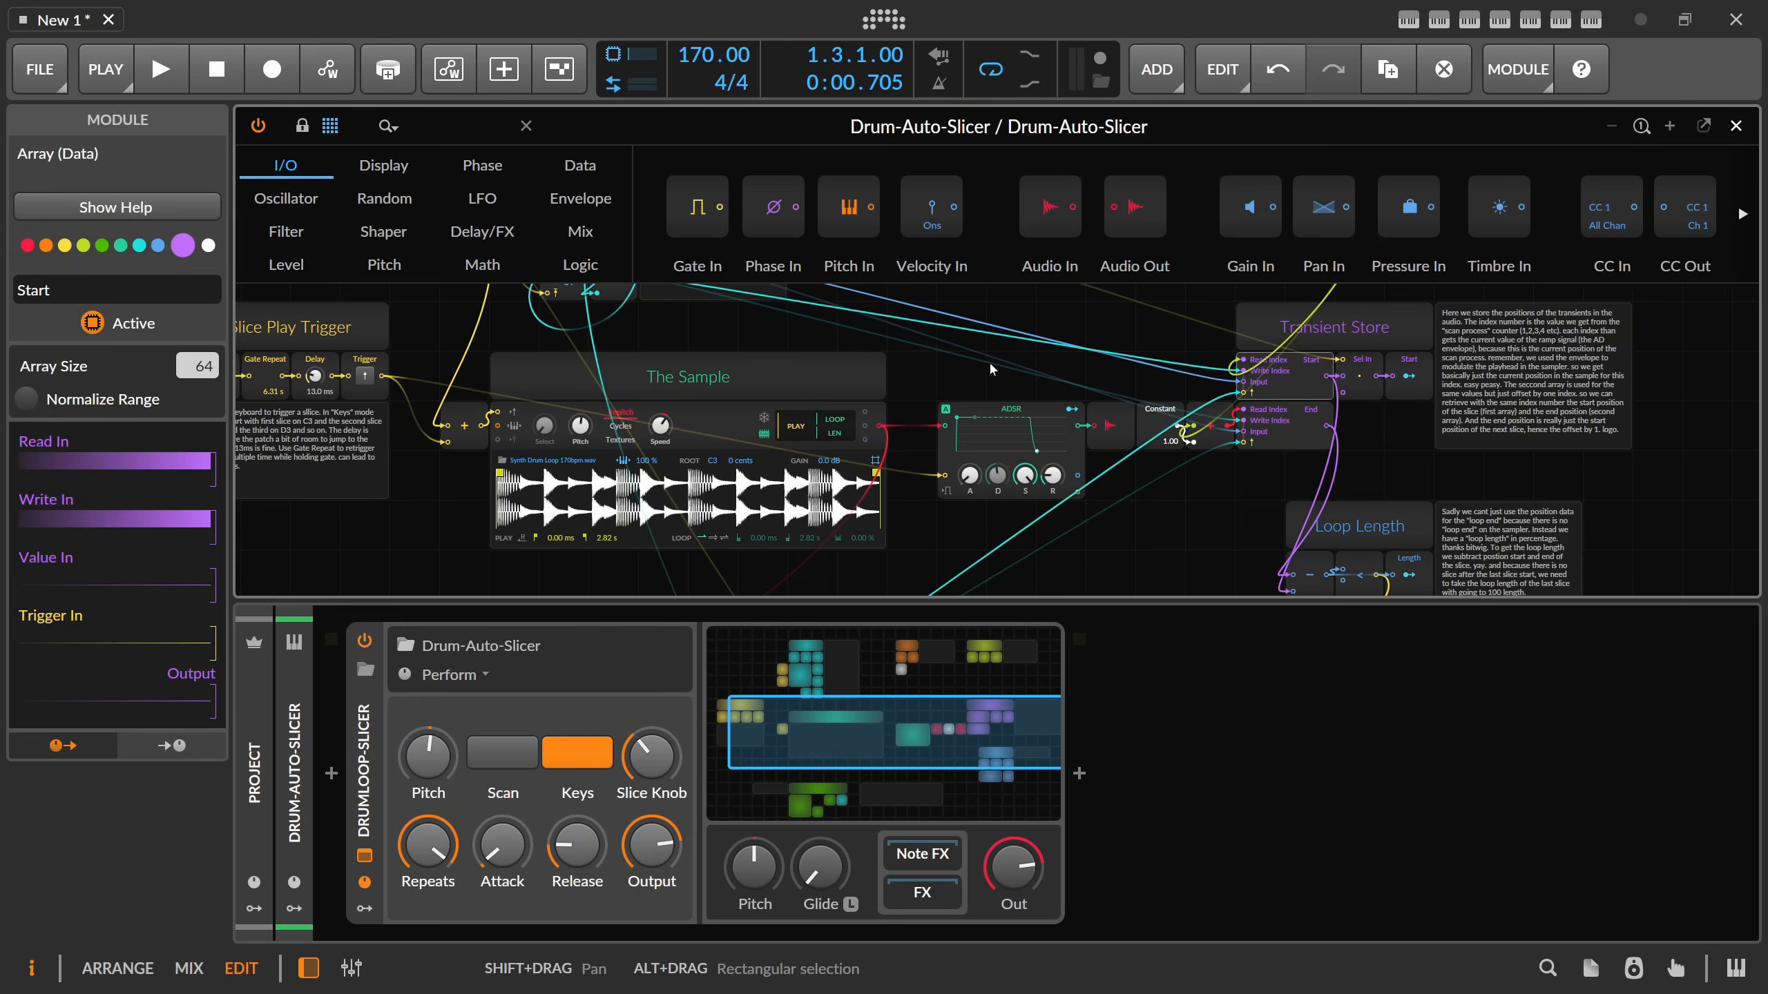
scroll(940, 411, "up", 4)
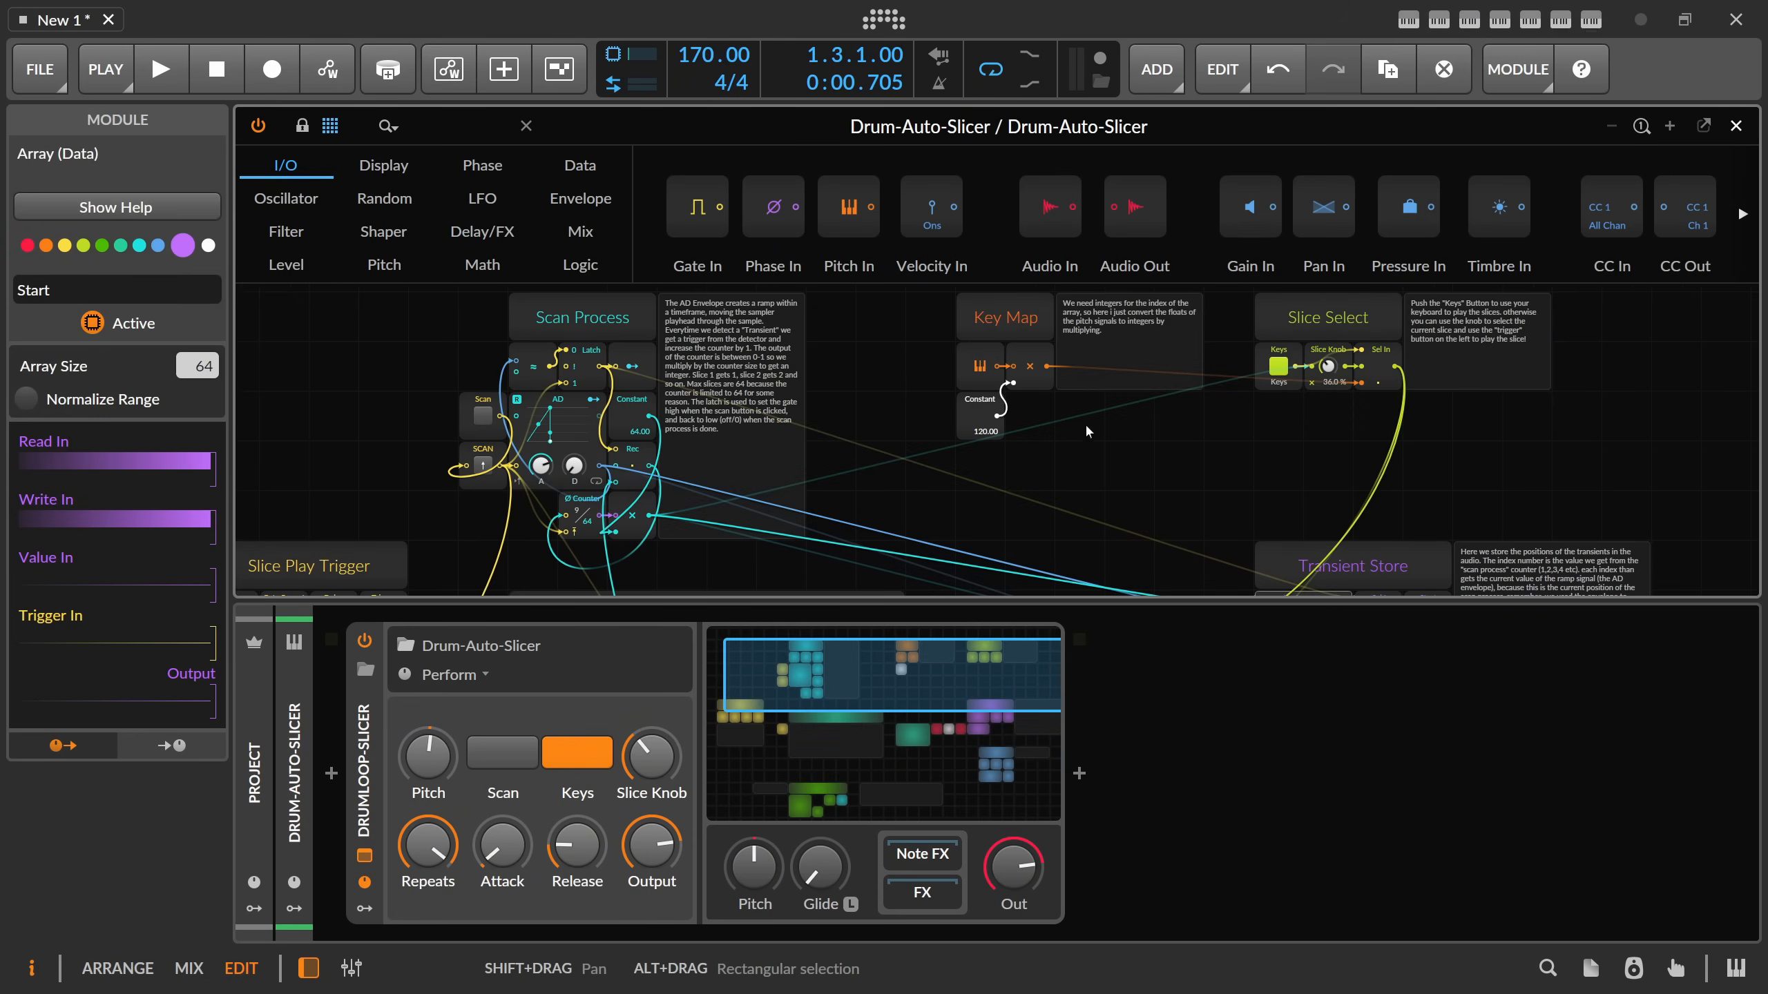
Close the Grid patch, return to the arrangement and delete the Drumloop-Slicer device from its track.
left_click(1736, 126)
left_click(371, 758)
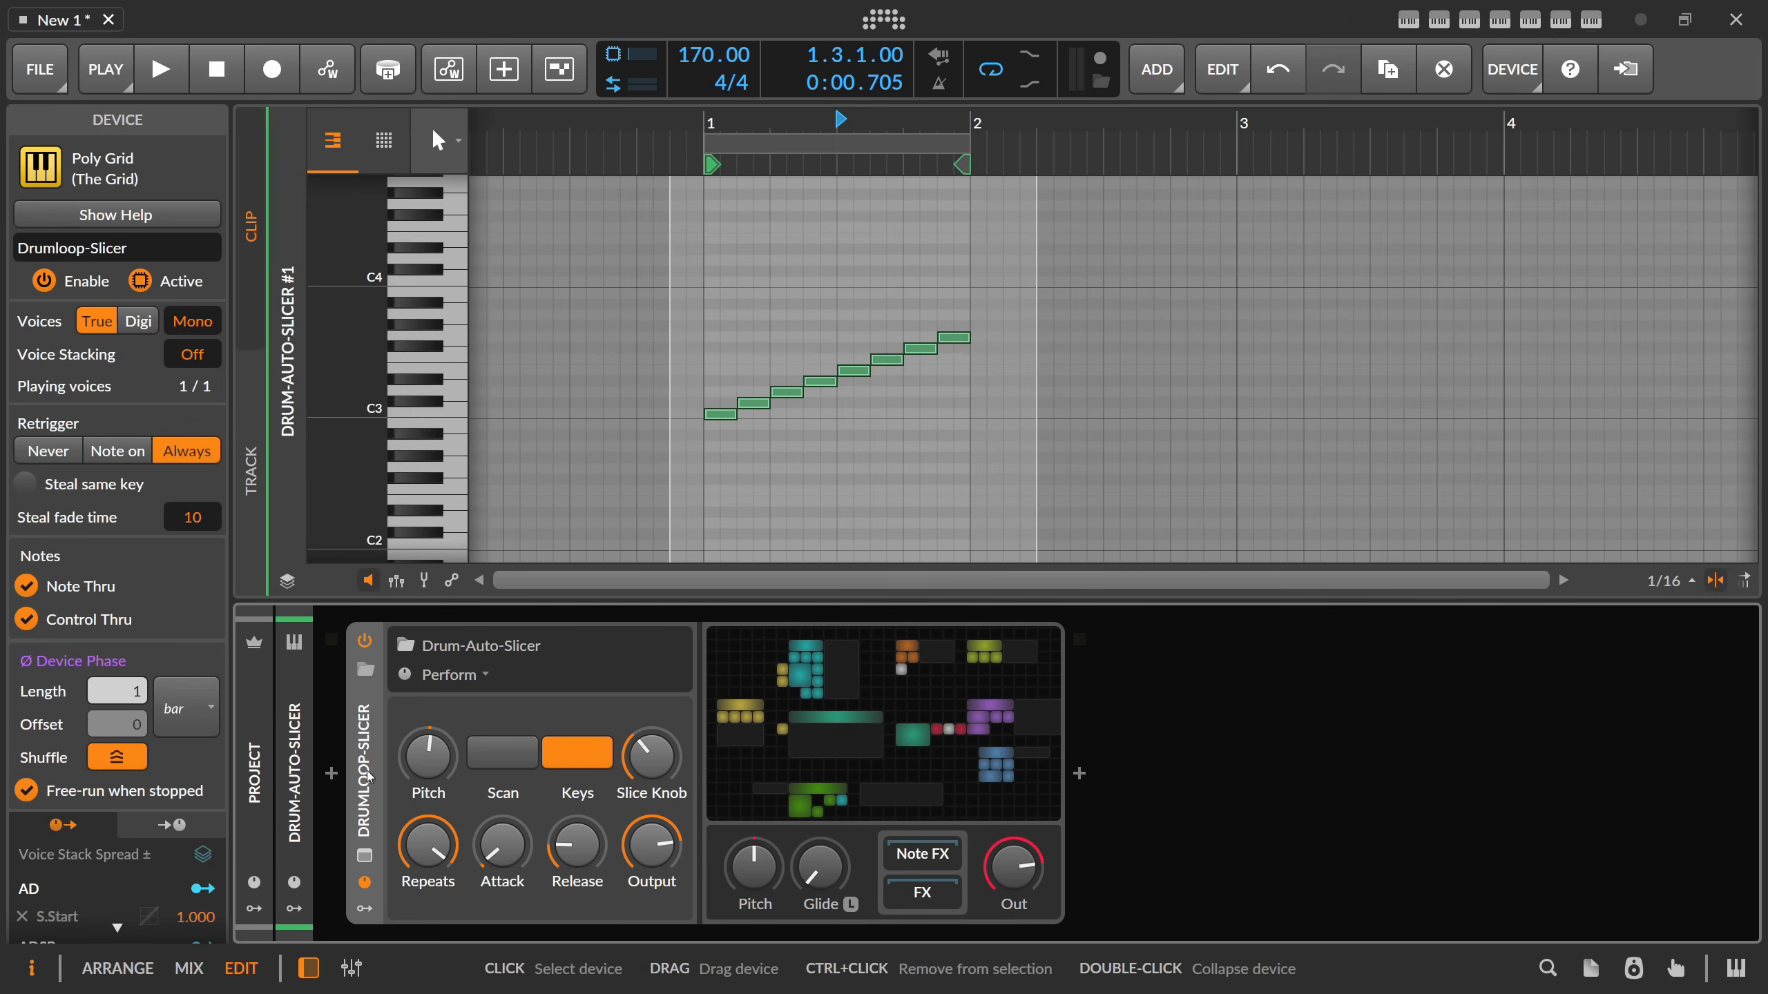
left_click(855, 350)
key("Tab")
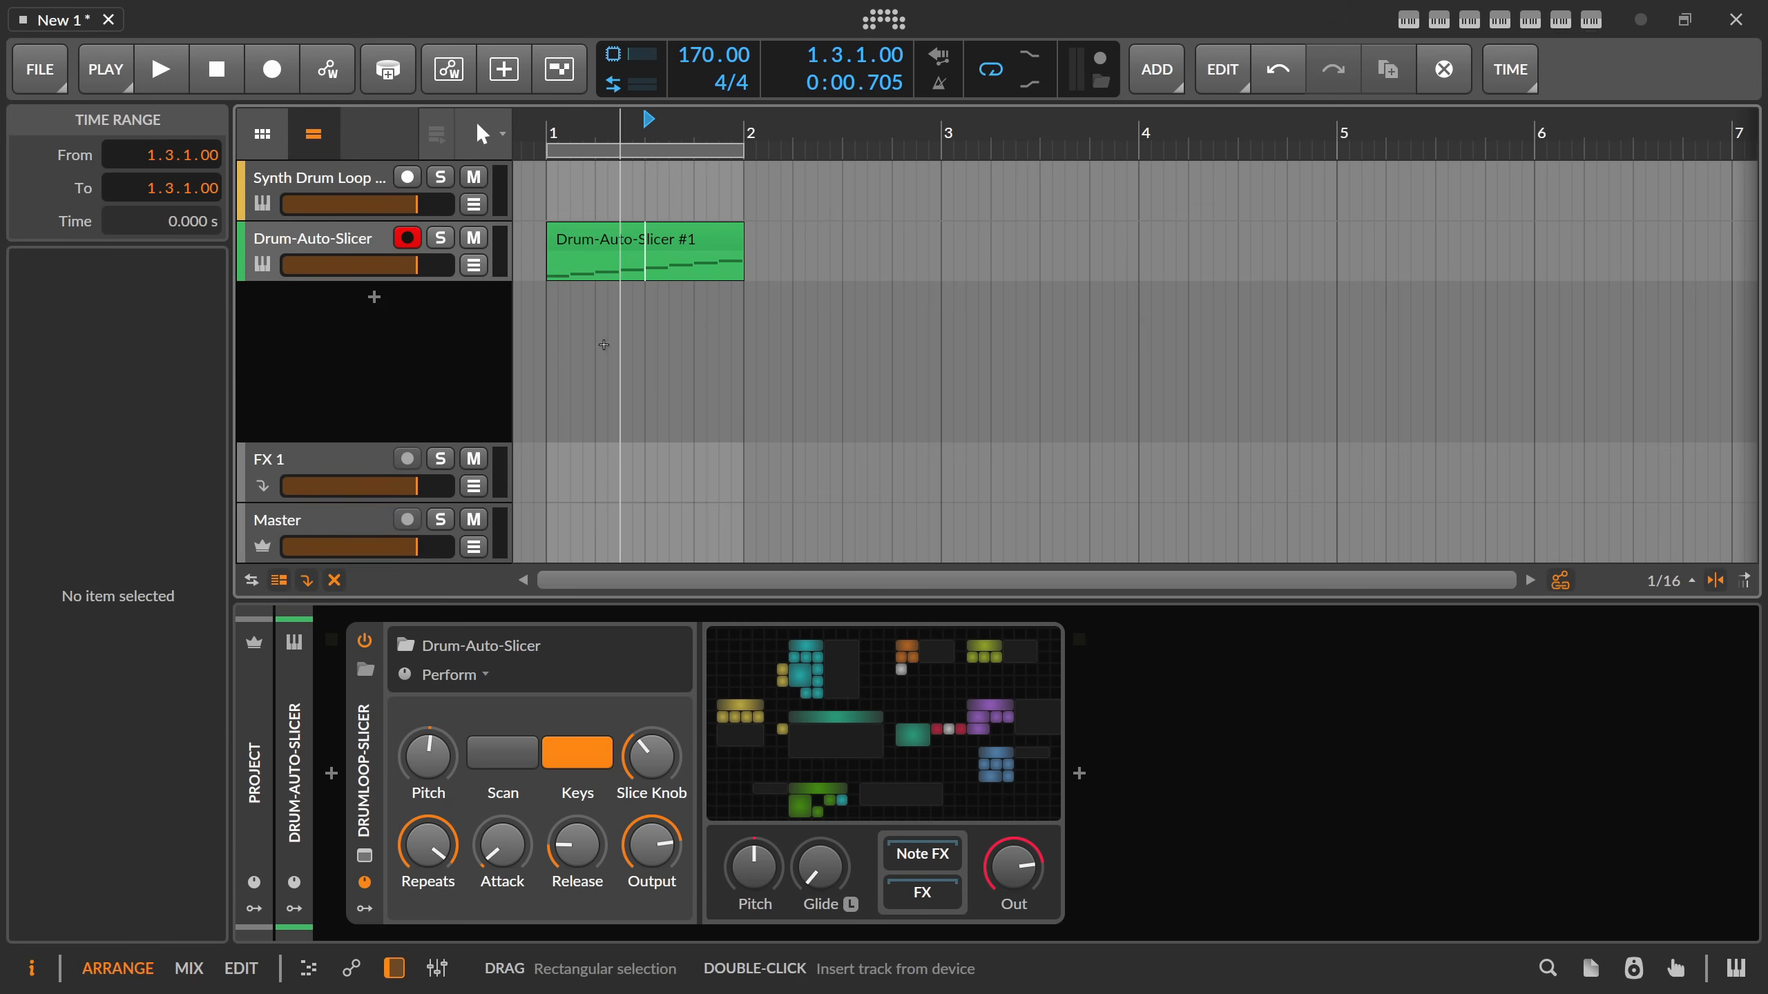
left_click(358, 258)
left_click(367, 749)
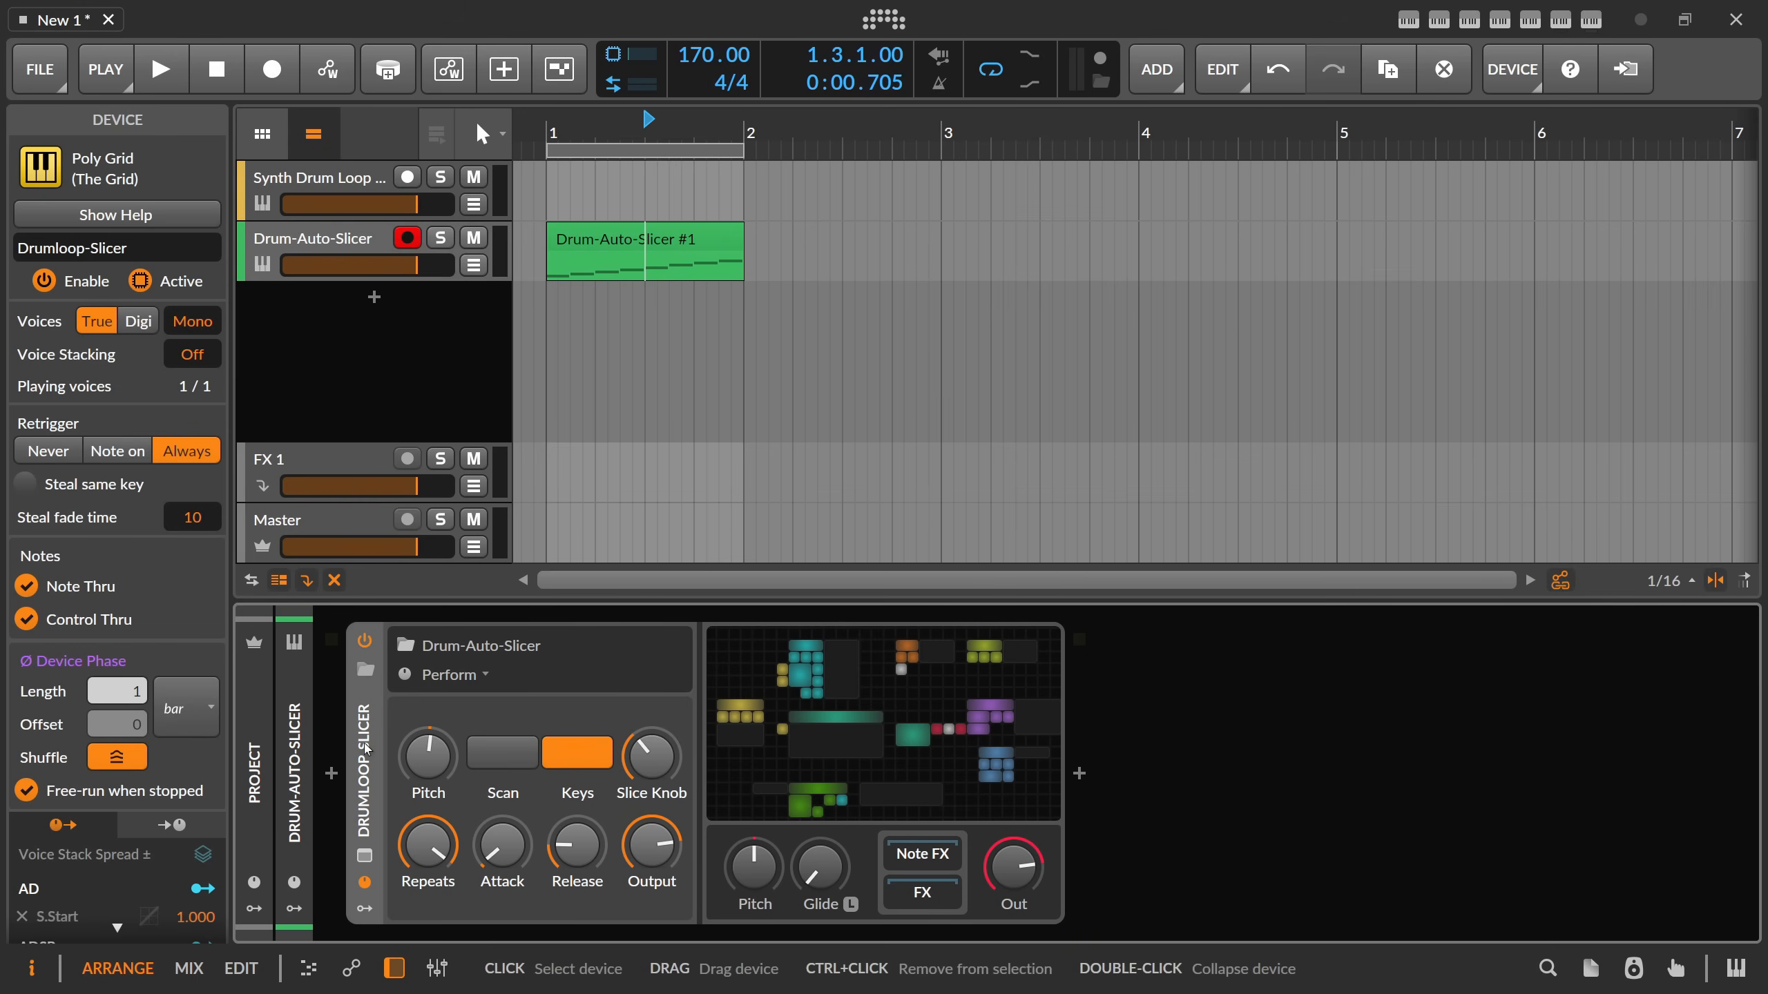
key("Delete")
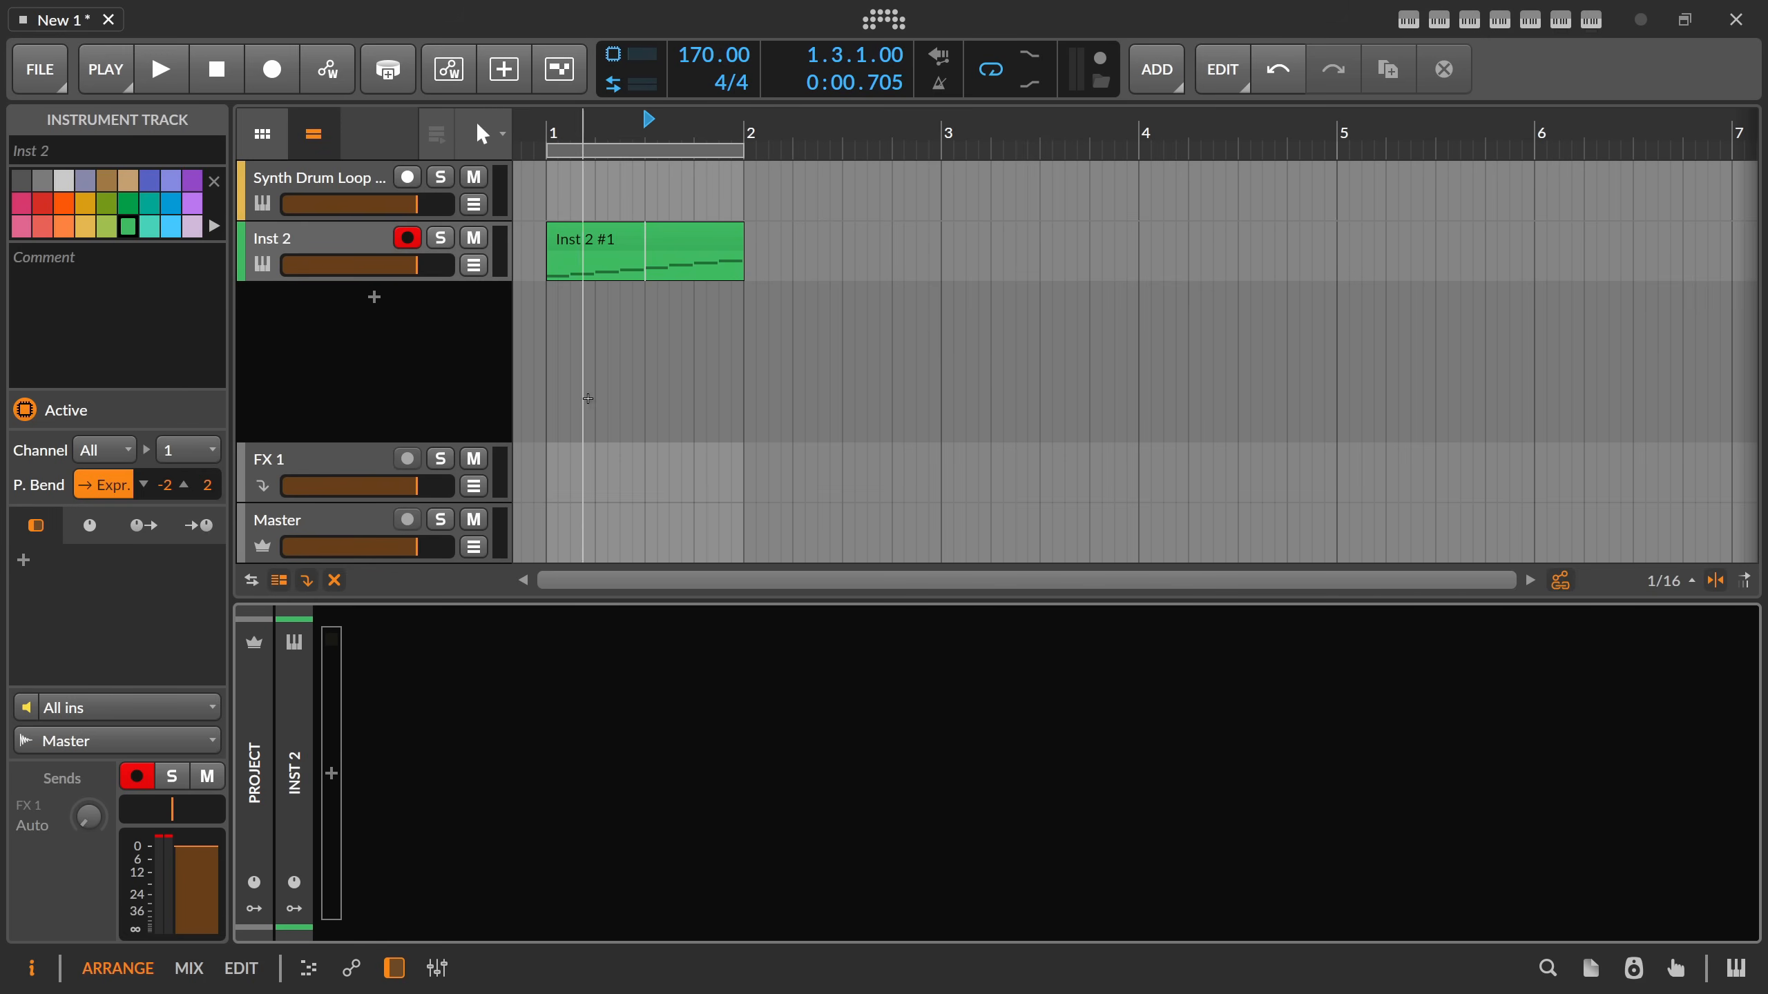
Move the clip back to the Synth Drum Loop track and delete the empty Inst 2 track.
left_click_drag(607, 232, 605, 177)
left_click(349, 241)
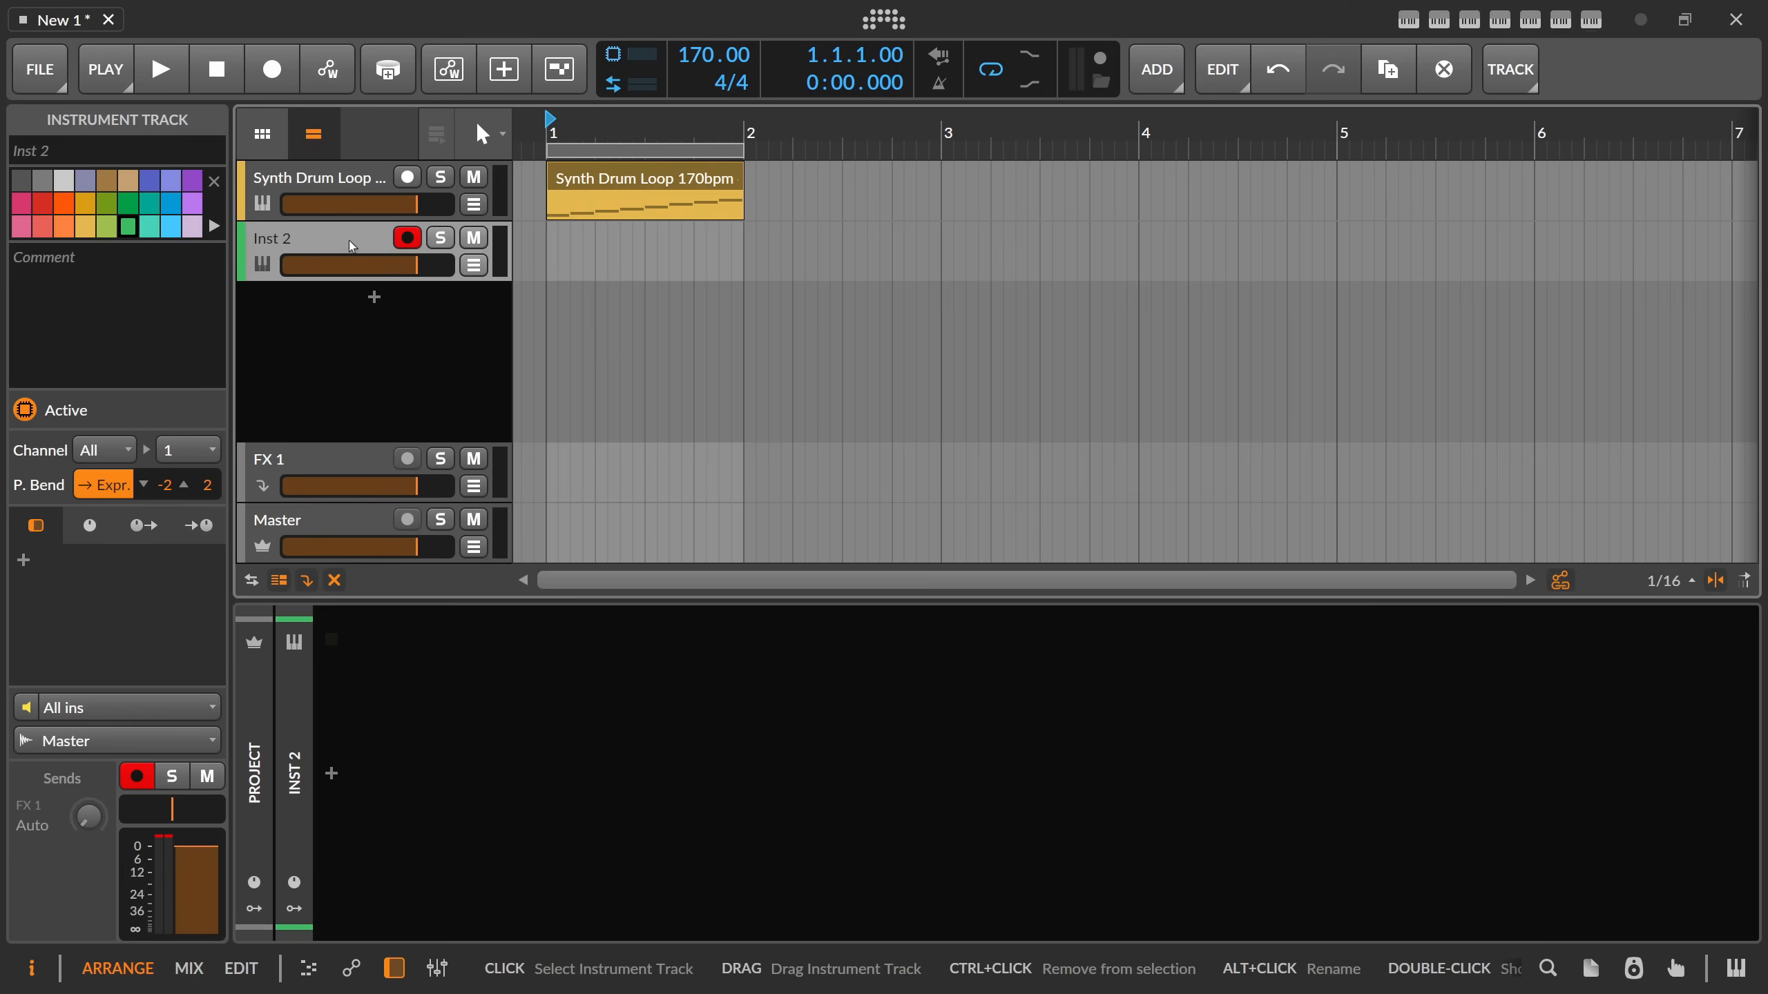
key("Delete")
scroll(555, 144, "down", 1)
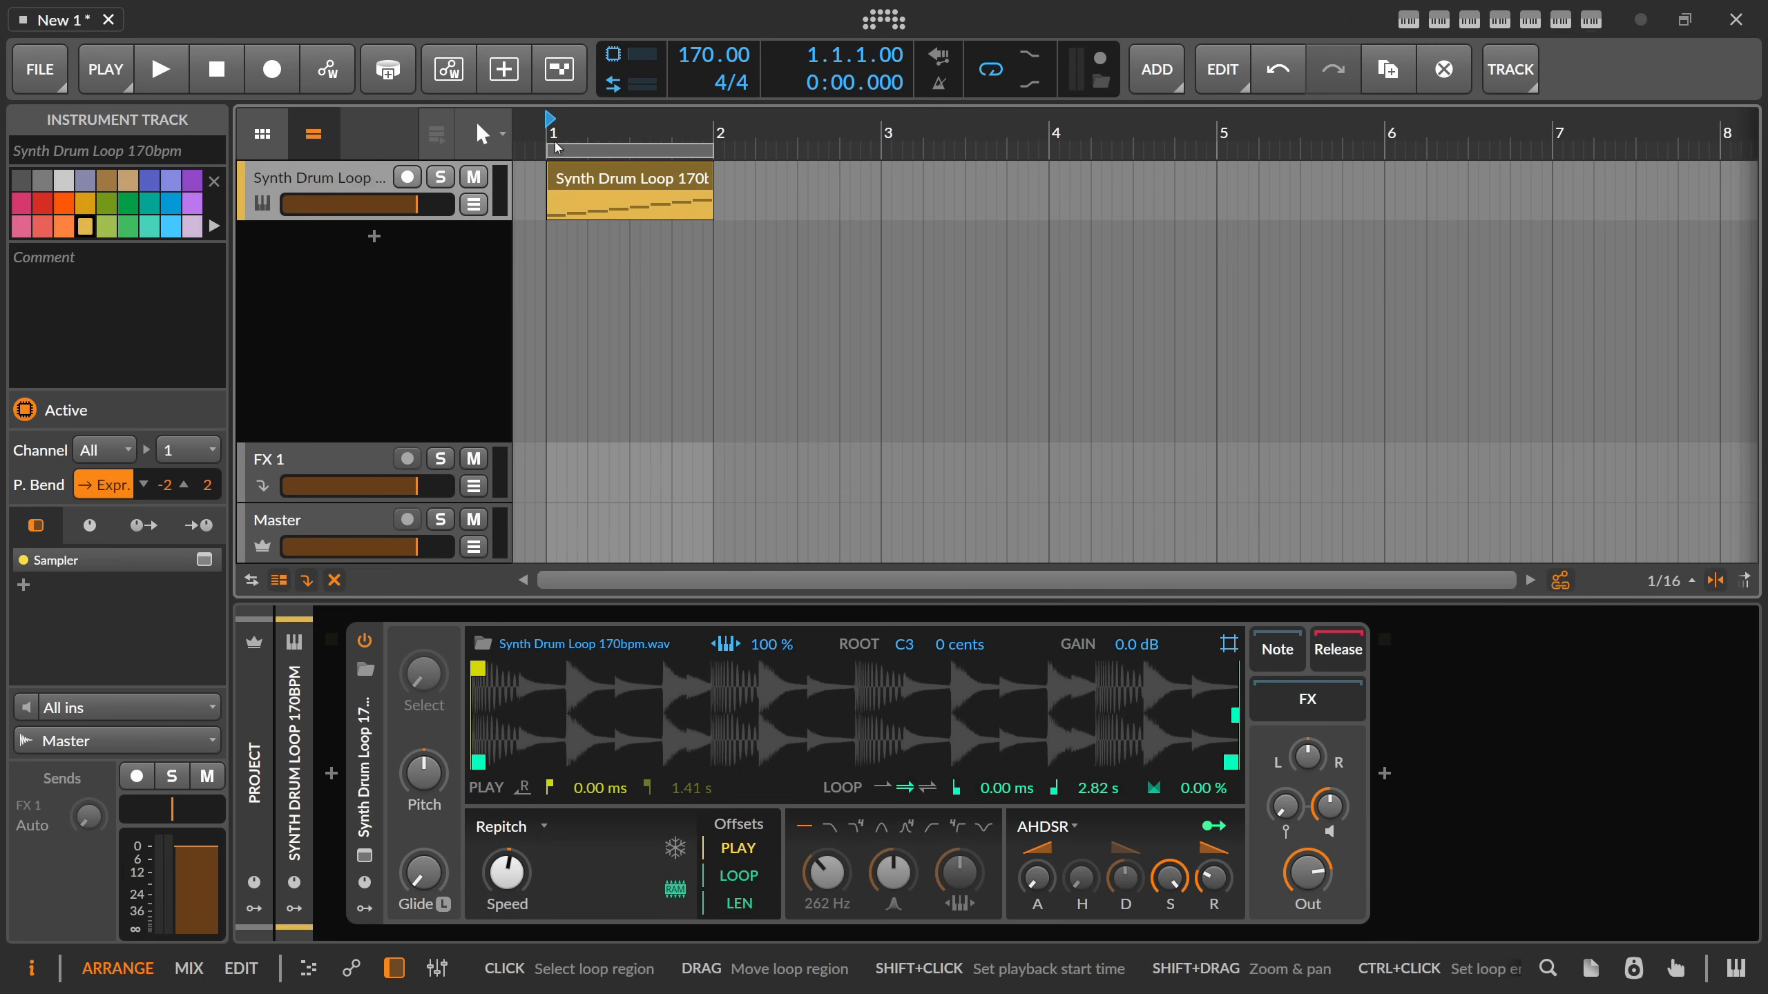
Turn off looping in the Sampler on the Synth Drum Loop track.
left_click(577, 172)
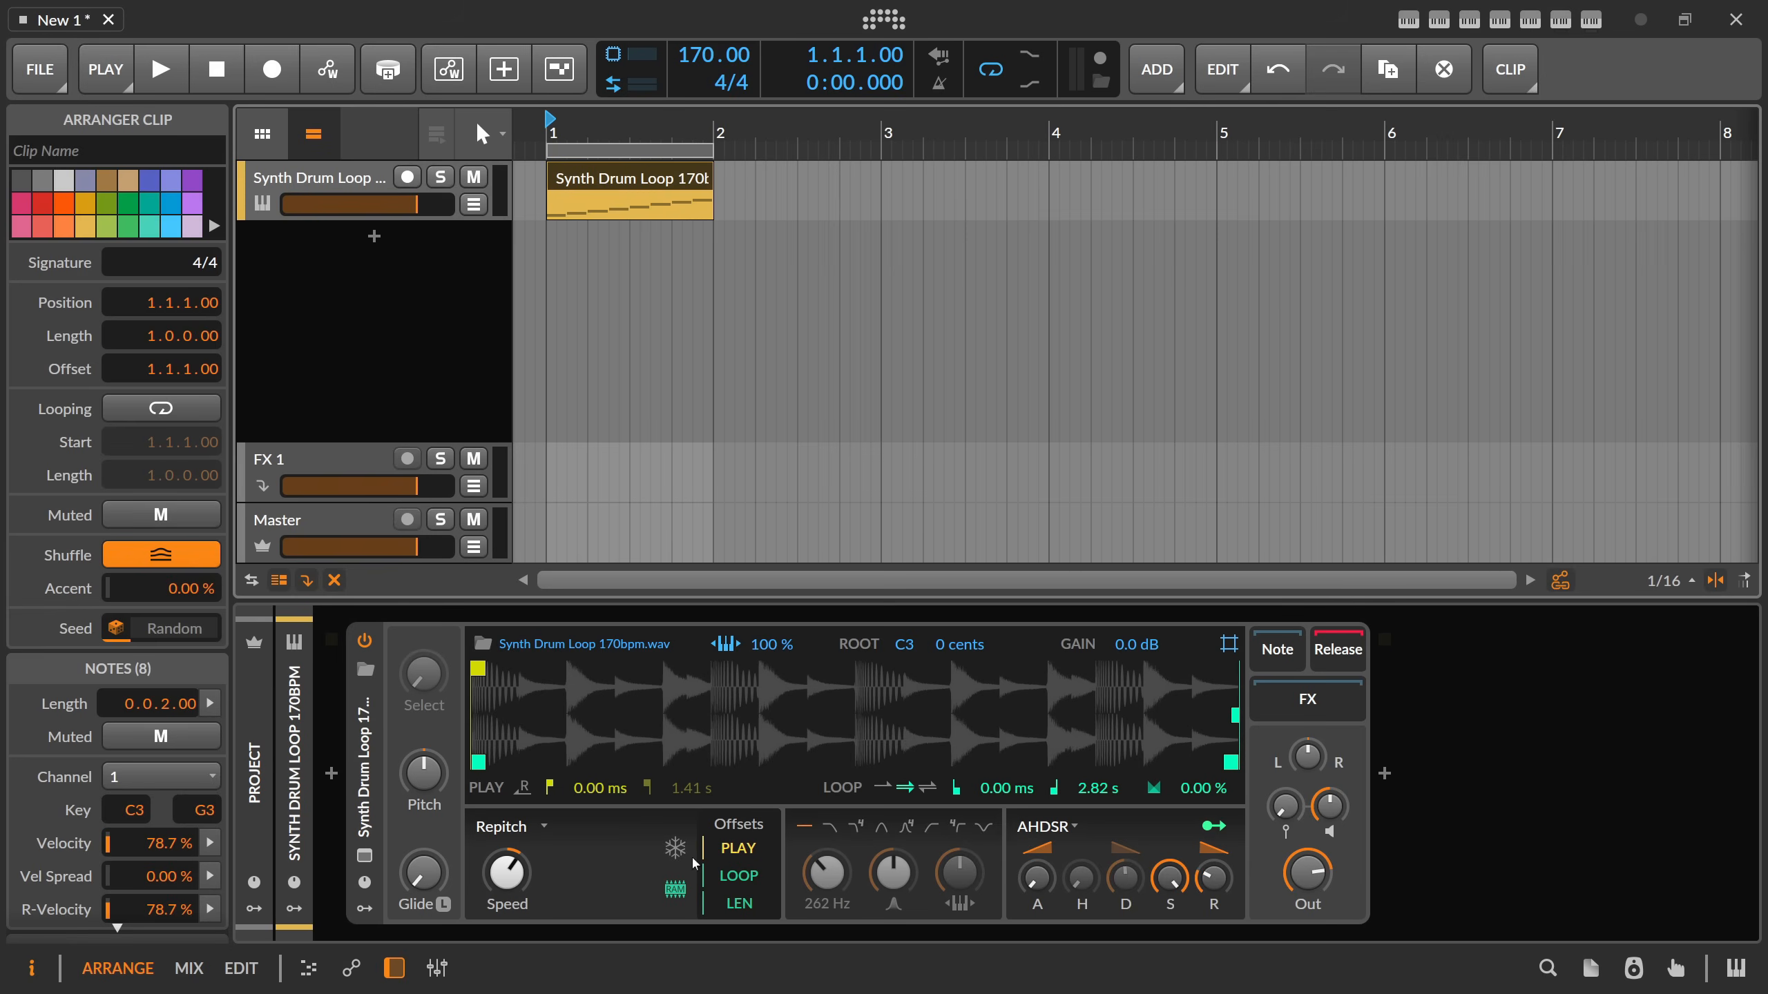
left_click(882, 788)
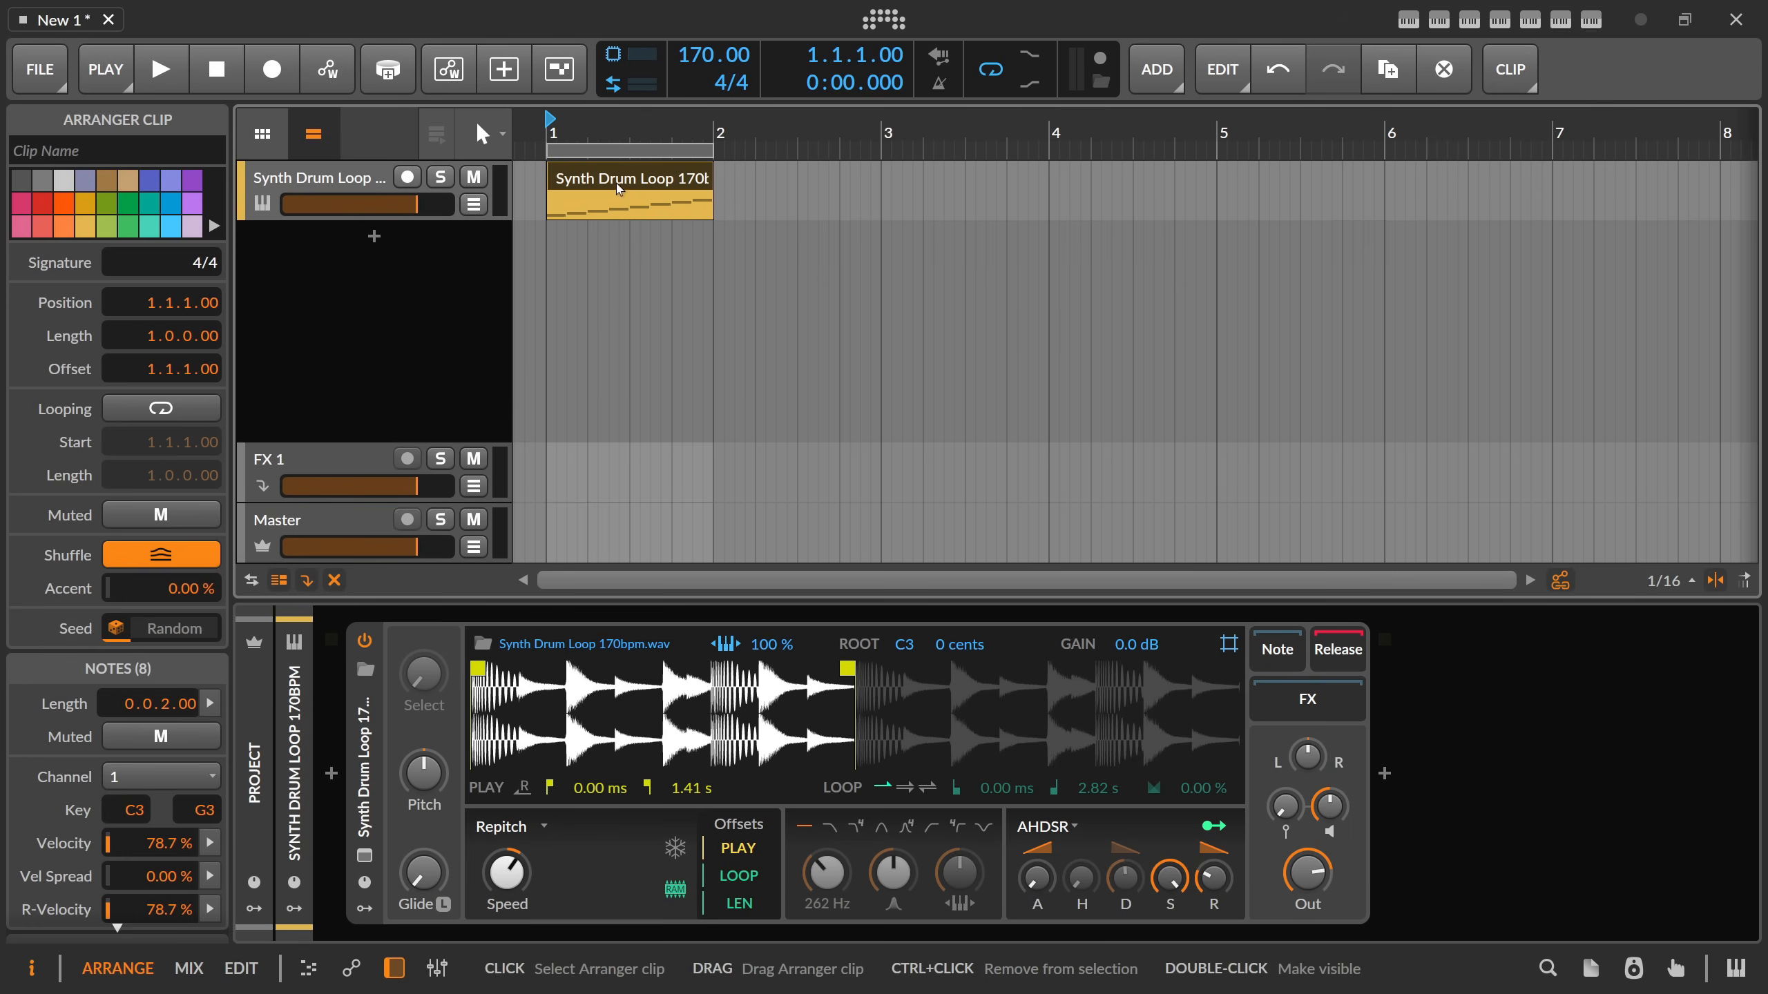
Delete the drum loop clip from the arrangement and record-arm the Synth Drum Loop track.
key("Delete")
left_click(380, 190)
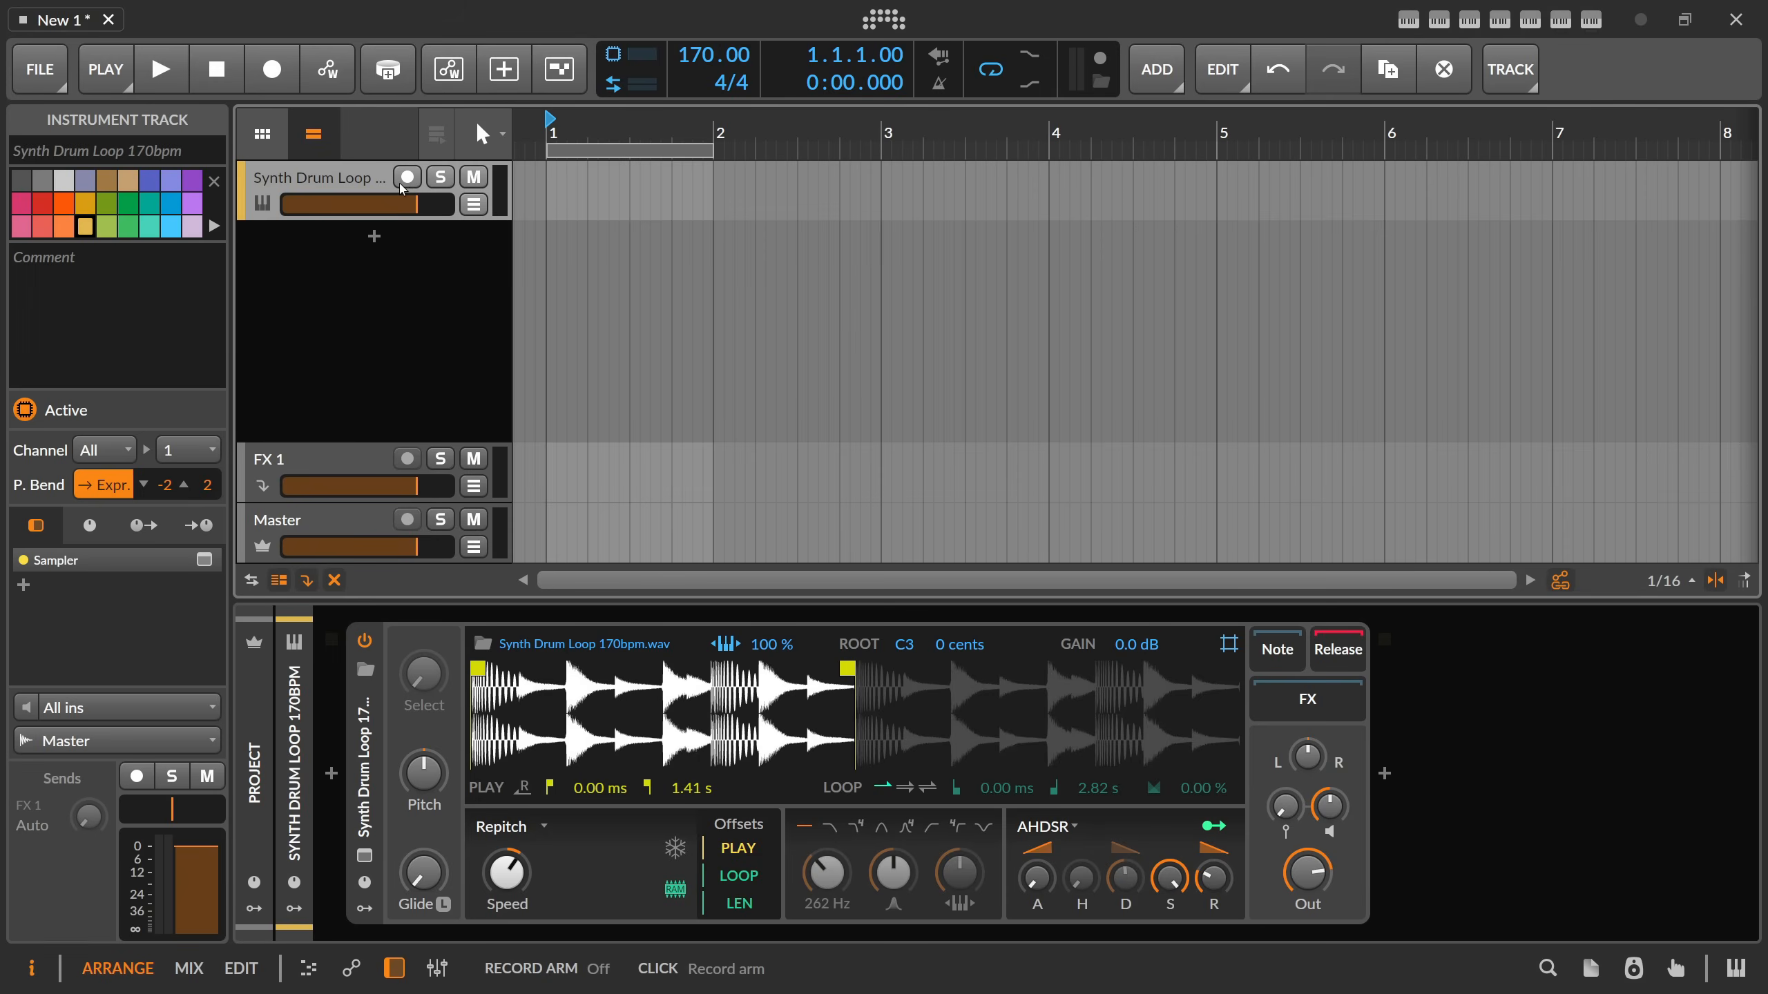
left_click(408, 179)
Narrow the Sampler's play region to start at 136 ms and end at 157 ms, and enable single-direction looping.
mouse_move(493, 689)
left_mouse_down()
mouse_move(493, 740)
mouse_move(539, 671)
mouse_move(518, 627)
mouse_move(515, 670)
left_mouse_up()
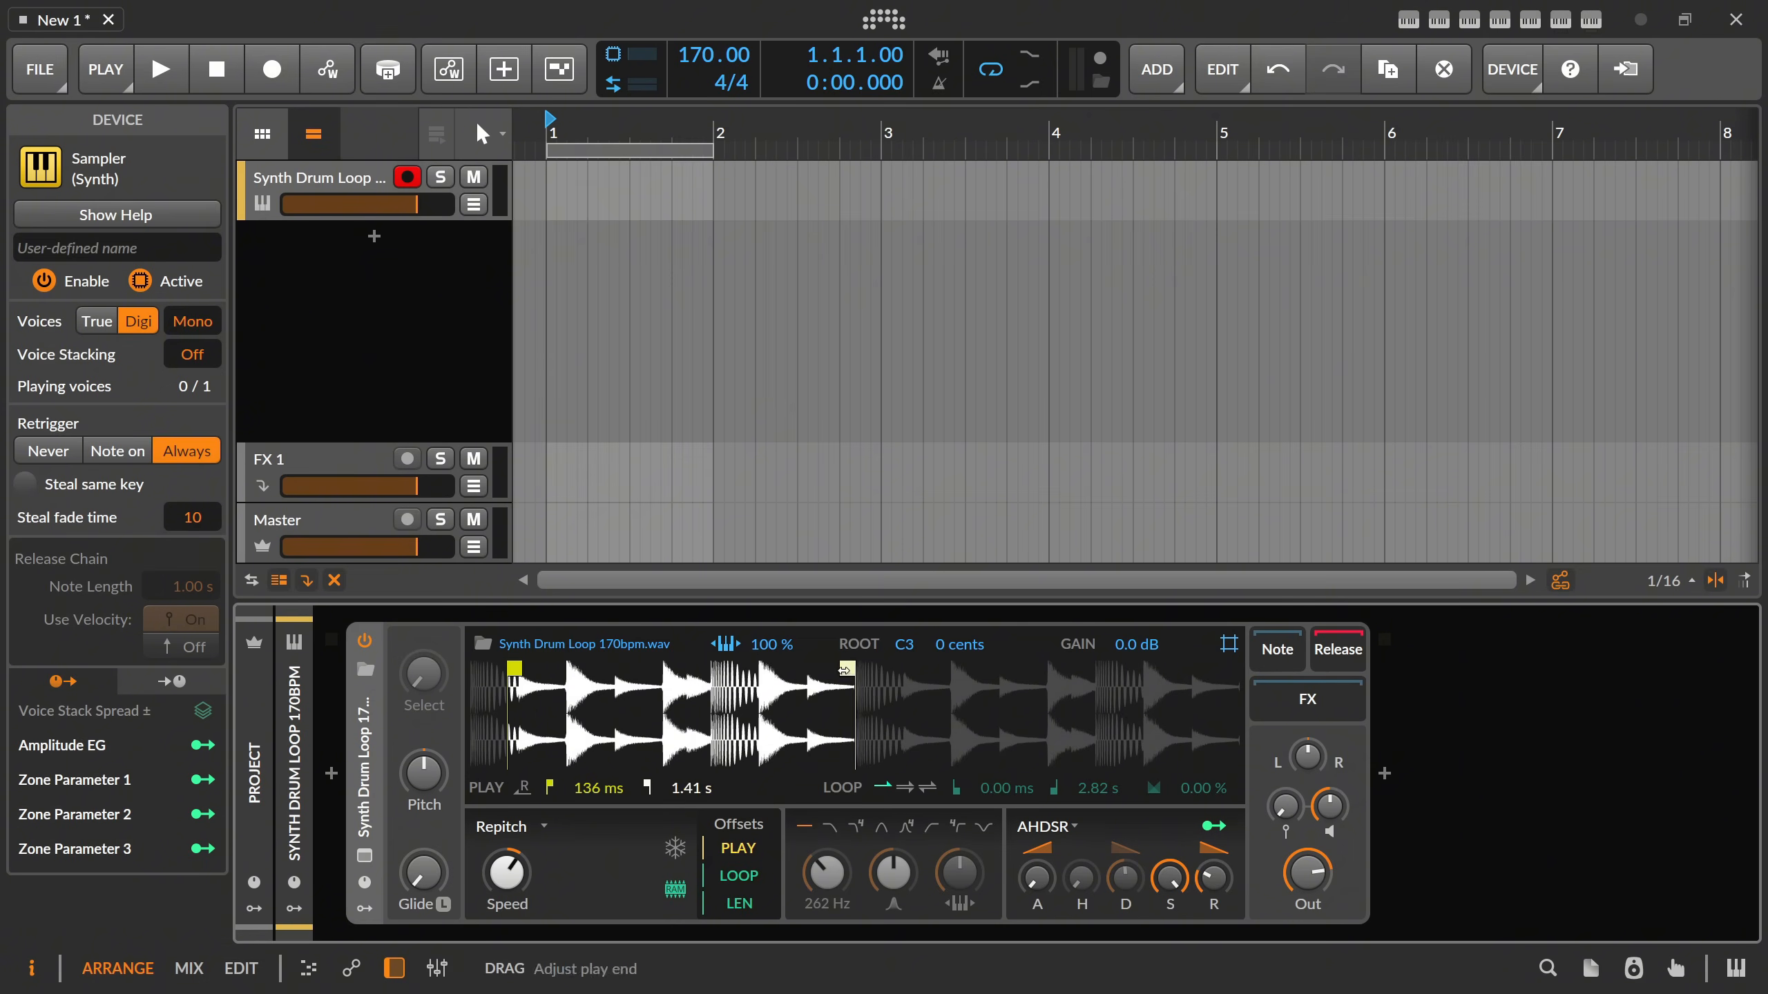
mouse_move(847, 670)
left_mouse_down()
mouse_move(512, 671)
mouse_move(587, 763)
mouse_move(641, 766)
left_mouse_up()
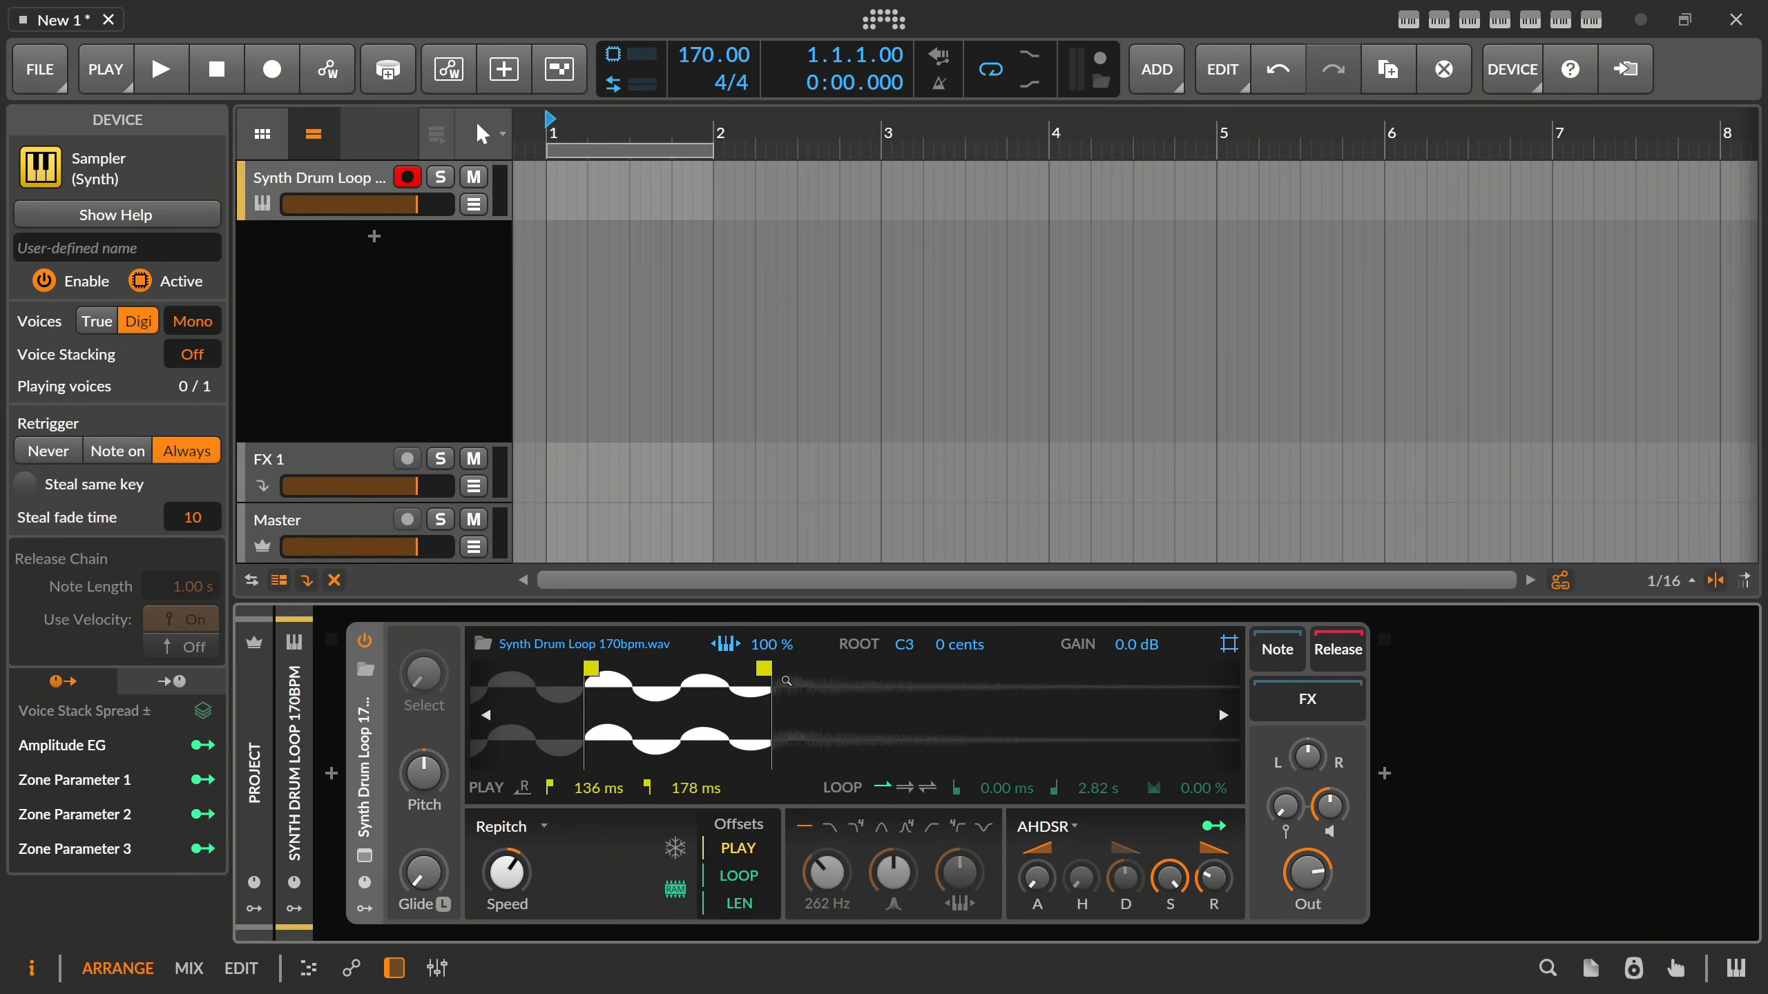
left_click_drag(766, 670, 673, 670)
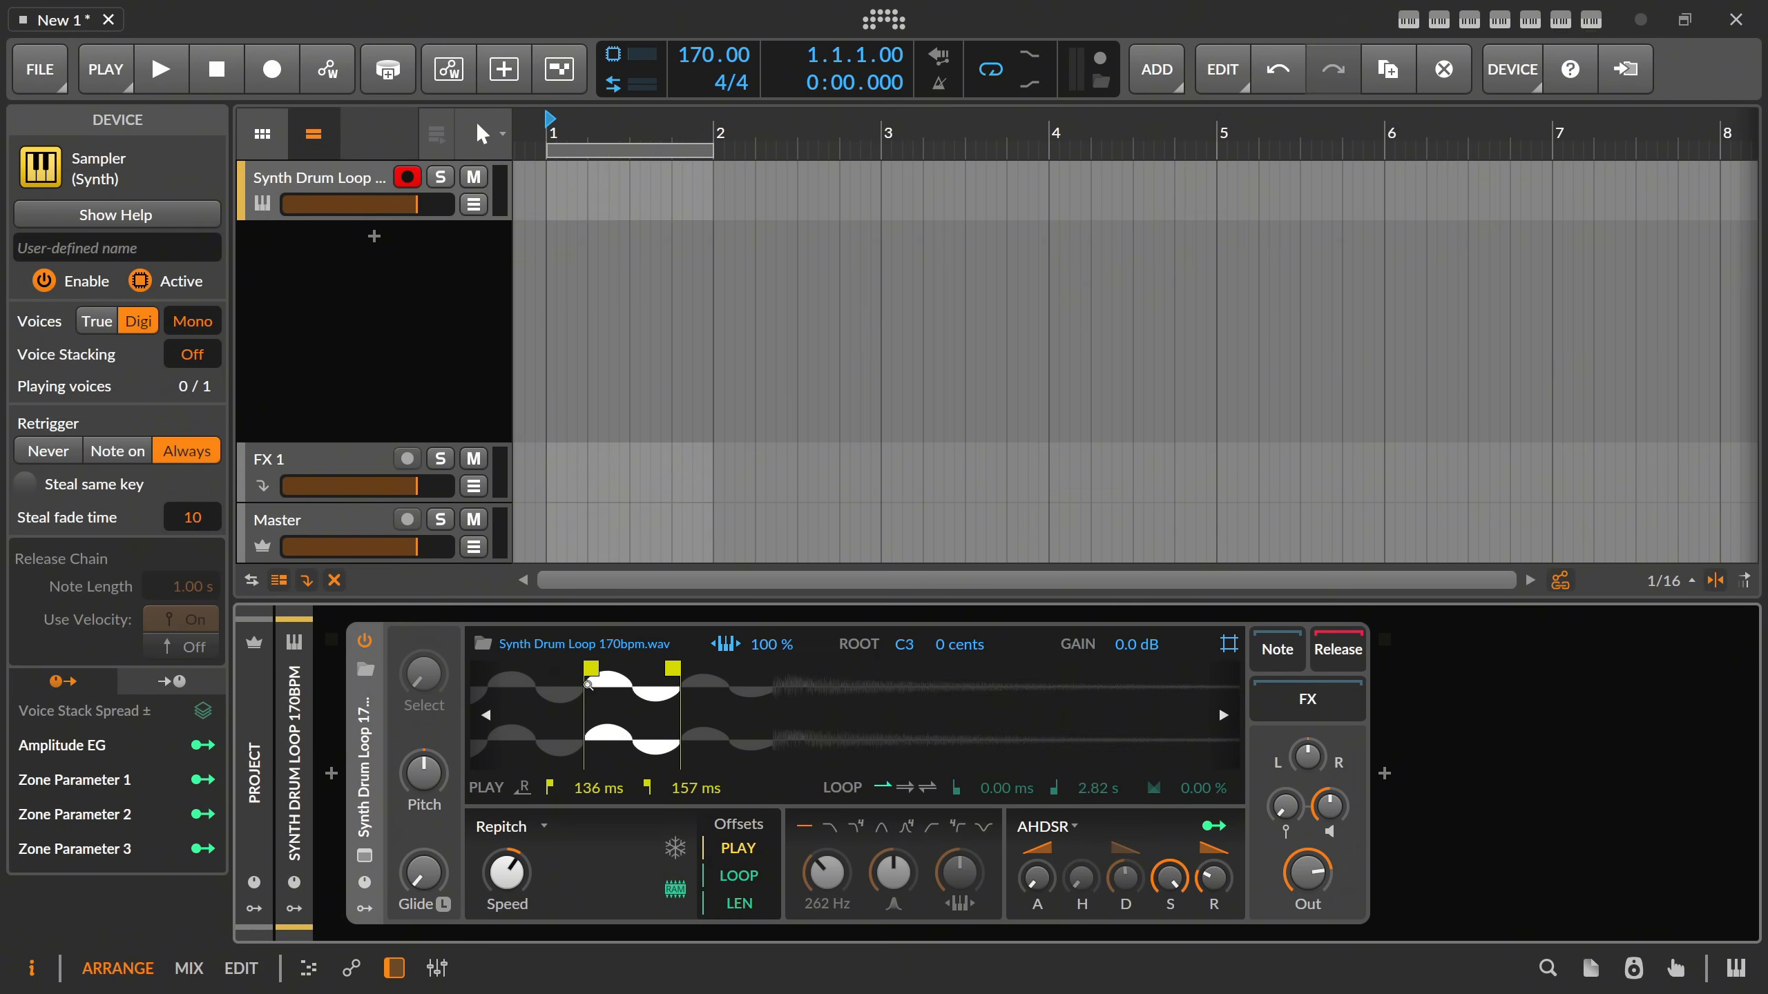
left_click(905, 788)
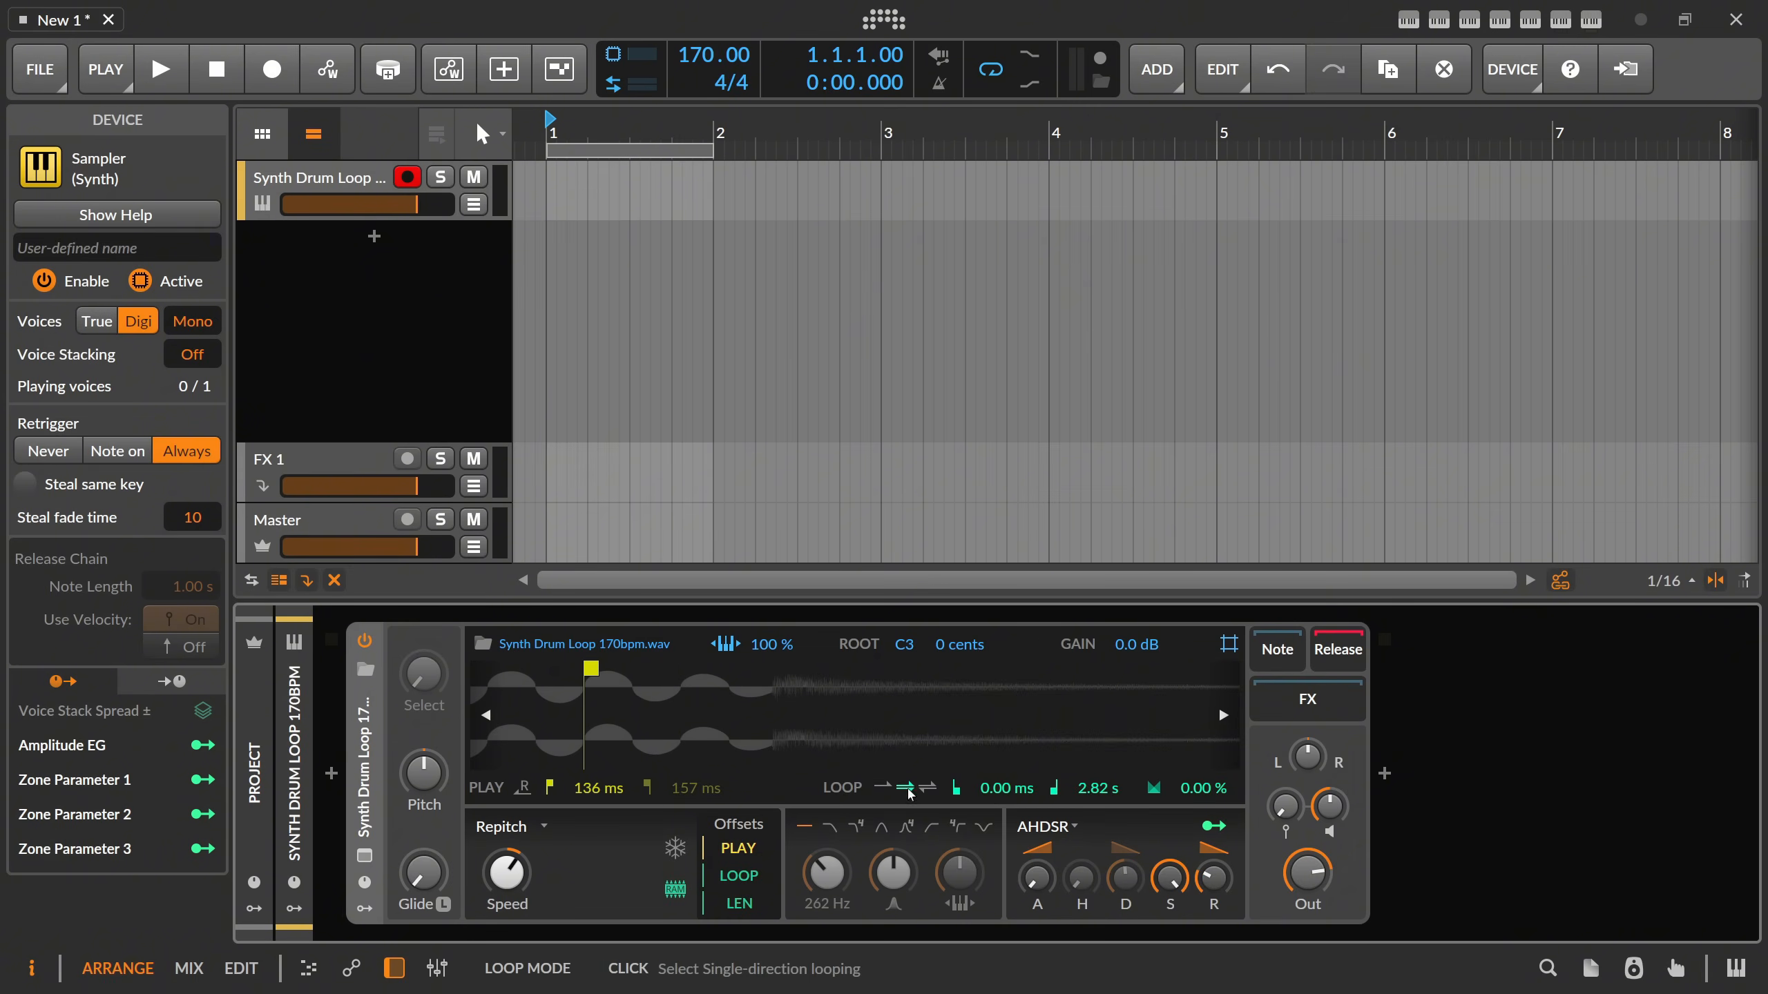
Adjust the Sampler's loop region to start at 136 ms and end at 168 ms.
double_click(647, 702)
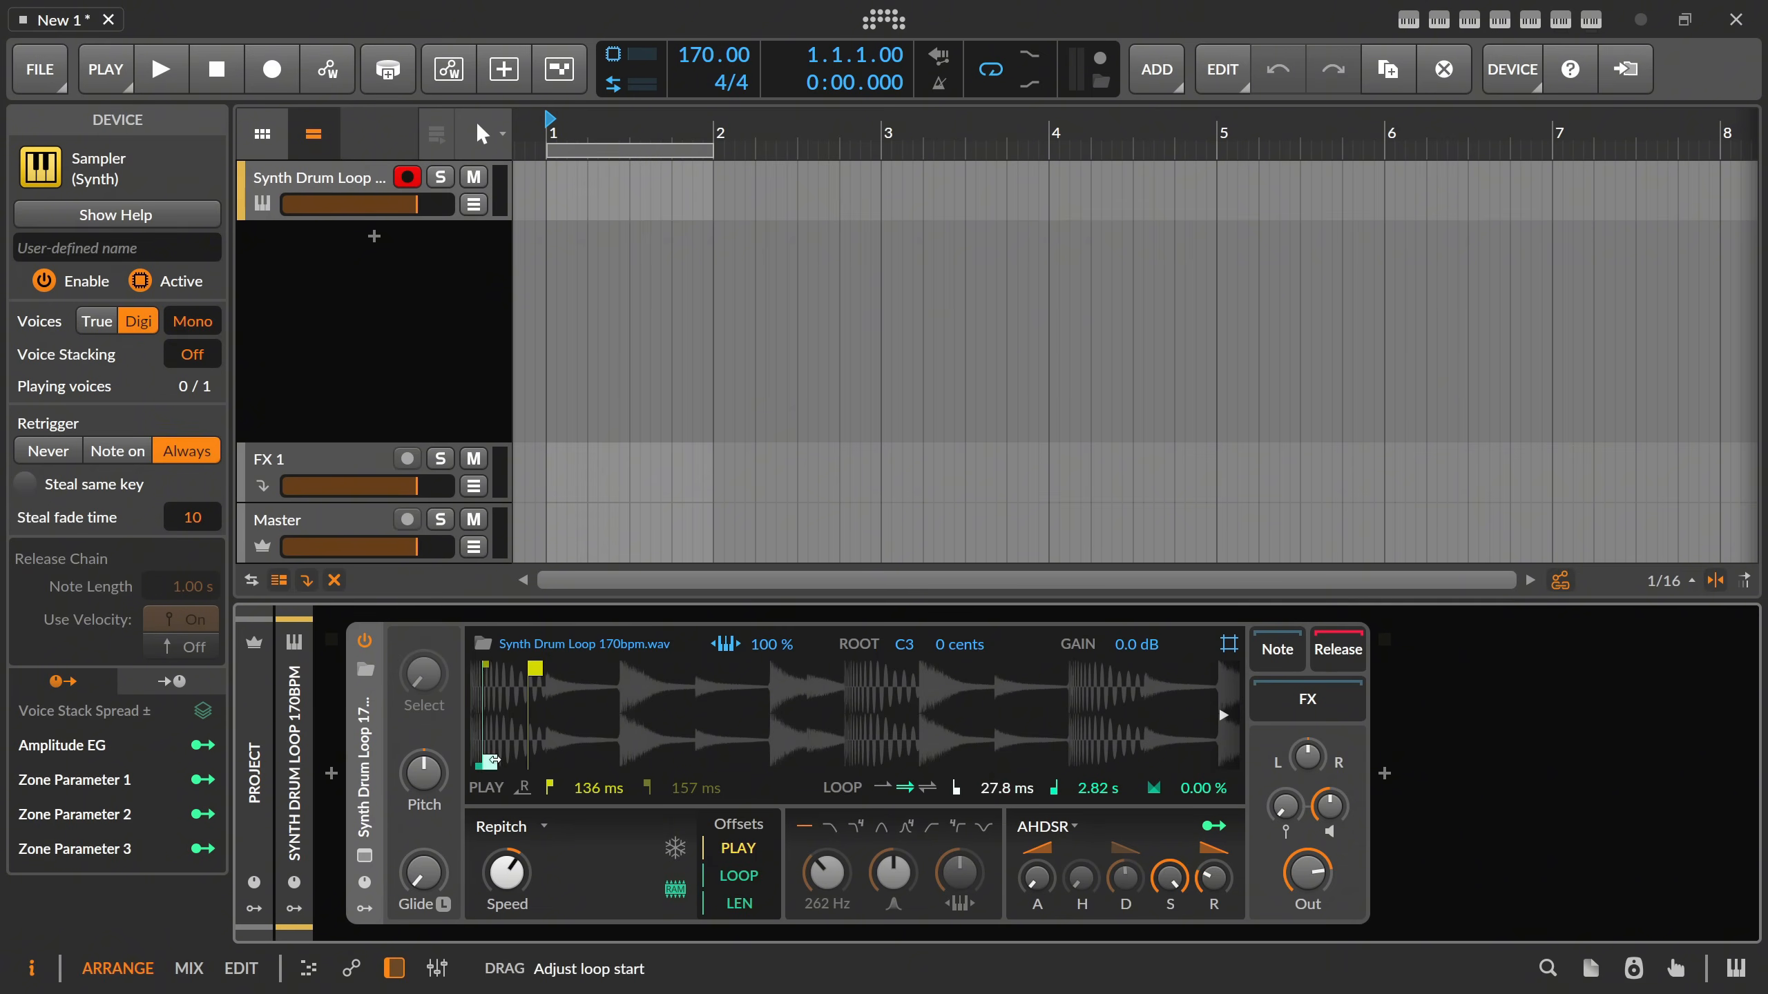
left_click_drag(471, 762, 551, 750)
double_click(1225, 757)
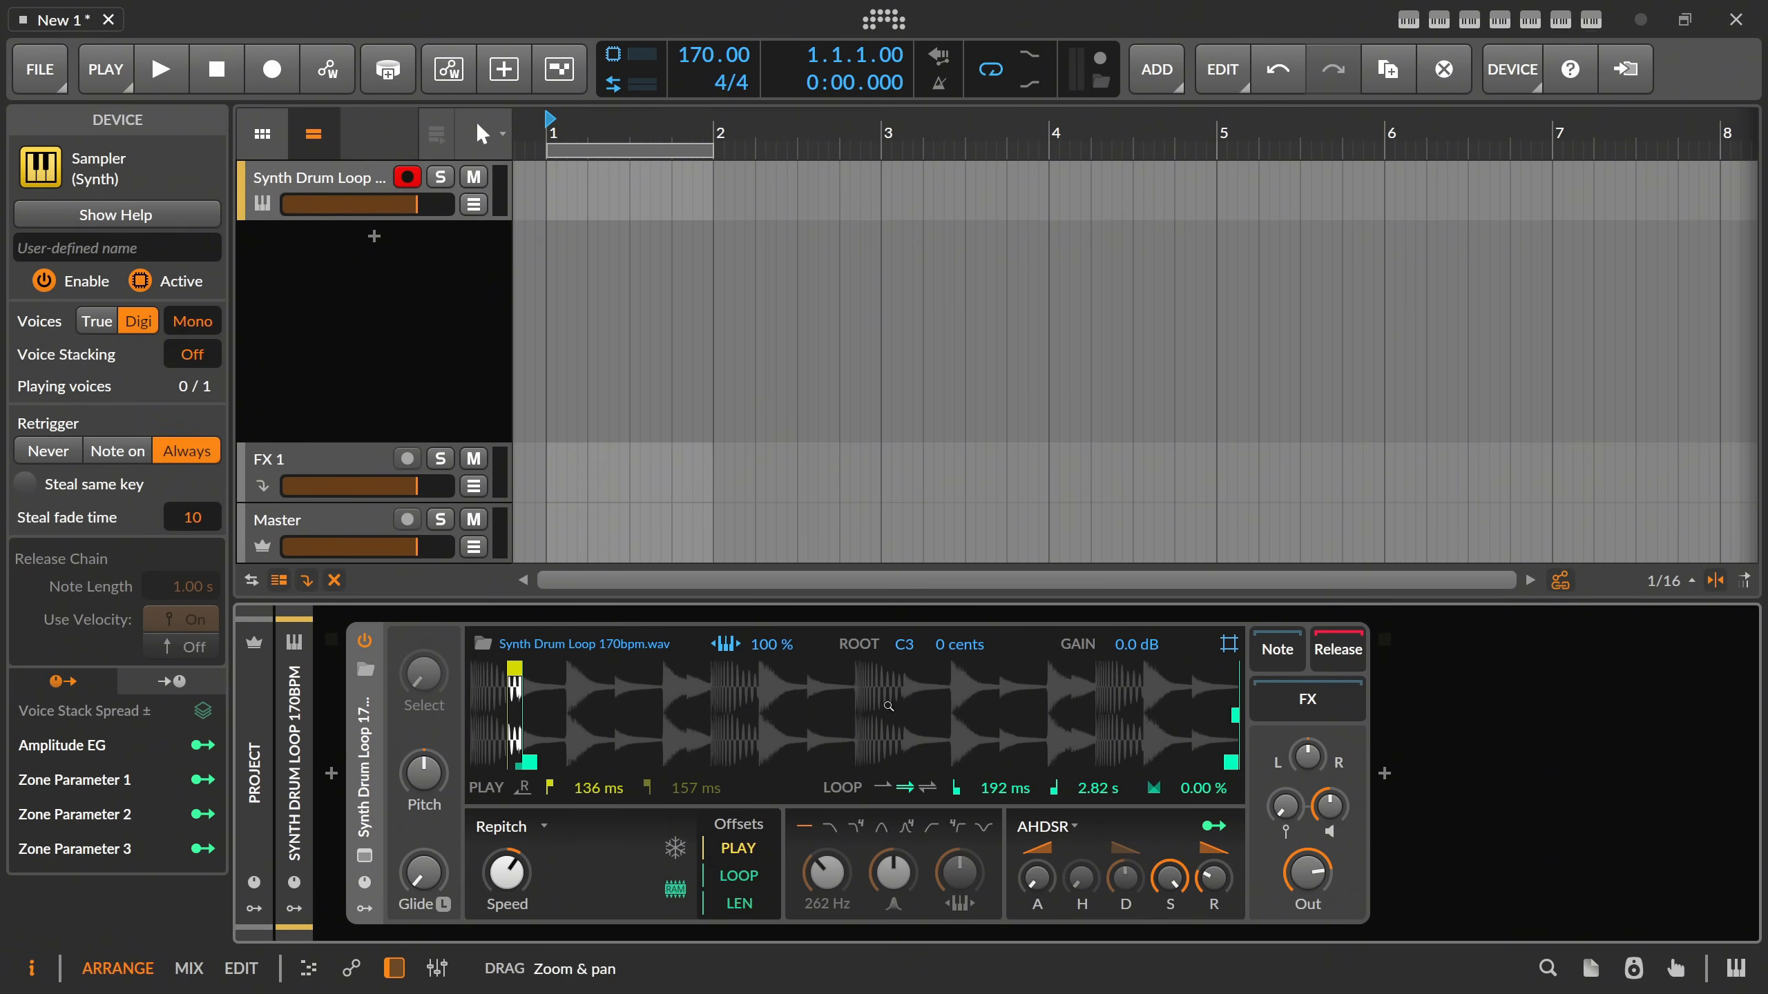
mouse_move(1227, 759)
left_mouse_down()
mouse_move(535, 759)
mouse_move(762, 764)
mouse_move(633, 764)
left_mouse_up()
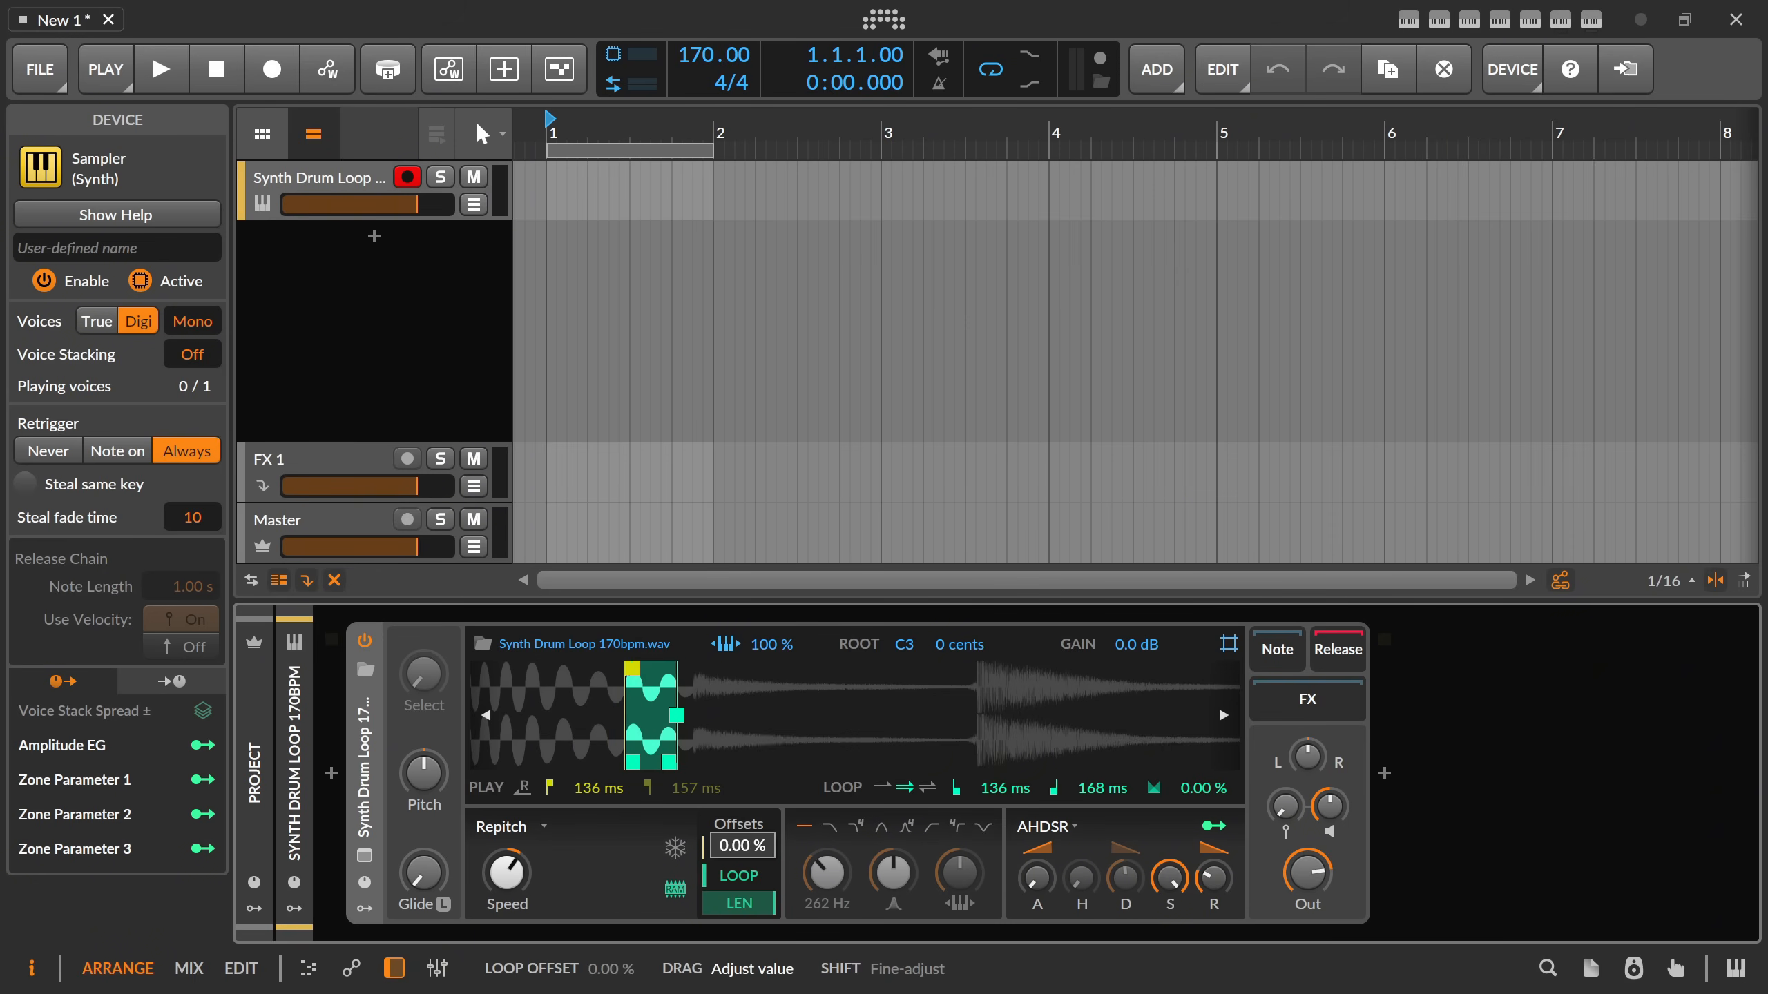
mouse_move(676, 715)
left_mouse_down()
mouse_move(666, 727)
mouse_move(692, 733)
left_mouse_up()
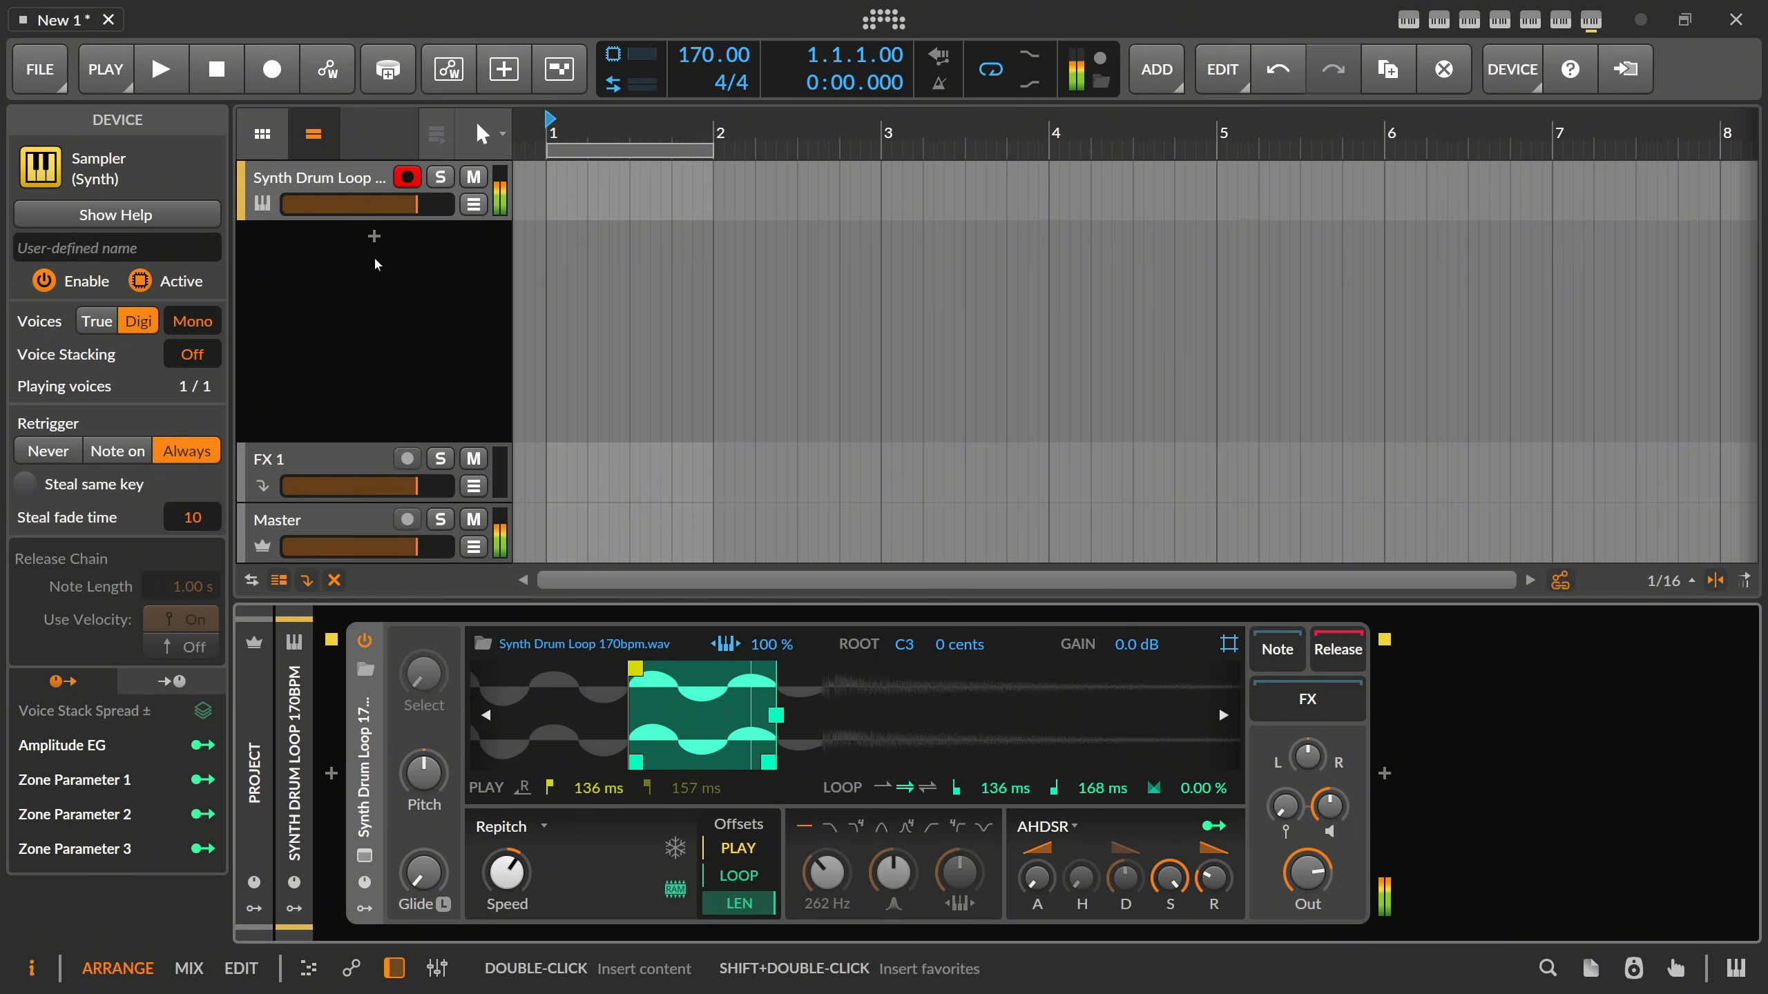
Switch the Sampler's filter to Low-pass (2-pole) and raise its frequency to 1.36 kHz.
left_click(830, 829)
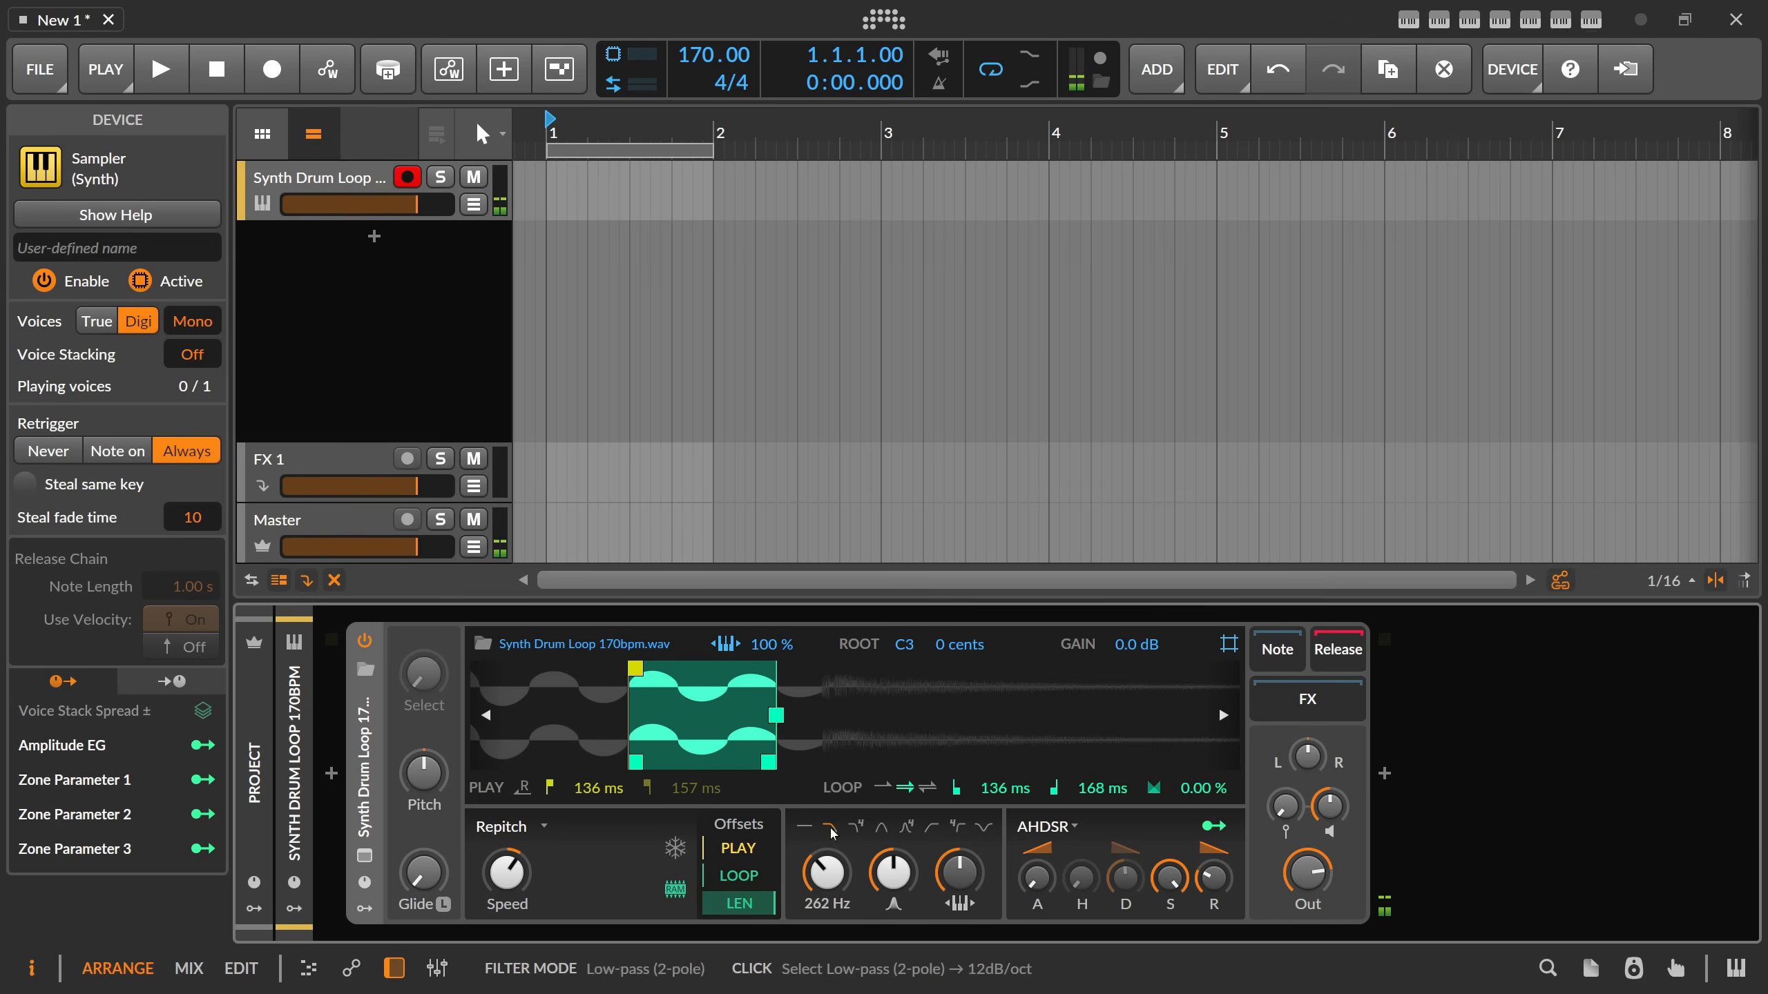
scroll(841, 863, "up", 5)
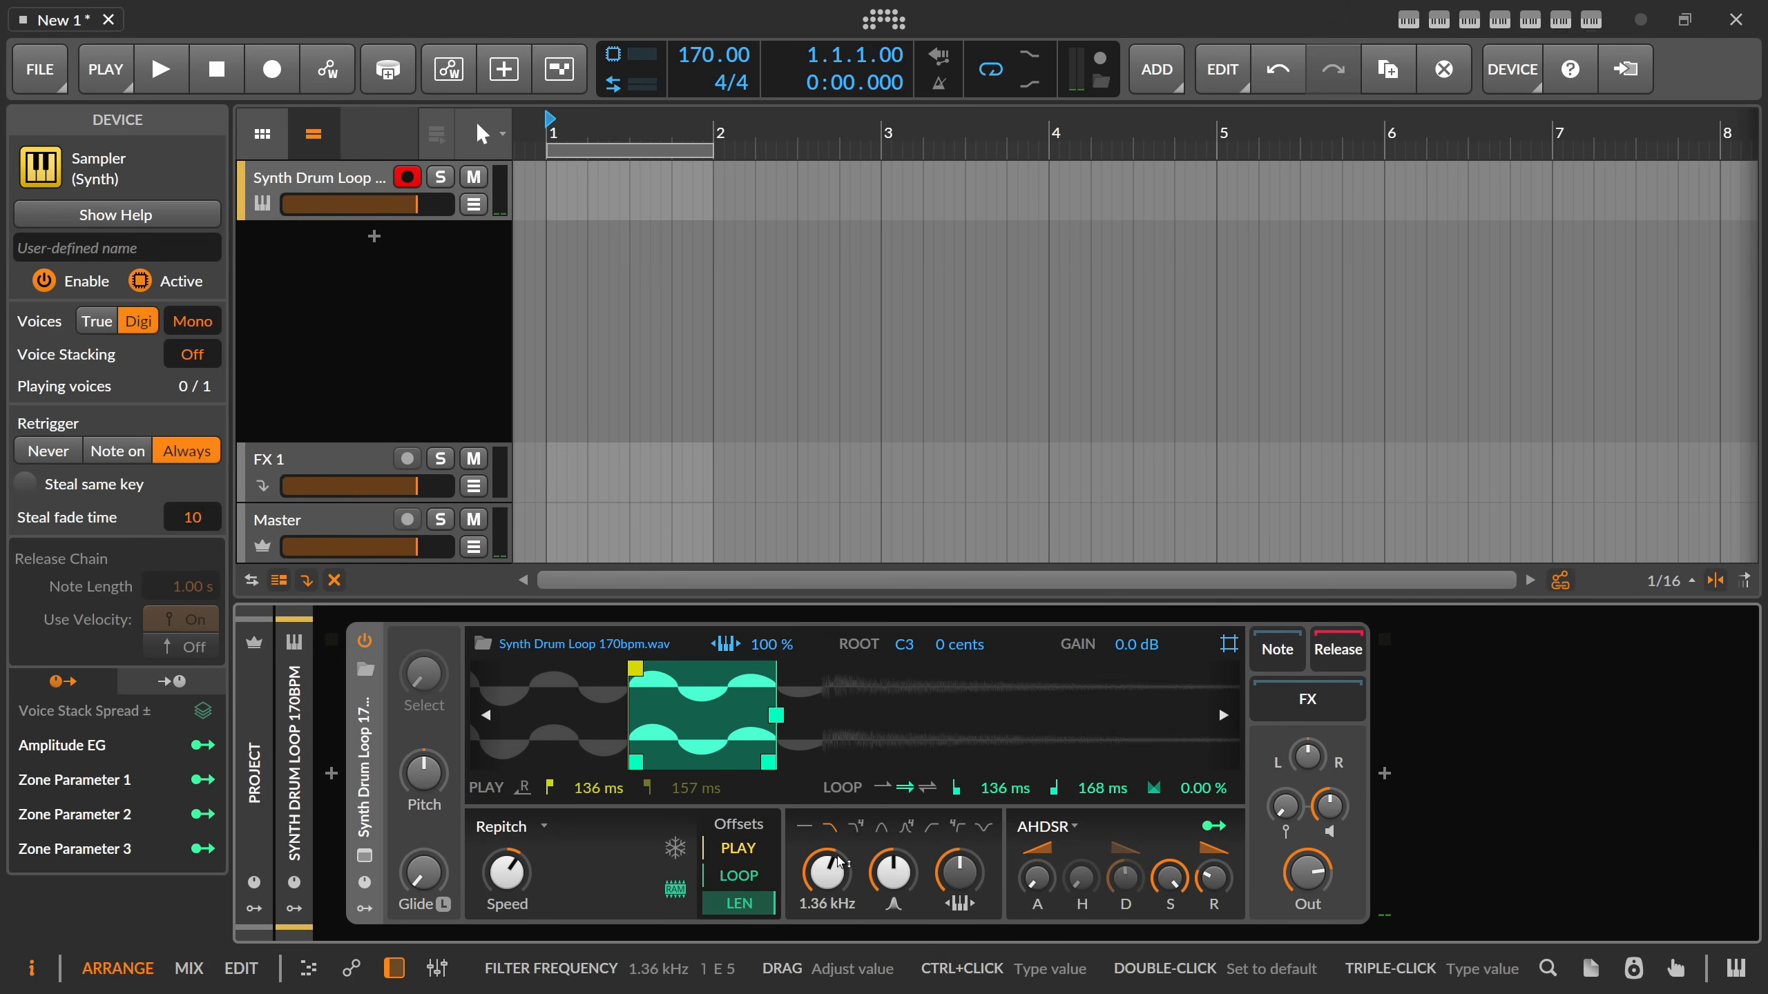
scroll(818, 745, "down", 5)
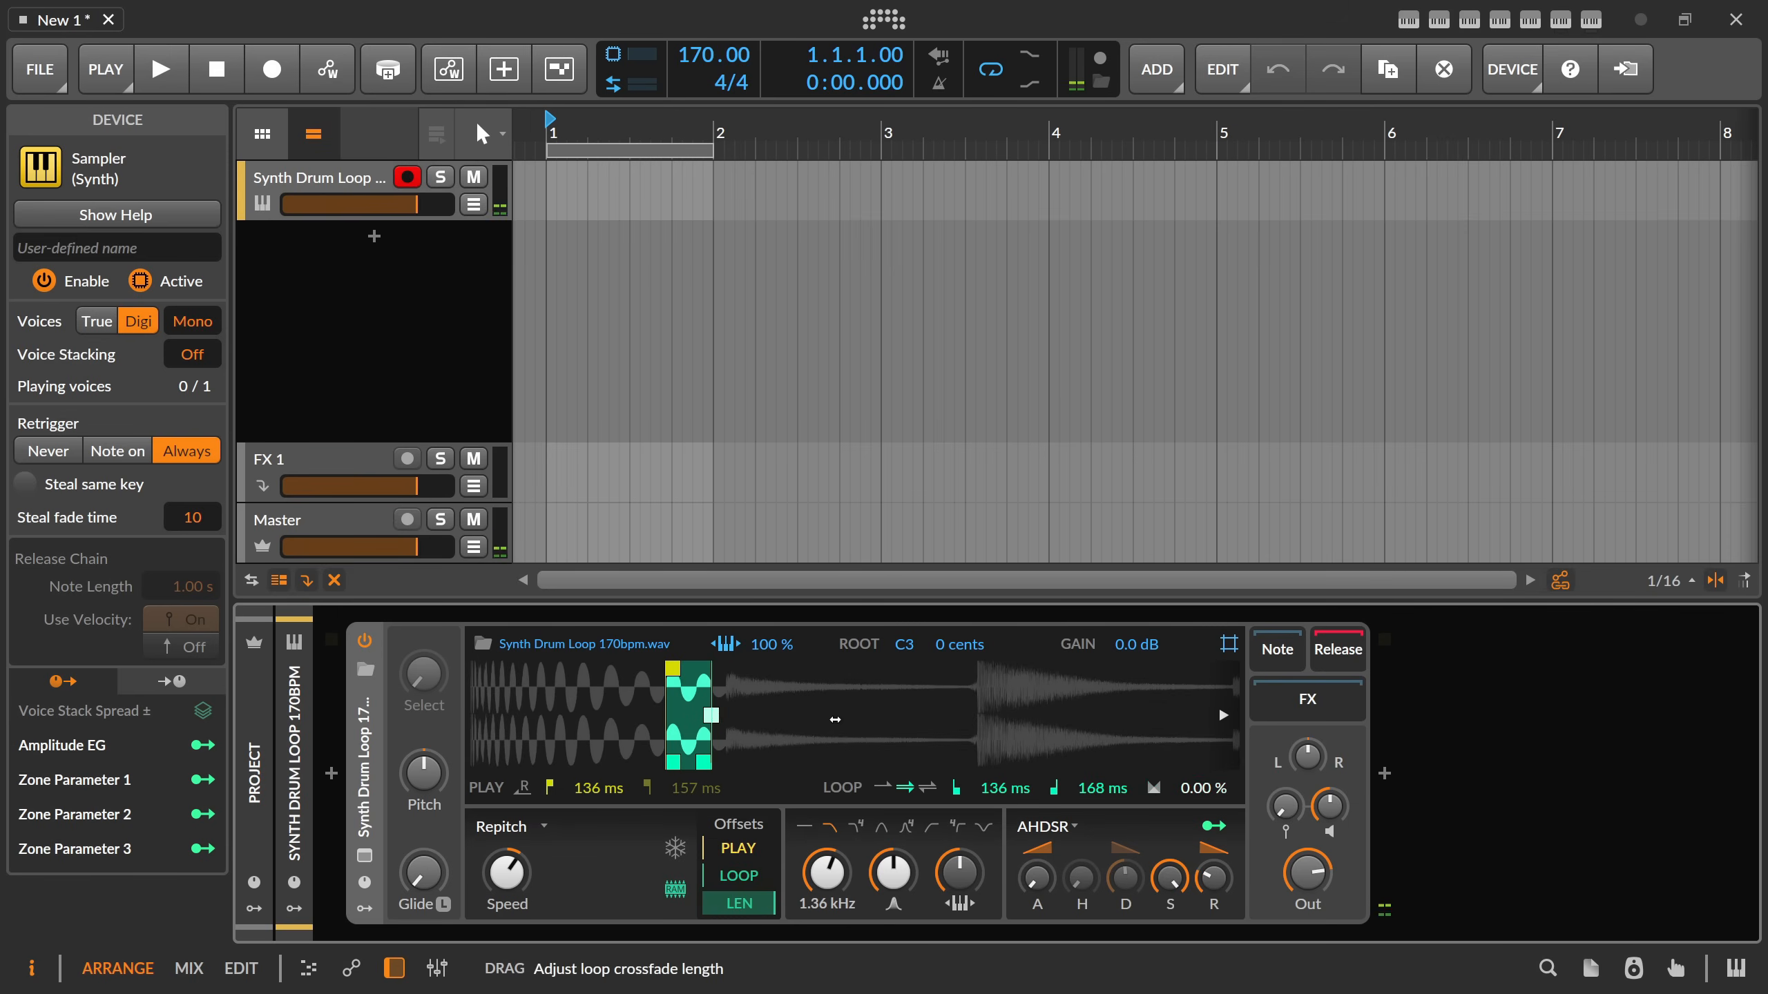
left_click(835, 720)
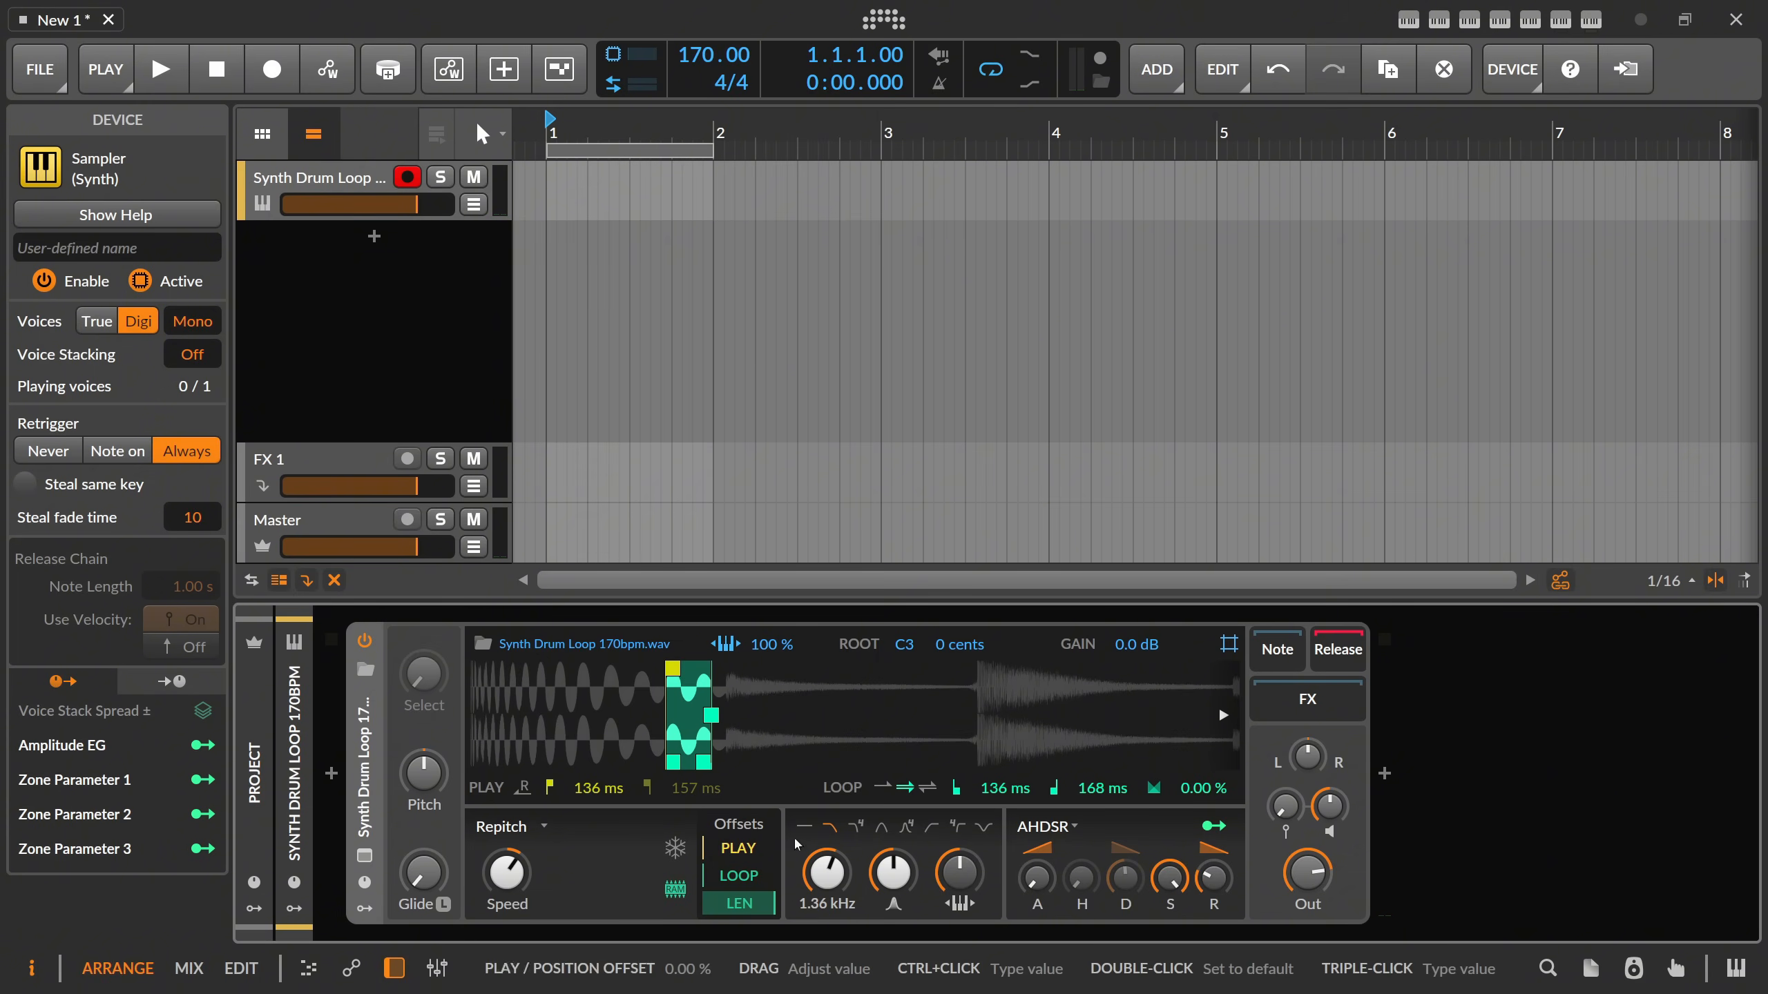
Turn off looping in the Sampler and change its play mode to Cycles.
left_click(882, 788)
left_click(512, 826)
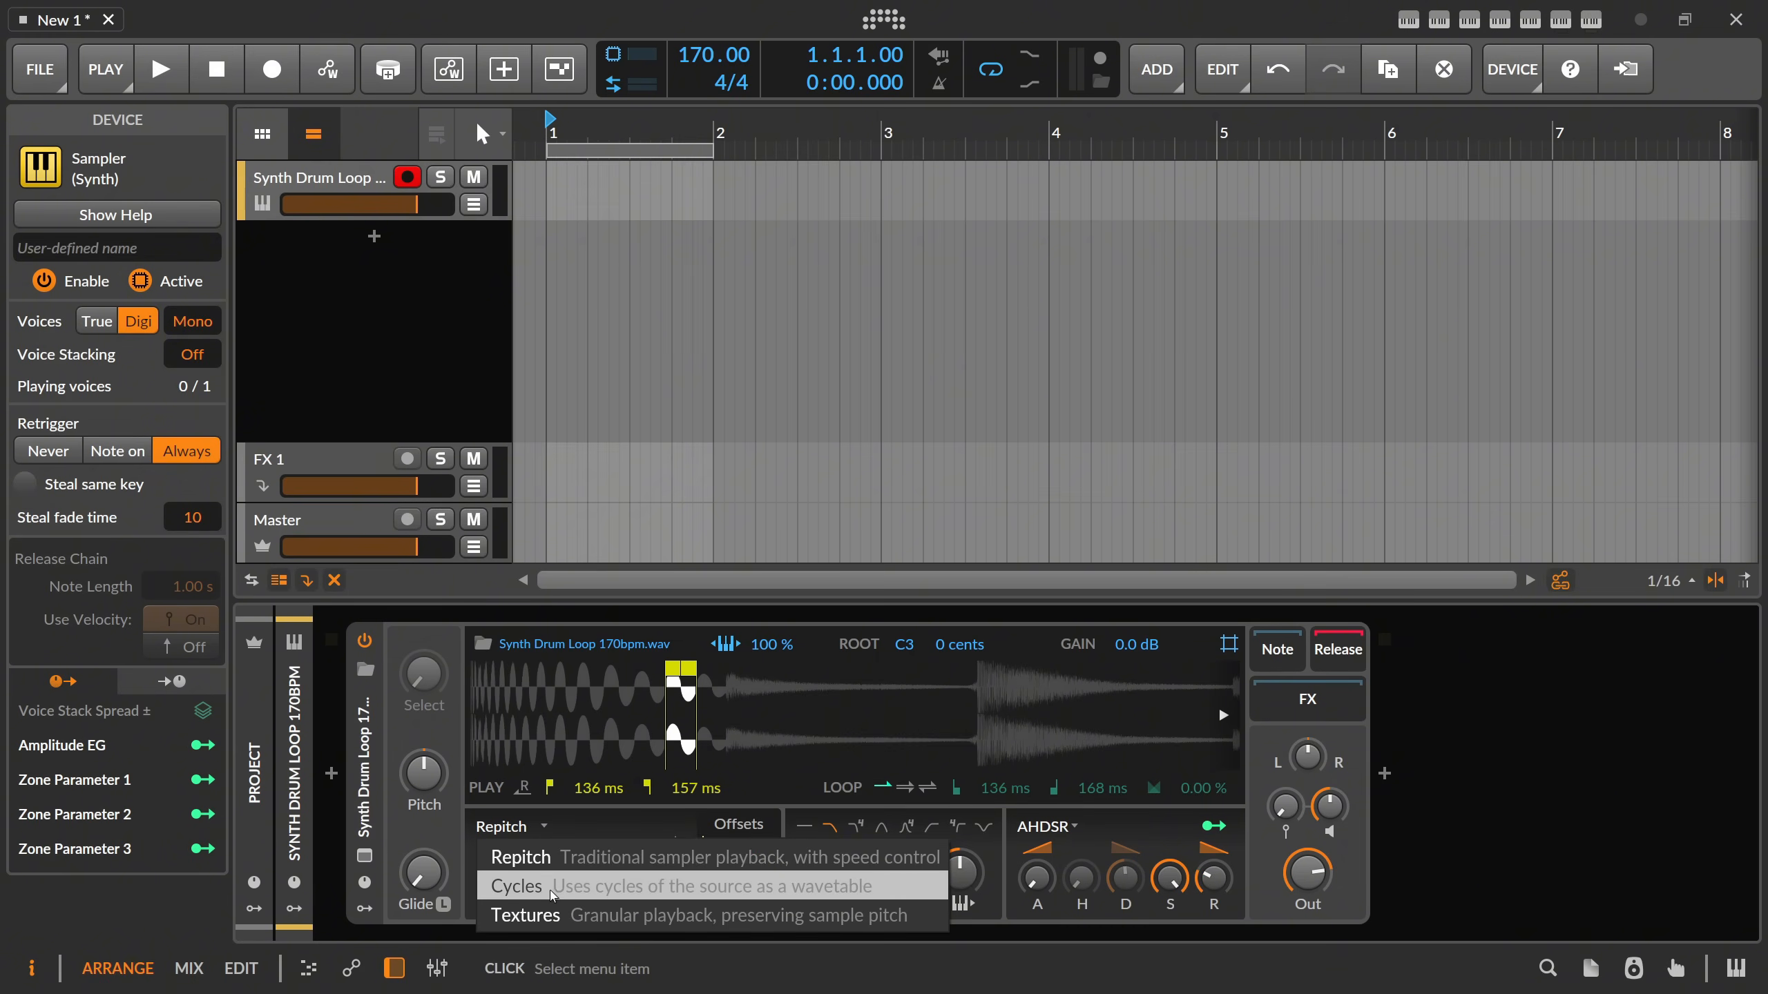
left_click(577, 886)
Widen the Sampler's play region to start at 0.00 ms and end at 657 ms.
left_click_drag(688, 670, 1426, 690)
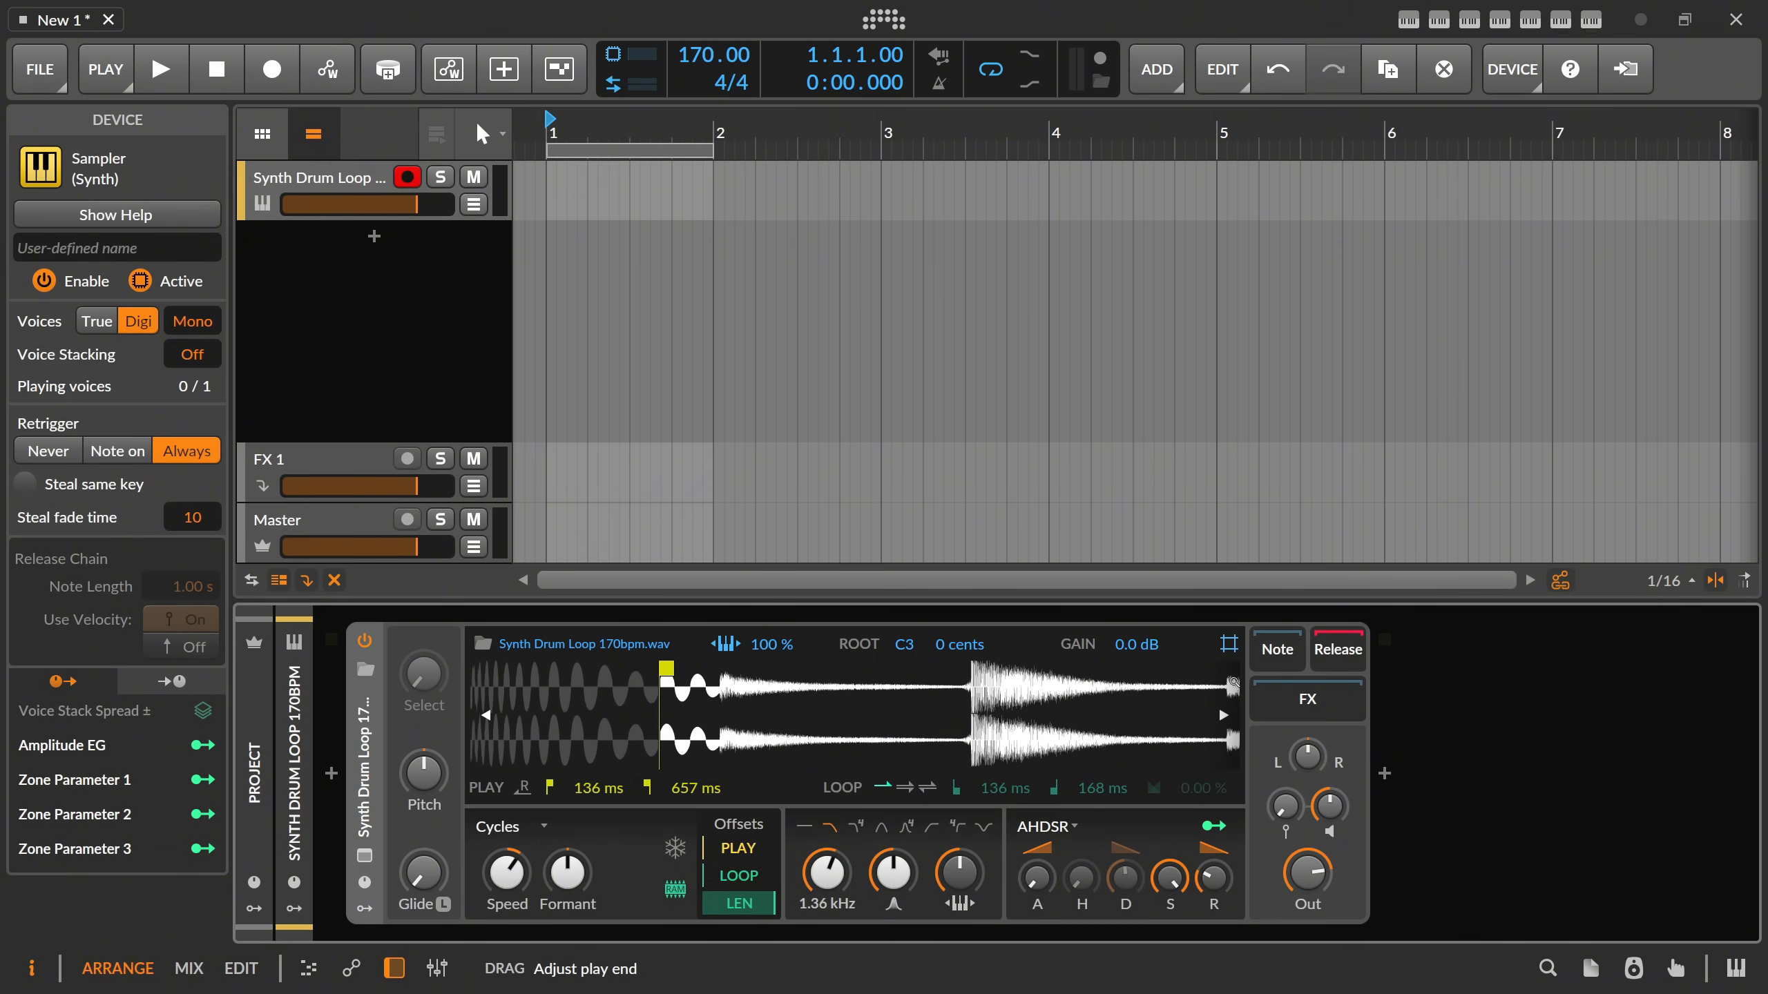
left_click_drag(670, 670, 475, 671)
left_click_drag(571, 703, 708, 698)
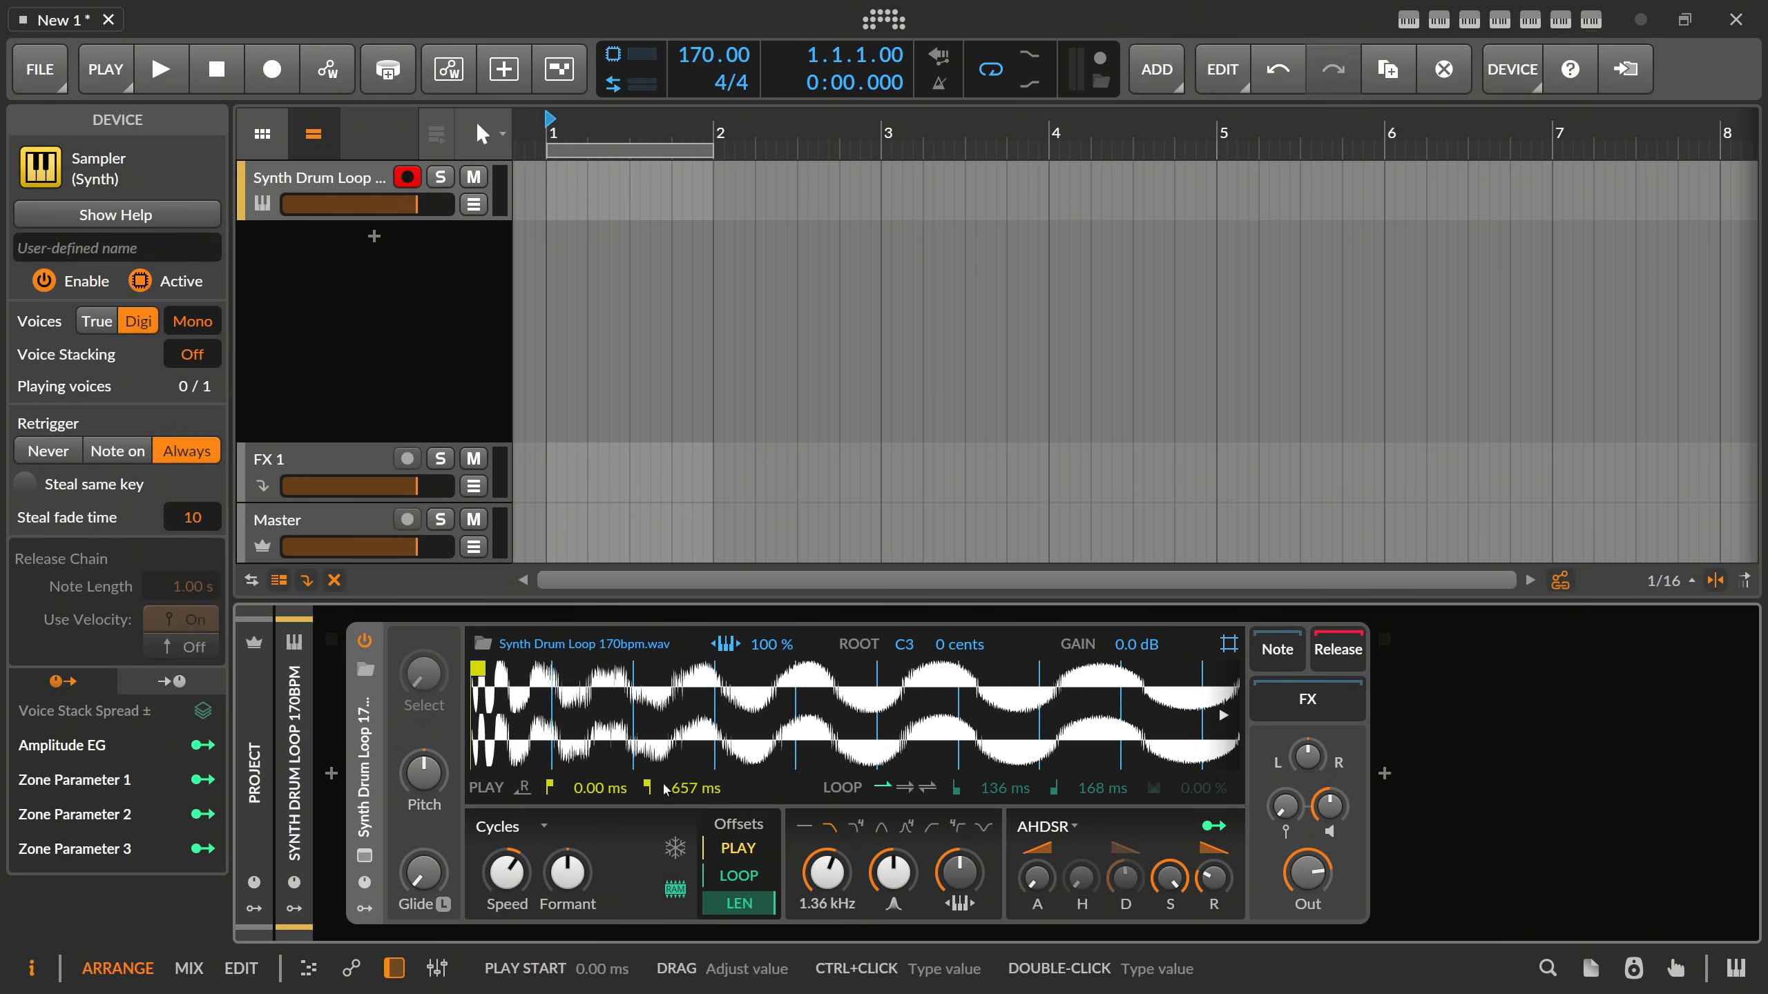
left_click_drag(717, 750, 801, 707)
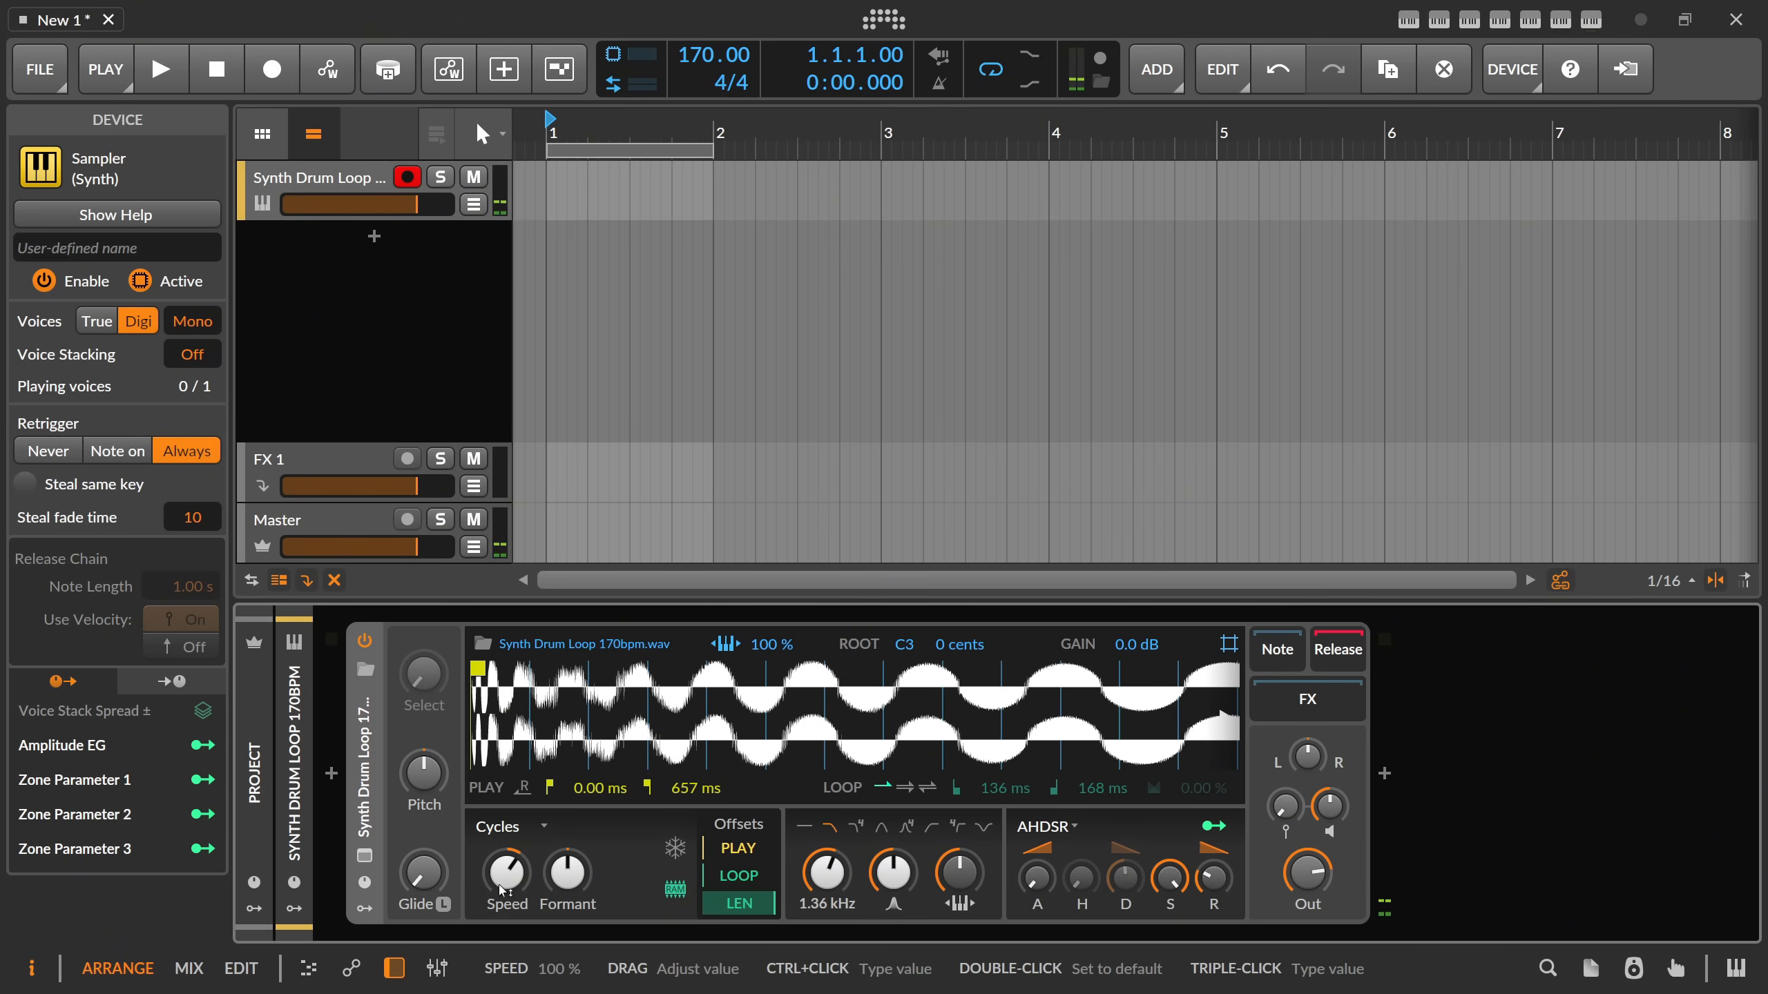
Freeze the Sampler's playhead and move its position offset to 55.5 %.
left_click(675, 848)
left_click_drag(535, 849, 535, 842)
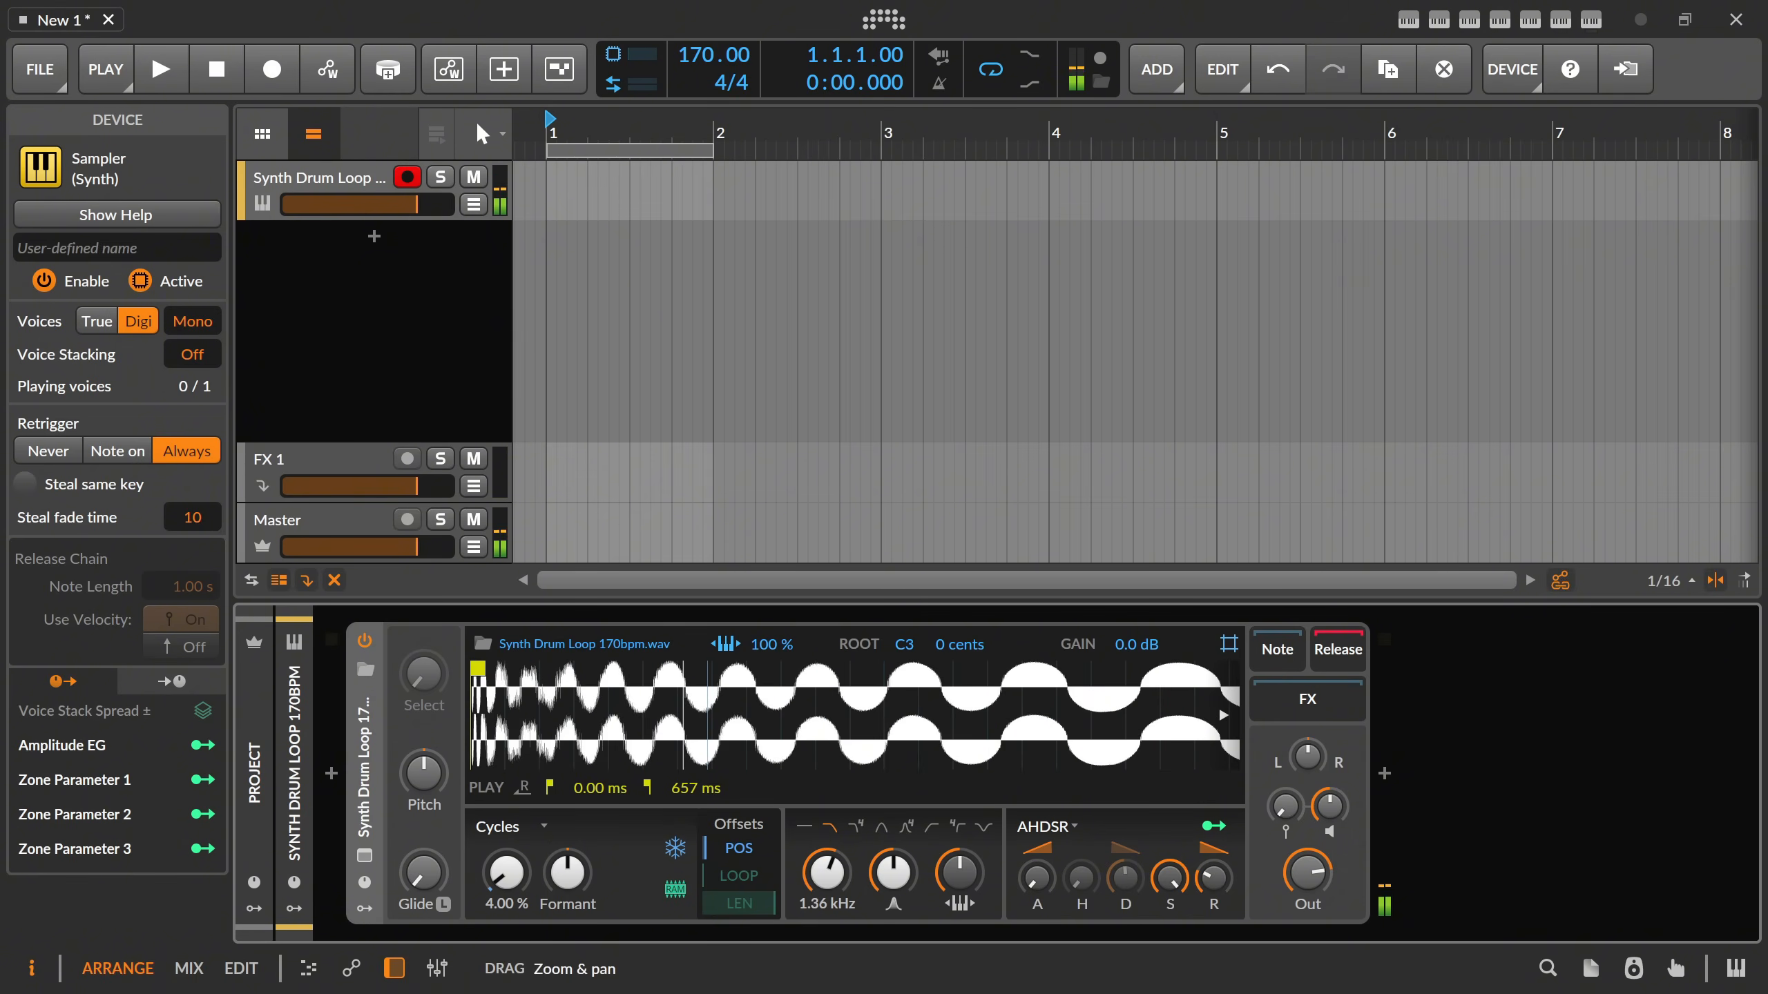
mouse_move(507, 871)
left_mouse_down()
mouse_move(506, 822)
mouse_move(507, 881)
left_mouse_up()
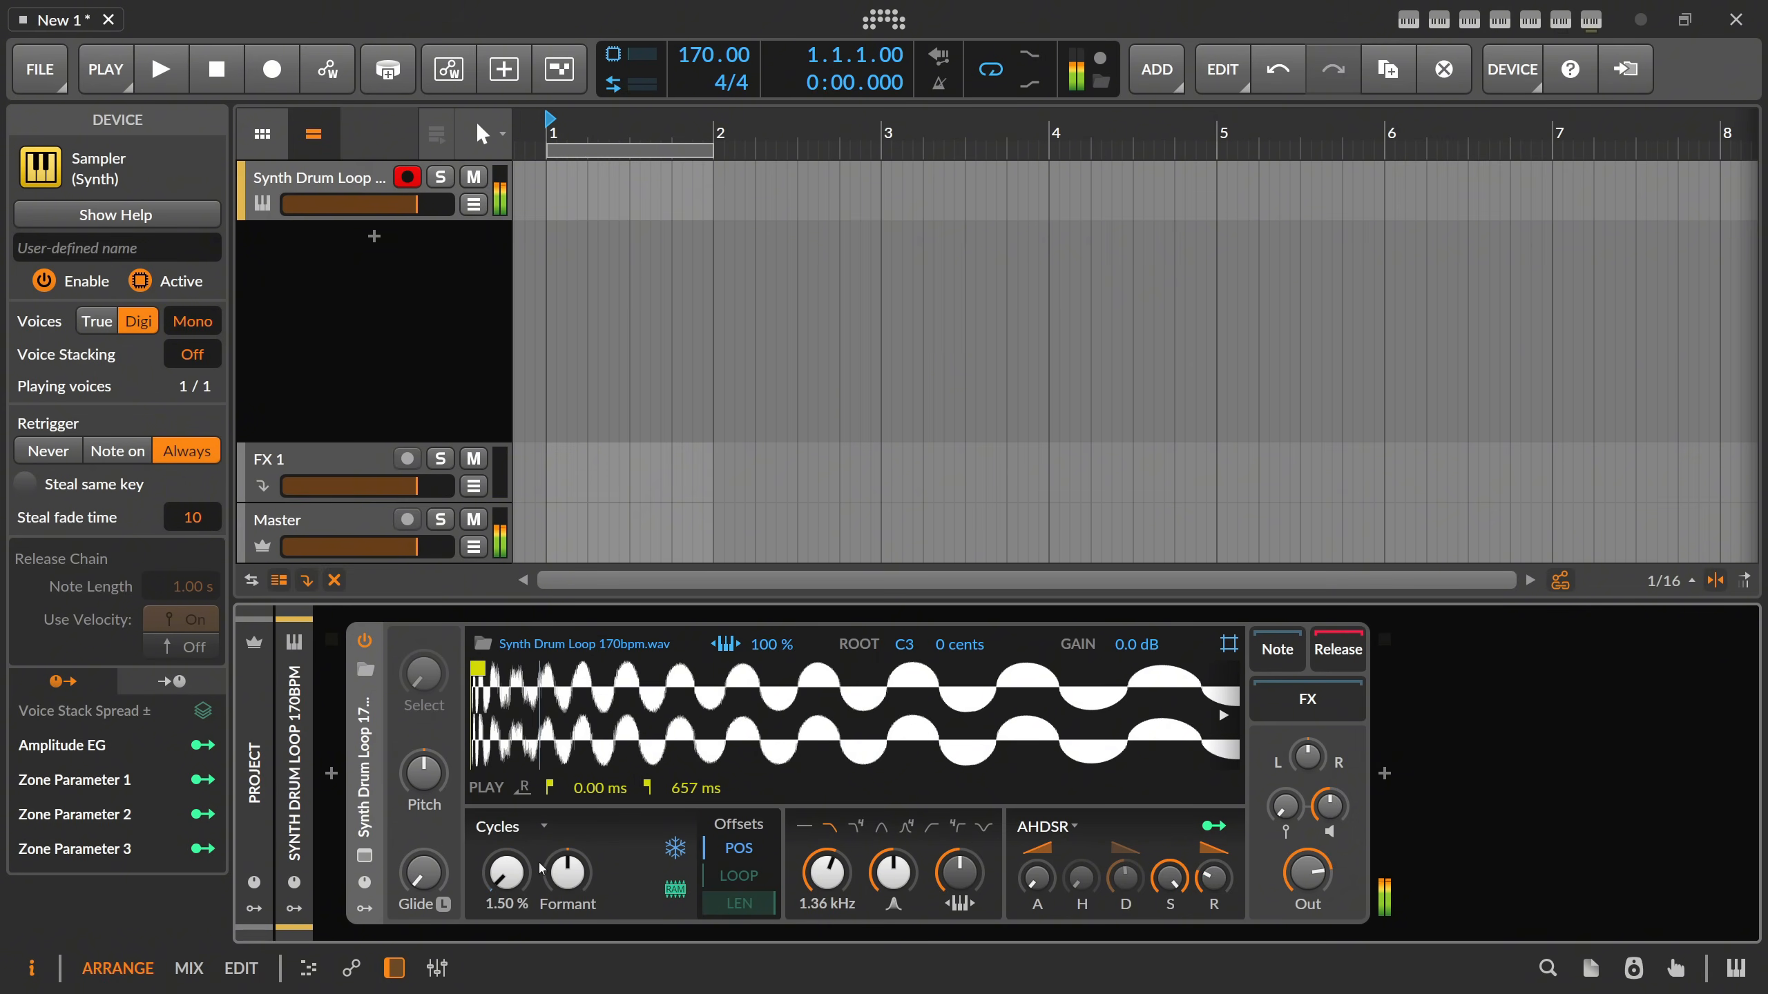
left_click_drag(603, 762, 604, 728)
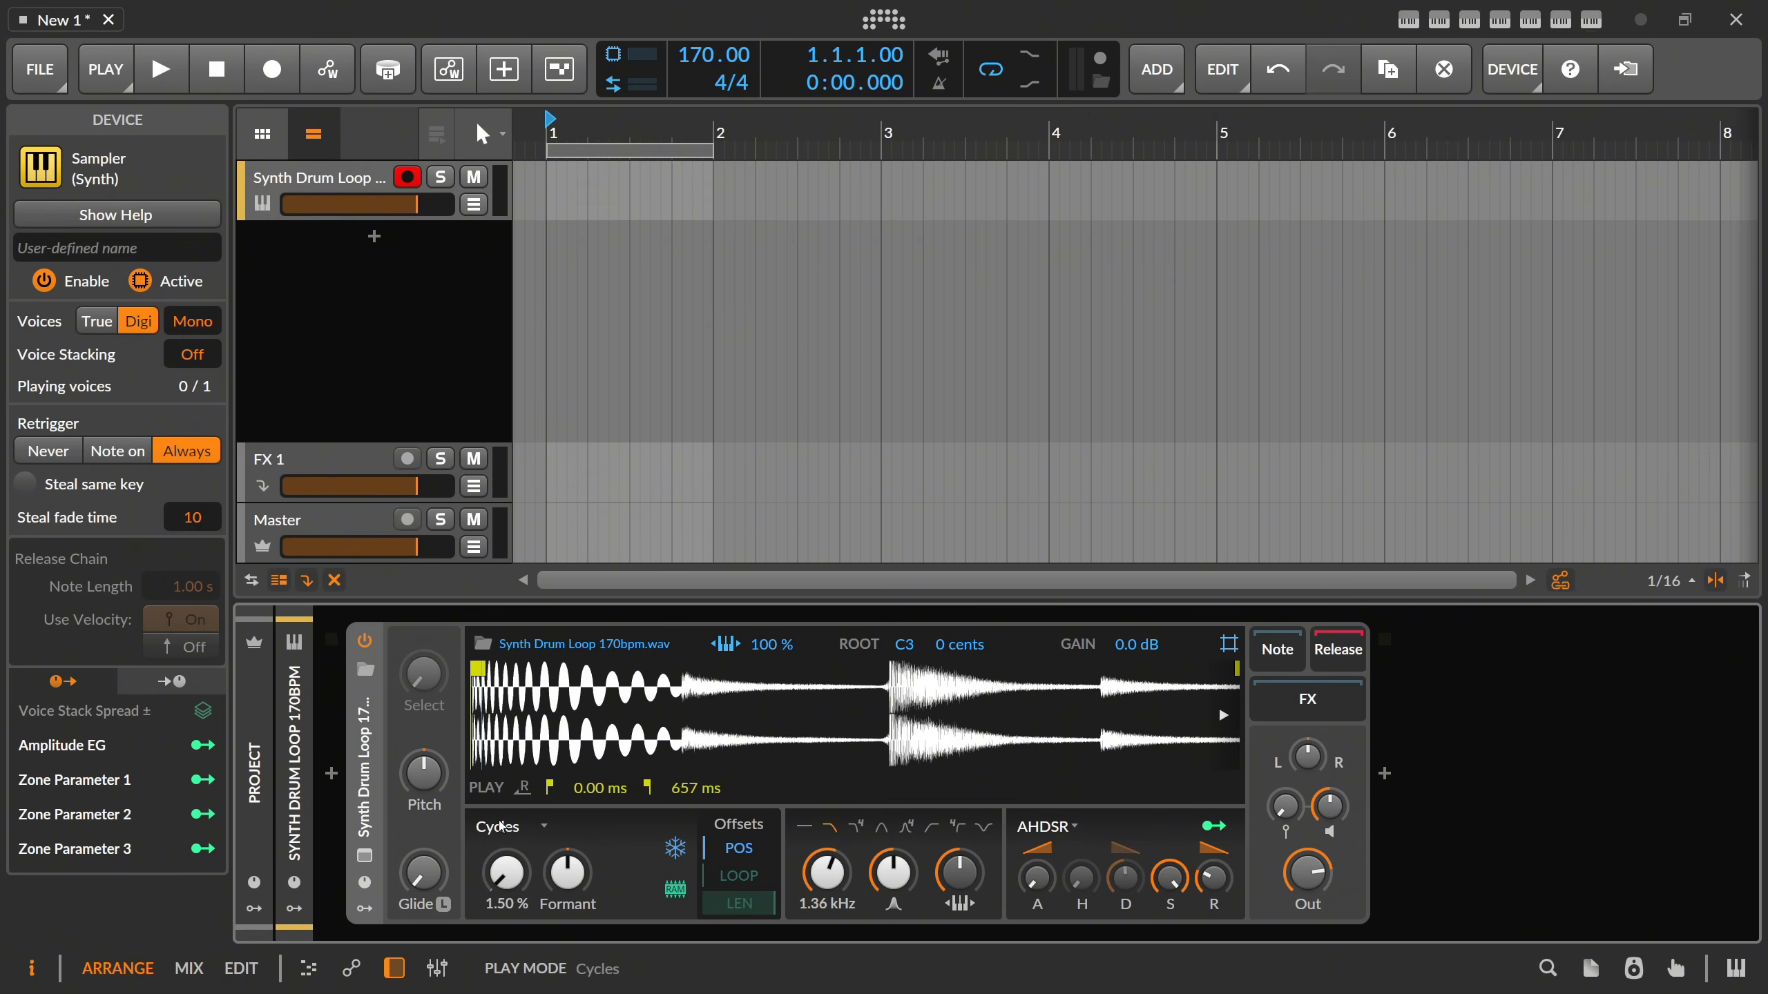
left_click_drag(507, 870, 506, 781)
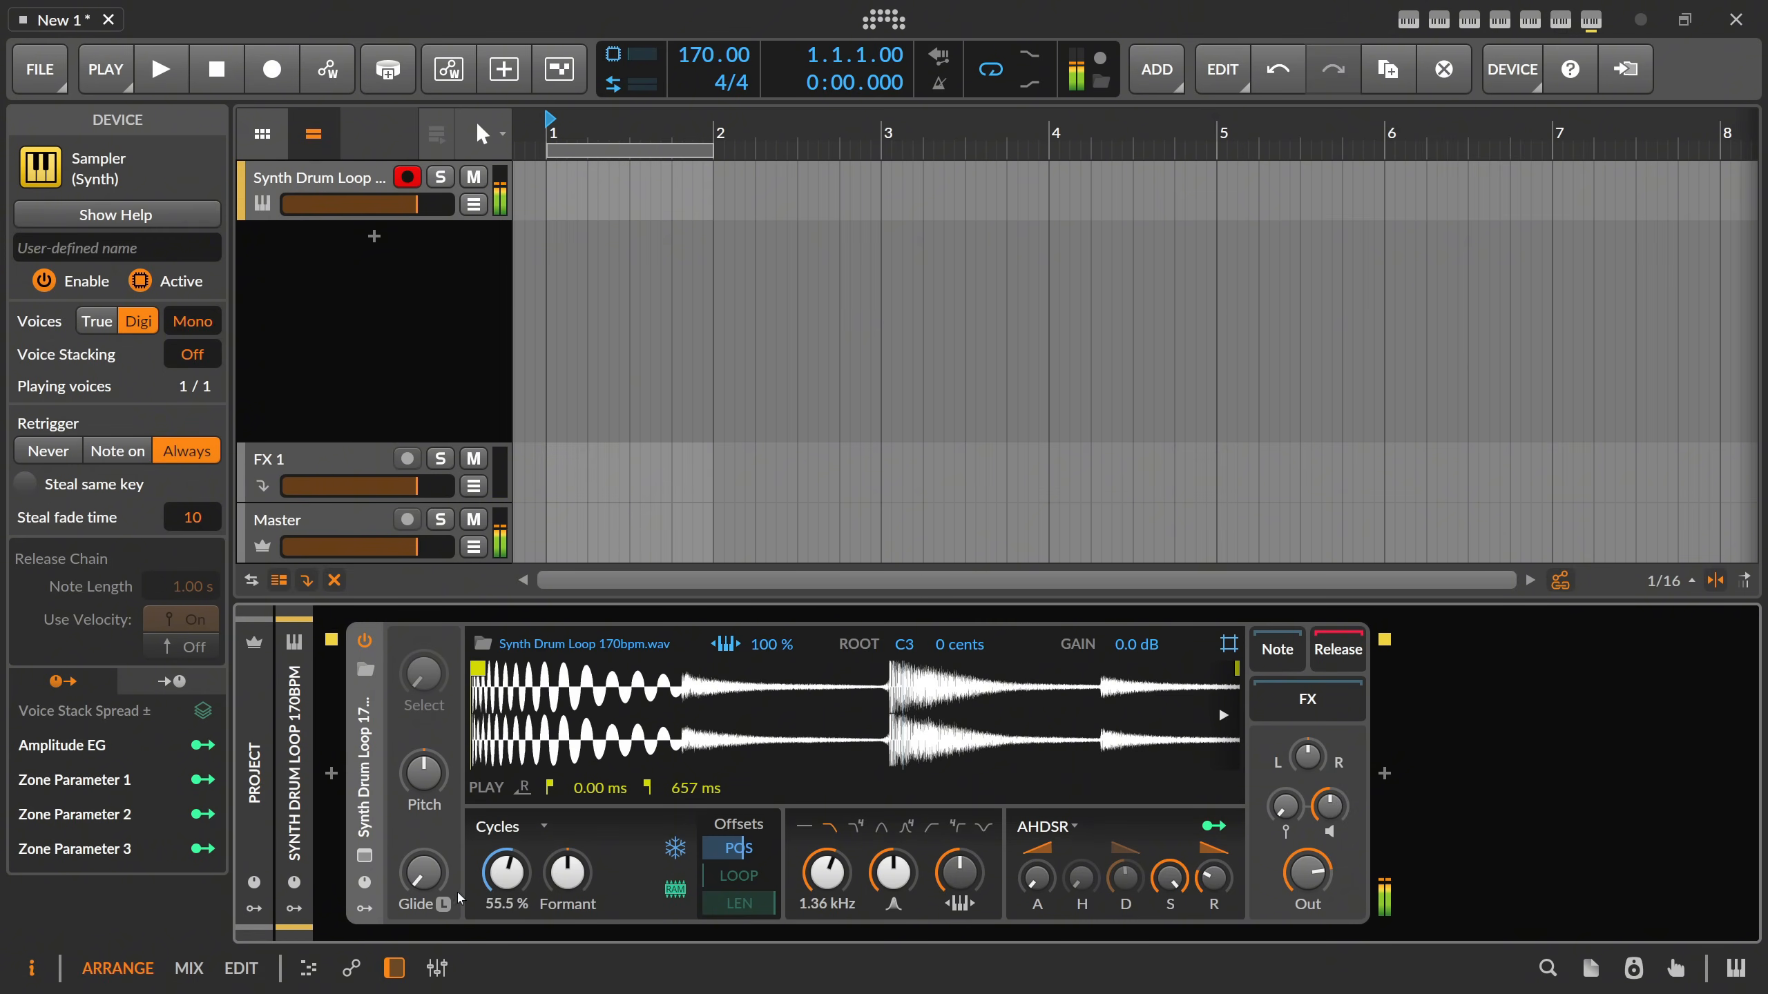
Add an Expressions modulator to the Sampler.
left_click(365, 909)
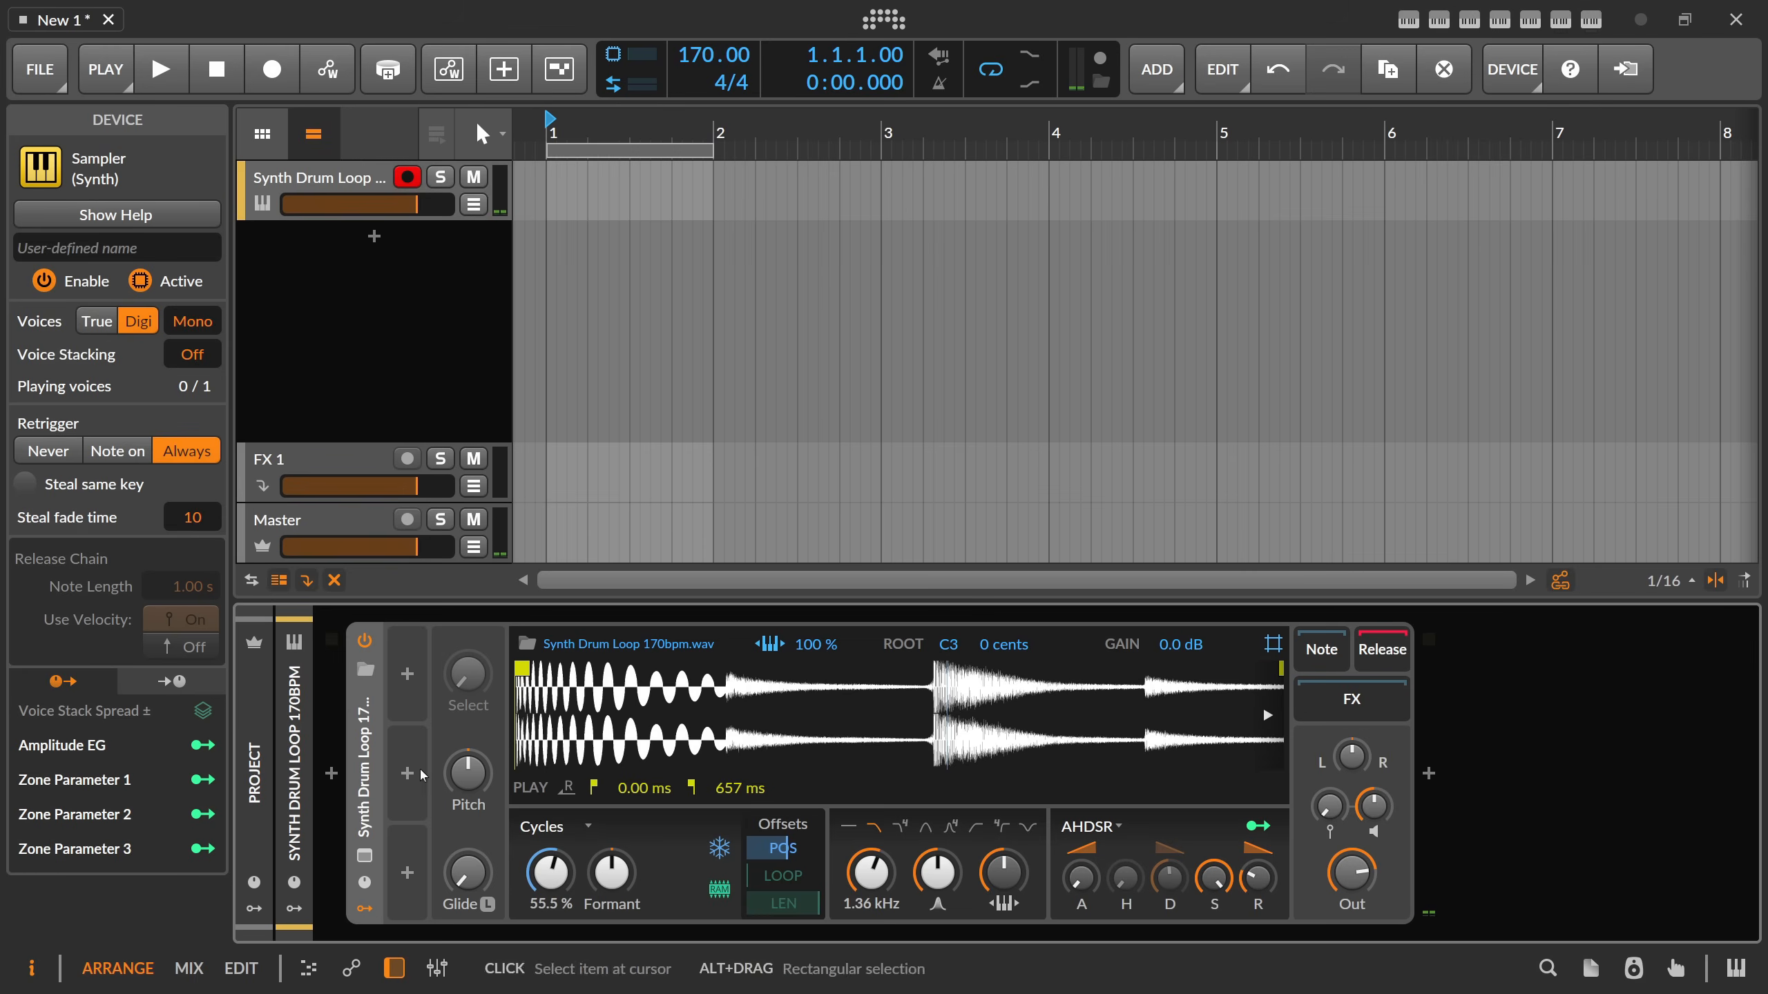
left_click(408, 675)
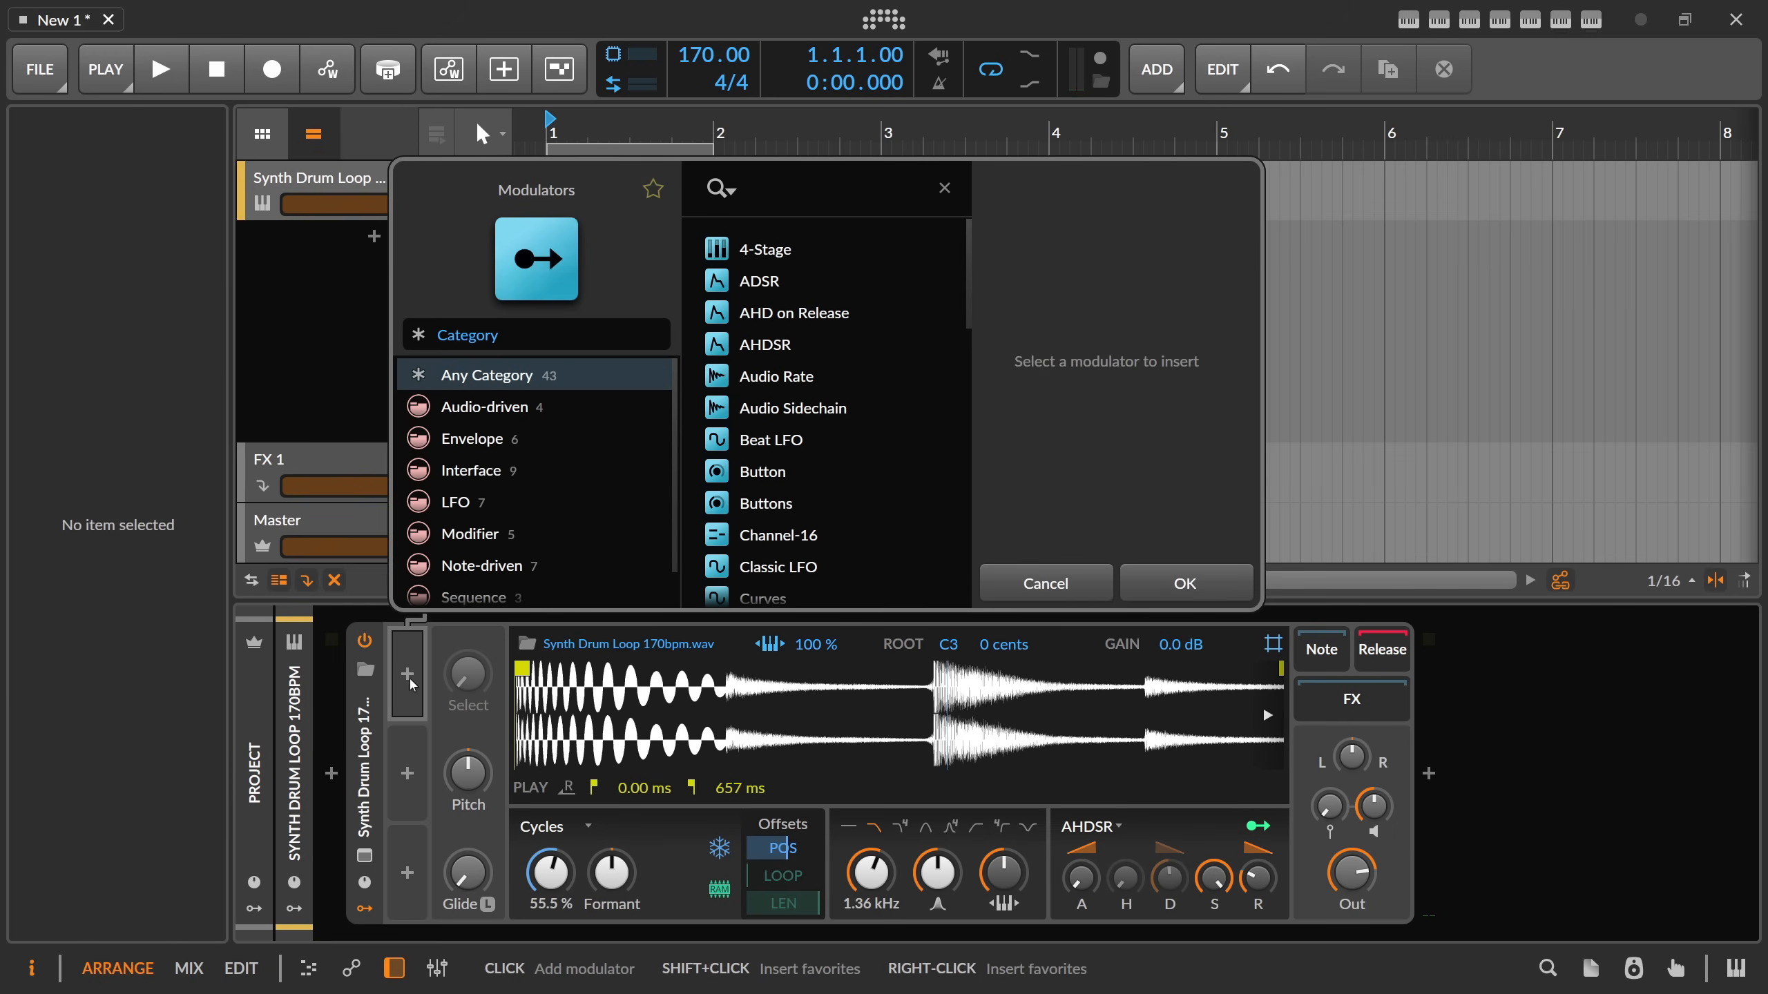
type("vel")
key("Down")
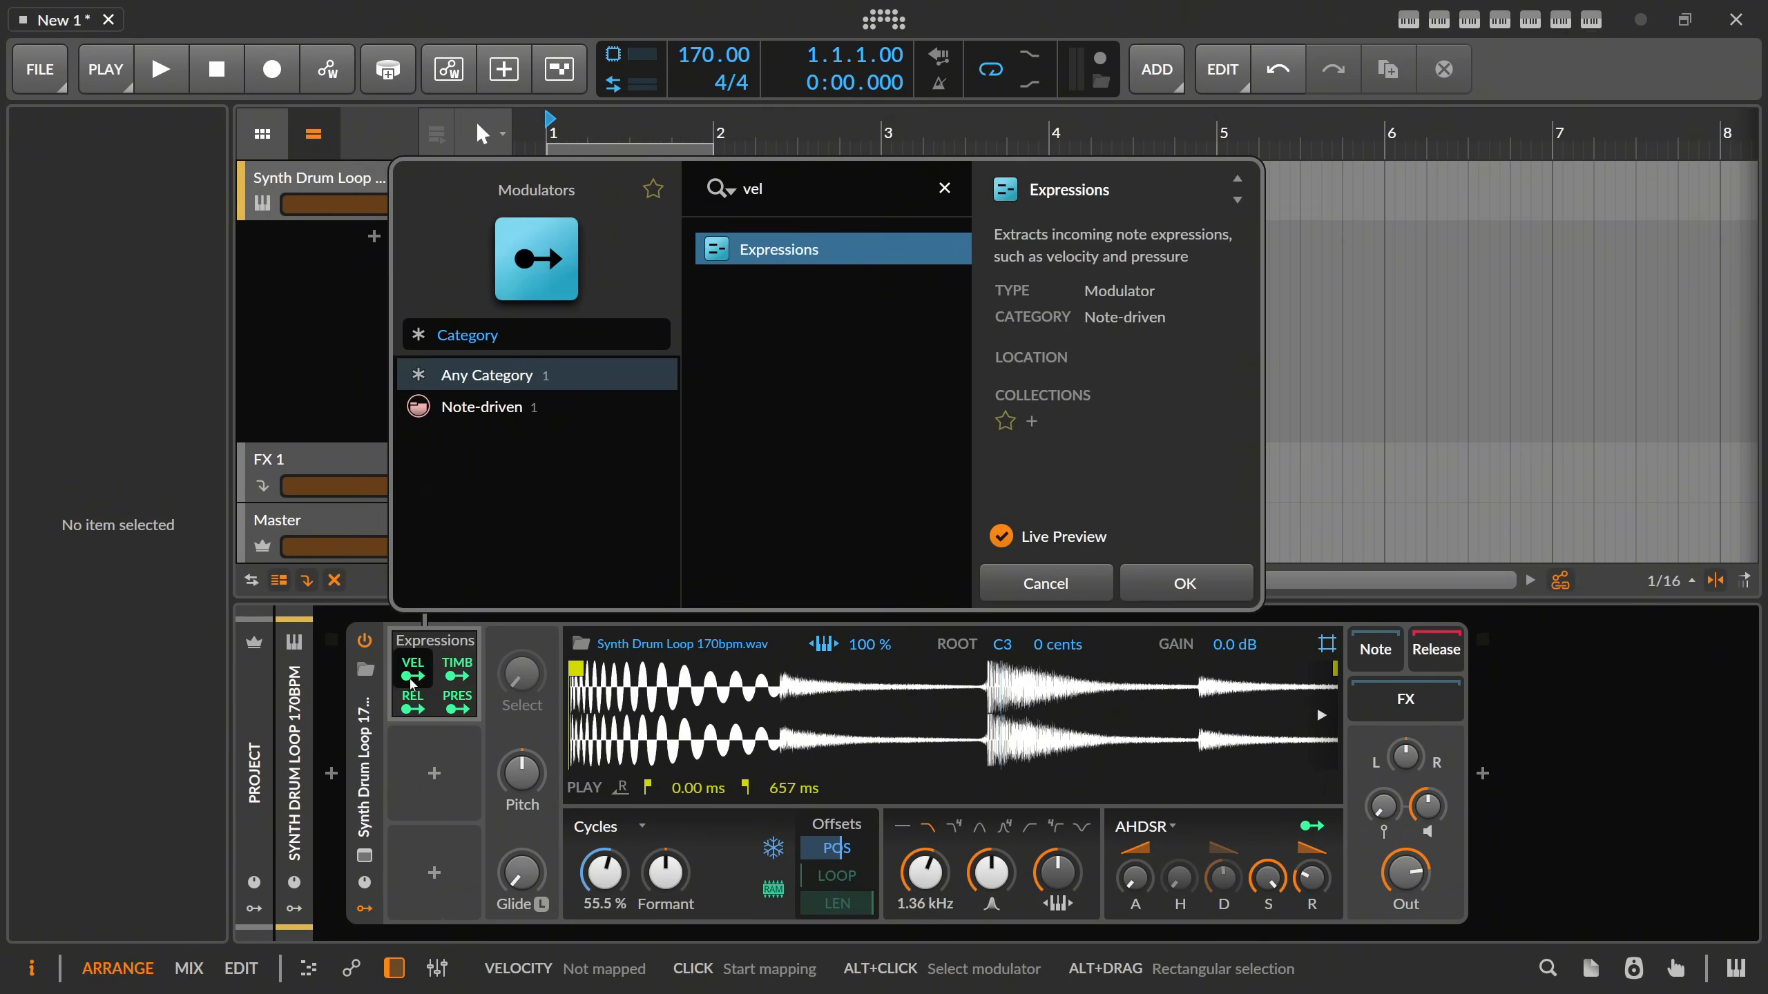
key("Return")
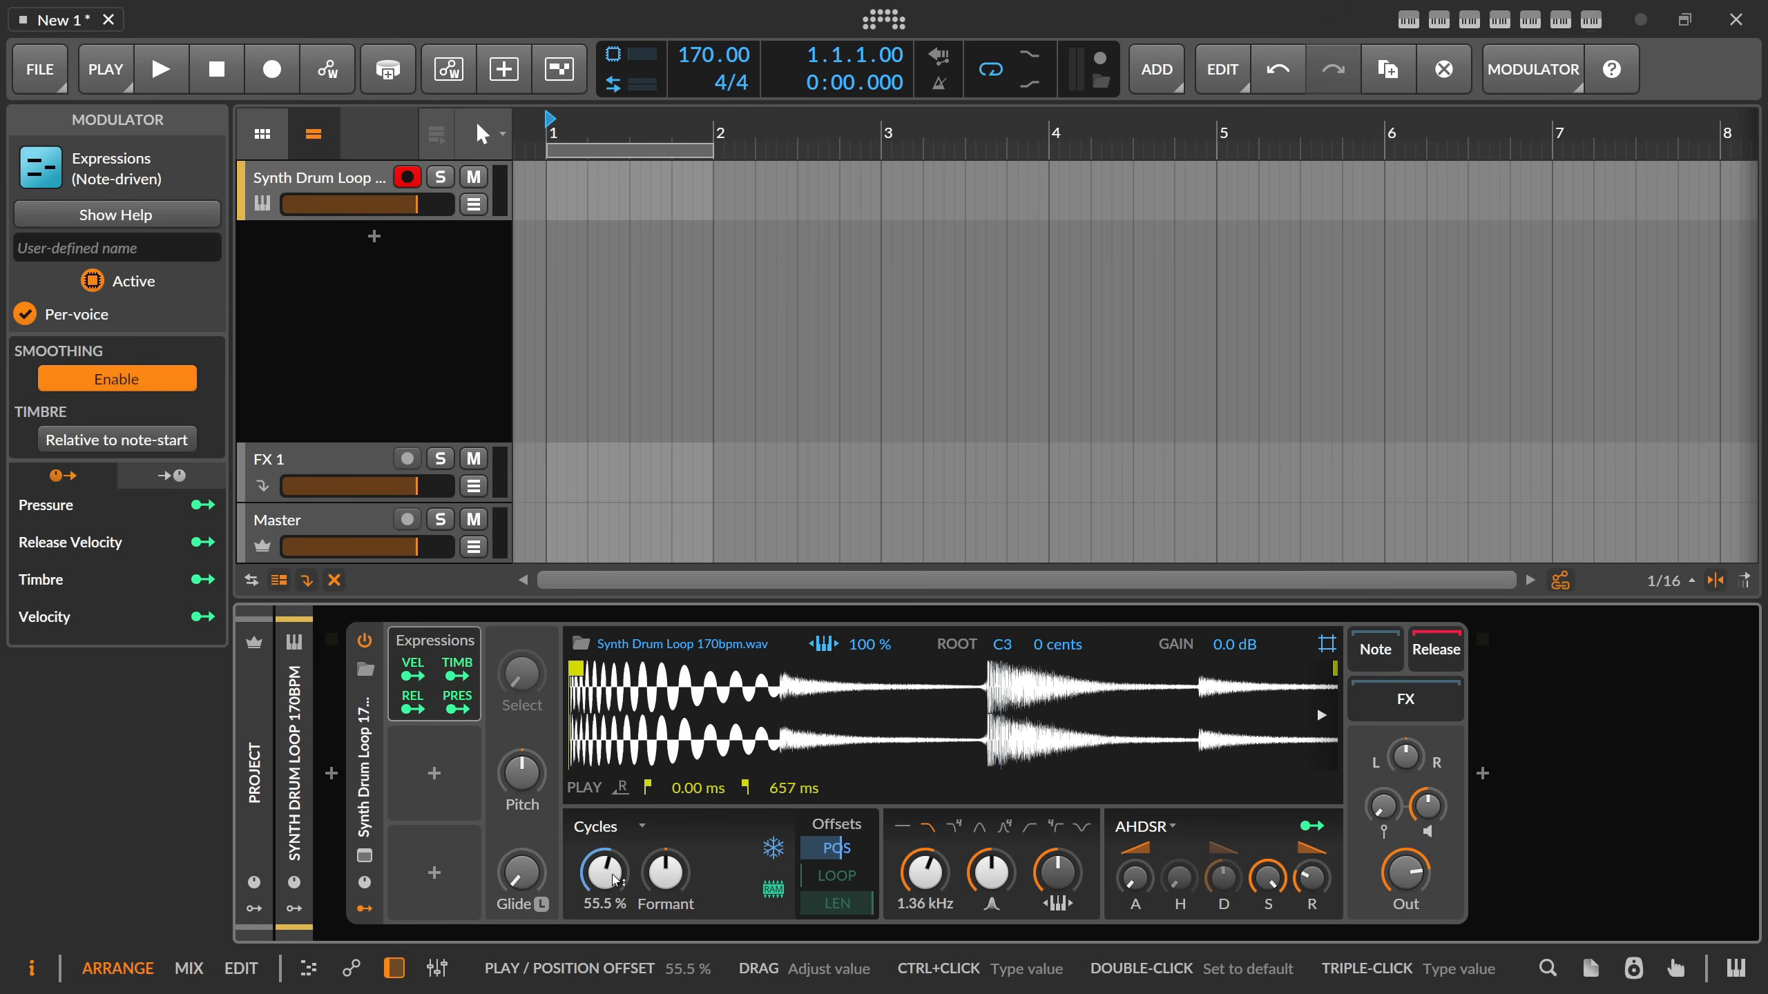
Set the playhead position to 62.2 % and modulate it from the Expressions Velocity output by -0.08.
left_click_drag(604, 872, 604, 849)
left_click(413, 676)
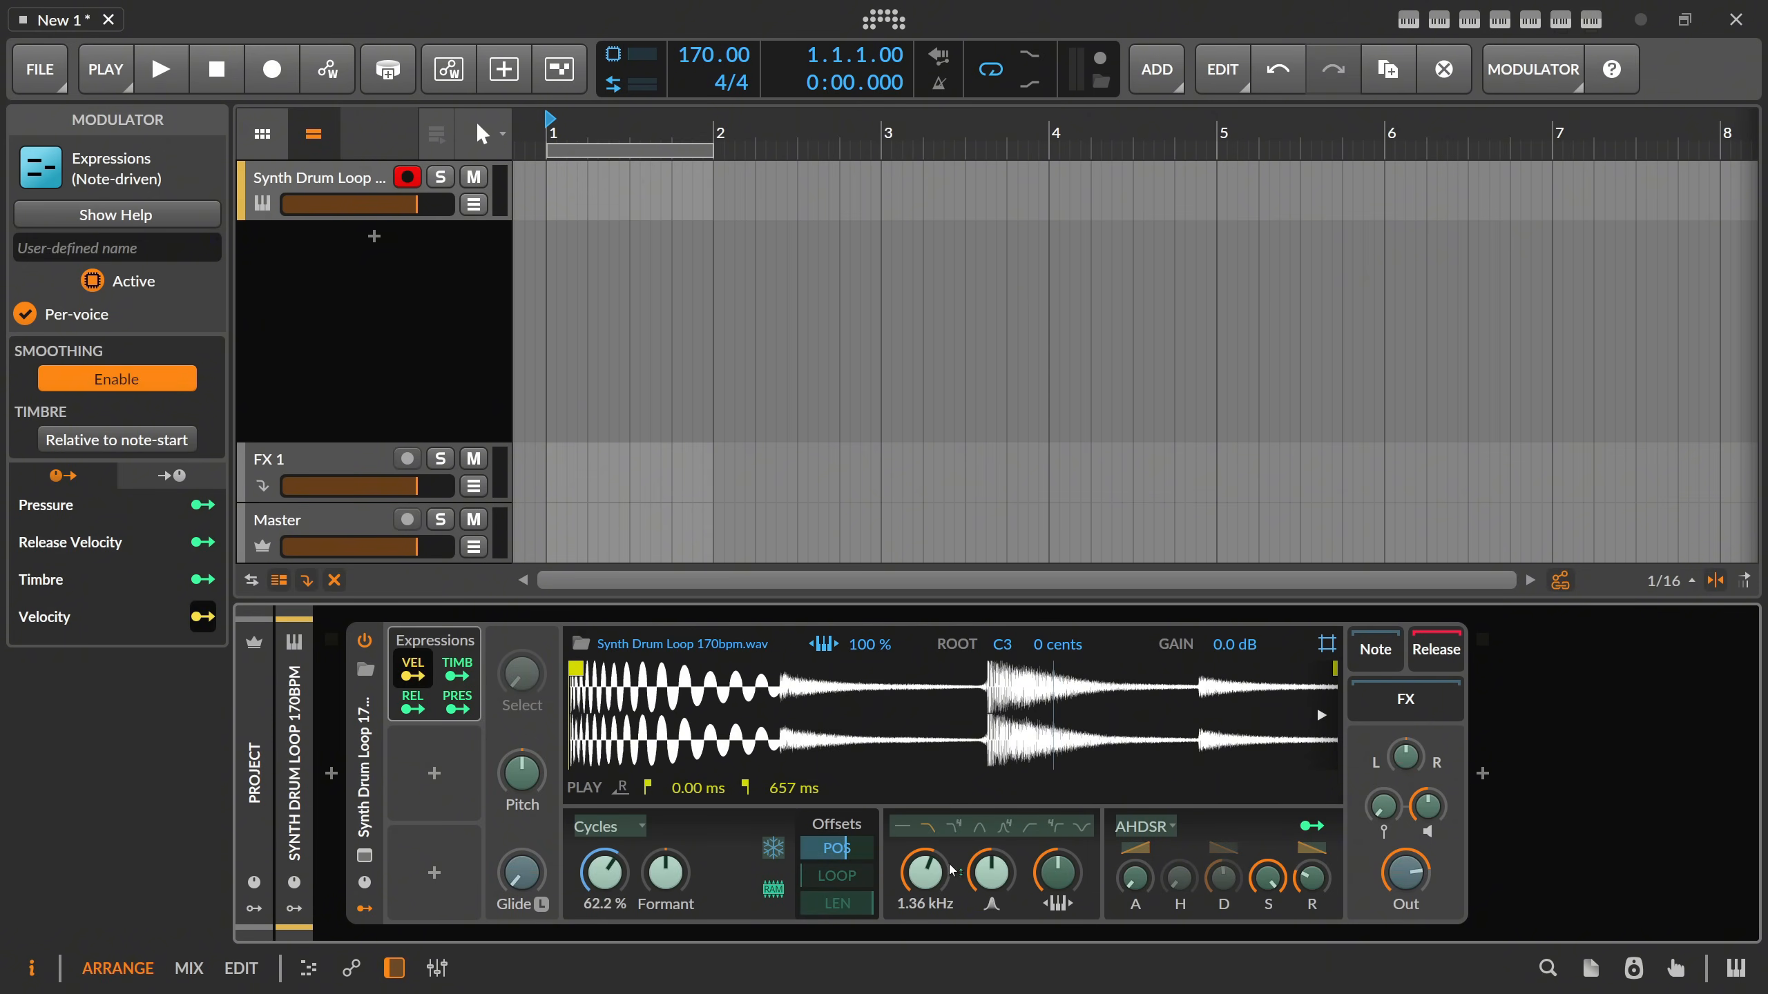
left_click_drag(925, 873, 855, 868)
double_click(925, 873)
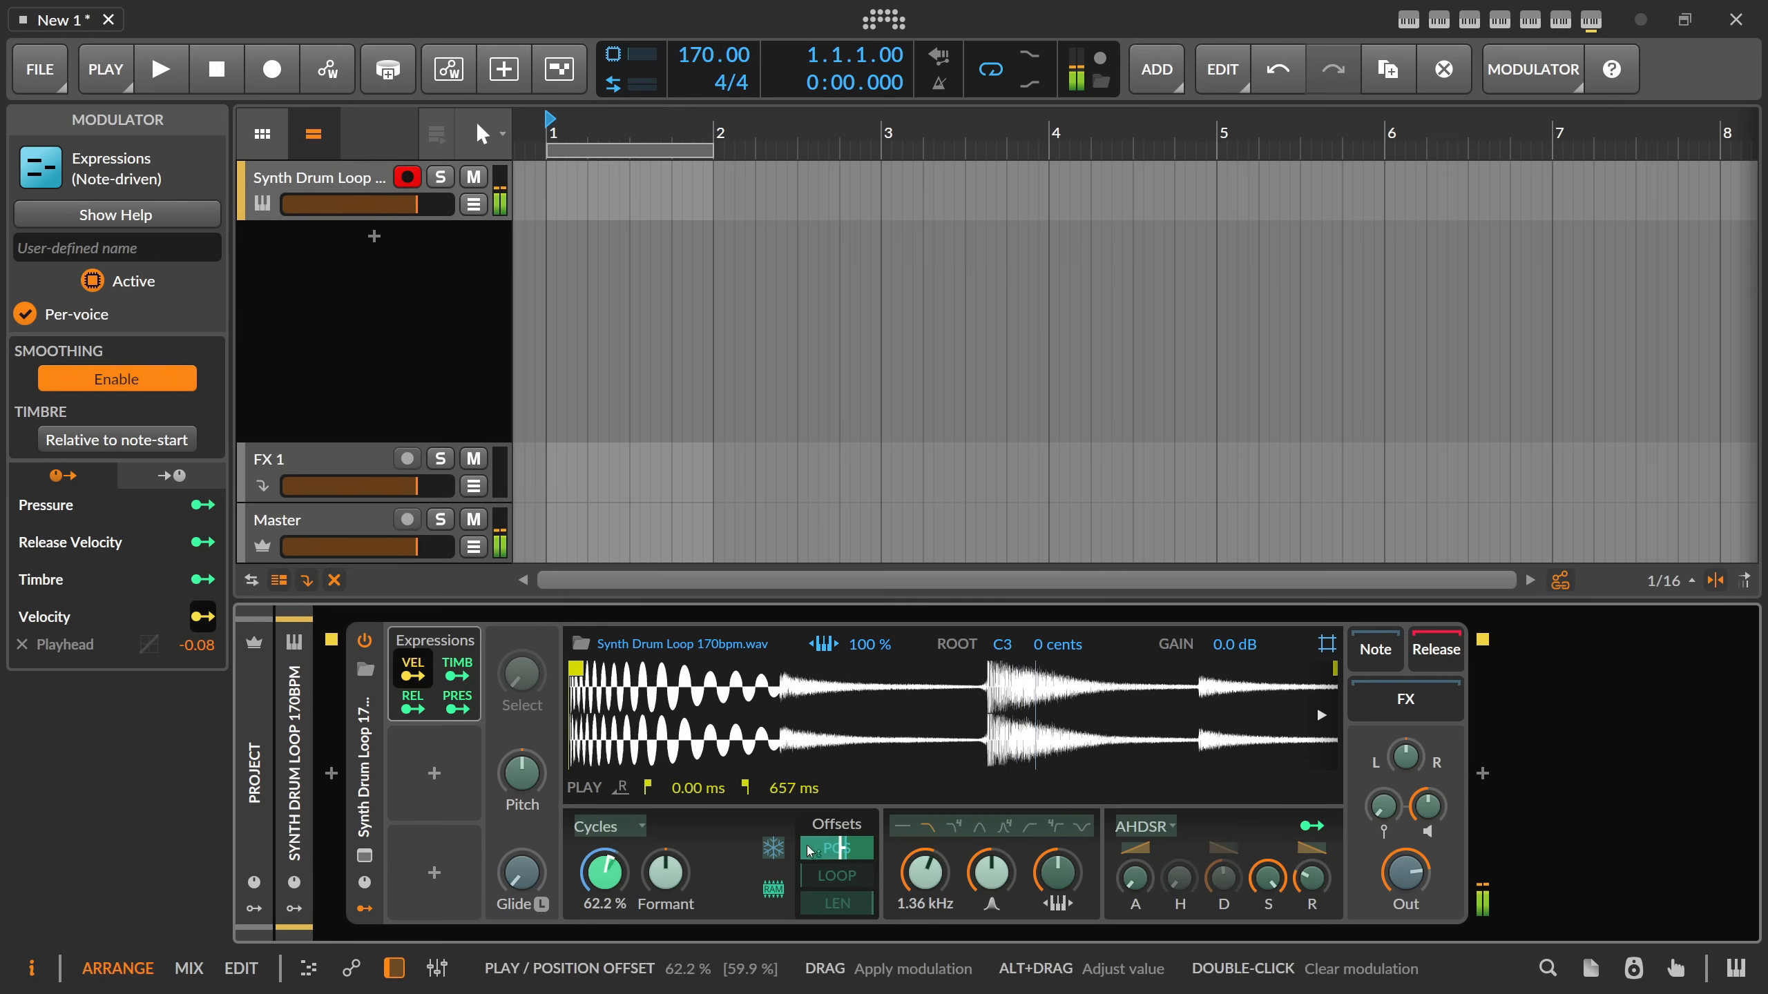
left_click(415, 677)
left_click_drag(1315, 879, 1316, 879)
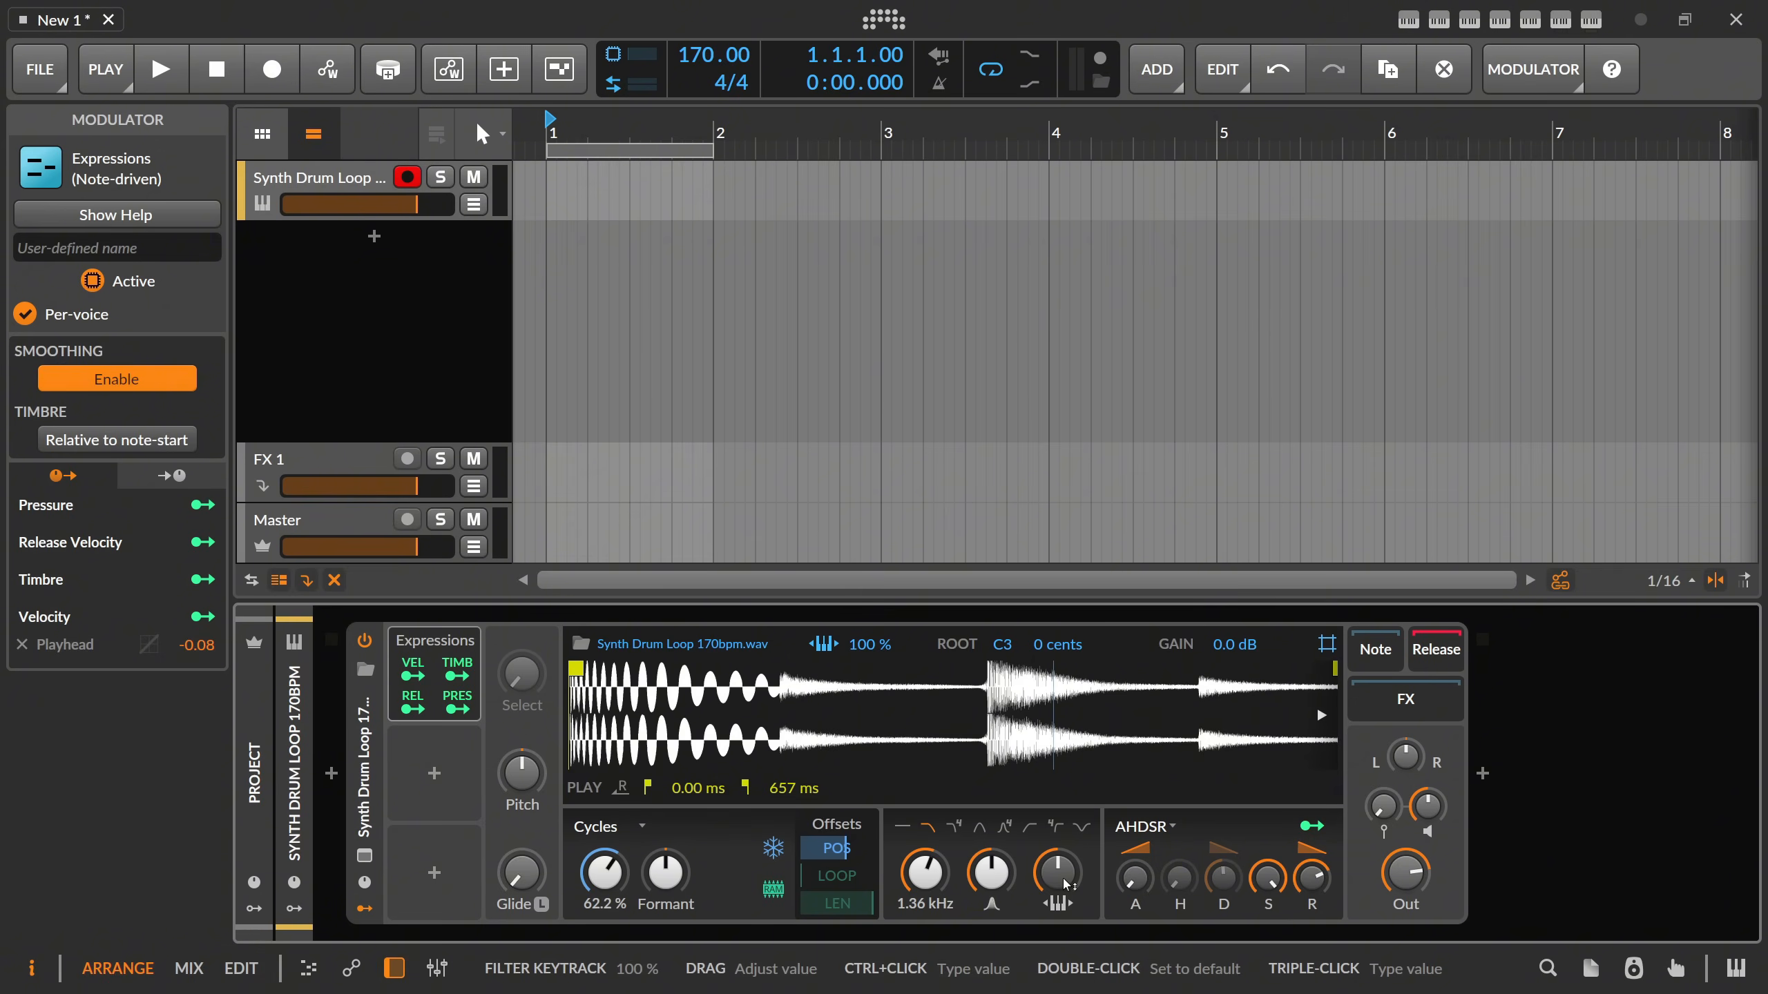
Reset the filter frequency to its default 262 Hz, select High-pass (4-pole) mode and raise the resonance.
double_click(935, 885)
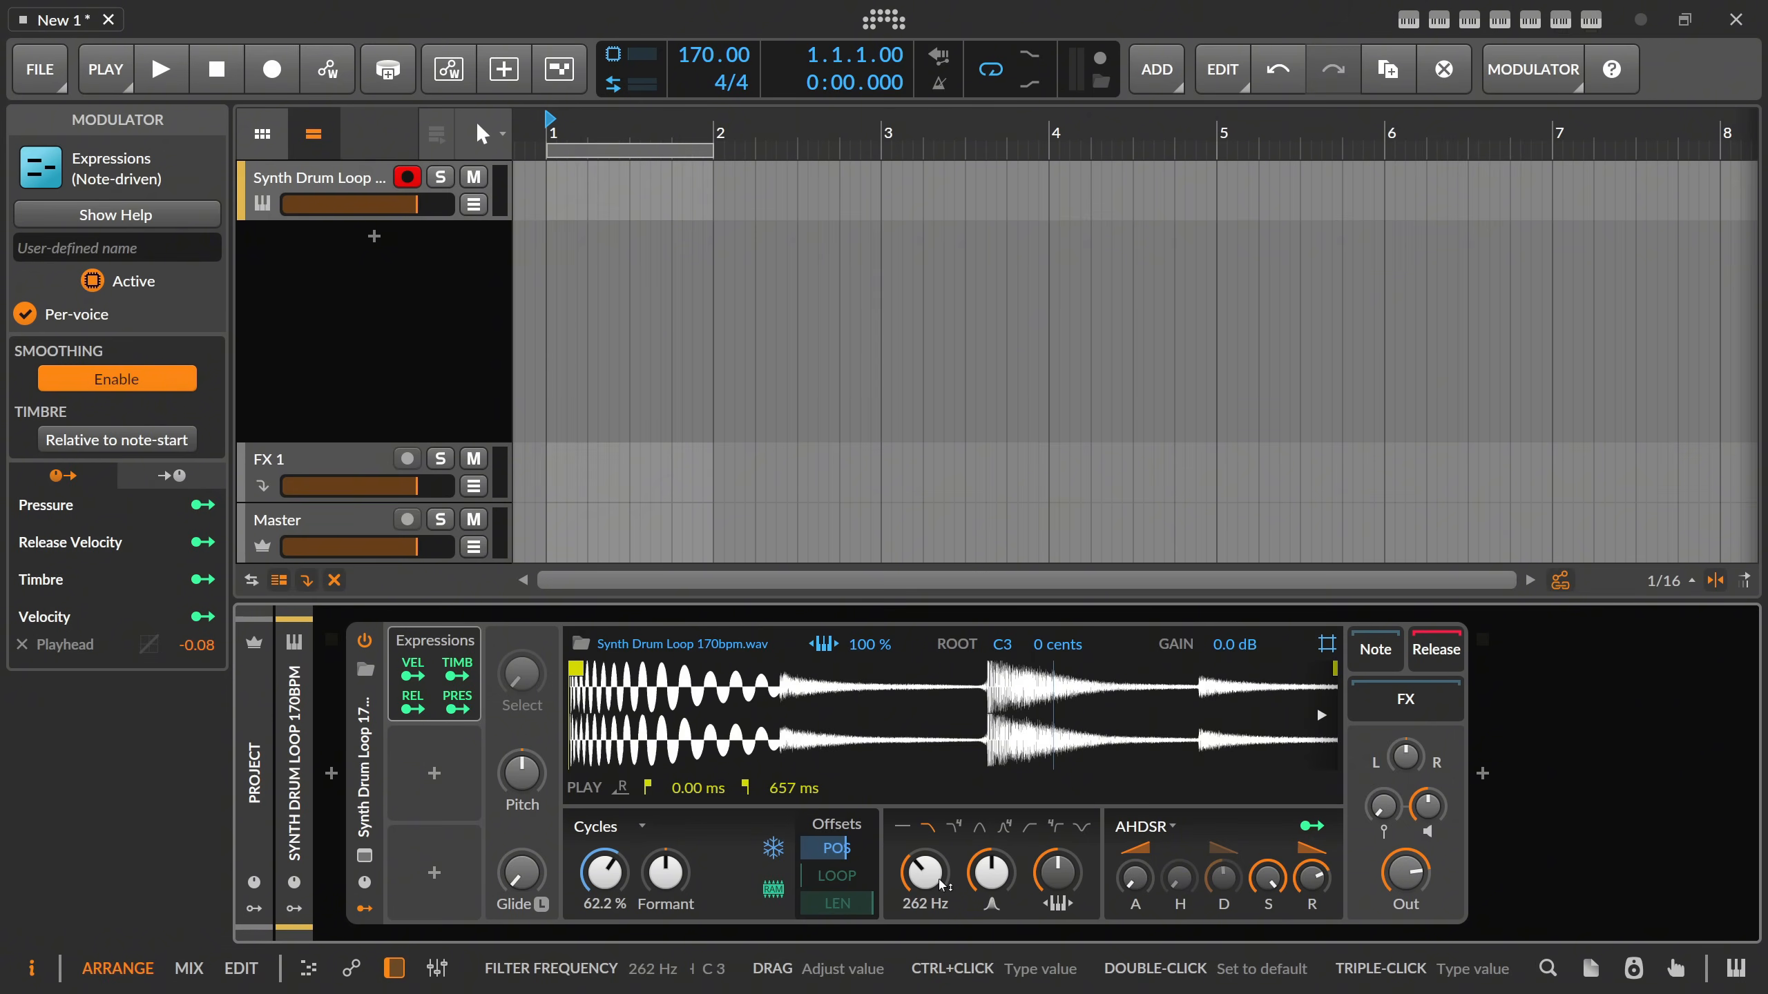
left_click(1057, 830)
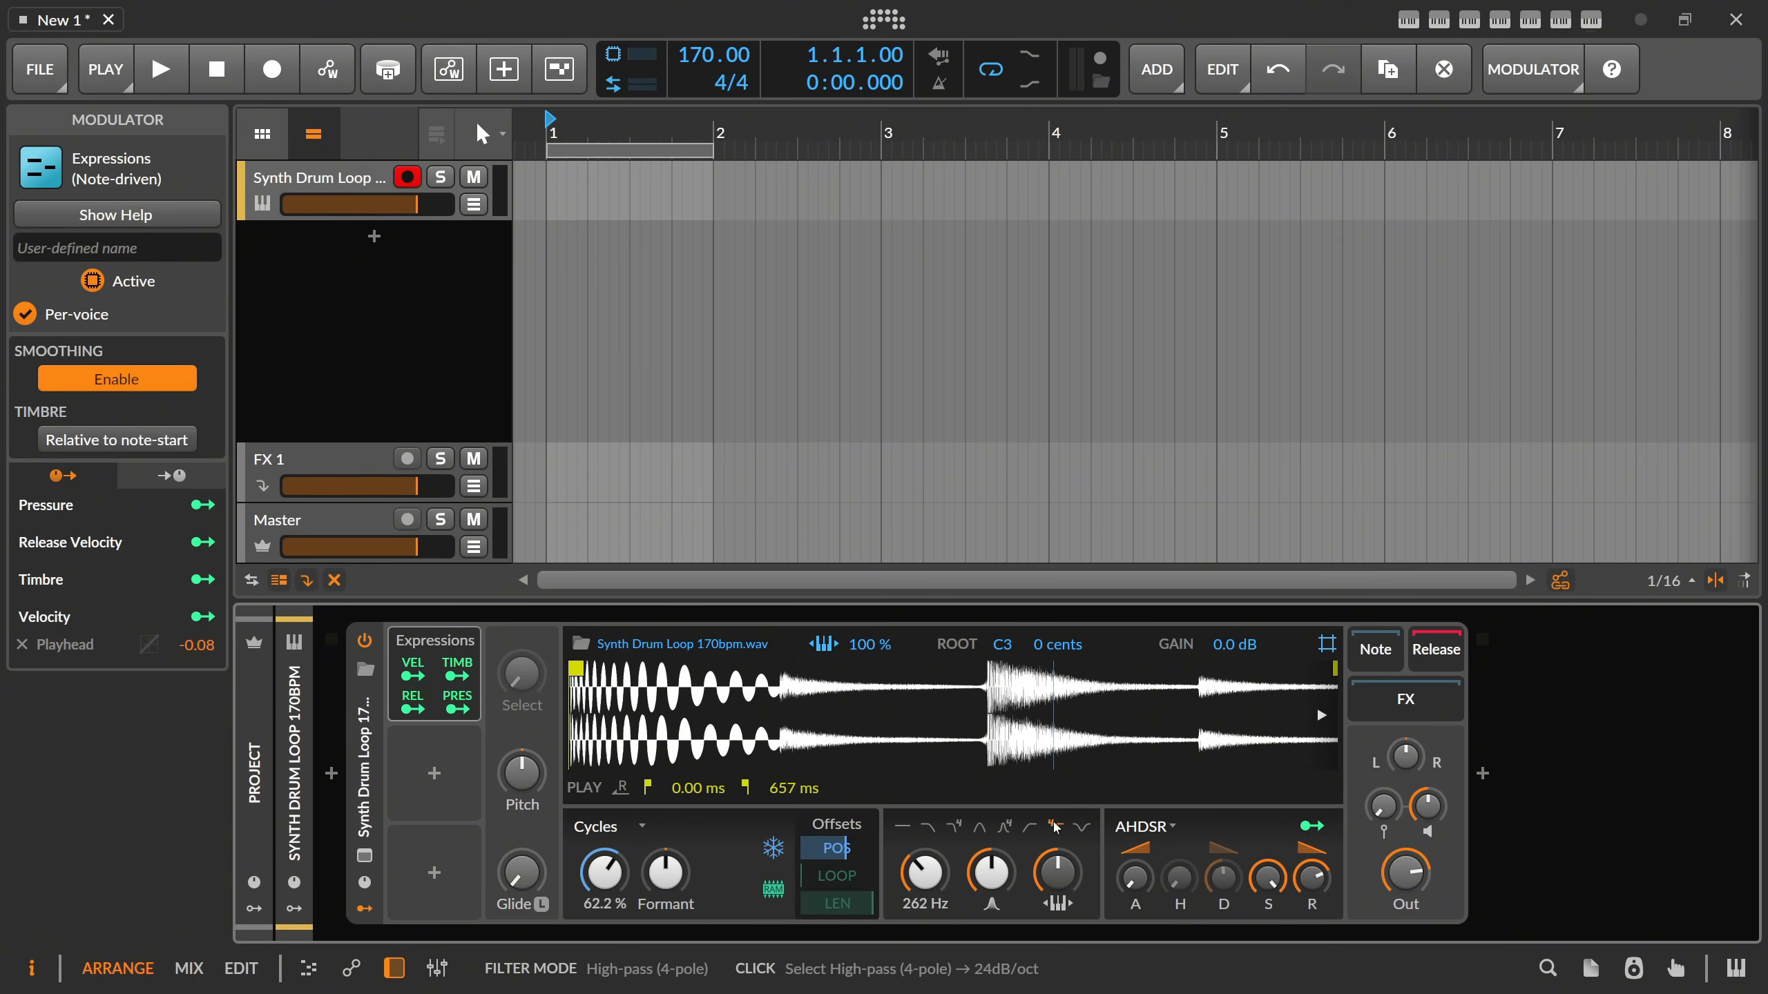
left_click_drag(992, 872, 991, 855)
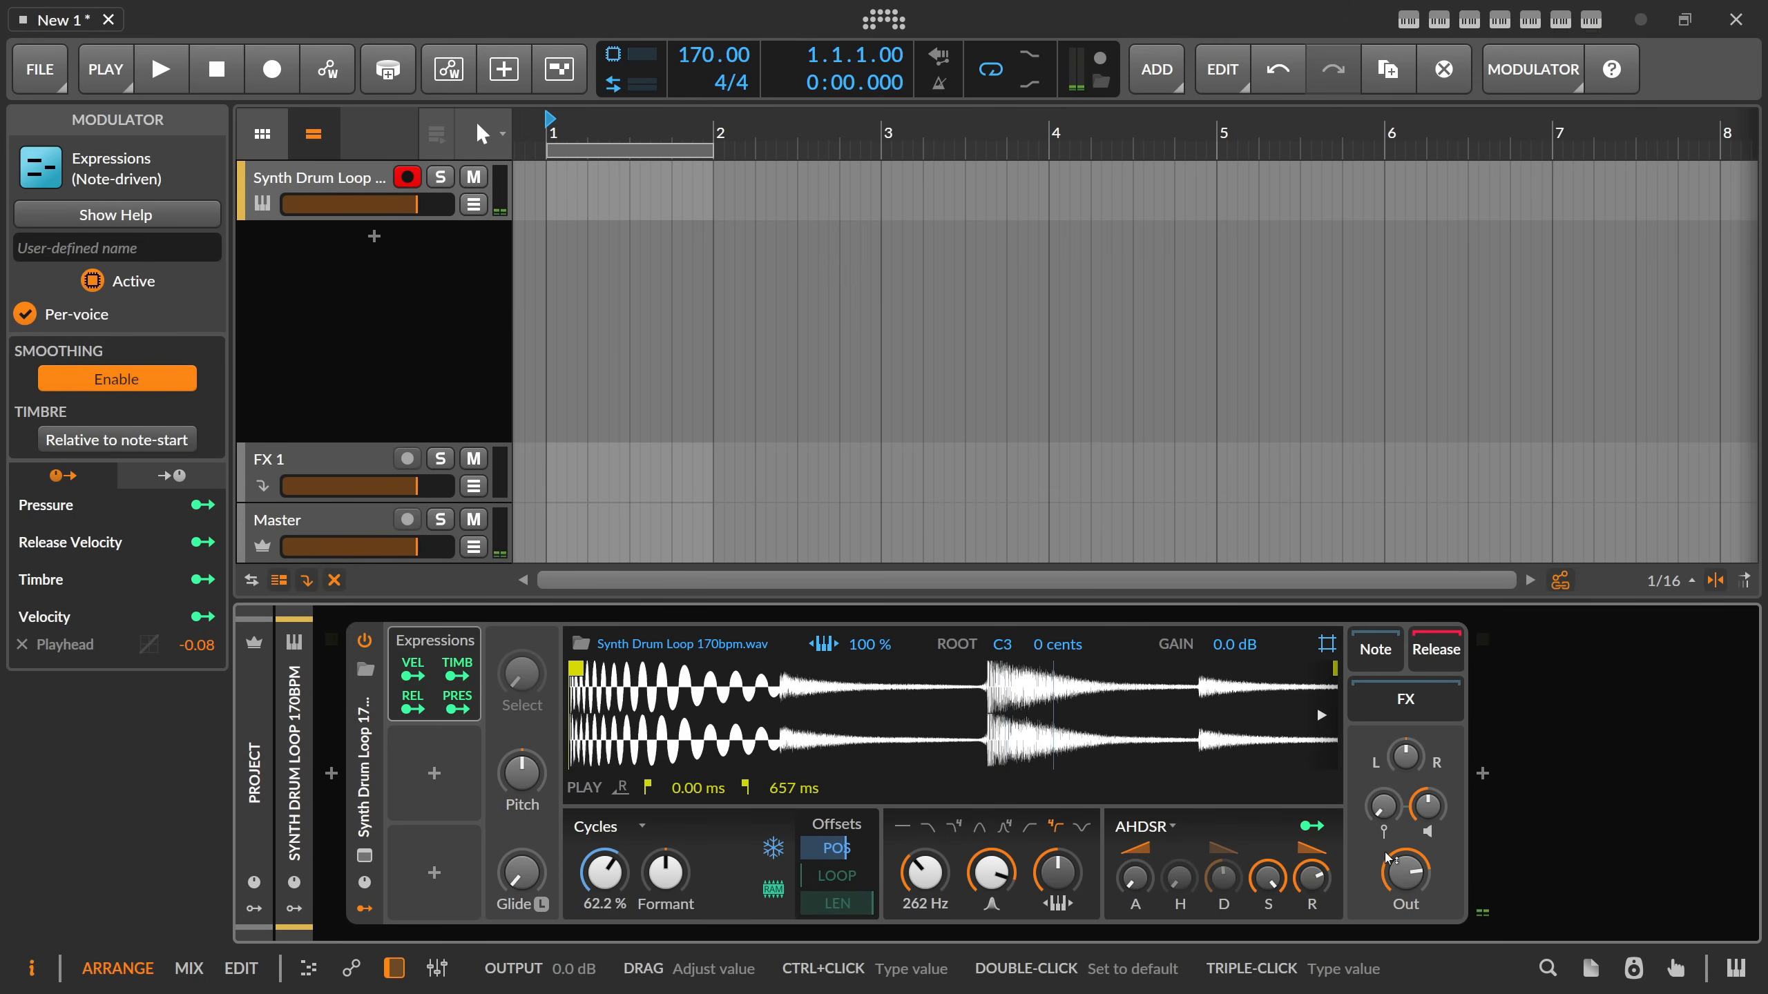
Insert a Spectrum analyzer after the Sampler, show its expanded view and bring the Sampler back into view.
left_click(1483, 774)
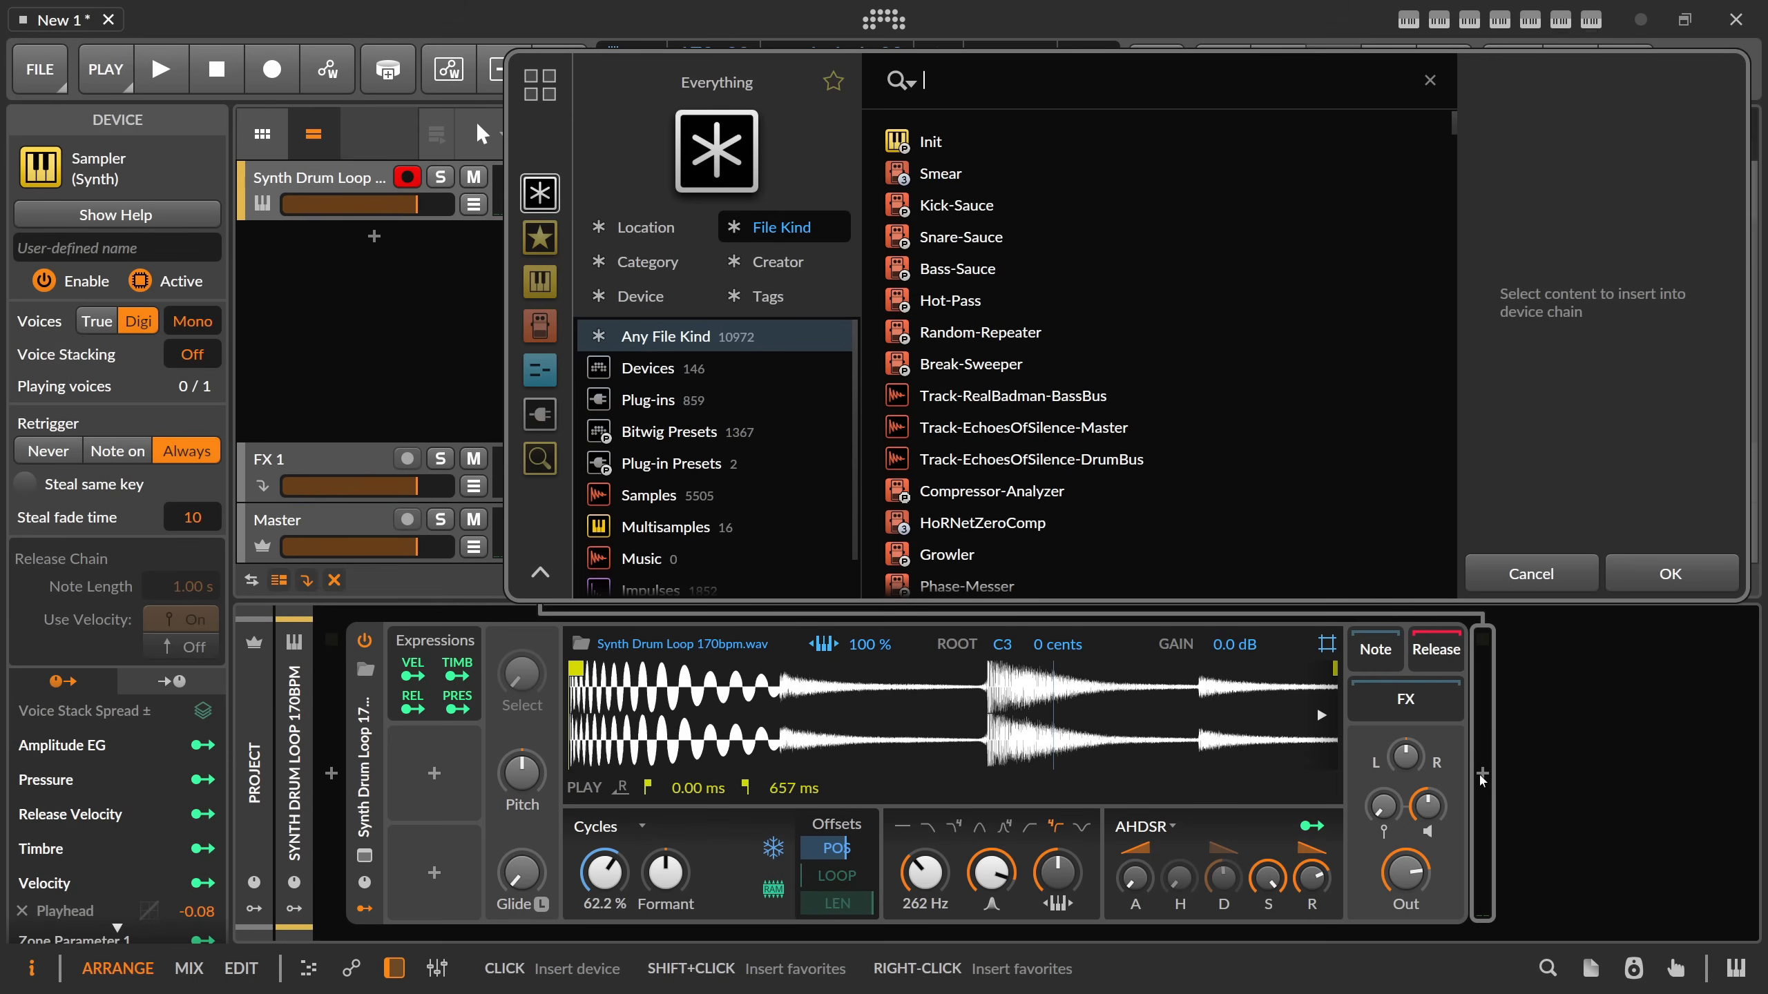
type("spec")
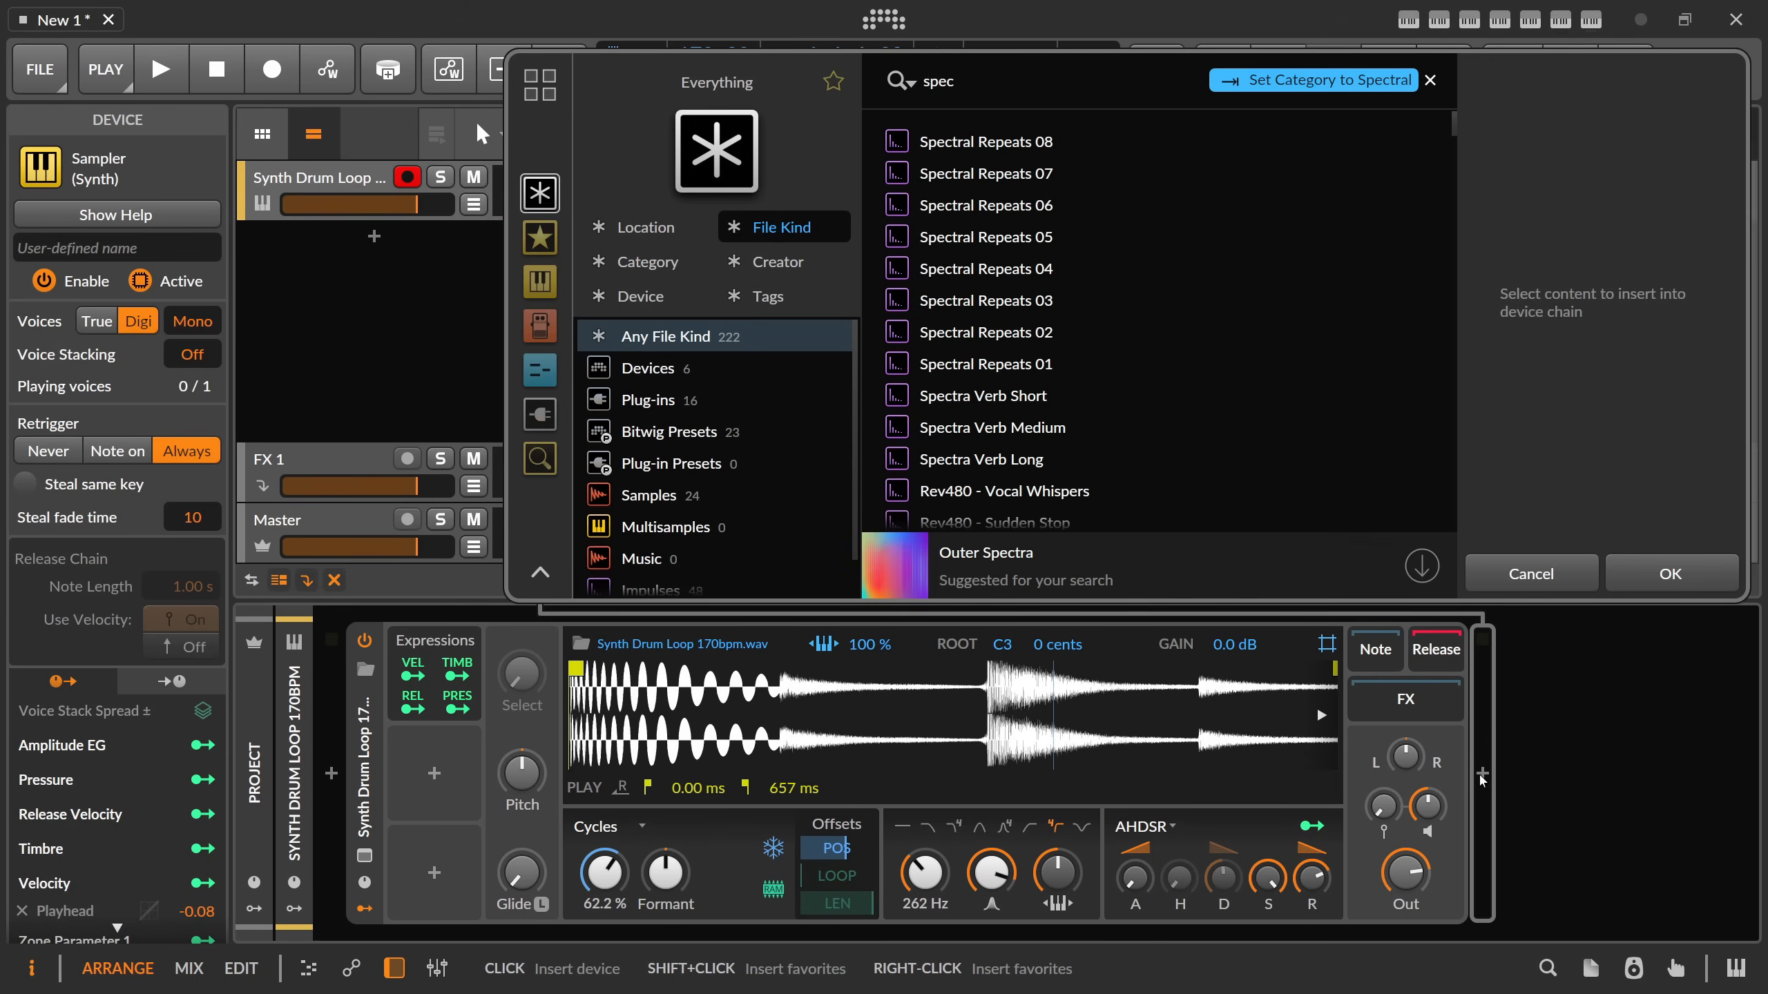
type("tru")
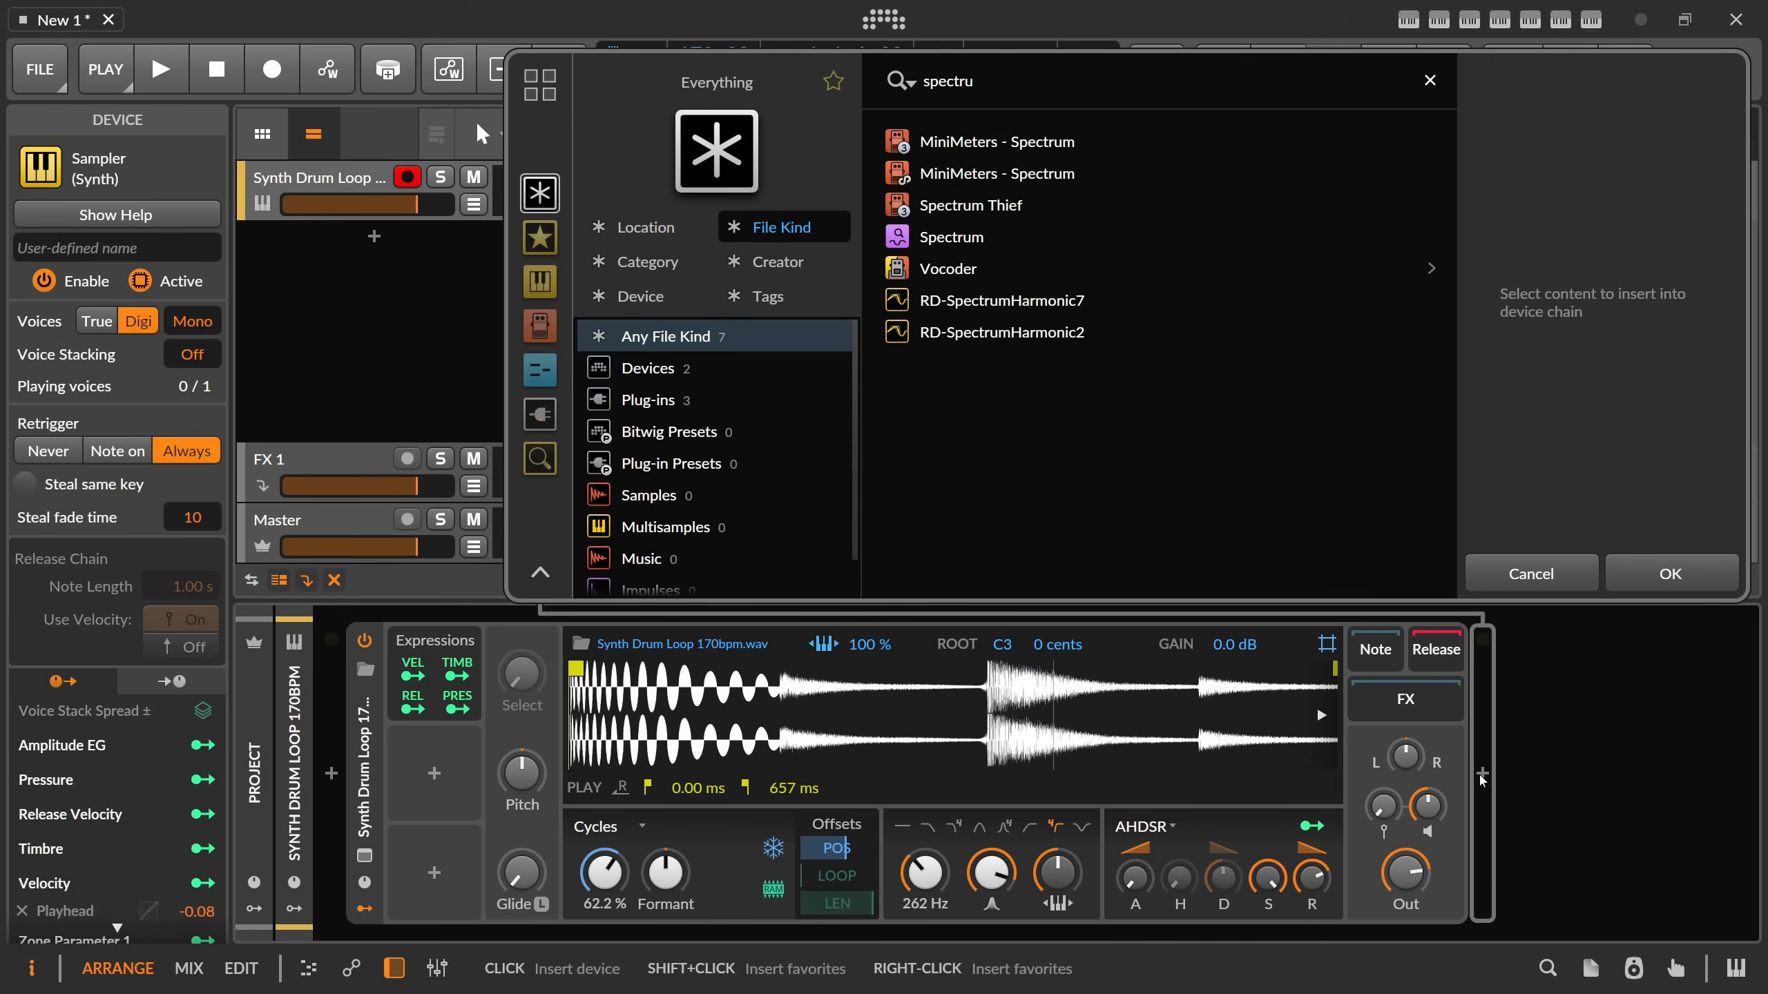
double_click(971, 239)
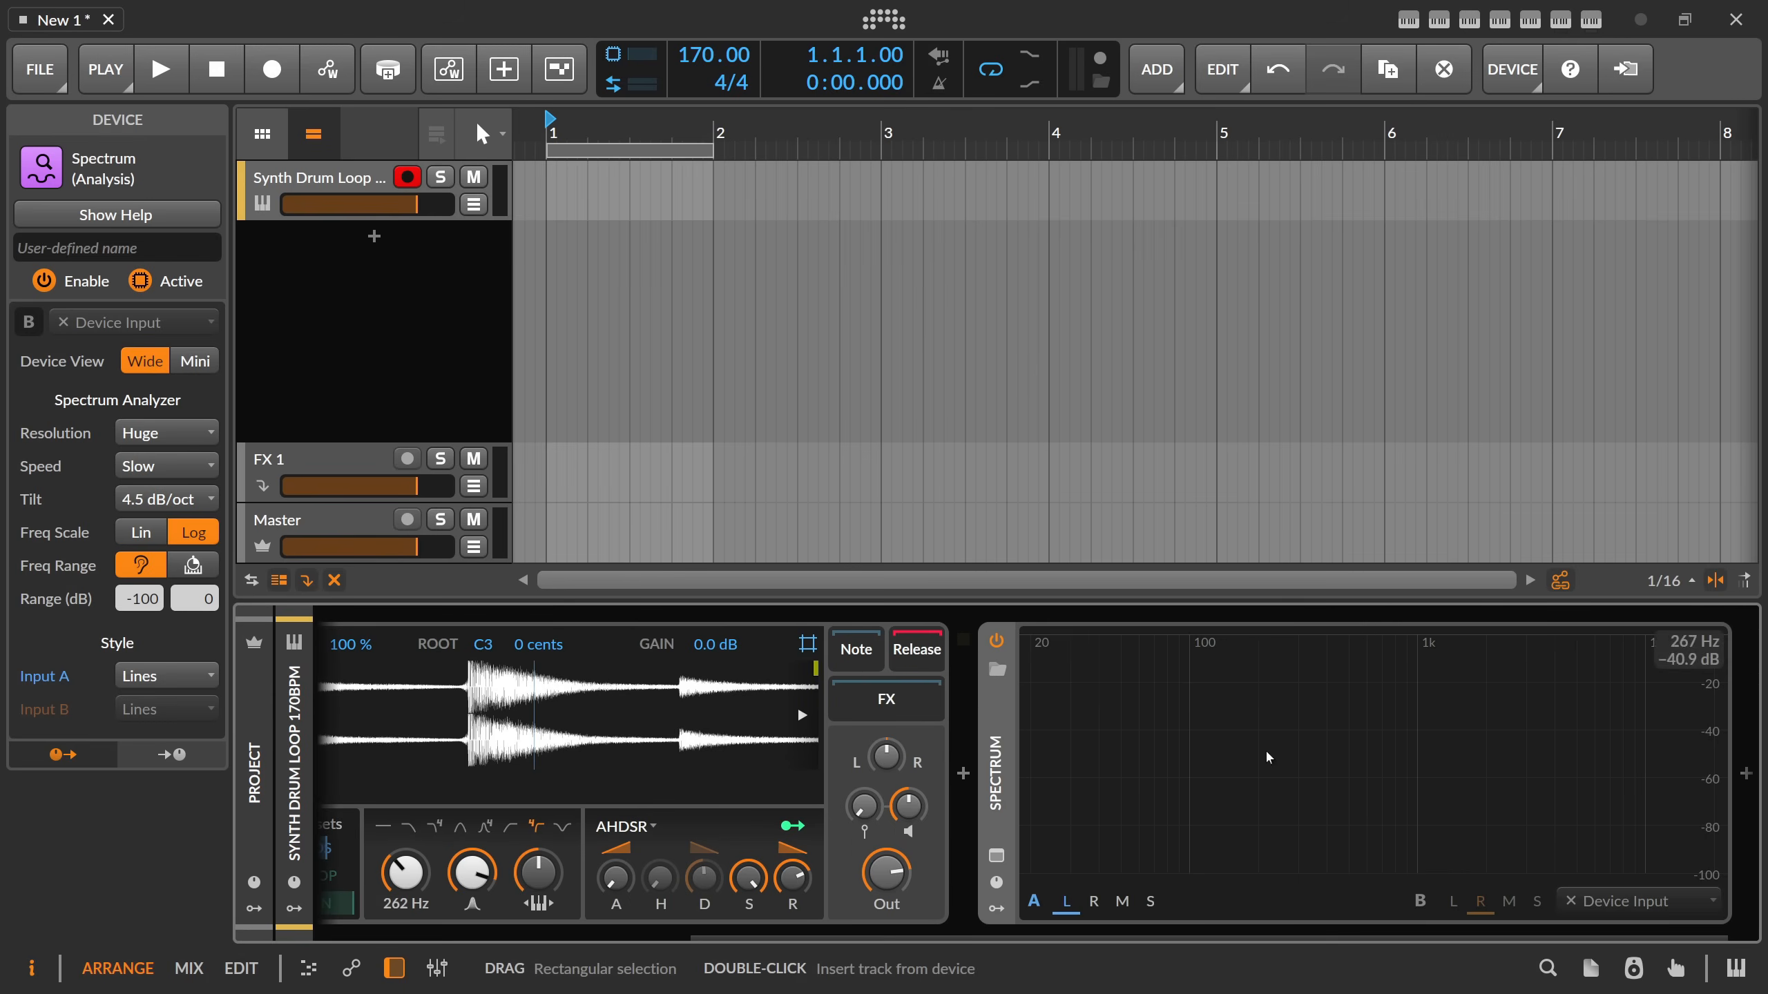
left_click(997, 856)
left_click_drag(966, 938, 592, 939)
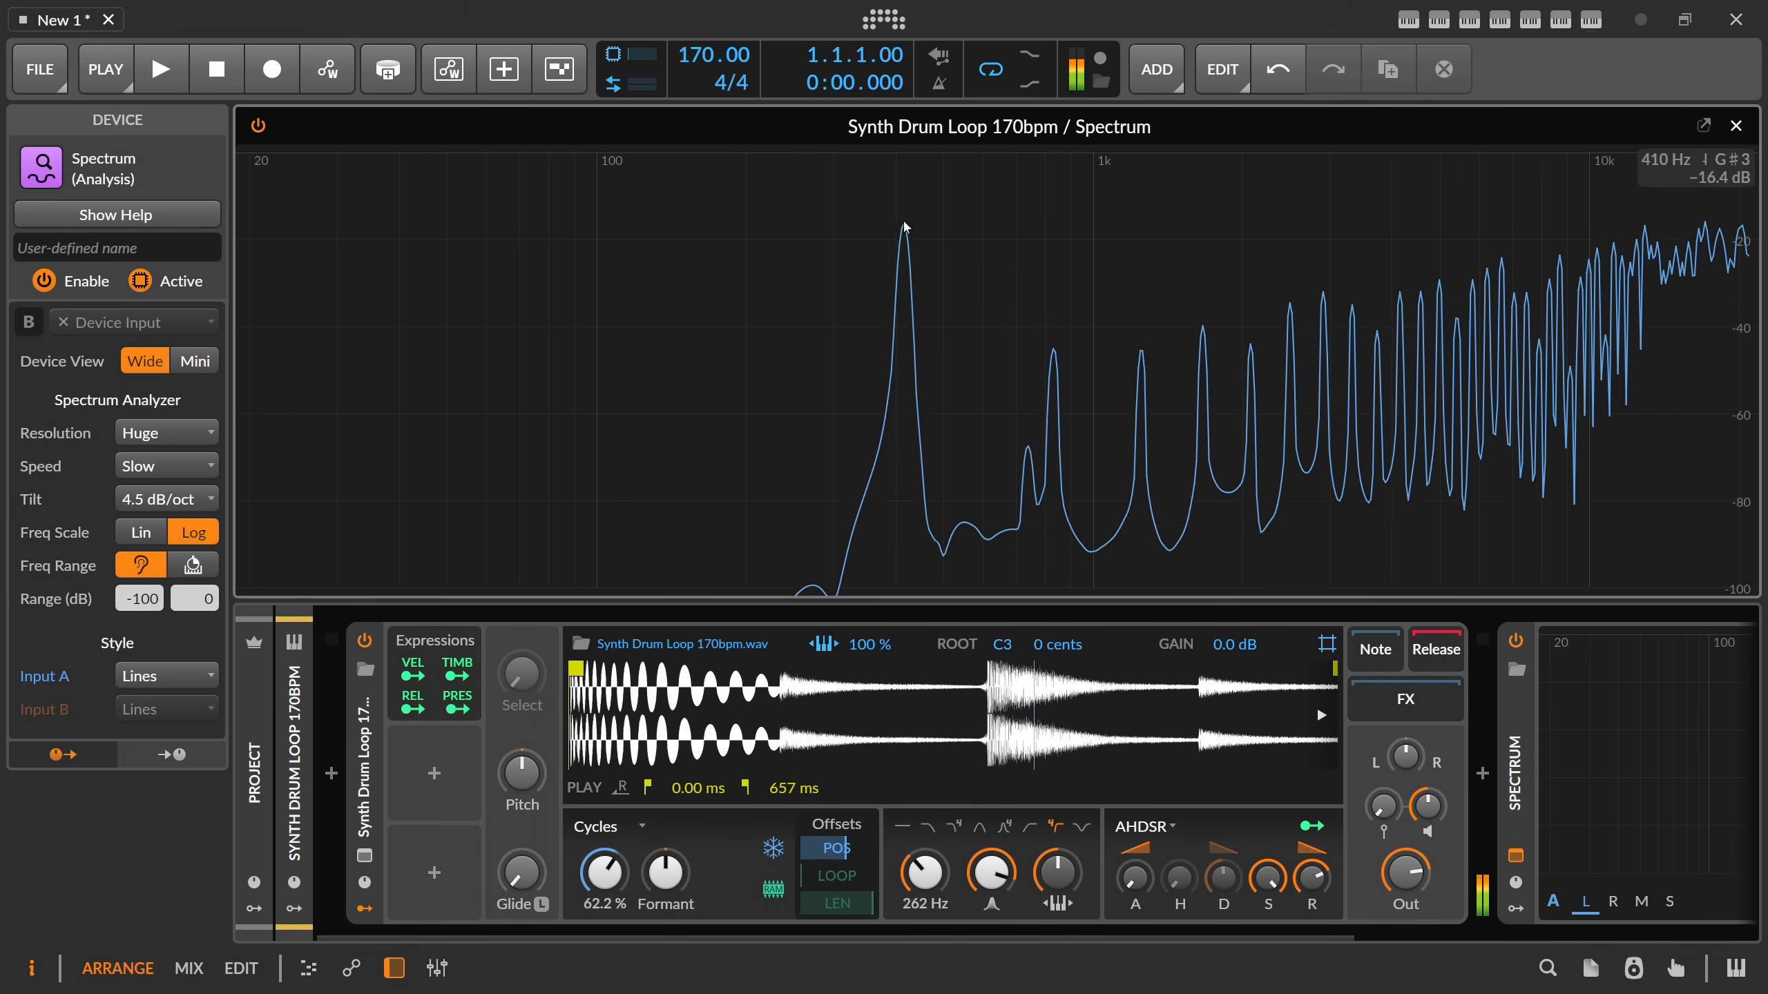
Lower the Sampler's gain ahead of the main output and sweep the filter resonance down and back up.
left_click_drag(1427, 809, 1428, 846)
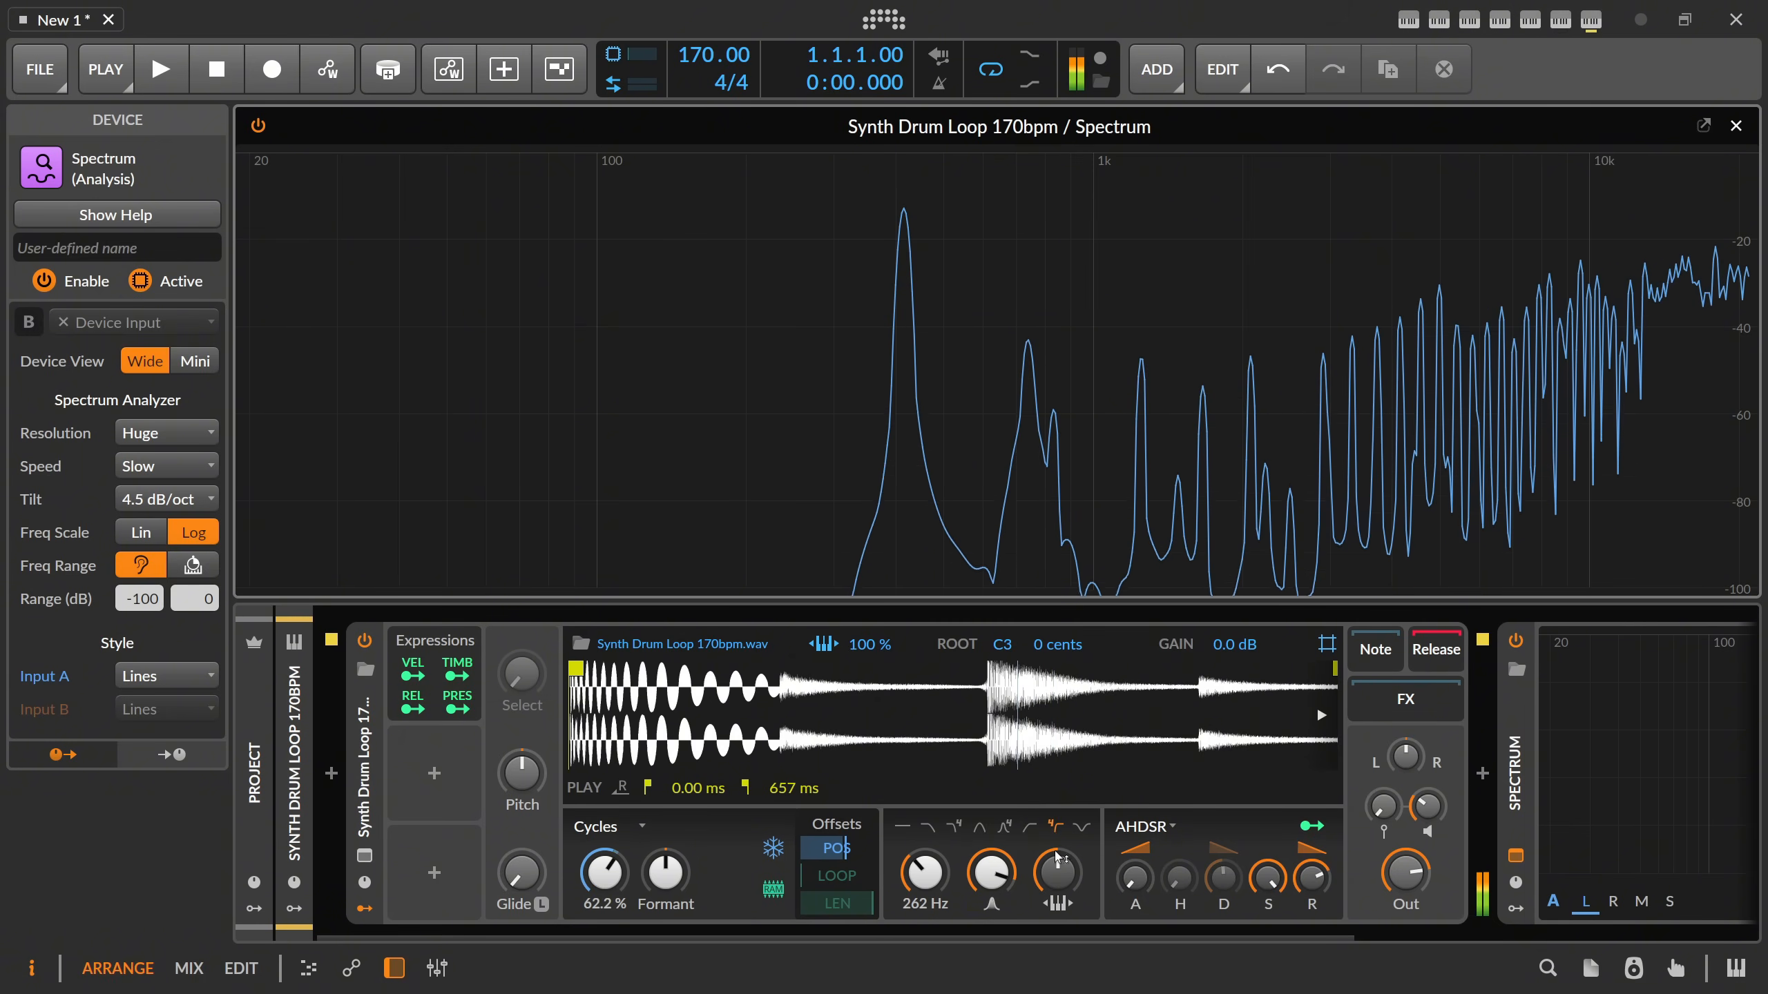
left_click_drag(991, 873, 991, 962)
left_click_drag(991, 873, 991, 793)
Fit the whole sample in the waveform display and set the Sampler's voices to 15.
double_click(703, 688)
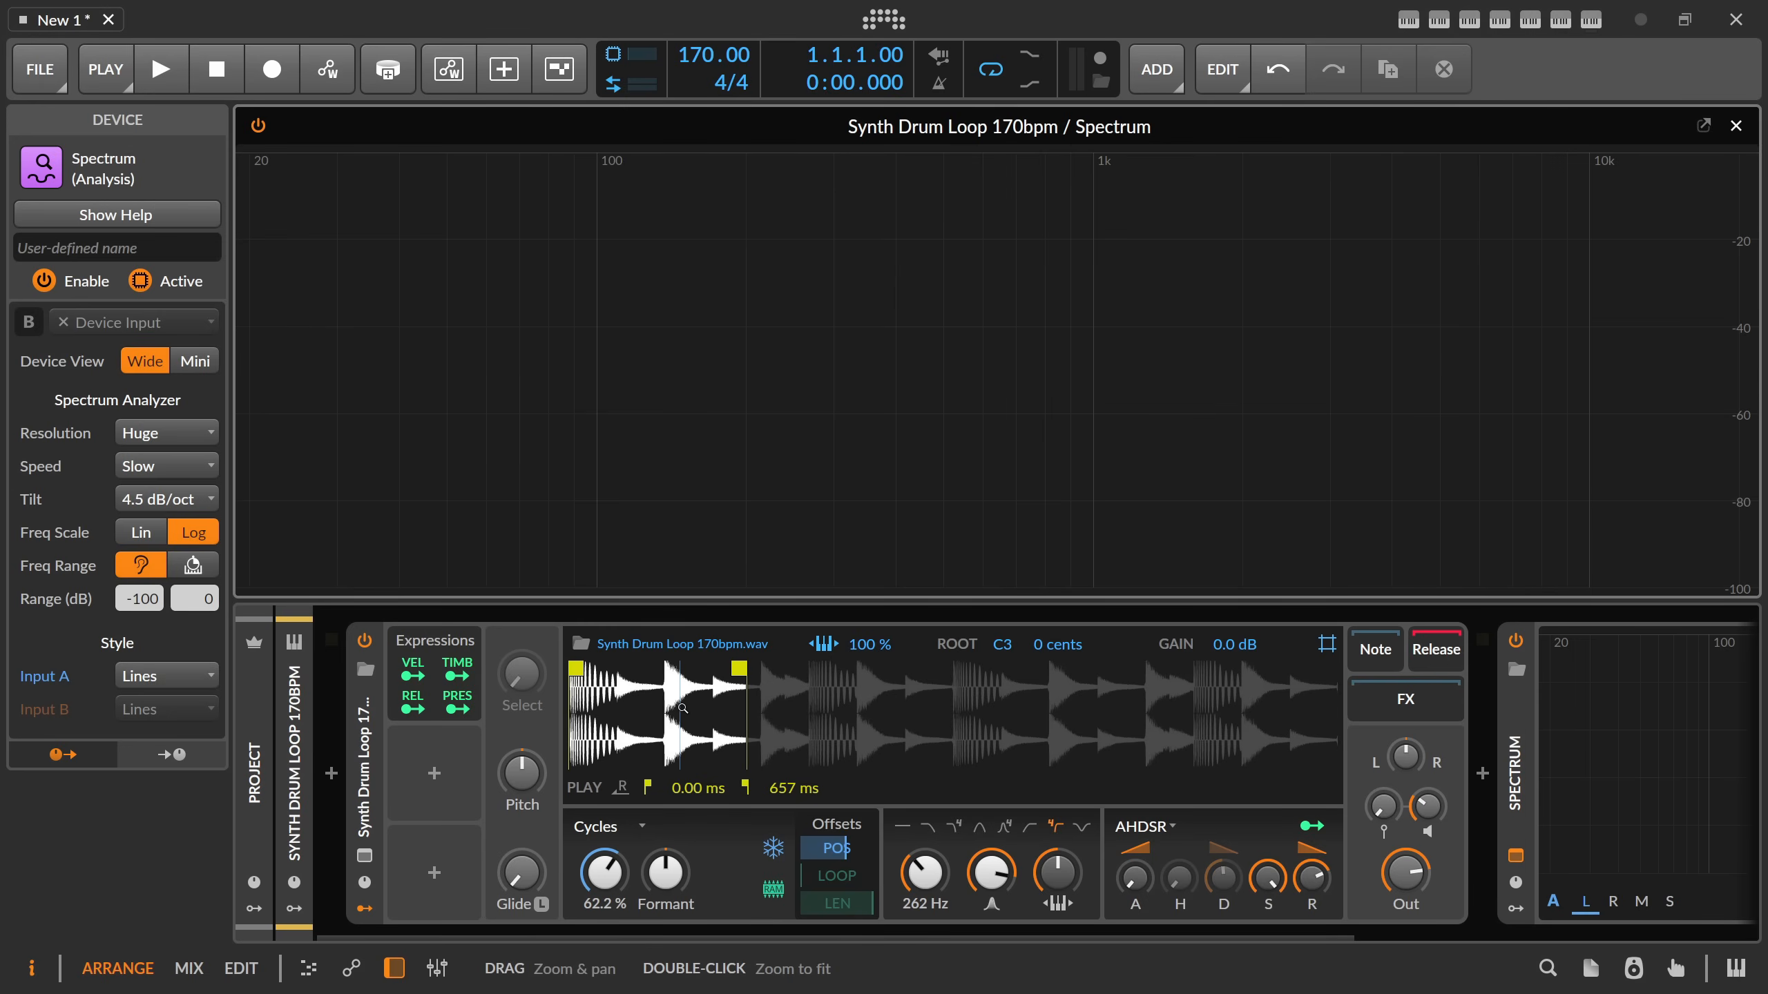
left_click(381, 737)
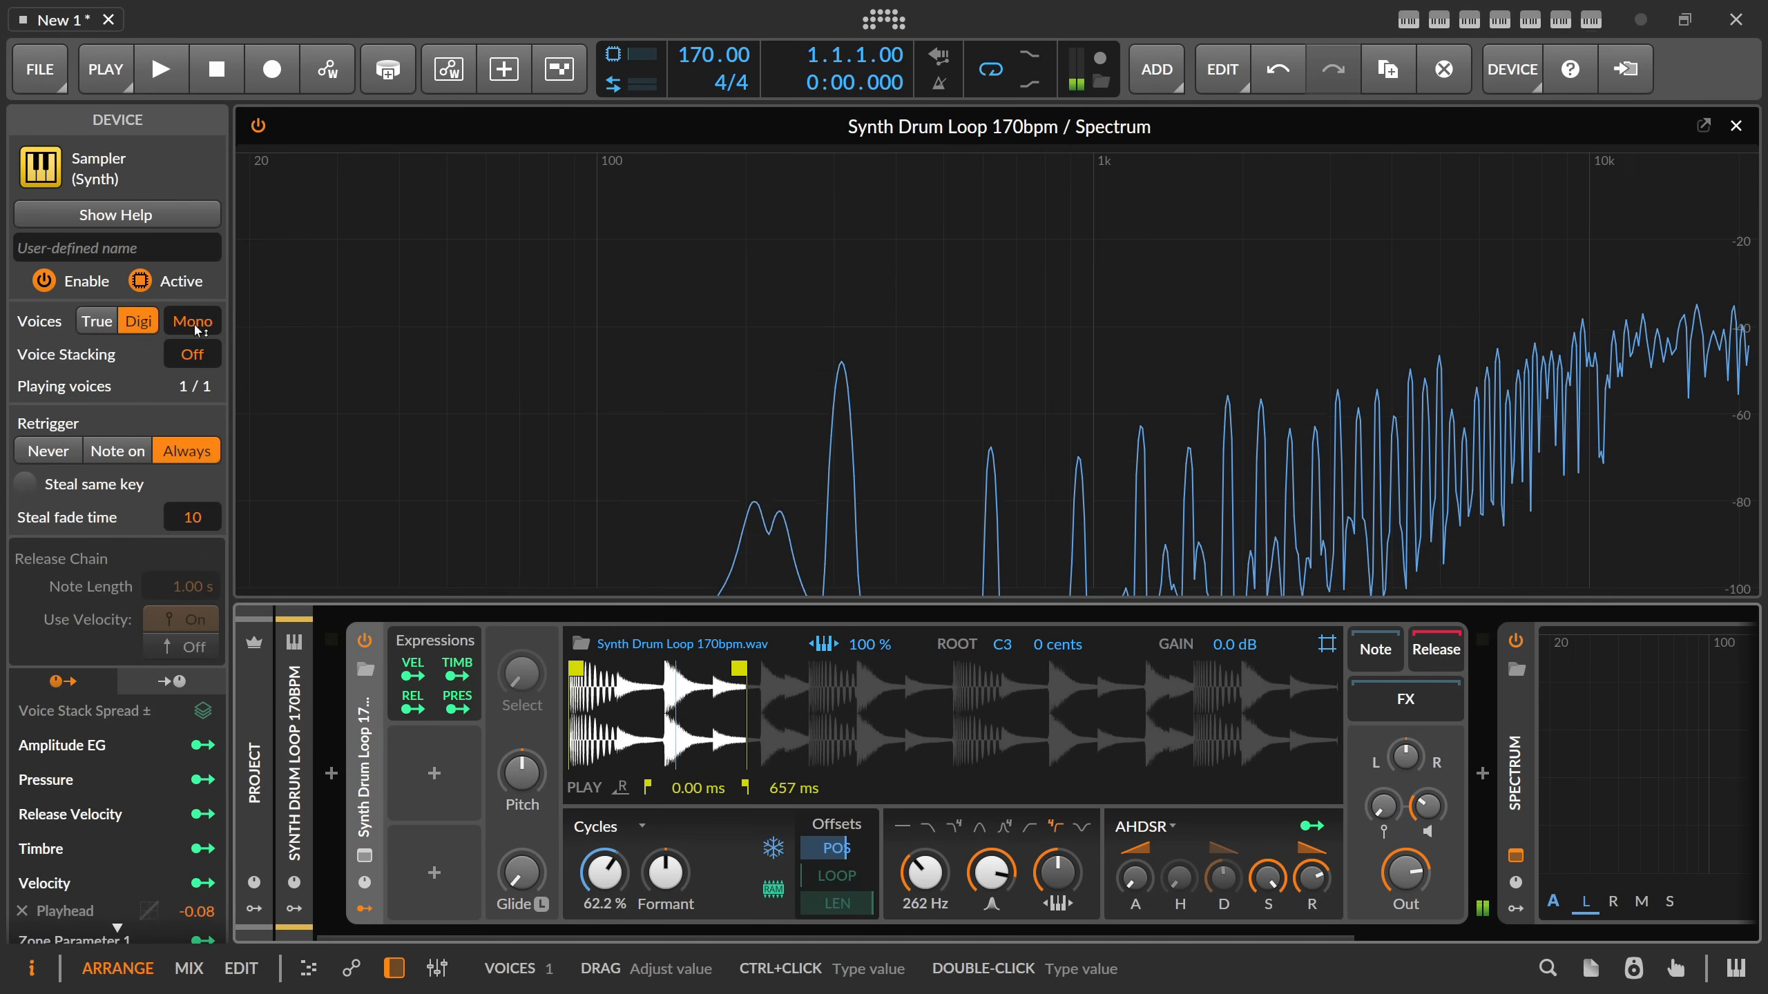
left_click_drag(197, 328, 198, 234)
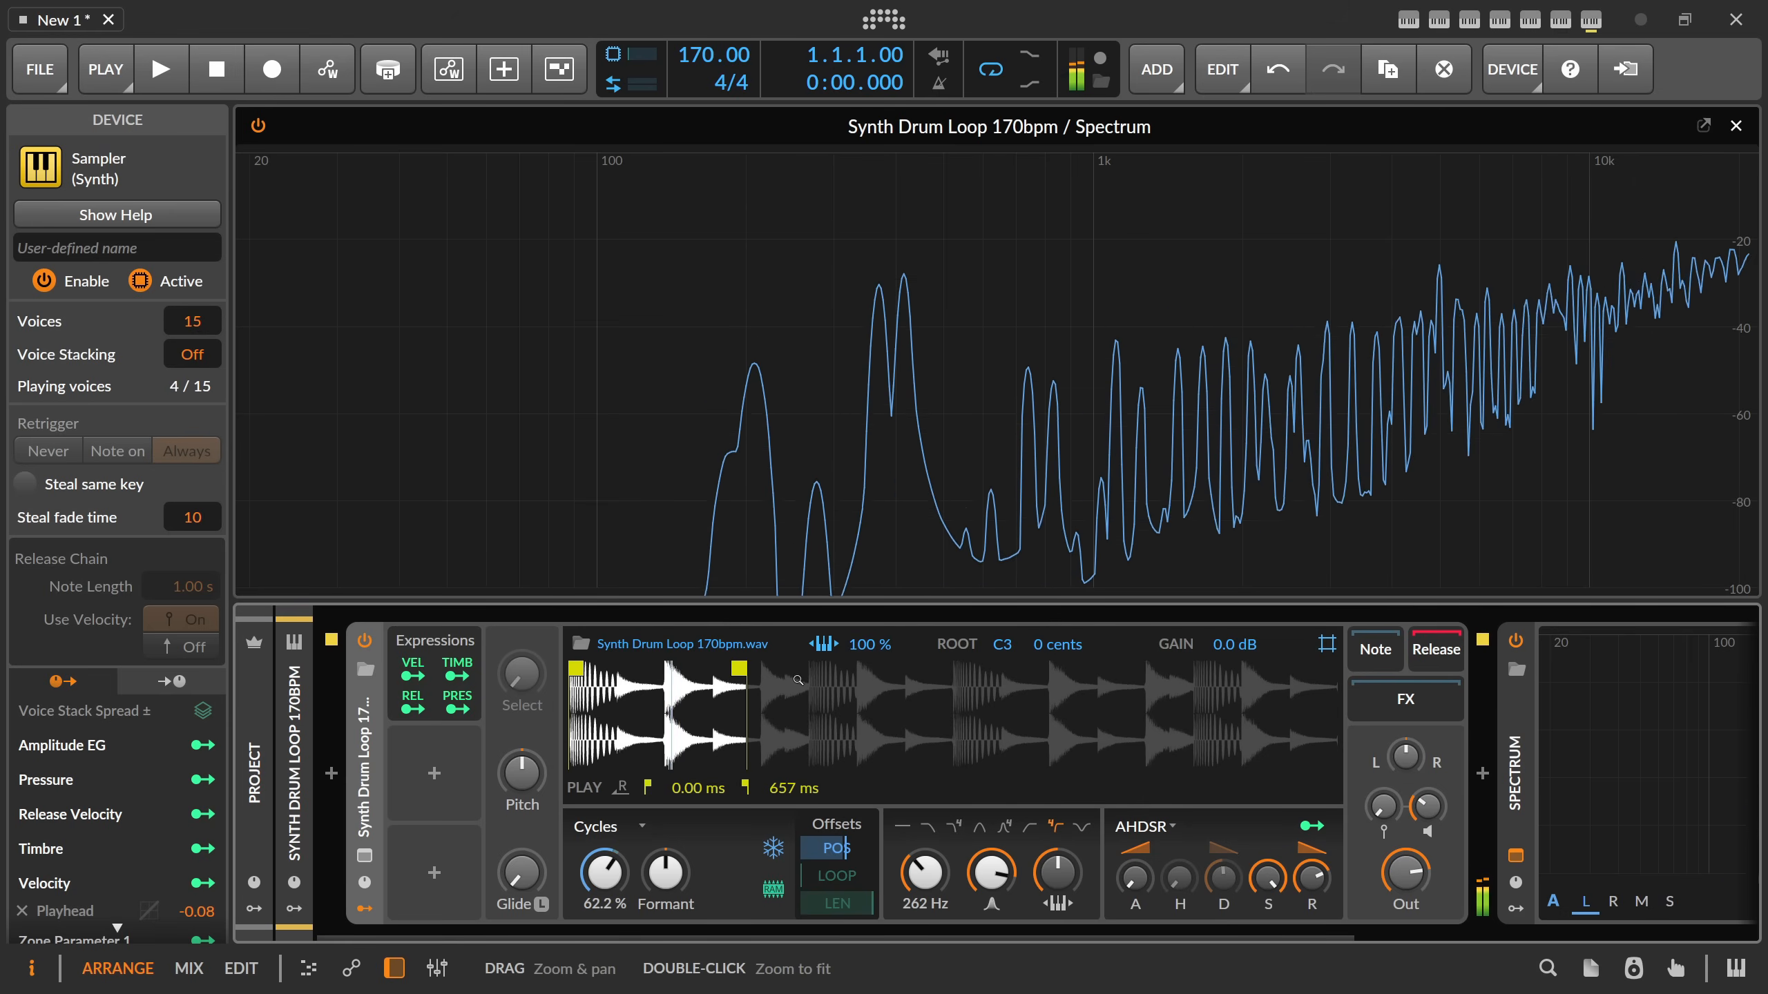
Extend the play range to 2.82 s and shift the play position to 59.5 %, adjusting the filter resonance along the way.
mouse_move(611, 874)
left_mouse_down()
mouse_move(611, 920)
mouse_move(611, 840)
left_mouse_up()
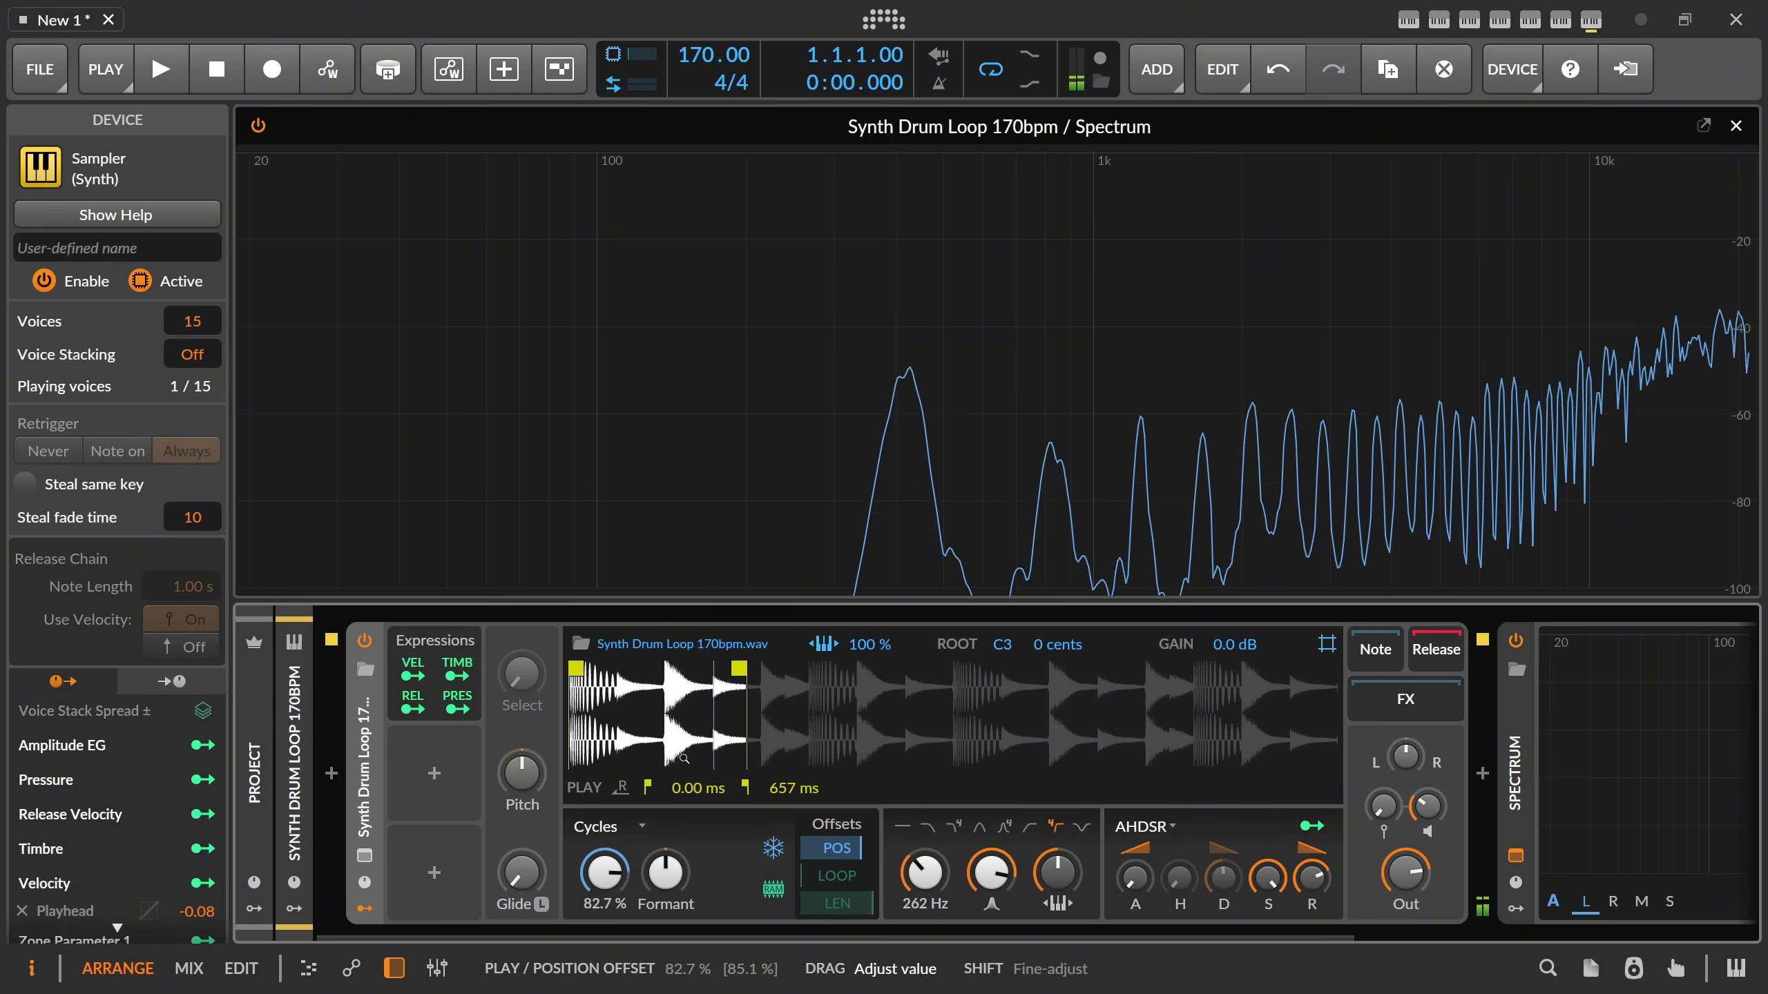
left_click_drag(739, 669, 1328, 668)
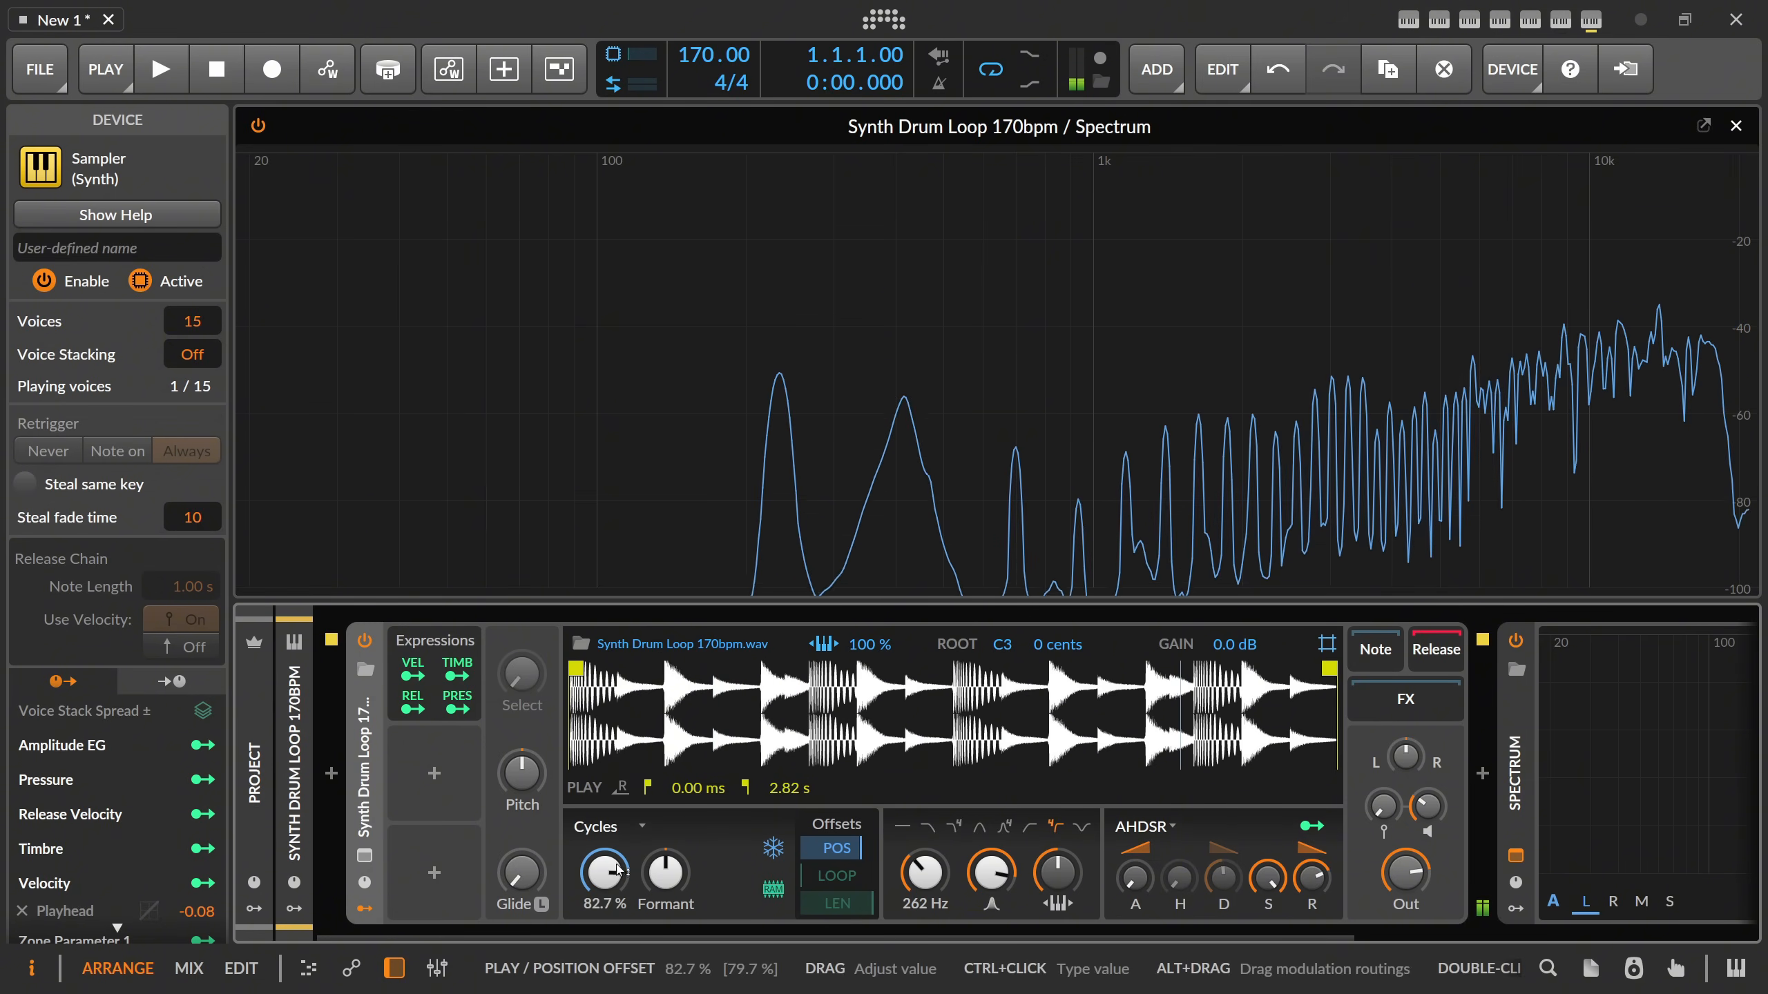
left_click_drag(607, 873, 607, 910)
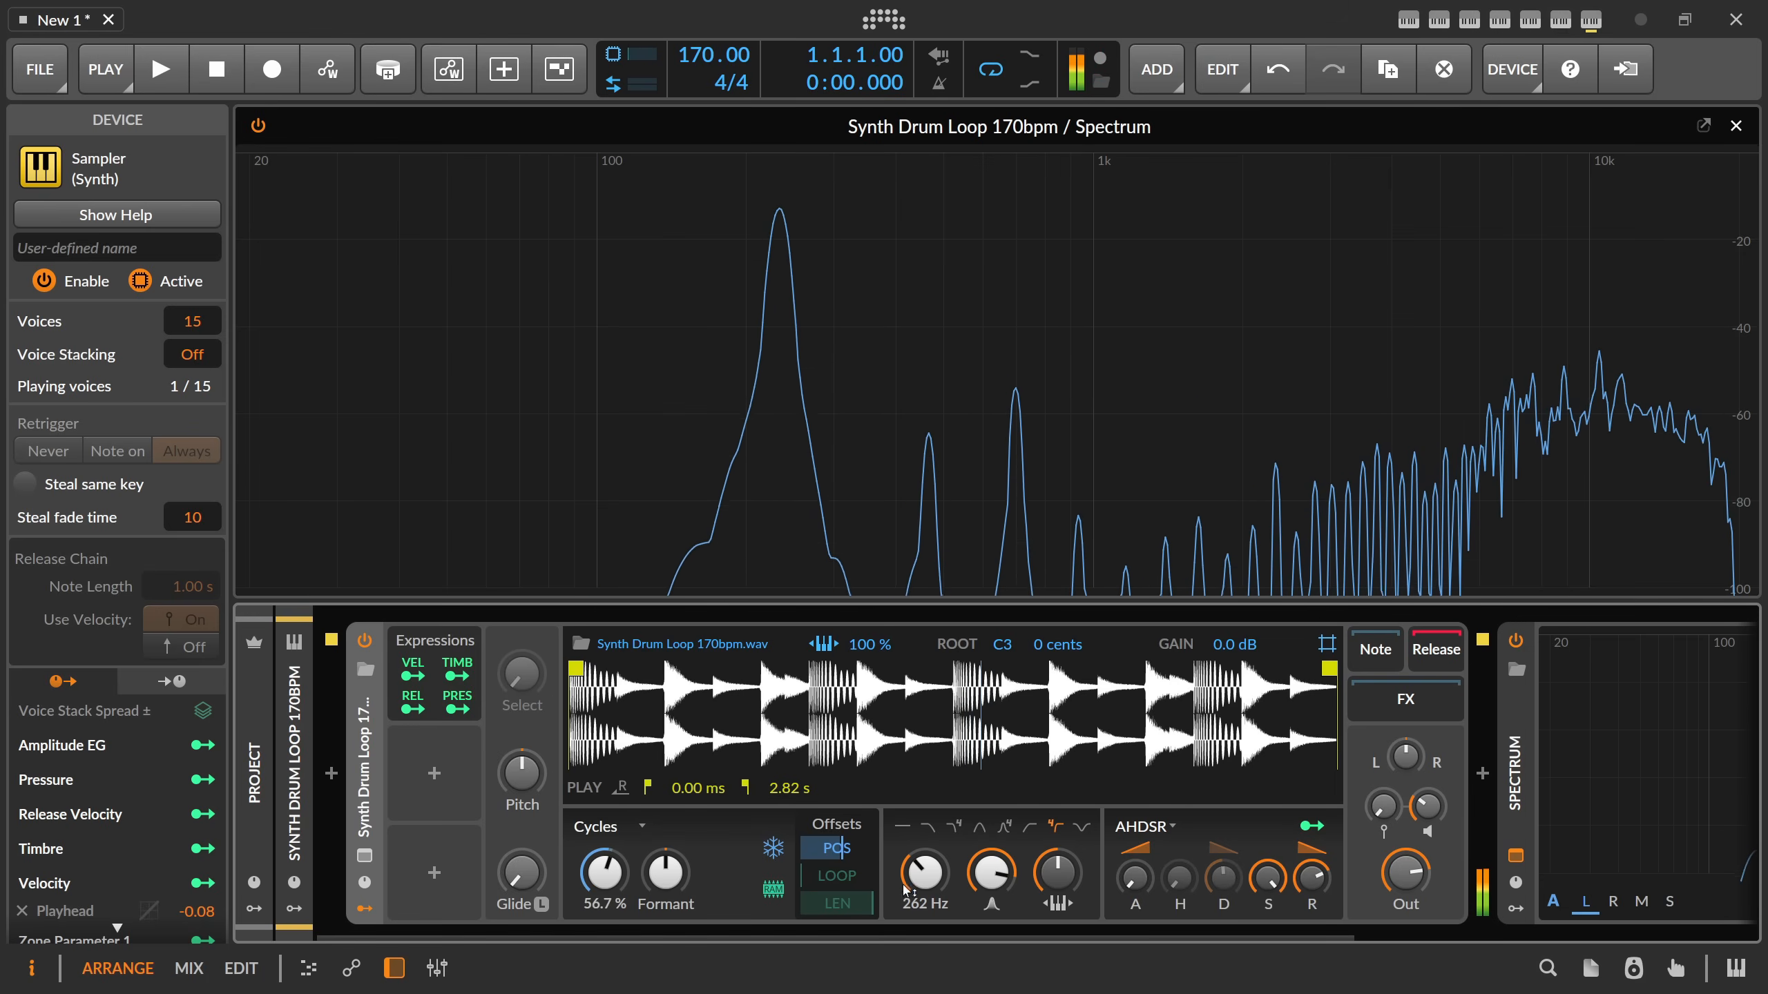
left_click_drag(991, 874, 957, 863)
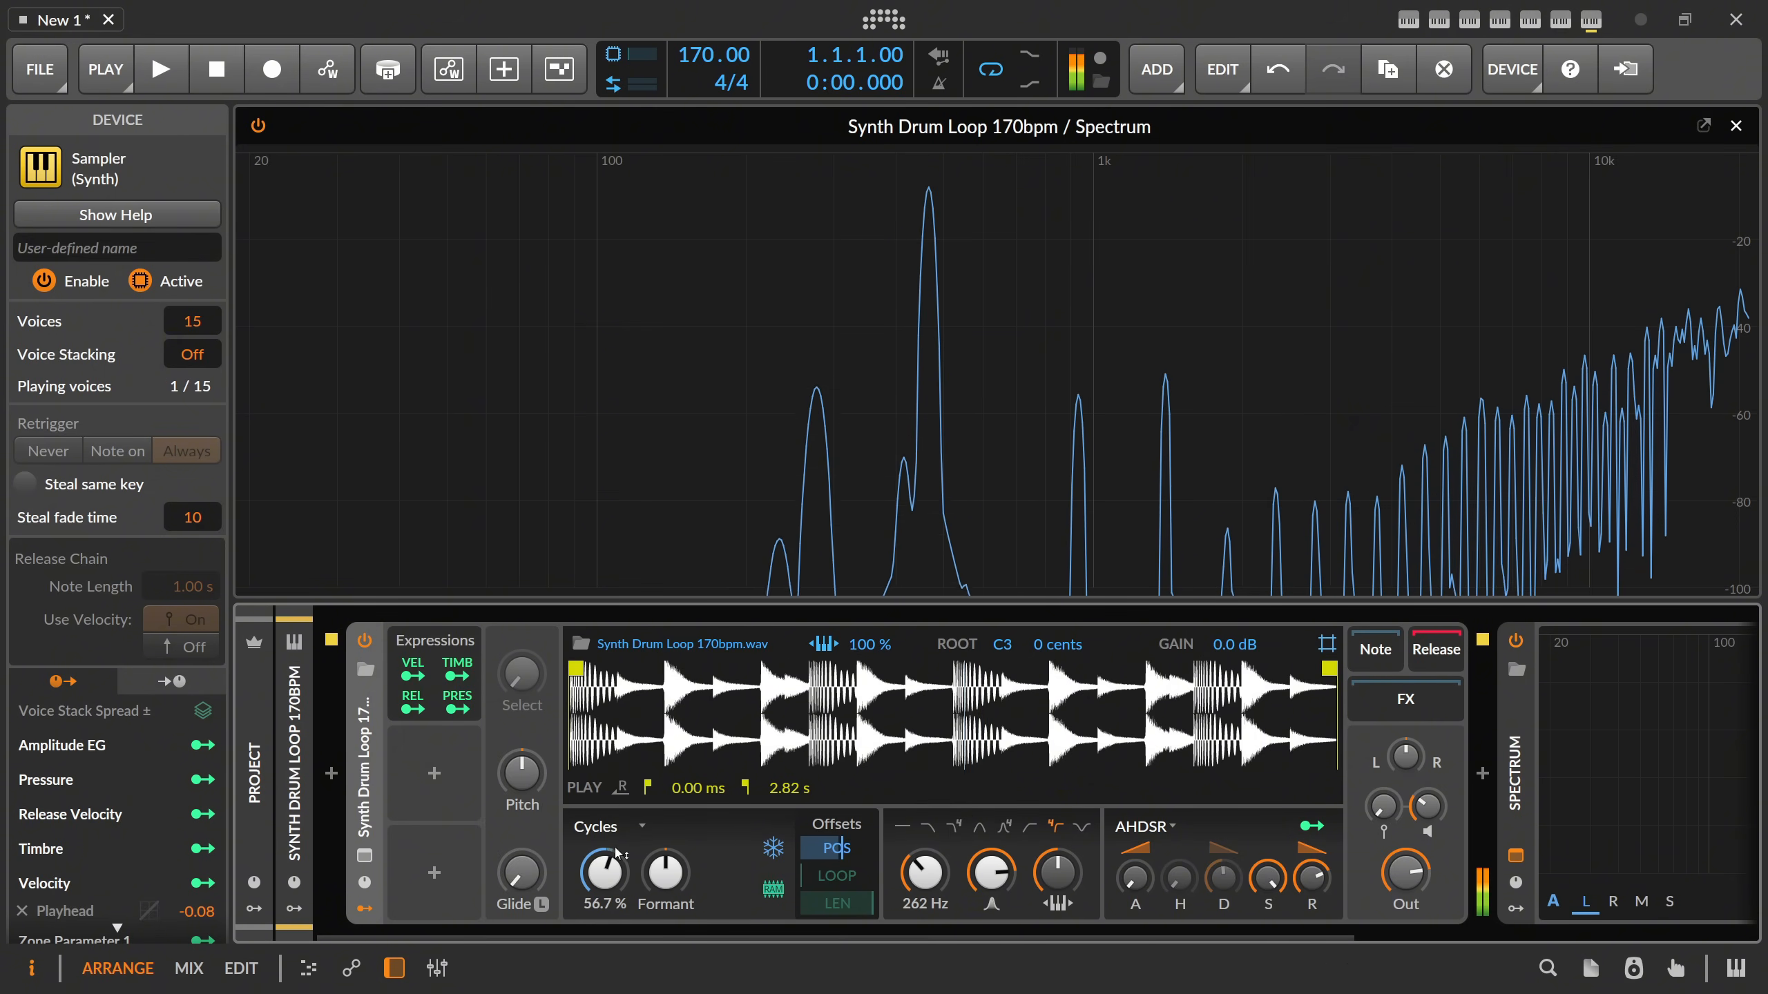
left_click_drag(604, 872, 592, 871)
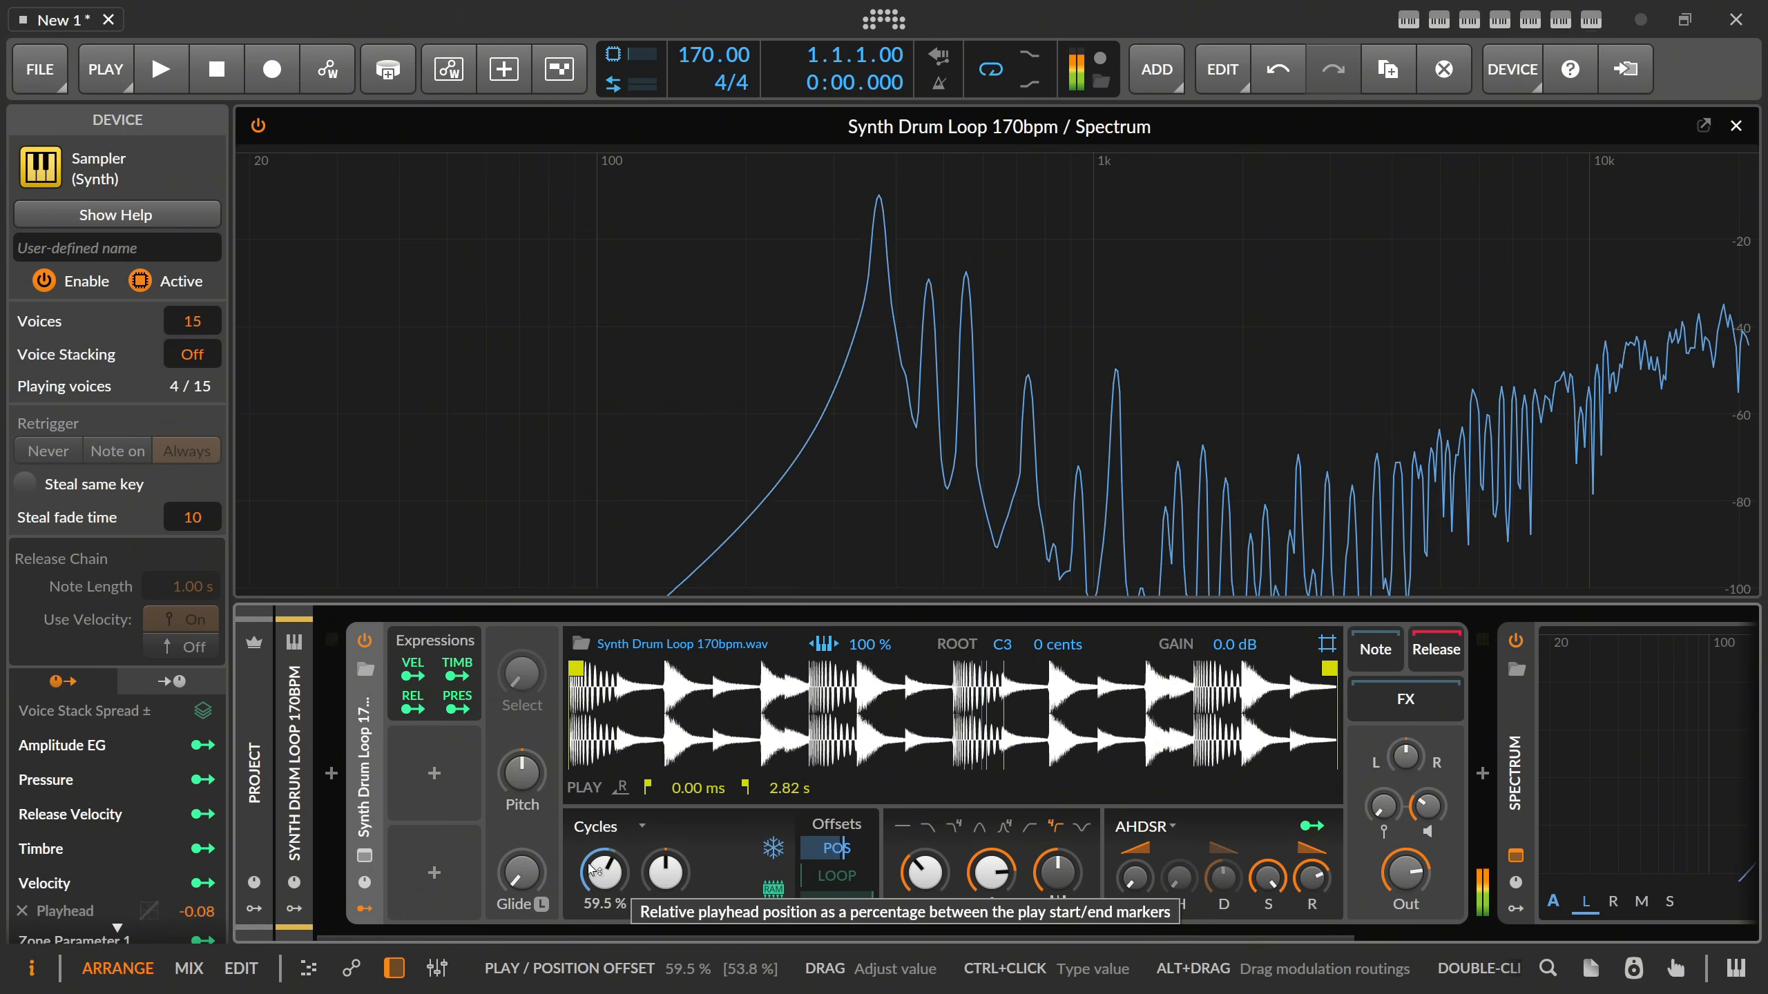
left_click_drag(991, 872, 991, 907)
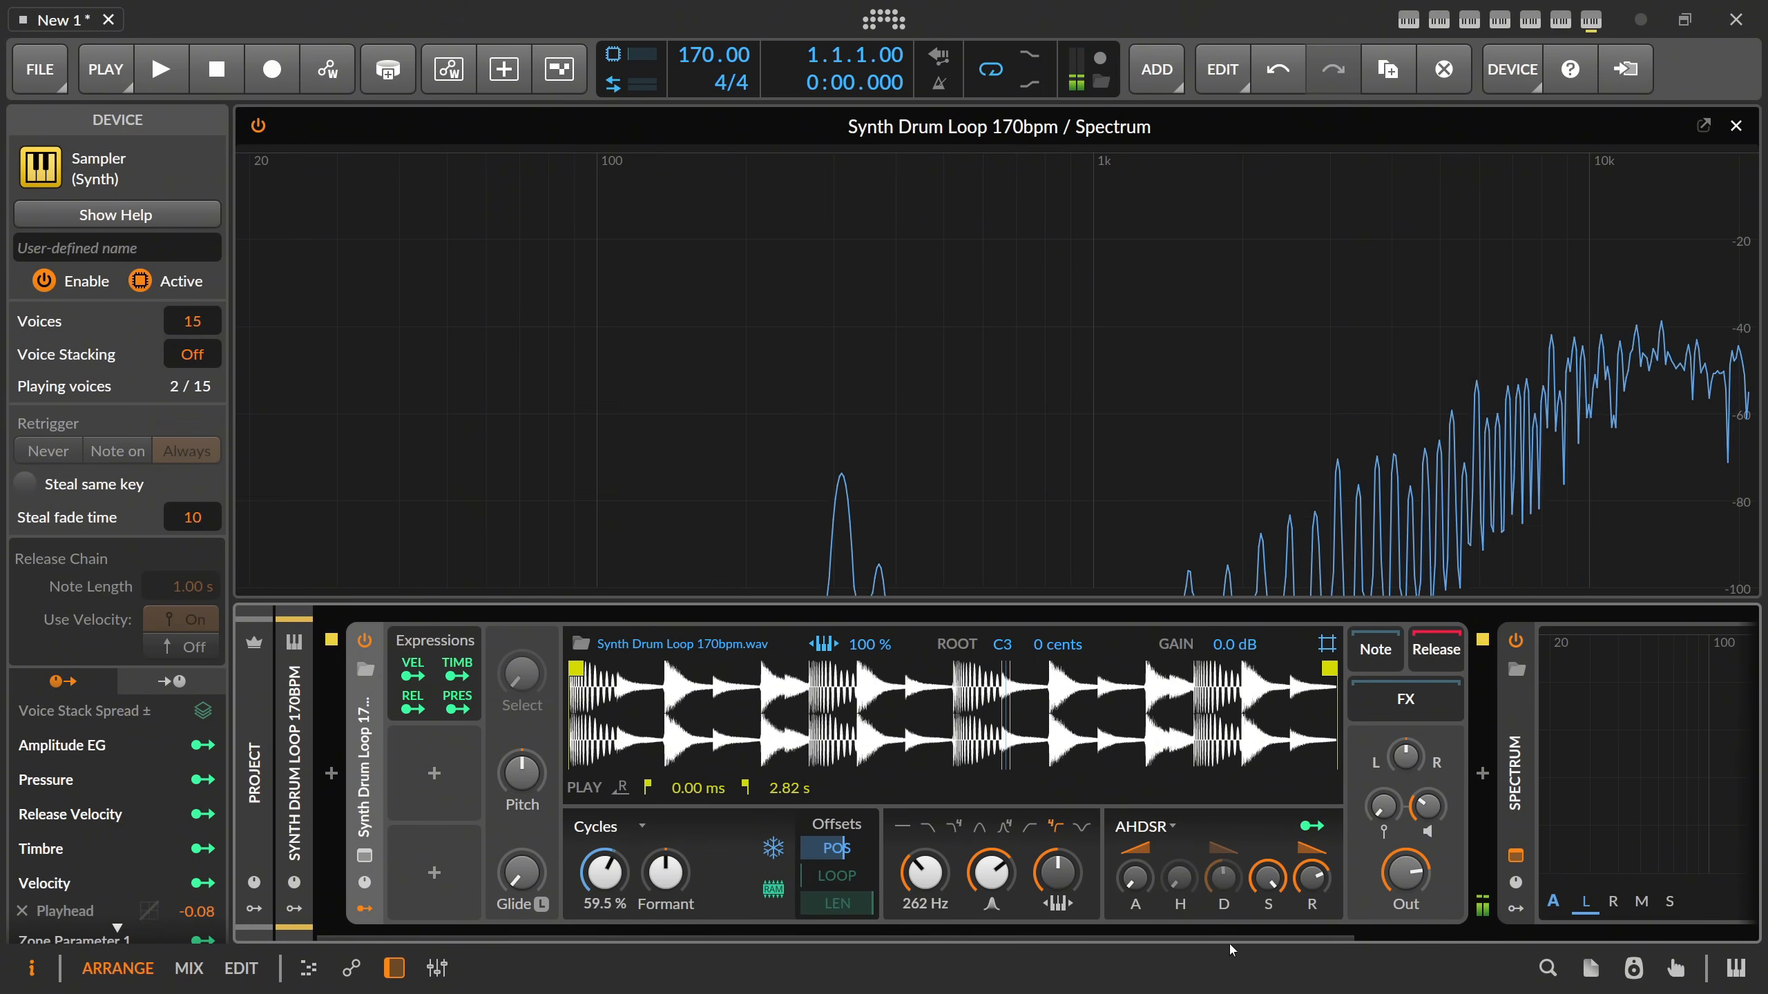
Insert the ValhallaSupermassive plug-in into the Sampler's FX chain.
left_click(1481, 774)
type("supermass")
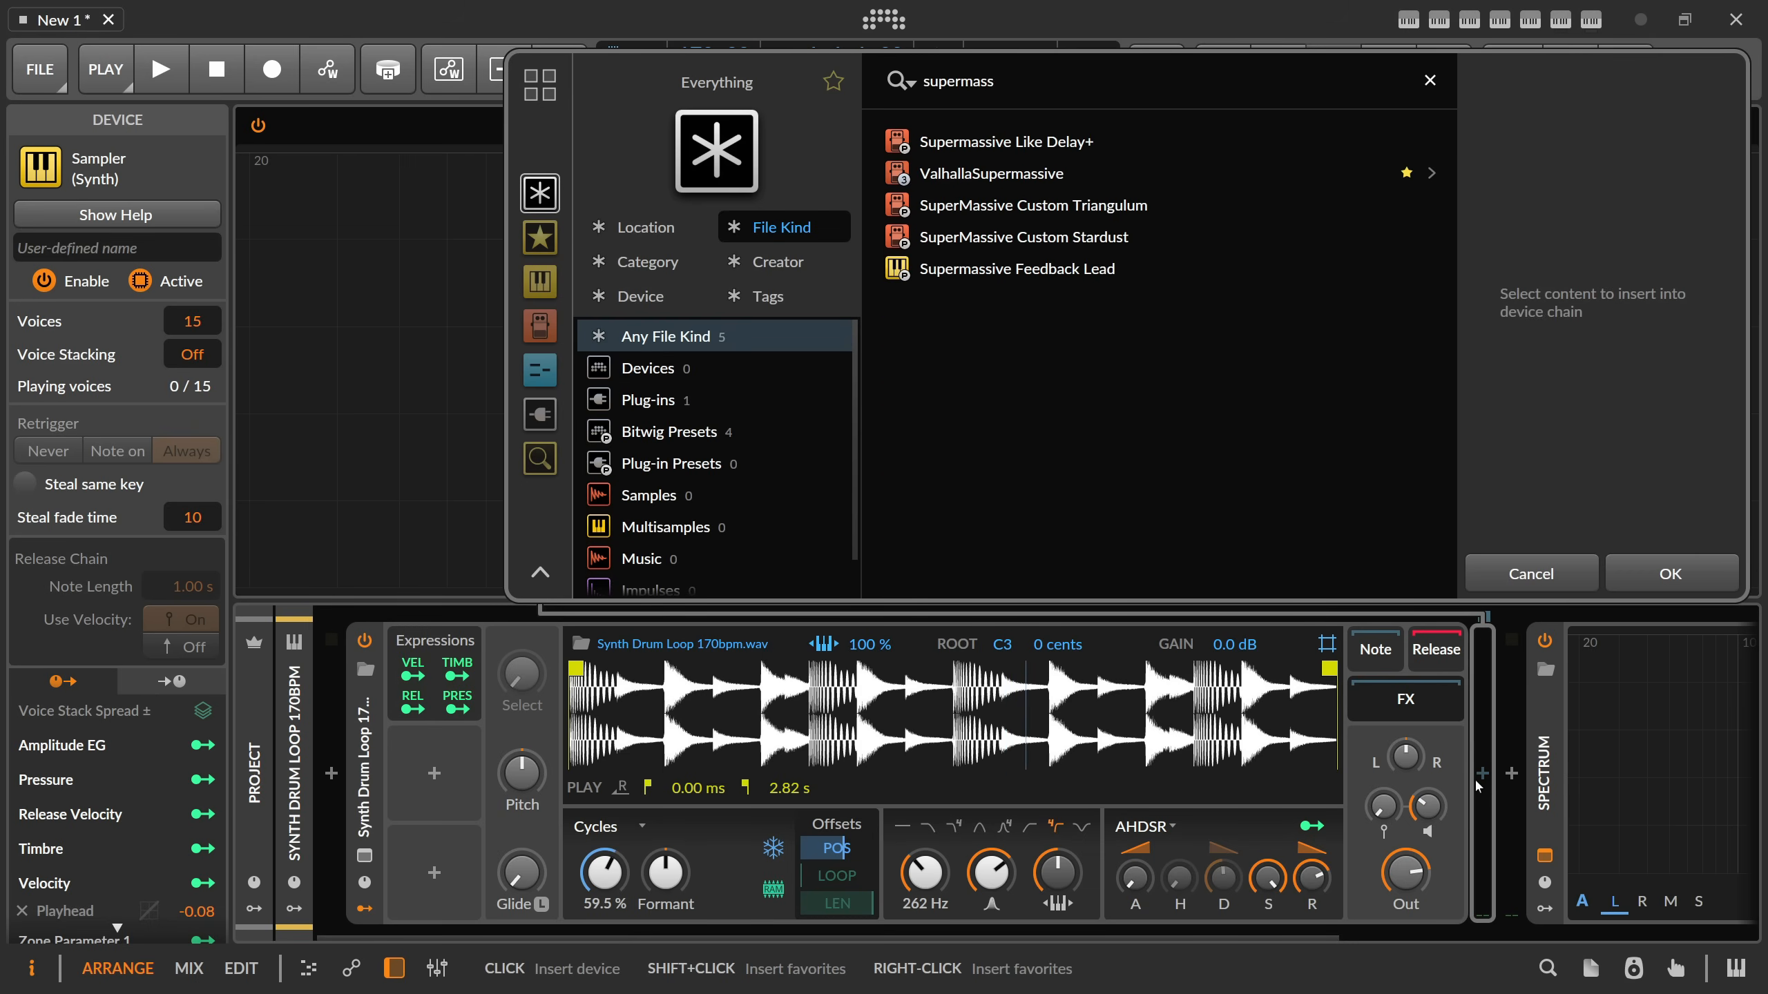
key("Down")
key("Return")
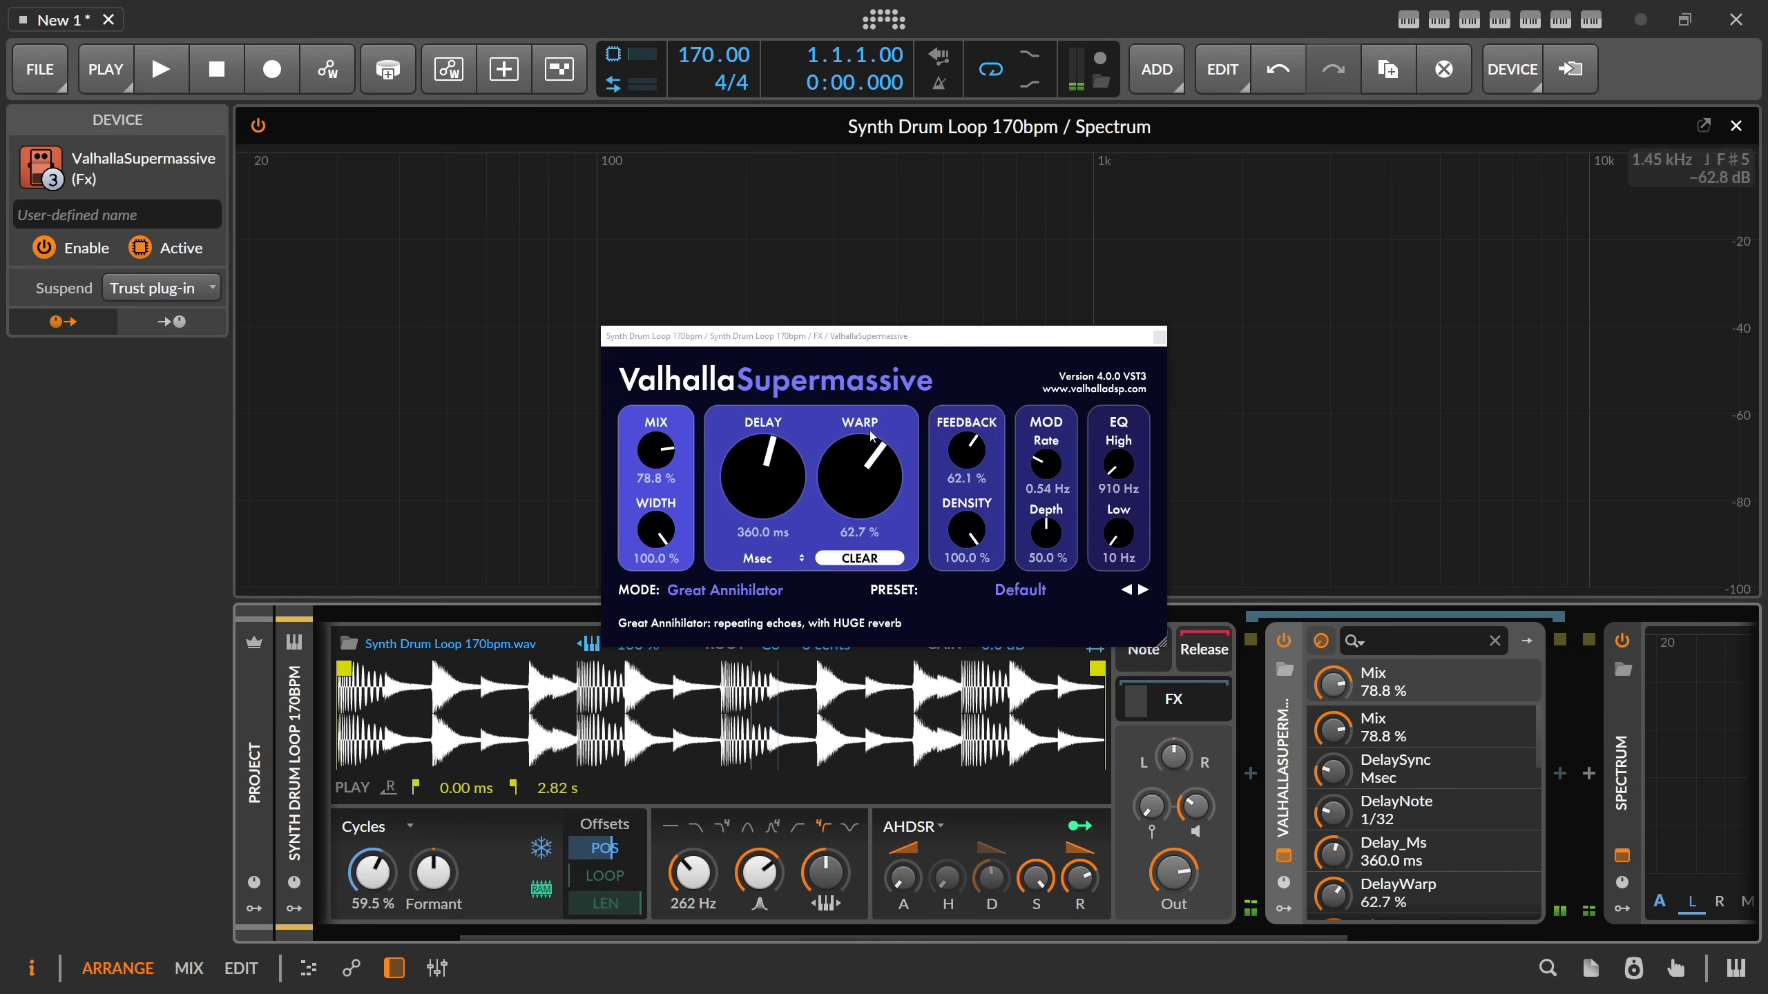
Set Supermassive's mix to 43.6 %, high EQ to 5030 Hz and low EQ to 230 Hz, and lengthen the Sampler's envelope attack.
left_click_drag(657, 453, 658, 512)
left_click_drag(1118, 469, 1118, 430)
left_click_drag(1119, 536, 1119, 515)
left_click(1158, 339)
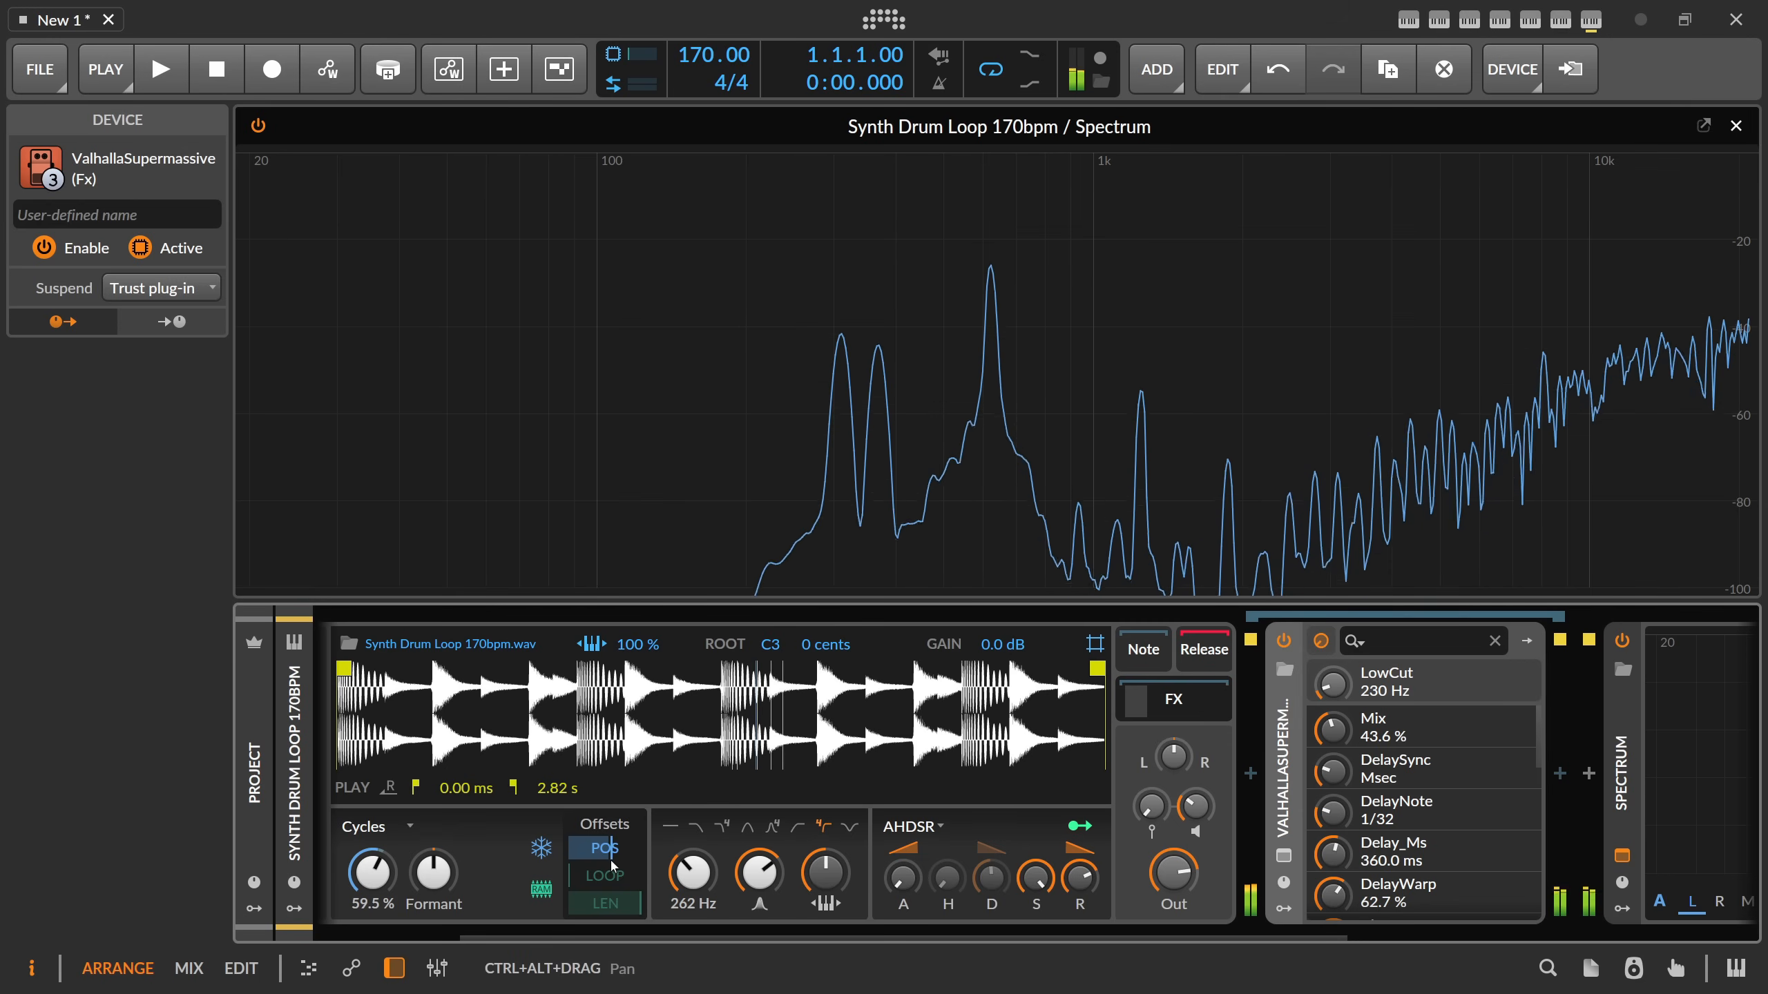
left_click_drag(902, 879, 902, 856)
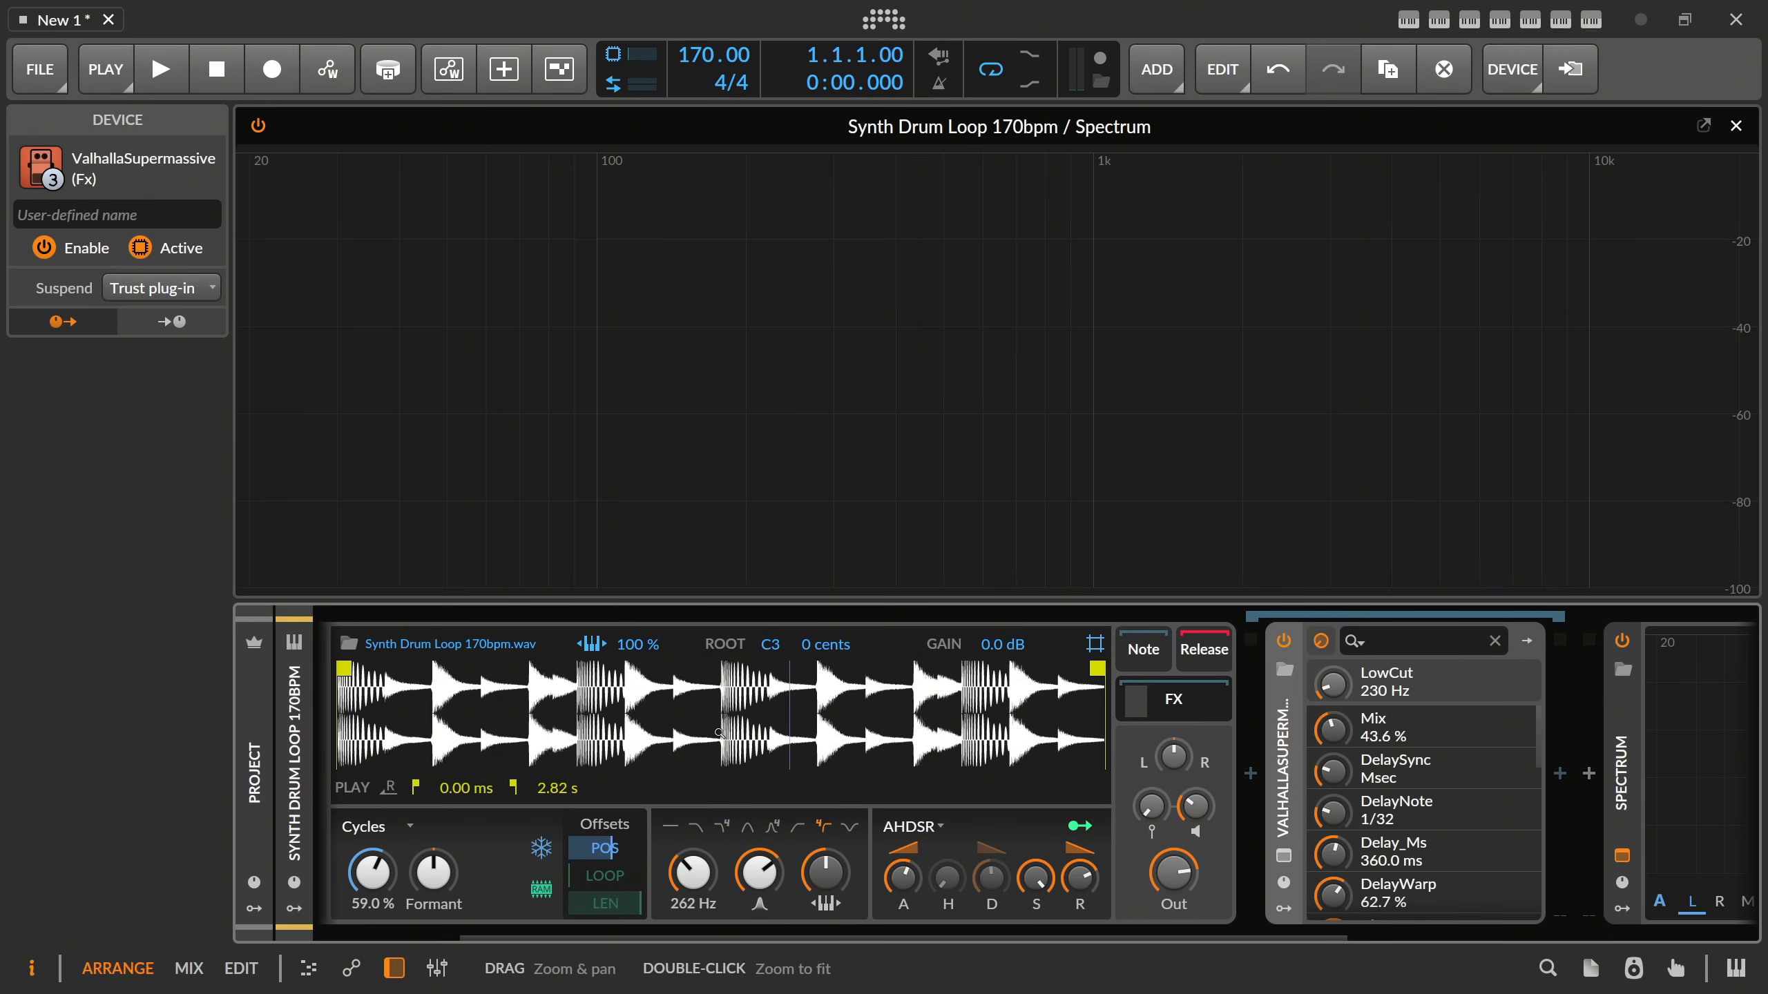
Browse the drum samples for a replacement in the Sampler and audition the 85 bpm drums file.
left_click(557, 948)
scroll(517, 950, "left", 3)
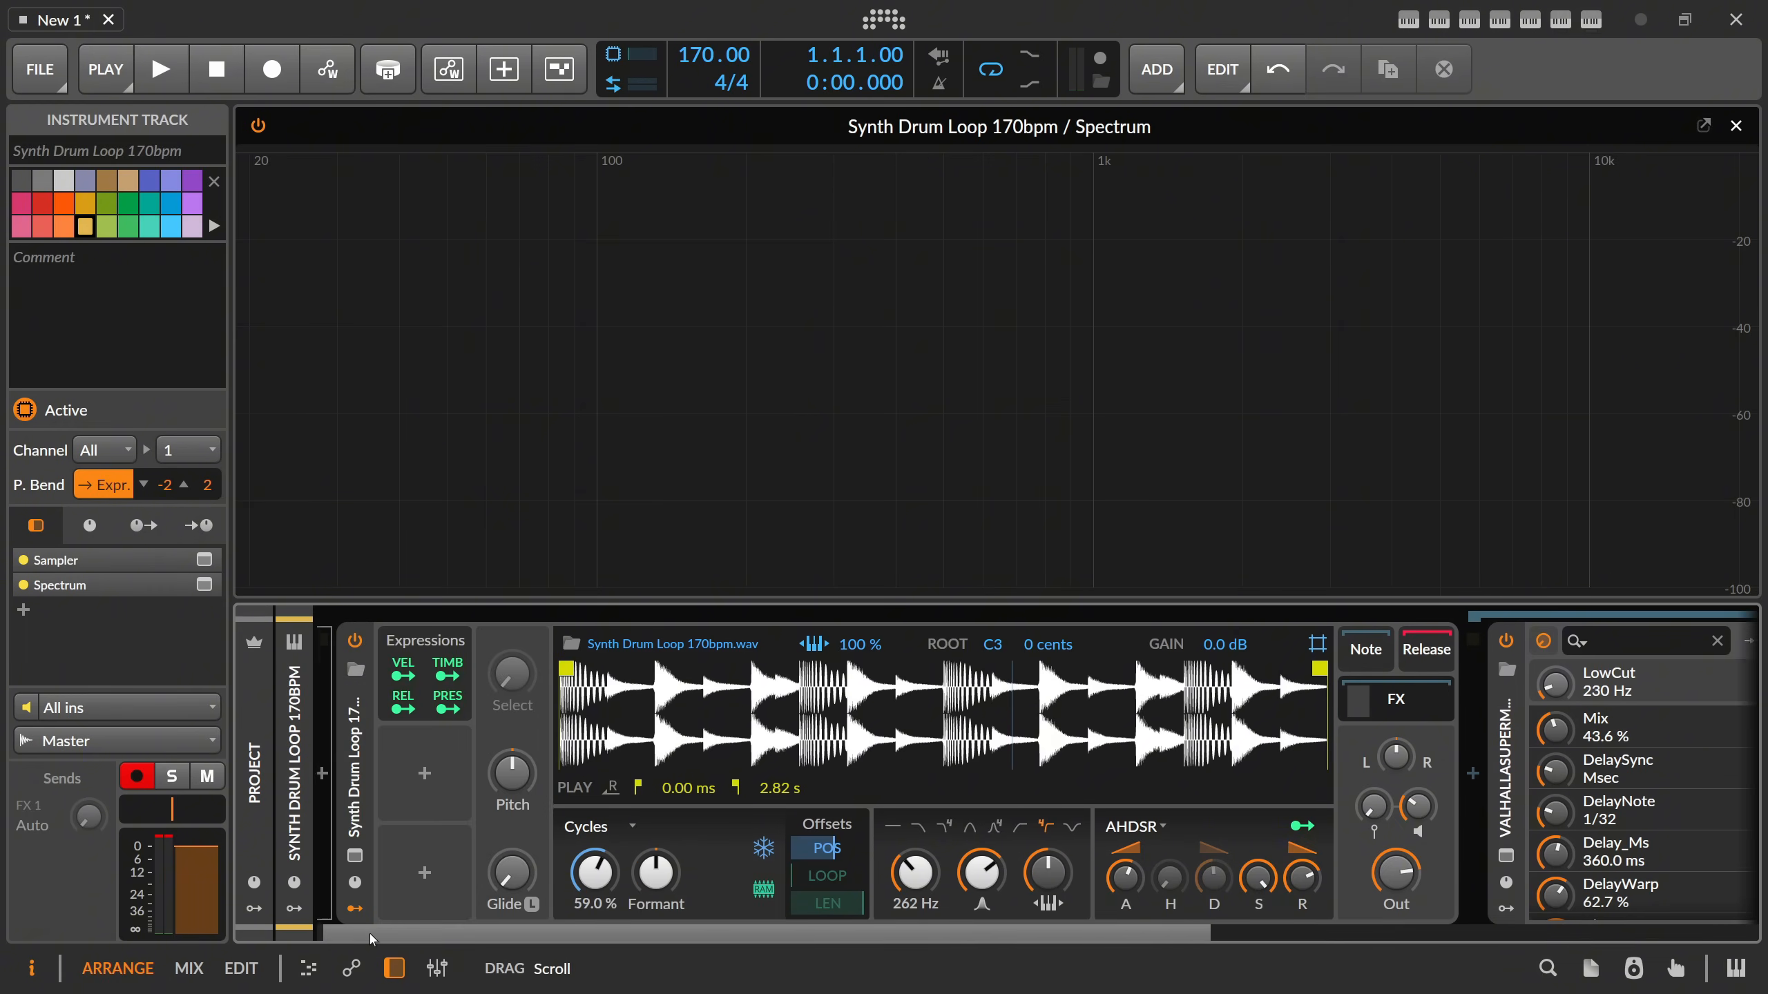
left_click(587, 646)
scroll(752, 418, "down", 5)
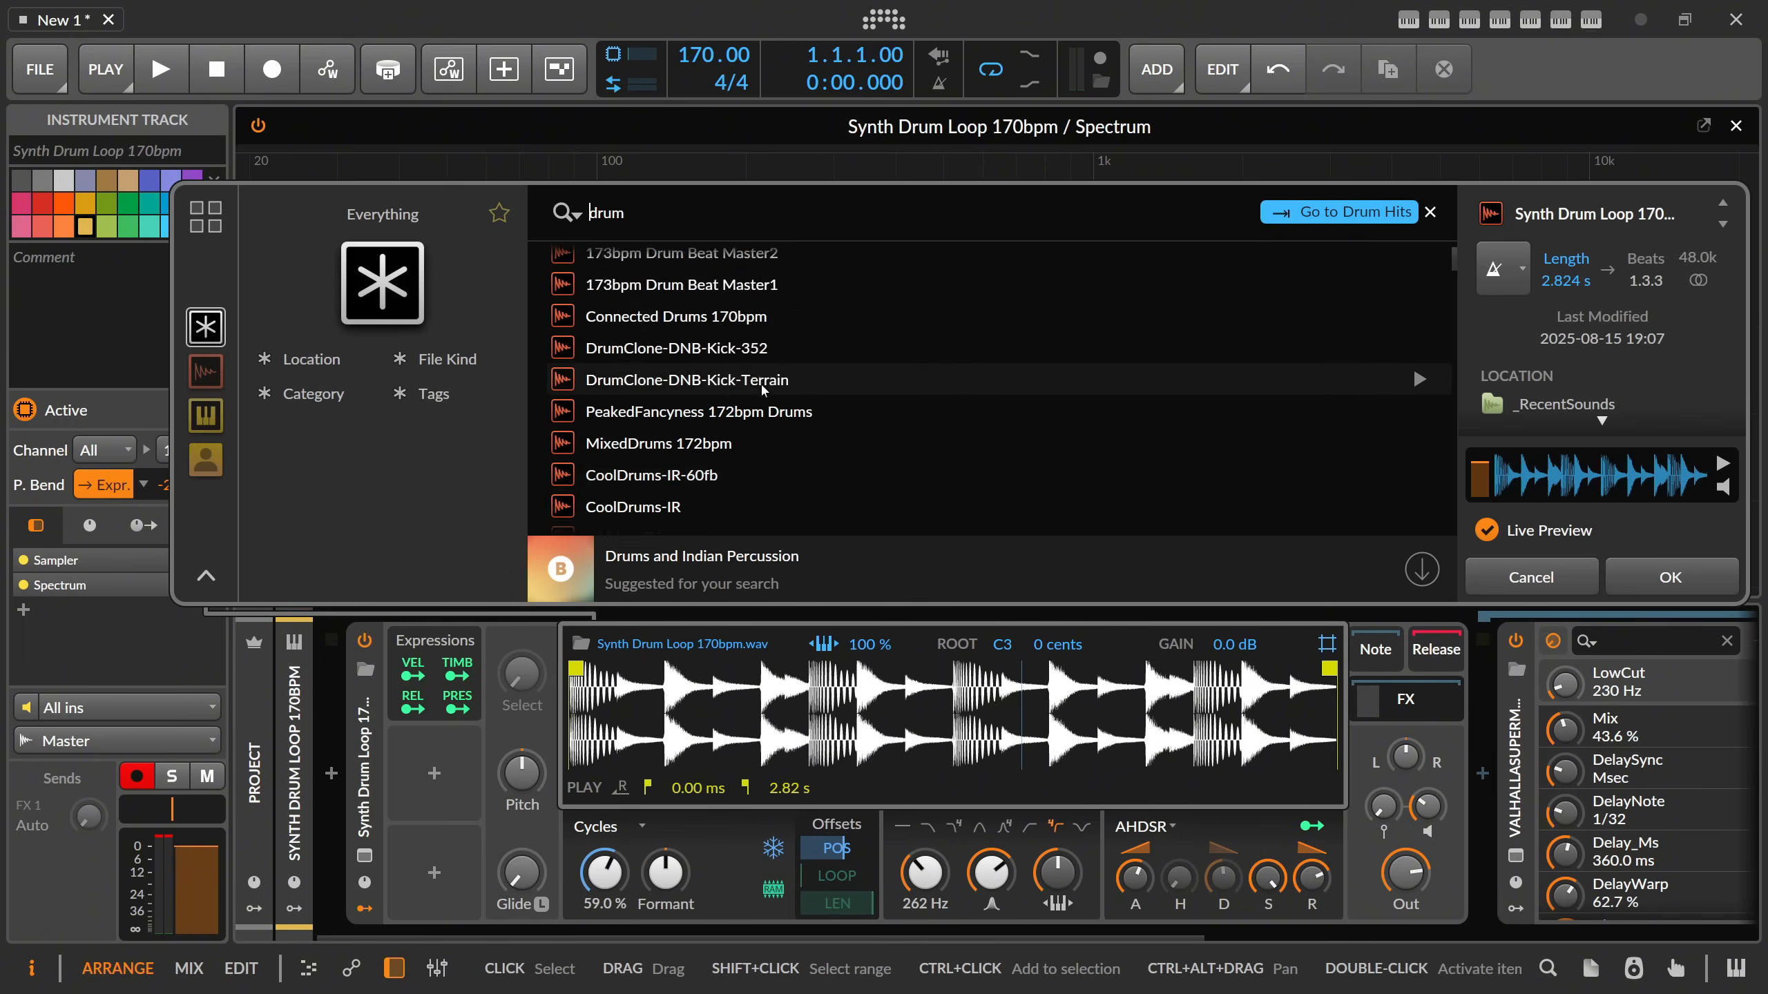
left_click(752, 440)
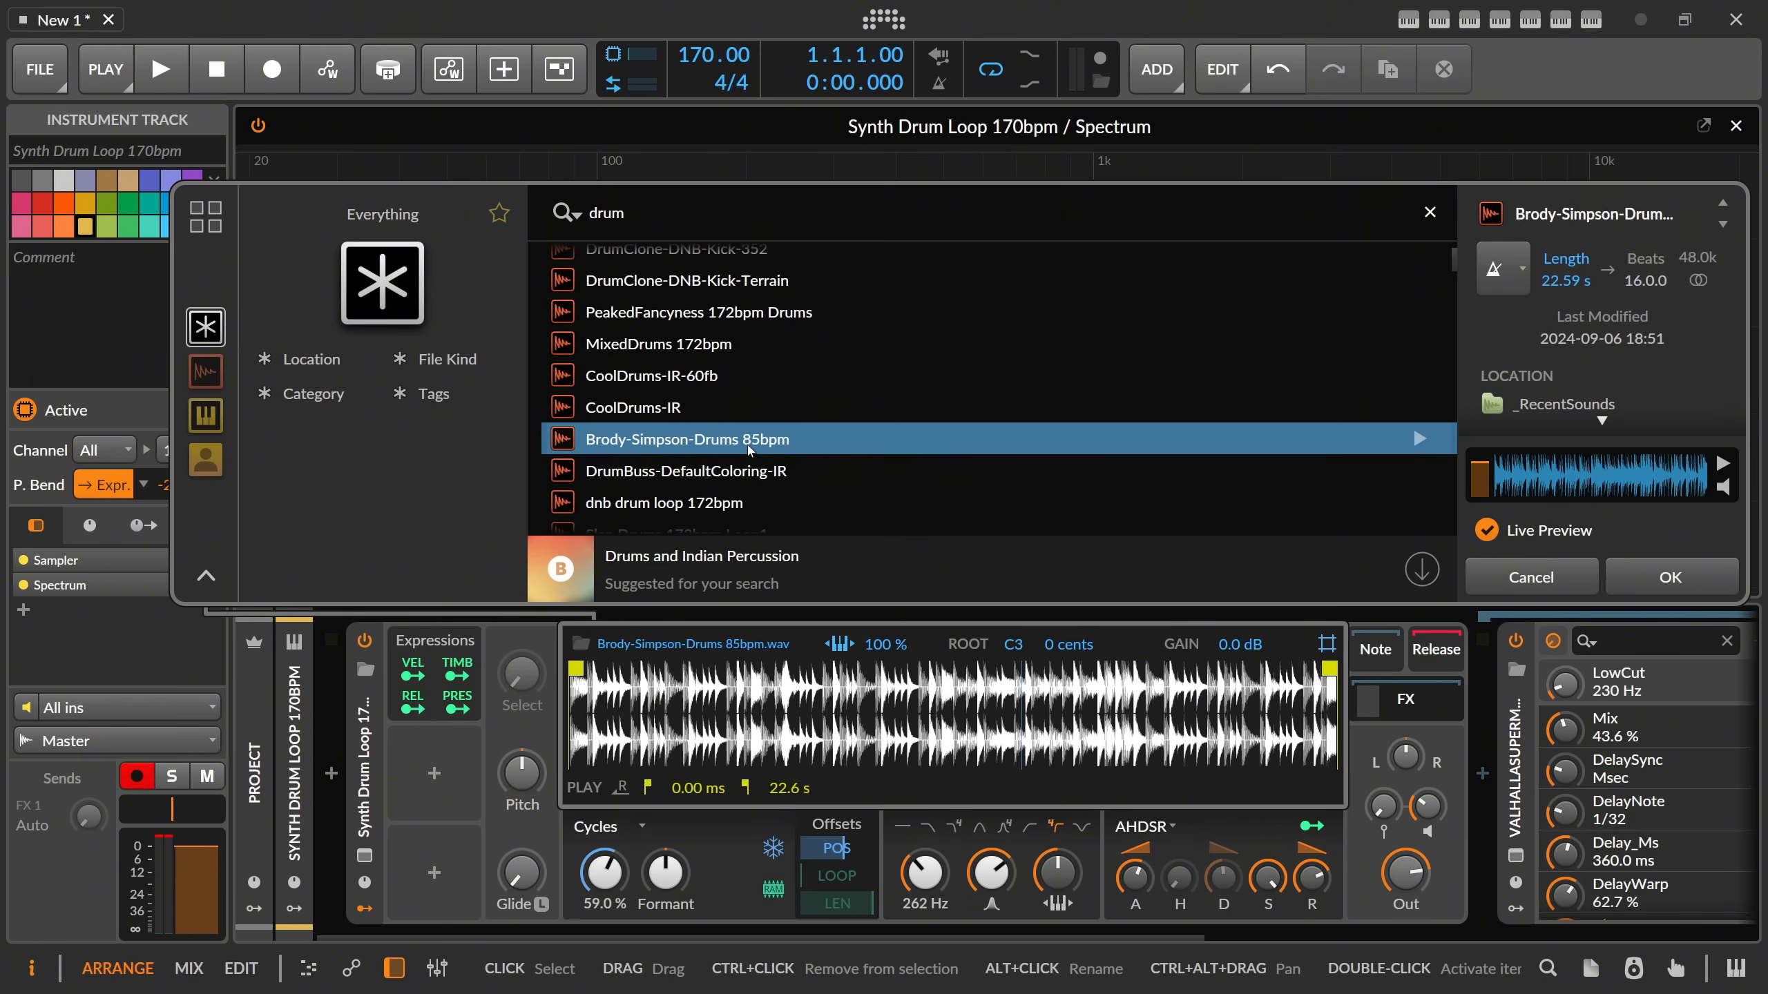
scroll(697, 445, "down", 5)
scroll(696, 417, "up", 5)
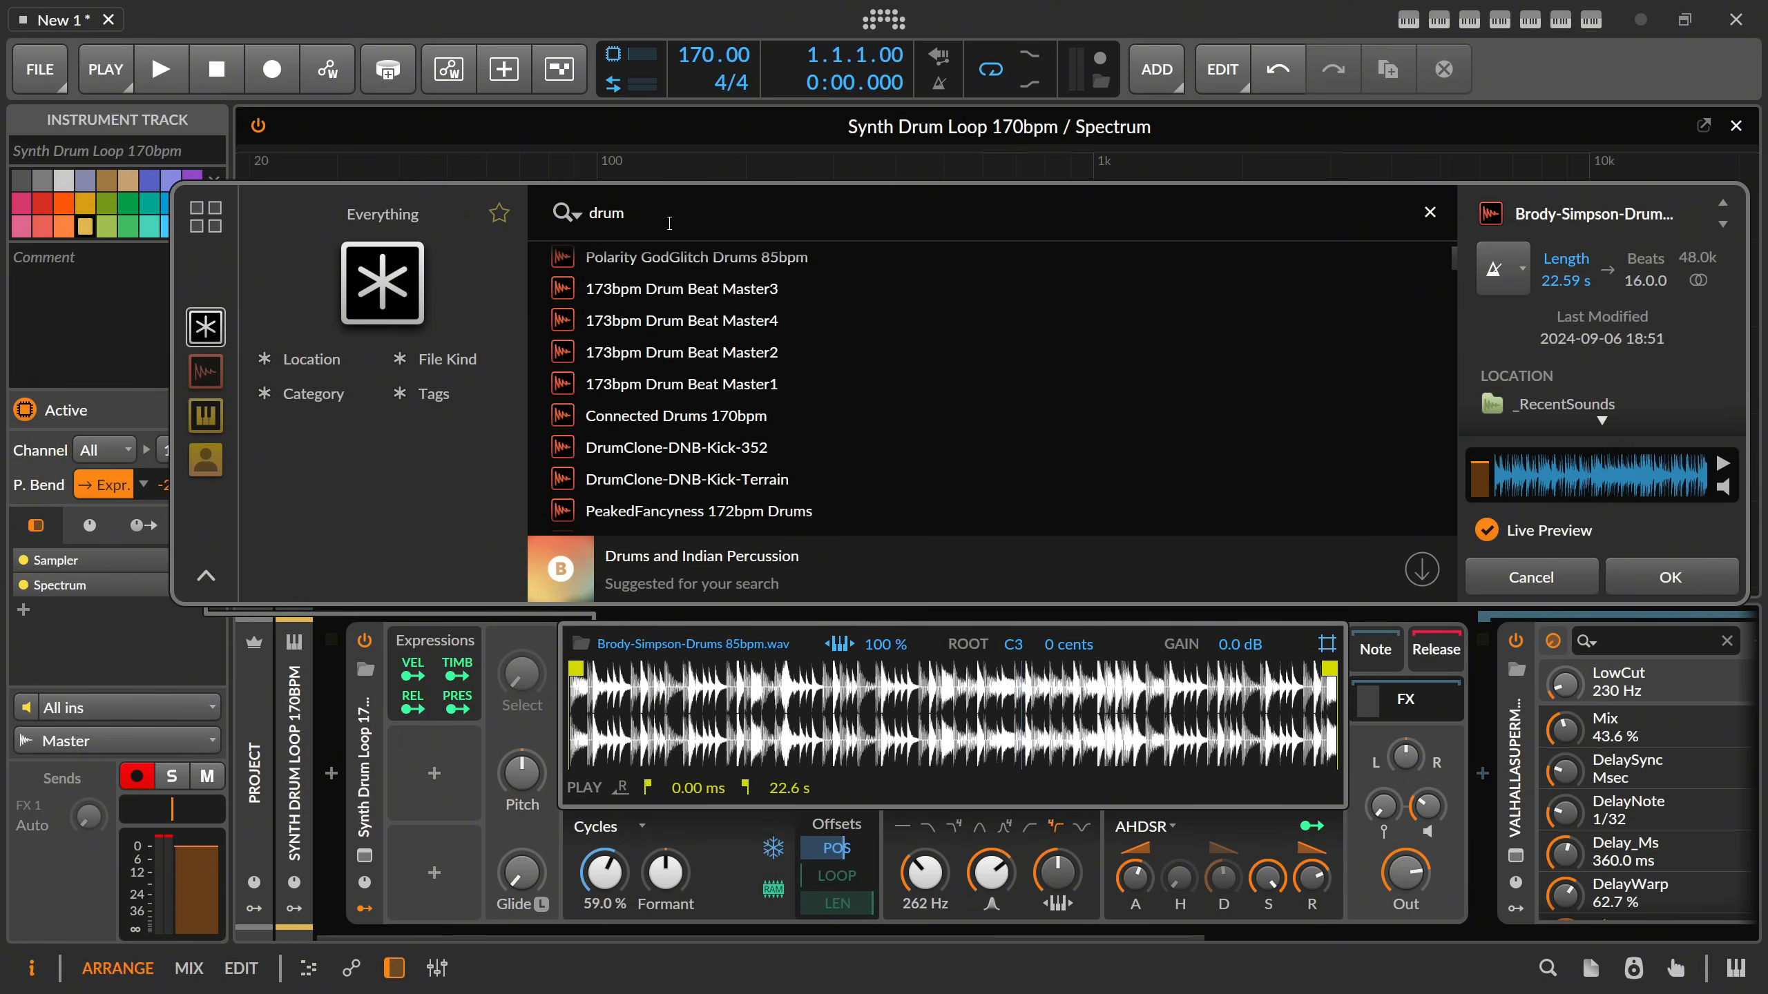
Clear the sample search and load moan-woman1 into the Sampler.
left_click(565, 216)
key("BackSpace")
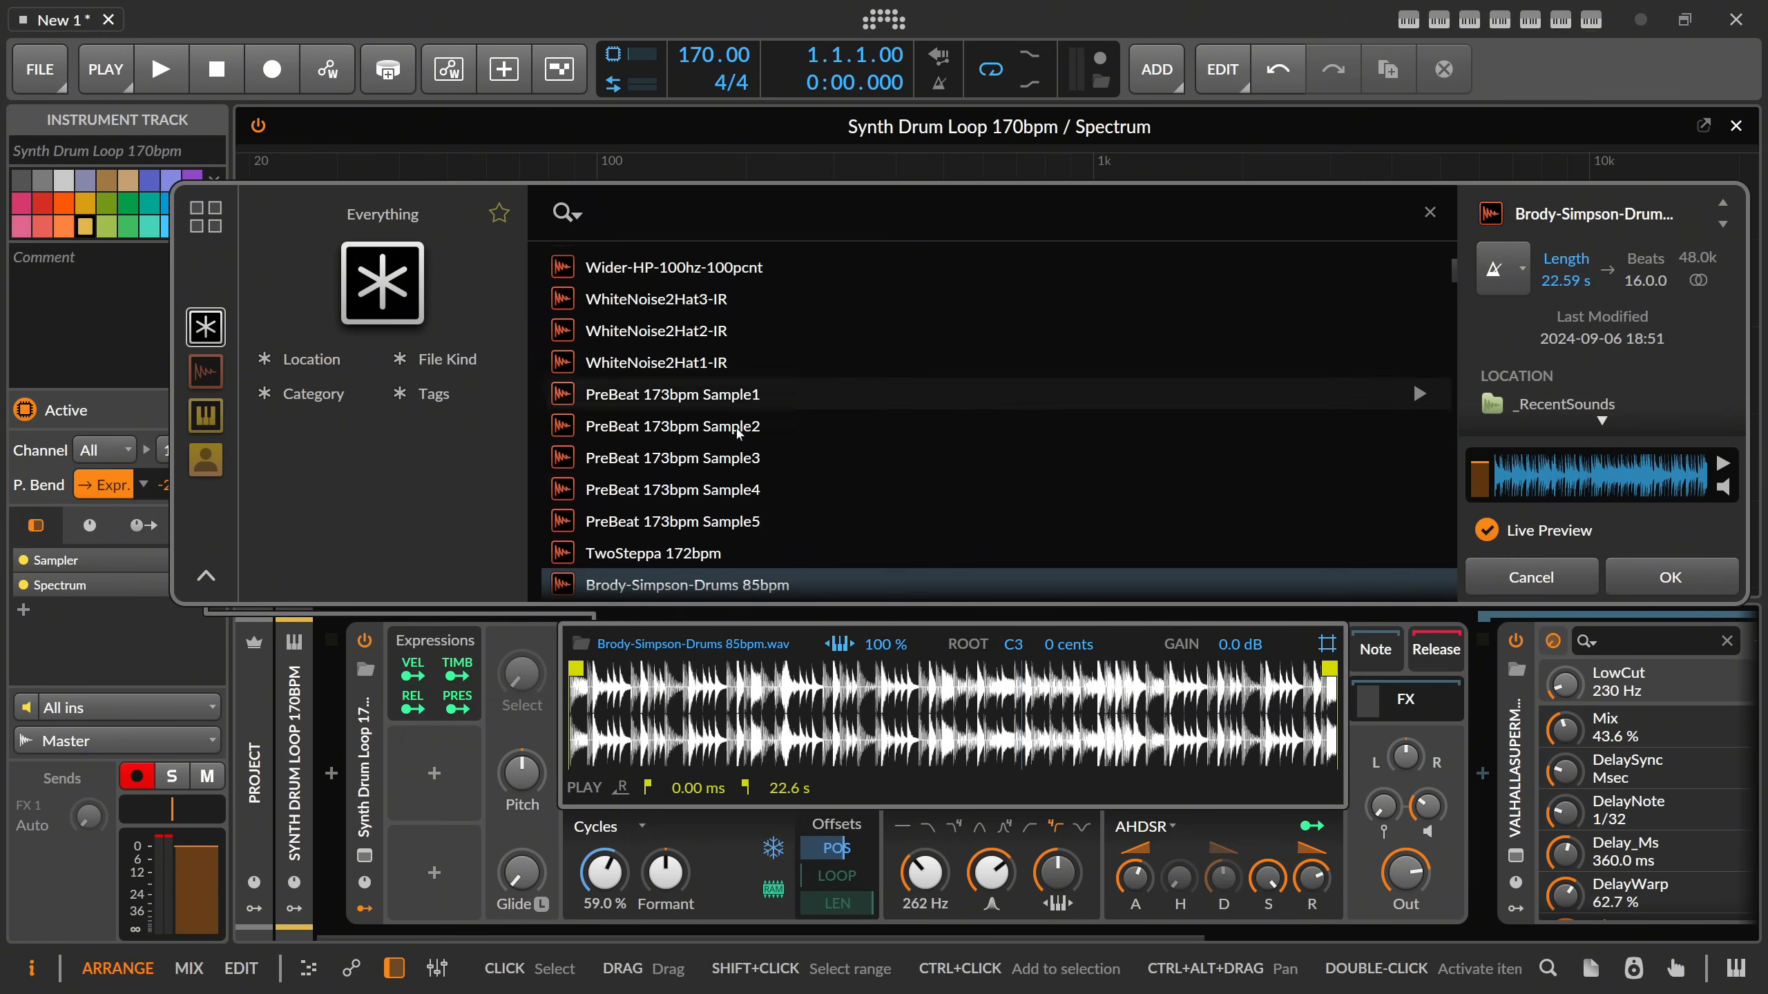
scroll(765, 431, "down", 5)
scroll(785, 459, "down", 1)
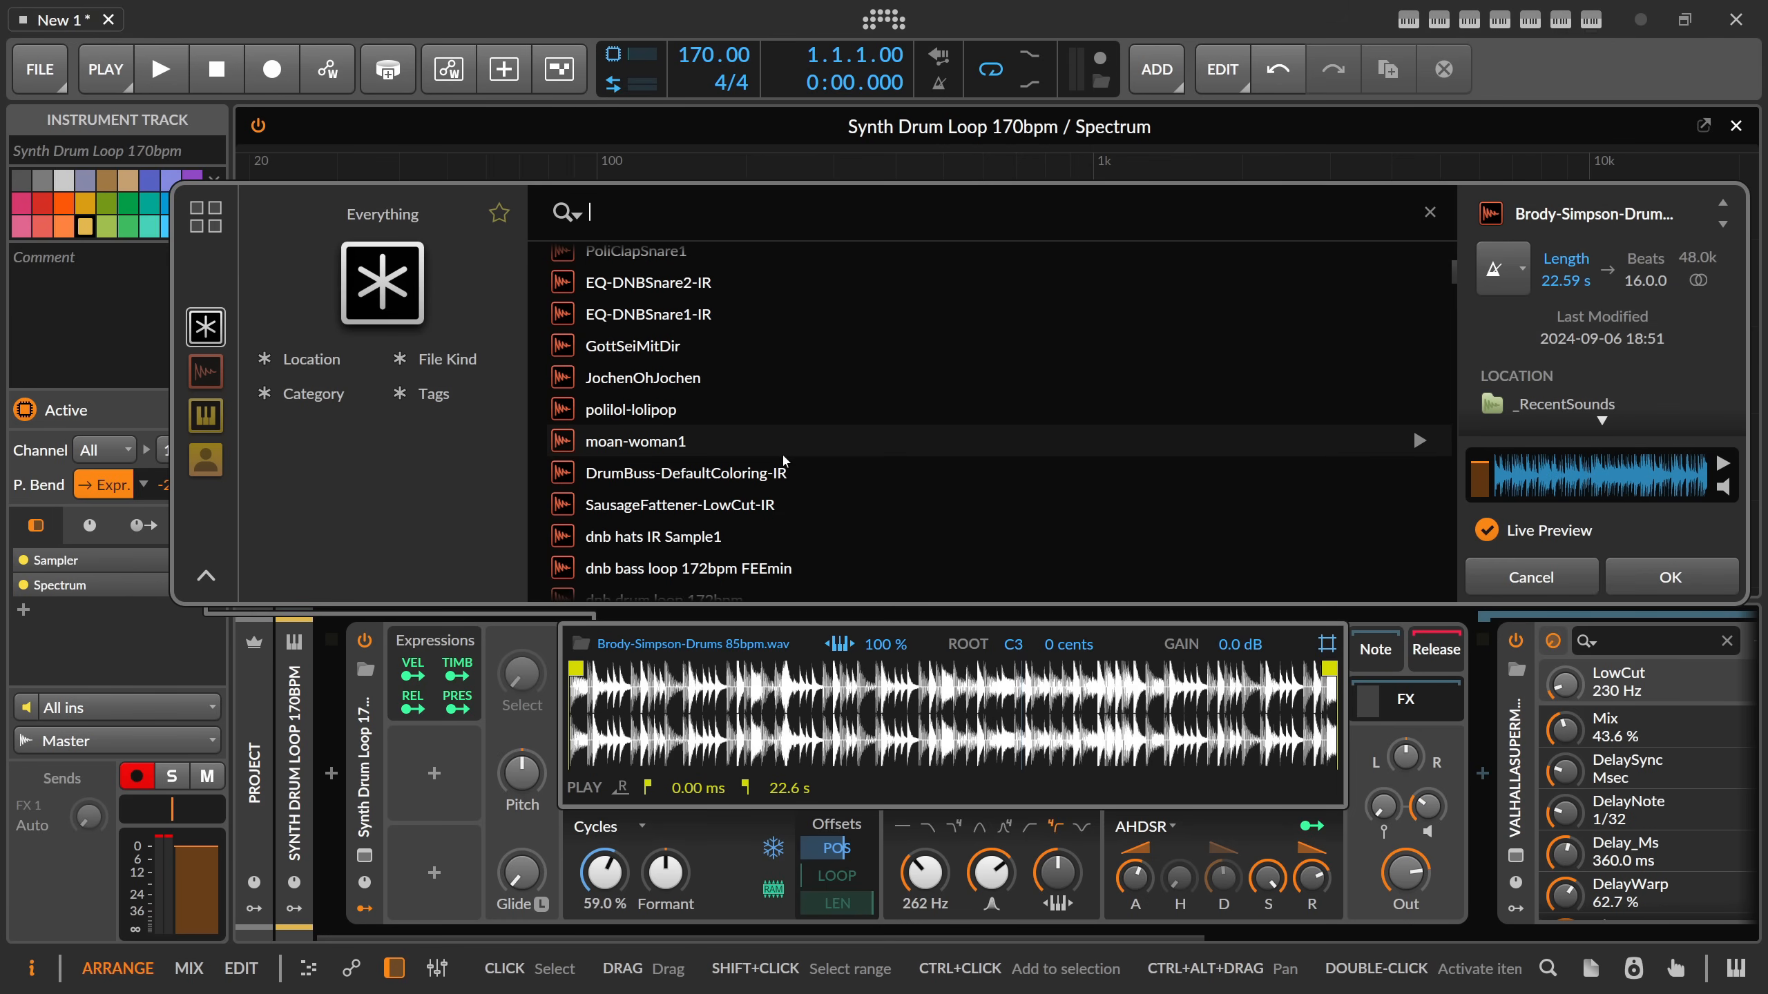
left_click(784, 453)
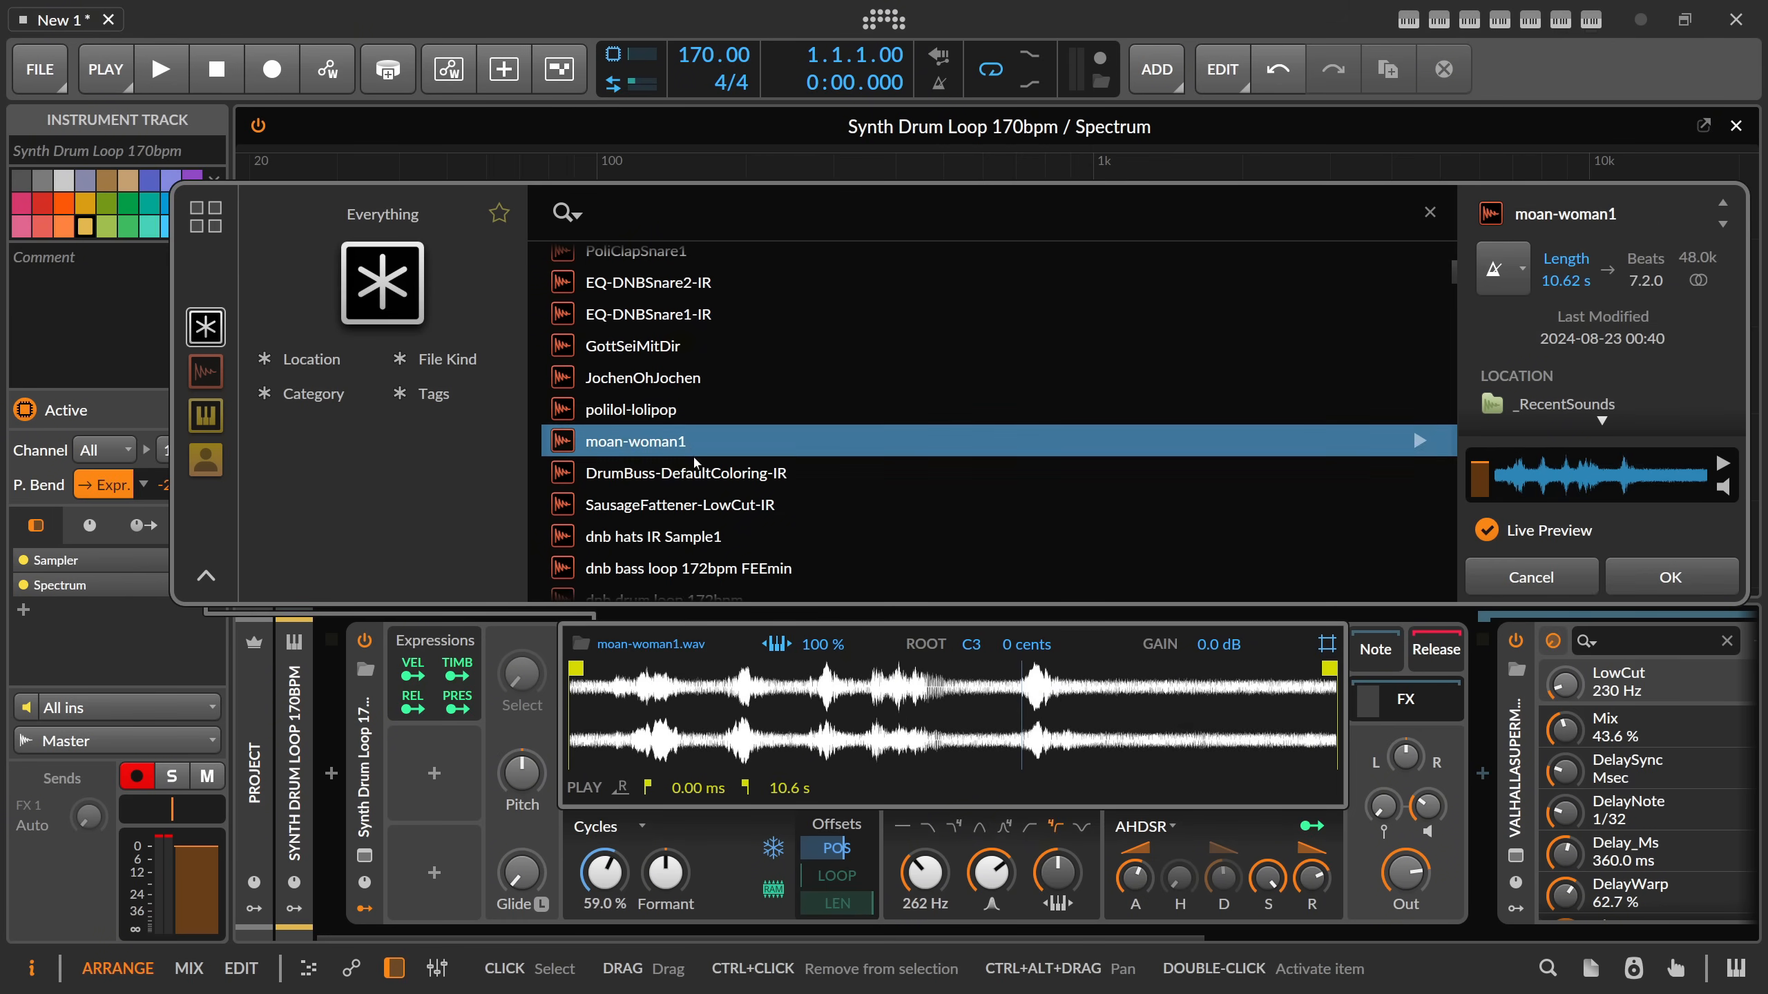
left_click(1663, 577)
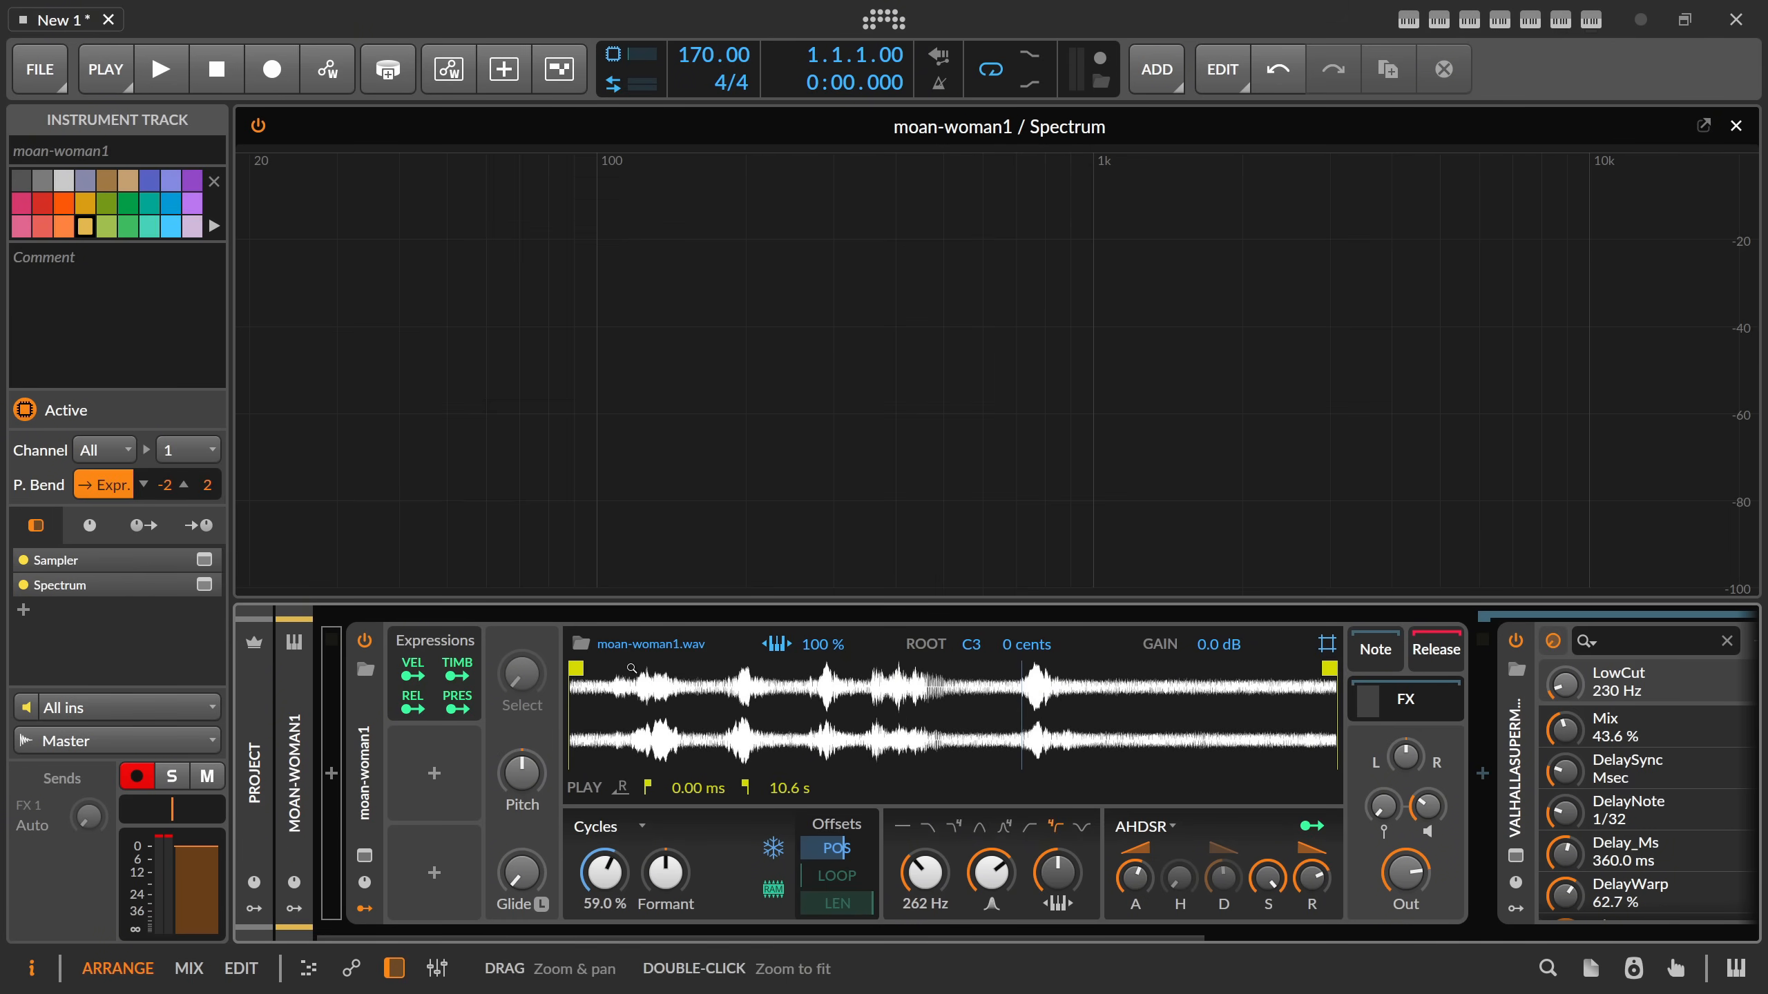
Move the play position to 41.5 % and add a Random modulator to the Sampler.
left_click_drag(604, 872, 605, 902)
left_click(443, 768)
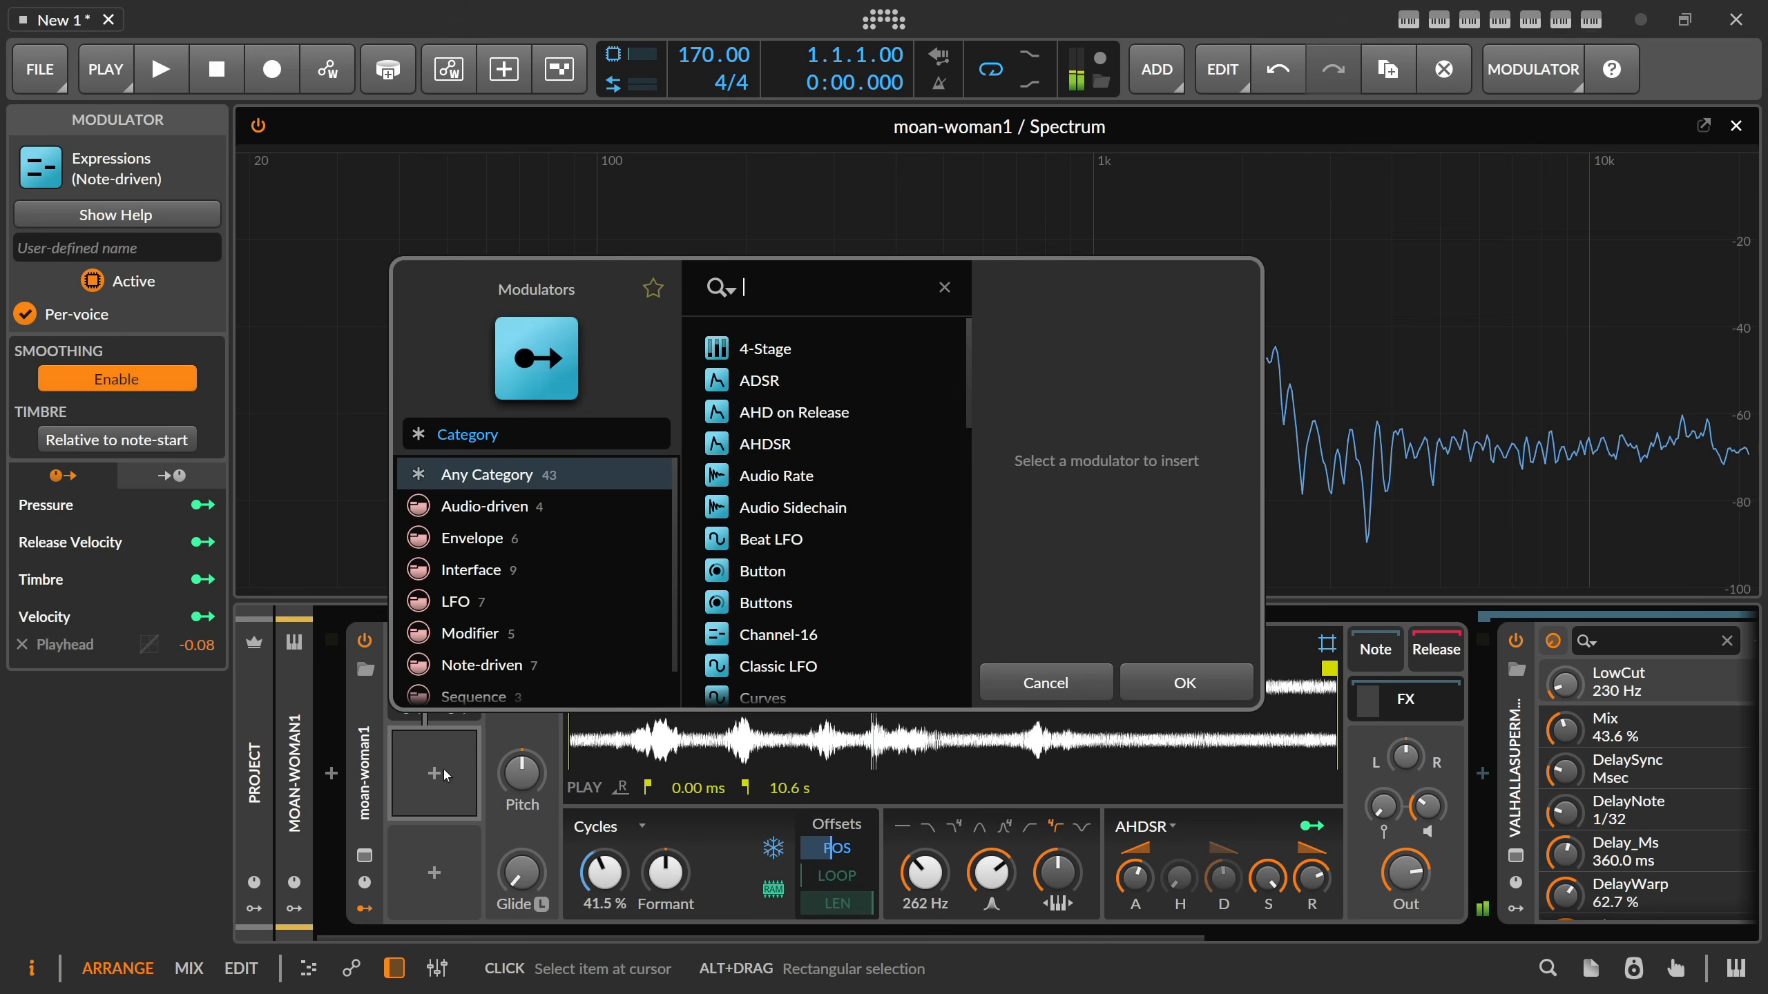
type("rand")
key("Return")
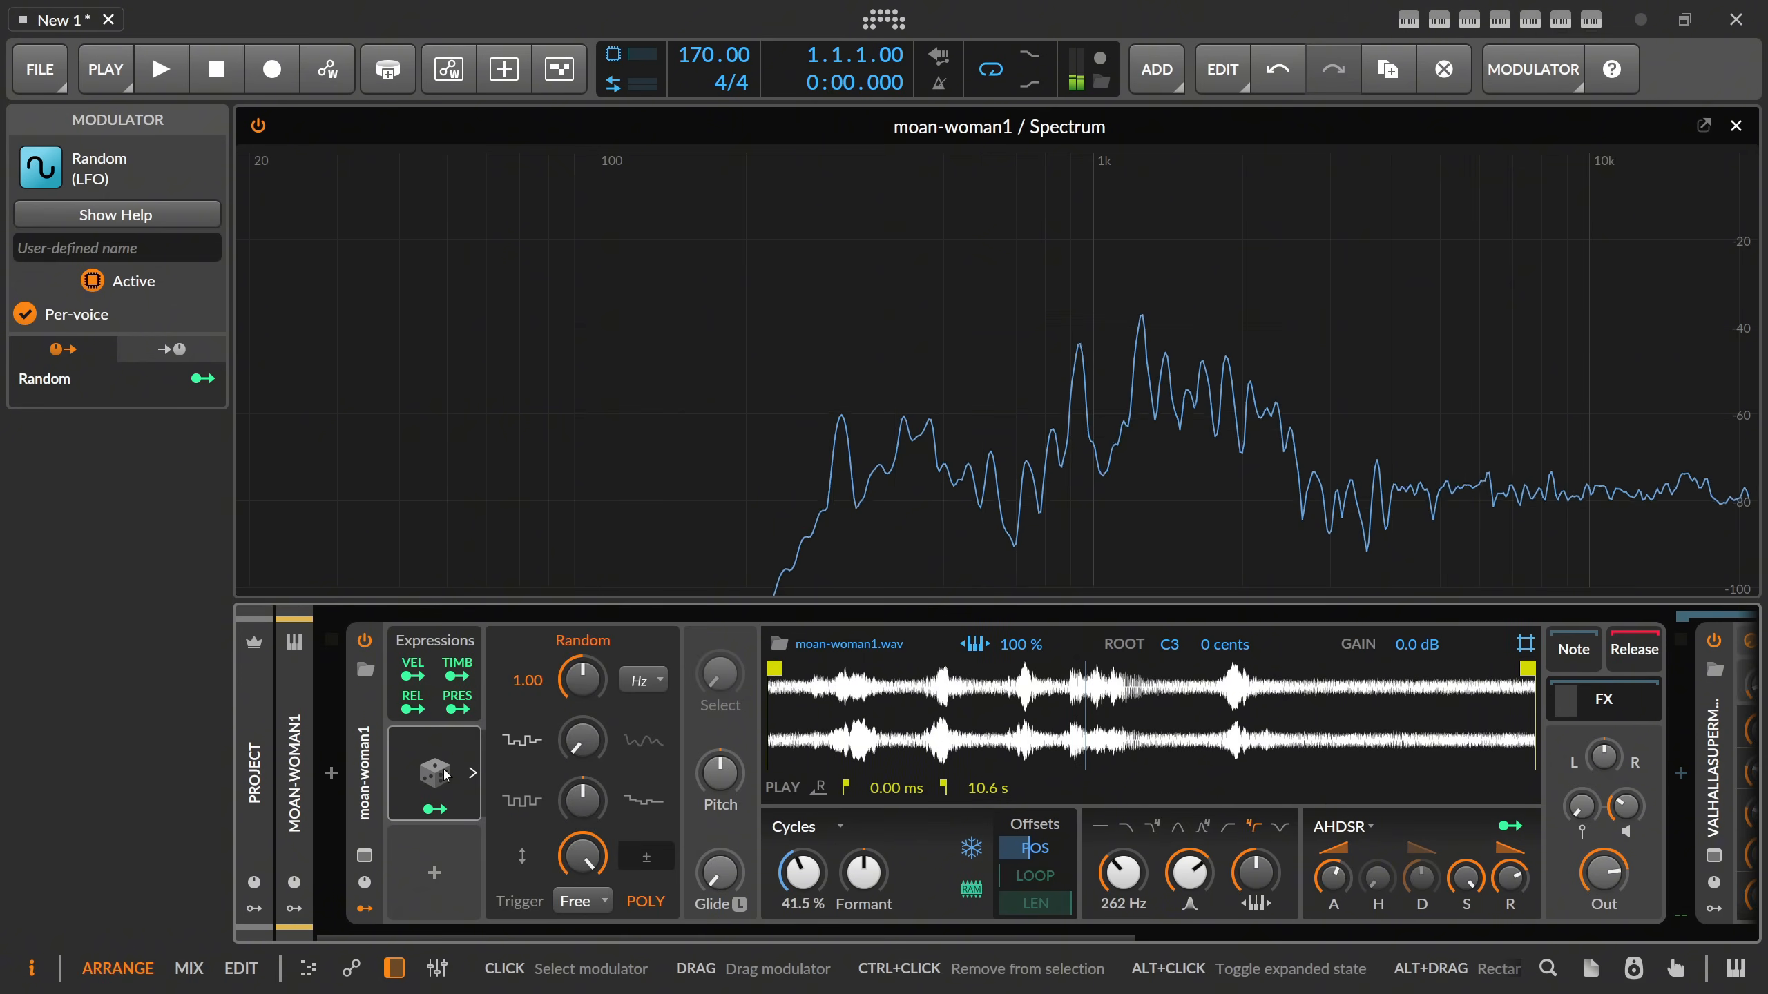
Slow the Random modulator to 0.15 Hz, smooth its output and map it to the playhead with an amount of 0.004.
left_click_drag(578, 679, 578, 589)
left_click(435, 809)
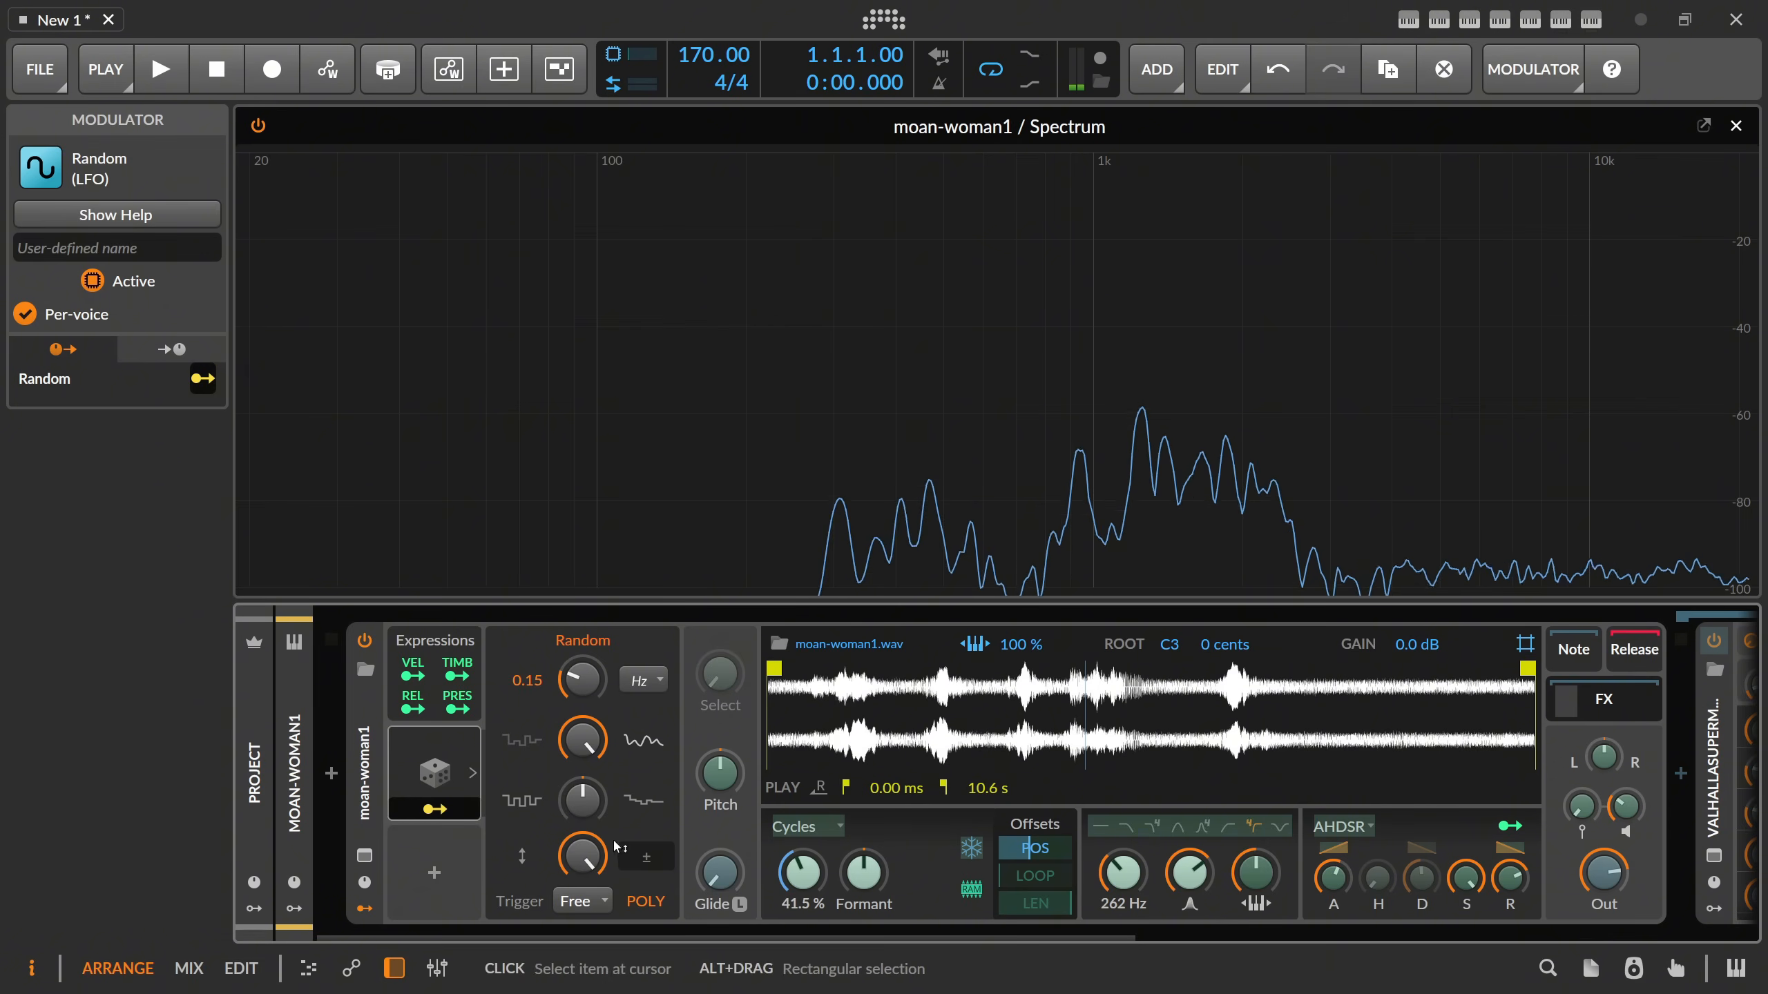
left_click_drag(813, 889, 812, 886)
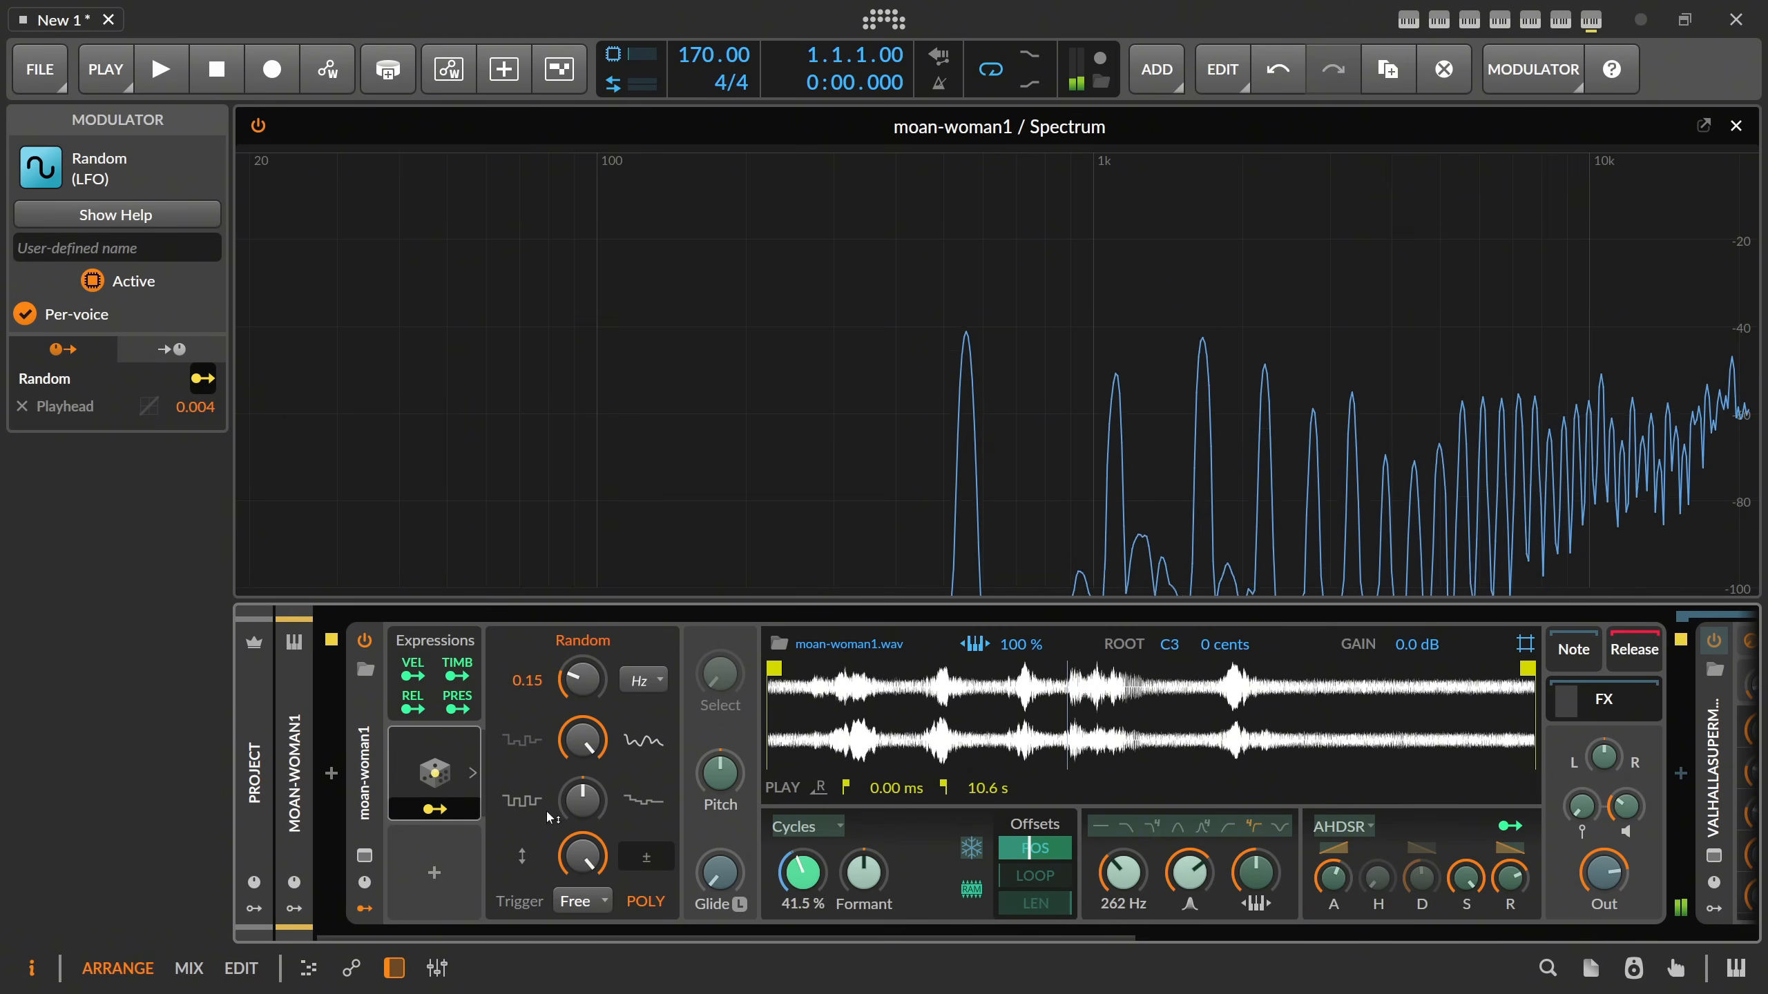
left_click(436, 810)
Raise the Random modulator's rate to 0.67 Hz and set the play position to 39.8 %.
left_click_drag(583, 683, 583, 674)
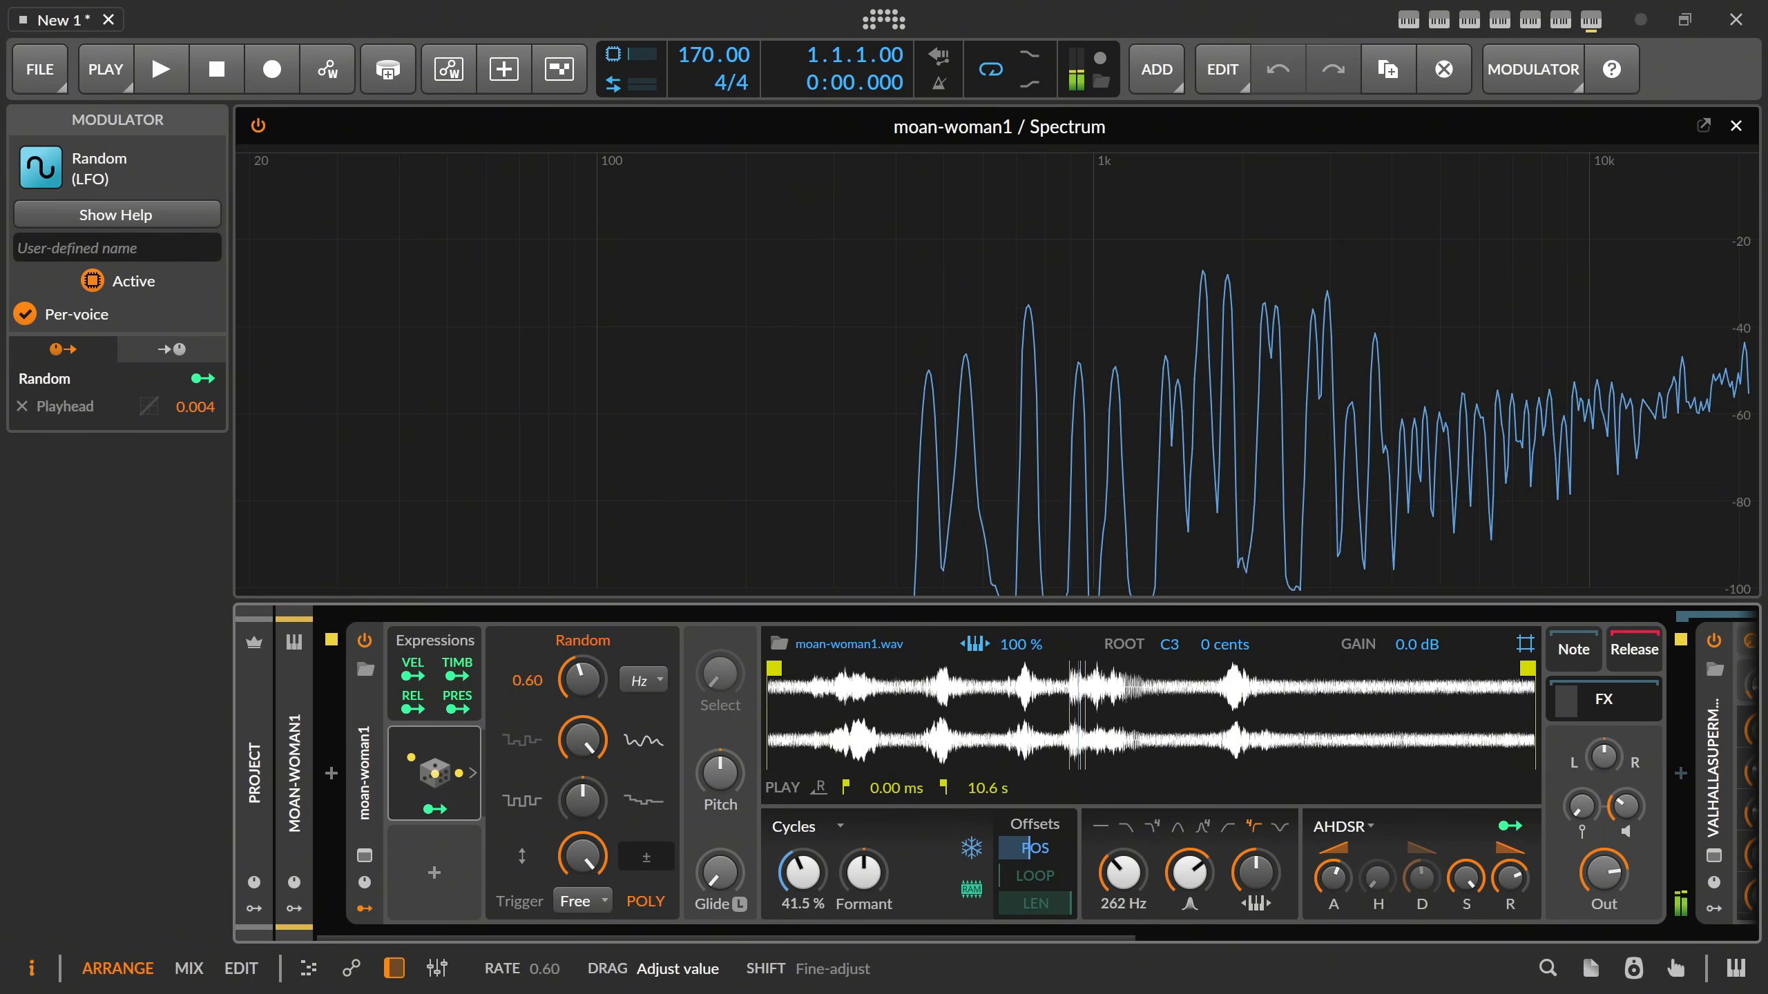
left_click_drag(583, 679, 583, 674)
left_click_drag(773, 867, 799, 871)
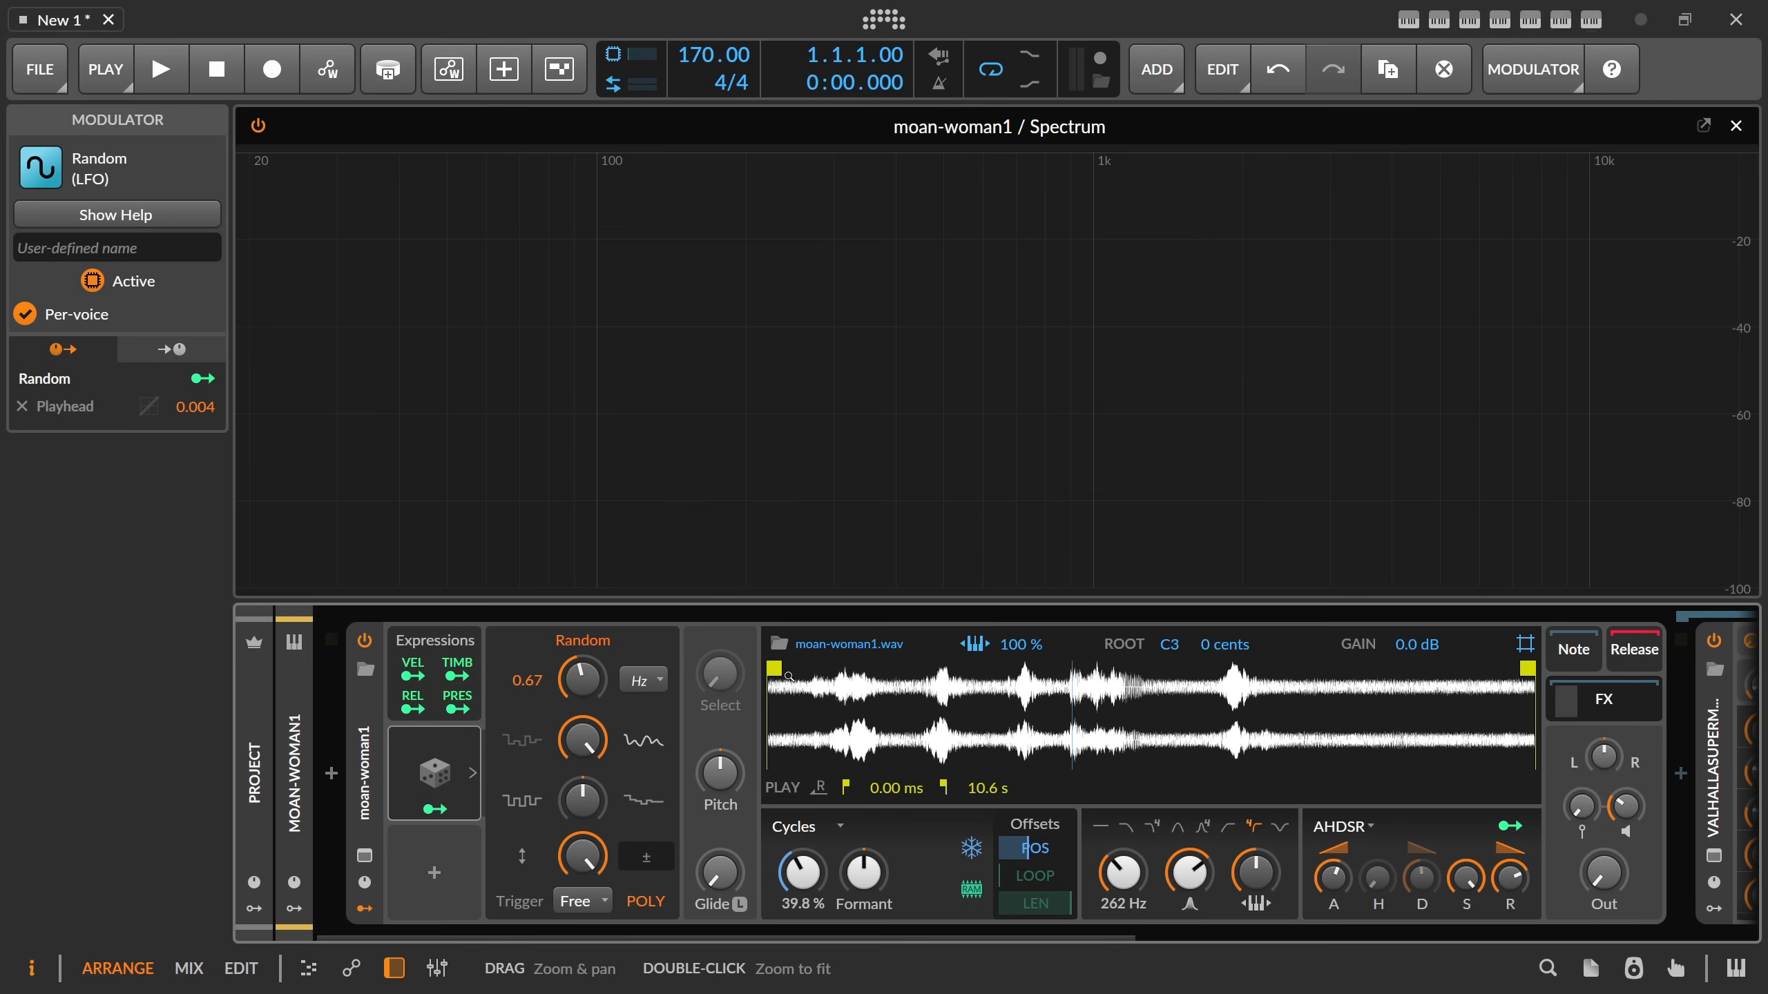
left_click(807, 826)
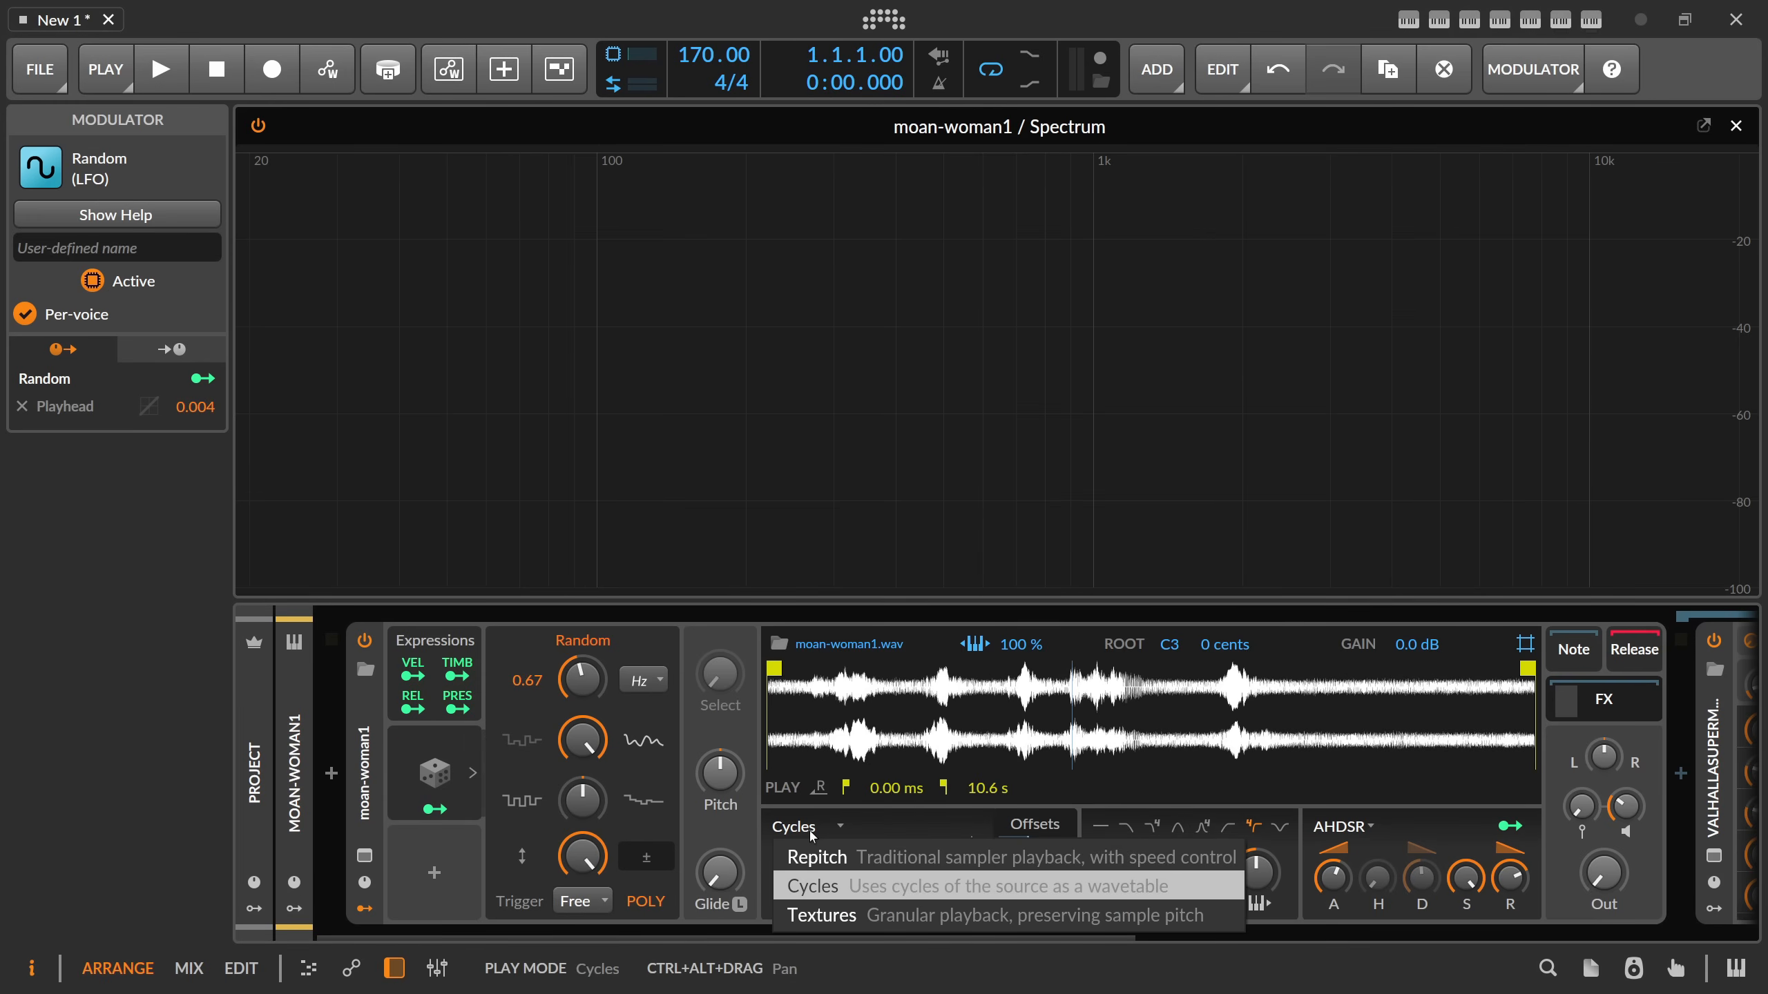
left_click(866, 822)
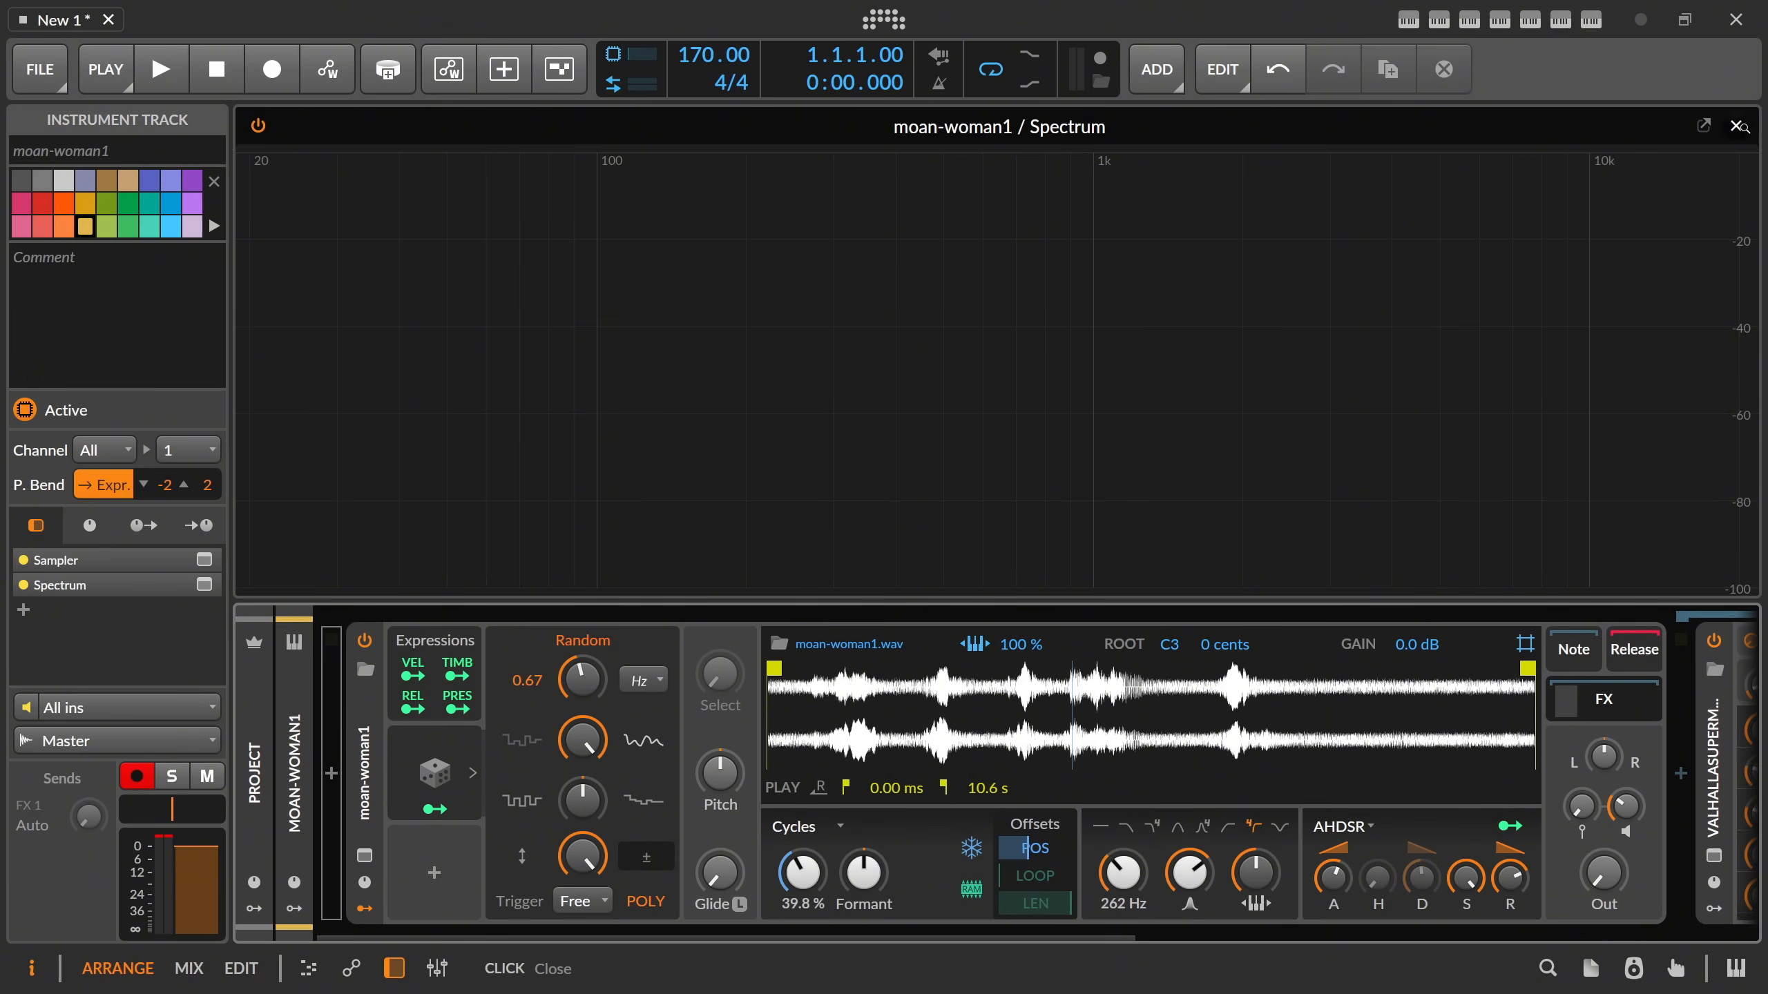
Close the expanded Spectrum view and set Supermassive's mix to 49.6 %, high EQ to 5190 Hz and low EQ to 260 Hz.
left_click(1736, 126)
left_click_drag(1398, 935, 1122, 938)
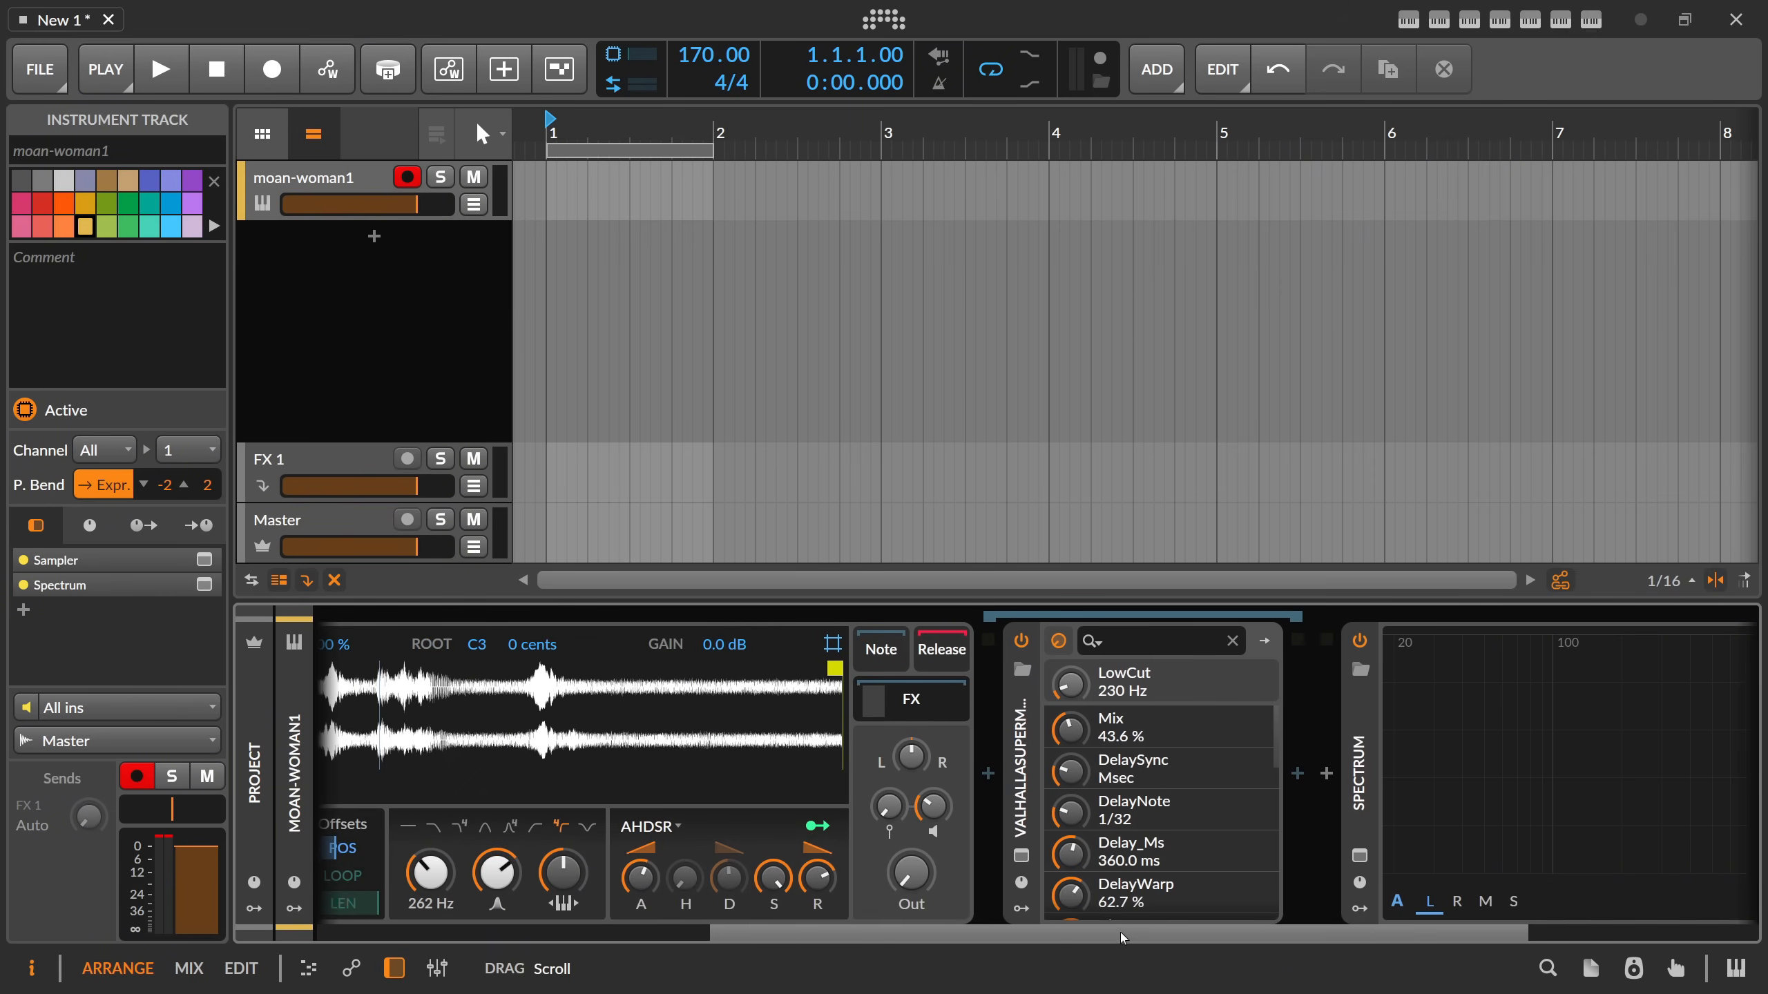
left_click(1021, 855)
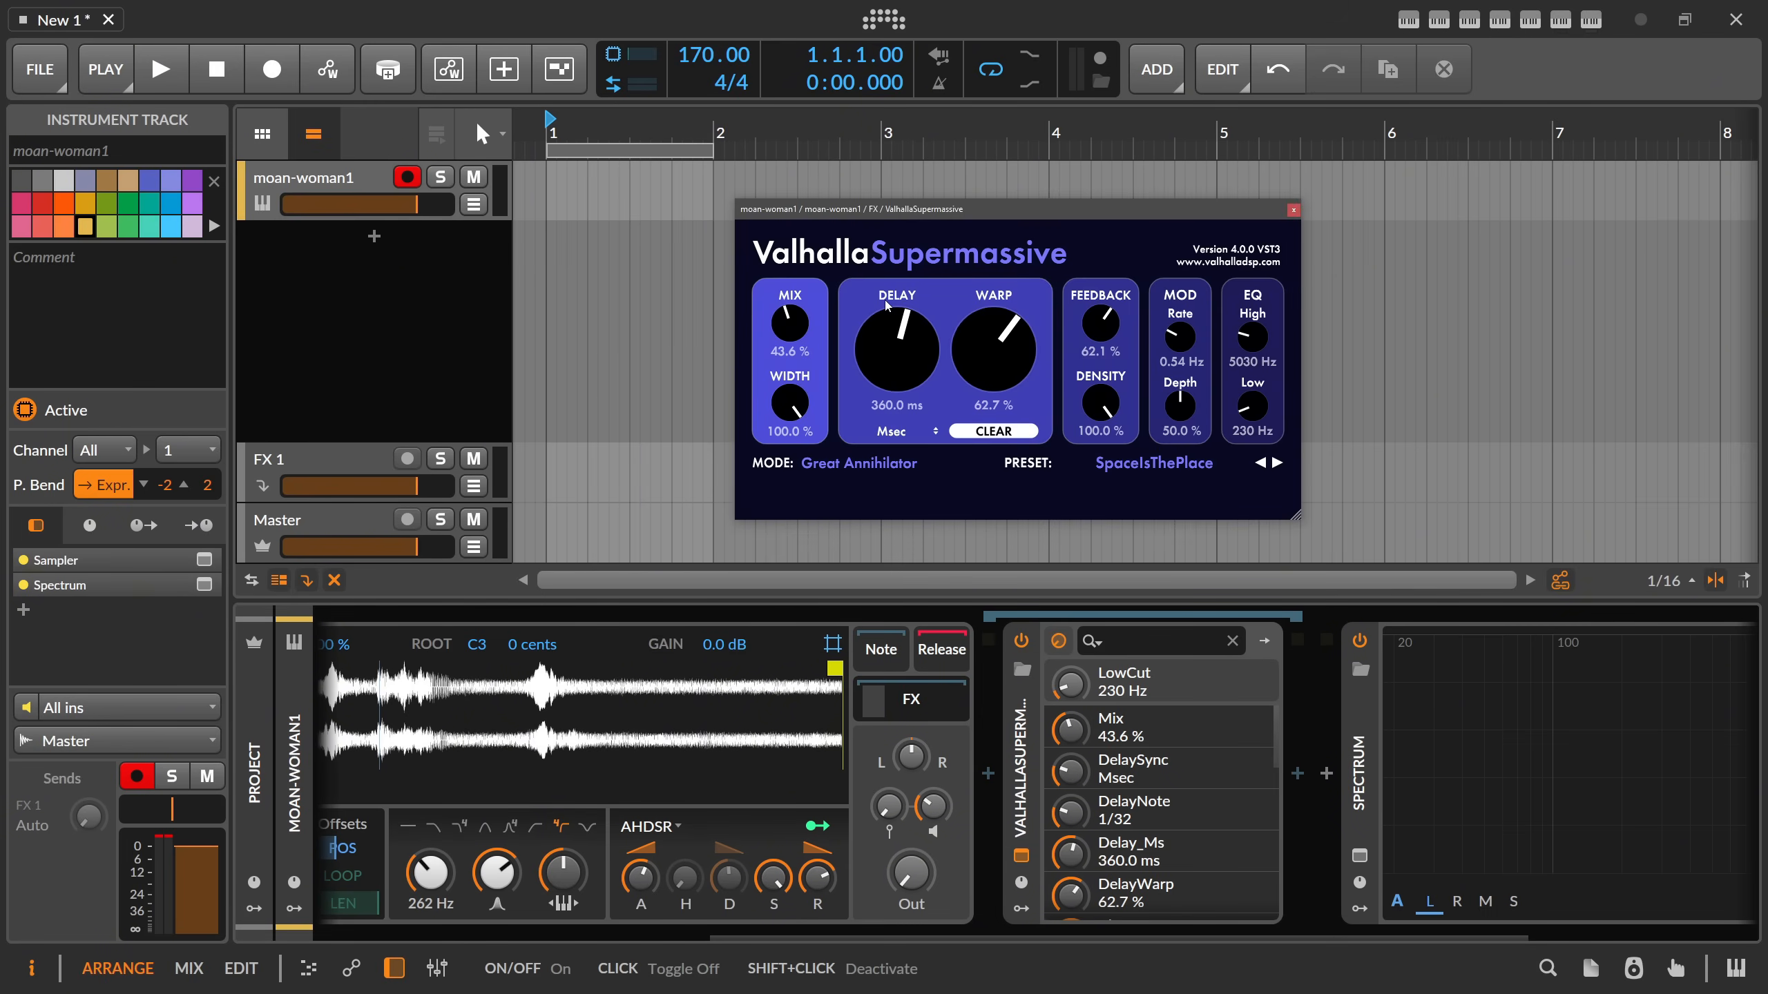
scroll(802, 323, "up", 3)
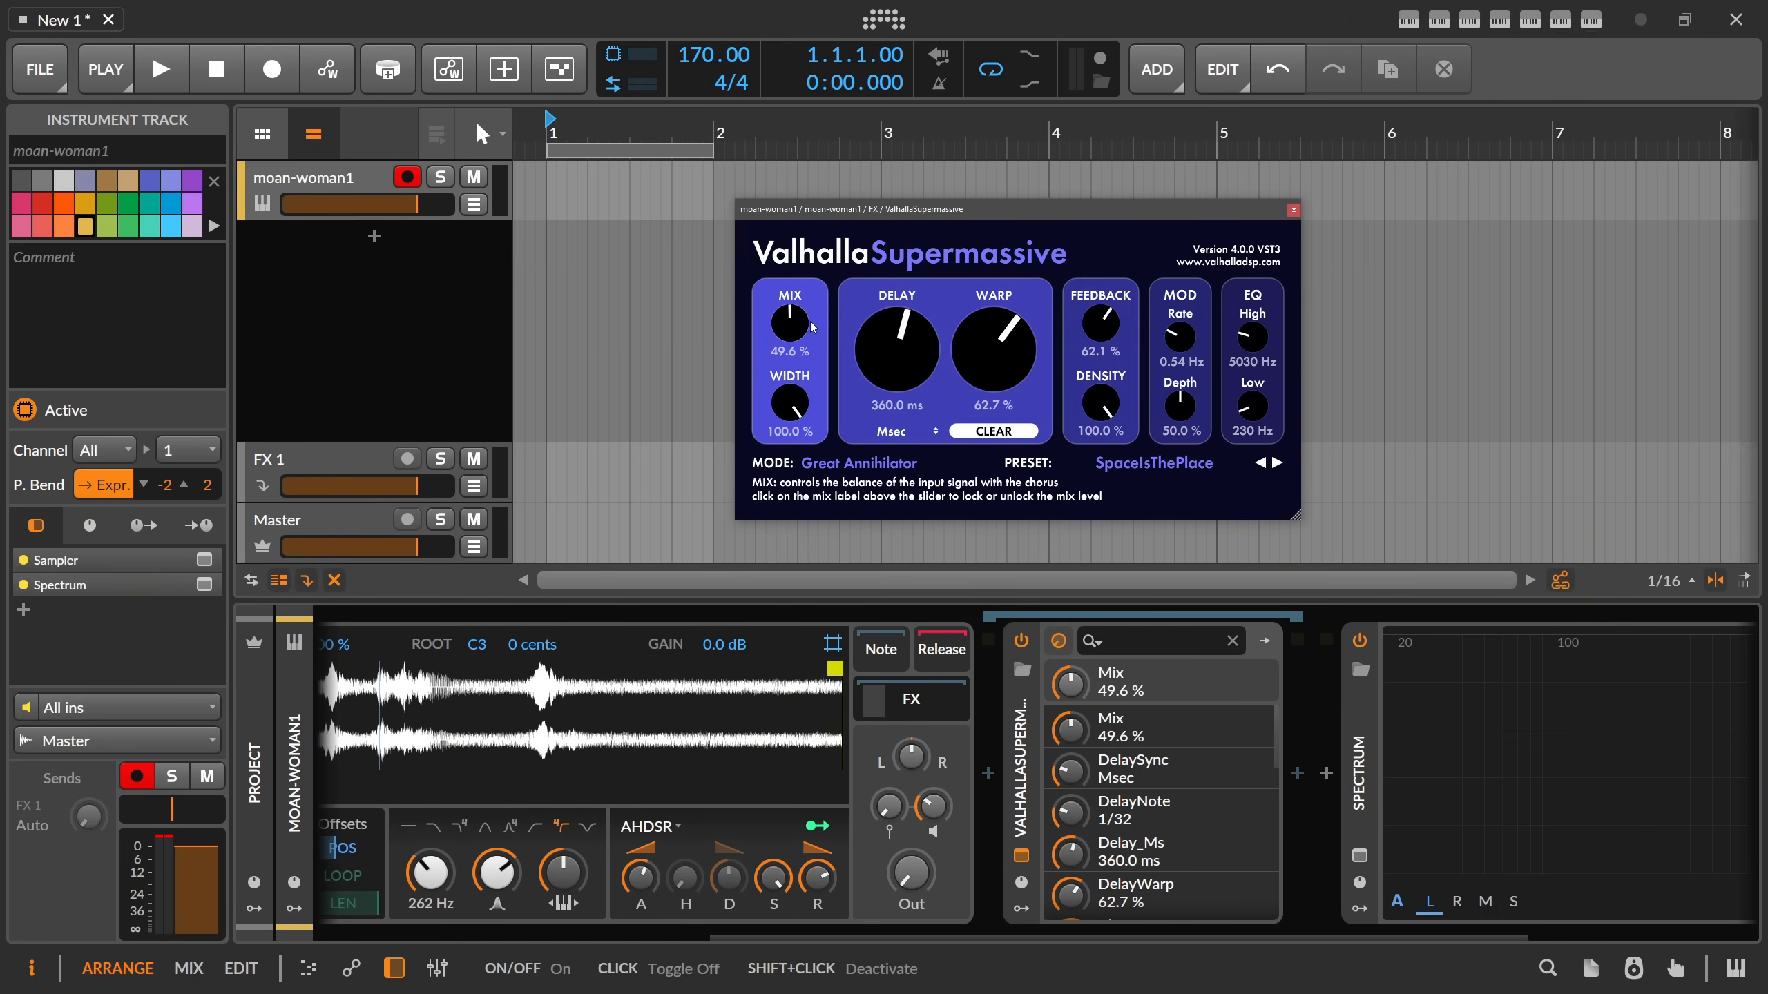
scroll(1251, 406, "up", 3)
scroll(1252, 336, "up", 3)
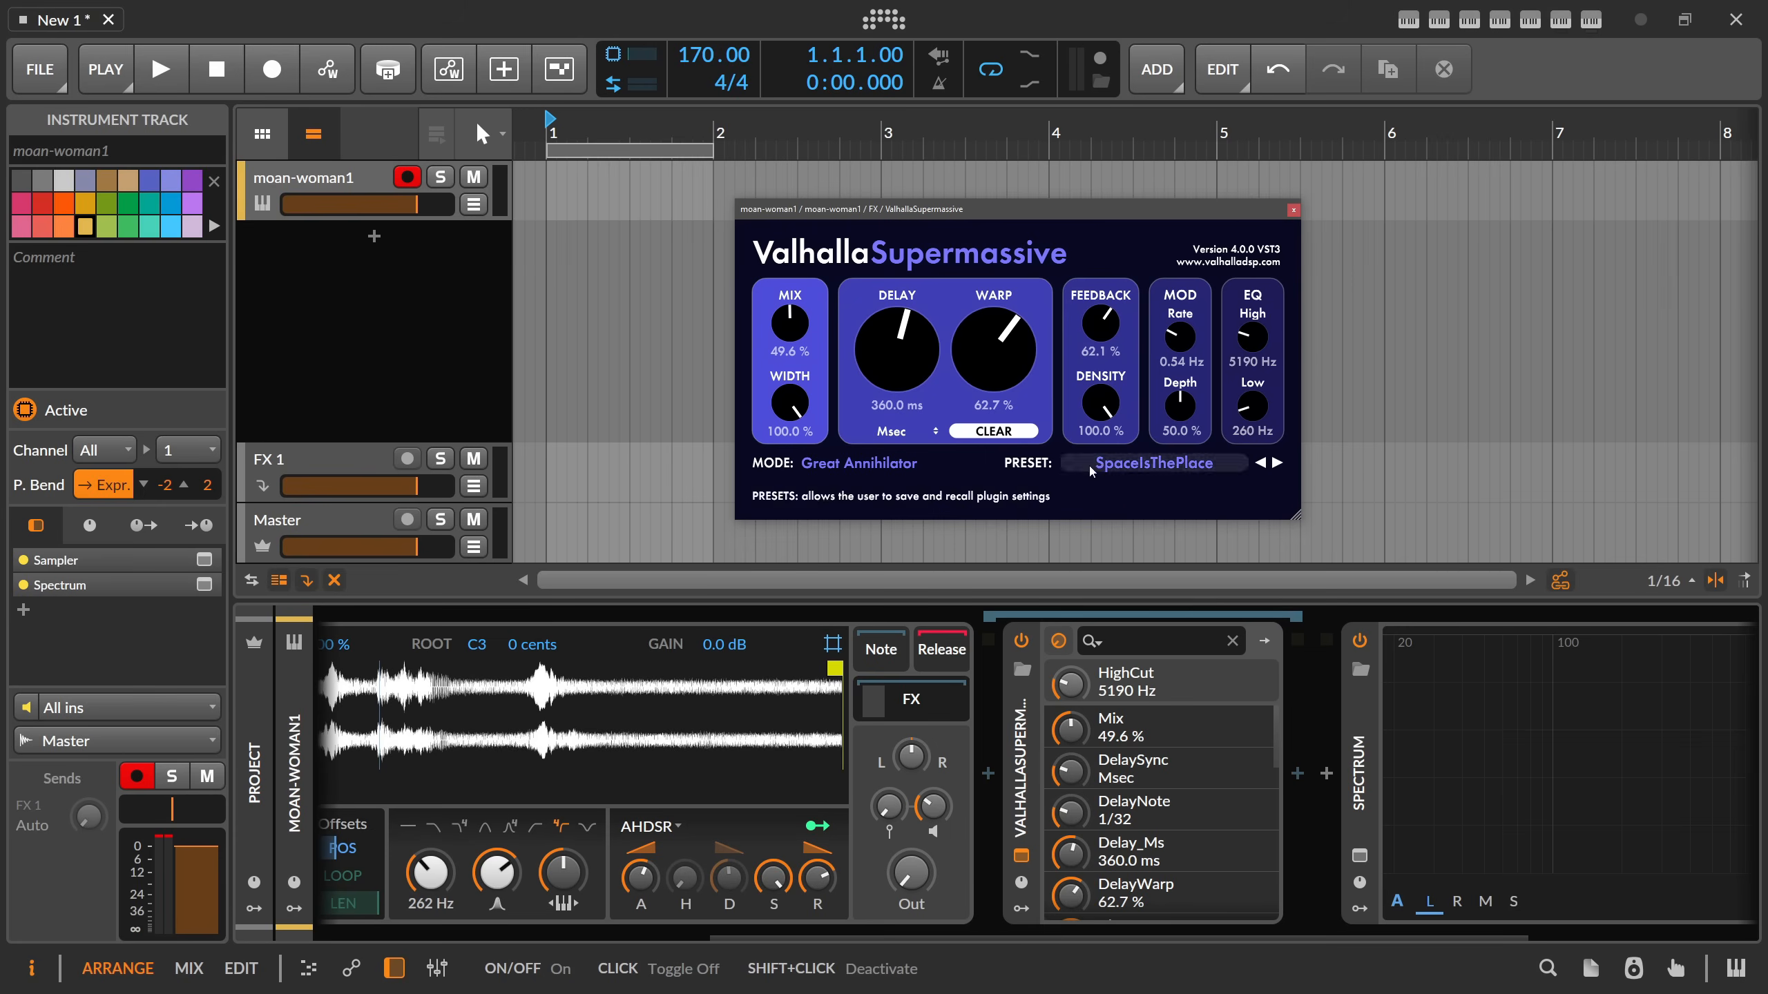
Switch the Sampler's filter to a band-pass mode and transpose its pitch down.
left_click_drag(847, 938, 452, 937)
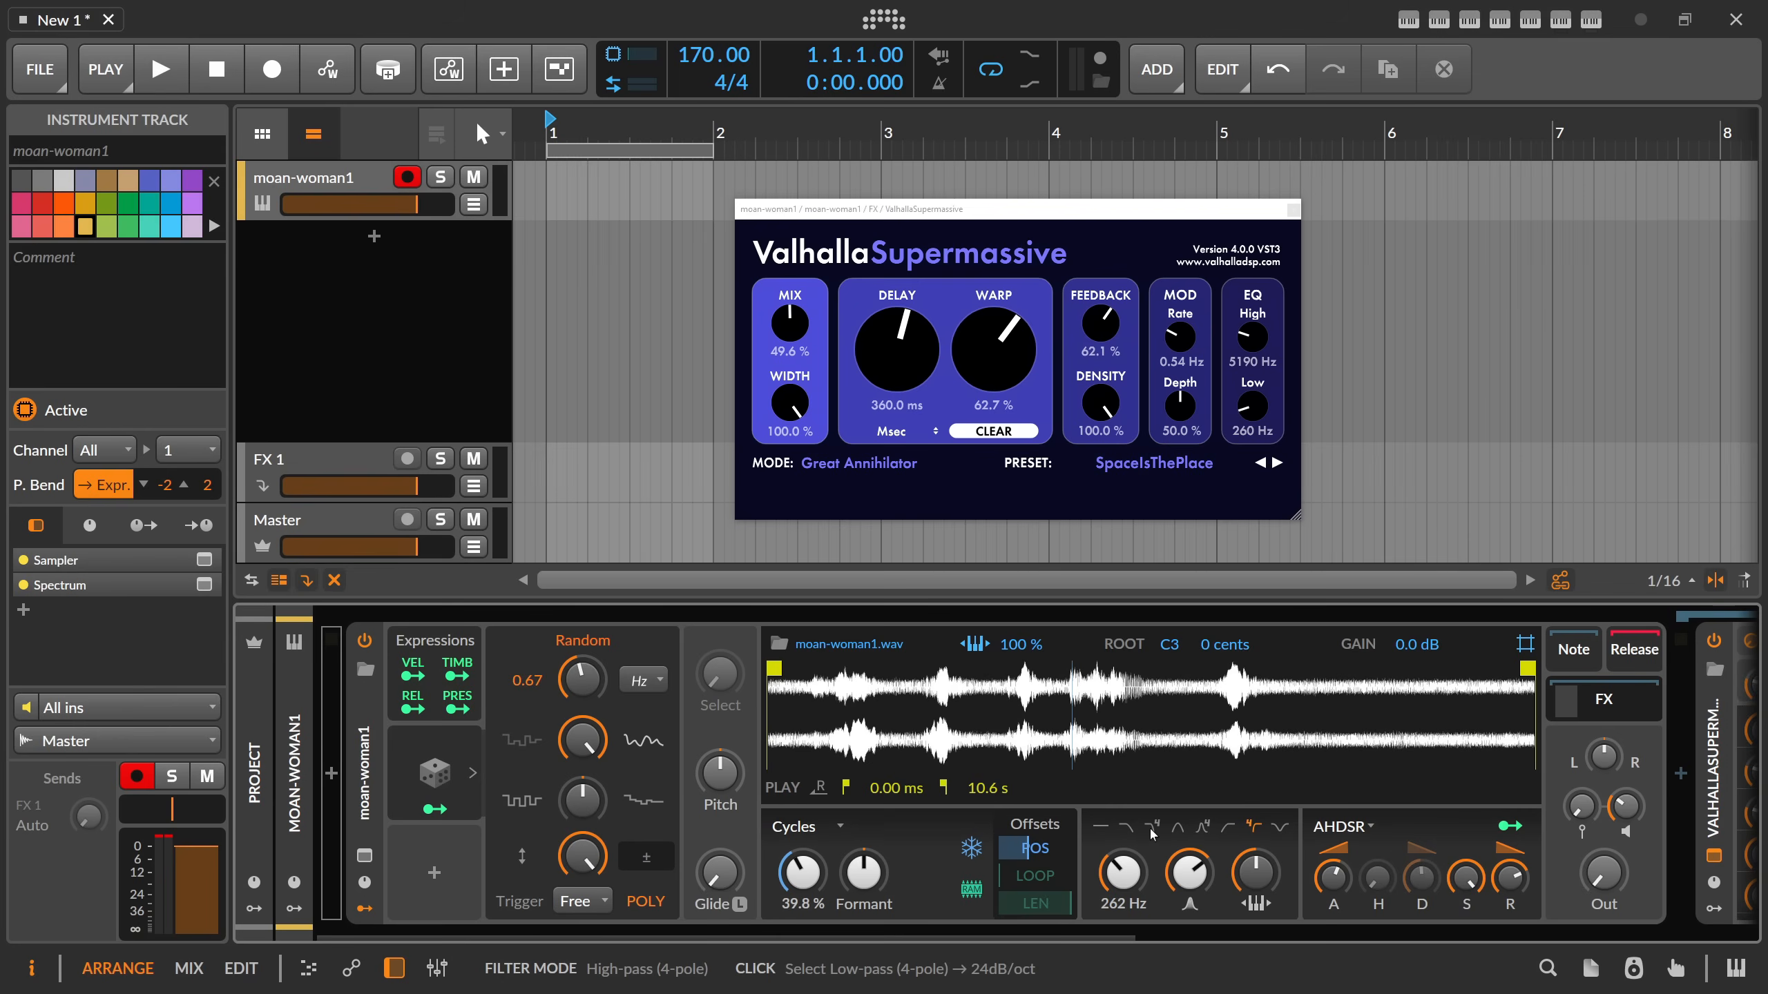
left_click(1203, 829)
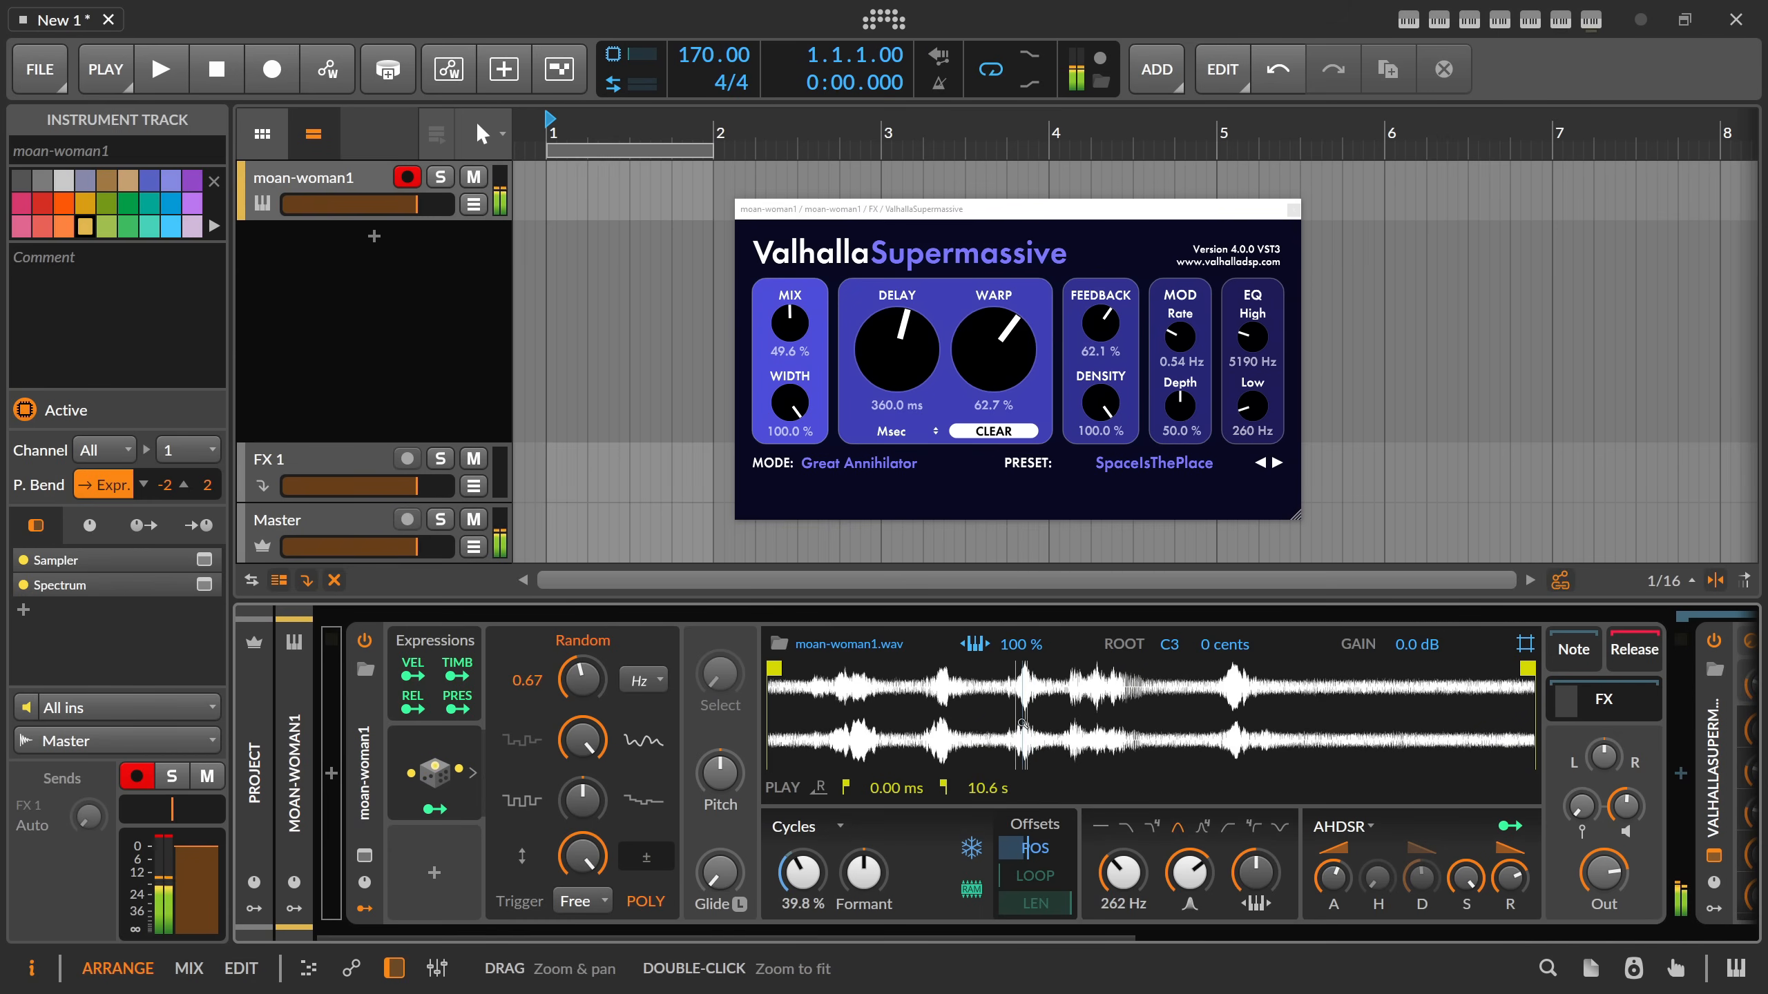
triple_click(737, 778)
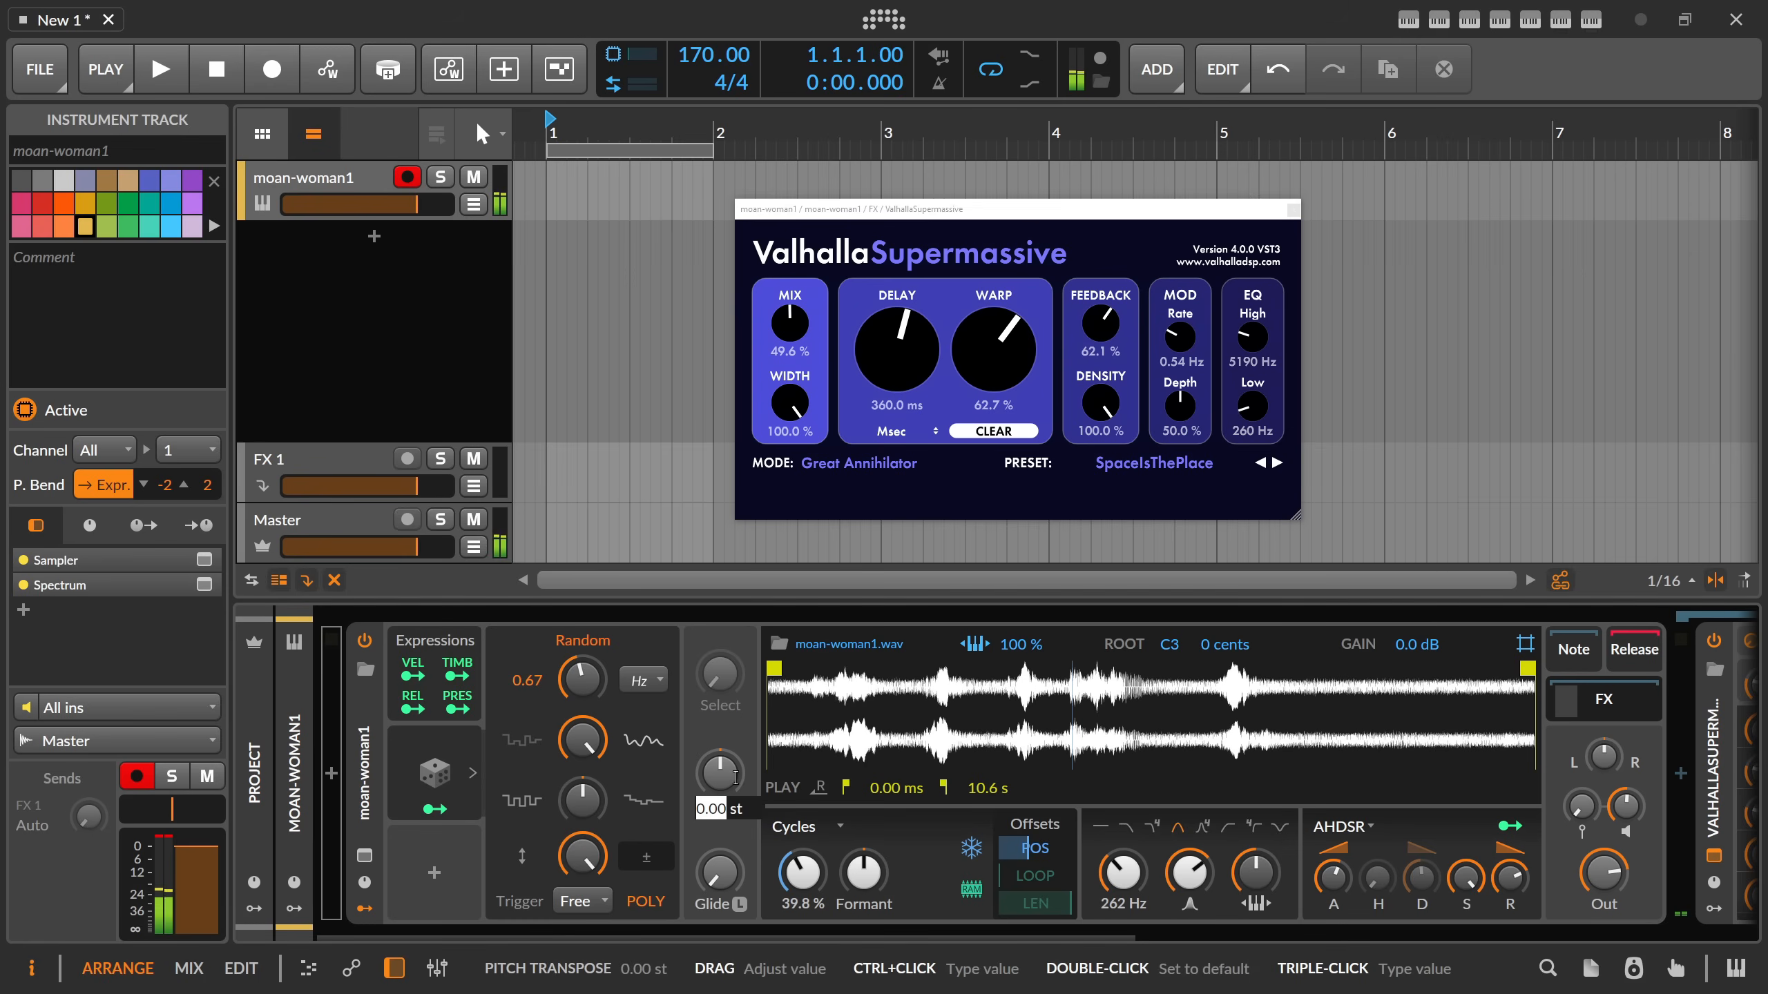
type("-1")
key("Return")
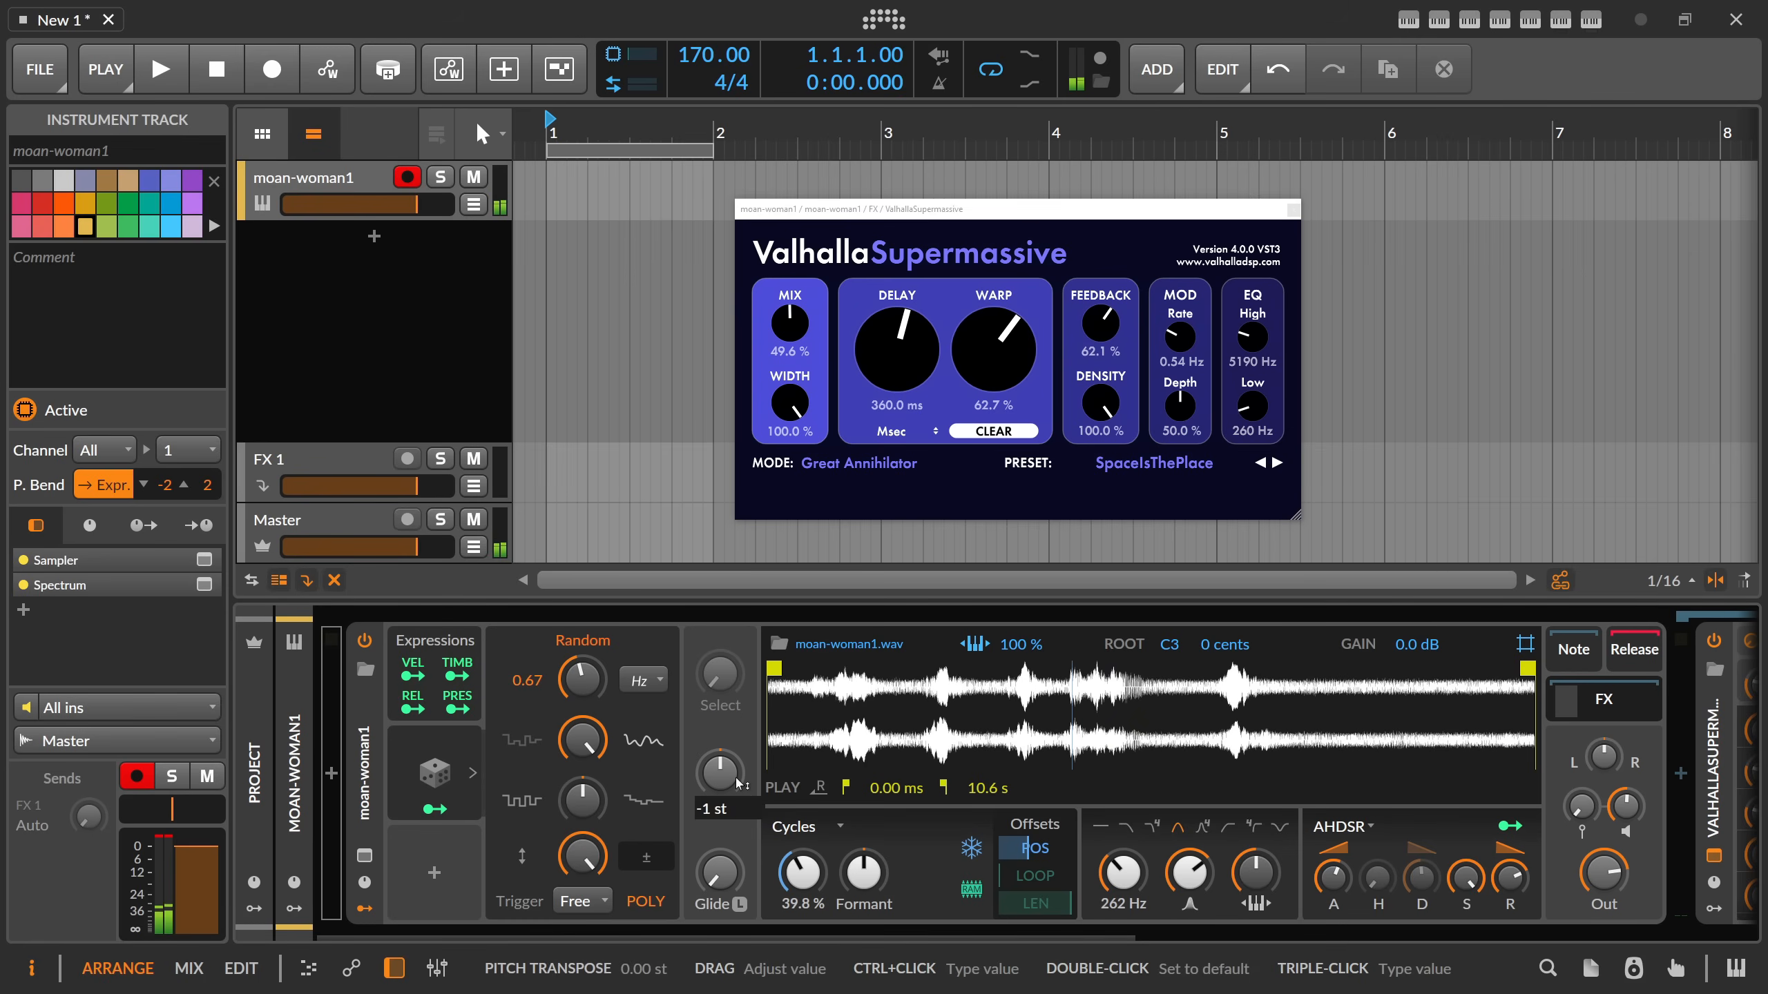
key("Return")
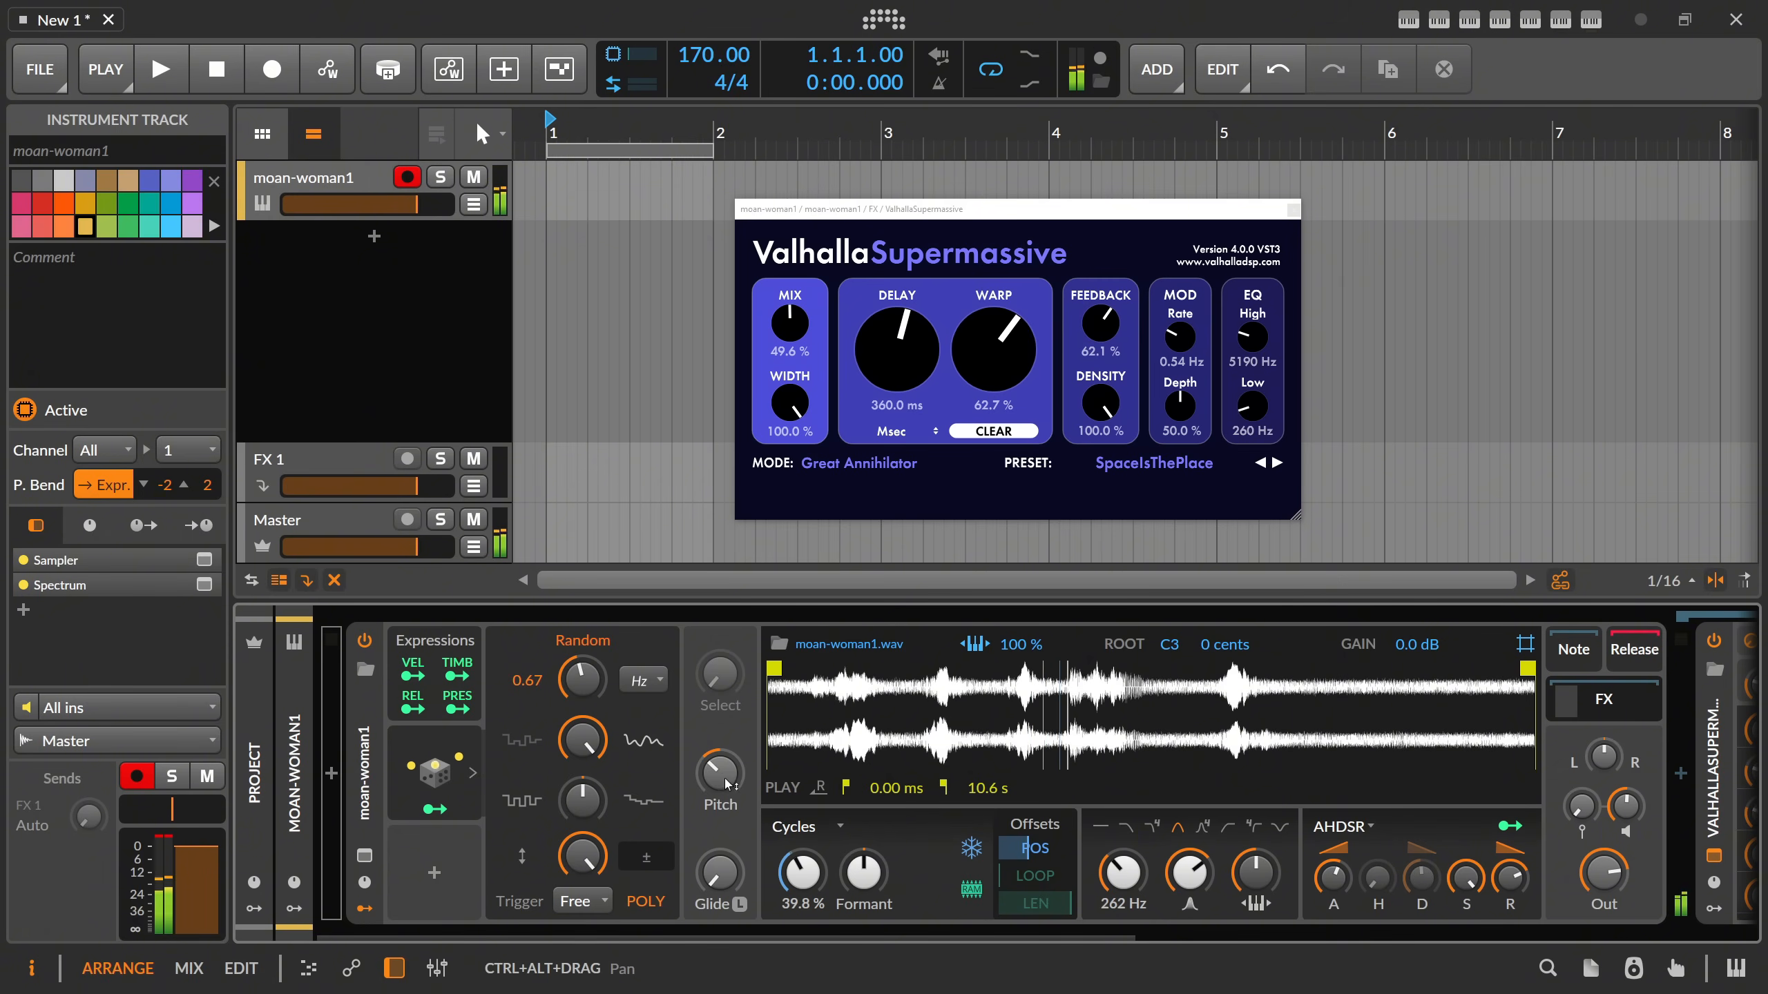
Set the Sampler's pitch transpose to -24 st.
left_click(719, 773, "ctrl")
type("-24")
key("Return")
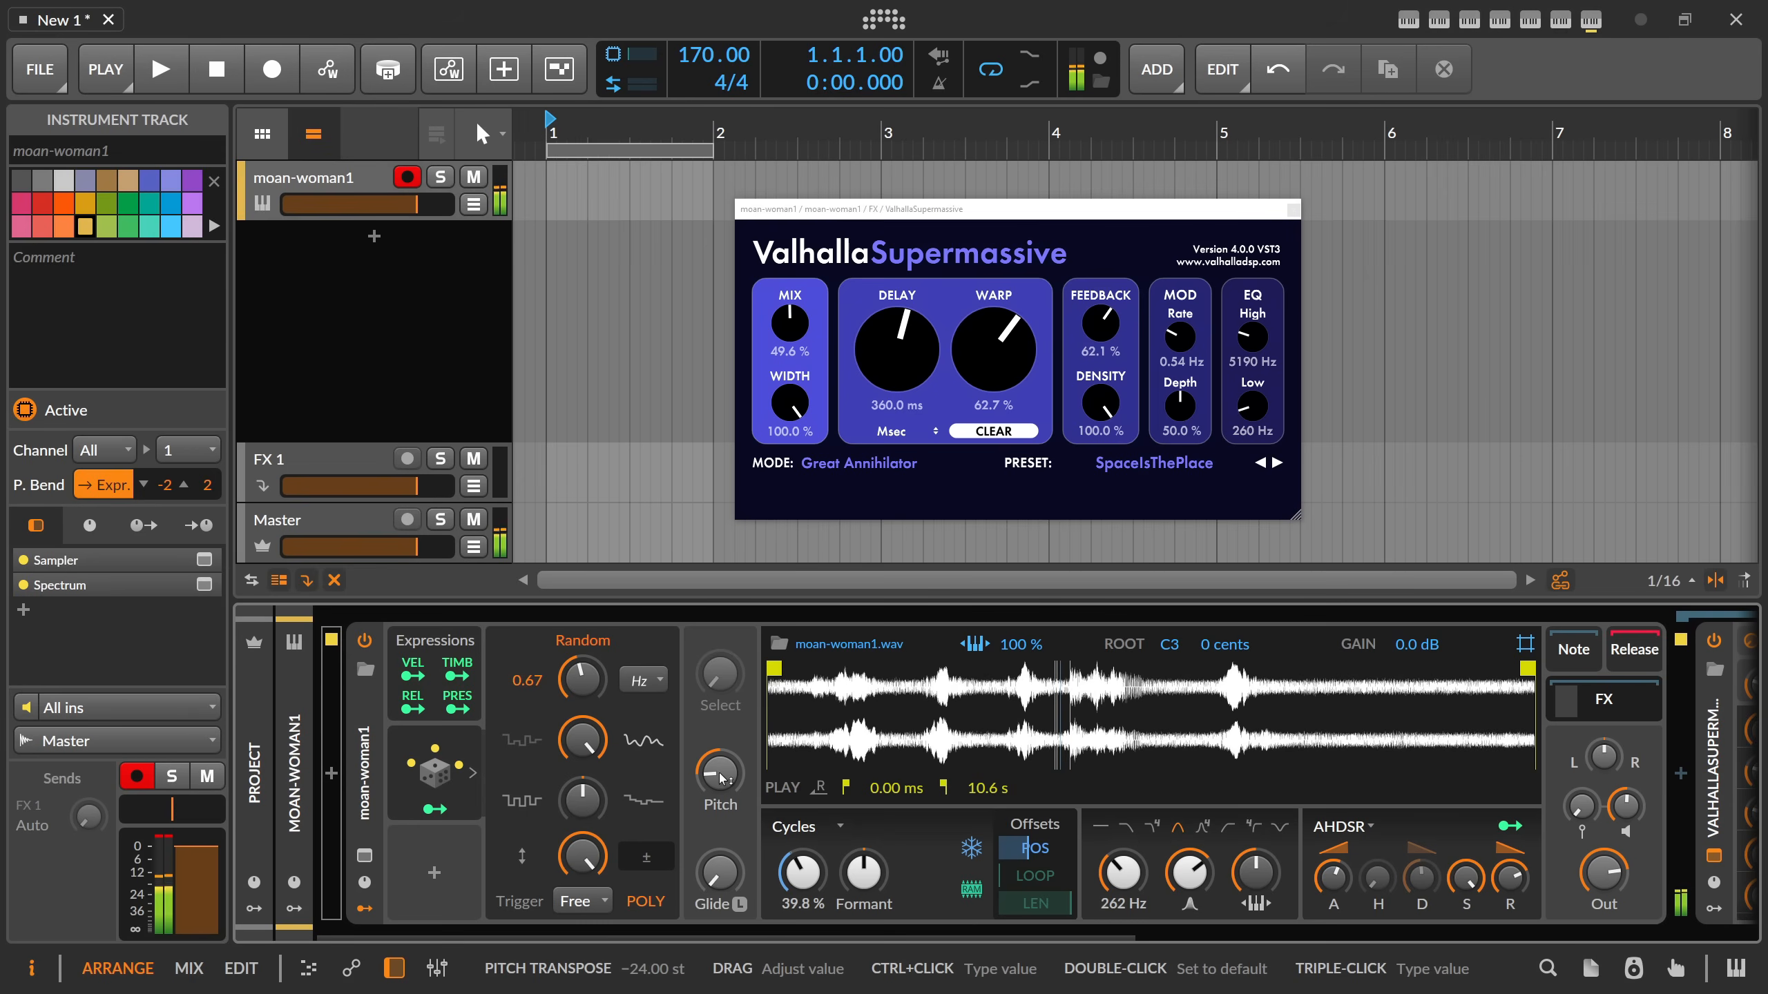
Switch the Sampler's filter to Low-pass (4-pole), adjust its resonance and set the play position to 62.5 %.
mouse_move(1189, 873)
left_mouse_down()
mouse_move(1189, 849)
mouse_move(1205, 856)
mouse_move(1186, 873)
left_mouse_up()
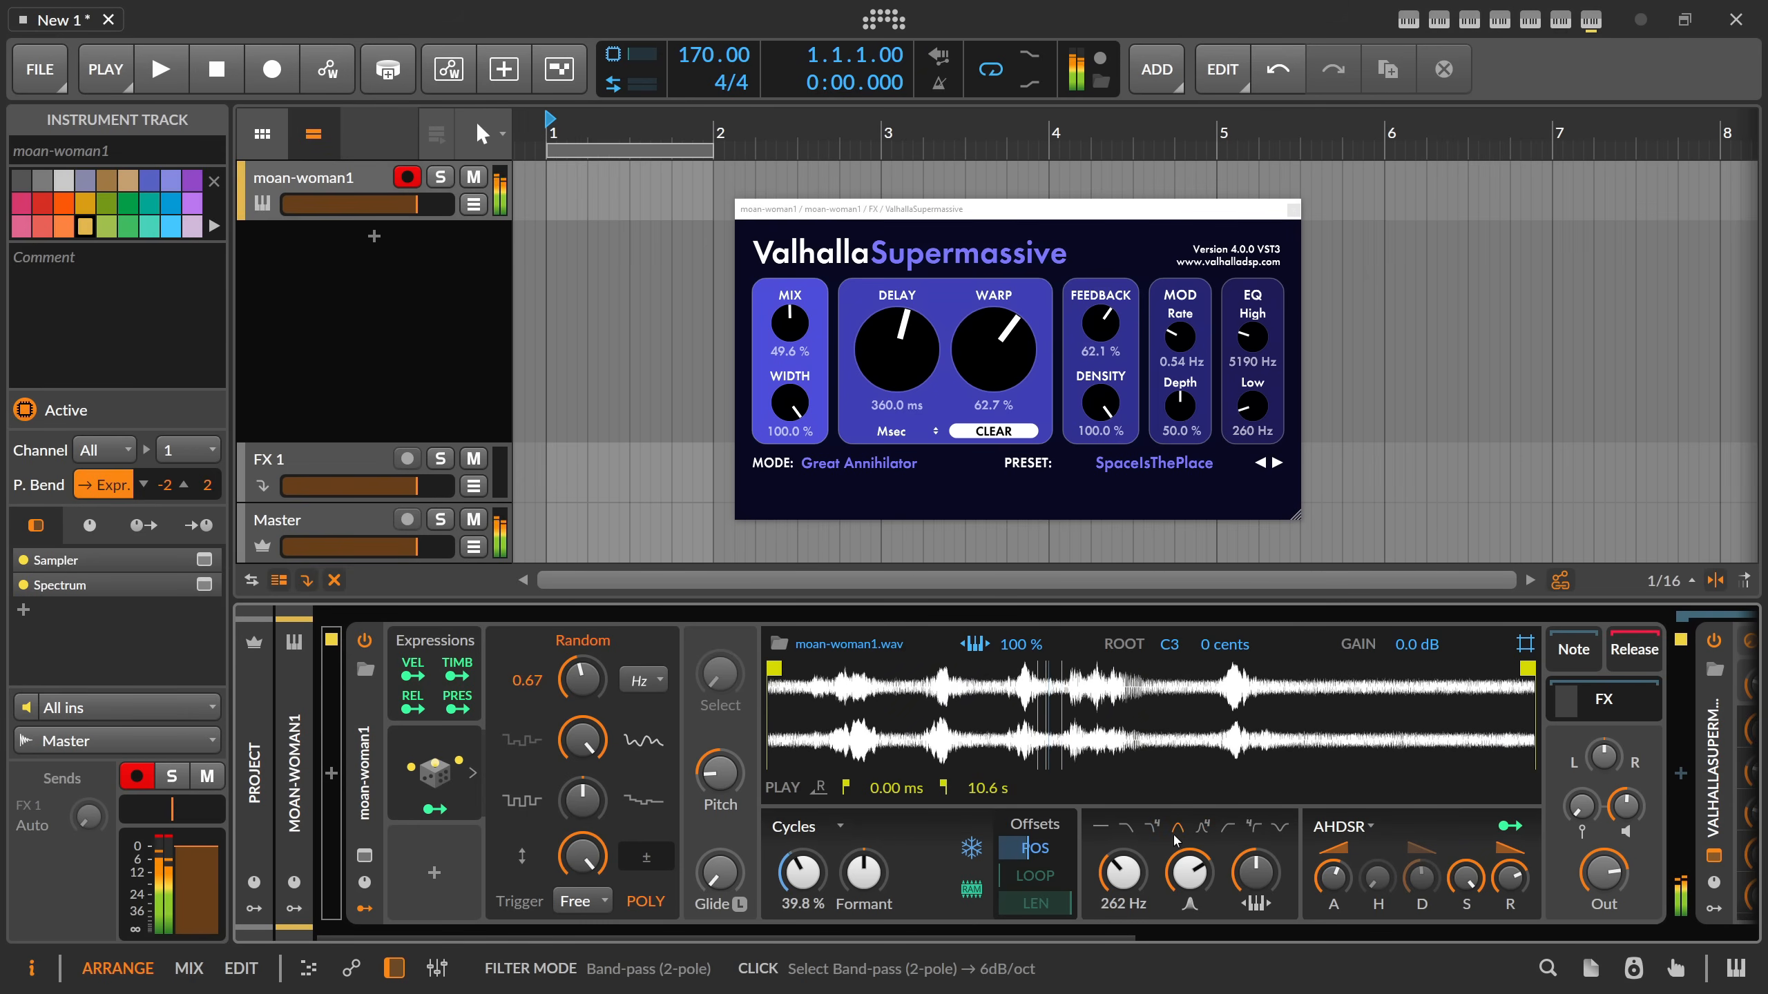
left_click(1152, 829)
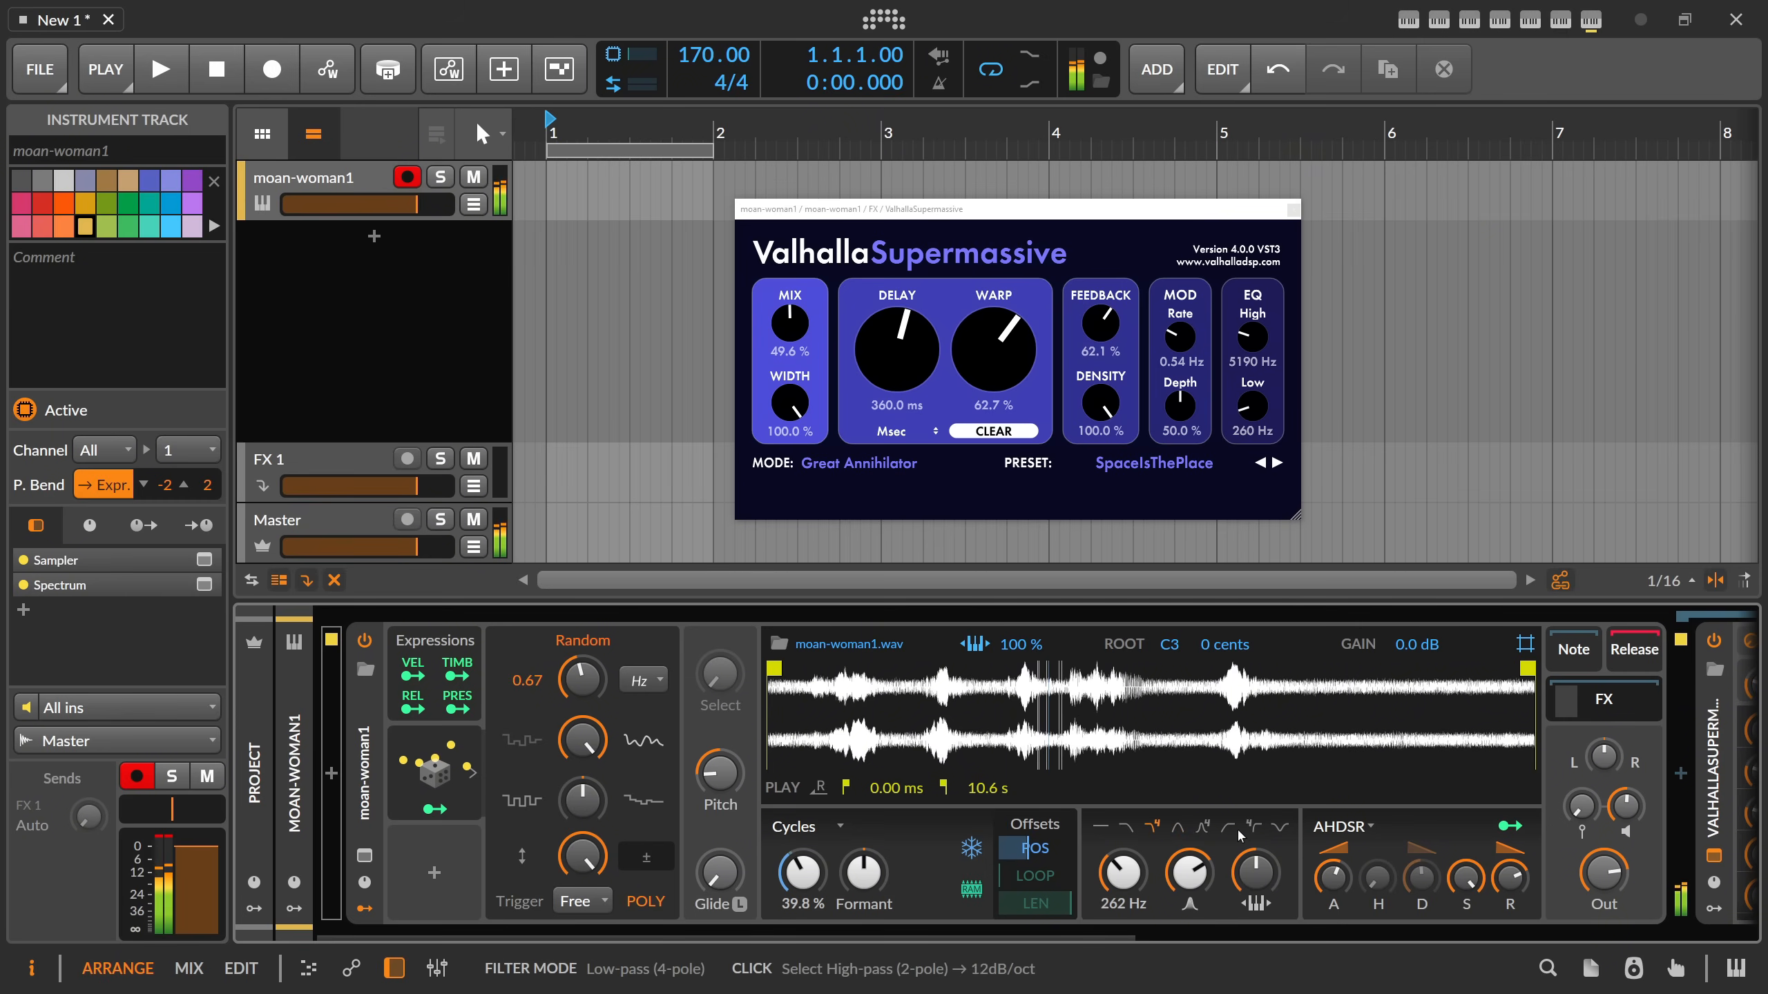
left_click_drag(1189, 872, 1189, 879)
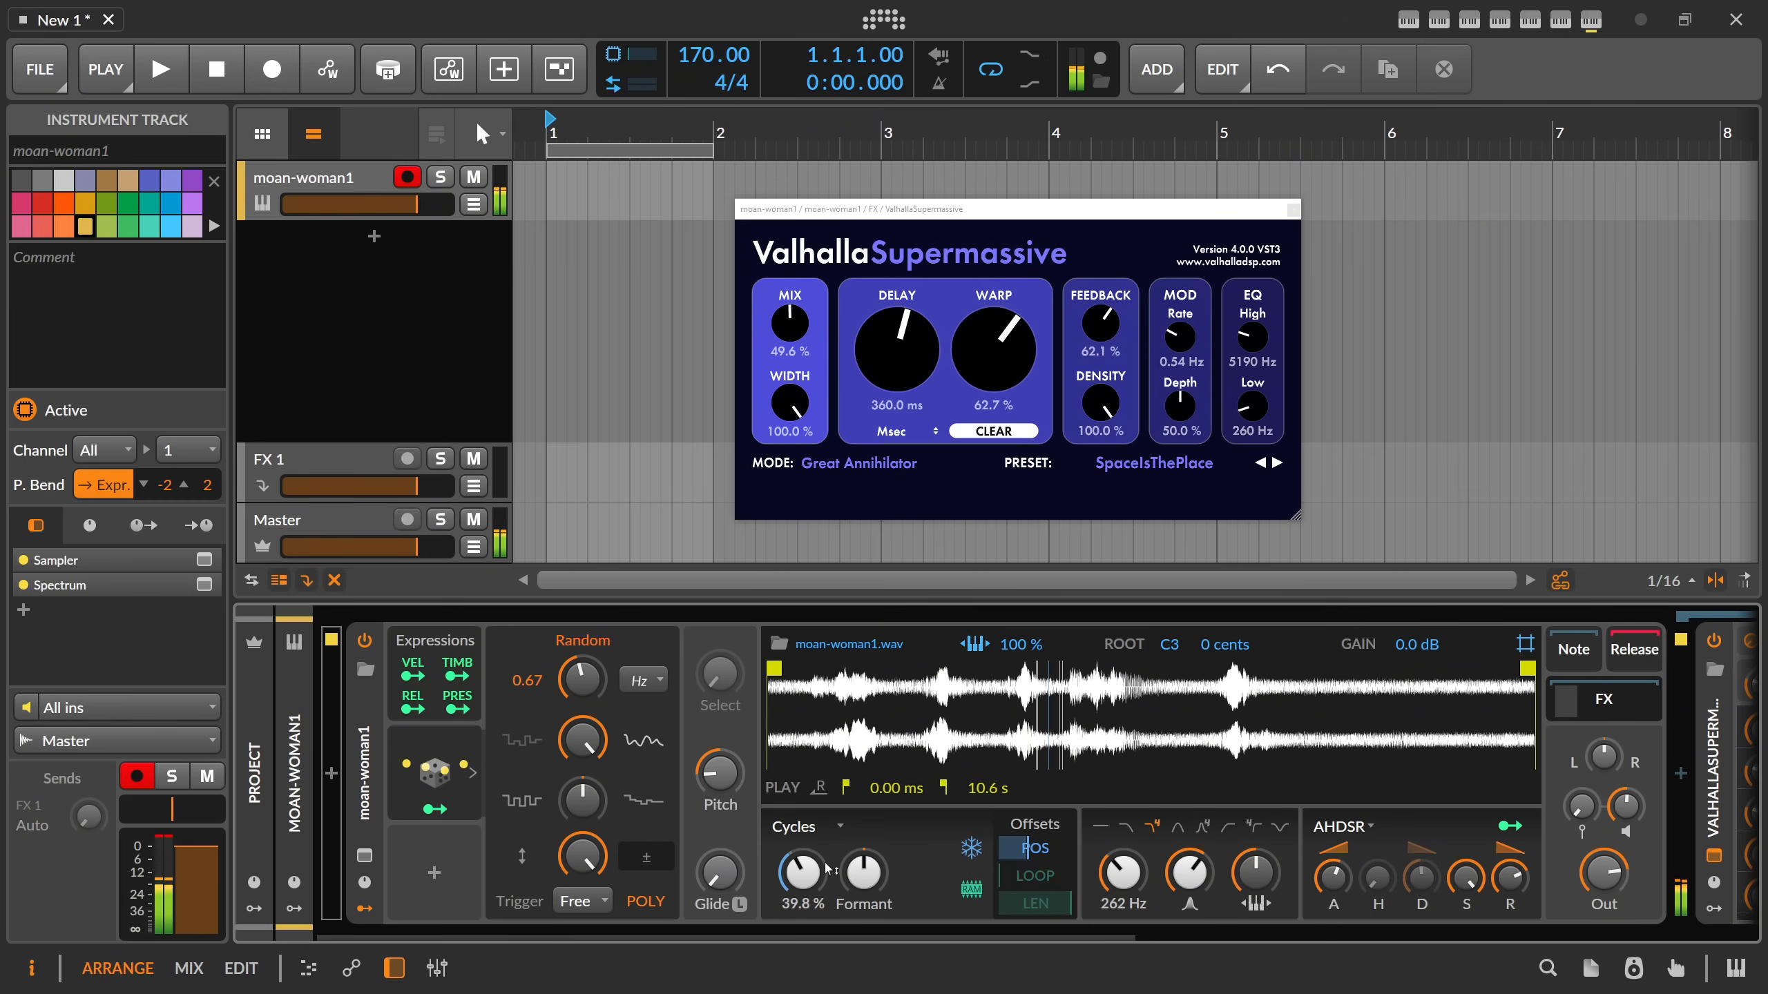
left_click_drag(825, 866, 825, 843)
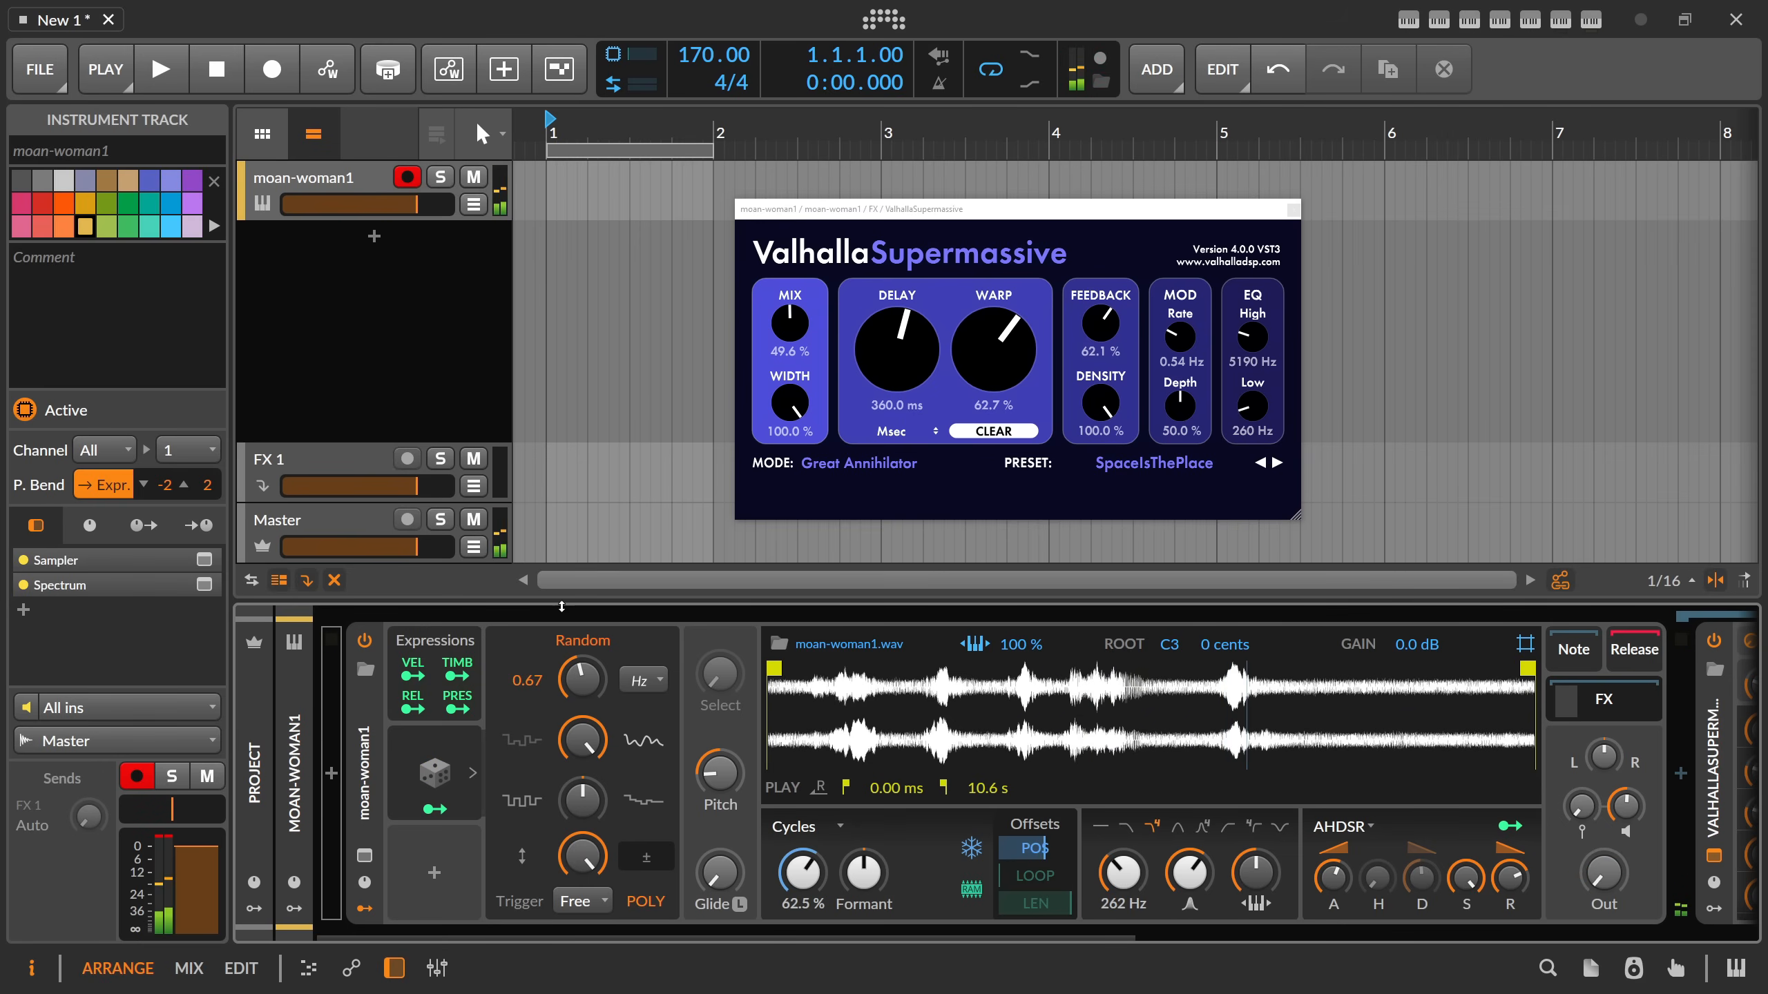
Insert a Peak Limiter in the Master track's device chain.
left_click(349, 523)
left_click(299, 774)
type("p")
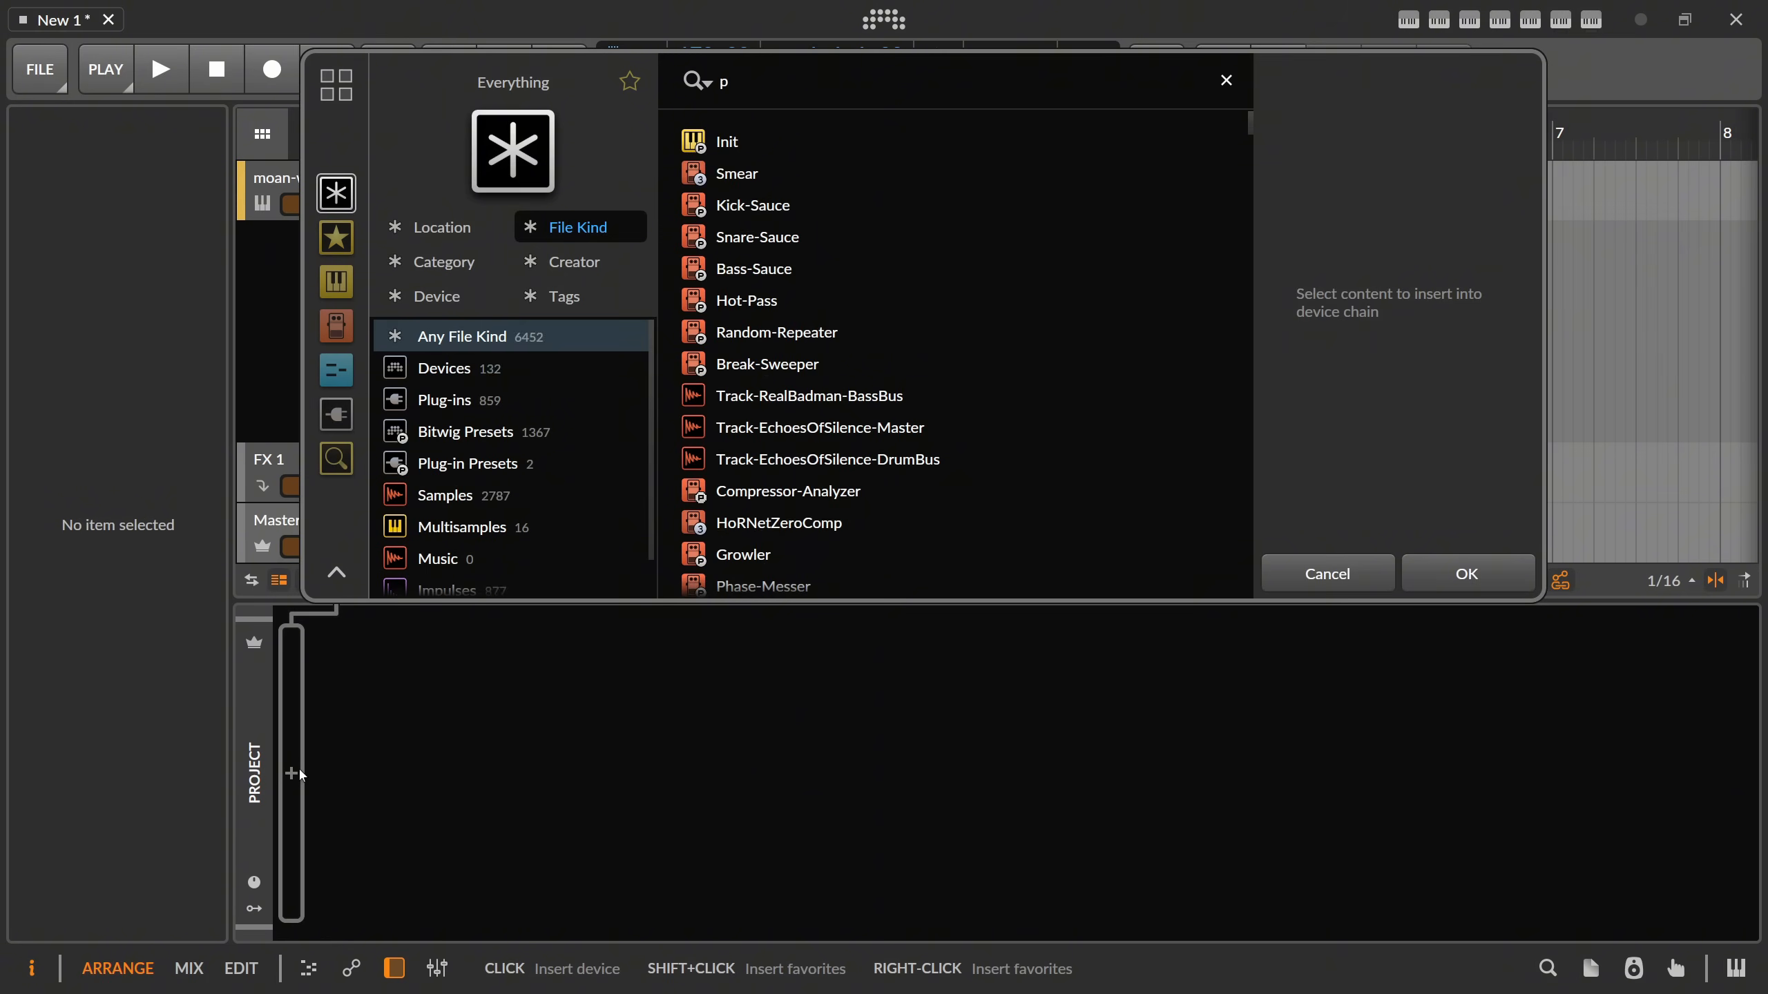
type("eak")
key("Down")
key("Return")
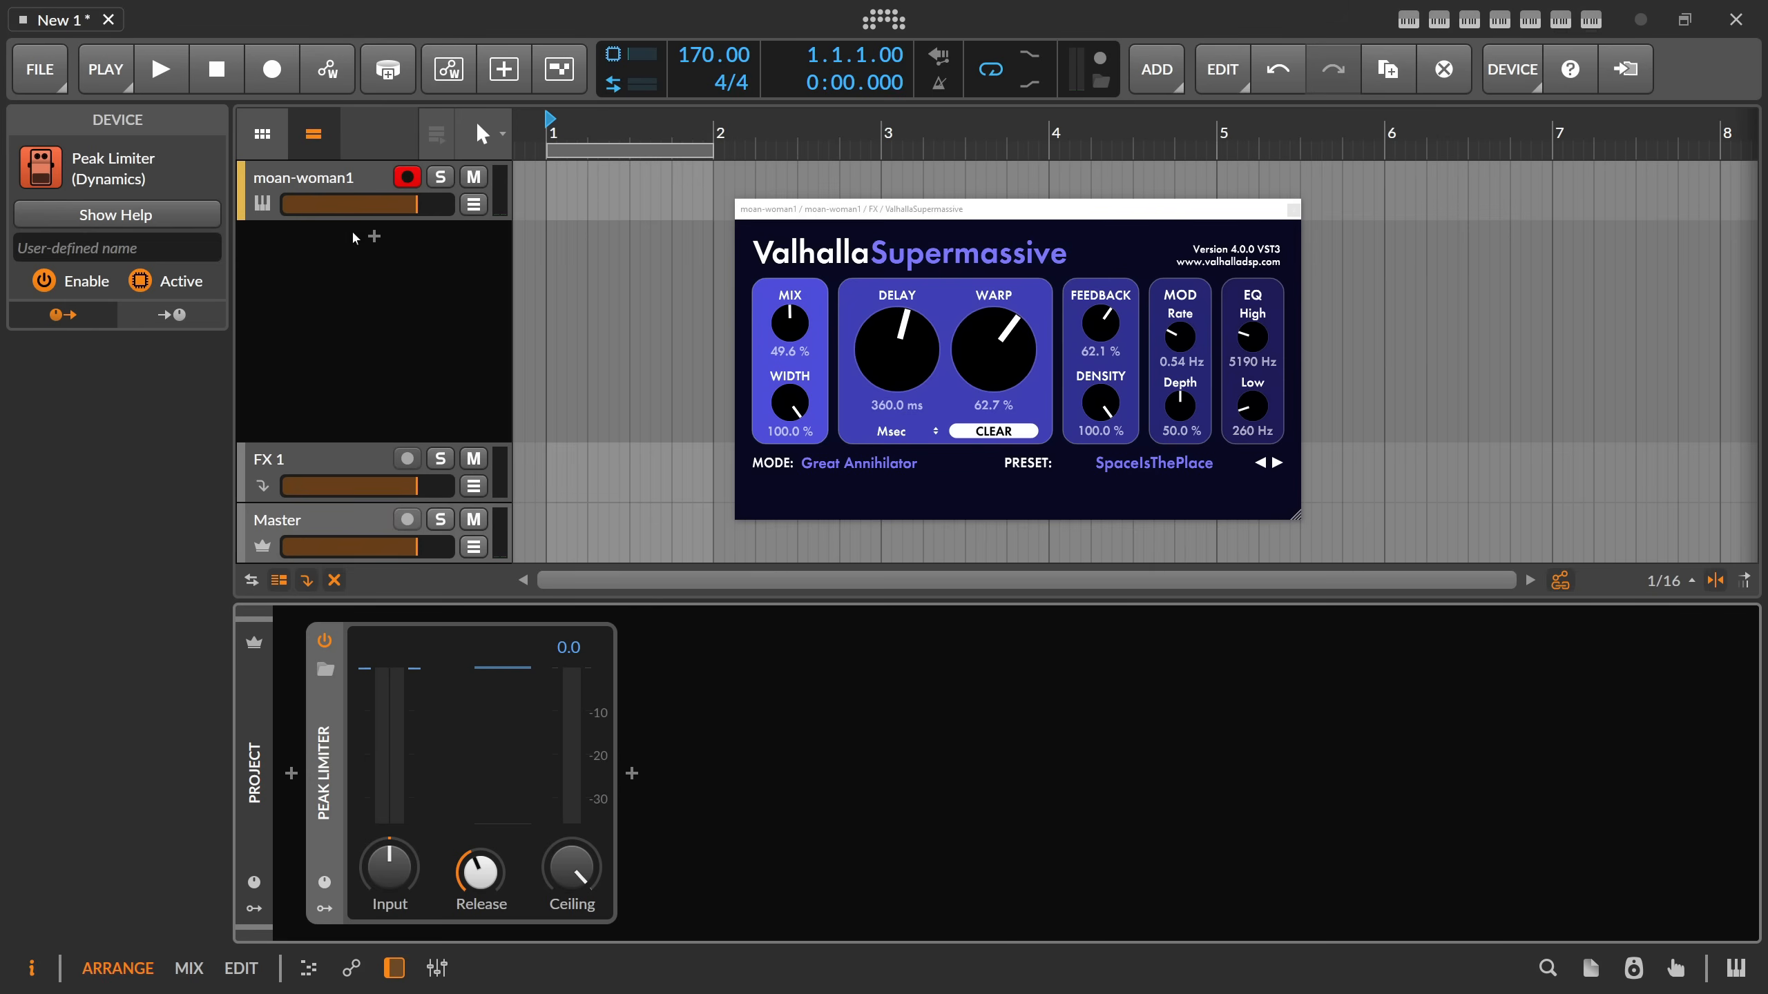
On the moan-woman1 track, raise the Sampler's formant and switch its filter to a high-pass mode.
left_click(357, 178)
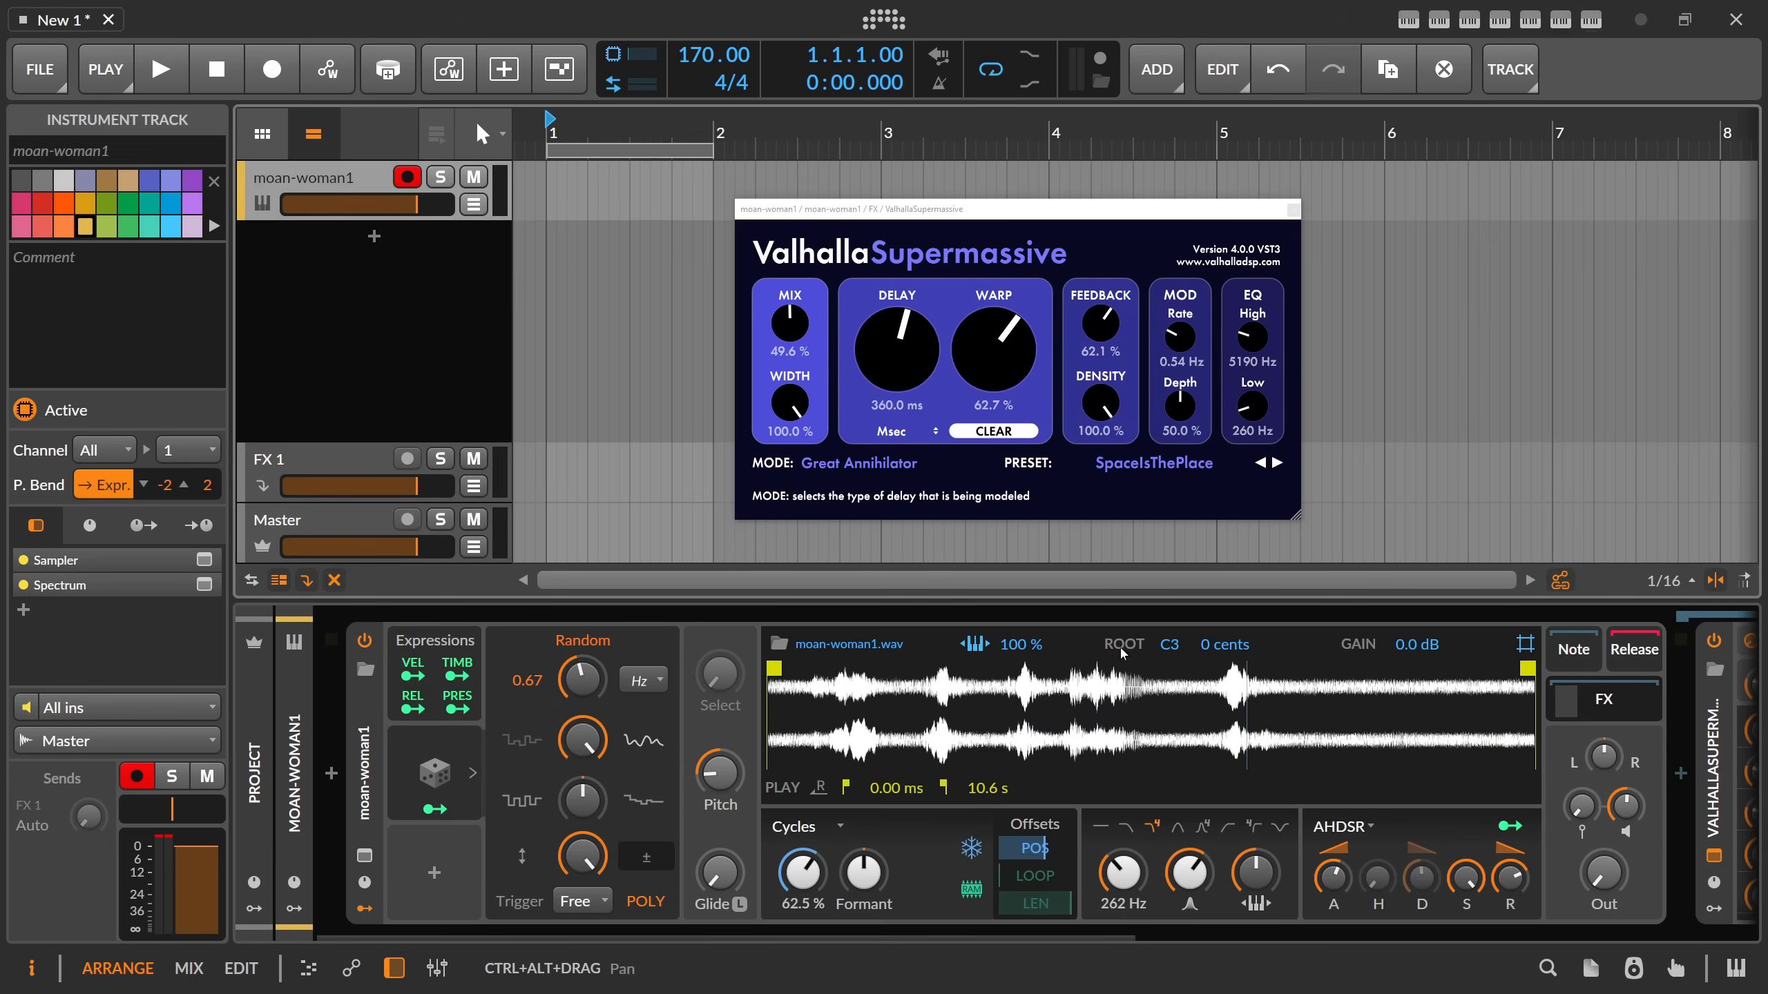
left_click_drag(1608, 870, 1604, 883)
left_click_drag(1189, 873, 1189, 886)
mouse_move(1123, 873)
left_mouse_down()
mouse_move(1123, 850)
mouse_move(1122, 873)
left_mouse_up()
mouse_move(863, 872)
left_mouse_down()
mouse_move(863, 847)
mouse_move(863, 885)
left_mouse_up()
left_click(1253, 827)
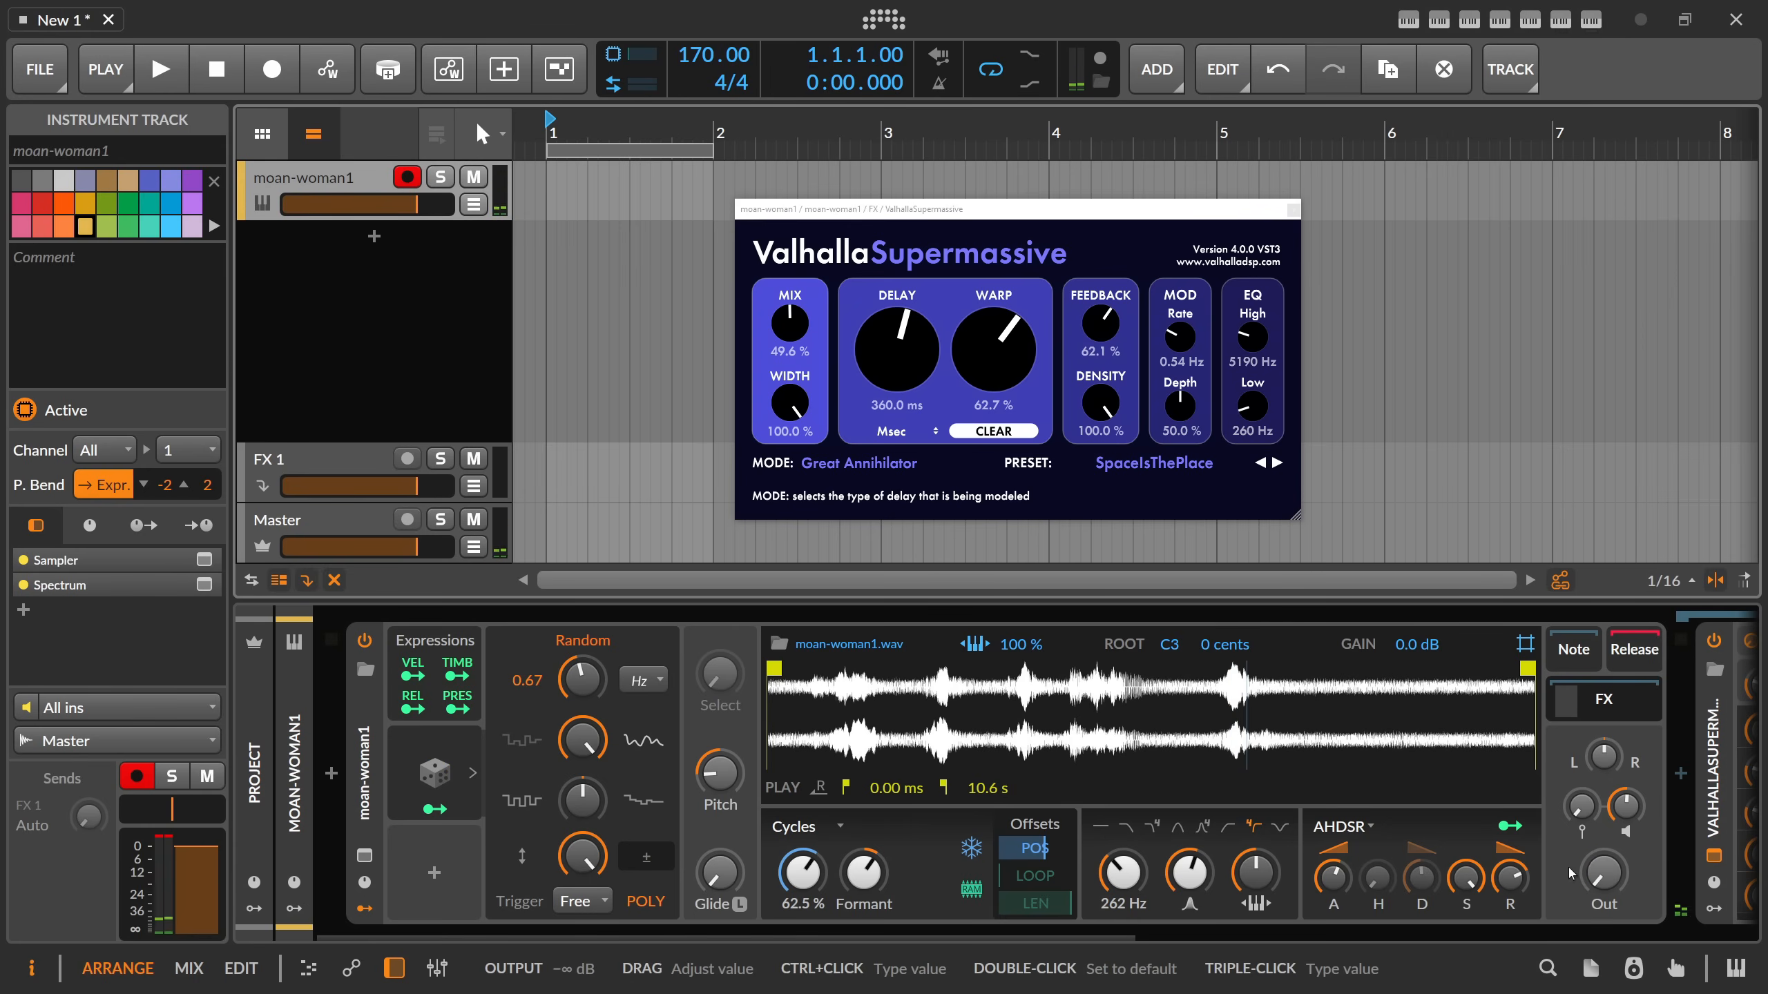
Collapse the Random modulator's expanded view and set the Sampler's voice stacking to 3.
left_click(472, 773)
left_click(359, 749)
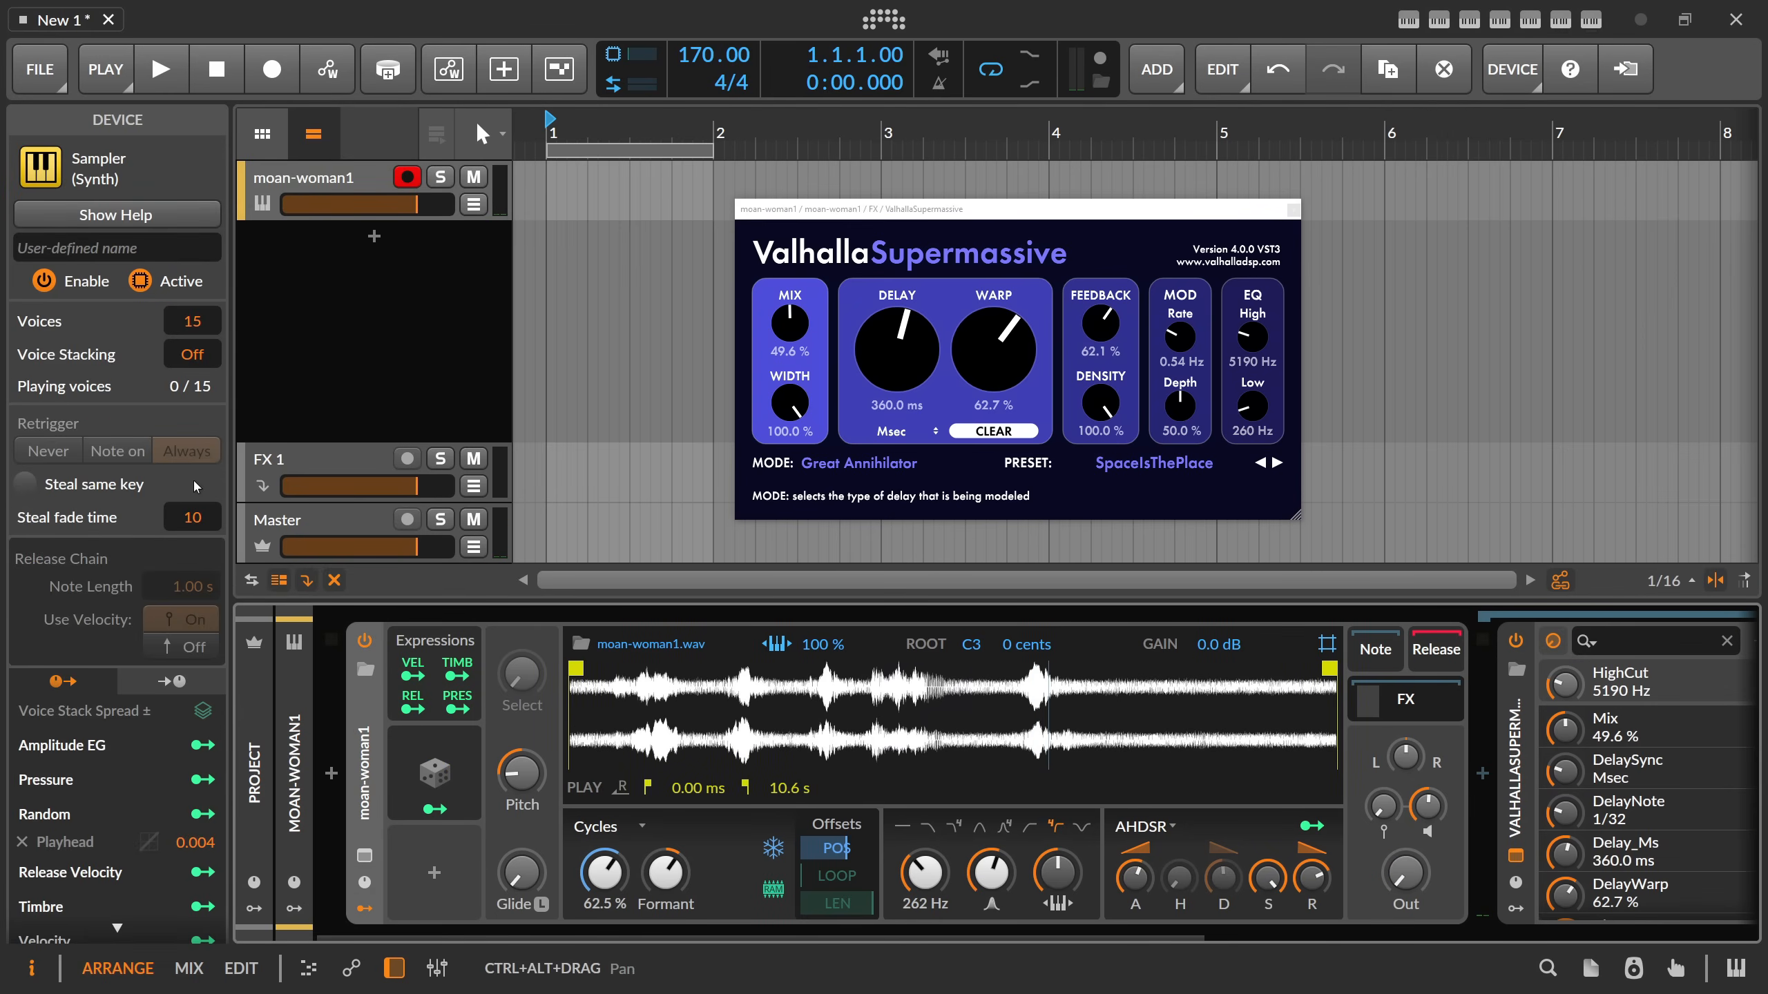
double_click(190, 361)
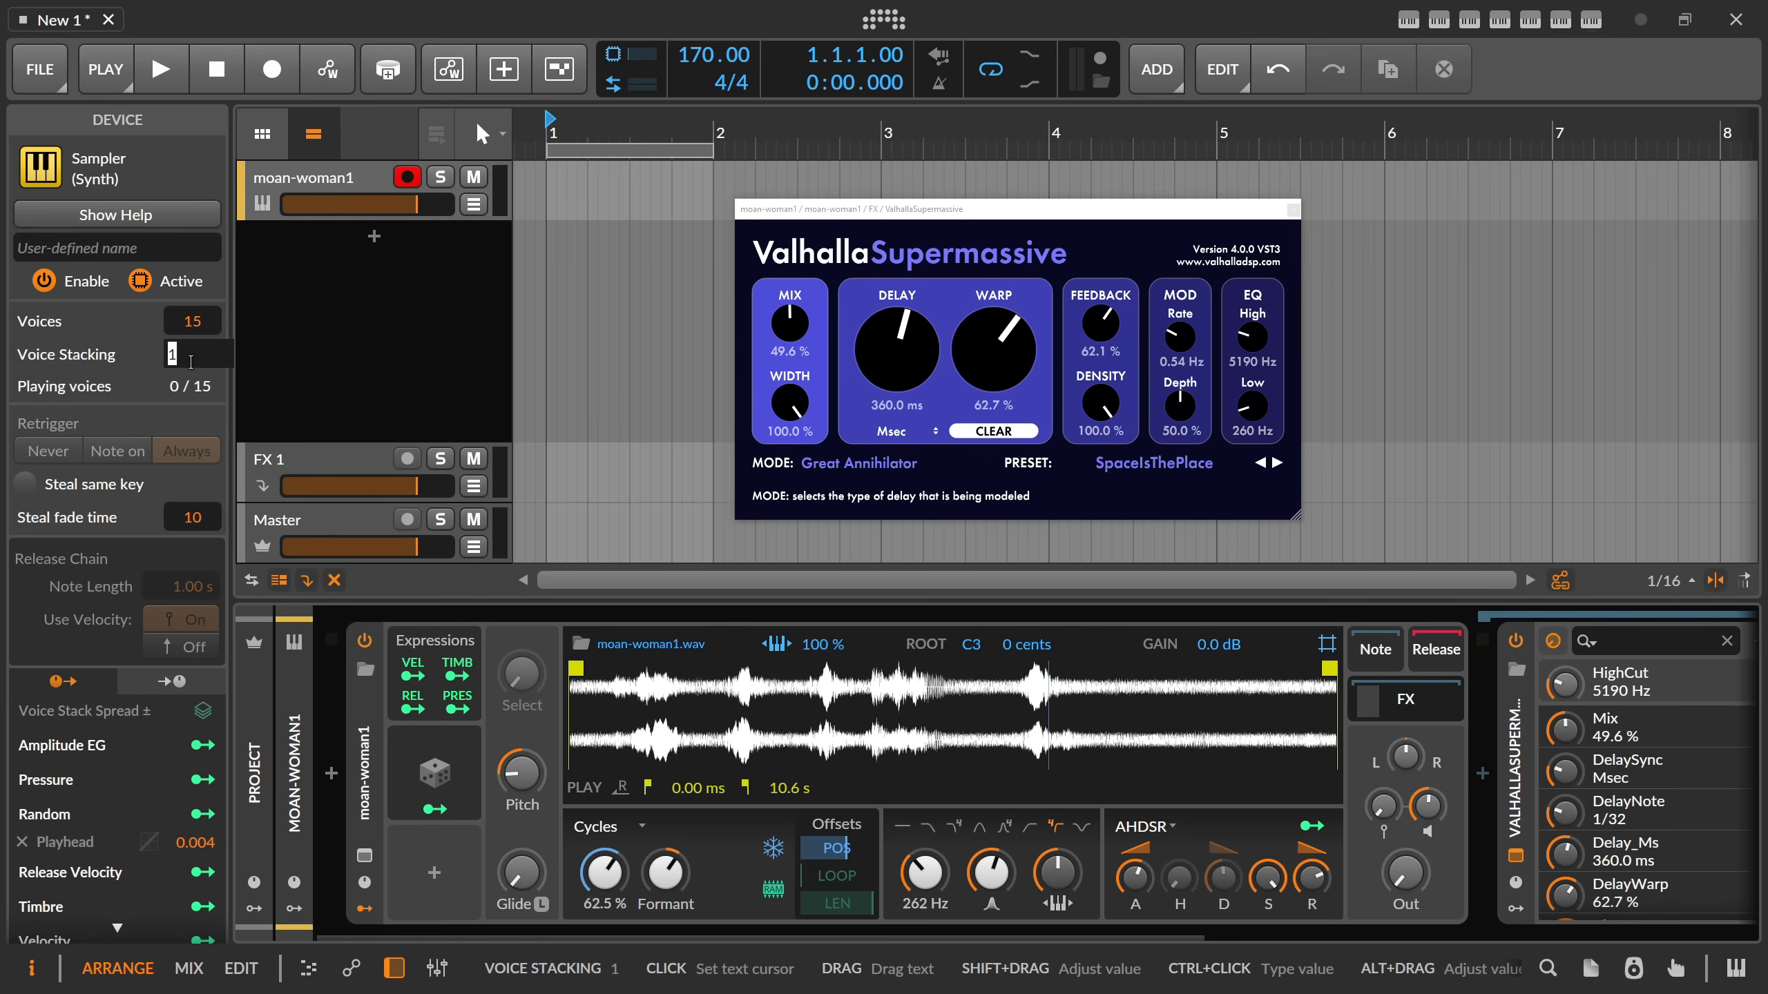
type("3")
key("Return")
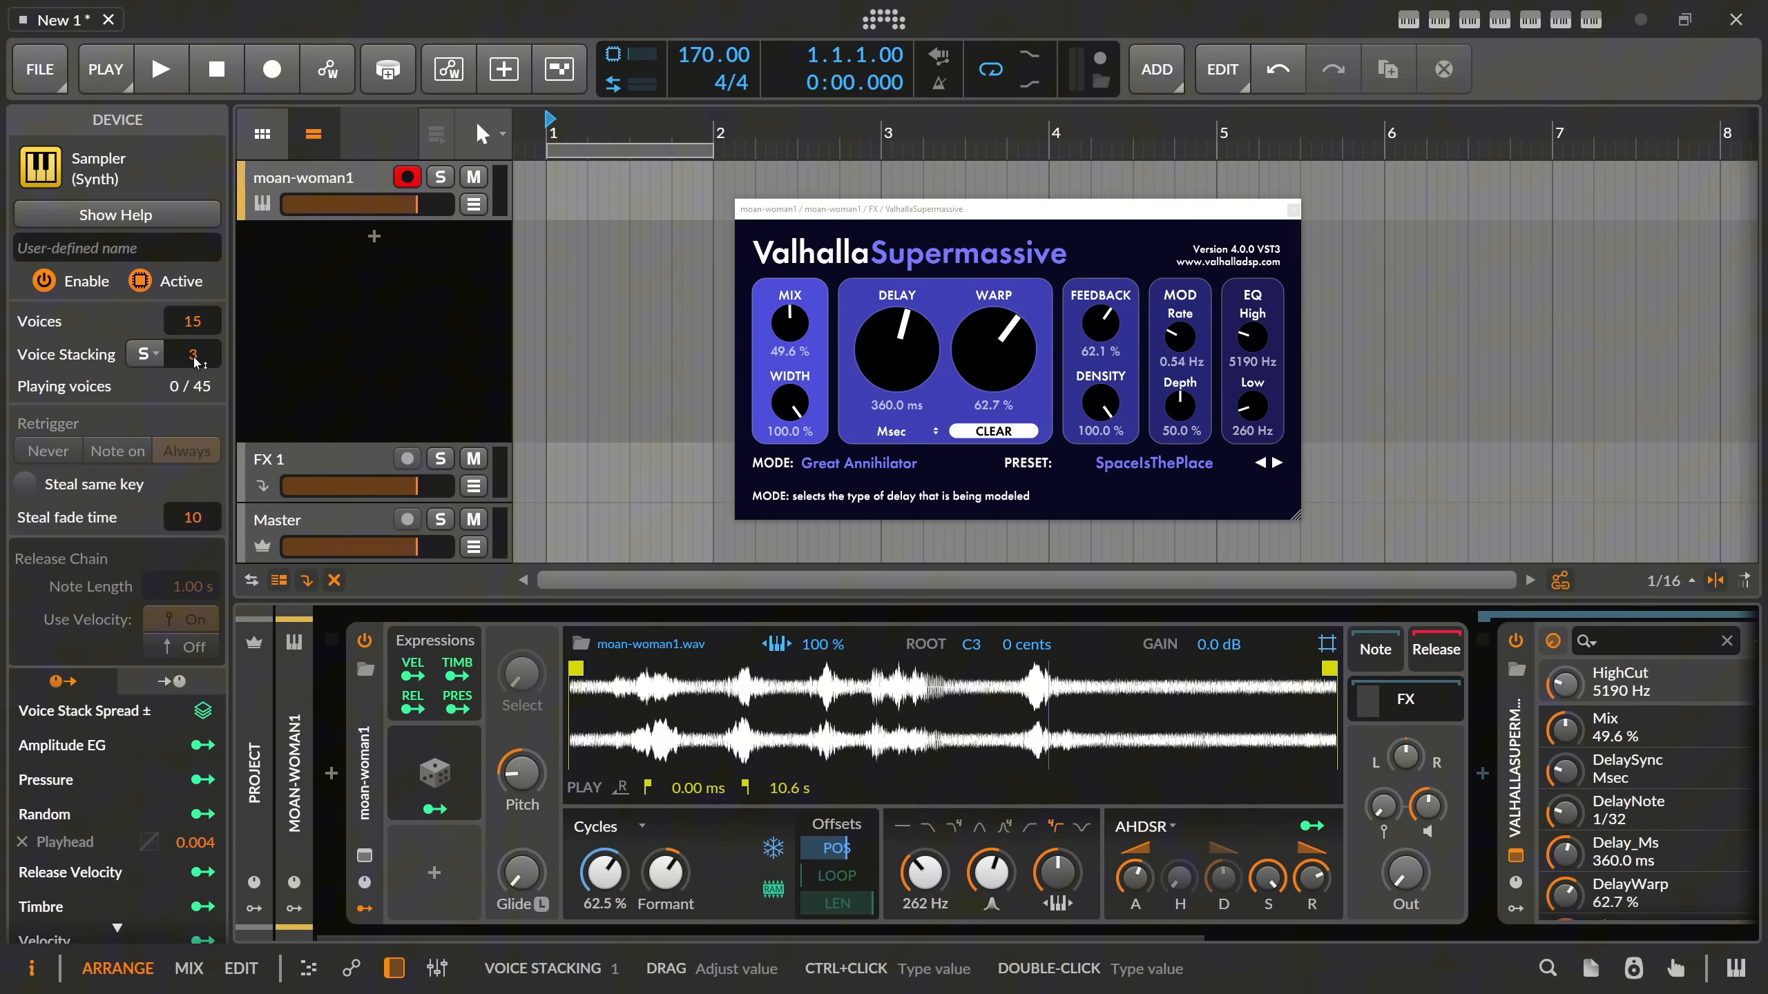
Add a Stack Spread modulator to the Sampler, set its range to -1 to +1 and map it to Pan with an amount of 1.000.
left_click(438, 877)
type("stack")
key("Down")
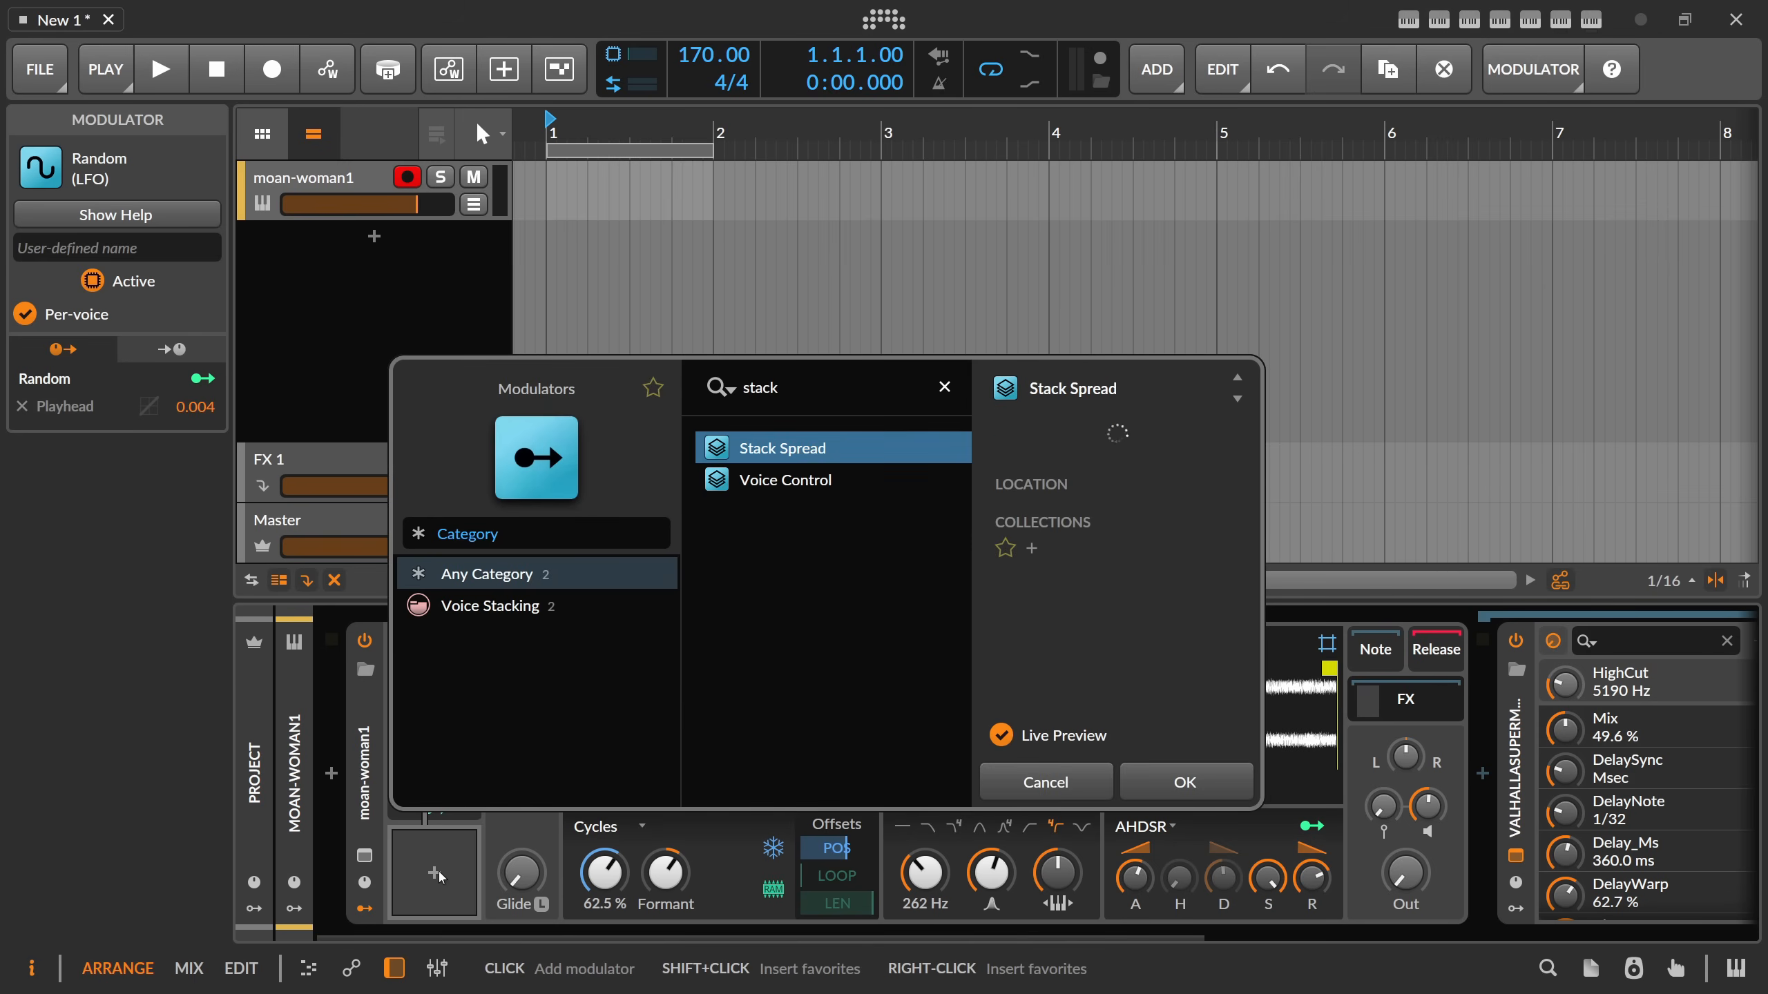
key("Return")
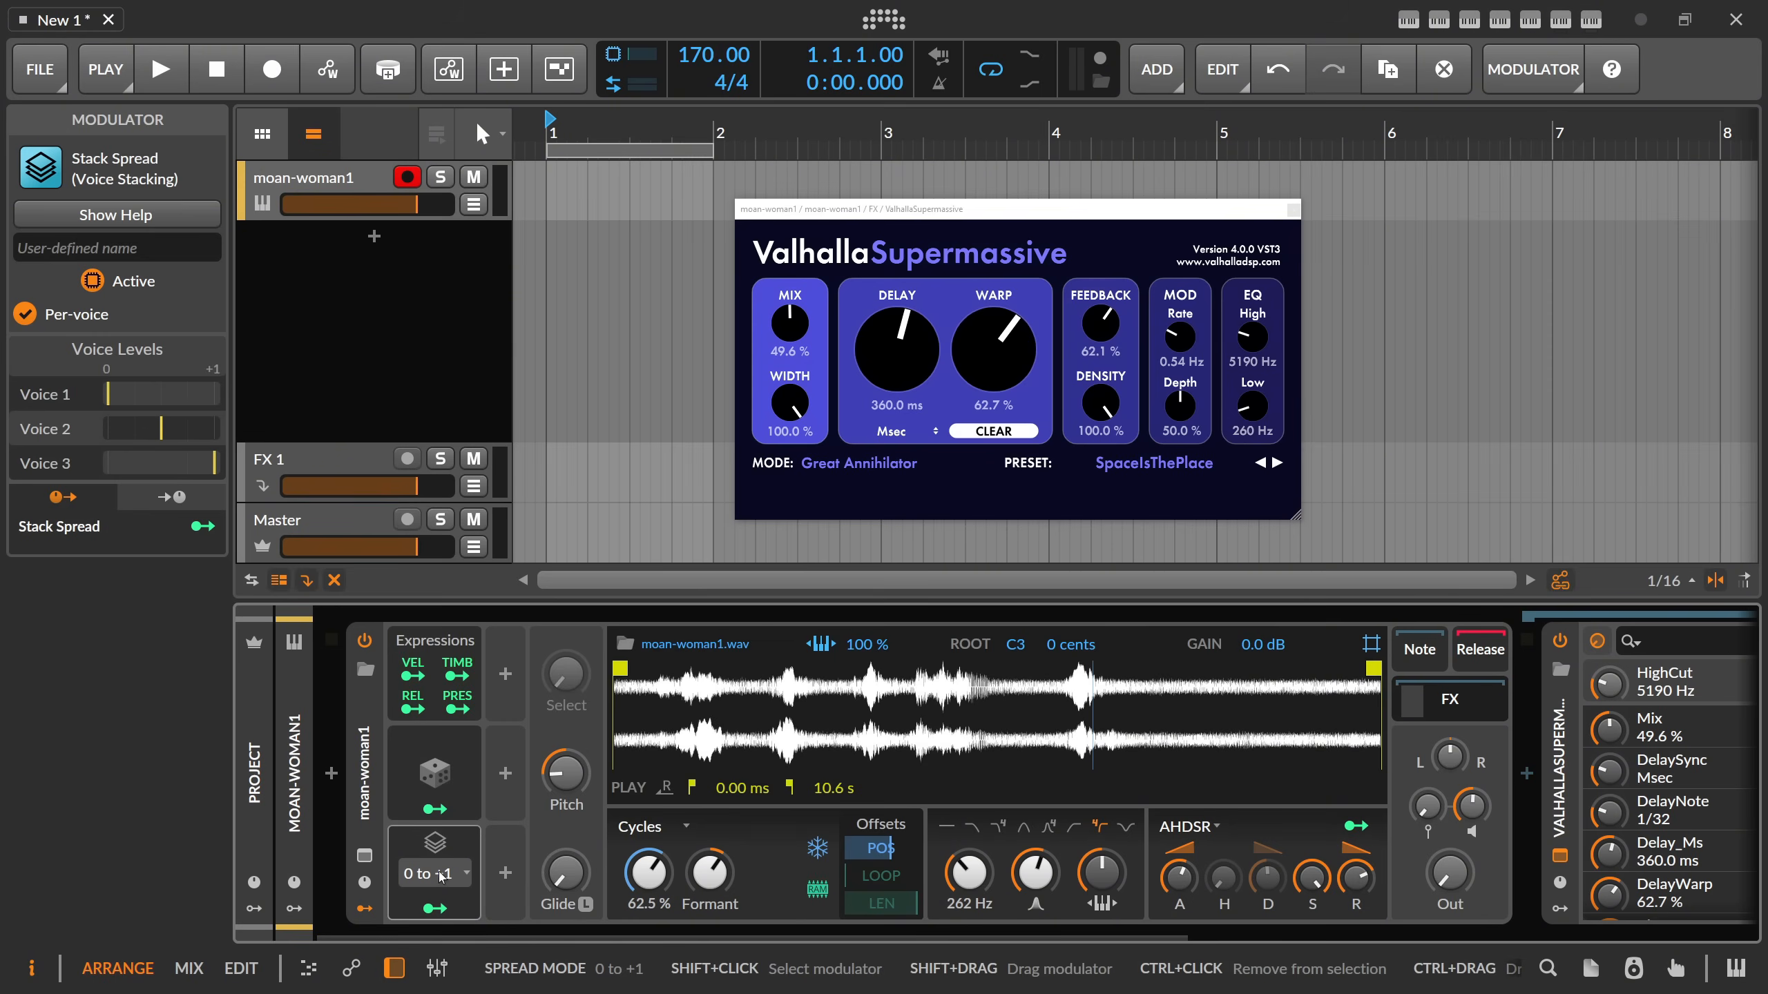
left_click(442, 875)
left_click(547, 557)
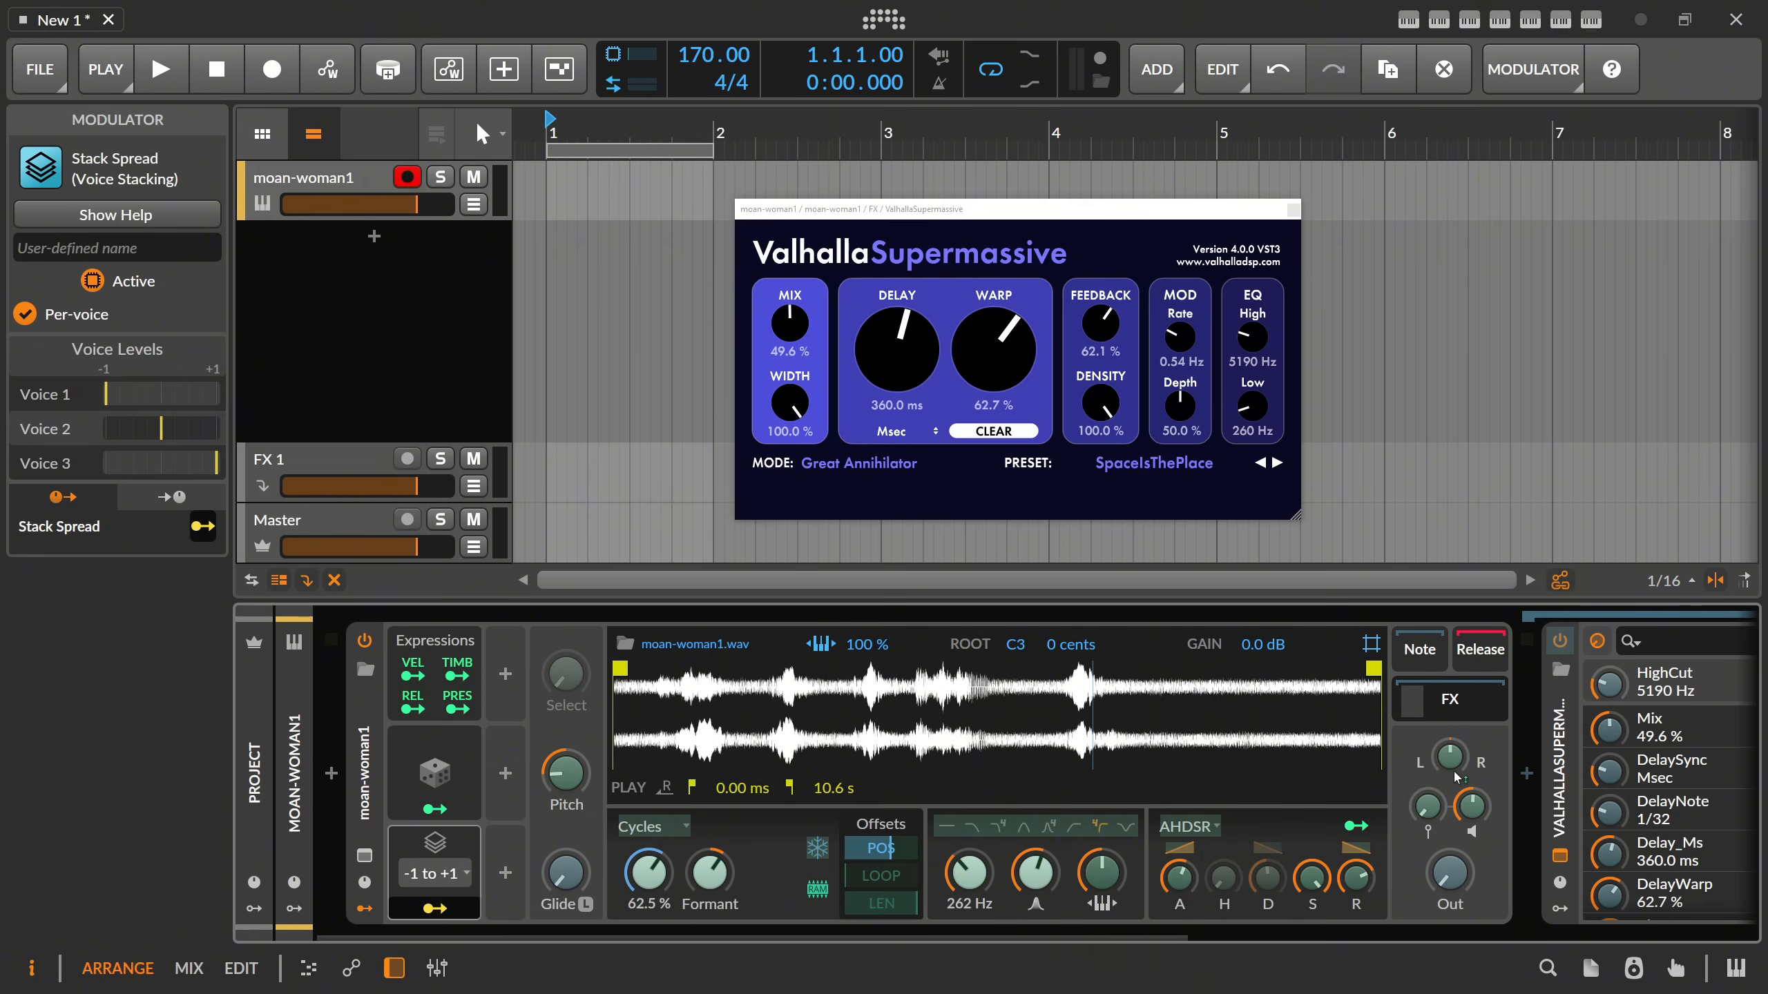
left_click_drag(1450, 757, 1450, 727)
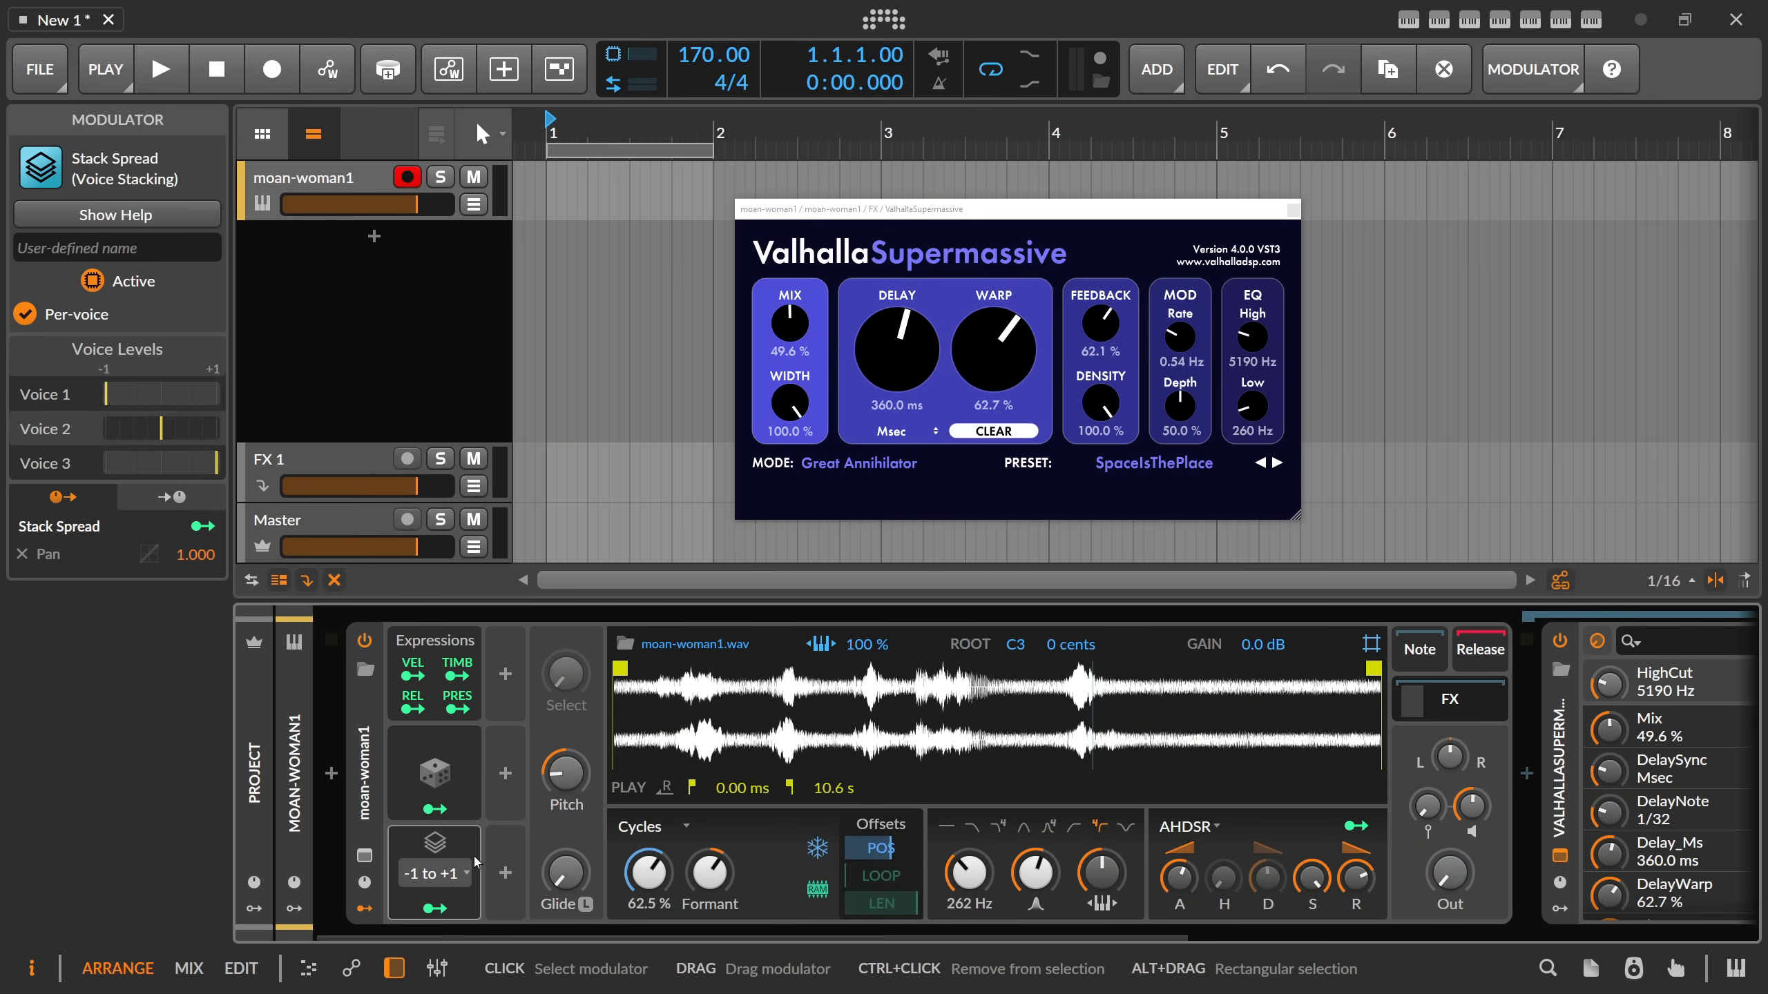
Add a second Stack Spread modulator and map it to the Sampler's playhead with an amount of -0.10.
left_click(505, 875)
type("stack")
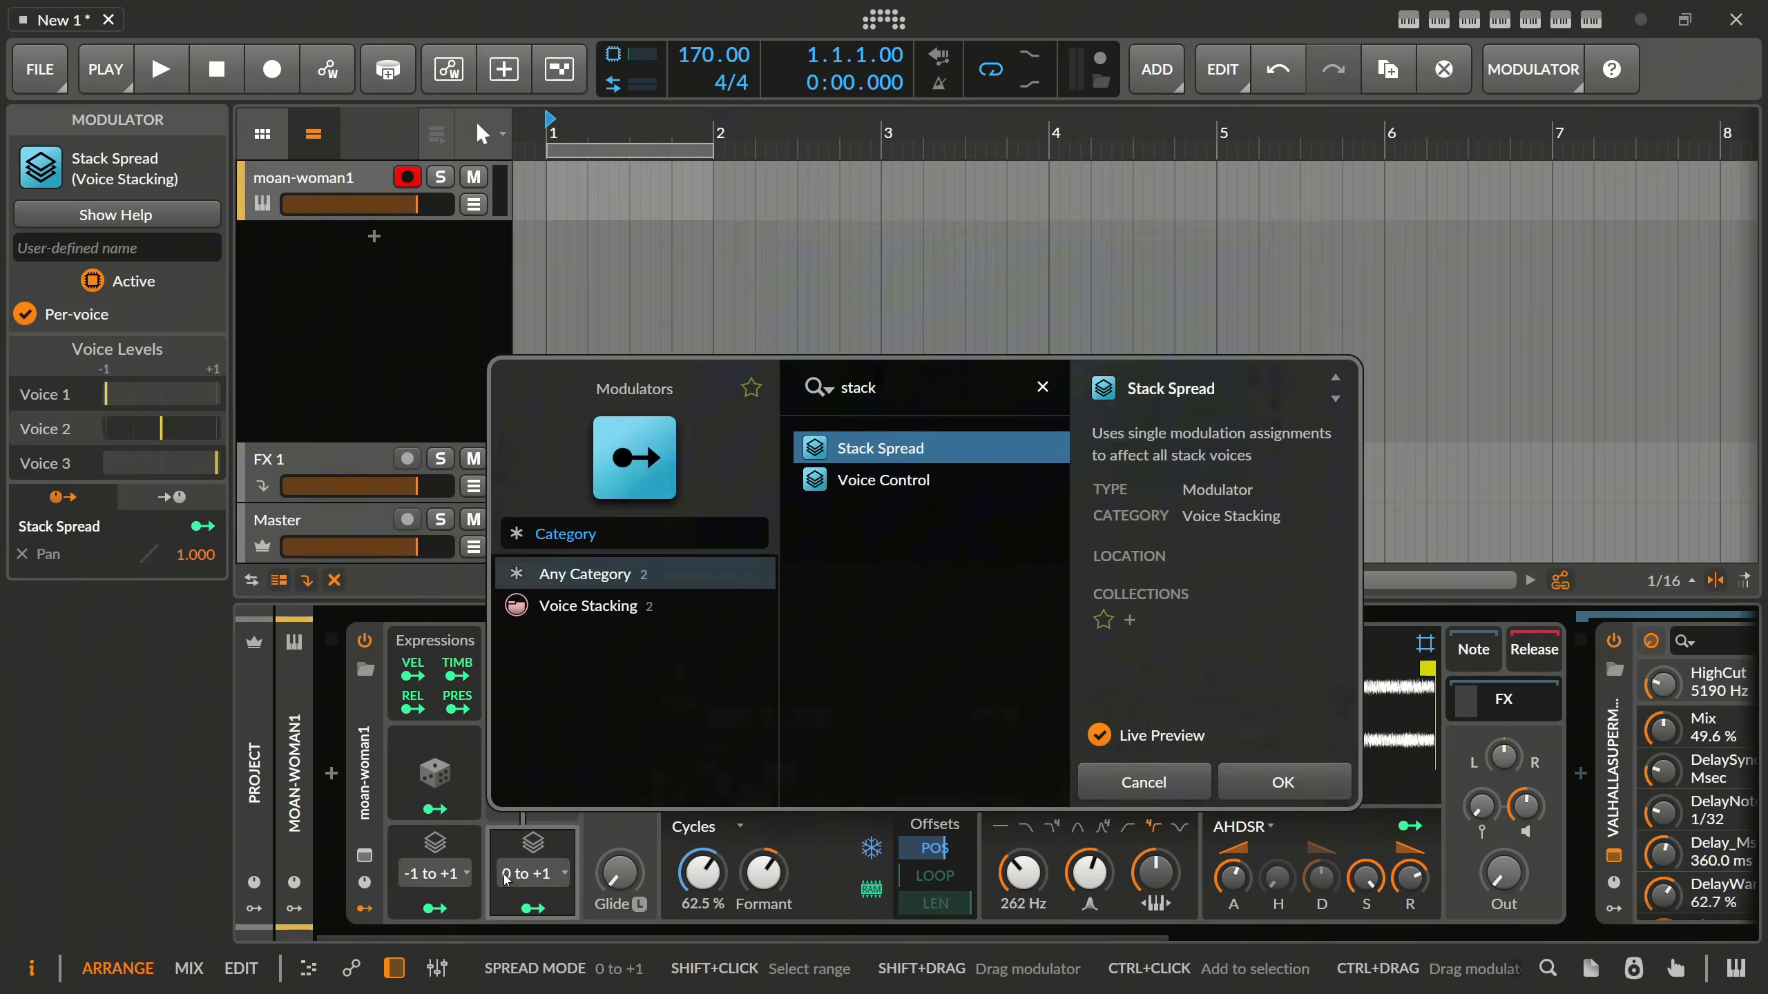
key("Return")
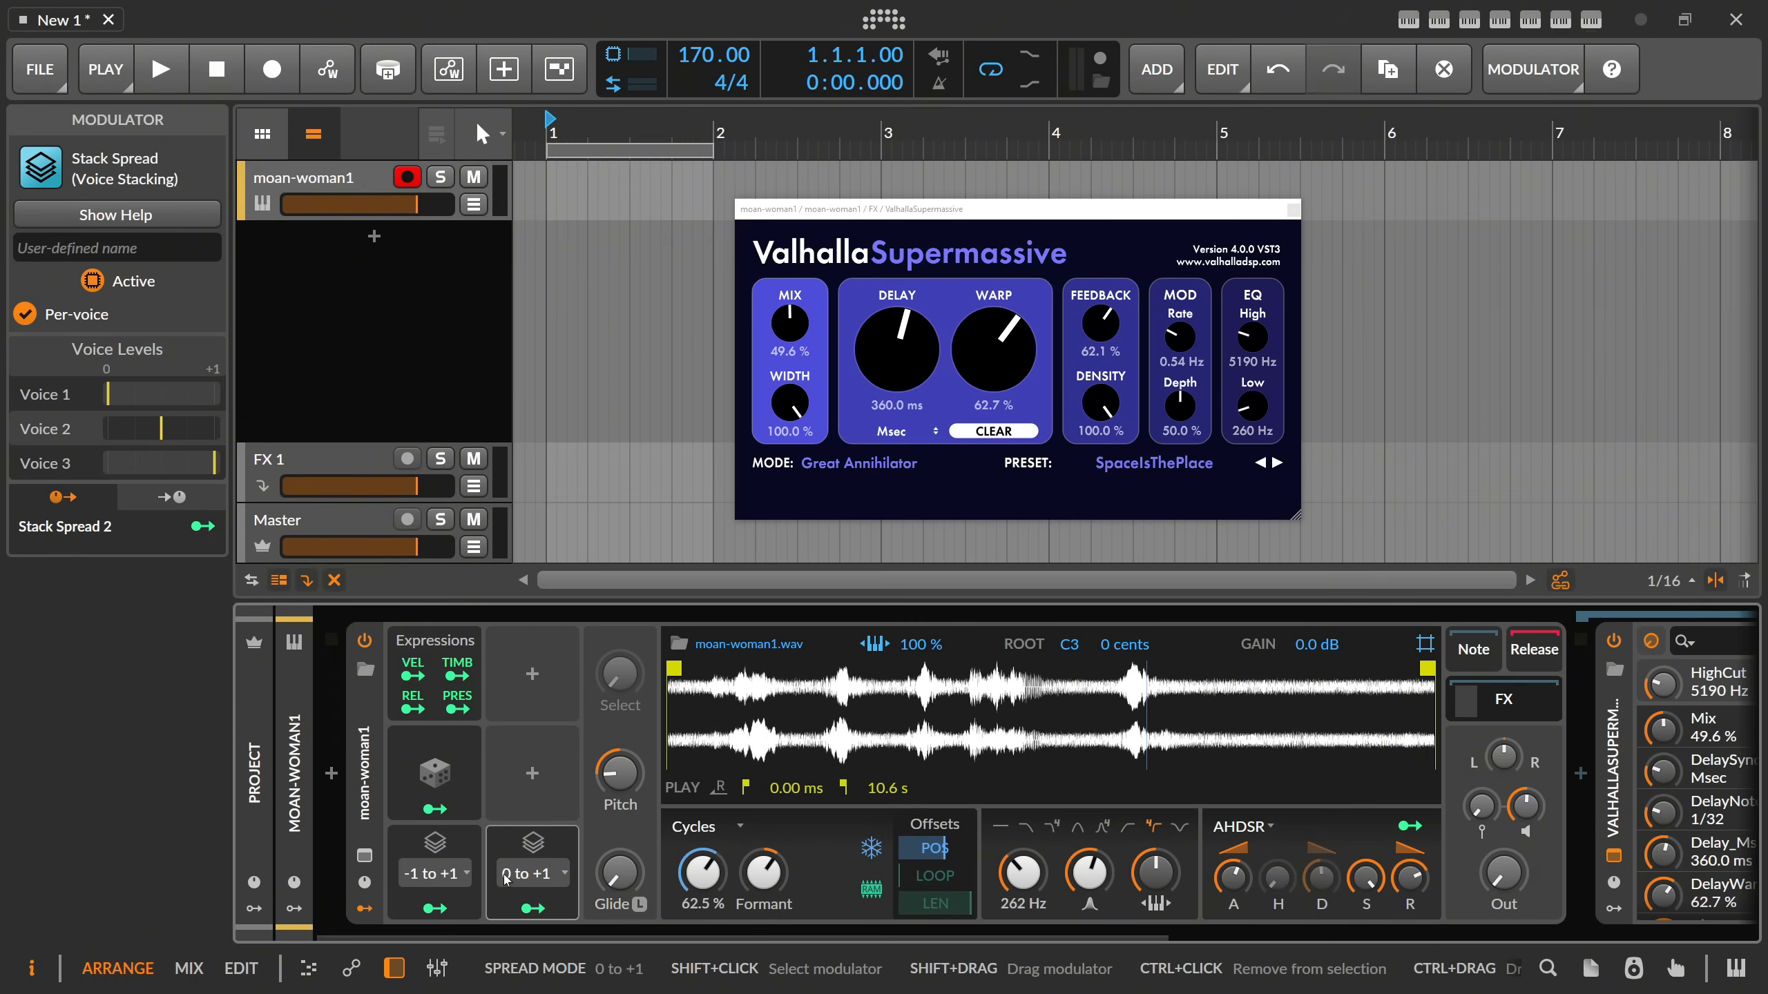
left_click(536, 910)
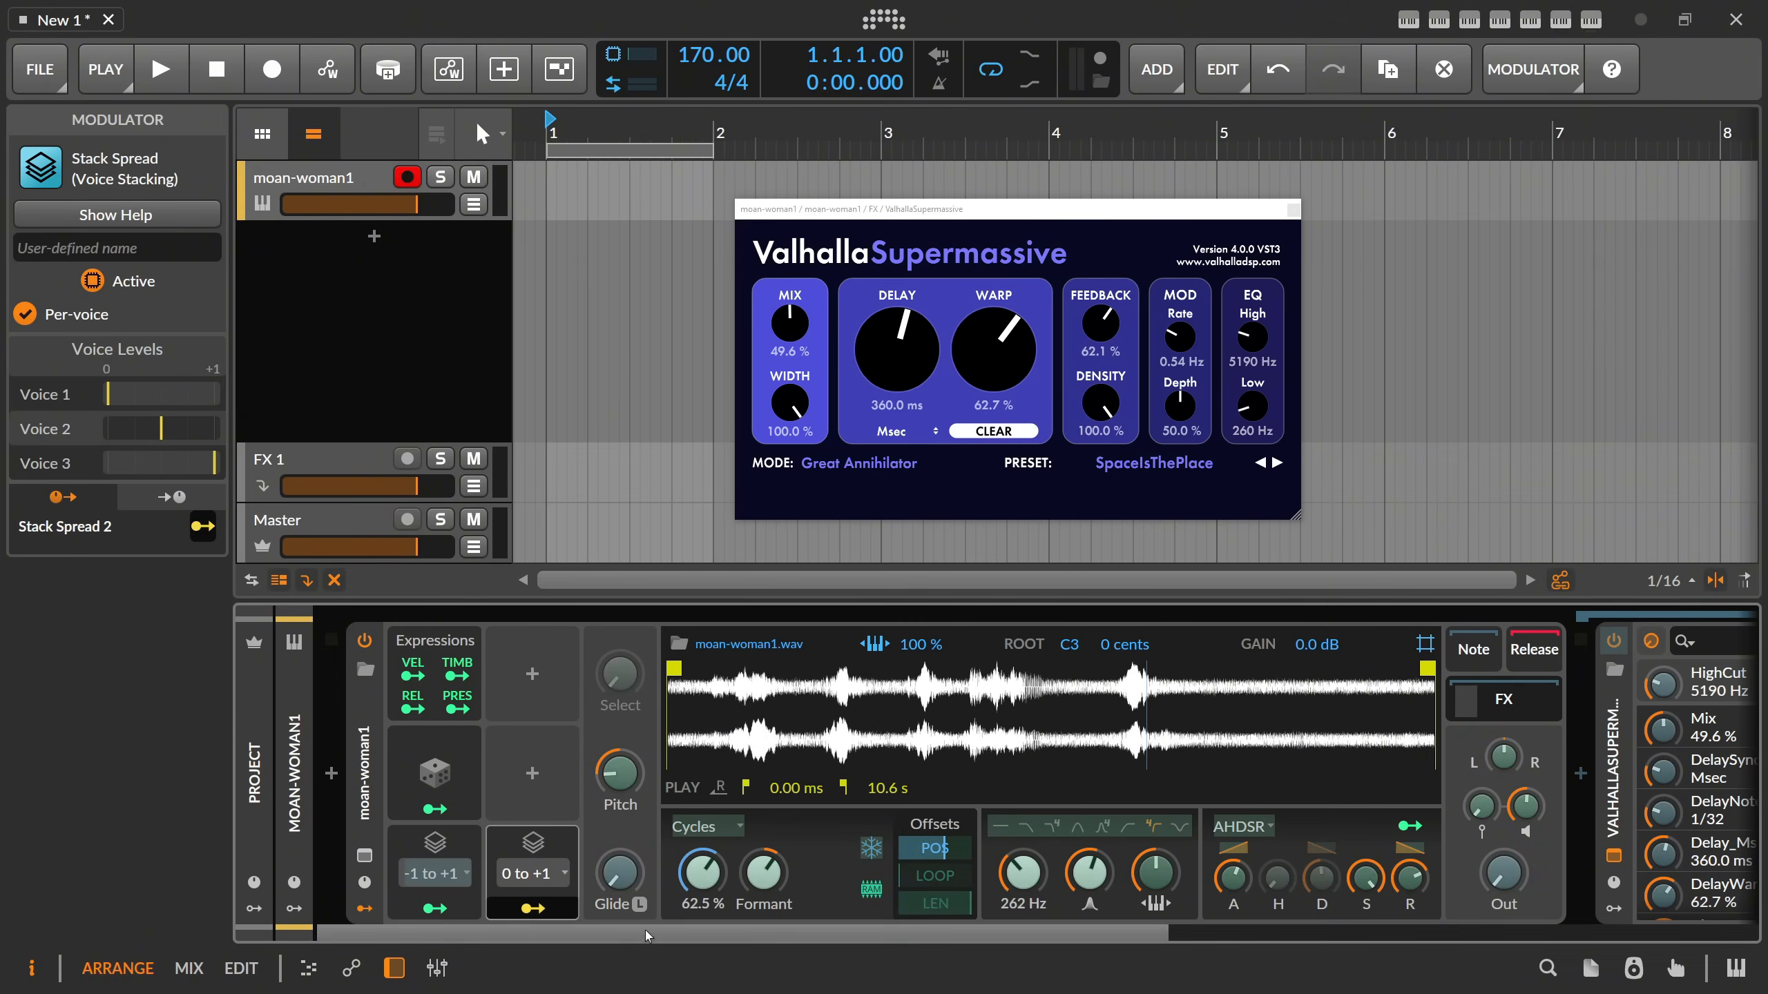
left_click_drag(920, 852, 919, 860)
left_click(535, 908)
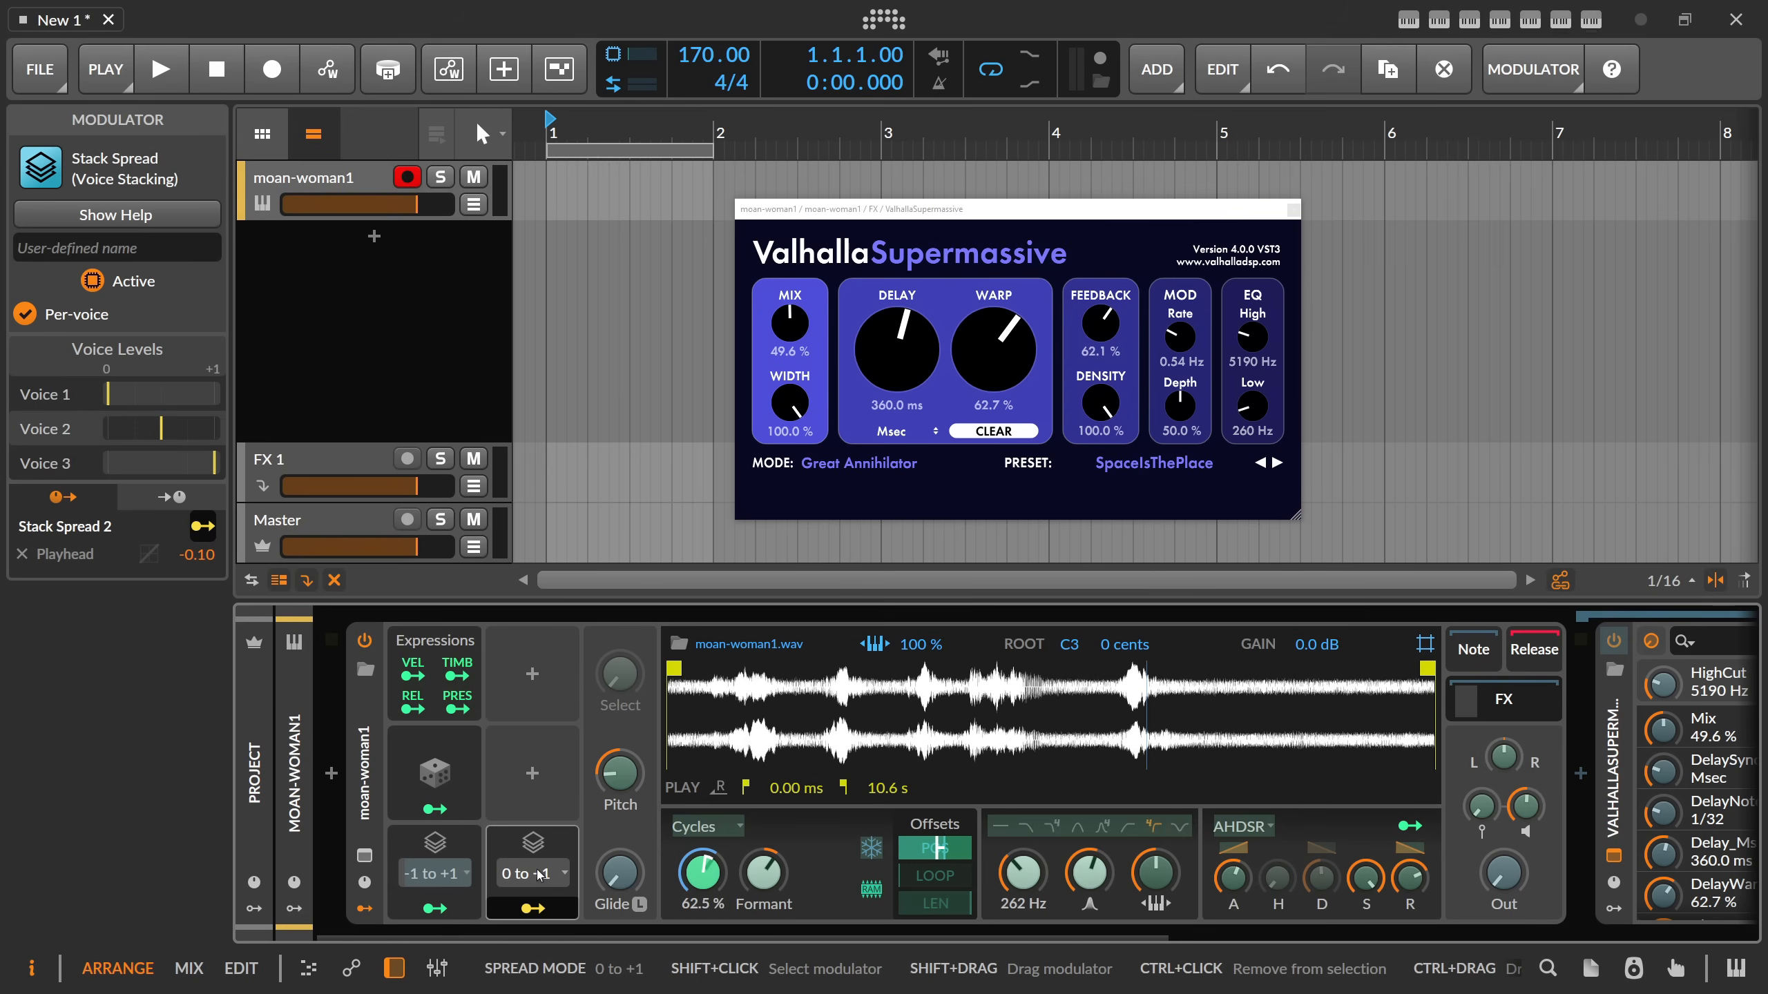
Change the second Stack Spread's playhead modulation amount to -0.15 and raise the Sampler's output level.
left_click(535, 908)
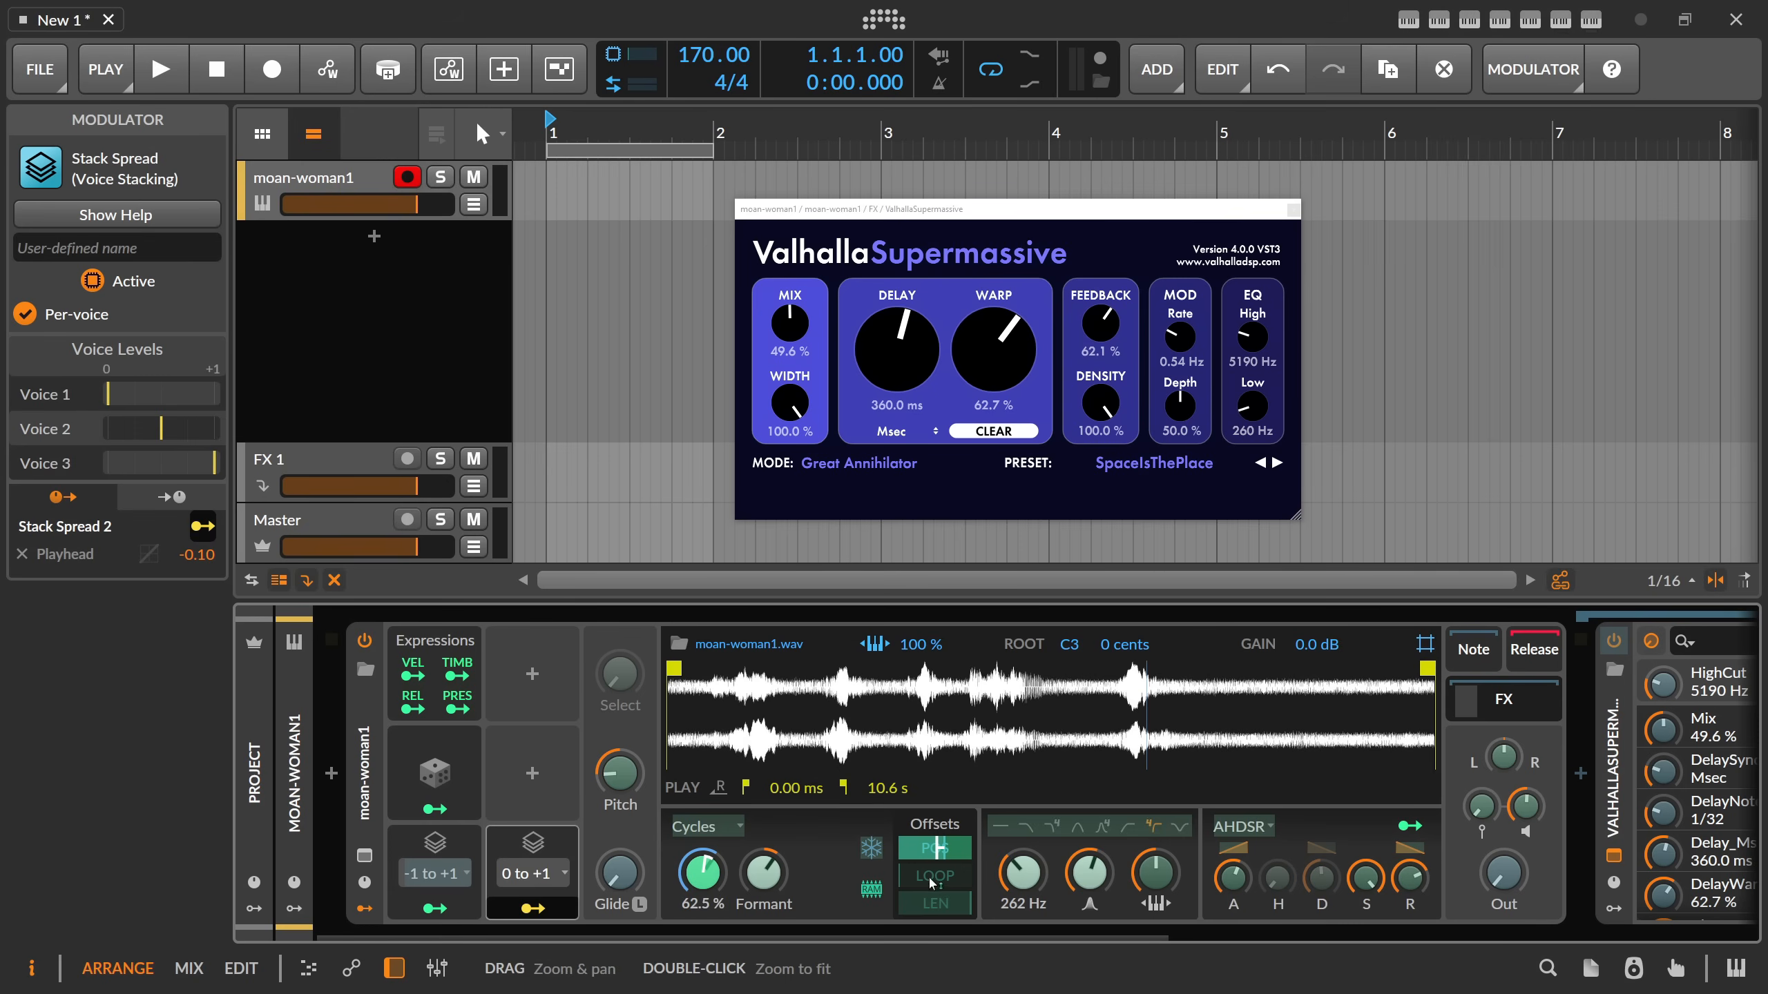
left_click_drag(920, 859, 920, 861)
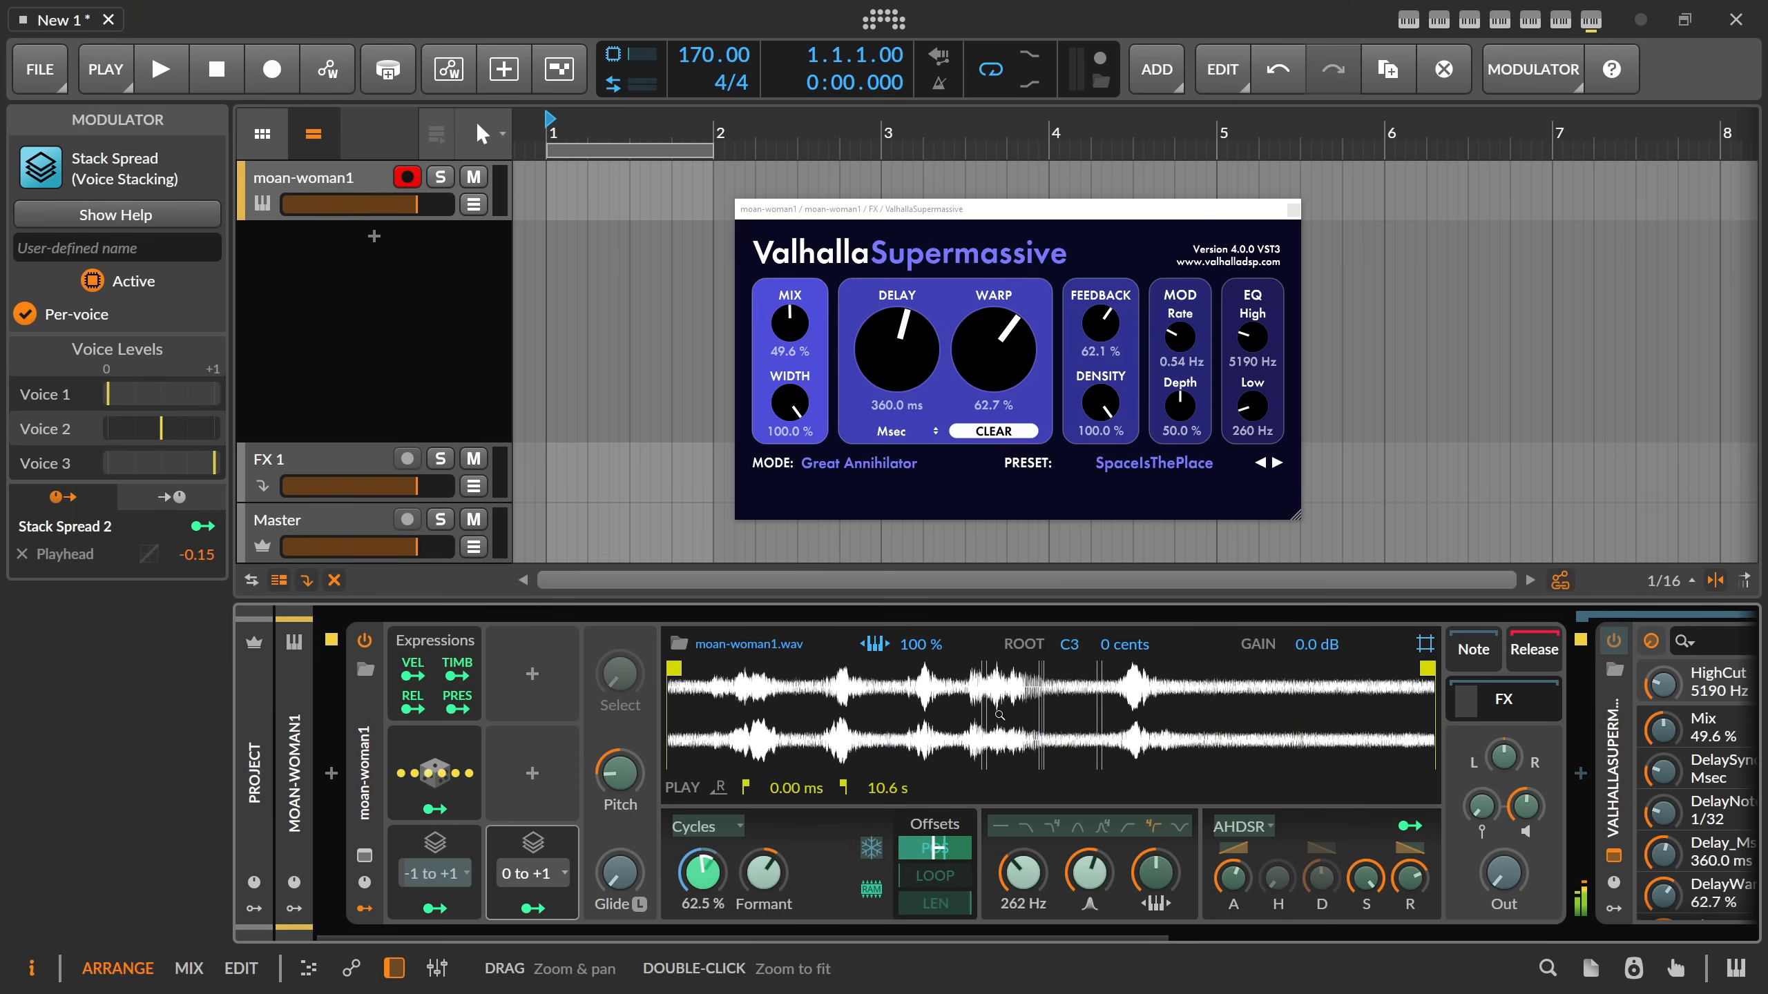
left_click(538, 910)
mouse_move(1504, 875)
left_mouse_down()
mouse_move(1504, 787)
mouse_move(1504, 874)
left_mouse_up()
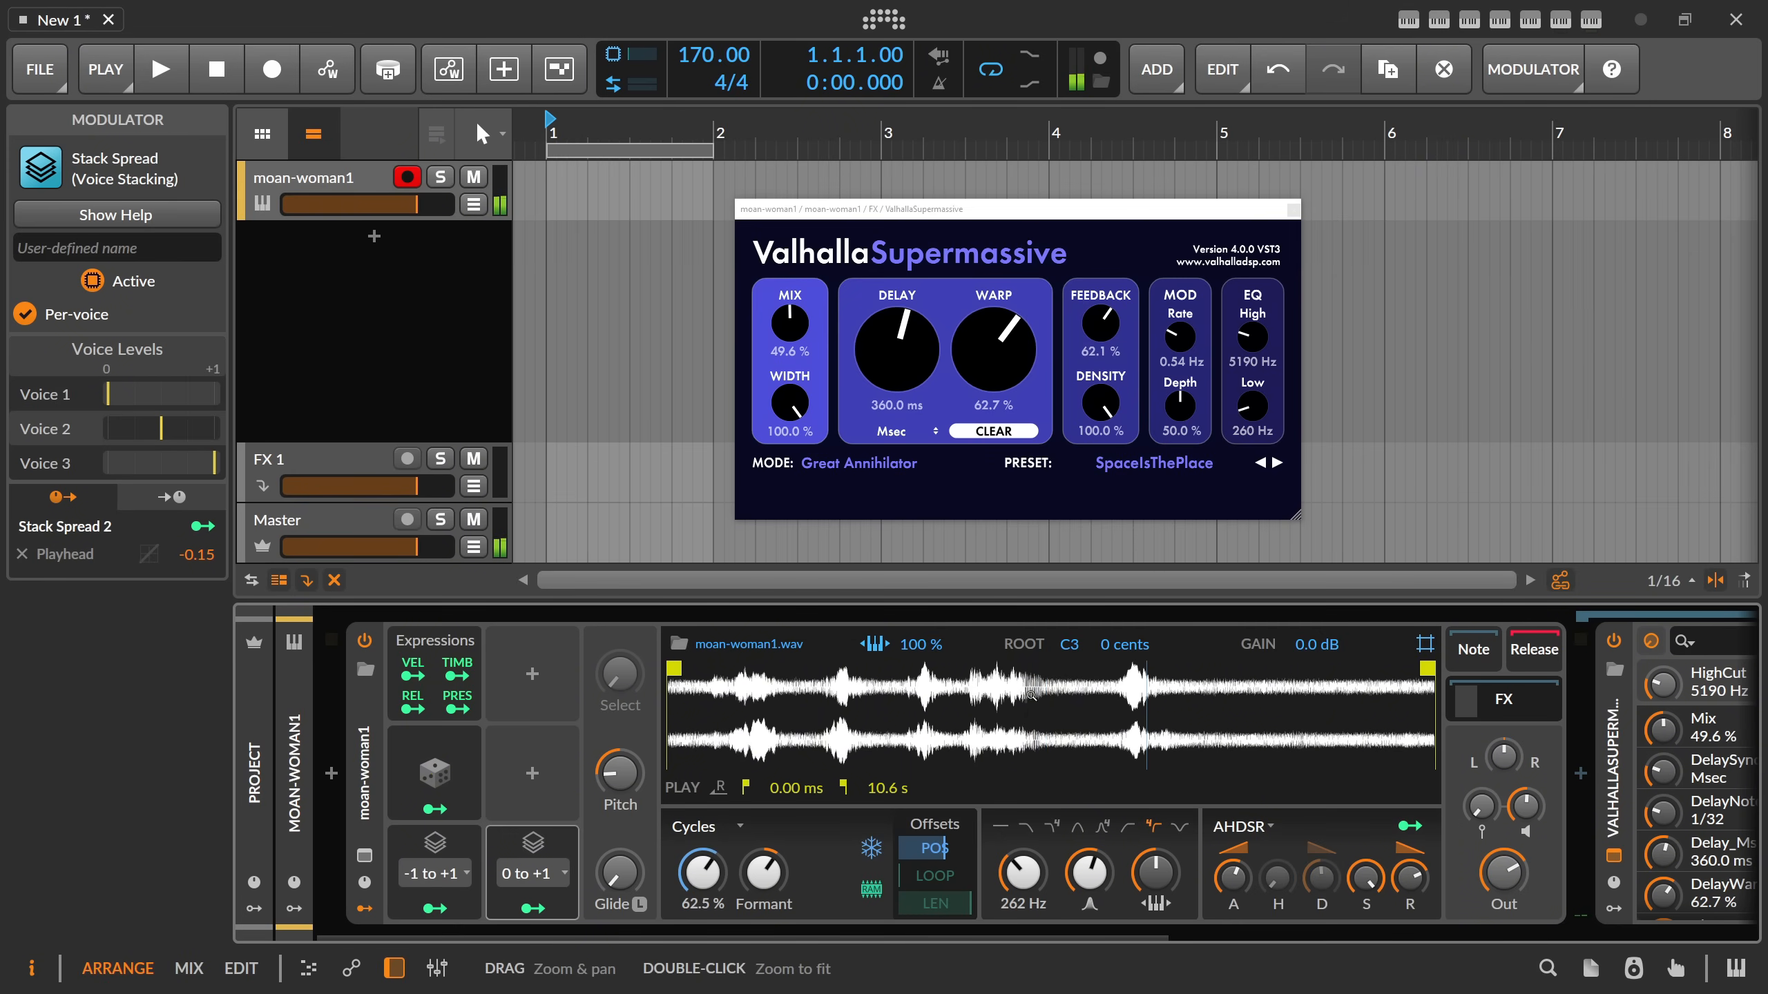
mouse_move(1504, 874)
left_mouse_down()
mouse_move(1504, 919)
mouse_move(1503, 854)
left_mouse_up()
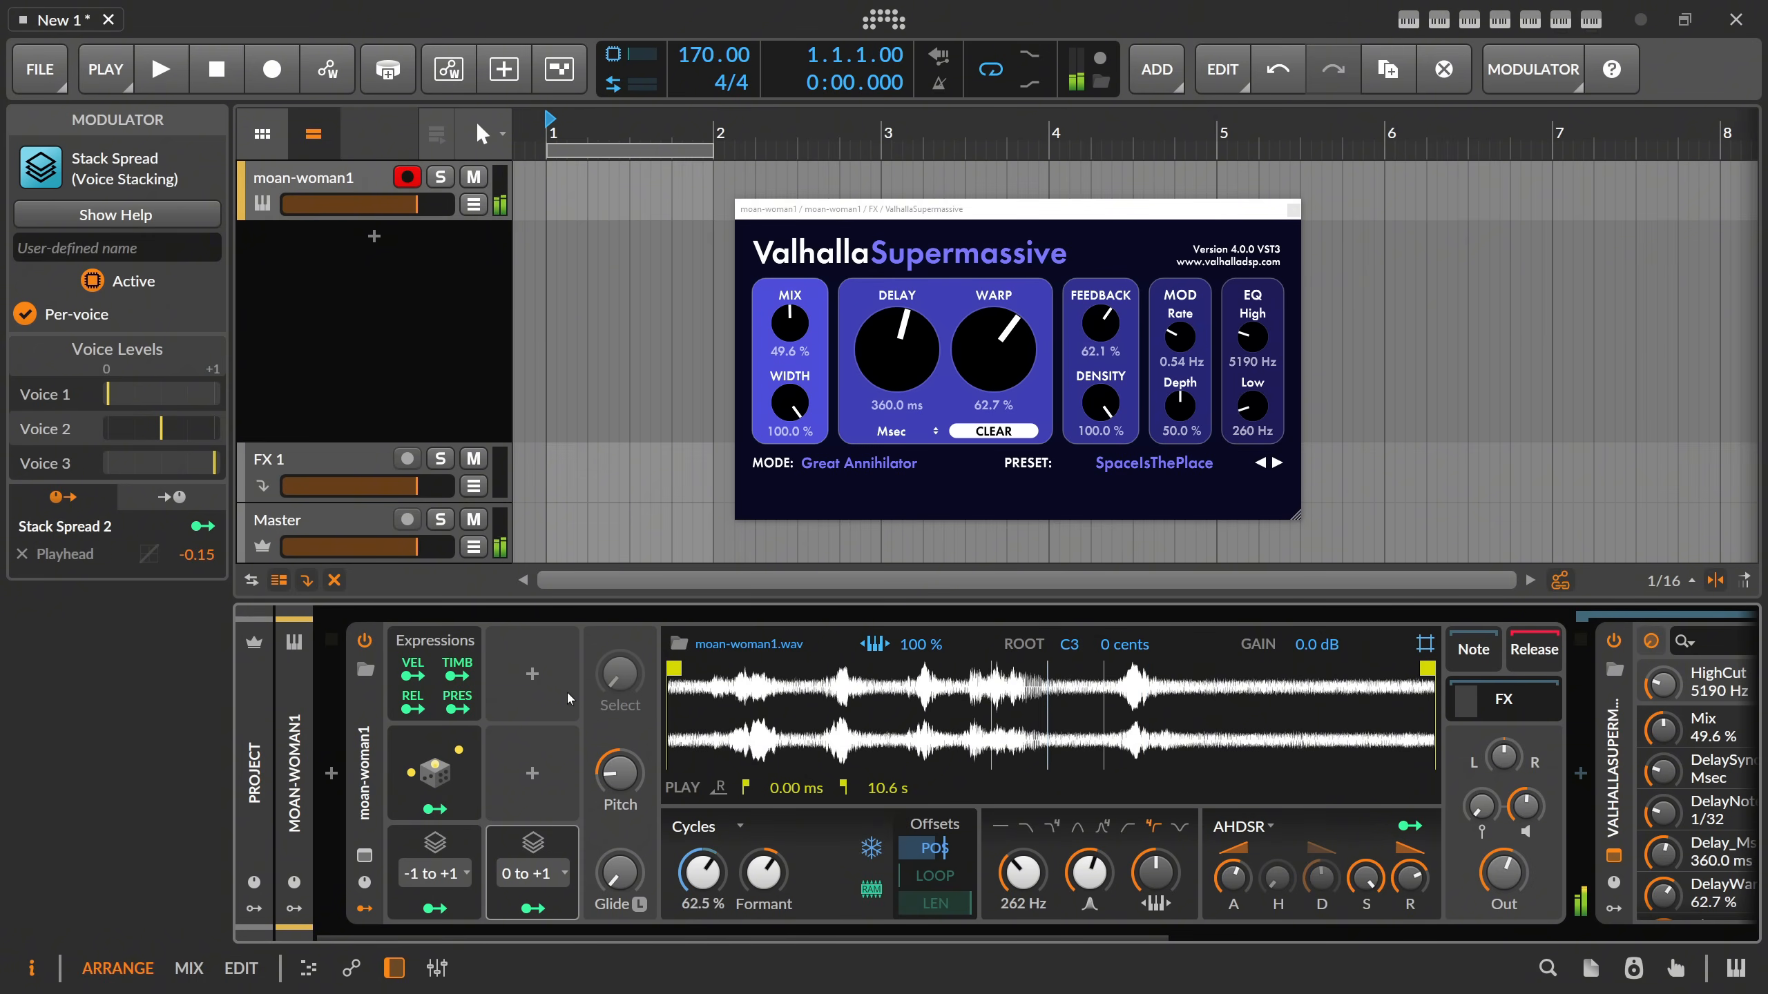
Add a single-knob Macro modulator to the Sampler.
left_click(535, 677)
type("mac")
key("Down")
key("Down")
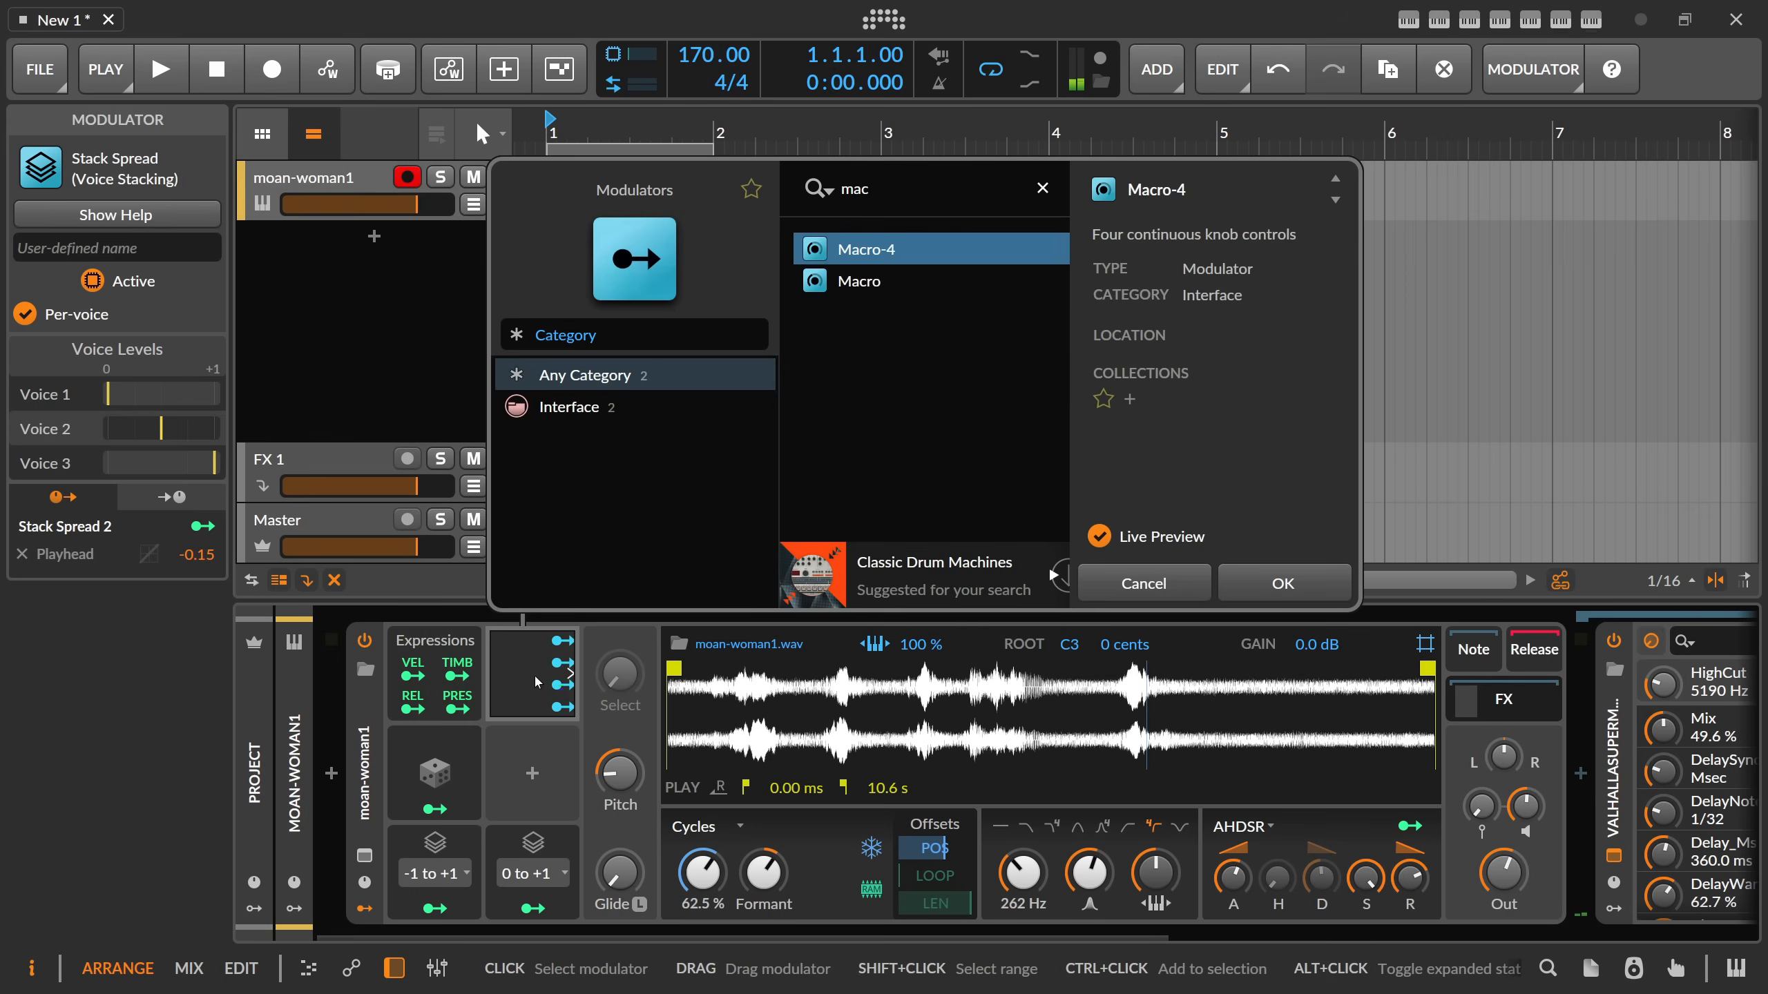
key("Return")
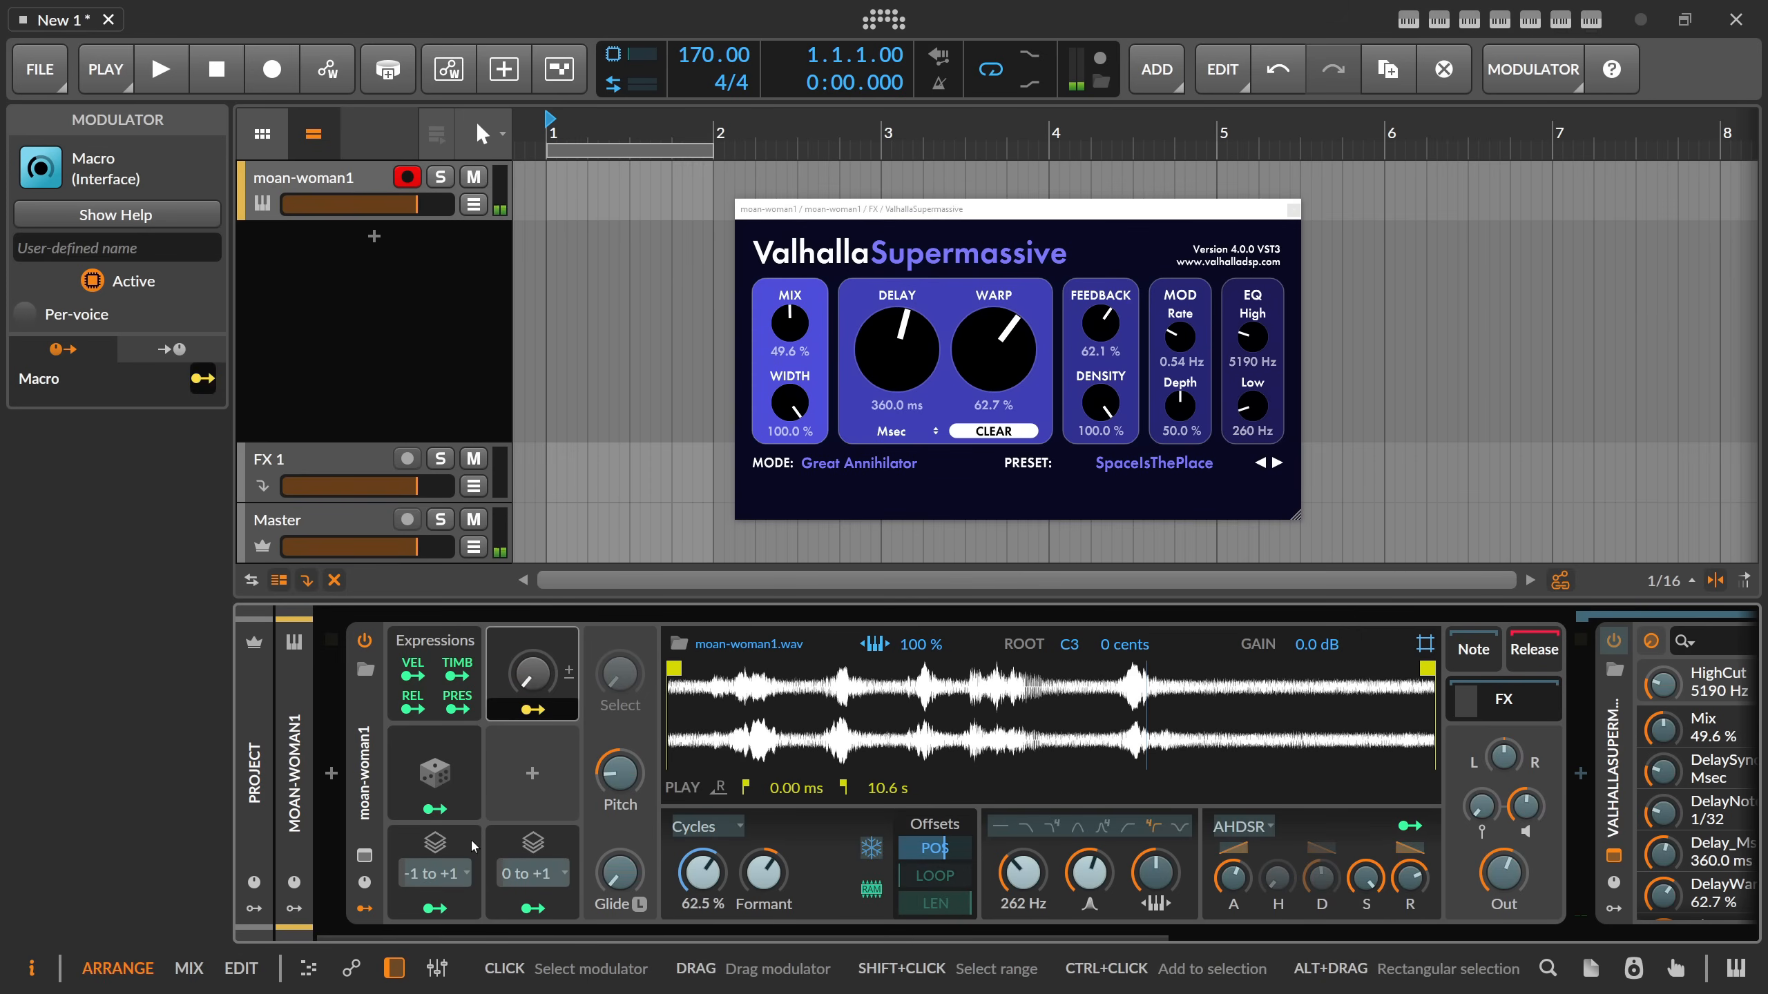
Assign the Macro to scale the first Stack Spread's Pan modulation and the second Stack Spread's Playhead modulation.
left_click(470, 839)
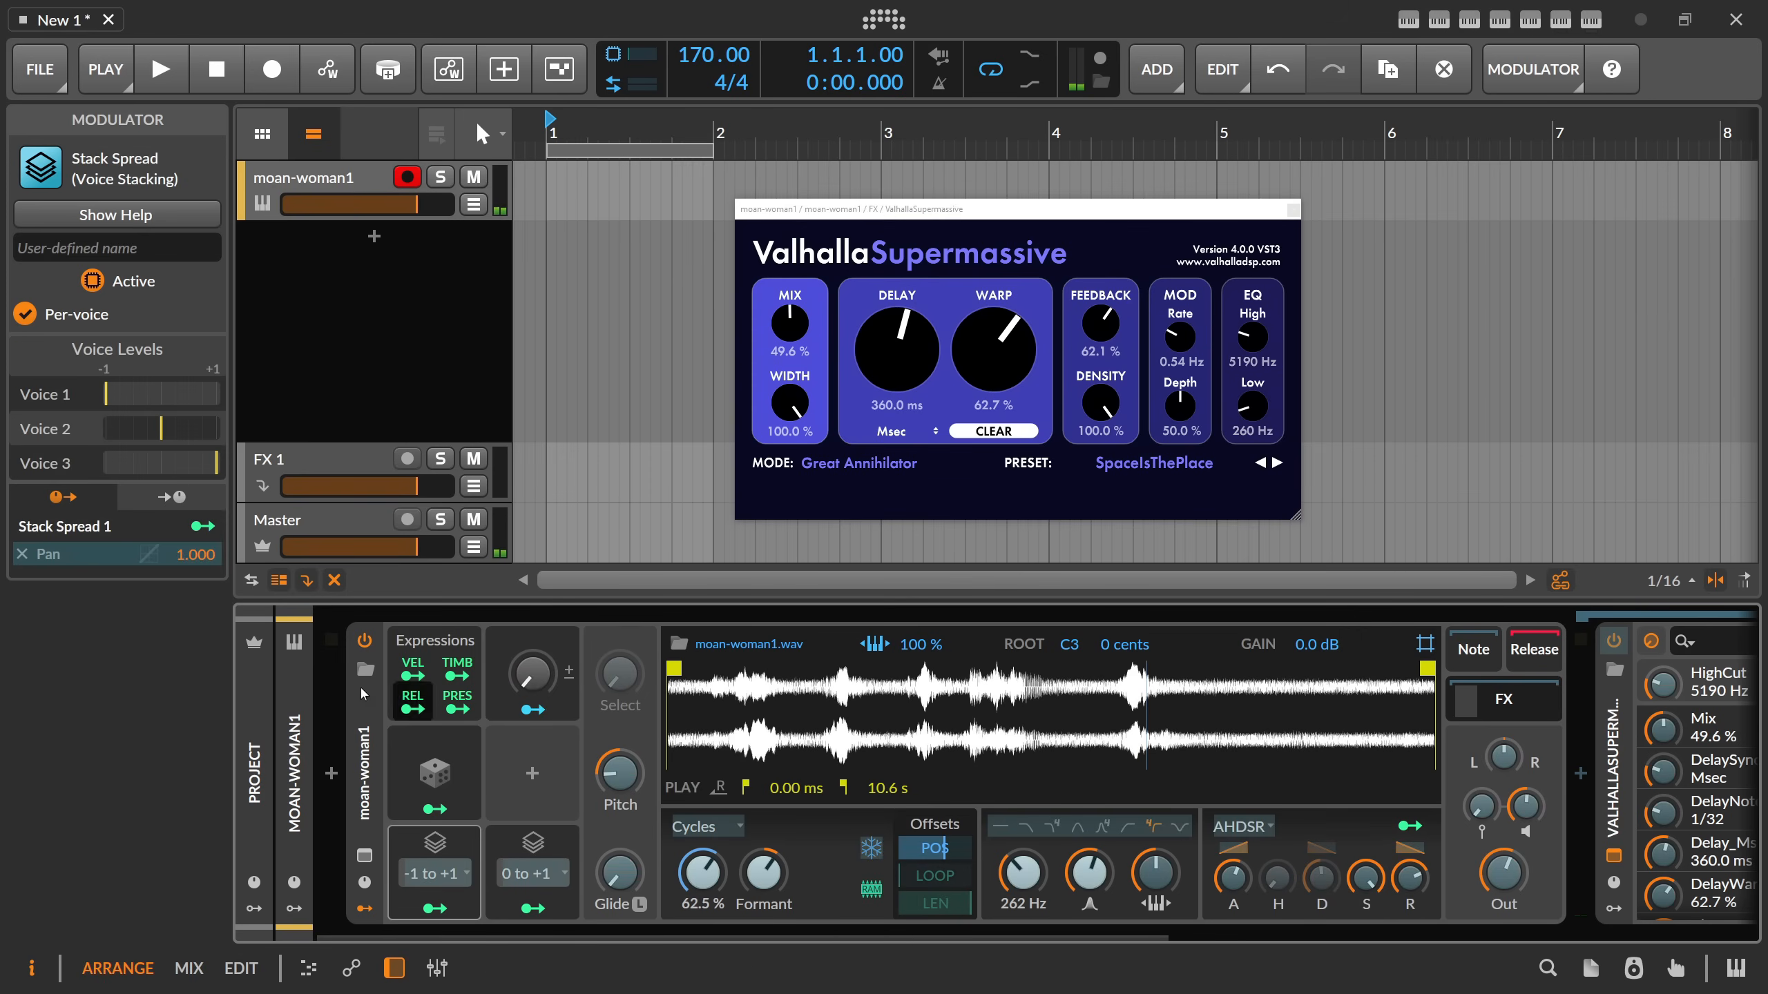
left_click(92, 556)
left_click(506, 844)
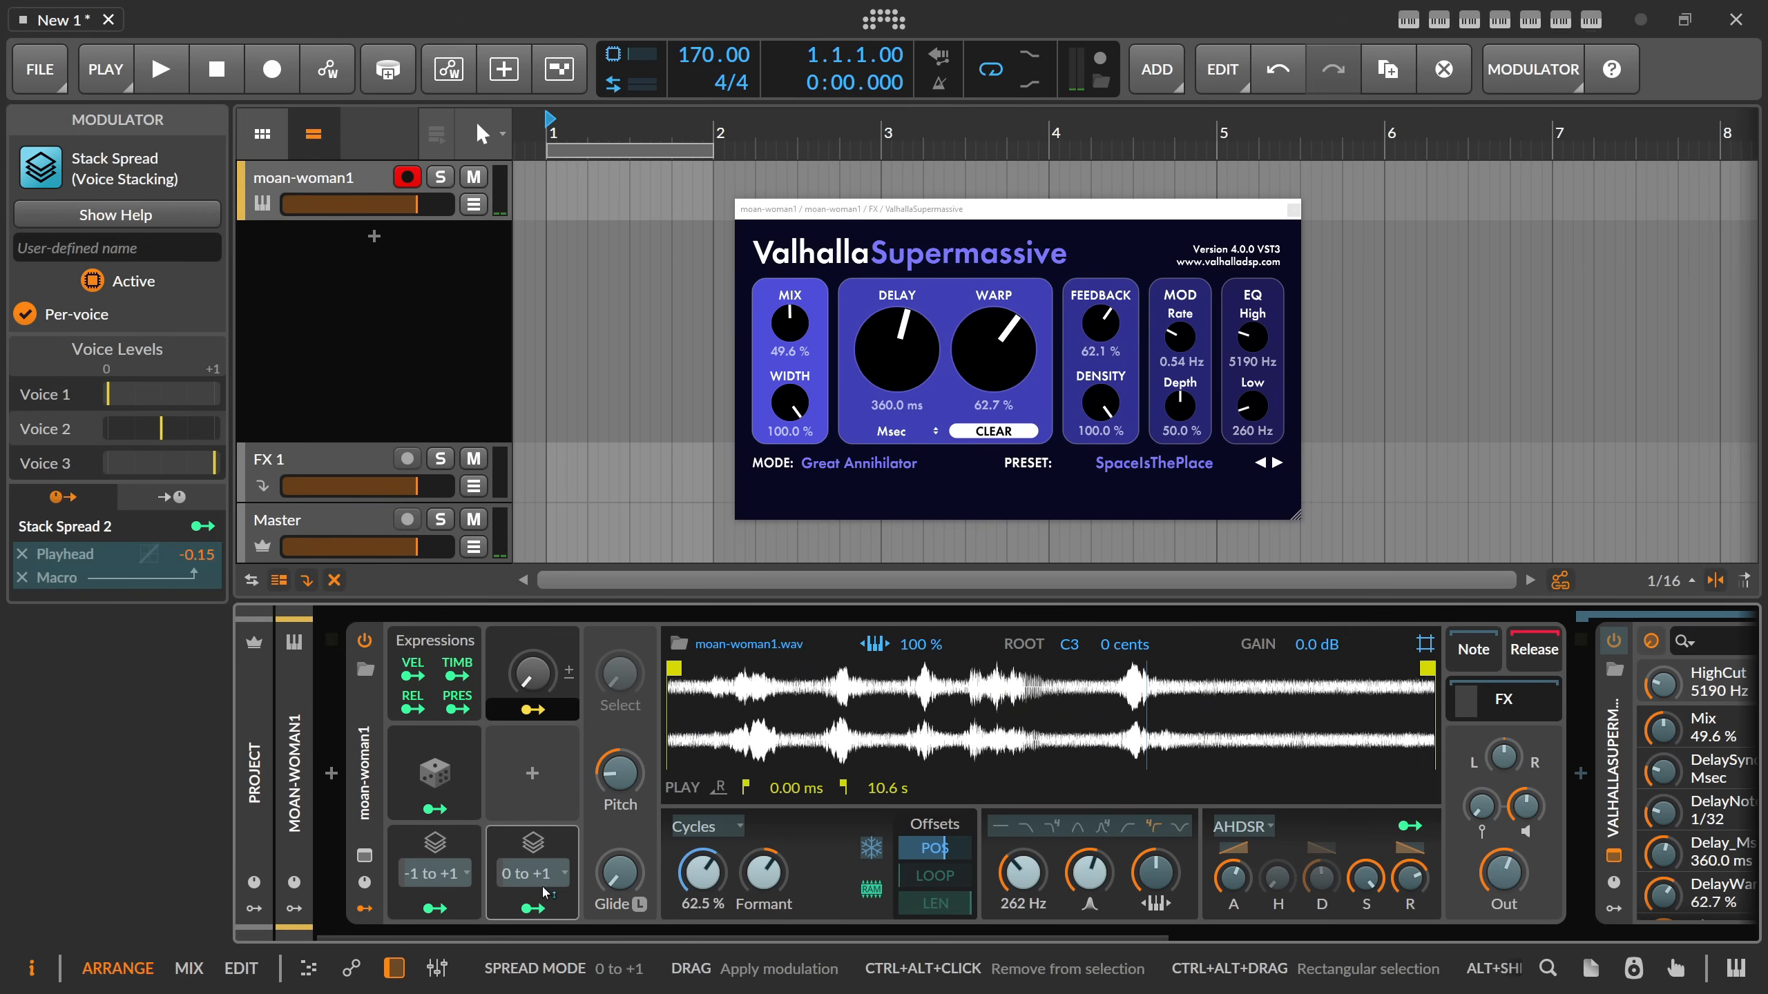
left_click(533, 710)
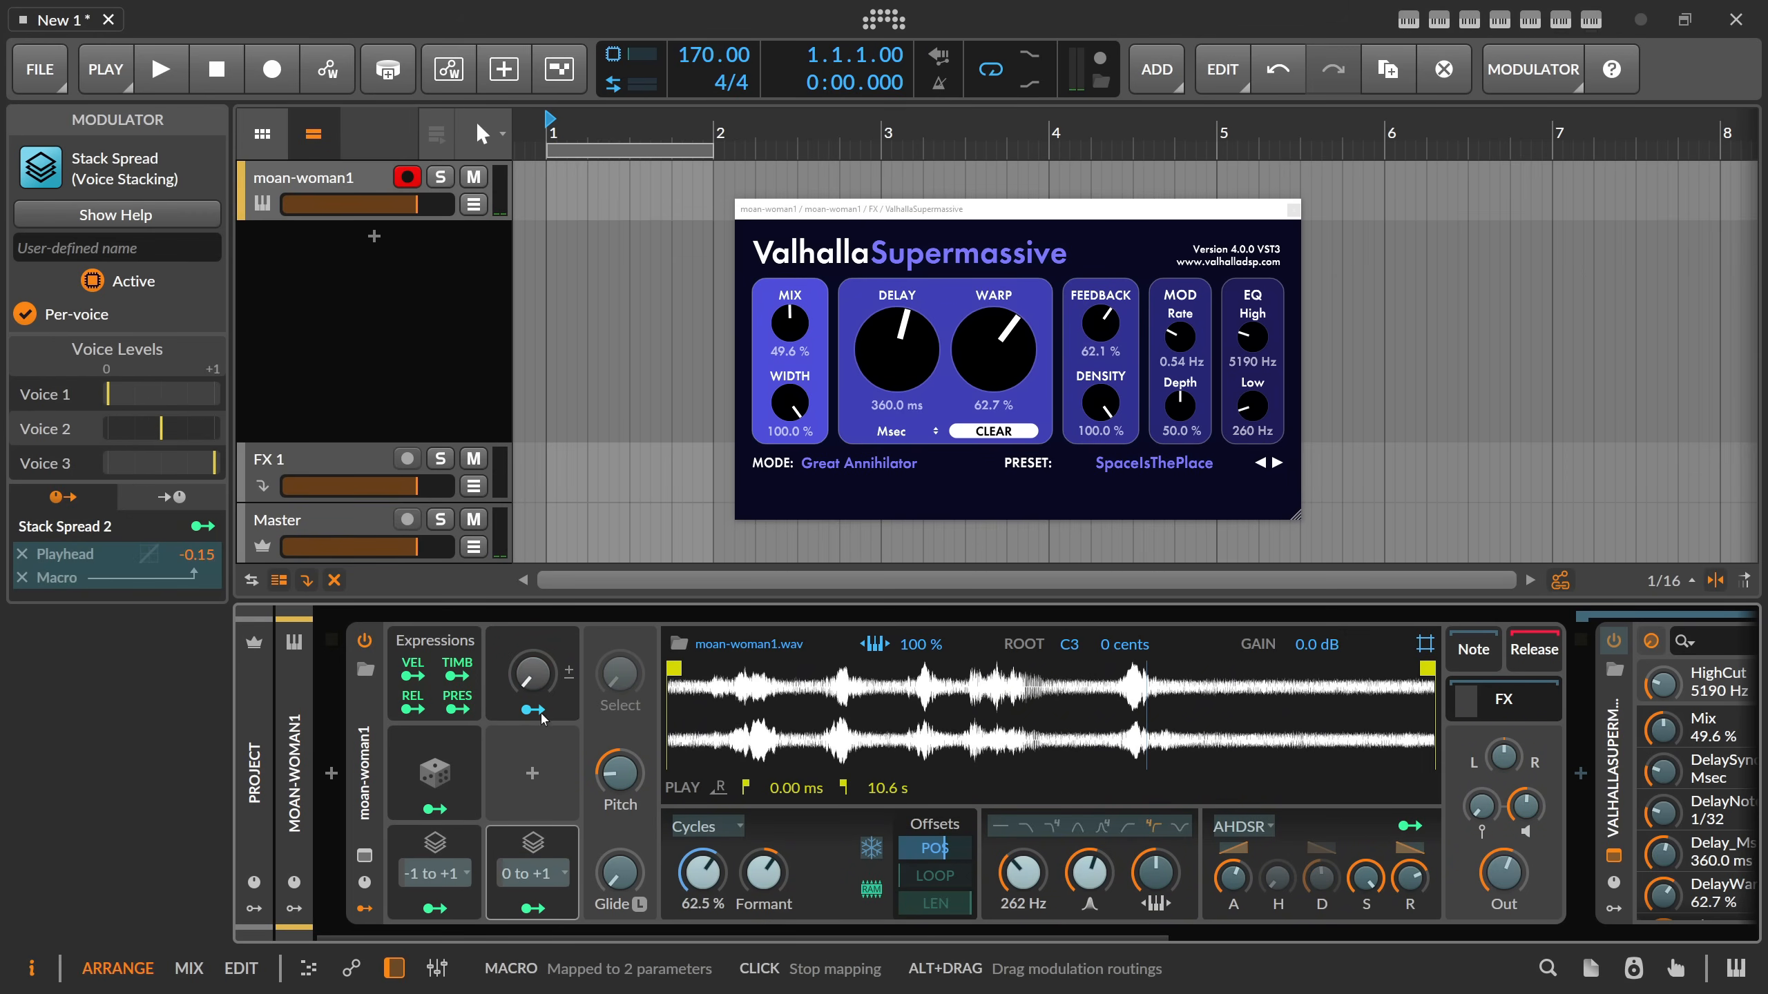
left_click(533, 711)
Turn up the Macro to widen the stacked voices and set the Sampler's play position to 57.2 %.
left_click_drag(533, 675, 533, 675)
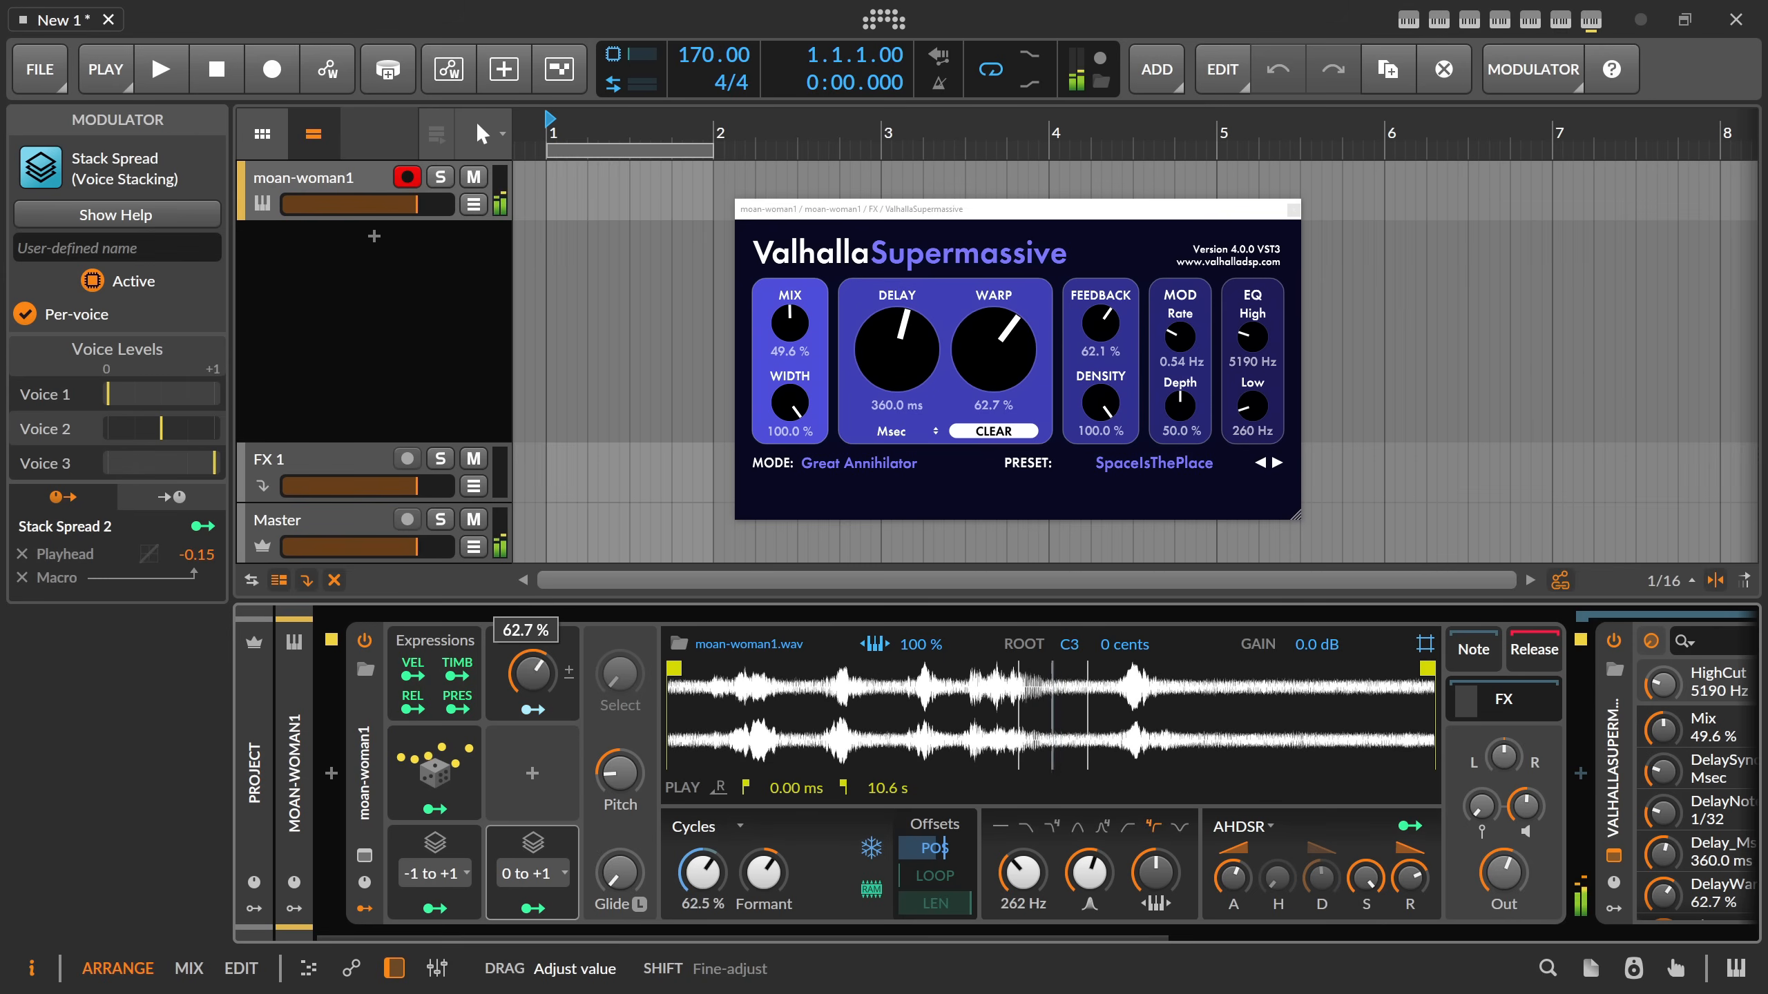
left_click_drag(533, 673, 533, 673)
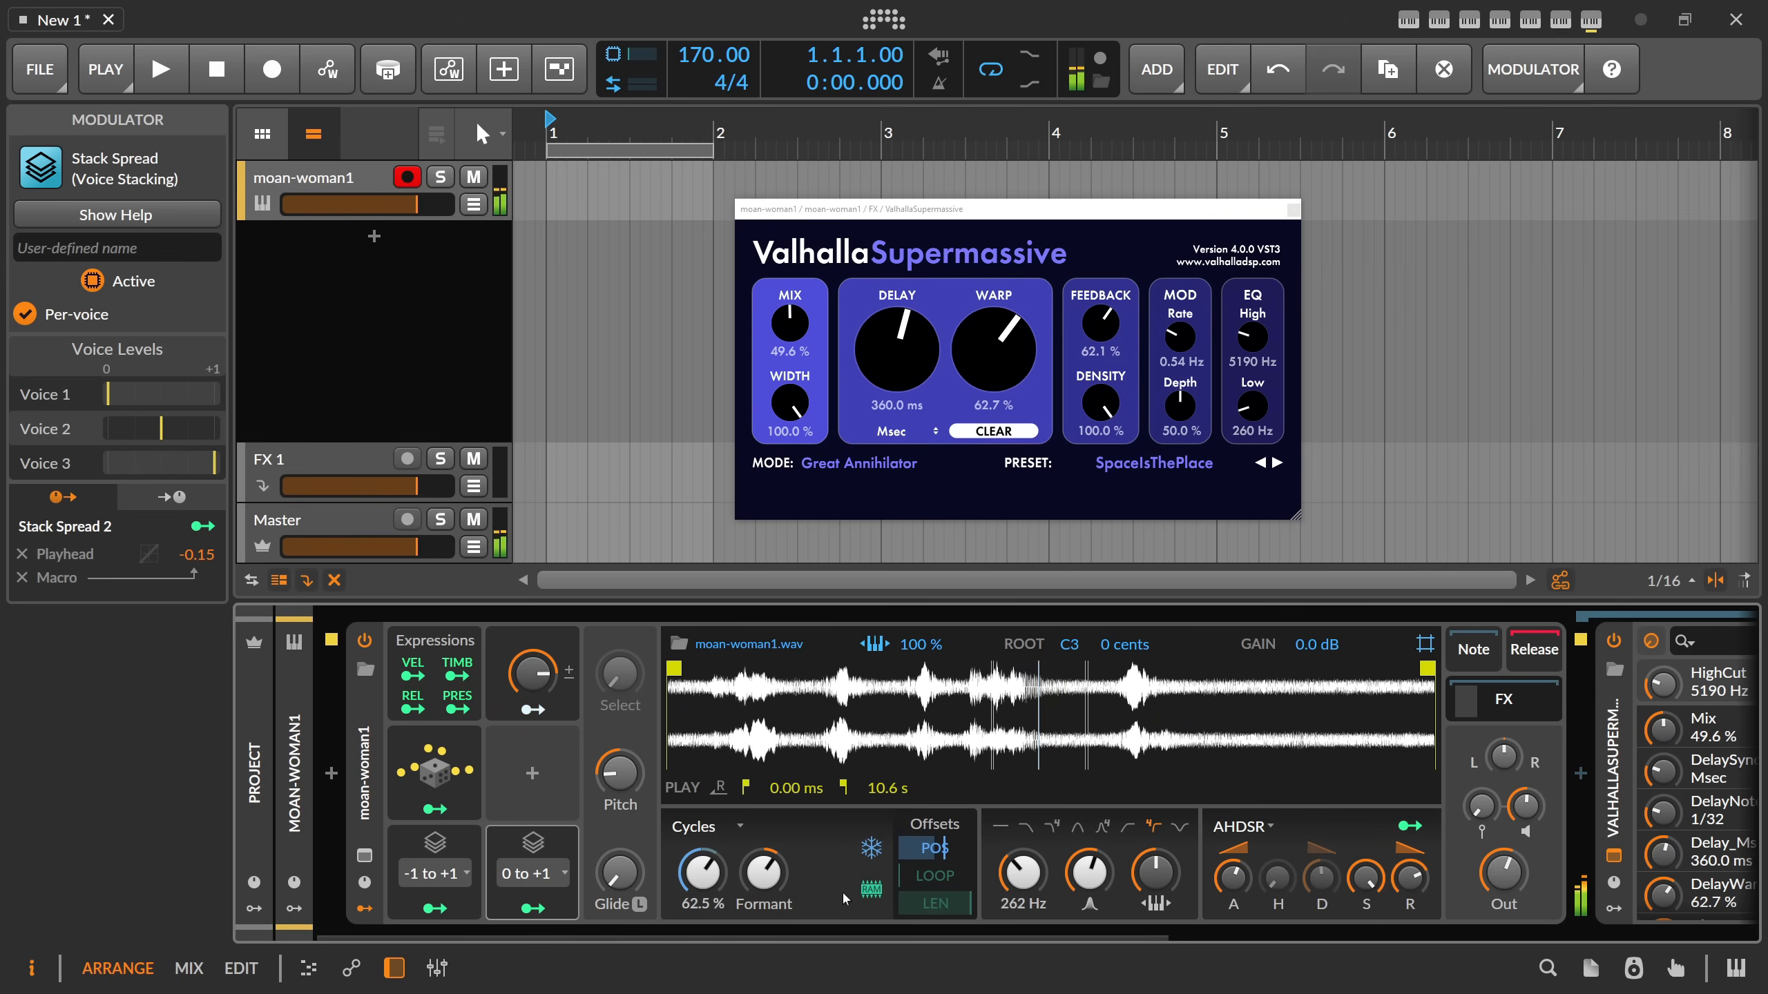
left_click_drag(702, 872, 702, 883)
left_click_drag(533, 673, 533, 686)
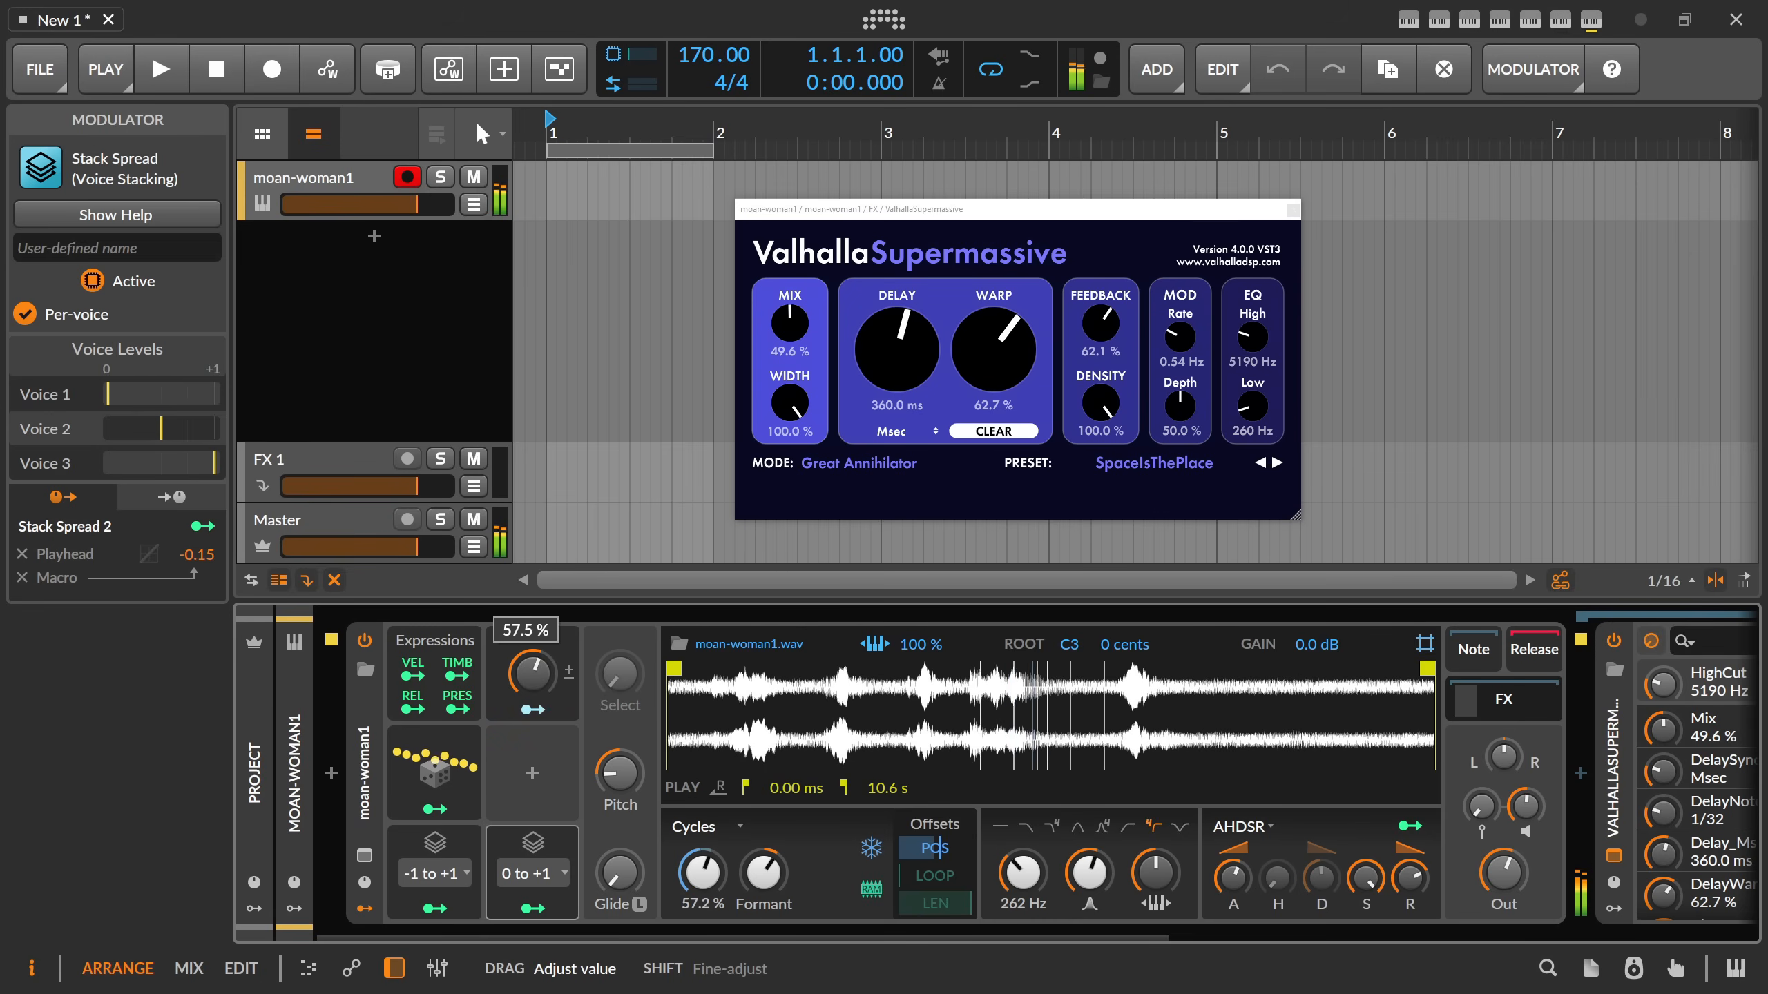
left_click_drag(533, 672, 534, 644)
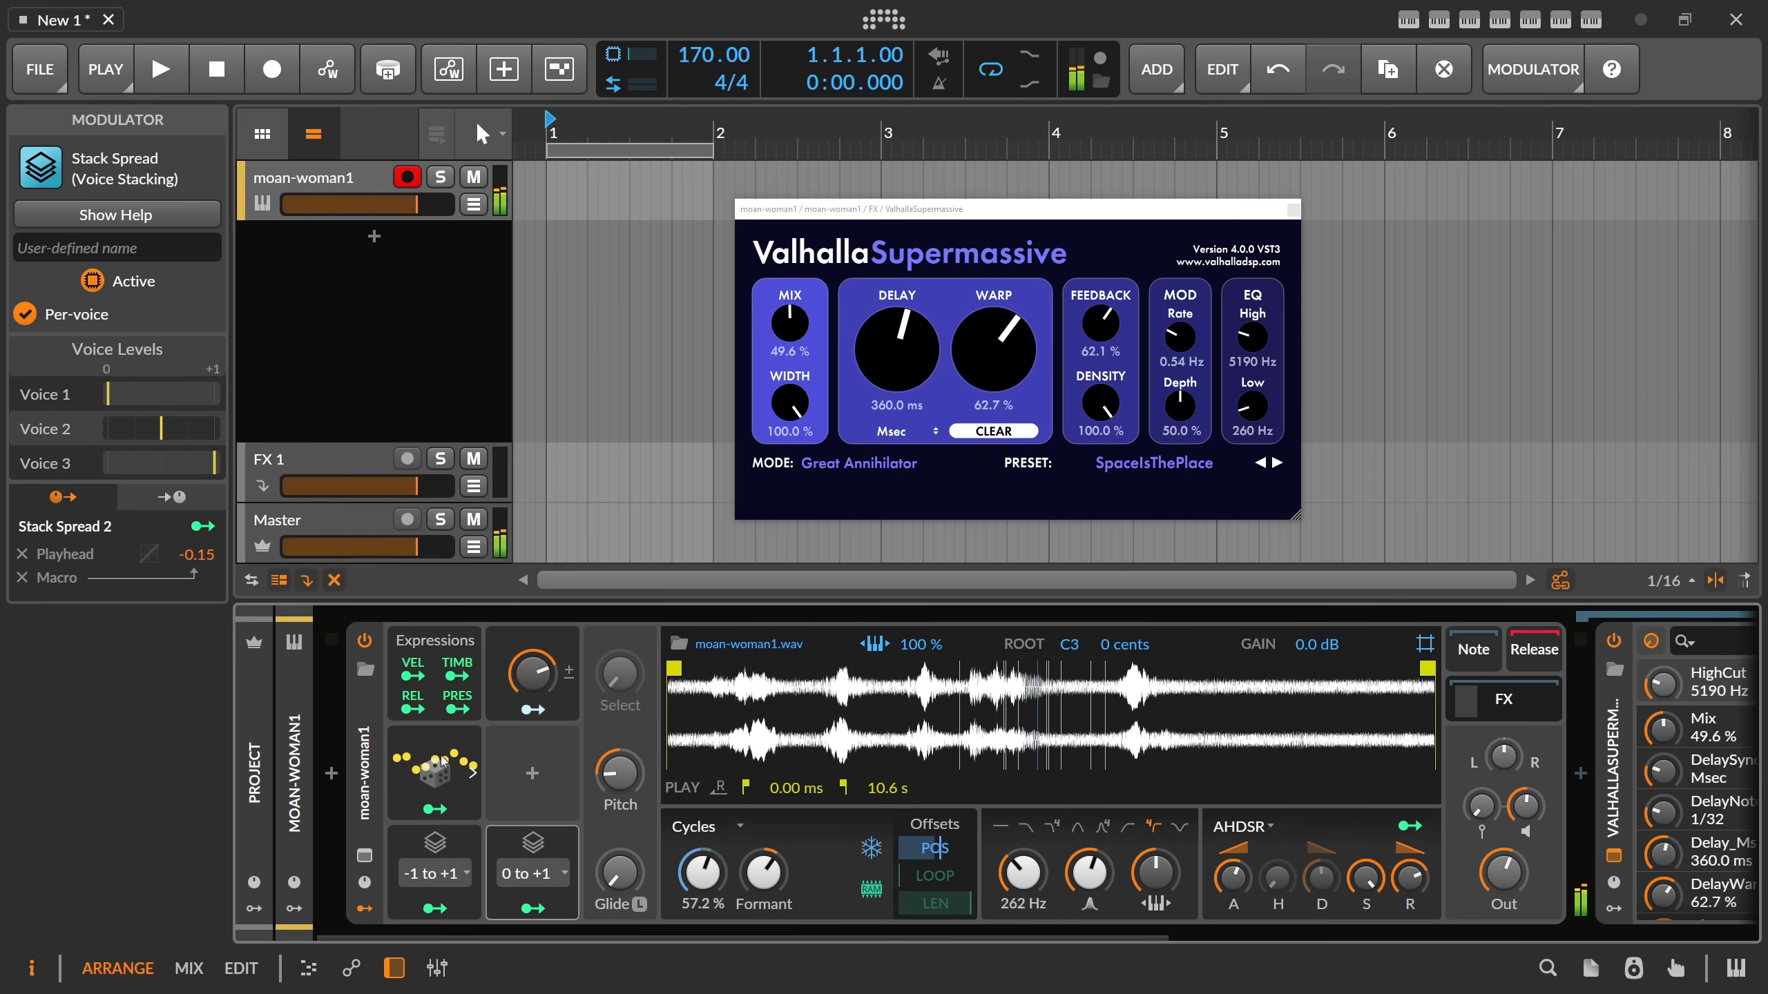
Duplicate the Random modulator and map the copy to the Macro knob with an amount of 0.375.
left_click(440, 757)
key("ctrl+d")
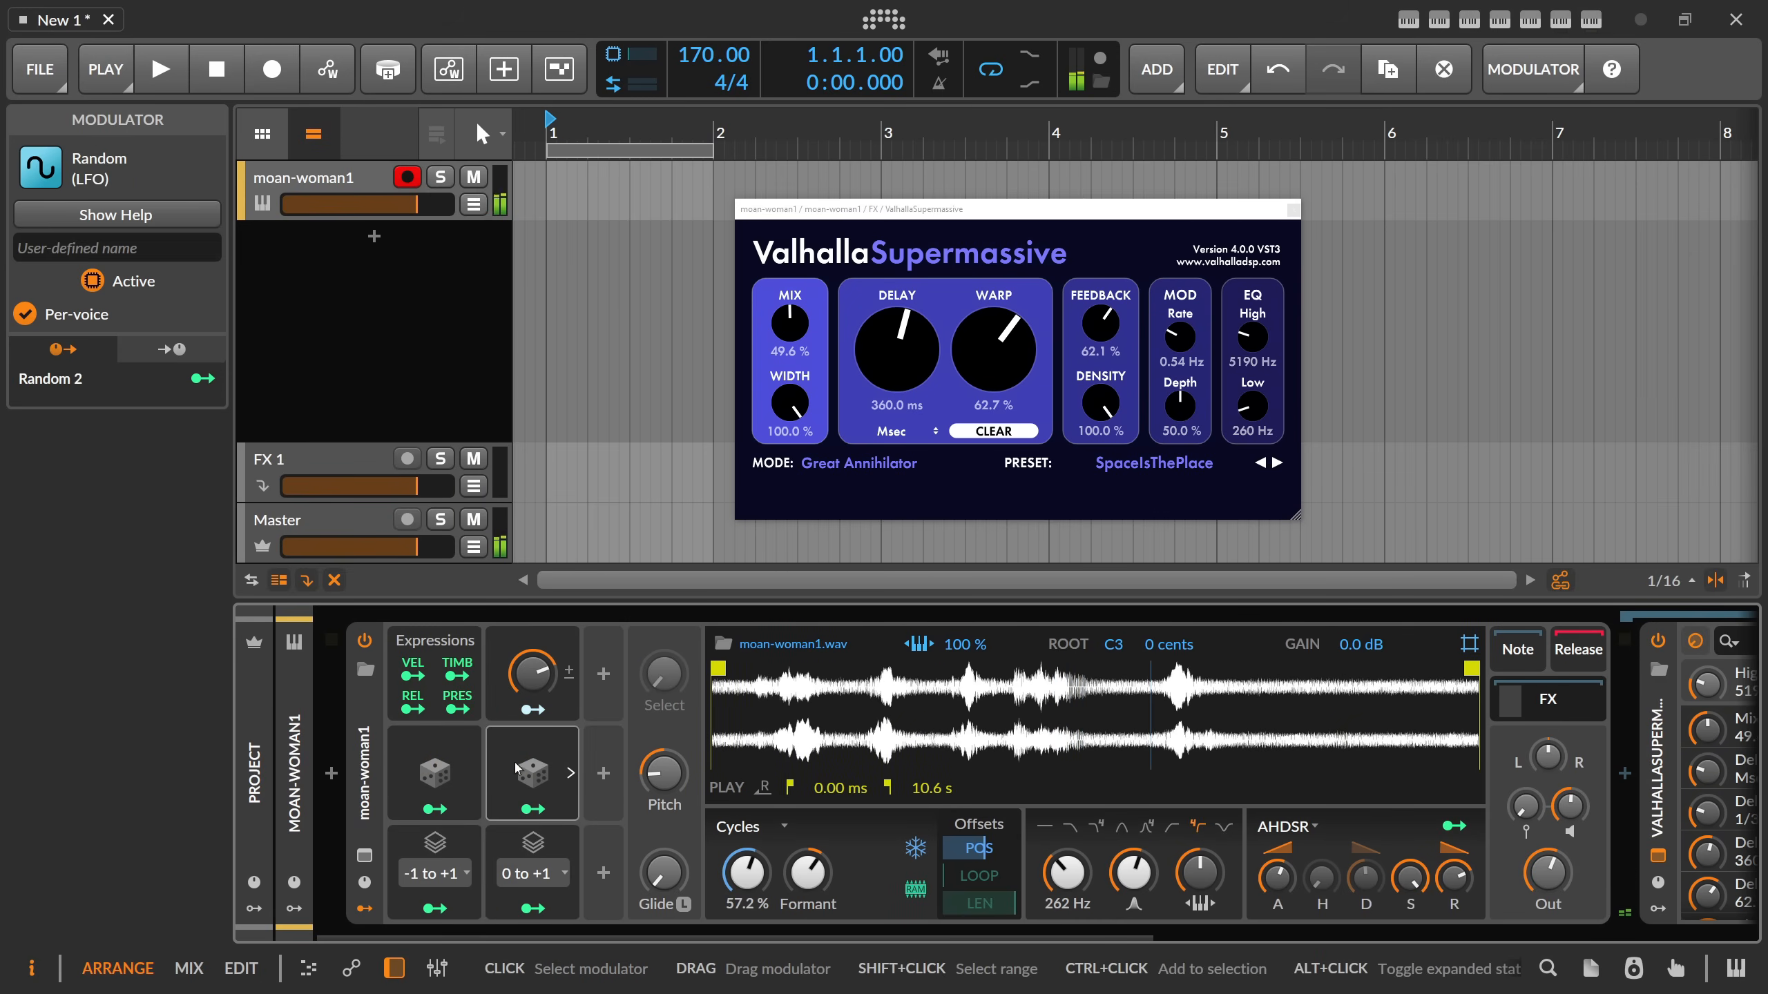
left_click(533, 809)
left_click_drag(535, 674, 535, 613)
left_click(533, 809)
left_click(537, 768)
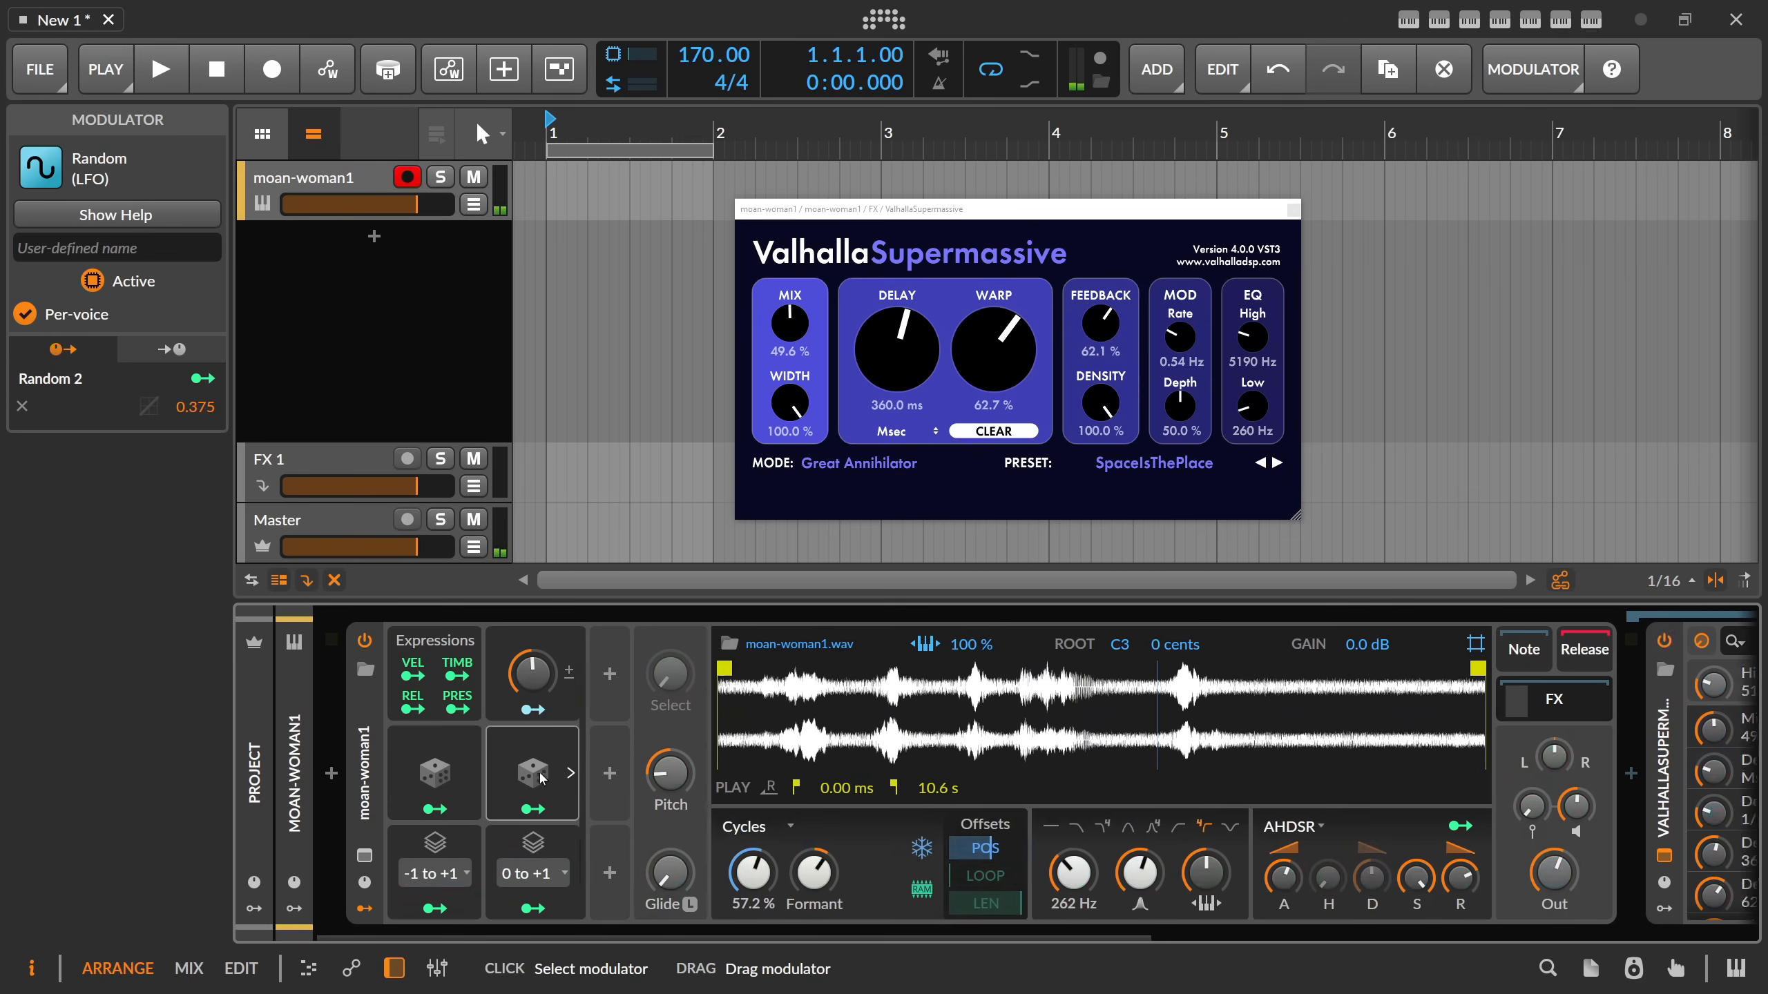
Set the second Random modulator's rate to 1.48 Hz and fine-tune the Sampler's filter resonance.
mouse_move(681, 679)
left_mouse_down()
mouse_move(681, 641)
mouse_move(676, 696)
left_mouse_up()
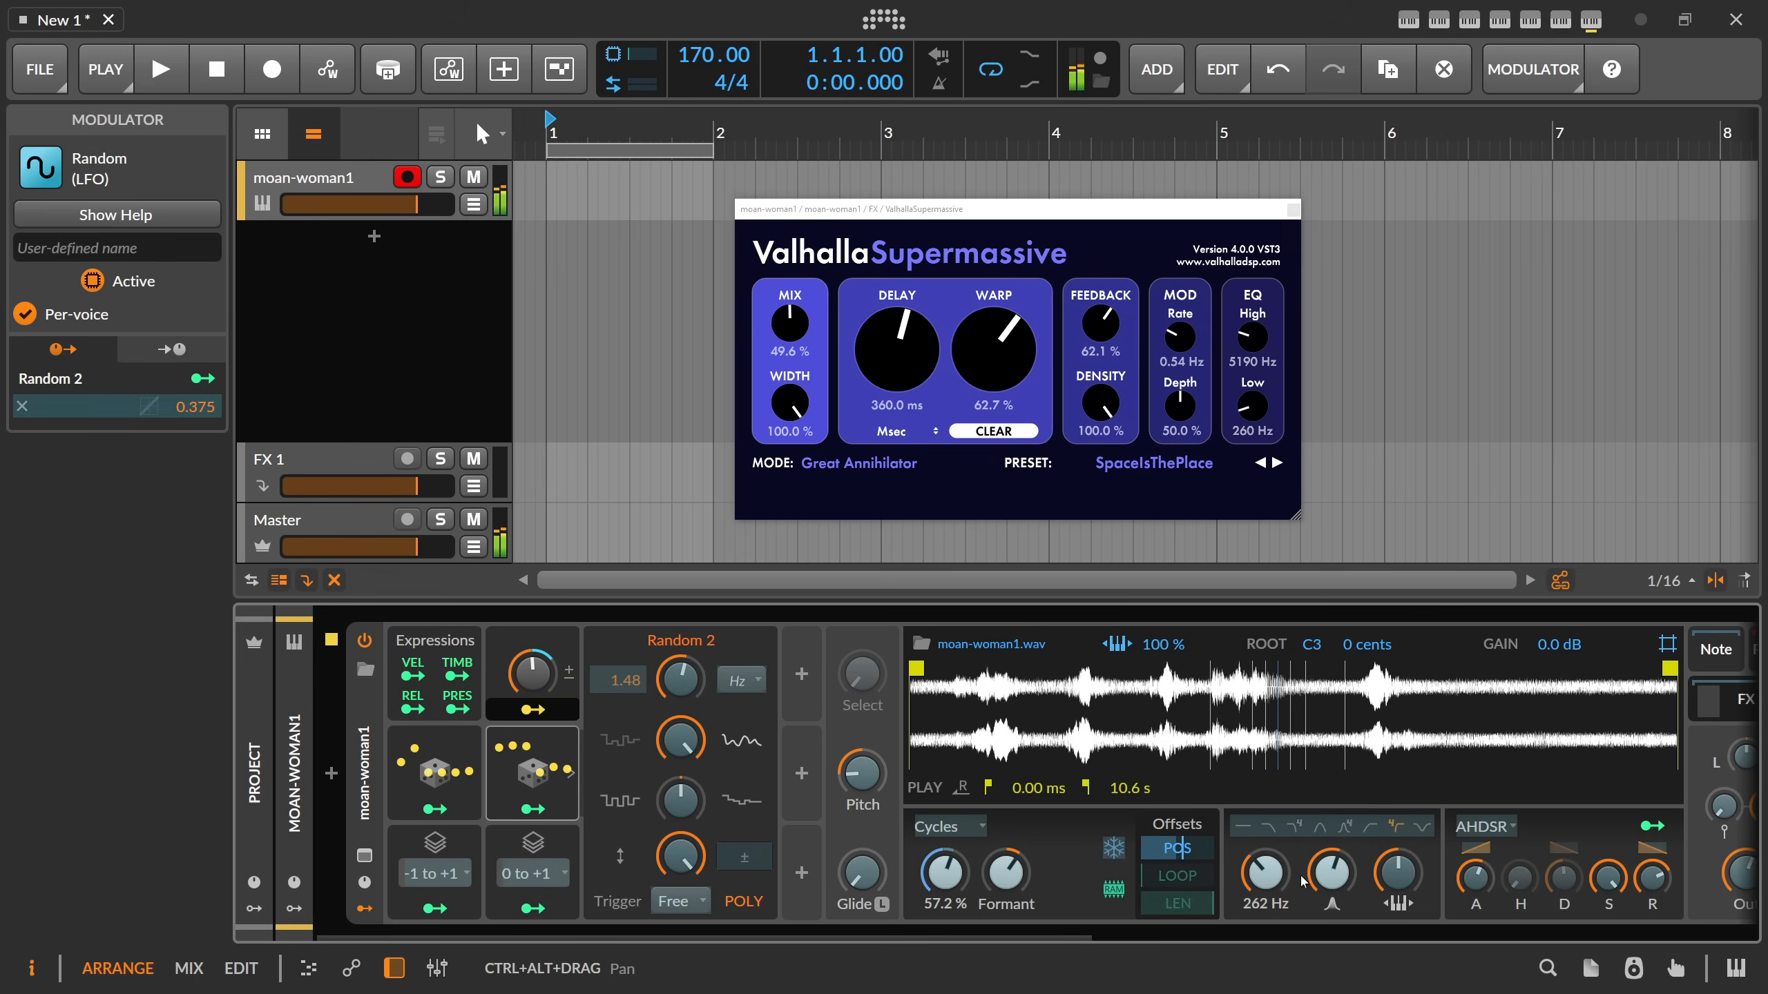
left_click_drag(1331, 872, 1320, 875)
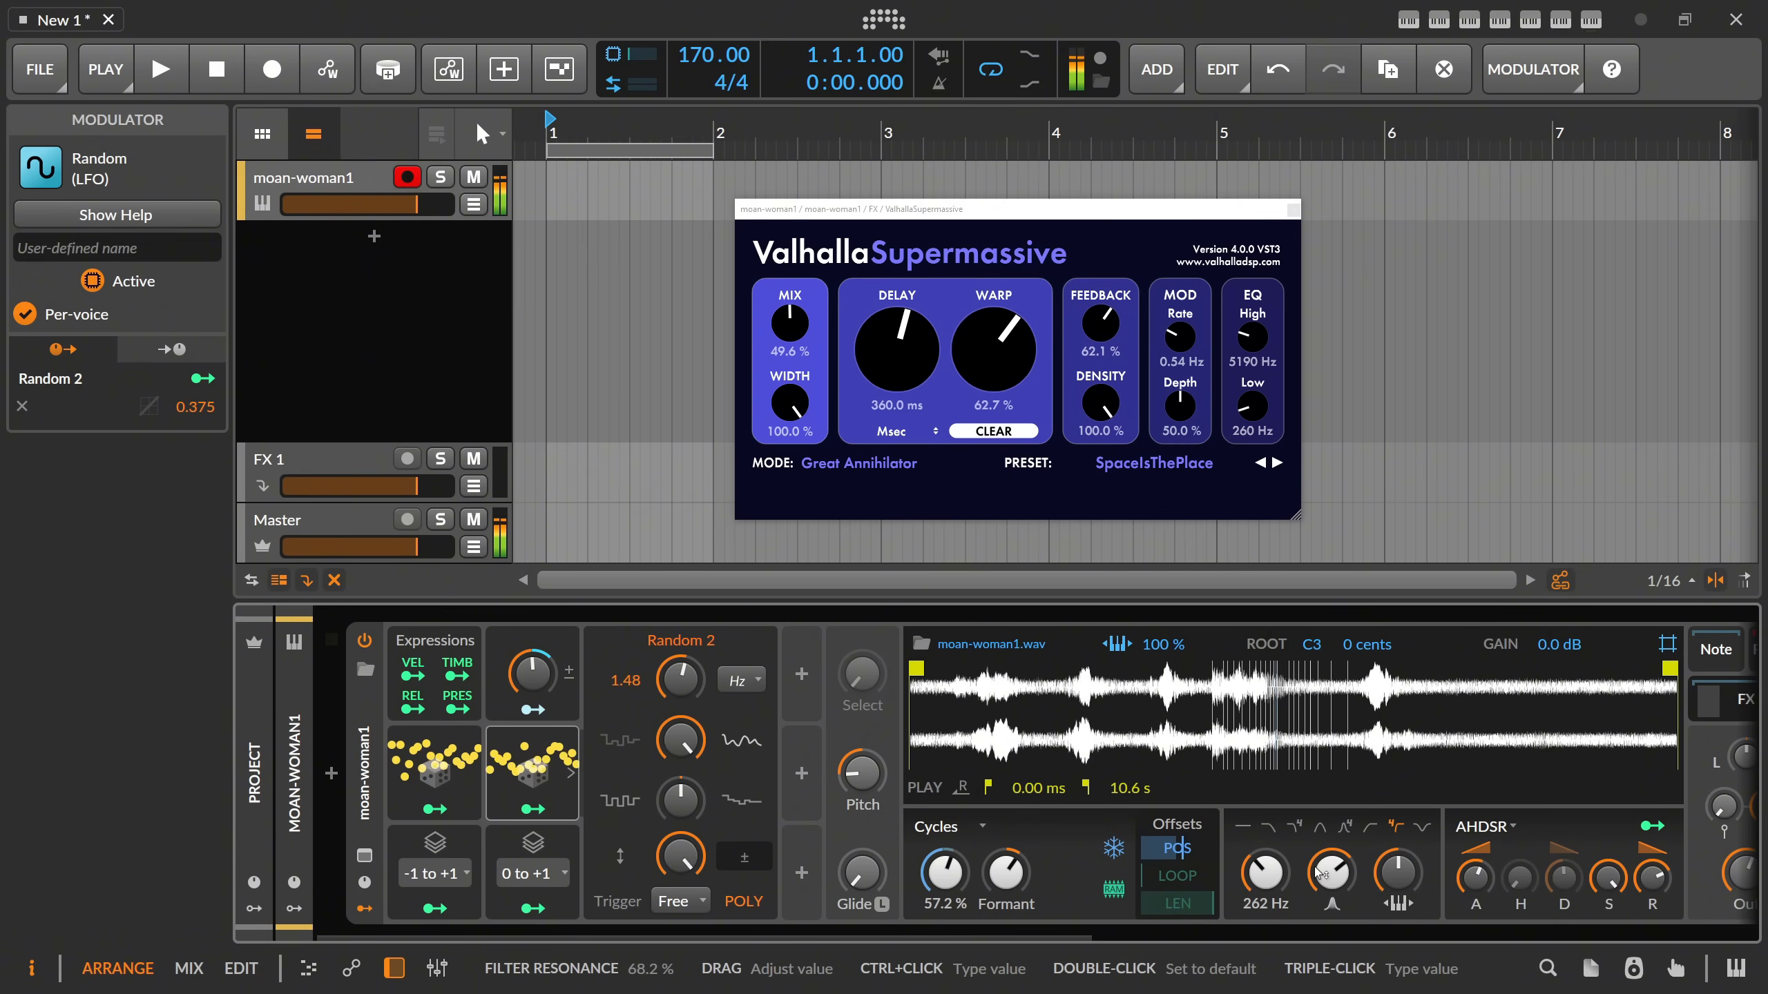
Delete the Macro, both Random and both Stack Spread modulators, and set the Sampler's play position to 17.8 %.
left_click(434, 771)
key("Delete")
key("Delete")
key("Delete")
key("Delete")
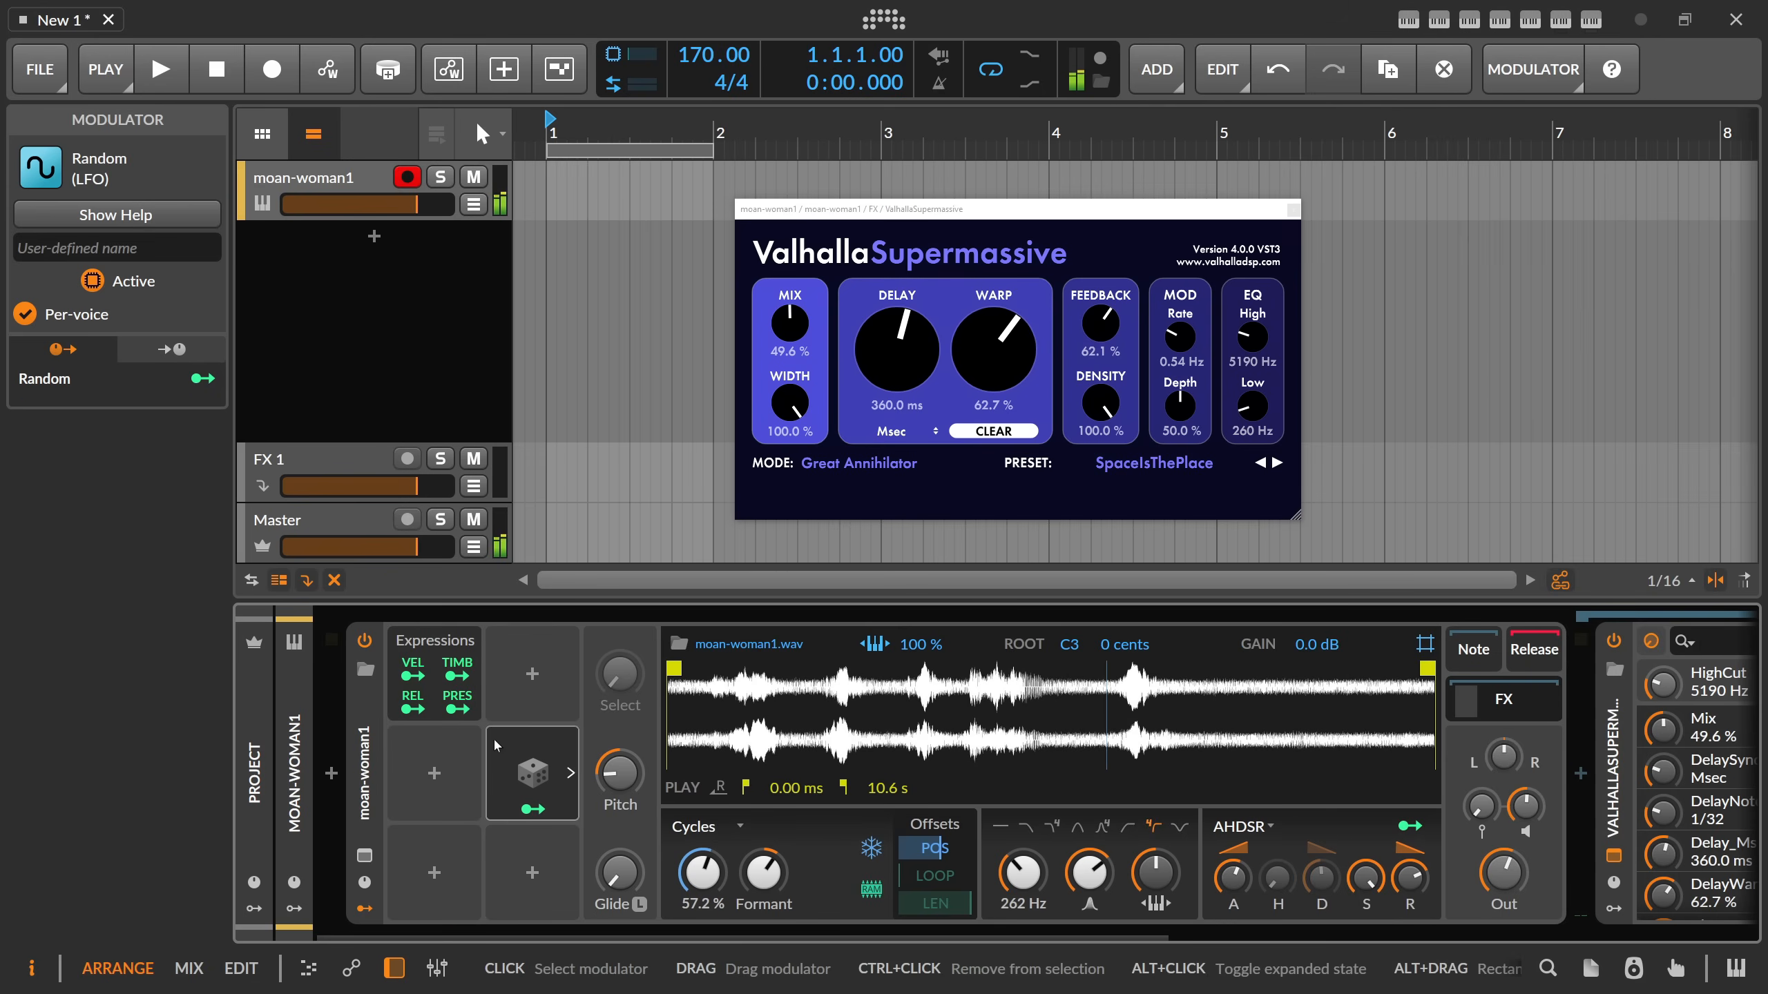
key("Delete")
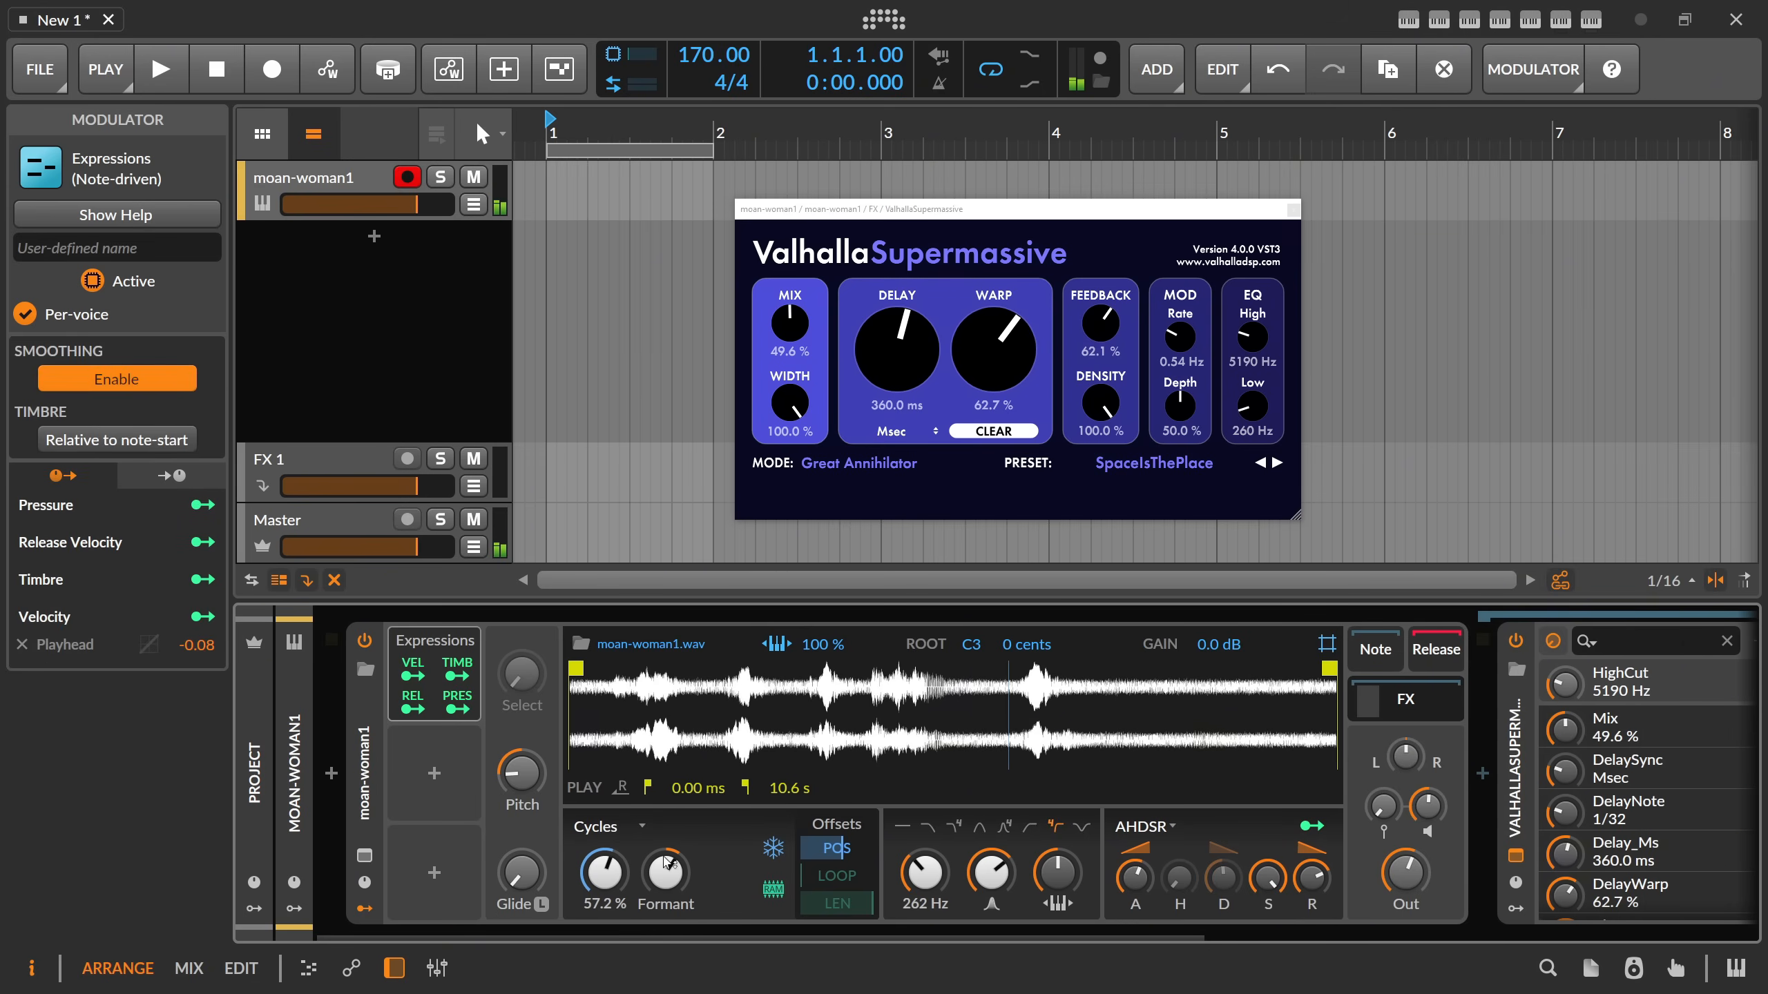
mouse_move(604, 872)
left_mouse_down()
mouse_move(605, 926)
mouse_move(604, 905)
left_mouse_up()
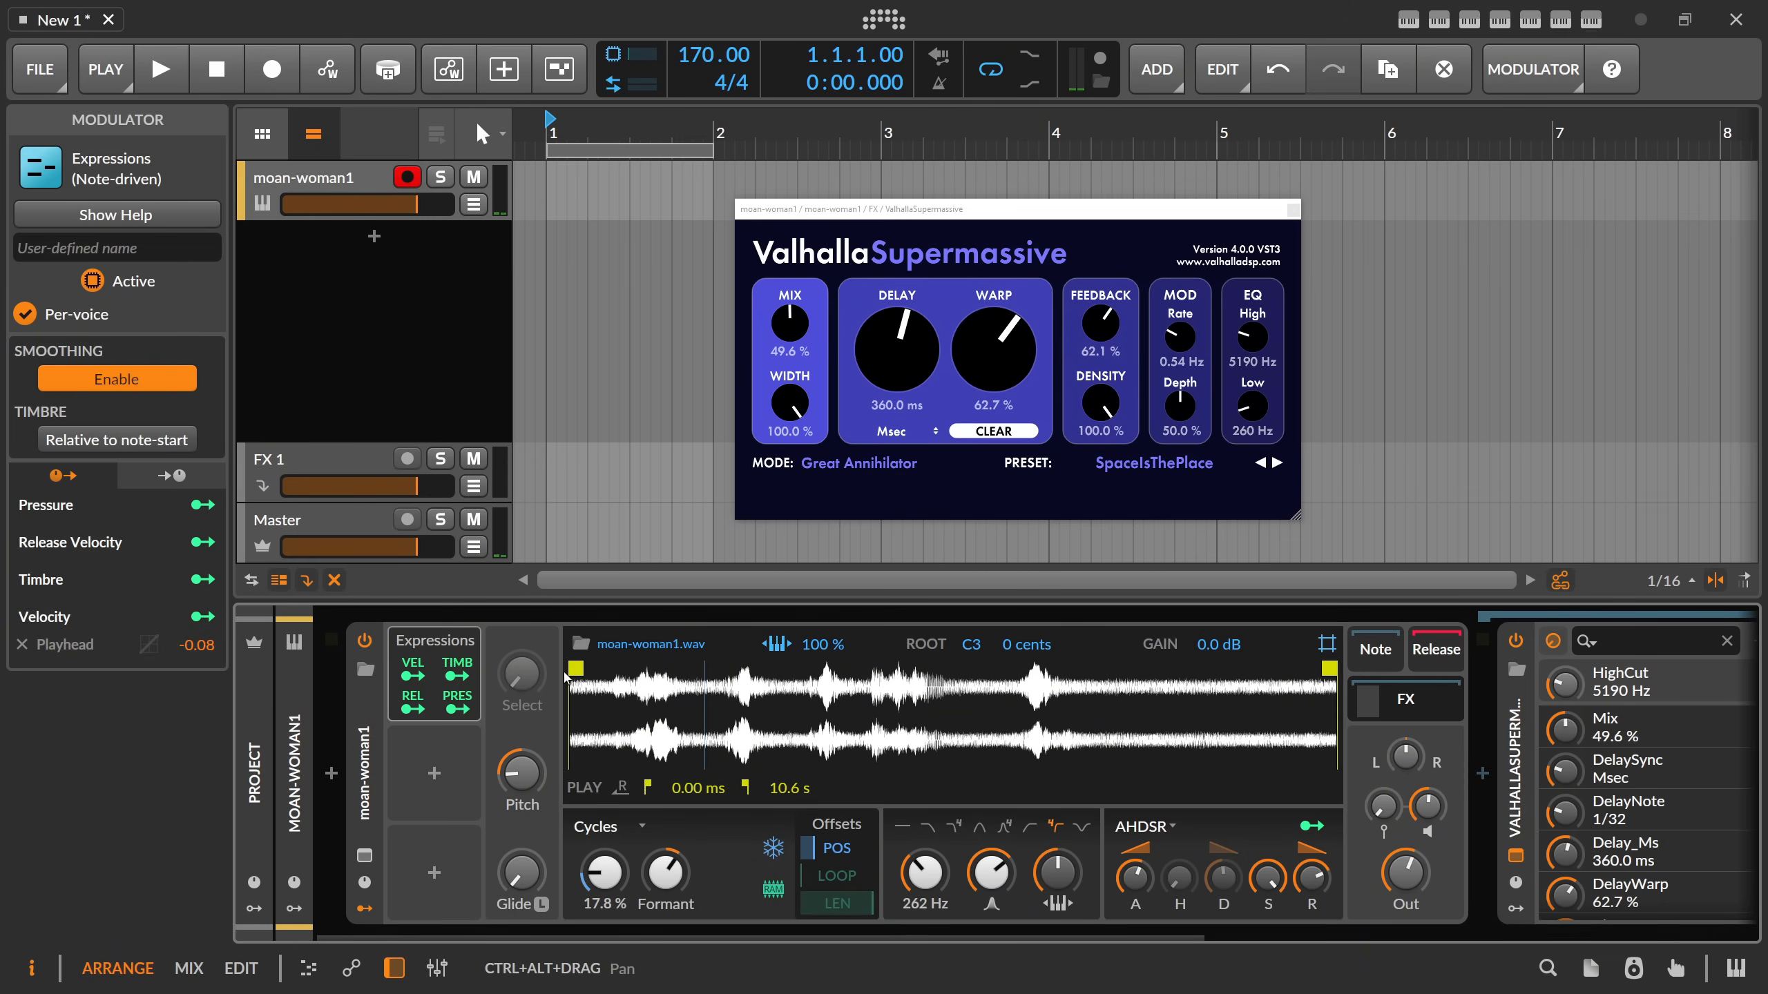
left_click_drag(577, 666, 569, 674)
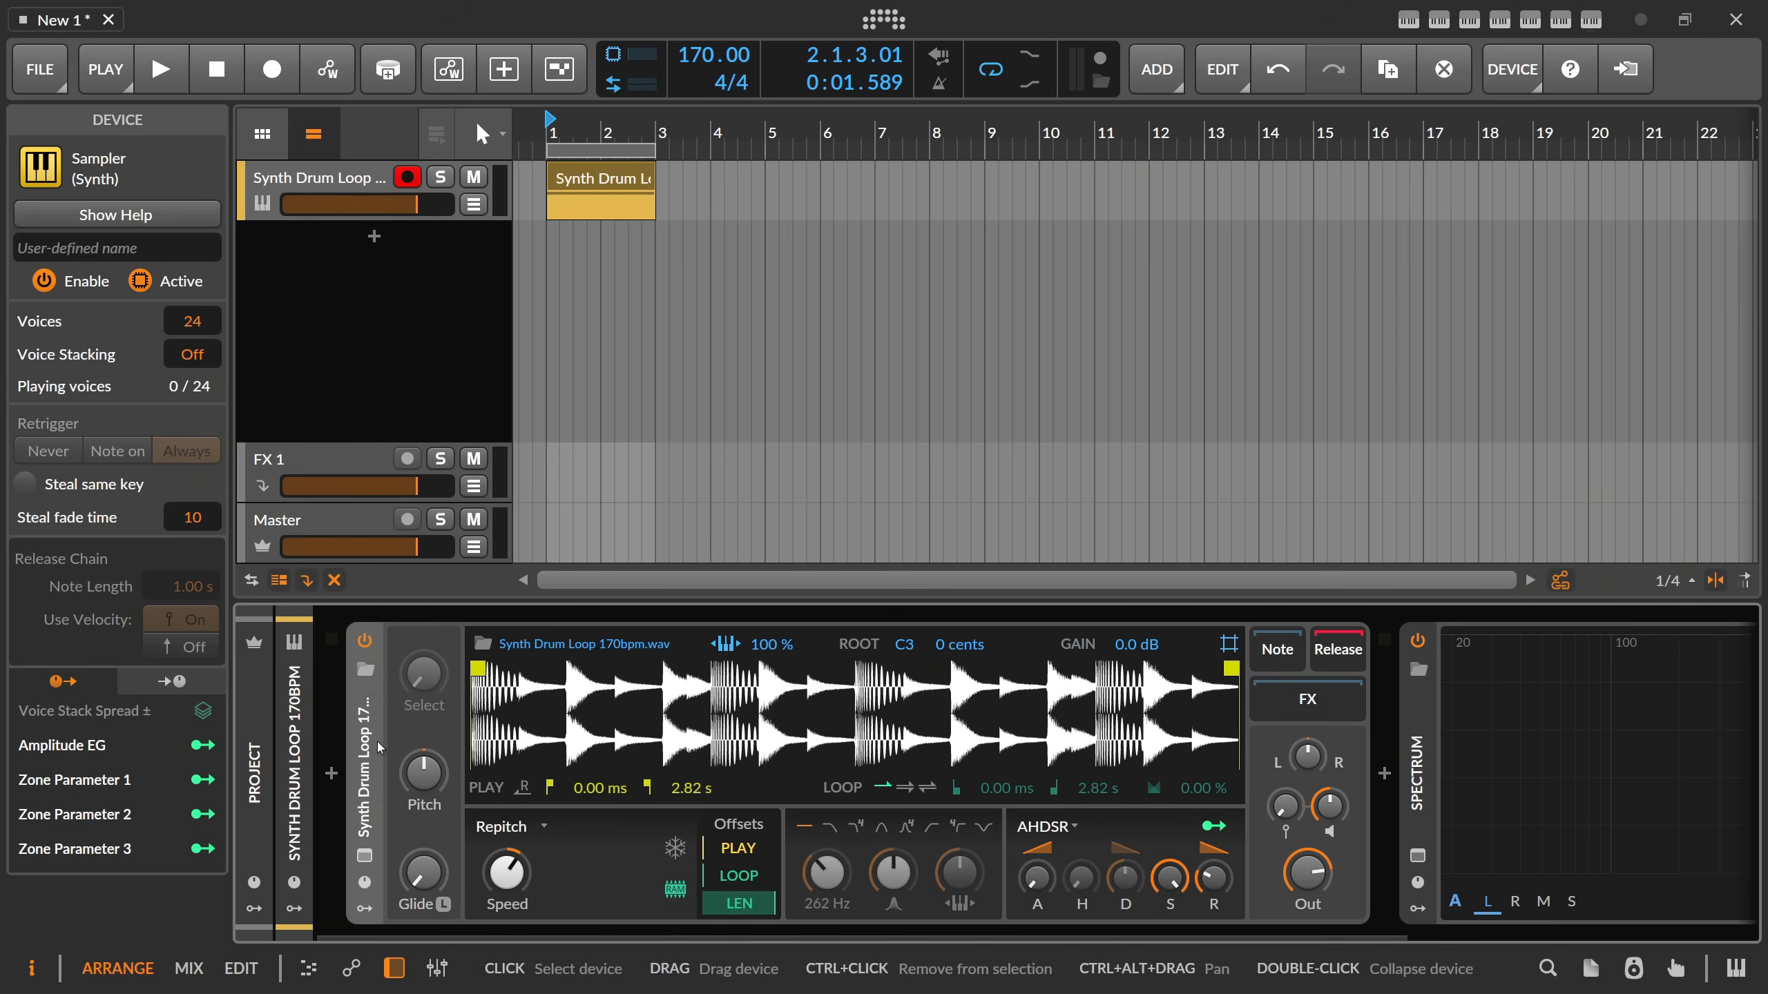
Set the Synth Drum Loop Sampler's keytracking to 0 % and play the clip before and after.
left_click(400, 356)
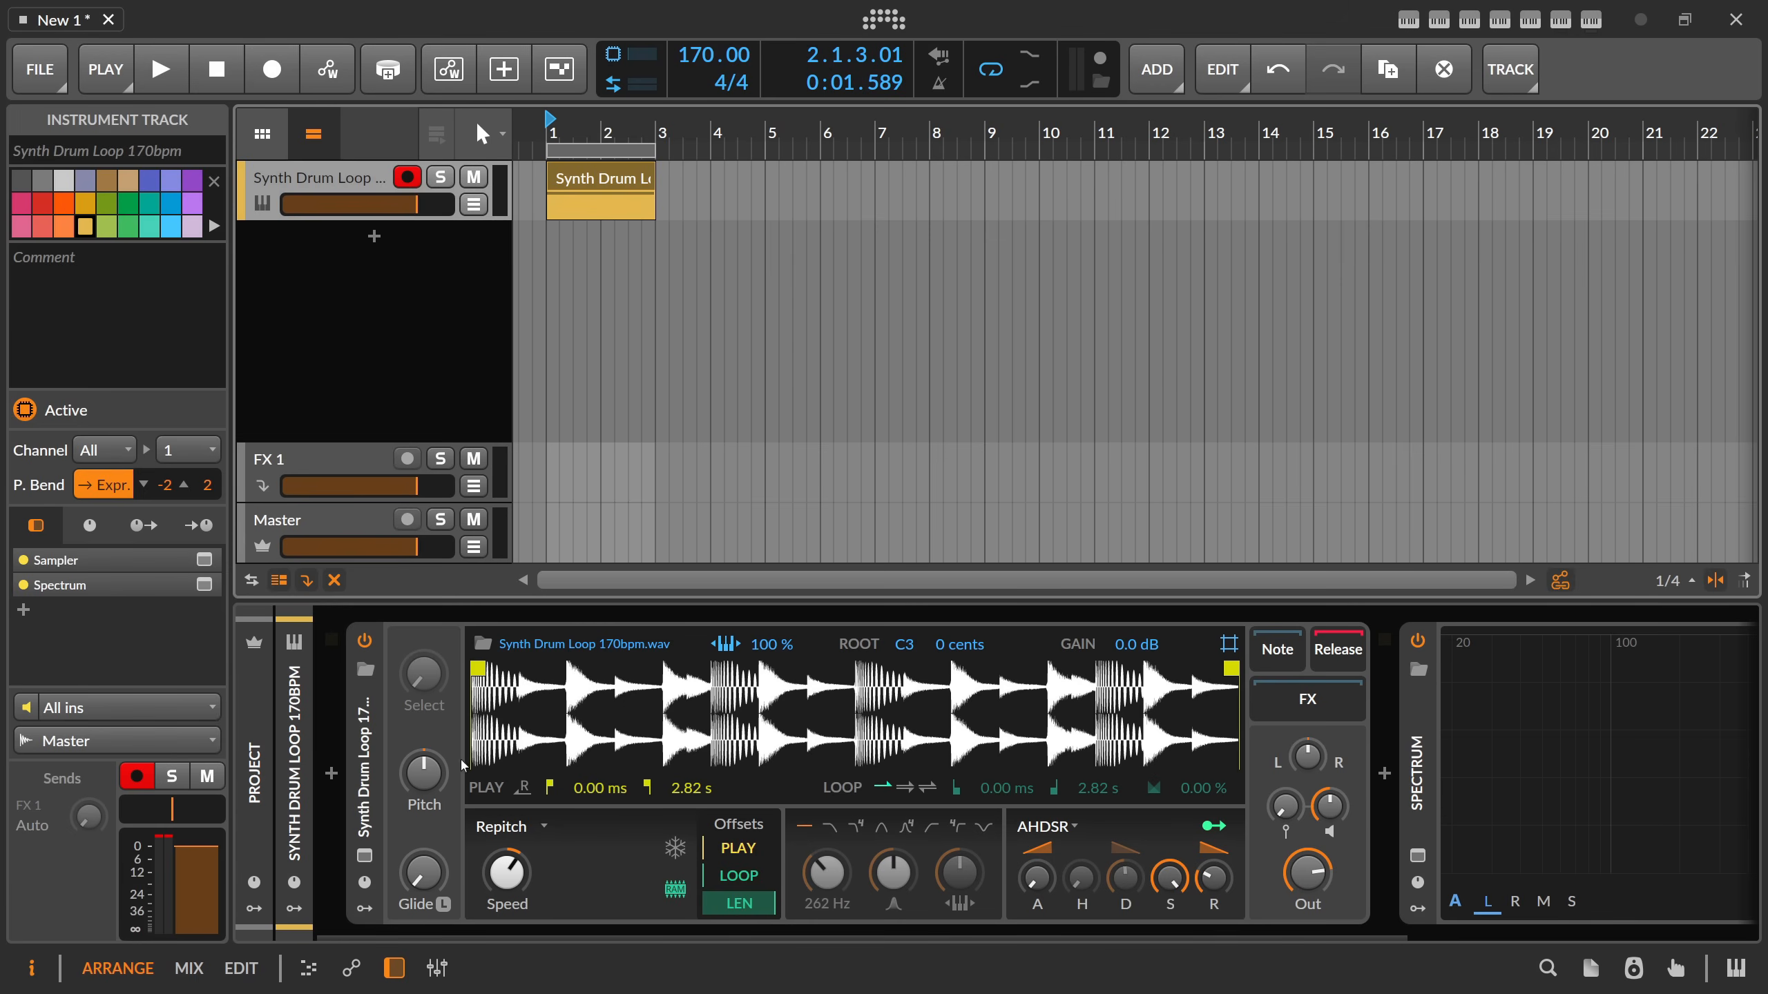
key("space")
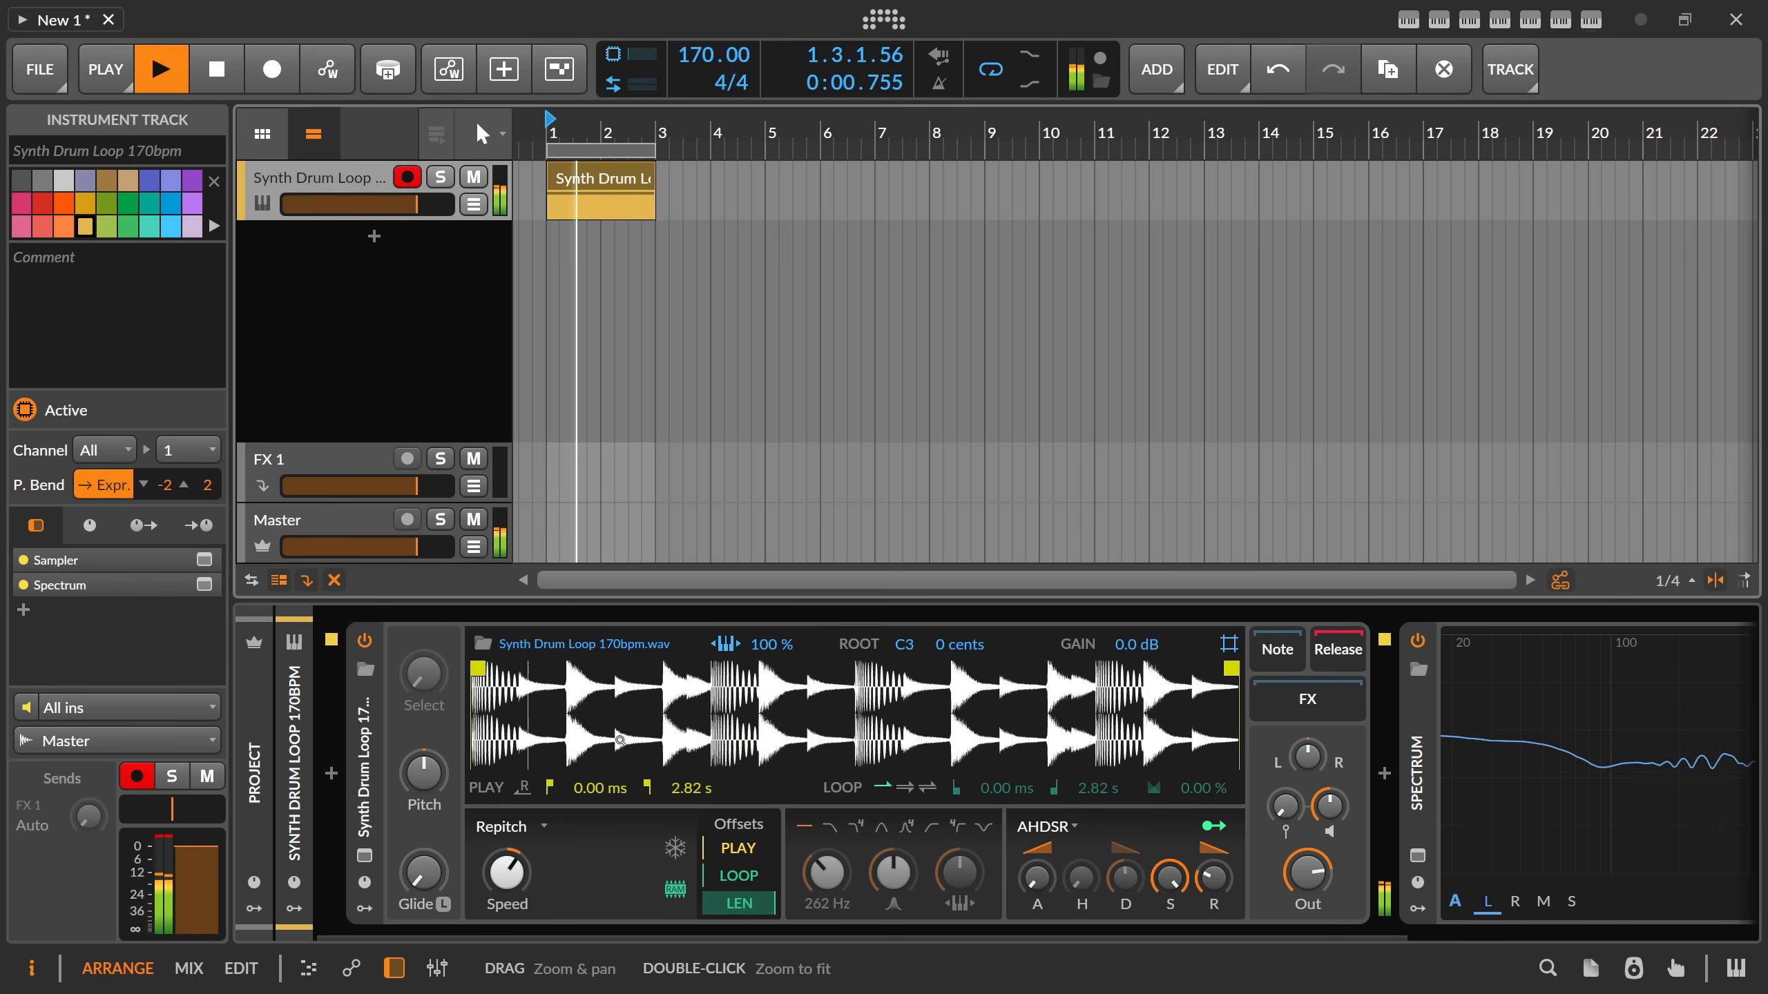
left_click(737, 647)
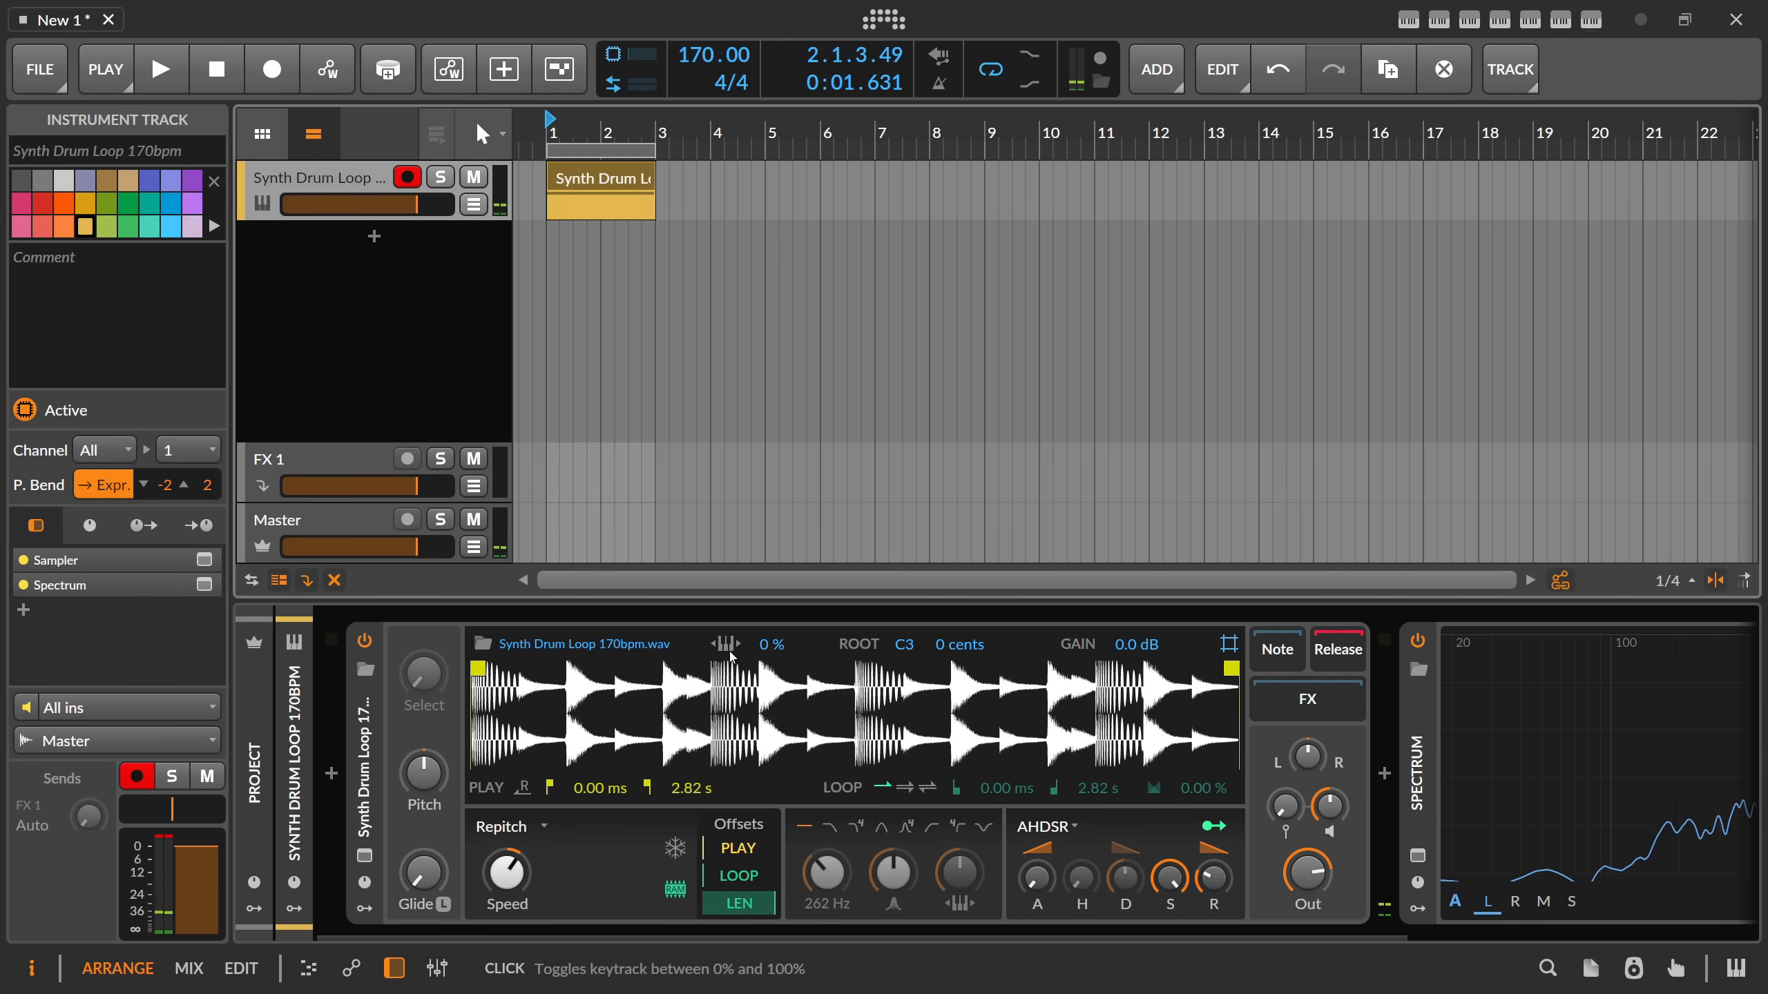
key("space")
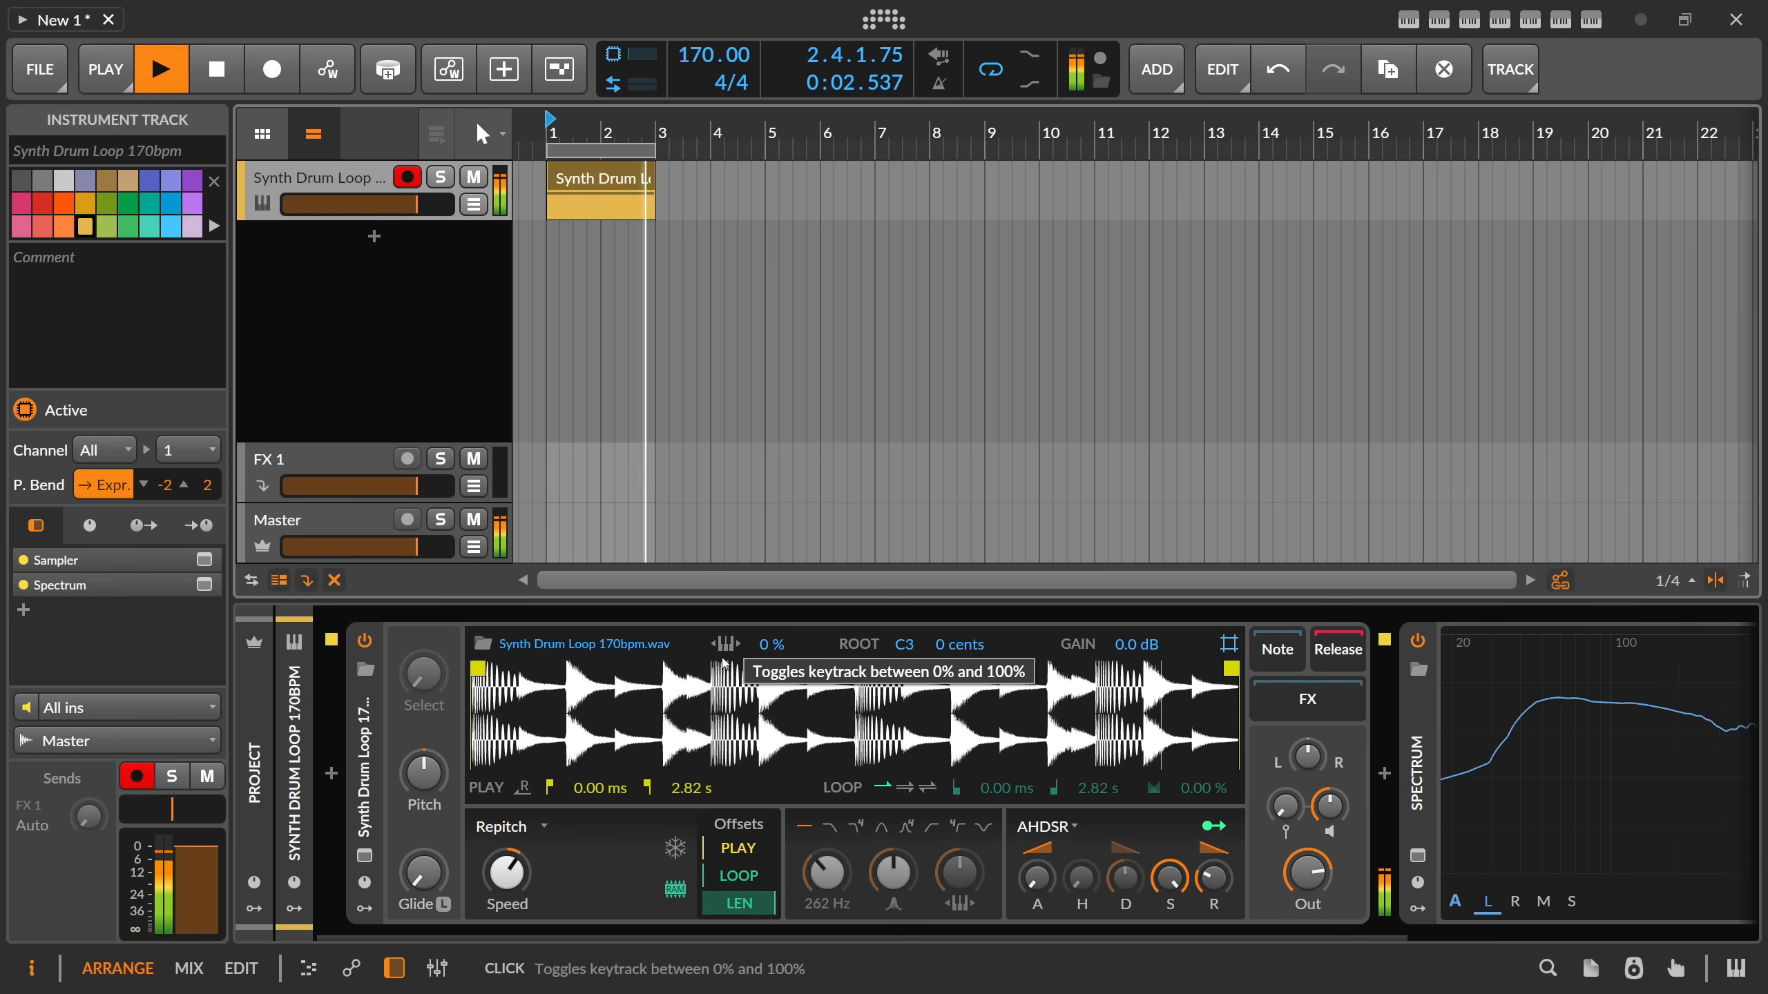
key("space")
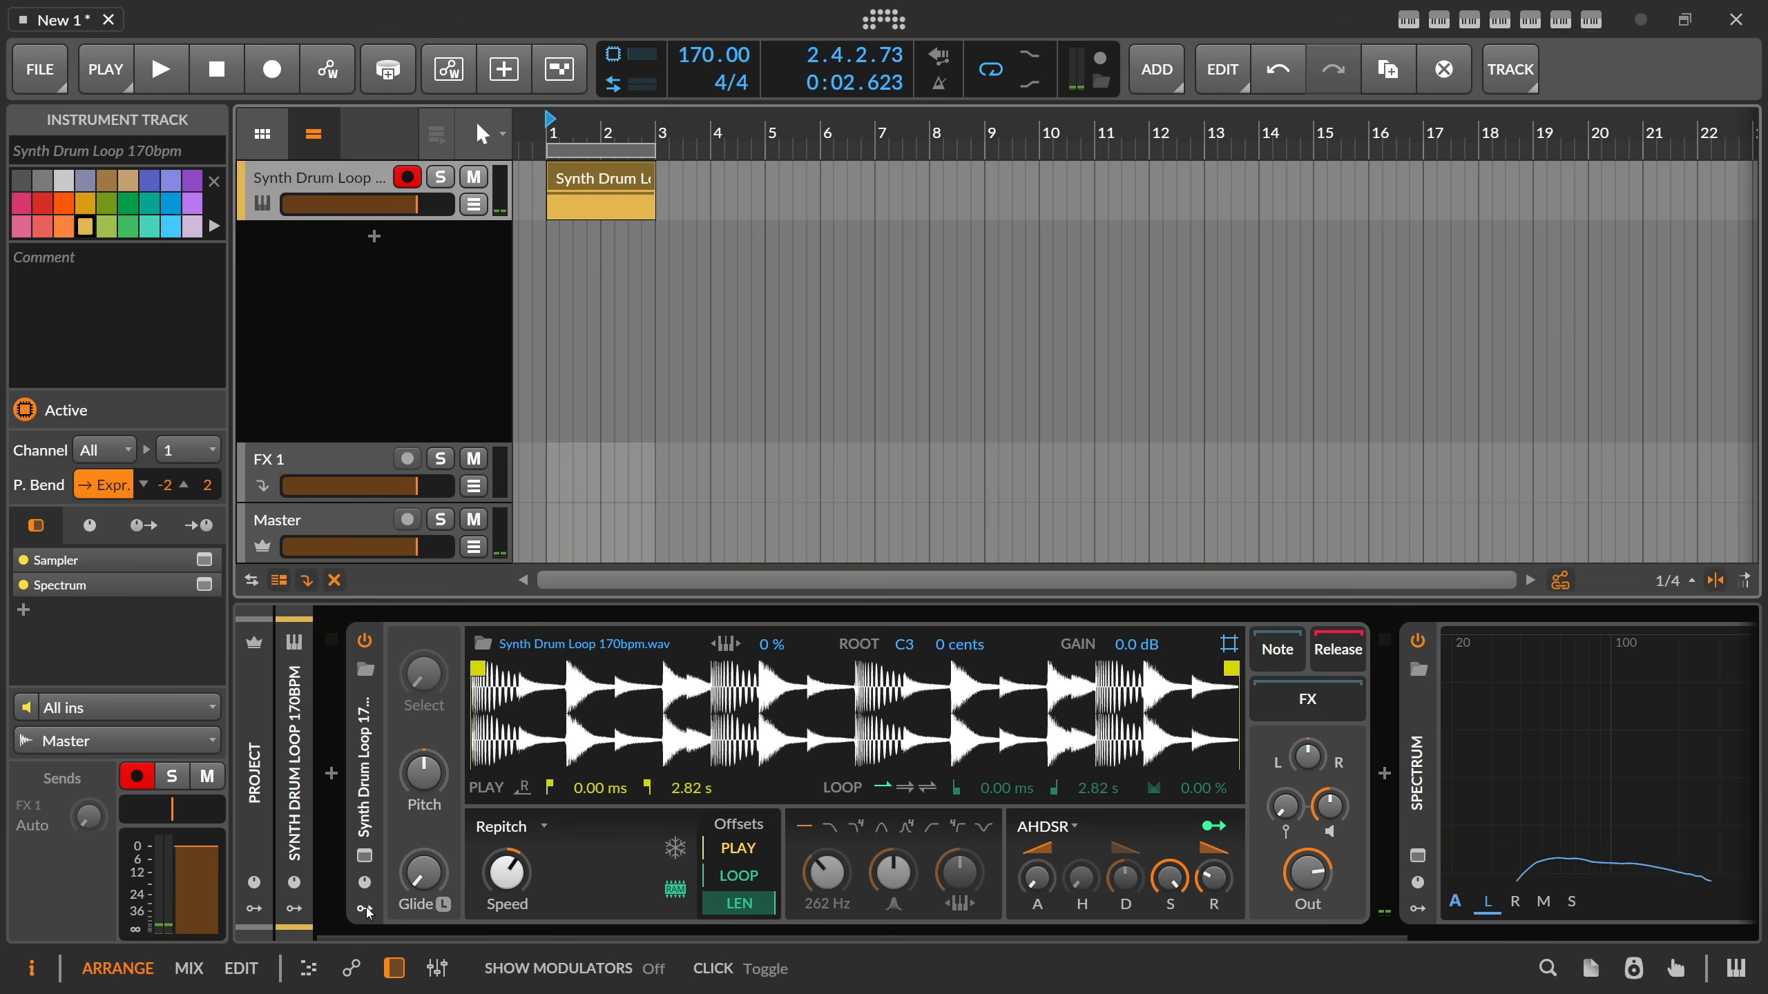
Add a Classic LFO modulator to the Sampler and set its rate to a tempo-synced 2/1.
left_click(364, 908)
left_click(410, 676)
type("class")
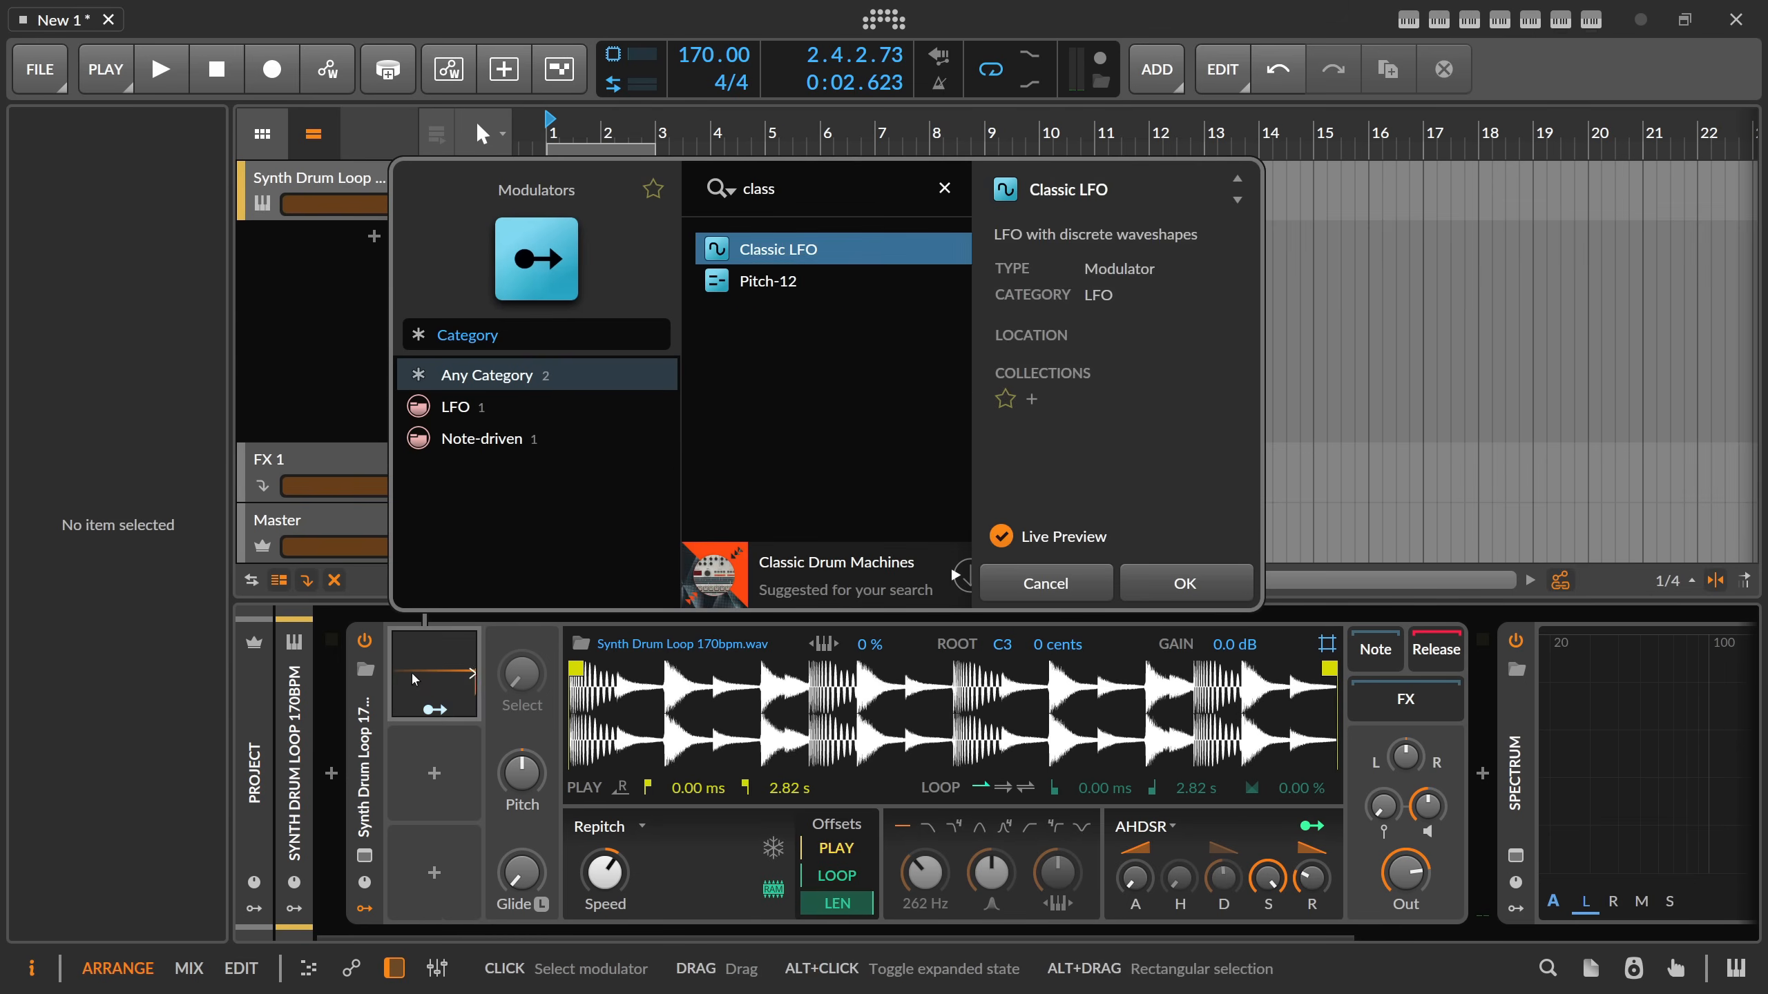
key("Return")
left_click(413, 679)
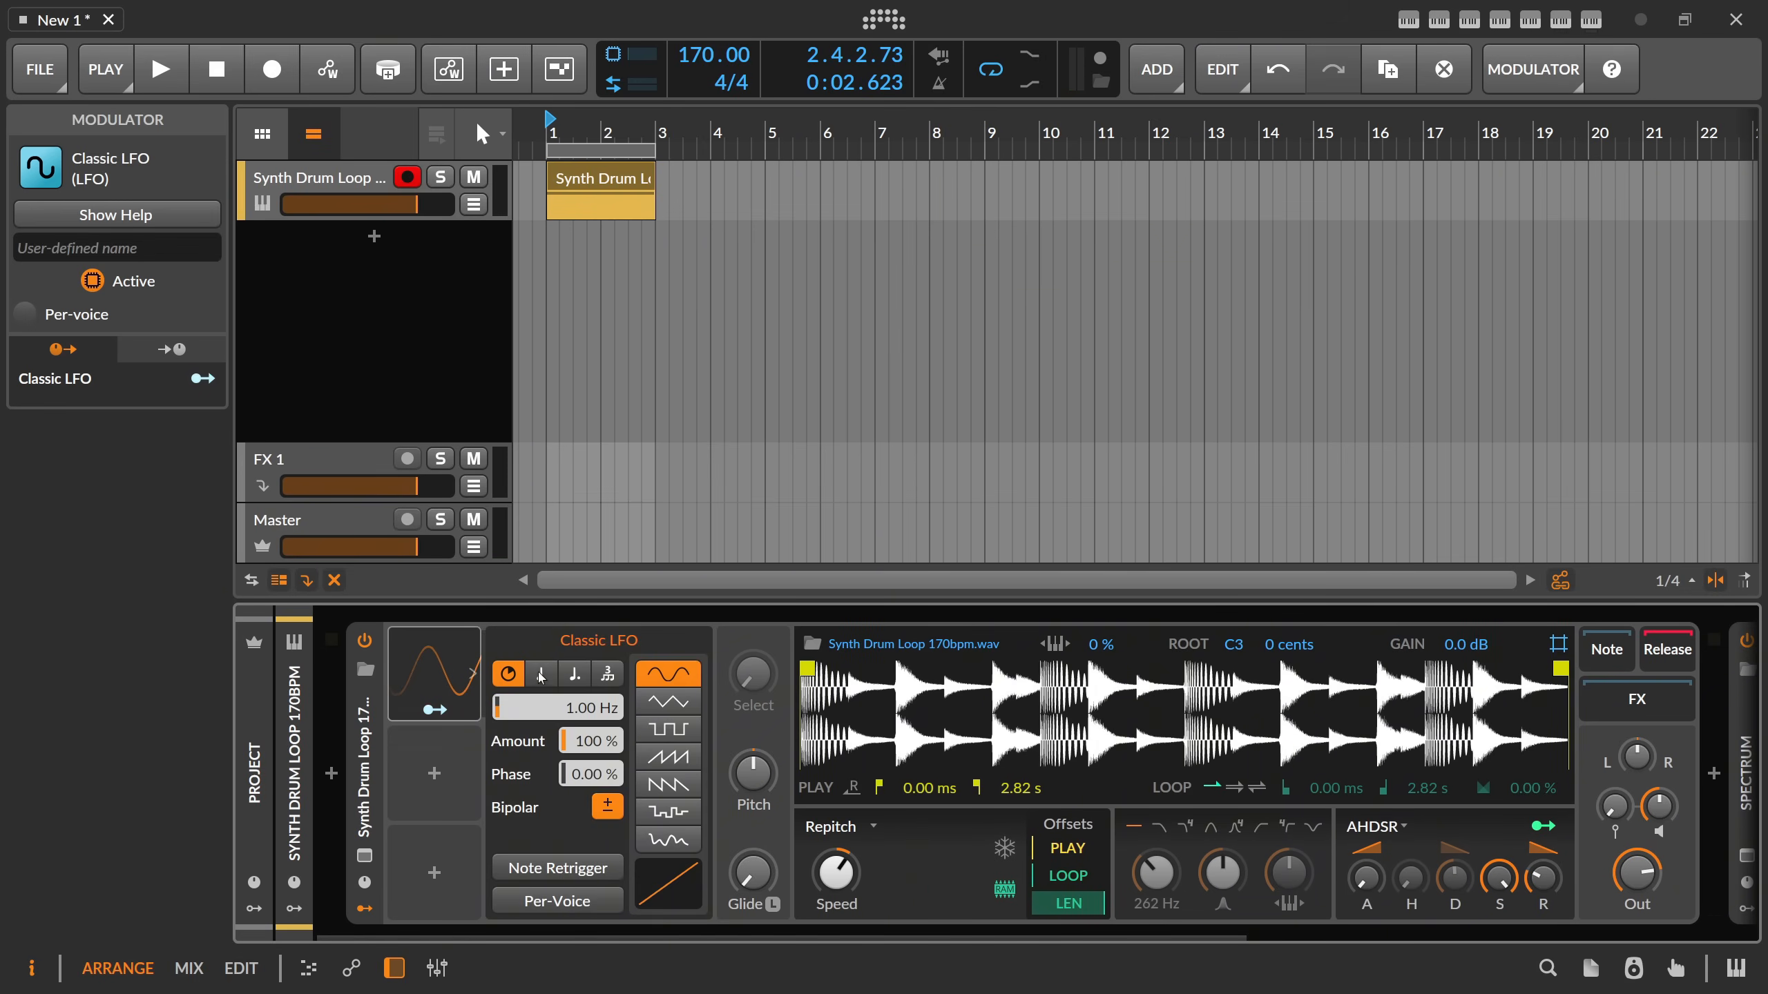
left_click(557, 707)
left_click(564, 473)
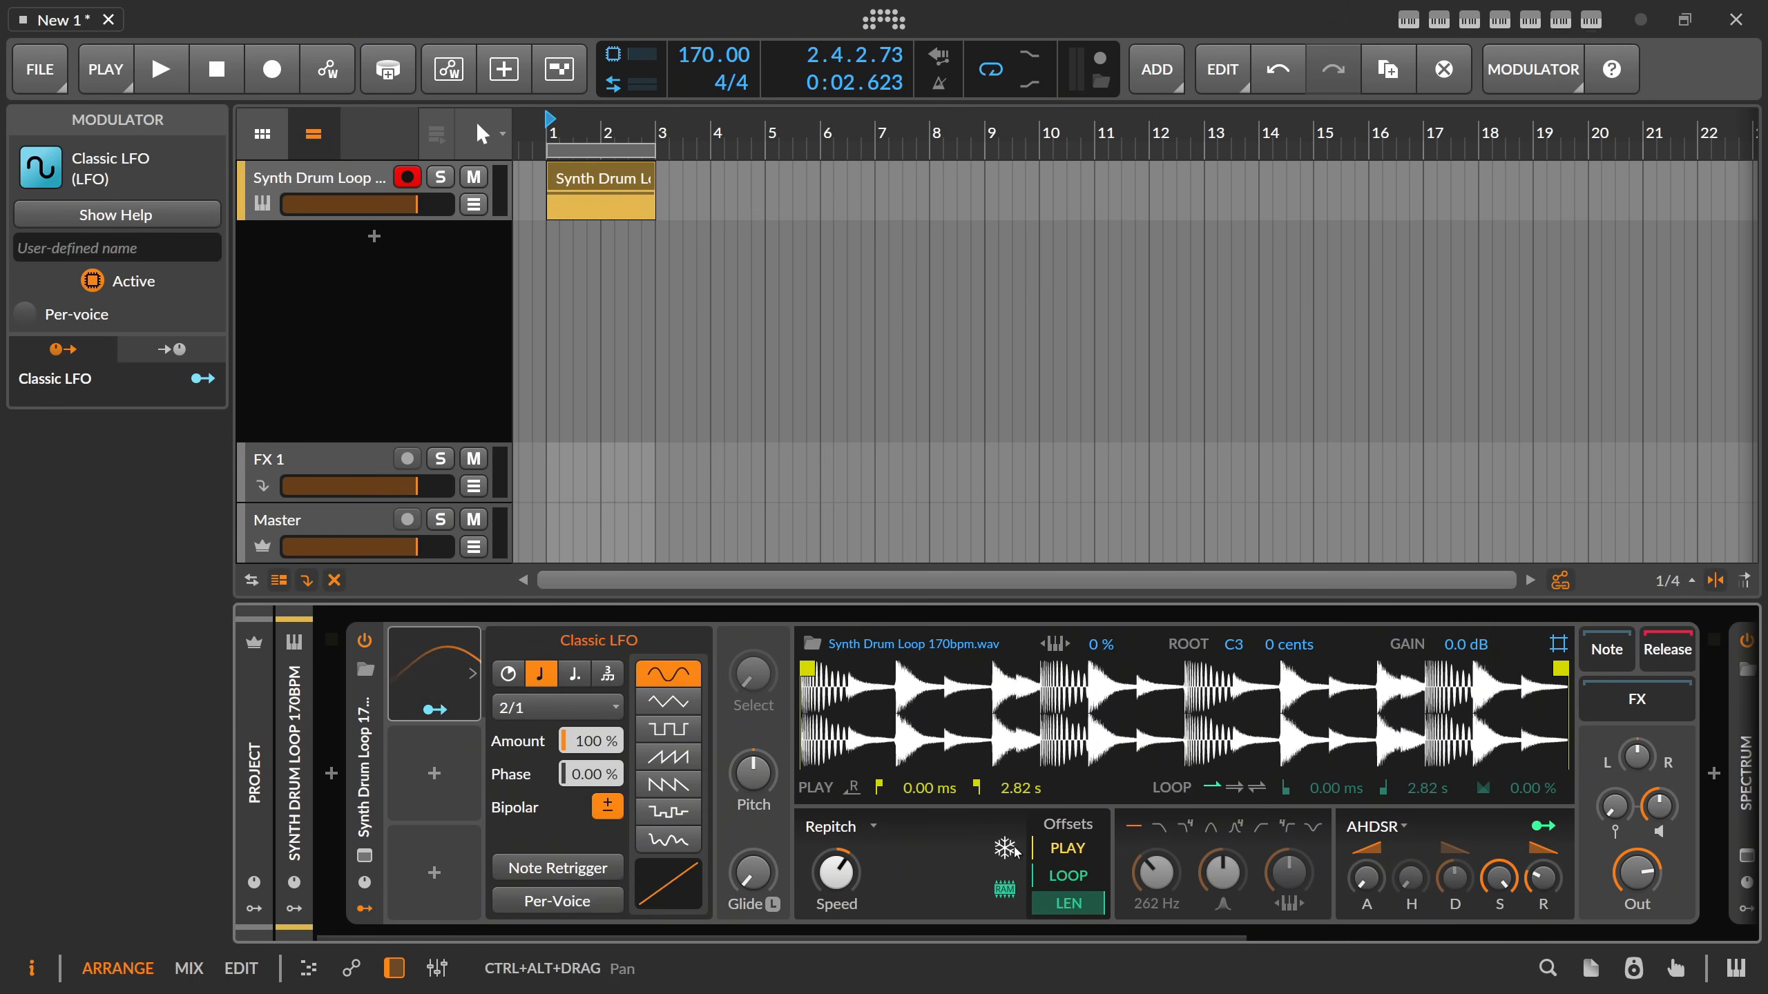
Switch the Sampler to Textures mode and freeze its playhead.
left_click(839, 827)
left_click(889, 911)
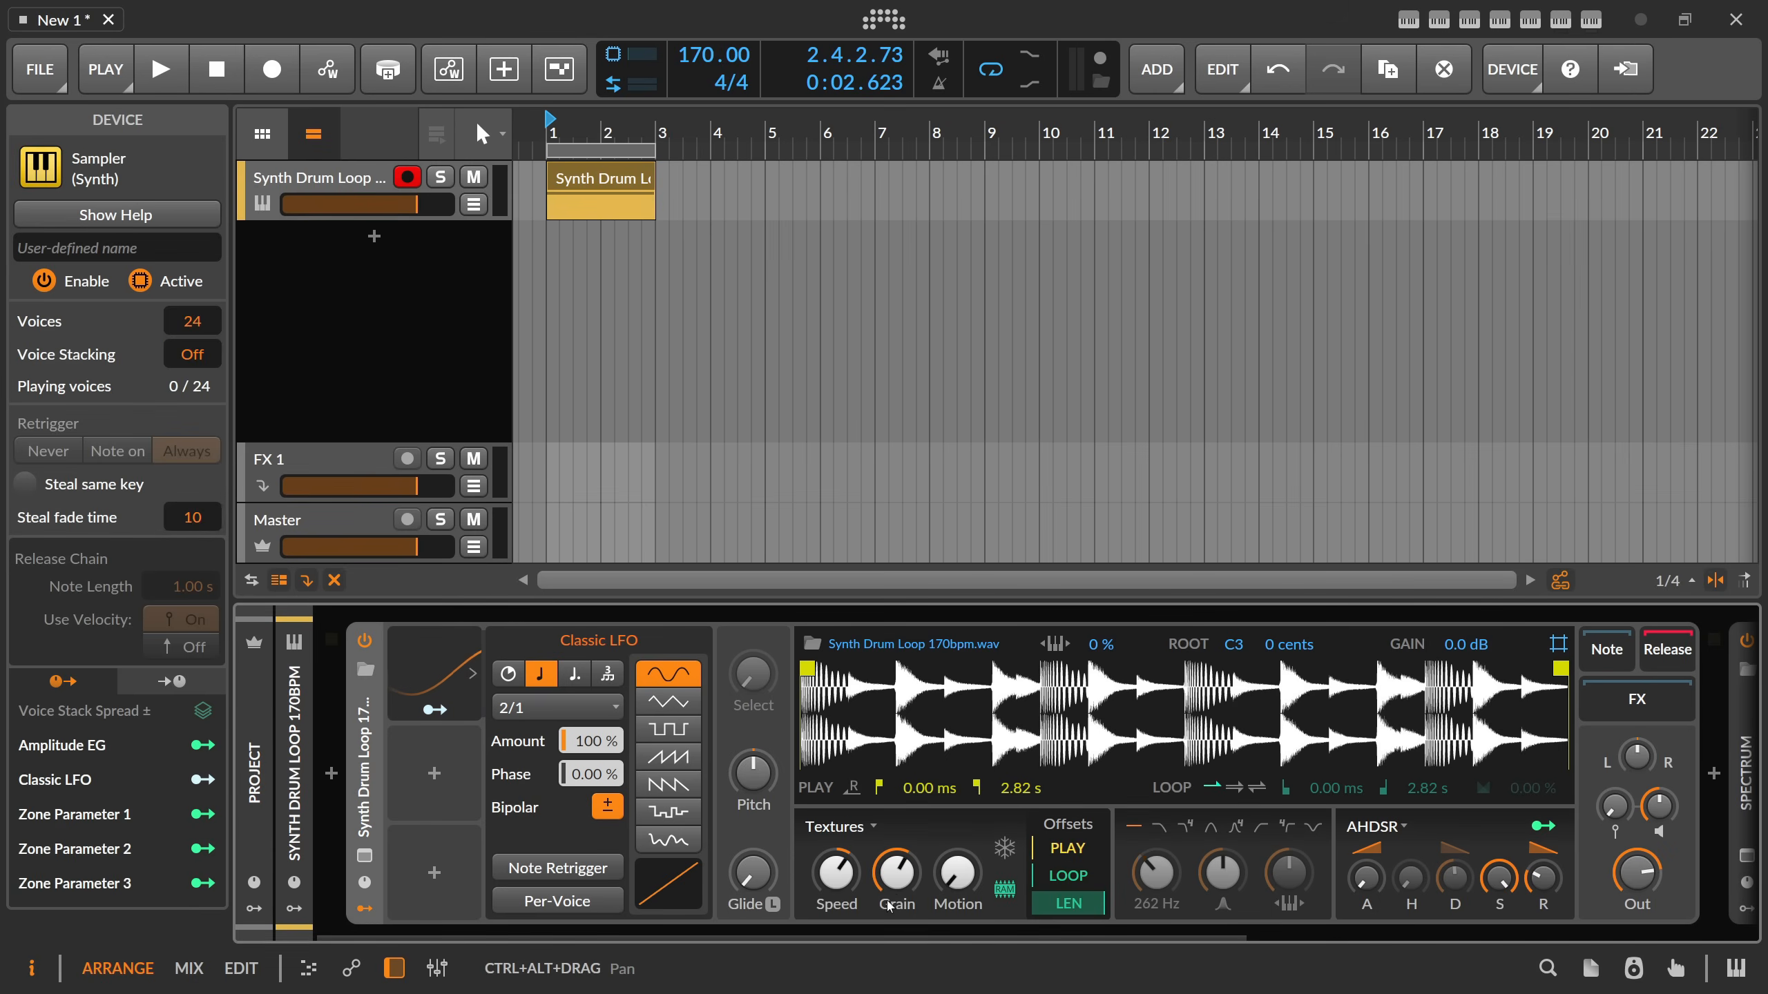
left_click(1006, 859)
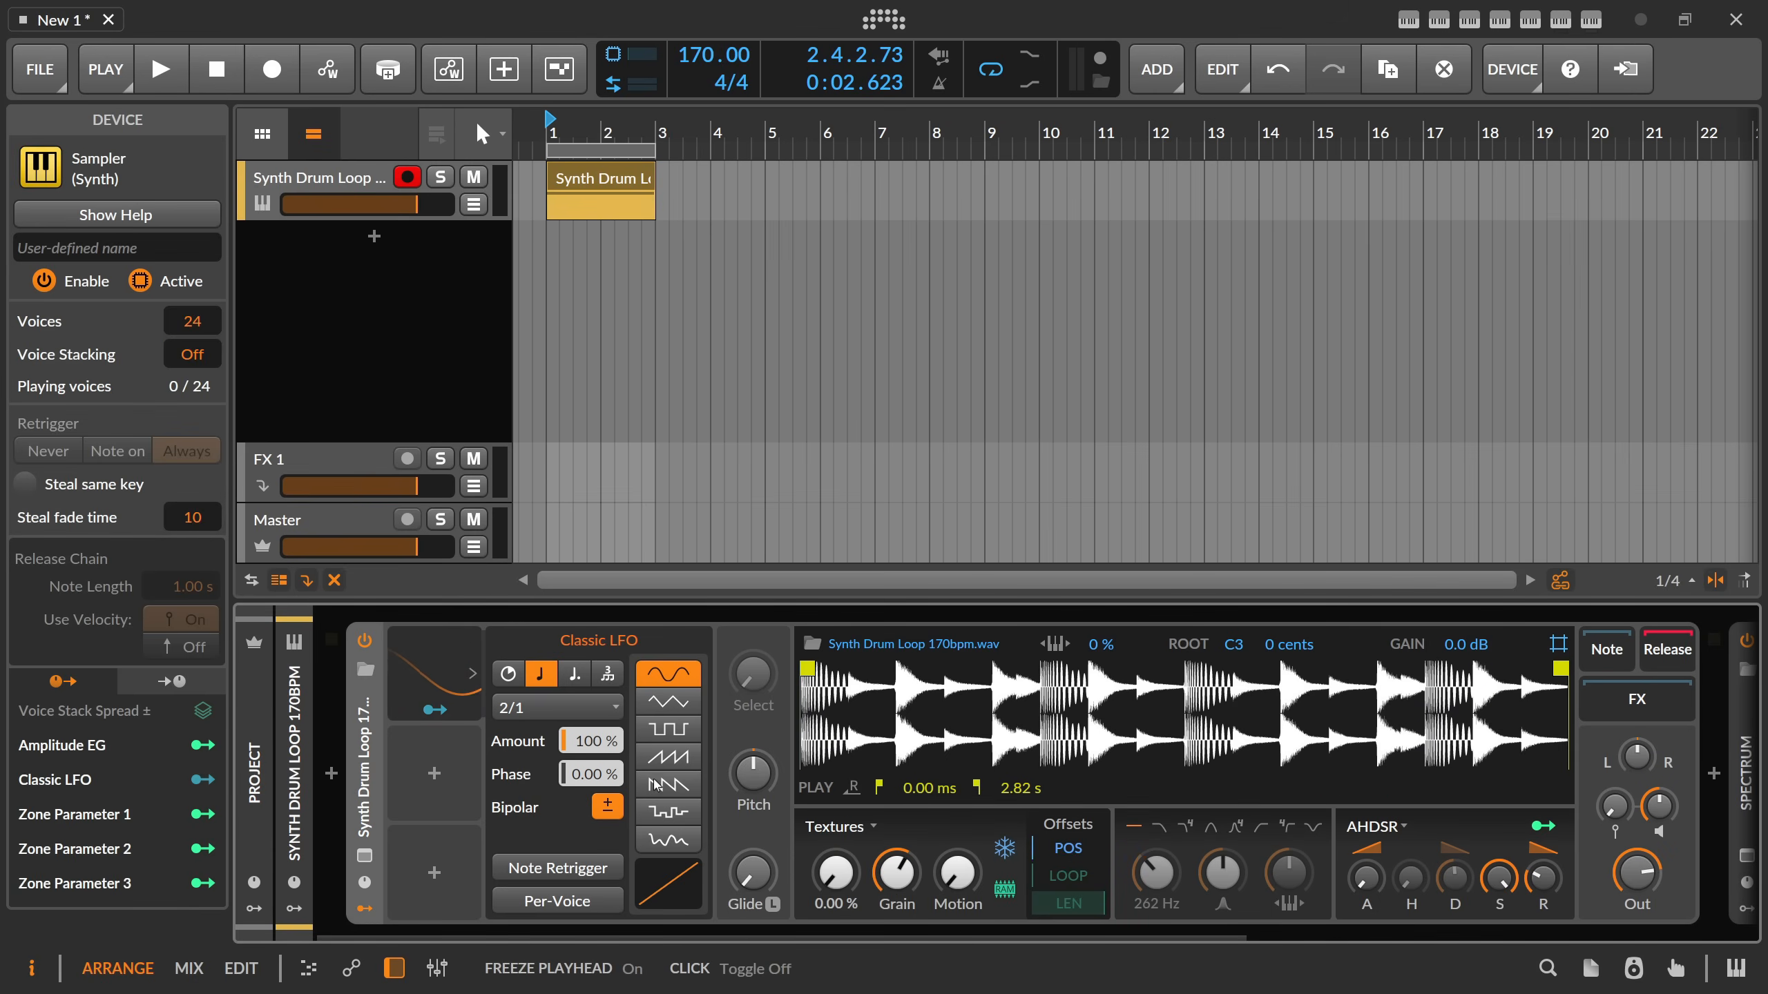
Give the Classic LFO a rising sawtooth shape with Note Retrigger and map it to the Sampler's playhead with an amount of 1.000.
left_click(669, 757)
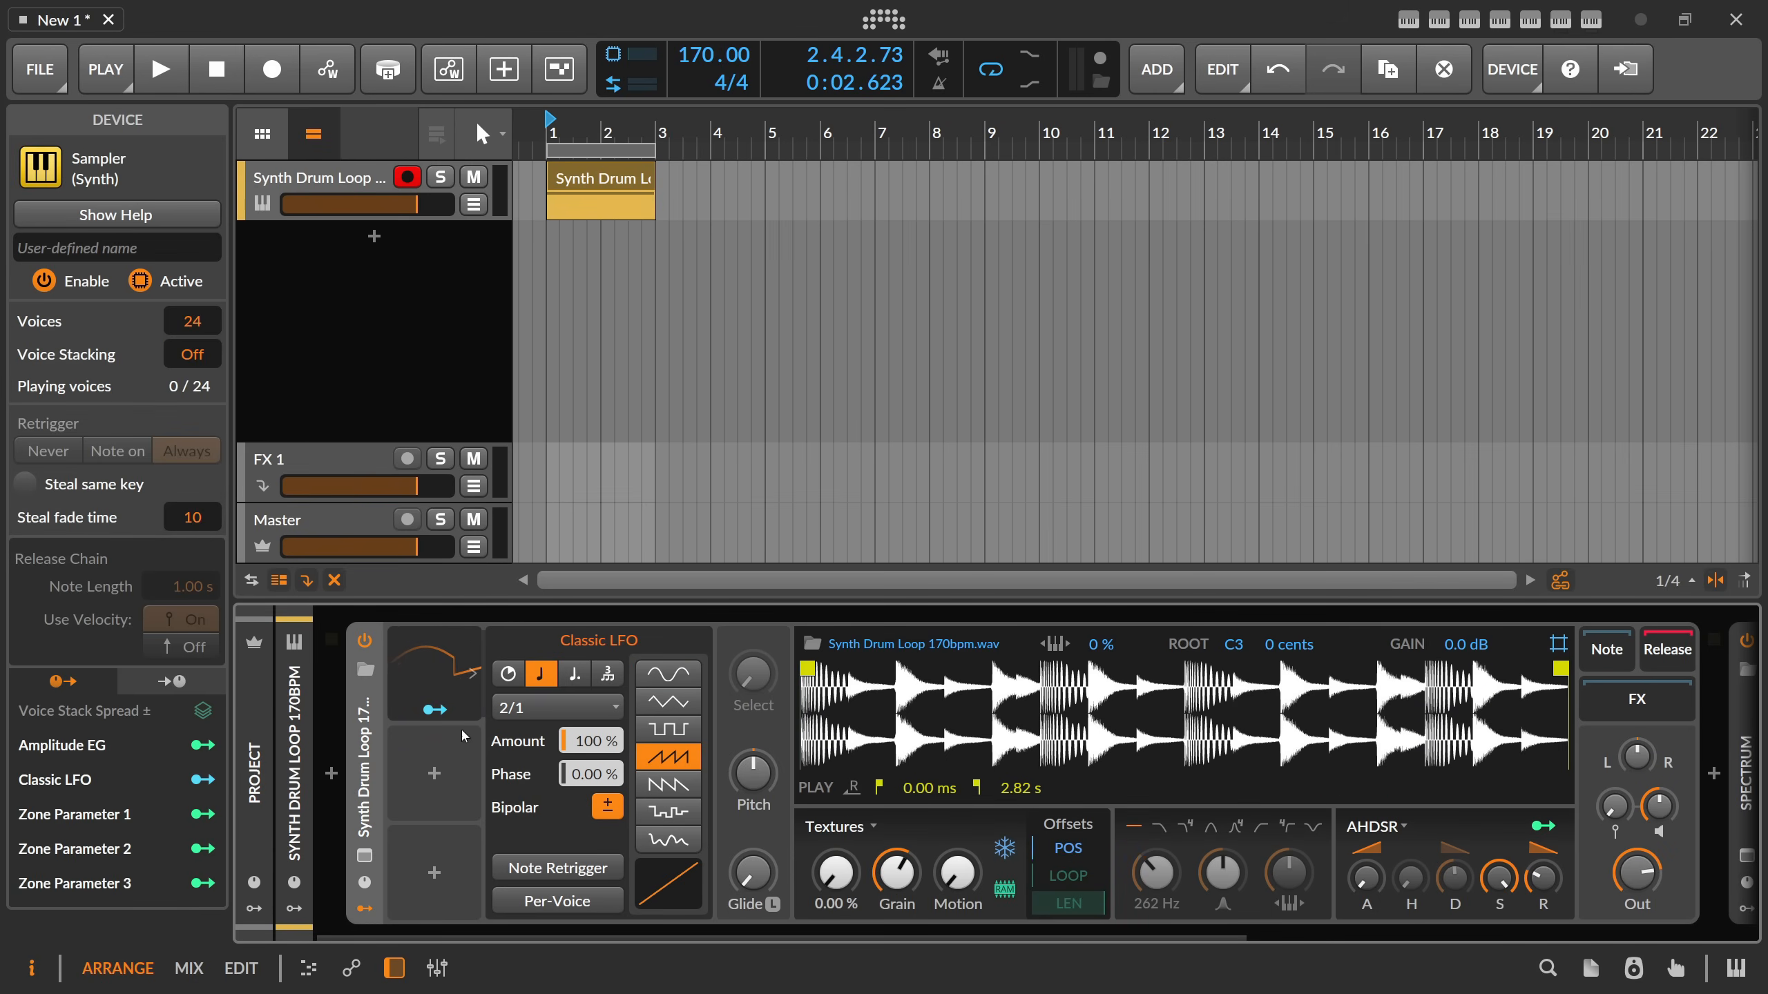
left_click(557, 868)
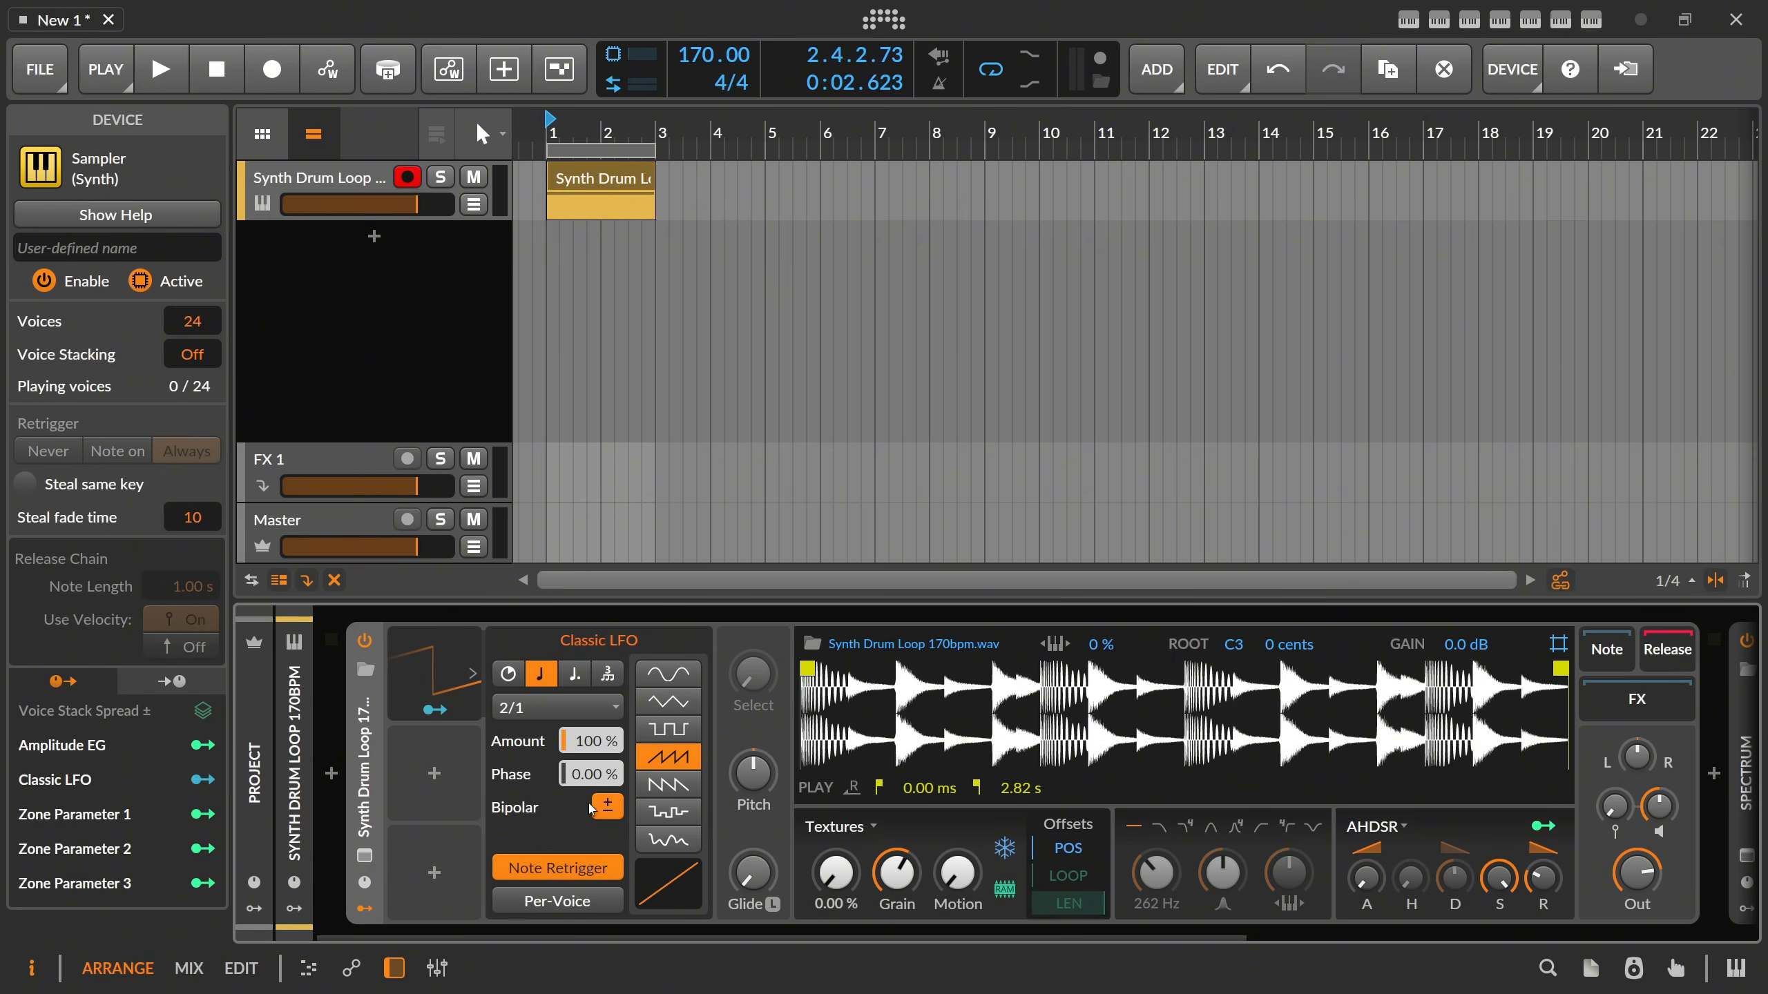
left_click(439, 672)
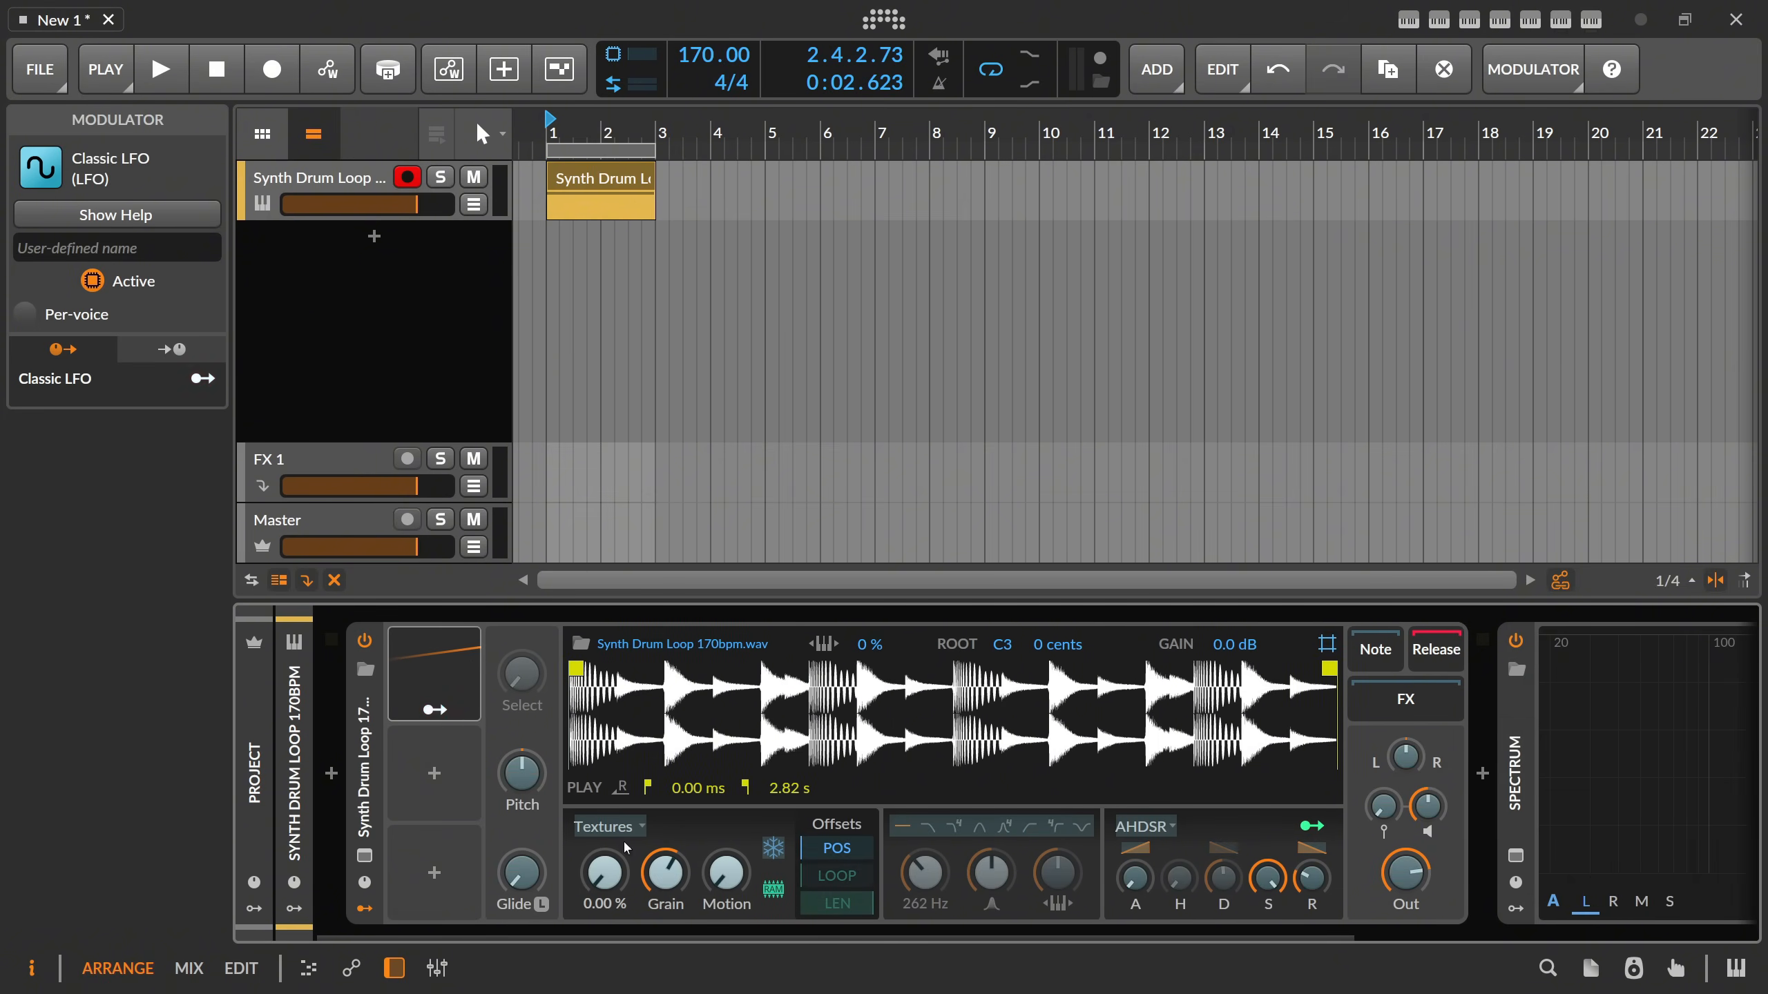
left_click_drag(606, 871, 606, 801)
Lower the project tempo to 57 BPM and audition the time-stretched drum loop.
key("space")
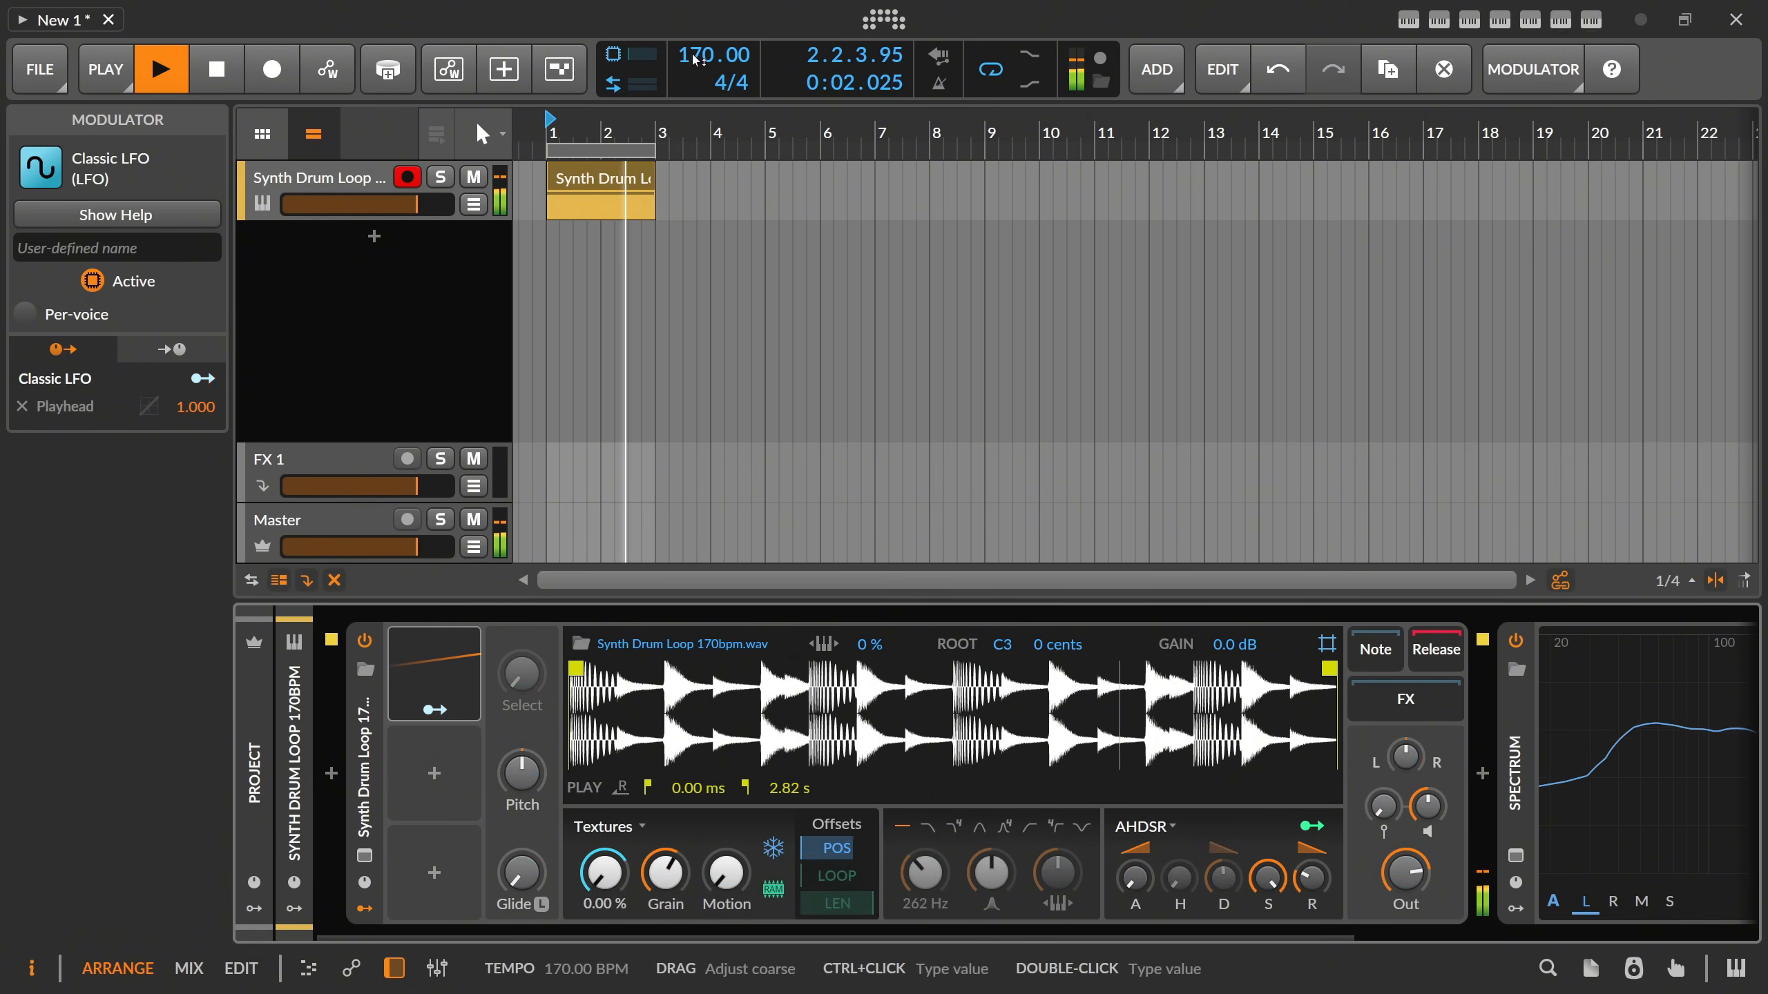
left_click_drag(697, 59, 697, 138)
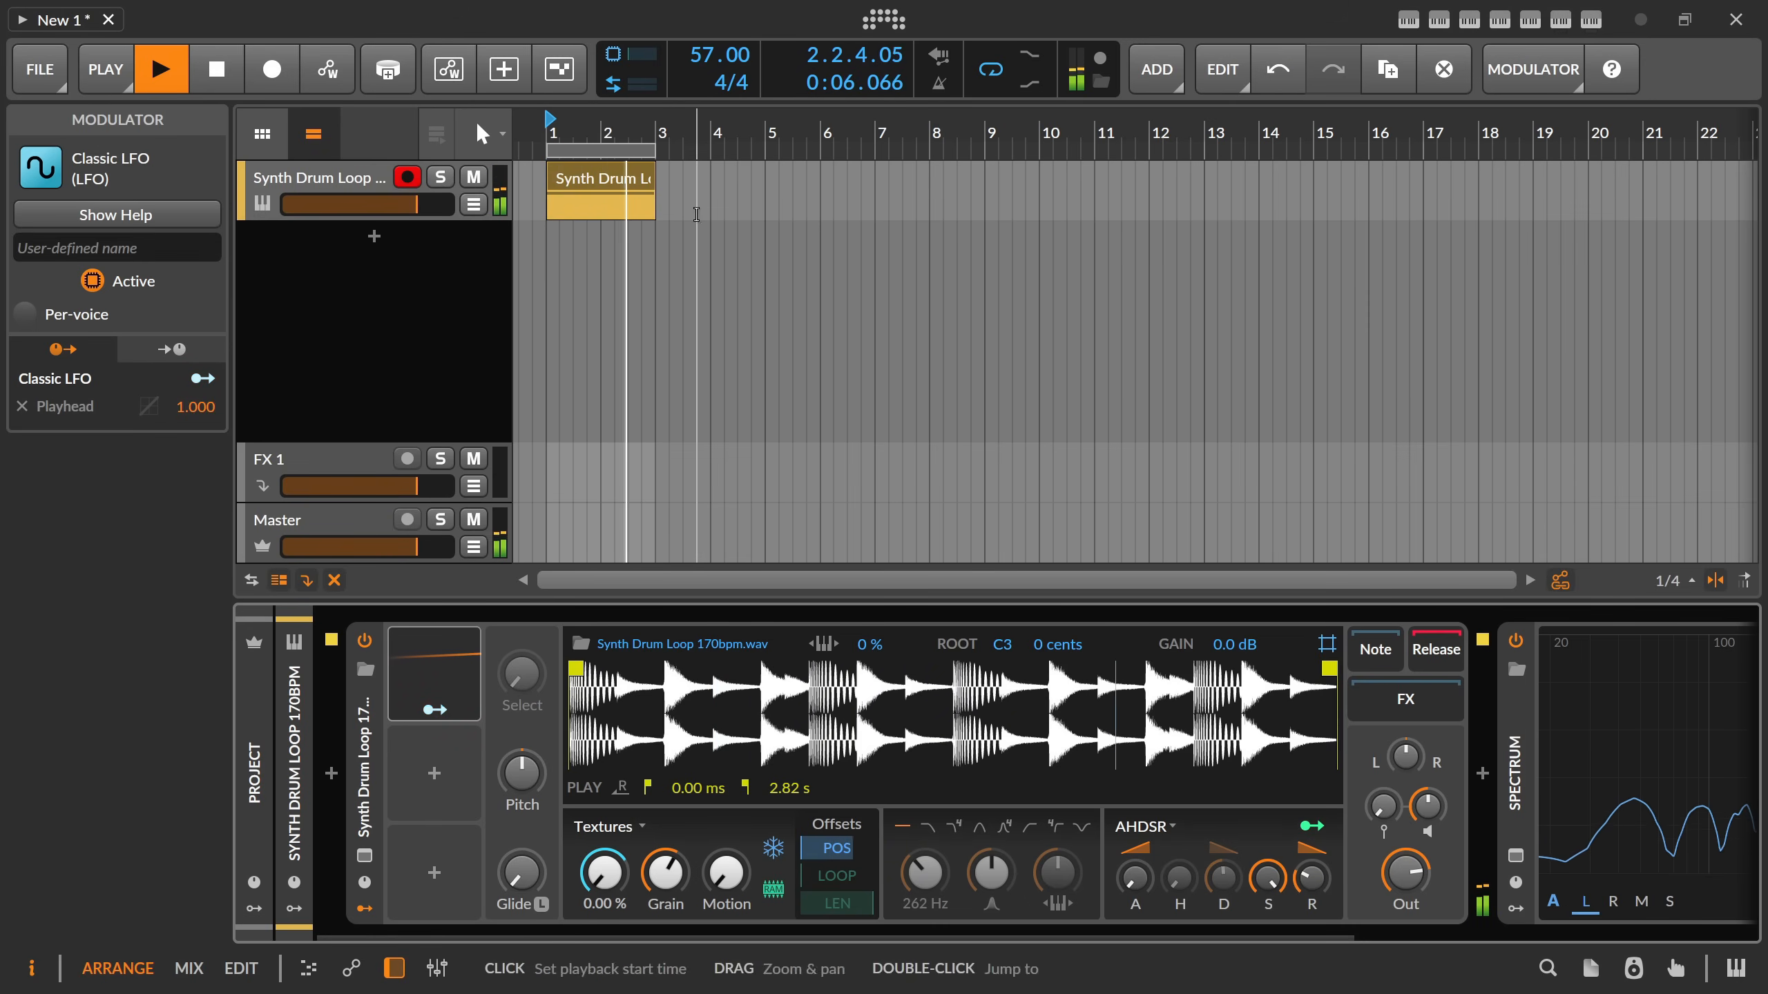
left_click(451, 674)
left_click(449, 674)
key("space")
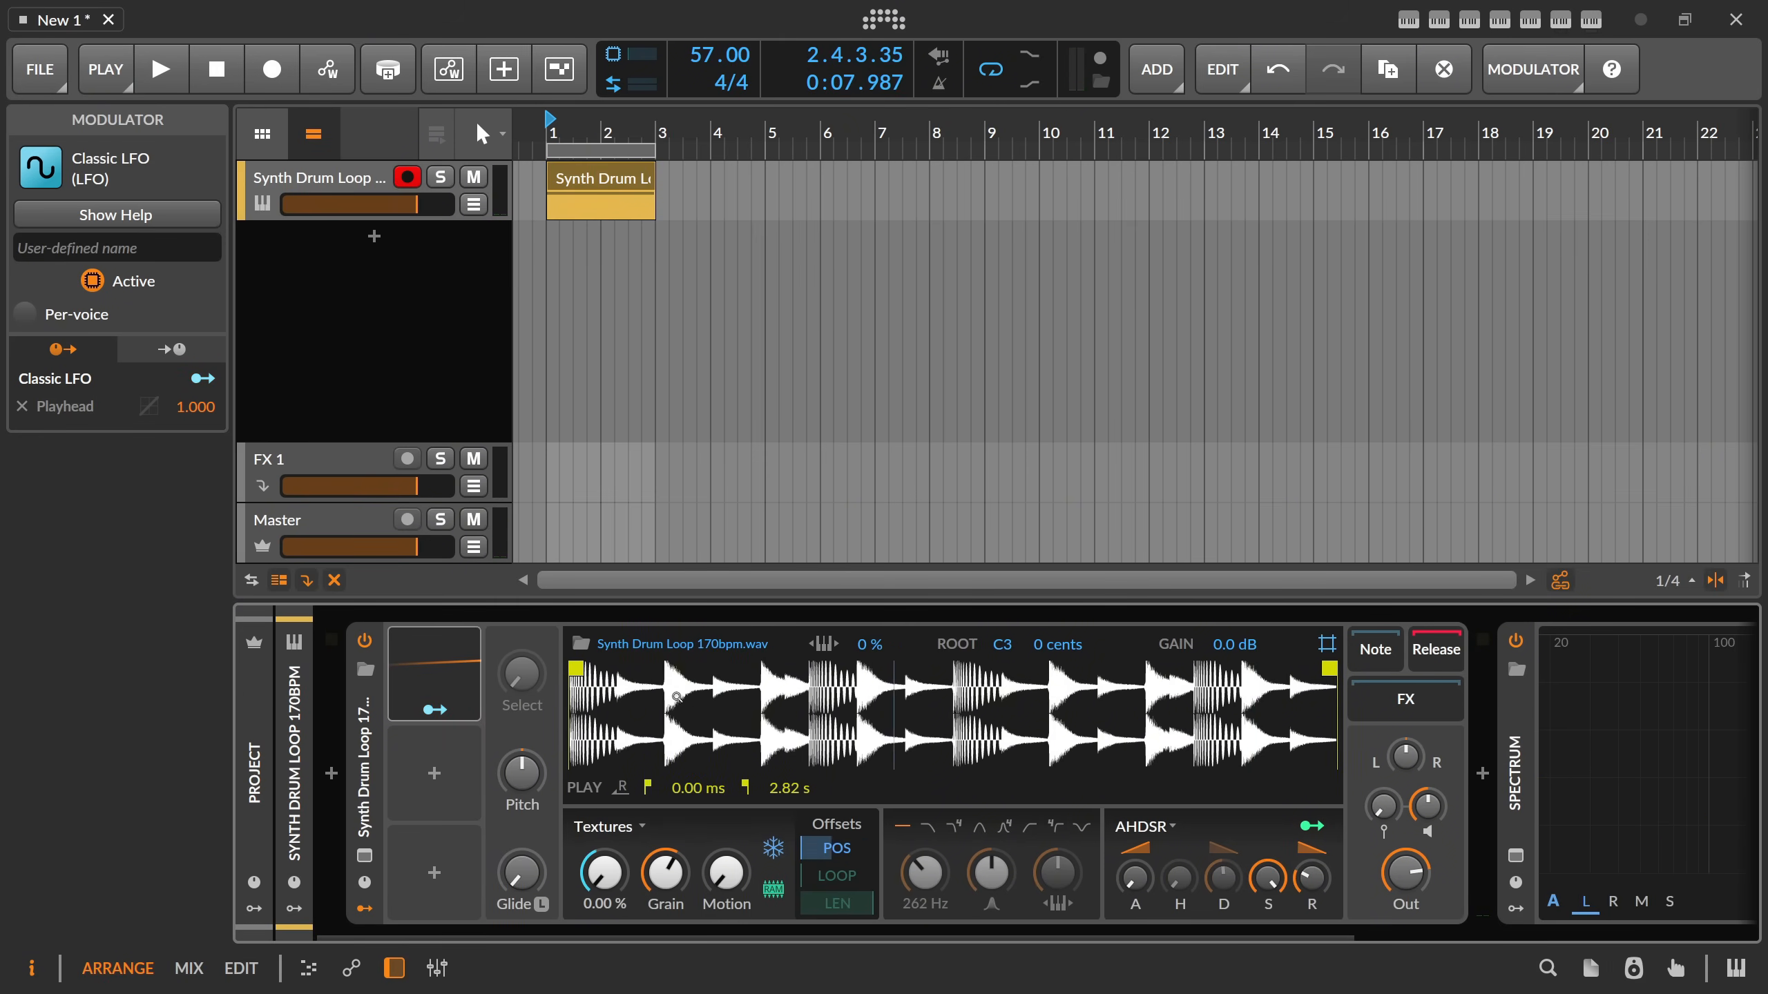
key("space")
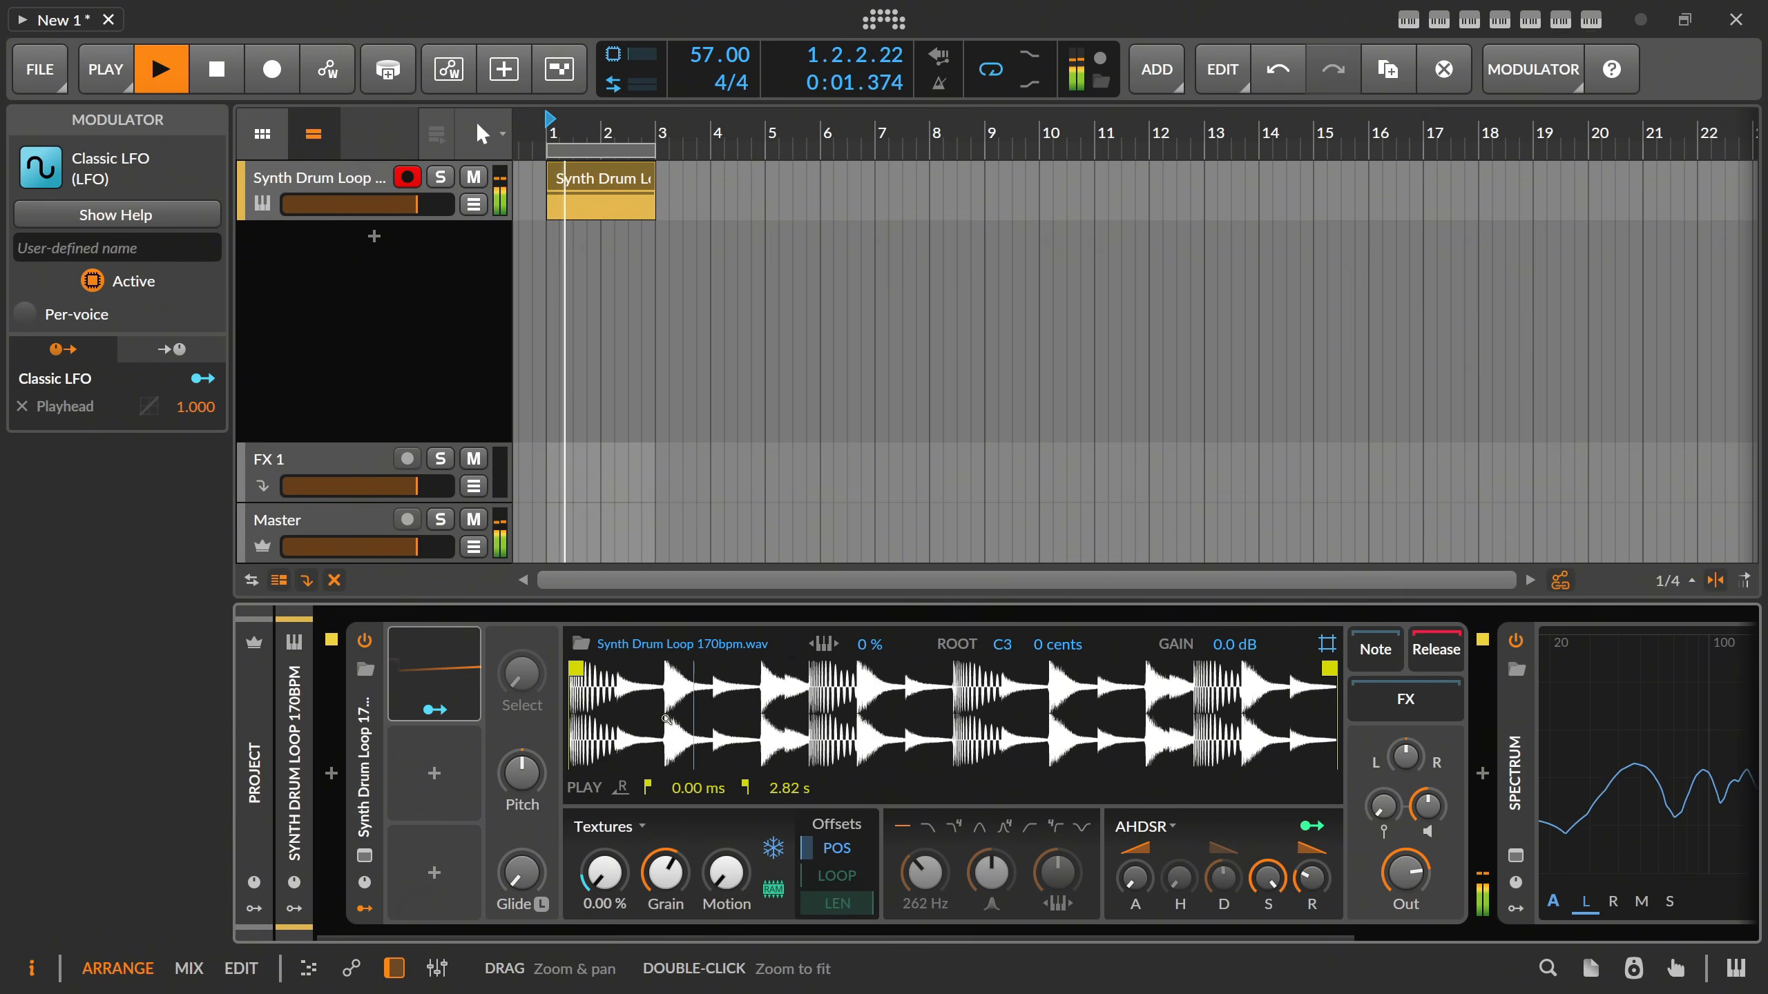
key("space")
Set the Sampler's Voice Stacking to 5.
left_click(374, 756)
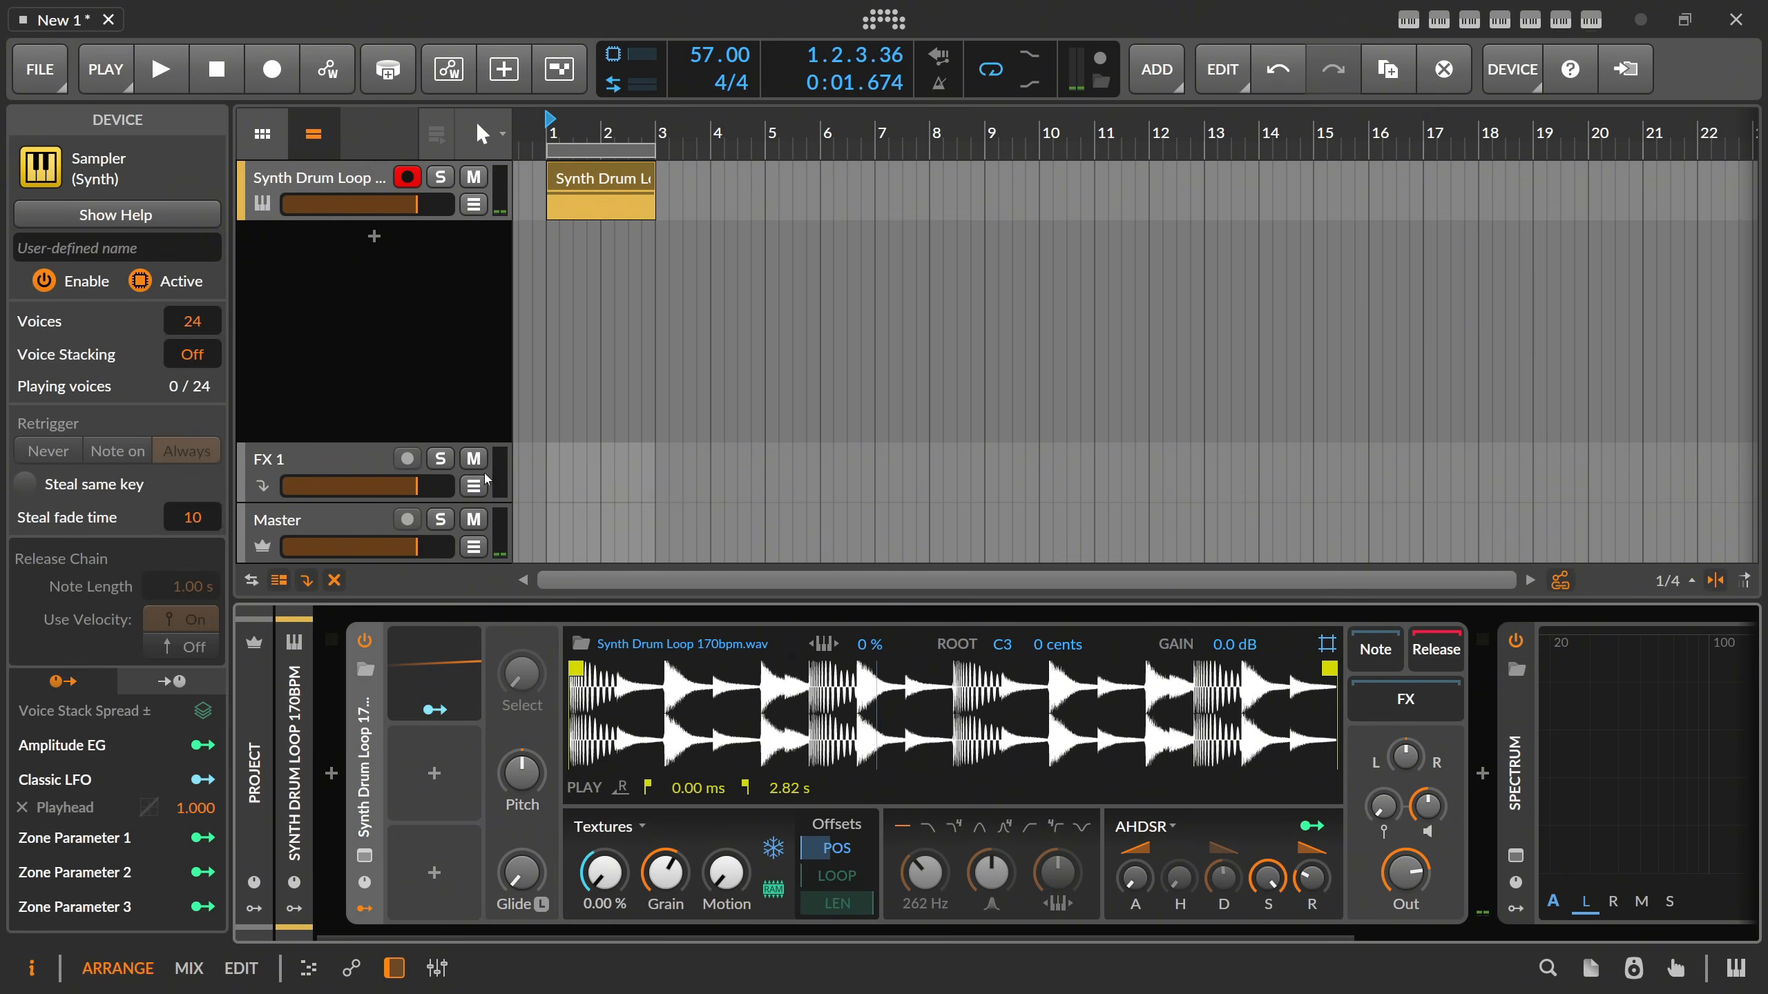
double_click(199, 355)
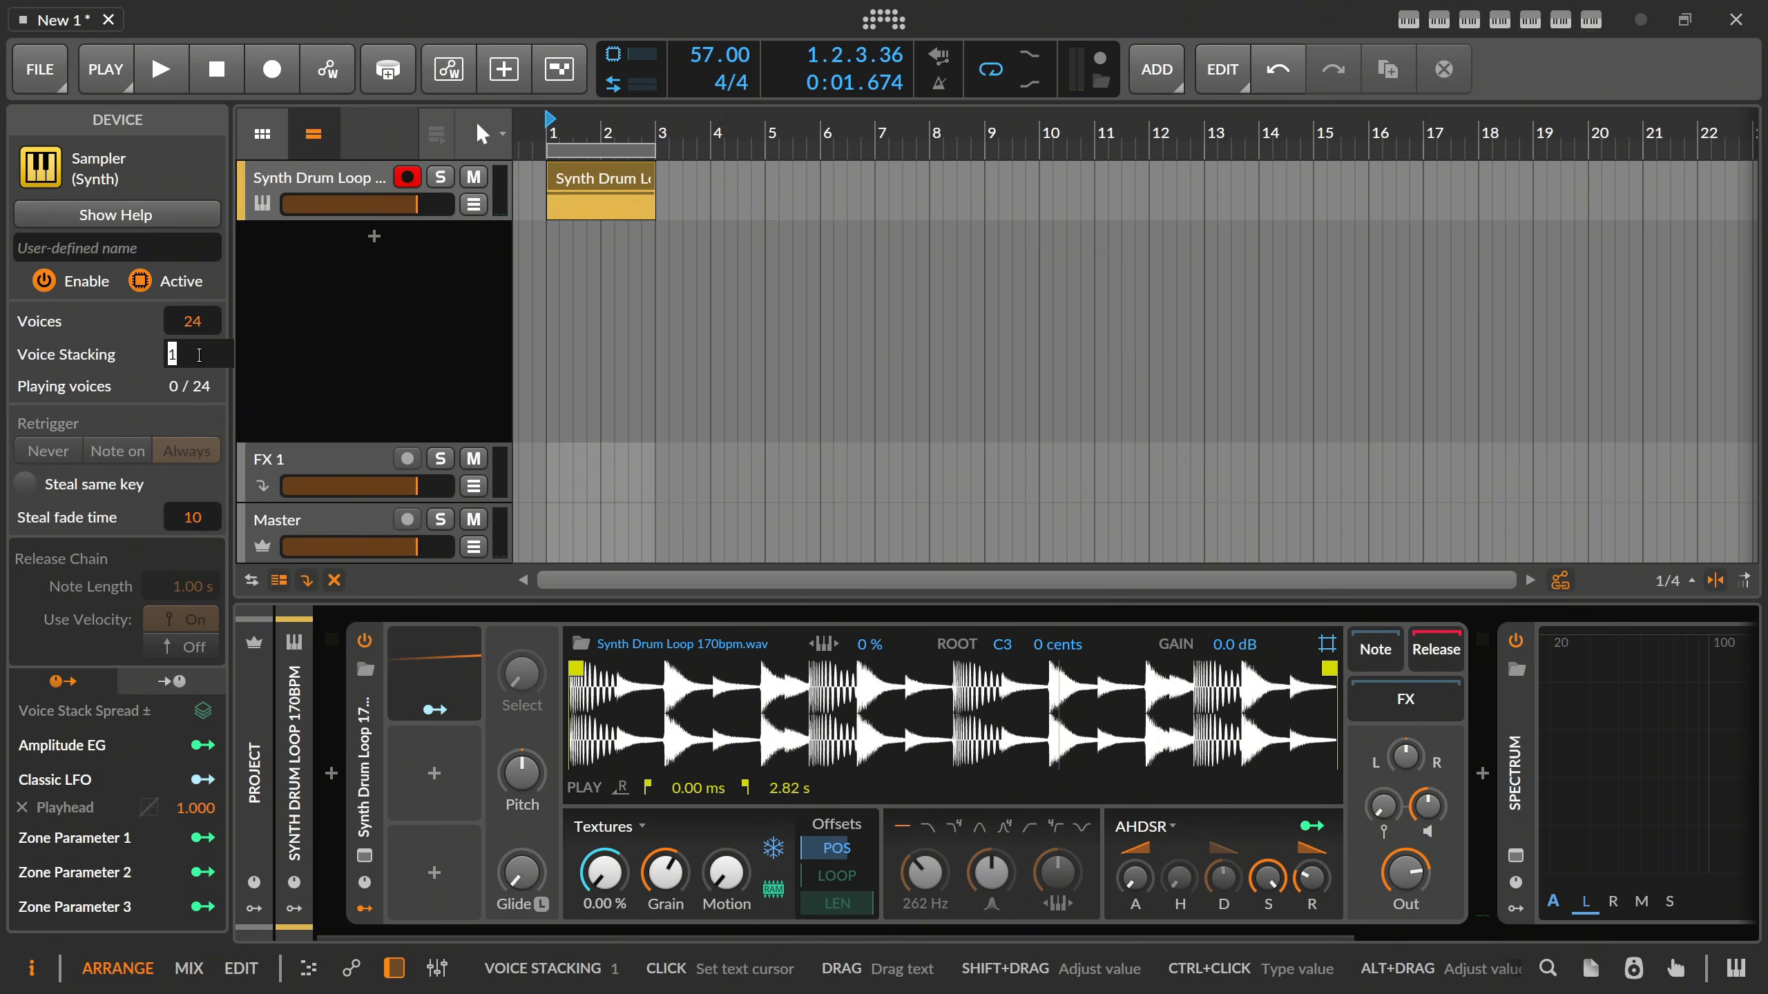
type("5")
key("Return")
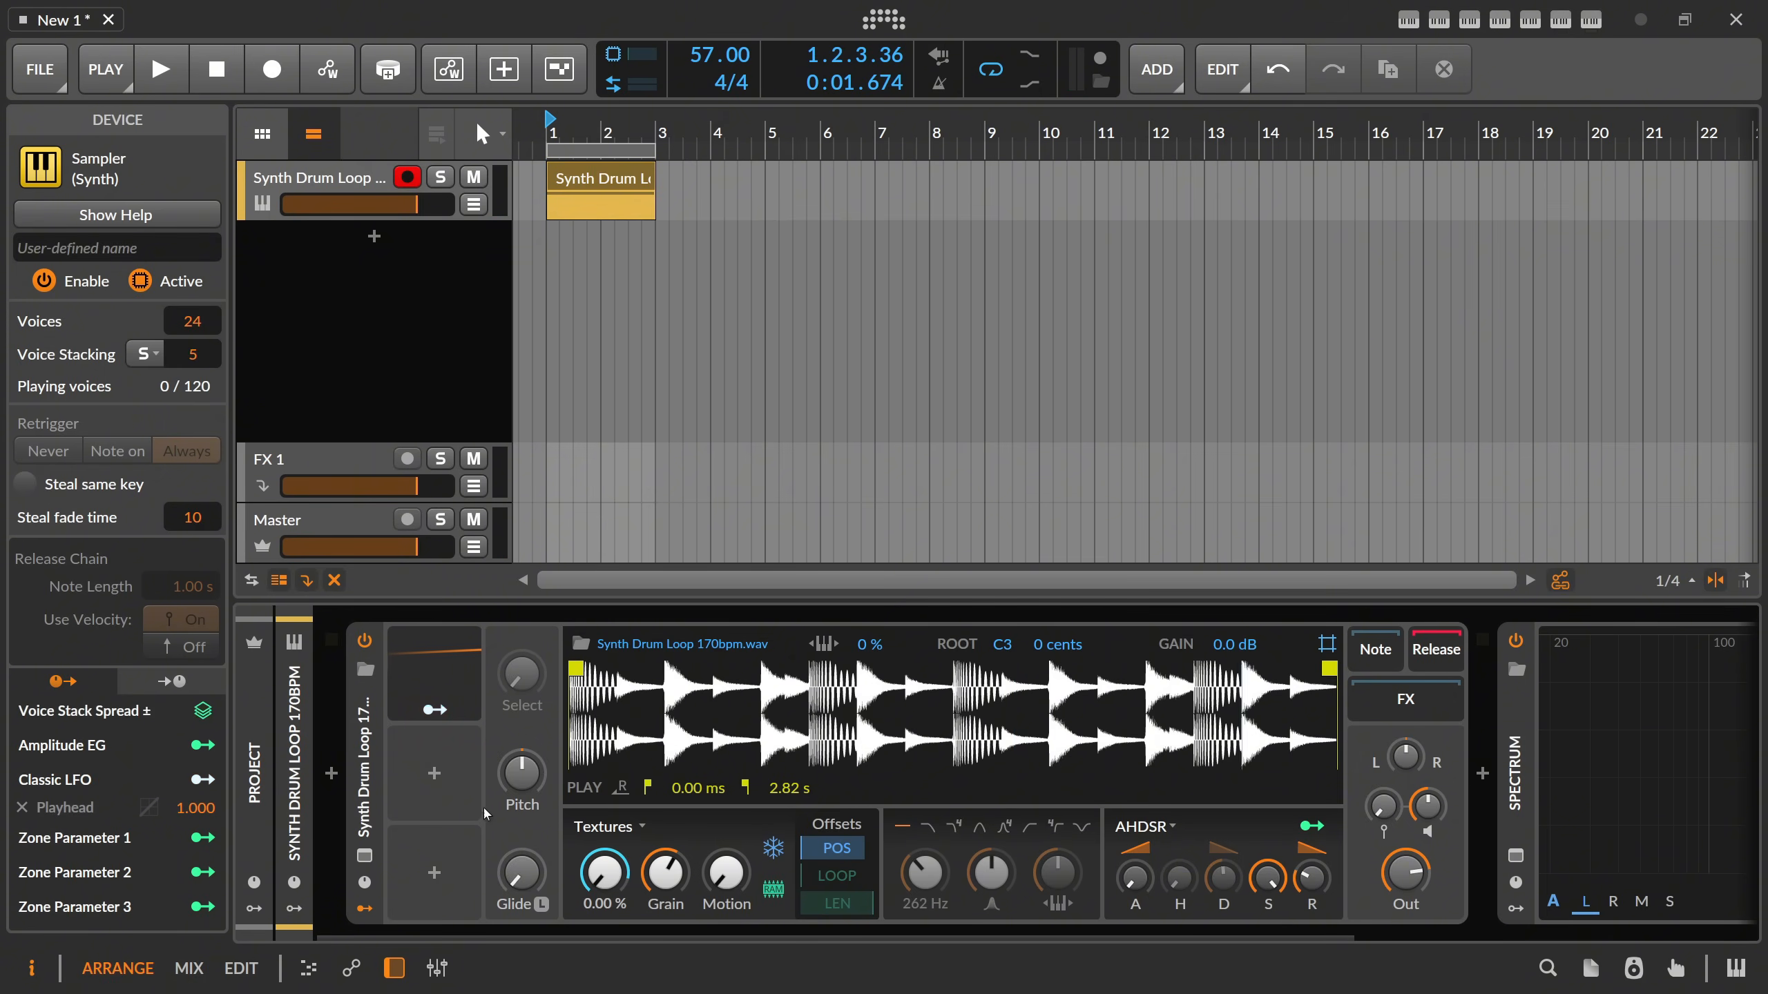
Add a Stack Spread modulator to the empty slot below the Classic LFO.
left_click(439, 780)
type("stack")
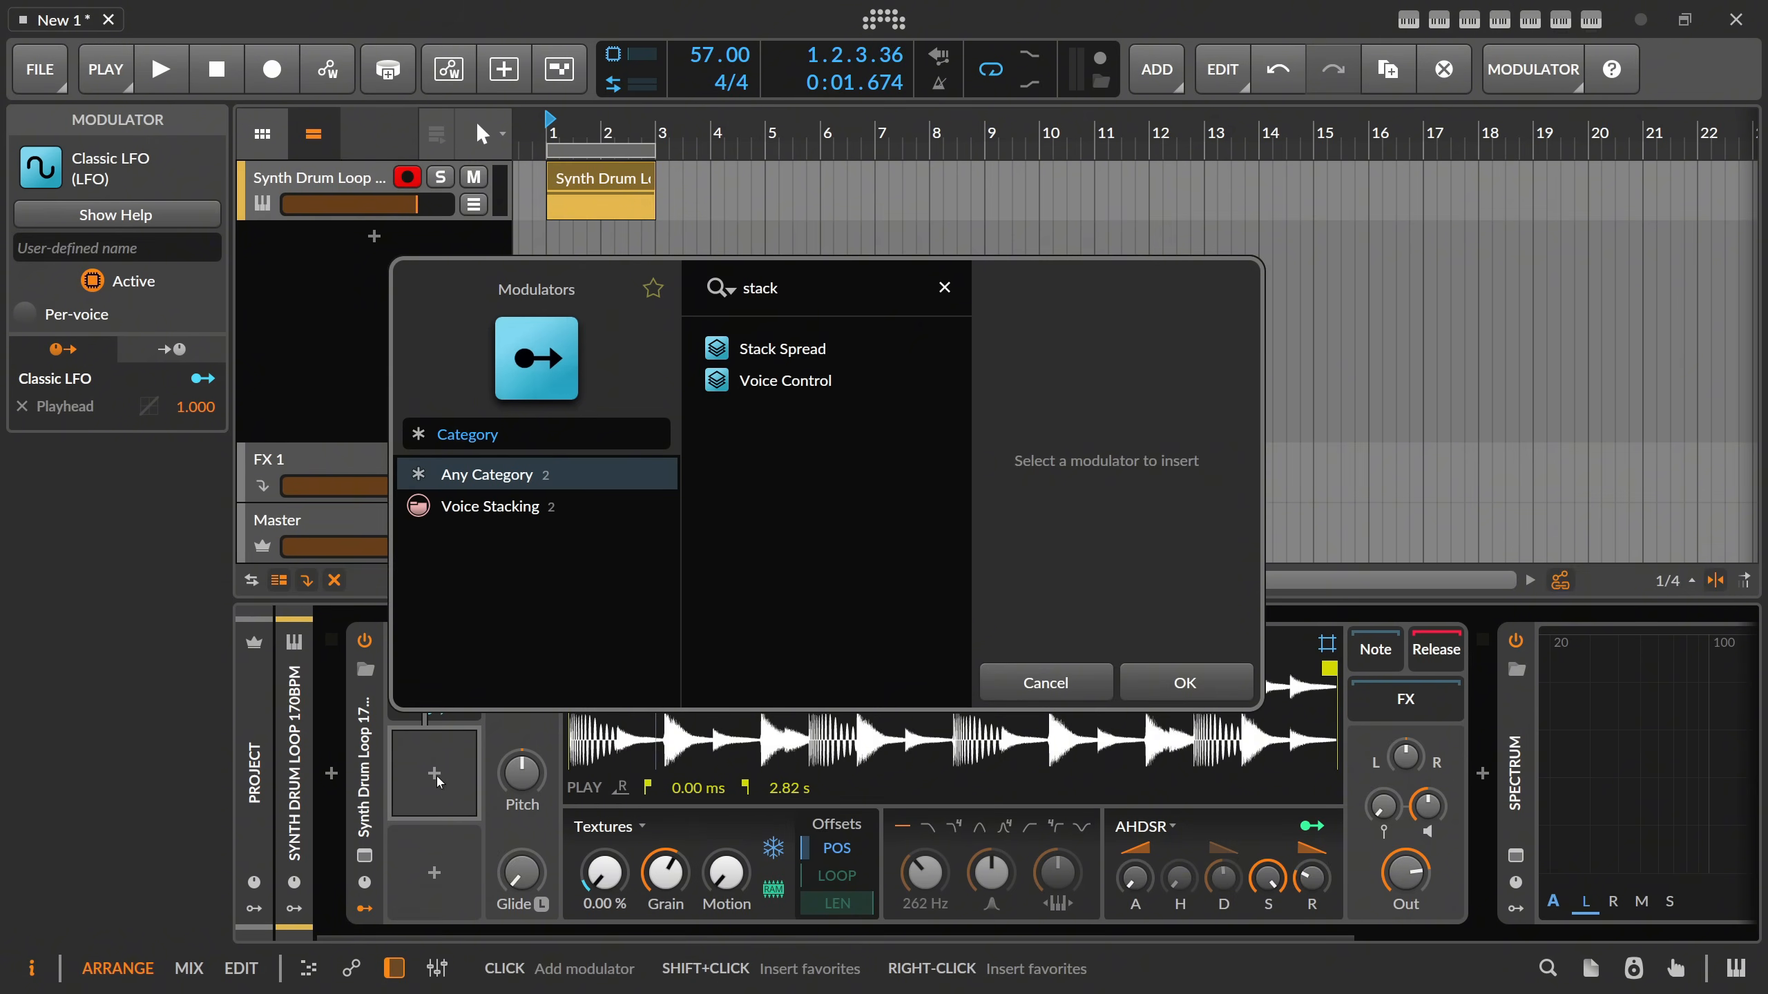
key("Down")
key("Up")
key("Return")
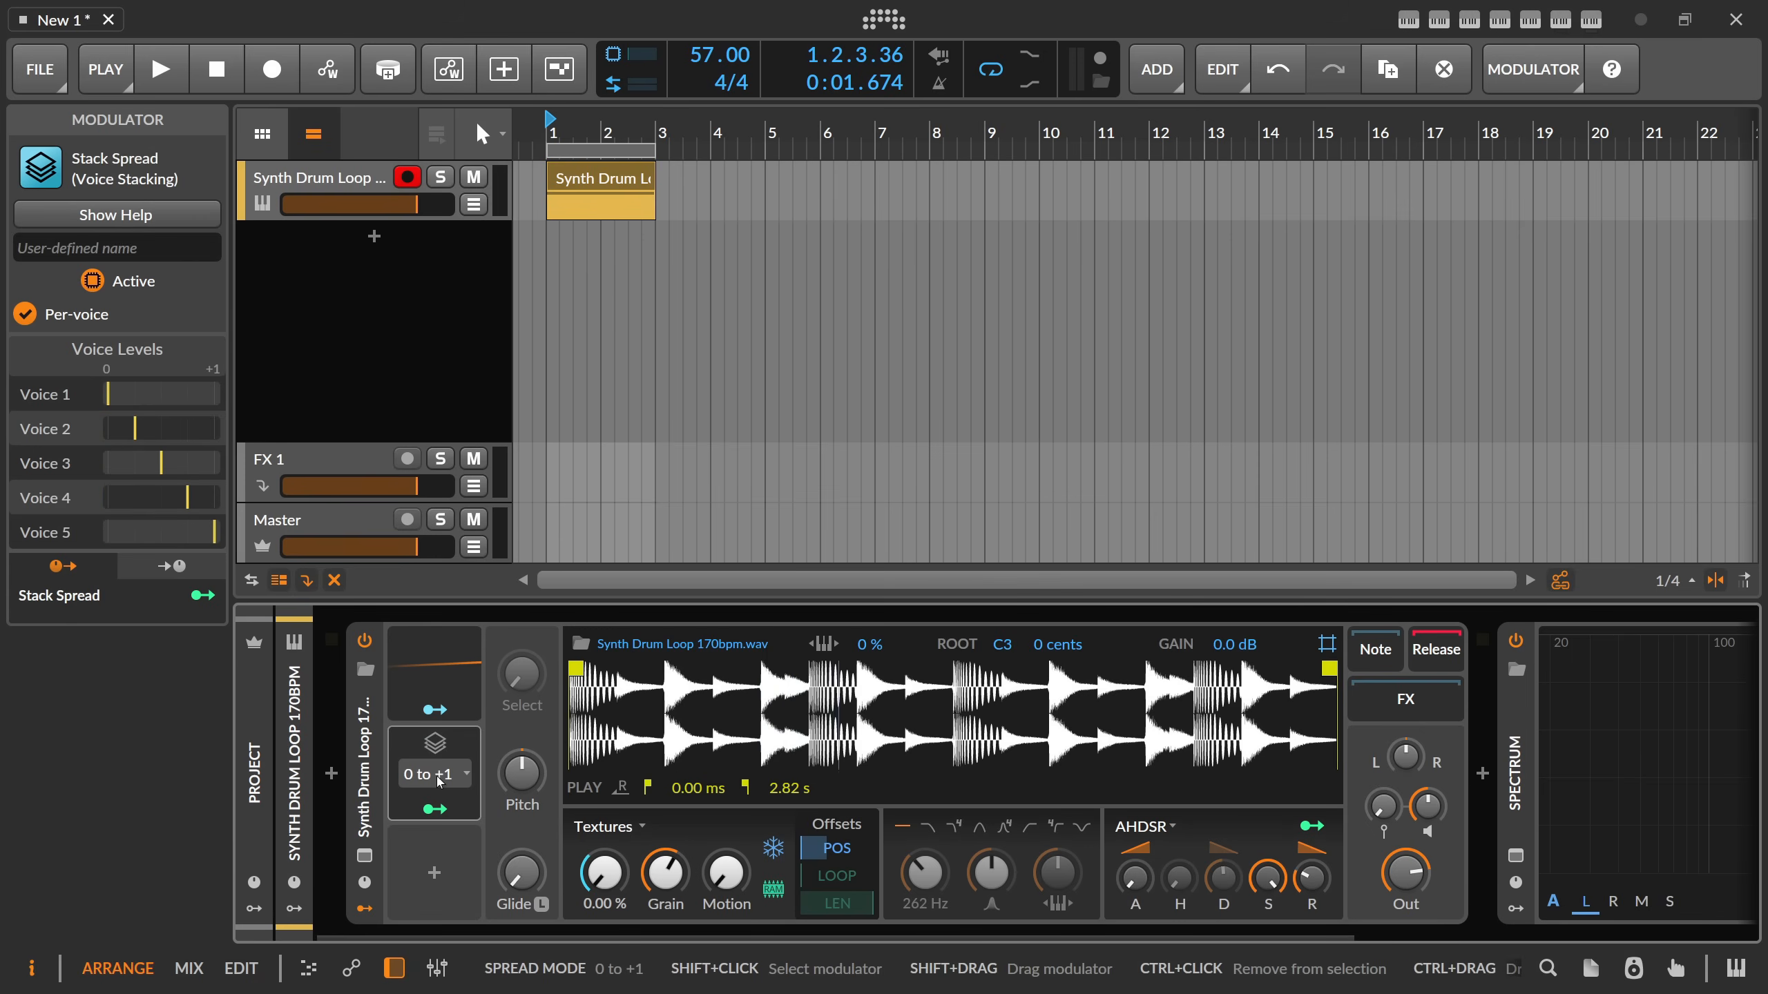
Try modulating the grain size with the Stack Spread during playback, and clear that modulation.
left_click(435, 810)
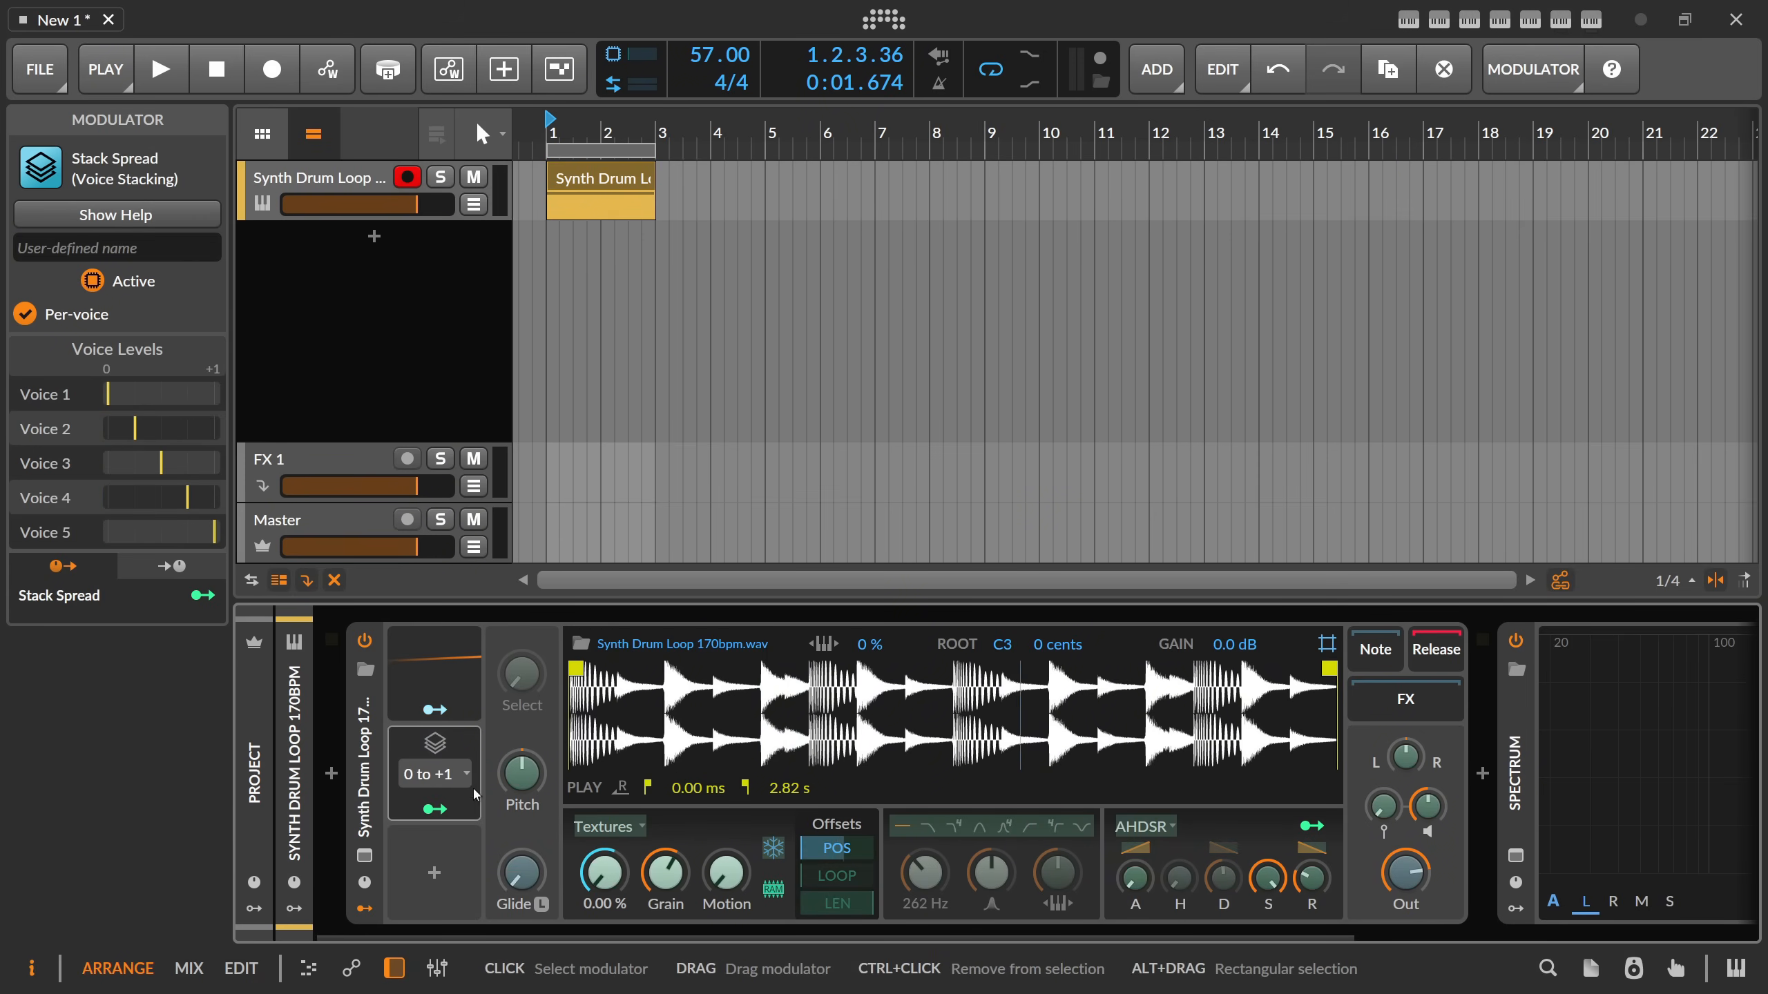
left_click_drag(665, 872, 665, 862)
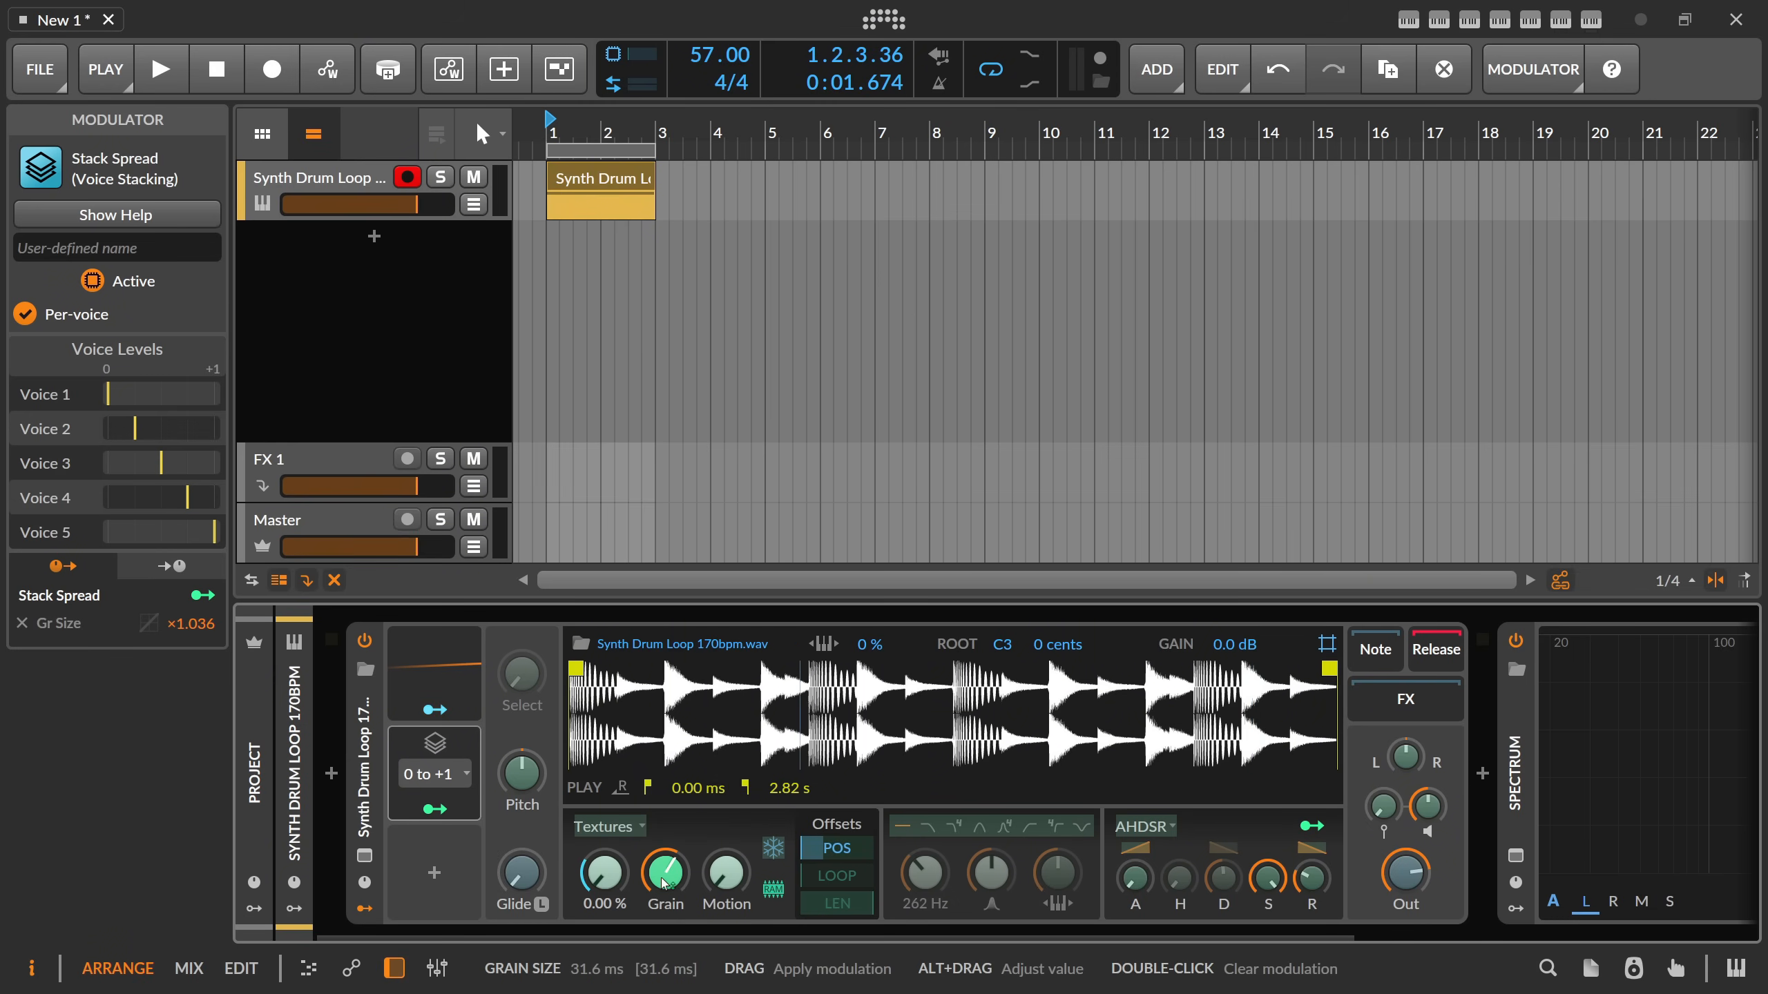
key("space")
left_click_drag(666, 873, 666, 973)
double_click(668, 885)
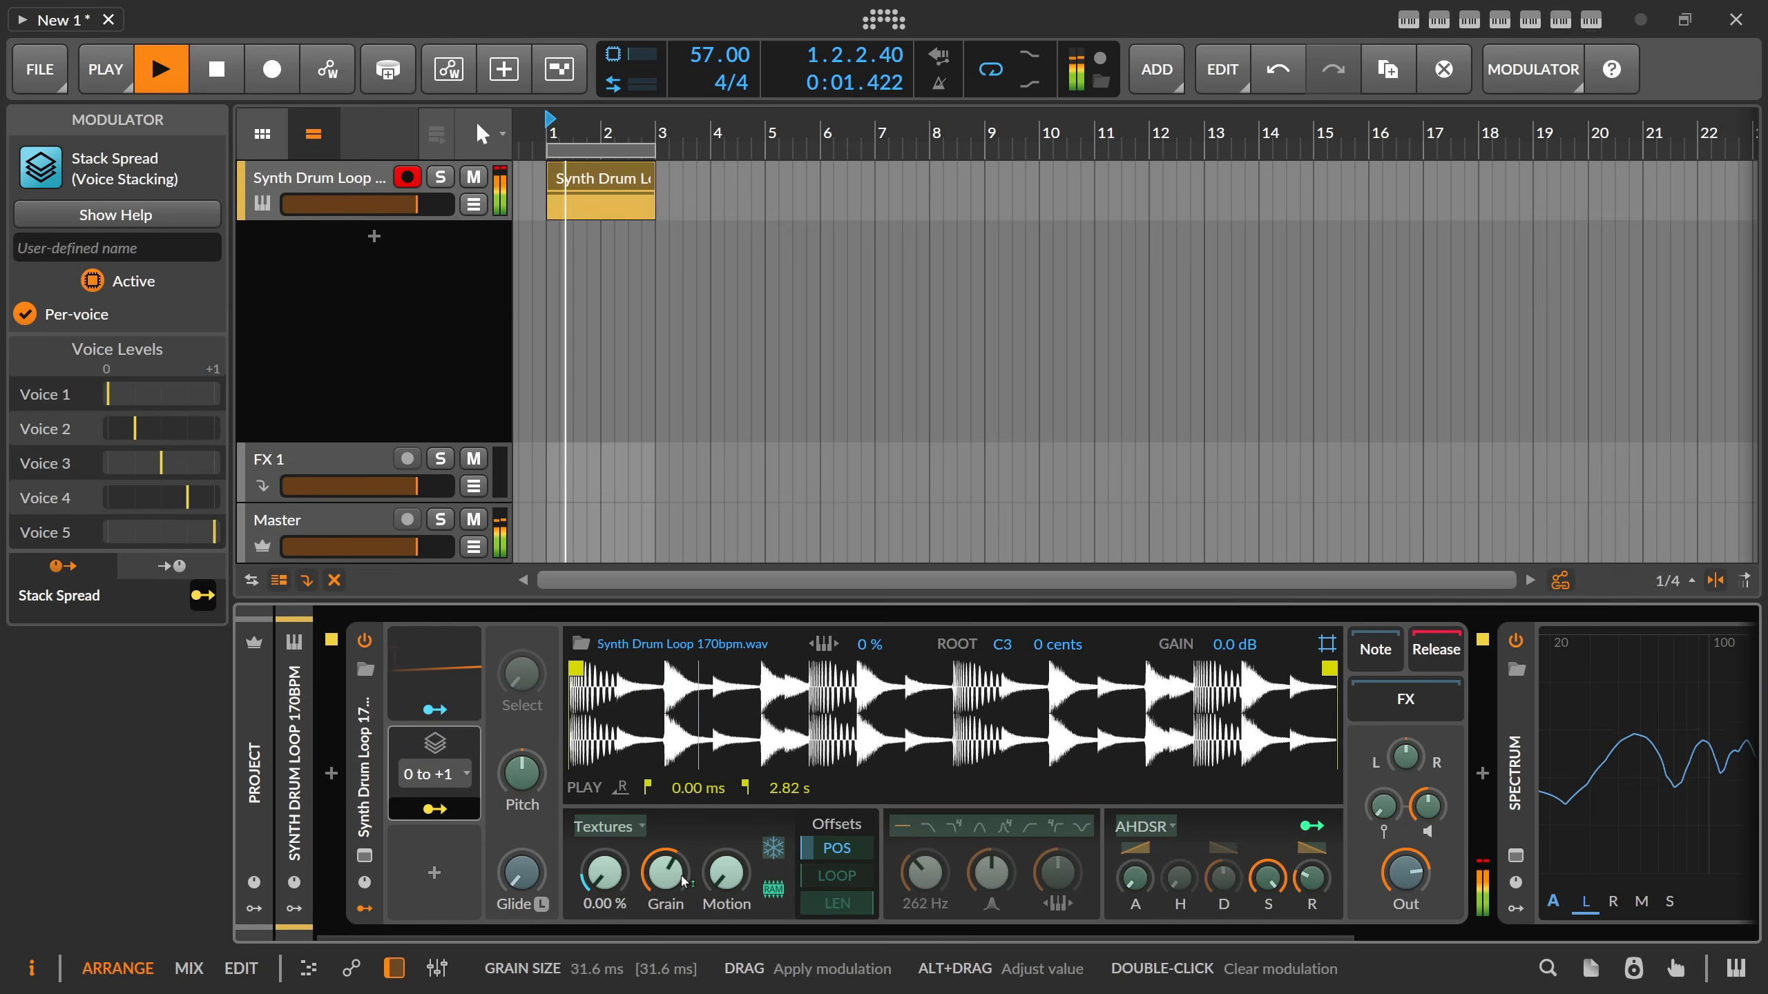
key("space")
Map the Stack Spread to the playhead with an amount of 0.011 and to the grain size with ×1.153, auditioning the loop.
left_click(604, 874)
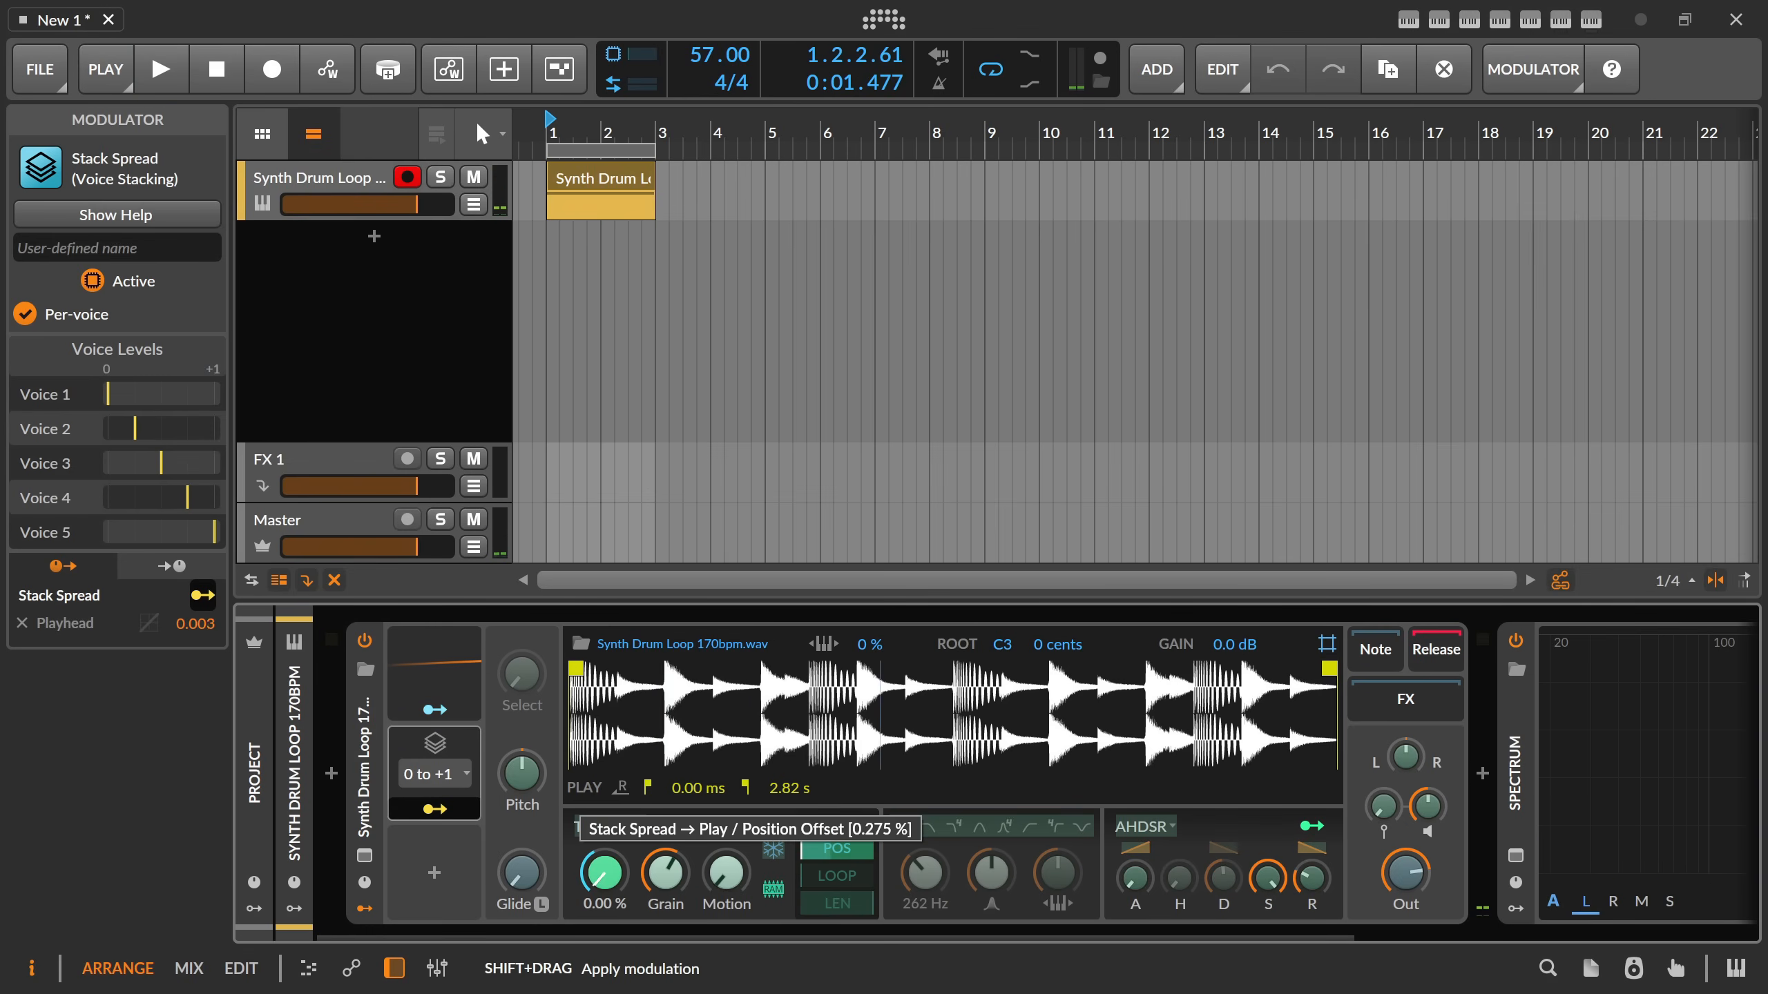
left_click_drag(617, 882, 617, 884)
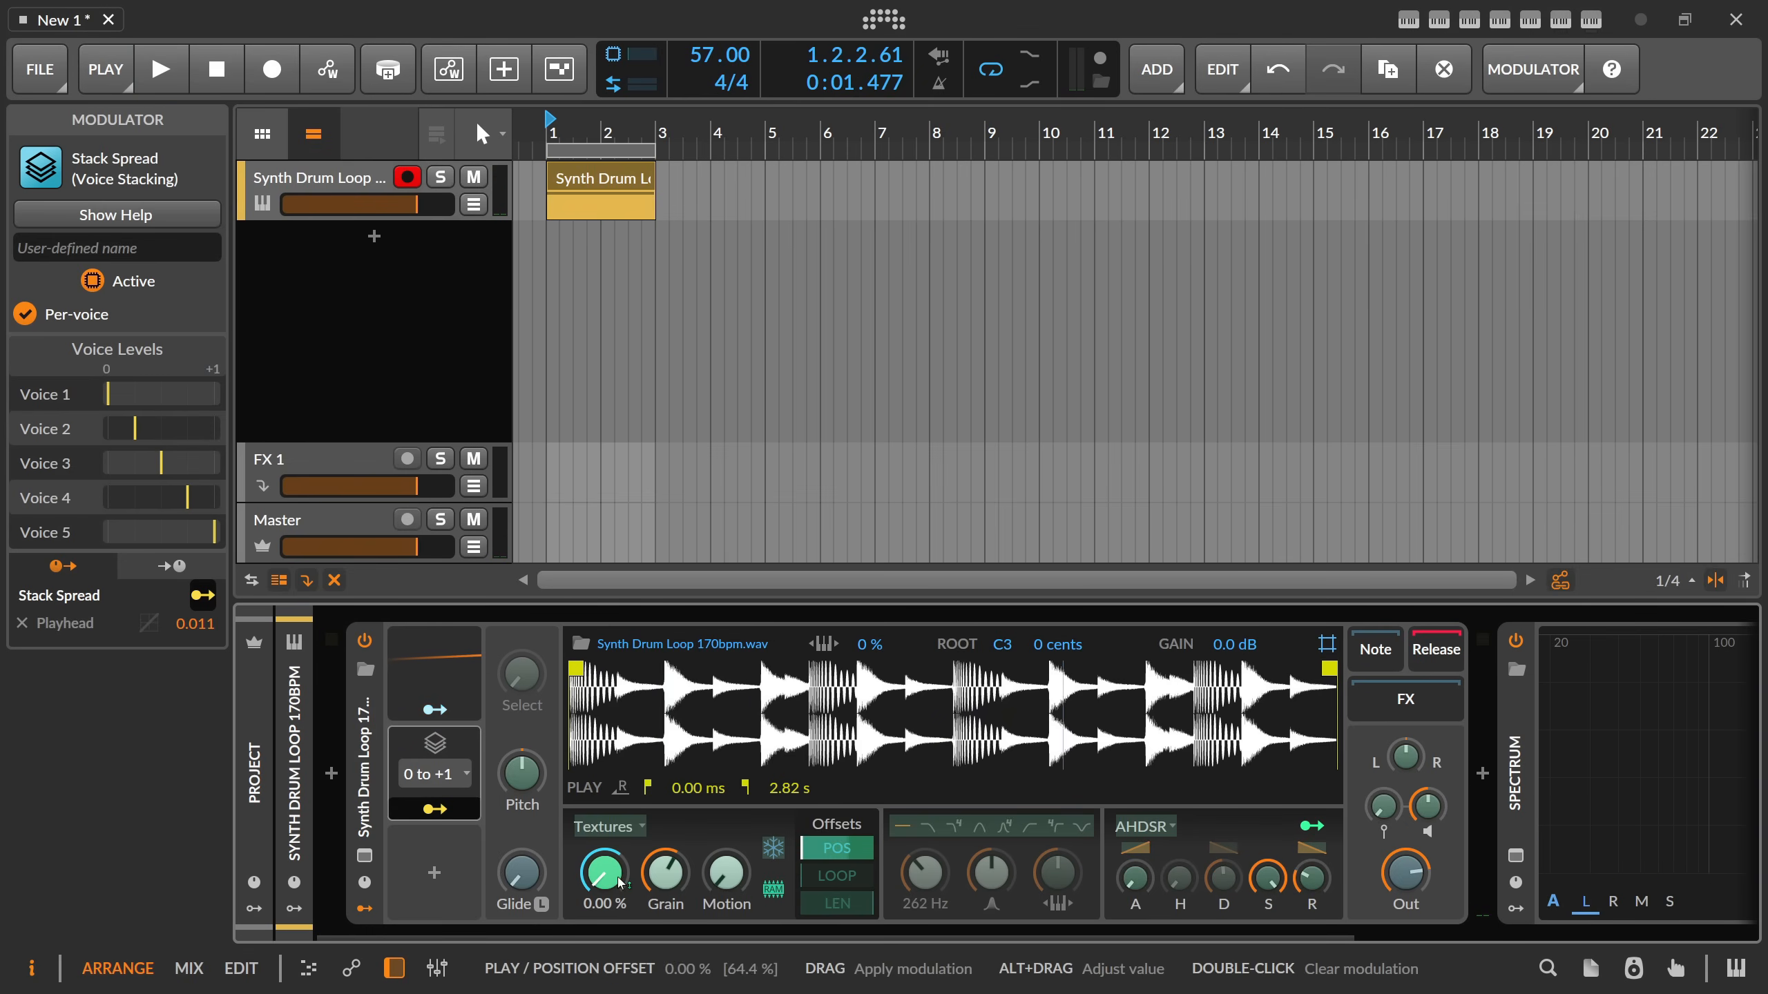
key("space")
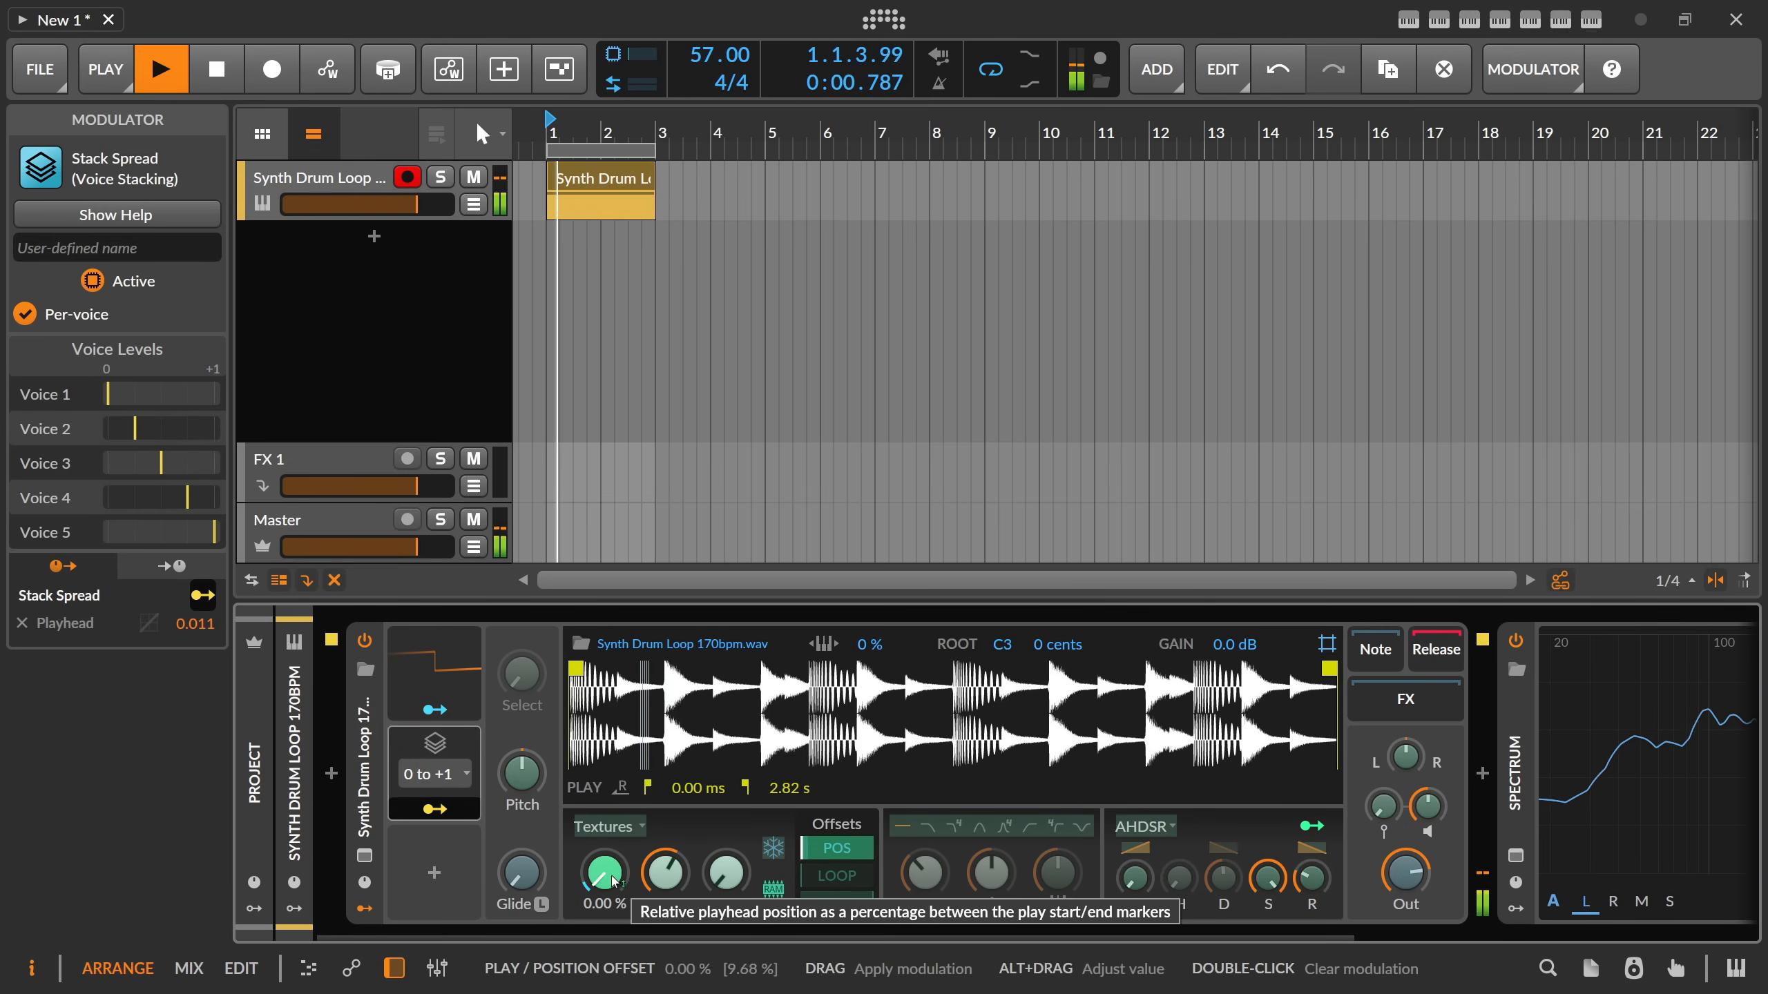
mouse_move(619, 883)
left_mouse_down()
mouse_move(665, 866)
mouse_move(666, 899)
mouse_move(665, 880)
mouse_move(605, 874)
left_mouse_up()
key("space")
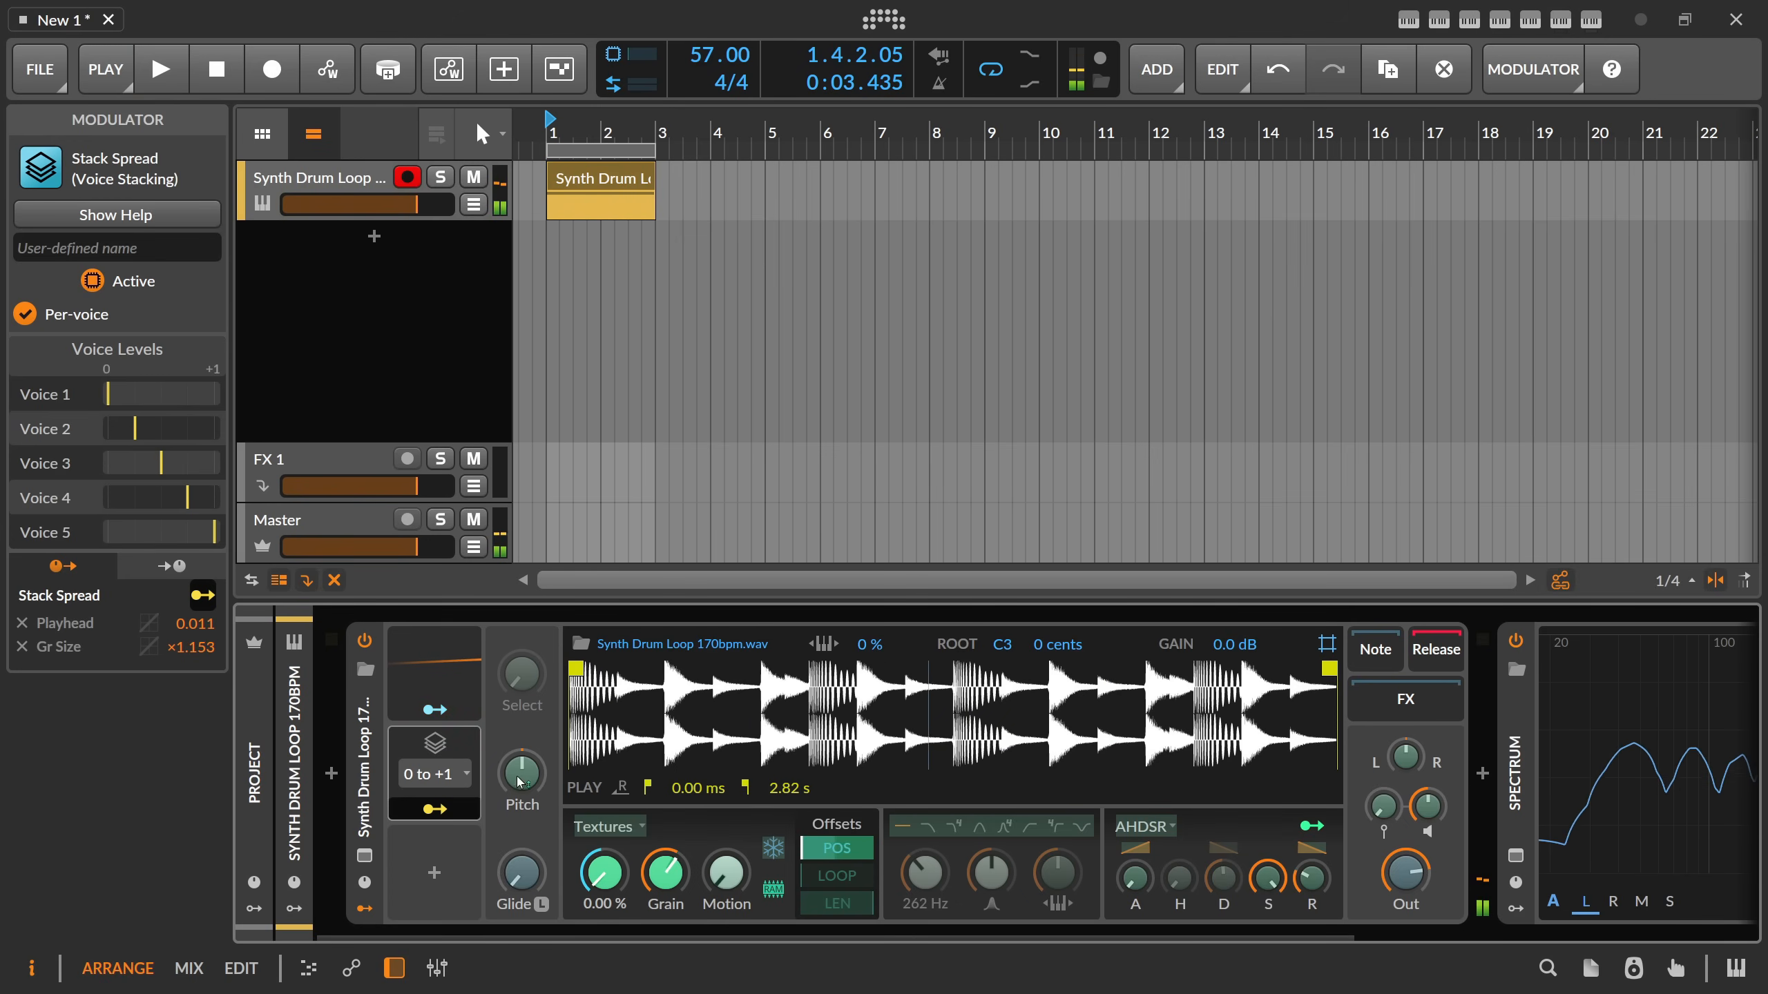
Clear the Stack Spread's playhead and grain size modulations and set its spread mode to -1 to +1.
left_click(456, 783)
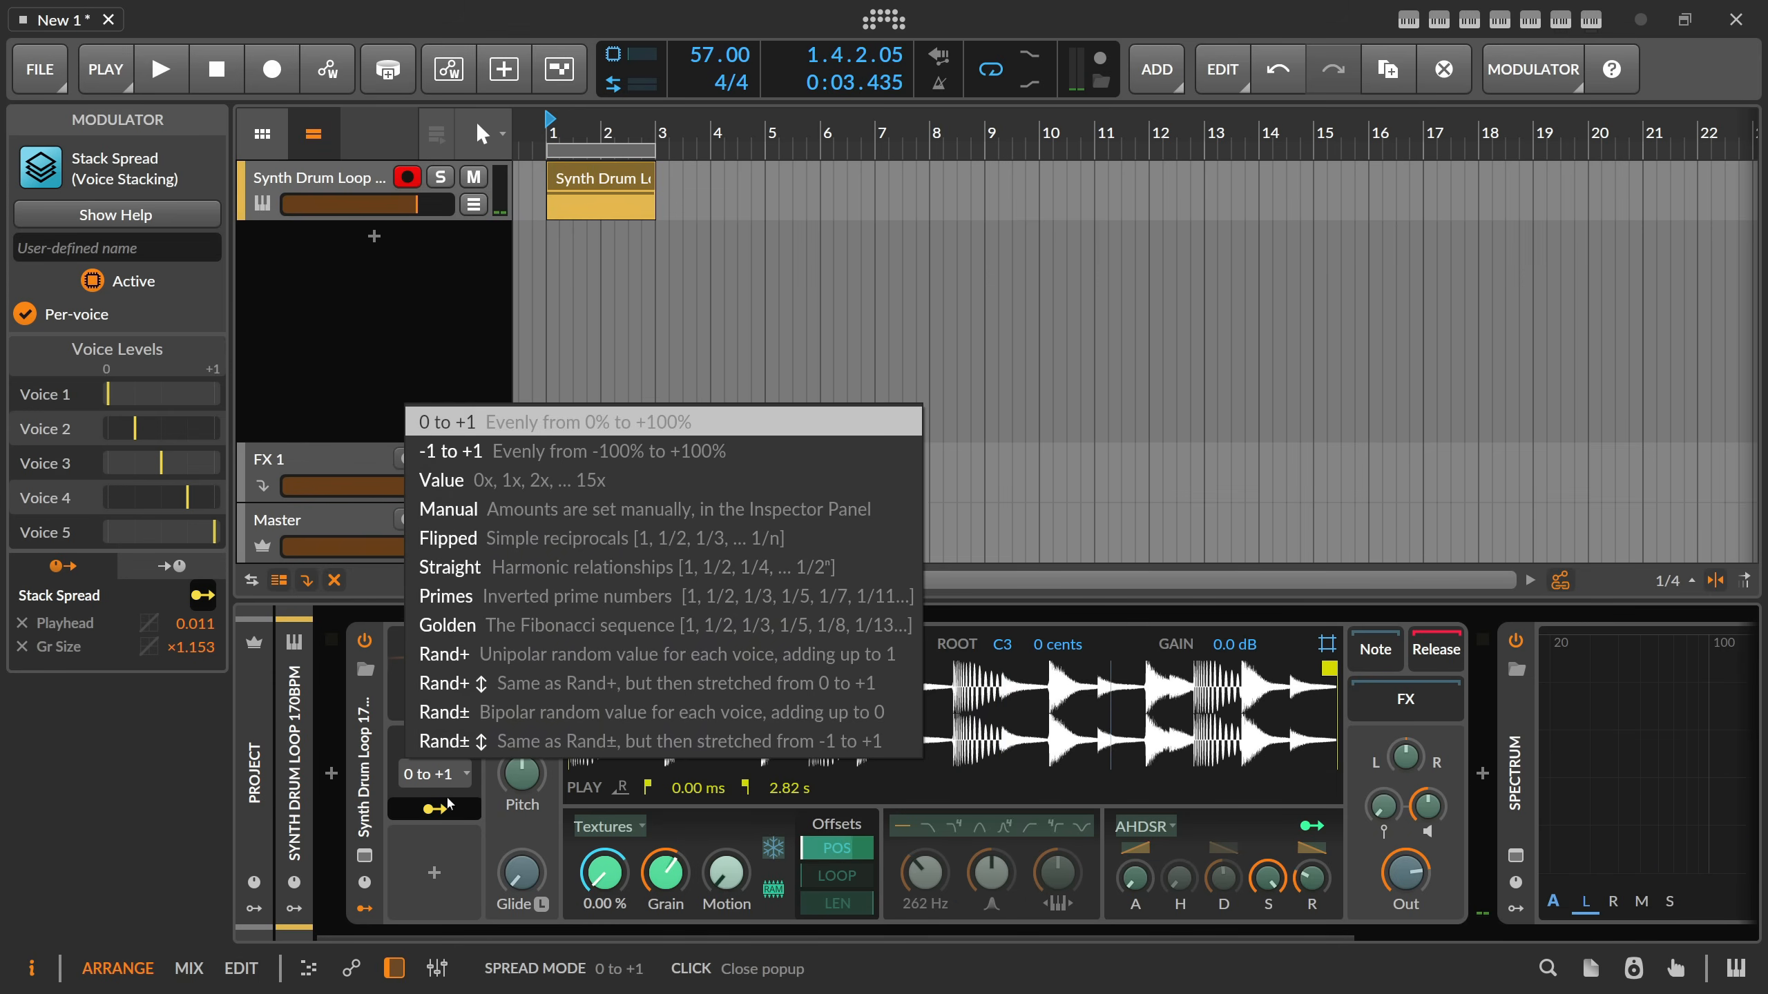
left_click(538, 835)
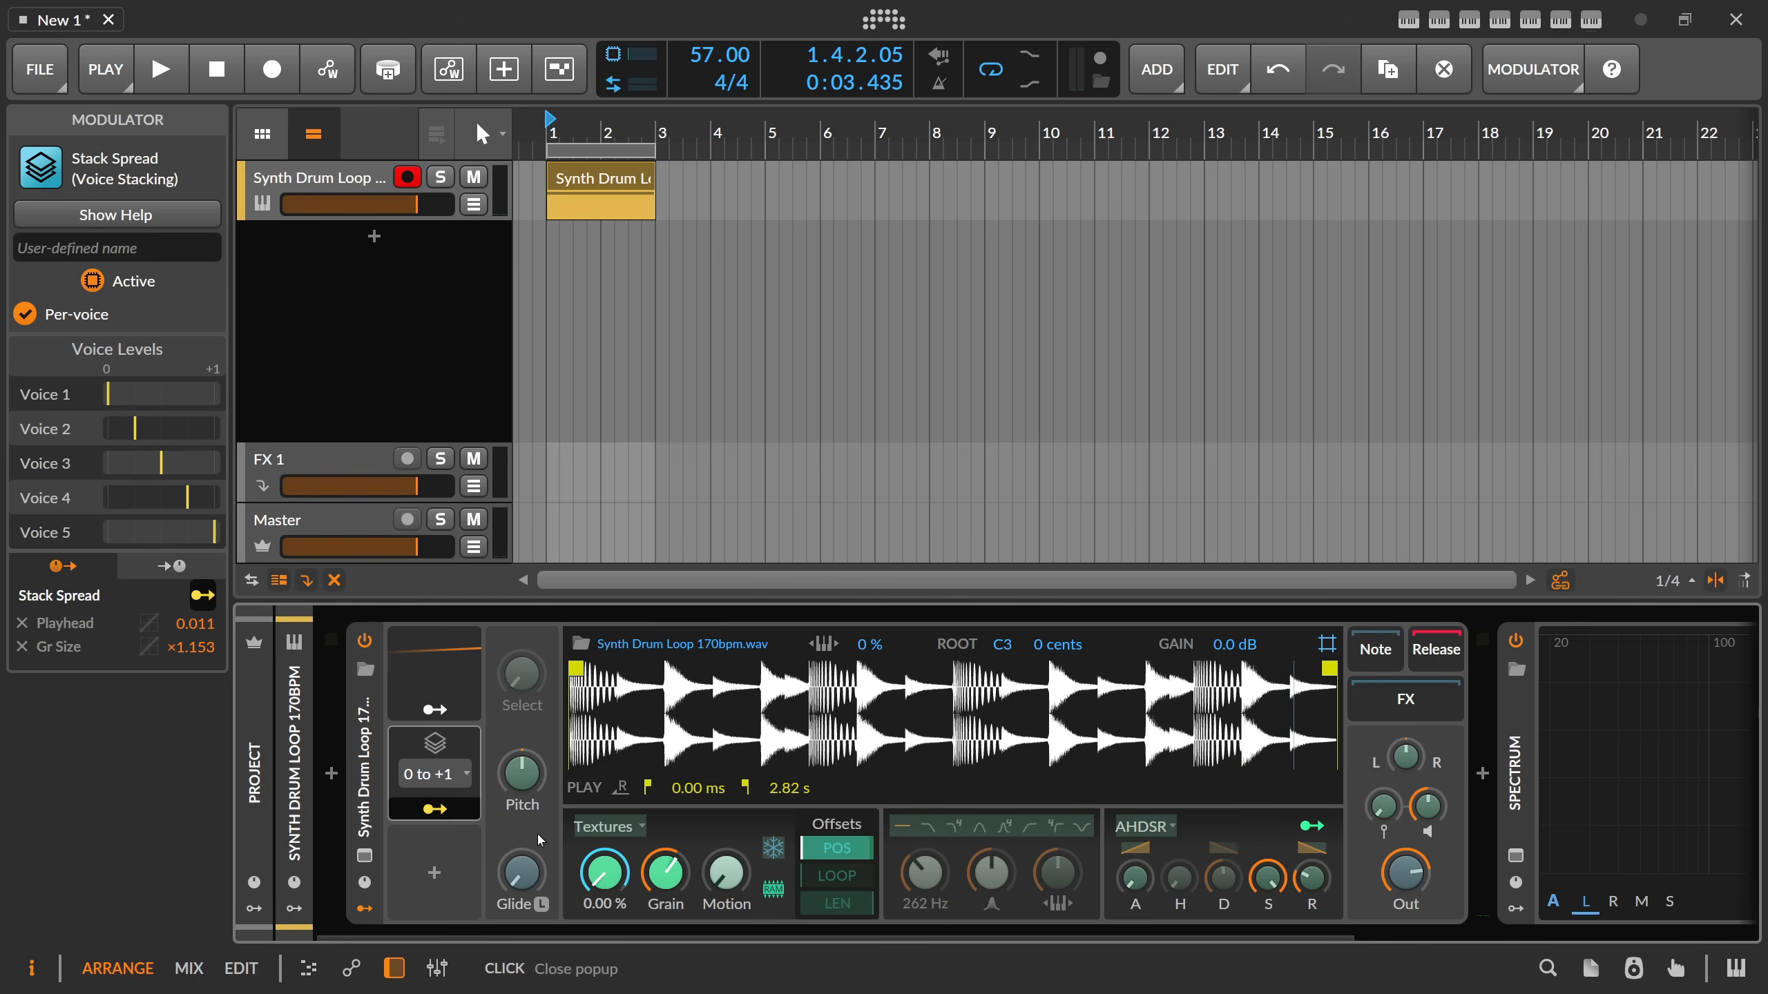
double_click(604, 873)
double_click(666, 872)
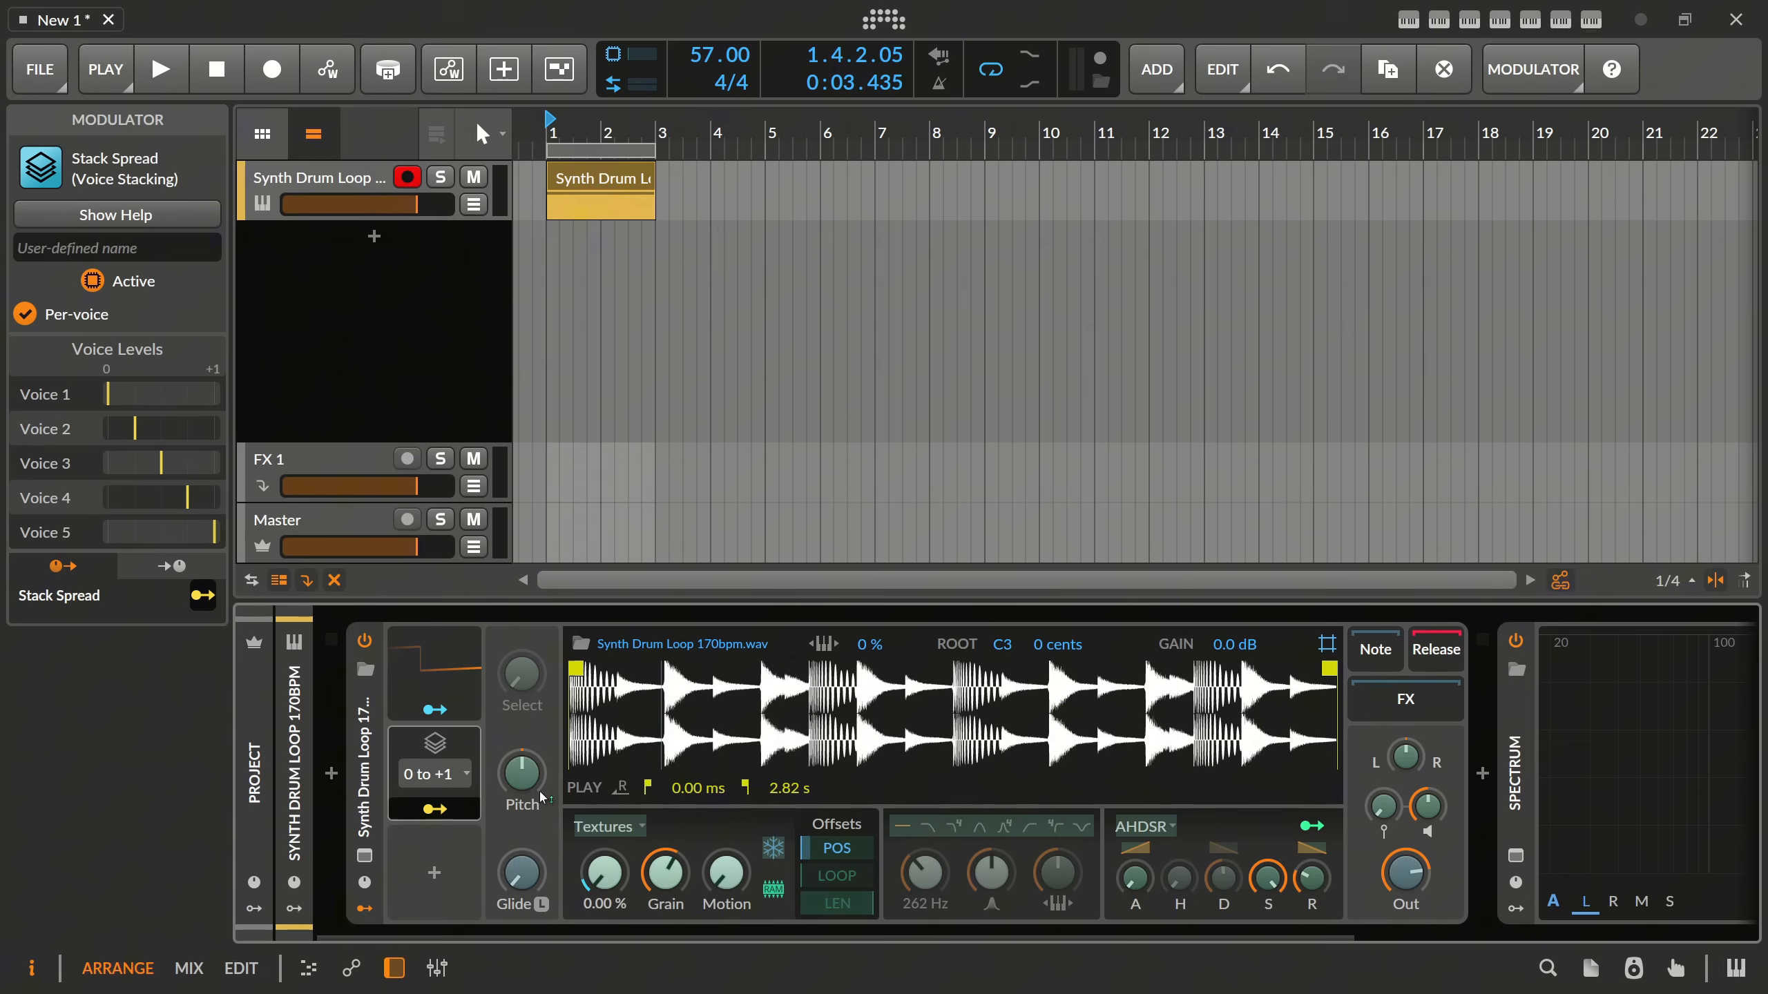
left_click(457, 787)
left_click(492, 448)
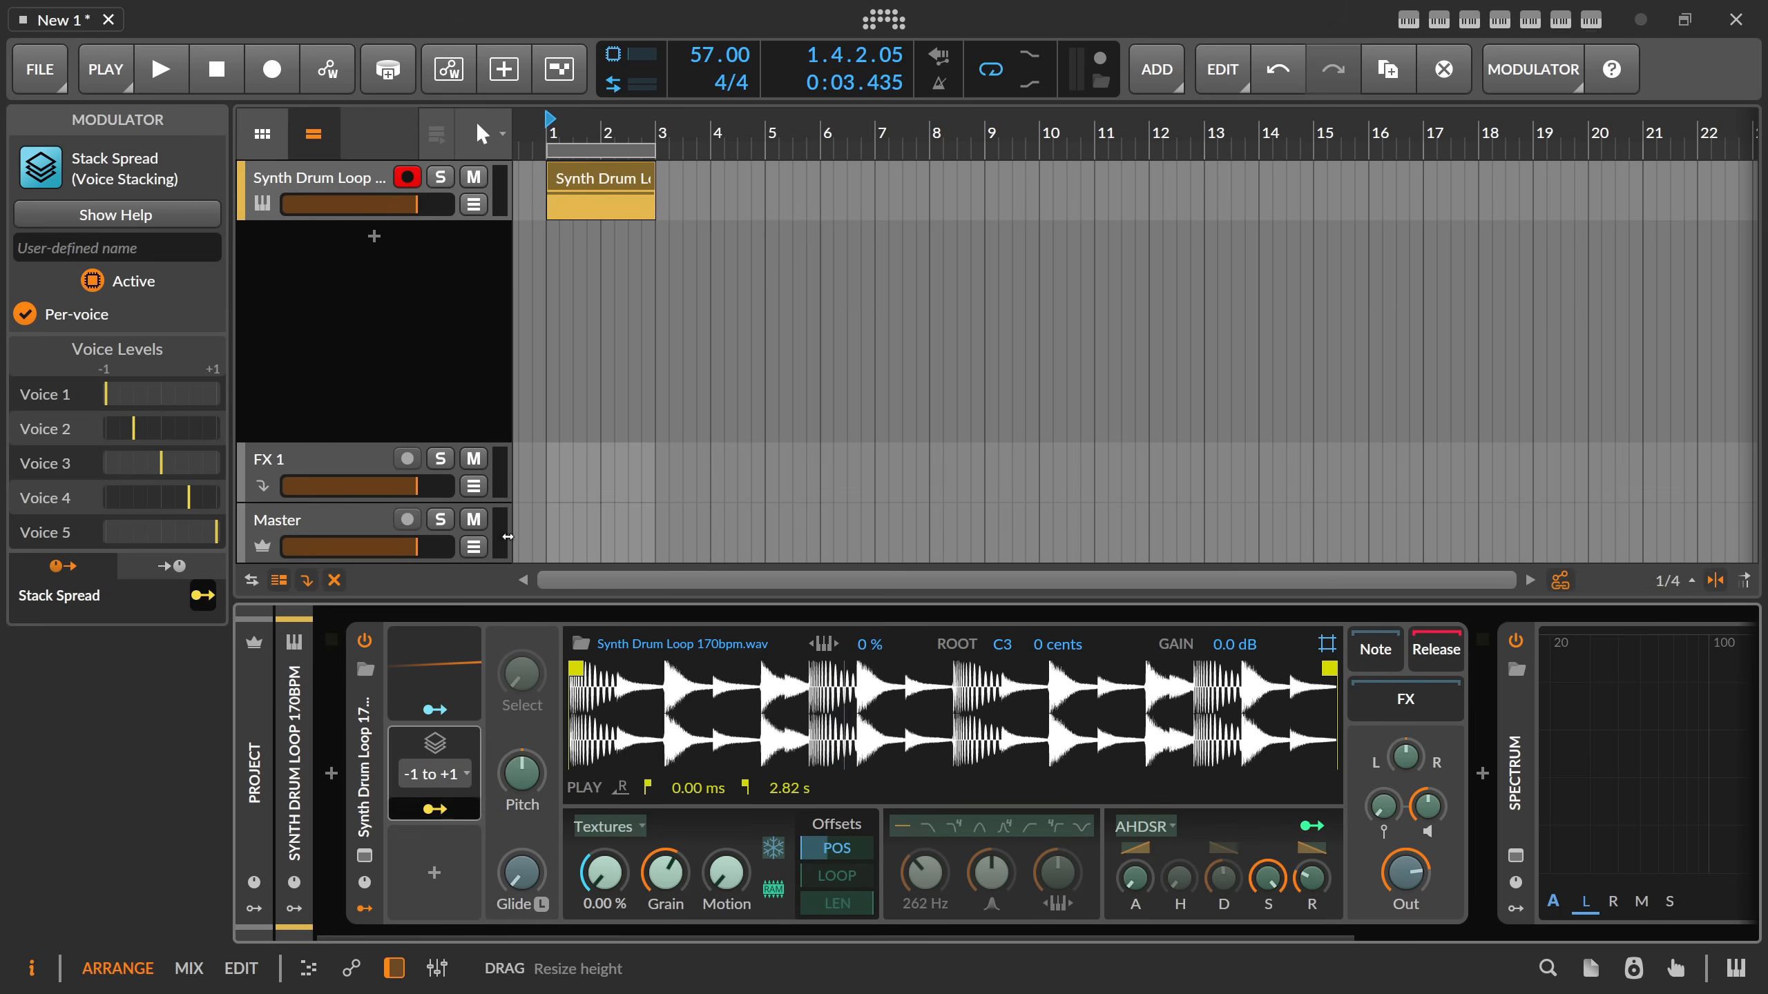
Map the Stack Spread to pitch at 0.150, grain size at ×1.089 and pan at 0.575, auditioning the loop.
left_click(519, 796)
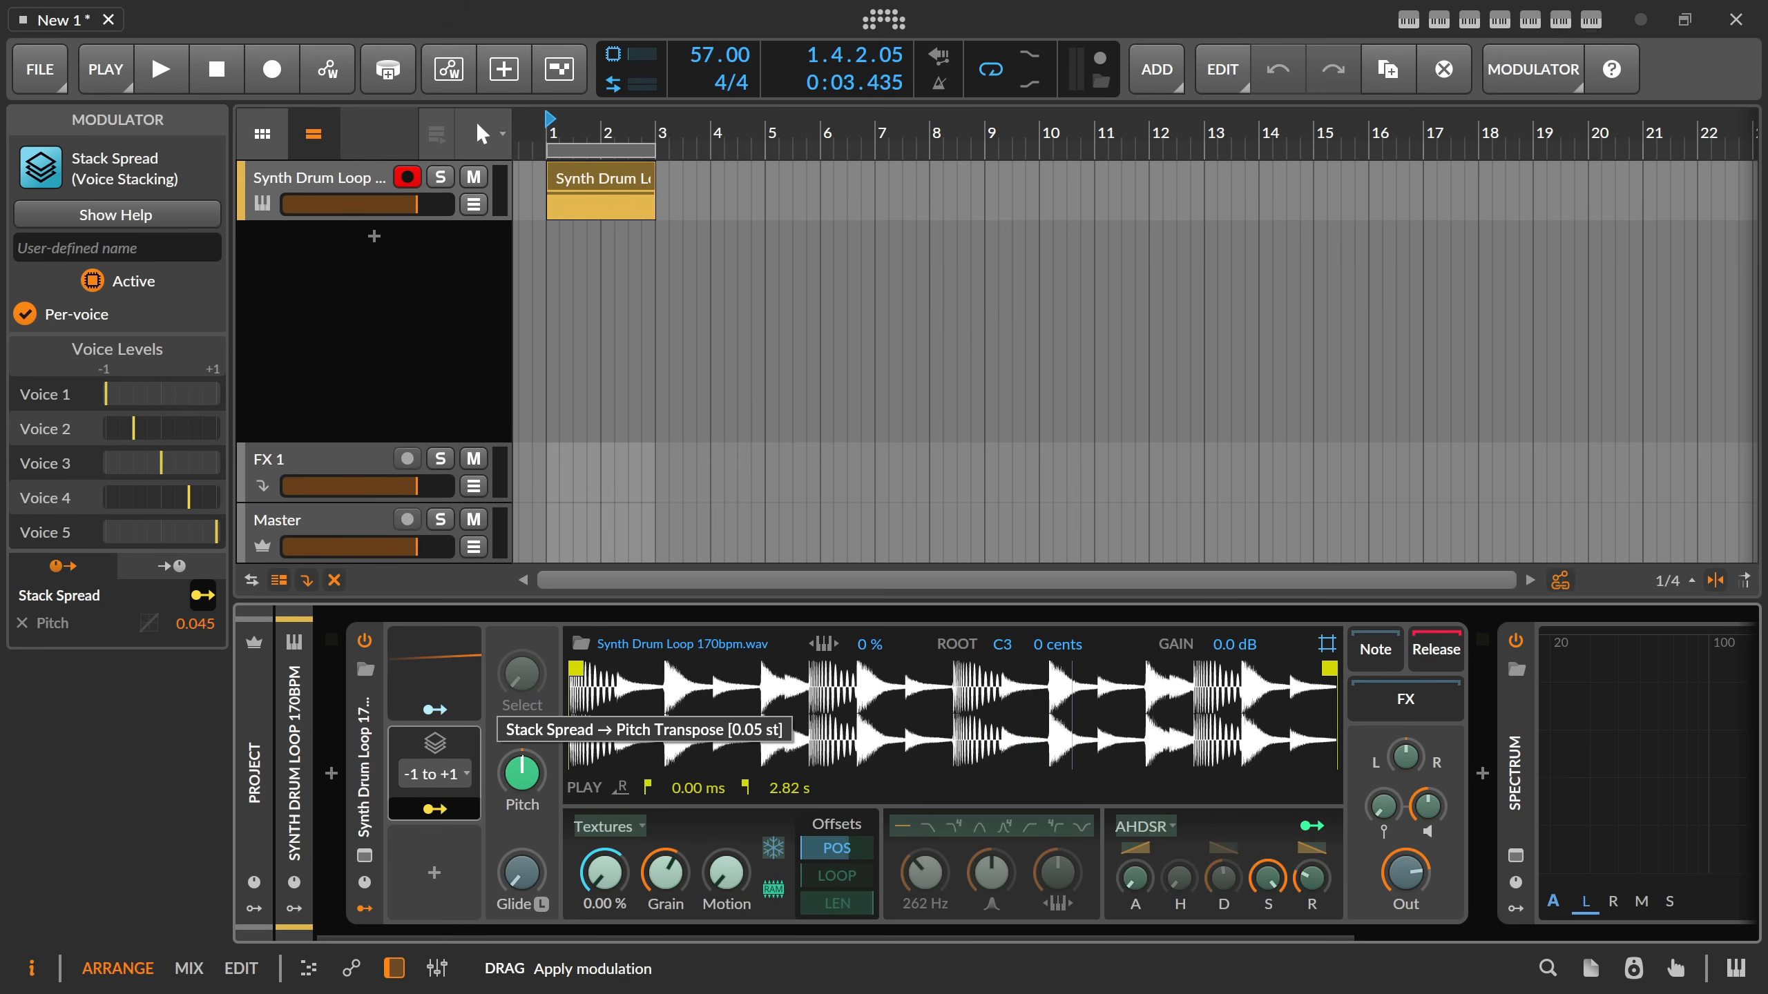
key("space")
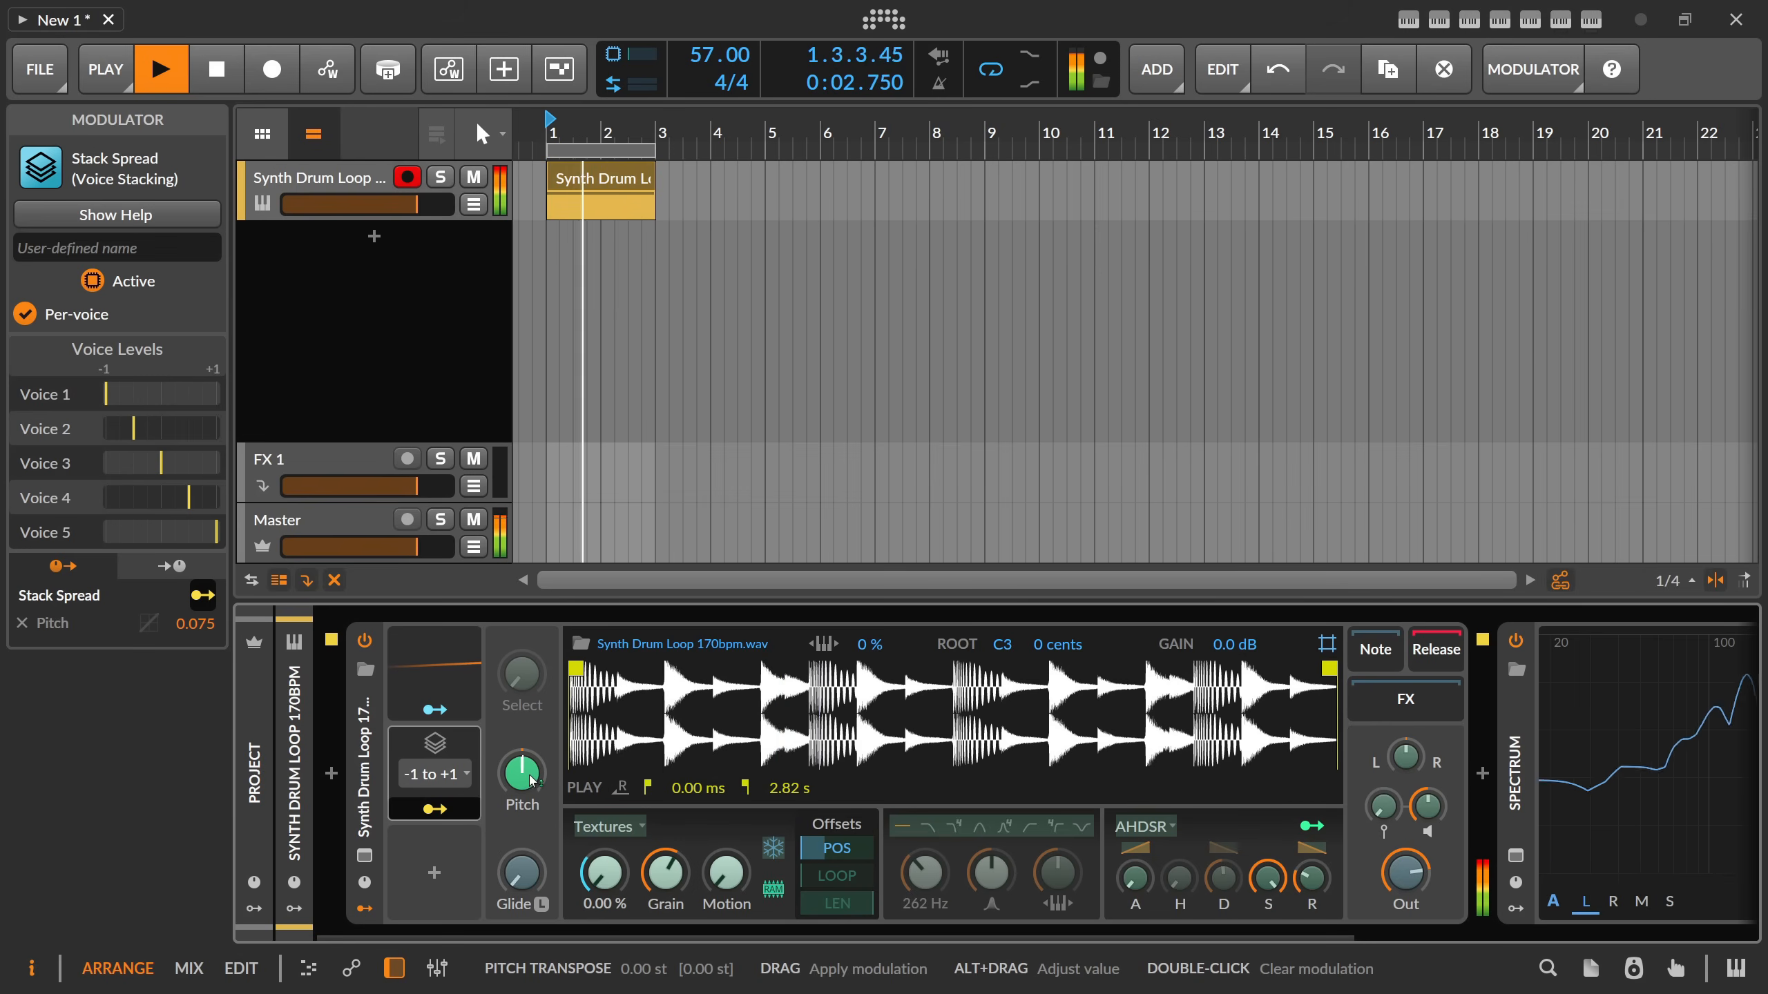
mouse_move(532, 787)
left_mouse_down()
mouse_move(532, 648)
mouse_move(529, 815)
mouse_move(524, 768)
left_mouse_up()
key("space")
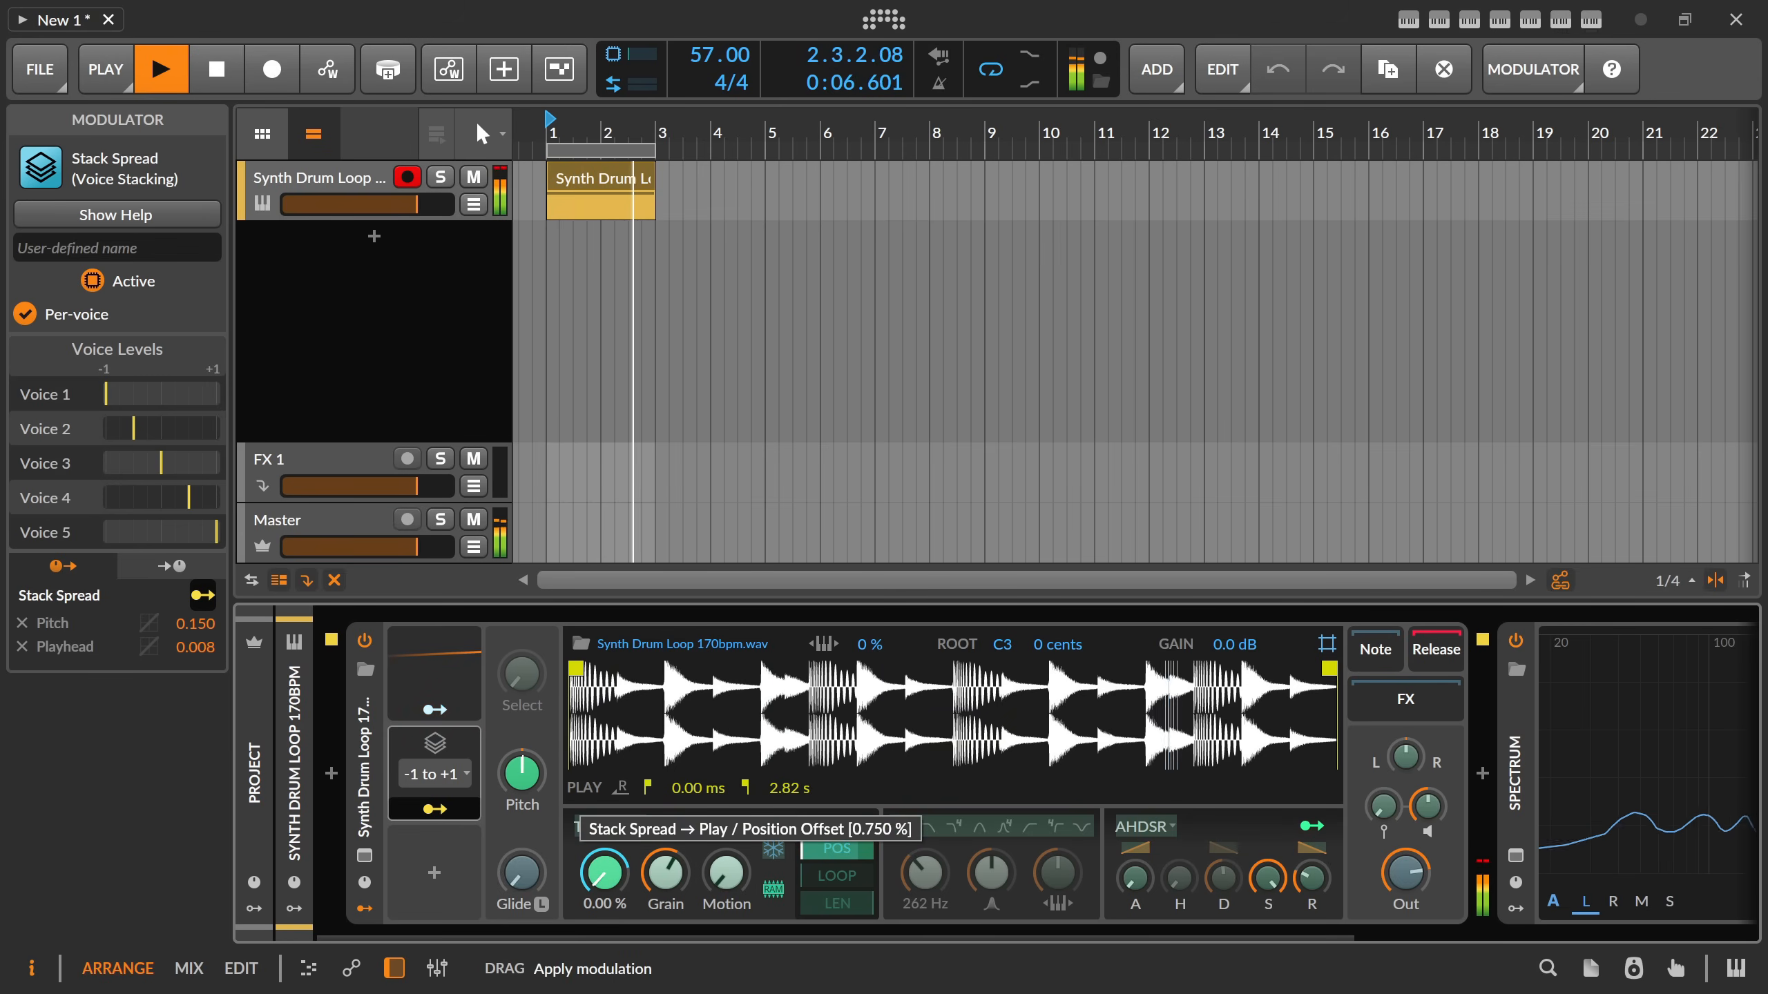
left_click_drag(696, 876, 697, 867)
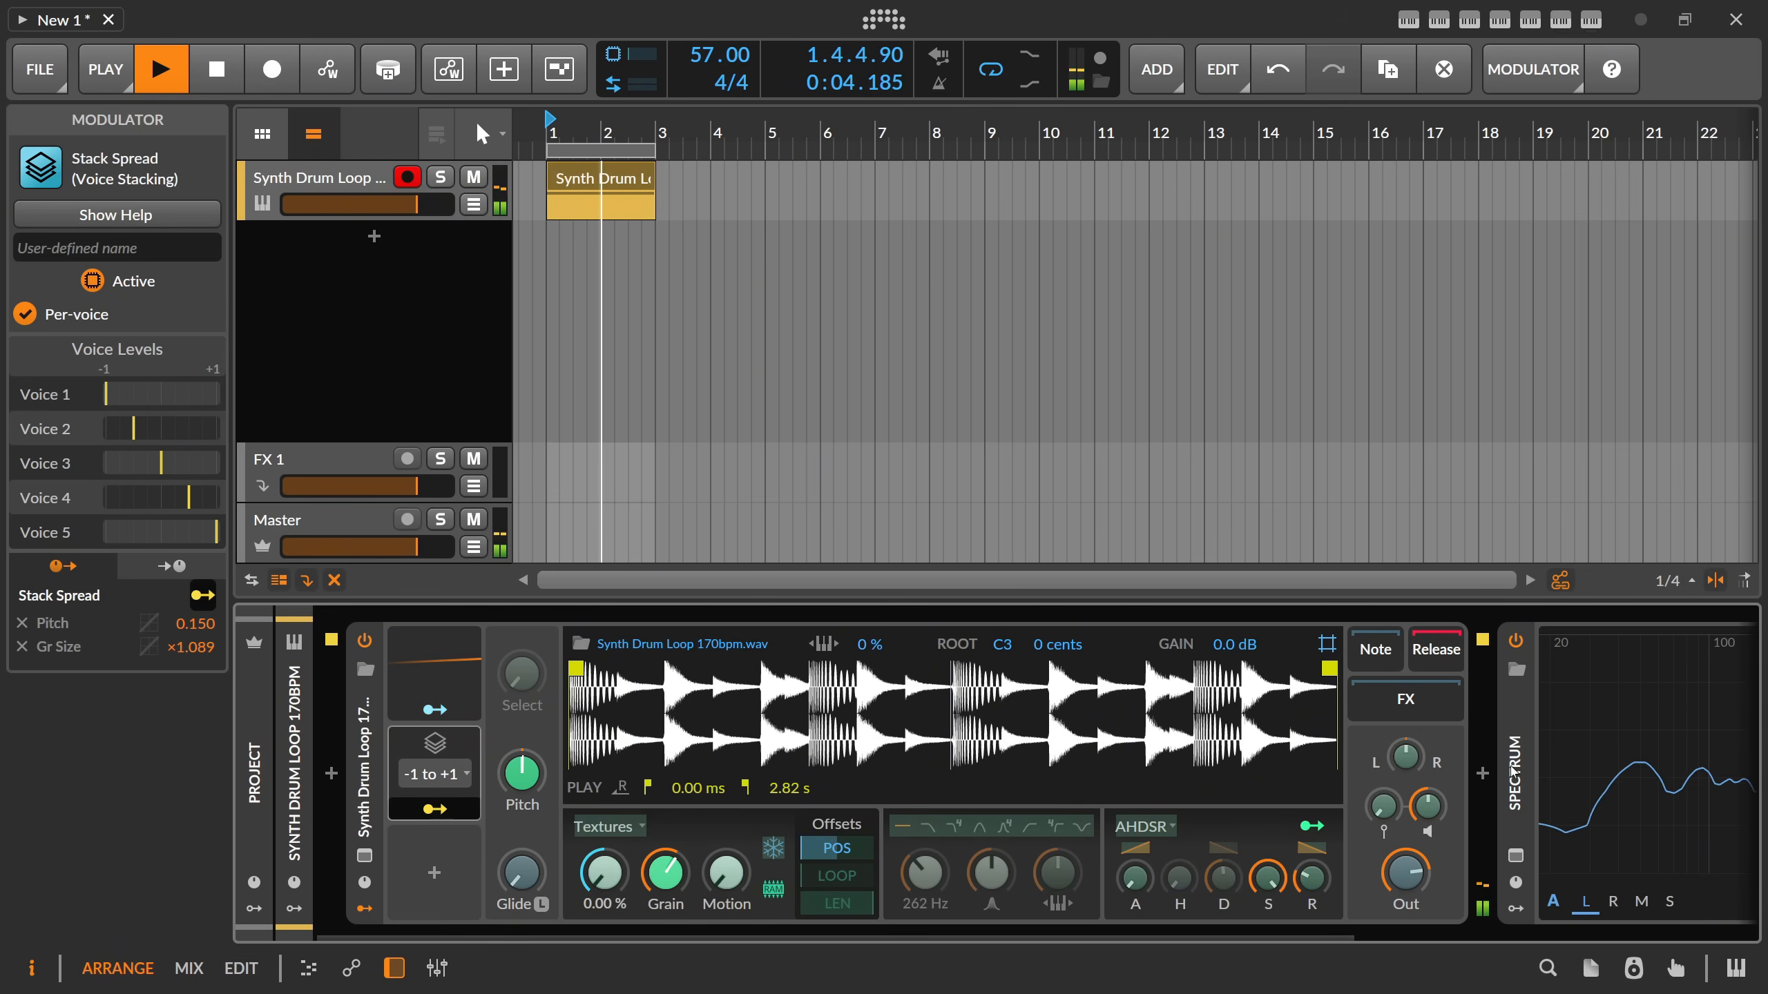
left_click_drag(1406, 757, 1406, 573)
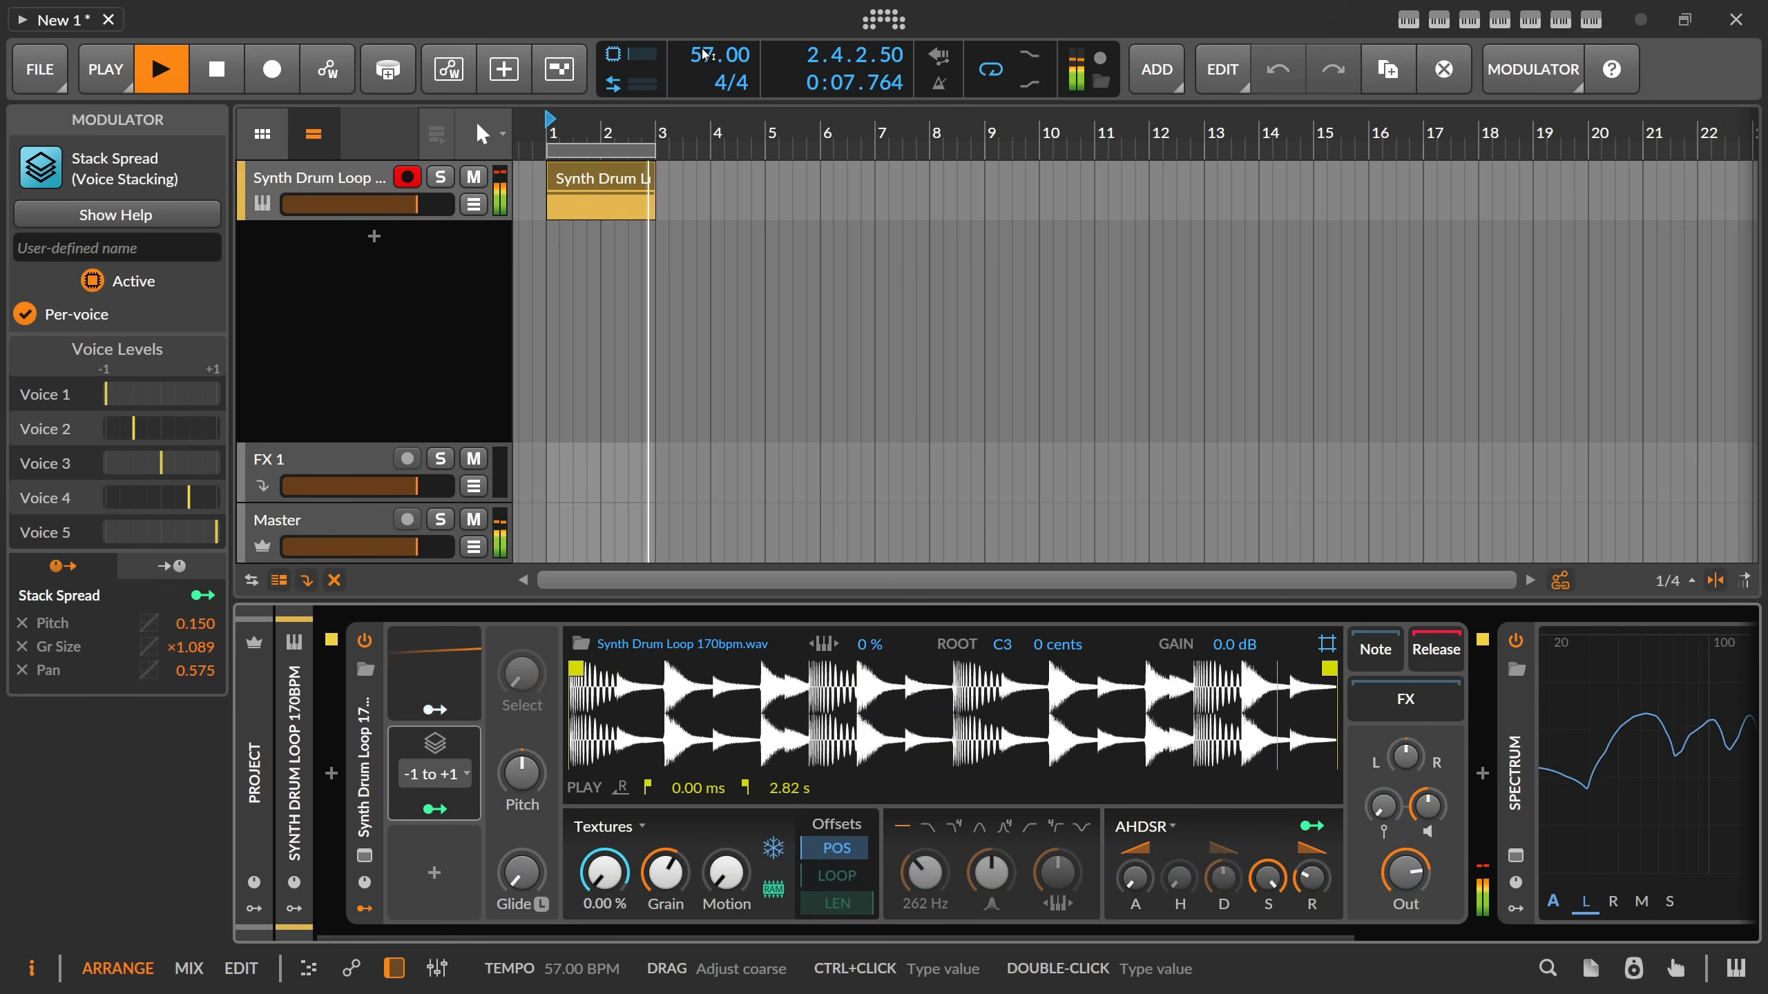
Set the project tempo to 85 BPM and the Sampler's Voice Stacking to 16, and restart playback.
left_click_drag(719, 56, 720, 37)
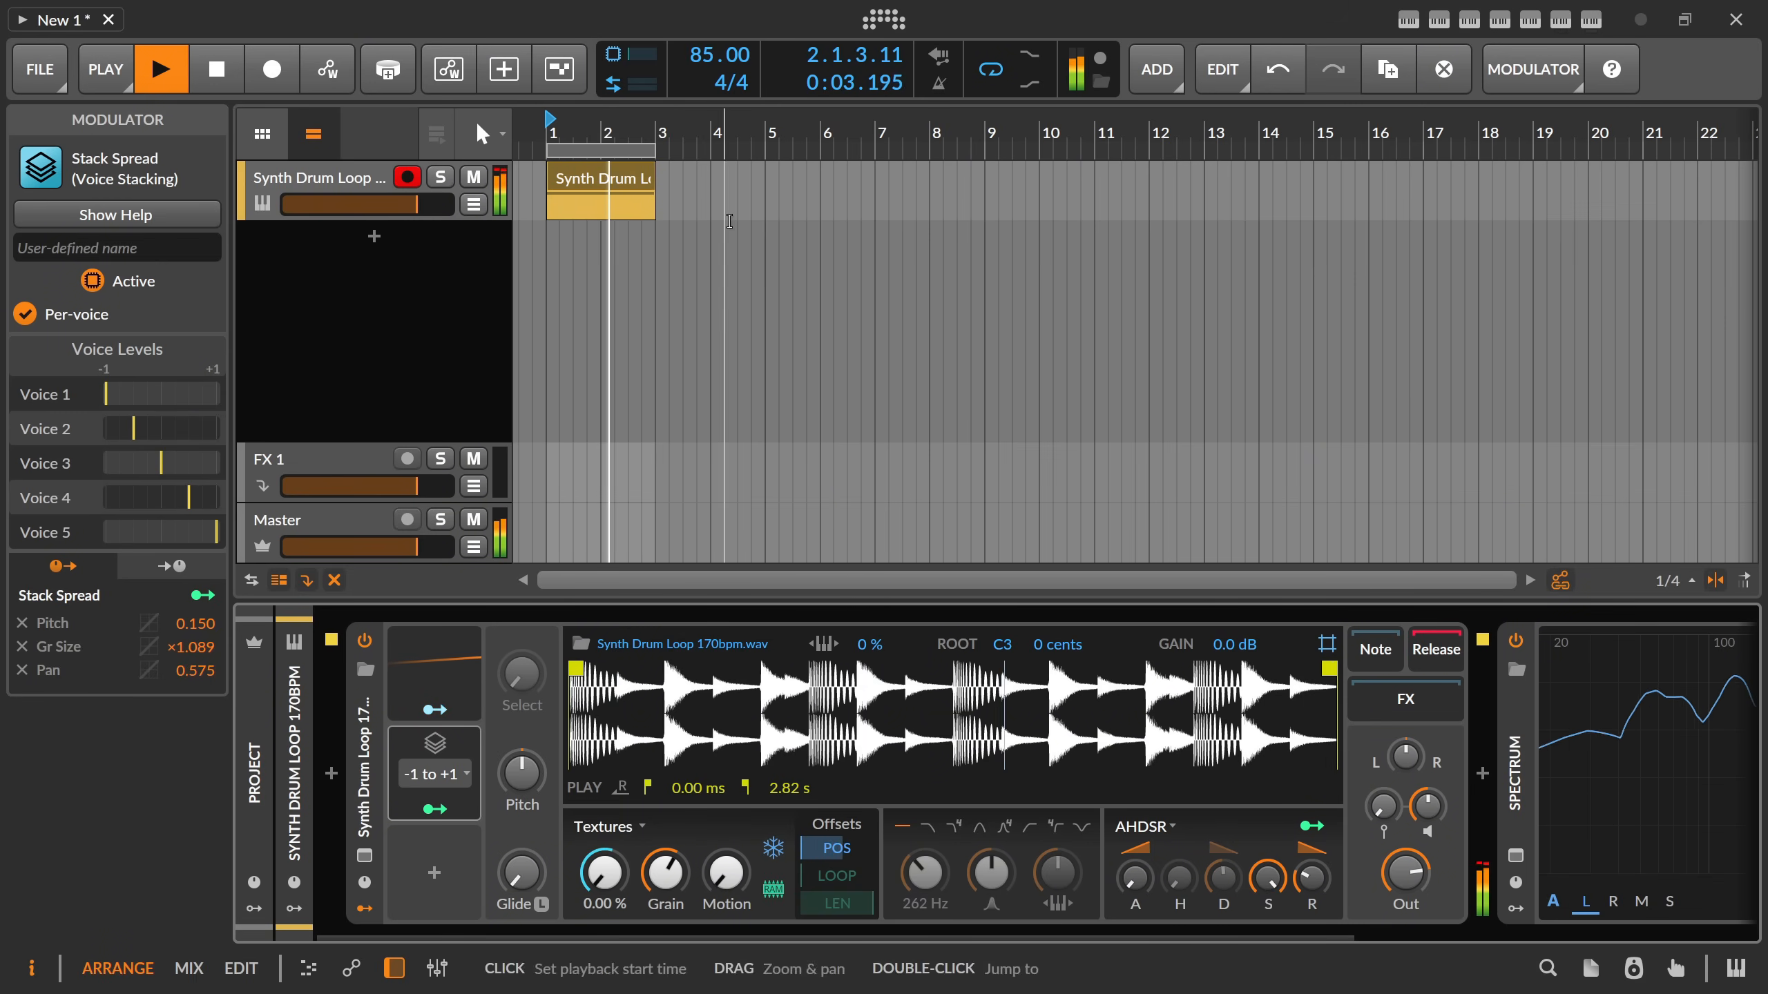
left_click(365, 731)
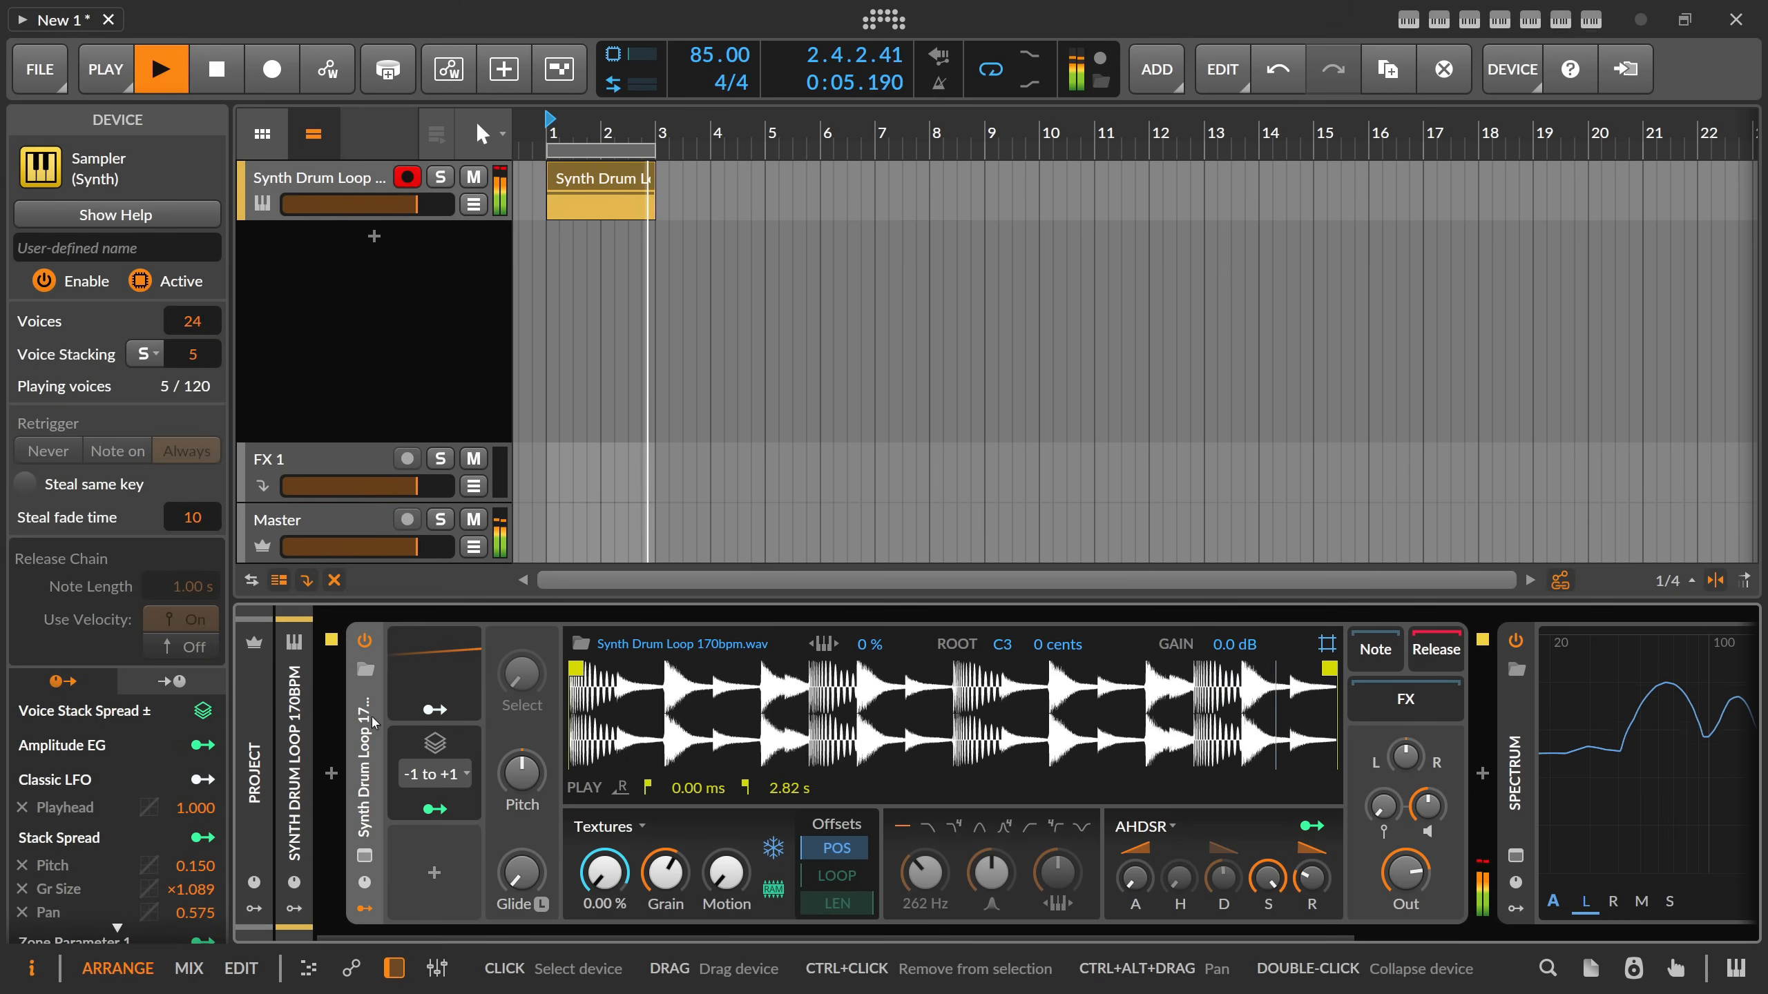
key("space")
left_click_drag(204, 370, 203, 334)
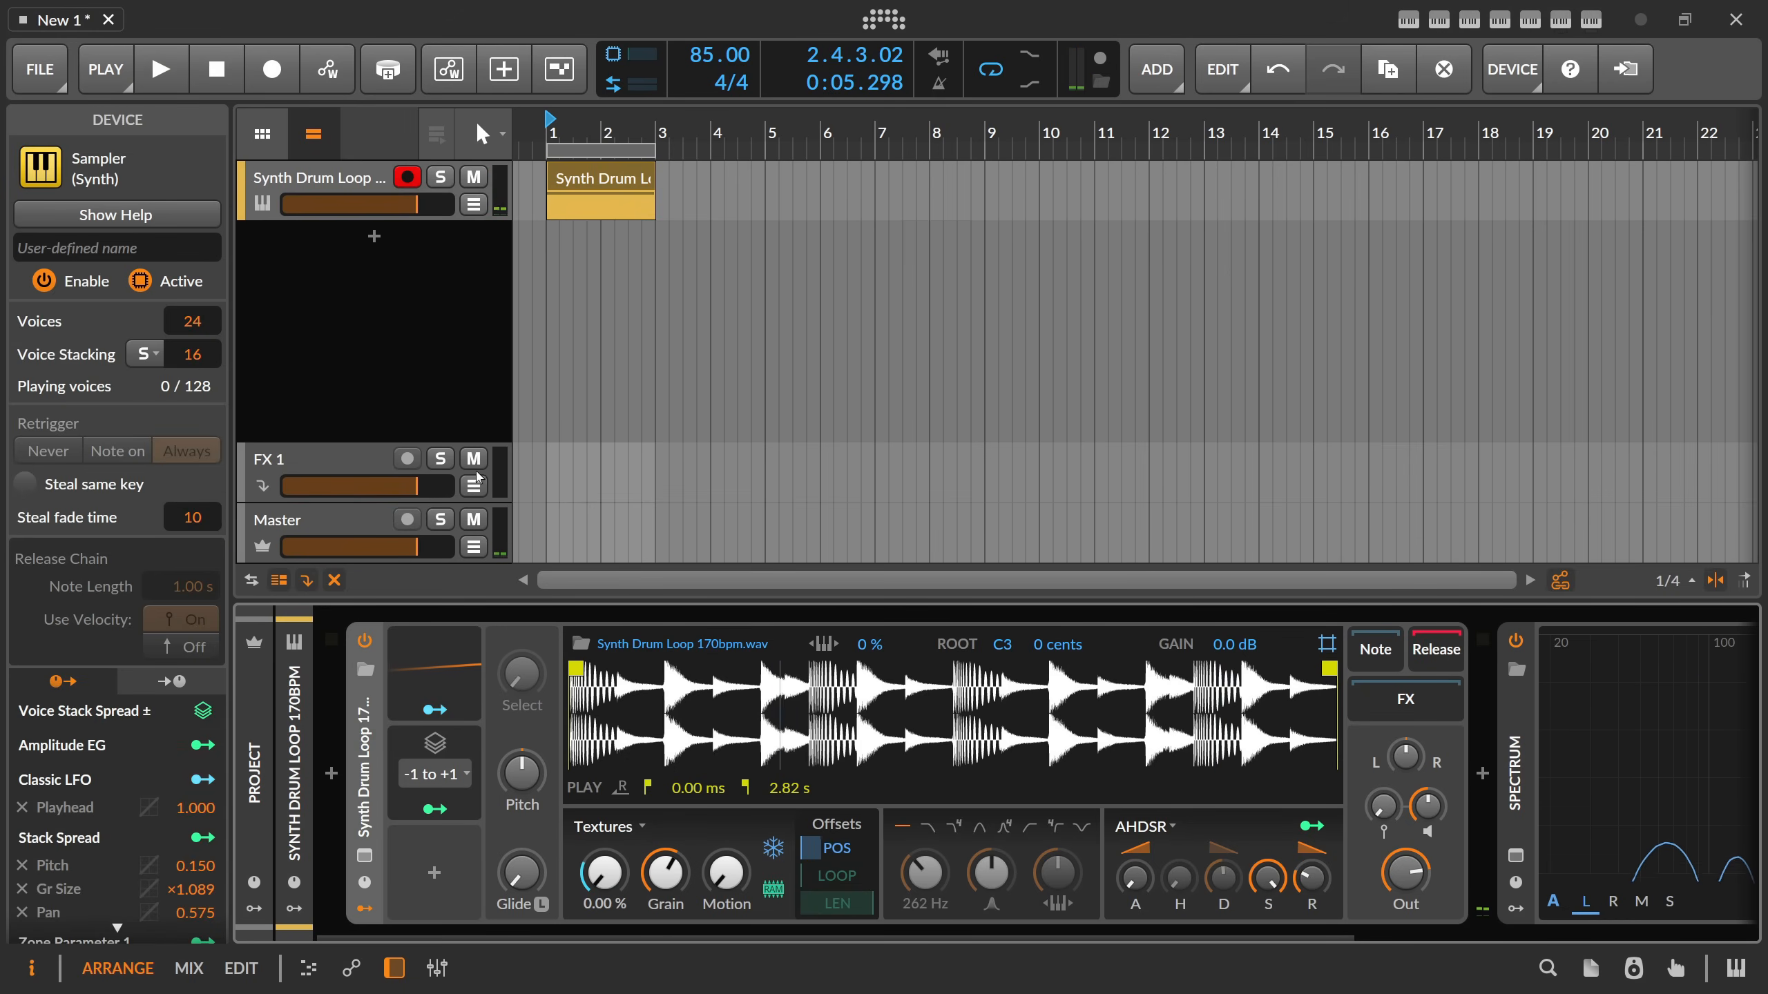
key("space")
Adjust the Stack Spread amounts to -0.37 for pitch, ×2.254 for grain size and 0.065 for pan during playback.
left_click_drag(522, 772, 521, 817)
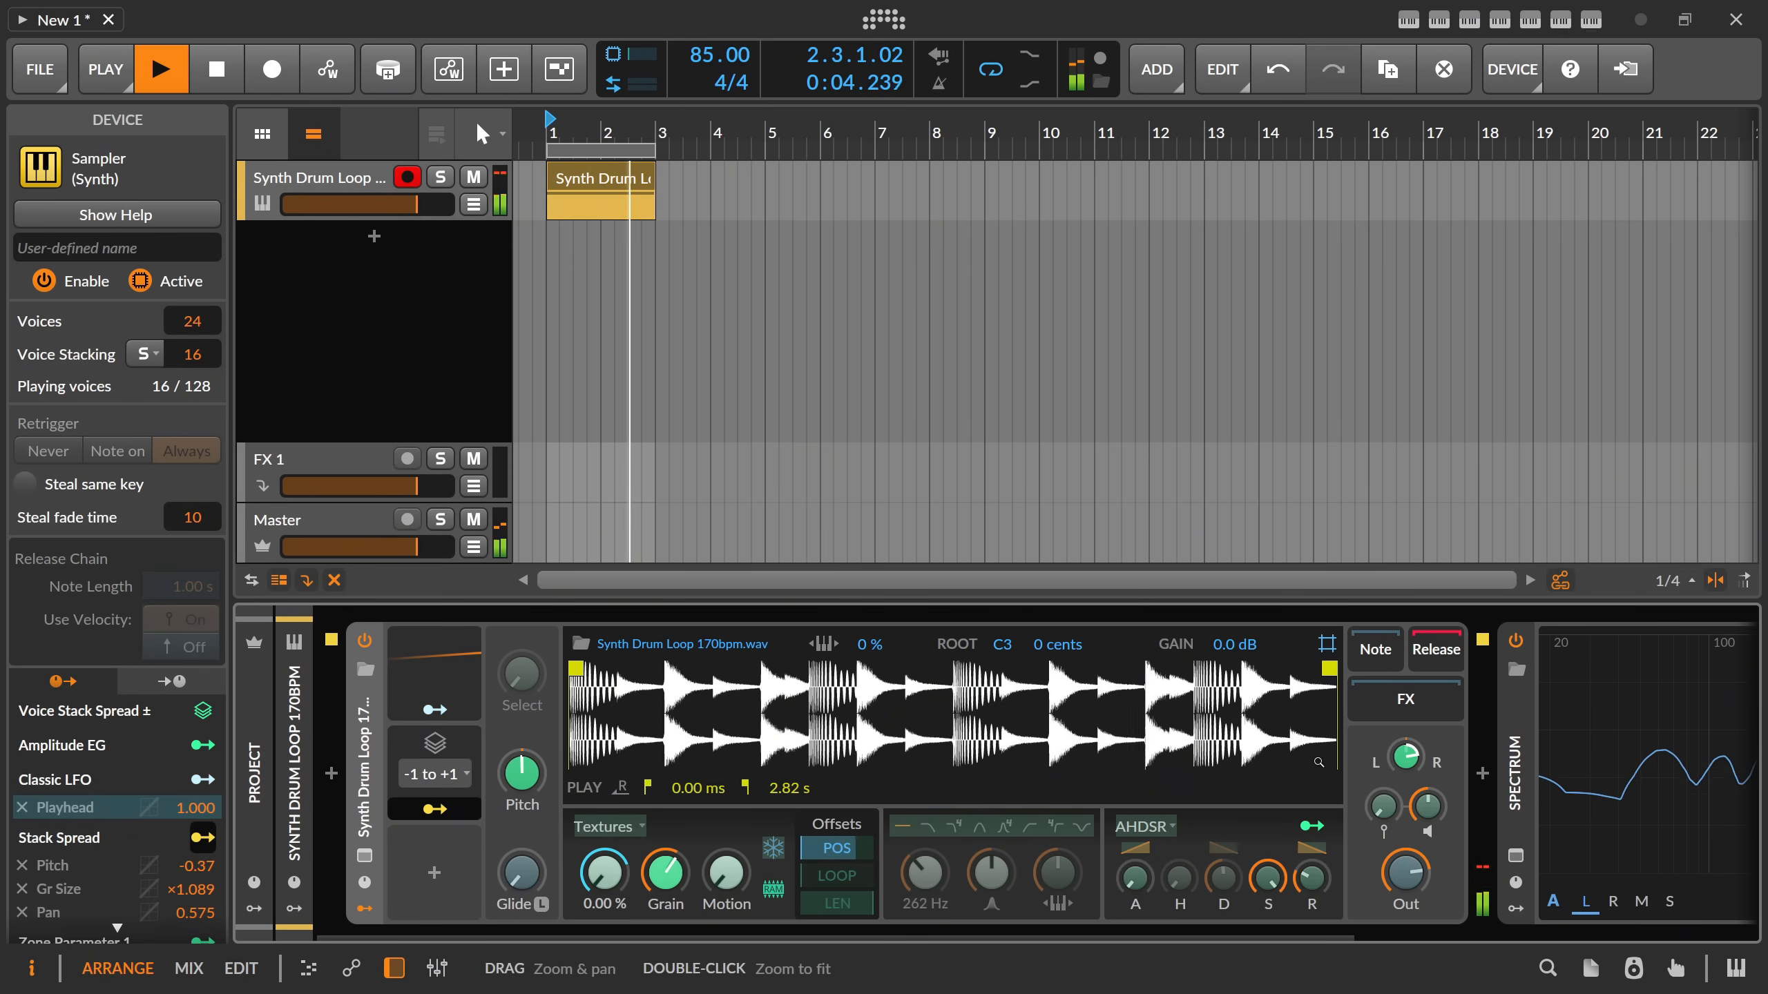
left_click_drag(1406, 756, 1406, 780)
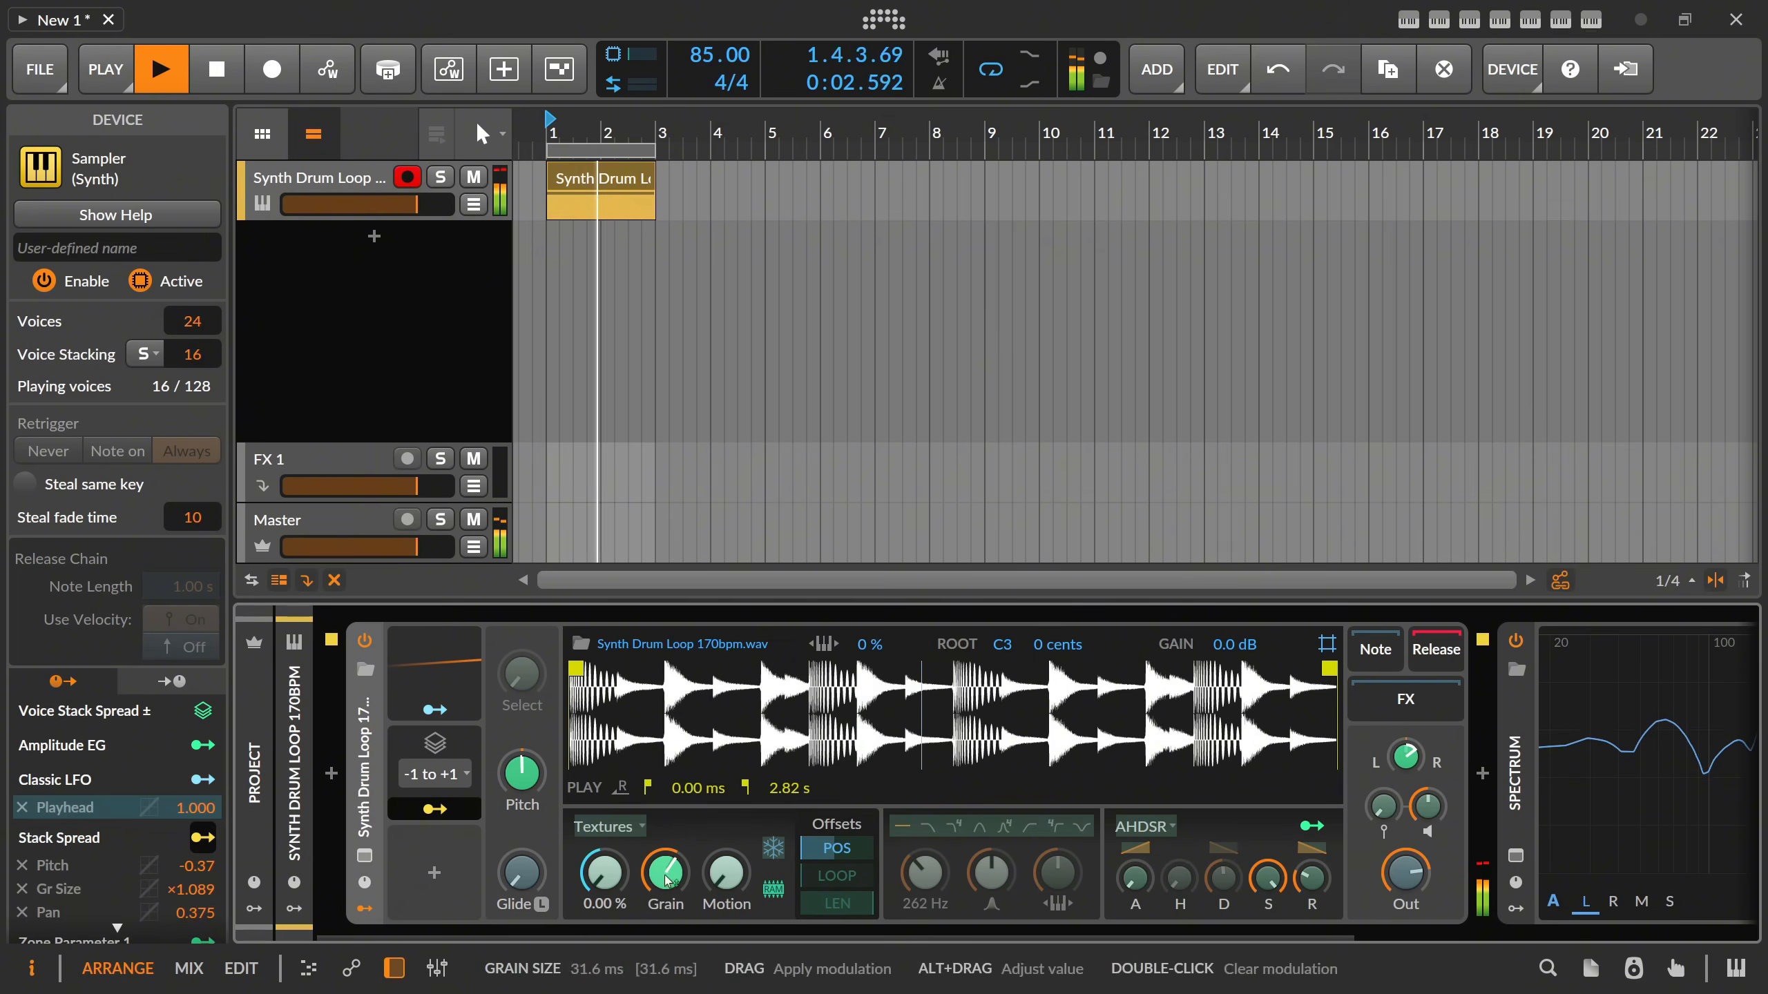
left_click_drag(665, 874, 666, 804)
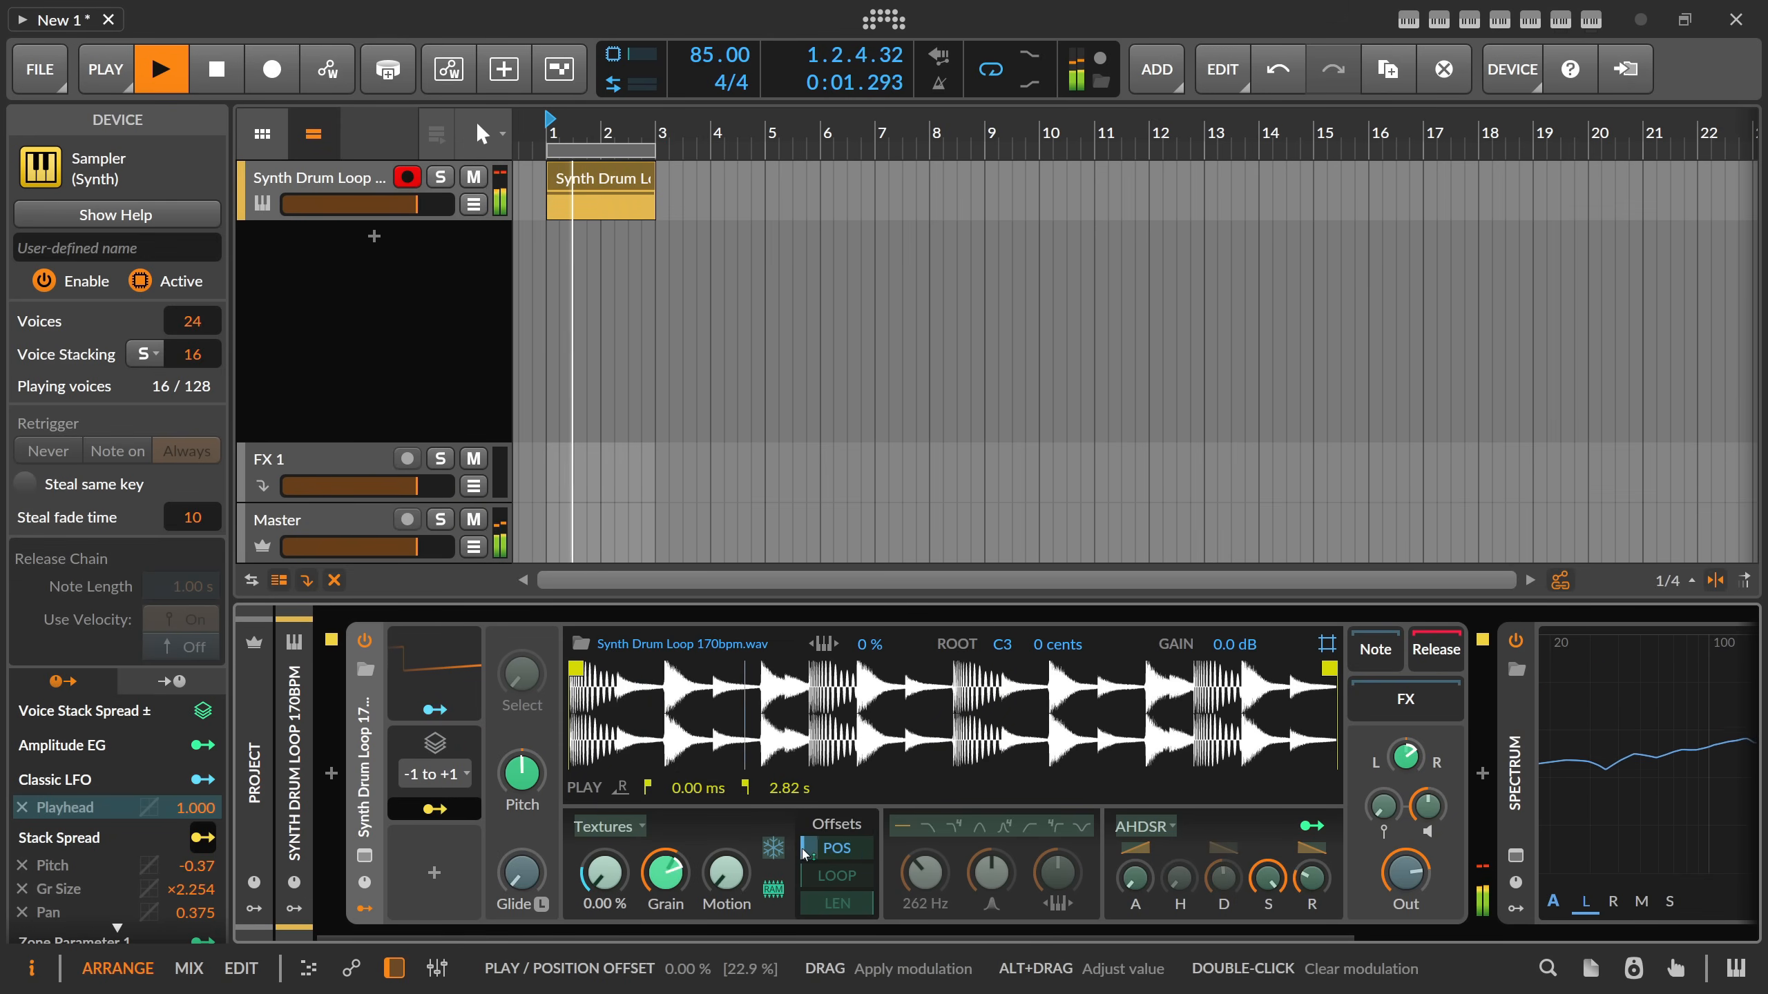
left_click_drag(808, 848, 804, 852)
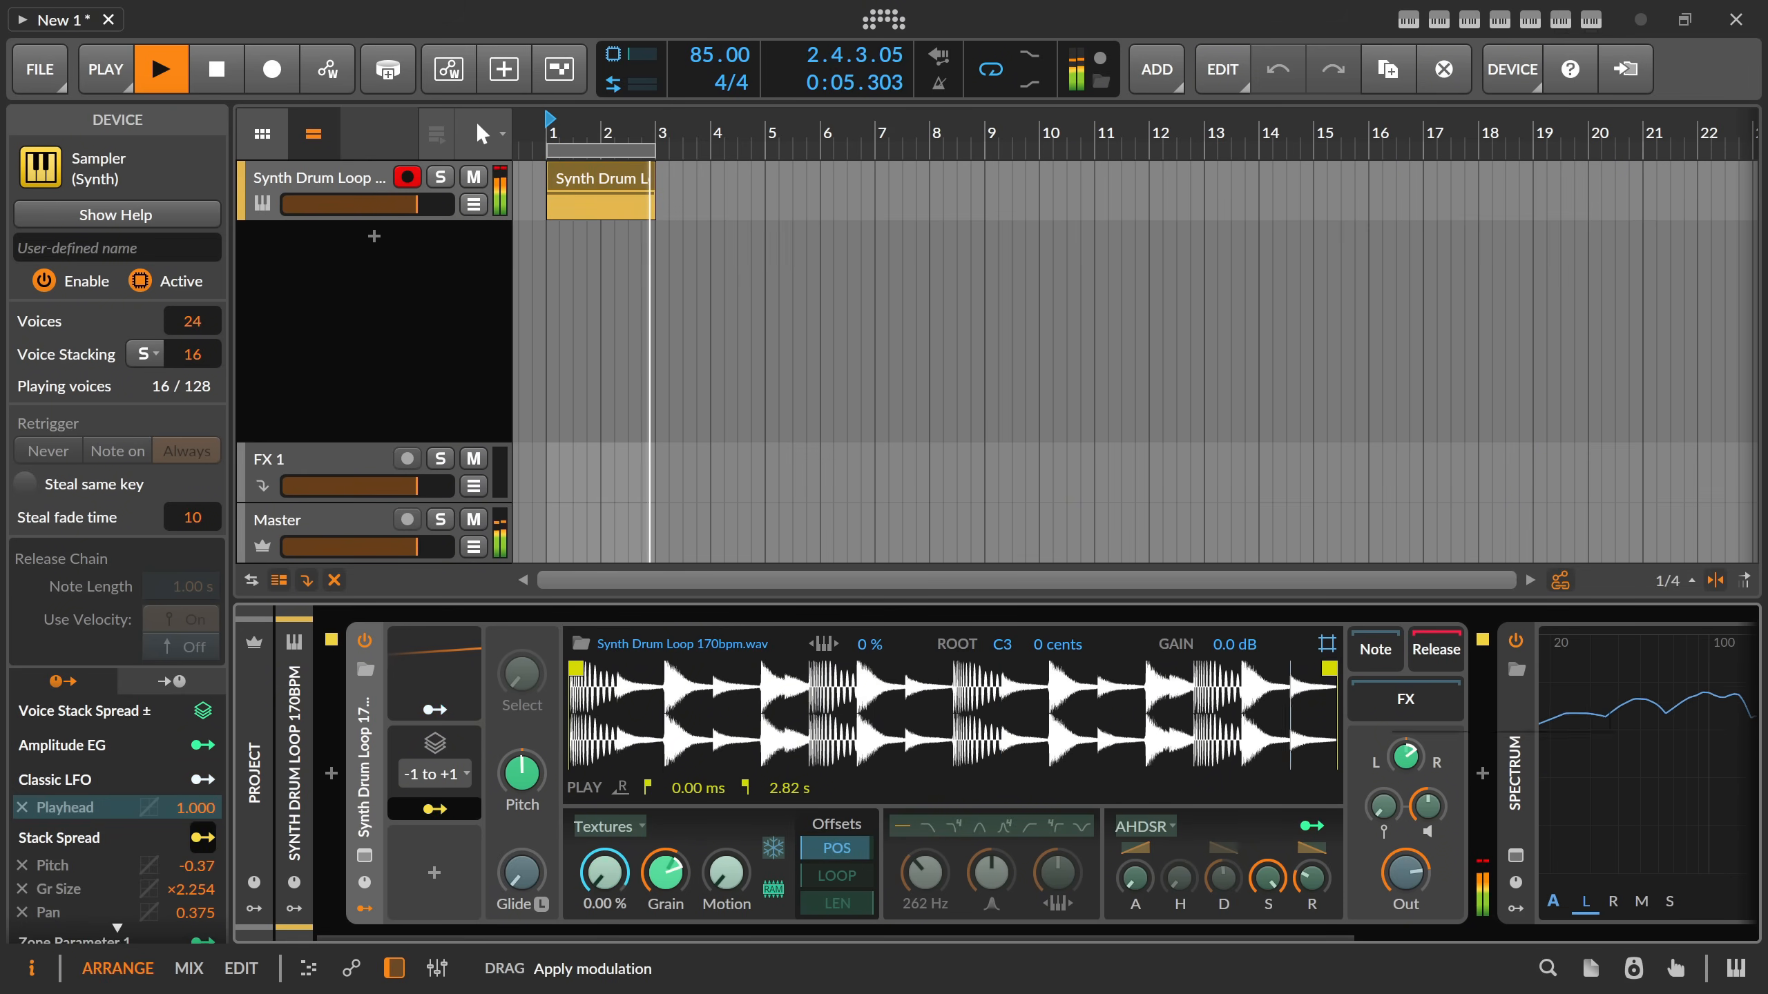
left_click_drag(1406, 755, 1406, 783)
key("space")
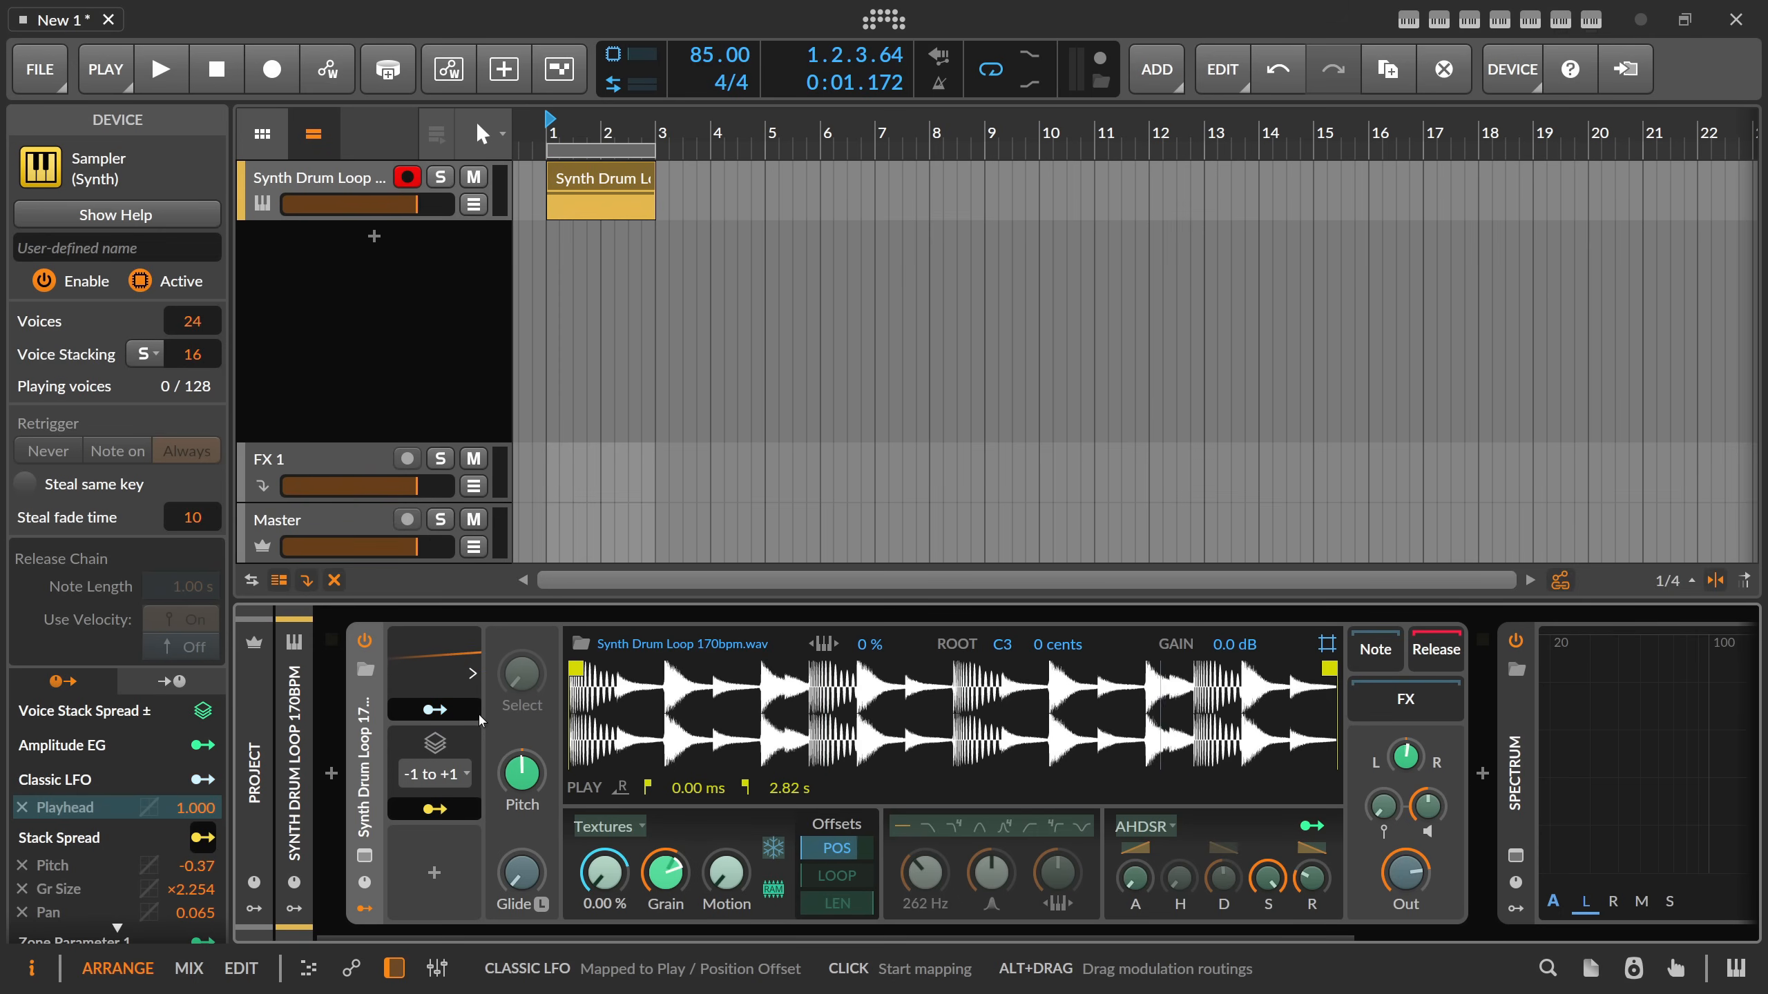
Clear the Stack Spread's pitch modulation and set Voice Stacking to Off, auditioning the loop.
left_click(452, 809)
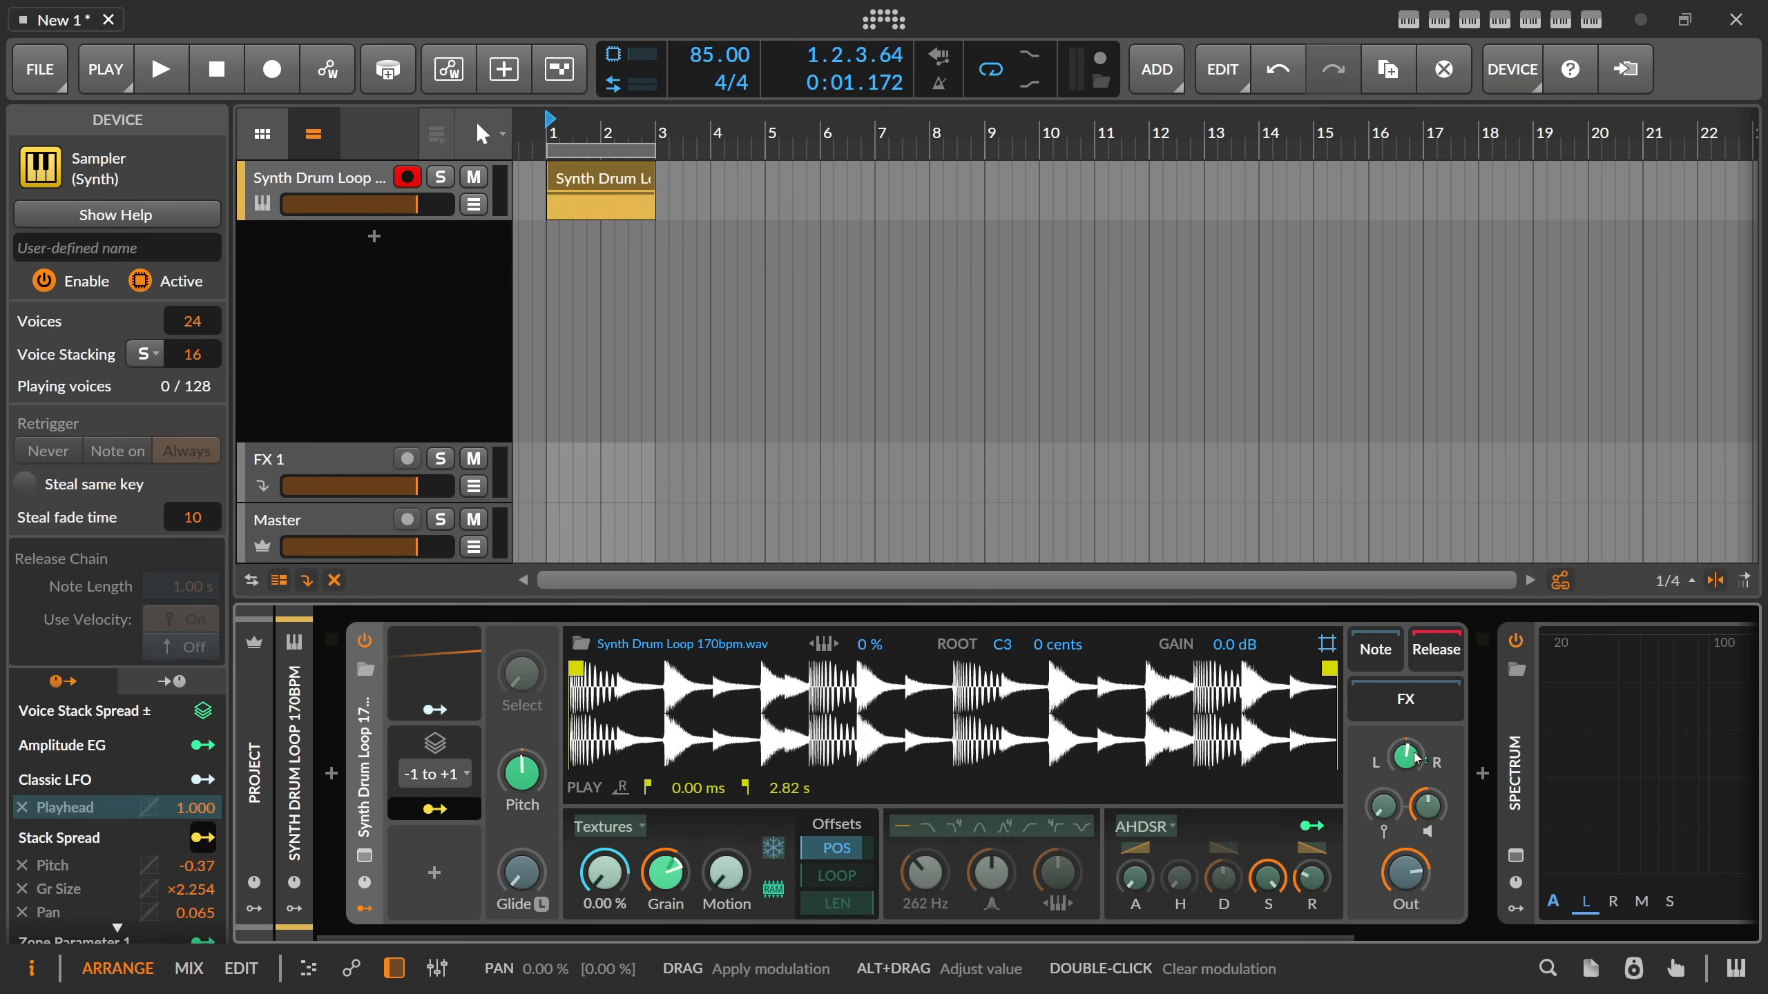
double_click(530, 779)
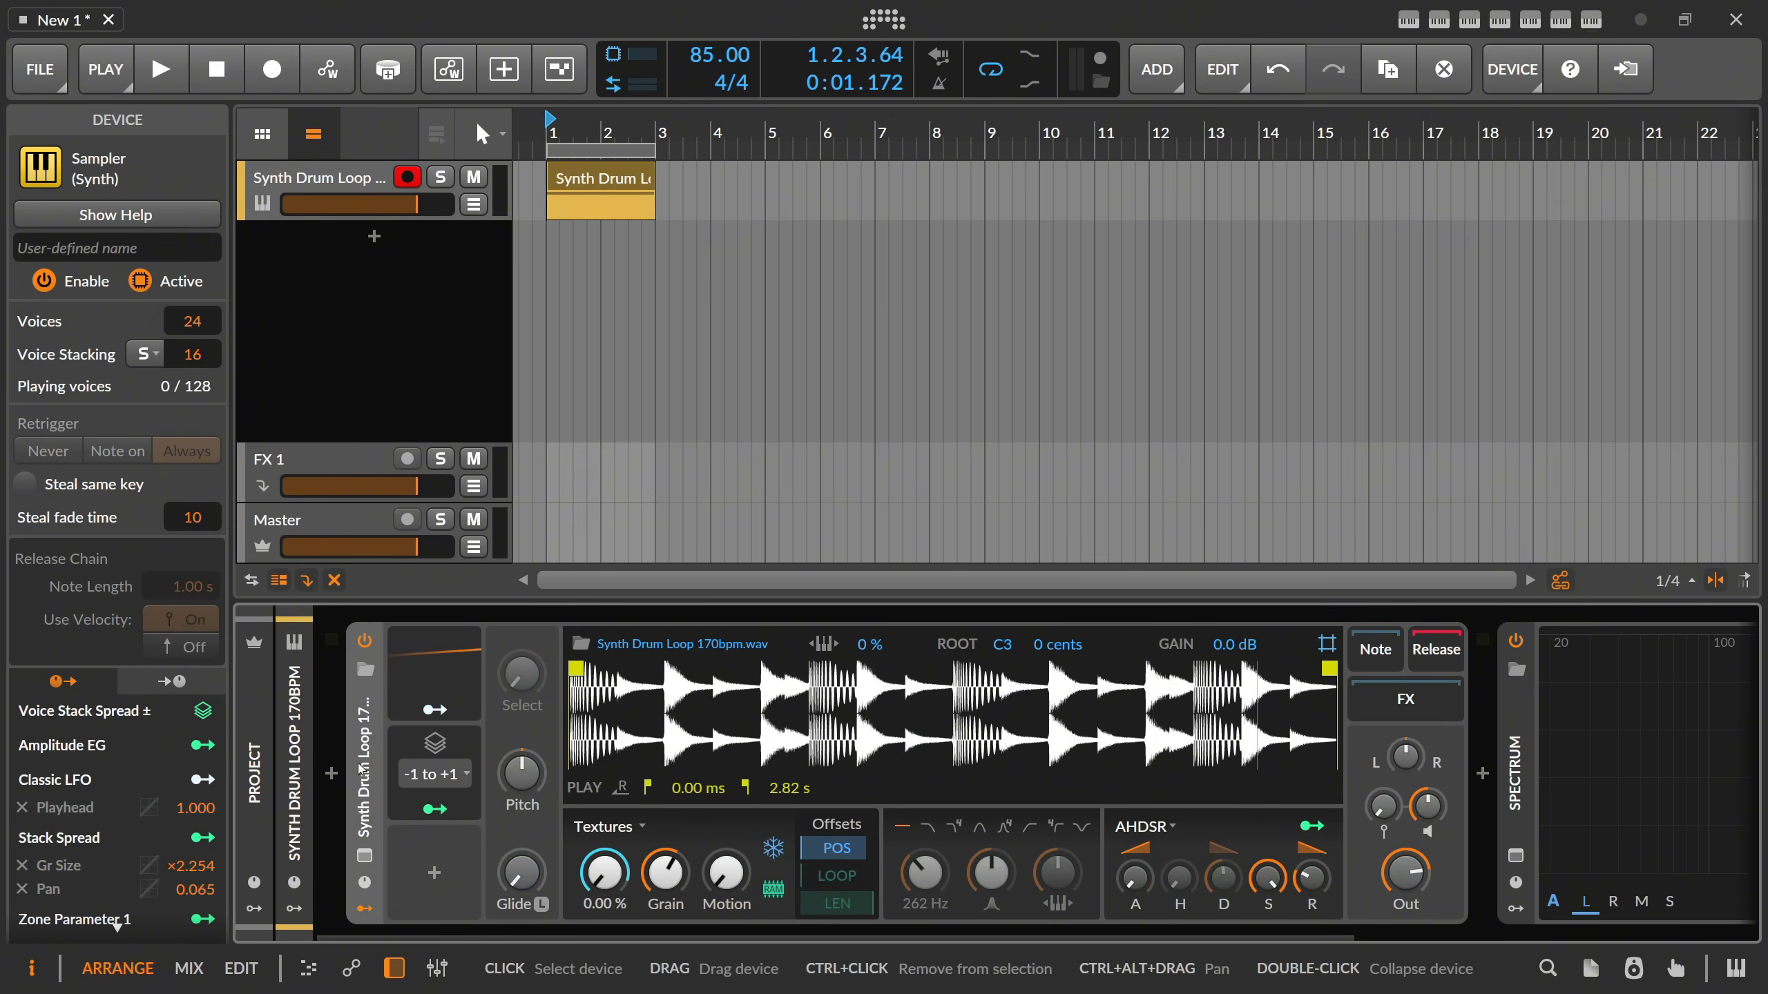
left_click_drag(199, 356, 199, 424)
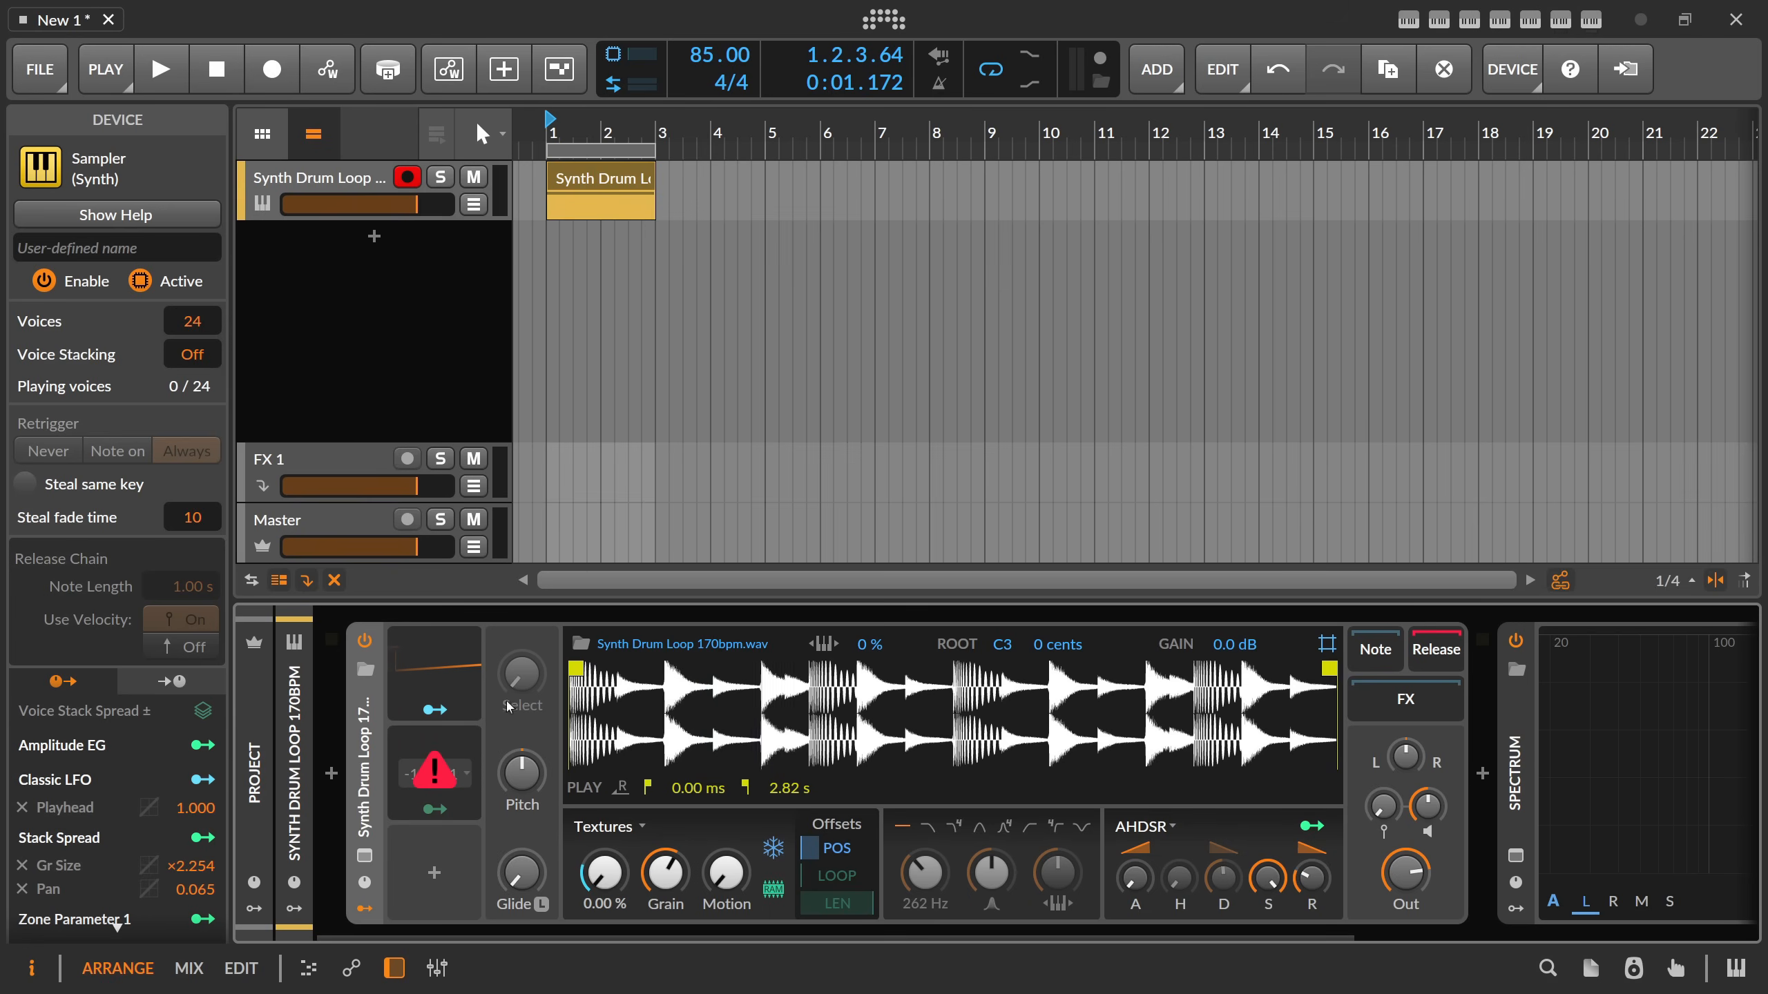
key("space")
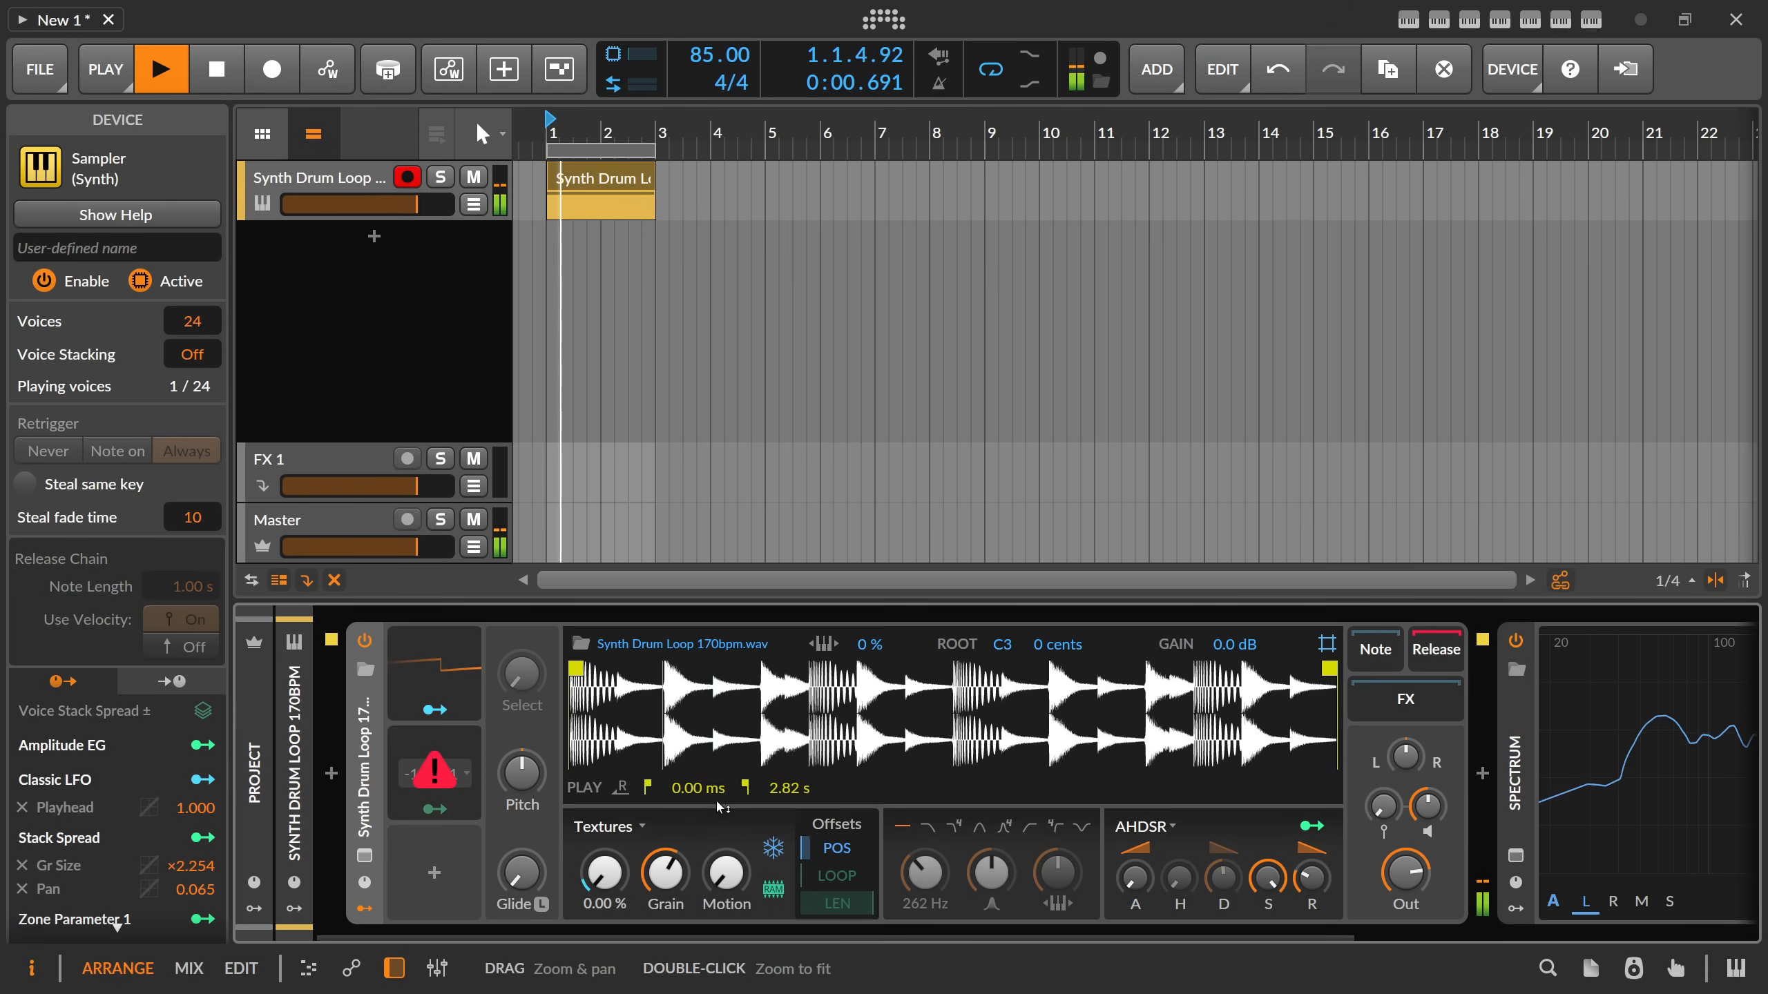
scroll(696, 63, "down", 13)
key("space")
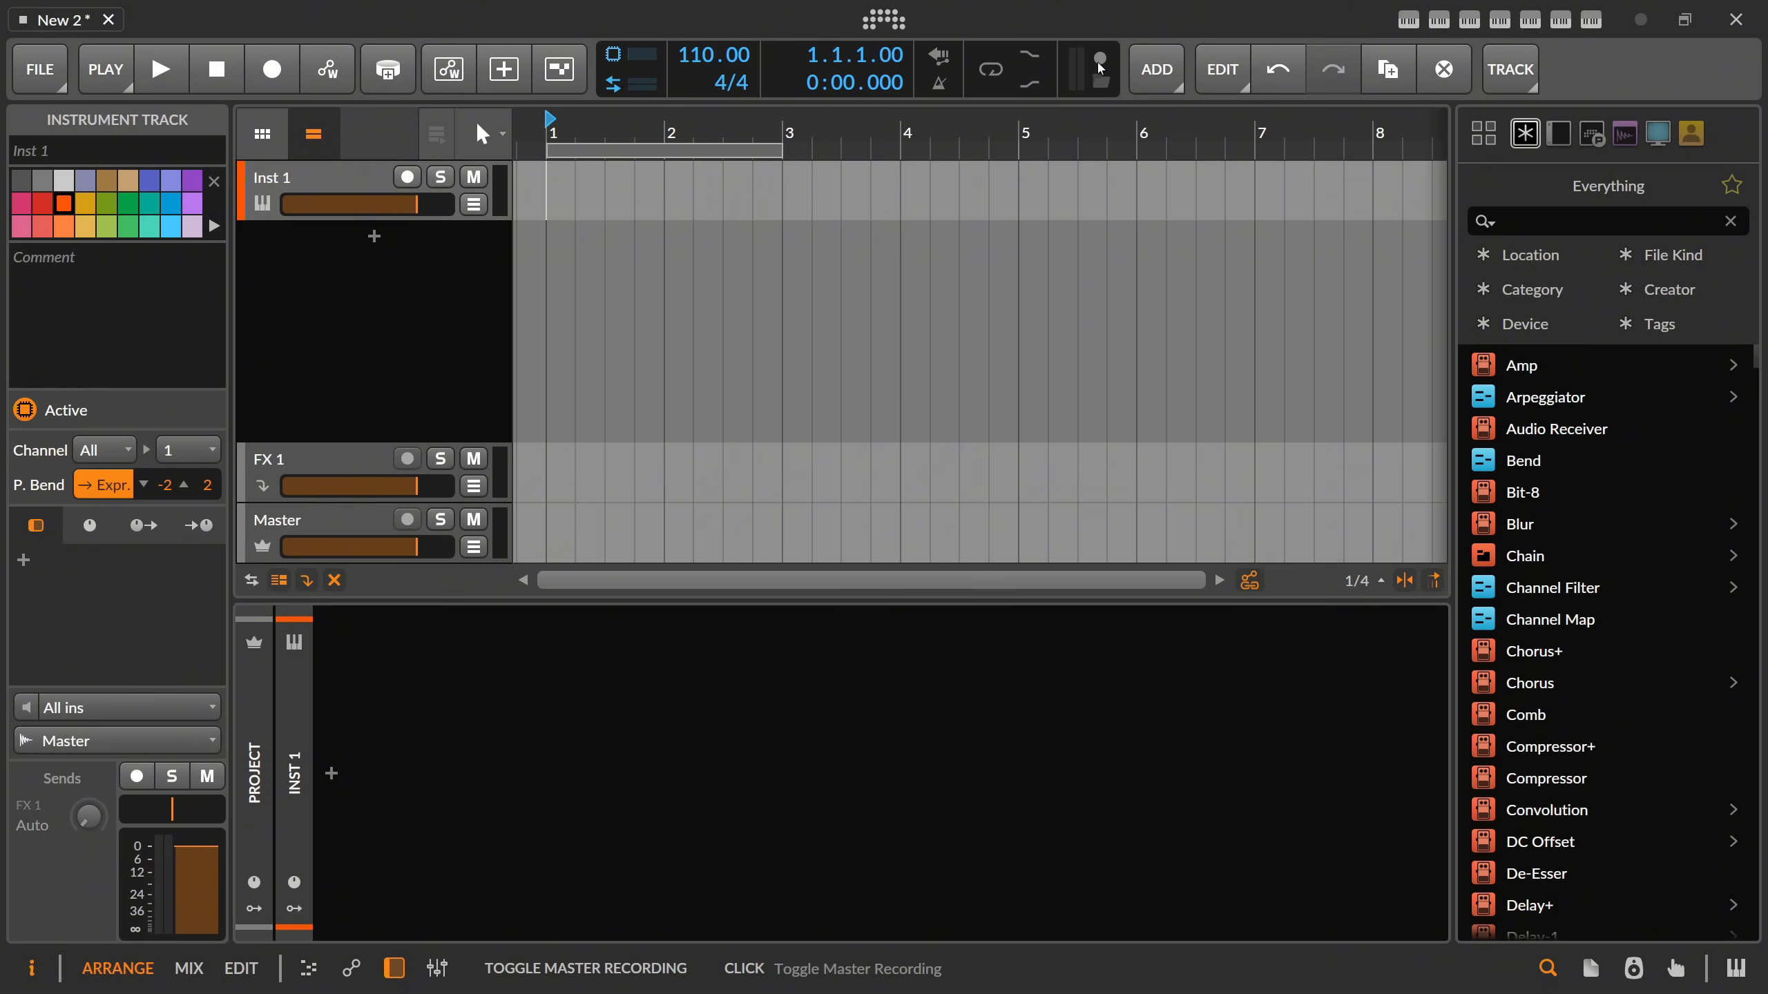
Add an audio track to the new project and set its input to mono Input 1 of Bitwig Connect.
right_click(314, 262)
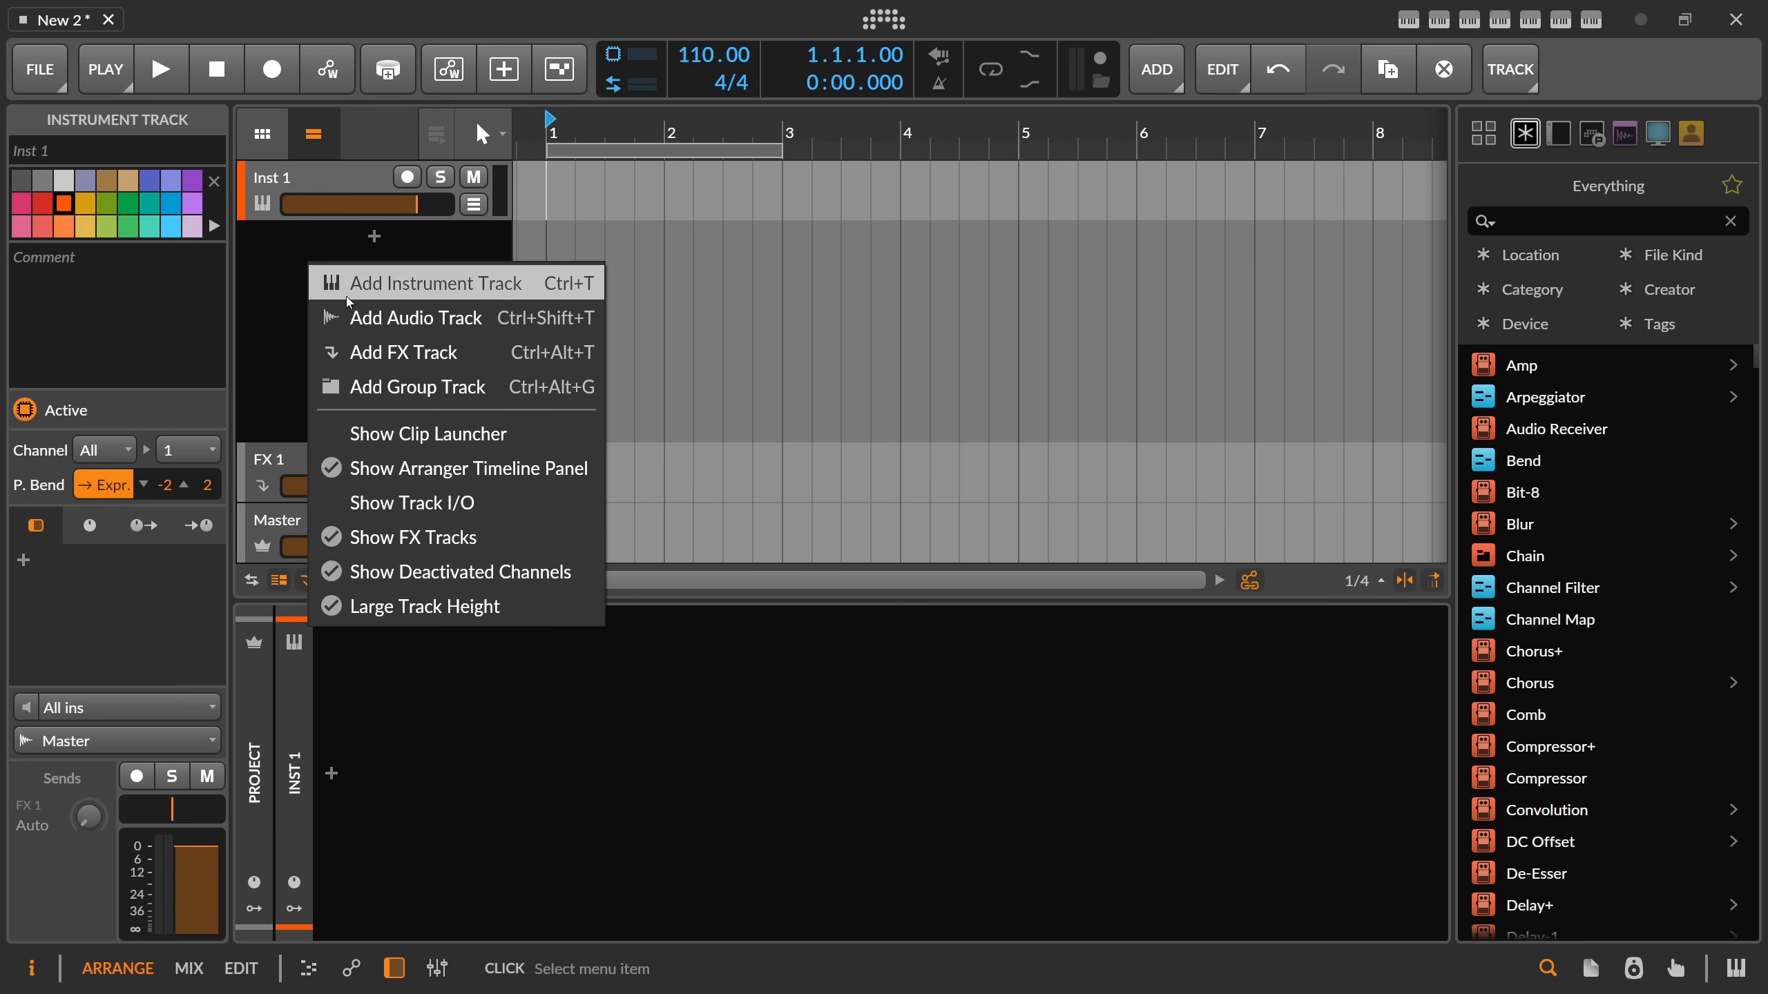
left_click(362, 314)
left_click(174, 702)
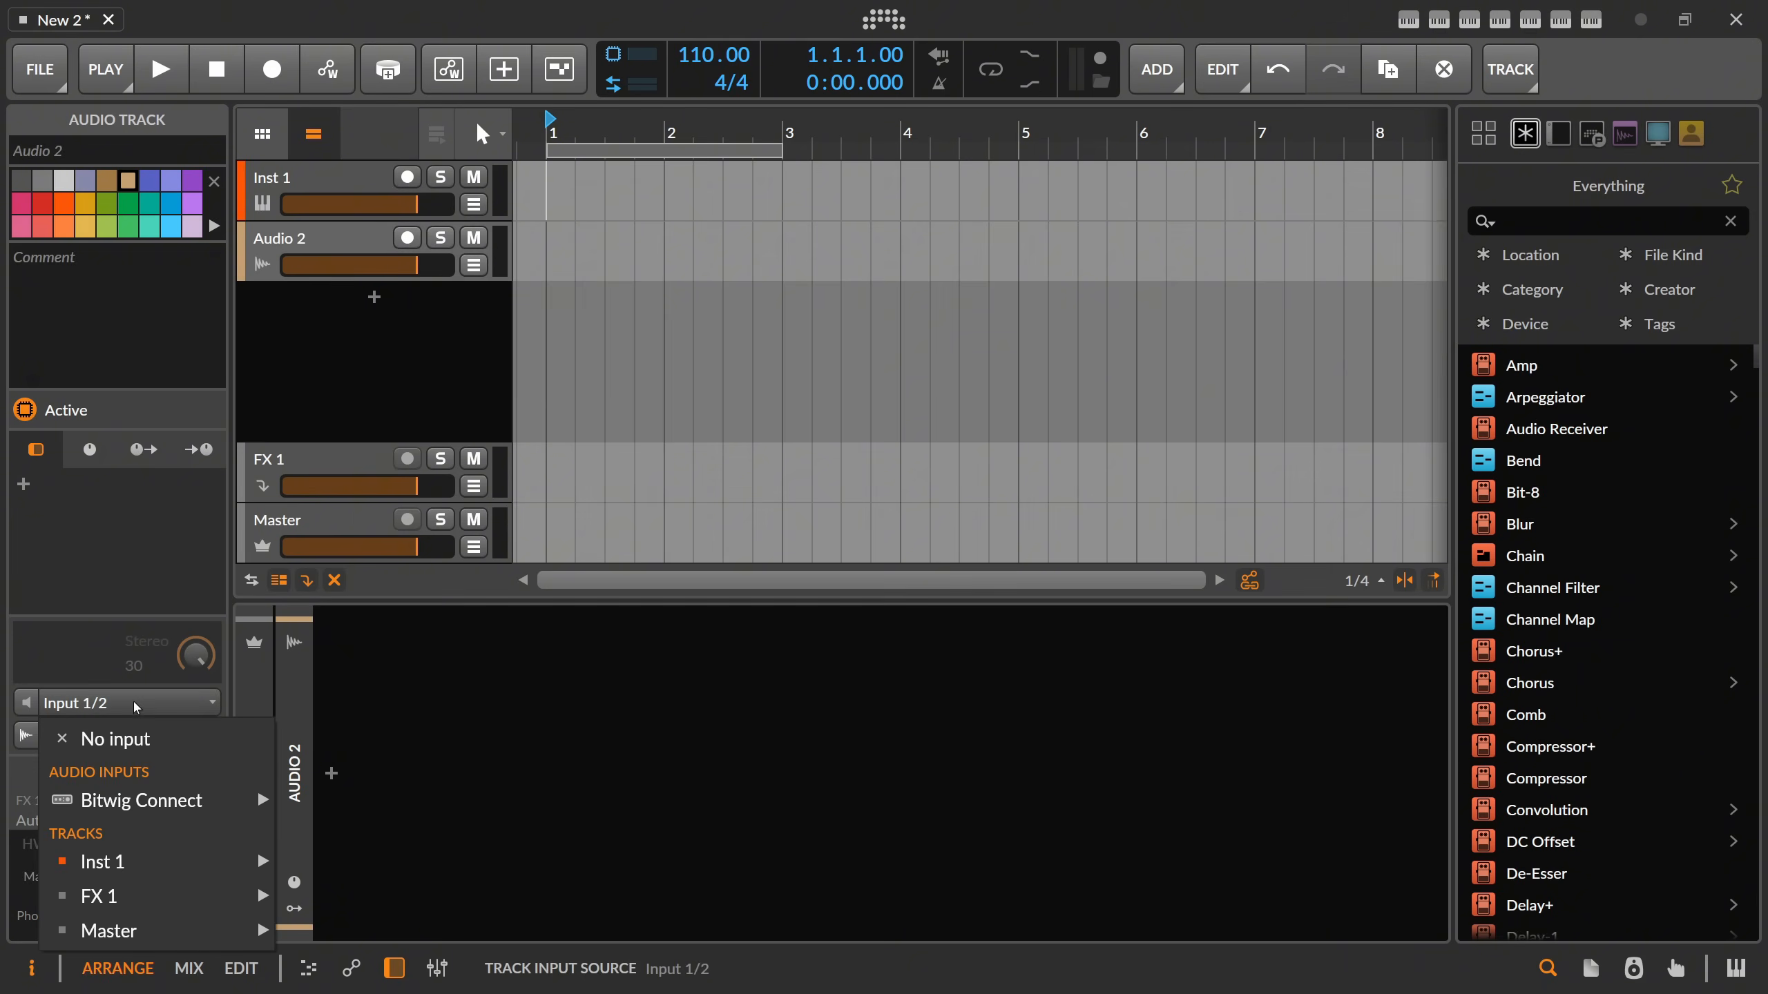
mouse_move(251, 801)
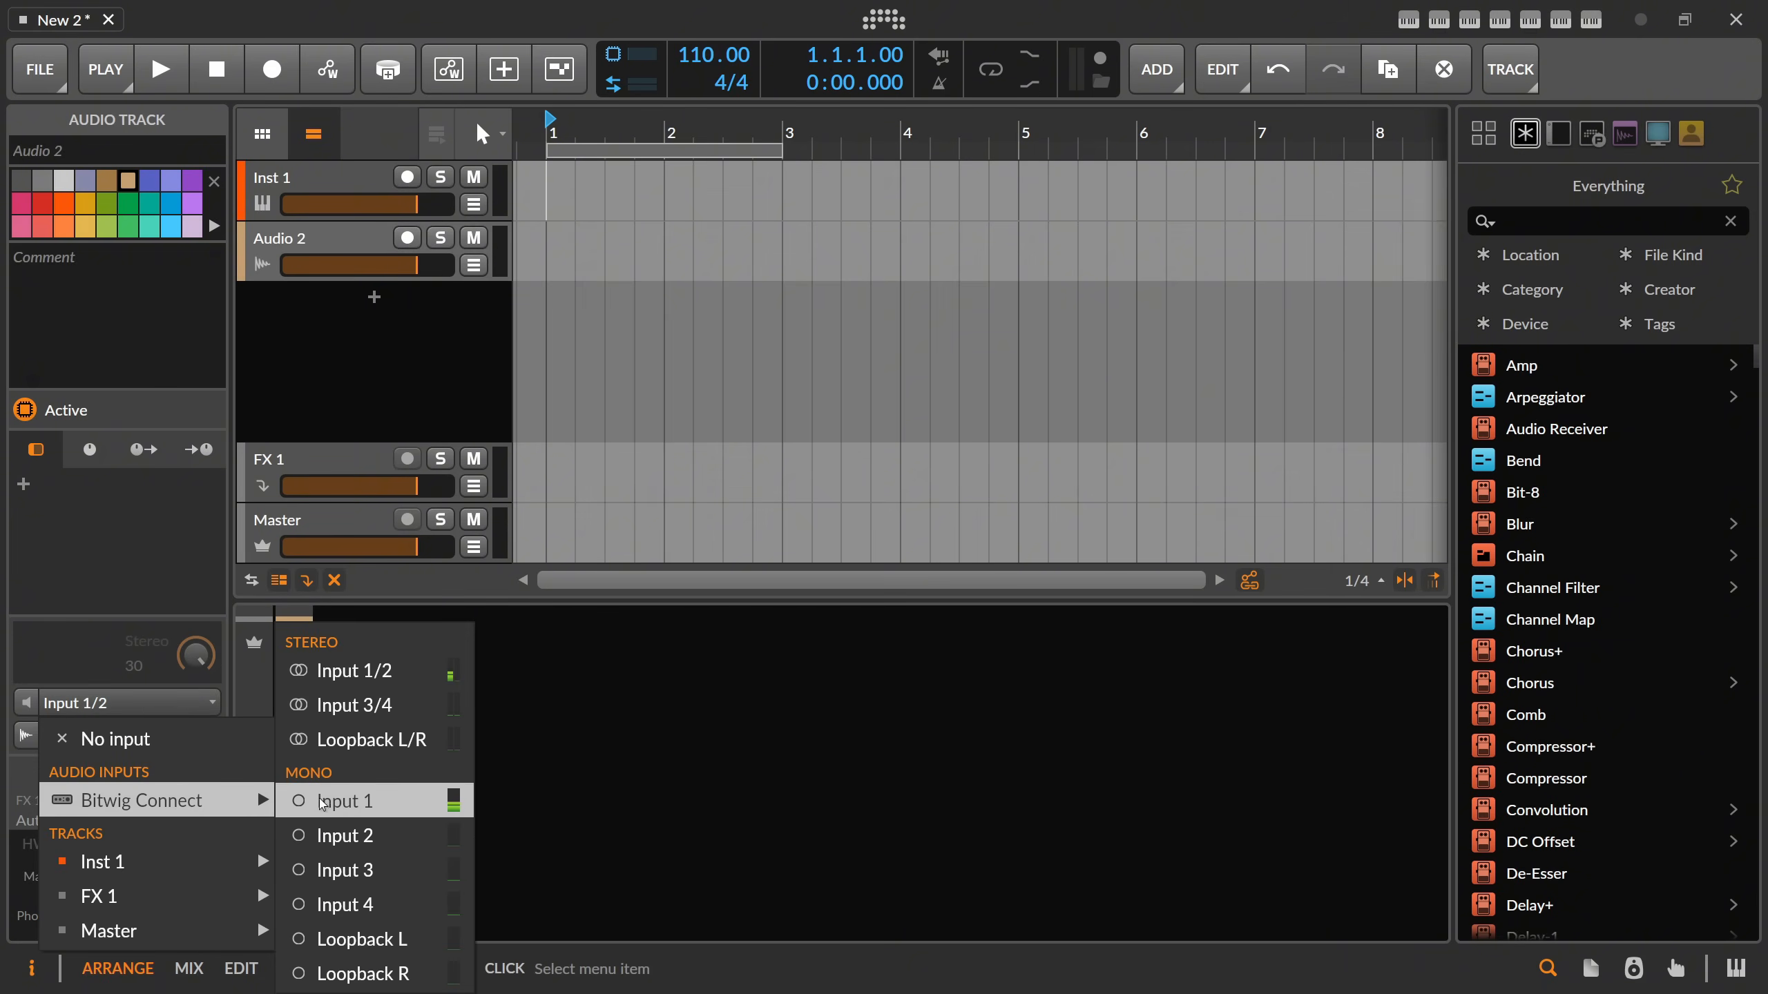
left_click(376, 801)
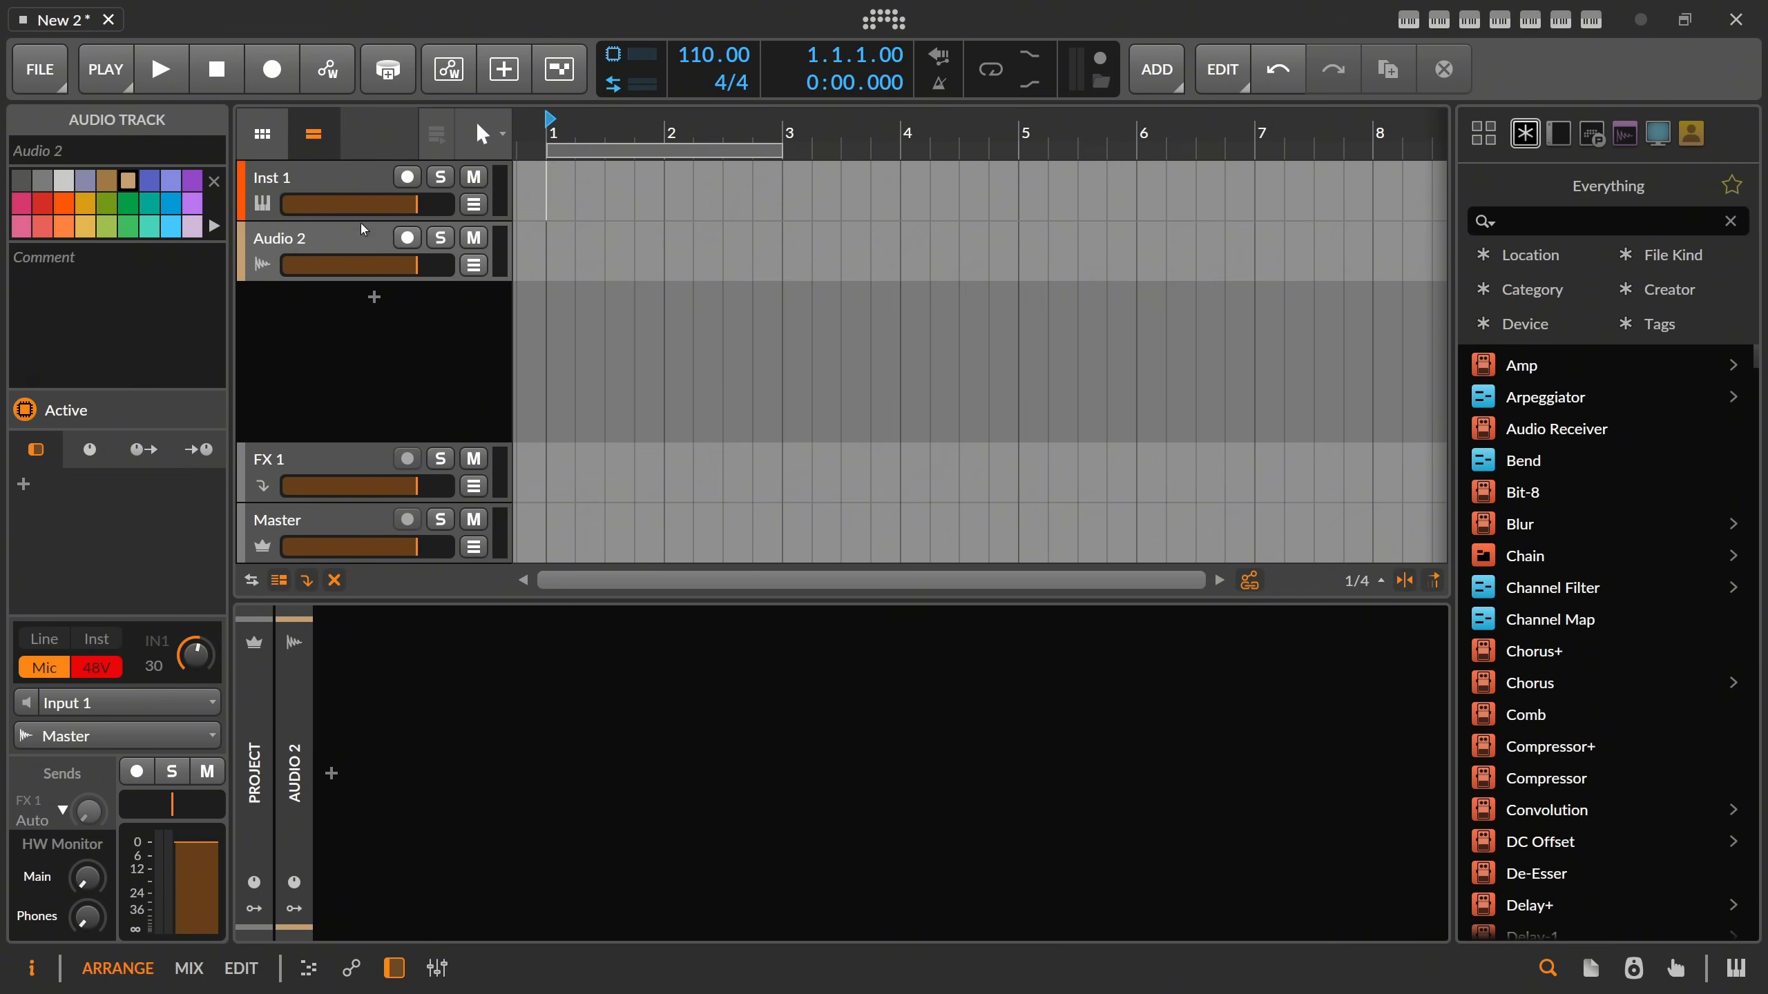
Move the audio track above the instrument track and delete the instrument track.
left_click_drag(360, 223, 343, 180)
left_click(344, 238)
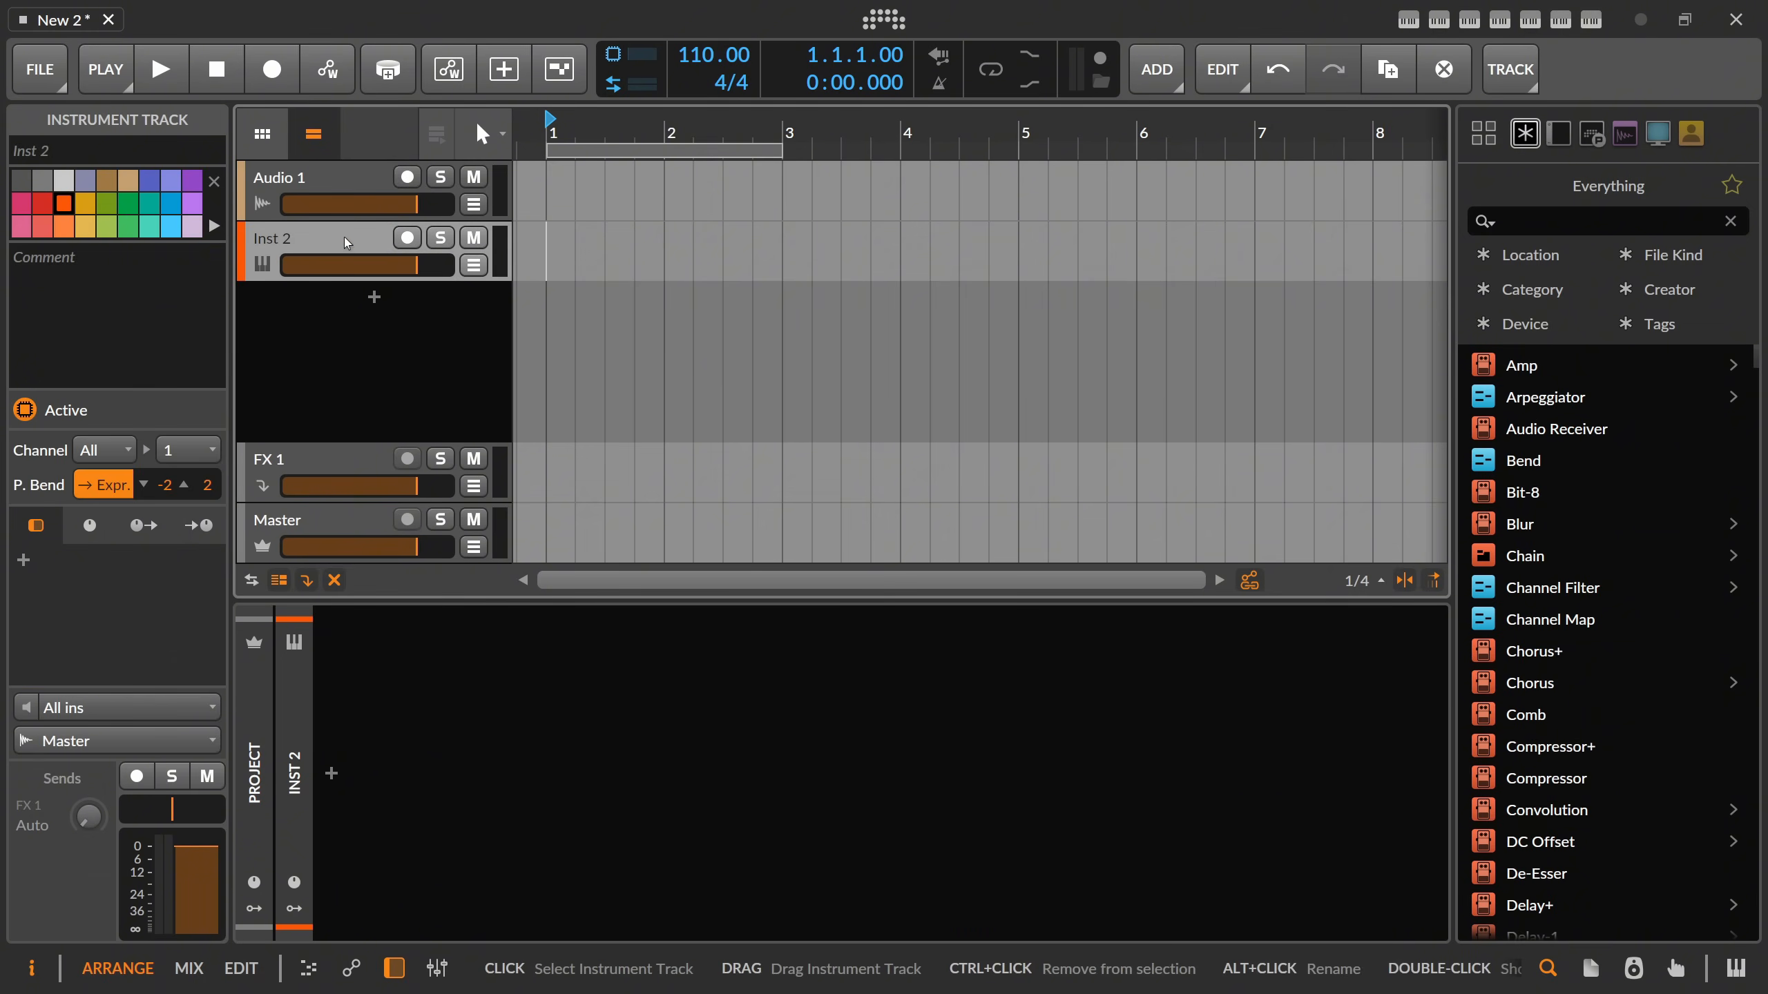
key("Delete")
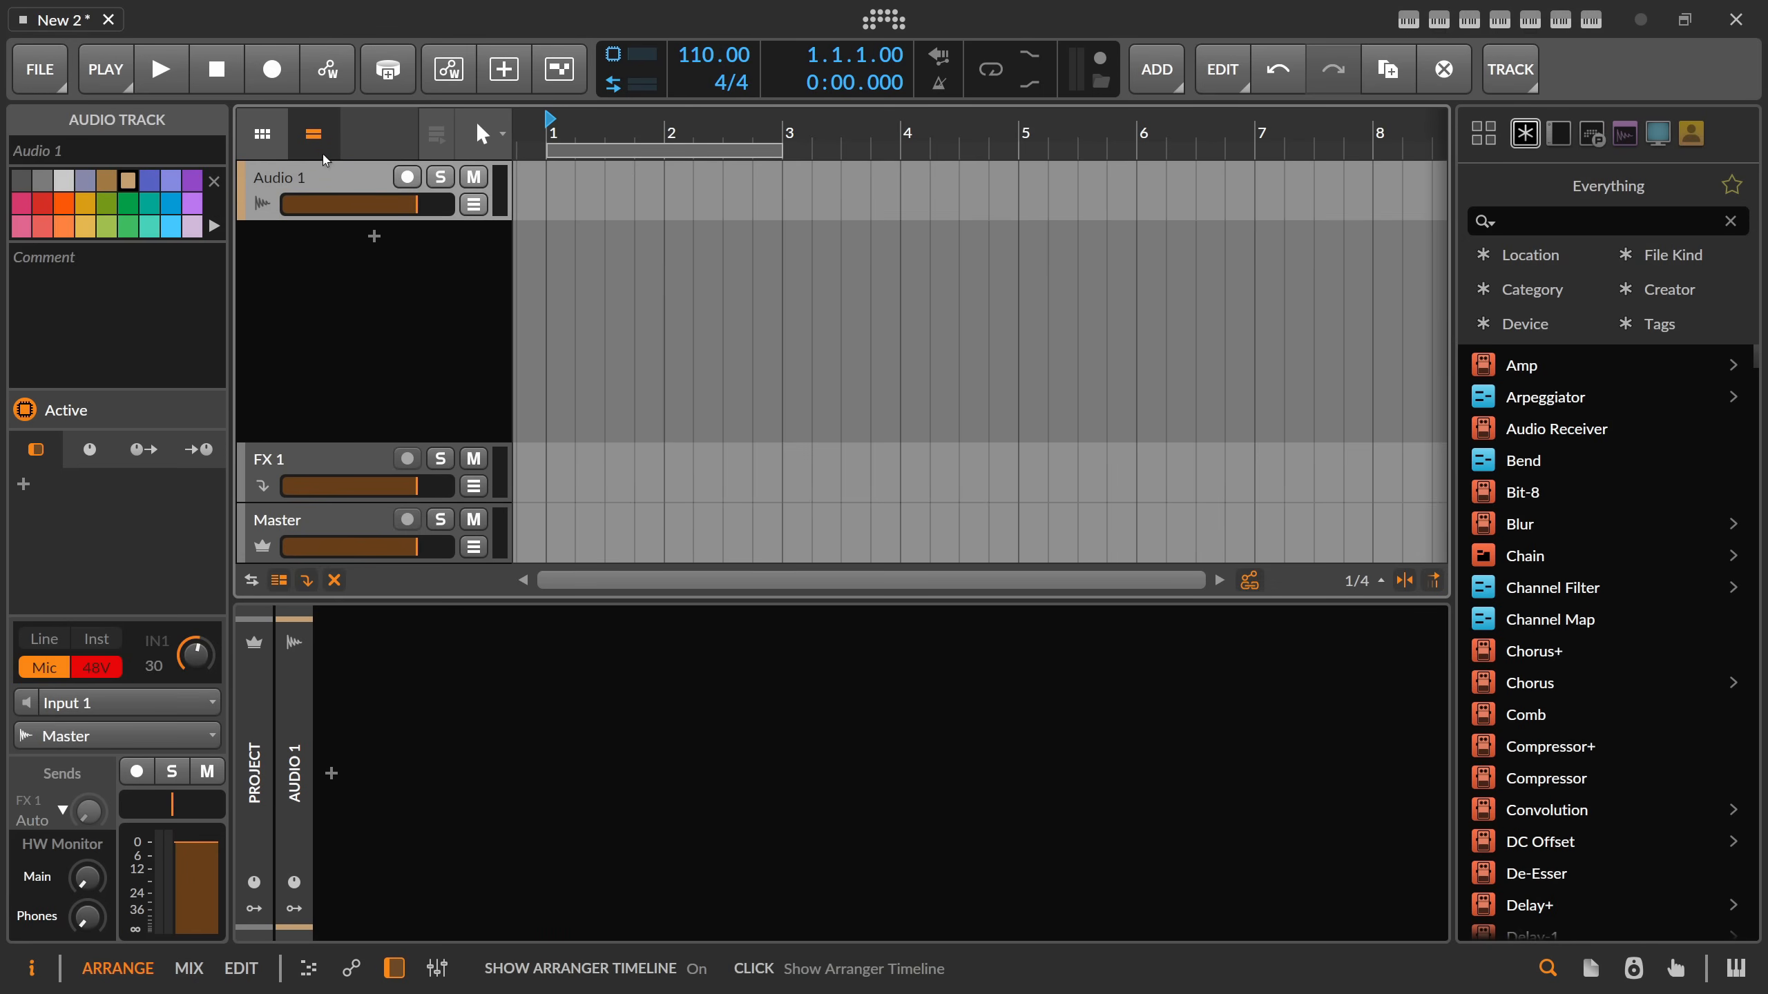
Arm the audio track and capture a short master recording of the microphone input.
left_click(415, 180)
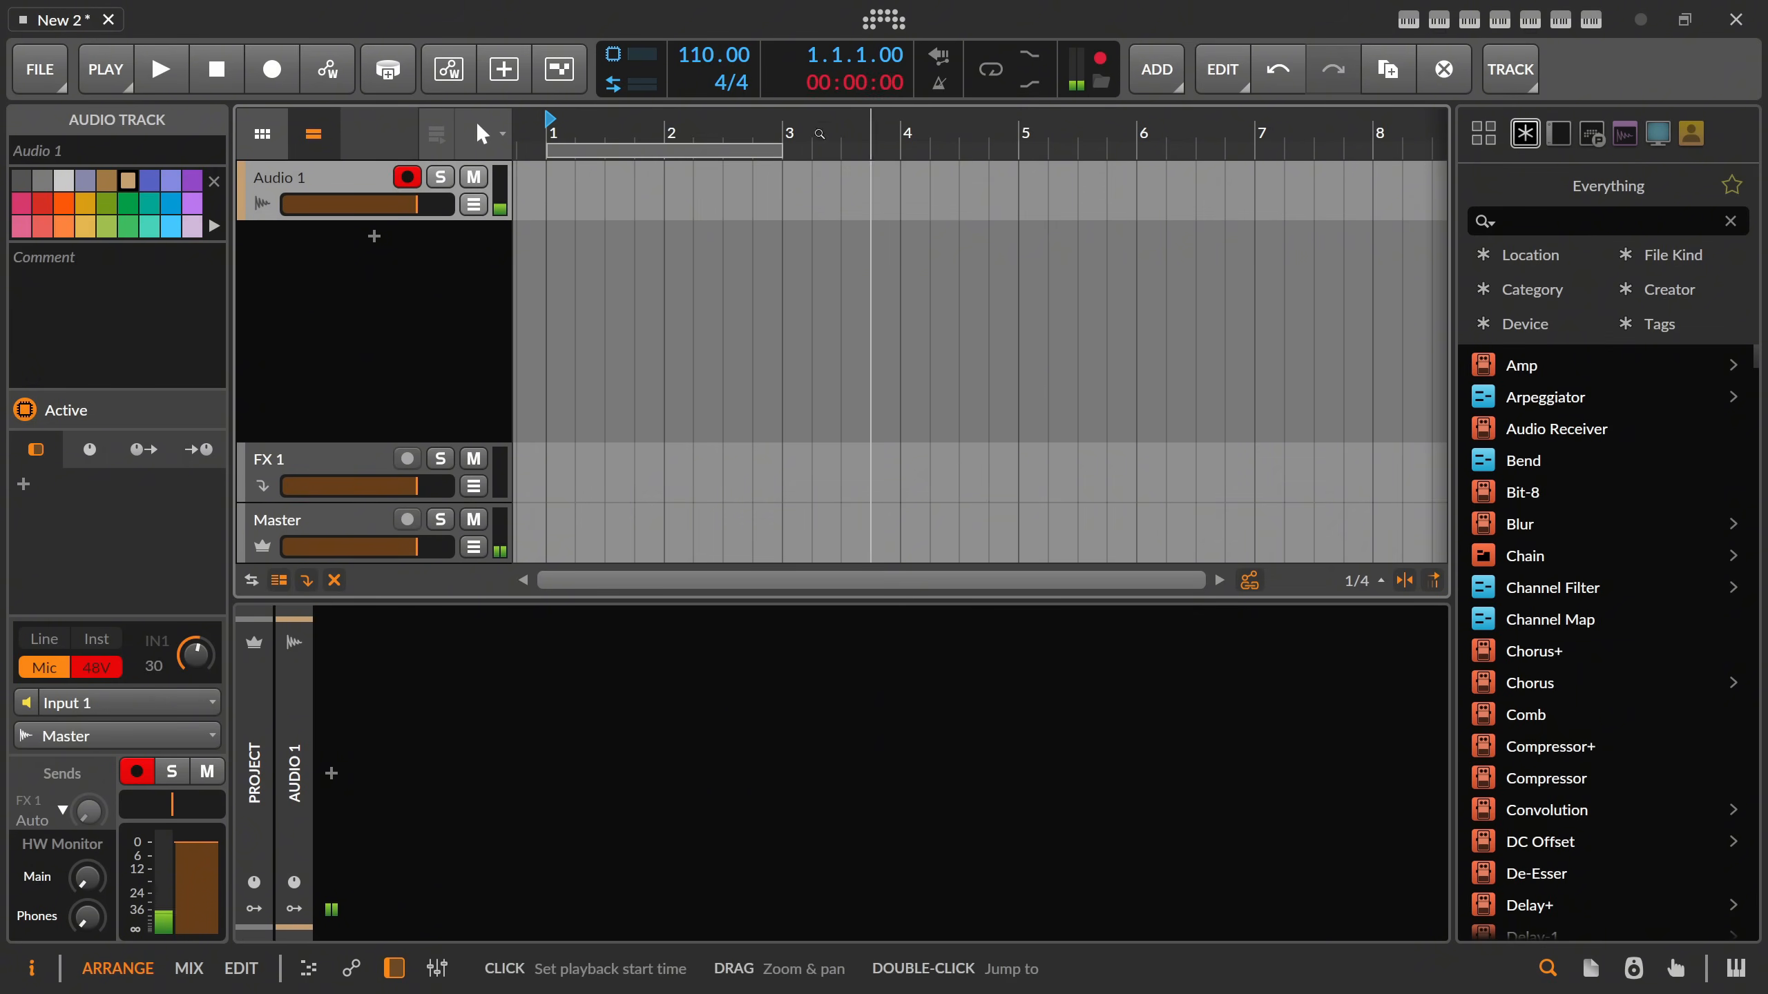
left_click(1104, 65)
Load 2025-11-07 13.57.42.wav from the master-recordings folder into a Sampler on a new instrument track below Audio 1.
left_click(1101, 81)
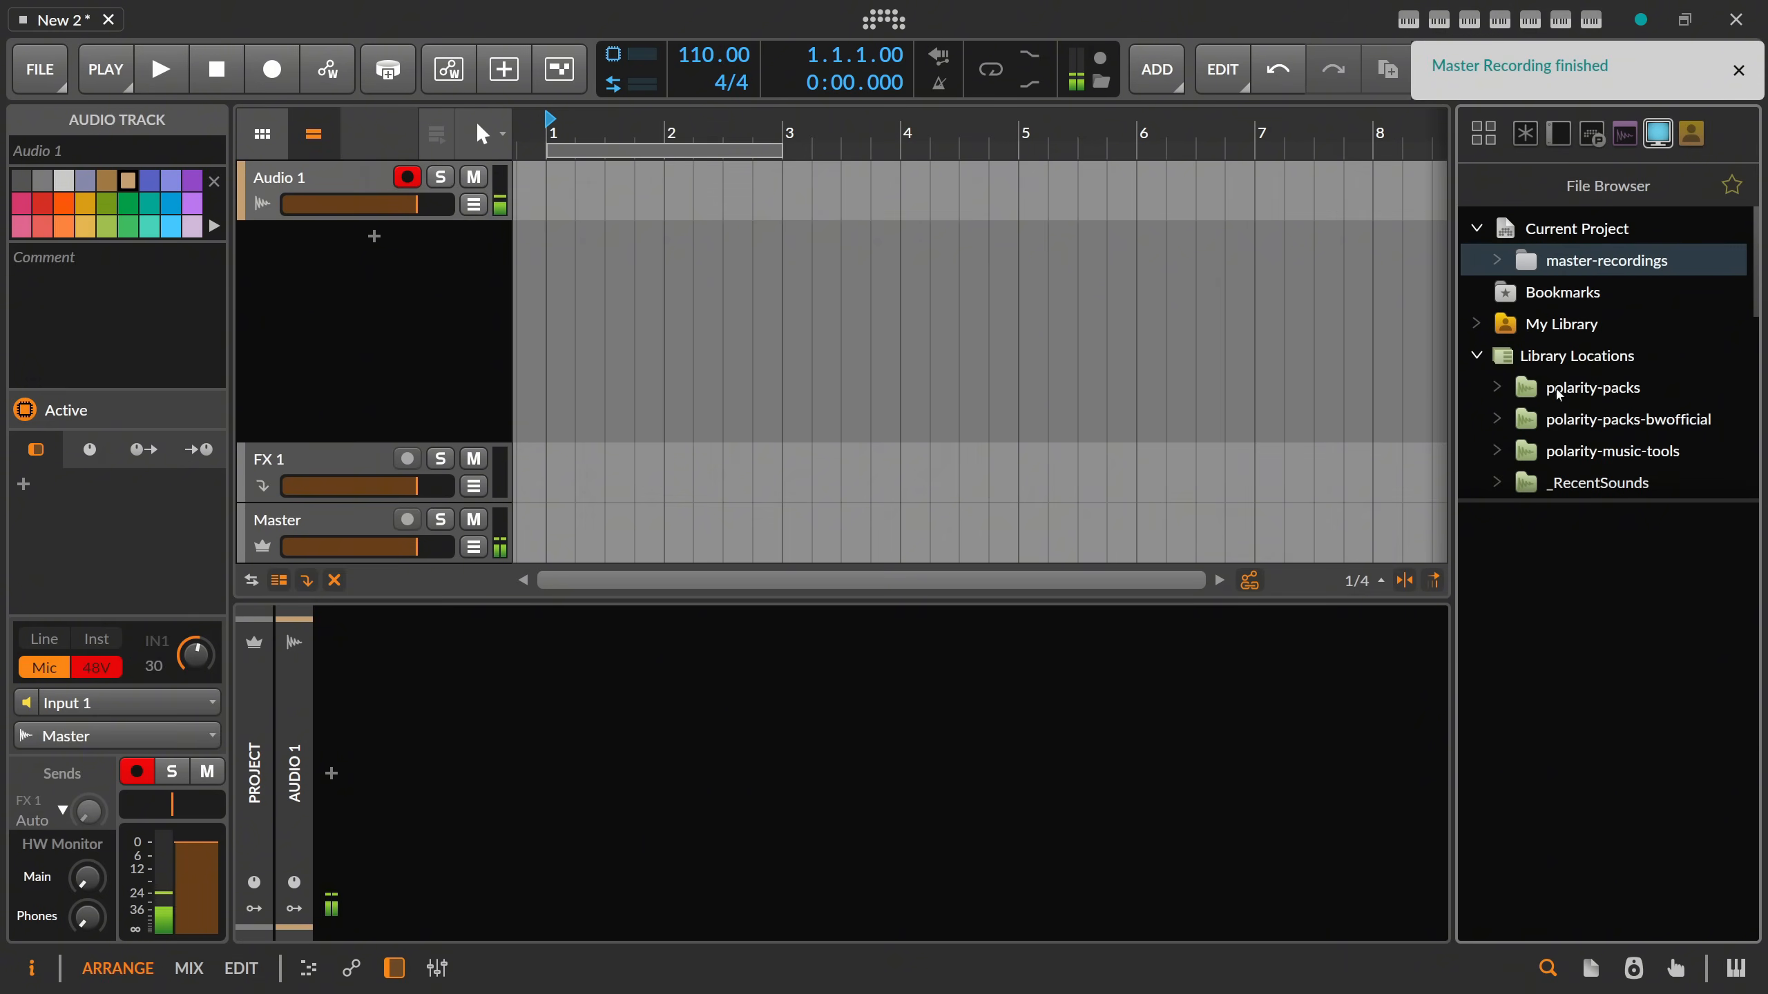
left_click(1601, 260)
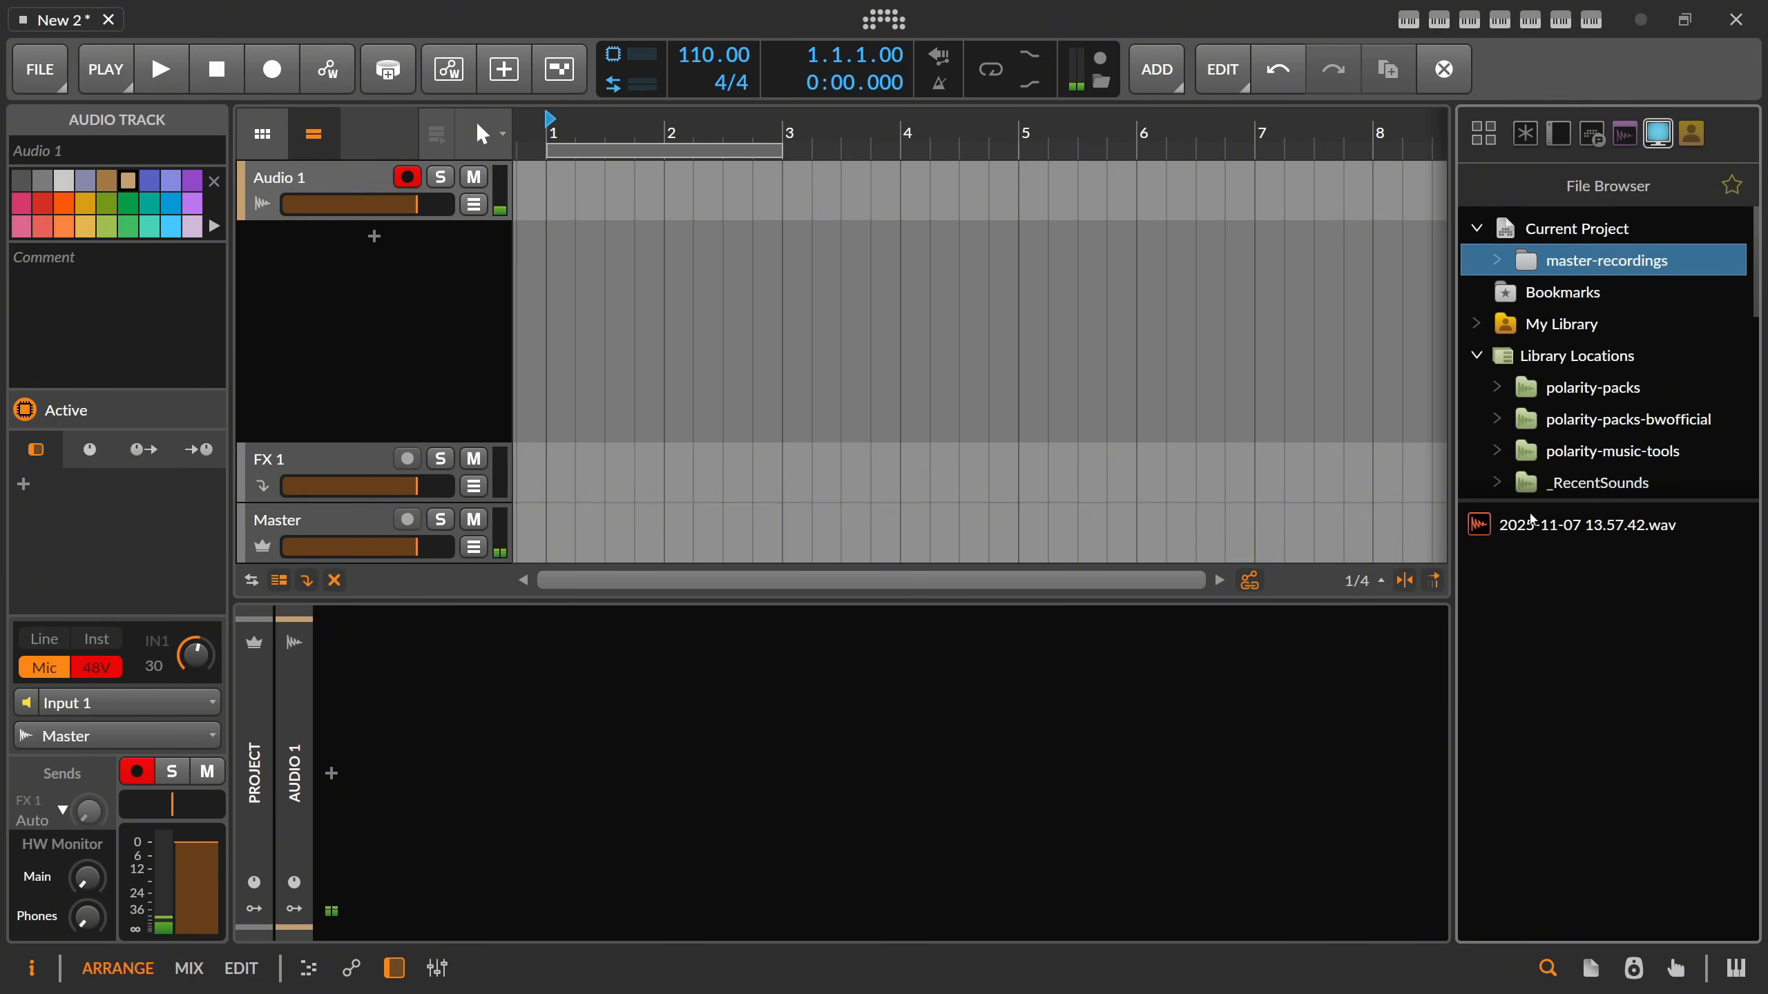
left_click(1543, 528)
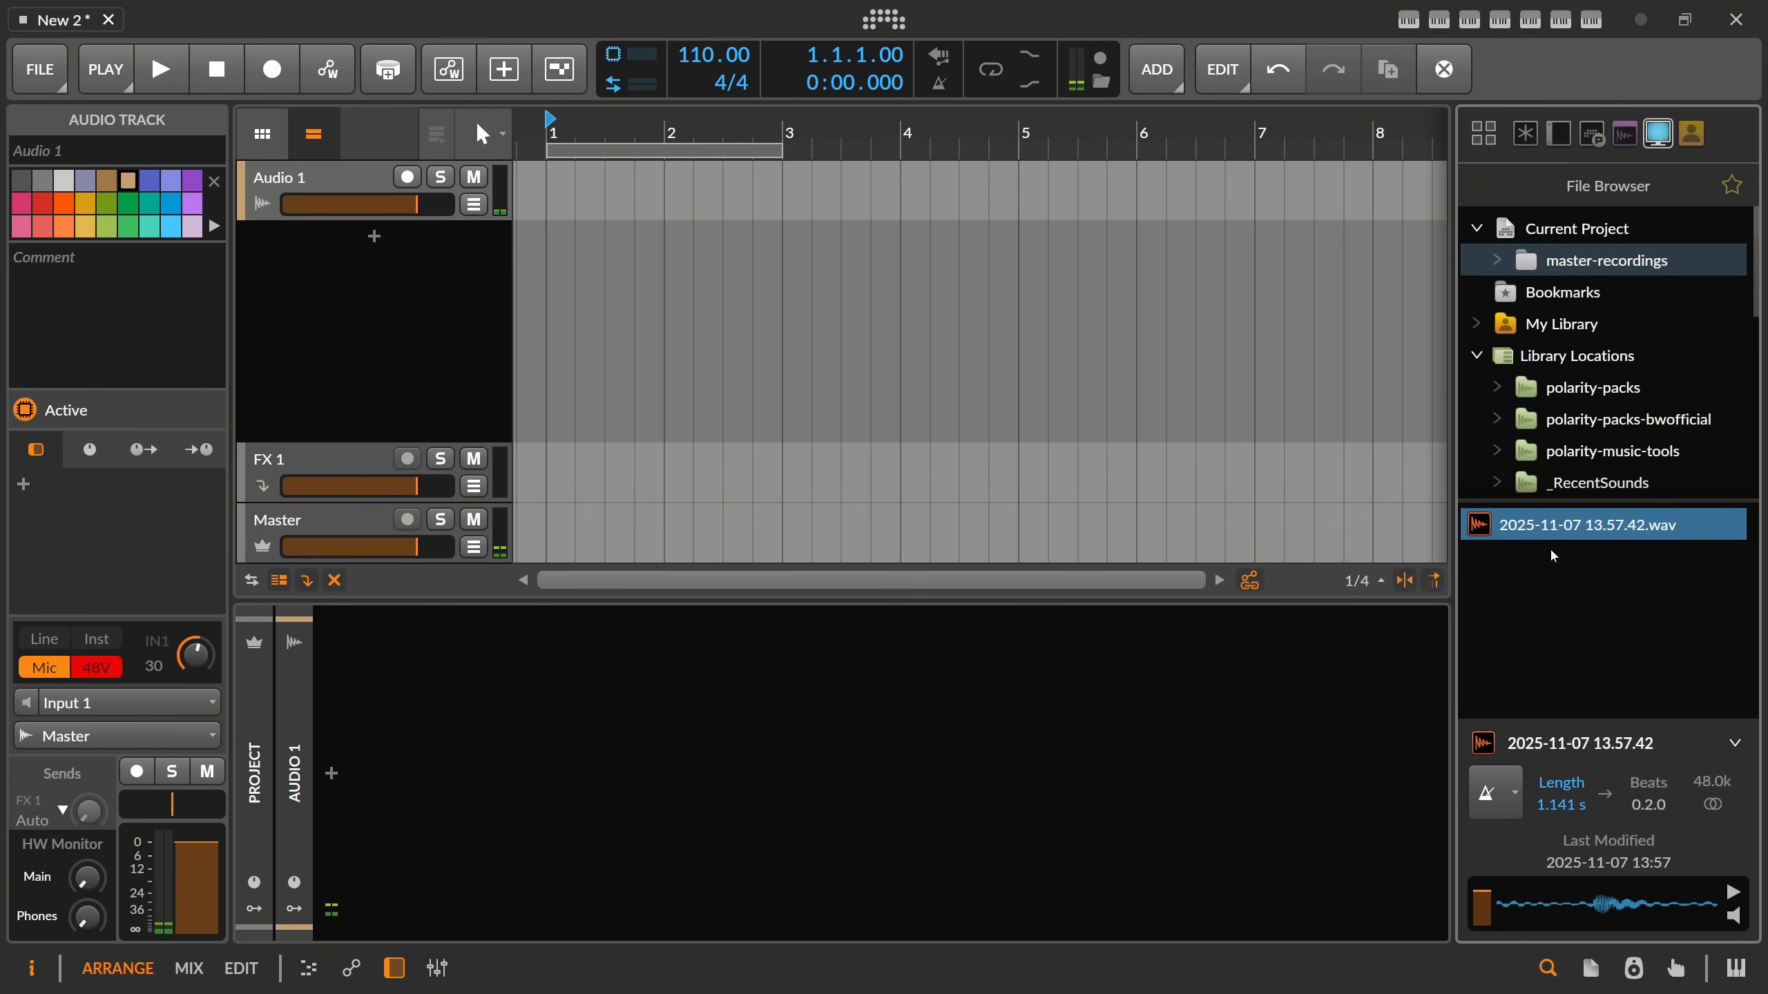
left_click_drag(1587, 525, 341, 254)
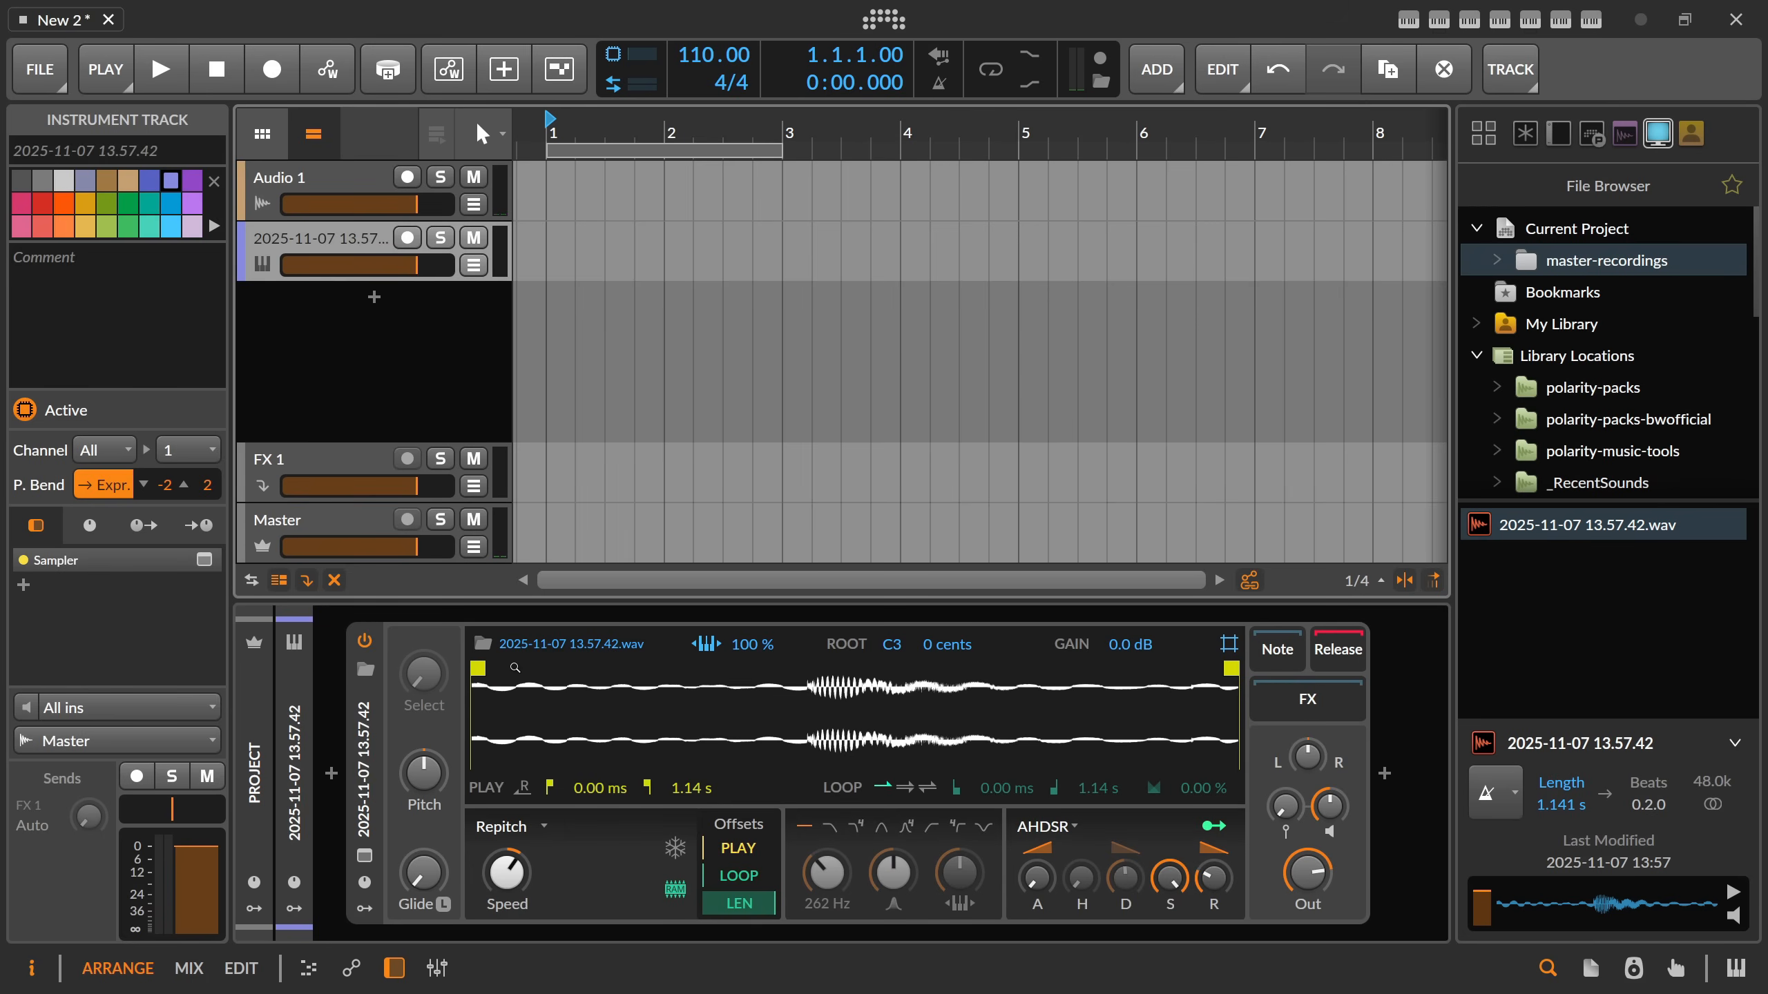
Trim the sample's play range to start at 500 ms and end at about 785 ms.
left_click_drag(478, 667, 813, 668)
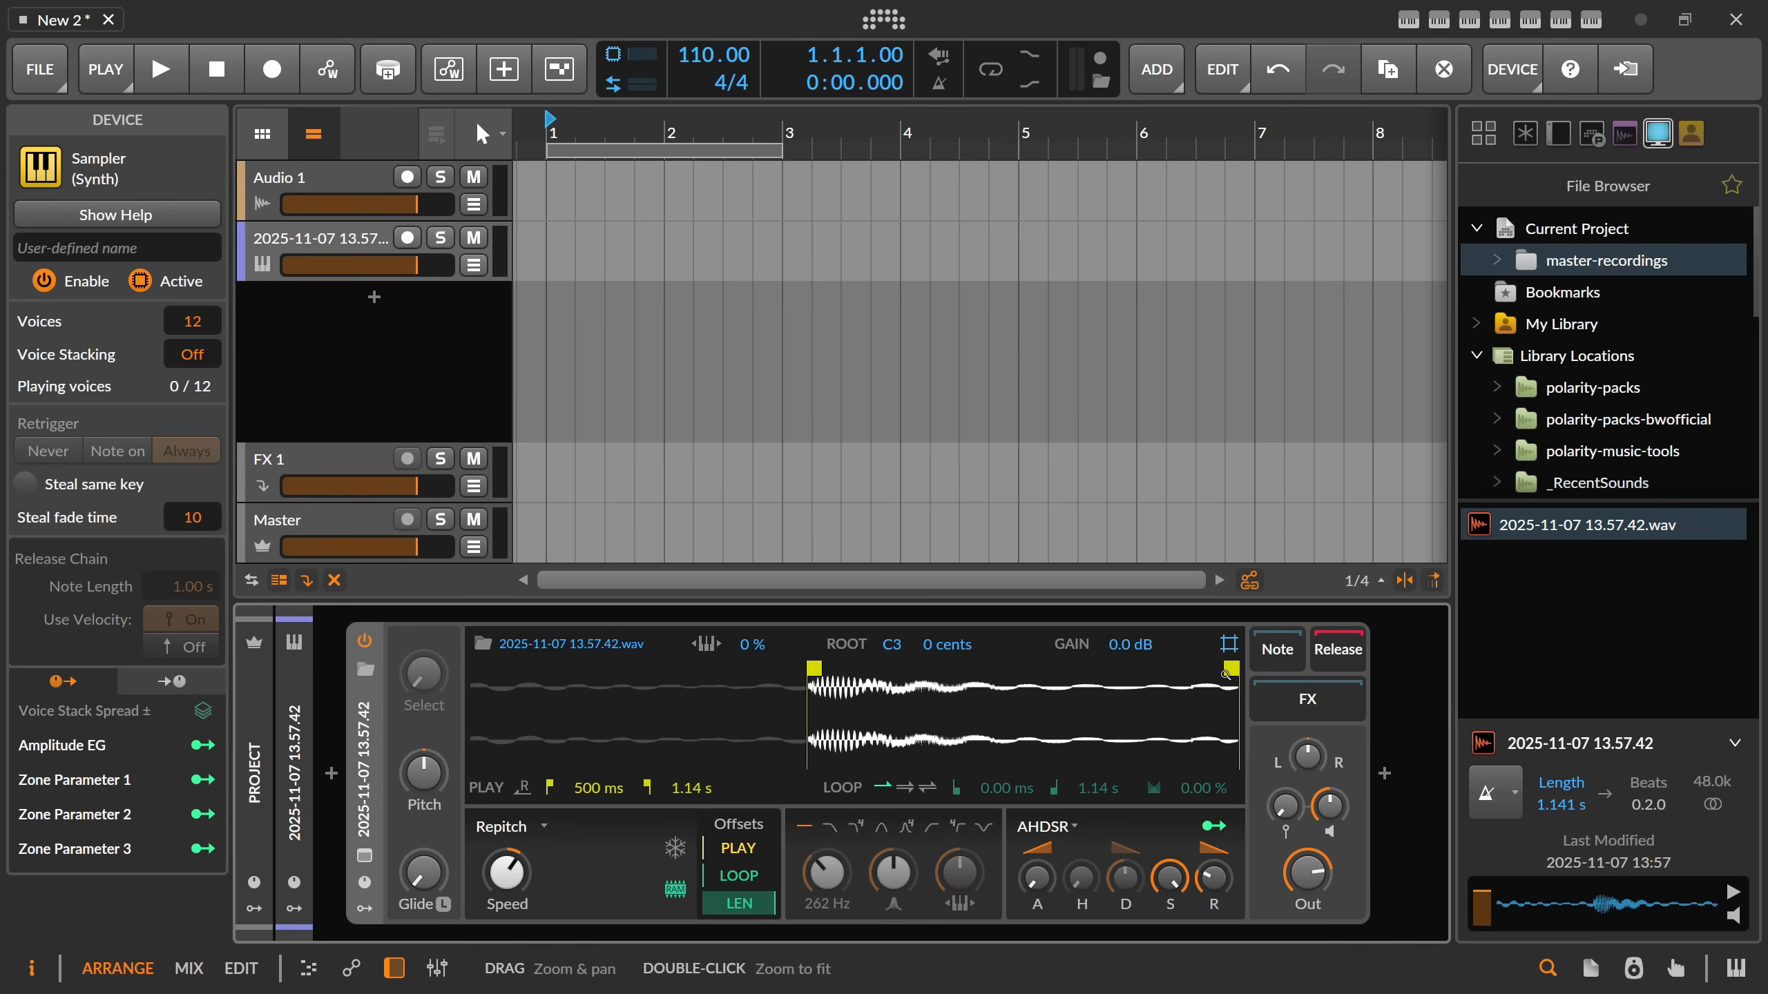
left_click_drag(1227, 668, 1204, 672)
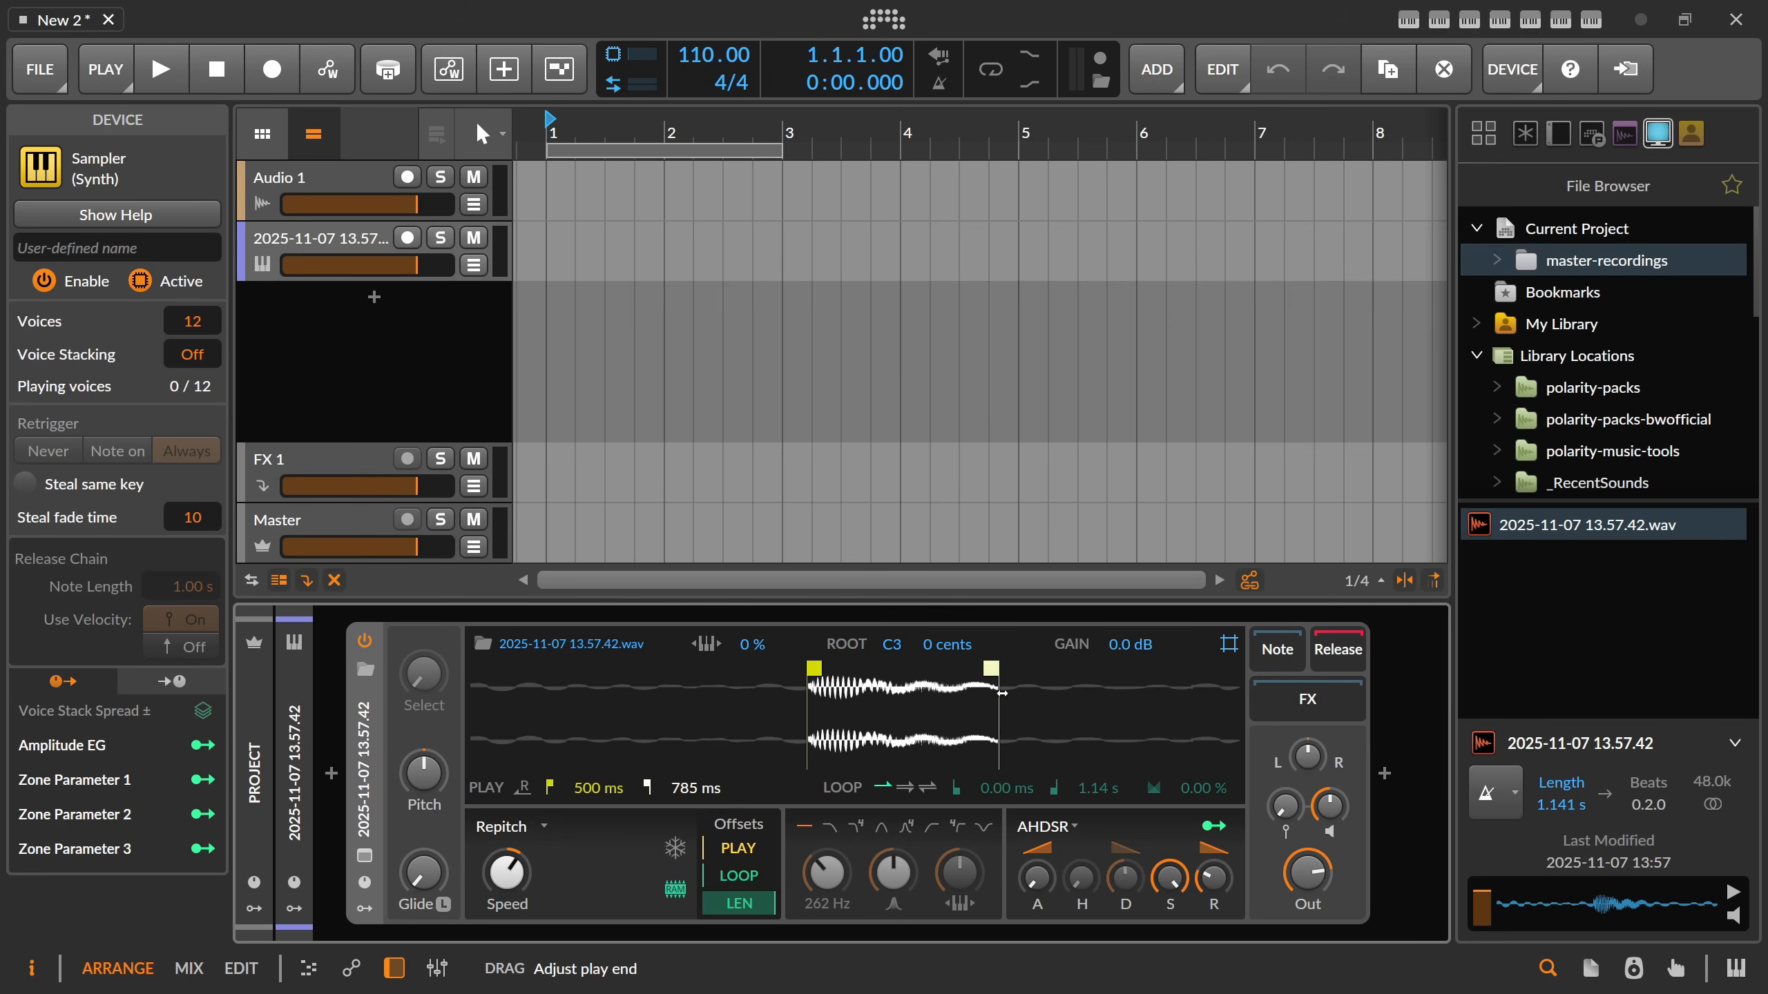
Arm the Sampler track, enable the steeper high-pass filter at 70 Hz and raise its resonance to a high value.
left_click(407, 238)
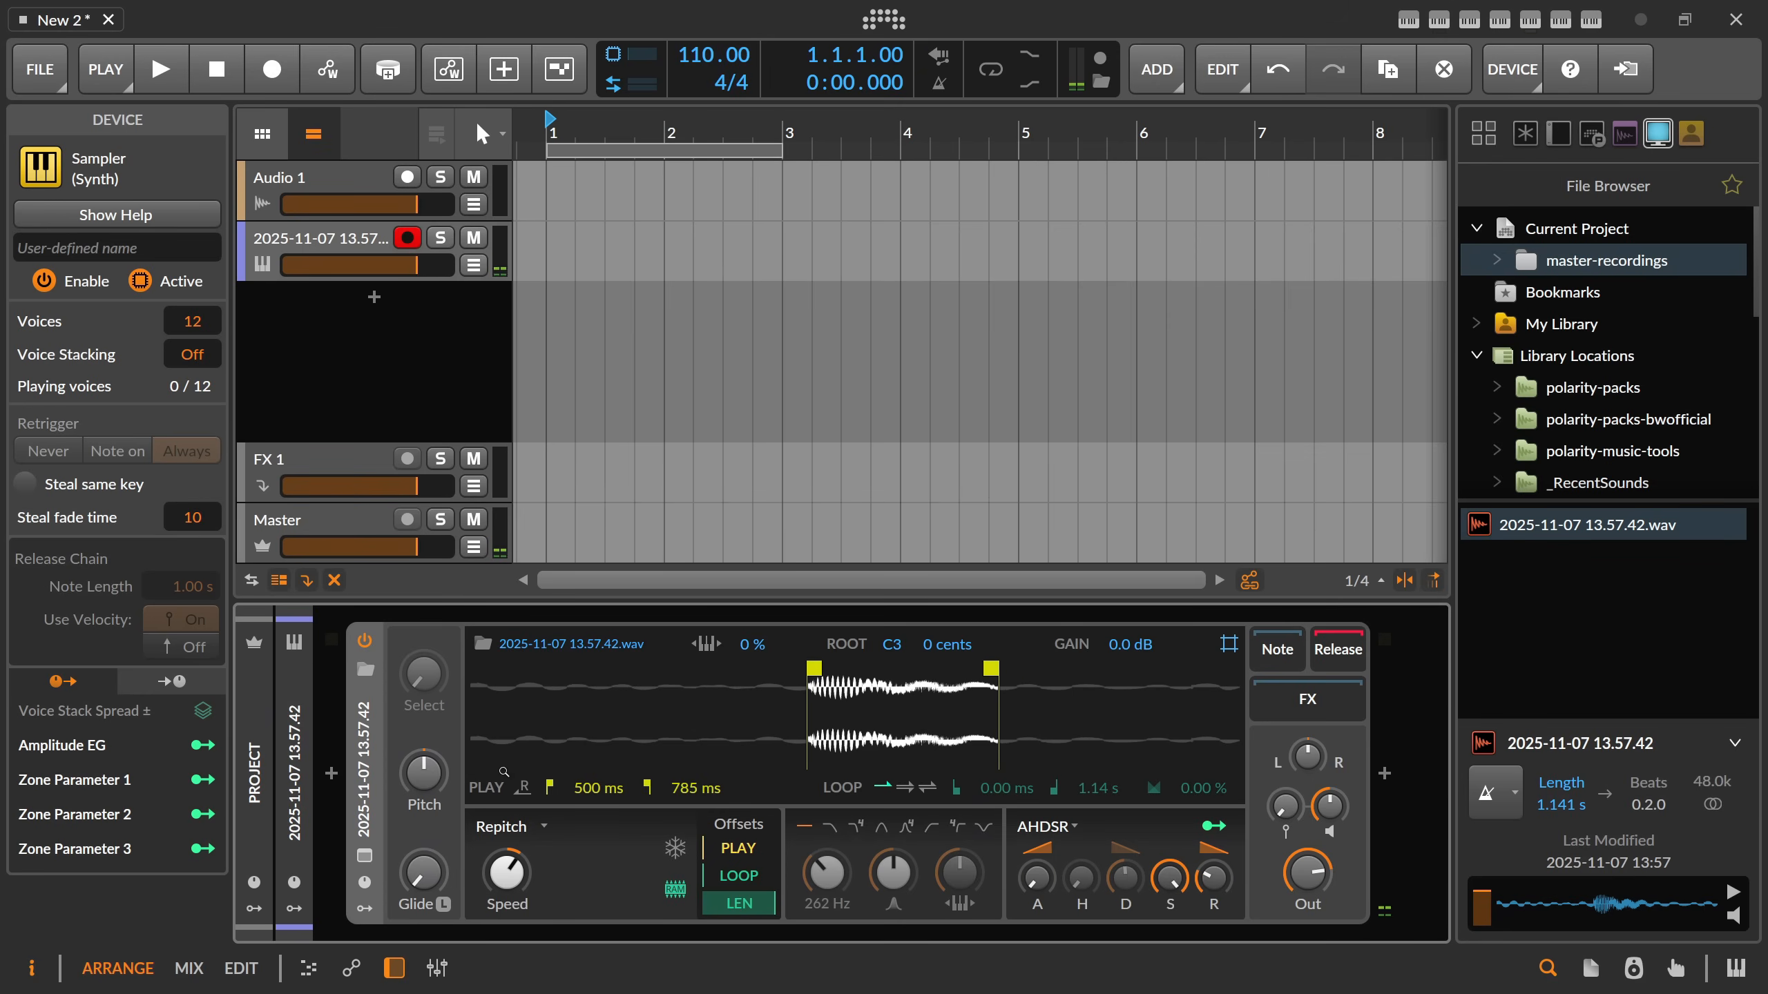
left_click(957, 827)
triple_click(836, 874)
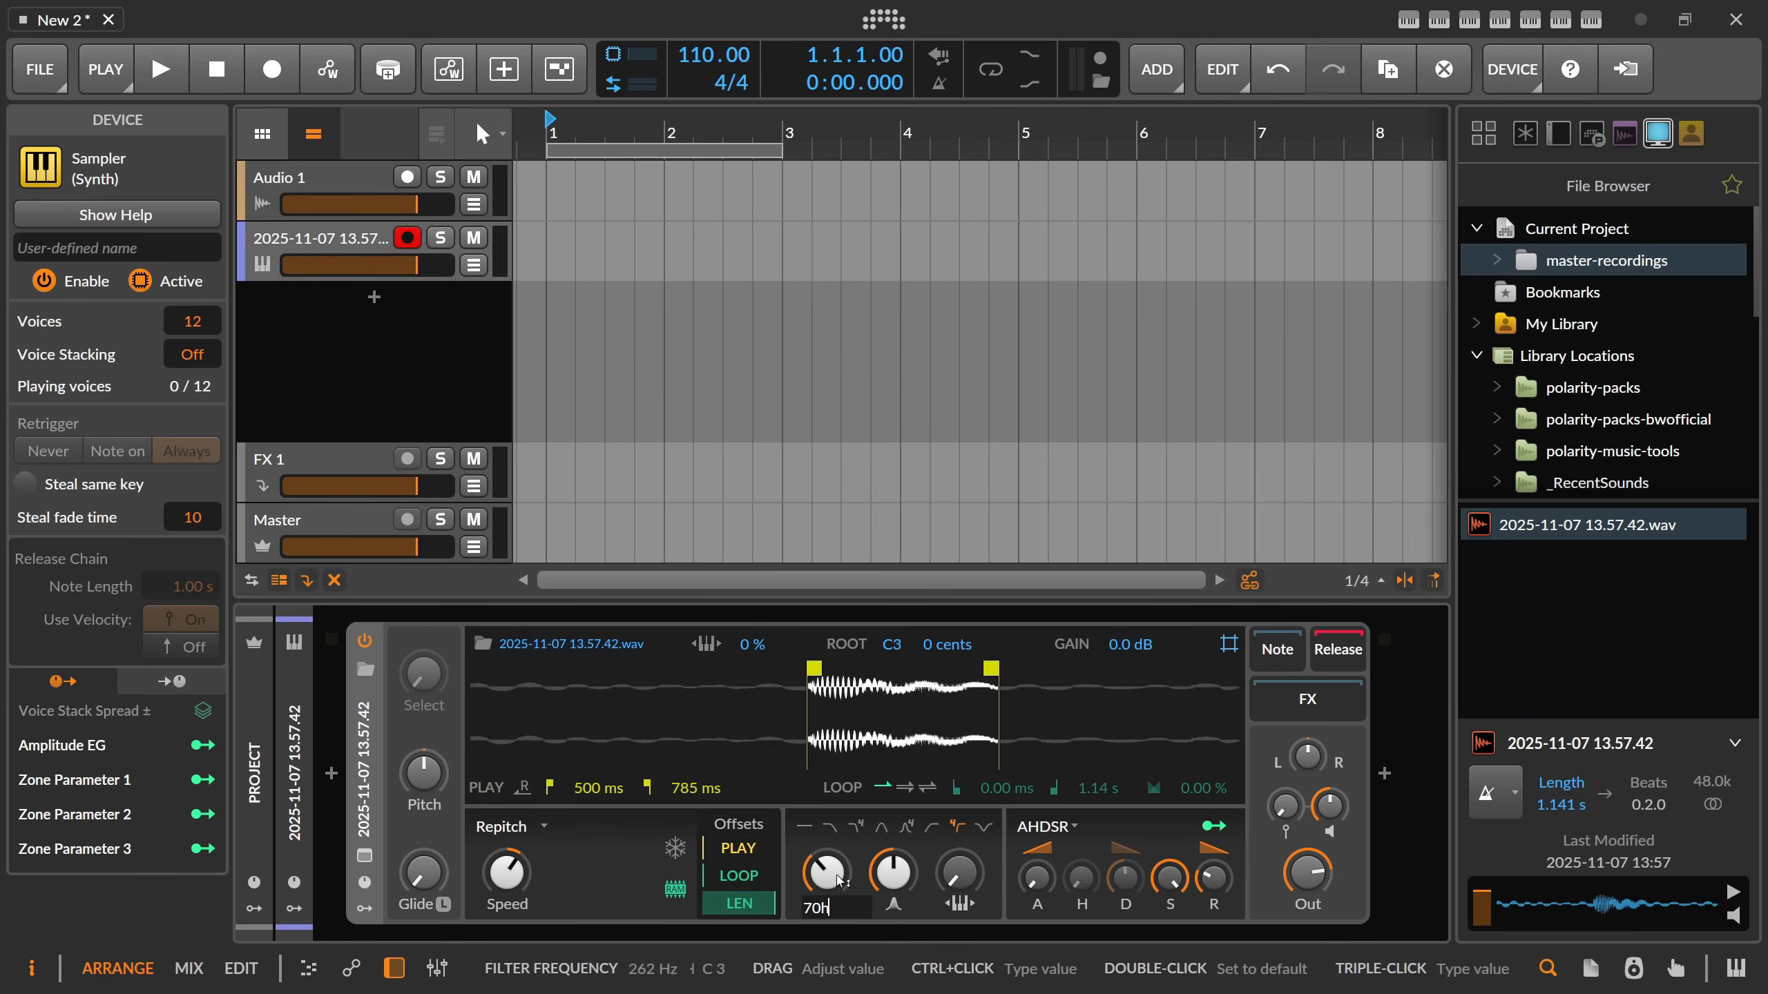
key("Return")
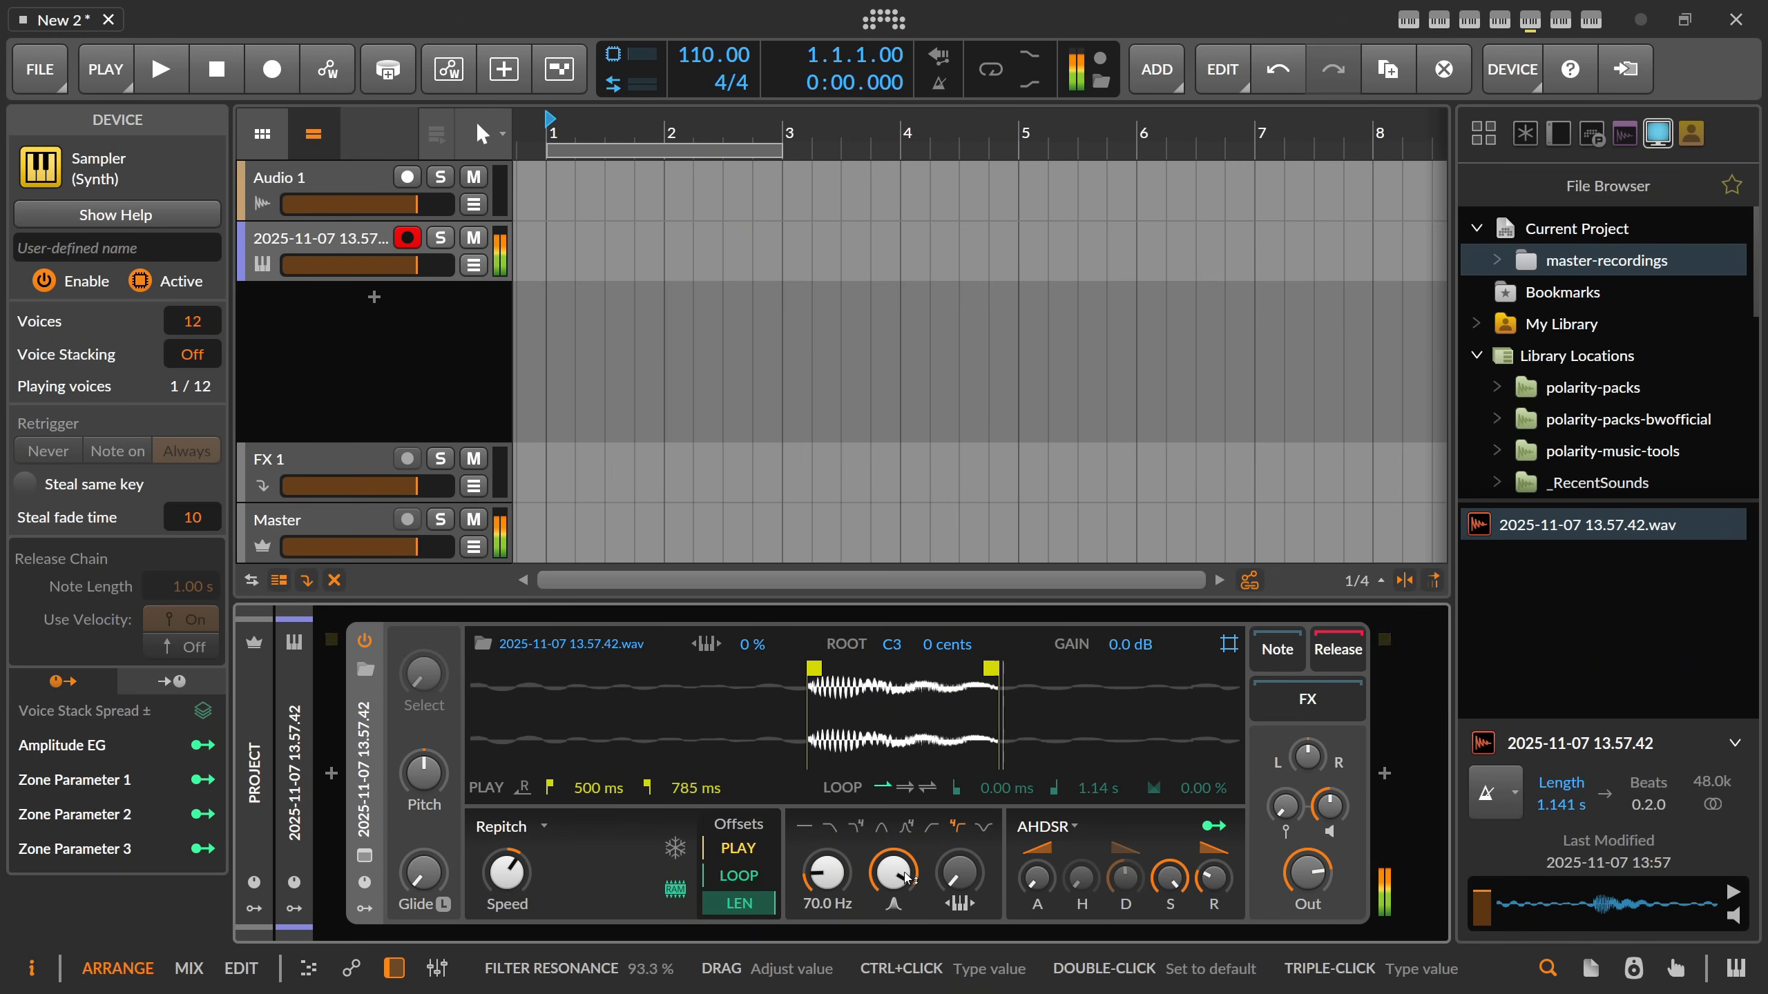
left_click_drag(893, 873, 894, 863)
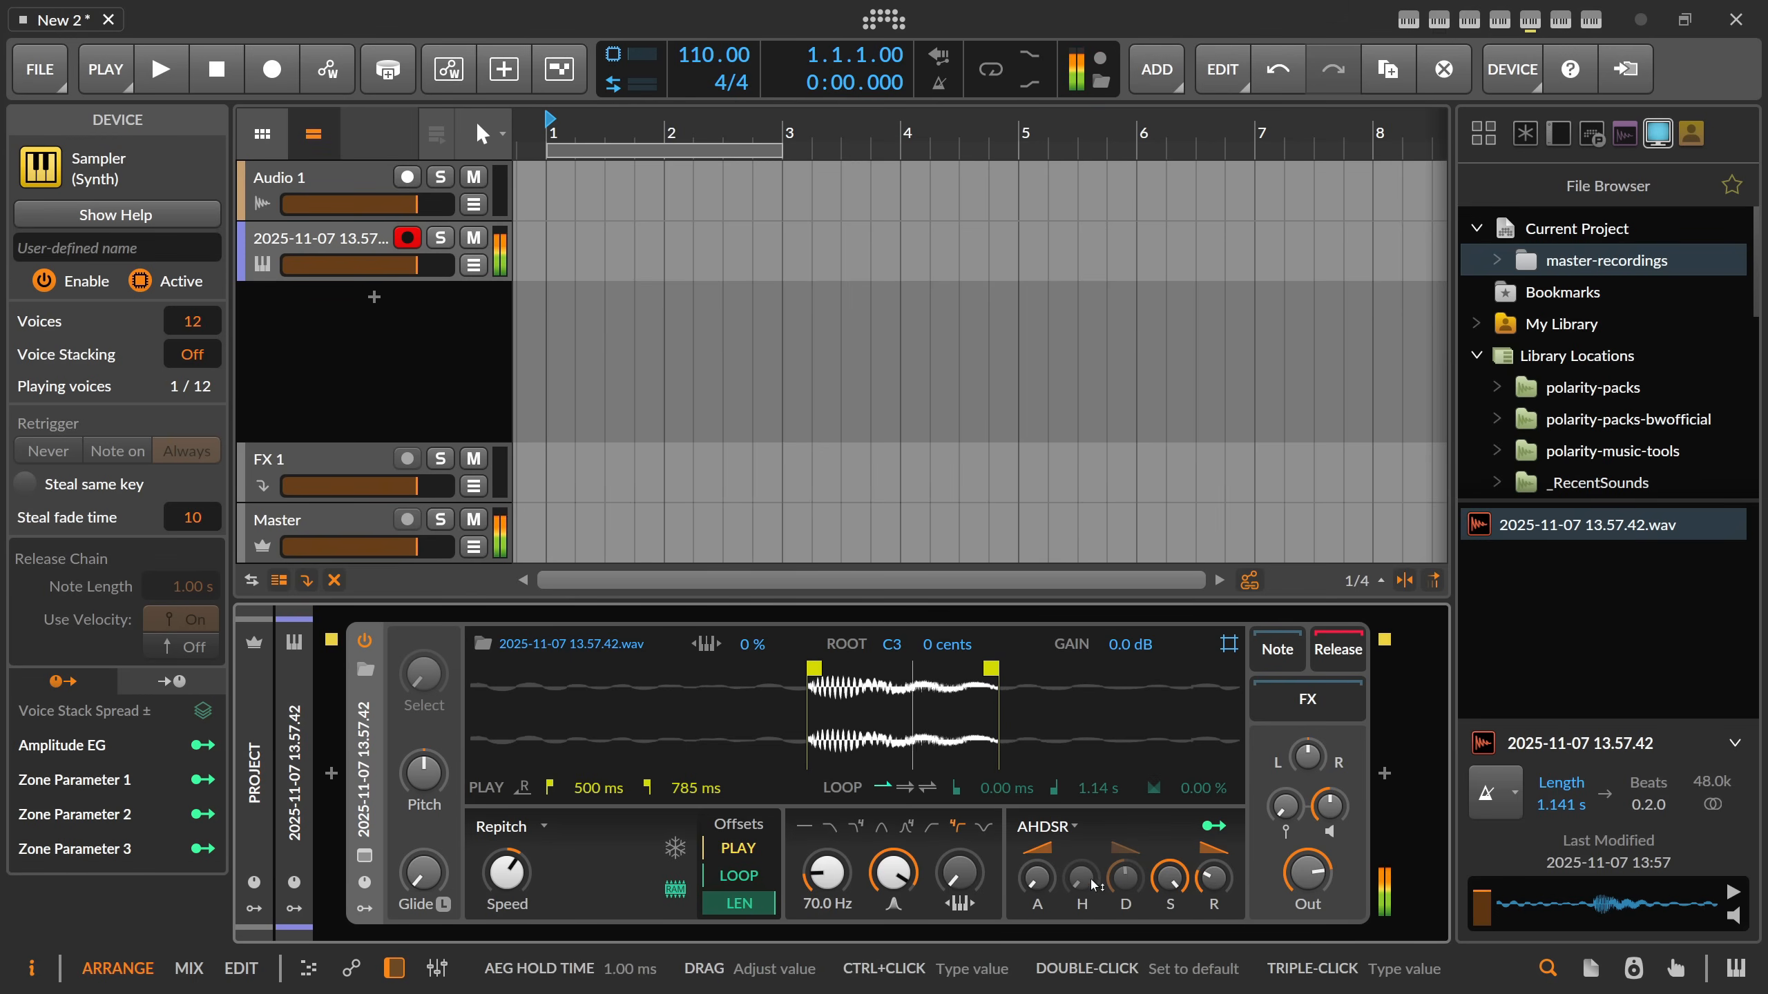
Drop the amplitude envelope's sustain to minimum and adjust its decay, then set the filter frequency to 67 Hz.
left_click_drag(1170, 879, 1169, 986)
left_click_drag(1125, 876, 1214, 881)
left_click_drag(1126, 879, 1126, 881)
left_click_drag(898, 873, 827, 873)
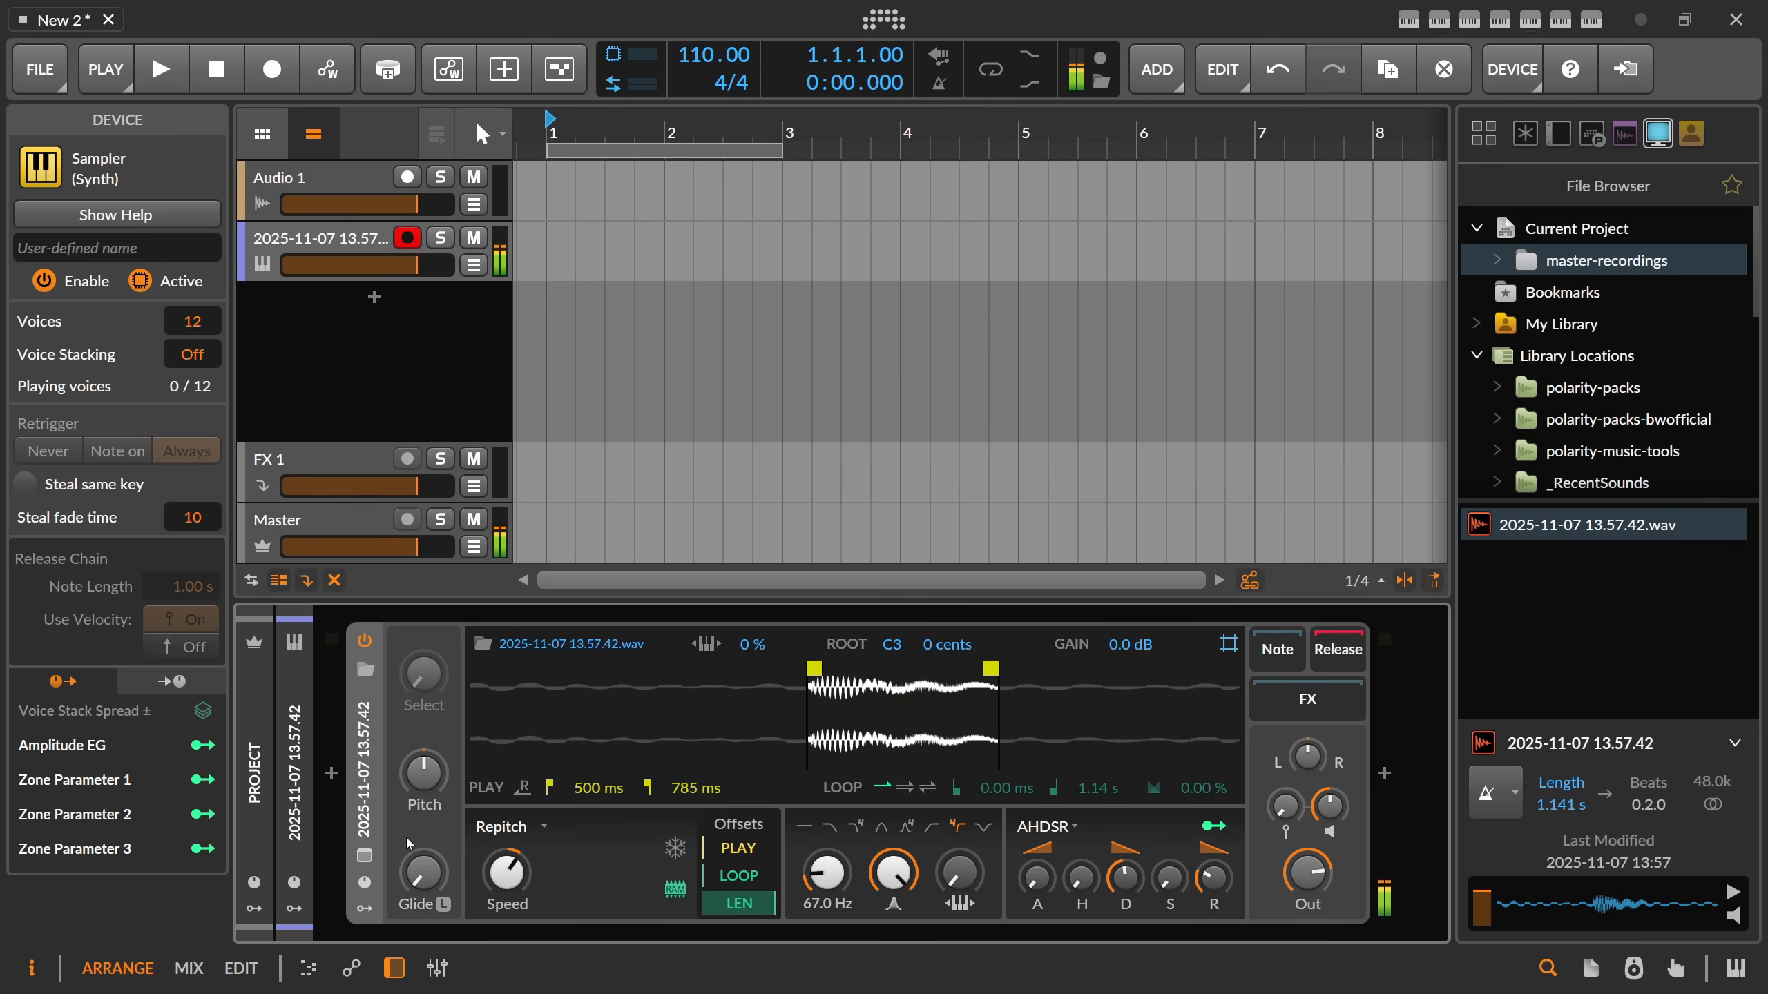
Add a Segments modulator to the Sampler.
left_click(364, 909)
left_click(409, 684)
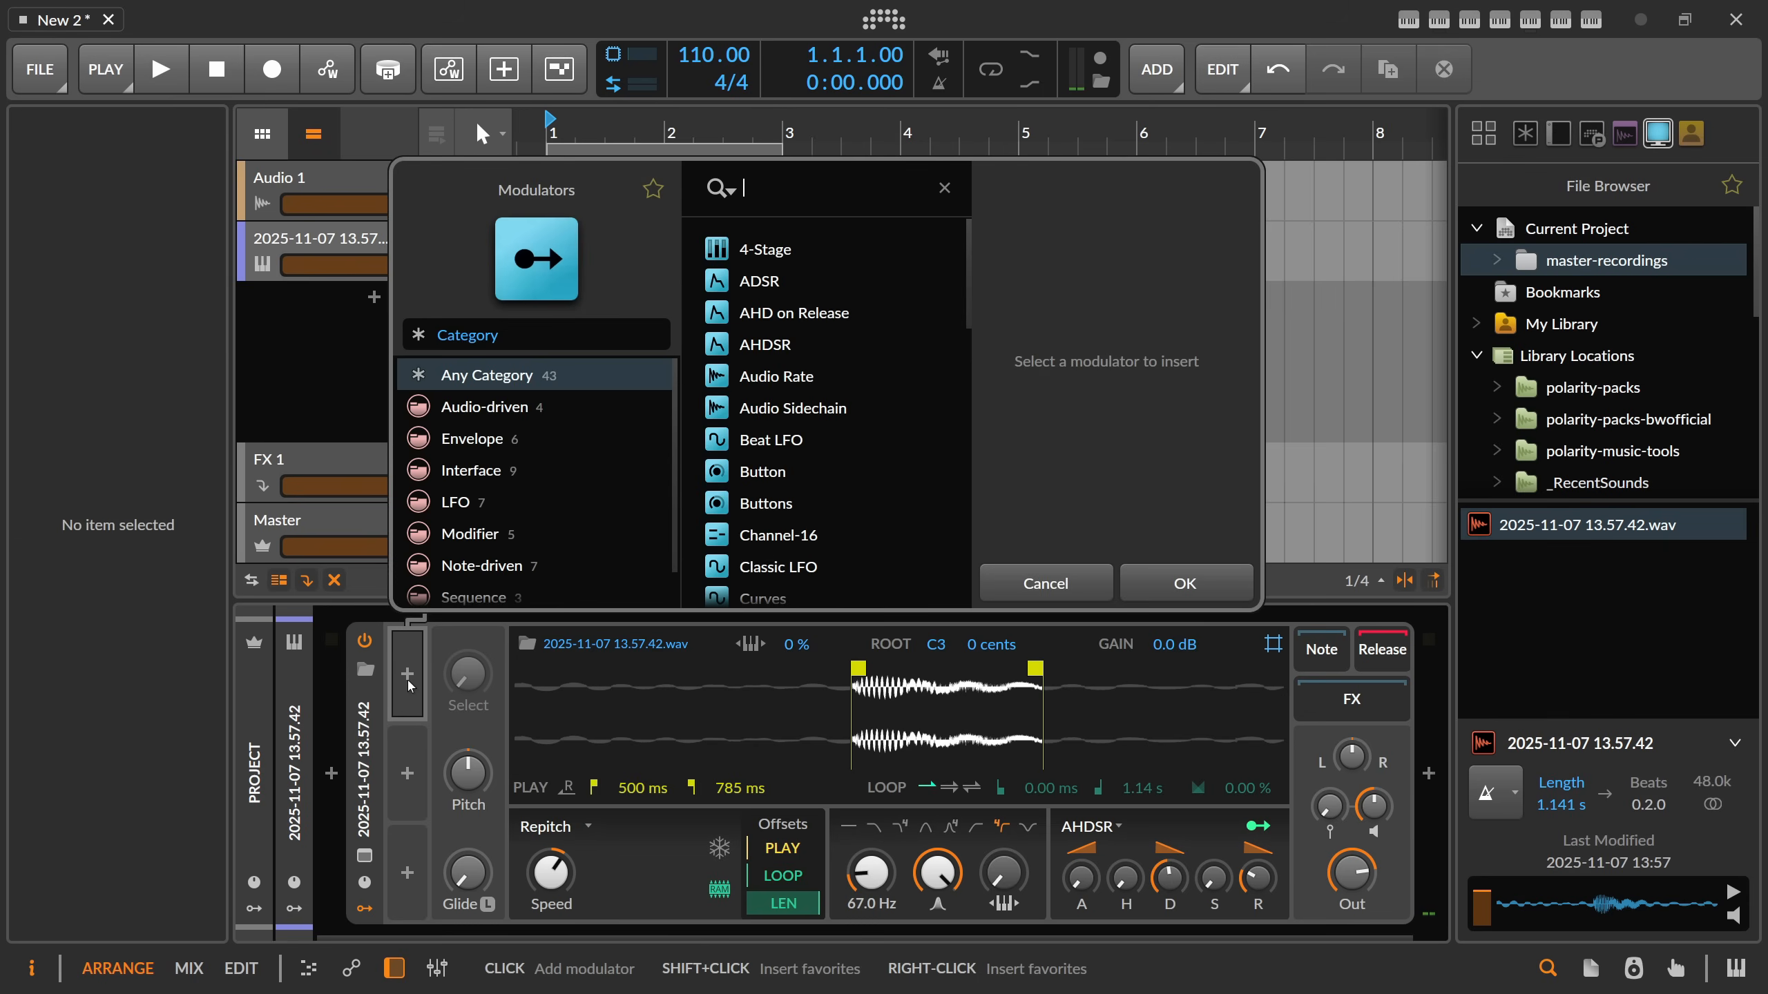
type("seg")
key("Return")
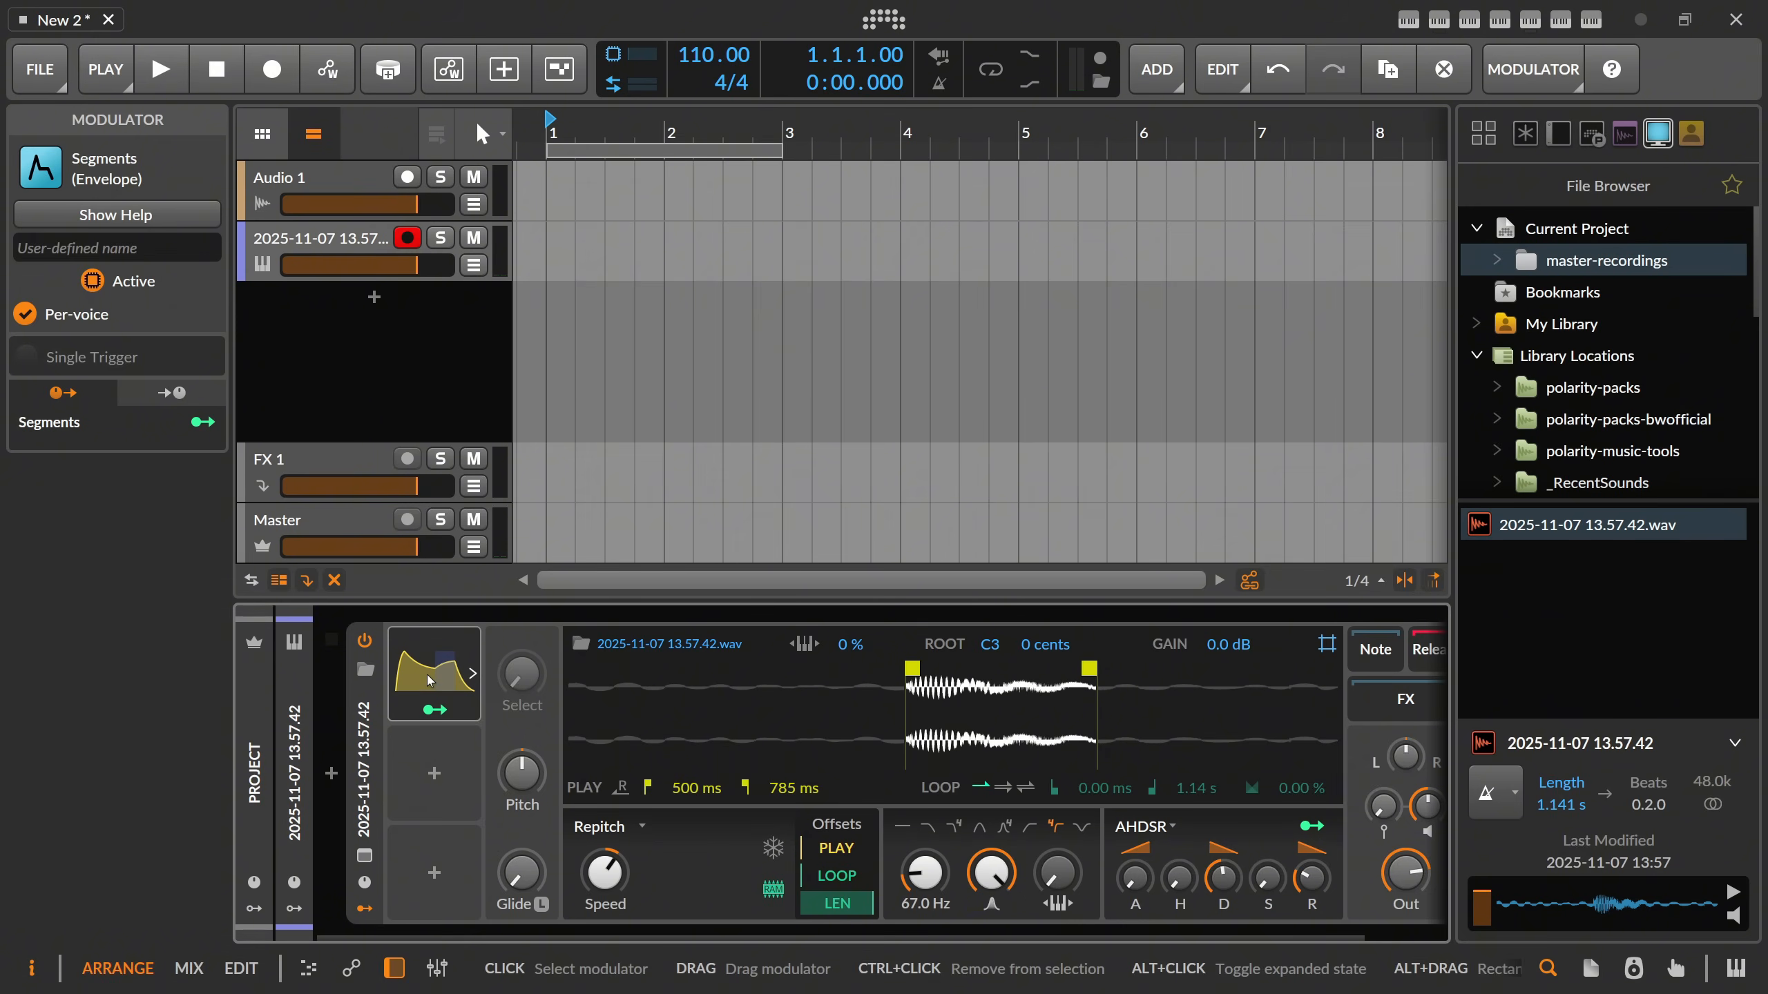
Turn off smoothing in the Segments modulator and set its rate to 0.05 seconds.
left_click(429, 680)
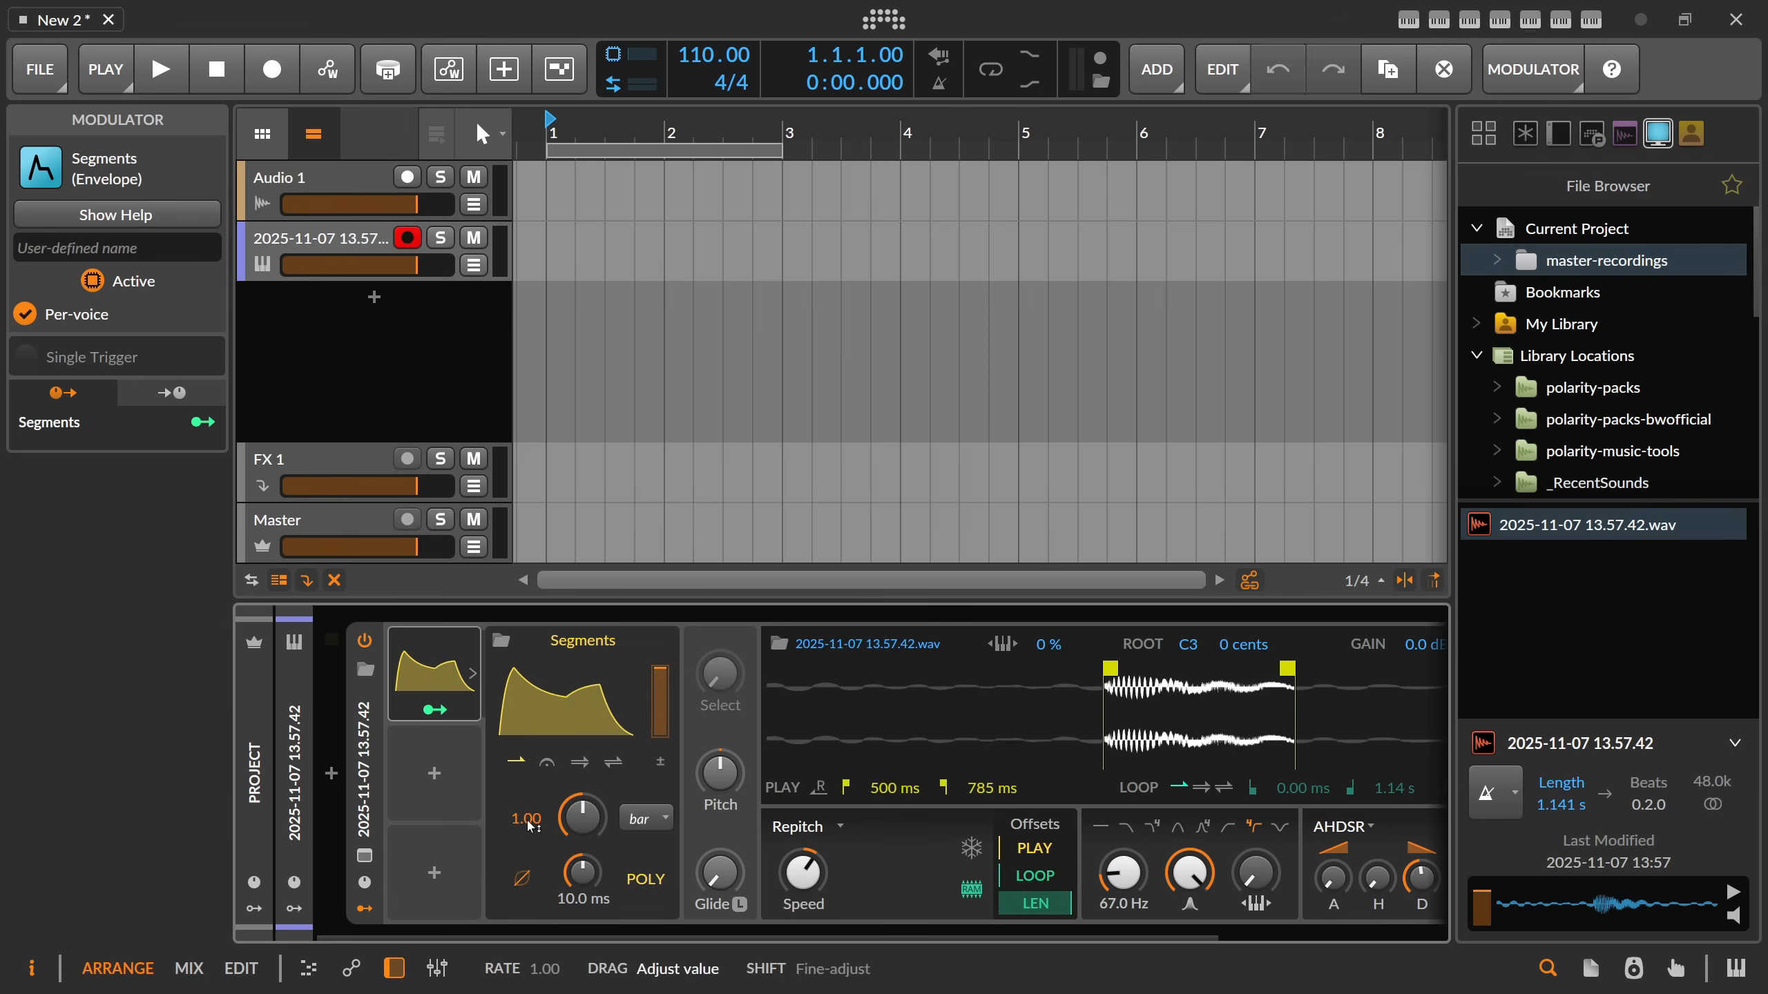
left_click(523, 882)
left_click(646, 819)
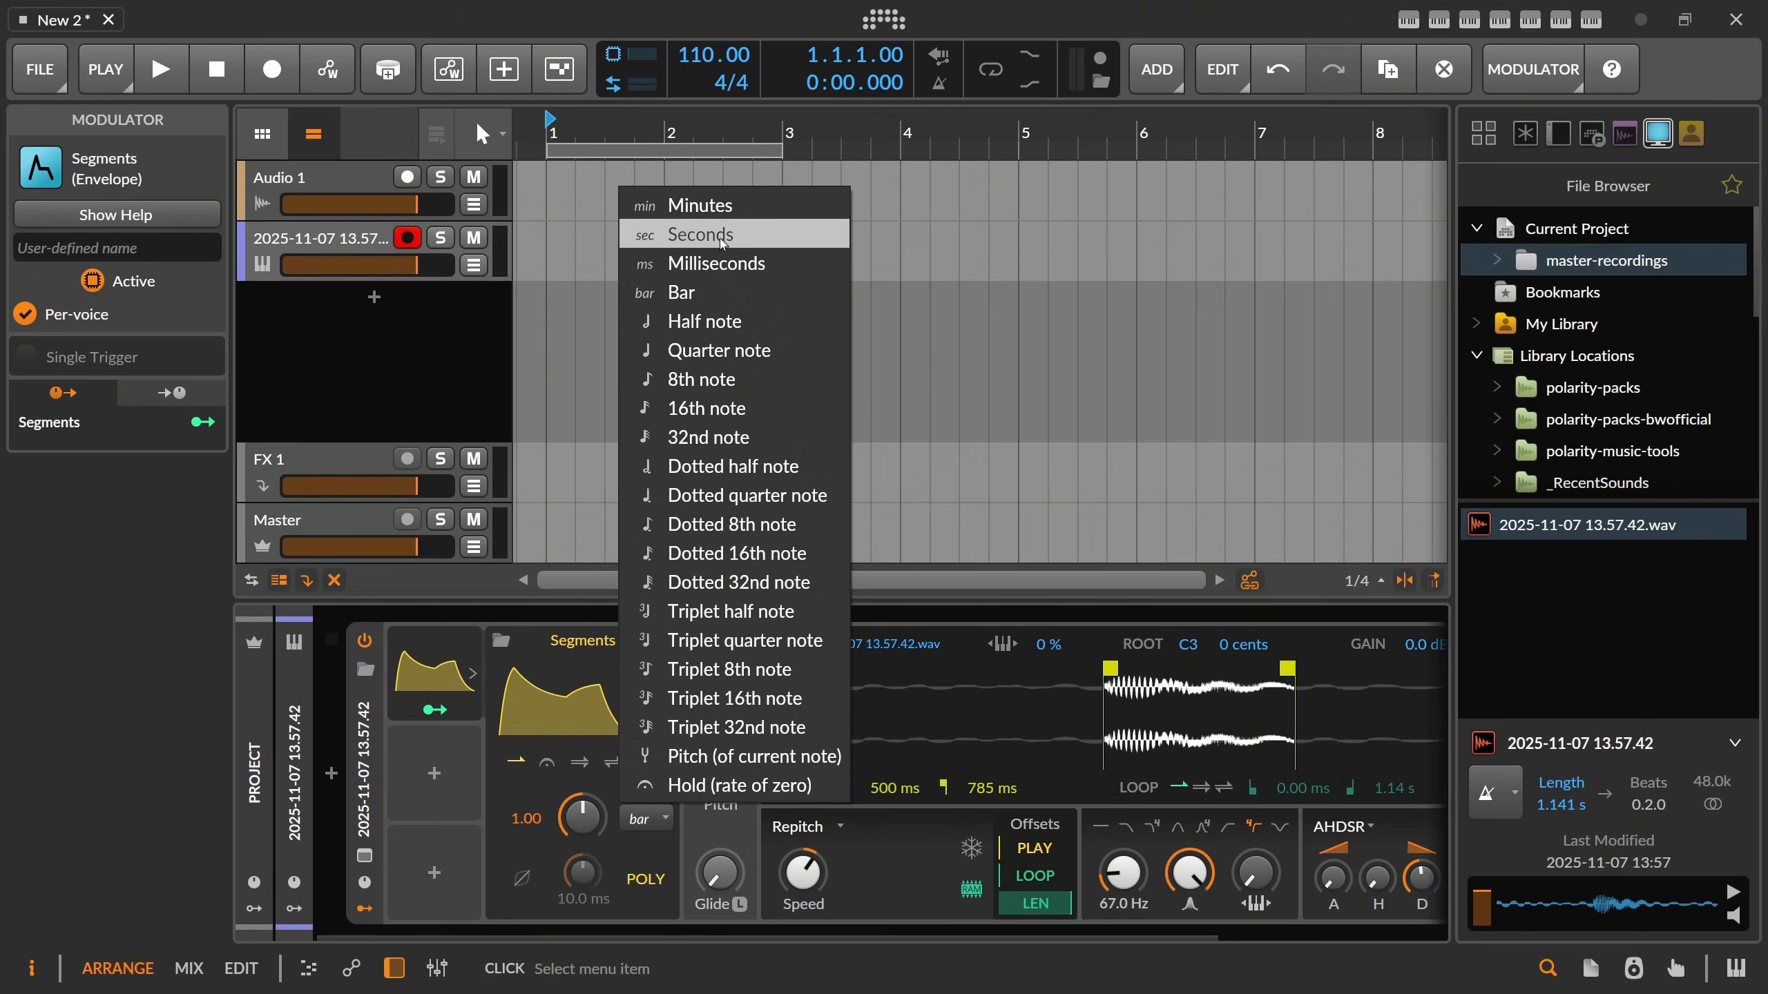
left_click(670, 235)
left_click_drag(589, 832, 641, 866)
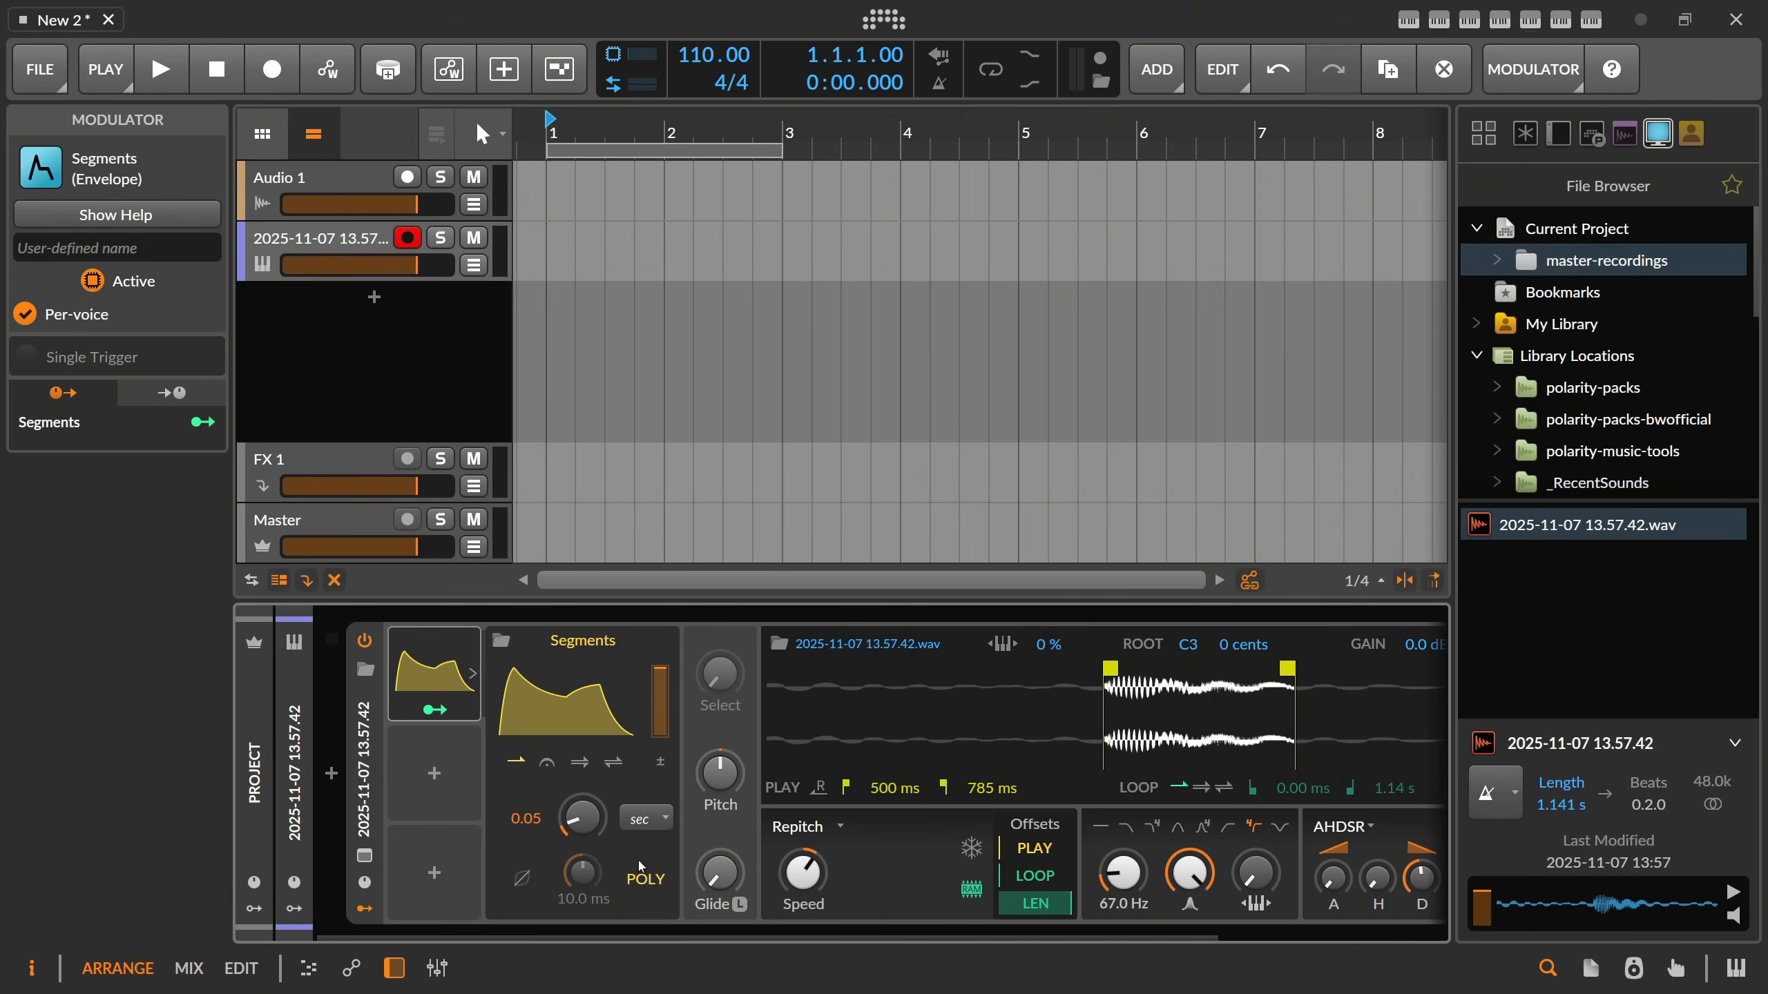
Reshape the Segments curve into a steep decay from full level at the start, with low points at about 15.8 % and 11.7 %.
left_click(587, 694)
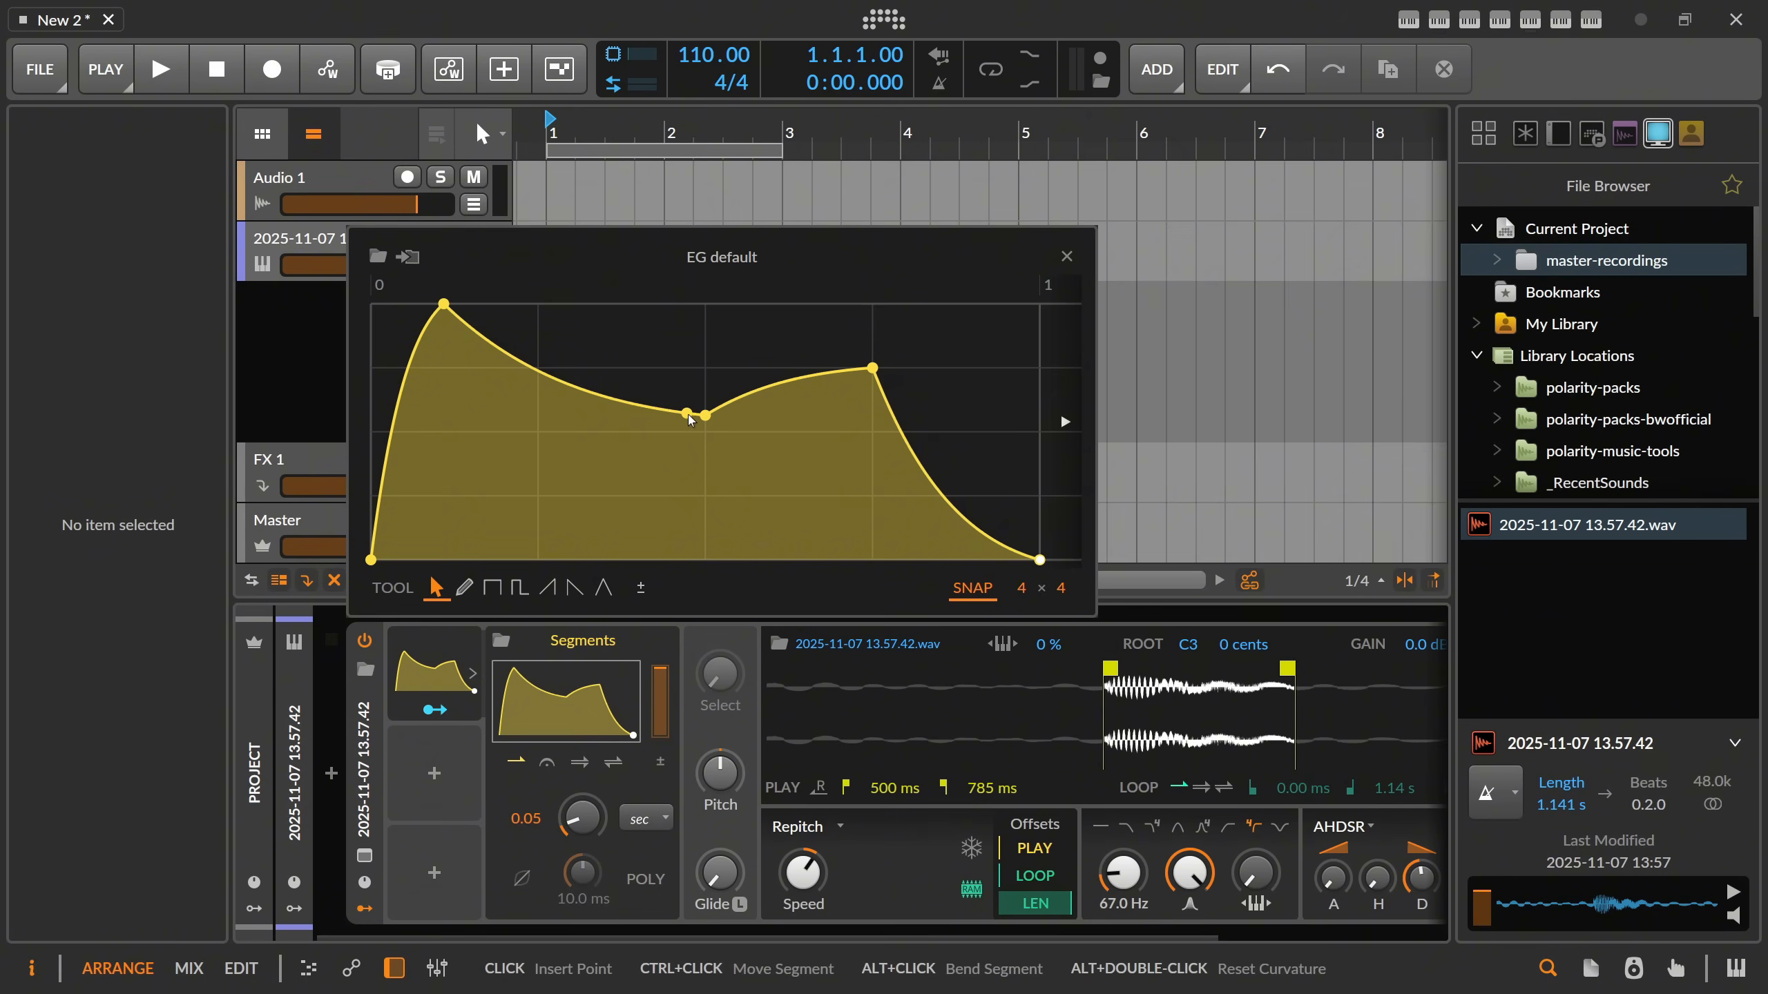
left_click(870, 375)
double_click(871, 377)
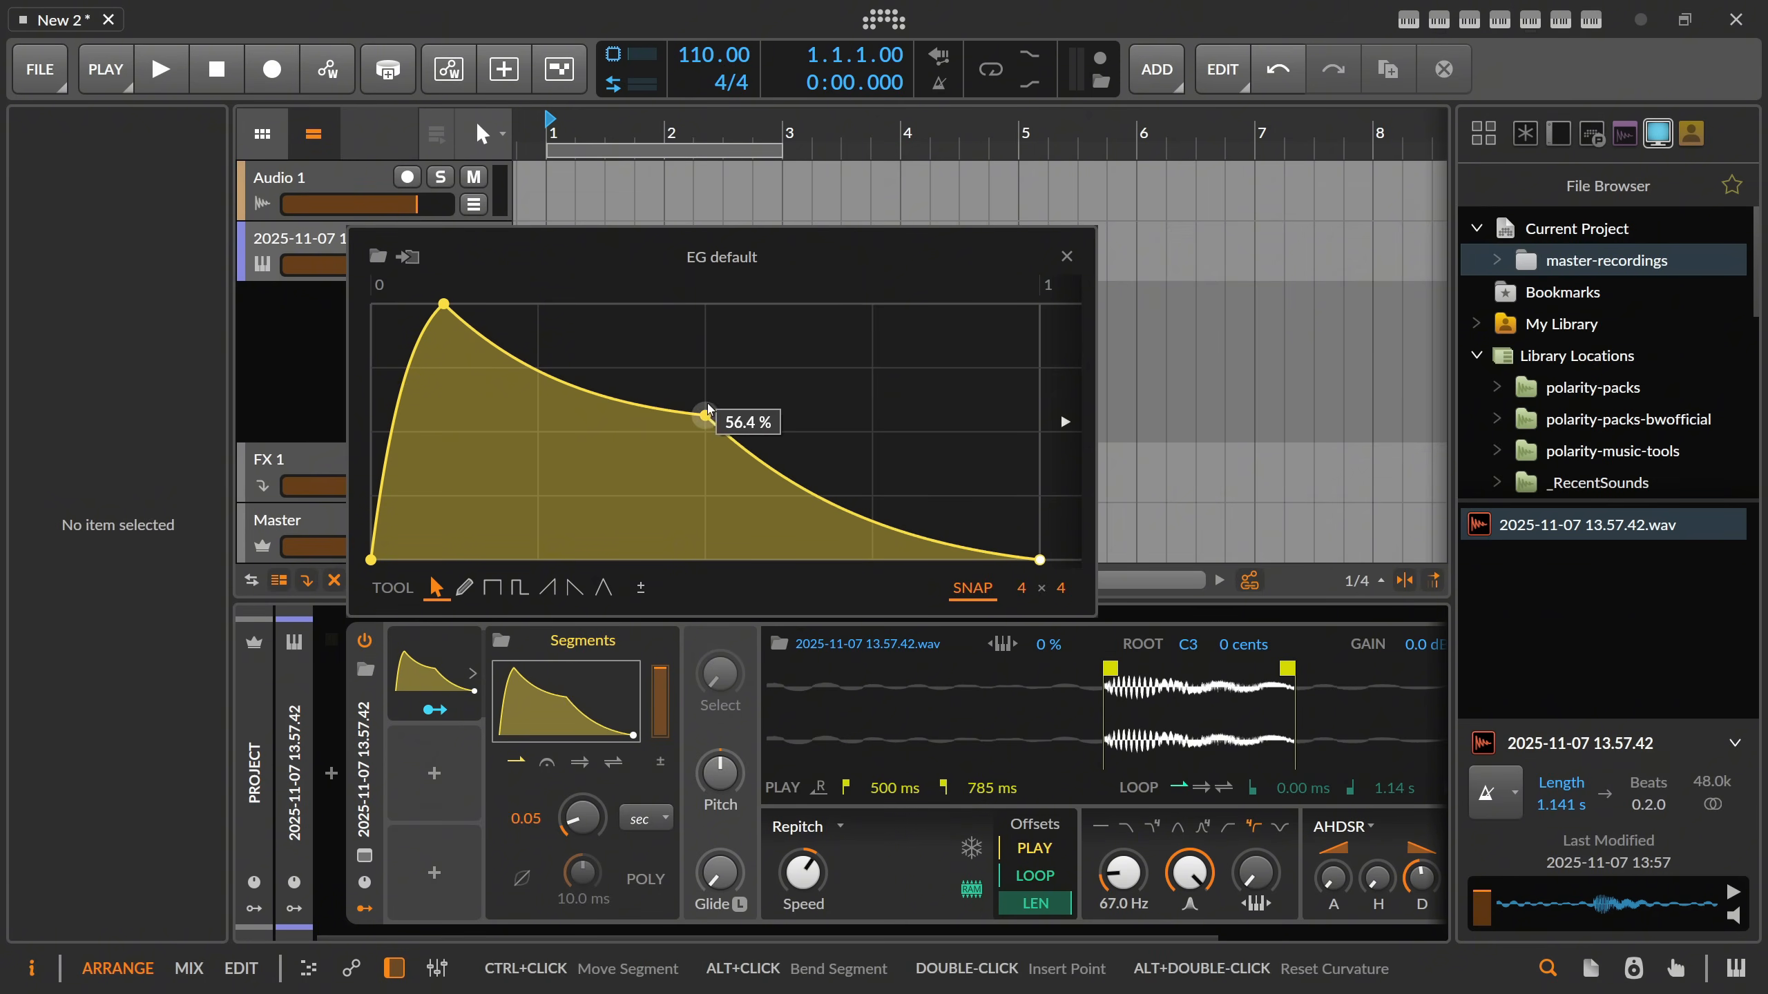
double_click(705, 417)
left_click_drag(443, 305, 368, 307)
left_click_drag(440, 387, 444, 519)
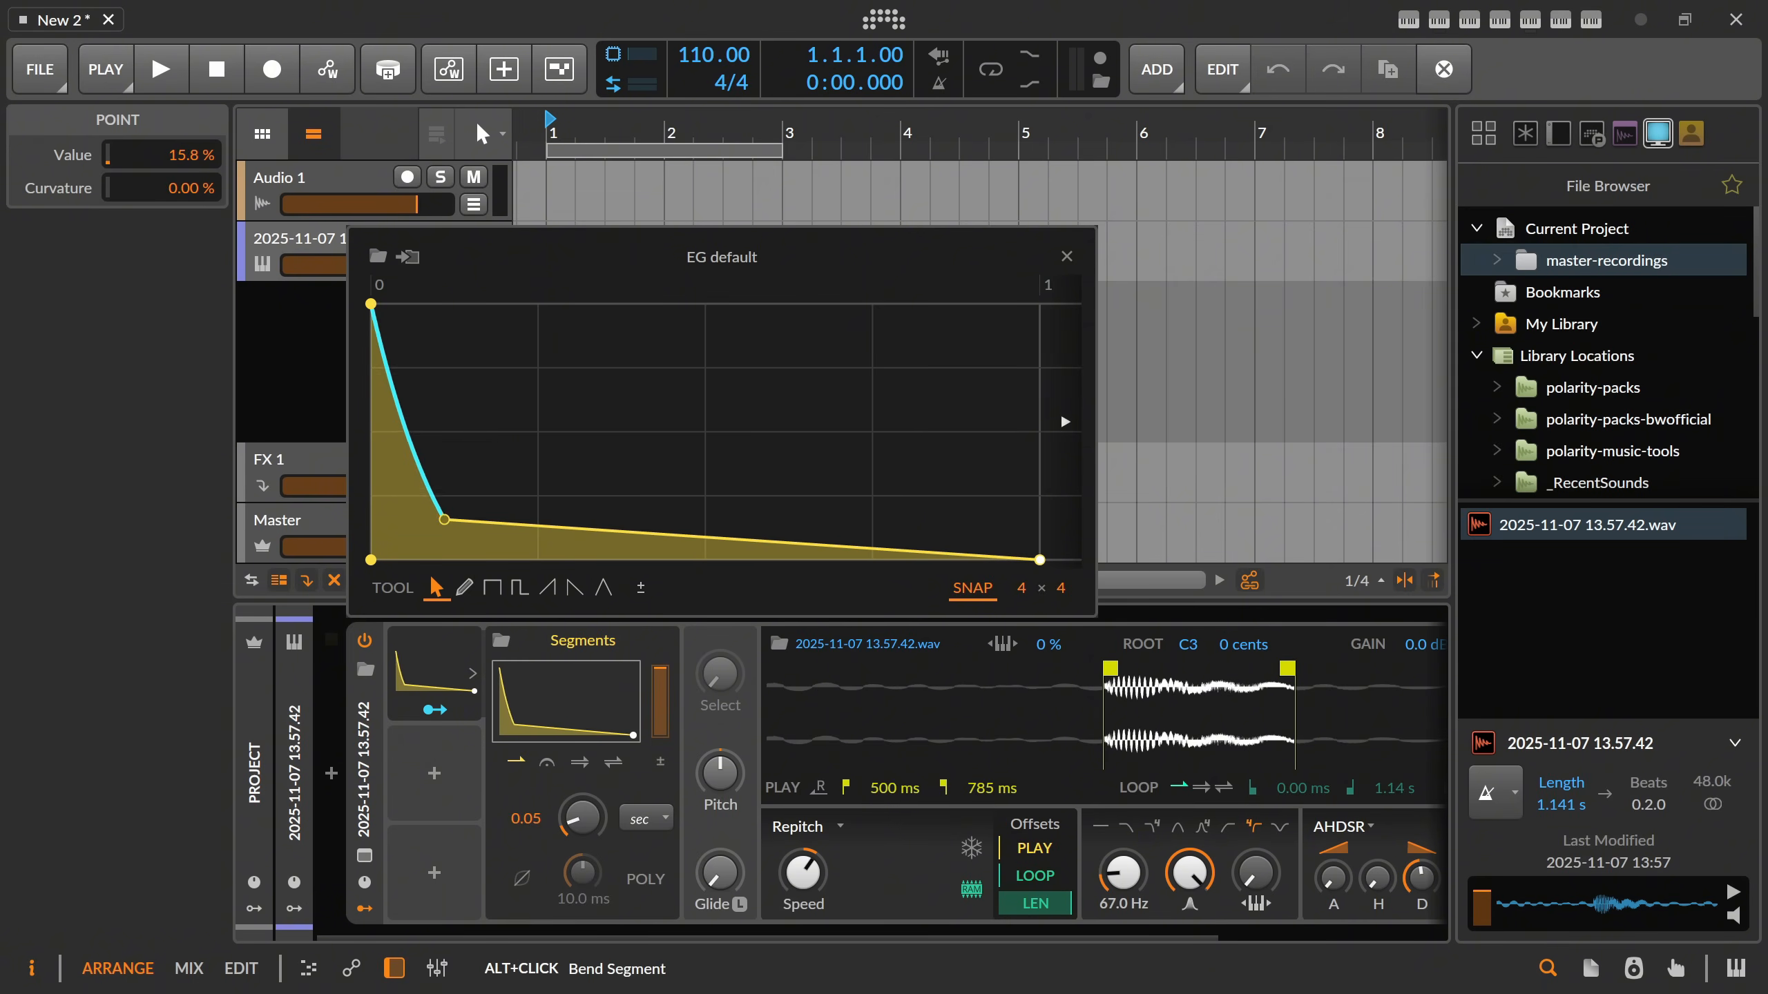
double_click(471, 530)
Modulate the Sampler's filter frequency upward with Segments, close the curve editor and audition the sound.
left_click(435, 710)
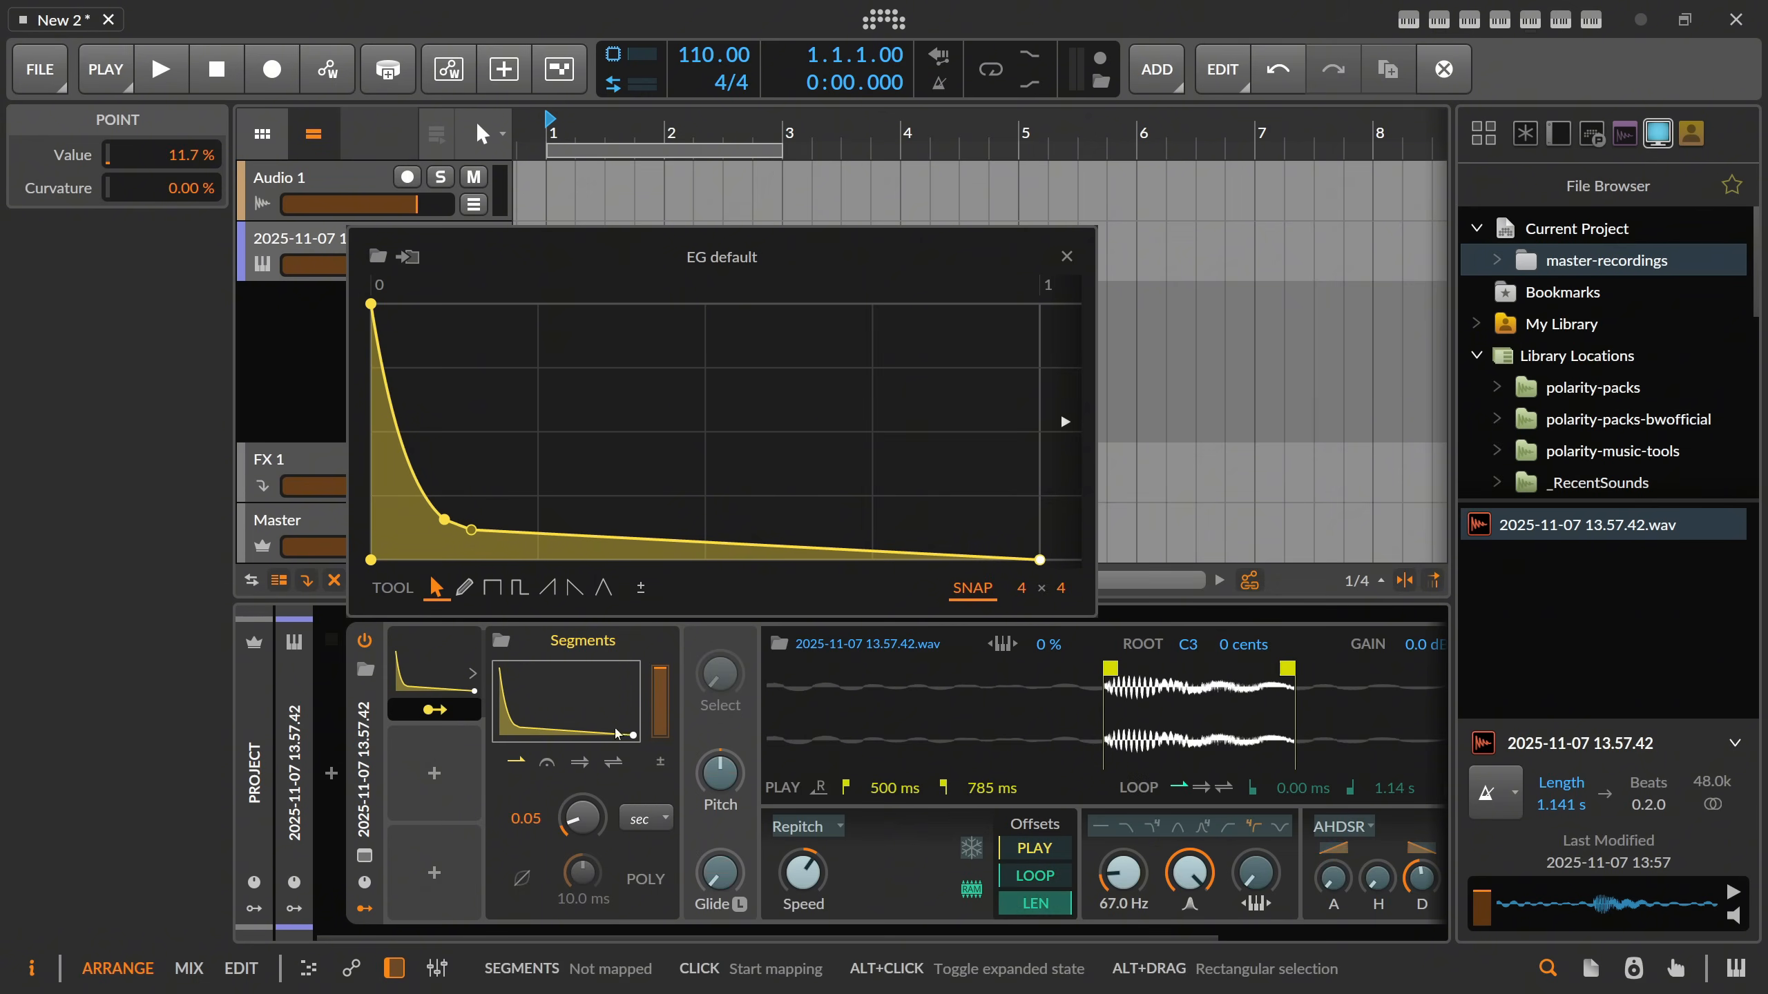
left_click_drag(1123, 873, 1121, 856)
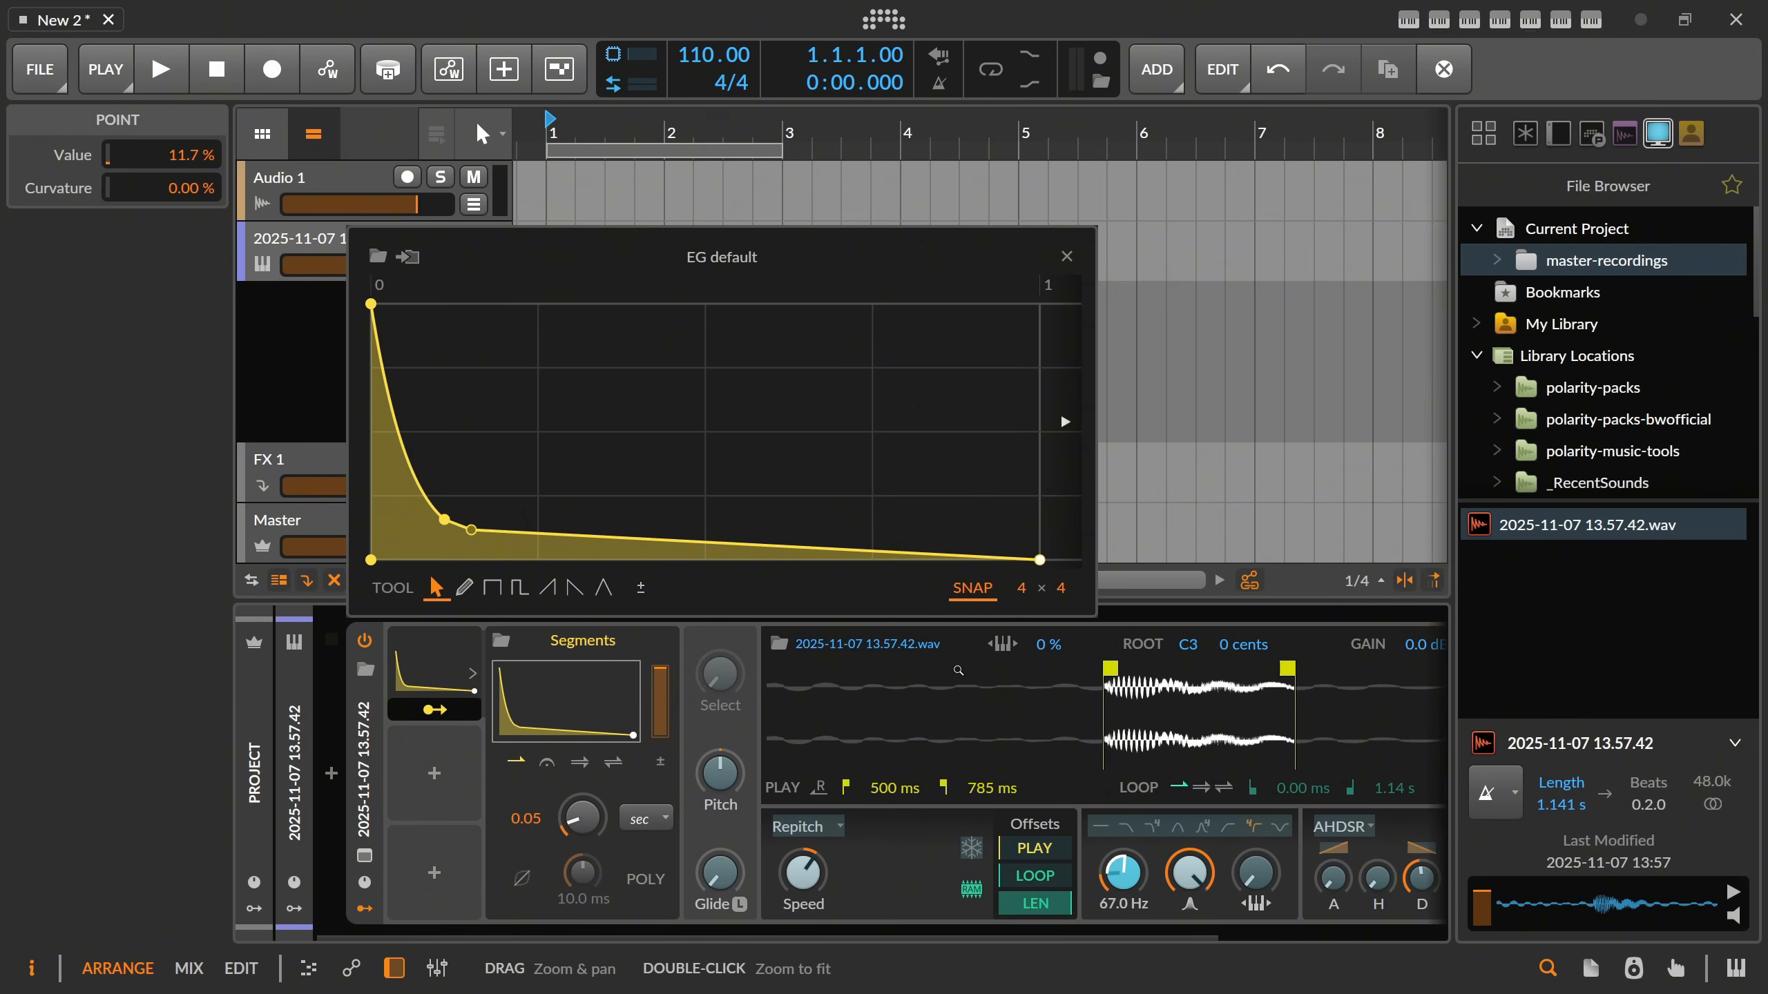
left_click(1067, 257)
key("space")
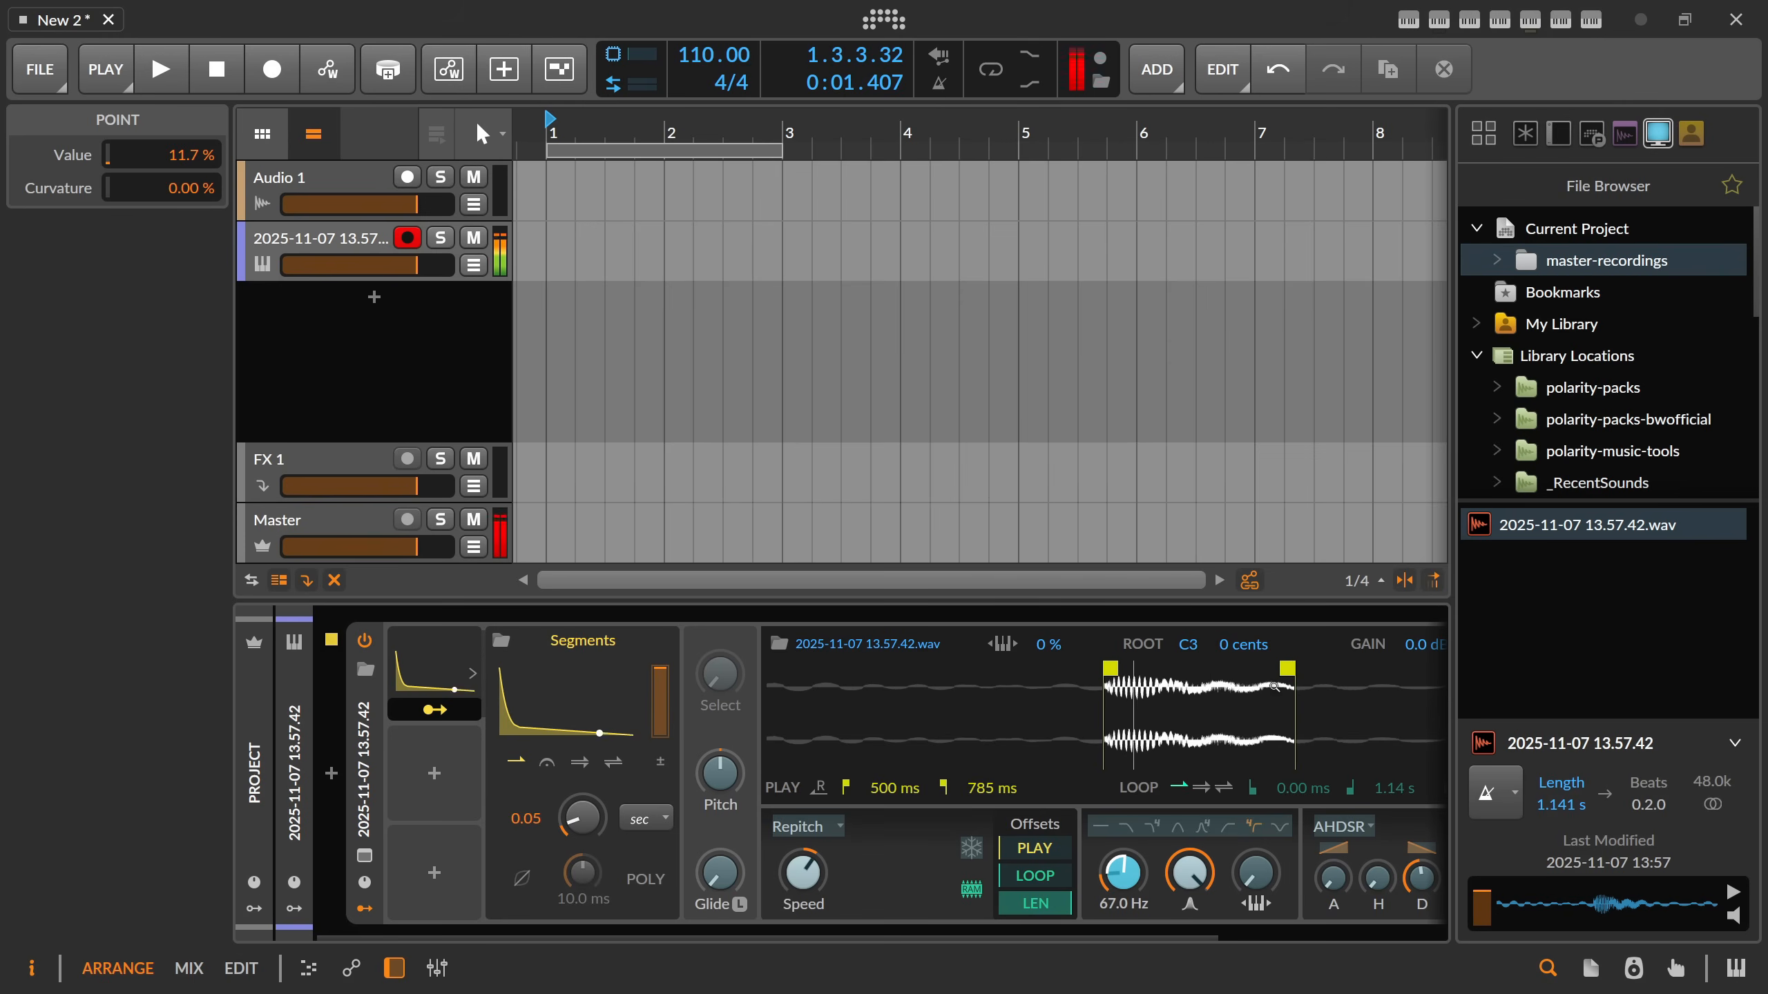
left_click_drag(1131, 872, 1131, 828)
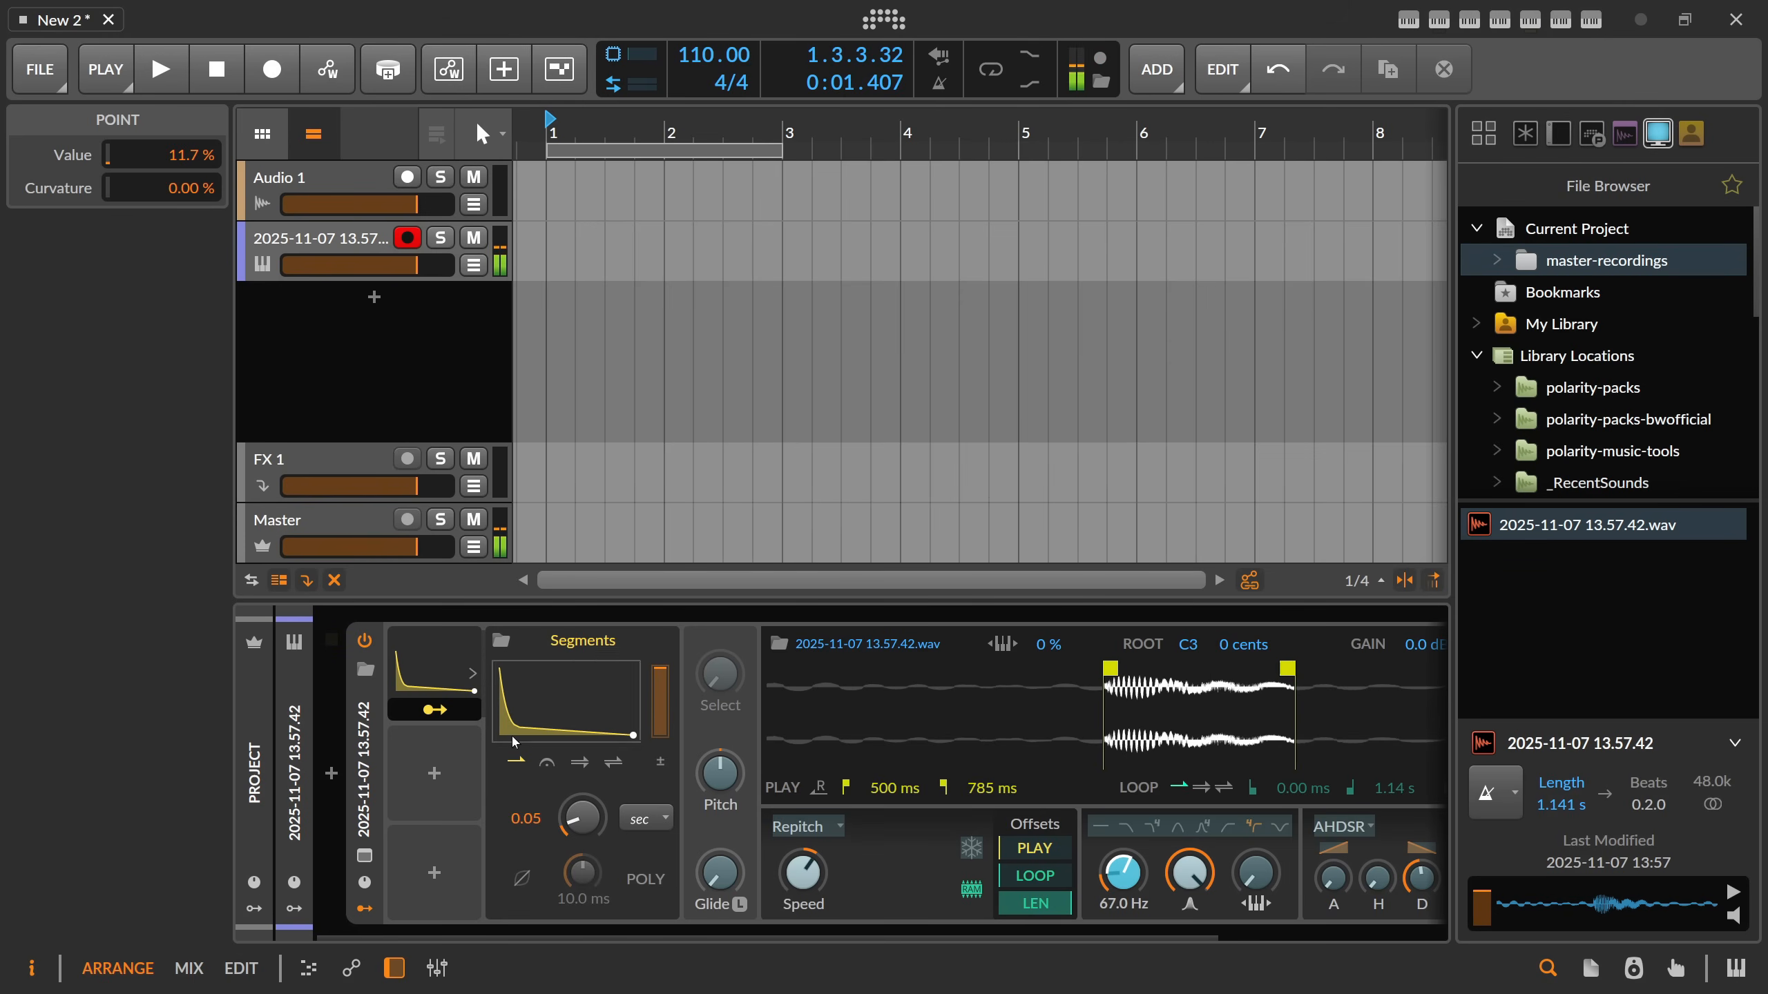
Create a note clip at bar 1 on the Sampler track and extend it to two bars.
left_click(554, 243)
double_click(555, 243)
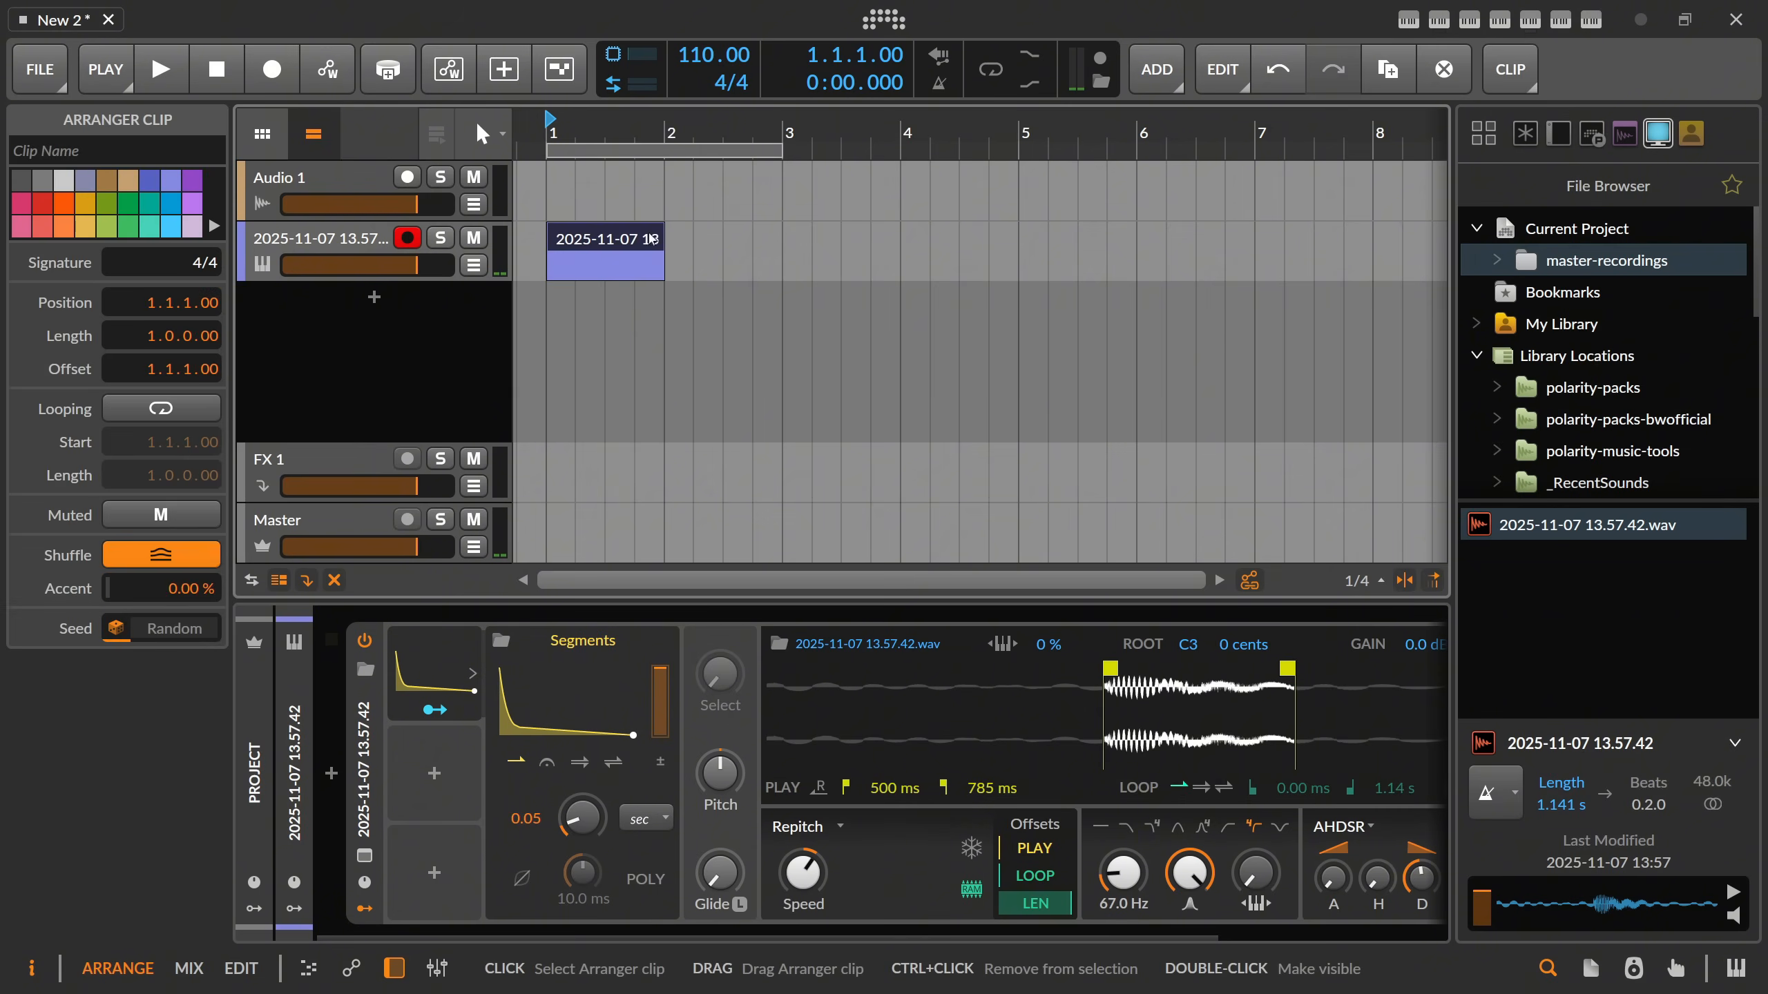
left_click_drag(661, 243, 780, 245)
Fill the clip's first bar with four sixteenth-long C3 notes, one on each beat.
double_click(711, 245)
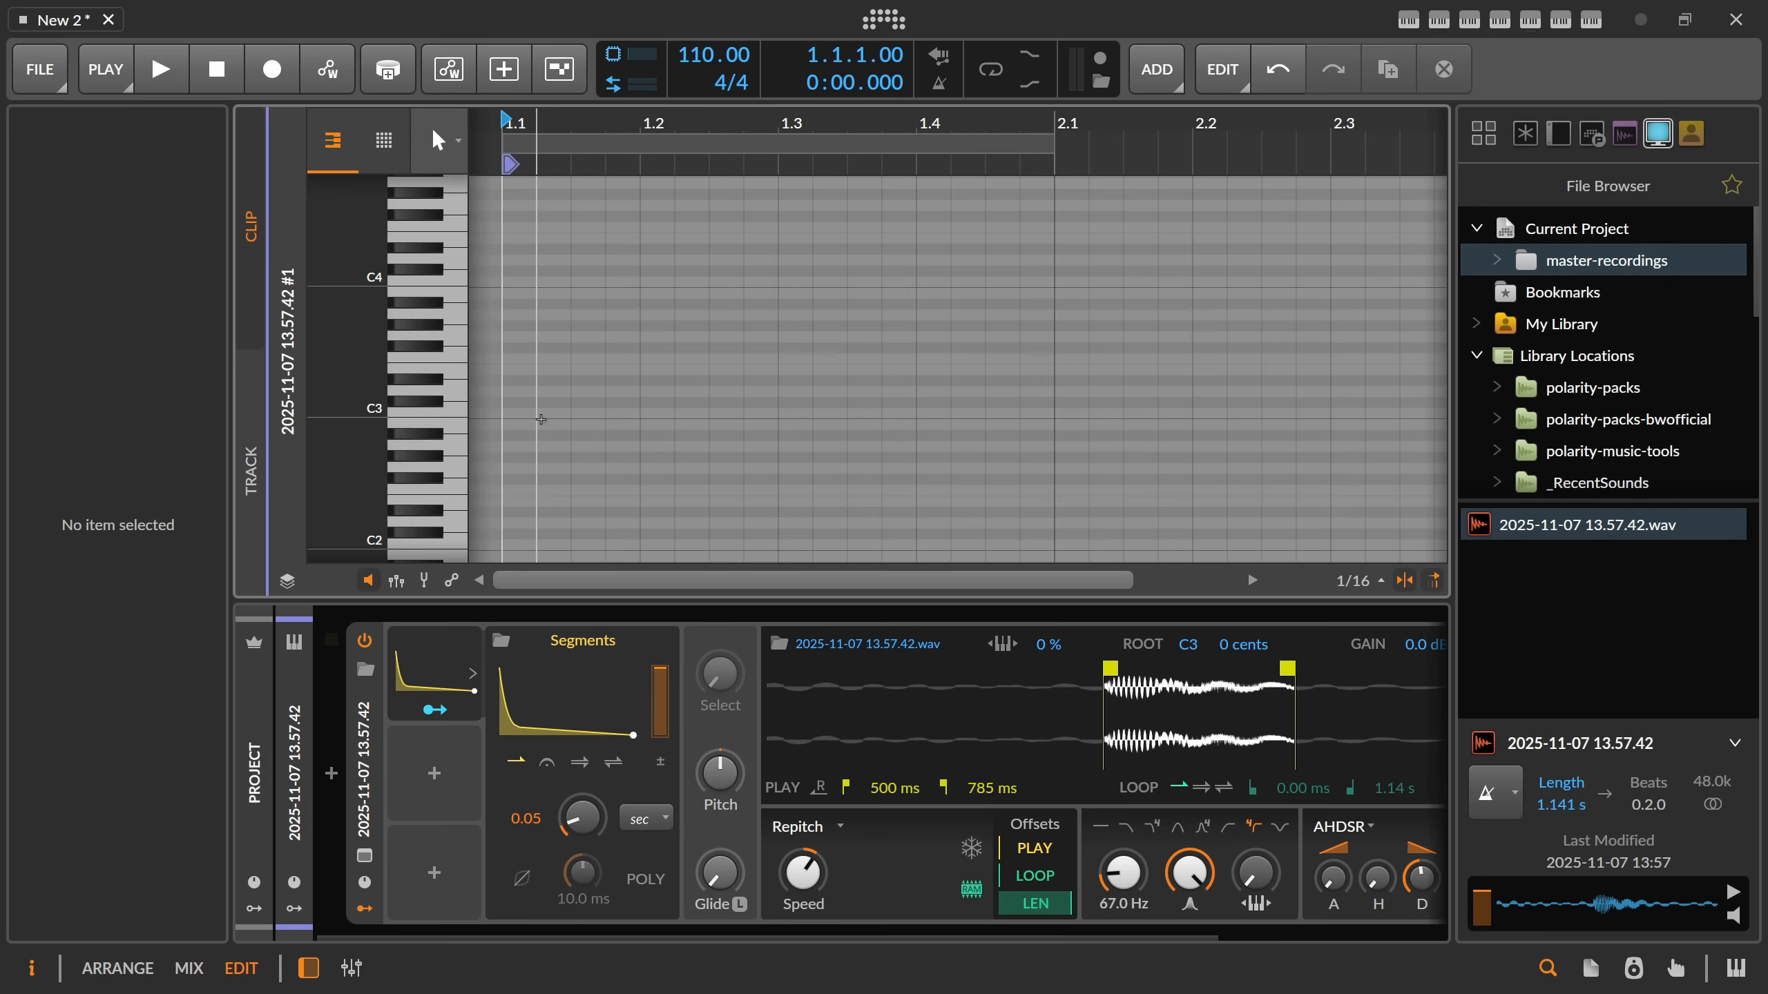
scroll(587, 129, "down", 1)
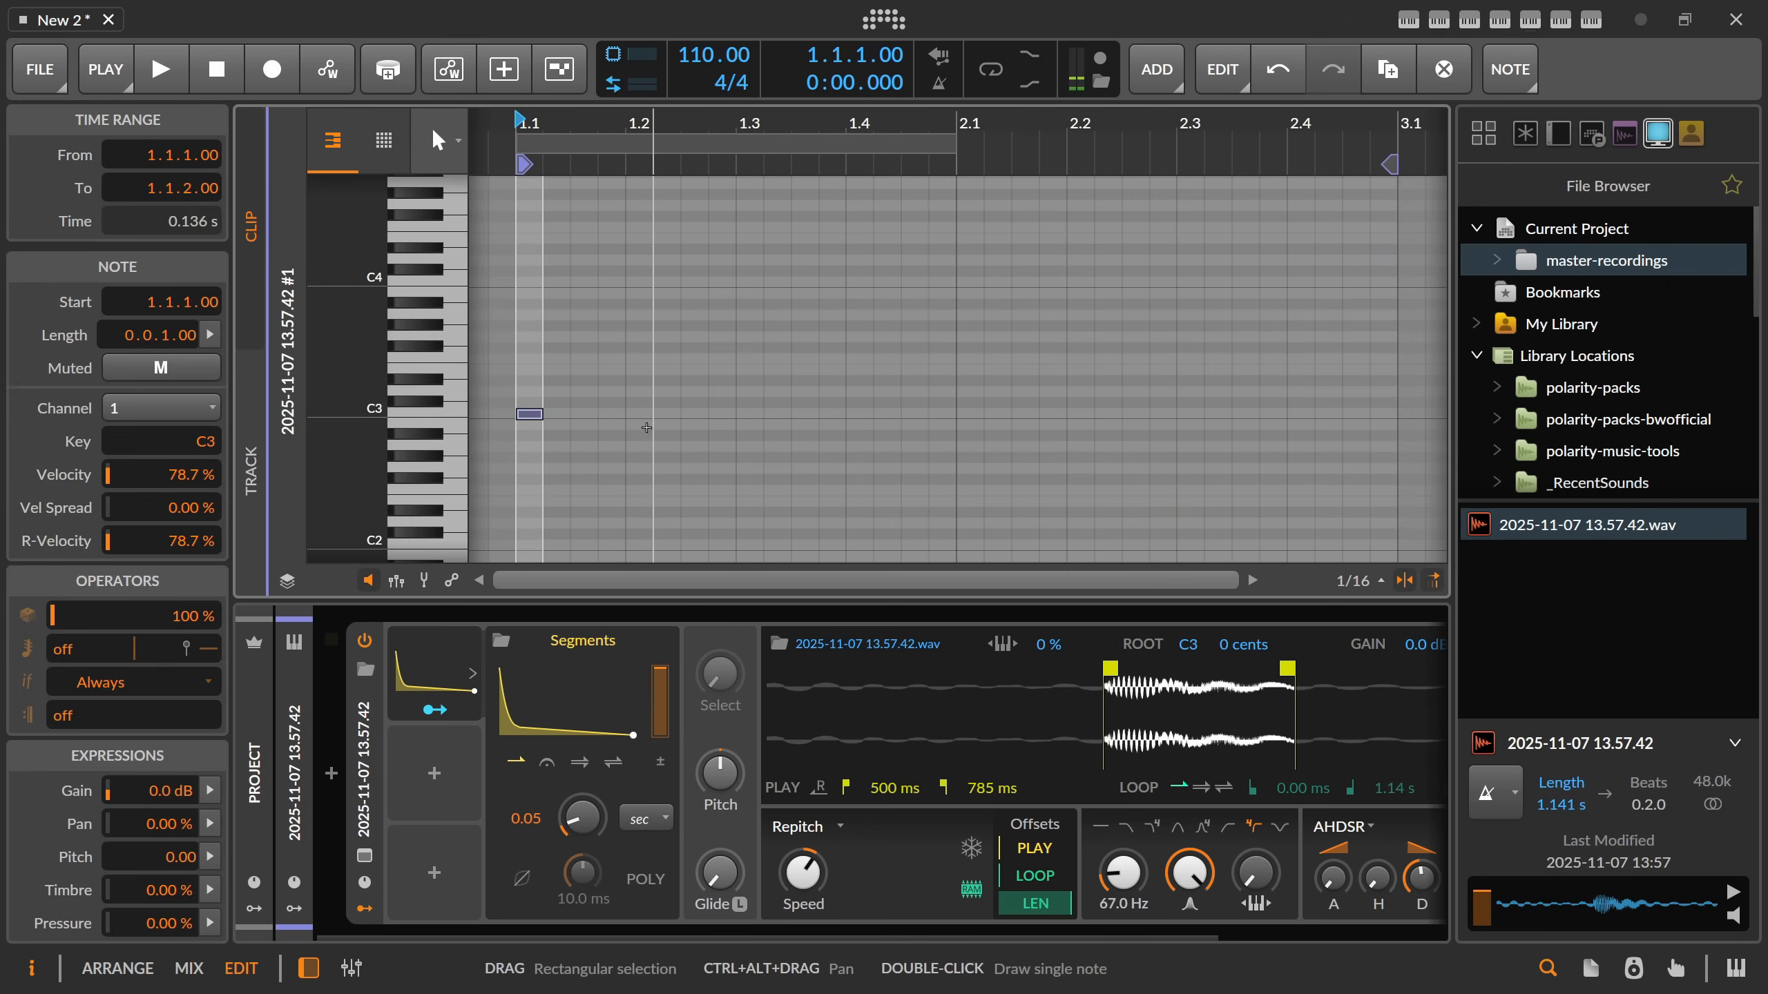
double_click(640, 415)
left_click_drag(692, 432, 532, 409)
left_click_drag(536, 414, 761, 418)
left_click(838, 449)
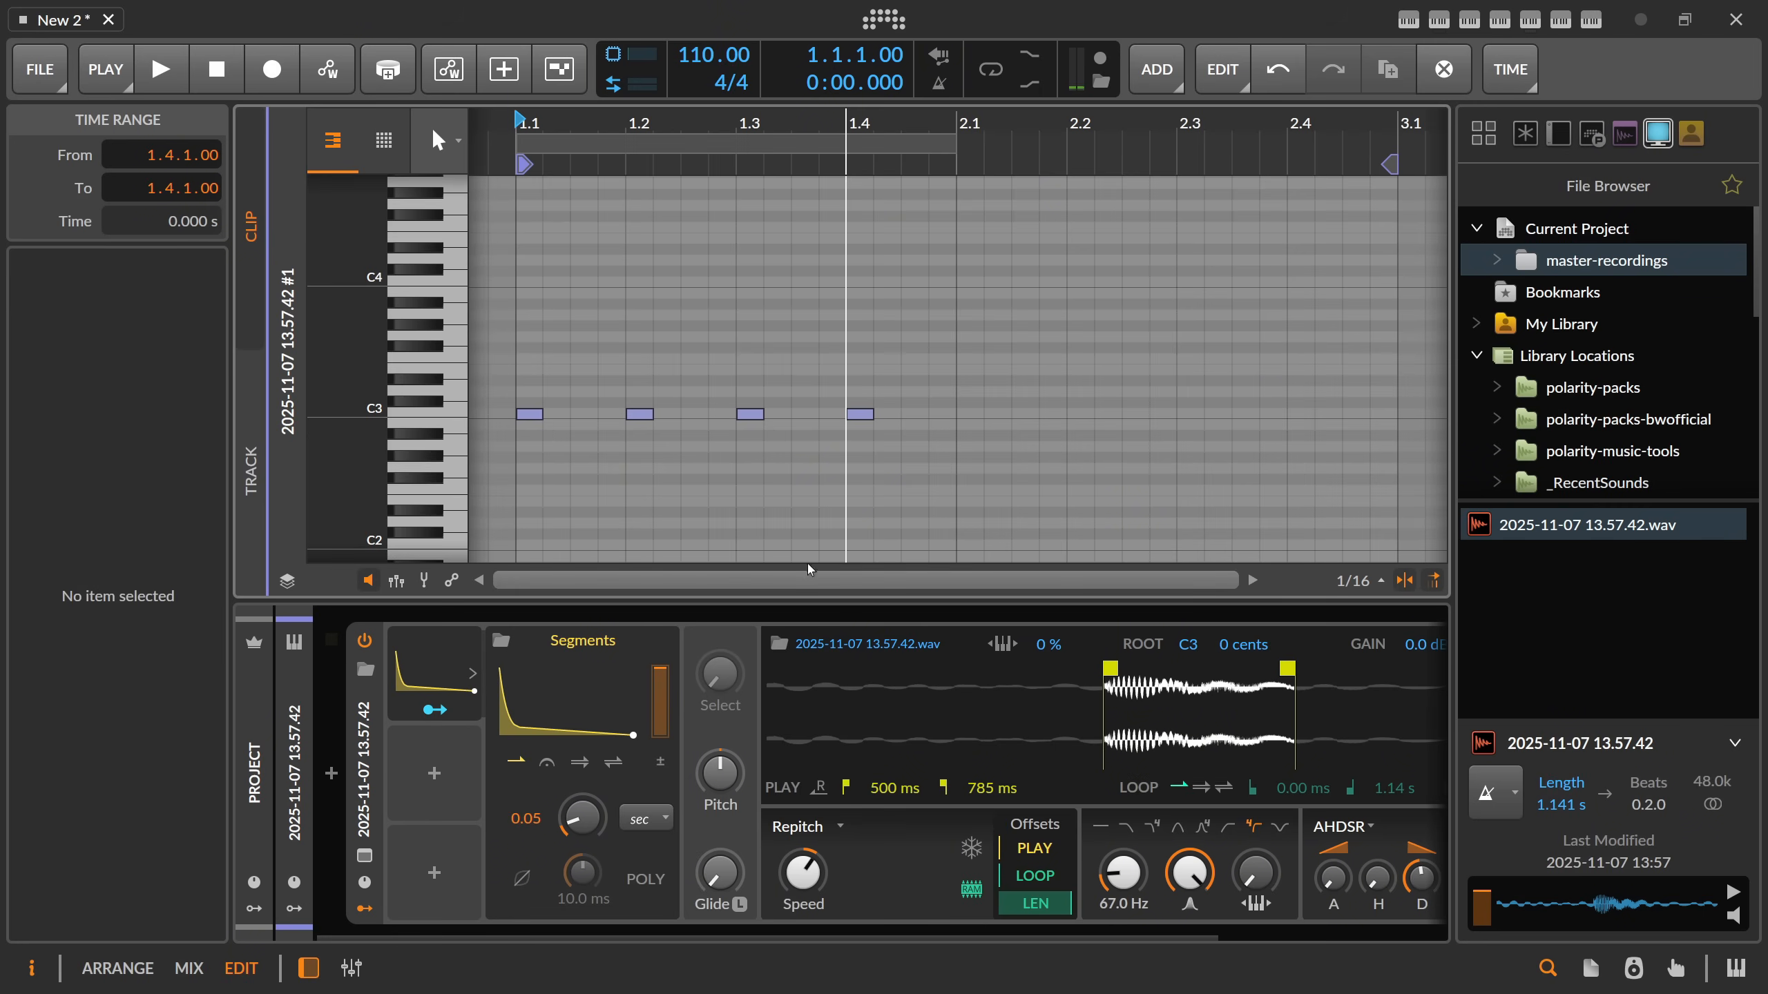
Set the project tempo to 124 BPM and play the clip in the arranger.
left_click_drag(533, 383, 991, 445)
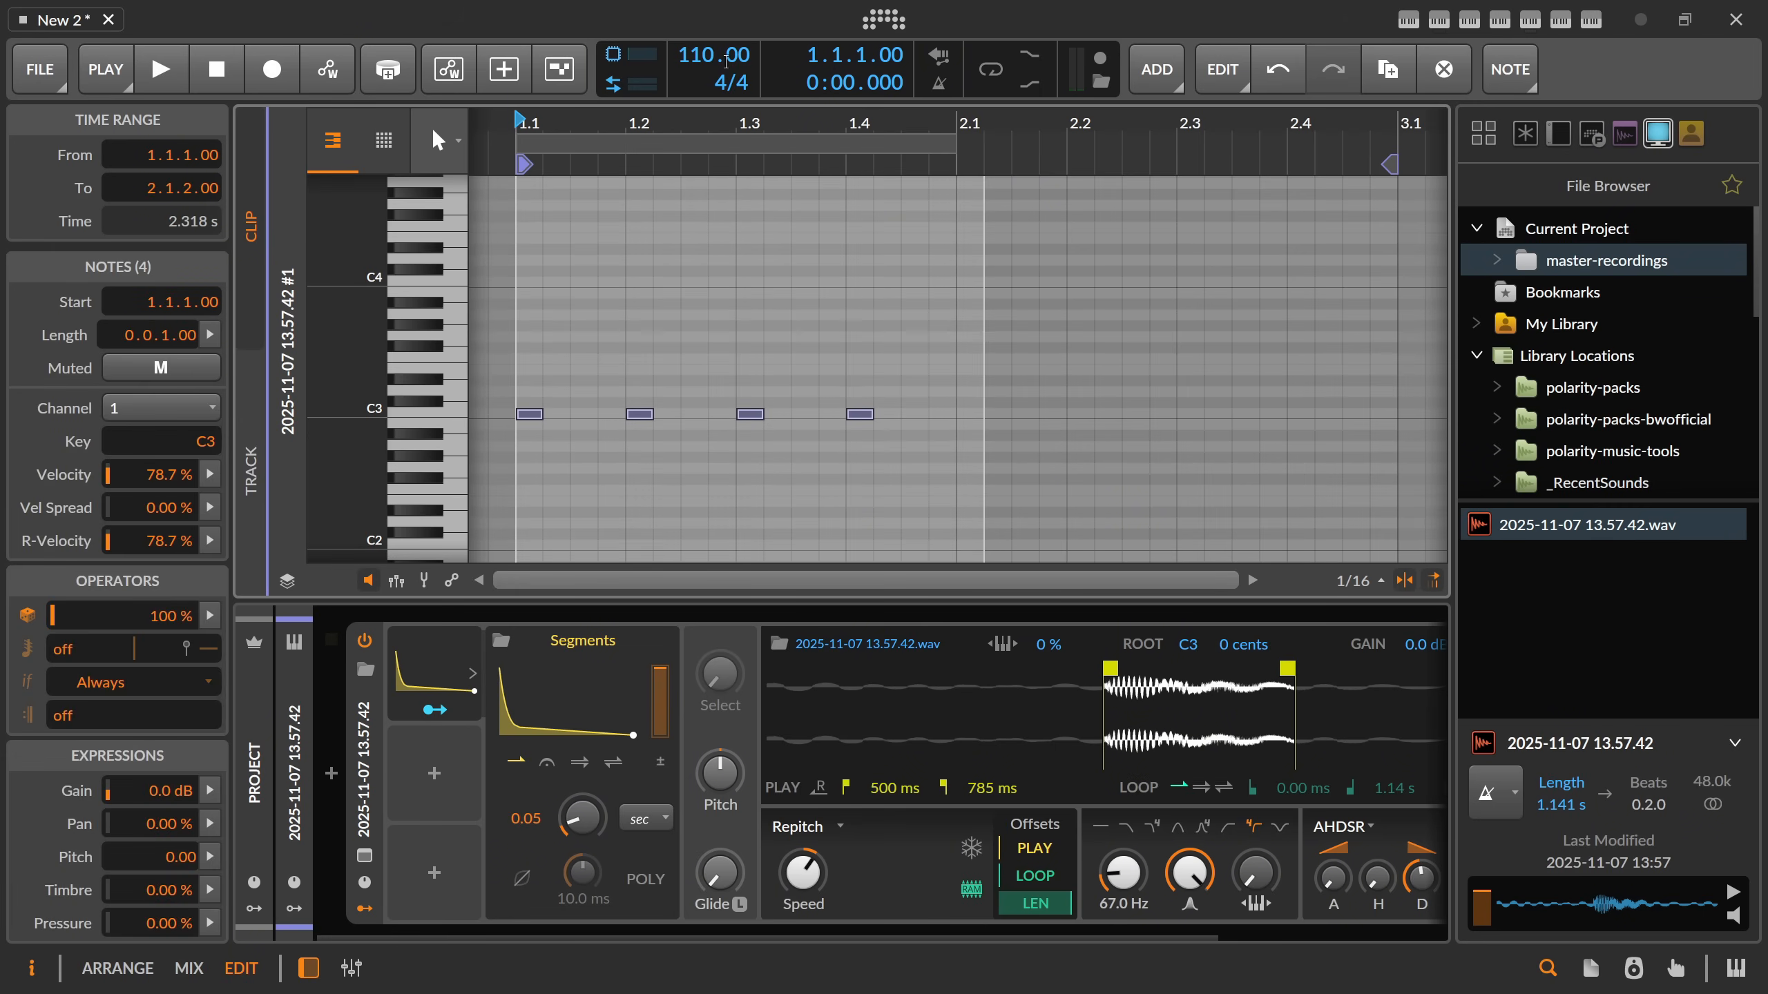
double_click(715, 56)
type("12")
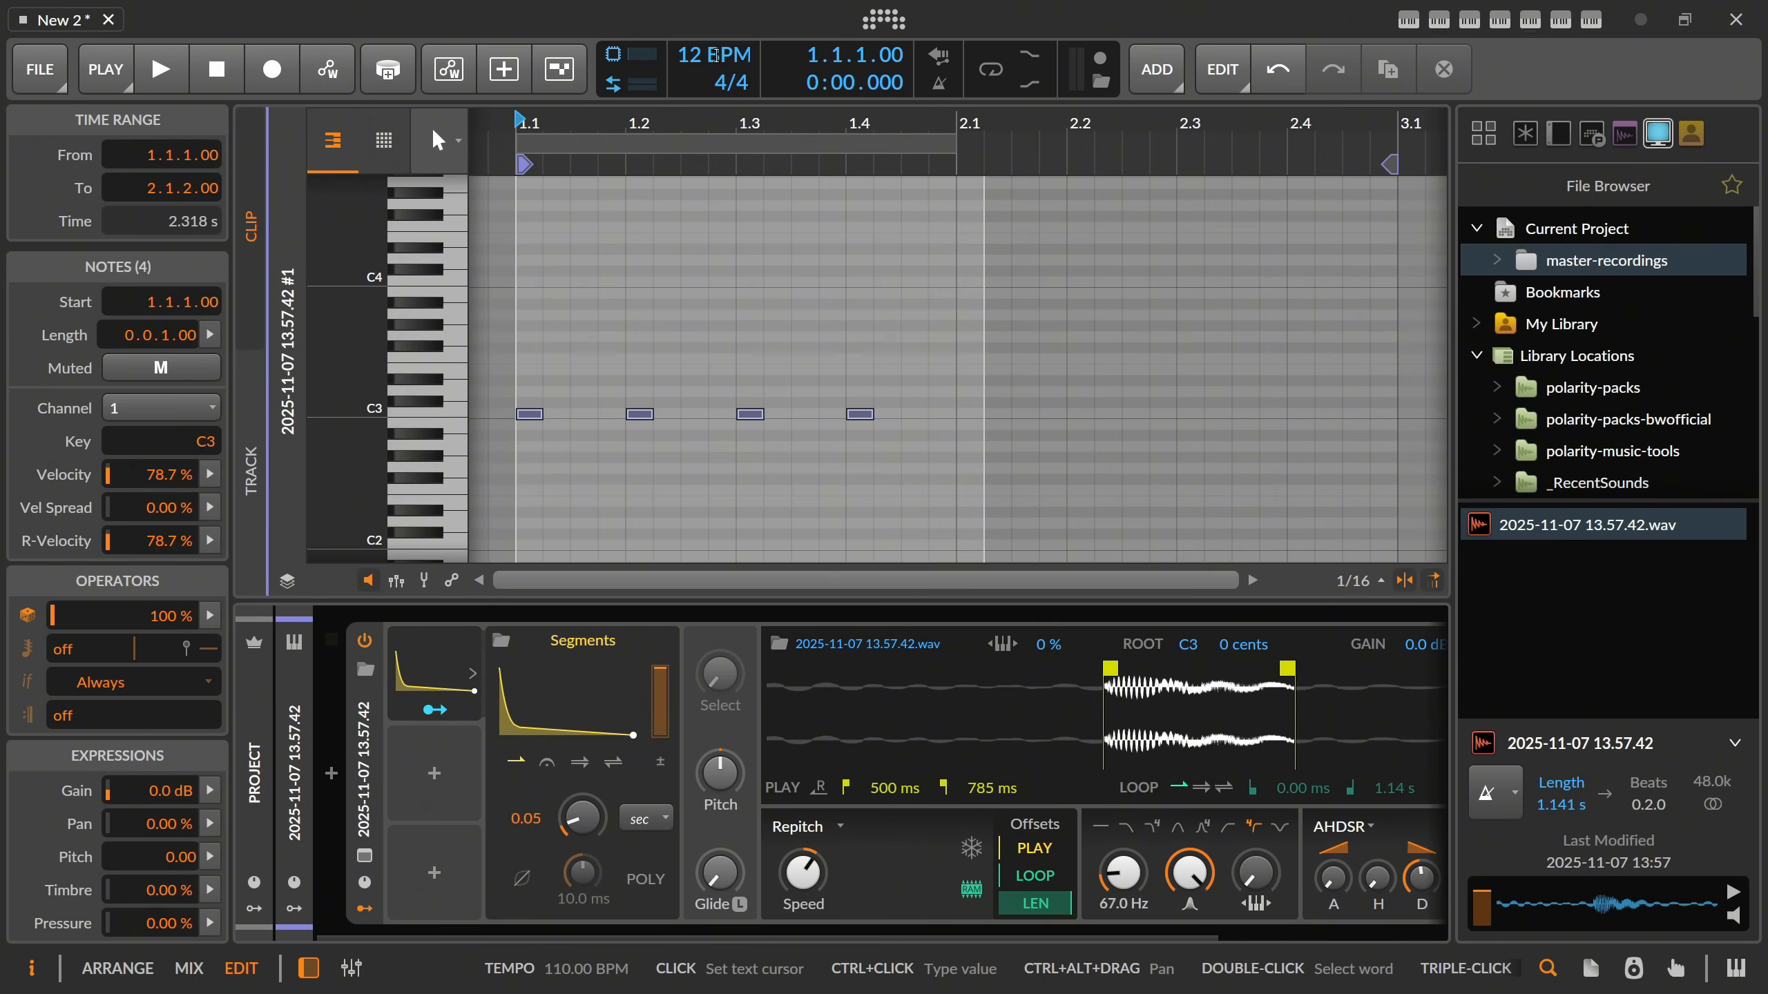
type("4")
key("Return")
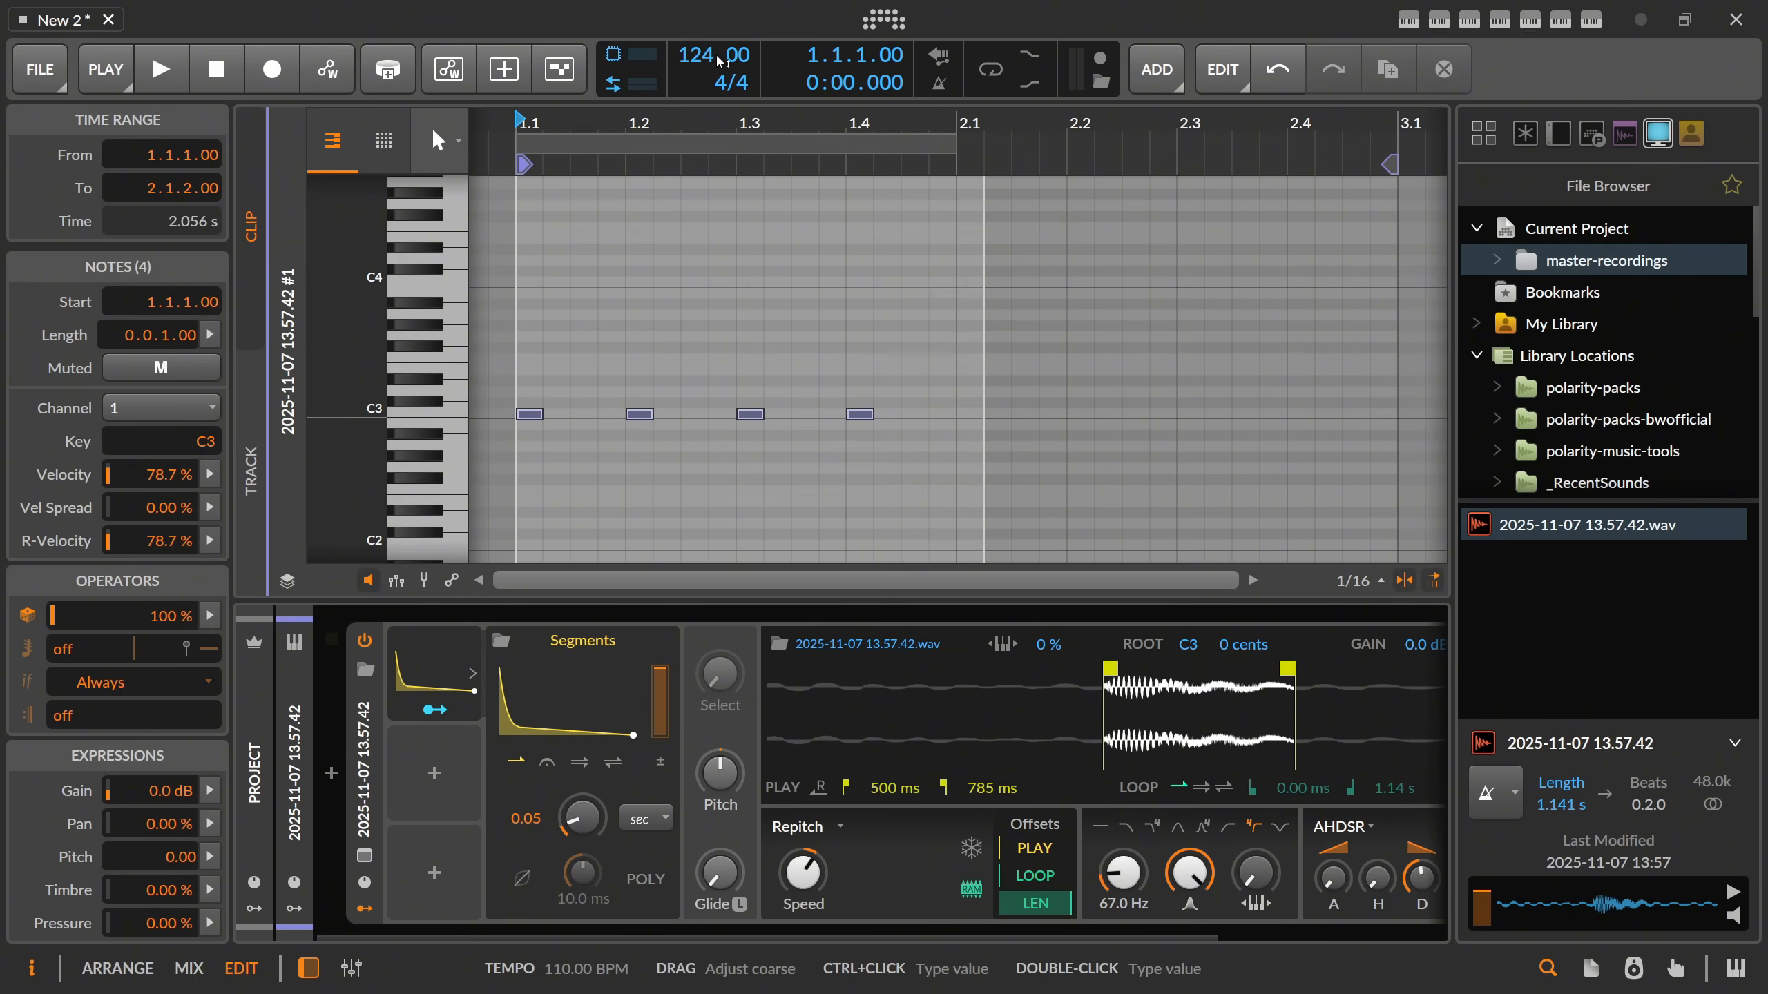
key("alt+1")
key("space")
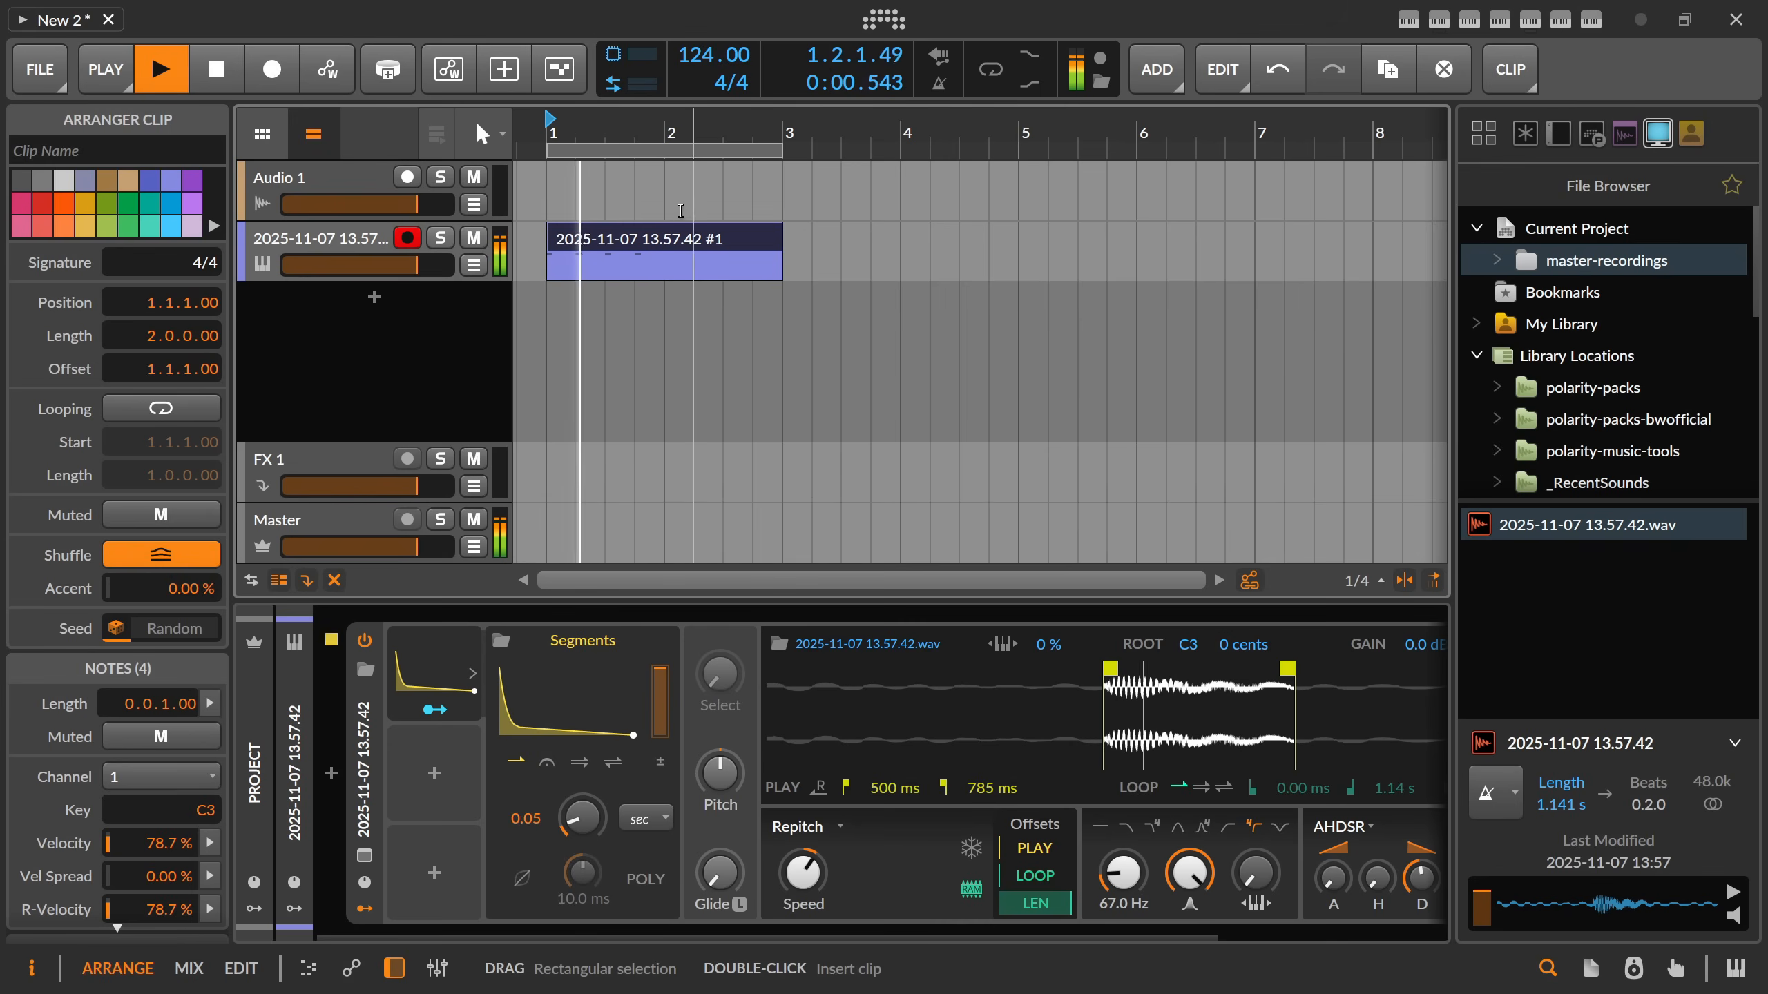
Duplicate the first bar's four C3 notes into the clip's second bar.
key("alt+3")
left_click_drag(891, 357, 844, 449)
left_click(875, 142)
left_click_drag(875, 128, 864, 98)
left_click_drag(624, 375, 941, 446)
left_click(650, 415)
left_click_drag(650, 415, 933, 416, "ctrl")
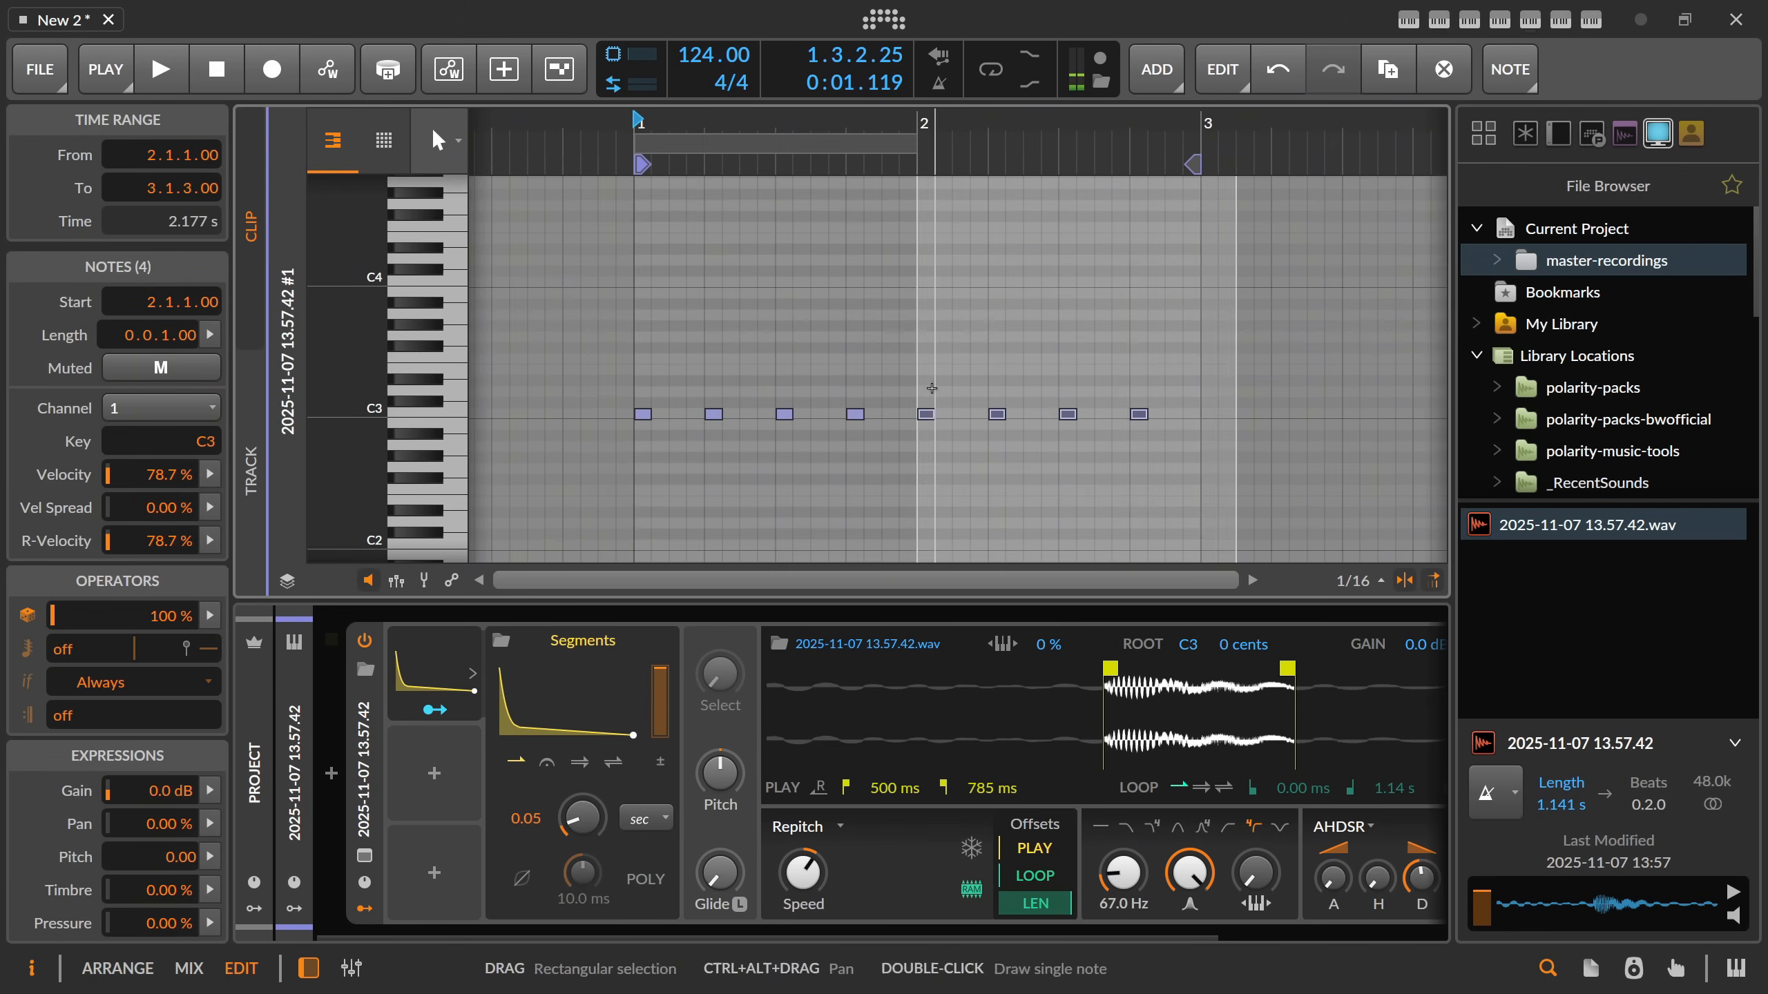
left_click(931, 387)
Audition the completed two-bar pattern in the arranger and stop playback.
key("space")
key("alt+1")
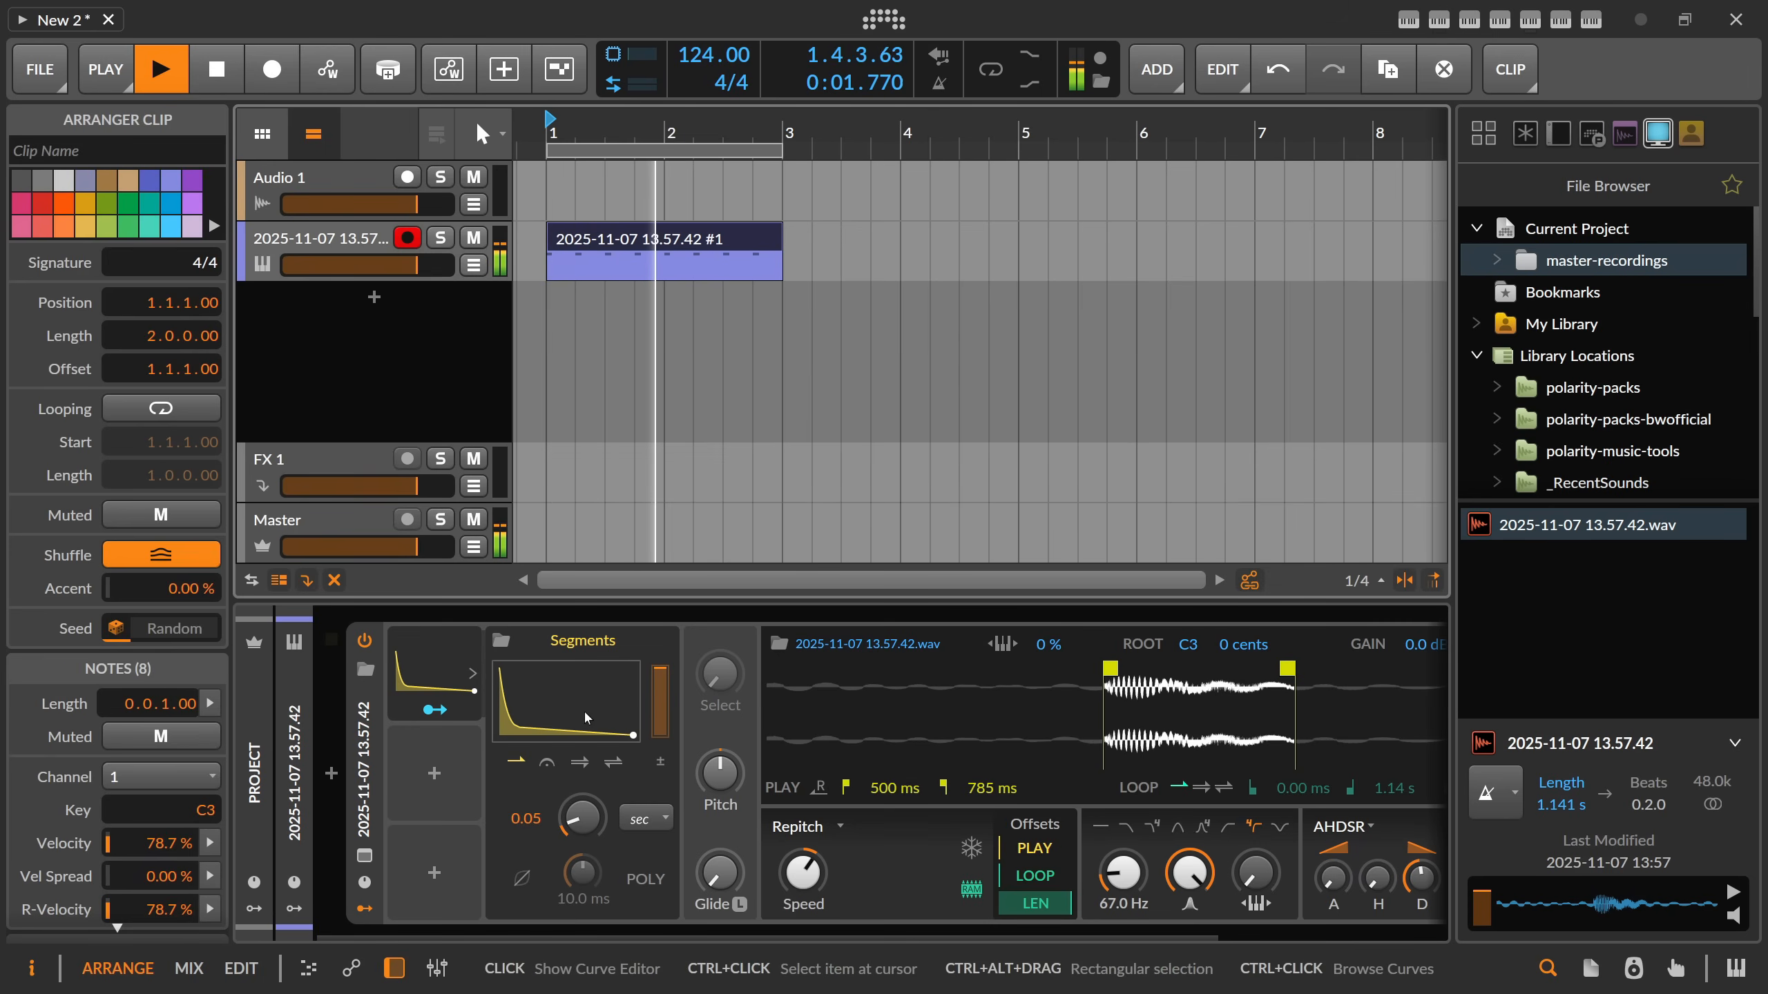
key("space")
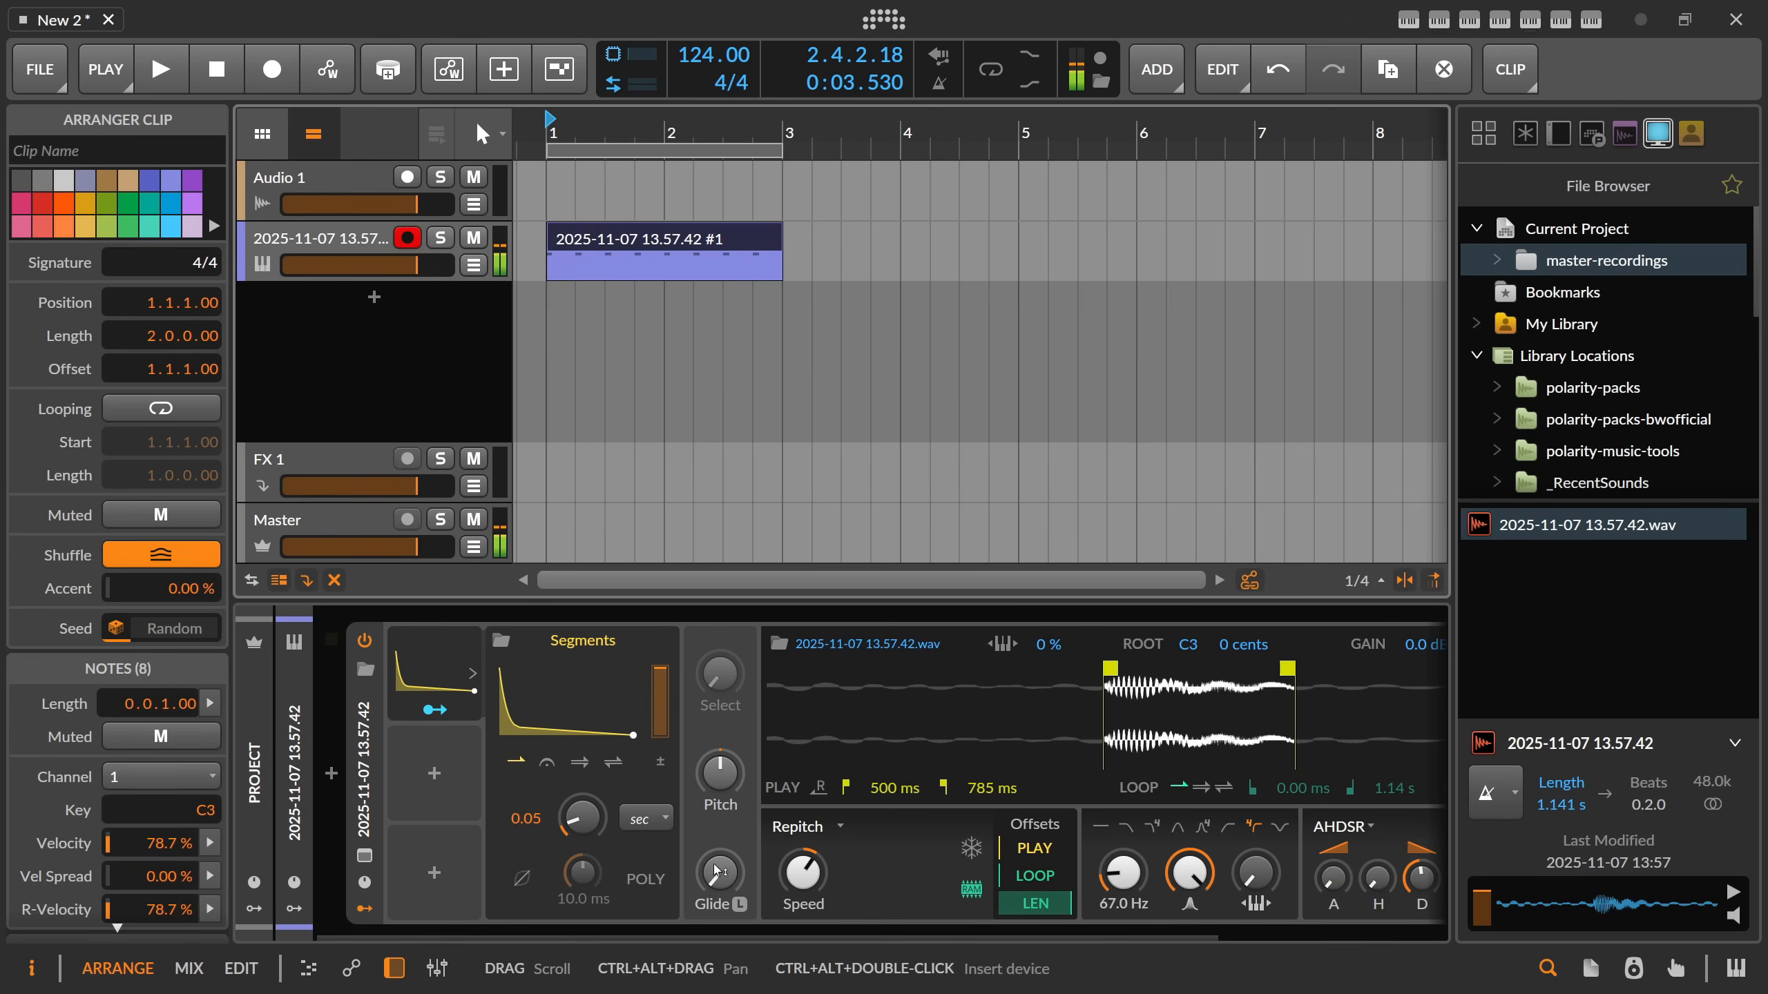
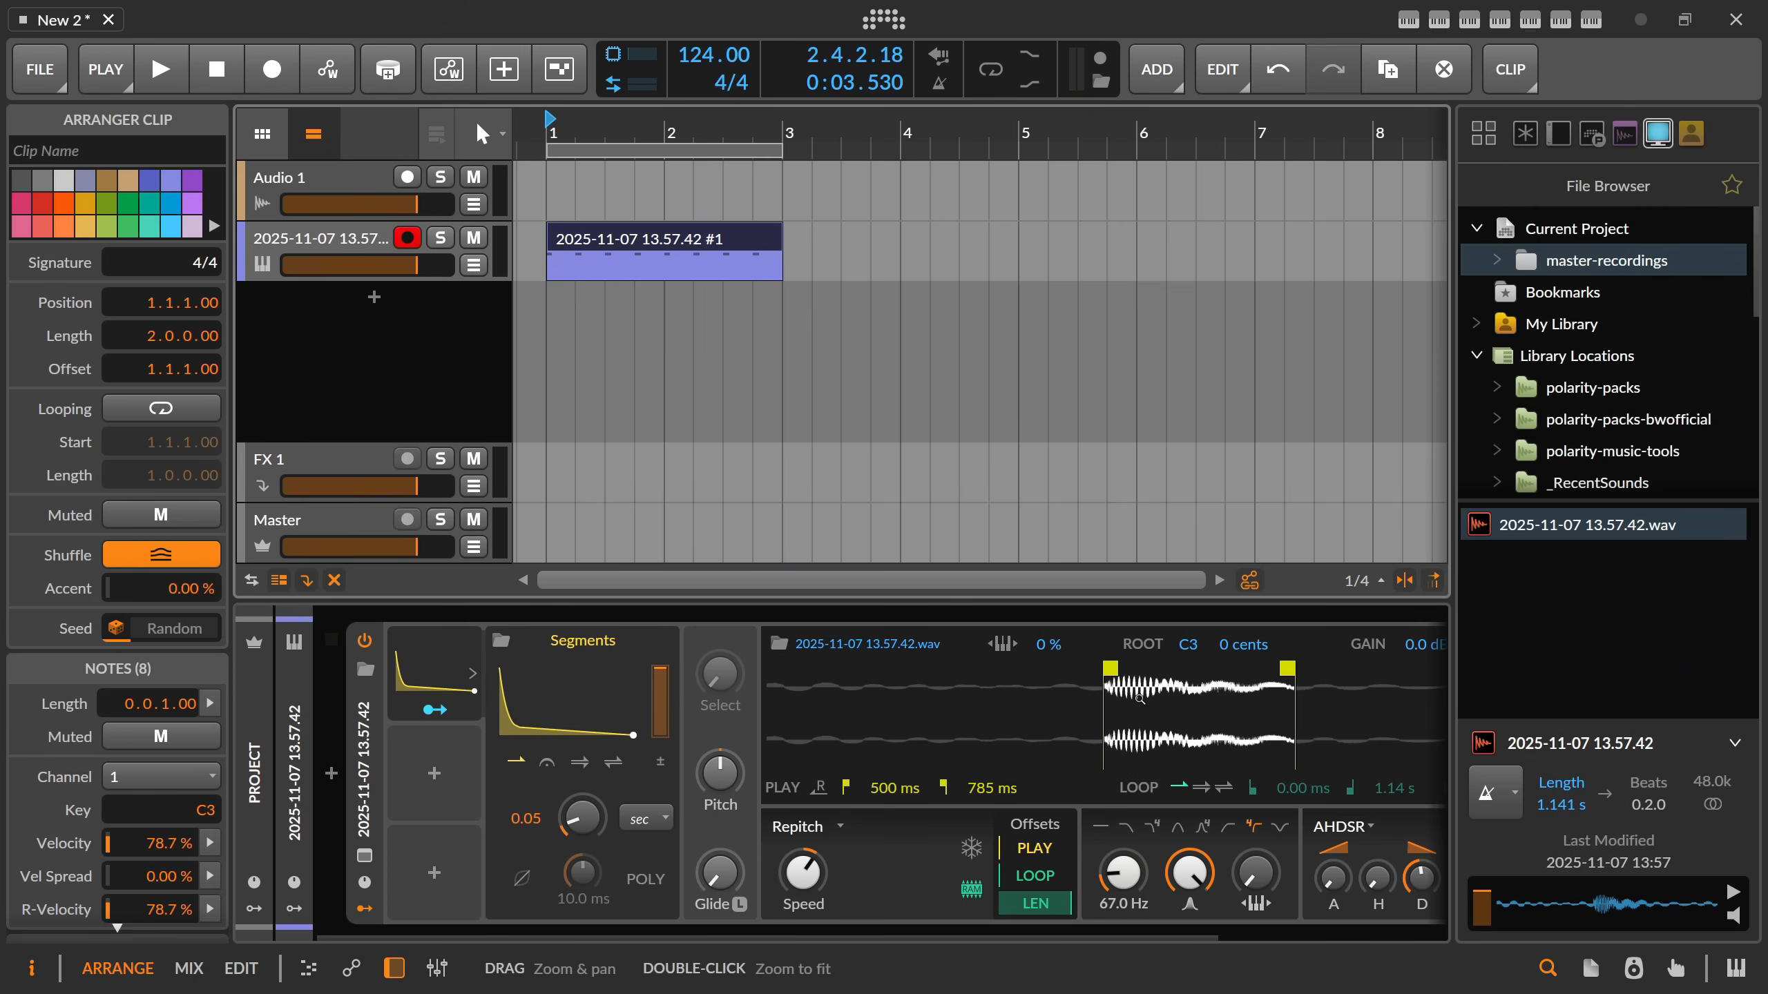
Raise the Sampler's filter cutoff to 72.1 Hz while auditioning the two-bar pattern.
left_click_drag(824, 933, 835, 933)
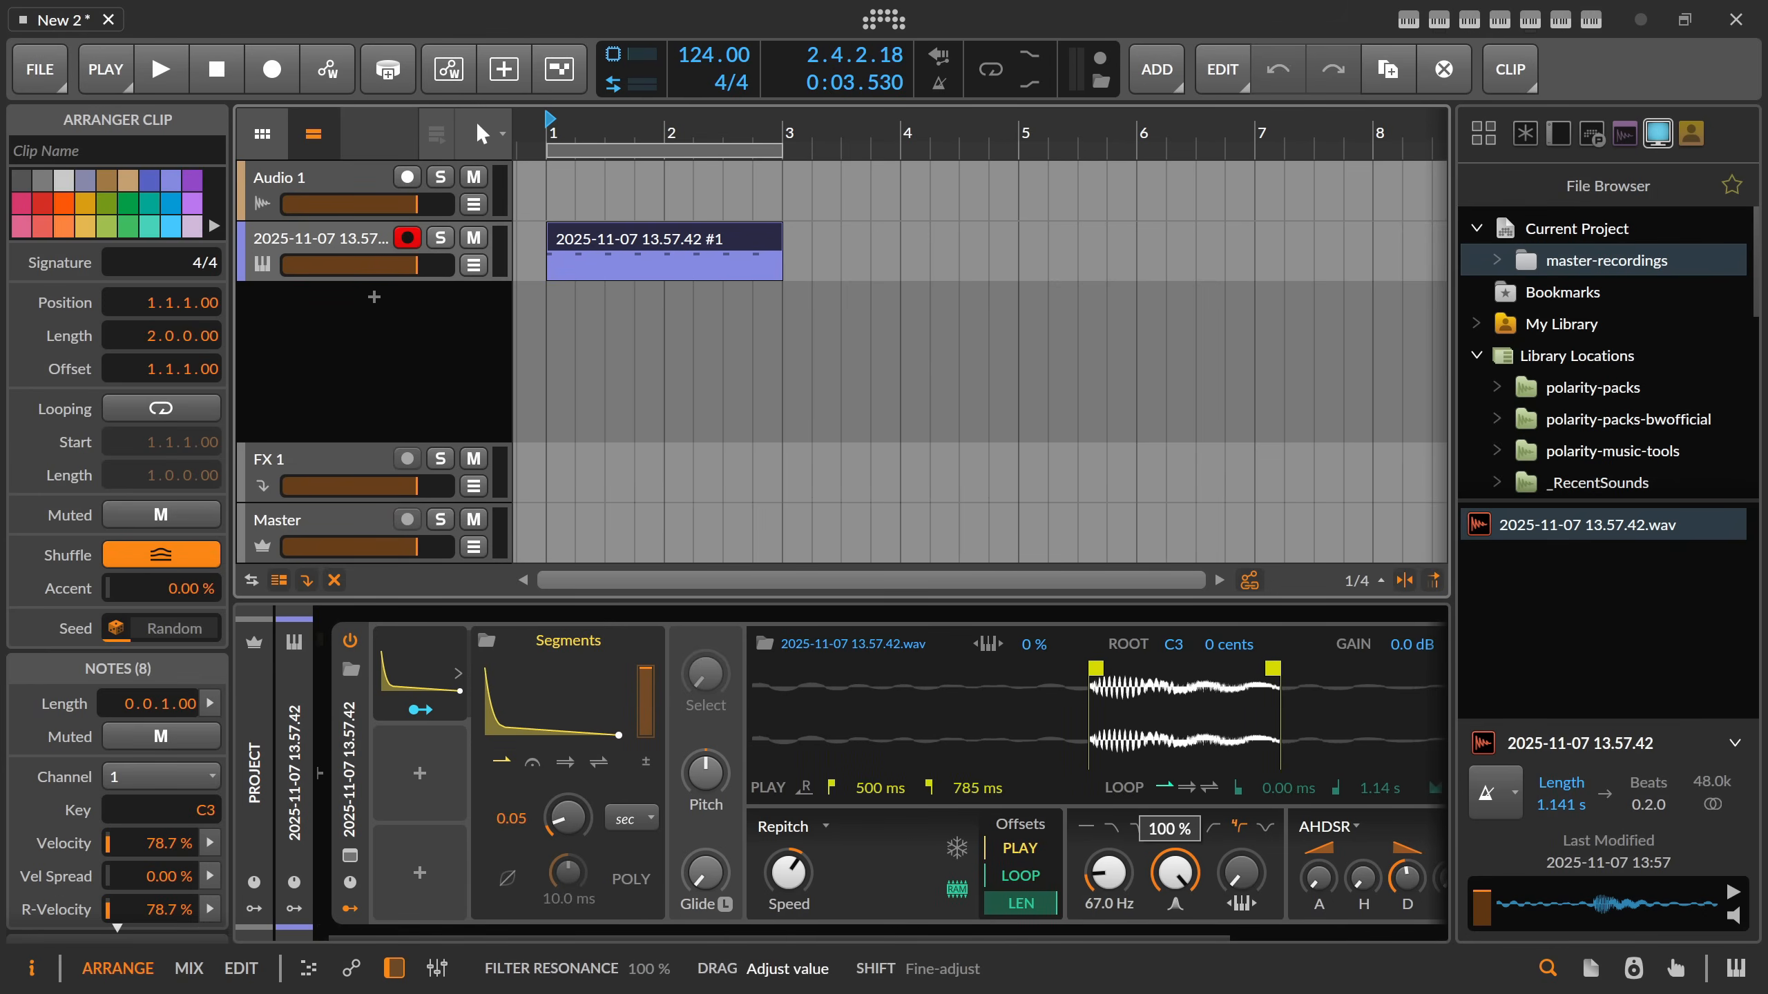
key("space")
left_click_drag(1114, 876, 1114, 876)
key("space")
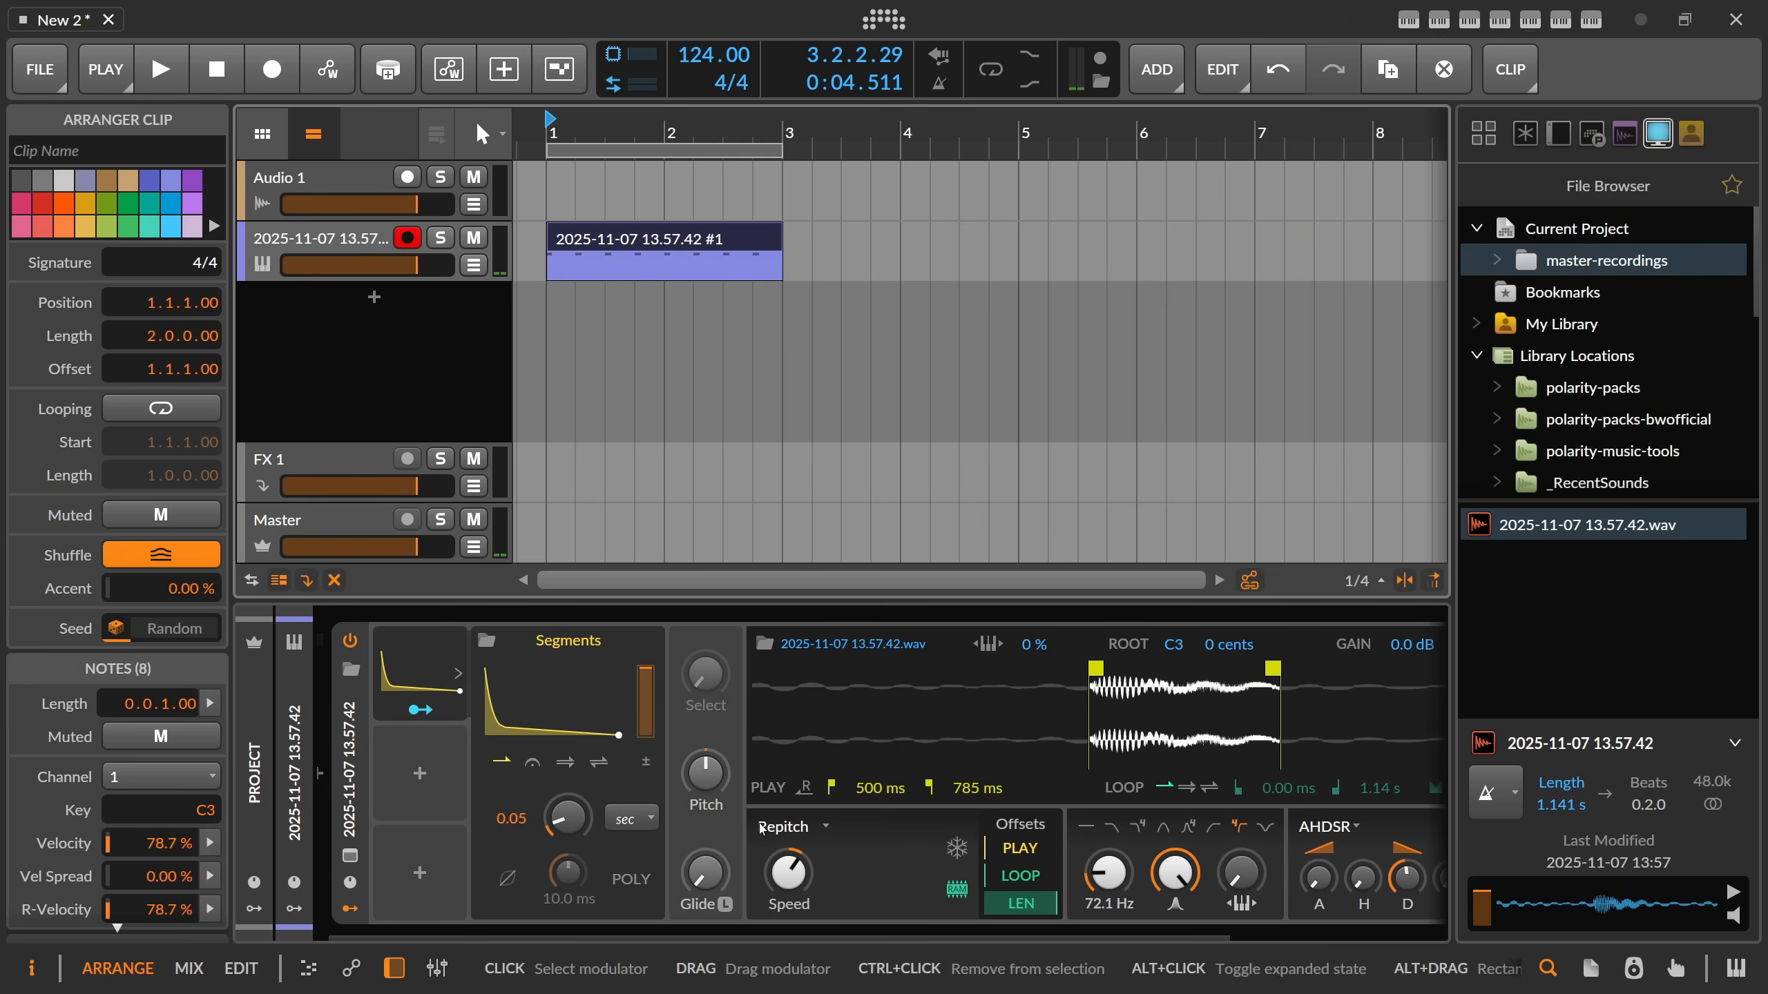
Remove the Segments envelope modulator from the Sampler.
left_click(456, 673)
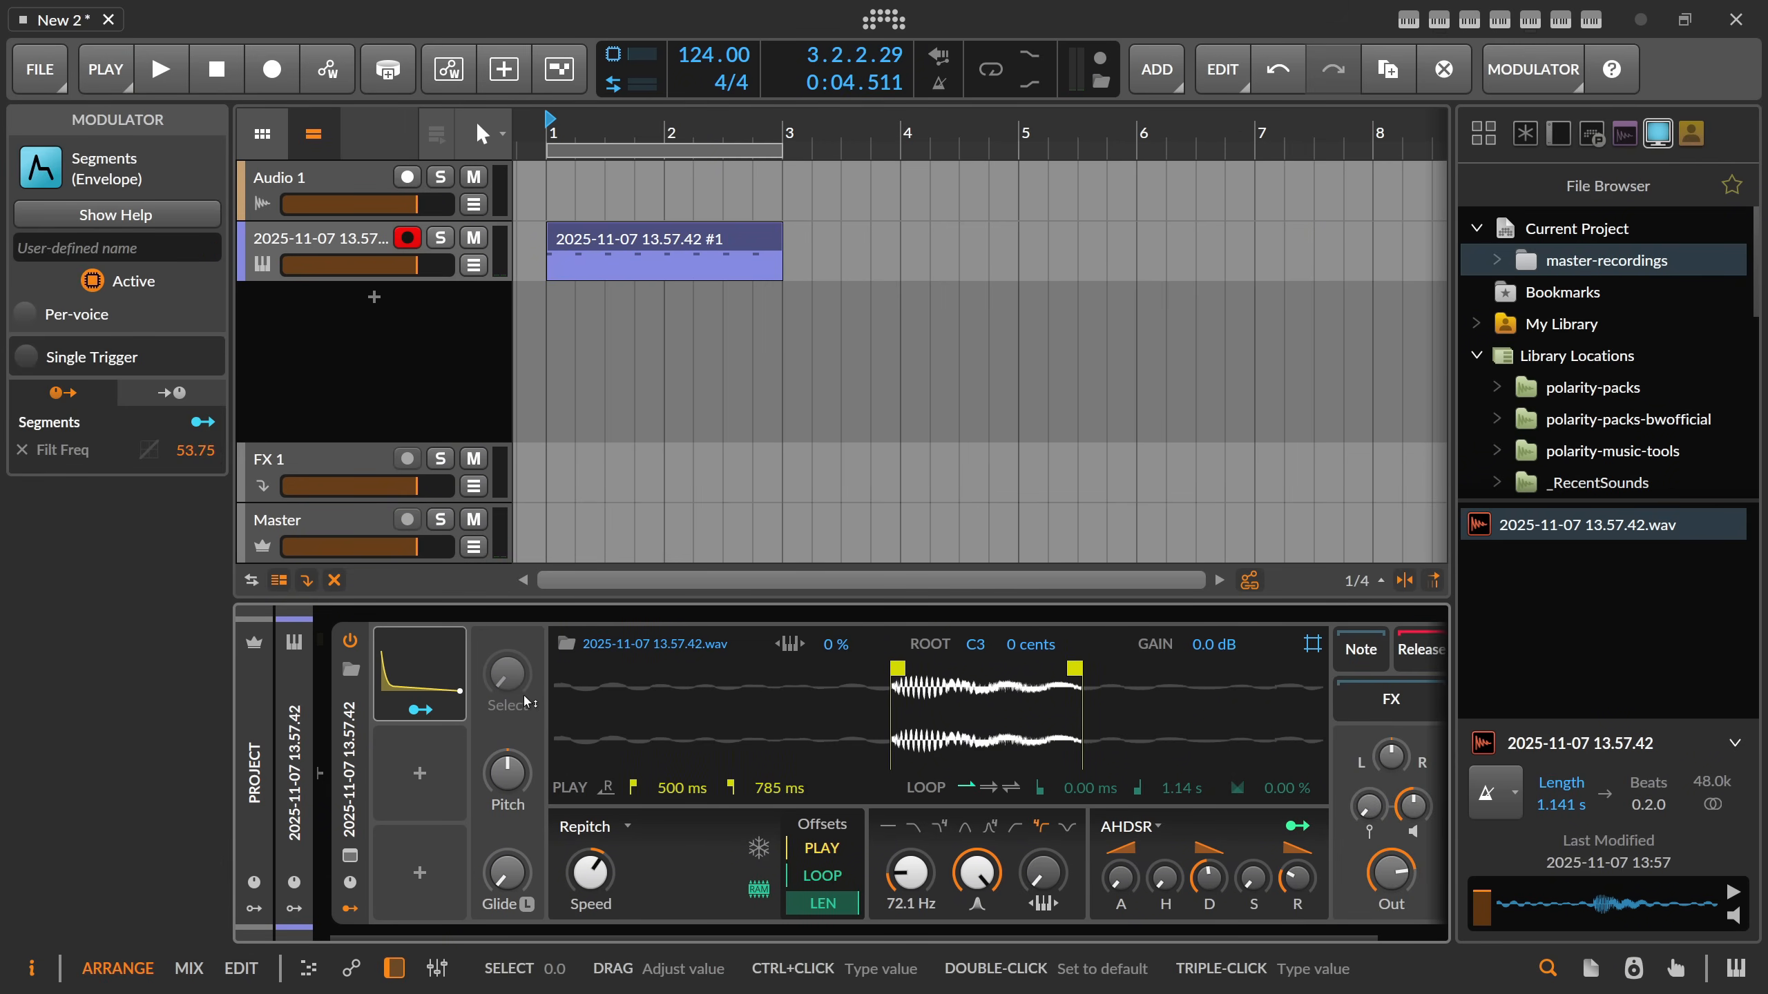
key("Delete")
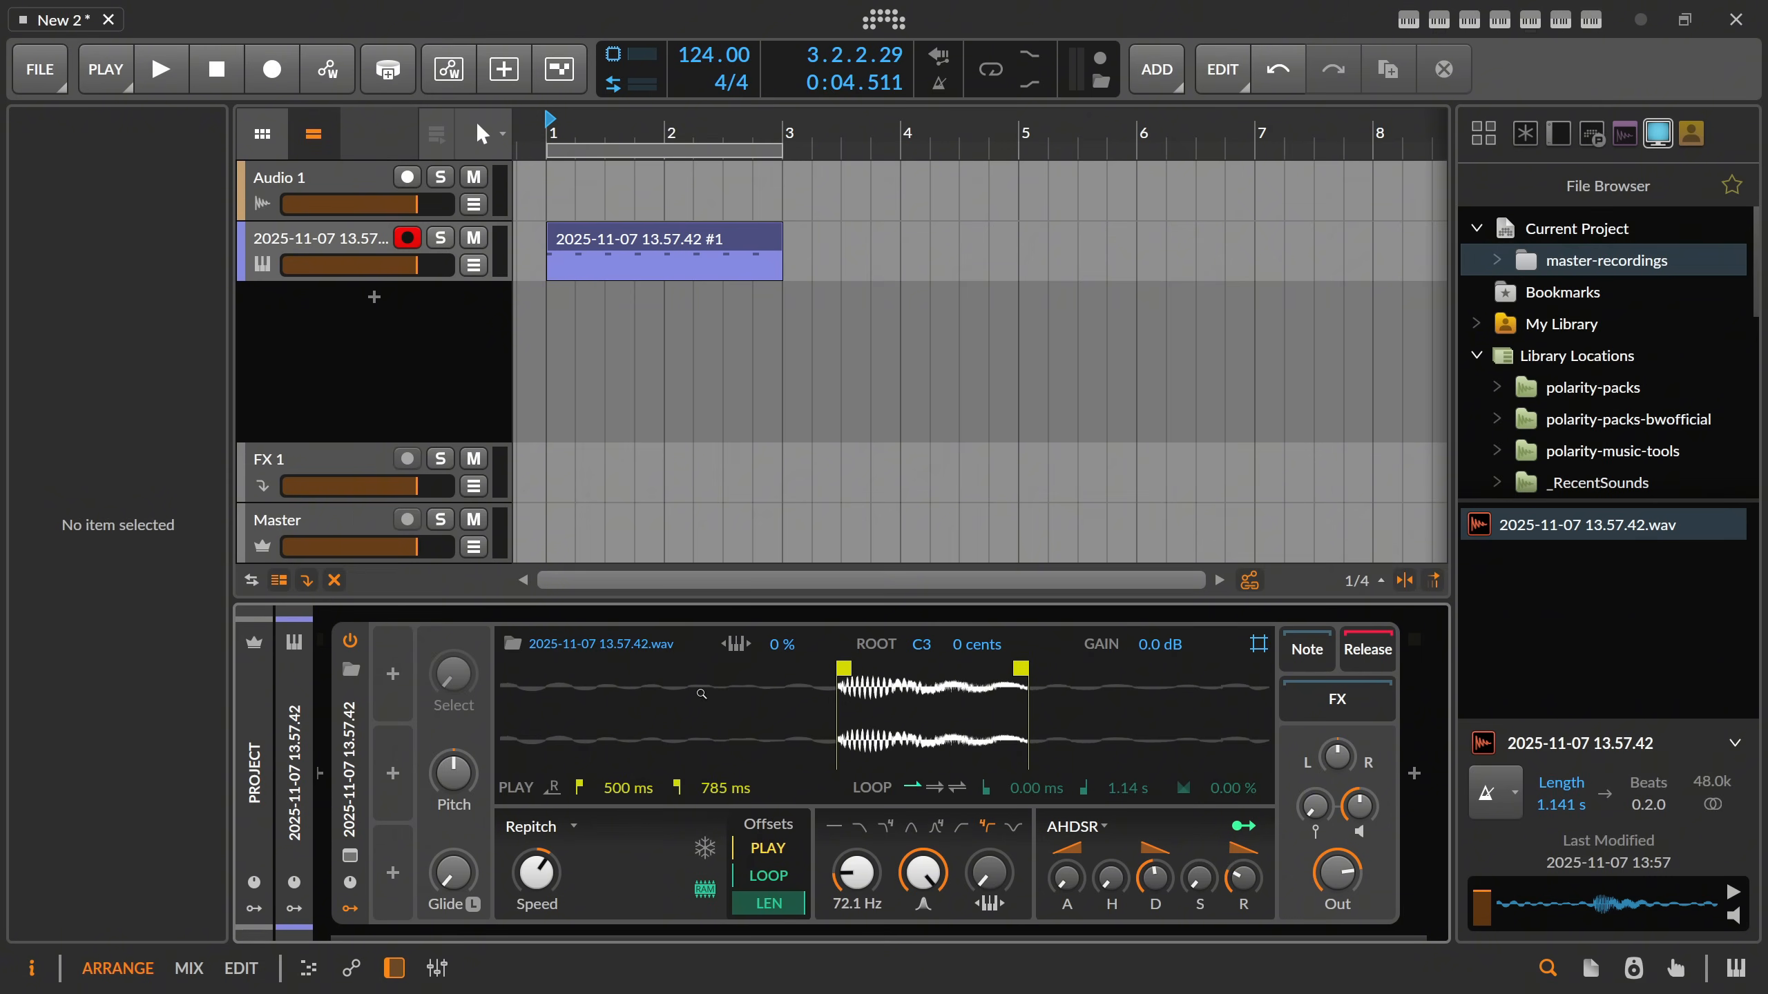
left_click_drag(636, 933, 616, 934)
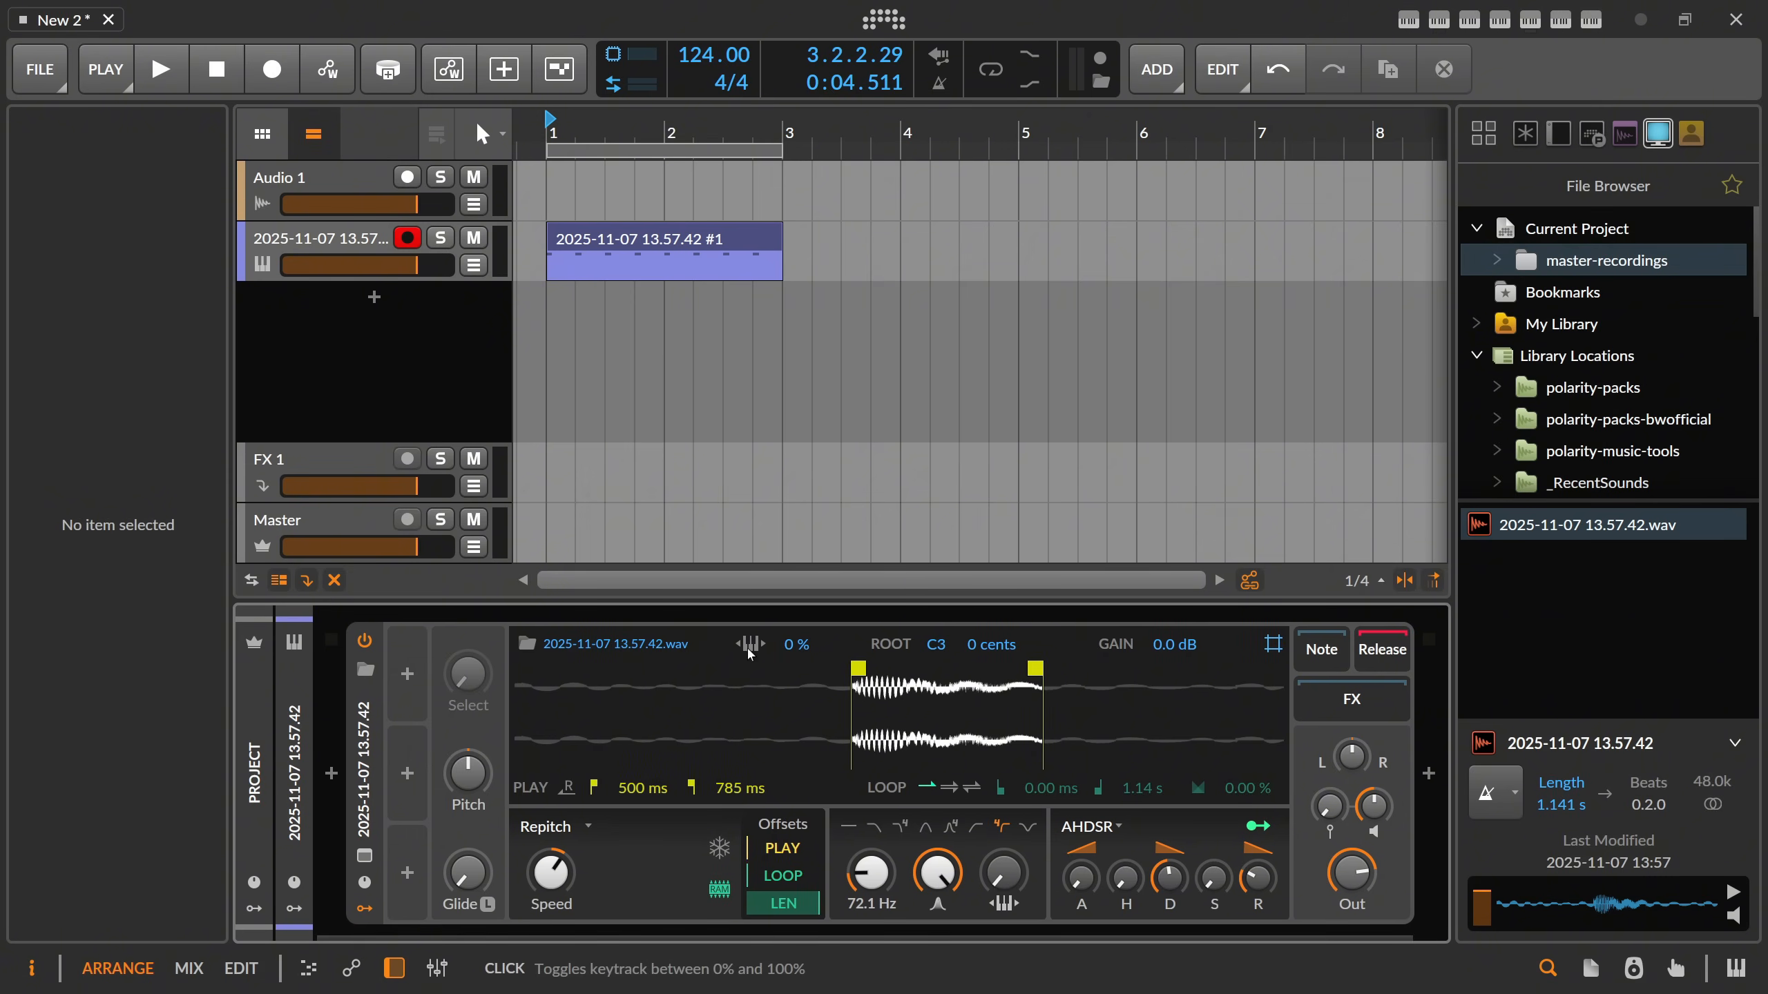
Set the sample's pitch keytracking to 100% and raise the filter keytrack, auditioning the pattern.
key("space")
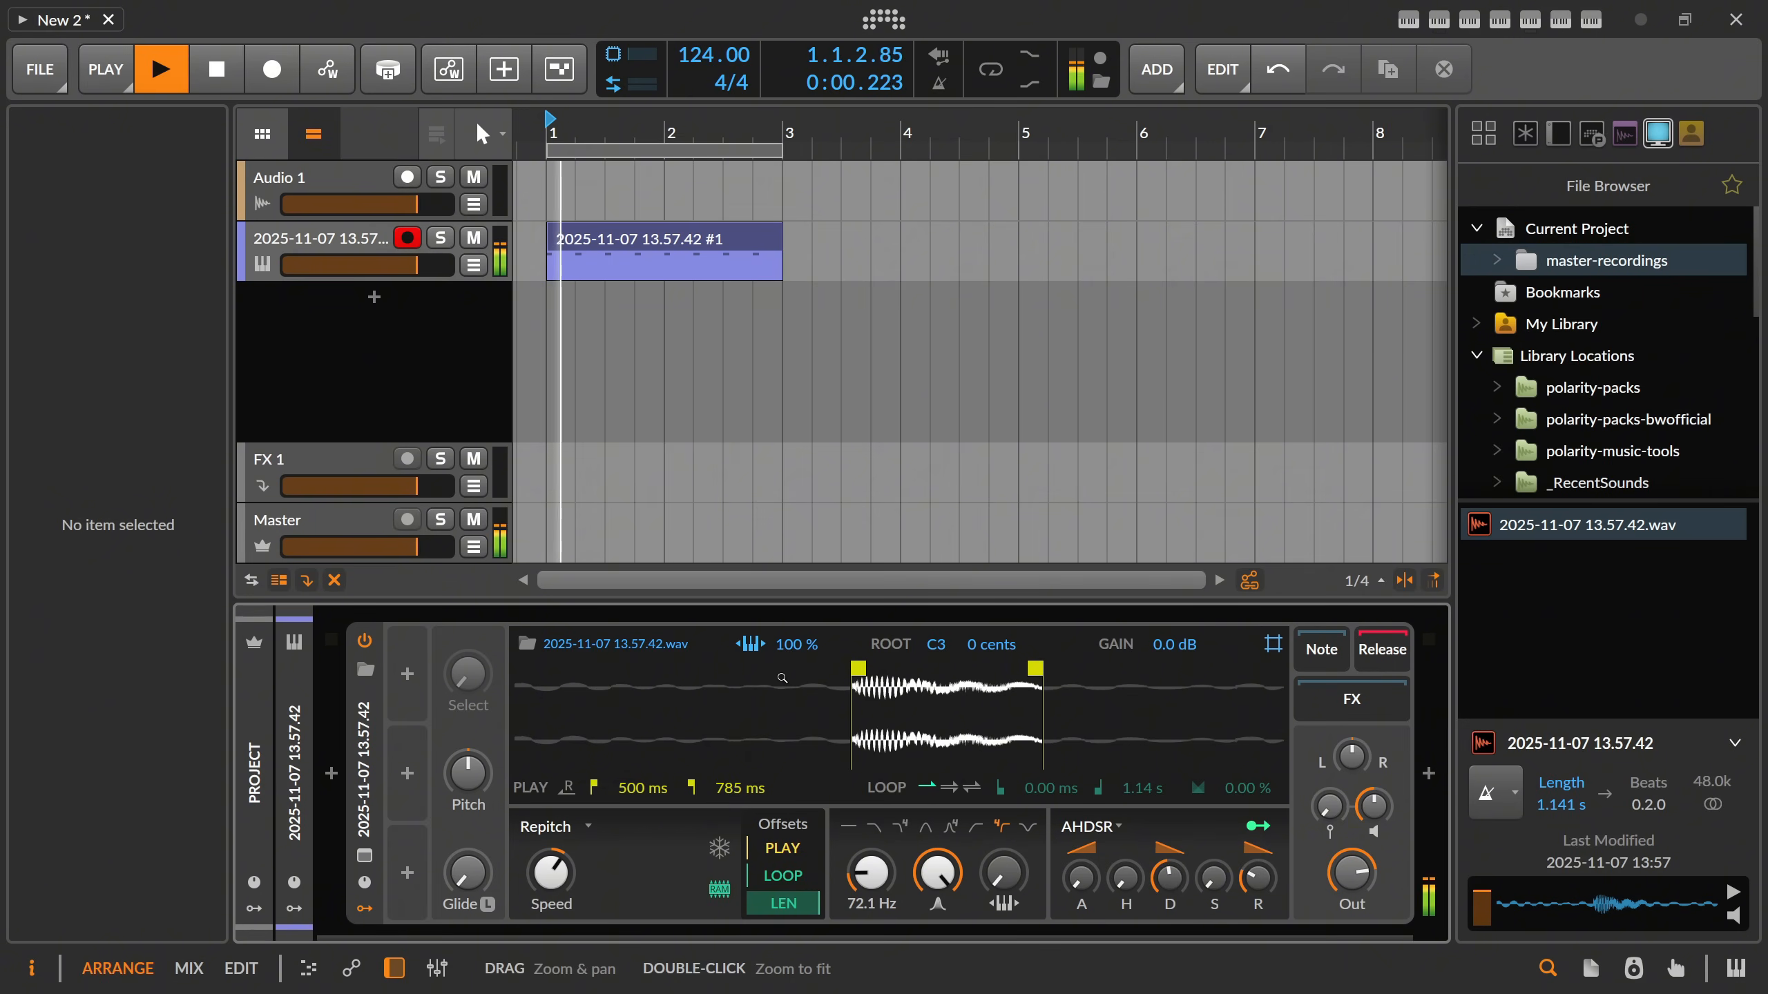
key("space")
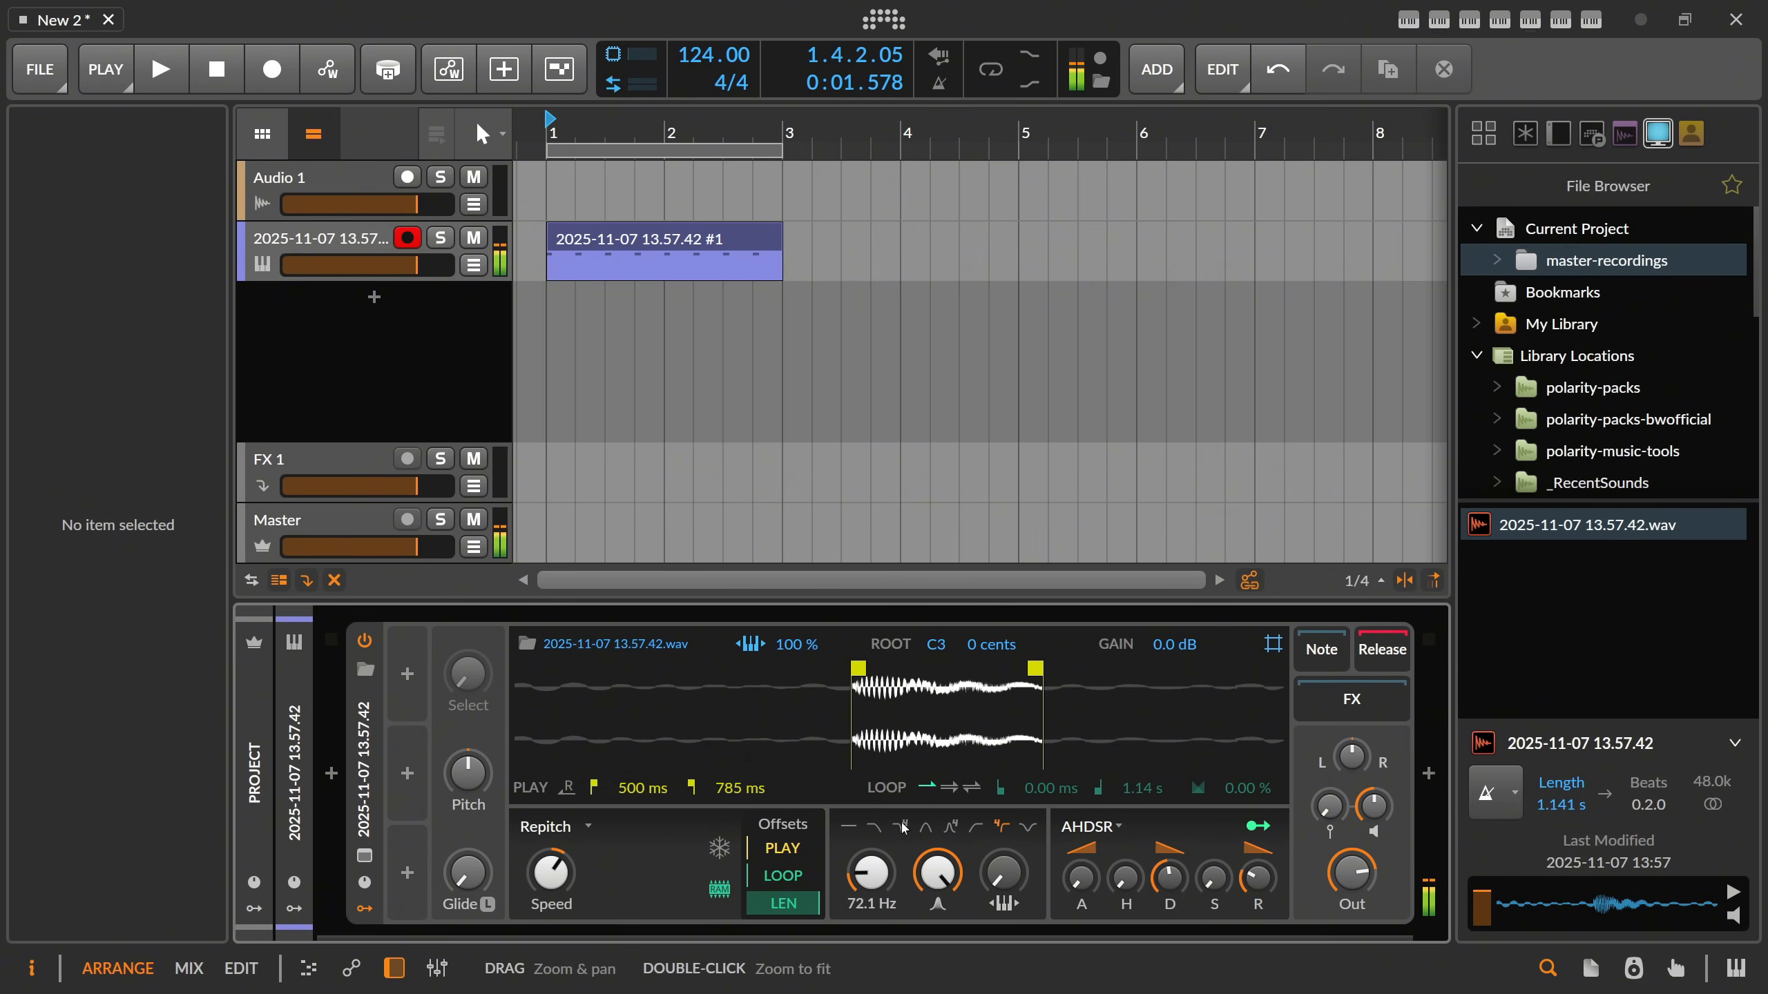
left_click(1012, 883, "ctrl")
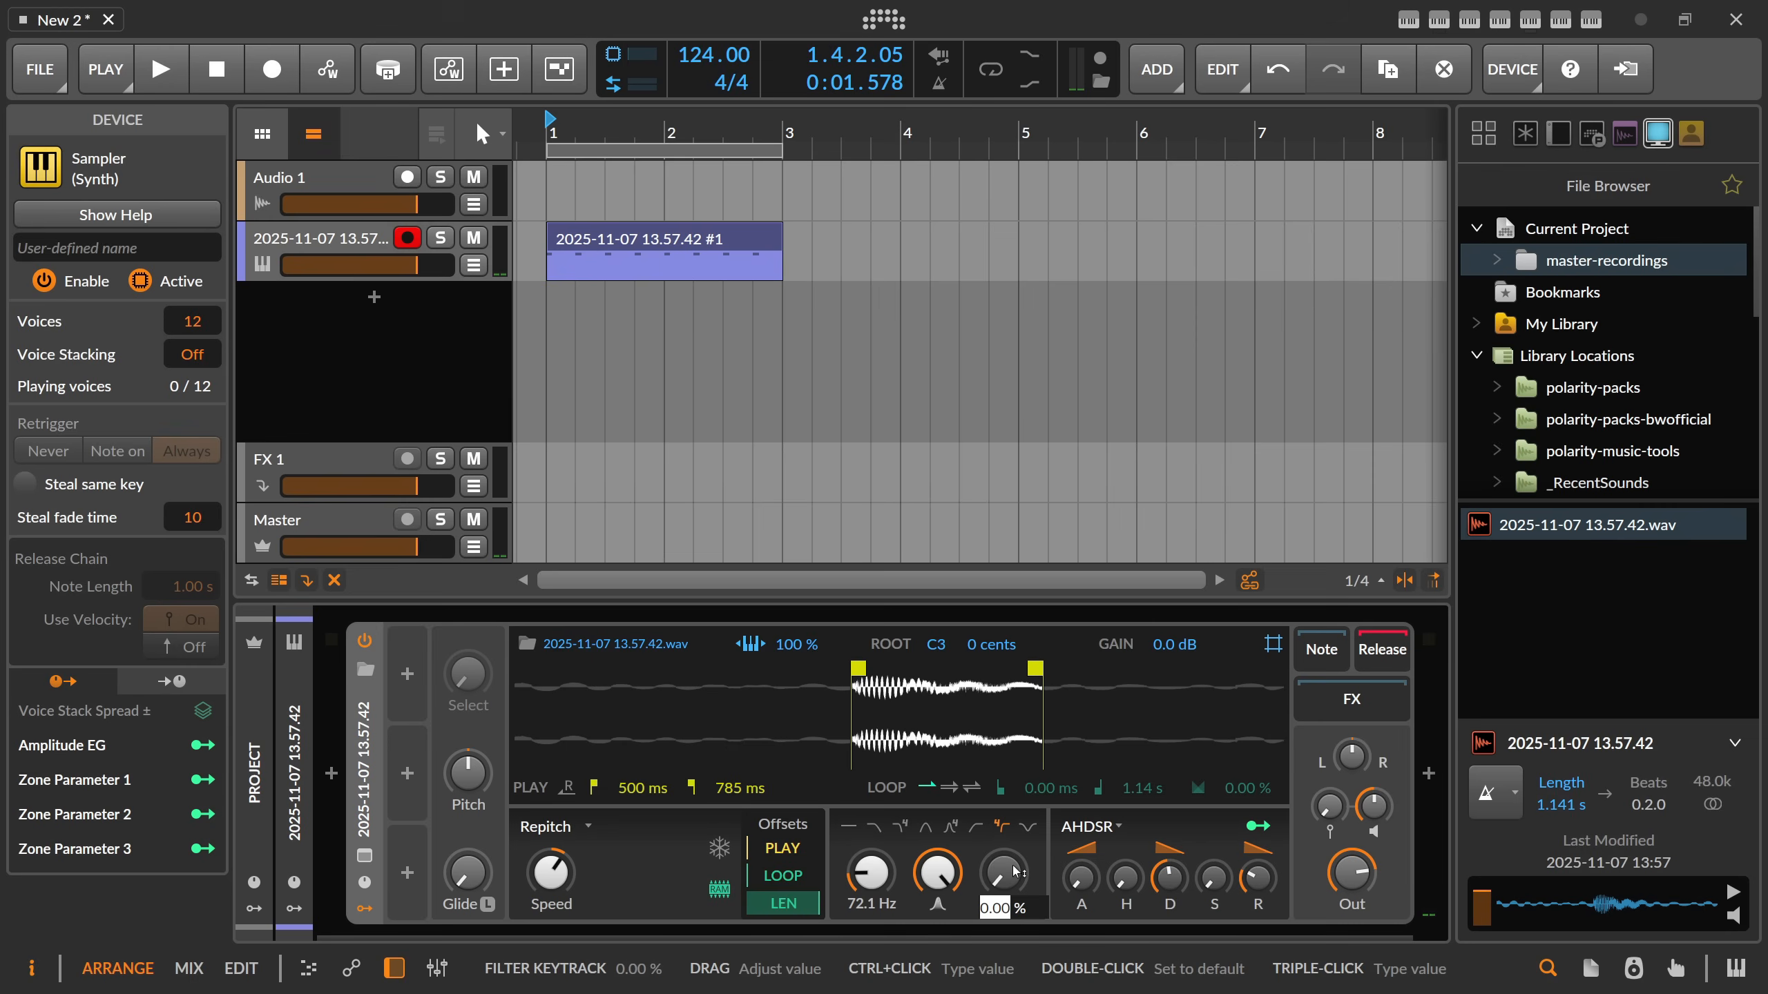
key("space")
key("space")
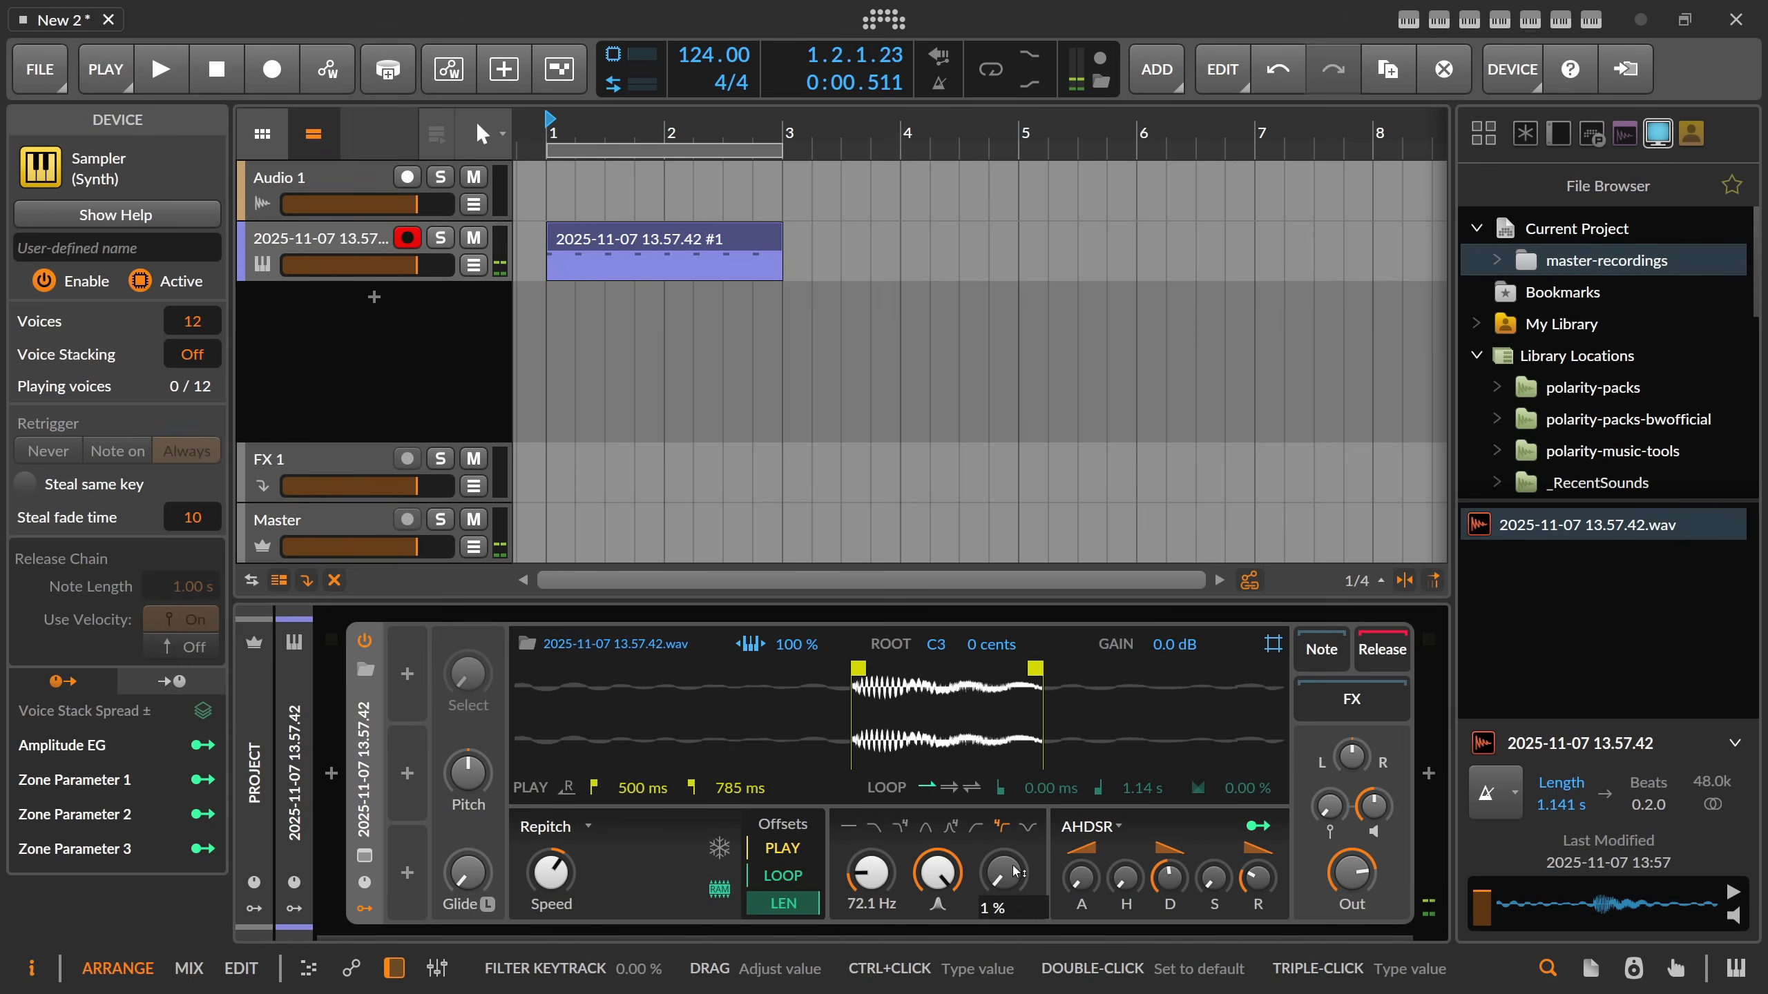
key("space")
key("space")
Insert a Bend note effect before the Sampler and set its starting pitch to +39.52 st.
left_click(331, 773)
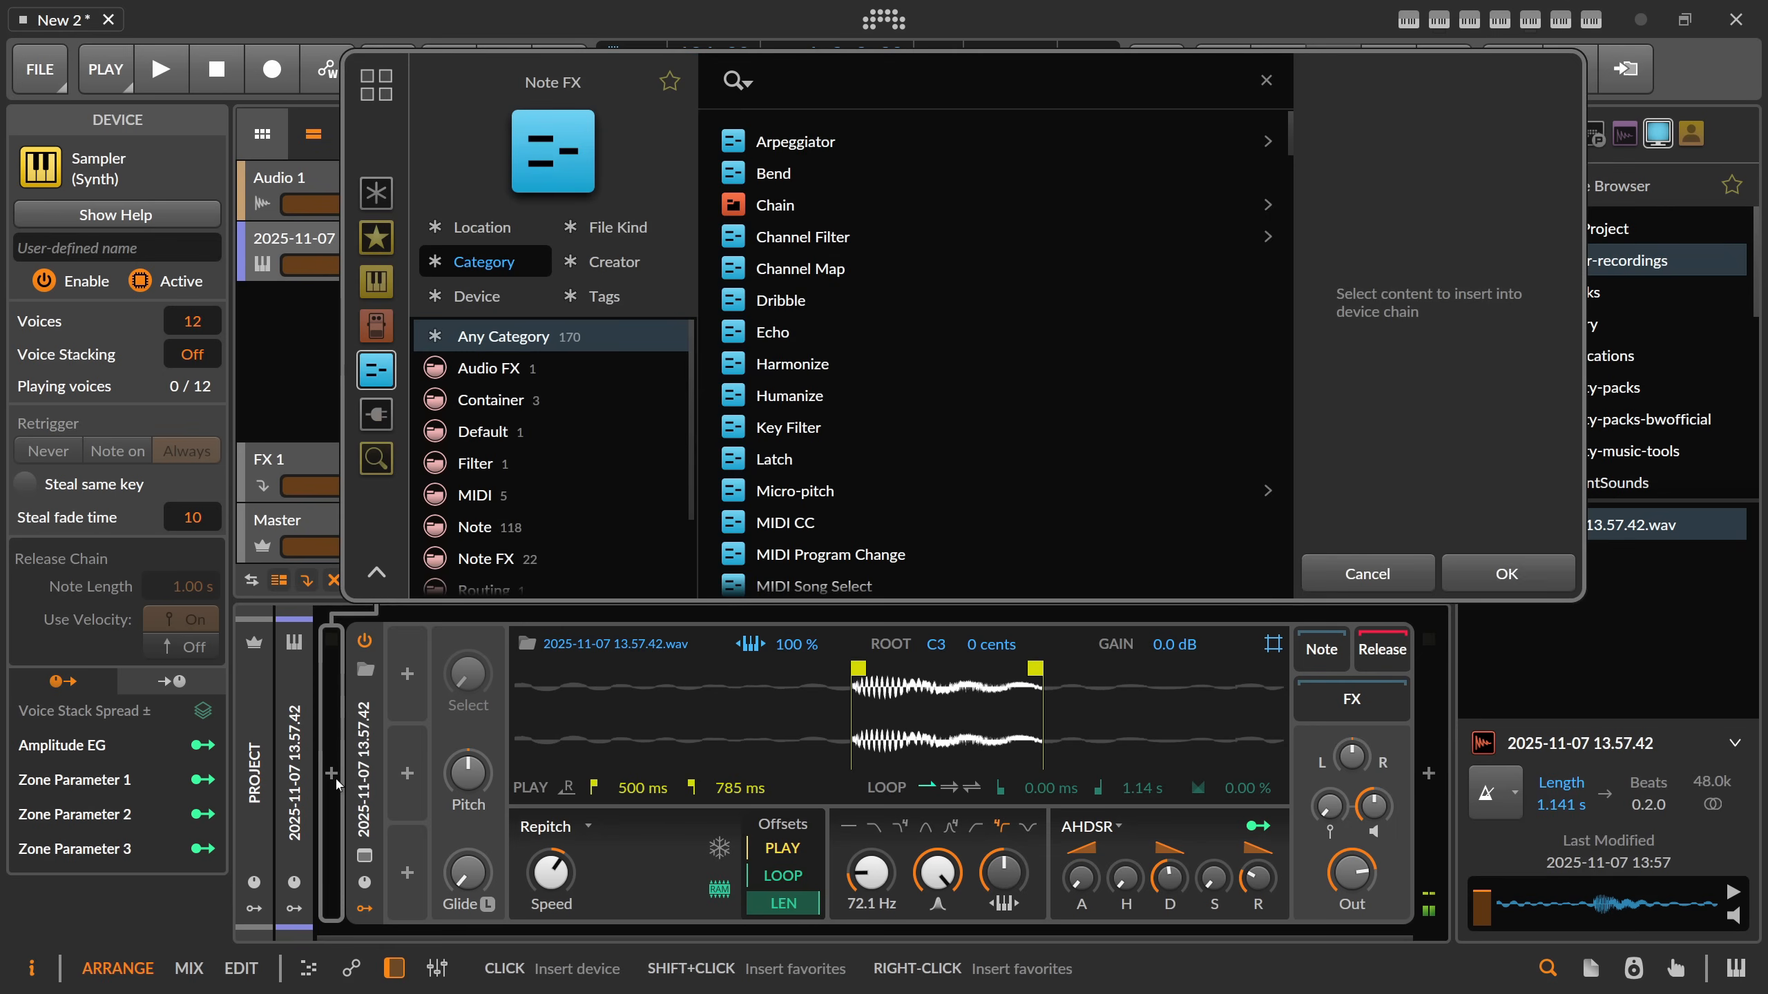
type("bend")
key("Return")
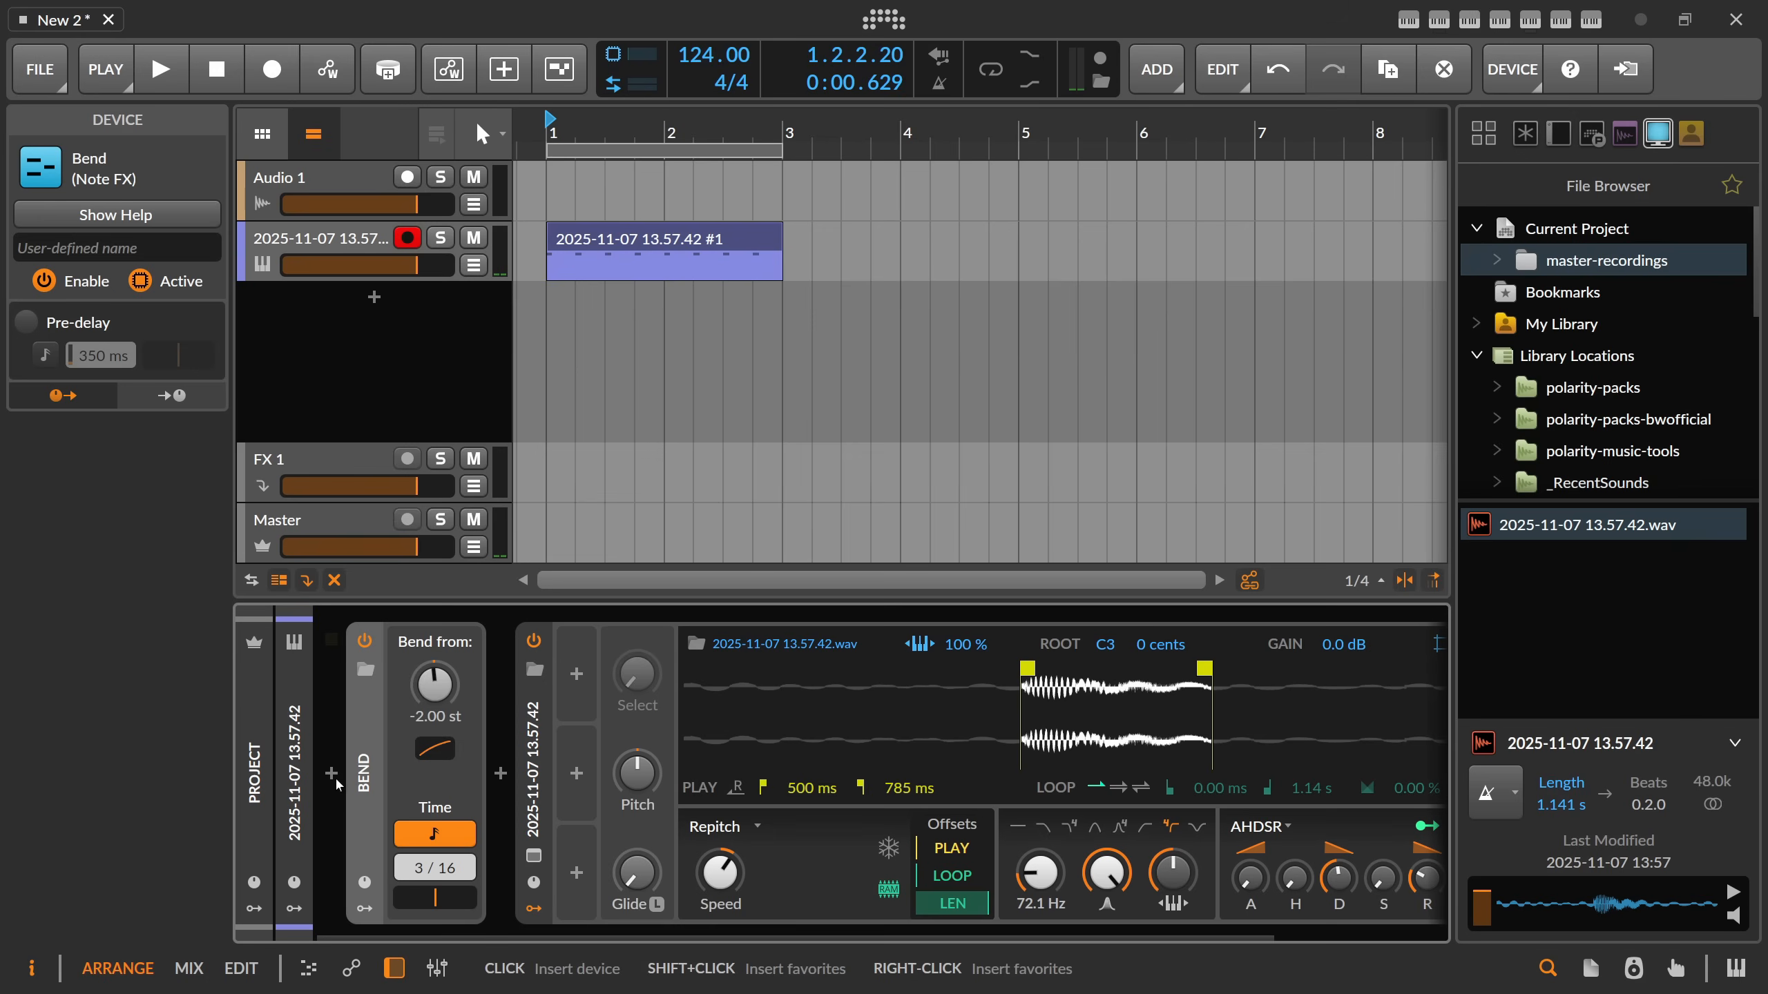
left_click_drag(431, 672, 432, 591)
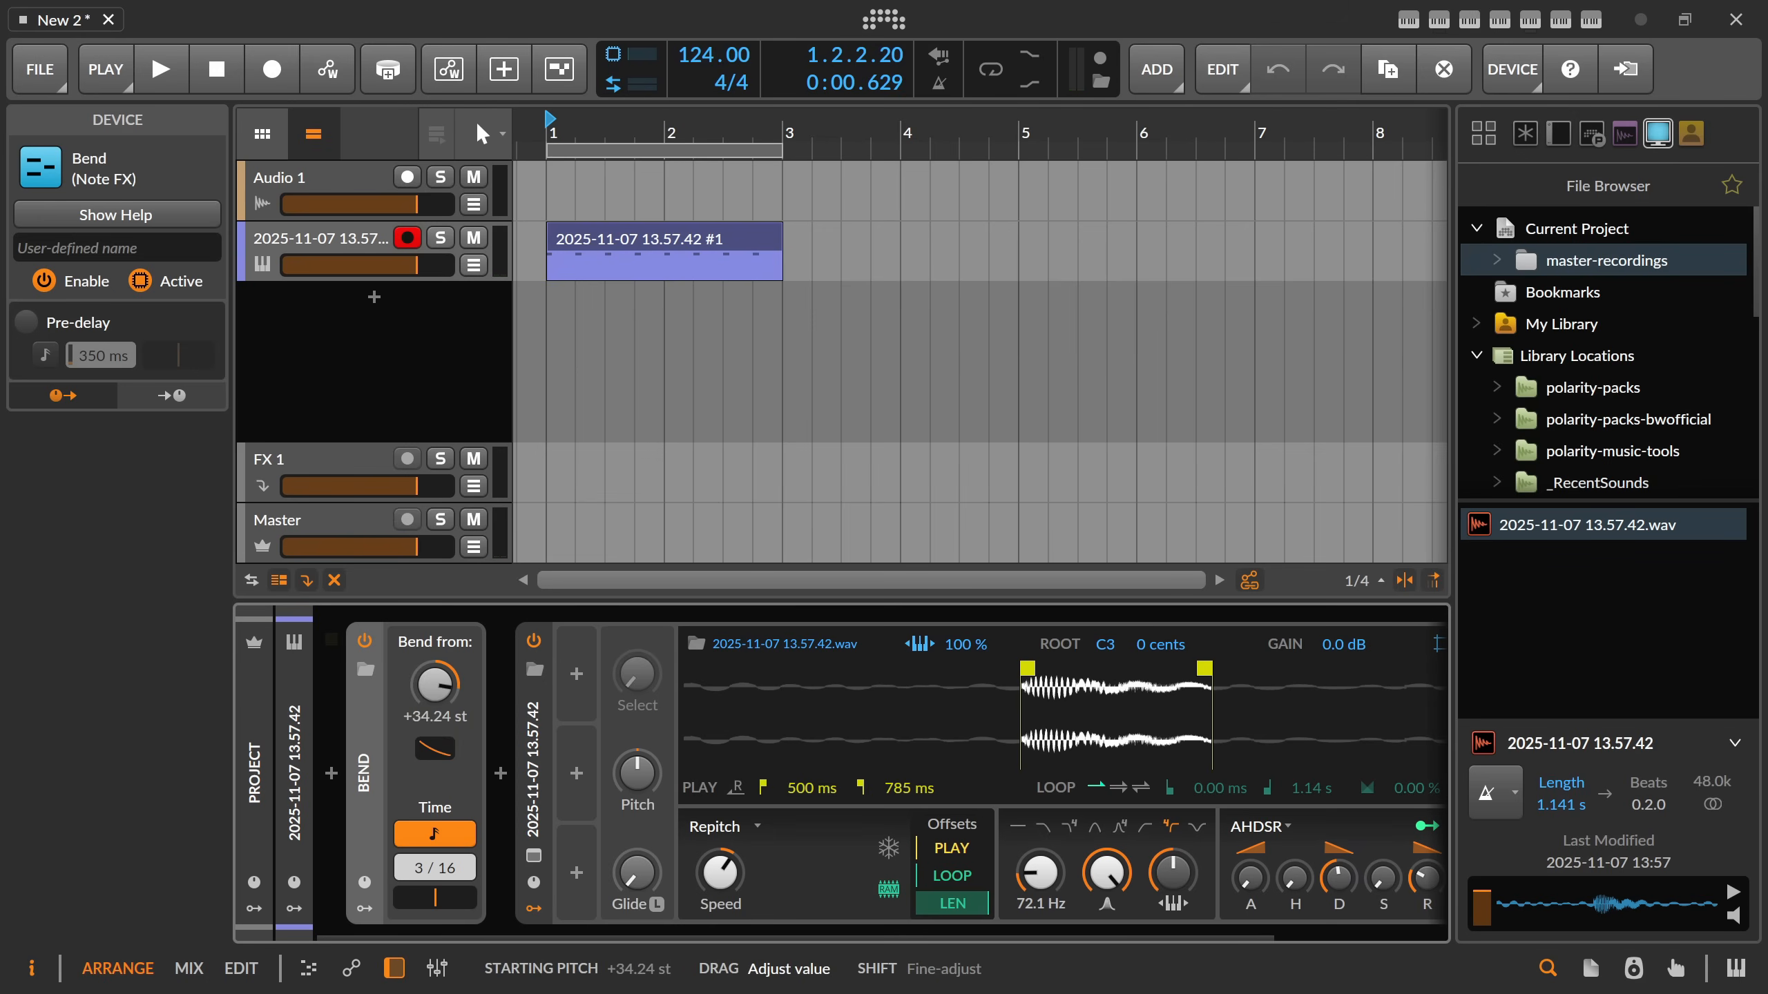
left_click_drag(431, 681, 434, 692)
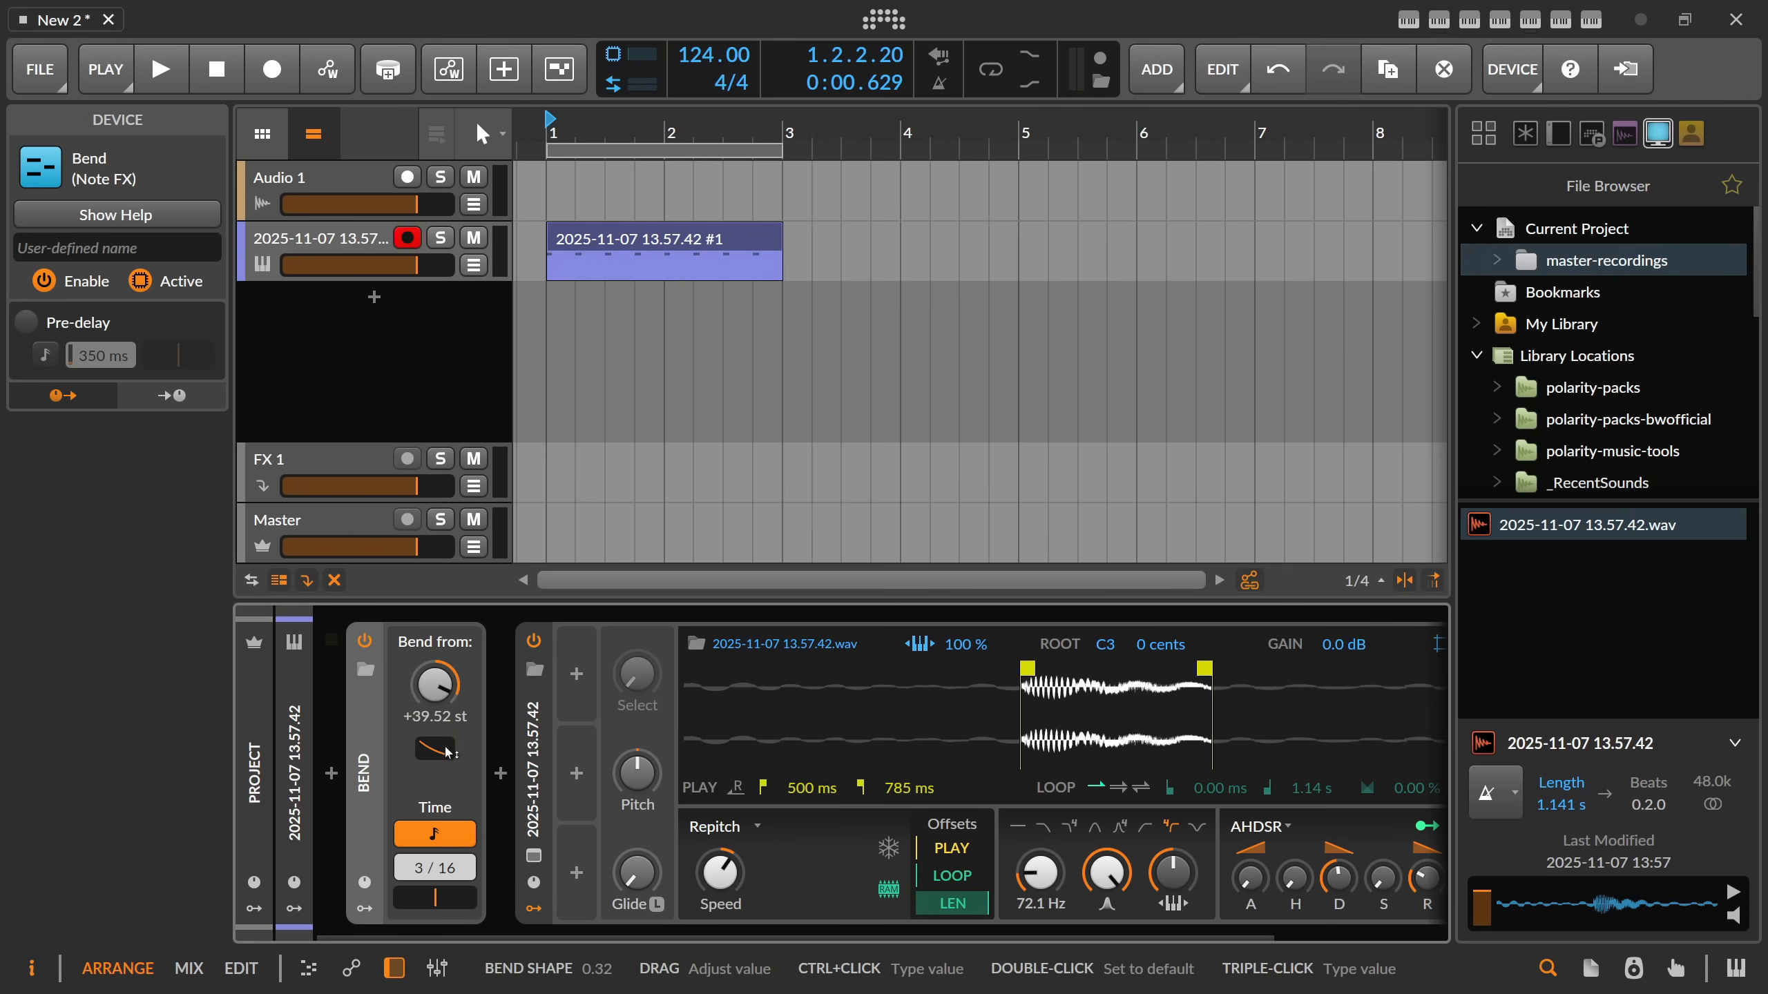
Switch Bend's time to milliseconds at 22.5 ms and raise its starting pitch to +48 st during playback.
left_click(435, 833)
left_click_drag(434, 868, 434, 888)
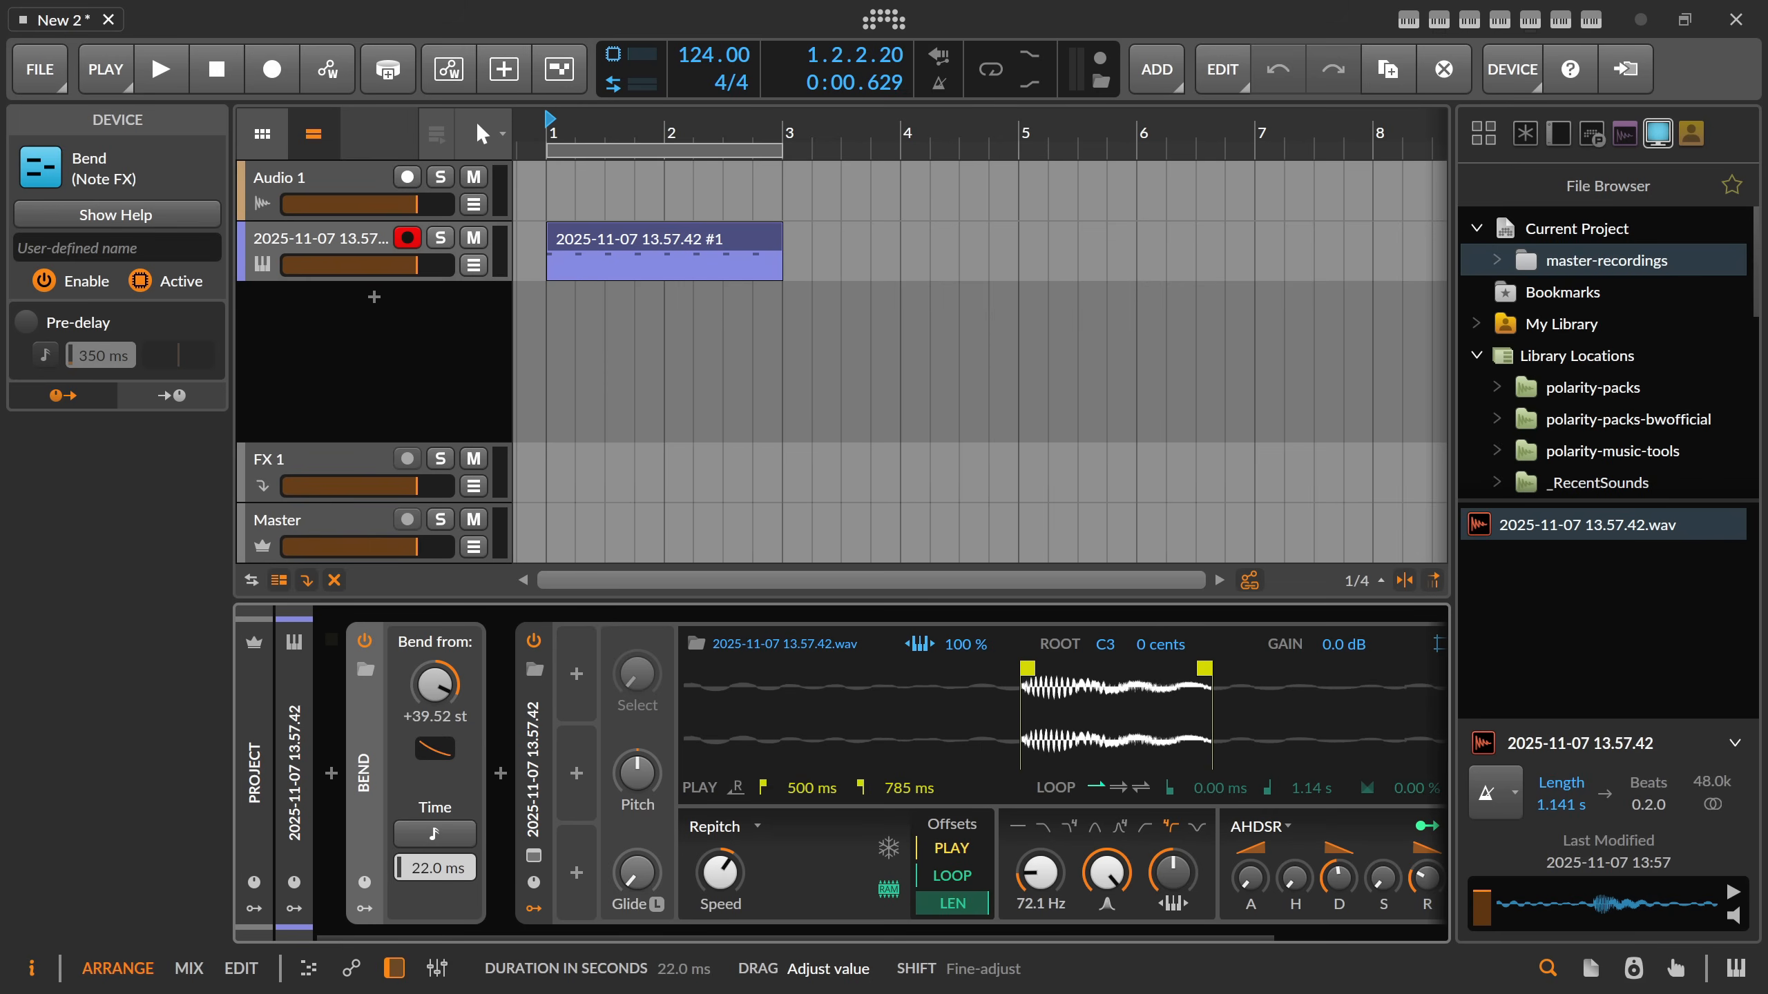
left_click_drag(433, 868, 458, 840)
key("space")
left_click_drag(434, 686, 434, 669)
key("space")
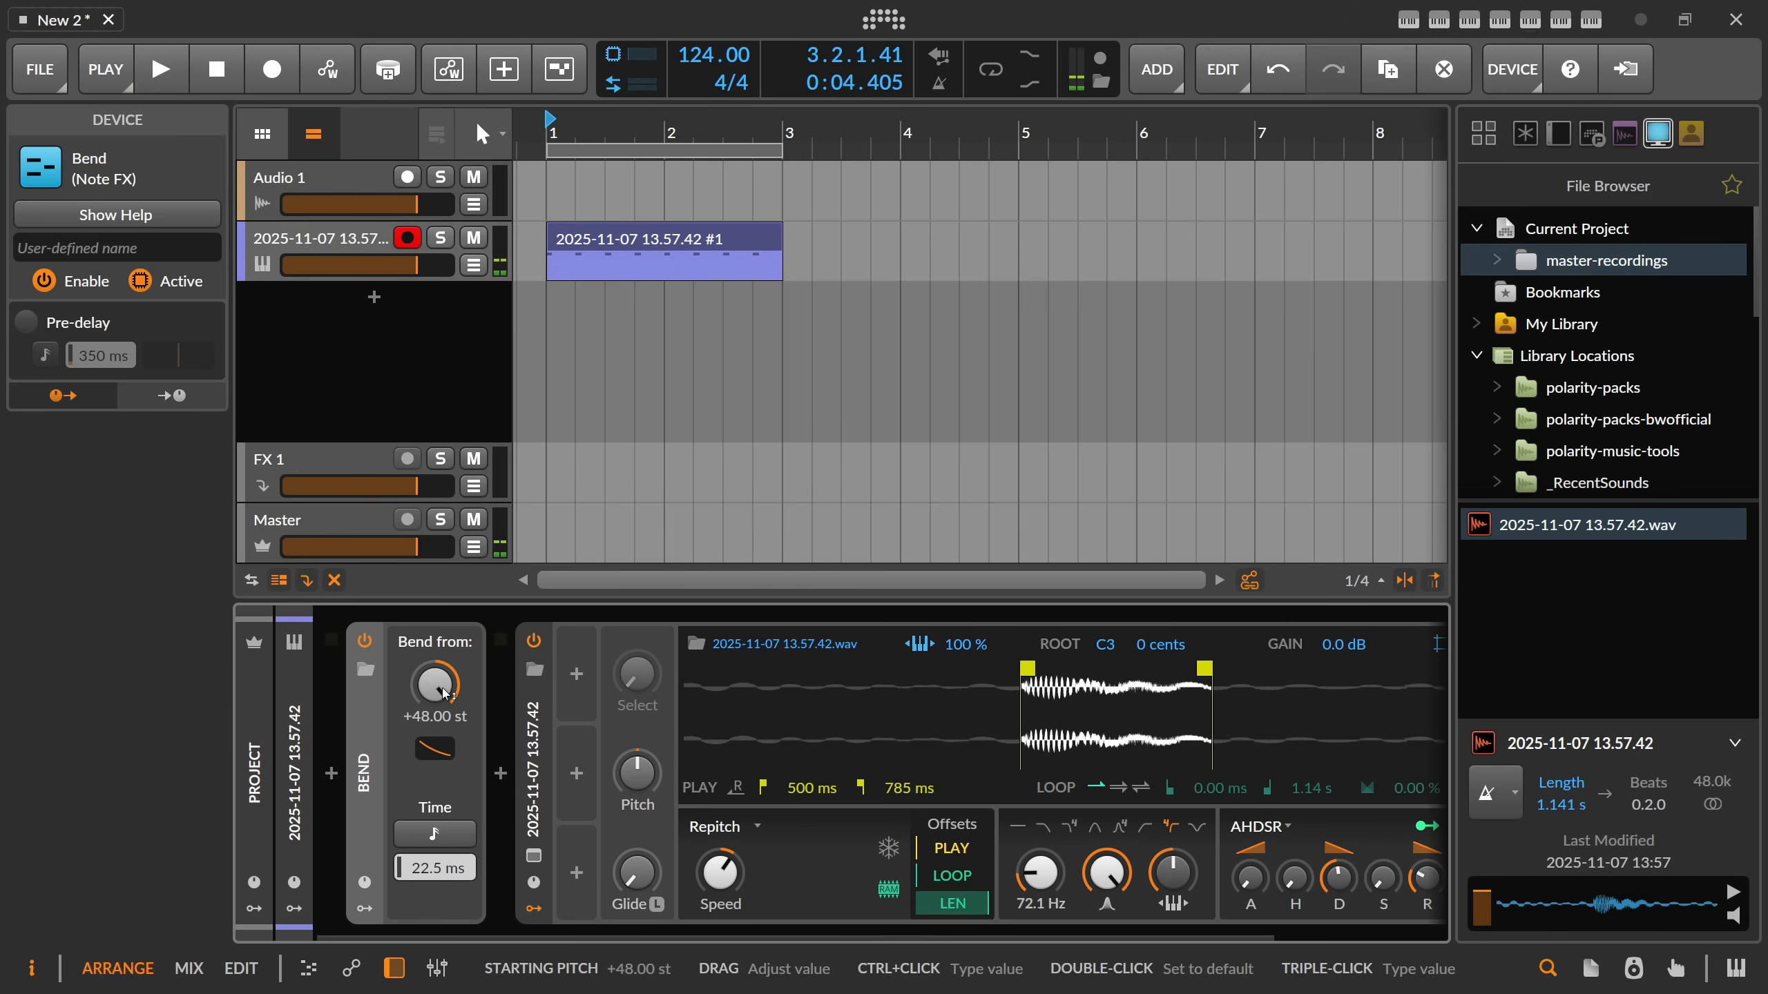
Set the sample's root note to C#4 and the filter cutoff to 77.4 Hz, auditioning the pattern.
key("space")
left_click_drag(1070, 883, 1054, 878)
key("space")
key("space")
left_click_drag(1106, 646, 1105, 599)
key("space")
left_click_drag(1040, 873, 1040, 870)
Audition the bent drum pattern, stop playback and enable the arranger loop.
key("space")
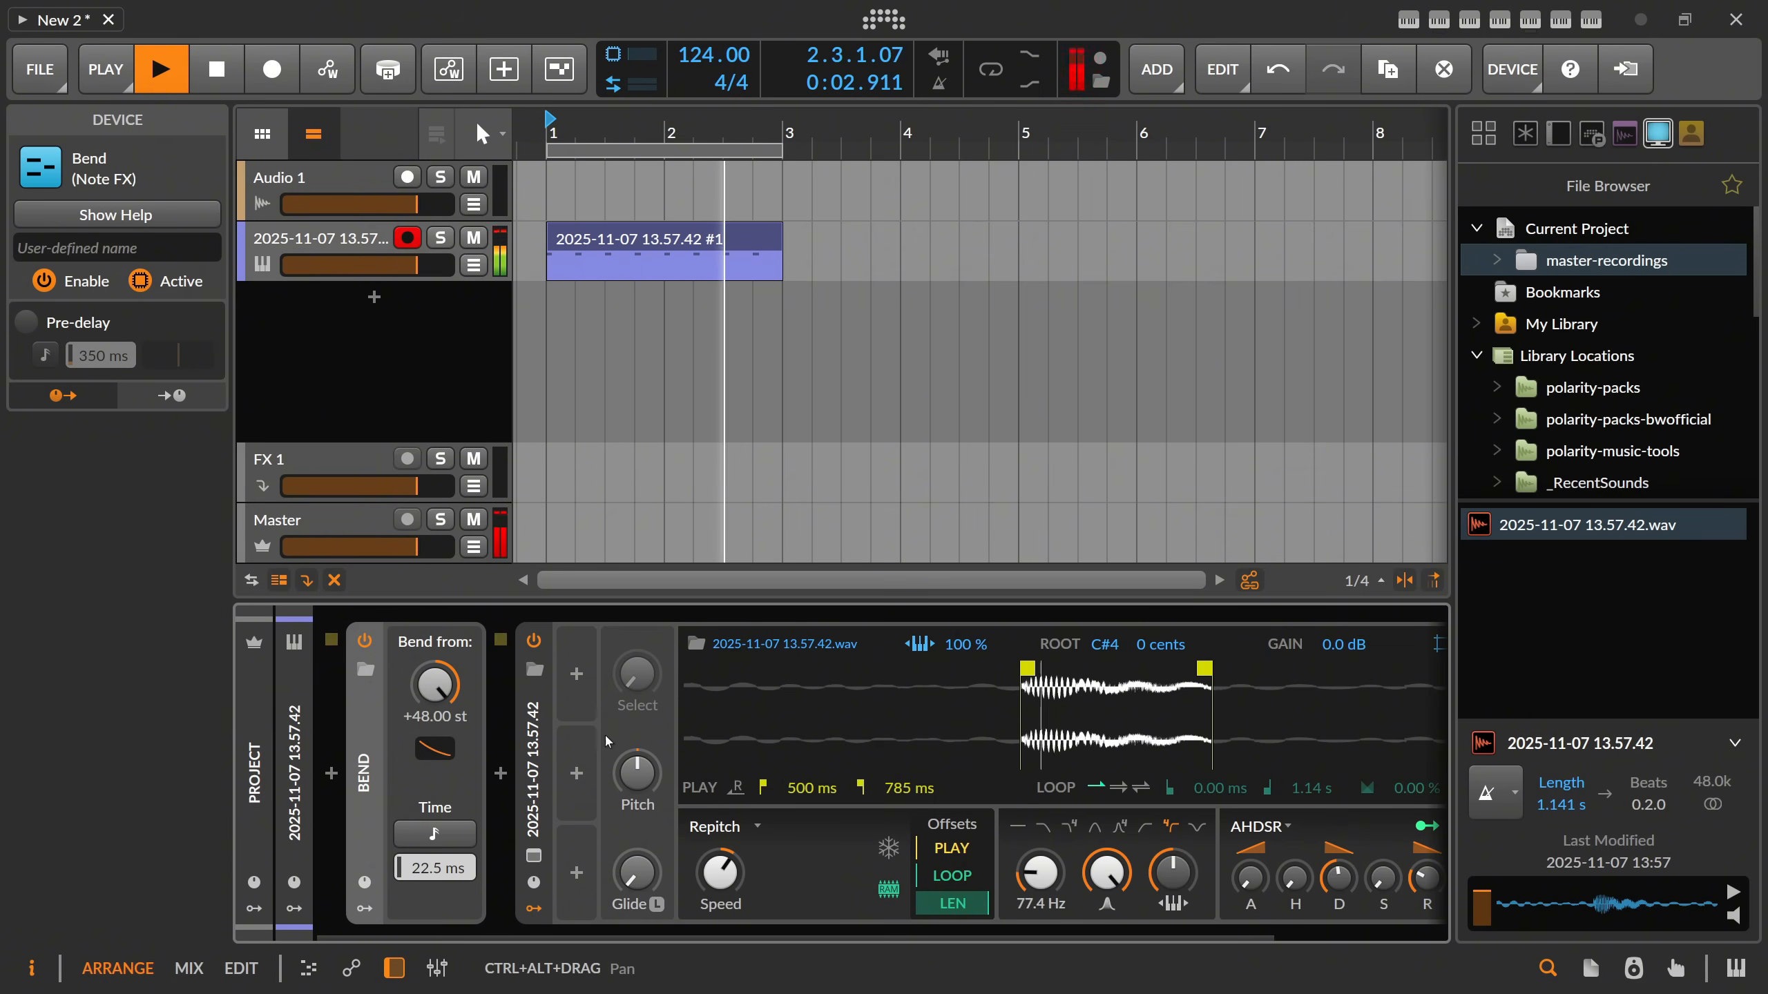
key("space")
left_click(1009, 70)
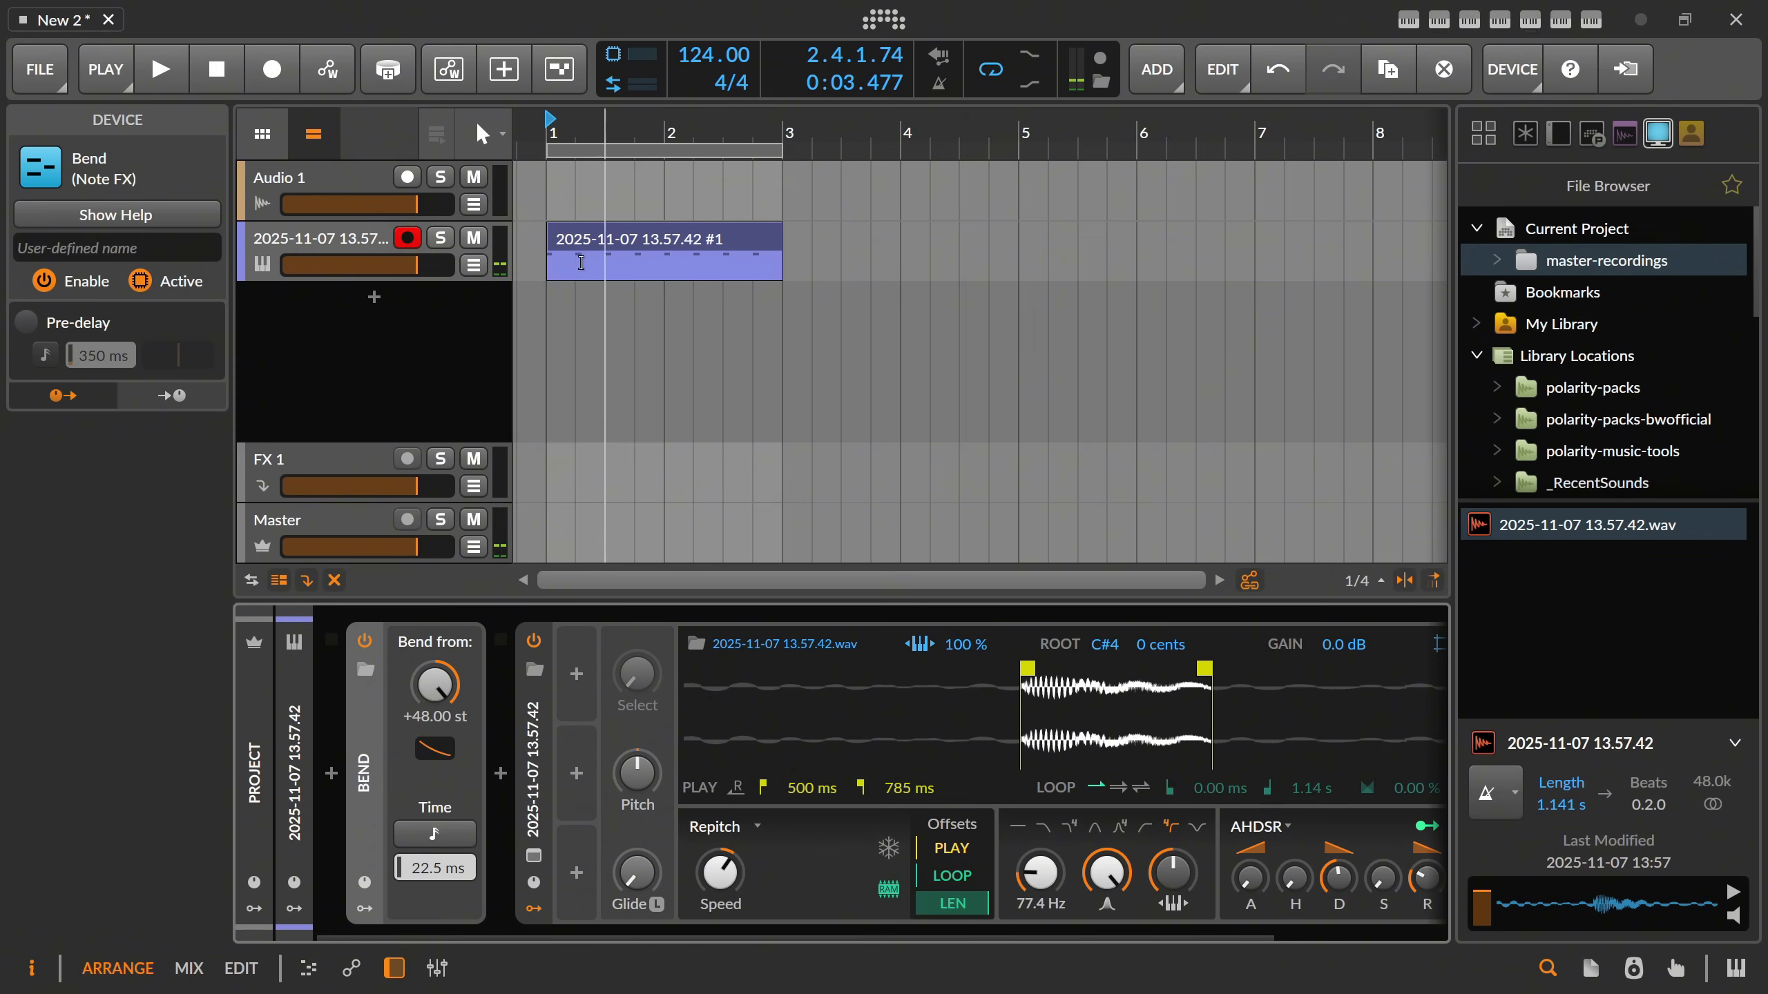
Rename the Sampler track to Kick and disarm it for recording.
left_click(375, 245)
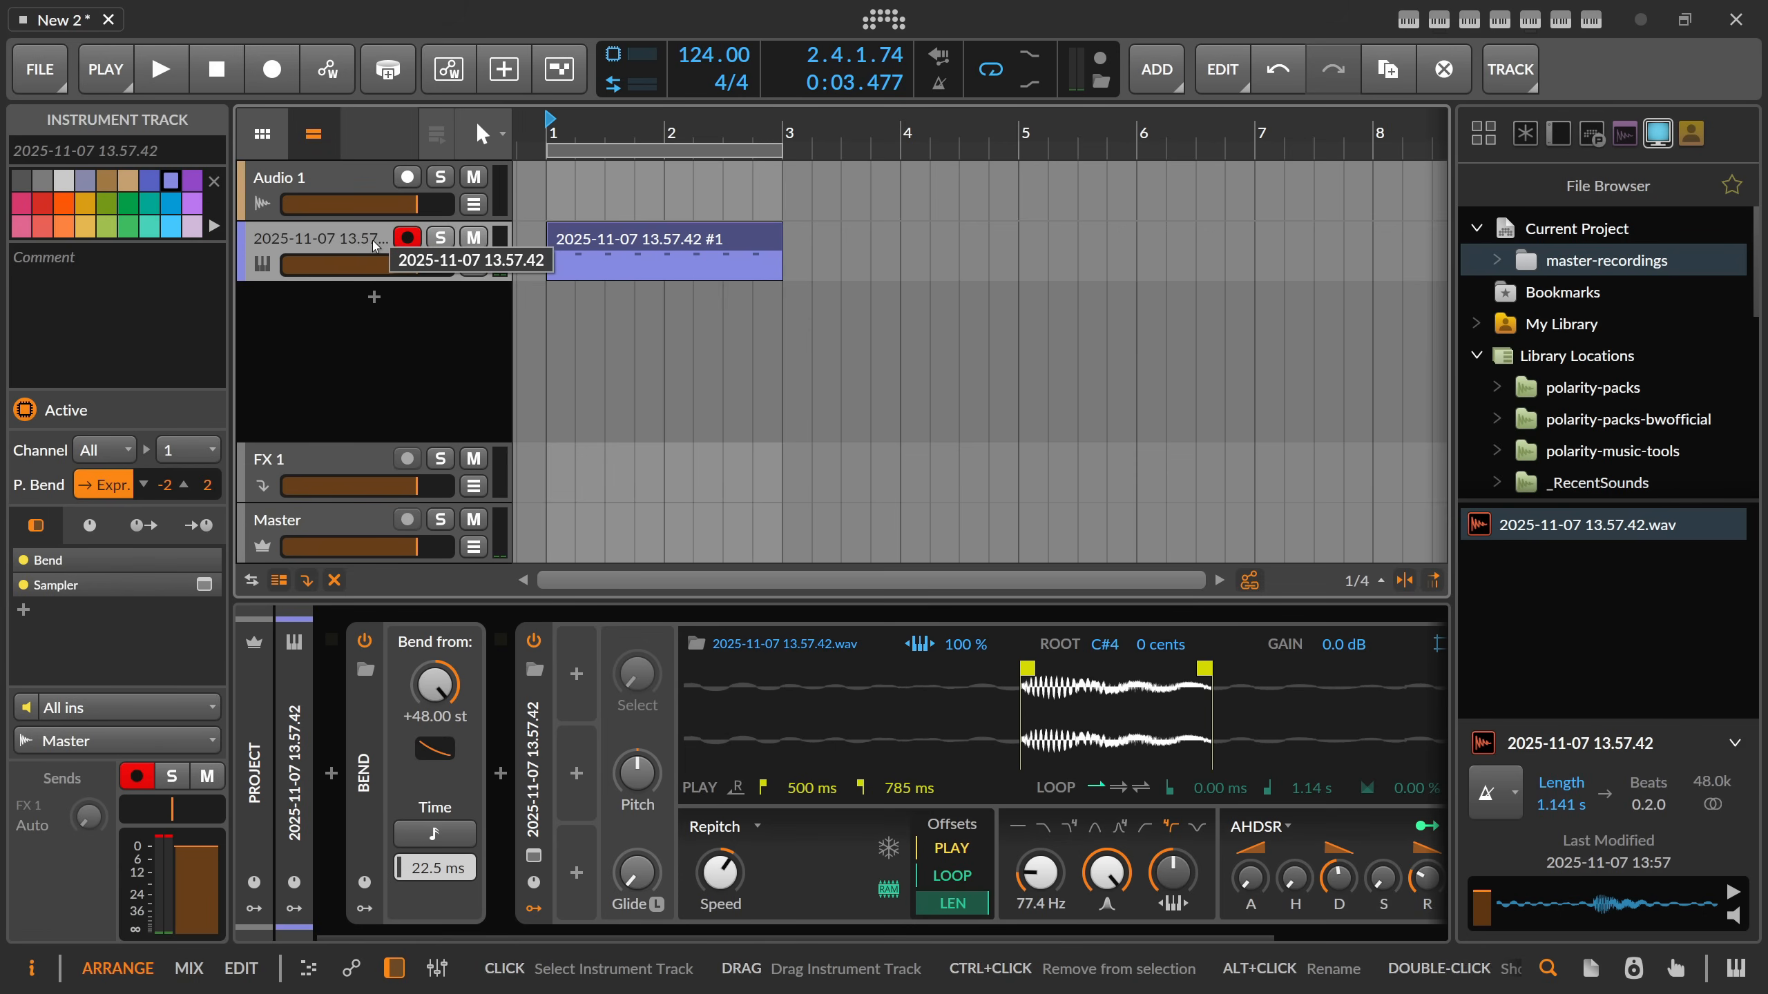
double_click(374, 240)
type("Kic")
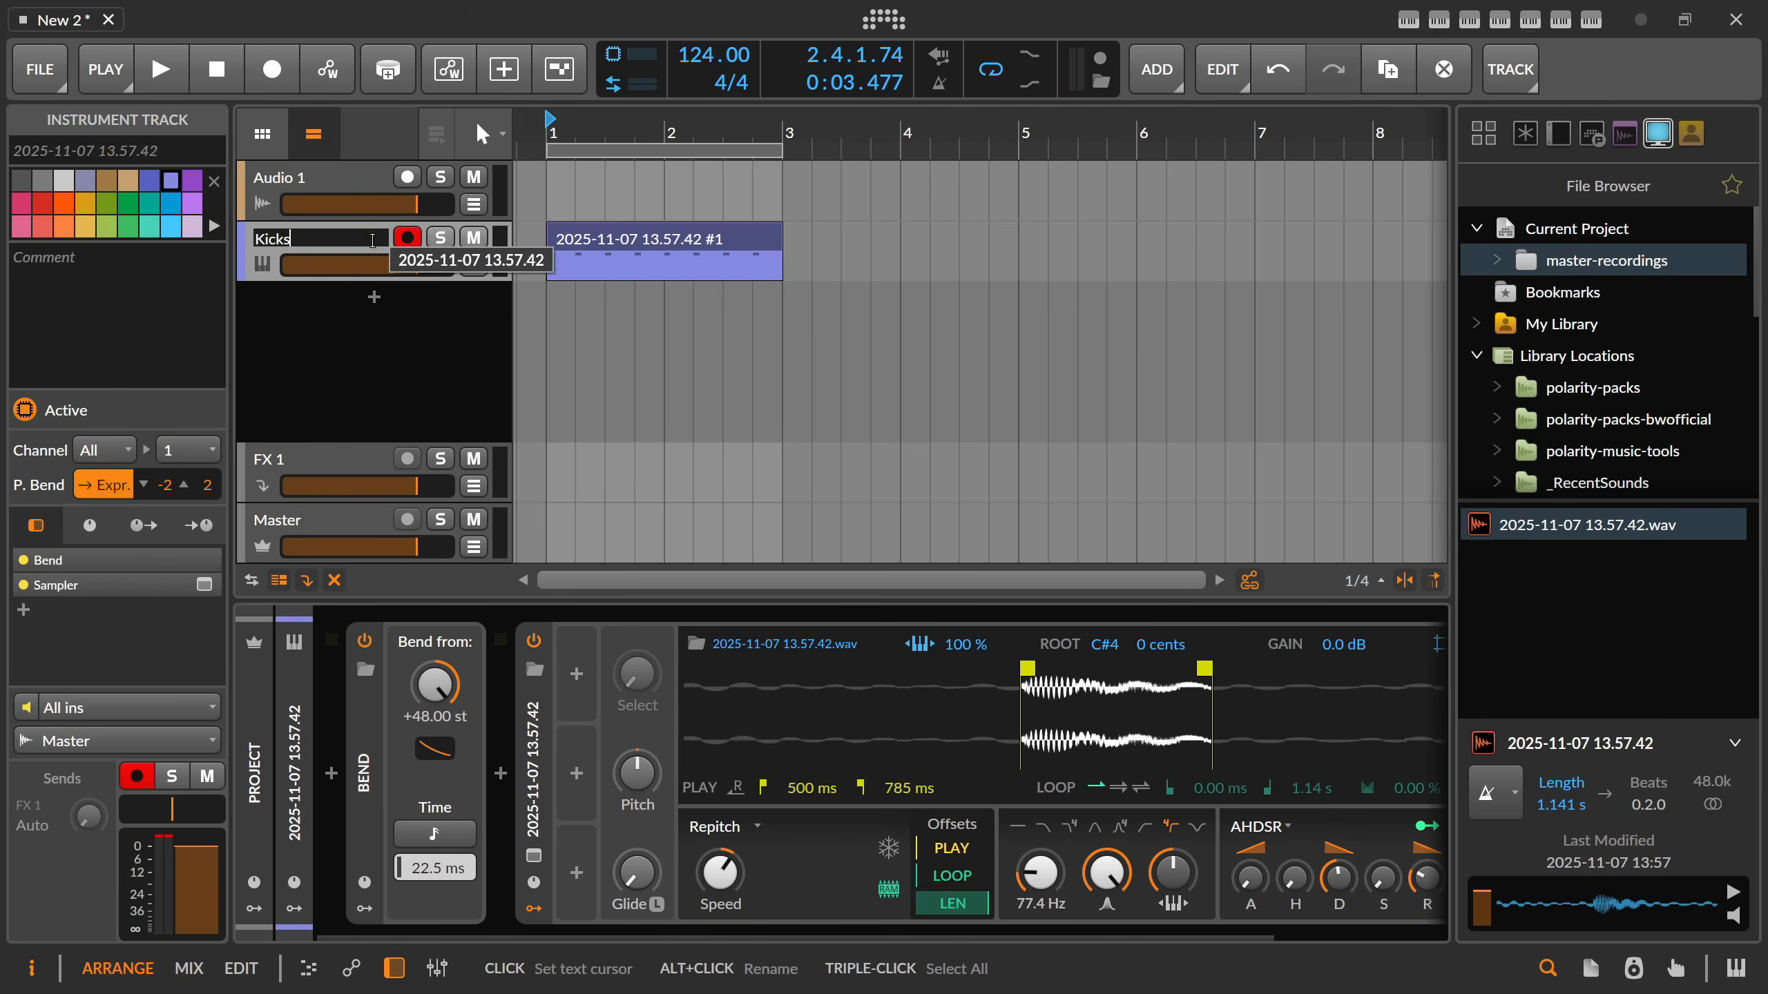
type("ks")
key("BackSpace")
key("Return")
left_click(404, 245)
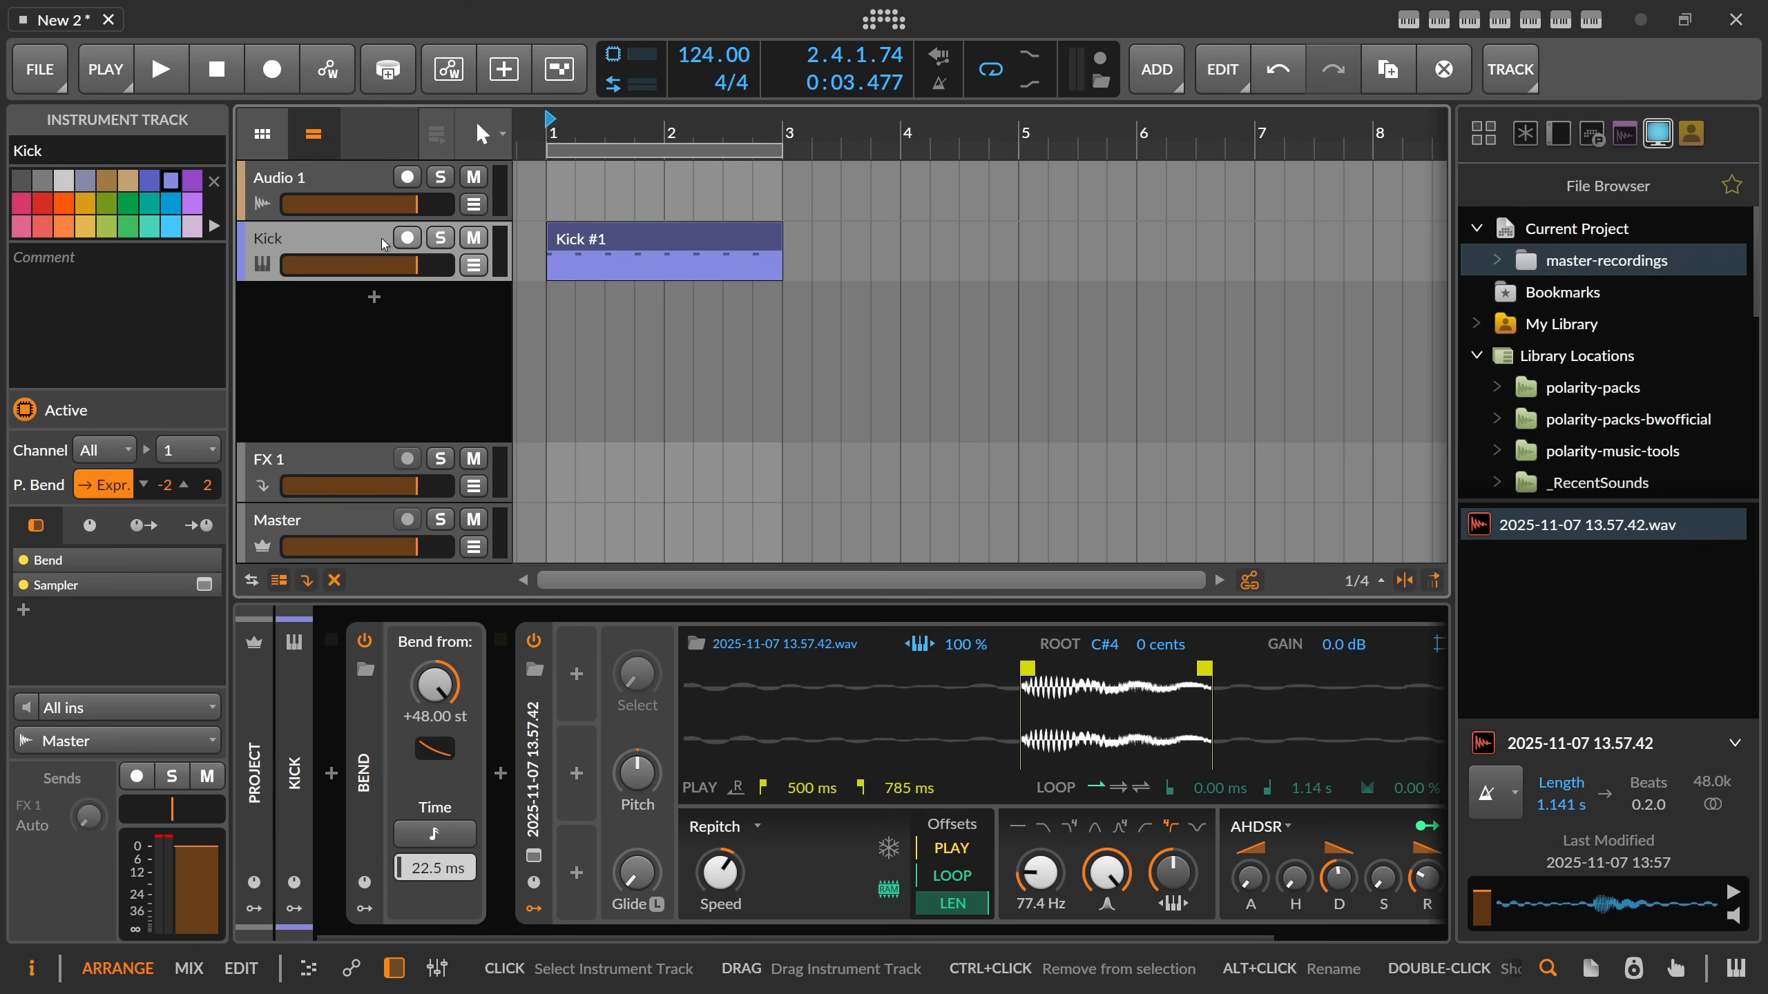
Arm the Audio 1 track and capture a new microphone sound as a master recording.
left_click(348, 184)
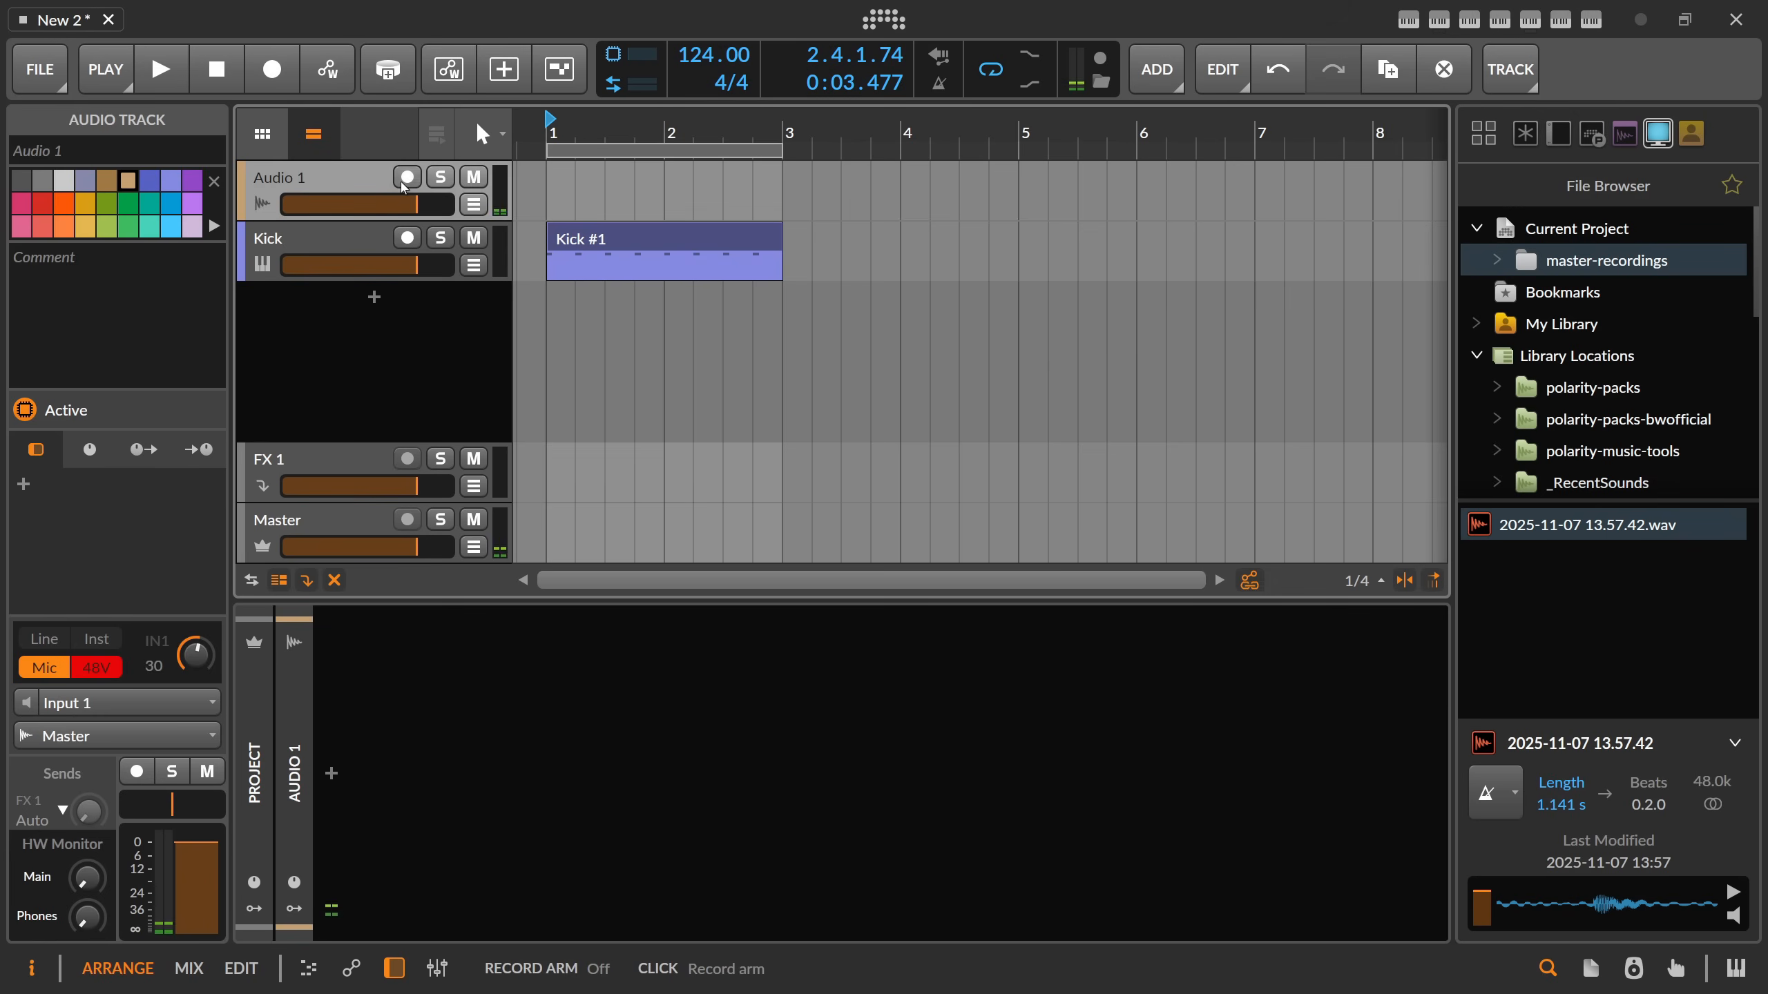
left_click(405, 182)
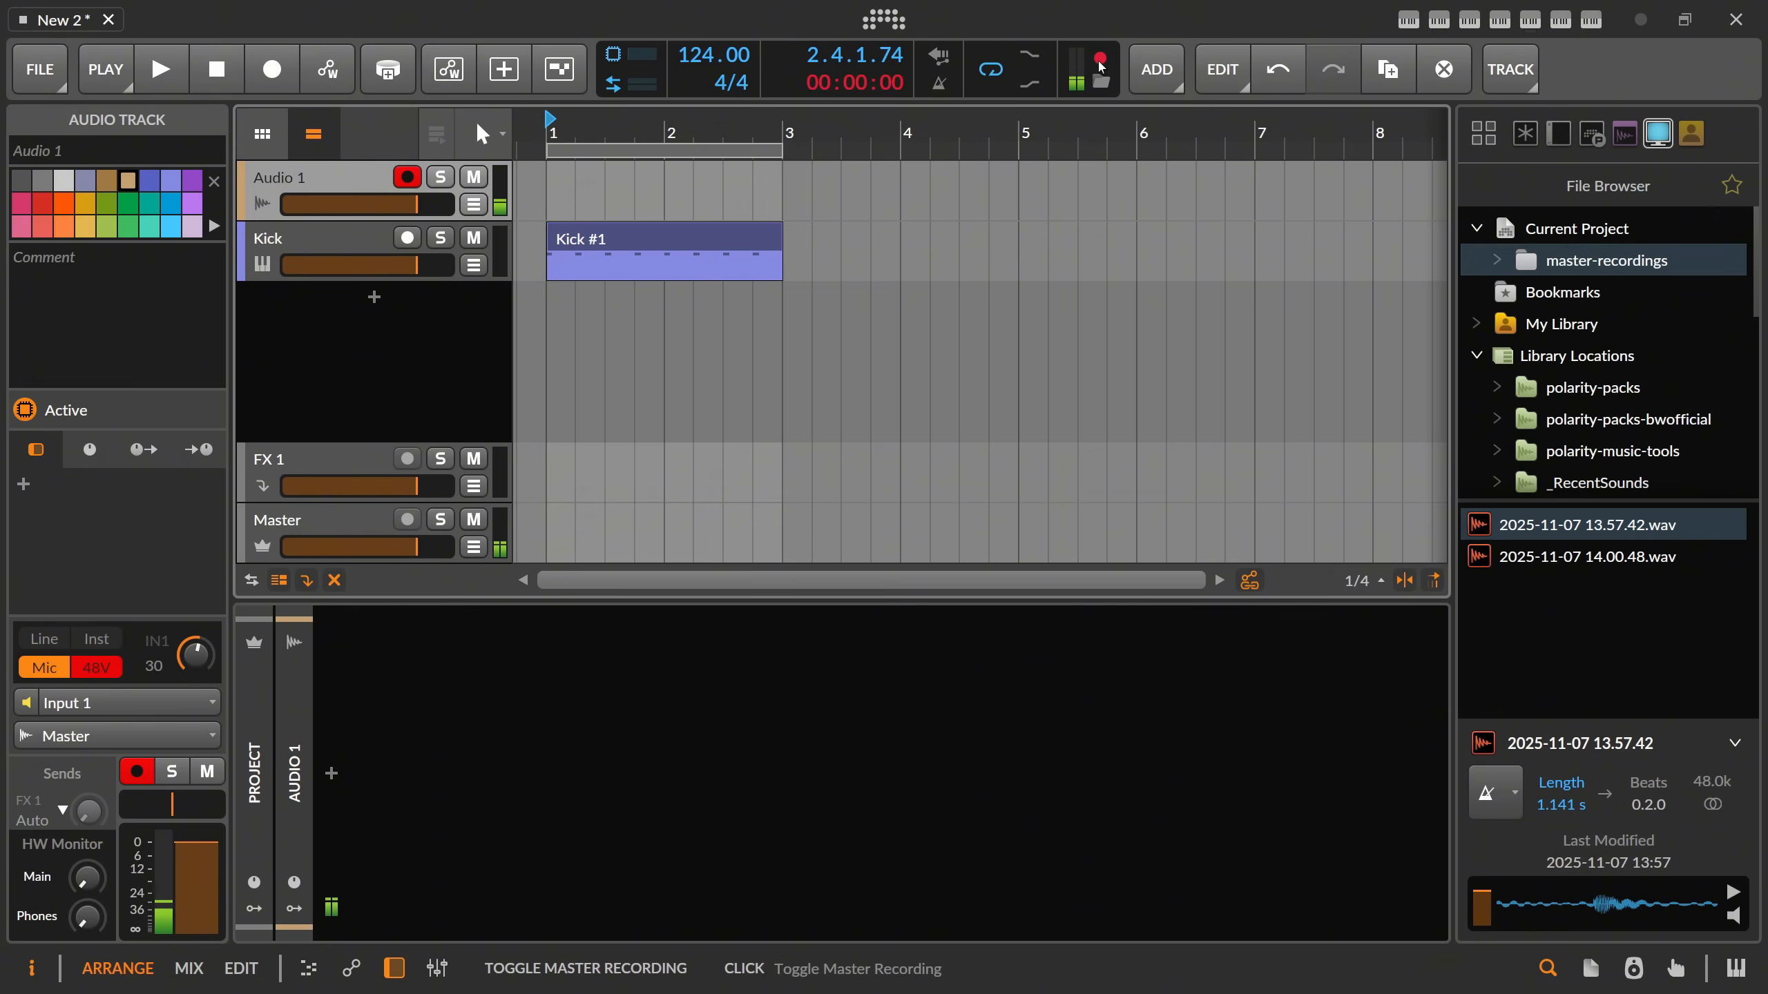
left_click(1100, 66)
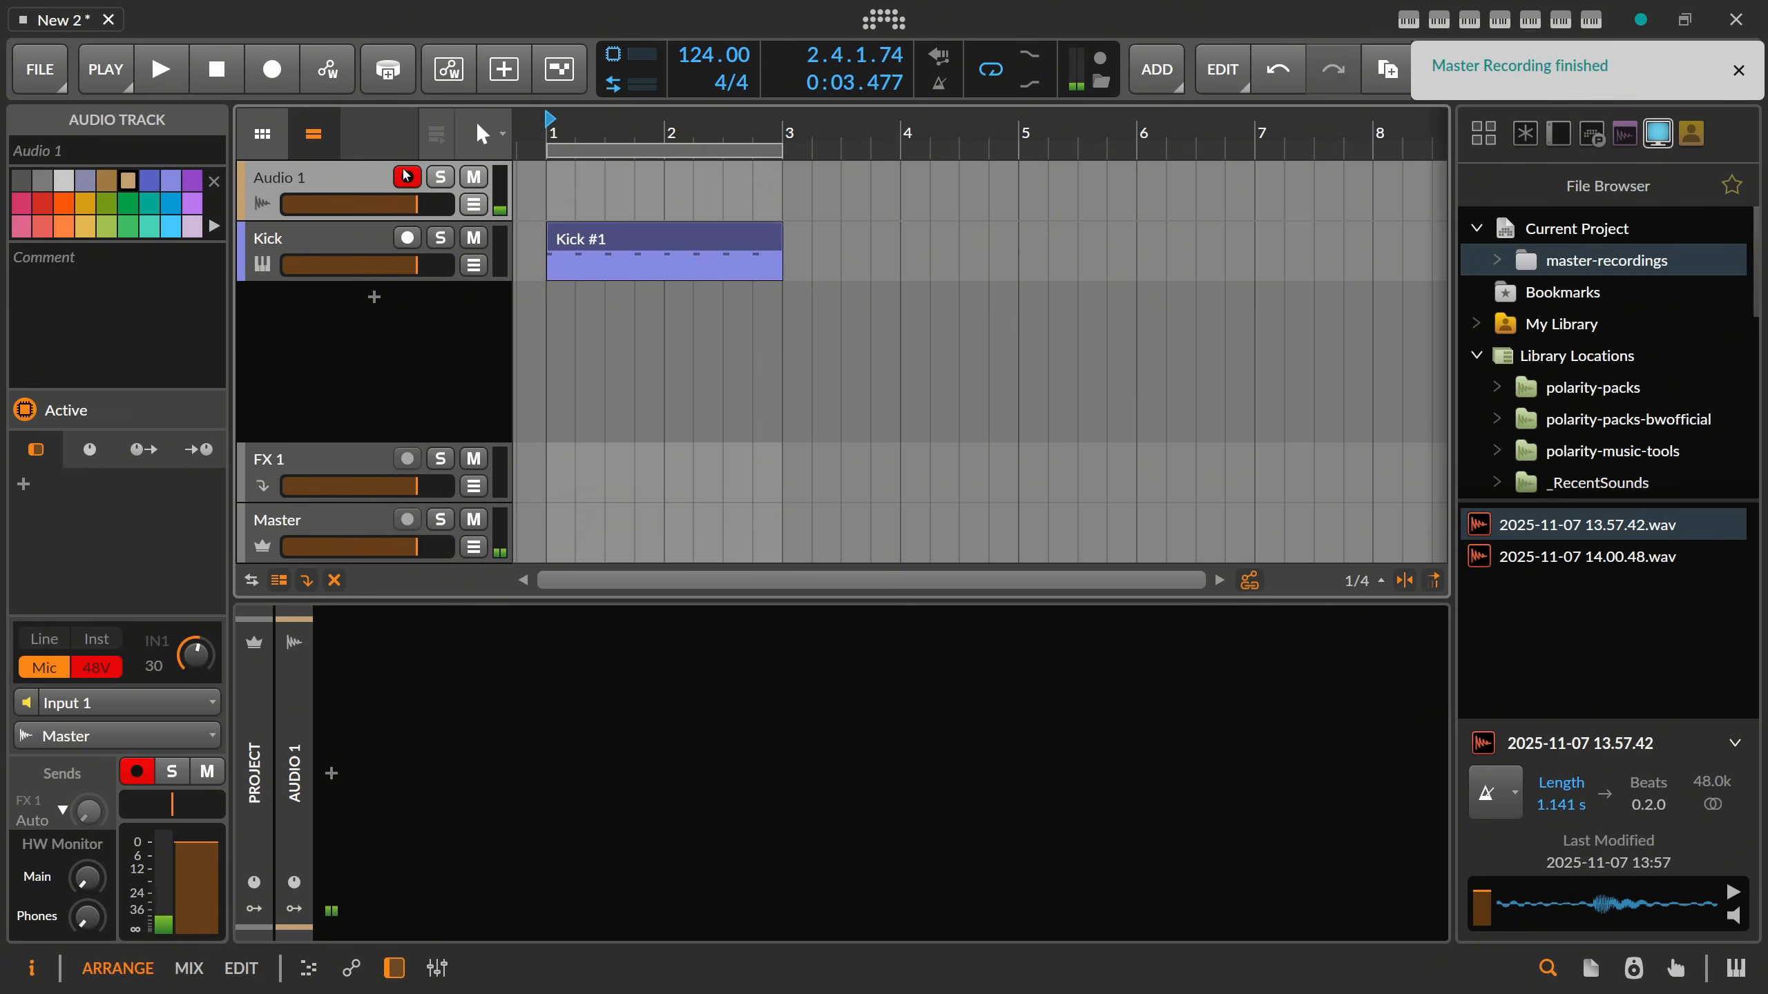
Load 2025-11-07 14.00.48.wav into a Sampler on a new track below Kick, playing only 1.34 s to 1.48 s.
left_click(315, 258)
left_click_drag(1584, 558, 481, 353)
left_click_drag(479, 669, 1022, 663)
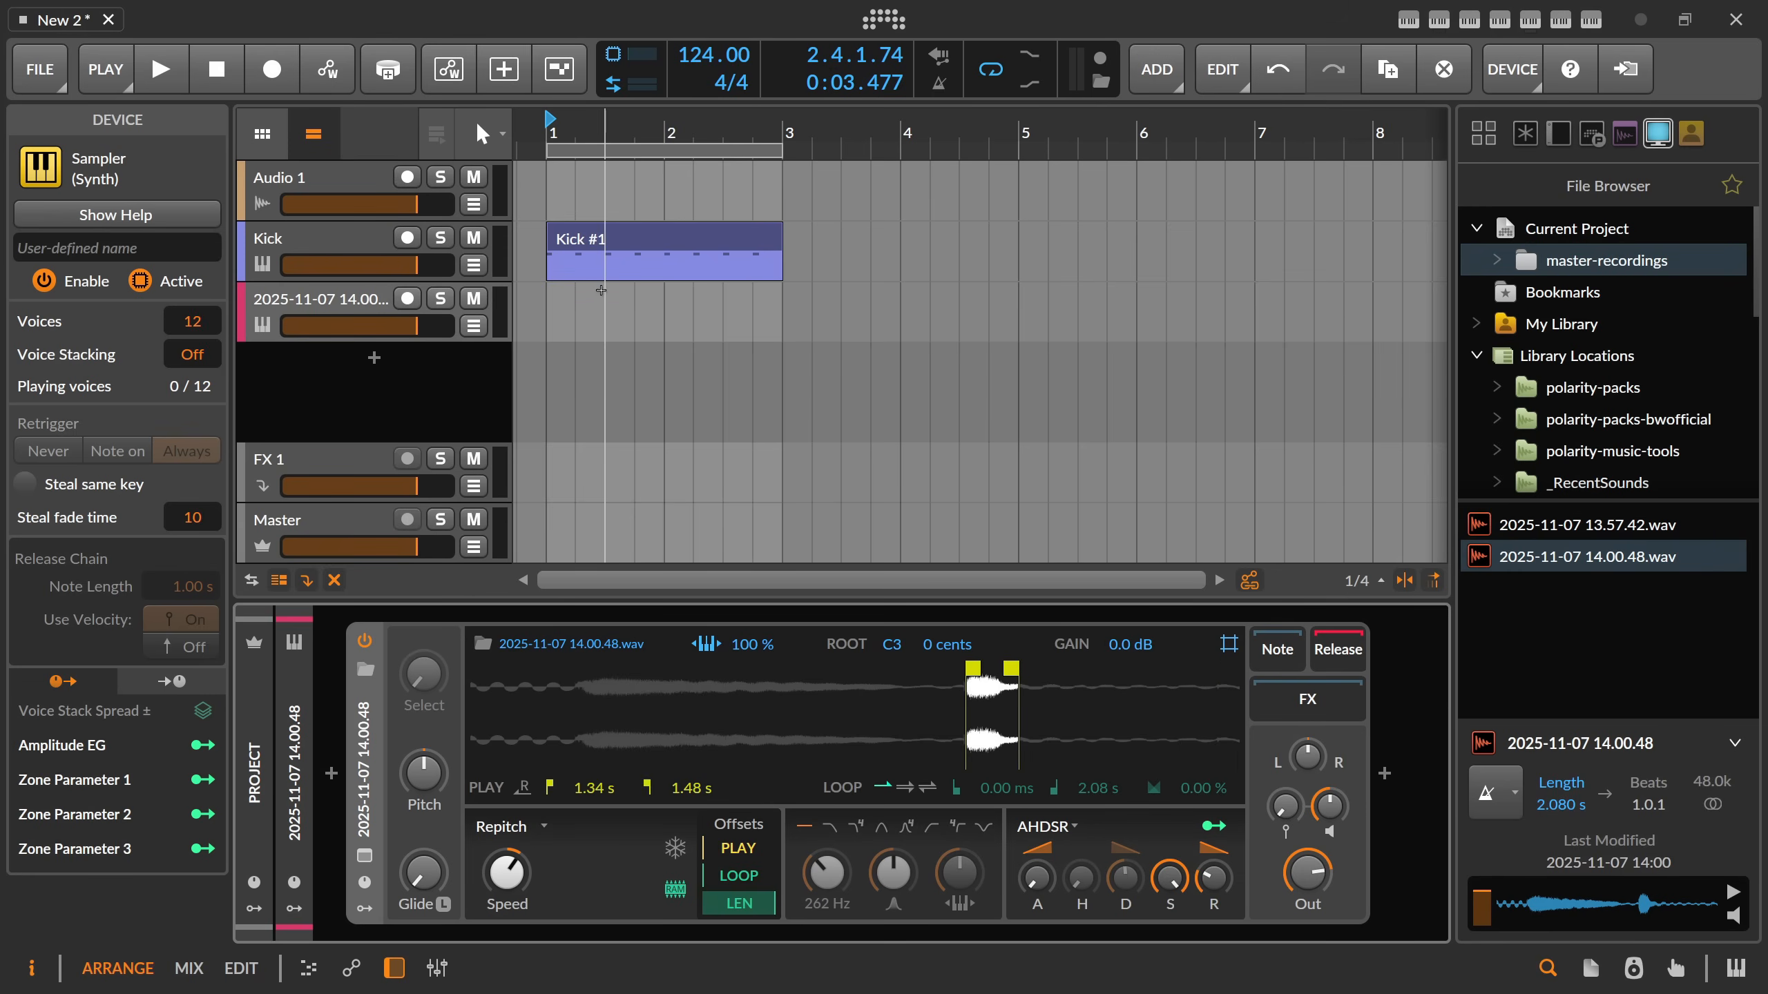
Create a one-beat clip at bar 1 on the new Sampler track and open it for note editing.
double_click(568, 300)
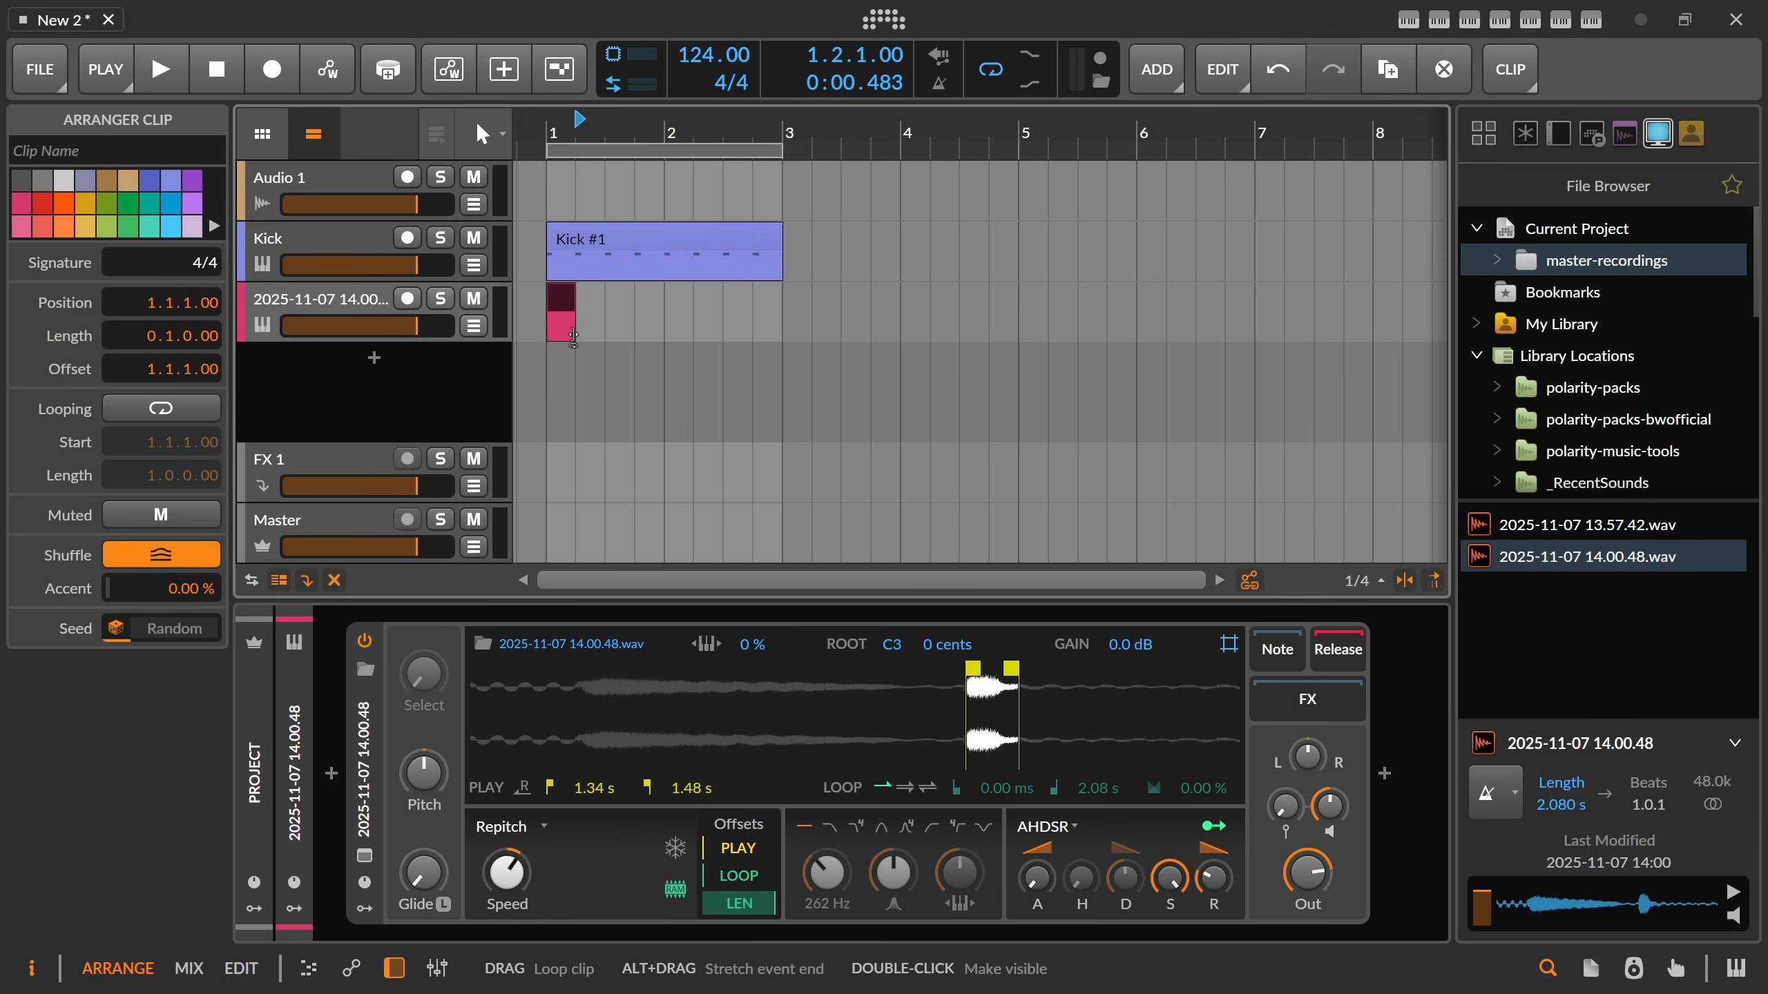
left_click_drag(573, 336, 767, 327)
double_click(564, 298)
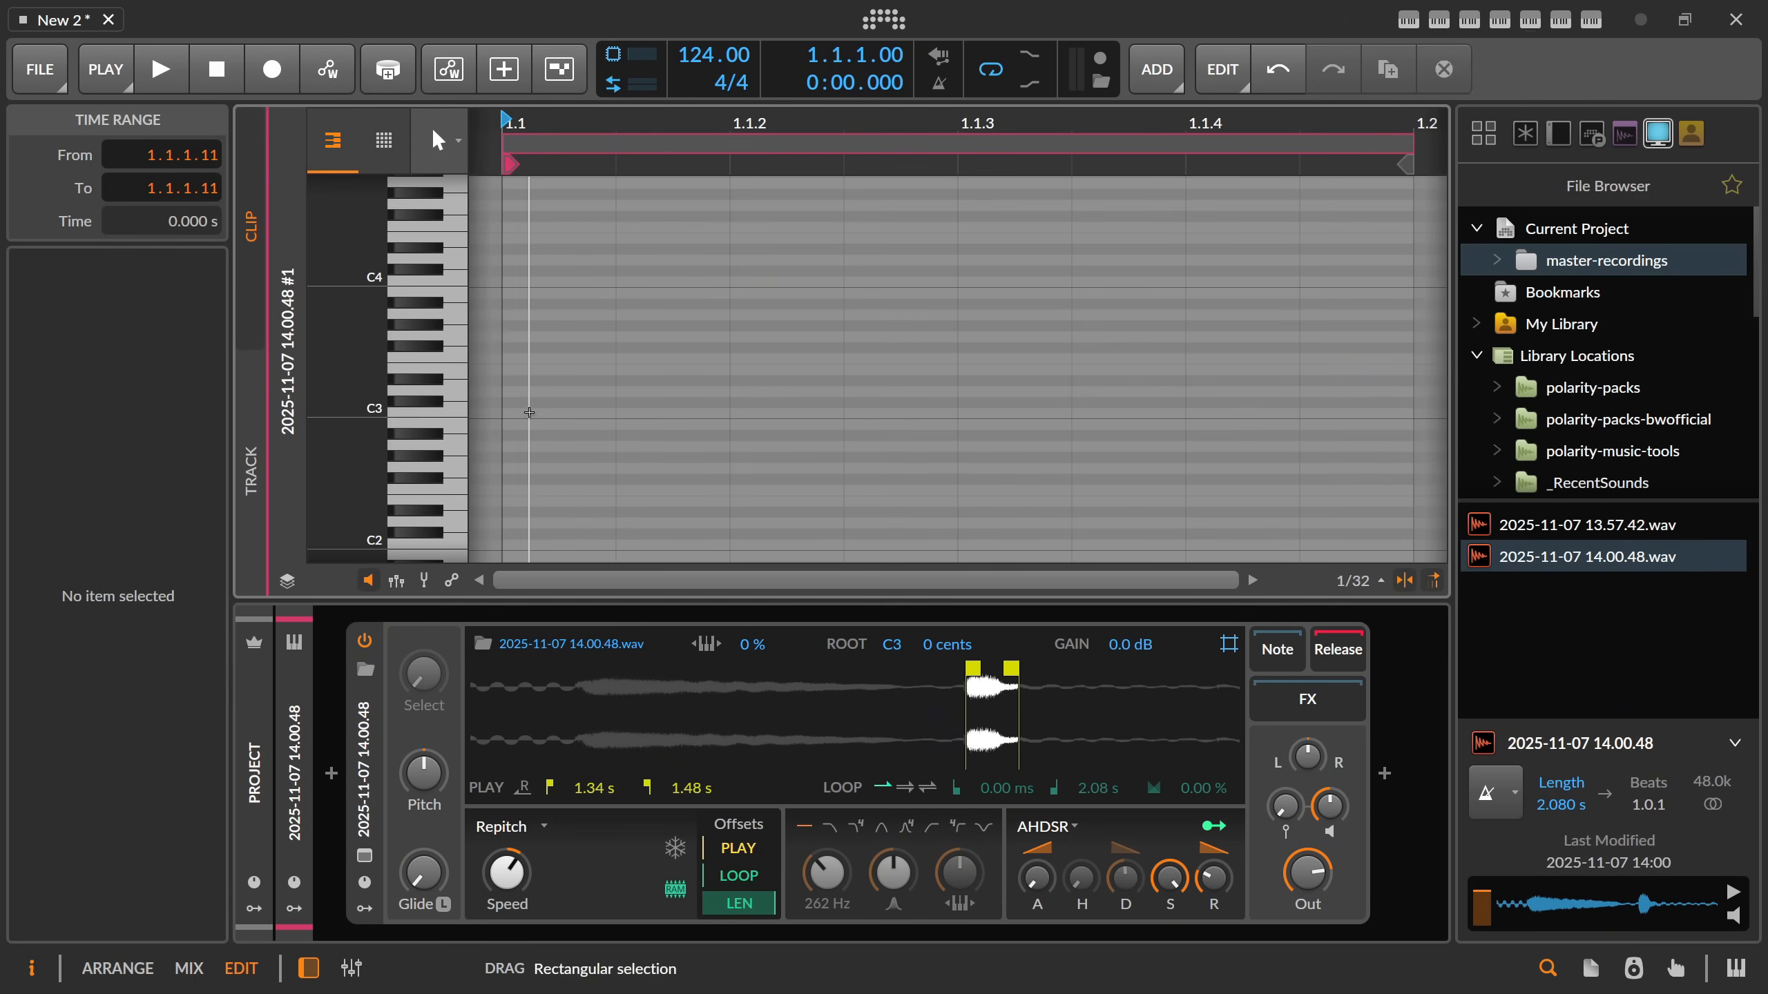
Add two consecutive 1/32-long C3 notes at the start of the clip.
double_click(536, 413)
left_click_drag(615, 123, 615, 111)
left_click(661, 380)
double_click(642, 413)
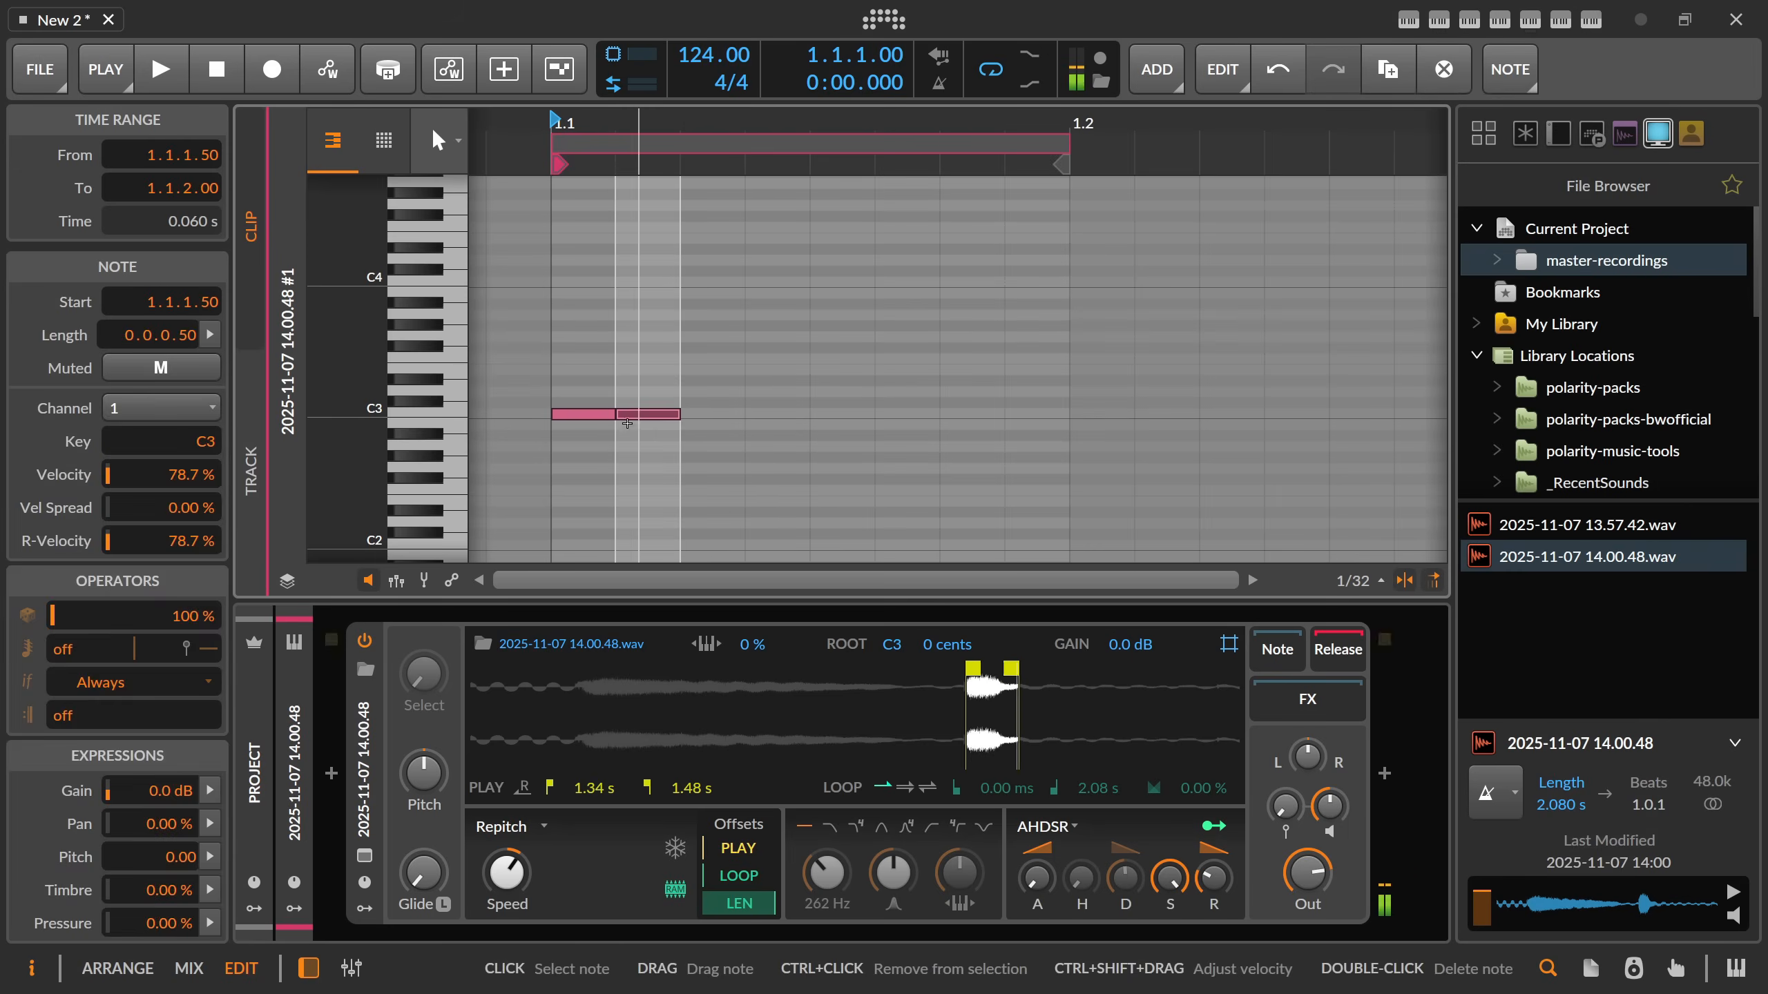
Lower the second note's velocity to 48.1% and set the Sampler's velocity sensitivity to +30 dB.
left_click(397, 581)
left_click(603, 498)
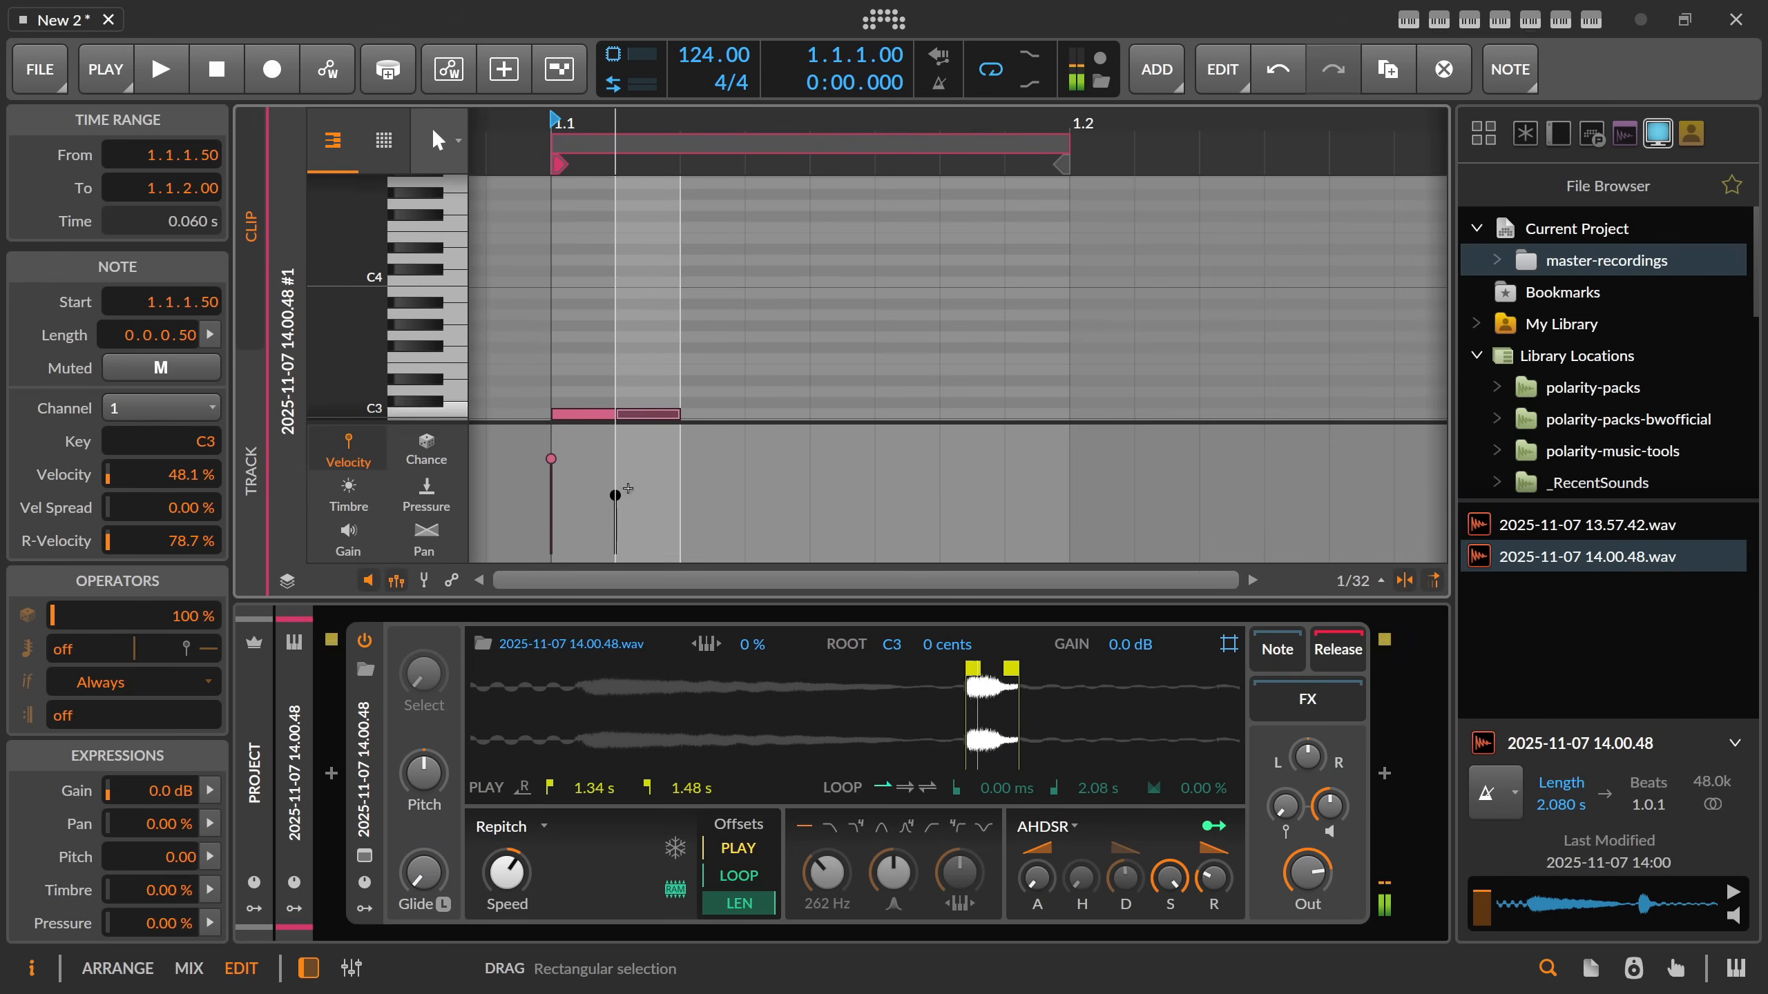
scroll(904, 313, "down", 2)
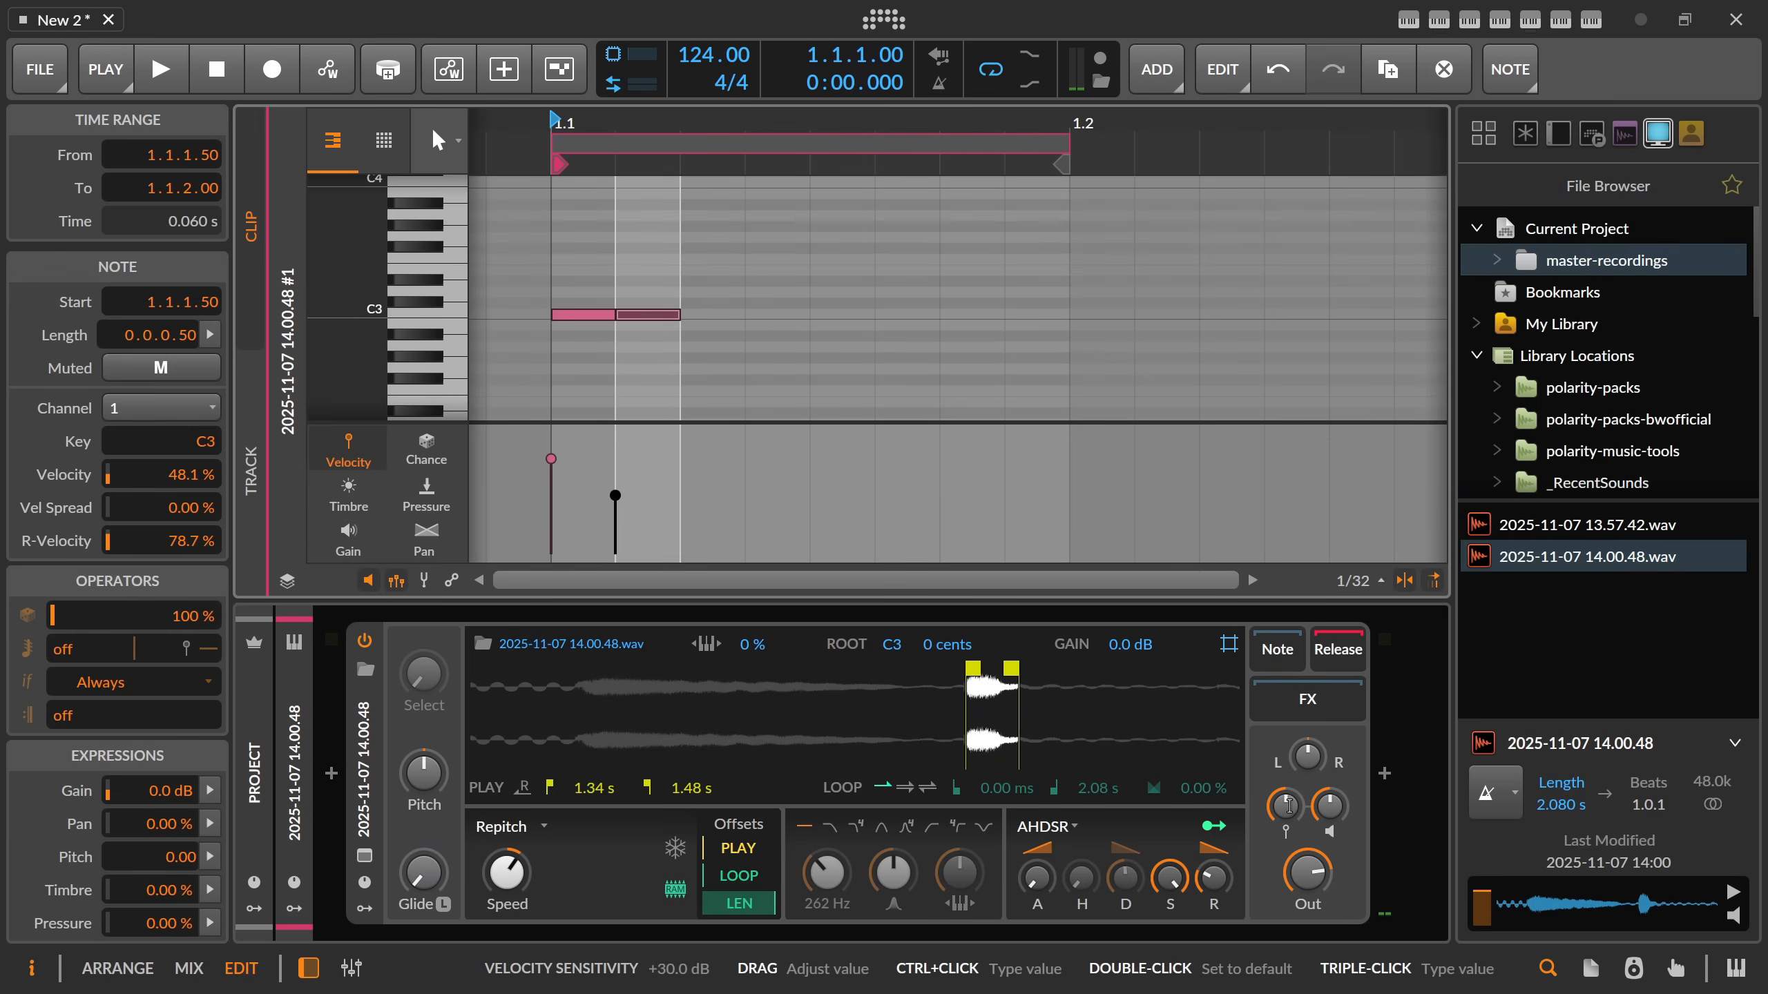
left_click_drag(1289, 808, 1289, 790)
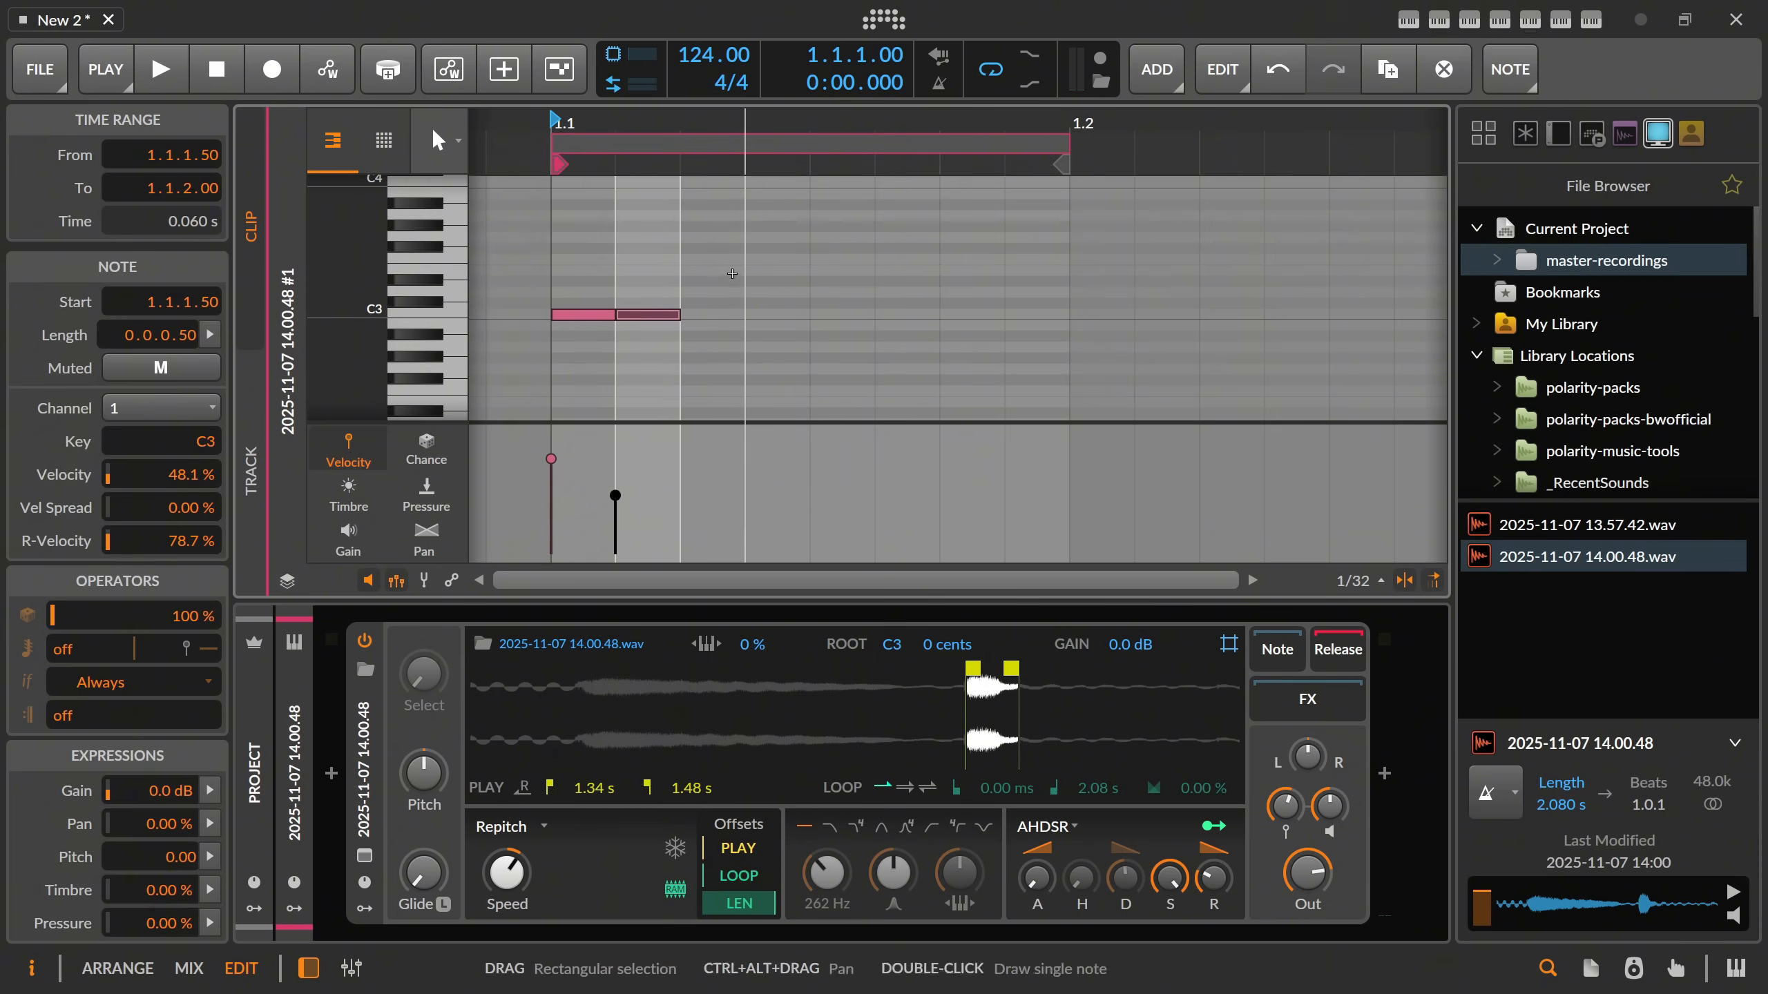
Duplicate the two C3 notes and vary the four velocities, with 46% on the first and 88% on the third.
left_click_drag(648, 263, 568, 387)
key("ctrl+d")
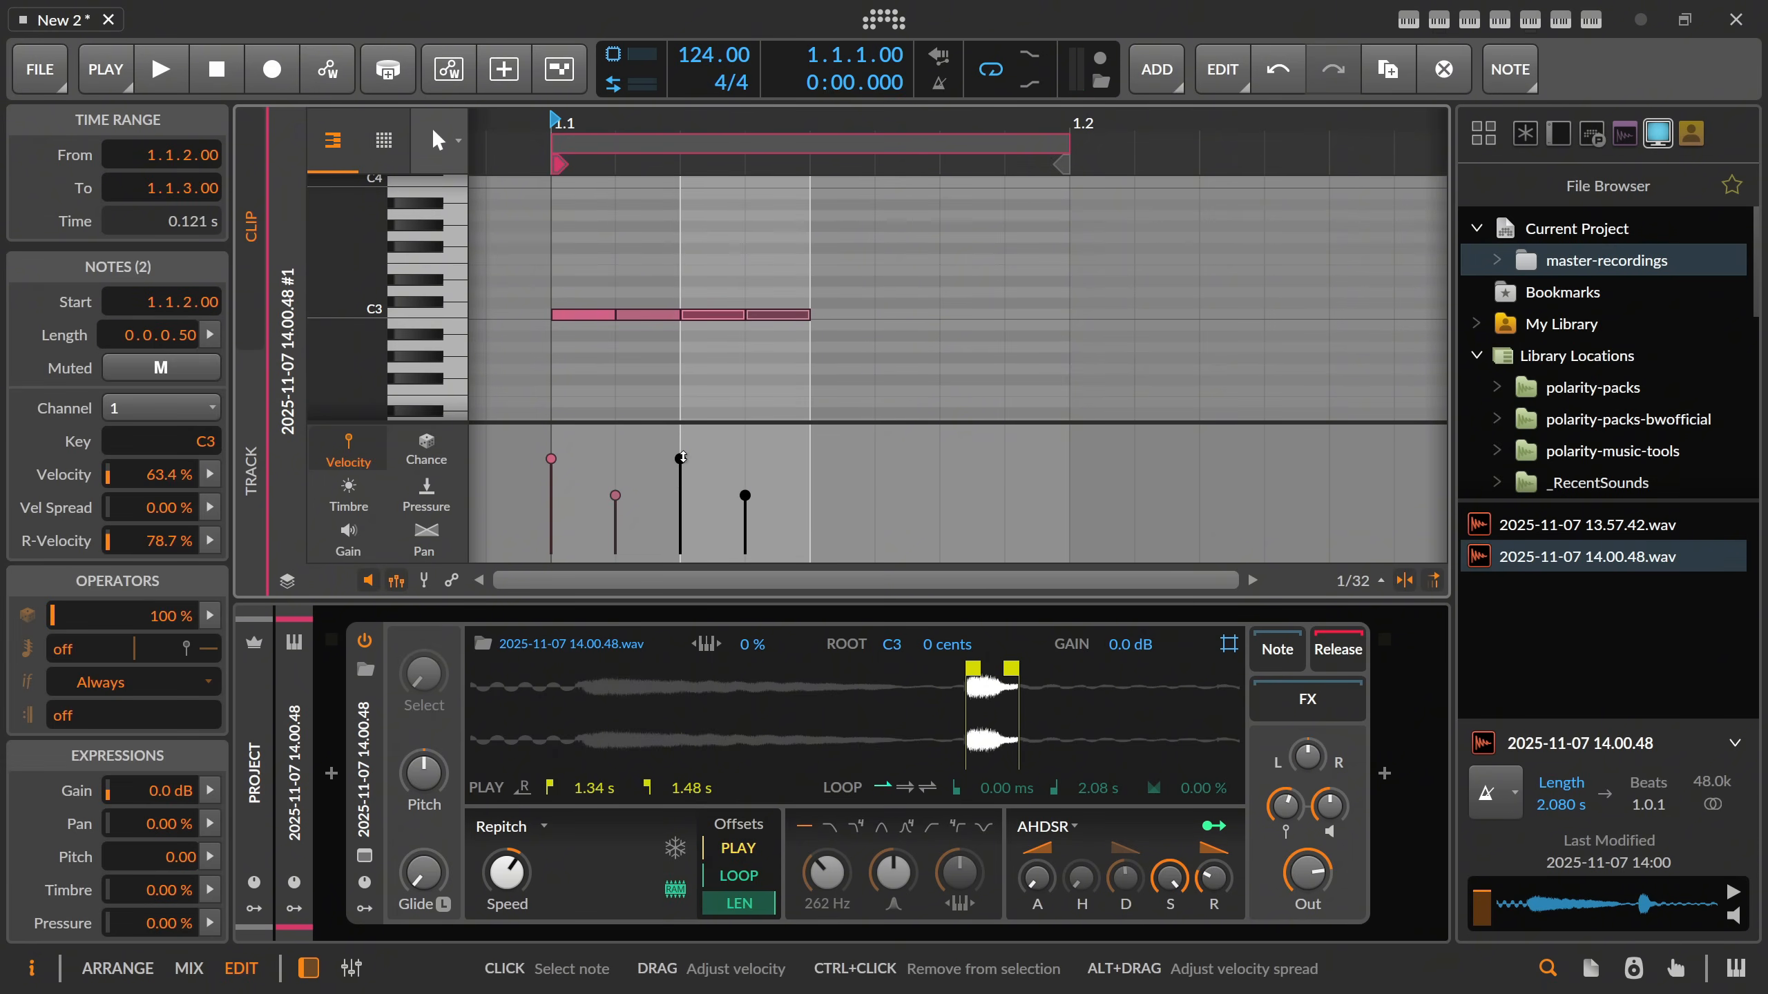
left_click_drag(551, 459, 684, 443)
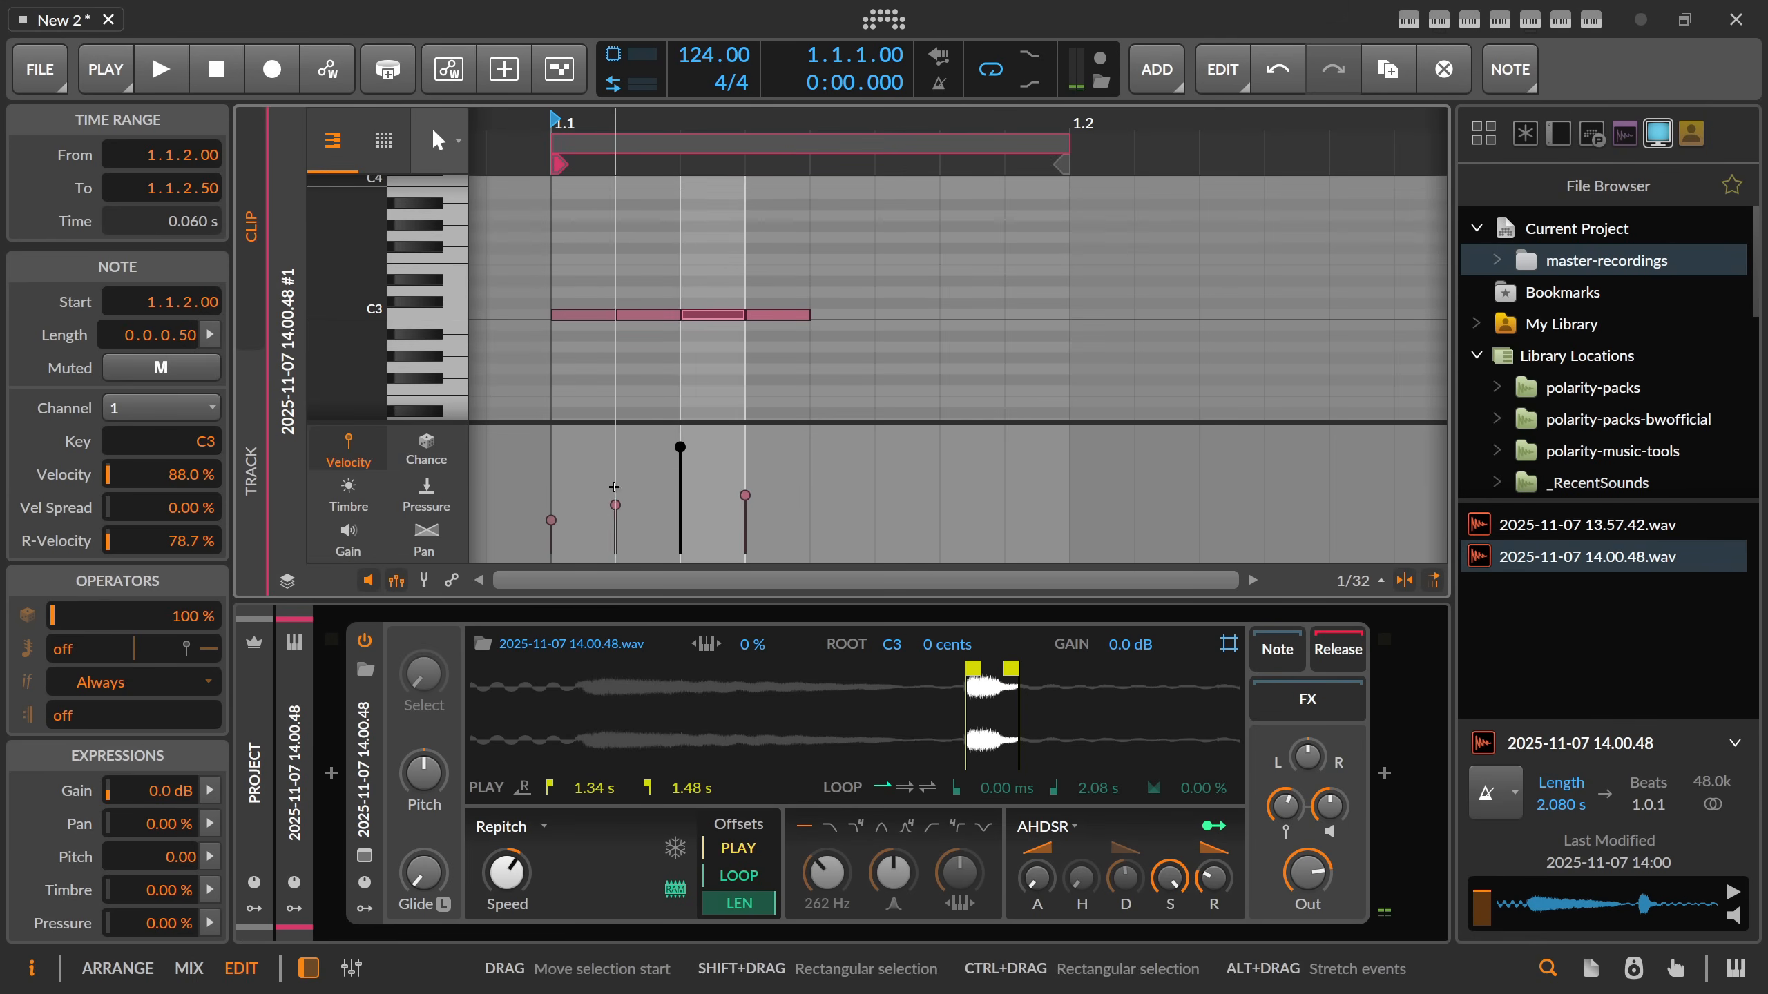
left_click_drag(564, 519, 565, 507)
left_click_drag(737, 496, 737, 493)
left_click_drag(606, 499, 556, 497)
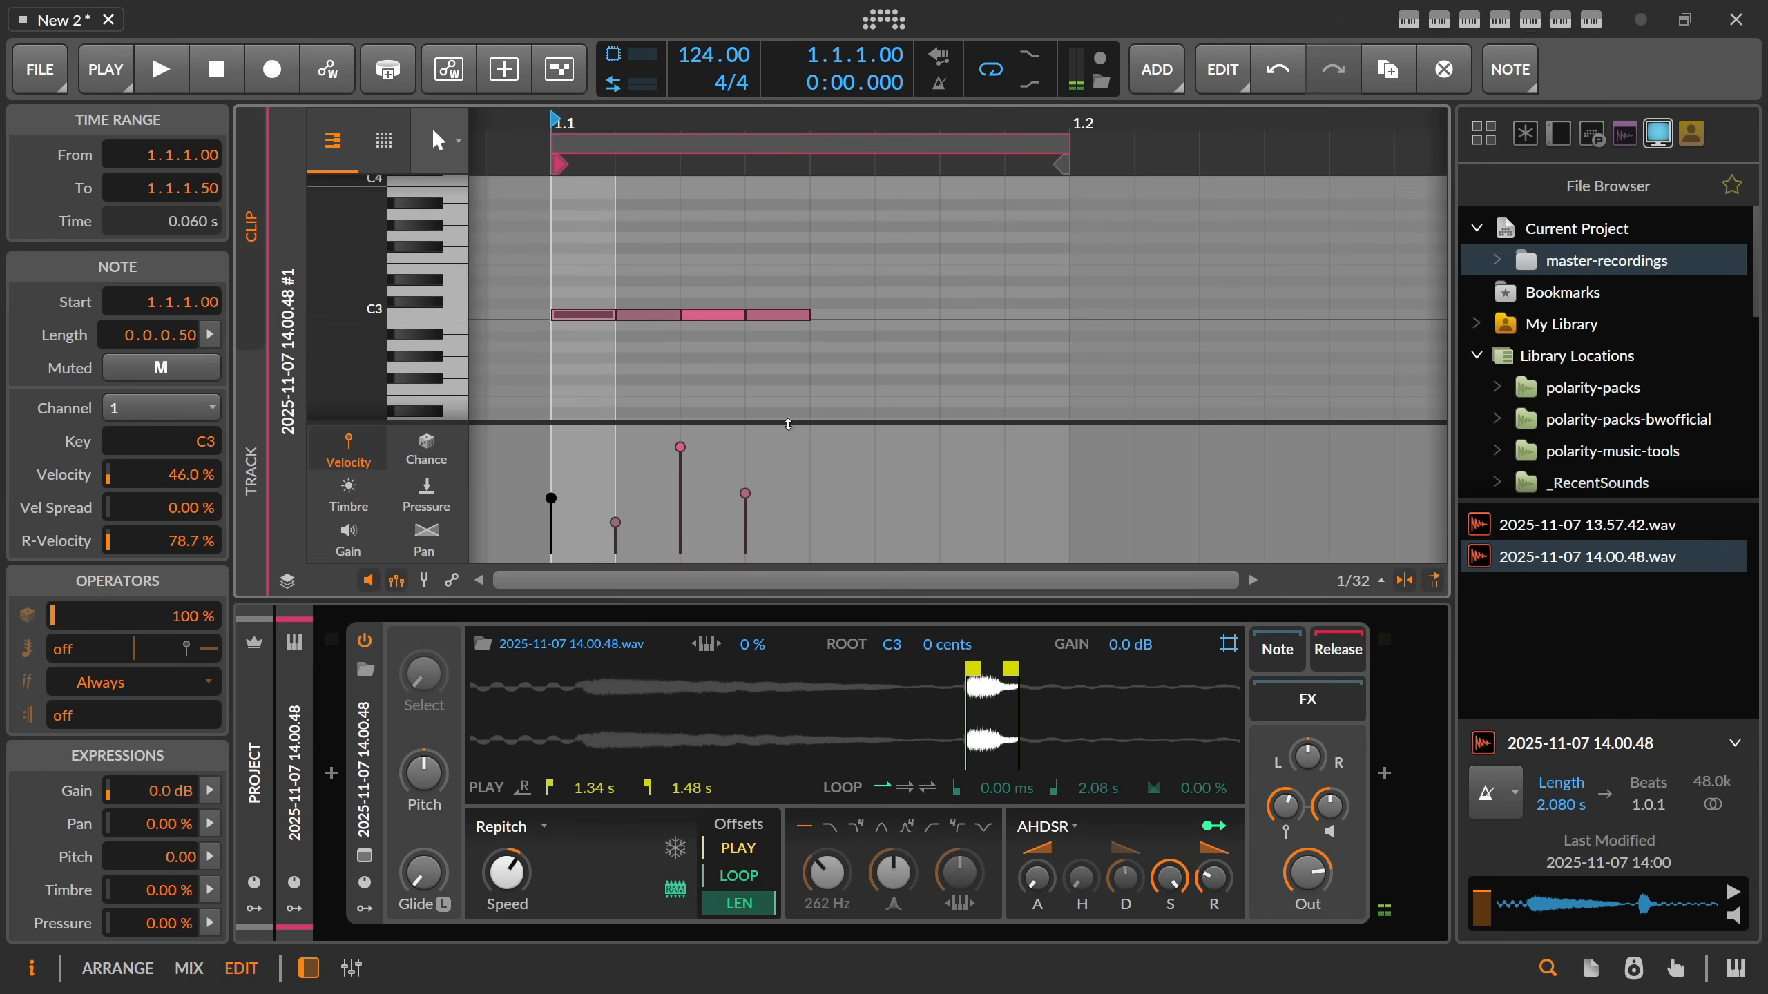
Duplicate the four notes to fill the one-beat clip and play the pattern.
left_click_drag(810, 360, 557, 299)
key("ctrl+d")
key("space")
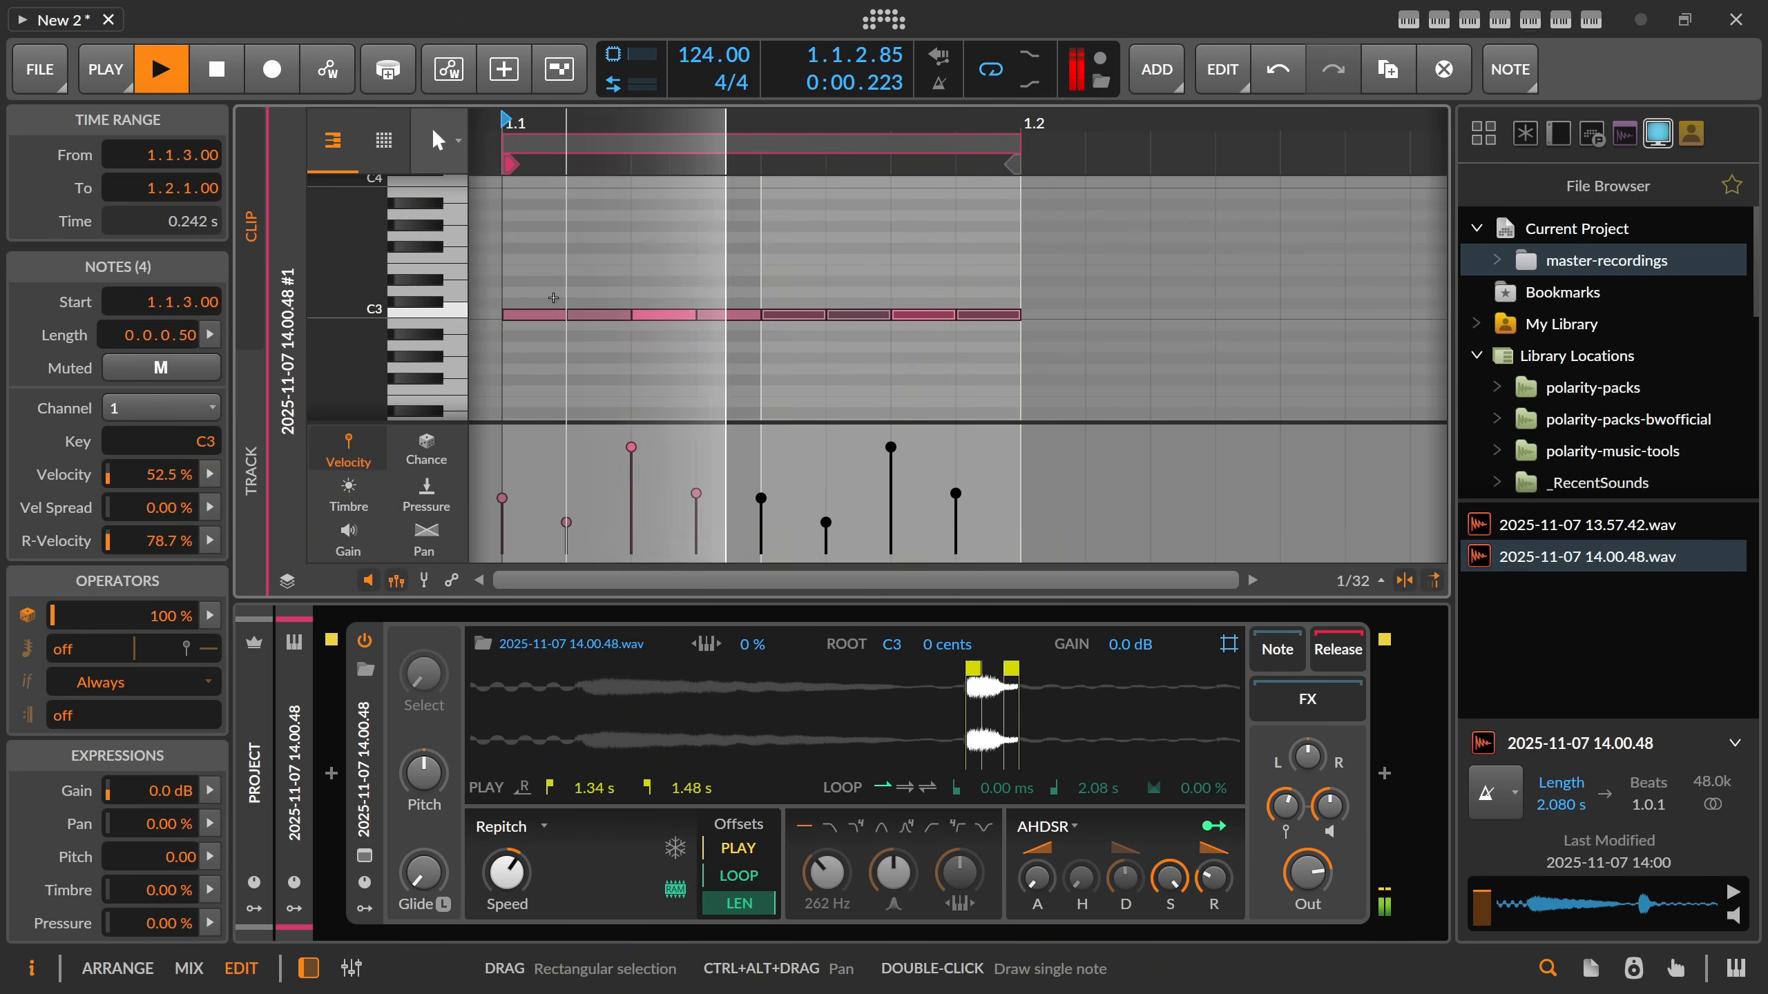
key("space")
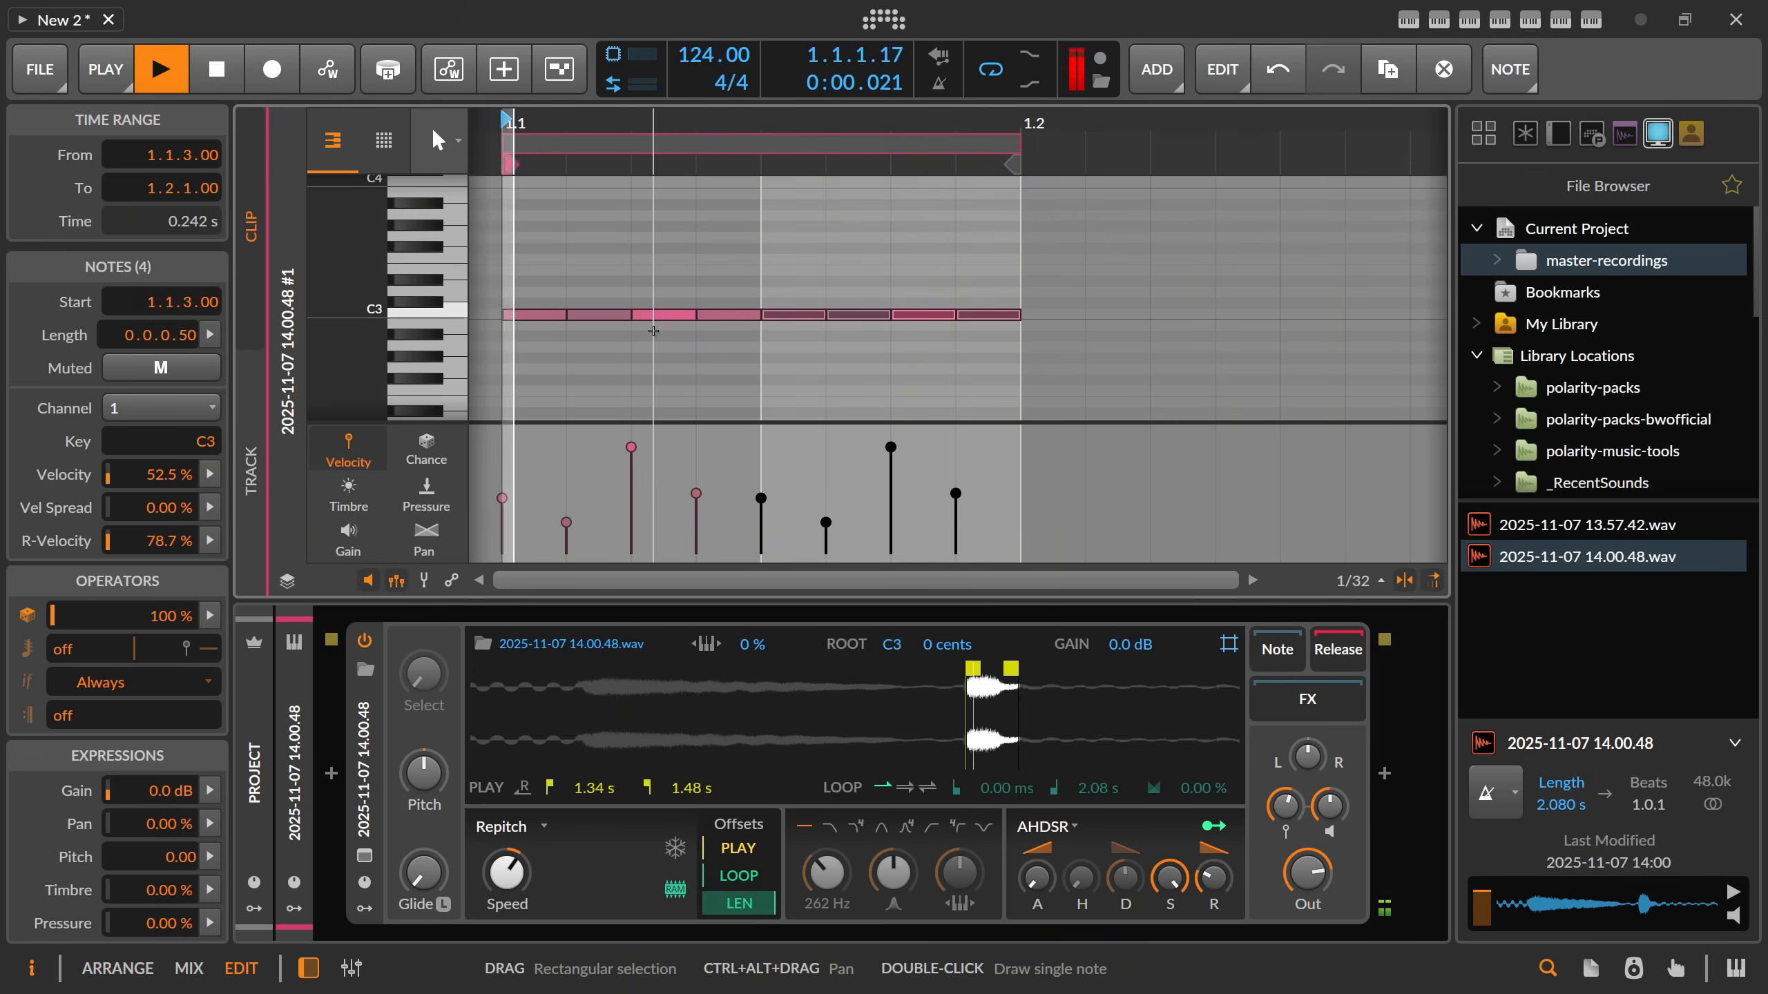
Reduce the pattern to two C3 notes at 1.1.1 and 1.1.2, set the second to 79.3% velocity, and play it.
key("space")
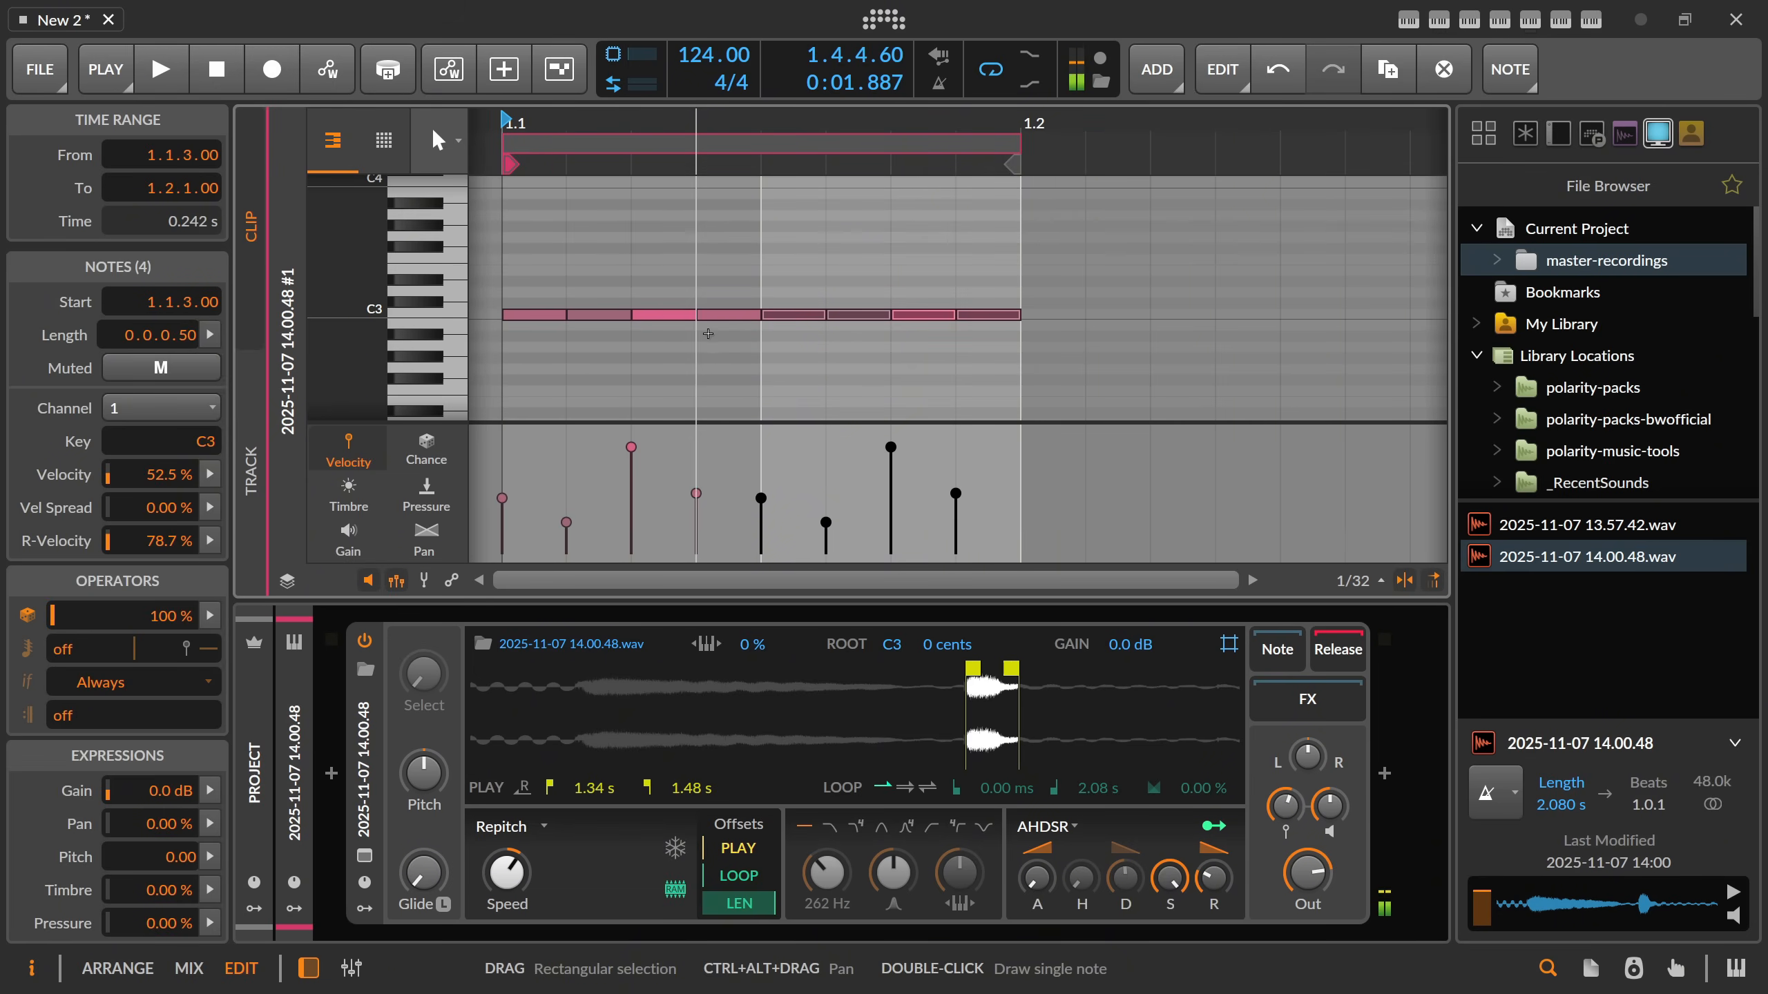
left_click_drag(1005, 346, 676, 320)
key("Delete")
left_click(545, 319)
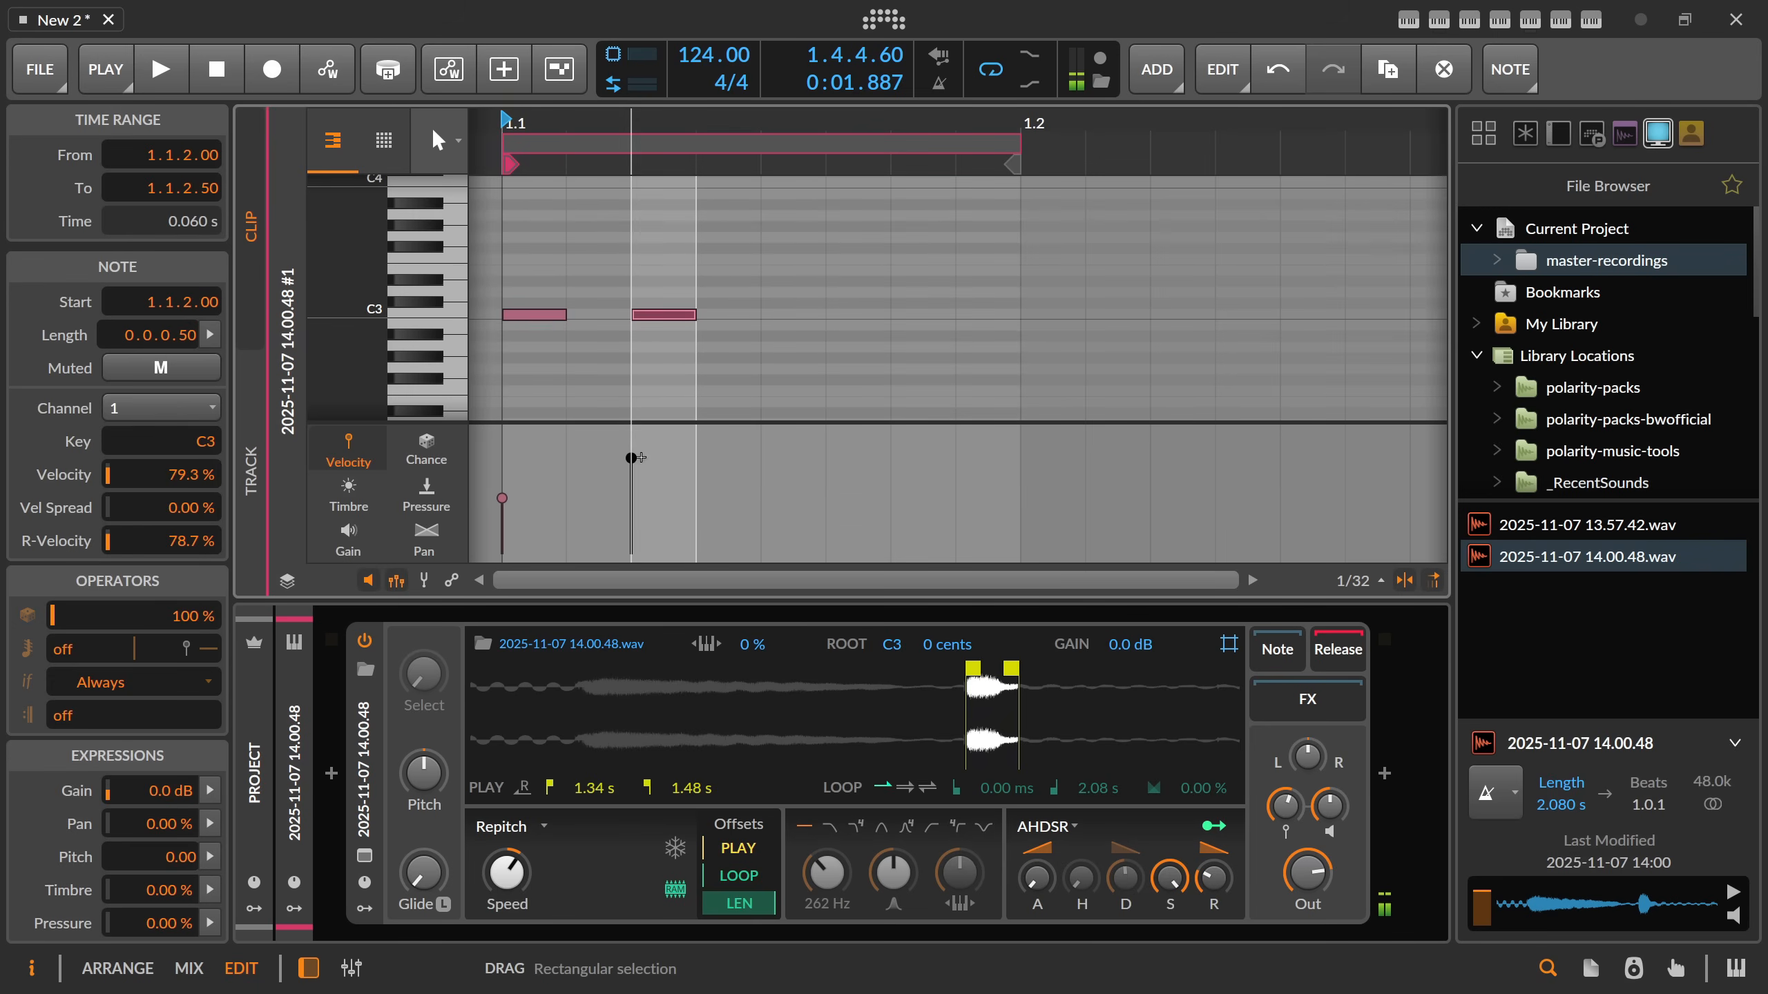
key("space")
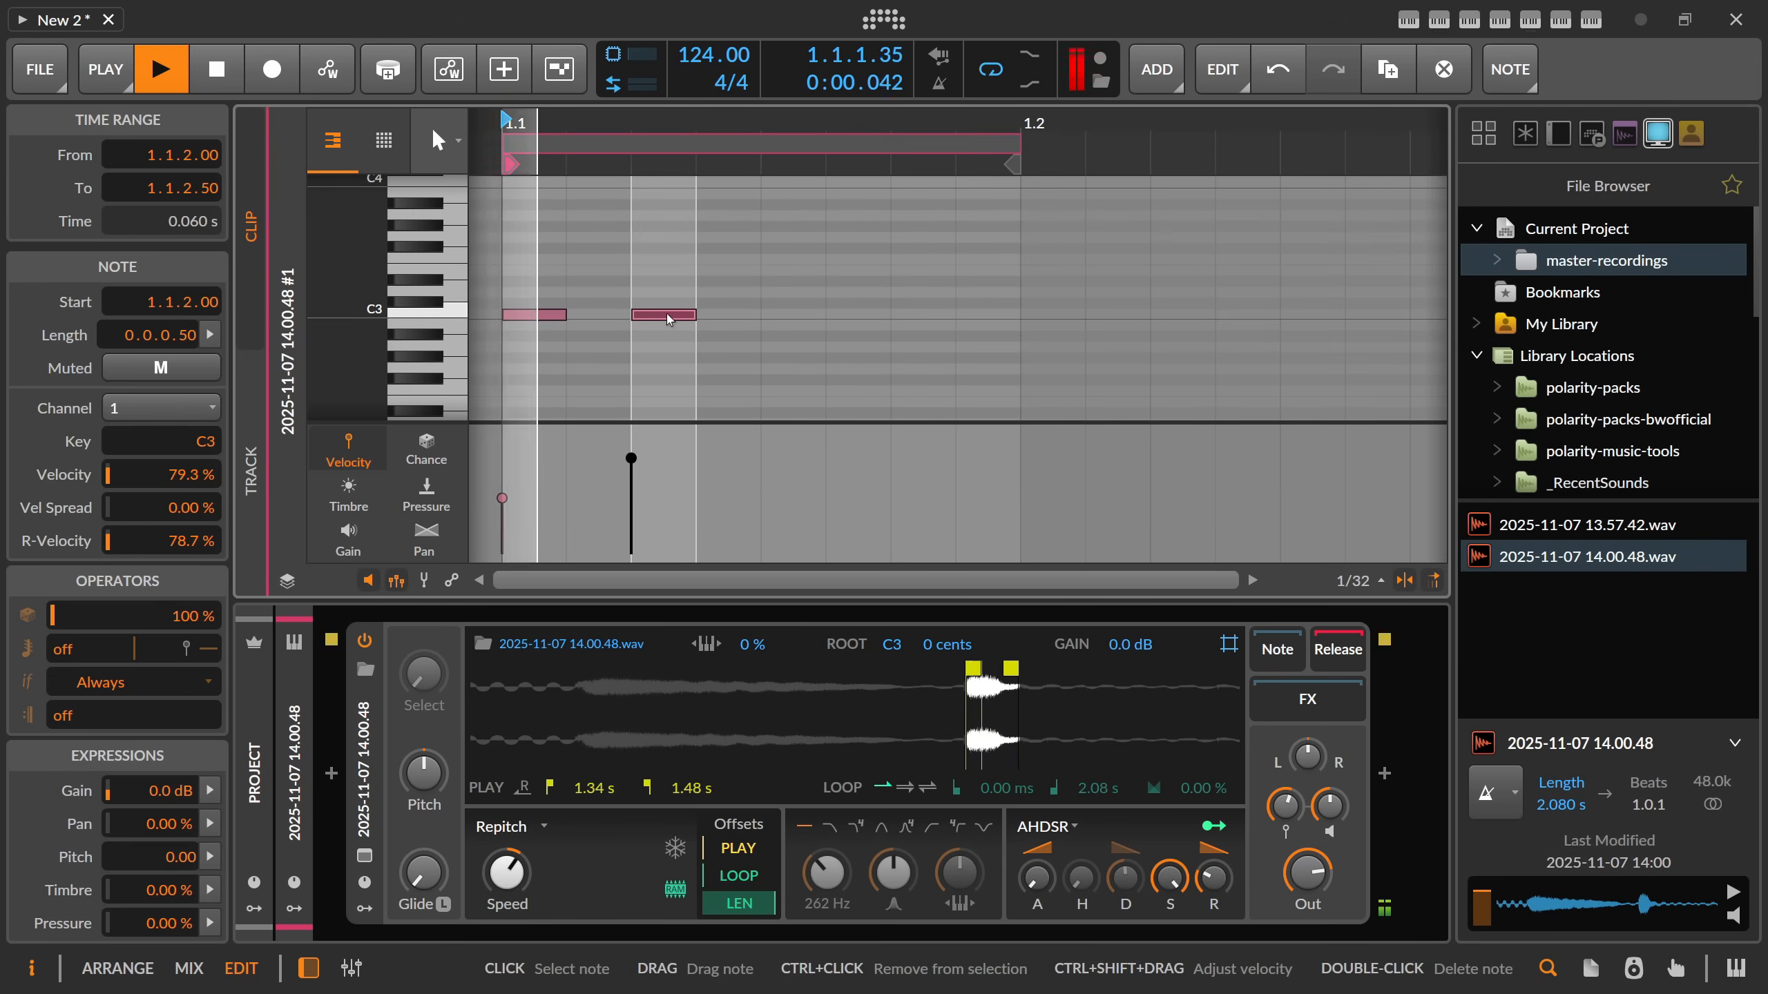
Move the second C3 note to 1.1.3 and play the clip.
left_click_drag(659, 317, 789, 319)
key("space")
key("space")
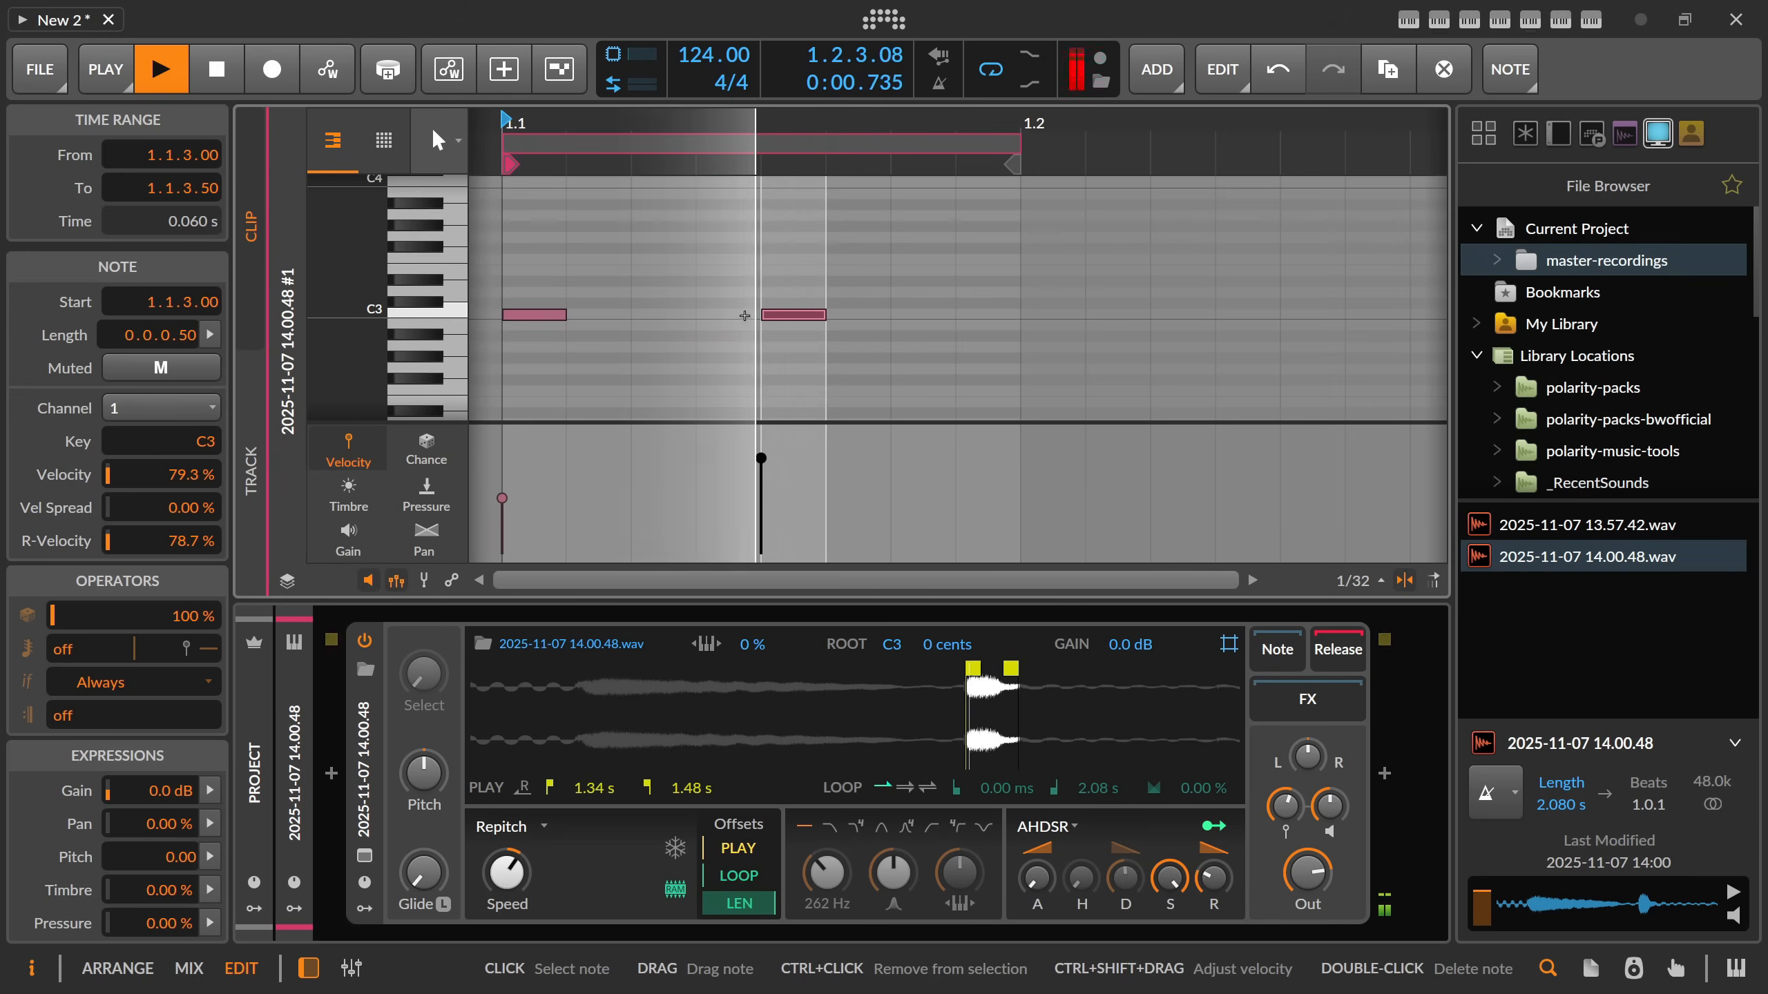
key("space")
Duplicate the first C3 note to 1.1.2 at 31.2% velocity and raise the first note's velocity.
left_click_drag(550, 317, 679, 319)
left_click_drag(632, 498, 631, 516)
left_click_drag(502, 499, 503, 481)
Duplicate the quiet note to 1.1.4 and set the first note's velocity to 66.2% while the clip plays.
left_click(662, 336)
left_click_drag(662, 335, 562, 301)
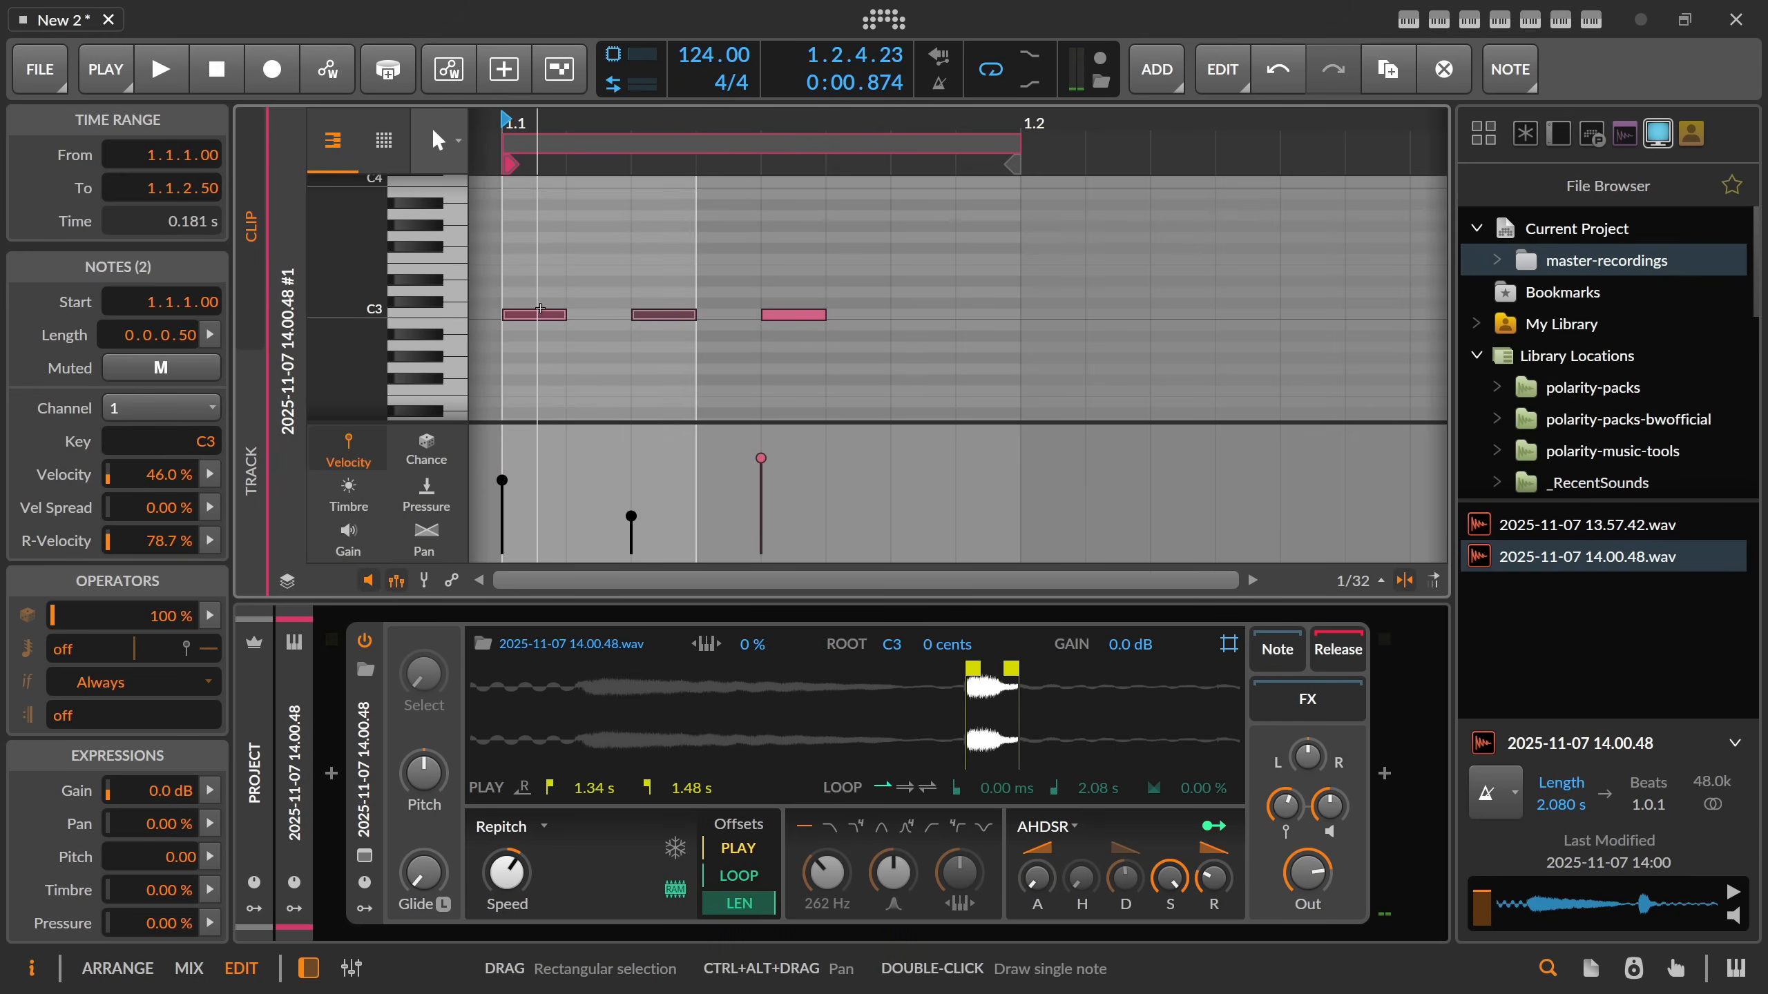
left_click_drag(697, 312, 928, 313)
left_click(669, 314)
key("space")
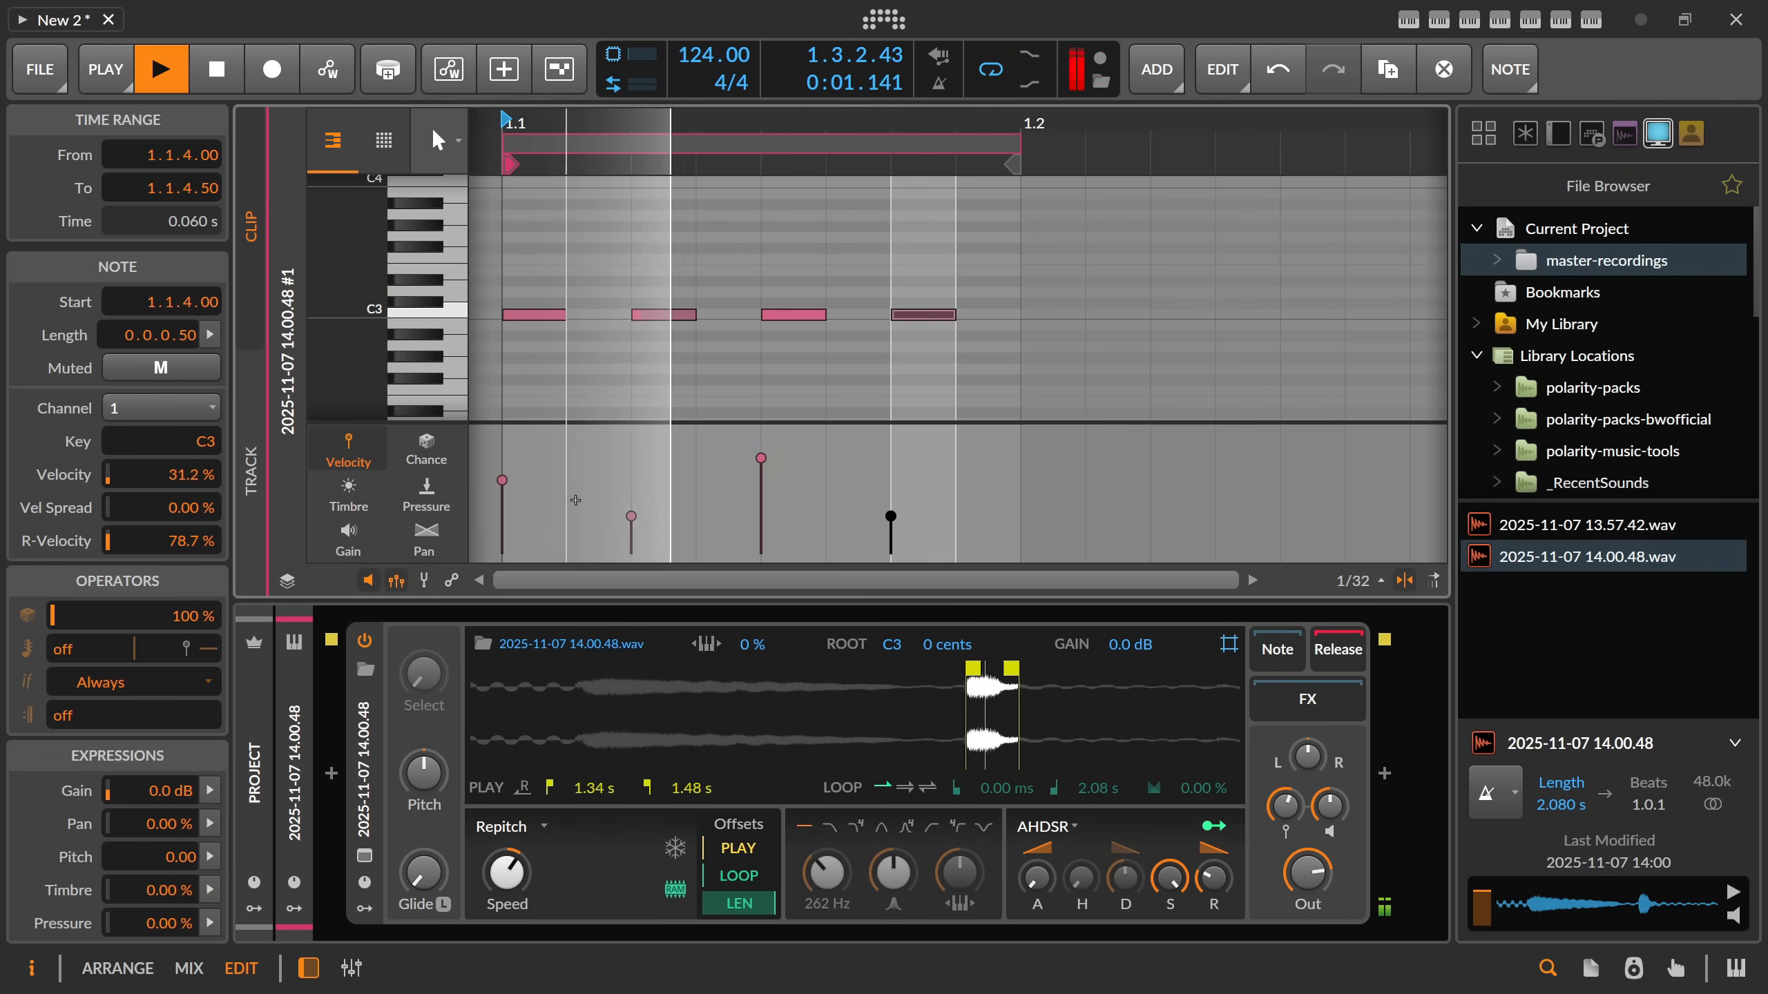
left_click_drag(503, 480, 511, 474)
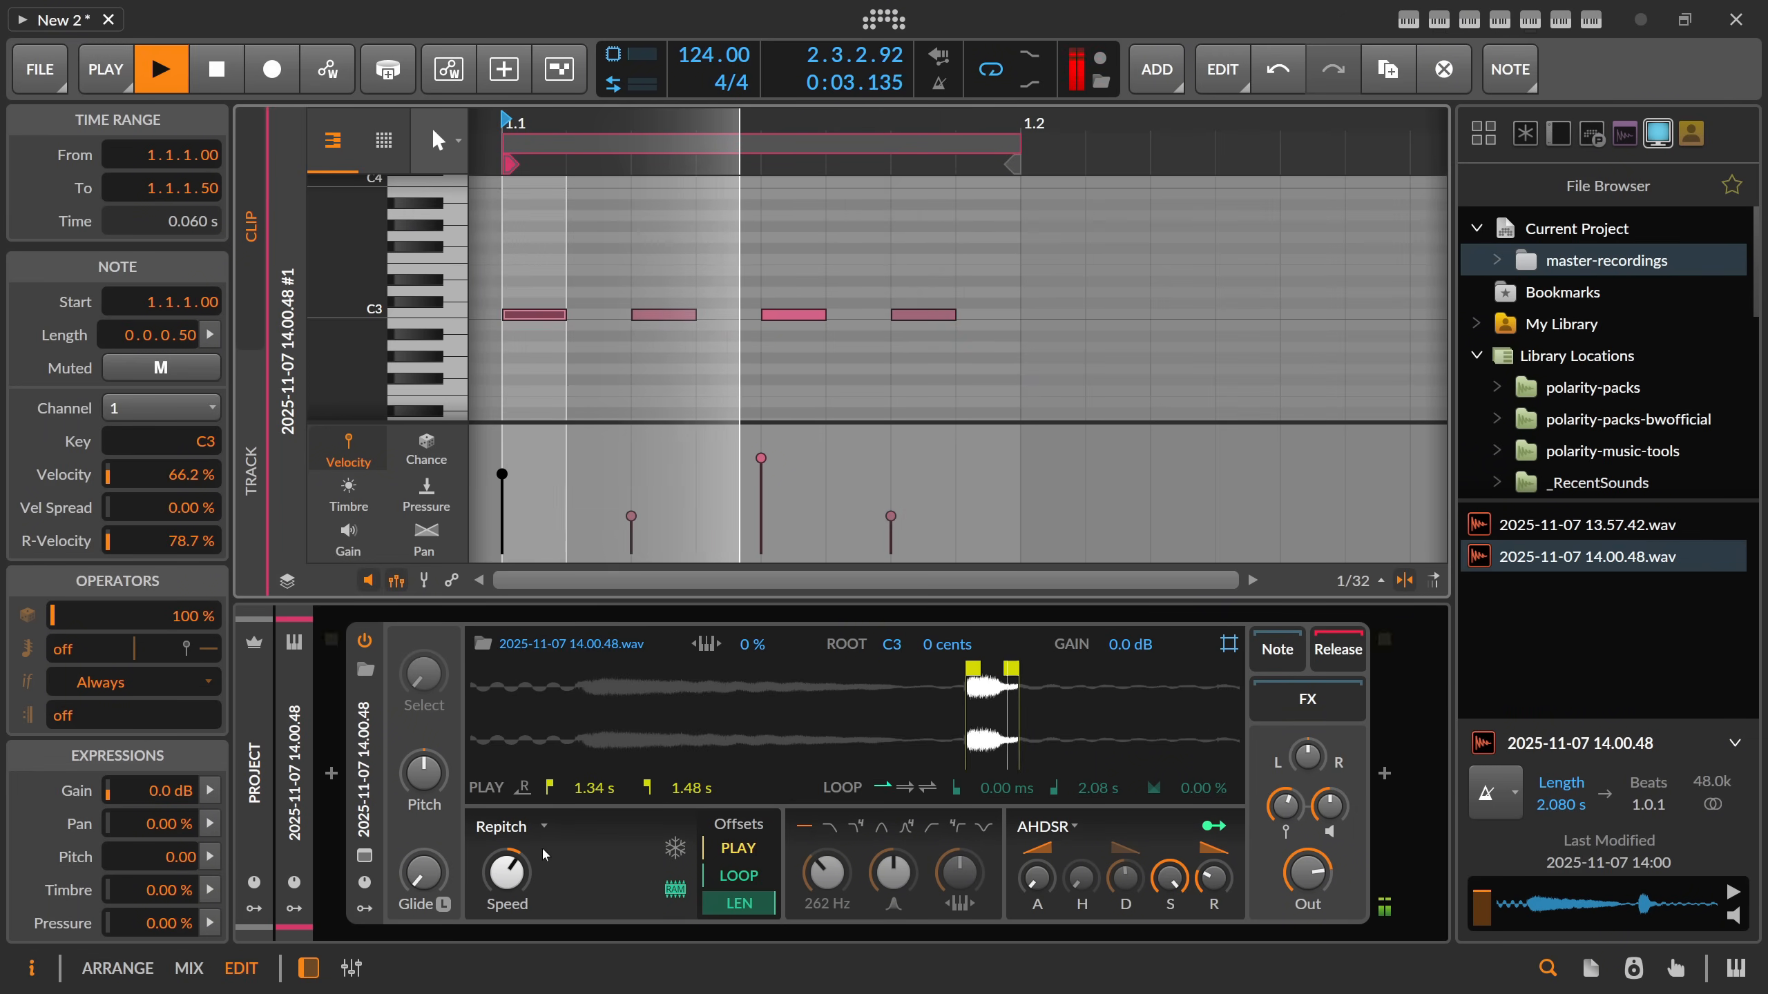
Tighten the Sampler hit with +4.6 dB gain, minimum envelope sustain and a play end of 1.47 s.
left_click_drag(1131, 645, 1131, 613)
left_click_drag(1170, 879, 1126, 927)
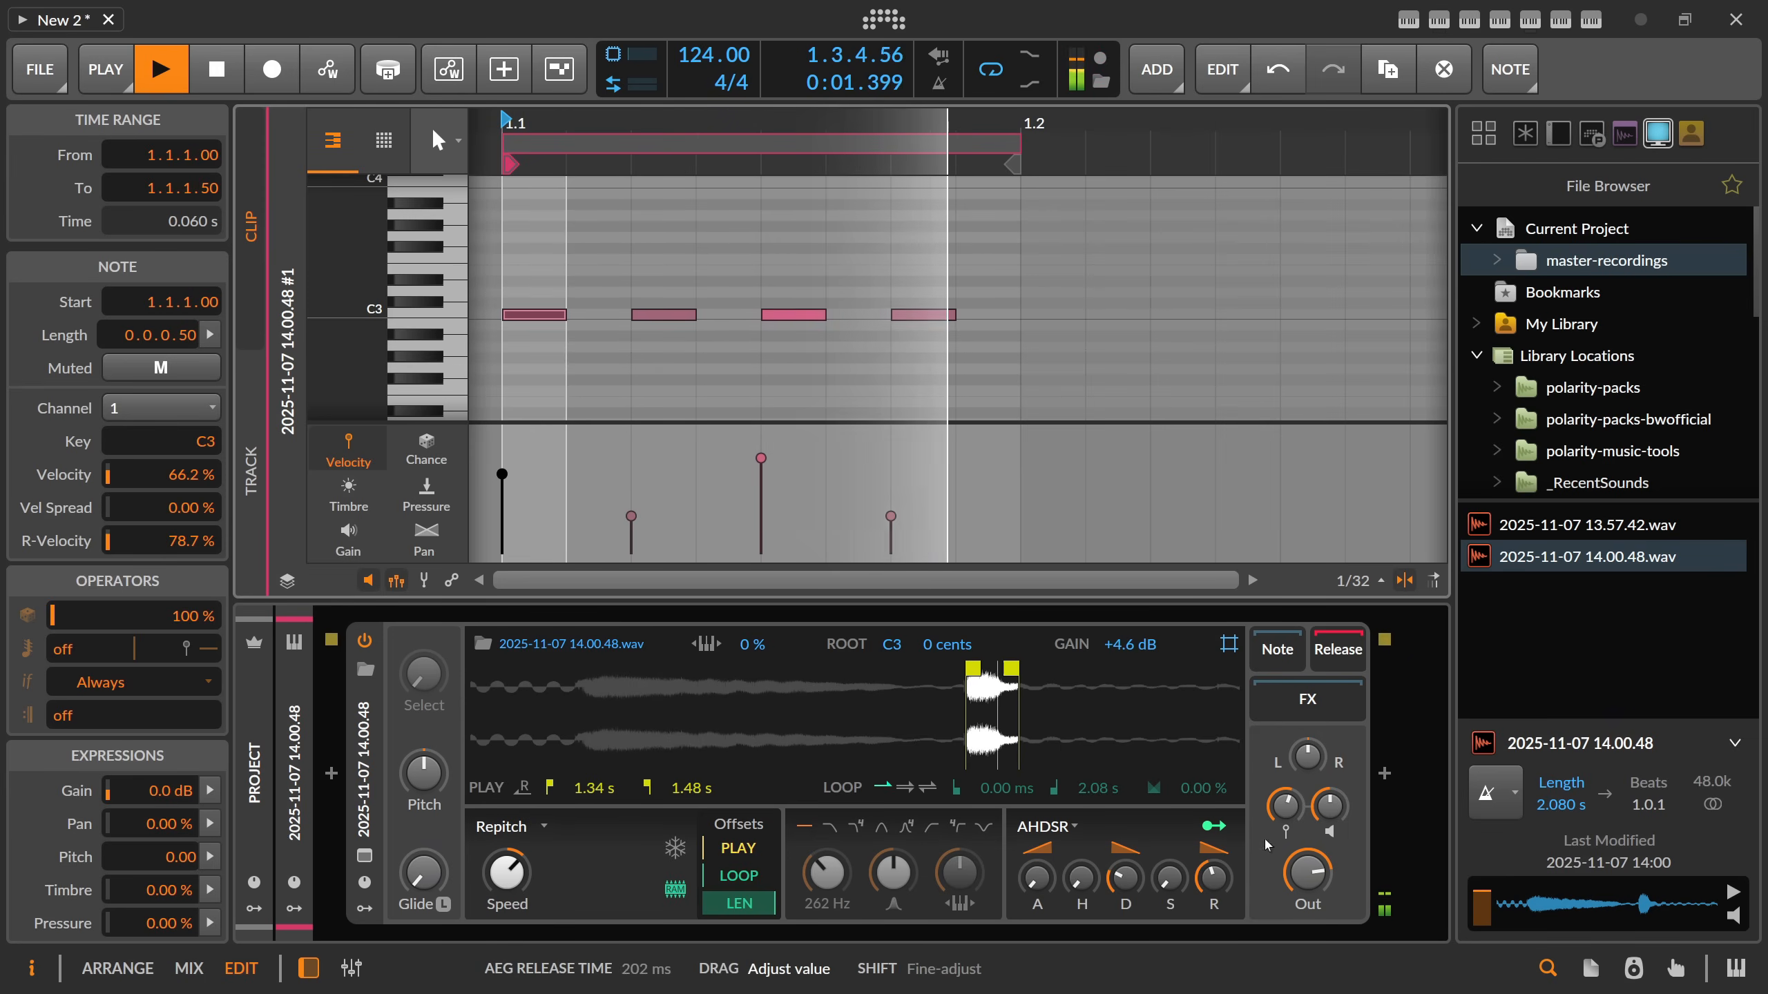
left_click_drag(1011, 669, 1006, 669)
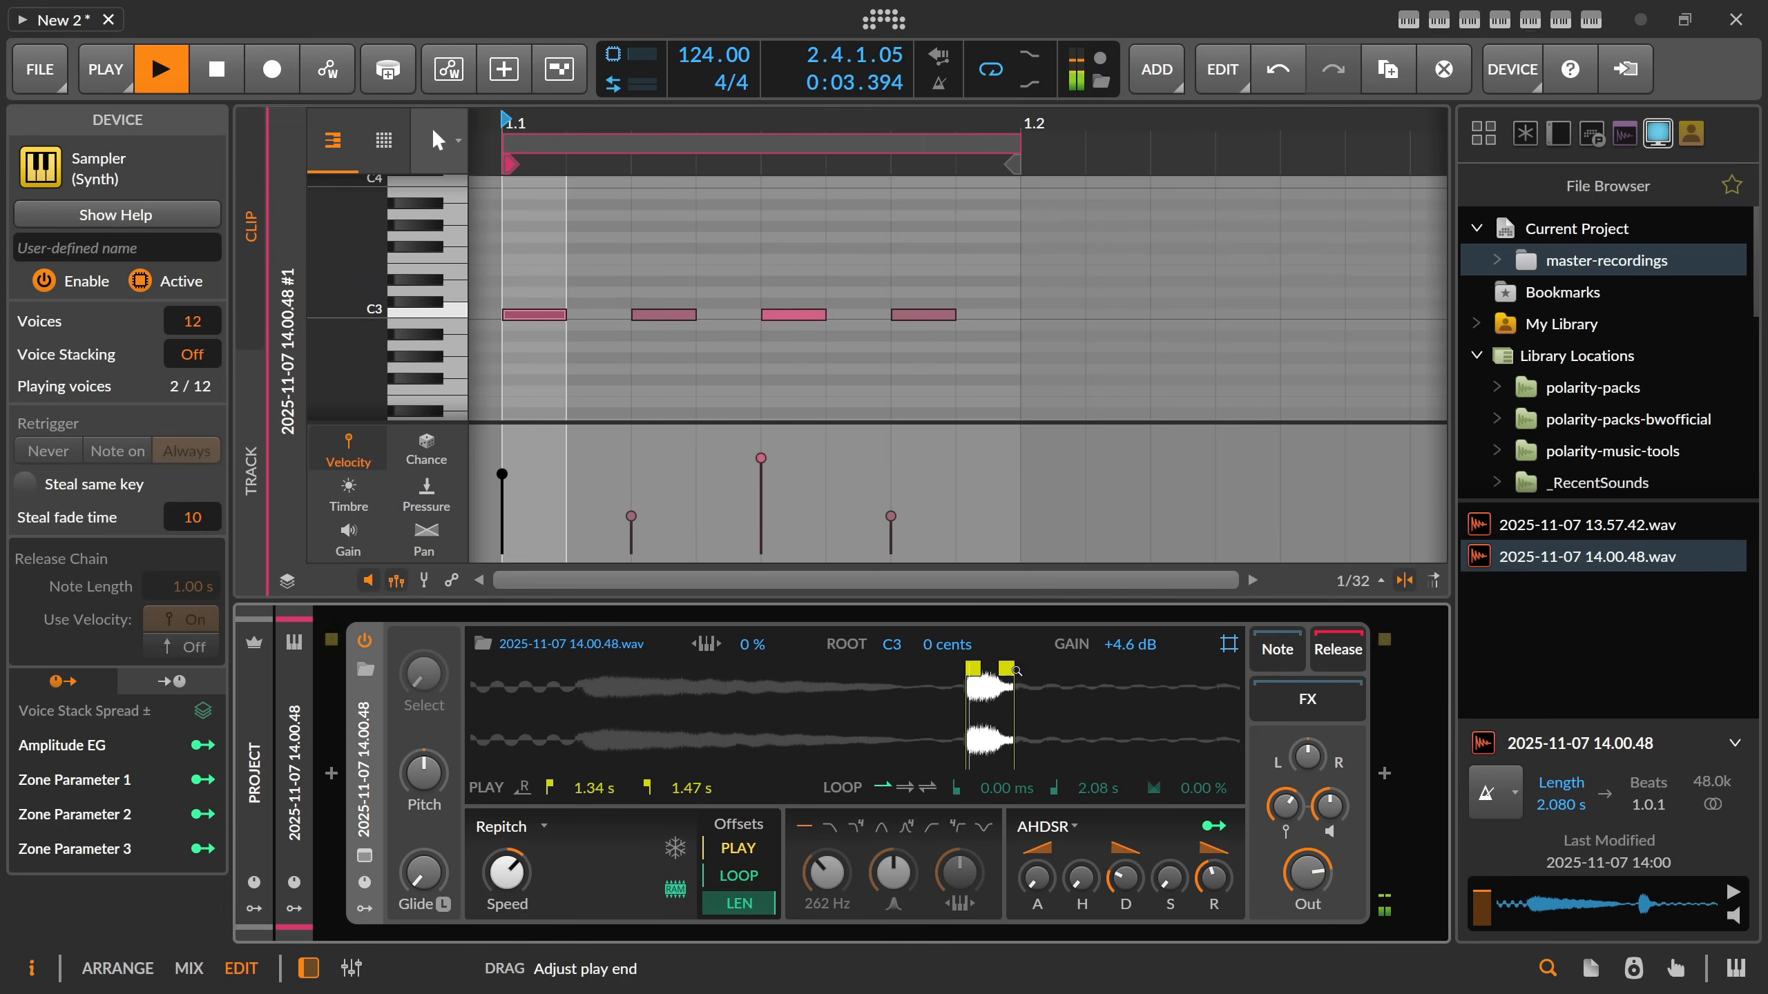
key("space")
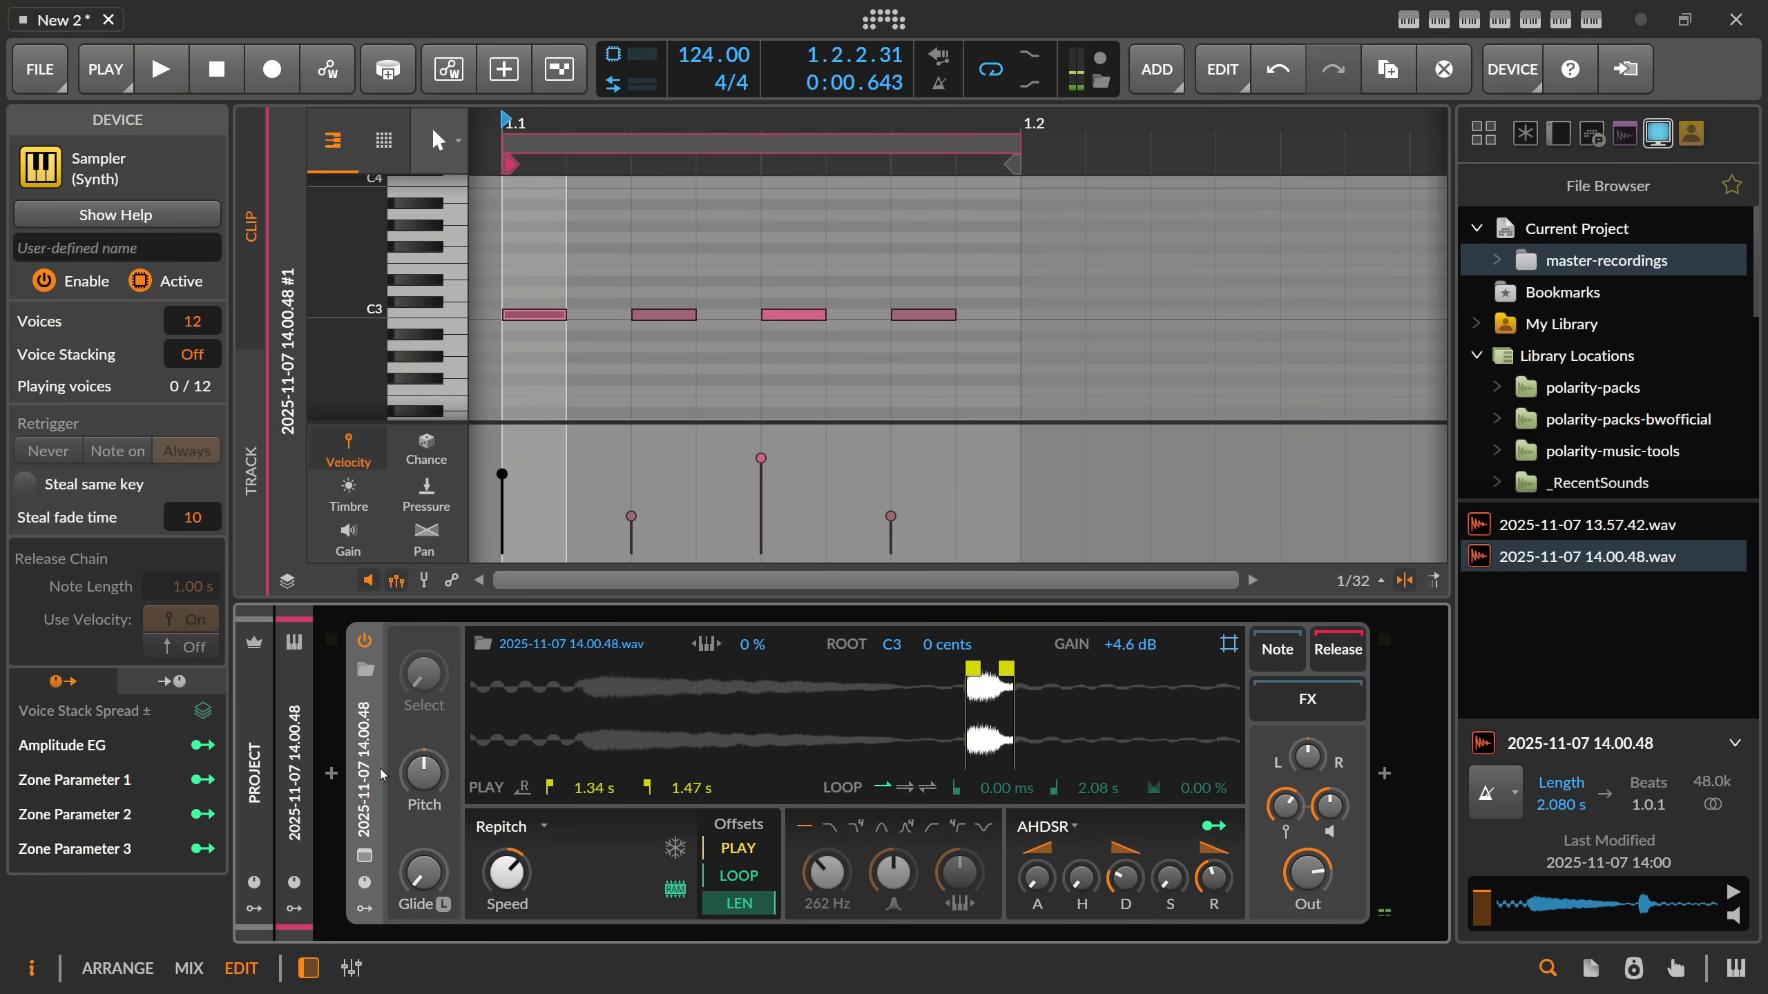
Add an Expressions modulator to the Sampler.
left_click(364, 909)
left_click(407, 679)
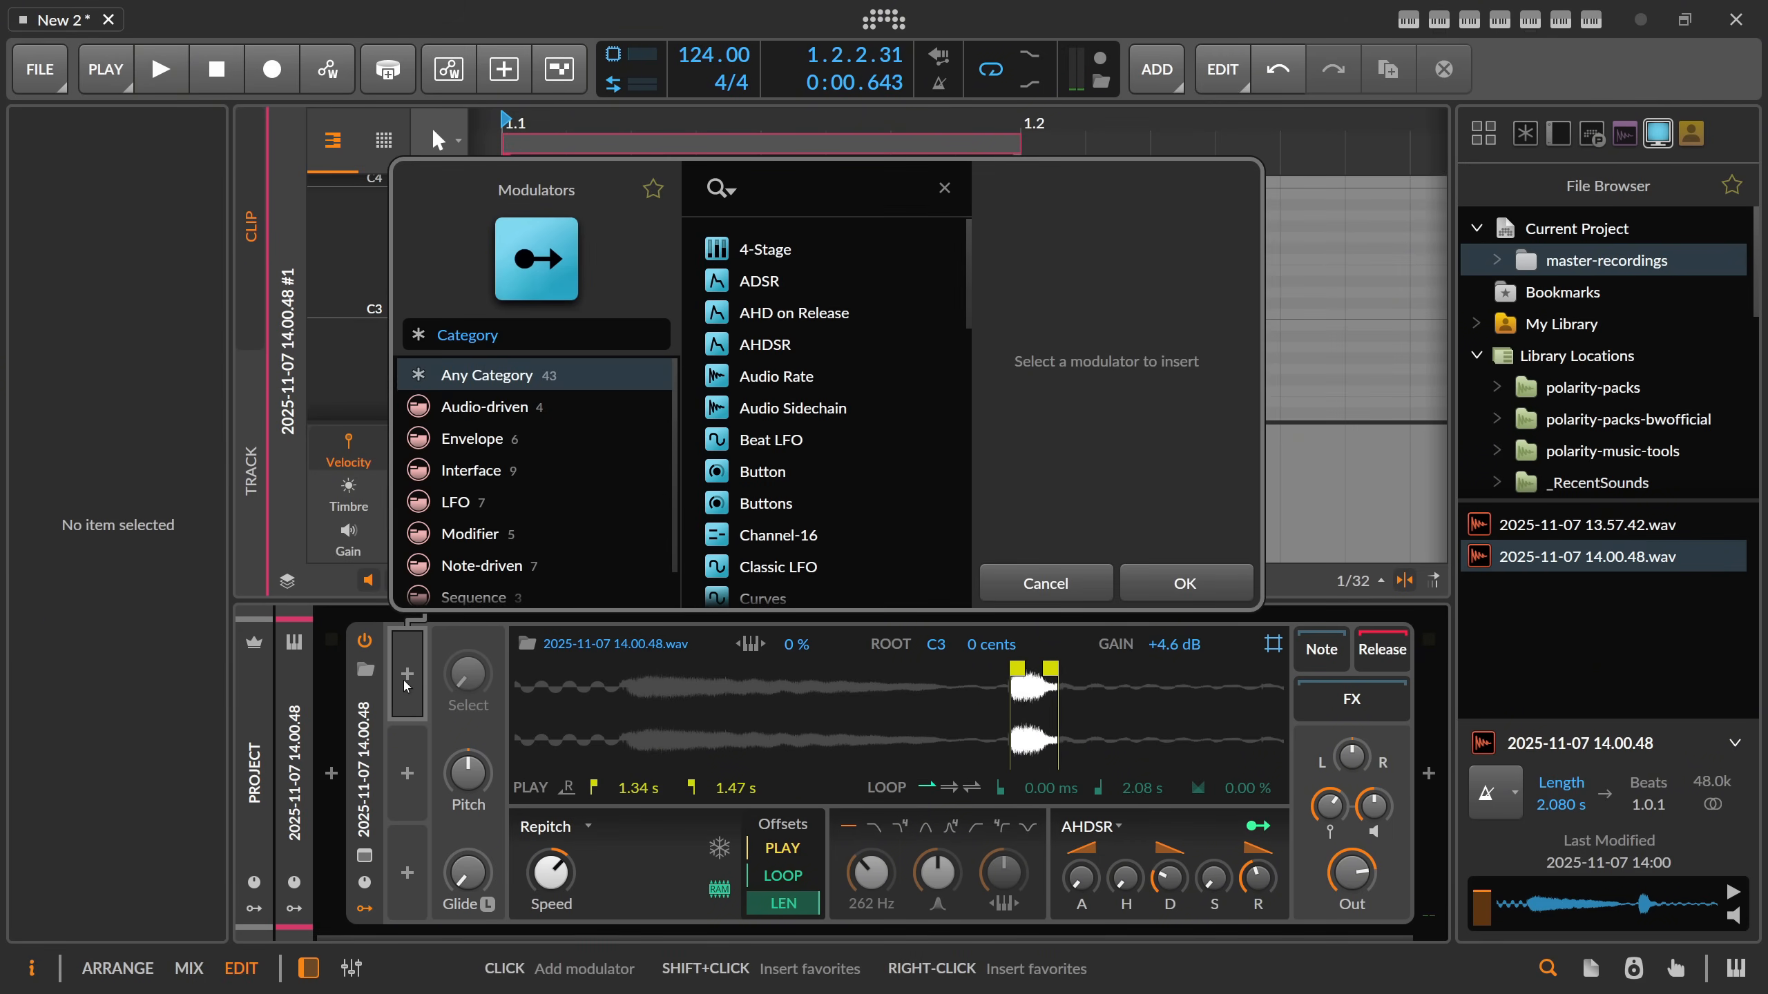
type("ex")
key("Return")
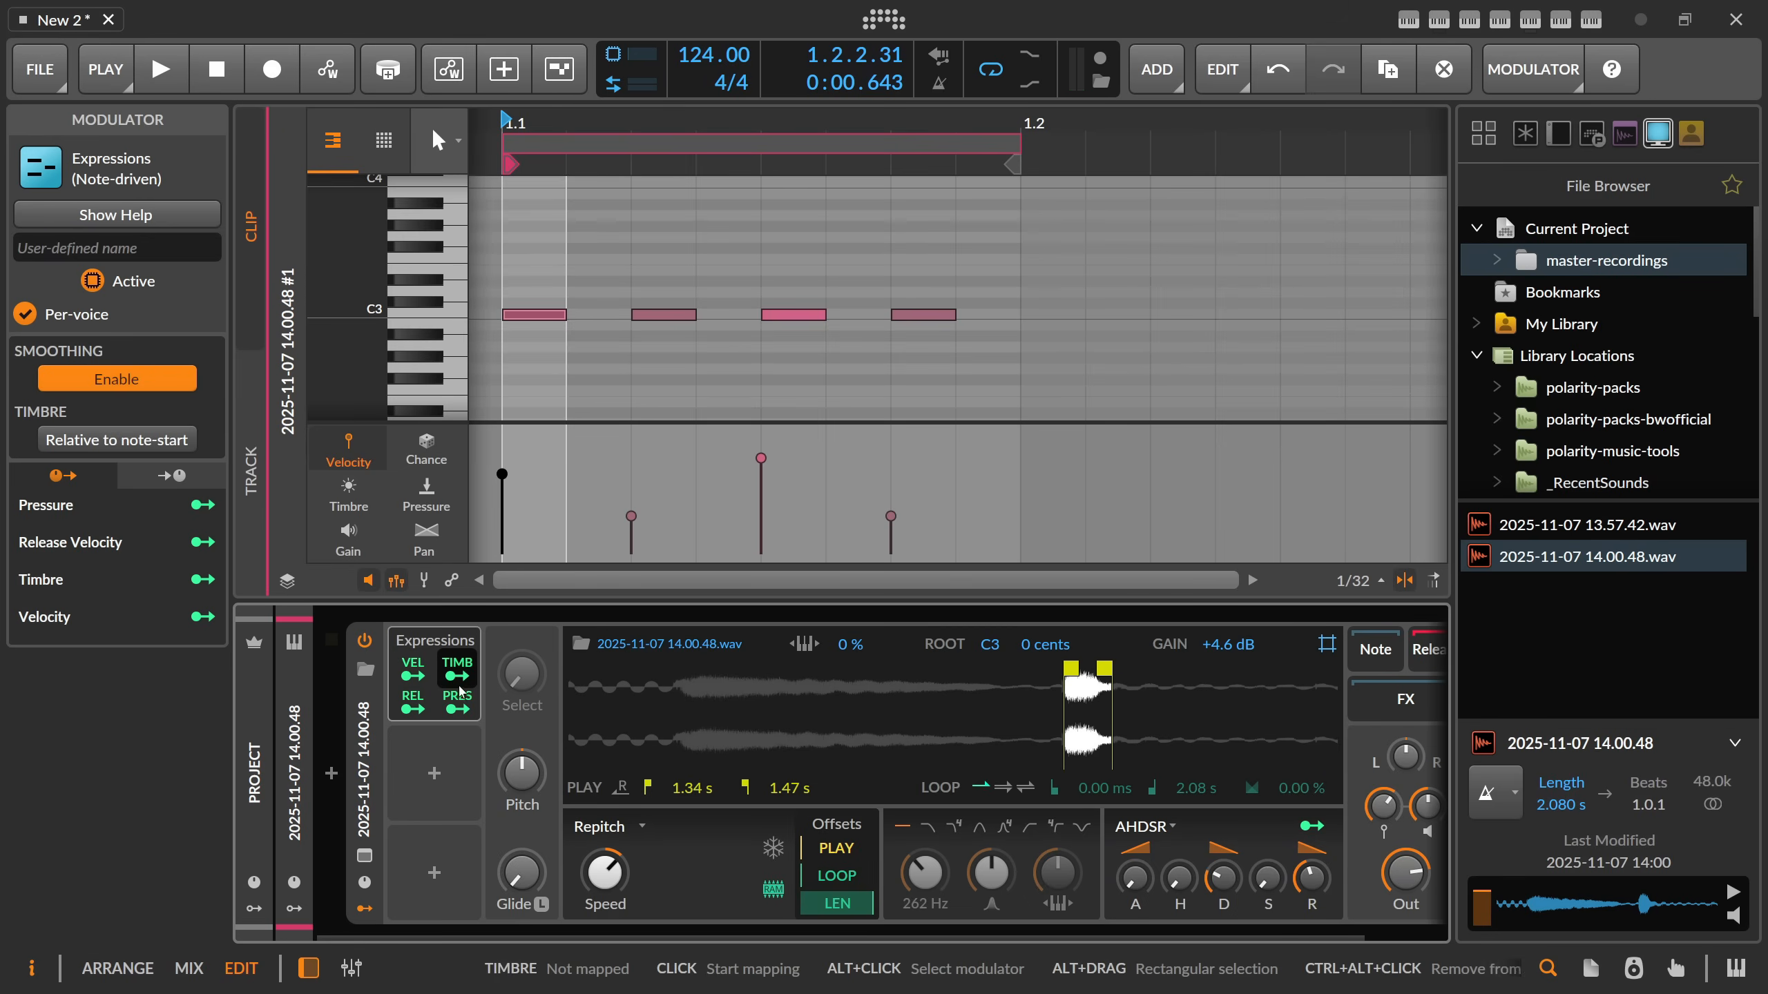
Set the third note's velocity to 91.9% and the first's to 53.1%, and map Velocity to the envelope decay at ×7.286.
left_click_drag(761, 459, 762, 441)
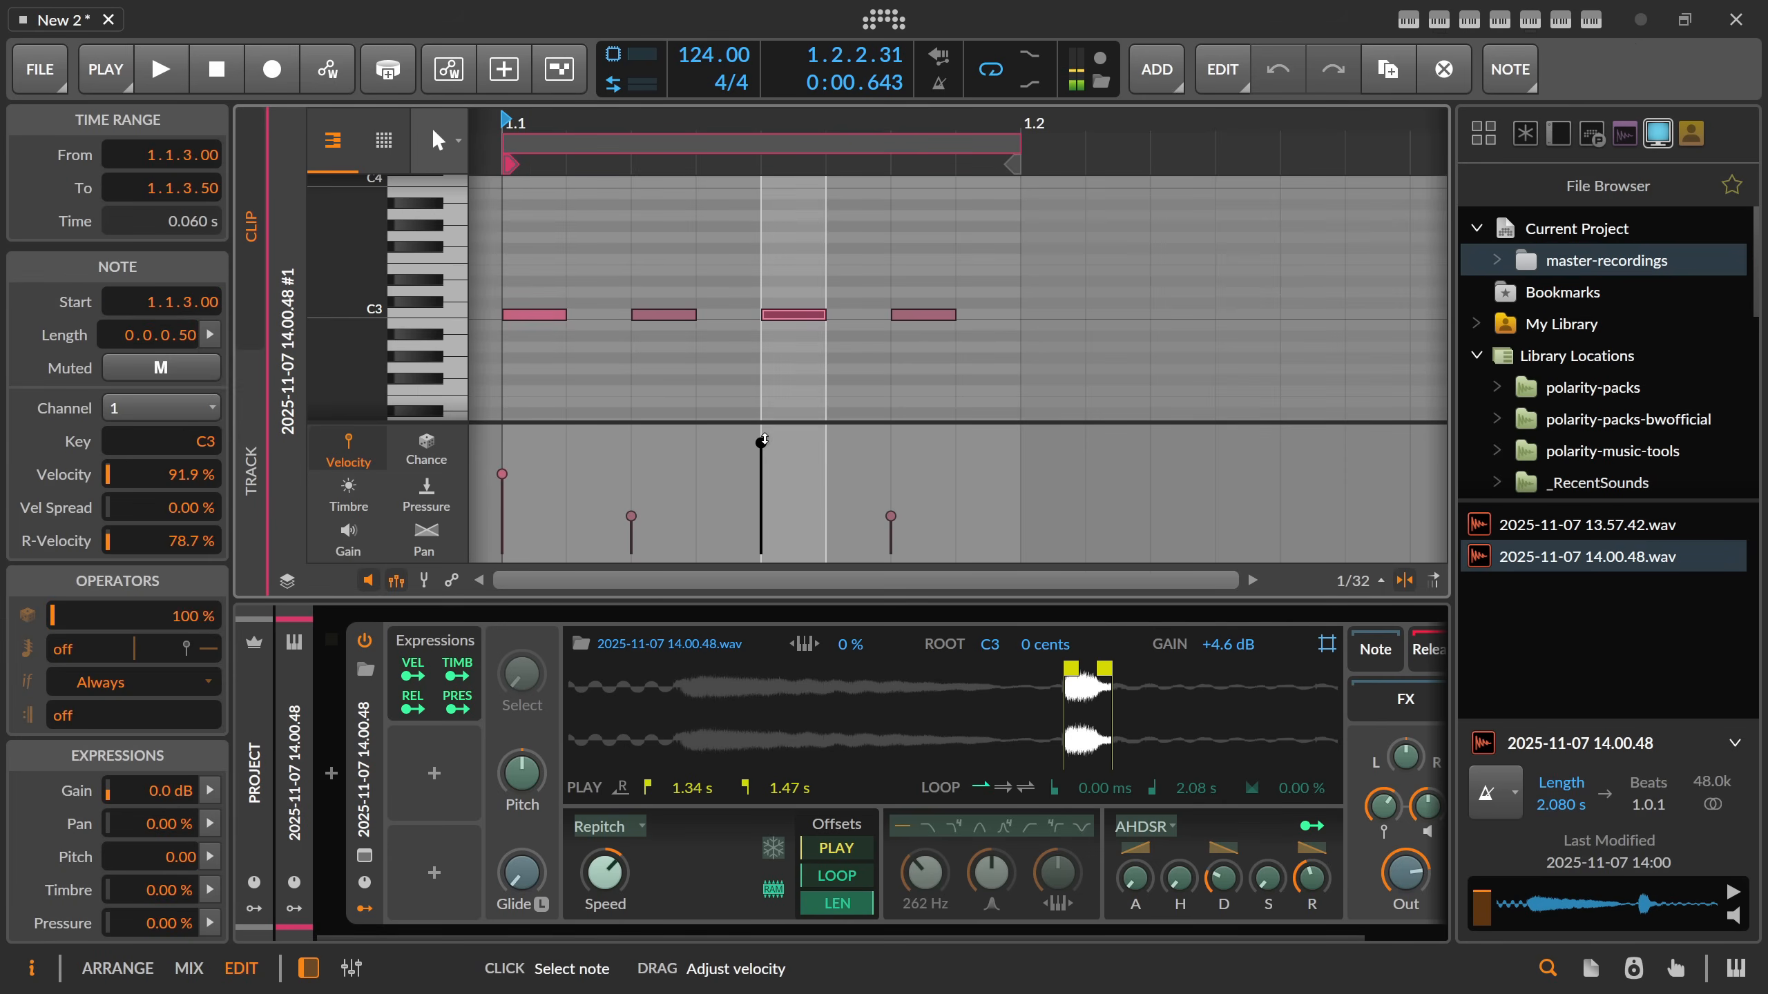
left_click_drag(503, 473, 502, 490)
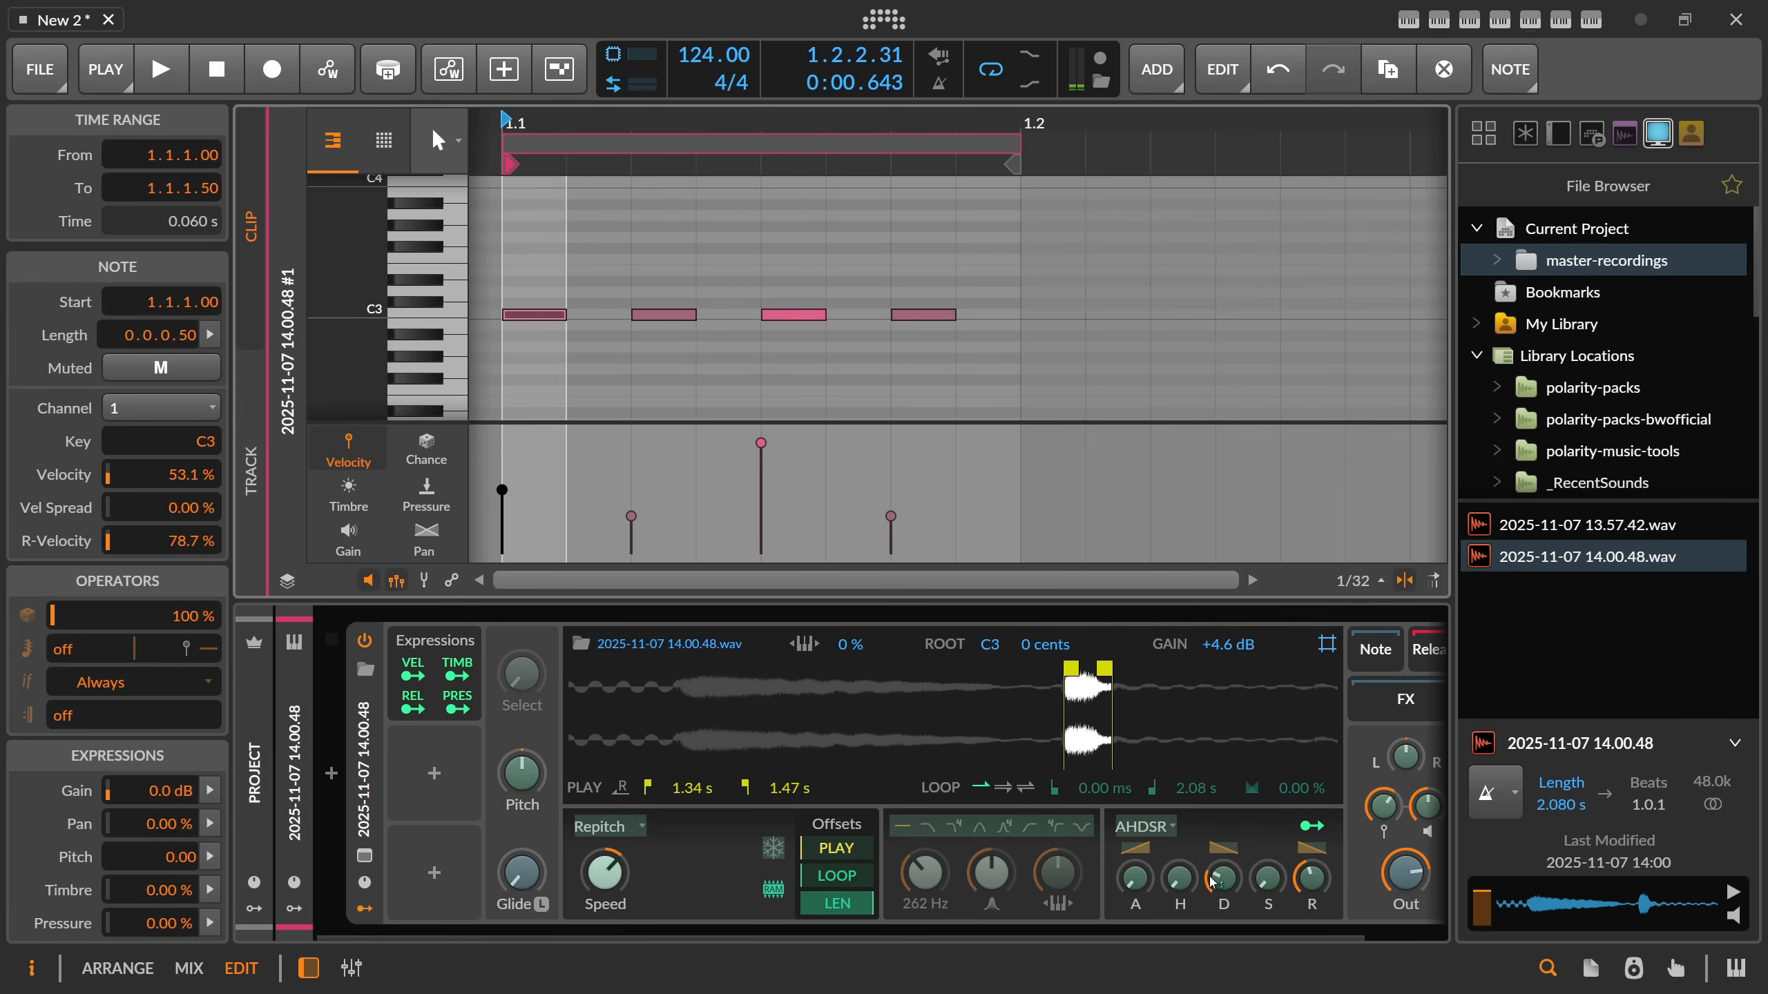
key("space")
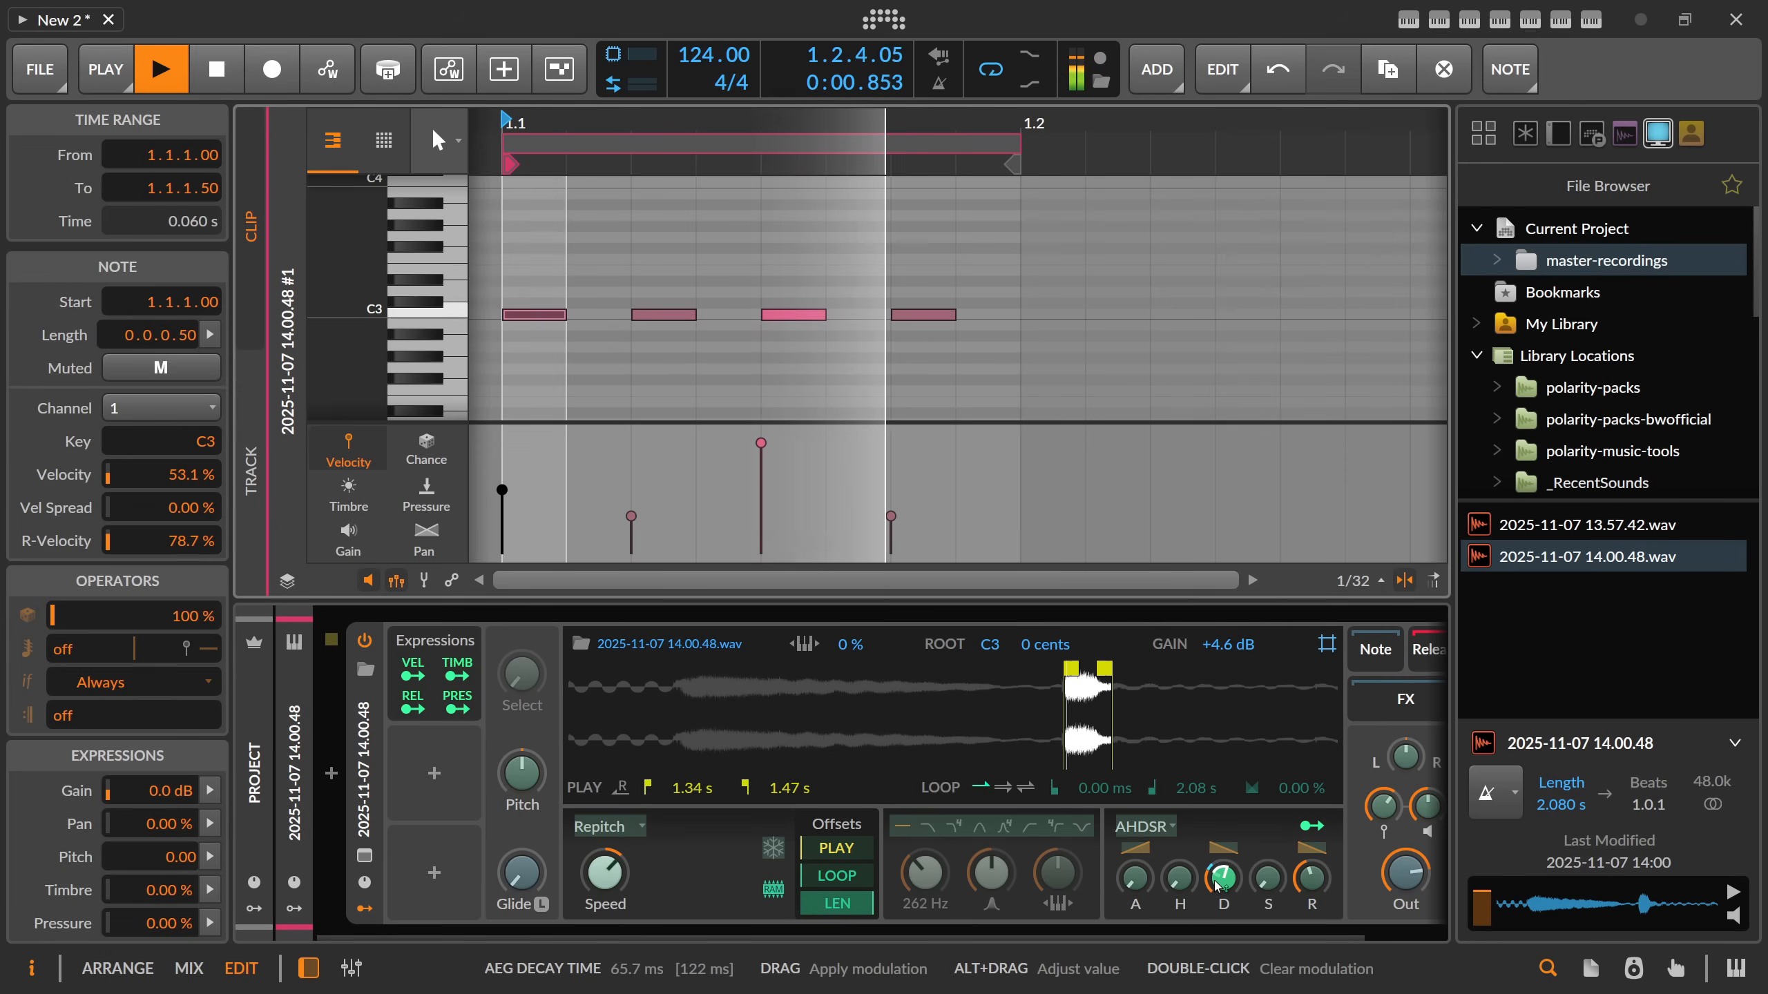
key("space")
Set the Sampler's play range to 360–595 ms and play the clip.
left_click_drag(1066, 686, 704, 692)
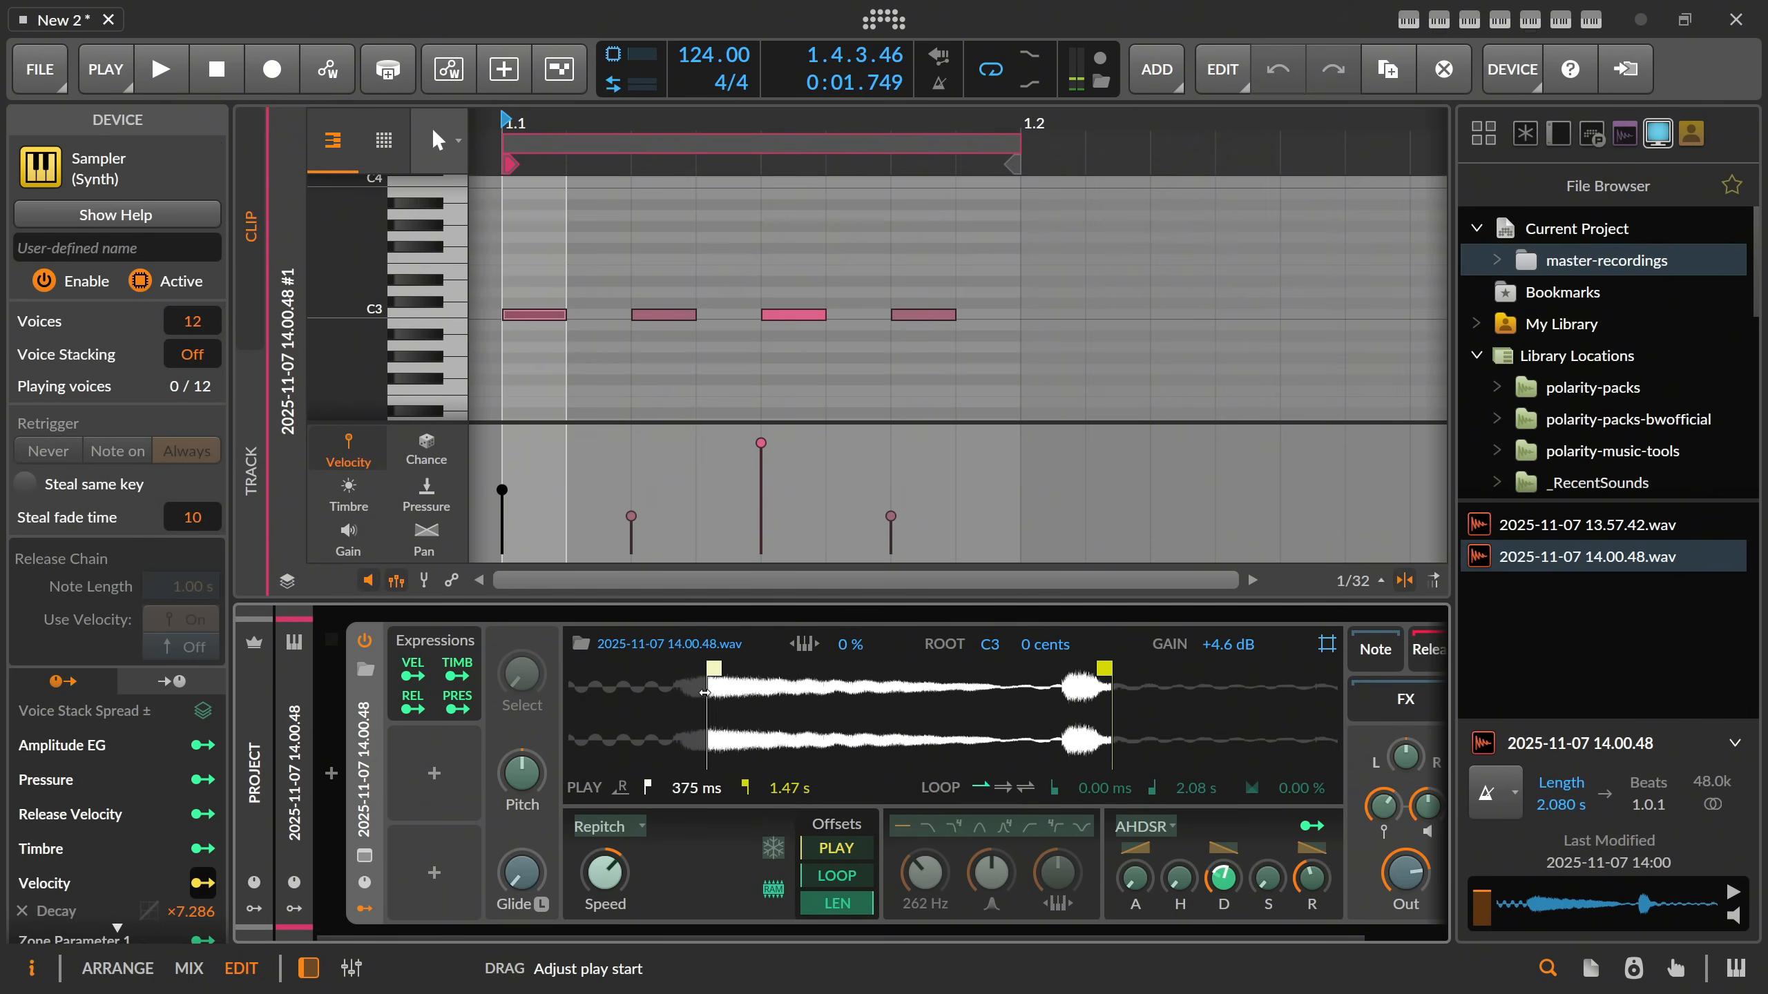
left_click_drag(1105, 667, 708, 670)
key("space")
Set the Velocity-to-decay modulation to ×3.073 and lower the Sampler's velocity sensitivity.
left_click_drag(1224, 878, 1224, 903)
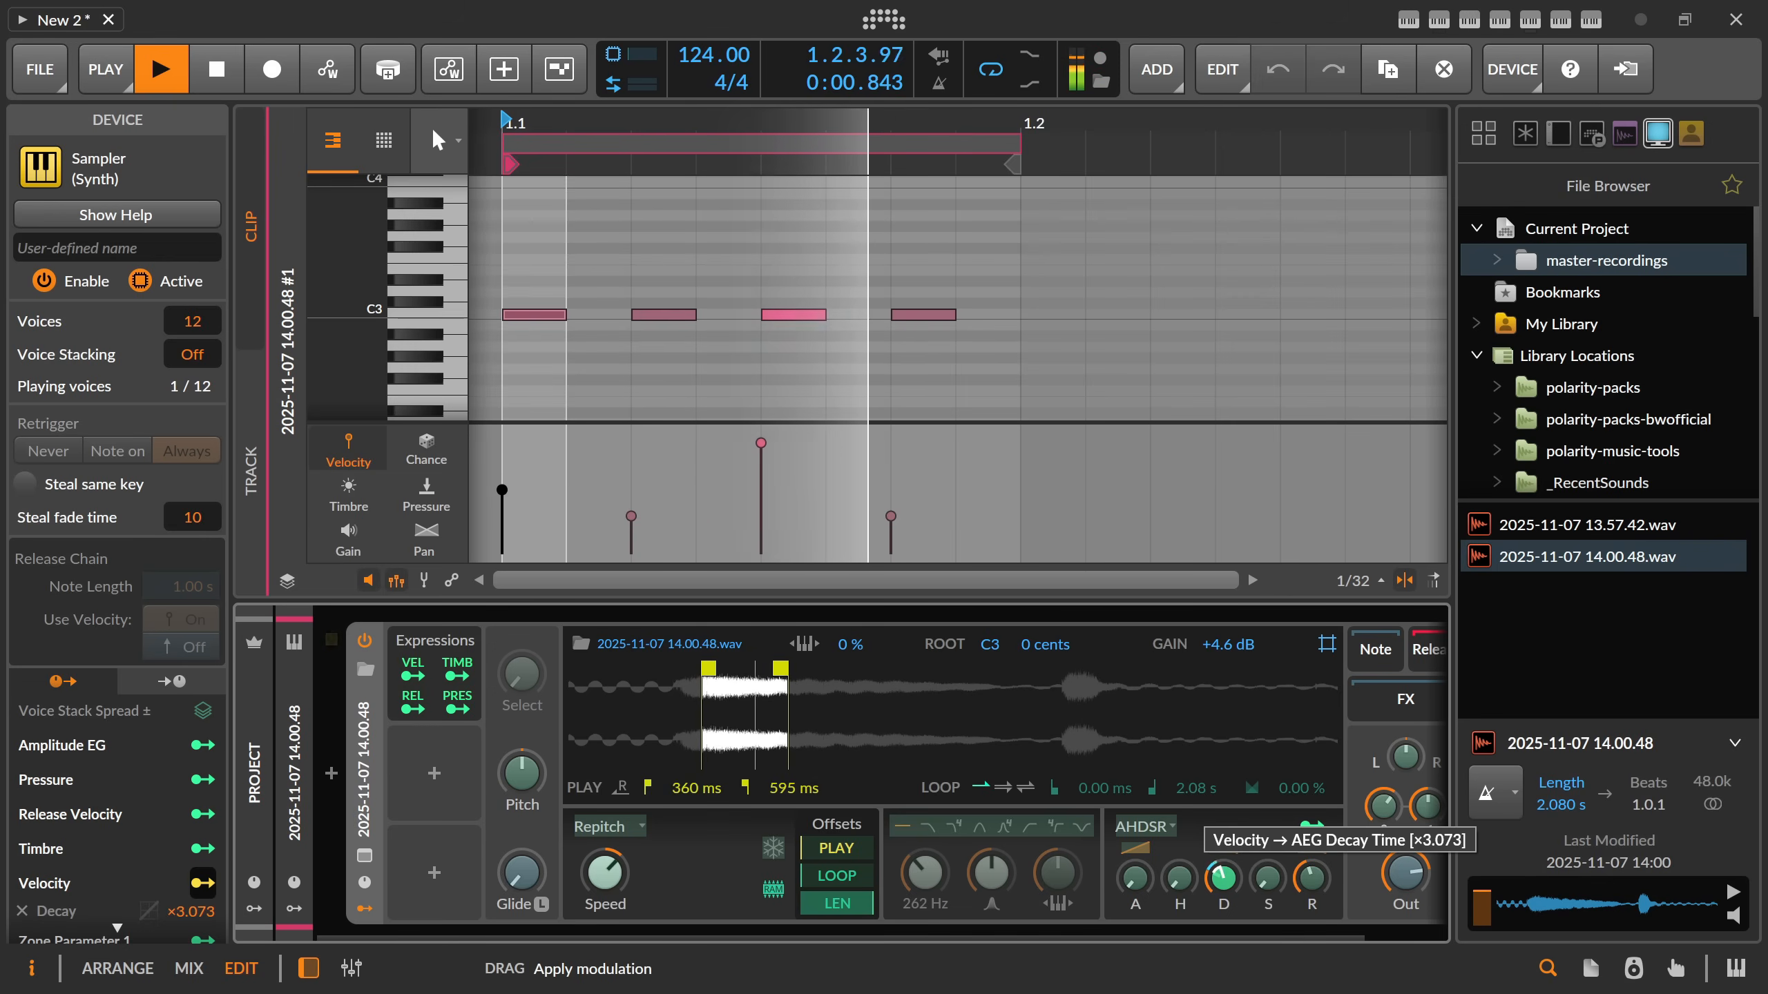
key("Escape")
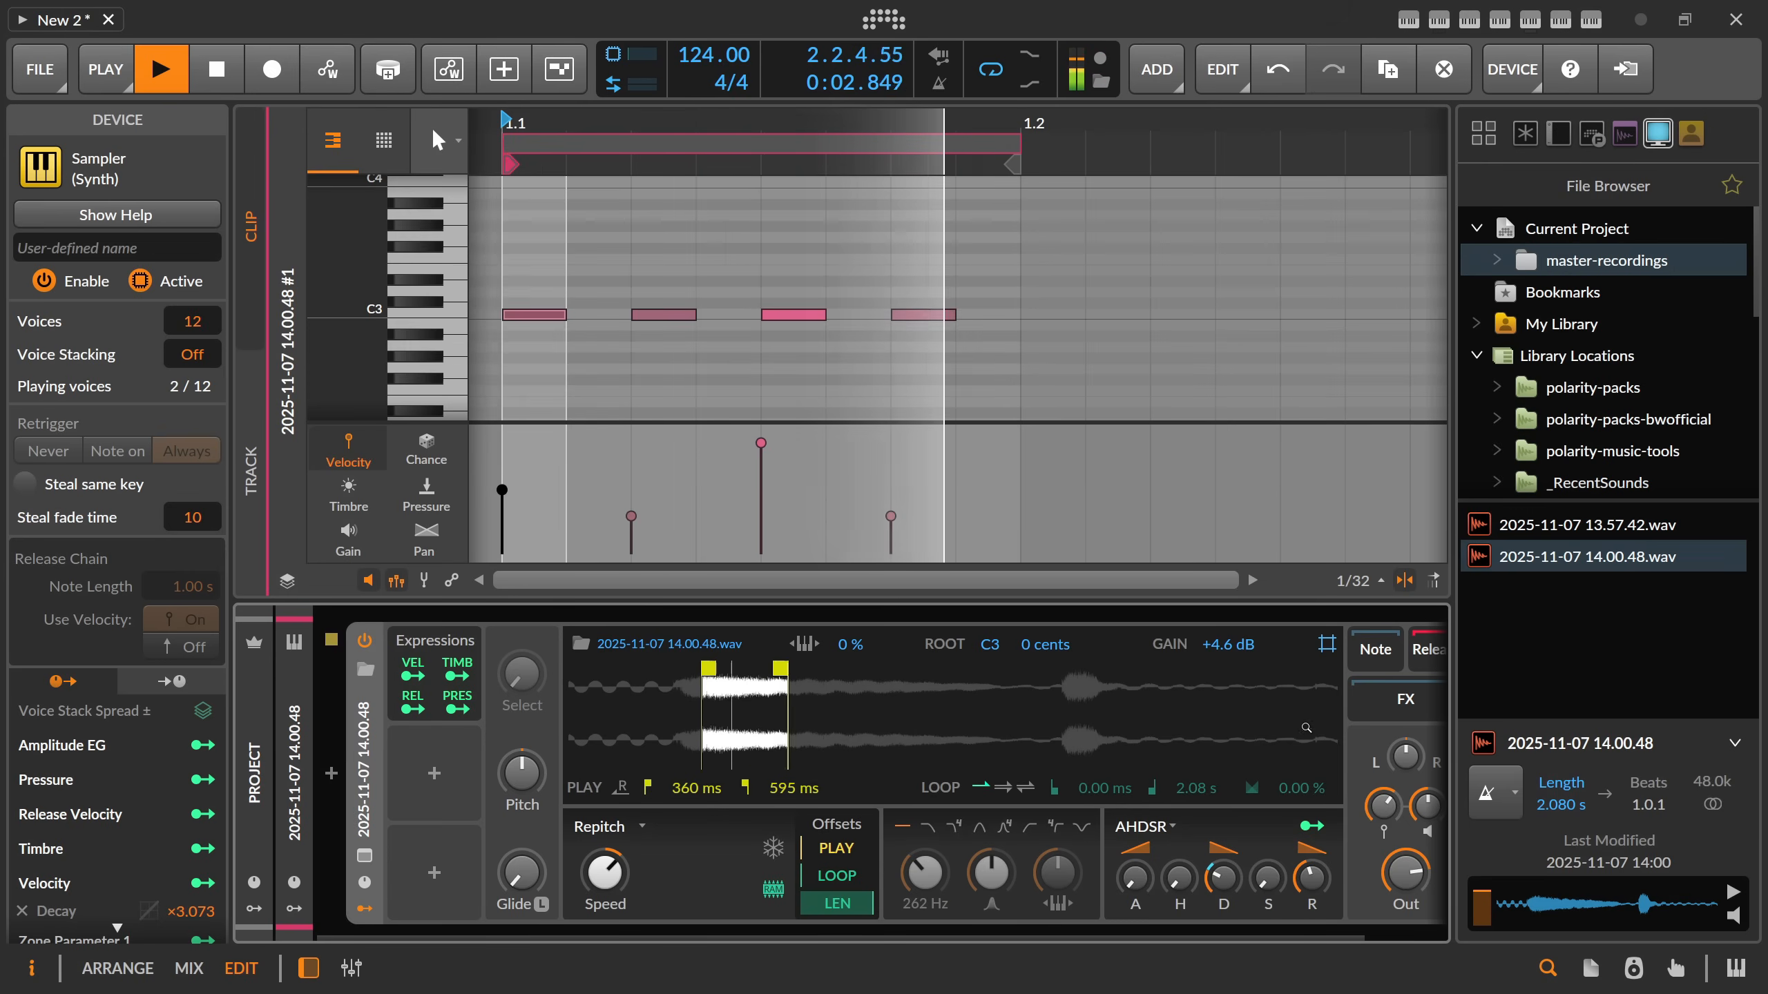
left_click_drag(1384, 806, 1384, 834)
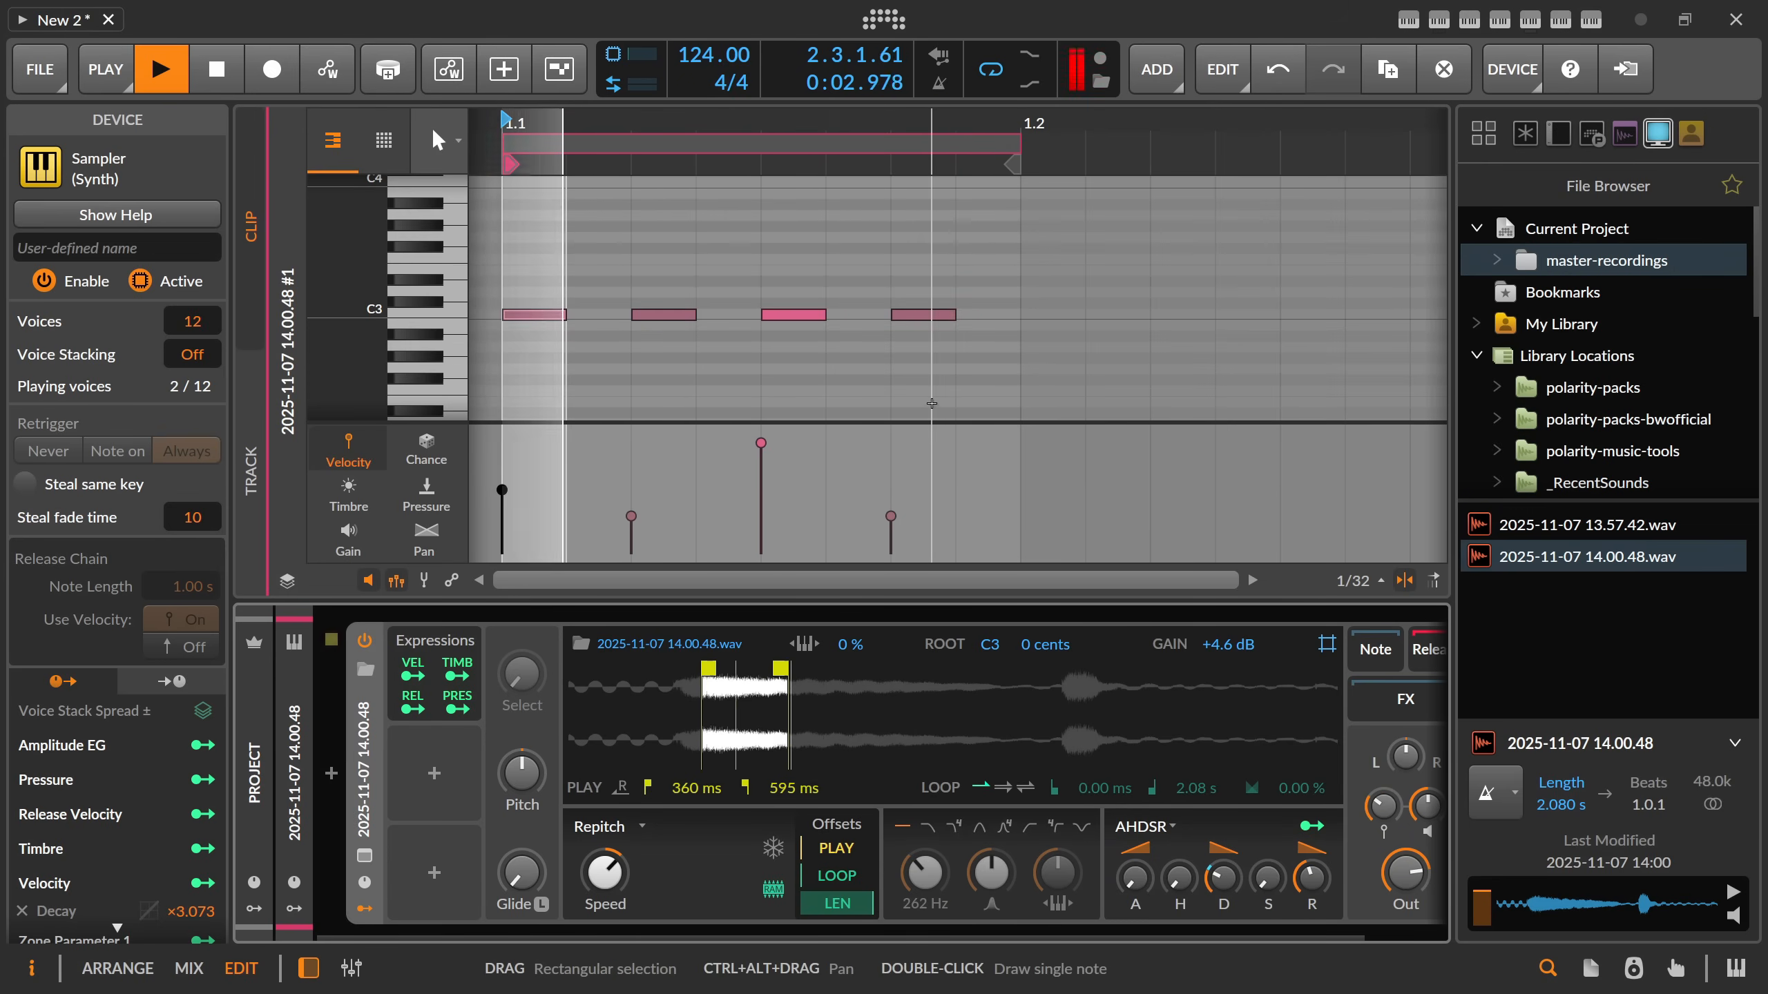
Return to the arrangement, stop playback and rename the 2025-11-07 14.00.48 track as Hats.
key("Tab")
key("space")
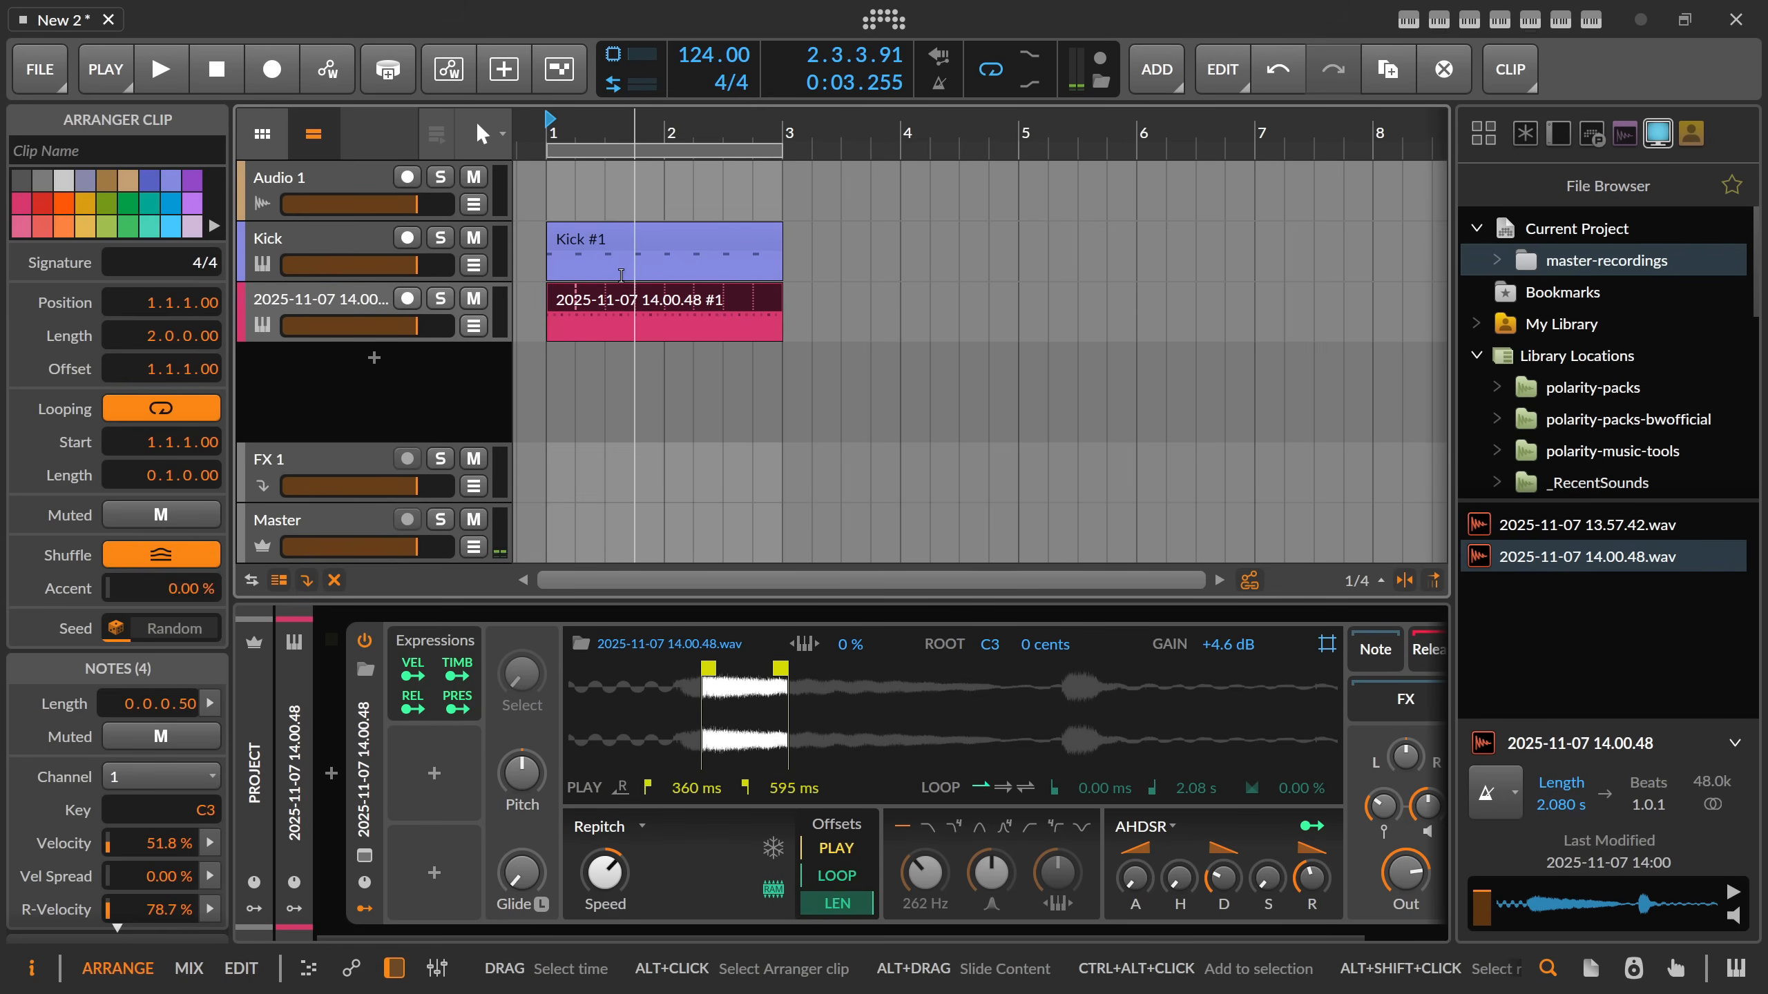
double_click(372, 303)
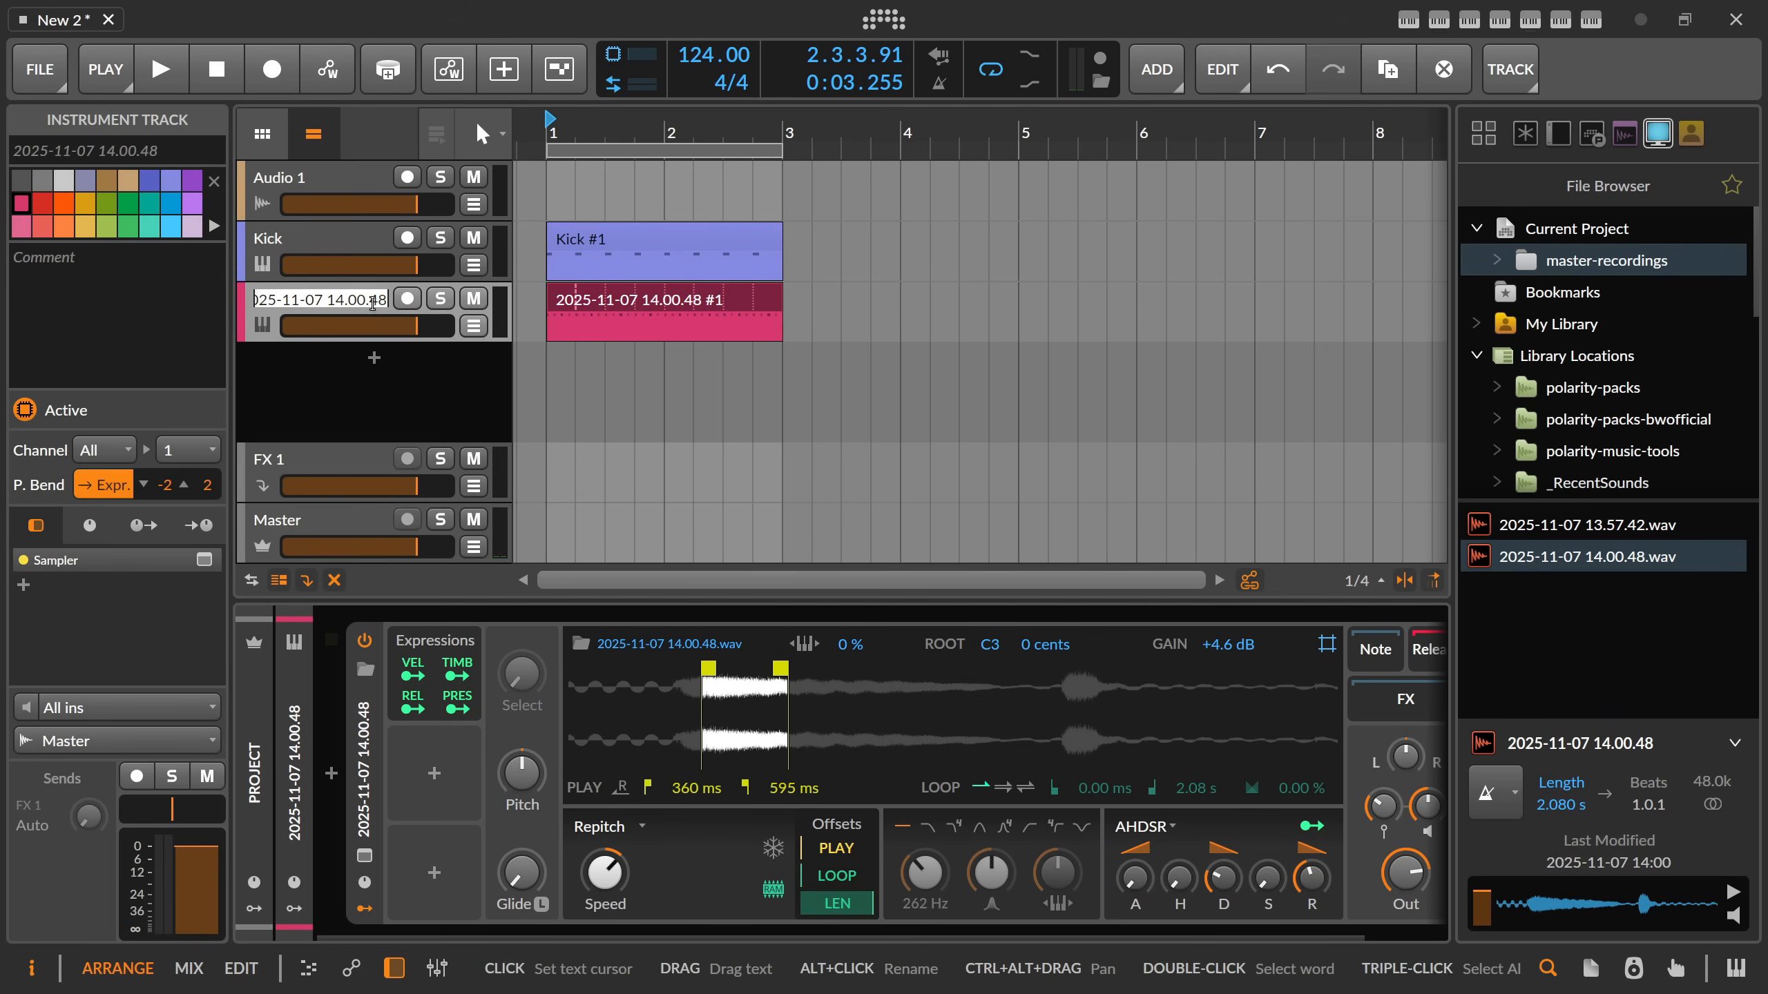
type("Ht")
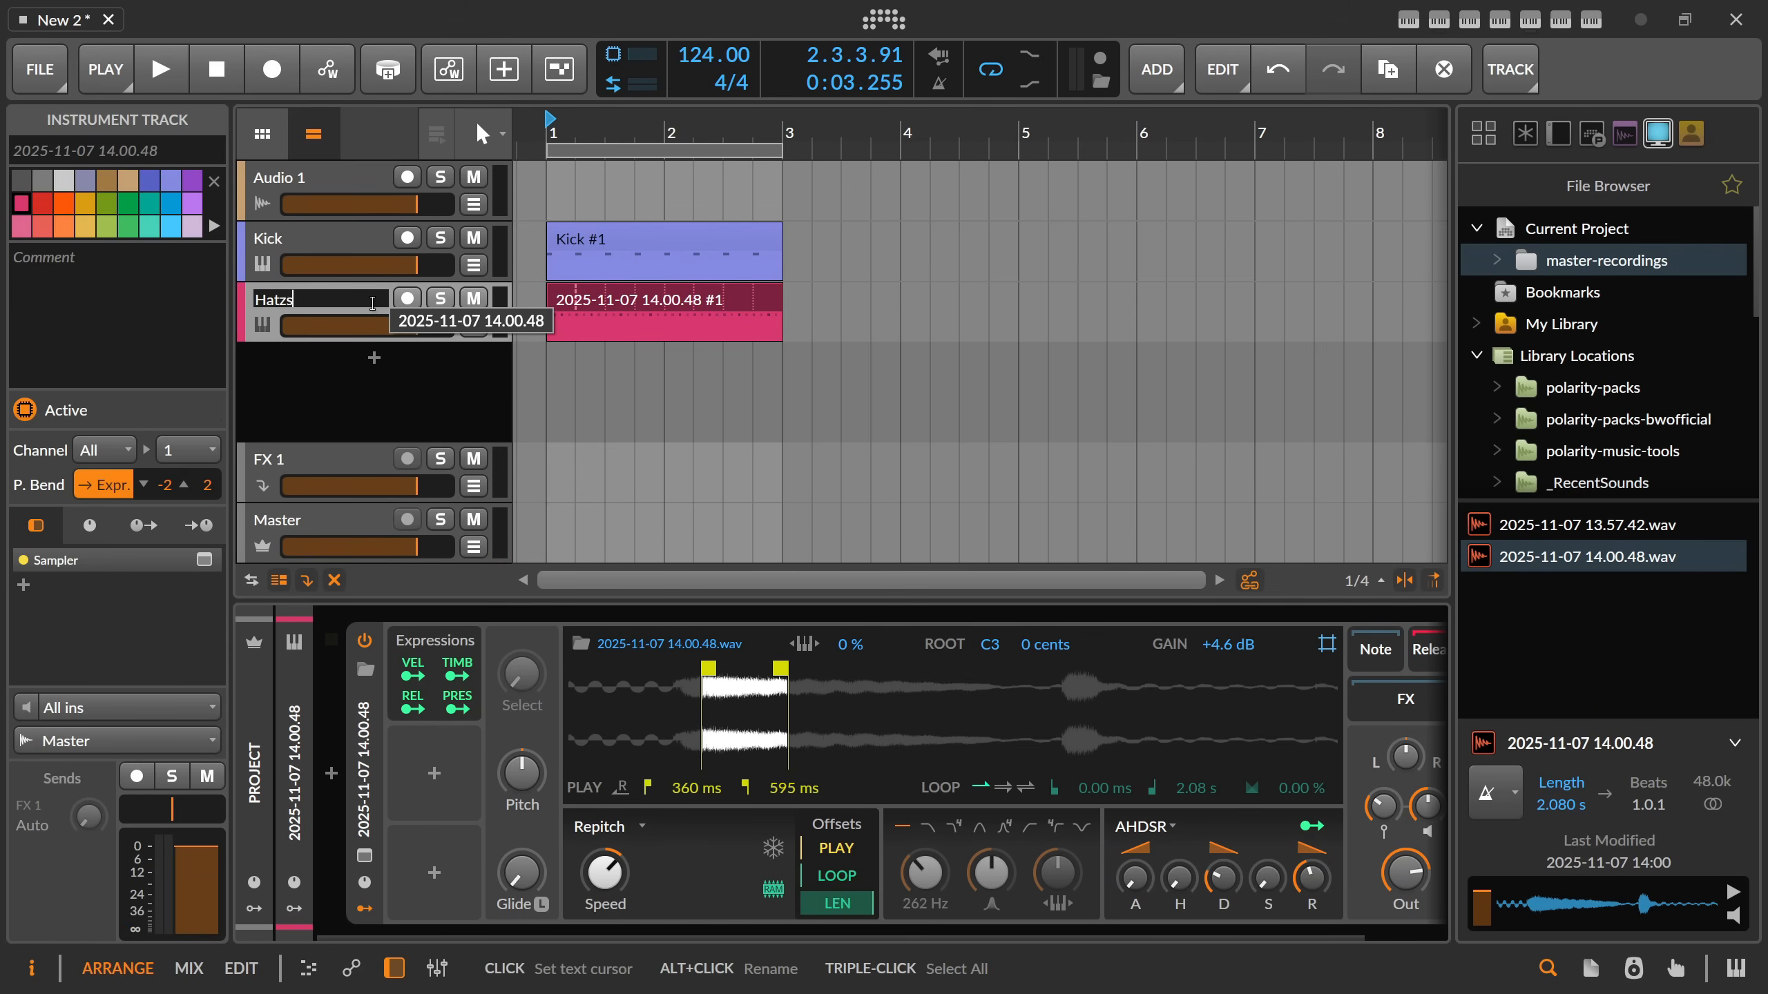
key("BackSpace")
key("BackSpace")
type("s")
key("Return")
Capture a new master recording through Audio 1 and insert 2025-11-07 14.02.32.wav as a new Sampler track.
left_click(341, 188)
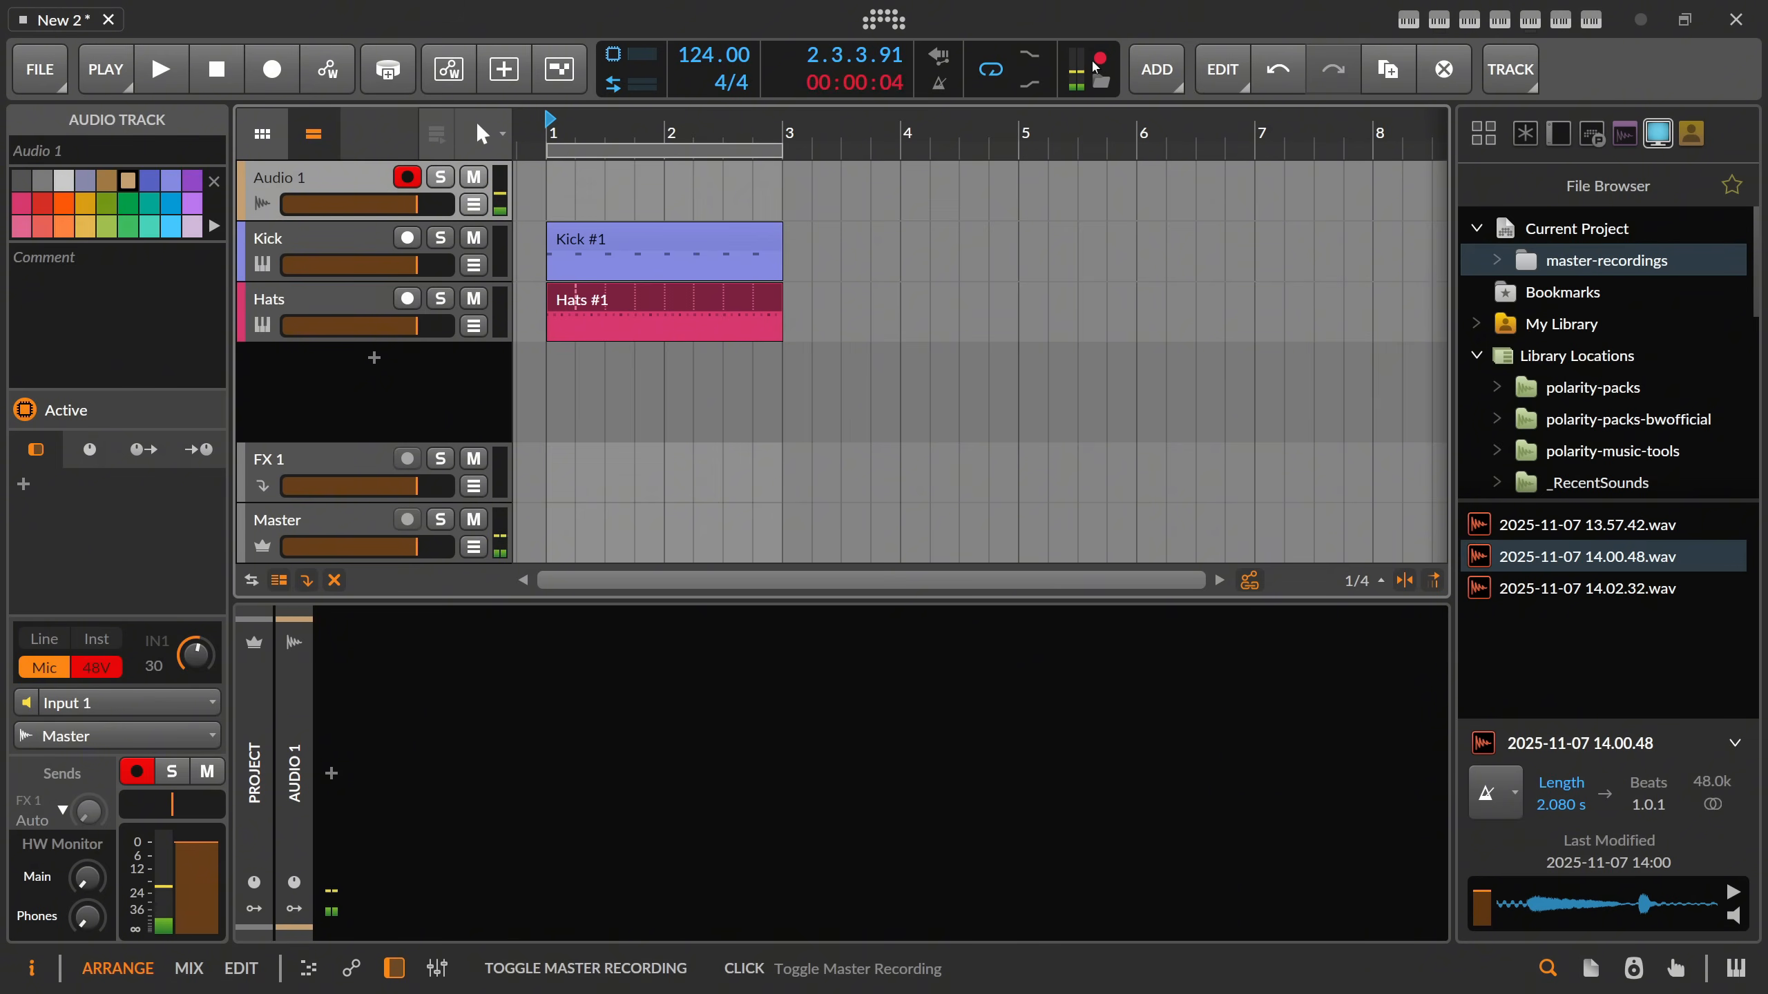
left_click(1103, 61)
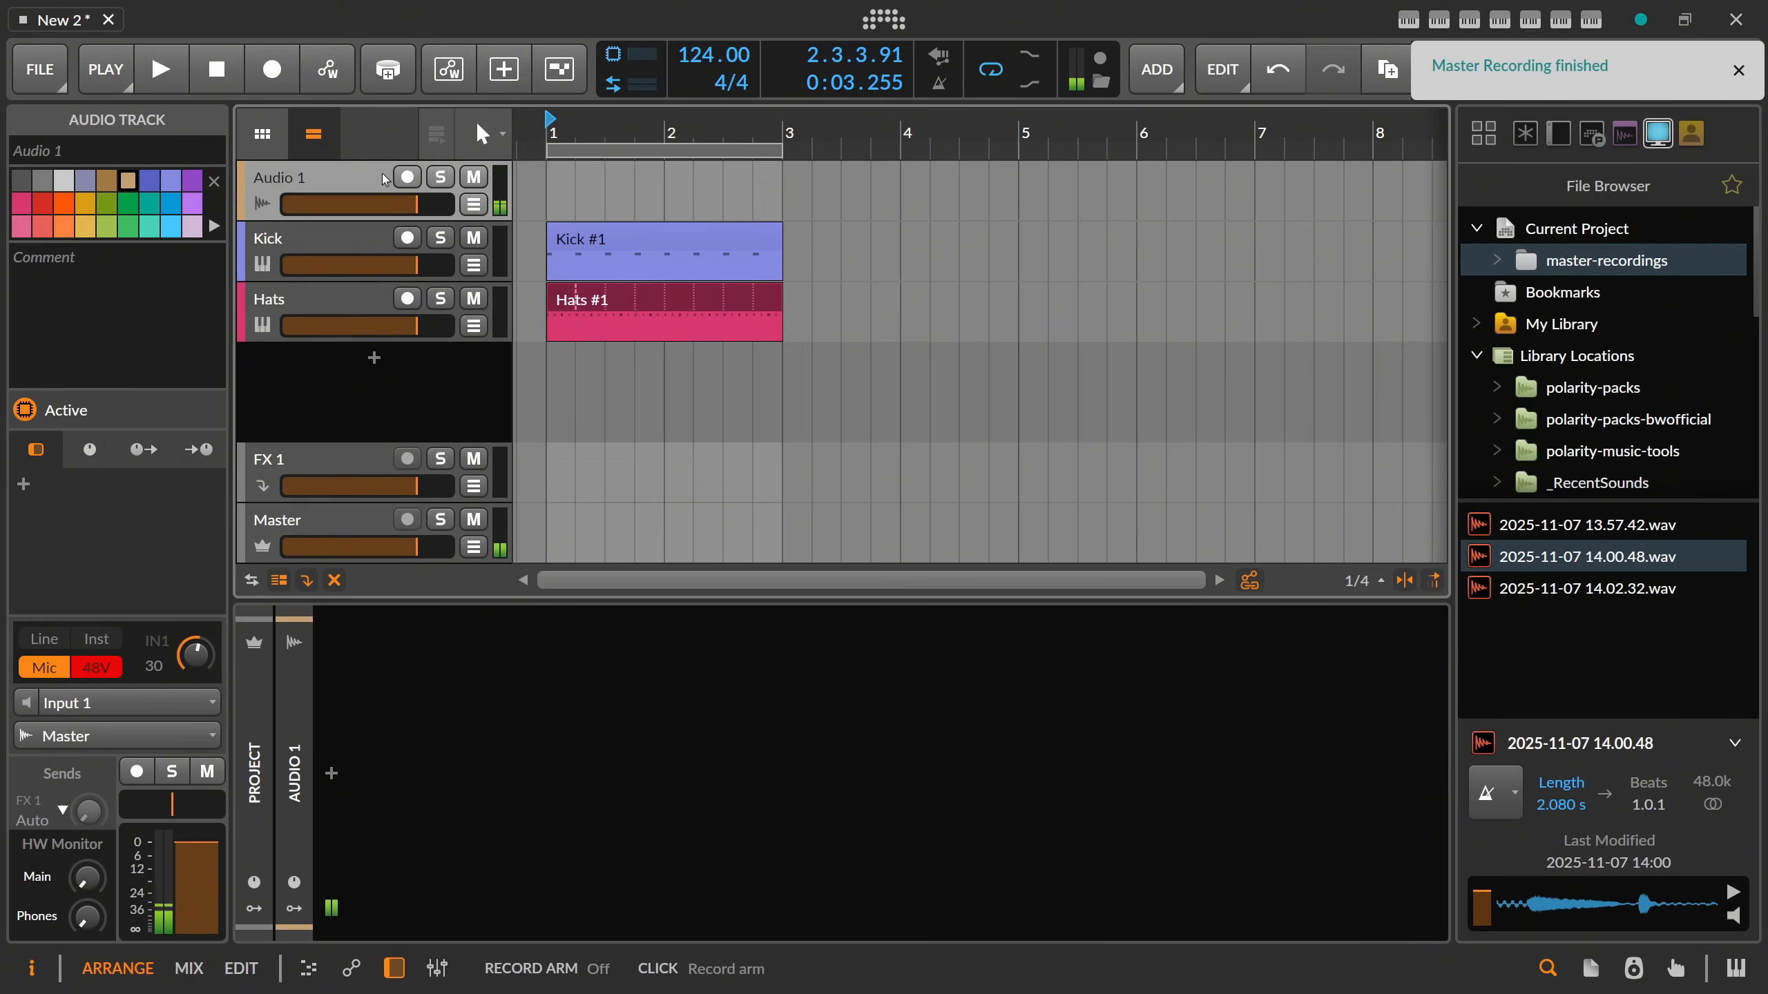
left_click(1624, 591)
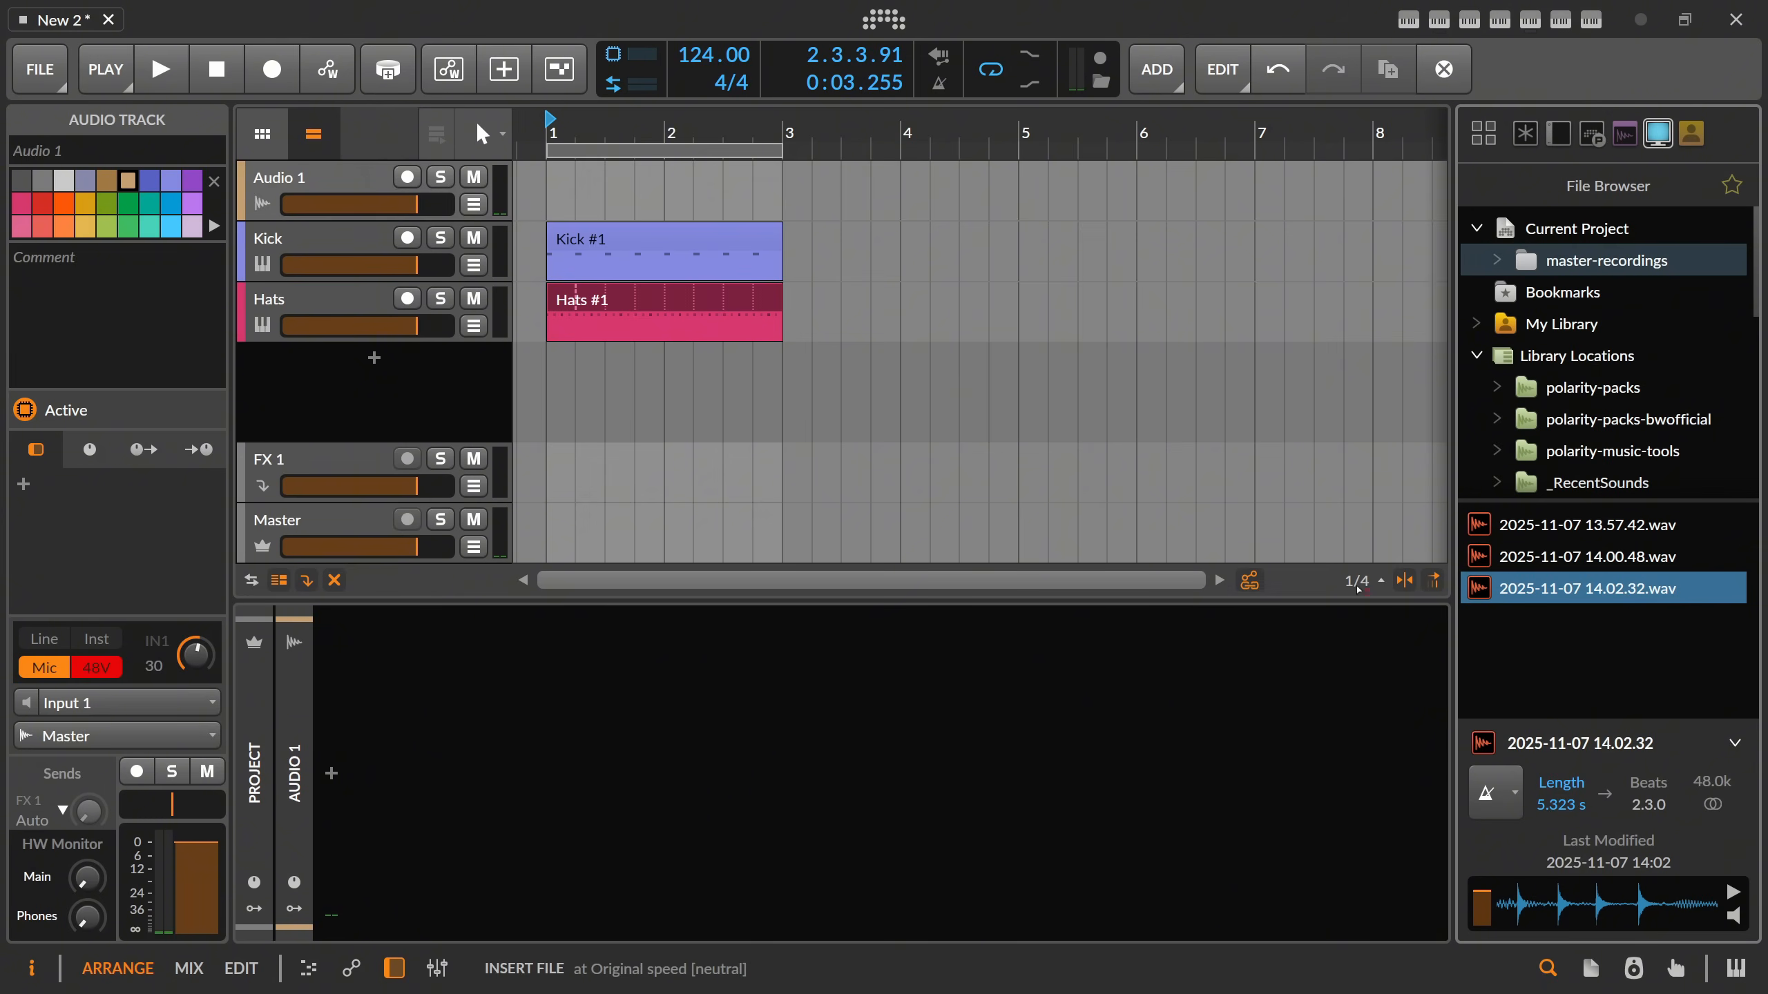
left_click_drag(1357, 589, 341, 369)
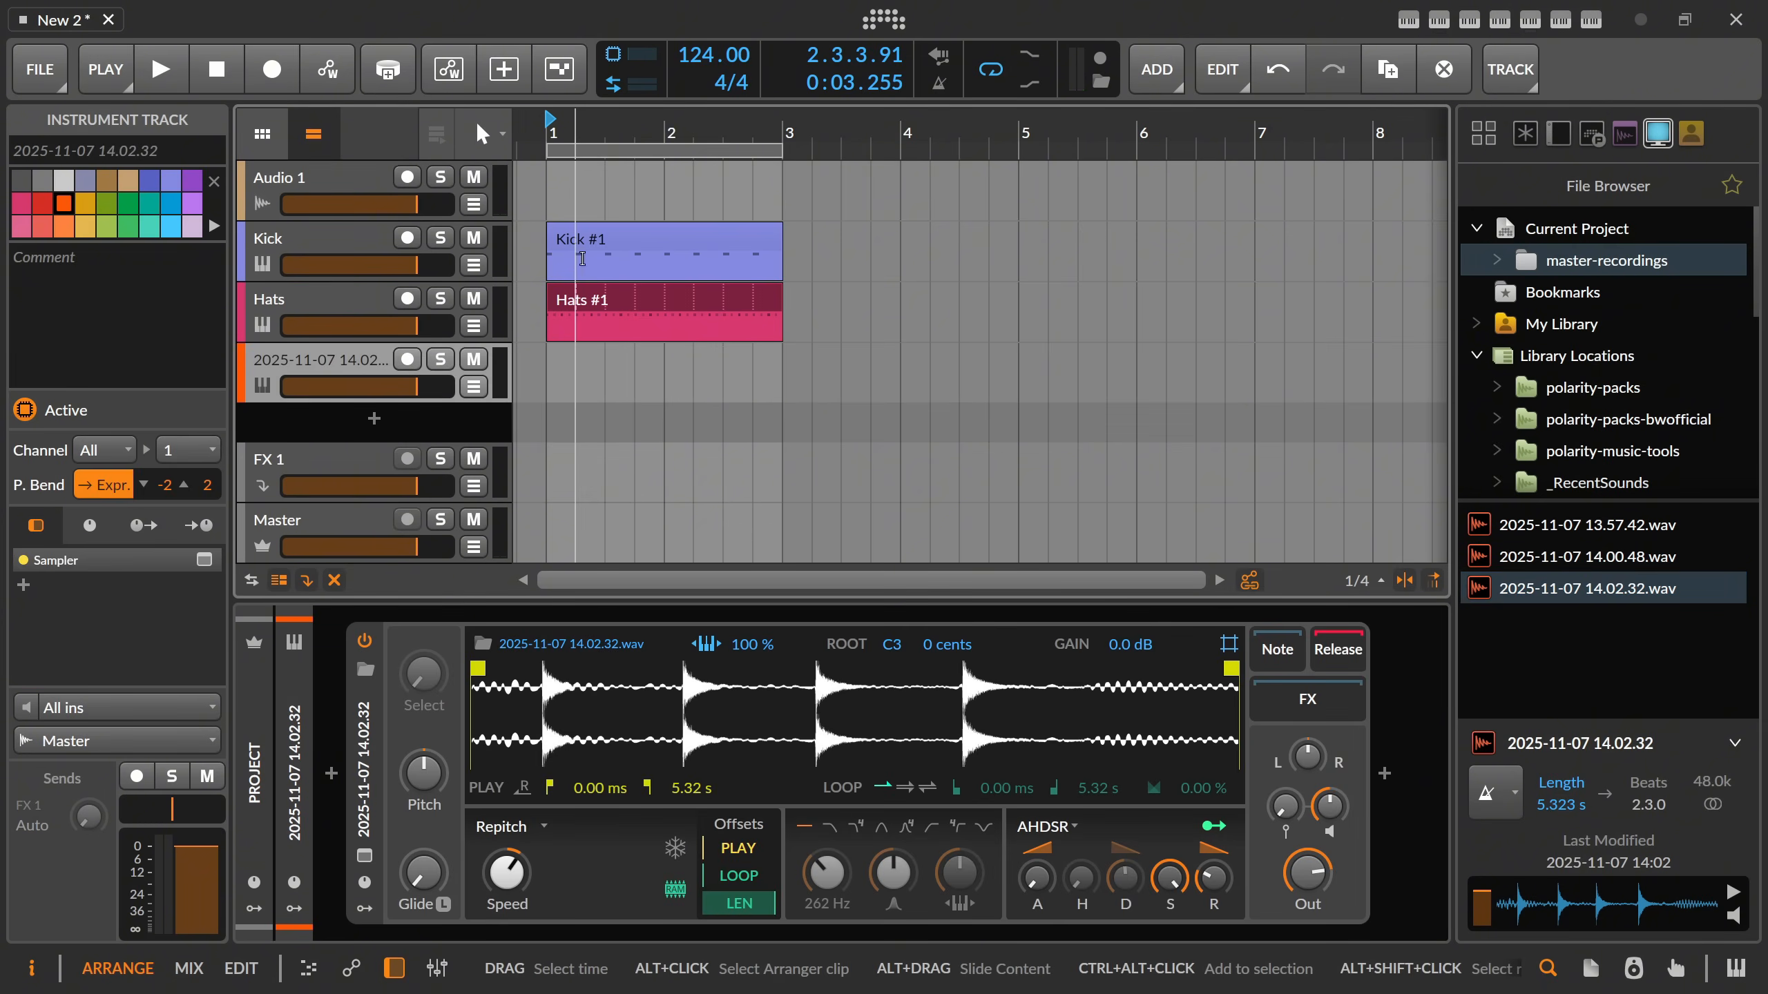
Create a one-bar clip on the new track and set its Sampler's play start to 499 ms at the first hit.
left_click(578, 240)
double_click(557, 359)
left_click_drag(584, 129, 616, 223)
left_click_drag(477, 667, 538, 667)
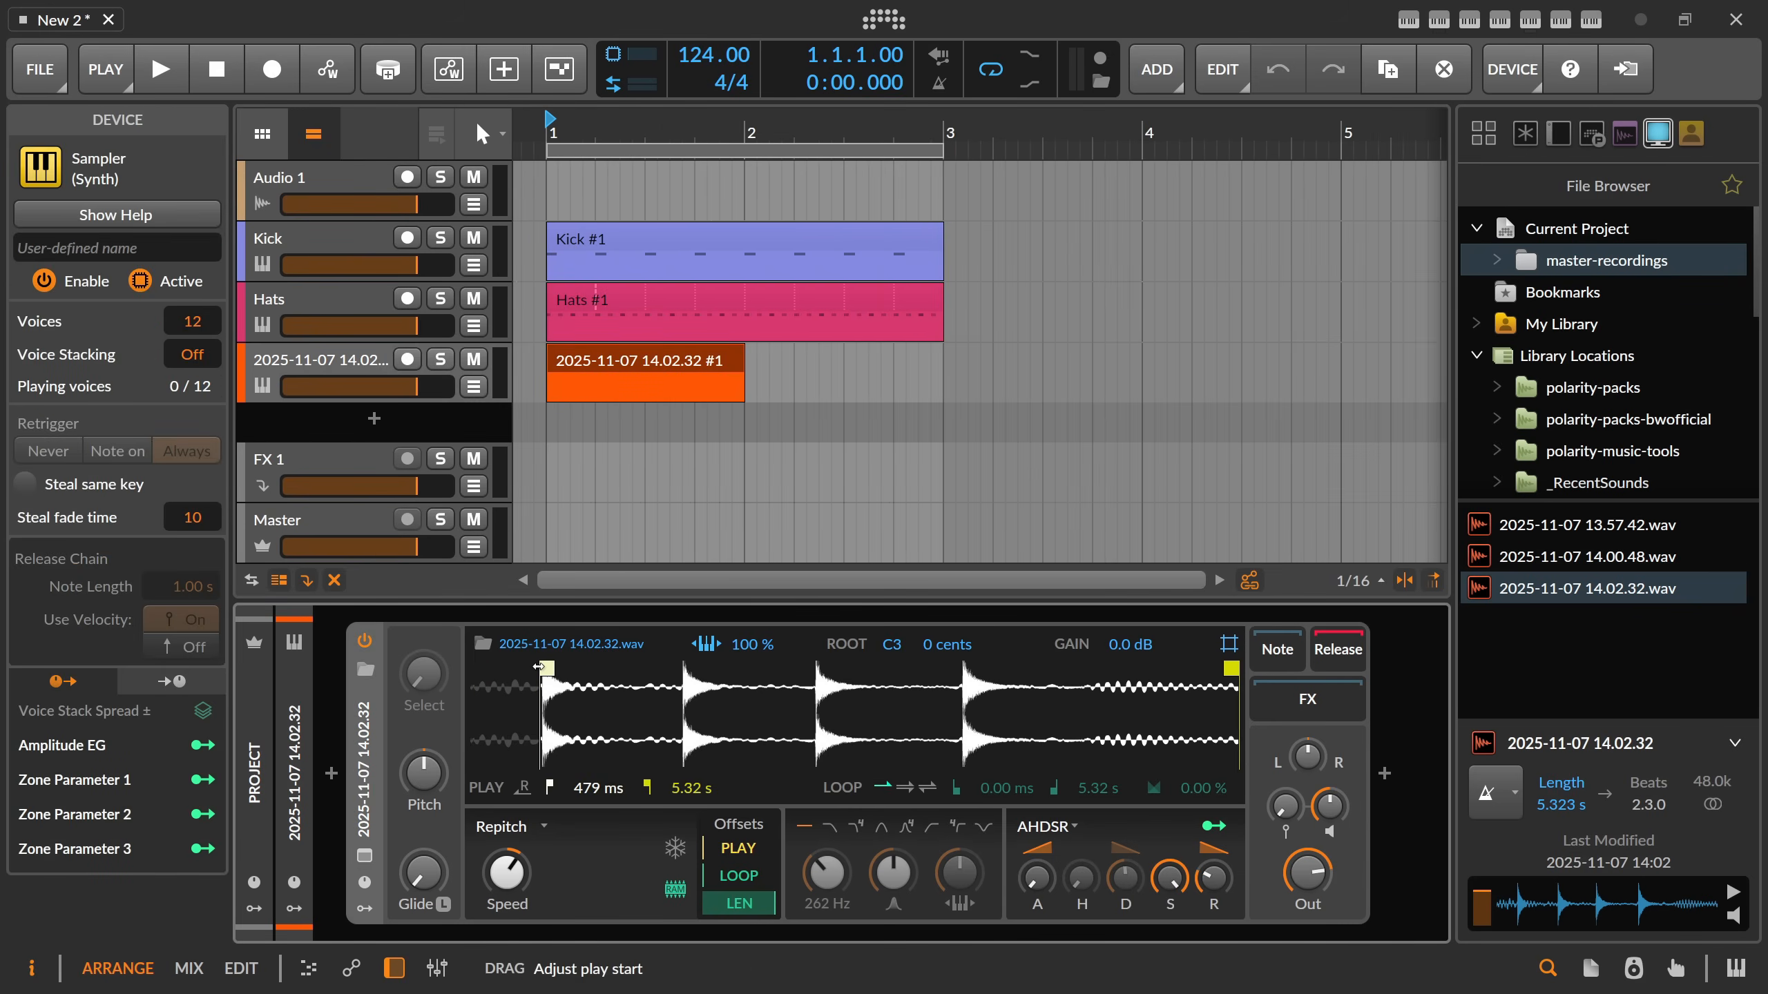
Add 1/16-long C3 notes on beats 2 and 4 of the new clip and set the Sampler's key tracking to 0%.
double_click(590, 369)
double_click(745, 414)
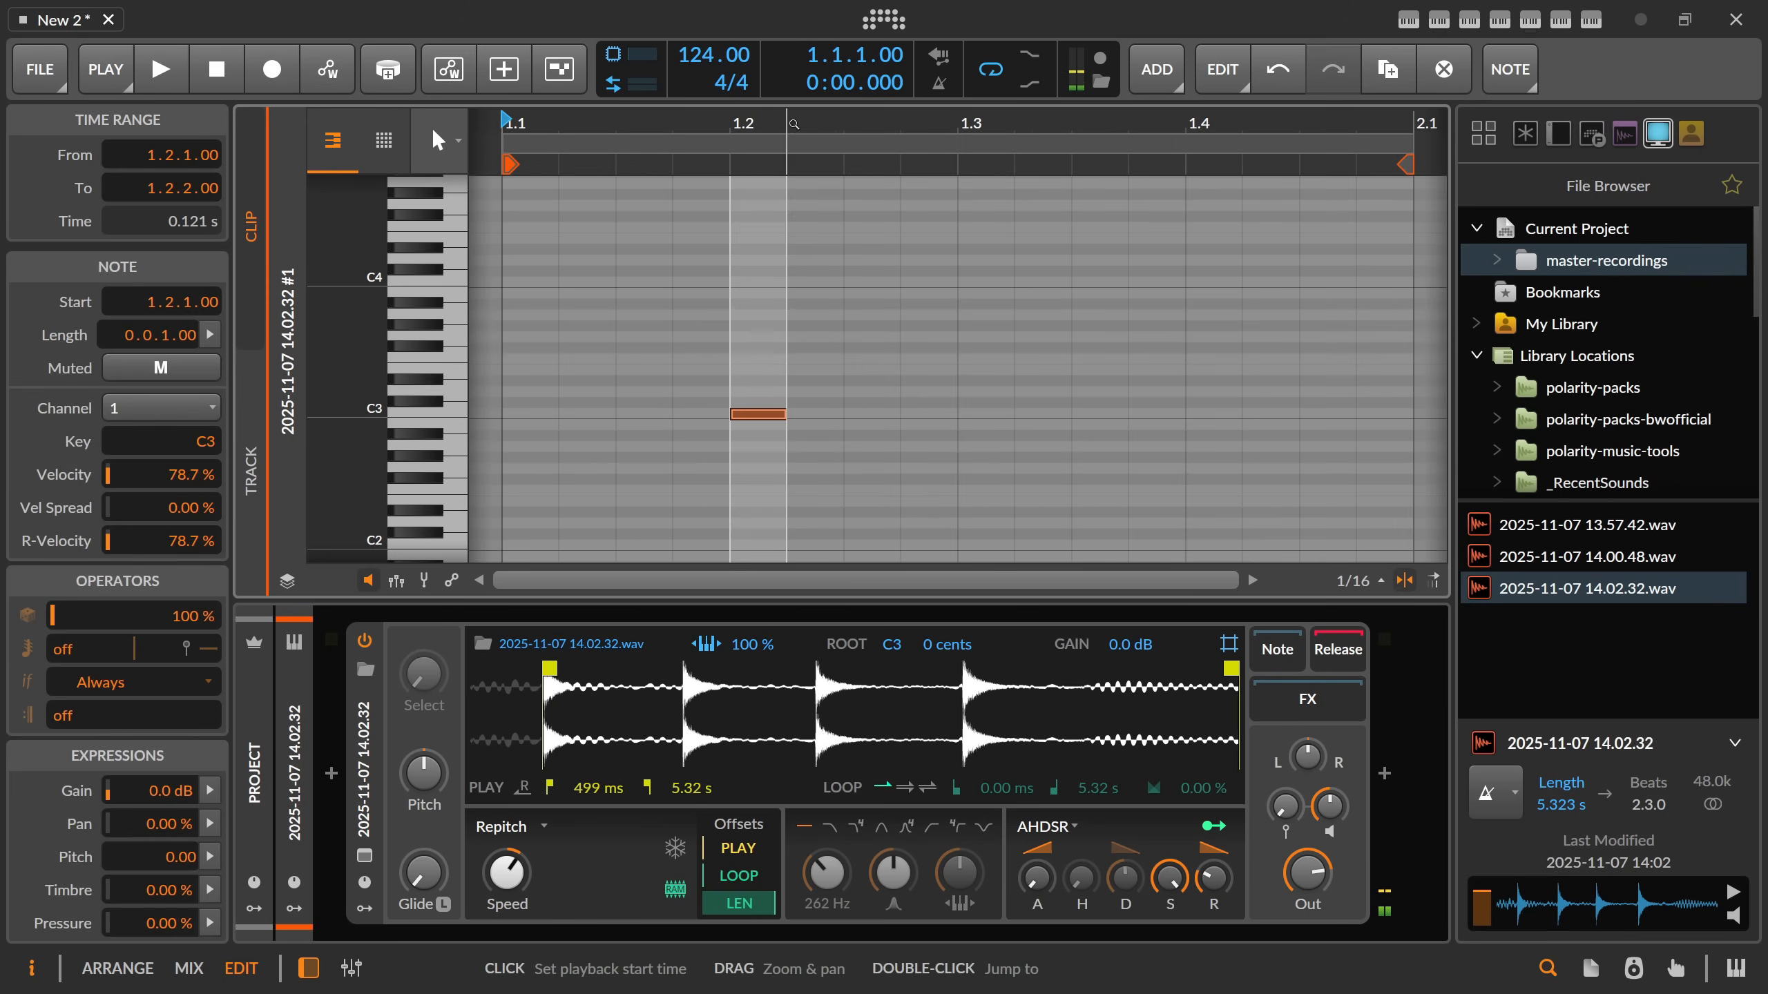
left_click_drag(793, 124, 804, 85)
double_click(1013, 414)
key("Tab")
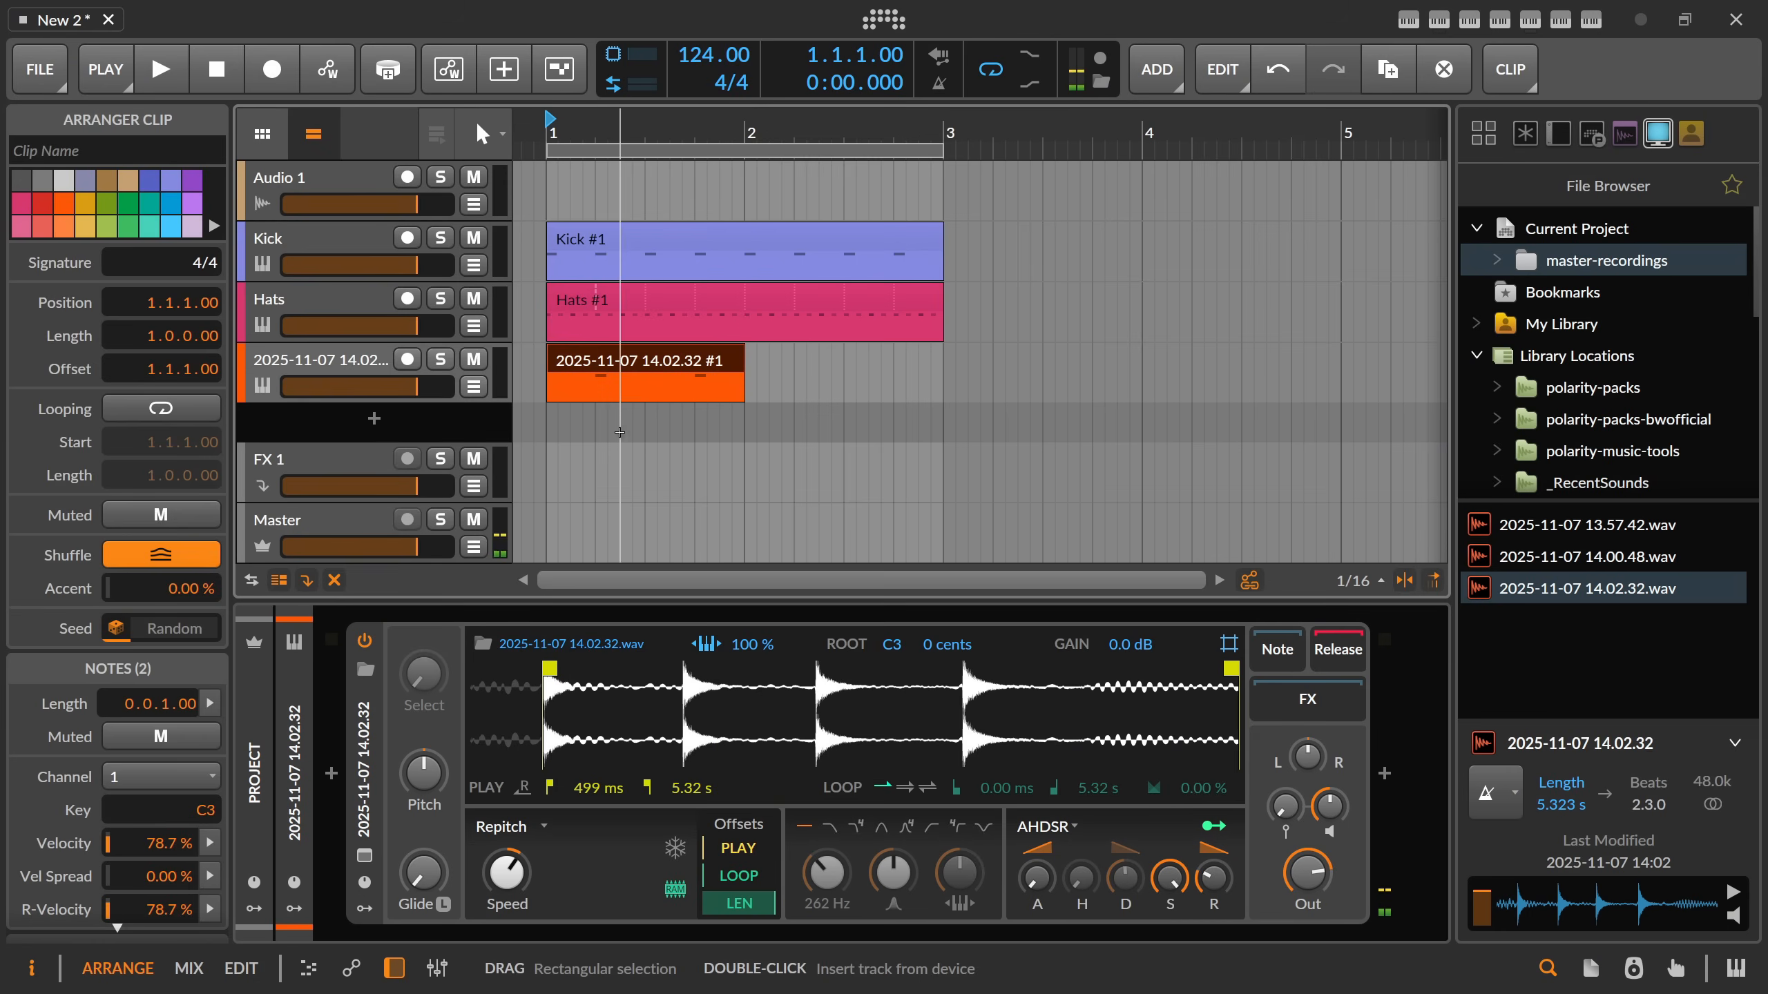
Play the new two-note clip and loop it out to bar 3 in the arrangement.
double_click(634, 369)
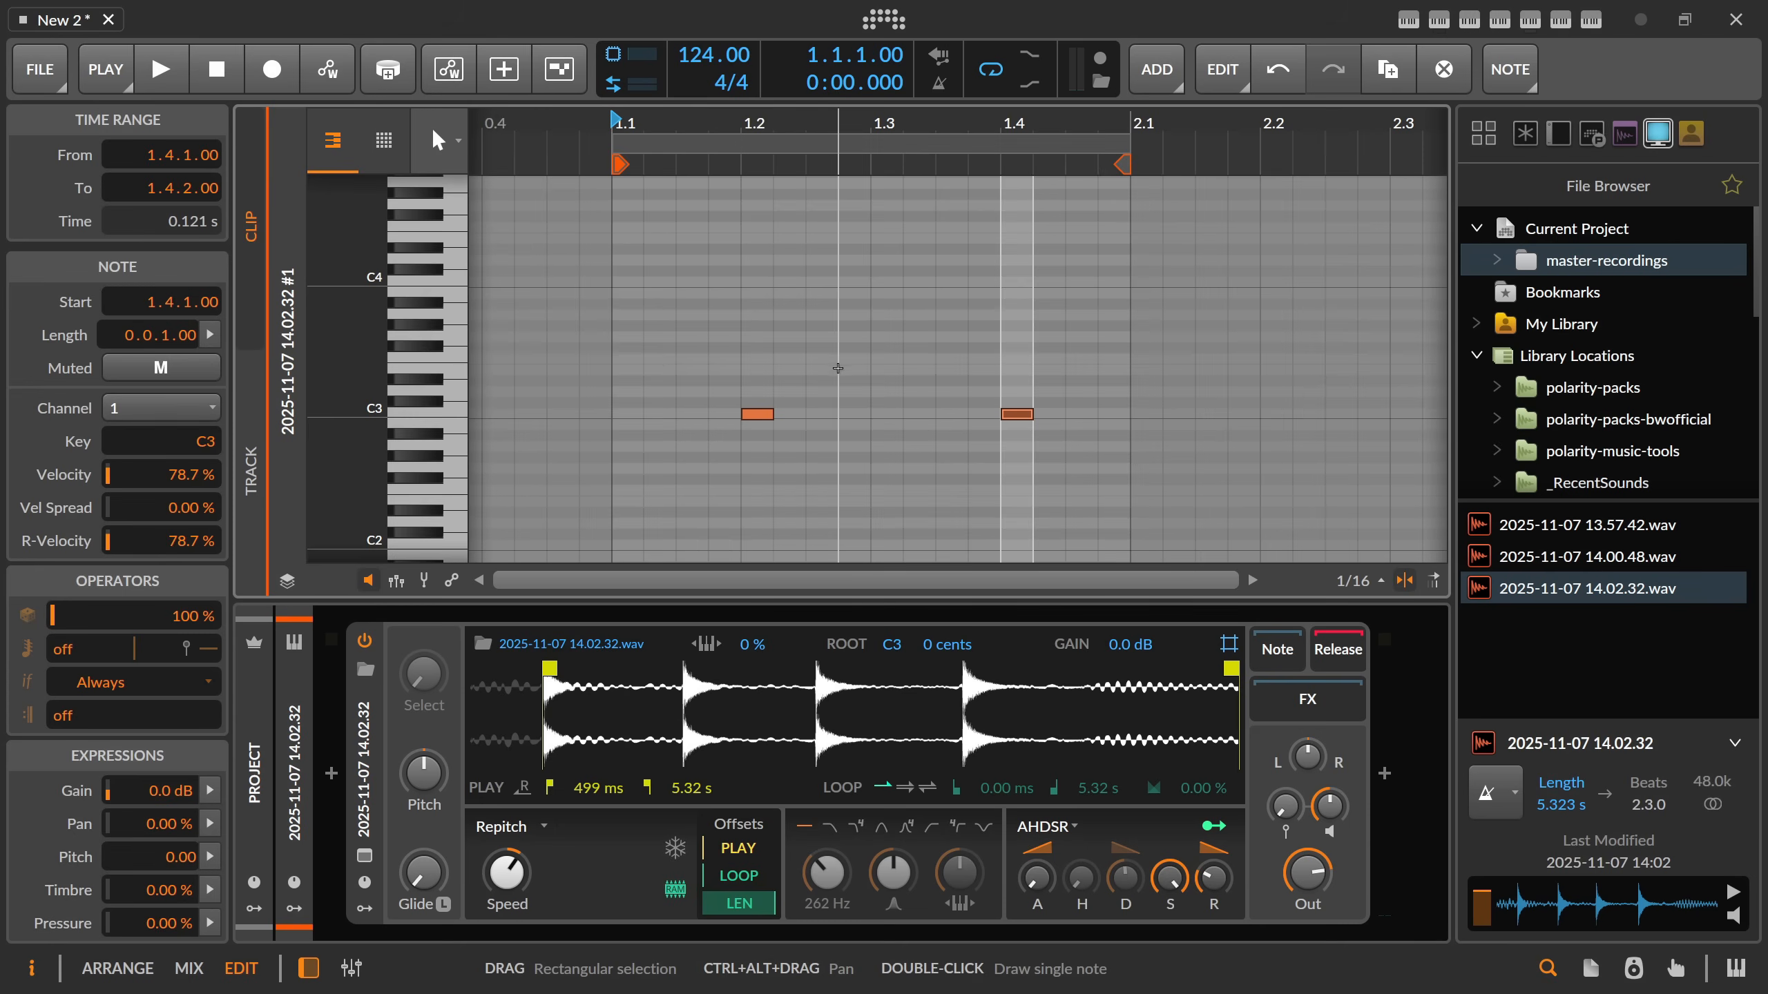
key("space")
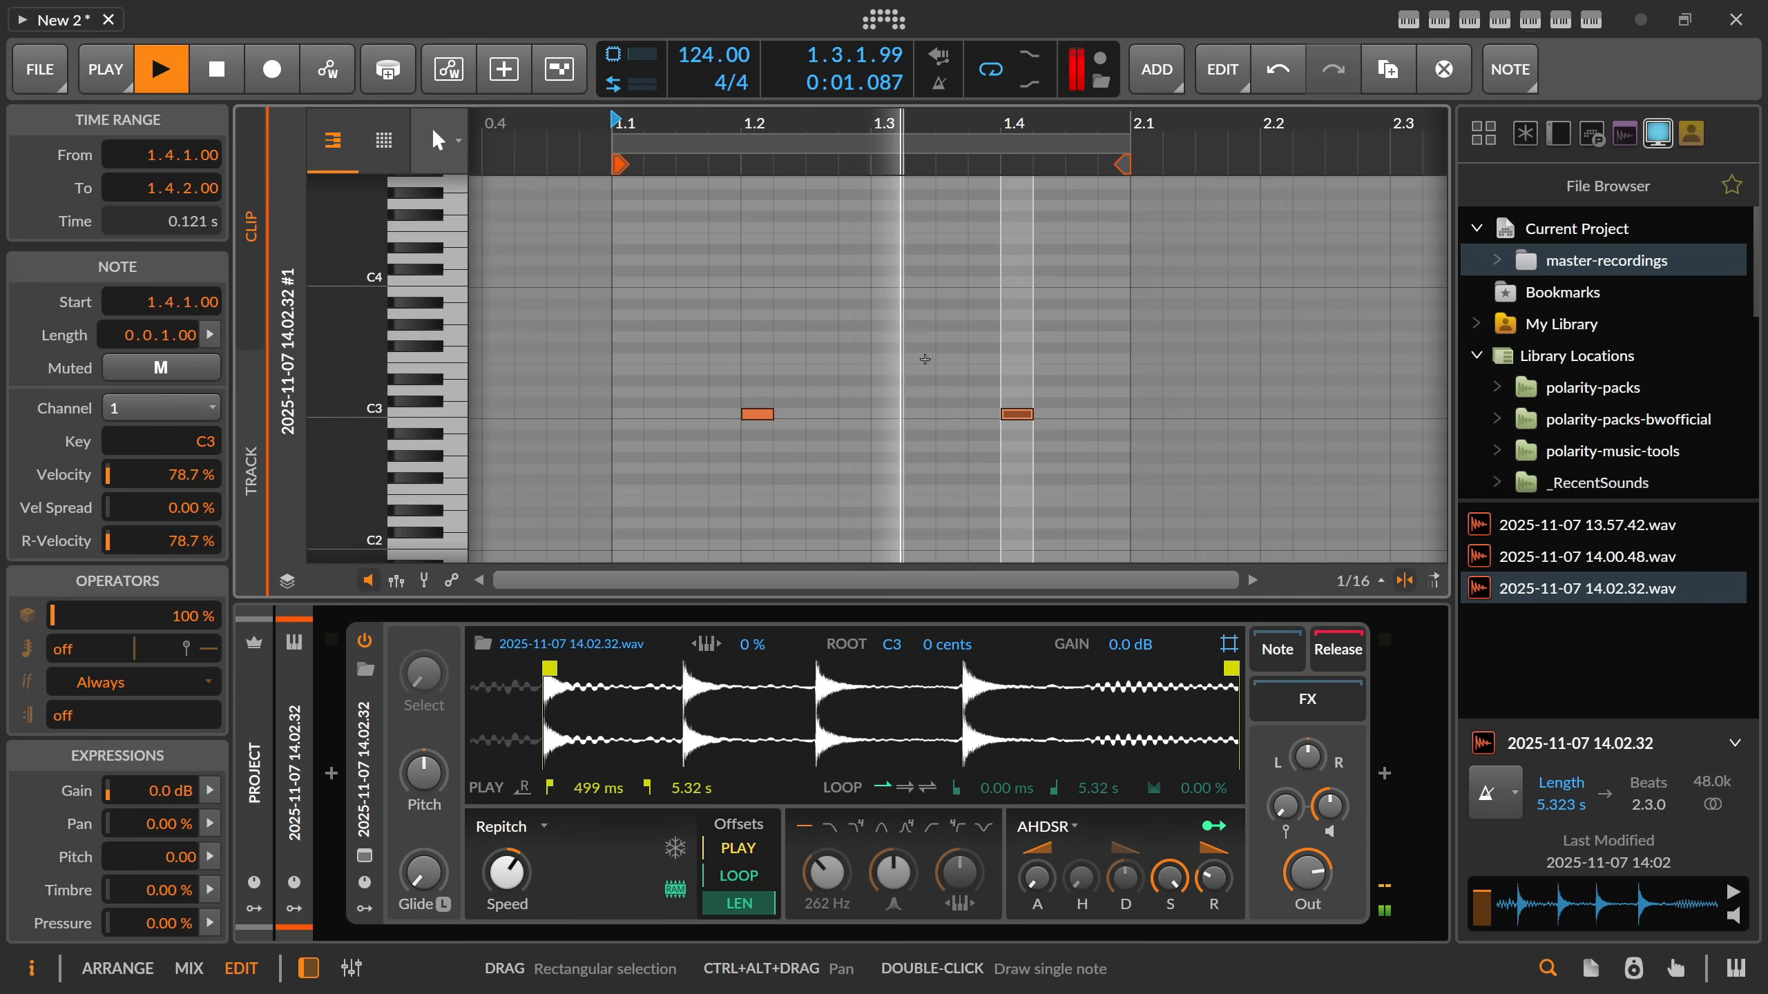
key("alt+1")
key("space")
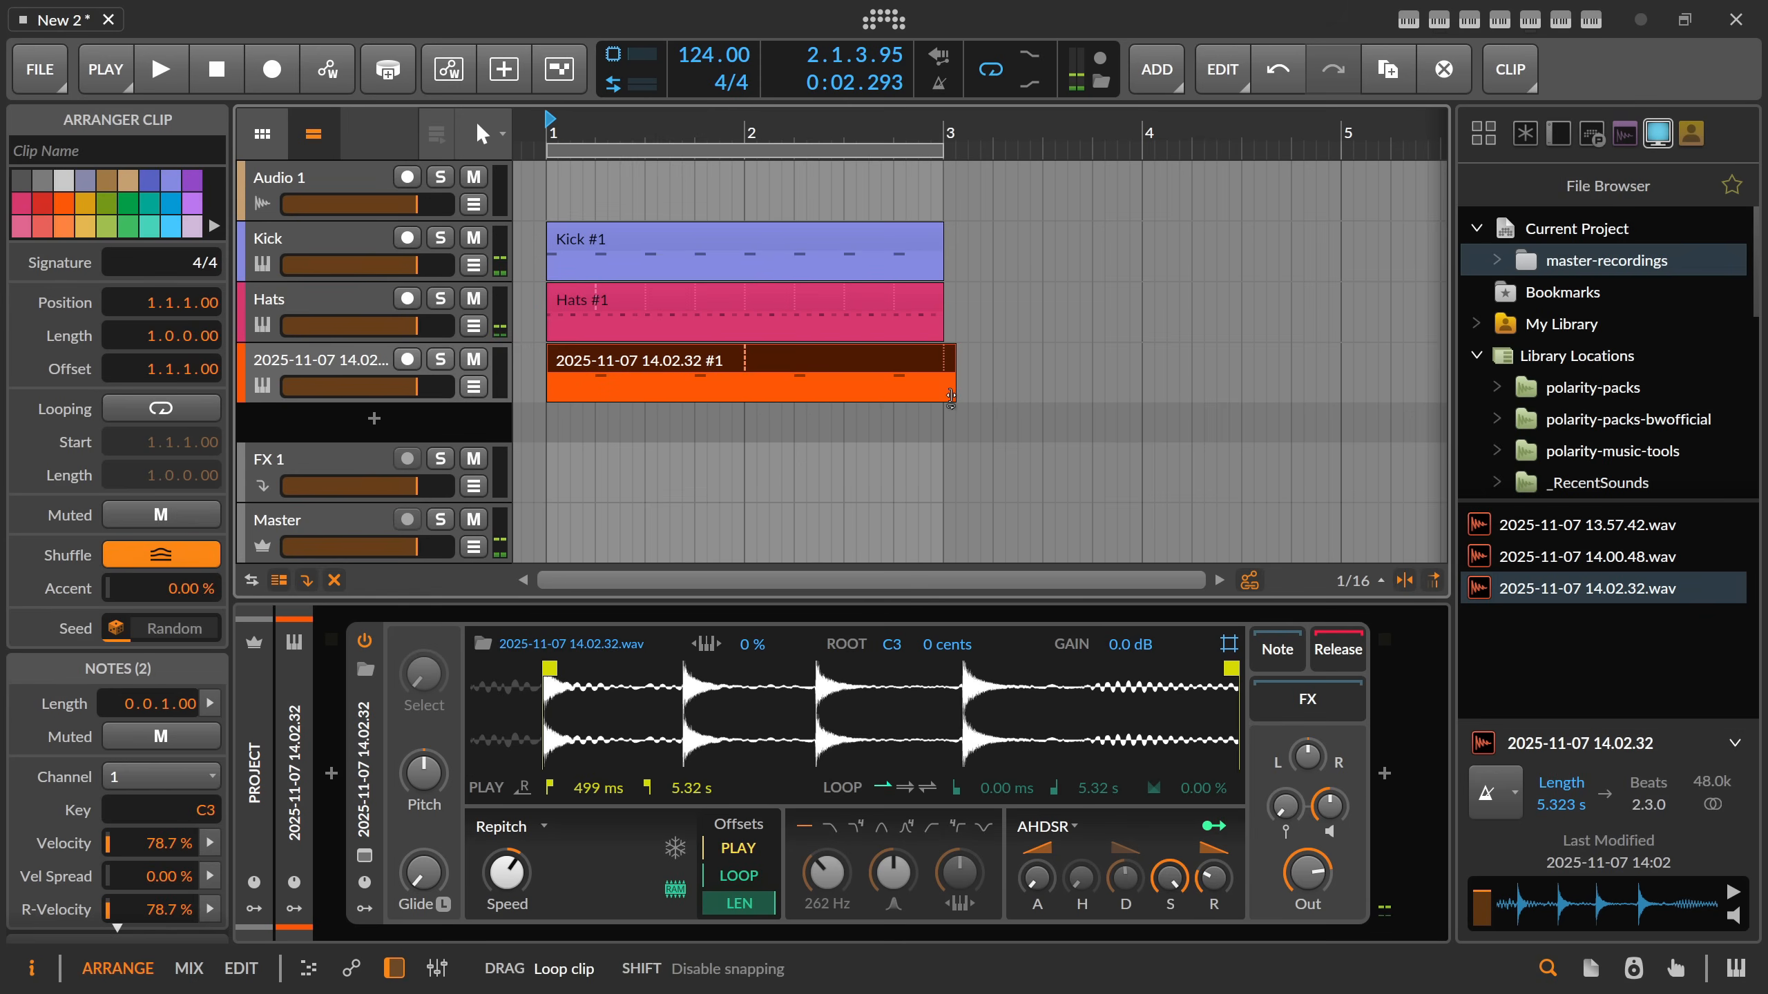
left_click_drag(938, 402, 938, 403)
Play the three-track loop and try a lower speed on the new track's Sampler.
key("space")
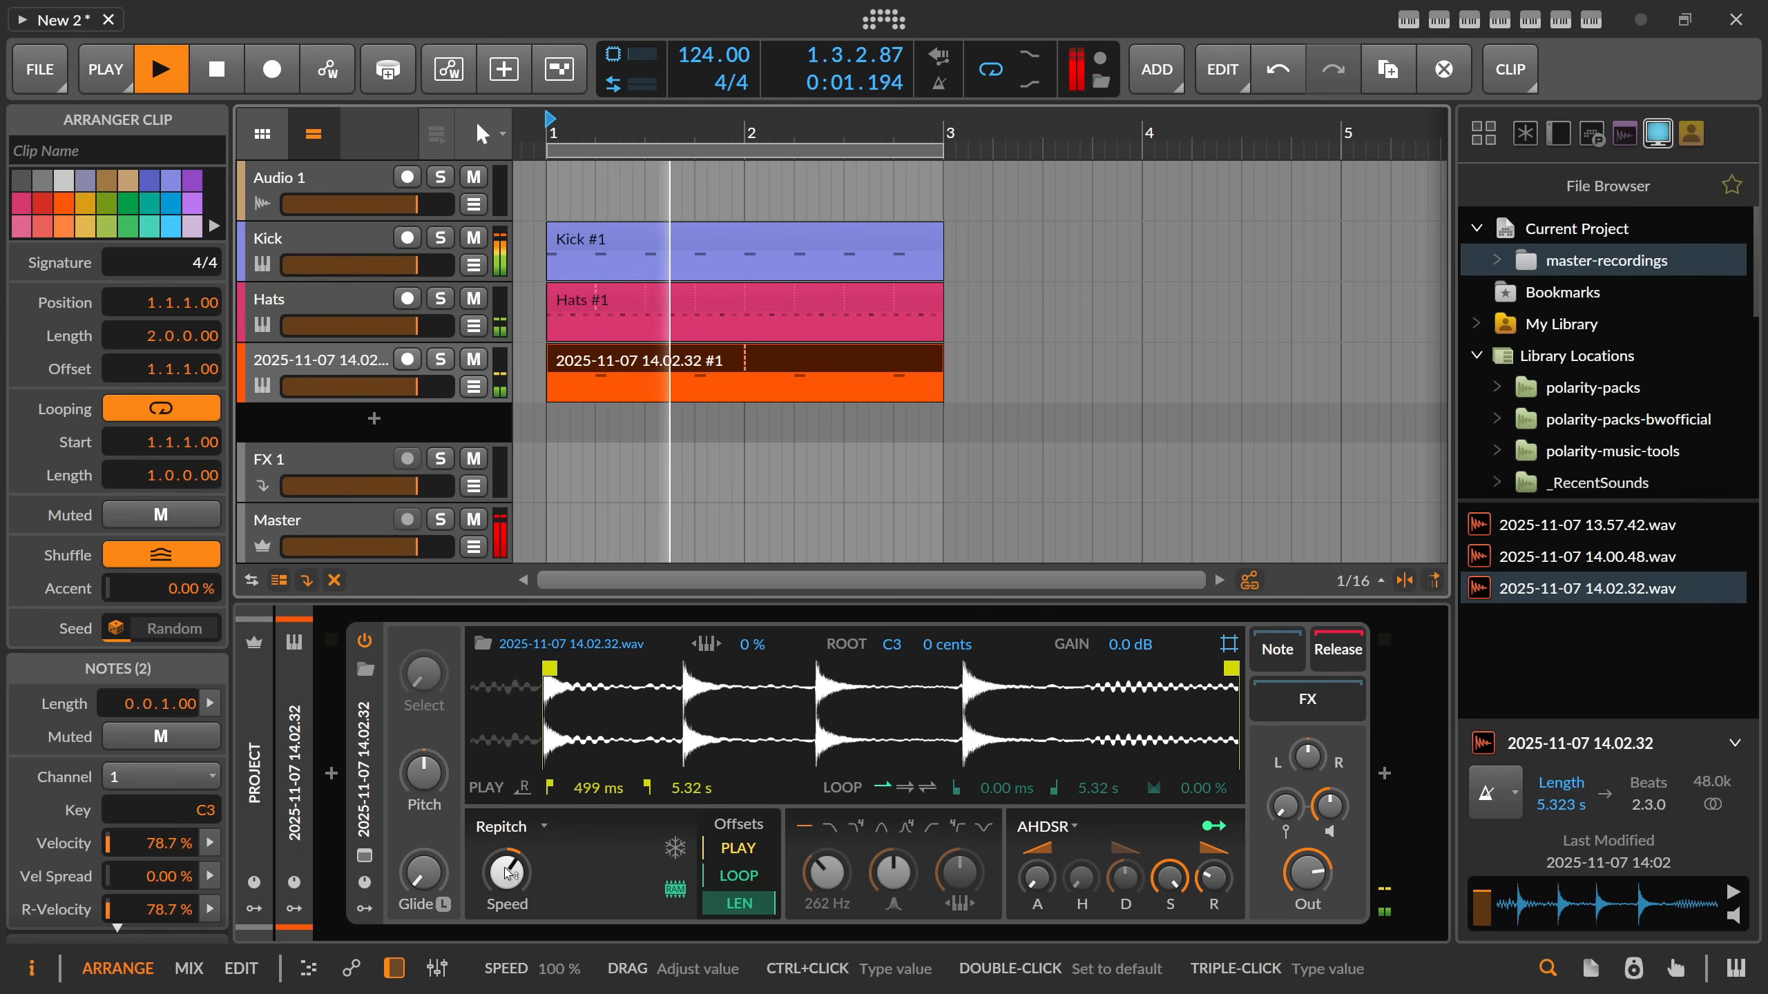
left_click_drag(507, 873, 507, 888)
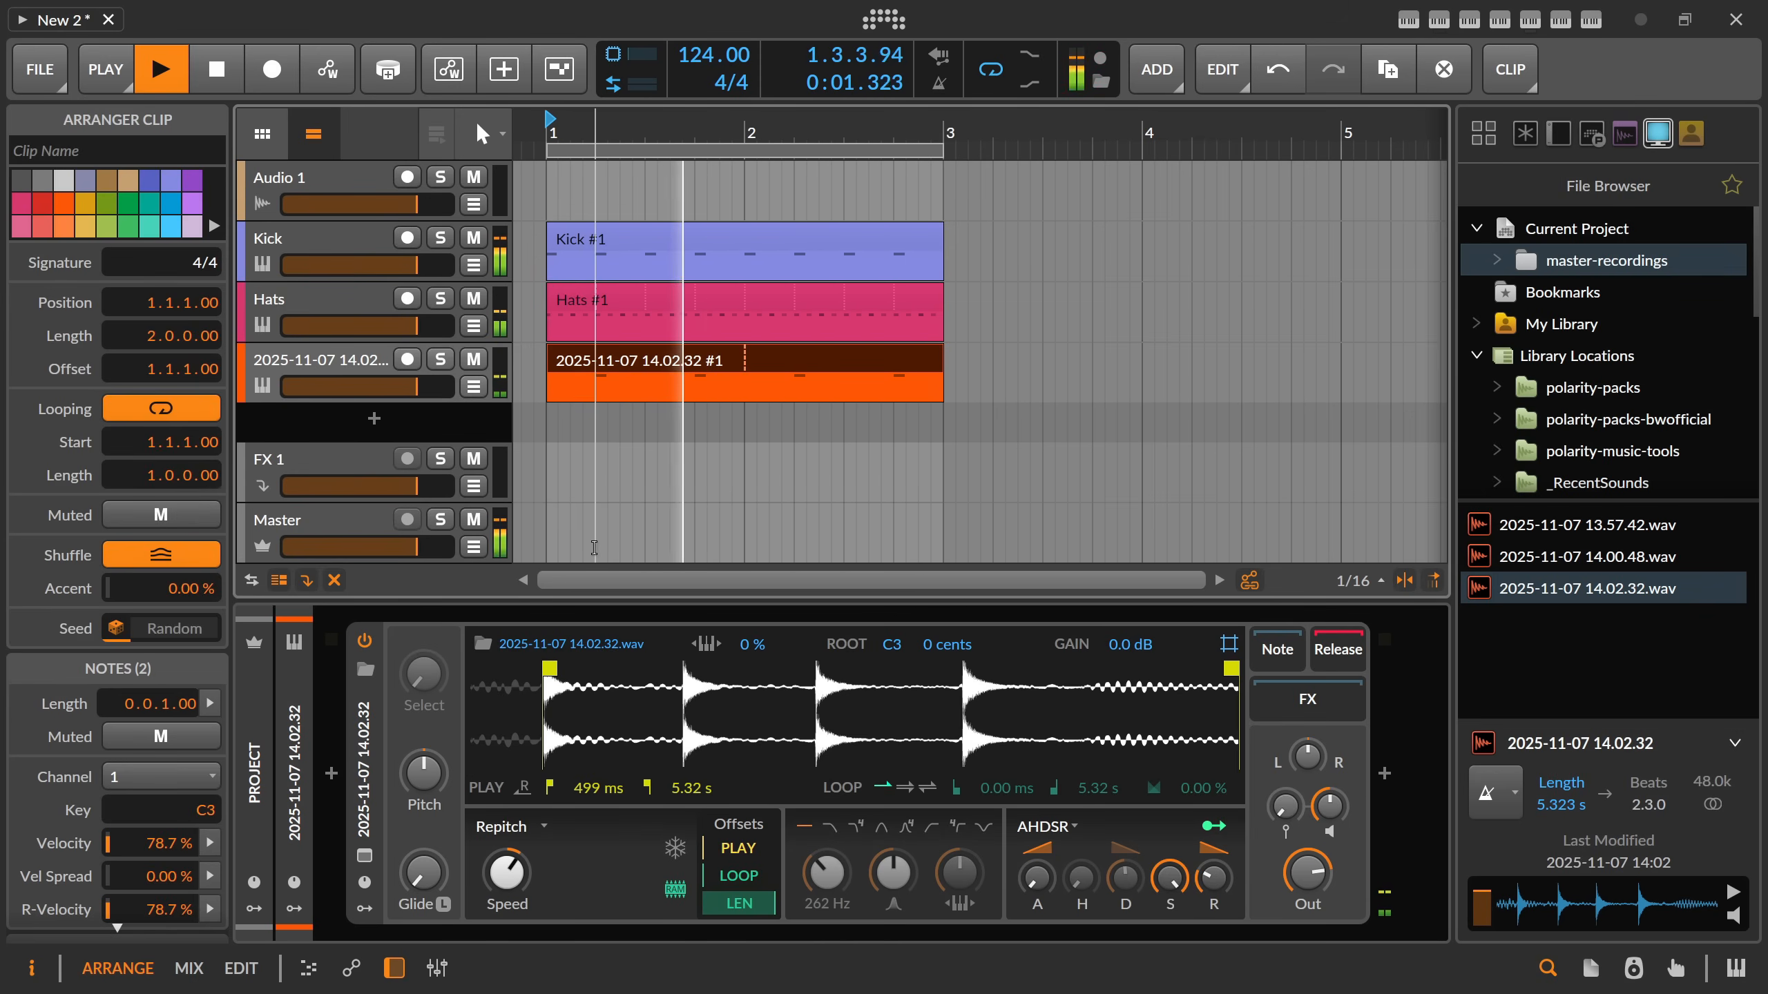
key("space")
left_click(379, 397)
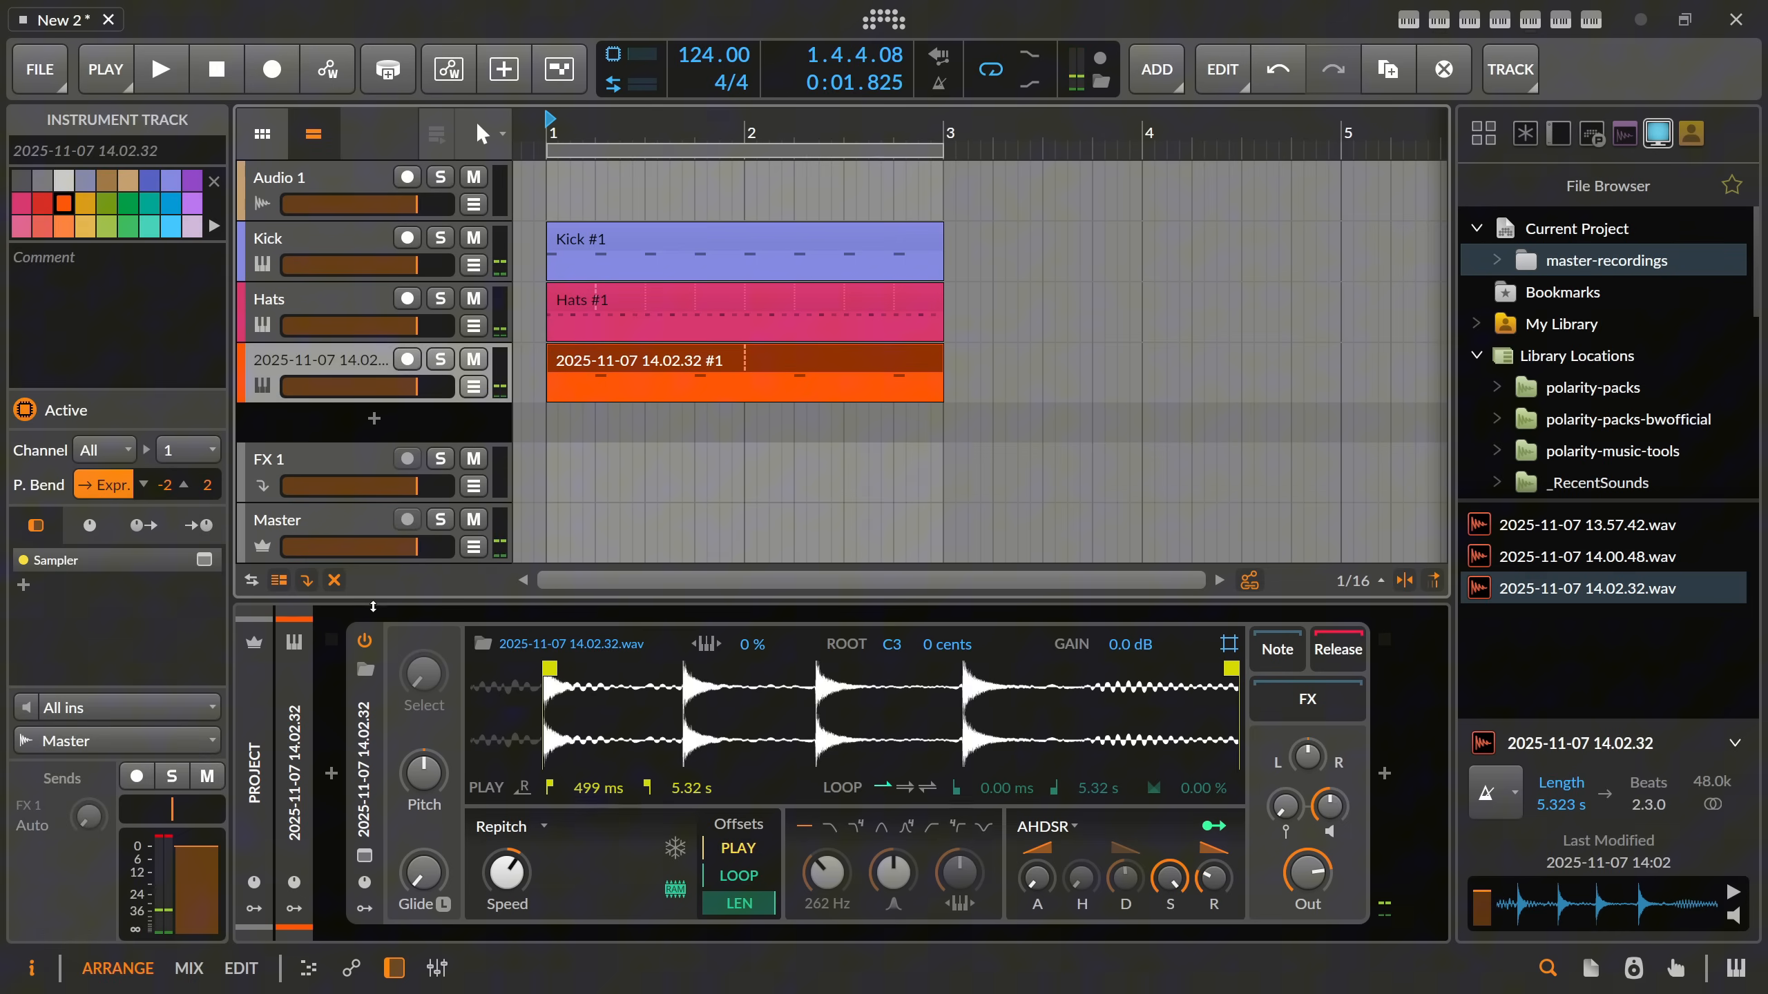
Wrap the Sampler on the orange track in an Instrument Layer and duplicate its layer.
left_click(364, 752)
key("ctrl+g")
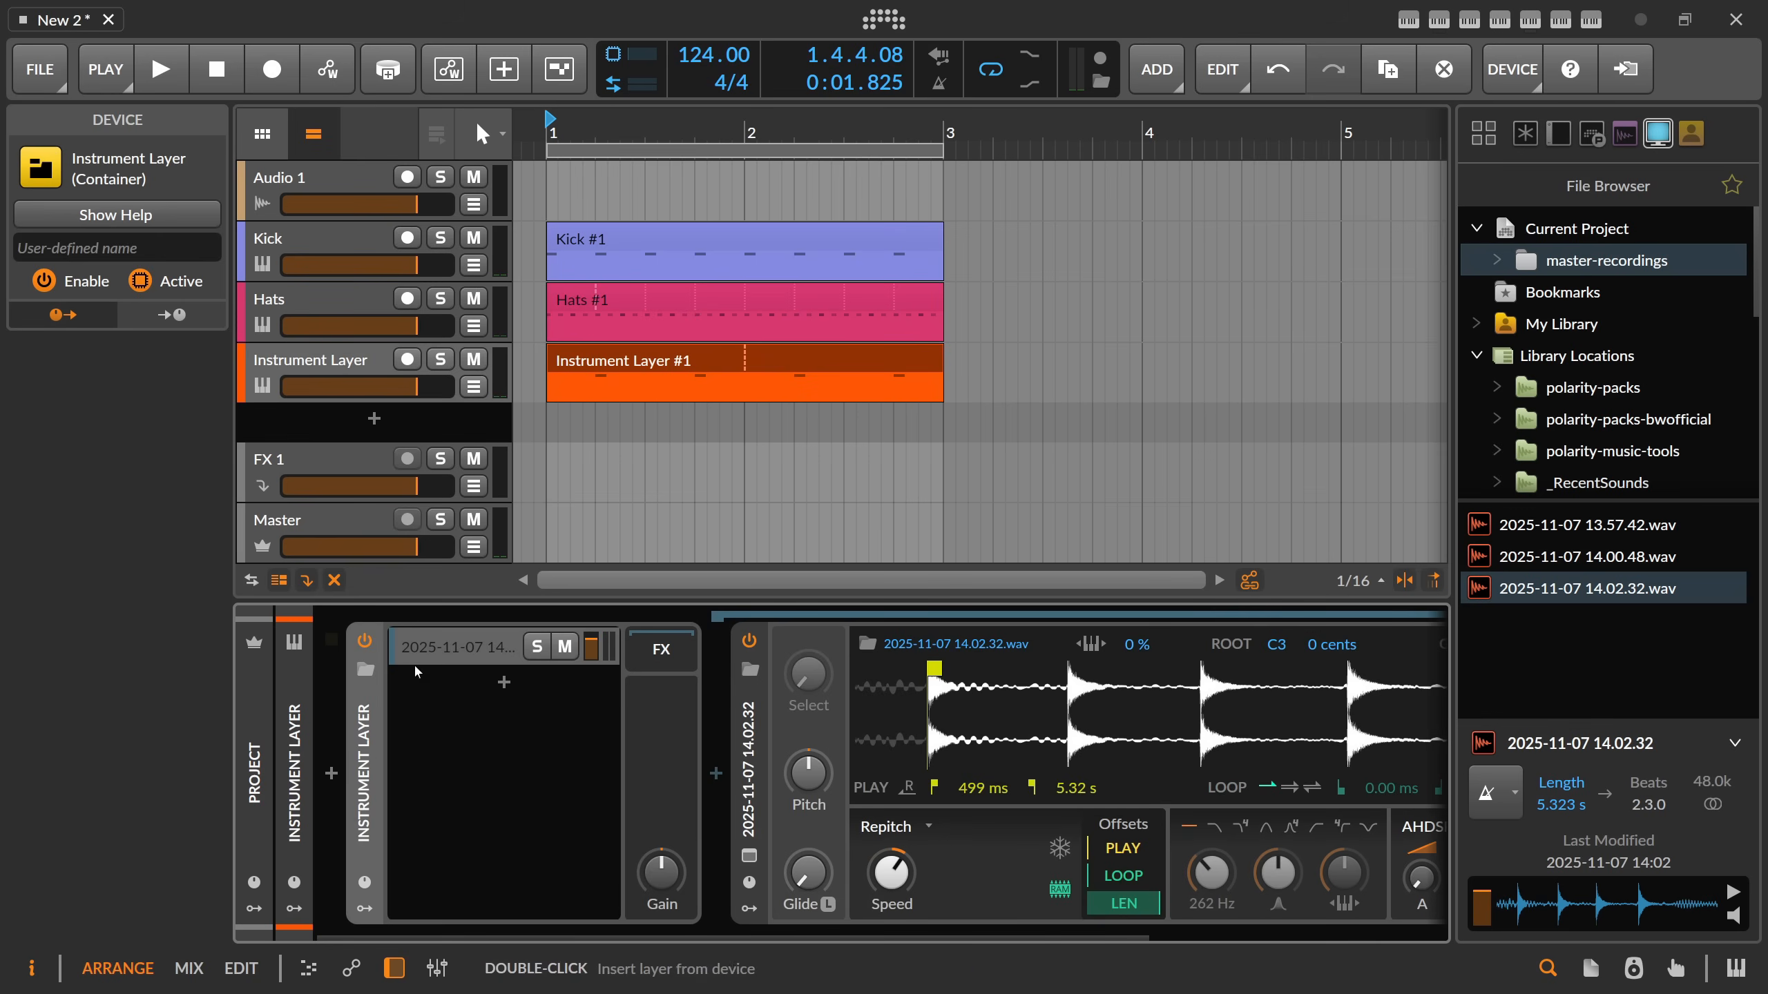
left_click(428, 646)
left_click(500, 679)
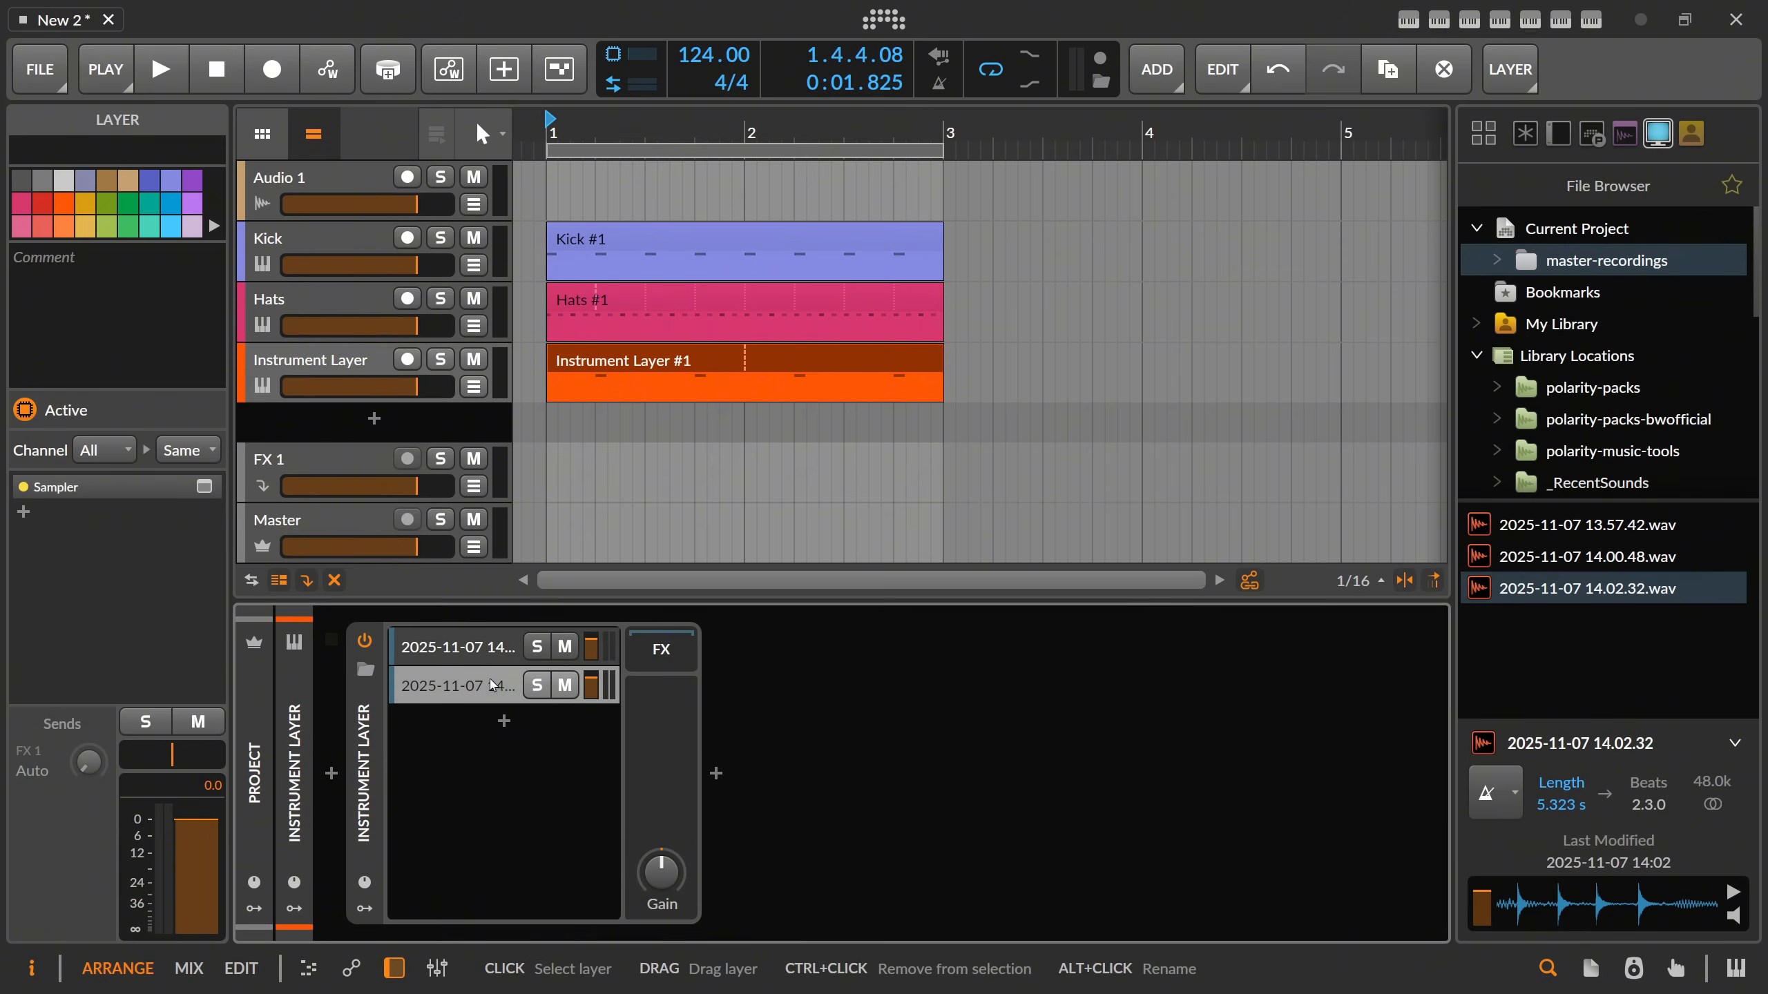
Set the second layer's Sampler play start to 1.47 s, precisely at the second hit of the waveform, while the loop plays.
left_click(478, 685)
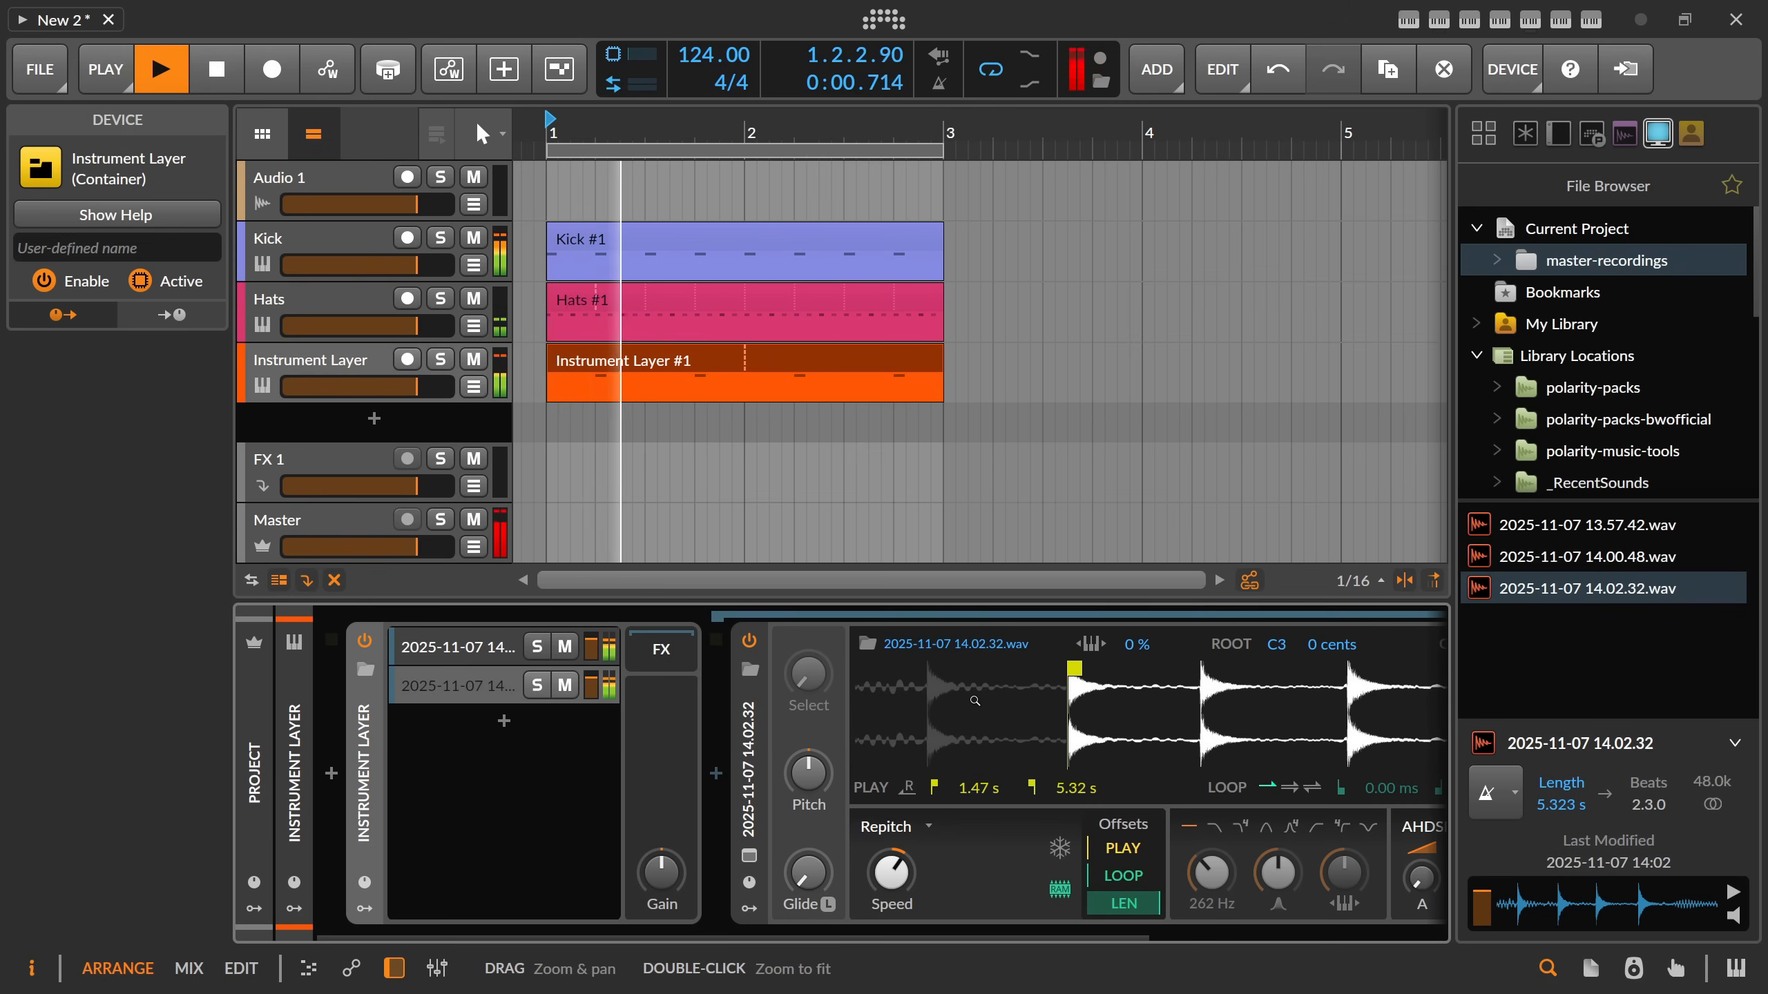
left_click_drag(696, 931, 821, 931)
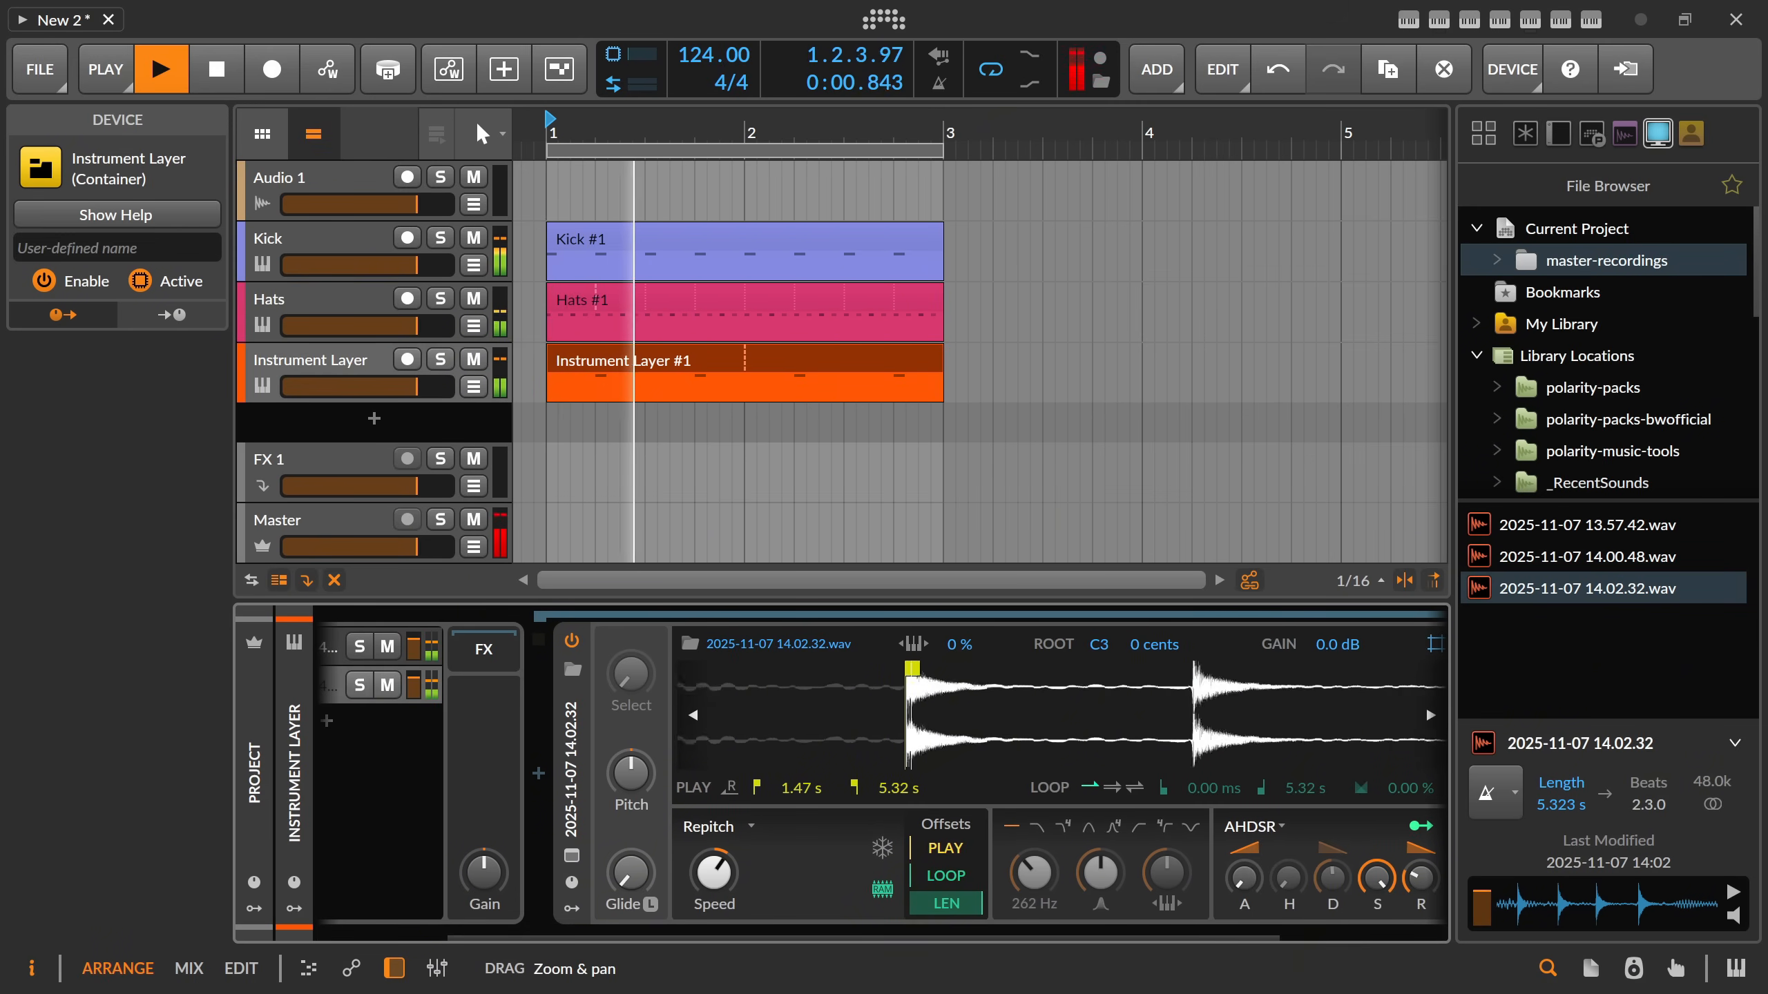
scroll(897, 673, "up", 5)
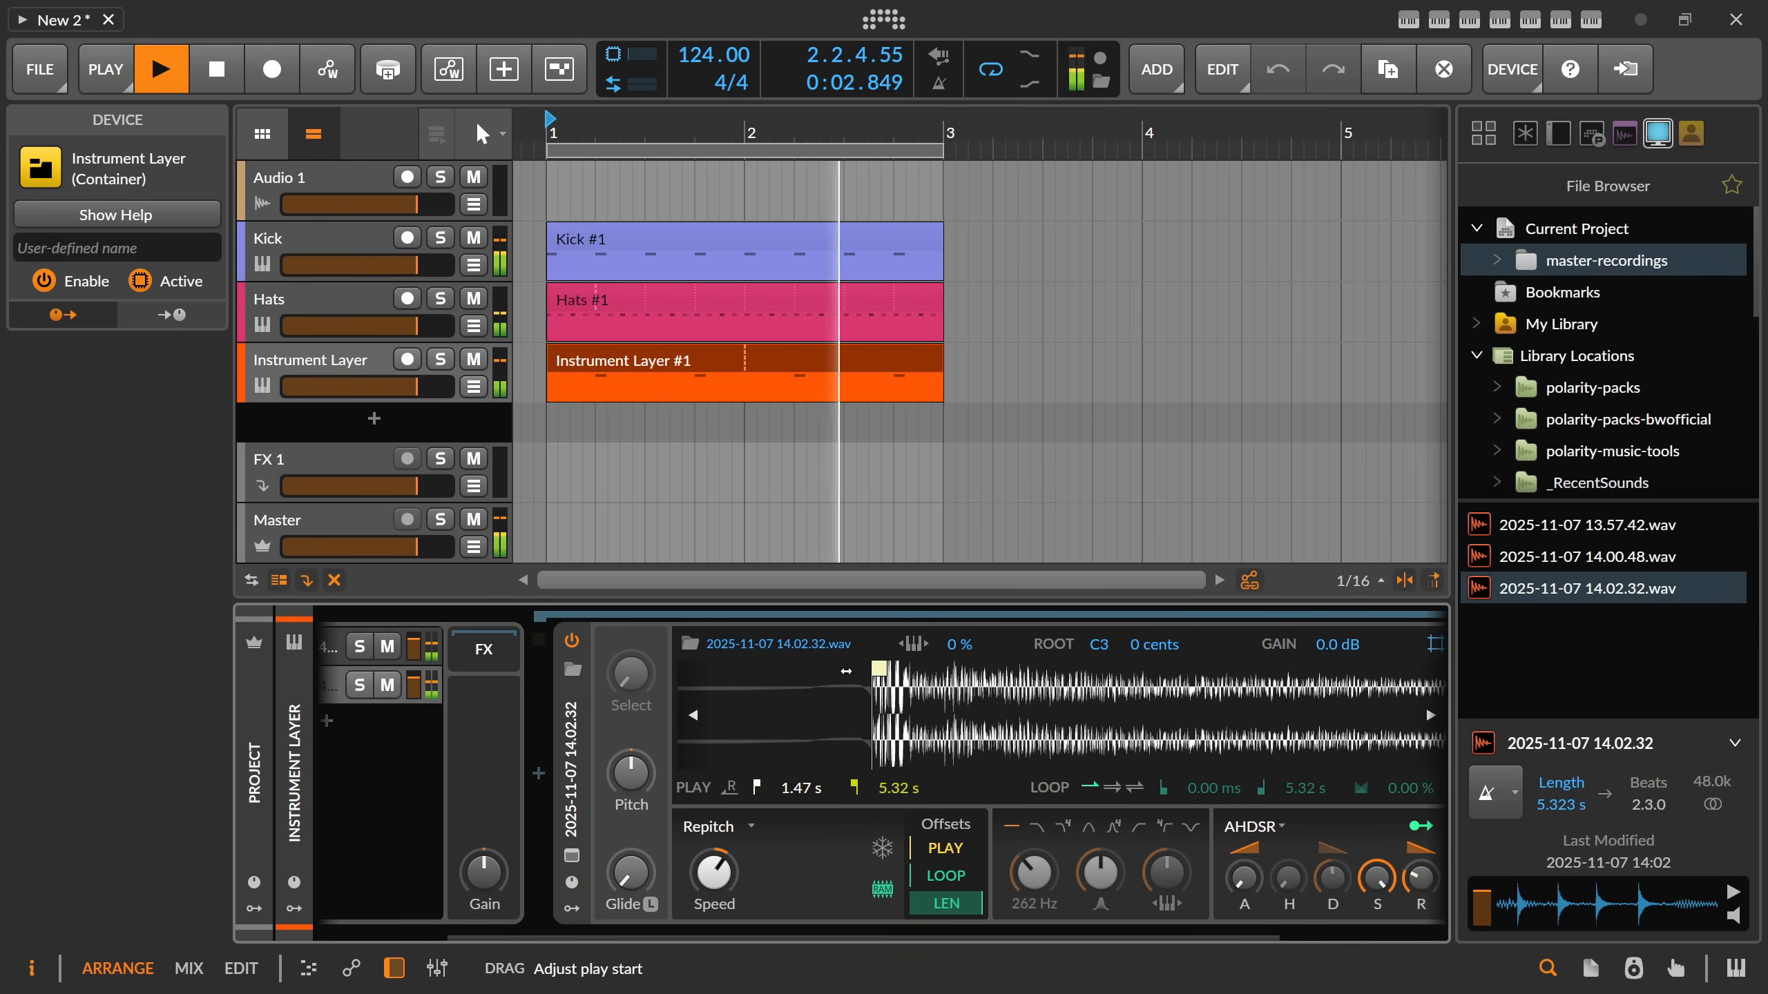
mouse_move(877, 667)
left_mouse_down()
mouse_move(826, 667)
mouse_move(862, 756)
mouse_move(782, 672)
mouse_move(856, 673)
left_mouse_up()
key("space")
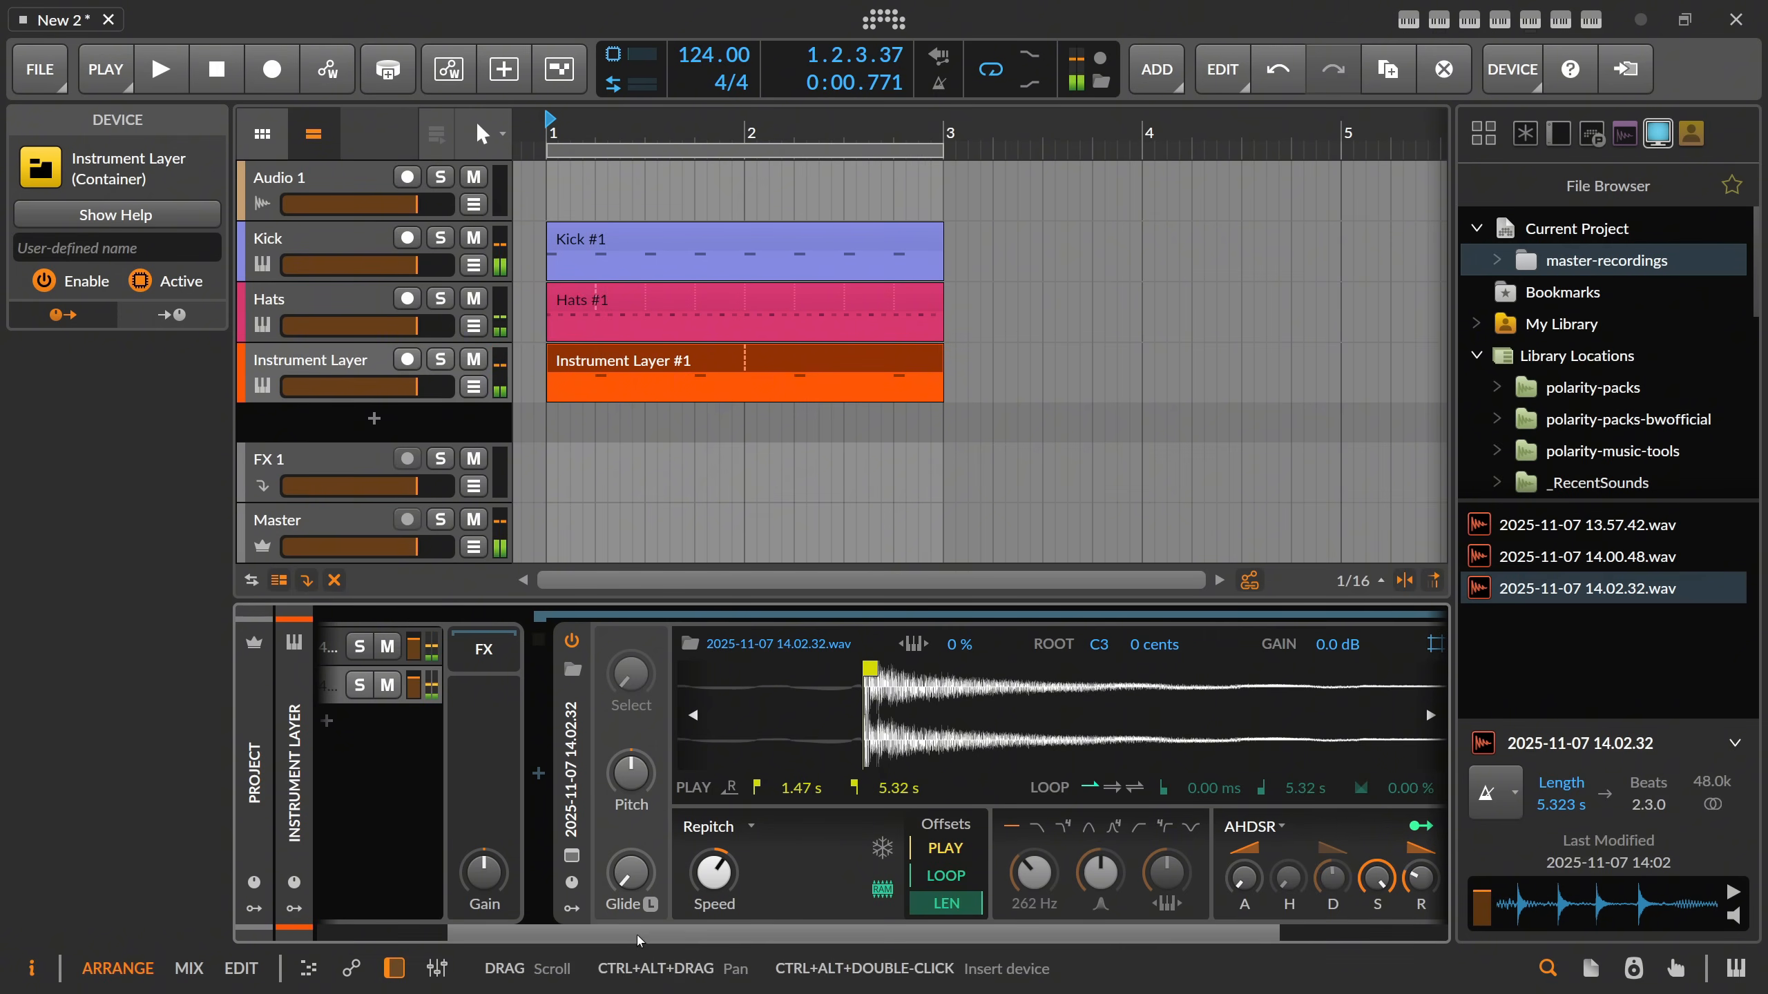
Duplicate the second layer, set the new layer's play start to 2.38 s at the third hit, and play the loop.
left_click_drag(644, 936, 503, 932)
left_click(481, 691)
key("ctrl+d")
left_click(480, 726)
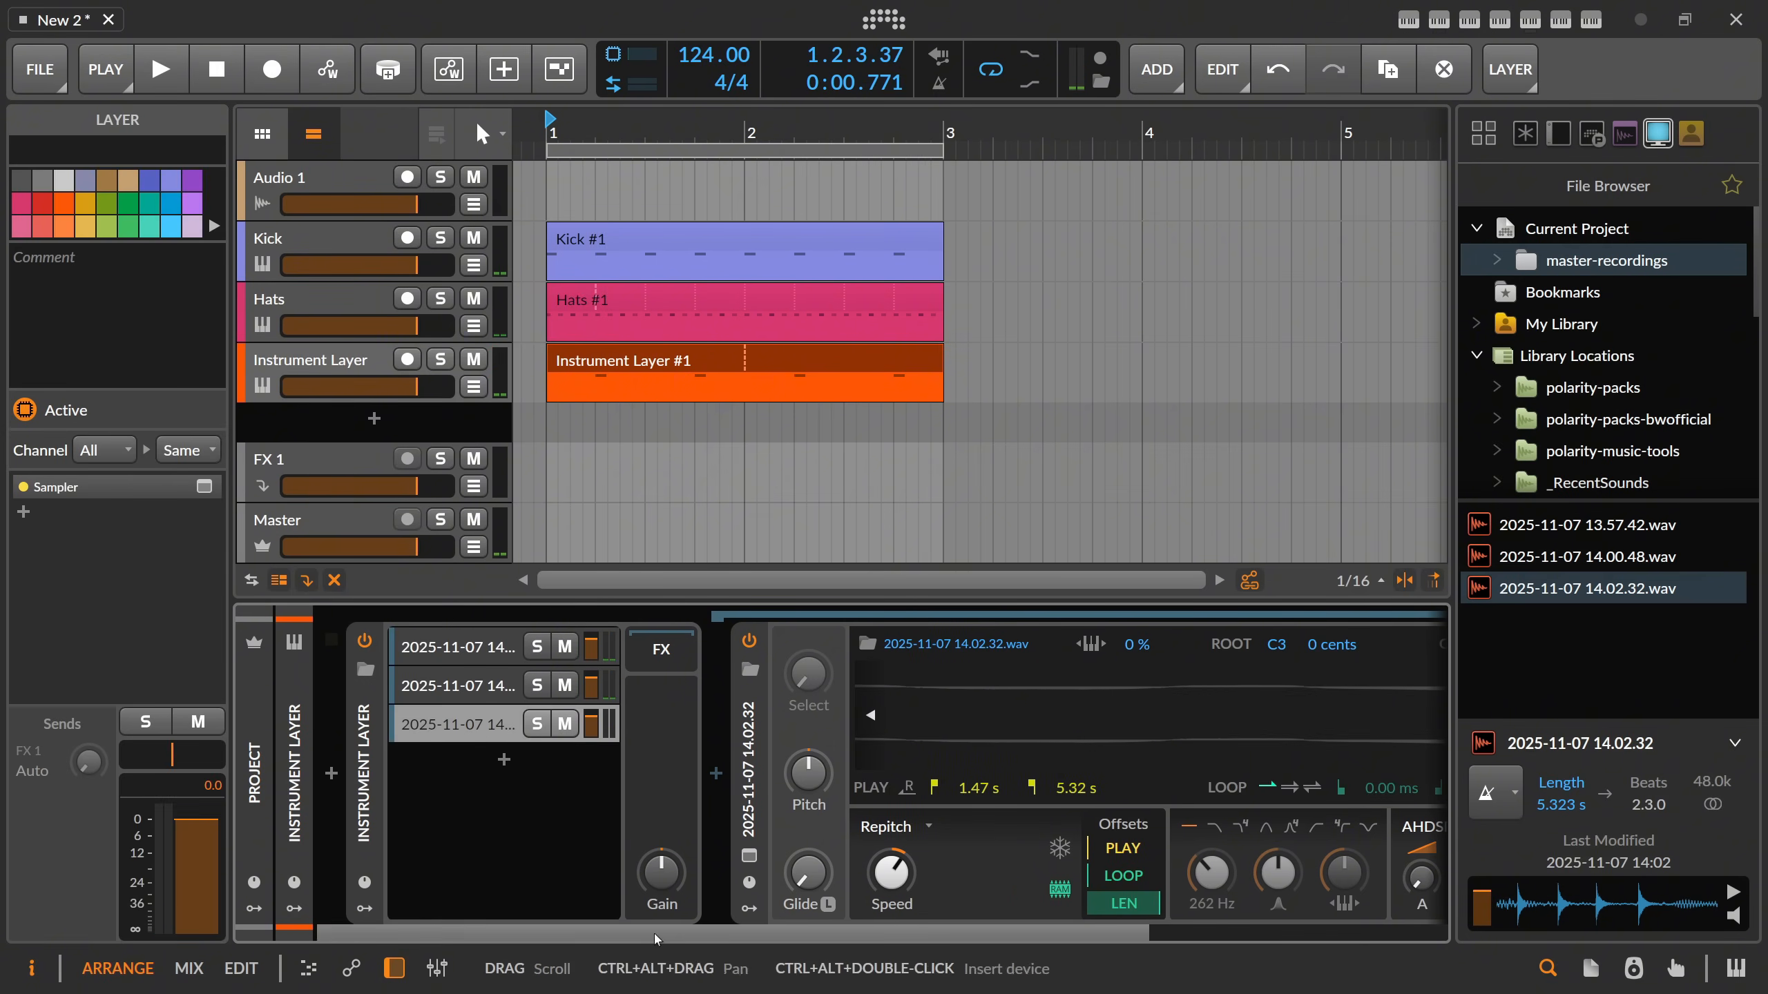
left_click_drag(652, 936, 919, 932)
left_click_drag(864, 724, 863, 766)
left_click_drag(708, 669, 840, 668)
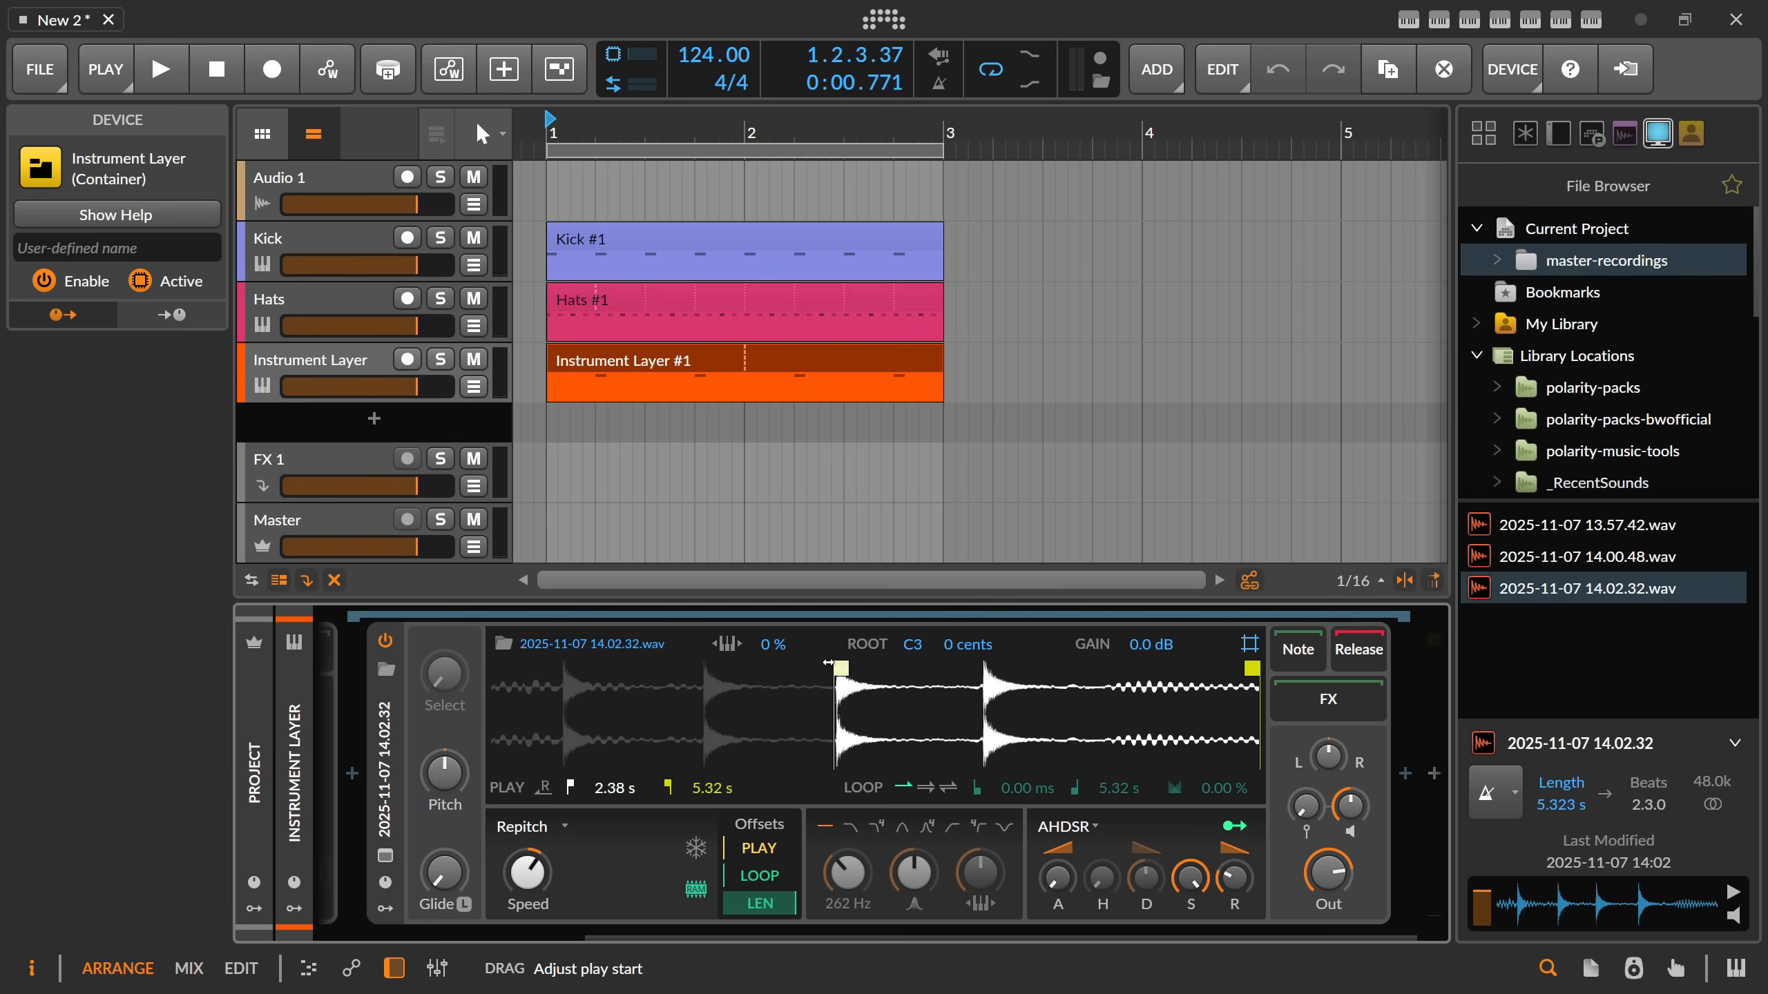
key("space")
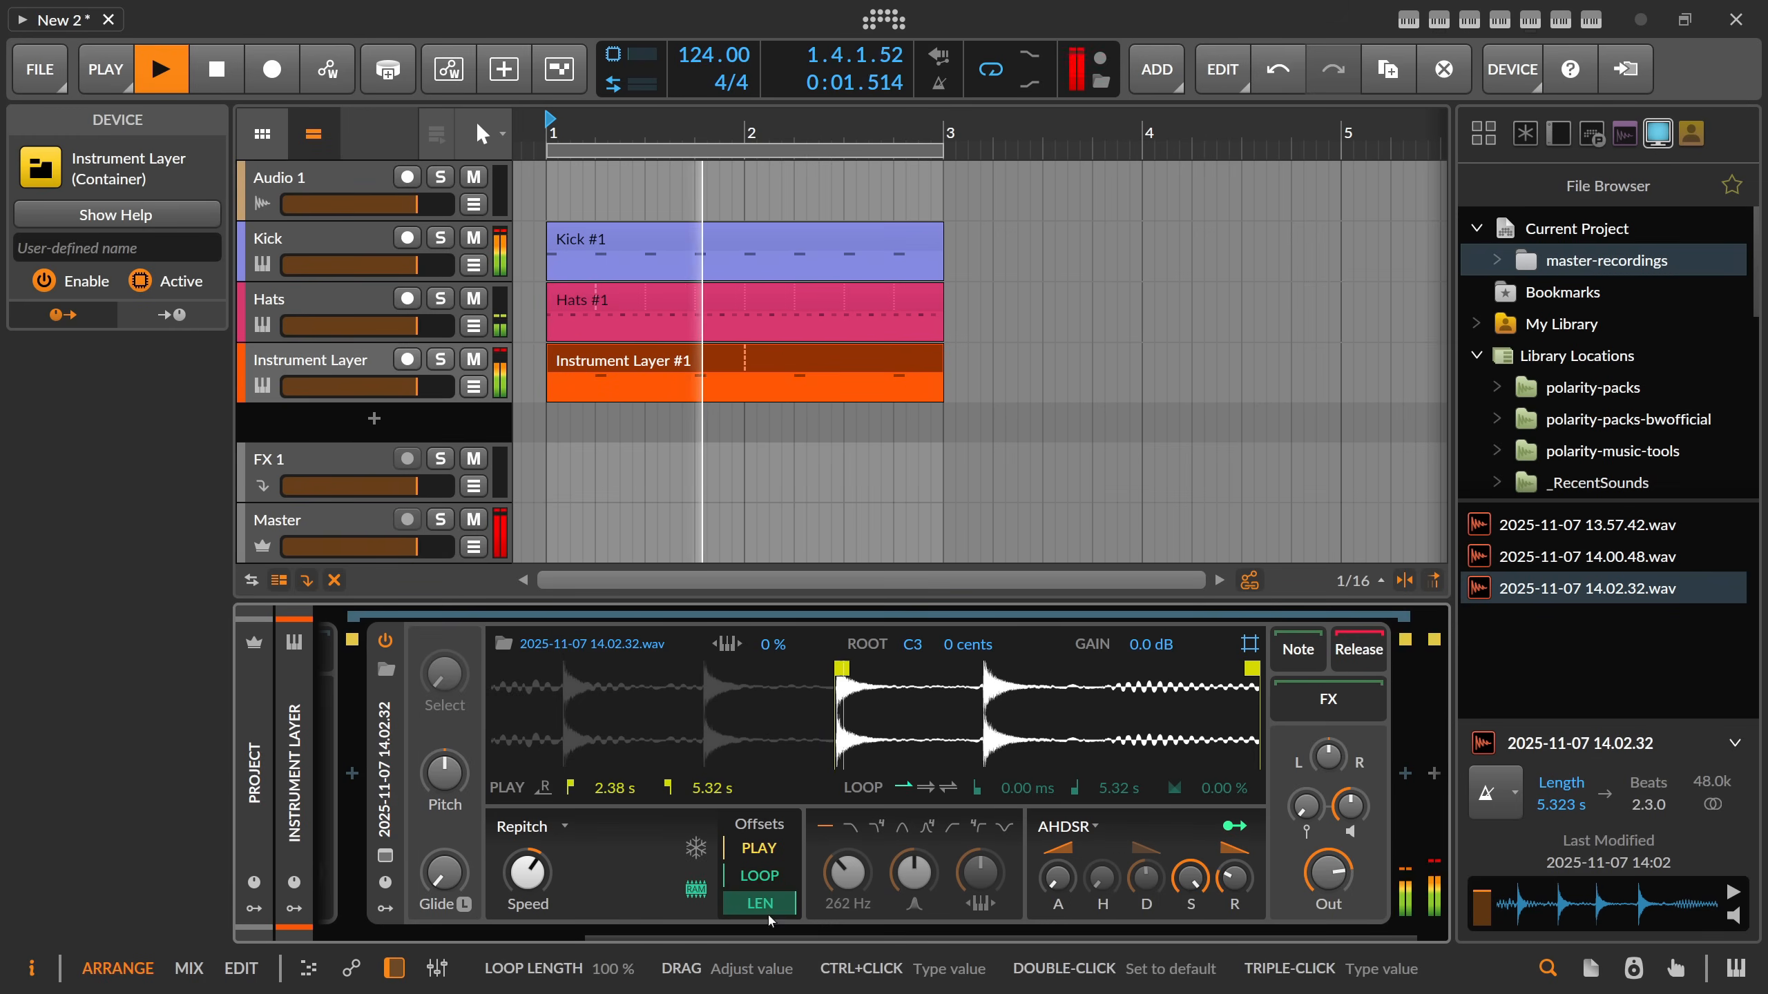
left_click_drag(812, 930, 915, 932)
key("space")
Duplicate the third layer and set the new layer's Sampler play start to 3.41 s at the fourth hit.
left_click(473, 737)
key("ctrl+d")
left_click(478, 766)
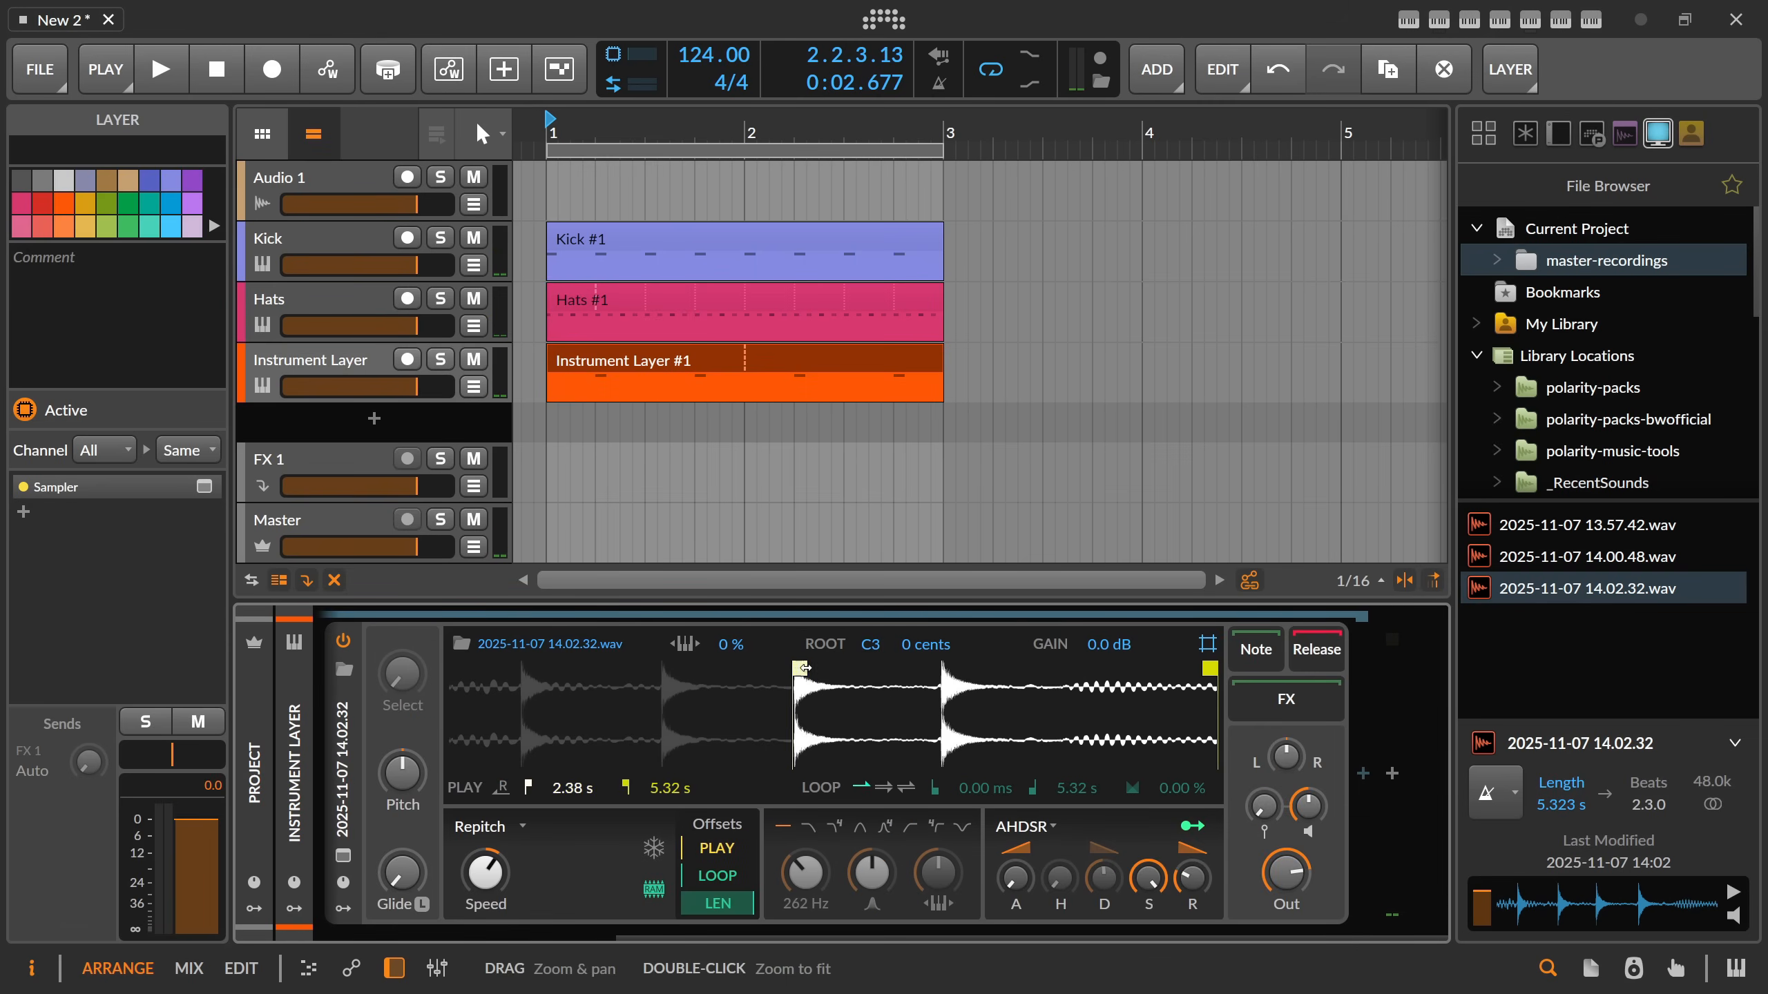
left_click_drag(802, 668, 935, 670)
key("space")
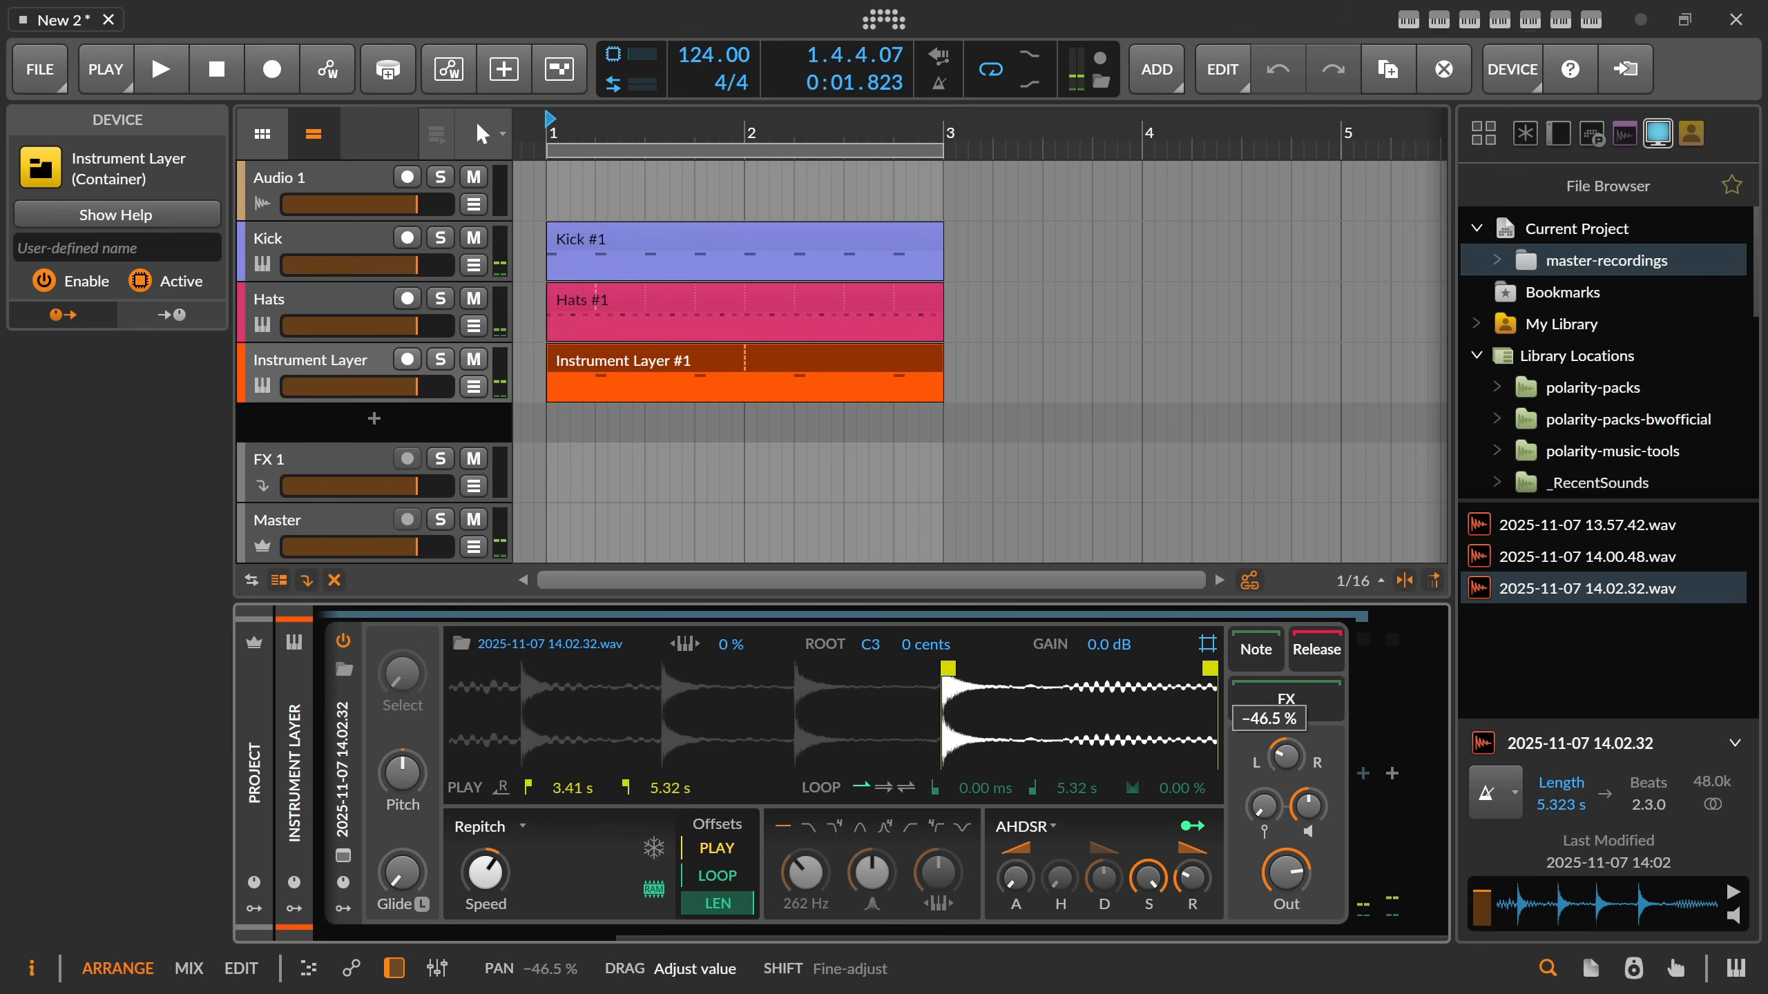
Pan the fourth layer to the right and the second layer to about -66% in the Instrument Layer.
scroll(503, 728, "left", 10)
left_click(503, 728)
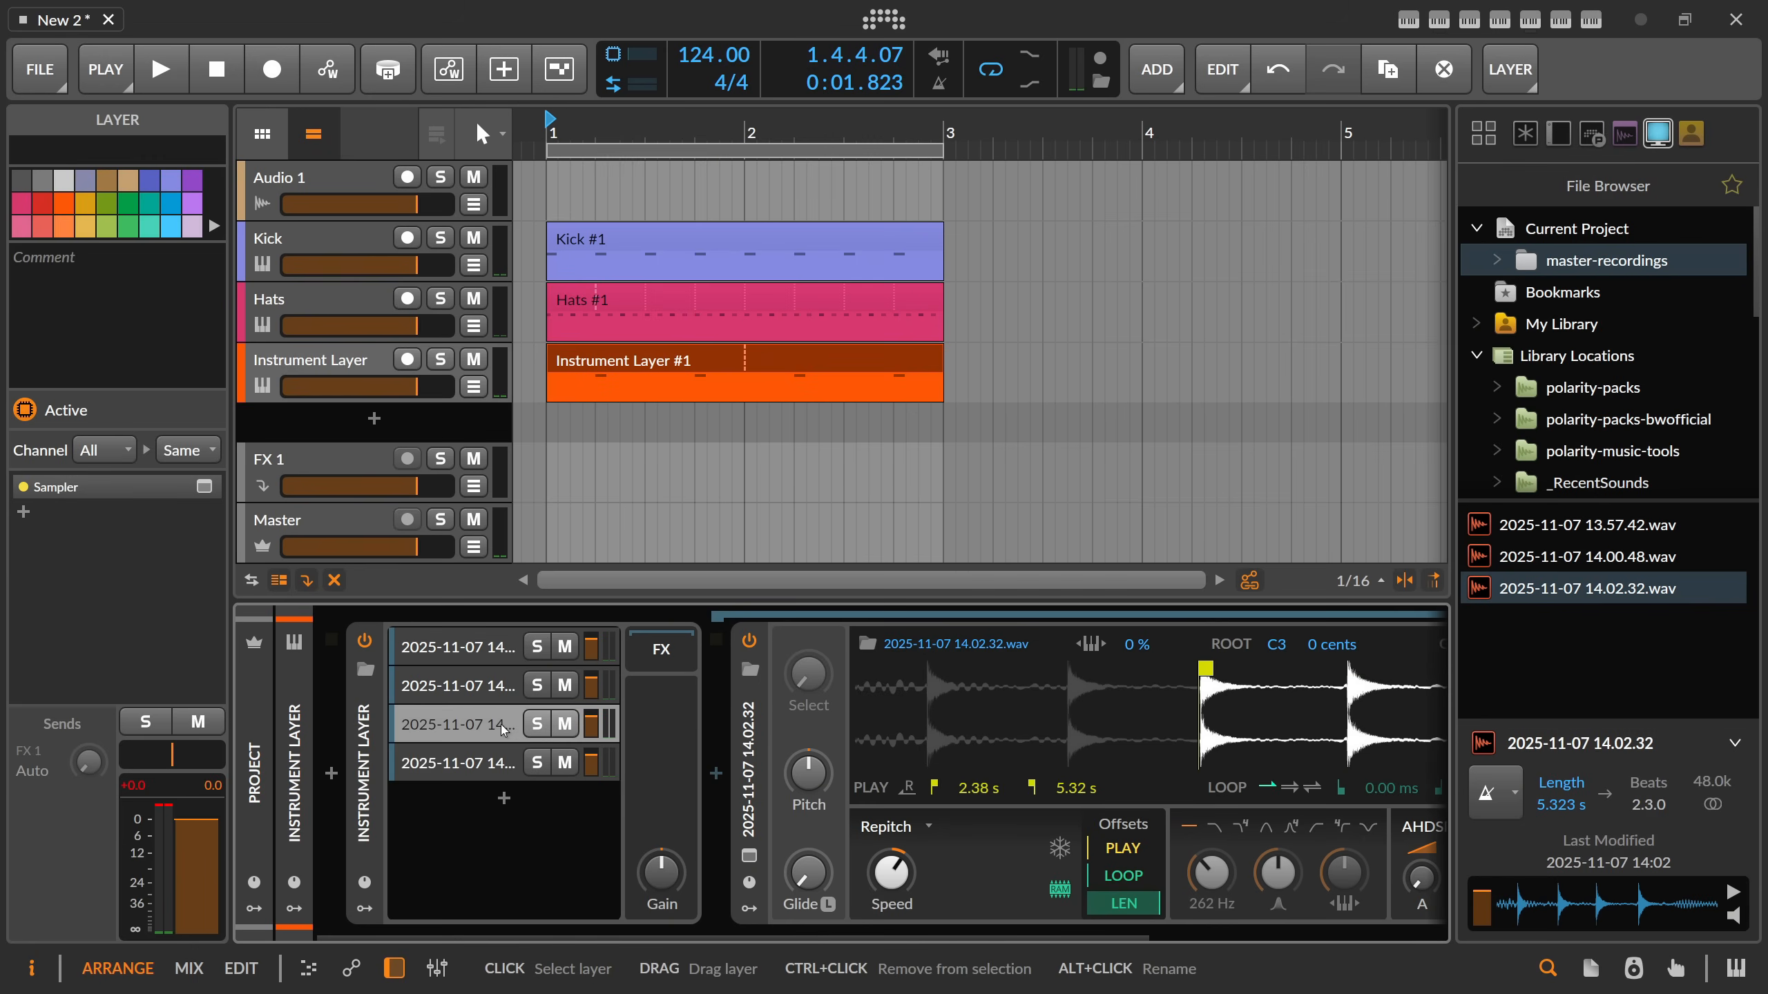
scroll(1103, 912, "right", 6)
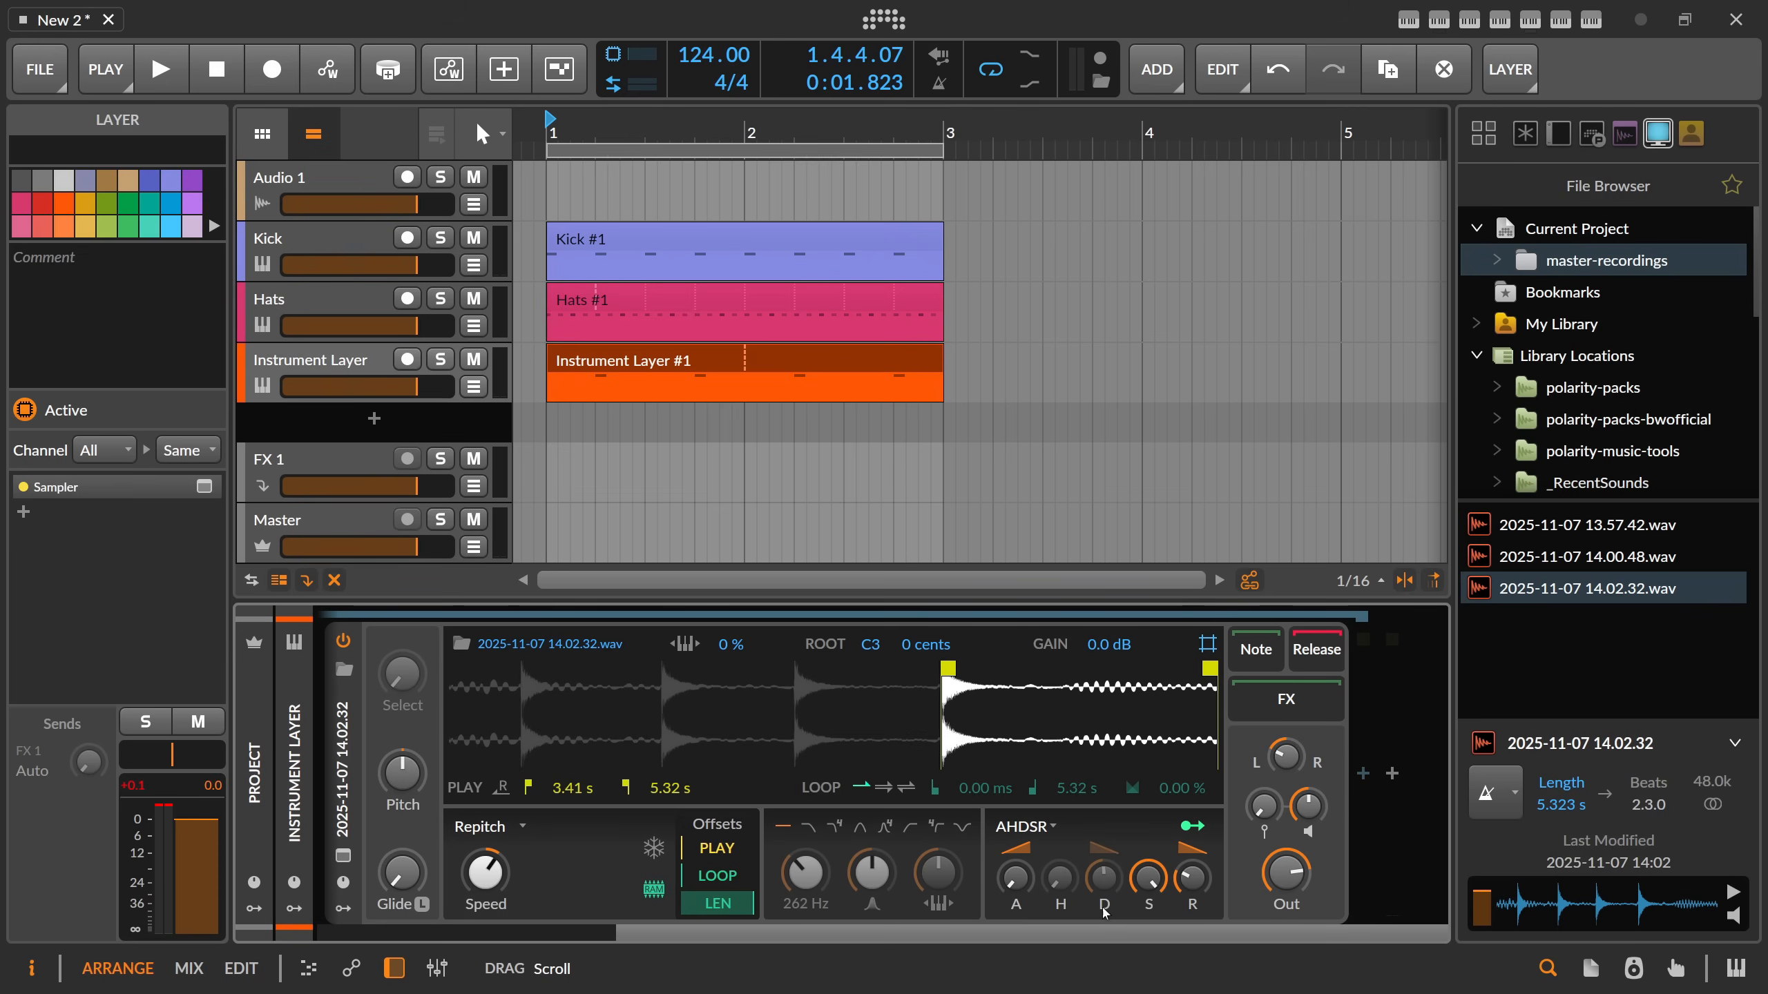
scroll(457, 777, "left", 6)
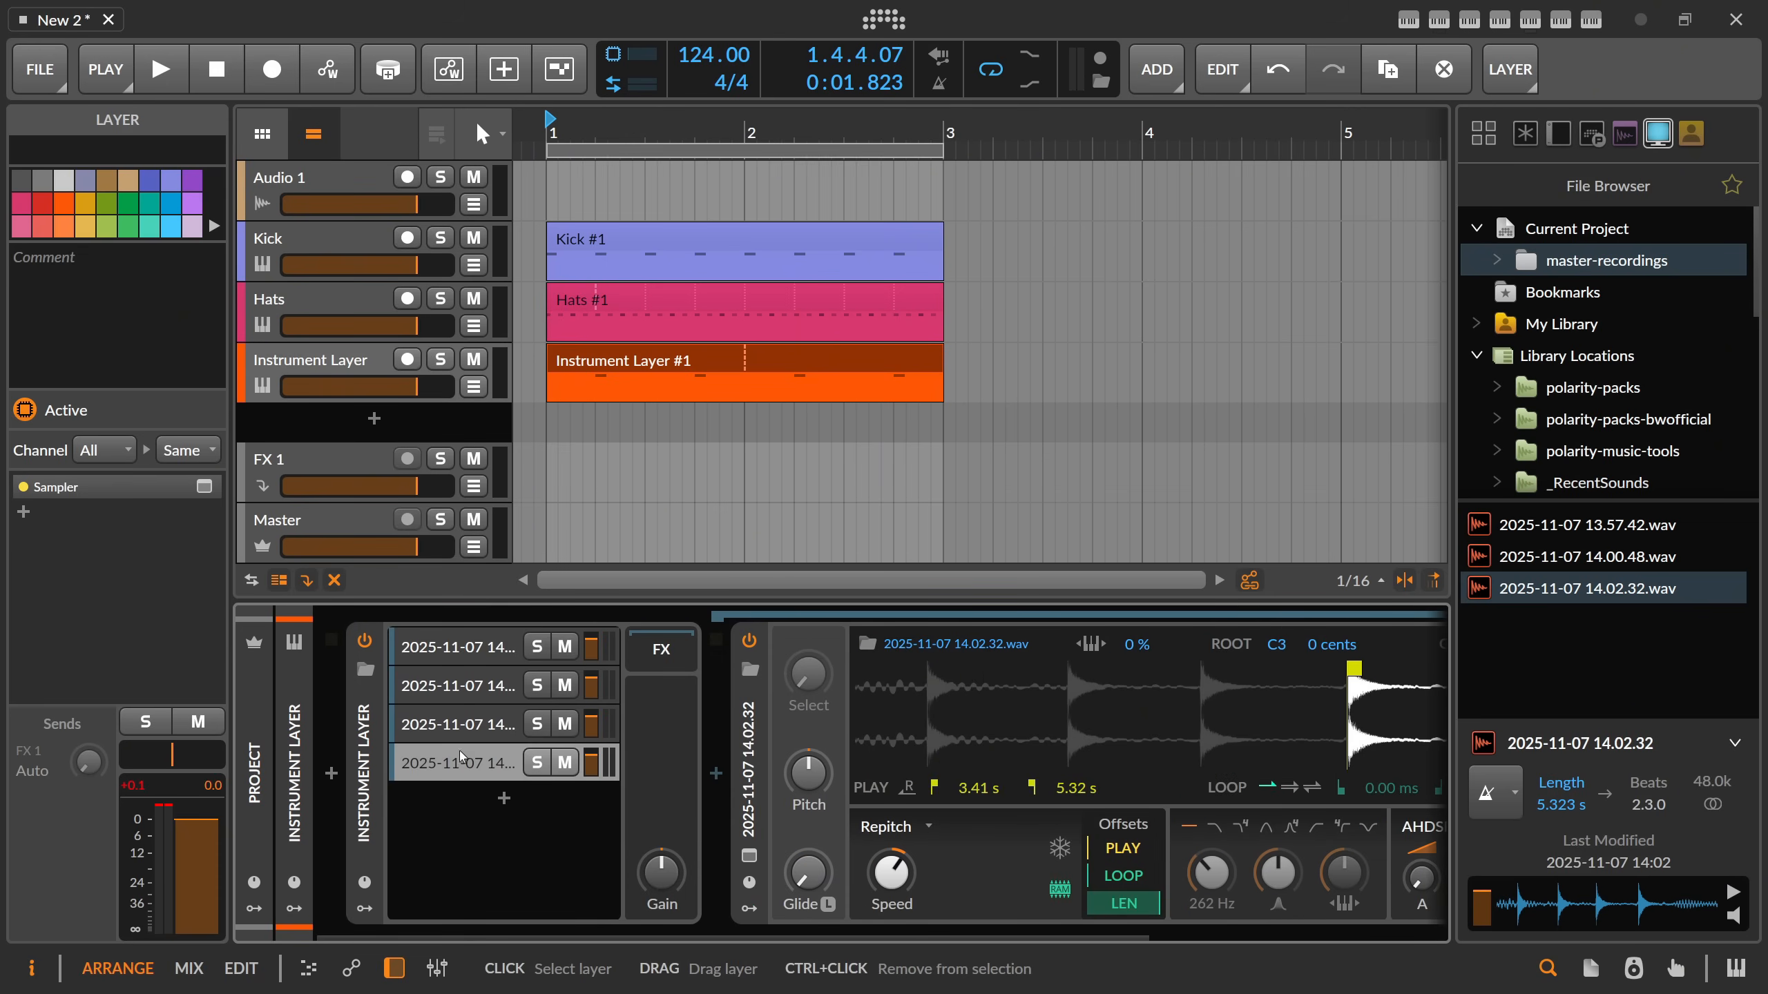
left_click_drag(172, 754, 202, 754)
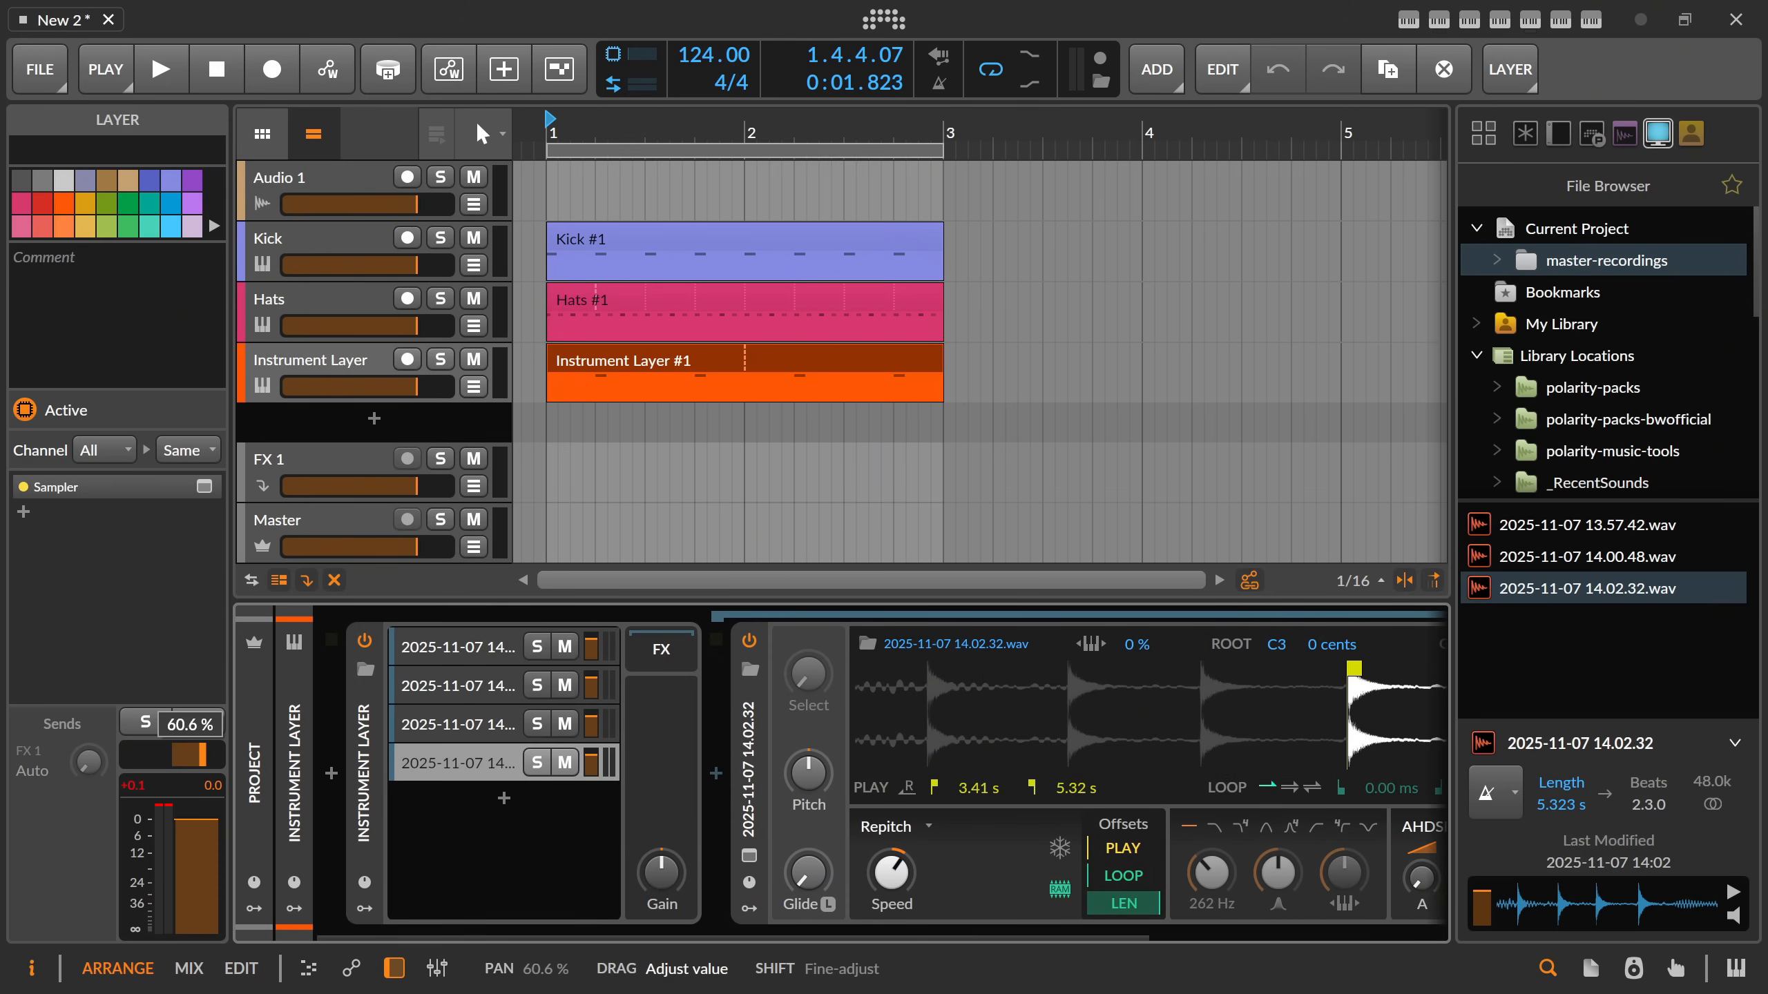
left_click(451, 729)
left_click(497, 703)
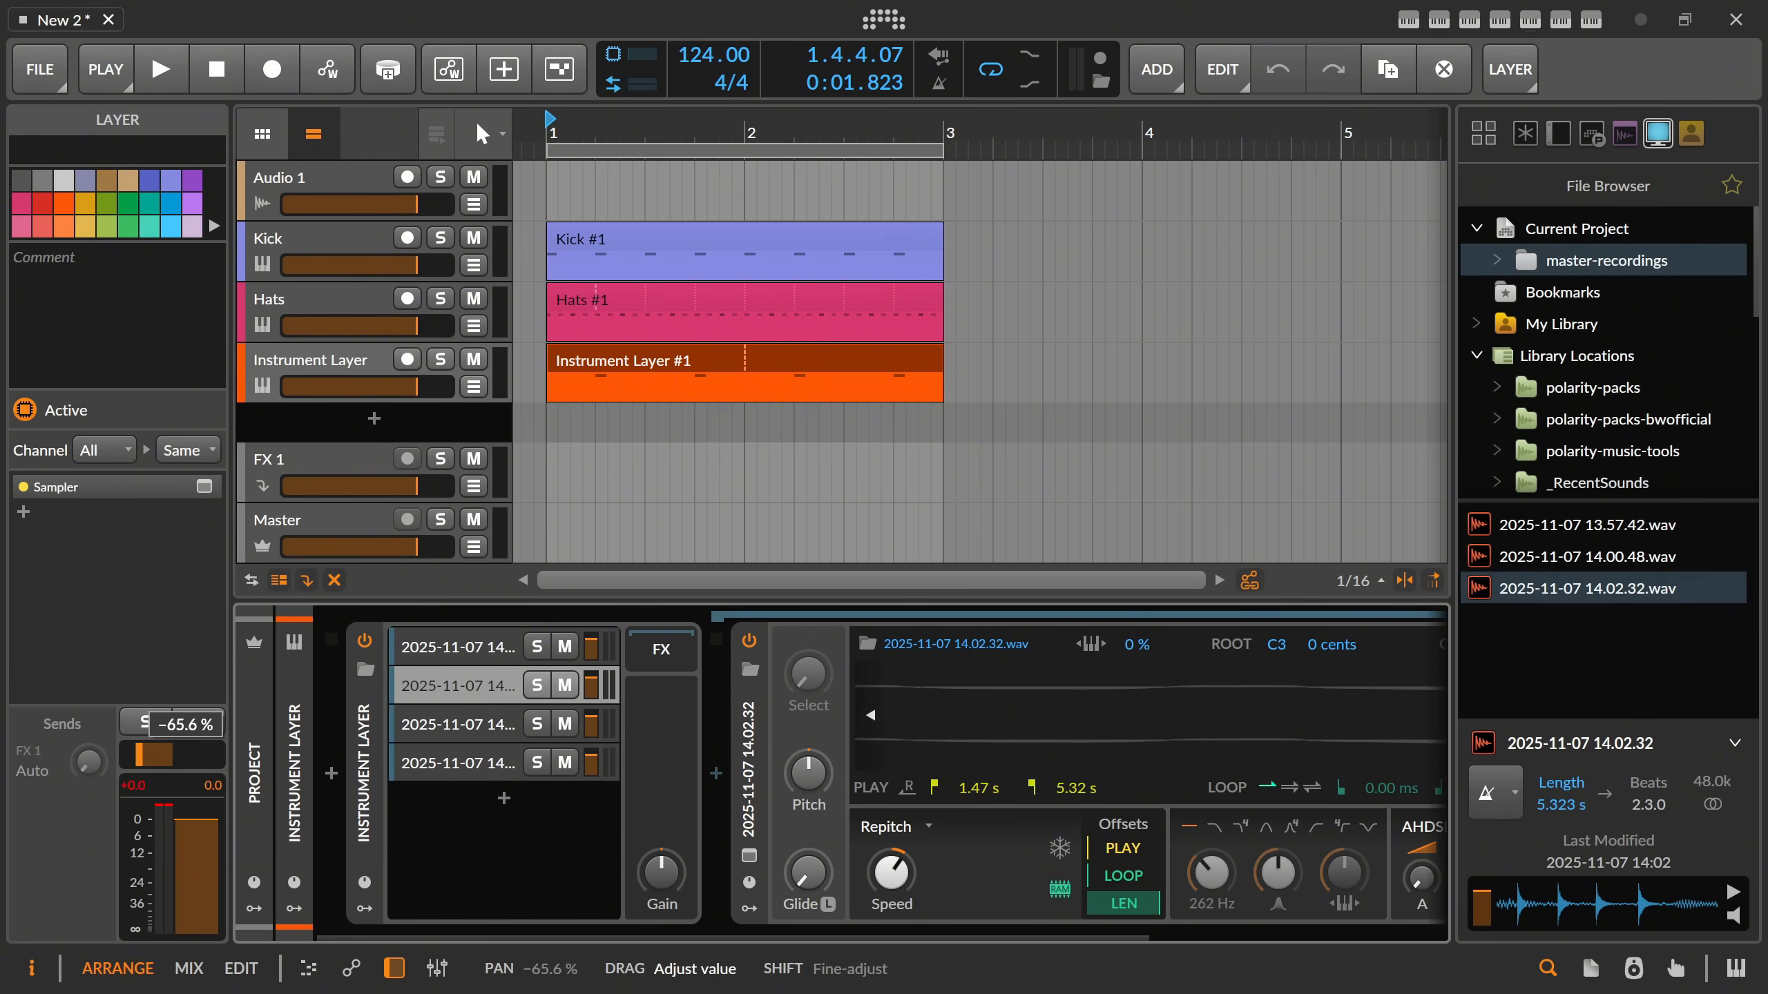
Pan the first layer to 43.8% and listen to the layered hit in the loop.
left_click(444, 657)
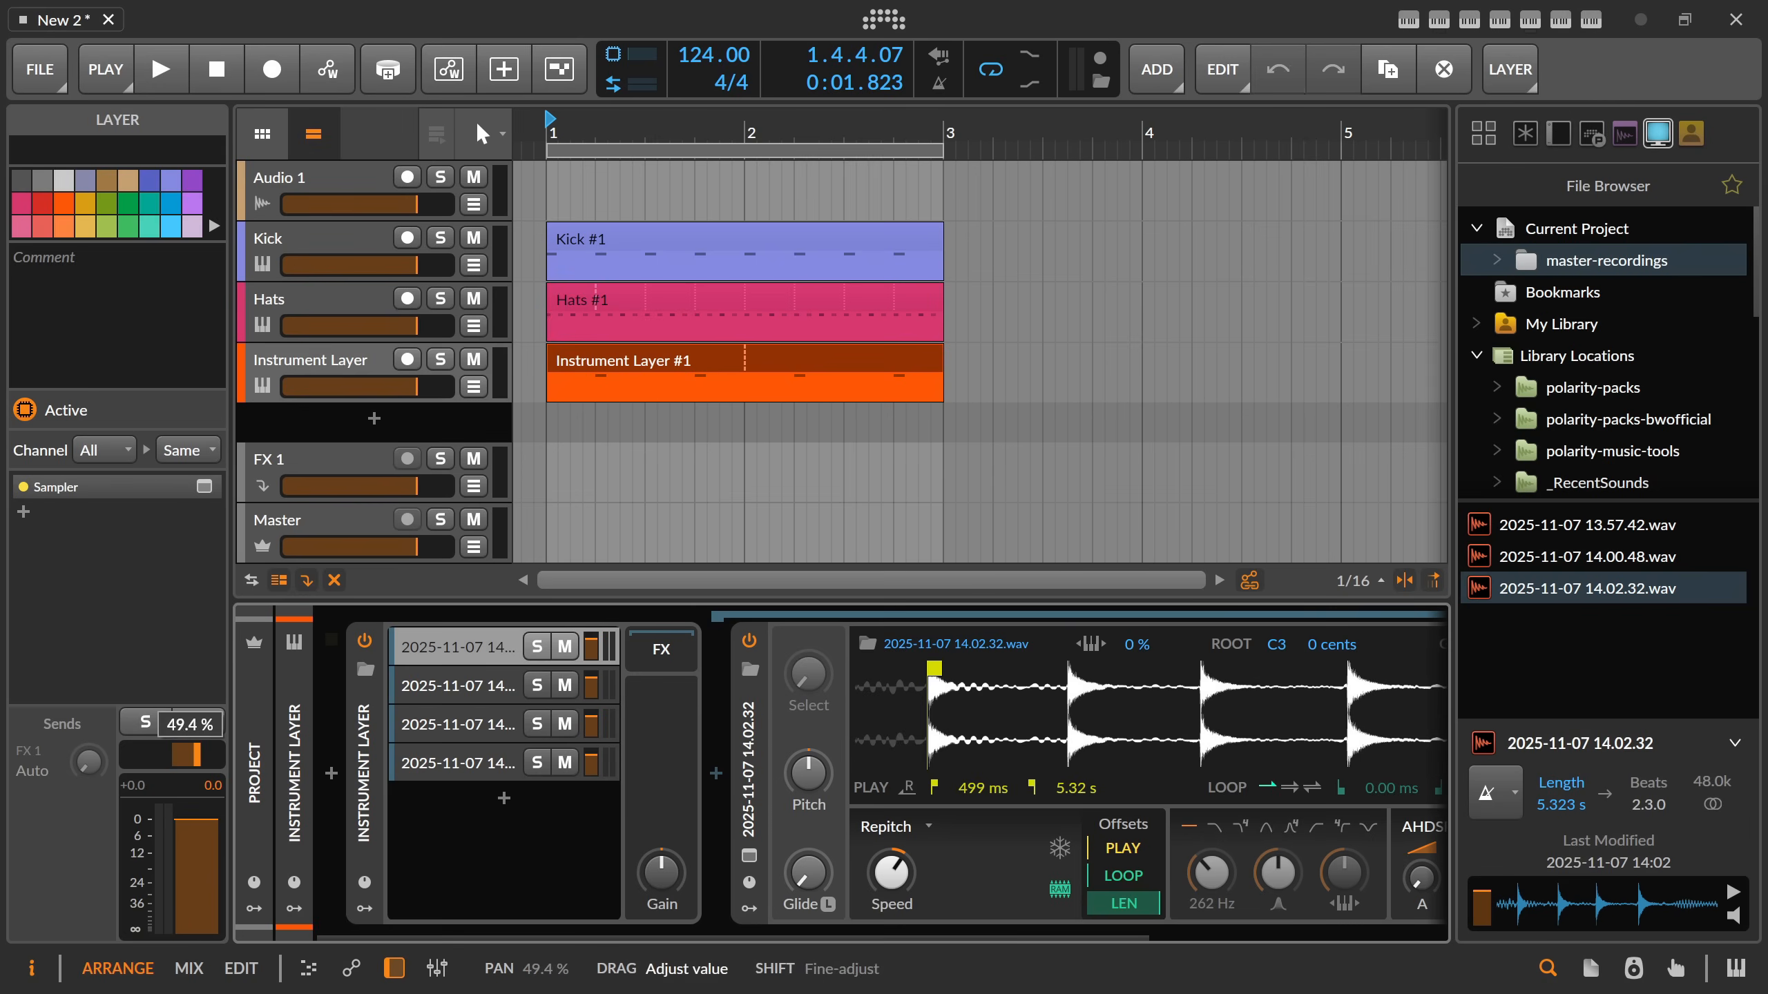
key("space")
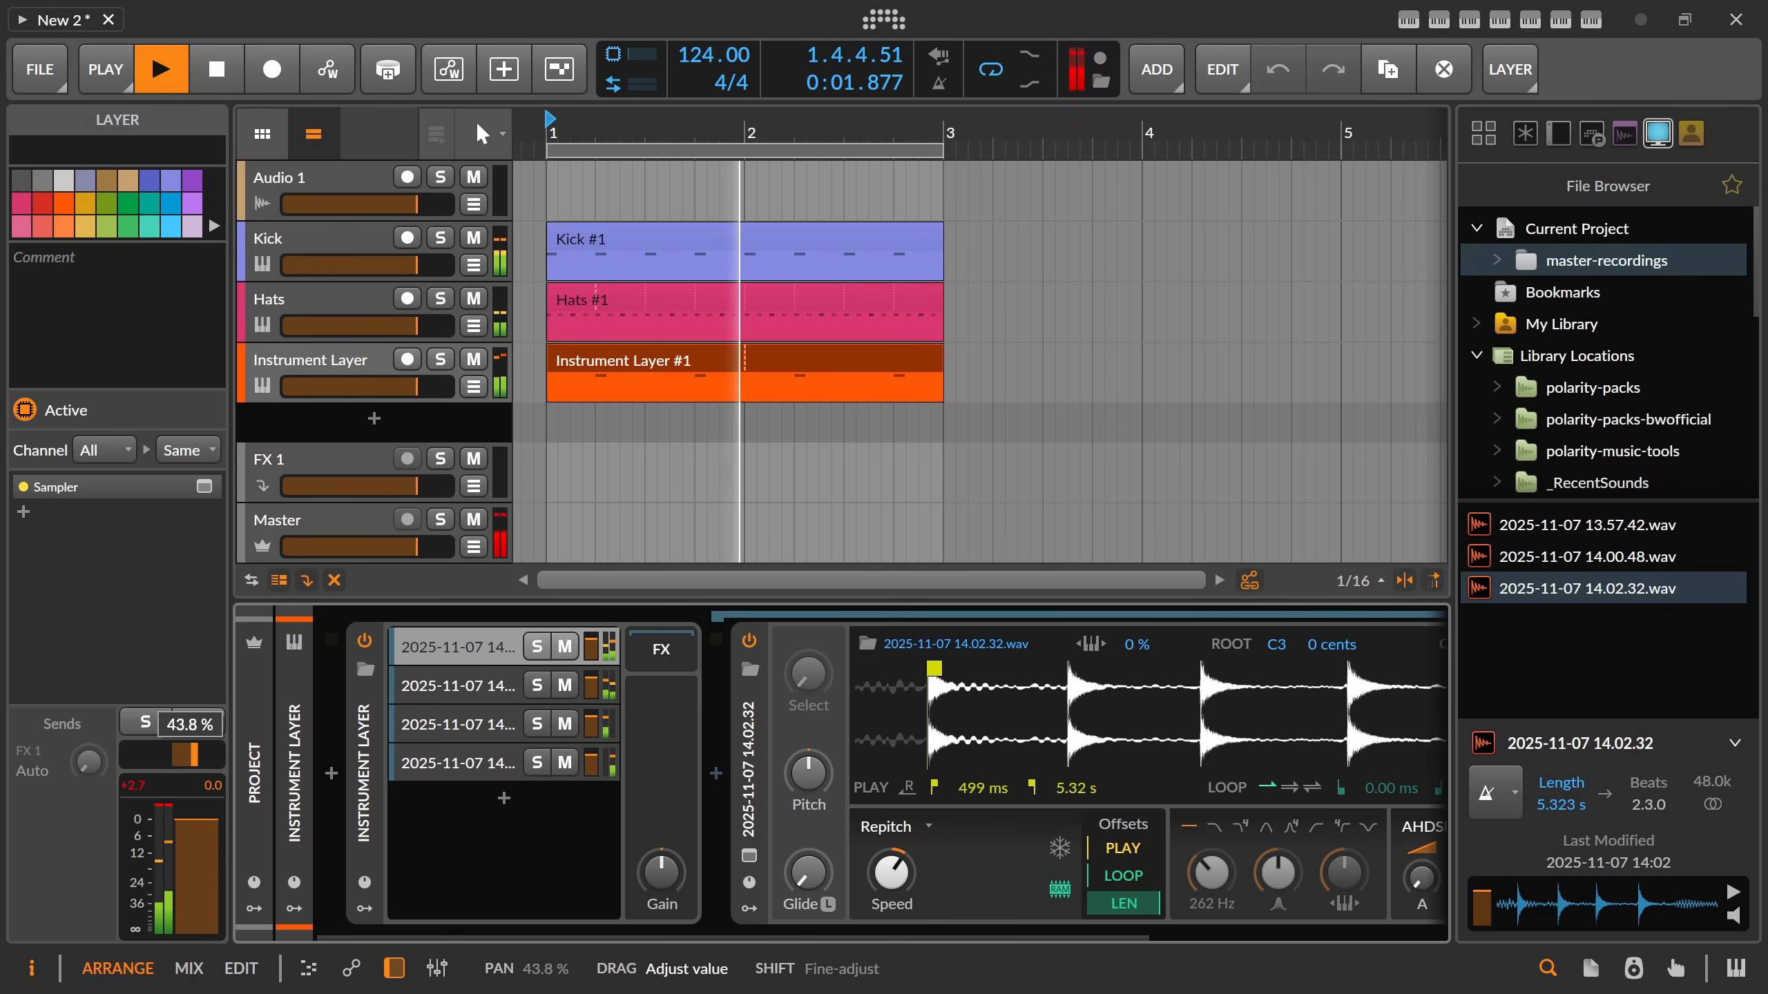
key("space")
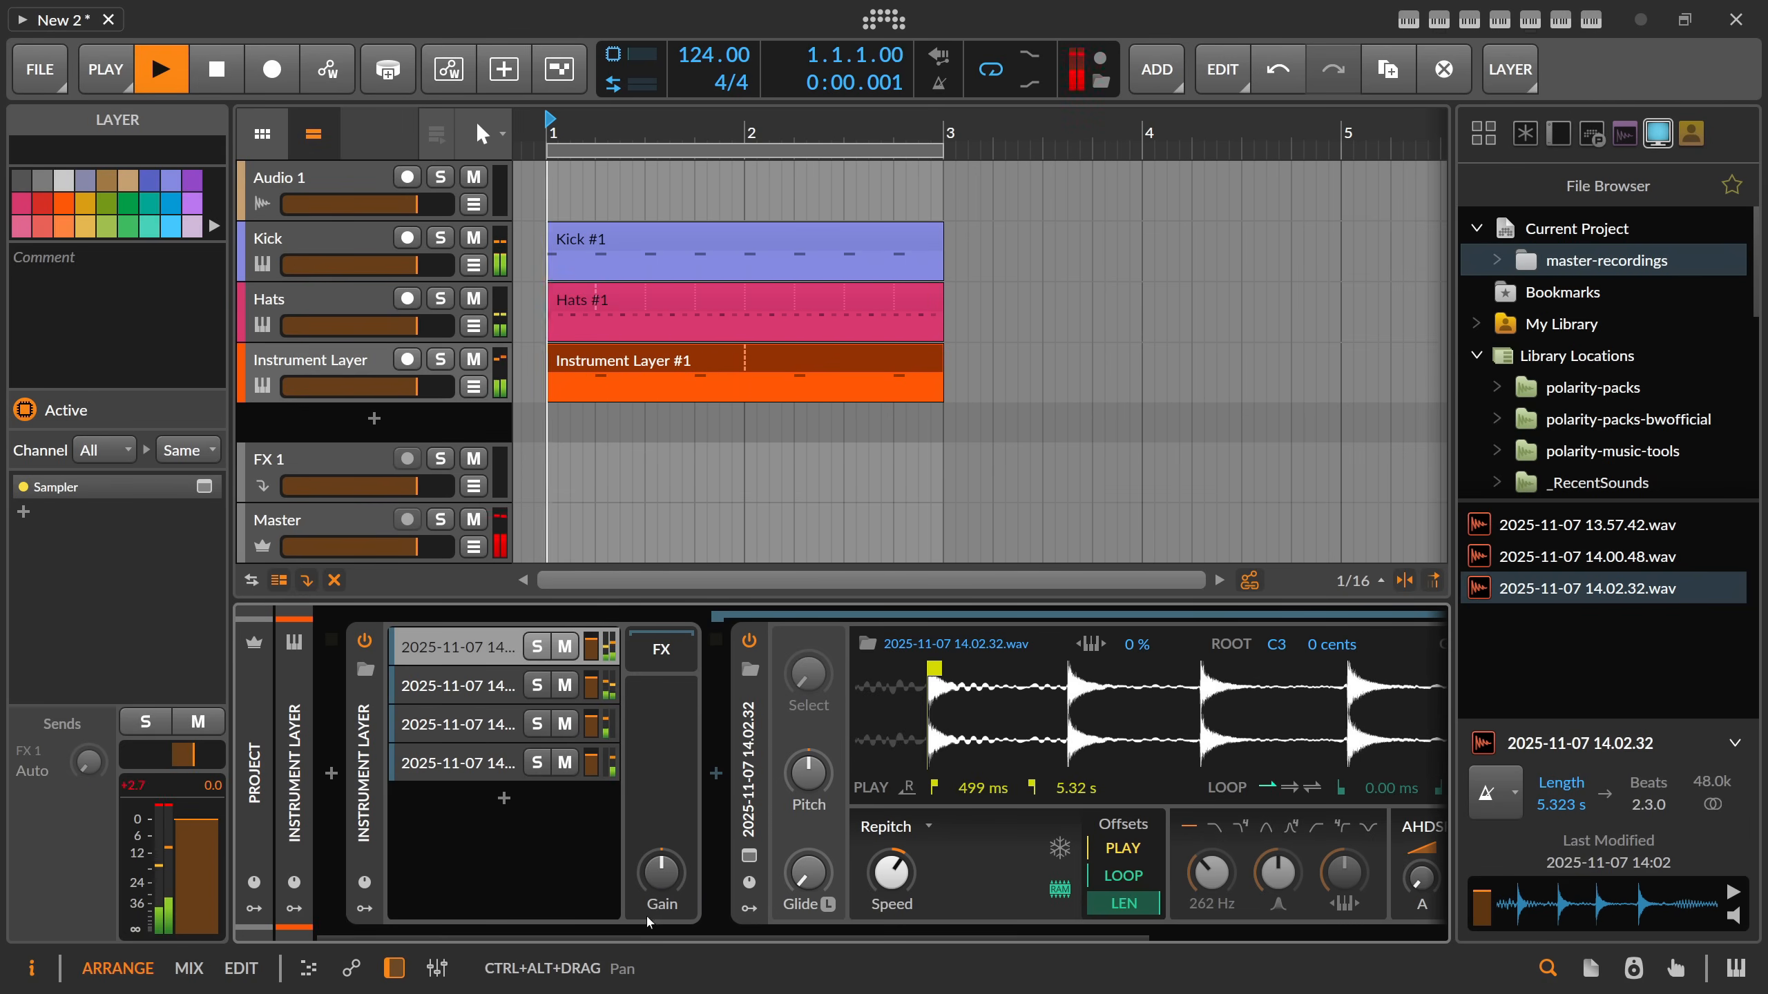
key("space")
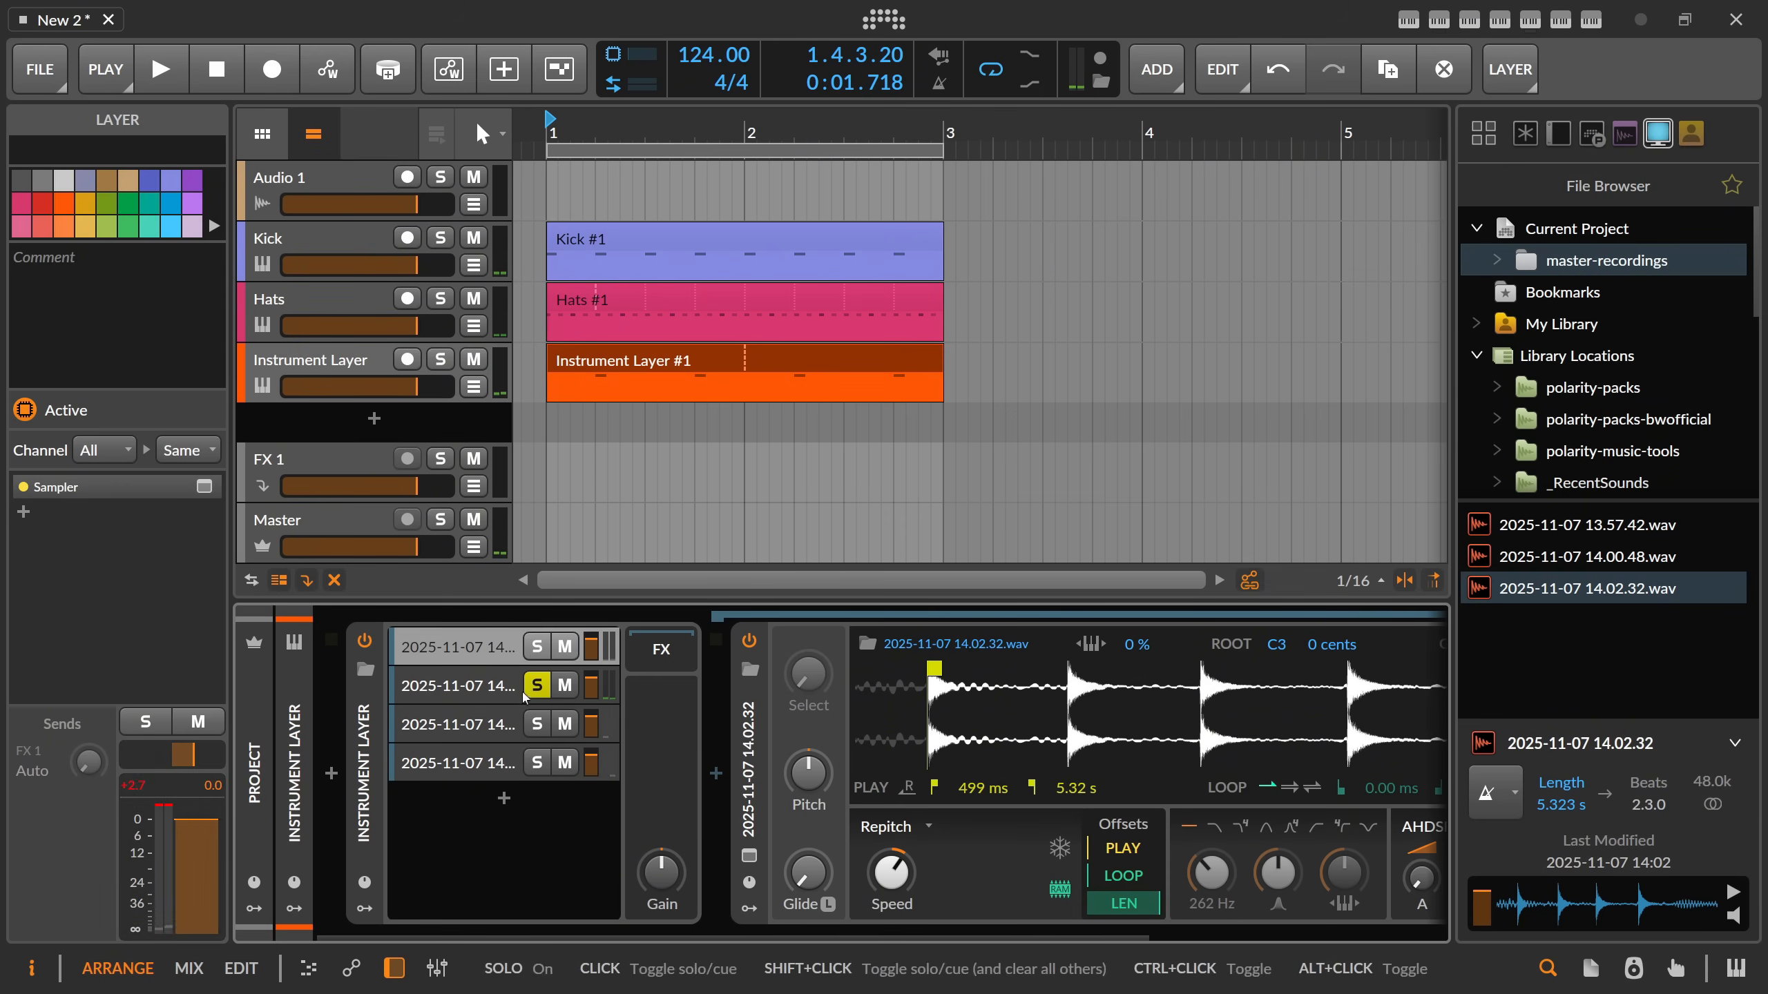
Insert an EQ-5 into the Instrument Layer's FX chain.
left_click_drag(524, 936, 563, 785)
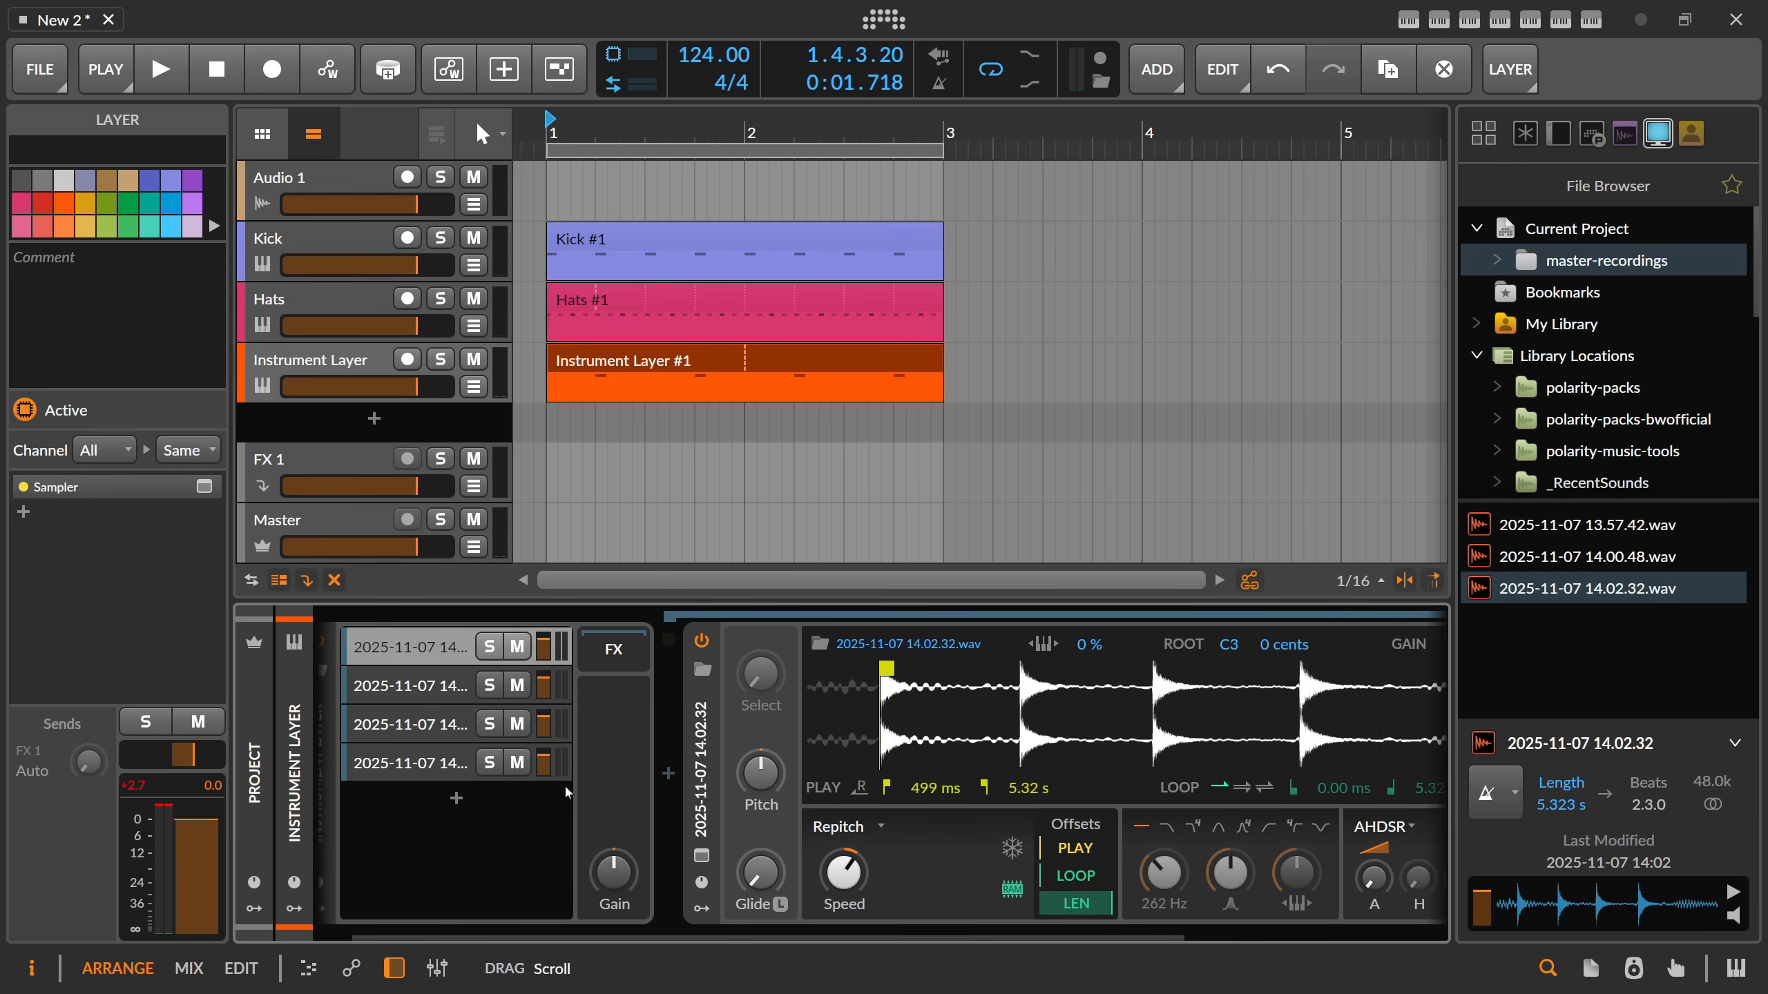
left_click(459, 641)
left_click(714, 773)
type("eq")
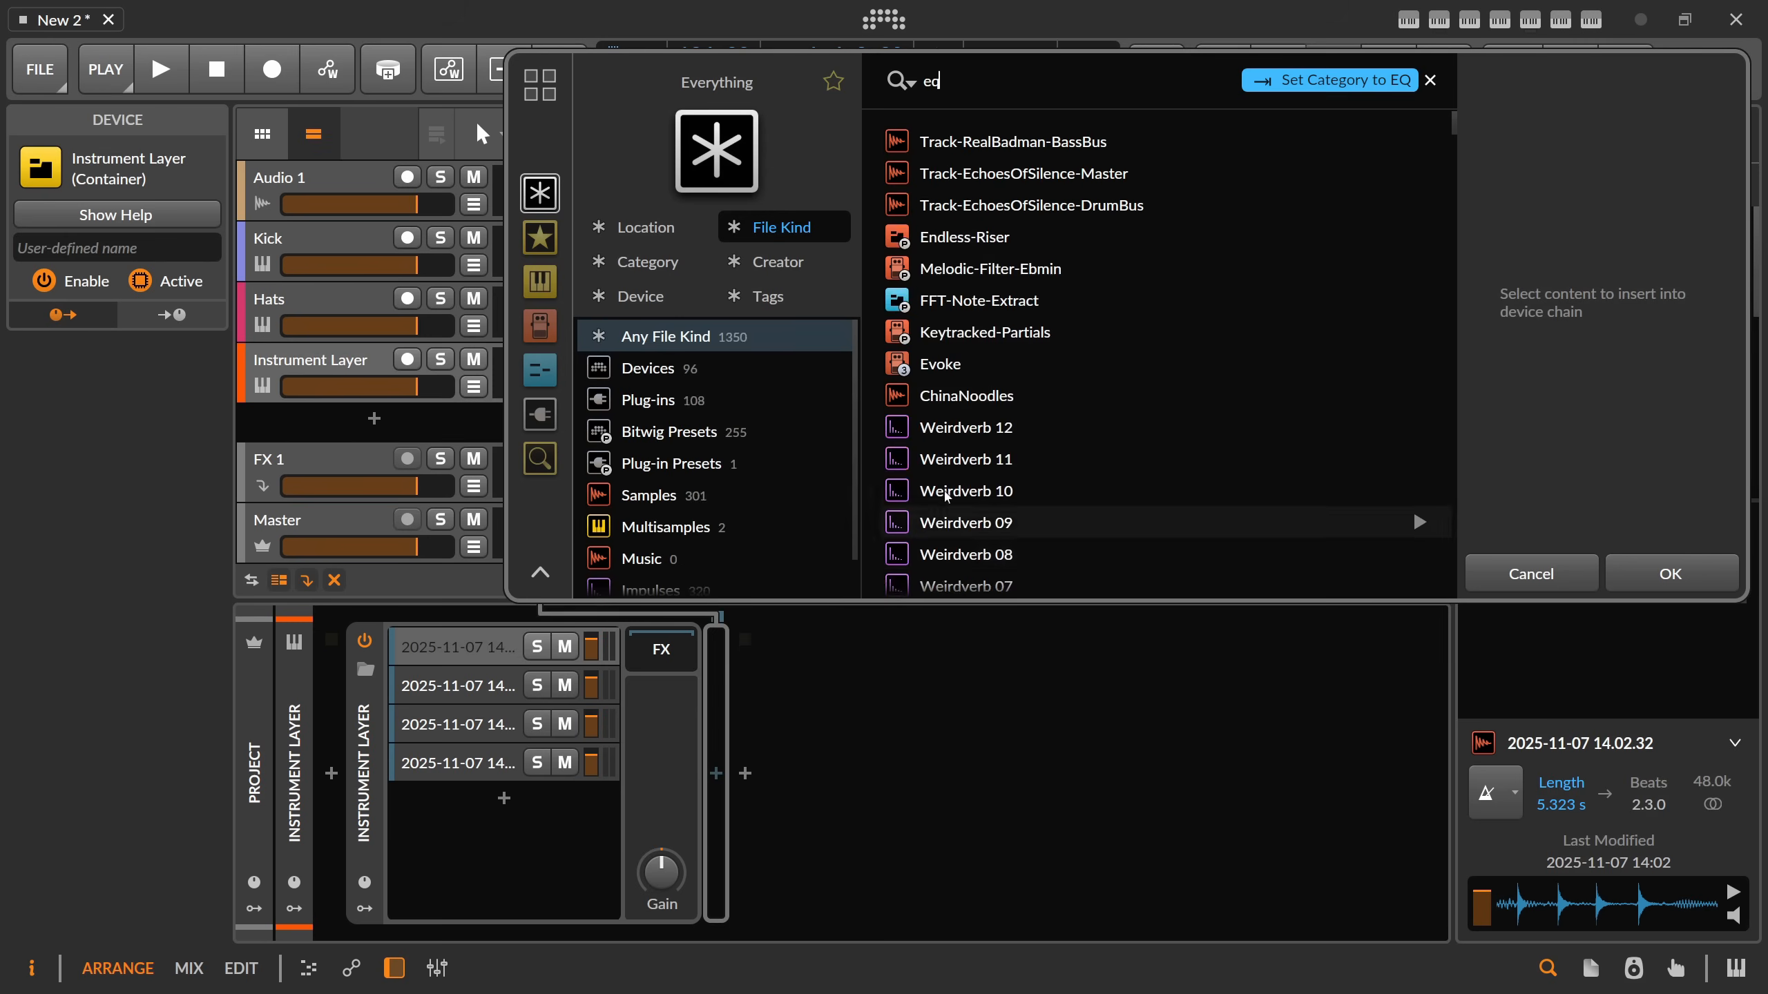
type("-5")
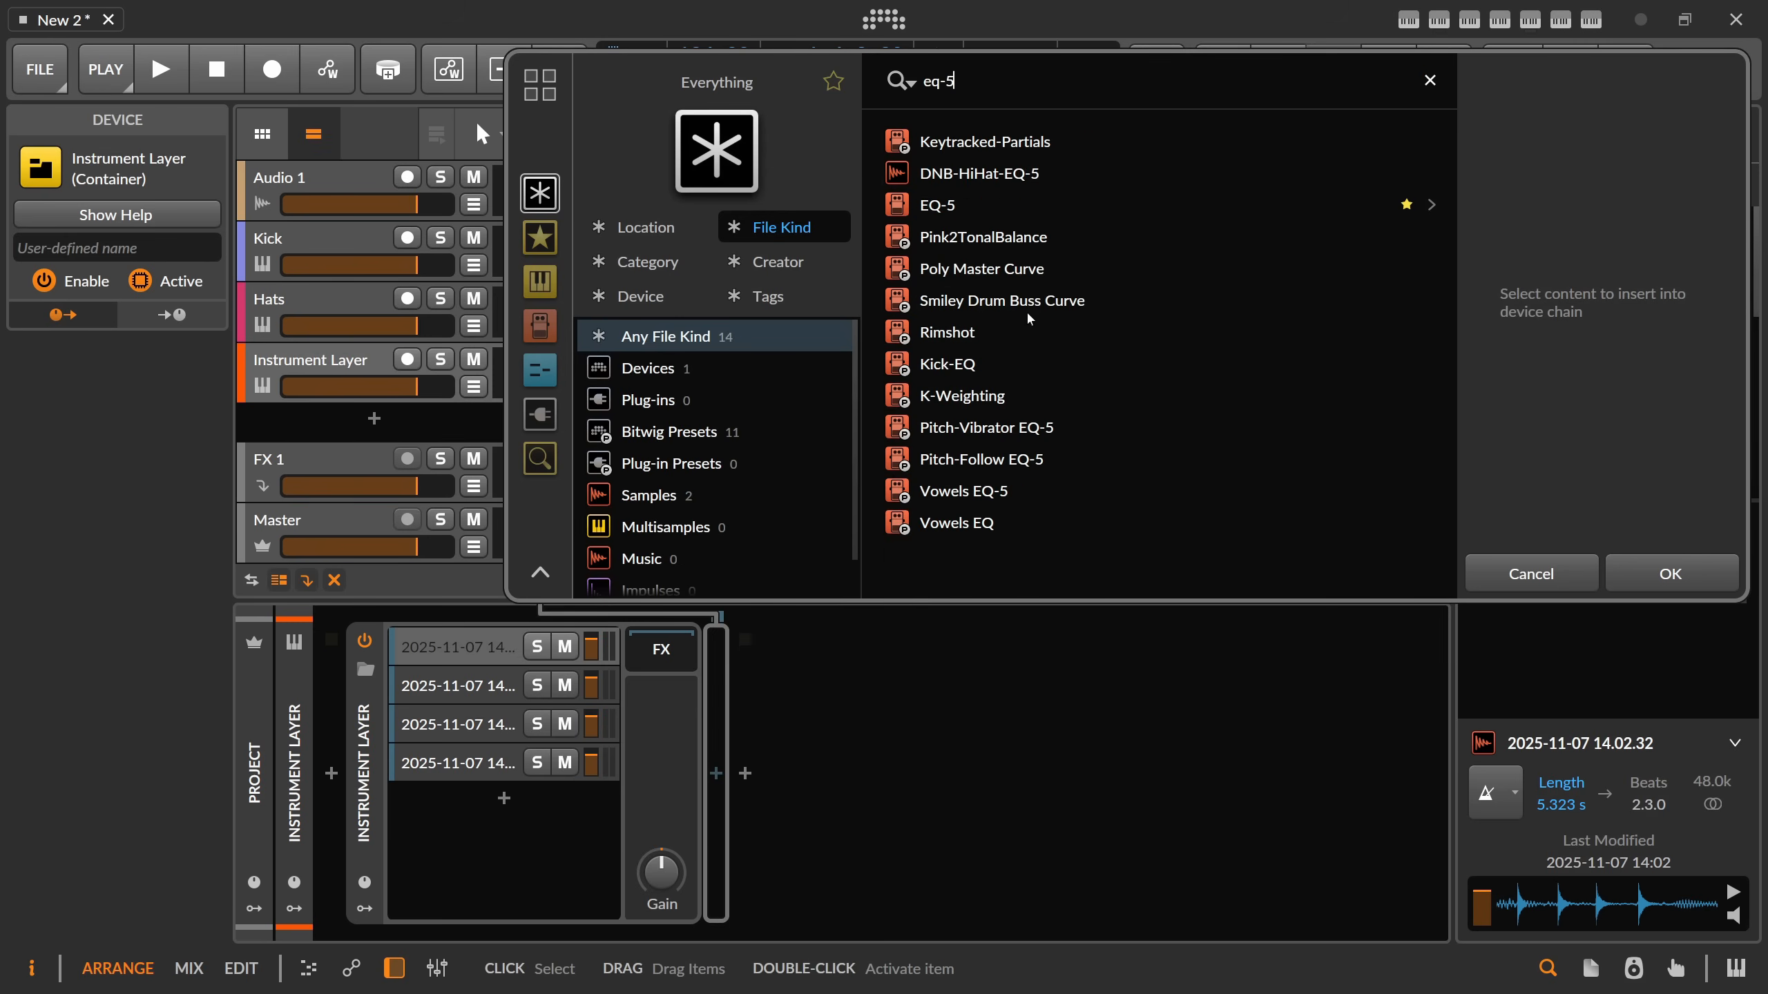
left_click(944, 206)
double_click(945, 208)
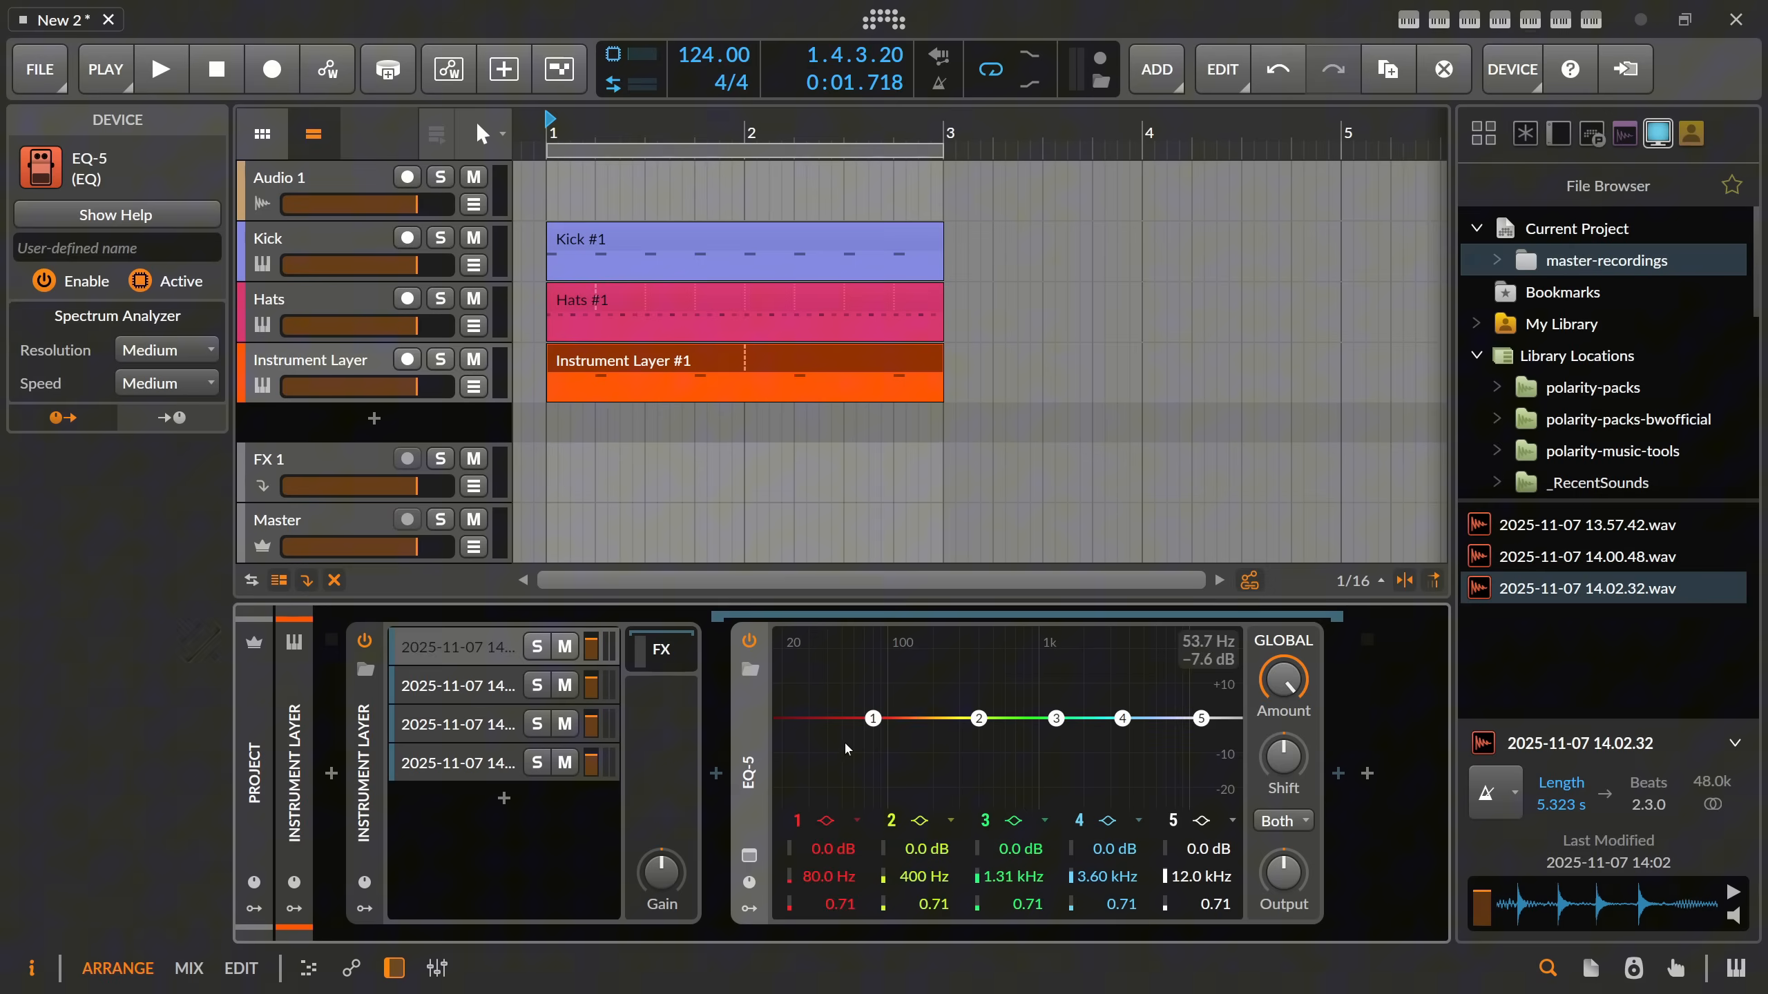
Make EQ-5 band 1 a low-cut at about 255 Hz and boost band 4 by 7.6 dB at 5.14 kHz with Q 0.50.
left_click(828, 824)
left_click(863, 880)
left_click_drag(872, 738, 947, 738)
key("space")
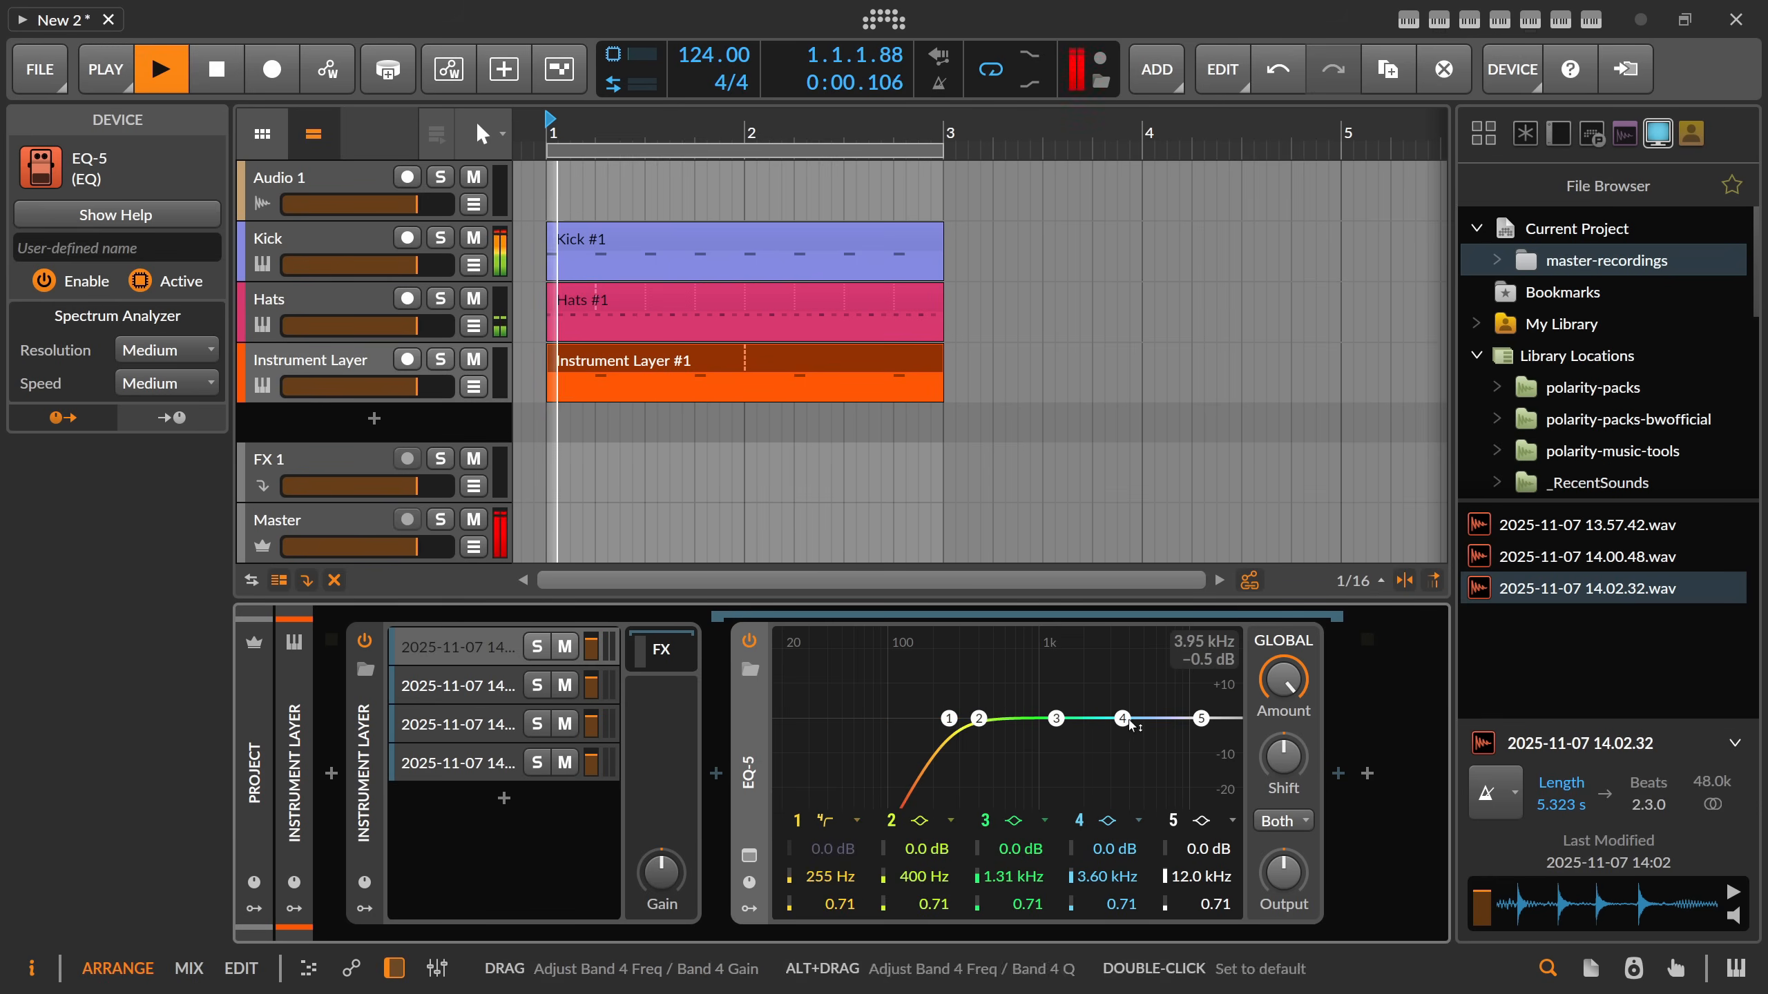
left_click_drag(1122, 719, 1146, 691)
scroll(1056, 720, "down", 3)
scroll(1114, 712, "down", 2)
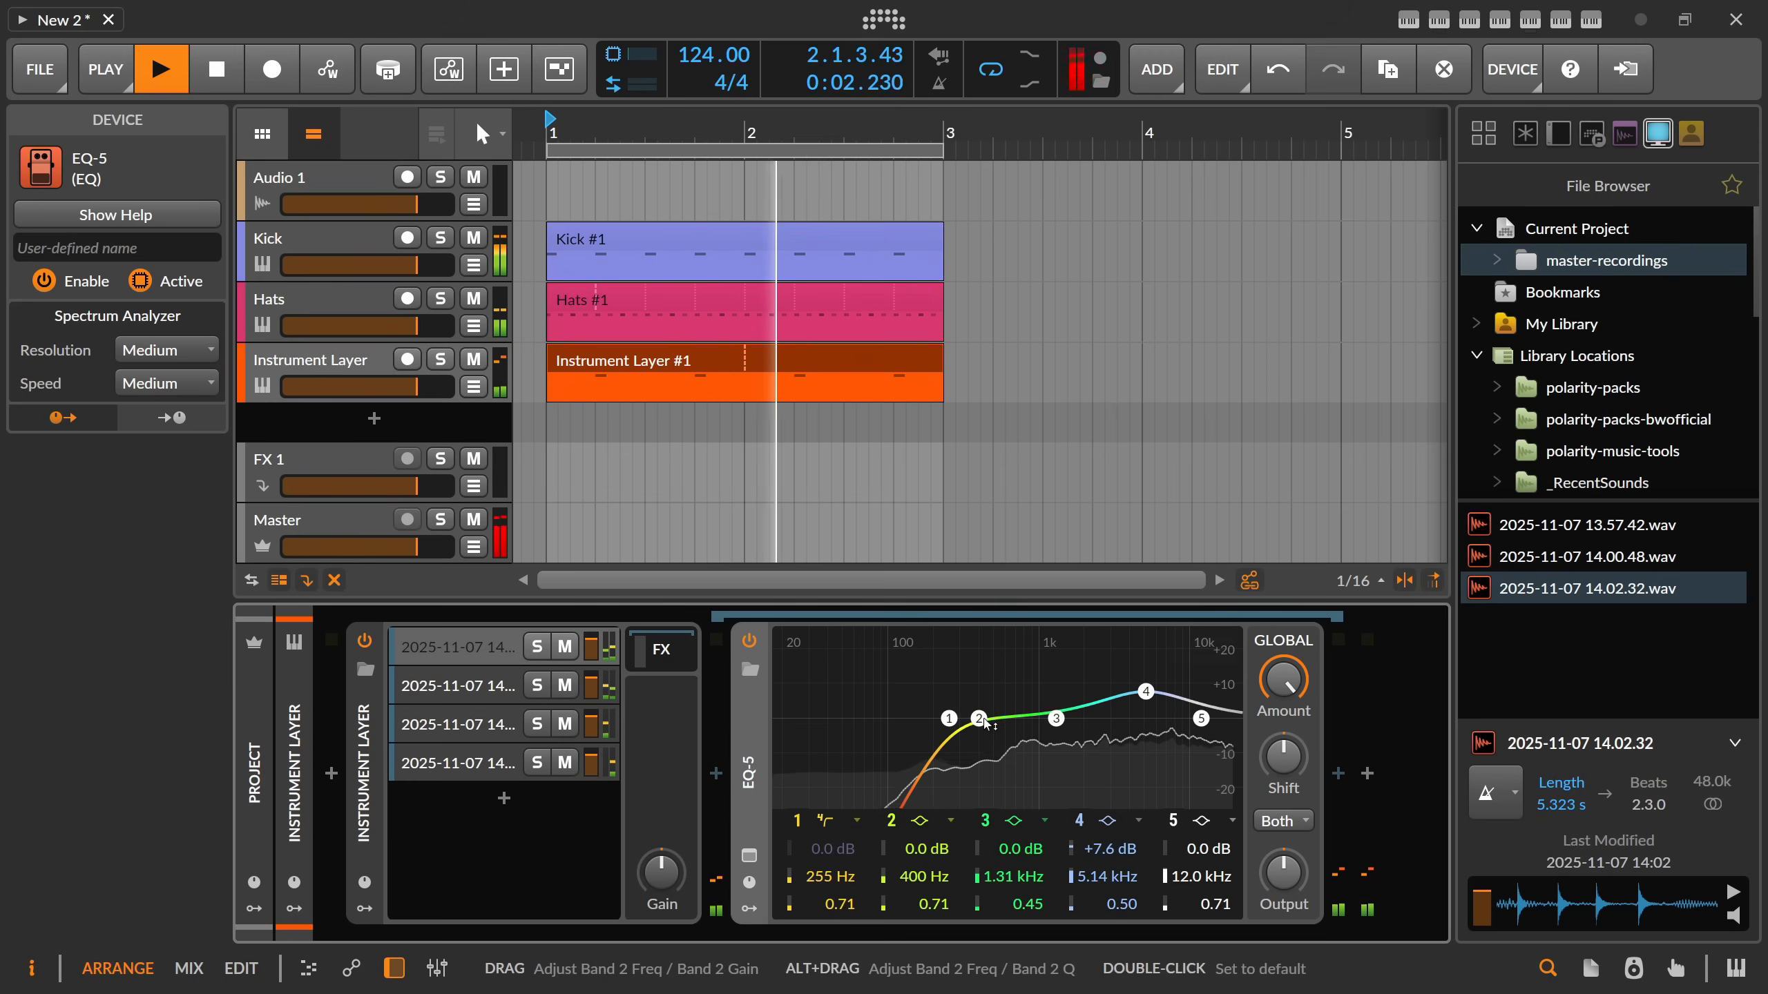
Raise the low-cut to 1.07 kHz, set band 4 to +6.3 dB at 5.35 kHz, and lower the Instrument Layer's gain slightly.
left_click_drag(949, 718, 1047, 721)
left_click_drag(1144, 694, 1146, 699)
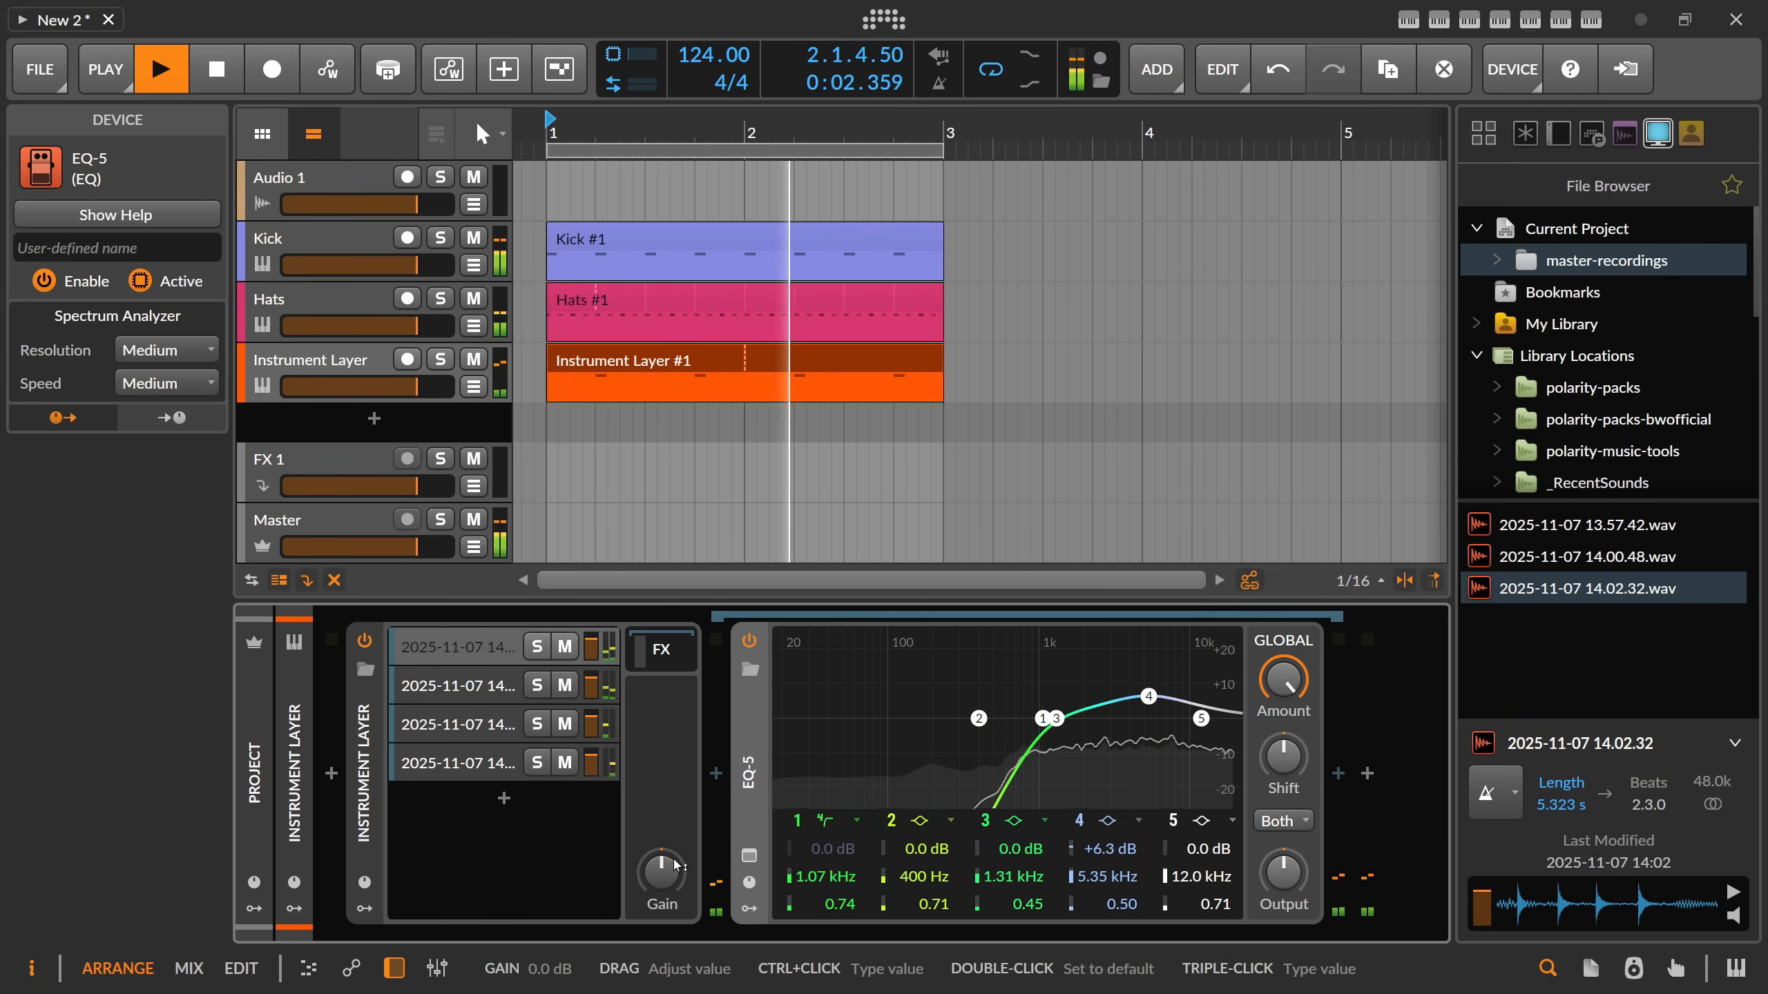
left_click_drag(661, 872, 661, 885)
key("space")
Insert an EQ-5 into the FX chain of the Kick track's Sampler.
left_click(341, 309)
left_click(322, 258)
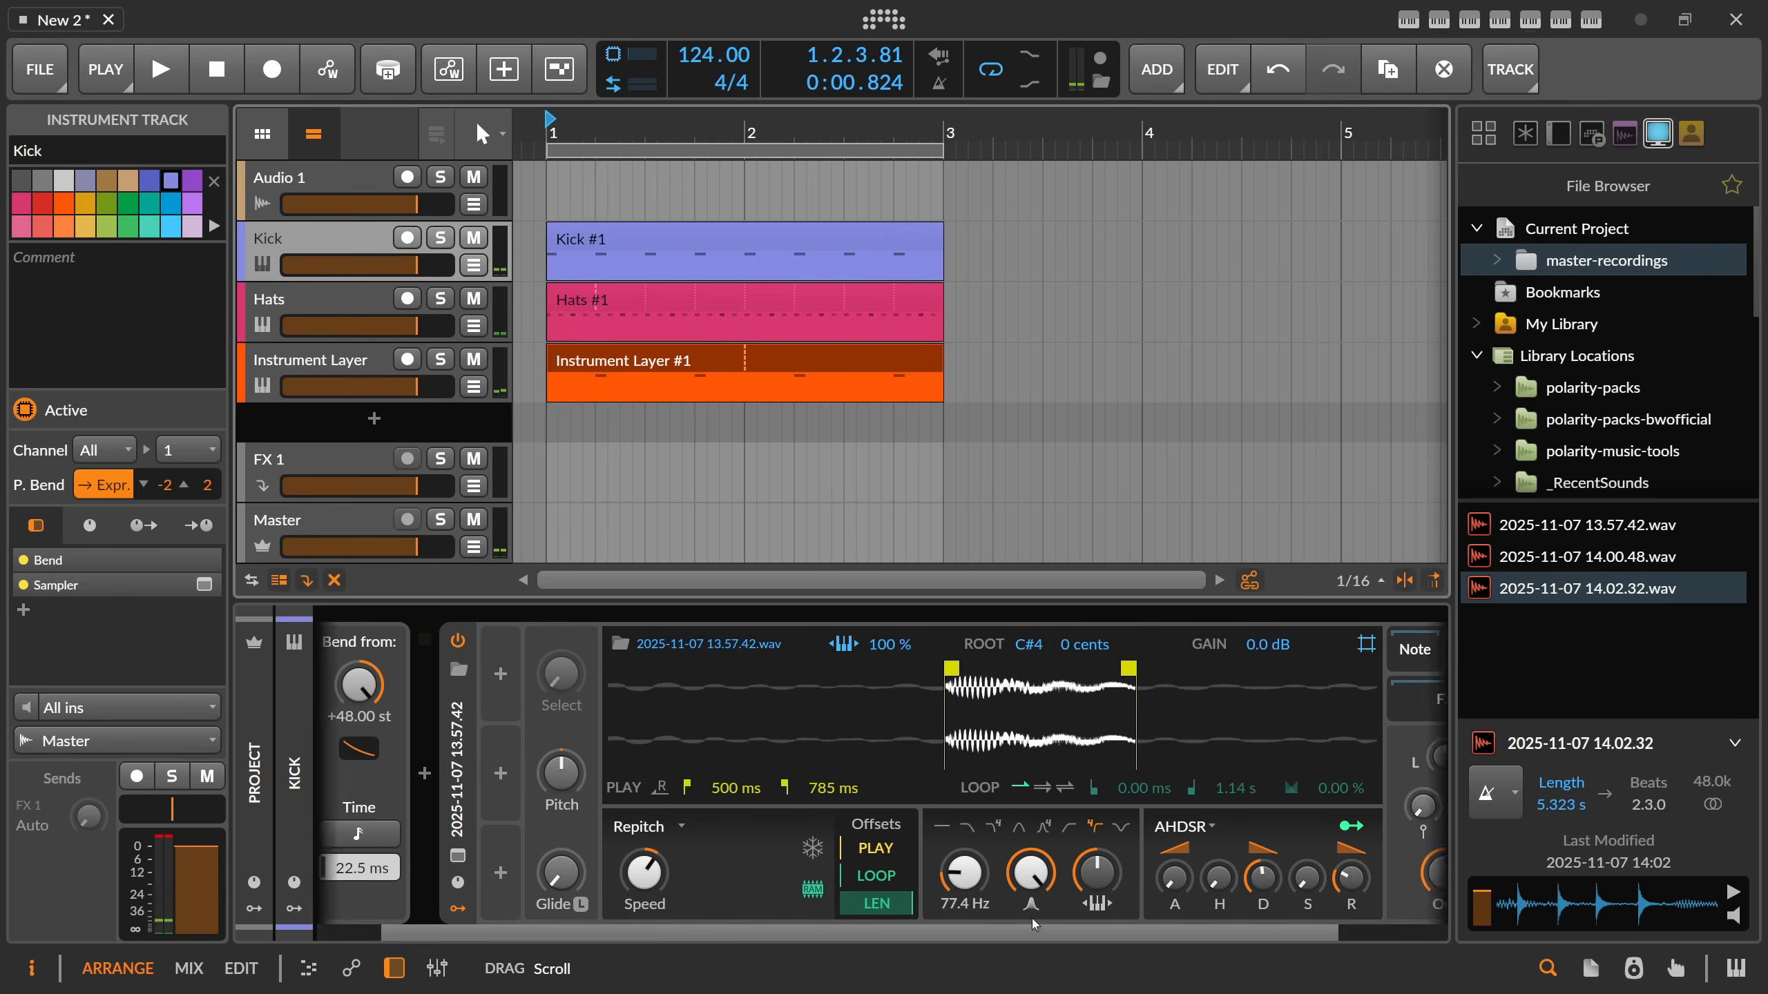
left_click(1392, 774)
type("eq-5")
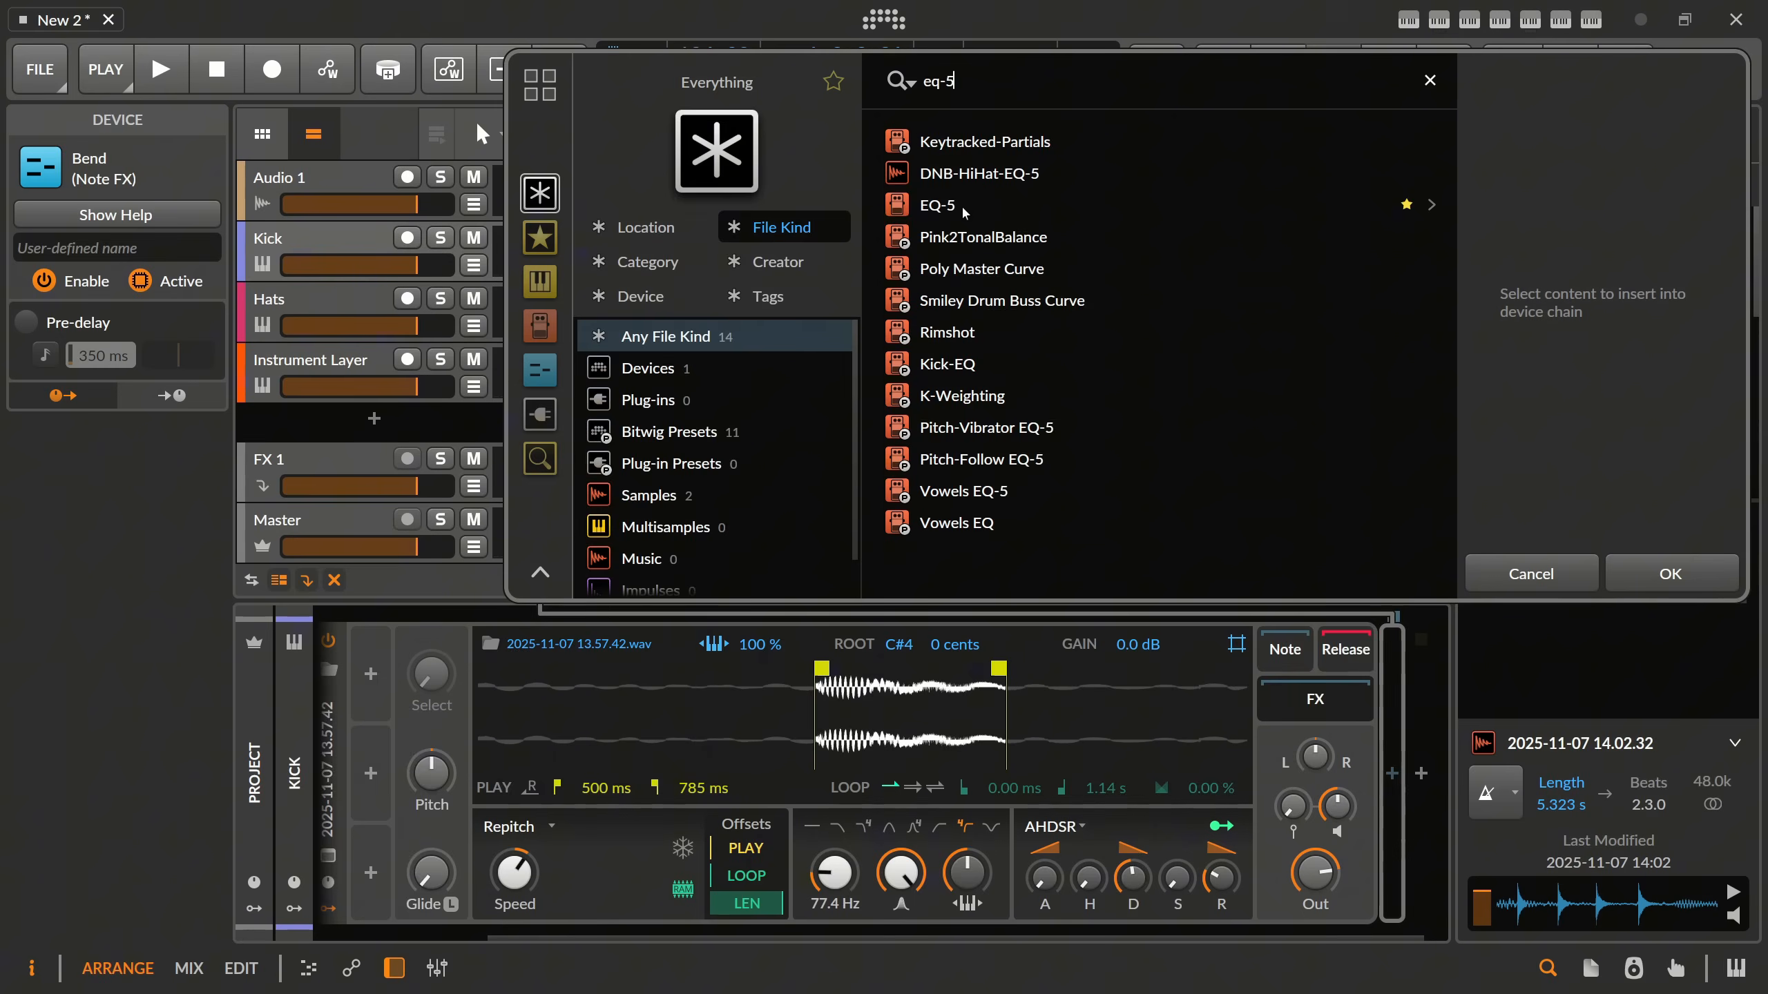
double_click(964, 209)
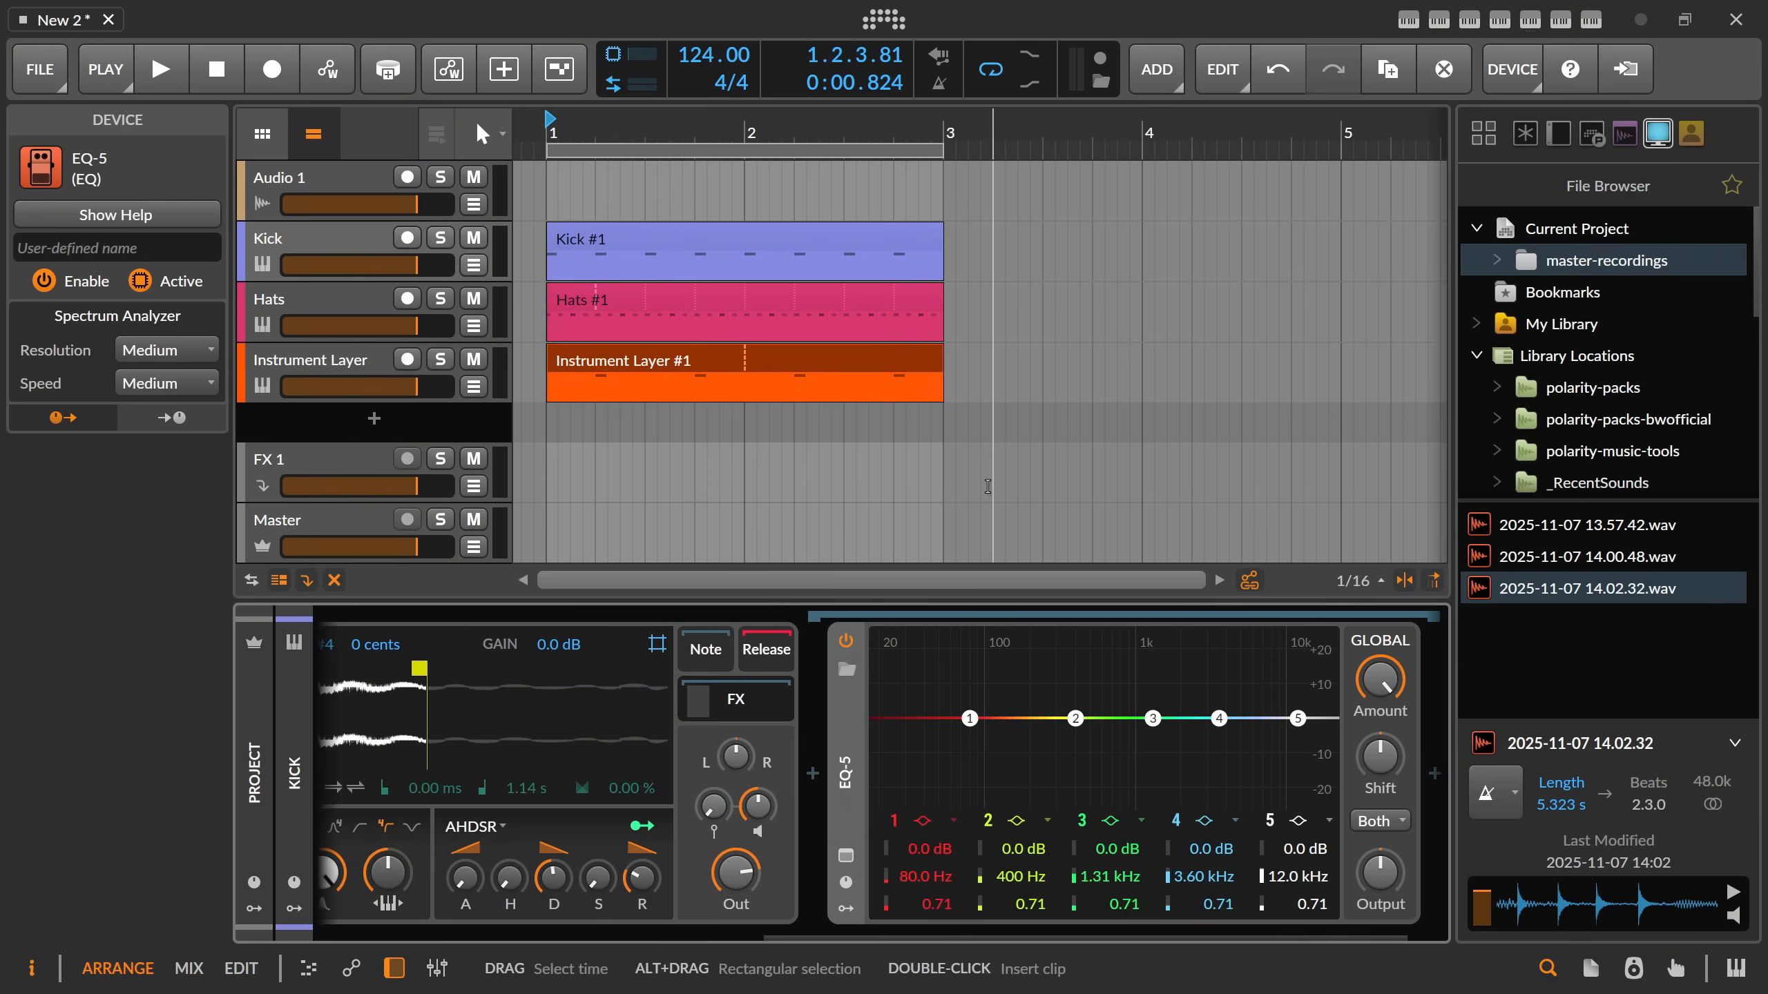
Make band 1 of the kick's EQ-5 a resonant low-cut at 59 Hz with Q 1.34 while checking the loop.
left_click(923, 829)
left_click(988, 904)
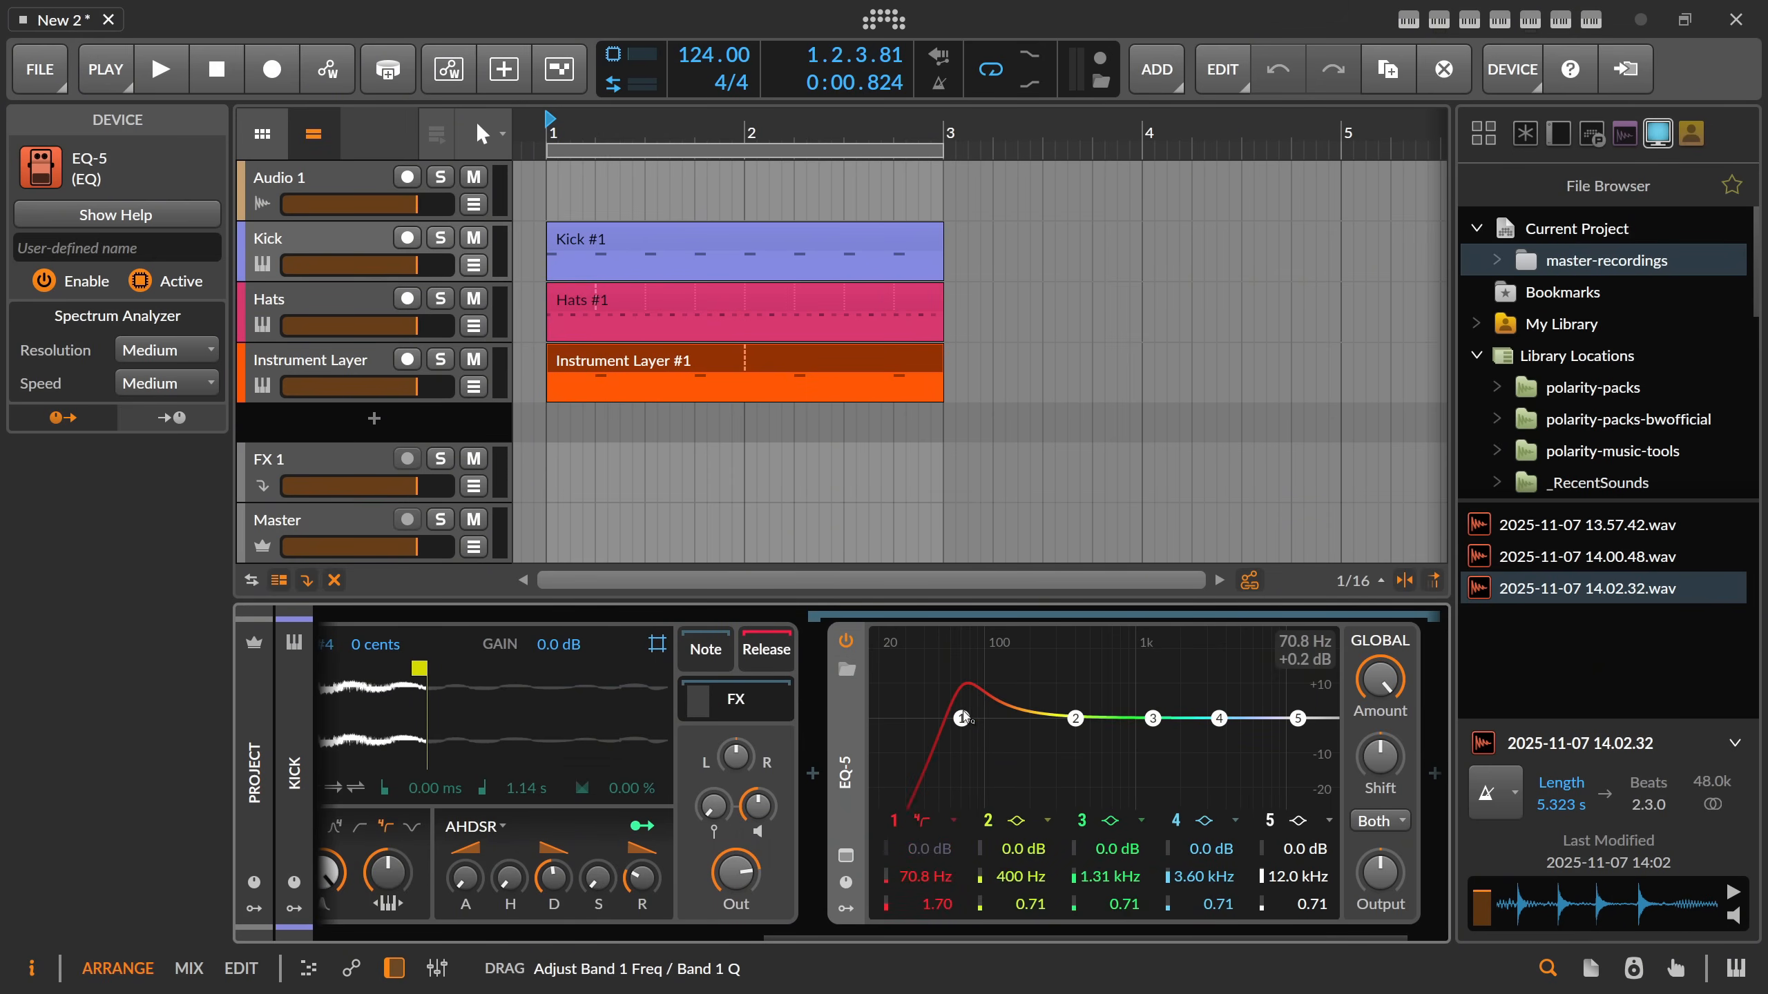
key("space")
left_click_drag(973, 721, 951, 720)
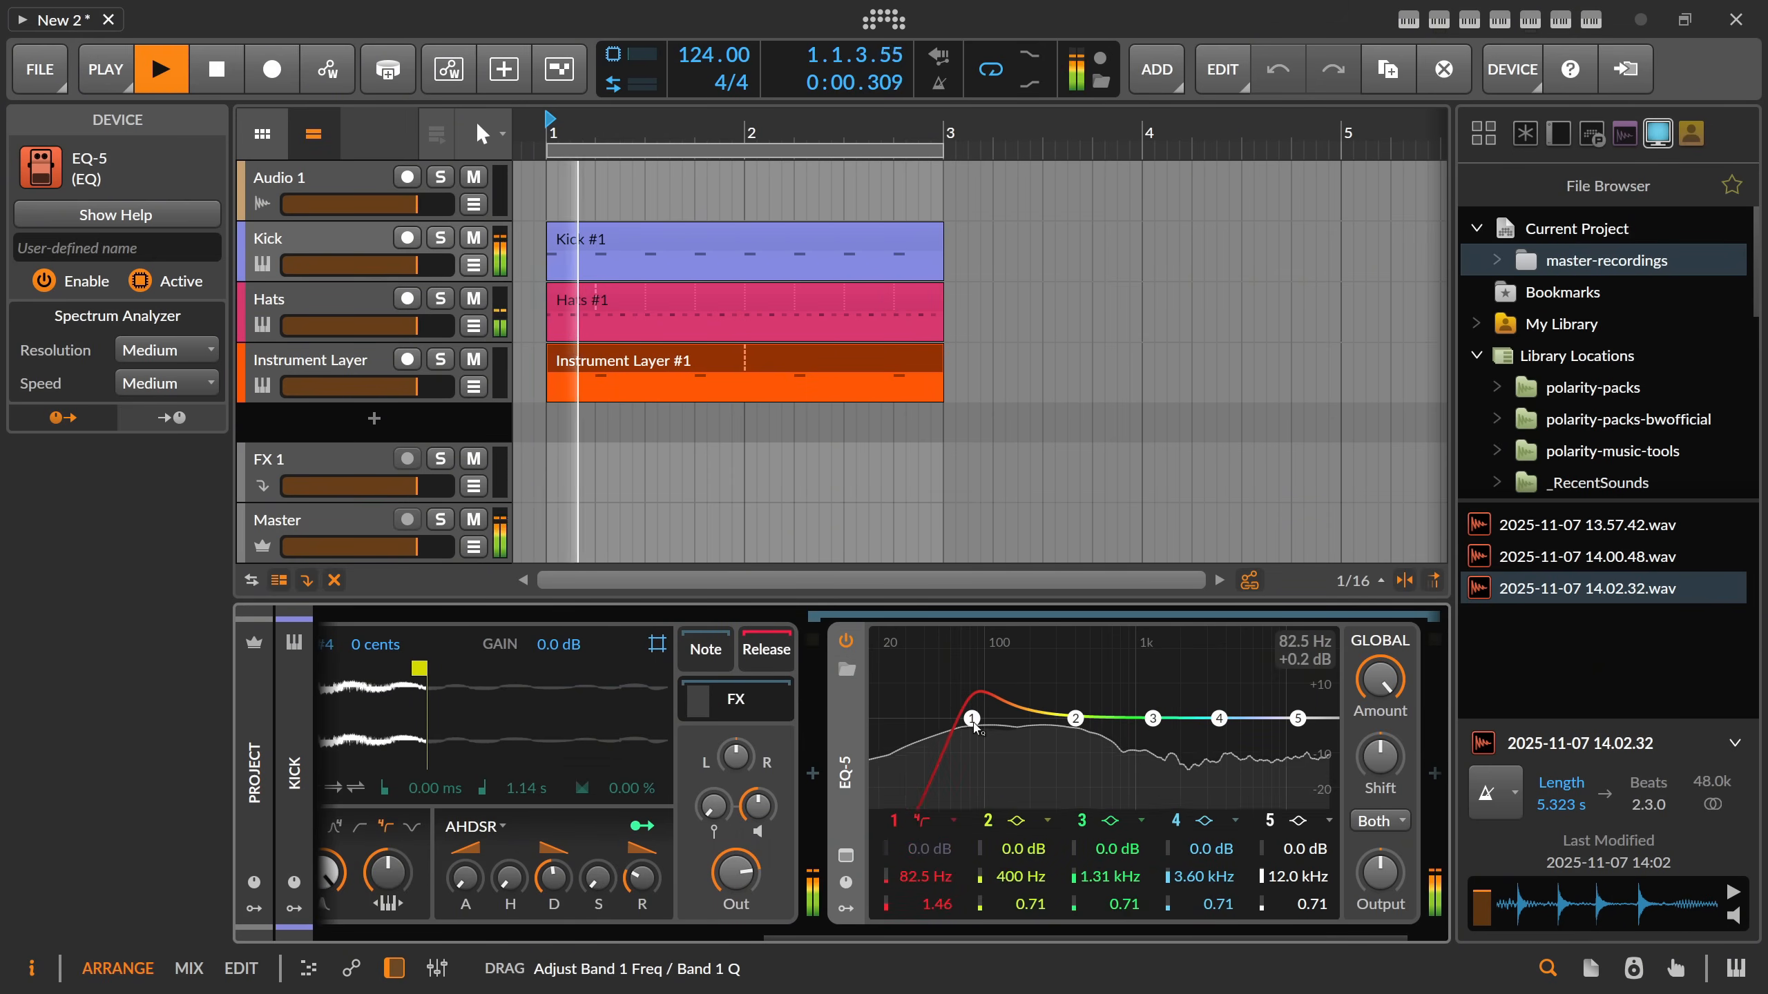
key("space")
Cut the kick's EQ band 2 by 8.1 dB at 160 Hz and boost band 3 by 3.2 dB at 906 Hz.
left_click_drag(1076, 725, 1014, 746)
key("space")
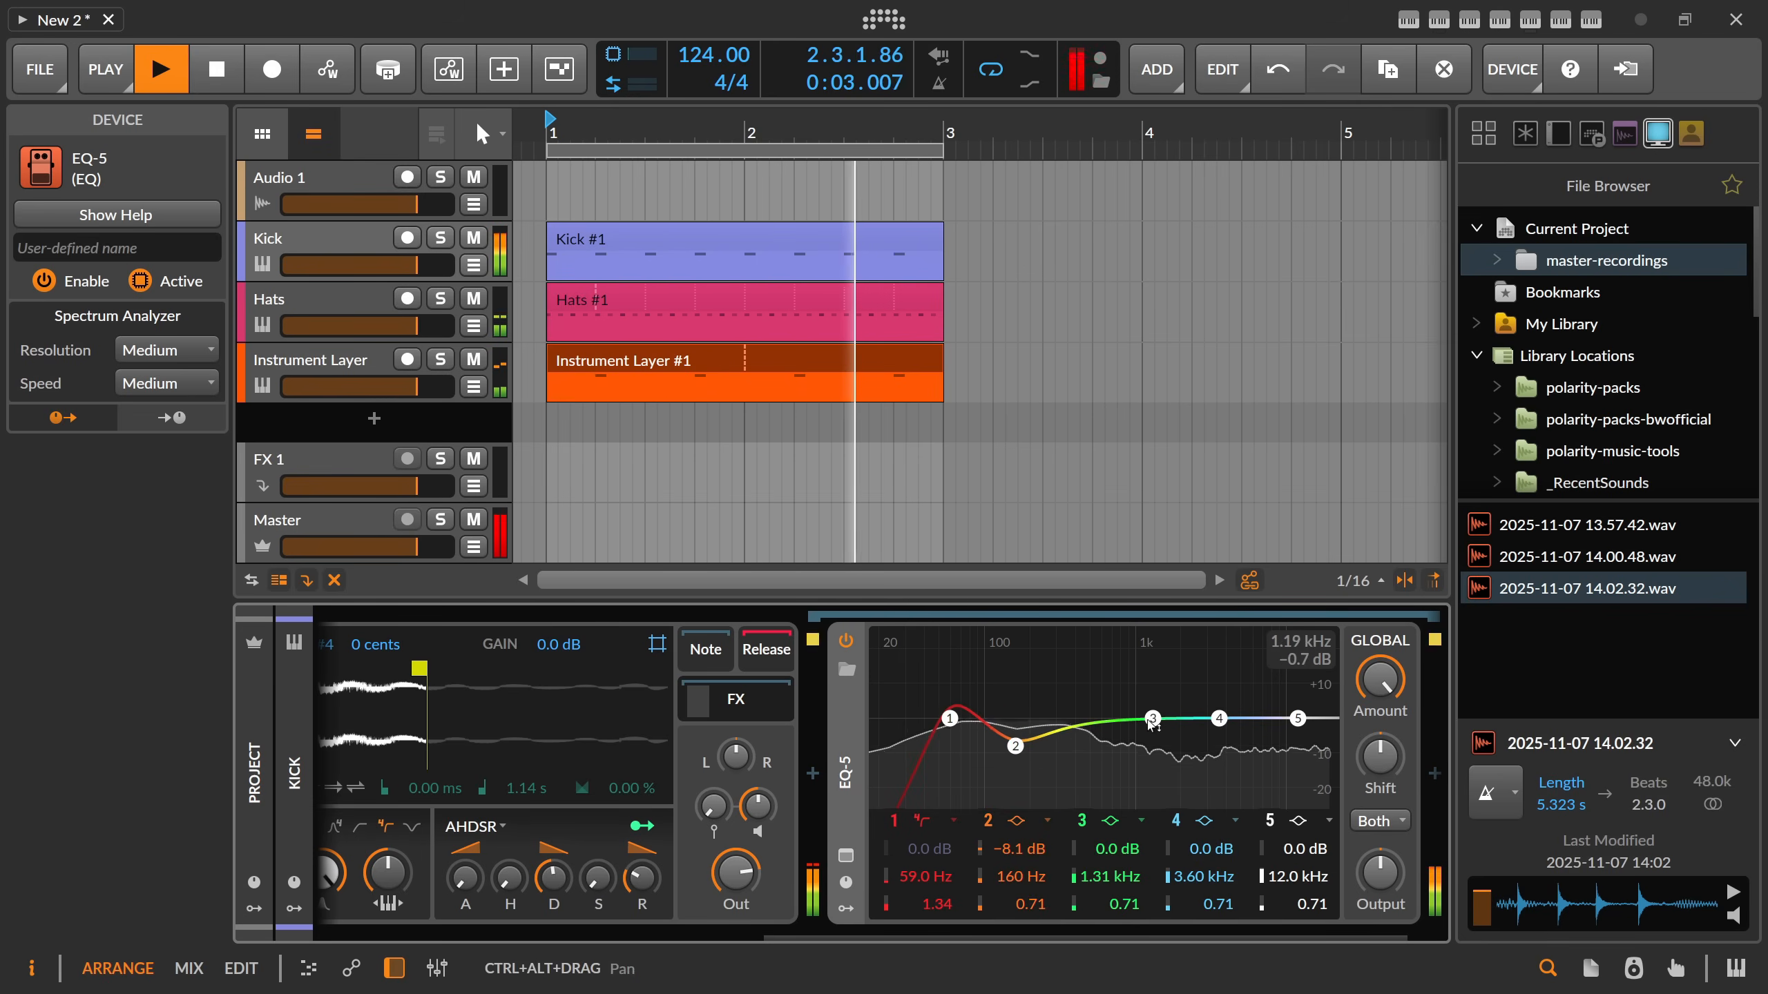
left_click_drag(1153, 719, 1129, 708)
Adjust the Kick Sampler's amplitude envelope decay time to about 244 ms while the loop plays.
left_click_drag(981, 938, 1044, 937)
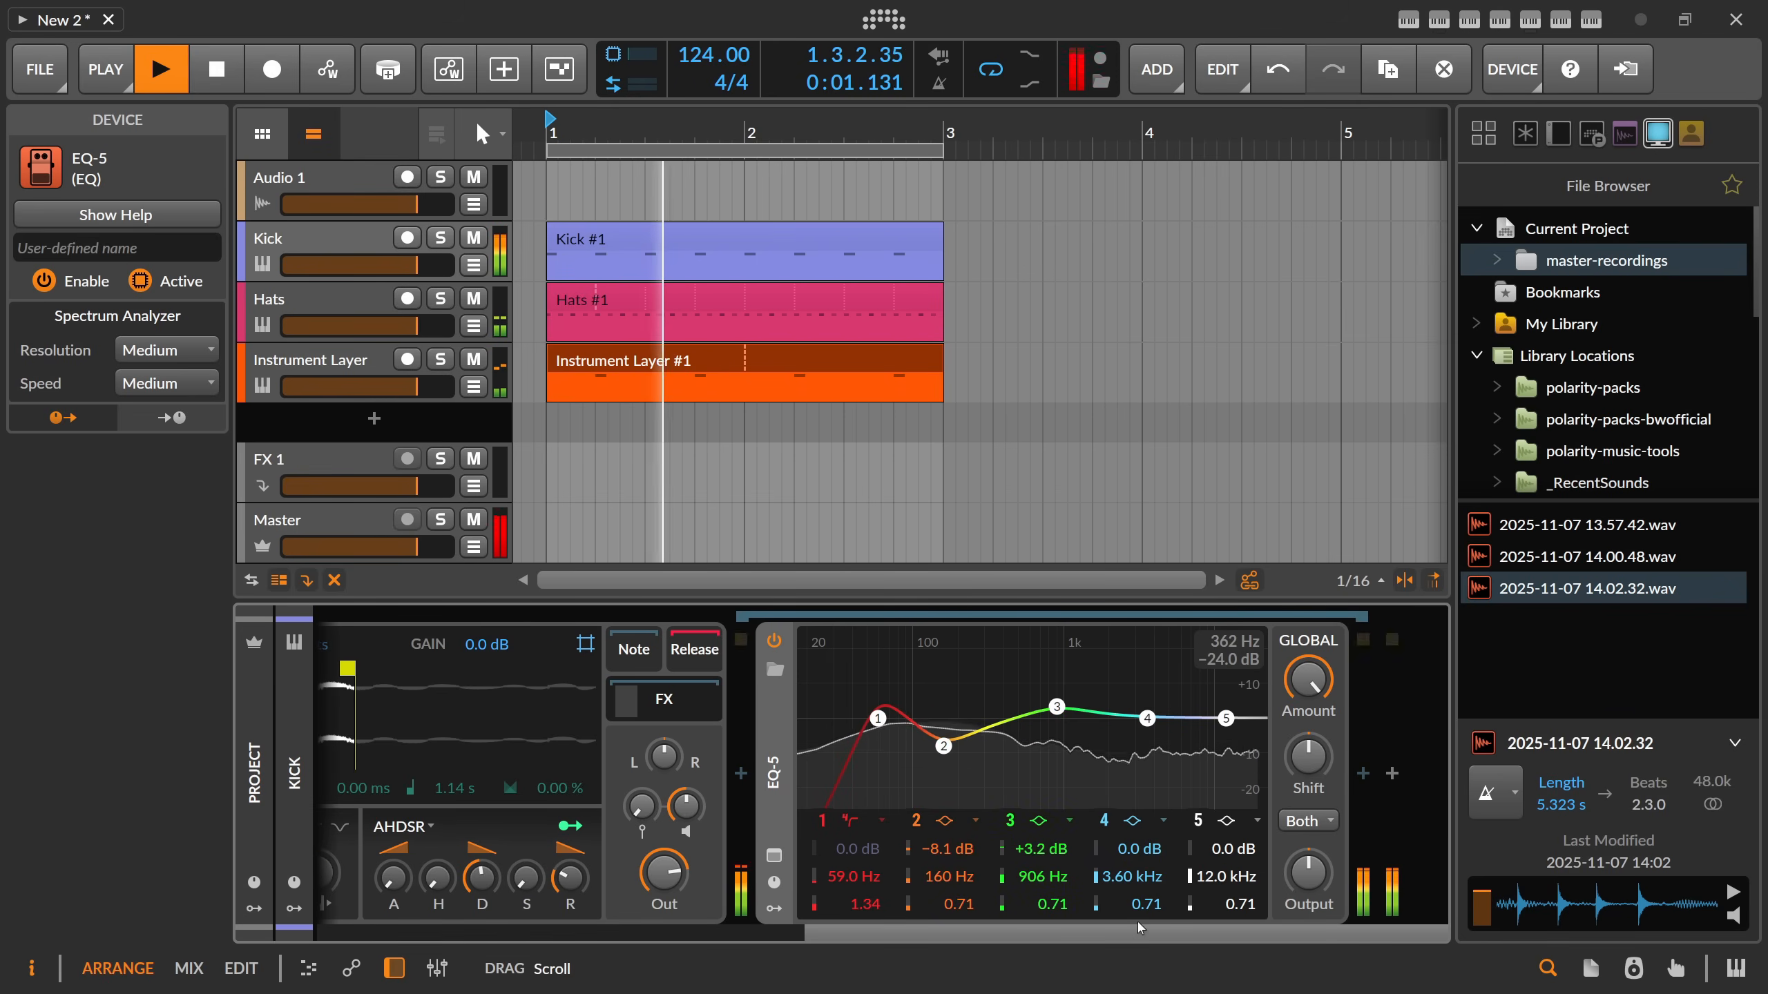
left_click_drag(872, 937, 754, 933)
mouse_move(685, 886)
left_mouse_down()
mouse_move(684, 917)
mouse_move(684, 884)
left_mouse_up()
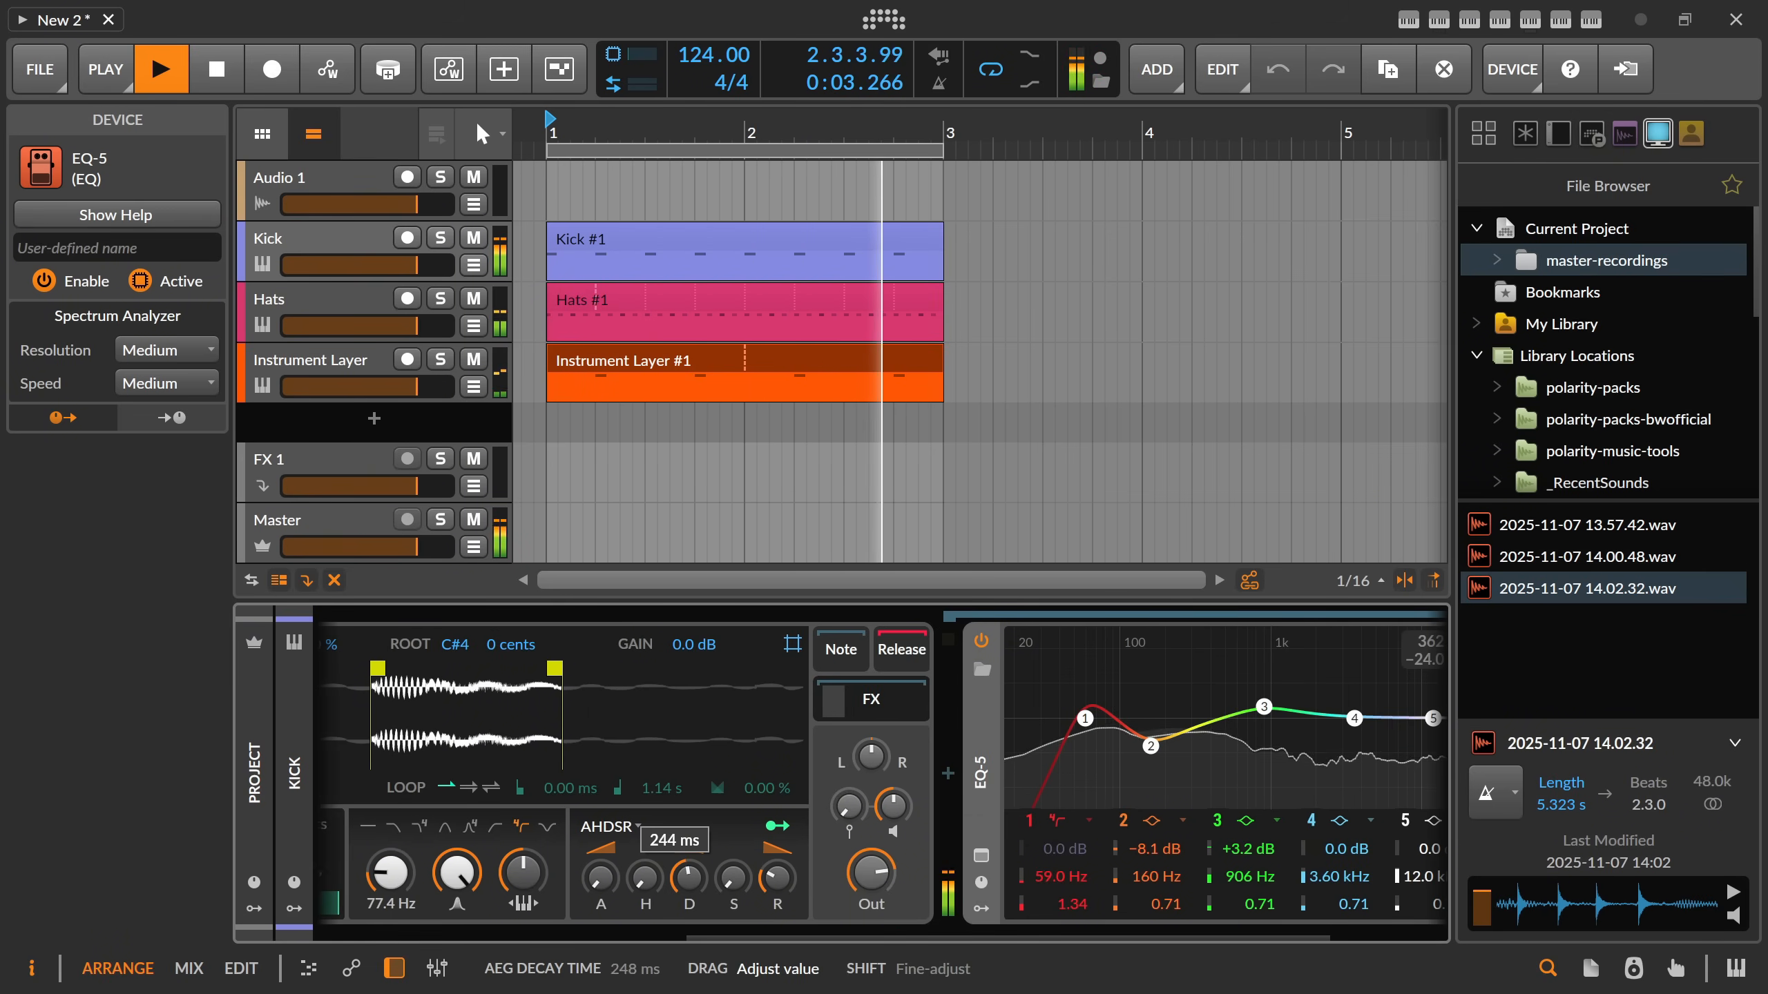
Set the kick Sampler's envelope sustain to about 23.8 % and tune its filter frequency to about 50.9 Hz during playback.
left_click_drag(390, 874, 390, 882)
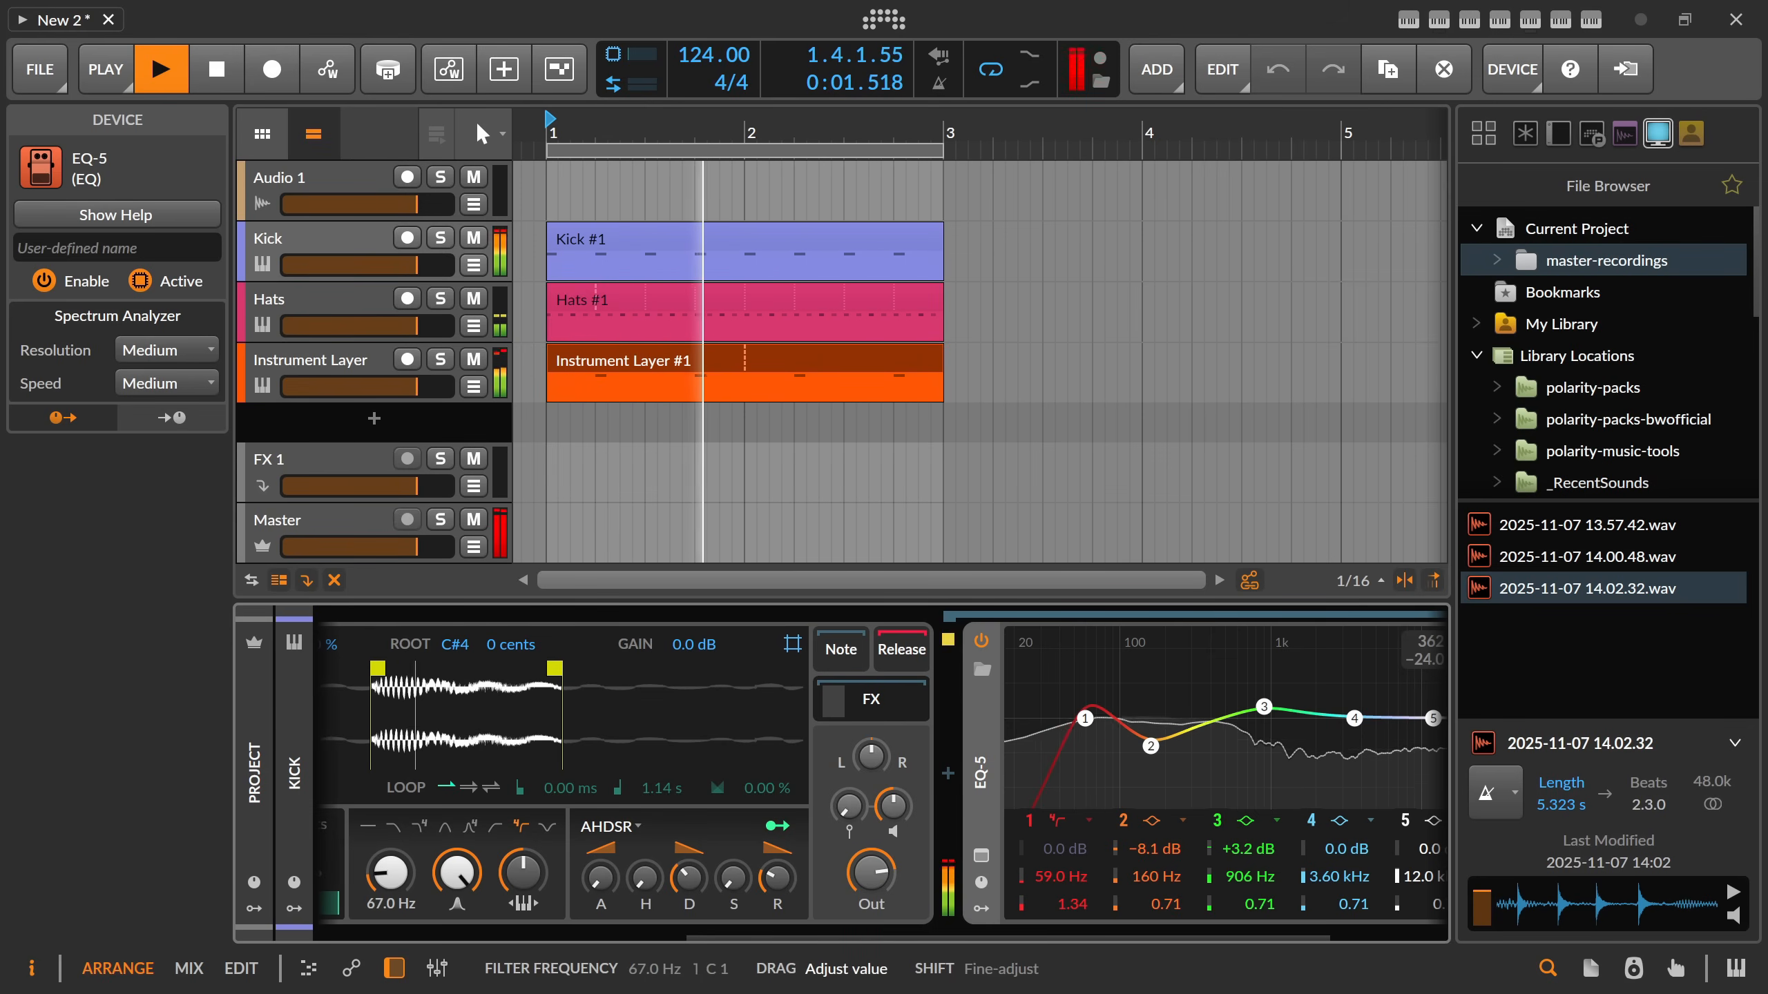
left_click_drag(390, 882, 390, 875)
left_click_drag(705, 934, 386, 934)
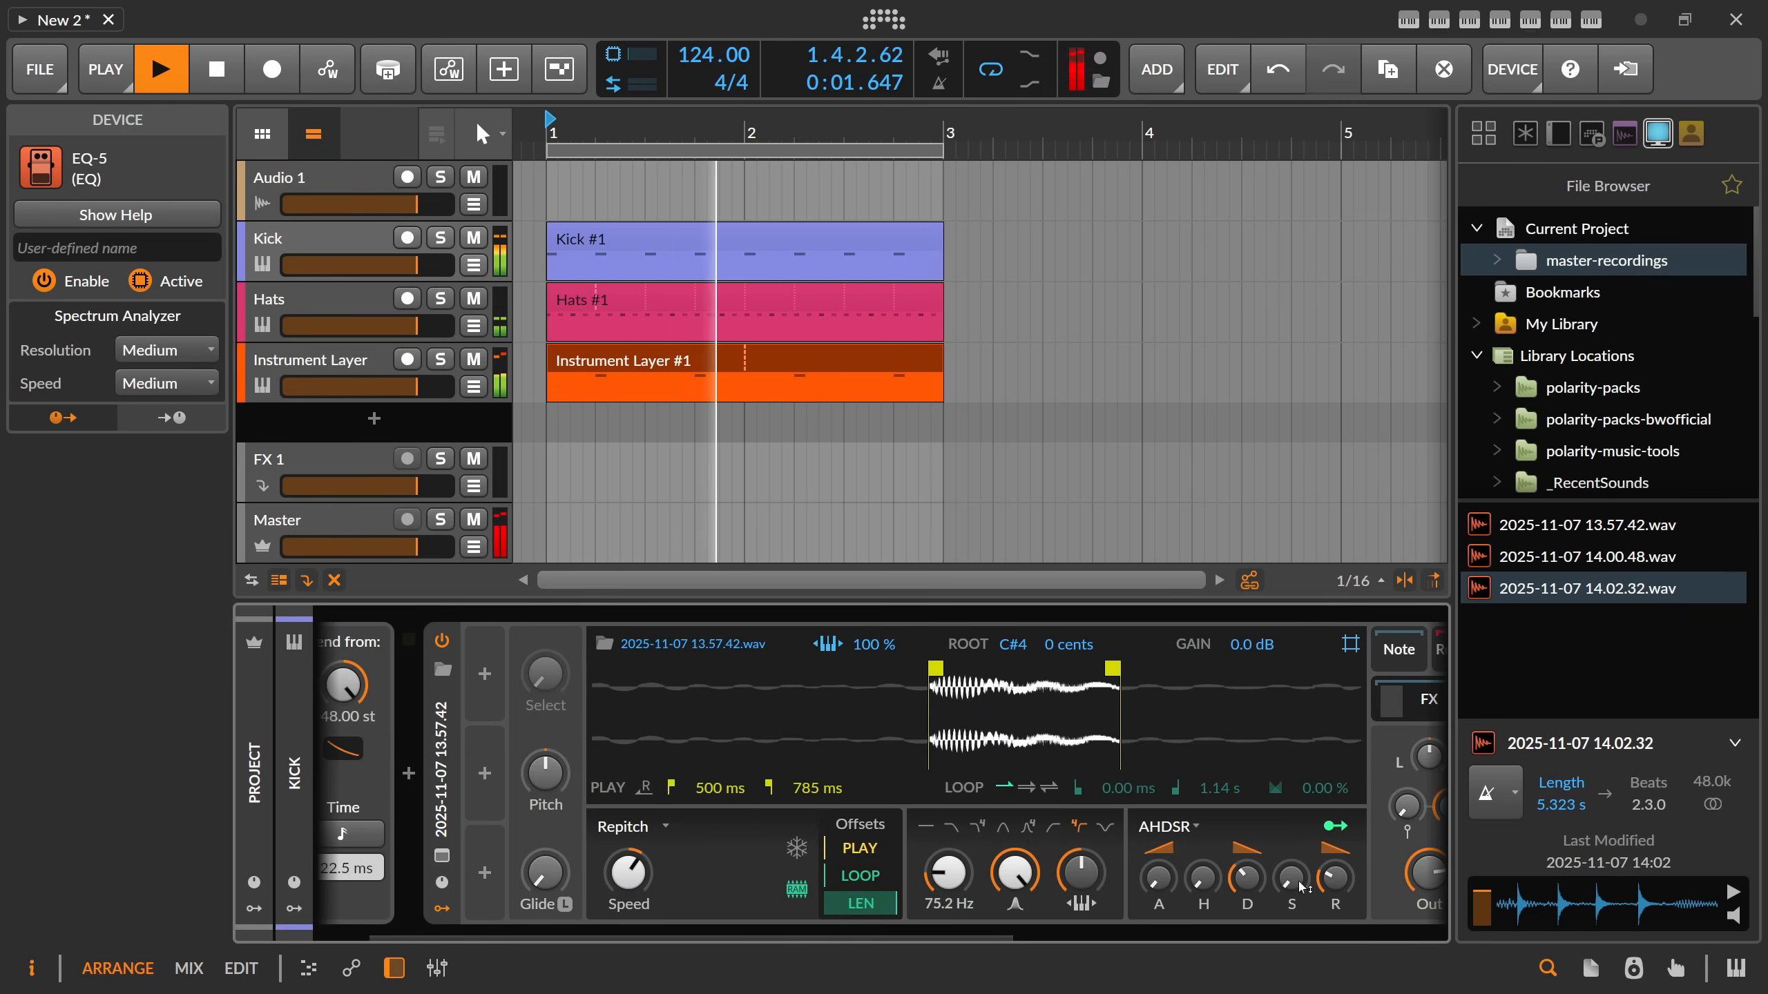
left_click_drag(1333, 879, 1292, 872)
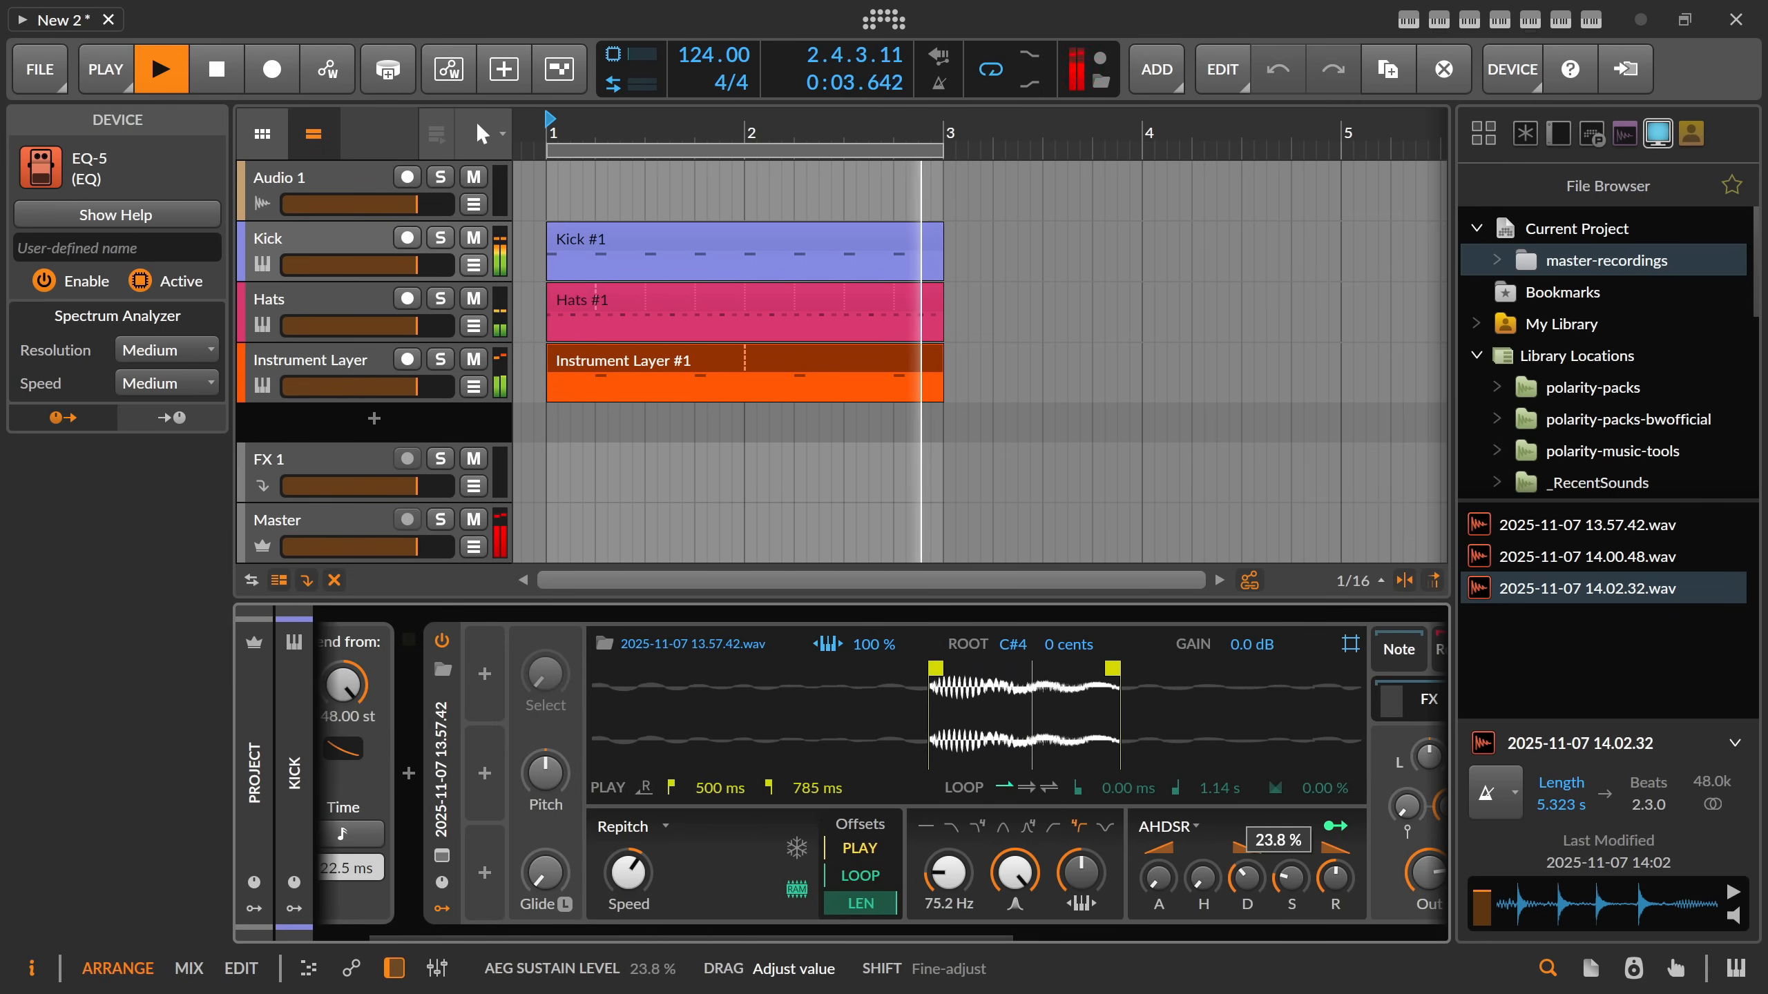
mouse_move(948, 873)
left_mouse_down()
mouse_move(1160, 938)
mouse_move(946, 875)
left_mouse_up()
Boost the kick's EQ band 3 by 4.3 dB at 1.31 kHz and stop playback.
left_click_drag(947, 938, 1158, 938)
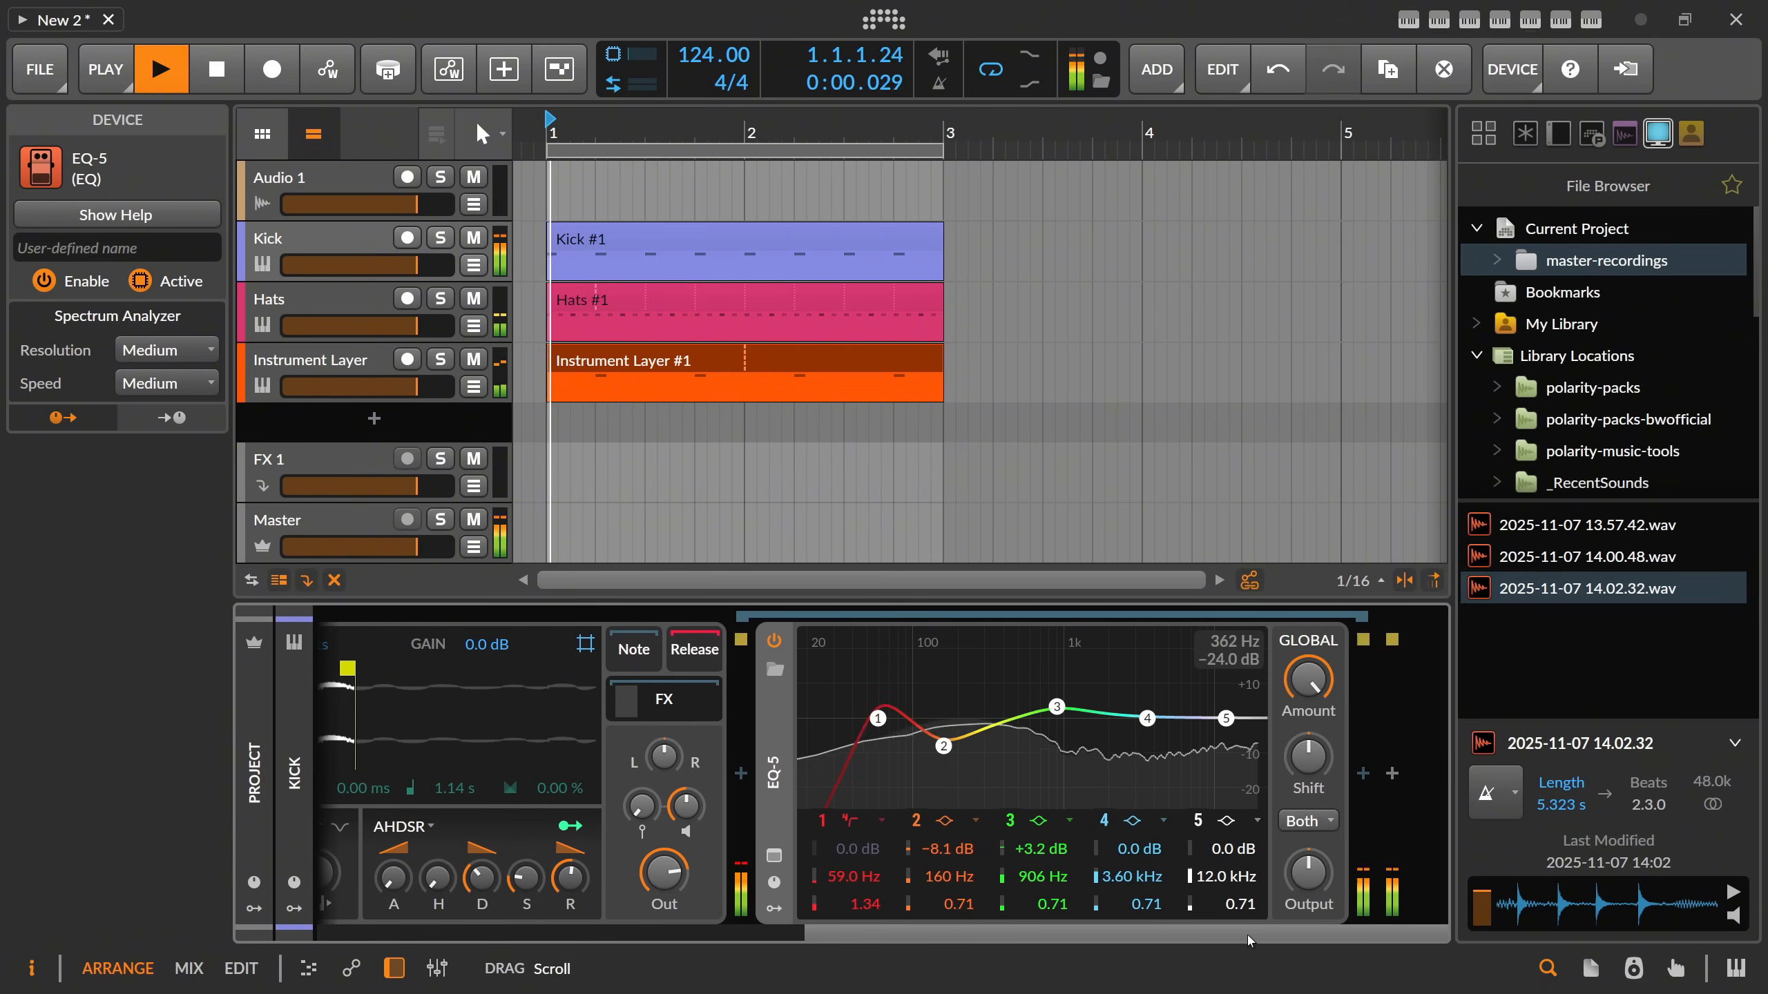
left_click_drag(1065, 720, 1082, 710)
key("space")
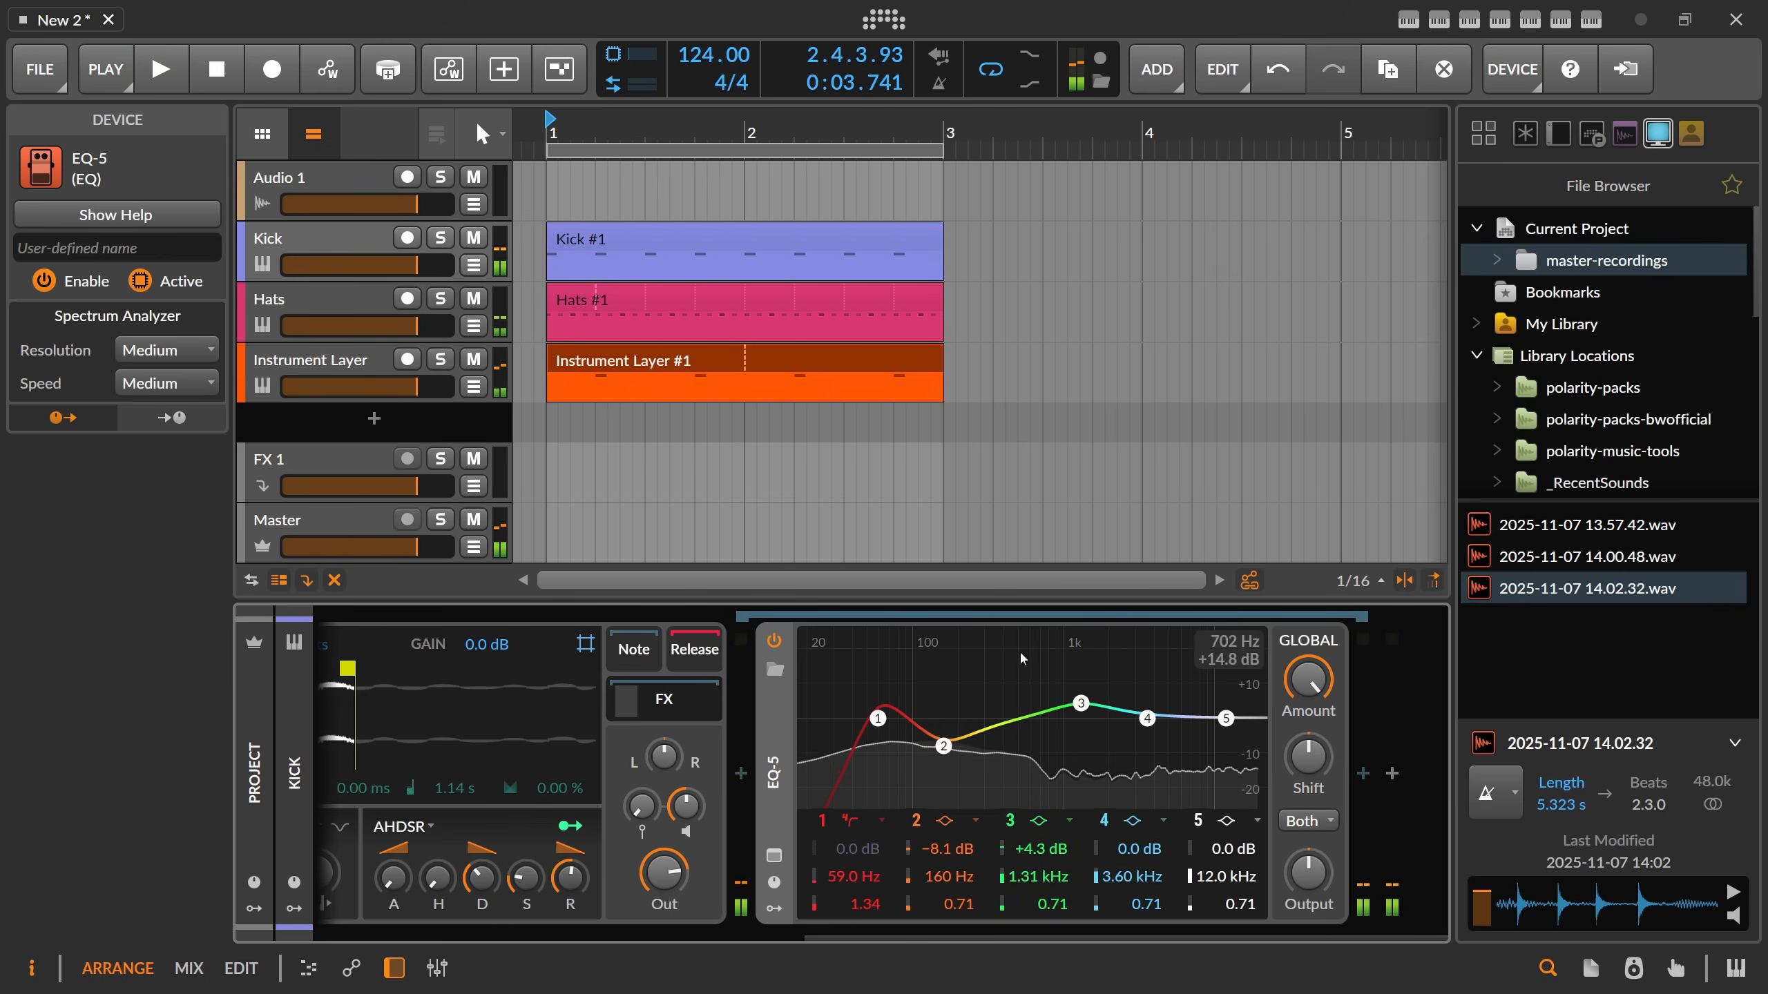
scroll(656, 718, "left", 5)
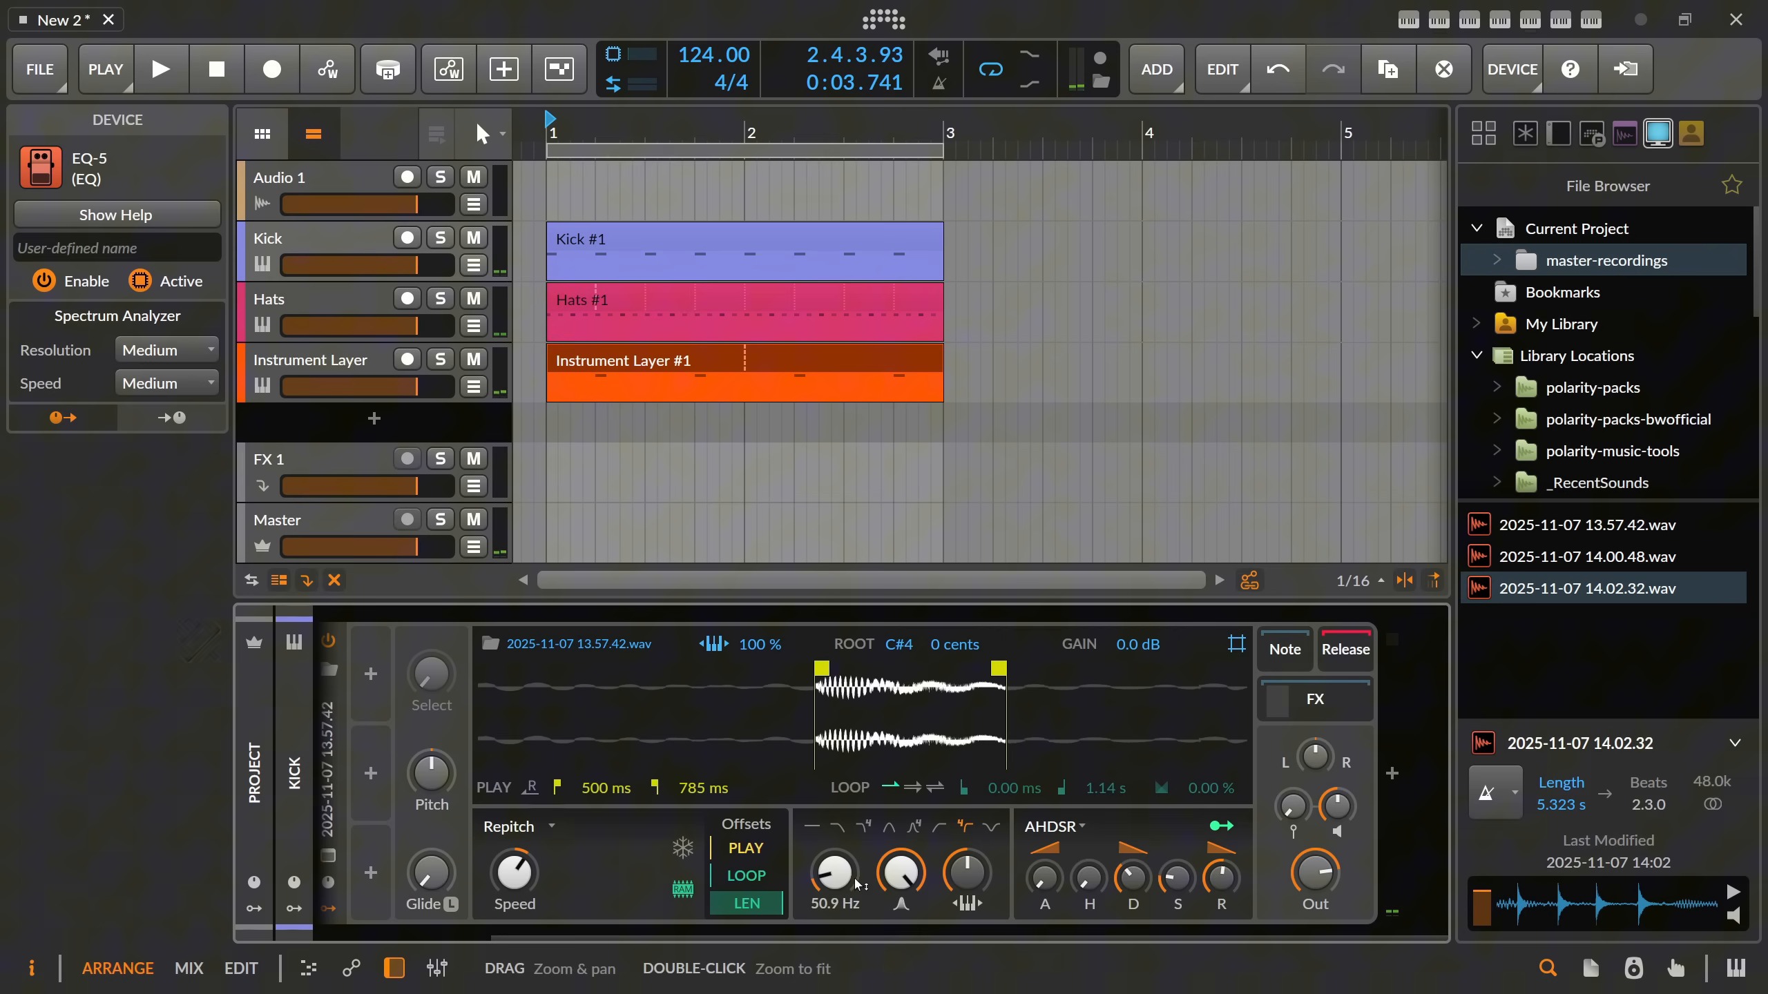
left_click(794, 936)
Rename the Instrument Layer track as Snap.
left_click(368, 376)
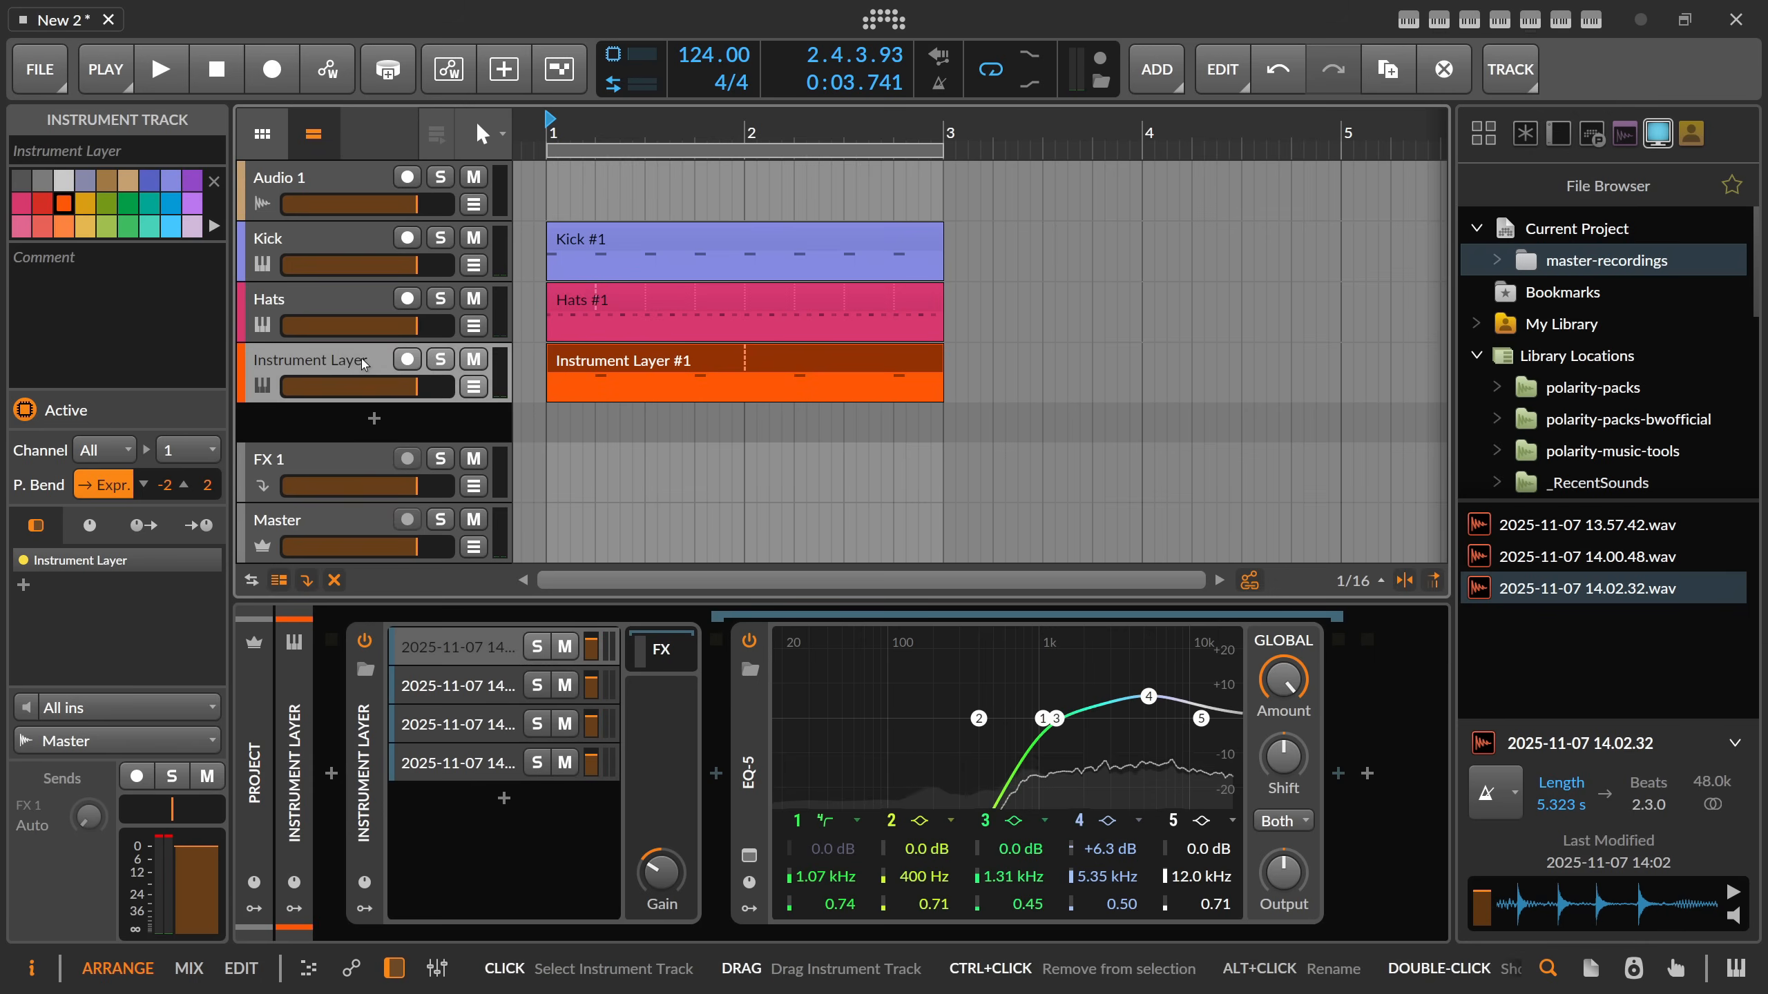
double_click(361, 358)
type("Snap")
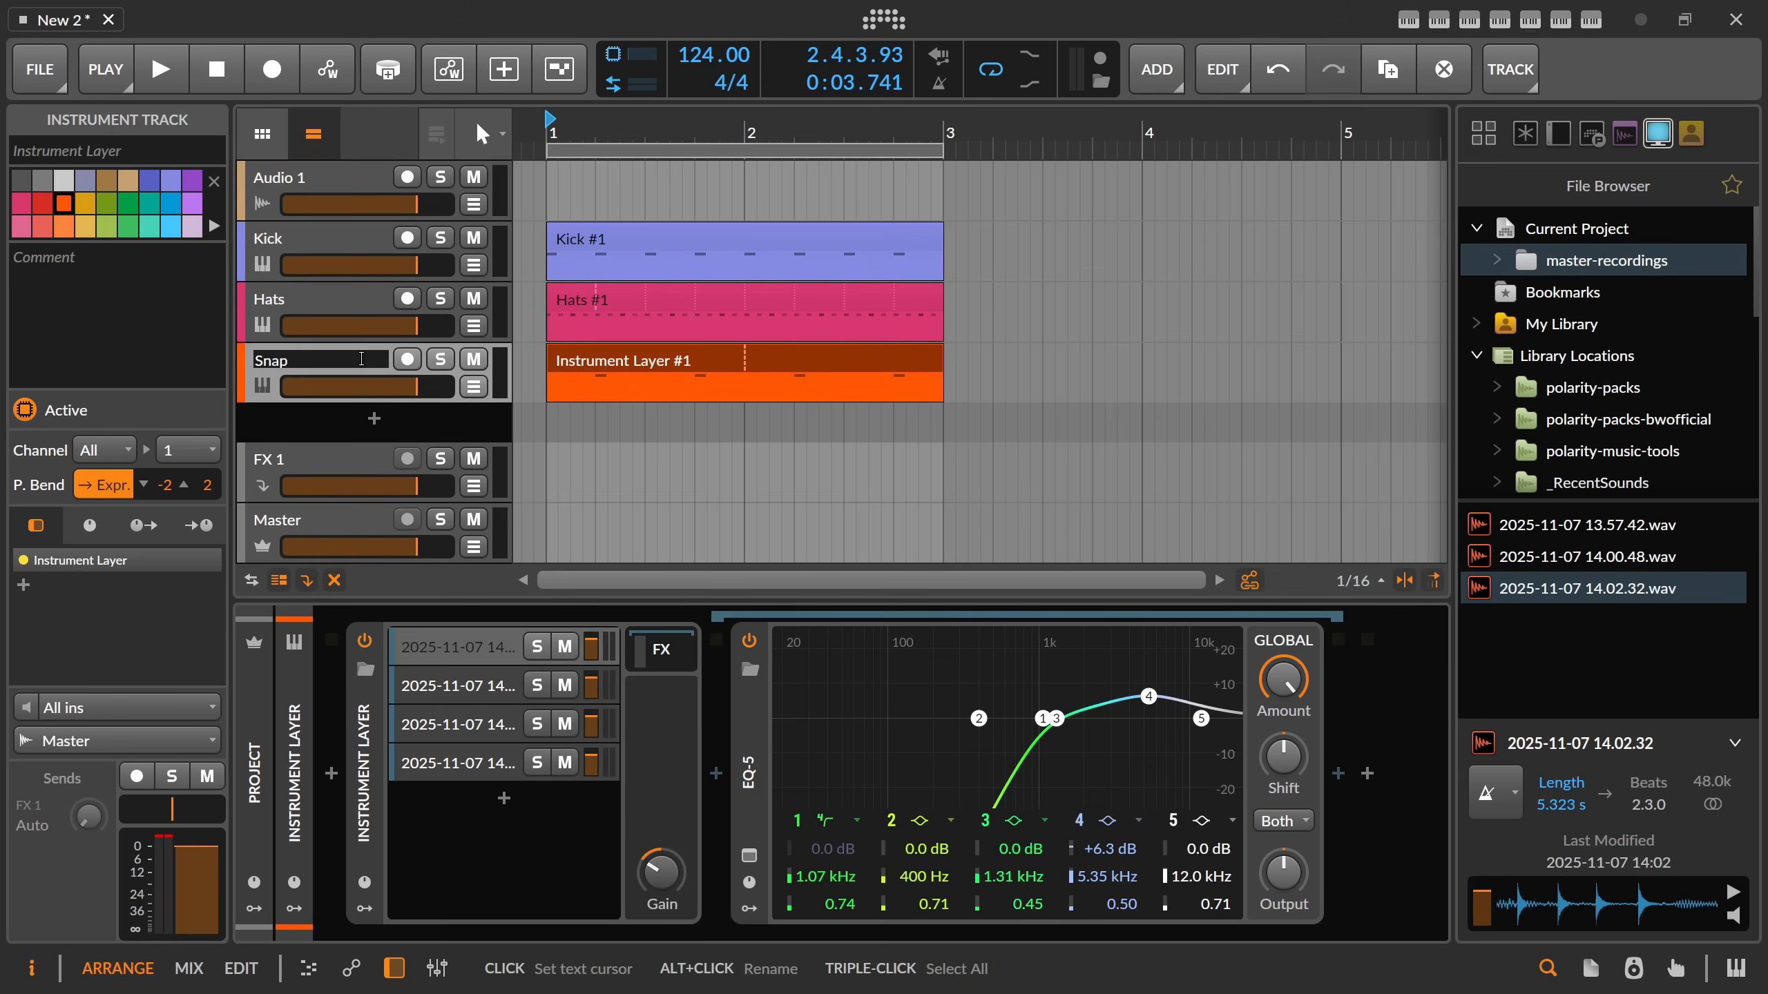
key("Return")
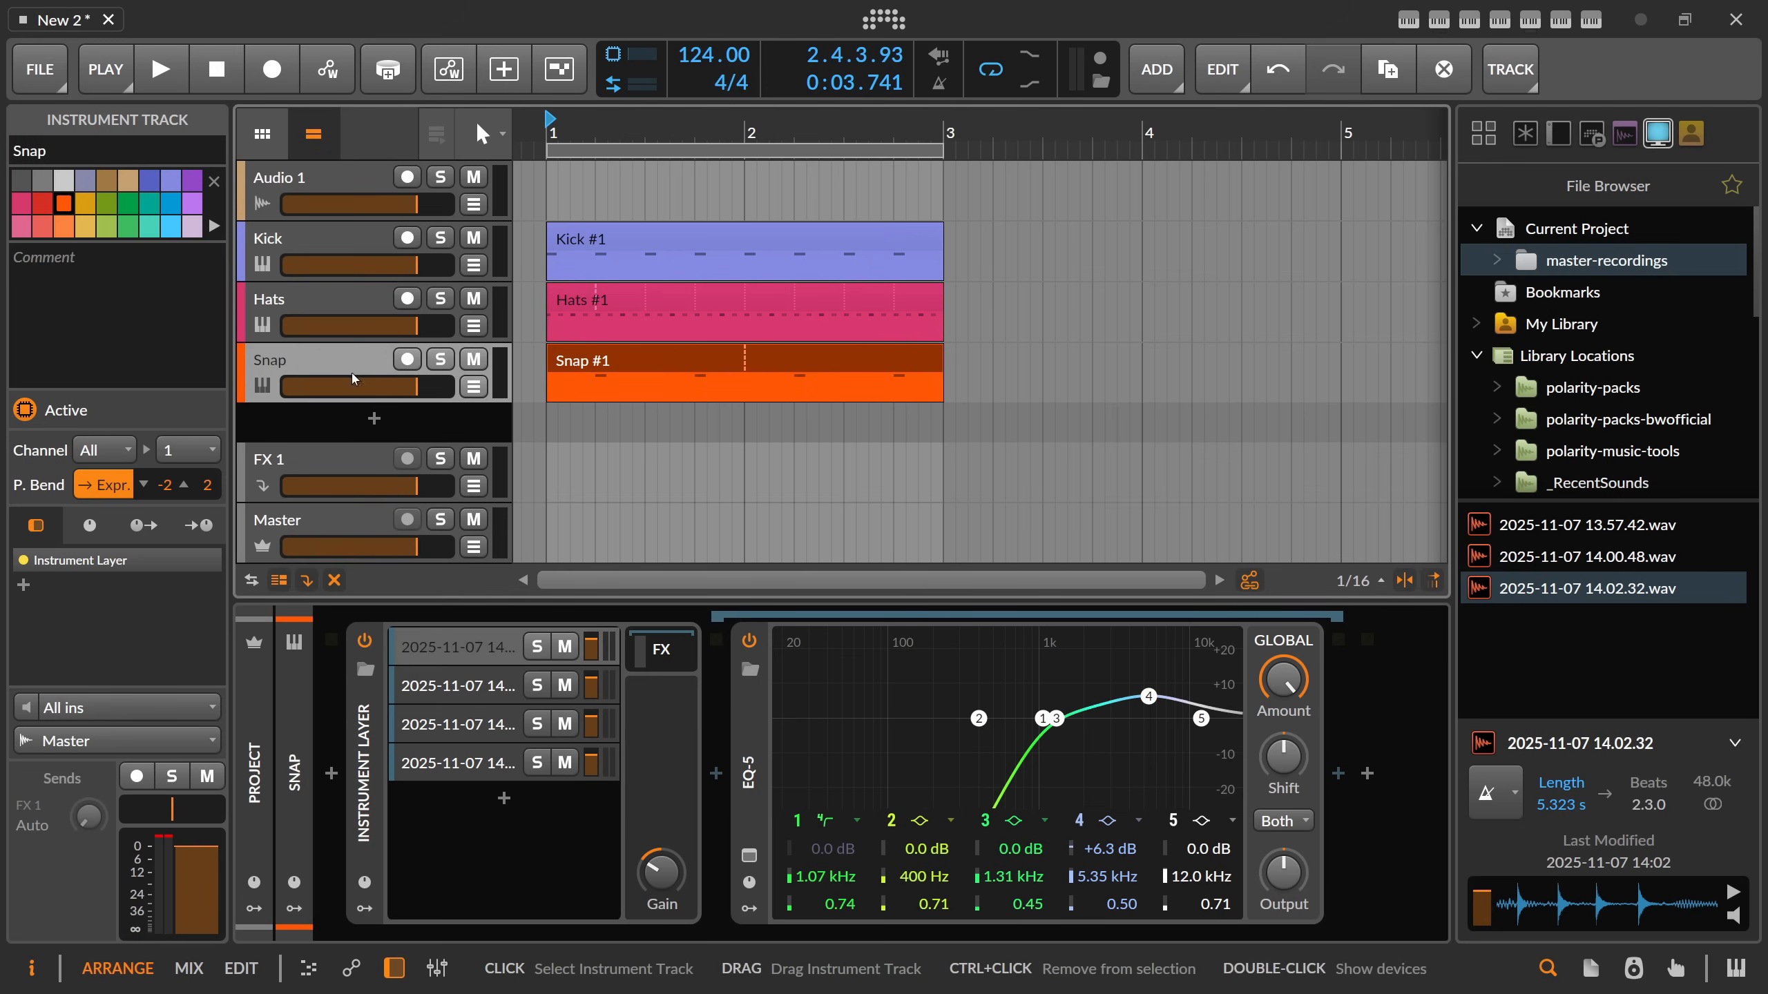
Record a new sound through Audio 1, disarm that track, and load 2025-11-07 14.05.32.wav into a new Sampler track below Snap.
left_click(420, 203)
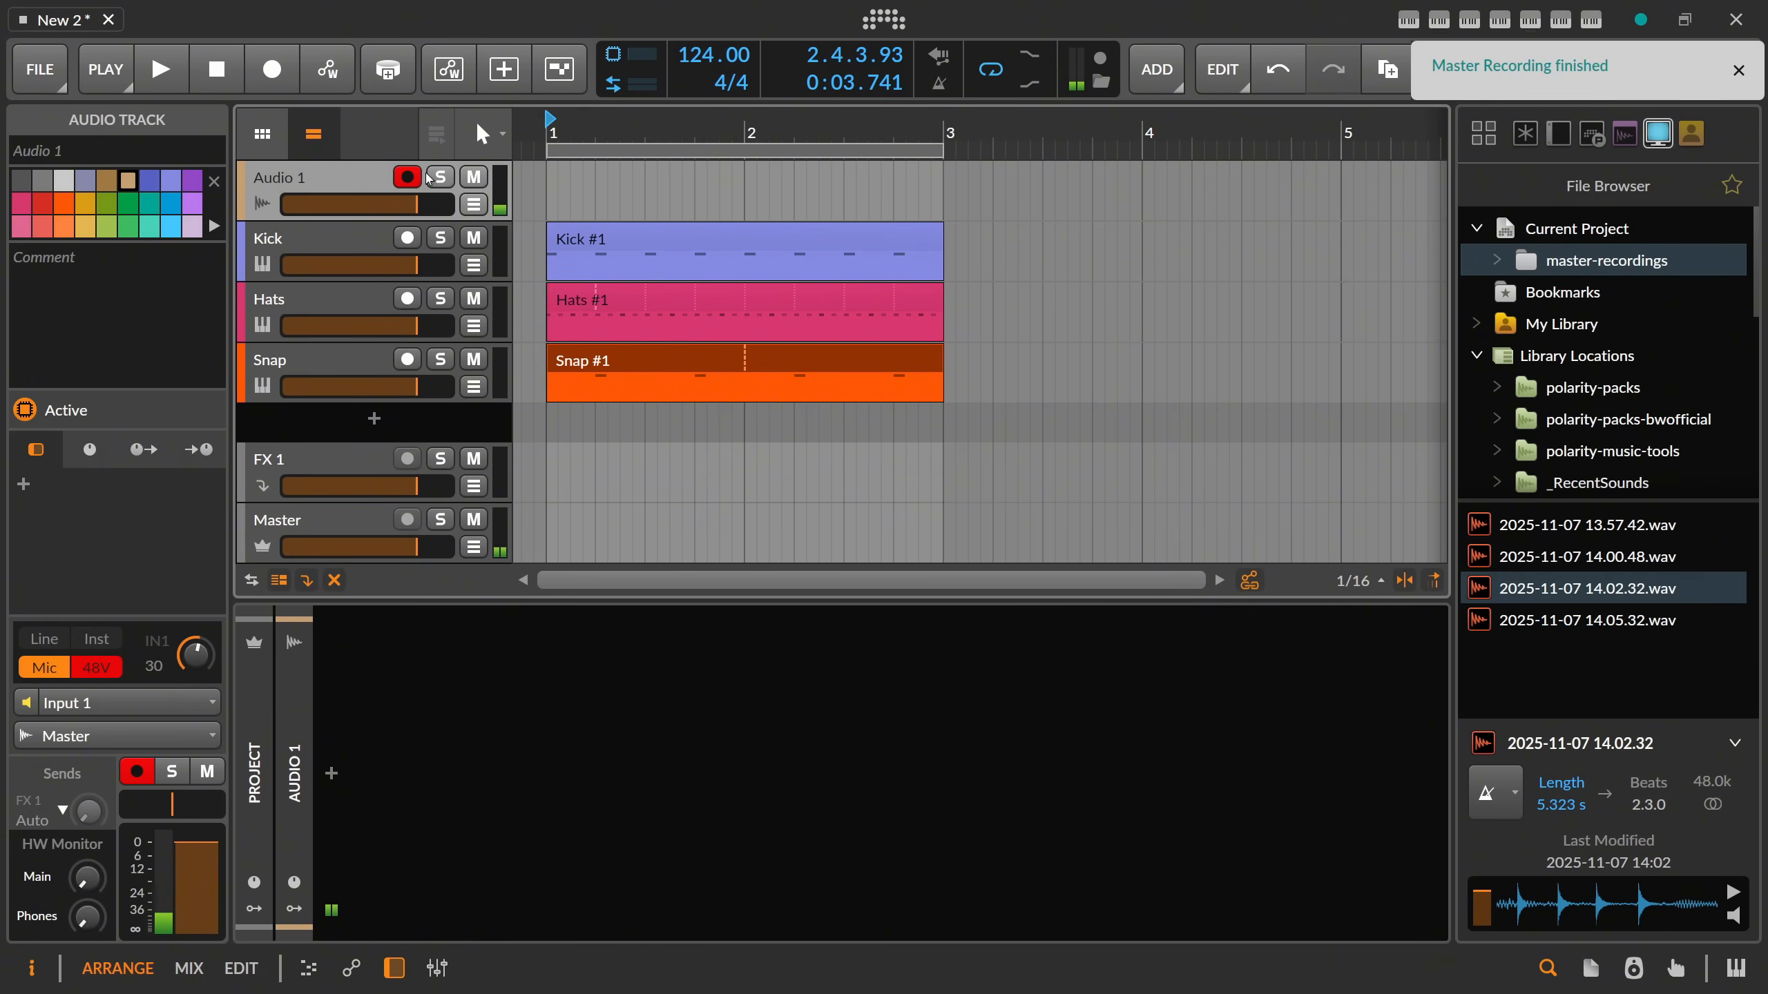
left_click(407, 177)
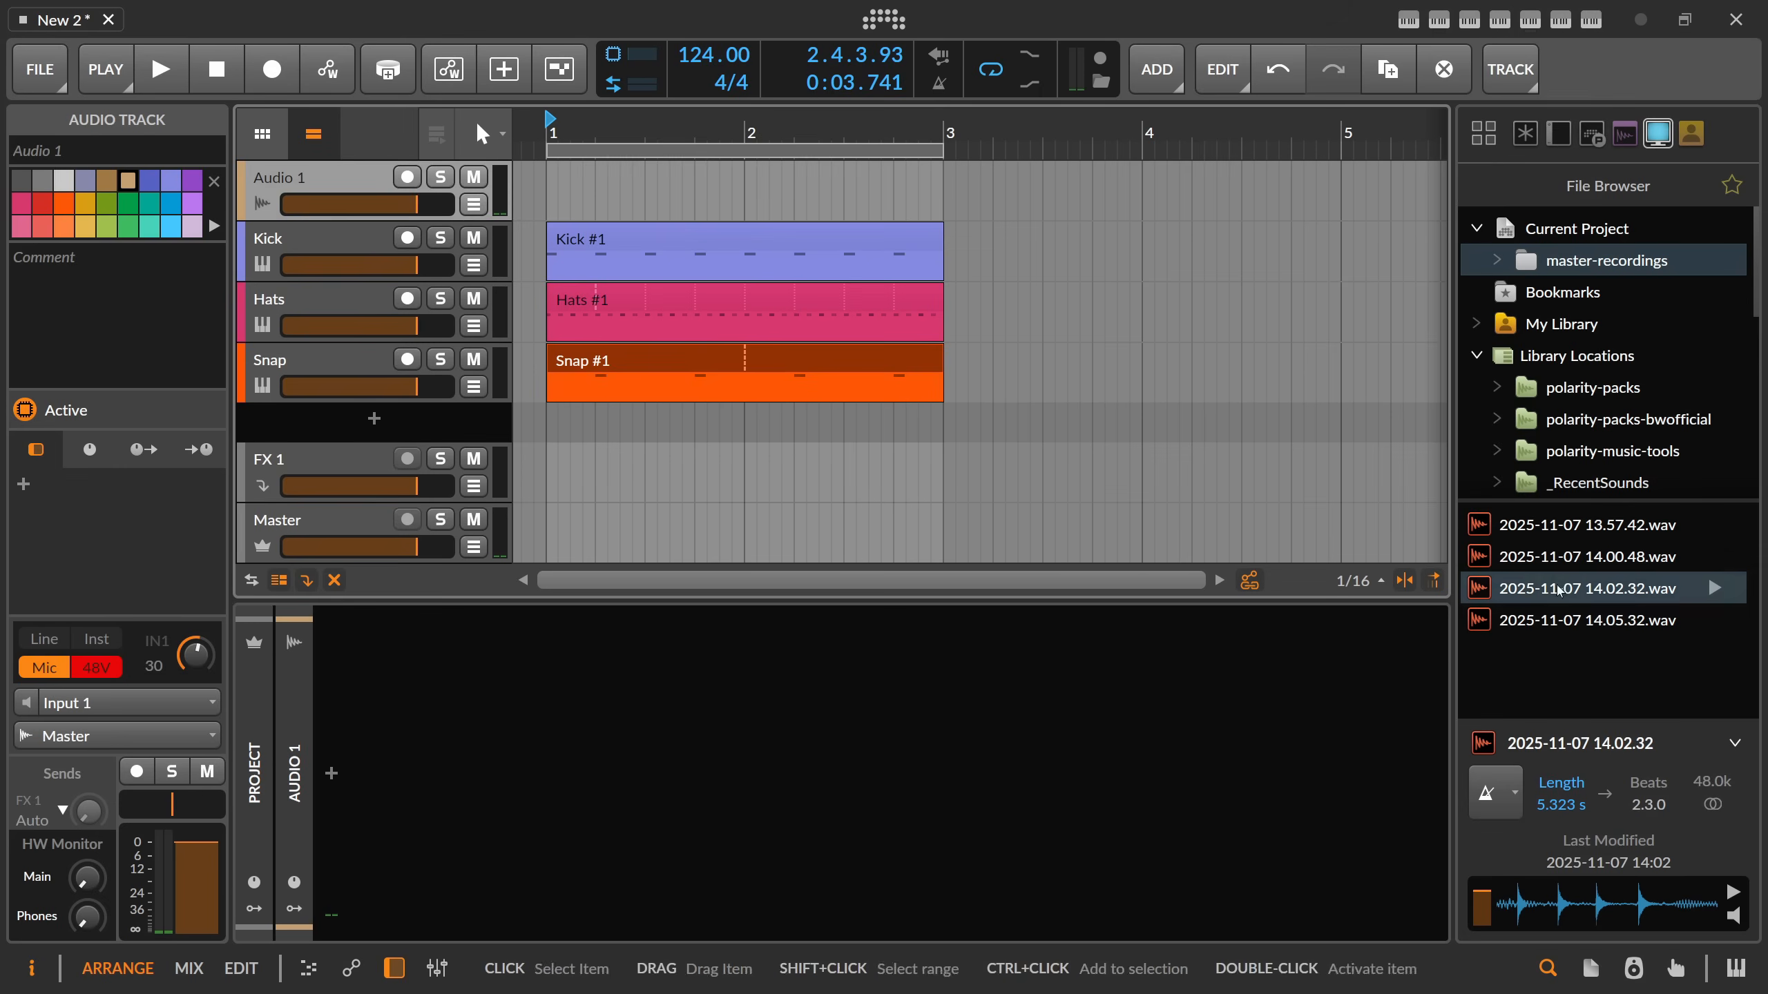
left_click_drag(1587, 620, 351, 421)
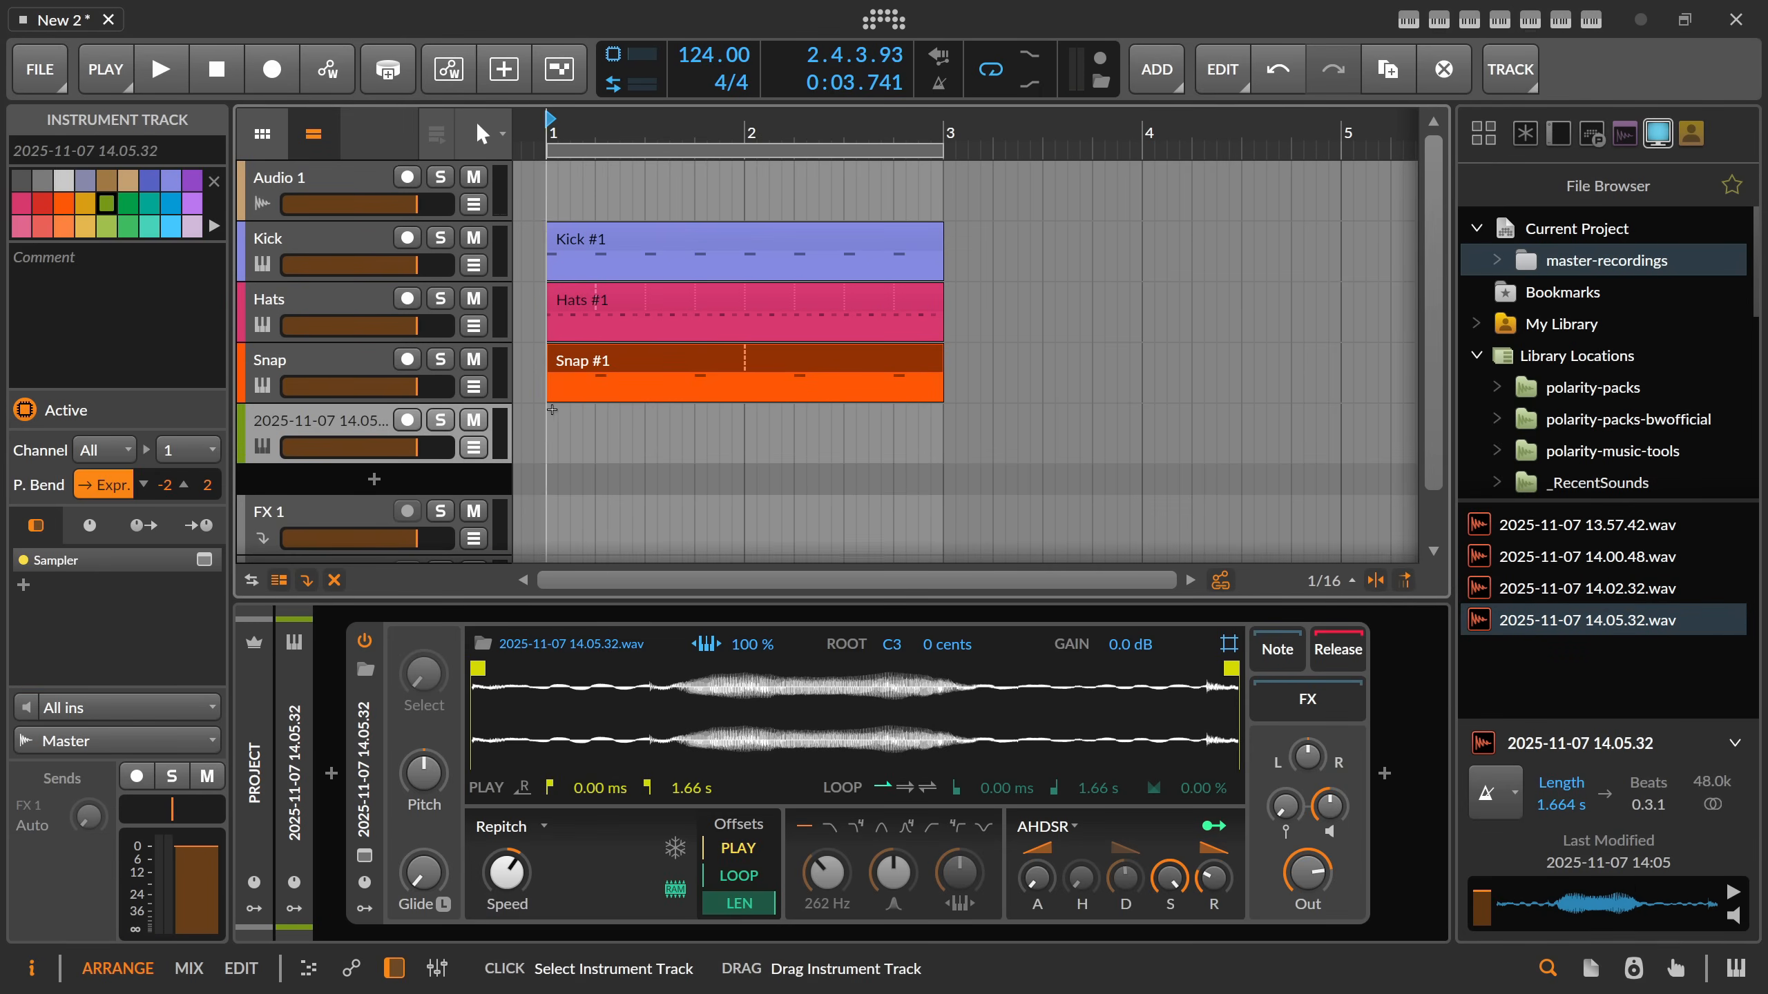
Trim the new sample's play region to 525–860 ms and detect its root key from that region.
left_click_drag(475, 669, 715, 674)
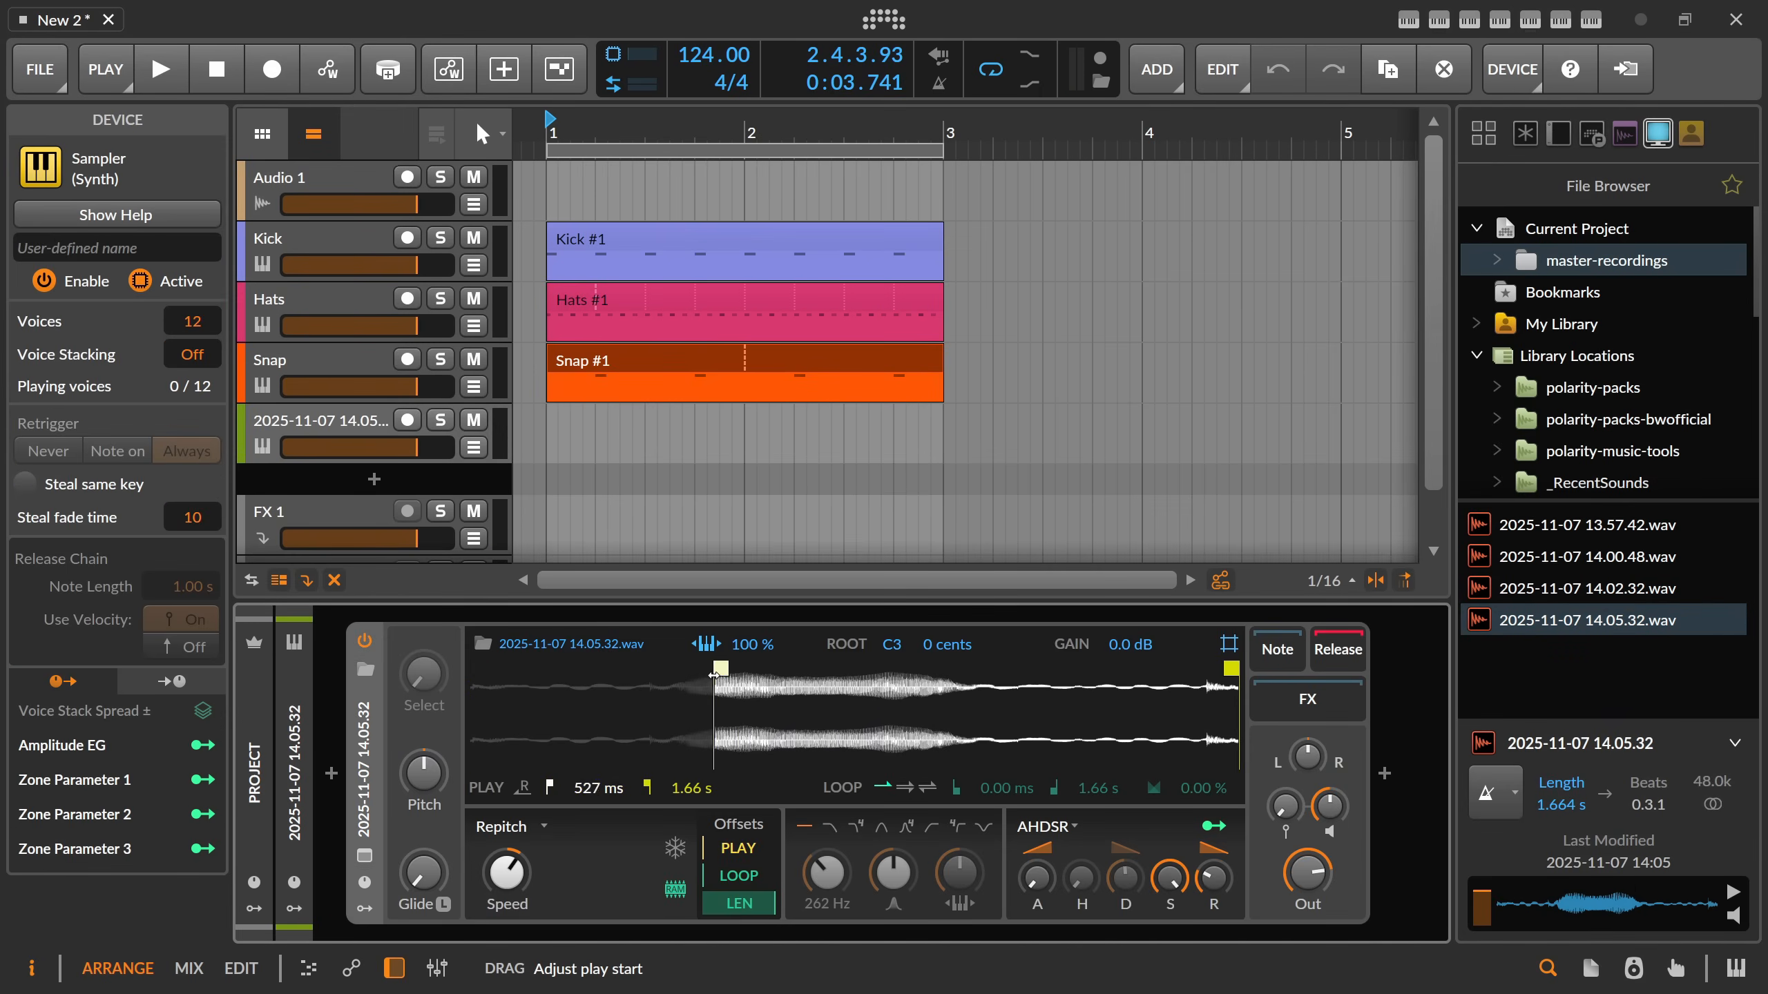
right_click(867, 687)
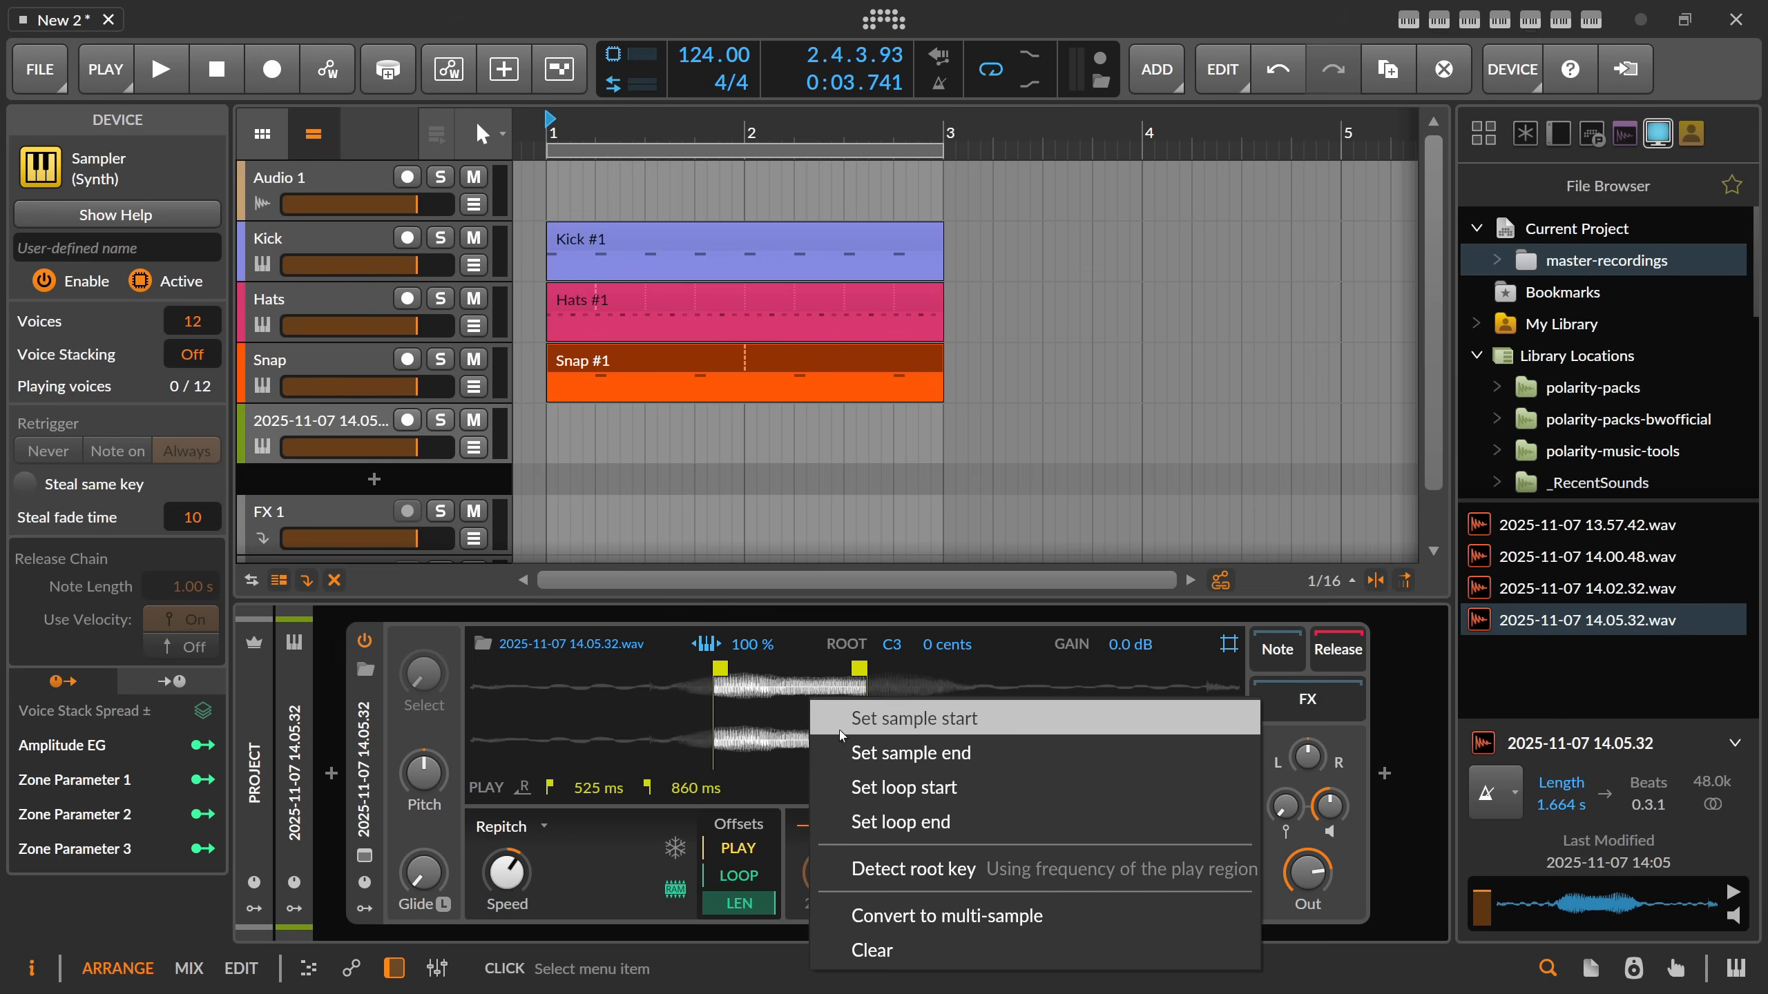
left_click(874, 867)
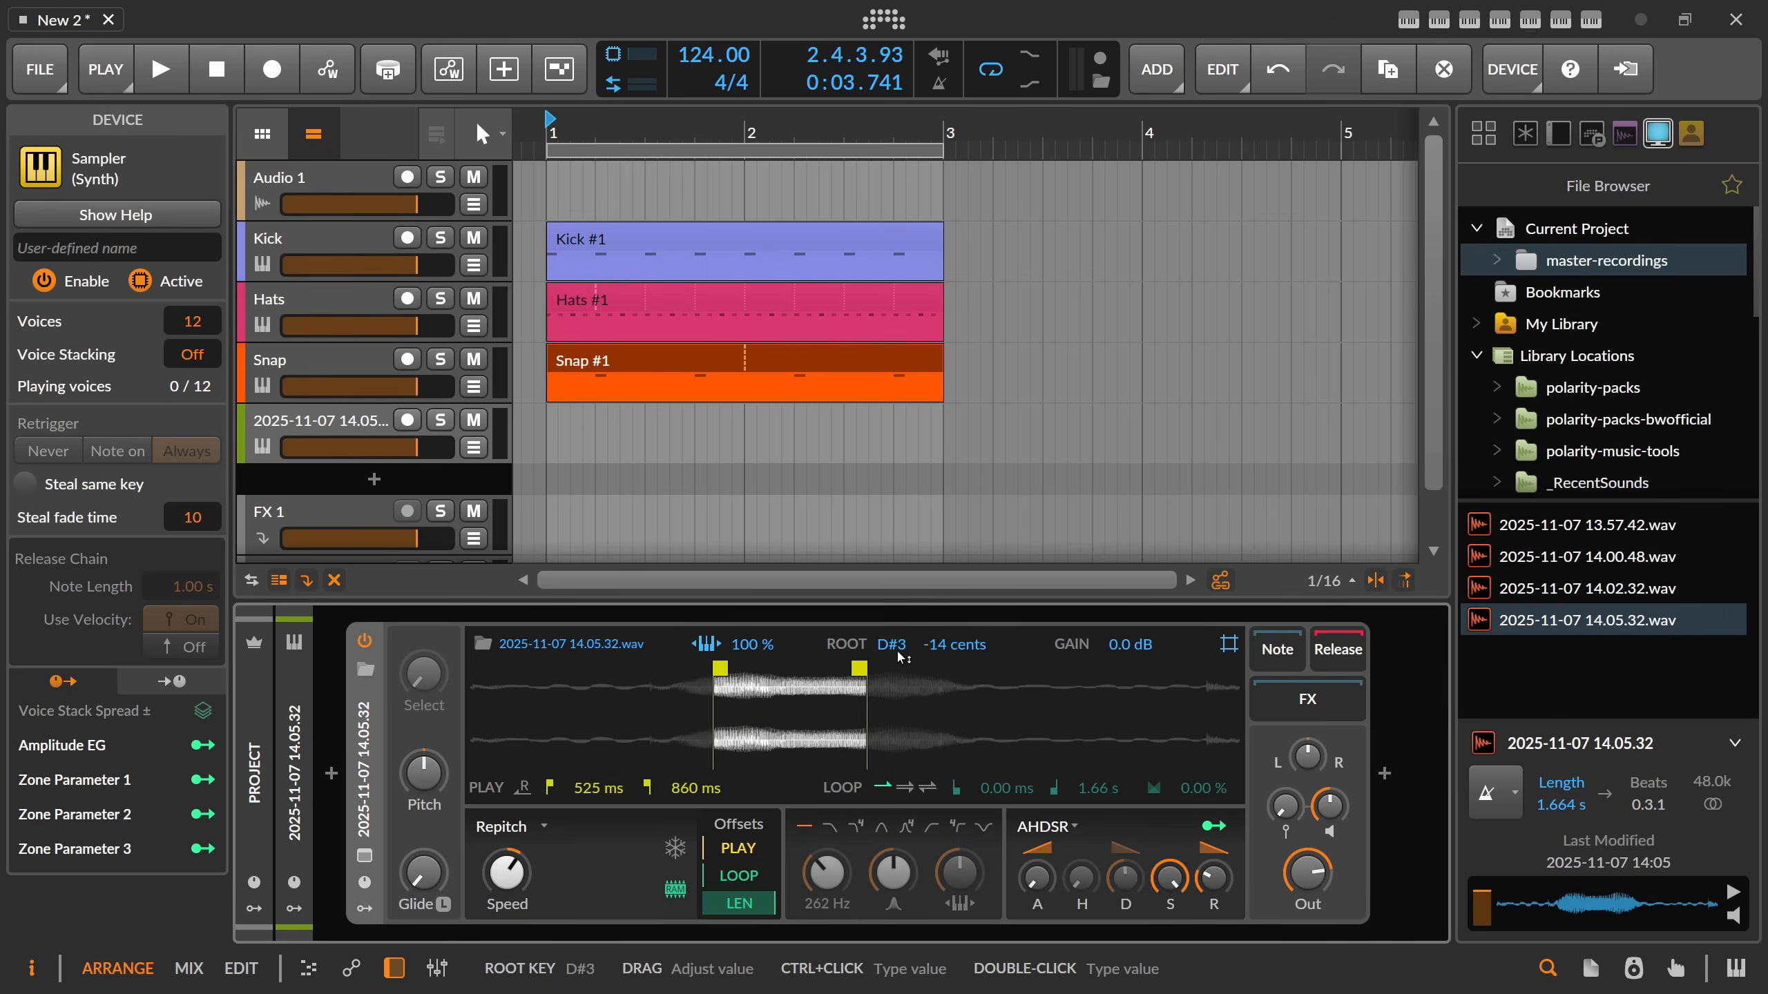
Create a one-bar clip on the new Sampler track and draw a D#3, F#3 and A#3 chord starting at 1.1.3.
double_click(584, 440)
double_click(567, 437)
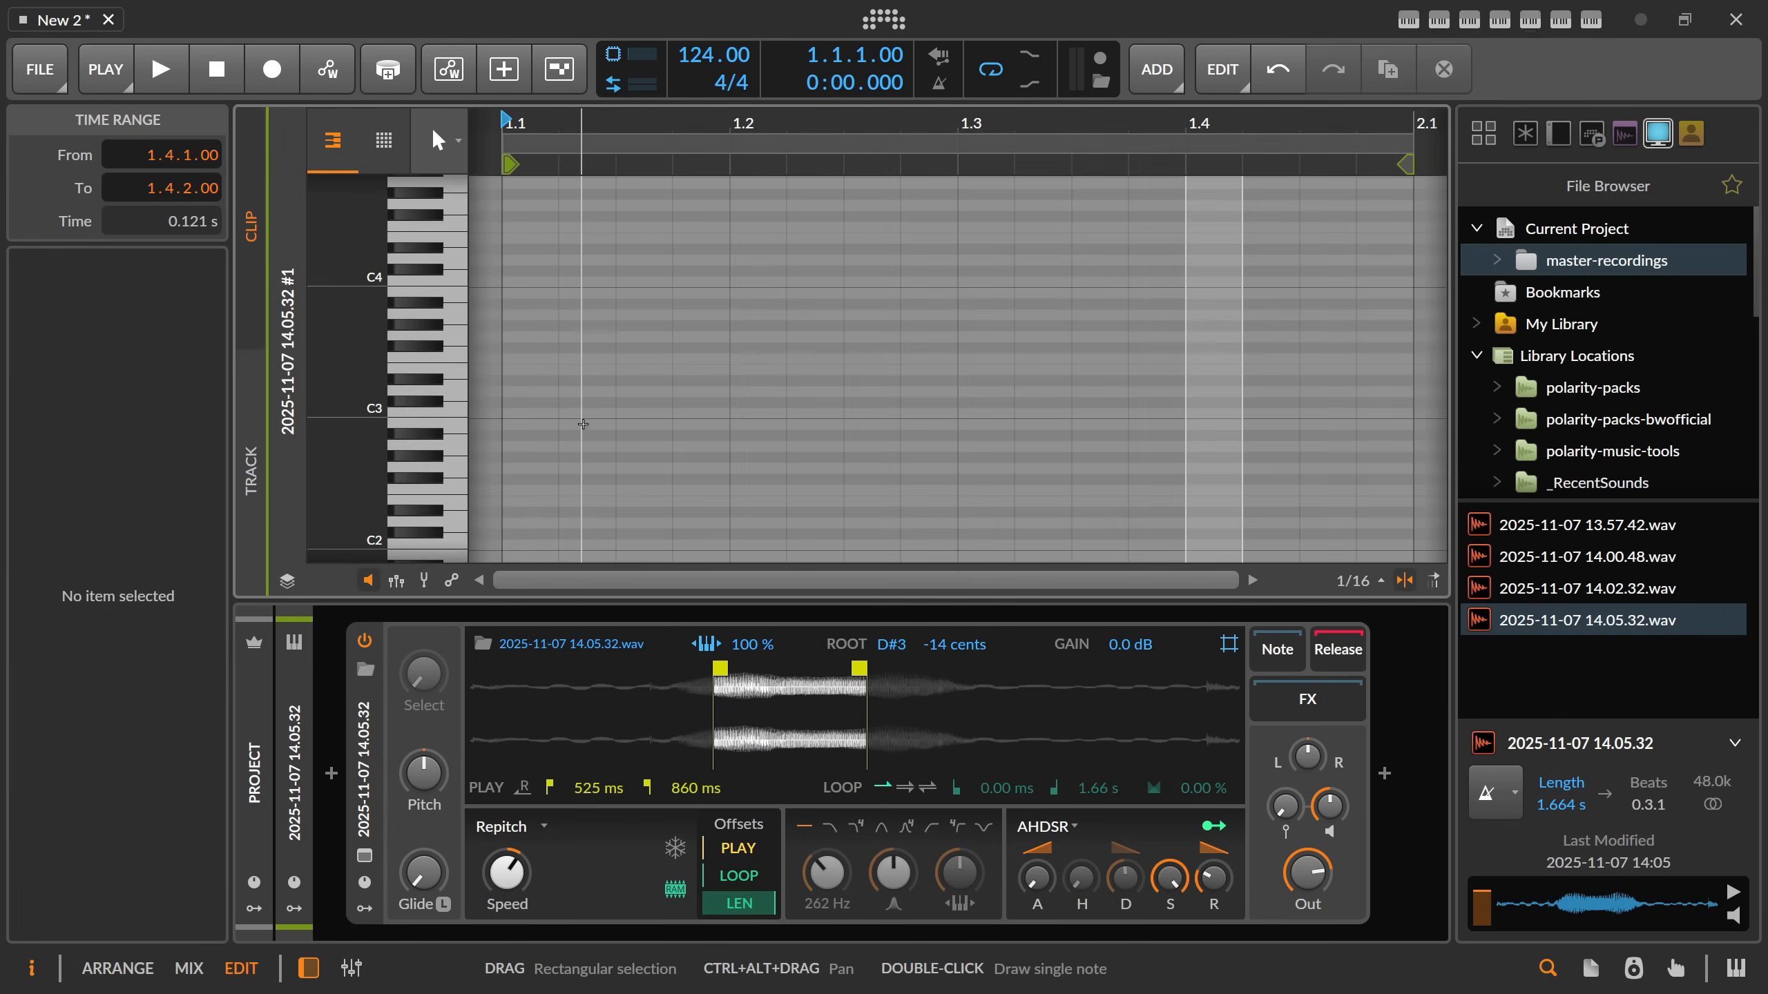
double_click(588, 383)
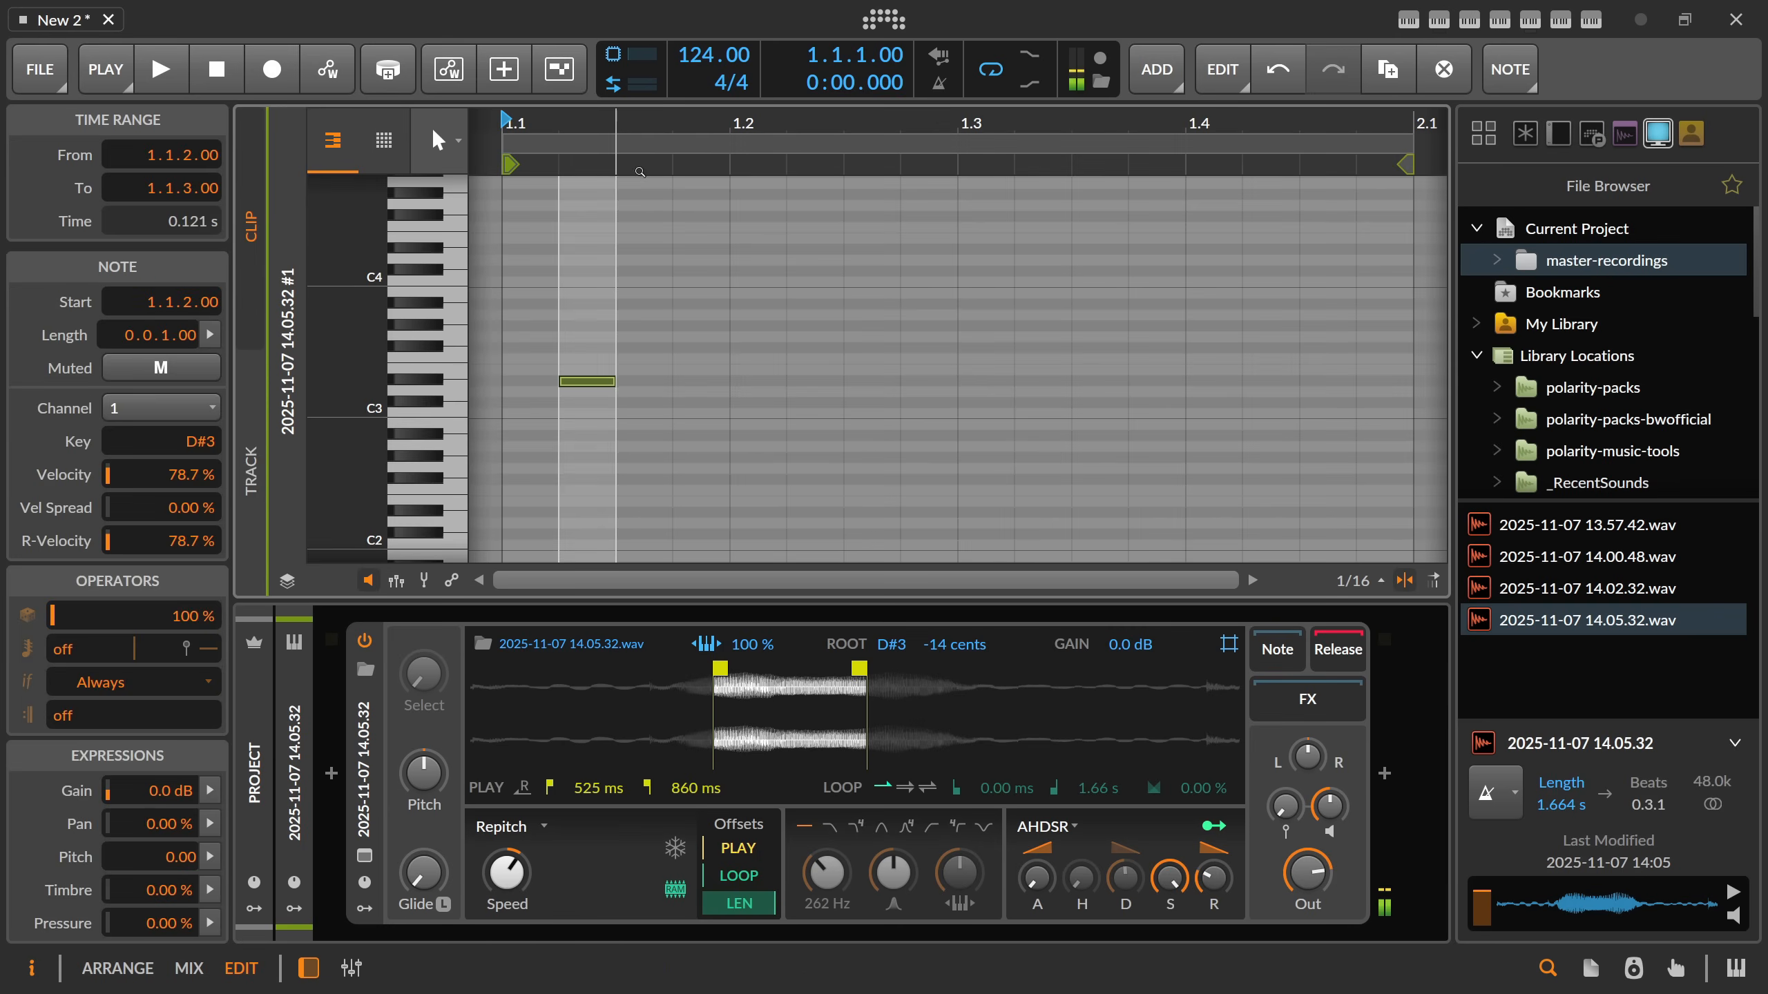
left_click_drag(601, 383, 657, 381)
double_click(634, 304)
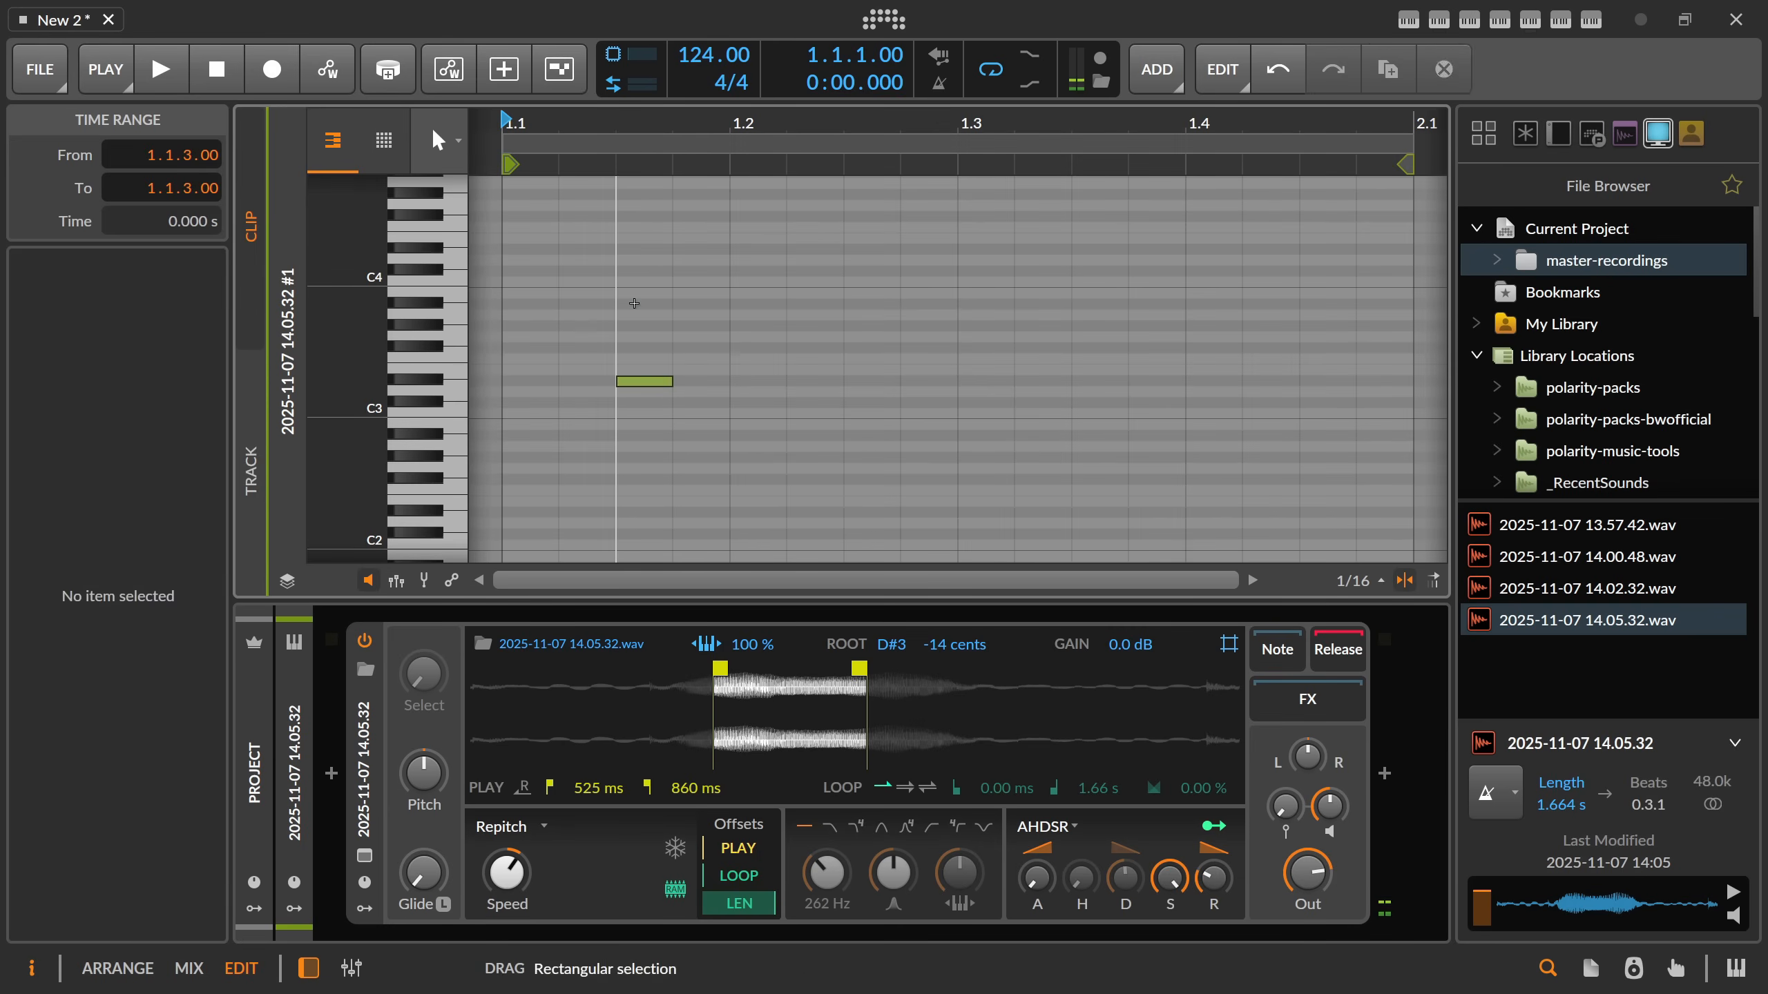
double_click(630, 349)
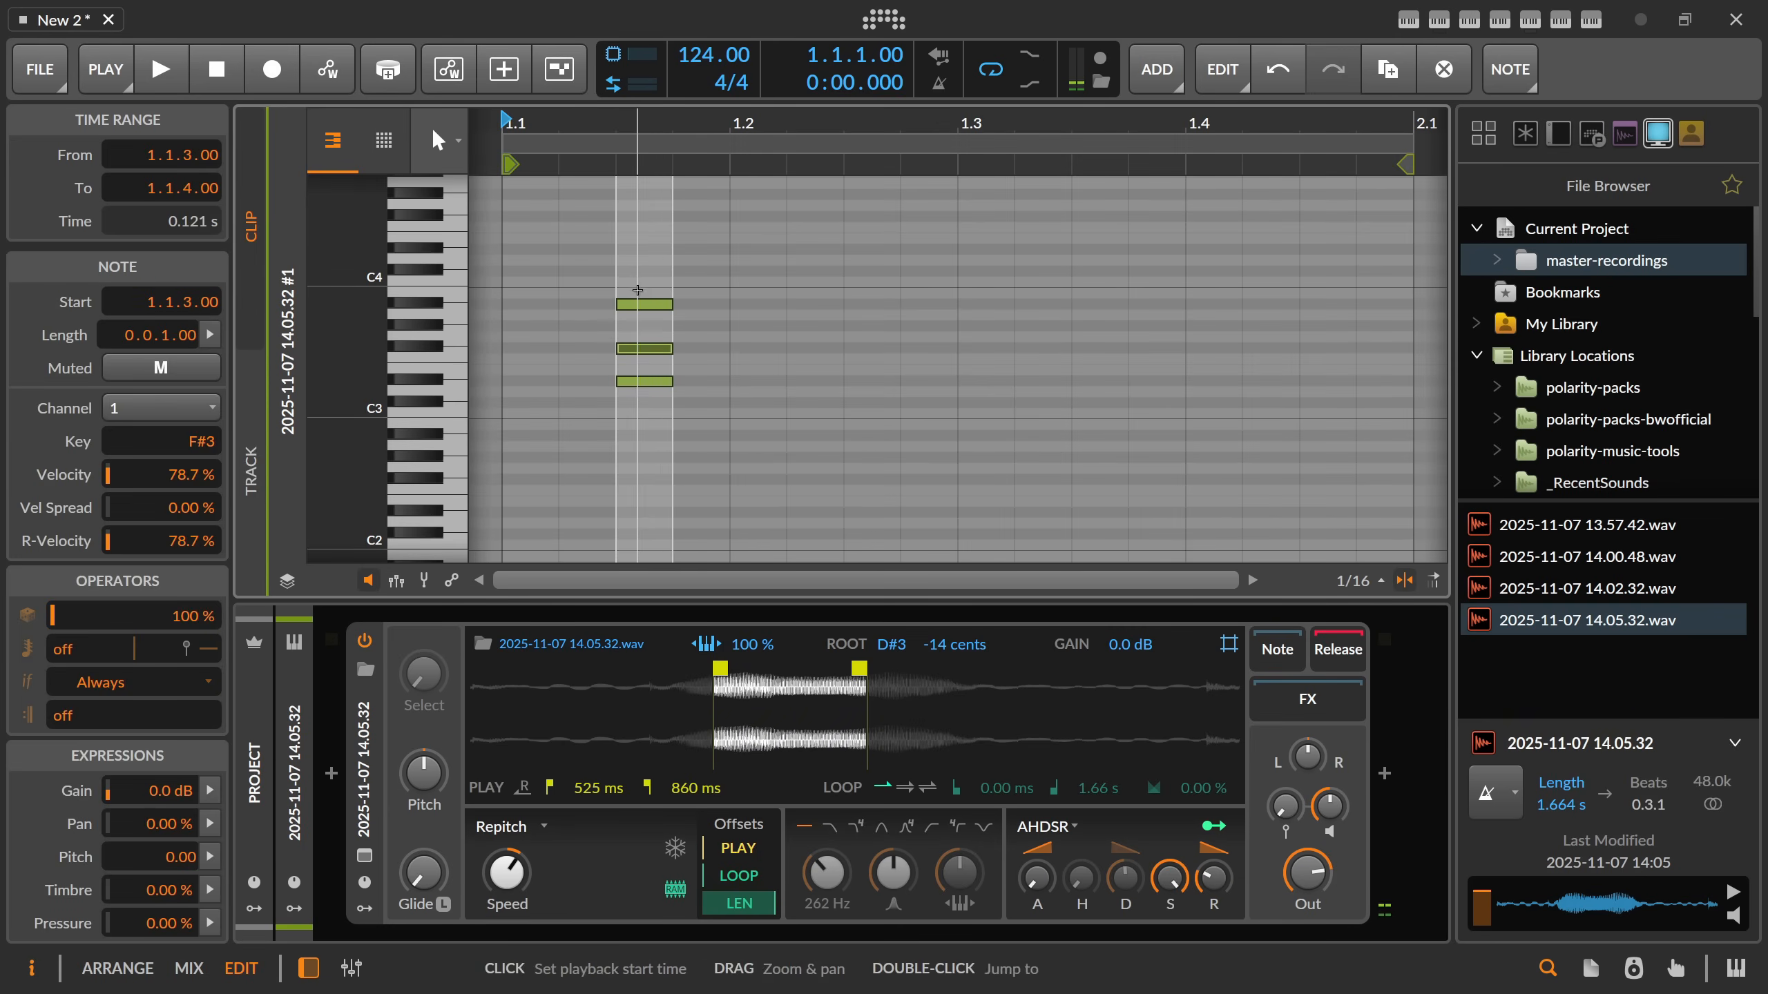
Lengthen all three chord notes together to 0.1.0.38.
key("ctrl+a")
left_click_drag(667, 382, 866, 383)
left_click(791, 243)
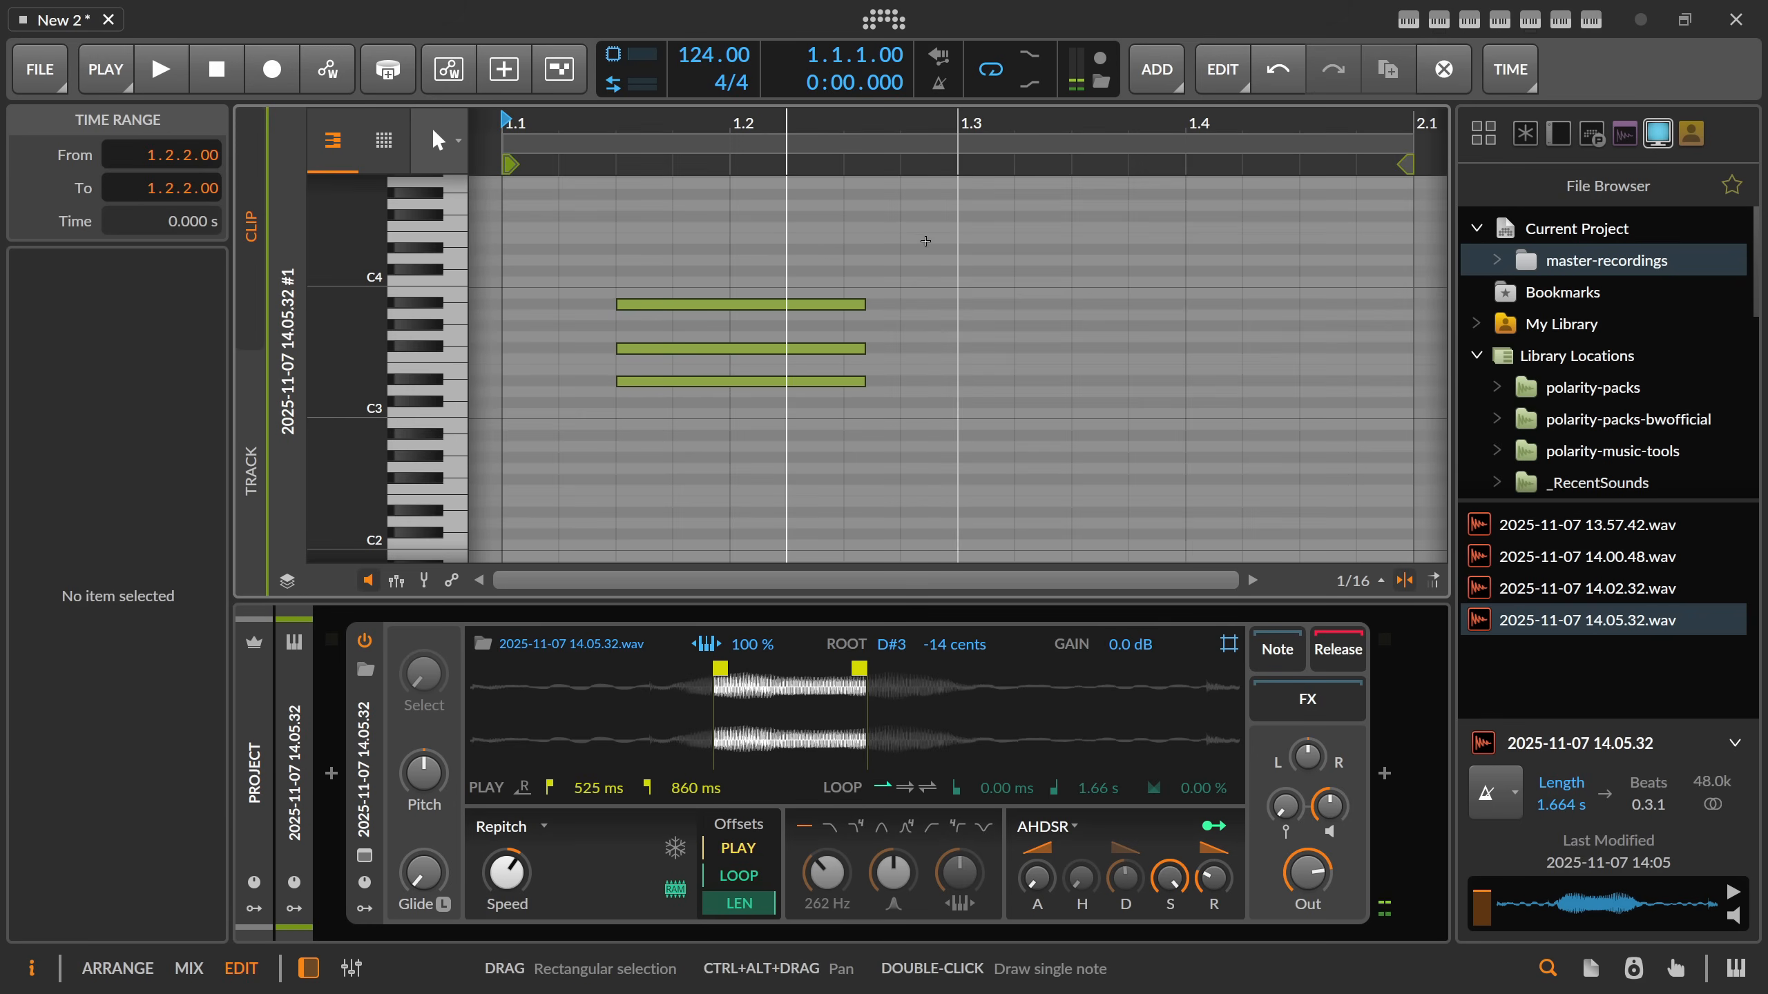
Shape the new Sampler's filter with about 75.2 % resonance, audition the A#3 note, and check the chord in the arrangement.
left_click_drag(810, 130, 866, 329)
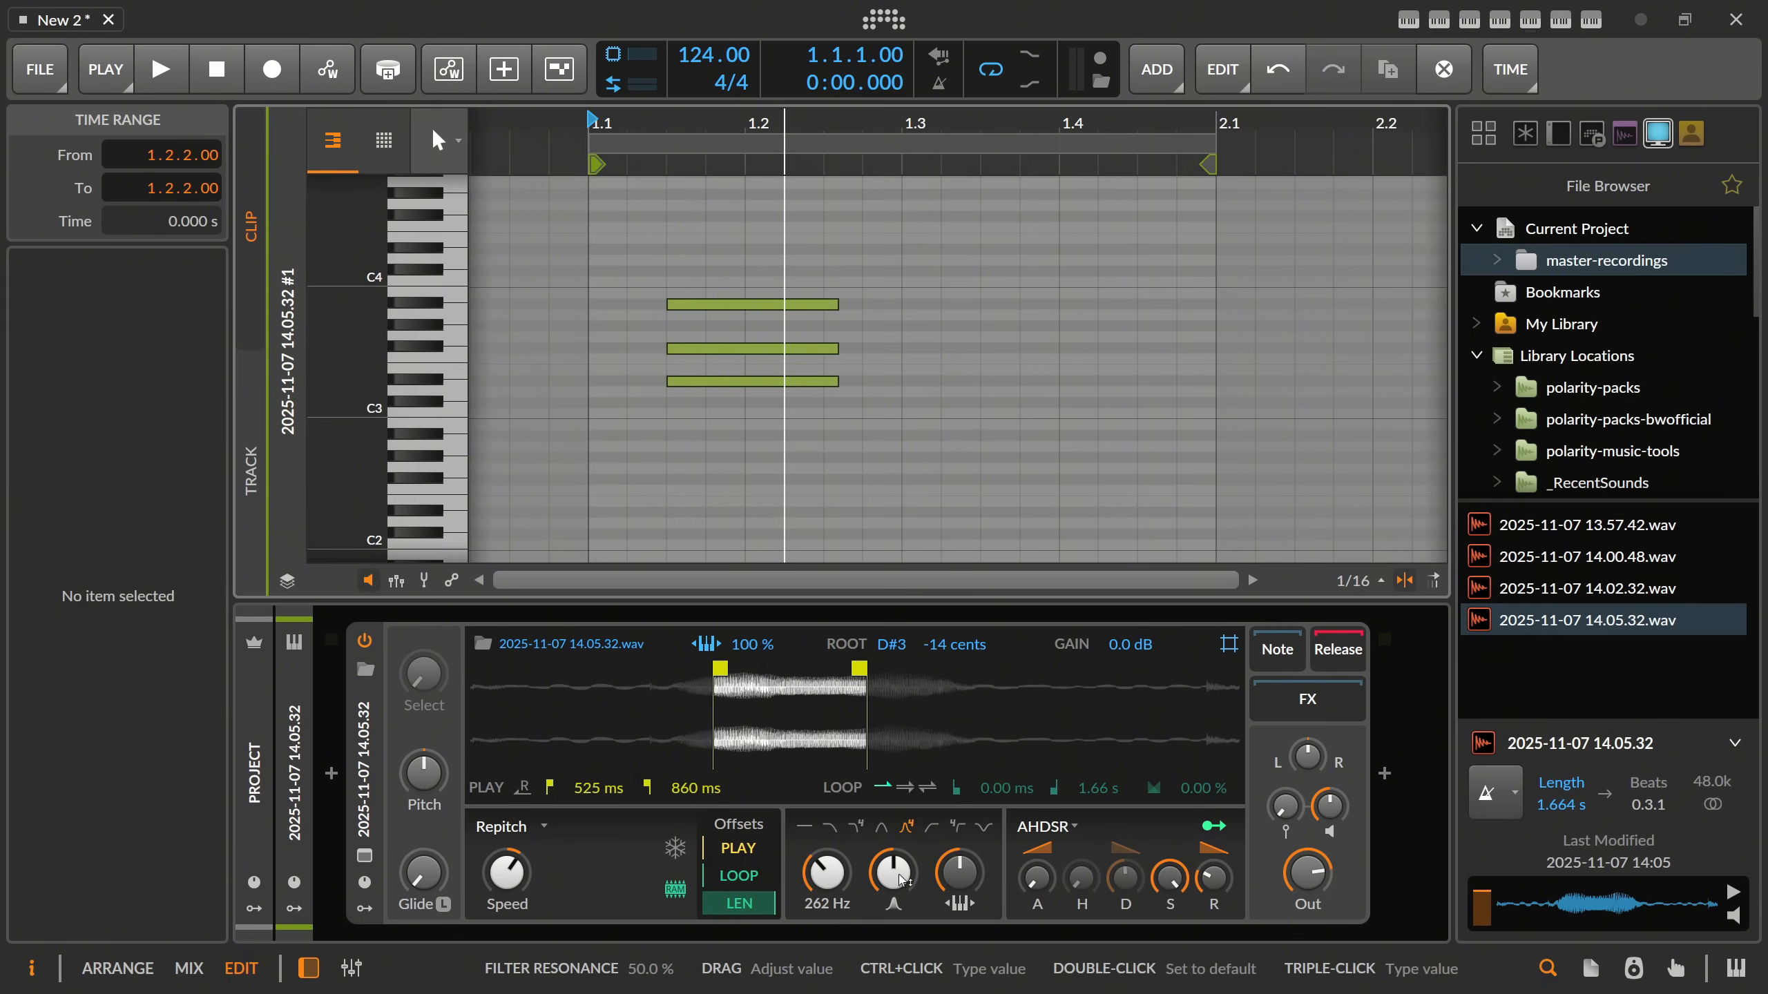
left_click(743, 305)
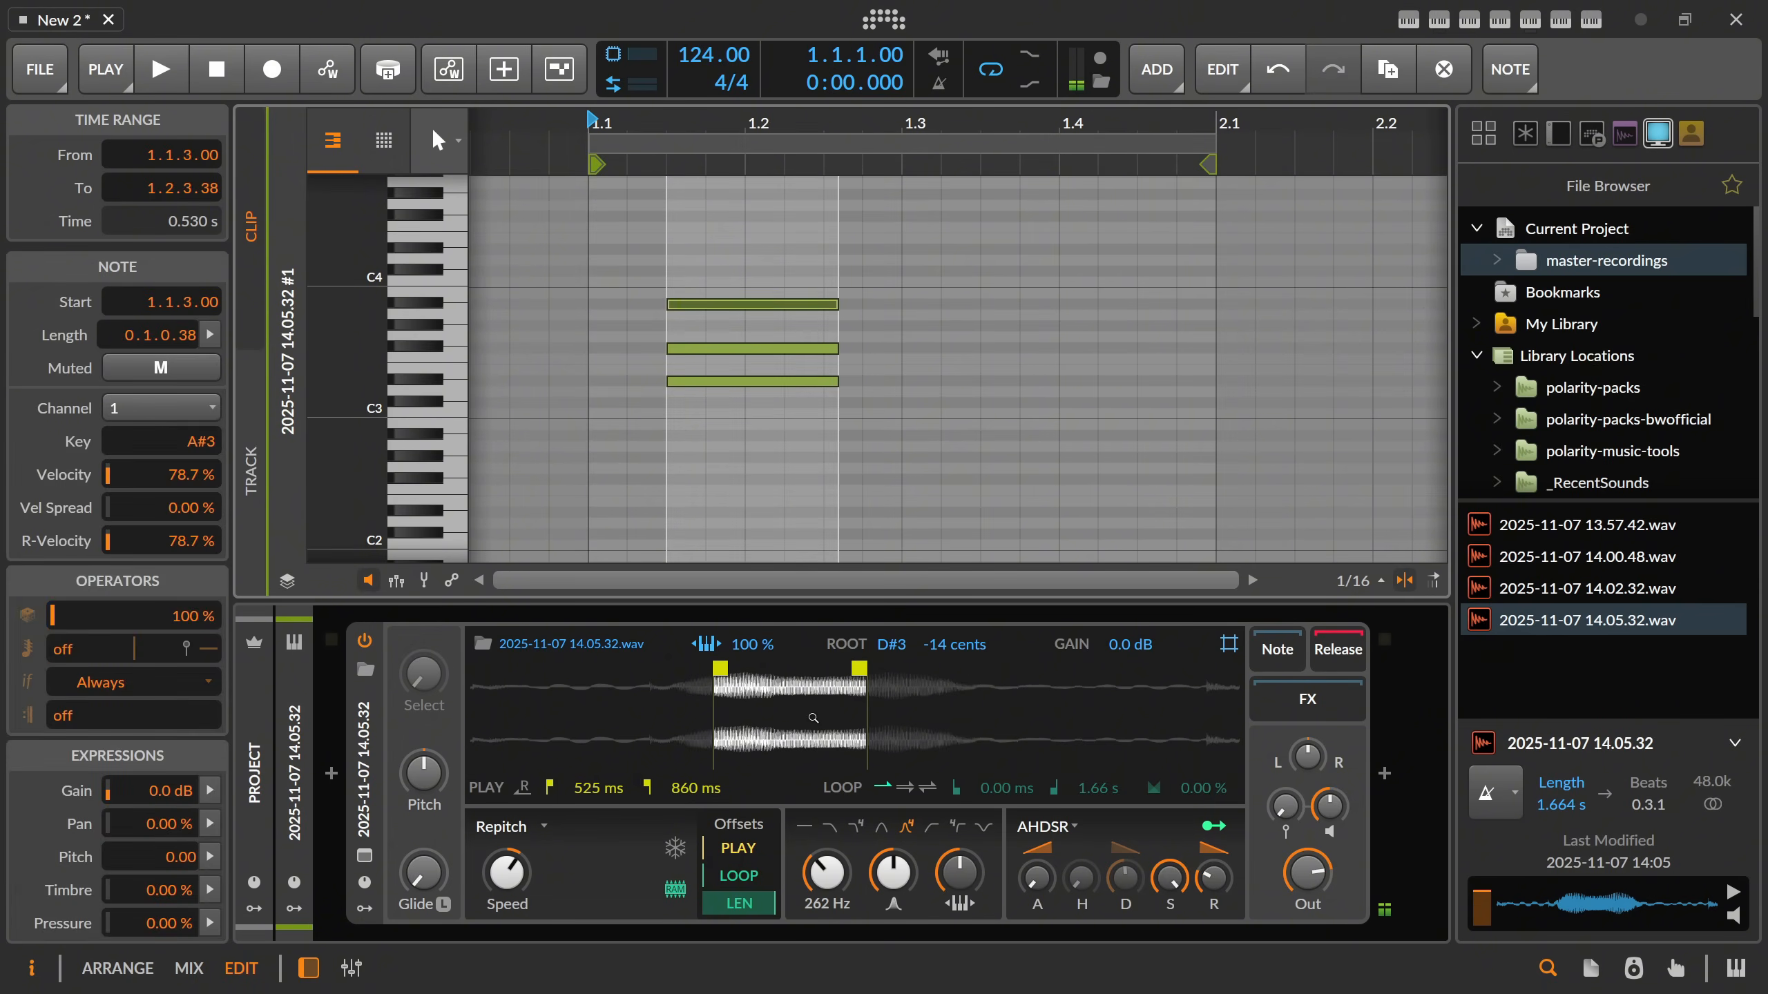
left_click(783, 485)
left_click(745, 305)
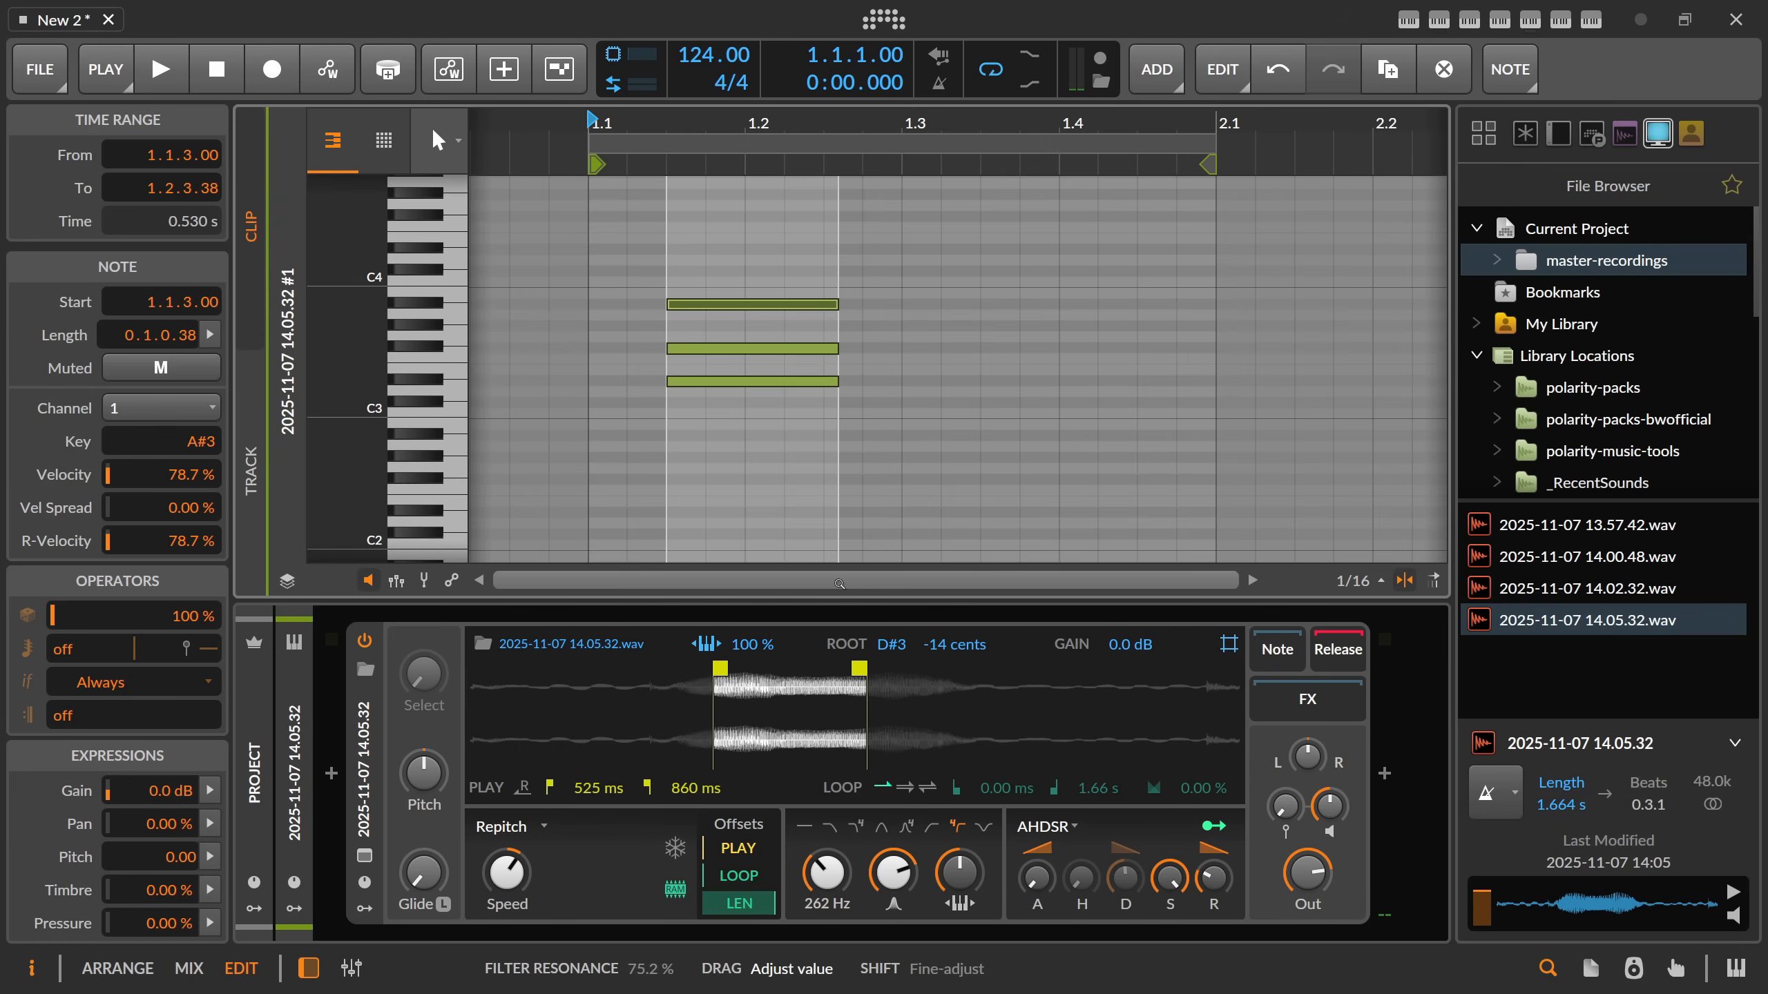
left_click(713, 305)
key("Tab")
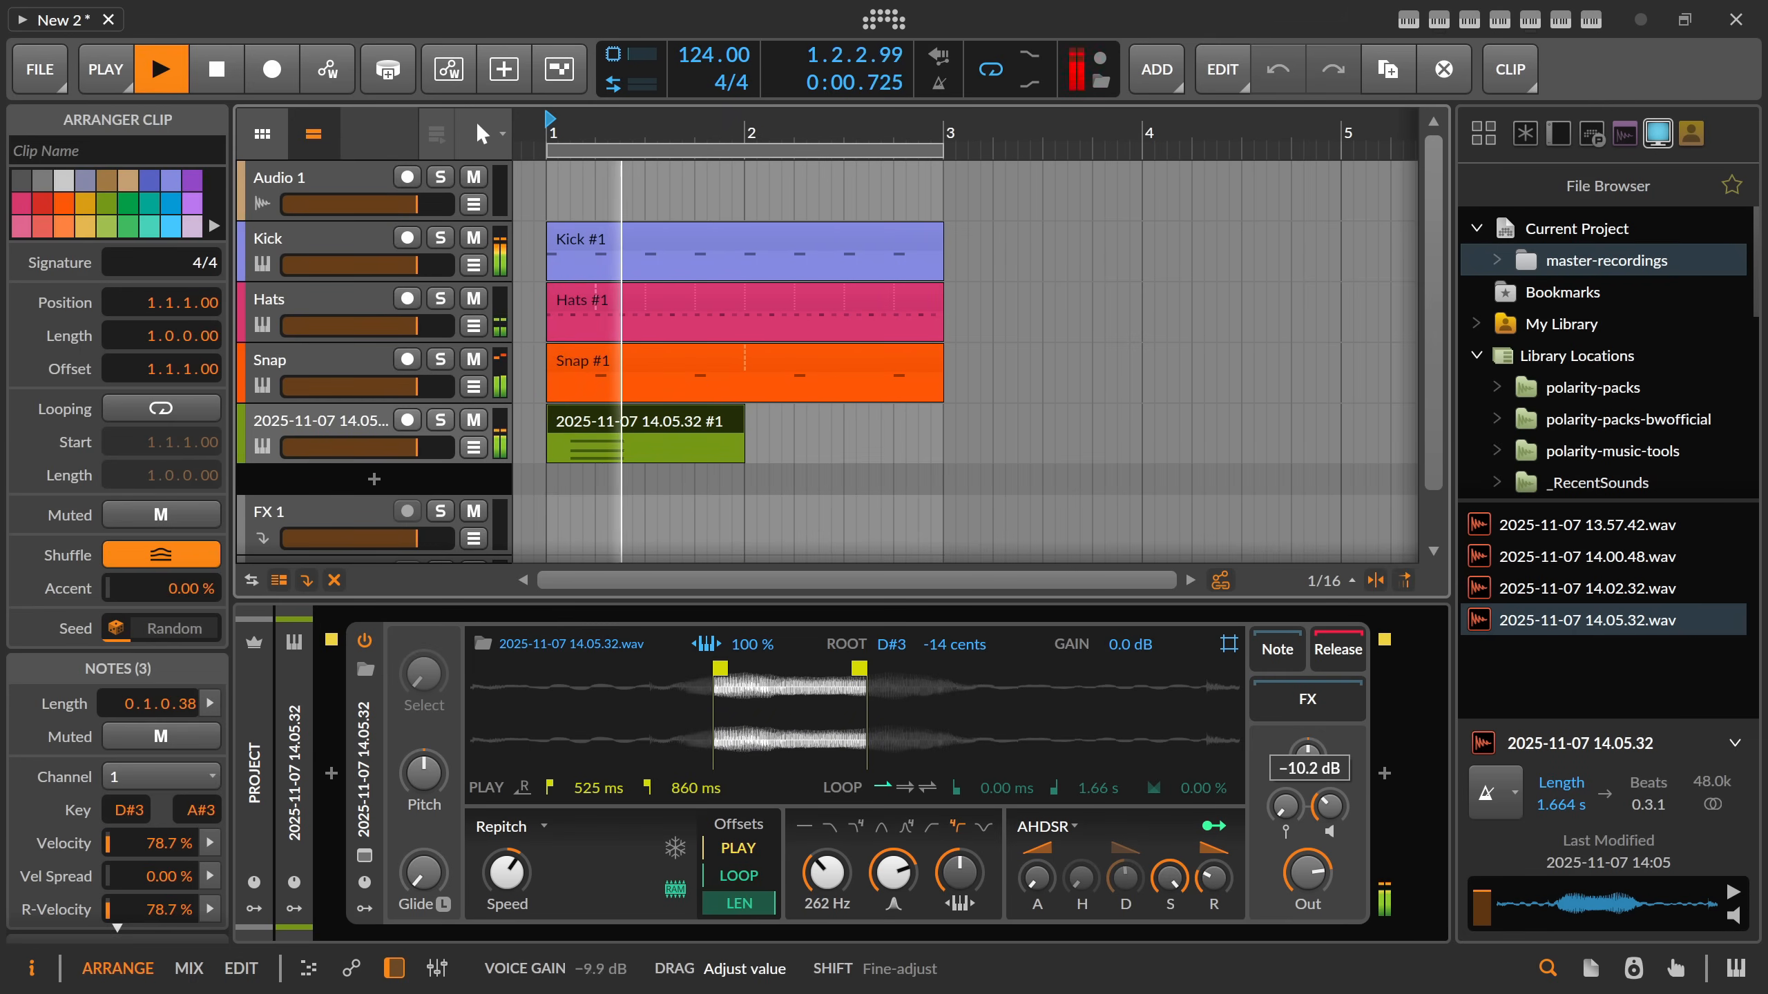
key("space")
Insert a Delay-2 after the Sampler and fine-tune its mix while the loop plays.
left_click(1384, 775)
type("delay")
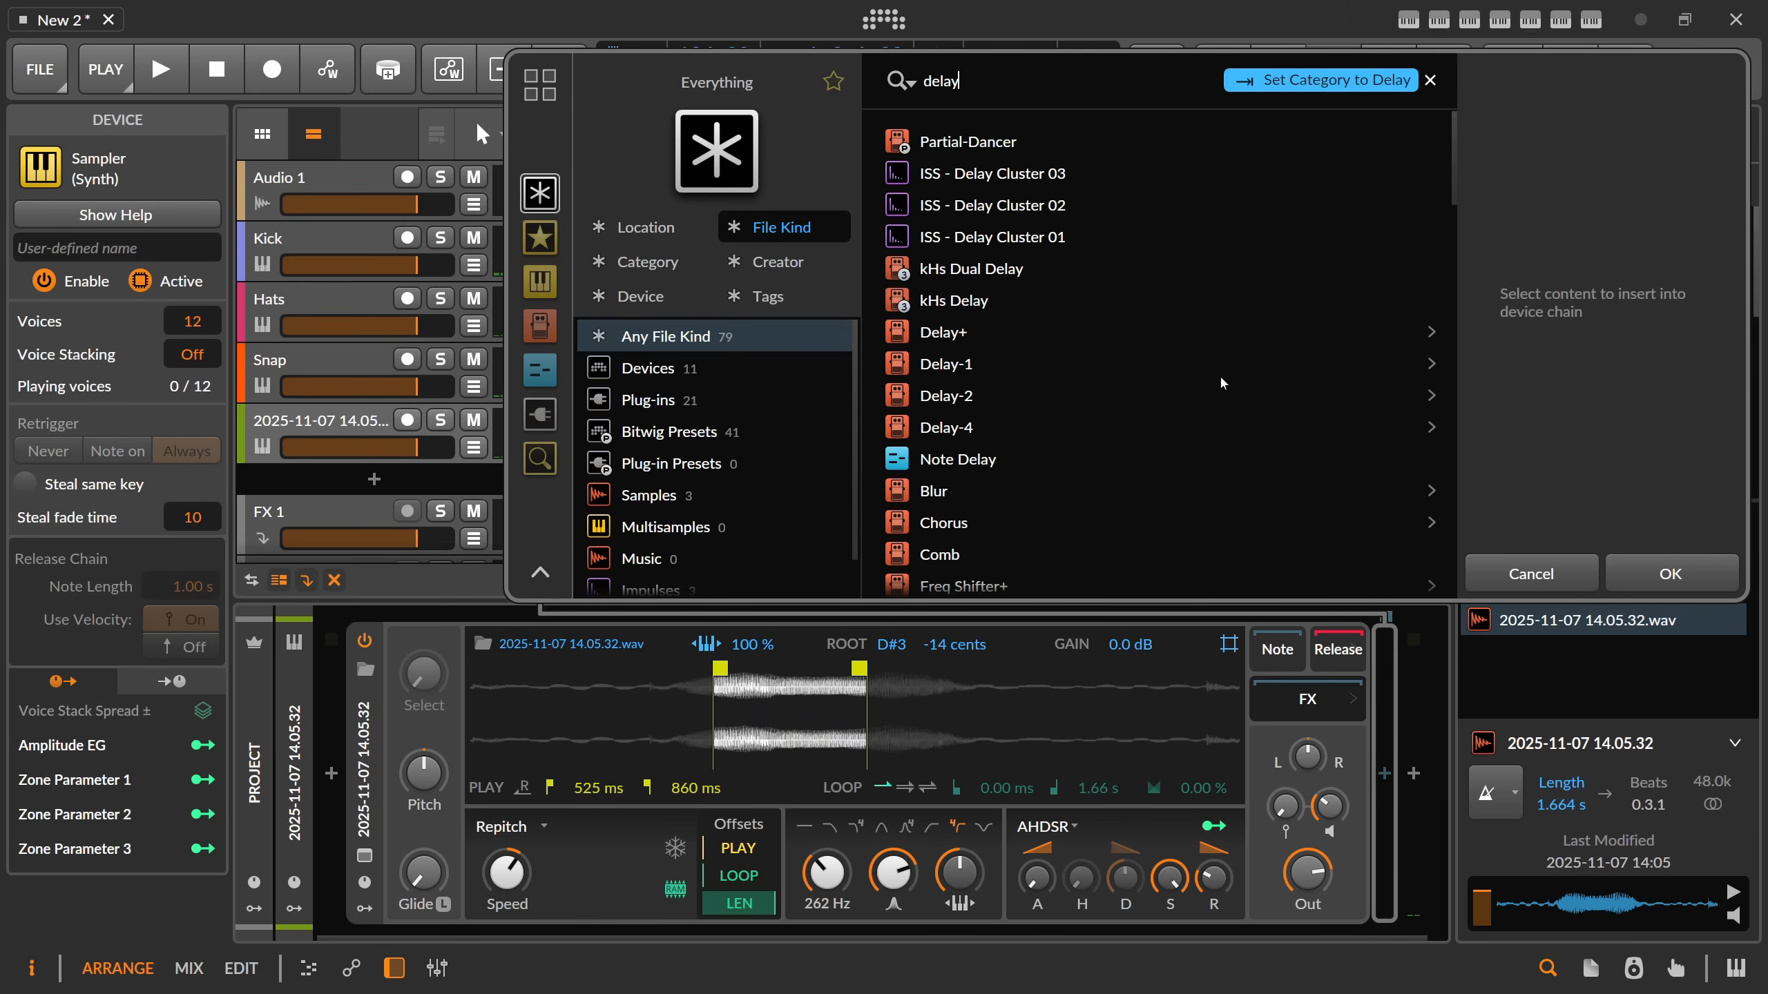
double_click(965, 403)
key("space")
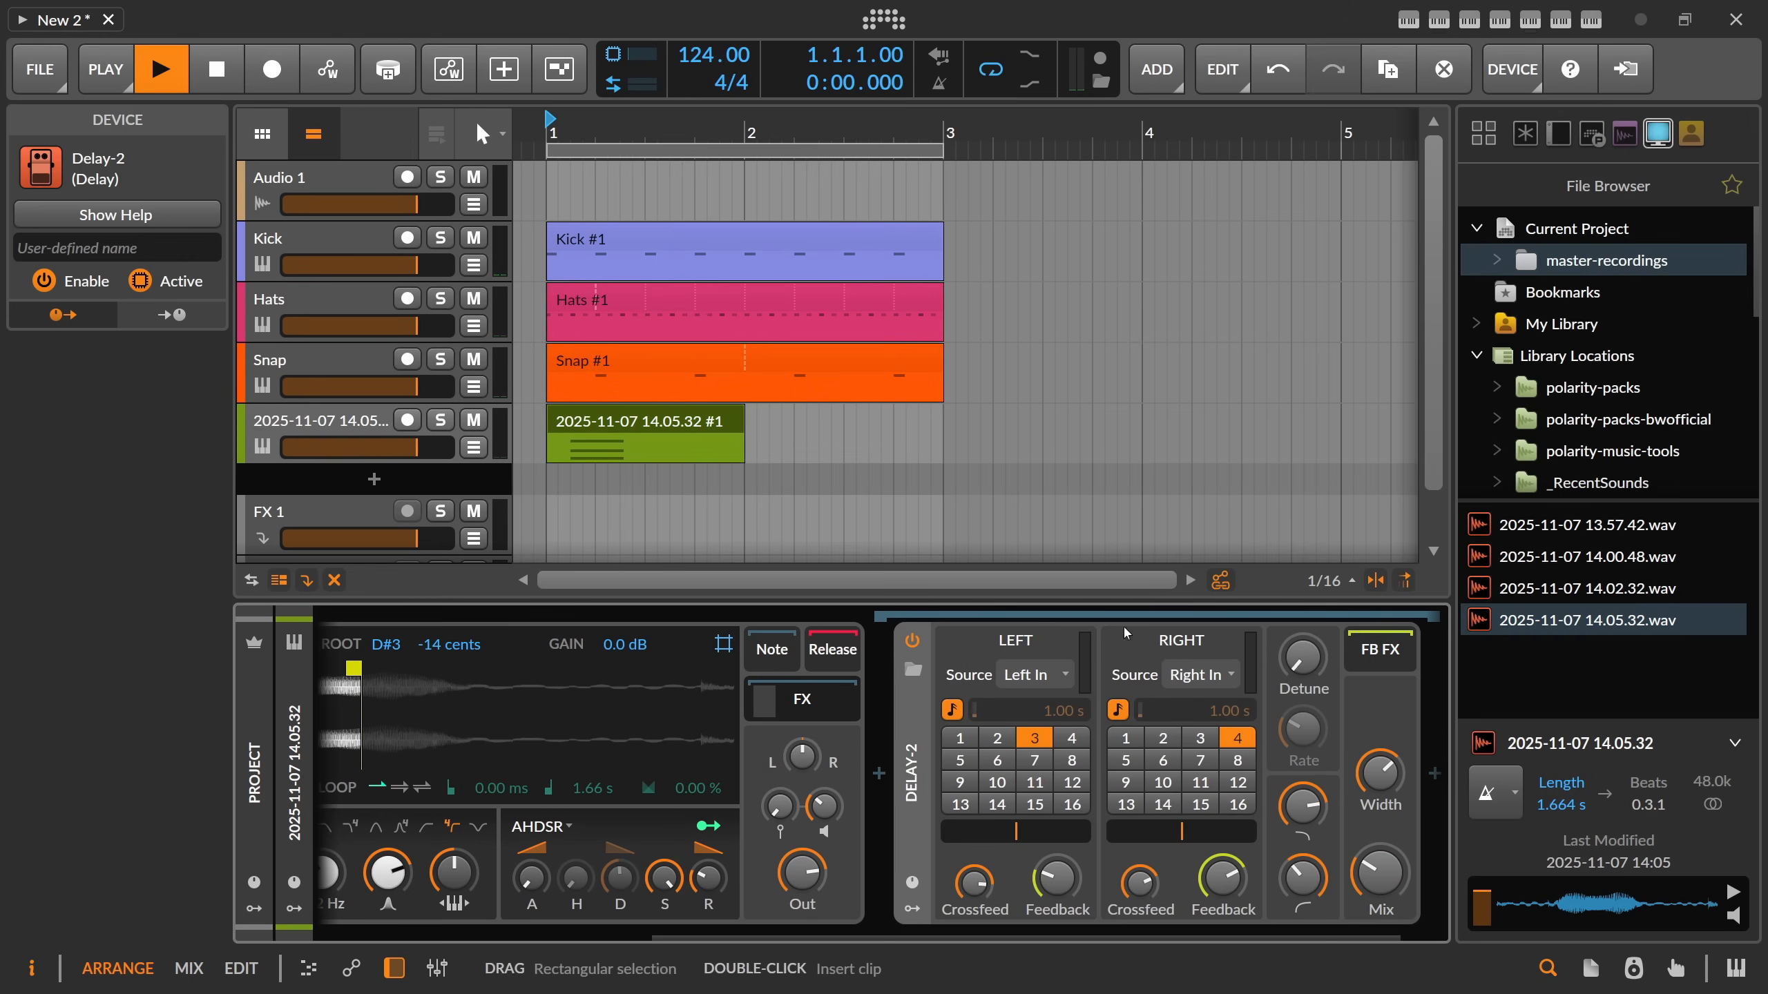
left_click_drag(1380, 872, 1380, 877)
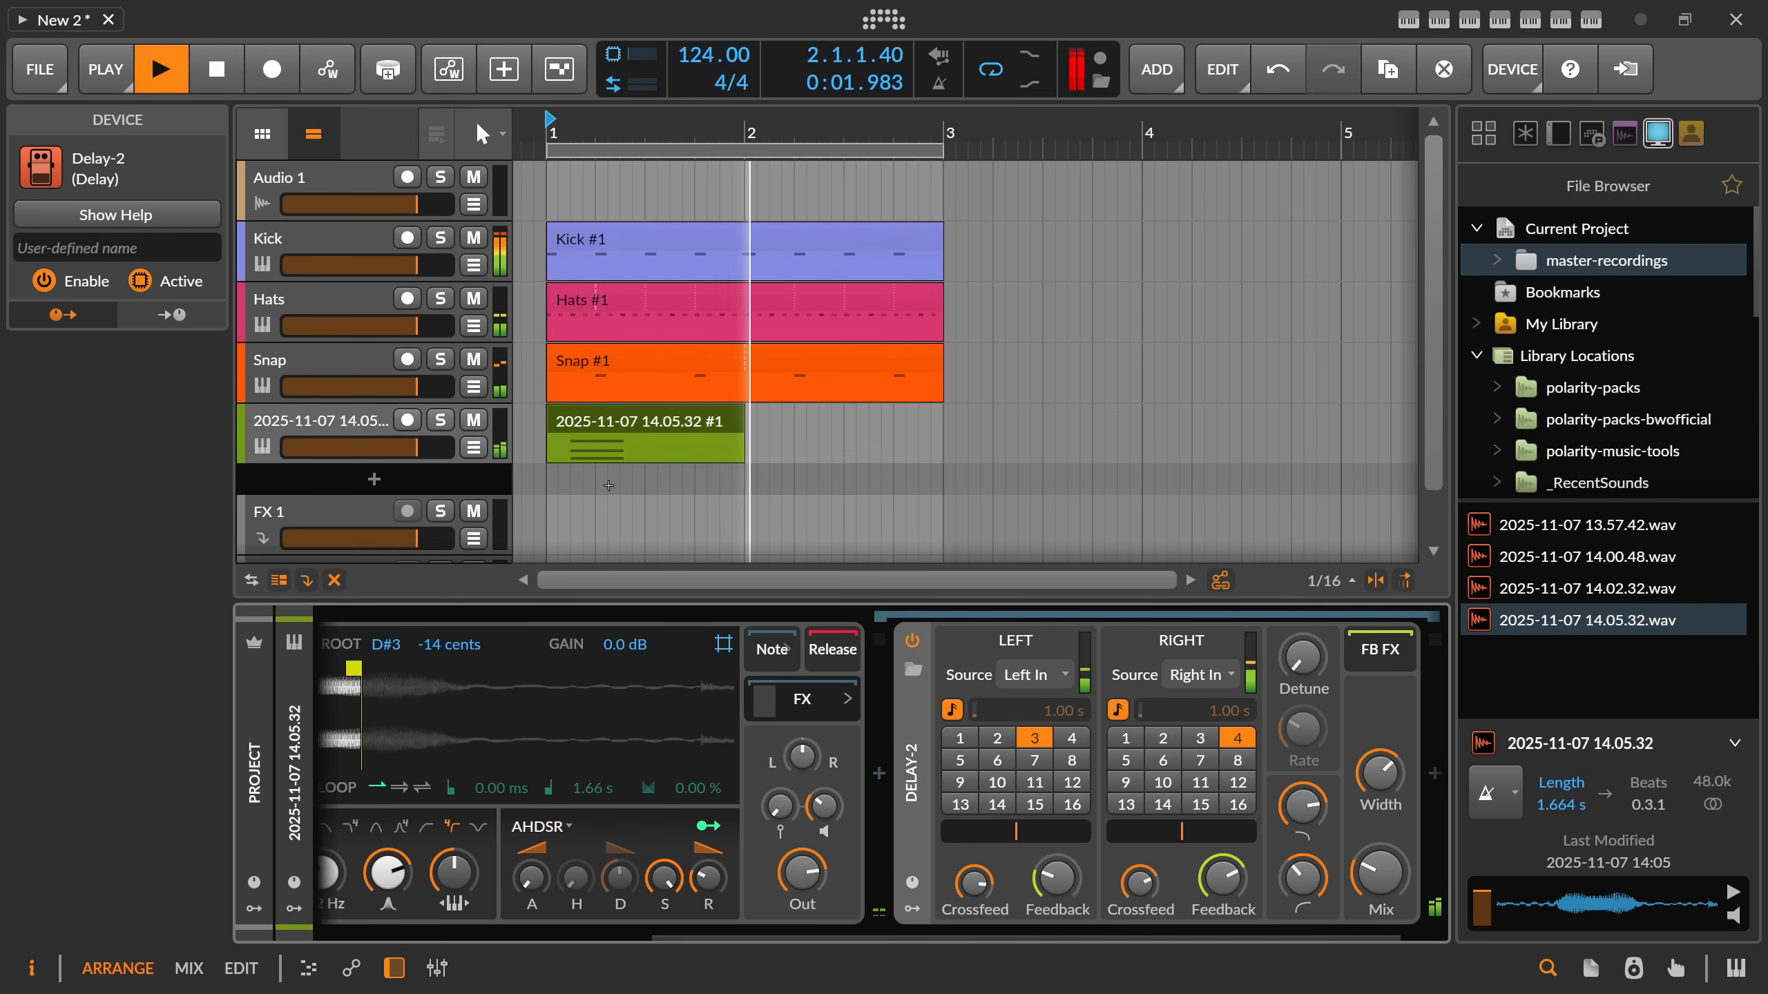
Stop playback and transpose all the chord clip's notes down one octave.
double_click(661, 408)
key("space")
left_click_drag(717, 279, 715, 425)
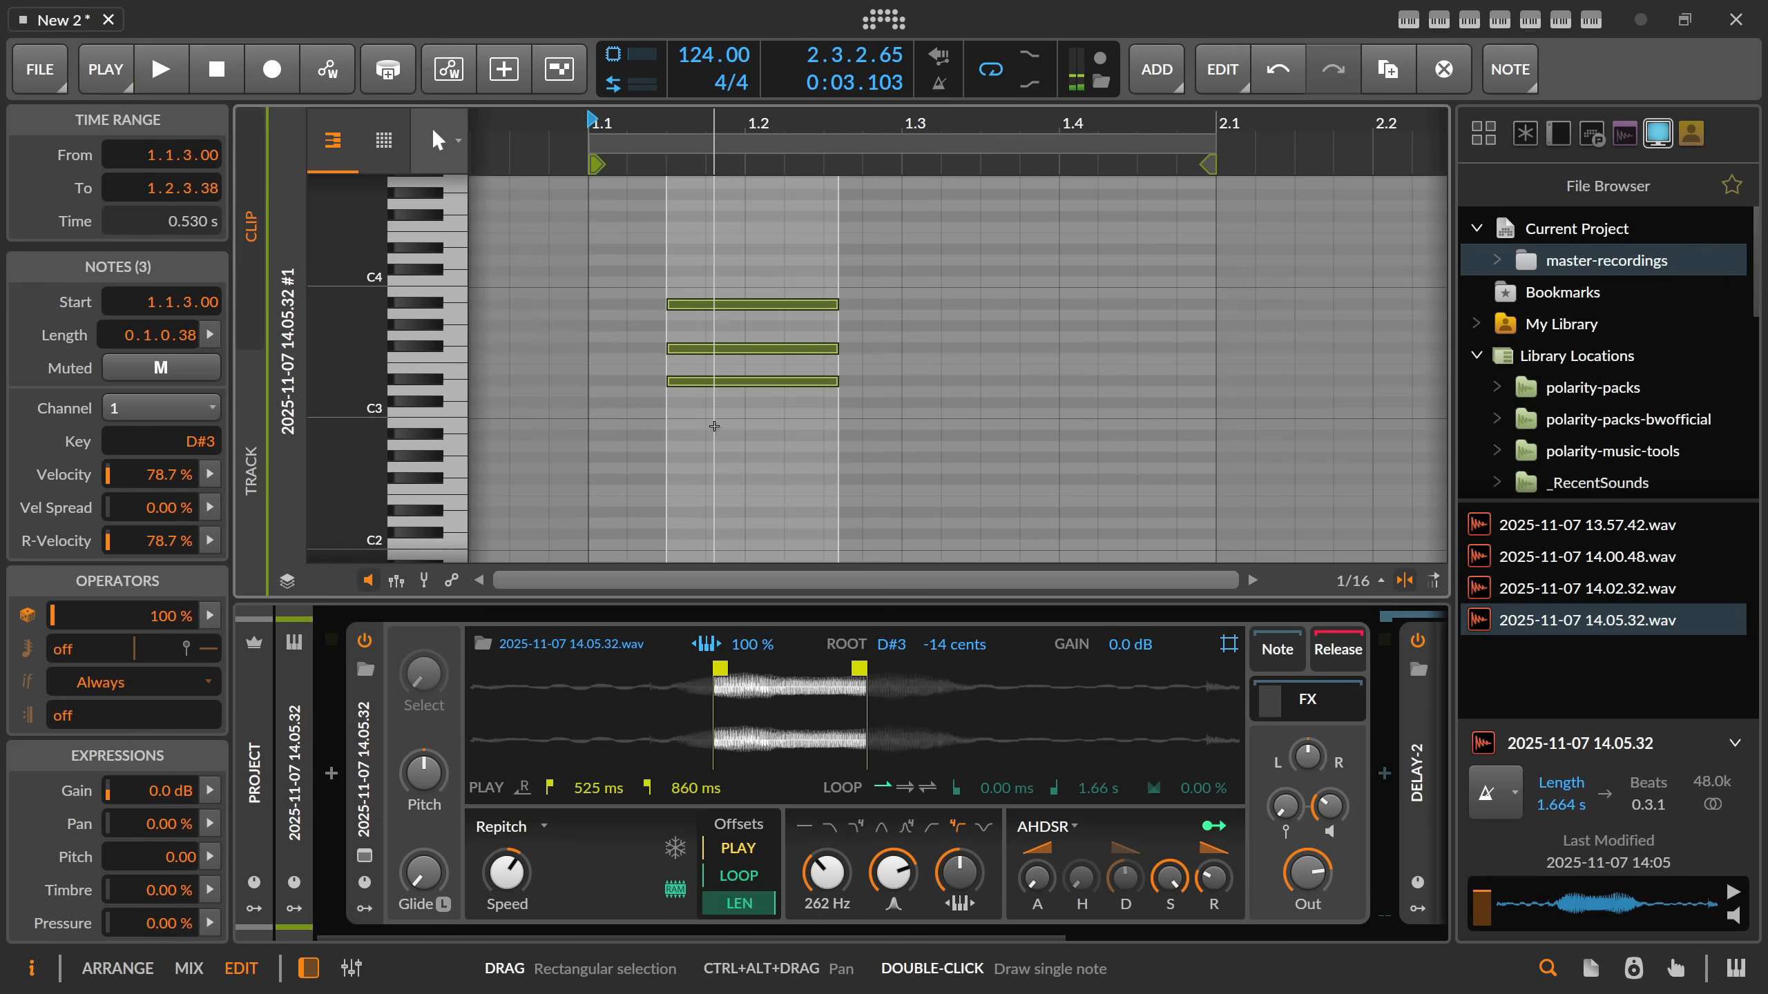
key("shift+Down")
scroll(726, 427, "down", 3)
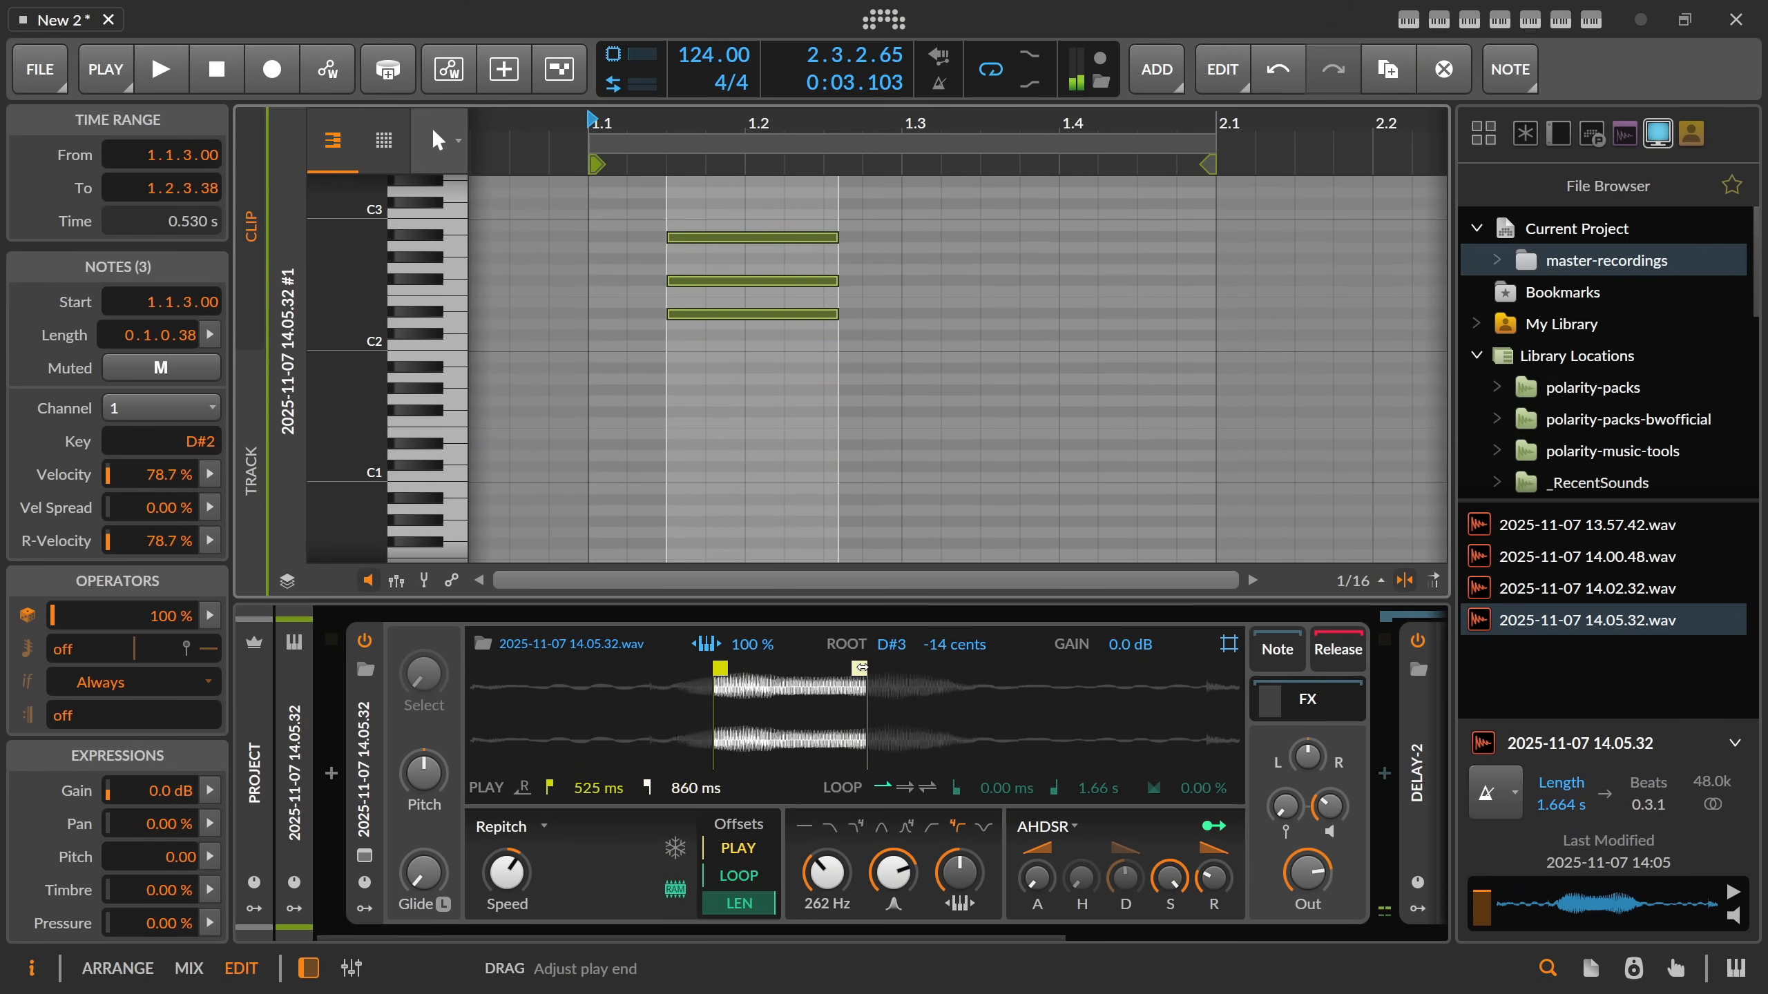
Move the Sampler's play end to 813 ms and lower its envelope sustain, checking the loop from the arrangement.
left_click_drag(860, 669, 838, 669)
key("space")
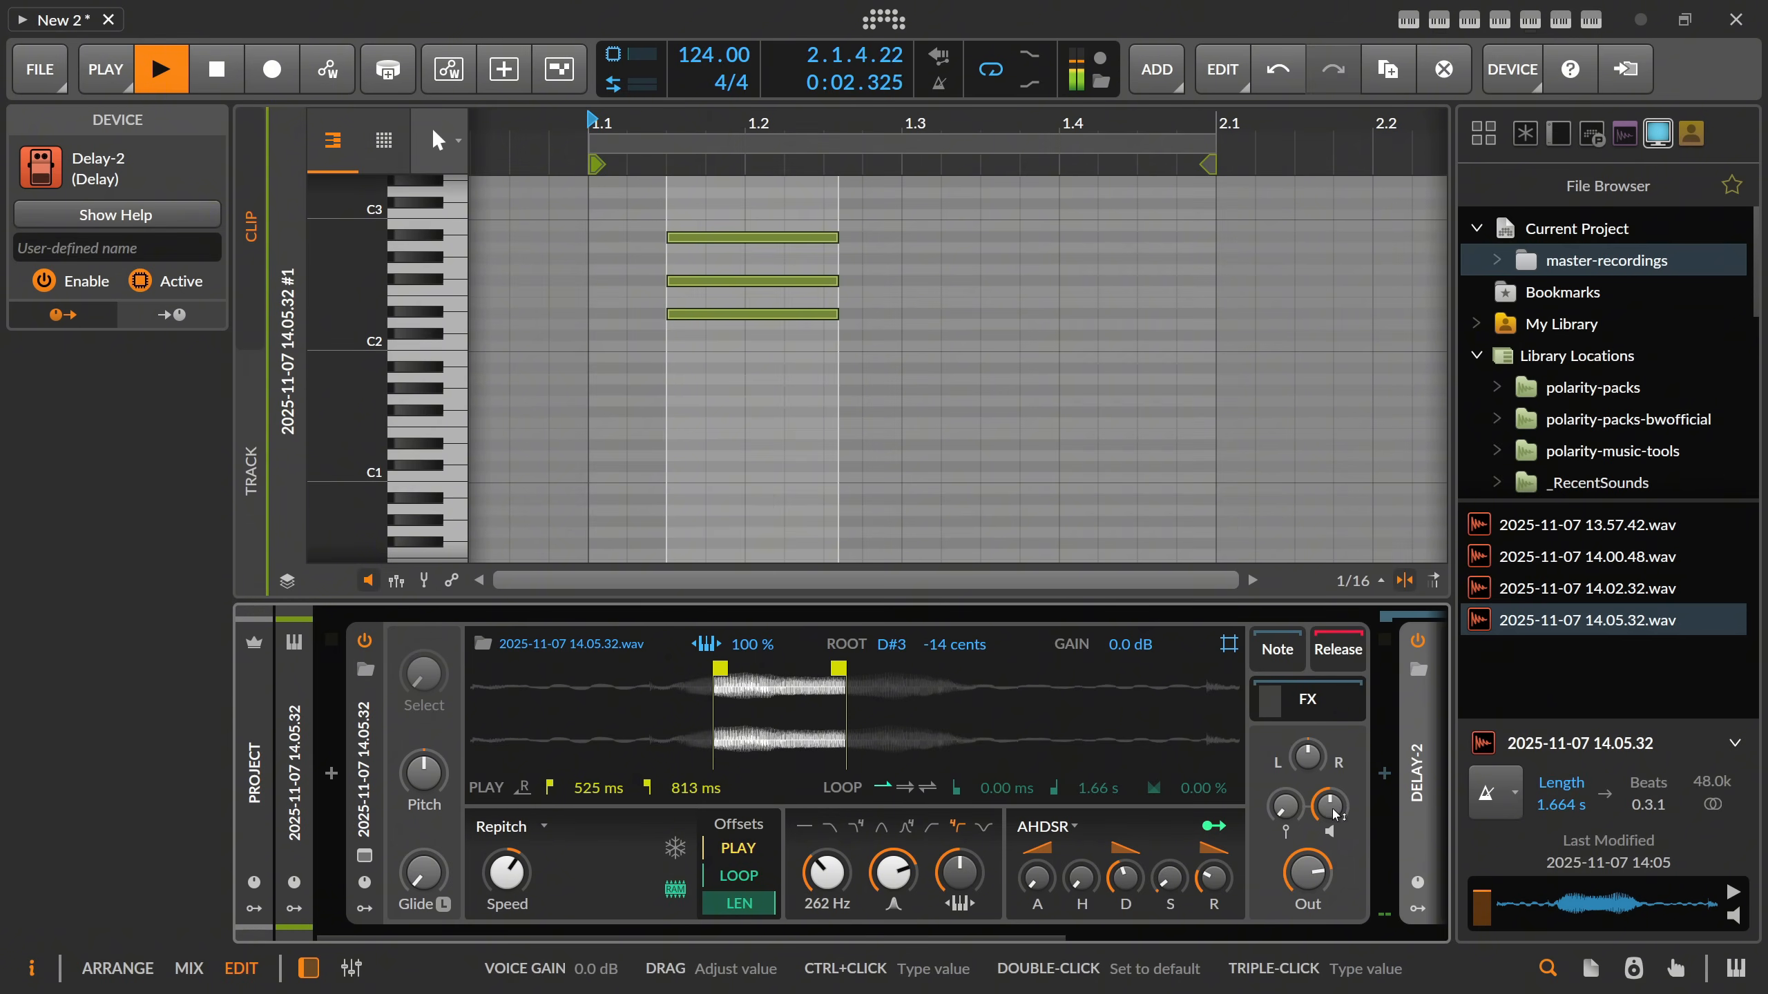
key("Tab")
Stop playback and duplicate the Kick, Hats, Snap and chord clips to bar 3.
left_click_drag(667, 132, 667, 112)
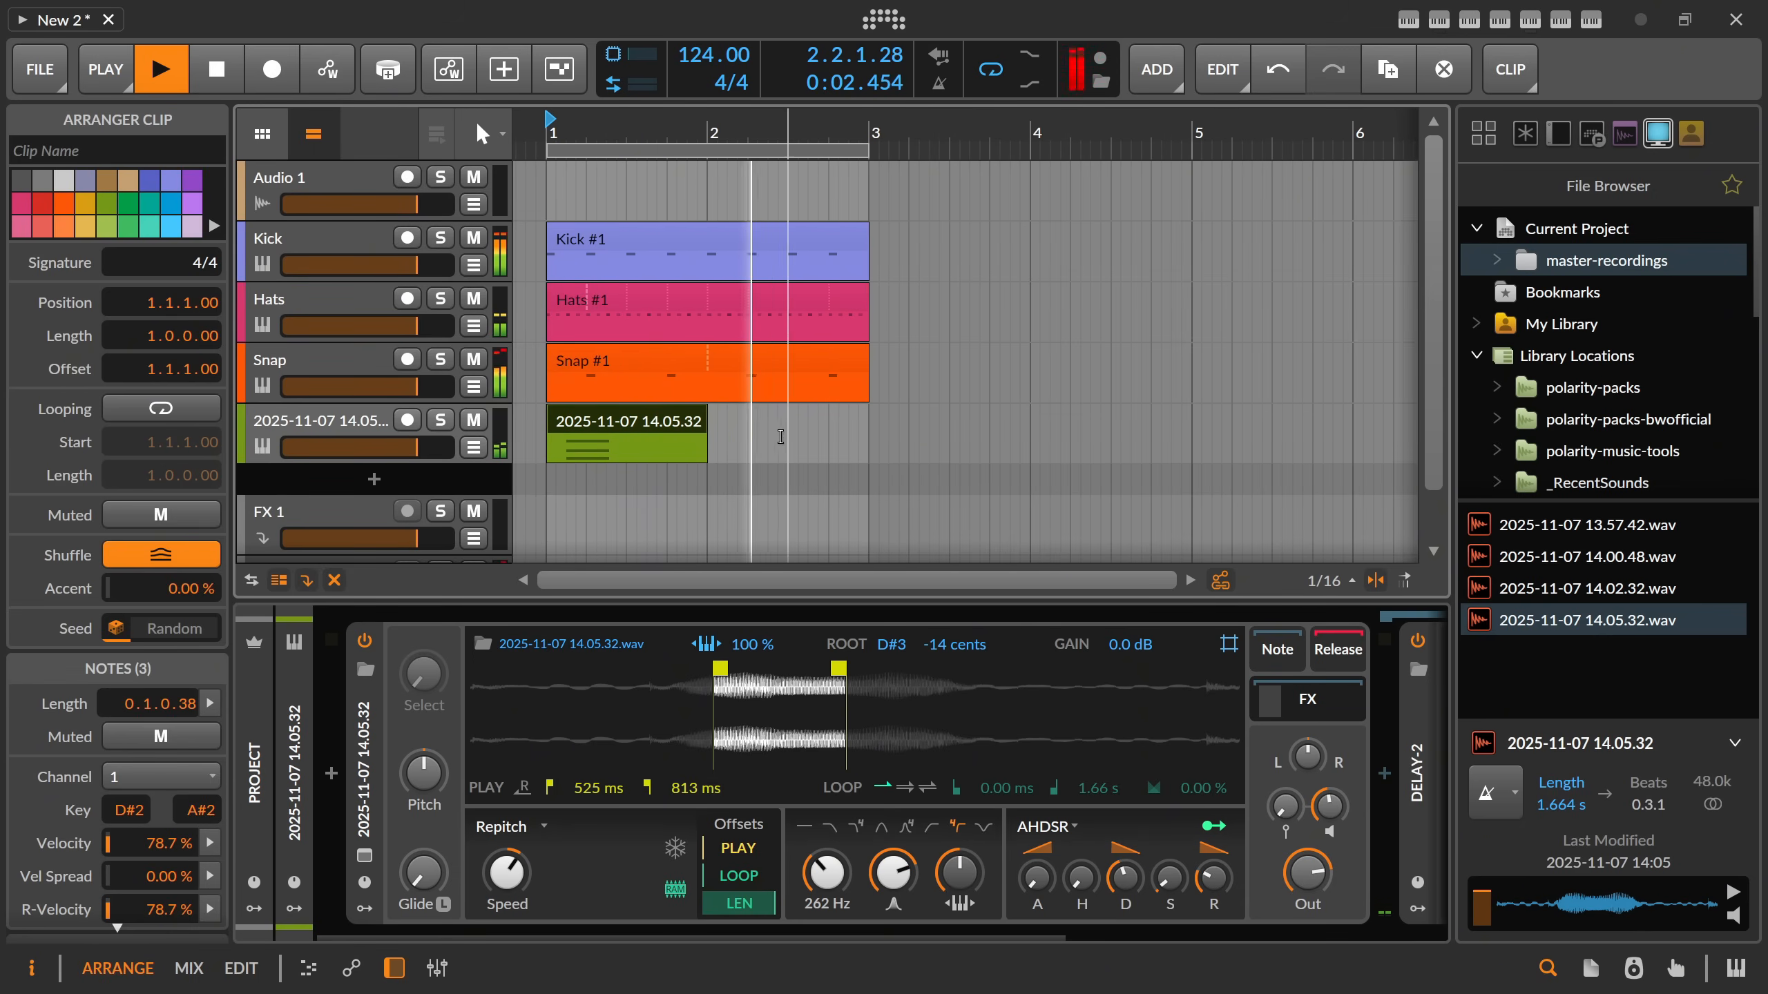
left_click_drag(667, 133, 667, 124)
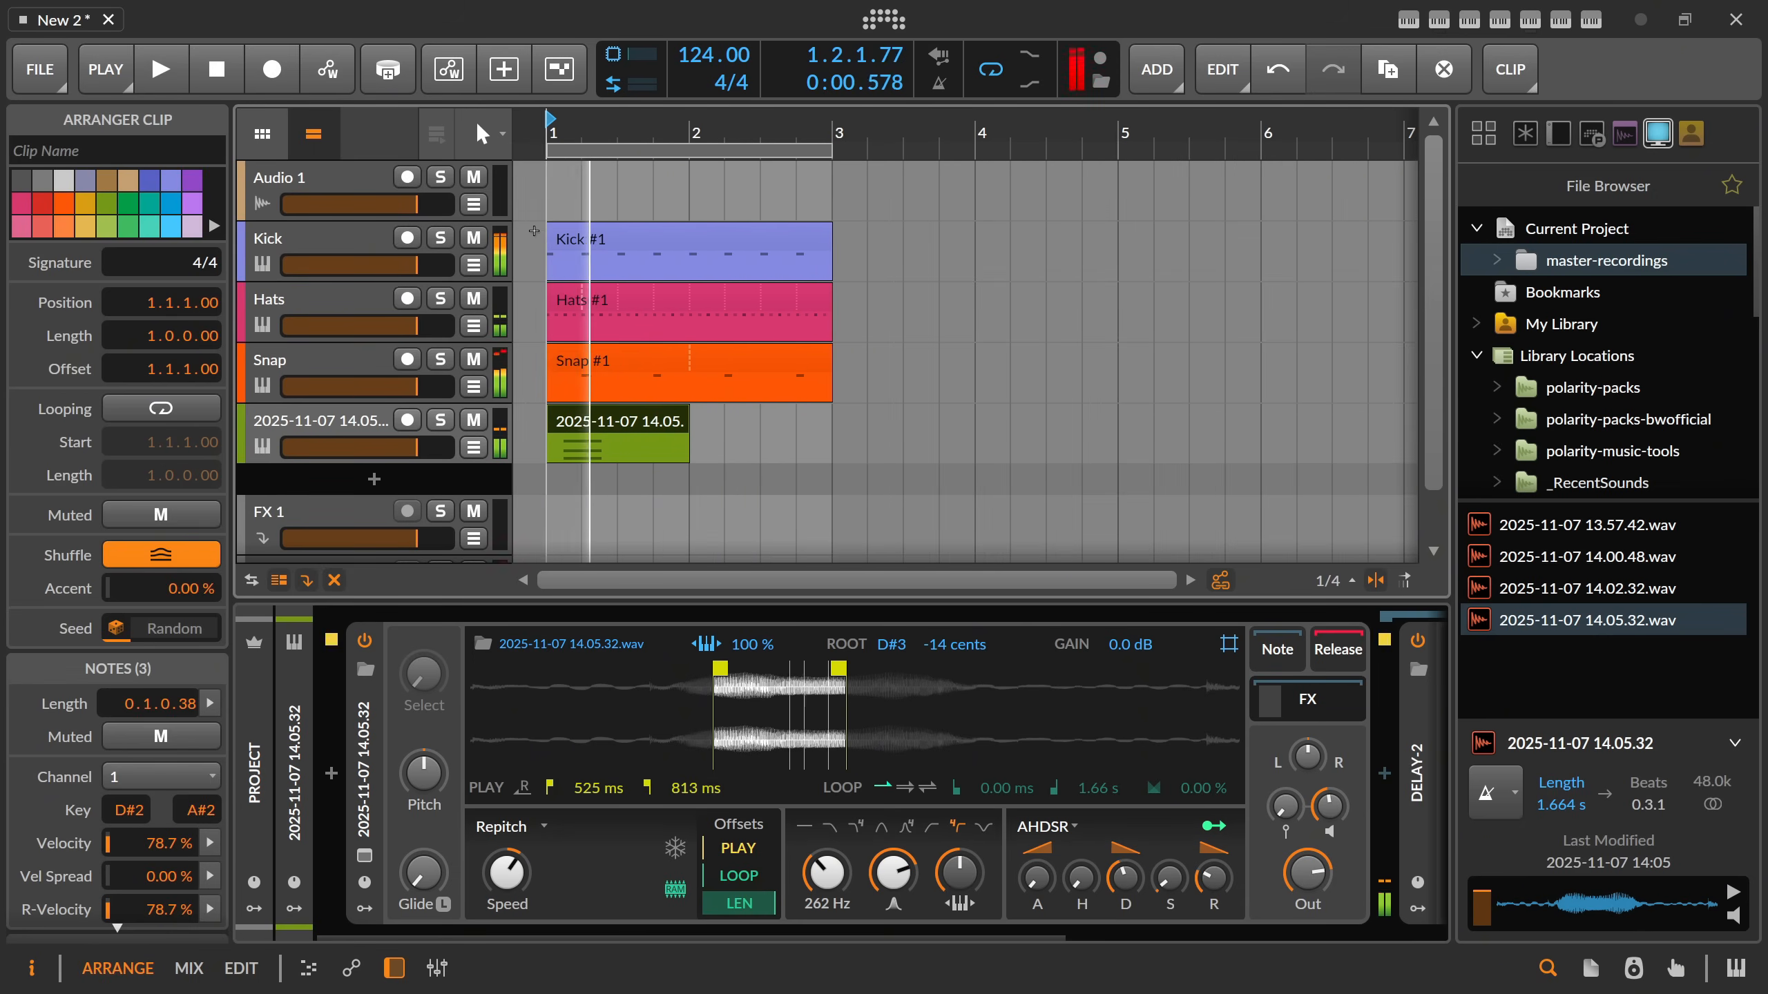
key("space")
left_click_drag(534, 231, 799, 422)
key("ctrl+d")
Copy the bar 3 chord clip to 4.3.1 and shorten the copy to two beats.
left_click(875, 423)
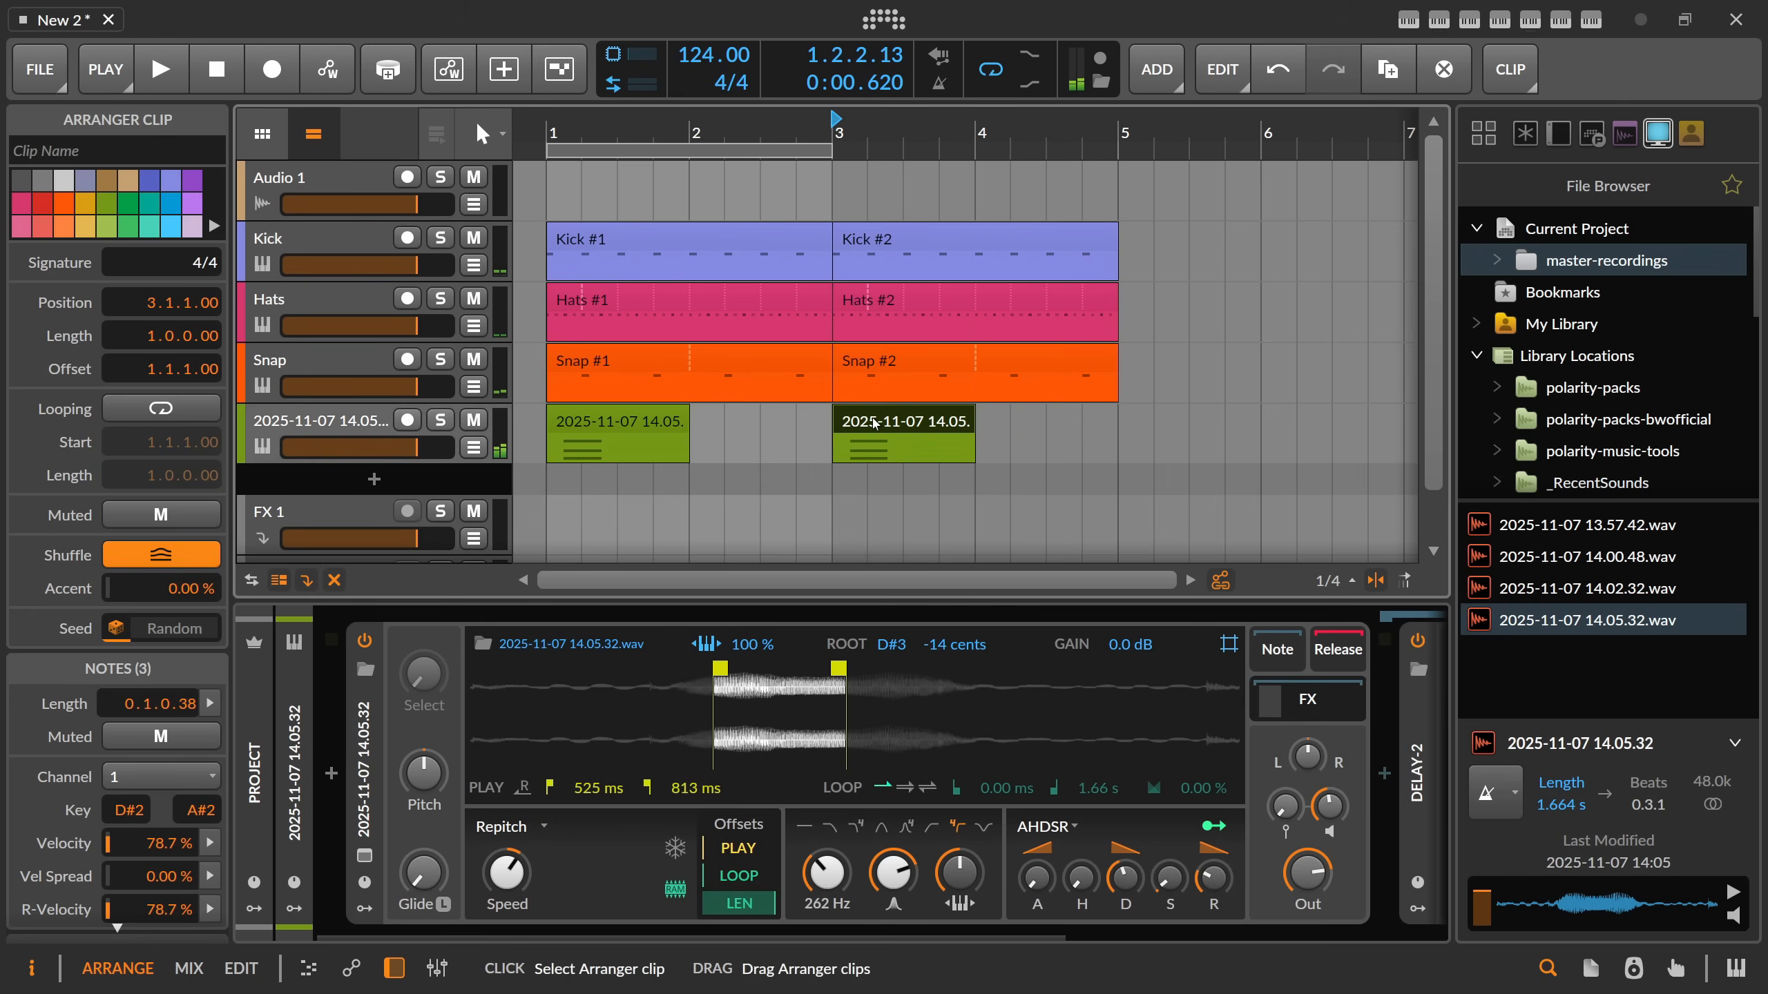
left_click_drag(938, 424, 1173, 426)
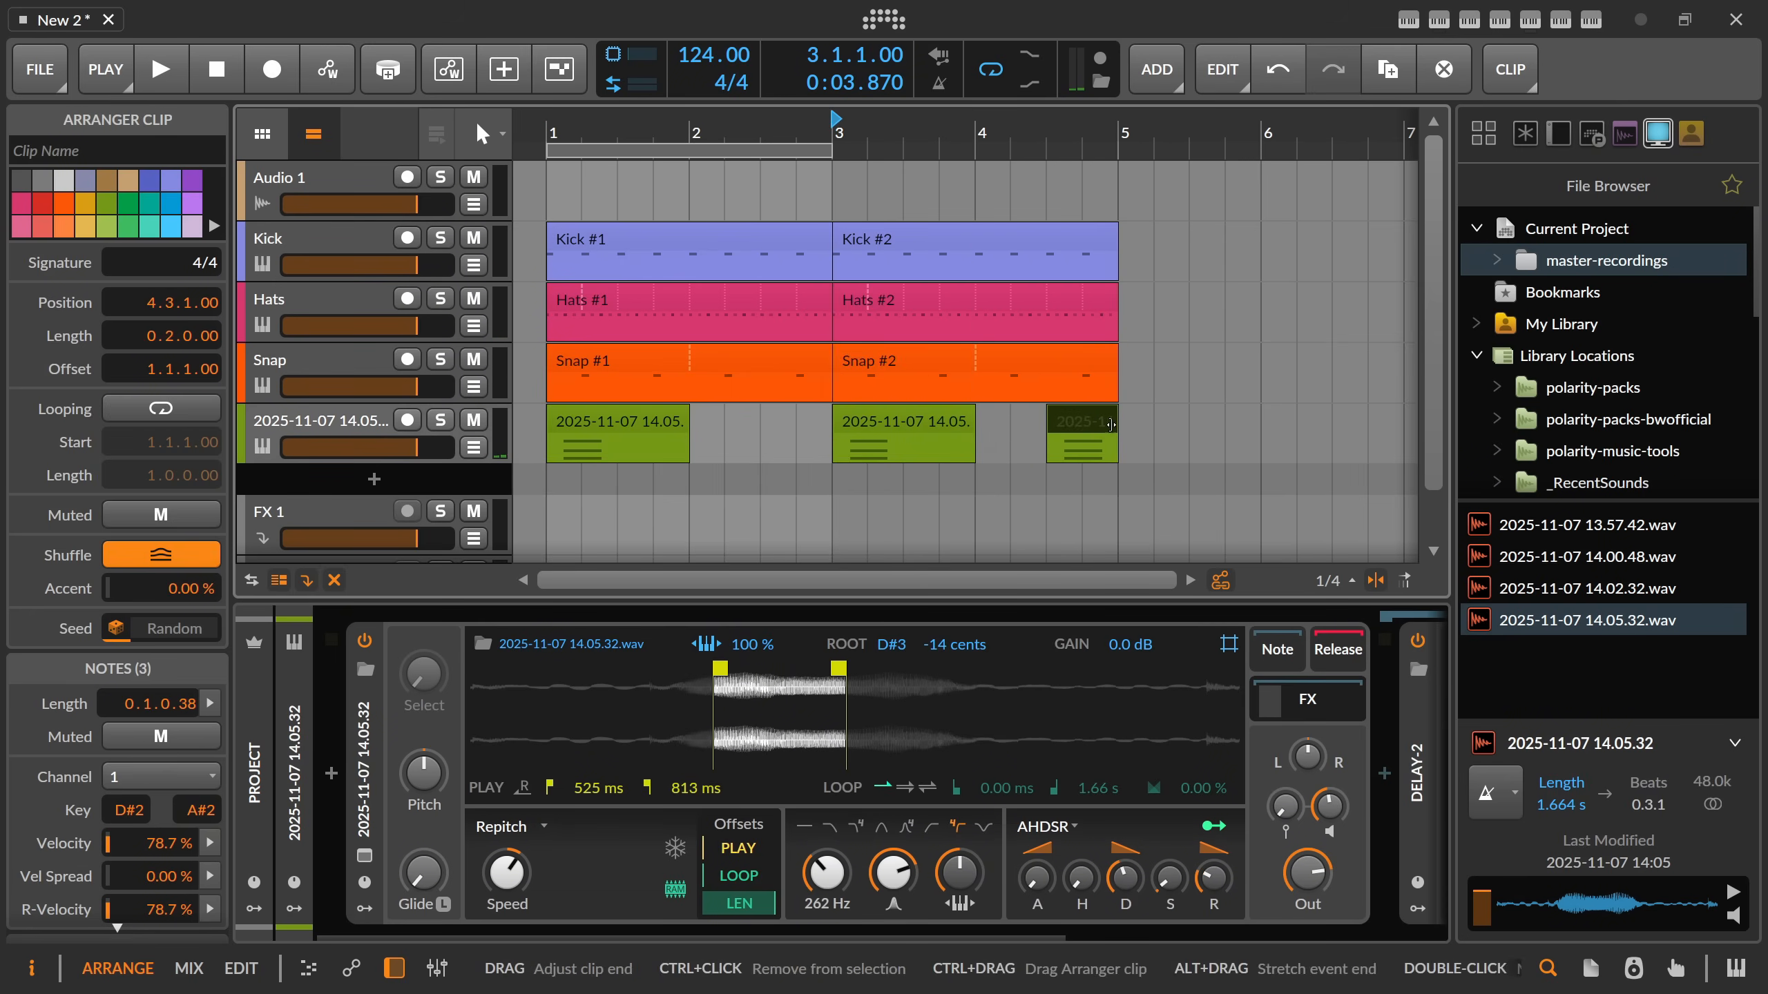
Try raising the middle and lowest notes of the chord clip at 4.3.1 by one octave, and audition the result.
double_click(1149, 429)
left_click(877, 479)
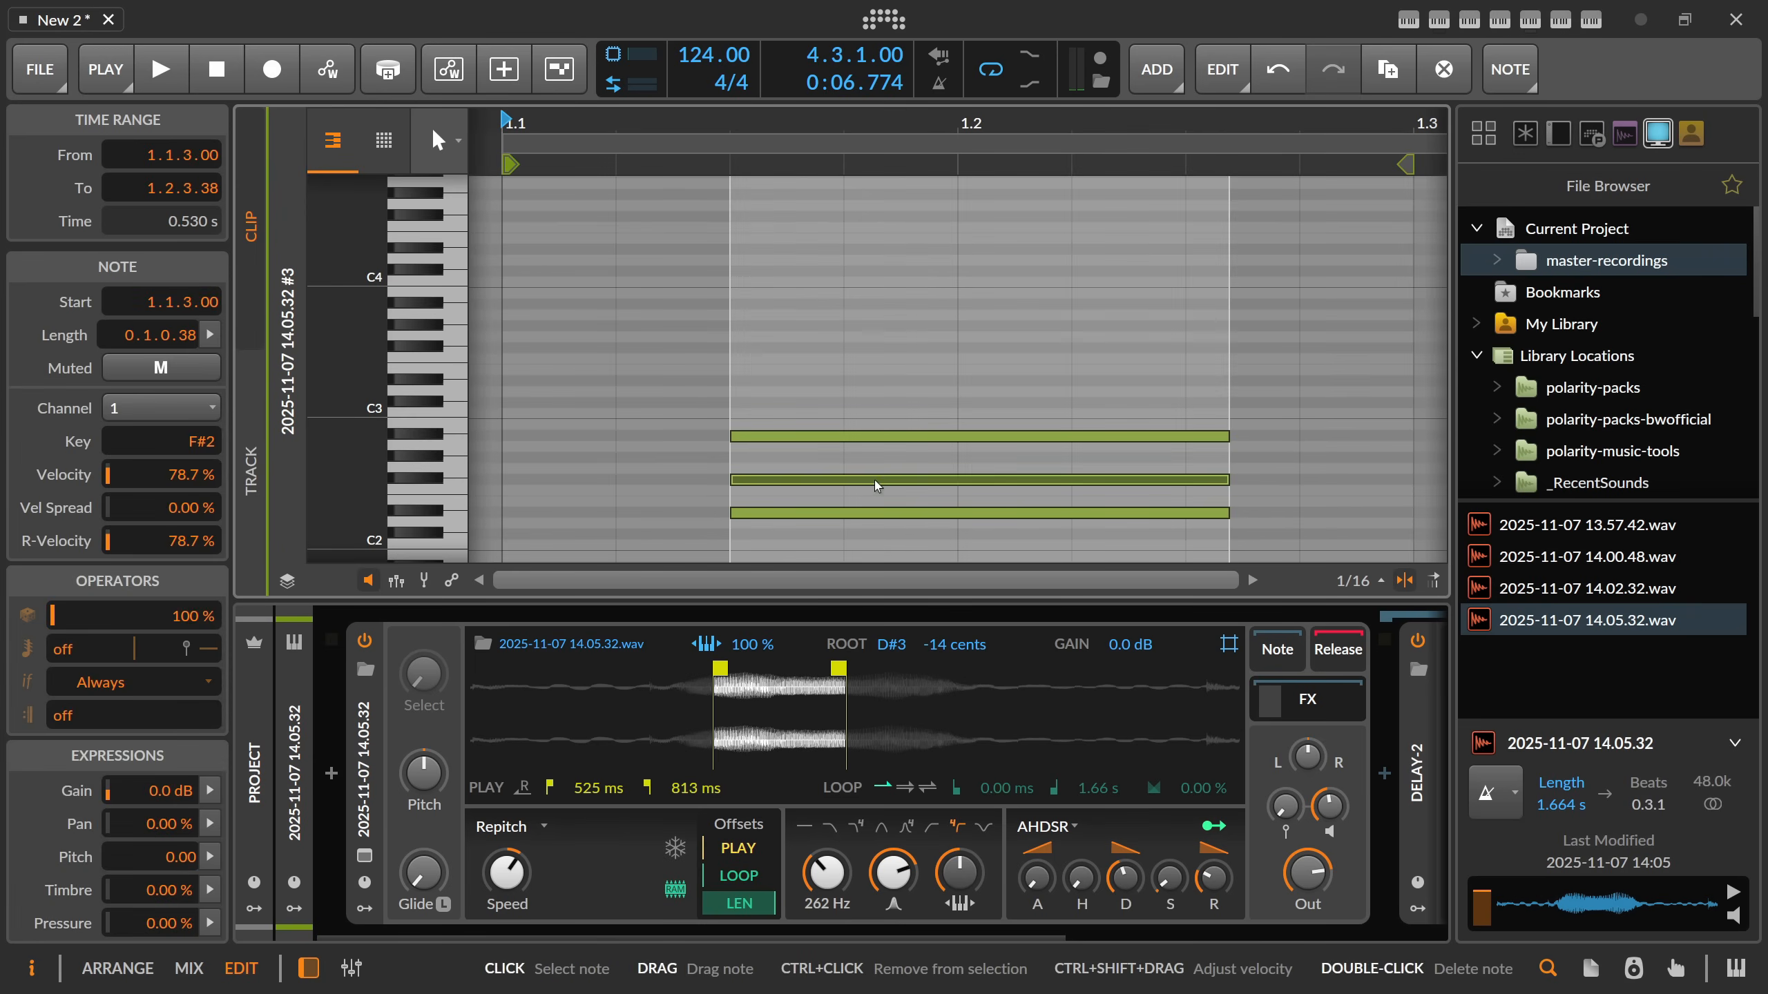
left_click_drag(876, 480, 876, 349)
left_click(857, 475)
left_click(849, 515)
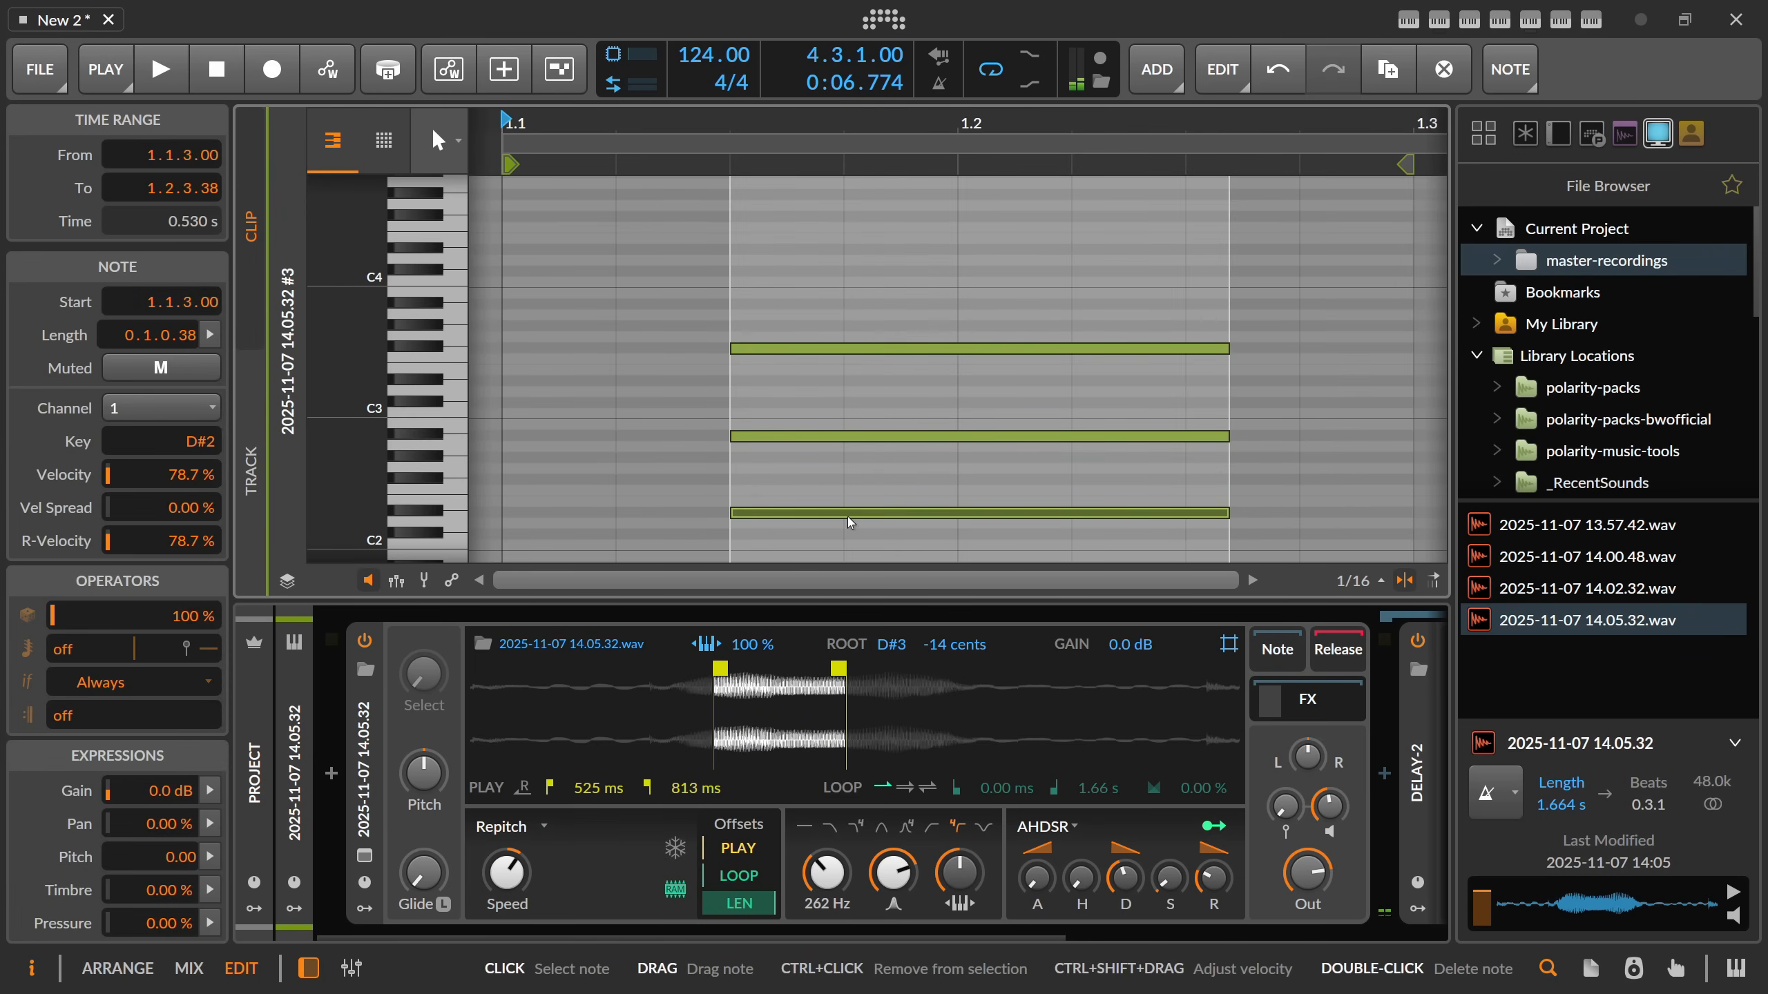
key("shift+Up")
key("Tab")
key("space")
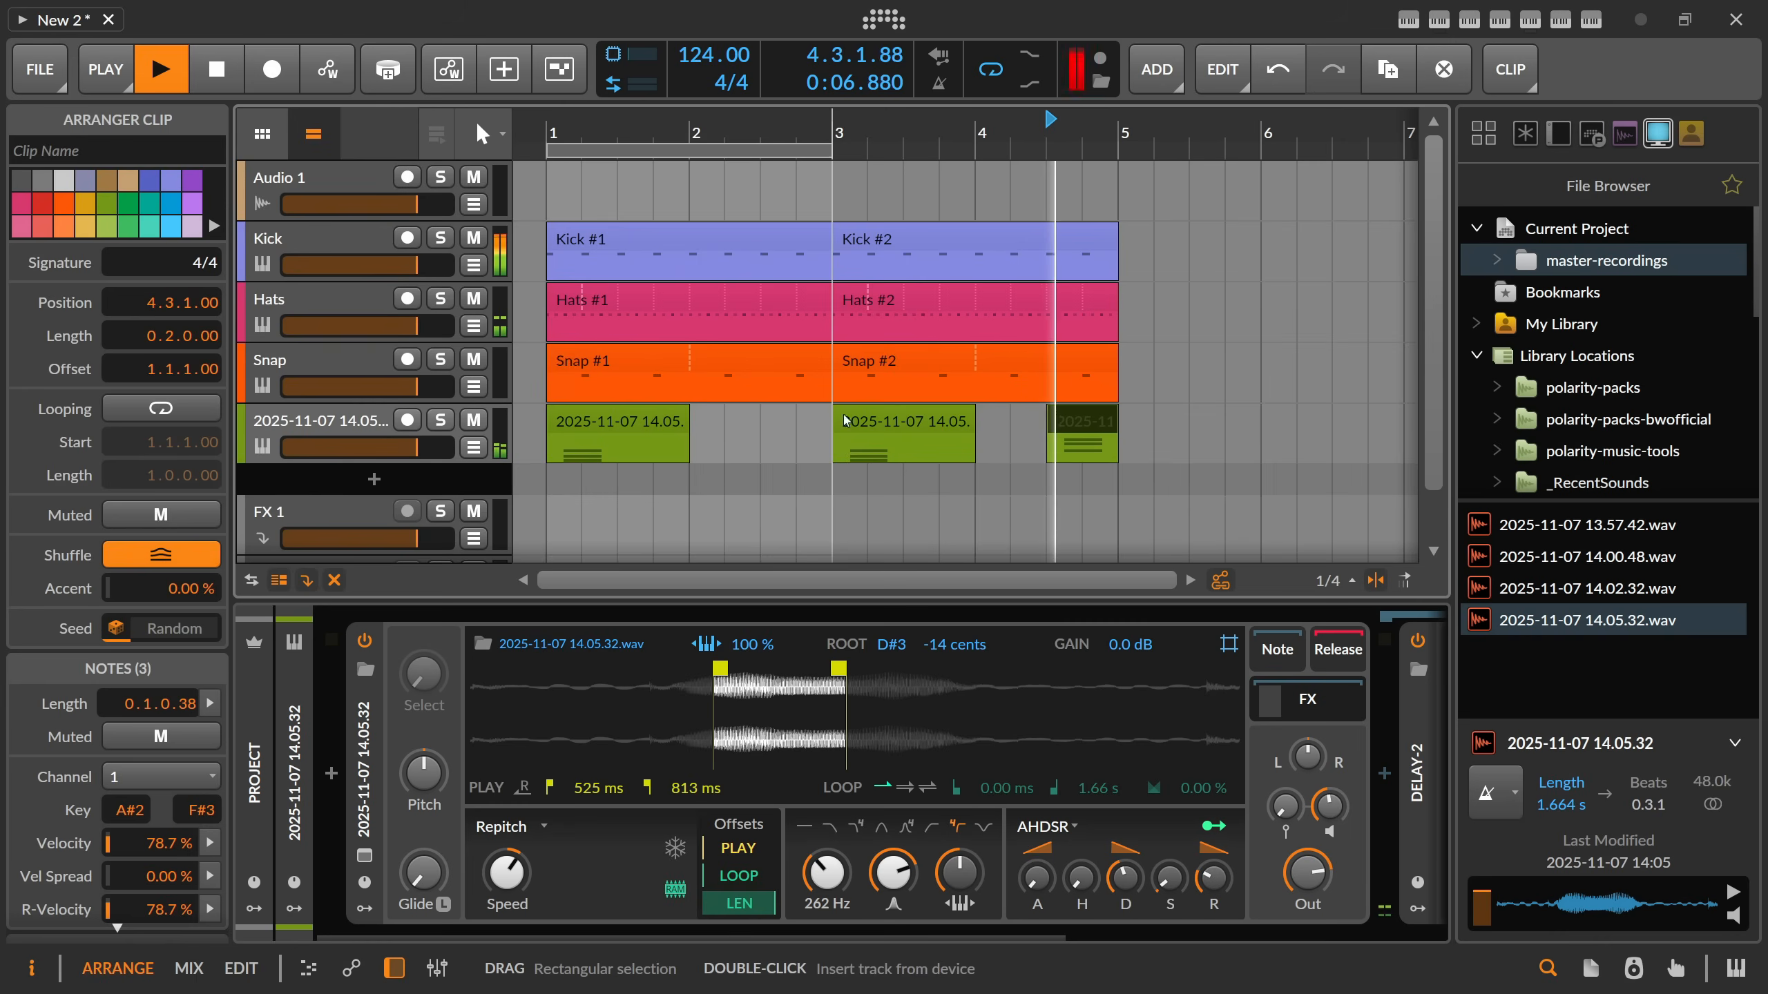
left_click(825, 151)
key("space")
Undo the octave changes to the notes in the chord clip at 4.3.1.
double_click(1088, 418)
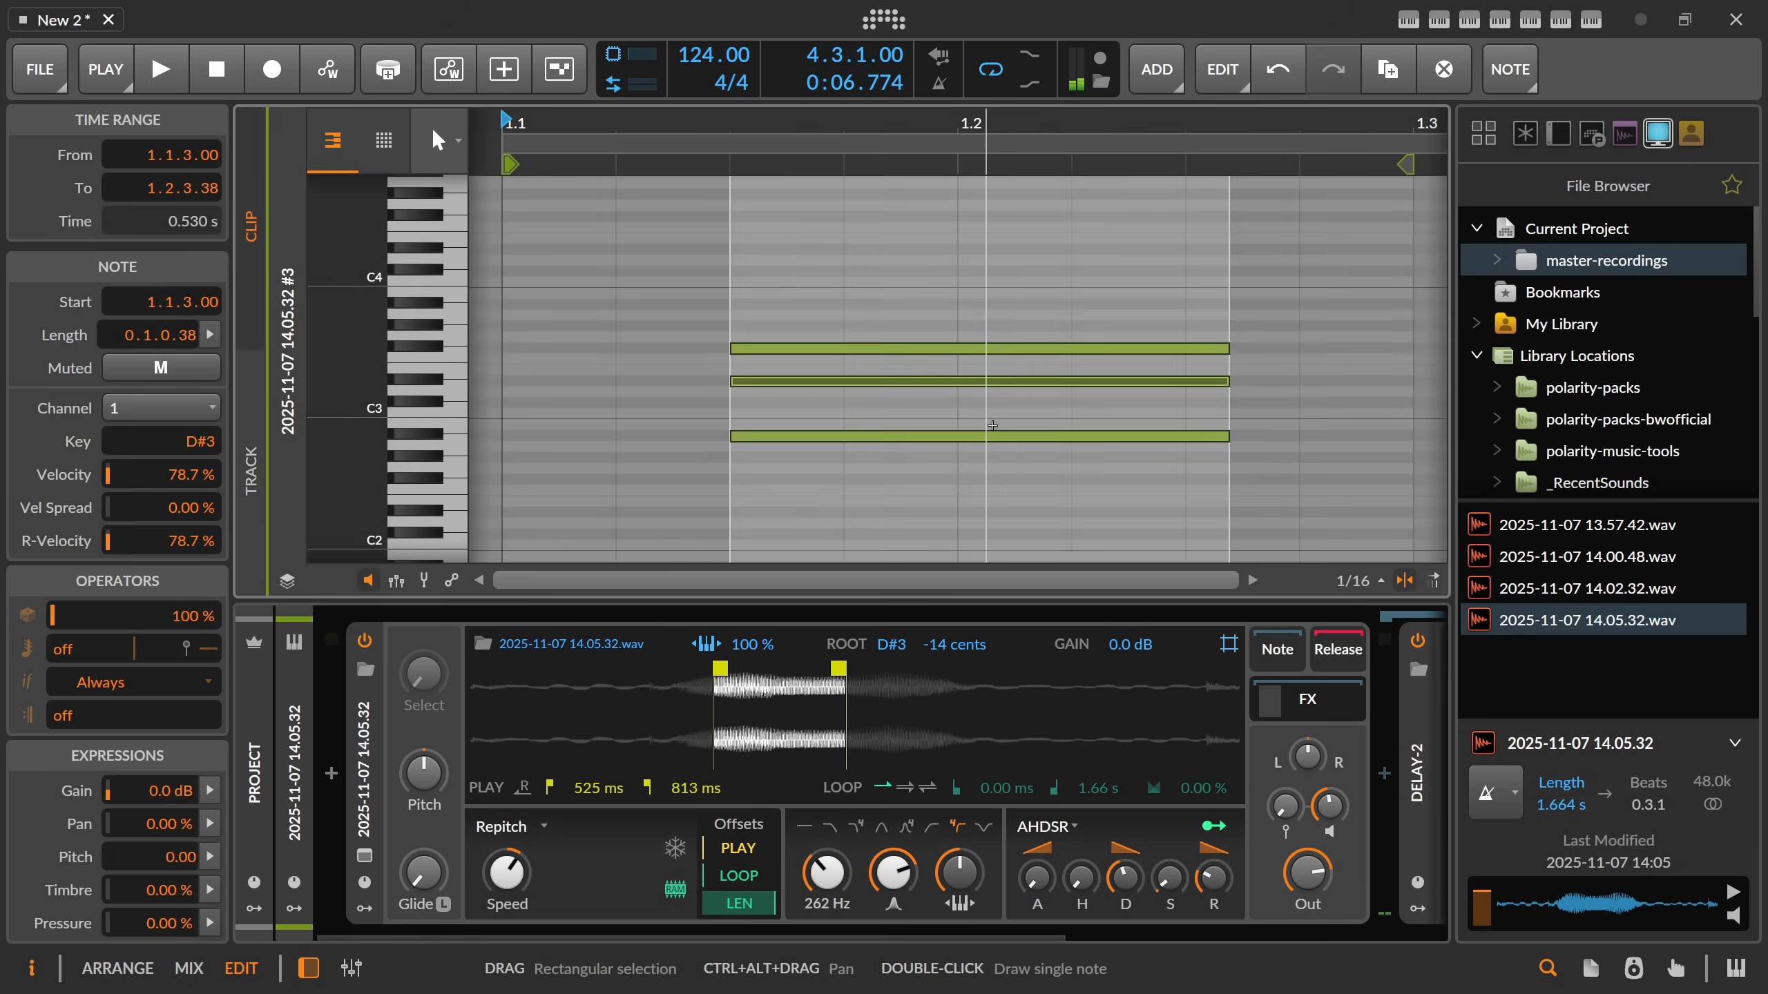
left_click(958, 448)
key("ctrl+a")
key("ctrl+z")
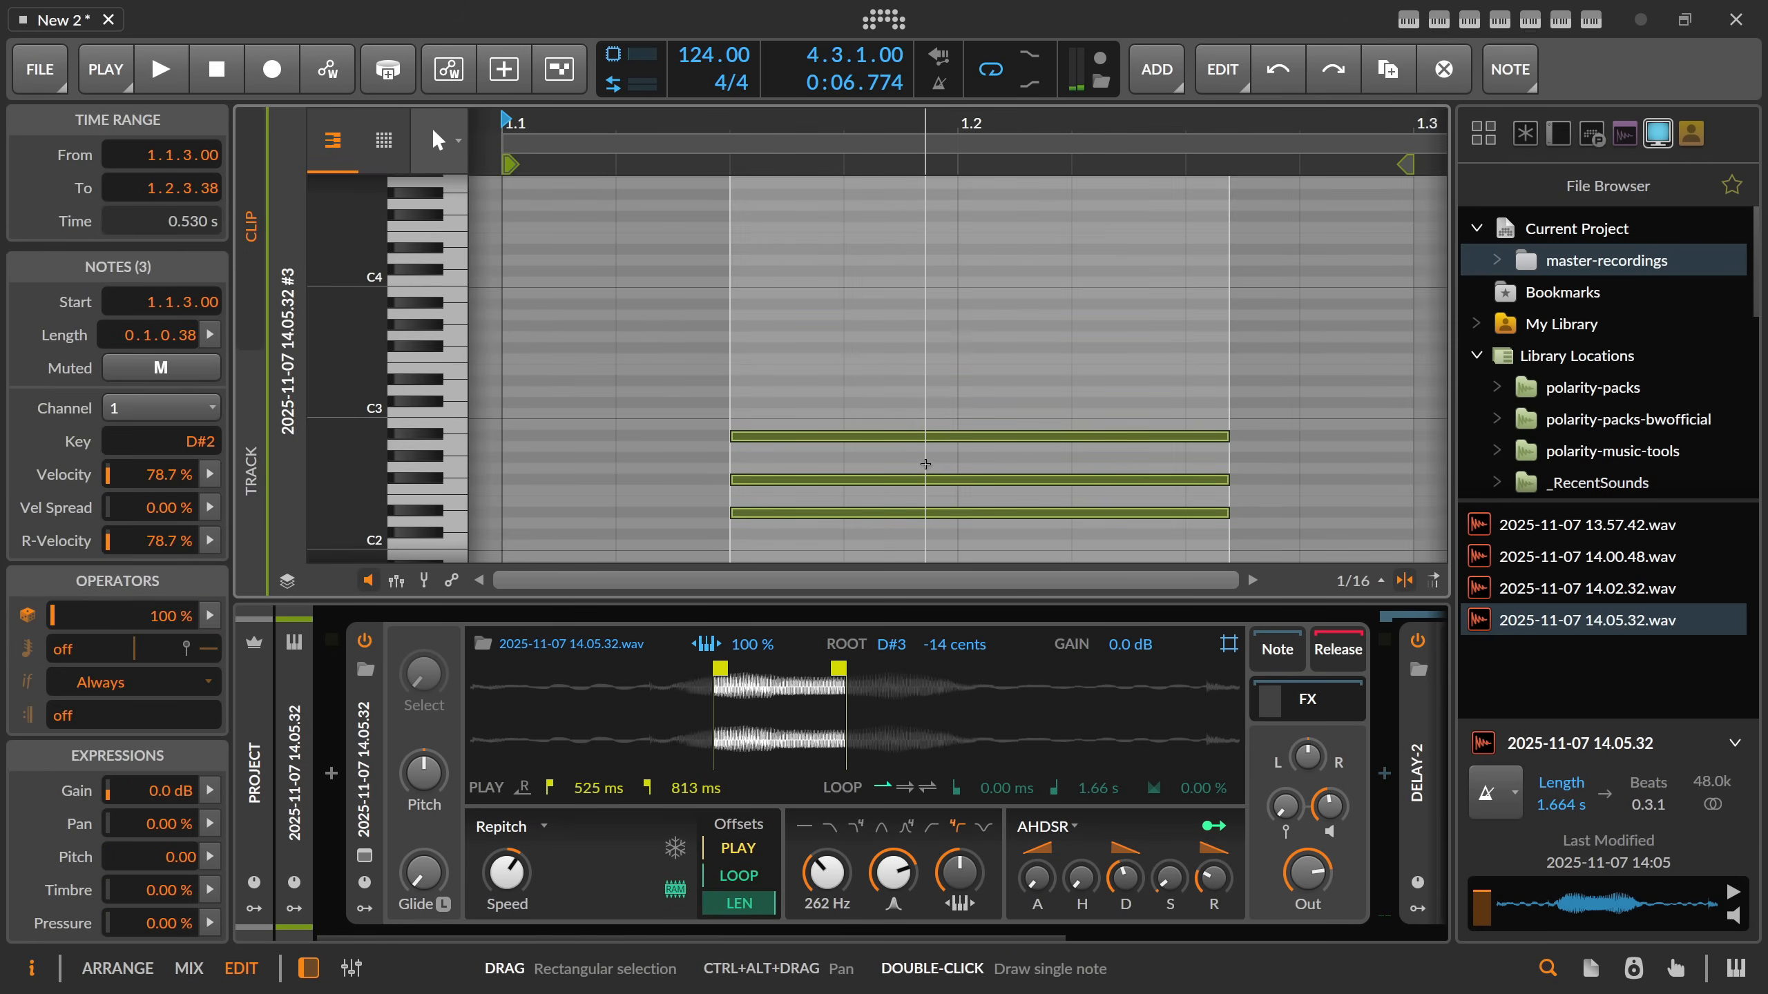
Transpose all three notes of the 4.3.1 chord clip down five semitones.
scroll(874, 401, "down", 3)
key("Down")
key("Down")
key("Down")
key("Down")
key("Down")
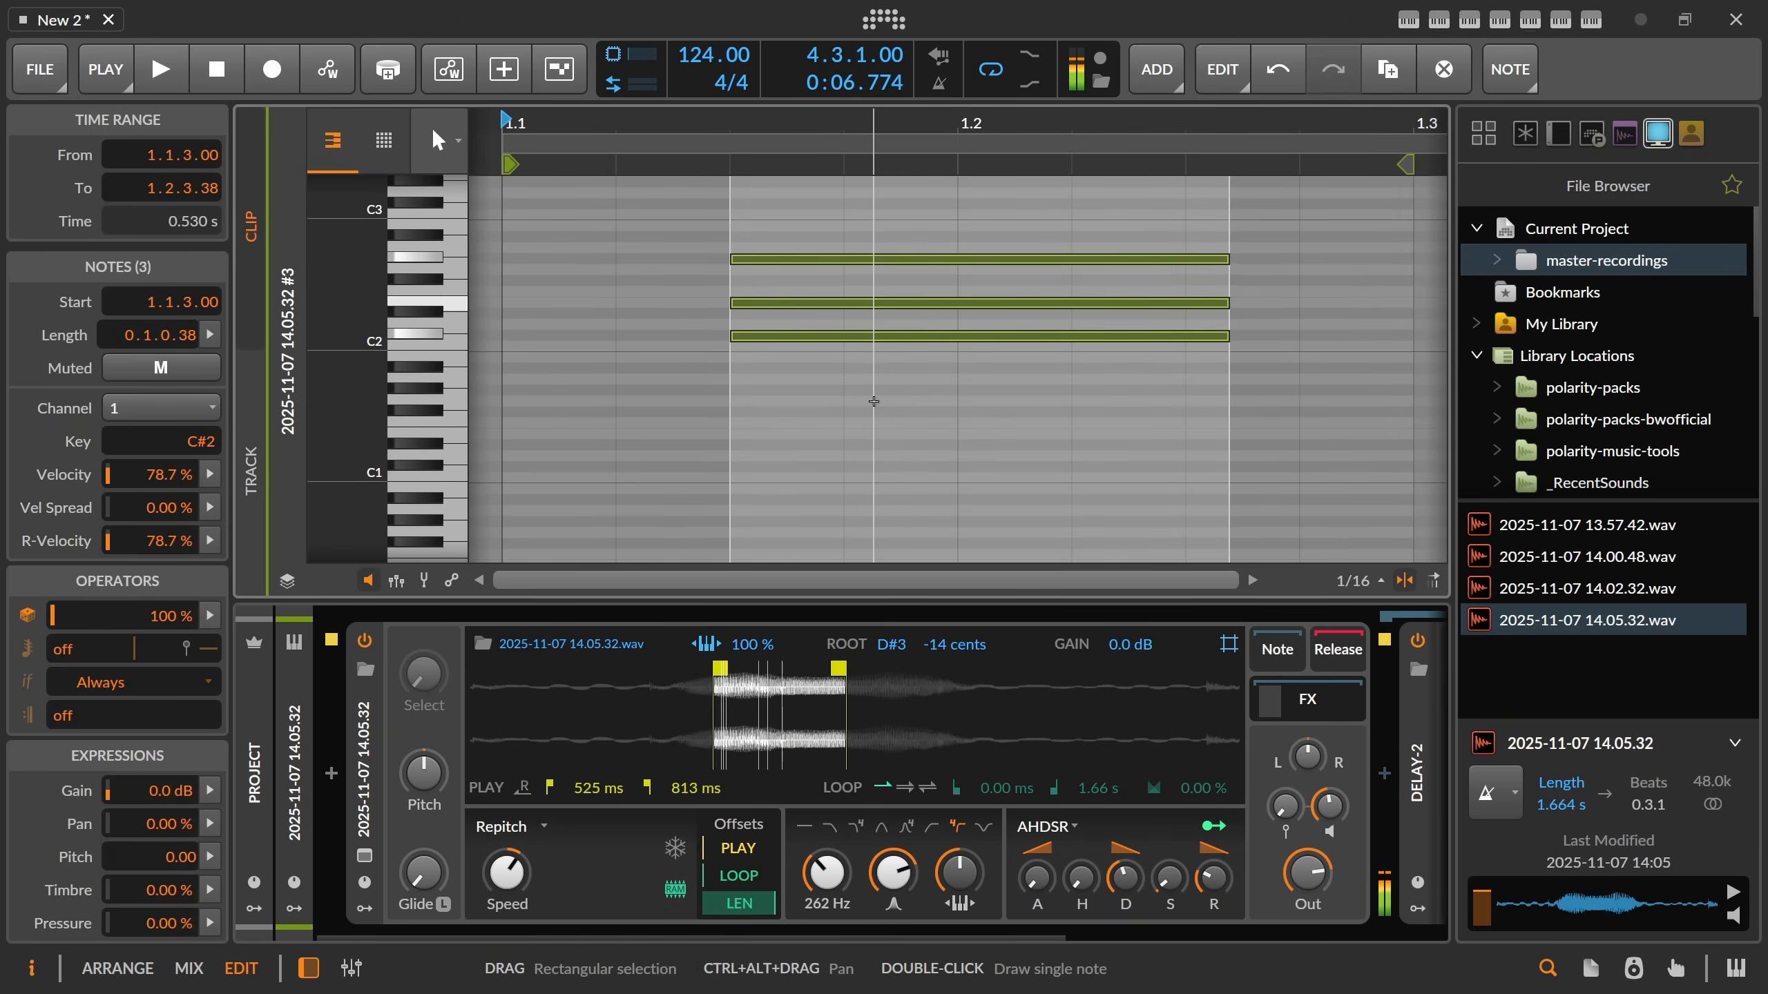
scroll(874, 401, "down", 3)
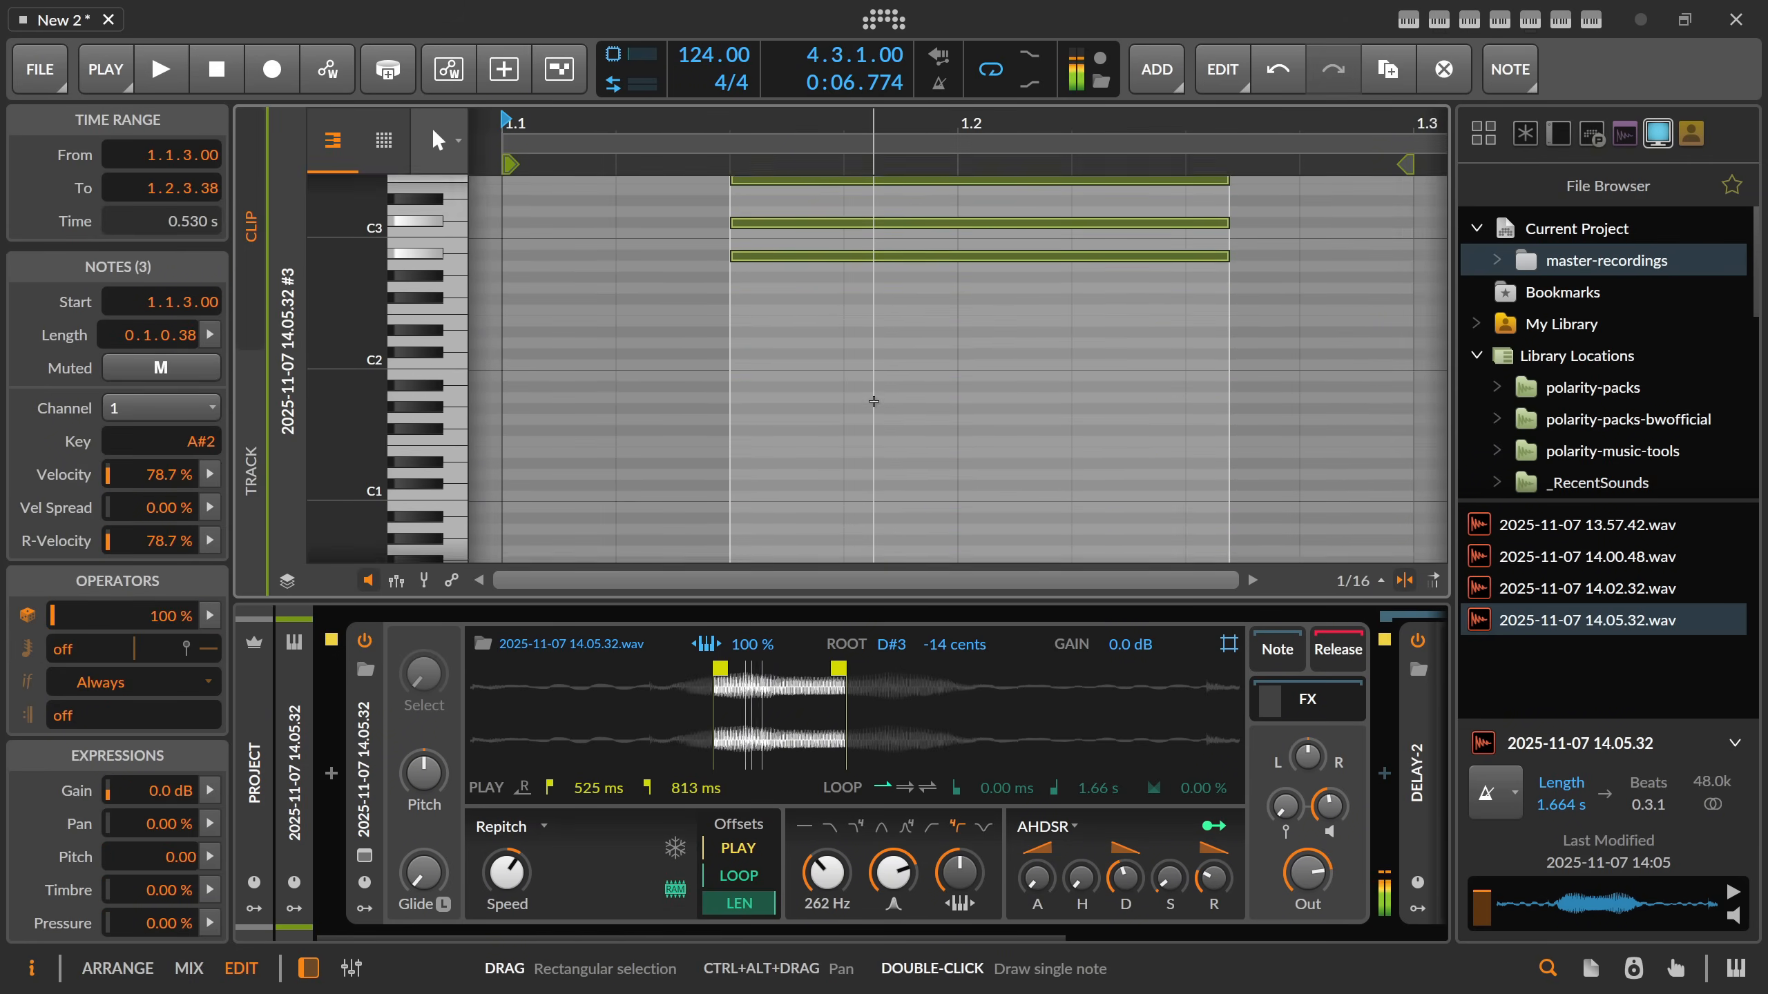
scroll(874, 401, "up", 4)
Raise the chord's middle note one octave to C#3 and start playback.
left_click(845, 369)
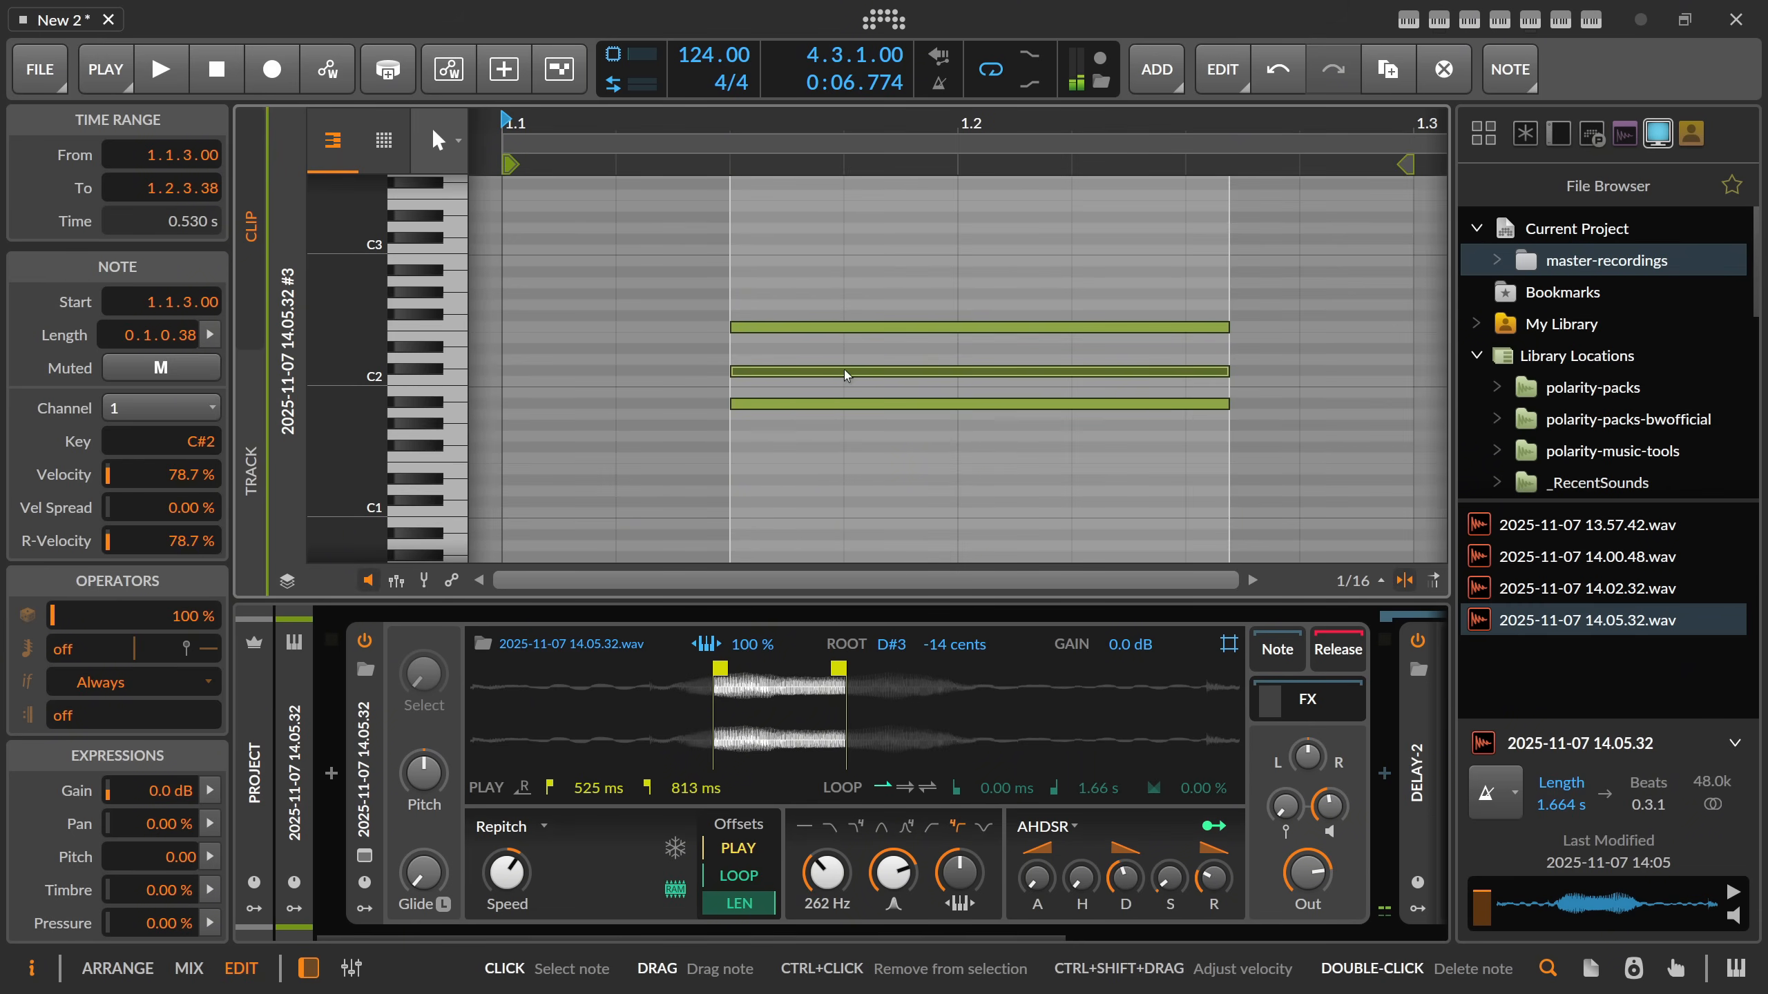
key("shift+Up")
key("space")
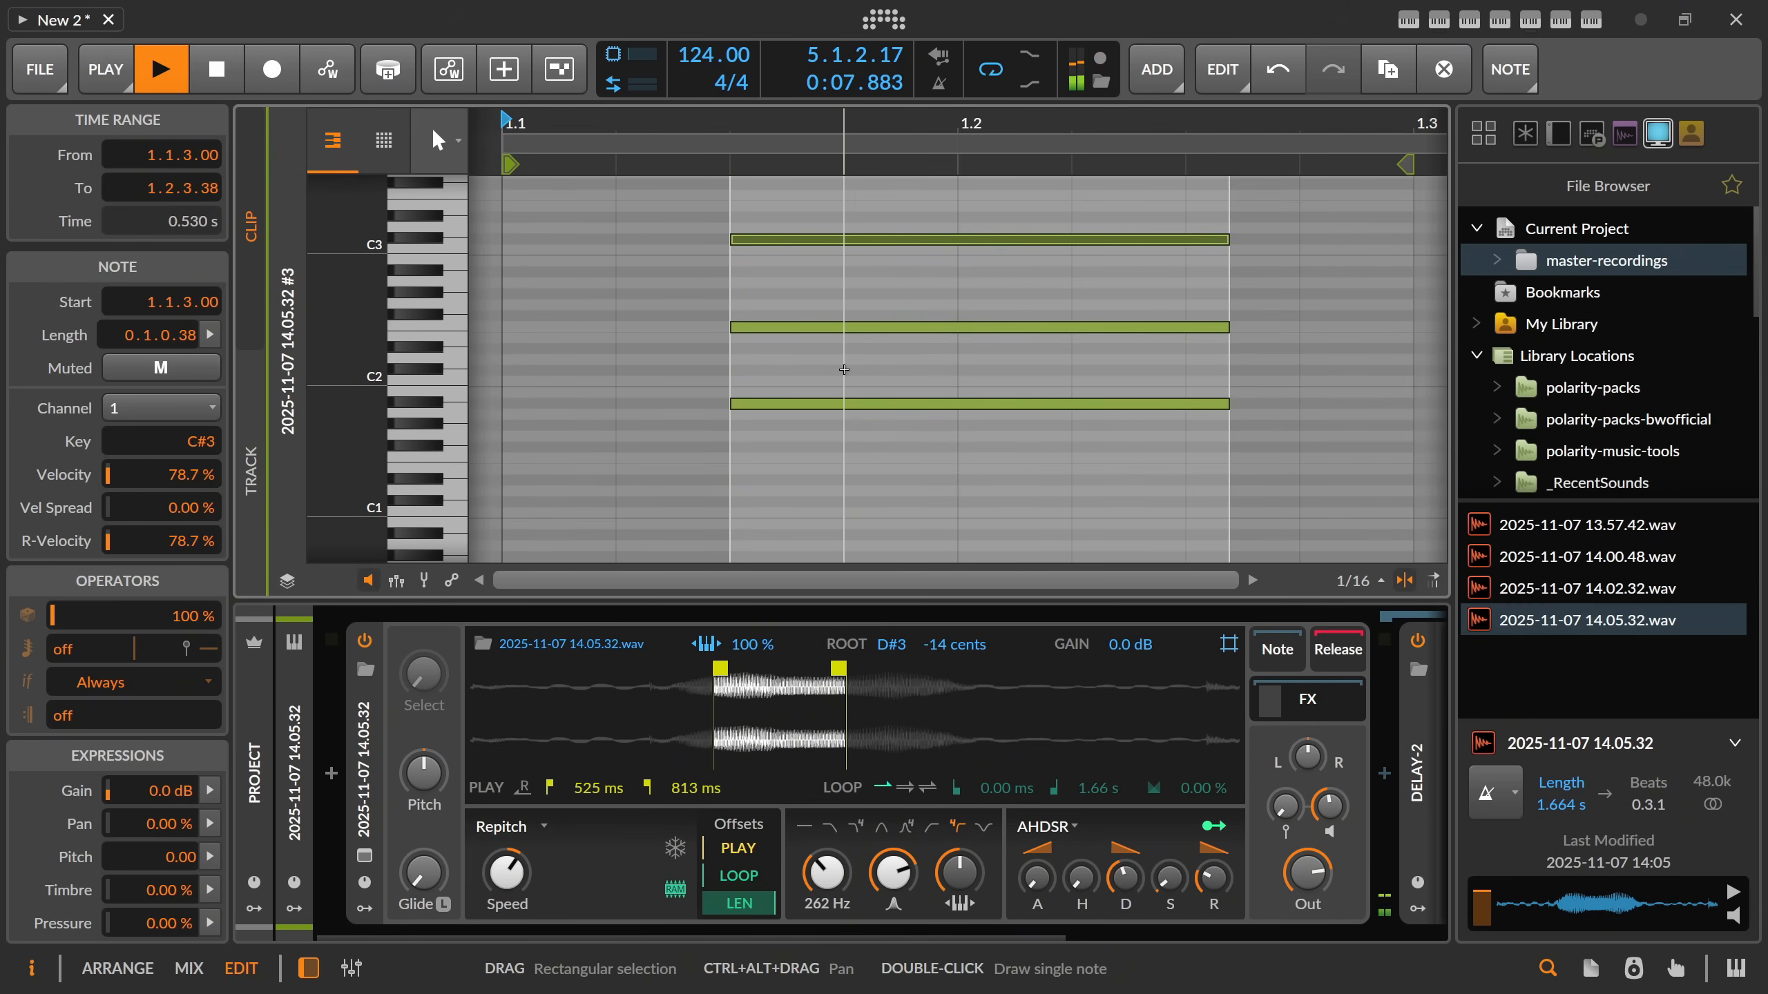
Stop playback and extend the arrangement's loop region to four bars from 1.1.1.
key("alt+1")
key("space")
left_click_drag(830, 148, 1098, 177)
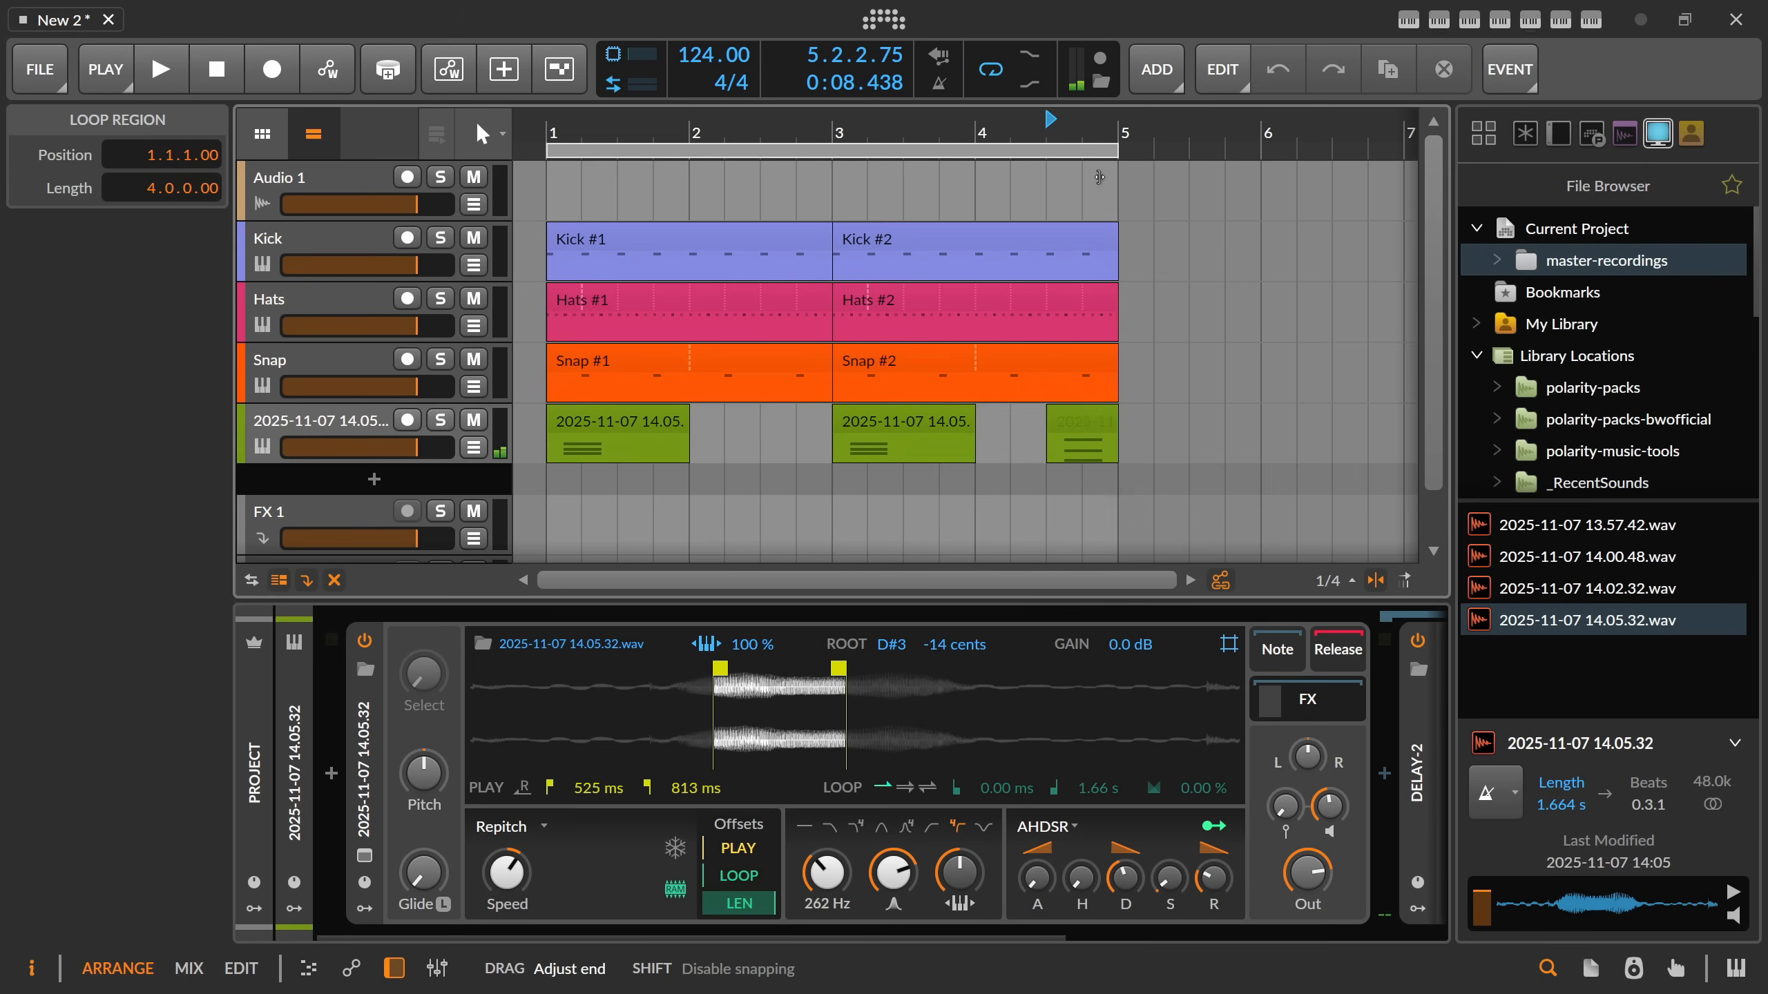
Insert a Convolution reverb between the chord track's Sampler and Delay-2.
scroll(995, 931, "right", 5)
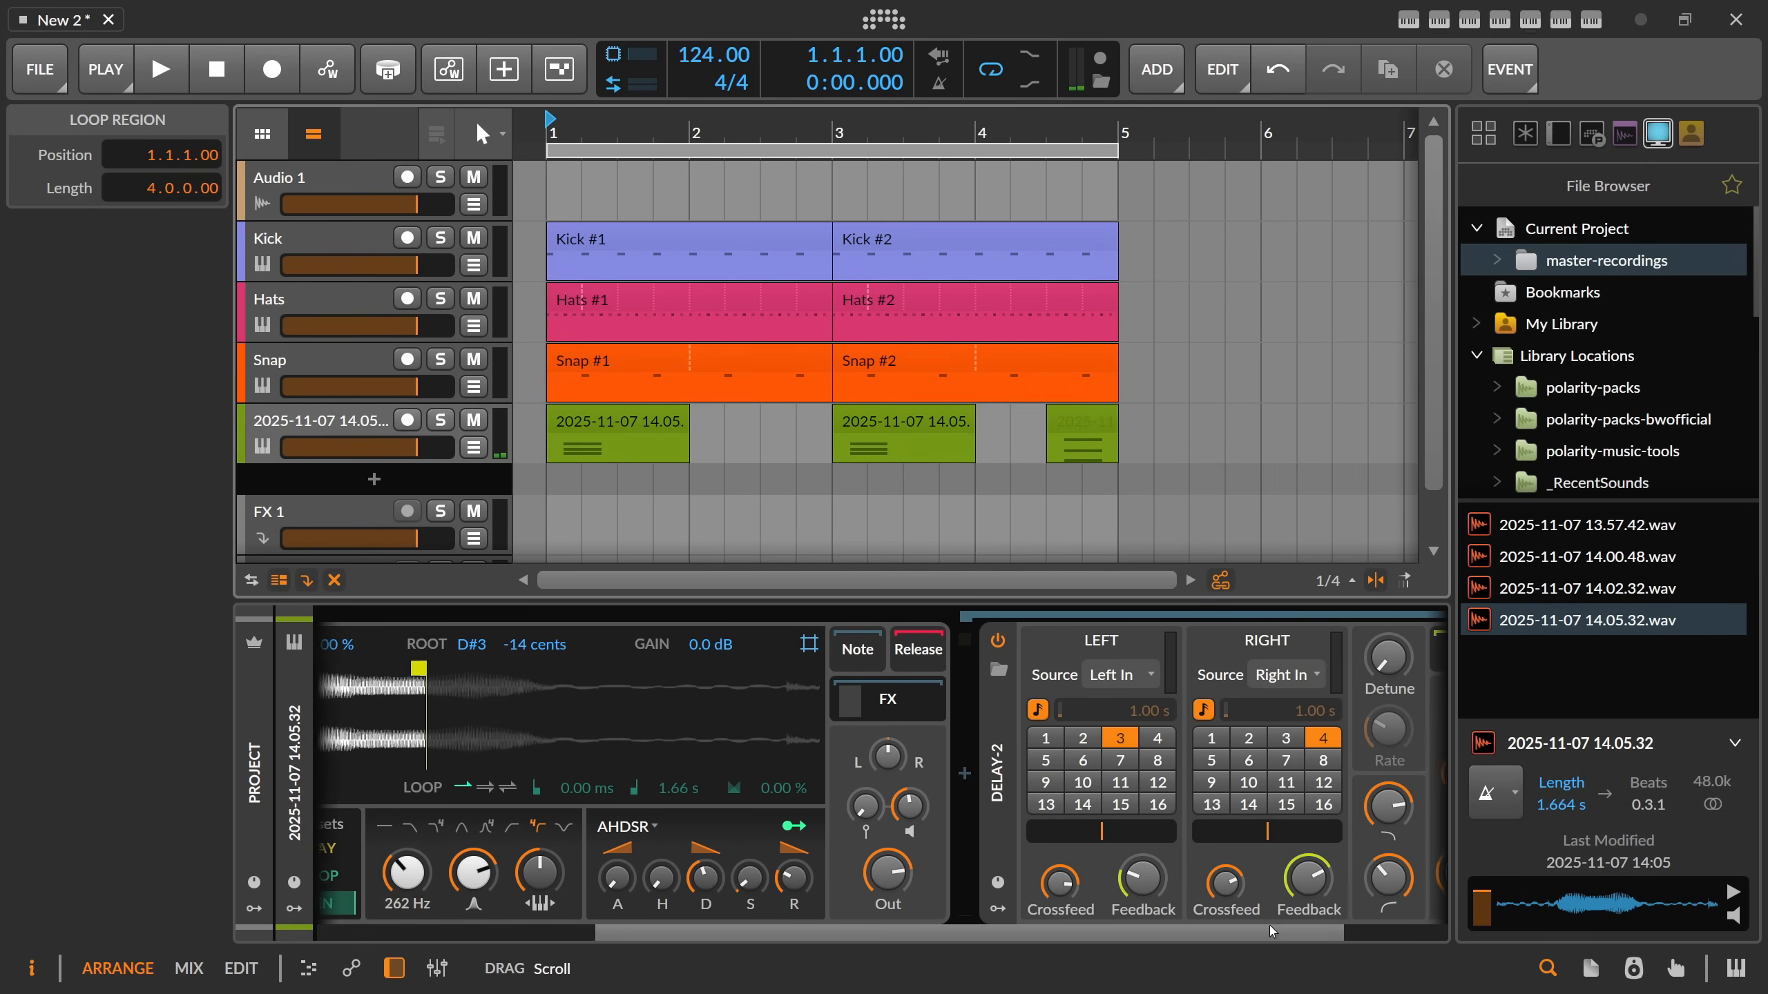
left_click(962, 777)
type("convo")
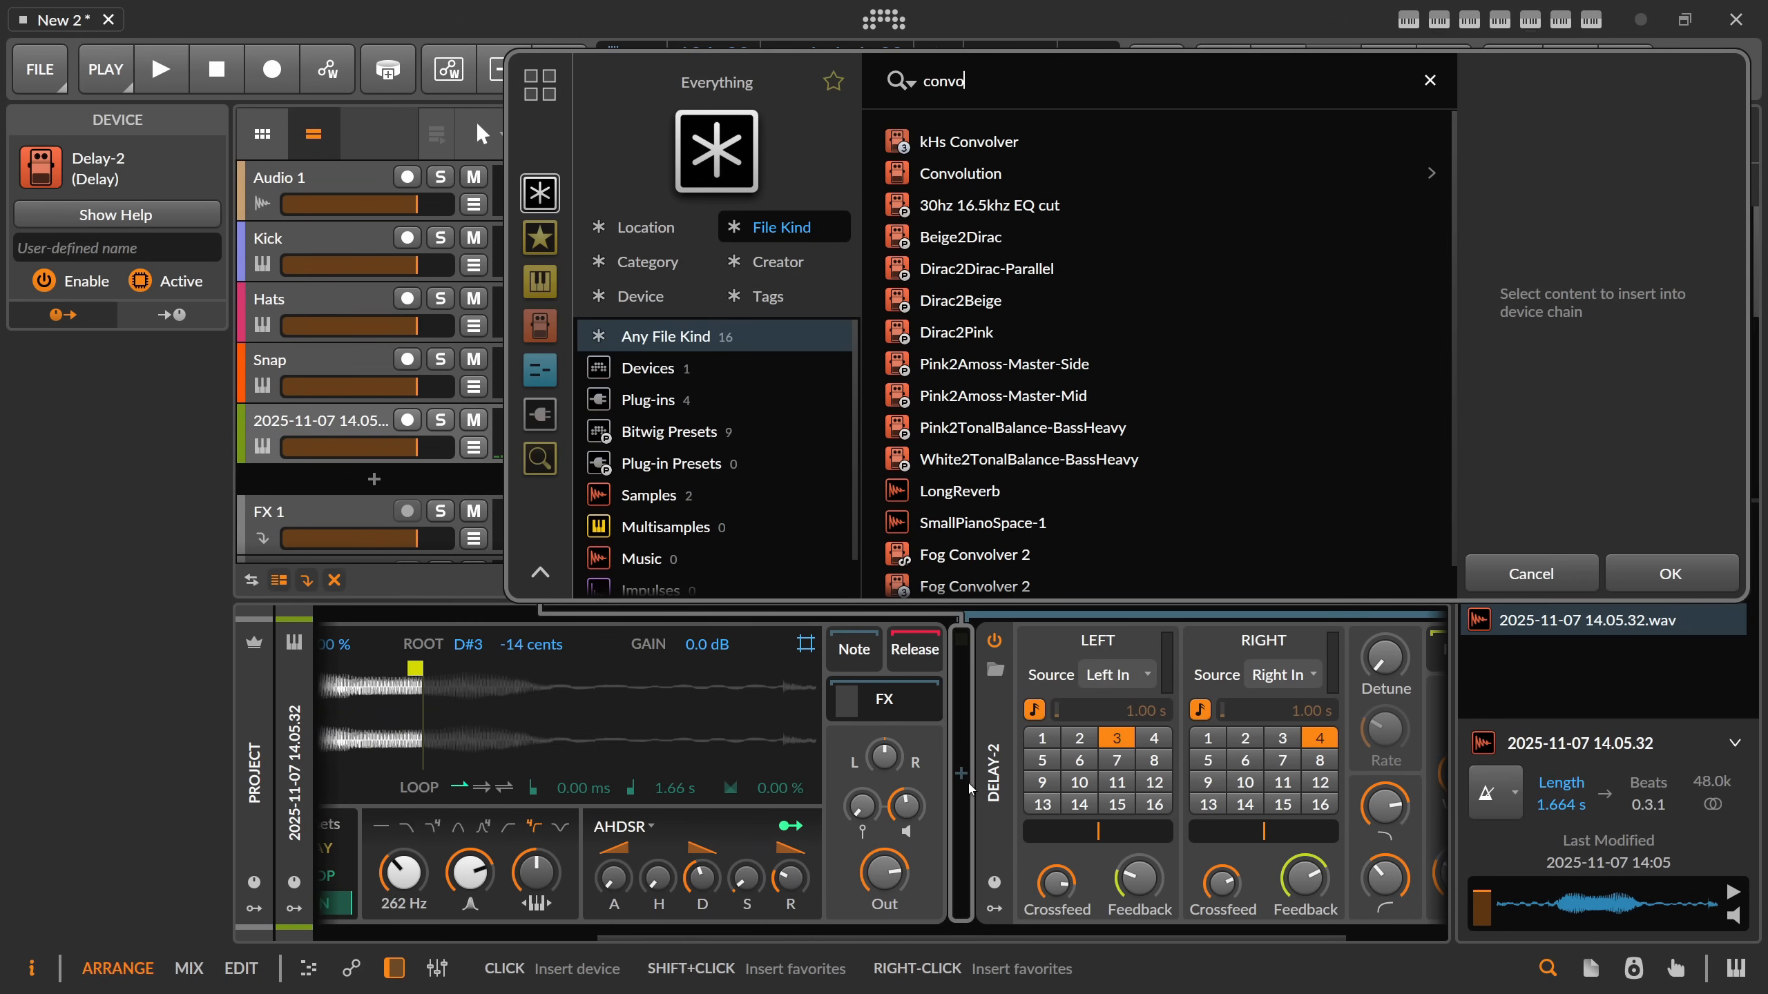
key("Return")
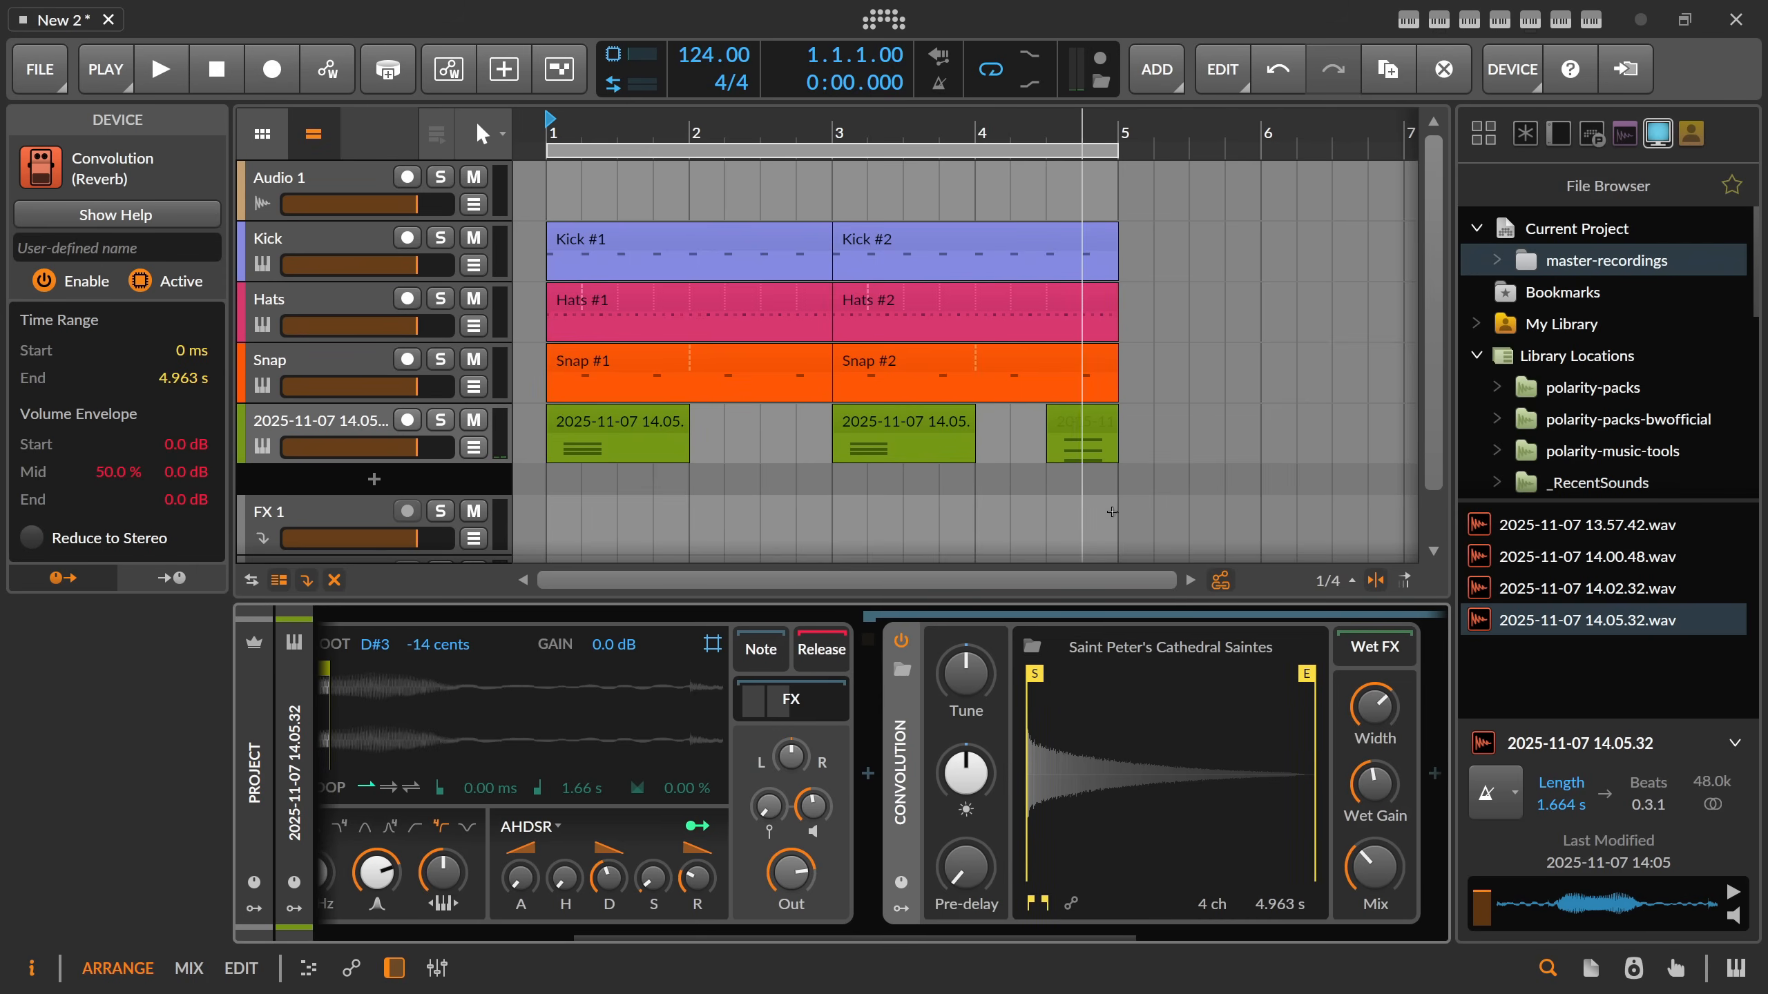
Play the loop to audition the reverb on the chords, look at the first chord clip's notes, and stop playback.
key("space")
scroll(723, 926, "left", 5)
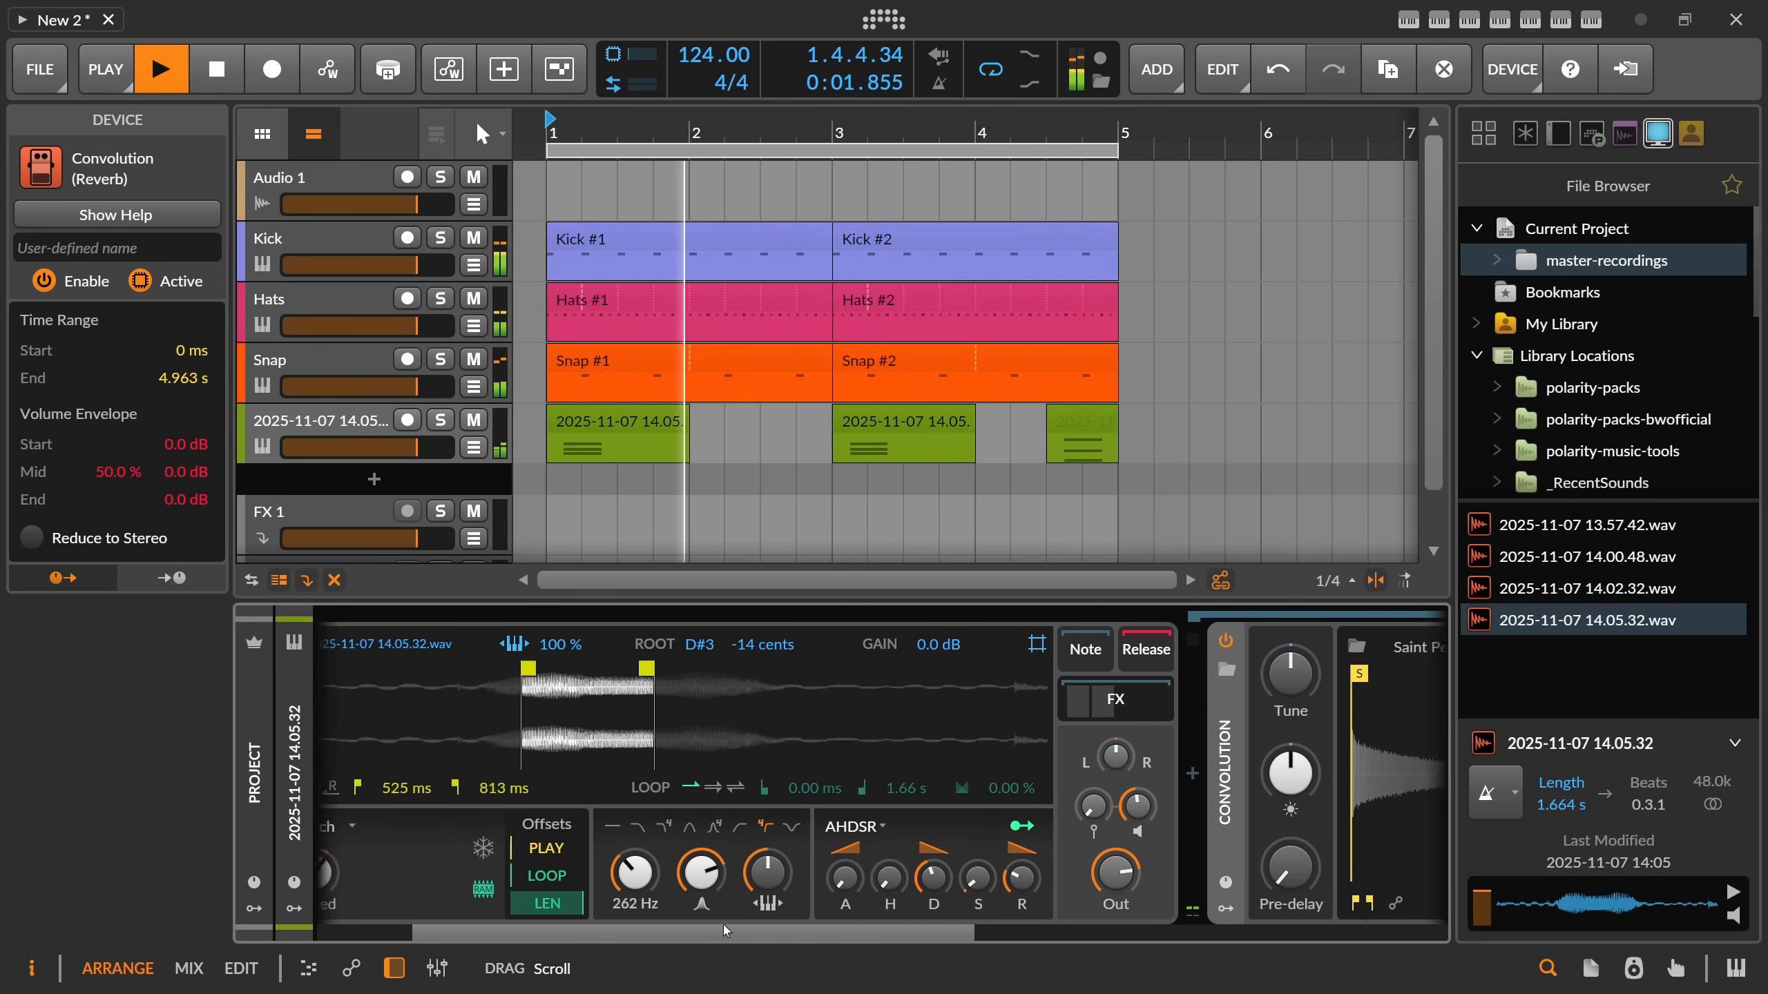
left_click_drag(804, 873, 804, 860)
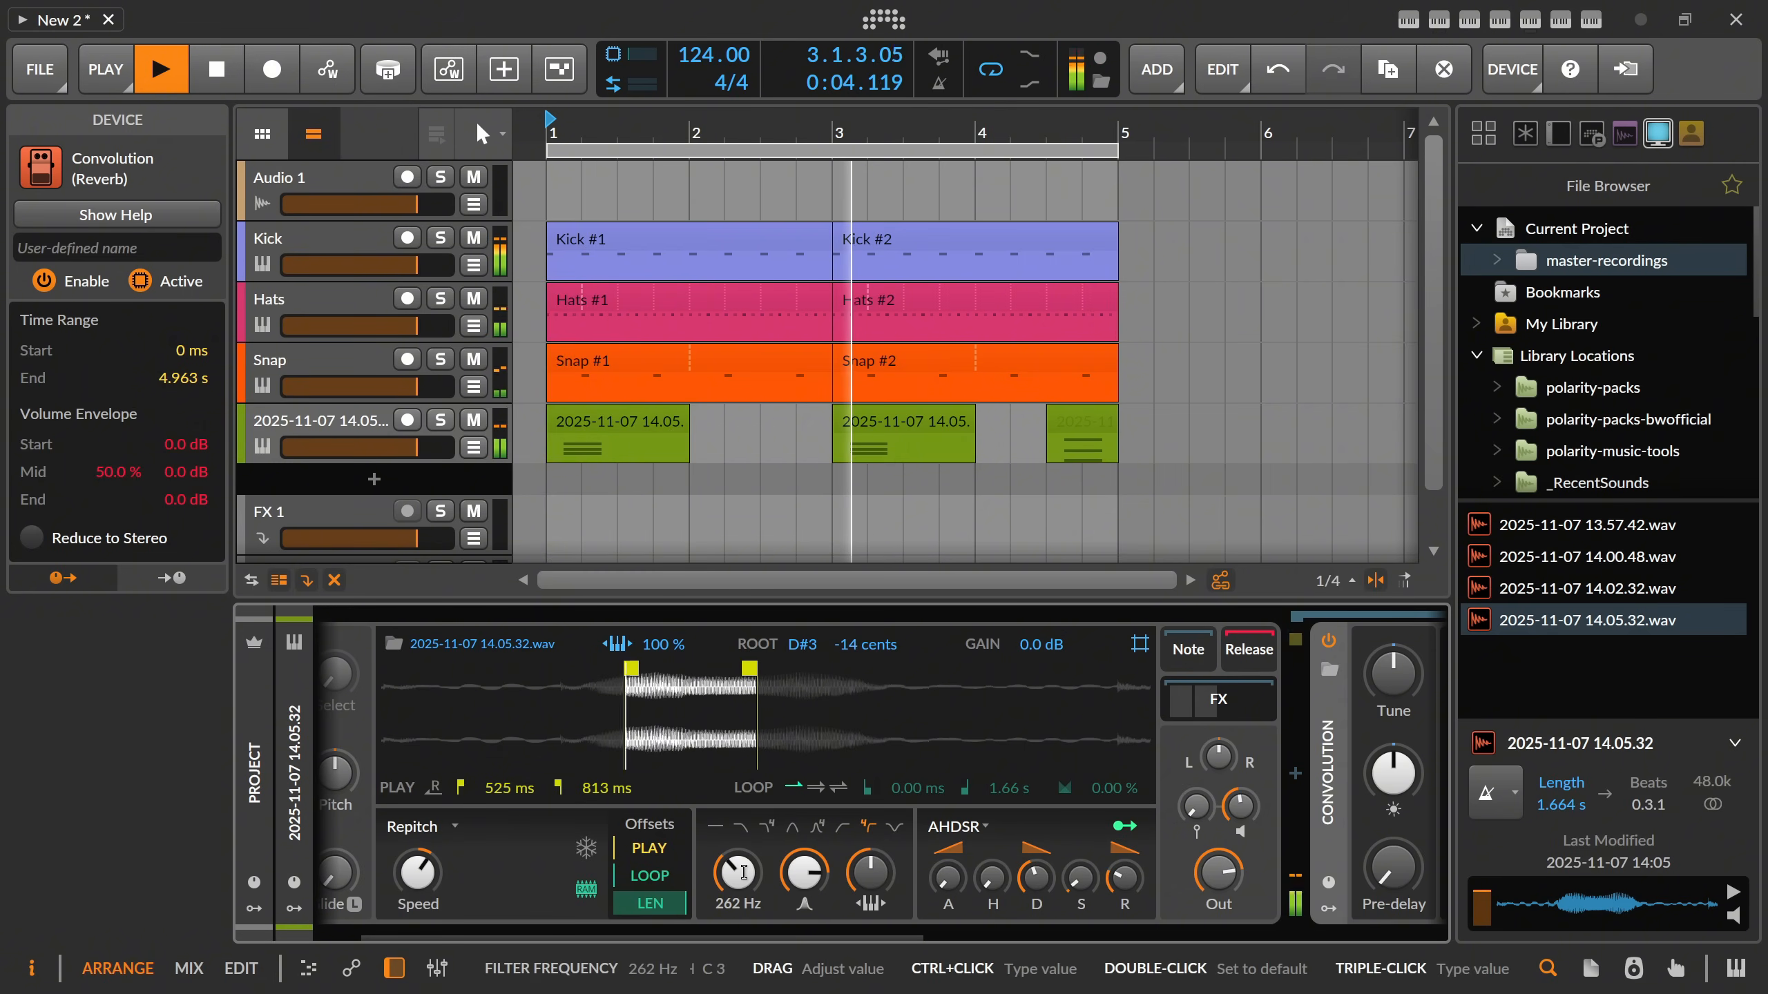
double_click(642, 454)
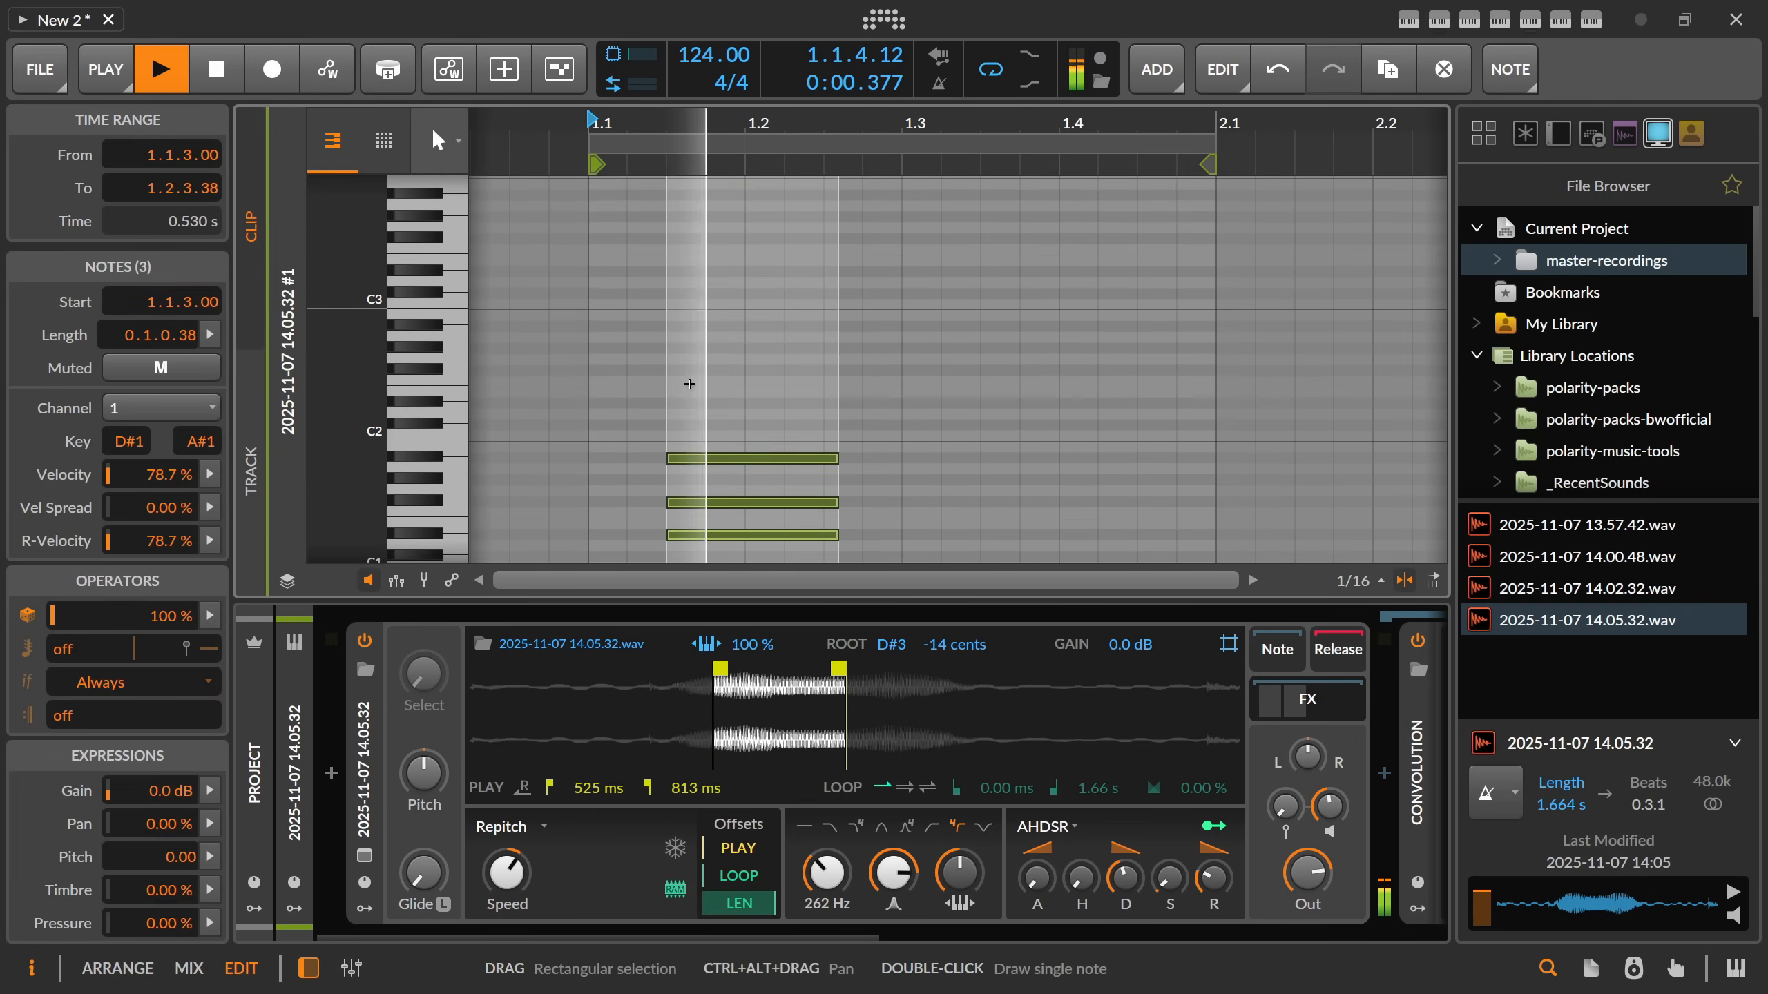
key("Tab")
key("space")
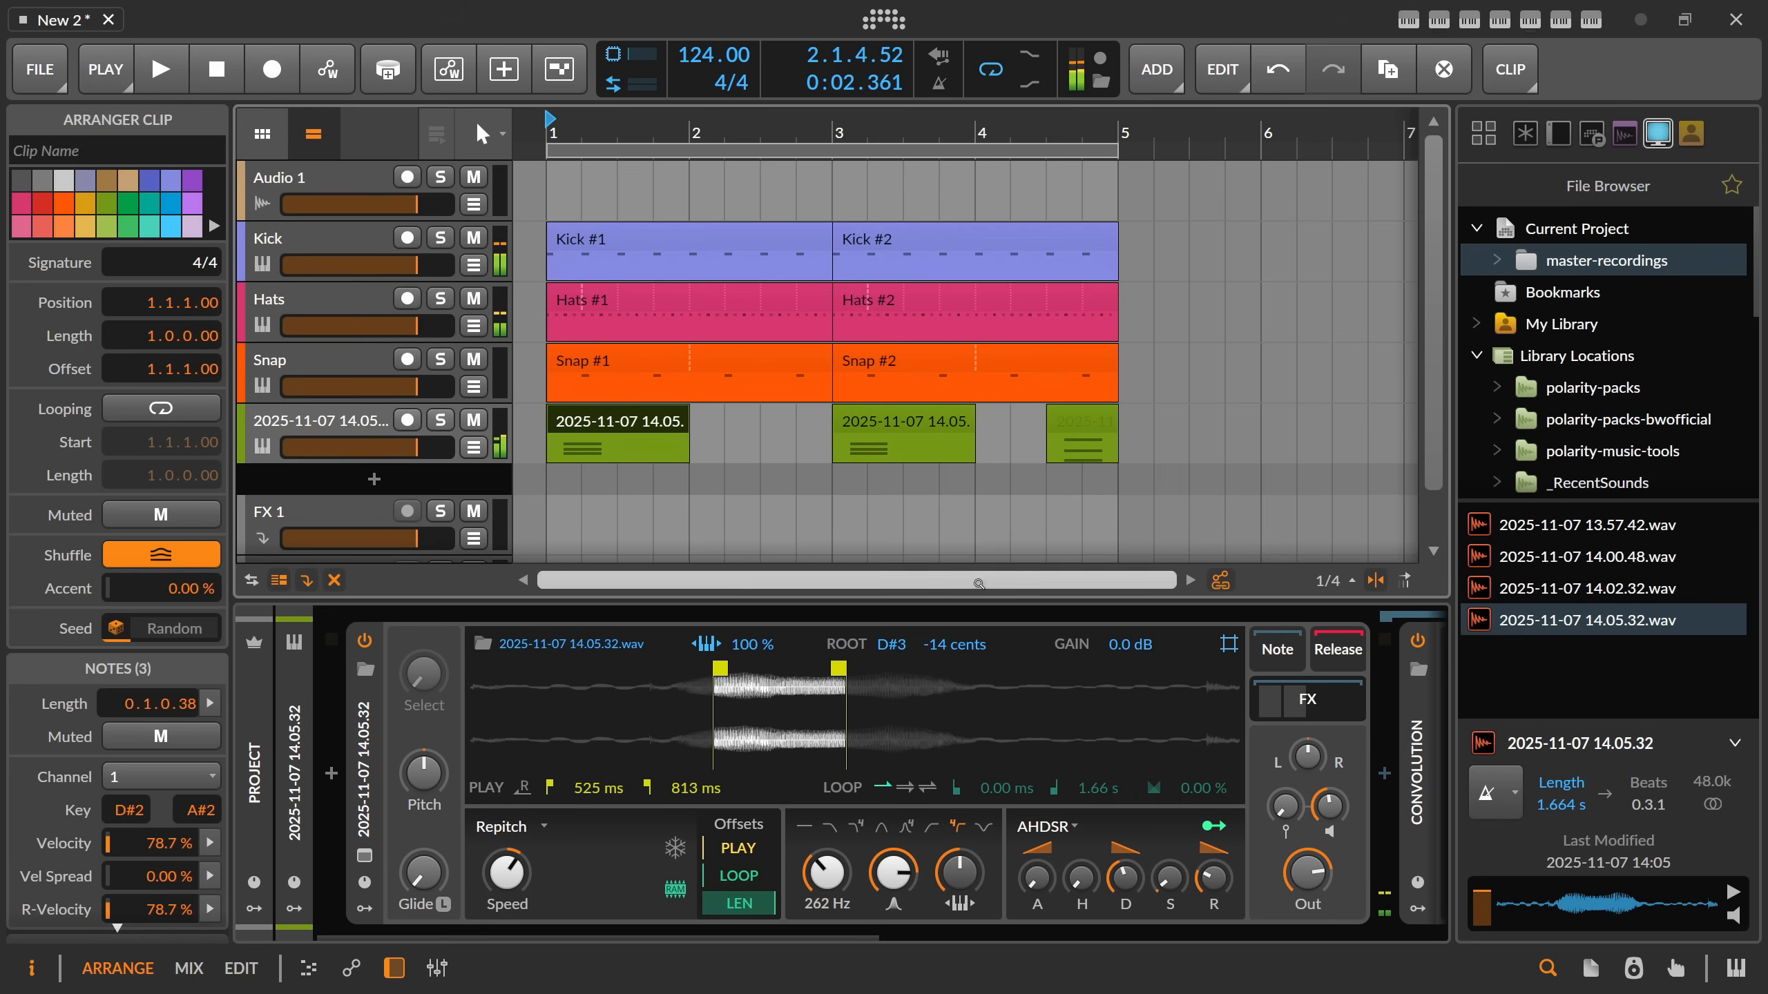
Insert an EQ-5 after Delay-2 on the chord track.
left_click_drag(849, 933, 1385, 930)
left_click(1364, 773)
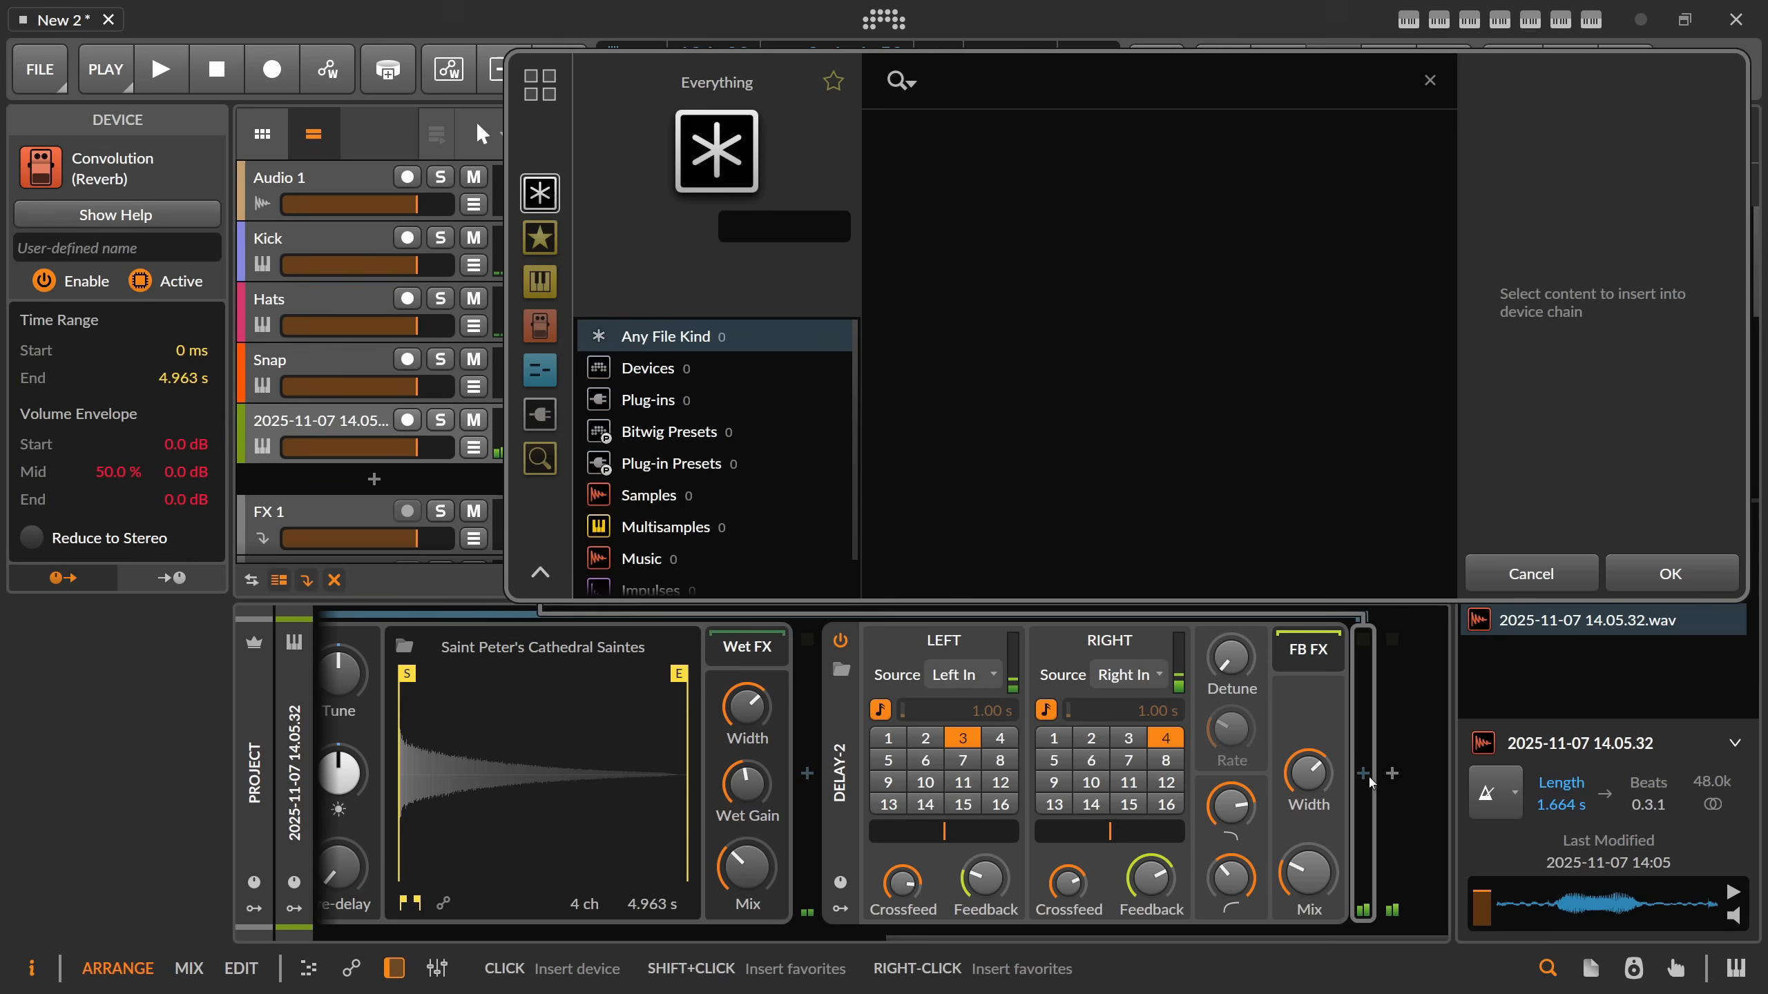
type("edq")
key("BackSpace")
key("BackSpace")
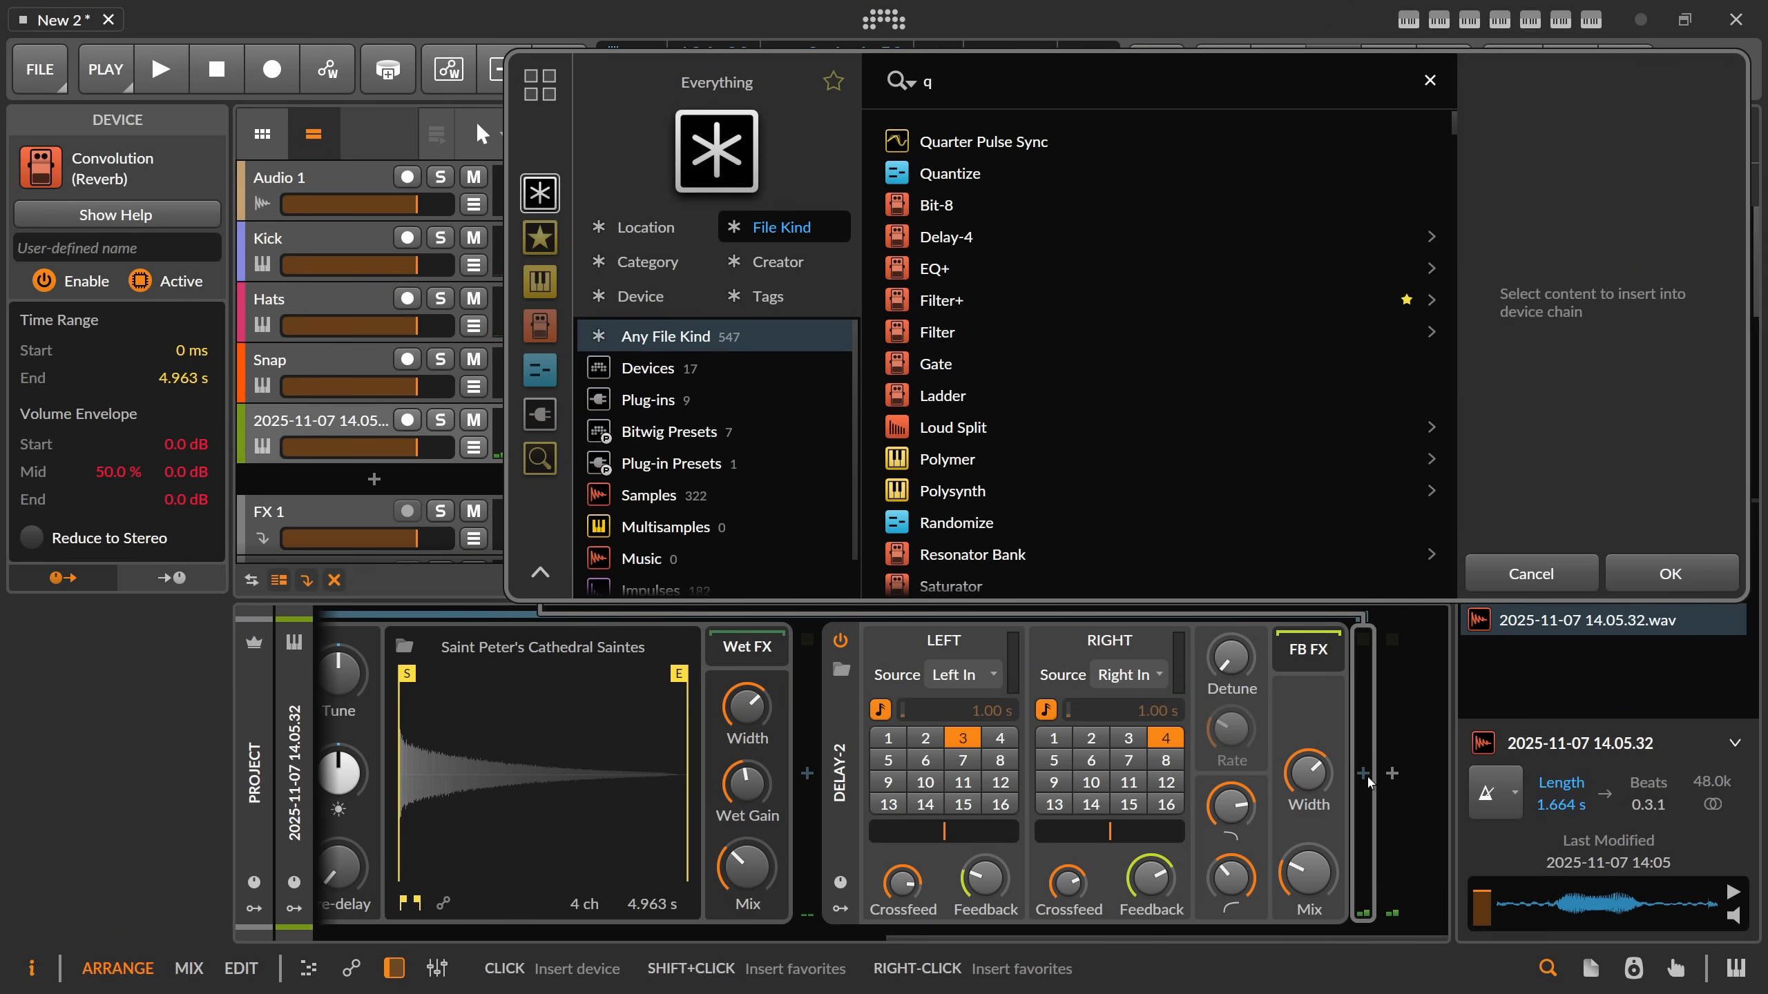
type("q-")
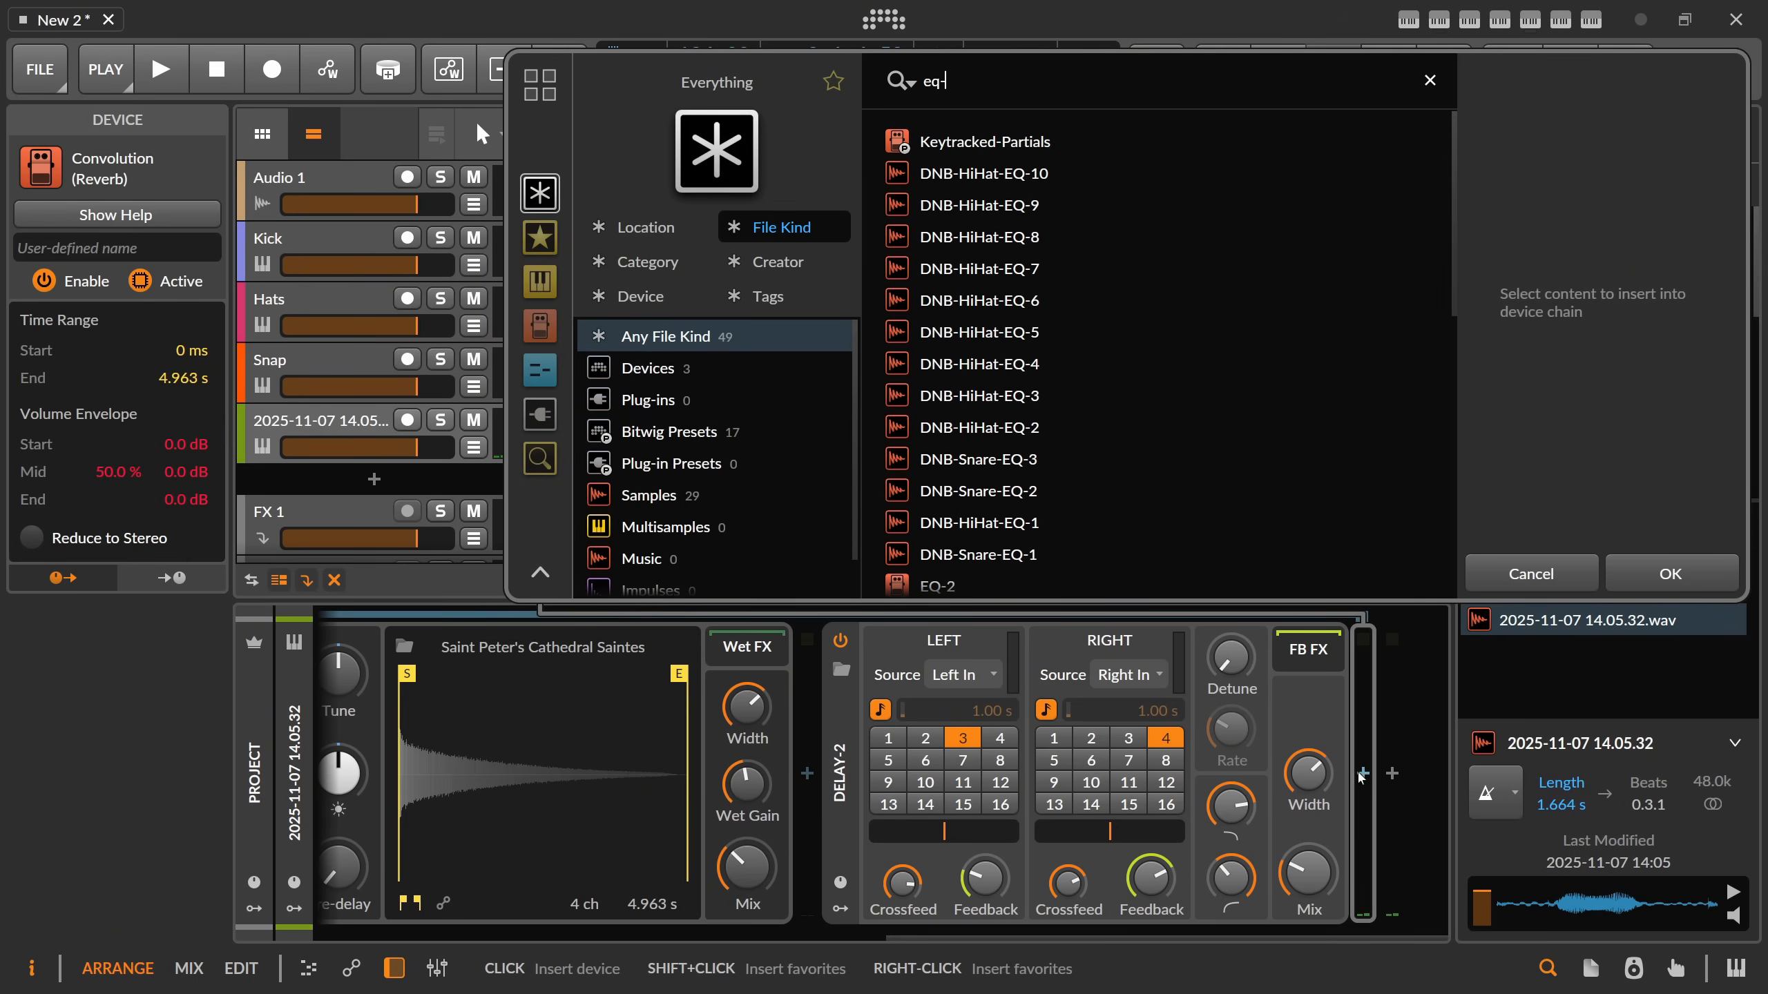
type("5")
double_click(966, 206)
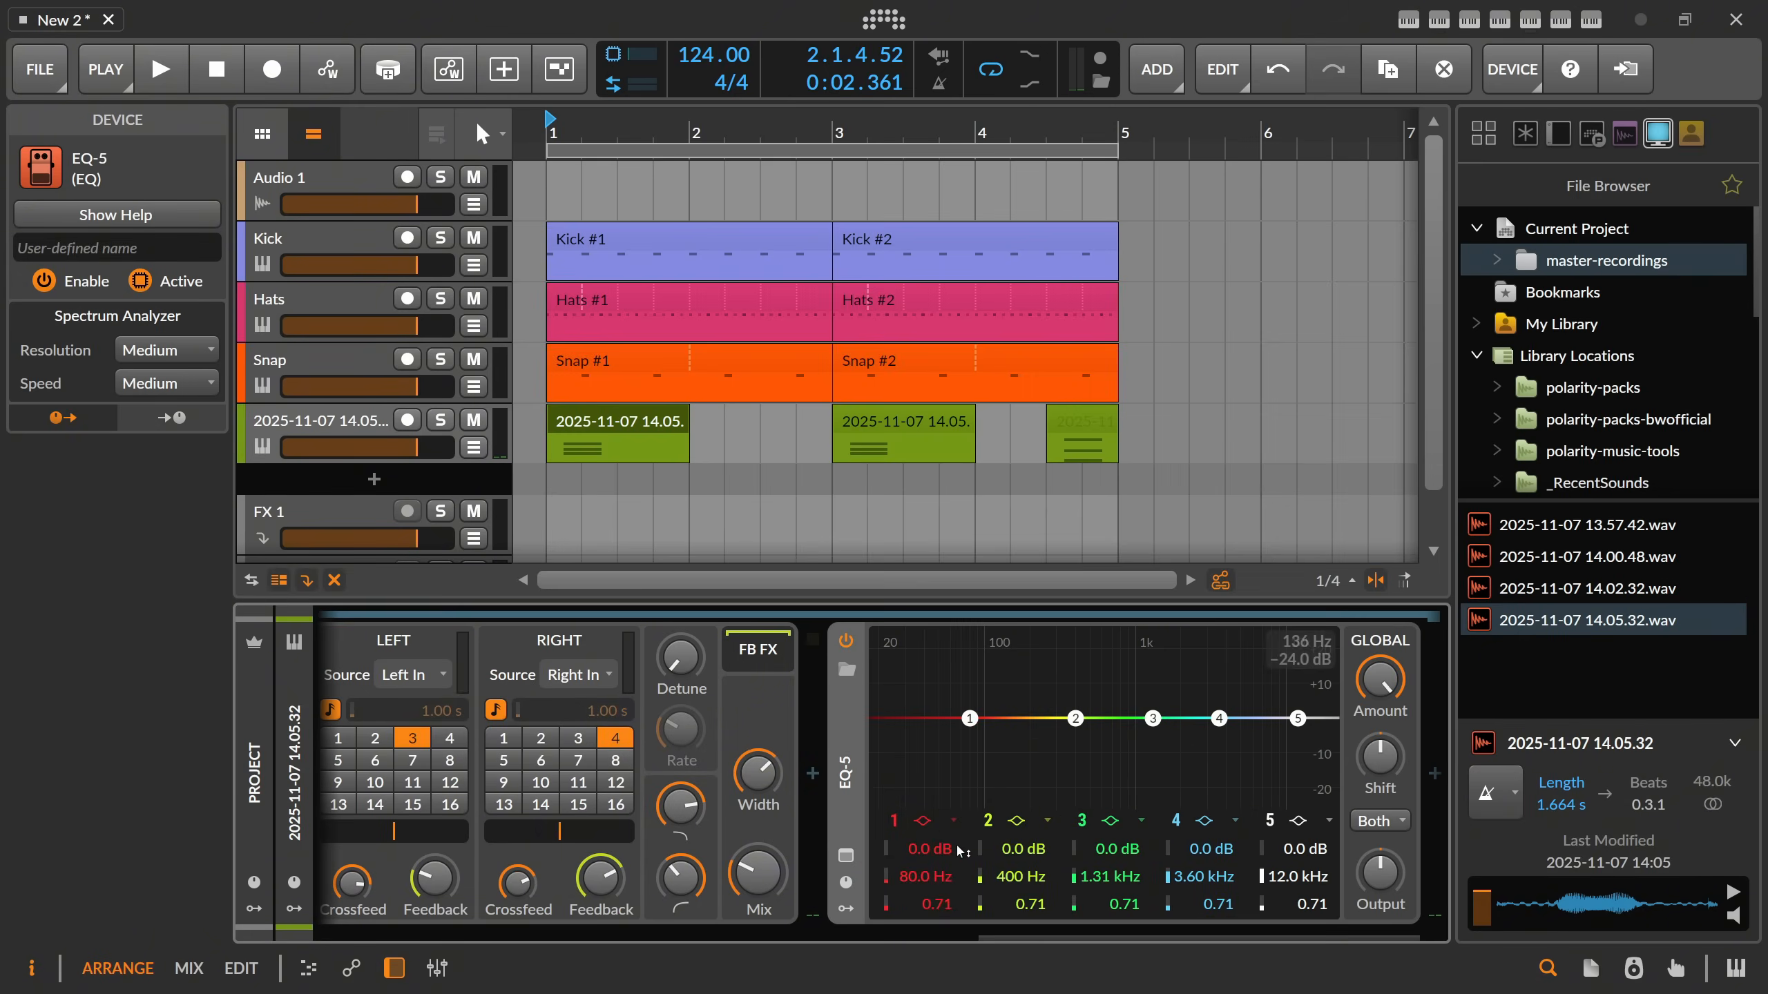
Shape the EQ-5 with a low cut at 155 Hz, -10.6 dB at 392 Hz, +9.0 dB at 1.13 kHz and +13.5 dB at 8.72 kHz.
left_click(922, 821)
left_click(988, 873)
left_click_drag(1076, 718, 1221, 701)
key("space")
scroll(1074, 755, "down", 3)
left_click_drag(1148, 702, 1276, 670)
scroll(1223, 694, "down", 1)
scroll(1146, 690, "down", 2)
scroll(1244, 678, "down", 1)
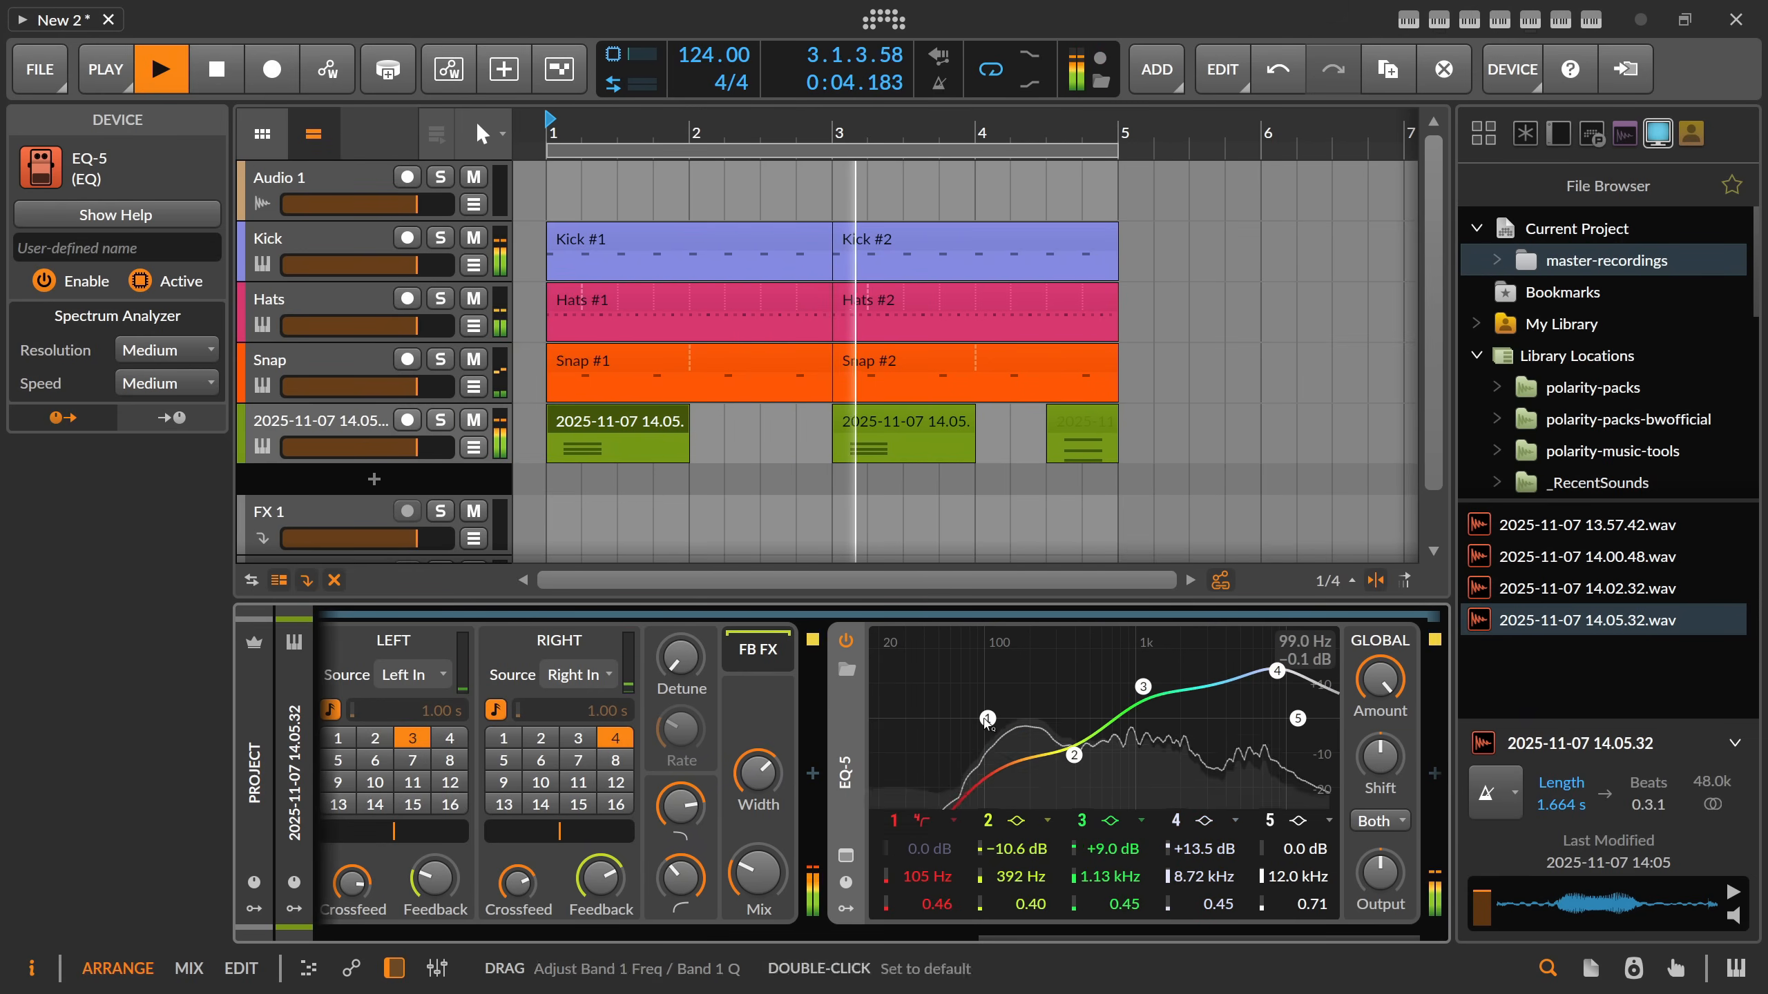
left_click_drag(988, 719, 1012, 718)
Stop playback and rename the chord track as Chords.
left_click_drag(1064, 931, 564, 931)
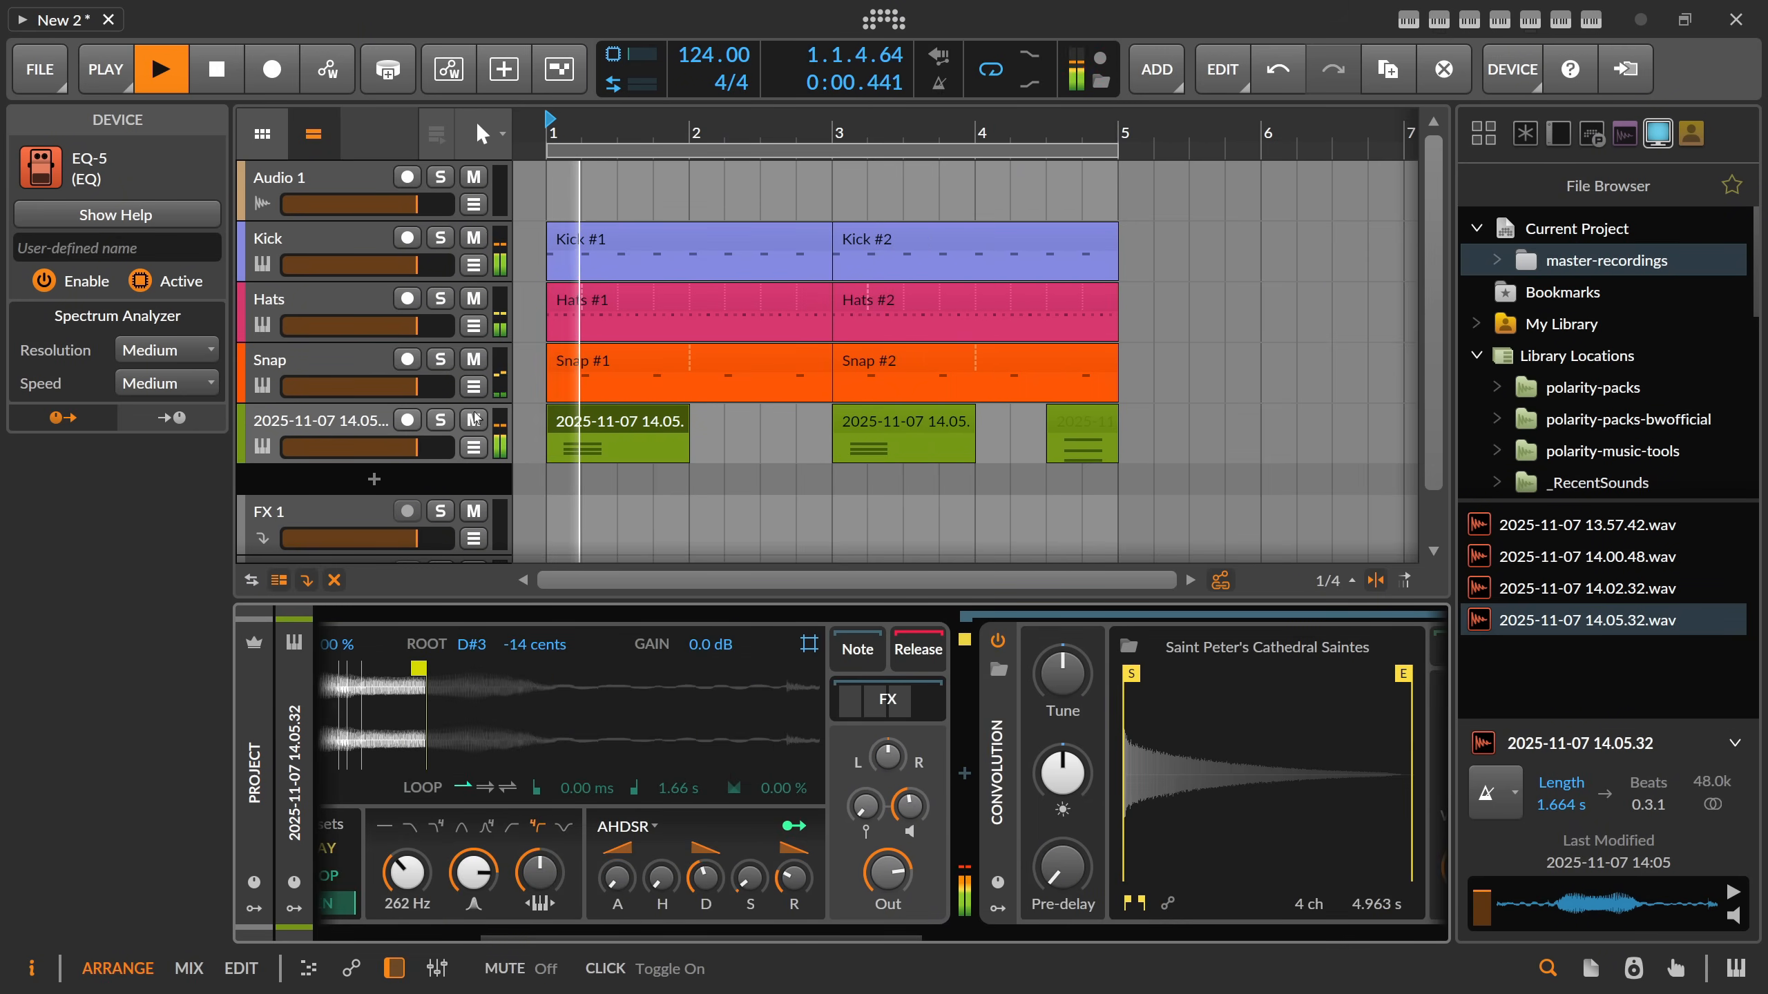
key("space")
left_click(344, 422)
double_click(344, 422)
type("c")
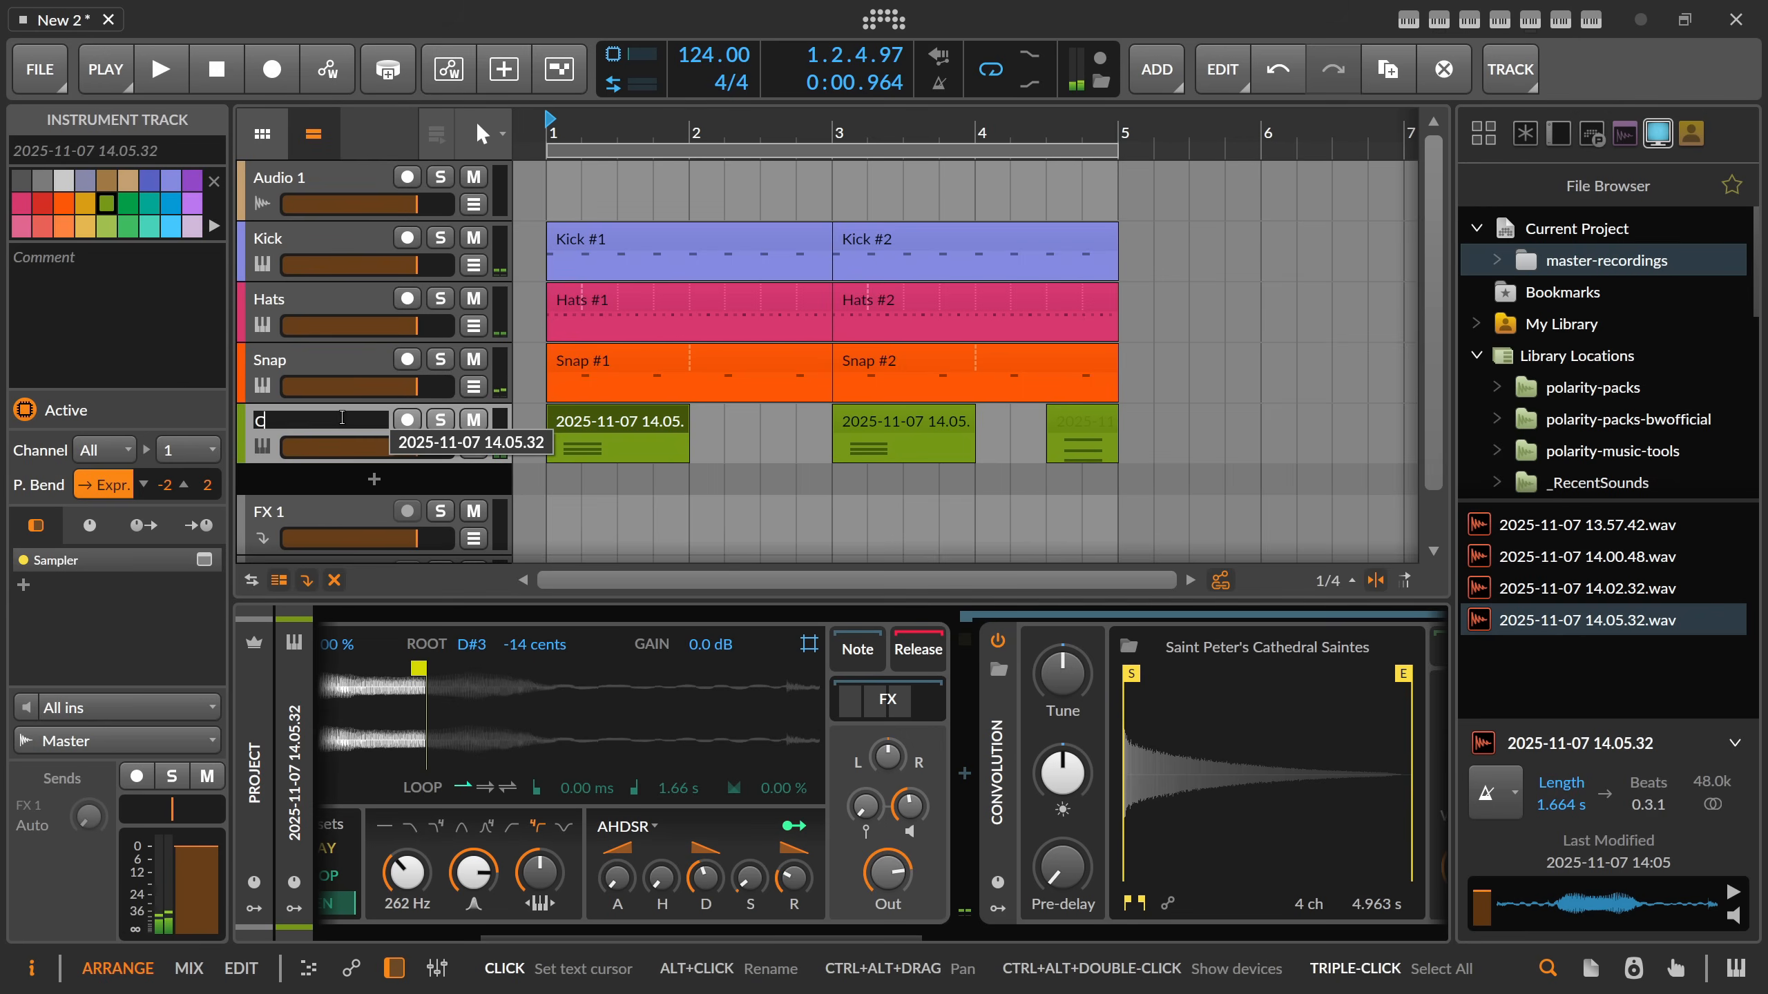
type("hords")
key("Return")
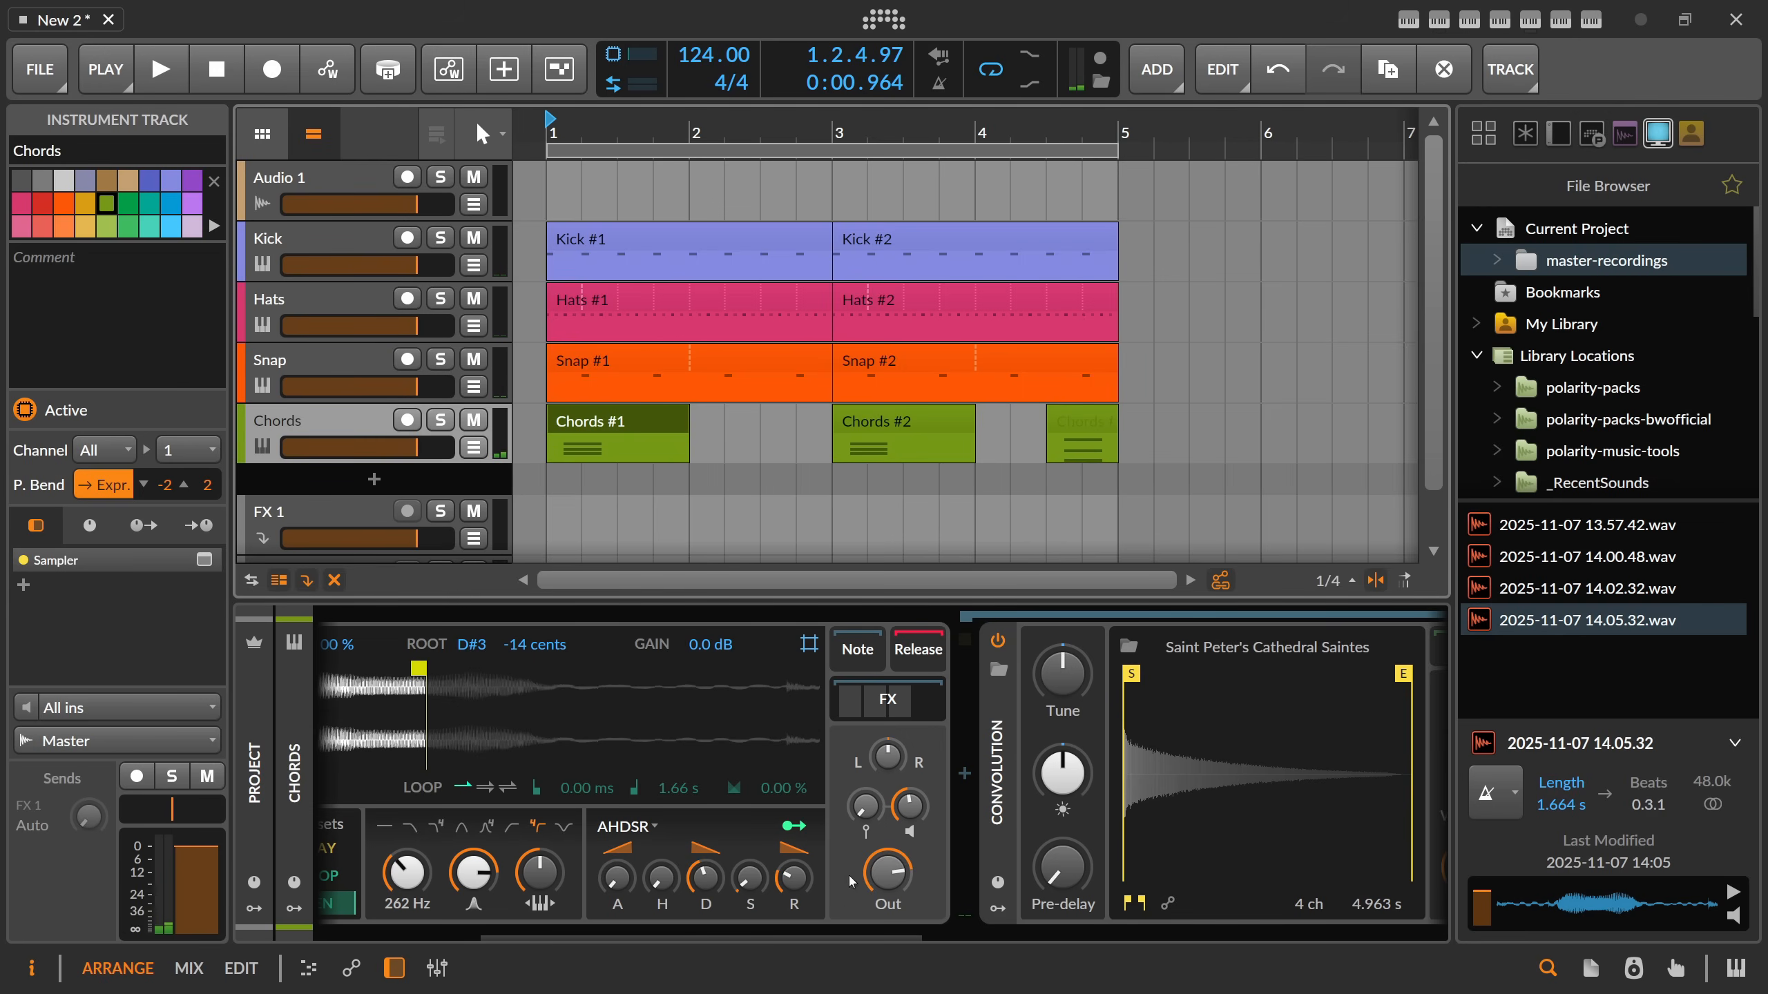
Raise the frequency of the EQ-5's low-cut band 1 to 249 Hz.
scroll(850, 884, "down", 10)
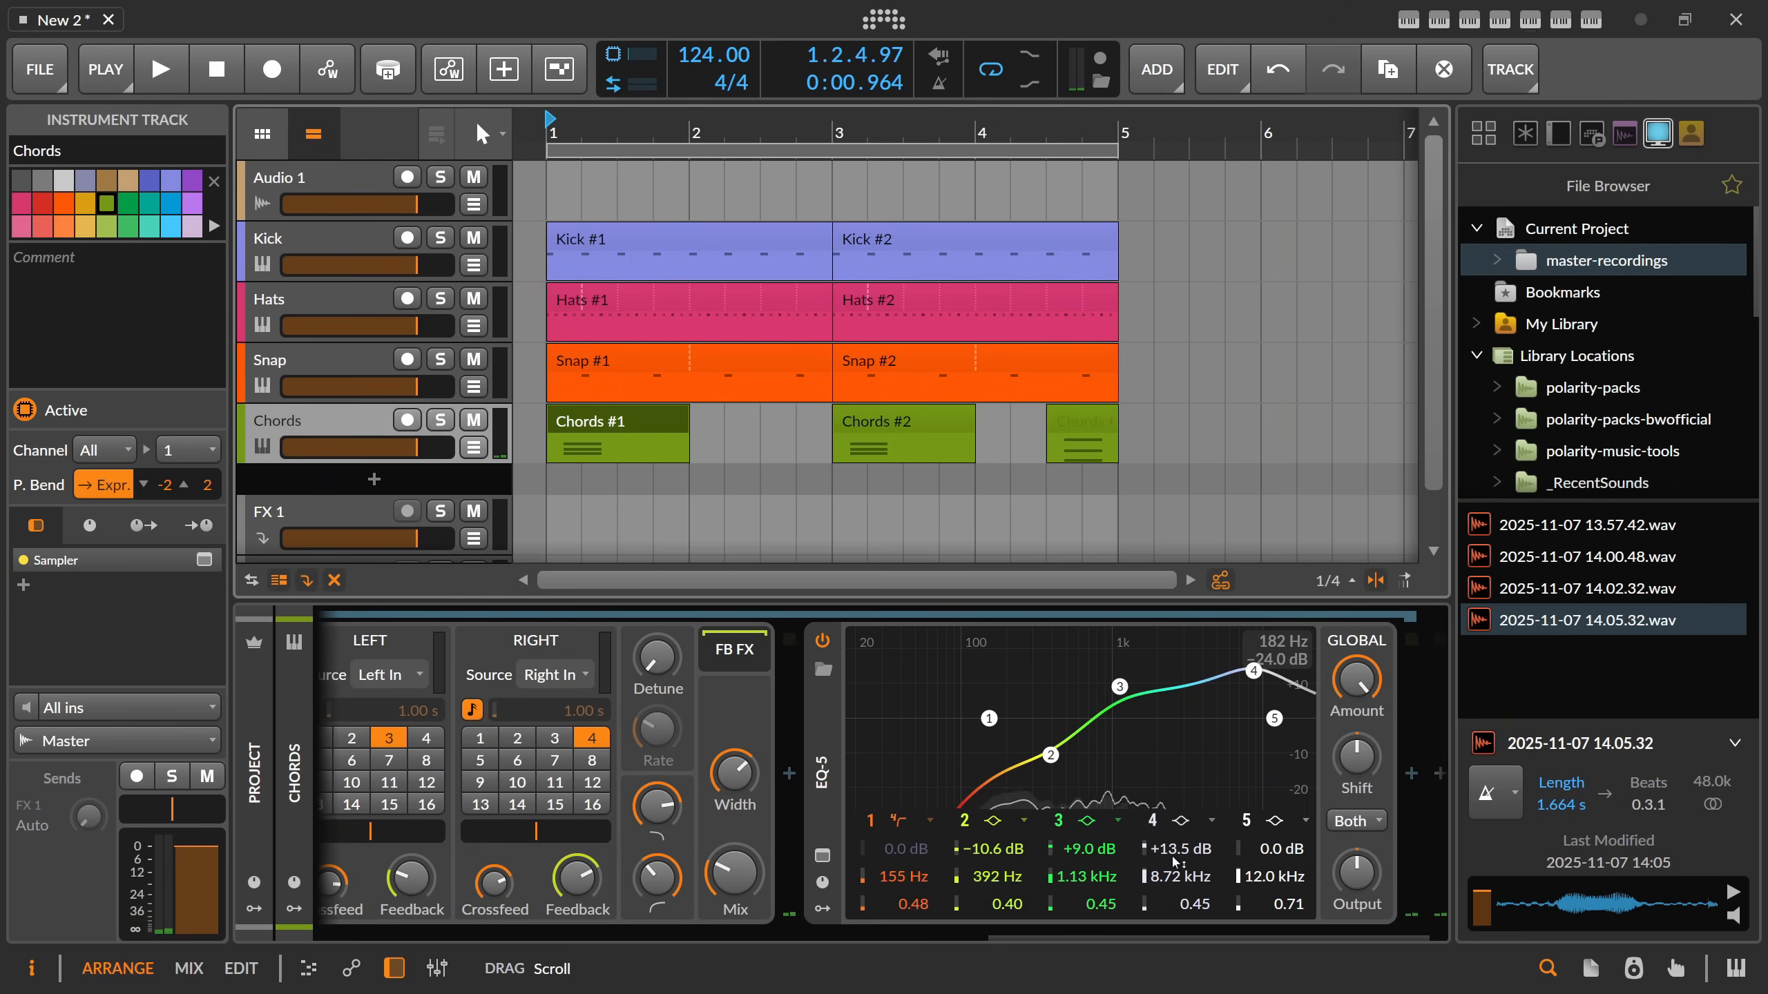
left_click_drag(913, 878, 913, 847)
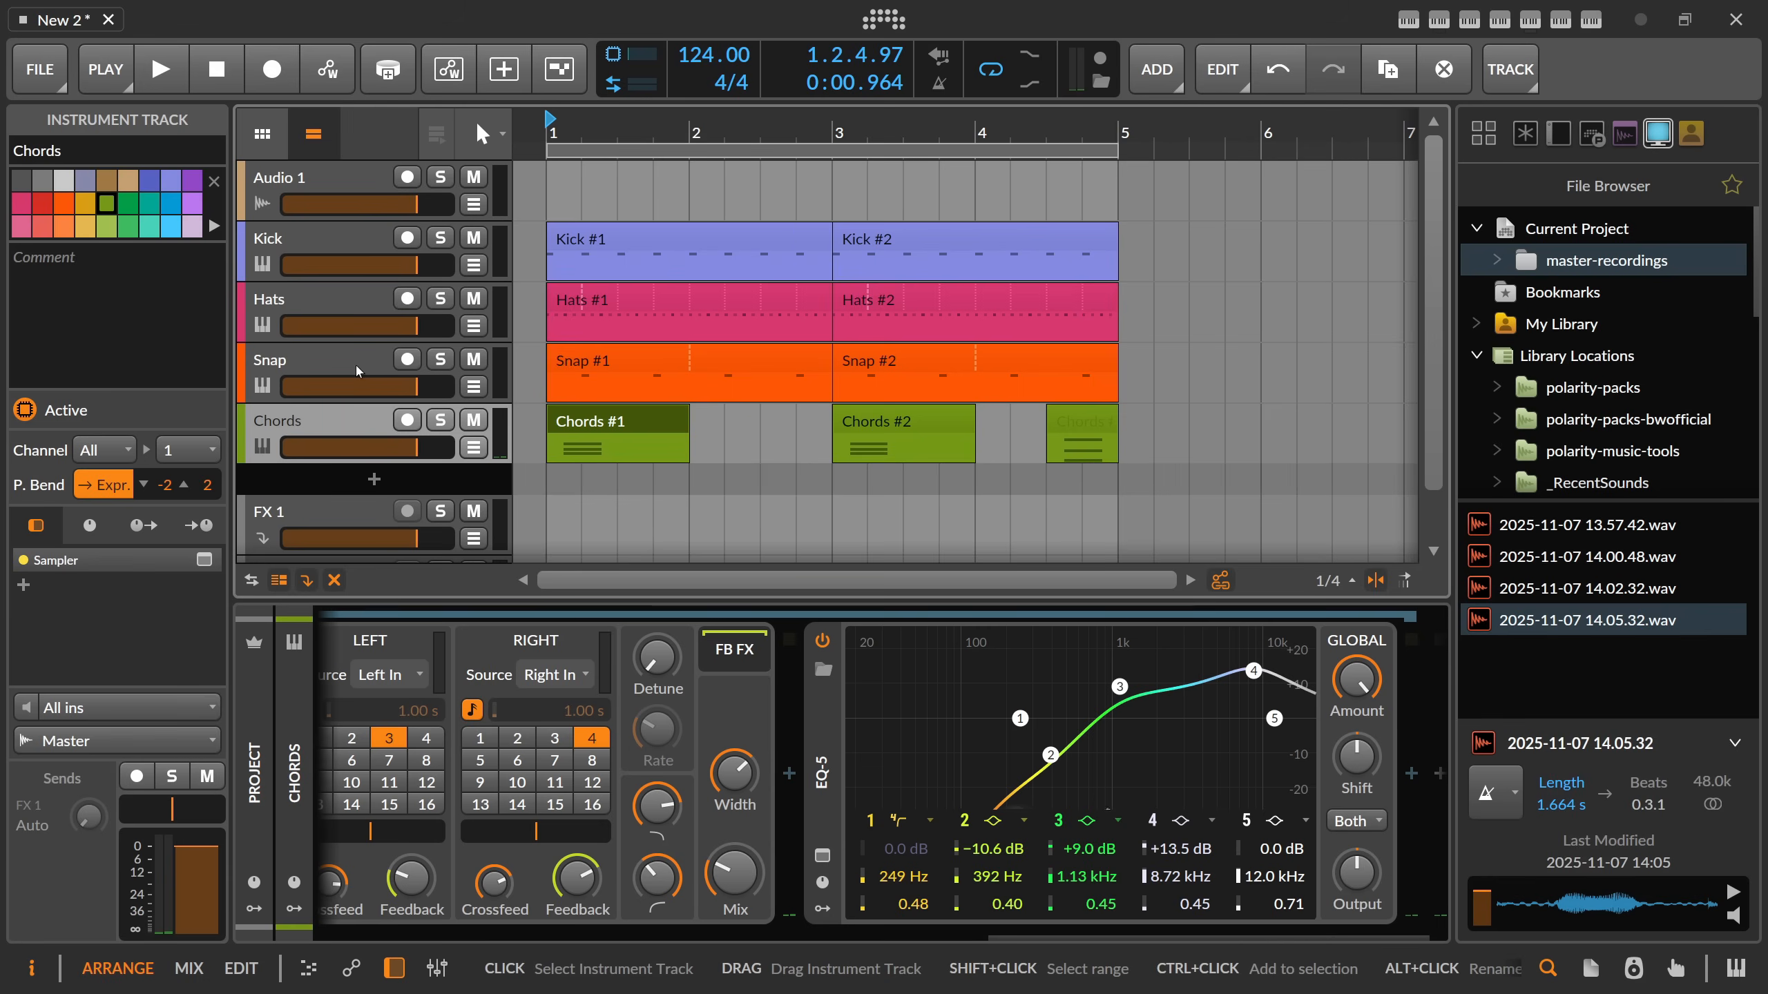
Select Audio 1 for recording a new sound, and load 2025-11-07 14.08.01.wav as a new Sampler track below Chords.
left_click(359, 181)
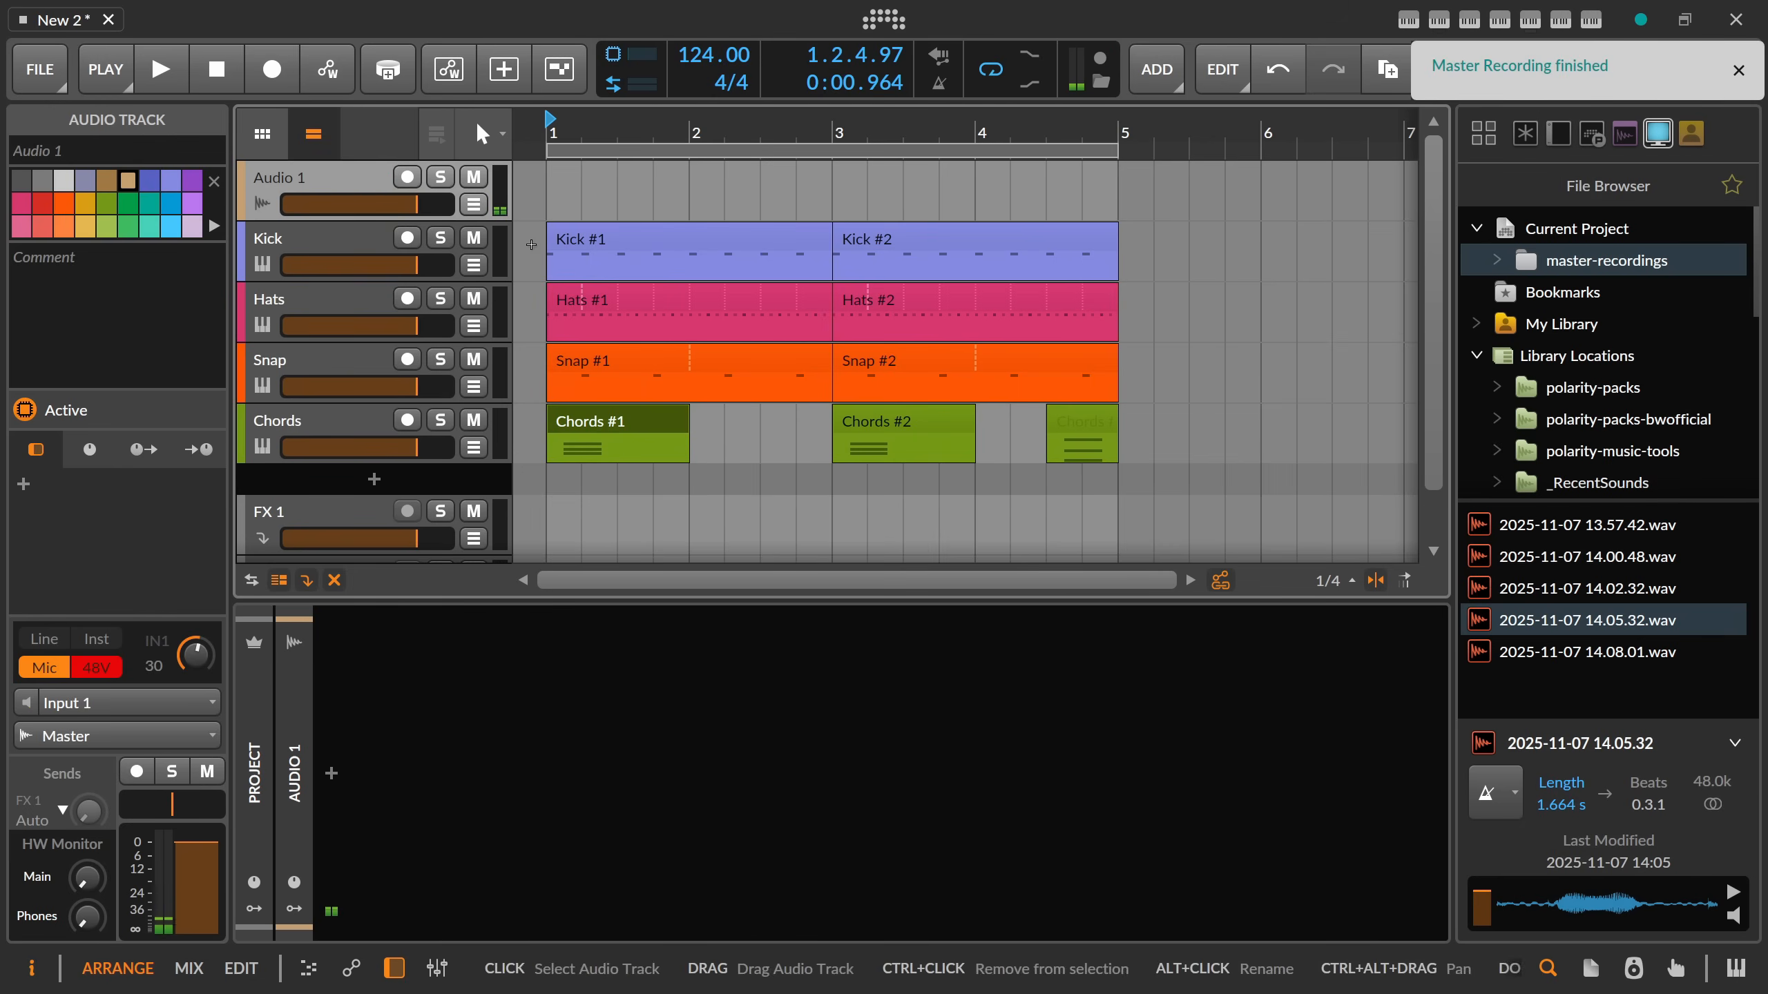
left_click(1587, 651)
left_click_drag(1587, 651, 369, 485)
Trim the new Sampler's play range to 519 ms through 3.57 s and detect the sample's root pitch.
left_click_drag(477, 669, 538, 671)
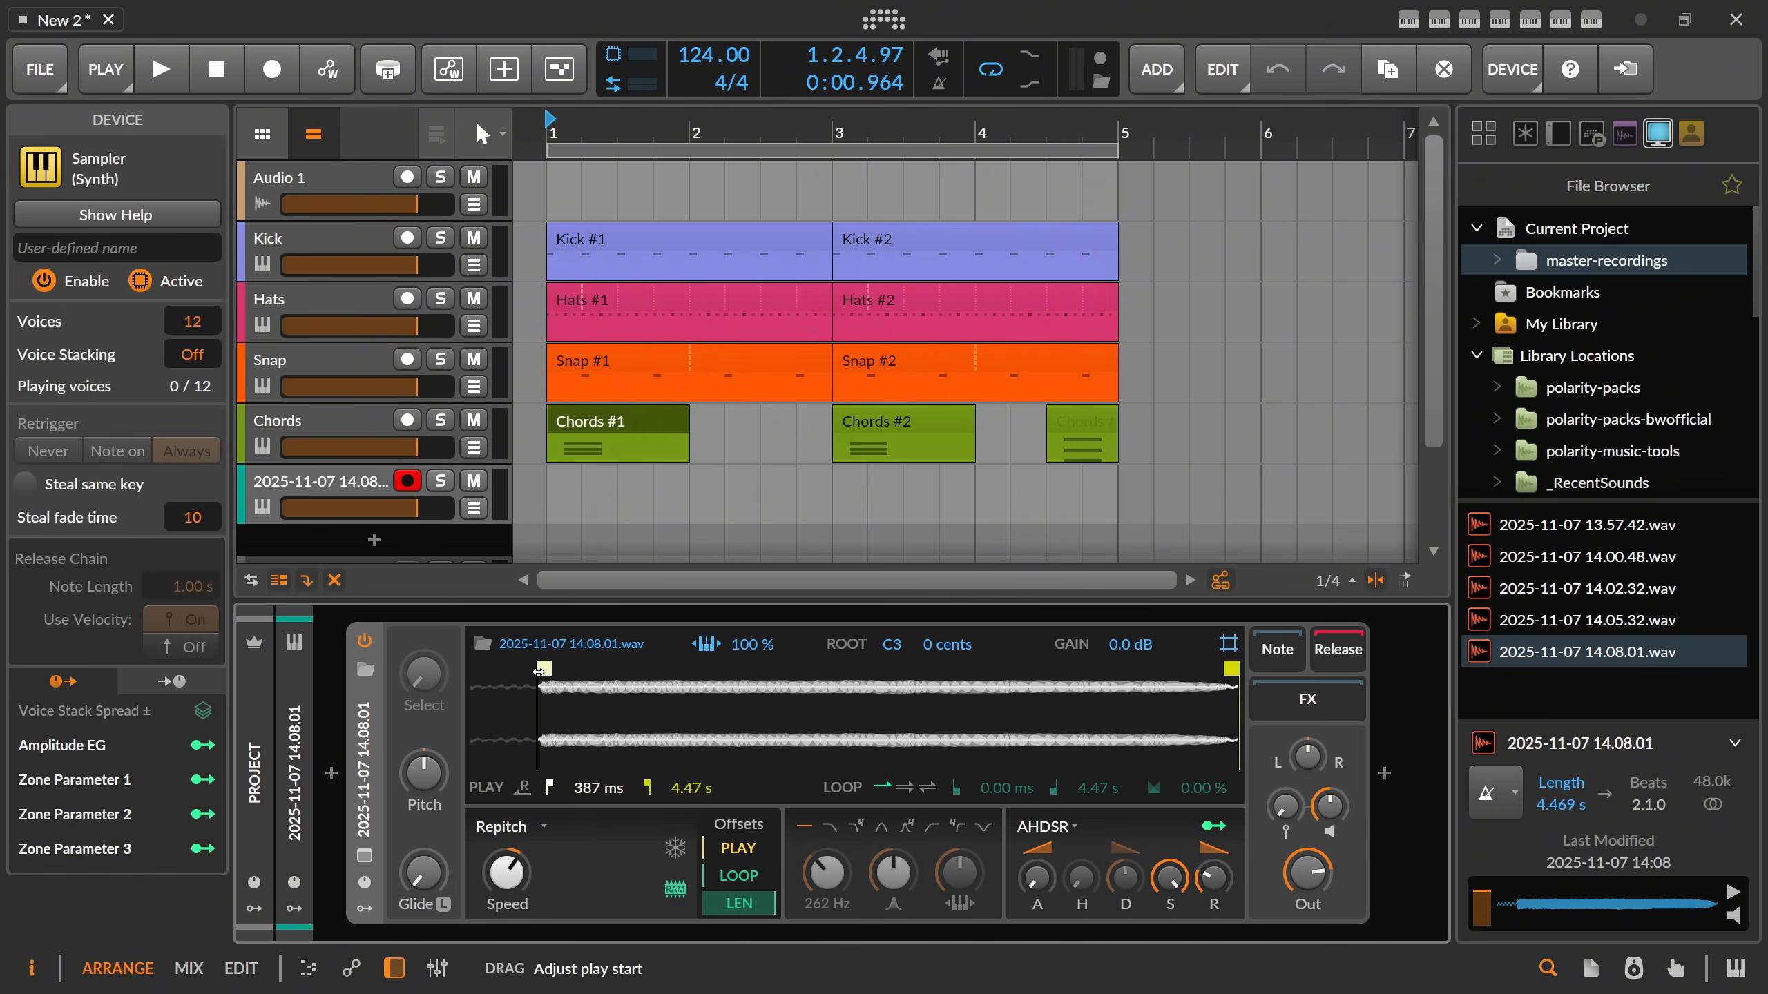
left_click_drag(1232, 668, 1076, 668)
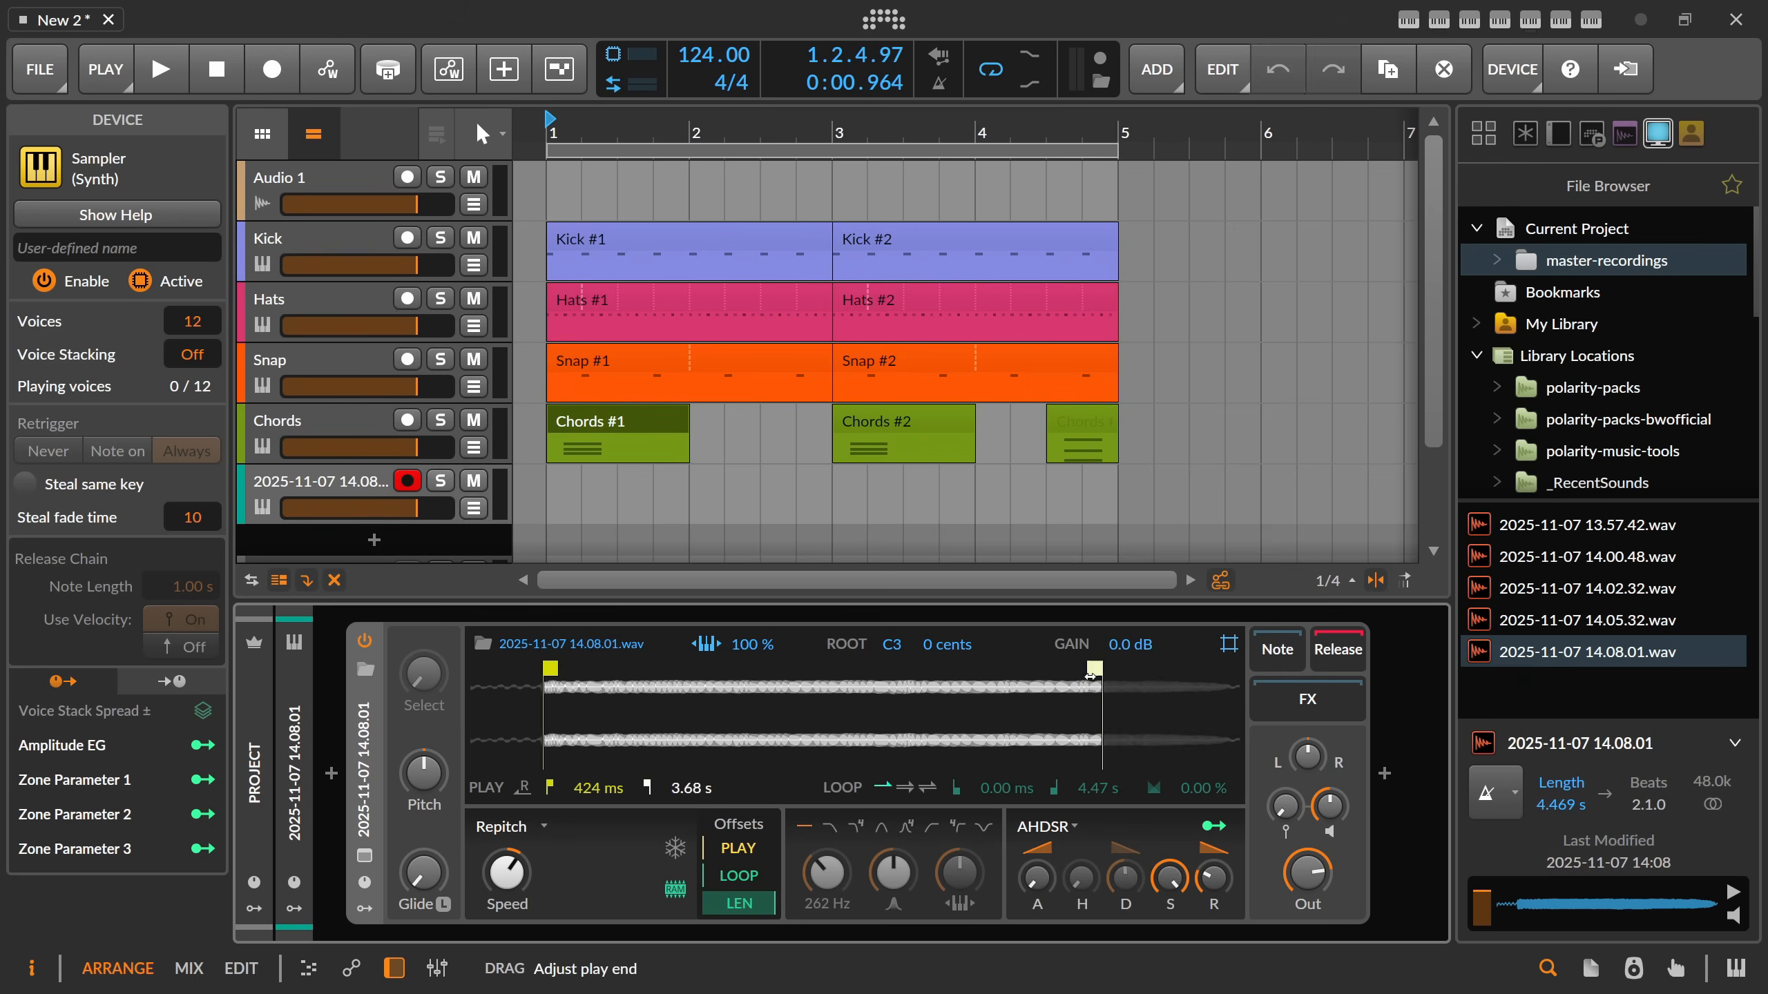
right_click(879, 700)
left_click(963, 871)
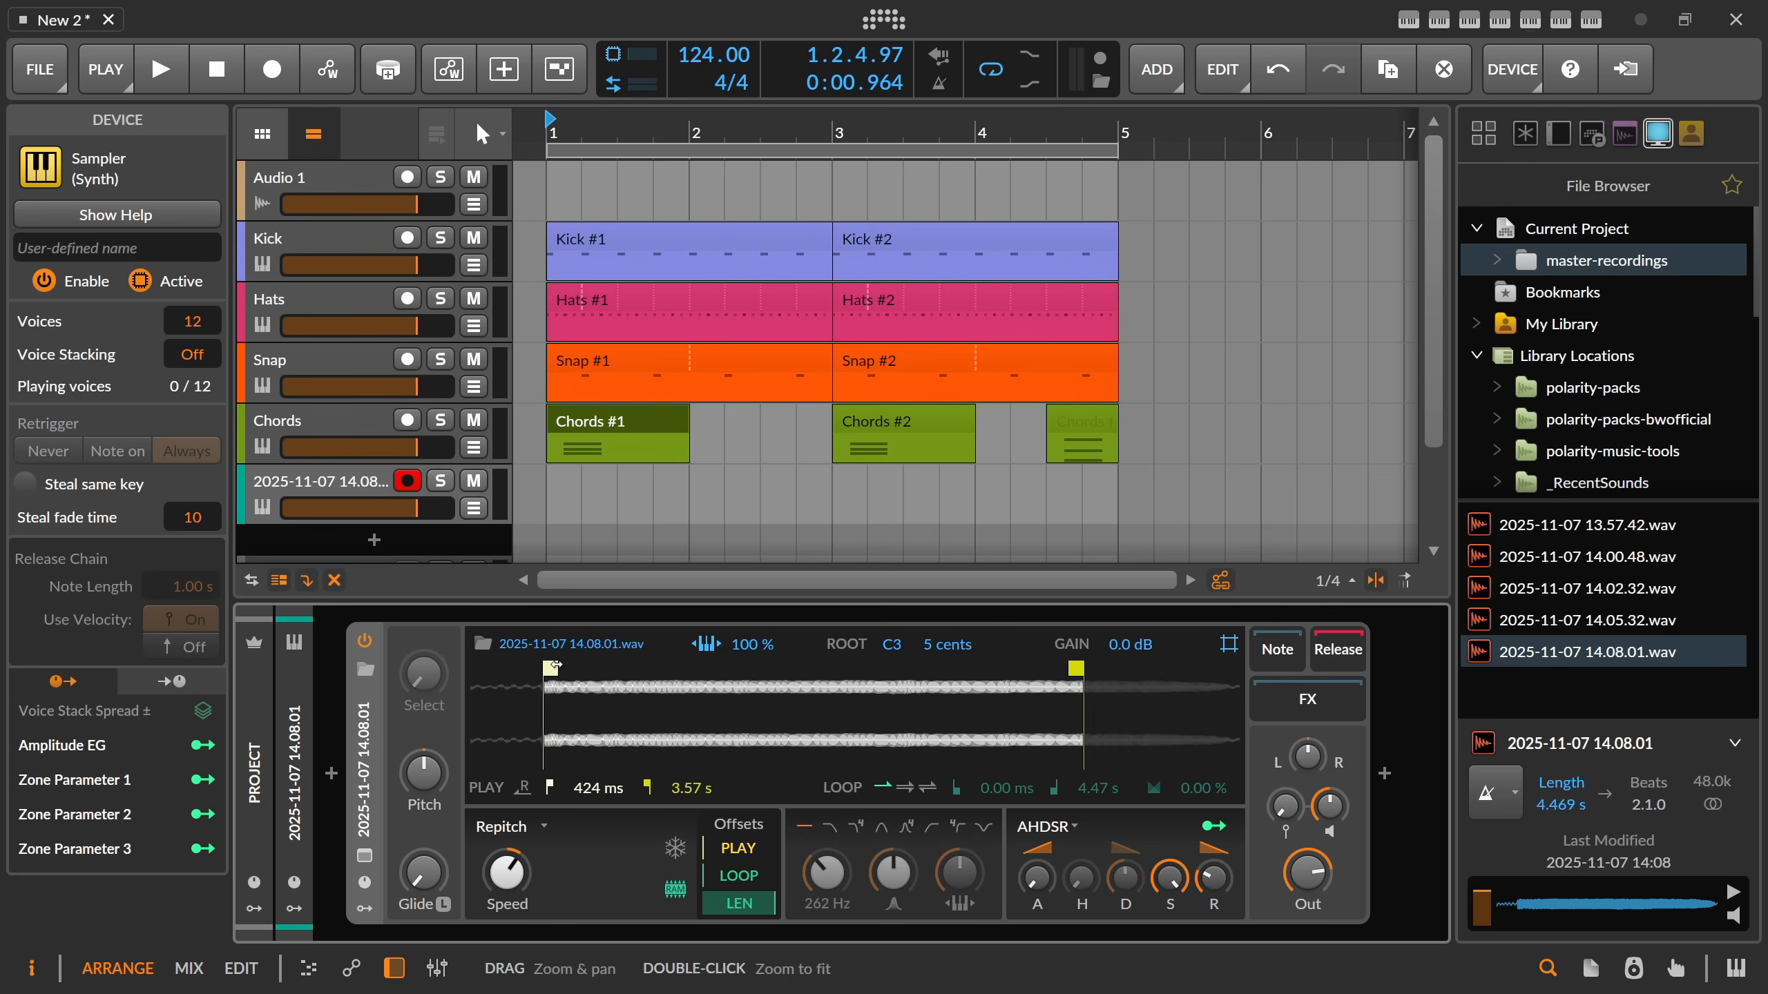
right_click(811, 707)
left_click(878, 877)
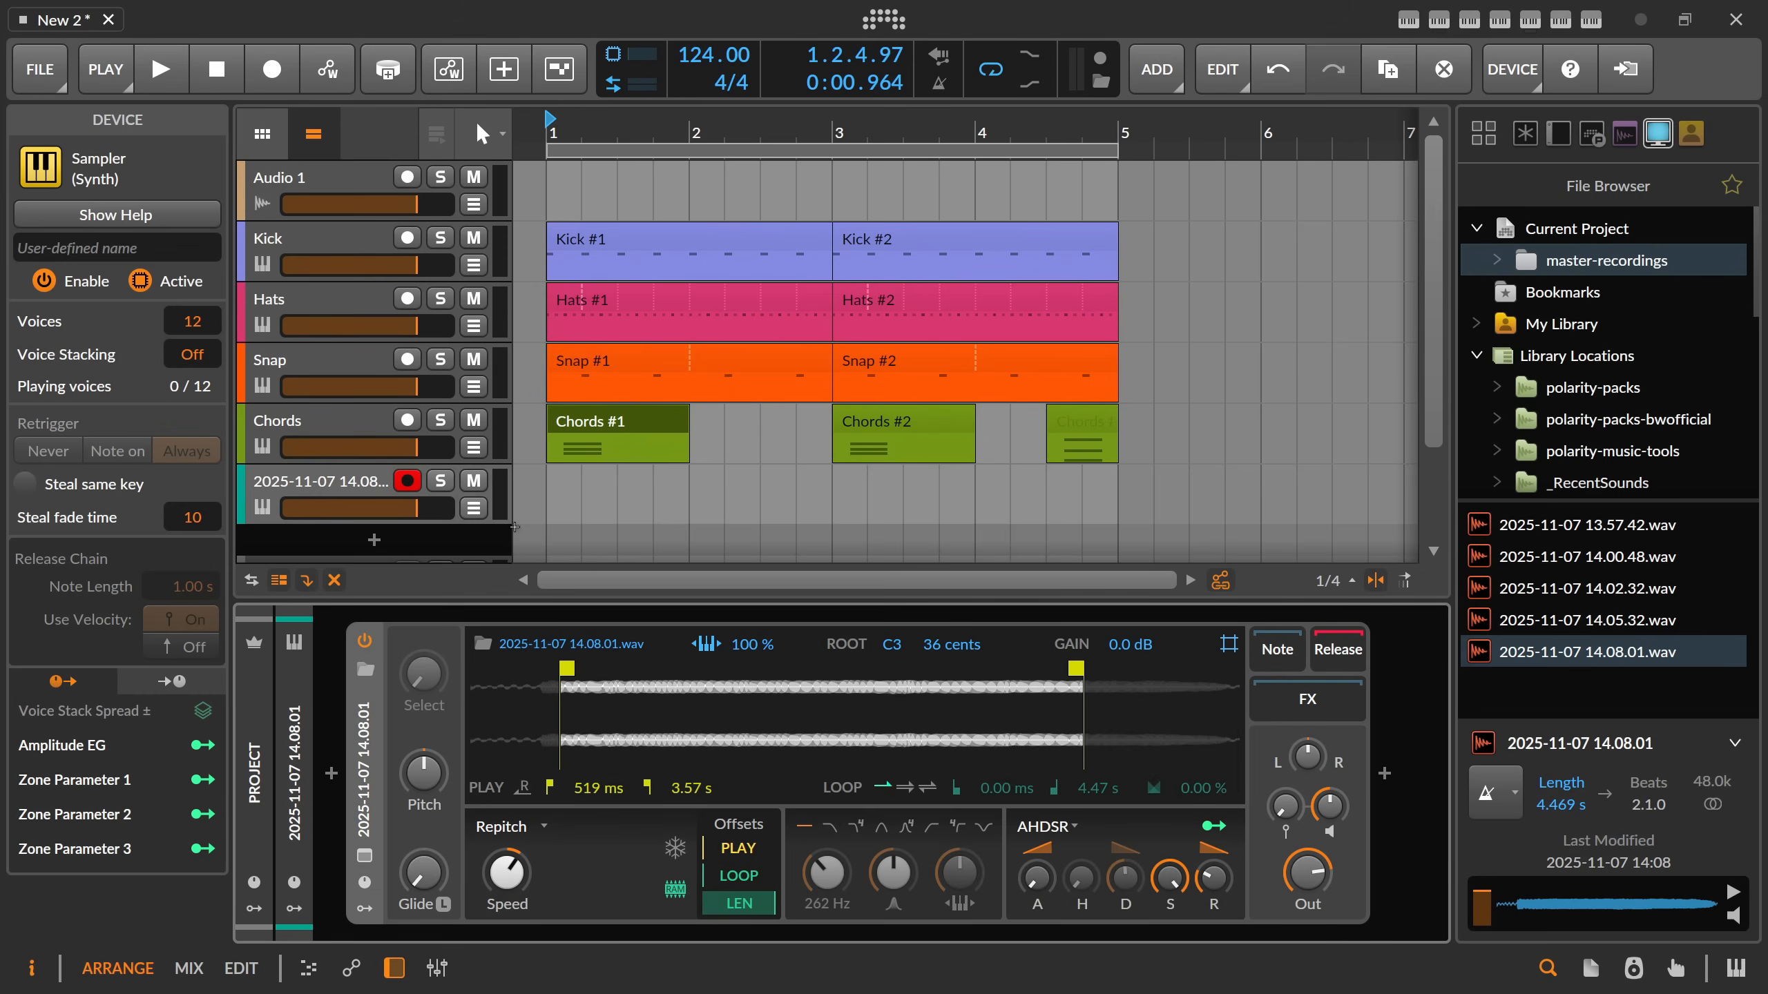
Create a clip at 1.1.1 on the new Sampler track and extend it to four bars.
double_click(547, 485)
left_click_drag(688, 479, 1140, 484)
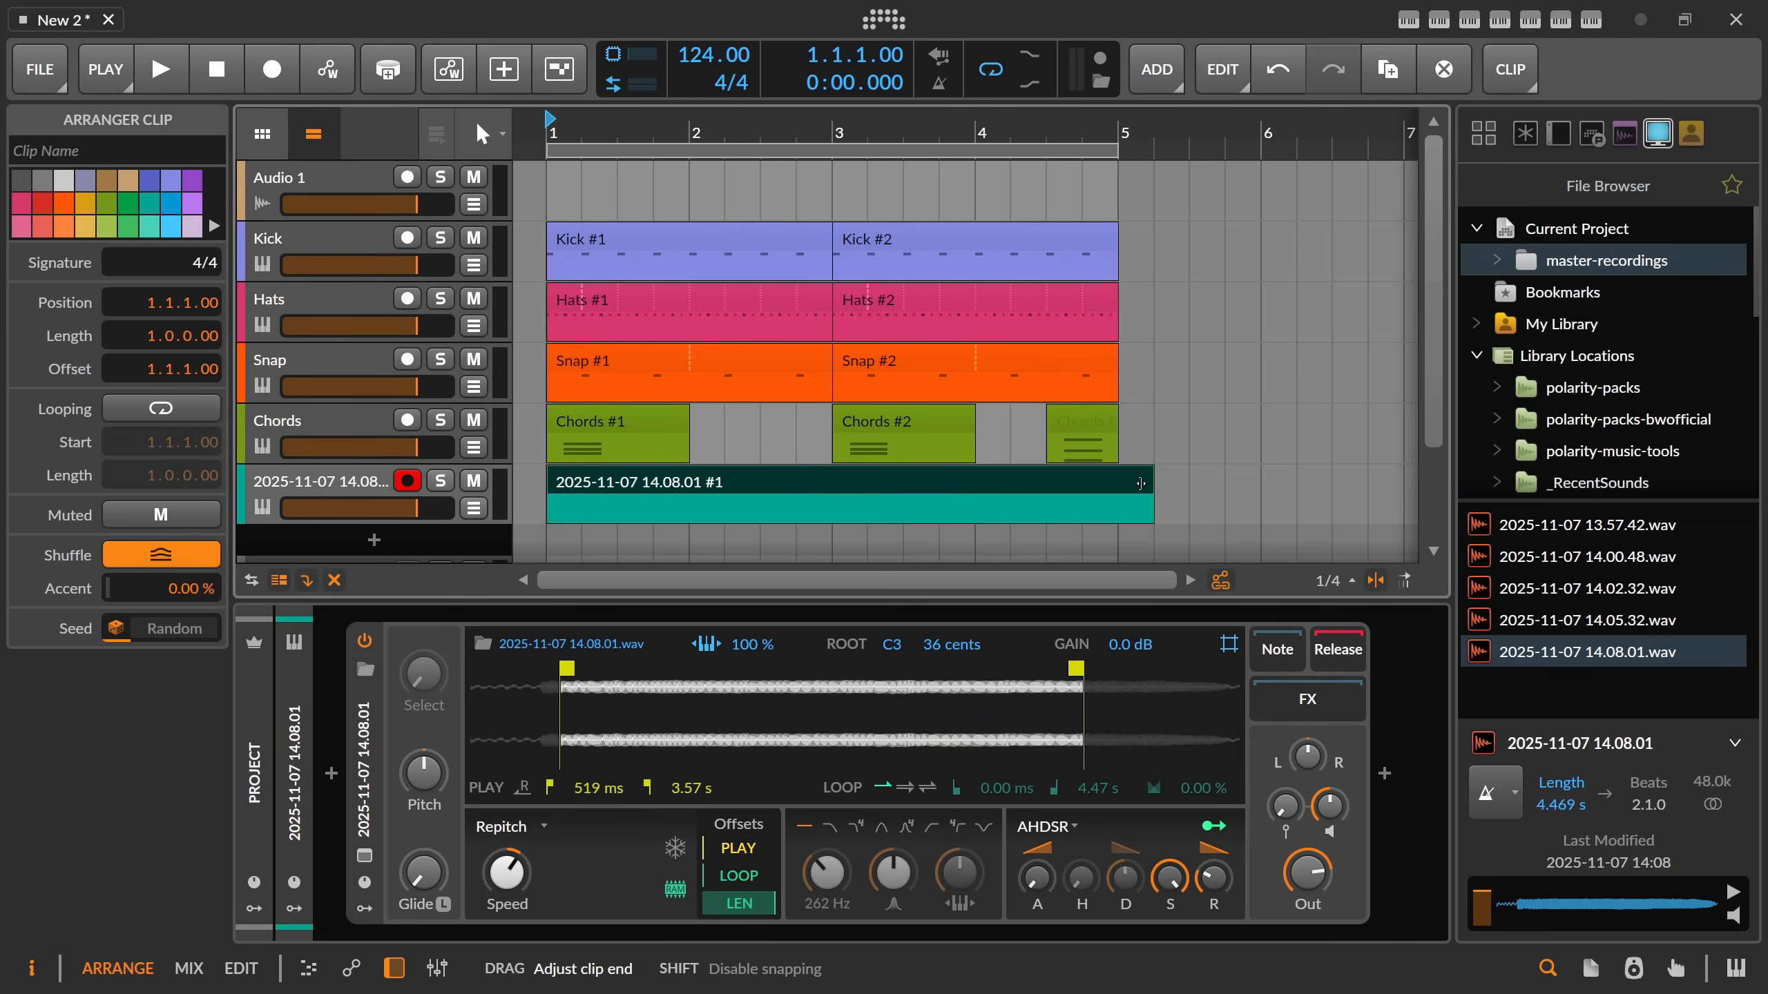
Draw a D#3 note at the start of the new clip, lasting one bar and two beats.
double_click(724, 482)
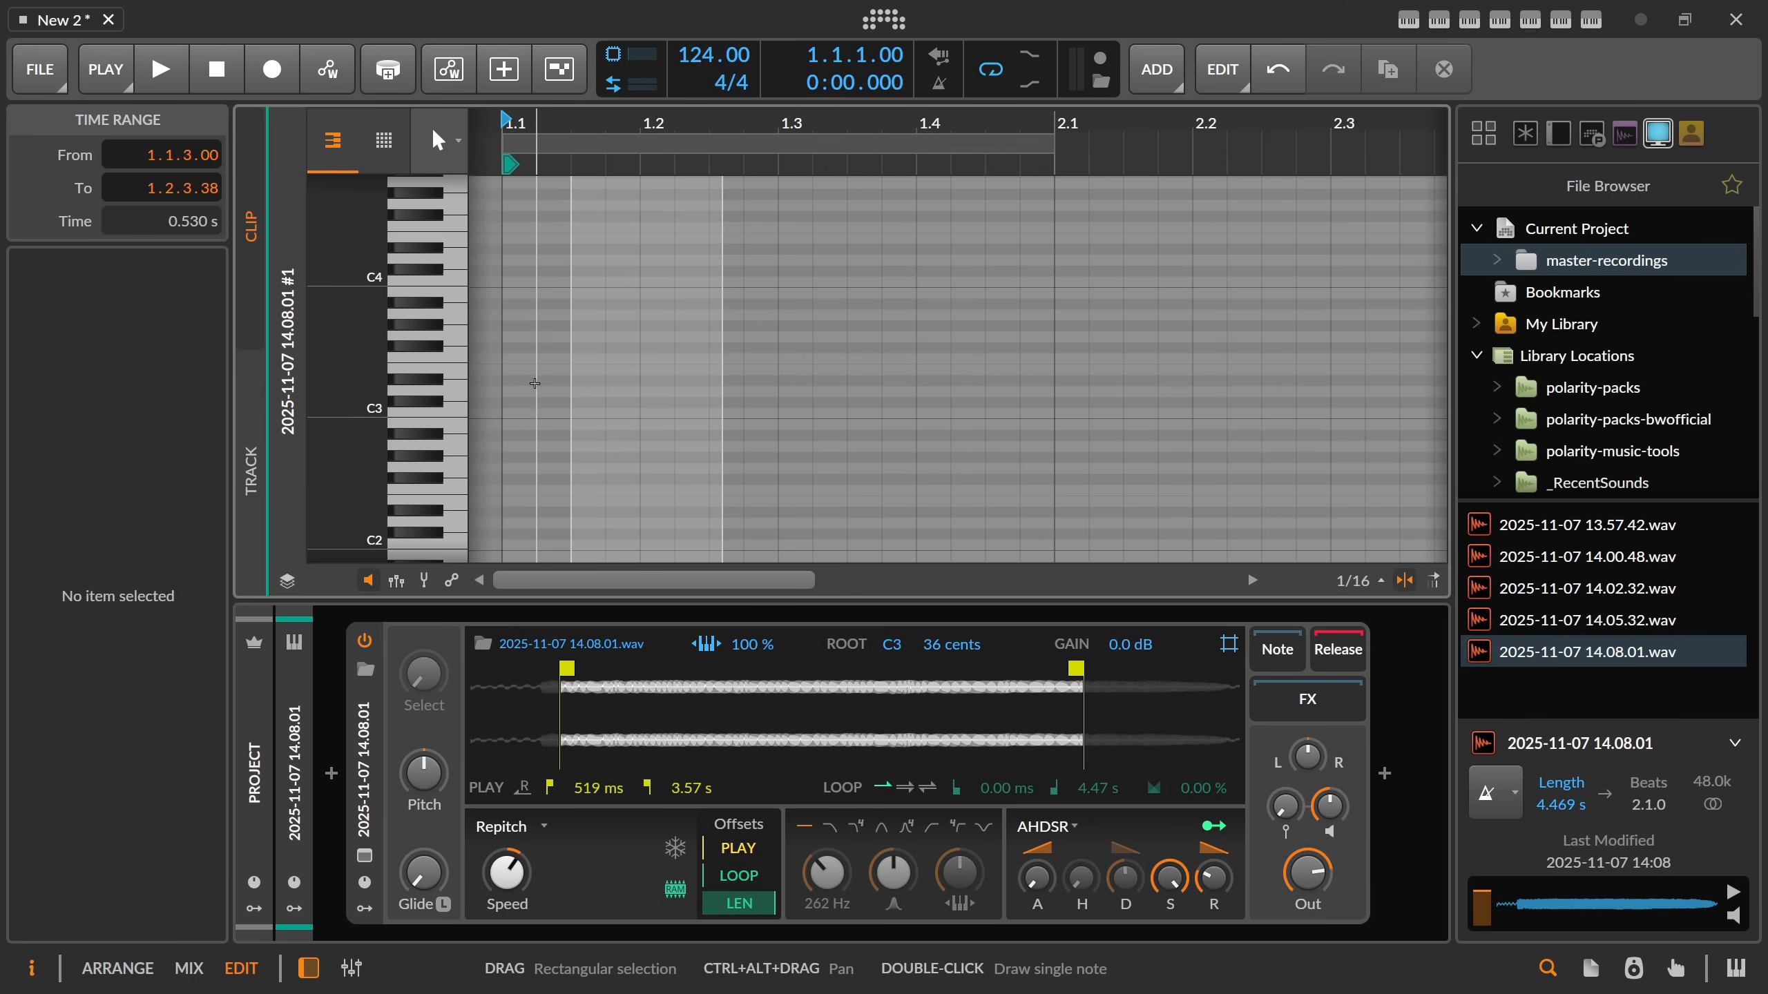
double_click(534, 383)
left_click_drag(536, 383, 1331, 385)
scroll(915, 130, "down", 5)
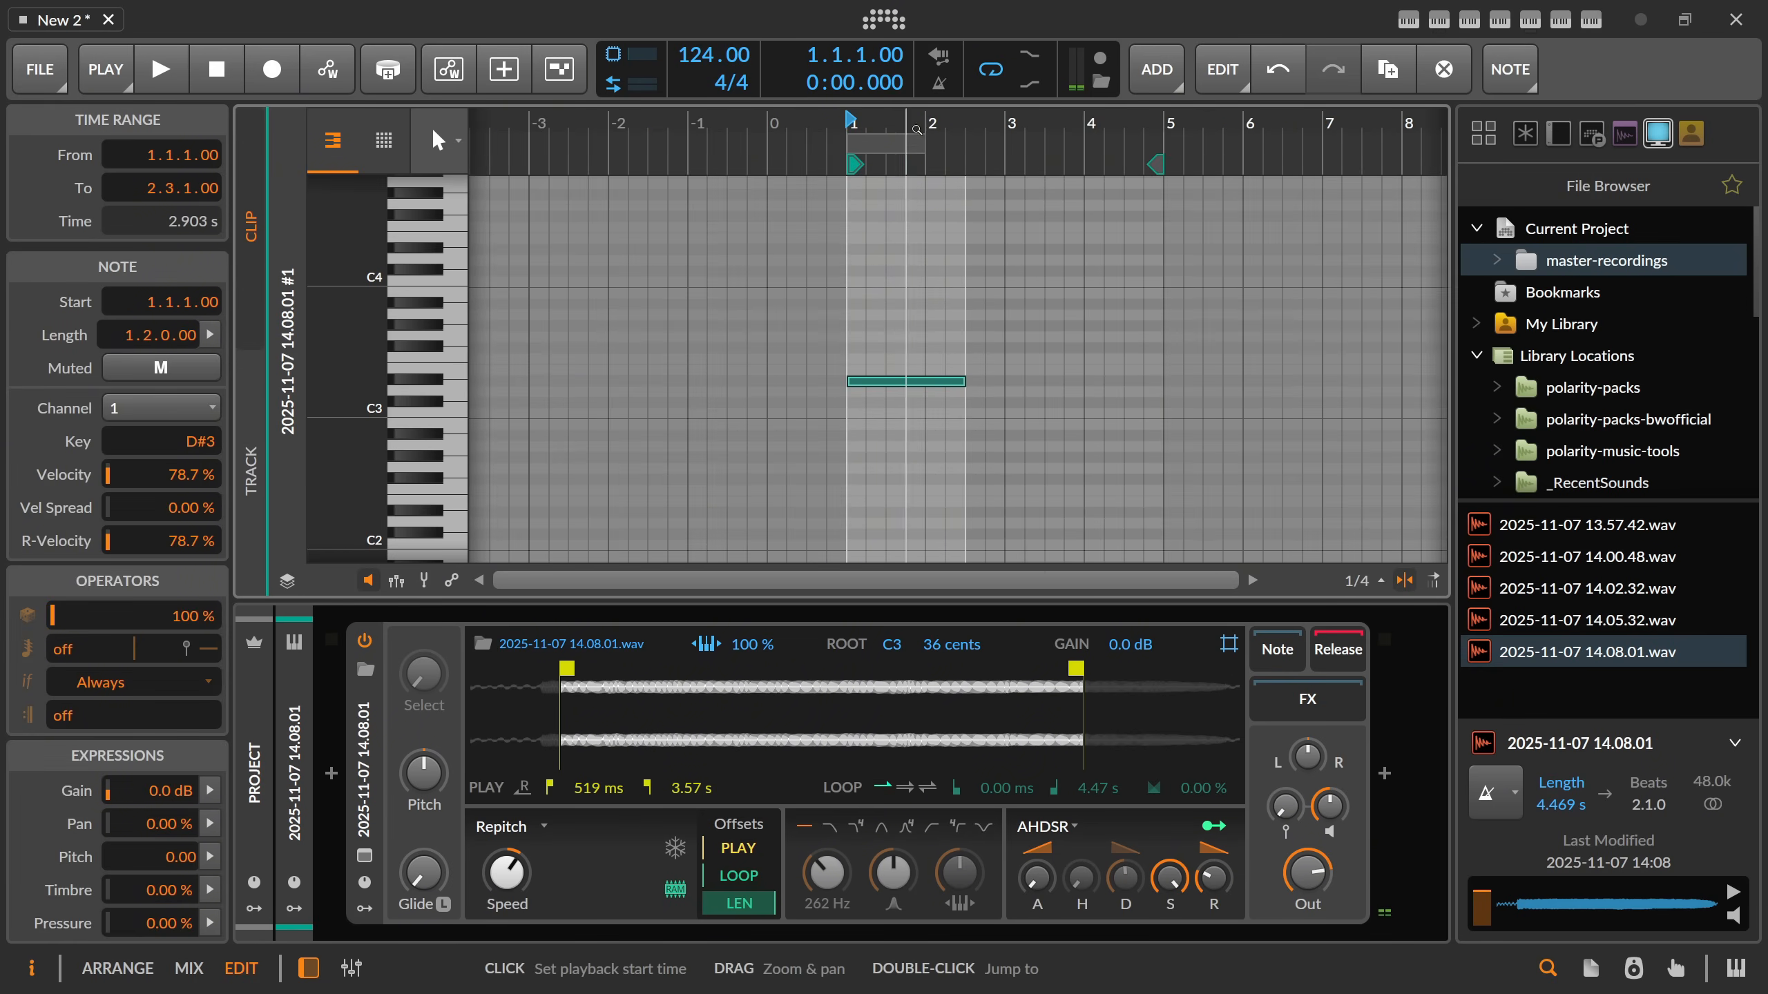
Extend the note to four bars, add two higher notes of equal length, and transpose the chord down an octave to start at D#2.
left_click_drag(959, 382, 1157, 387)
left_click_drag(1008, 341, 875, 329)
left_click(900, 259)
key("ctrl+a")
key("shift+Down")
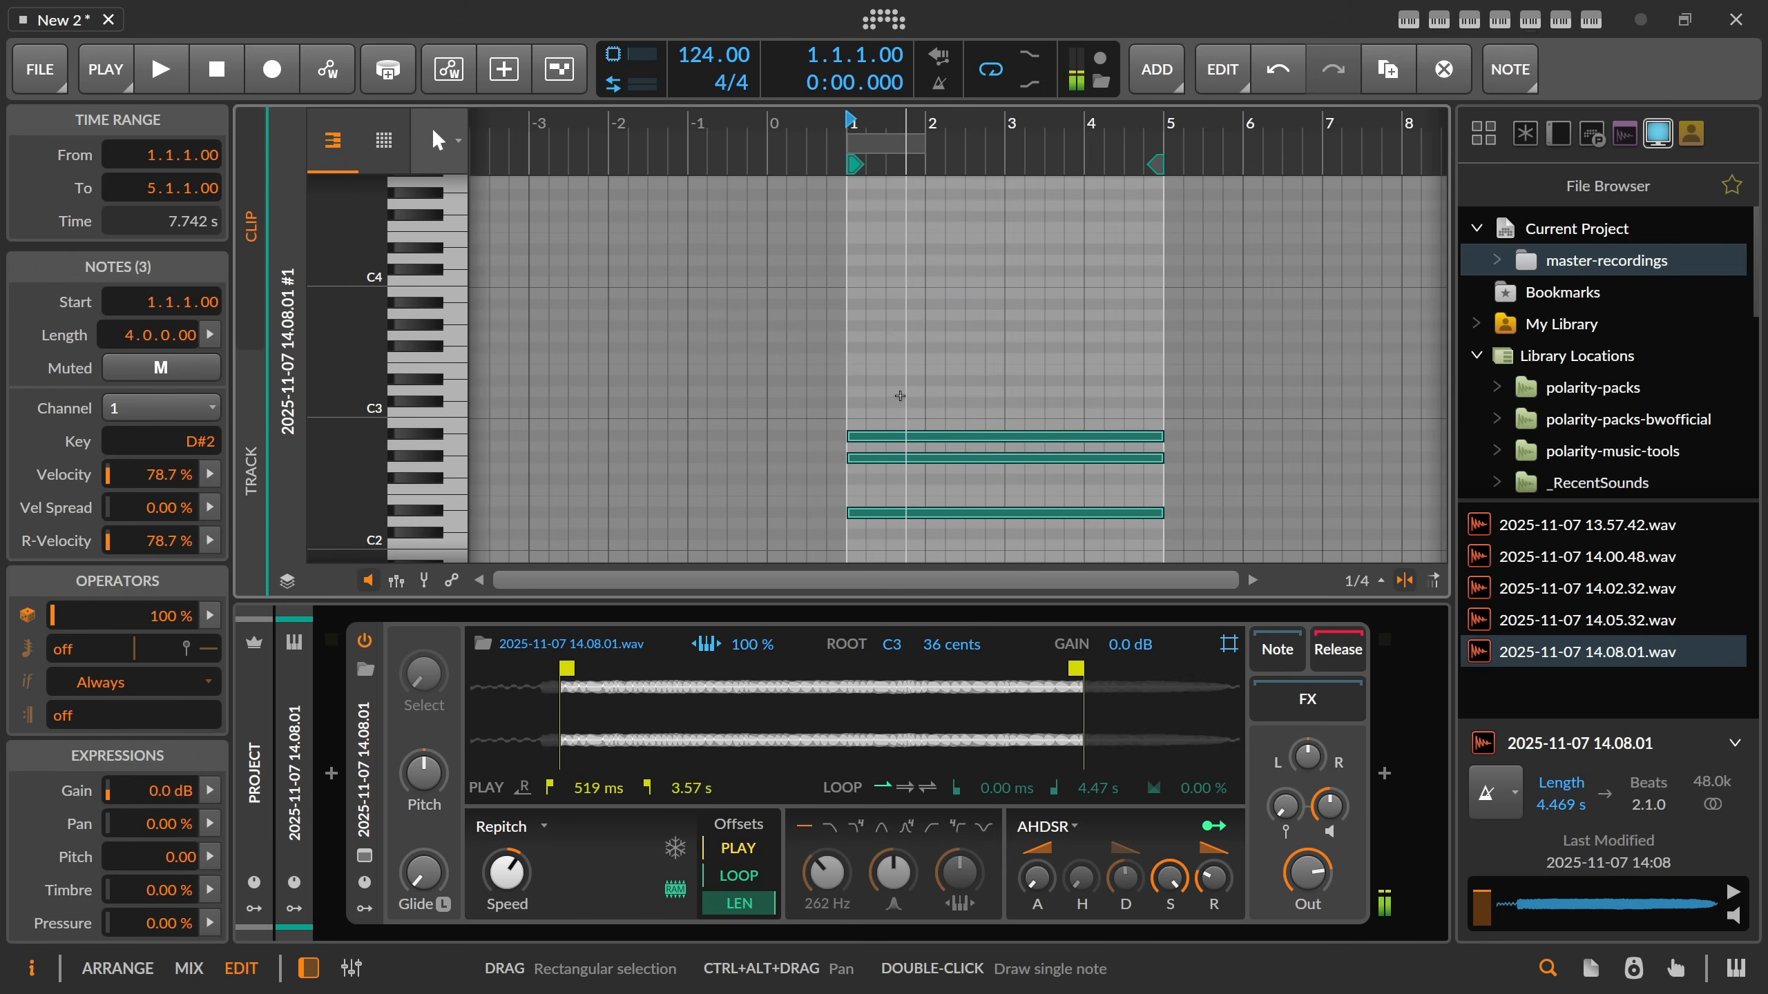
Return to the arrangement, set the Sampler's filter to band-pass, raise its resonance, and audition the beat.
key("alt+1")
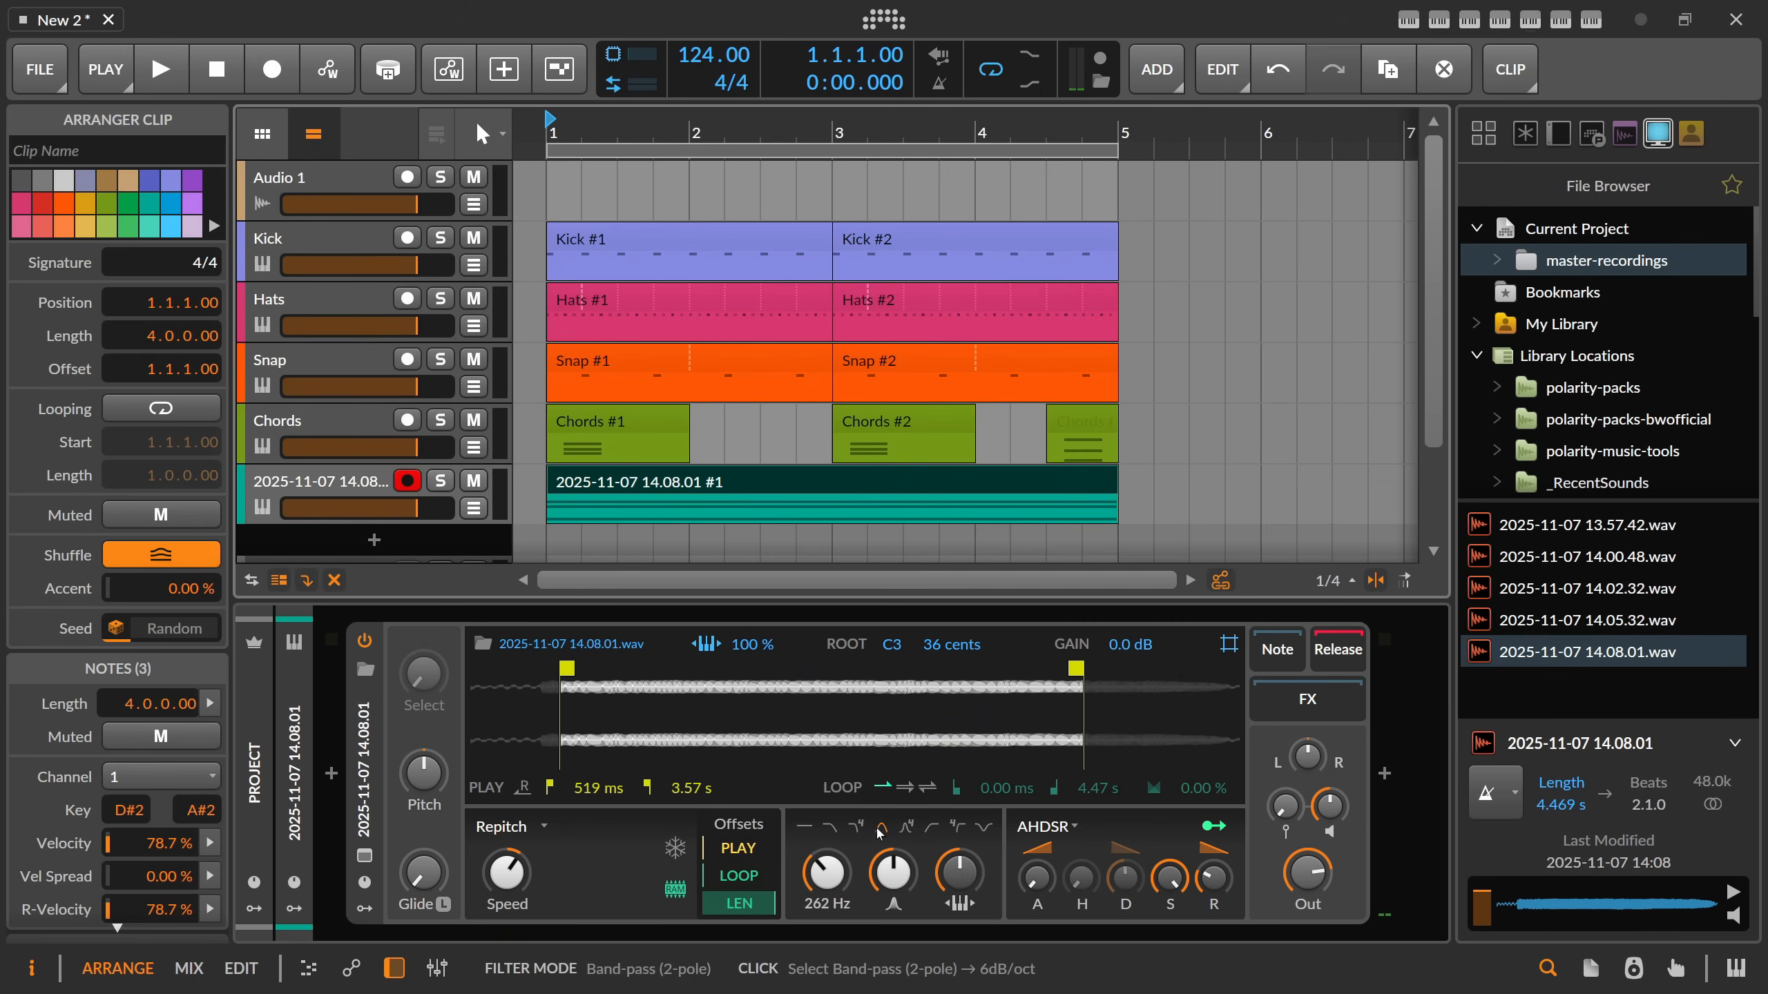
key("space")
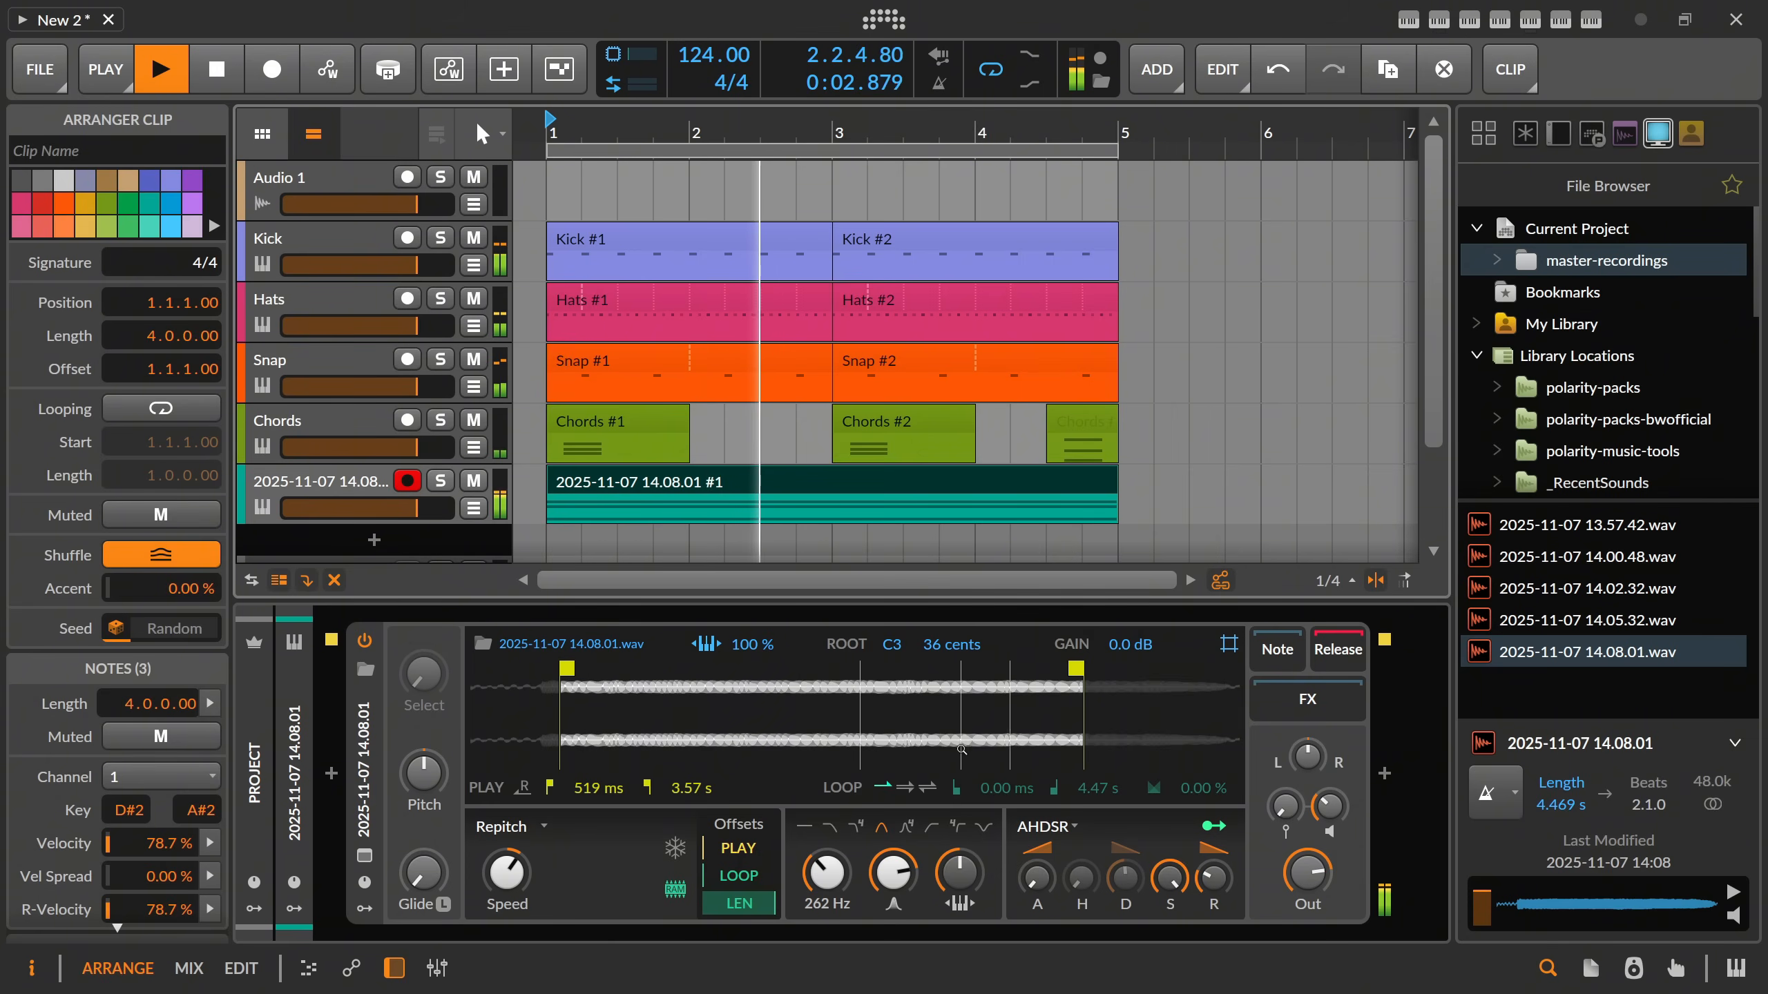
key("space")
Enable looping in the Sampler, set the loop from 1.21 s to 2.34 s with a 26.9 % crossfade, and play it back.
left_click(904, 786)
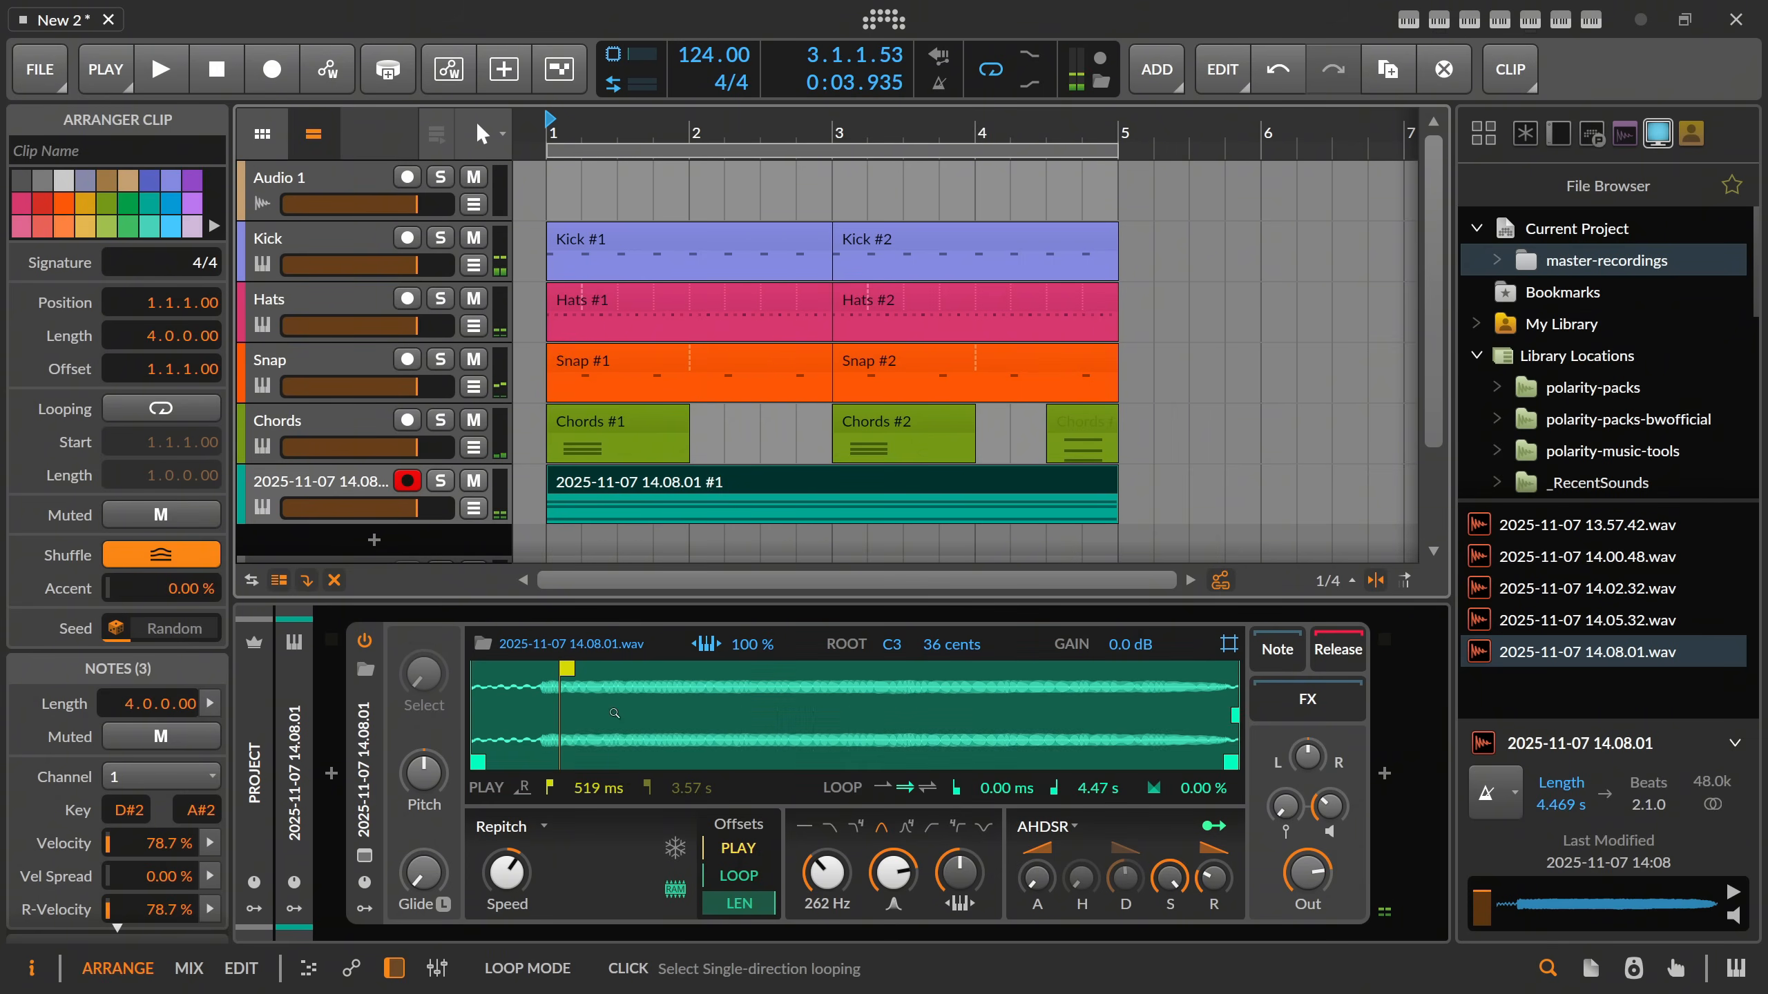
left_click_drag(480, 761, 653, 762)
left_click_drag(1230, 762, 820, 715)
key("space")
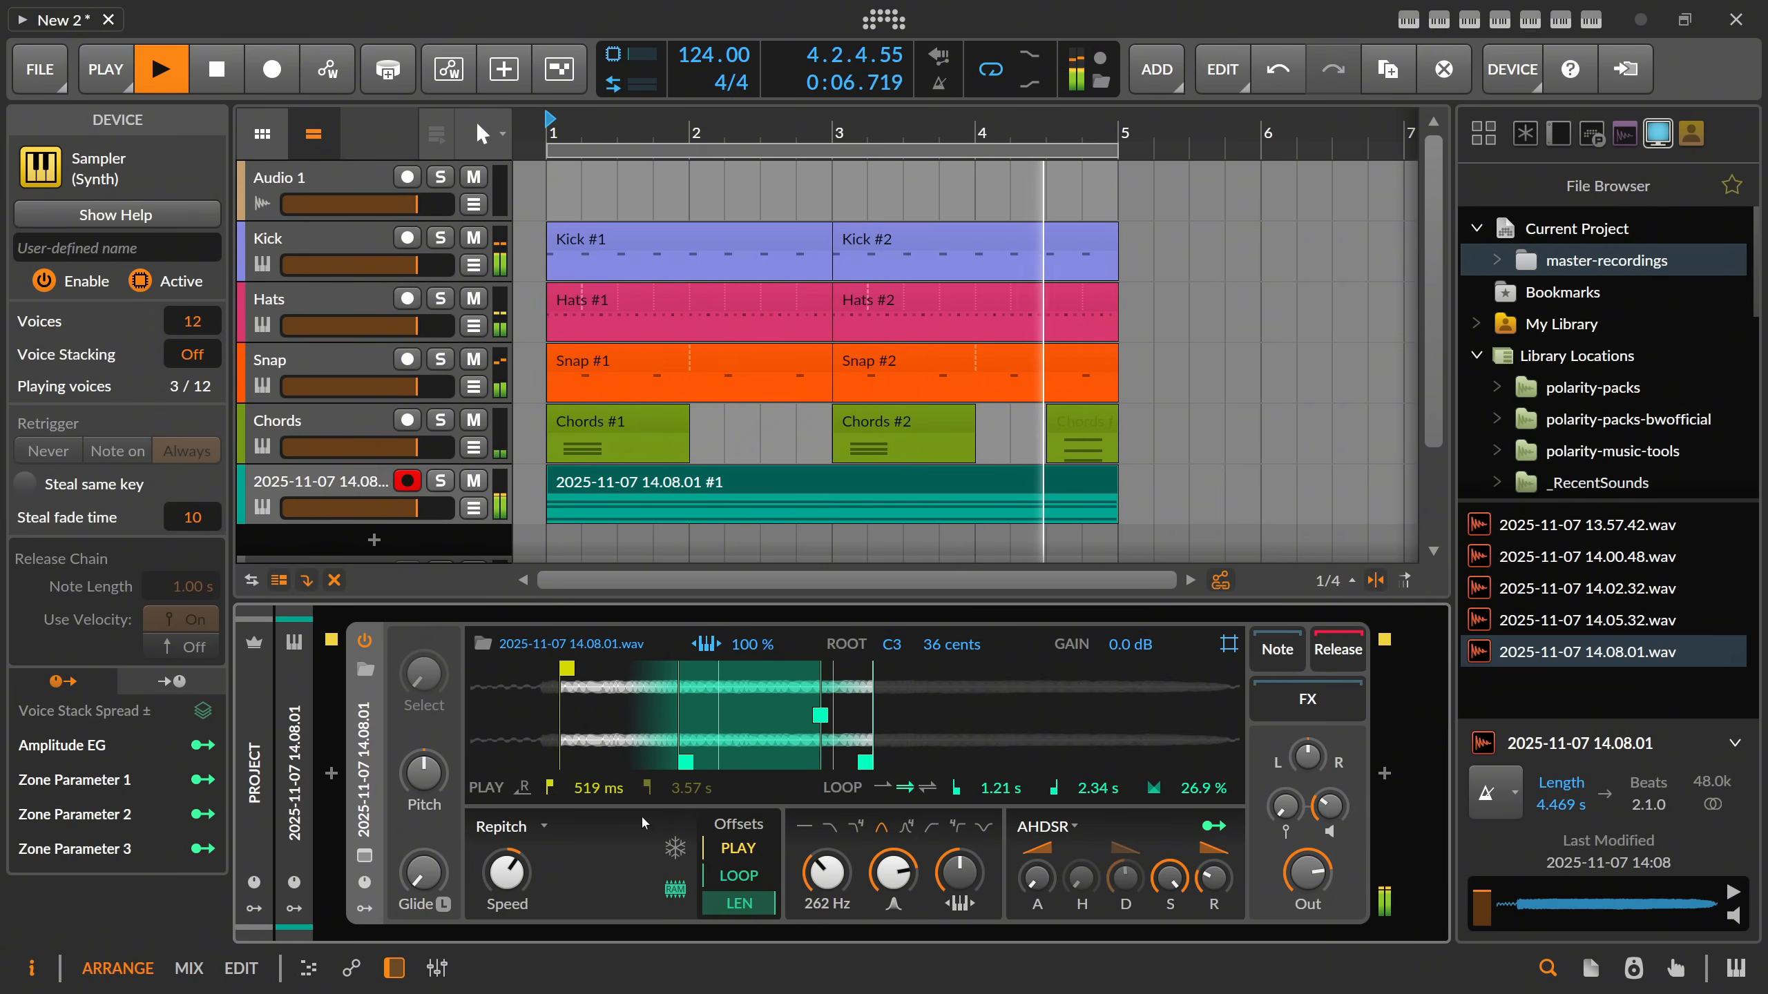
Set the Sampler's pitch transposition to -12 semitones.
left_click(441, 776, "ctrl")
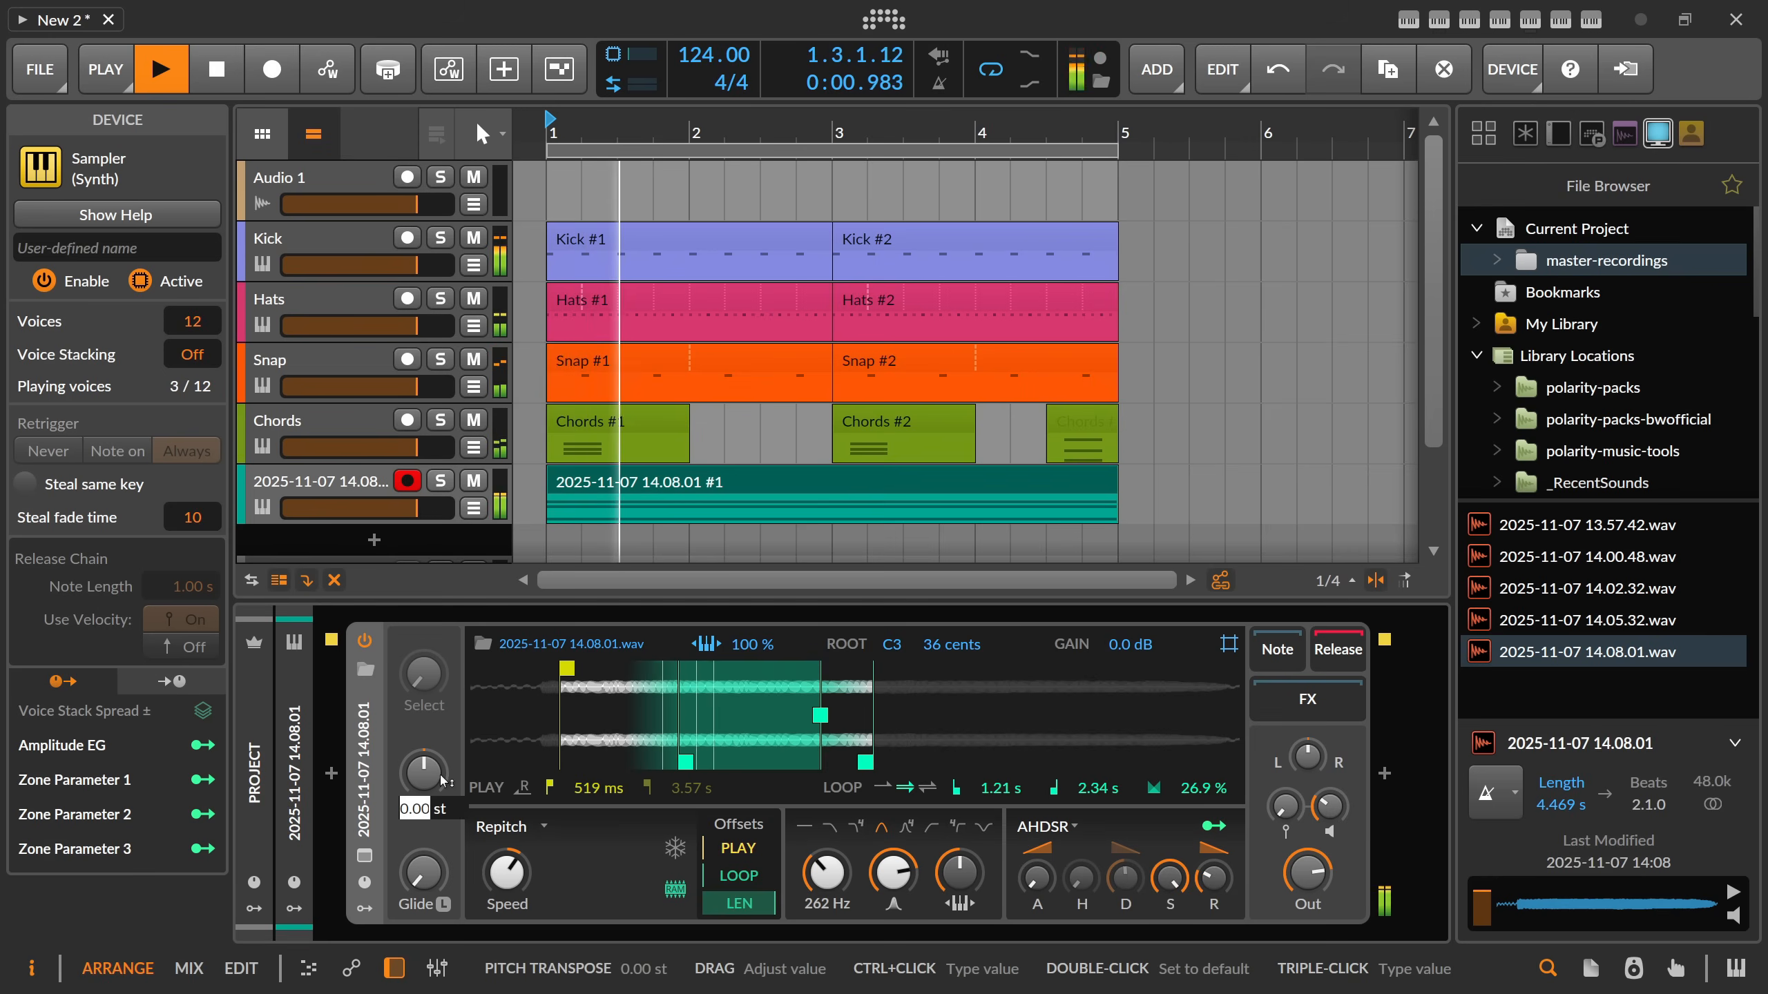
type("-12")
key("Return")
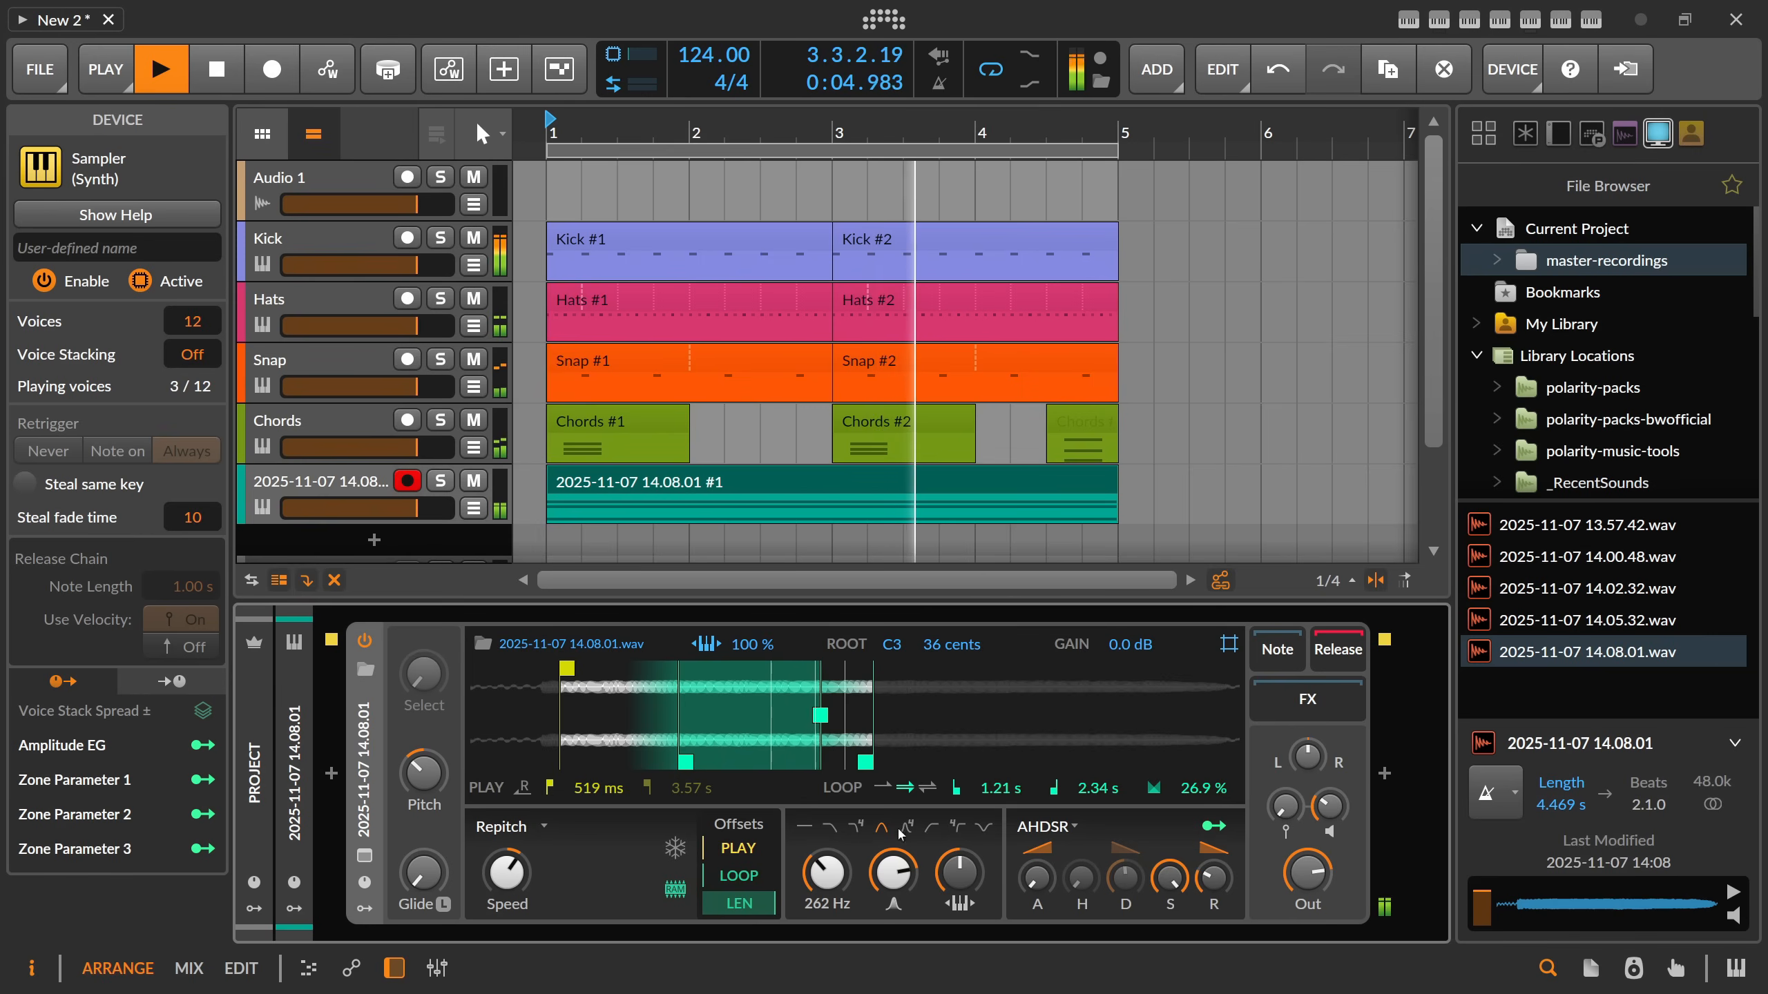
Try a pitch transposition of +12 semitones on the Sampler, and set it back to -12 semitones.
left_click(433, 771, "ctrl")
type("12")
key("Return")
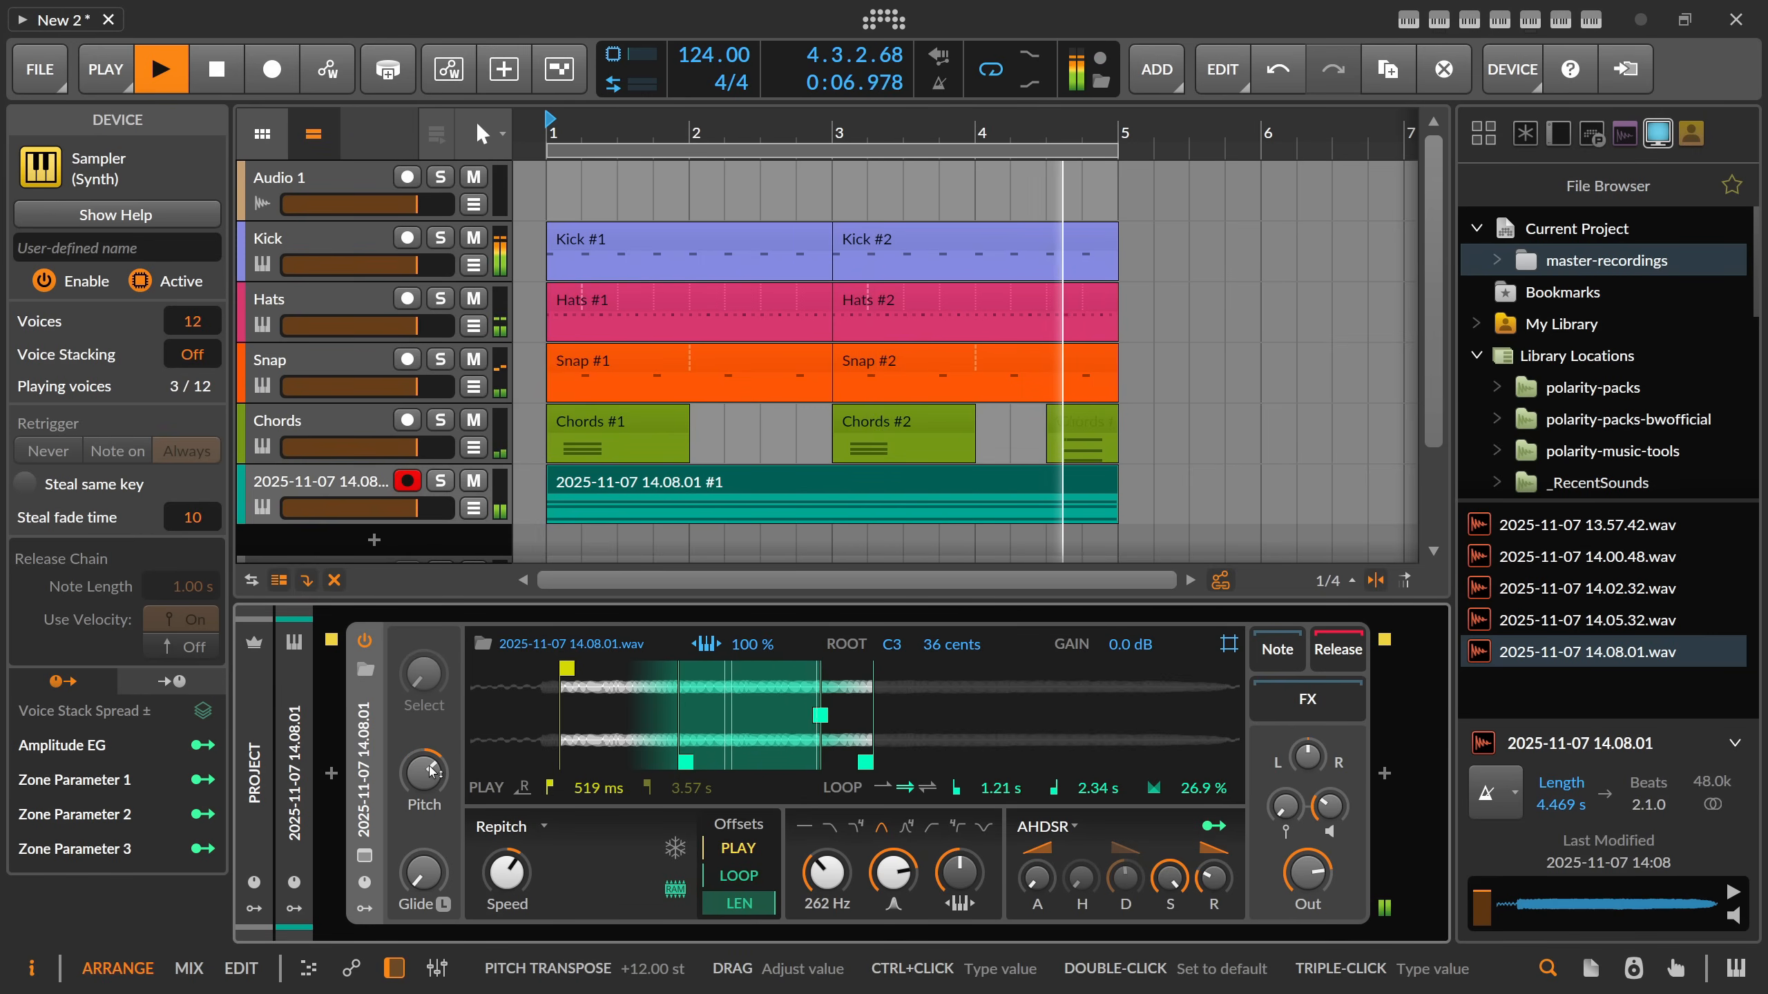
left_click(432, 769, "ctrl")
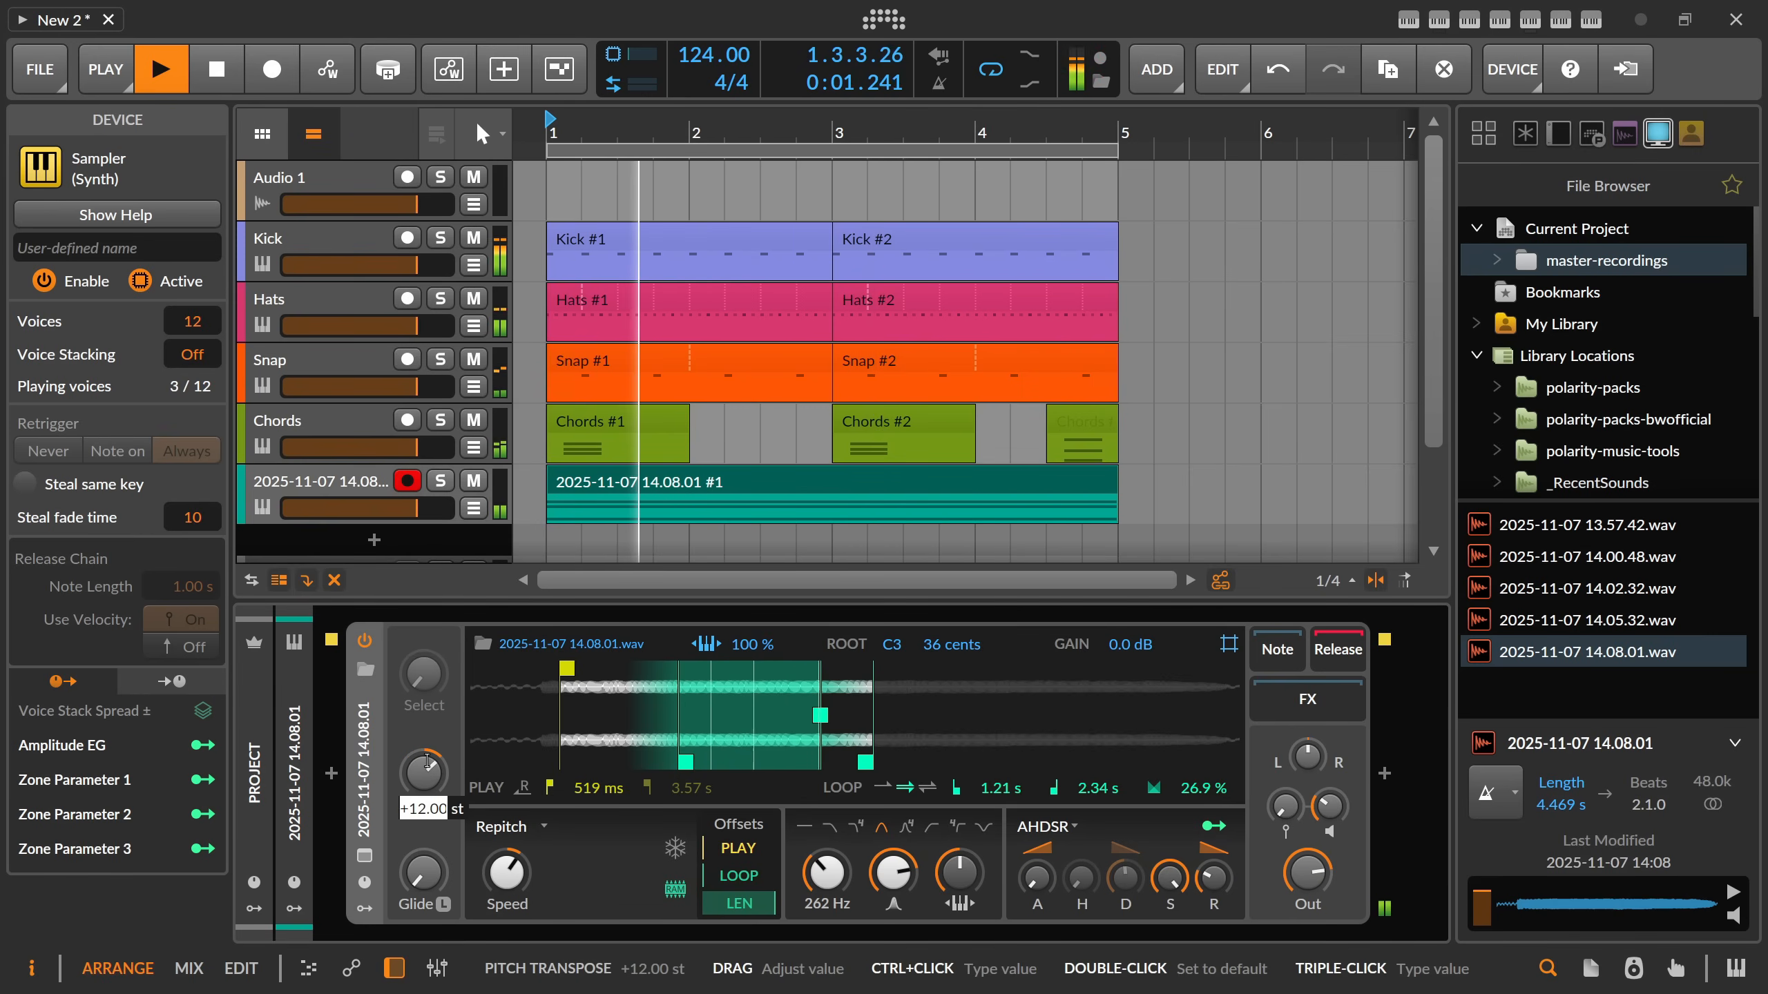
type("-12")
key("Return")
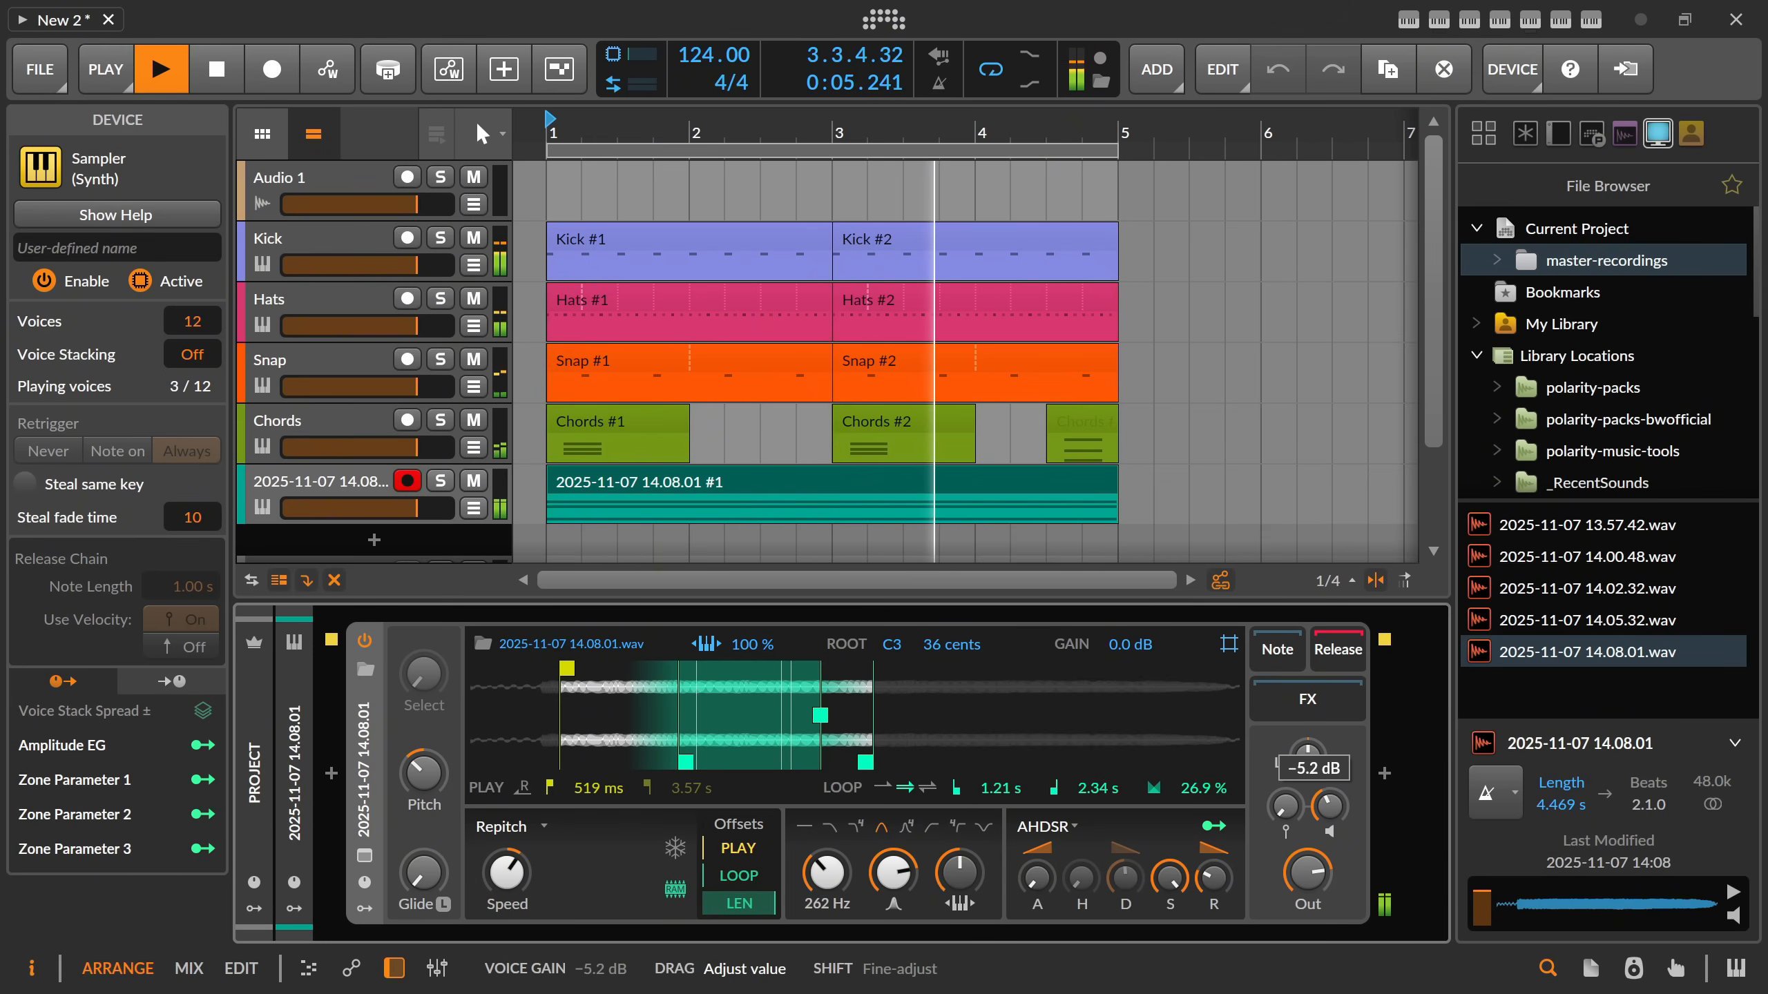
Insert an EQ-5 into the Sampler's FX chain and set its band 1 to a low-cut filter.
left_click(1385, 773)
type("eq-5")
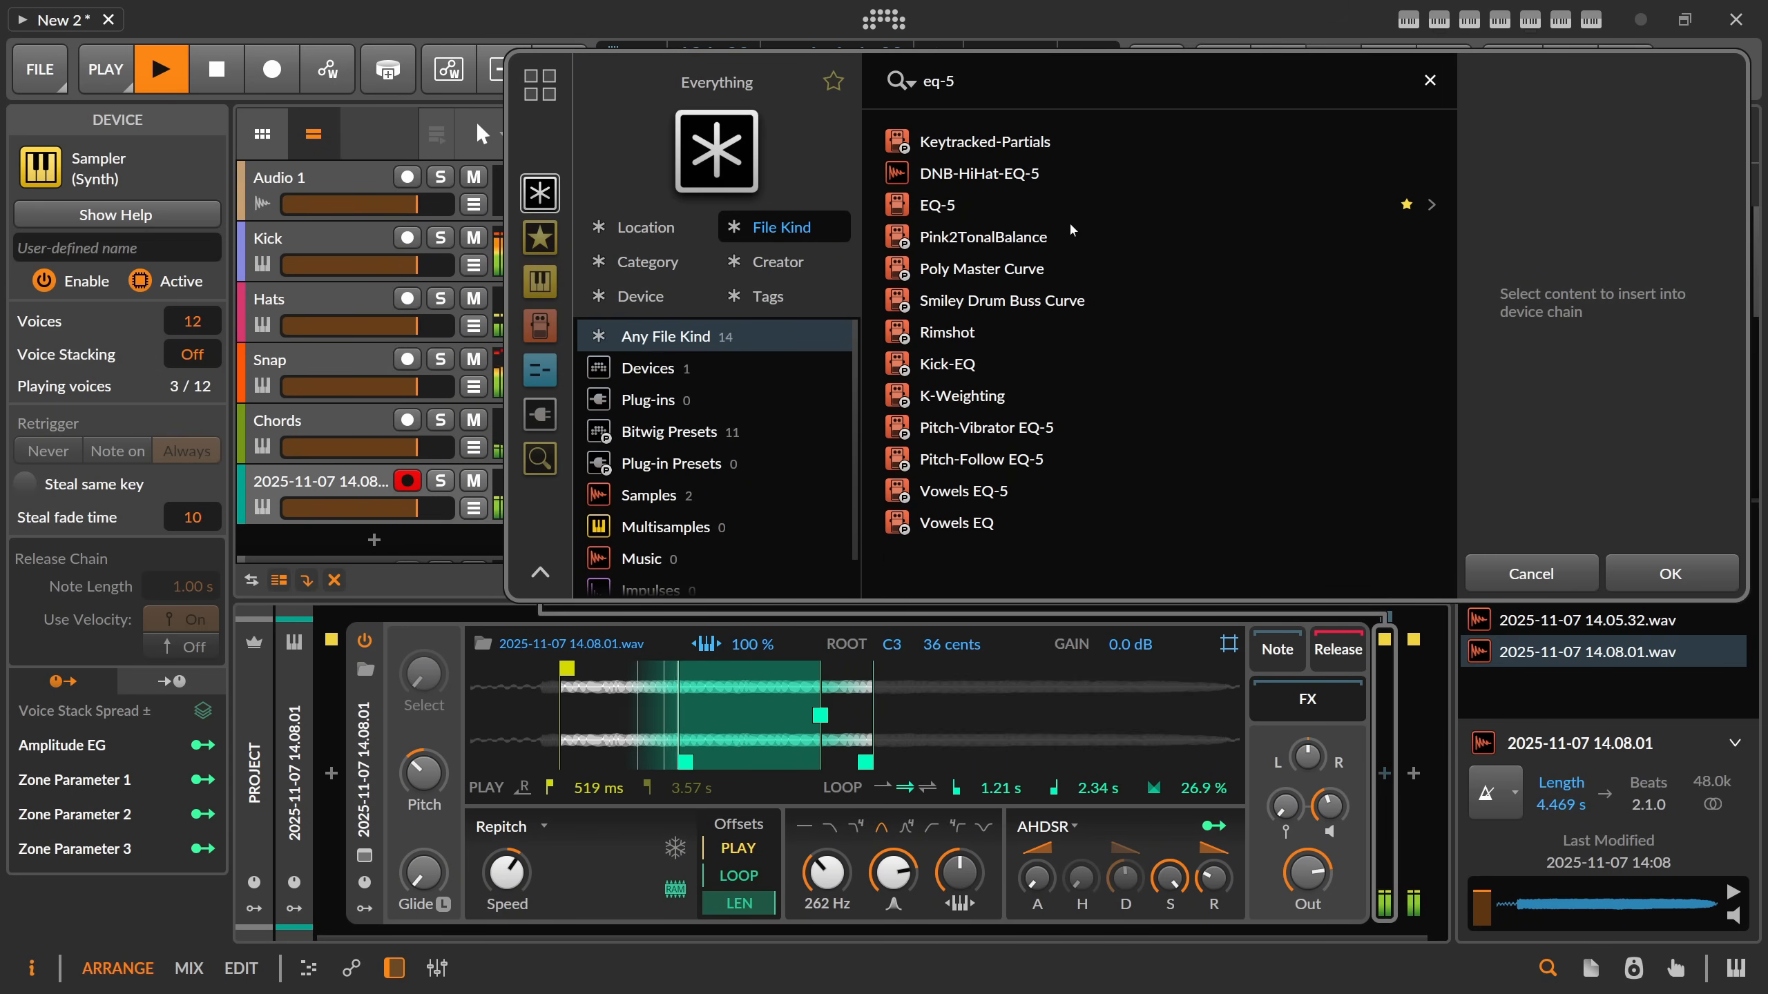
key("Return")
left_click(954, 820)
left_click(968, 845)
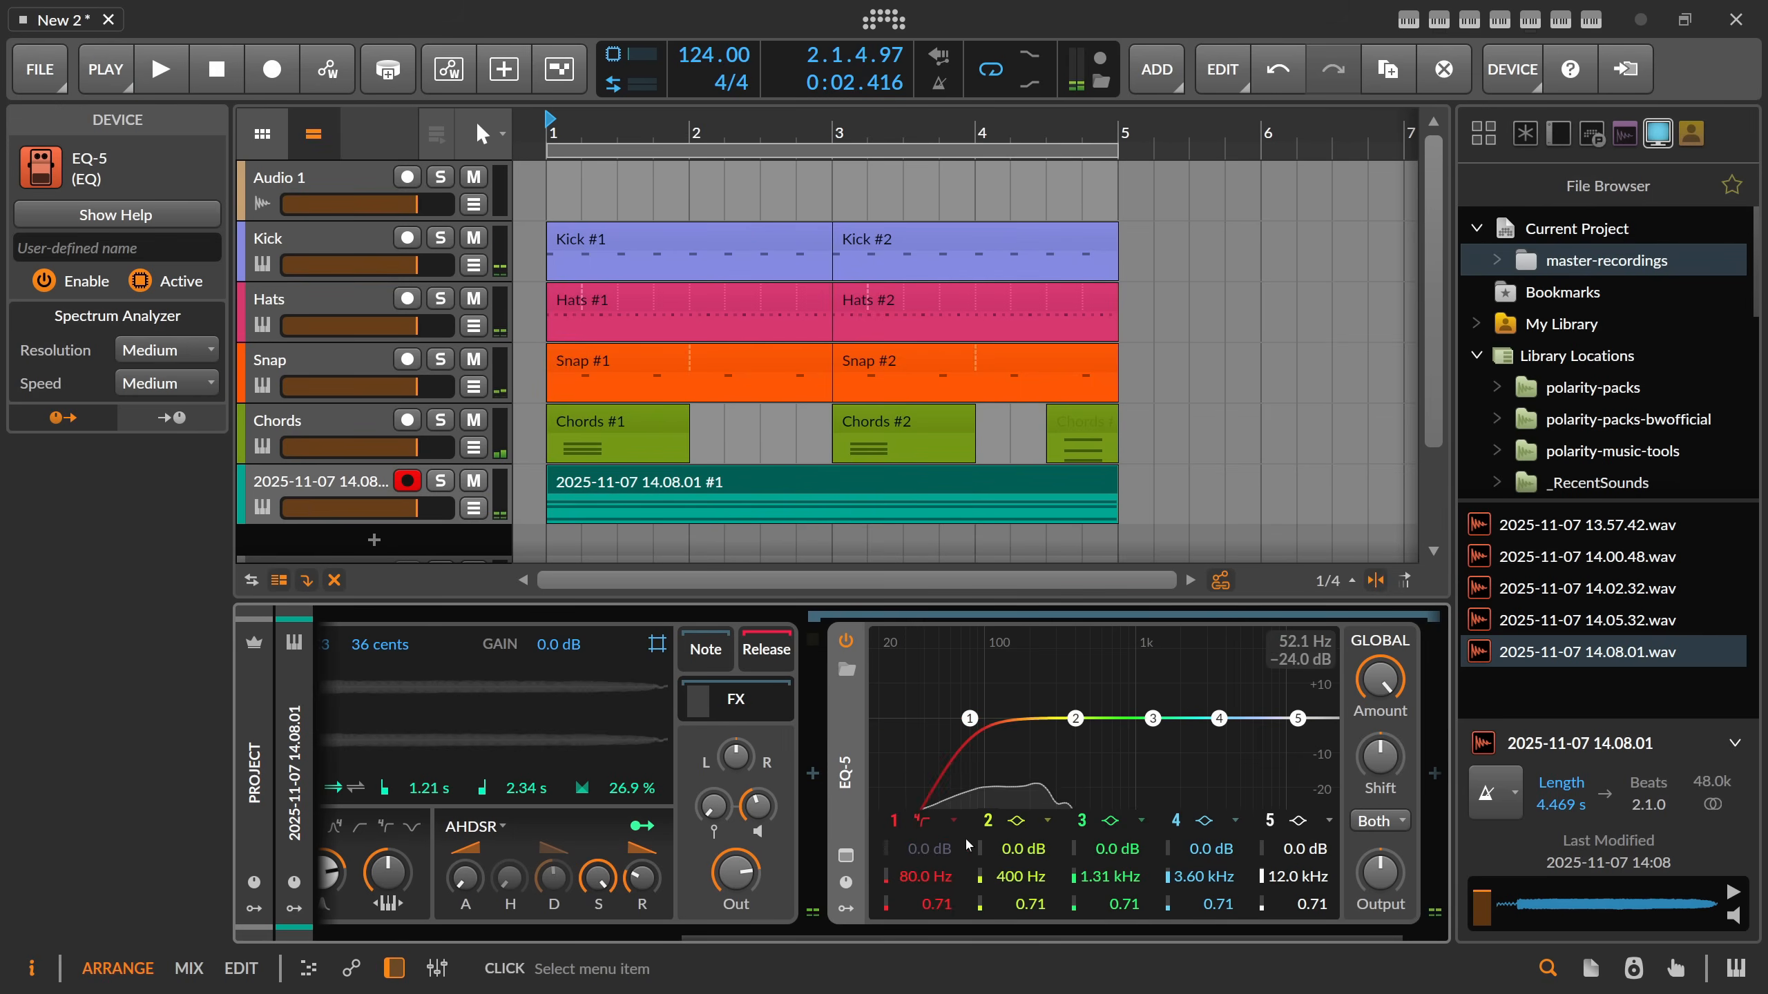
Shape the EQ-5 with a low-cut at 288 Hz, band 2 at 292 Hz, and a wide +13.9 dB band 4 boost at 1.46 kHz.
left_click_drag(1219, 719, 1210, 670)
scroll(1220, 668, "down", 4)
key("space")
left_click_drag(1108, 719, 1054, 719)
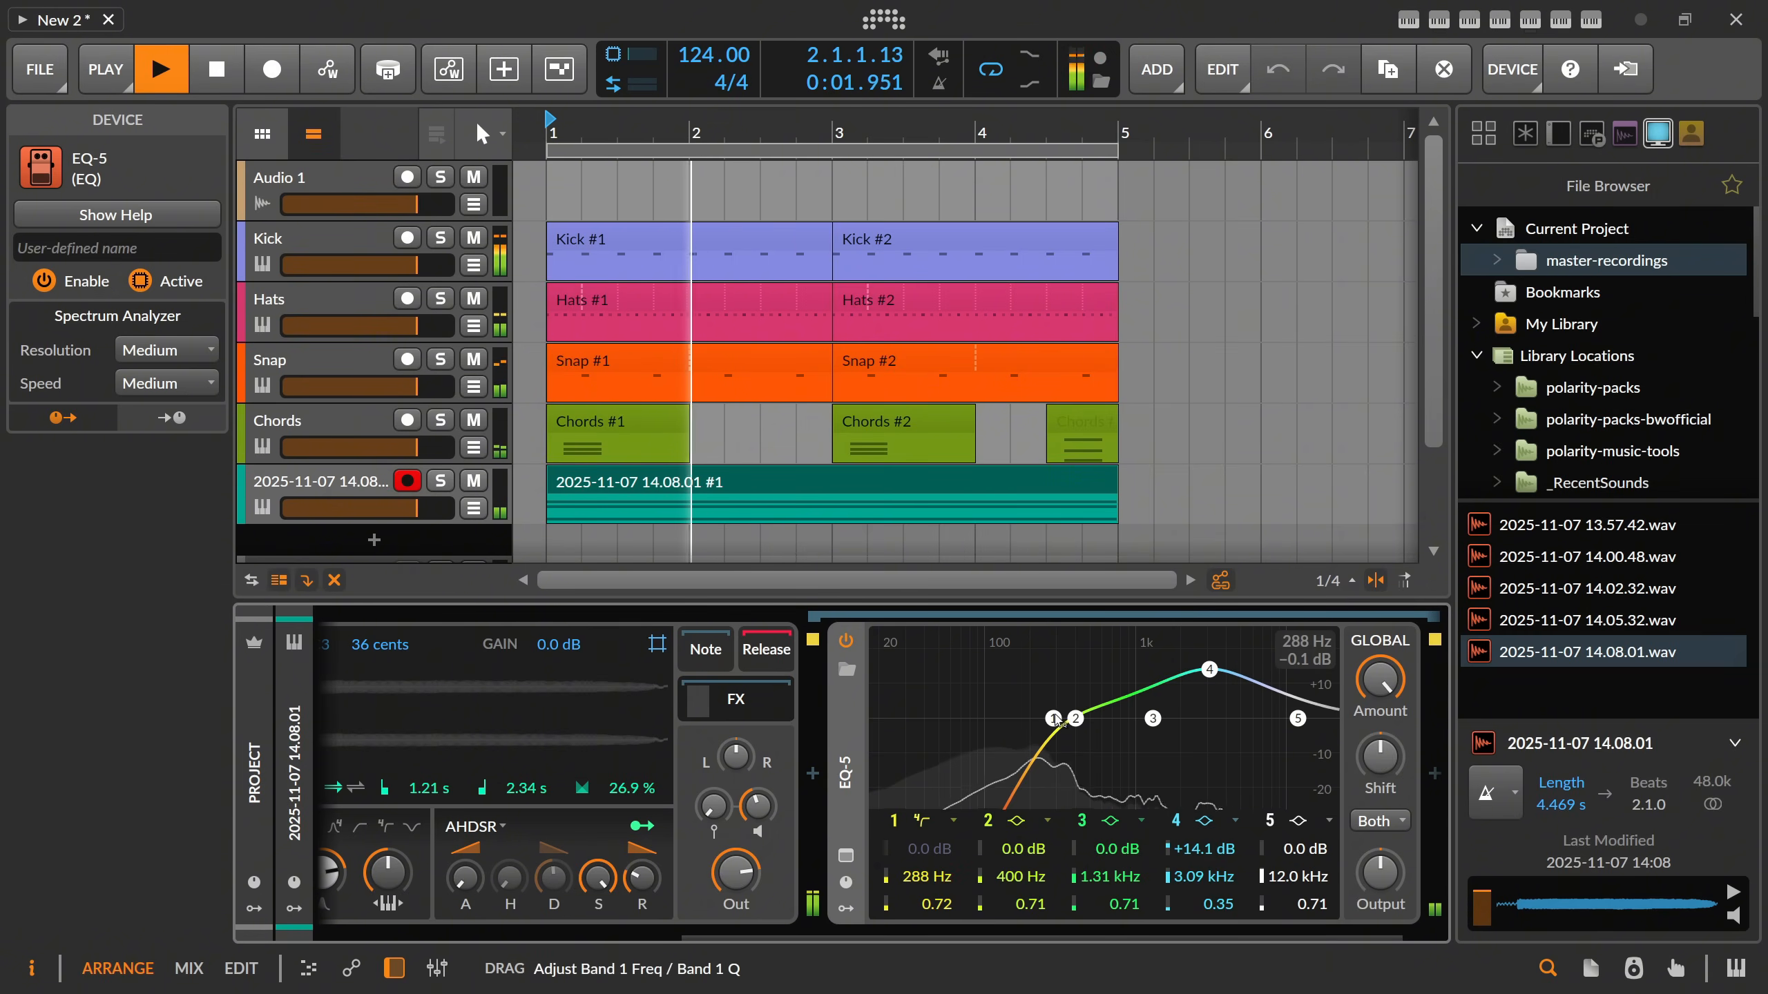
left_click_drag(1210, 669, 1183, 669)
left_click_drag(1076, 719, 1055, 718)
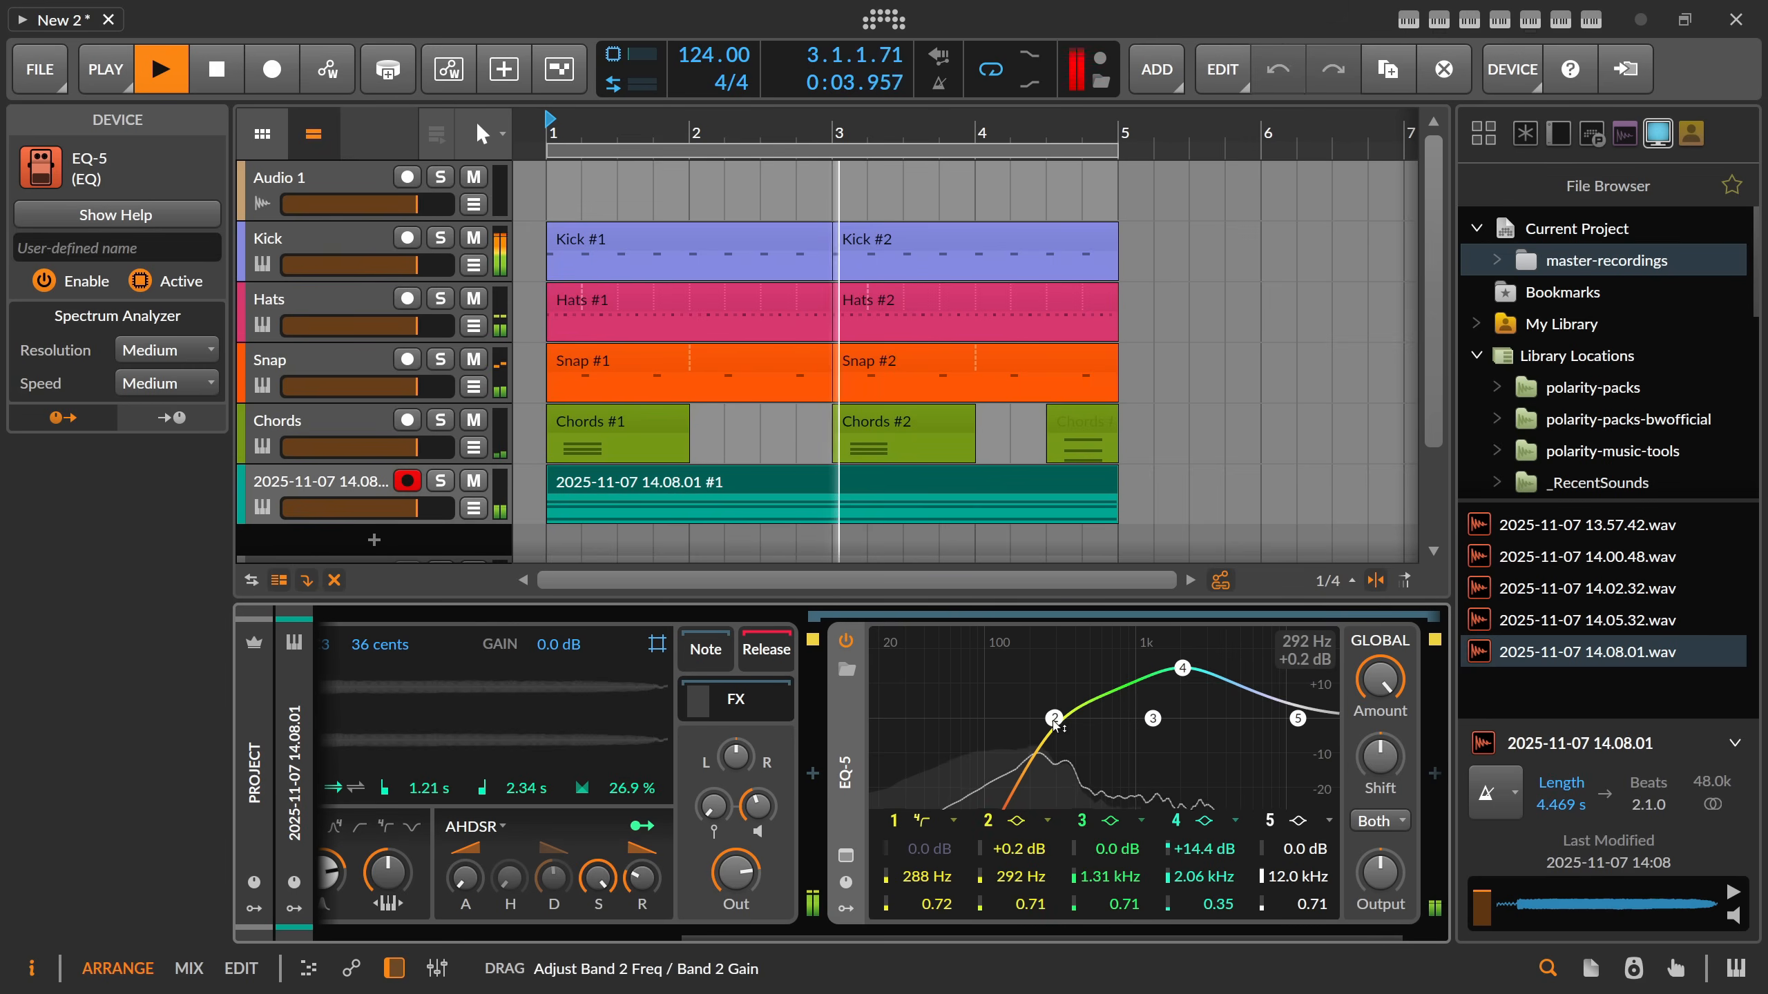
left_click_drag(1182, 668, 1160, 670)
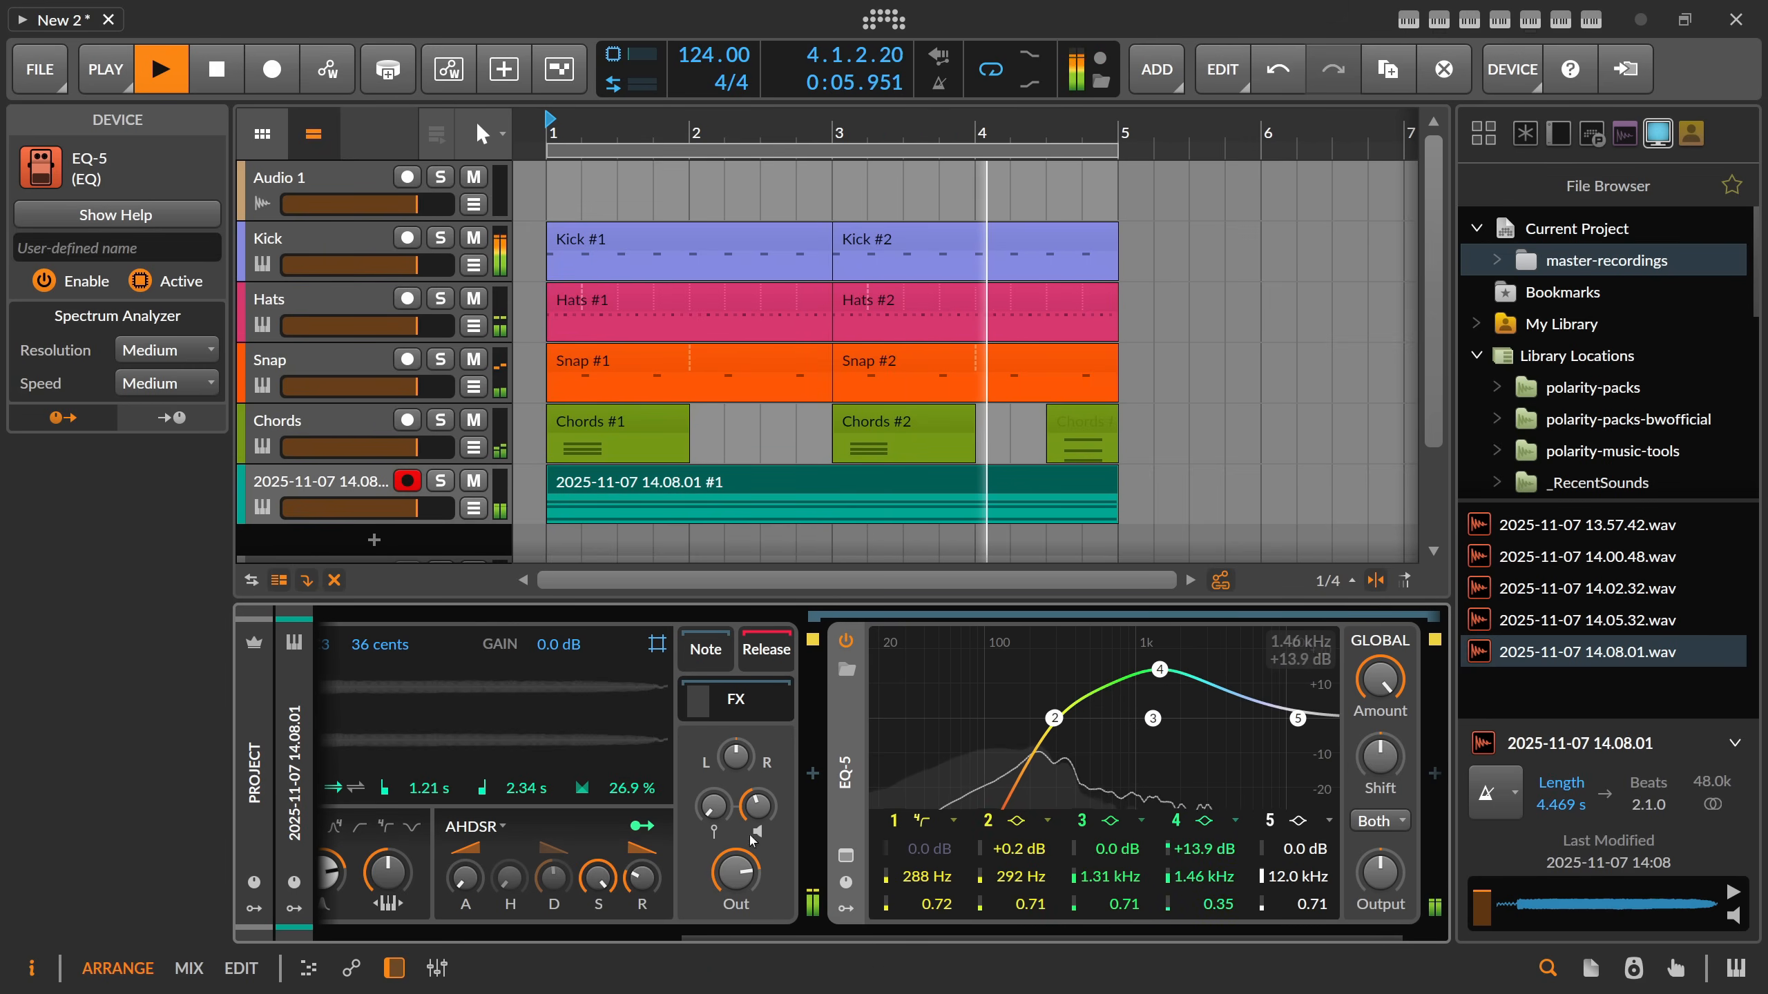
Insert ValhallaSupermassive after the EQ-5 in the FX chain and close its plug-in window.
left_click(1434, 772)
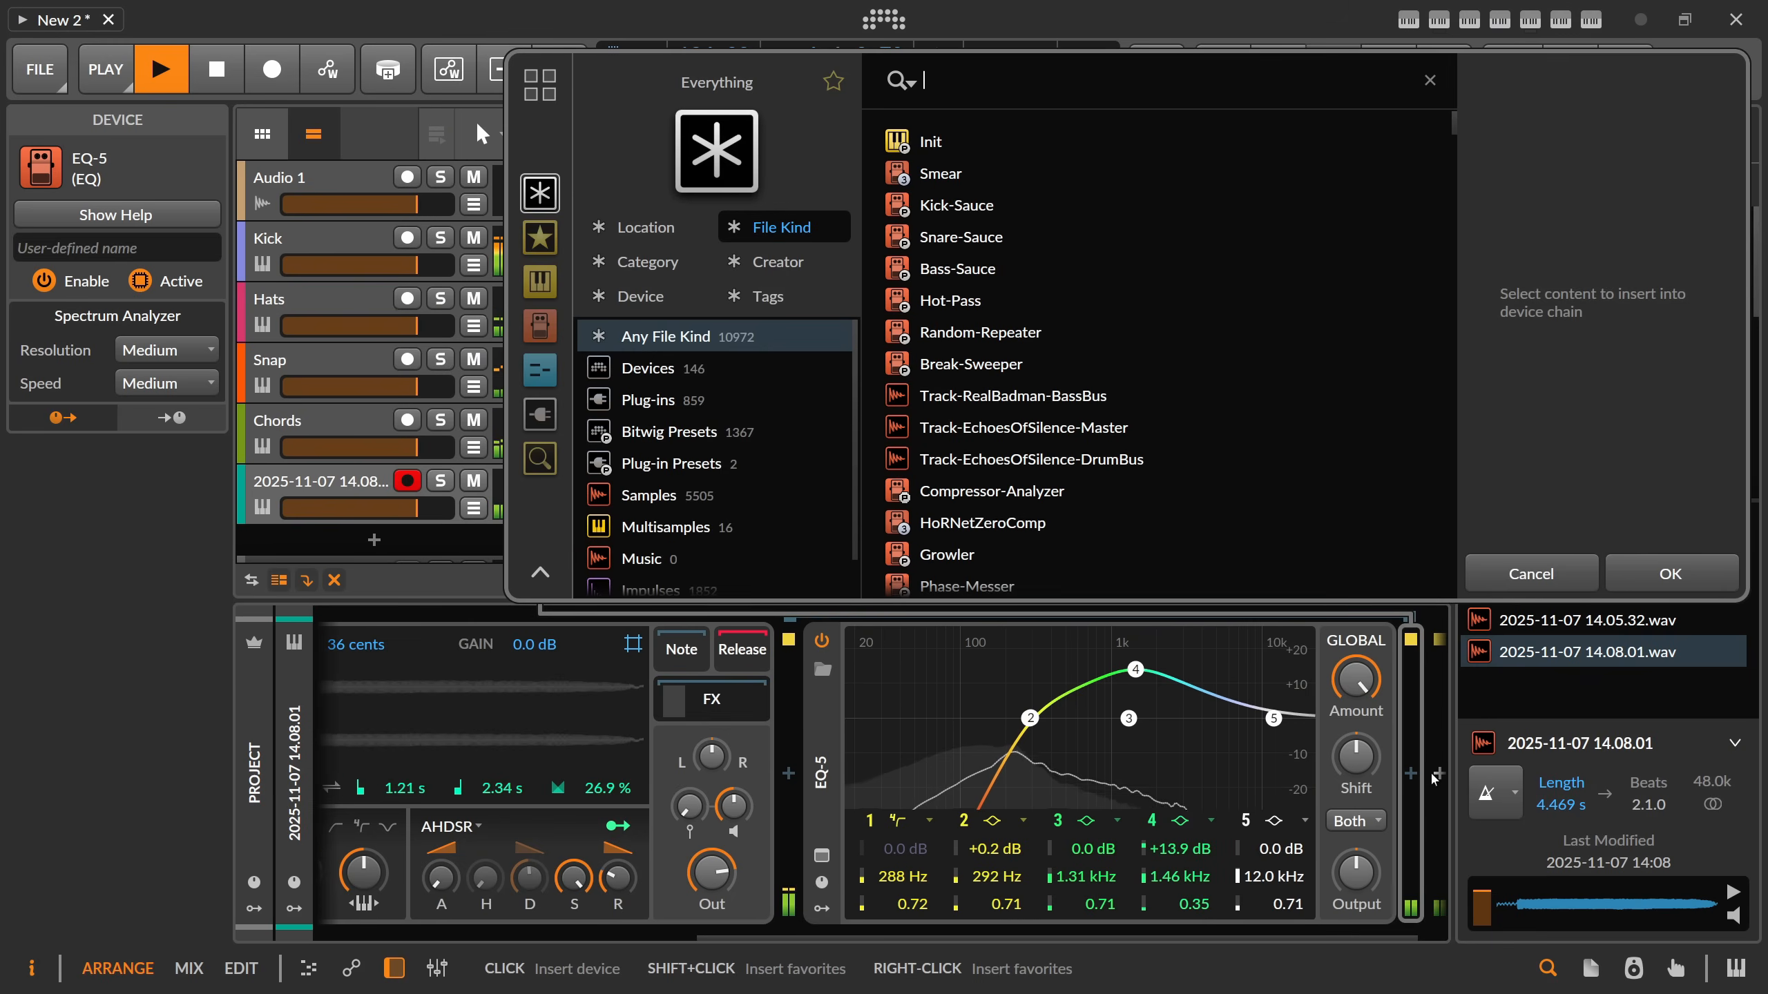
type("supermass")
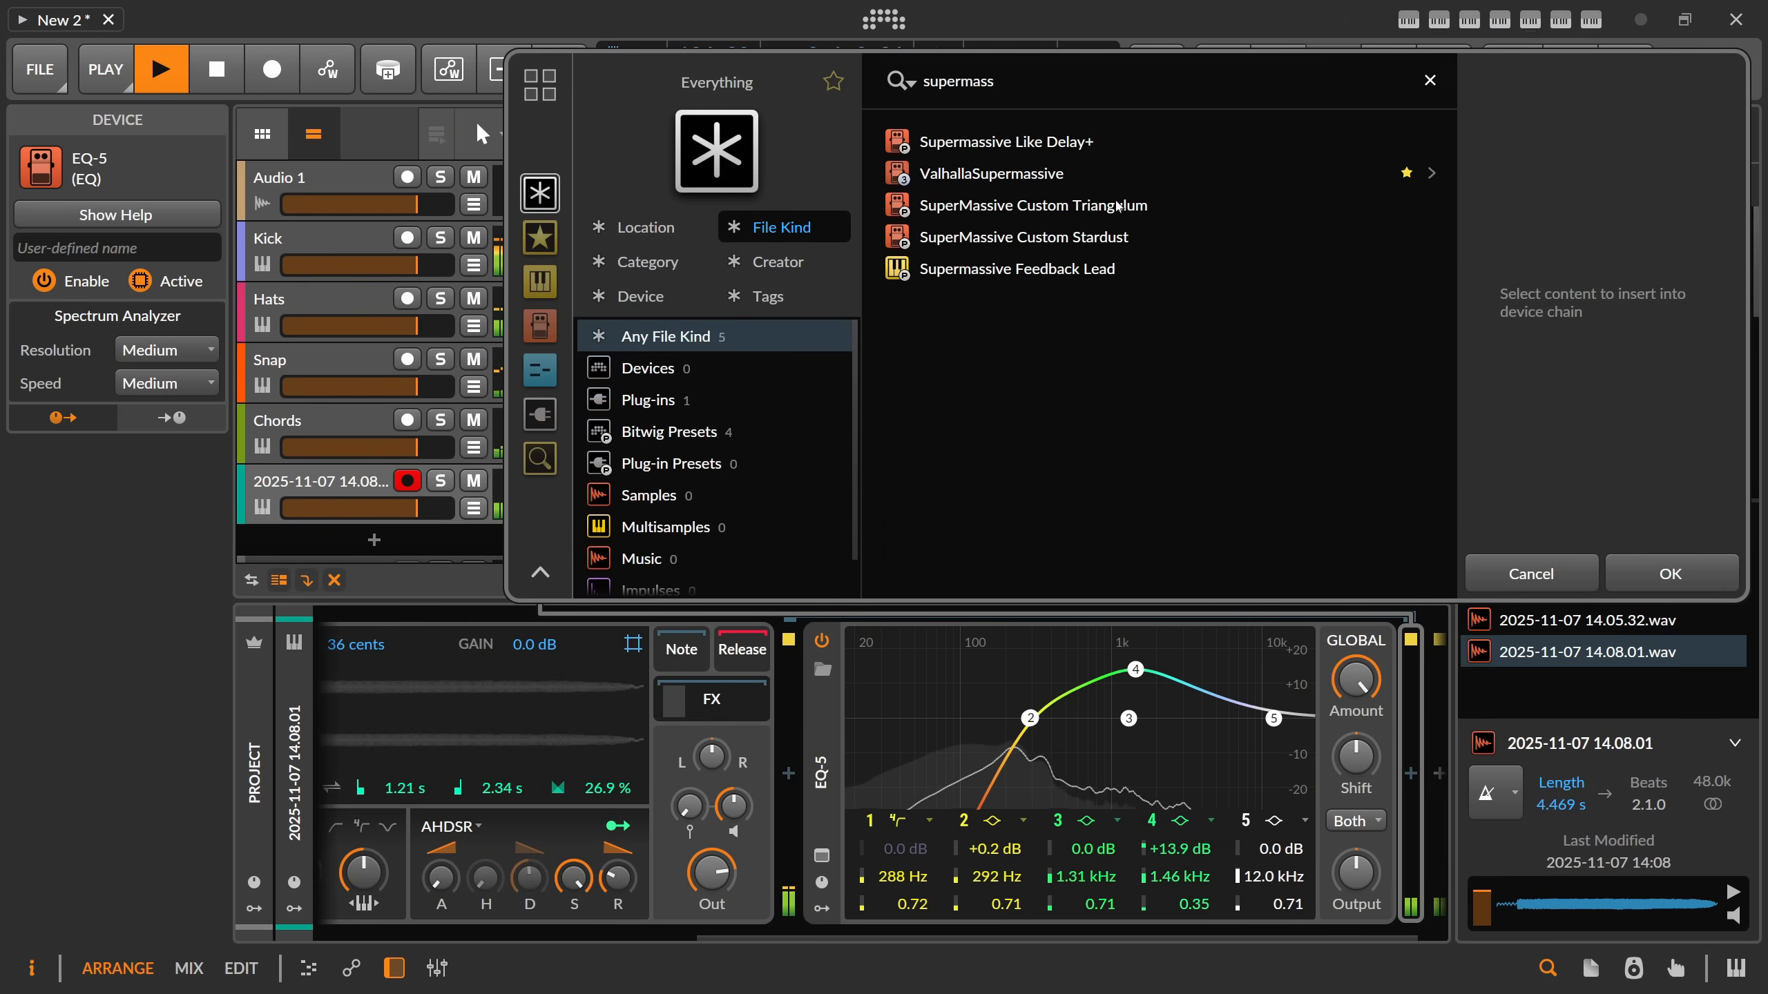
key("Return")
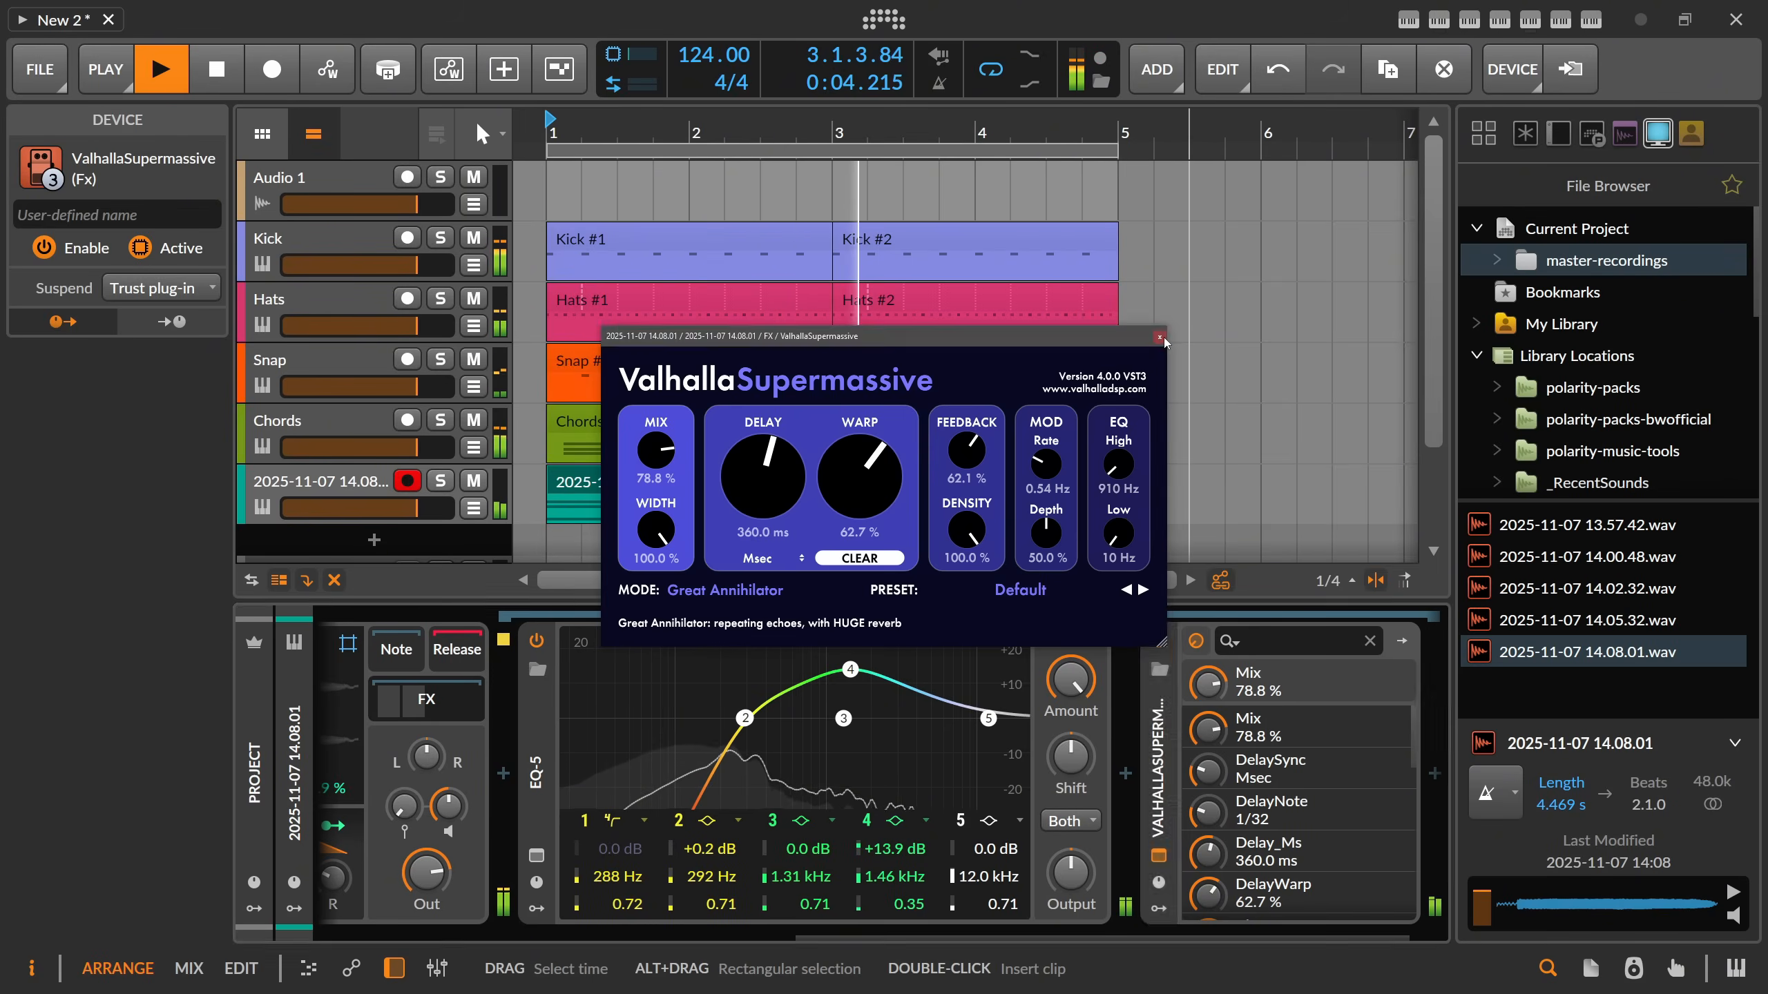
left_click(1162, 338)
Lower EQ-5 band 4 to +11.7 dB at 1.50 kHz, collapse the Sampler's FX chain, and stop playback.
left_click_drag(852, 671, 875, 722)
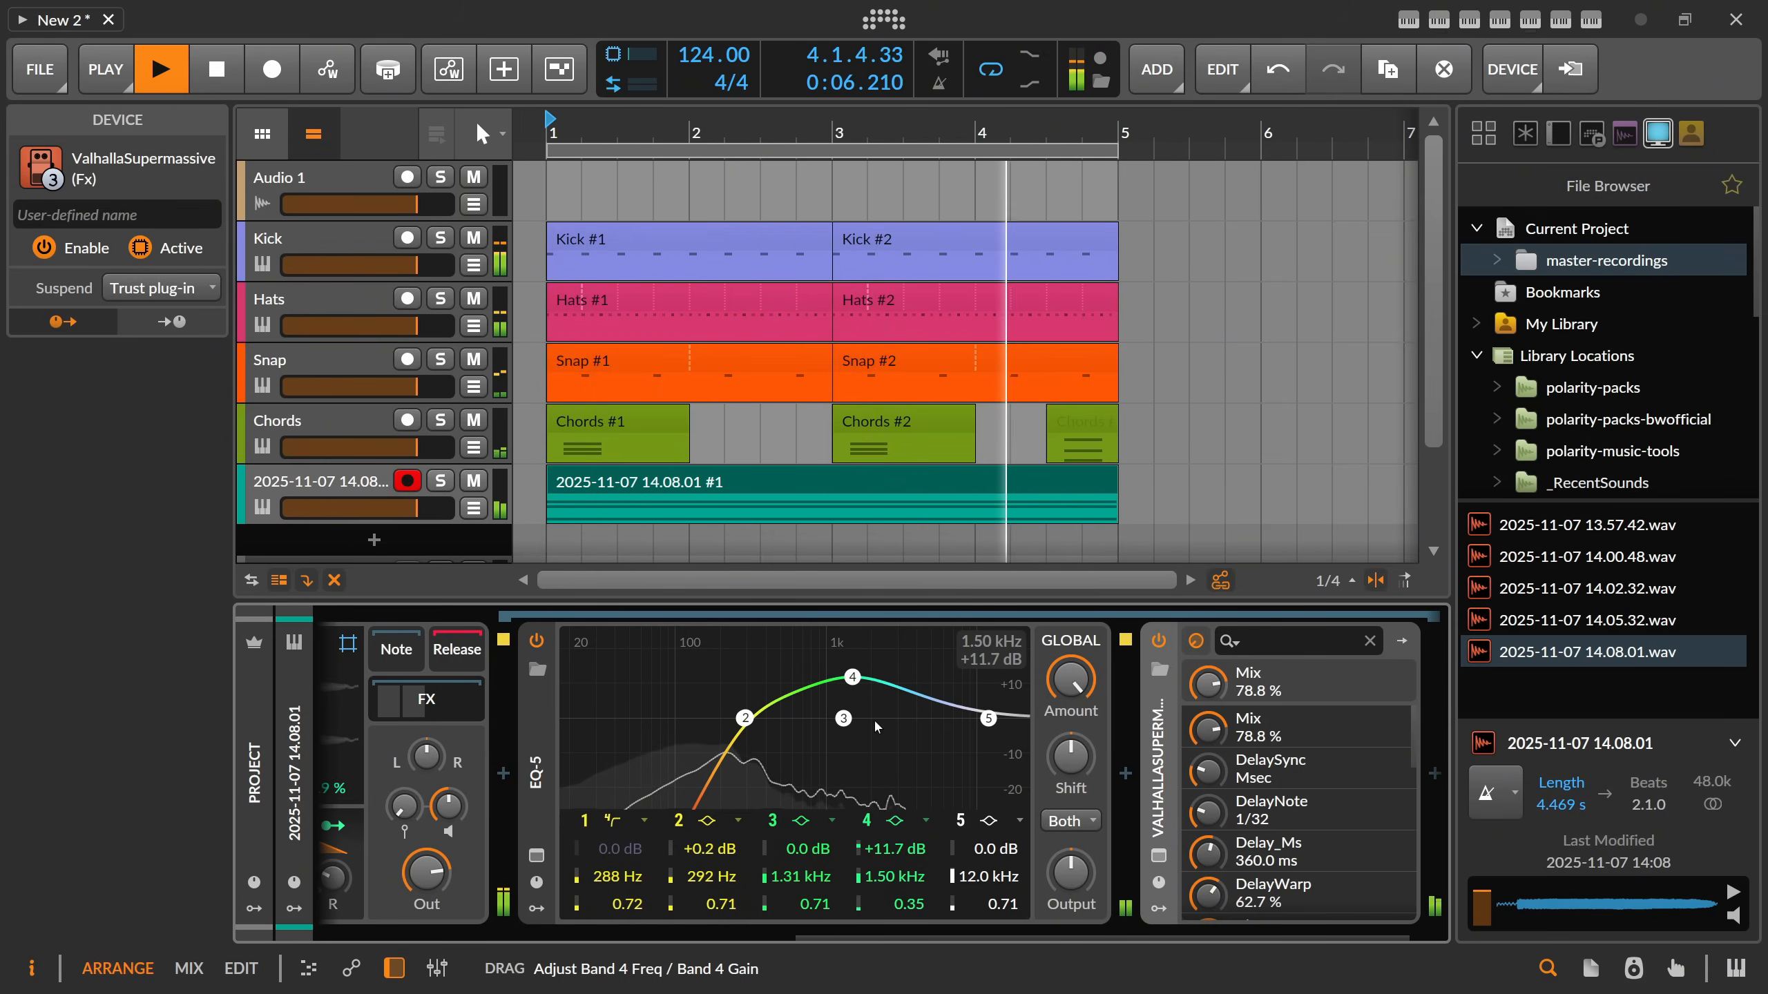
scroll(912, 931, "up", 5)
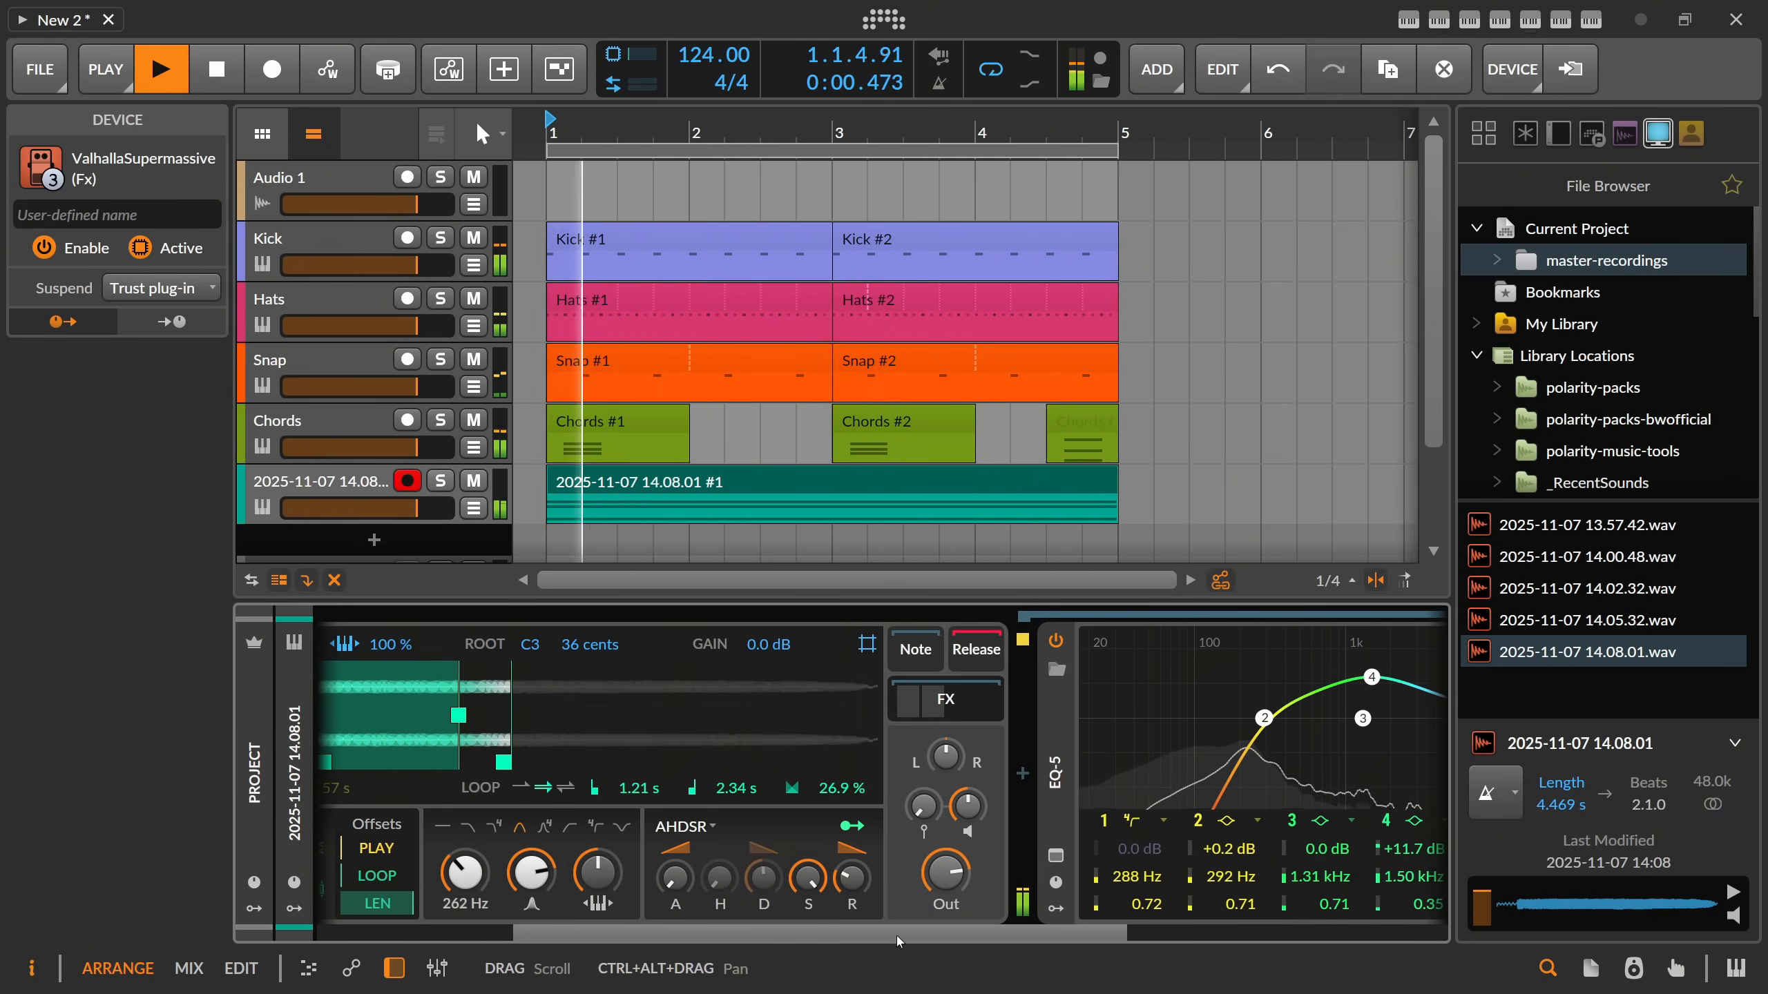
scroll(898, 940, "up", 1)
left_click(1072, 701)
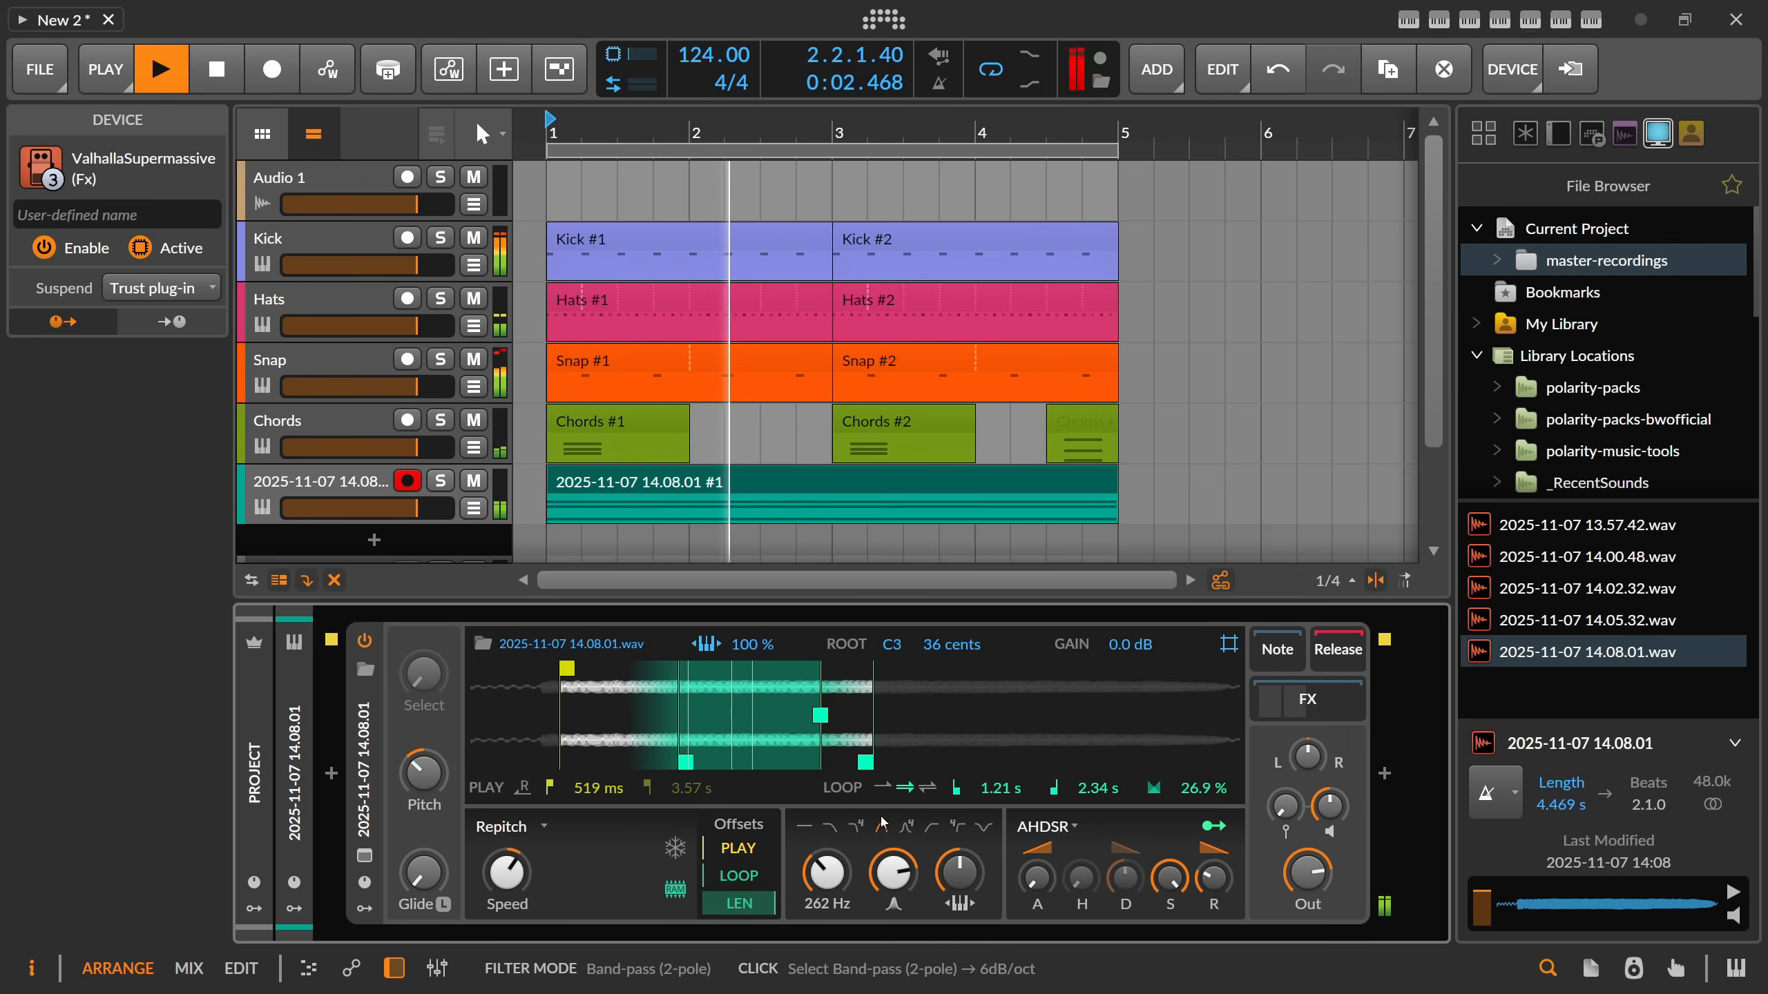
key("space")
Rename the 2025-11-07 14.08.01 track as Drone Pads.
left_click(355, 494)
double_click(355, 488)
type("D")
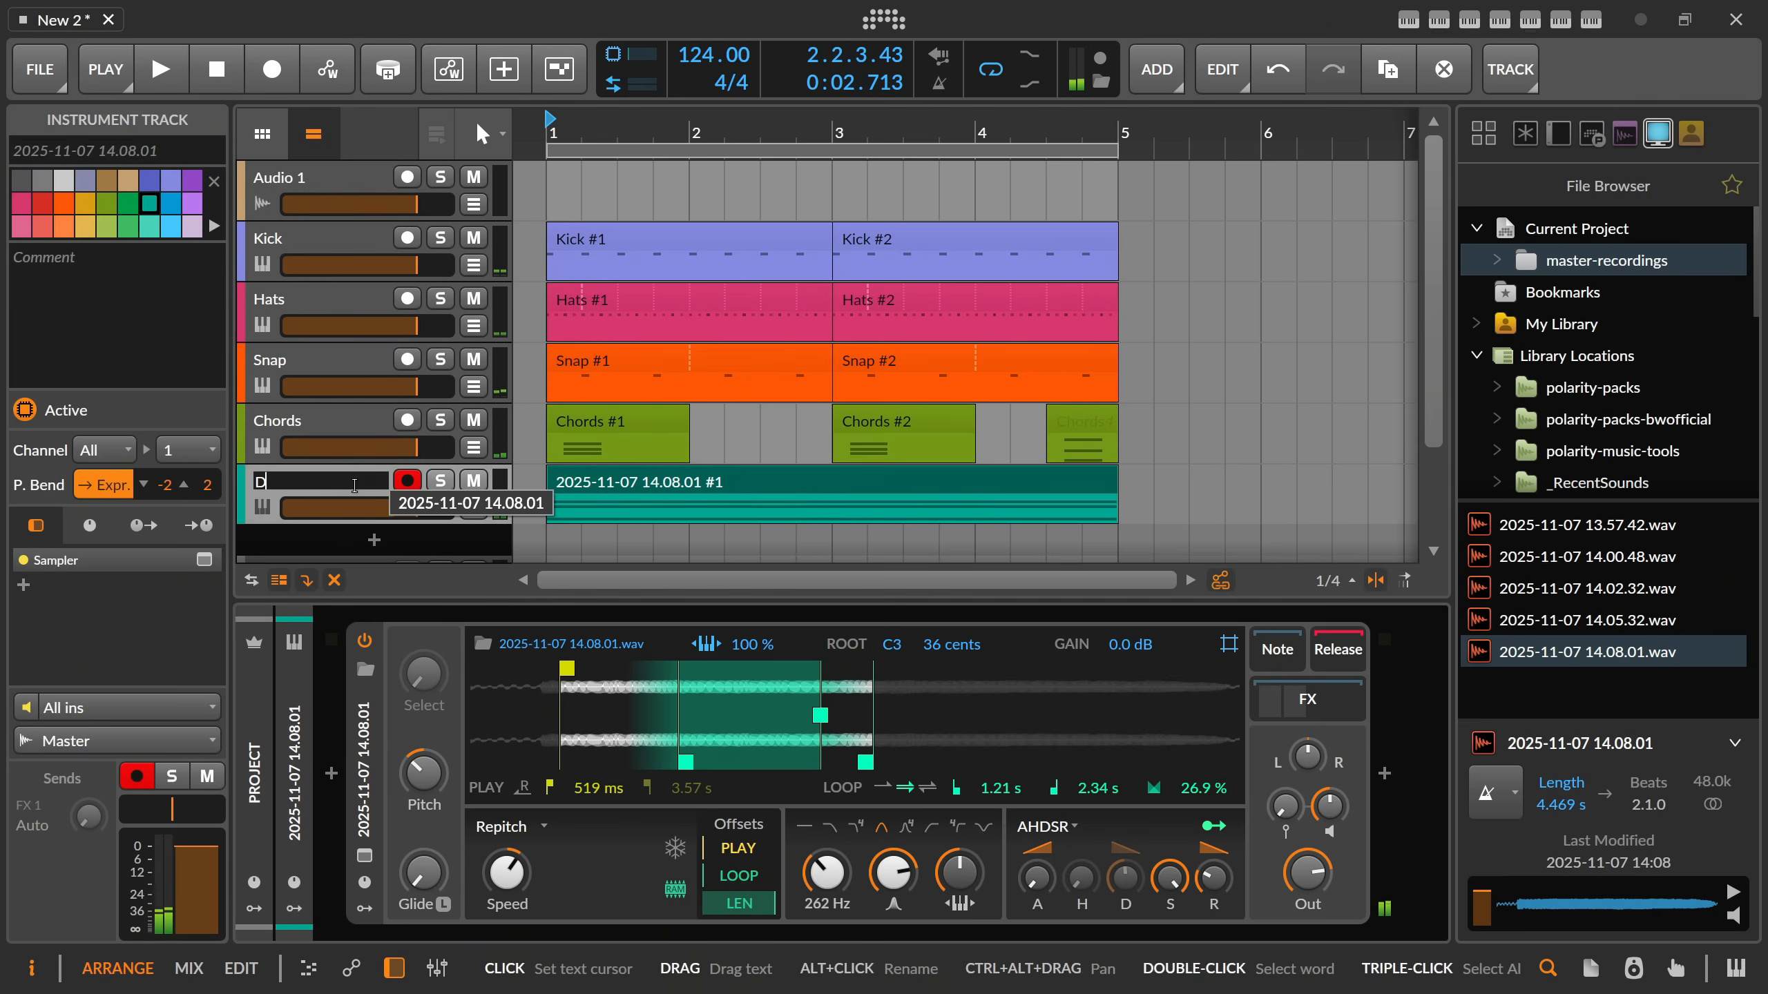
type("rone Pads")
key("Return")
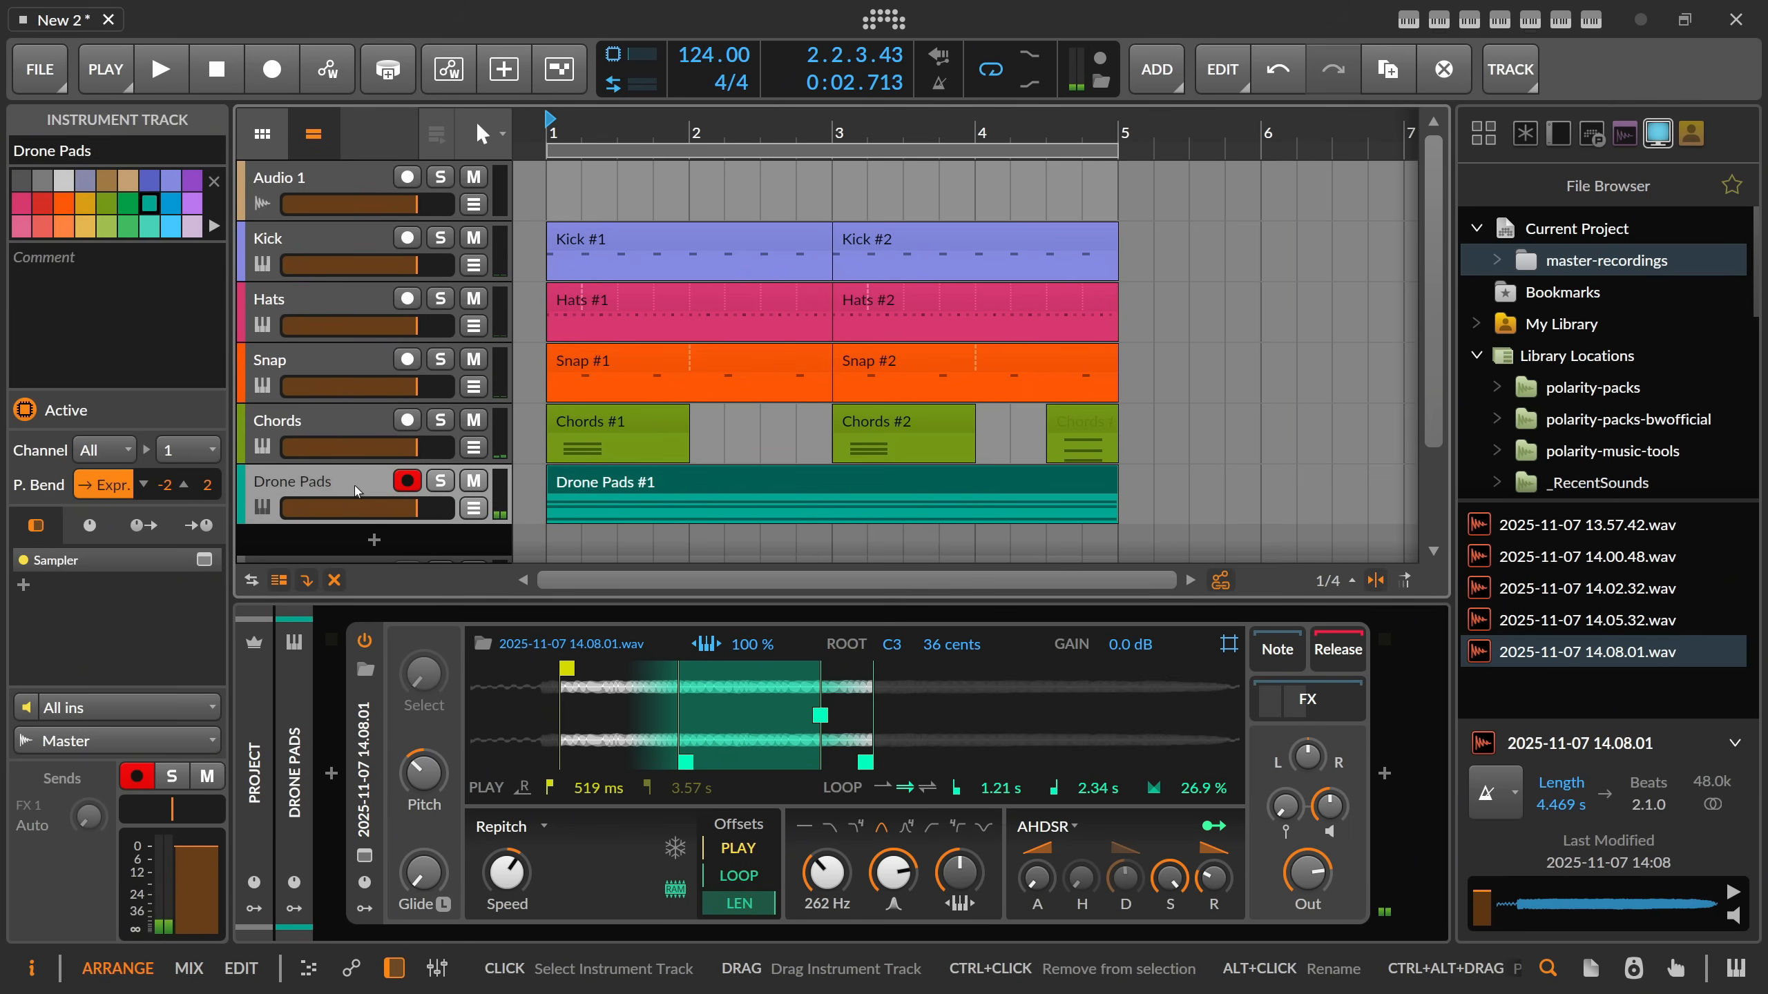
Record a new sound through Audio 1 and load 2025-11-07 14.09.38.wav as a new Sampler track below Drone Pads.
left_click(335, 187)
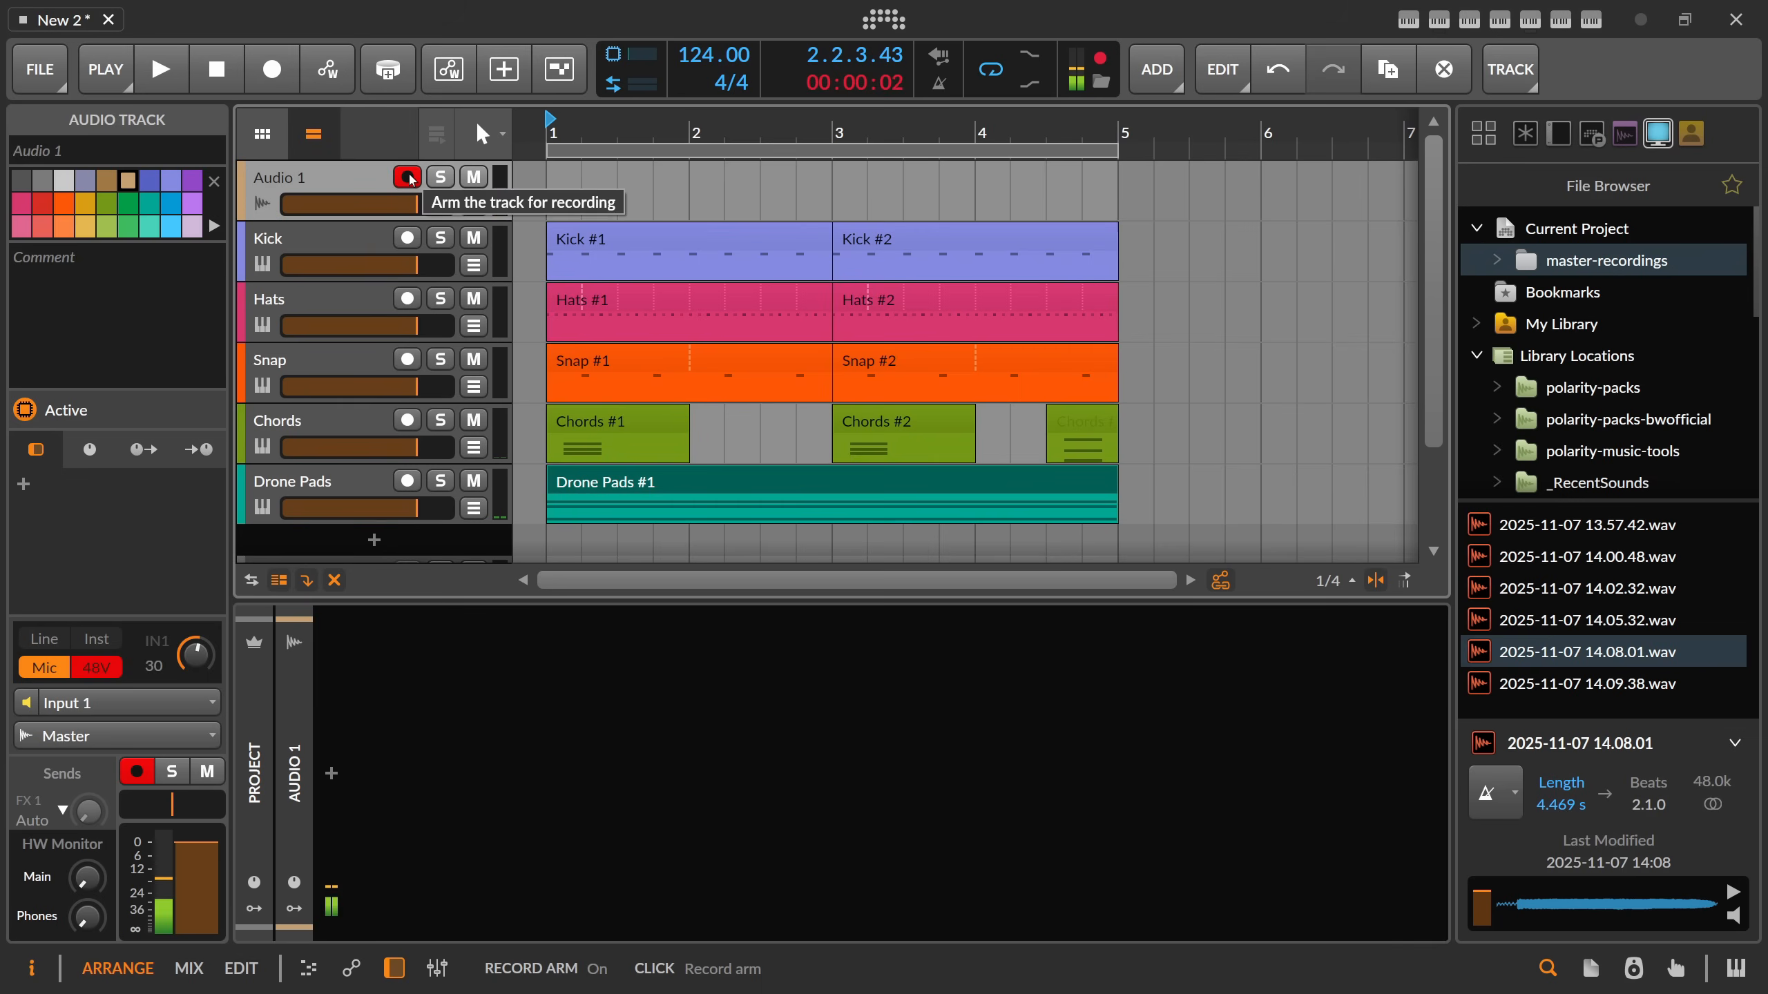
left_click(1098, 61)
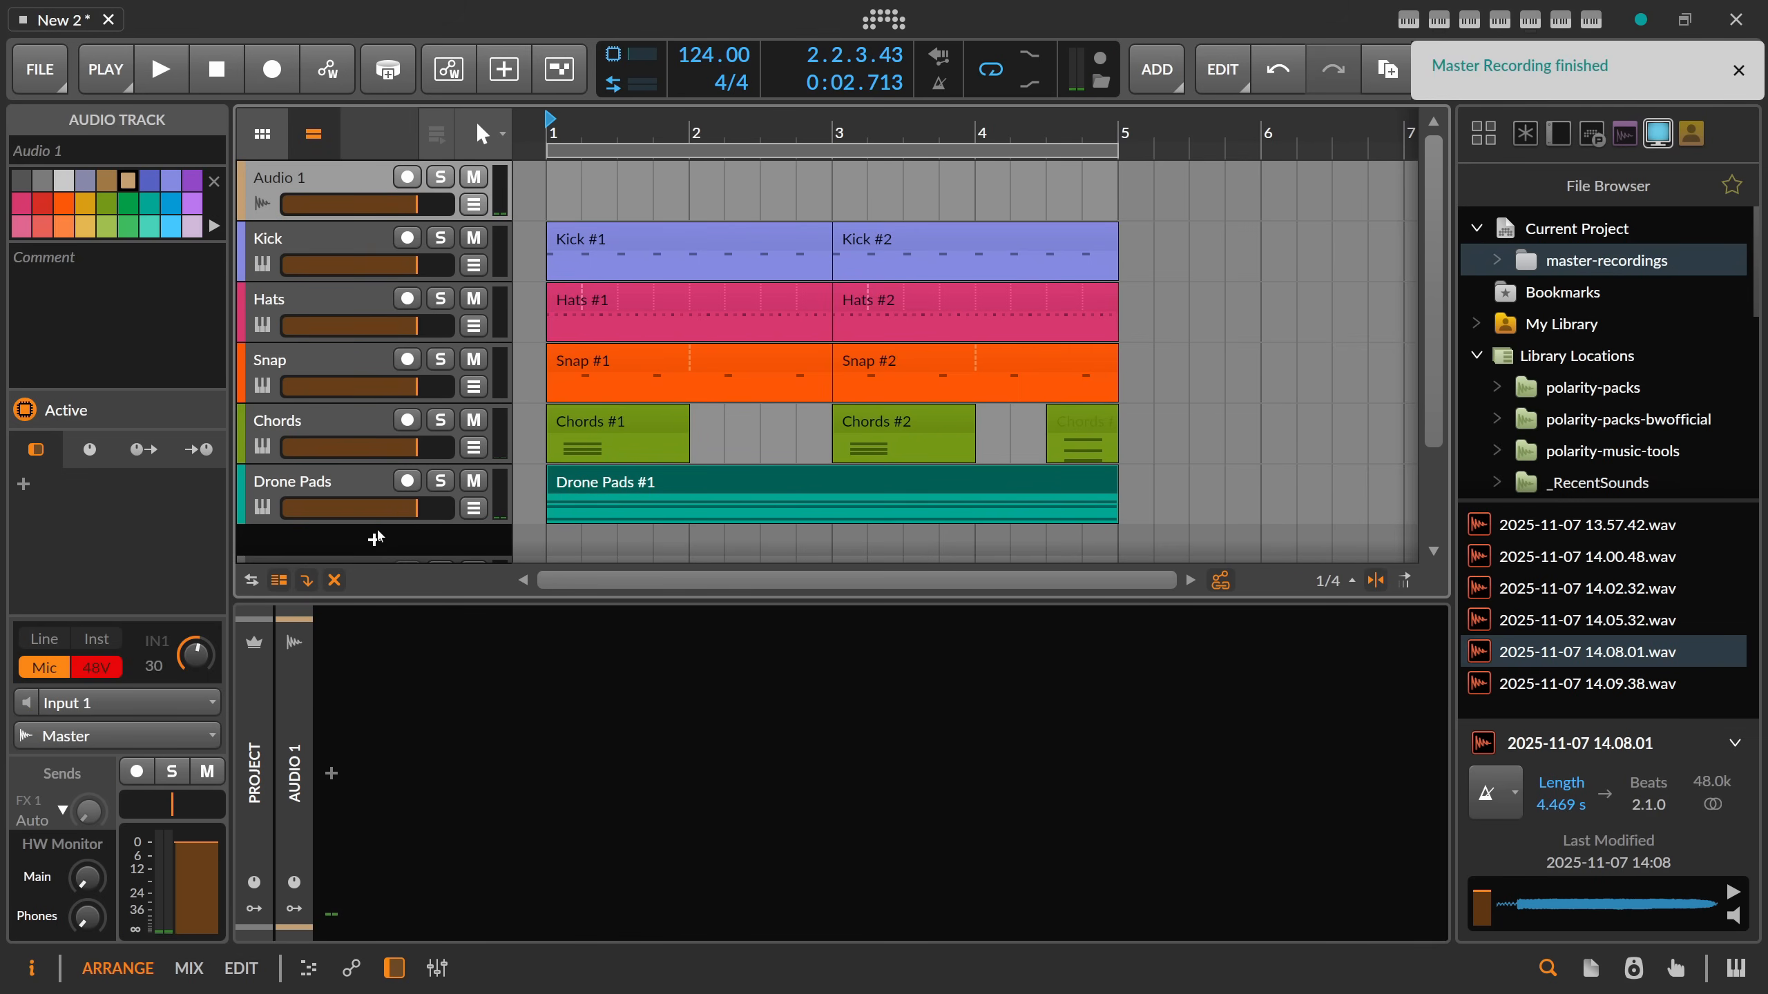
left_click_drag(1587, 683, 390, 550)
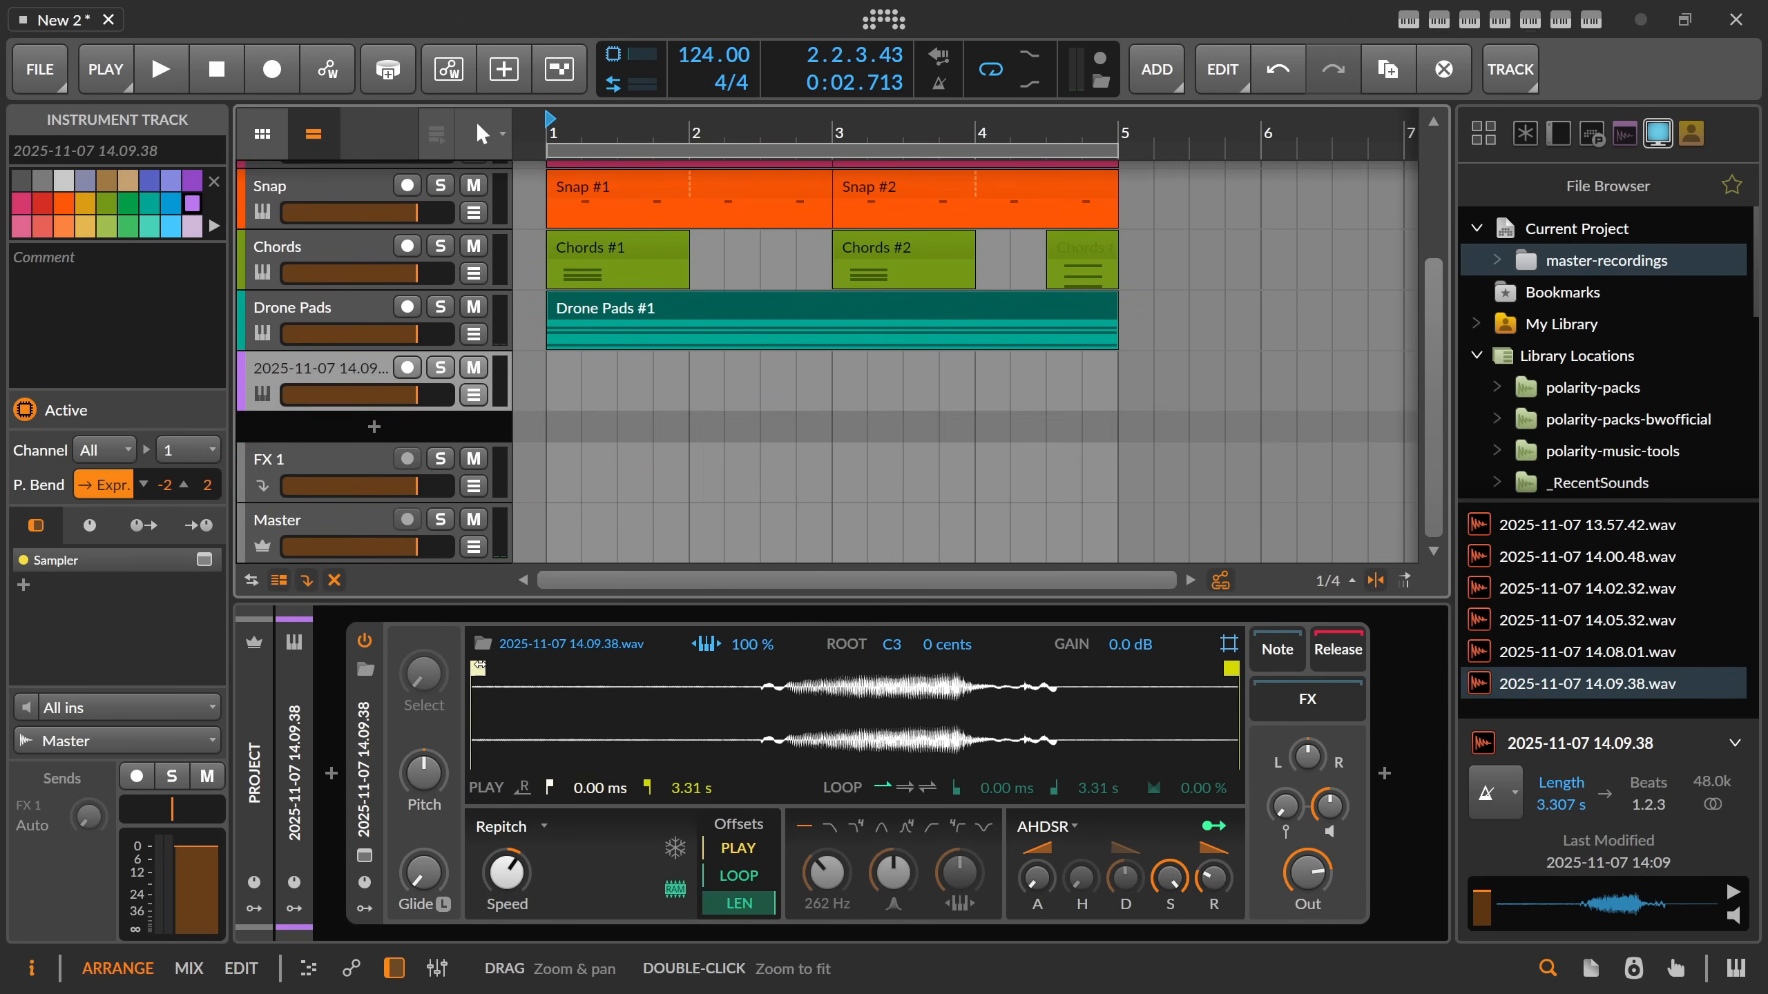
Trim the new sample's play start to 1.39 s, and create and open a one-bar clip at 1.1.1 on its track.
left_click_drag(478, 667, 792, 653)
double_click(548, 375)
double_click(548, 374)
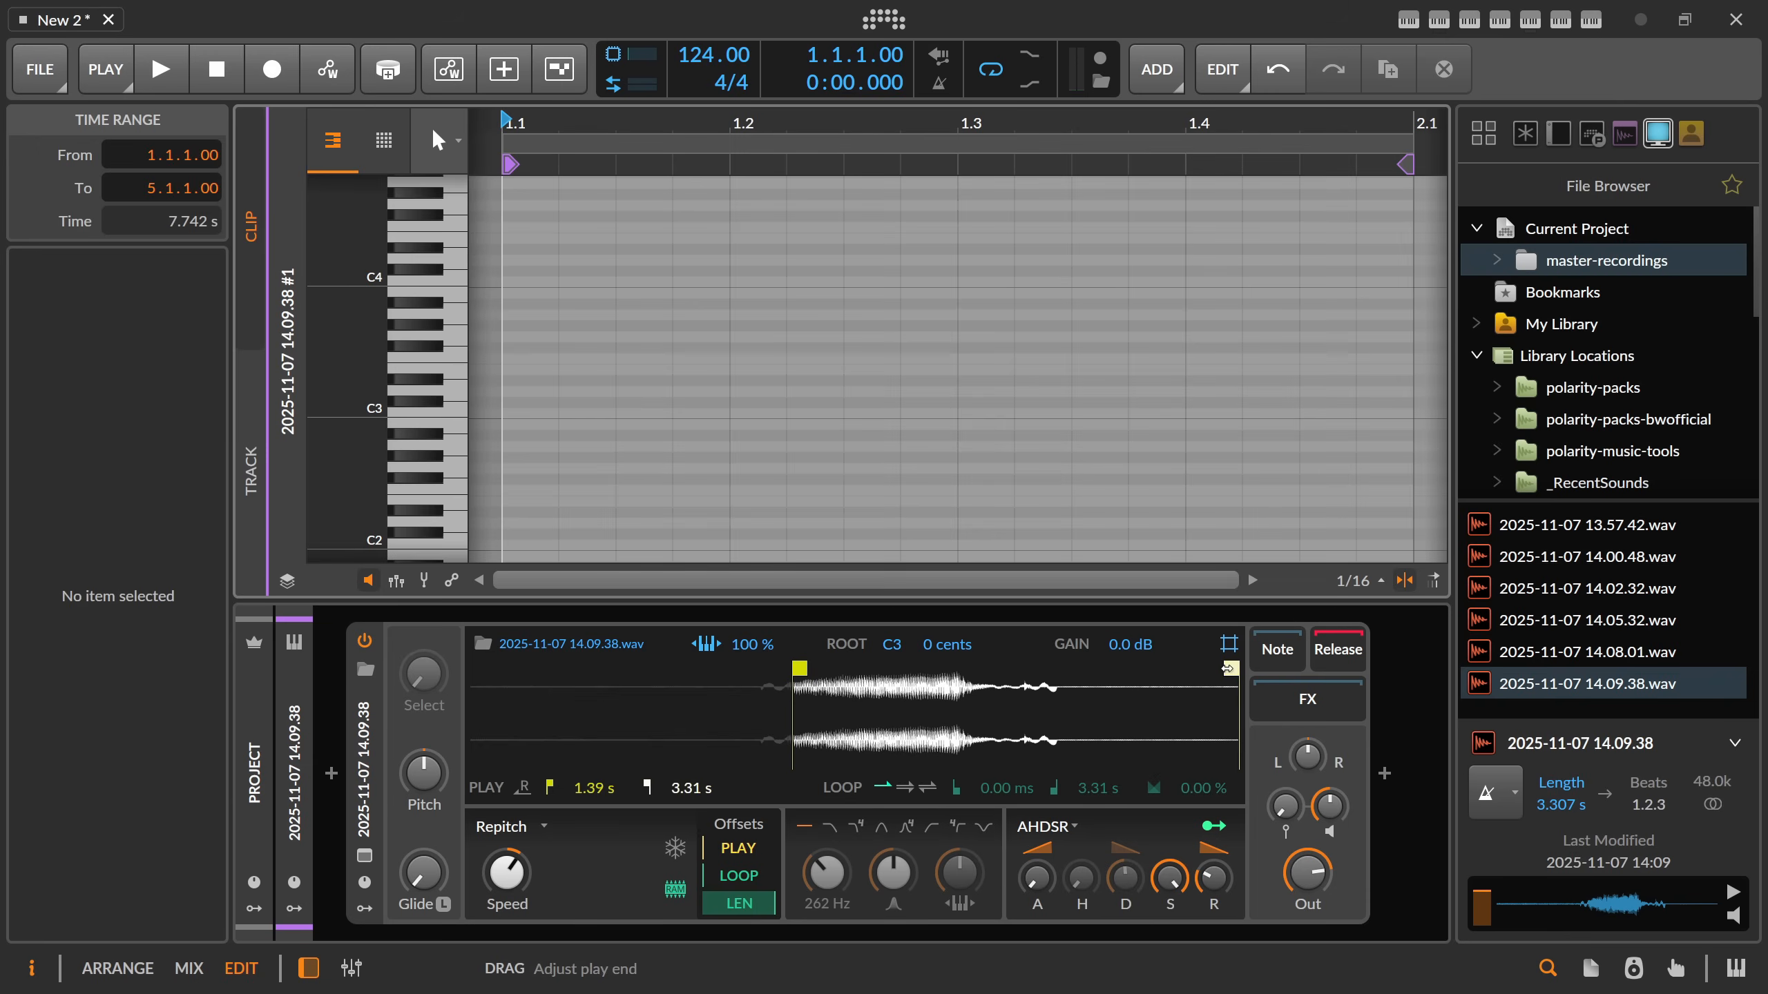
Narrow the Sampler's play range to 1.86 s through 2.09 s and detect the sample's root pitch.
left_click_drag(1231, 667, 857, 674)
right_click(883, 689)
left_click(934, 855)
right_click(887, 702)
left_click(946, 871)
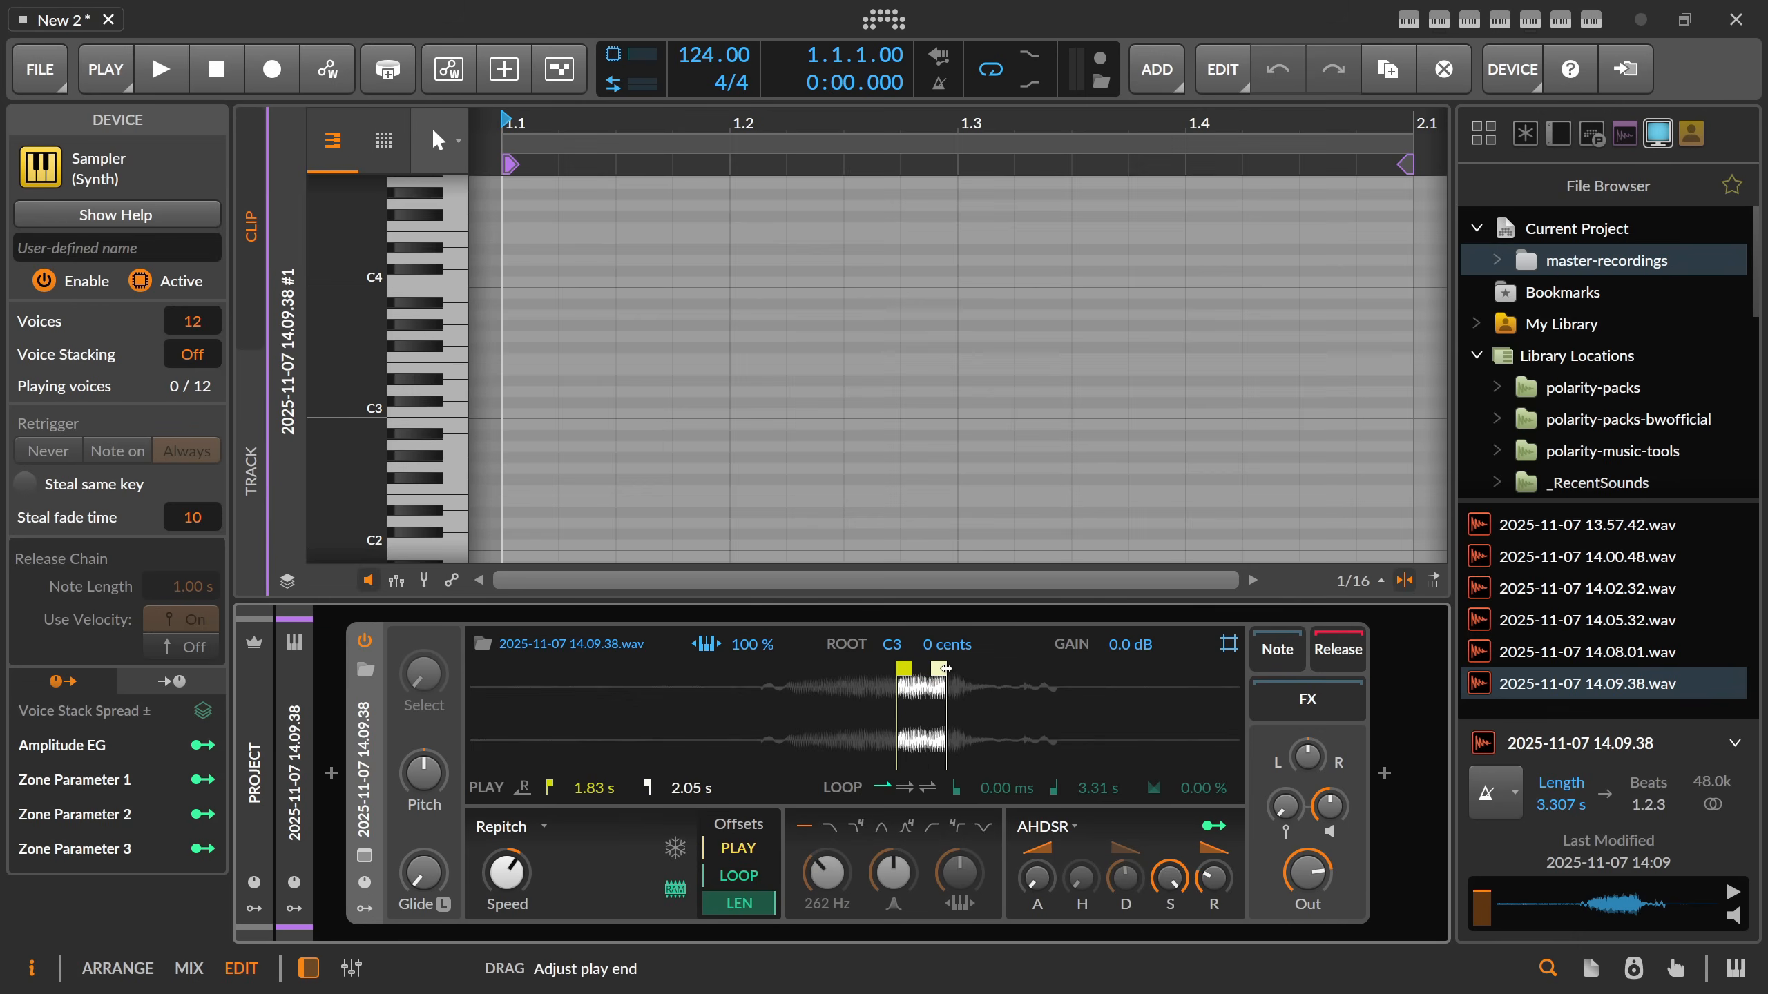
left_click_drag(945, 668, 949, 669)
right_click(939, 708)
left_click(1021, 876)
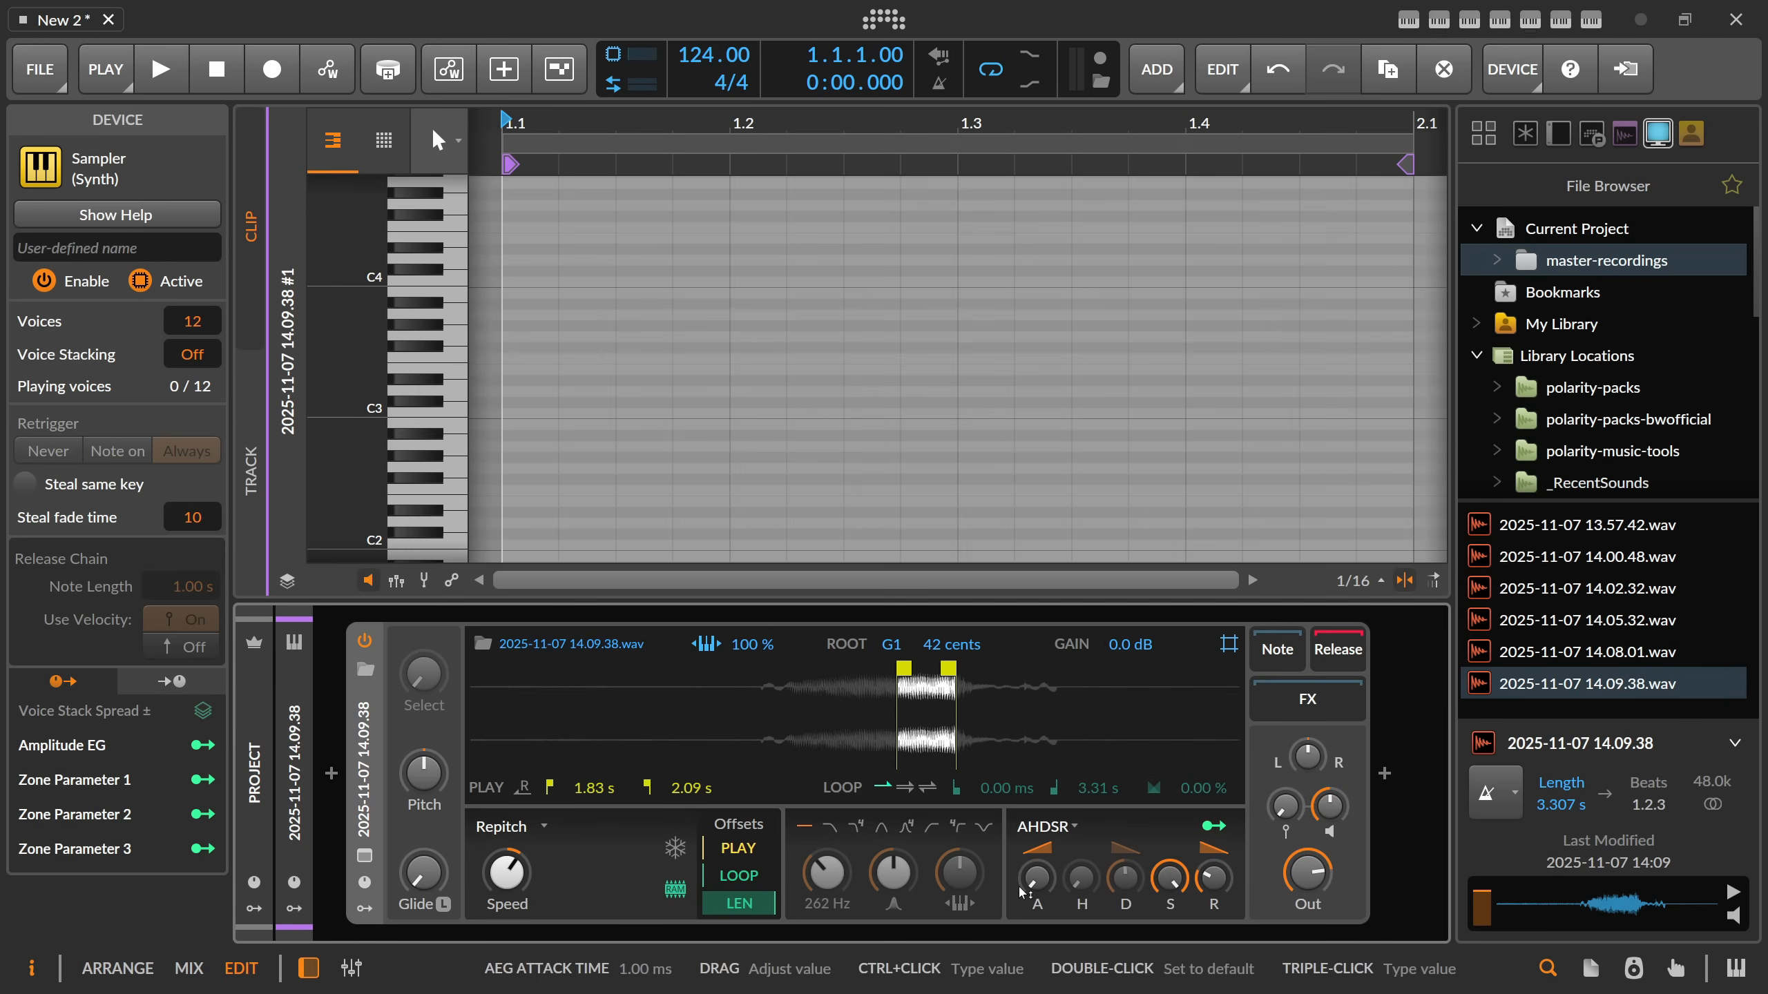
key("Tab")
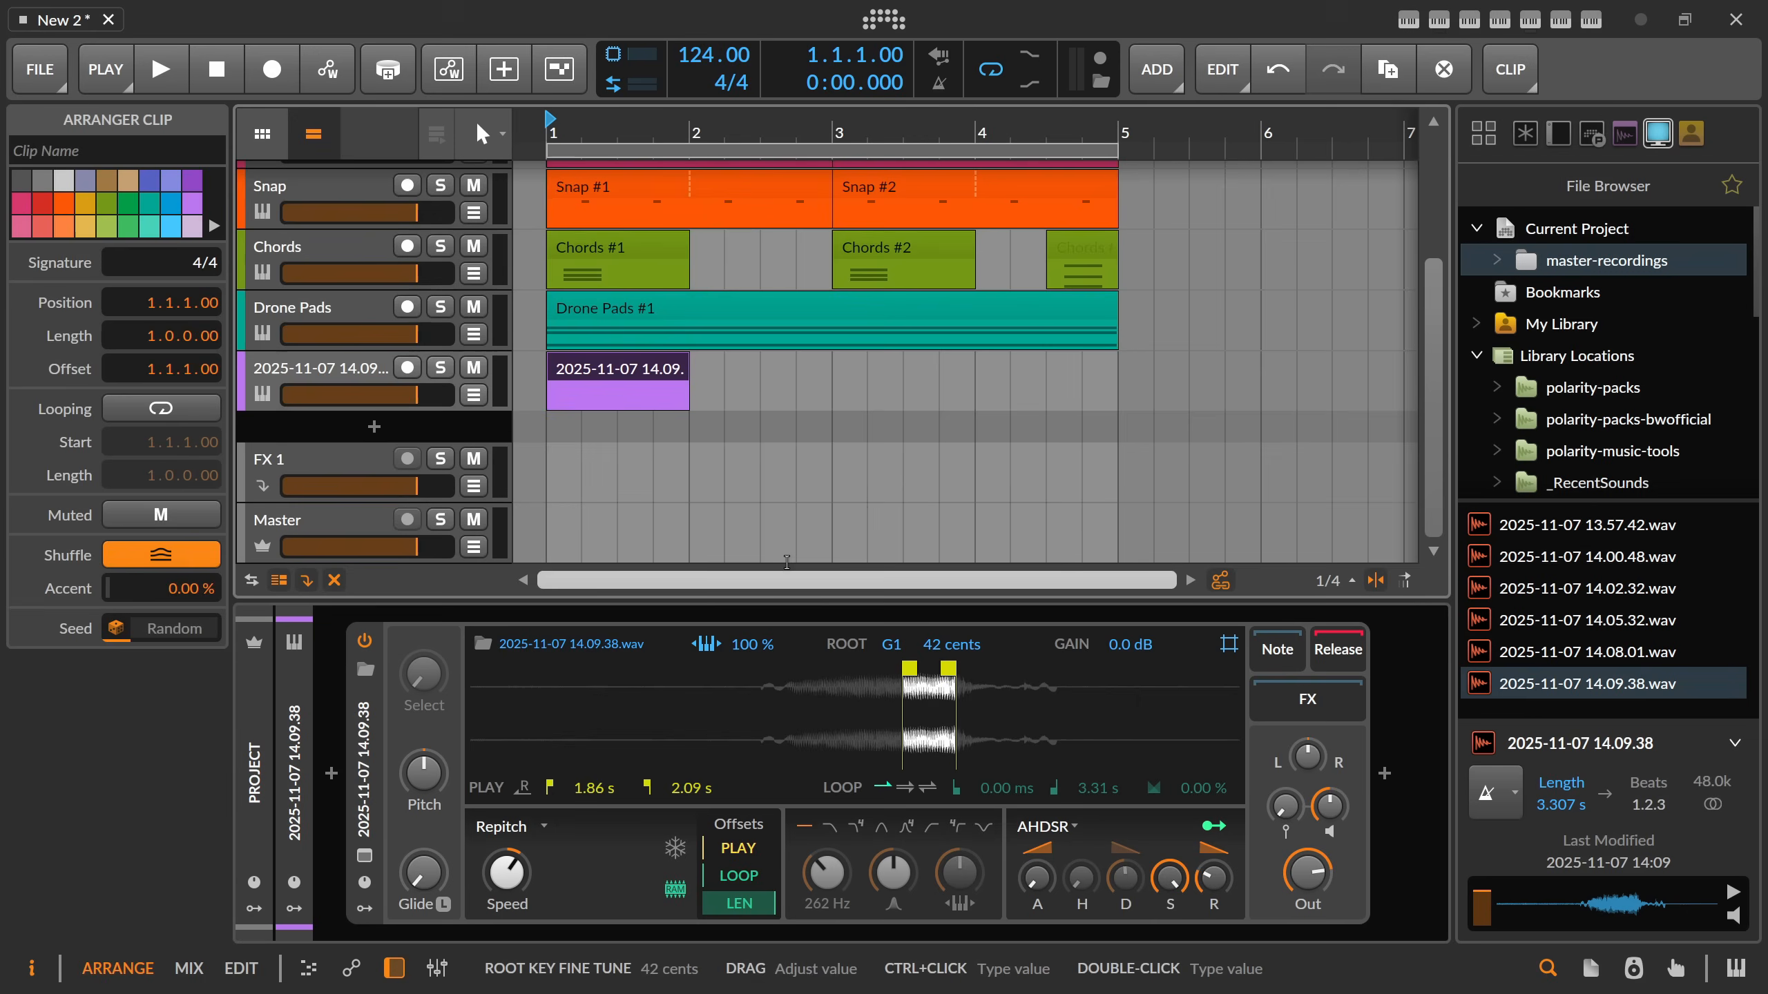
Draw a one-beat note at the start of the new clip and transpose it down by octaves to D#1.
double_click(600, 371)
left_click_drag(531, 382, 740, 389)
key("shift+Down")
key("shift+Down")
key("shift+Down")
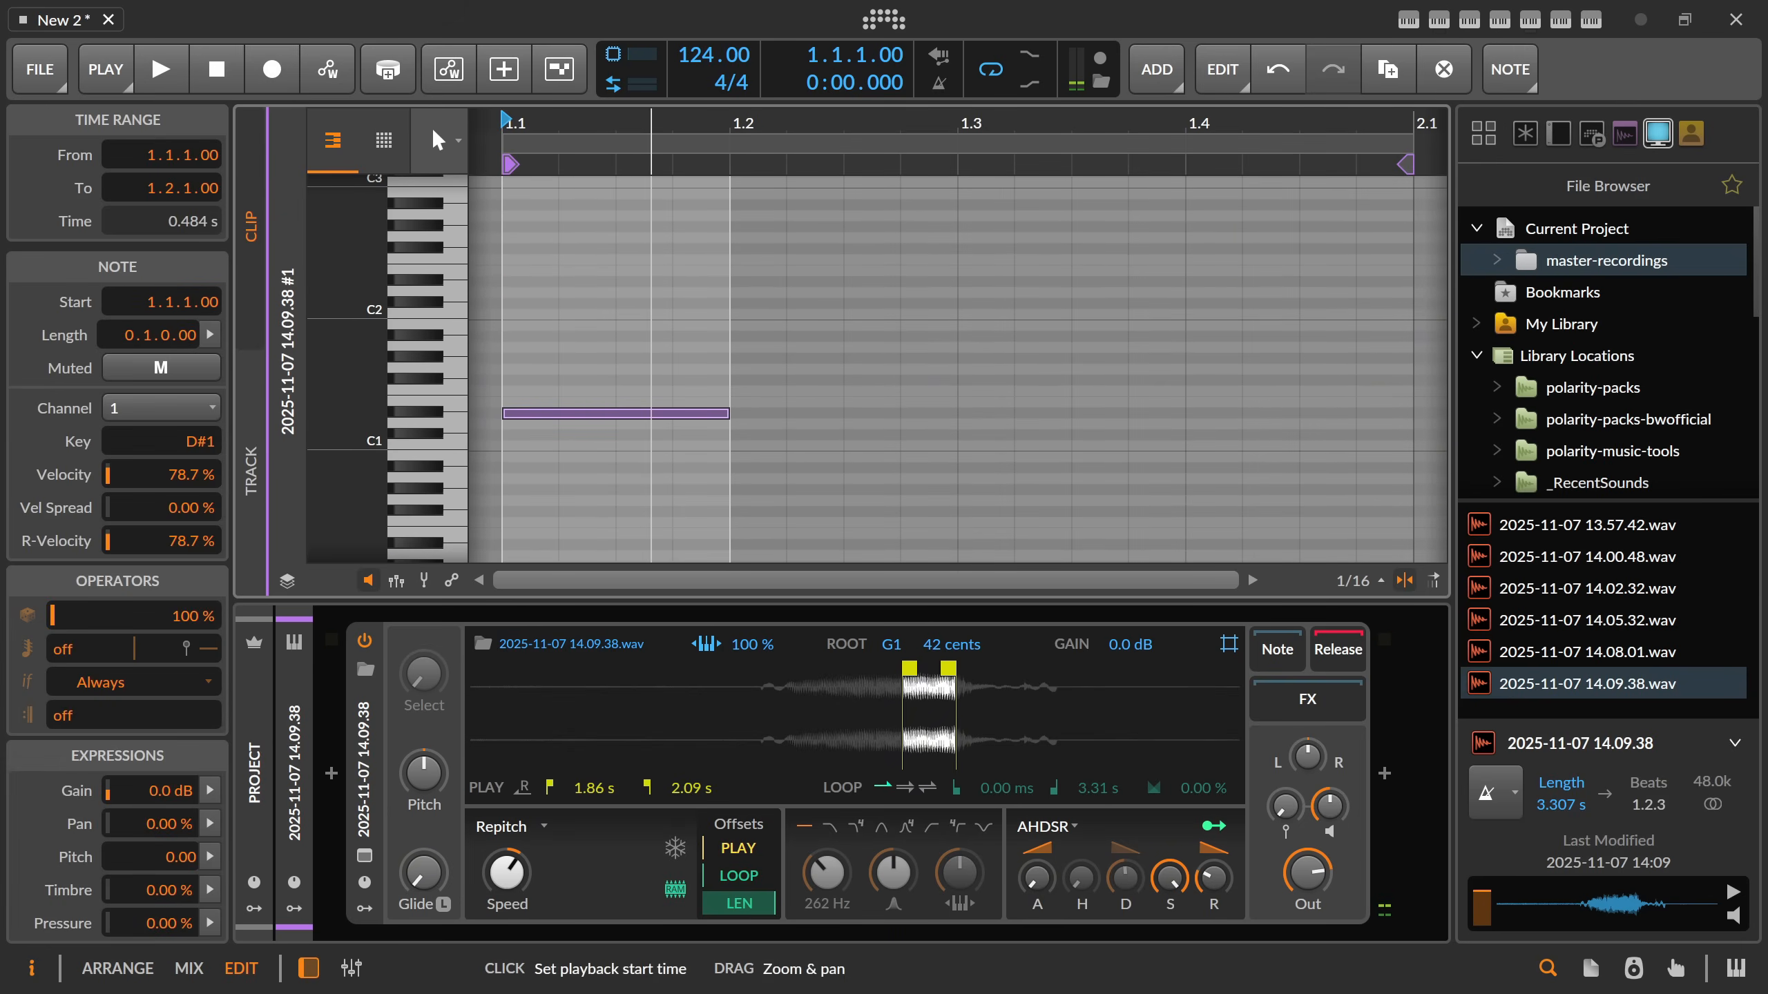
Move the D#1 note to start at 1.1.3 and play it back.
scroll(651, 123, "down", 2)
left_click_drag(648, 364, 648, 438)
key("Right")
key("Right")
key("space")
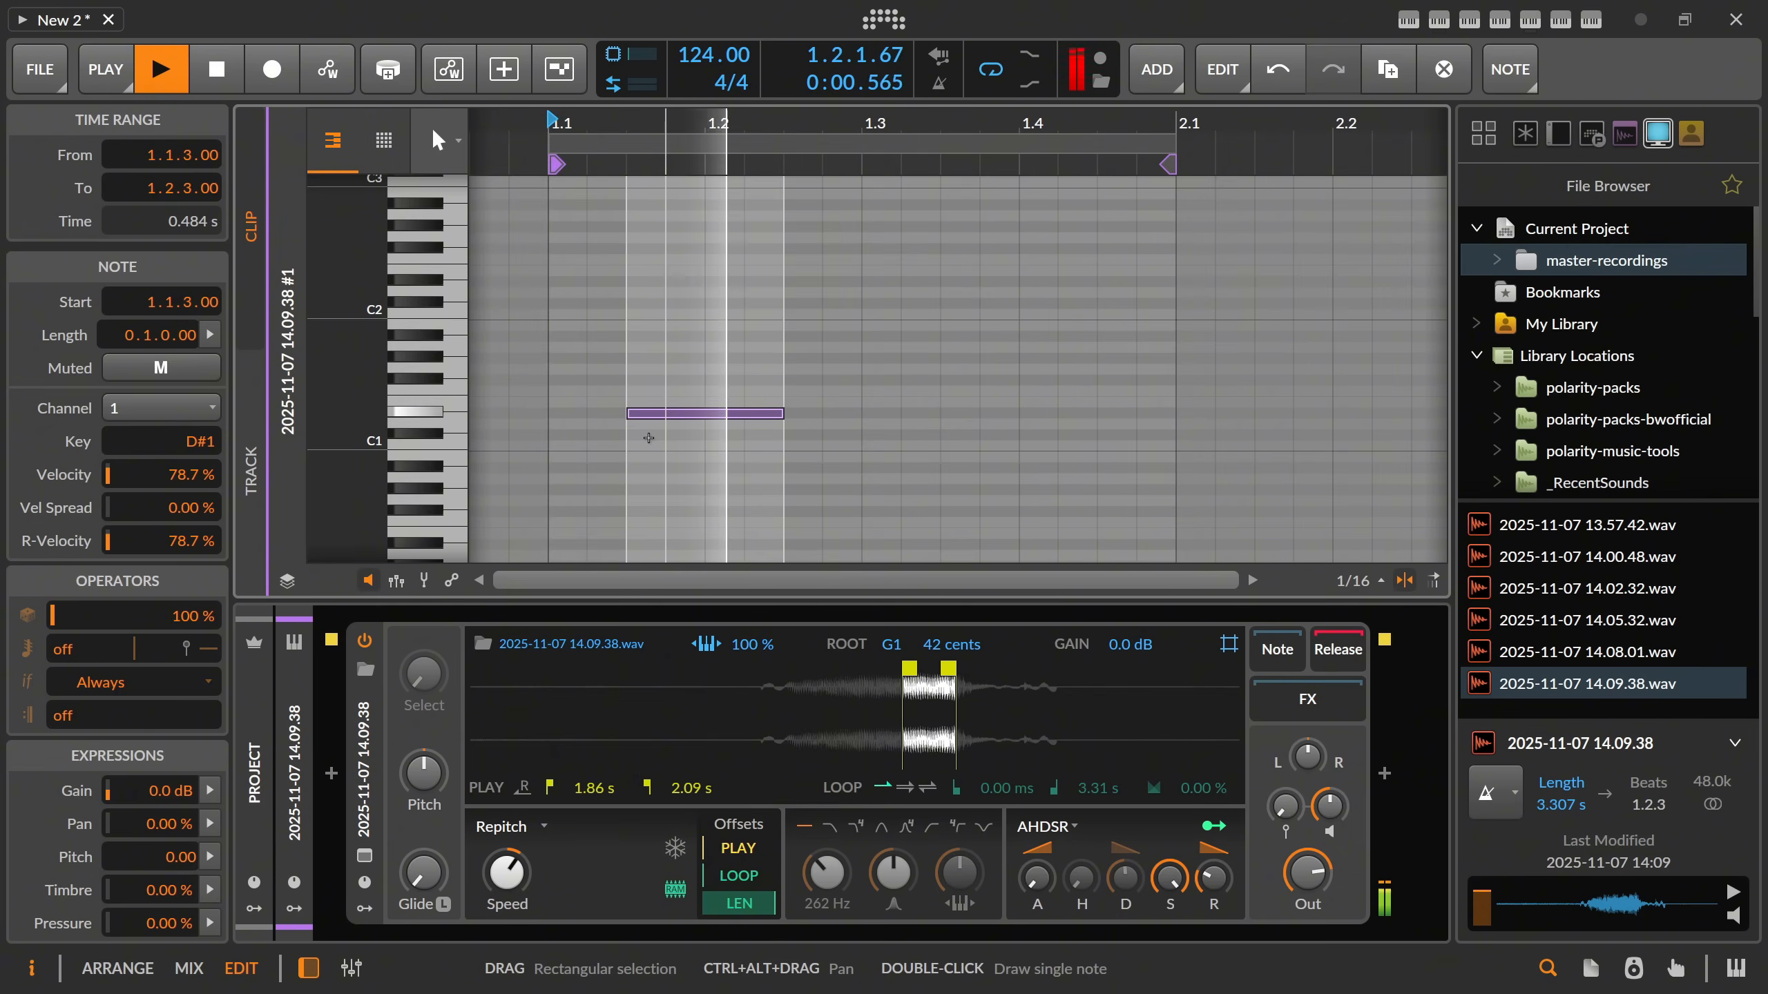
Shorten the D#1 note to half a beat, duplicate it so a copy starts at 1.2.3, and delete the surplus note at 1.2.1.
key("space")
left_click_drag(766, 428, 678, 402)
key("ctrl+d")
key("ctrl+d")
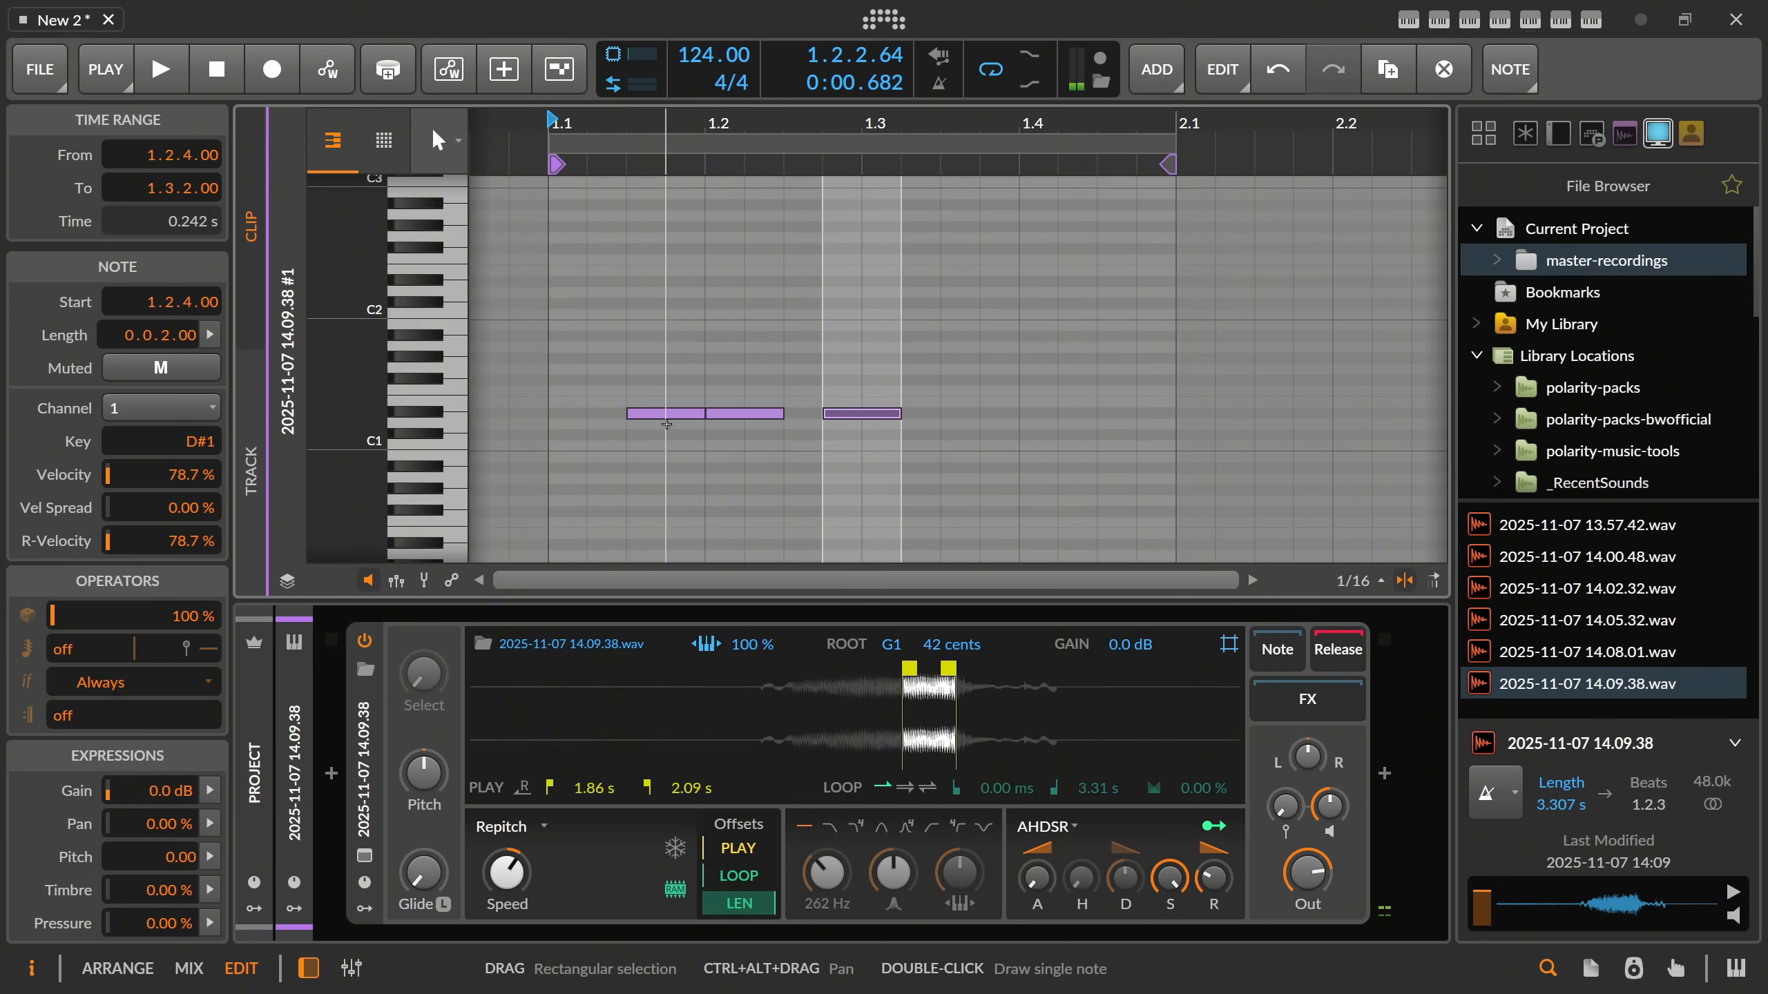
key("space")
left_click_drag(741, 378, 744, 454)
key("Delete")
key("space")
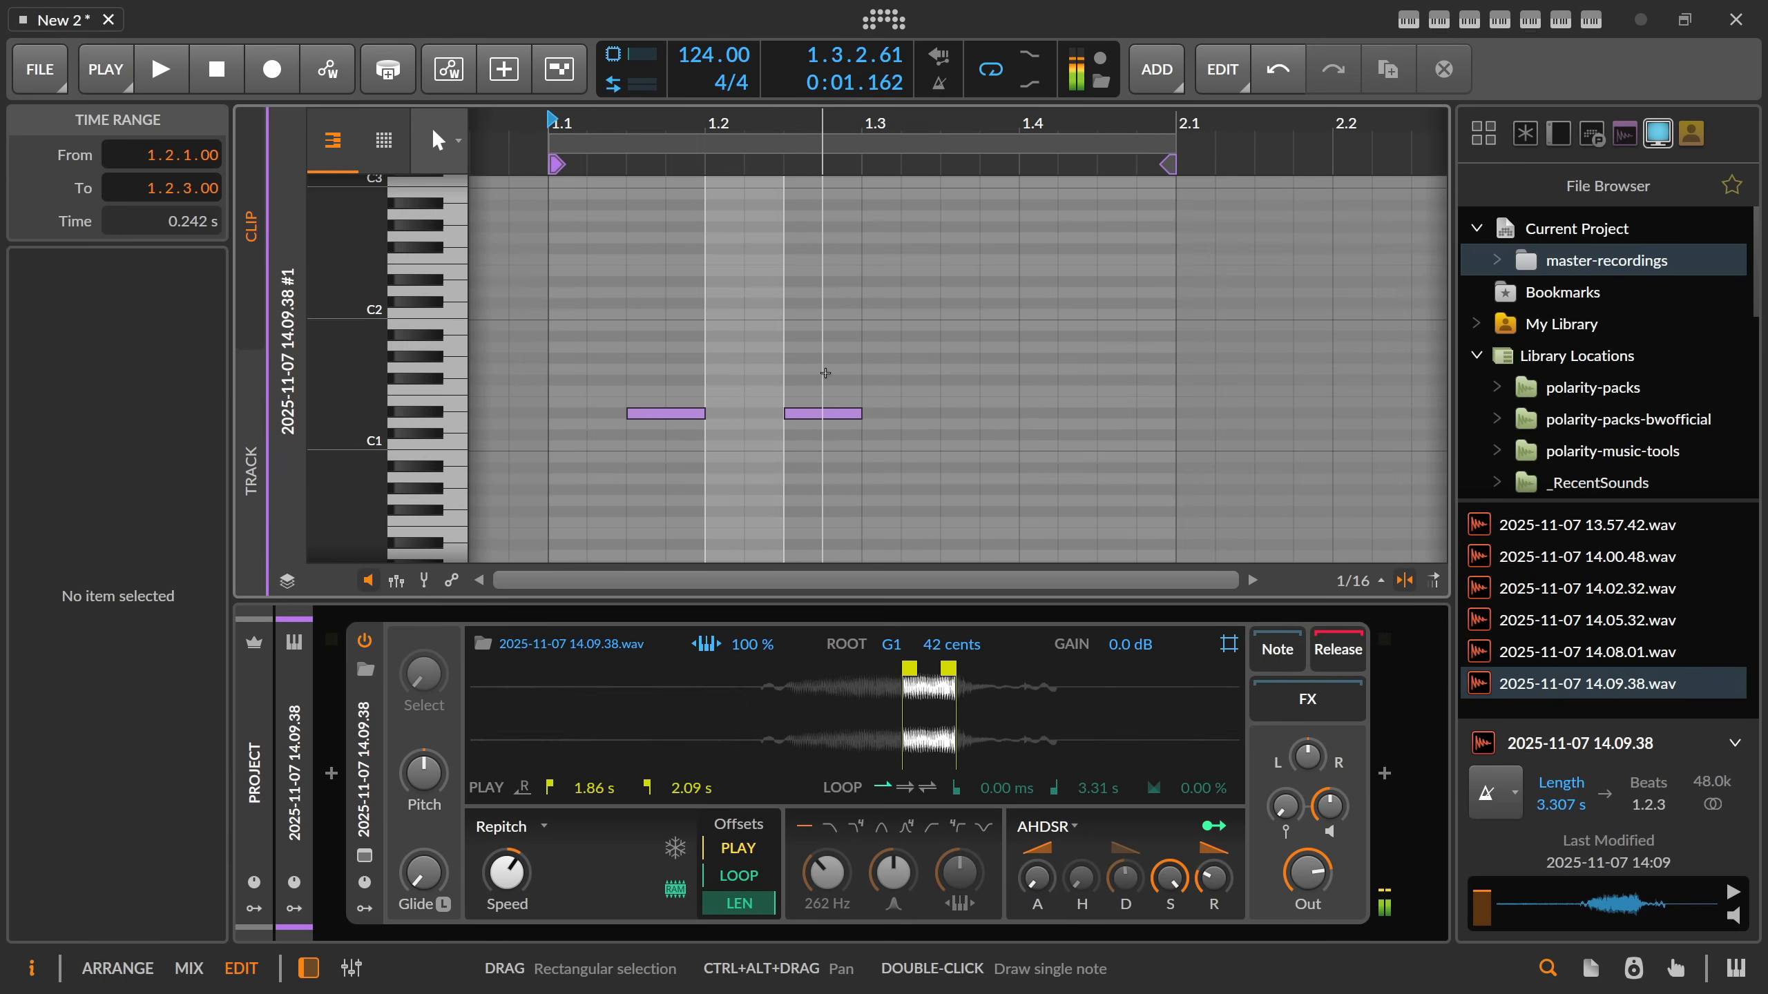
Duplicate the first two beats of the clip to add D#1 notes at 1.3.3 and 1.4.3, and play the pattern.
left_click_drag(550, 376, 860, 441)
key("ctrl+d")
key("space")
left_click_drag(828, 333, 830, 399)
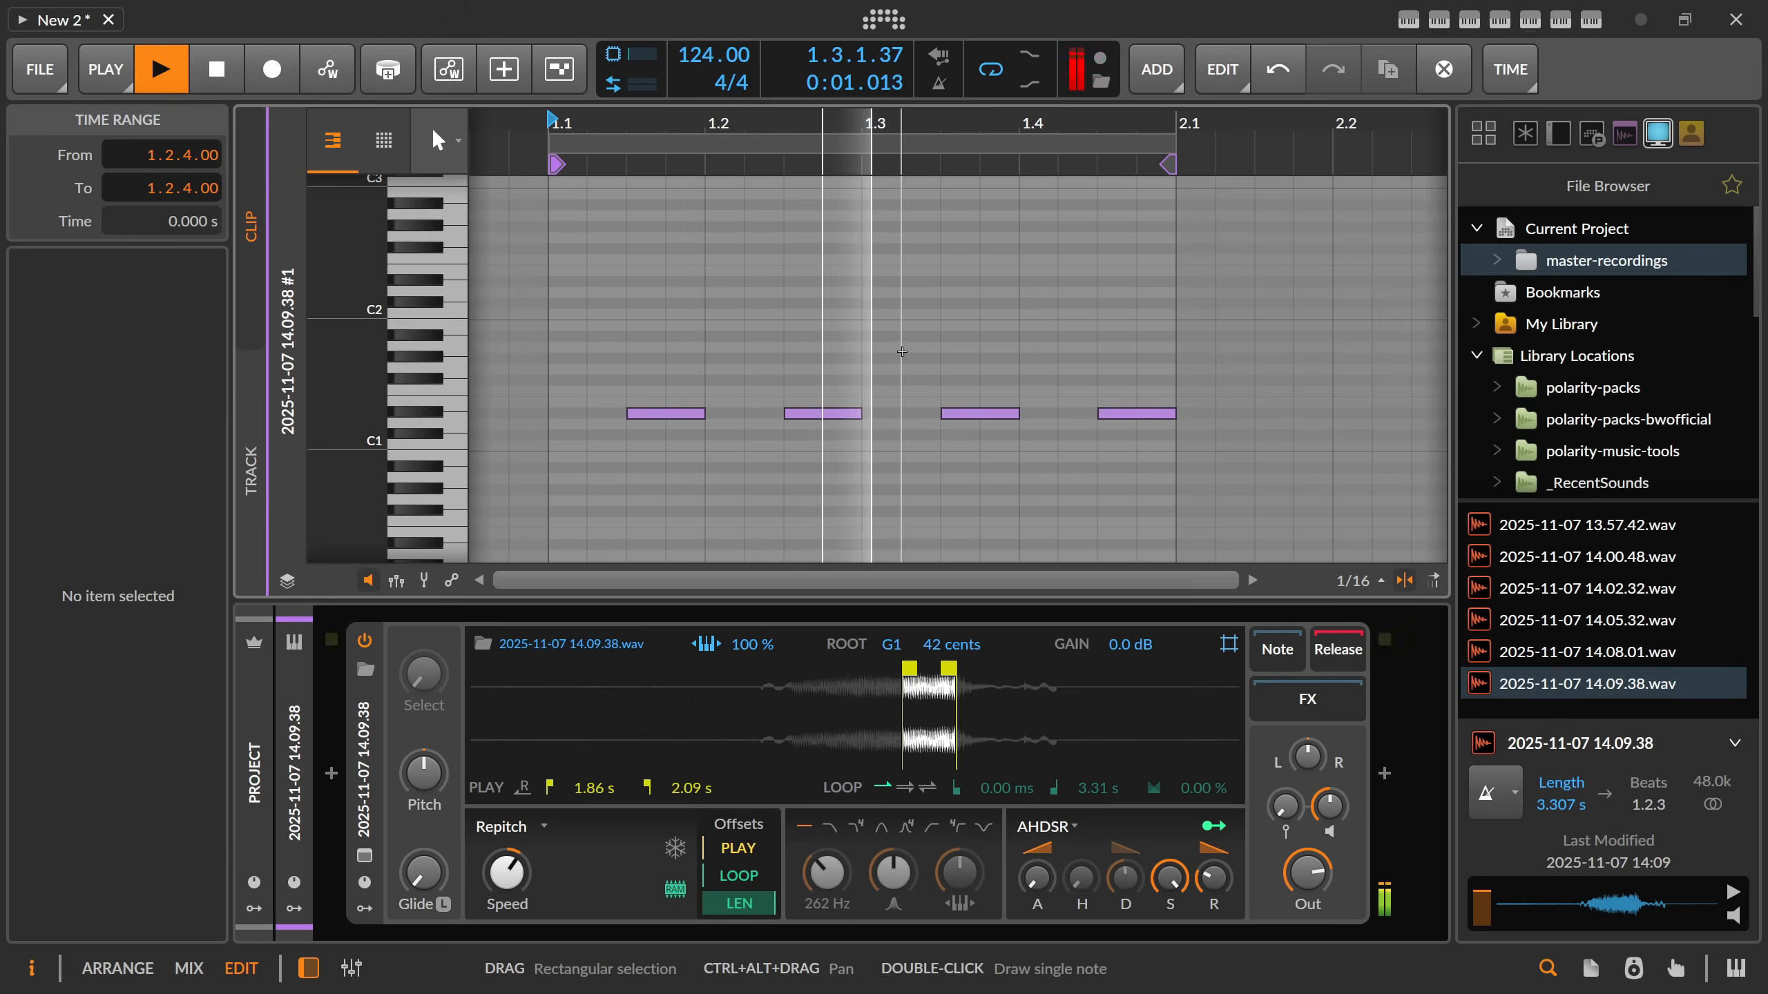
Stop playback, move the D#1 note at 1.3.3 a sixteenth earlier to 1.3.2, and duplicate it to 1.3.4.
left_click_drag(965, 369, 969, 436)
key("space")
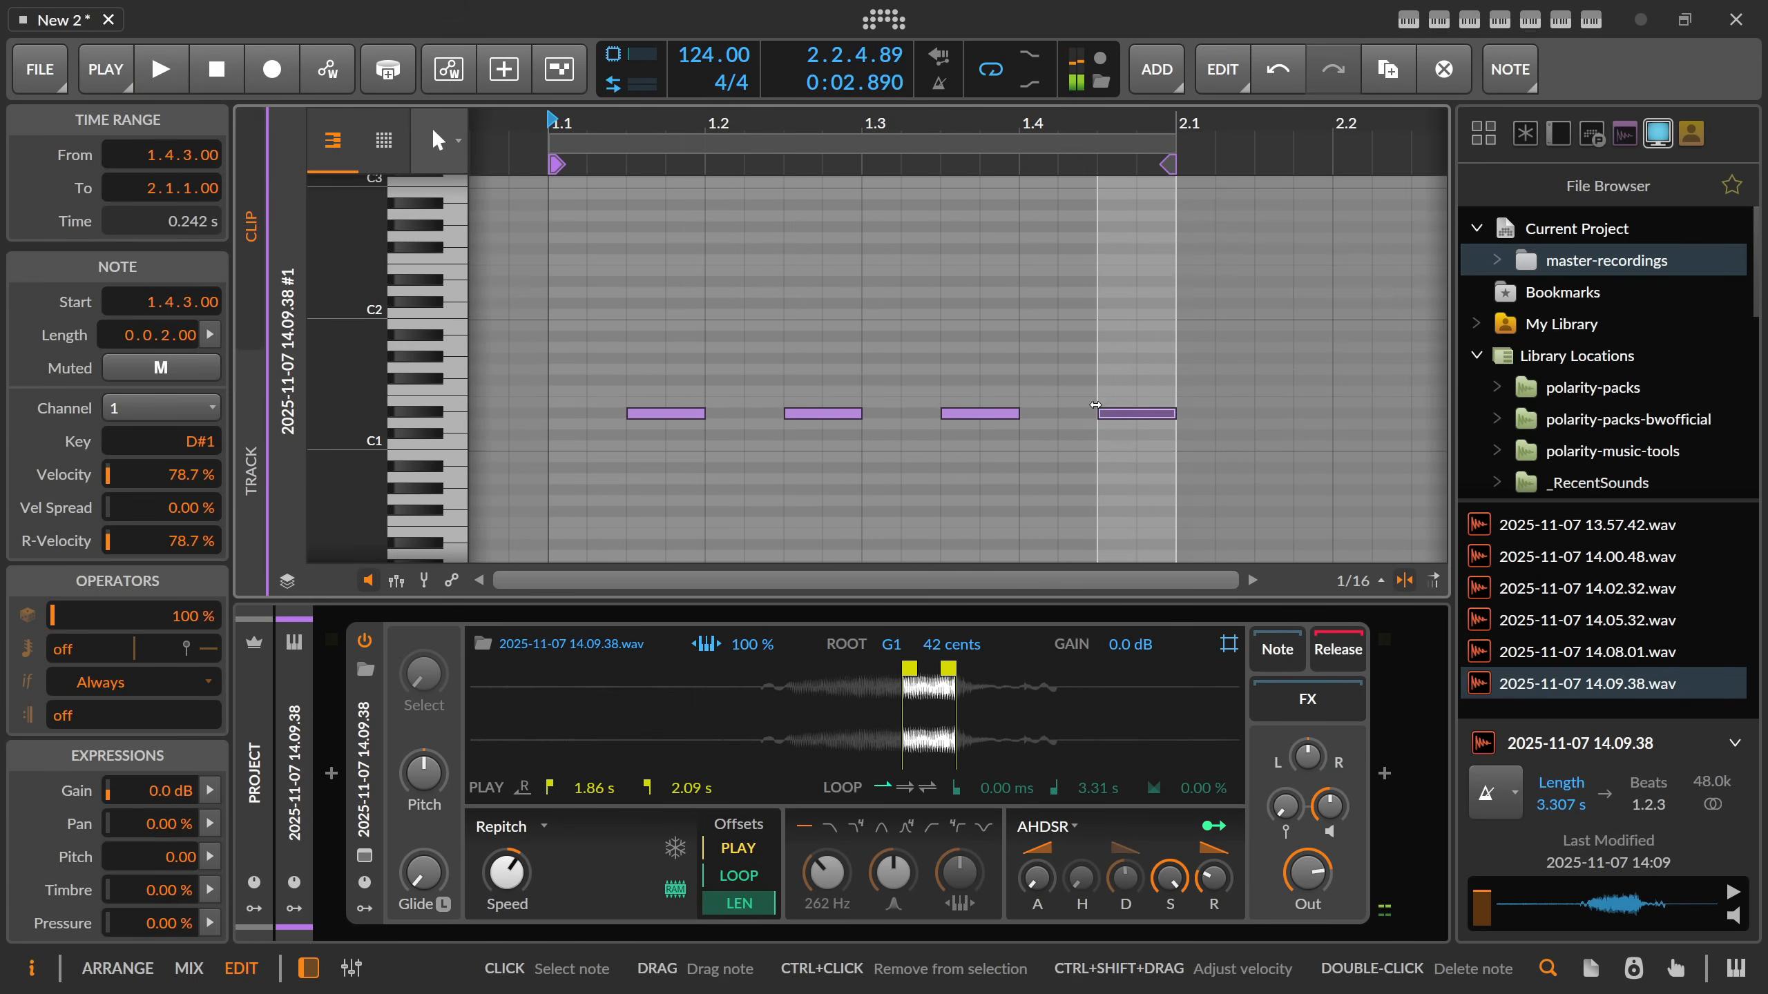
key("alt+1")
left_click_drag(688, 411, 1119, 410)
key("alt+3")
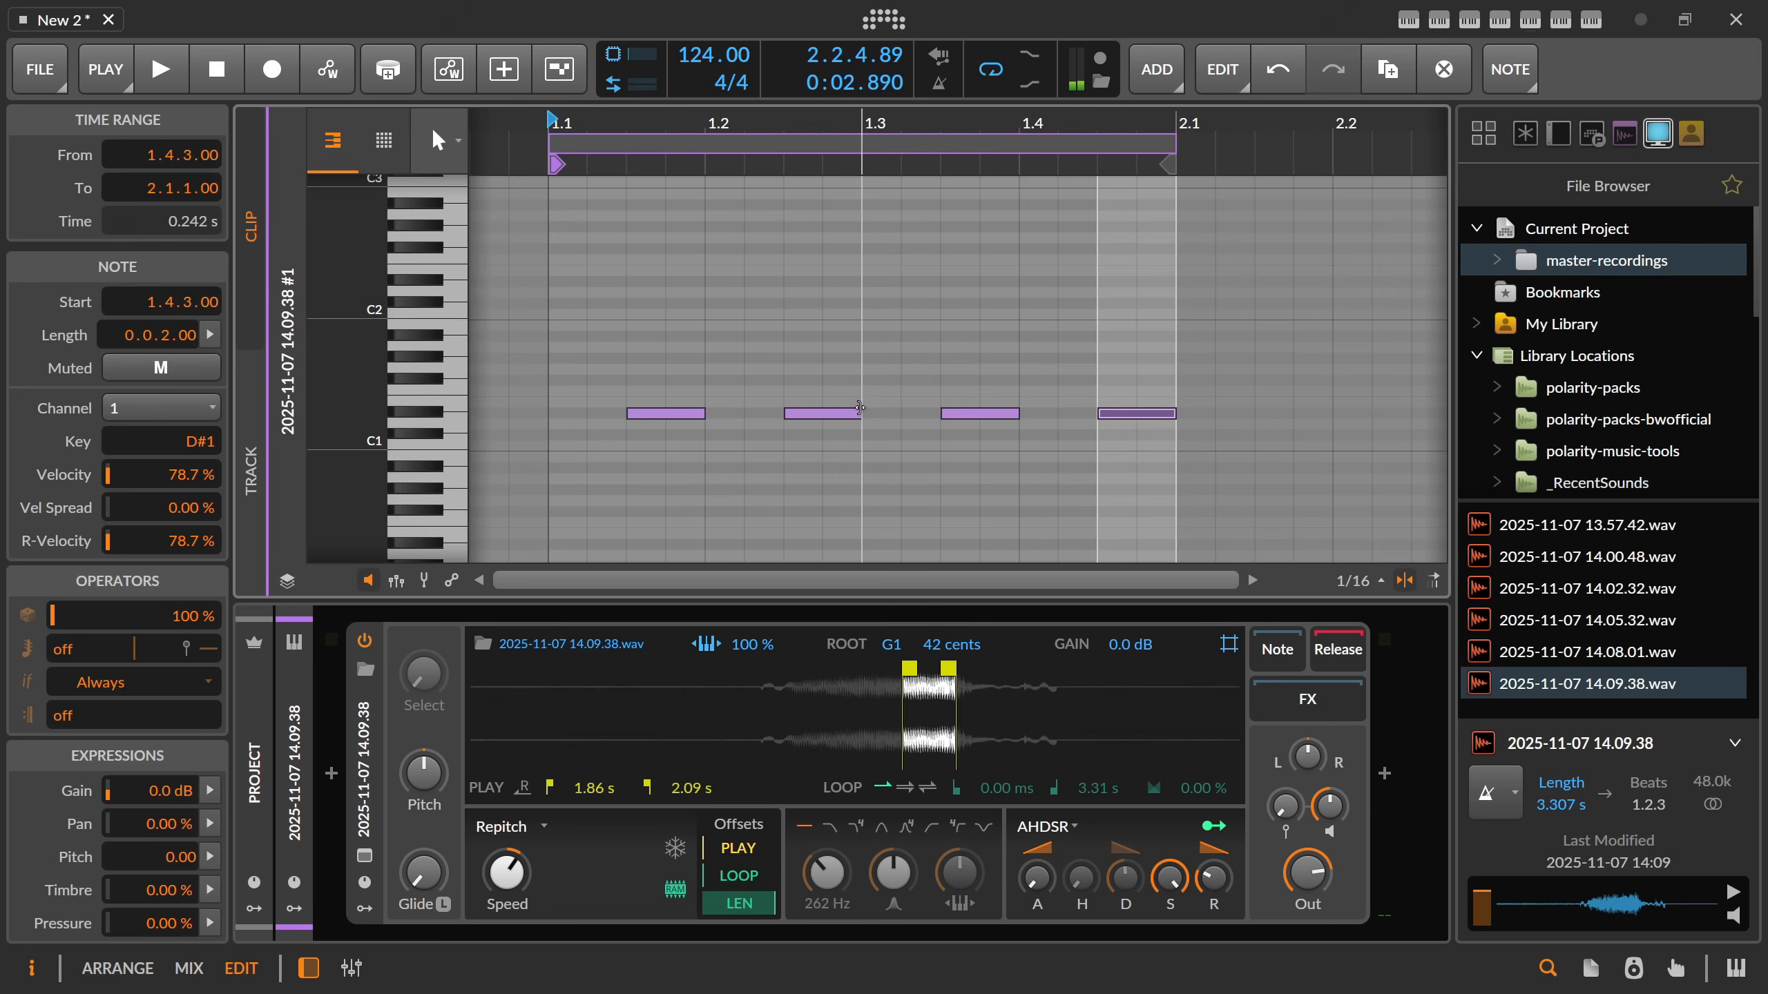
left_click(992, 413)
key("alt+Left")
key("ctrl+d")
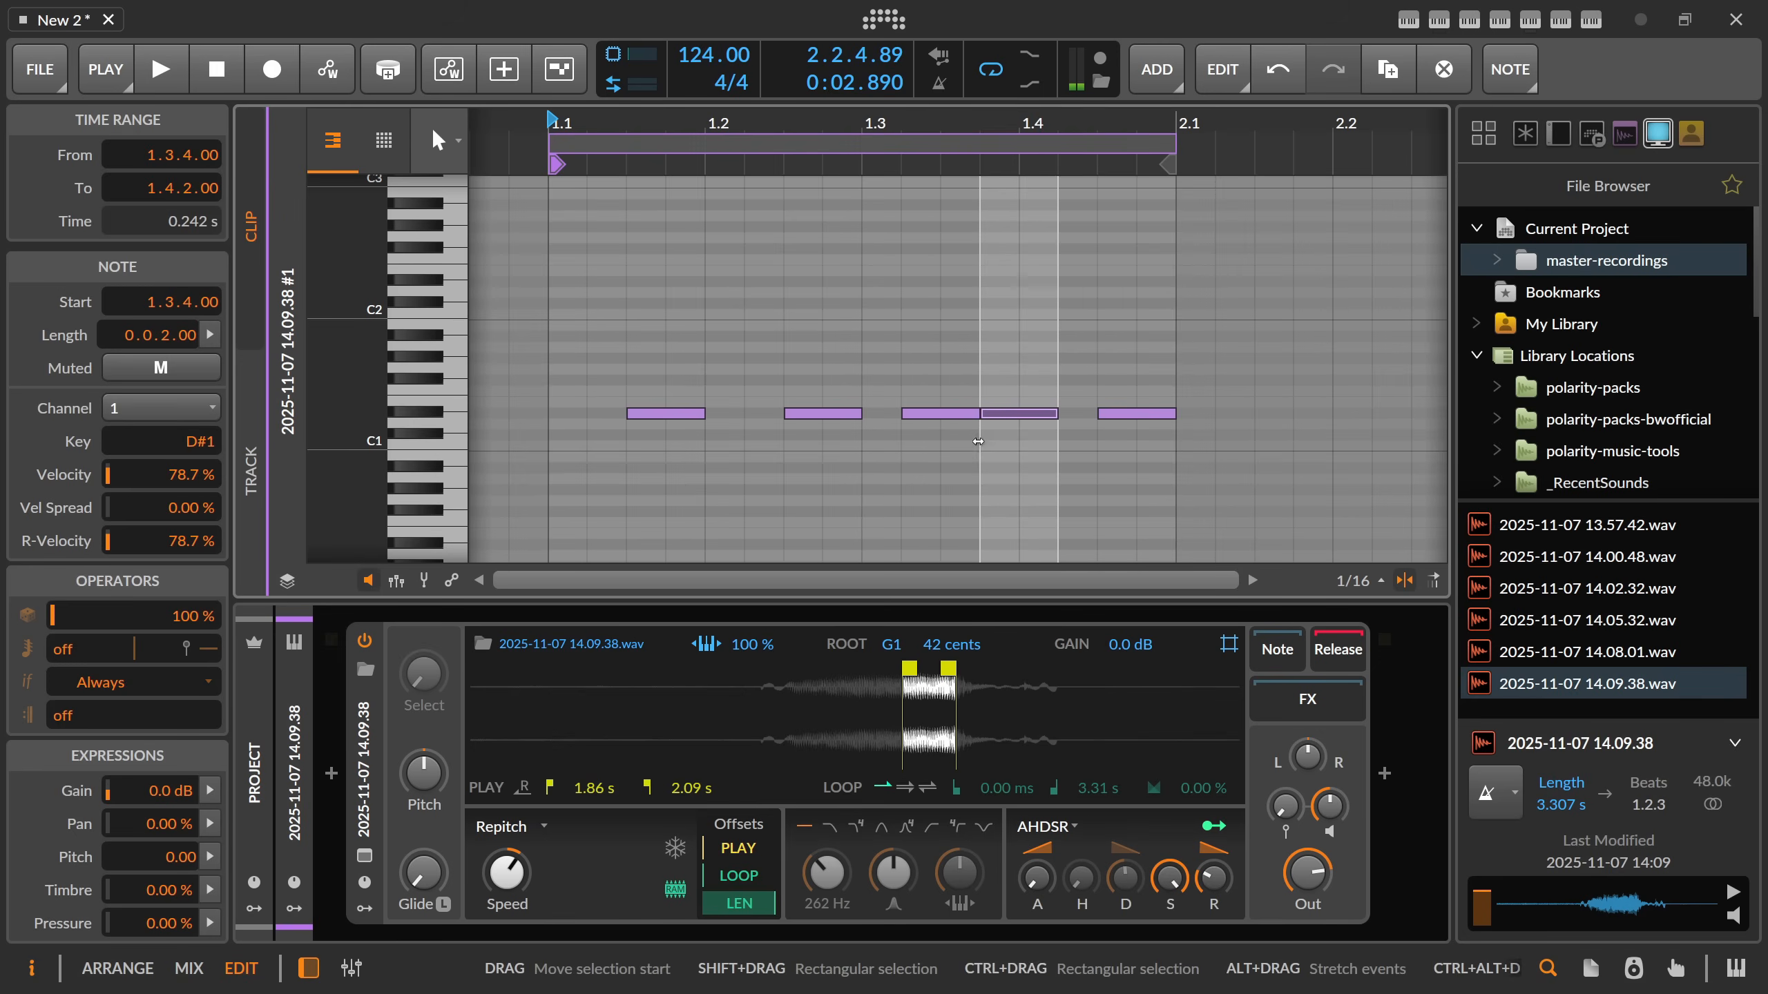
Try the duplicated D#1 note at 1.4.1 during playback, and move it back to 1.3.4.
key("alt+Right")
key("space")
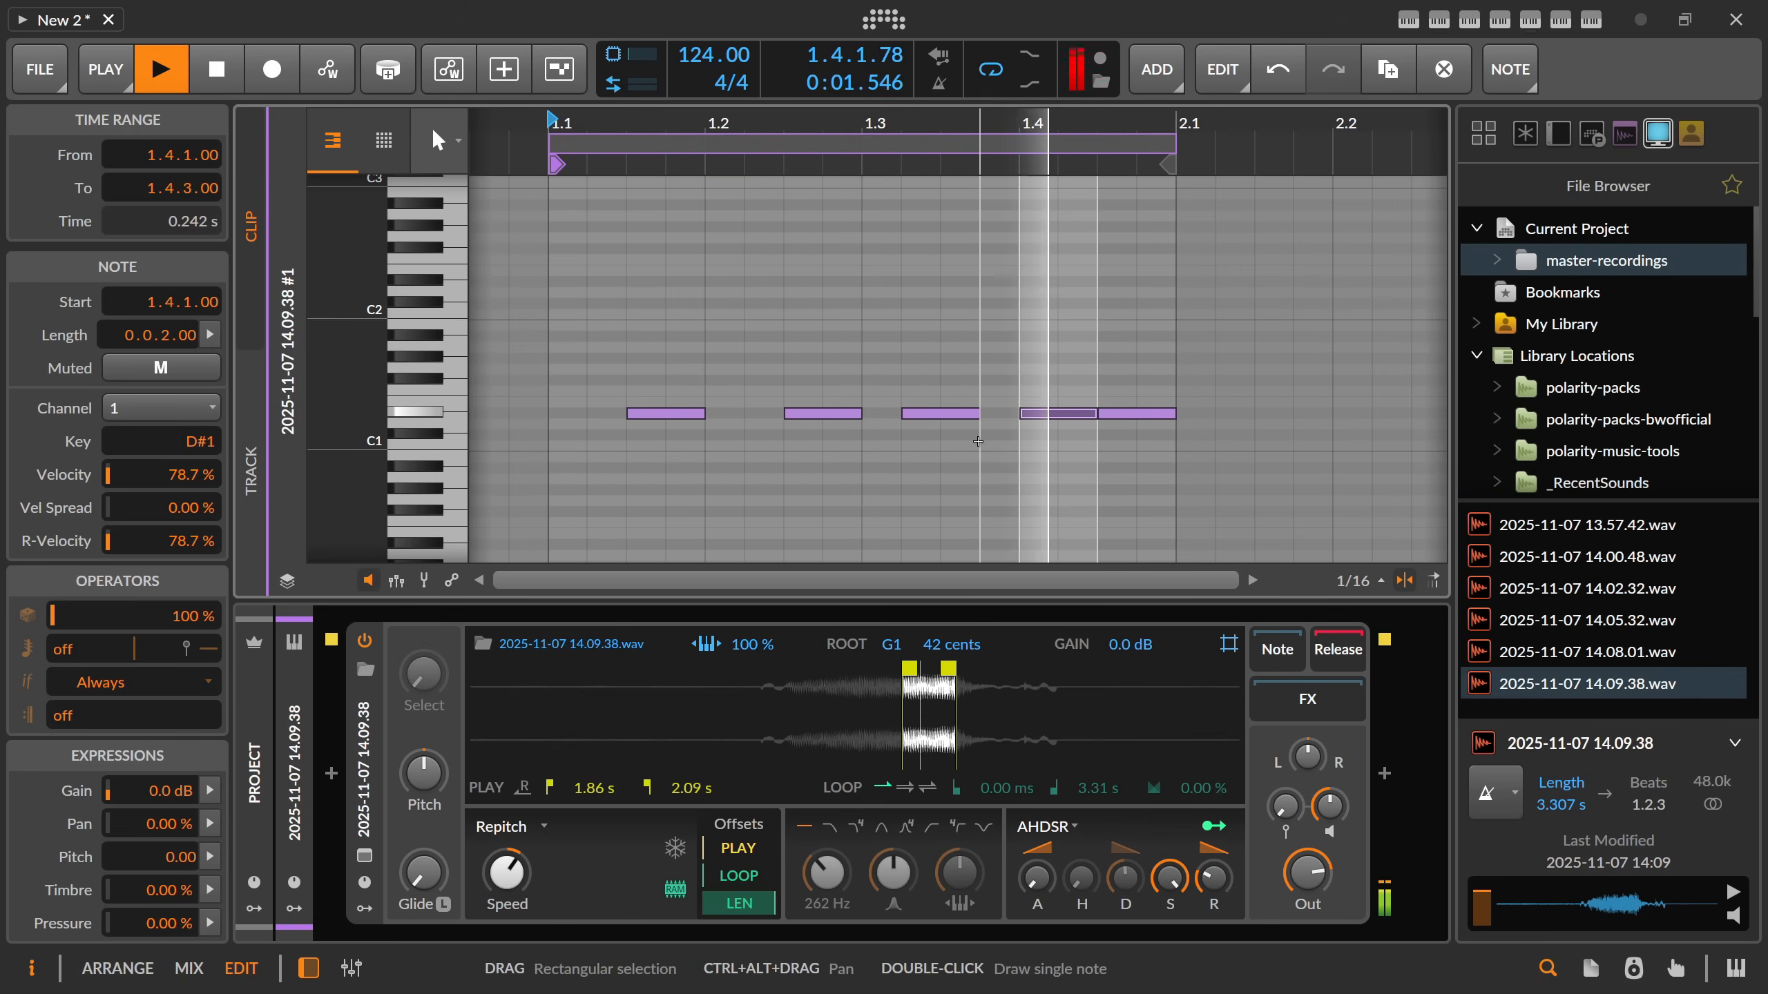
key("alt+Left")
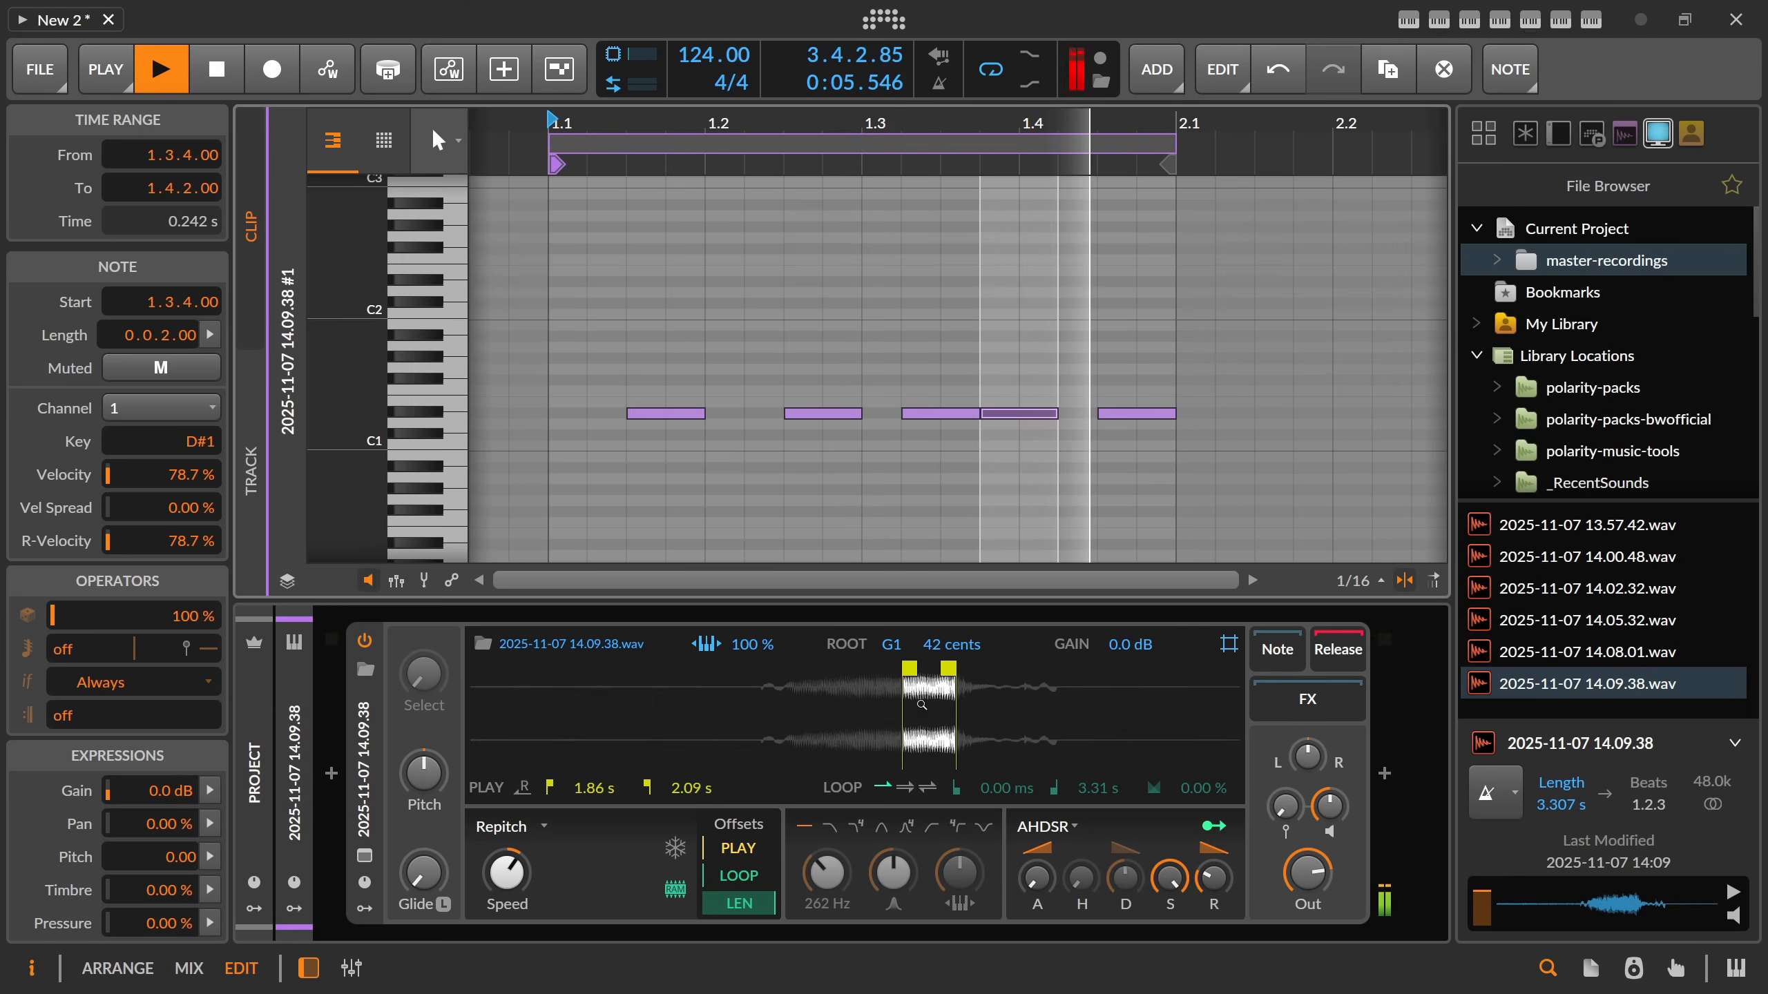
key("space")
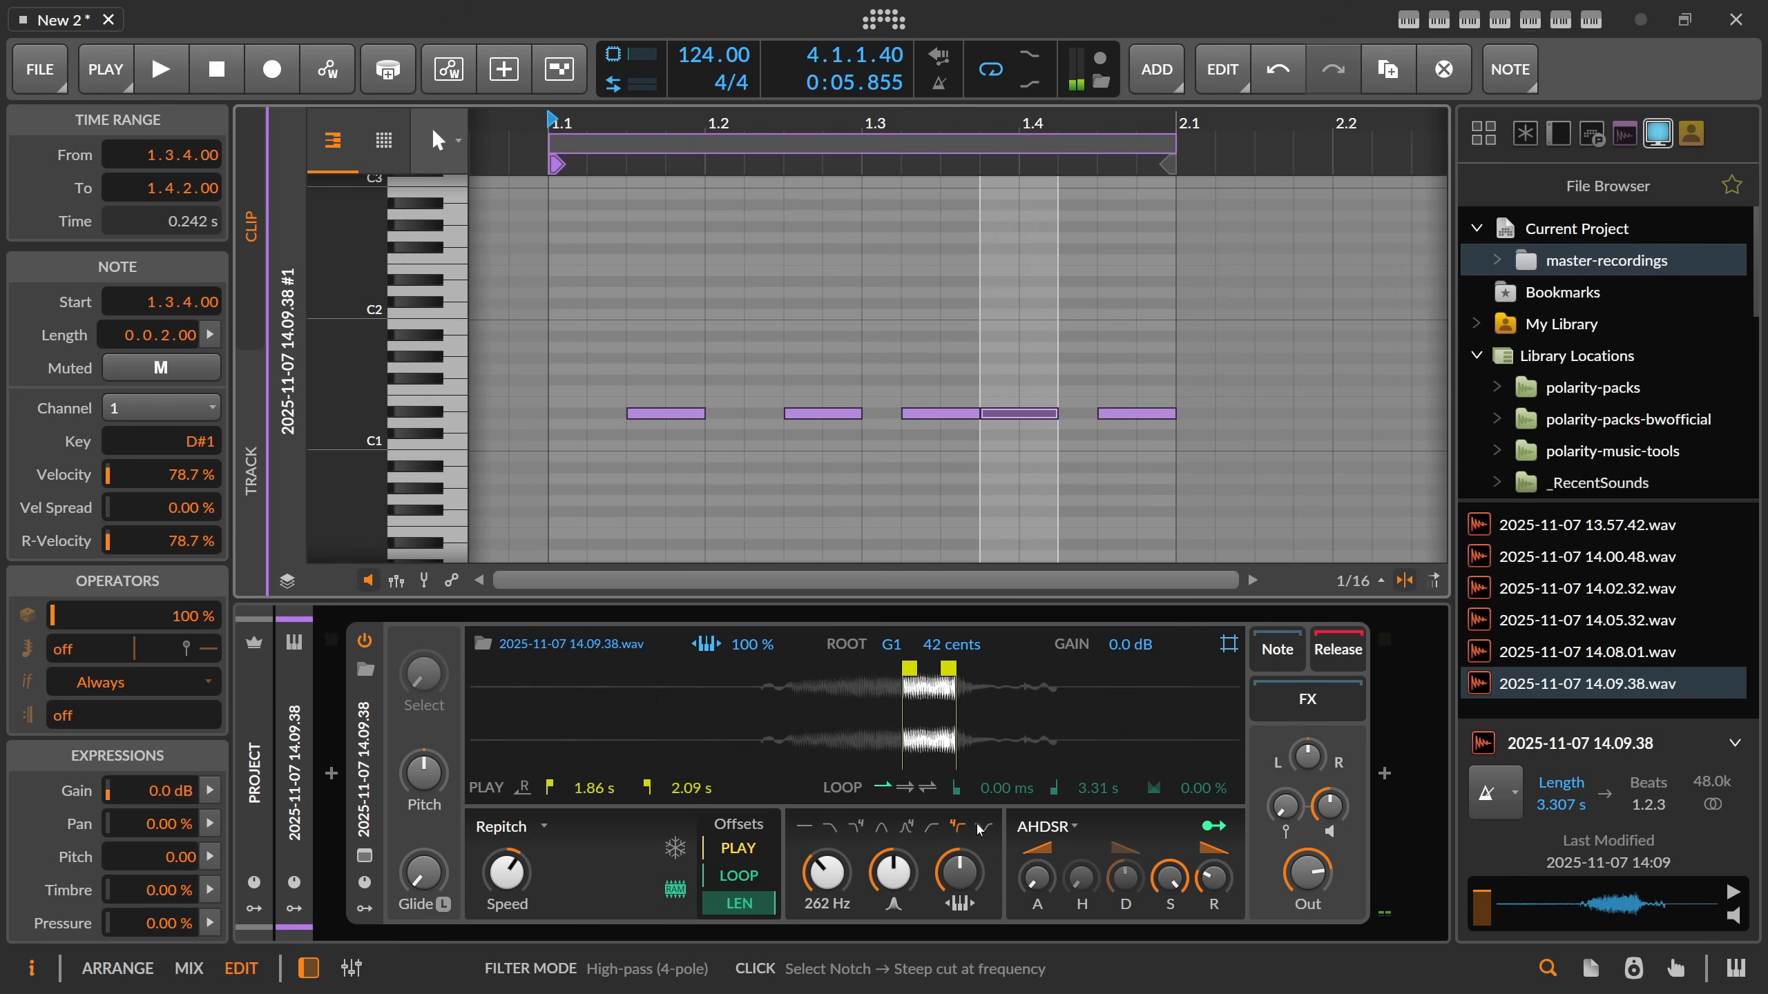
Set the Sampler's filter to a resonant 4-pole high-pass during playback, and set the voice gain to about -4.4 dB.
left_click_drag(910, 875, 910, 822)
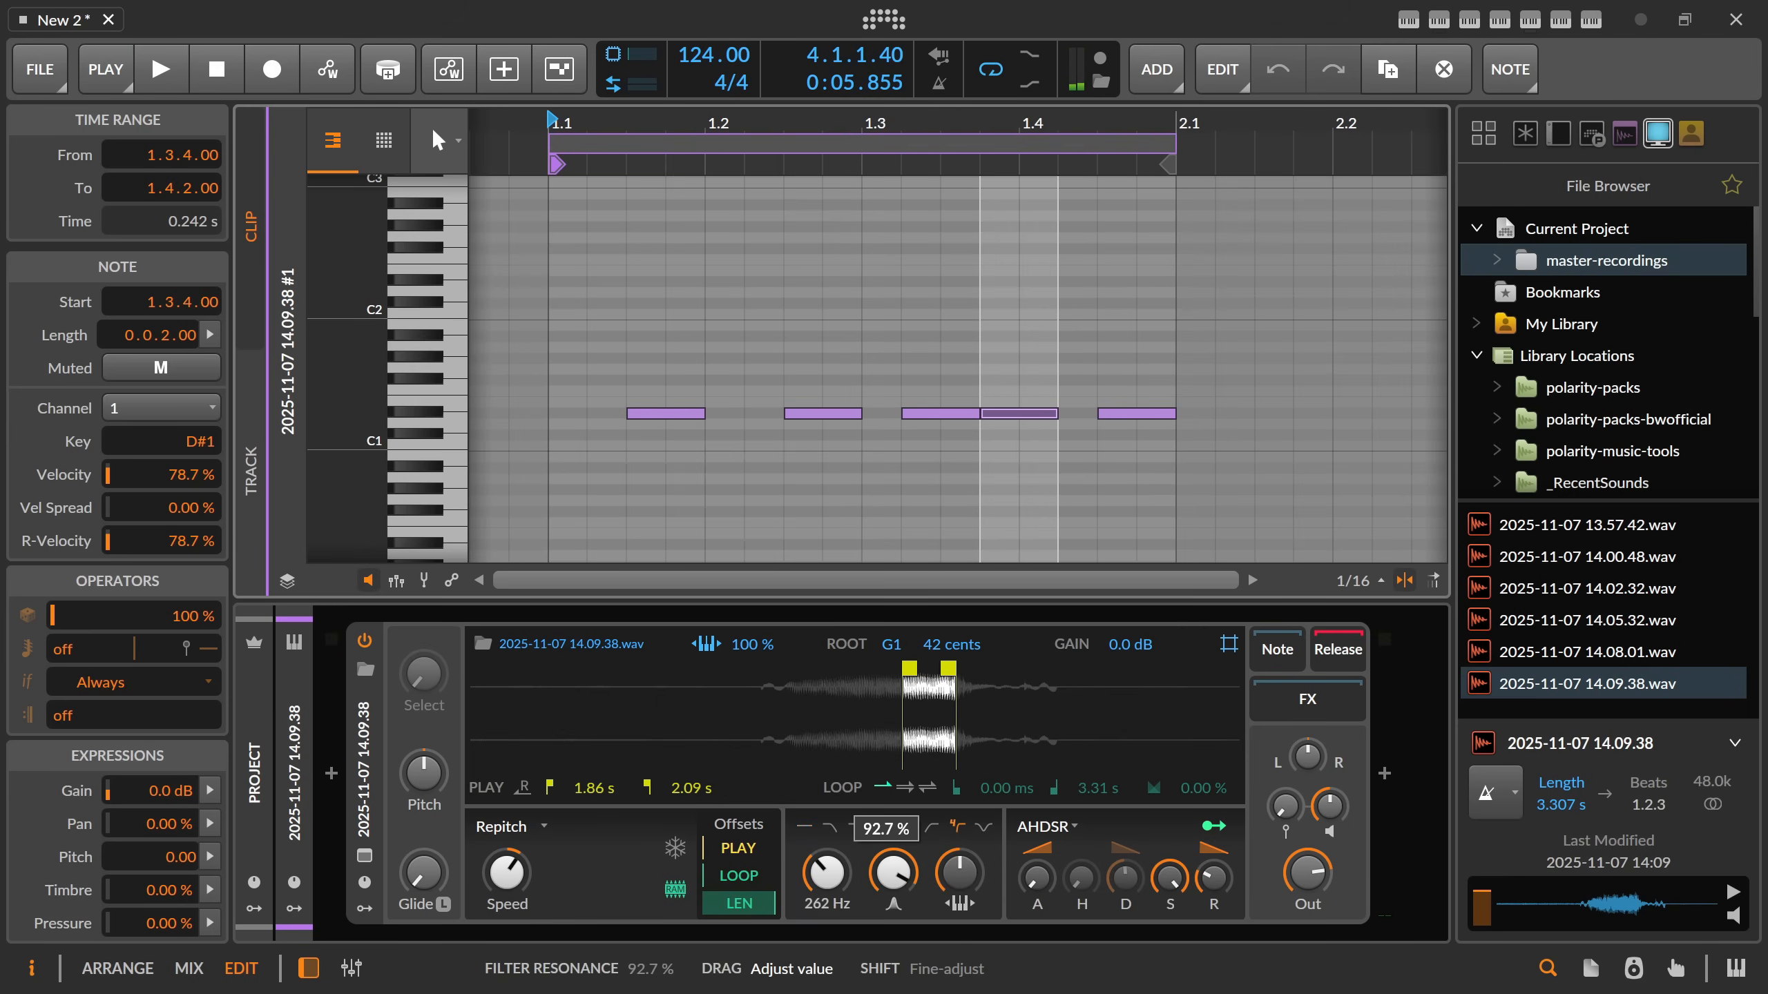
key("space")
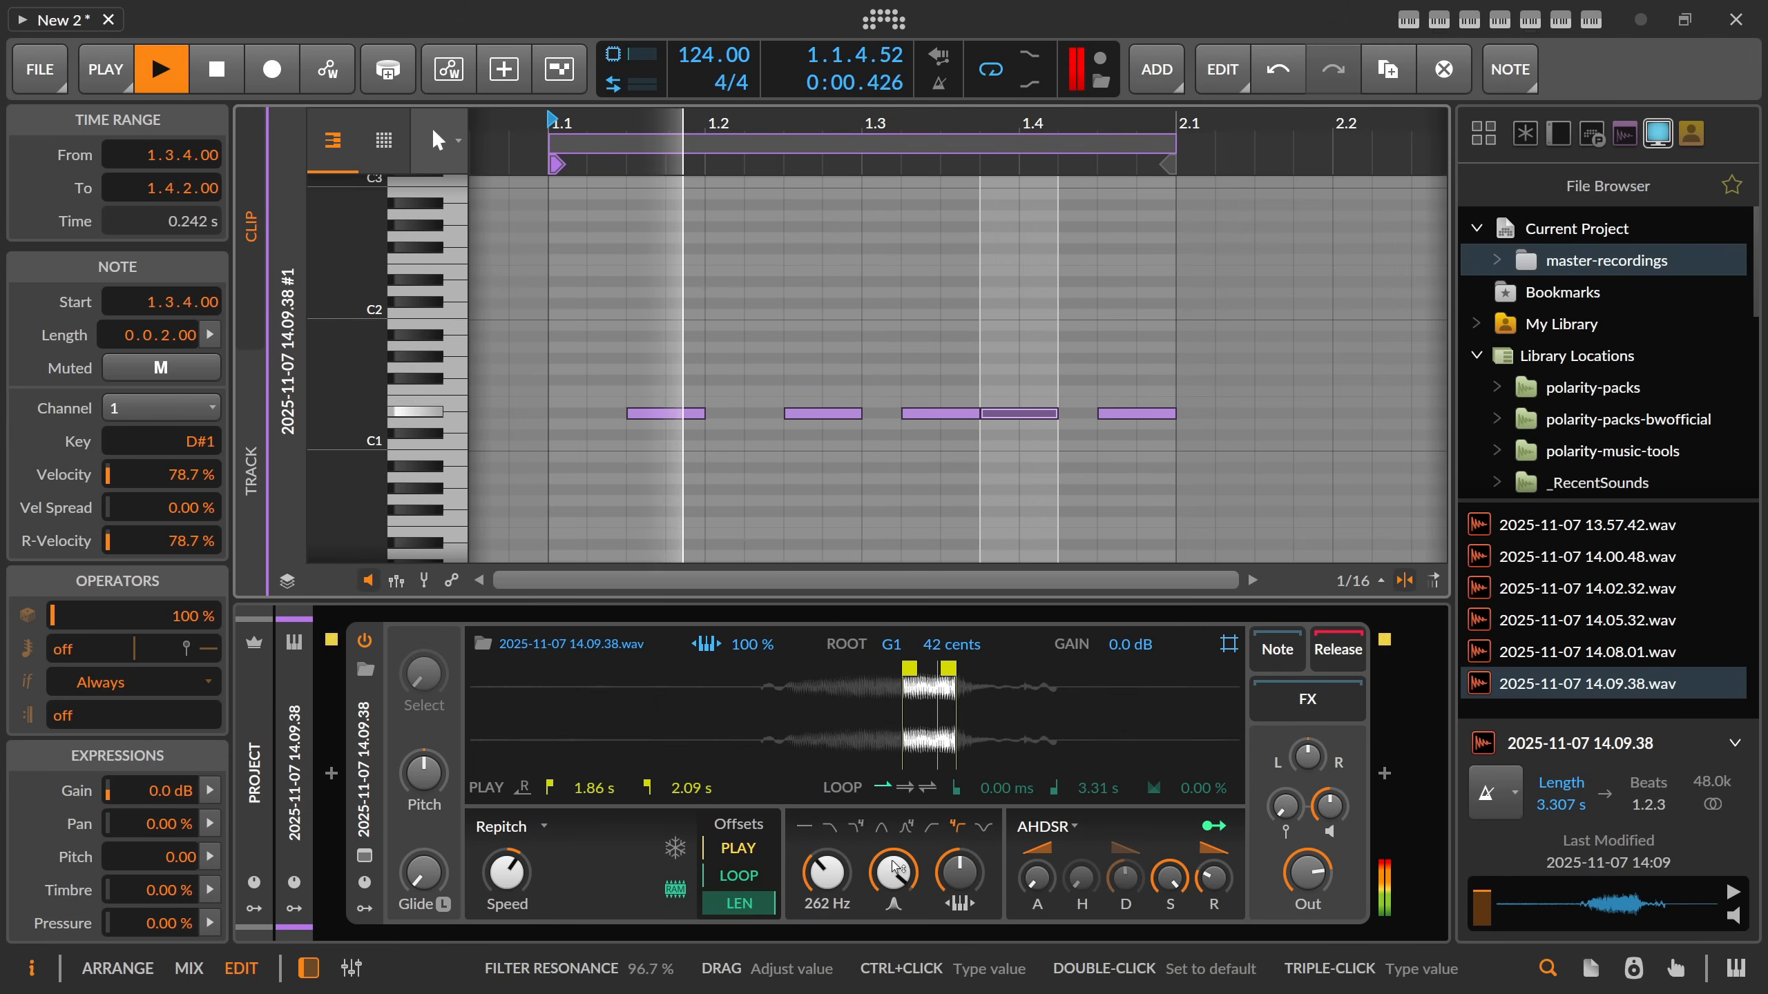
left_click_drag(903, 877, 903, 886)
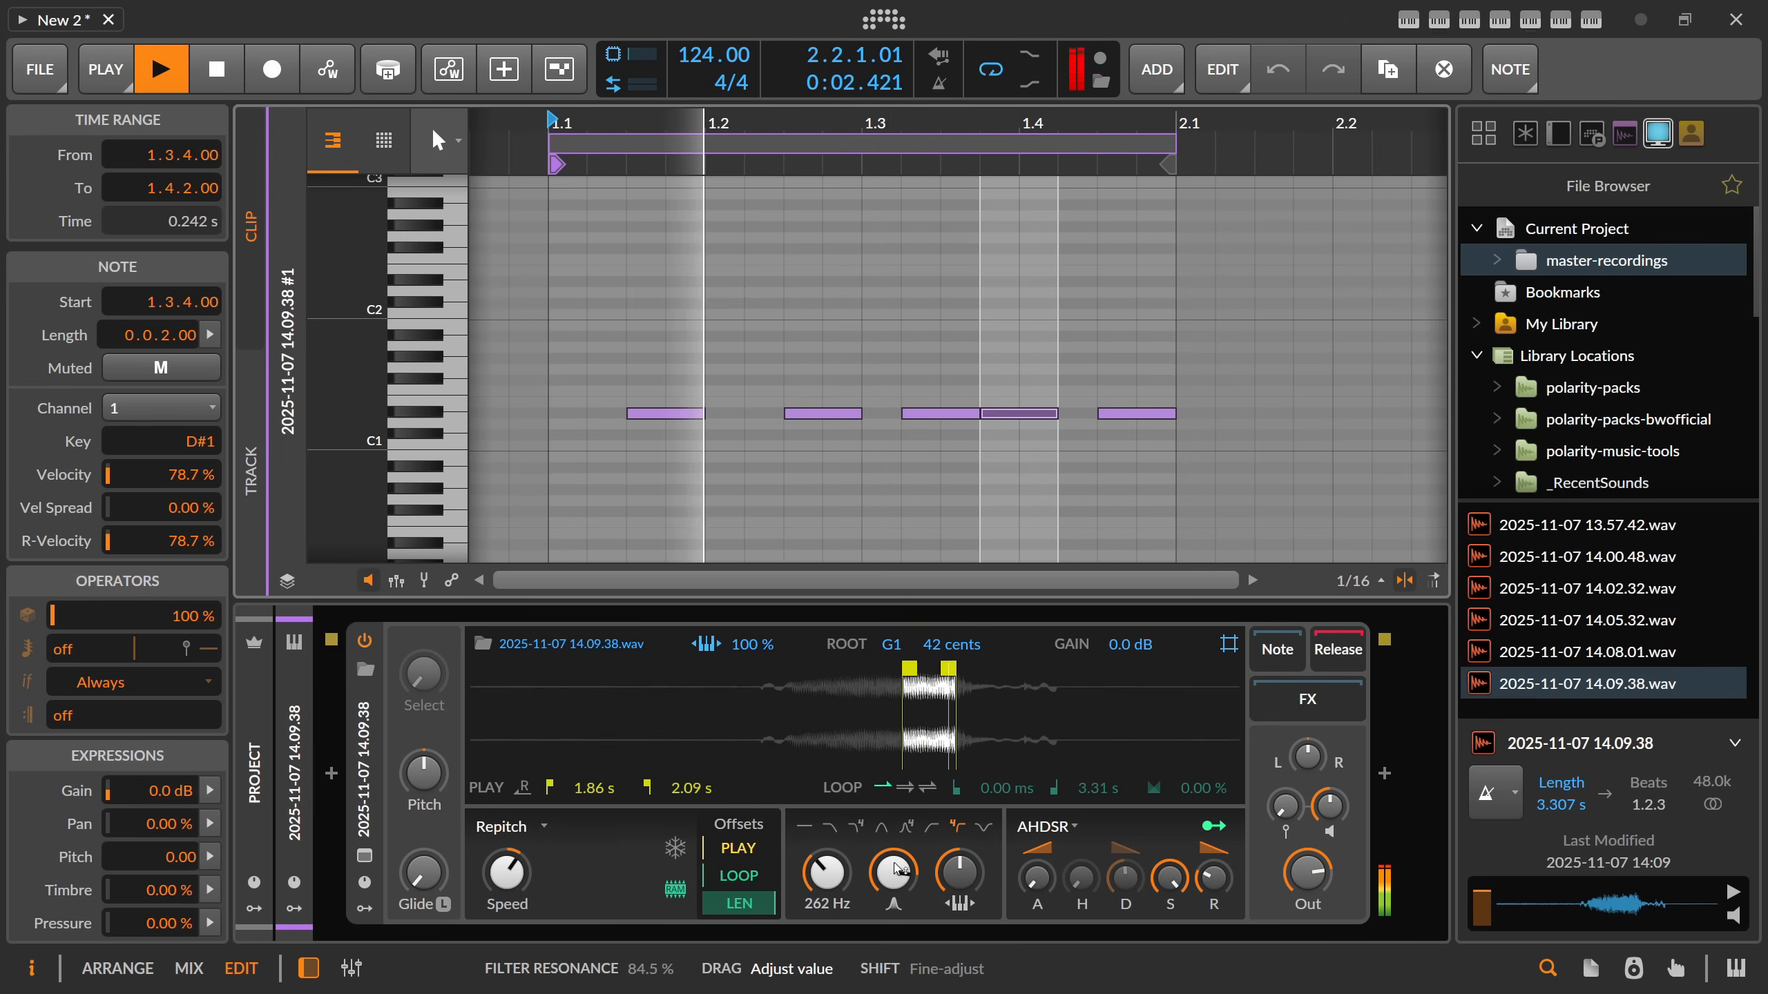
left_click_drag(1308, 756, 1308, 767)
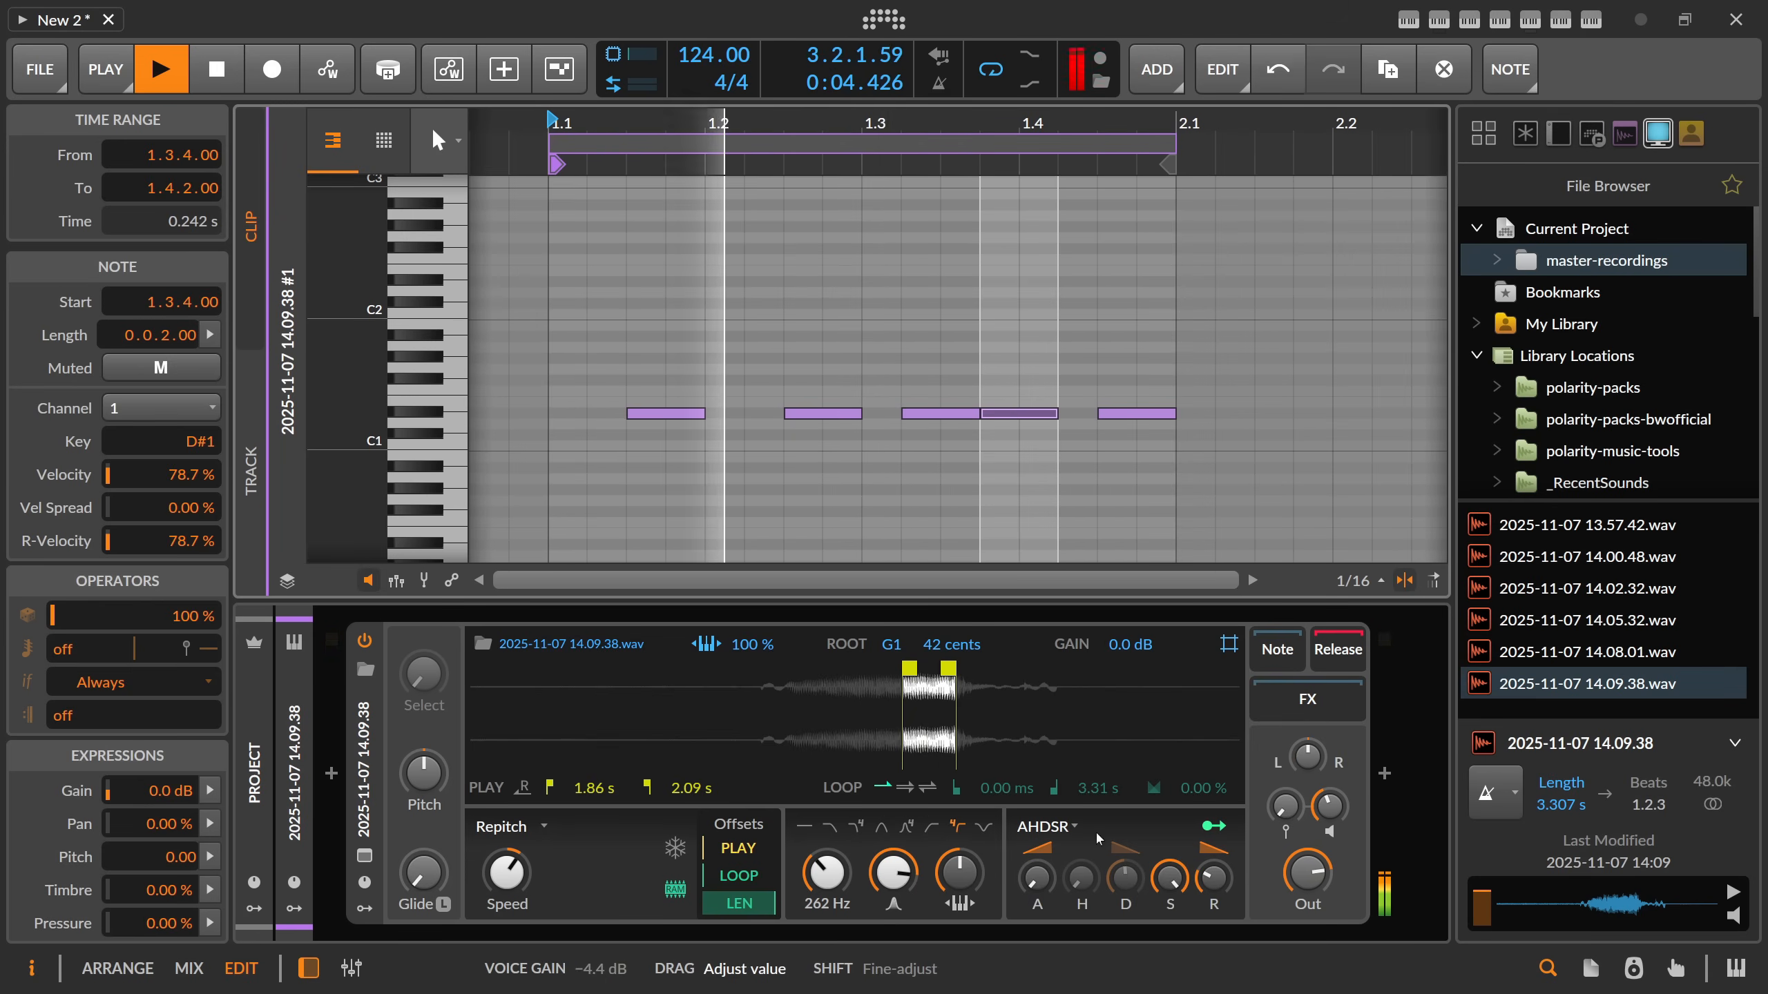
left_click_drag(893, 873, 893, 877)
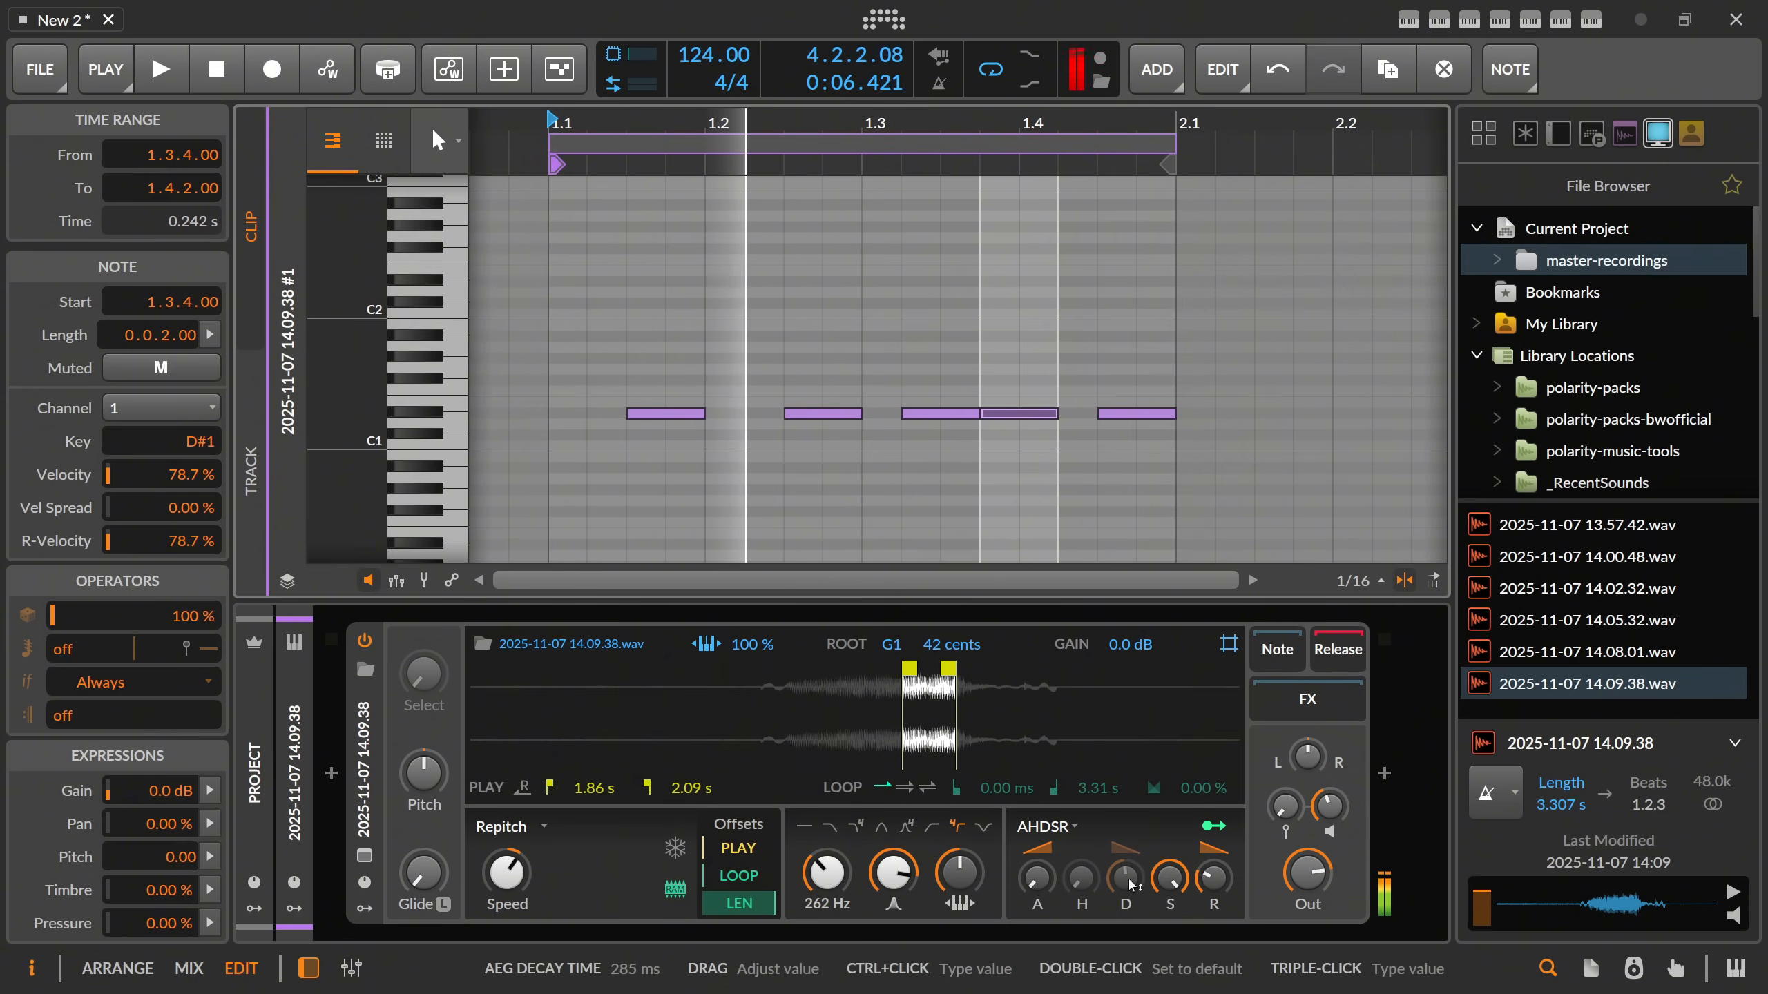
Shape the Sampler's AHDSR envelope with a longer decay and lower sustain, and tune the filter resonance to 90.7%.
key("space")
left_click_drag(1138, 874, 1213, 875)
key("space")
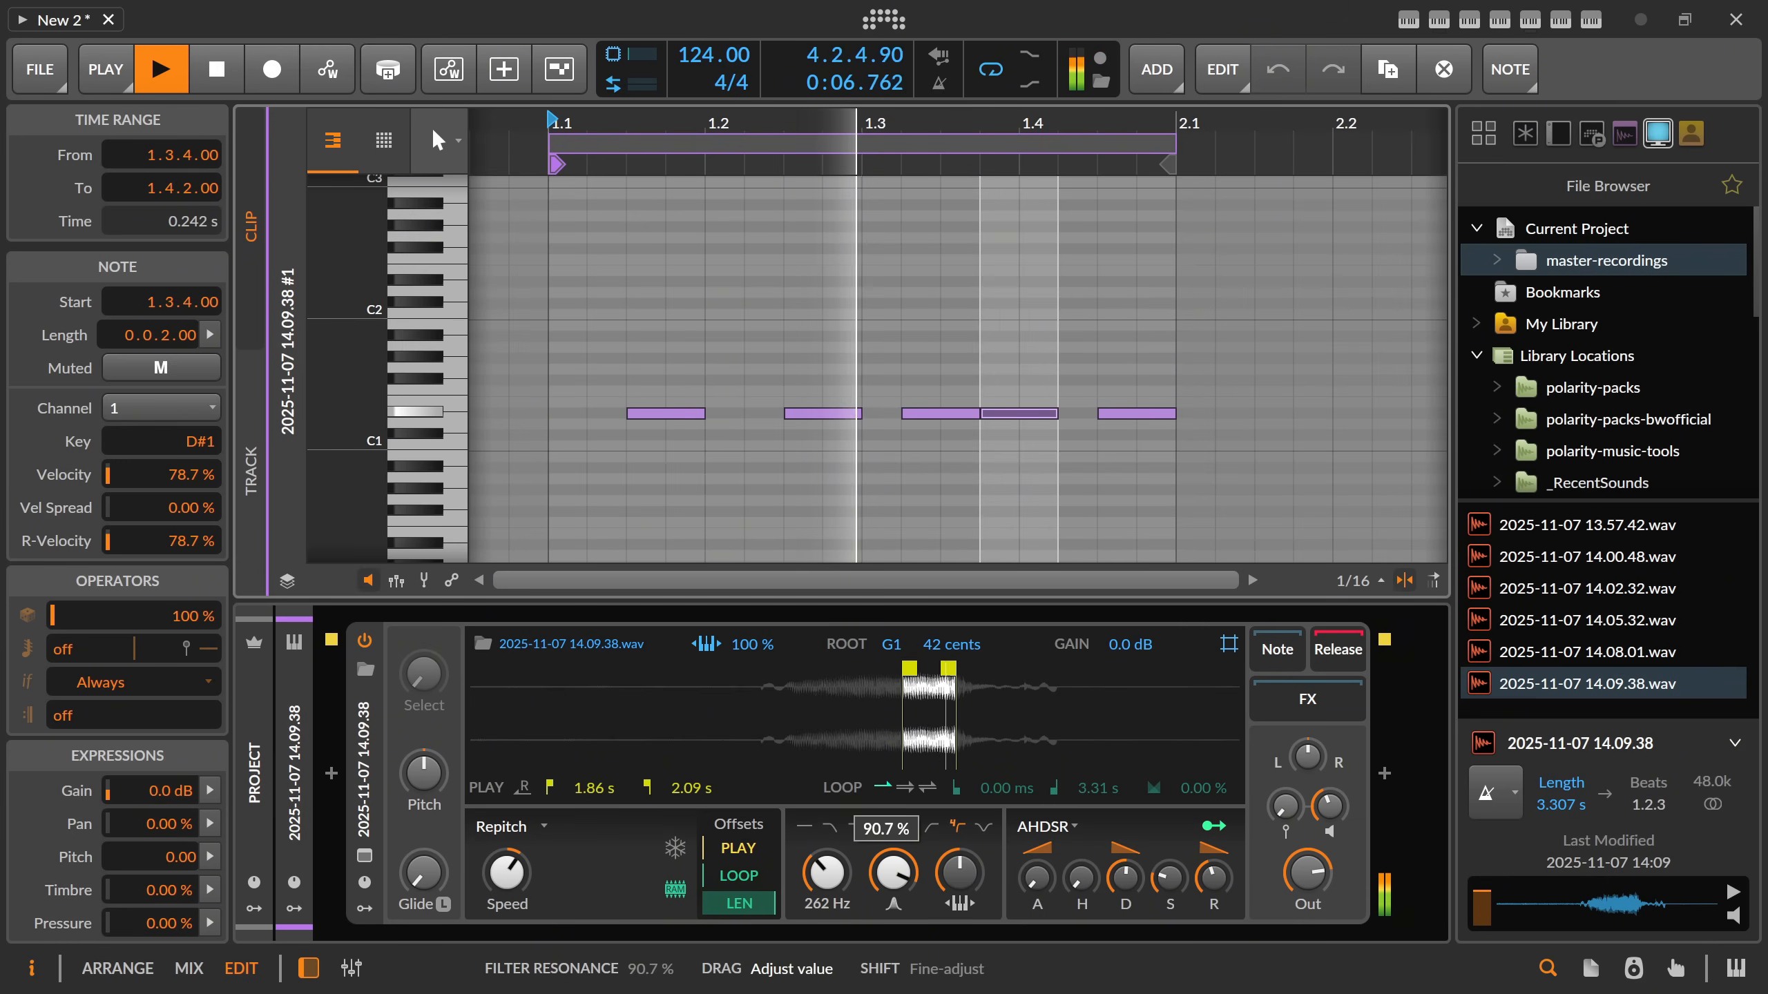
key("space")
Transpose all five bass notes down an octave to D#0 and play the clip.
left_click(787, 369)
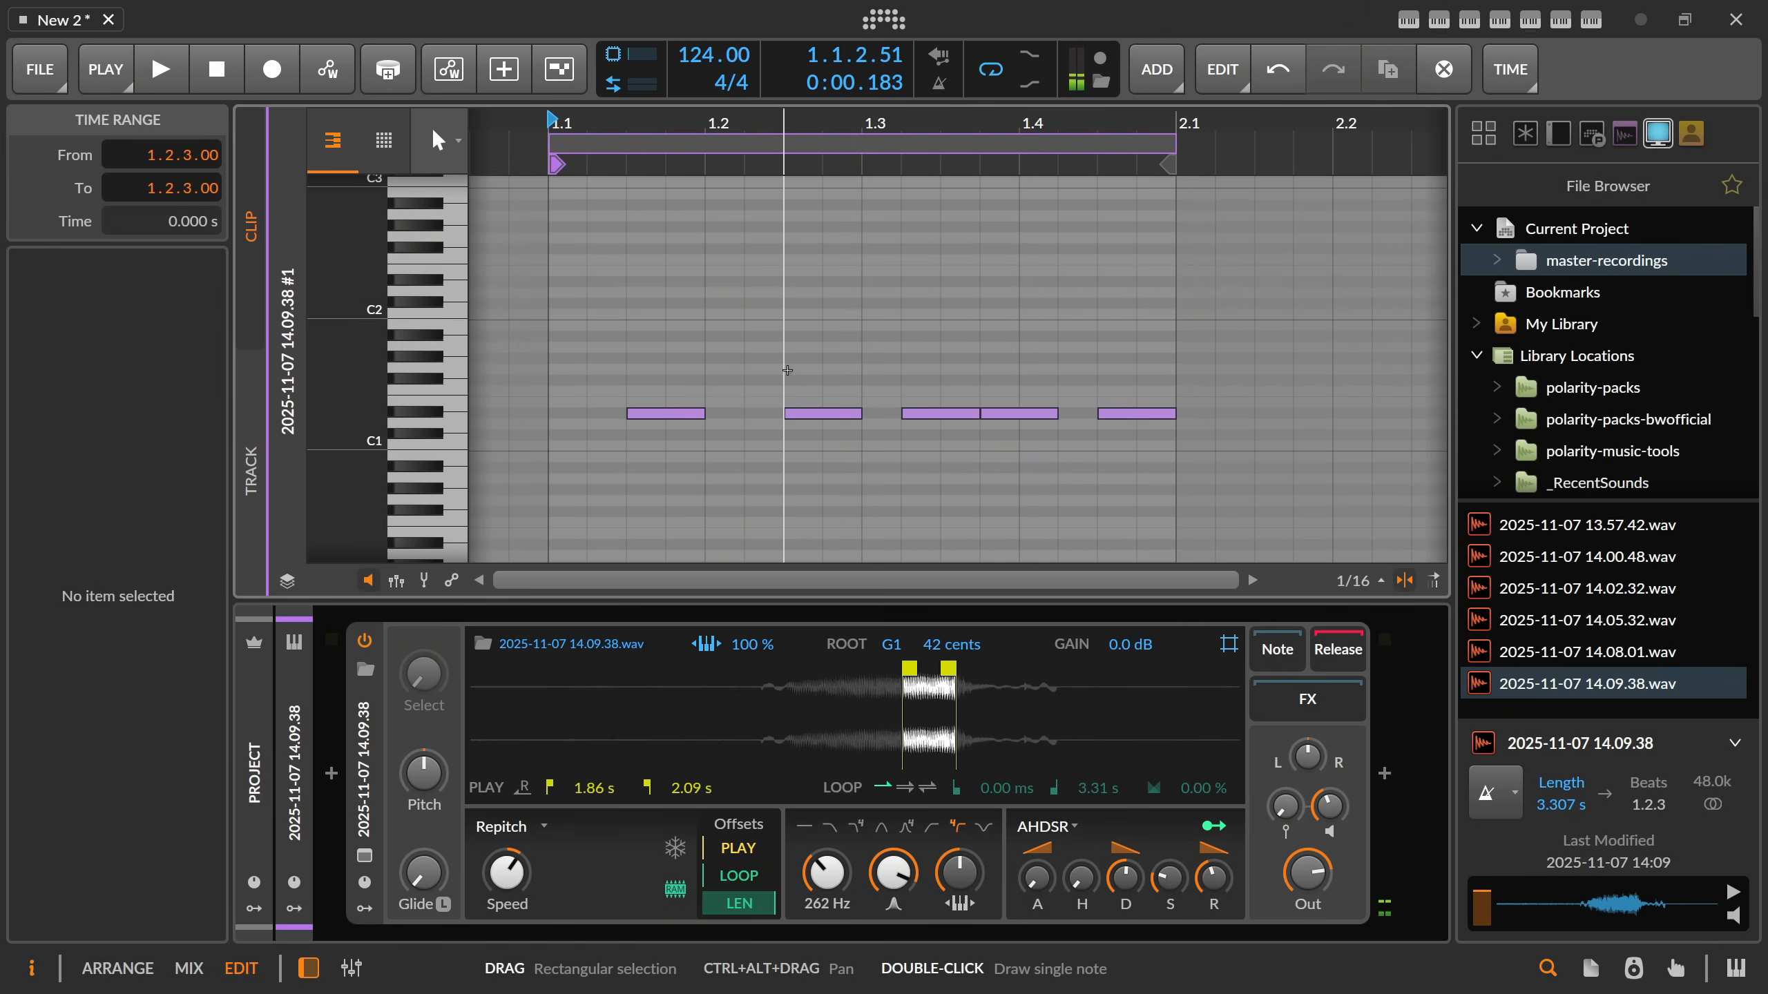
key("ctrl+a")
key("shift+Down")
key("space")
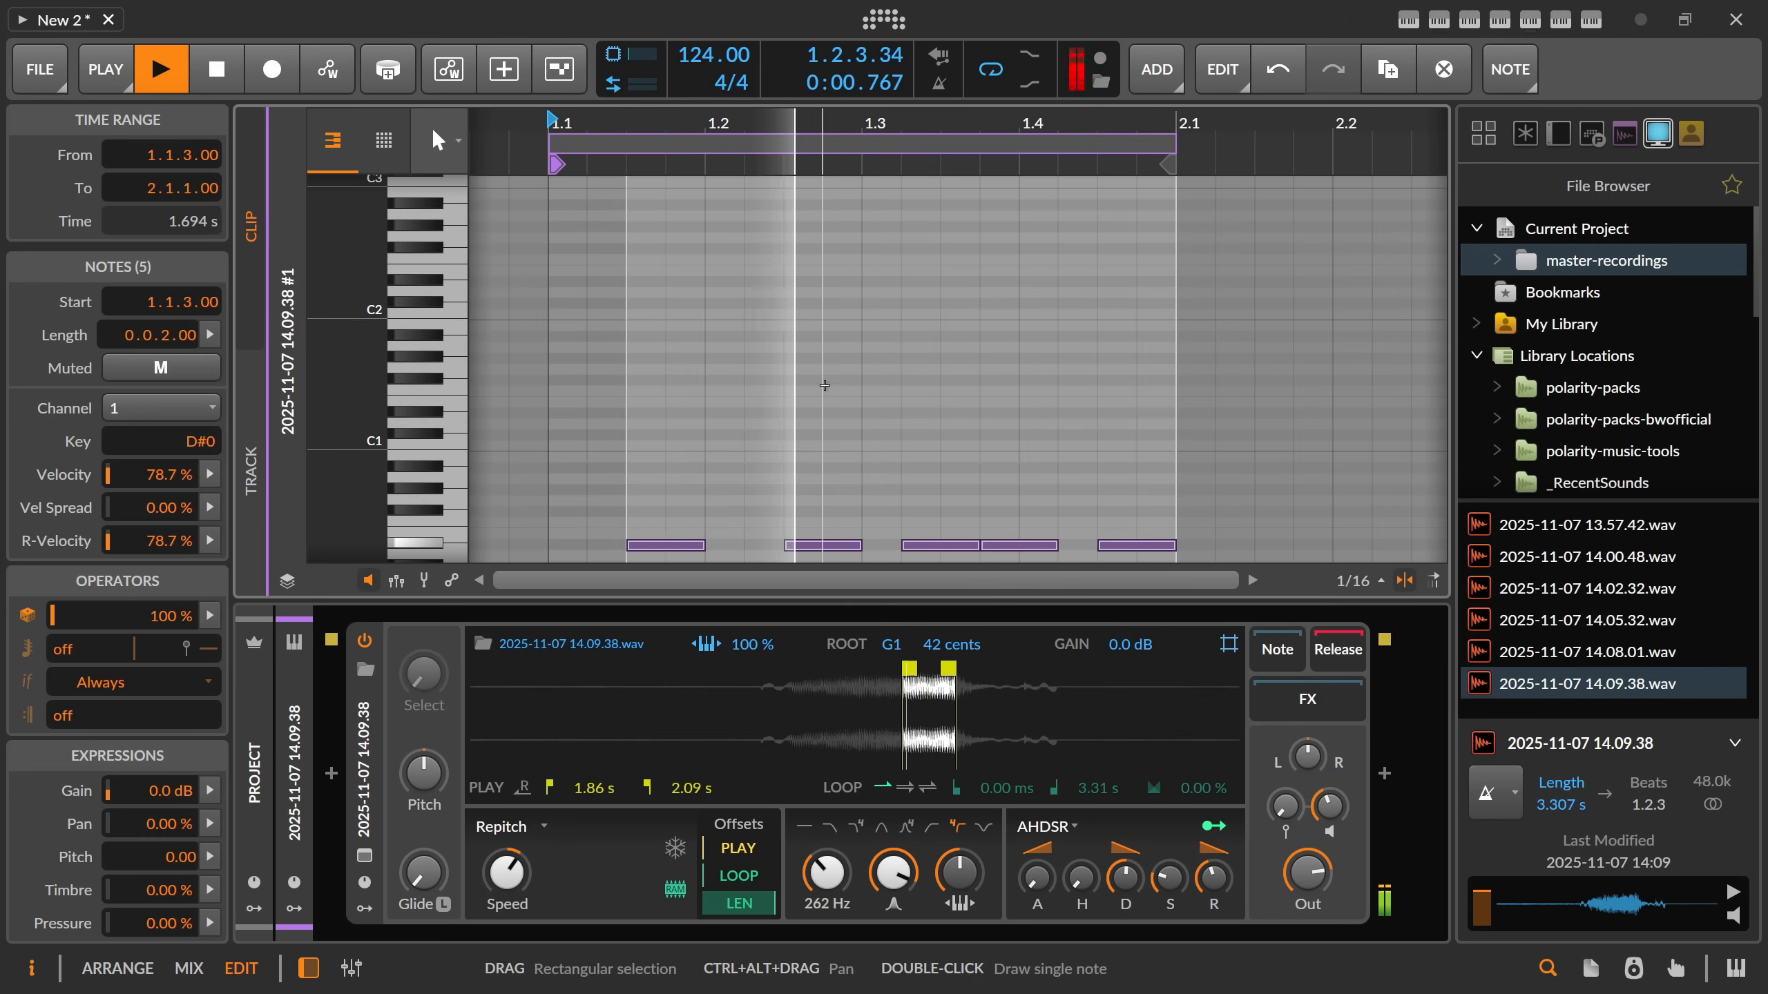
scroll(786, 370, "down", 3)
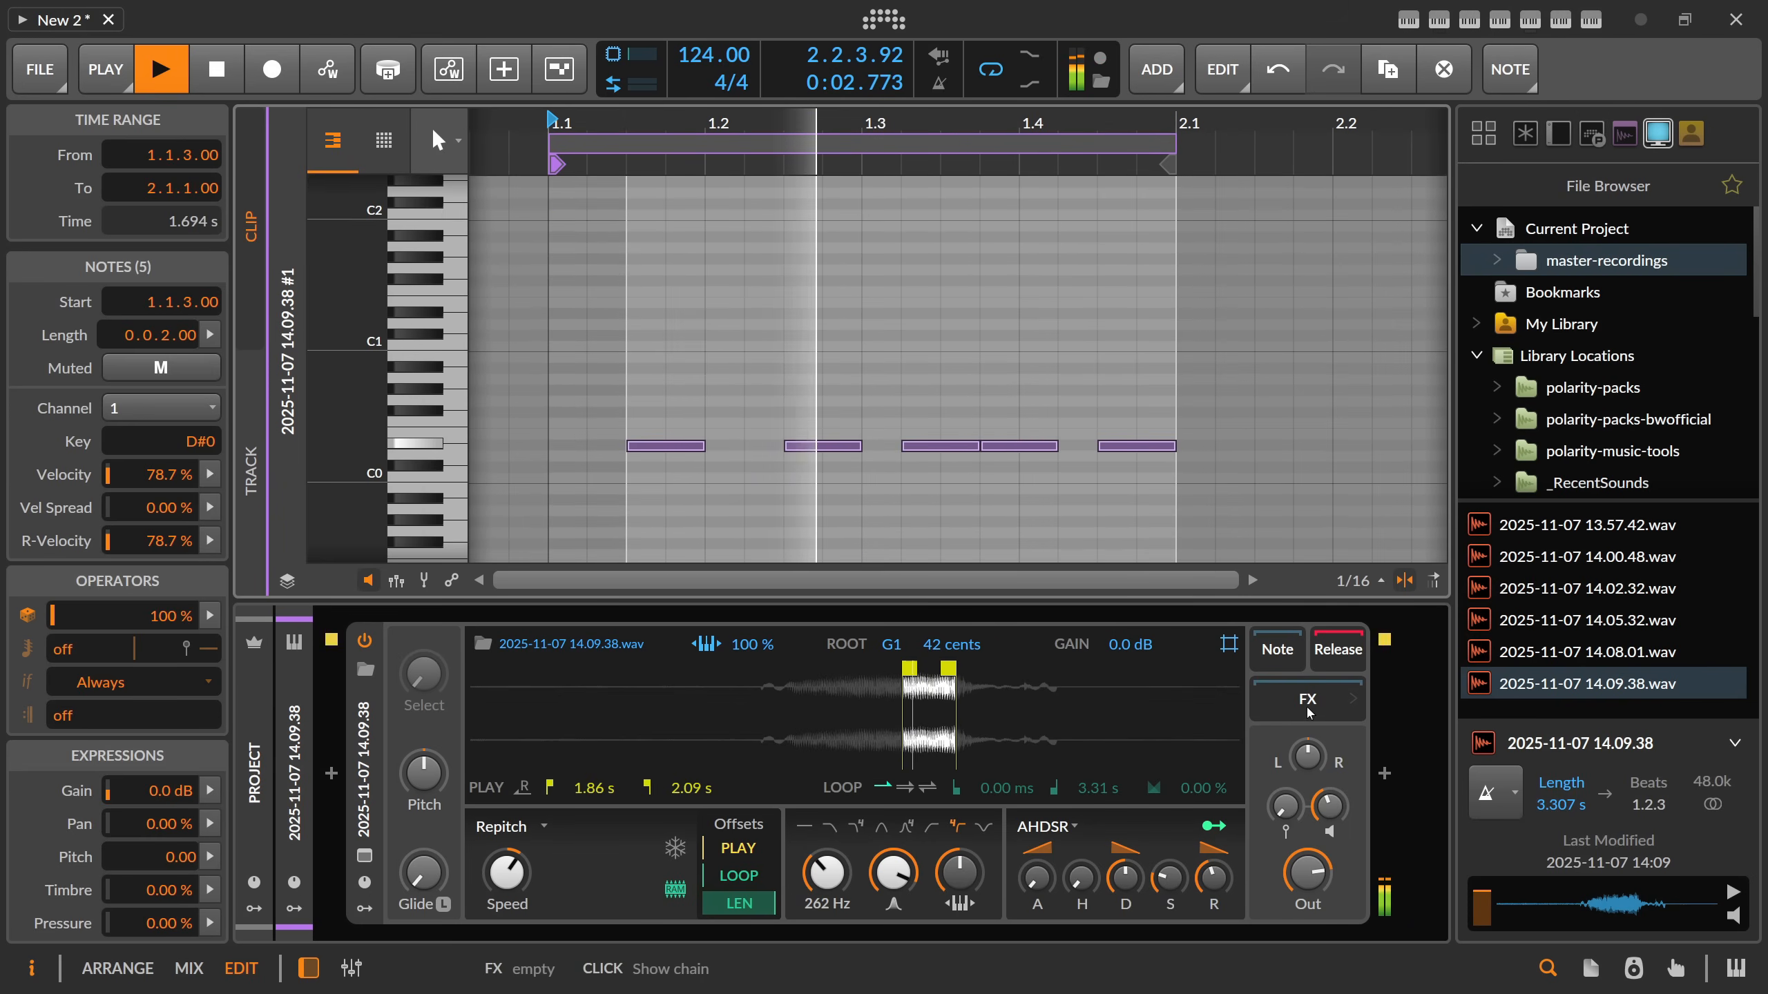
Insert a Peak Limiter after the Sampler with its input raised, and trim the Sampler's filter resonance slightly during playback.
left_click(1384, 774)
type("peak")
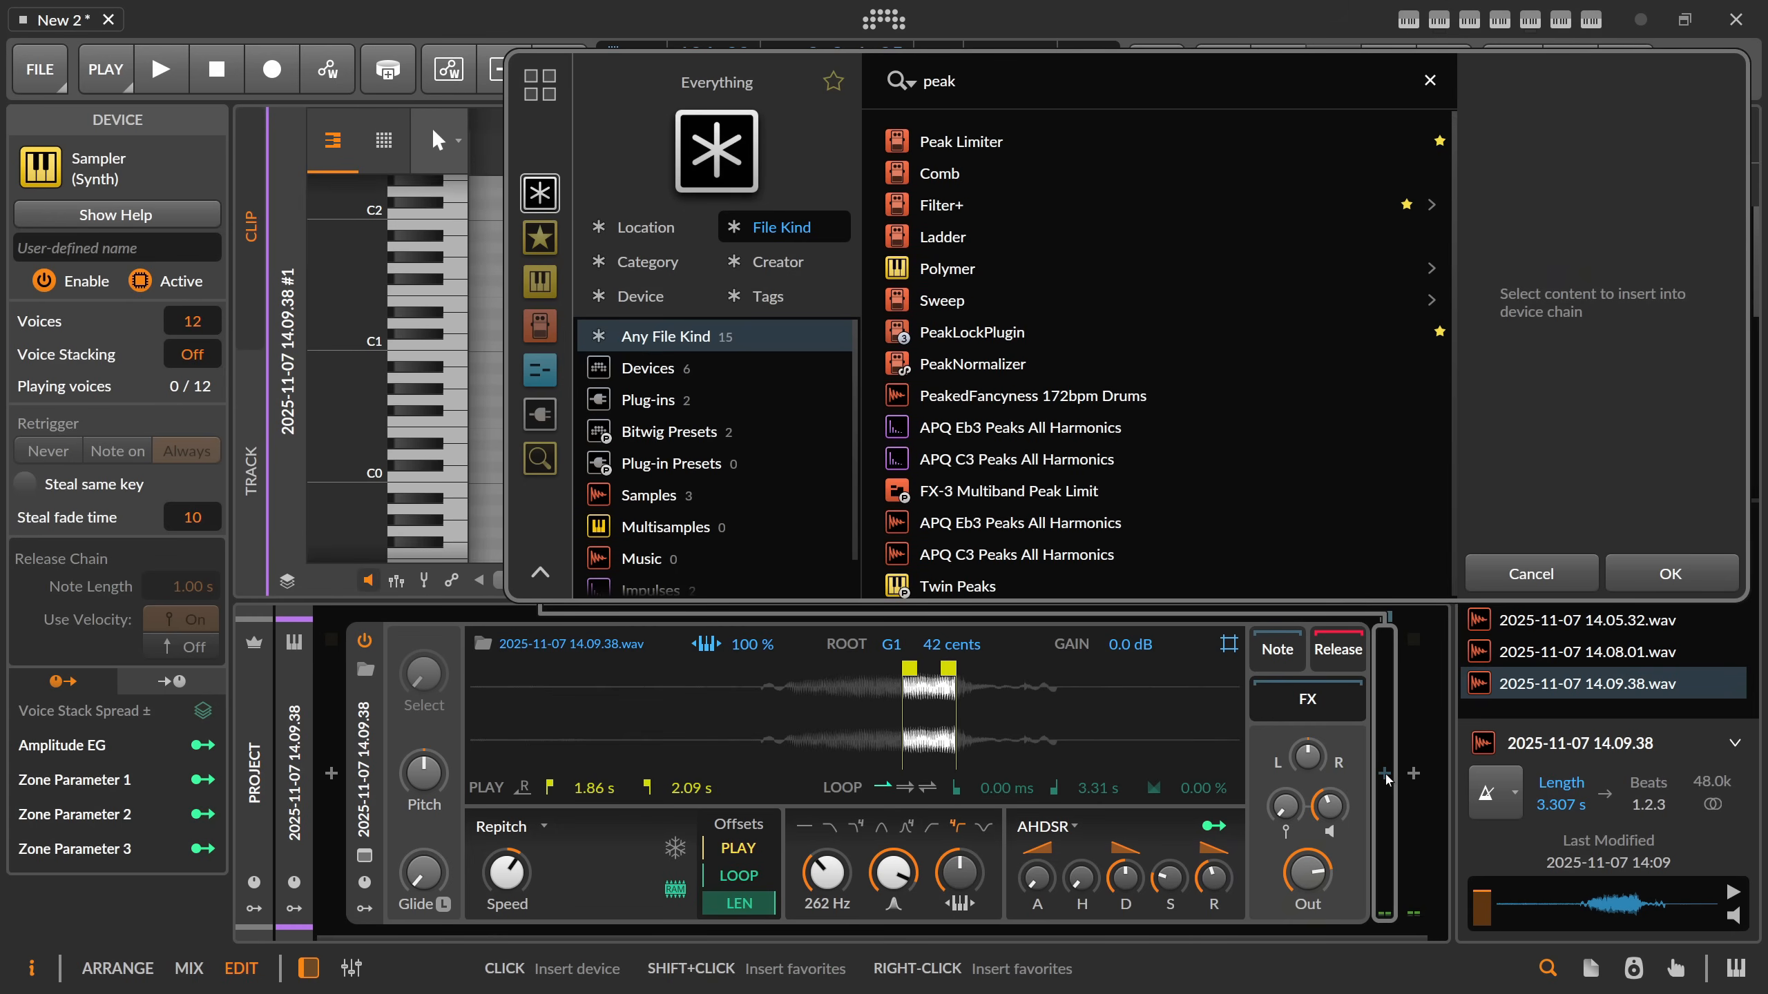
key("Return")
key("space")
left_click_drag(1208, 855, 1208, 817)
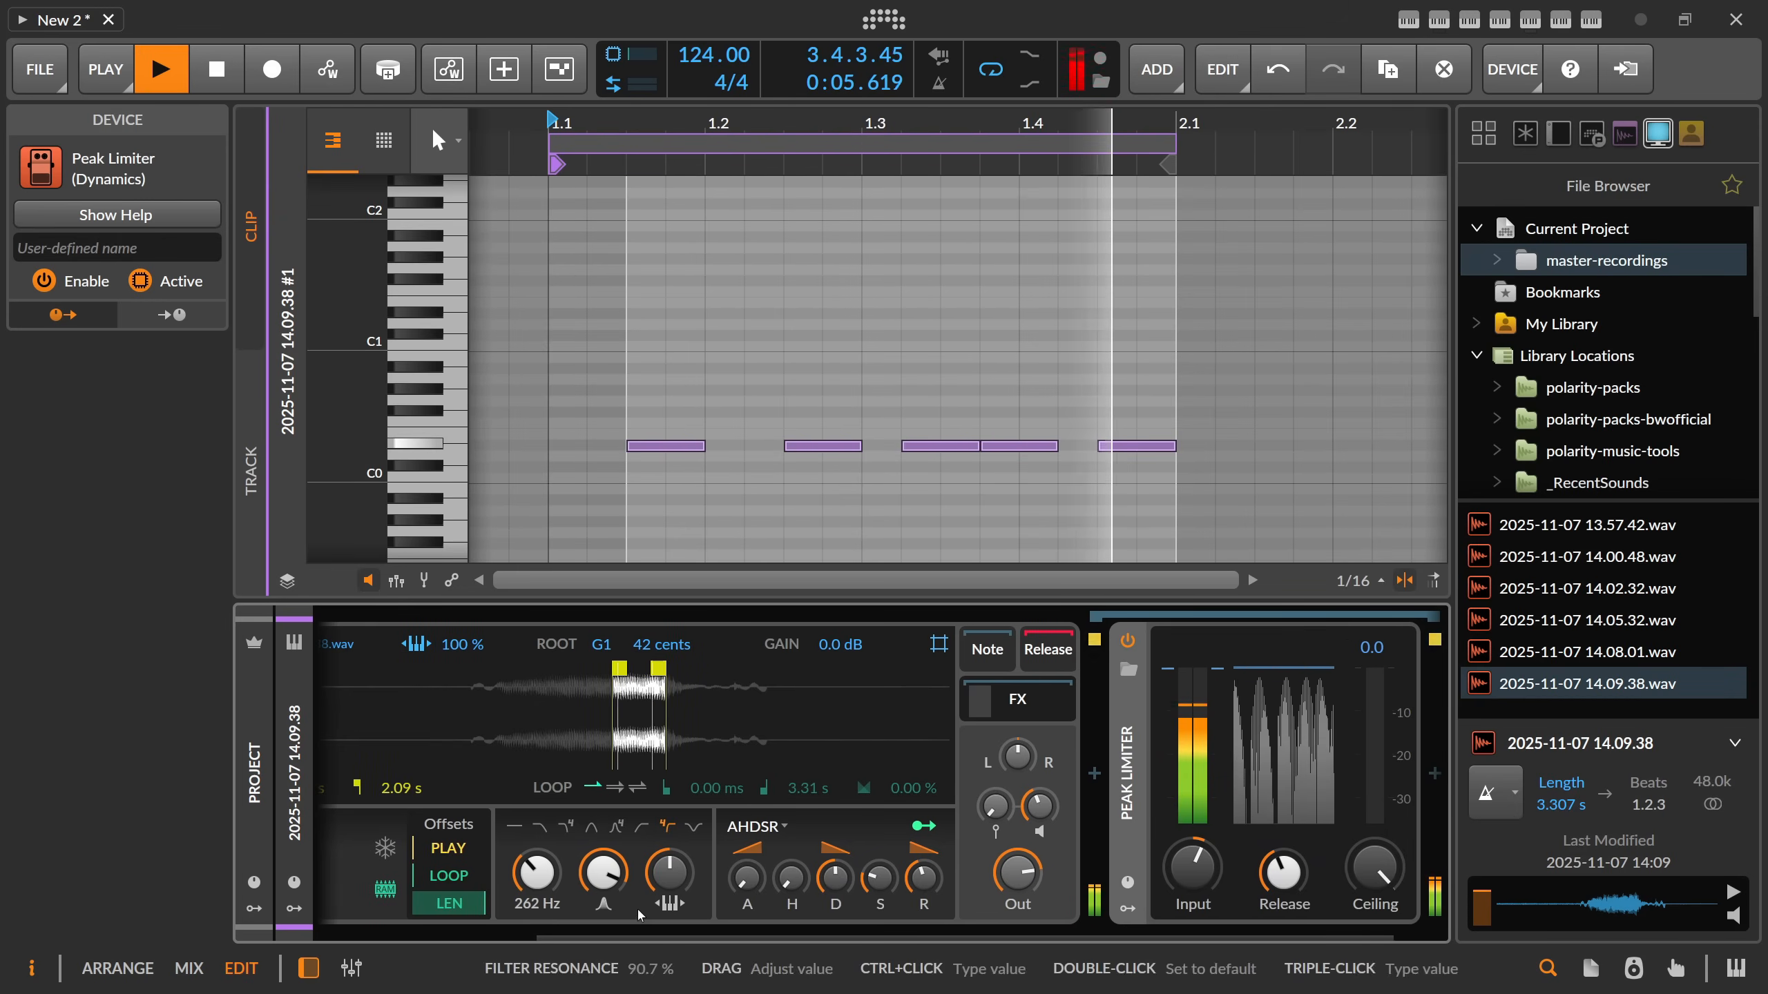
left_click_drag(666, 937, 606, 938)
left_click_drag(683, 879, 683, 885)
Delete the D#0 notes at 1.2.3 and 1.3.4.
left_click(838, 446)
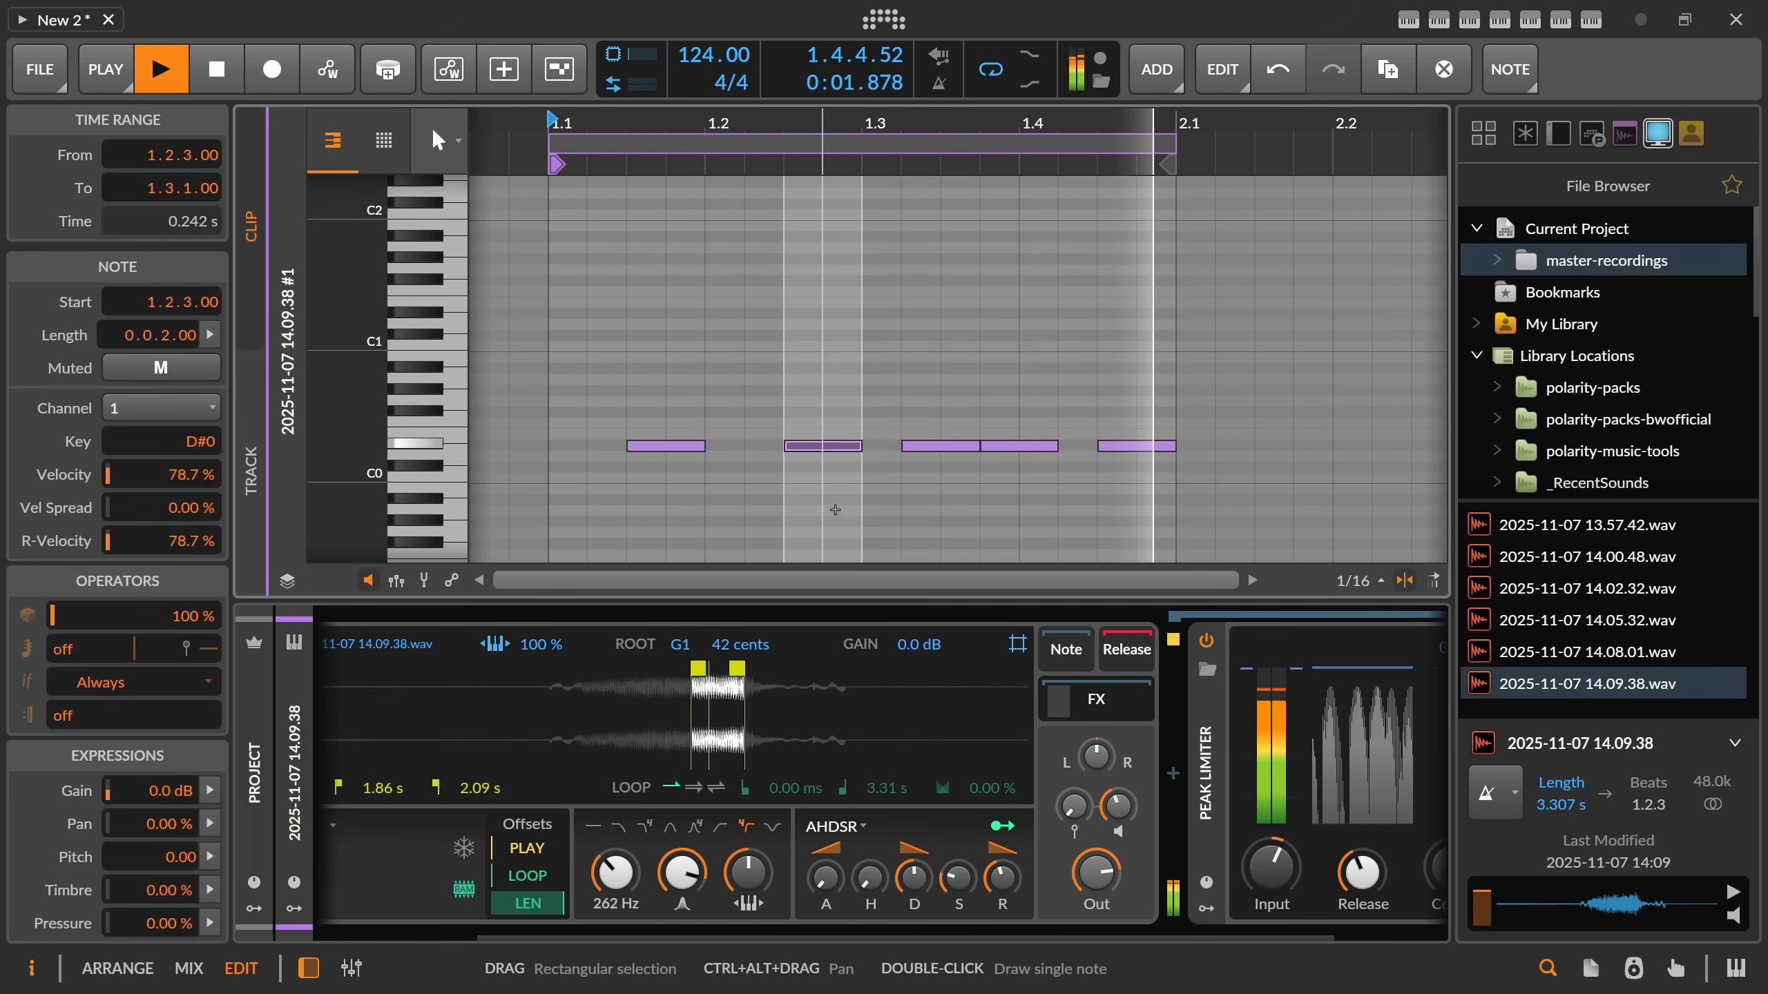
key("Delete")
left_click(694, 447)
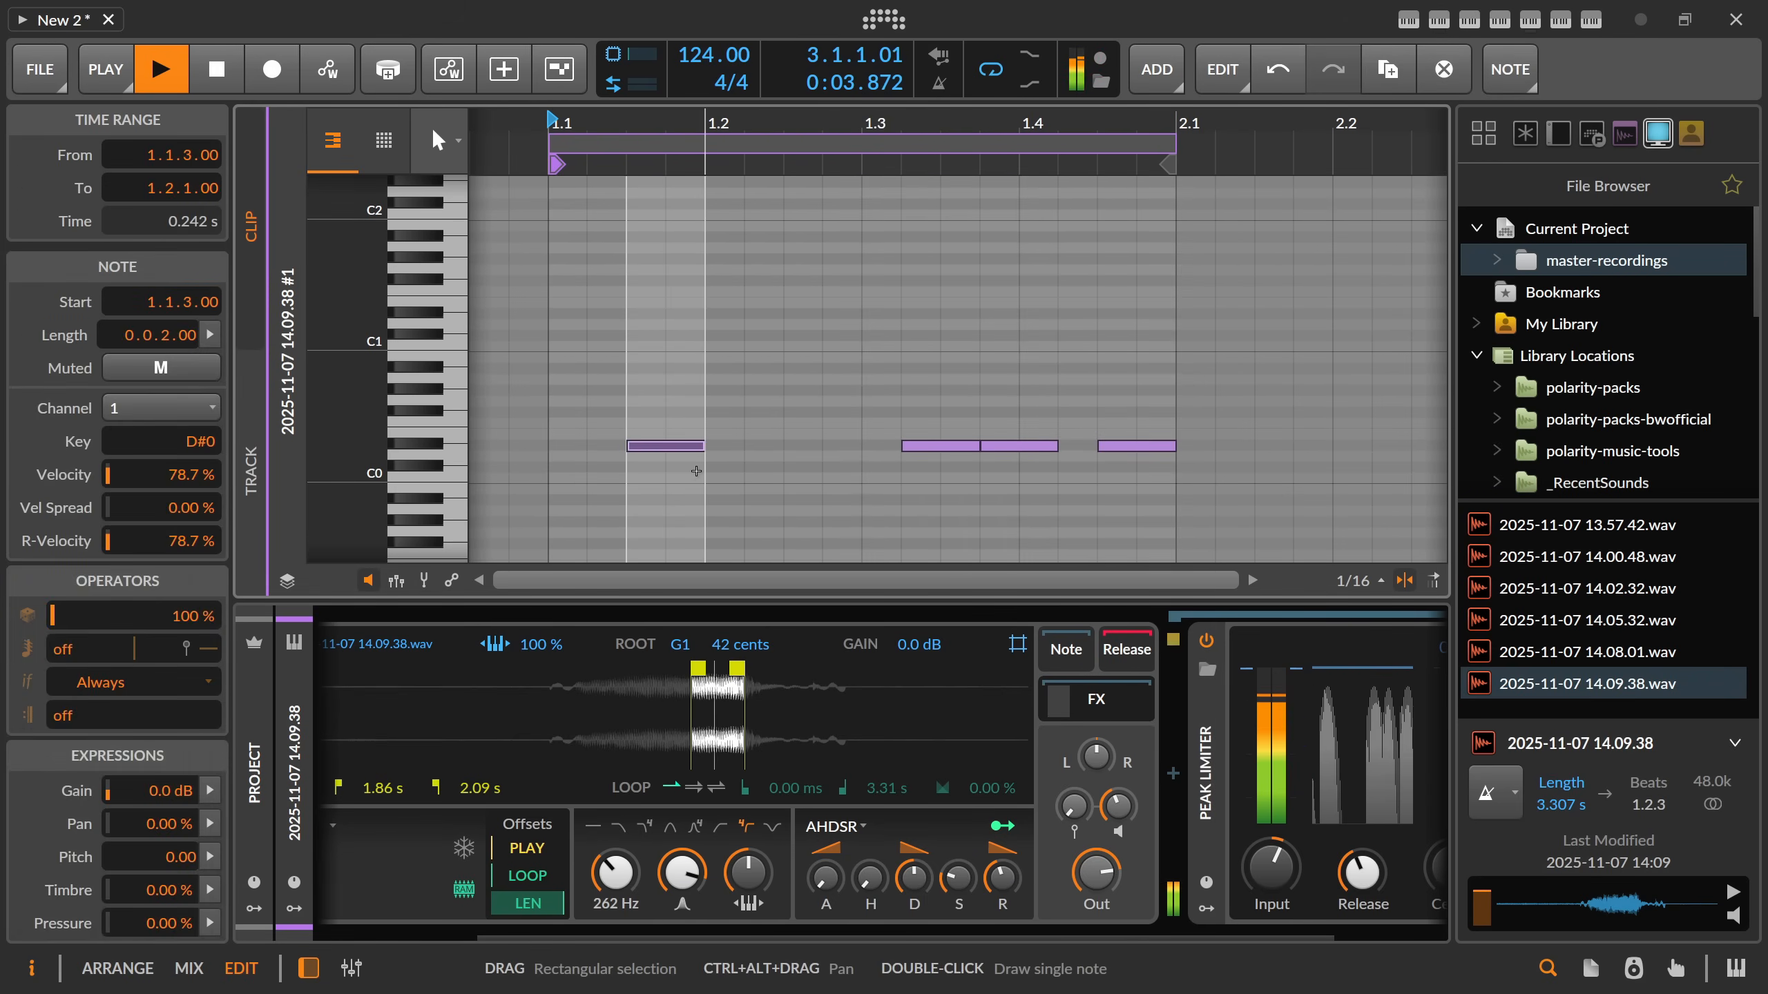
left_click(1020, 446)
key("Delete")
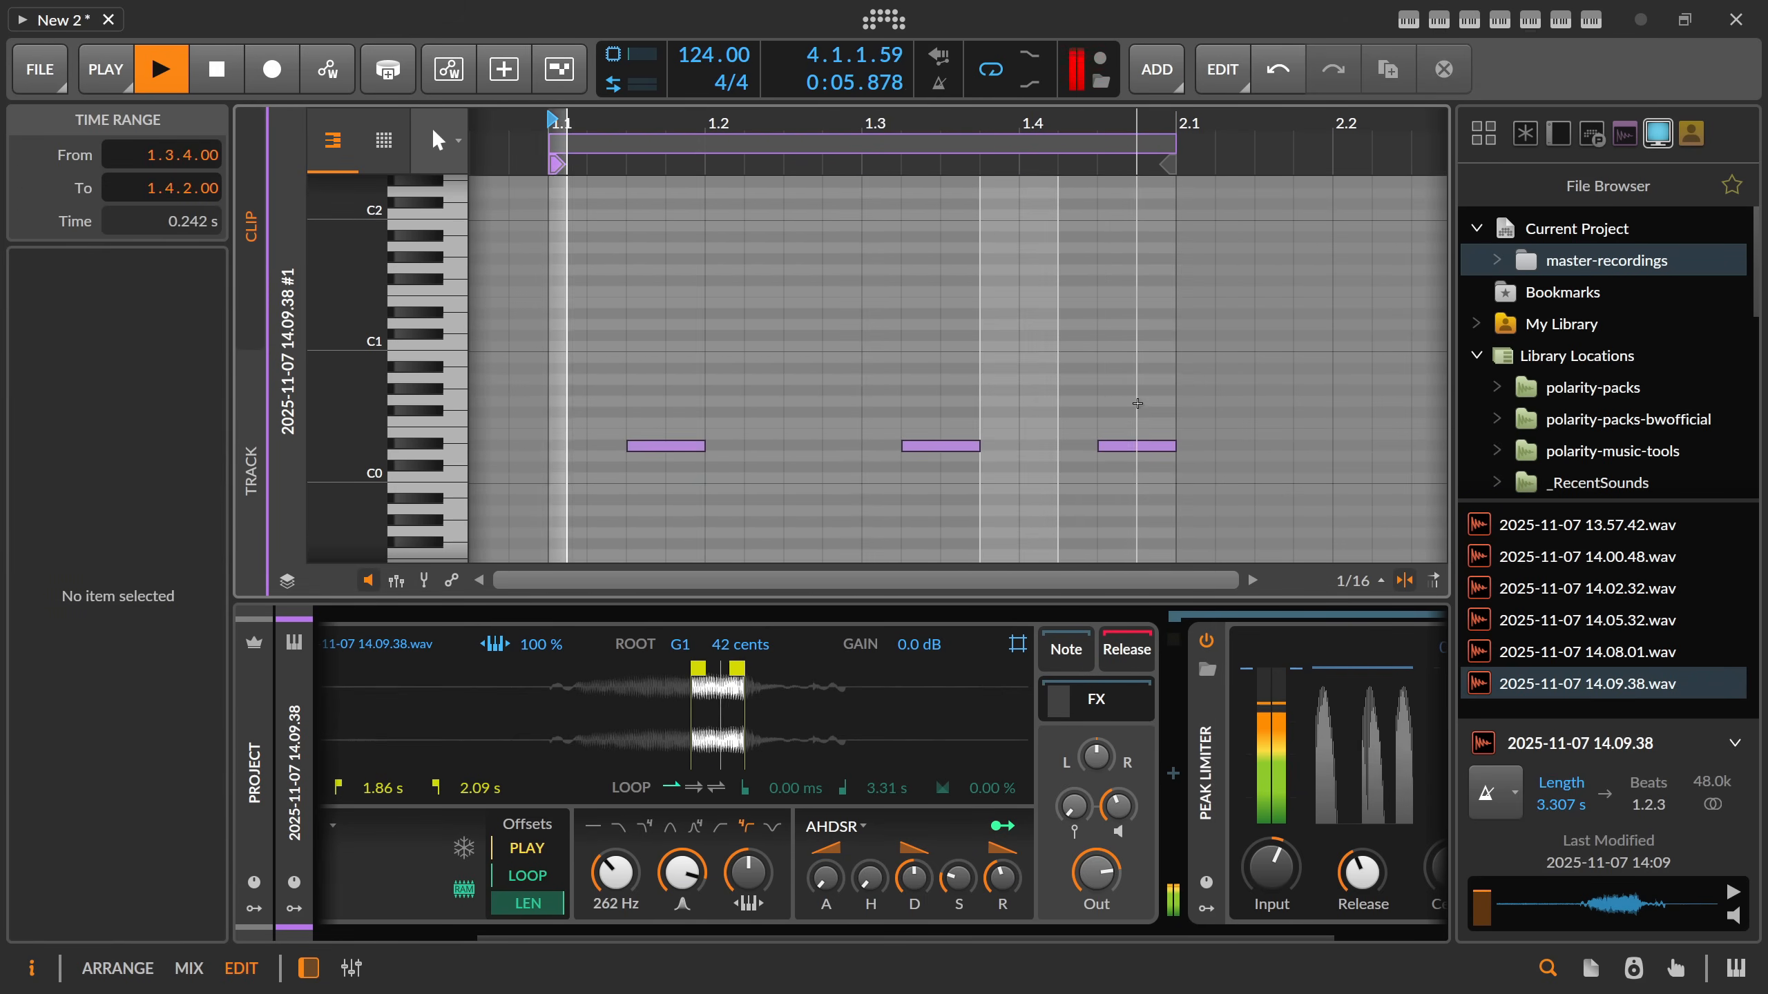
Try the note at 1.4.3 an octave higher on D#1, and return it to D#0.
left_click(1140, 446)
key("shift+Up")
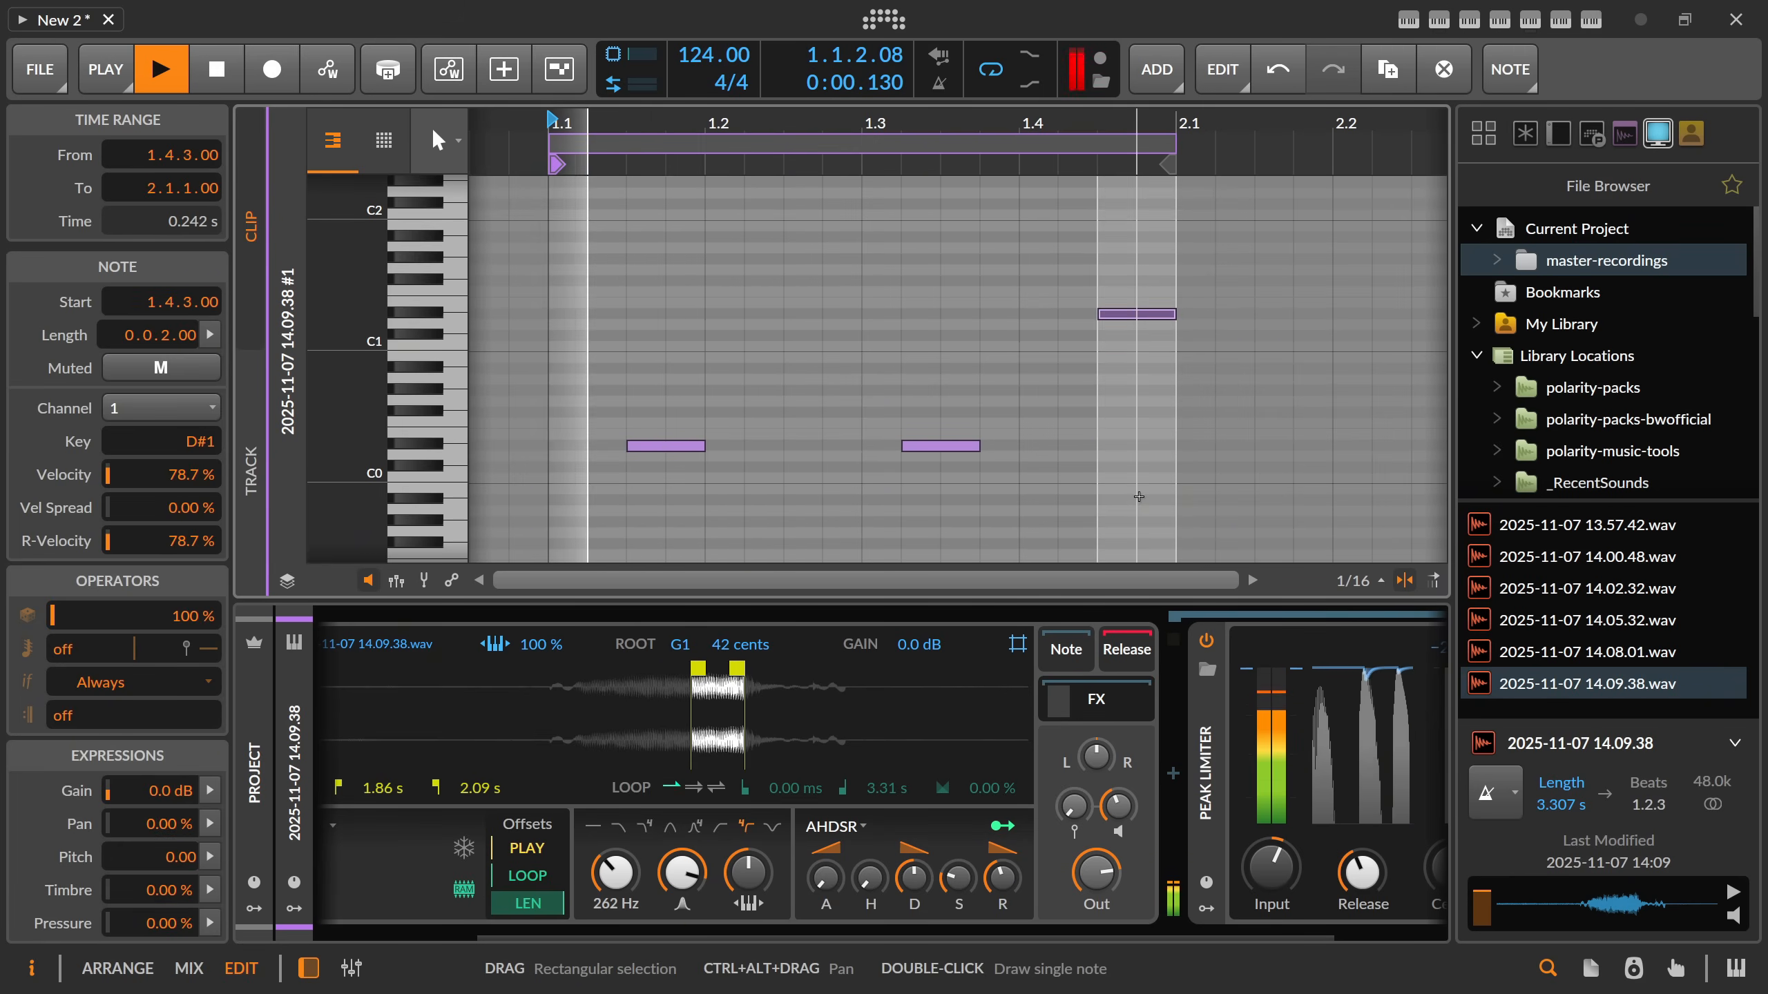
key("shift+Down")
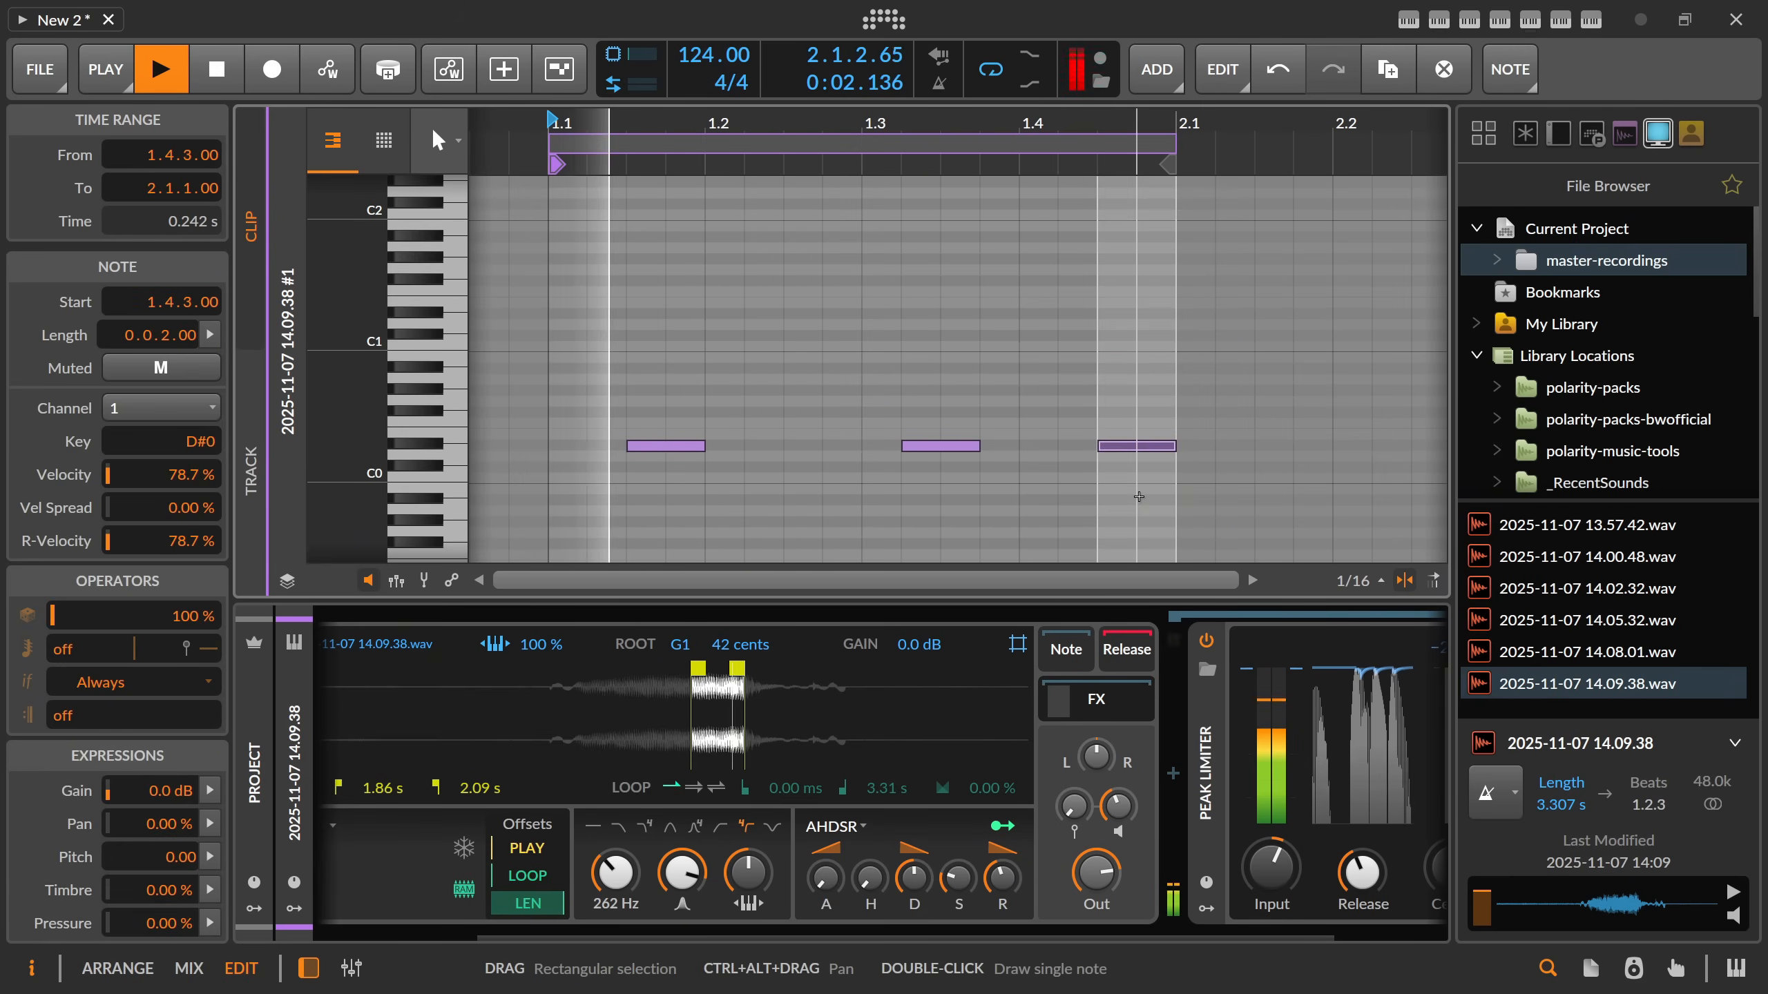
Insert a Delay-2 between the Sampler and the Peak Limiter, and adjust its mix while the clip plays.
scroll(1067, 819, "right", 2)
left_click(1043, 775)
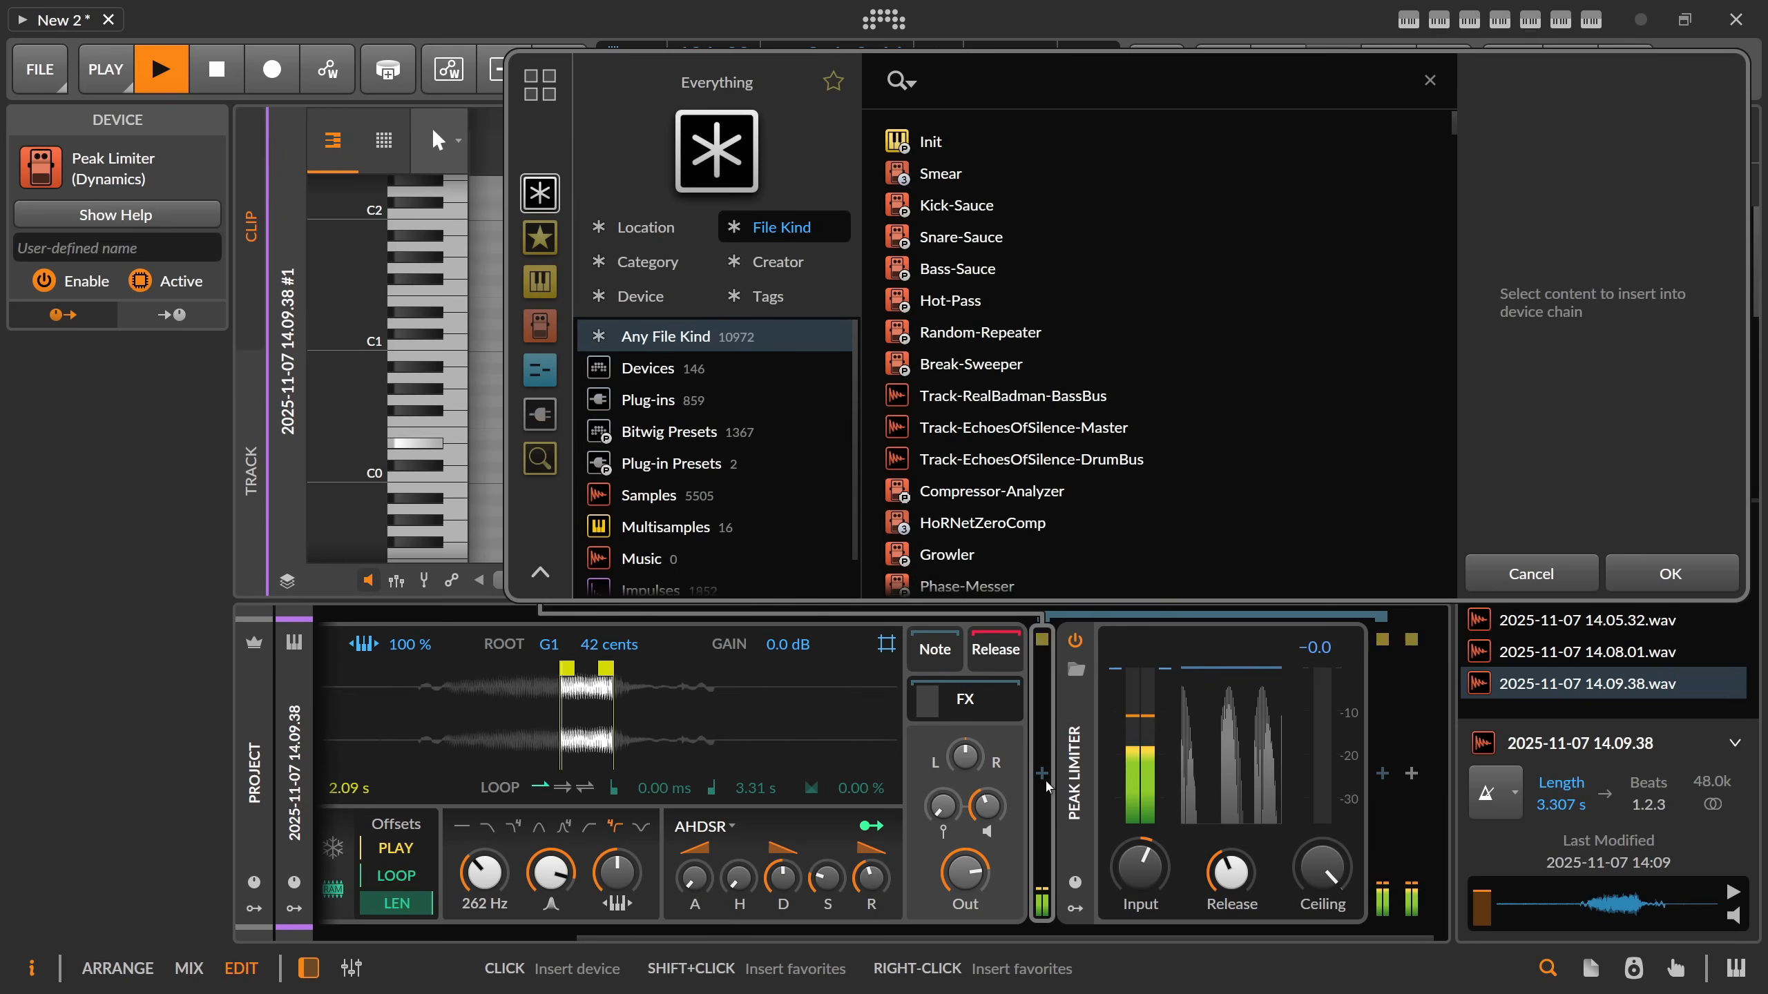
type("delay")
double_click(955, 398)
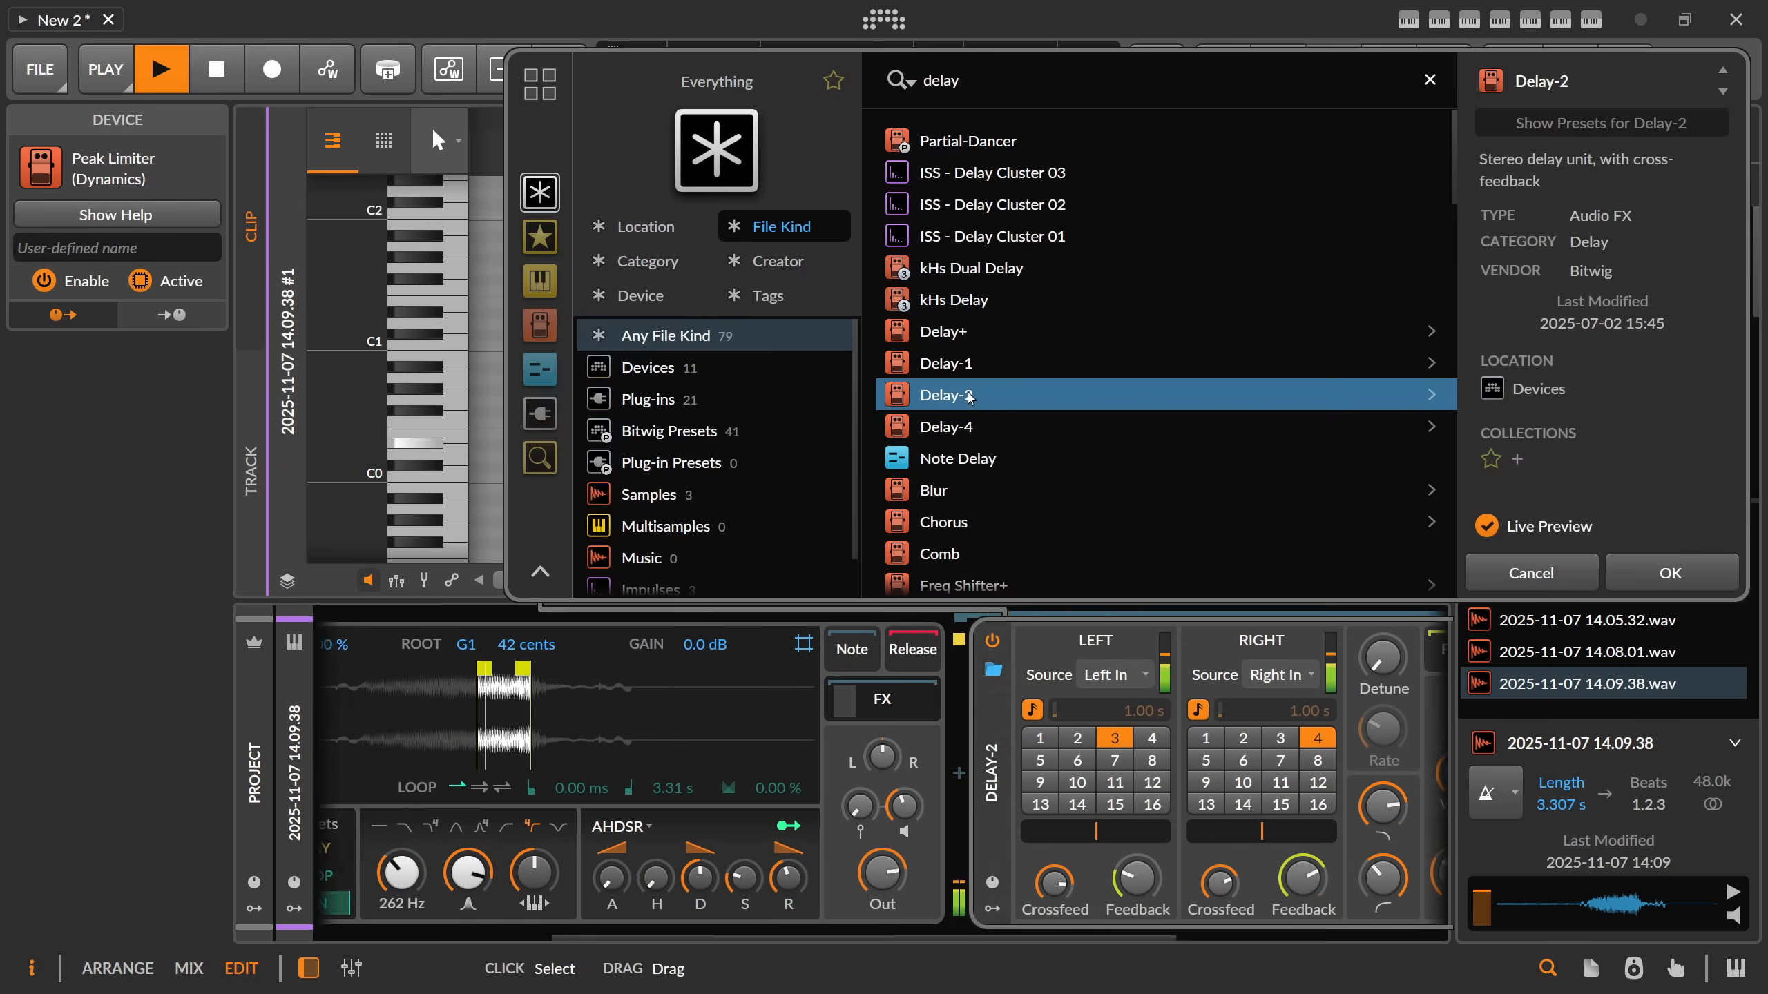
left_click_drag(1304, 879, 1304, 839)
left_click_drag(1380, 873, 1381, 889)
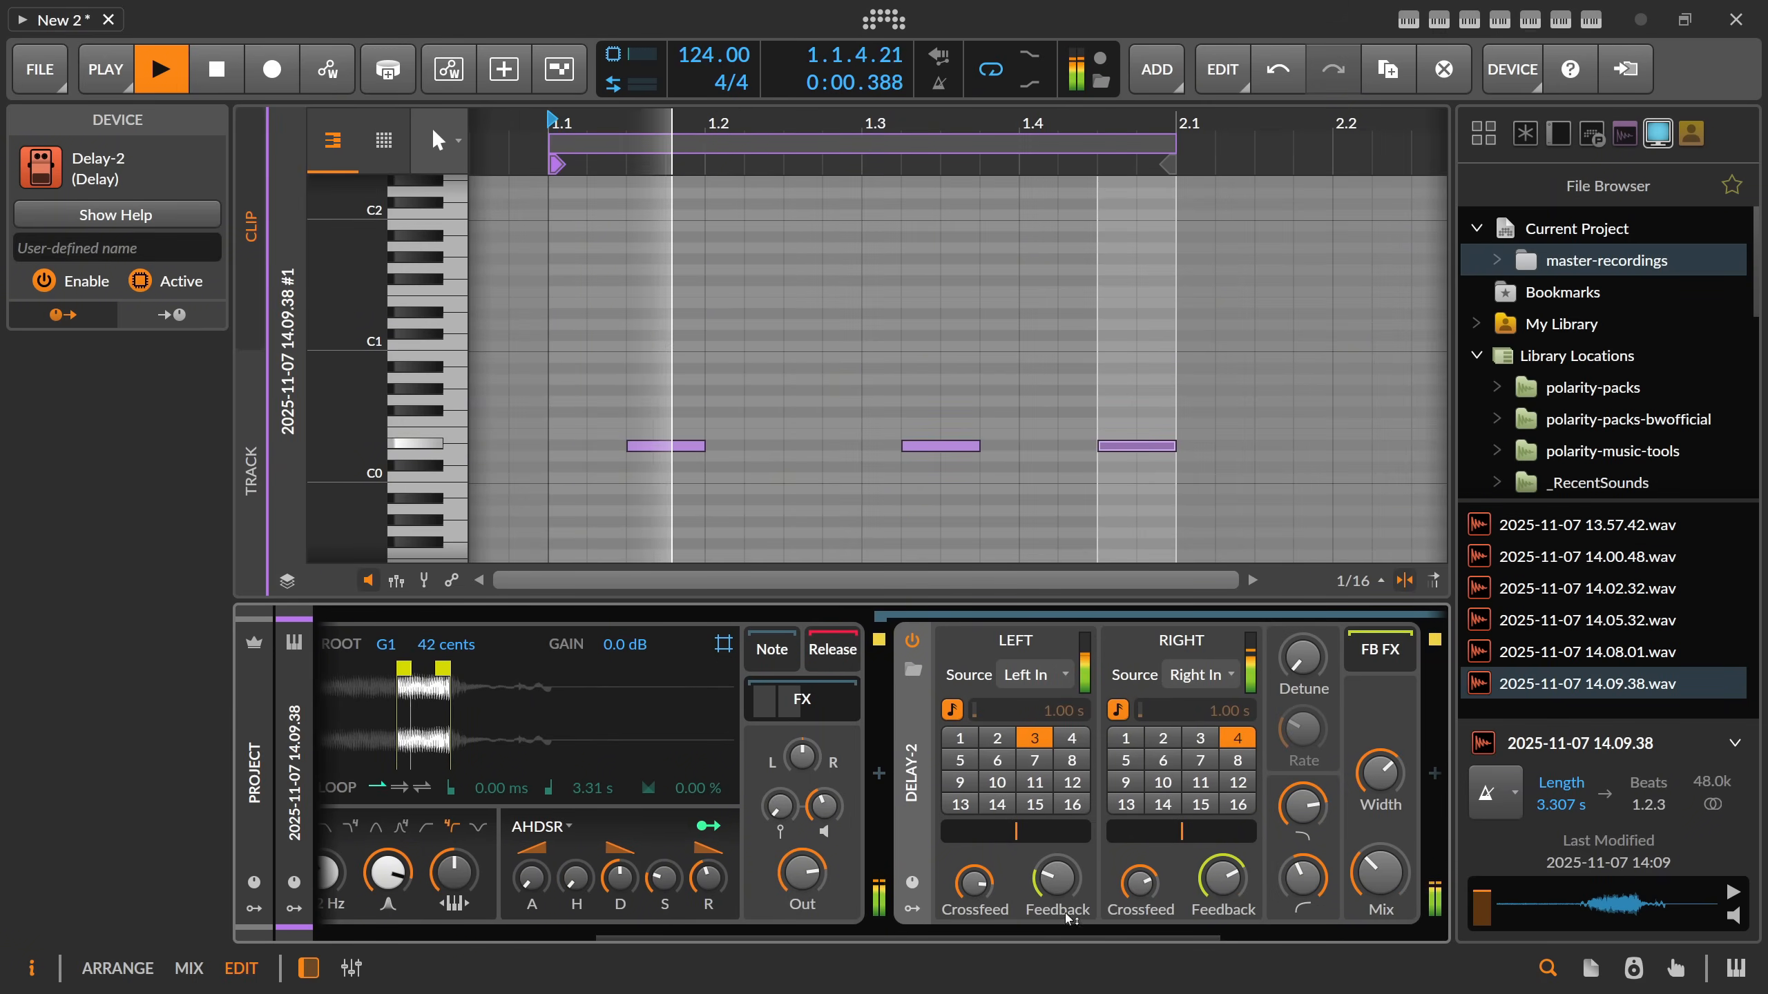
Stop playback and set the Sampler's pitch transpose to 12 st.
scroll(803, 721, "left", 5)
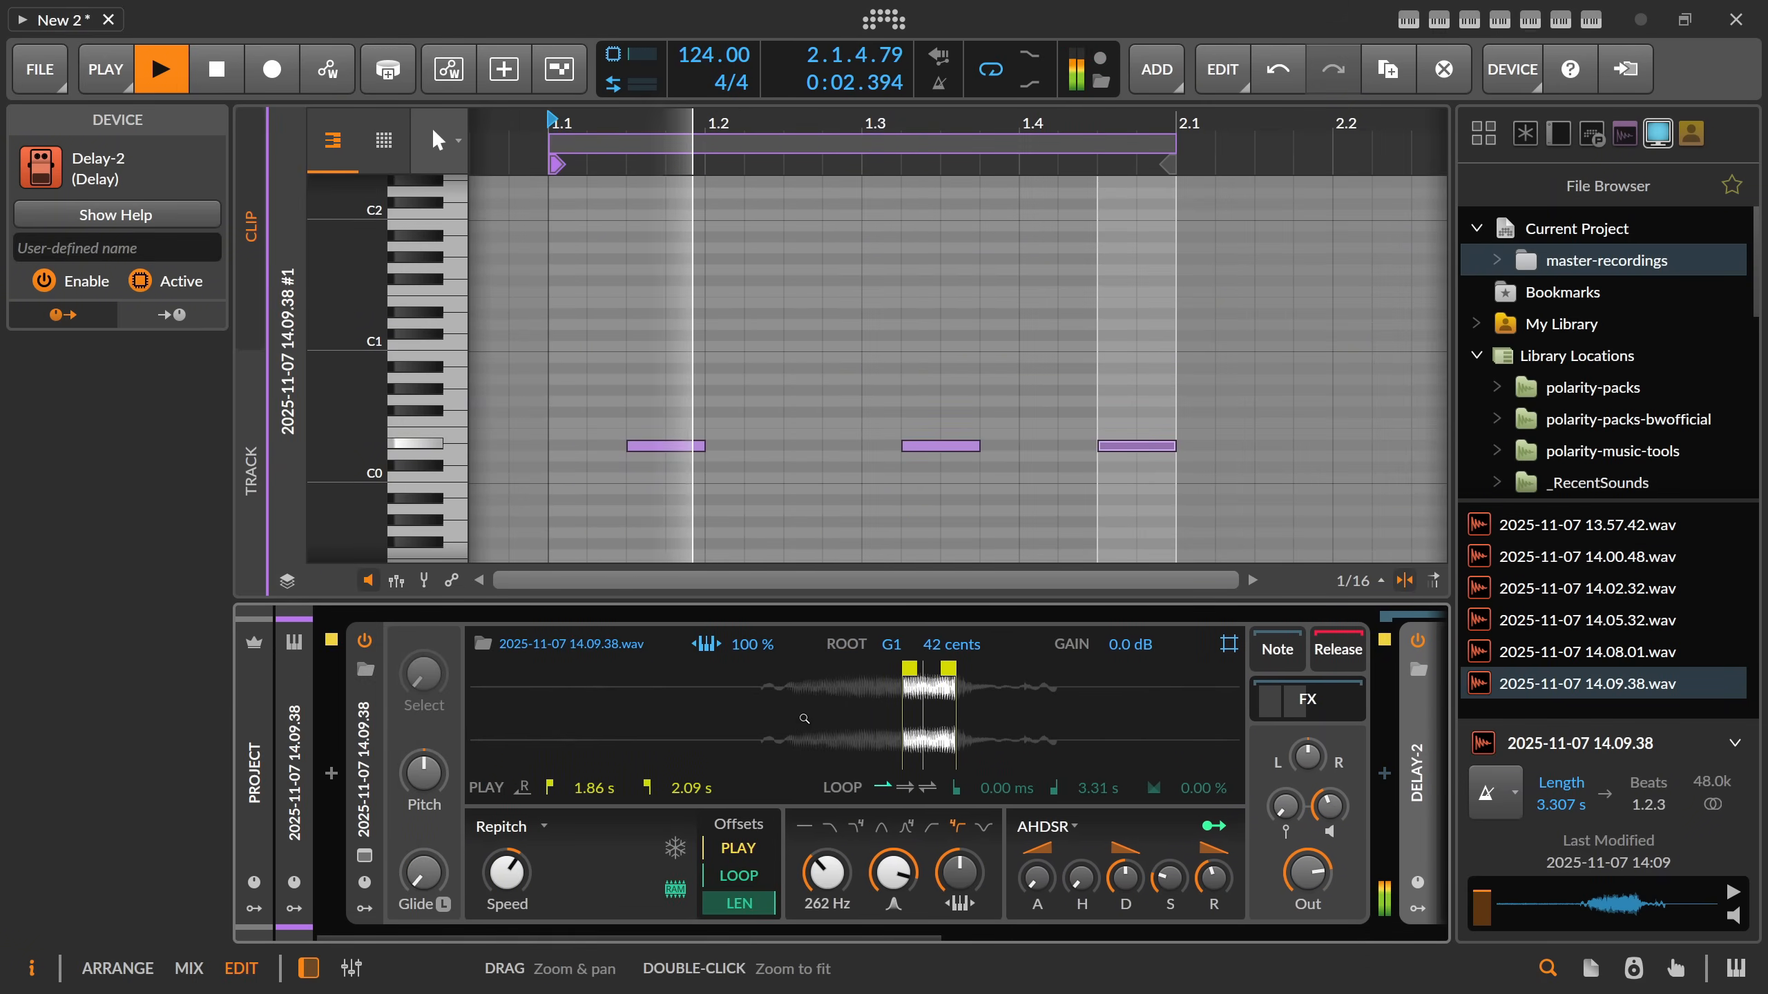
key("space")
left_click(510, 871, "ctrl")
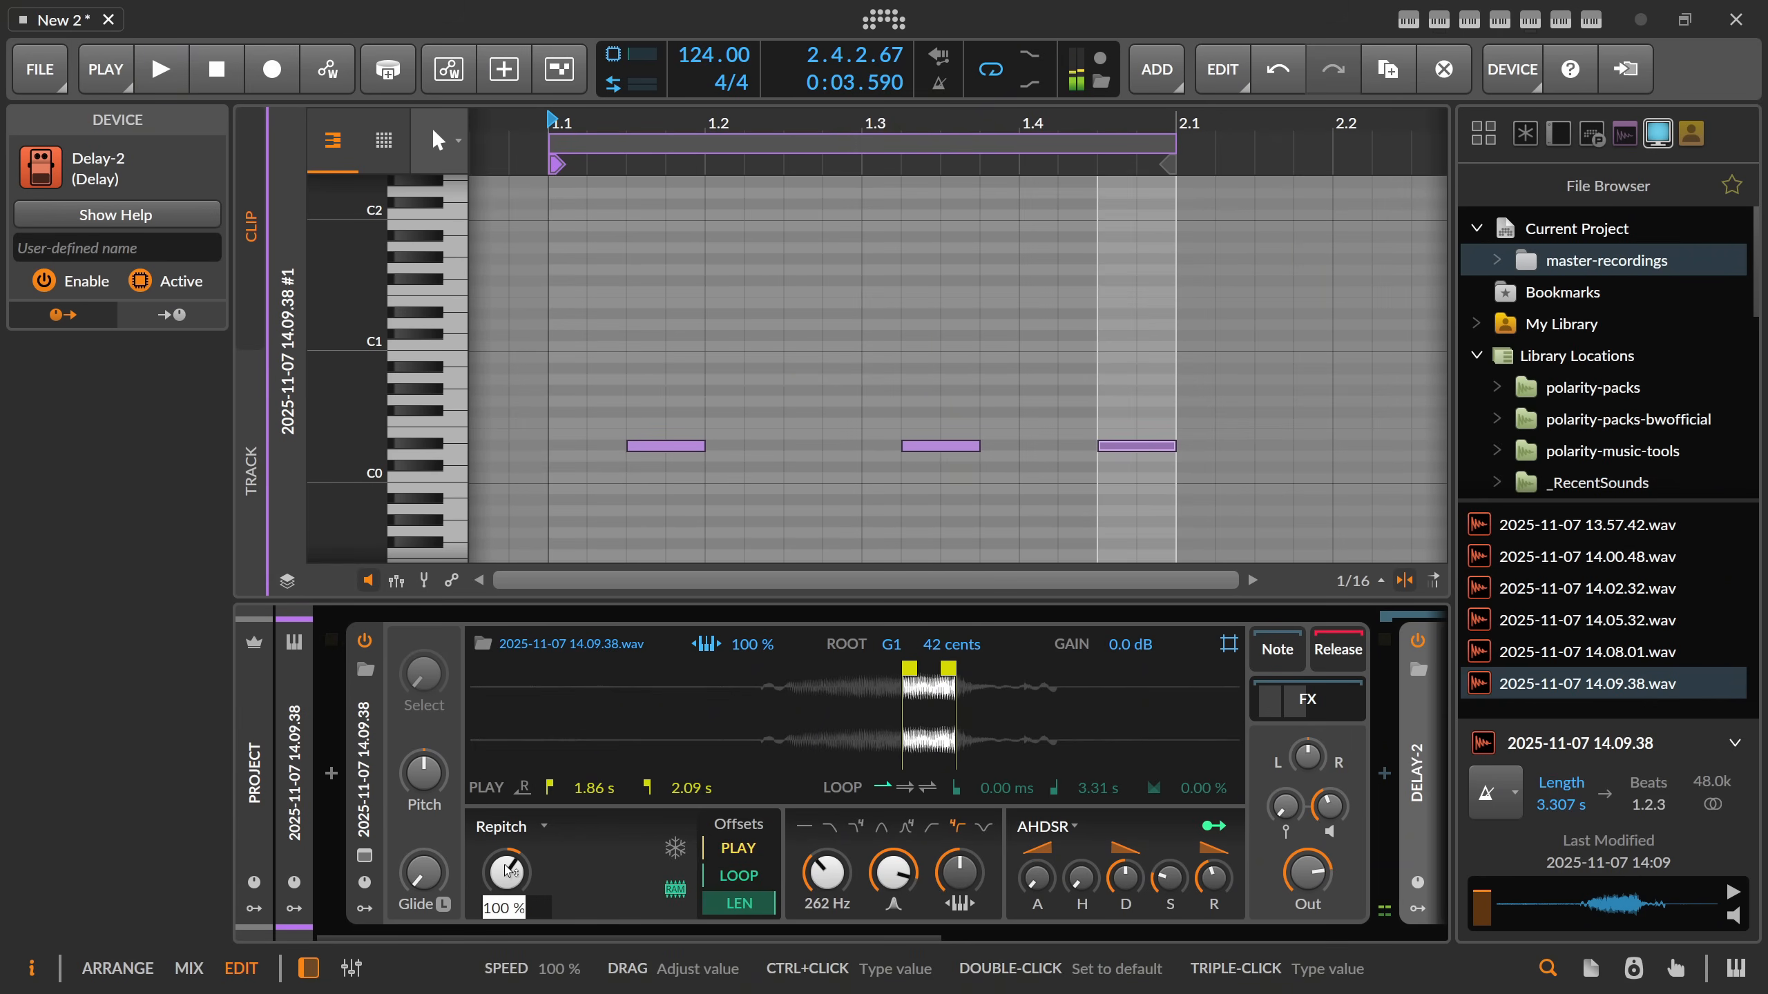
key("Escape")
left_click(435, 793, "ctrl")
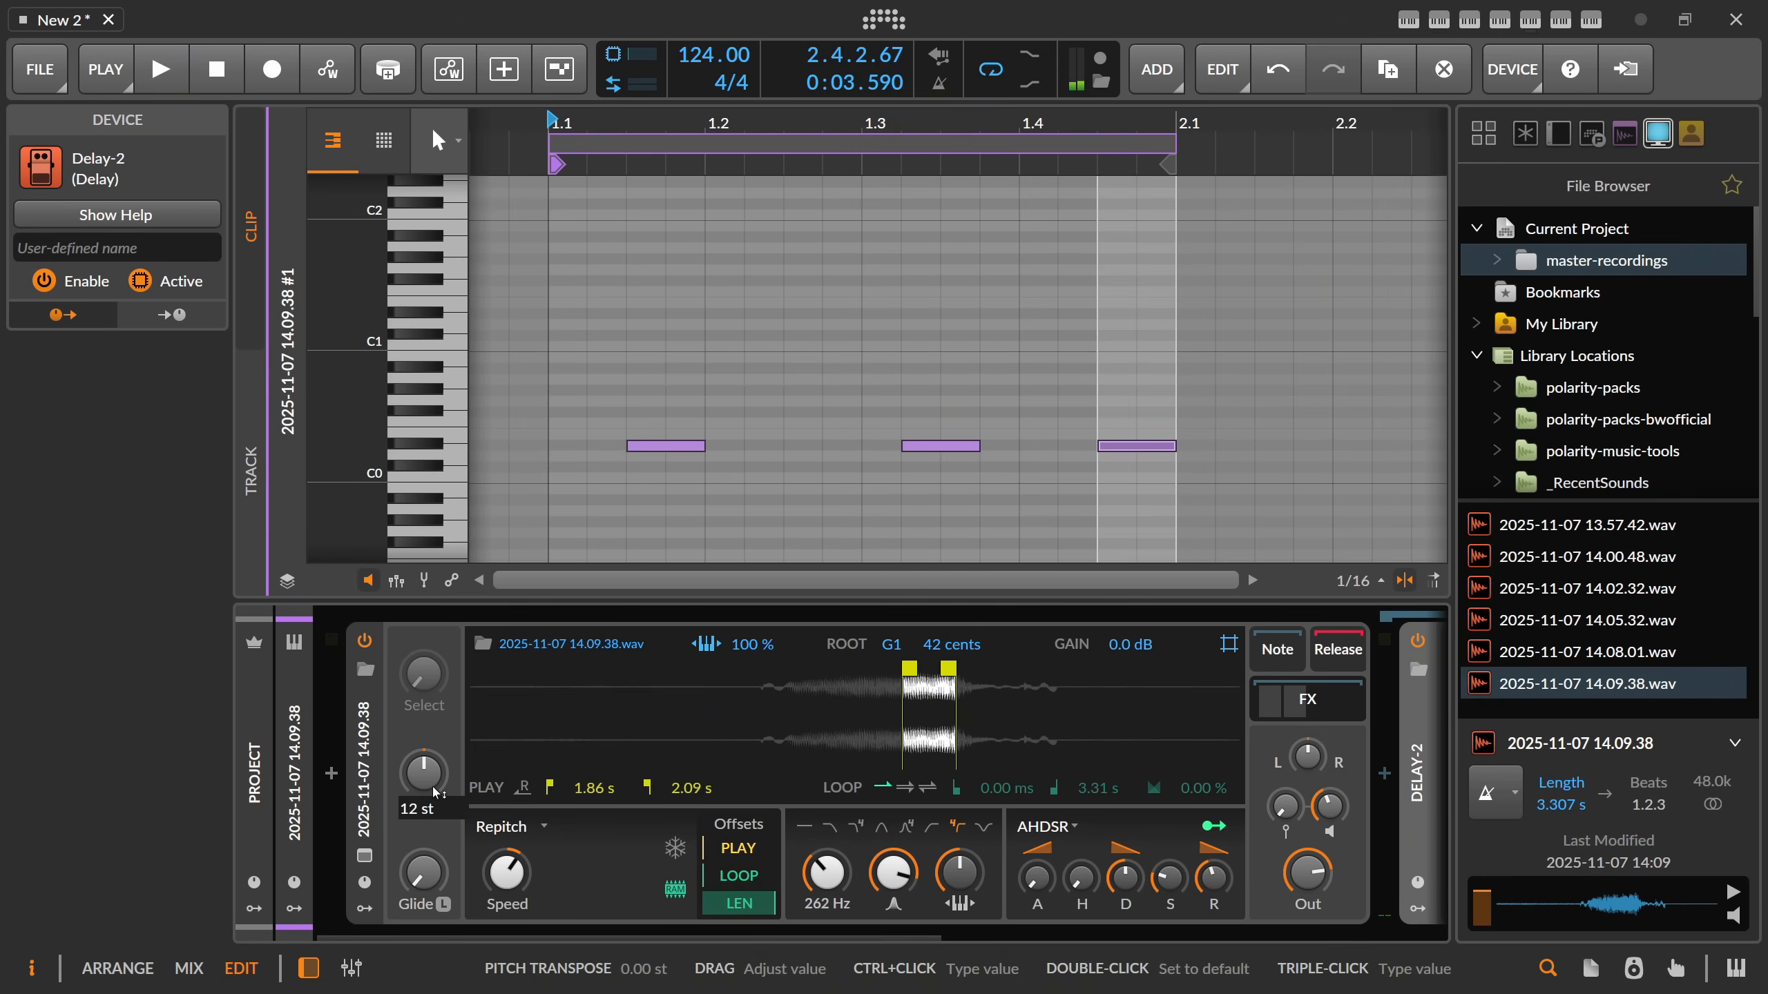
key("Return")
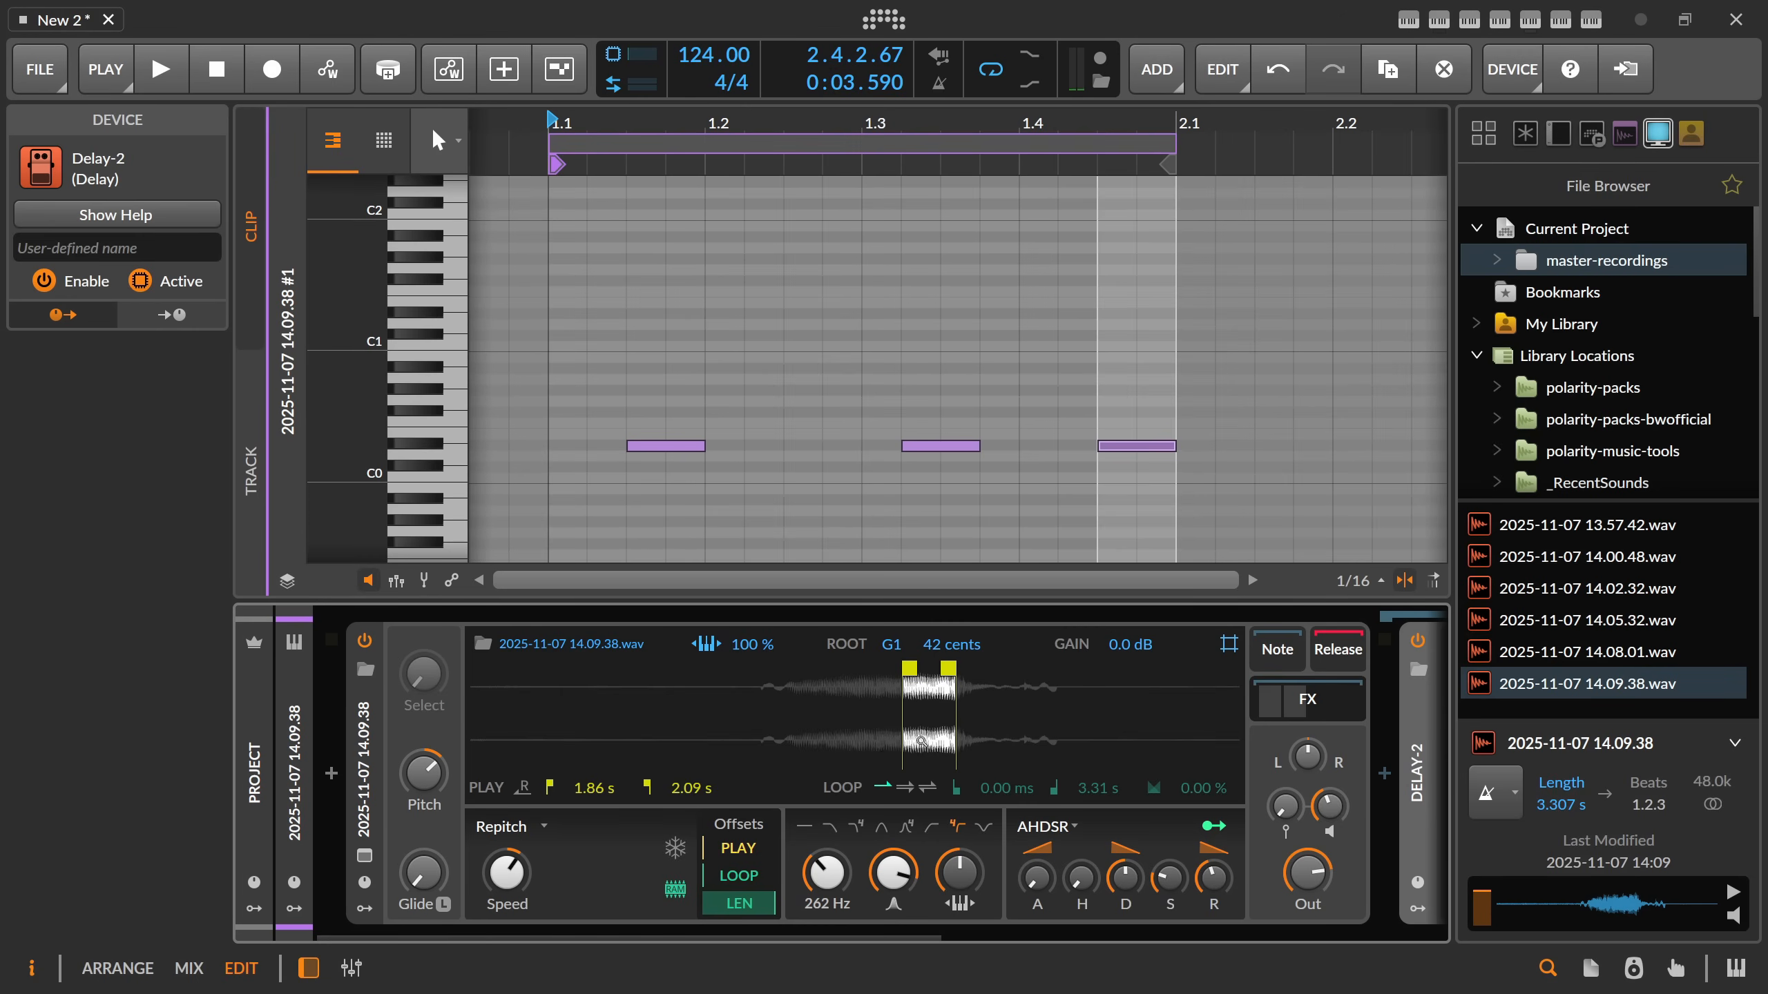
Play the clip and raise the Sampler's filter resonance to about 95.2%, replaying the pattern to check it.
key("space")
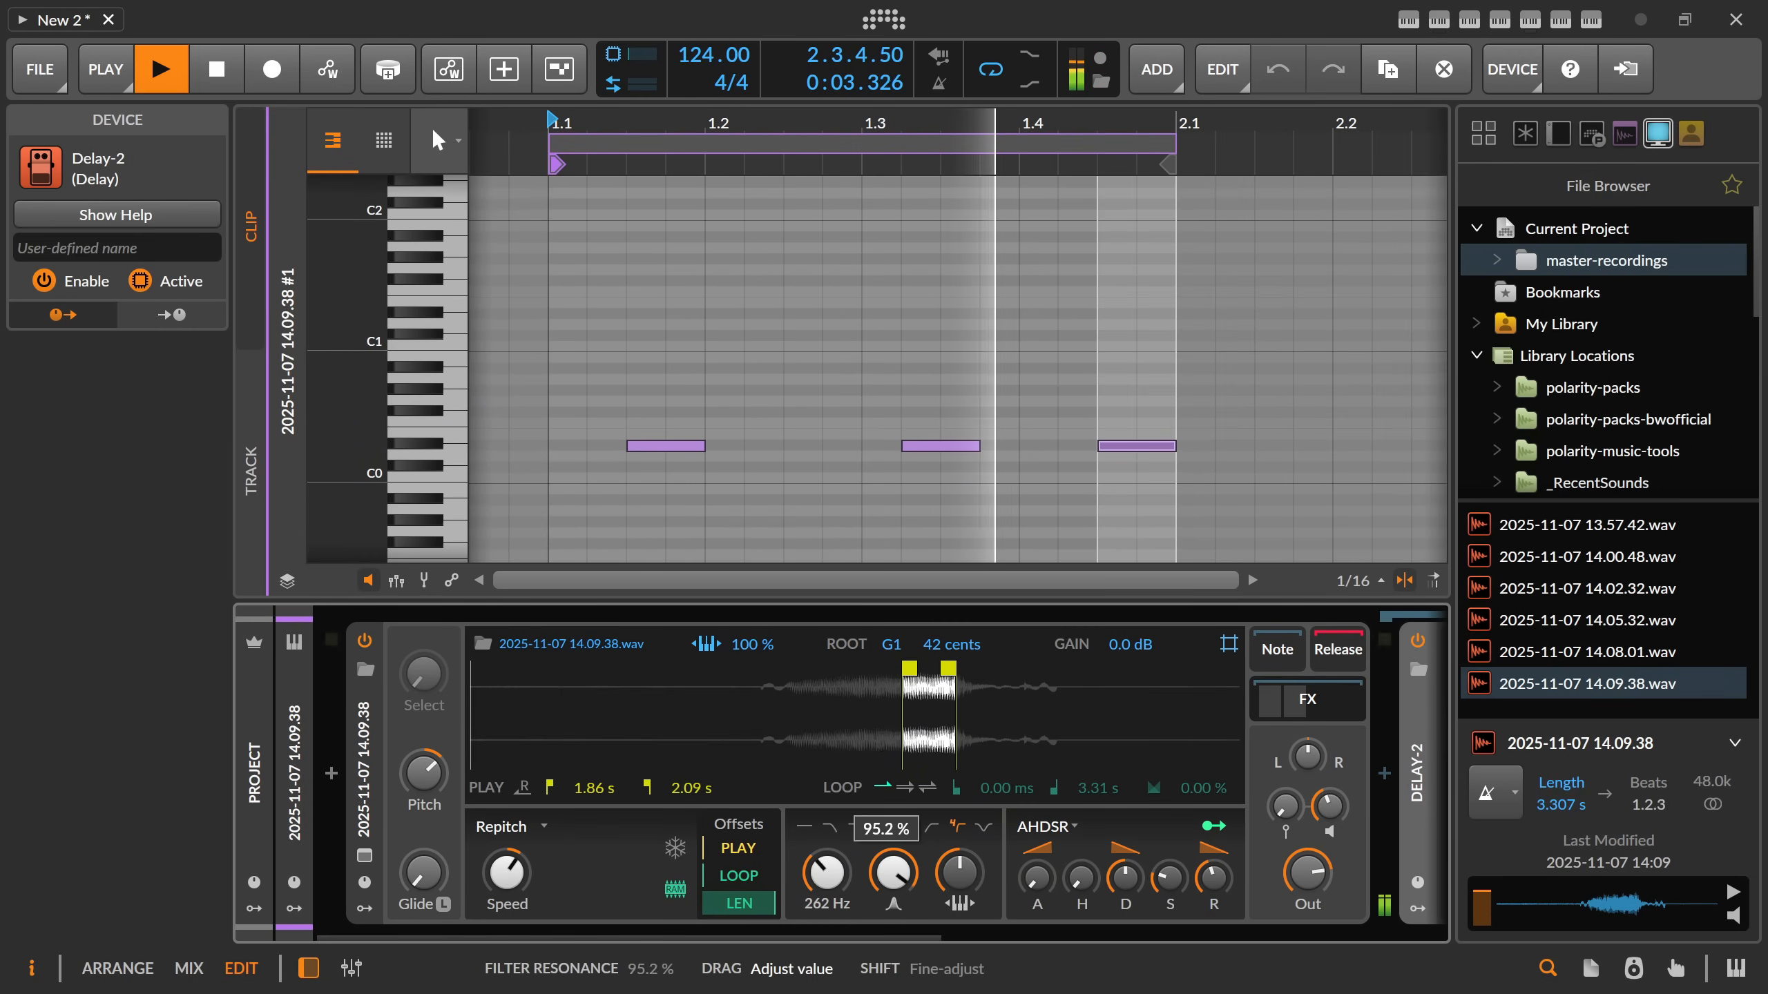
key("space")
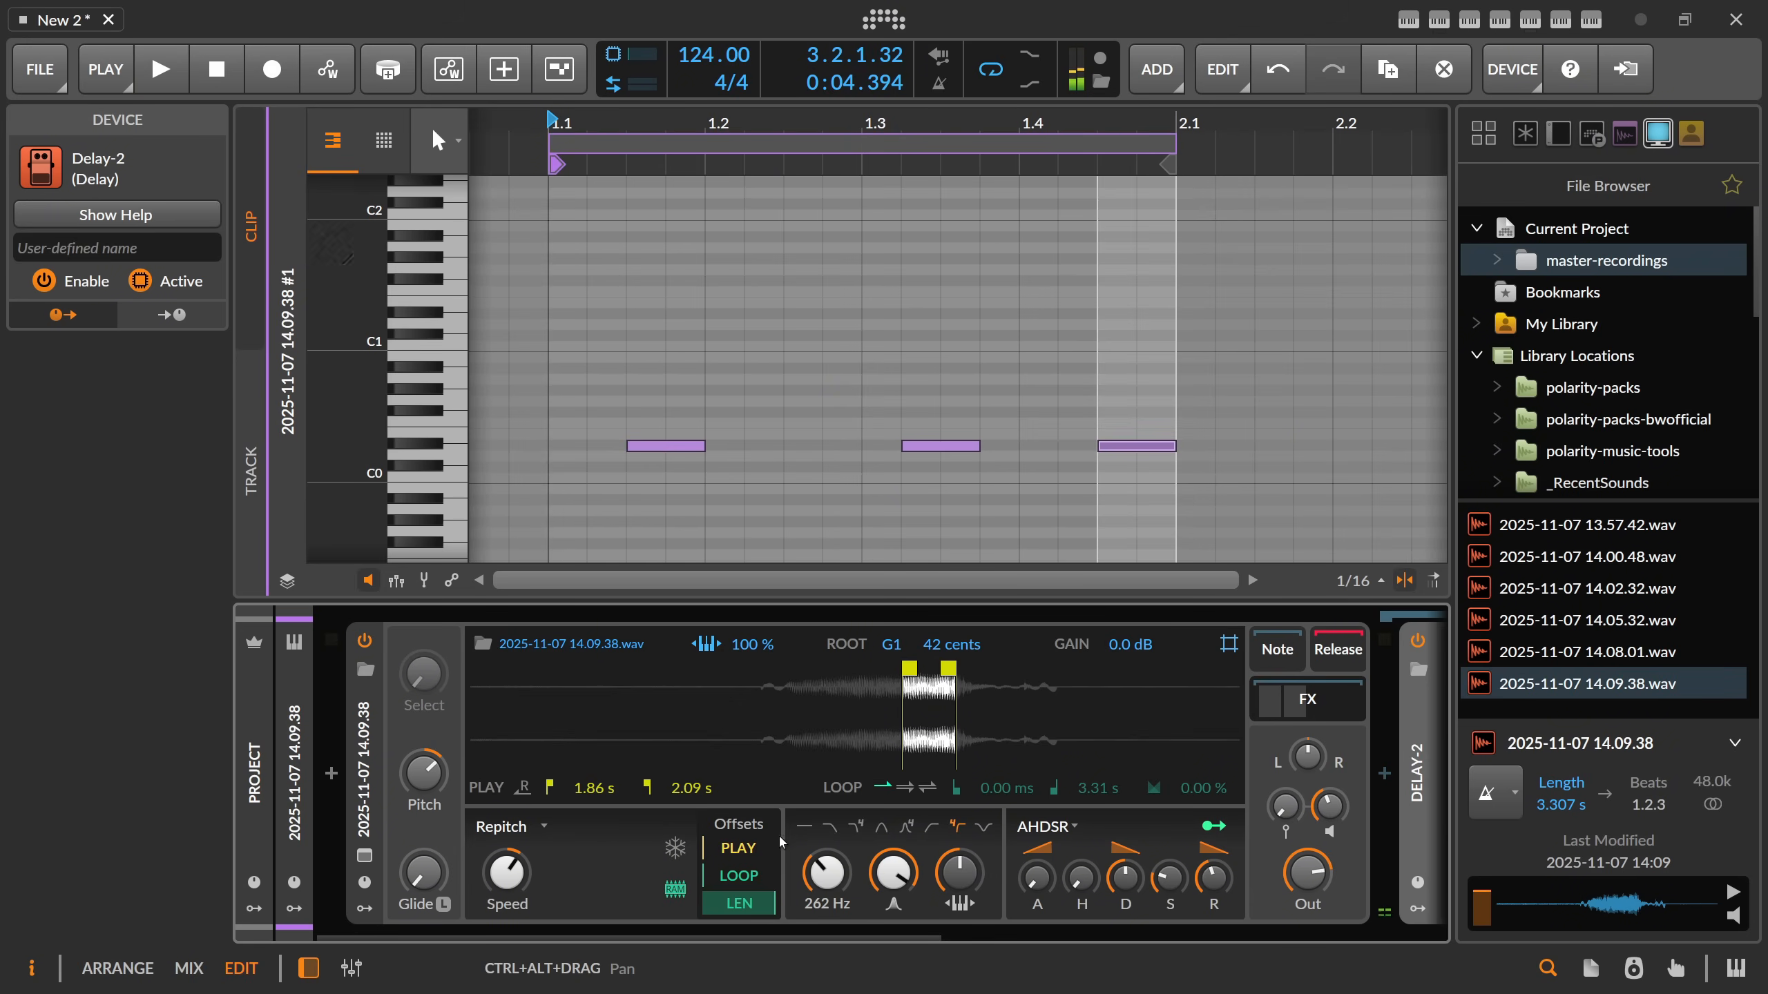
key("space")
key("space")
key("space")
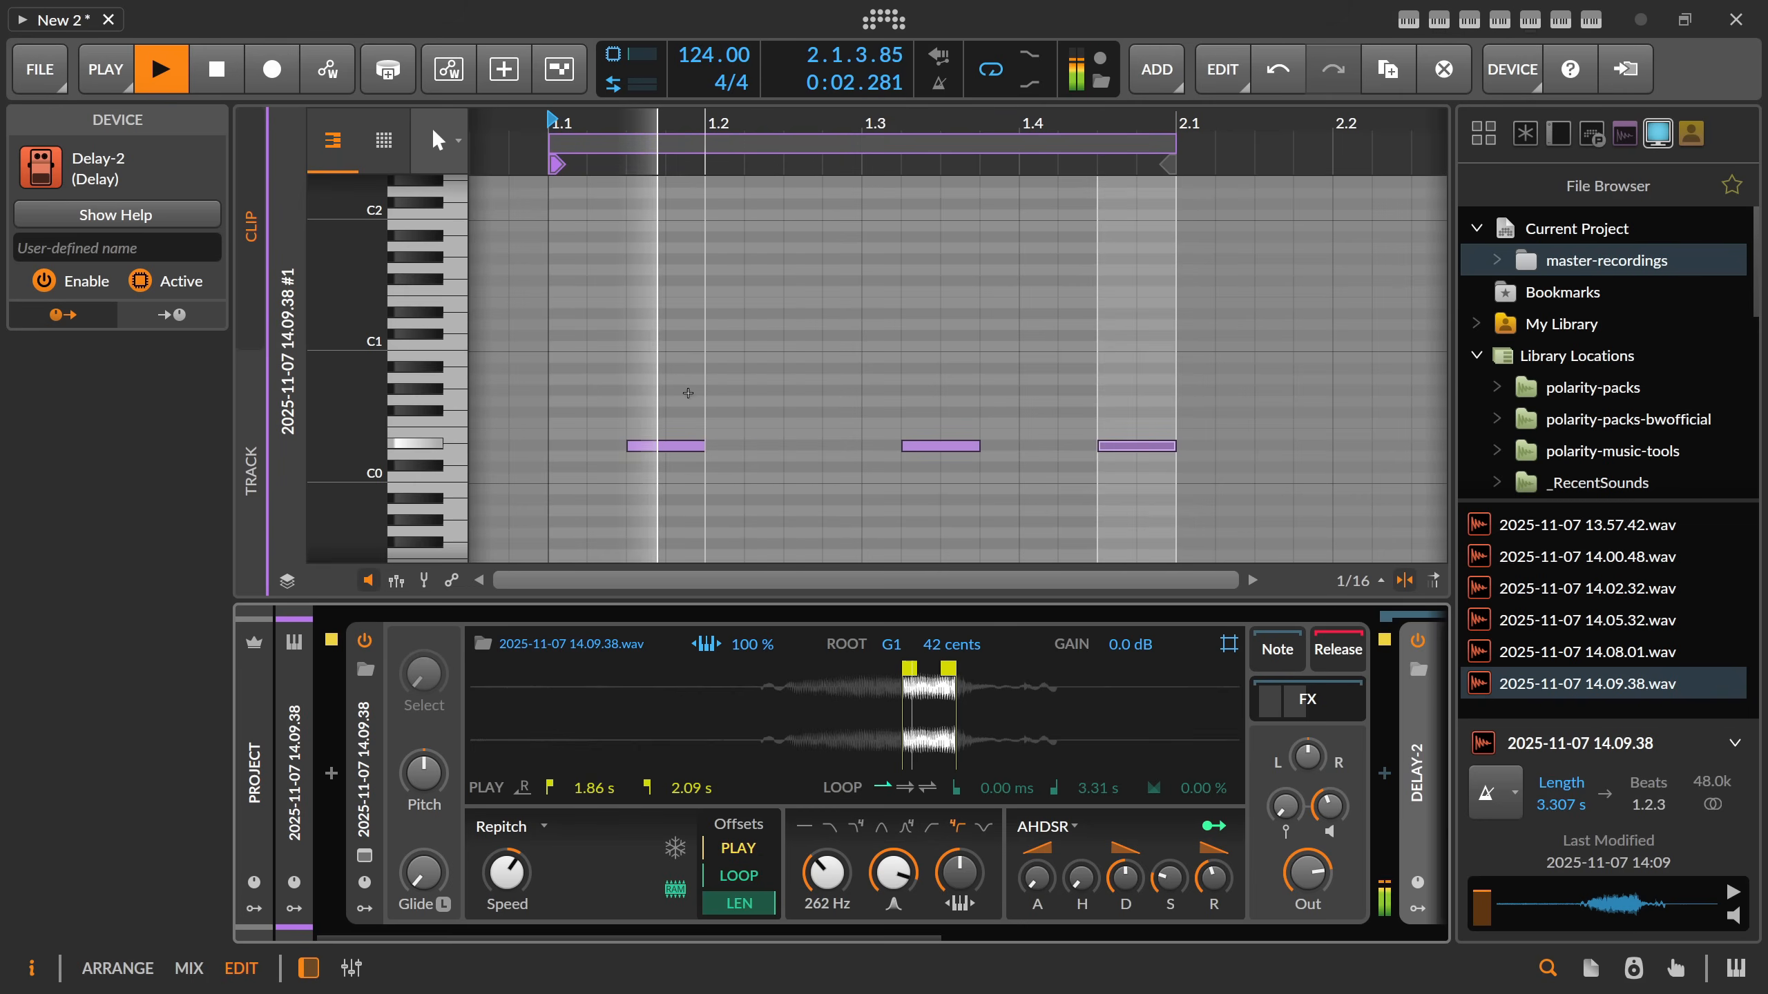
Extend the bass clip's loop to about two bars in the arranger, and select its three D#0 notes in the note editor.
left_click_drag(682, 387, 698, 479)
key("Tab")
key("Tab")
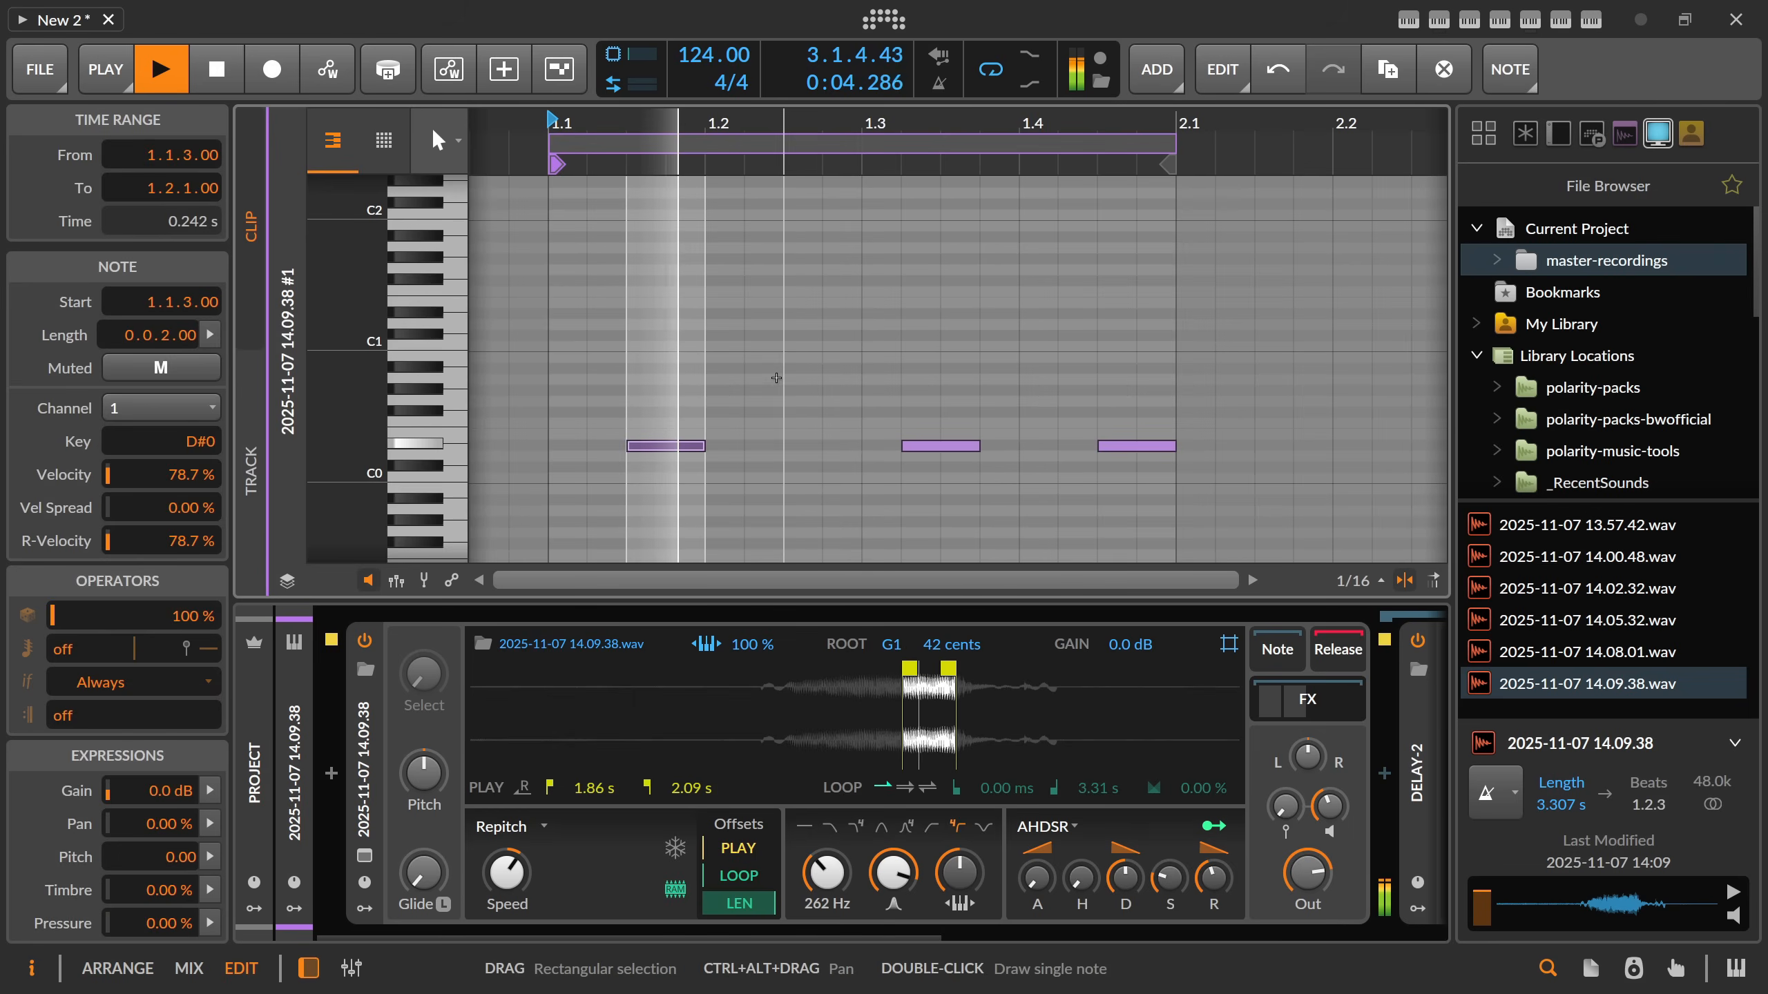
key("Tab")
key("space")
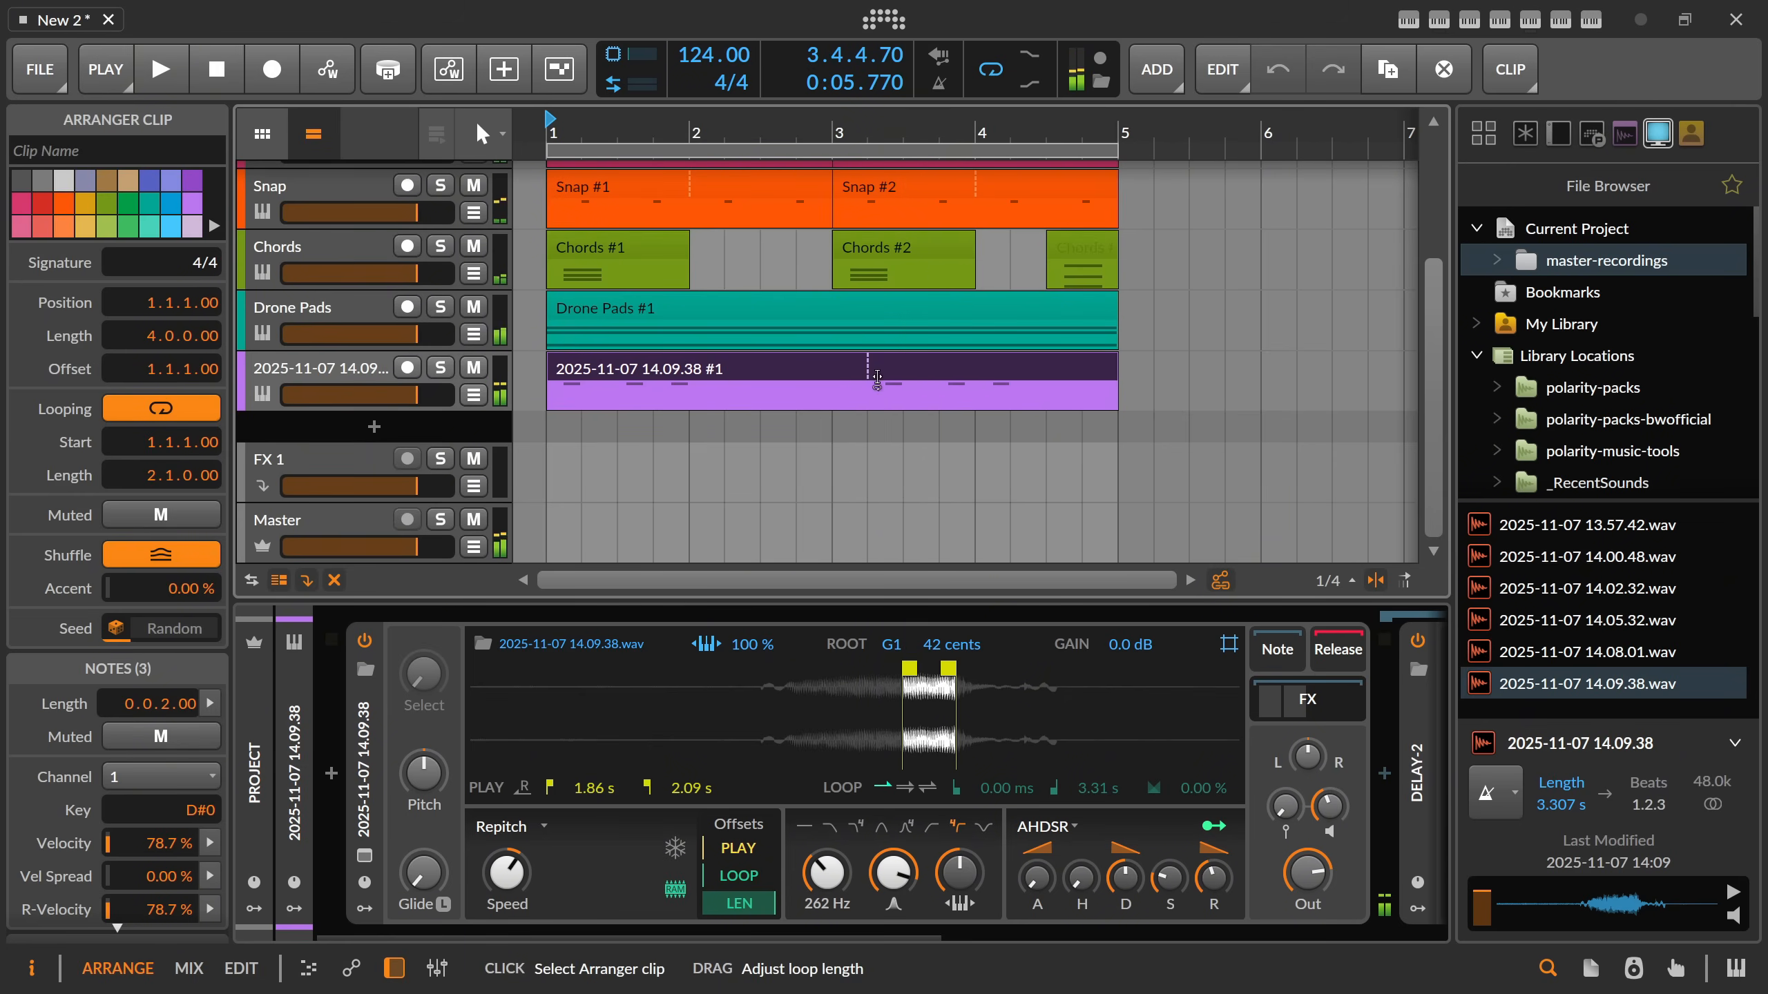
left_click_drag(876, 379, 823, 380)
key("Tab")
left_click_drag(666, 397, 1135, 489)
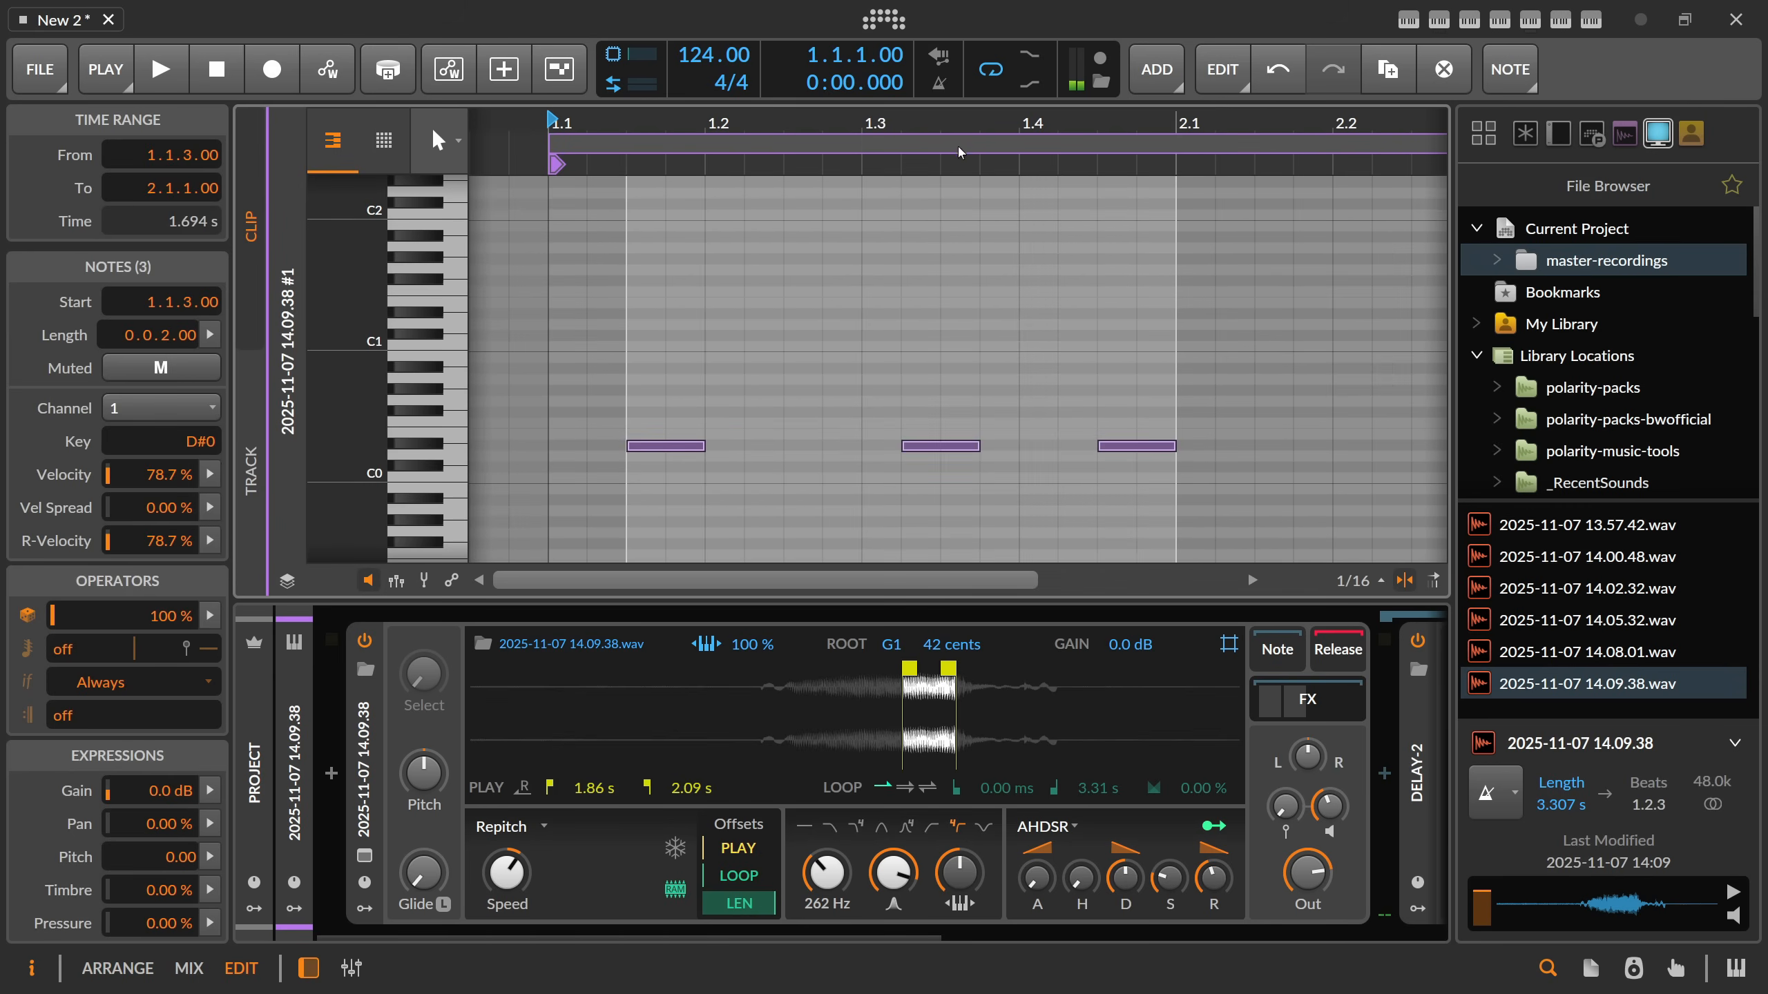
Duplicate the three D#0 notes into the second bar starting at 2.1.3, and delete the first copied note.
left_click_drag(959, 151, 815, 413)
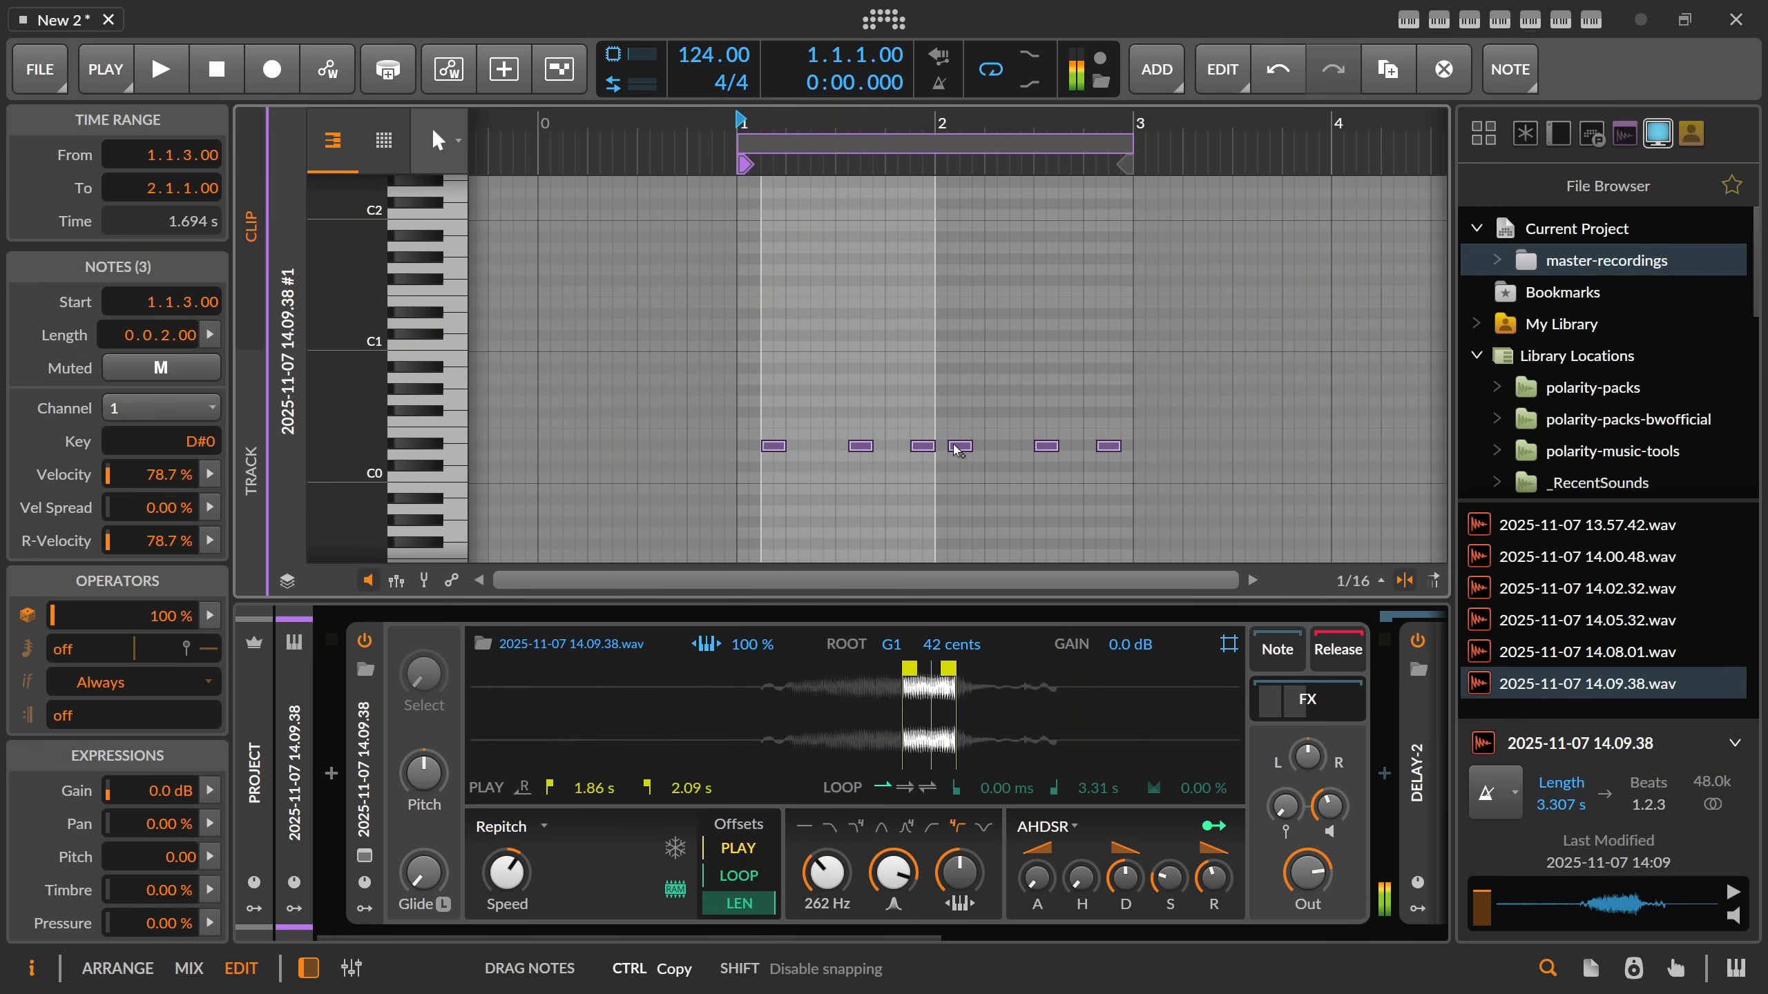
left_click_drag(957, 451, 978, 463)
key("space")
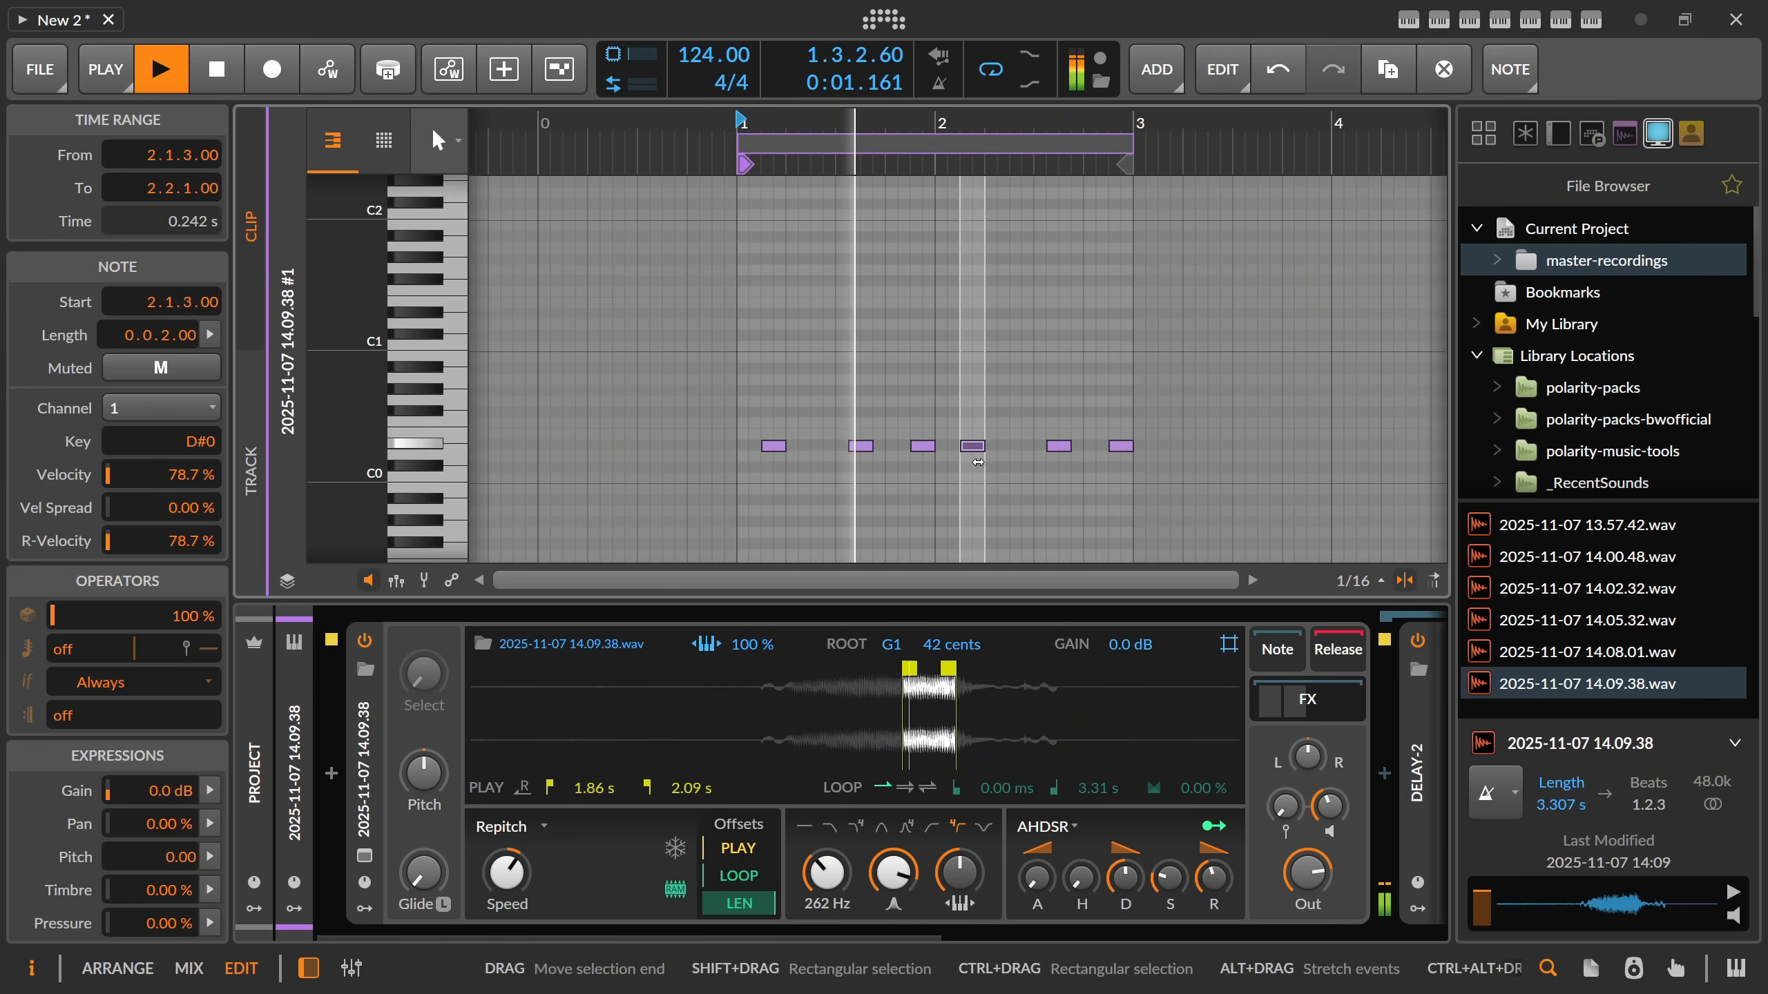
key("Delete")
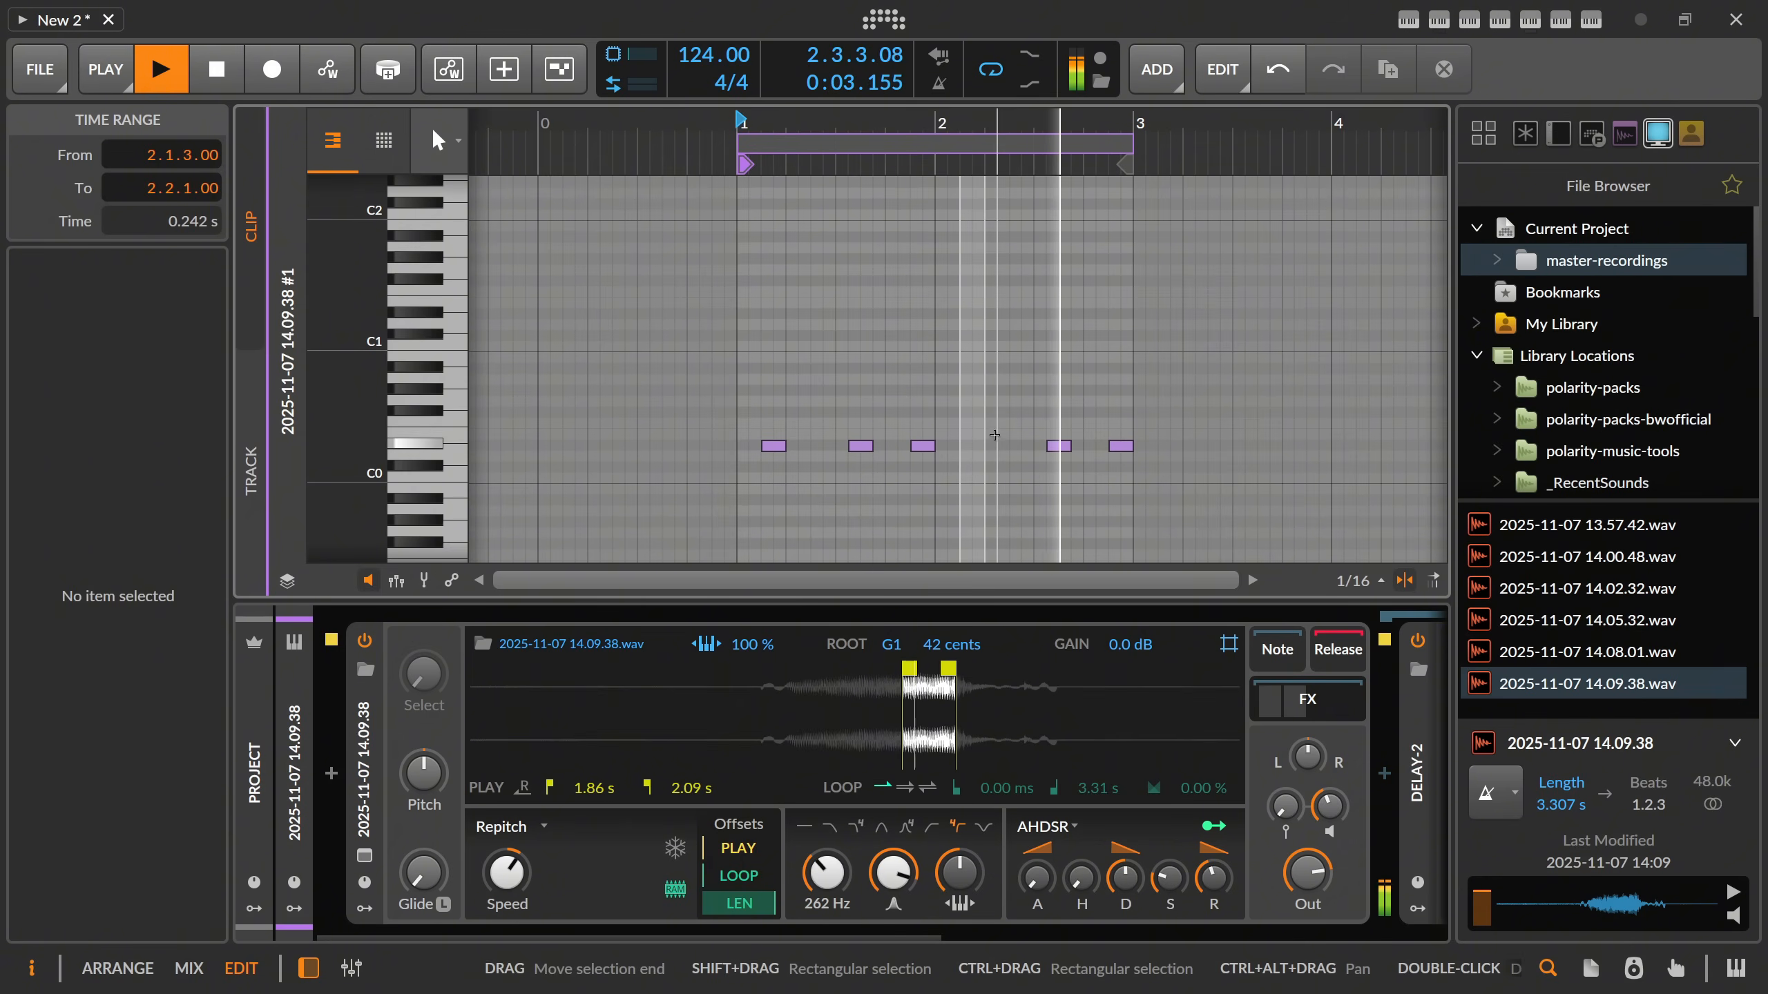
left_click_drag(1106, 434, 1123, 466)
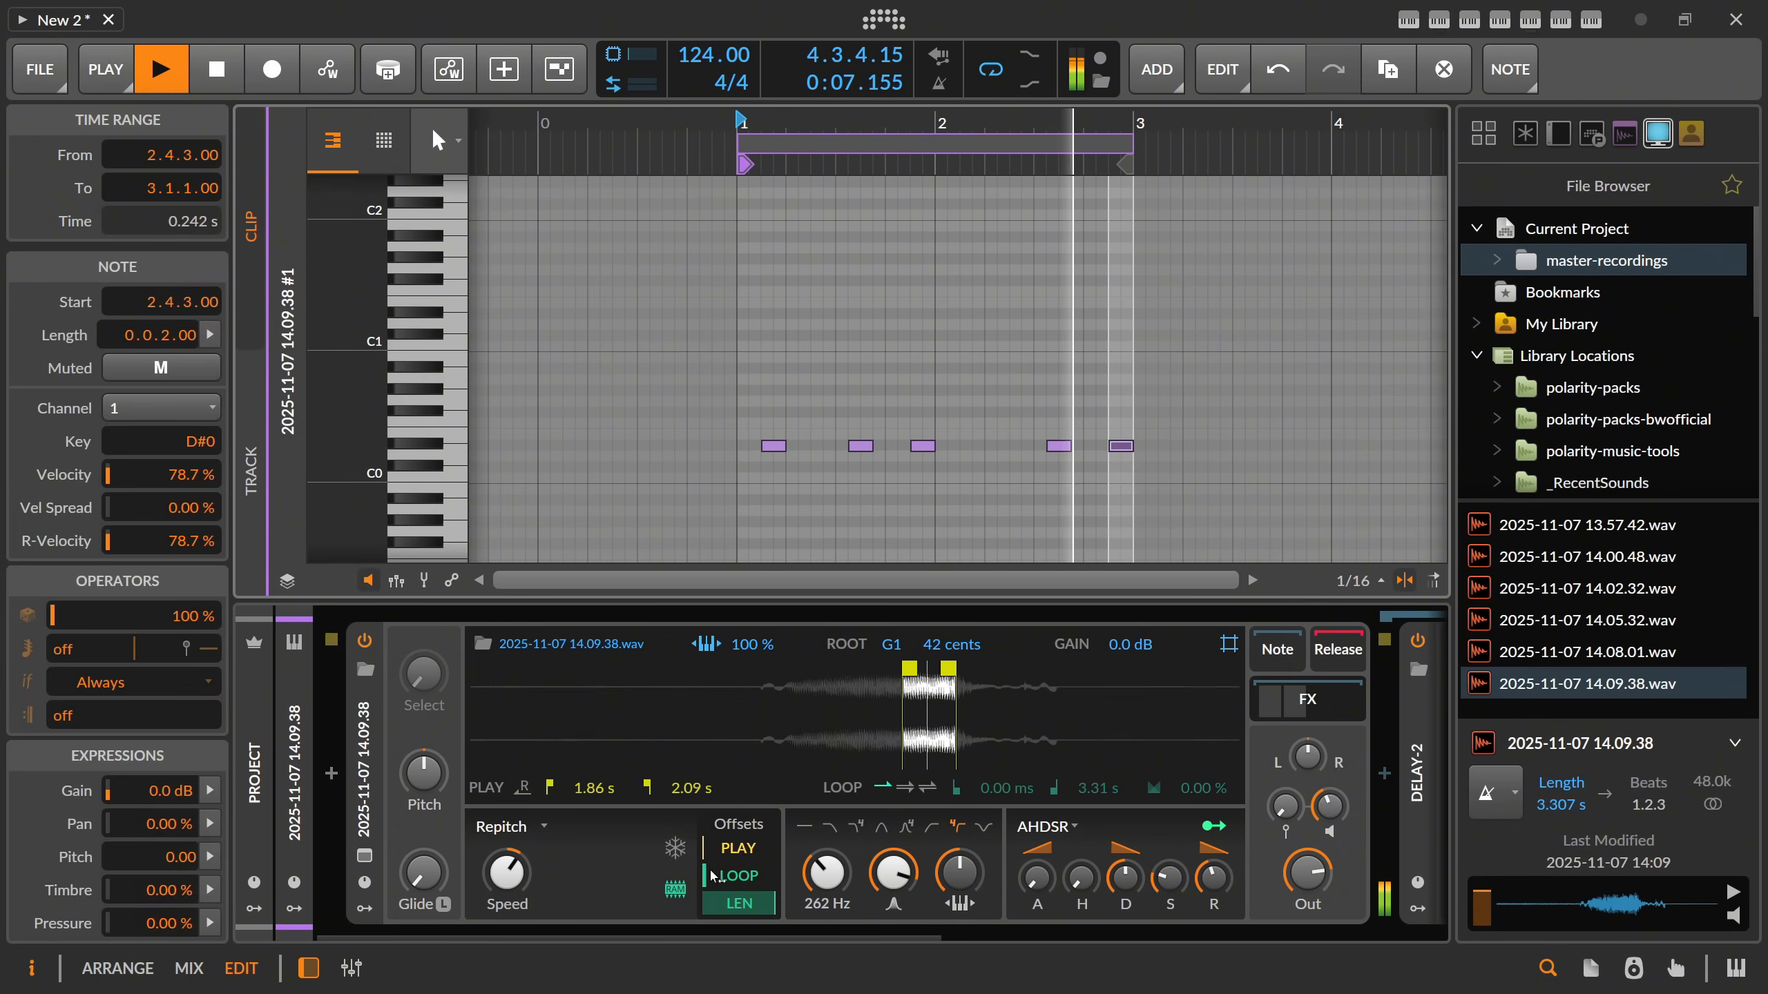
Stop playback and insert an EQ-5 between the Sampler and Delay-2 on the bass track.
left_click_drag(707, 935, 1149, 935)
key("space")
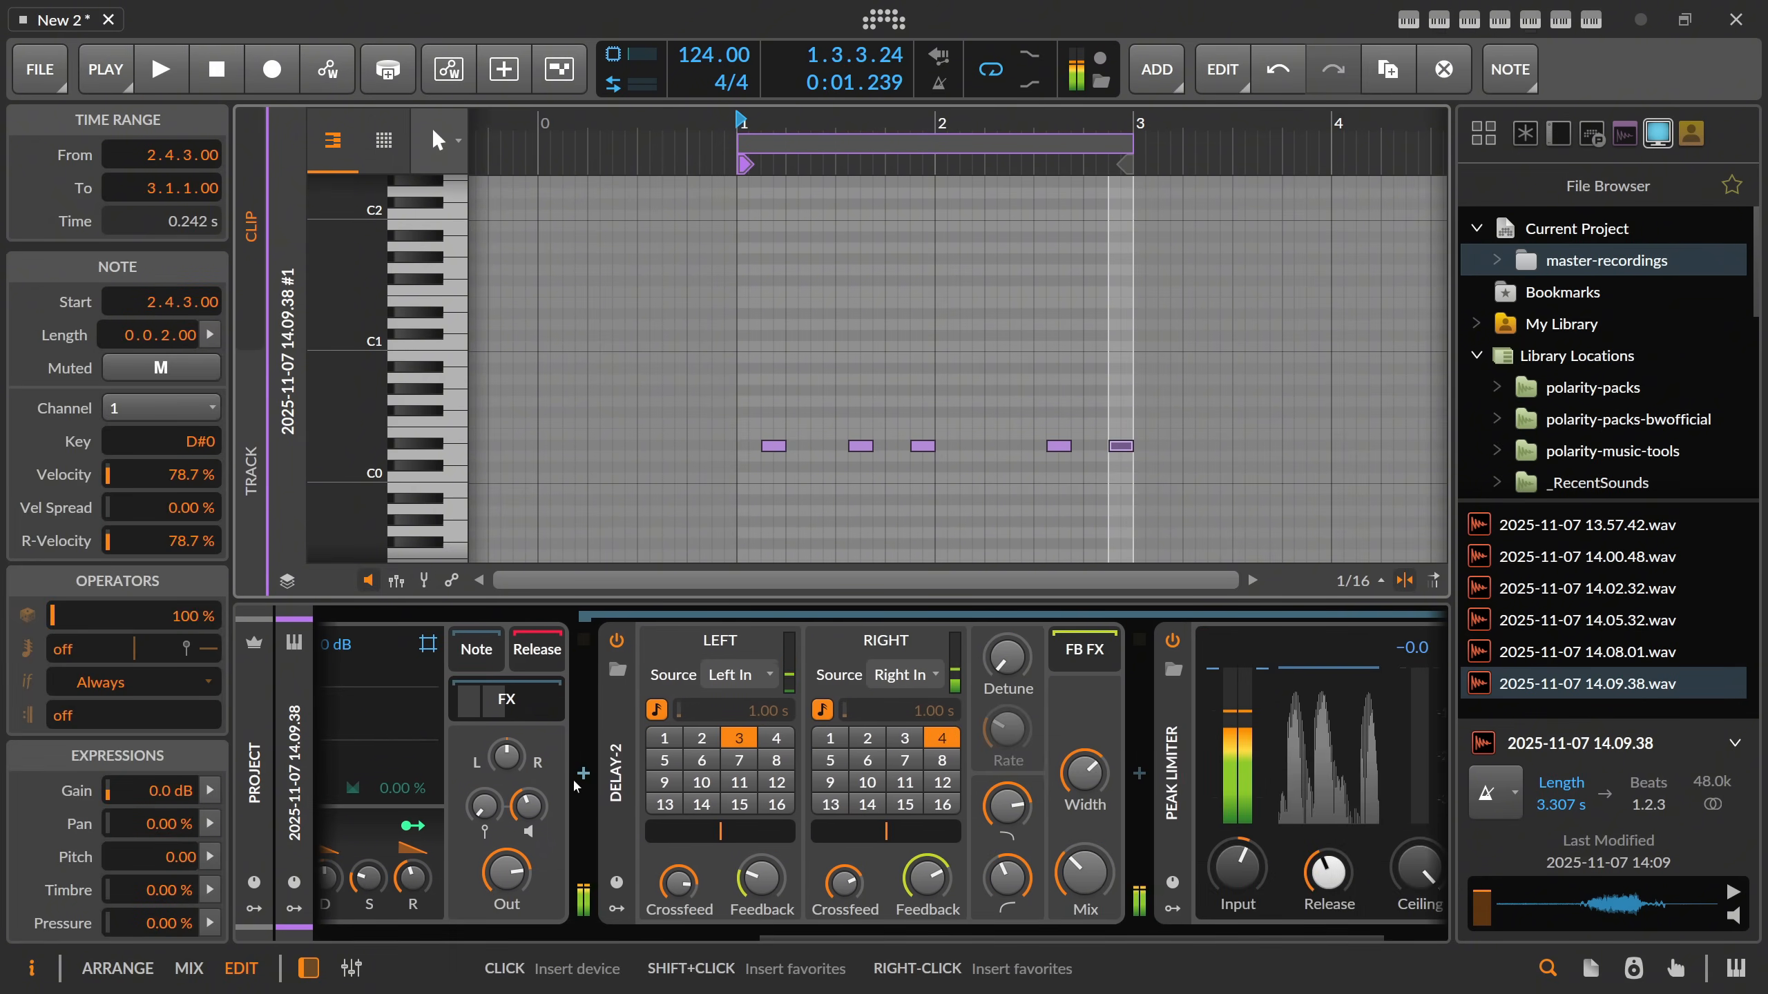
left_click(577, 784)
type("eq-5")
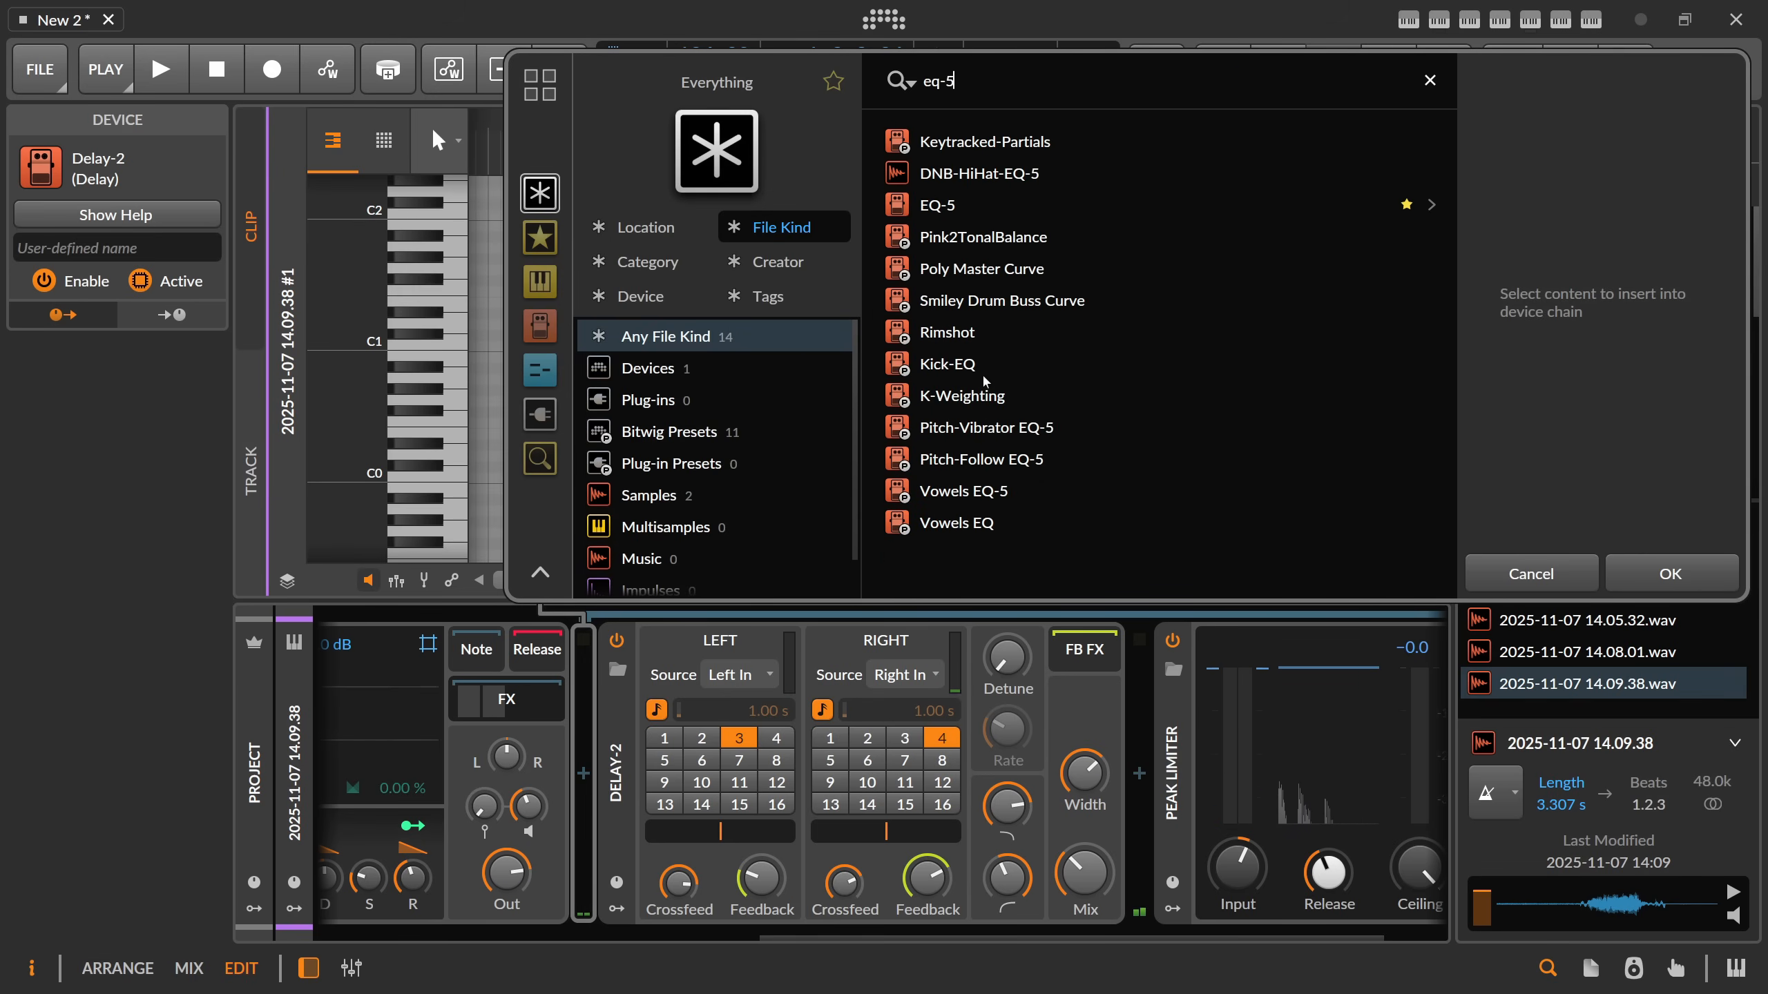
double_click(945, 209)
While the bass clip plays, boost the EQ-5's band 3 by about 13.5 dB around 1.72 kHz.
key("space")
left_click_drag(924, 718, 941, 671)
key("space")
Enable automation writing and record sweeps of the bass EQ-5's band 3 frequency and gain in the arrangement.
left_click(325, 70)
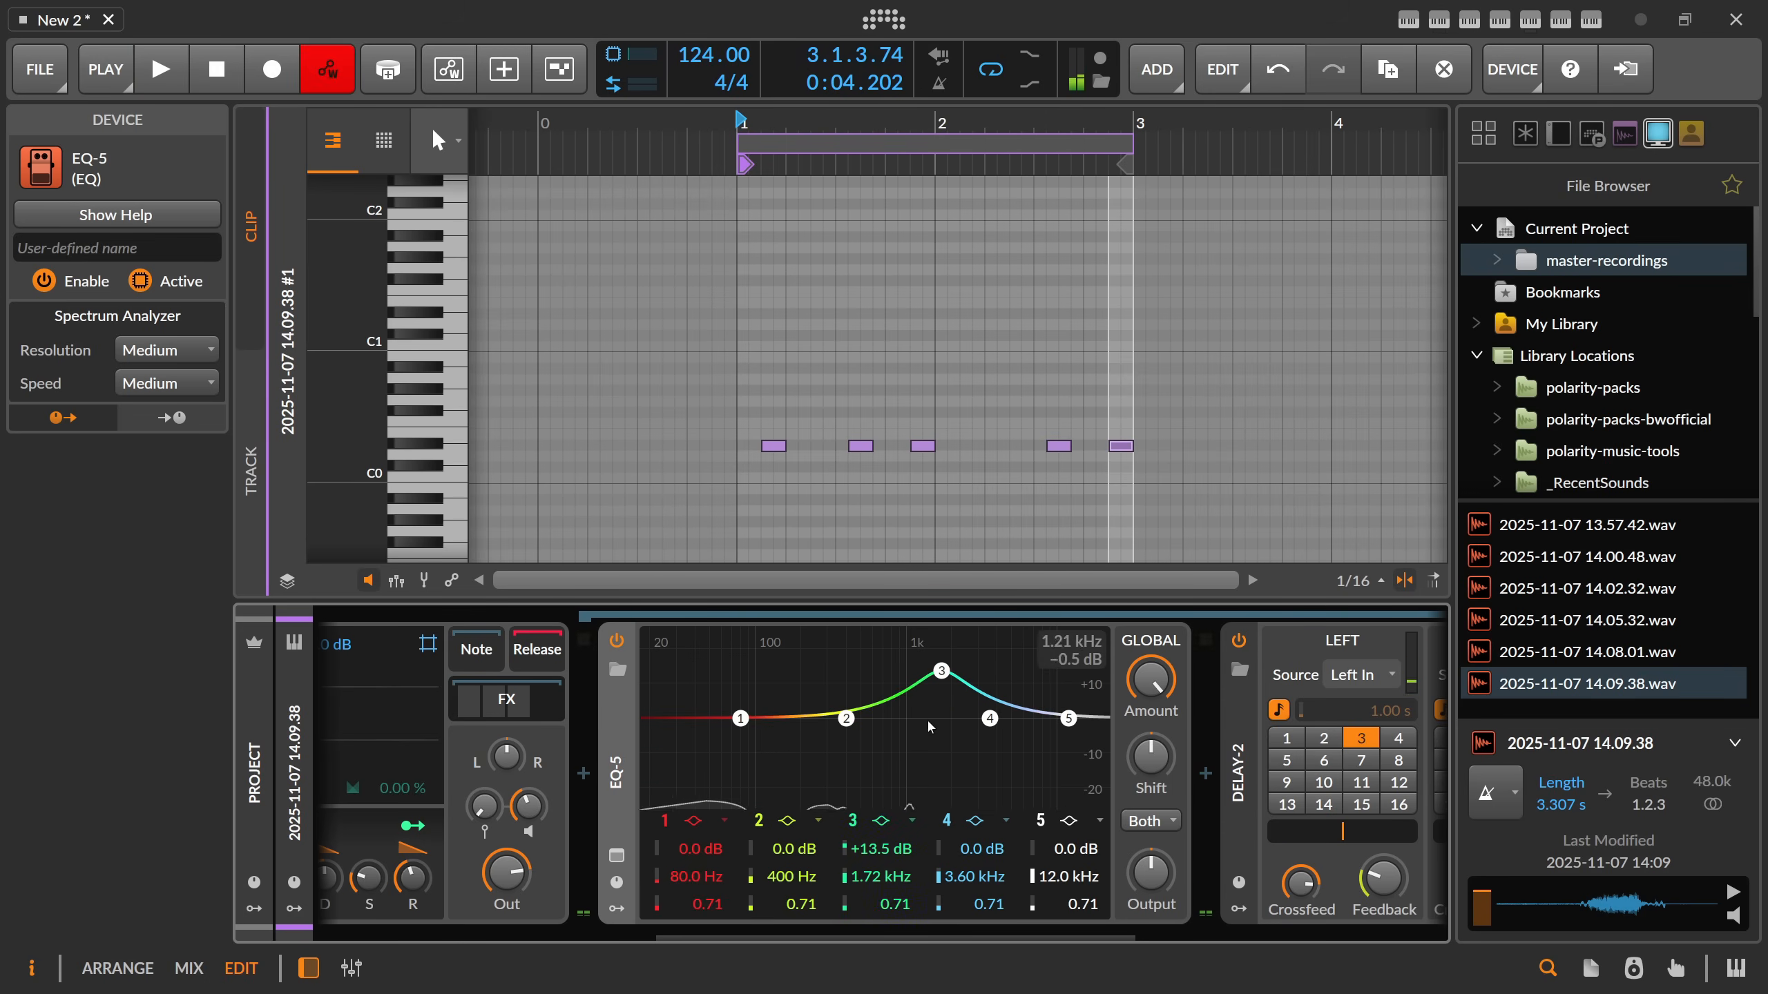
key("alt+1")
left_click(473, 395)
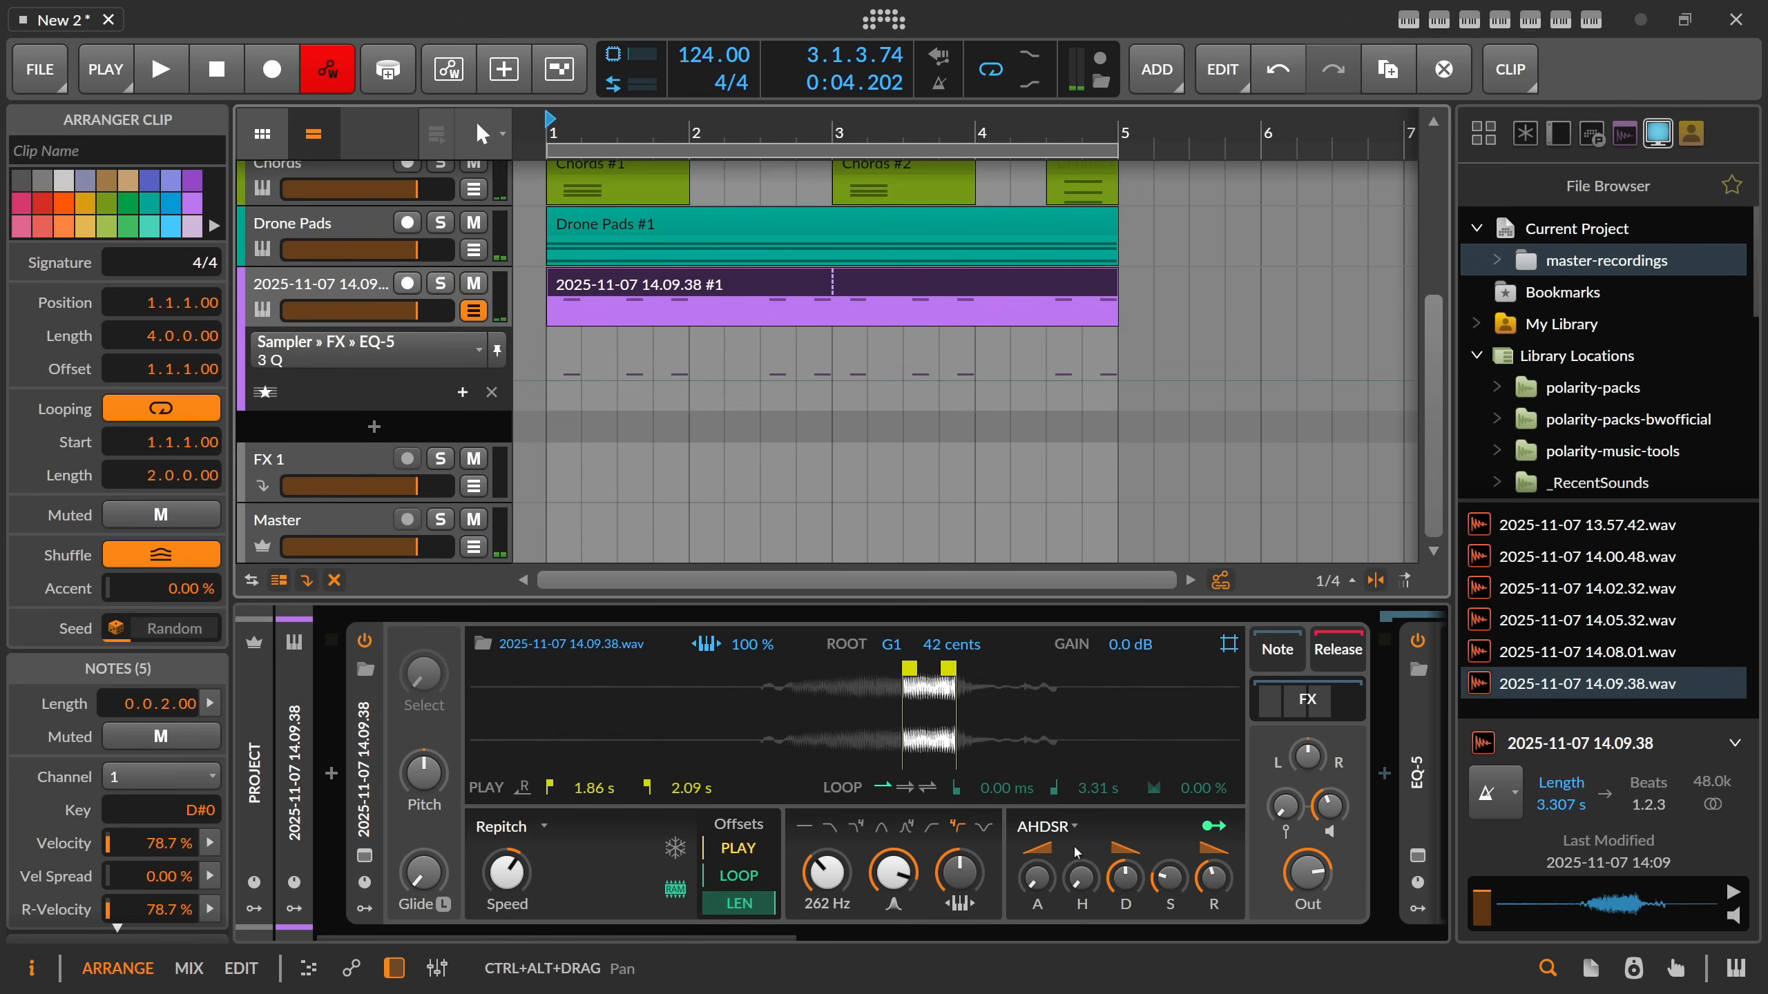
left_click(1045, 937)
left_click_drag(971, 936, 909, 937)
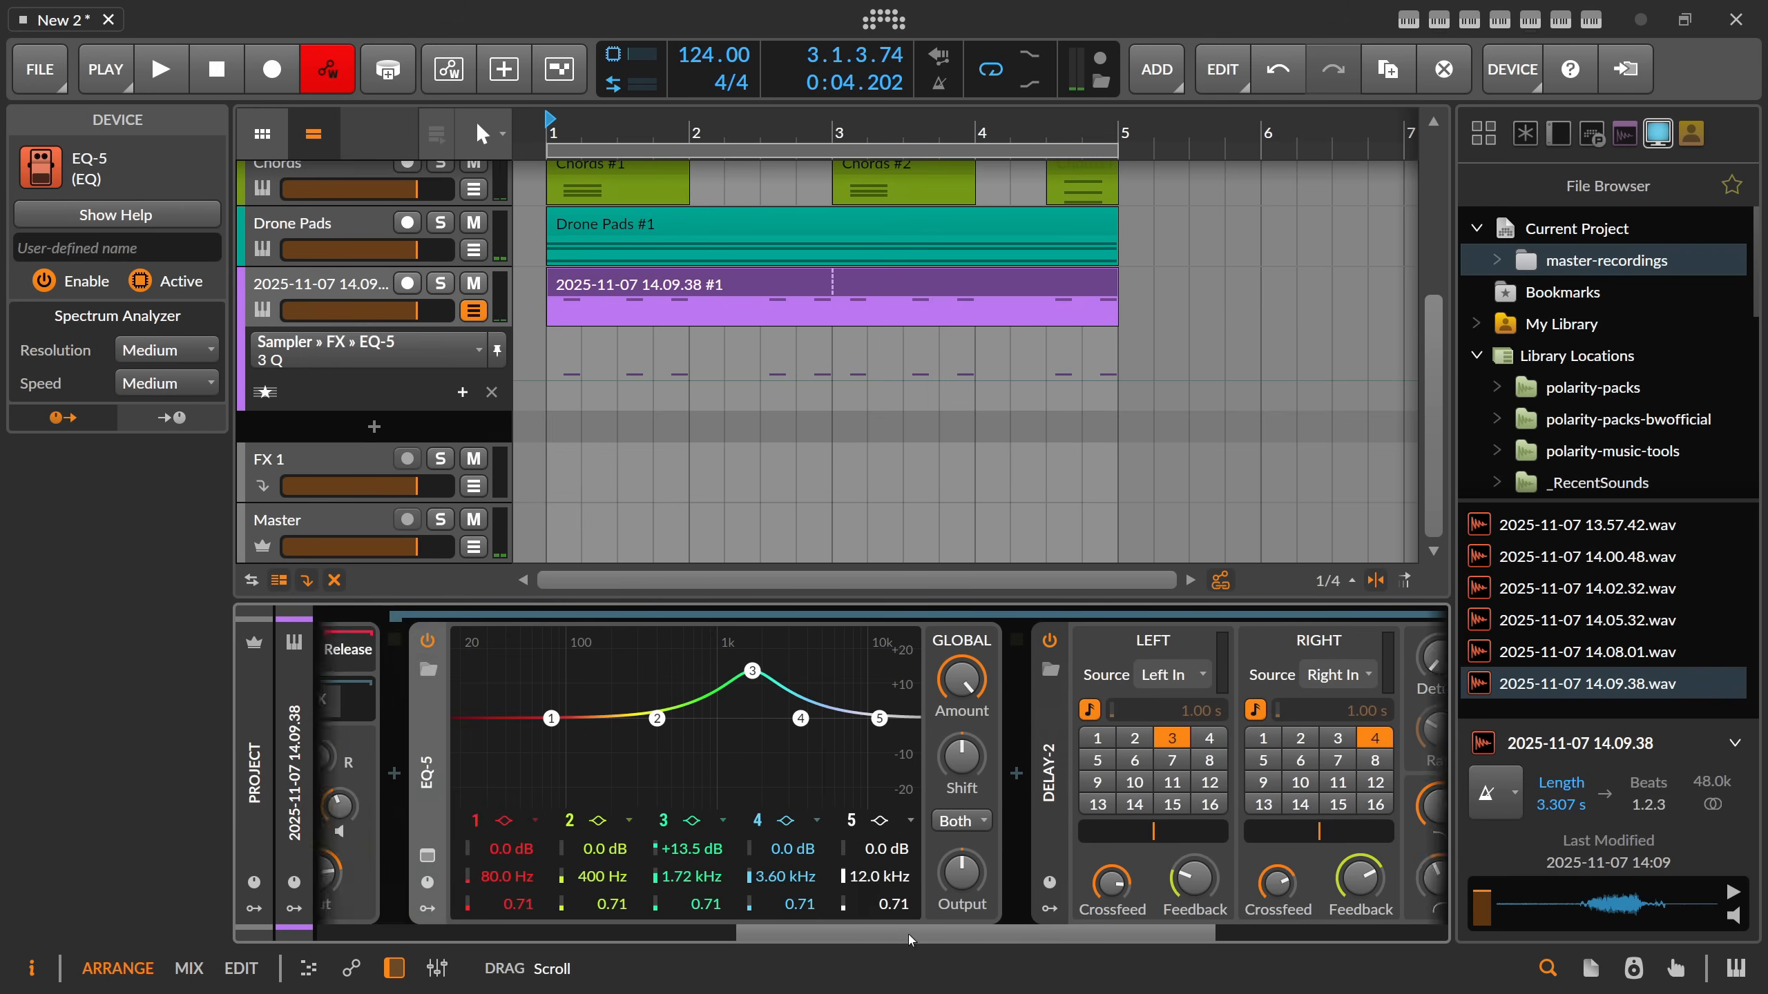
key("space")
left_click_drag(882, 674, 801, 673)
left_click_drag(959, 670, 886, 677)
key("space")
key("space")
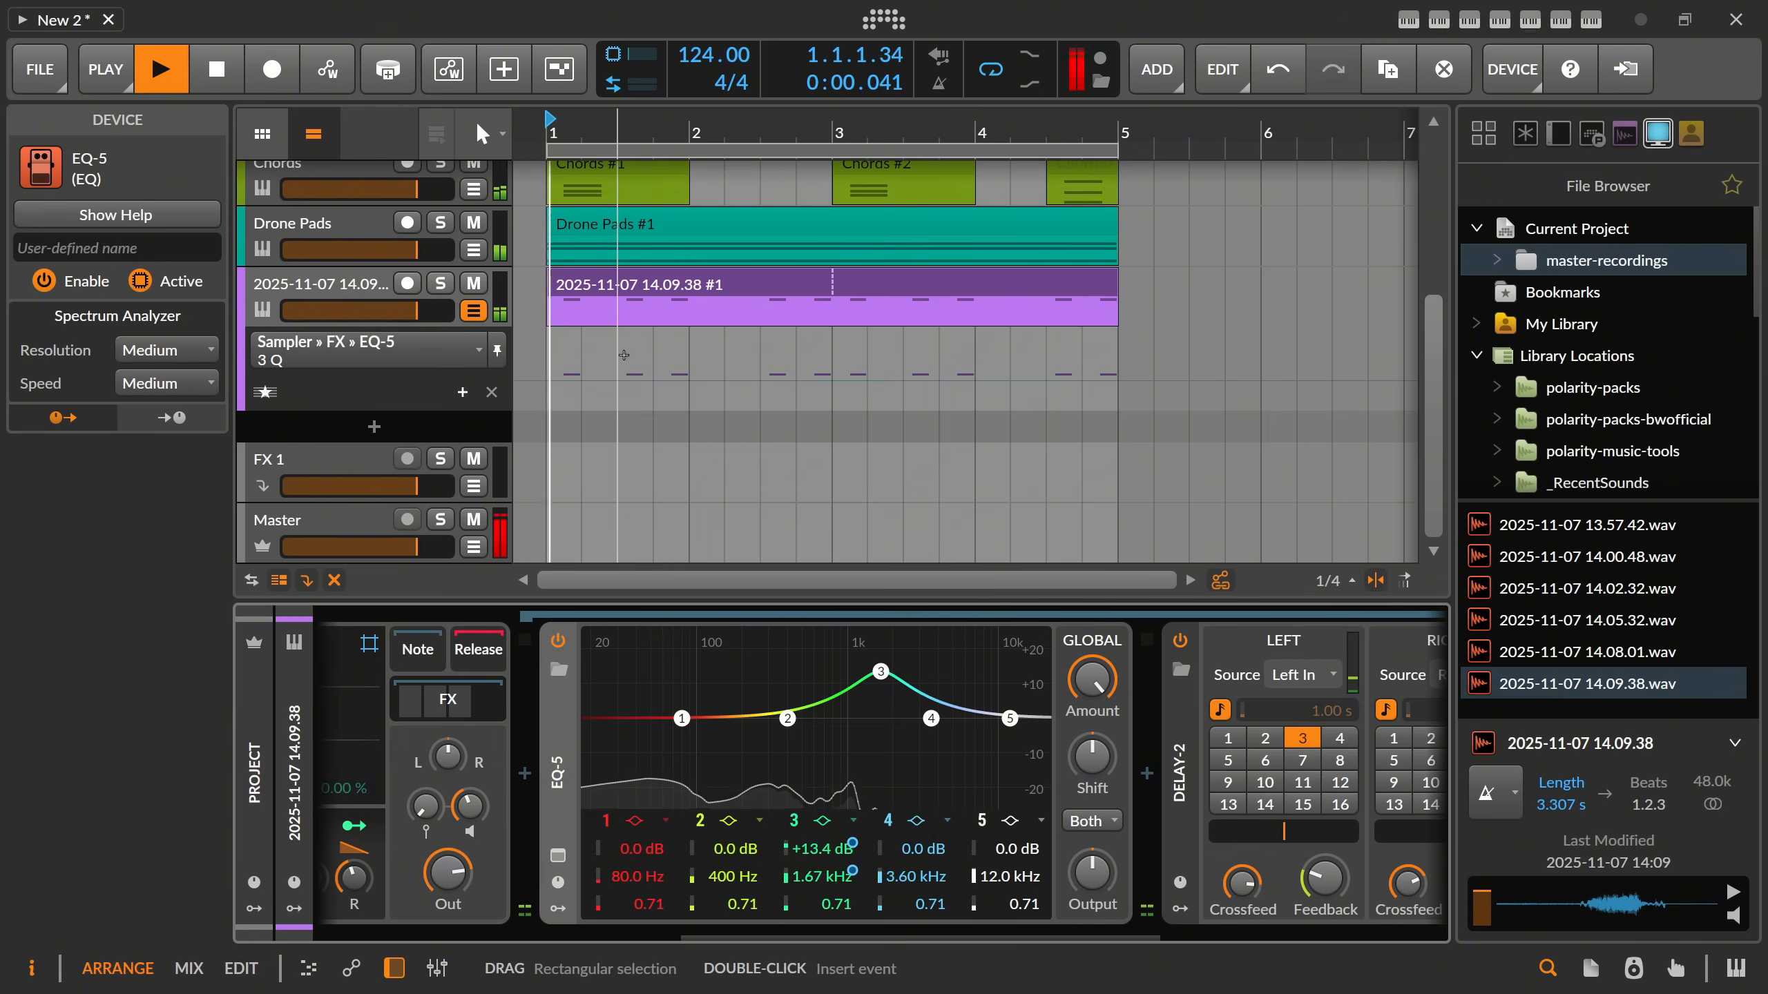
Play the beat and review the recorded band 3 frequency and gain automation lanes on the bass track.
left_click(271, 394)
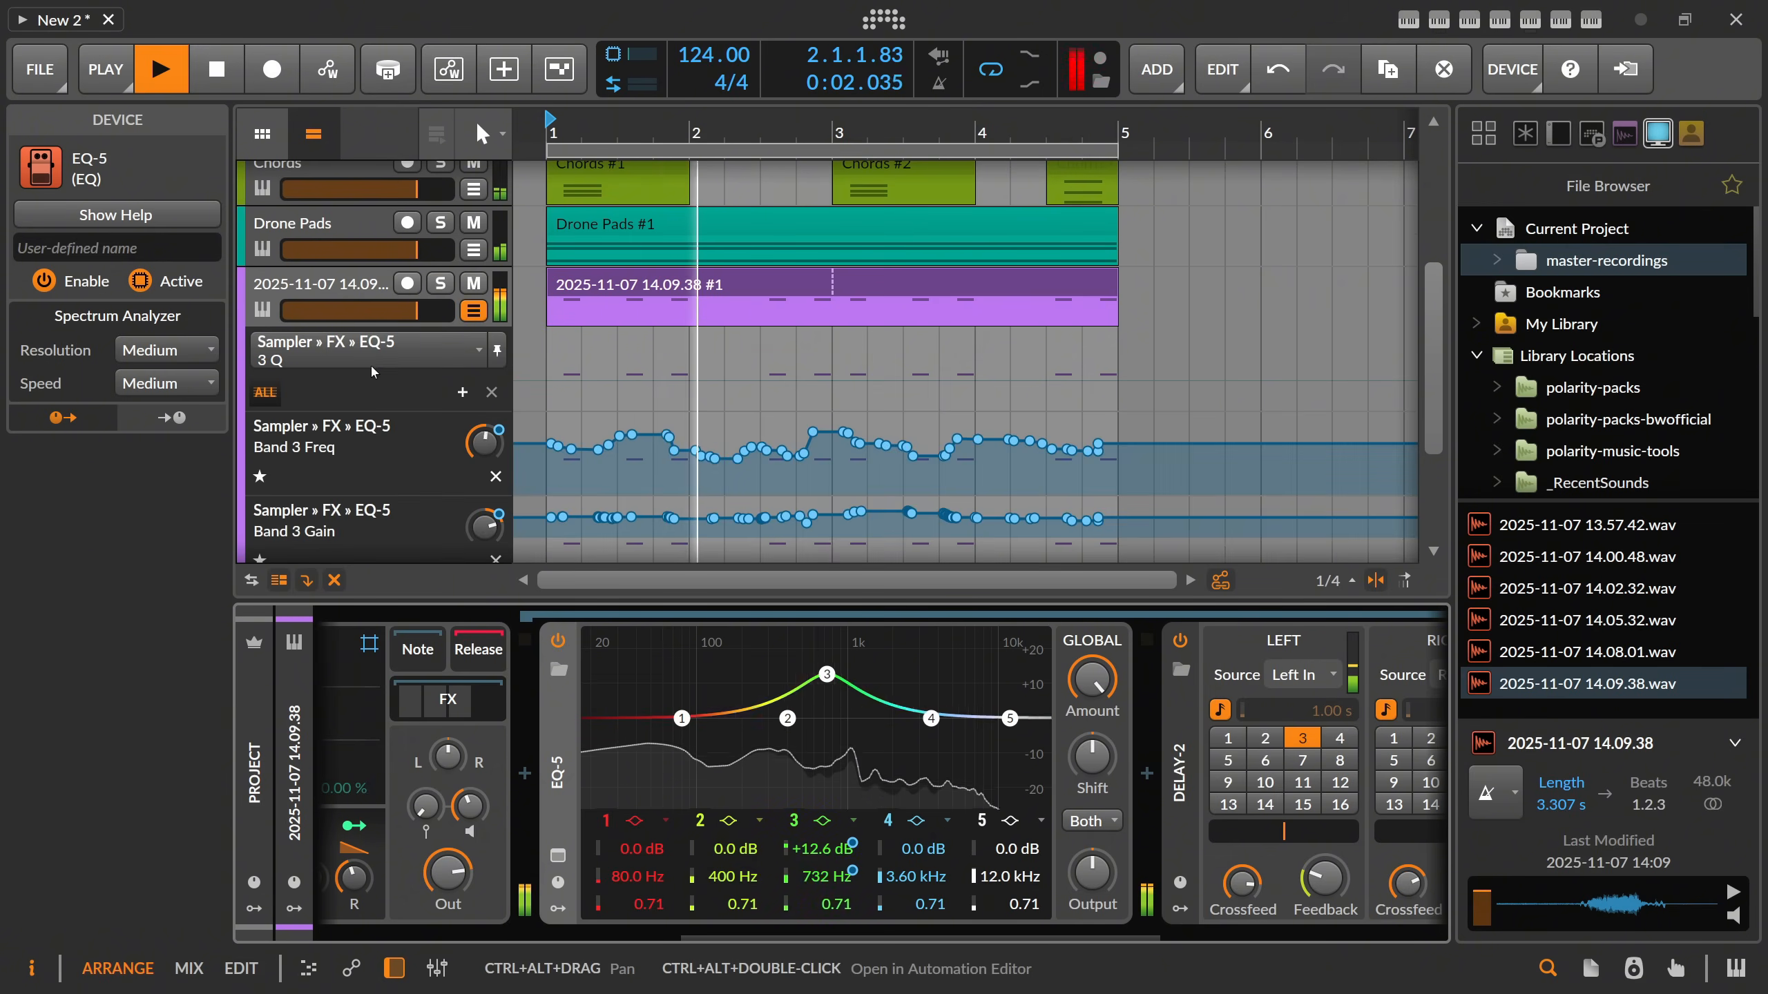
scroll(390, 411, "down", 2)
scroll(474, 420, "up", 4)
left_click(474, 417)
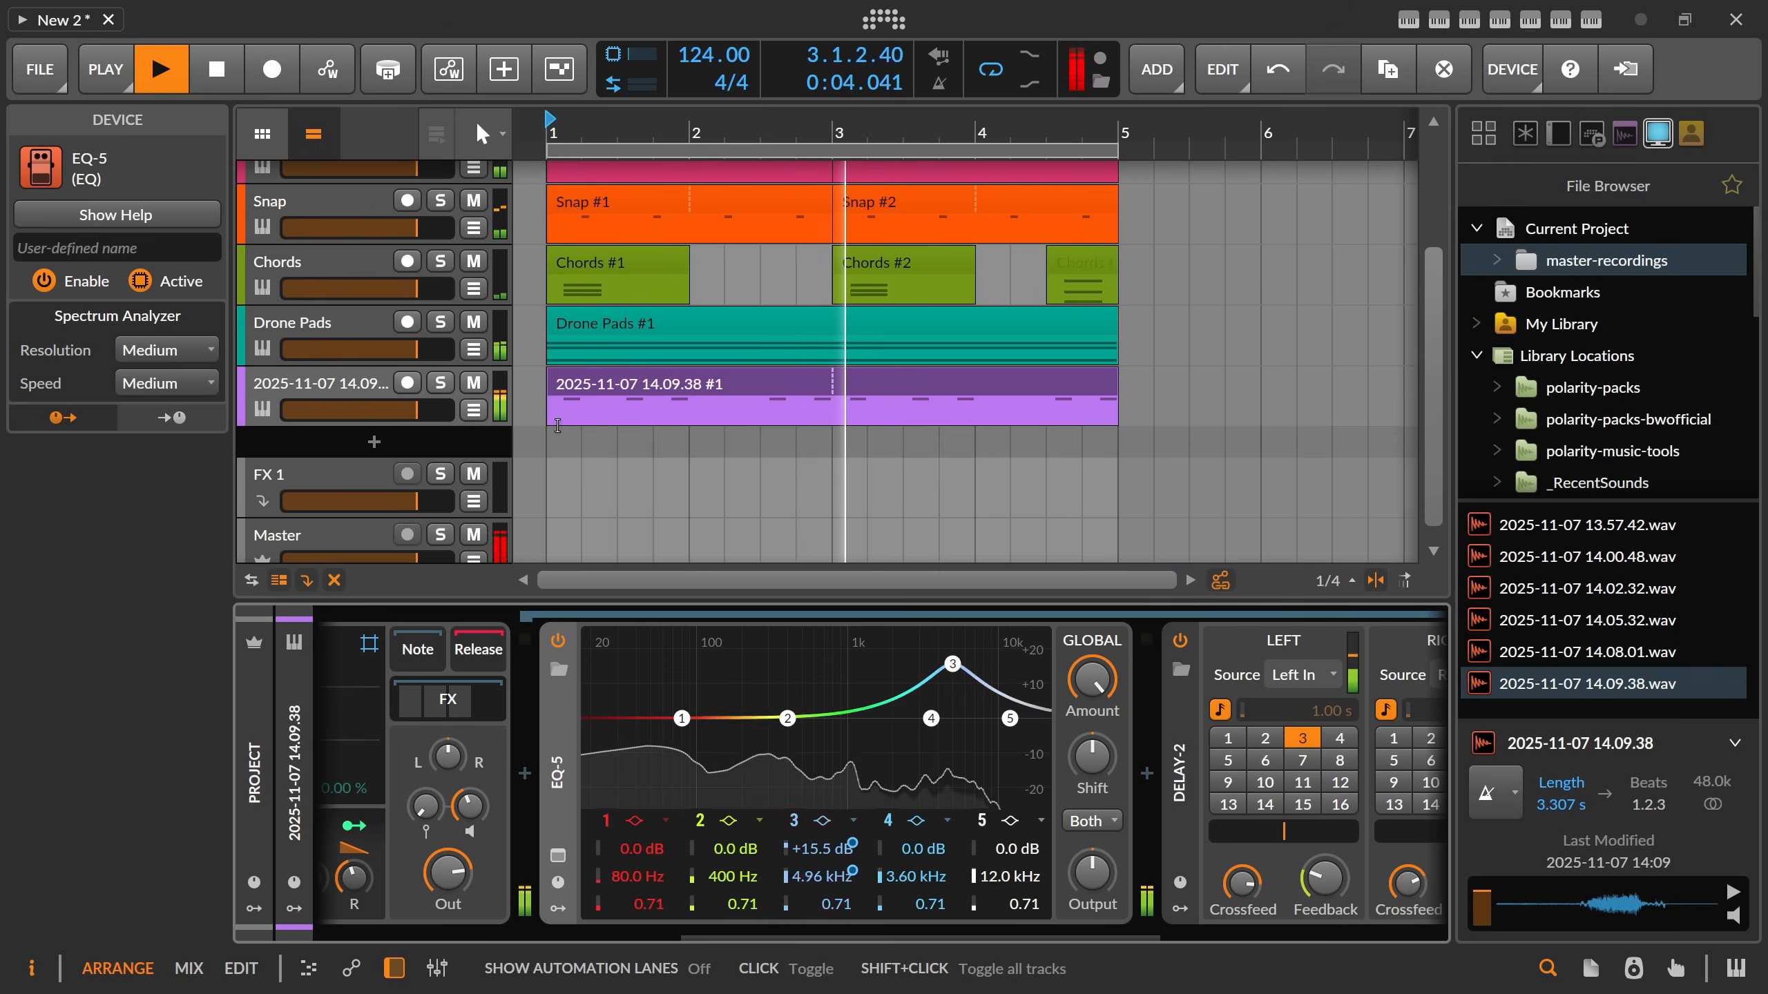
Select the Chords track and adjust its Sampler's envelope decay to about 266 ms while the beat plays.
scroll(468, 719, "left", 3)
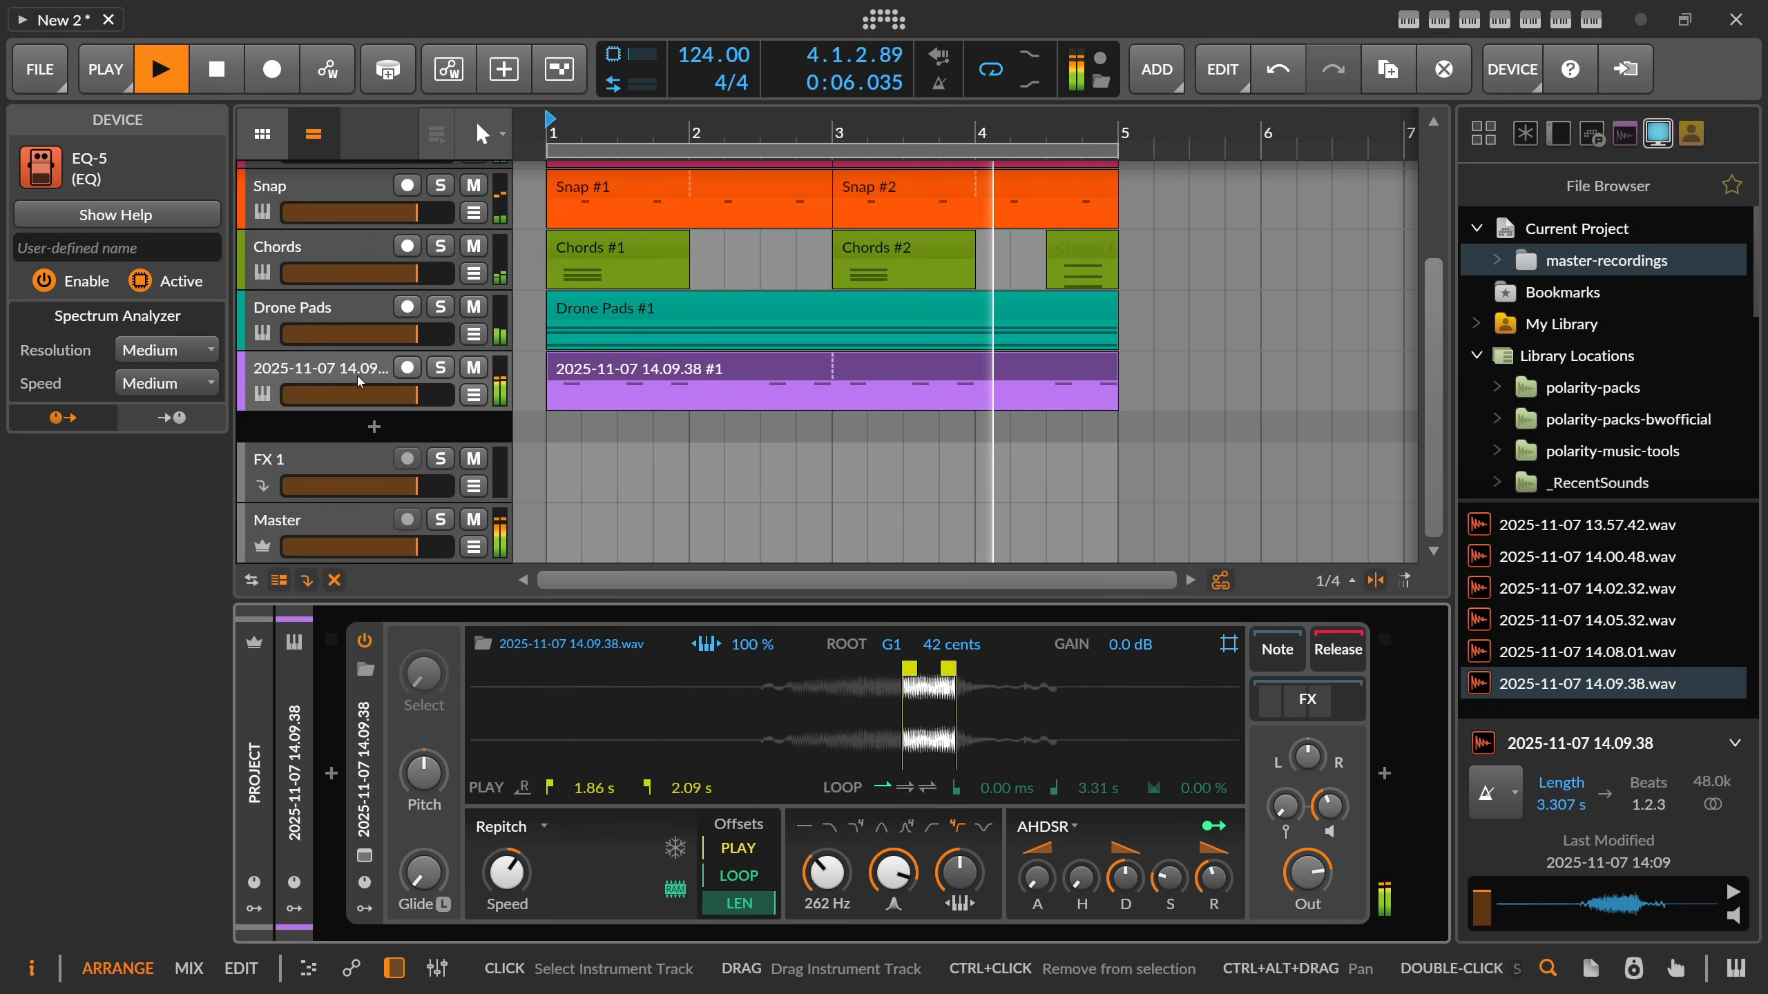
left_click(382, 278)
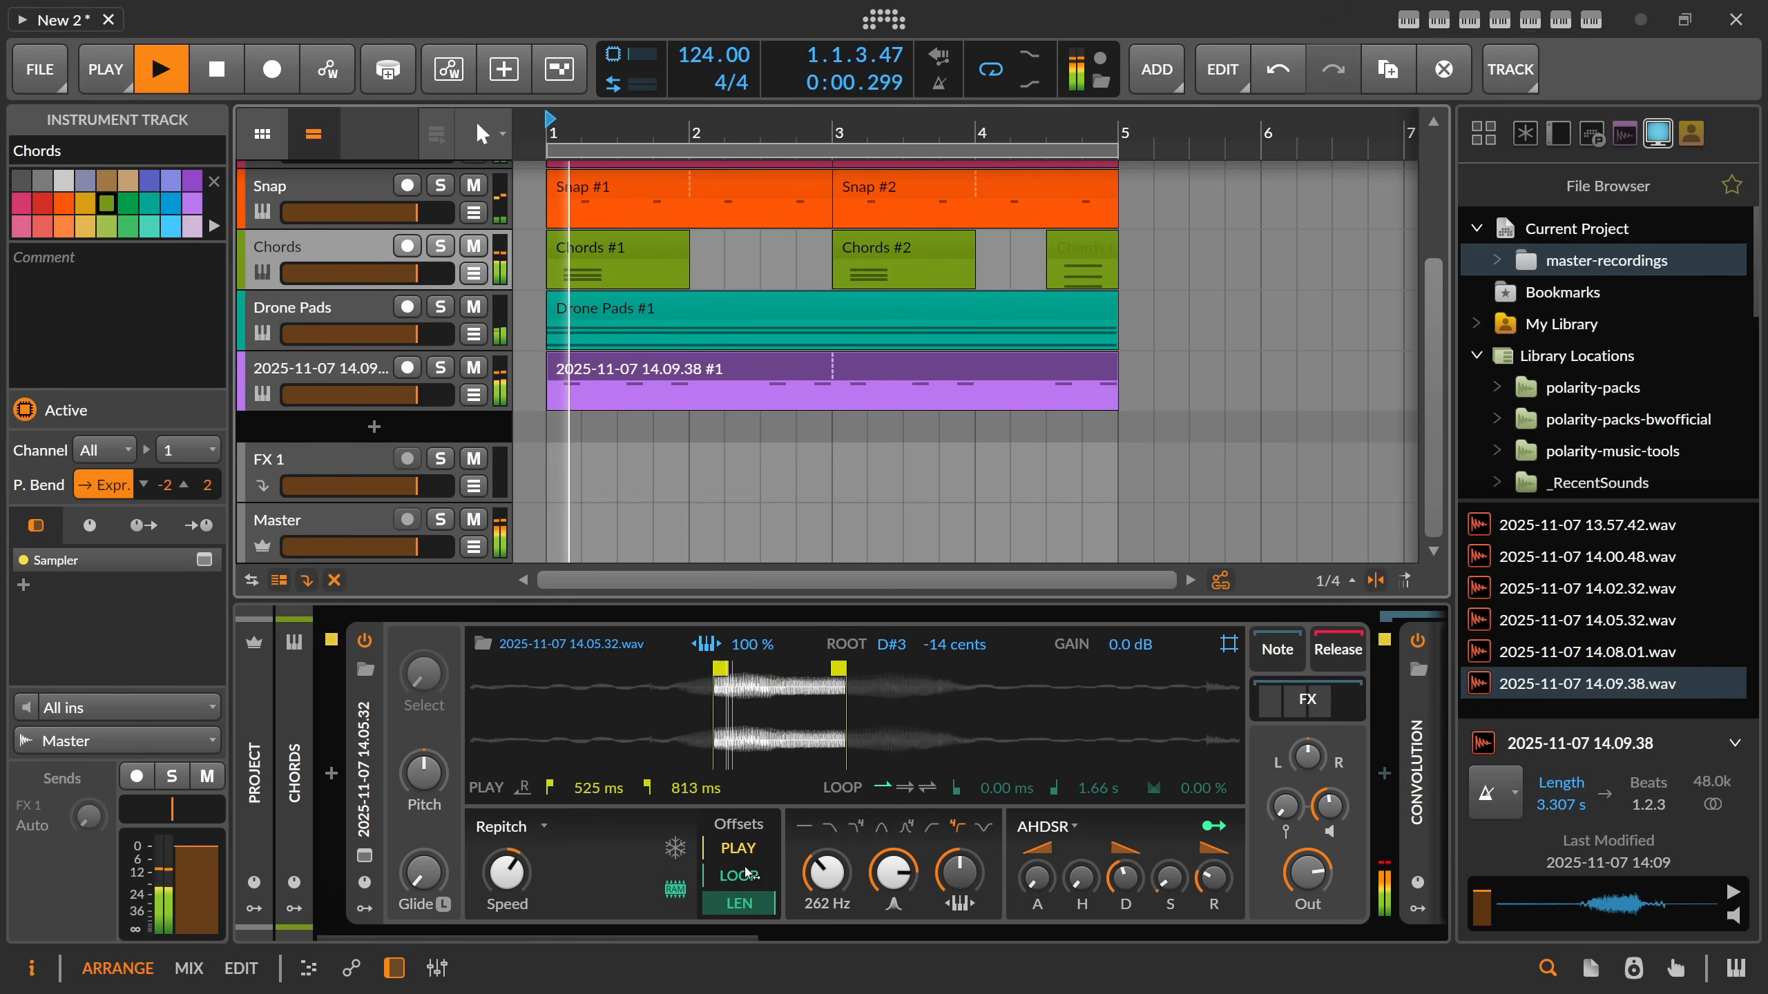
scroll(647, 898, "right", 3)
mouse_move(484, 872)
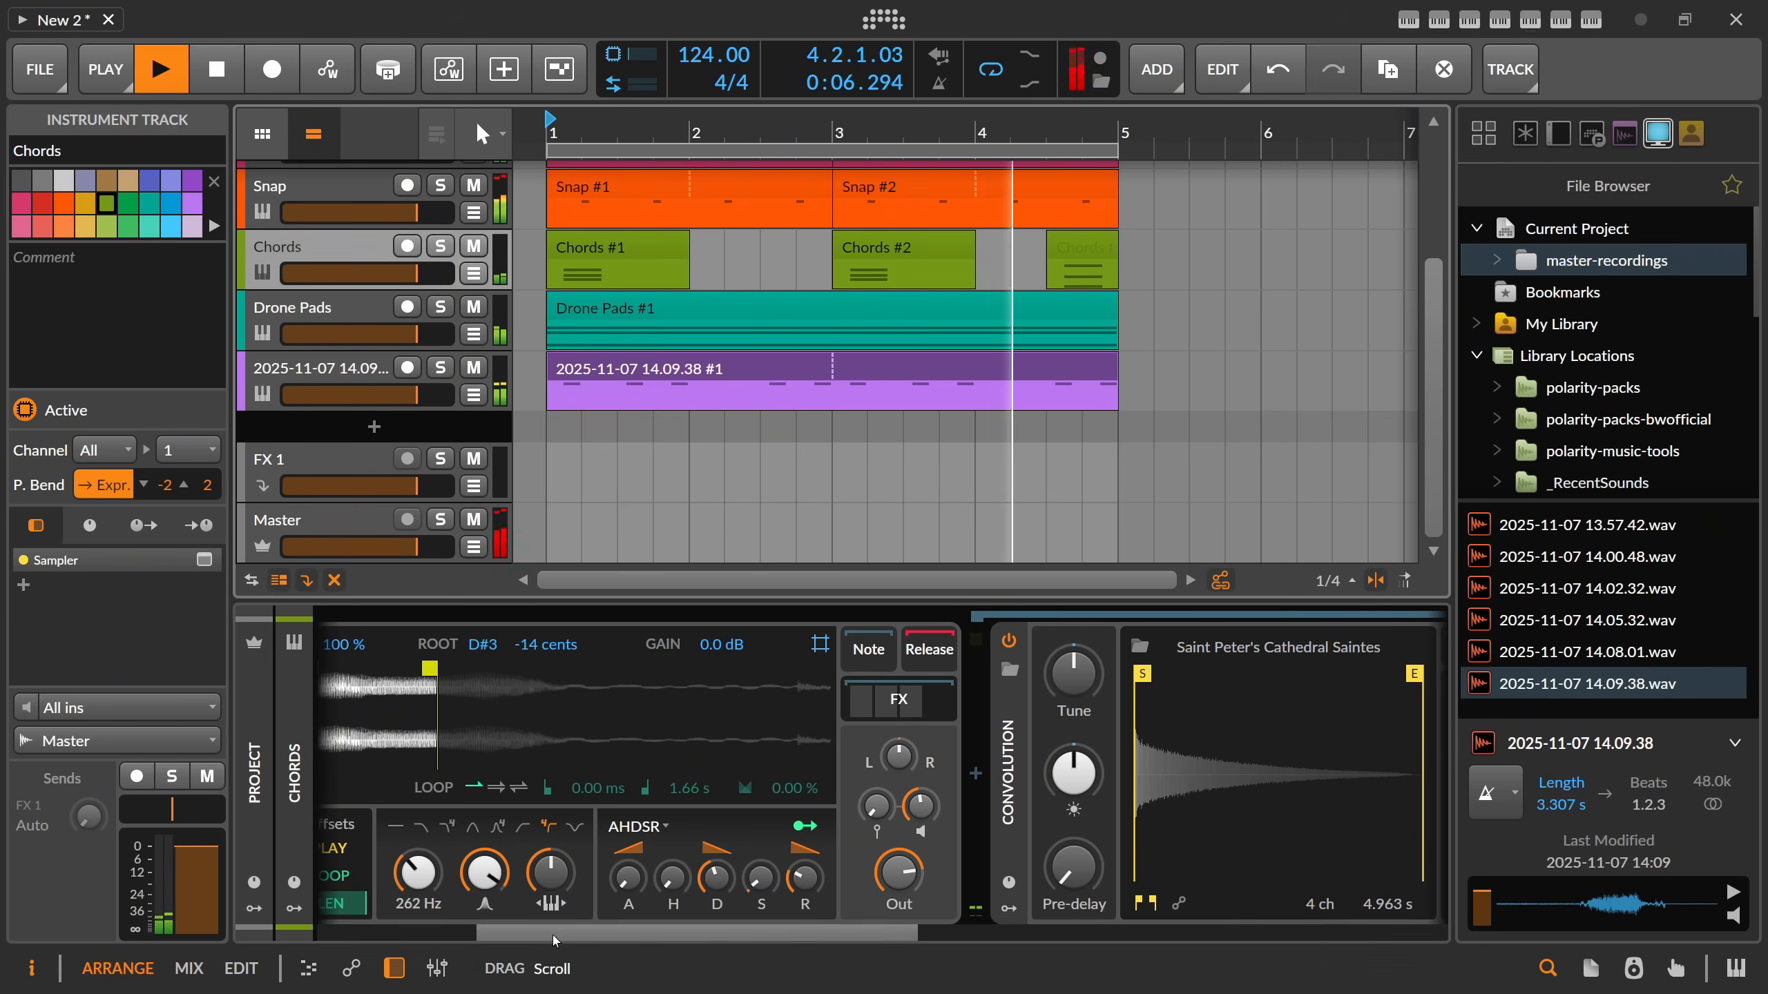
left_click_drag(532, 938, 561, 938)
left_click_drag(732, 879, 732, 862)
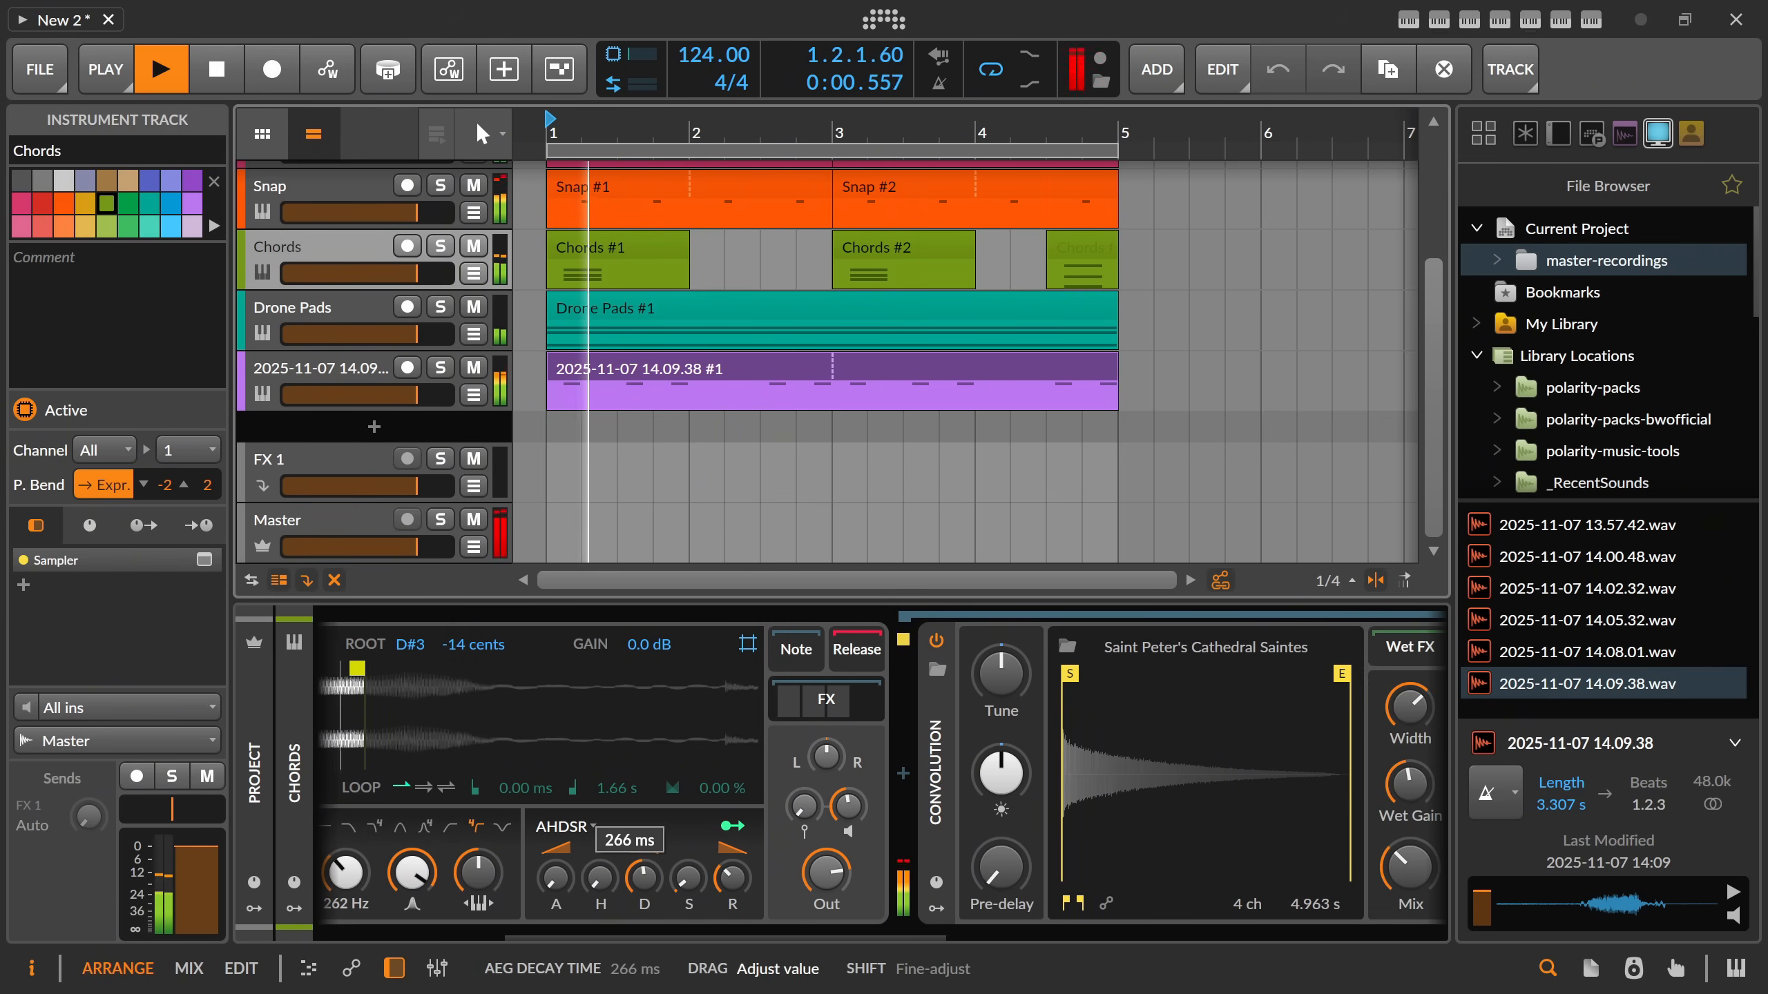
Delete the short half-bar clip at 4.3 from the Chords track.
left_click_drag(586, 936, 628, 935)
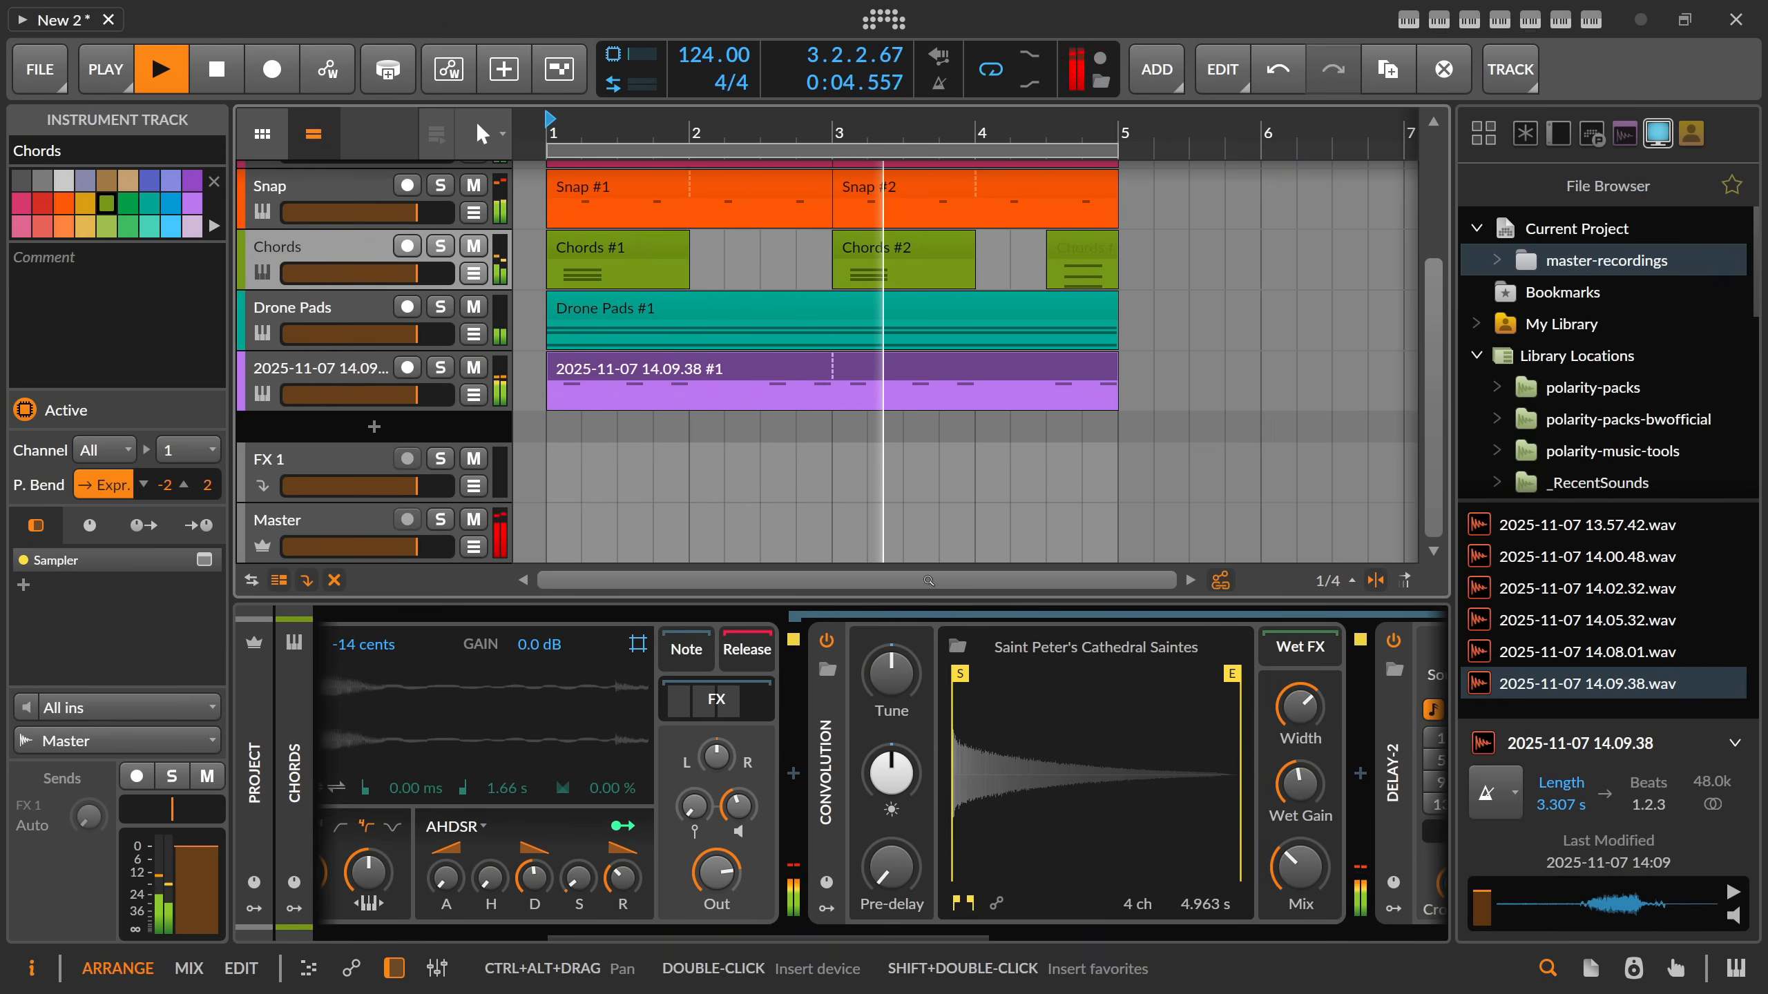
left_click(1051, 270)
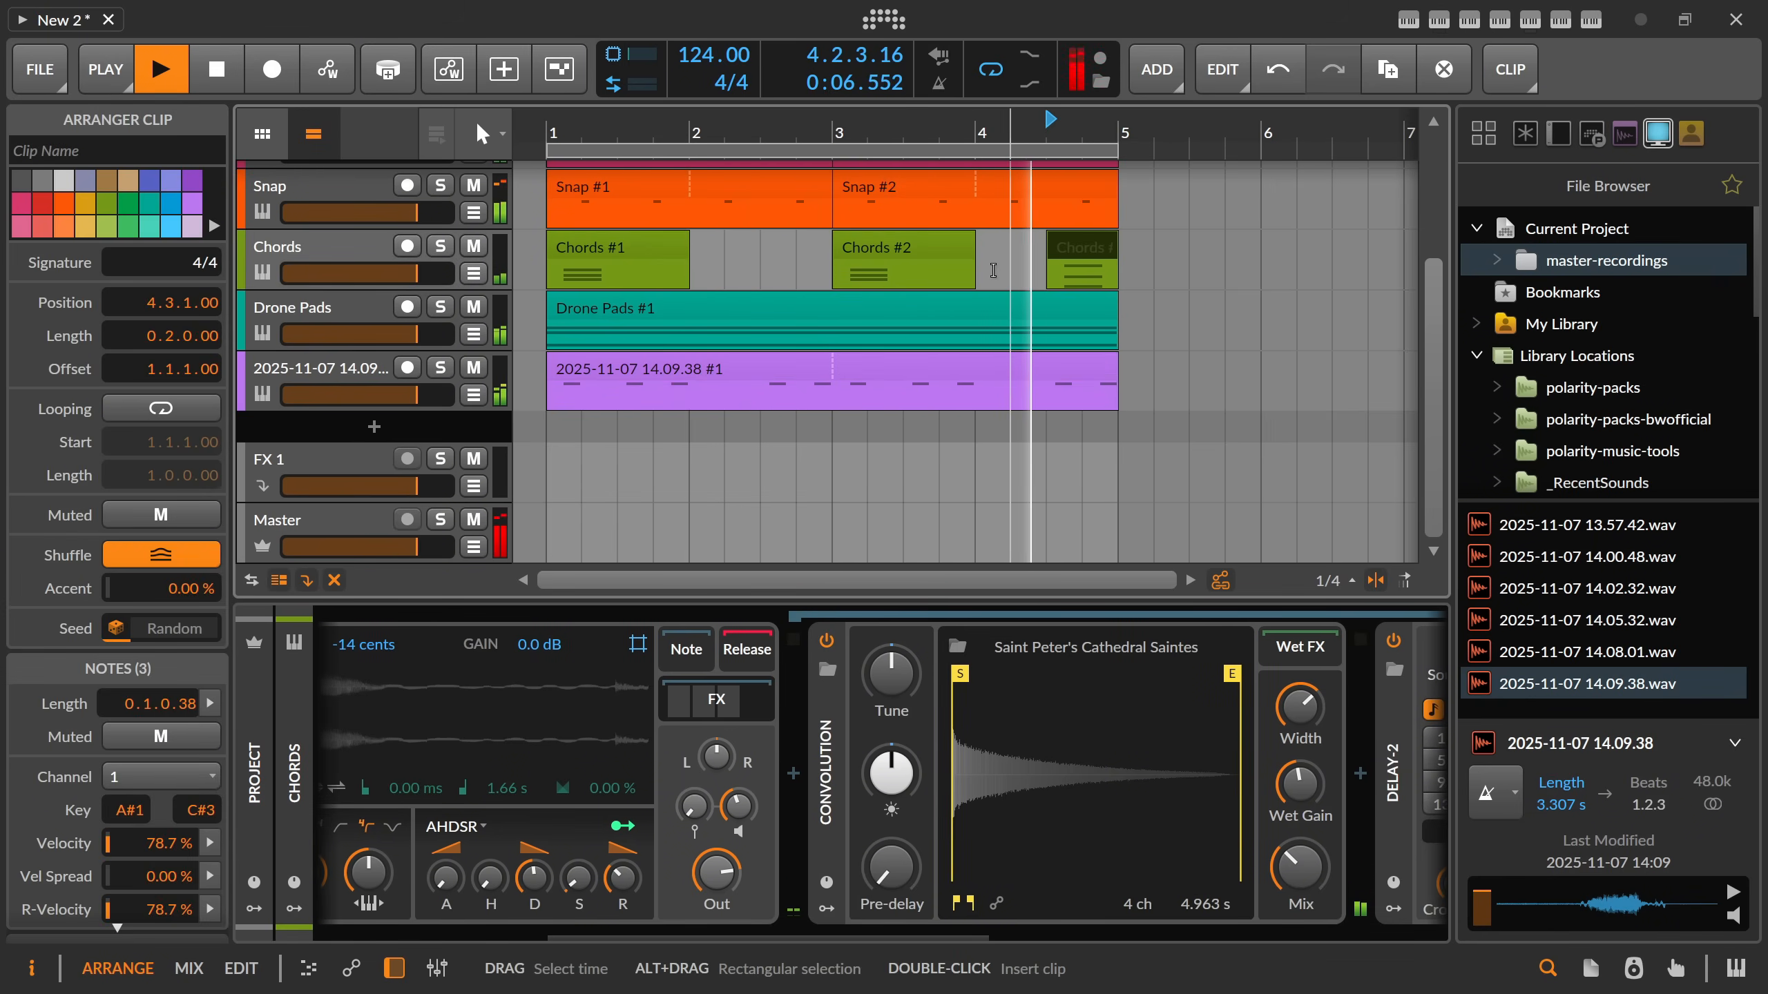
key("Delete")
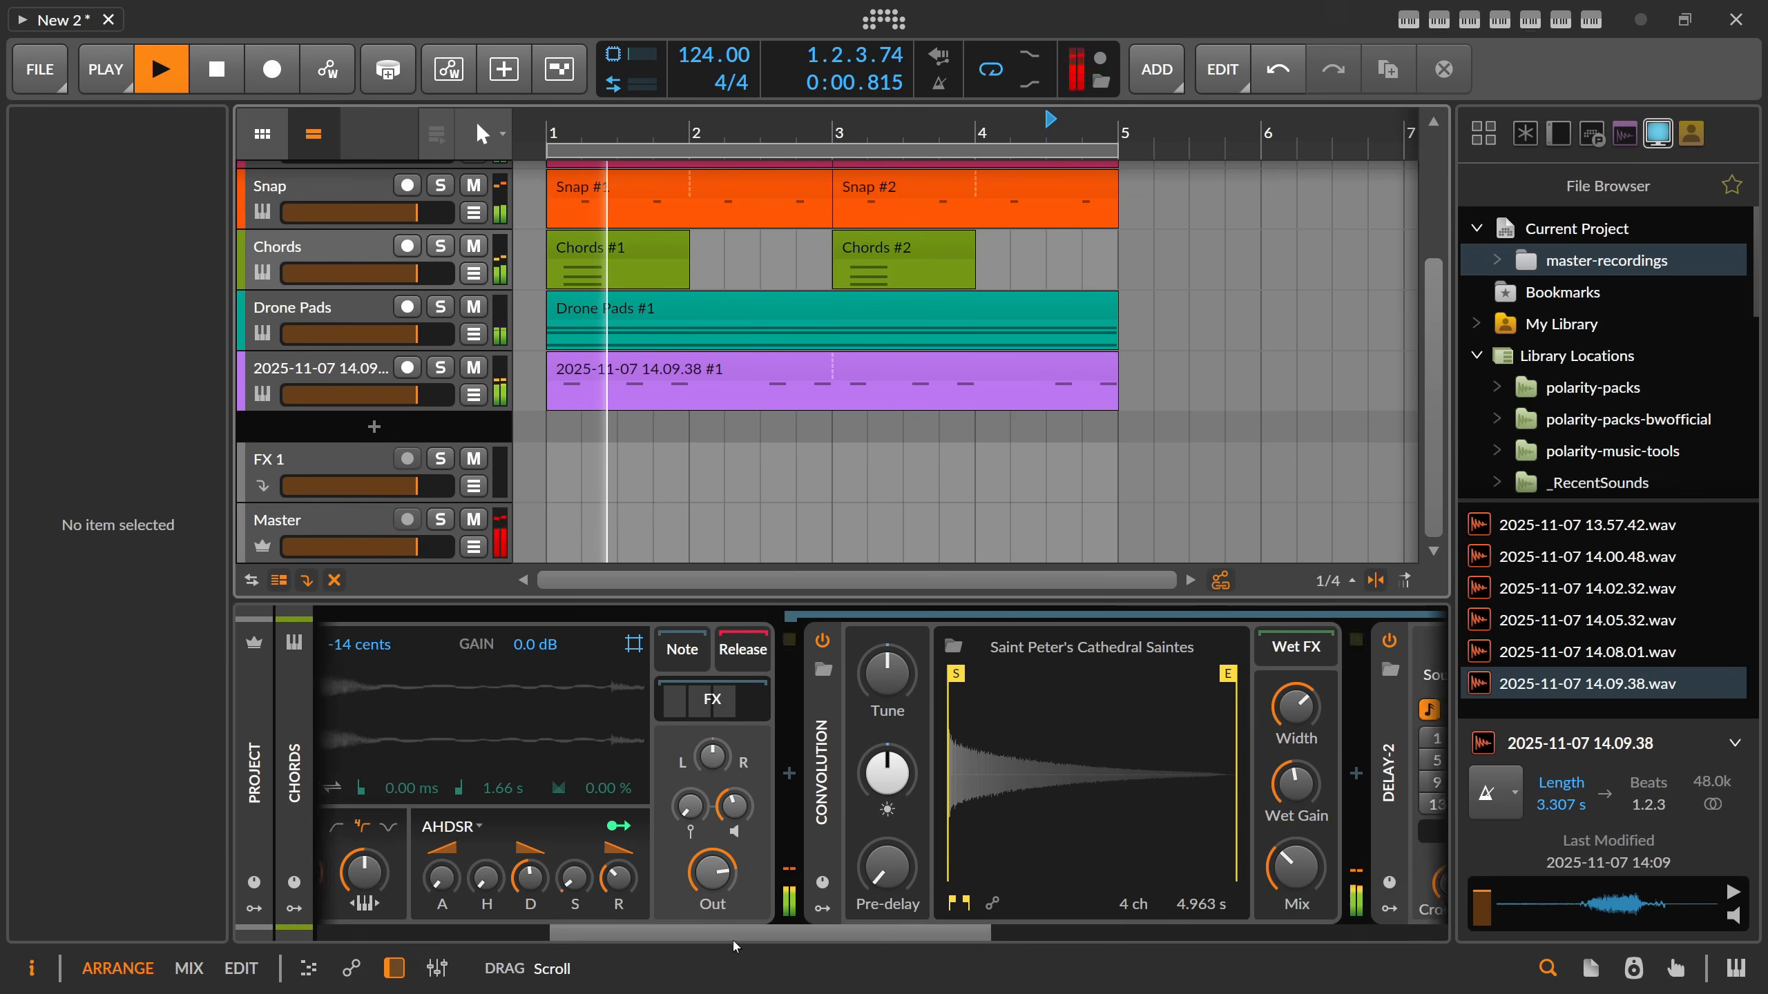
Set band 4 of the Chords track's EQ-5 to about +13.0 dB at 3.16 kHz, and stop playback.
scroll(761, 838, "right", 10)
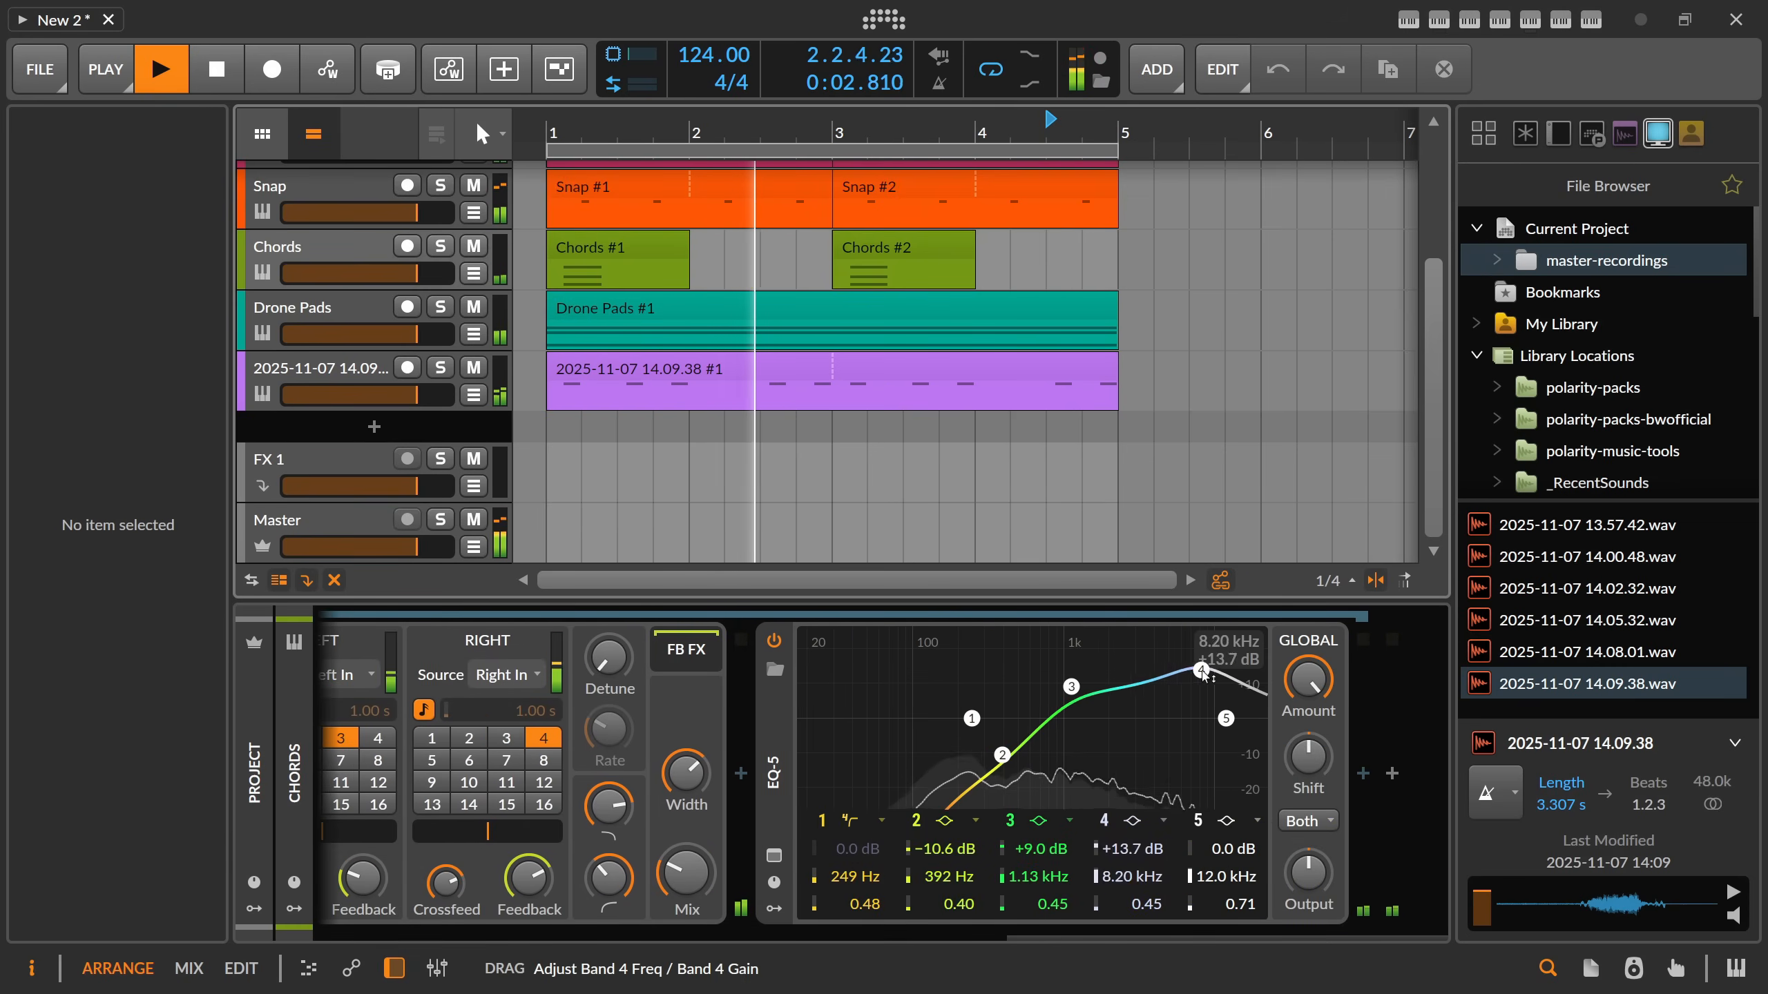
left_click_drag(1205, 670, 1139, 673)
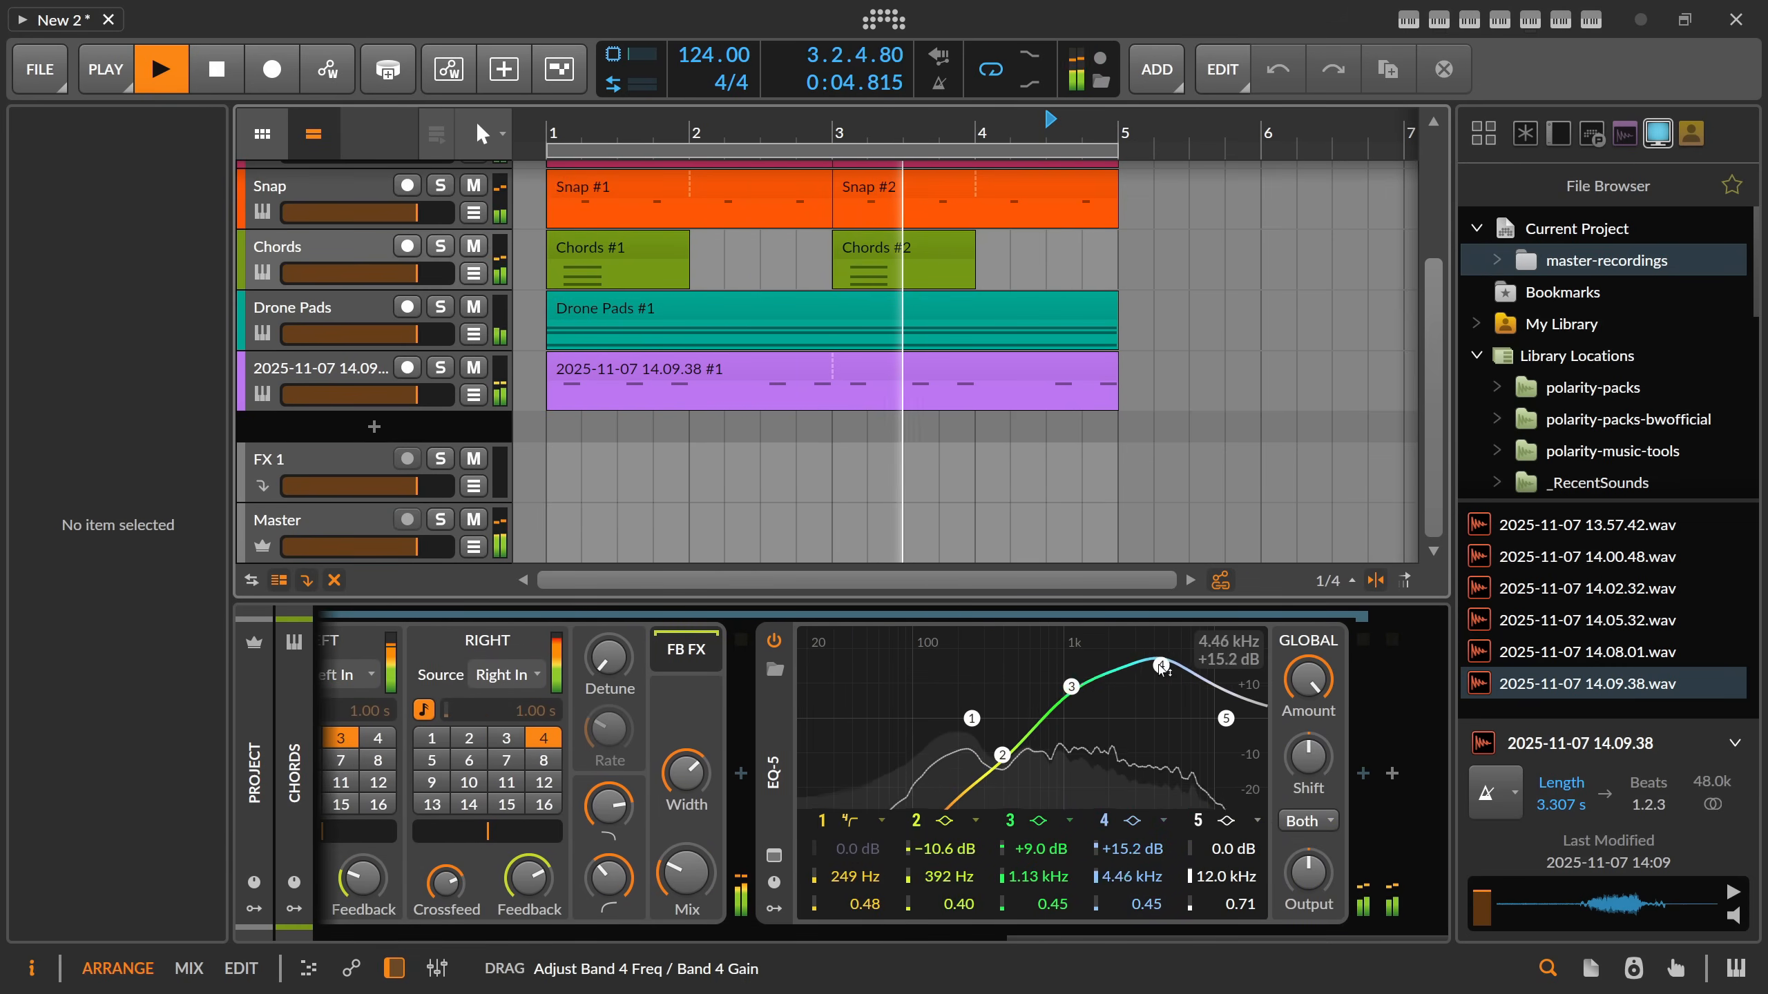
key("space")
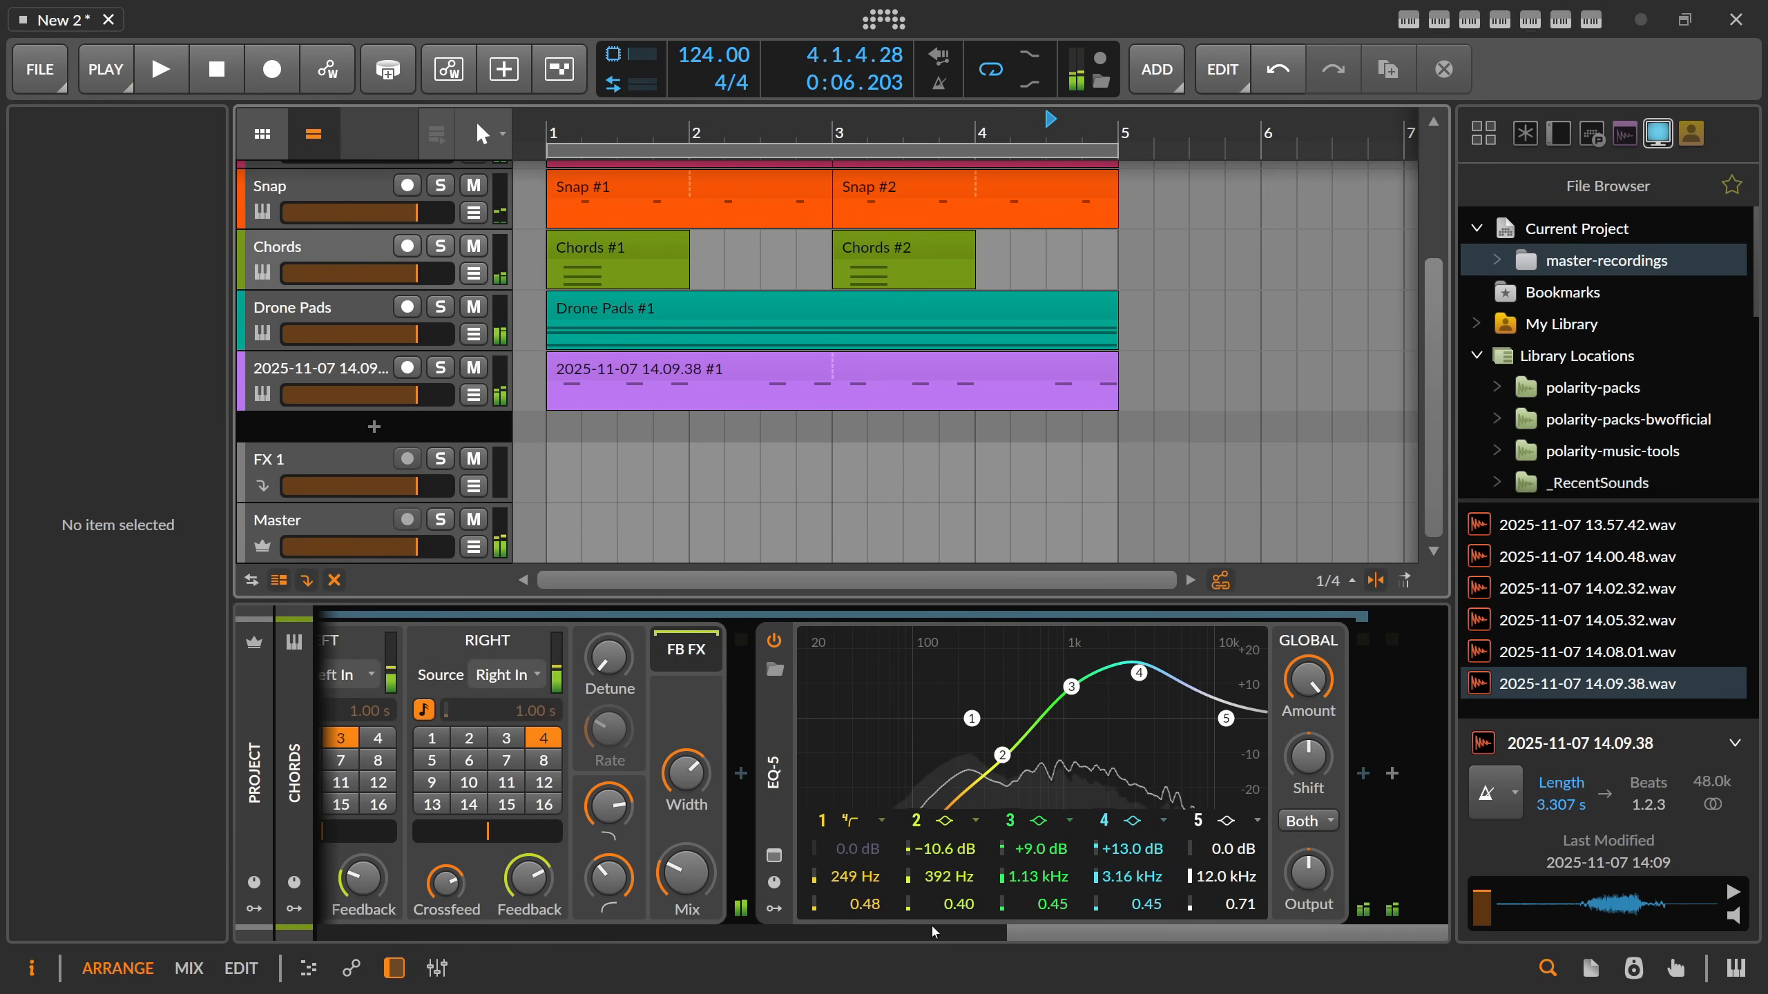
Move the Chords track's EQ-5 ahead of Delay-2 and Convolution, directly after the Sampler.
left_click_drag(1044, 937, 909, 937)
left_click_drag(1117, 773, 619, 759)
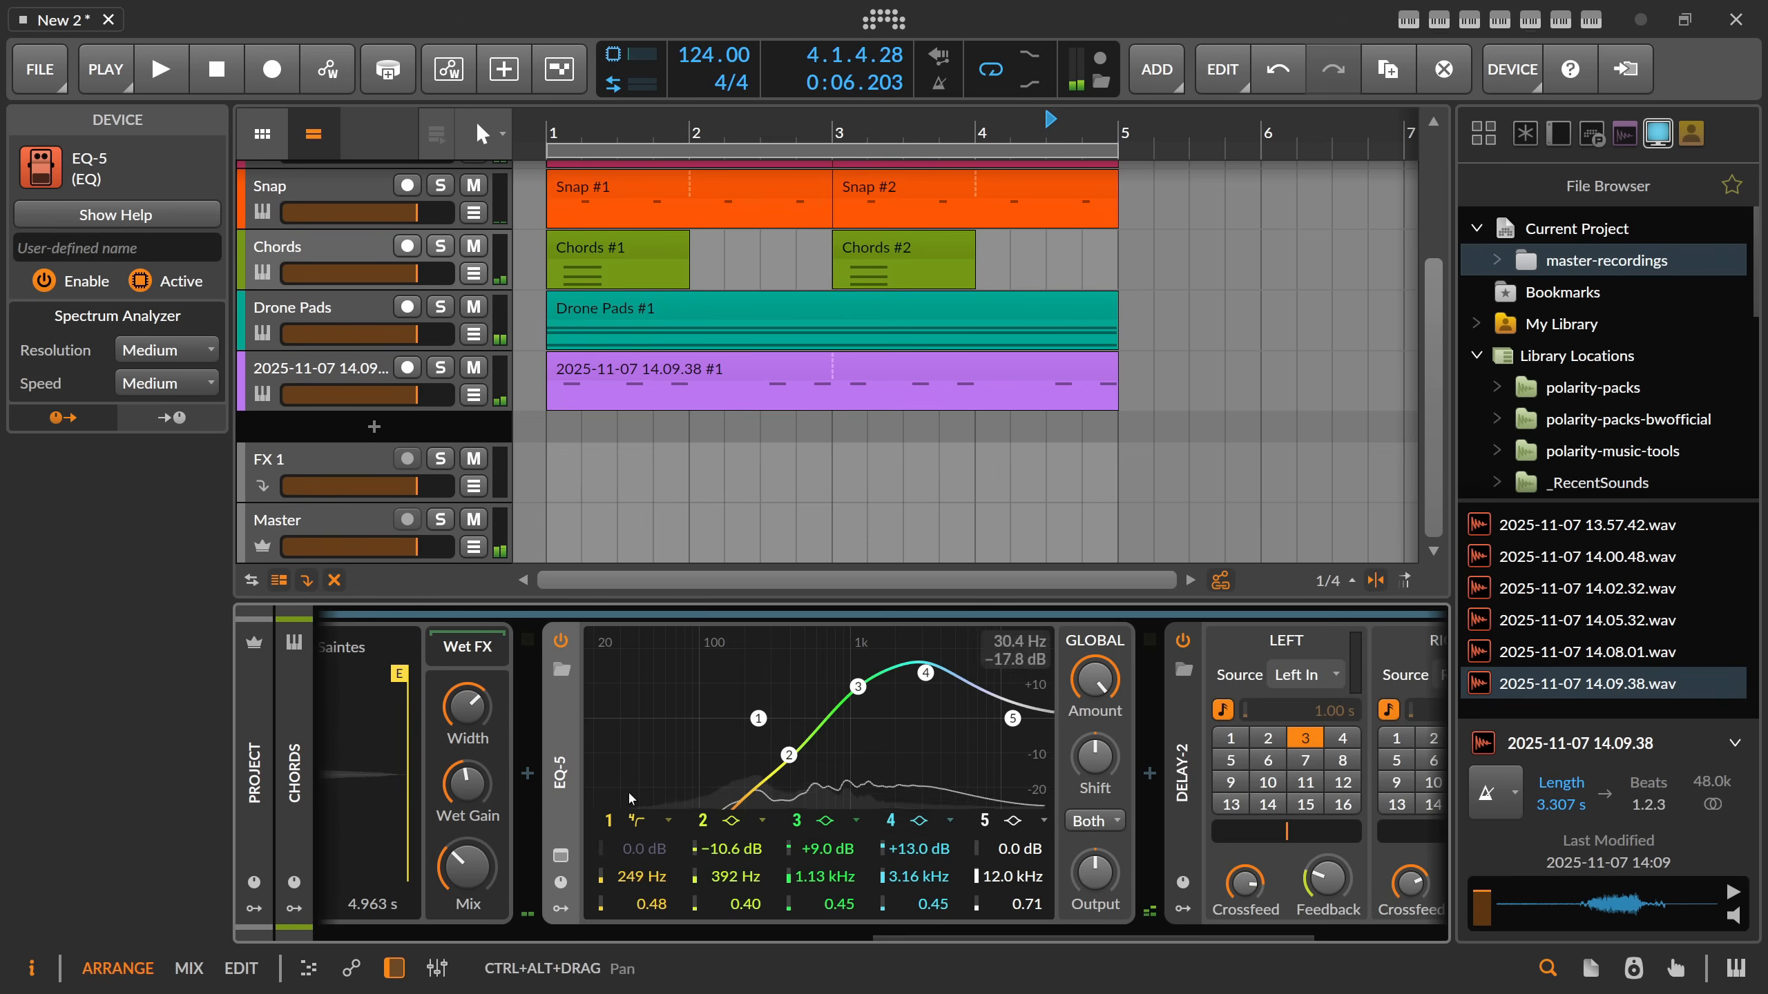
left_click_drag(879, 937, 759, 937)
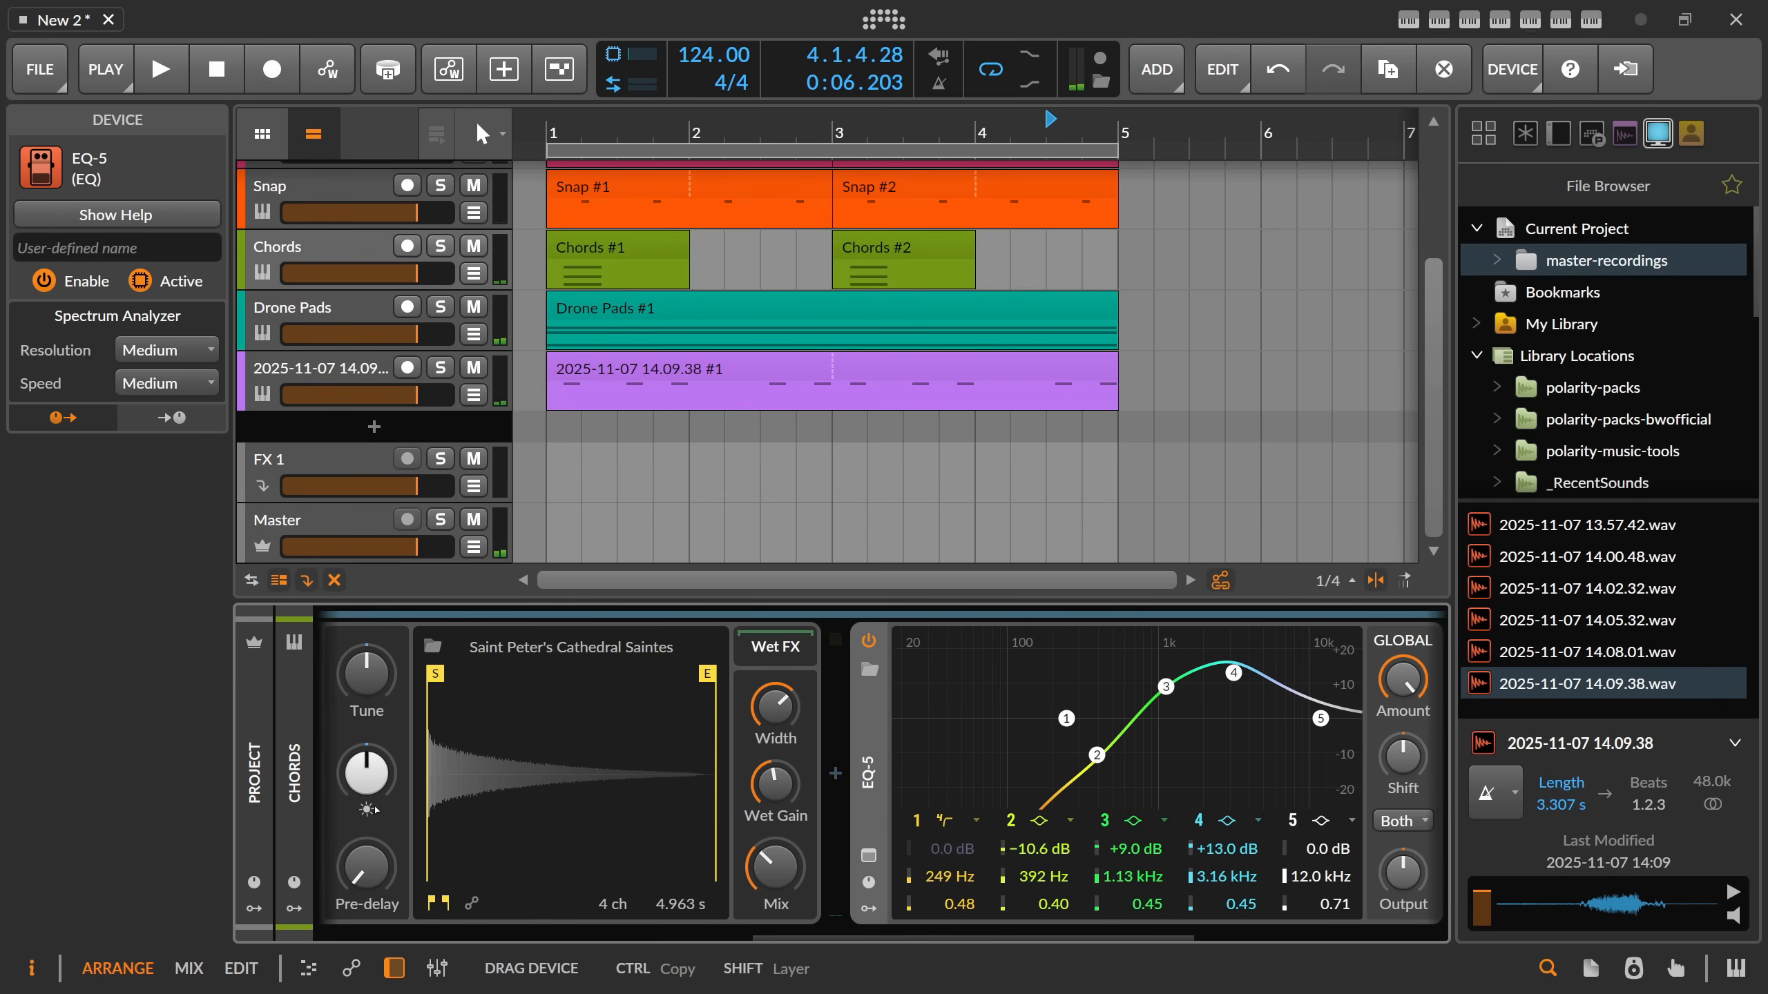
left_click_drag(374, 807, 440, 776)
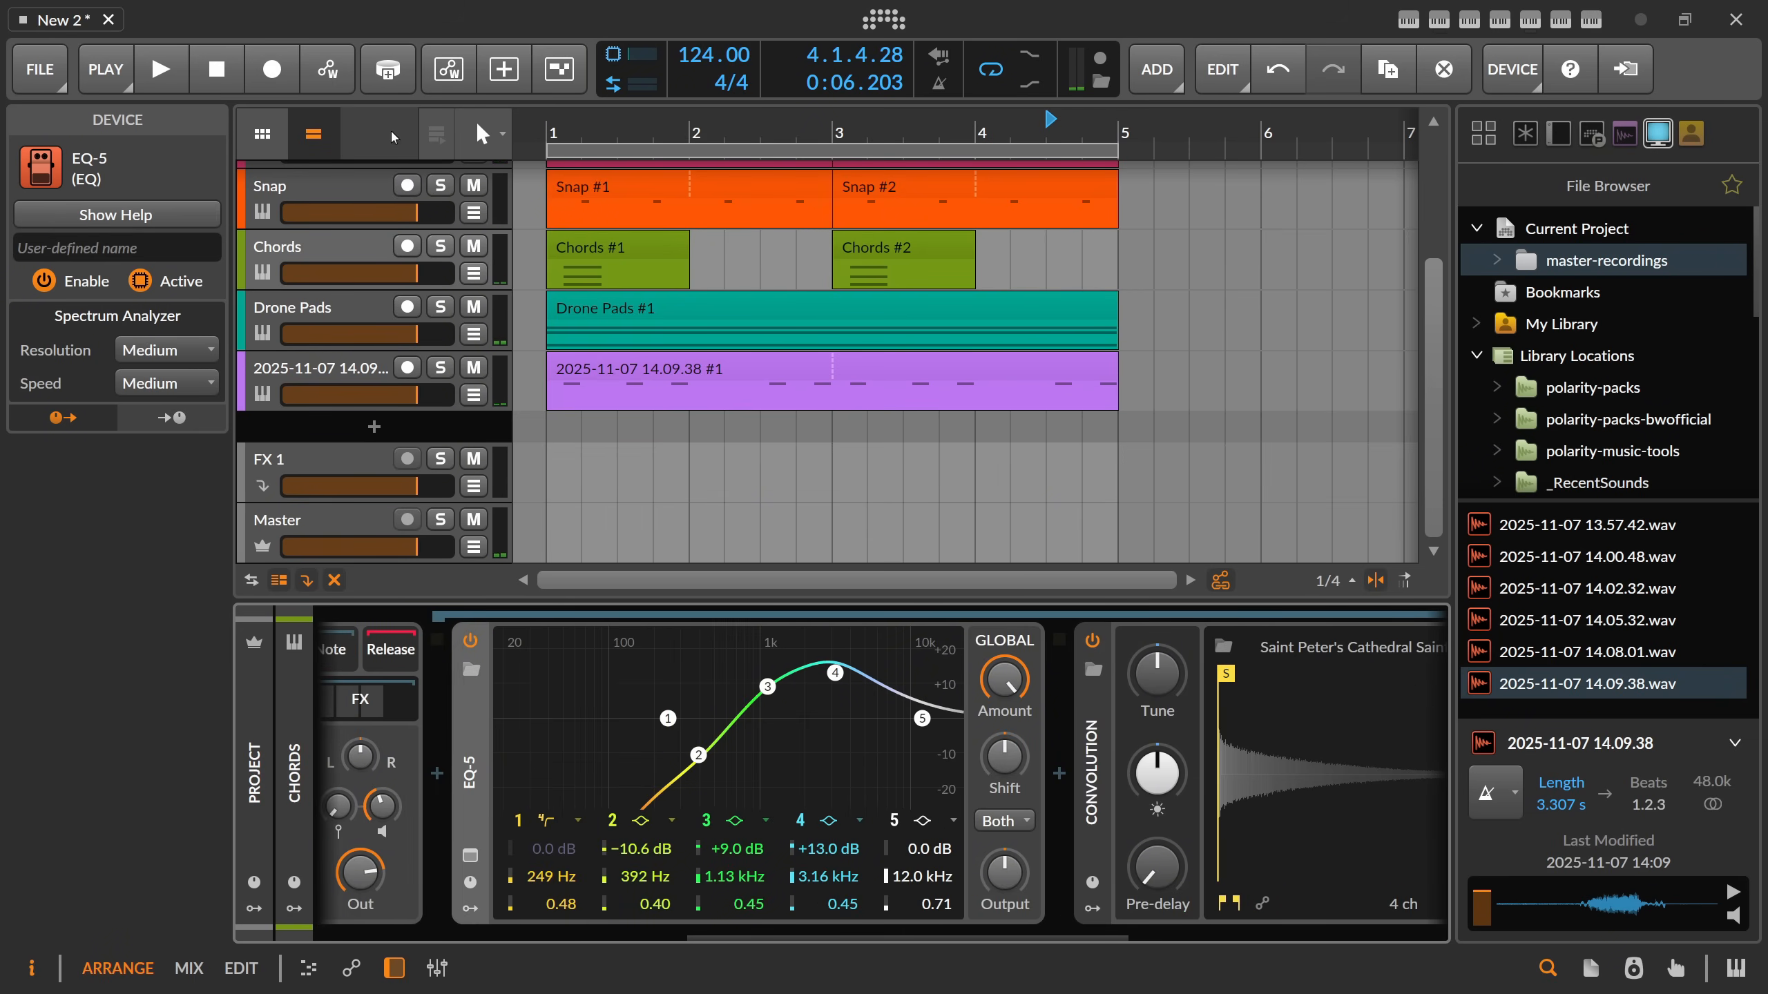
Enable automation writing and record frequency and gain movements of bands 3 and 4 on the Chords EQ-5.
left_click(332, 72)
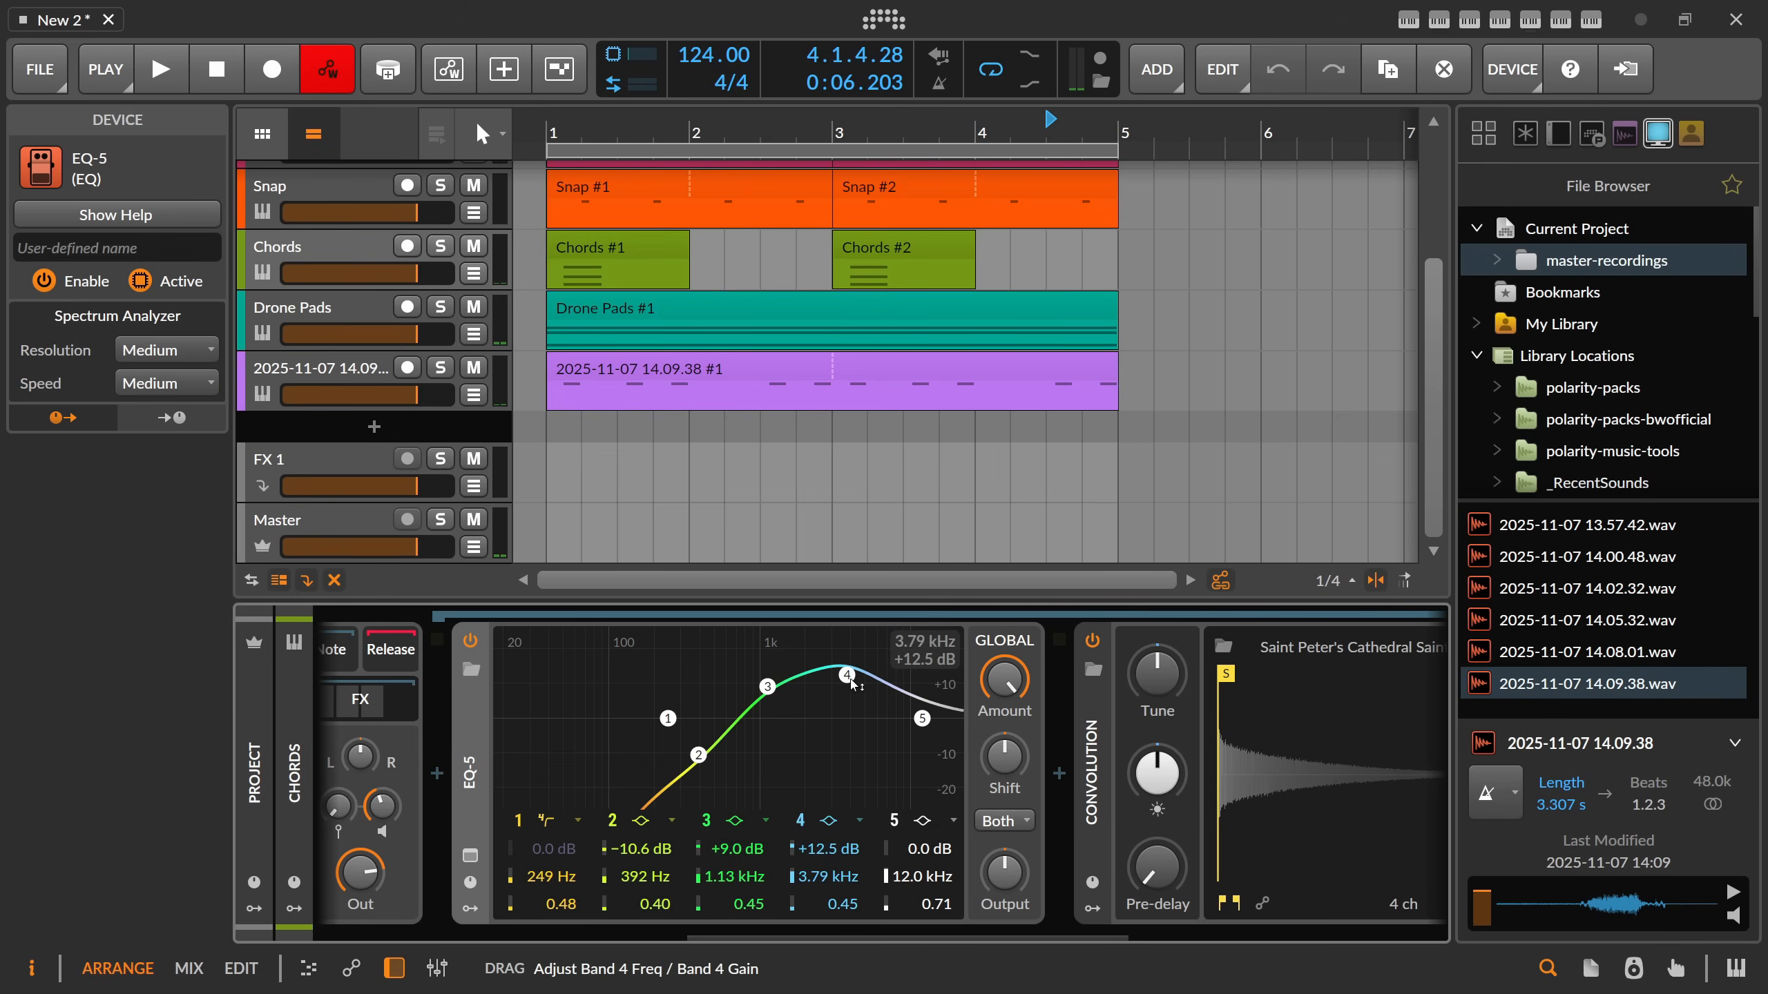
left_click_drag(852, 685, 906, 668)
key("space")
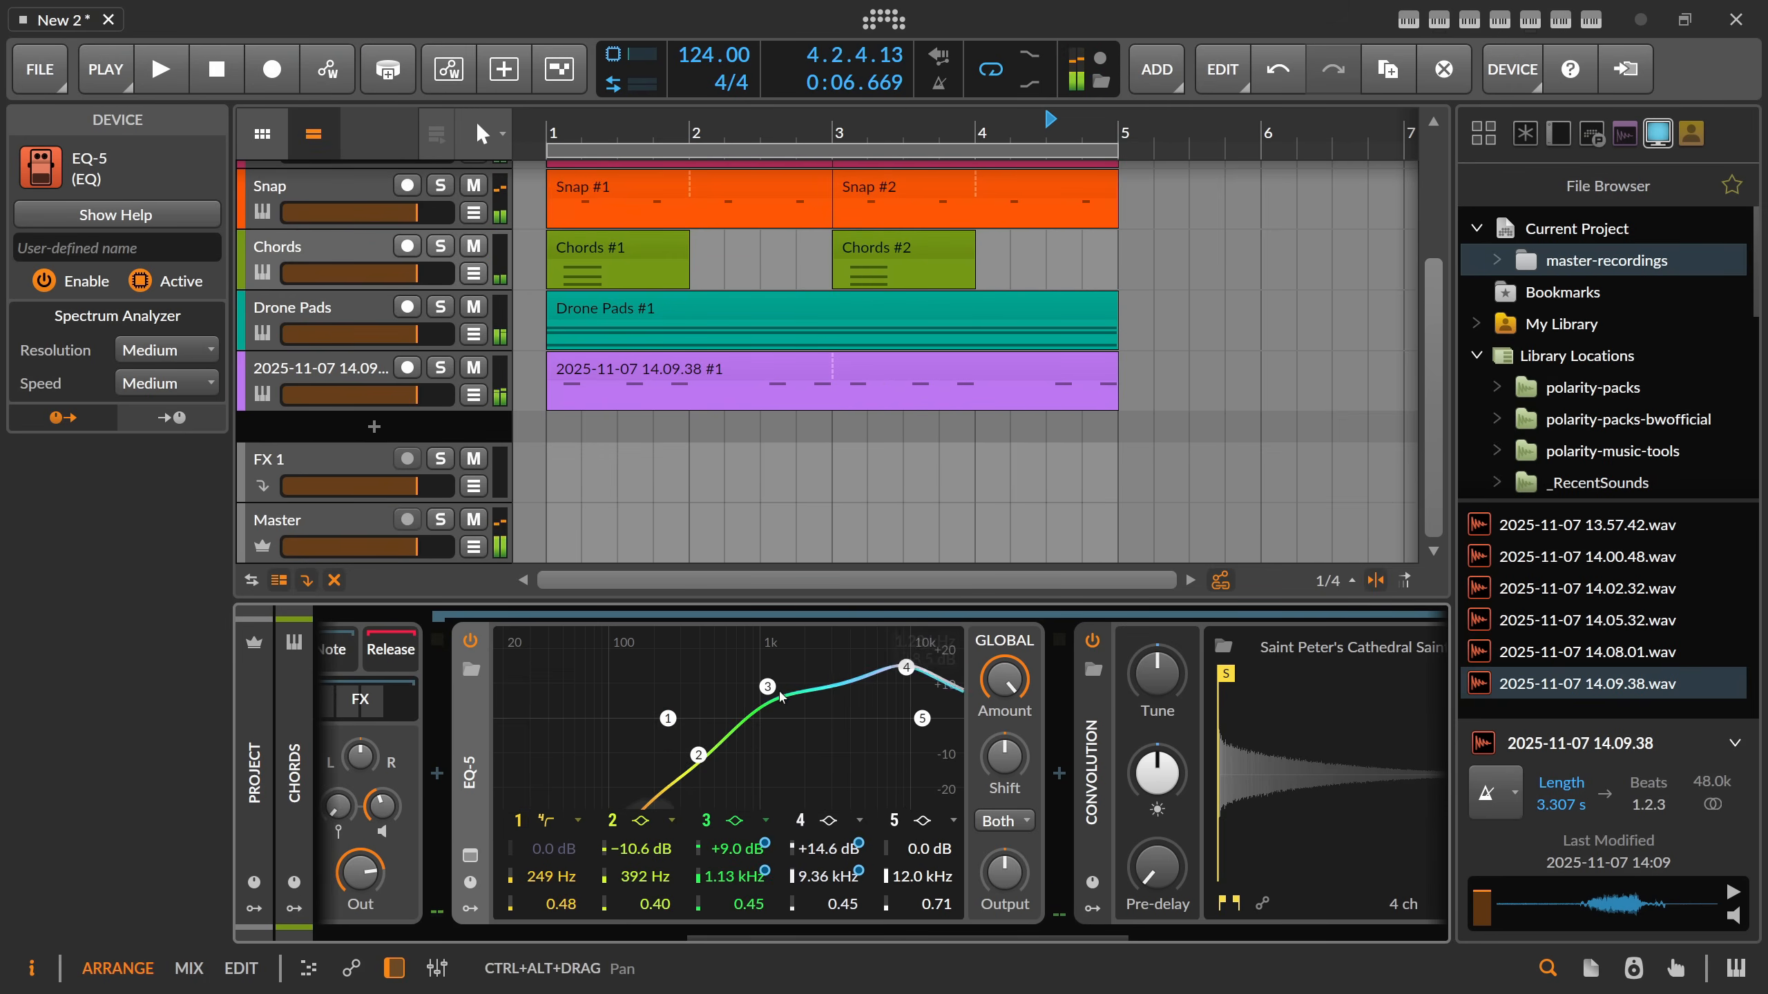
Play the beat, raise the Chords EQ-5's band 1 low cut to about 634 Hz, and stop playback.
key("space")
scroll(515, 960, "left", 5)
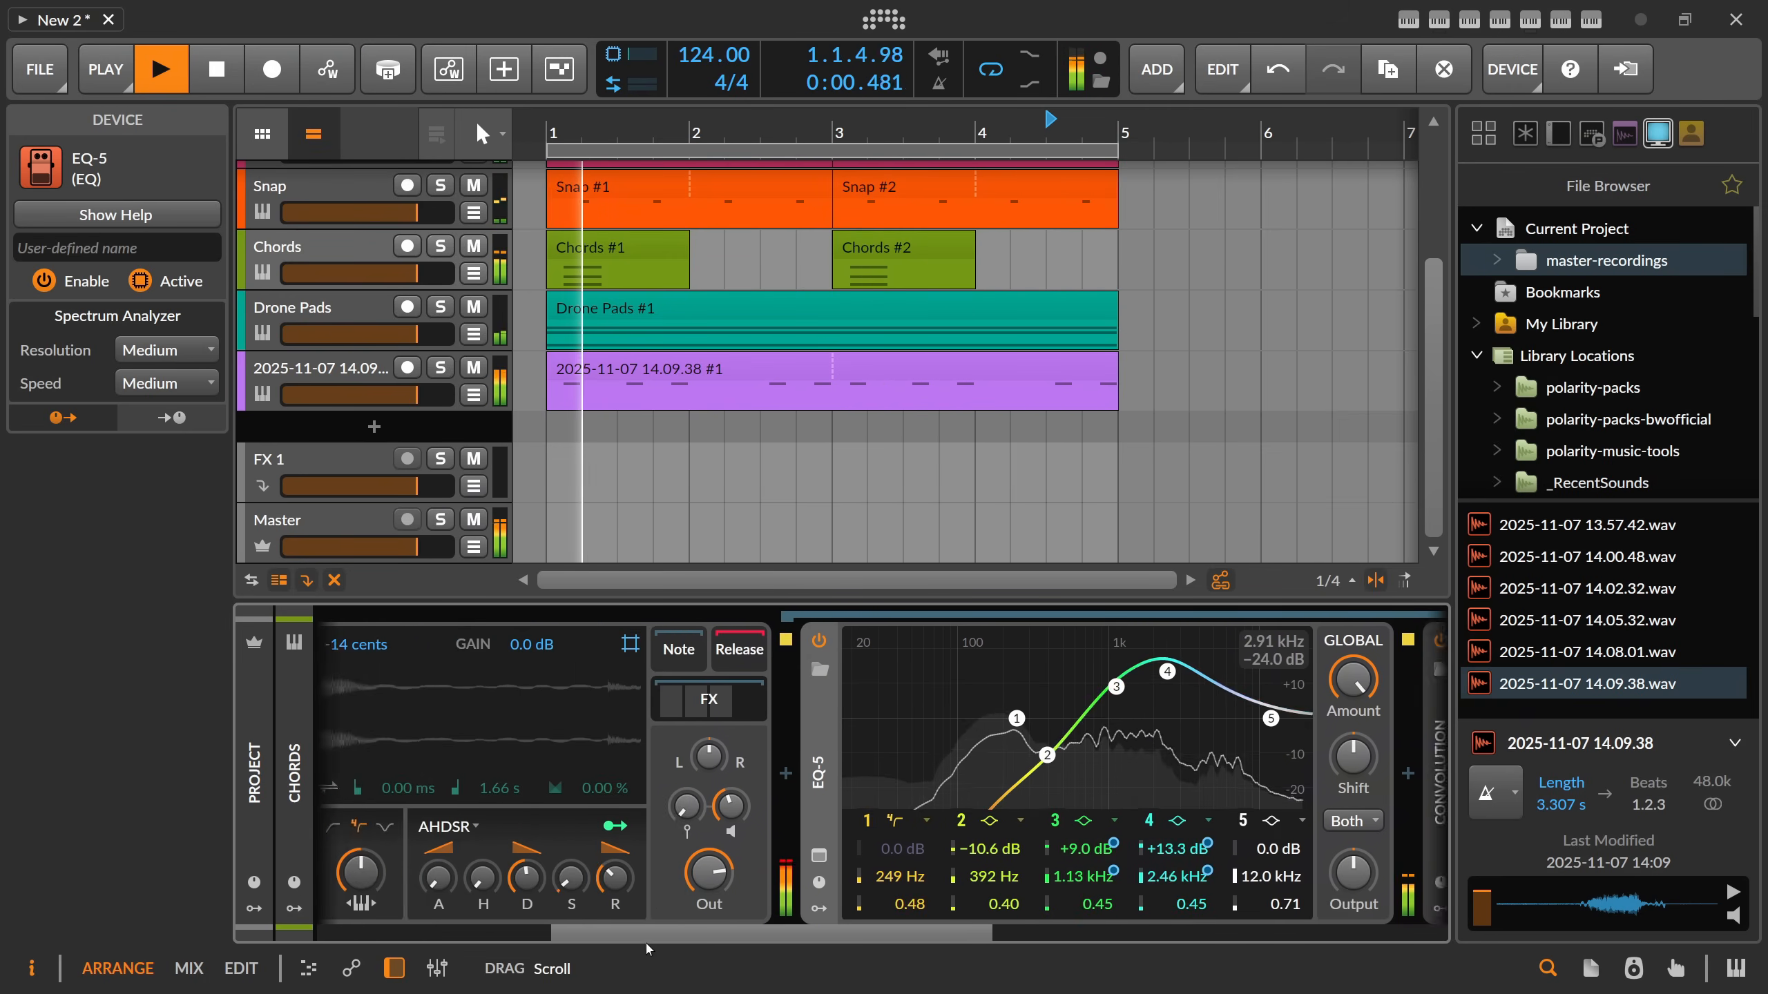
scroll(516, 960, "right", 10)
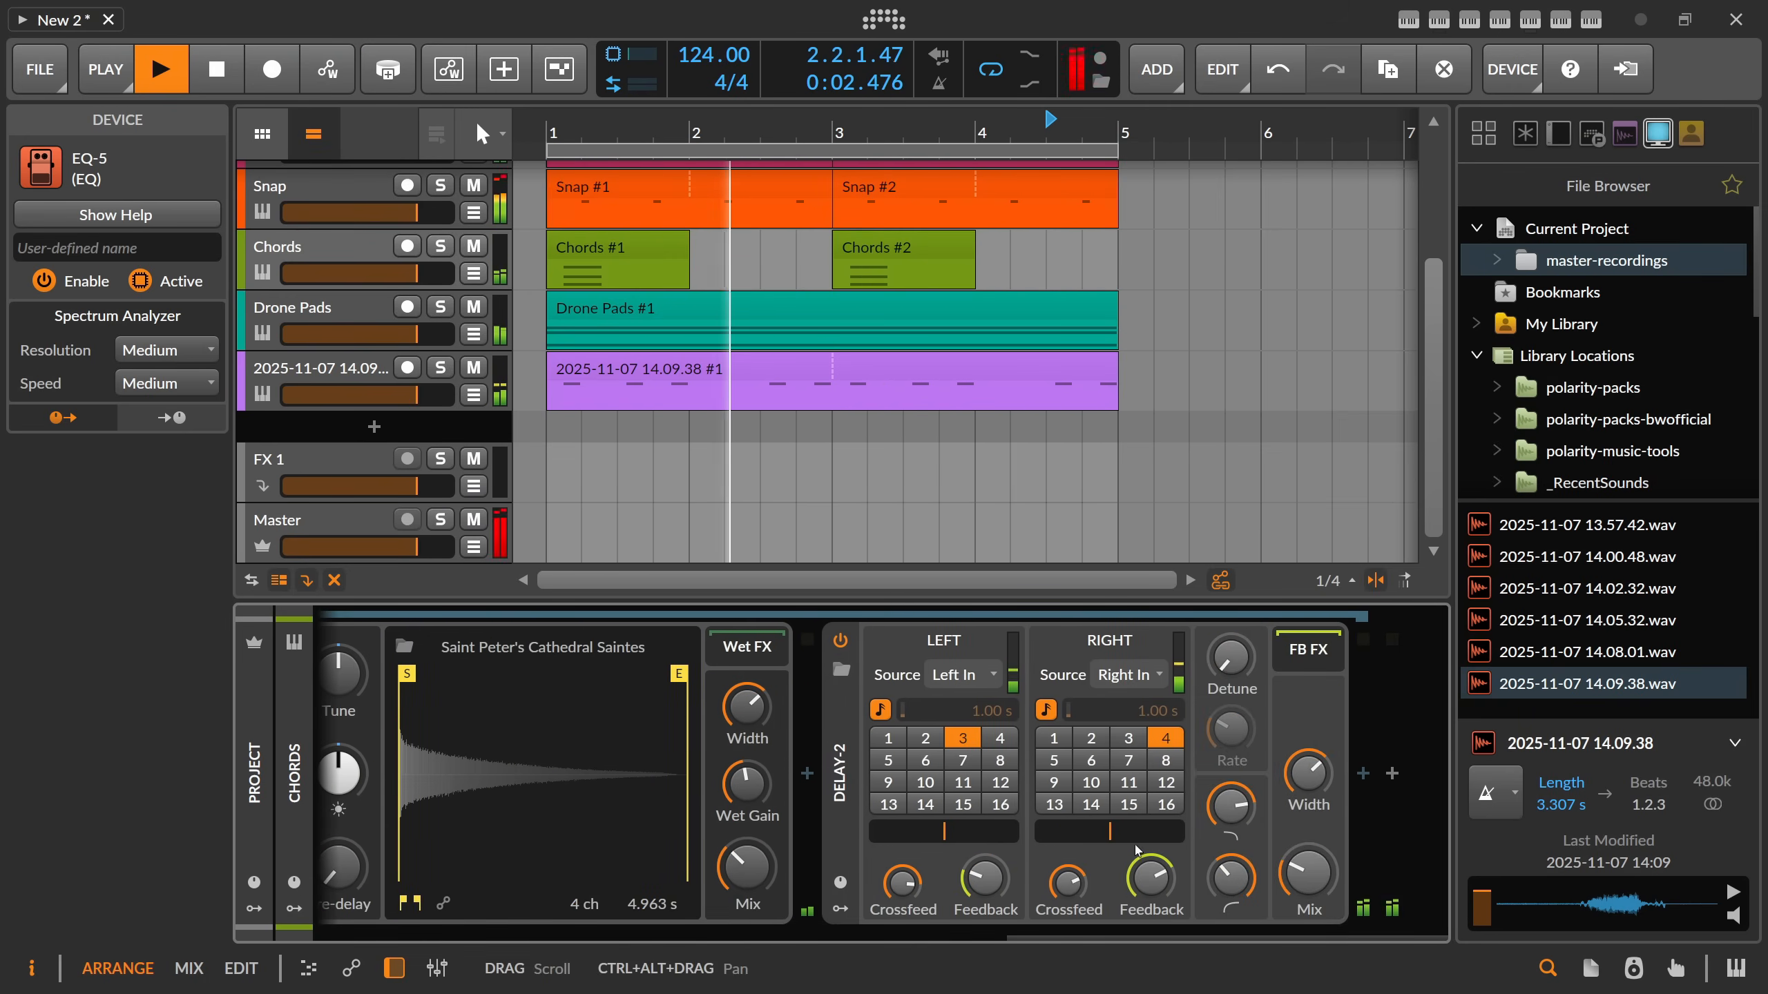
scroll(717, 742, "left", 8)
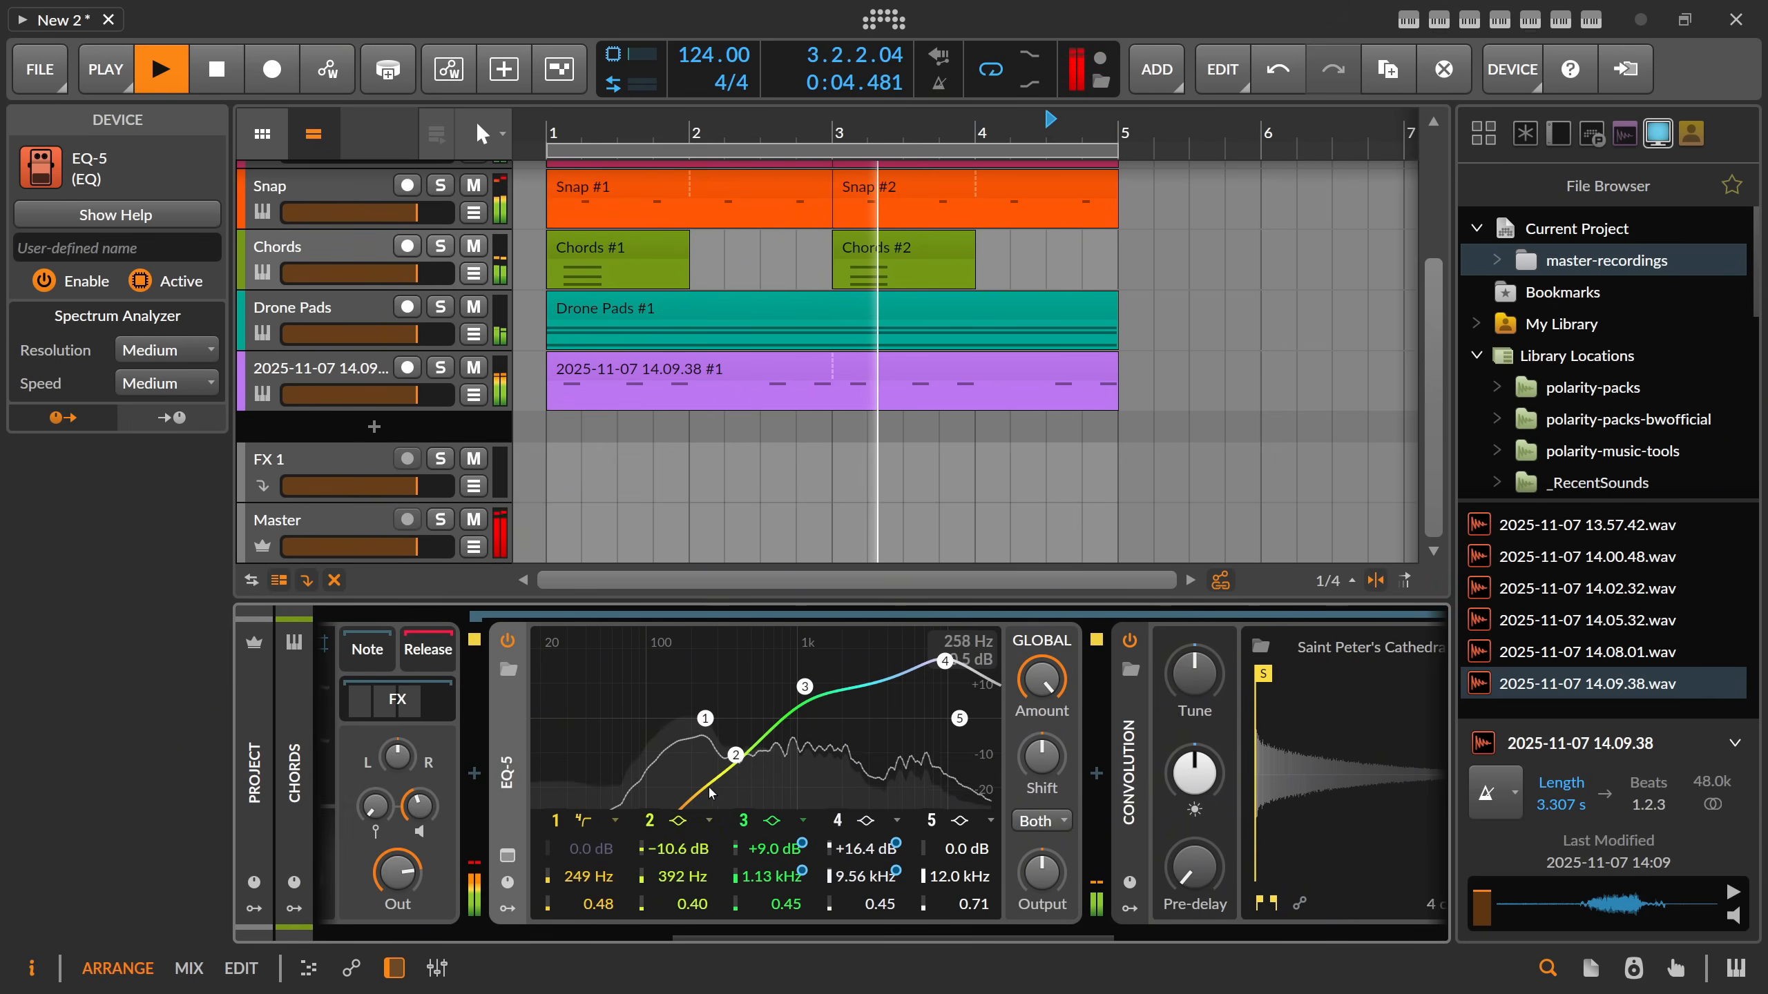
left_click_drag(705, 719, 767, 716)
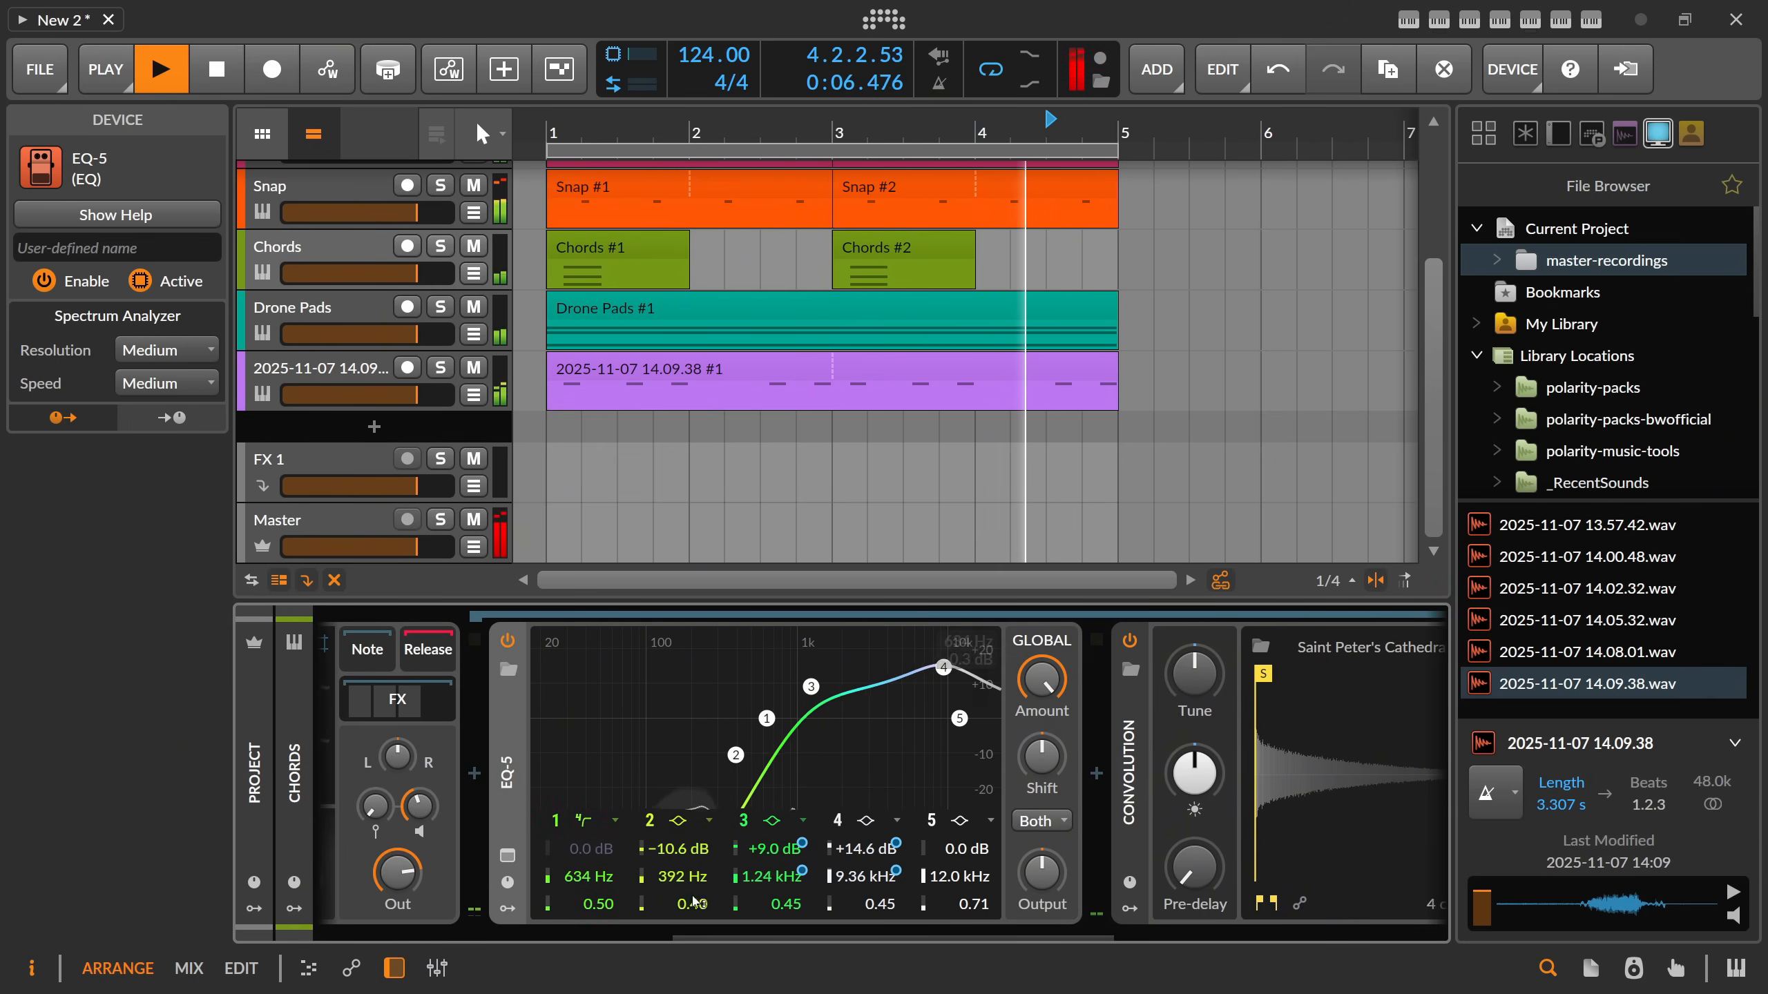
left_click_drag(709, 937, 652, 915)
left_click(574, 701)
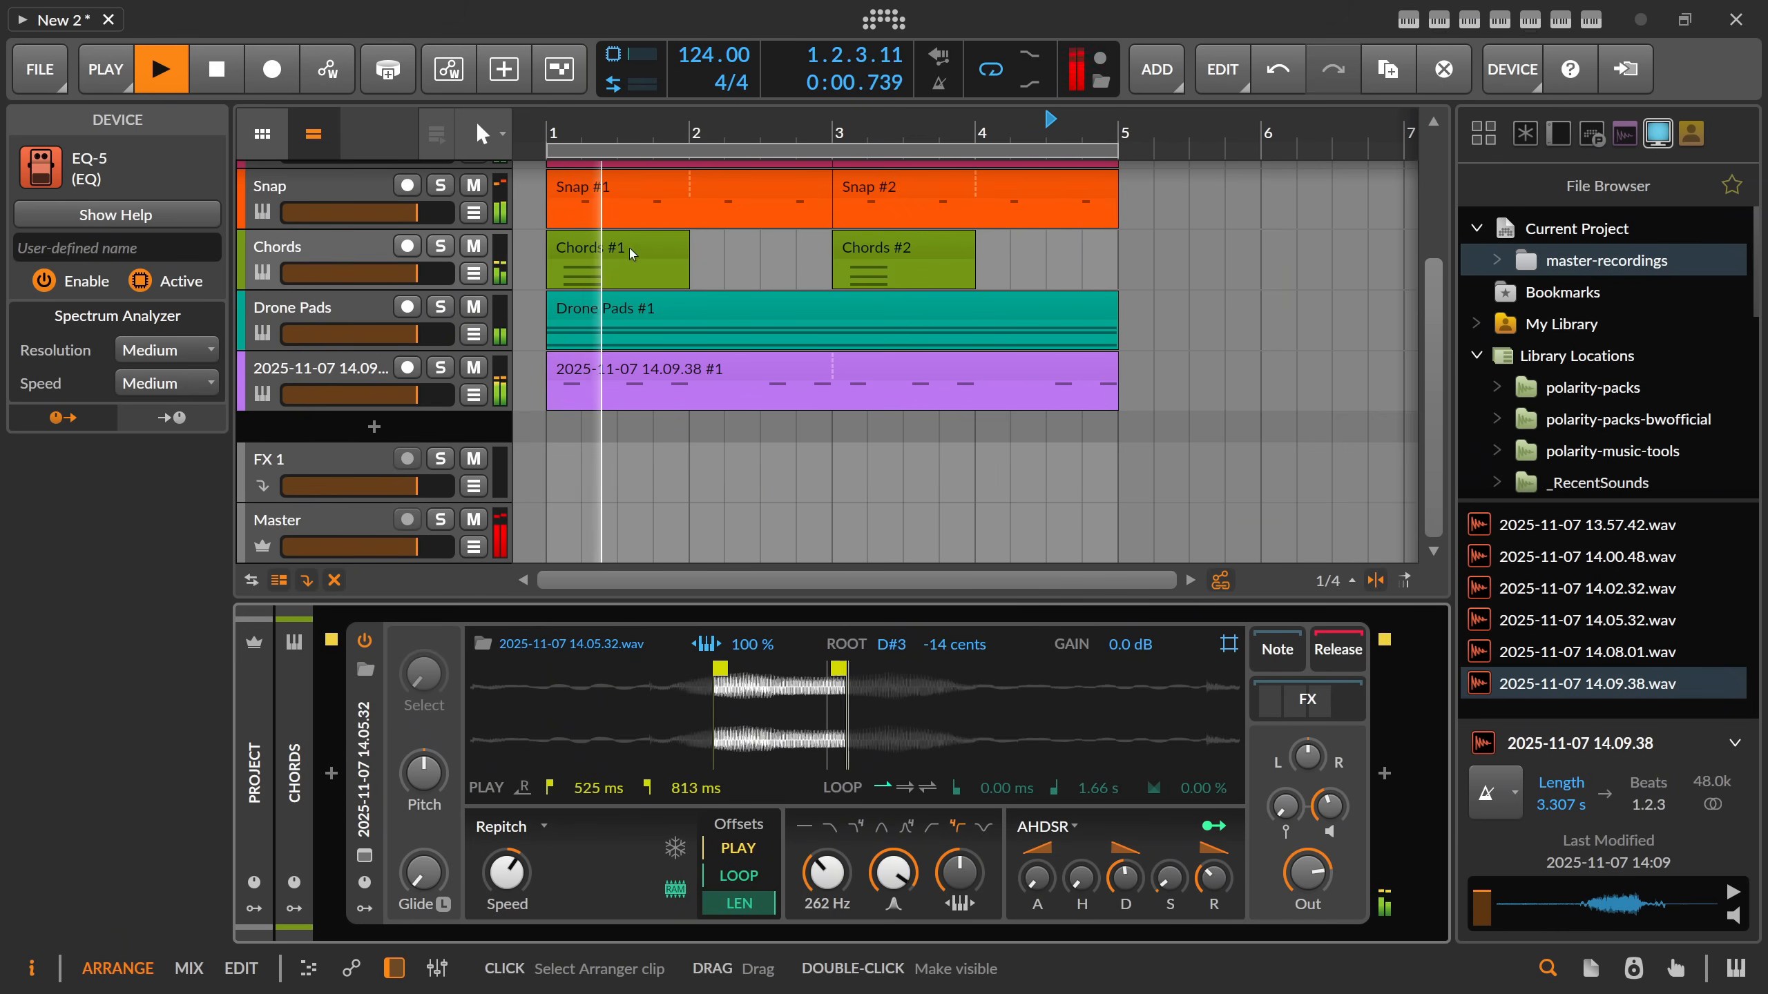
key("space")
Select the Audio 1 track in the arranger.
scroll(581, 203, "up", 3)
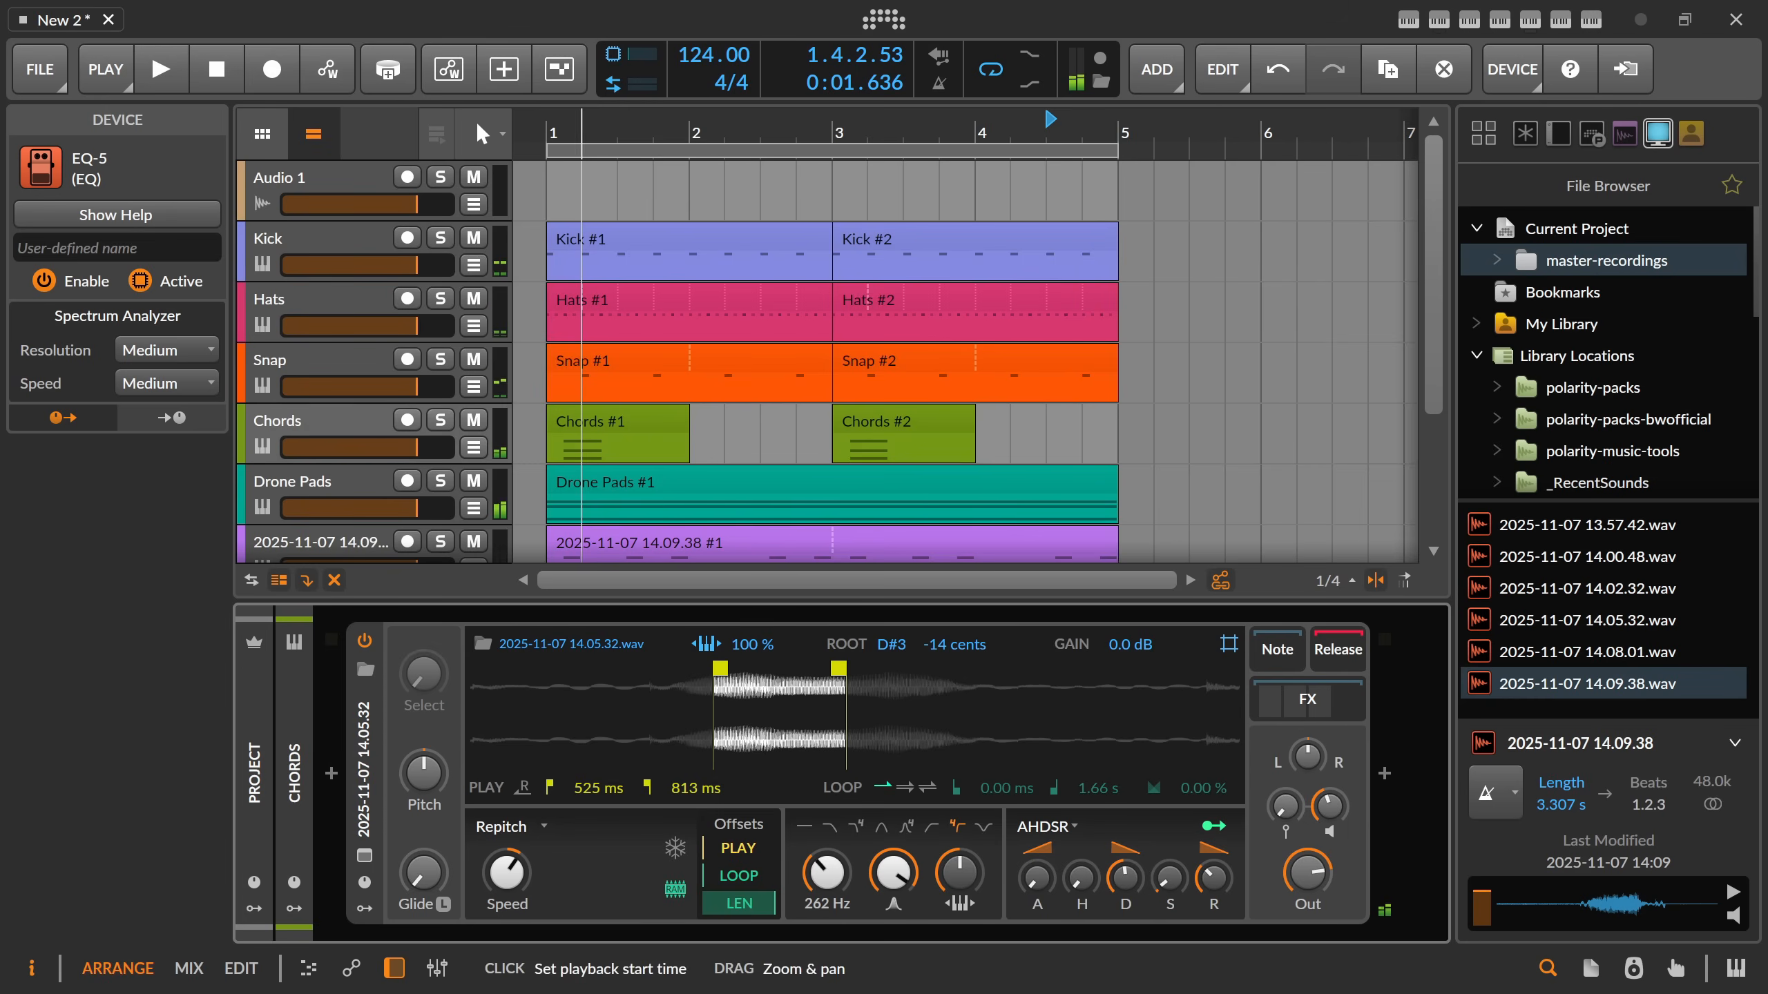
scroll(591, 130, "down", 2)
left_click(360, 183)
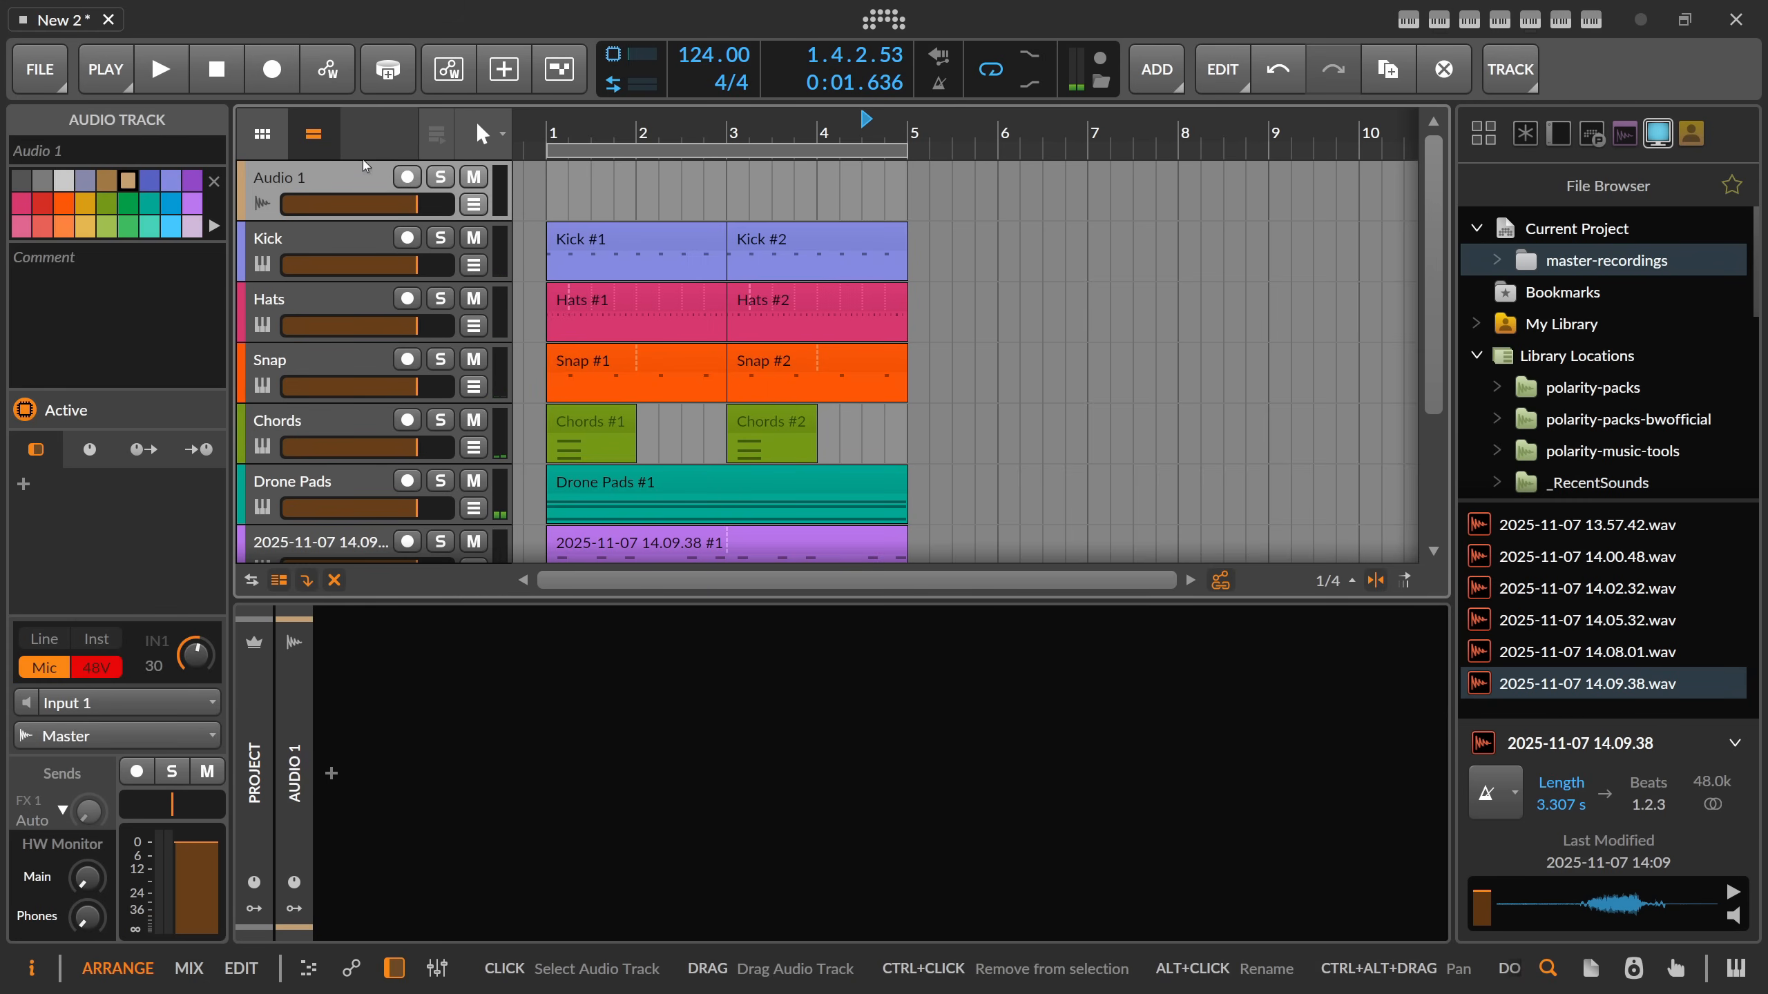
scroll(549, 137, "up", 1)
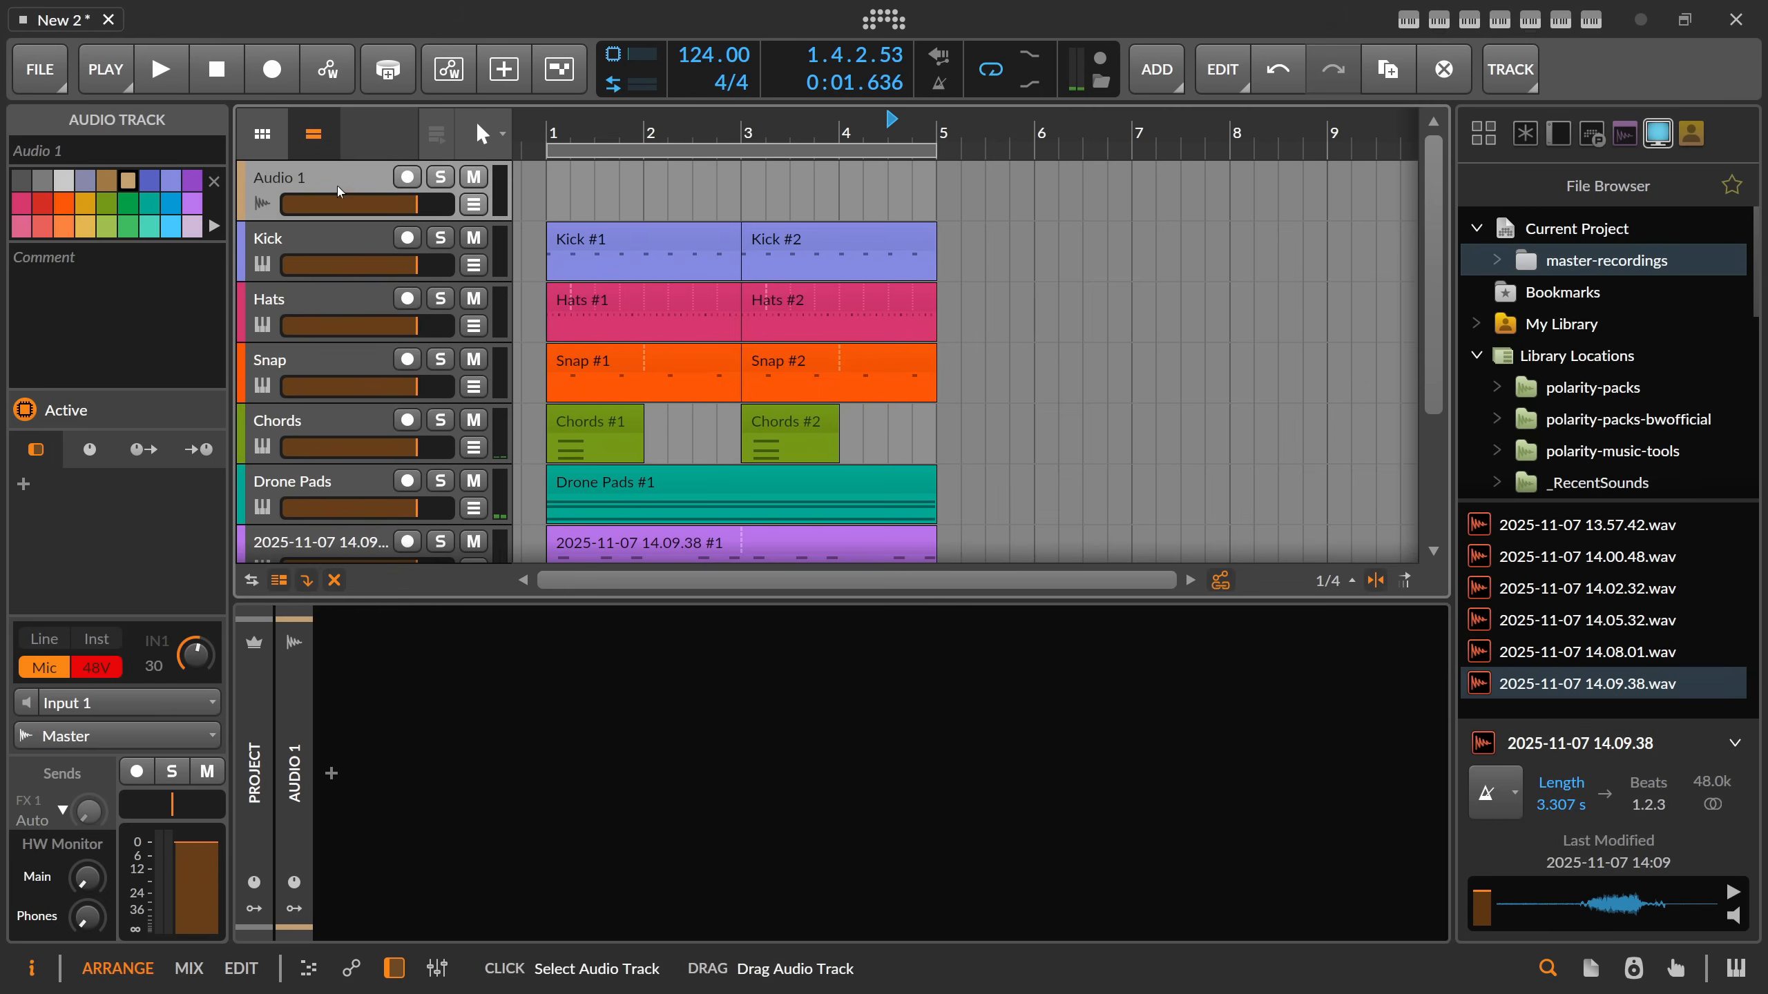
Select the Kick track to show its Sampler, and place the arranger's play position at 1.4.1.00.
left_click(331, 253)
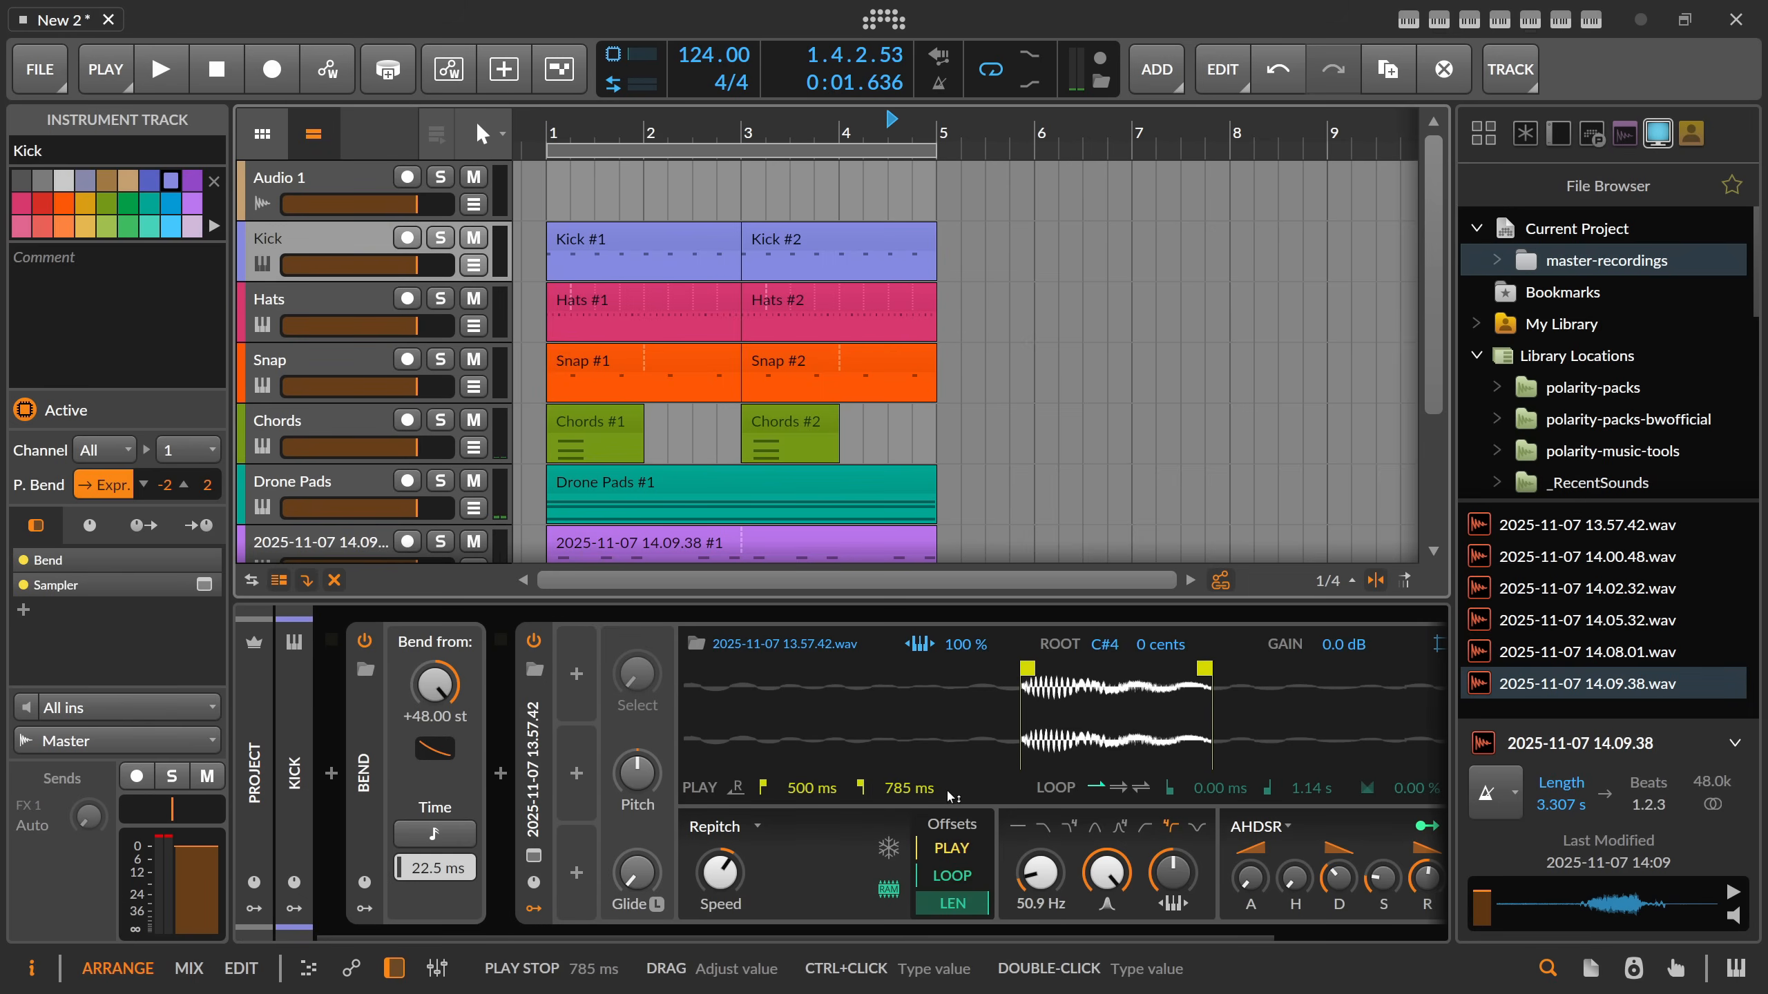
left_click_drag(835, 932, 1191, 940)
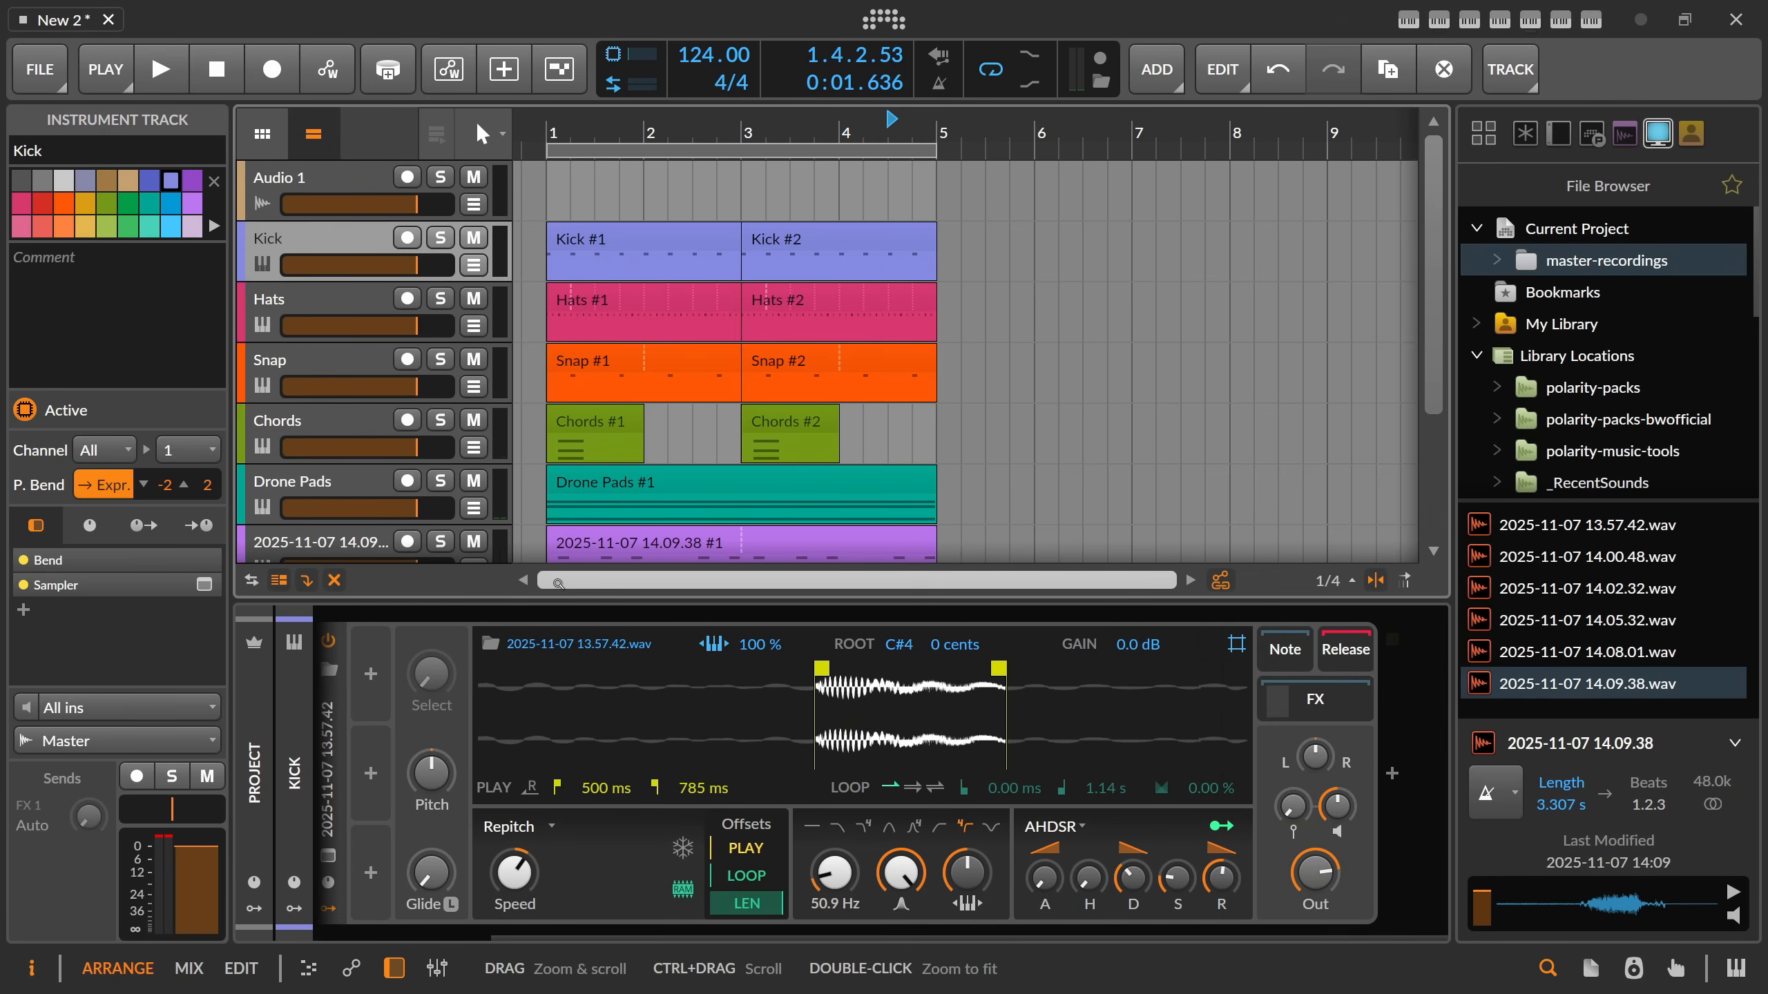
scroll(323, 548, "down", 3)
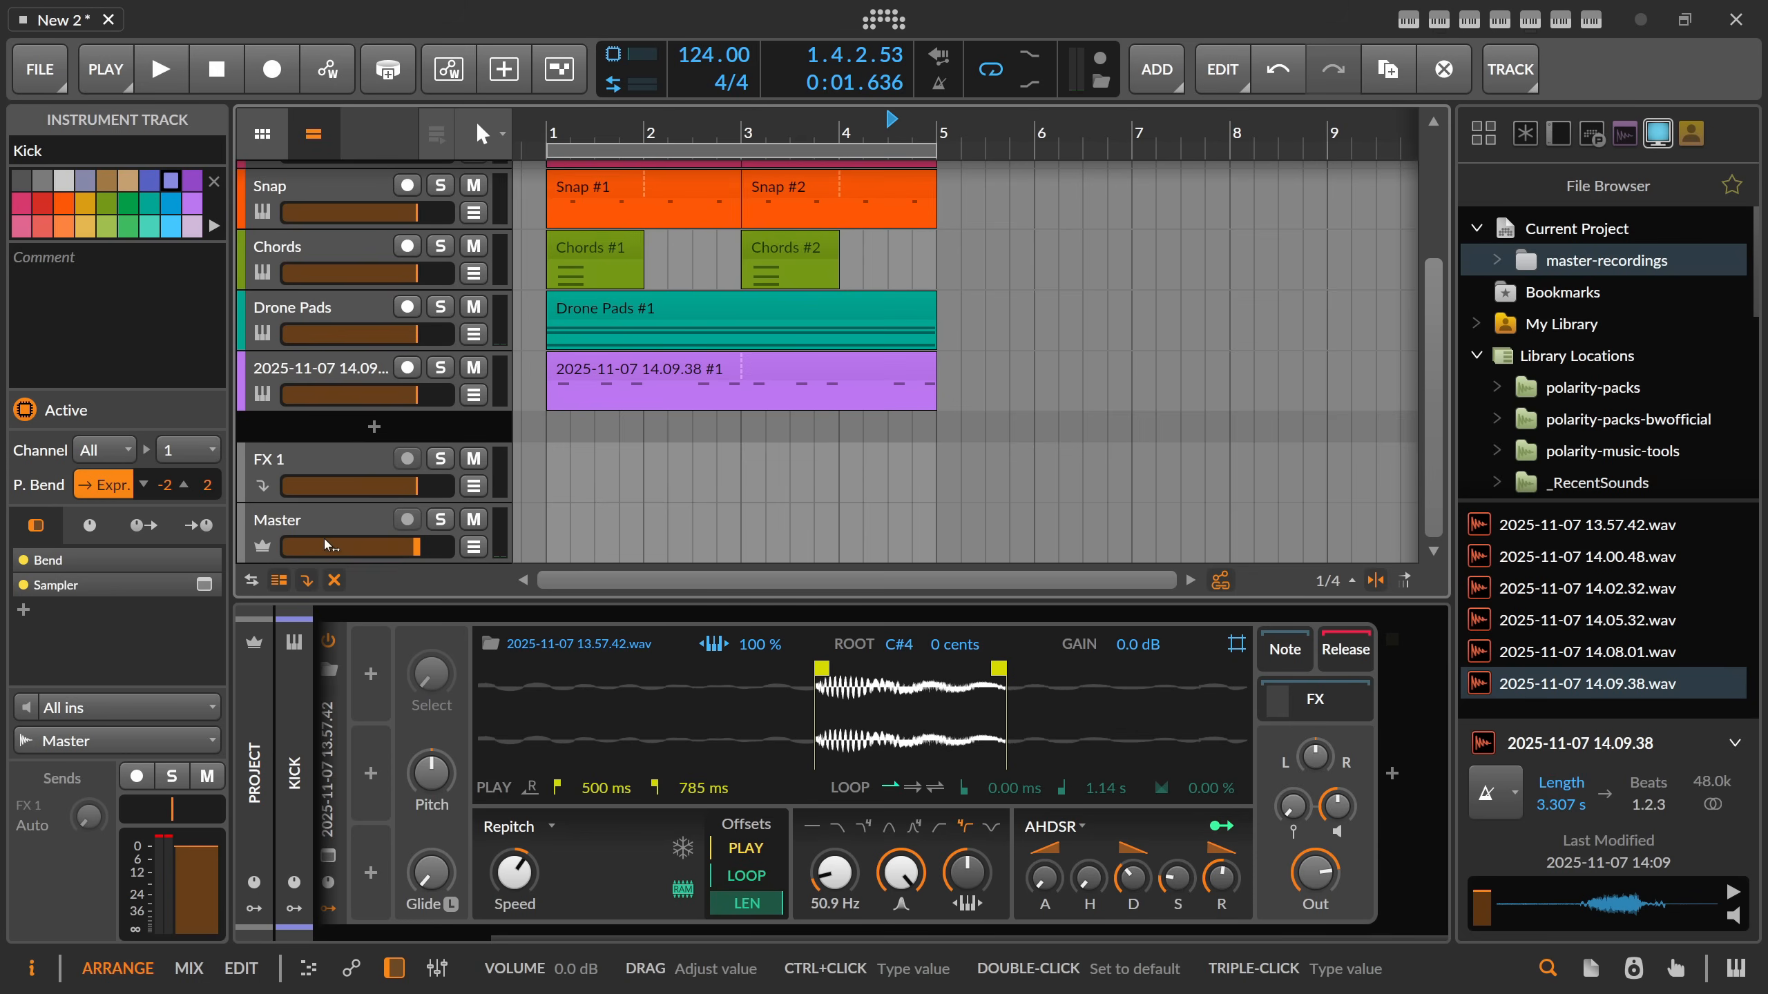
scroll(326, 543, "up", 3)
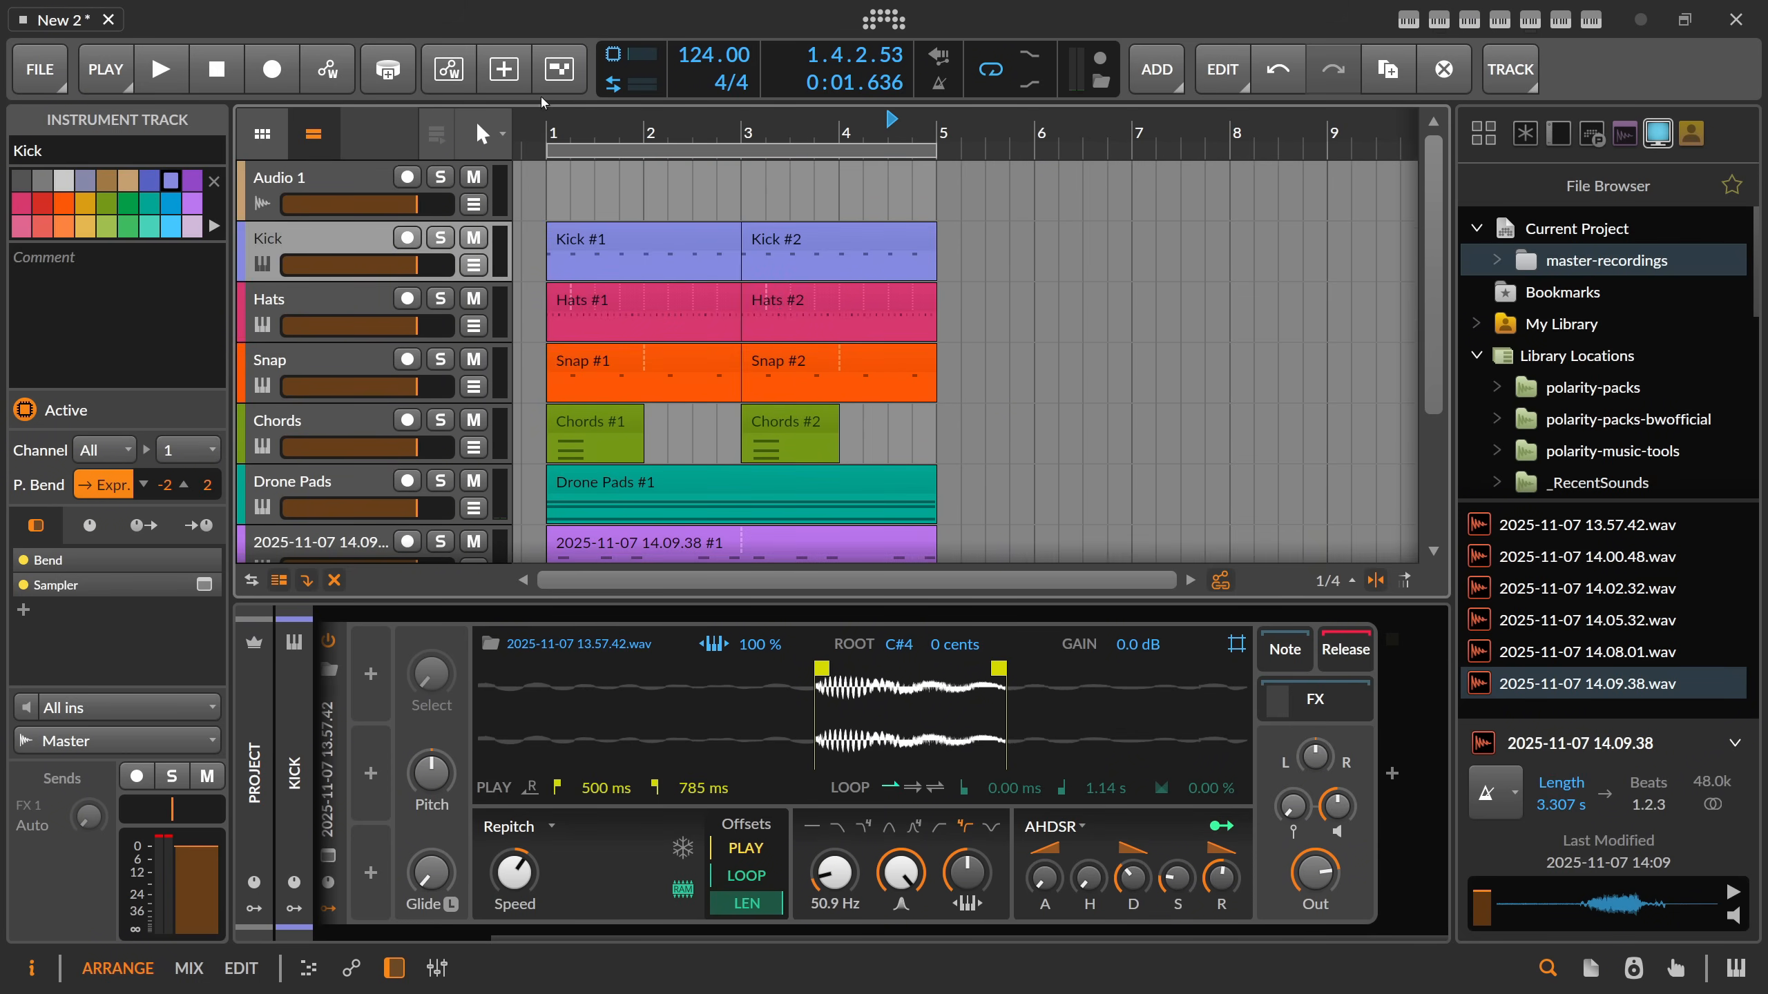
left_click_drag(546, 124, 546, 170)
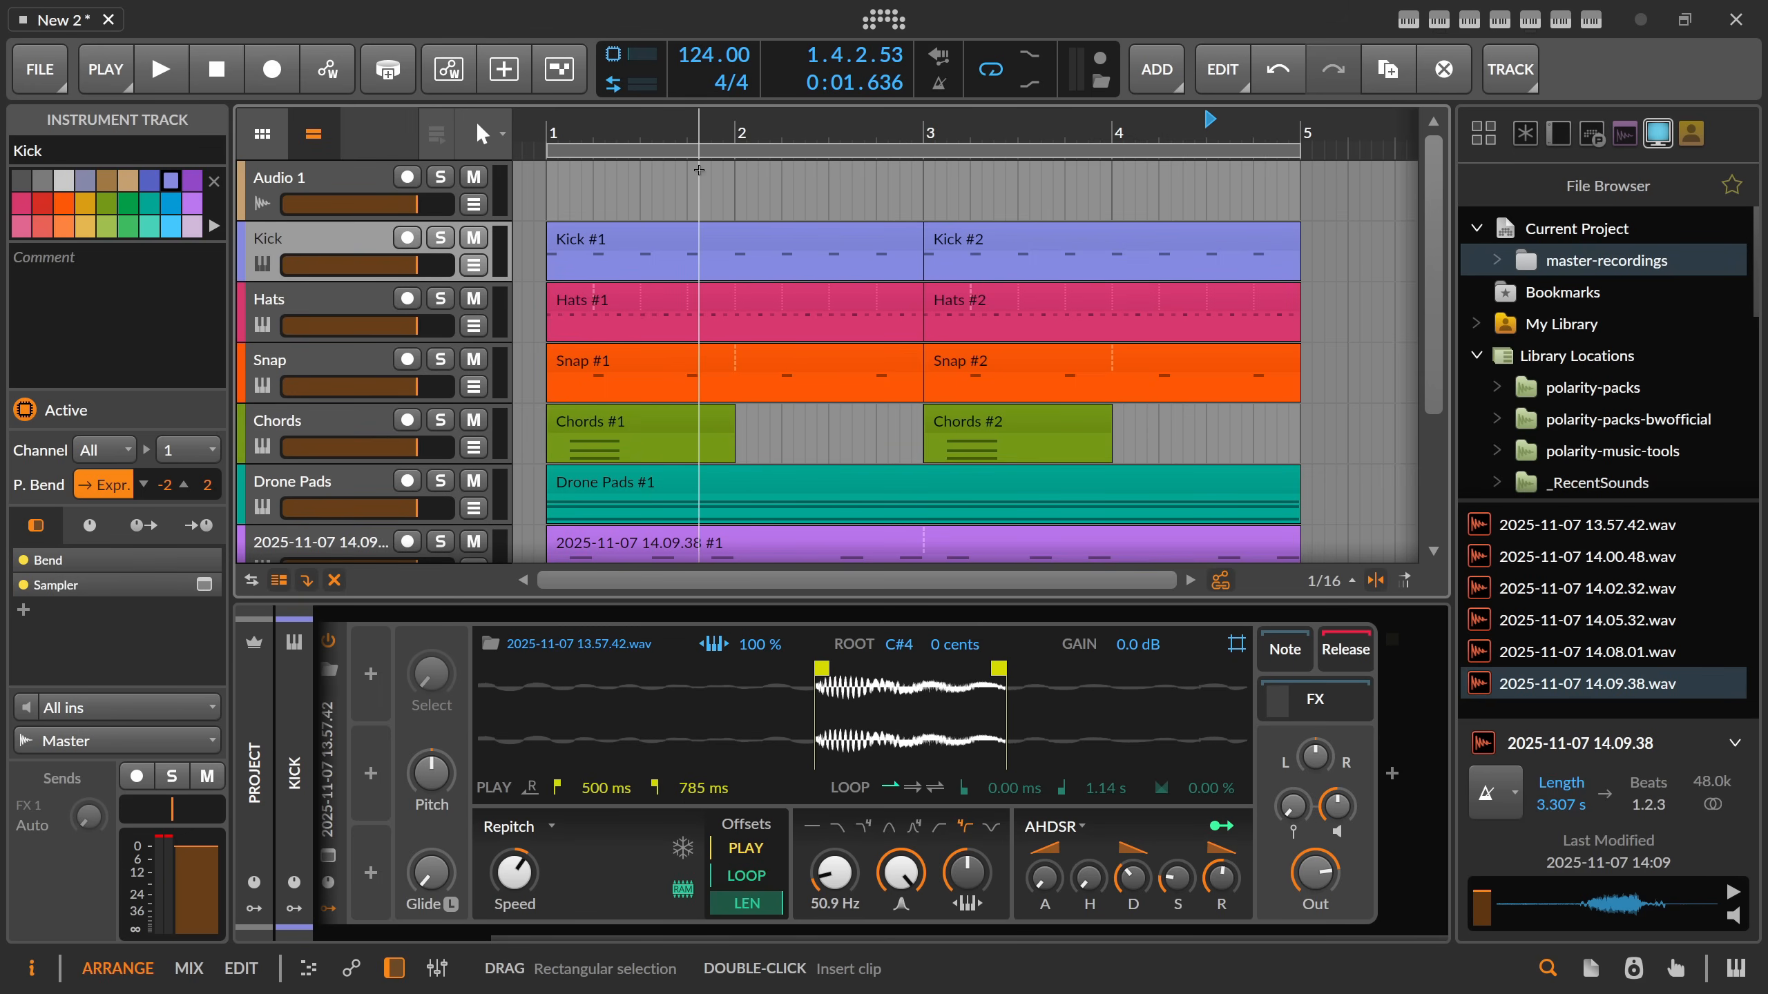
left_click(692, 132)
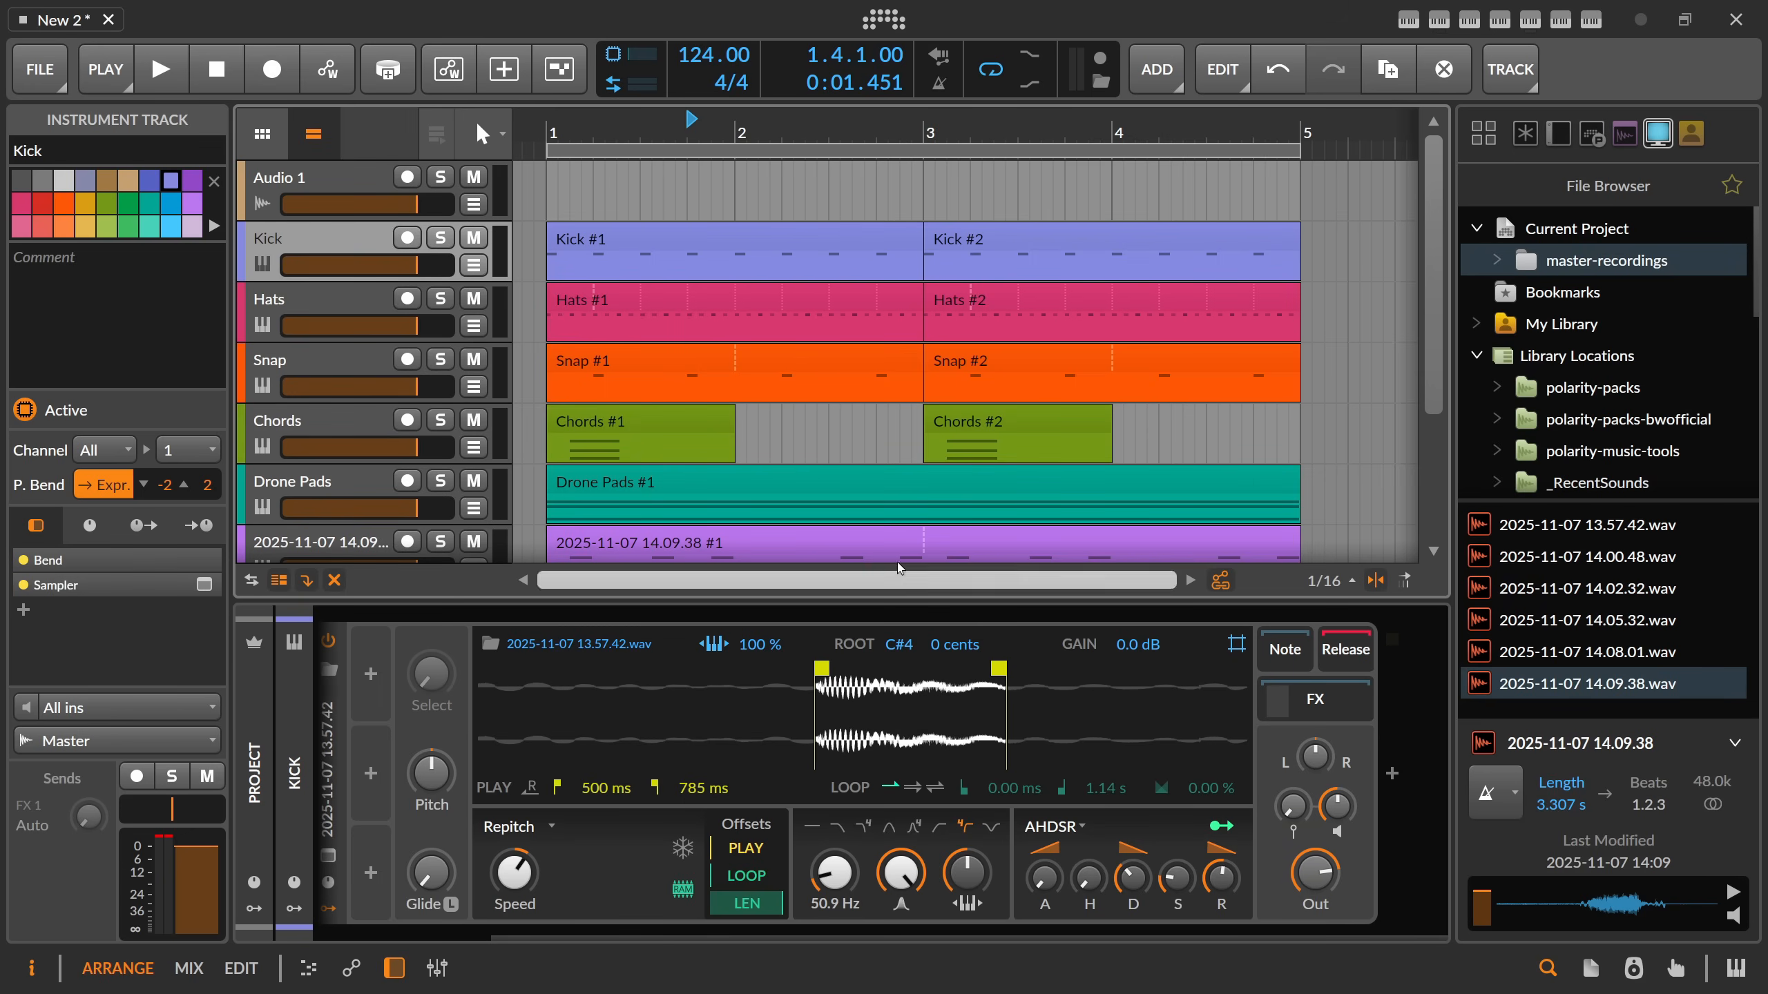
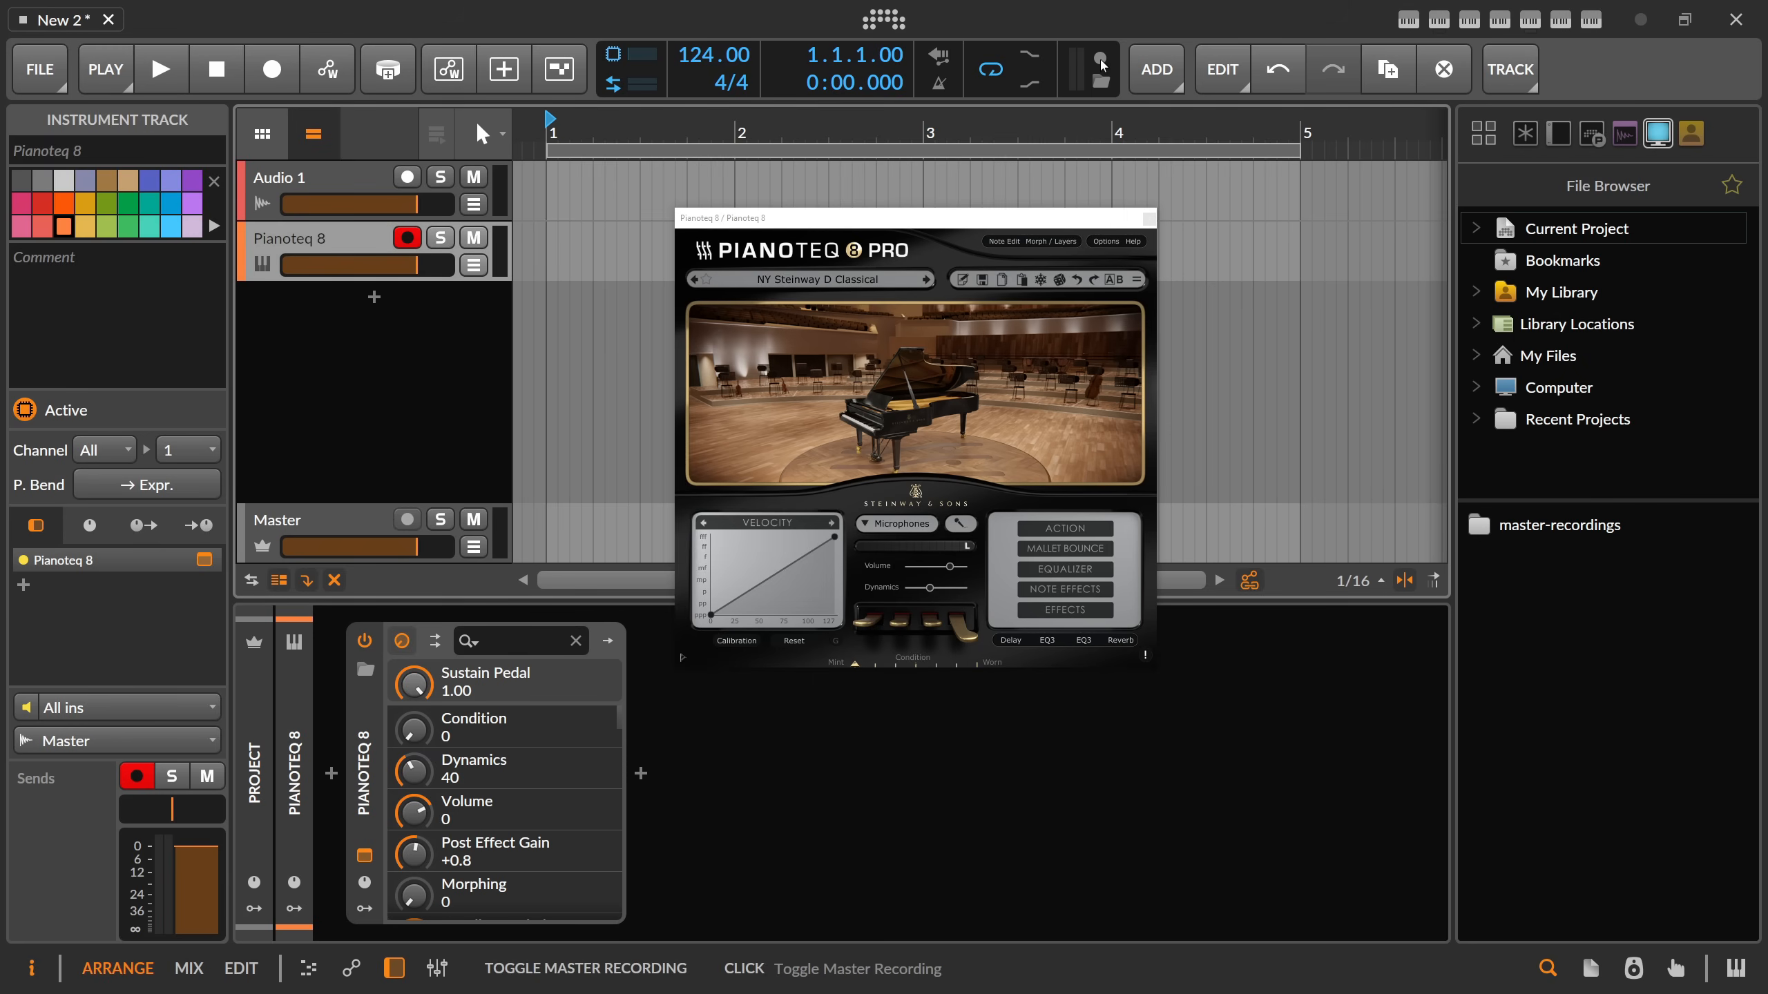
Capture a master recording of Pianoteq 8 being played, and delete the Pianoteq 8 track.
left_click(1101, 64)
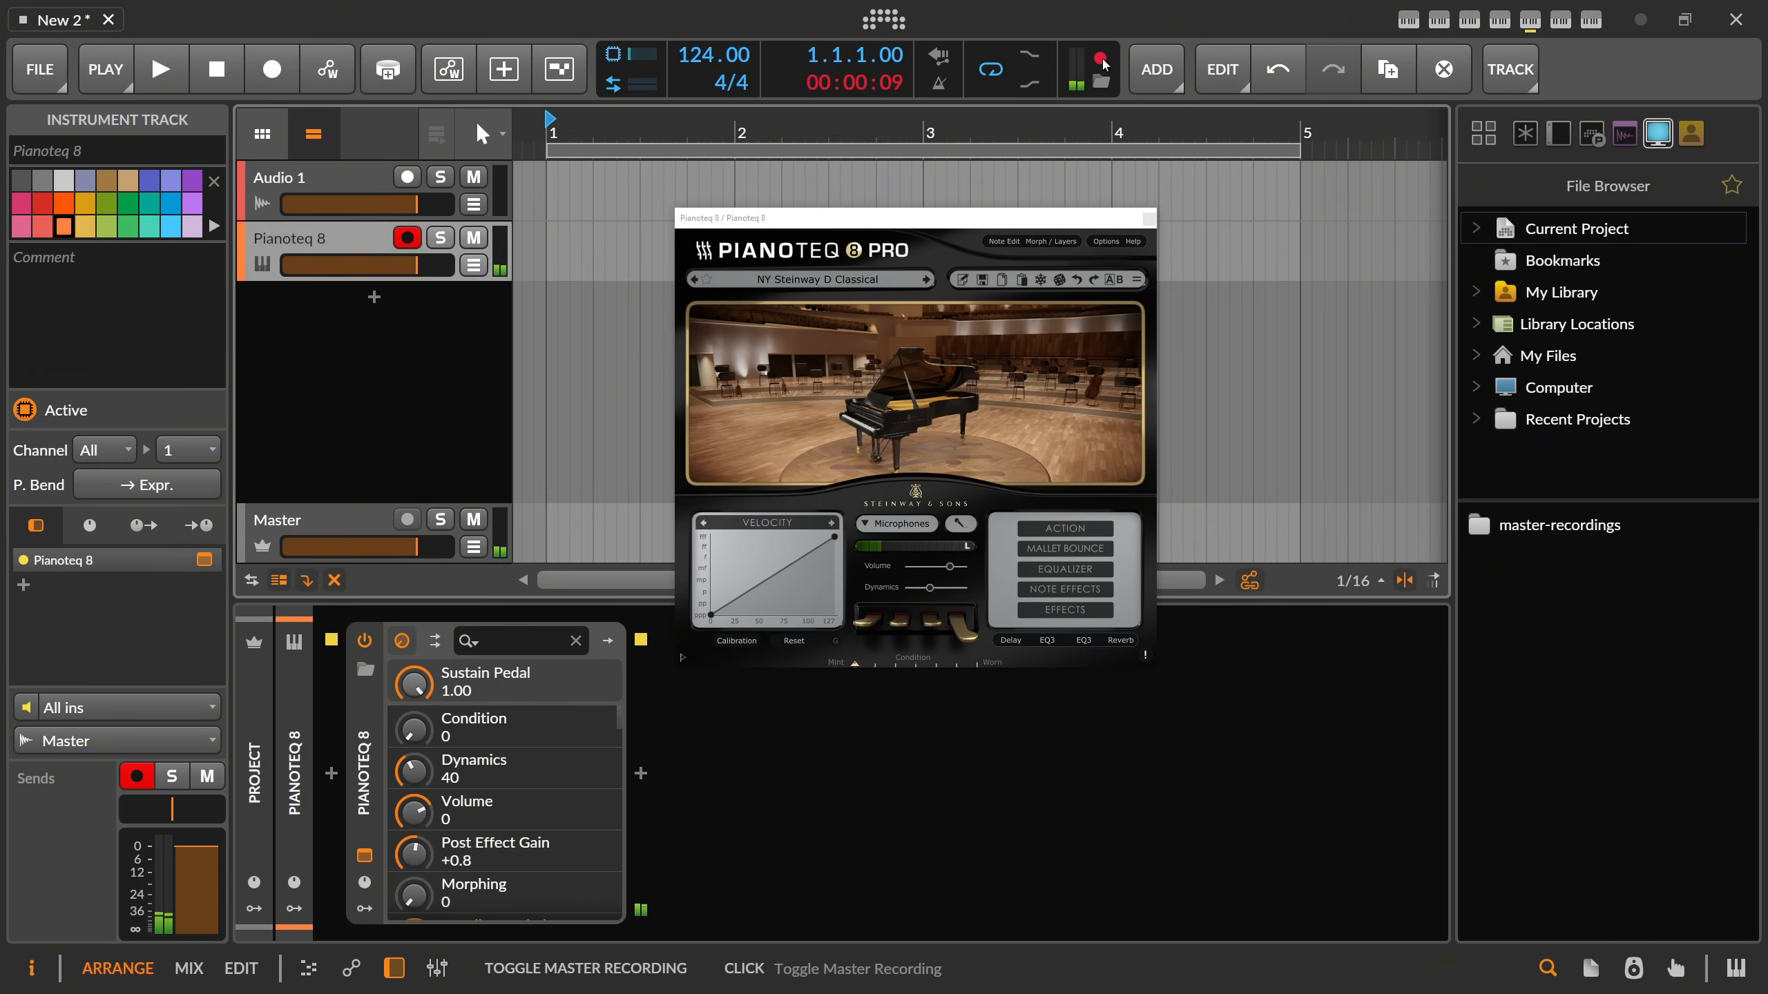
left_click(1101, 61)
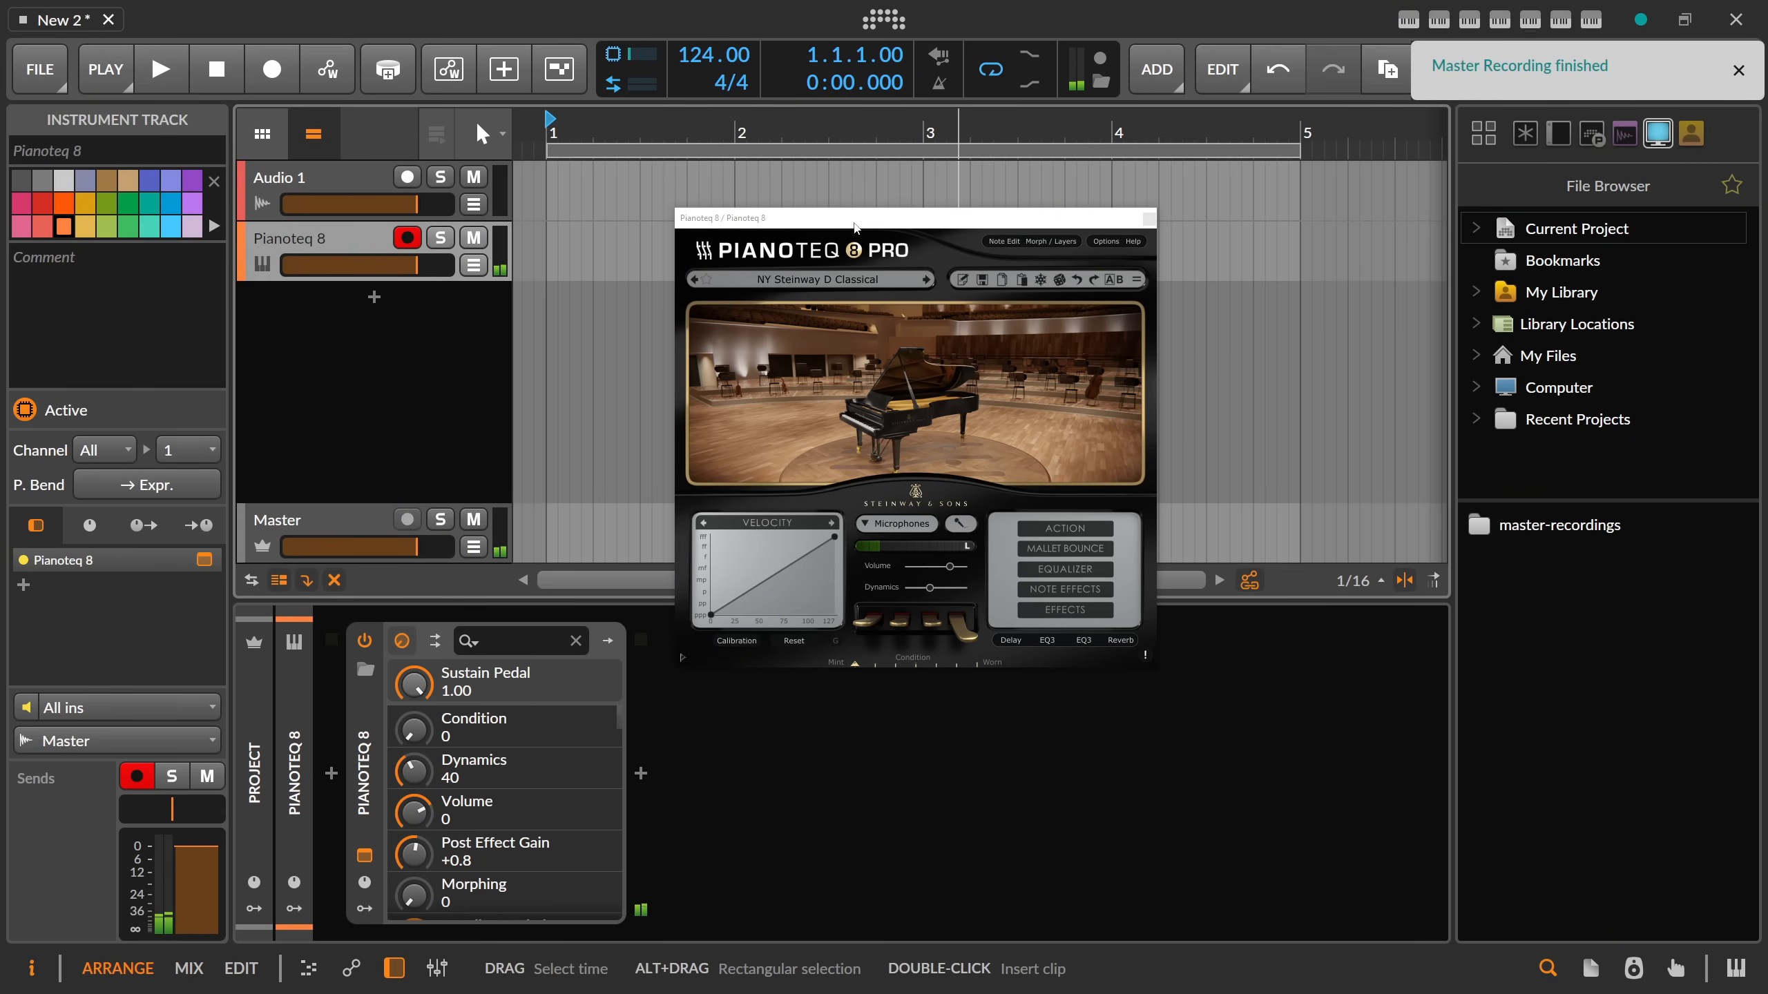
left_click(407, 238)
key("Delete")
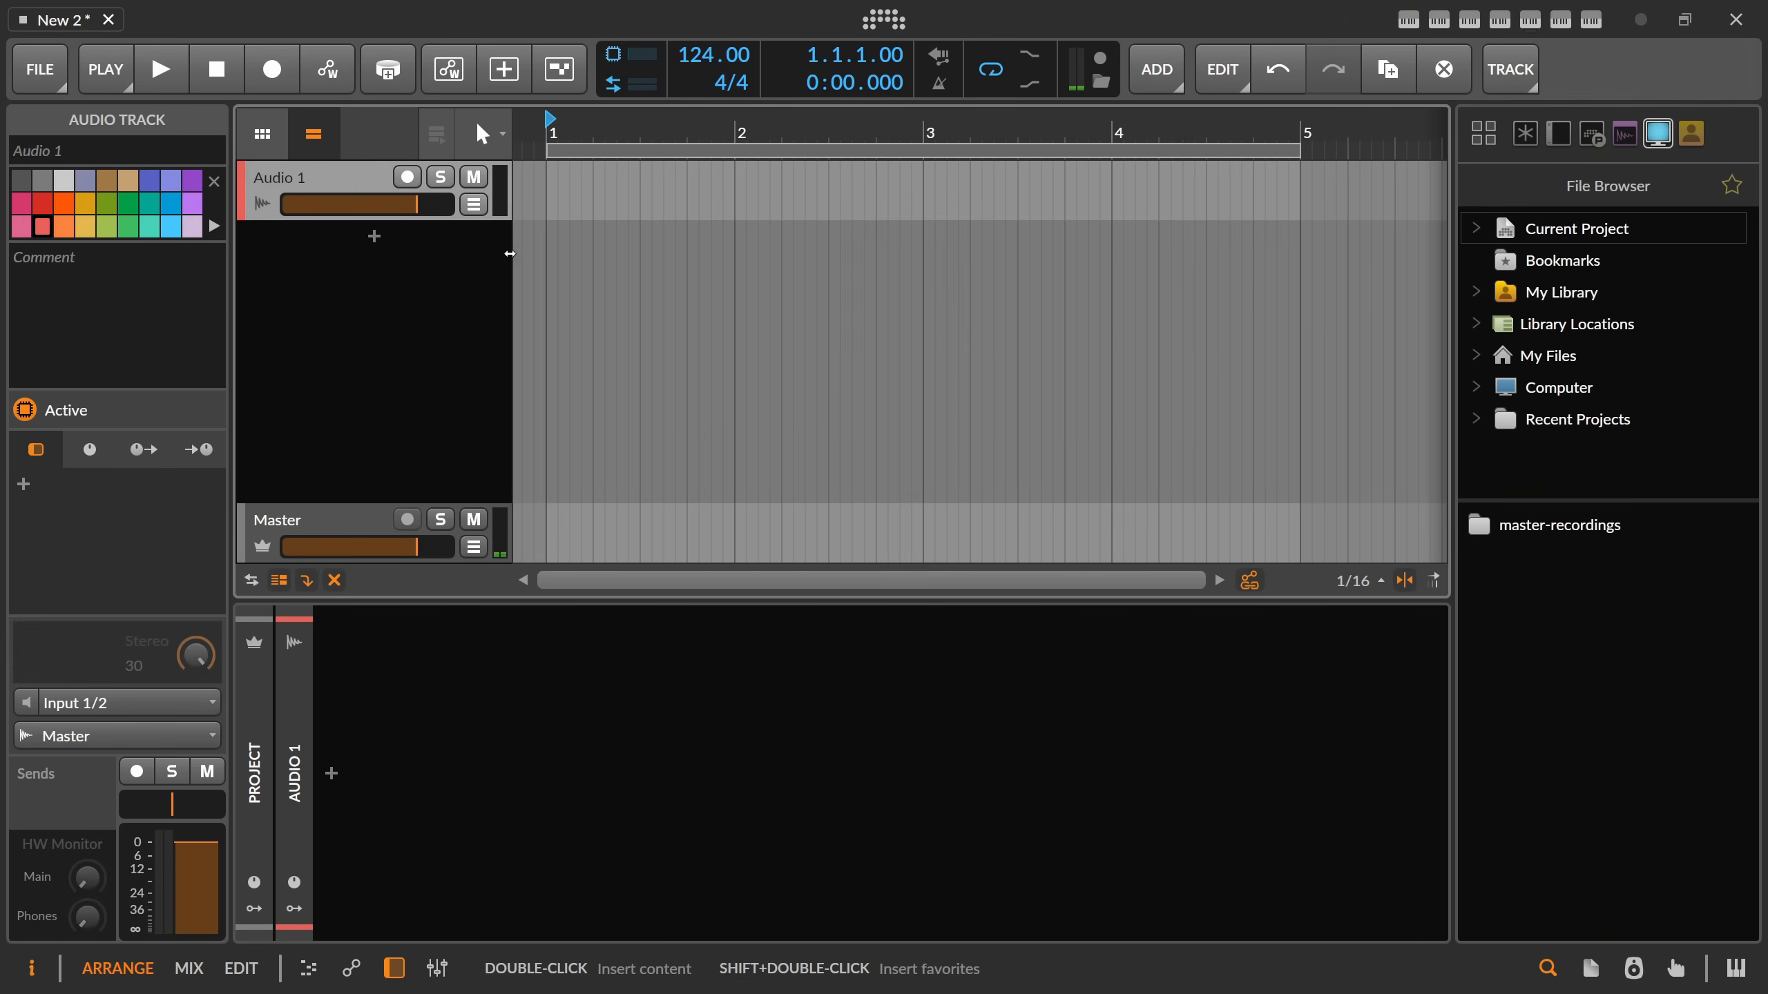
Load the new master recording from the project's recordings folder as a Sampler instrument track, and delete the Audio 1 track.
left_click(1541, 529)
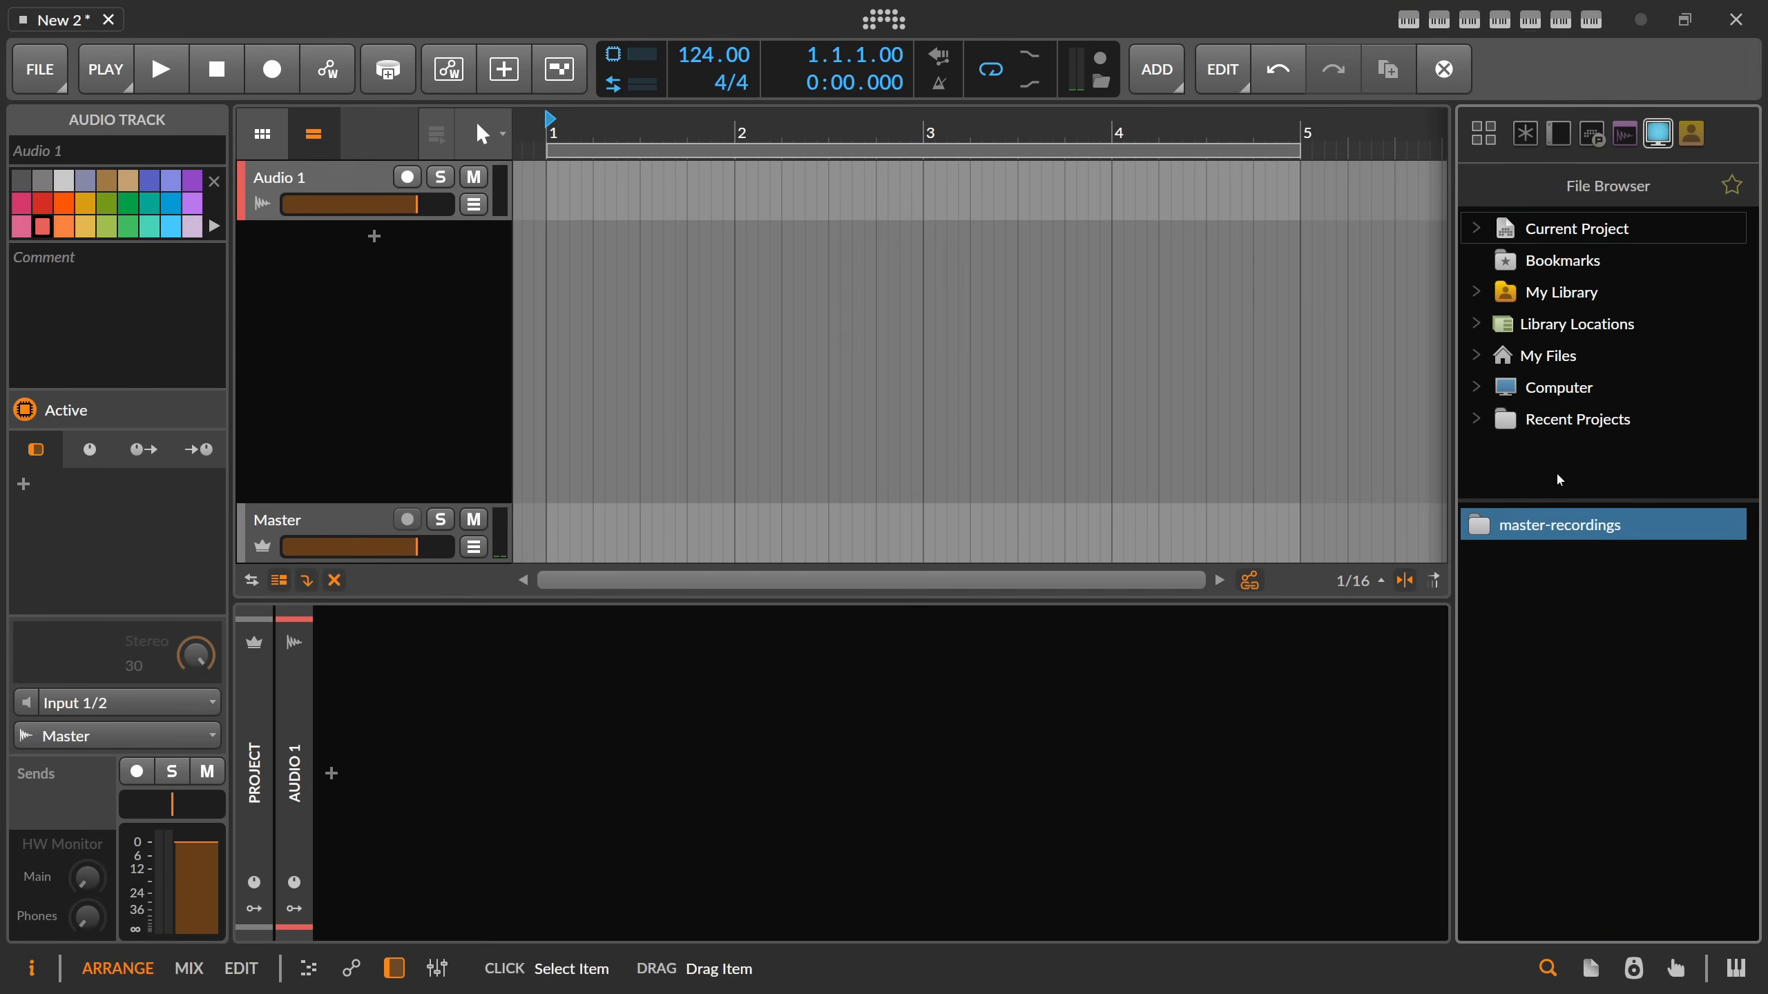
left_click(1101, 81)
left_click(1538, 528)
left_click_drag(1519, 545, 343, 240)
left_click(384, 183)
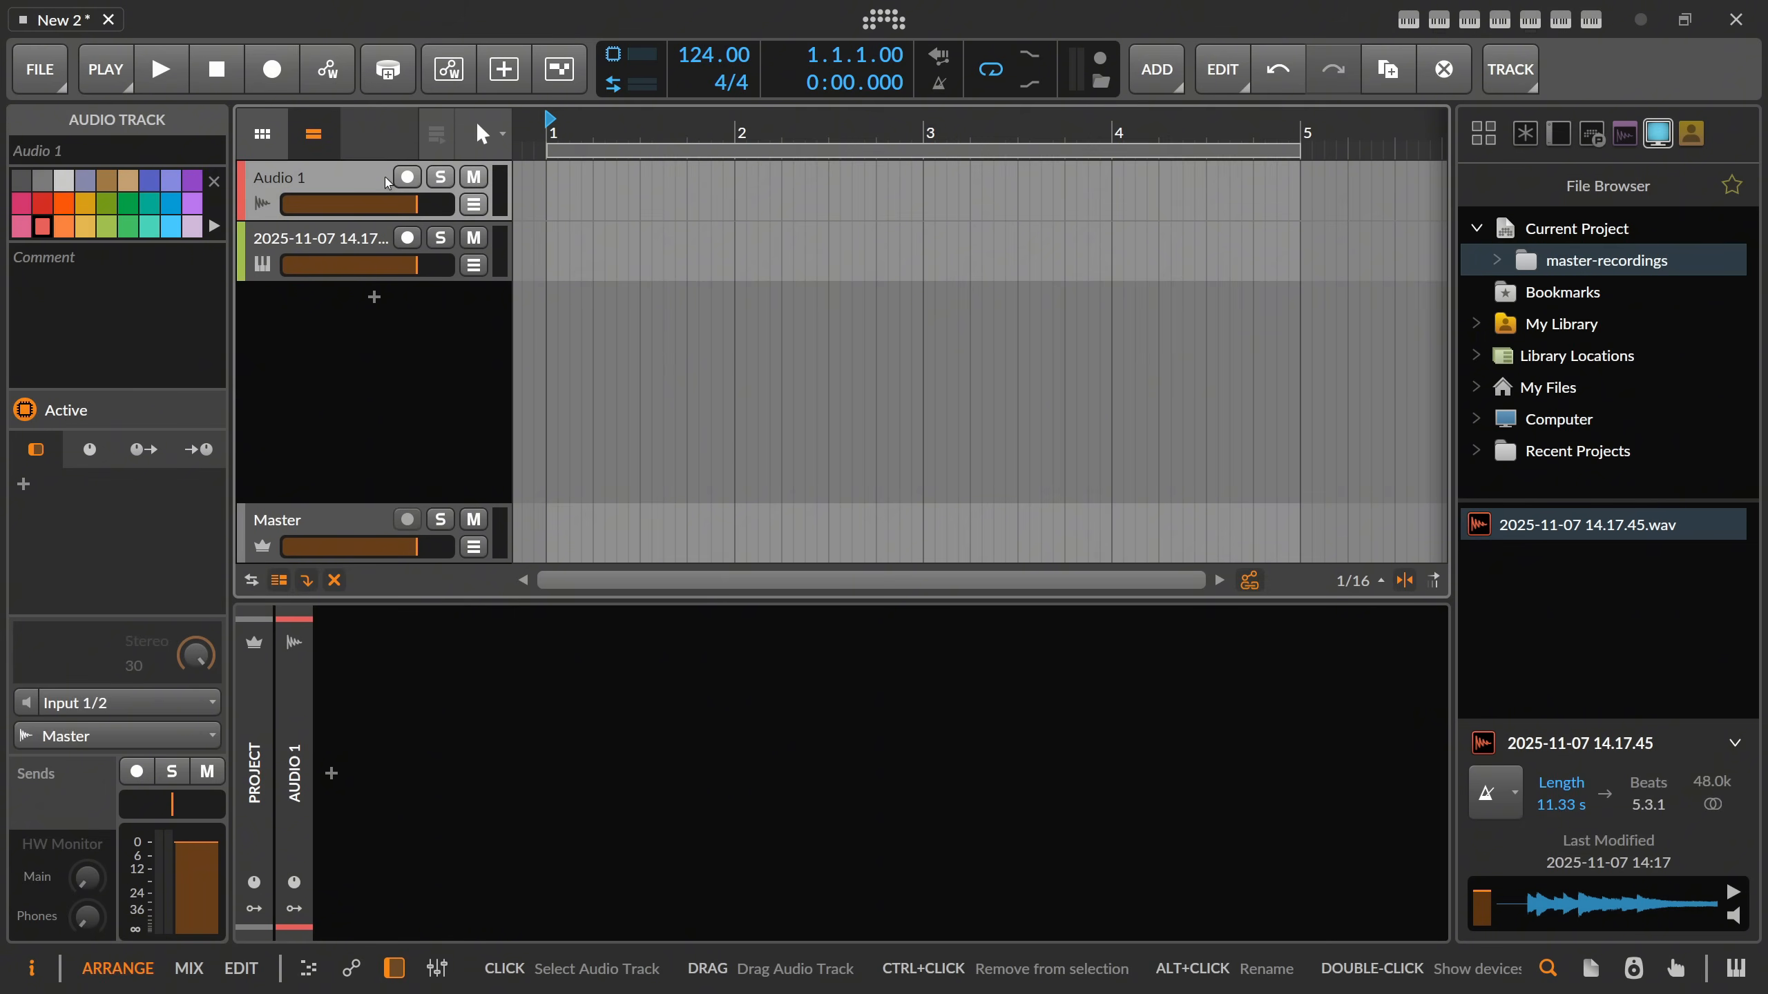
key("Delete")
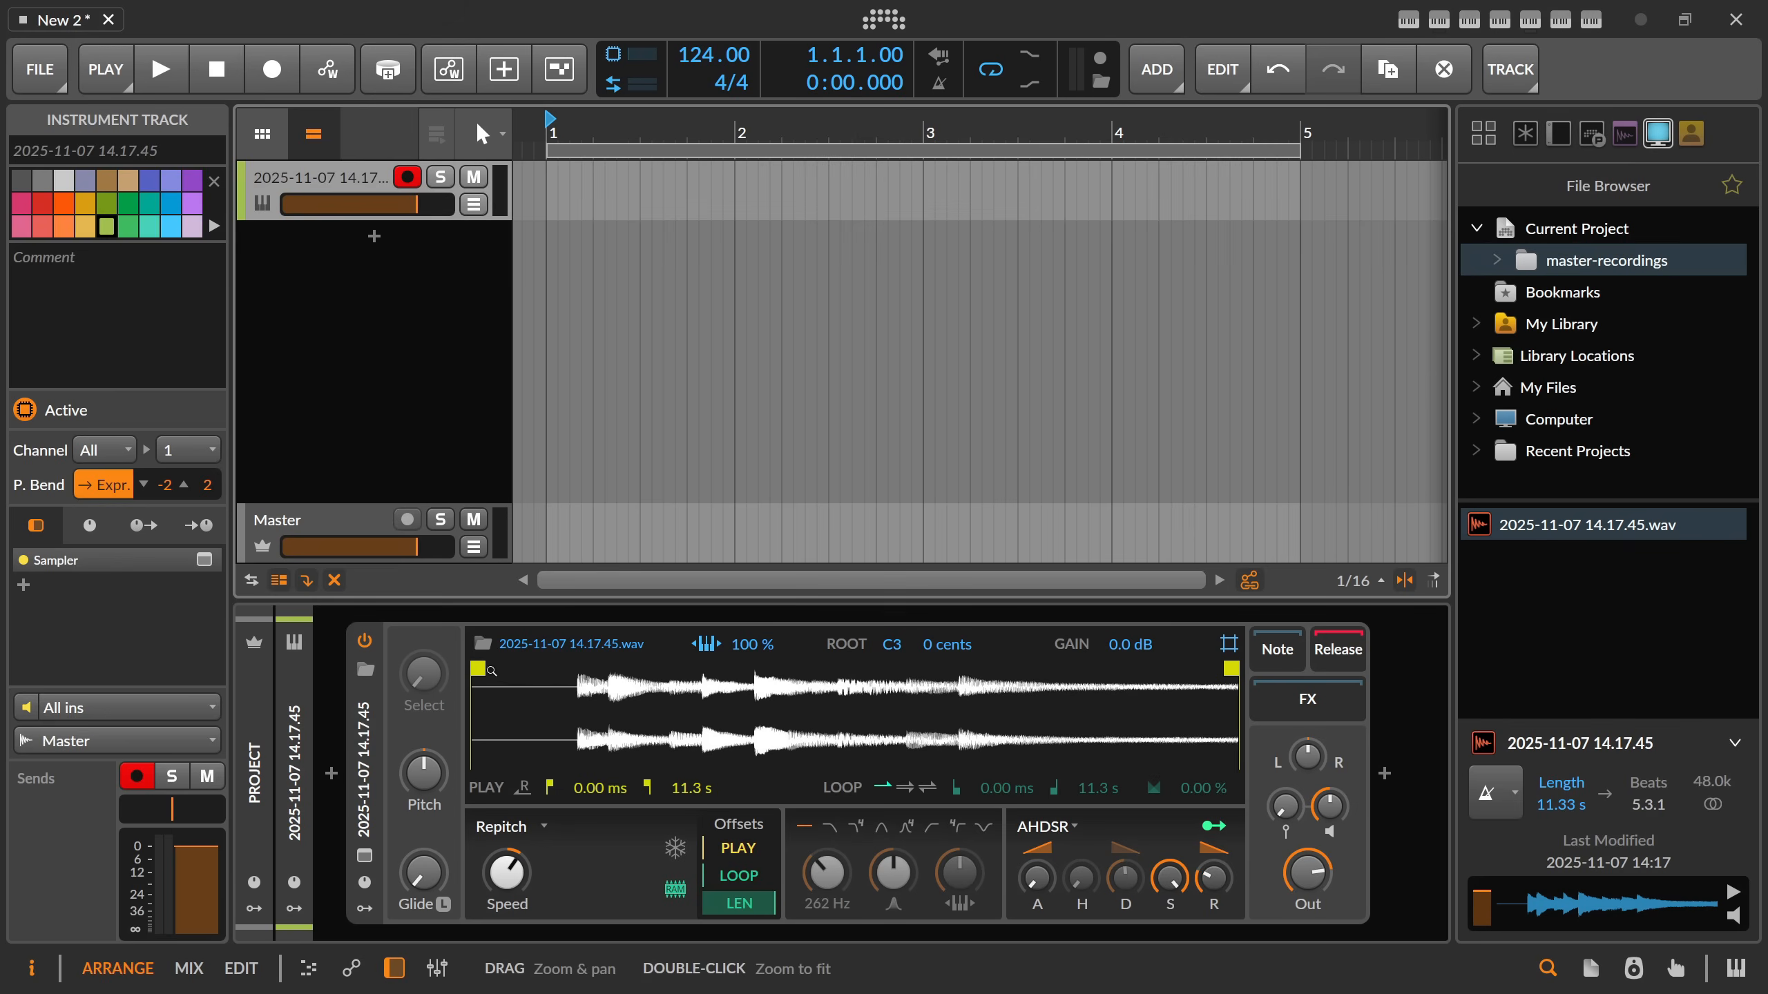
Set the Sampler's play range to start at about 1.60 s and end at about 7.98 s.
mouse_move(479, 686)
left_mouse_down()
mouse_move(651, 710)
mouse_move(1014, 711)
mouse_move(1001, 680)
left_mouse_up()
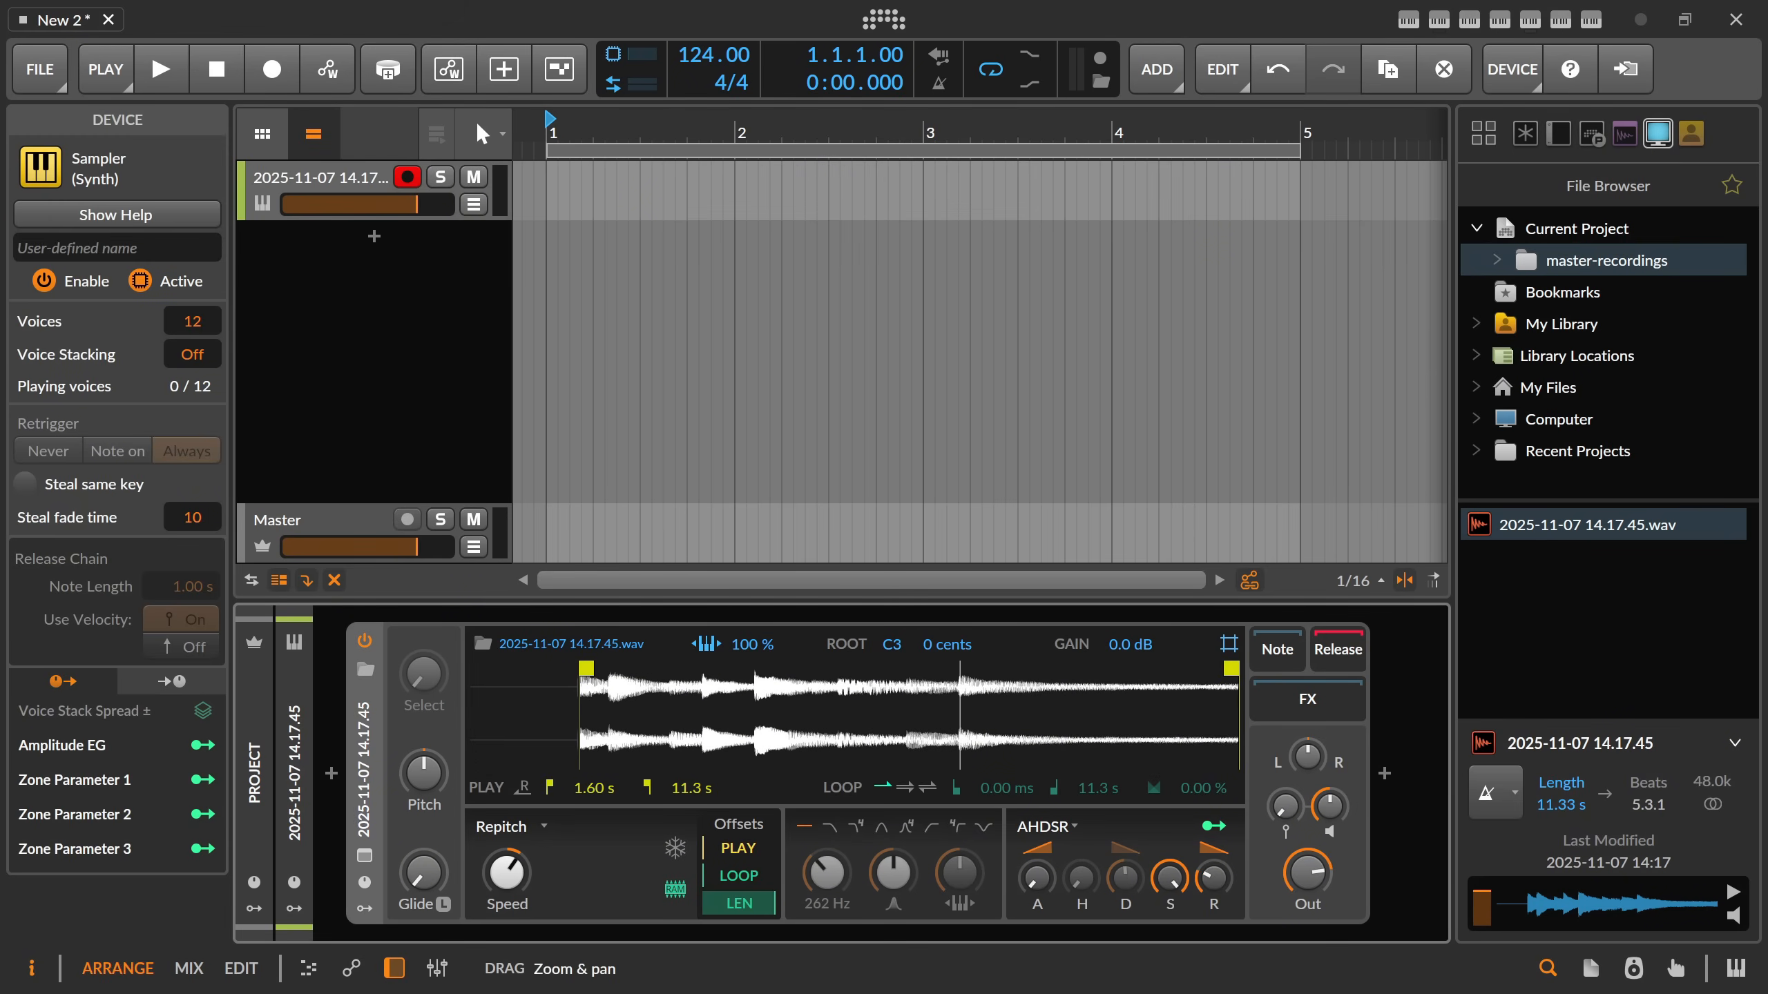
mouse_move(1237, 680)
left_mouse_down()
mouse_move(884, 685)
mouse_move(1011, 686)
left_mouse_up()
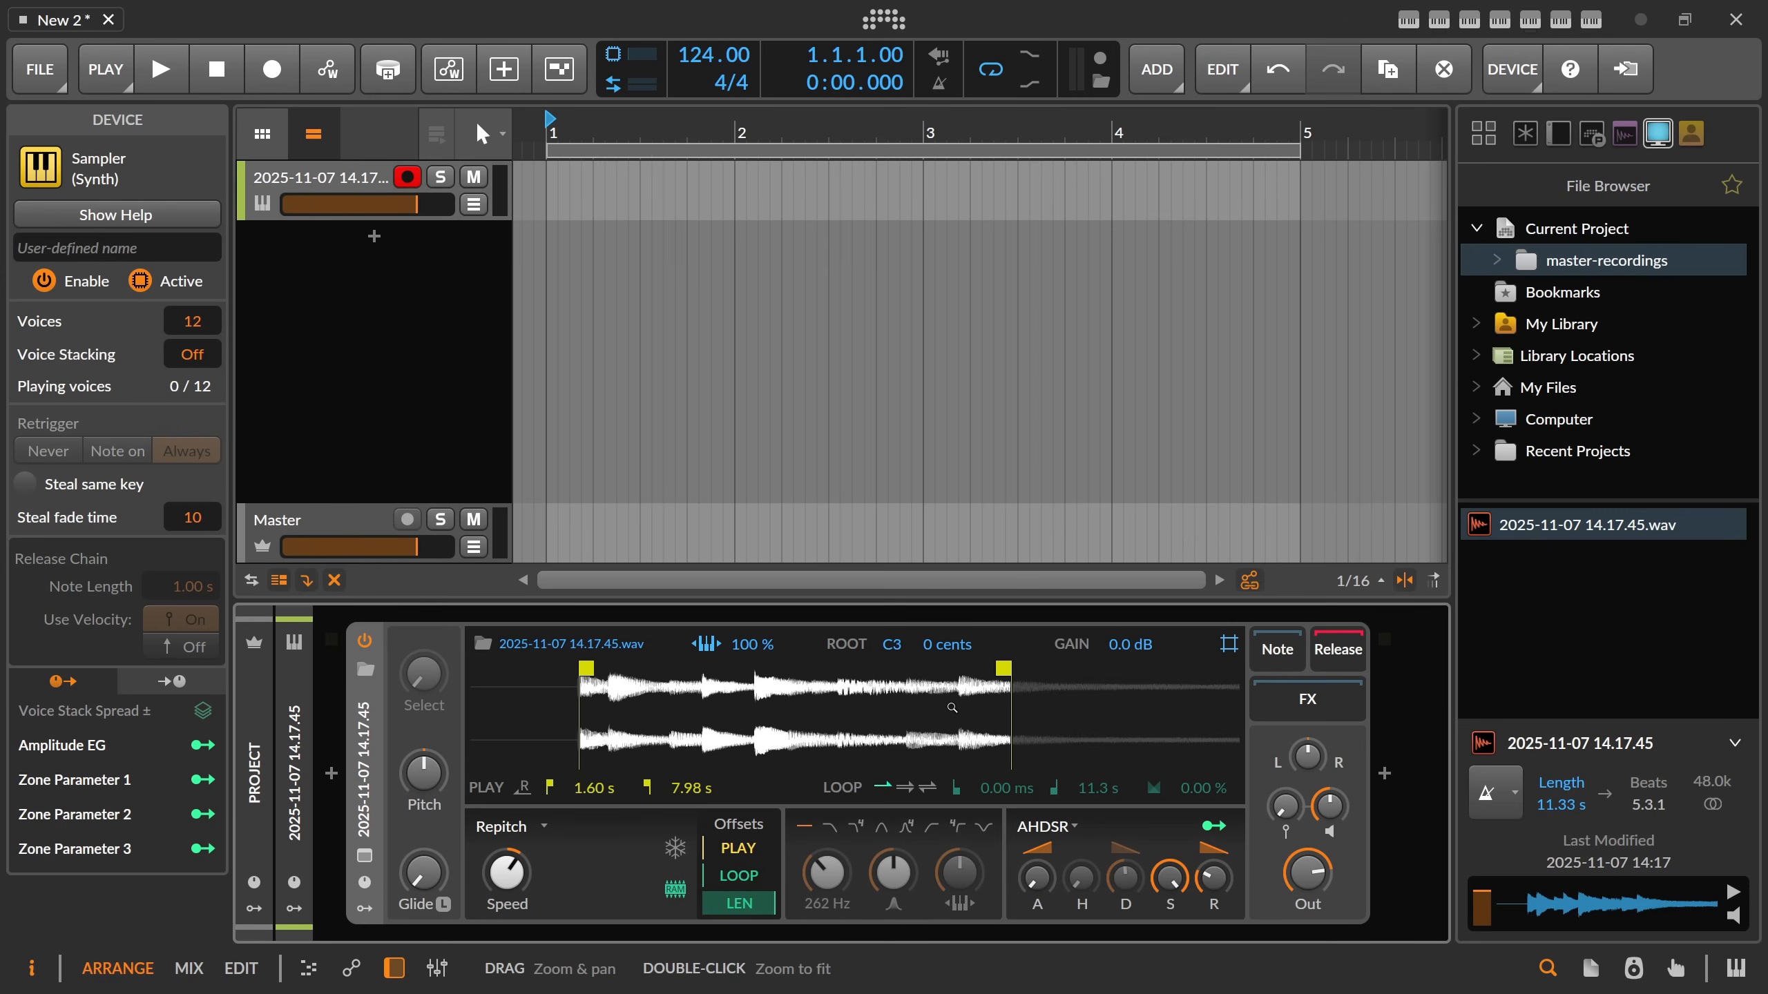
Place the master recording as a clip at bar 1 on a new audio track, and slide its content earlier past the opening silence.
left_click_drag(1587, 524, 541, 249)
left_click_drag(642, 139, 631, 152)
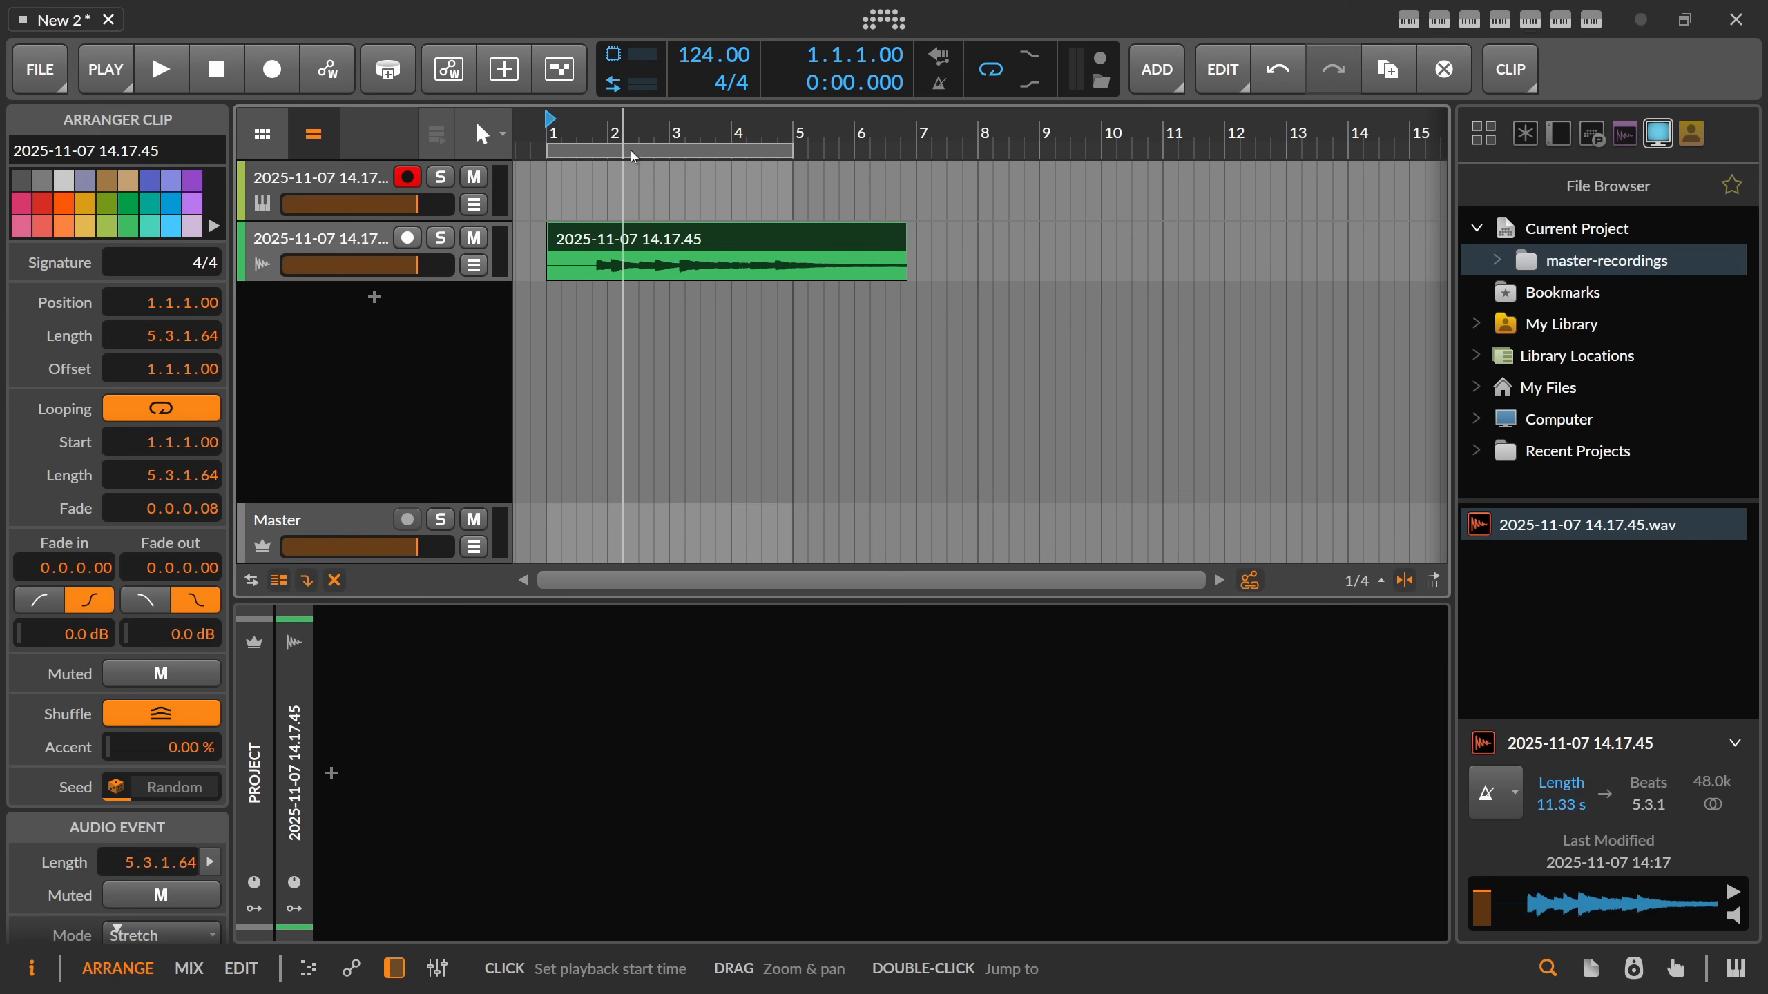
left_click_drag(655, 267, 613, 267, "alt")
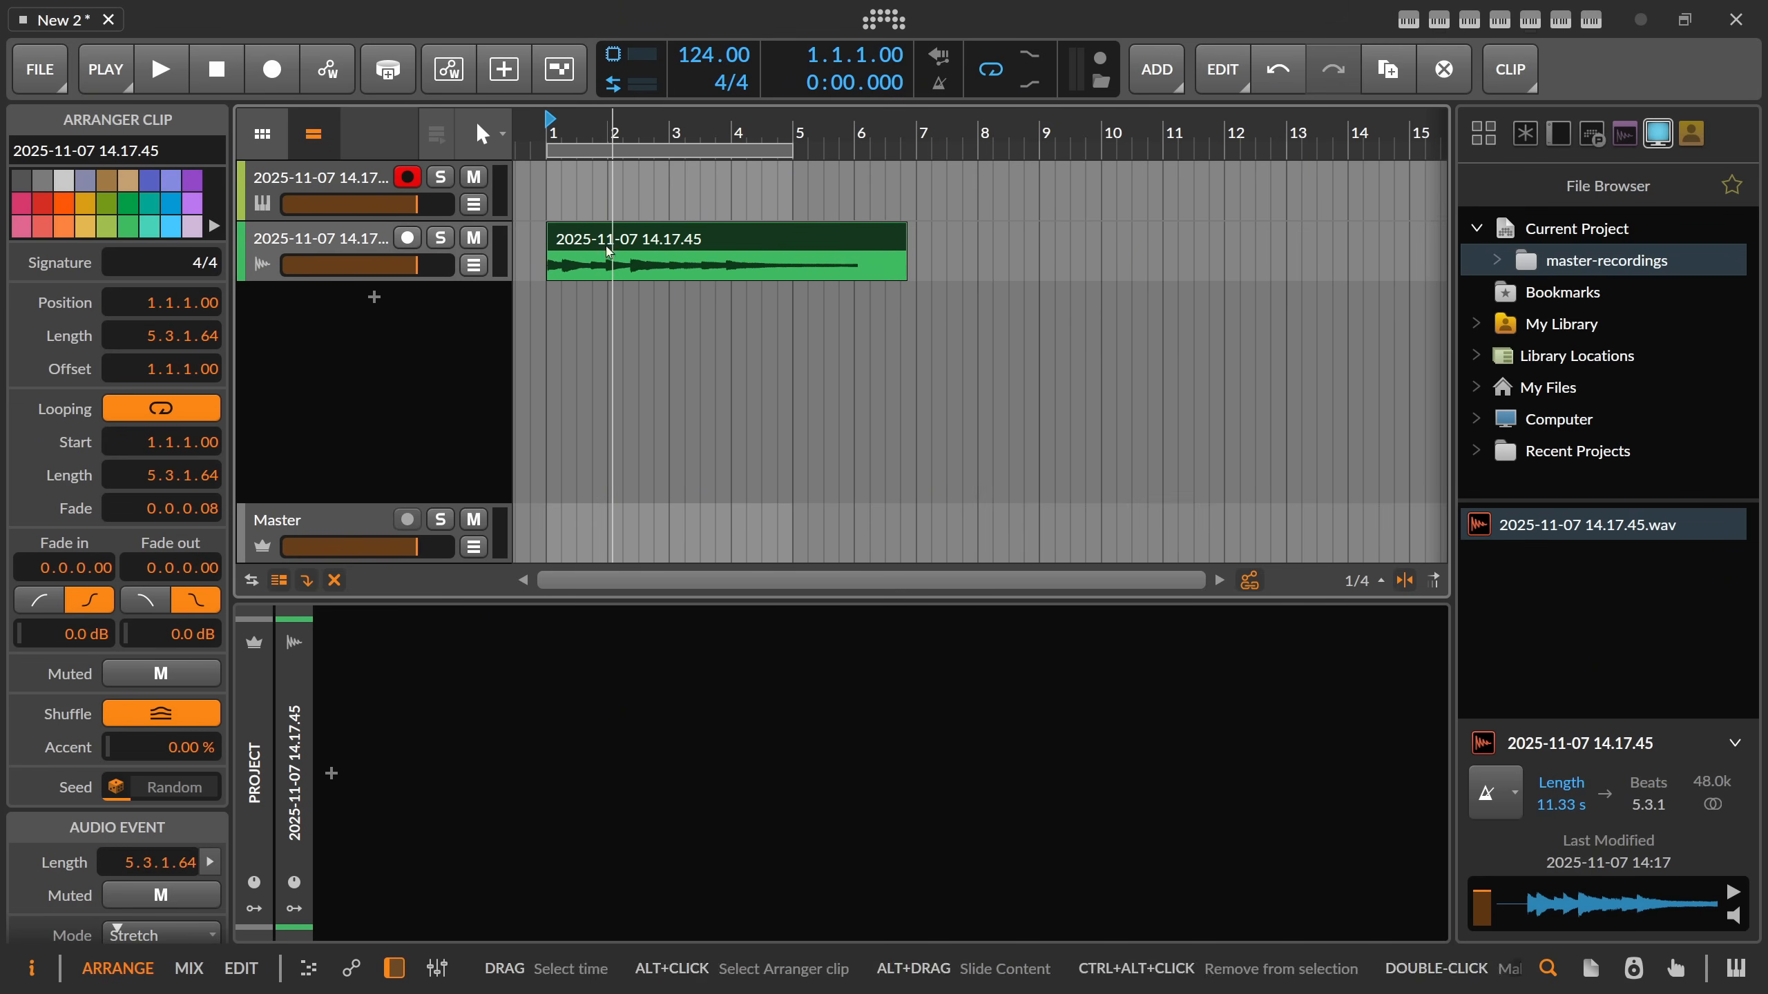
Insert the Comb filter device on the audio track holding the master recording clip.
left_click(360, 239)
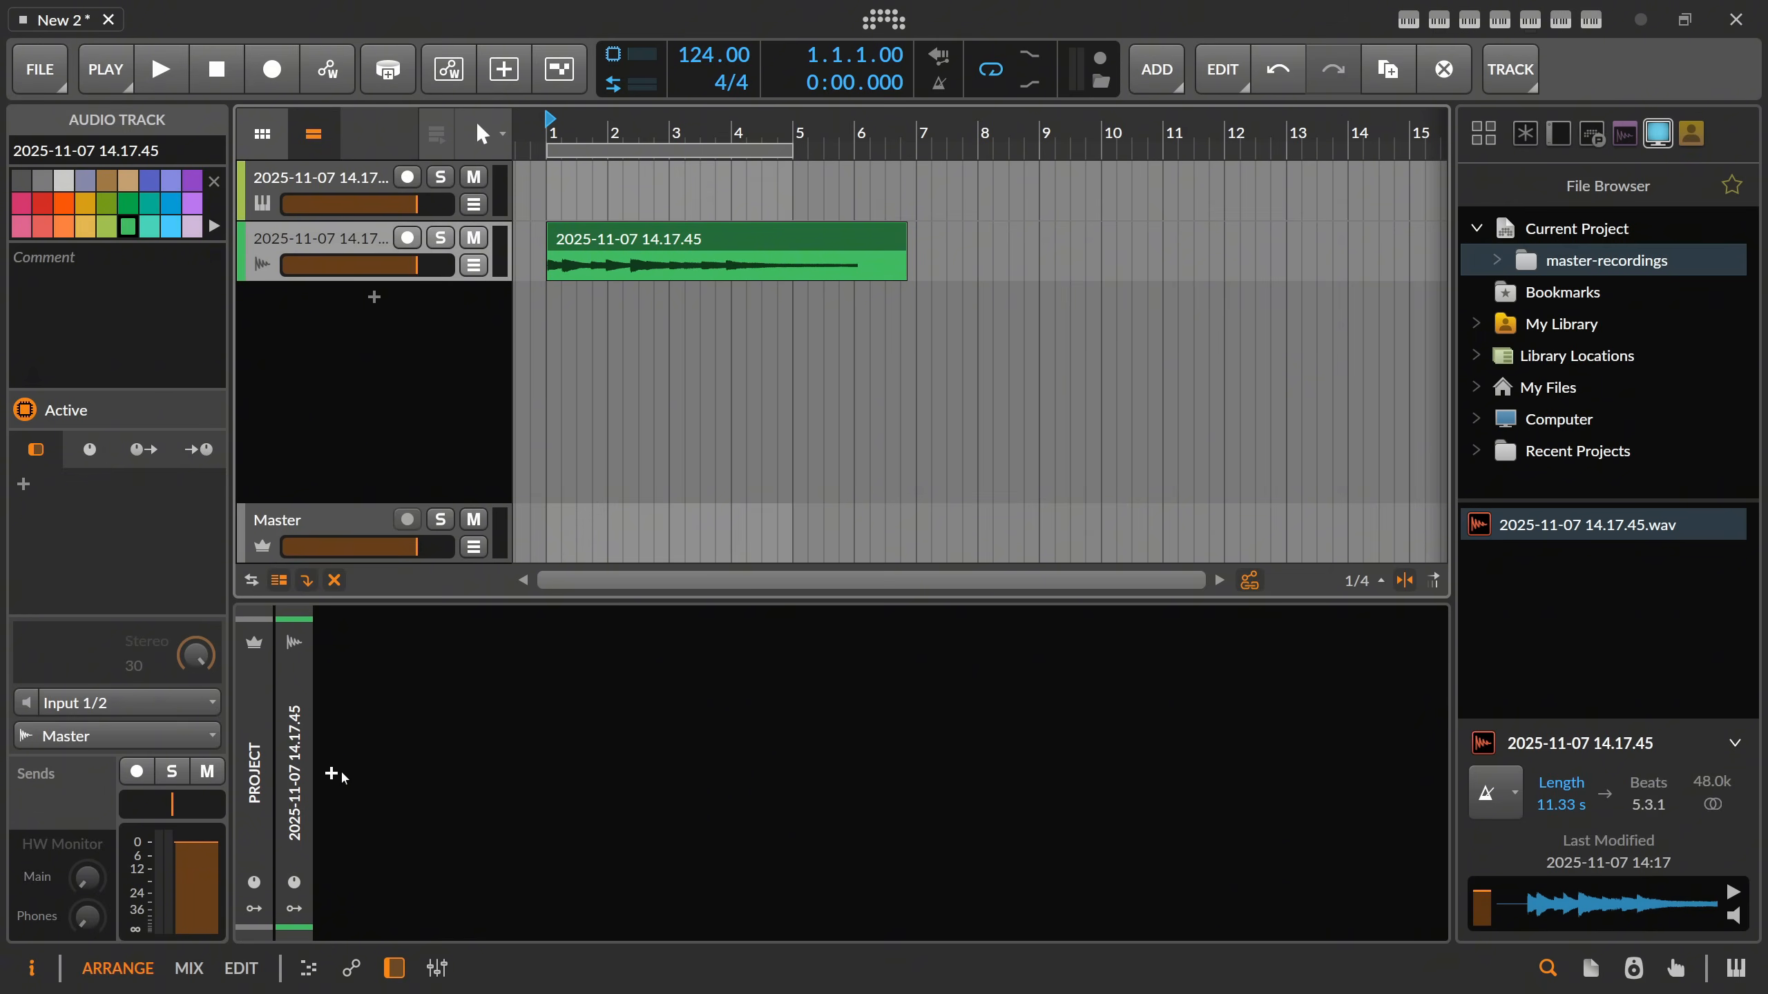
left_click(332, 774)
type("comb")
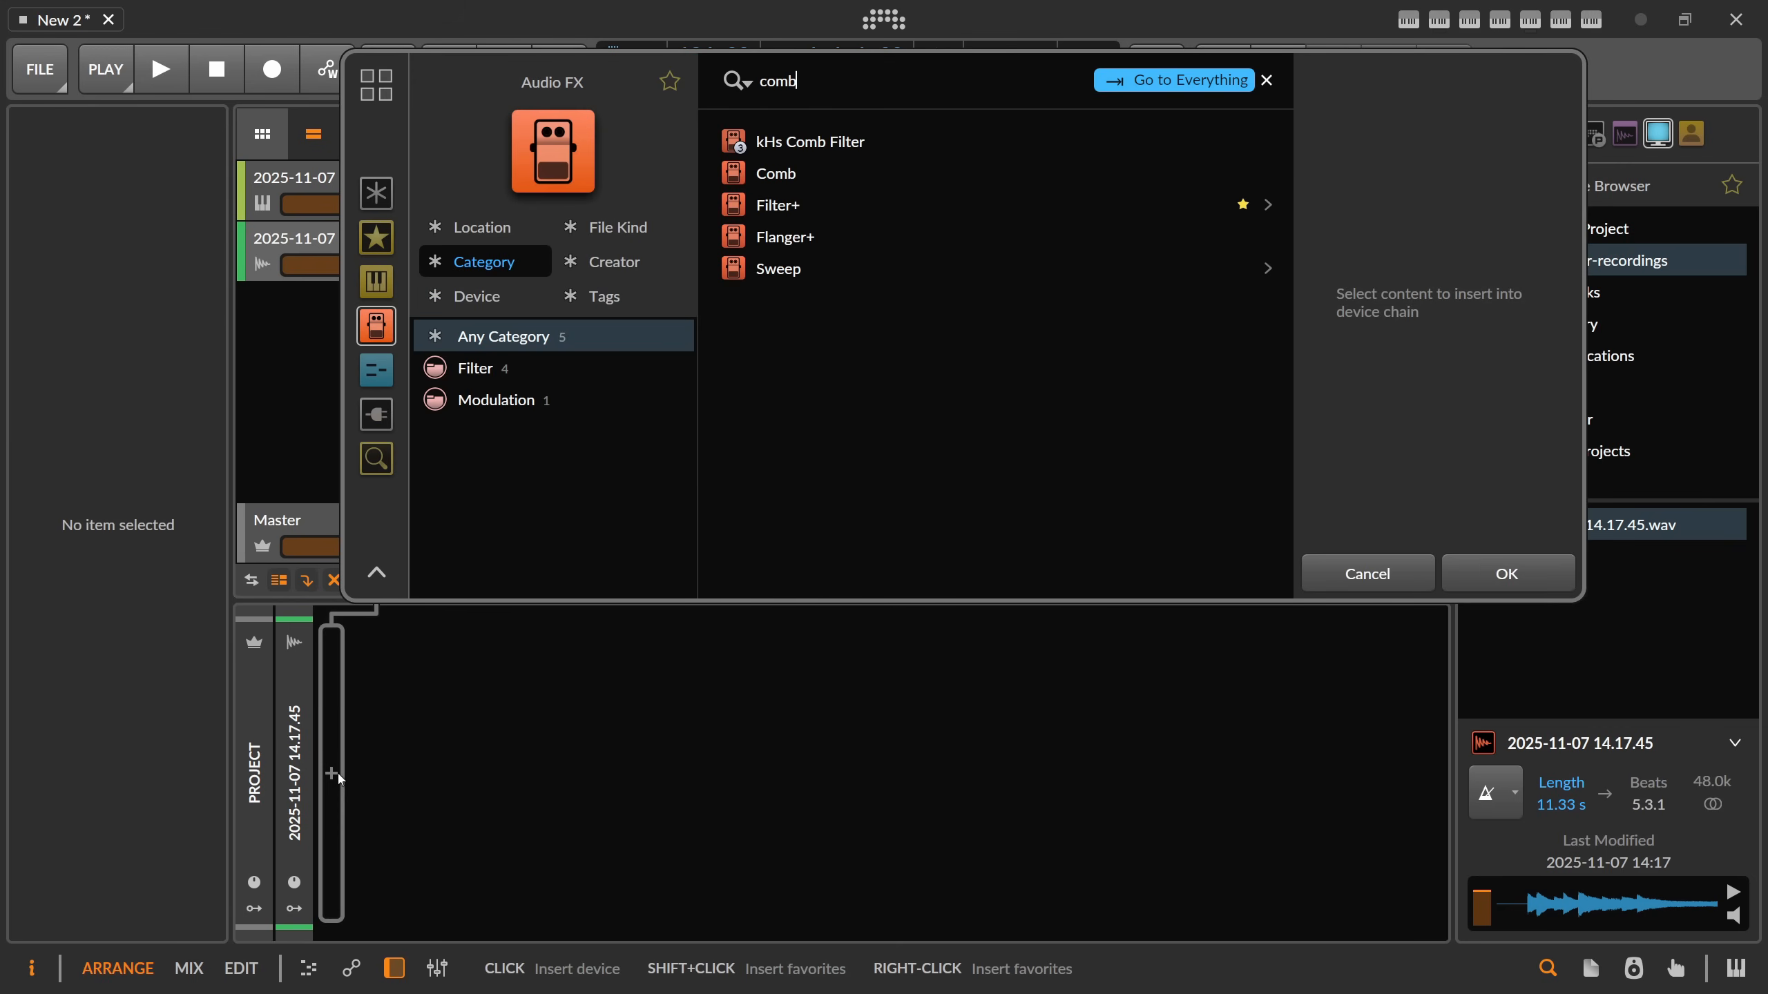
double_click(764, 179)
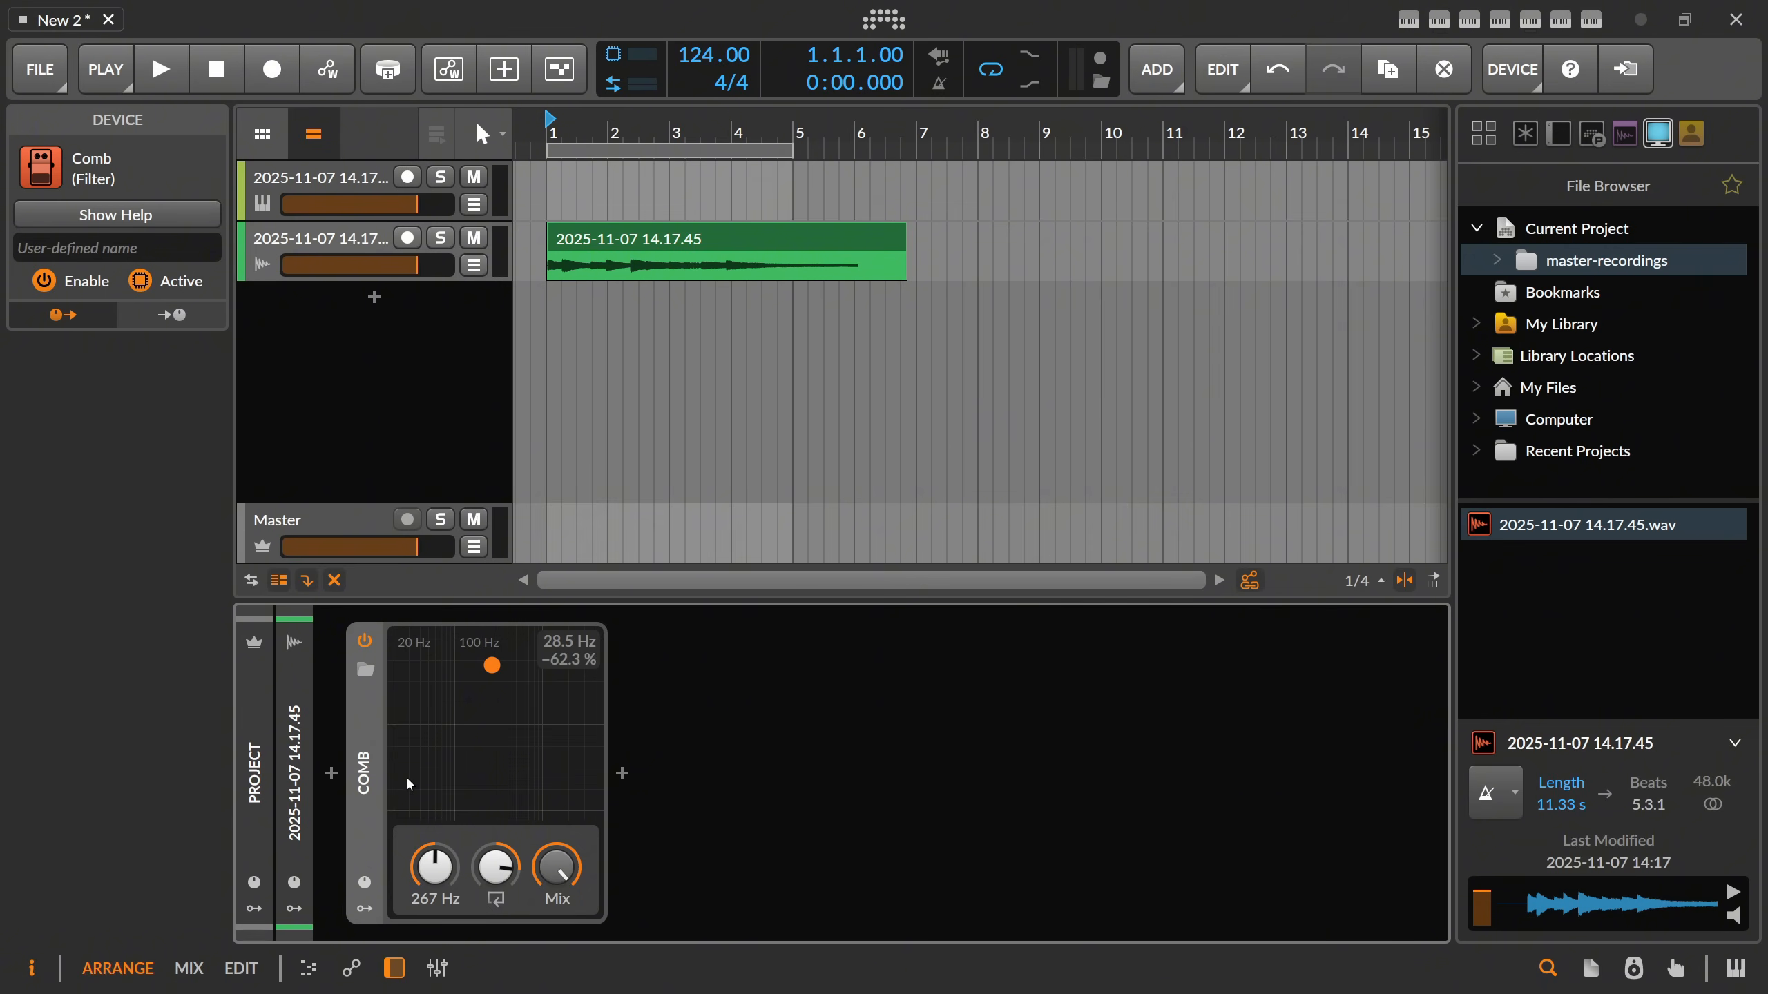
Play the clip while setting the Comb device's frequency to C3 and its feedback to about 92.5 %, and stop playback.
left_click_drag(493, 665, 462, 665)
key("space")
left_click_drag(436, 872, 436, 869)
left_click(436, 872, "ctrl")
type("C34")
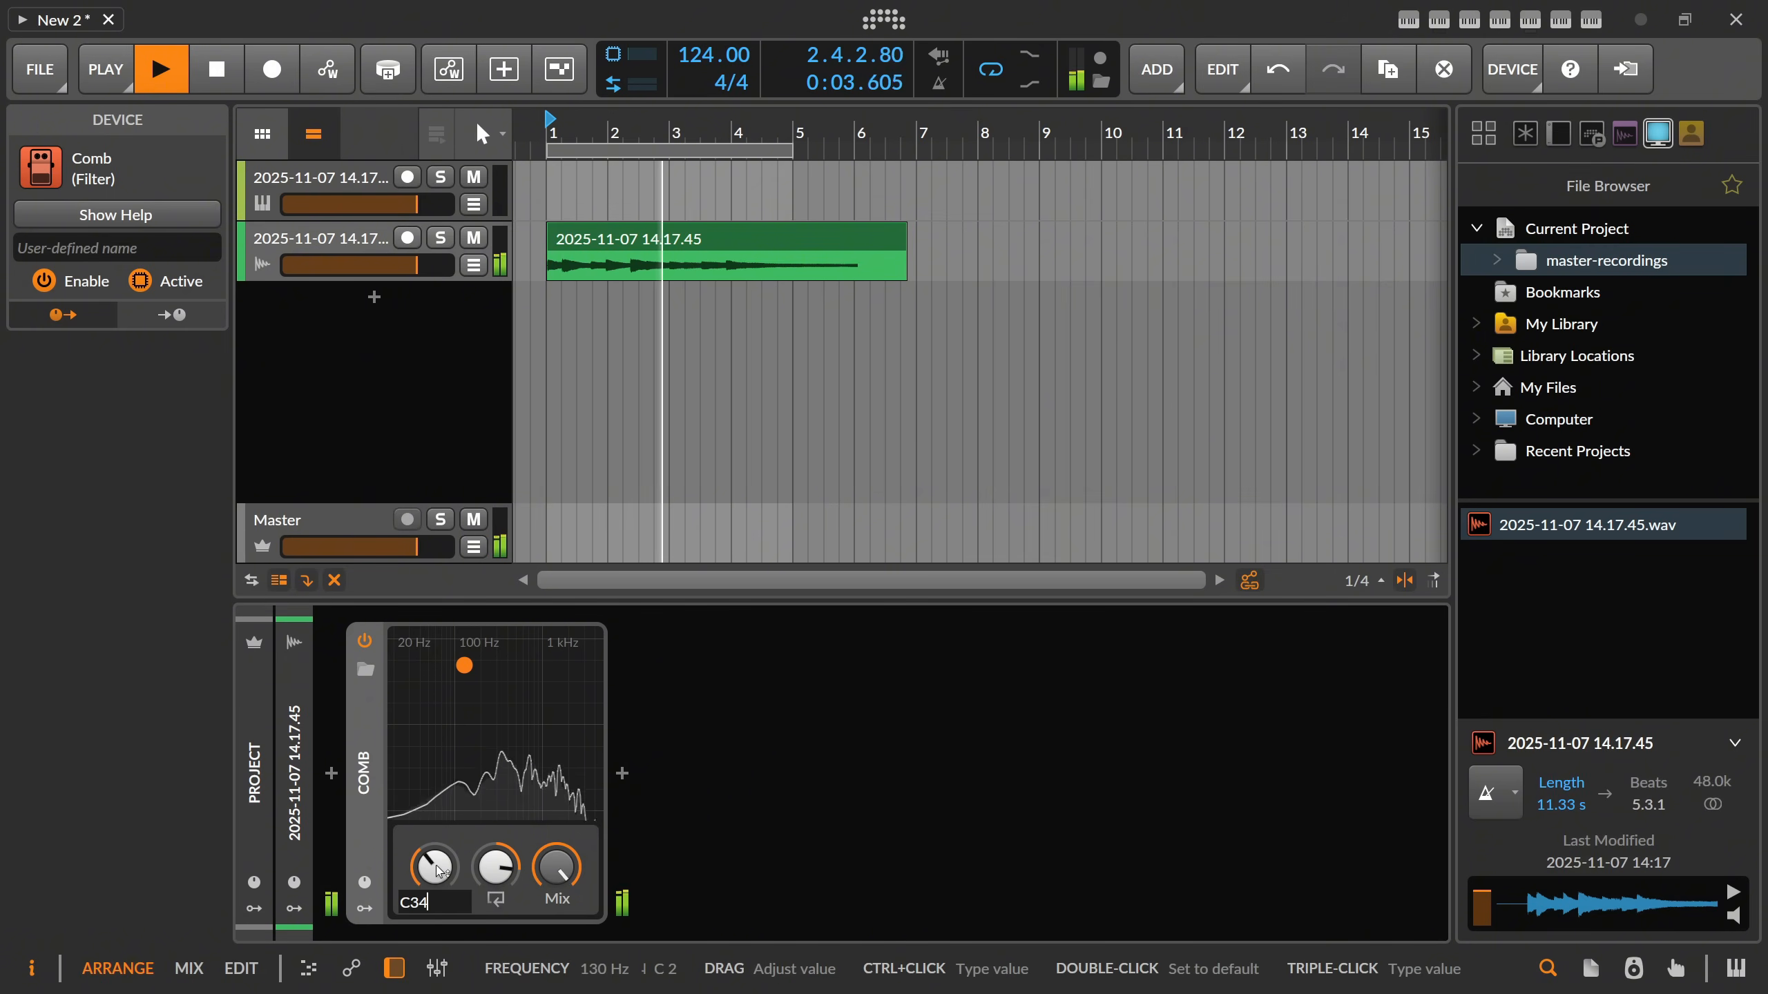
key("BackSpace")
key("Return")
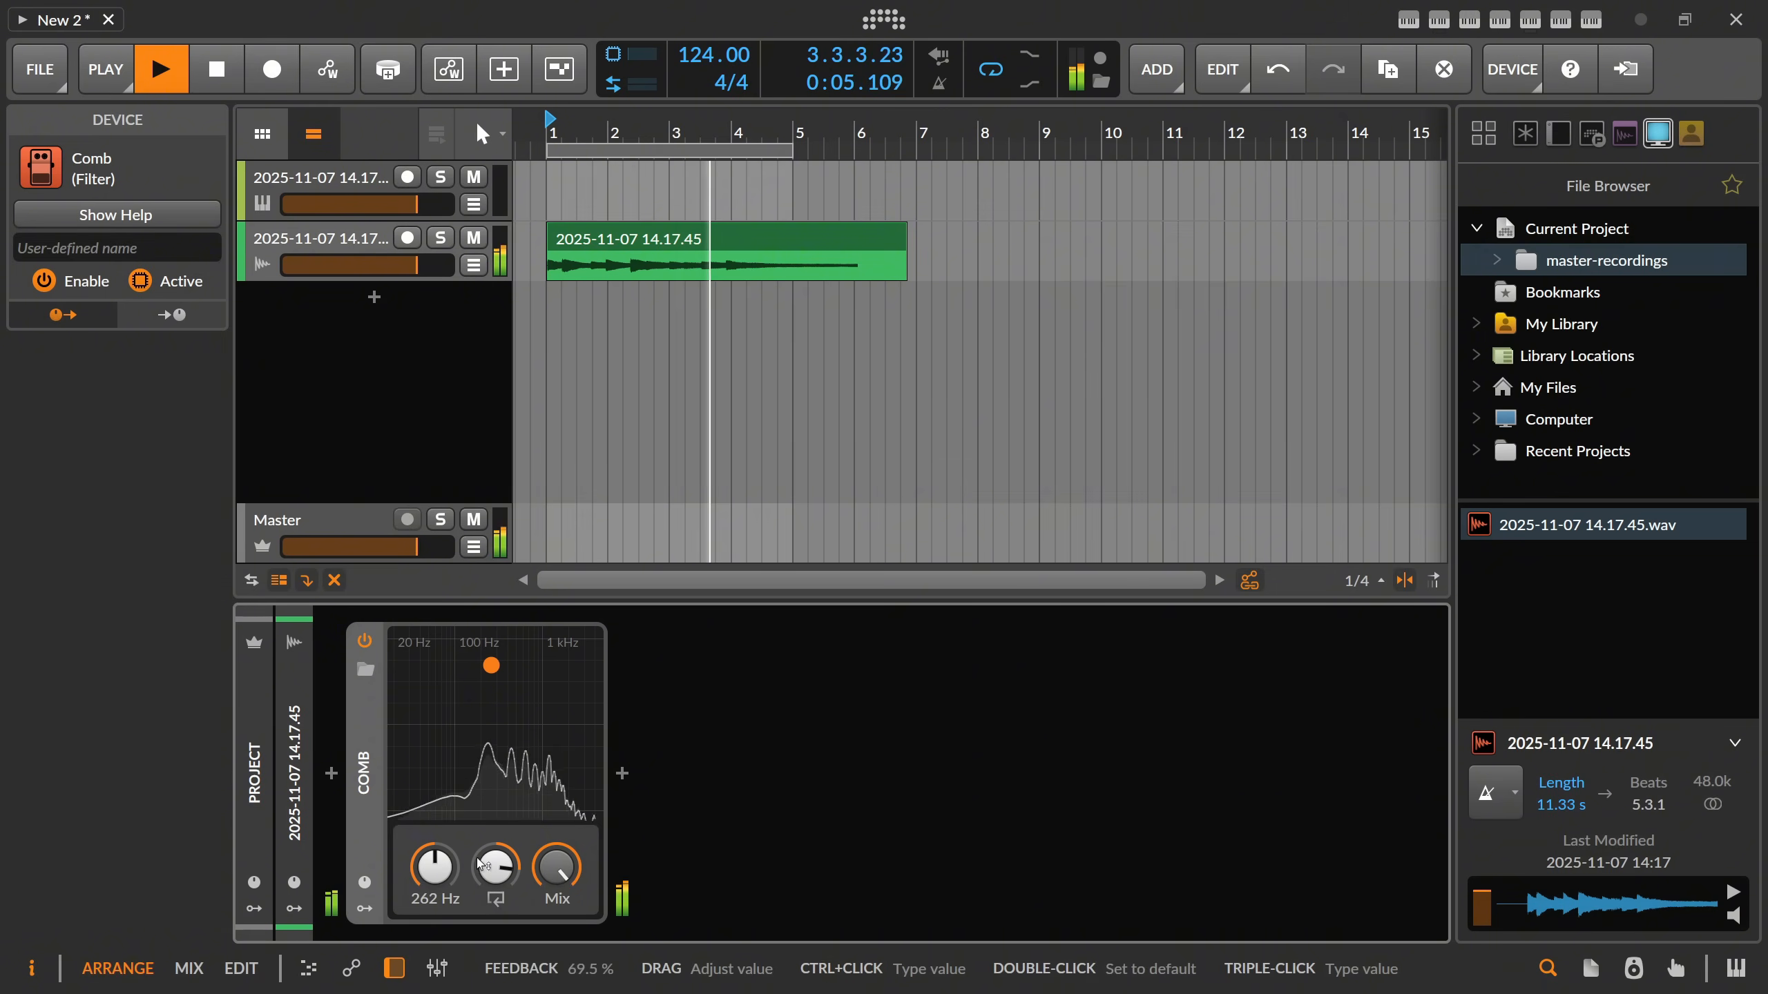
left_click_drag(498, 871, 557, 813)
left_click_drag(497, 864, 497, 861)
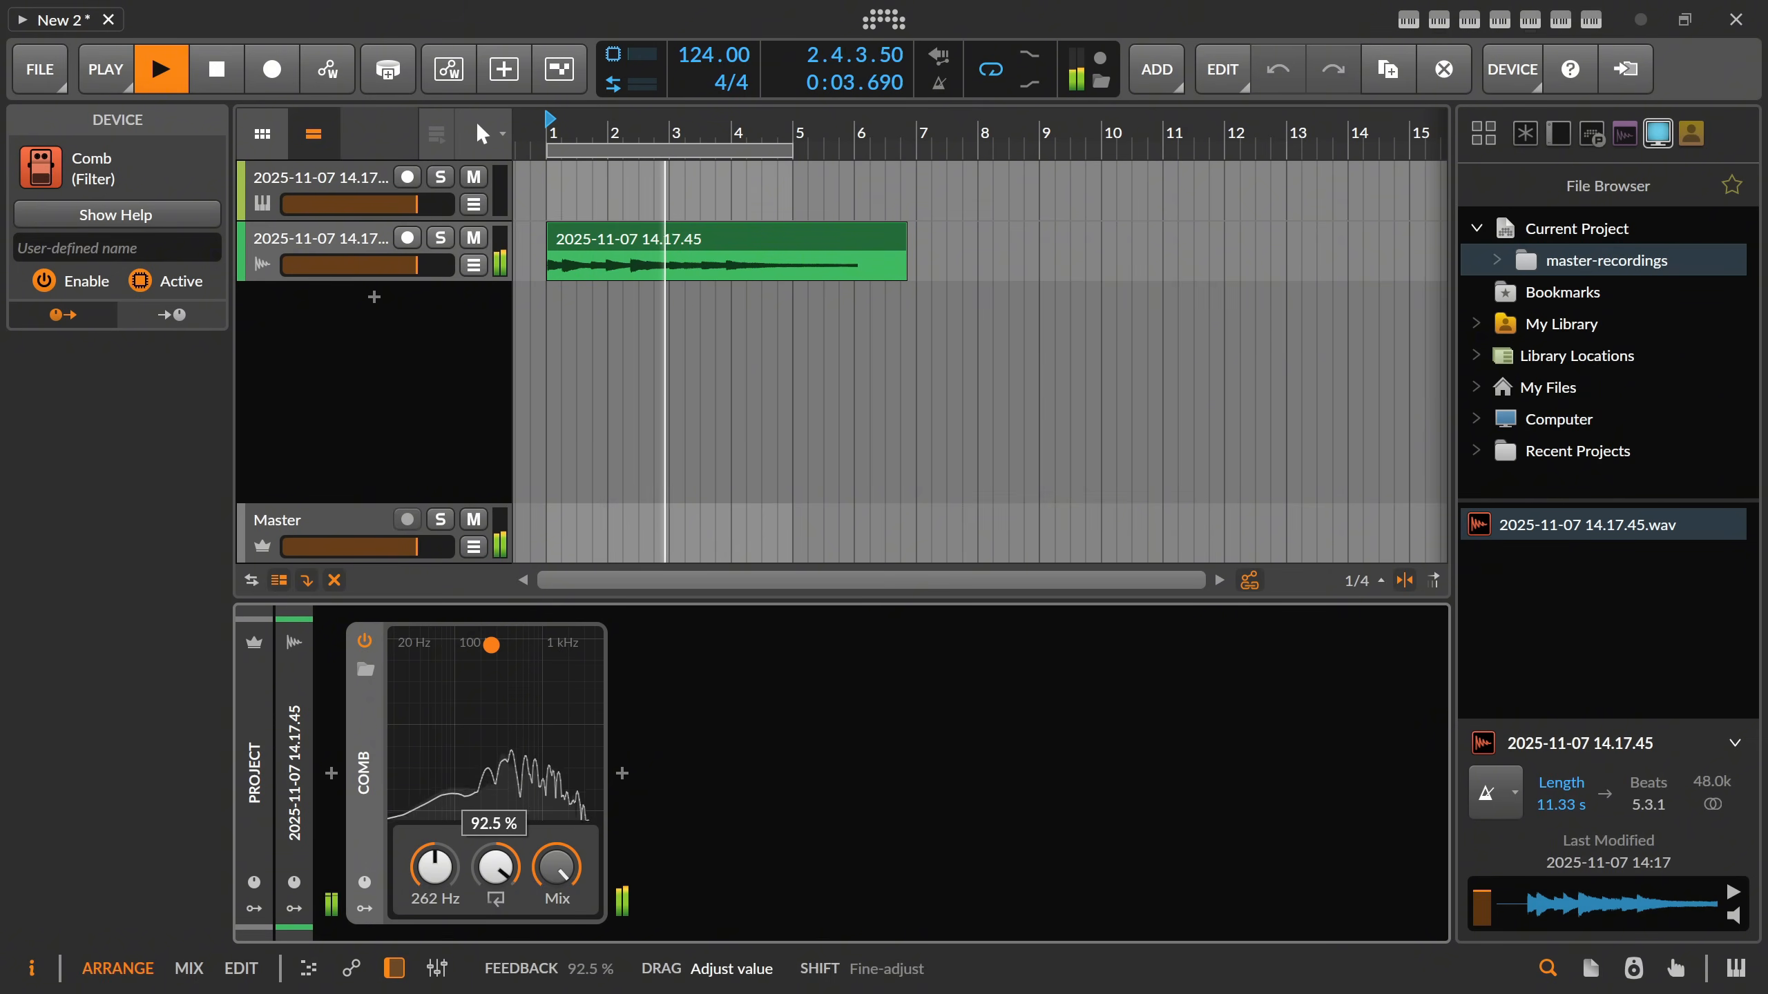
key("space")
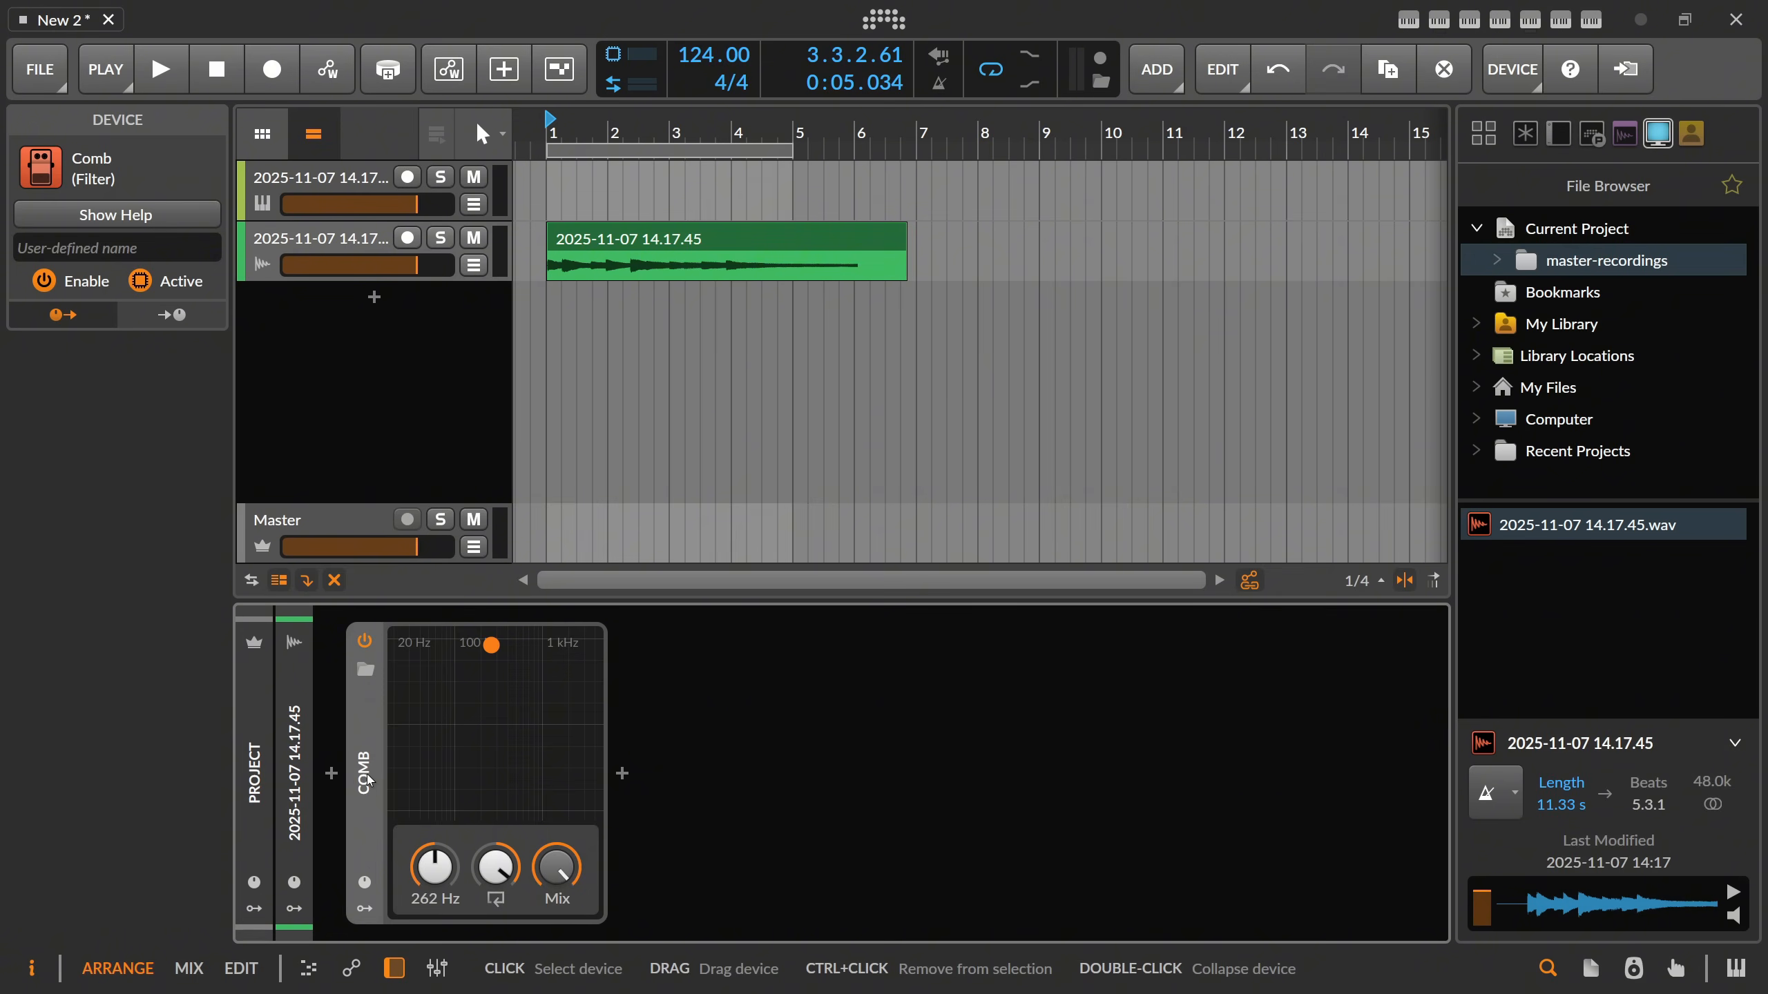
Remove the Comb device from the audio track and insert an FX Grid in its place.
key("Delete")
left_click(336, 774)
type("fx")
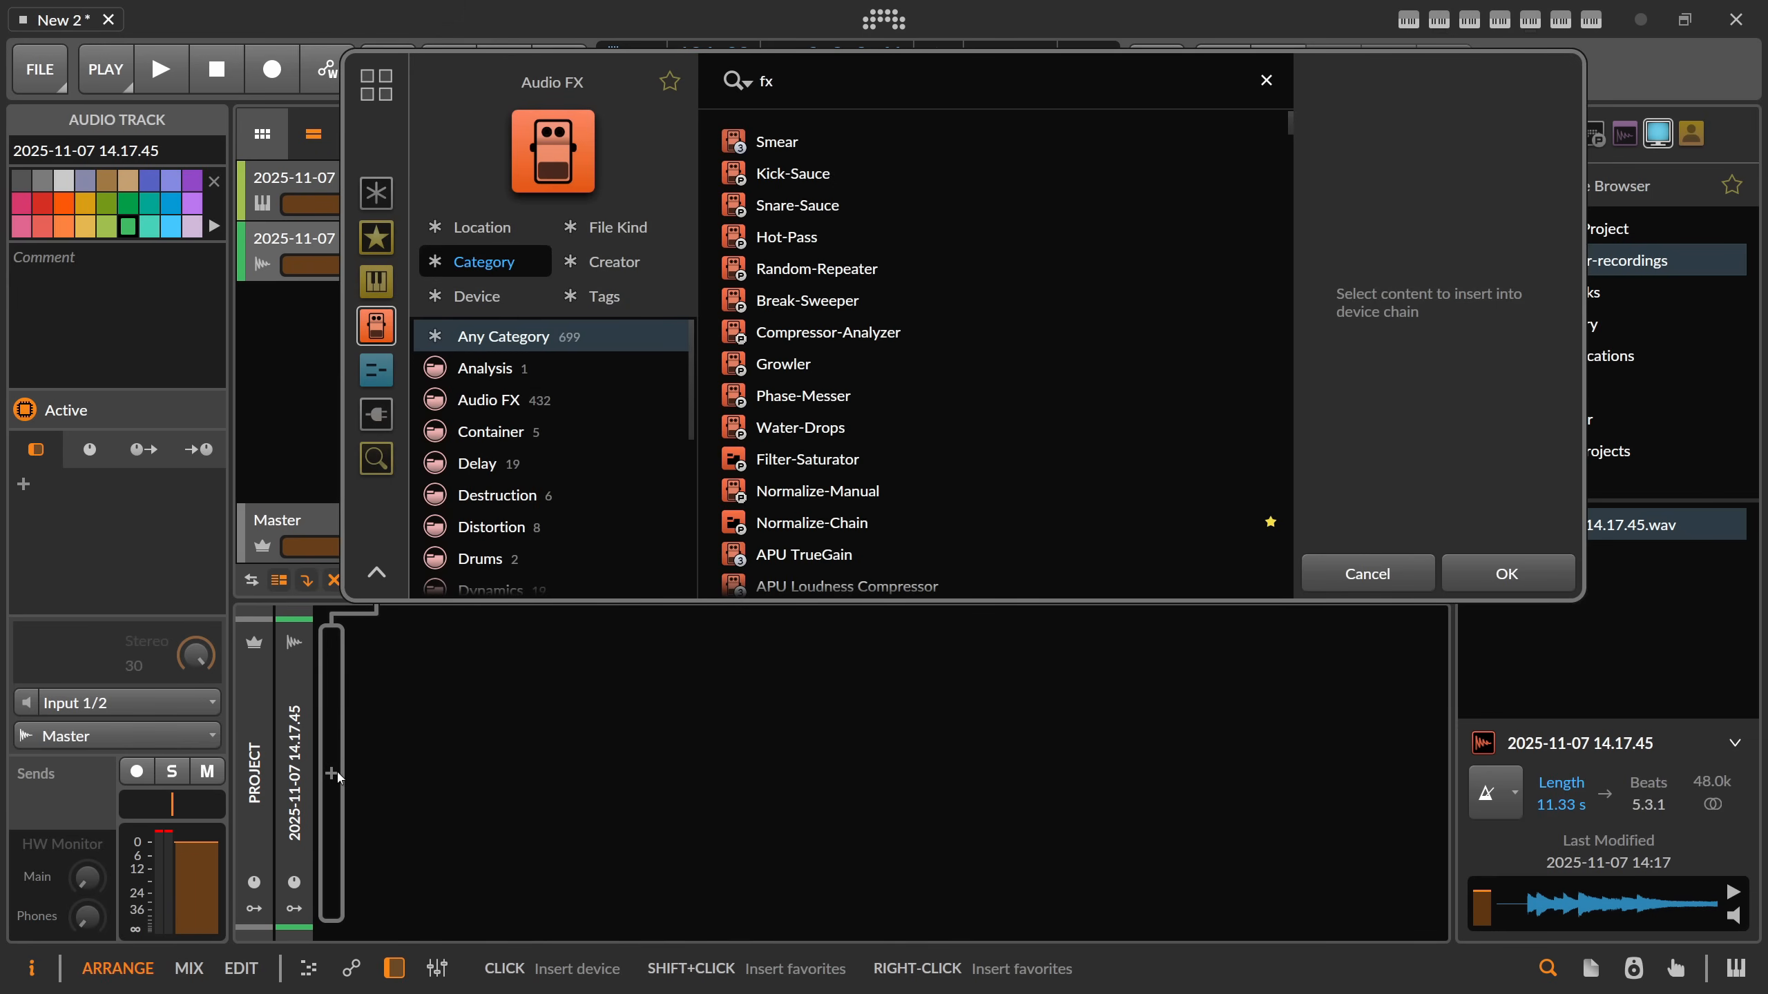
key("BackSpace")
key("BackSpace")
type("fx")
type(" nice")
key("BackSpace")
key("BackSpace")
key("BackSpace")
key("BackSpace")
key("BackSpace")
type("grid")
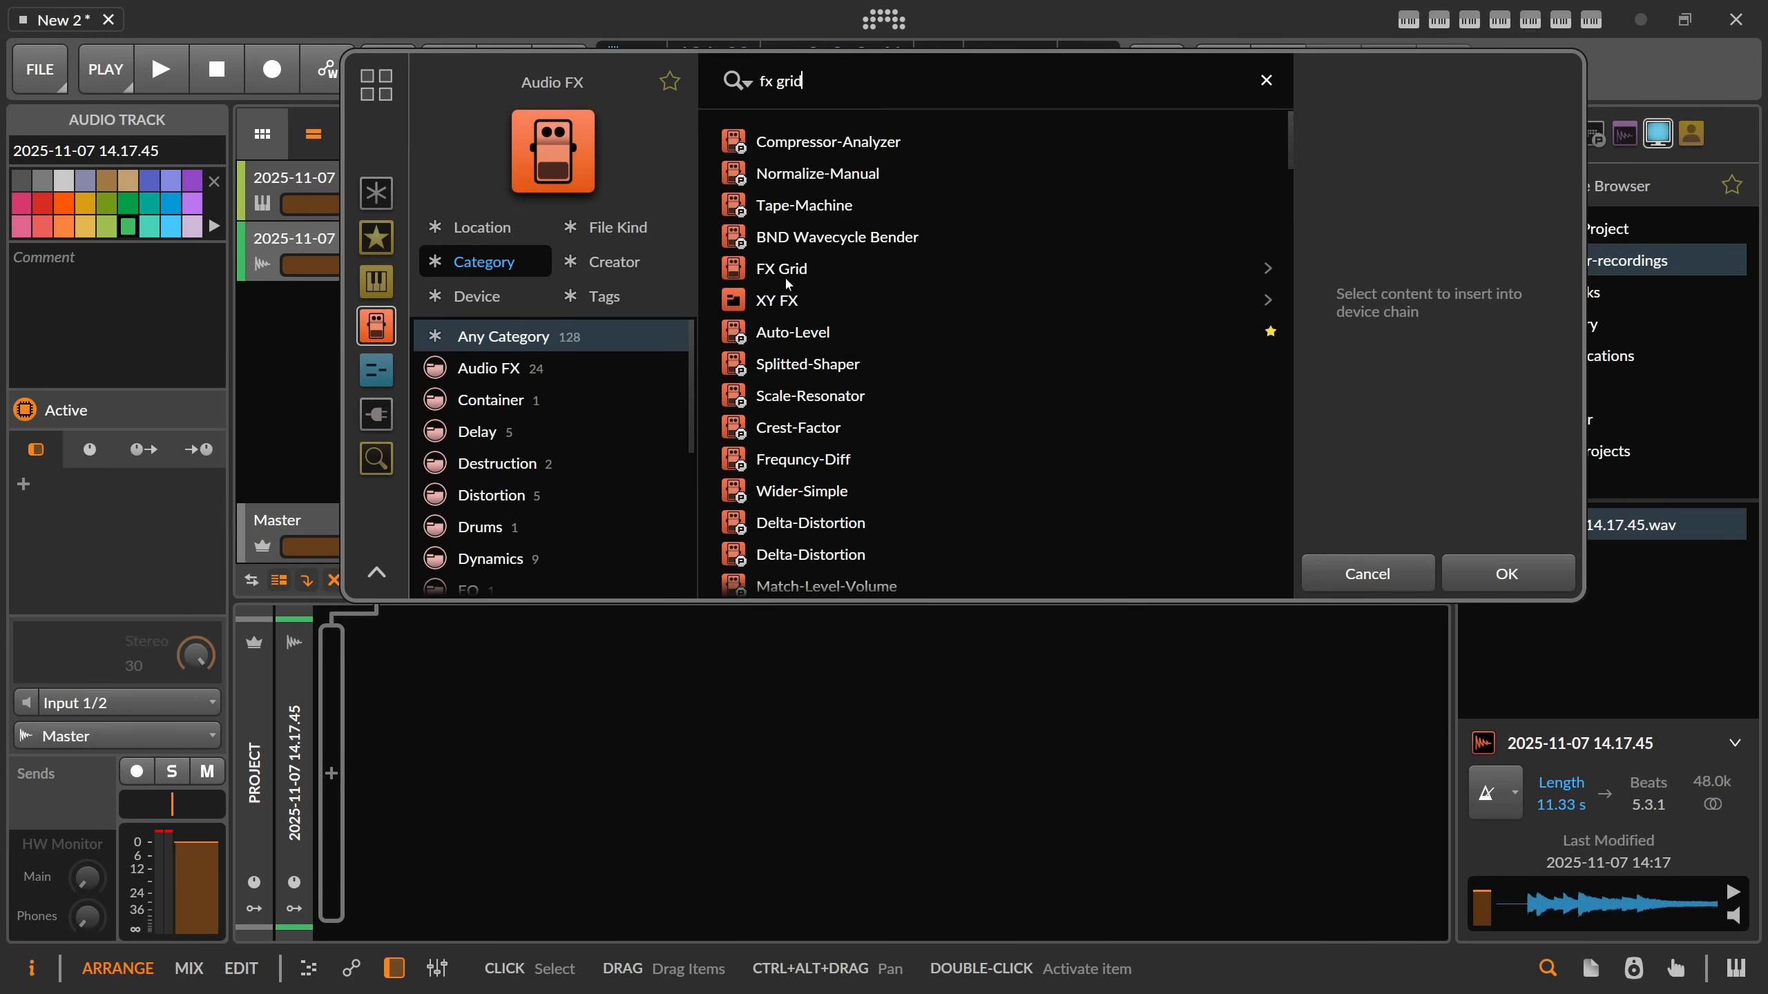
double_click(787, 275)
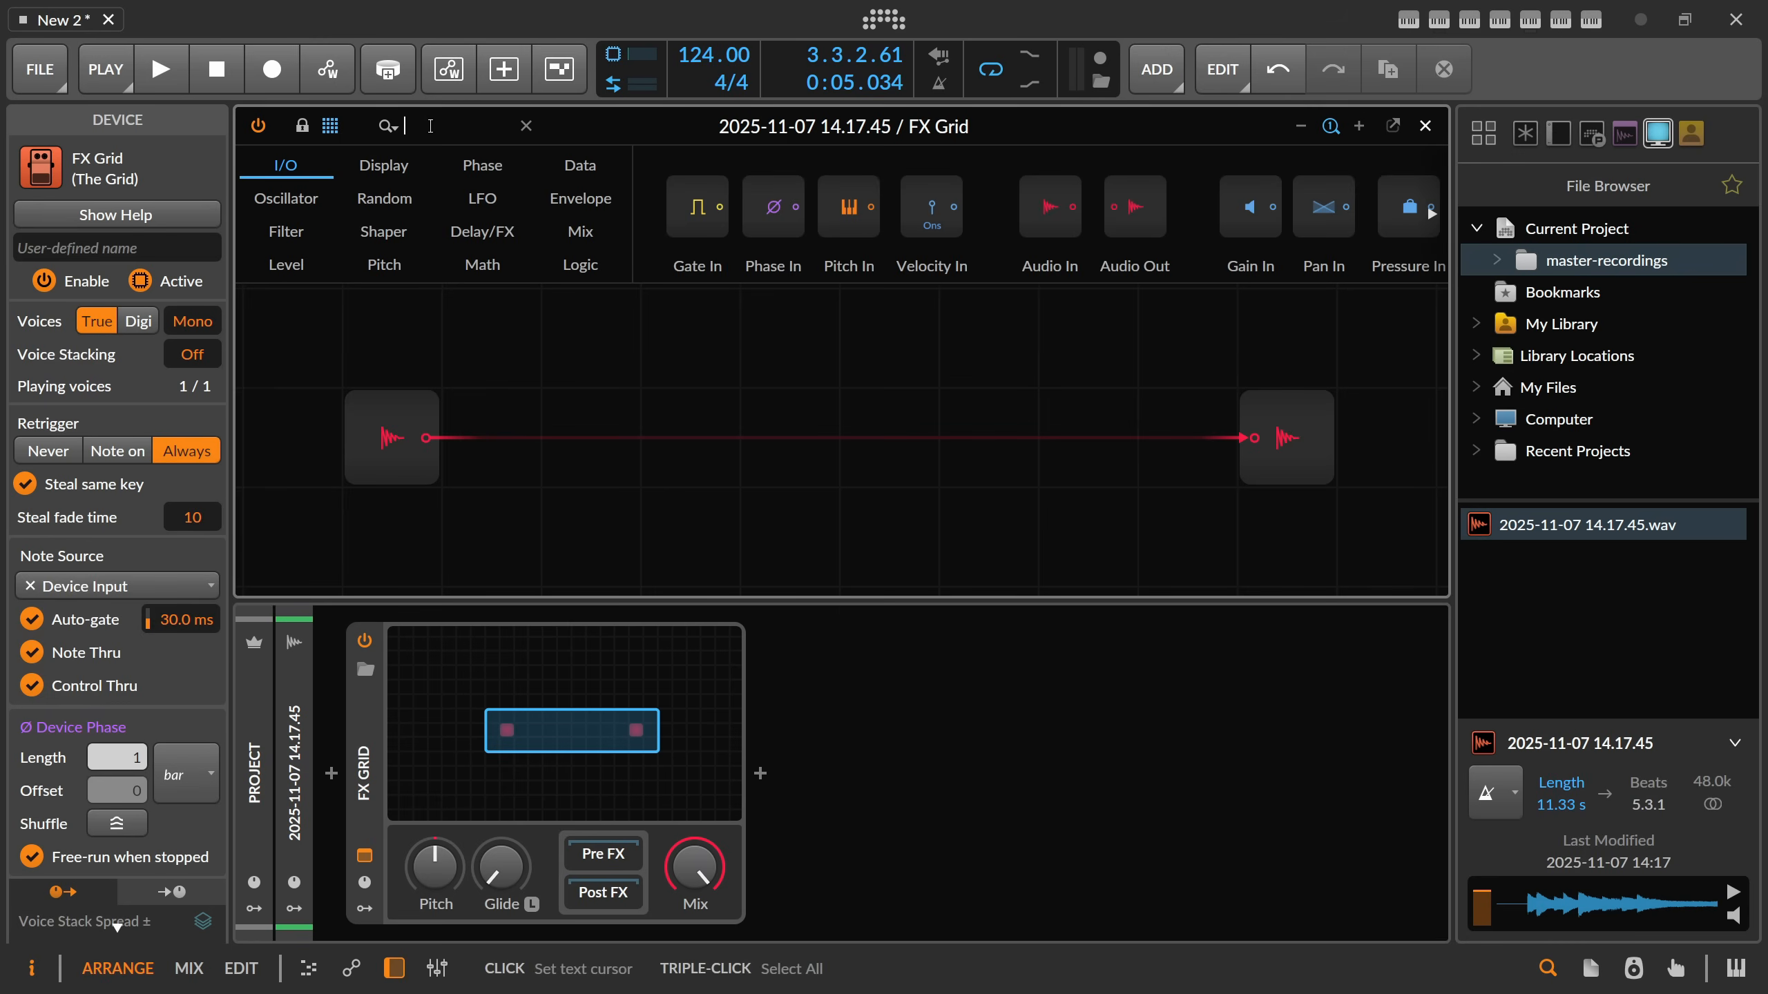
Add a Comb module between the FX Grid's audio input and output, and set its cutoff frequency to C3.
type("comb")
left_click_drag(329, 209, 437, 440)
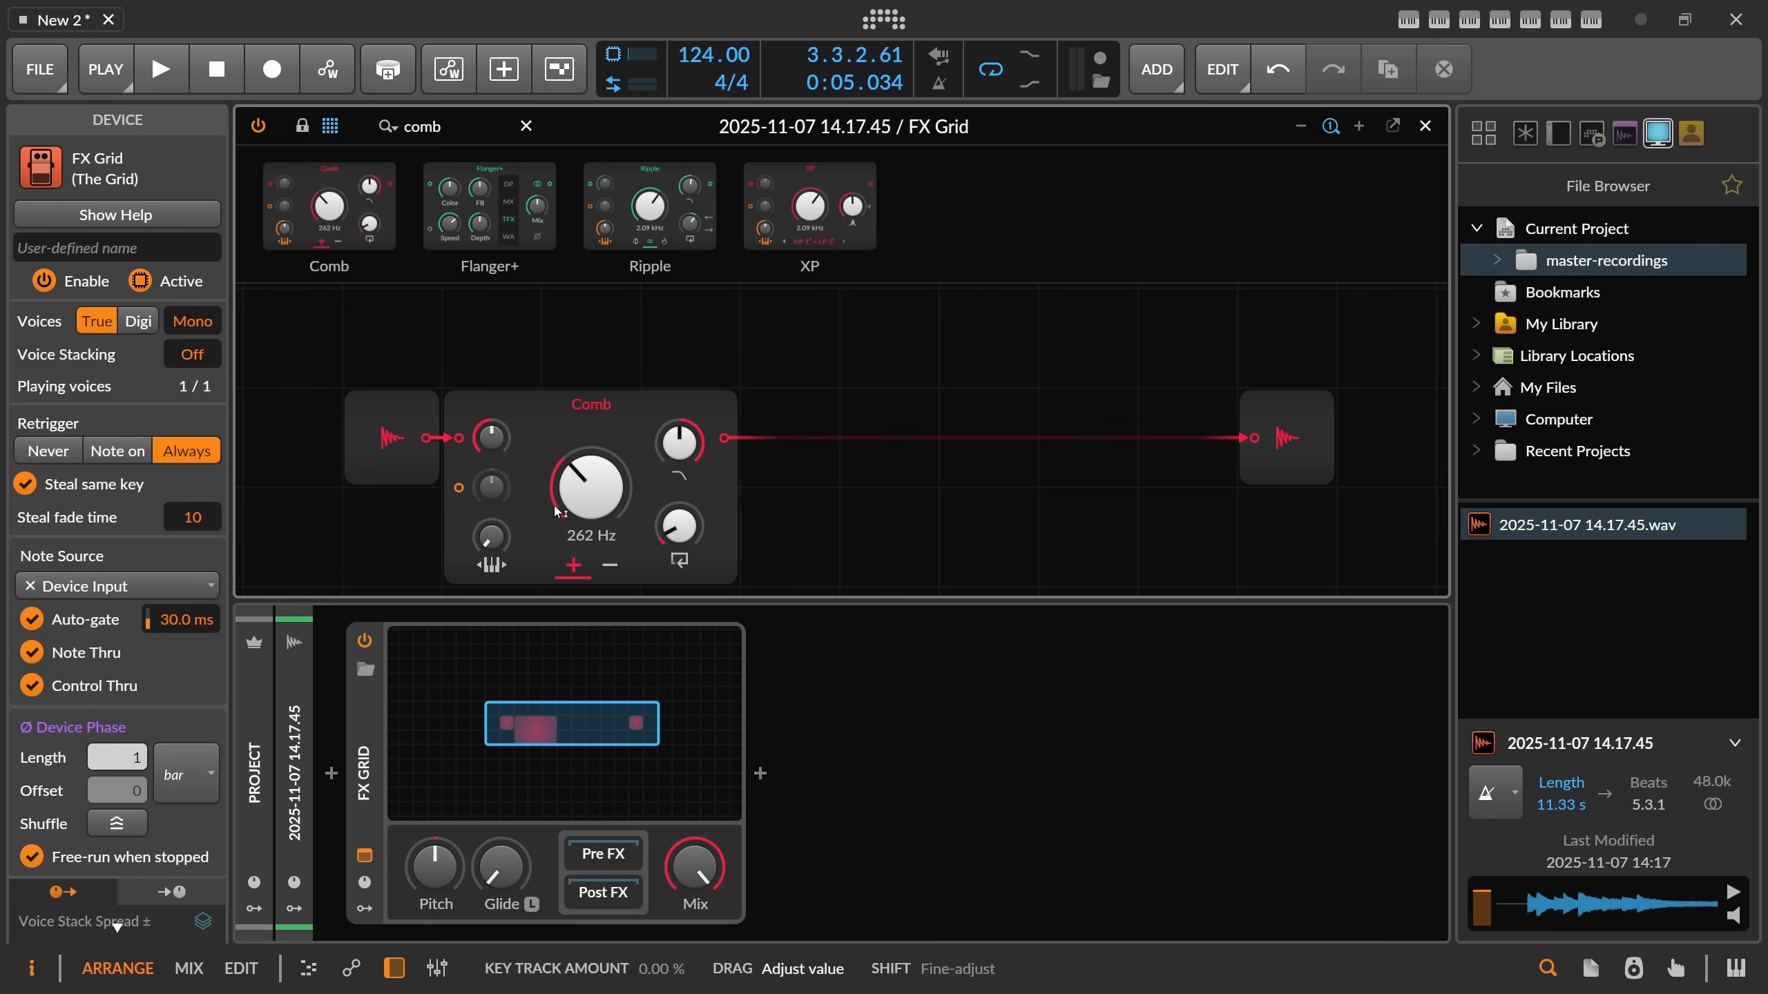
left_click(590, 488, "ctrl")
type("C3")
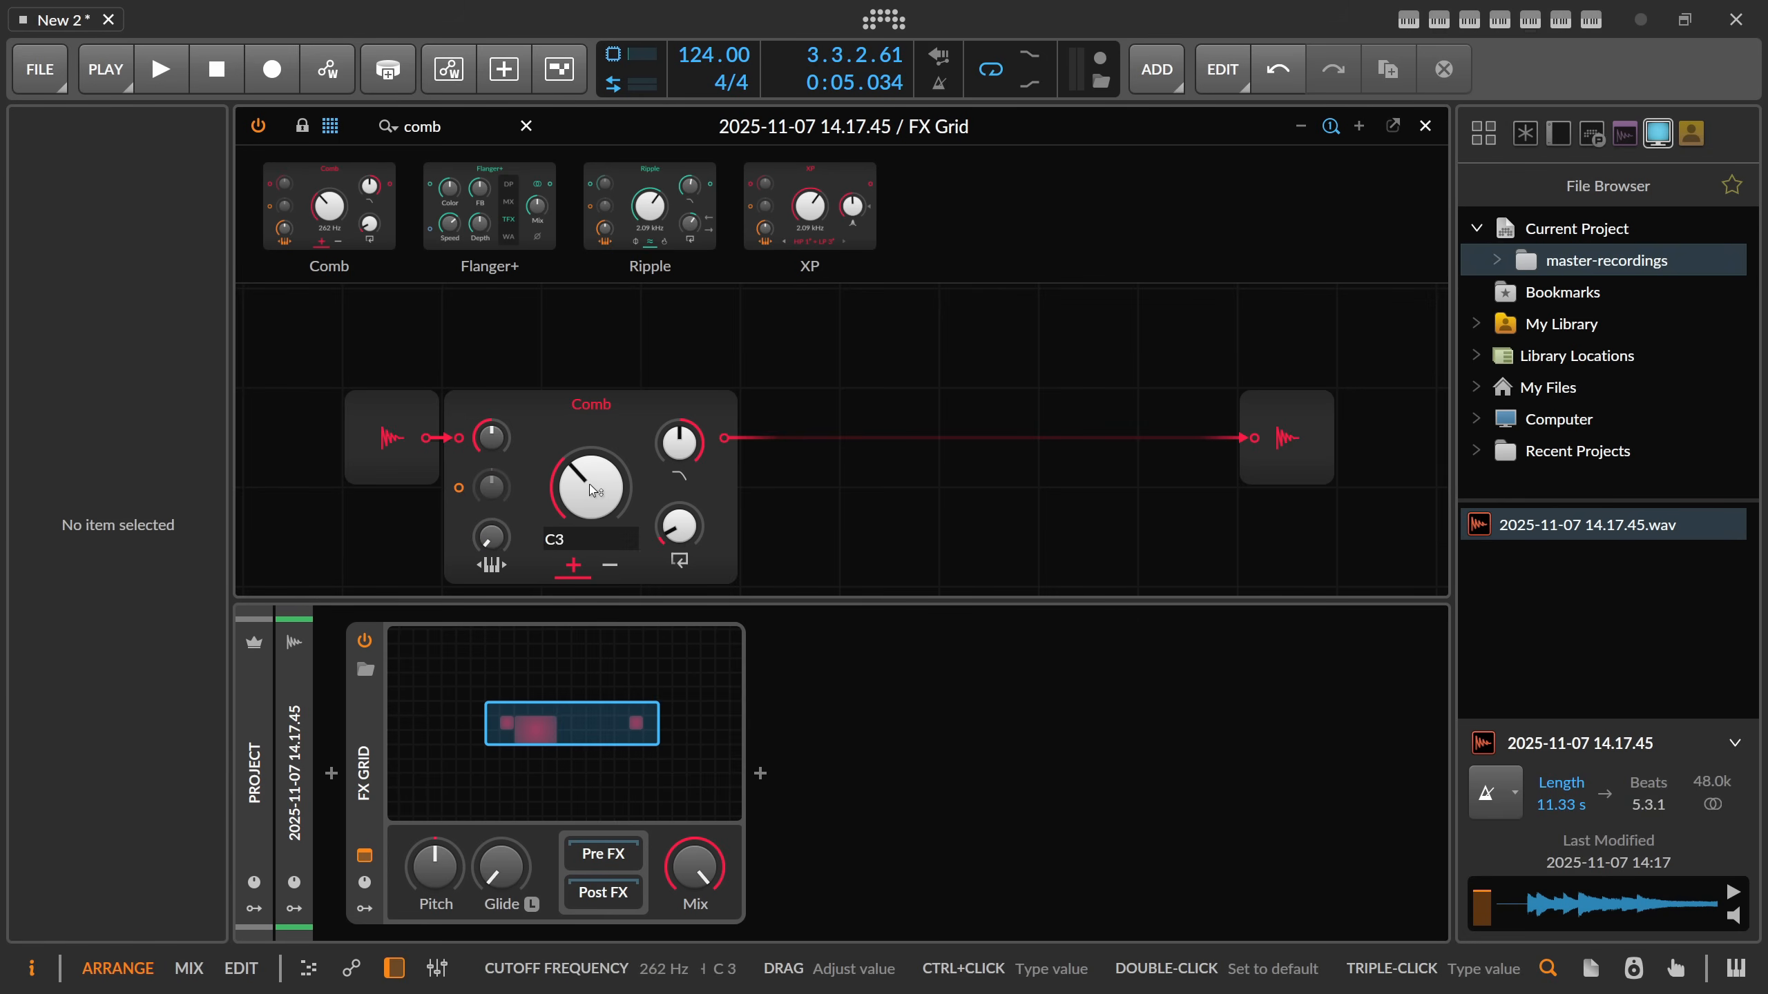
key("Return")
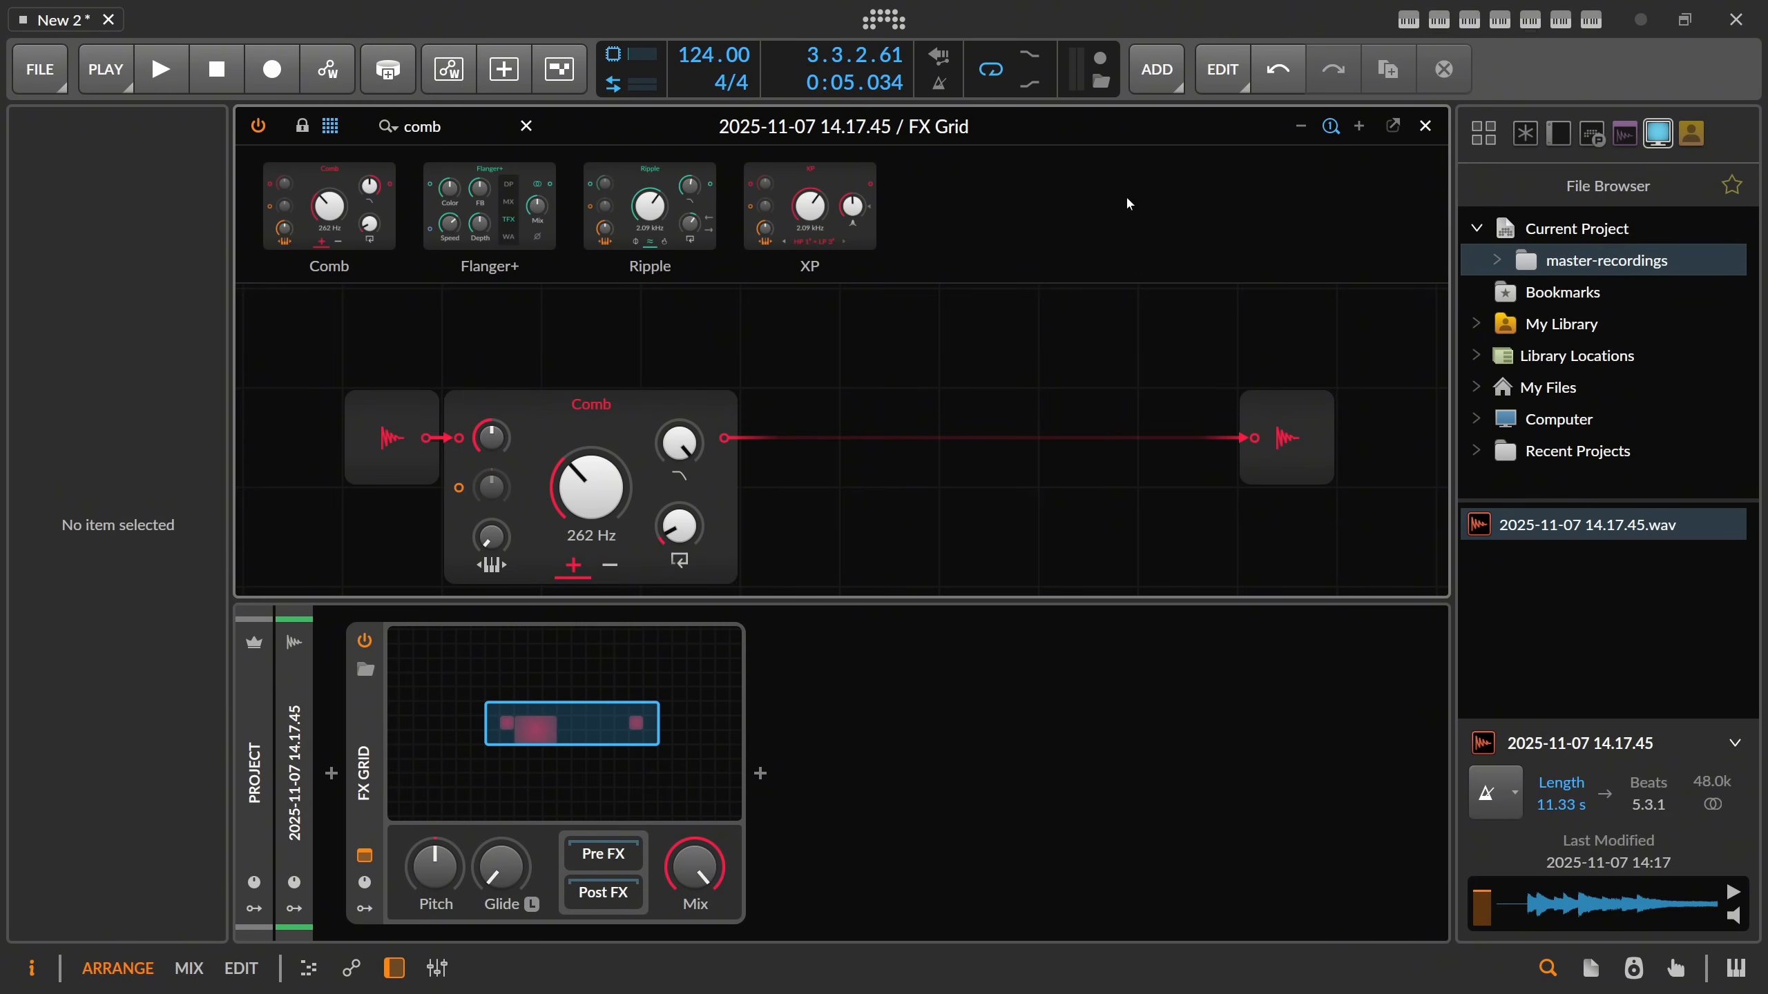
Play the clip while raising the Comb module's feedback to about 2.08 s, and close the FX Grid editor.
left_click(698, 659)
key("space")
key("space")
left_click(659, 666)
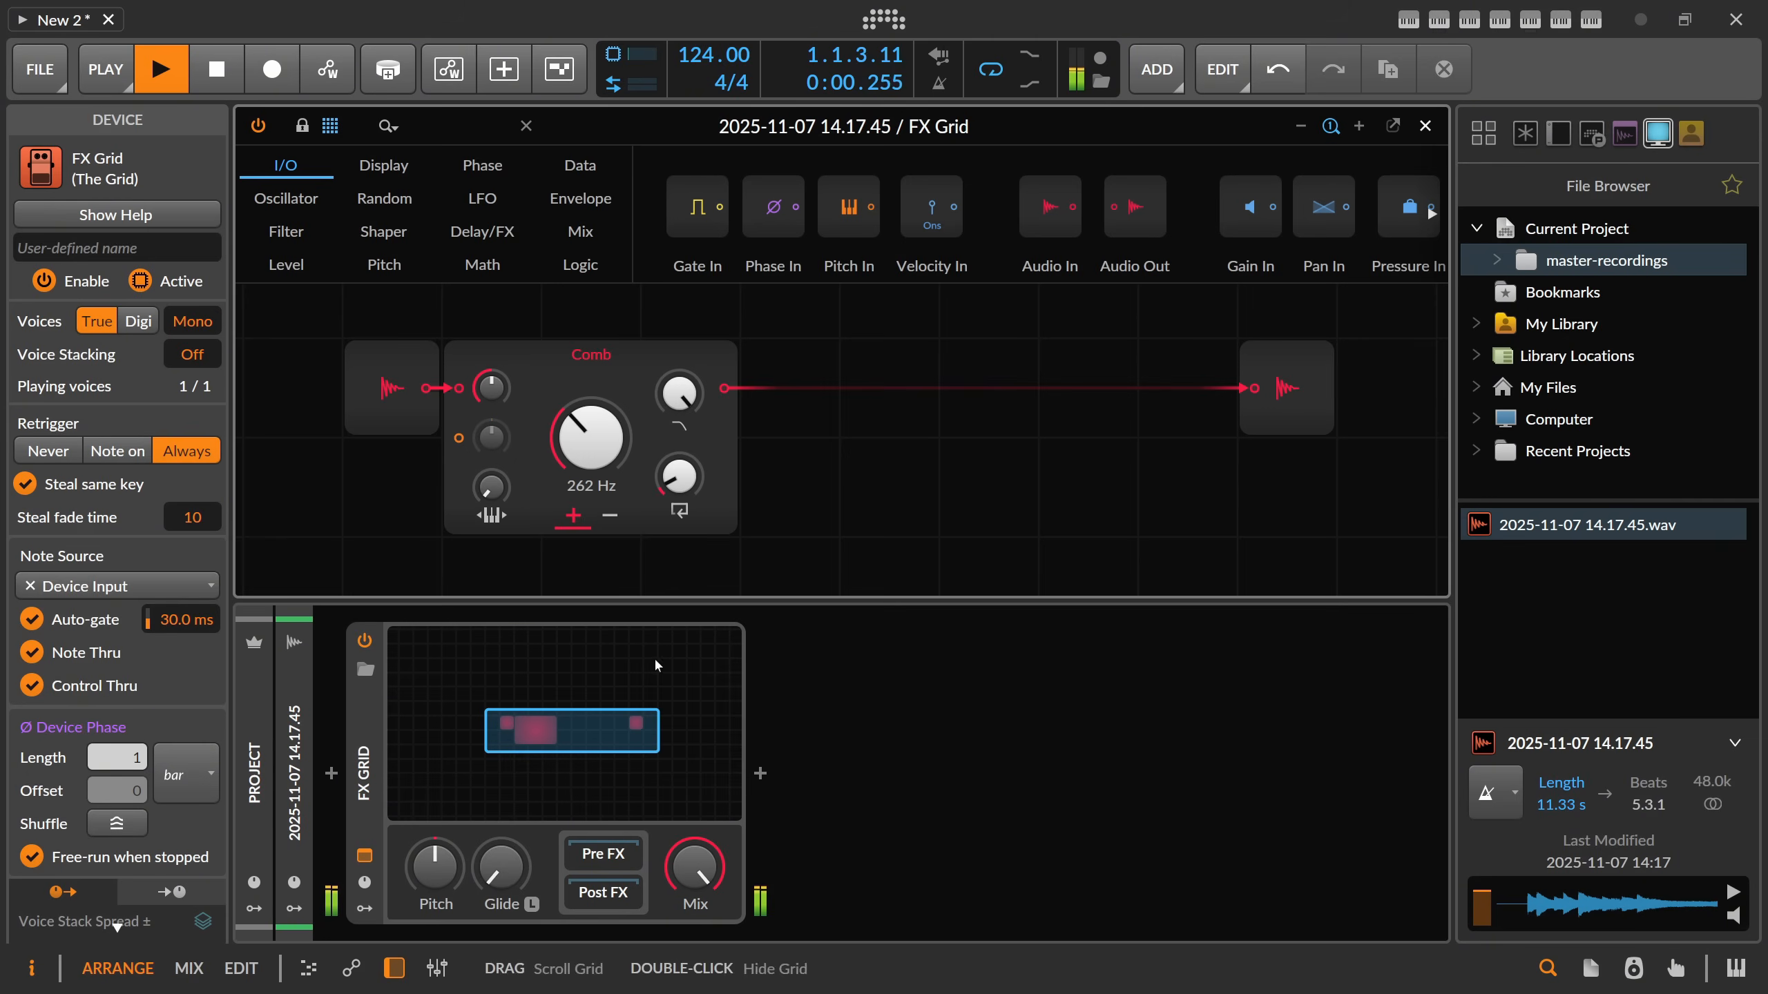
key("space")
mouse_move(680, 477)
left_mouse_down()
mouse_move(679, 428)
mouse_move(680, 450)
mouse_move(715, 444)
mouse_move(680, 469)
left_mouse_up()
key("space")
key("space")
key("space")
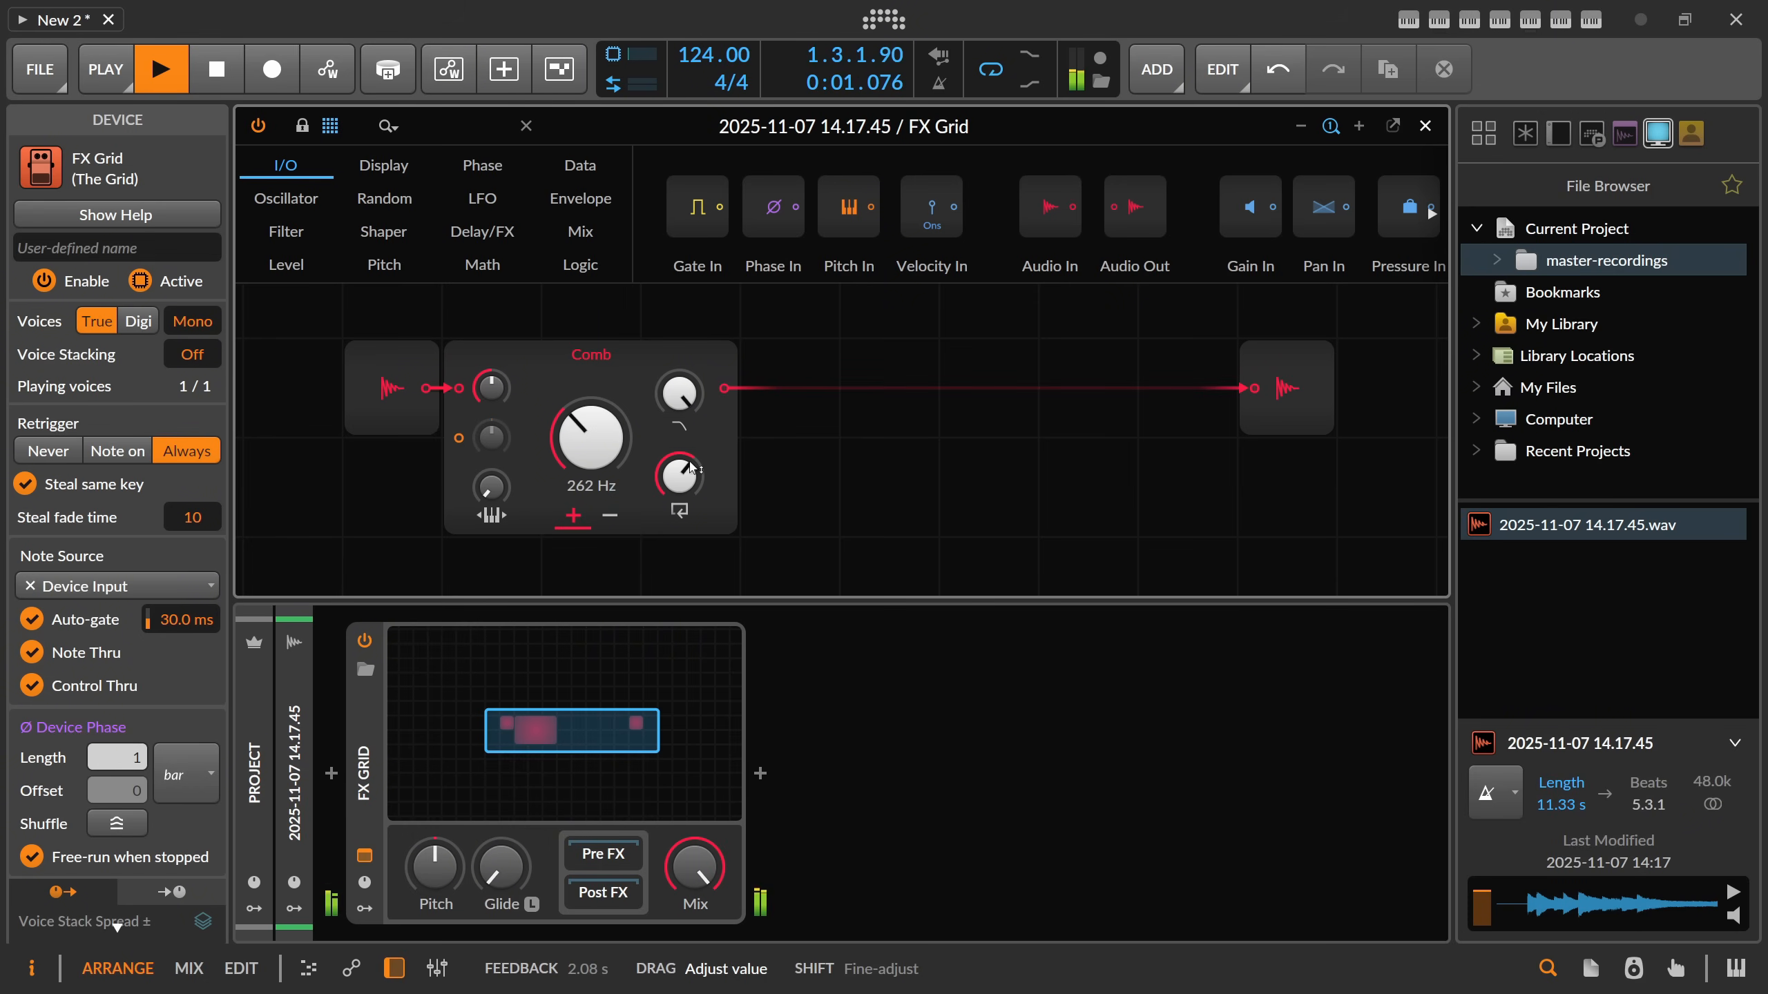
left_click(1426, 126)
key("space")
Bounce the recording clip to a new audio track with Post-Fader as the source.
left_click(625, 251)
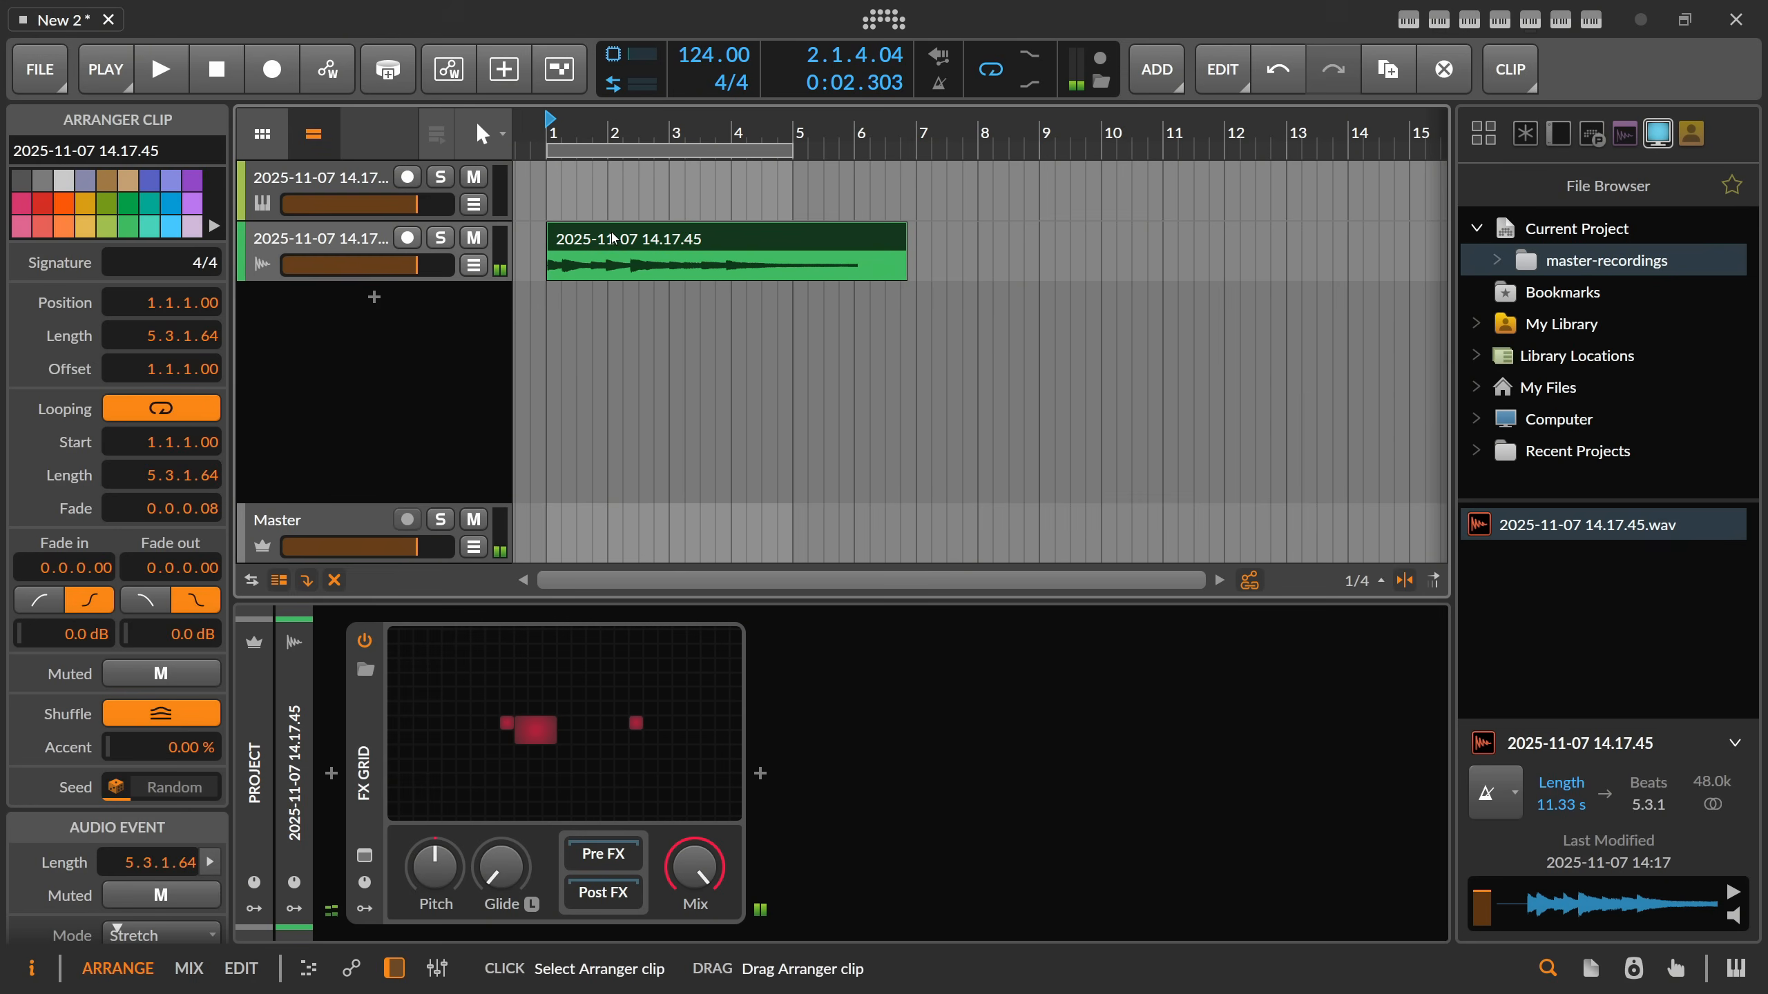
right_click(624, 251)
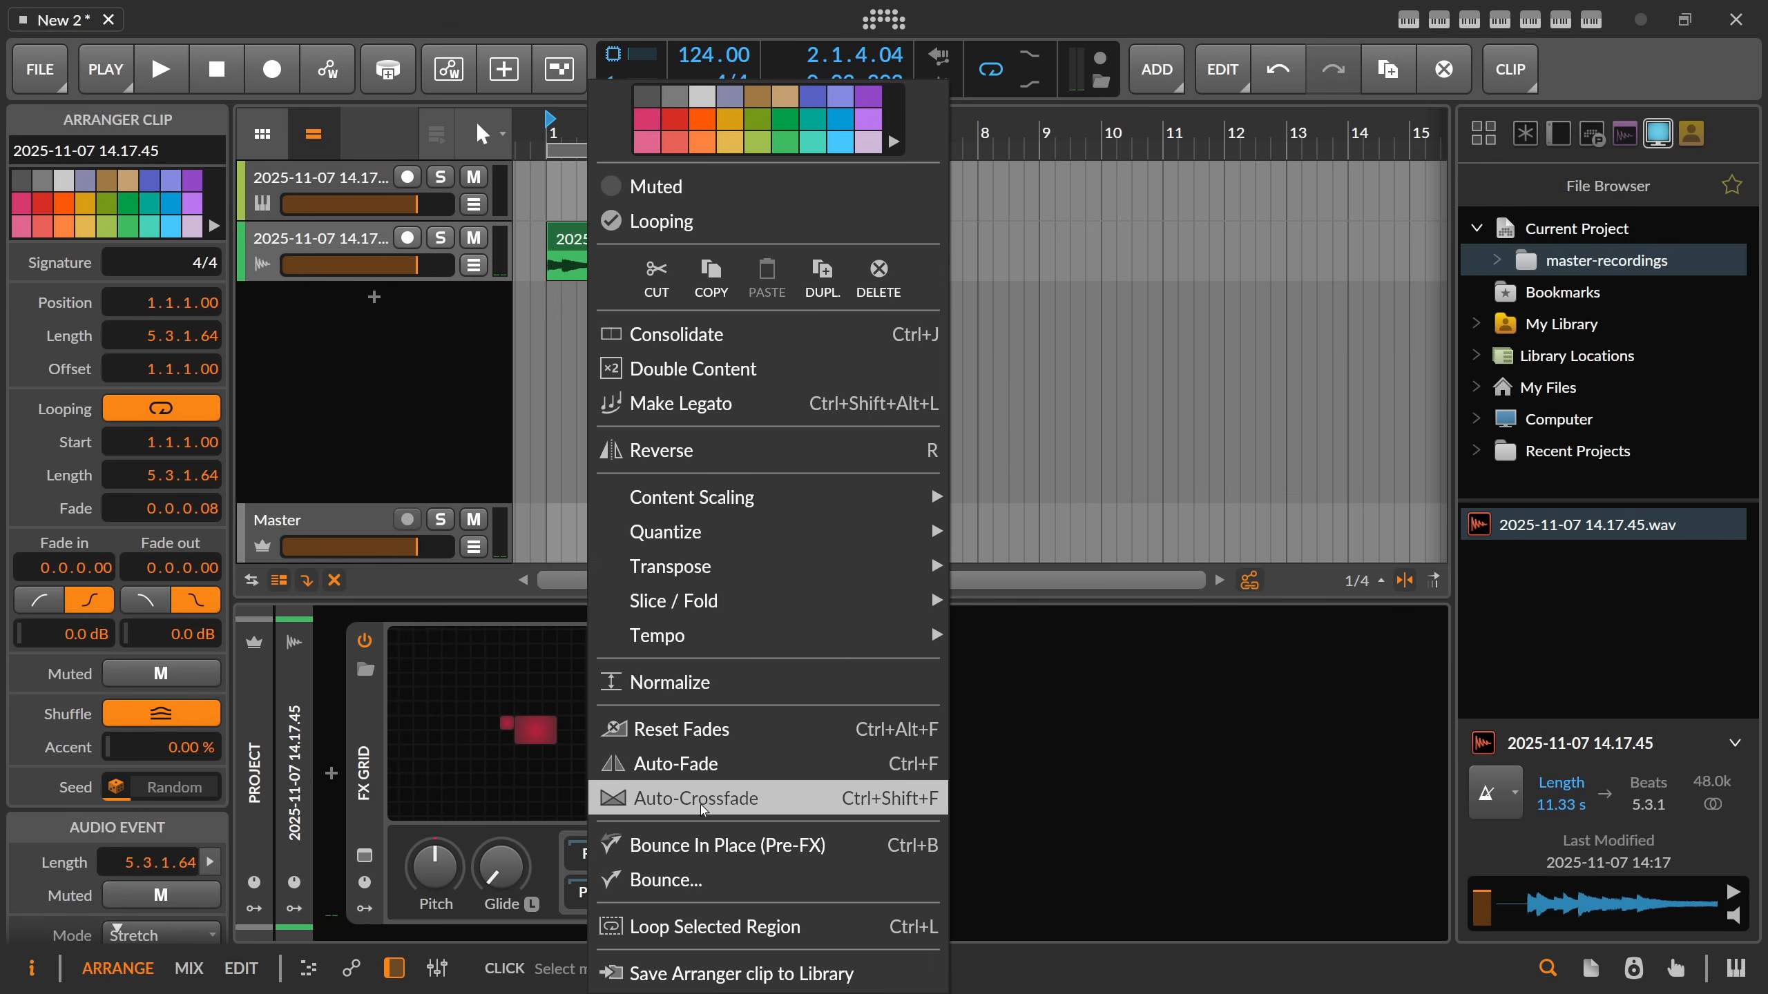
left_click(661, 880)
left_click(940, 370)
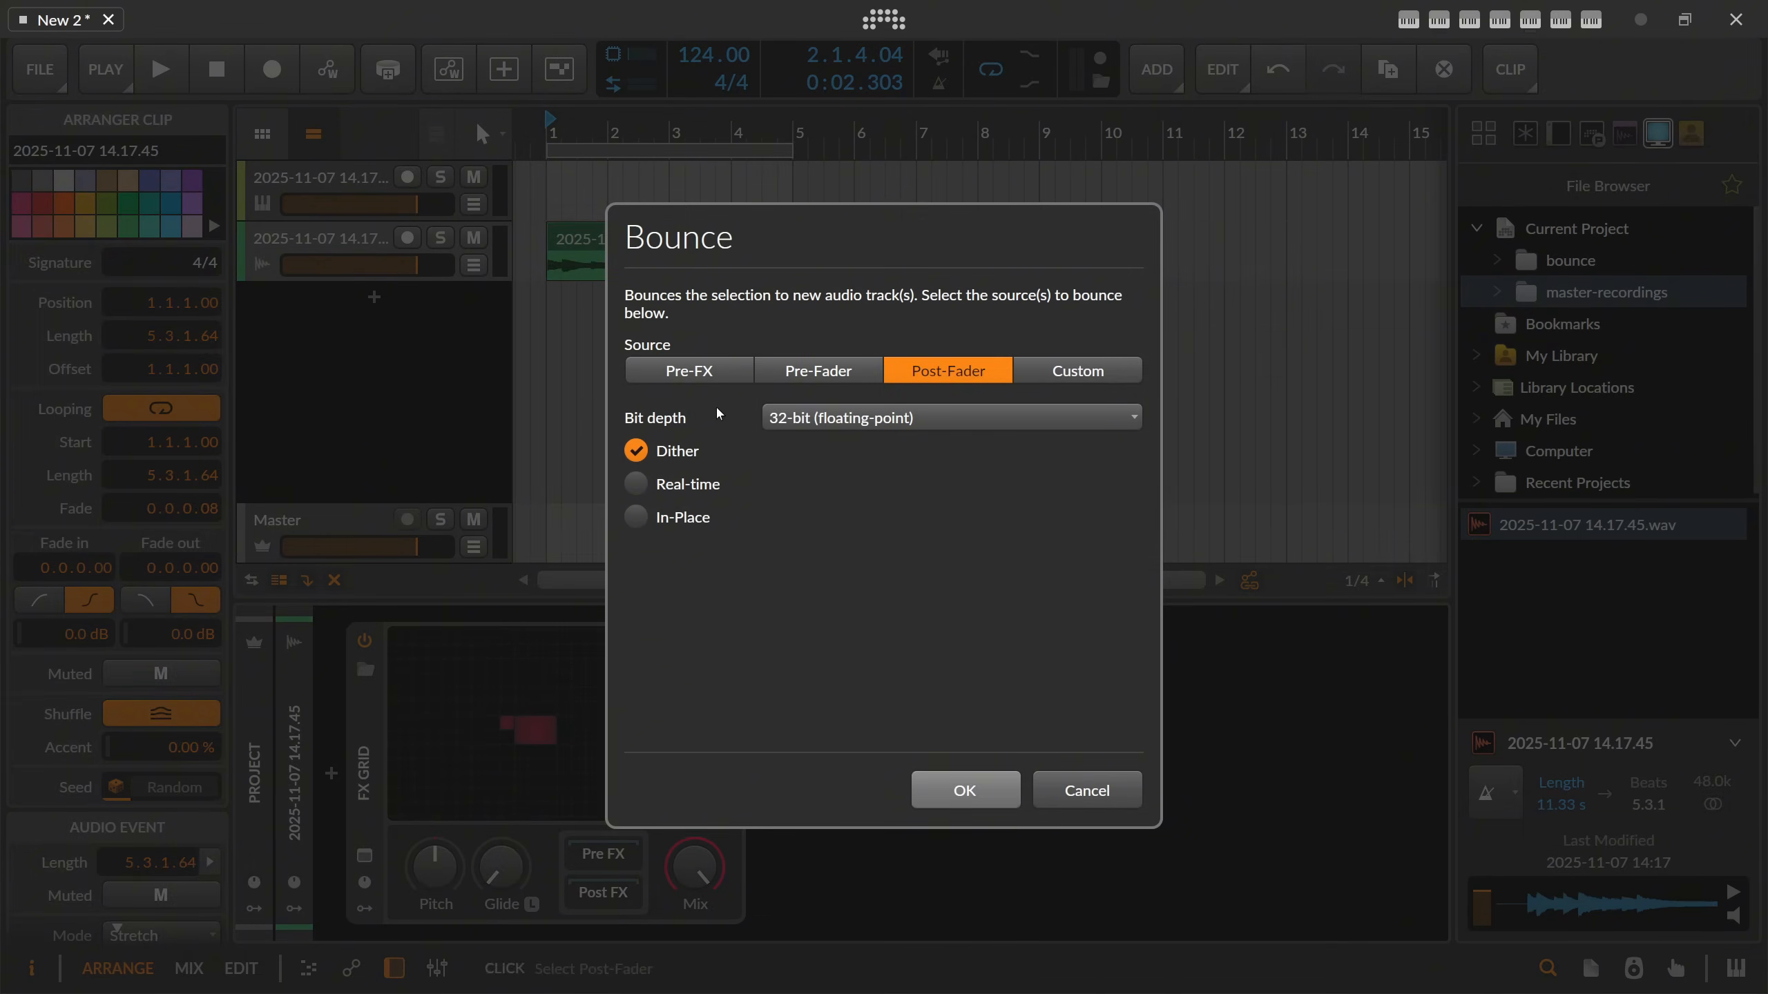
left_click(717, 452)
left_click(973, 786)
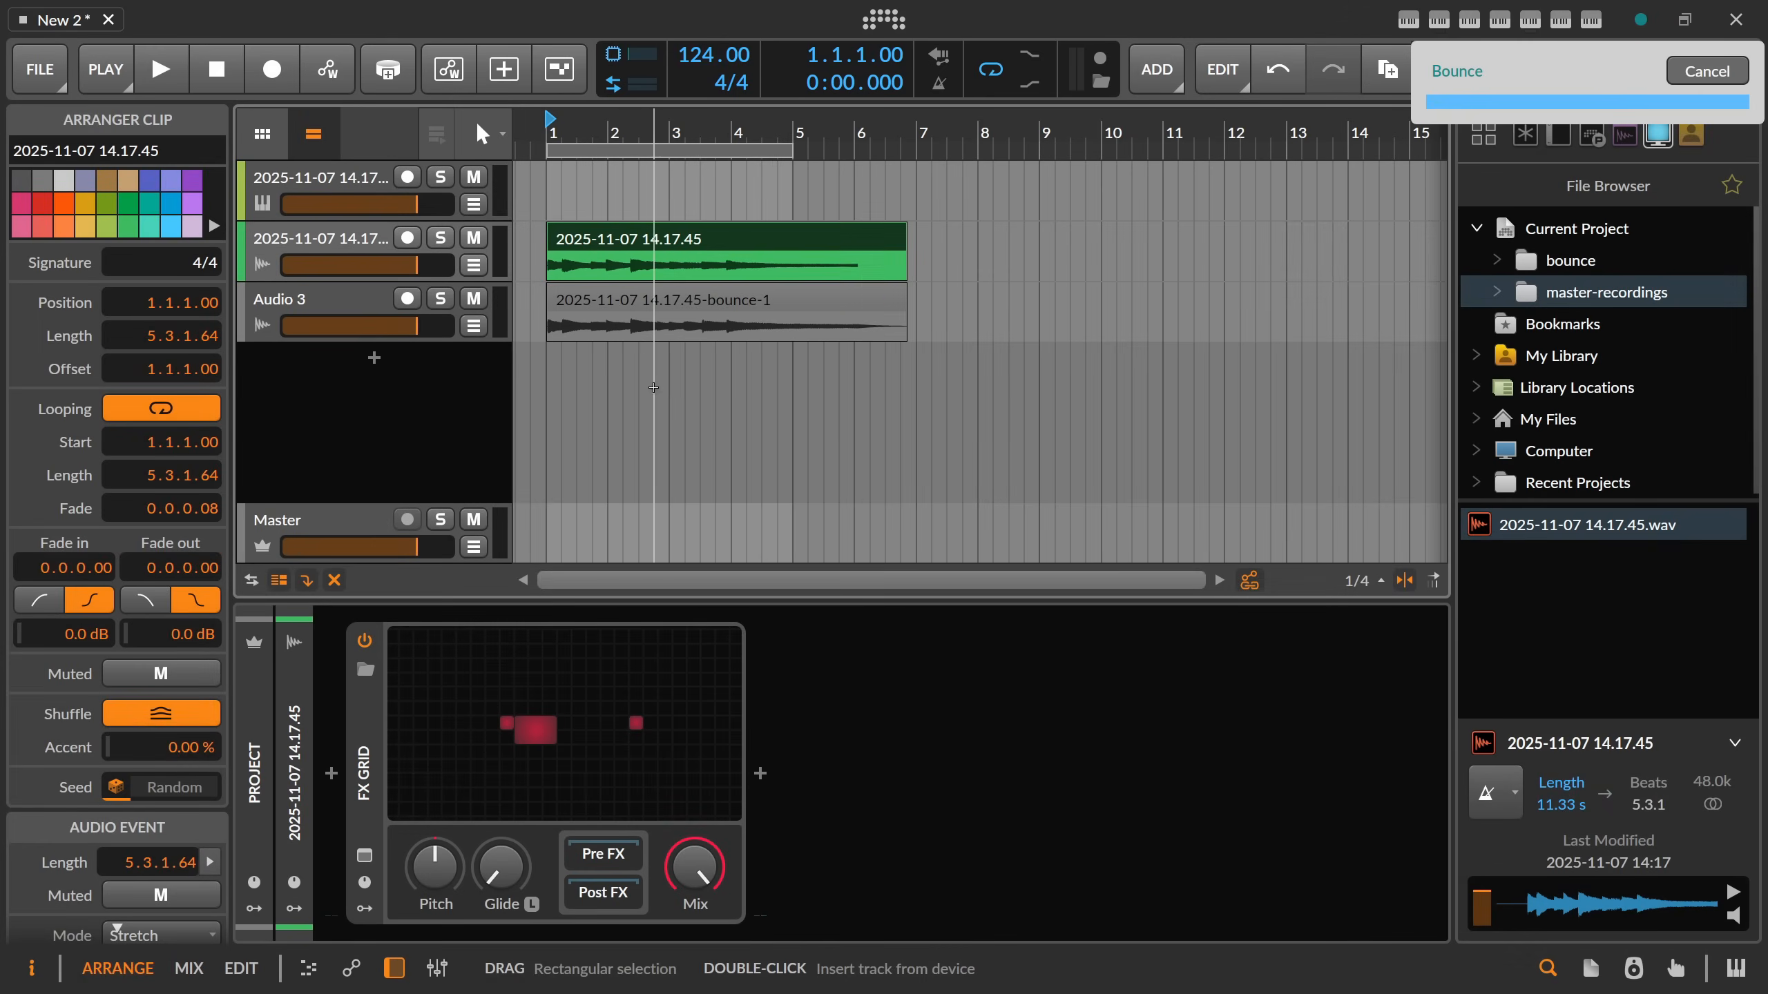
Replace the Sampler's sample with 2025-11-07 14.17.45-bounce-1.wav from the project's bounce folder.
left_click(362, 246)
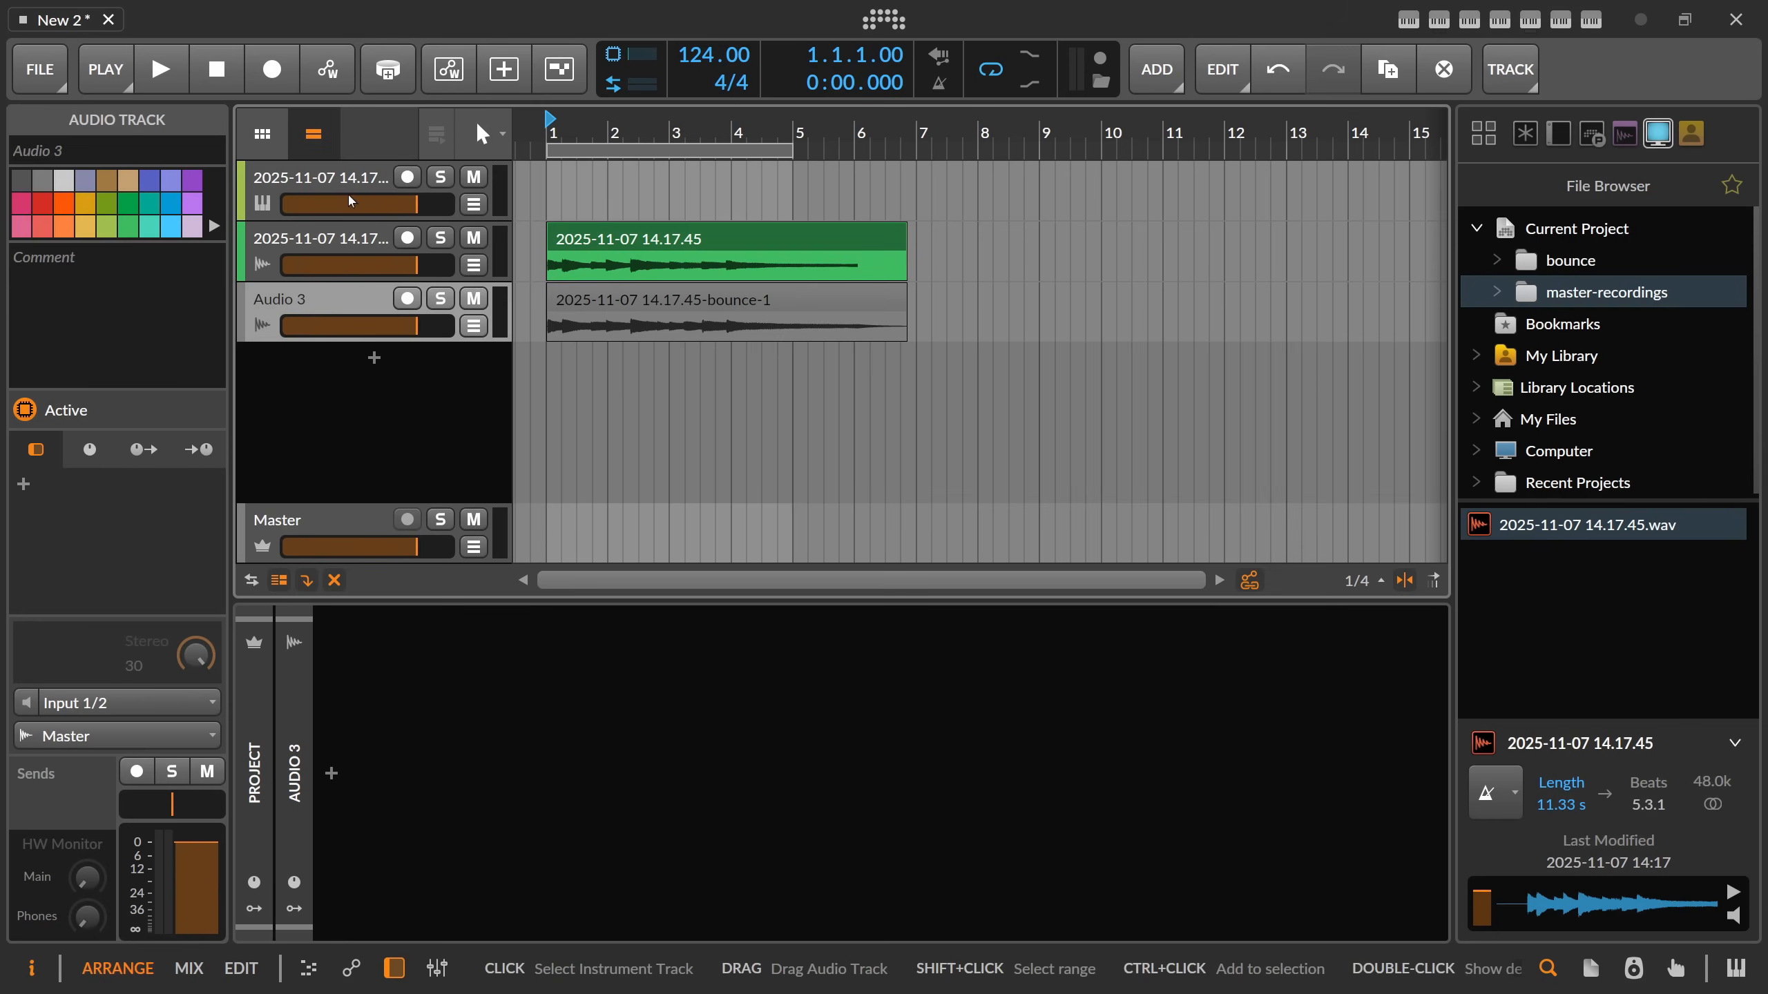
left_click(348, 192)
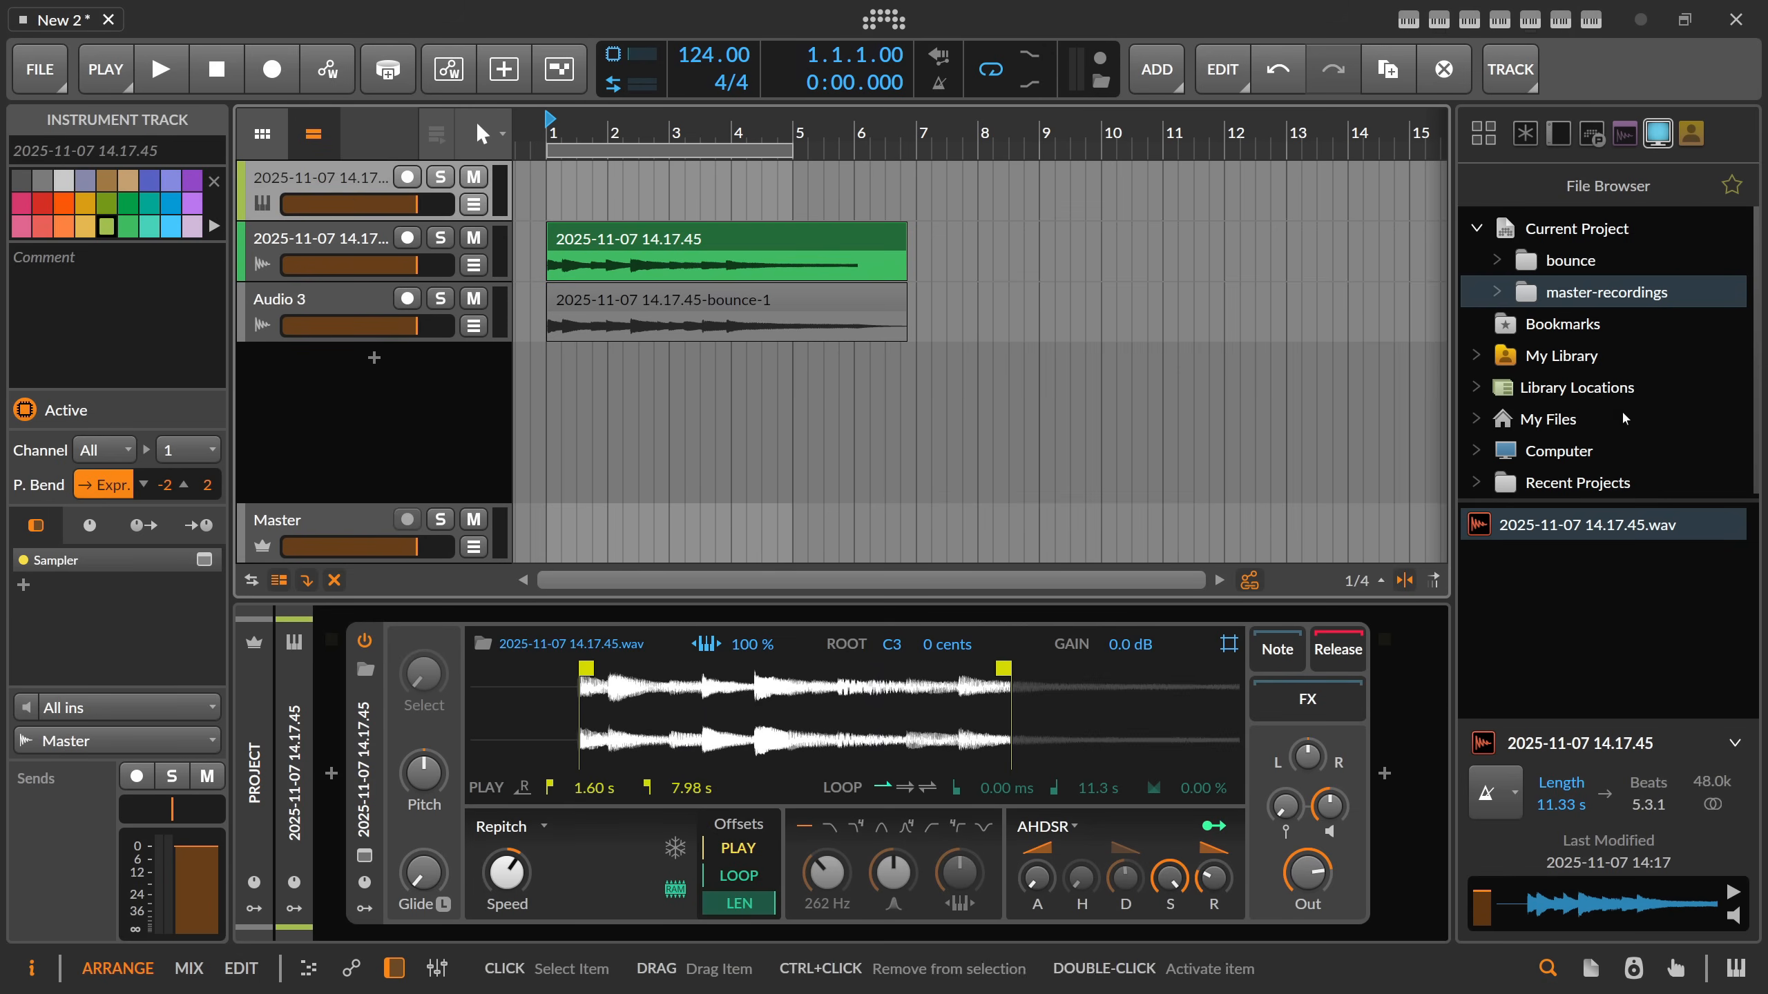
left_click(1565, 237)
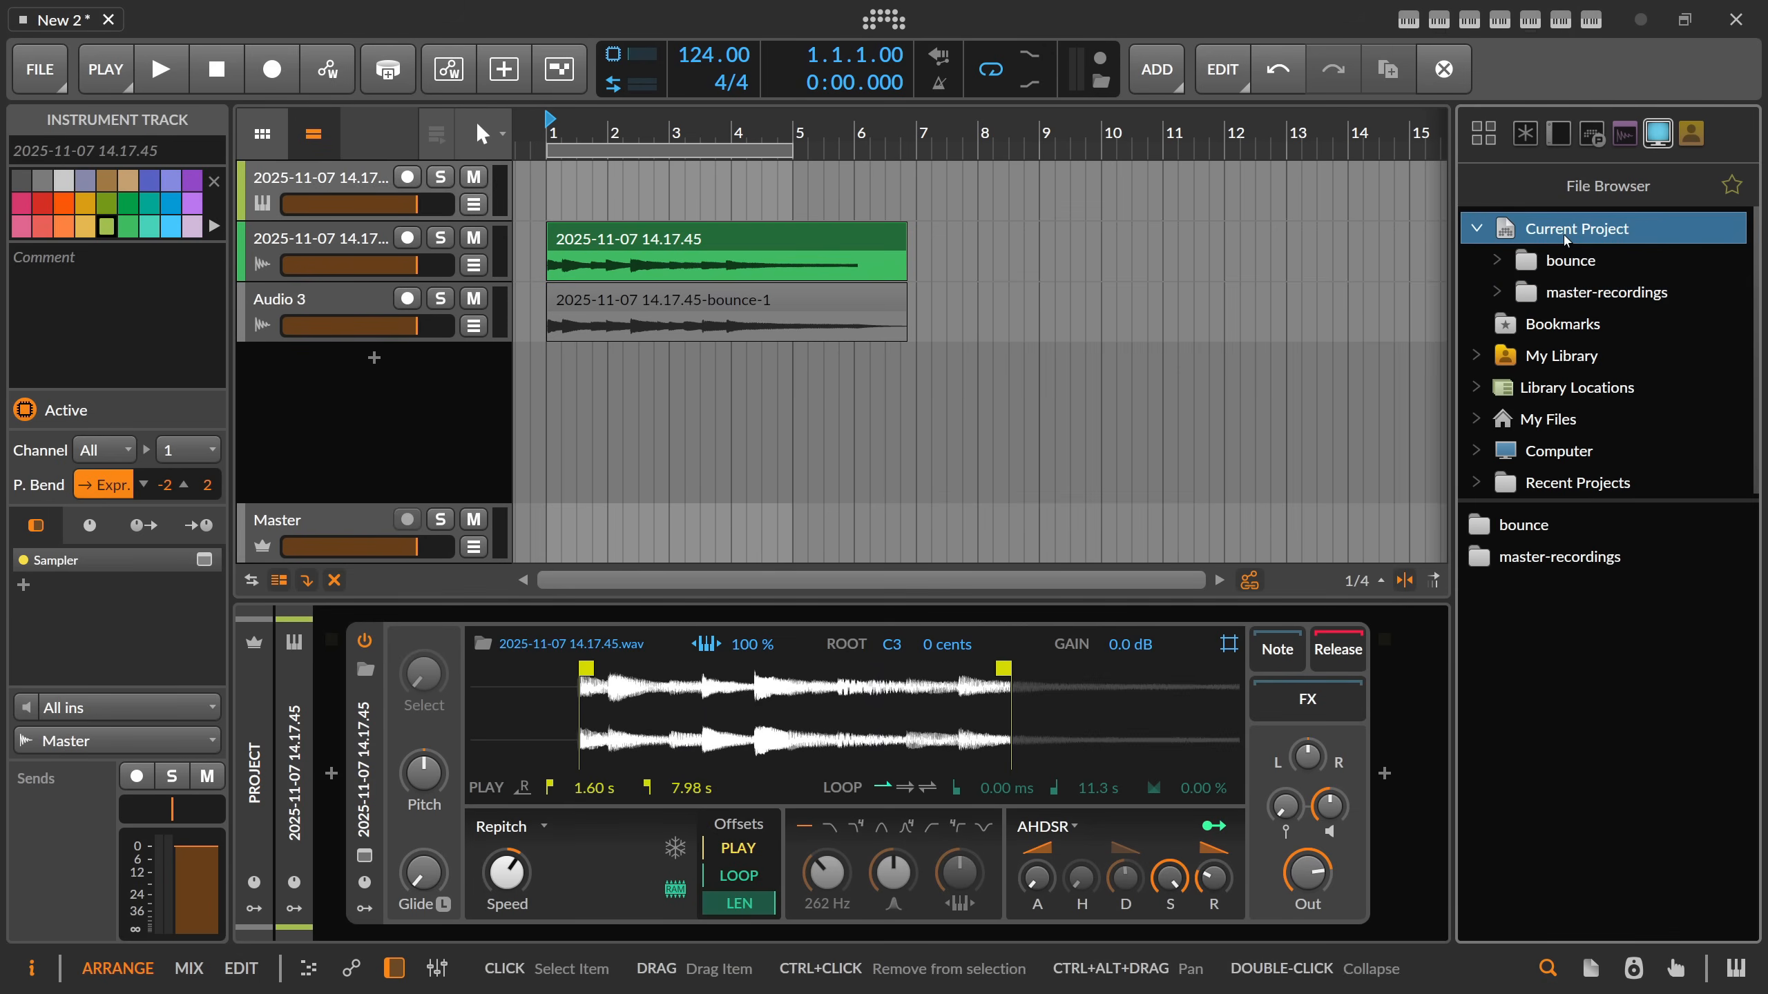
double_click(1547, 529)
left_click(1554, 562)
left_click_drag(1554, 561, 743, 722)
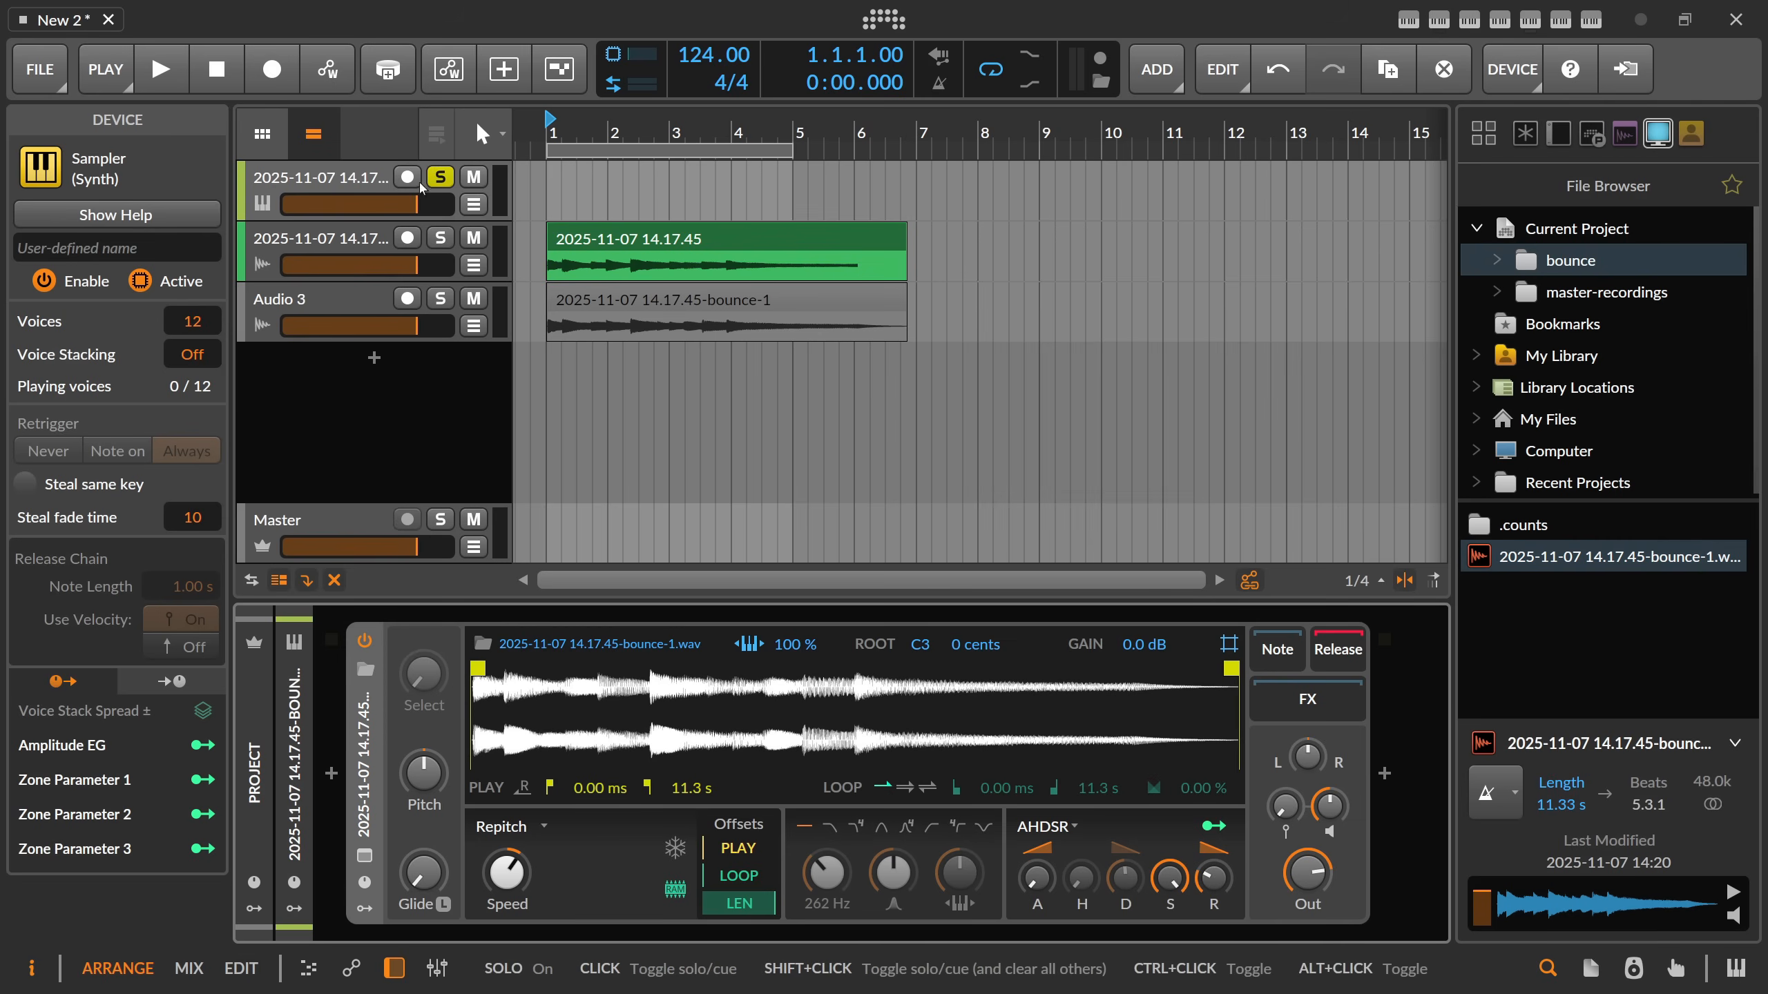
Record-arm the soloed Sampler track to play the bounced sample, and adjust the Sampler's voice gain.
left_click(407, 179)
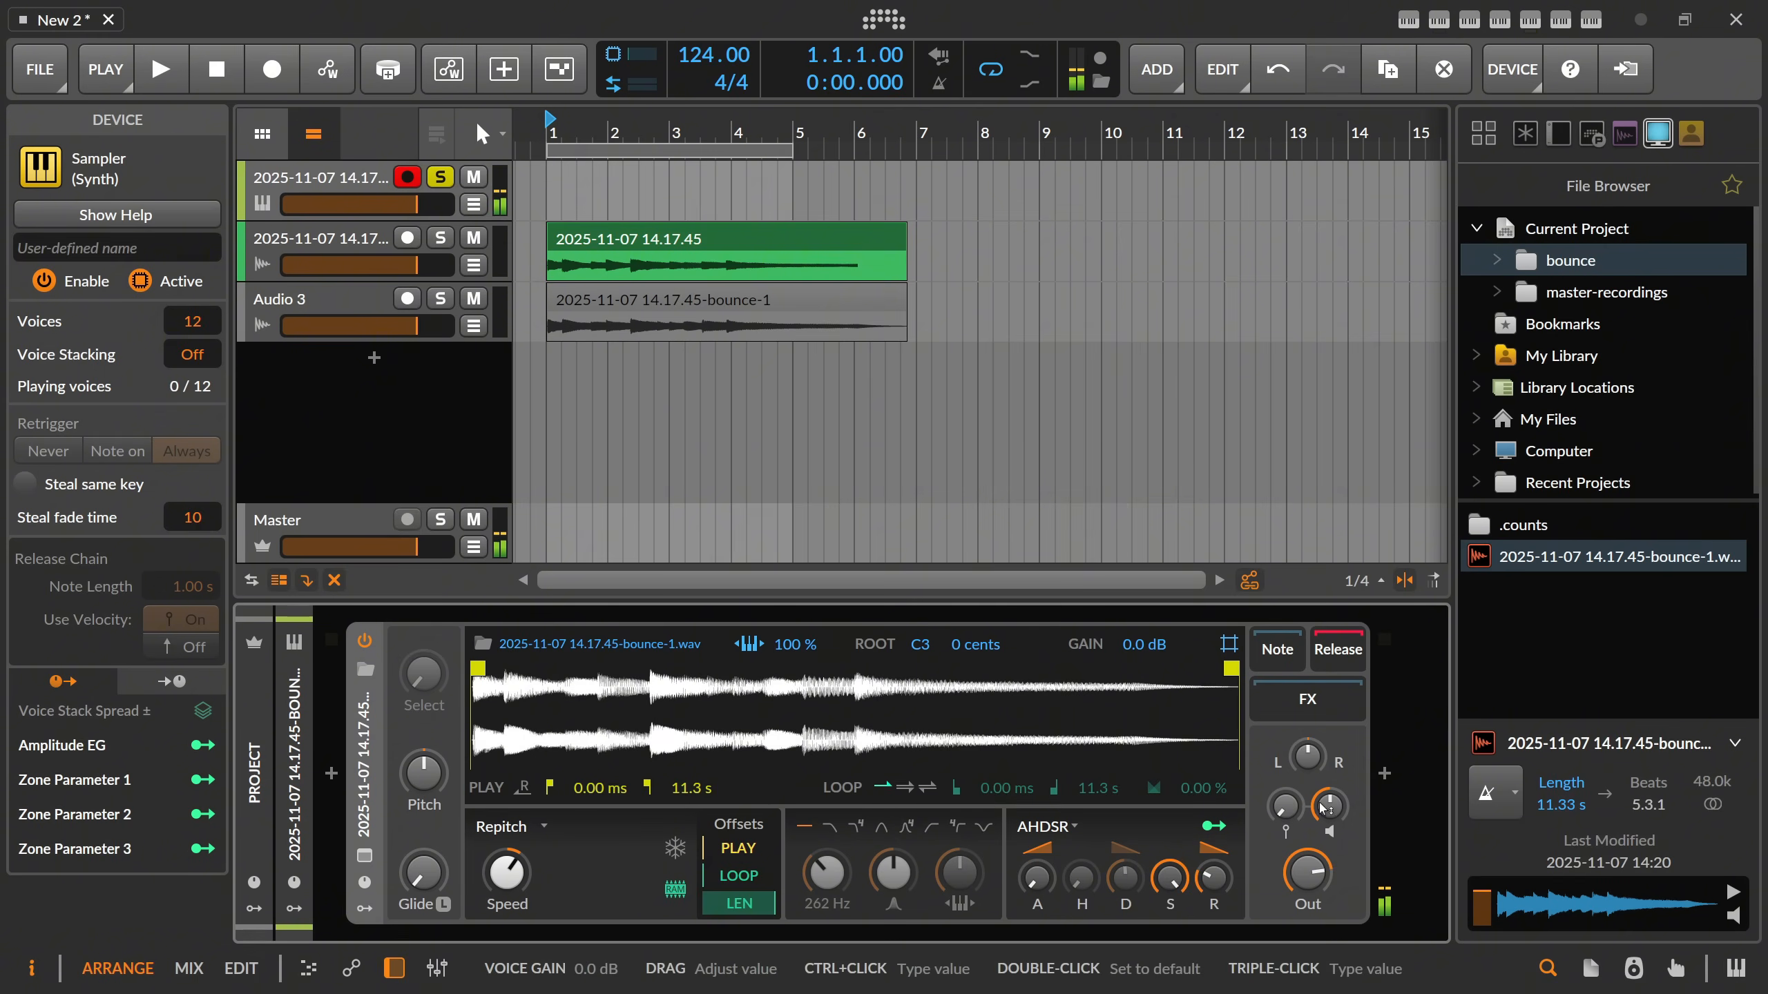
left_click_drag(1324, 808, 1333, 813)
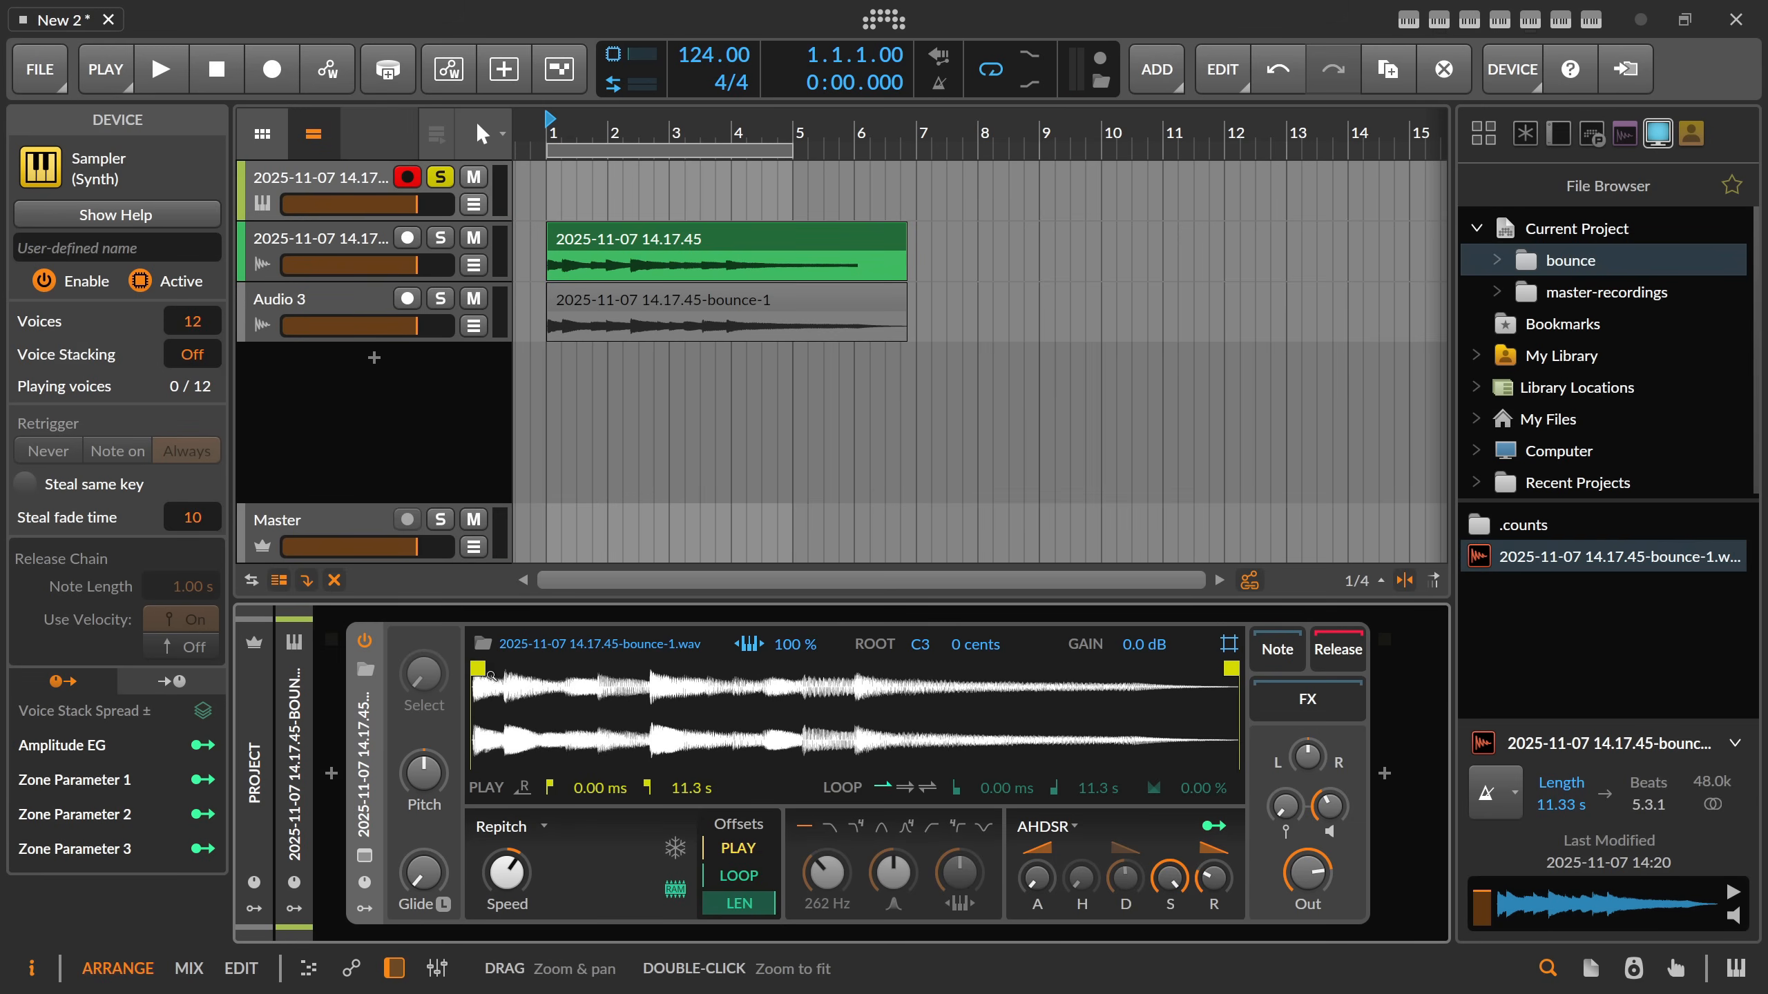
Set the sample's play start to about 55.9 ms, and switch the Sampler to Textures playback with an adjusted speed.
left_click_drag(491, 675, 576, 724)
left_click(532, 829)
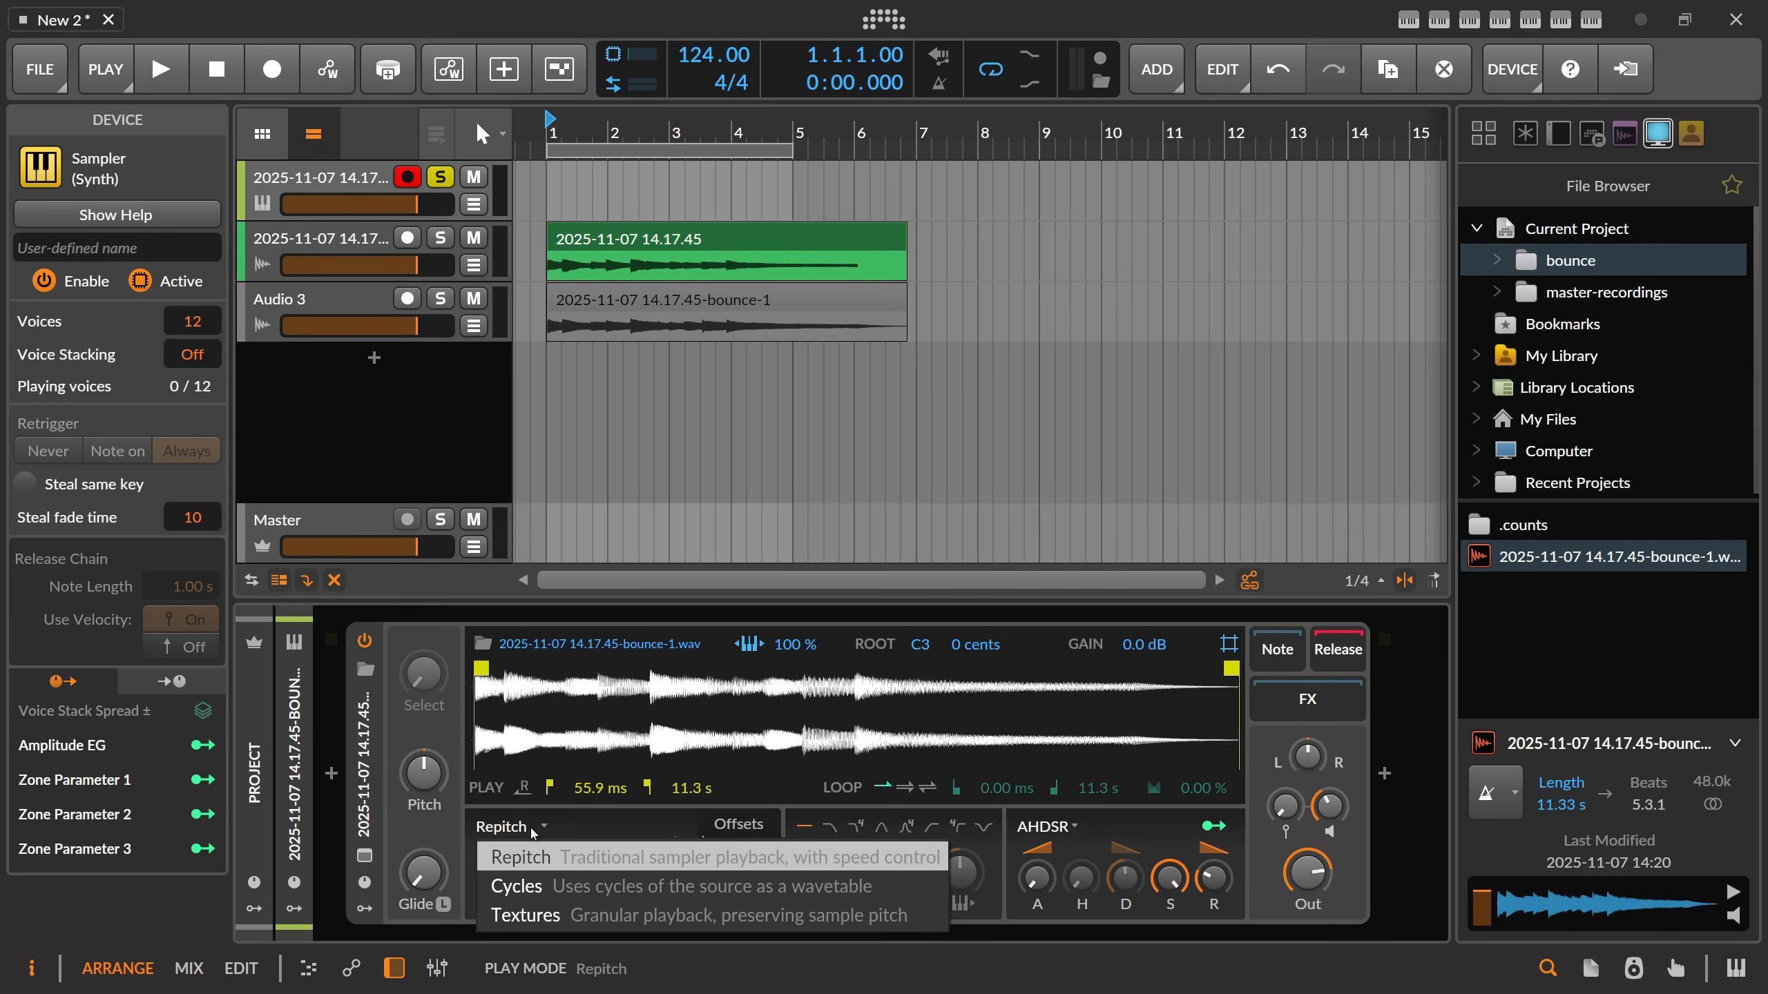
left_click(525, 915)
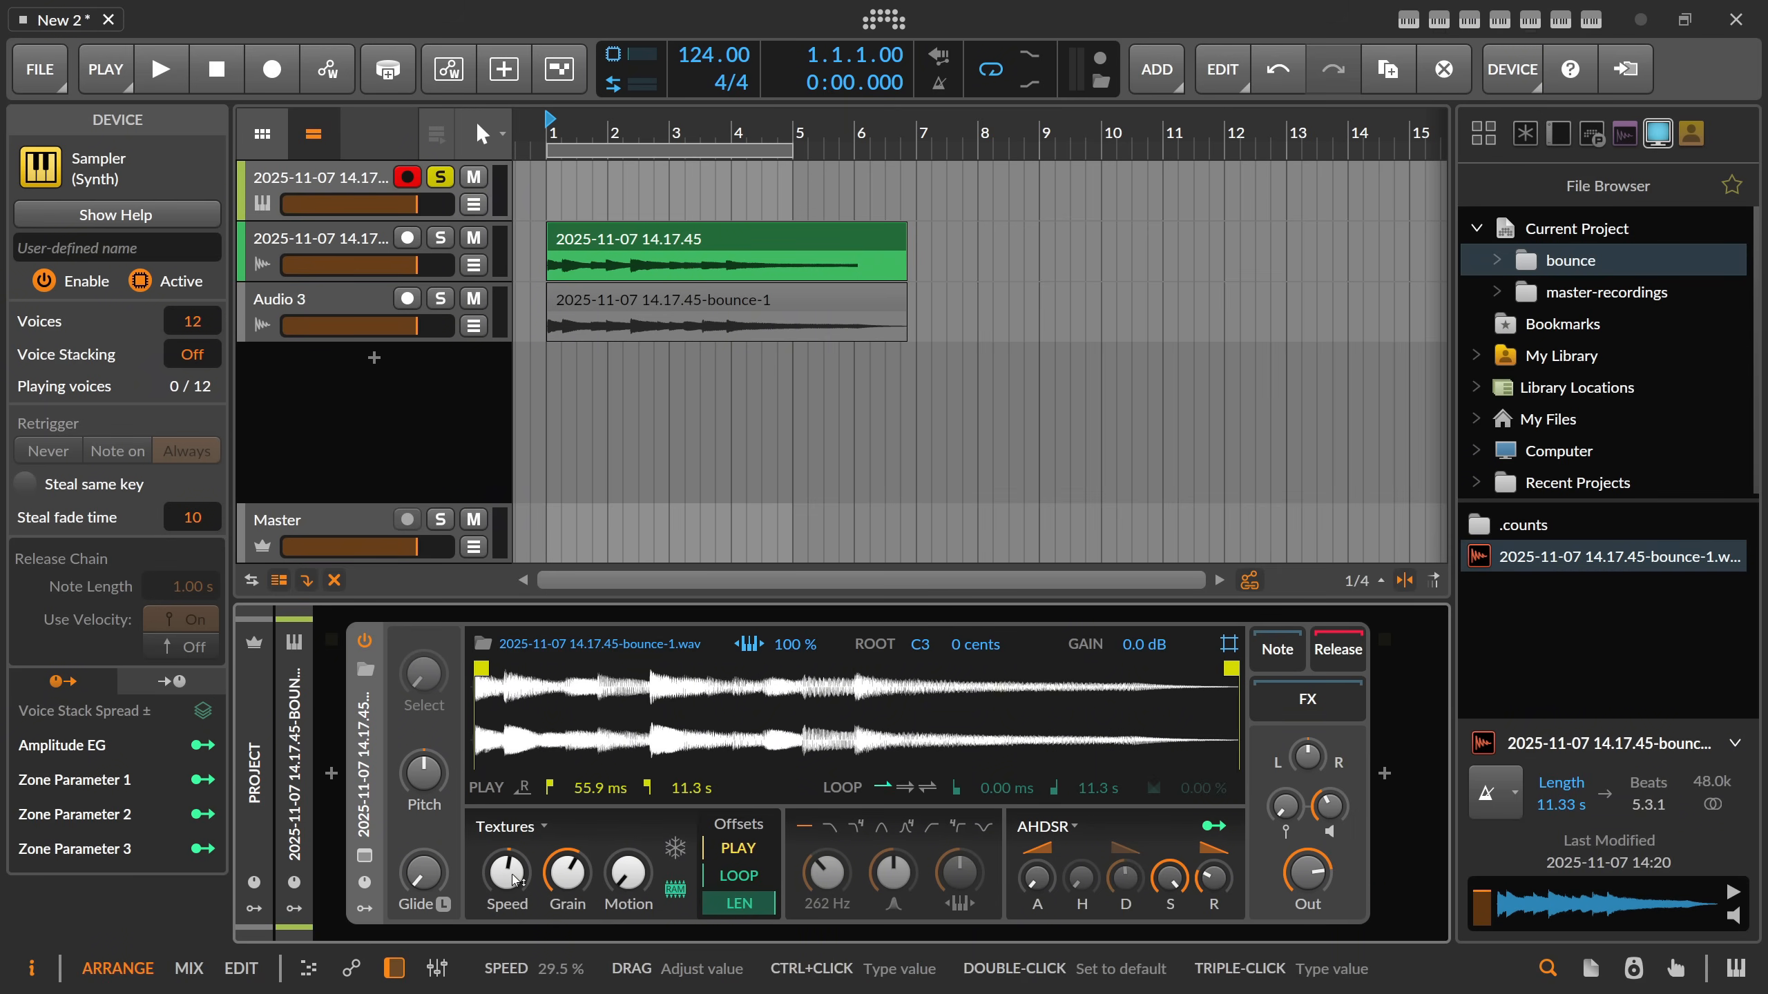
left_click_drag(513, 881, 513, 860)
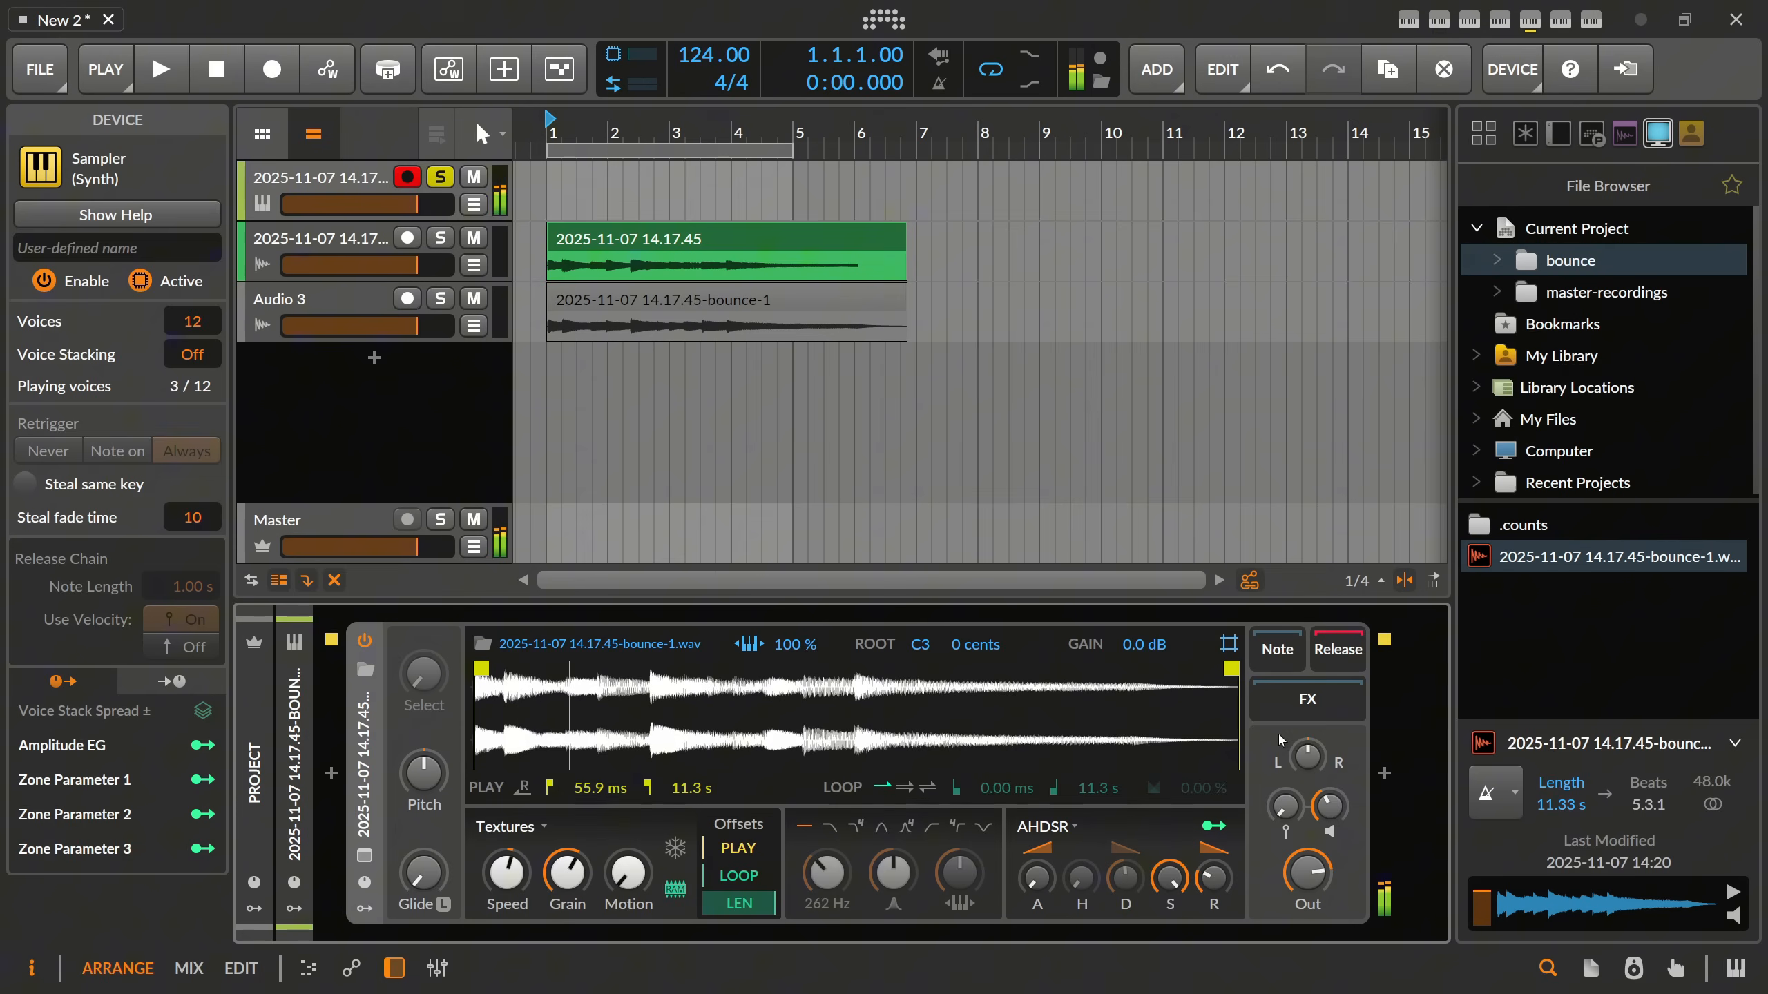
Insert ValhallaSupermassive into the Sampler's FX chain.
left_click(1383, 774)
type("supermassive")
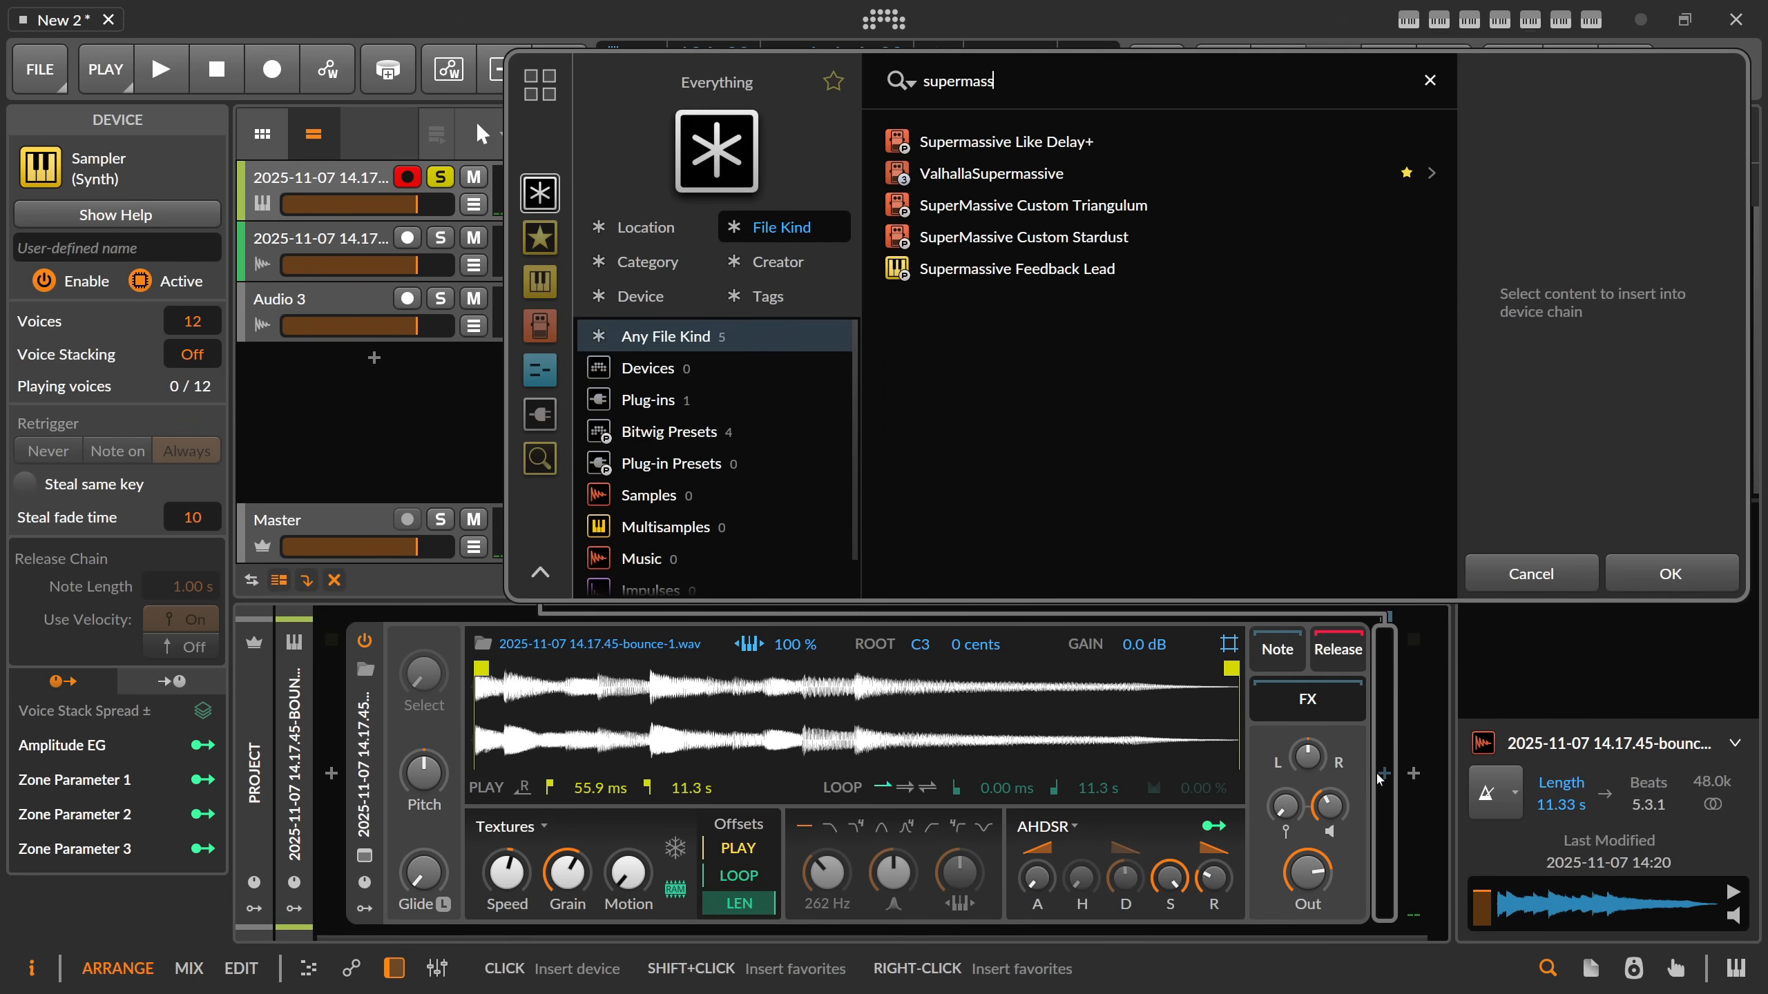
double_click(1066, 177)
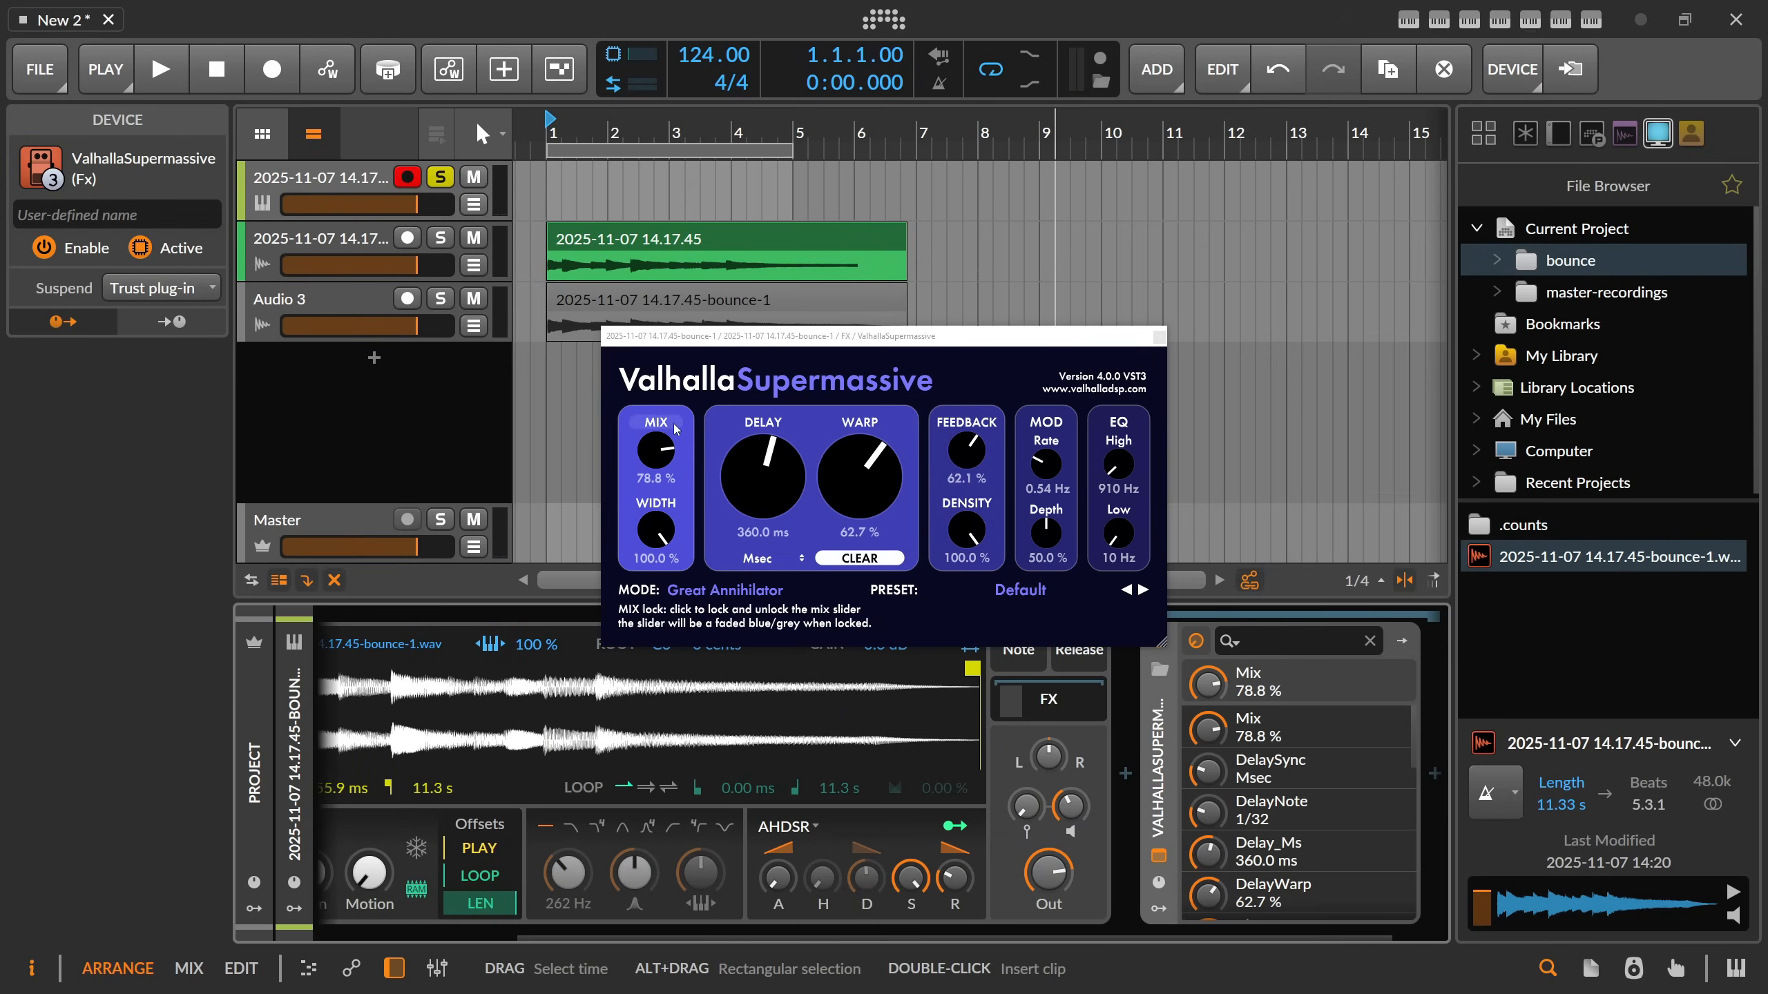
Set ValhallaSupermassive's mix to about 38% and its high EQ to about 2730 Hz, and close the plug-in window.
left_click_drag(656, 450, 665, 521)
left_click_drag(1119, 533, 1127, 439)
left_click(1160, 338)
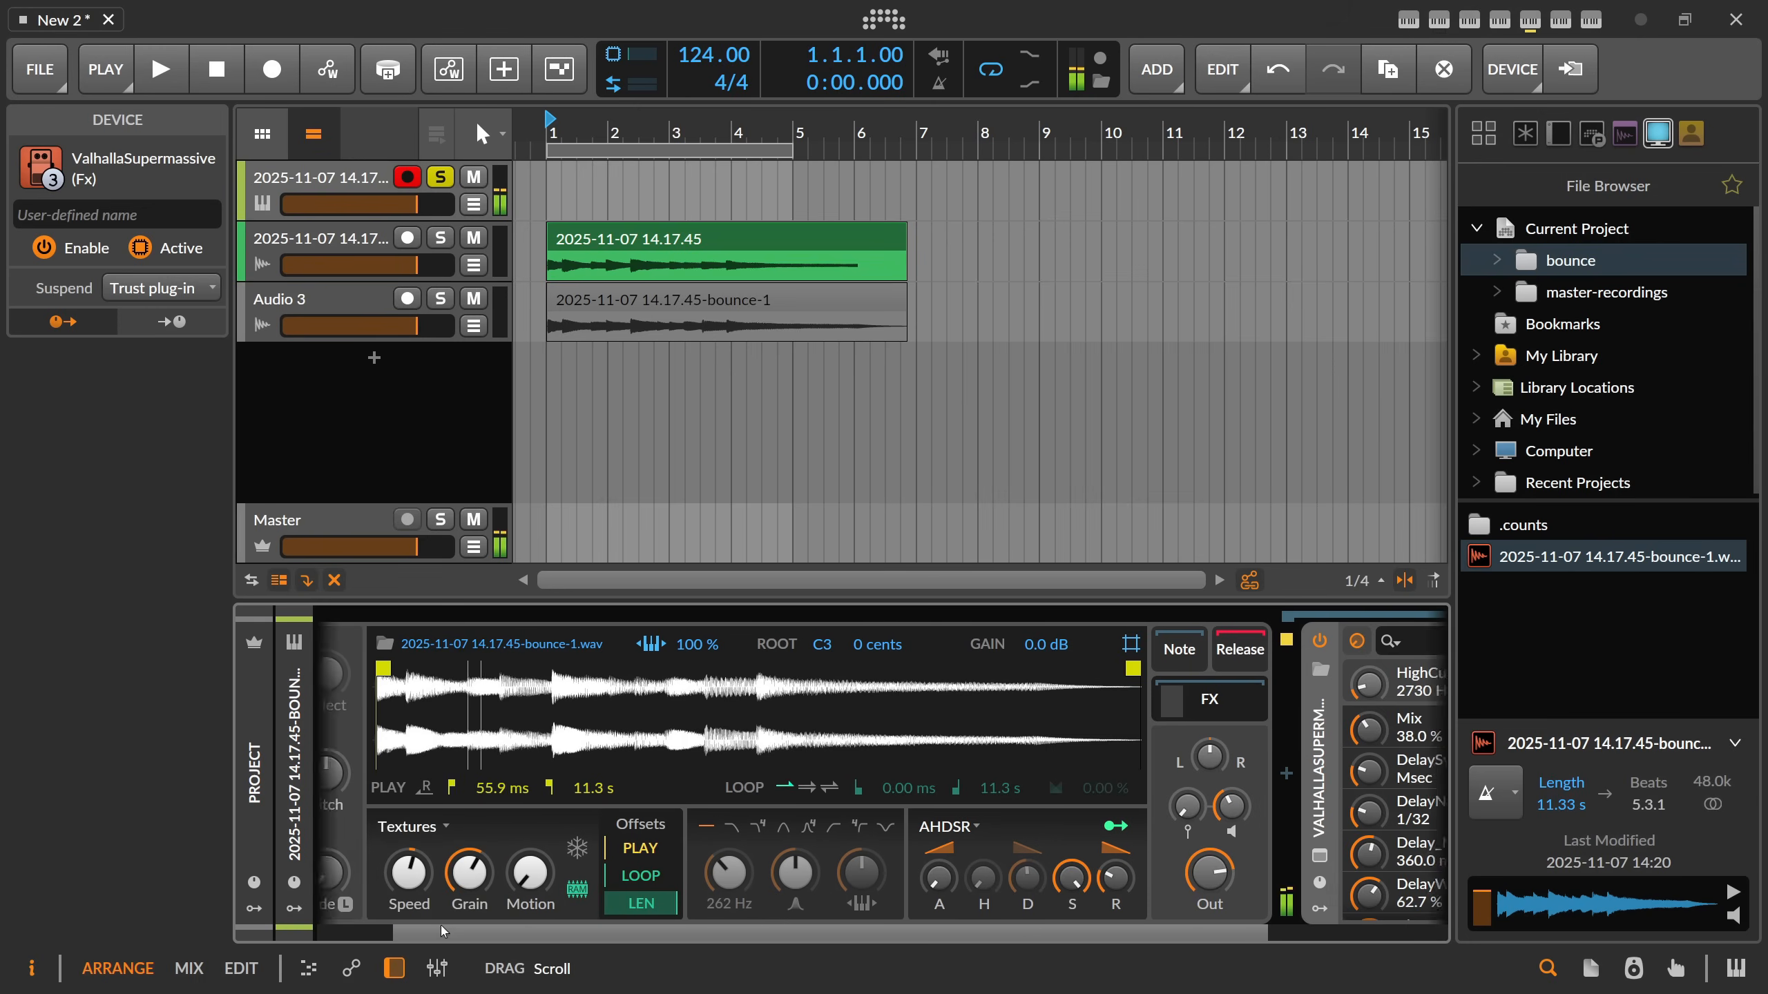
Play the Sampler while setting its Textures speed to about 24% and raising the grain amount.
scroll(552, 885, "left", 3)
left_click_drag(506, 875, 507, 875)
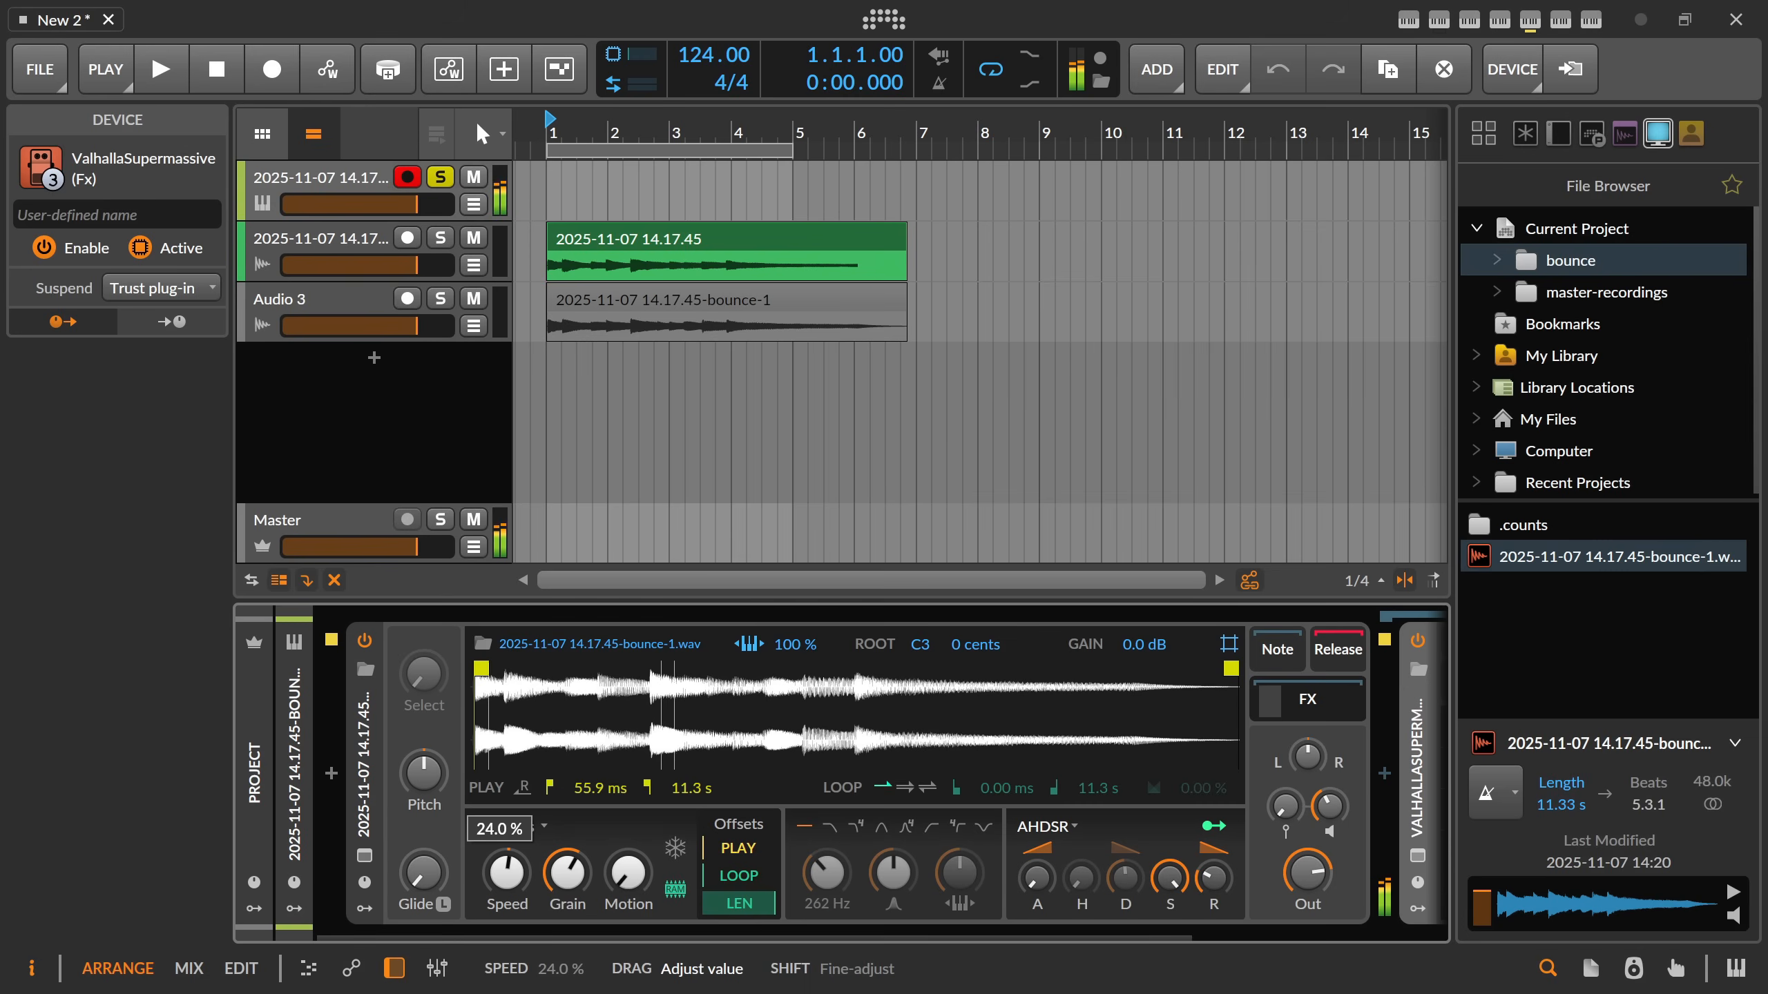
left_click_drag(506, 874, 506, 874)
left_click_drag(567, 875, 567, 859)
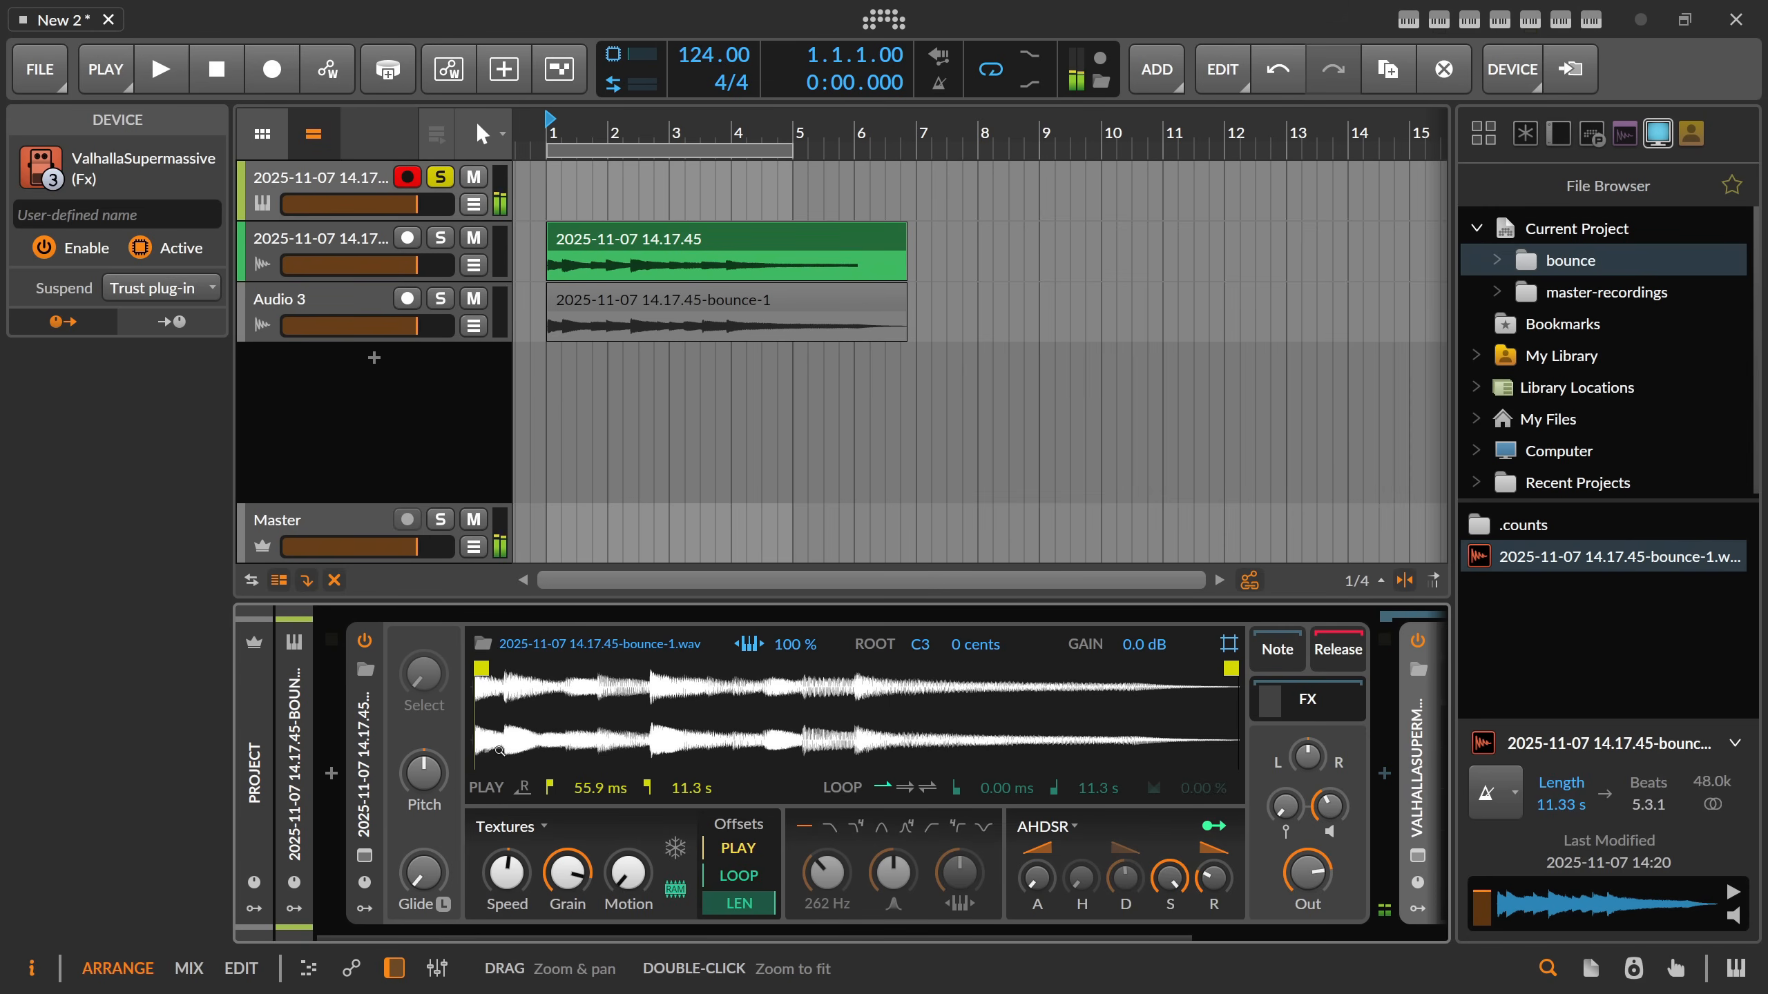
Switch the Sampler's filter to 4-pole band-pass and raise its resonance to about 81.2%.
left_click(906, 828)
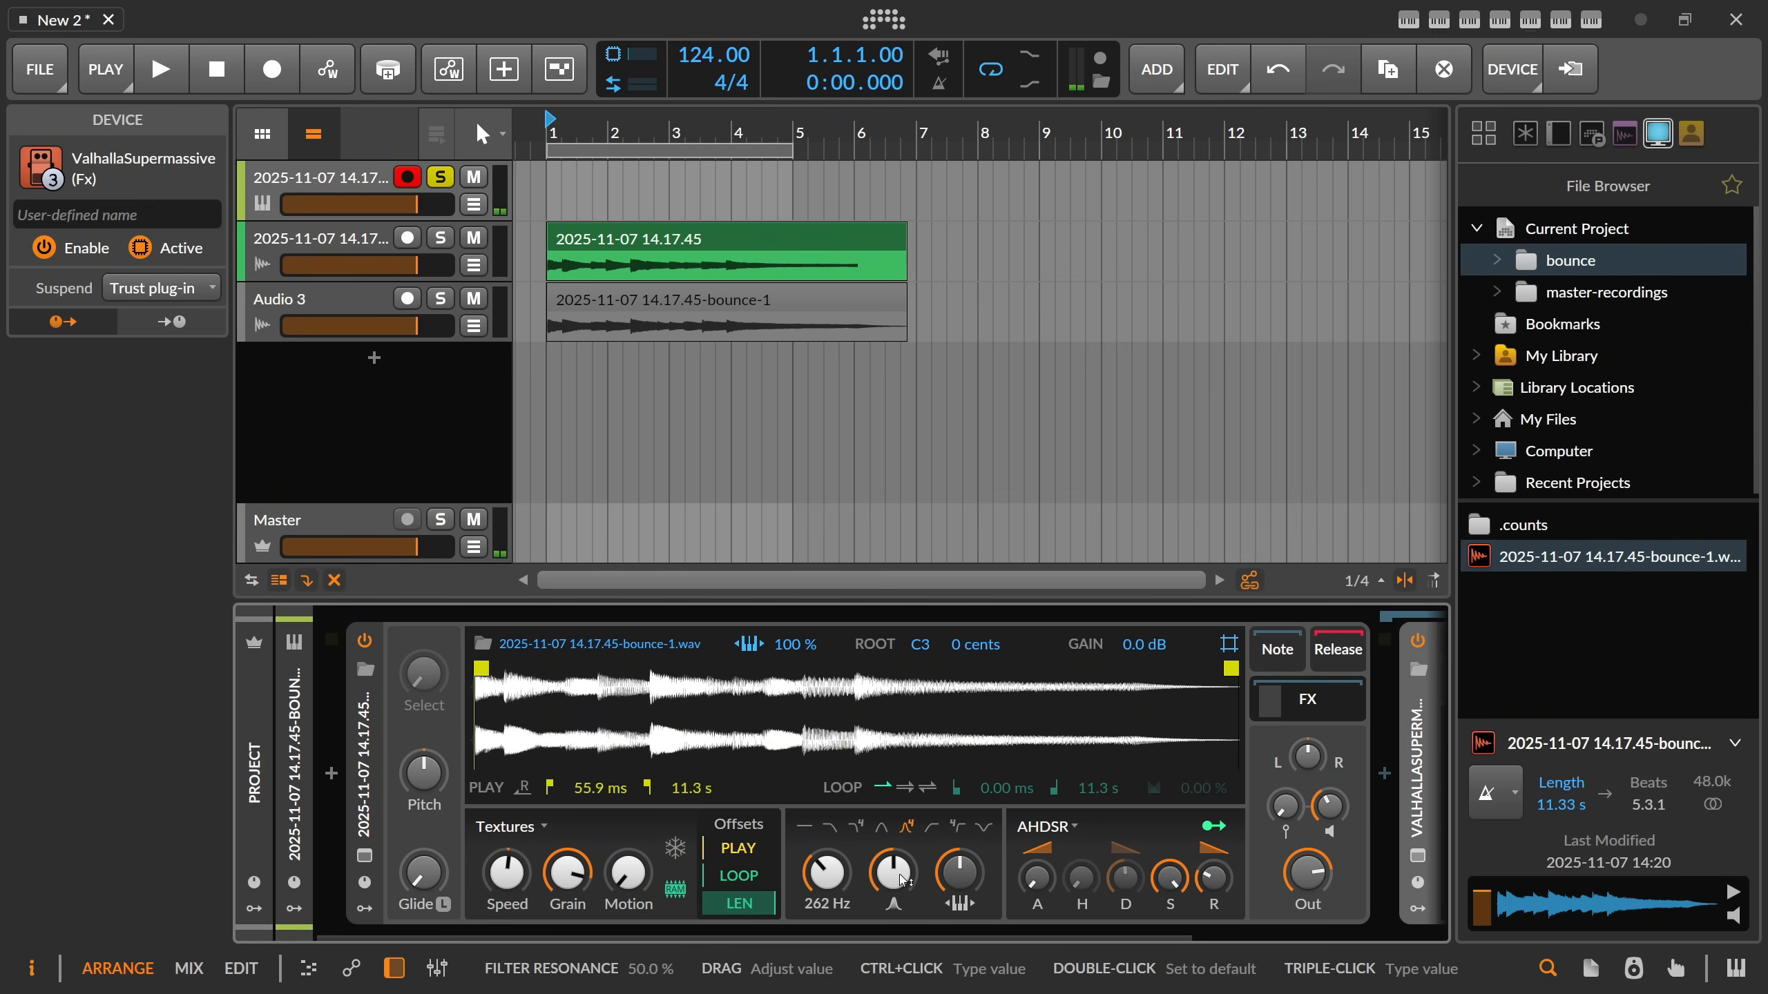
mouse_move(902, 881)
left_mouse_down()
mouse_move(902, 861)
mouse_move(902, 882)
left_mouse_up()
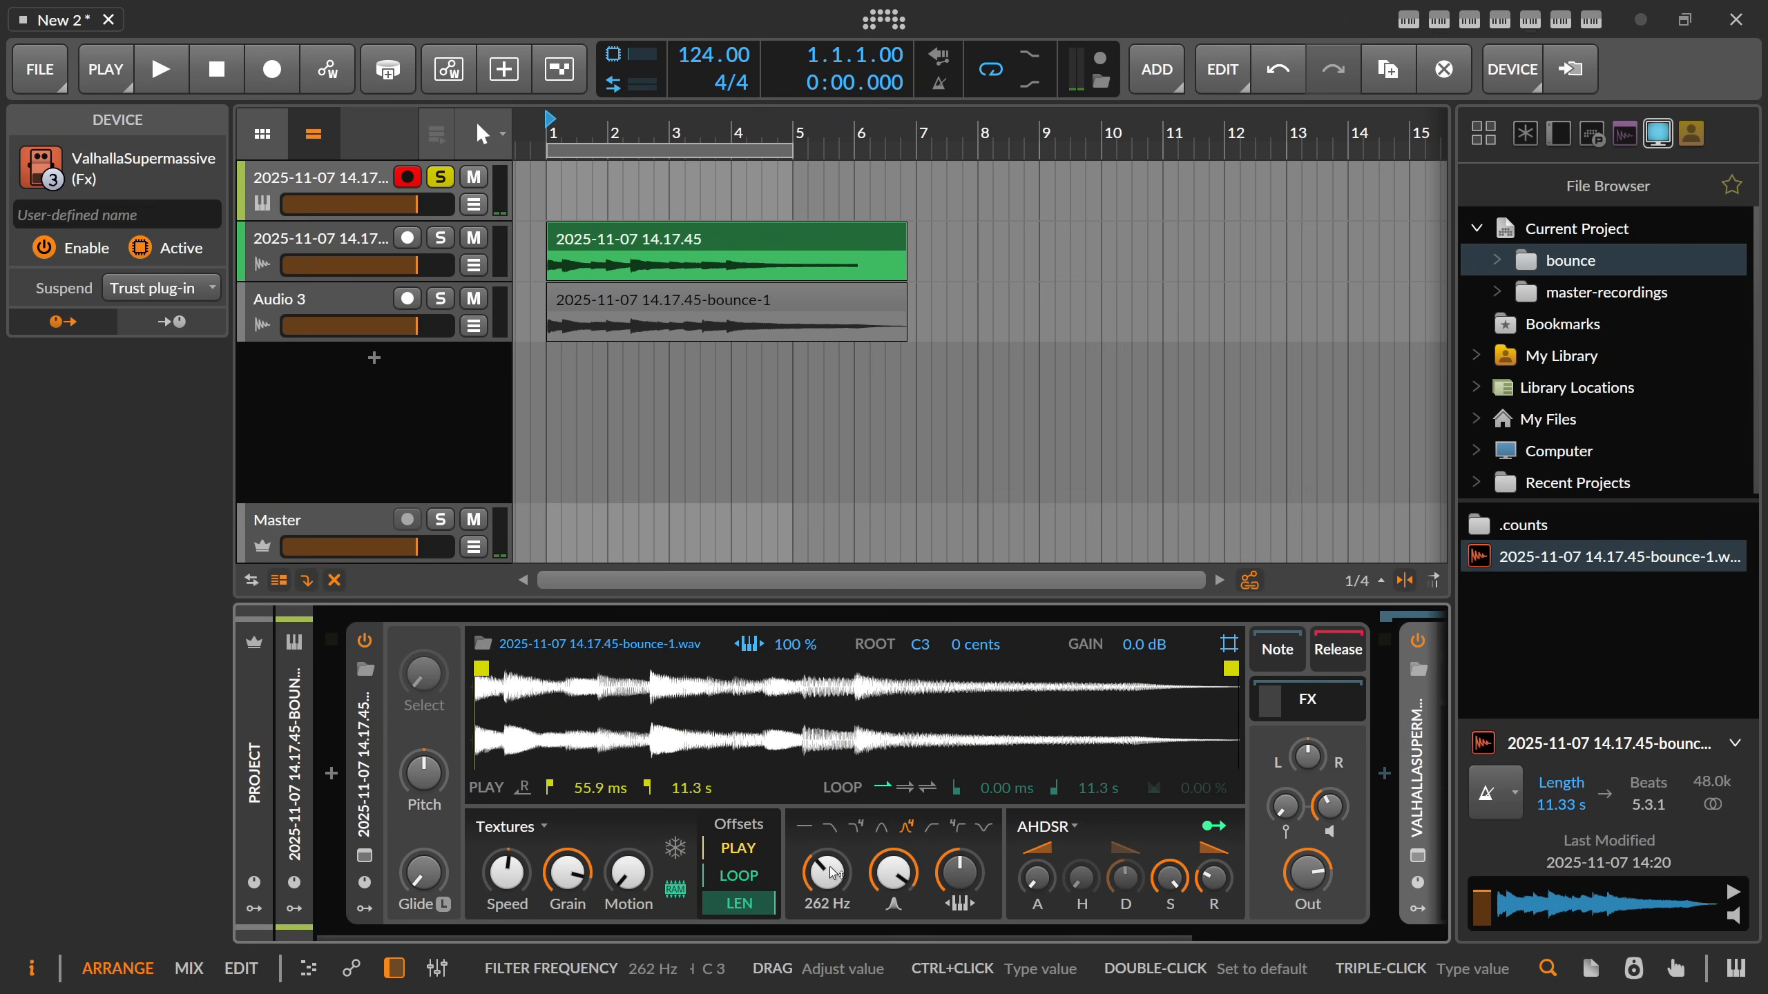
left_click_drag(1308, 755, 1309, 775)
mouse_move(893, 873)
left_mouse_down()
mouse_move(893, 888)
mouse_move(913, 867)
left_mouse_up()
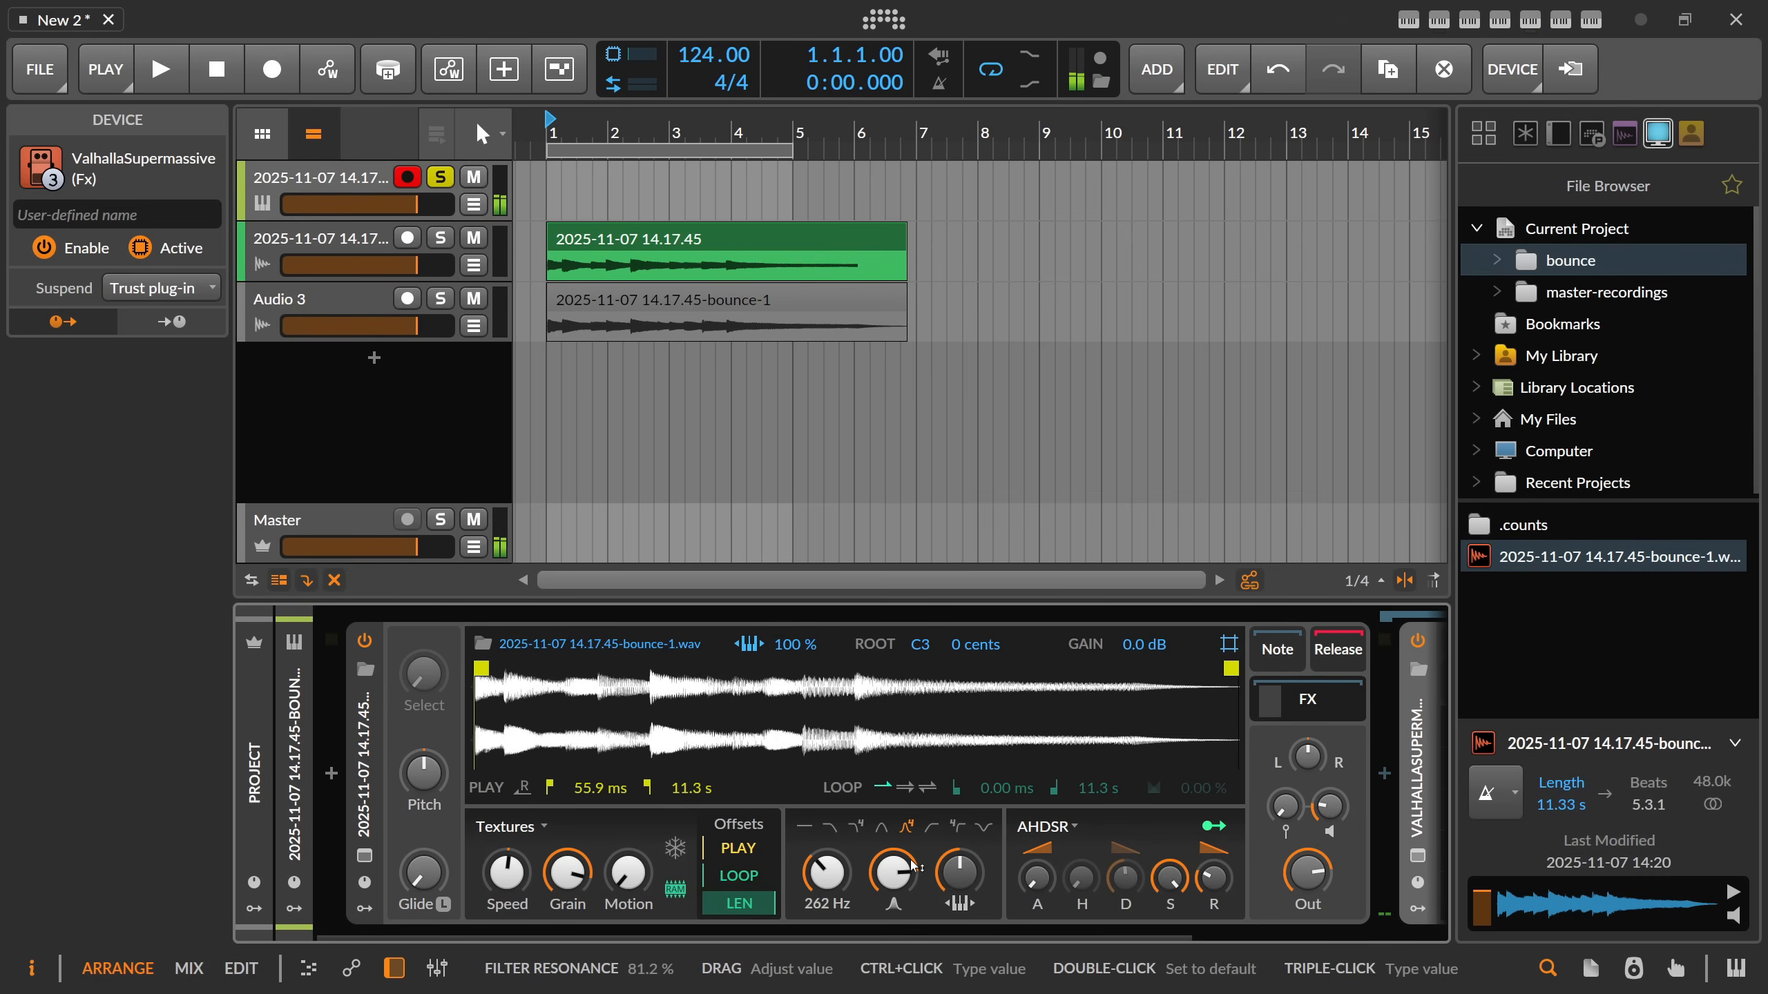
Examine the Comb module in the recording track's FX Grid, and return to the Sampler track.
left_click(336, 247)
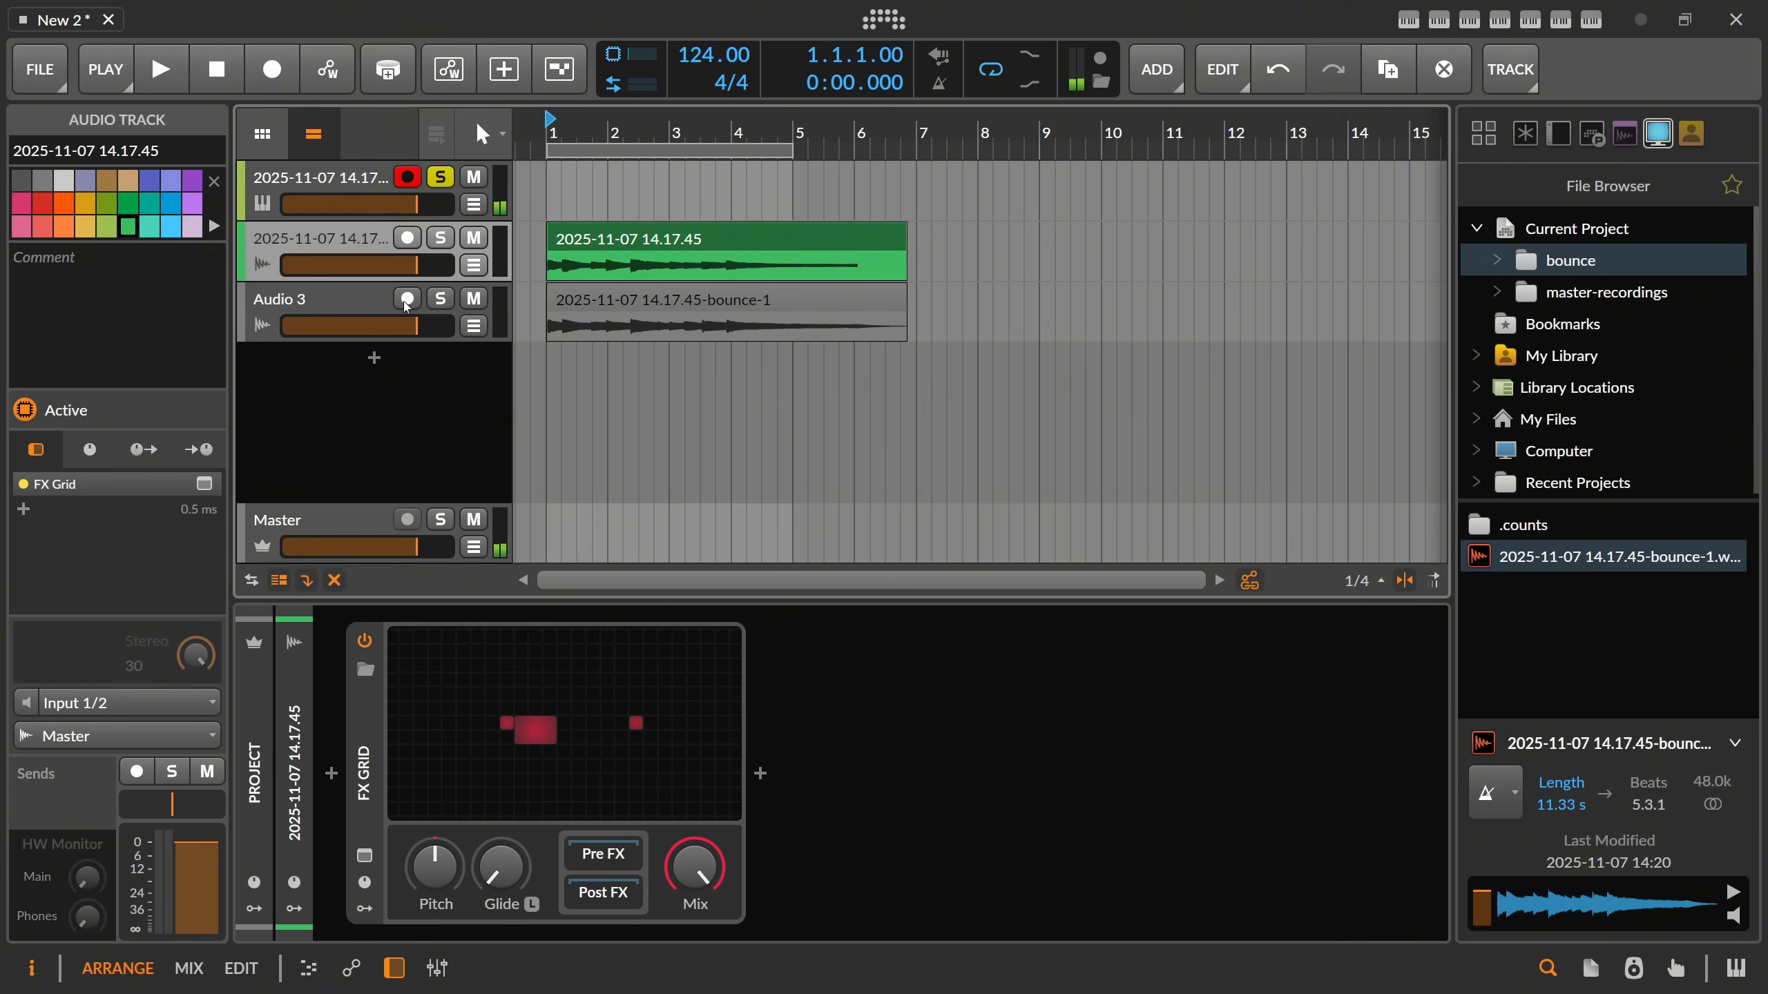
left_click(513, 708)
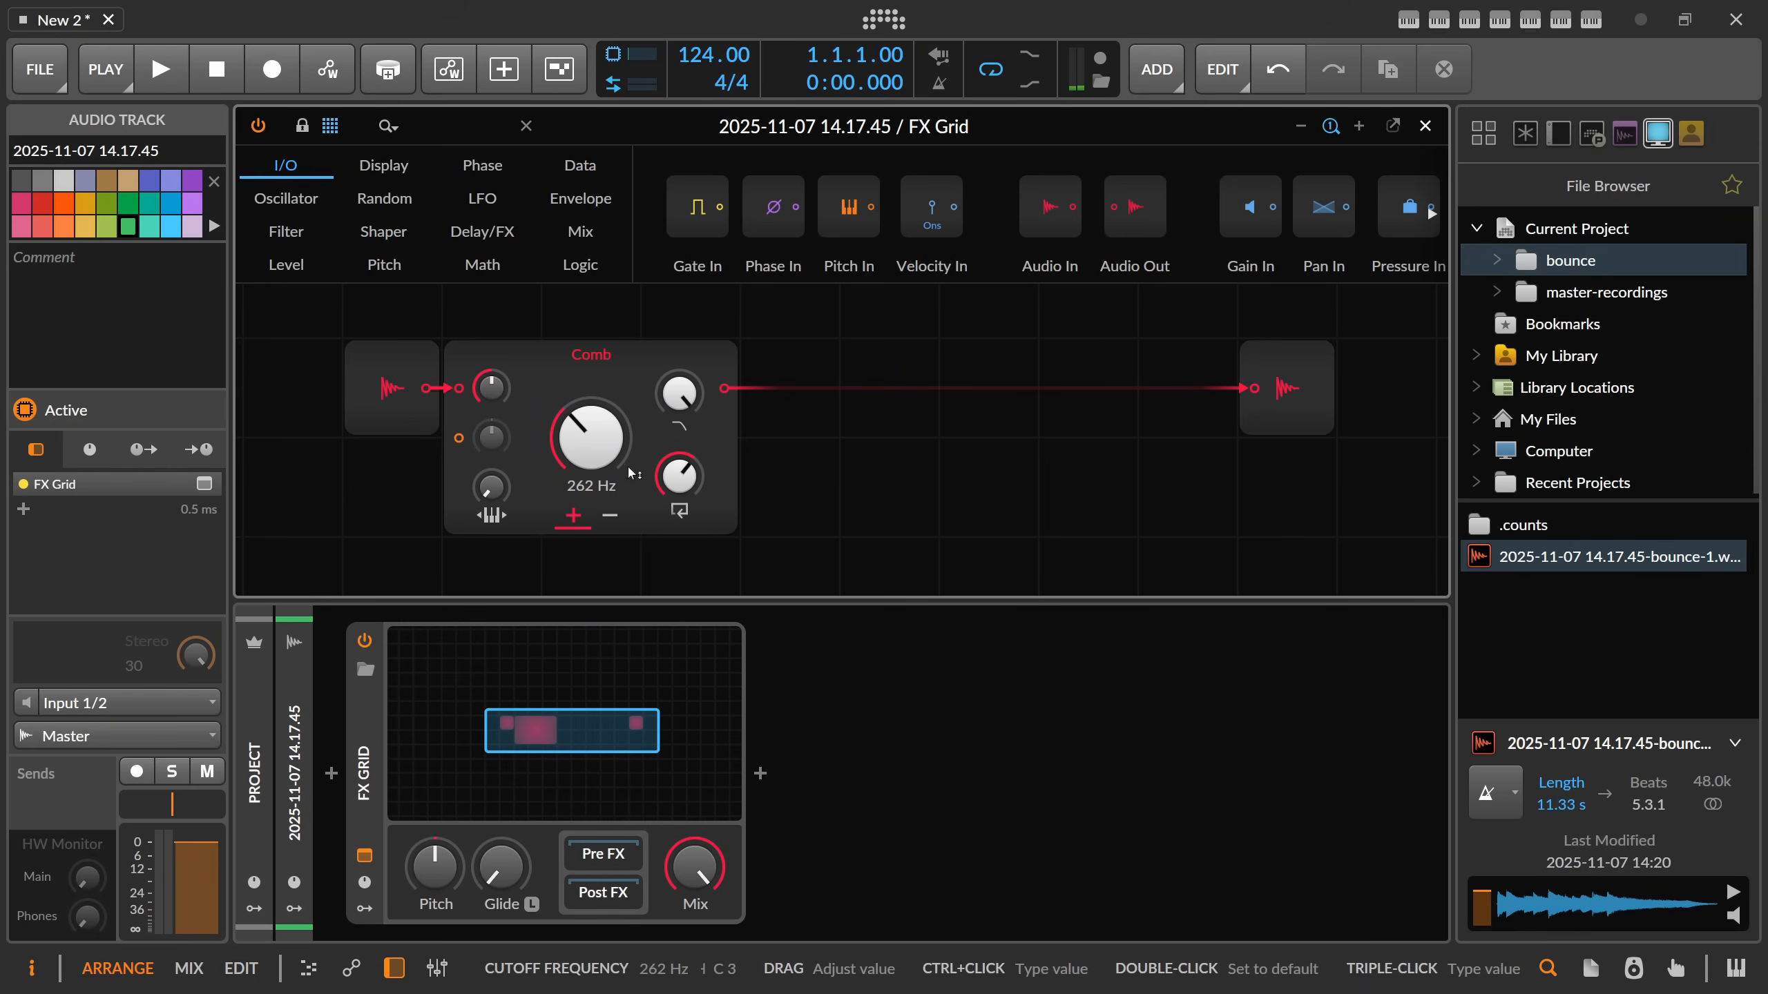
left_click(1425, 127)
left_click(375, 181)
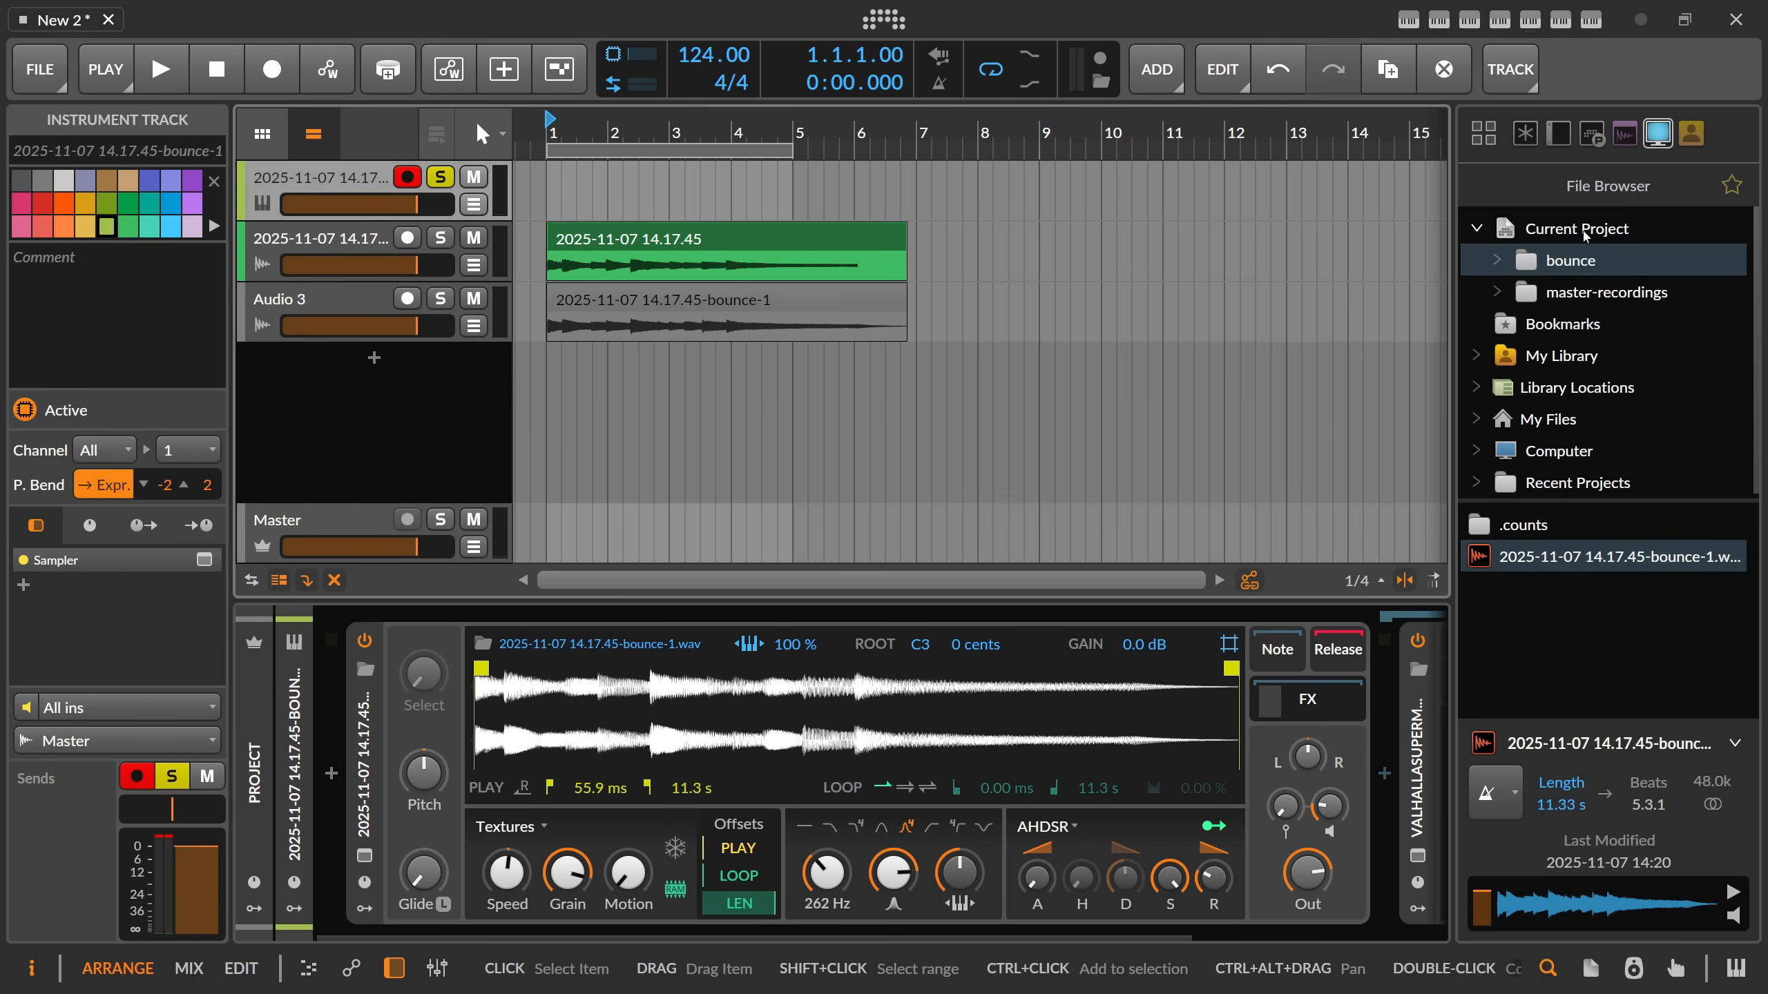
Replace the Sampler's sample with 2025-11-07 14.17.45.wav from the master-recordings folder and set its play start to about 1.58 s.
left_click(1582, 301)
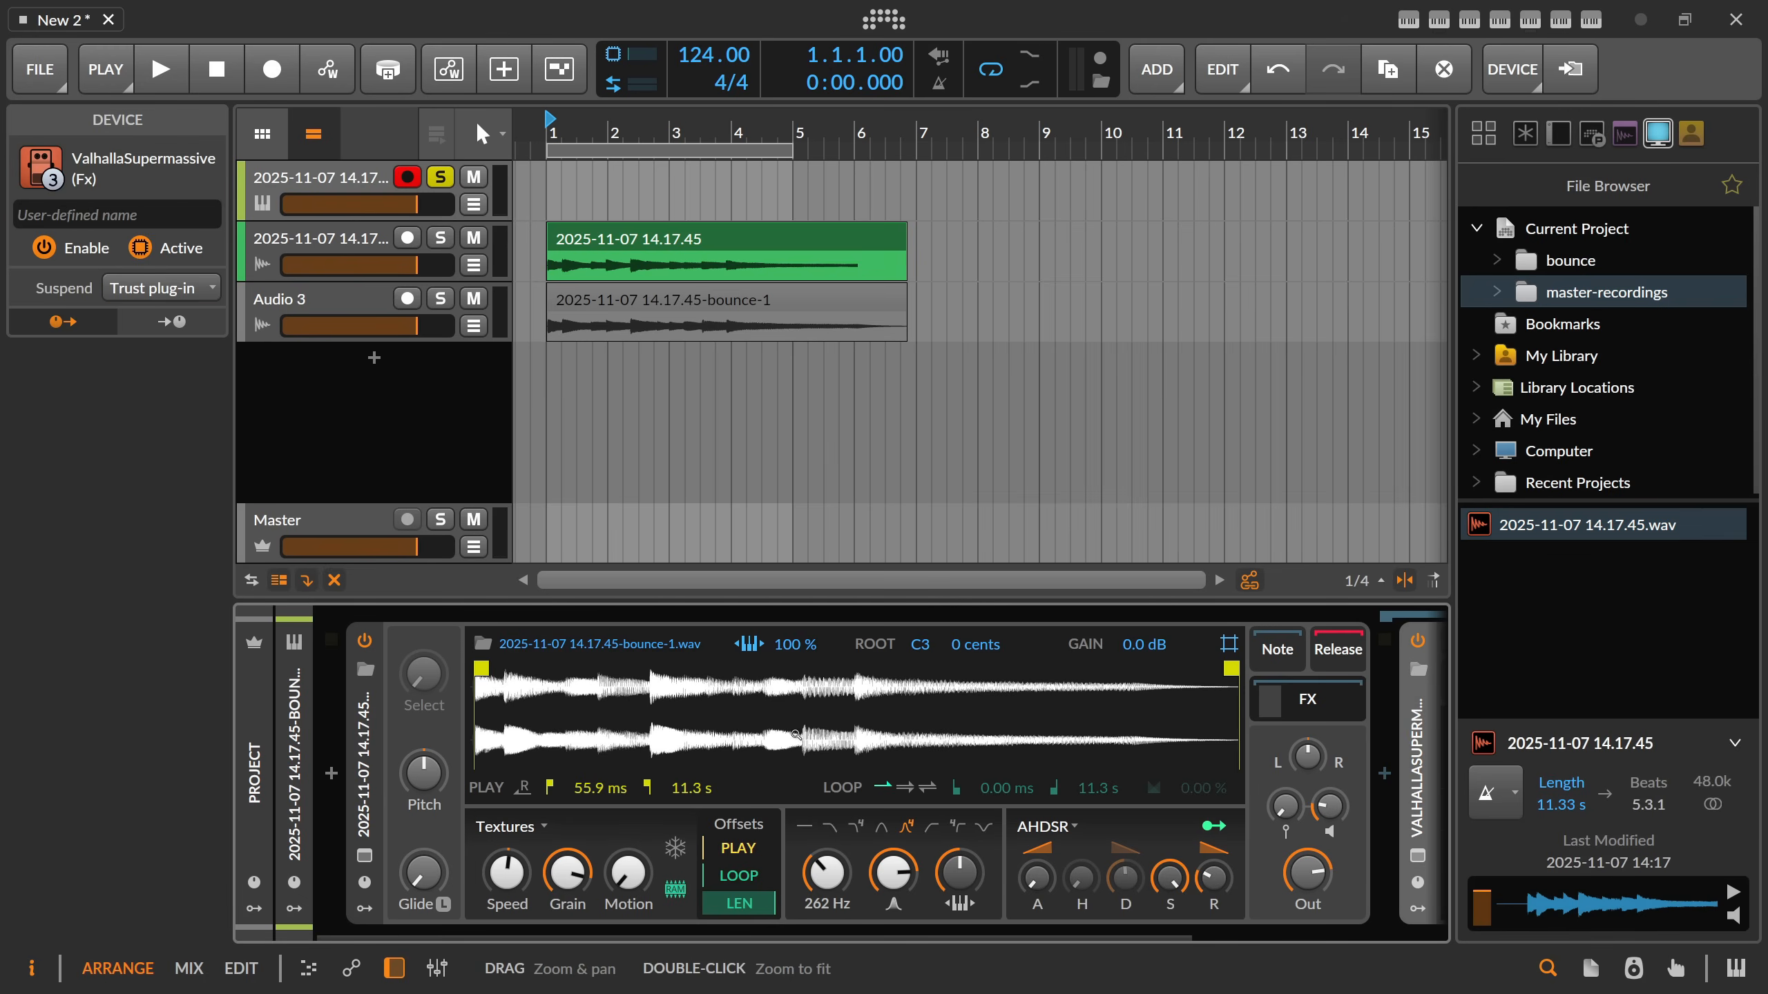
left_click_drag(472, 671, 579, 671)
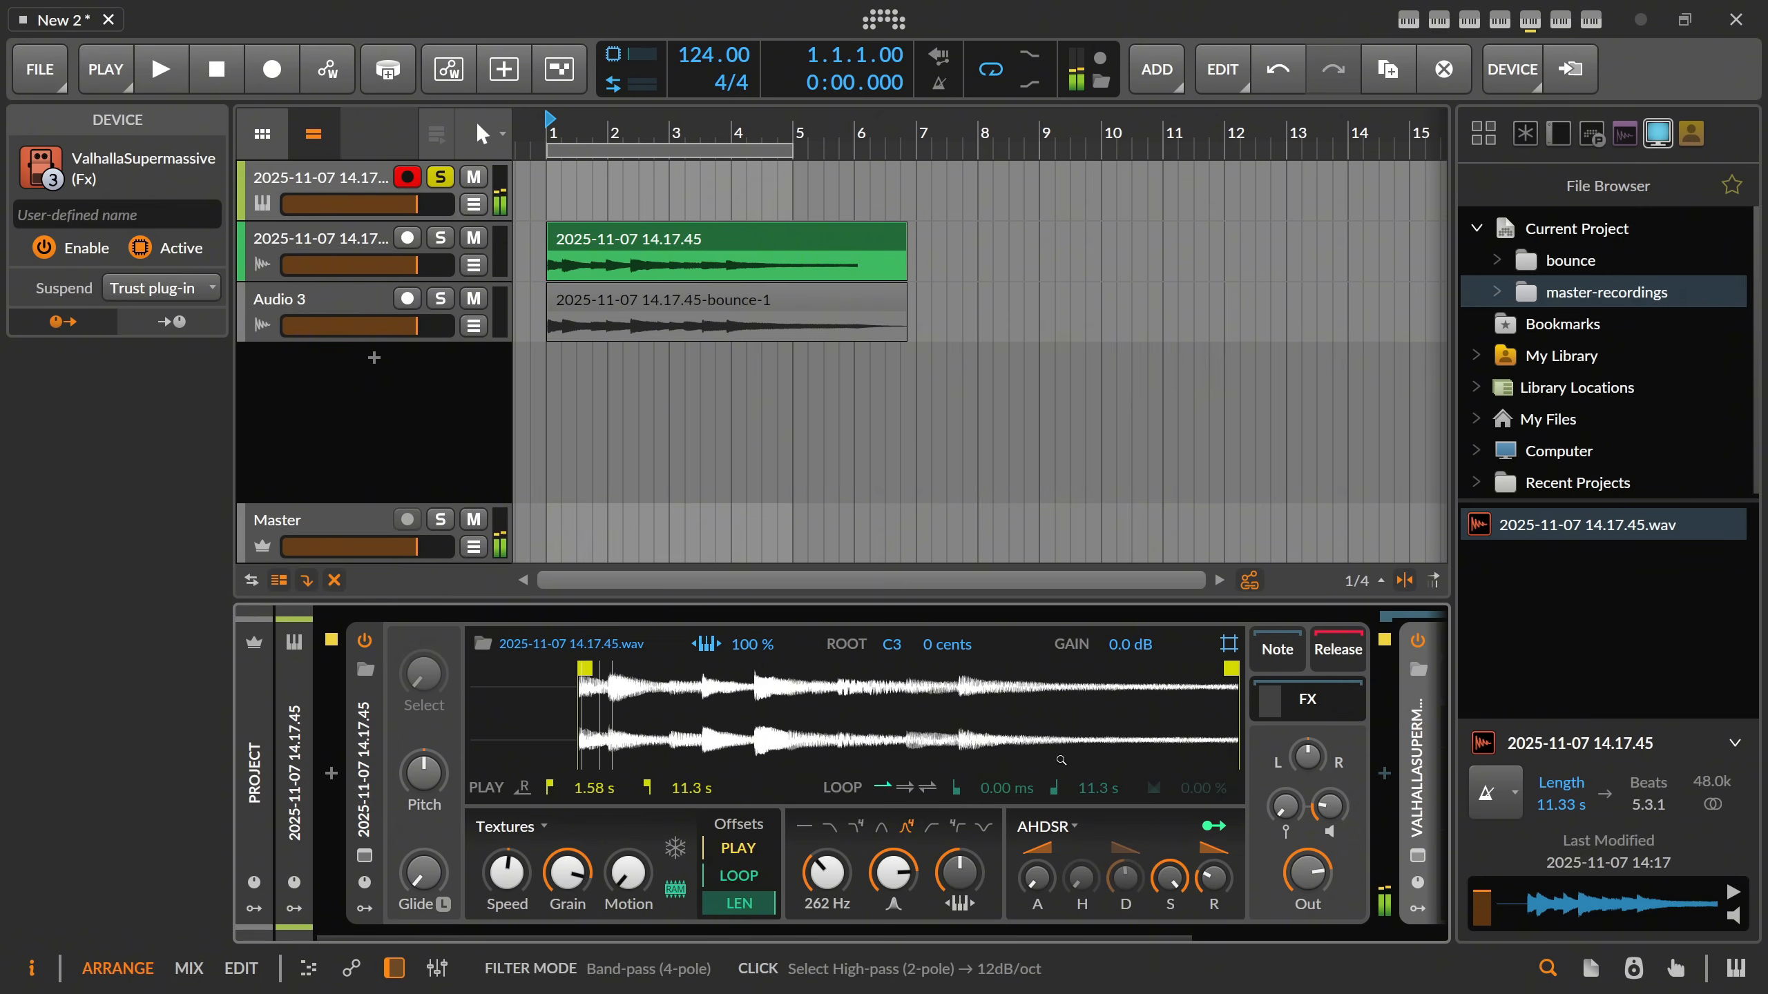
Bypass the Sampler's filter, and adjust its Textures grain and speed, bringing the speed to about 73.5%.
left_click(804, 827)
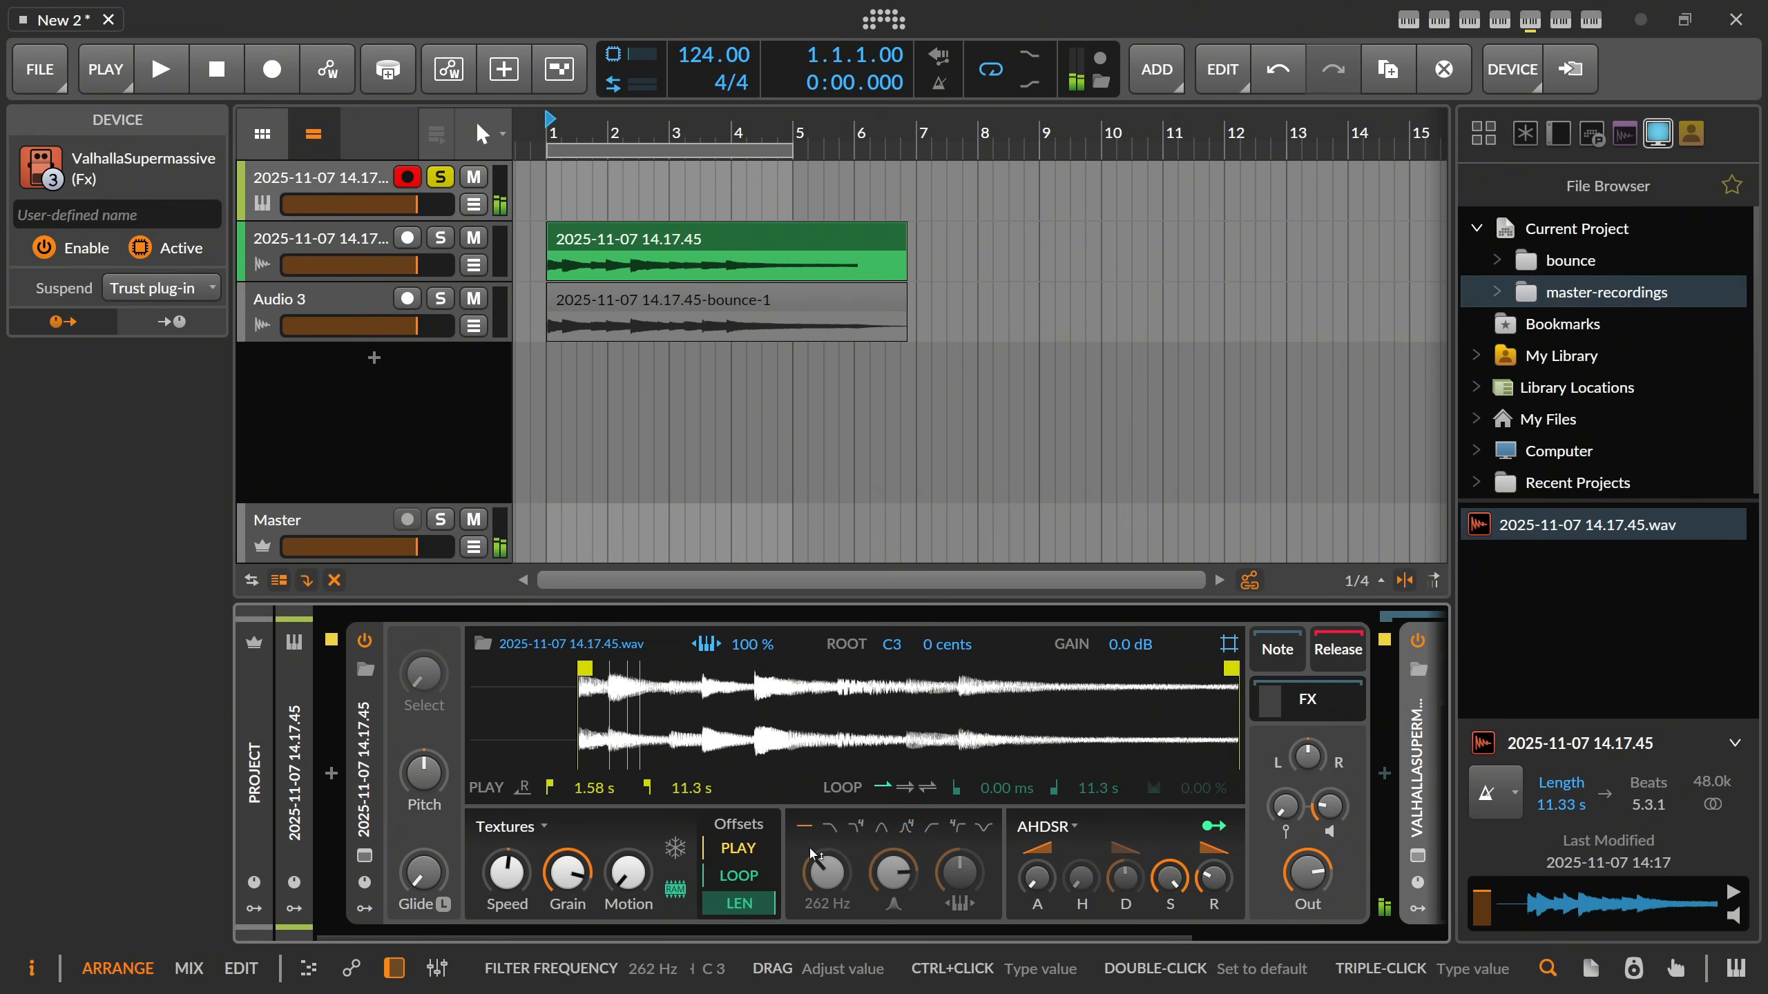
left_click_drag(567, 873, 567, 884)
left_click_drag(507, 873, 507, 869)
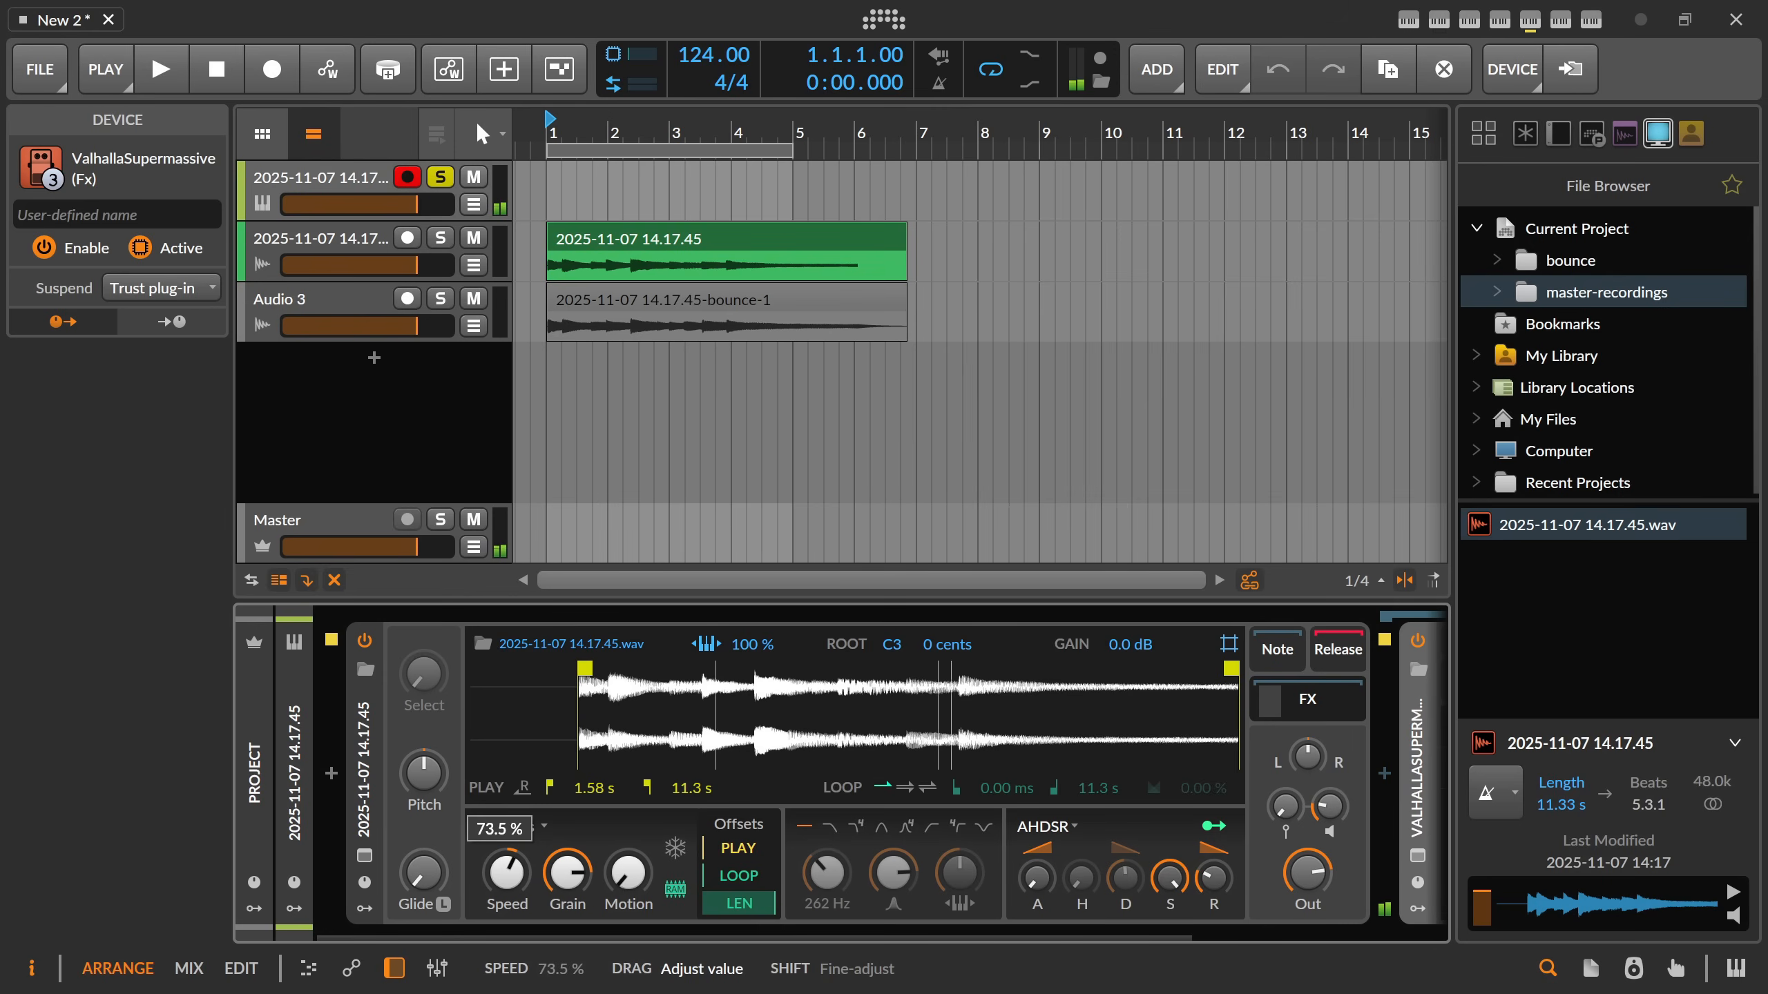
left_click_drag(1329, 807, 1330, 785)
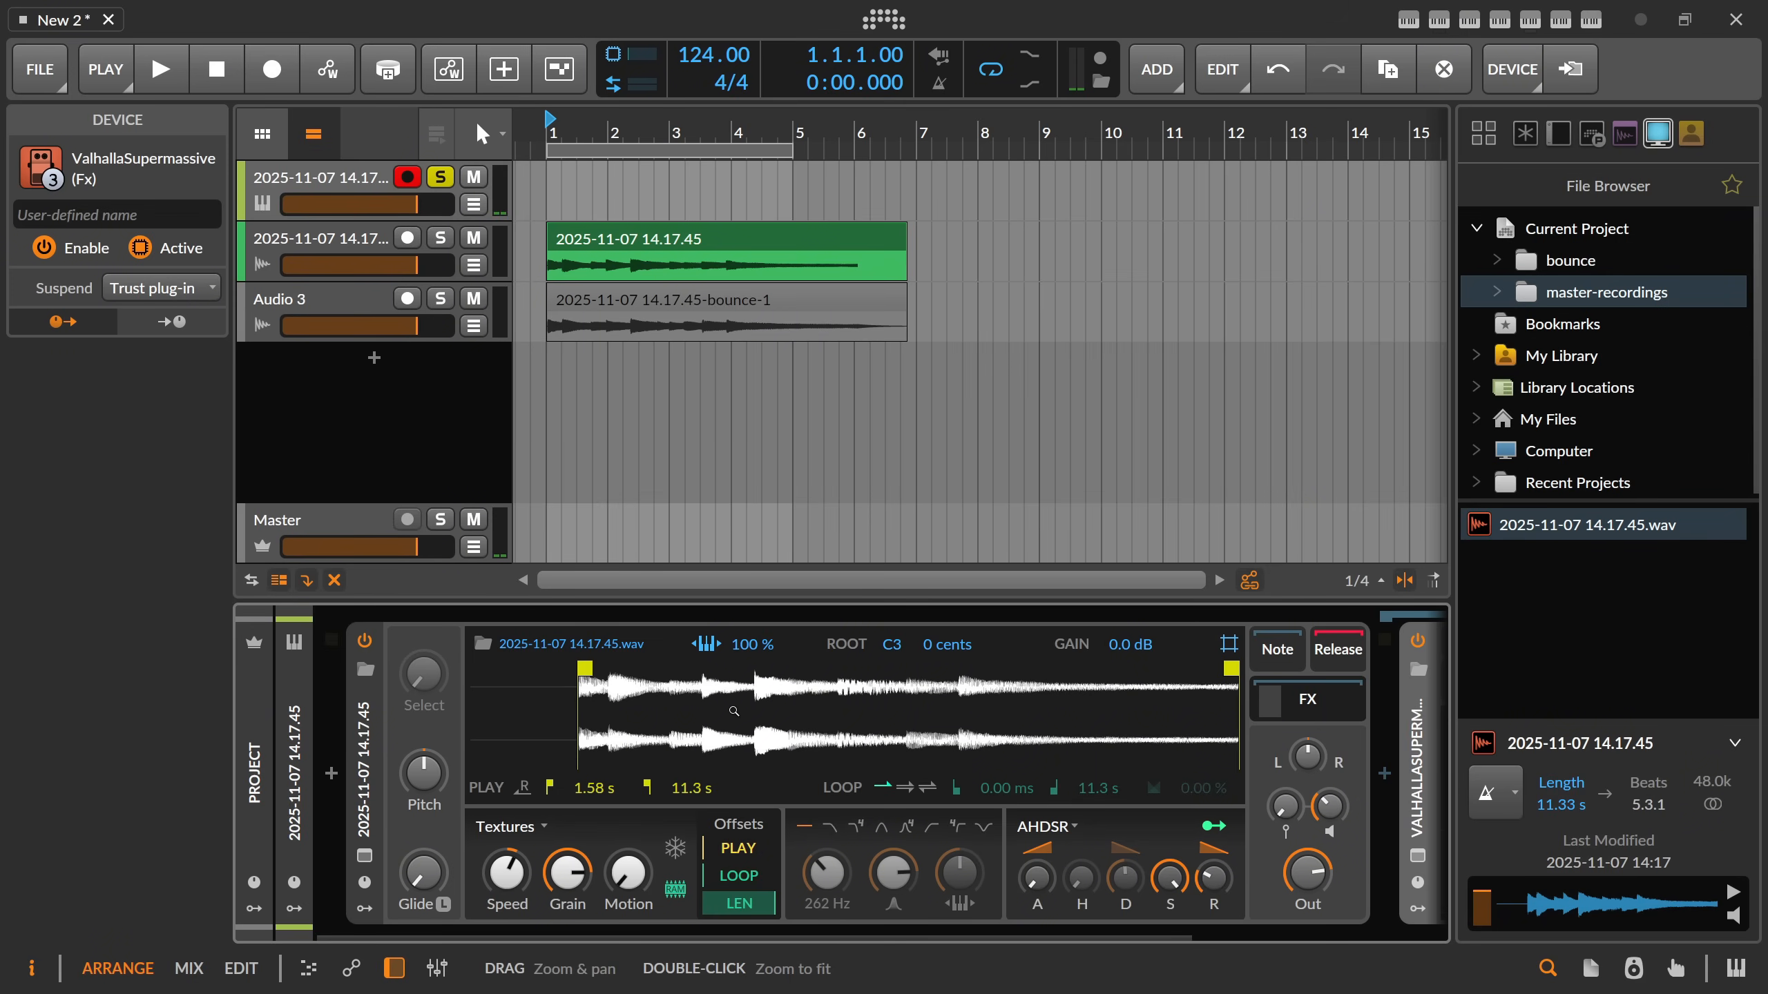
Collapse the Sampler's FX chain, and delete the recording track, the Sampler track and the bounced audio track.
left_click(1337, 703)
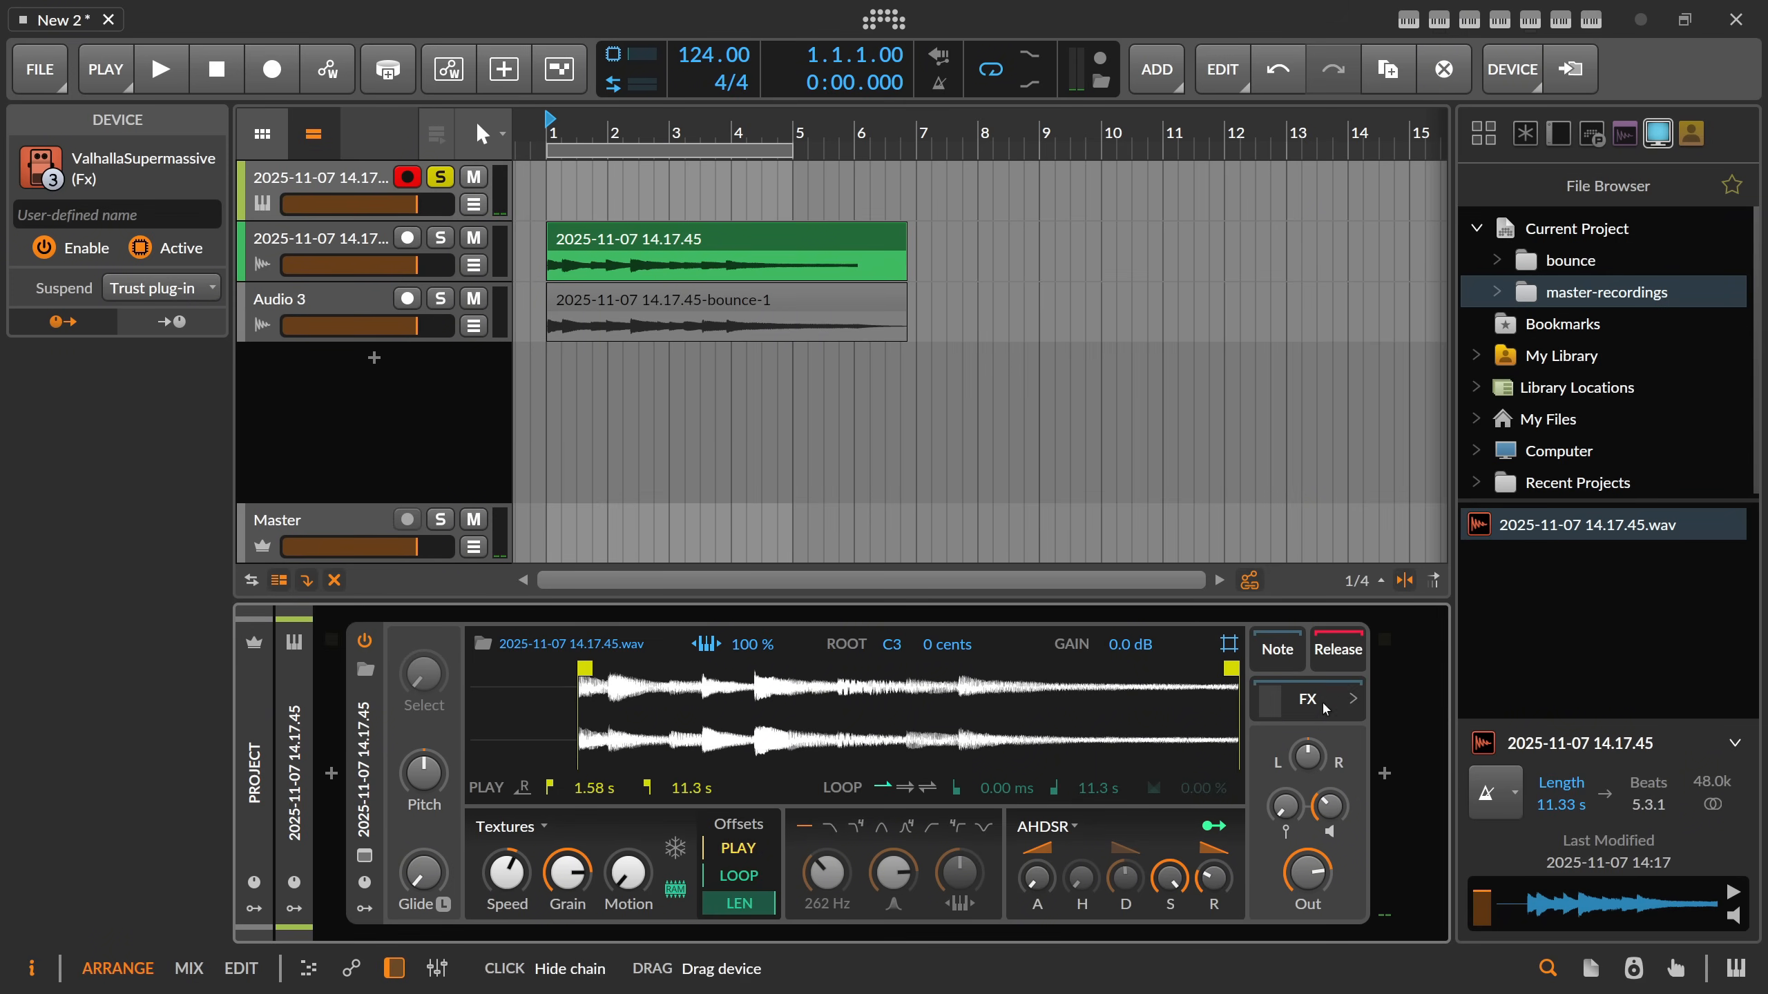
left_click(324, 237)
key("Delete")
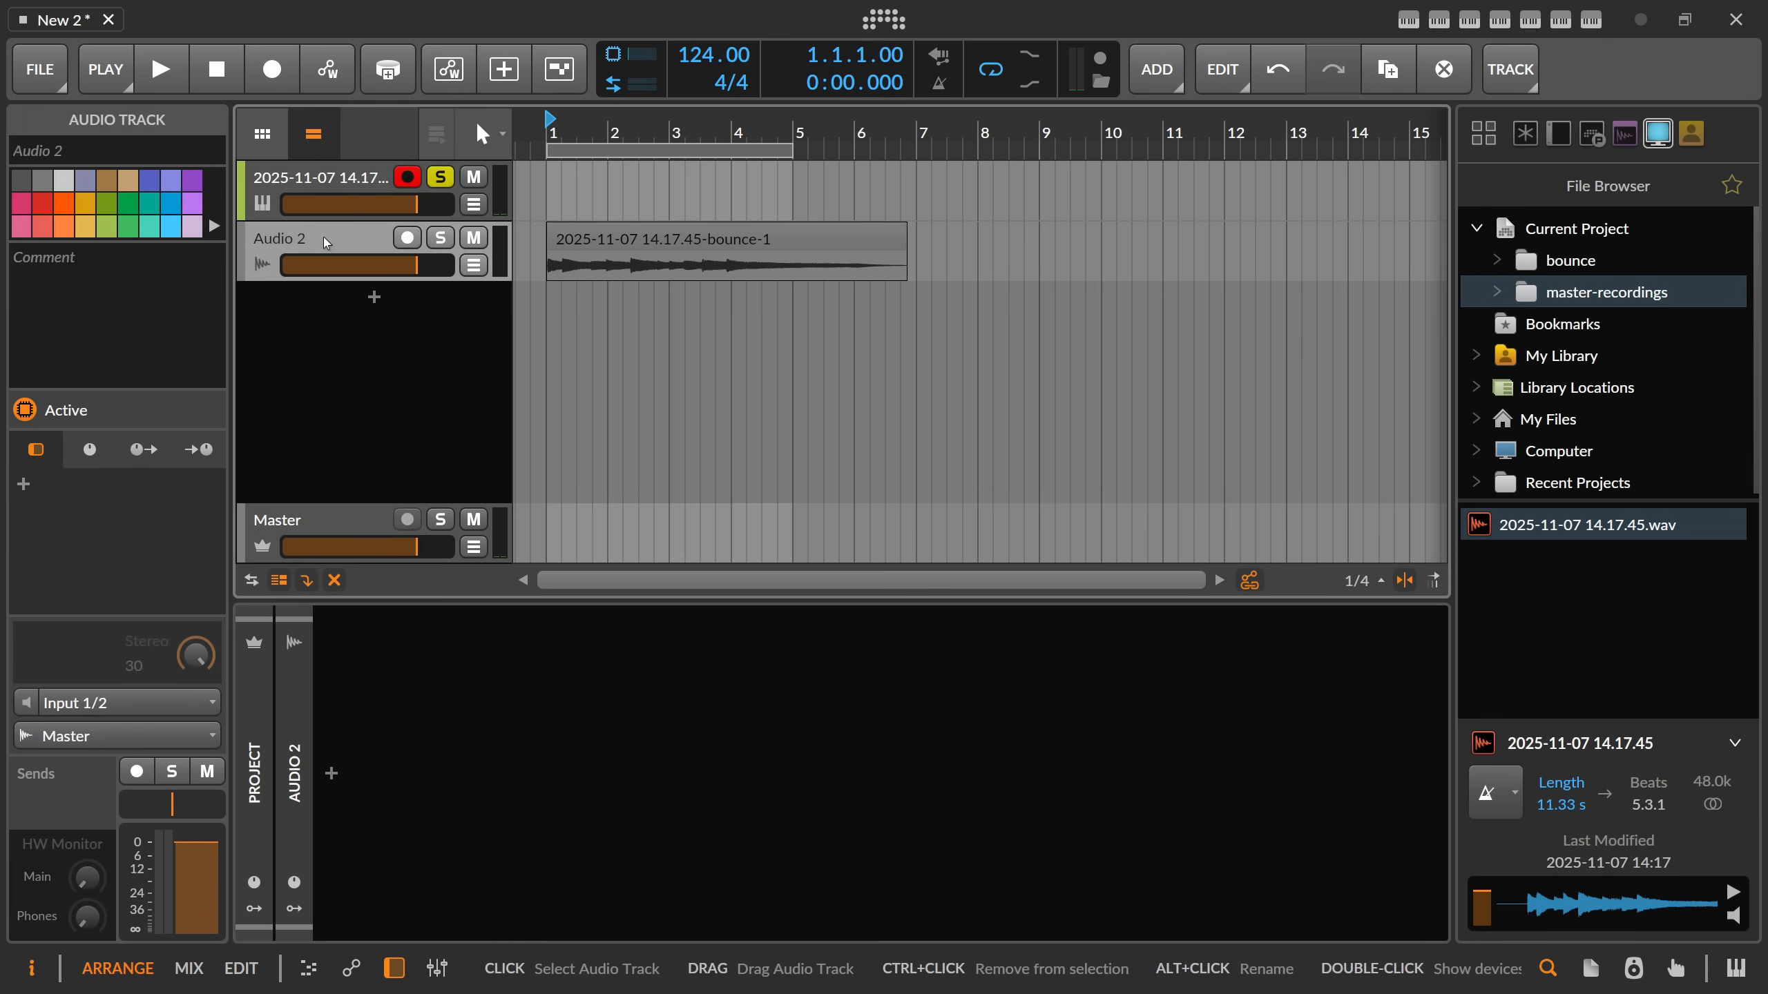
key("Delete")
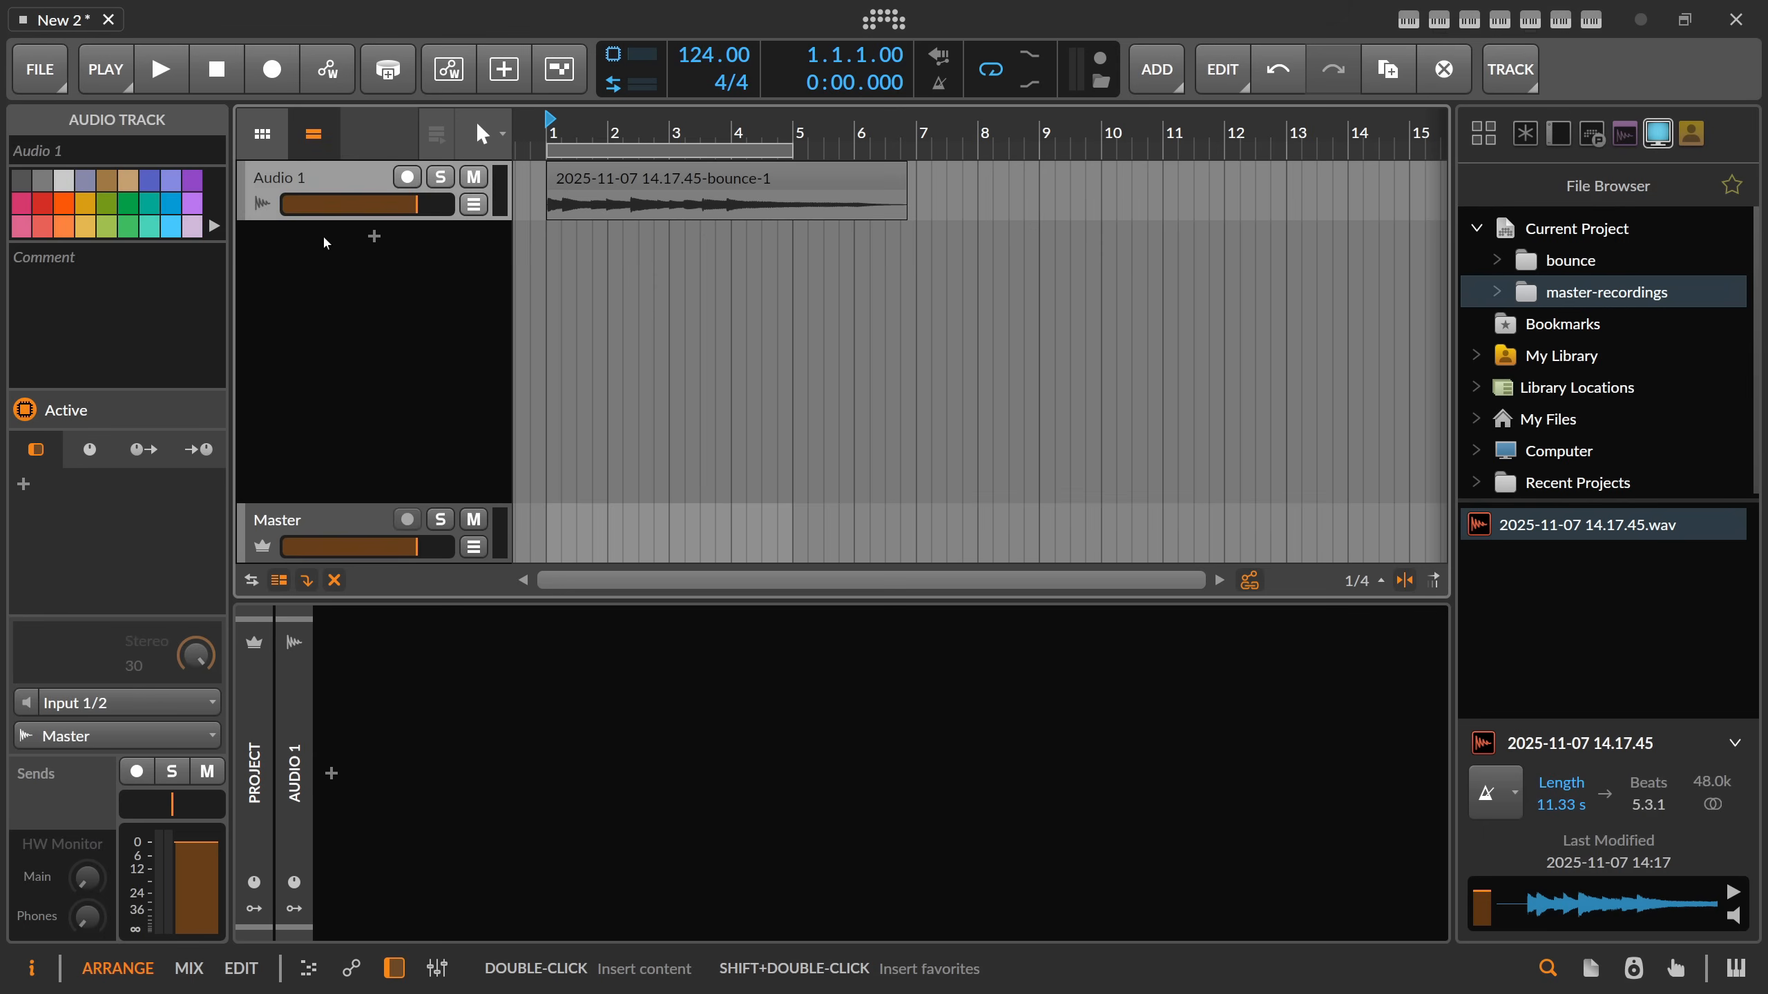
key("Delete")
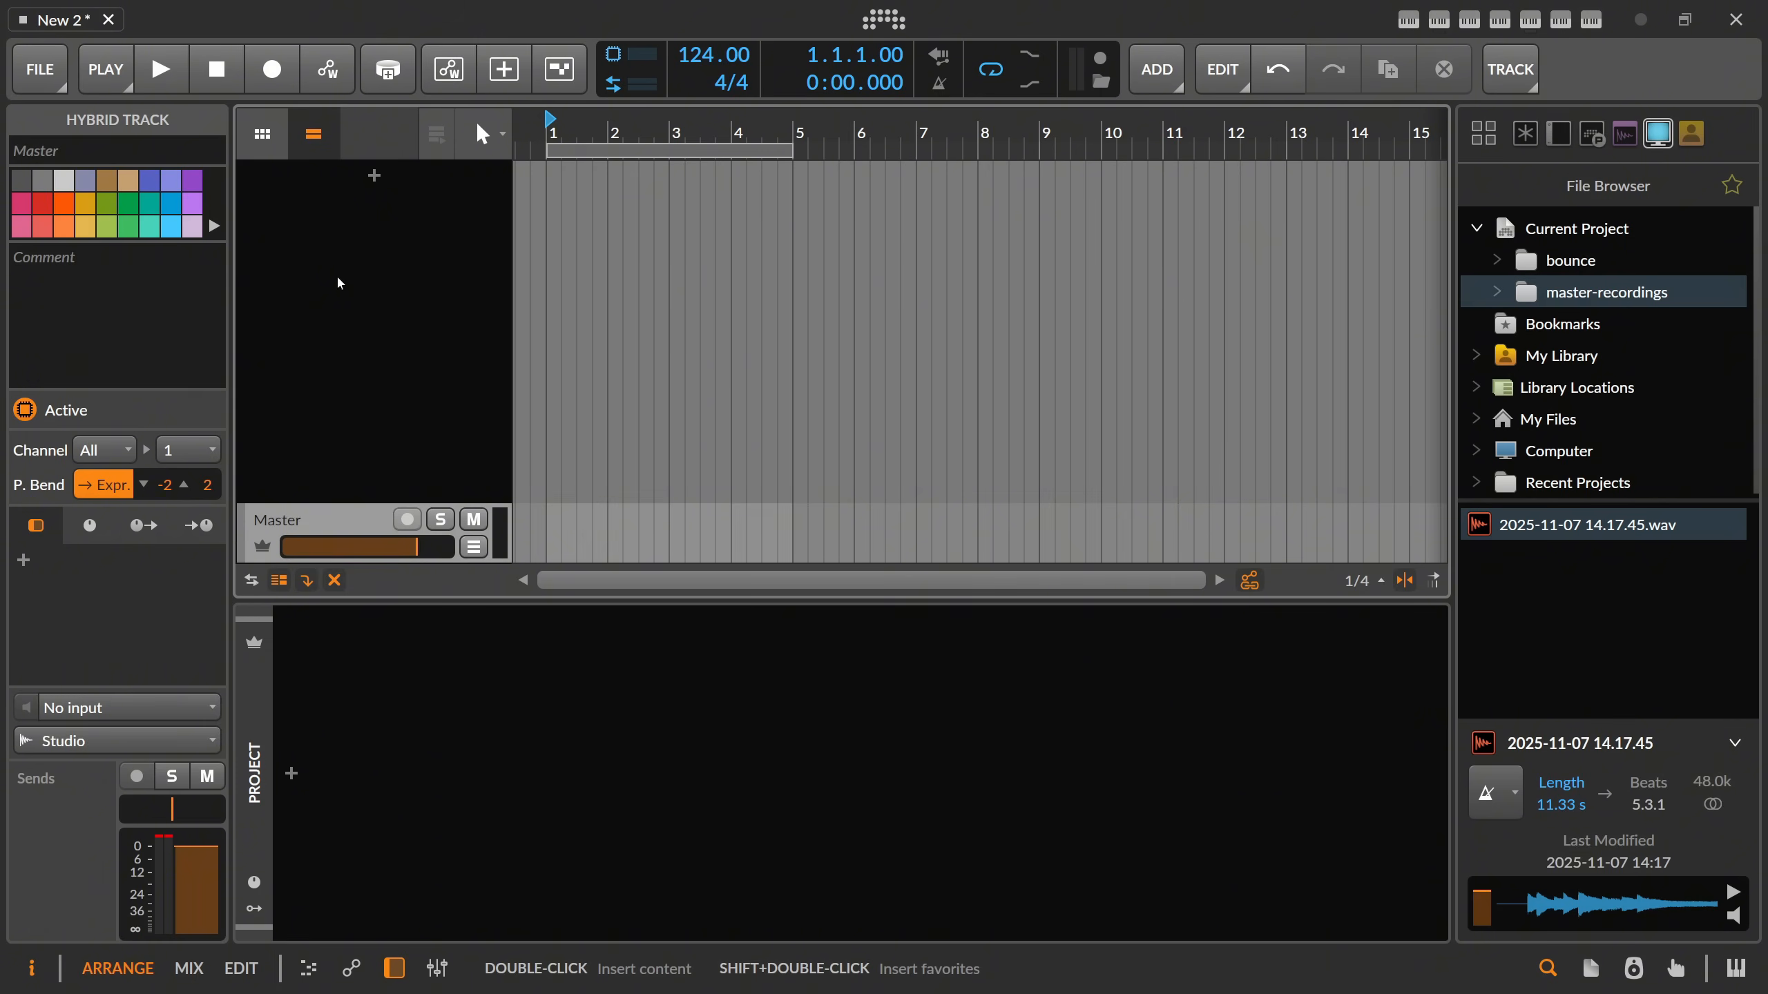